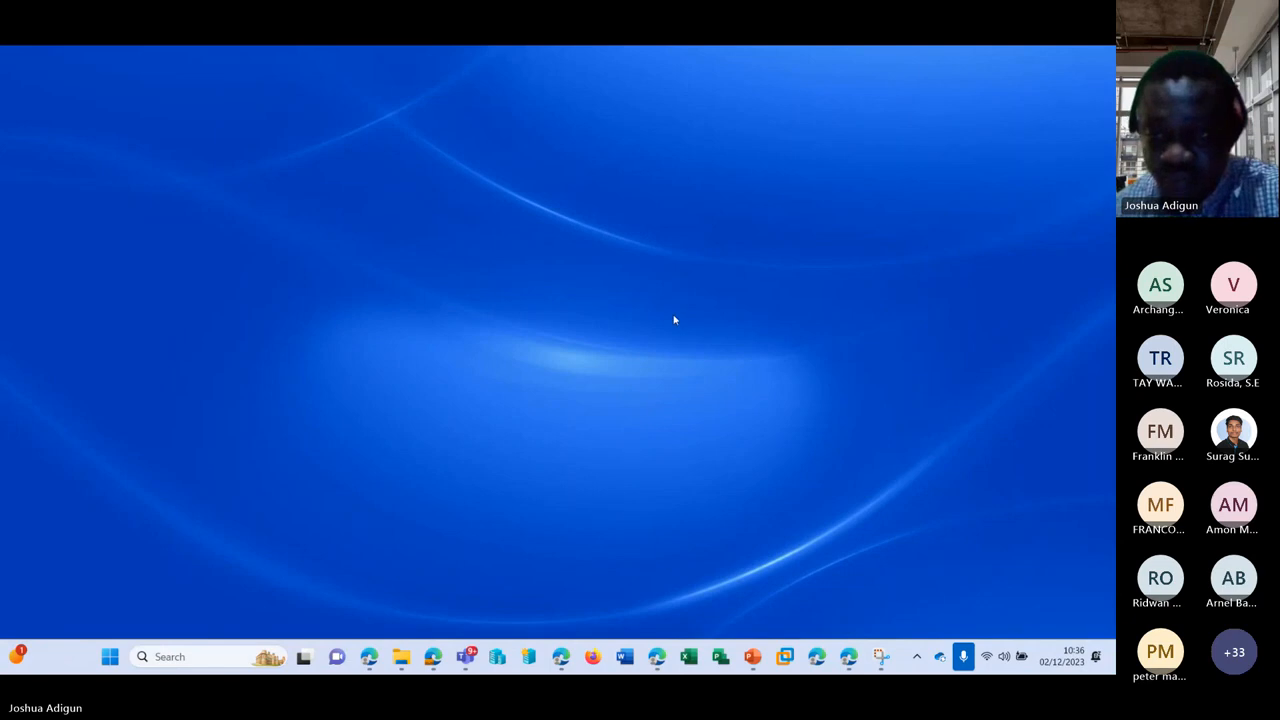
Step: Minimize the Teams meeting window and bring the admin center's Active users list to the front
click(977, 541)
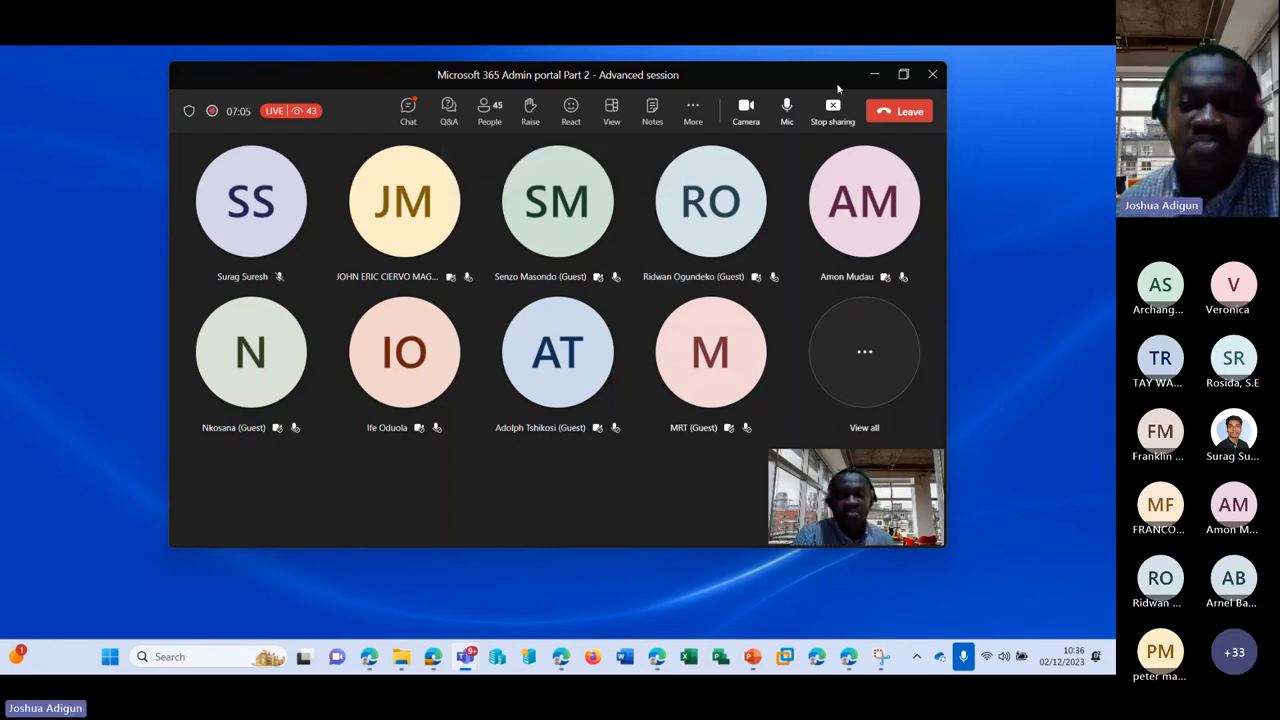
click(874, 75)
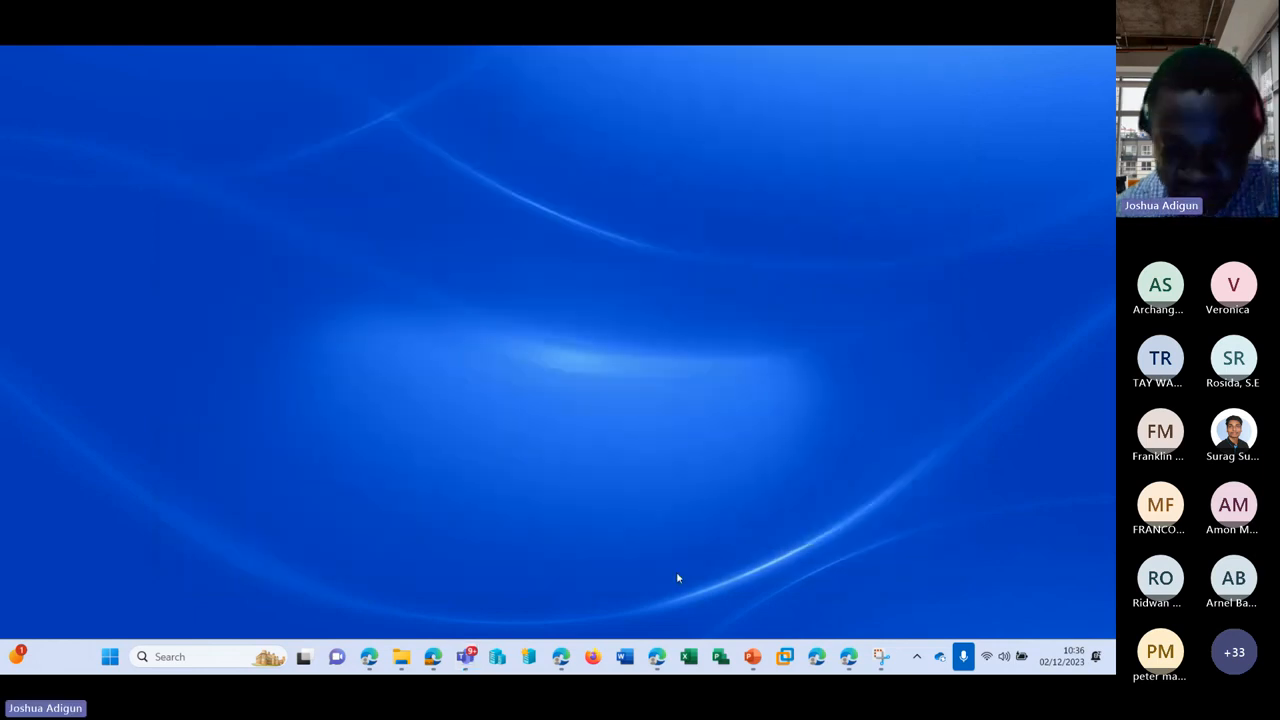
click(663, 656)
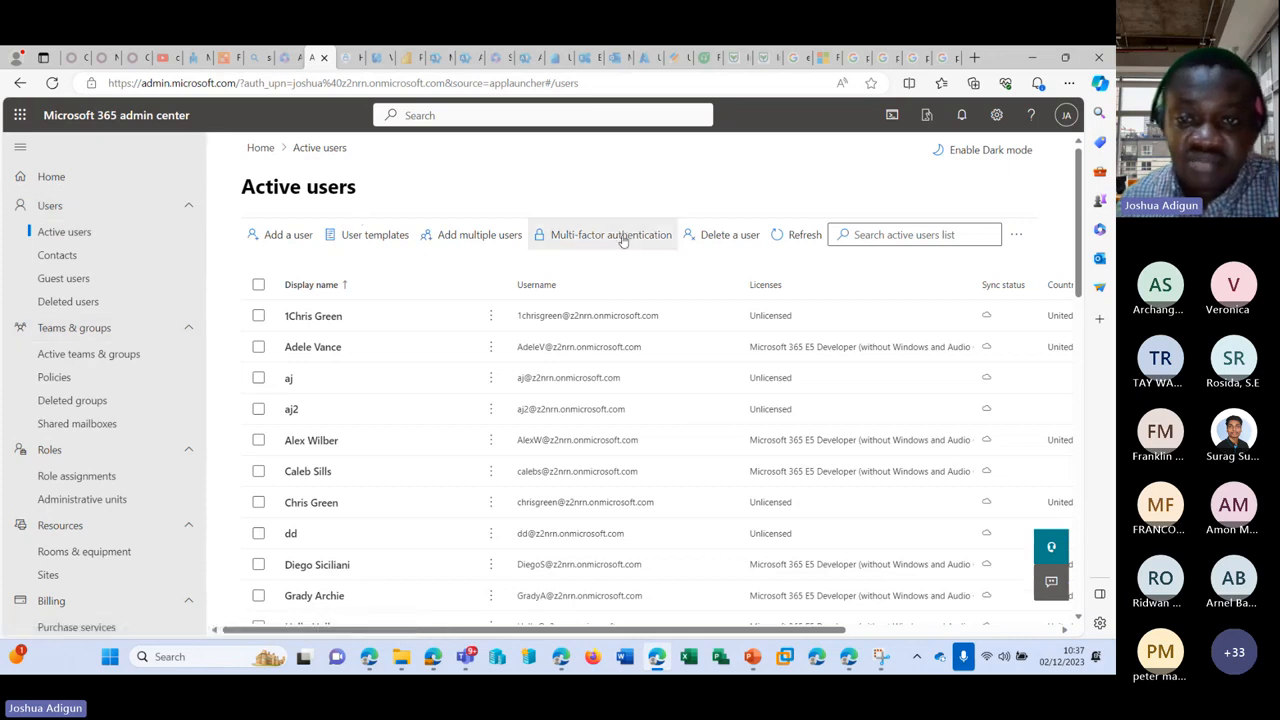
Step: Collapse the left navigation sections from Users to Reports, then open Users > Contacts
click(1017, 234)
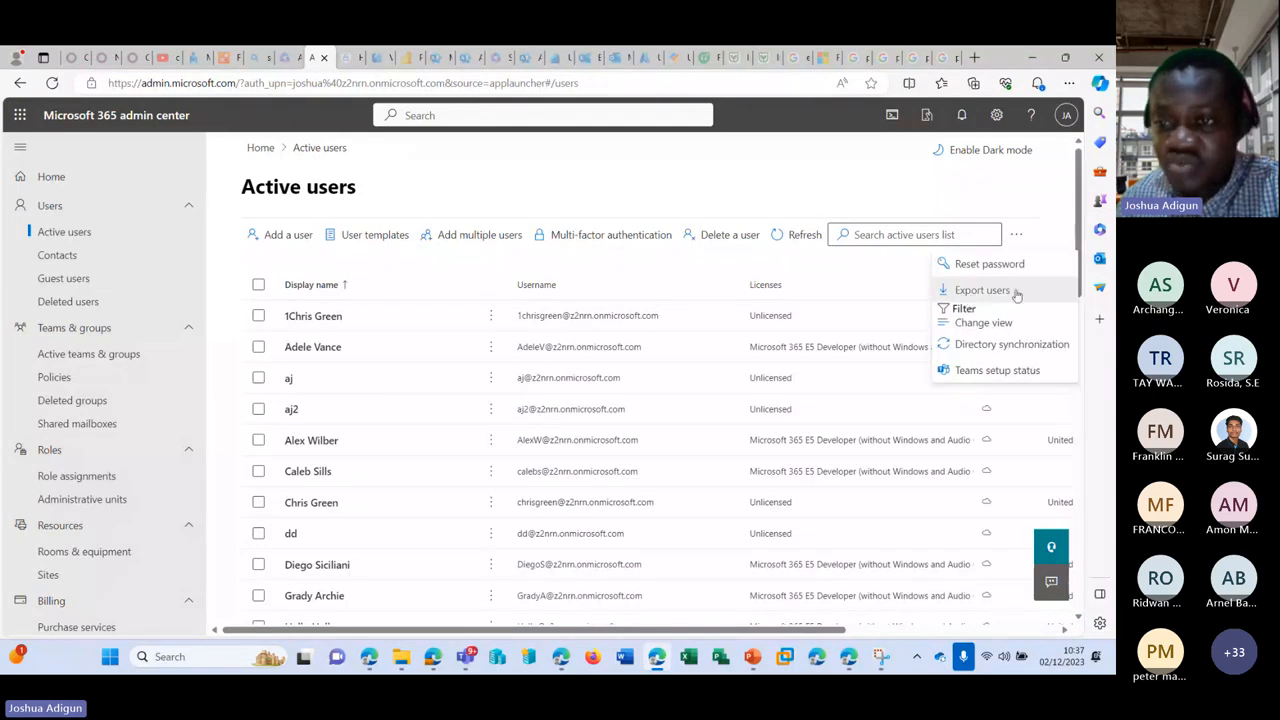
click(417, 255)
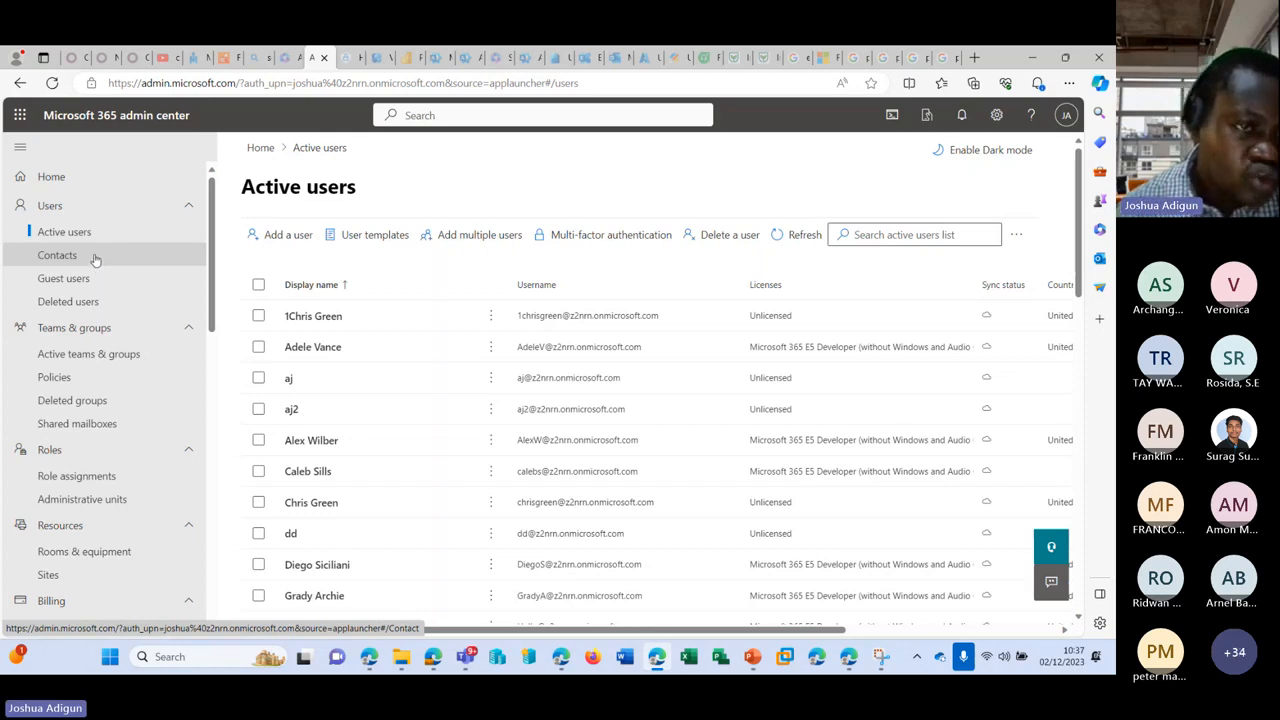
click(188, 205)
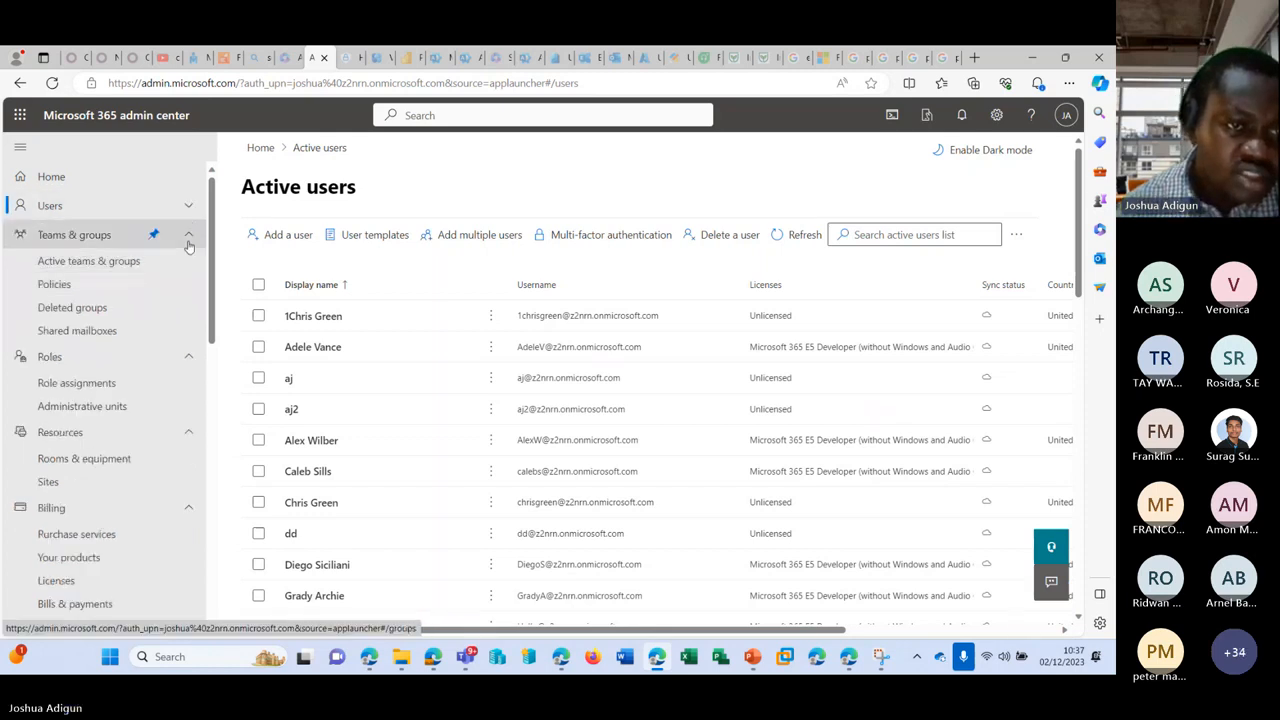
click(188, 234)
click(188, 263)
click(189, 298)
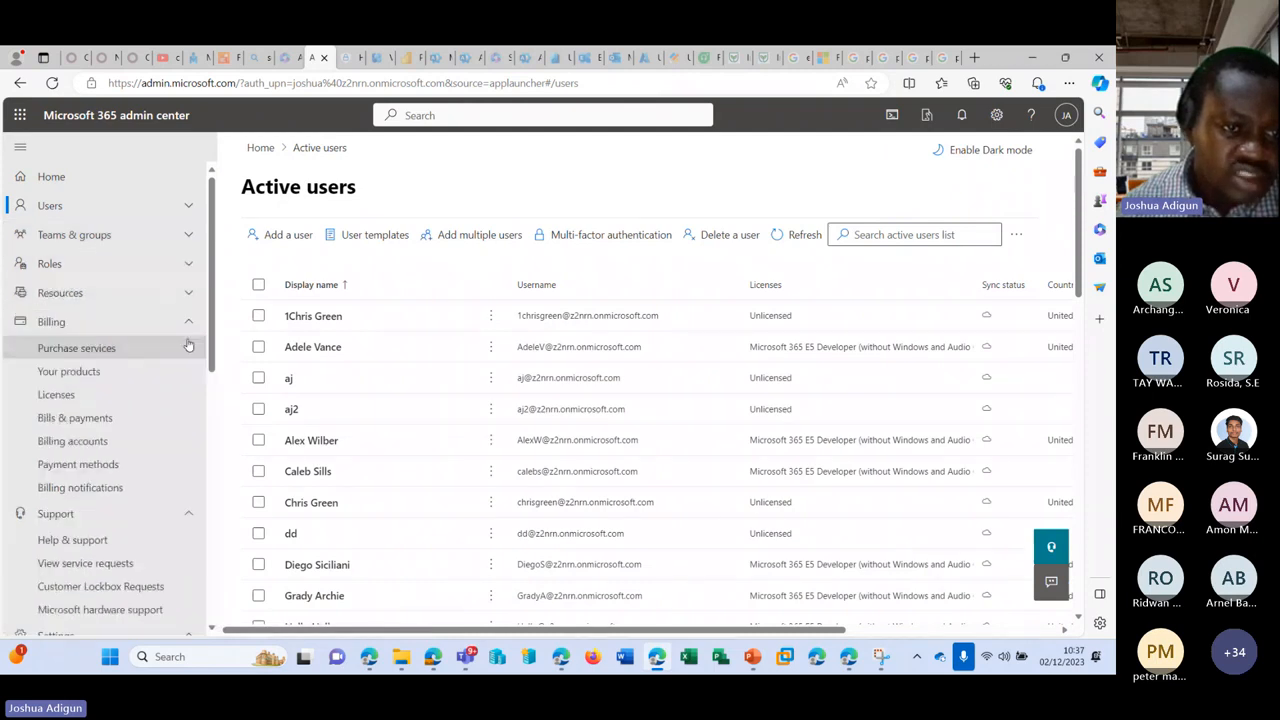
click(188, 322)
click(188, 350)
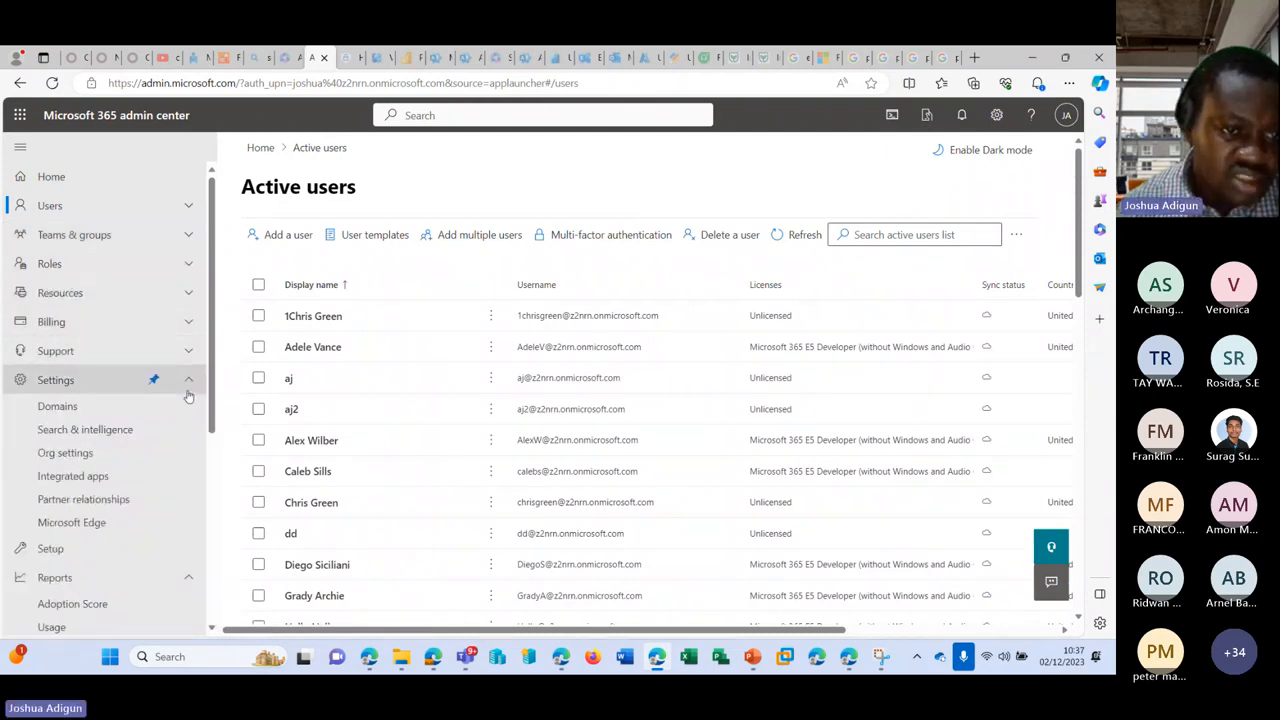
click(188, 380)
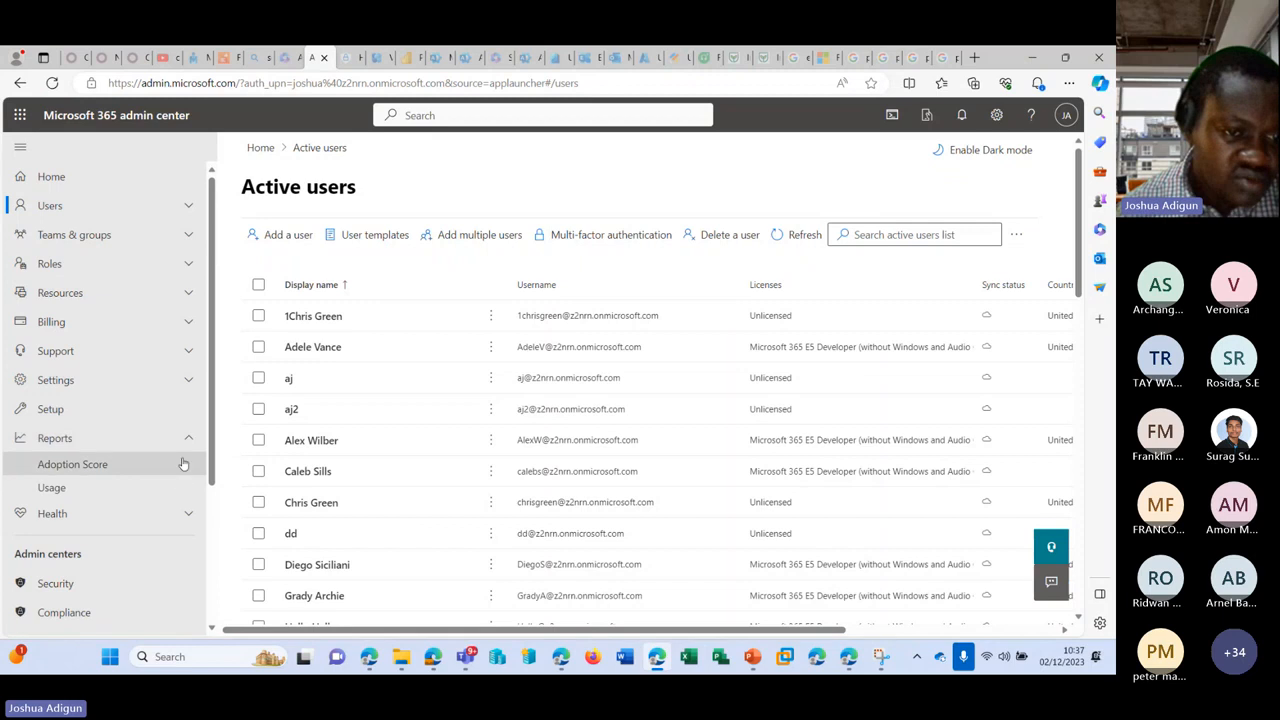
click(189, 438)
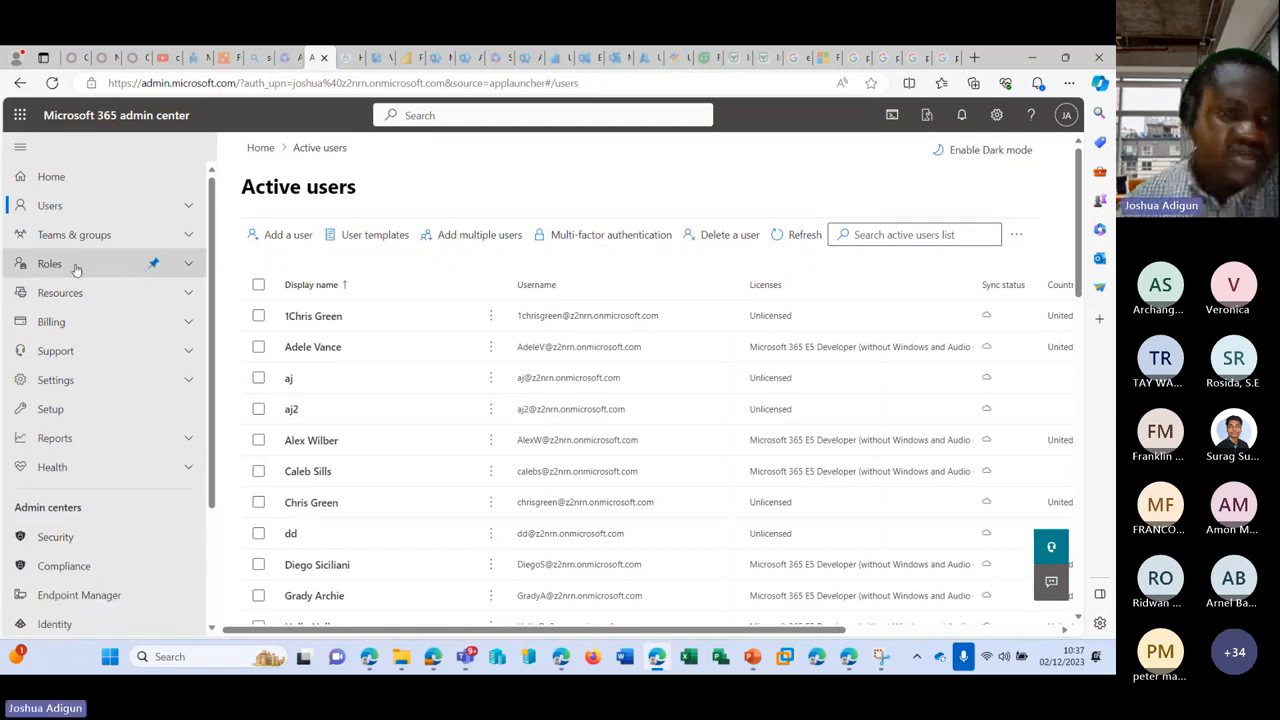
click(100, 212)
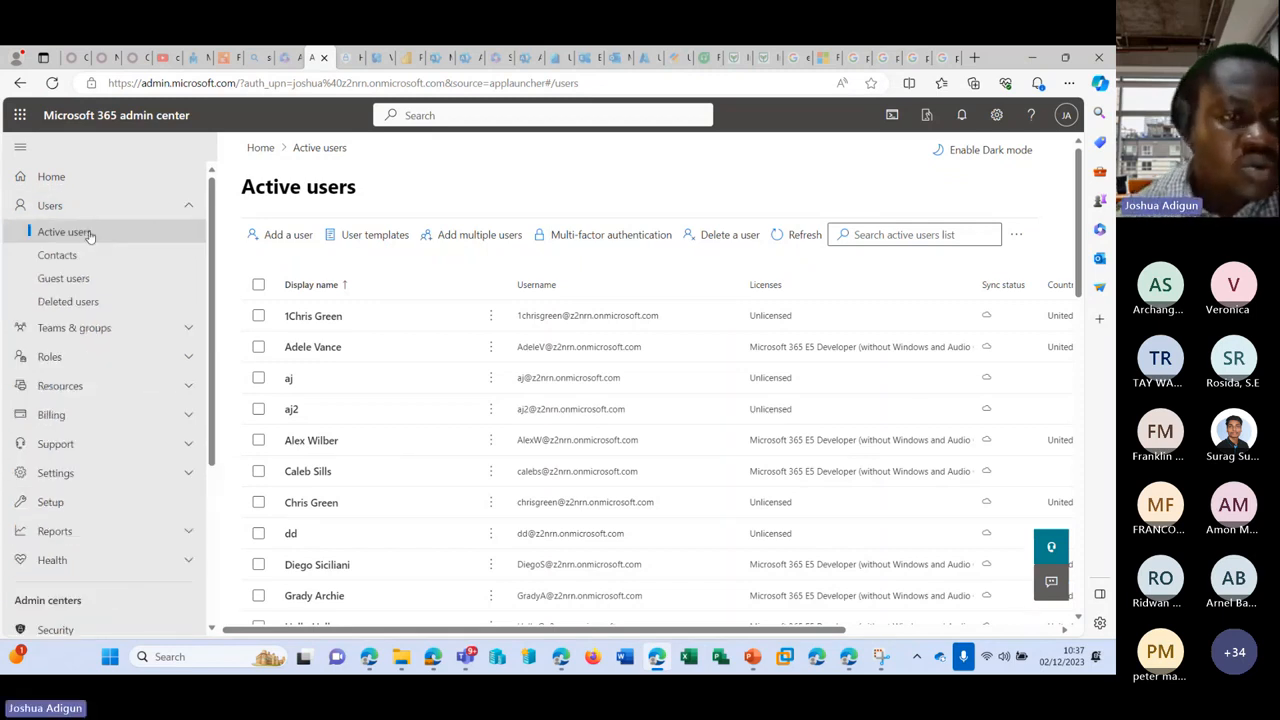
click(77, 255)
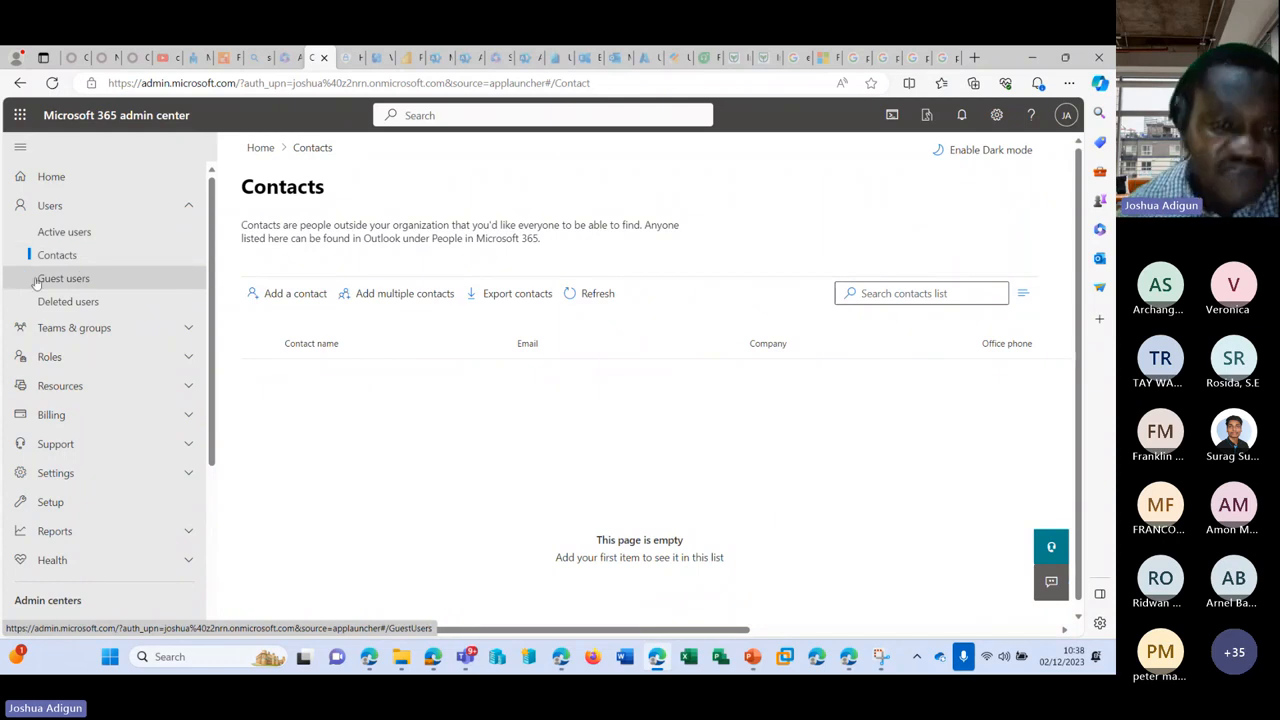
Step: Start a new contact with its first name, last name and the beginning of its e-mail address
click(286, 293)
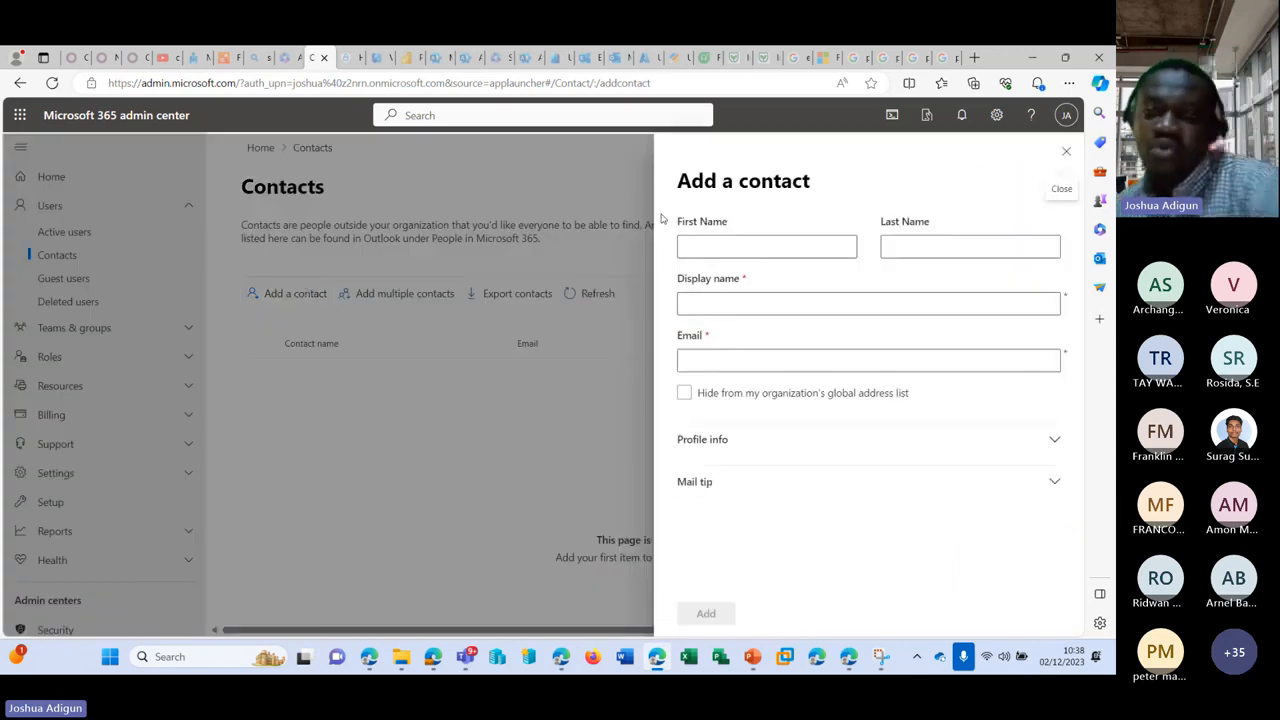
click(777, 248)
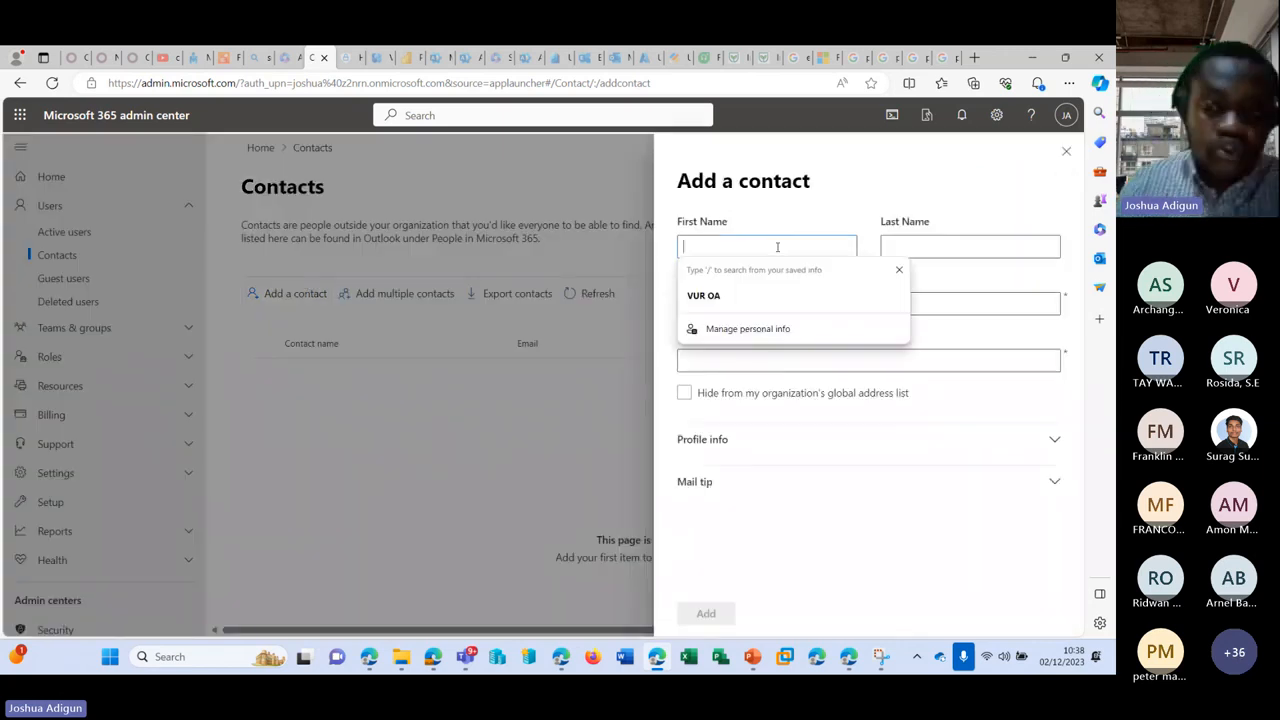
text(s)
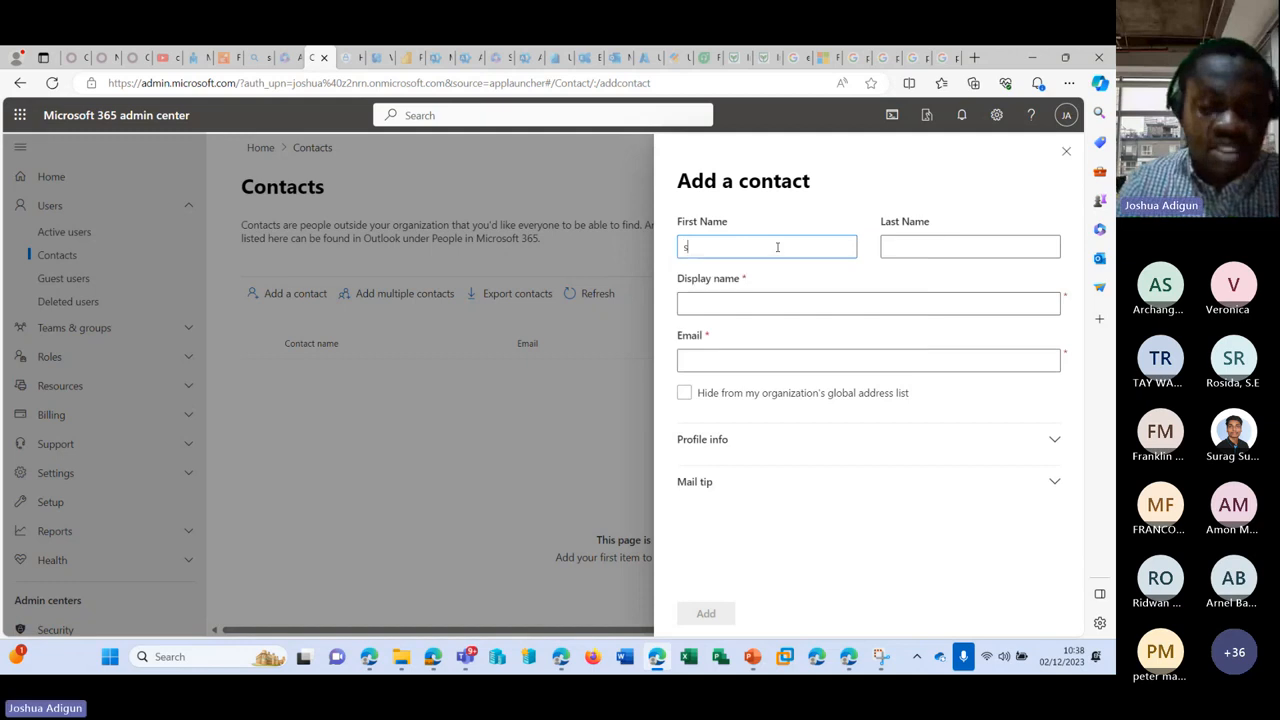
text(u)
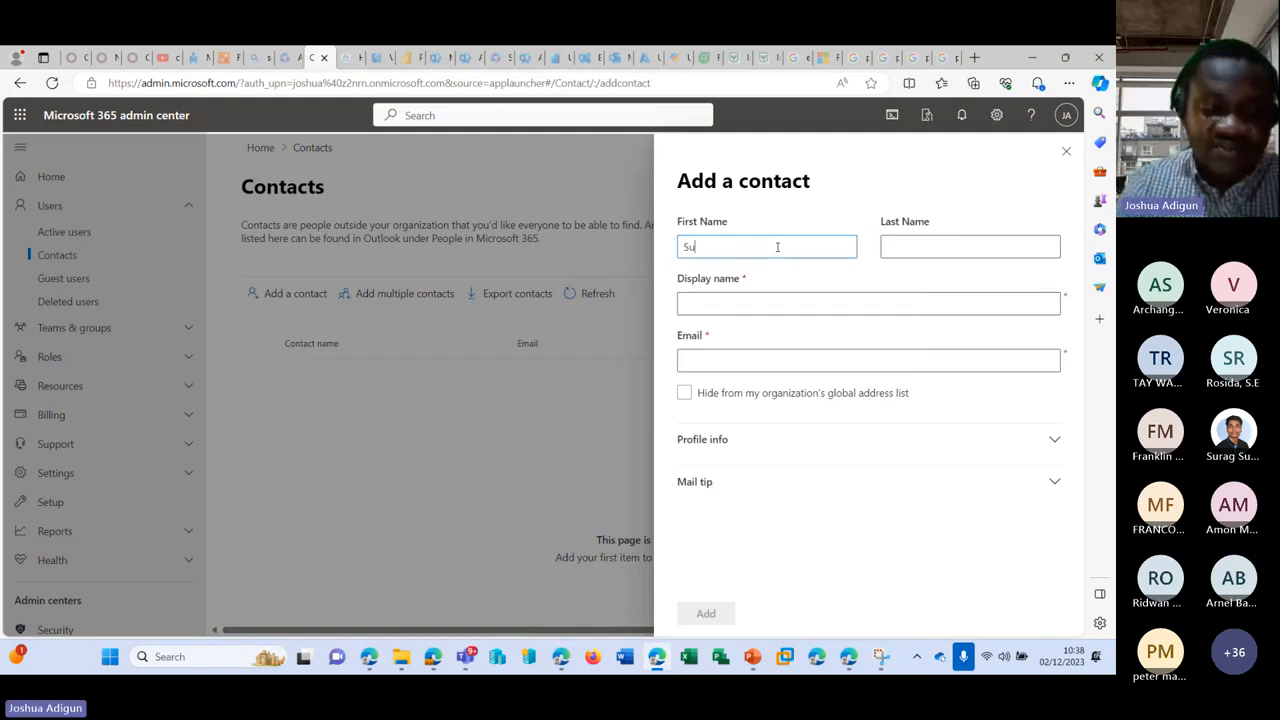
text(rag)
key(Tab)
text(W)
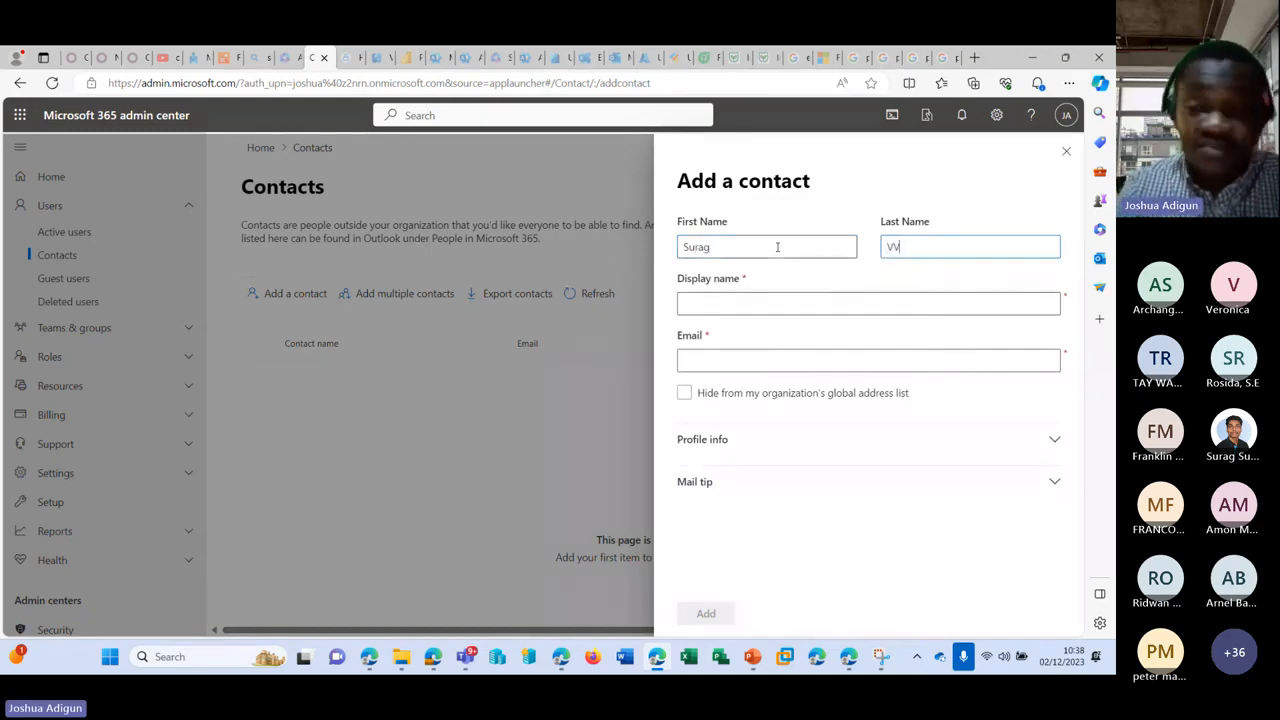
key(Tab)
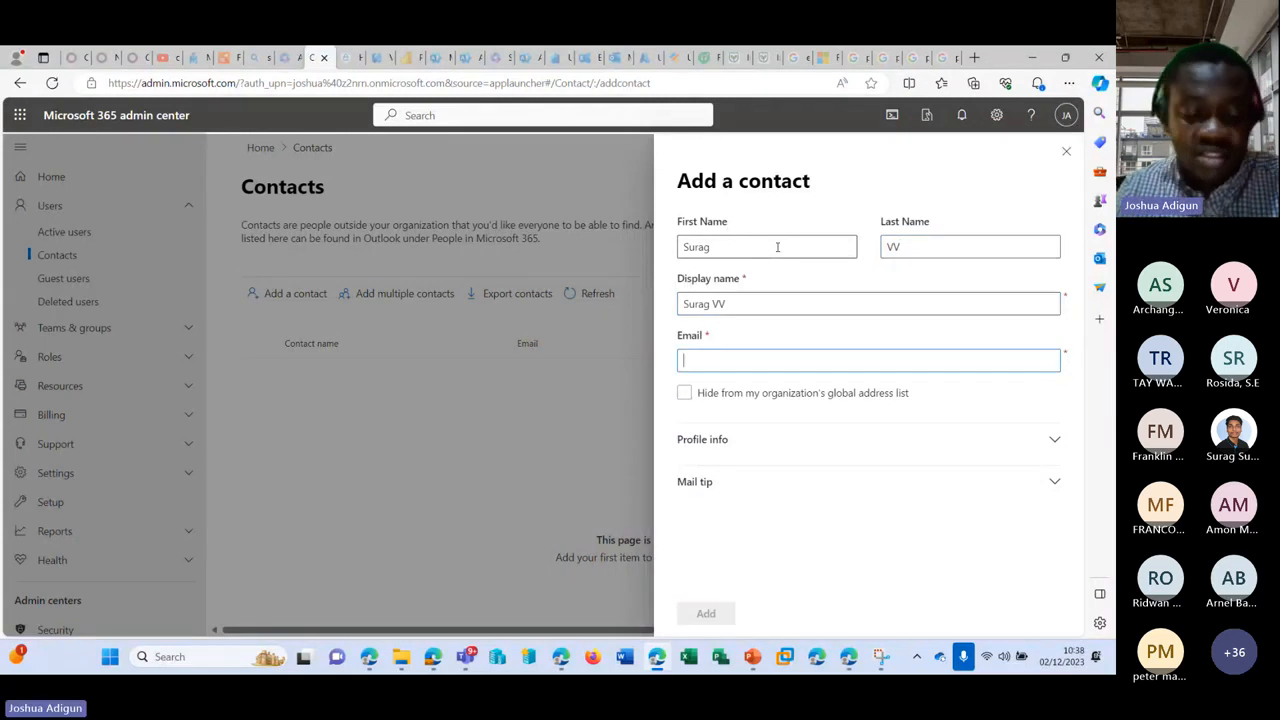
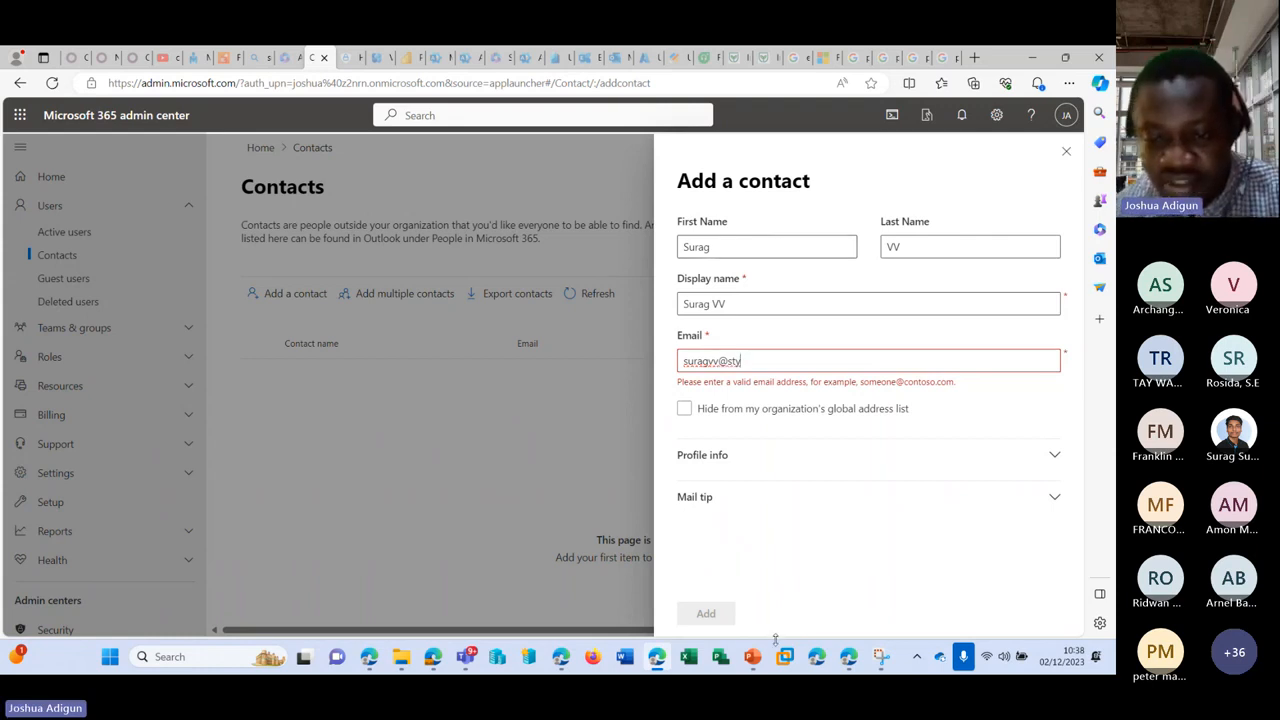
Step: Briefly bring up the Teams meeting window, then return to the contact form
mouse_move(752, 656)
click(745, 578)
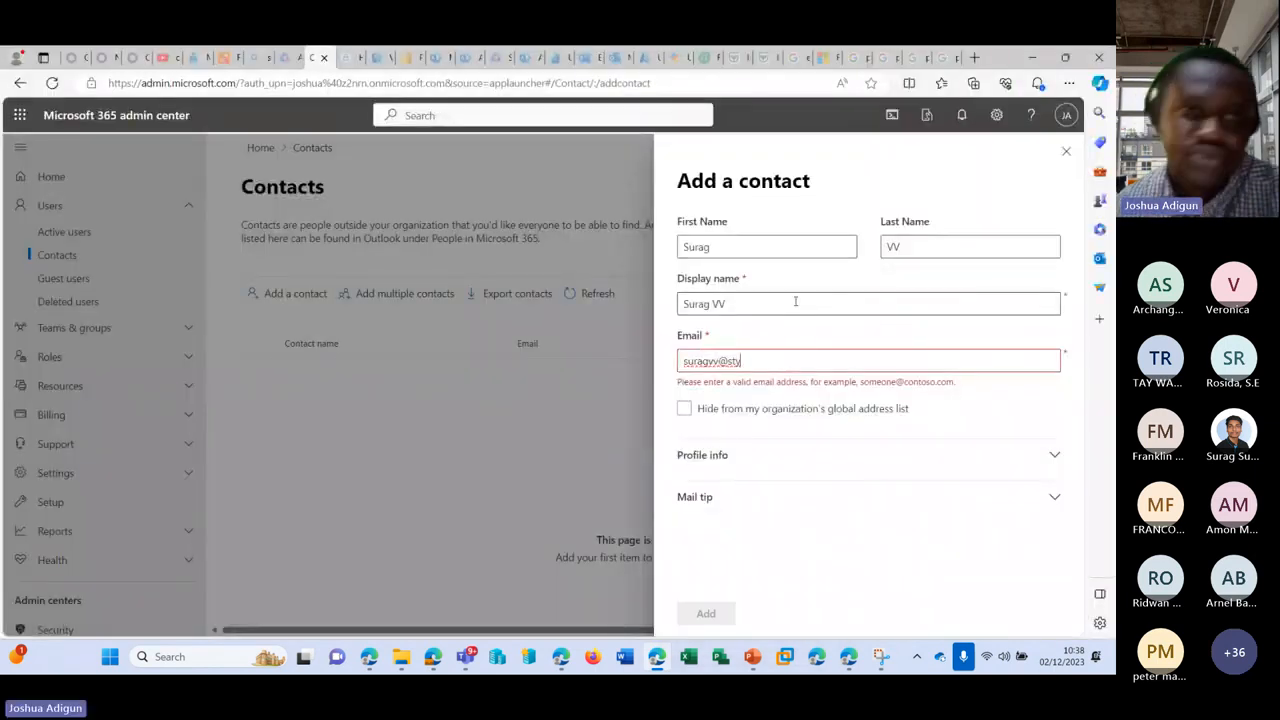
mouse_move(477, 657)
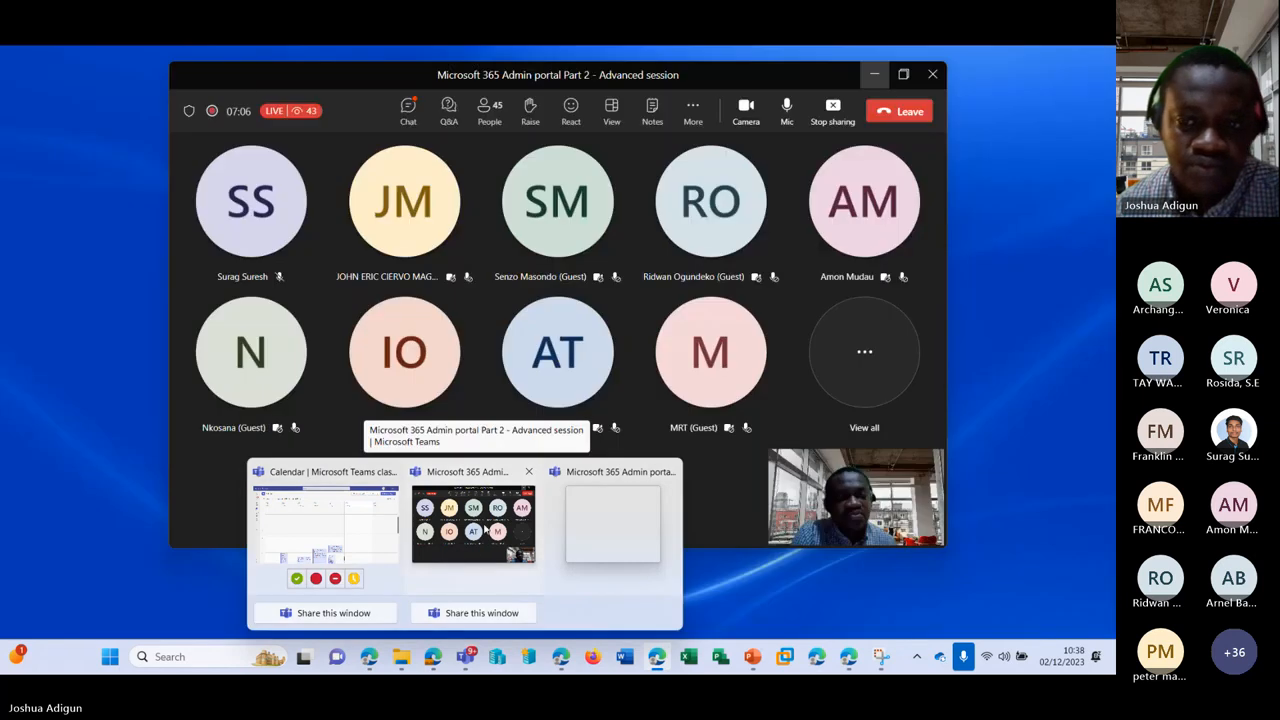
click(484, 533)
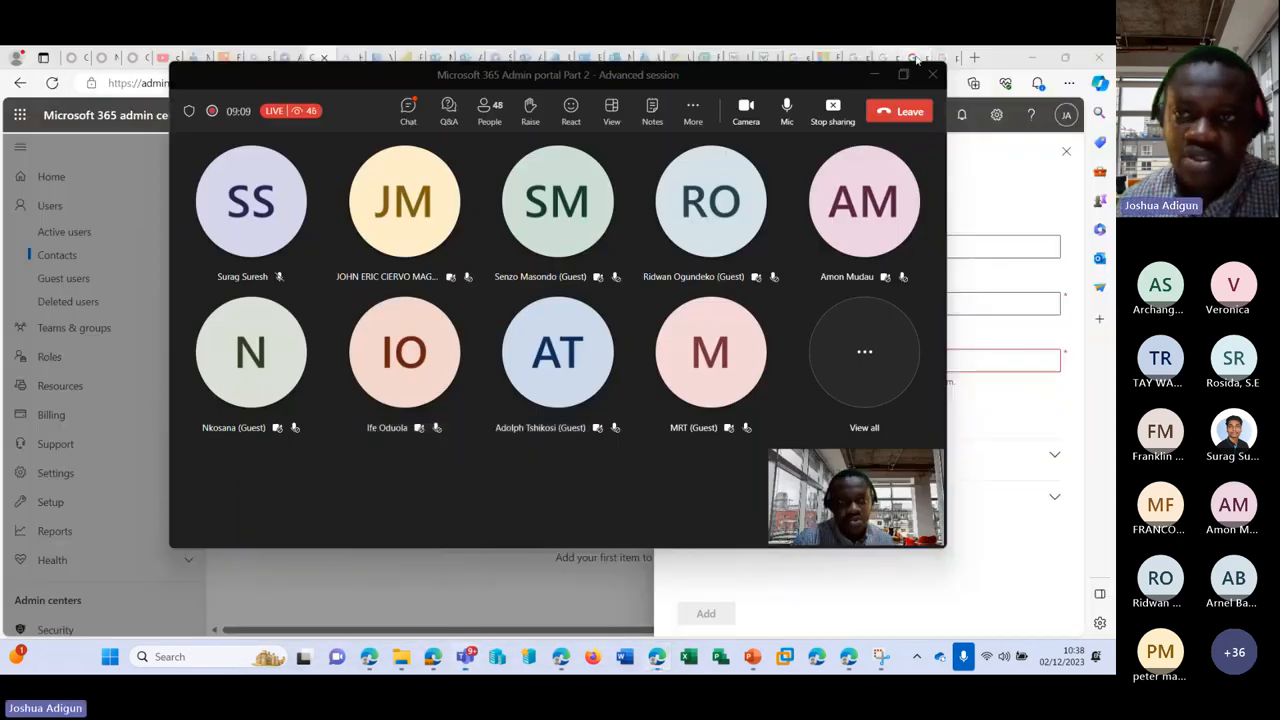
click(878, 79)
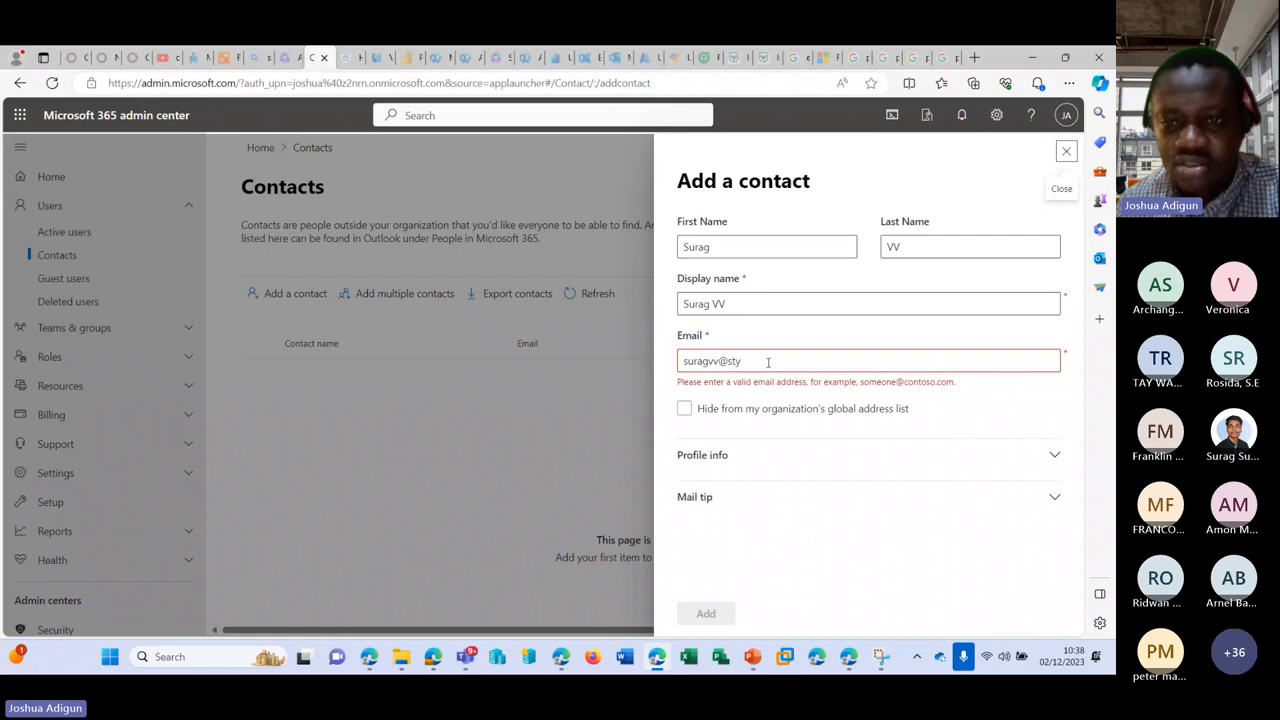
Step: Finish the e-mail domain with 'ava.com' and keep the contact in the global address list
text(ava)
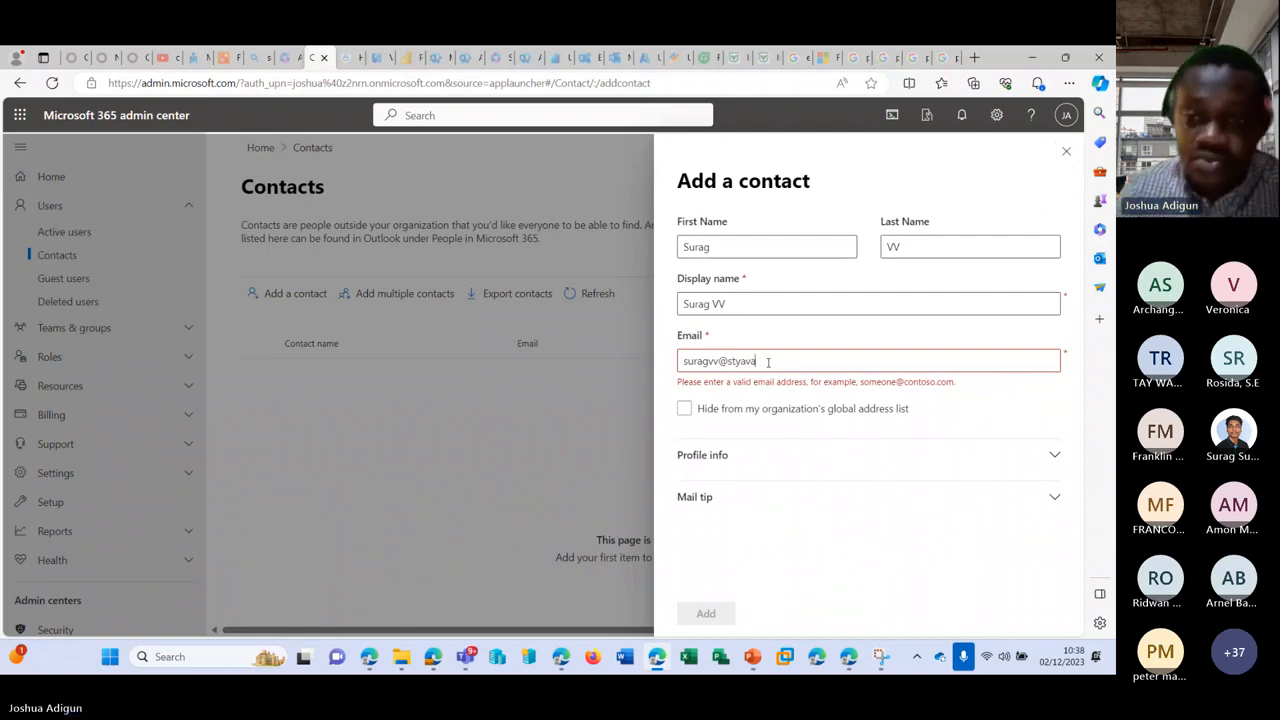
text(.com)
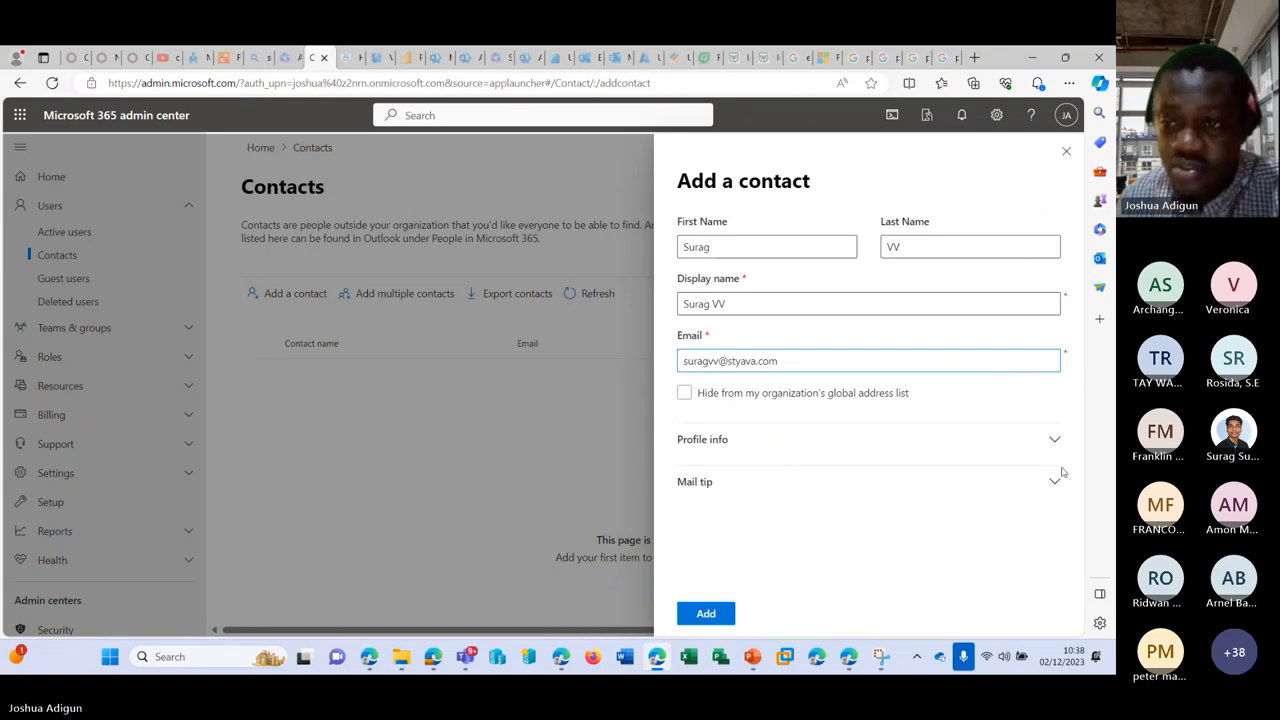
double_click(742, 361)
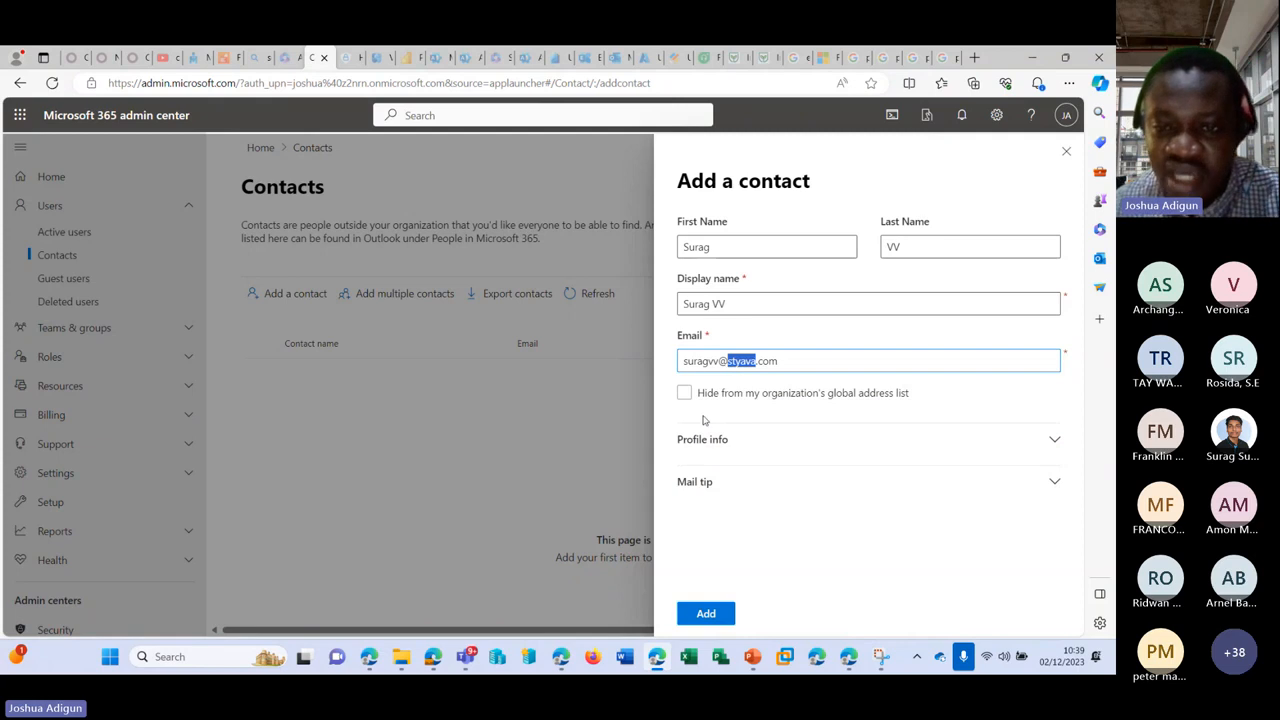
click(748, 398)
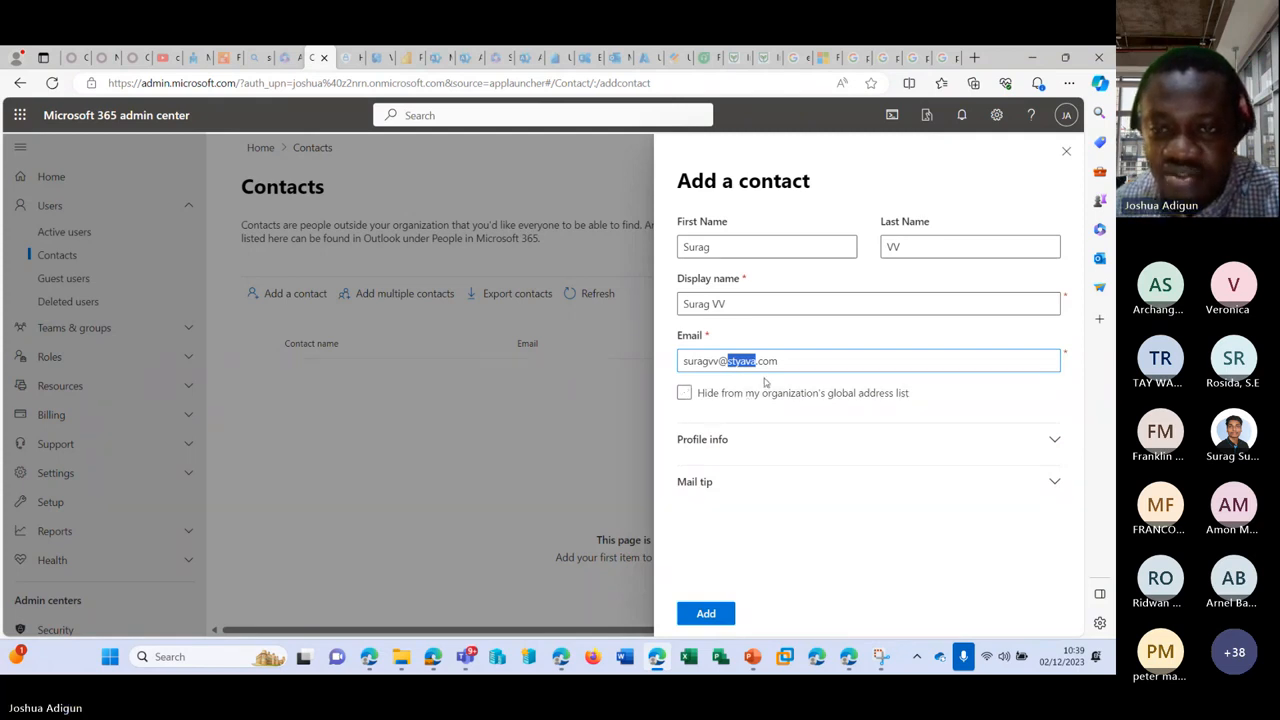
click(760, 393)
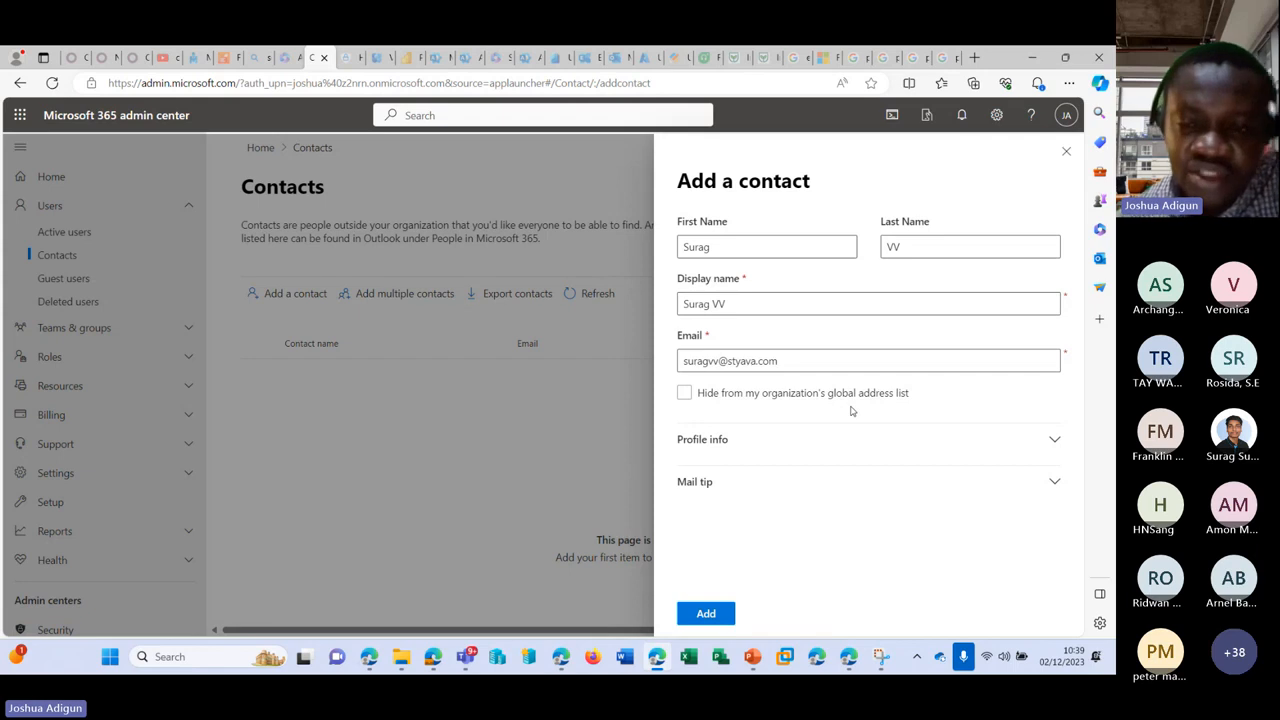
Step: Expand the contact's Profile info and scroll down to the Mail tip field
click(1054, 440)
scroll(865, 418, down, 4)
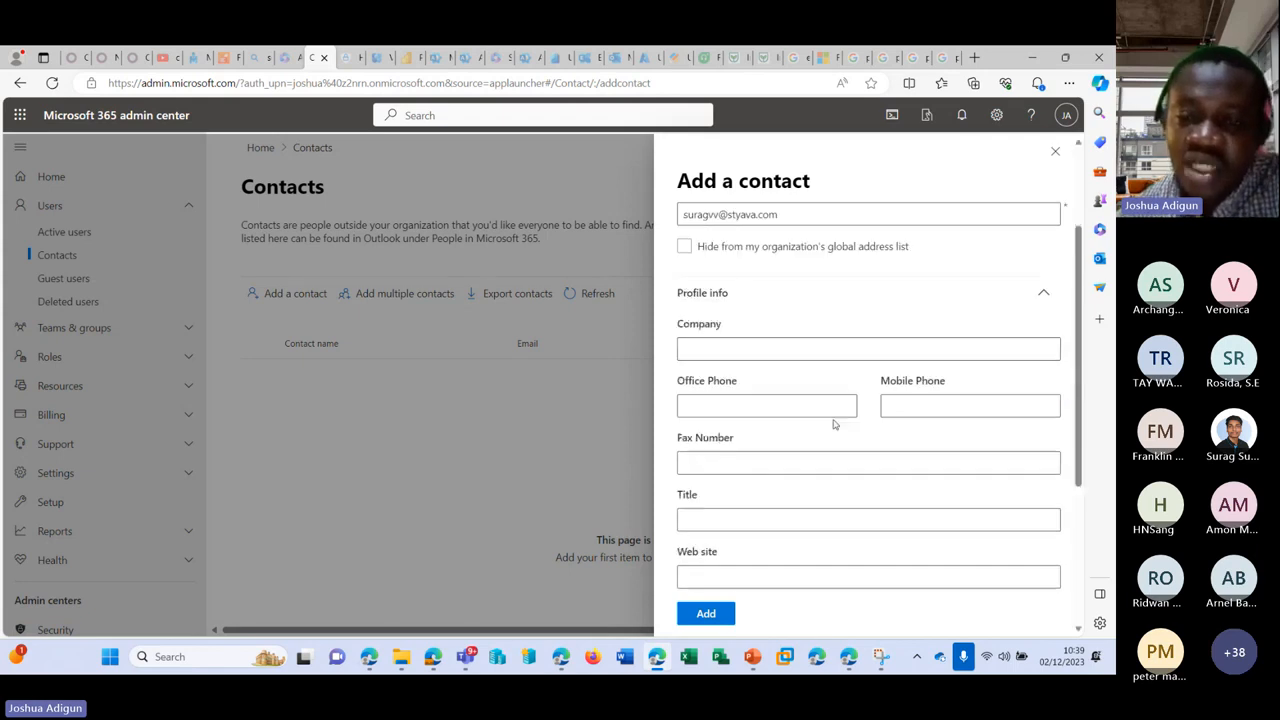
scroll(810, 330, down, 1)
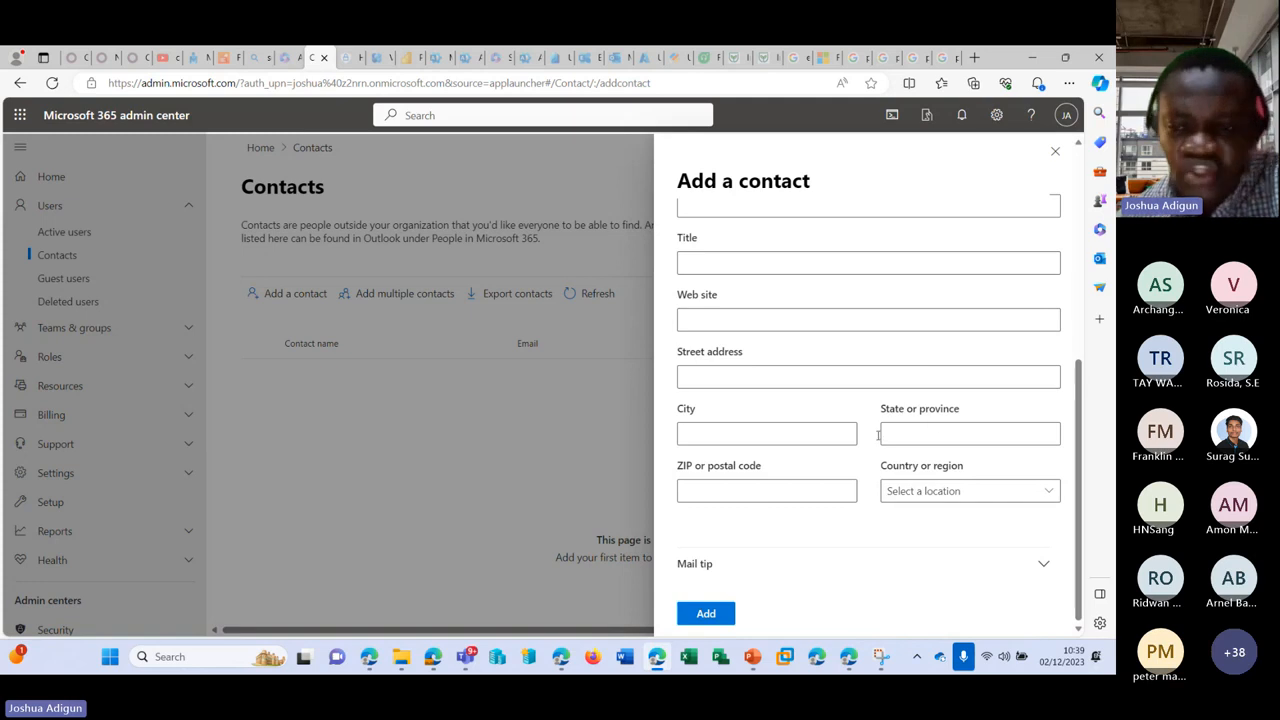
scroll(766, 417, up, 5)
scroll(783, 336, down, 5)
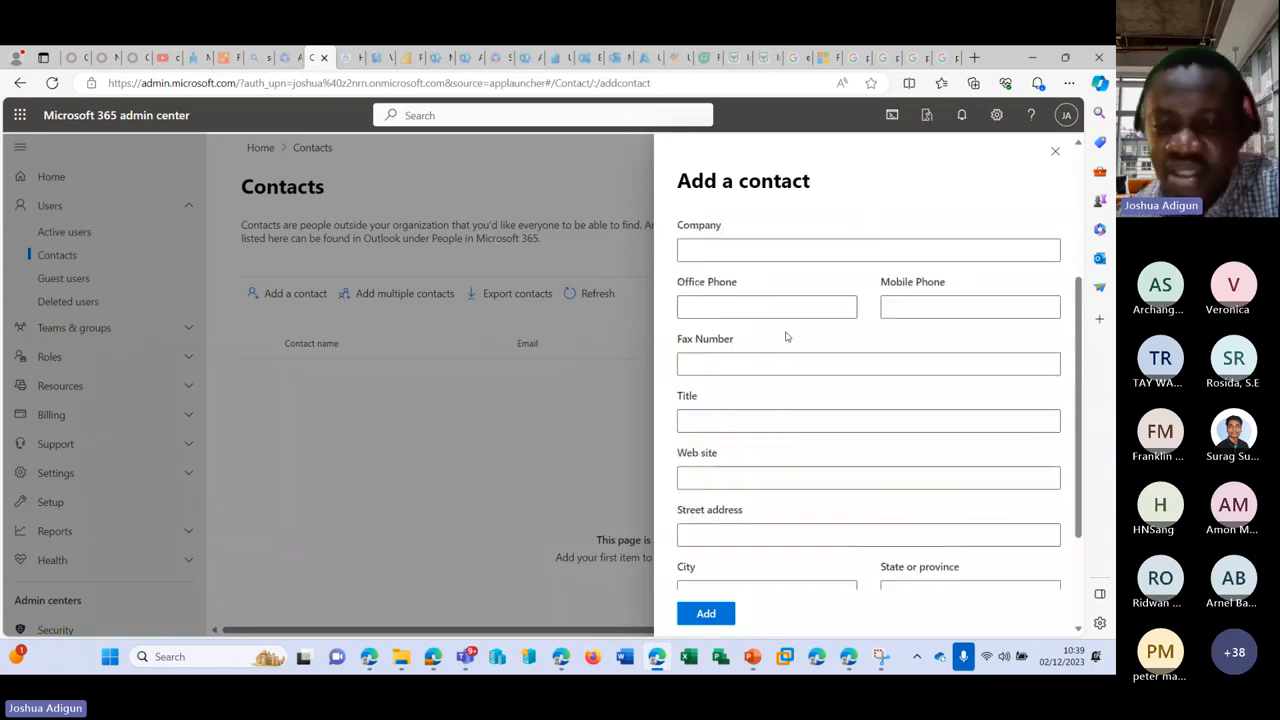
scroll(730, 560, down, 1)
scroll(741, 529, down, 1)
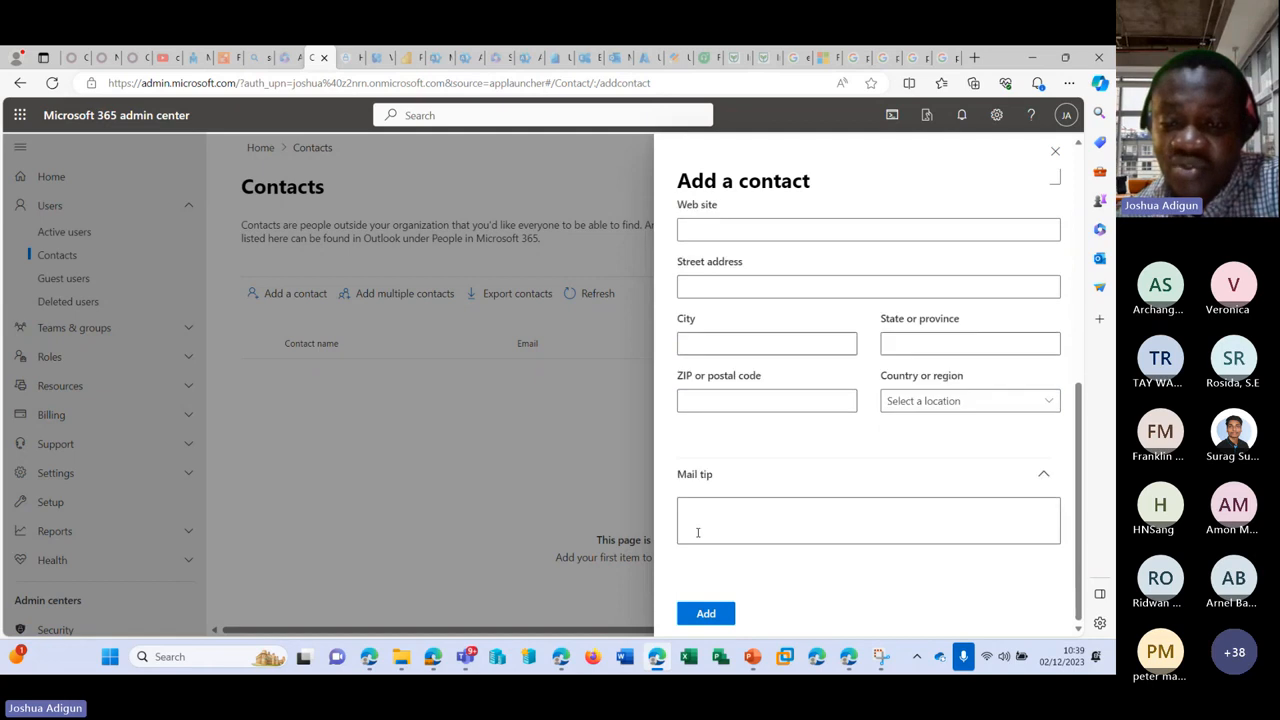
scroll(794, 504, up, 1)
scroll(796, 506, down, 1)
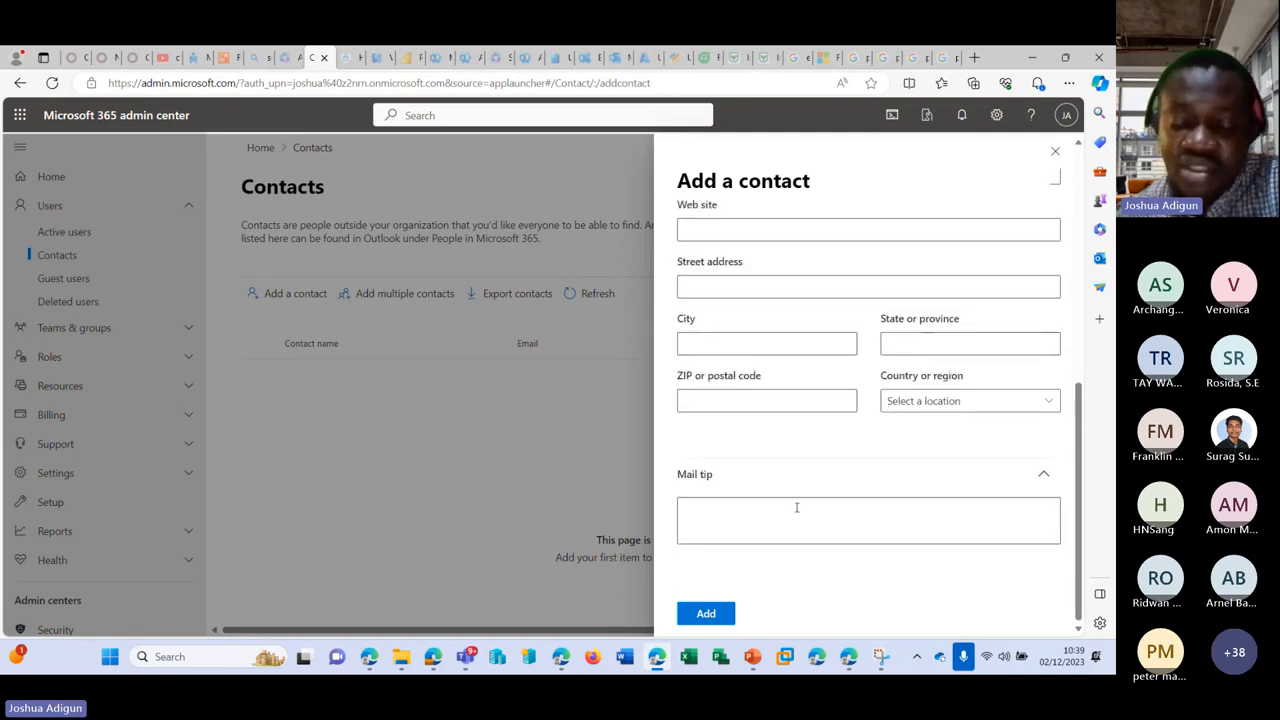
Step: Enter the mail tip 'This is our Microsoft 365 vendor', replacing the first draft
click(804, 507)
text(T)
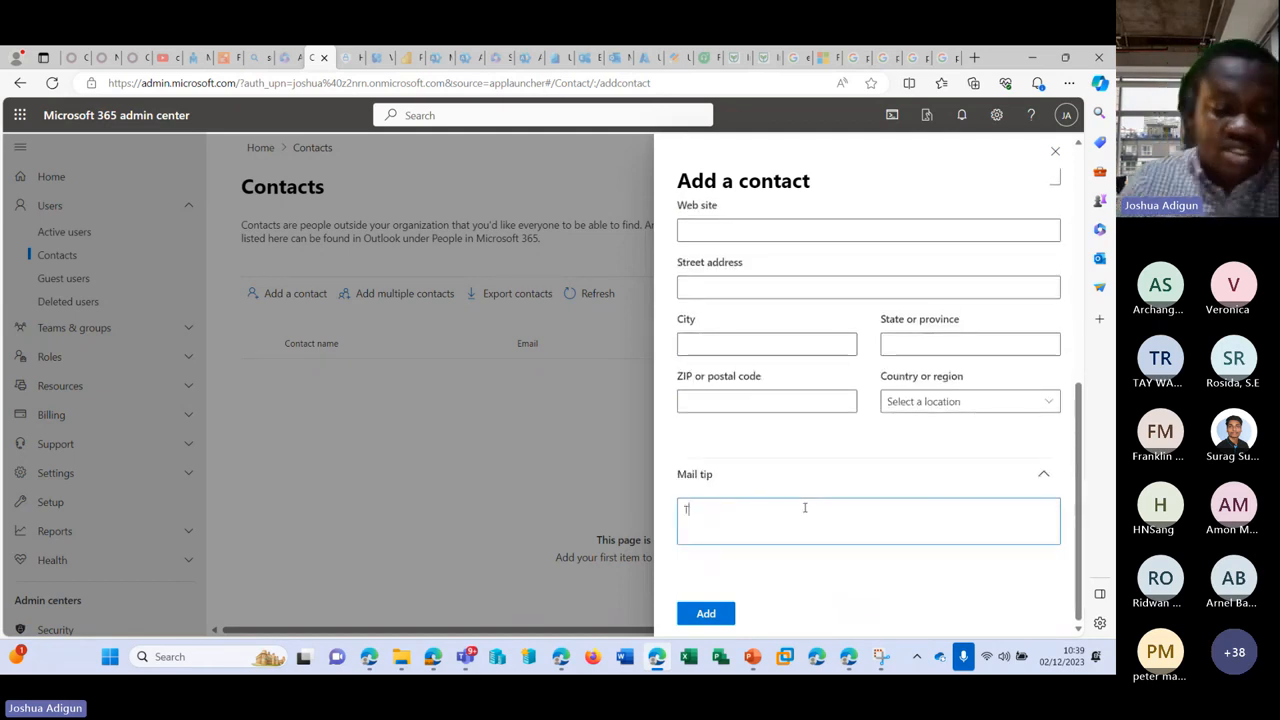
text(his is a)
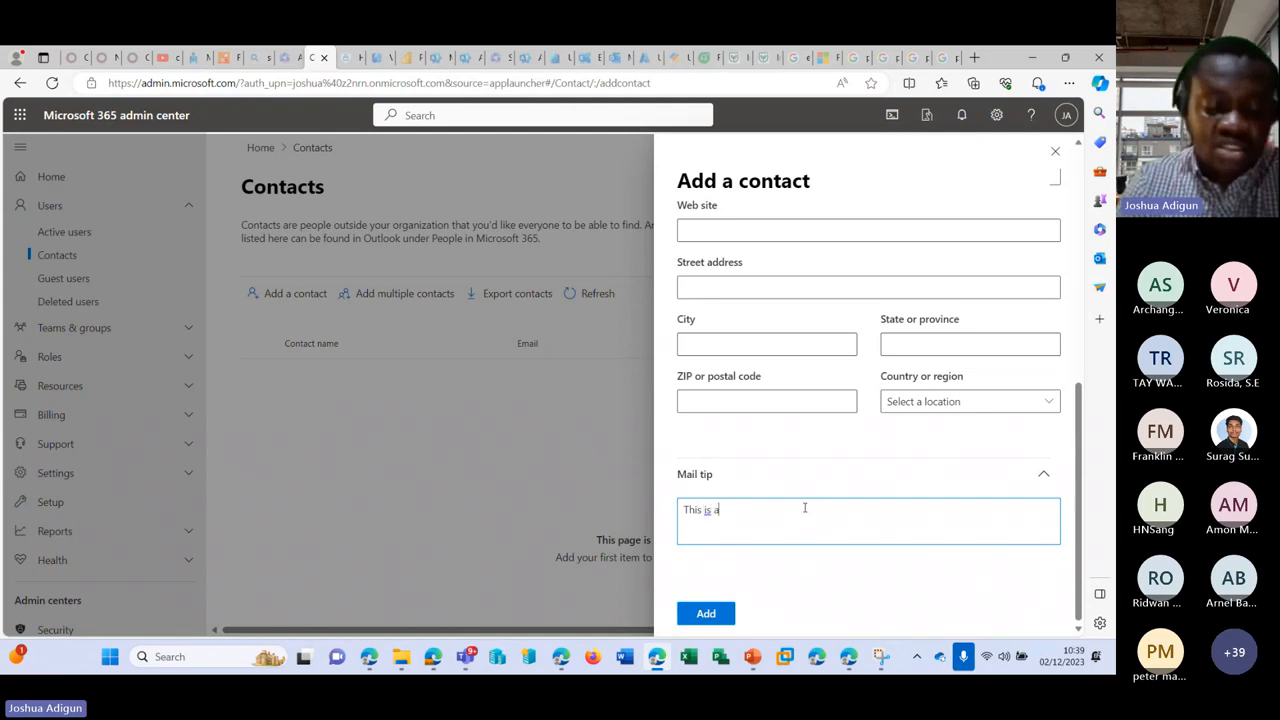
text( vendor th)
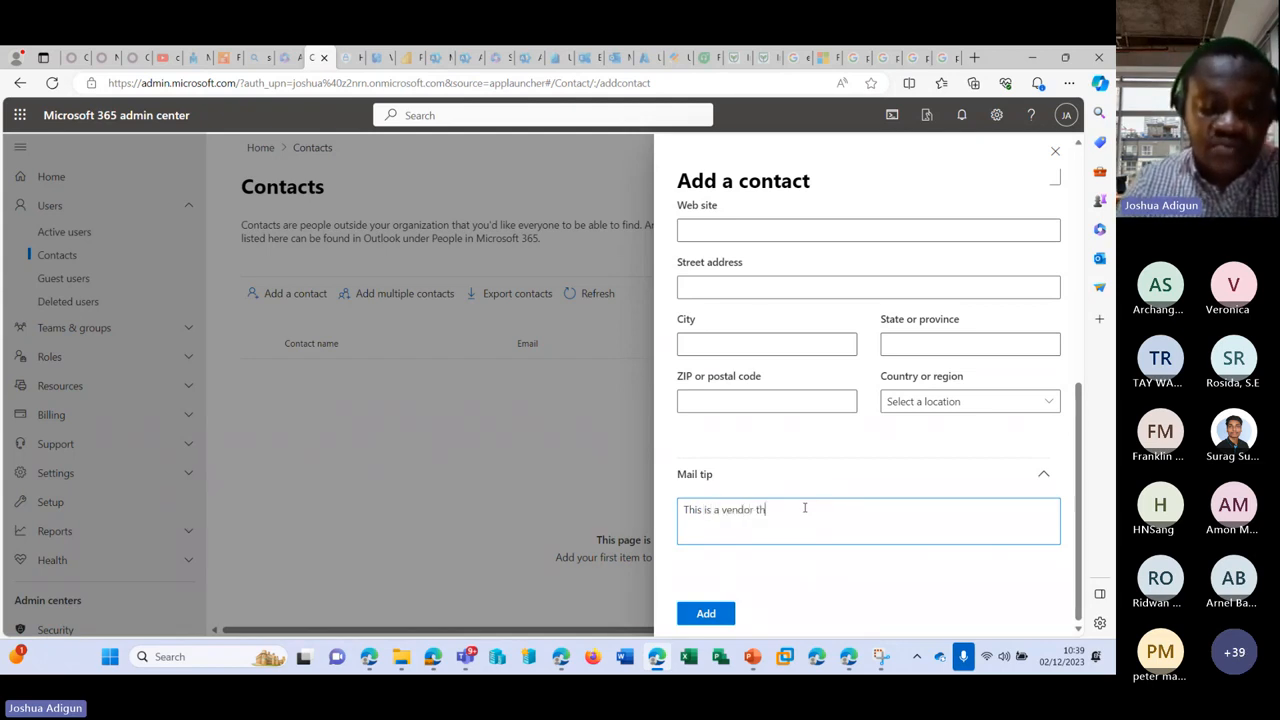
text(at w)
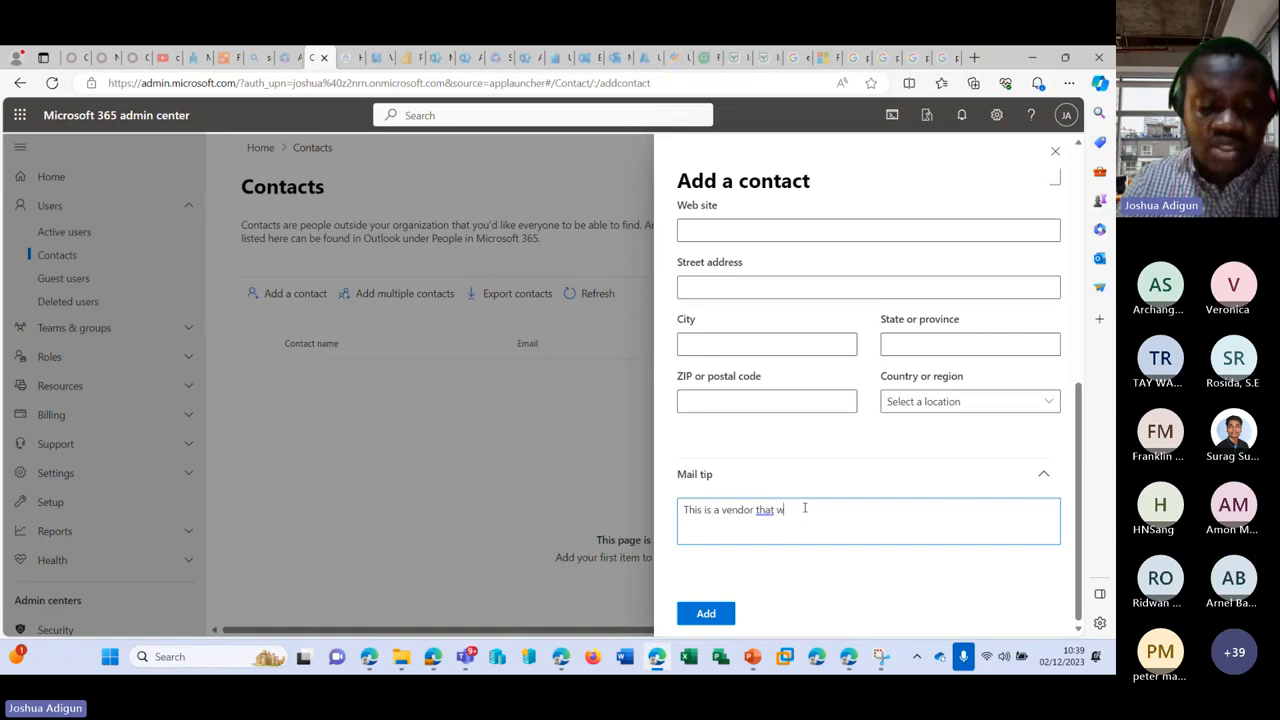
text(e work with)
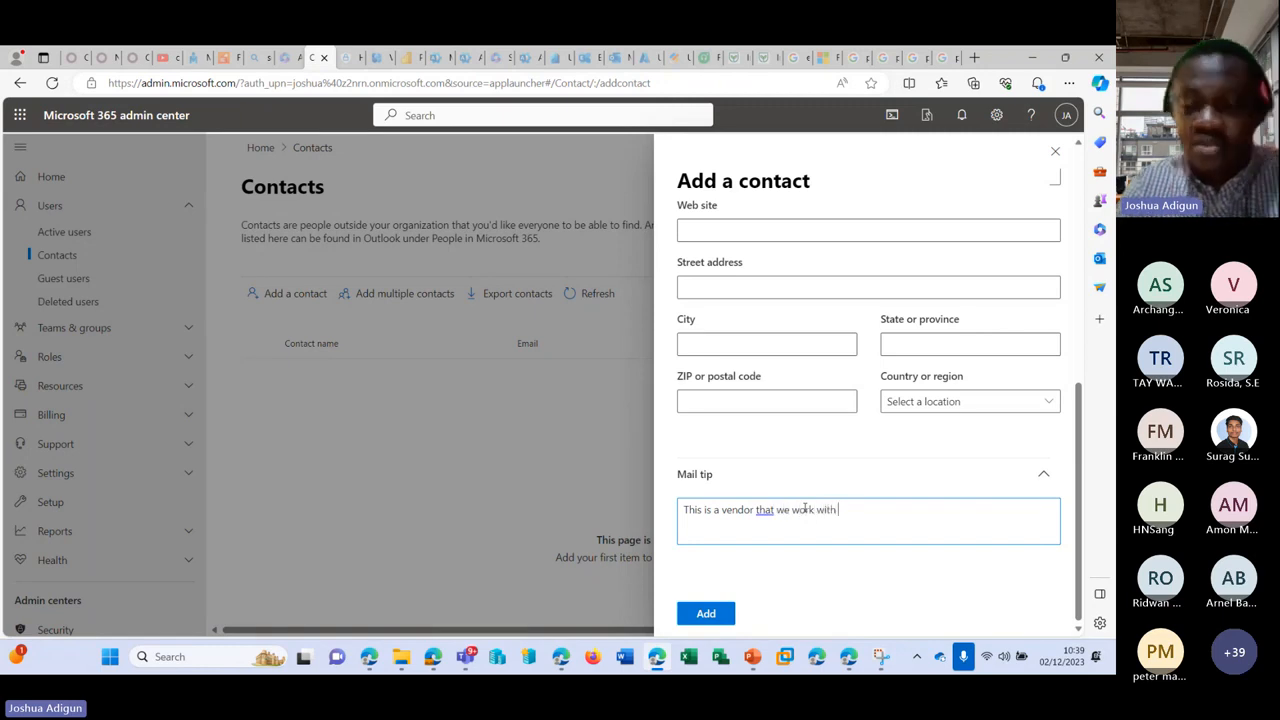
text( regarding M)
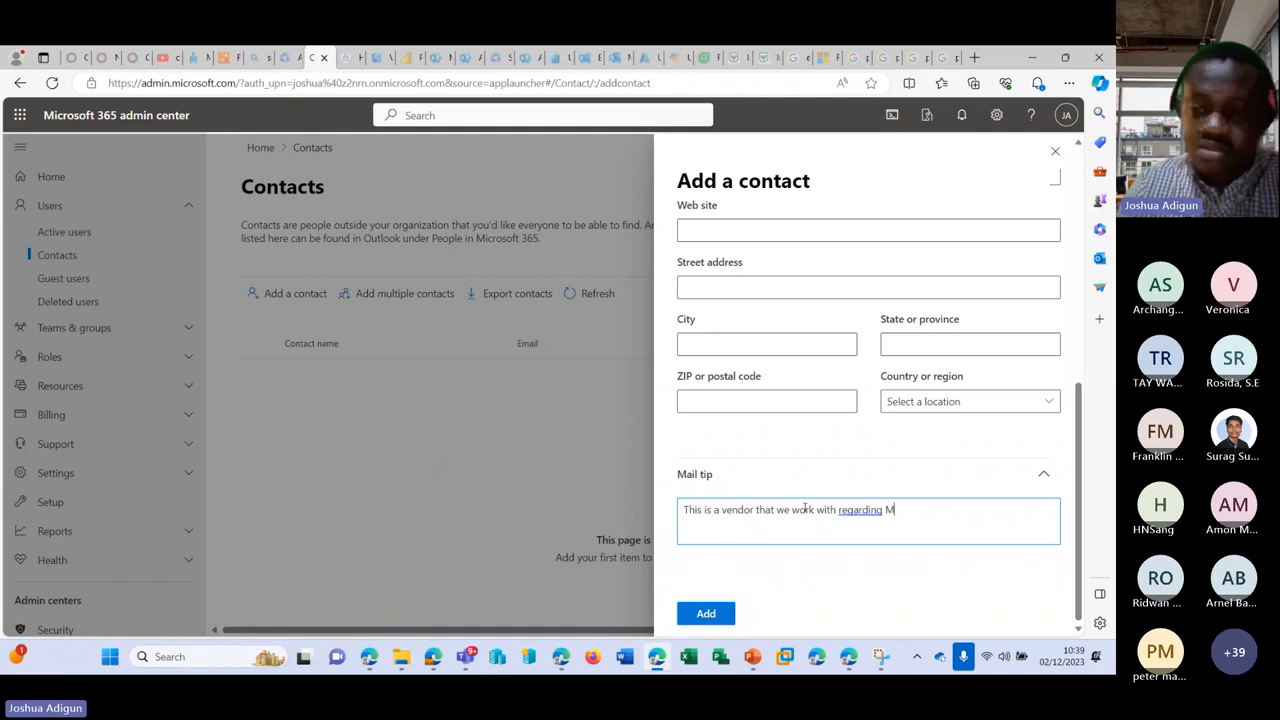
key(ctrl+a)
key(BackSpace)
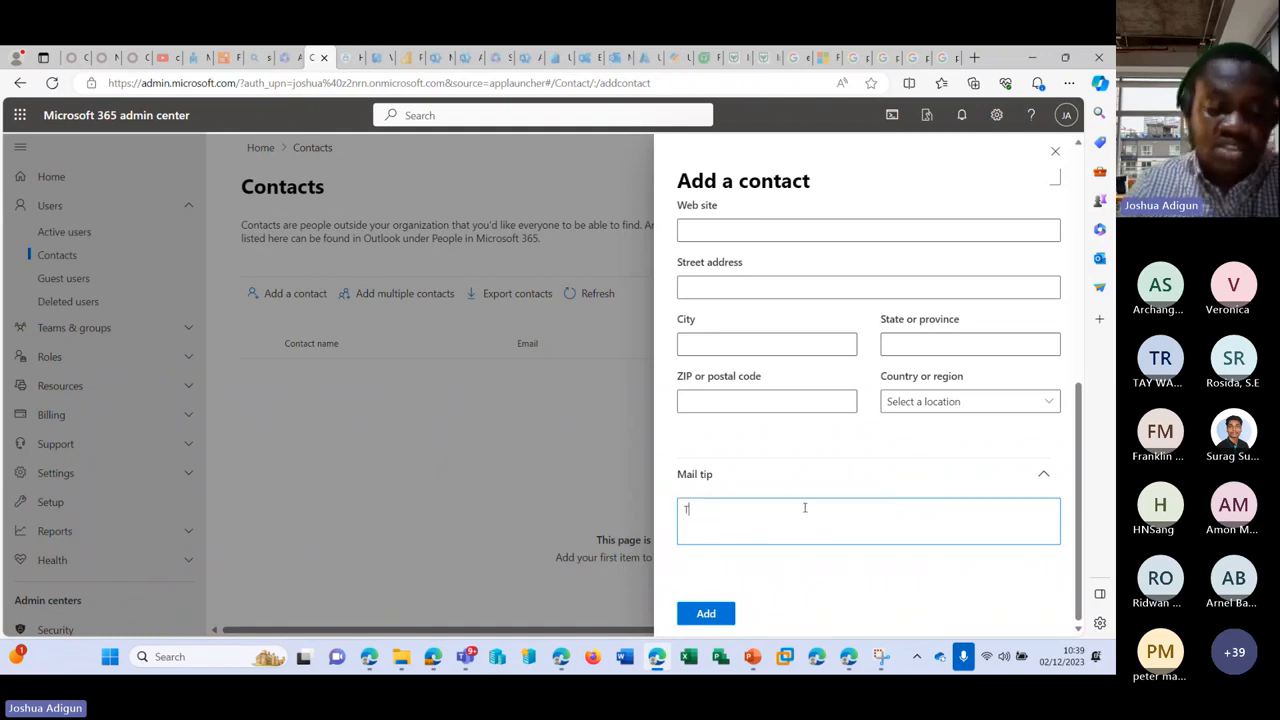
text(This is our M)
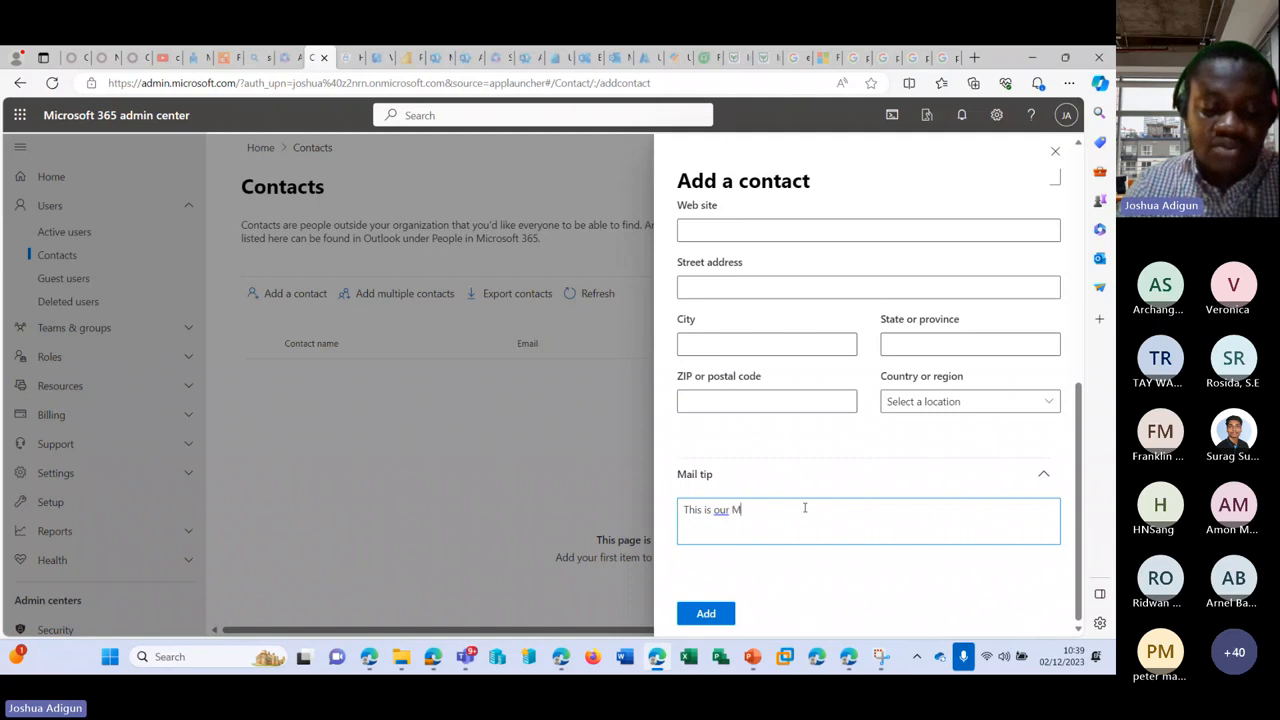
text(icrosoft 36)
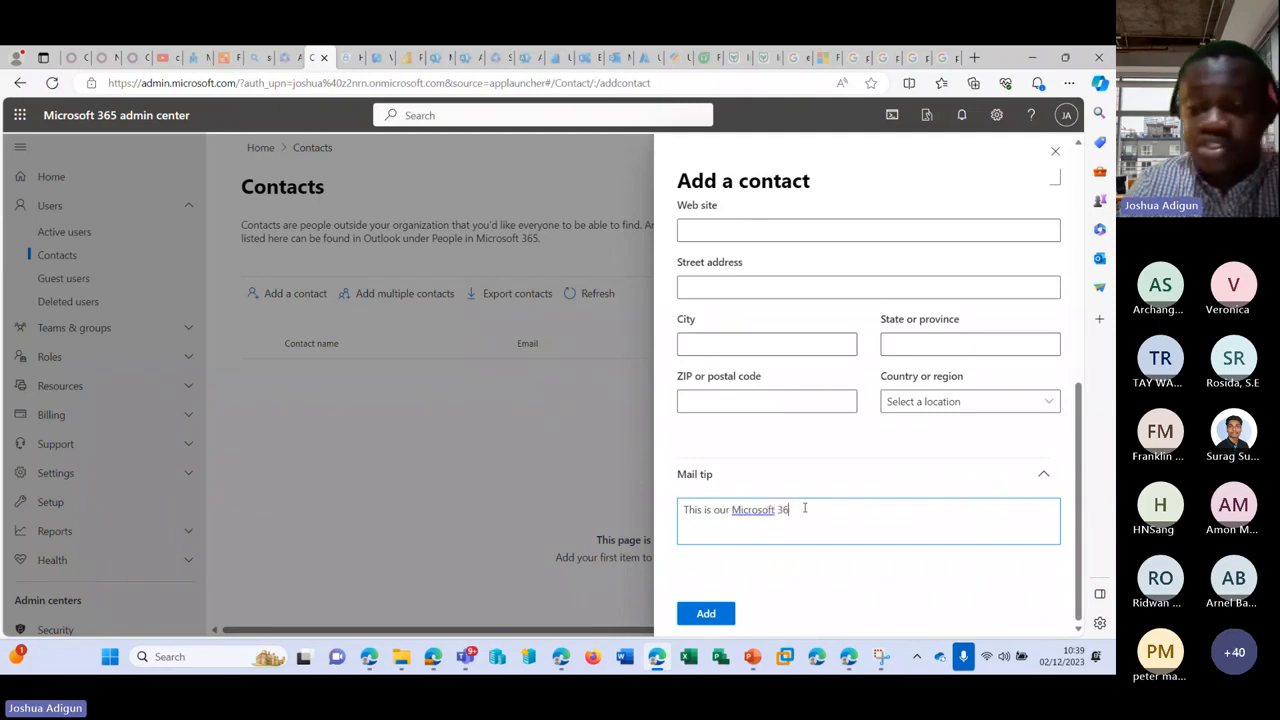
text(5 vend)
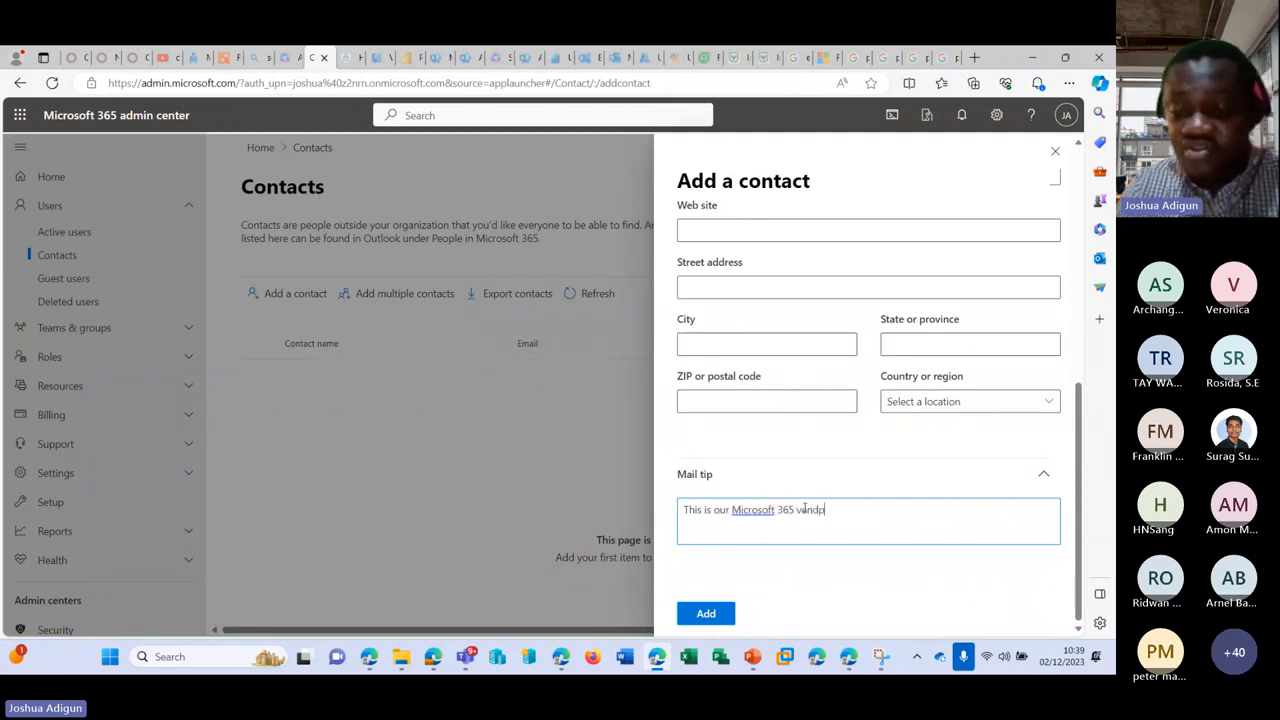
text(or)
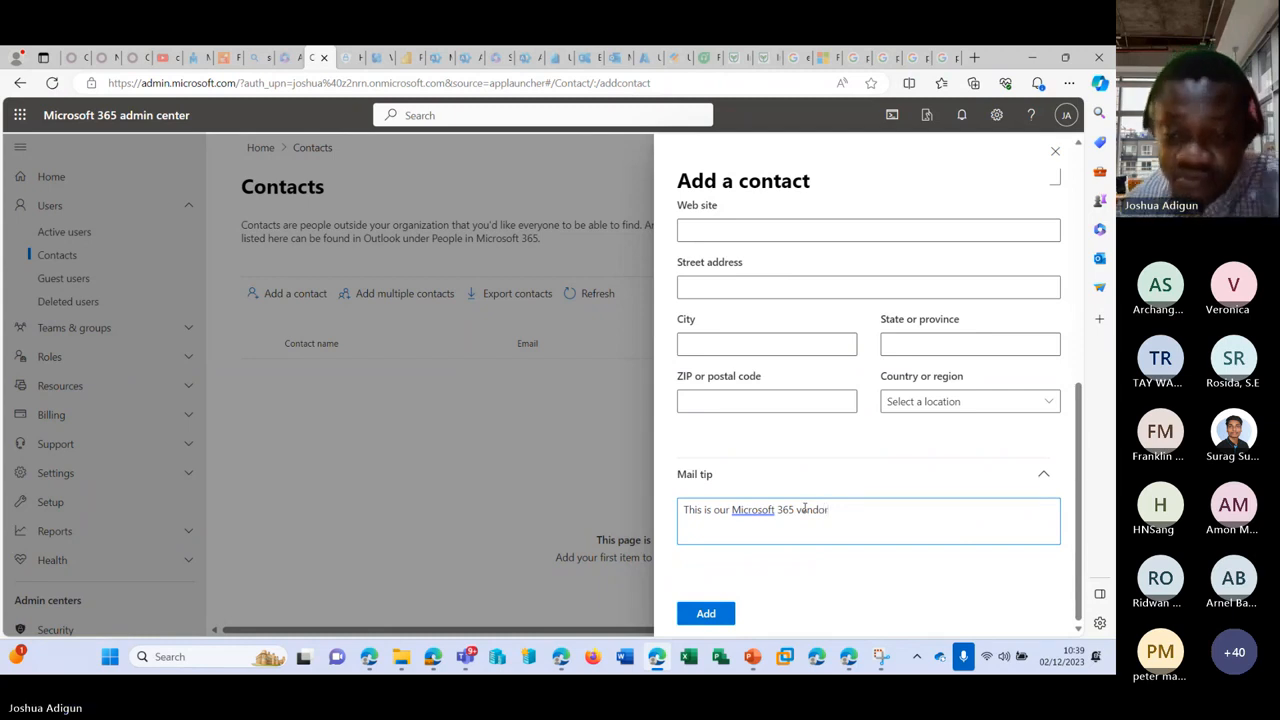
Step: Add the contact, close the Contact added confirmation, and scroll the navigation to Admin centers
click(718, 612)
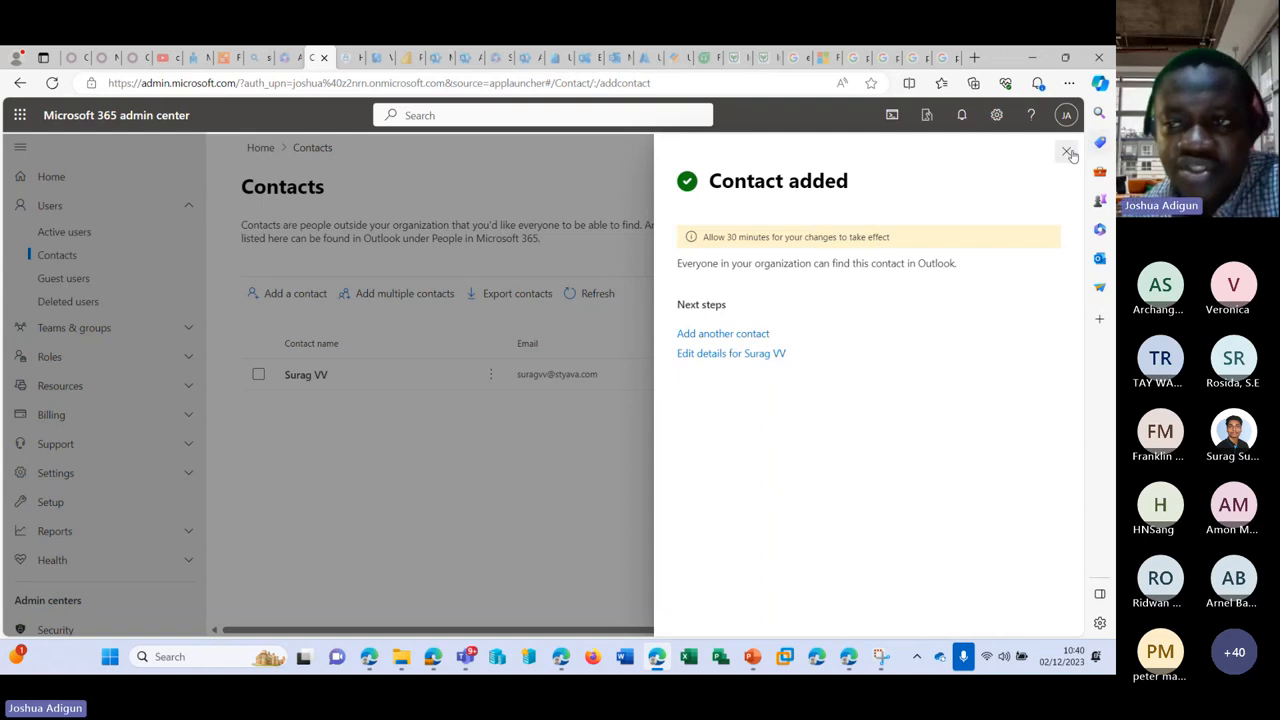
click(1066, 151)
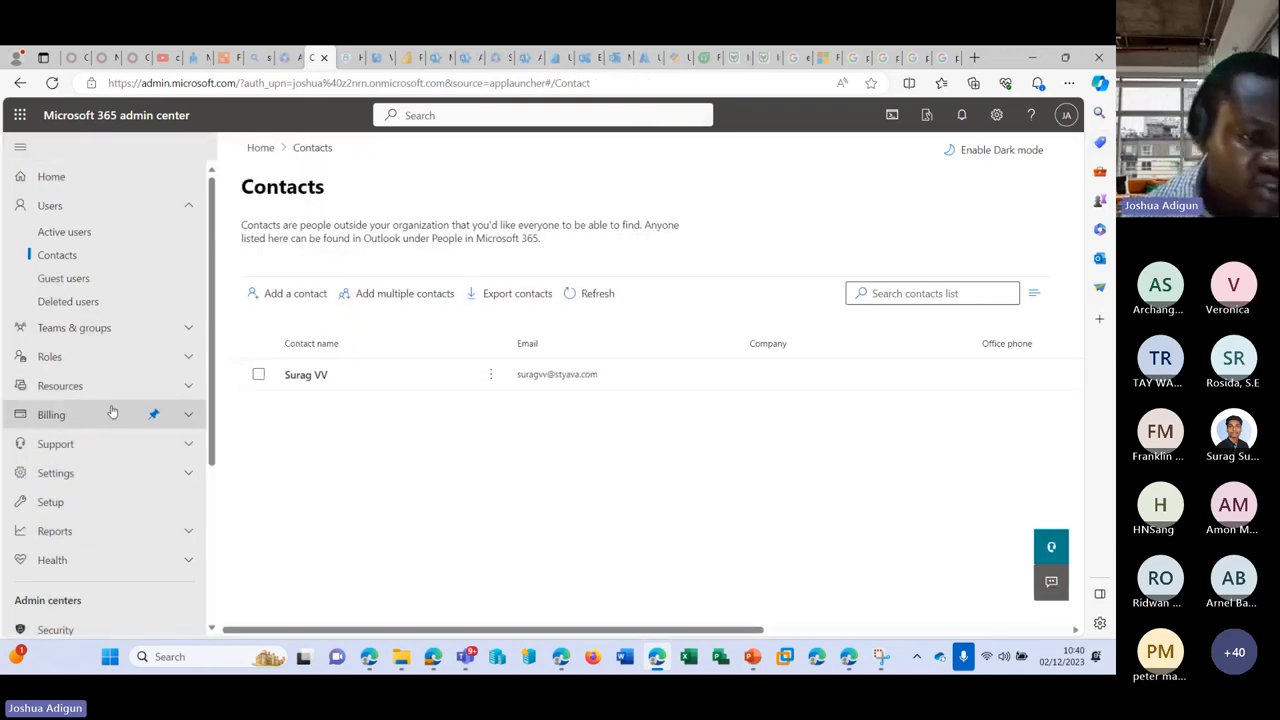
scroll(76, 430, down, 3)
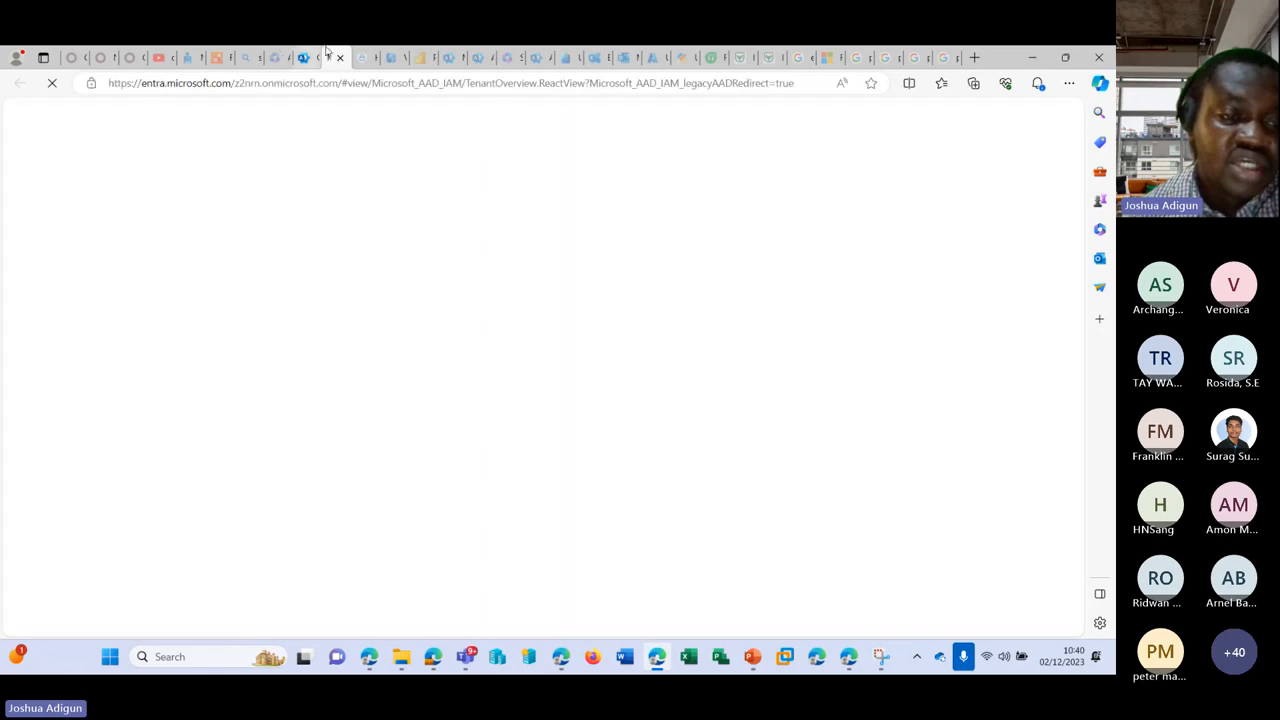
Step: Let the MSFT_AJ1 tenant overview load in Entra and dismiss the feedback survey
mouse_move(302, 59)
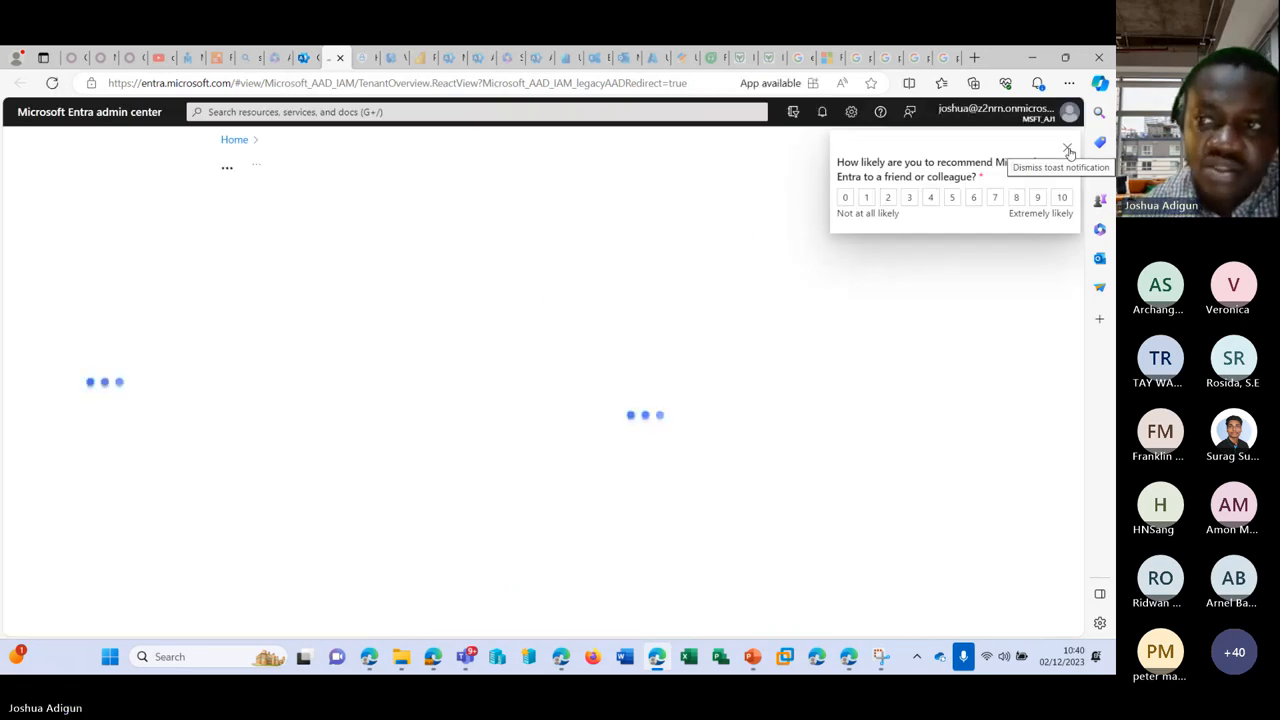
click(1068, 150)
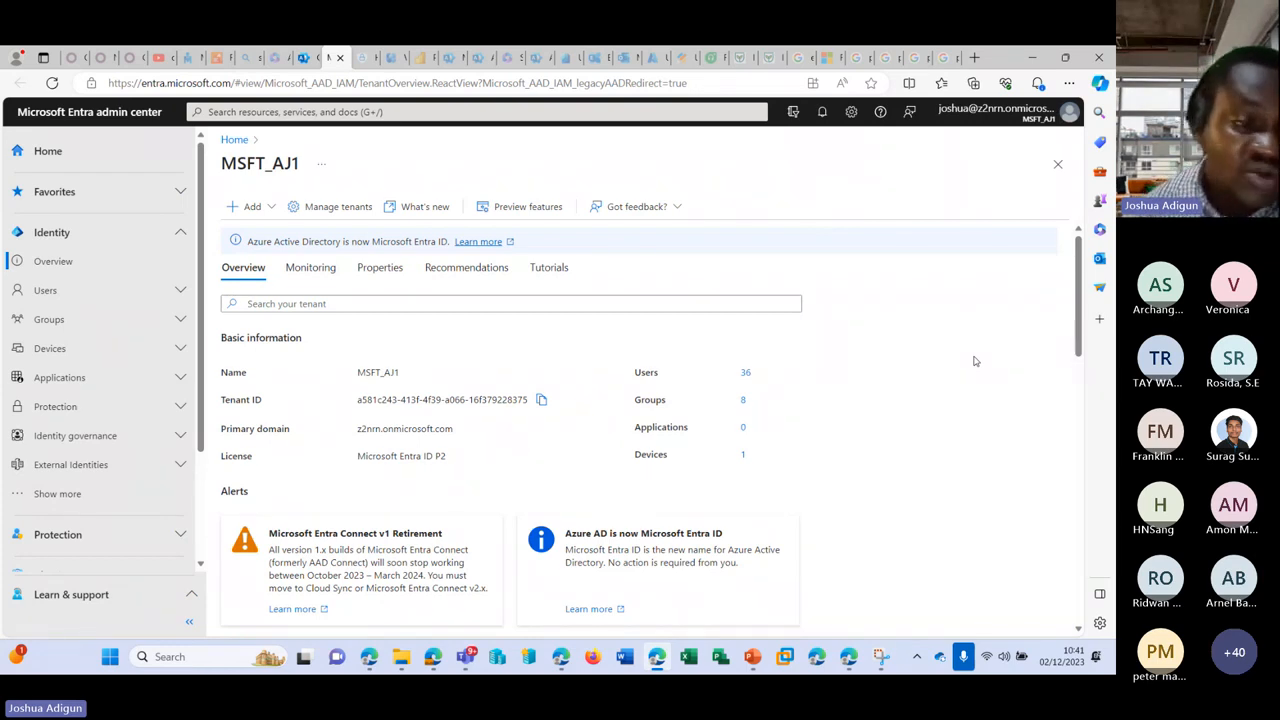
Step: Expand Users in the Entra navigation and go to All users
click(179, 291)
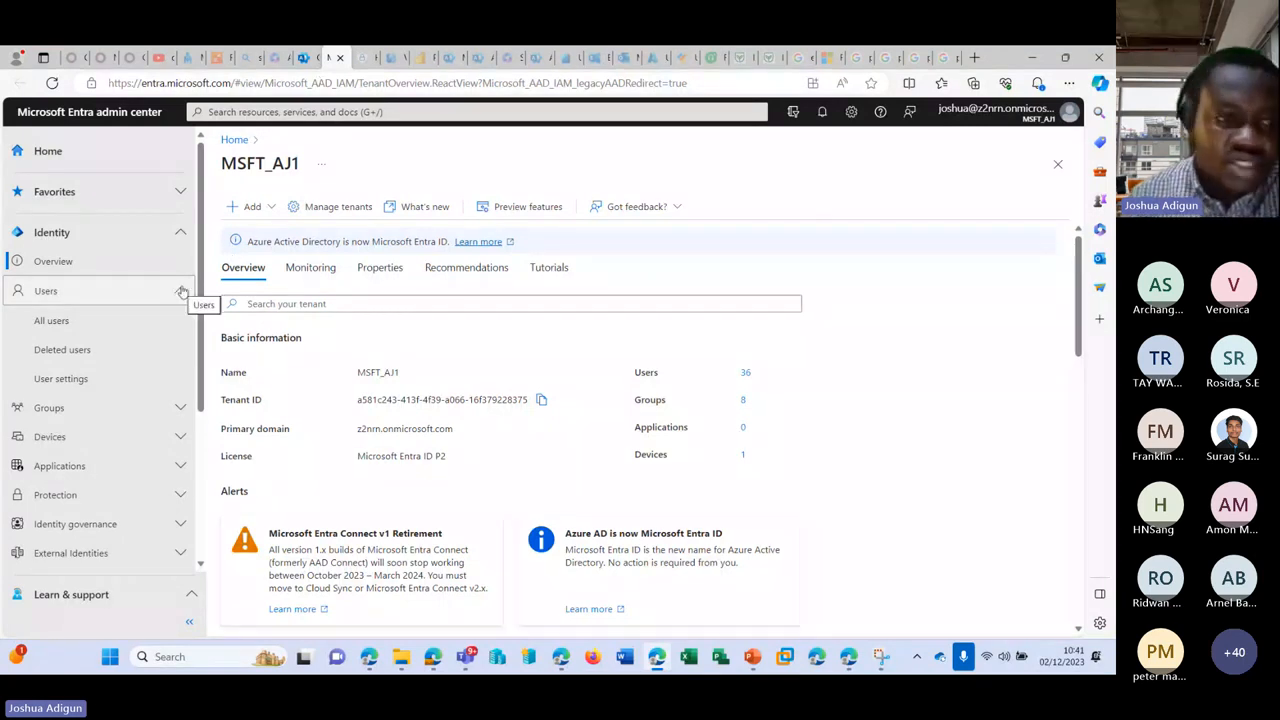
click(123, 320)
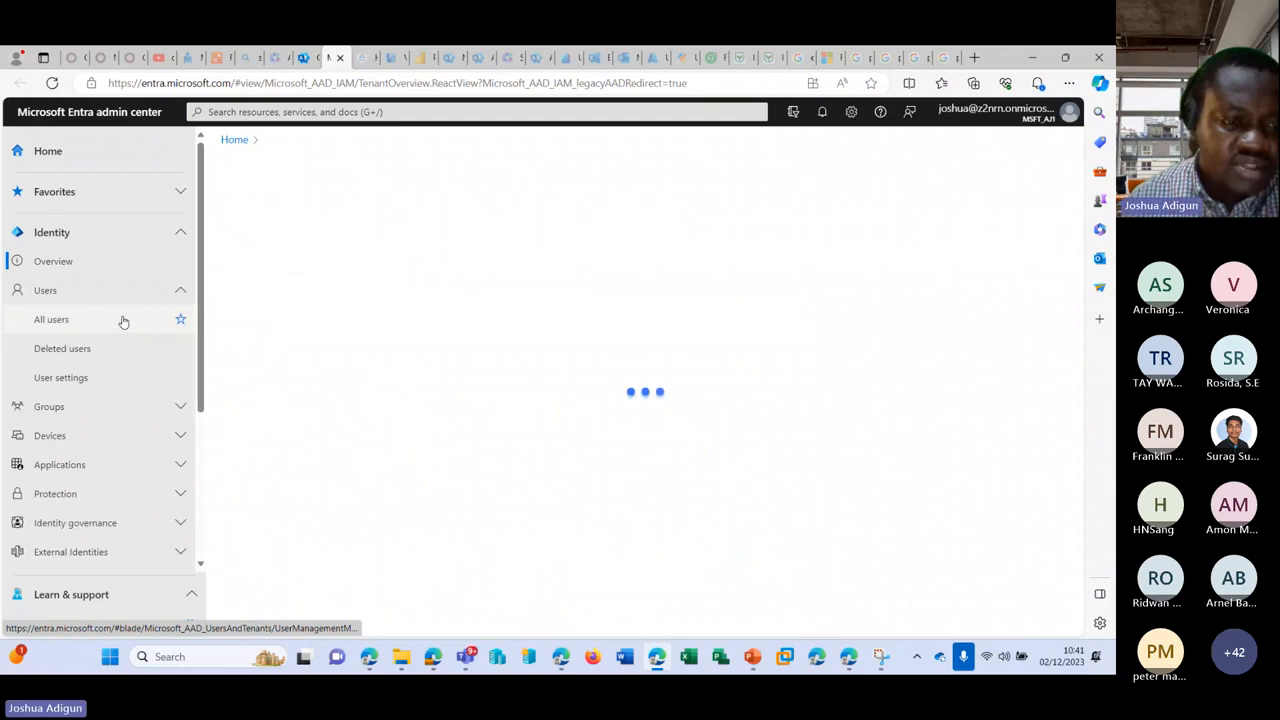
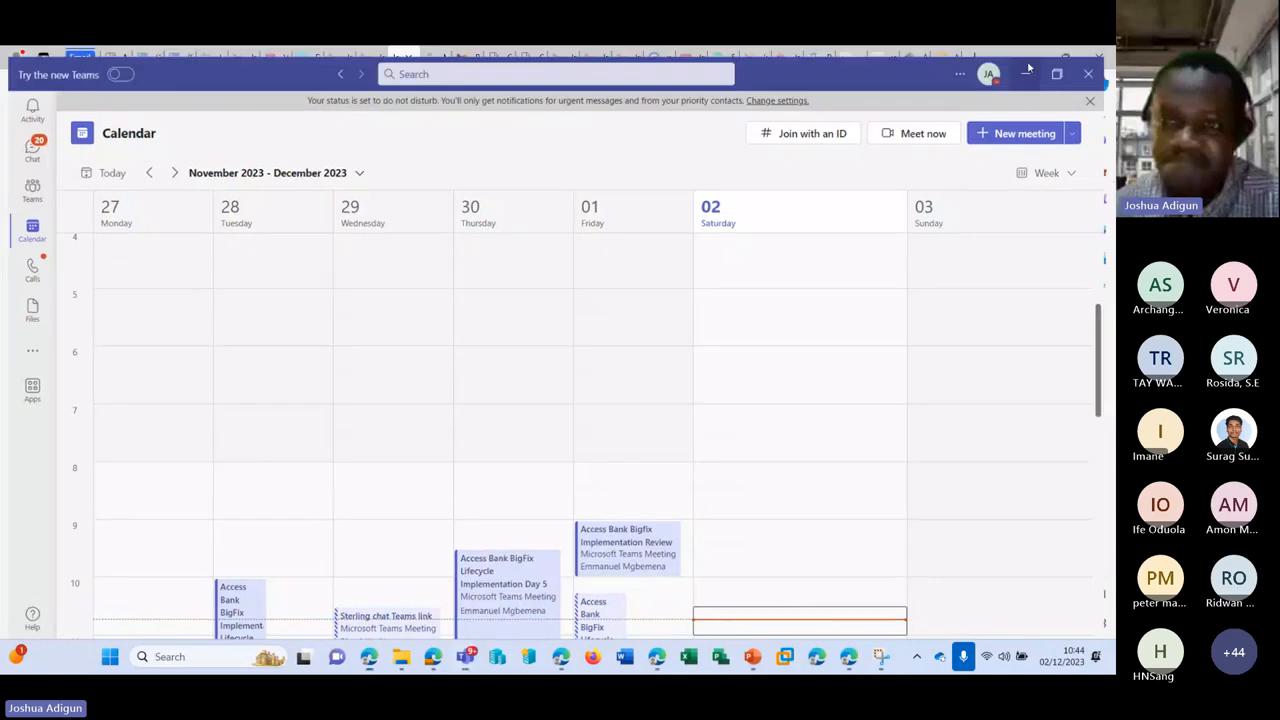
Step: Hide the Teams windows and show the admin center's Contacts list with its one external contact
click(1034, 64)
click(1034, 57)
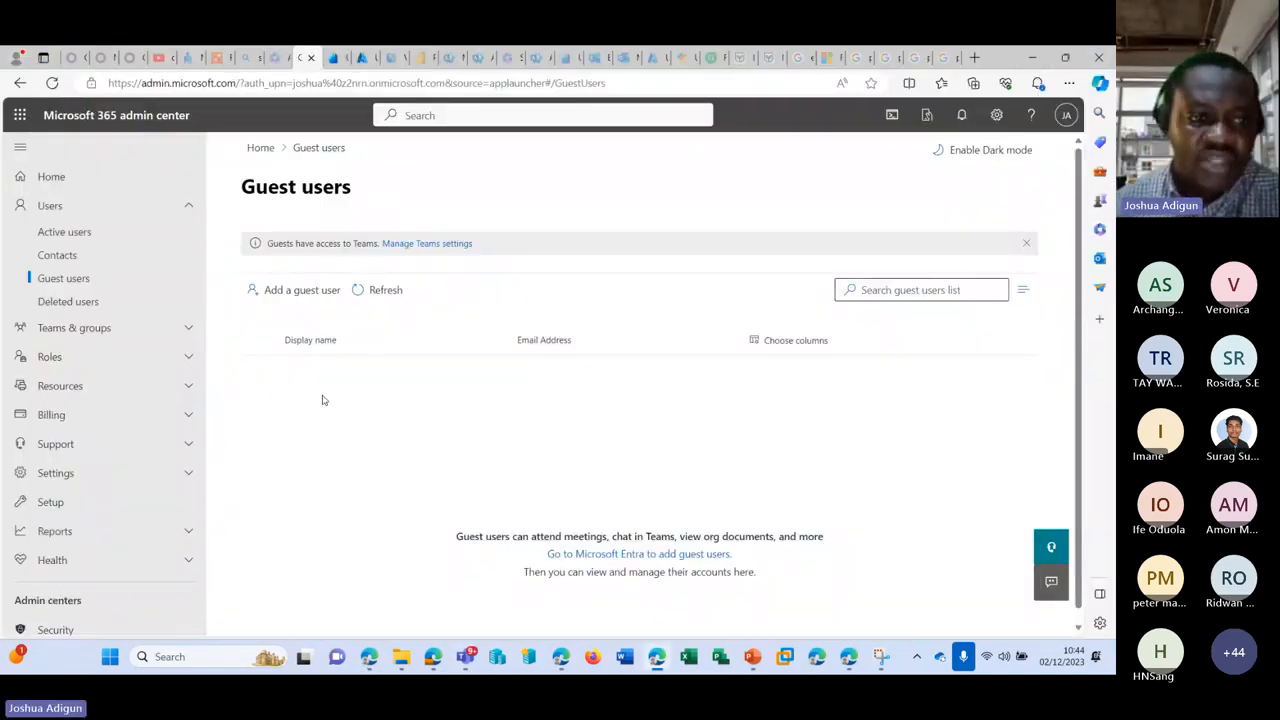
click(80, 258)
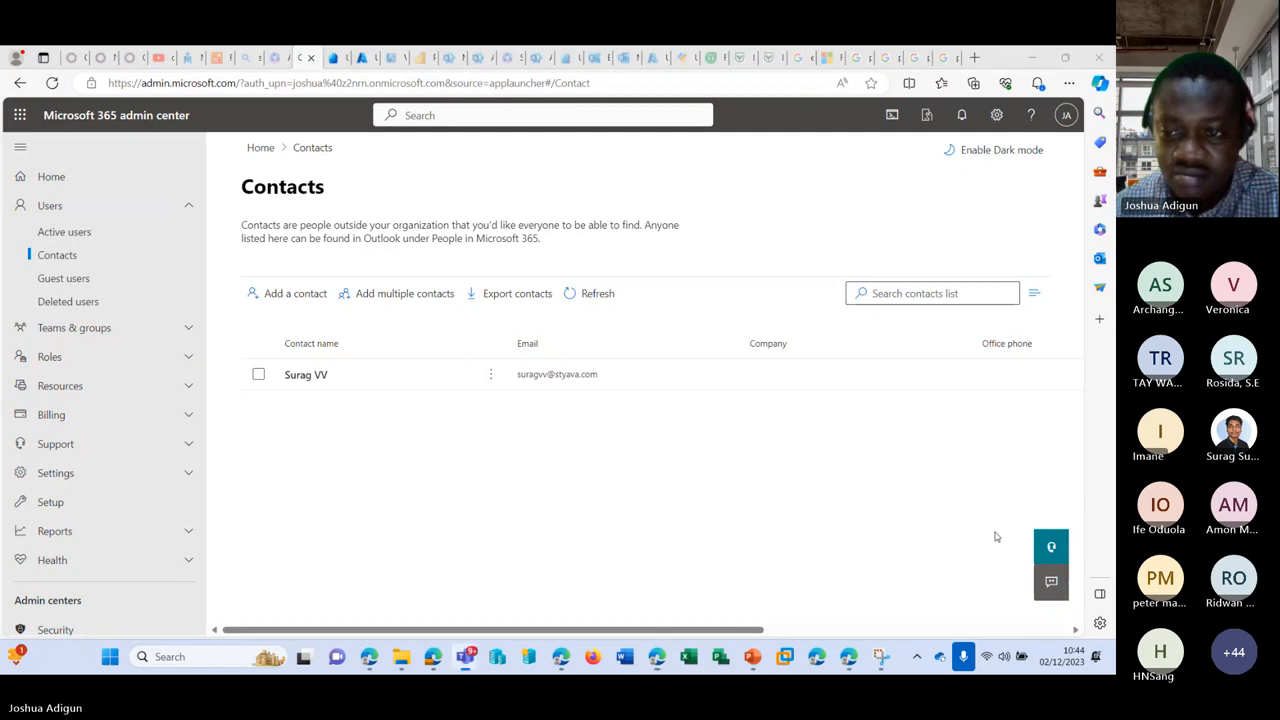
key(alt+Tab)
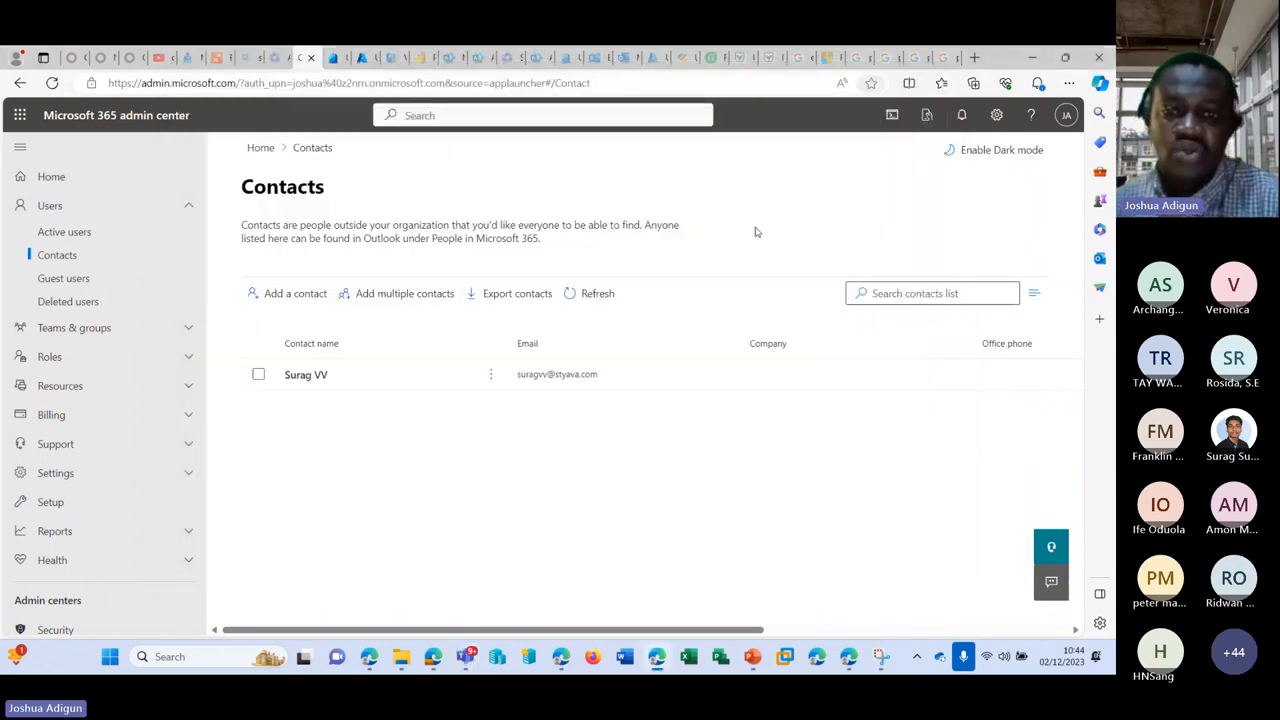
click(875, 78)
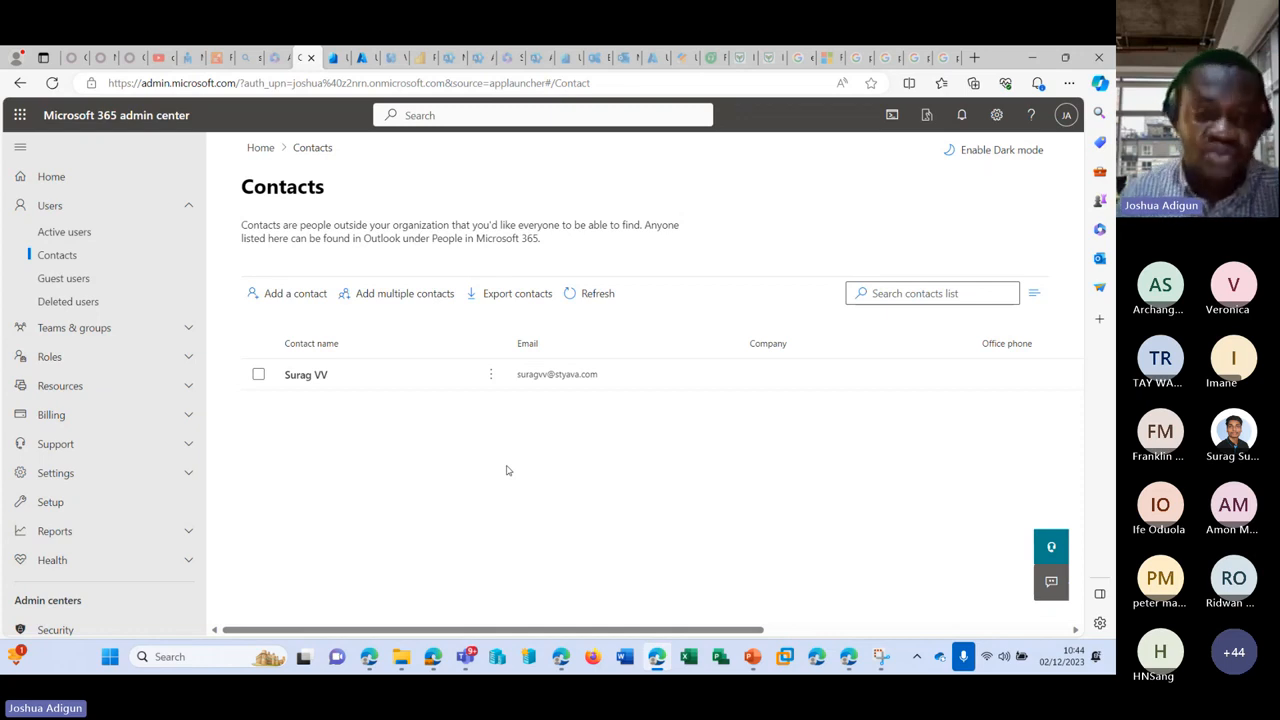
Step: Read the Add multiple contacts CSV guidance, then return to the empty Guest users list
click(381, 298)
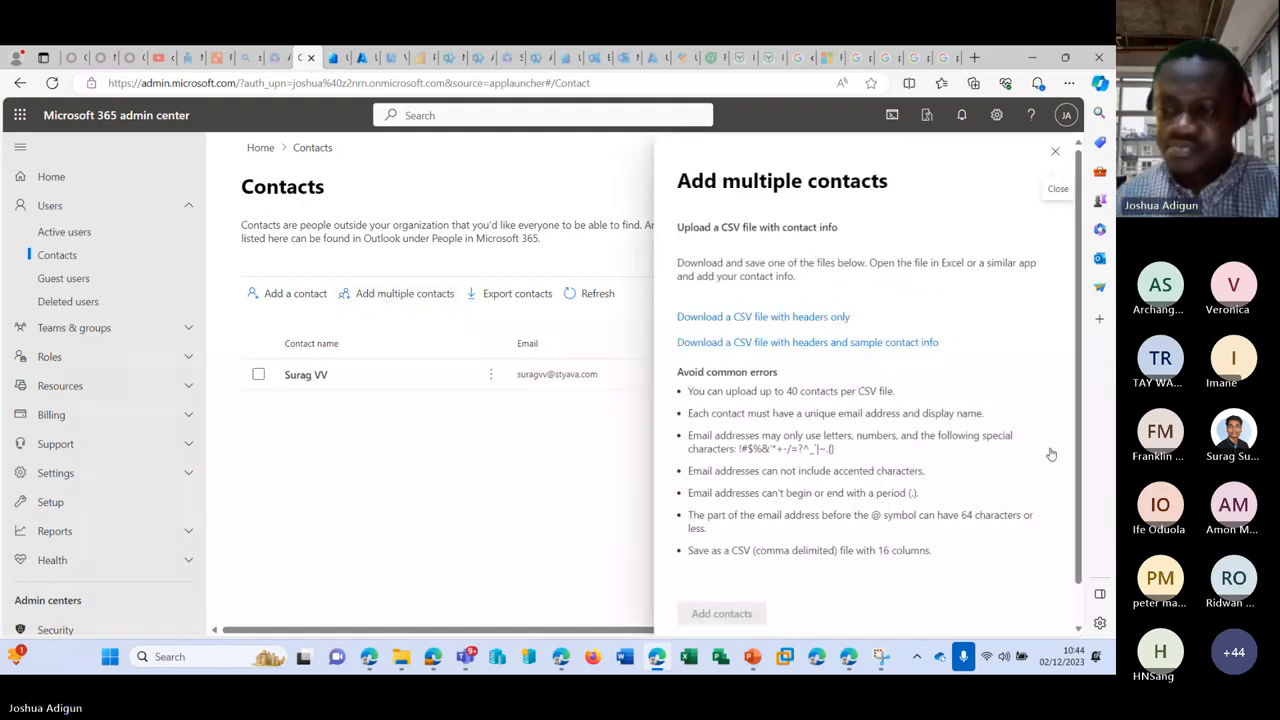
scroll(1000, 430, down, 1)
scroll(750, 340, up, 1)
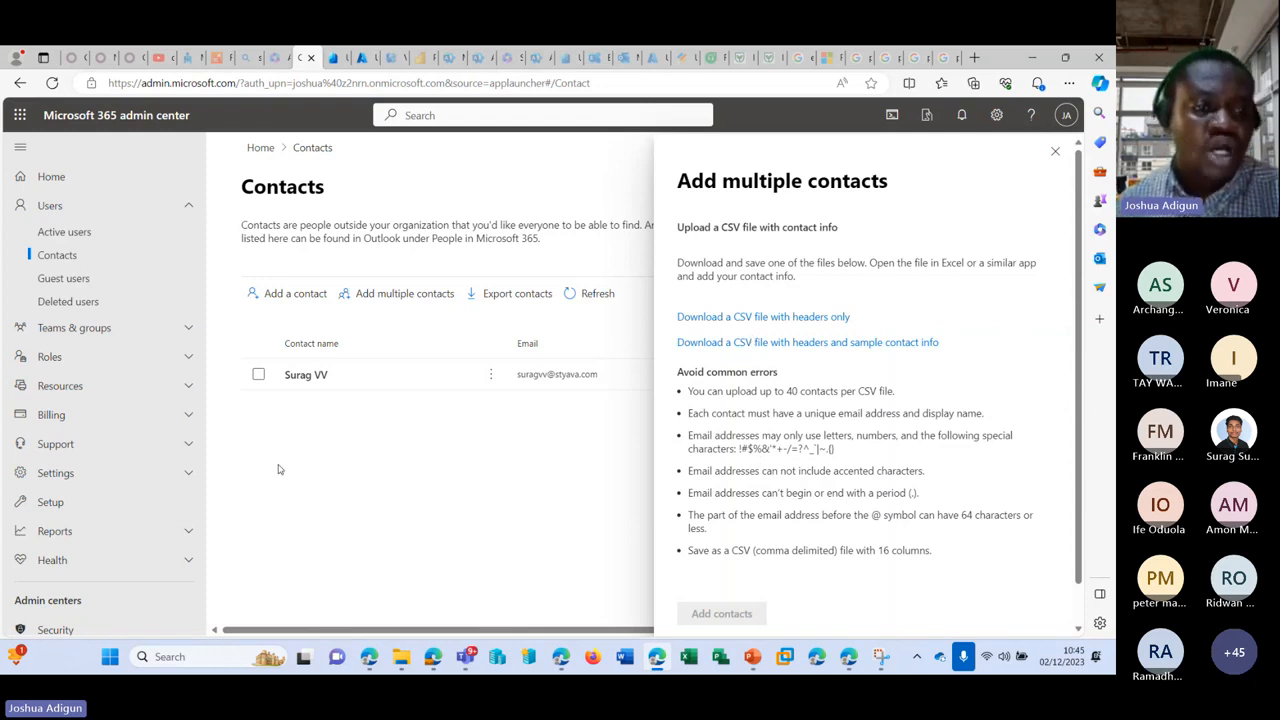
click(63, 278)
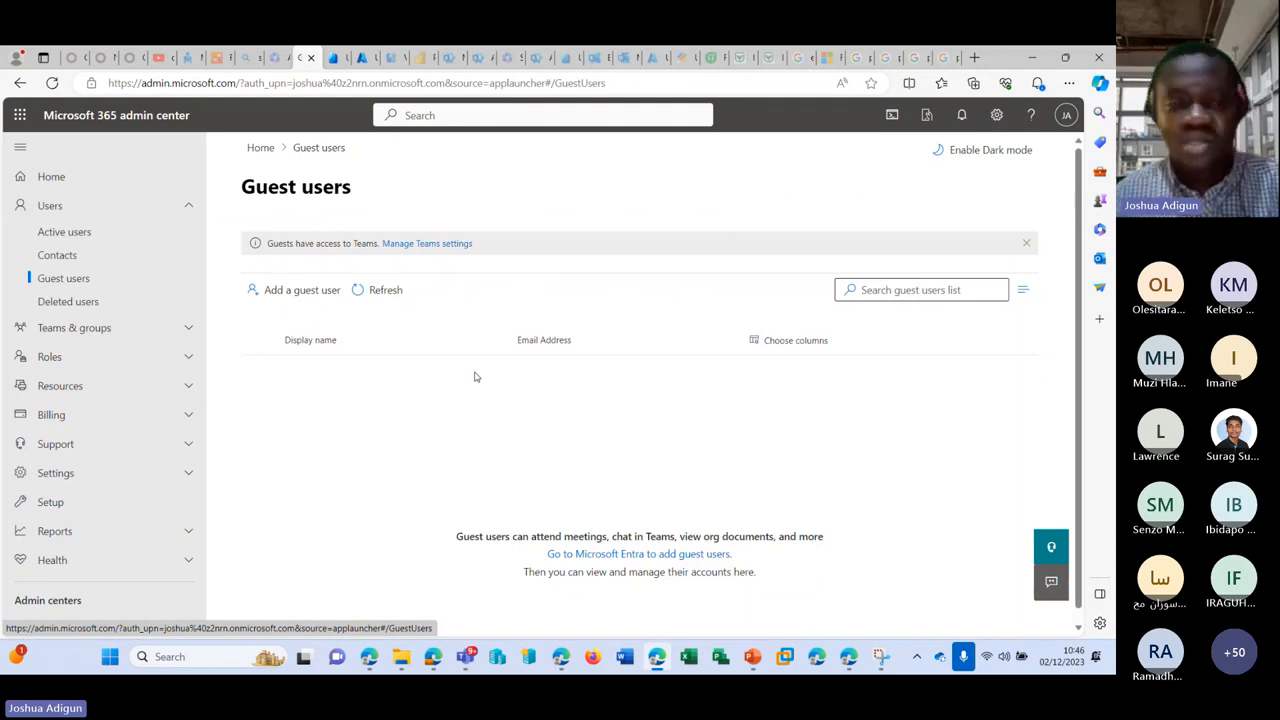
Step: Start adding a guest user, compare the Entra and Azure users lists, and reach Azure's New user page
click(318, 290)
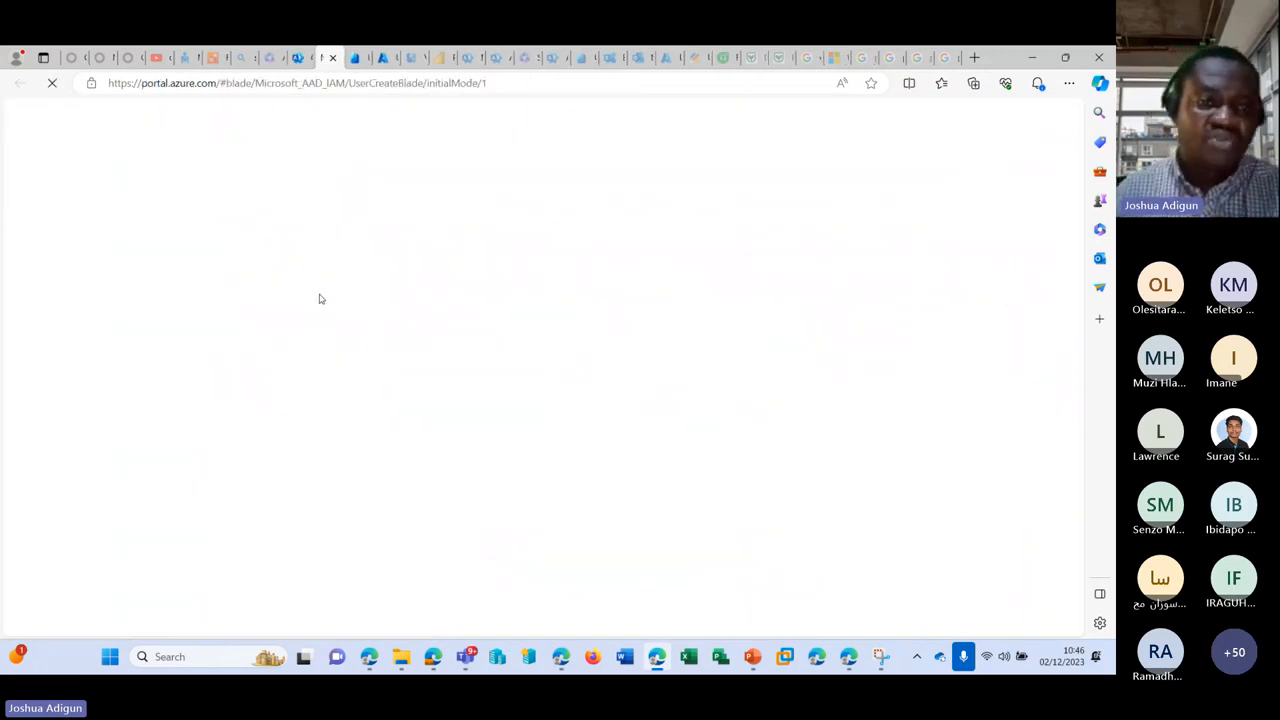
click(298, 60)
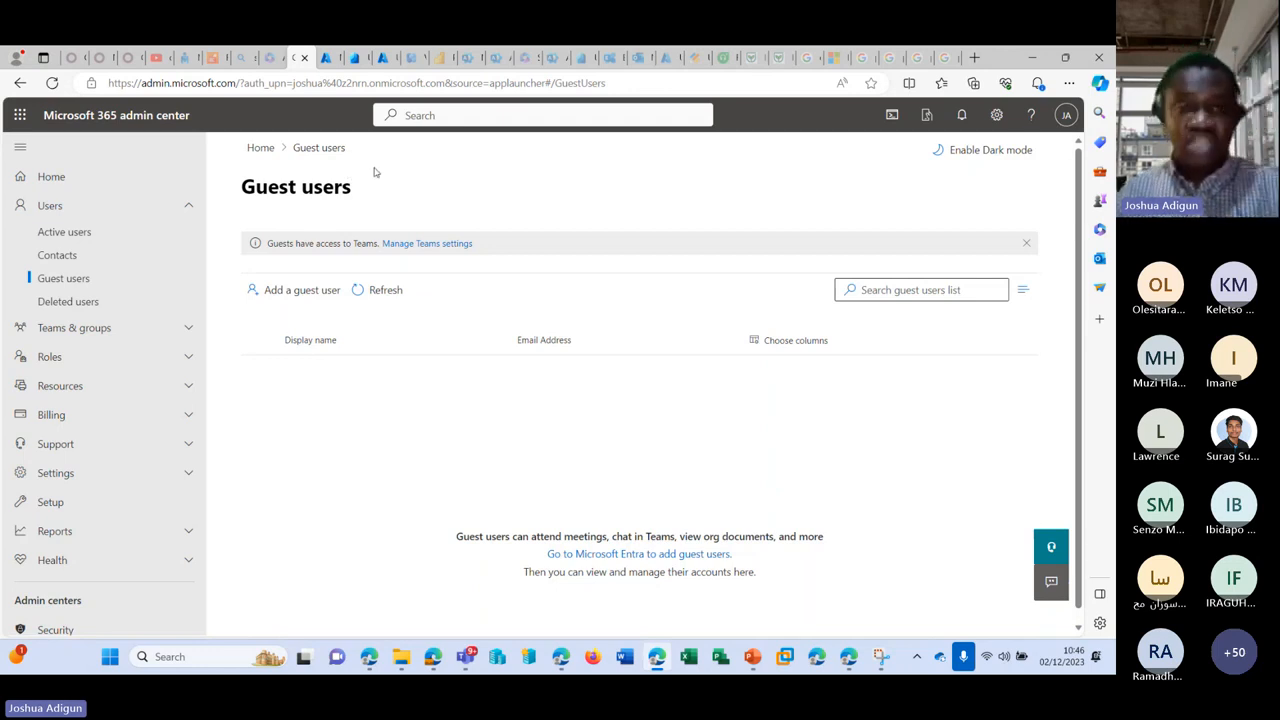
click(350, 58)
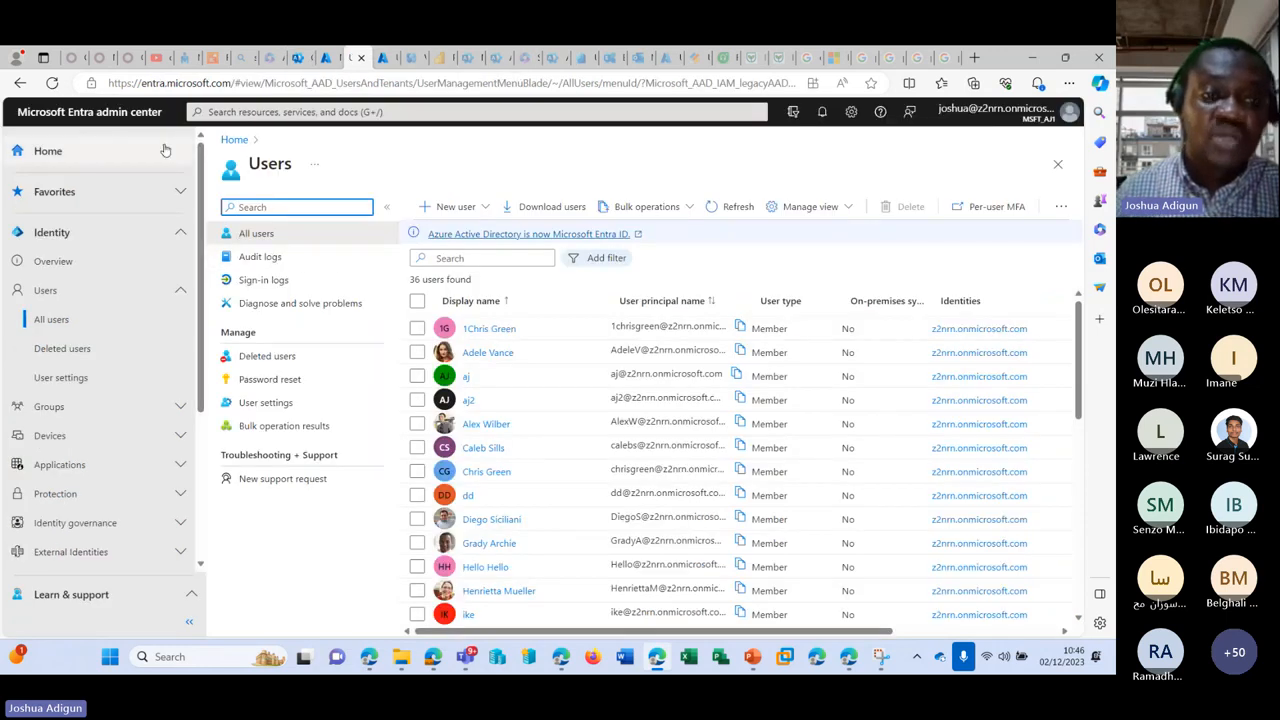
click(382, 60)
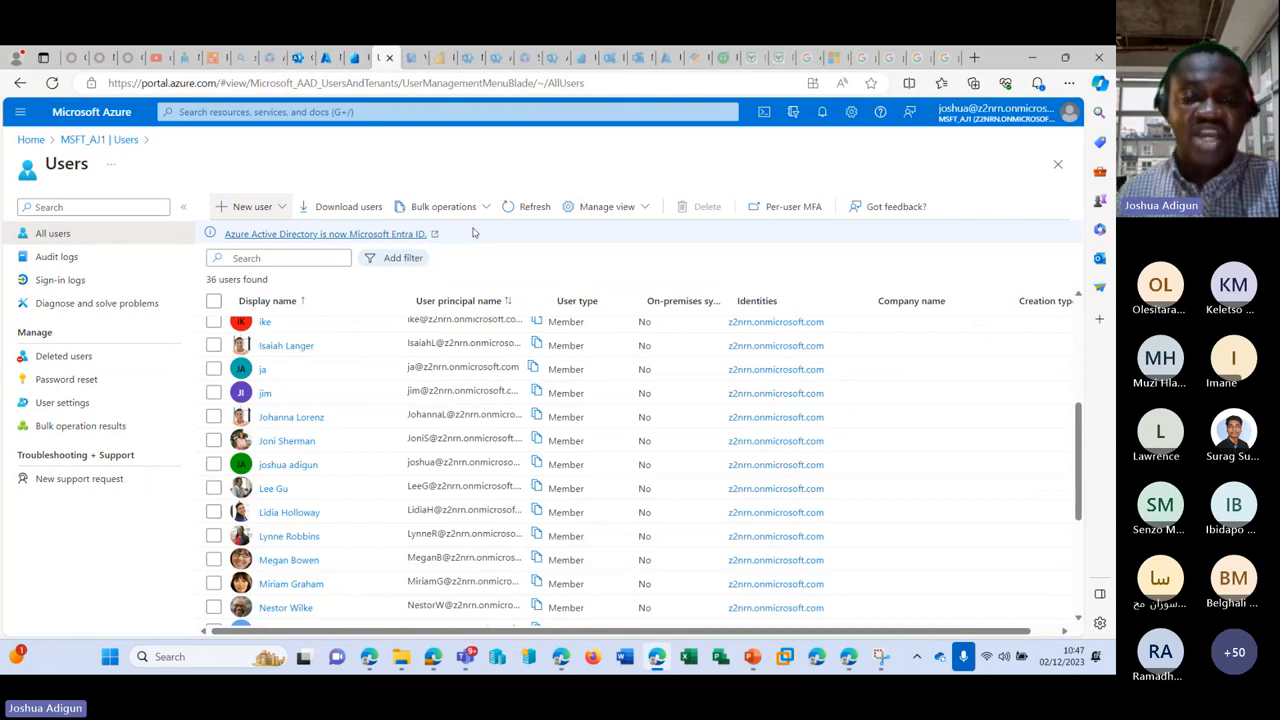
click(358, 57)
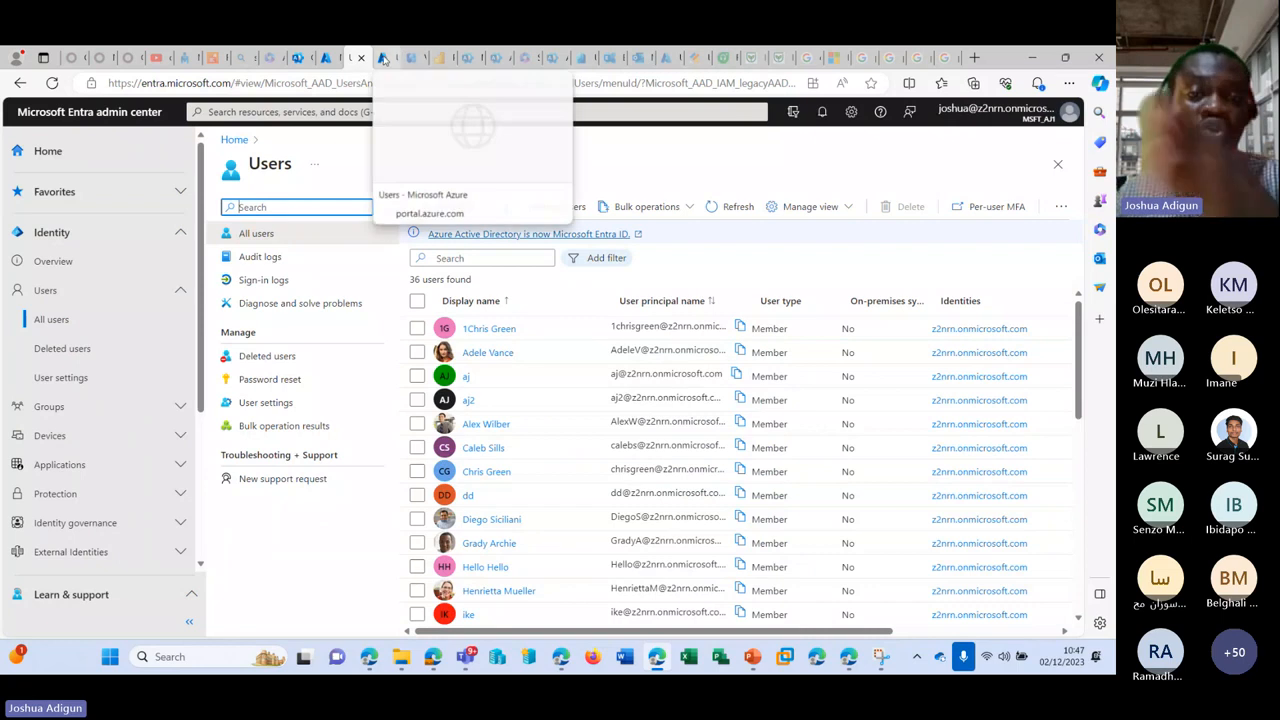
click(378, 57)
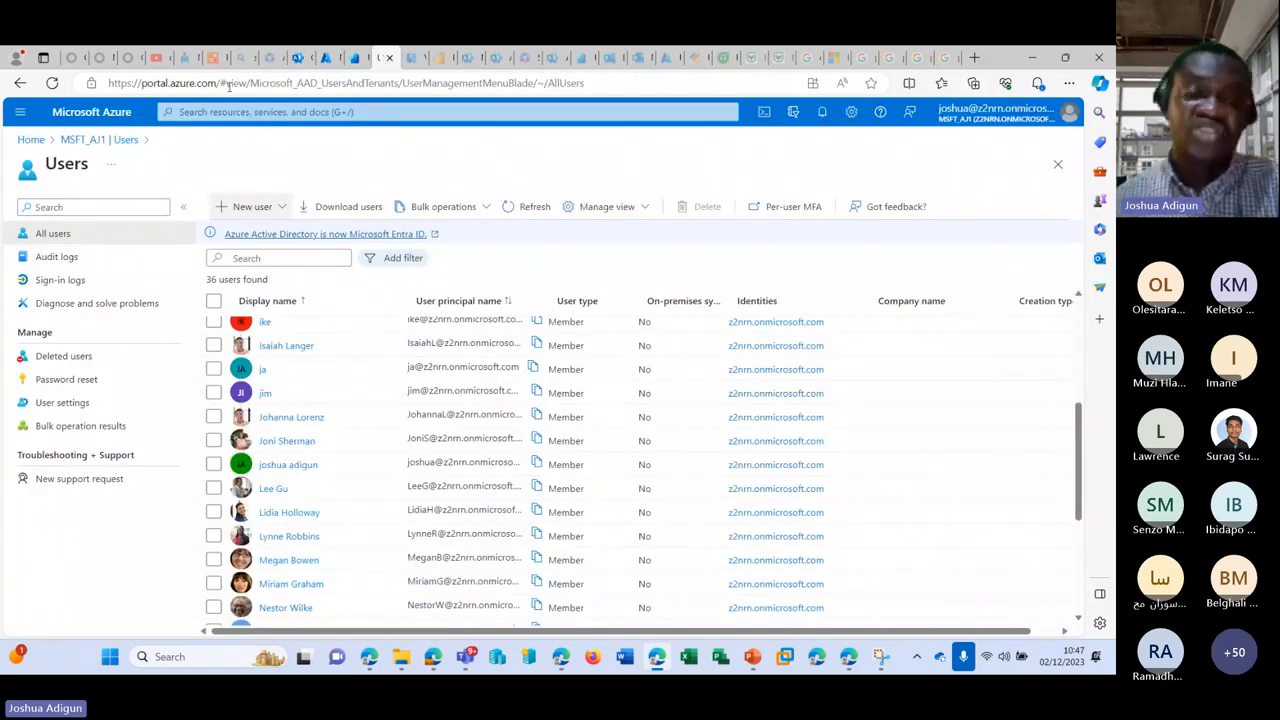
click(355, 58)
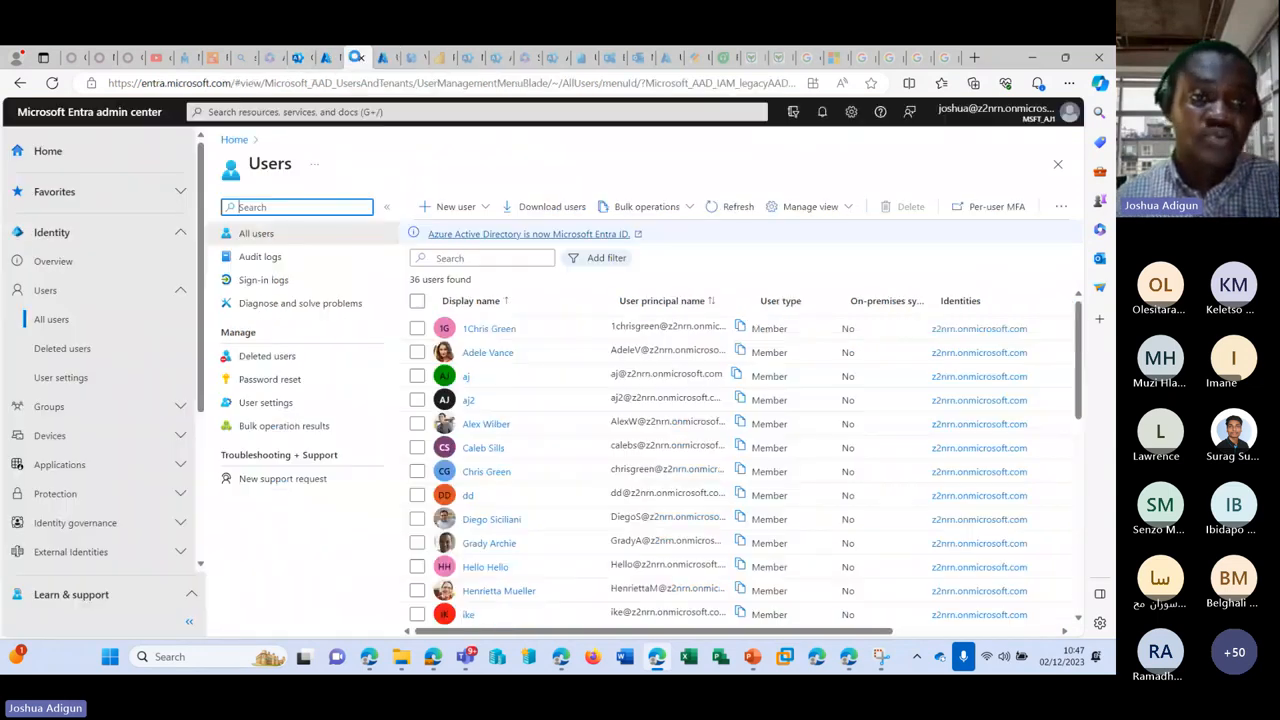
click(296, 58)
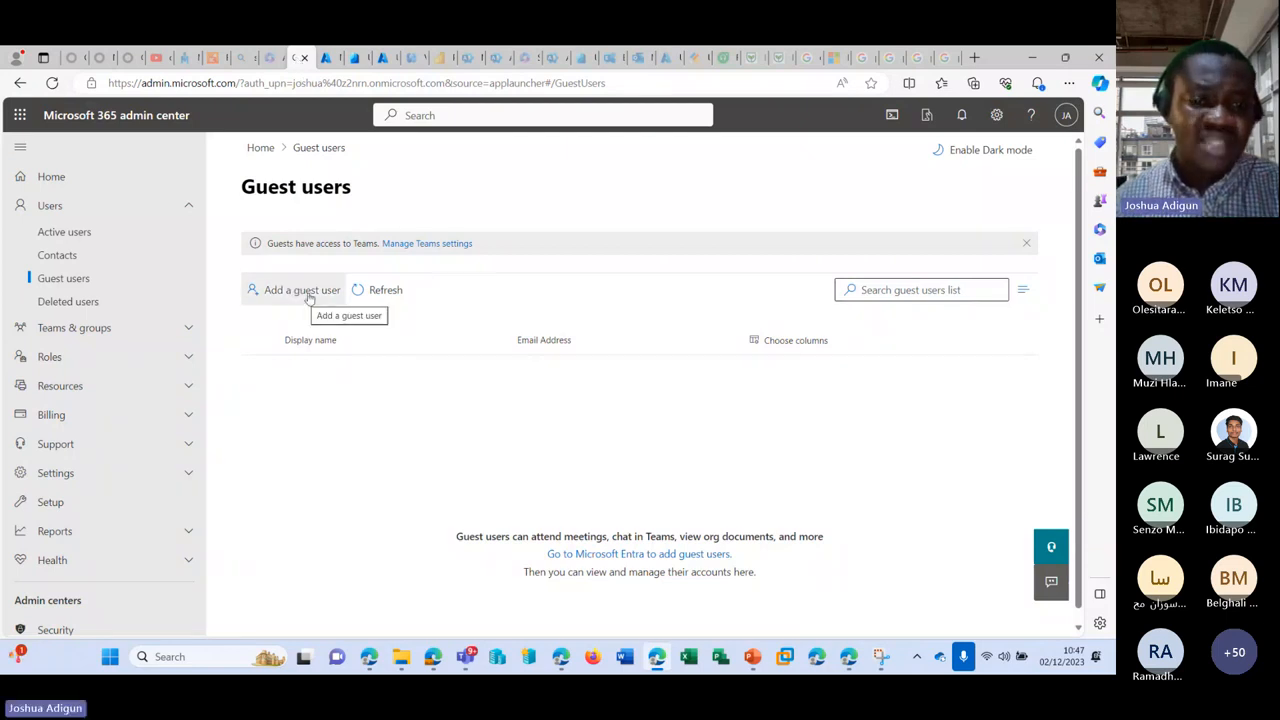
click(329, 58)
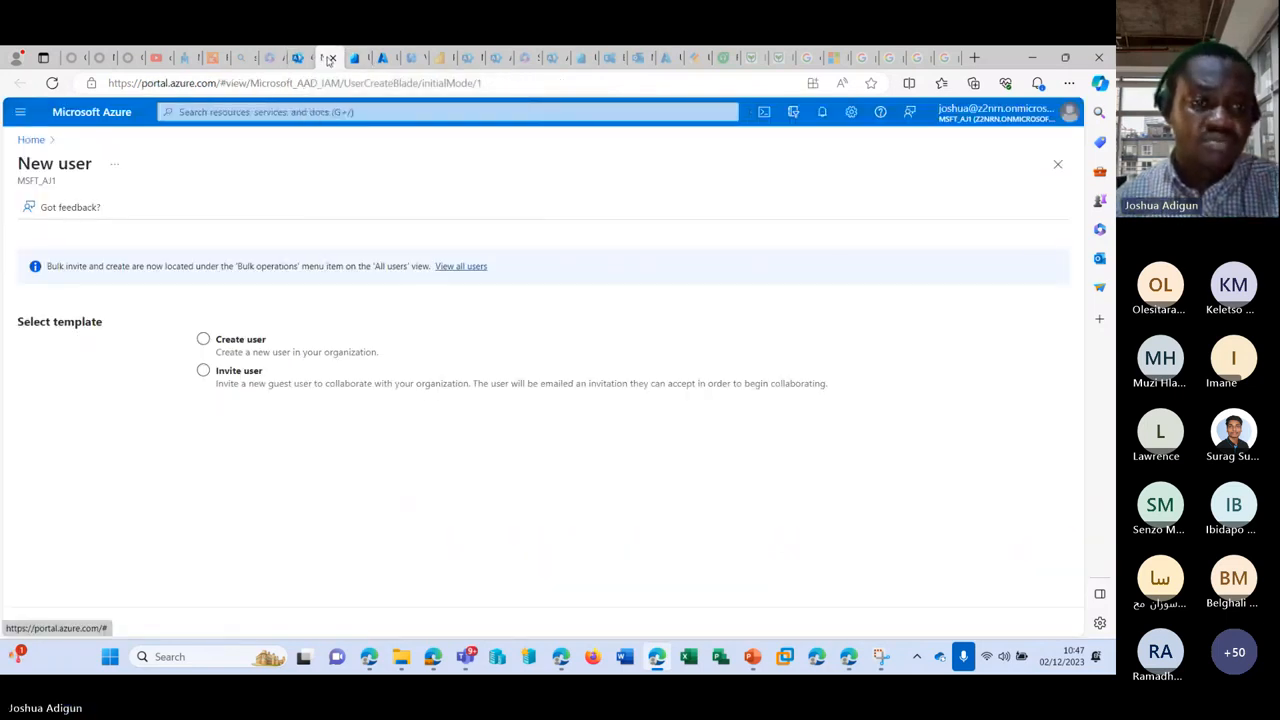
Step: Select the Invite user template on the Azure New user page
click(365, 383)
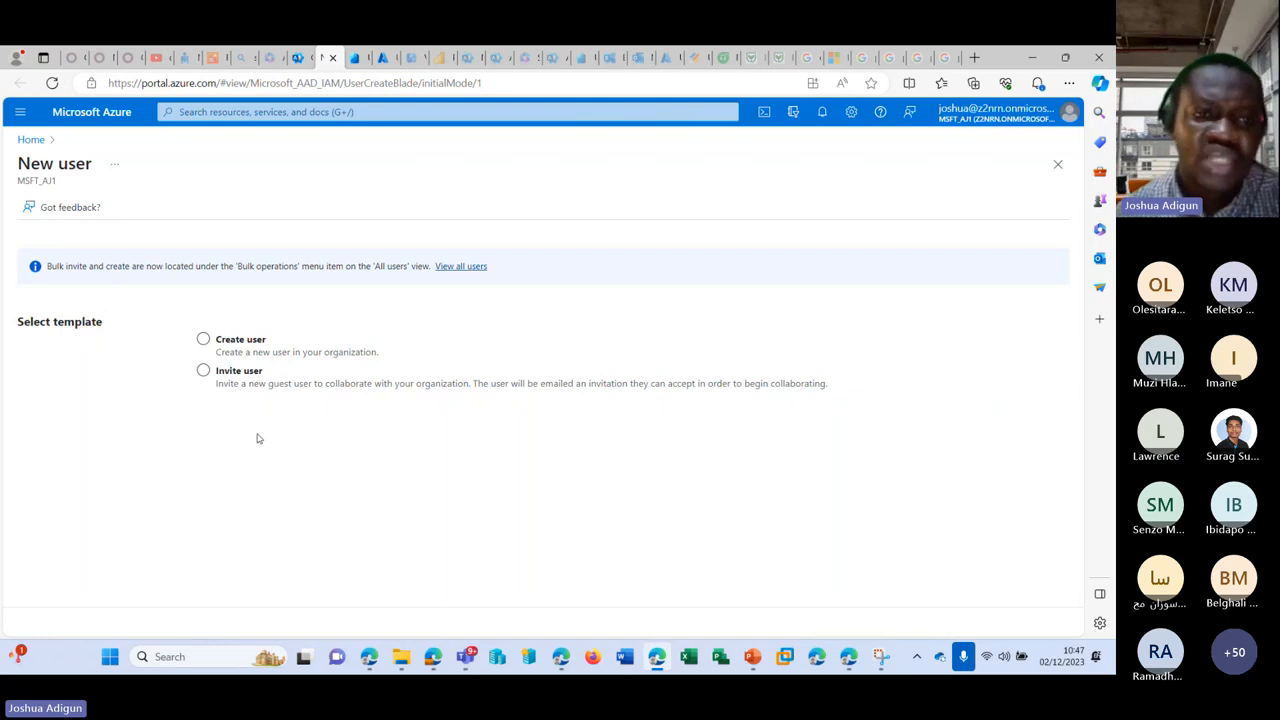
click(276, 375)
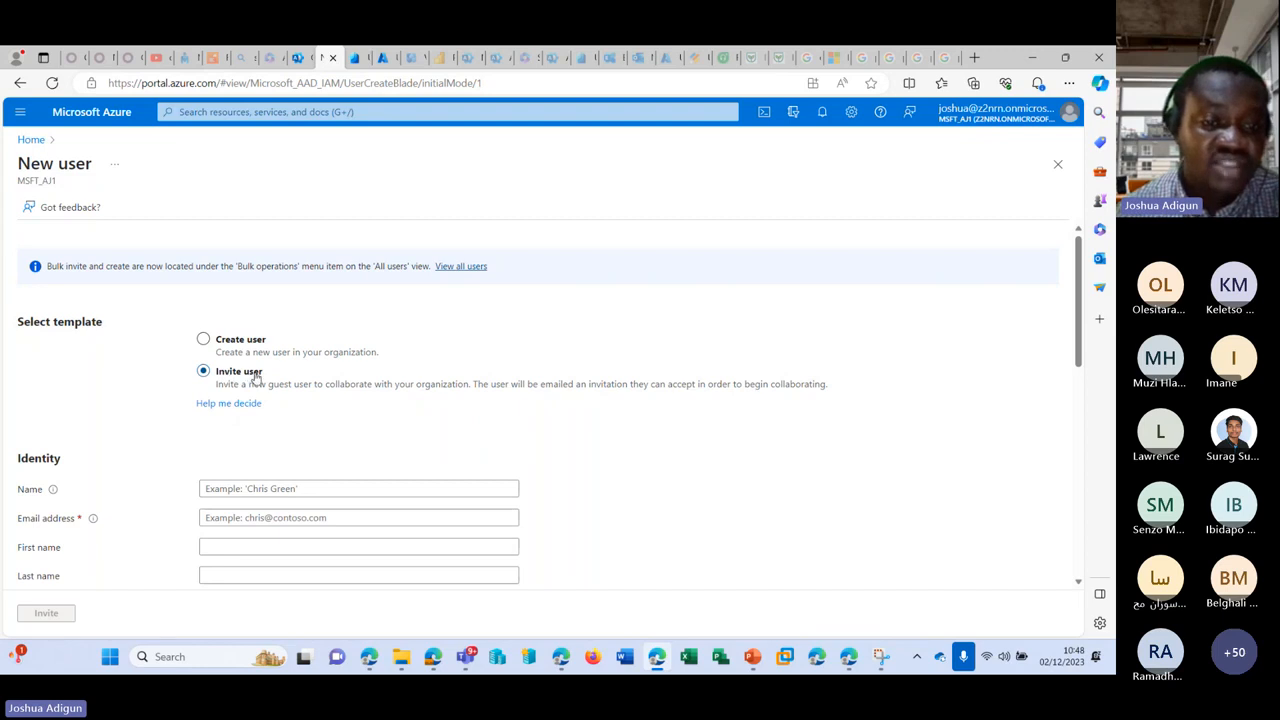
Step: Keep Invite user selected and enter the guest's display name and email address
click(204, 340)
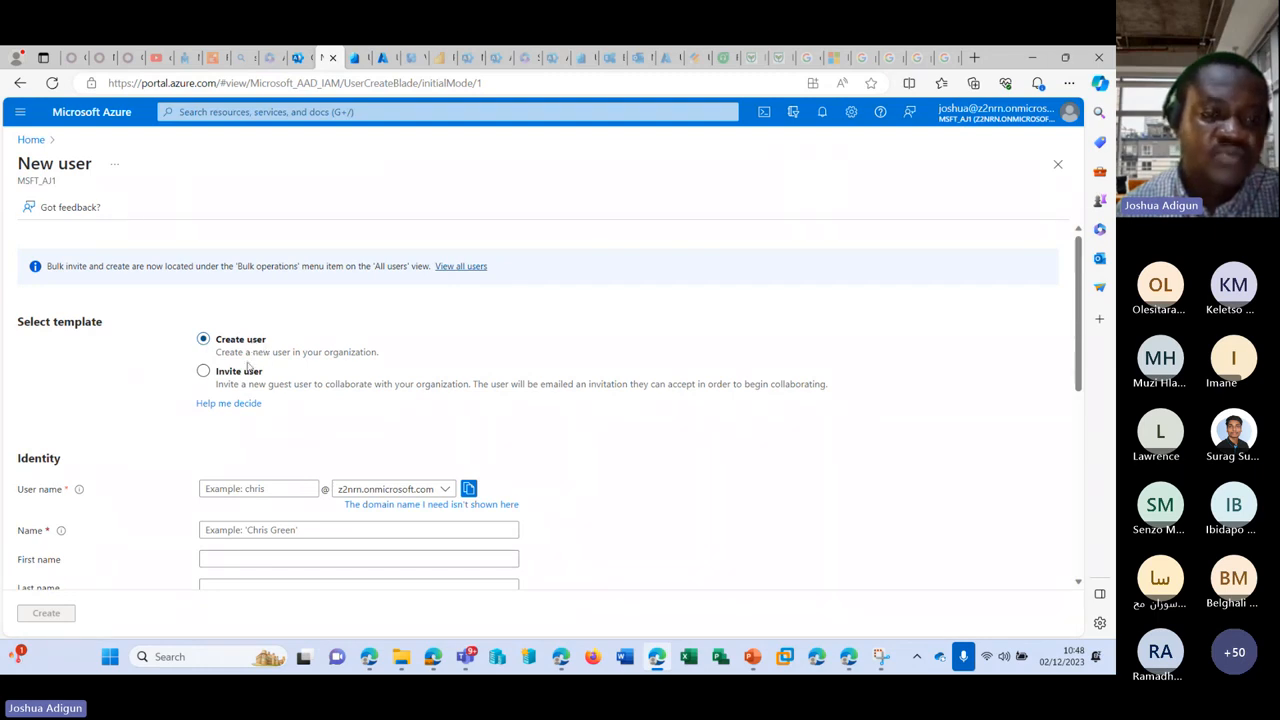
click(232, 372)
scroll(263, 371, down, 1)
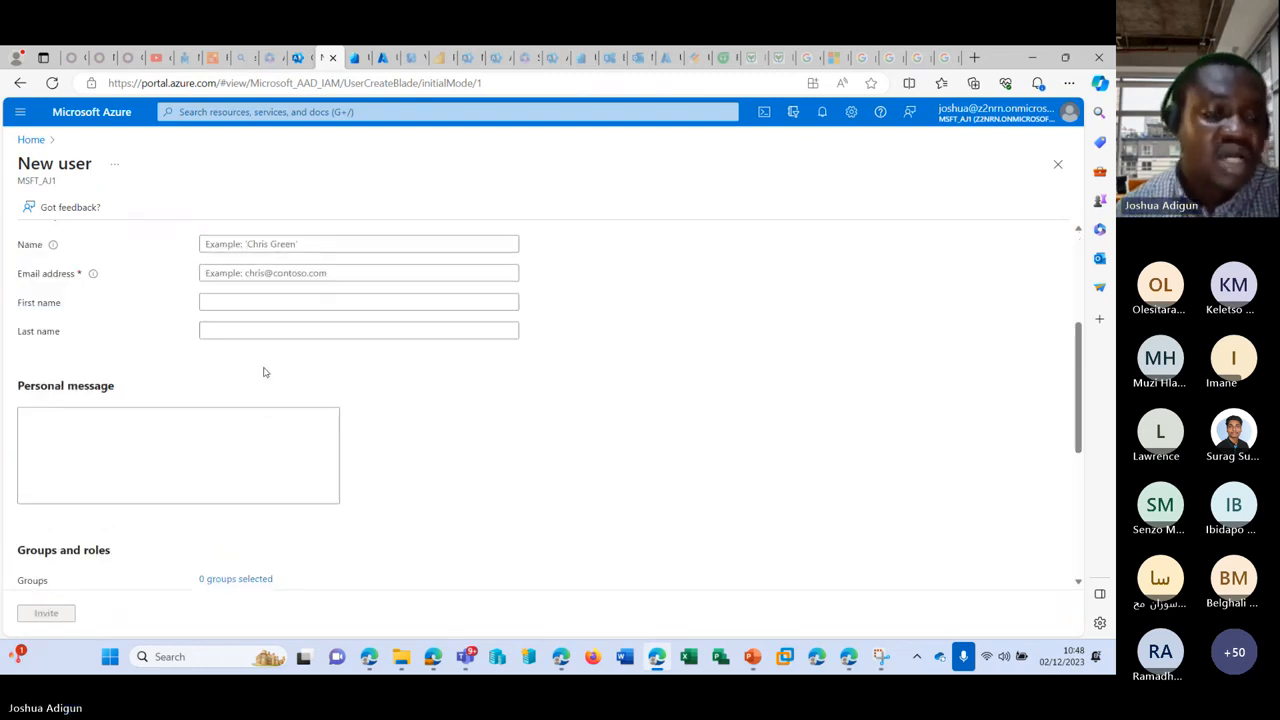
click(313, 377)
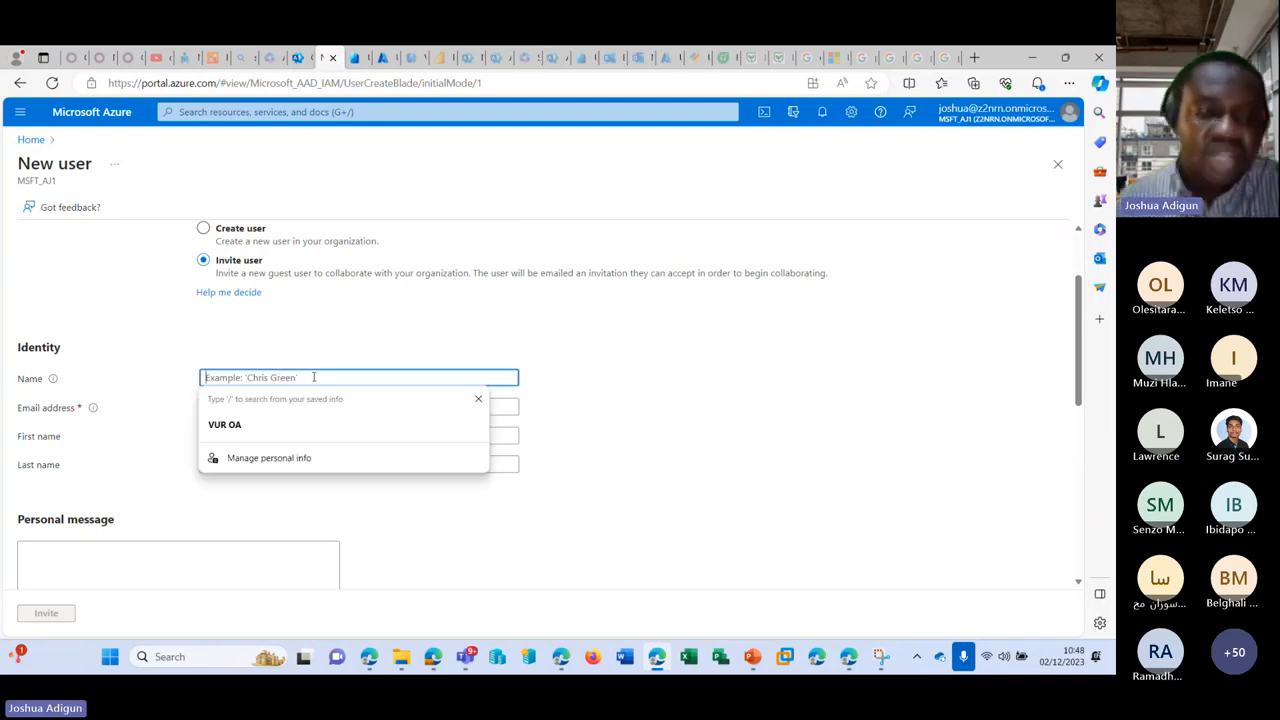
text(Surag)
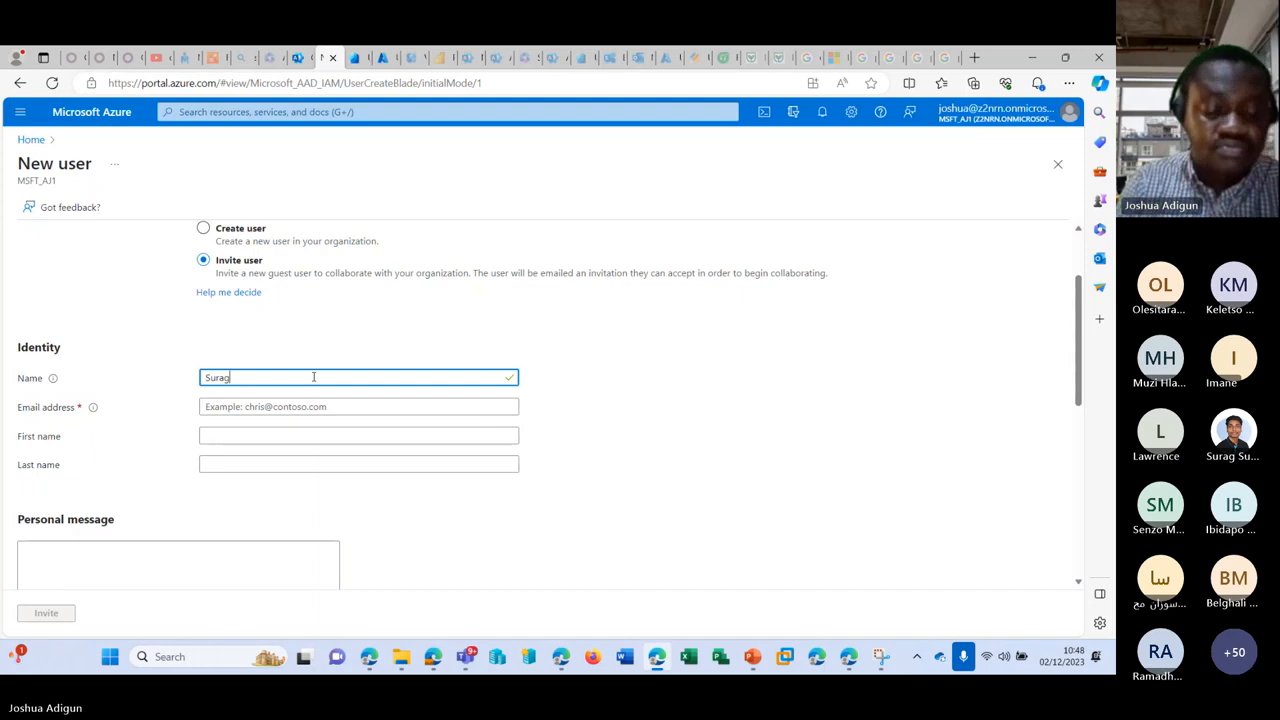
text(VV)
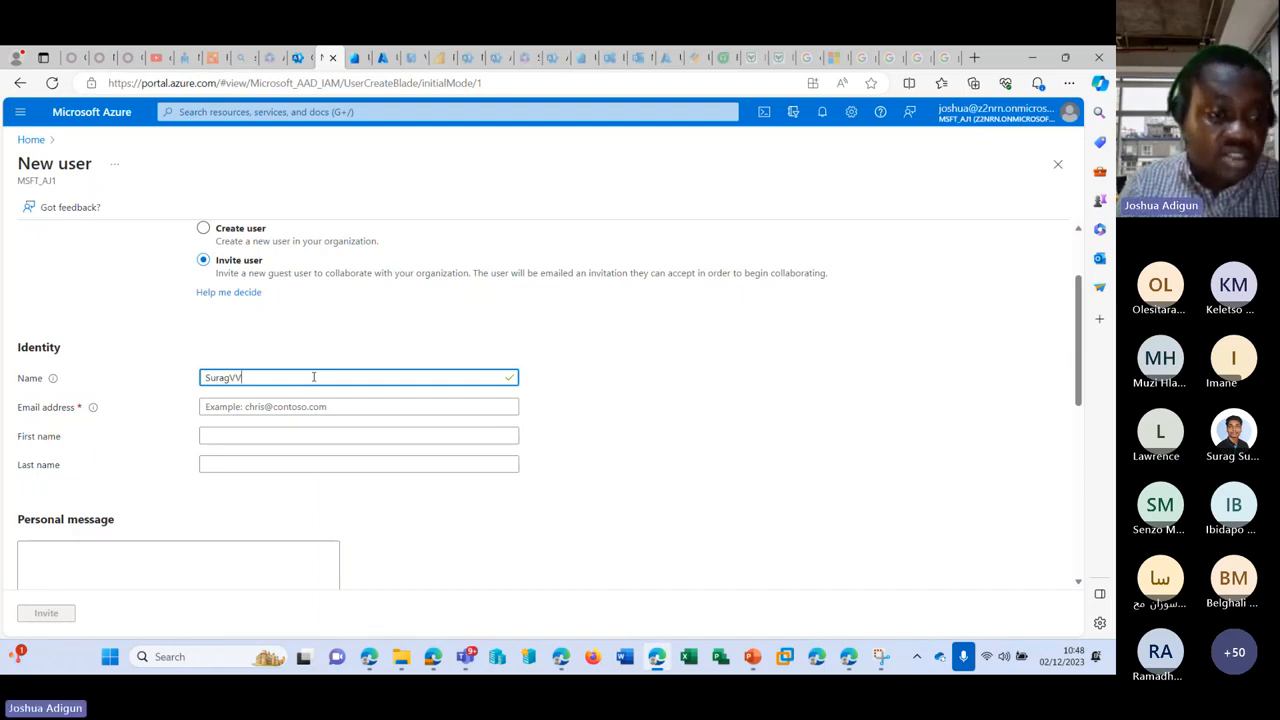
key(Tab)
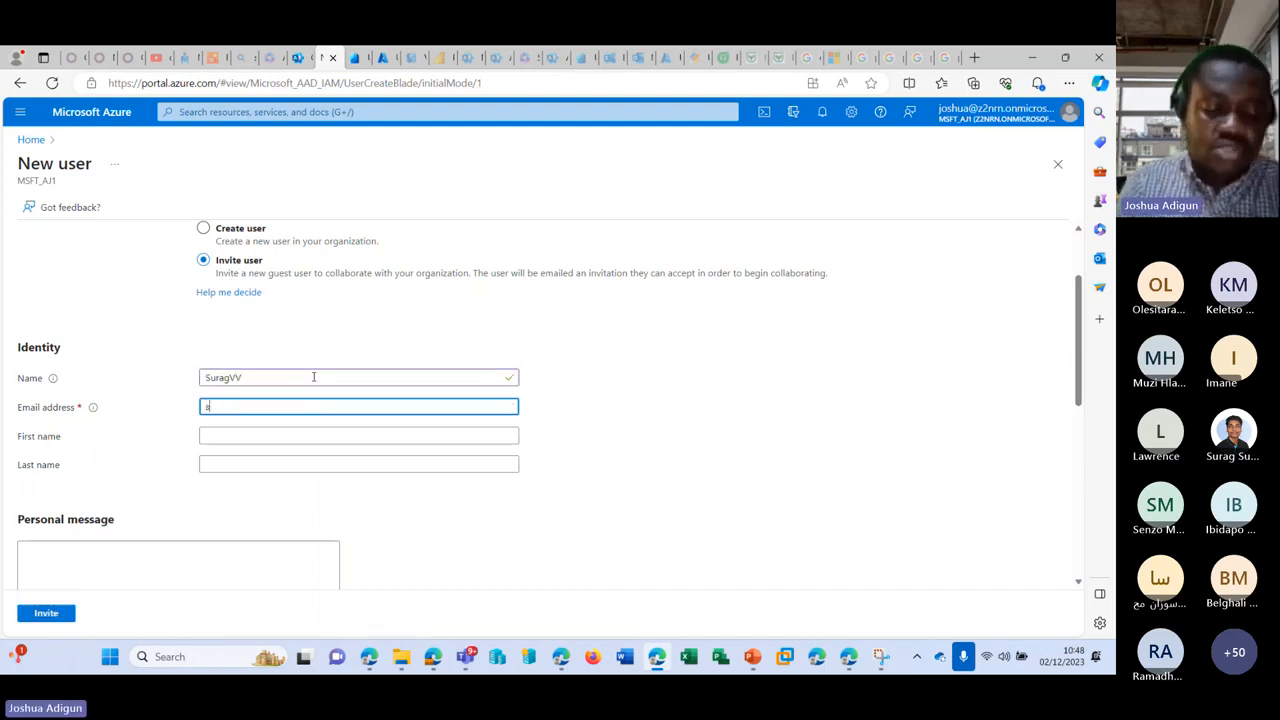
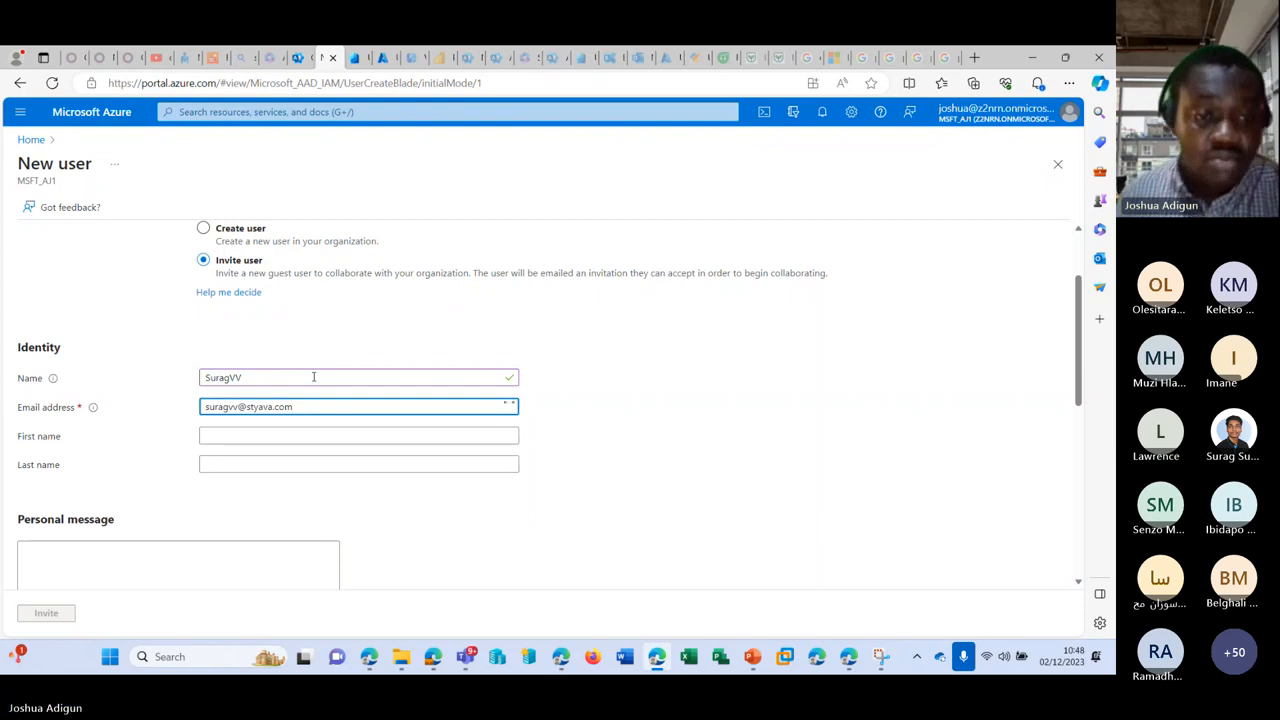
Step: Enter the guest's first and last names and the message 'kindly work on this document as discussed'
click(303, 431)
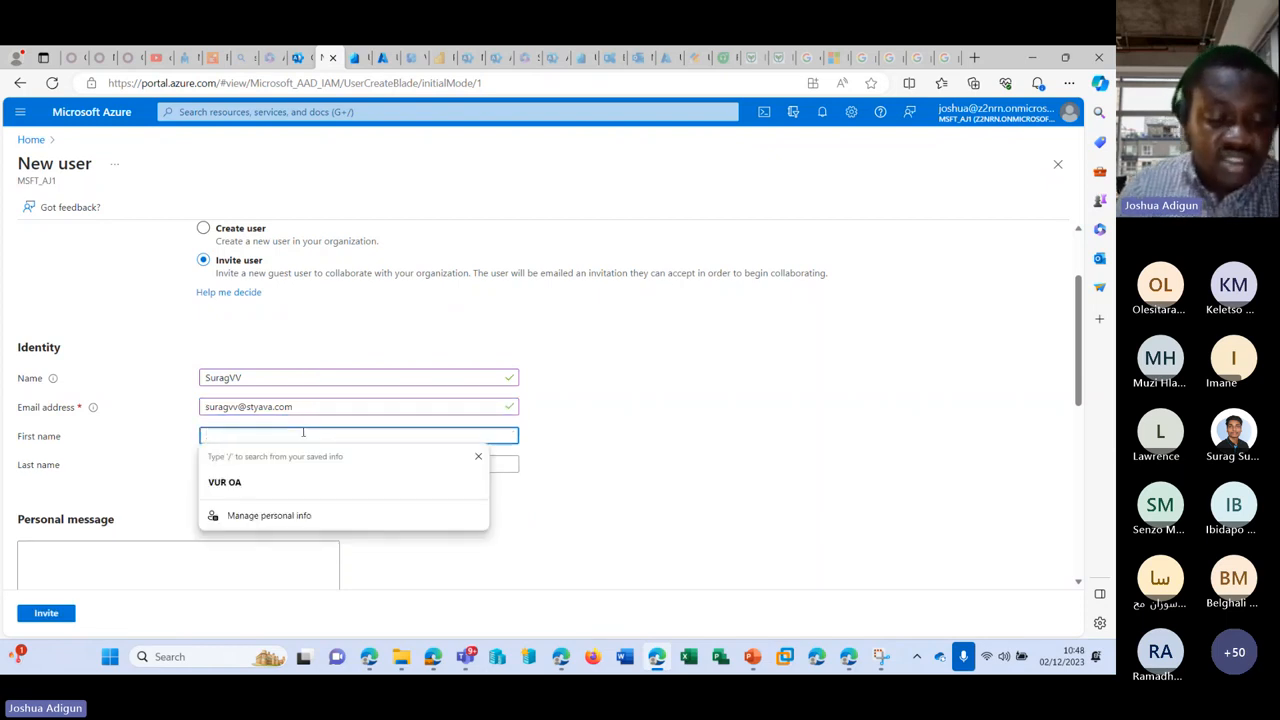
text(Surag)
key(Tab)
text(V)
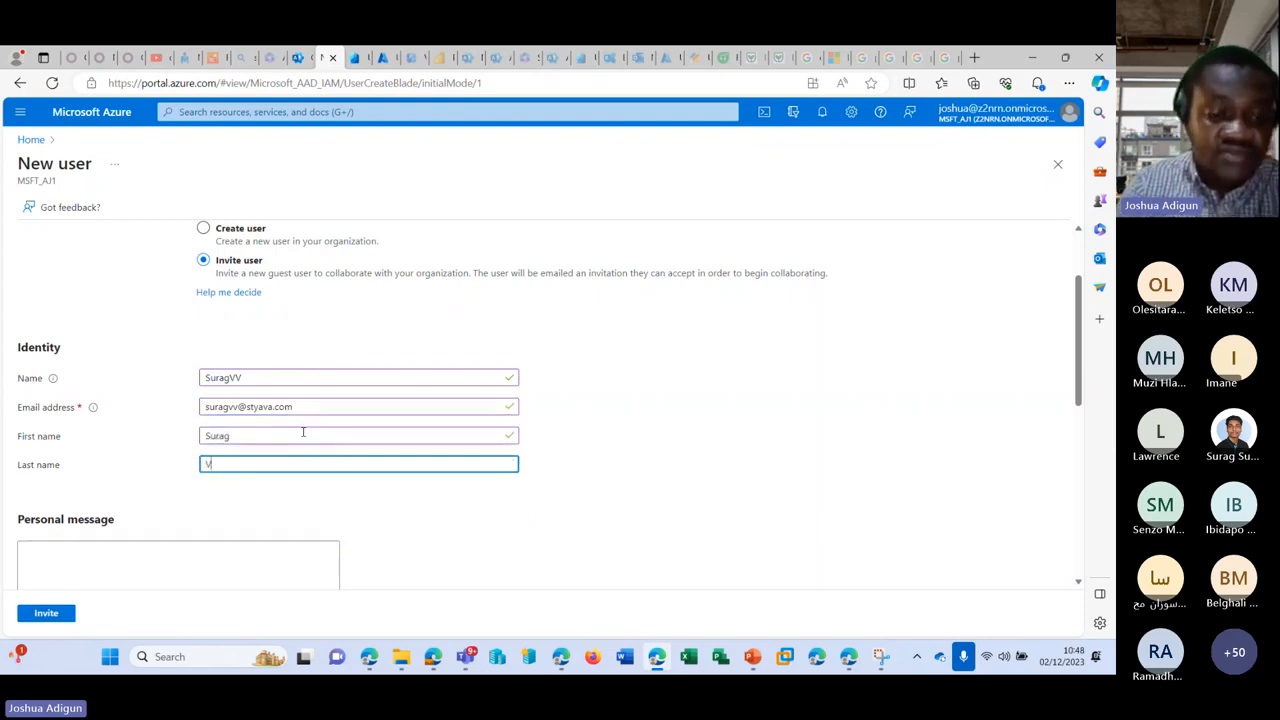
text(V)
scroll(240, 452, down, 2)
click(227, 456)
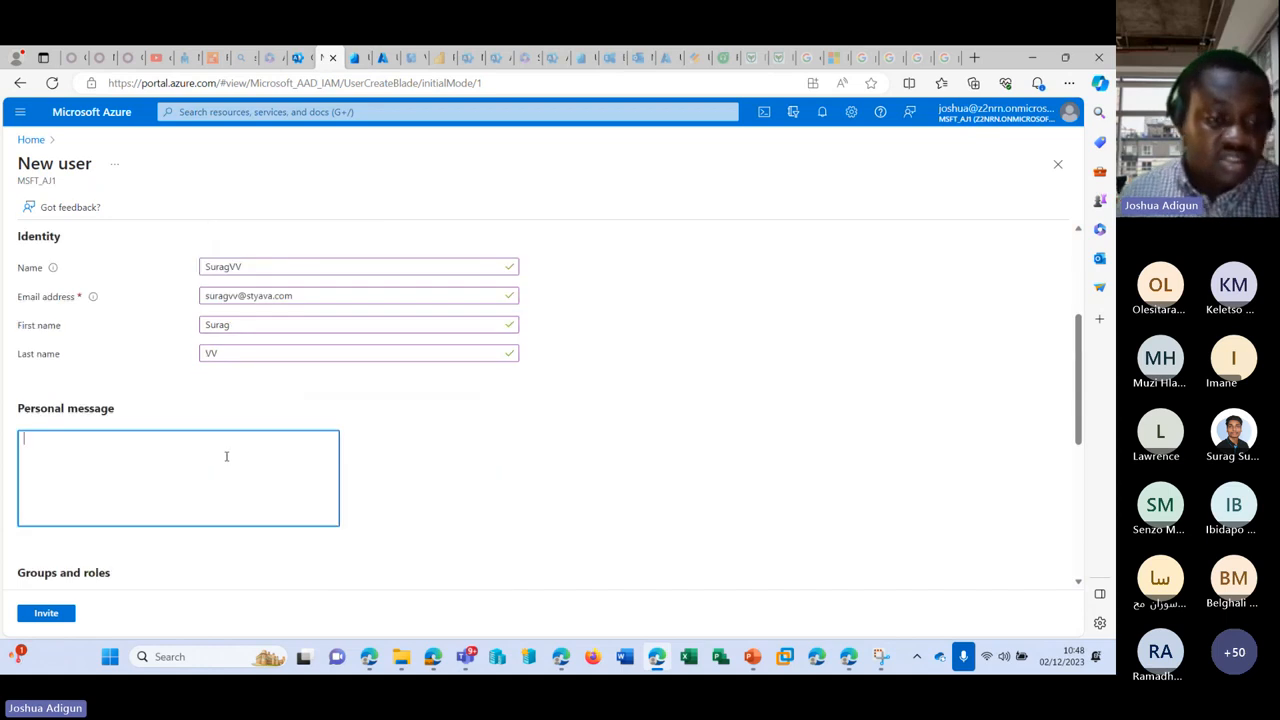
text(S)
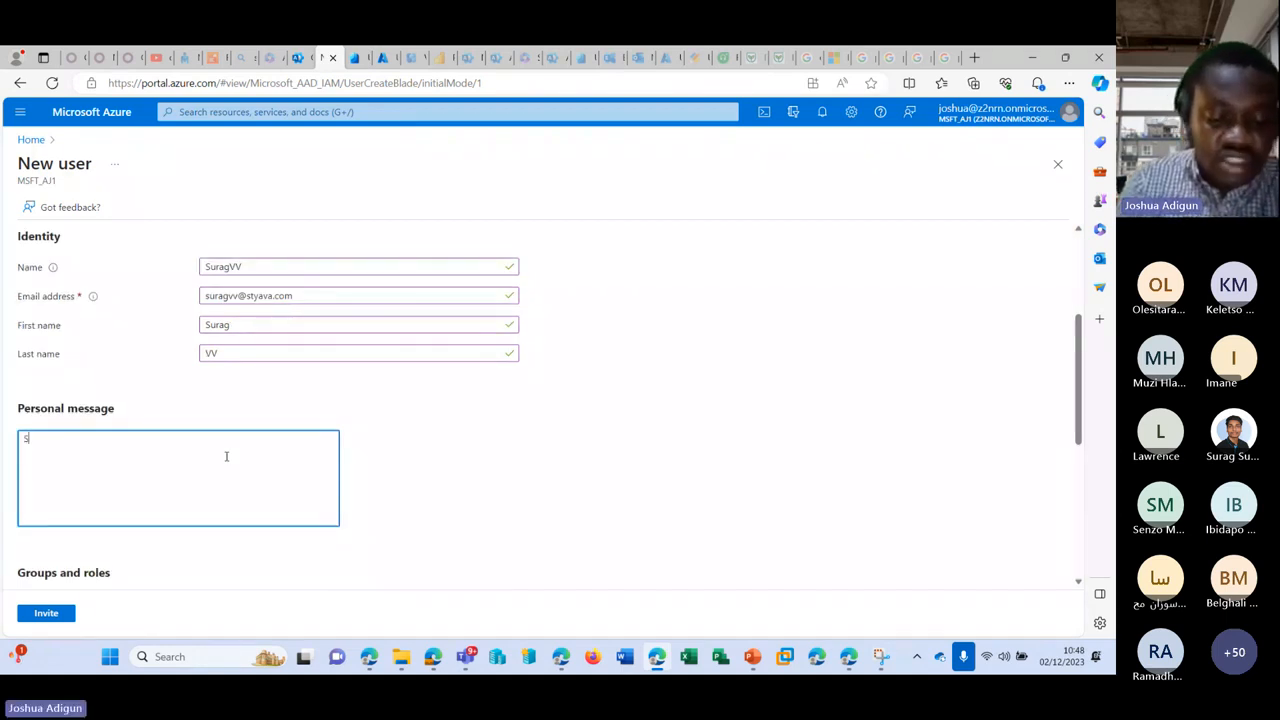
text(urag, kindly )
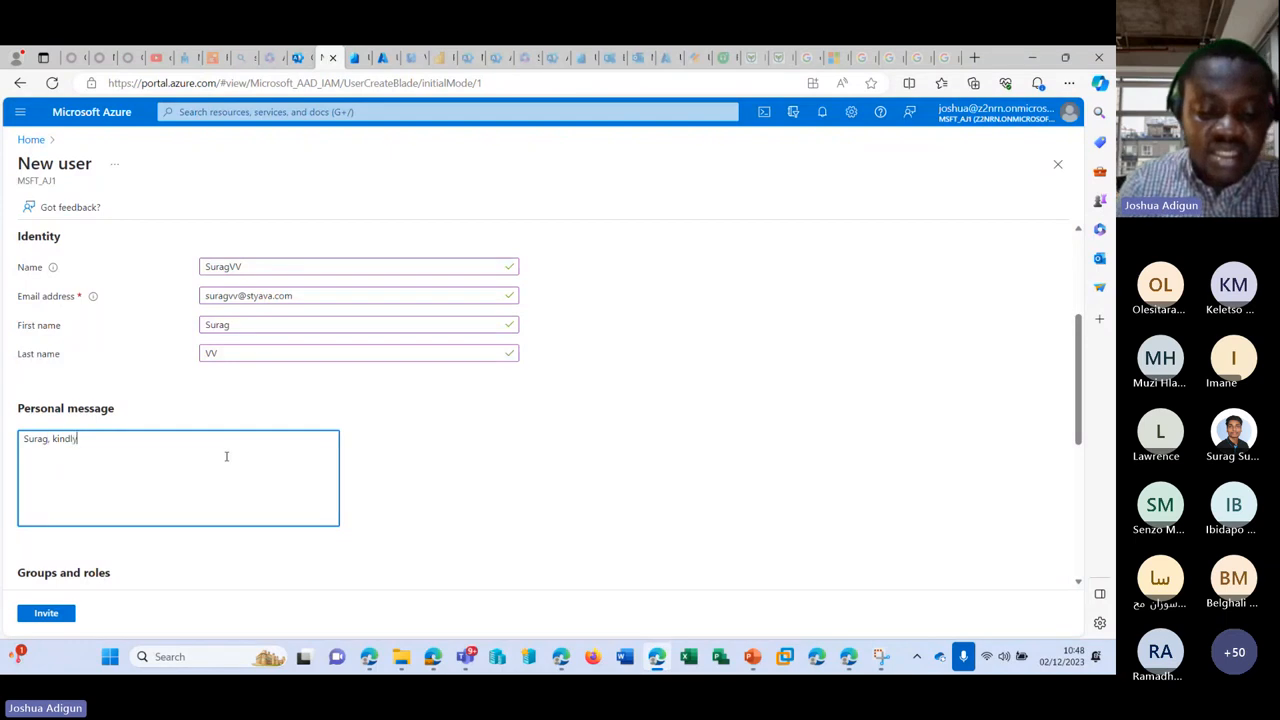
text(work)
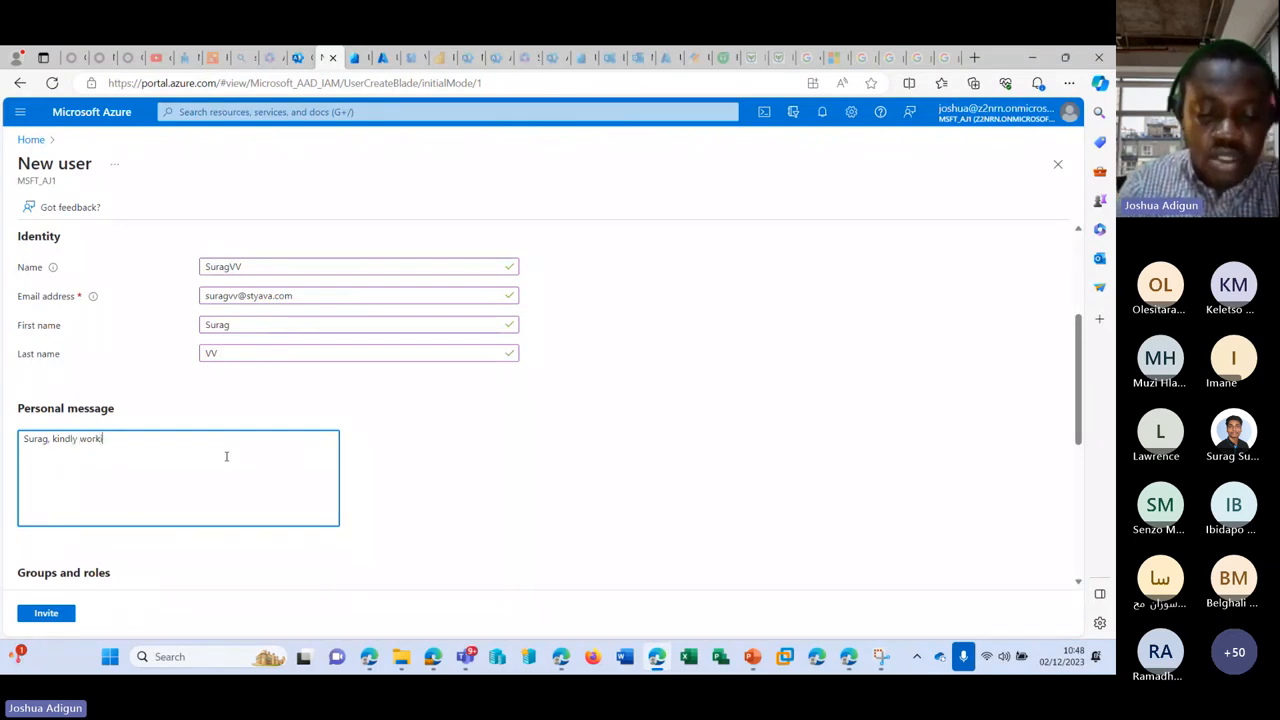
text( on this )
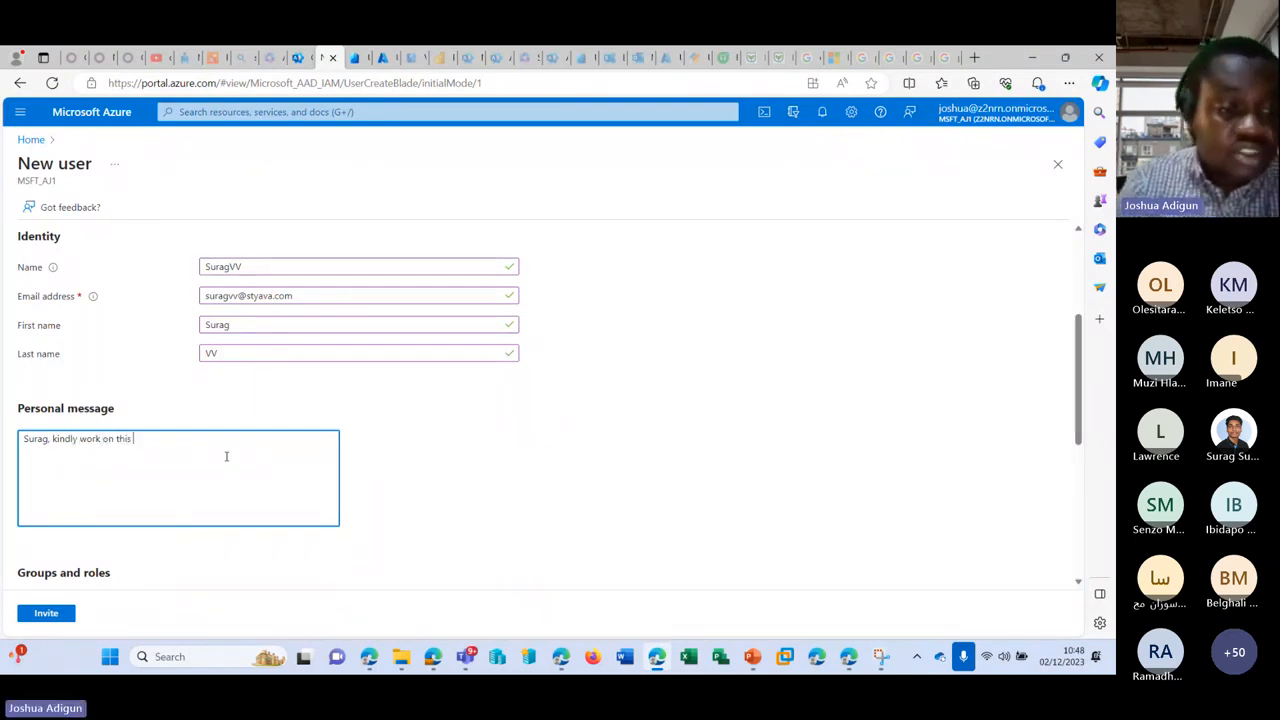
text(documen)
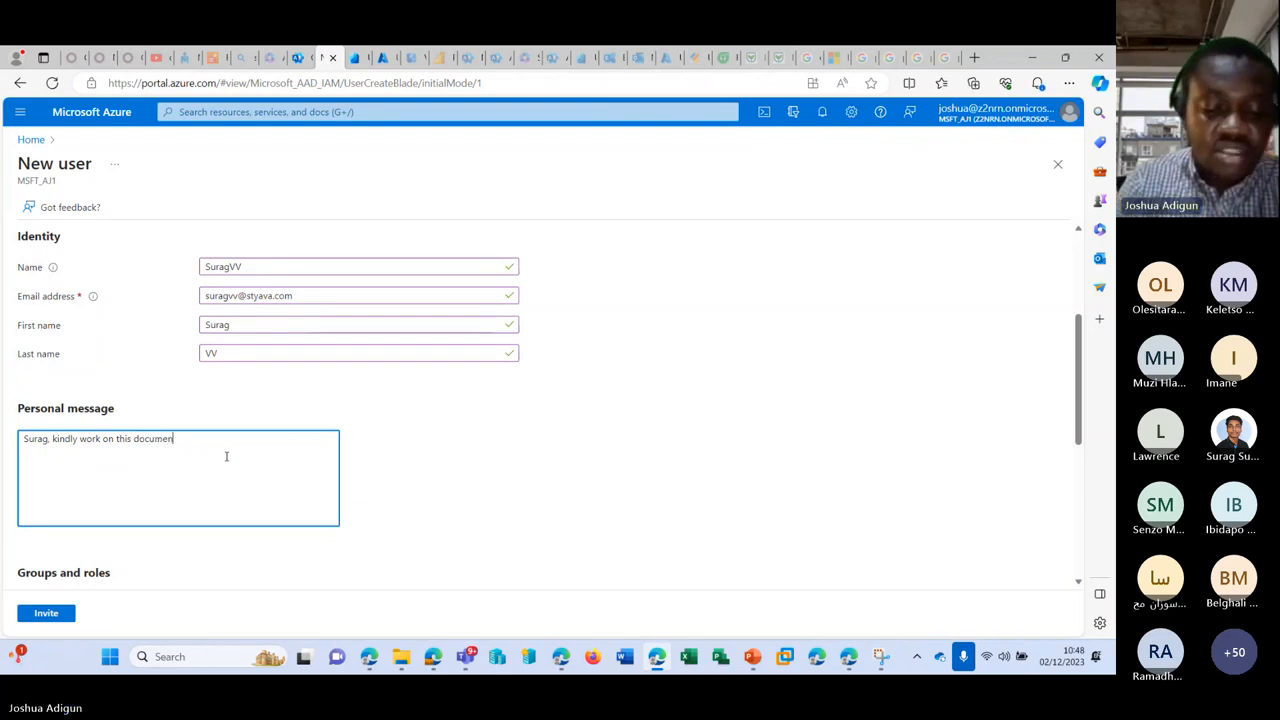
text(t as discussed)
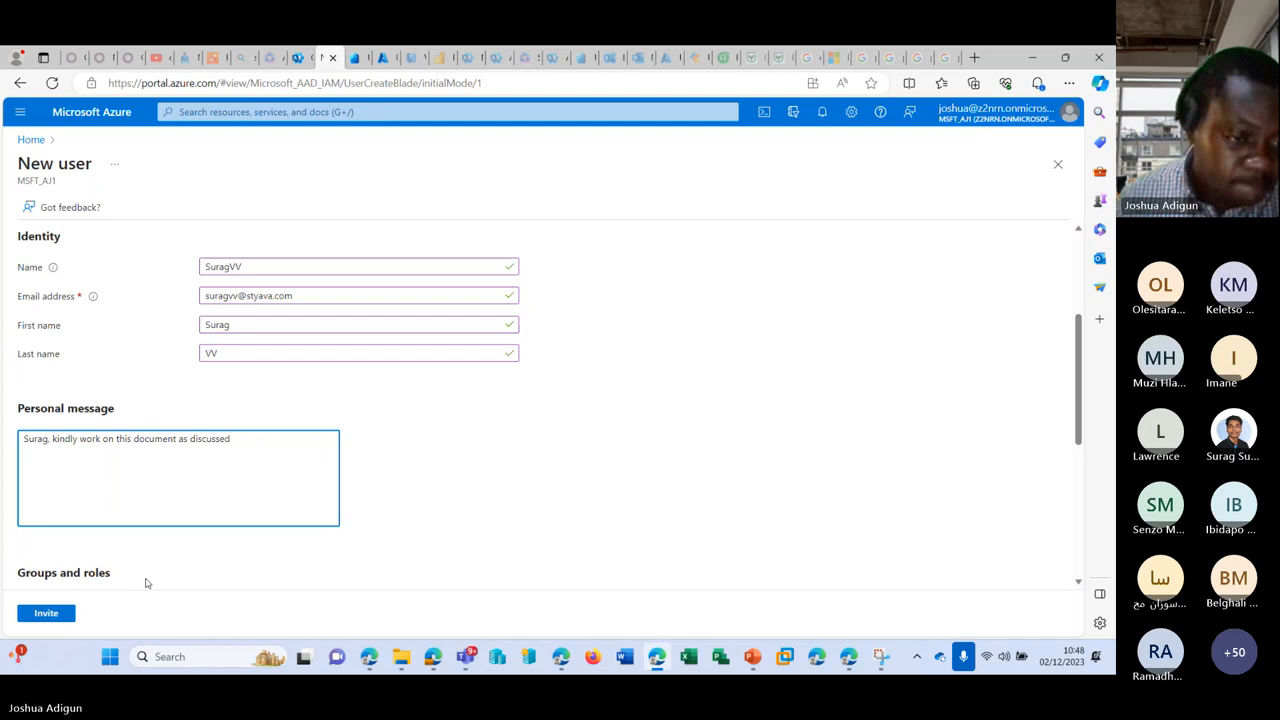
Step: Scroll through the invitation form to review the entered identity details
scroll(145, 583, down, 2)
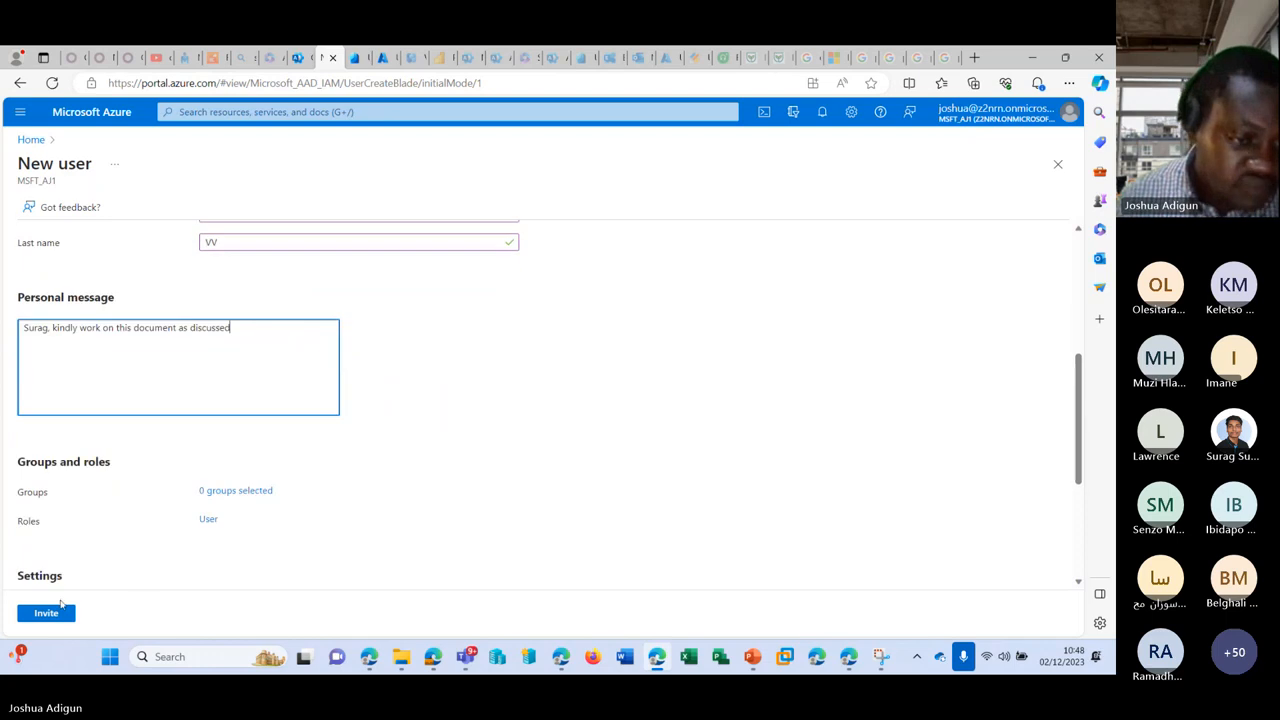
scroll(90, 535, down, 2)
scroll(115, 512, up, 4)
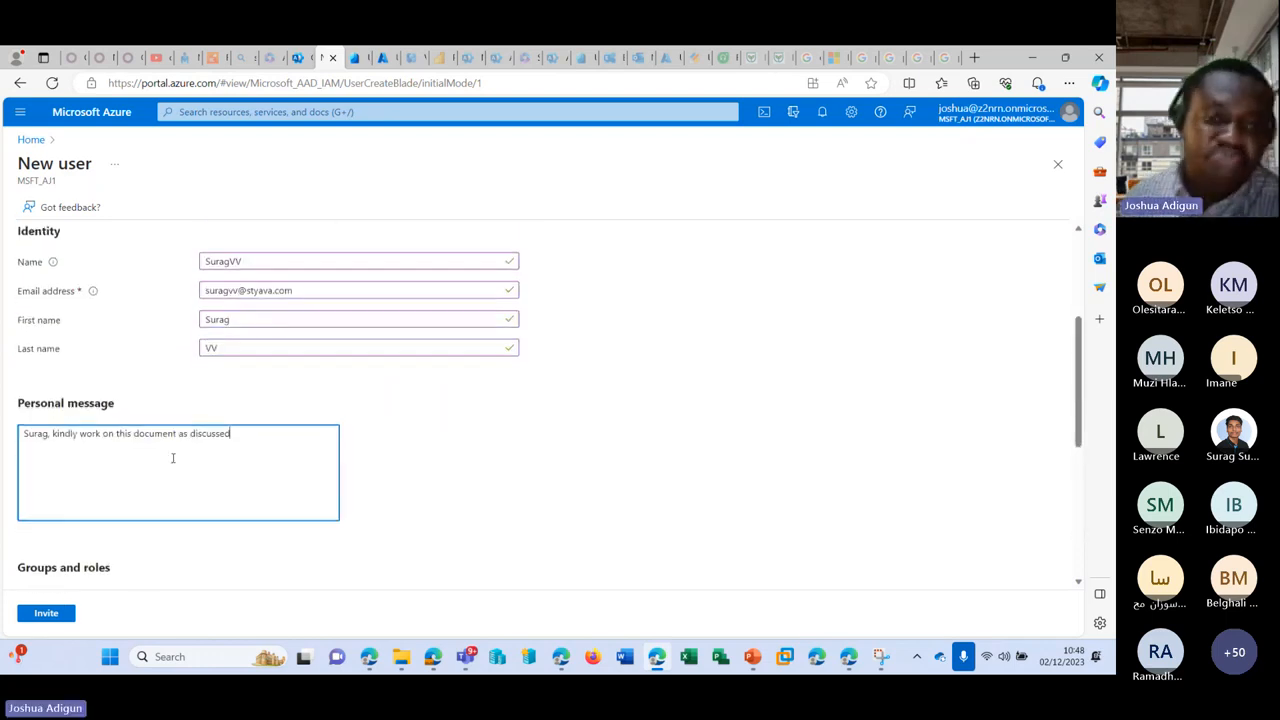
drag(303, 295, 211, 309)
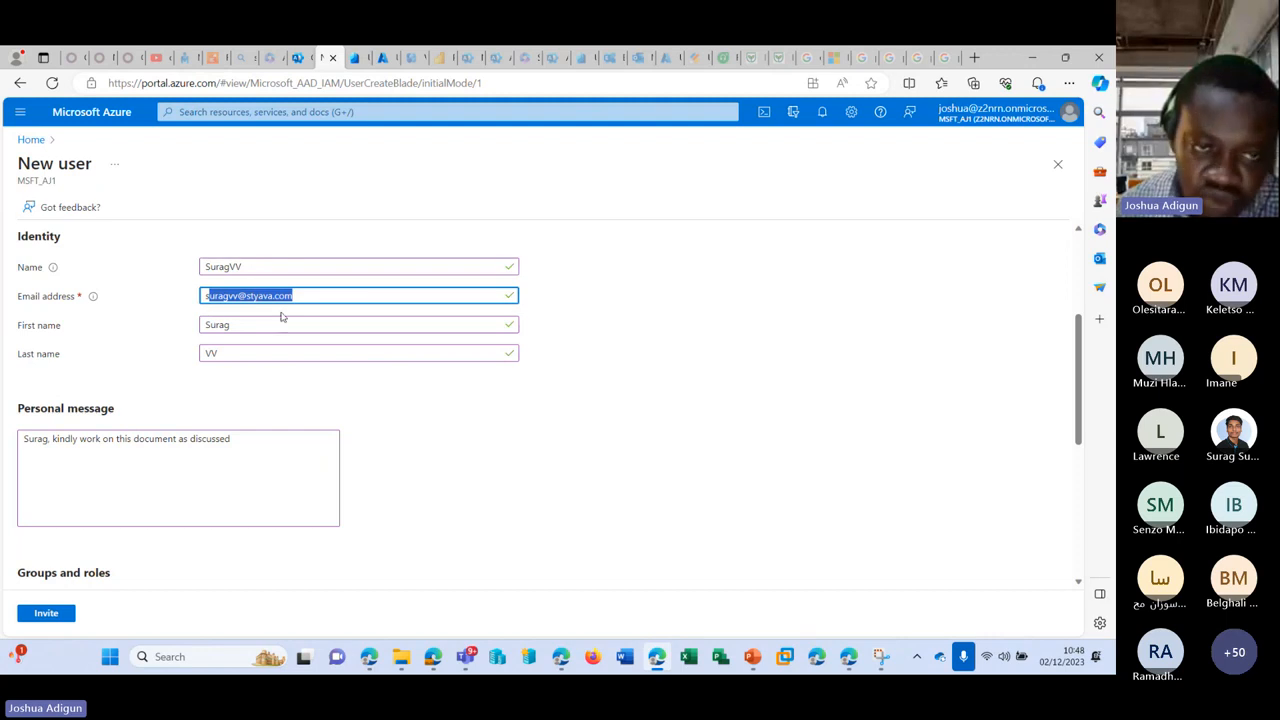
scroll(329, 409, down, 2)
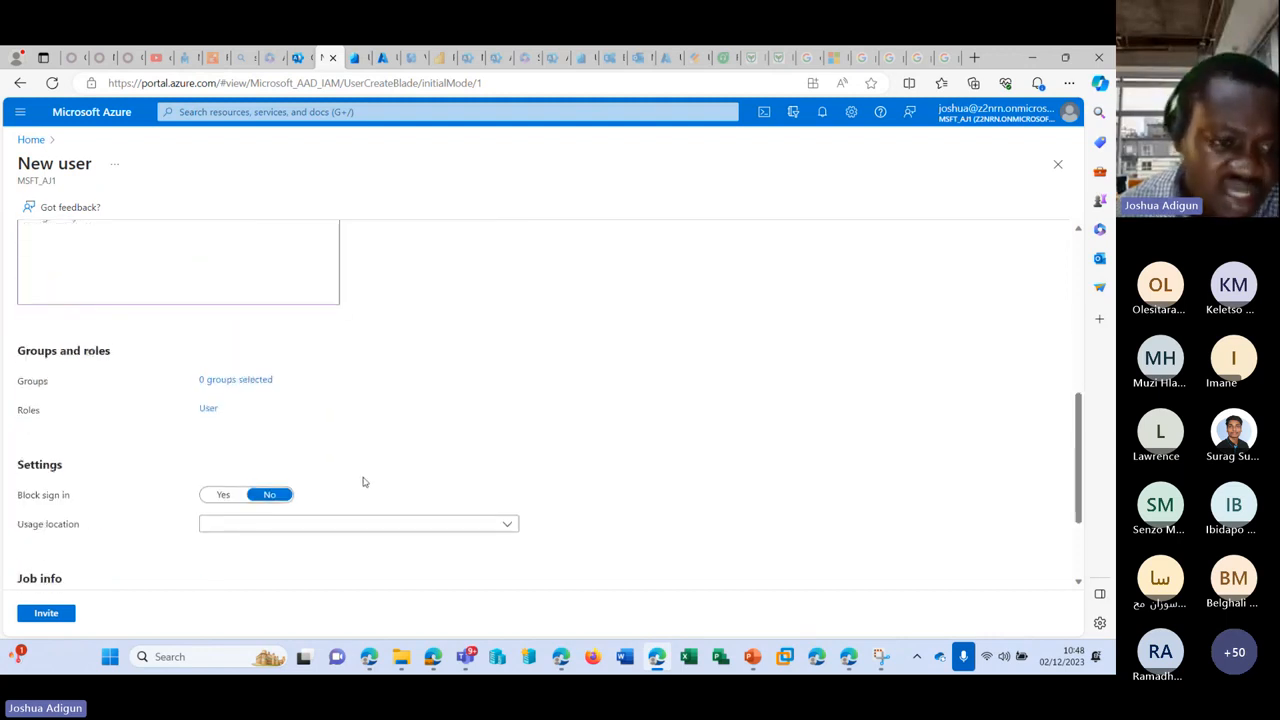
scroll(358, 488, down, 2)
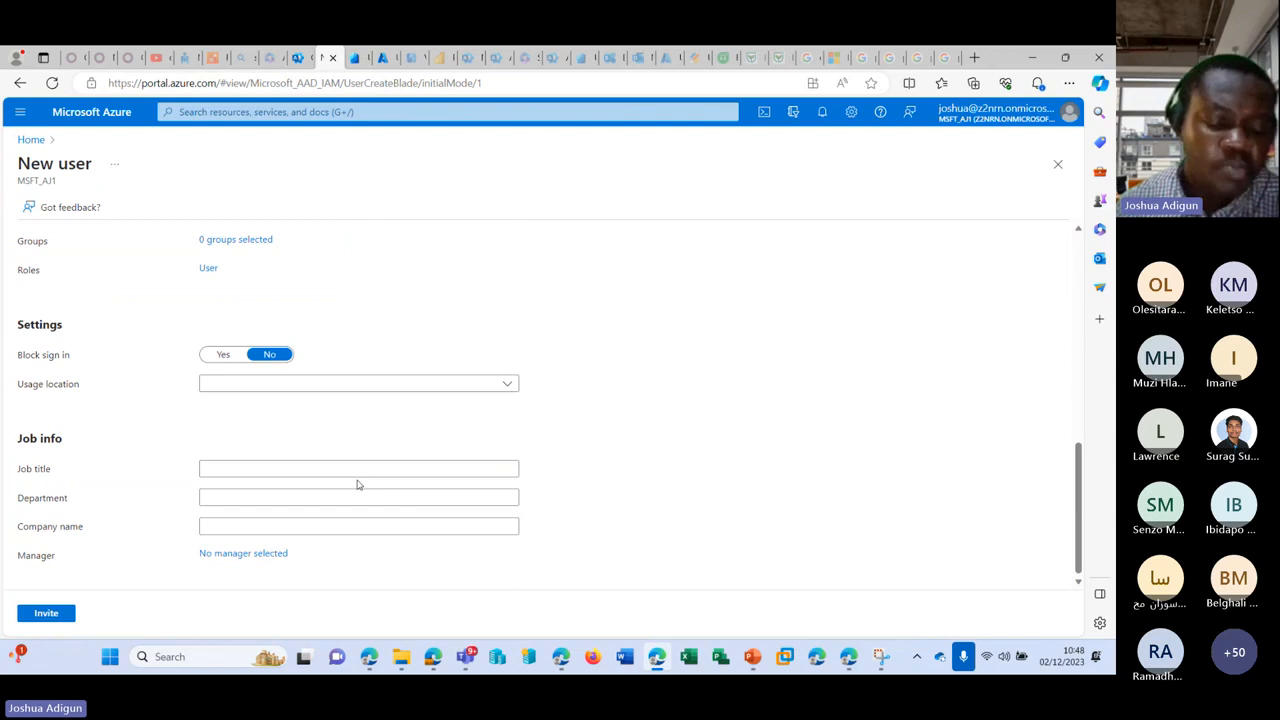
scroll(357, 484, up, 4)
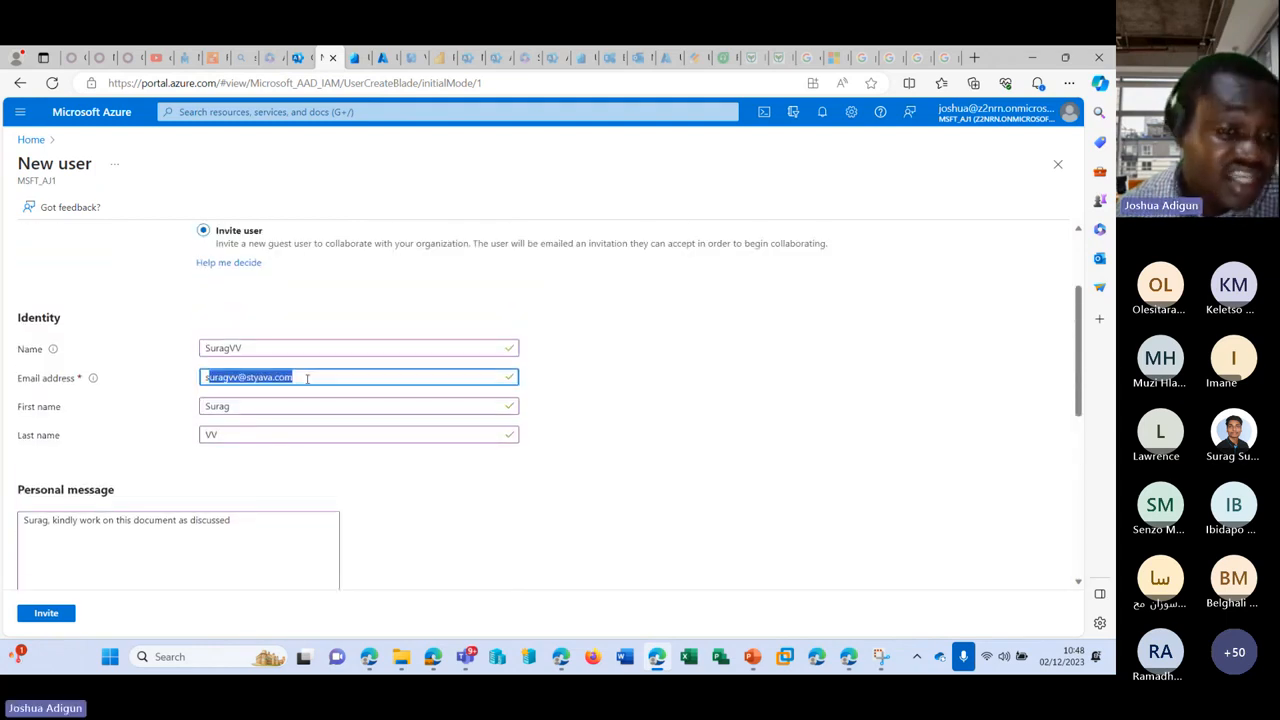
click(293, 377)
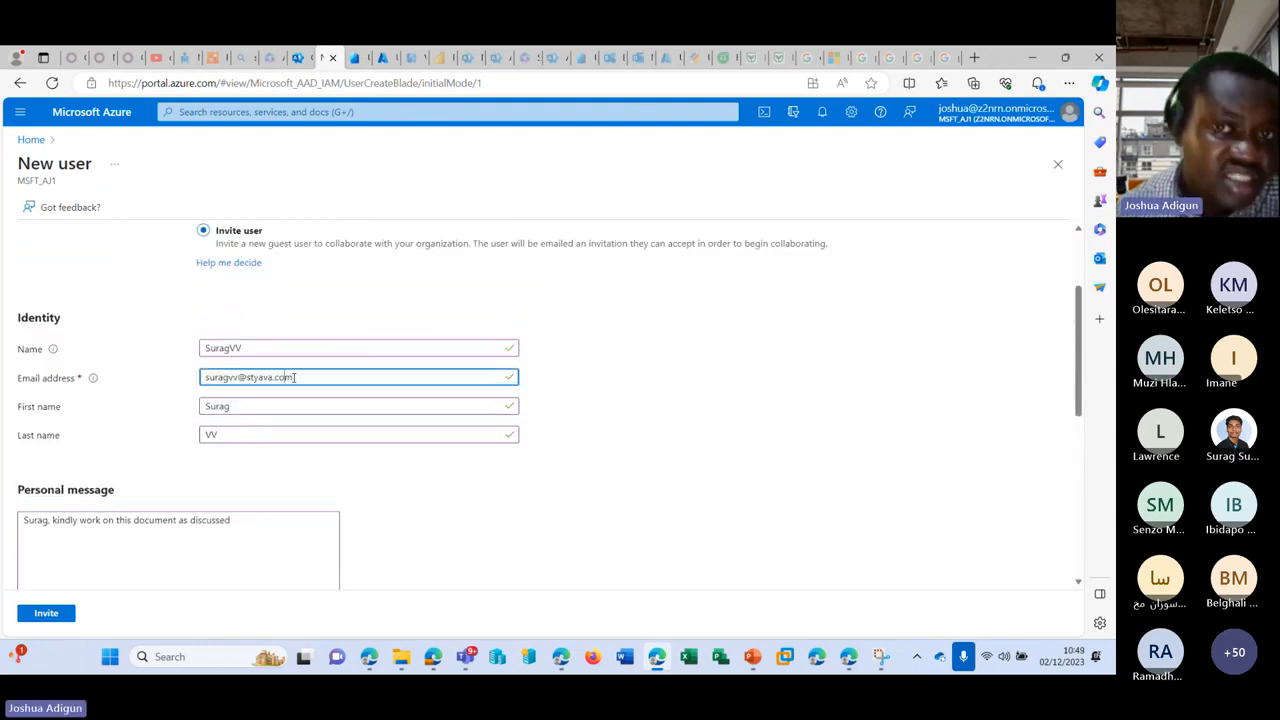
Step: Check the Usage location options without choosing one, and bring up the Select manager list
scroll(290, 385, down, 3)
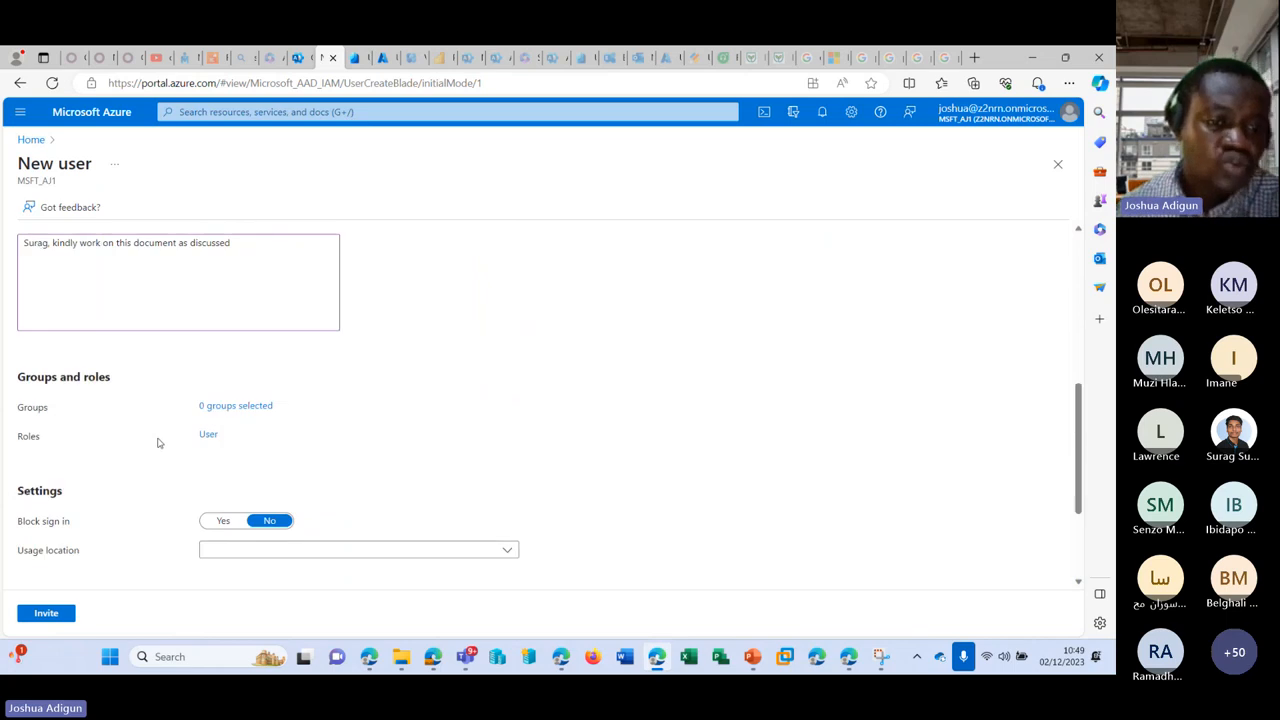
scroll(238, 450, down, 2)
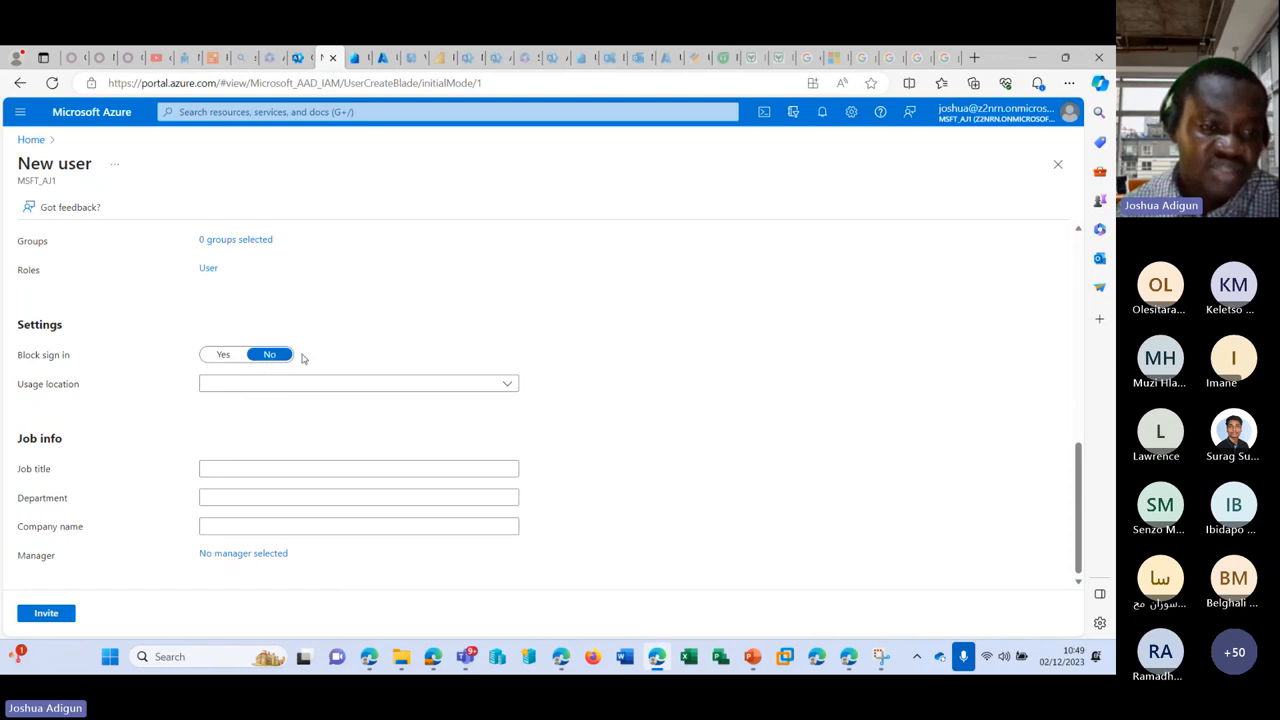
click(393, 387)
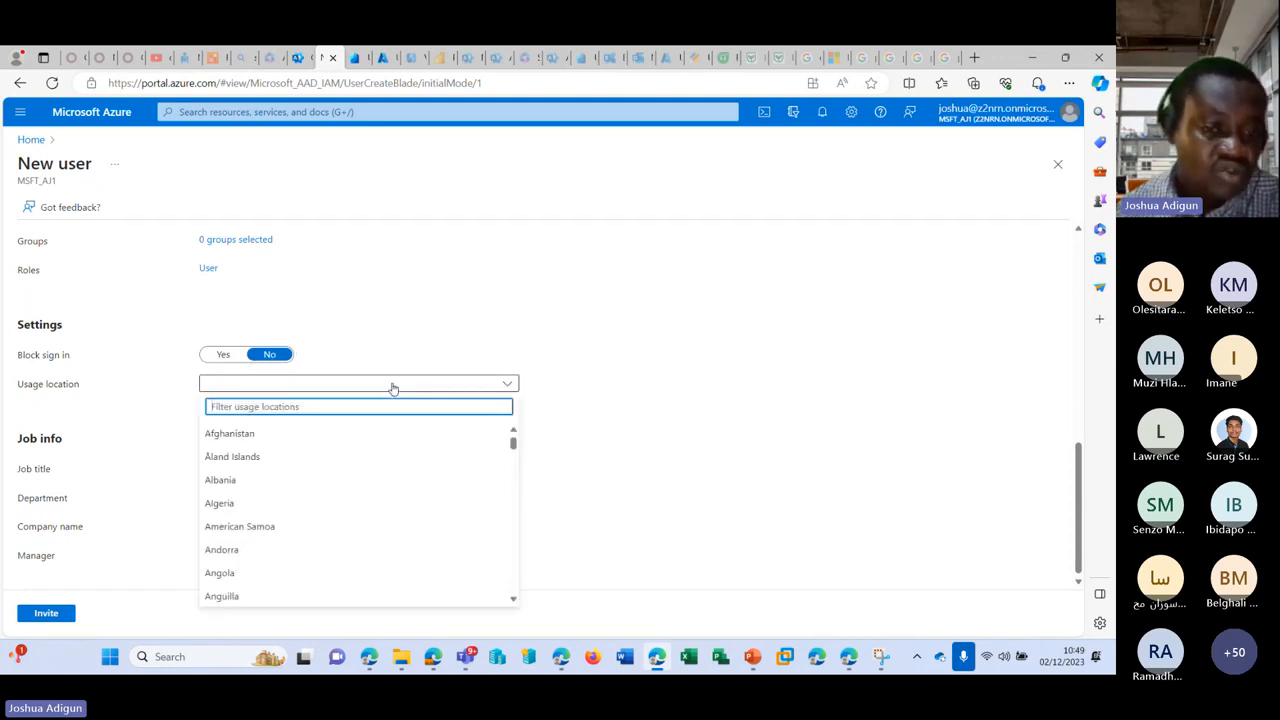
click(419, 376)
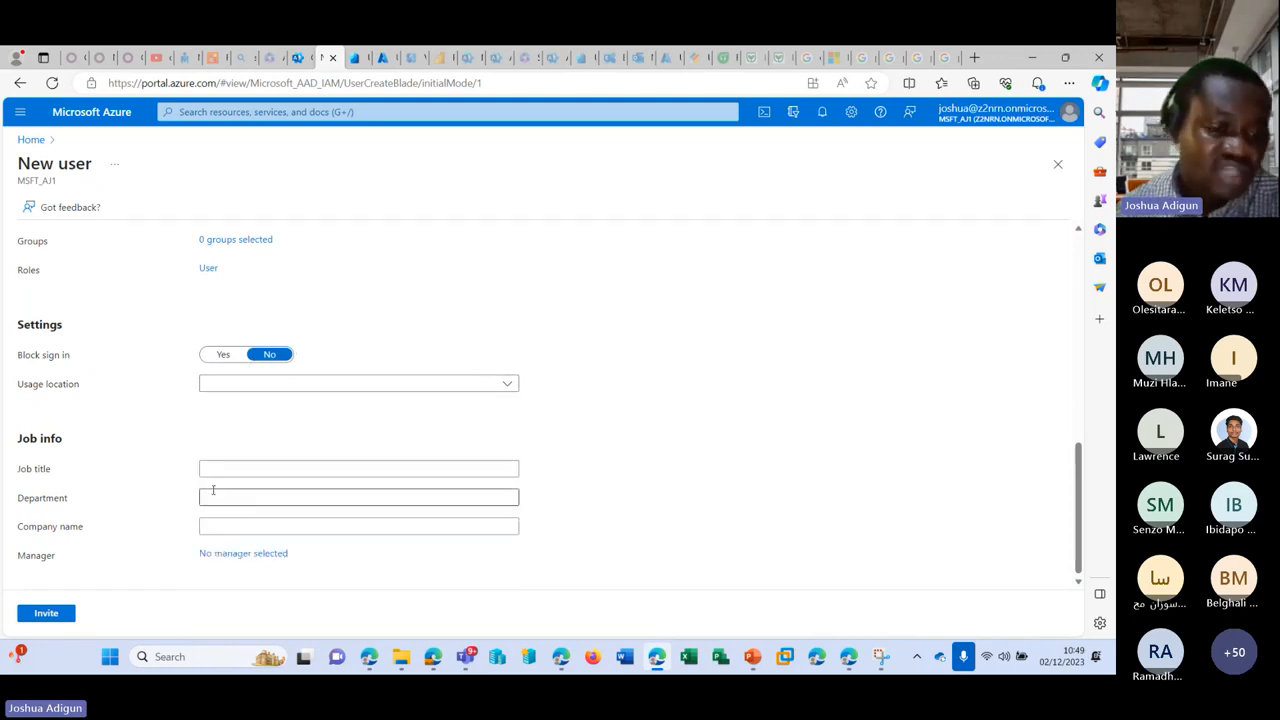
click(254, 557)
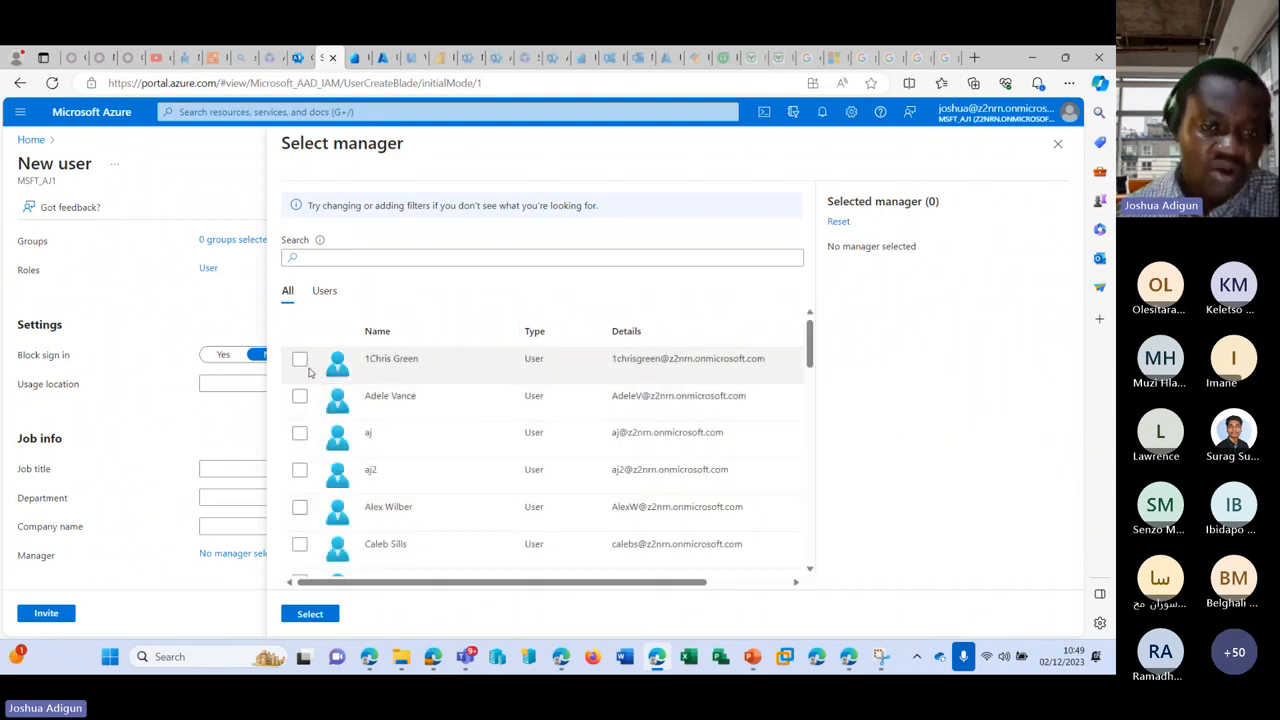
Step: Assign the first listed user as the guest's manager and send the invitation
click(299, 360)
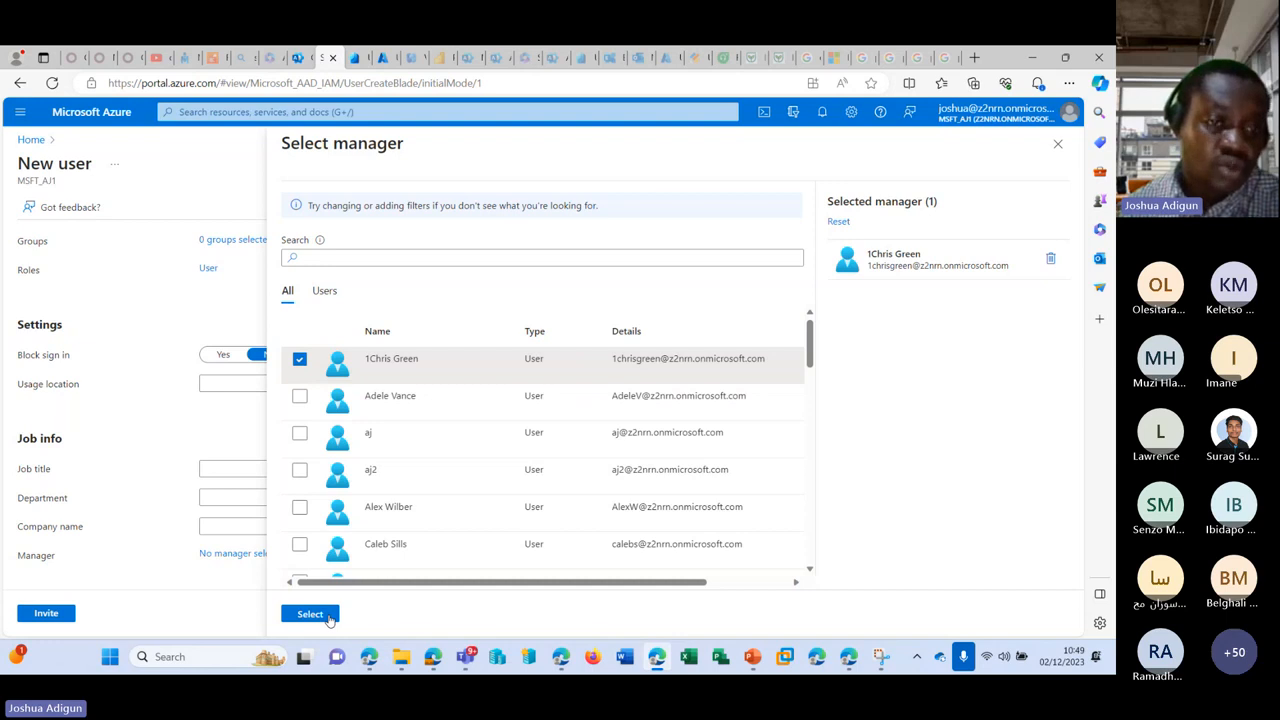
click(329, 618)
click(46, 613)
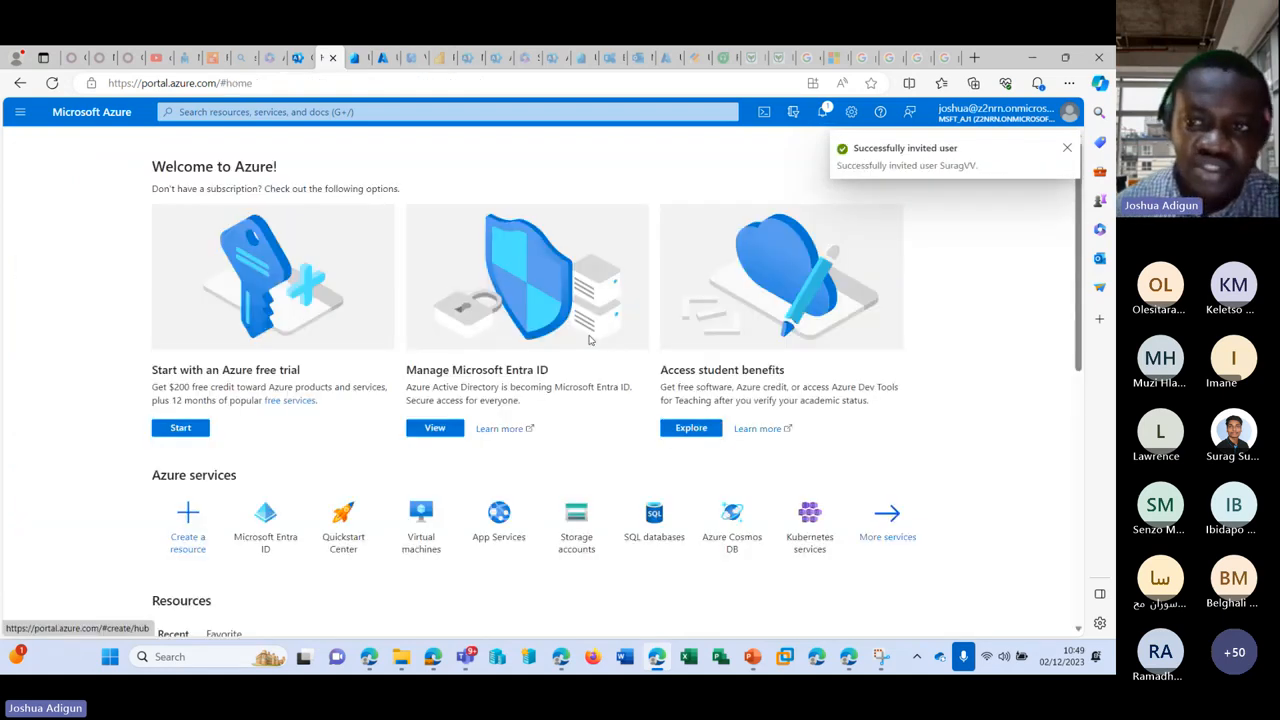
Step: Refresh the admin center Guest users list to show the invited guest, then begin adding another guest
scroll(291, 371, down, 3)
scroll(300, 365, up, 1)
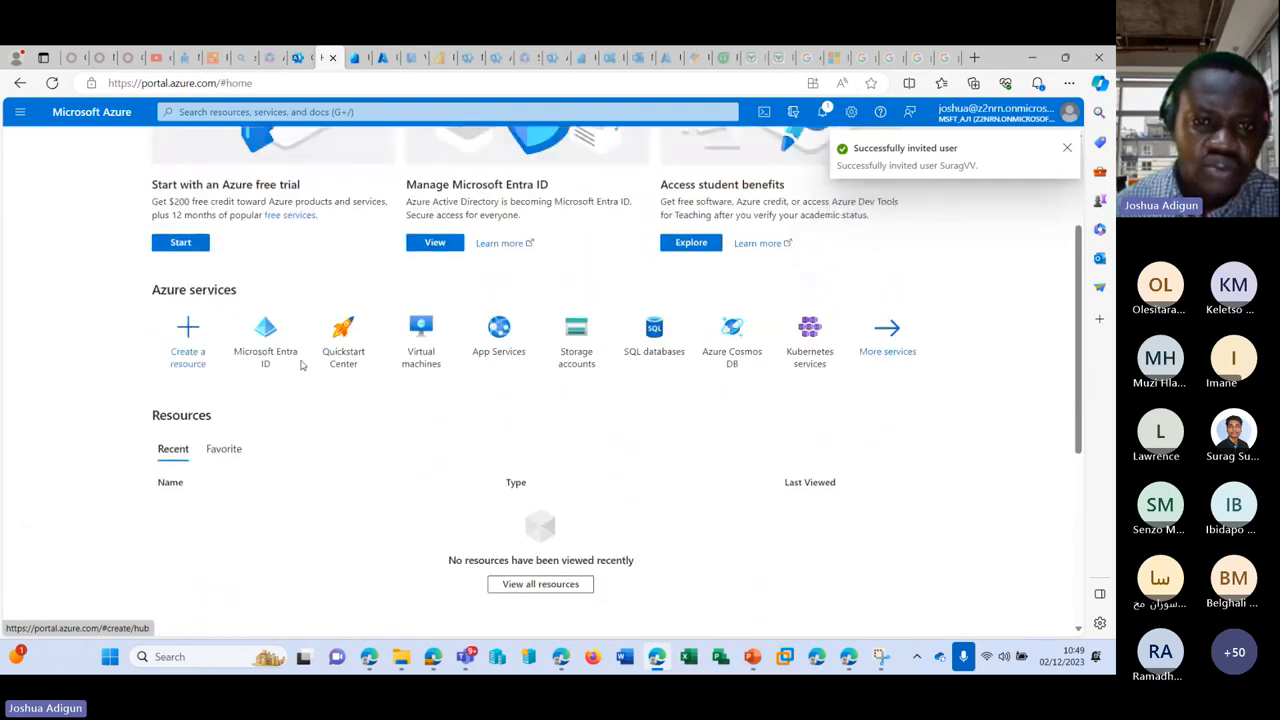
scroll(300, 365, up, 5)
click(297, 57)
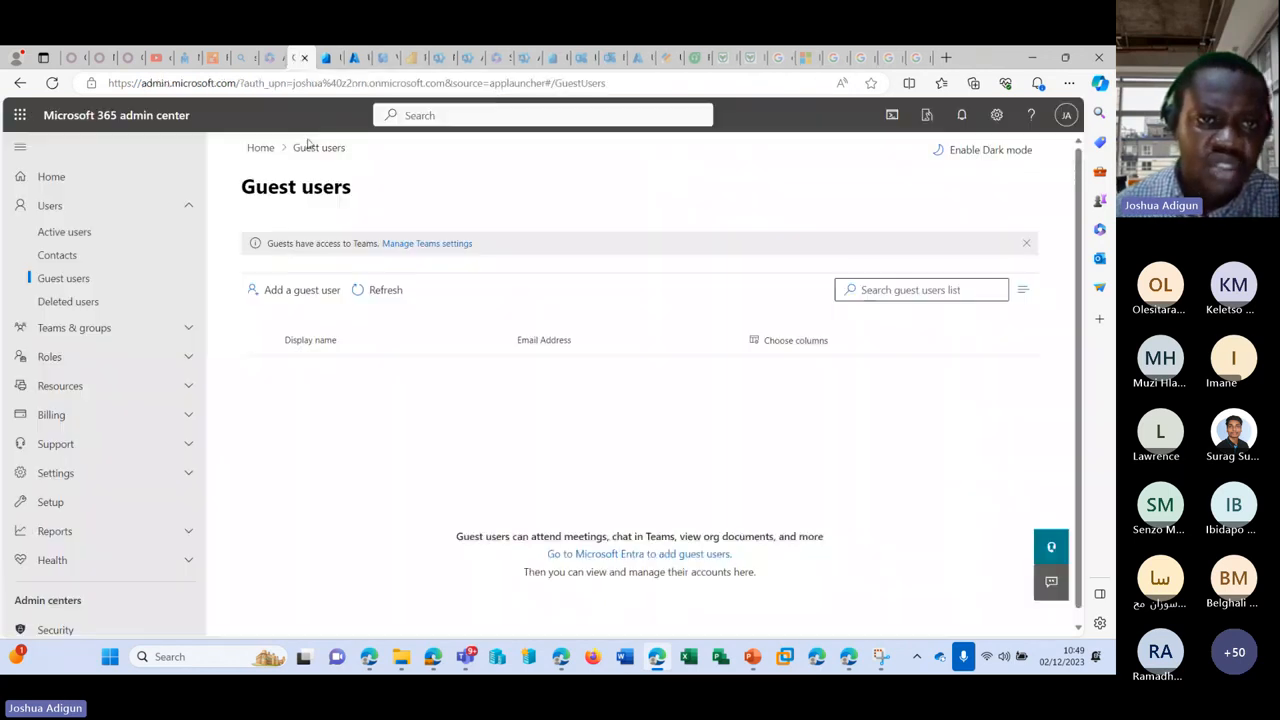
click(407, 290)
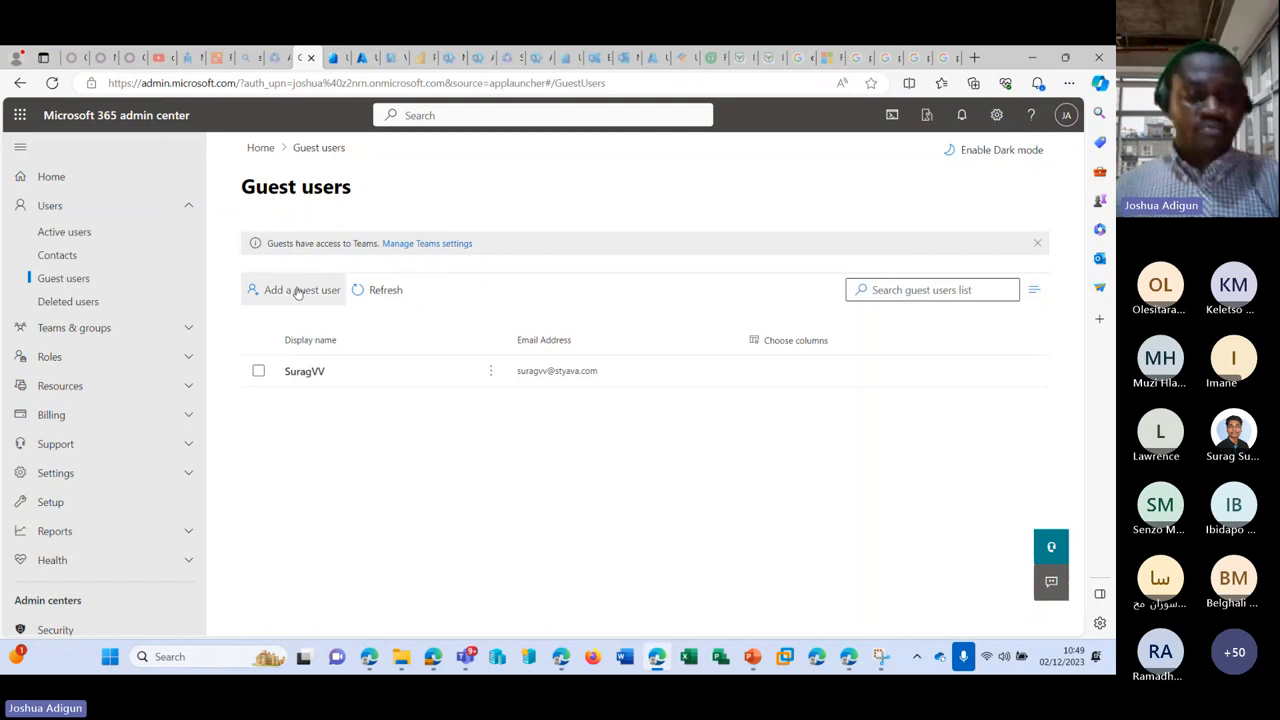
click(297, 291)
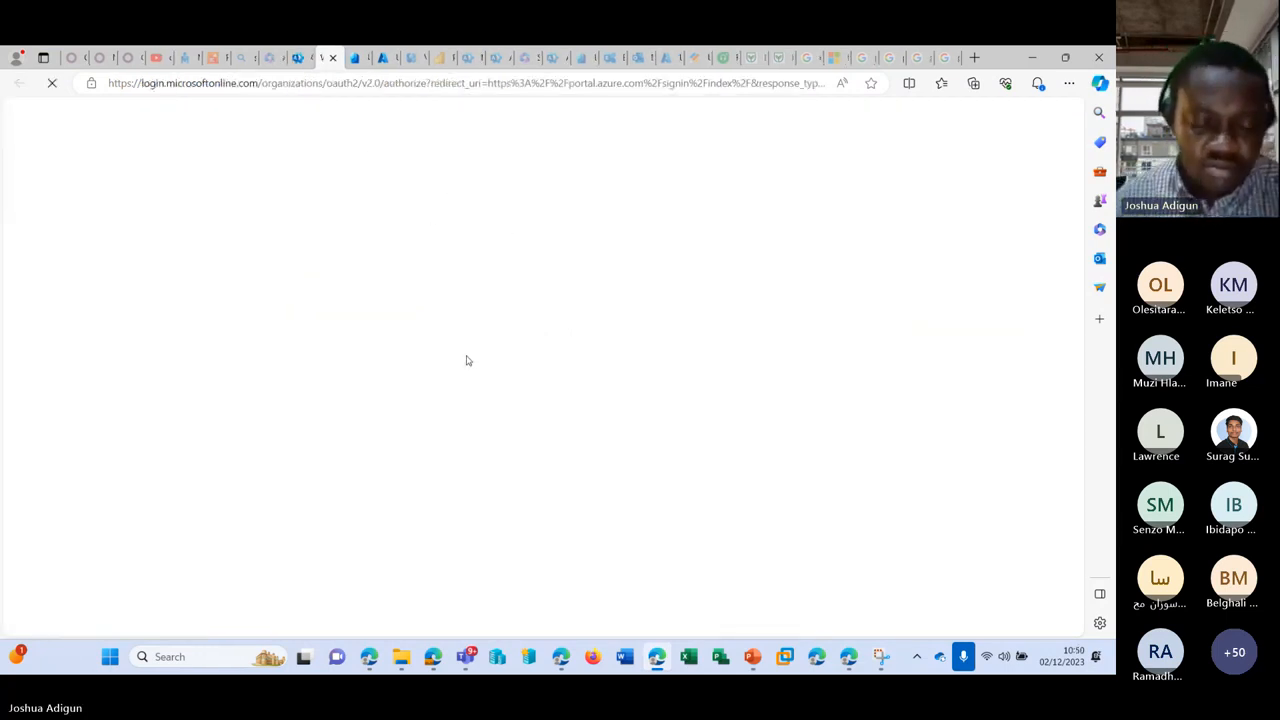
Step: Choose Invite user and enter the second guest's name and Gmail address on the form
mouse_move(369, 656)
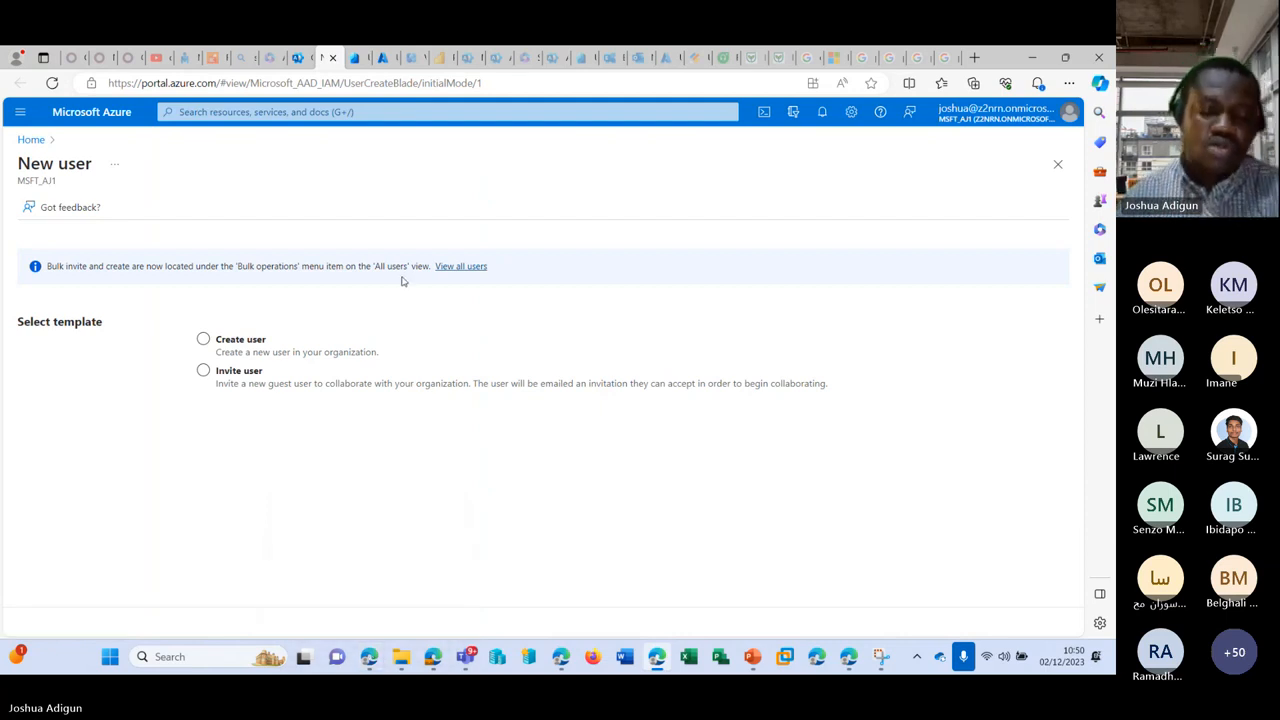
click(324, 372)
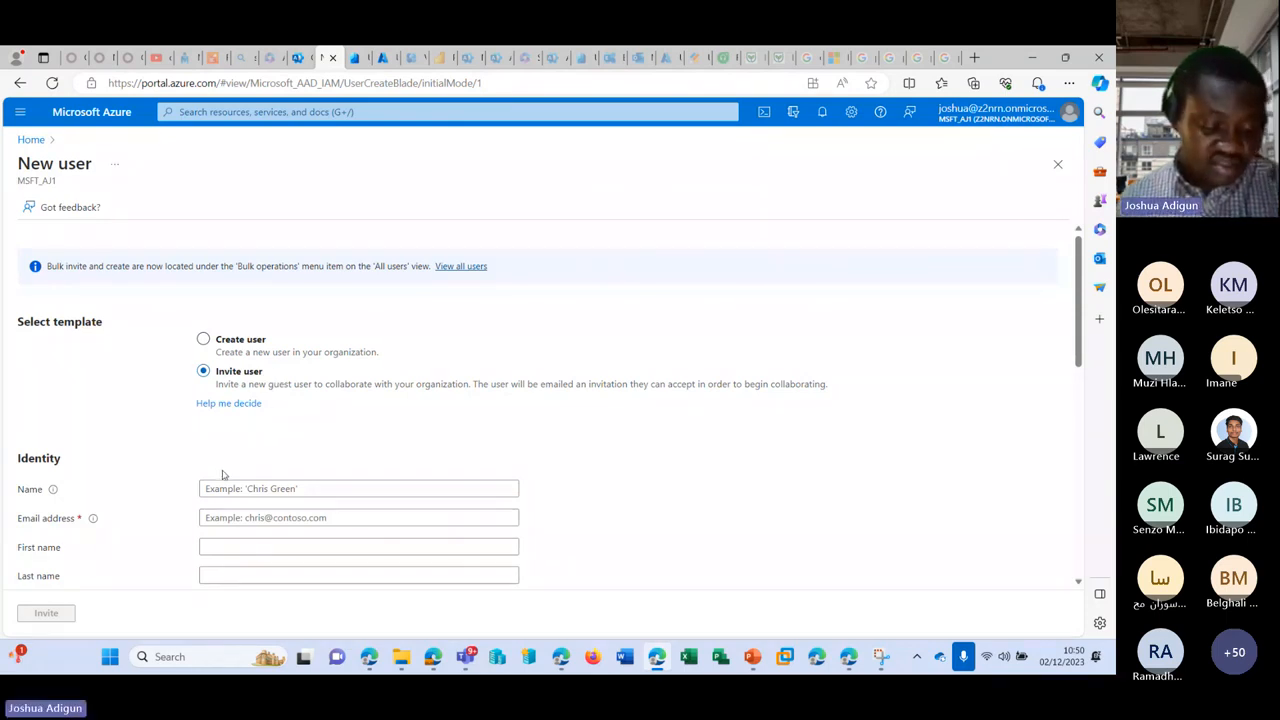
click(252, 488)
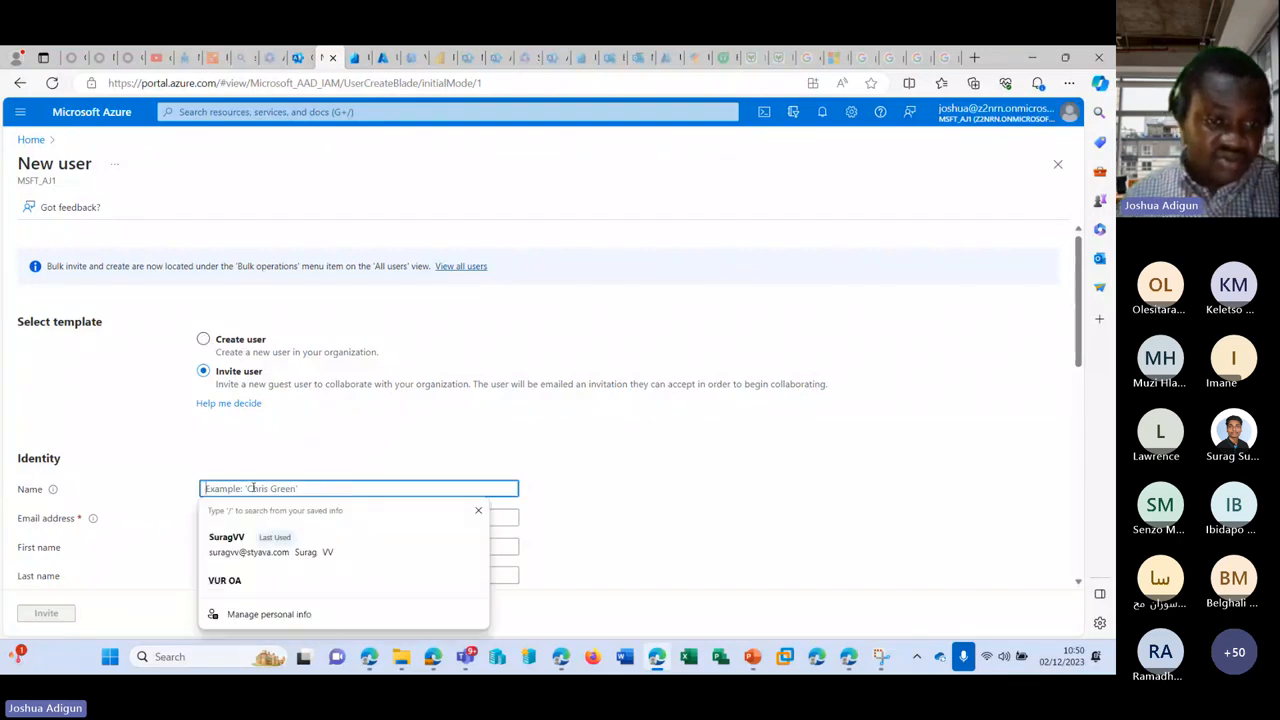
text(J)
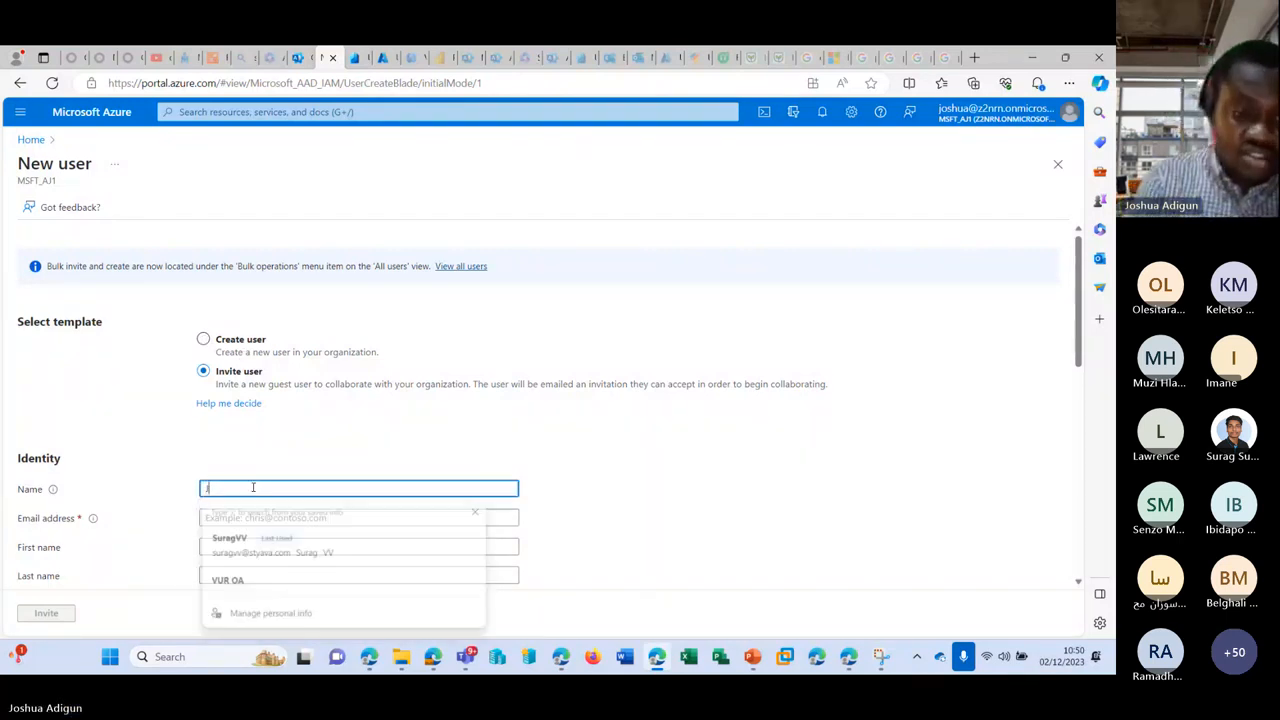
key(Tab)
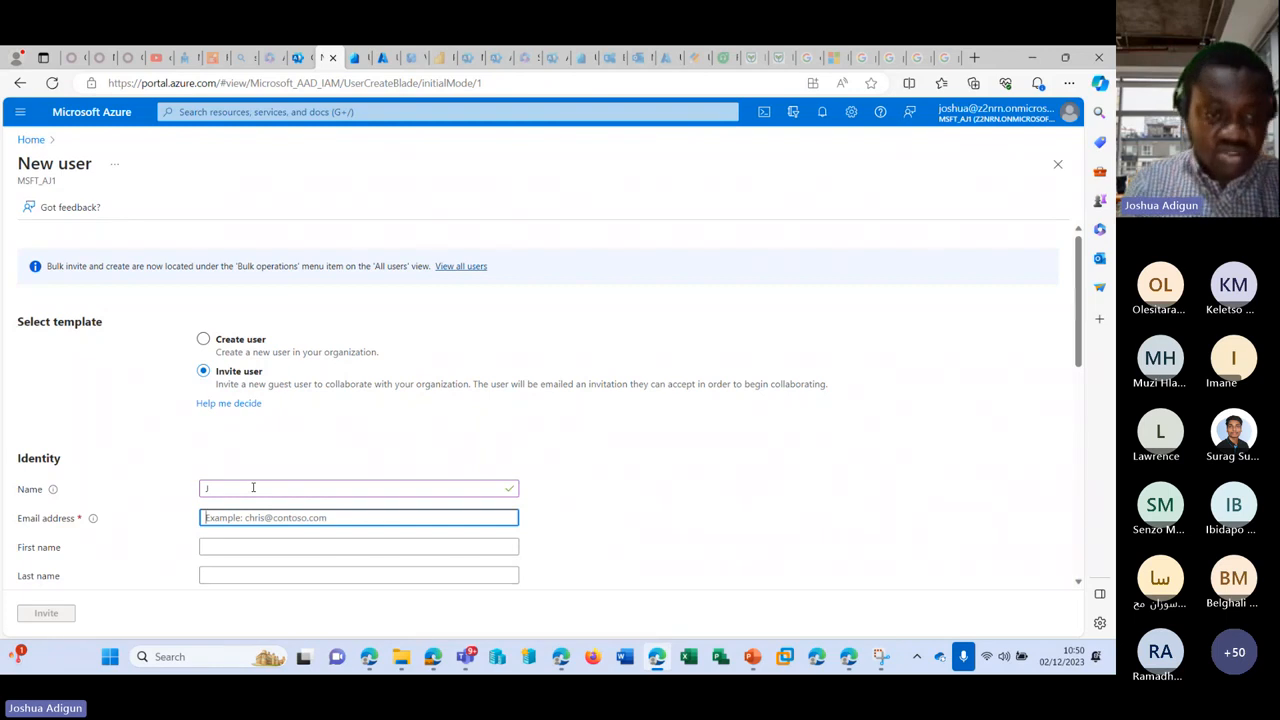
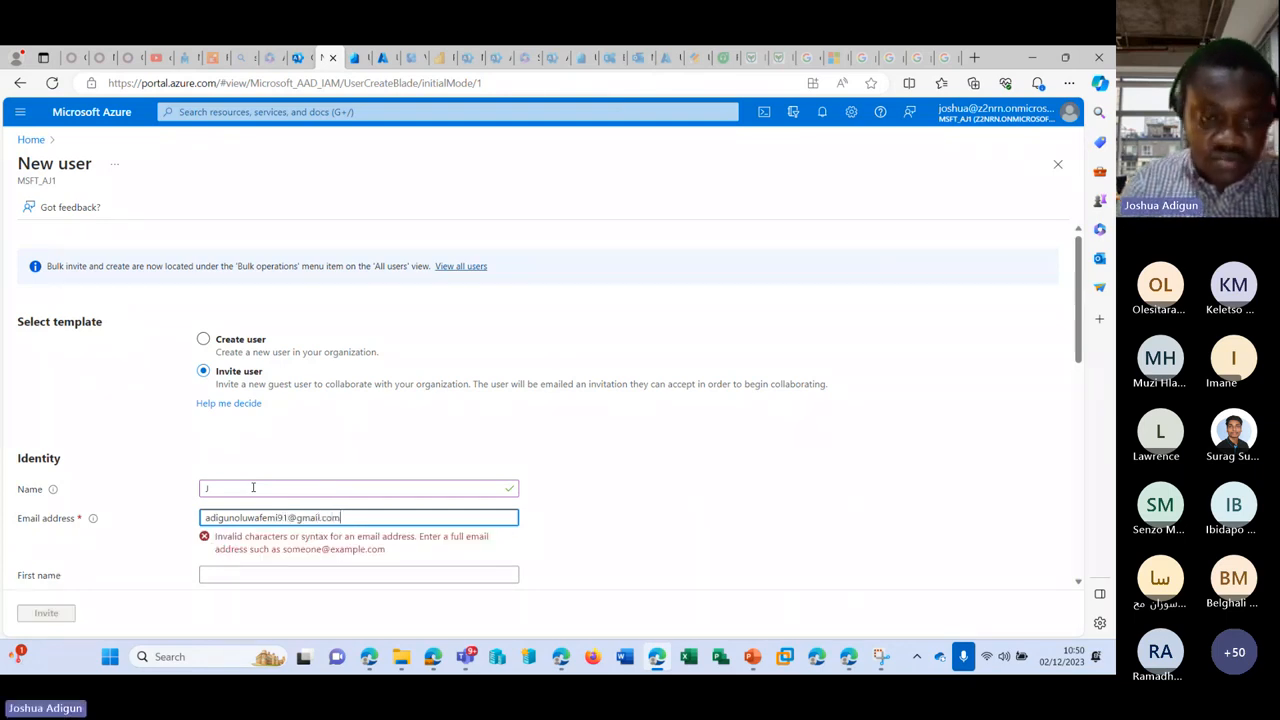
scroll(300, 480, down, 5)
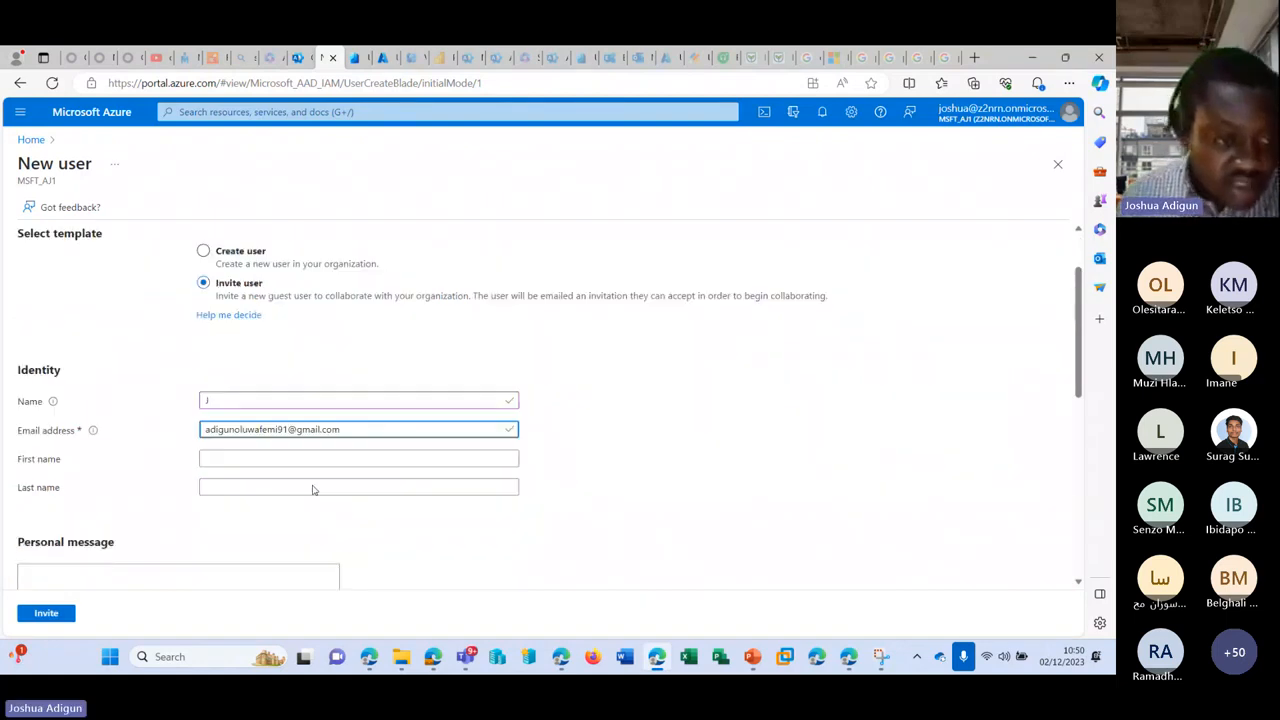
scroll(200, 460, down, 3)
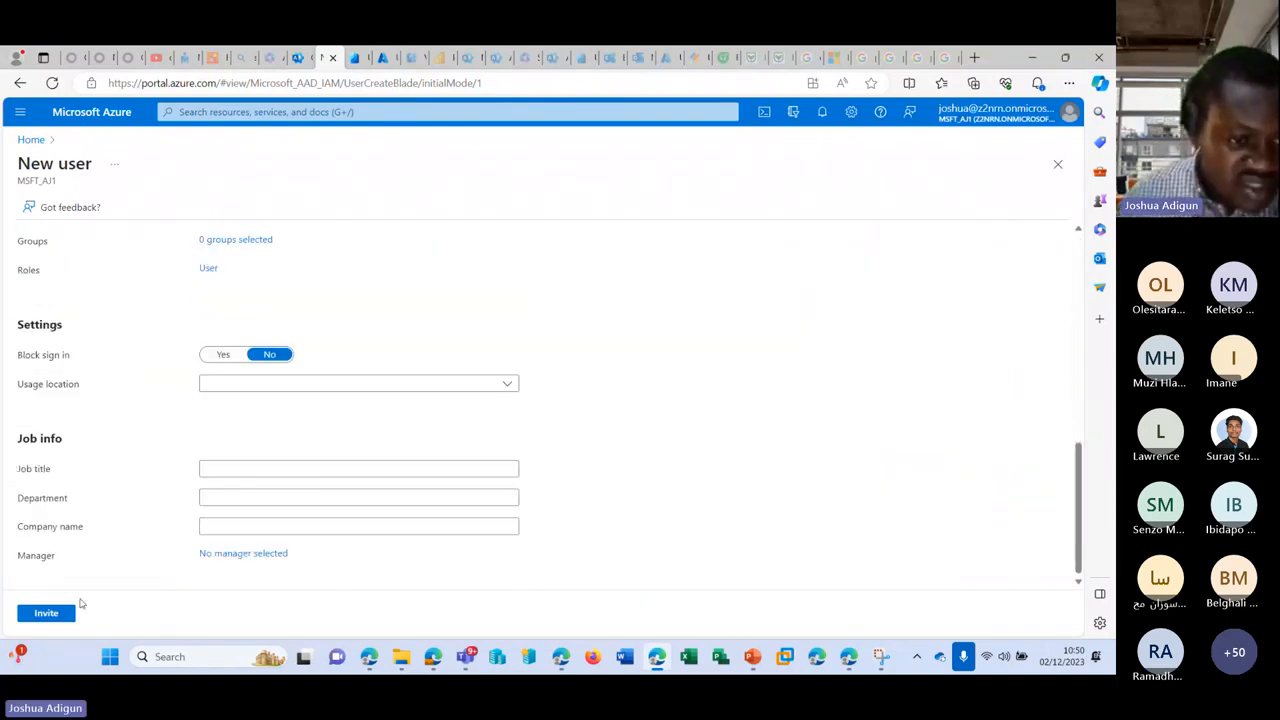
scroll(406, 371, up, 3)
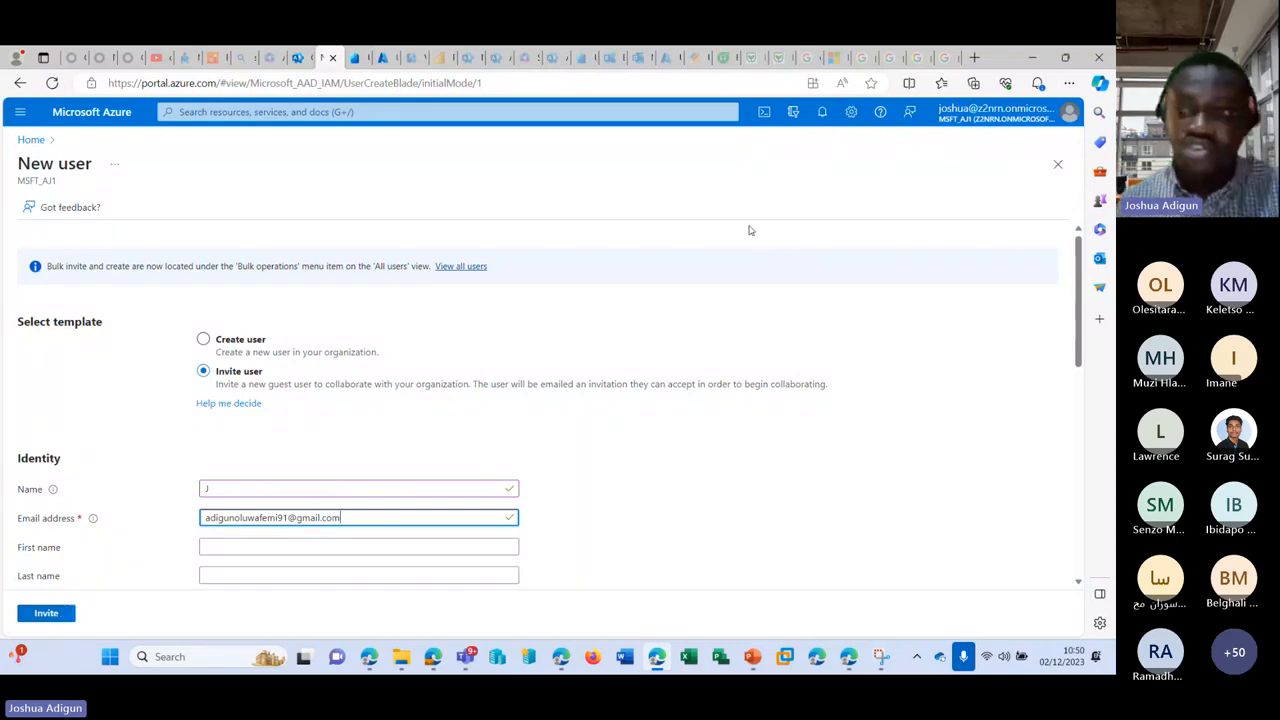
click(974, 57)
Step: Sign in to the guest's Gmail account at gmail.com to reach its inbox
text(of)
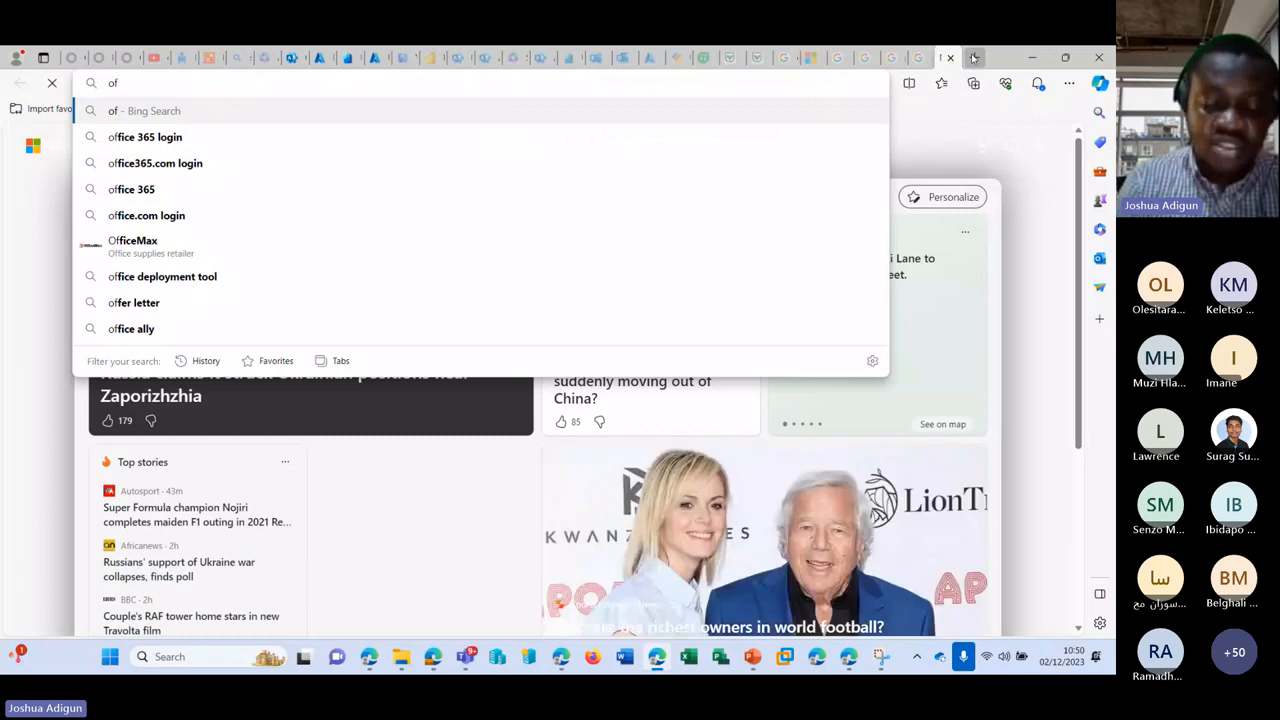
key(BackSpace)
key(BackSpace)
text(gmail.com)
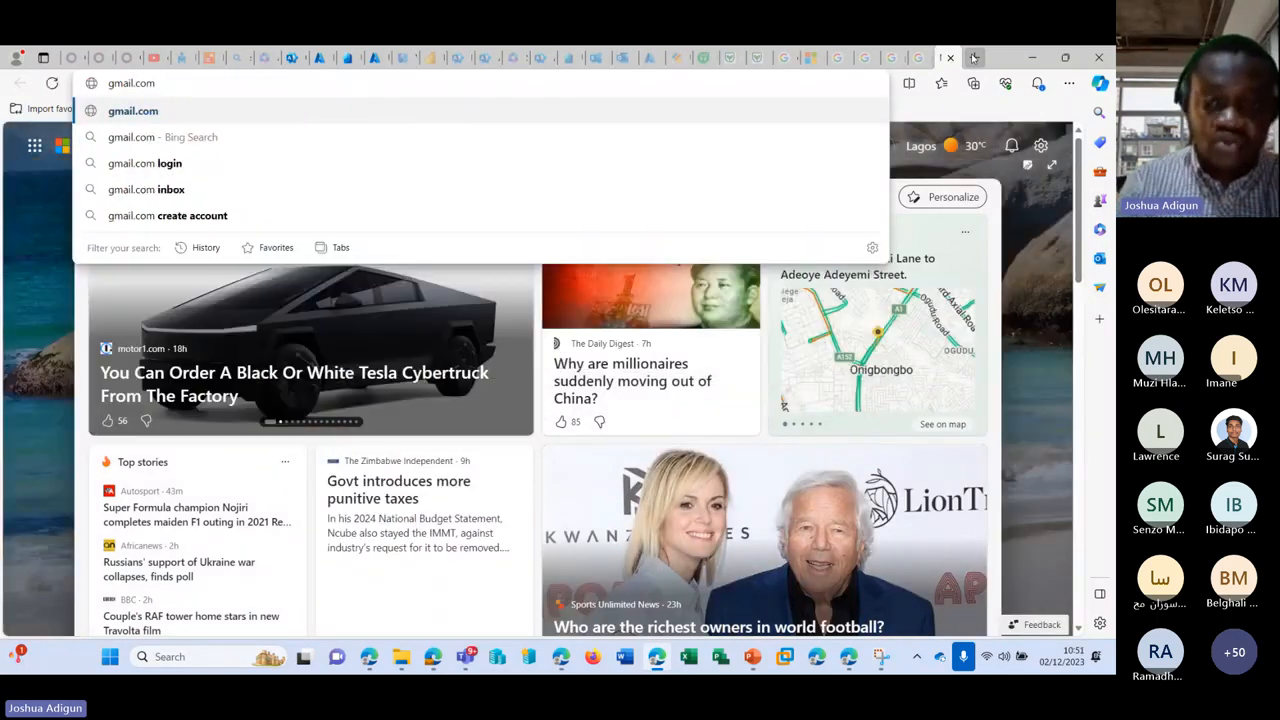
key(Return)
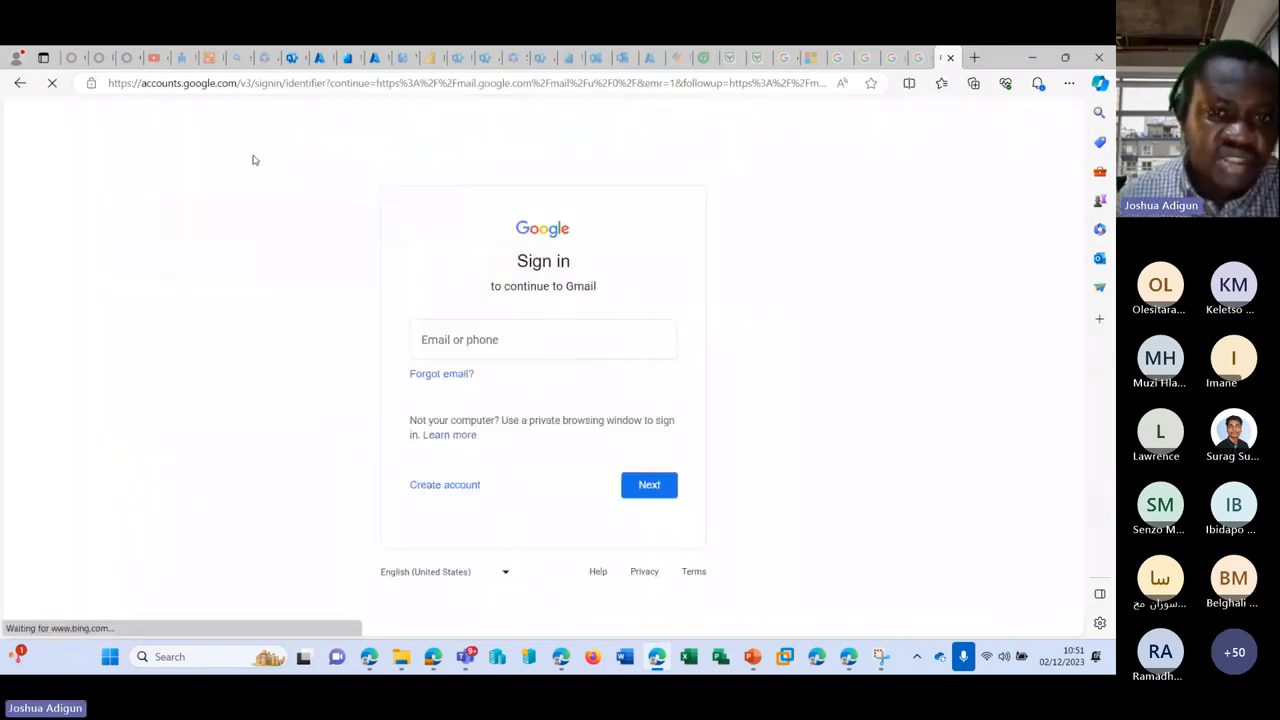
click(489, 343)
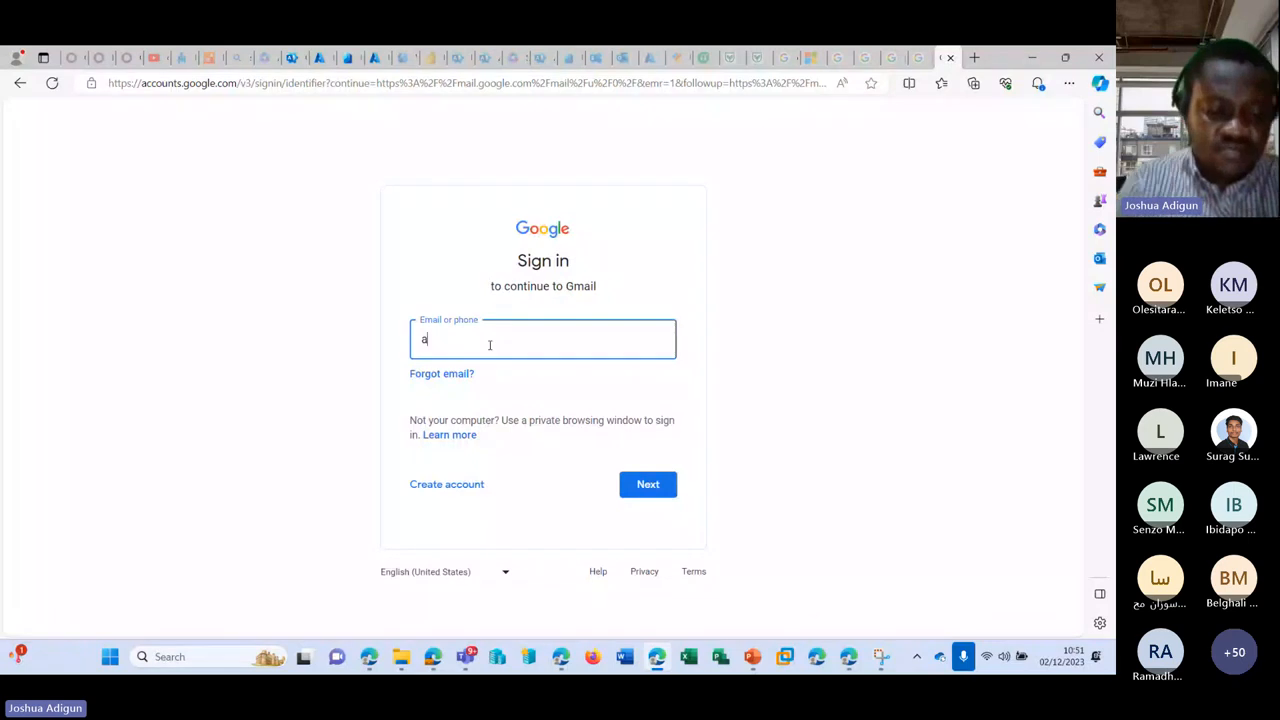
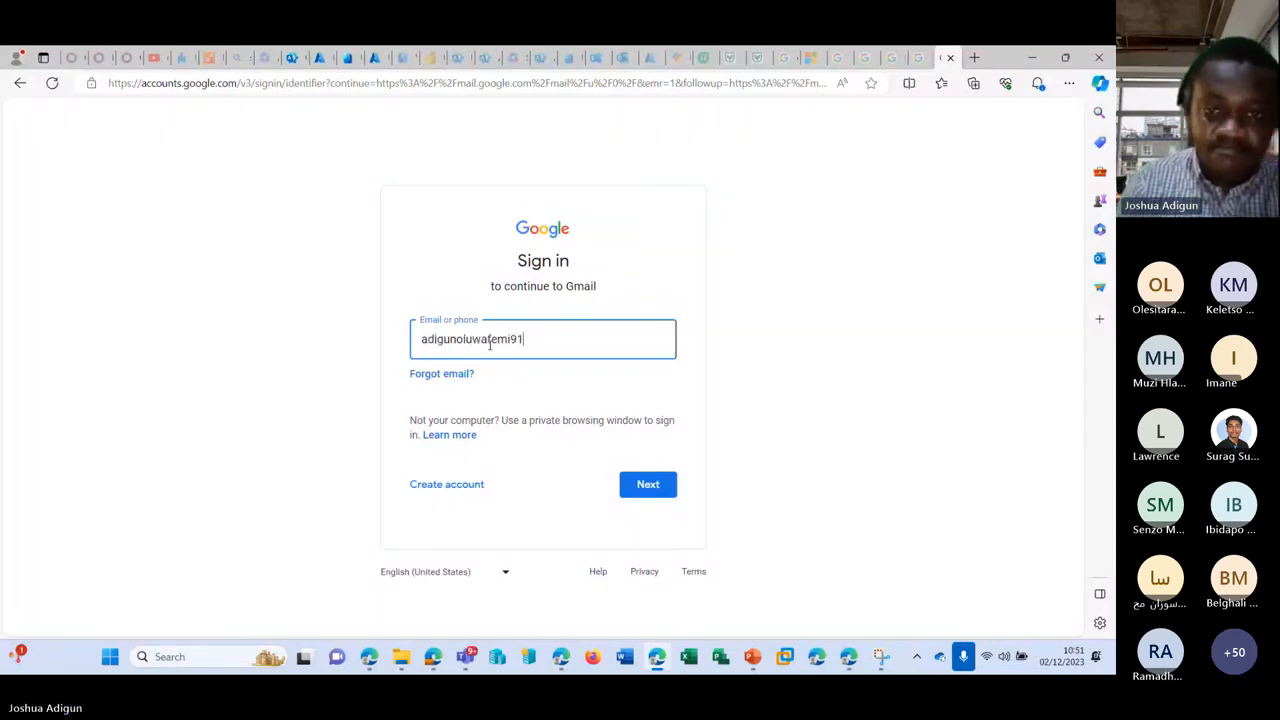
key(Return)
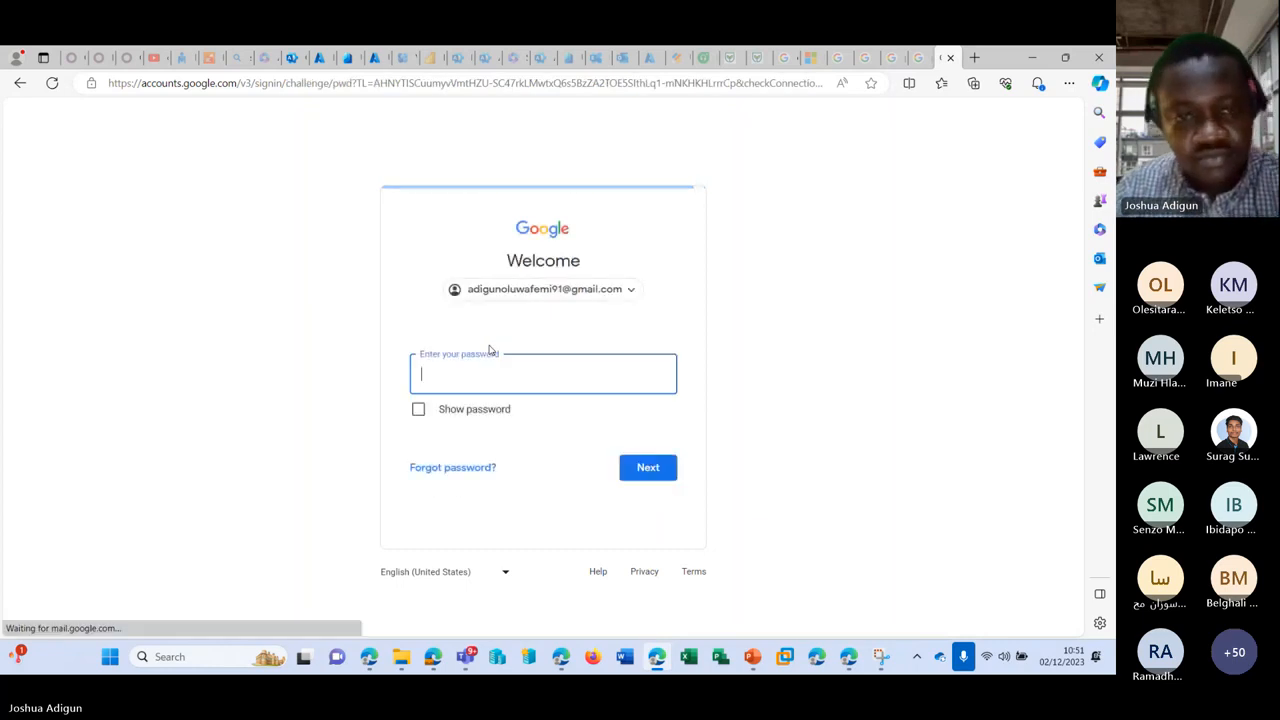
text(•••)
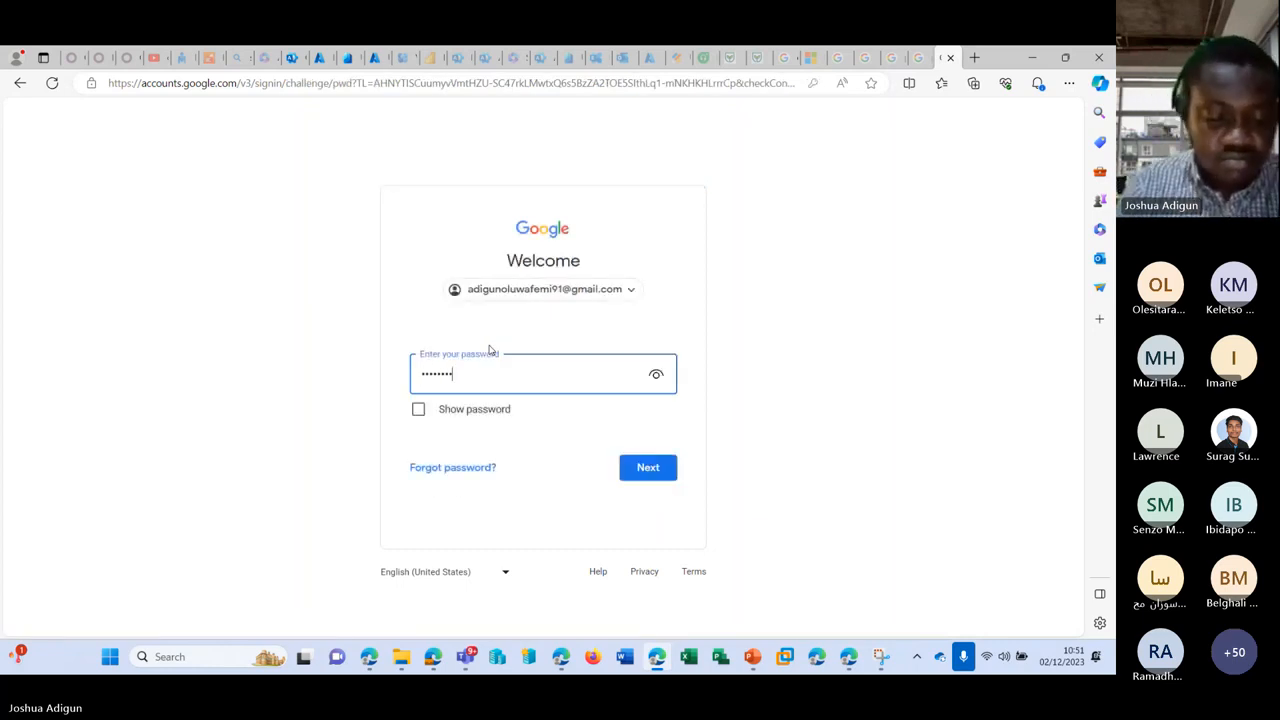
key(Return)
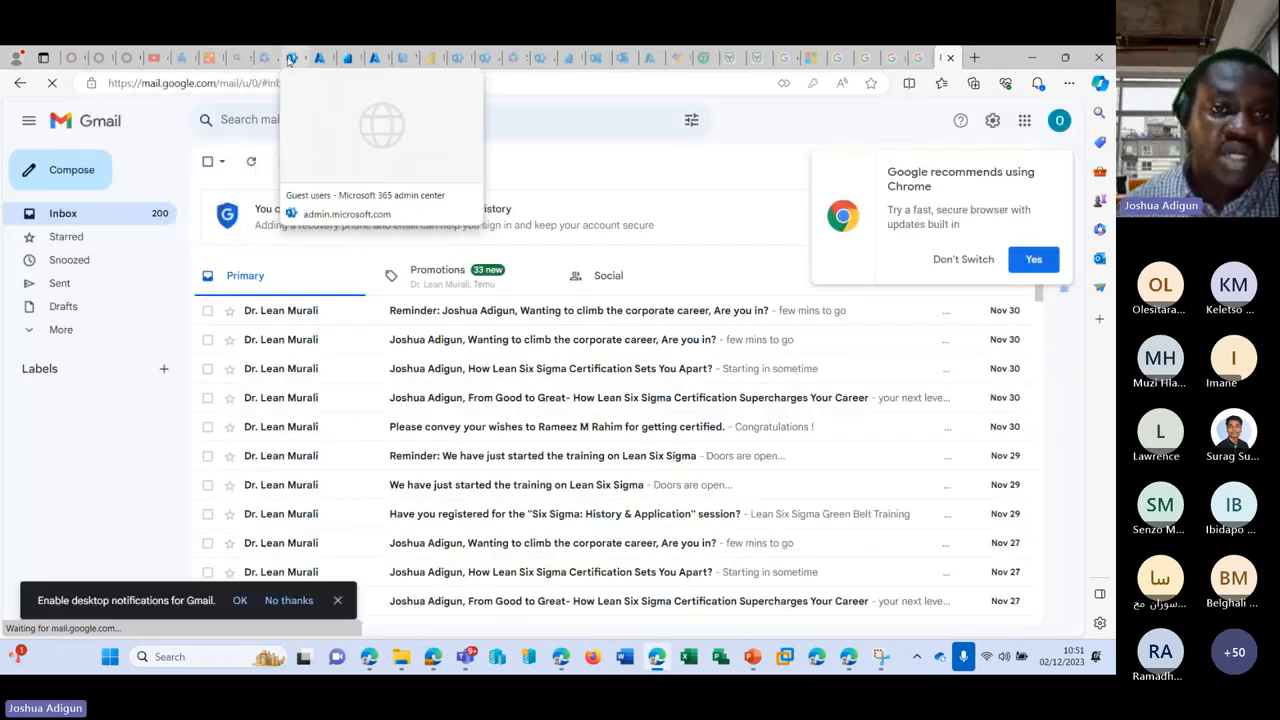
Step: Send the Azure portal invitation to guest J
click(292, 58)
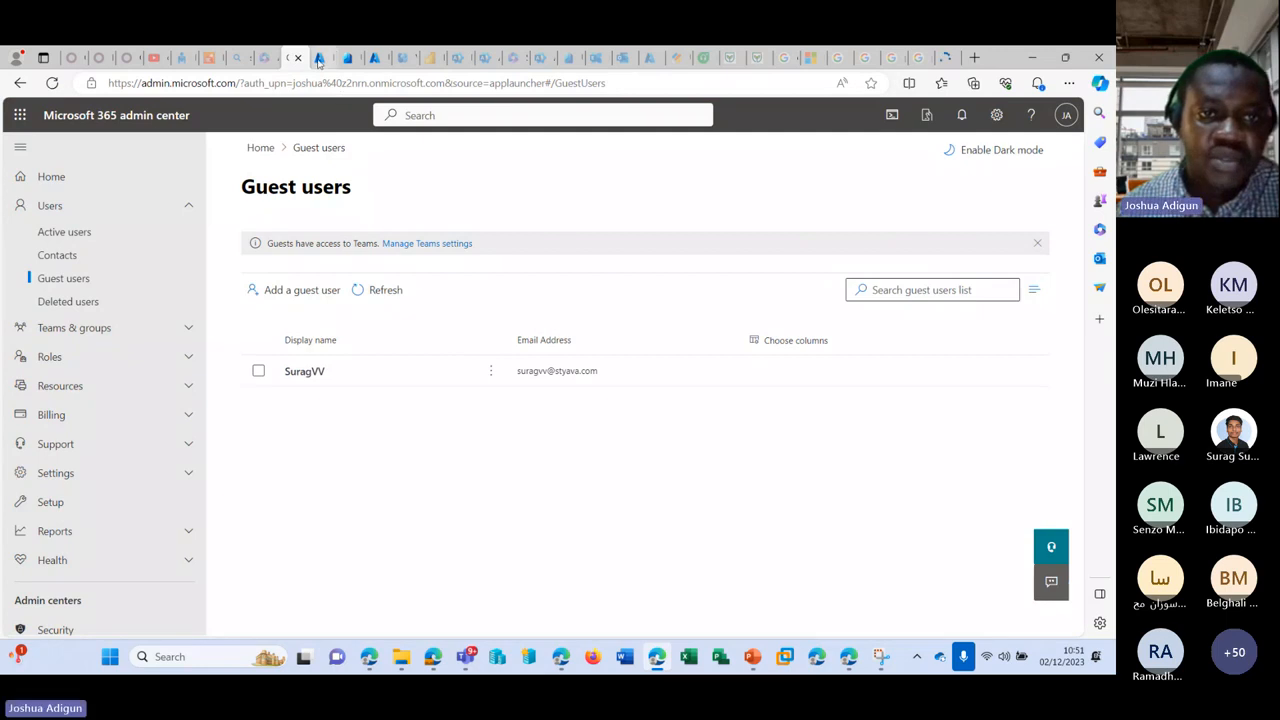
click(316, 58)
scroll(63, 486, down, 1)
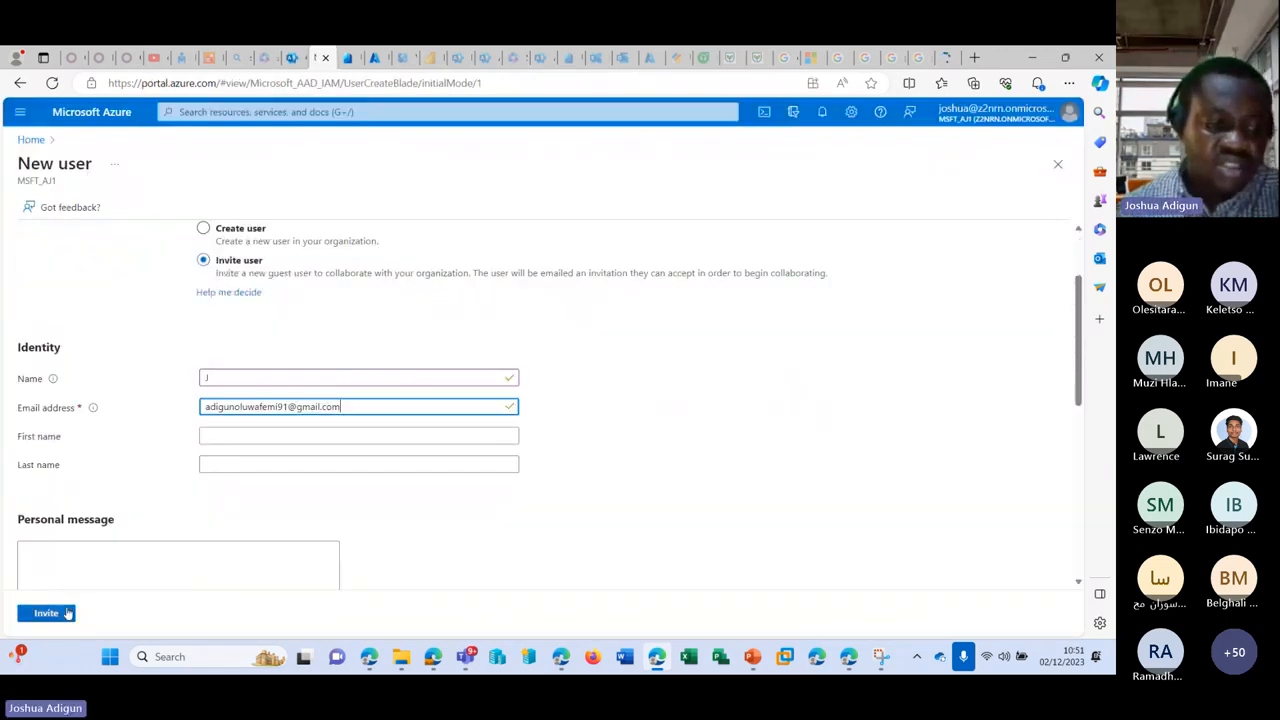
click(47, 613)
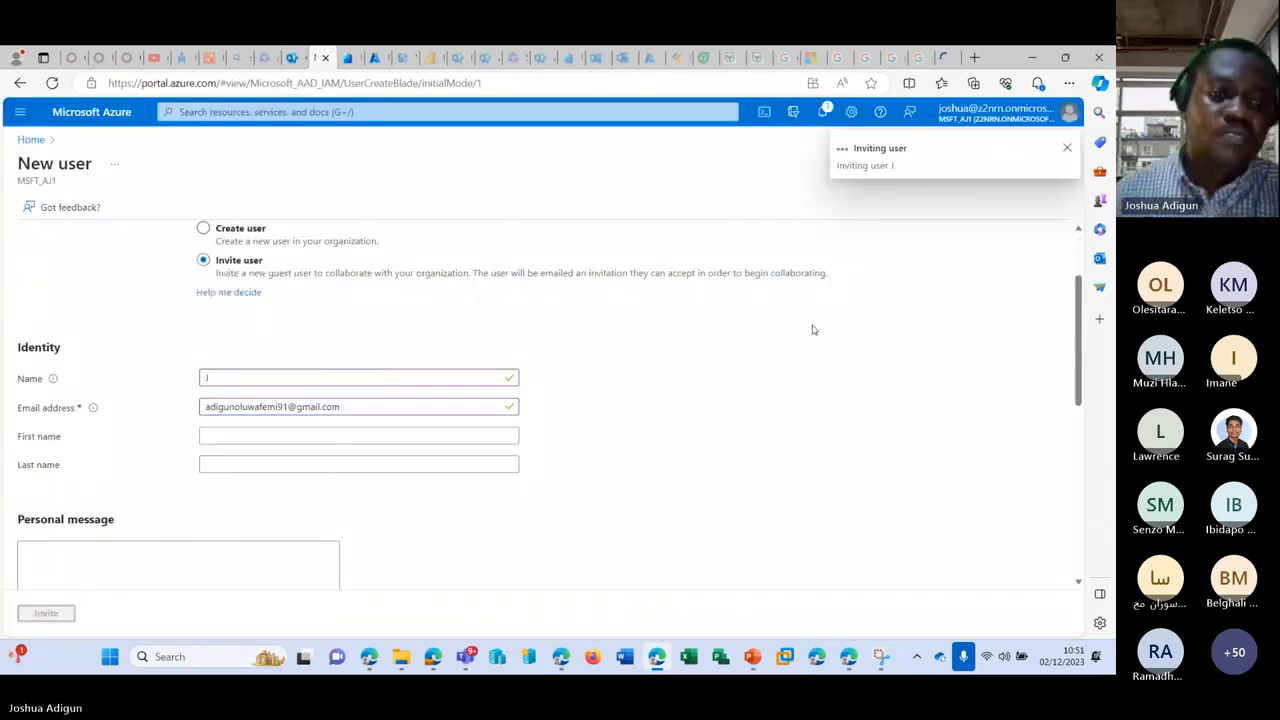
scroll(548, 262, up, 1)
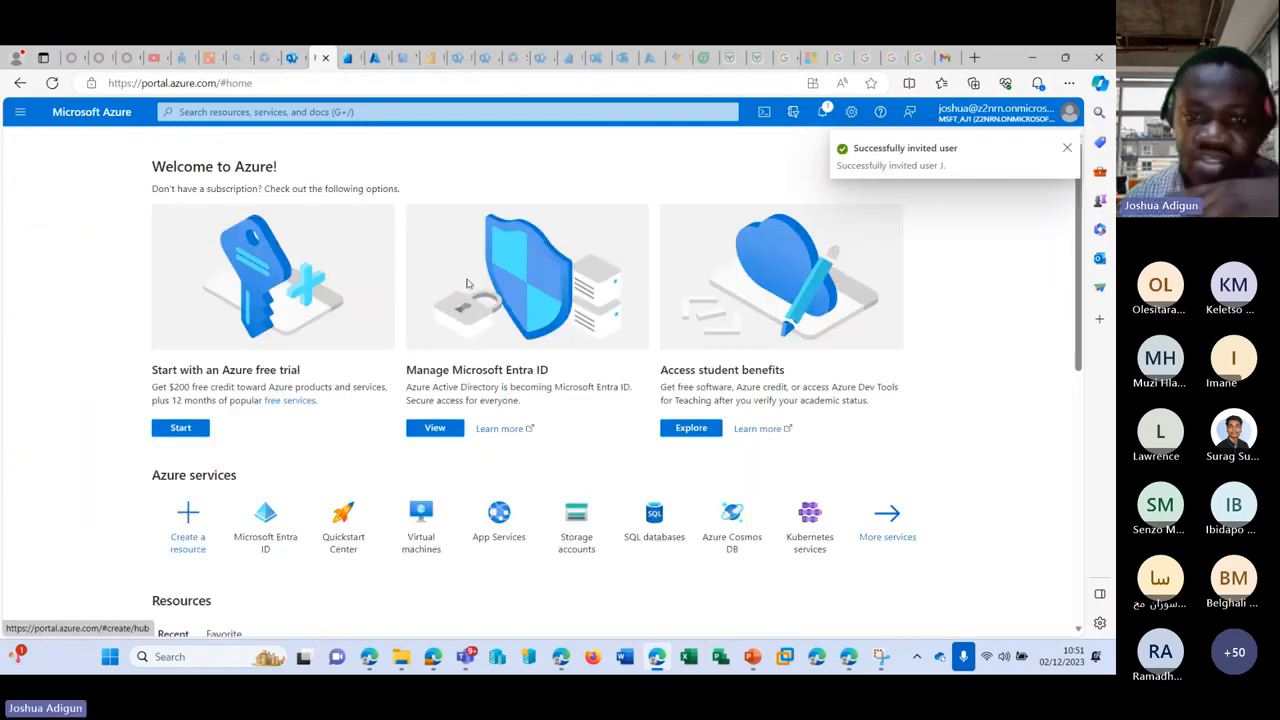
Step: Refresh the Microsoft 365 Guest users list so guest J appears
click(324, 60)
click(295, 60)
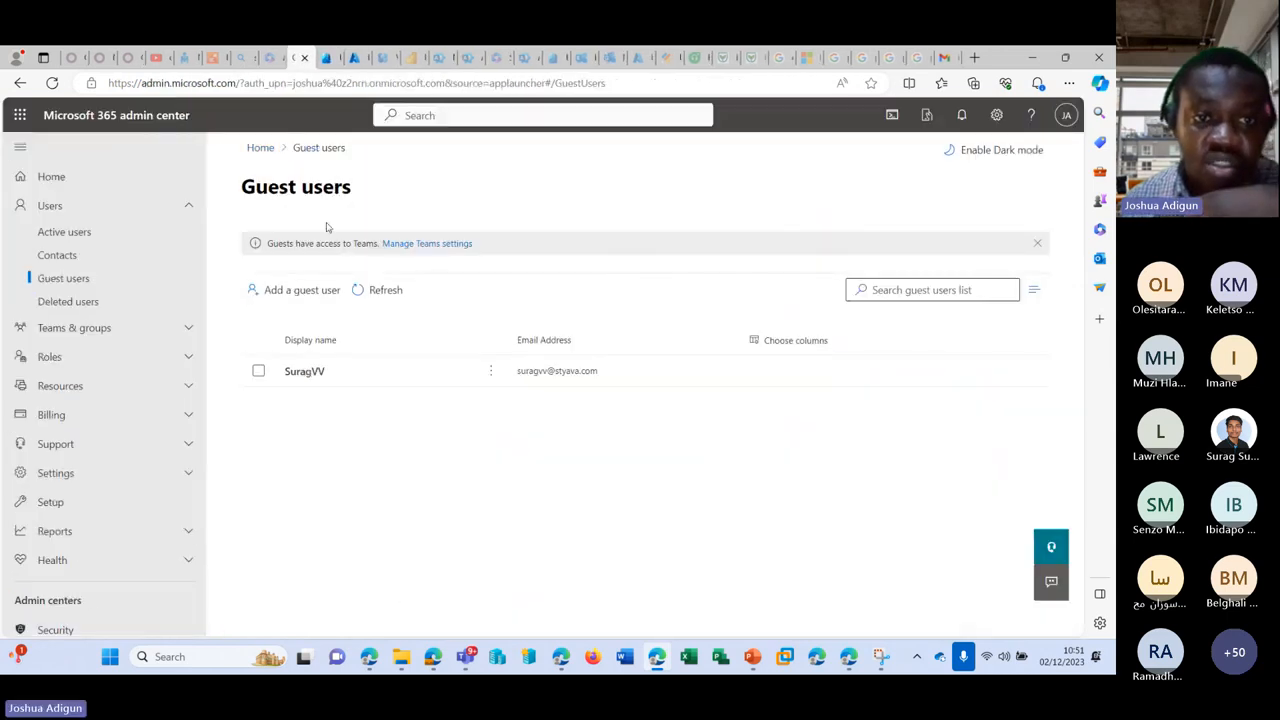
click(372, 292)
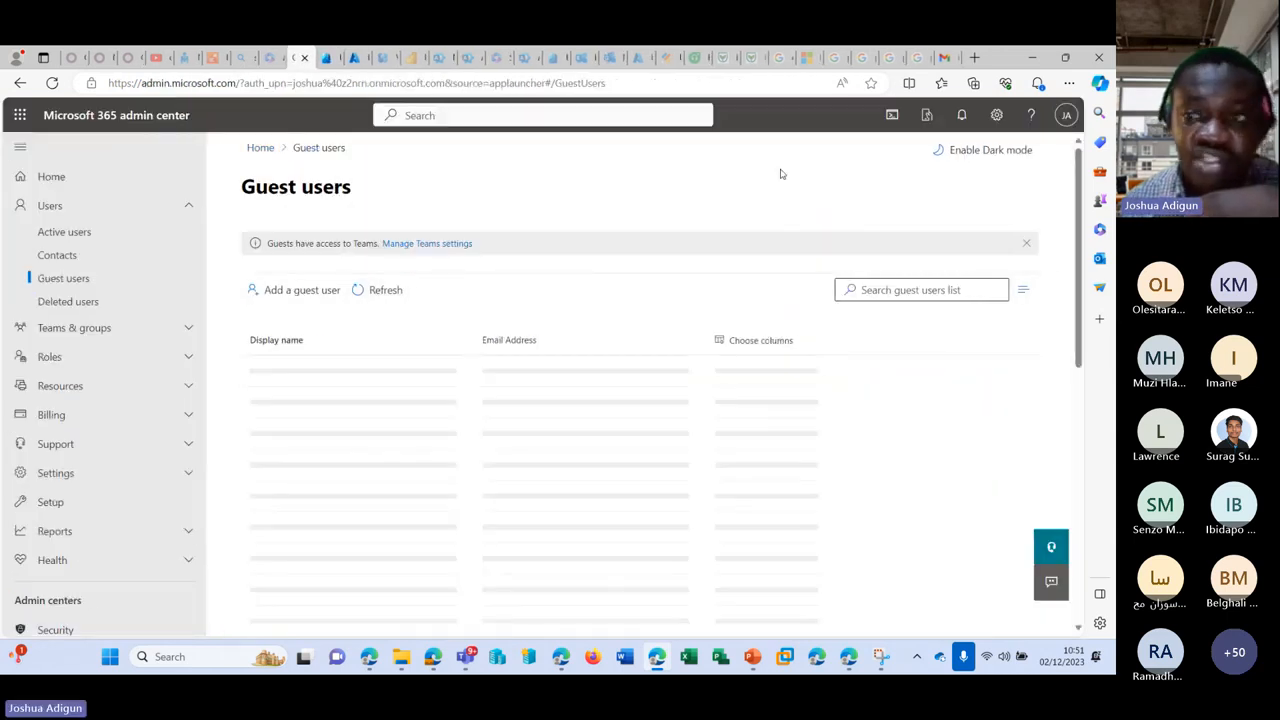
click(945, 57)
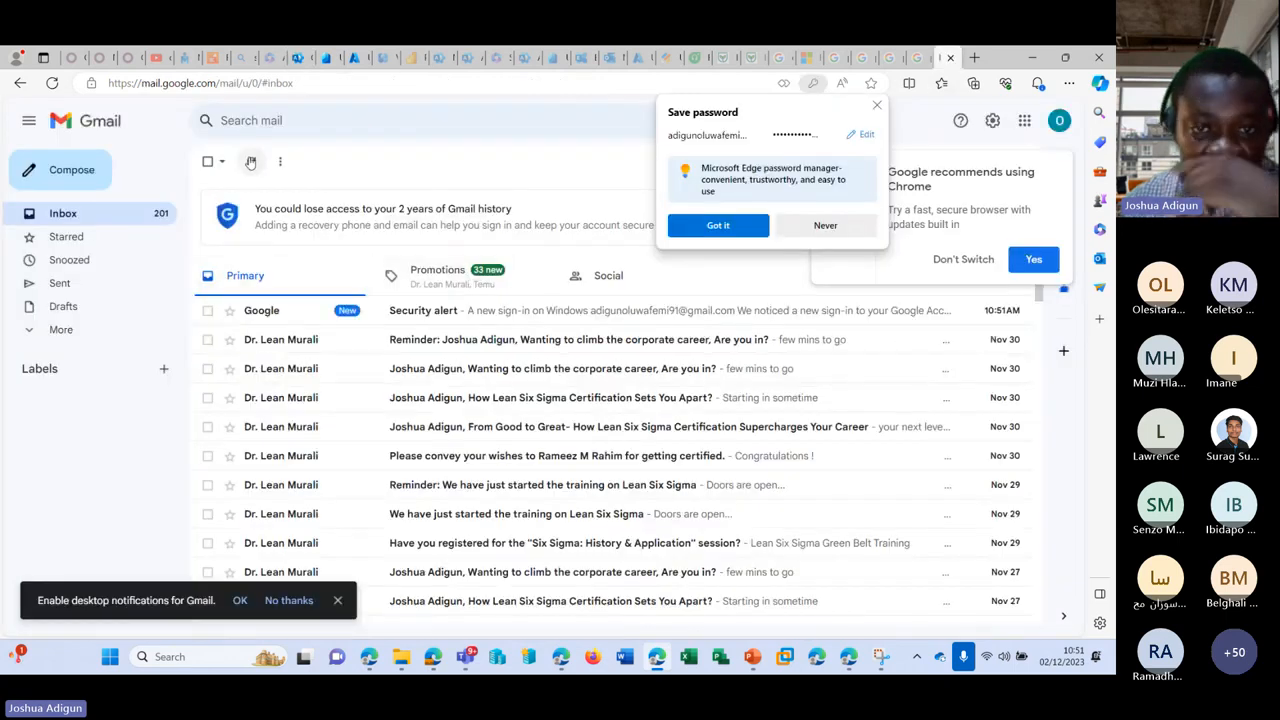
Step: Dismiss the save-password and Chrome prompts and open the Microsoft Invitations email
click(877, 105)
click(963, 259)
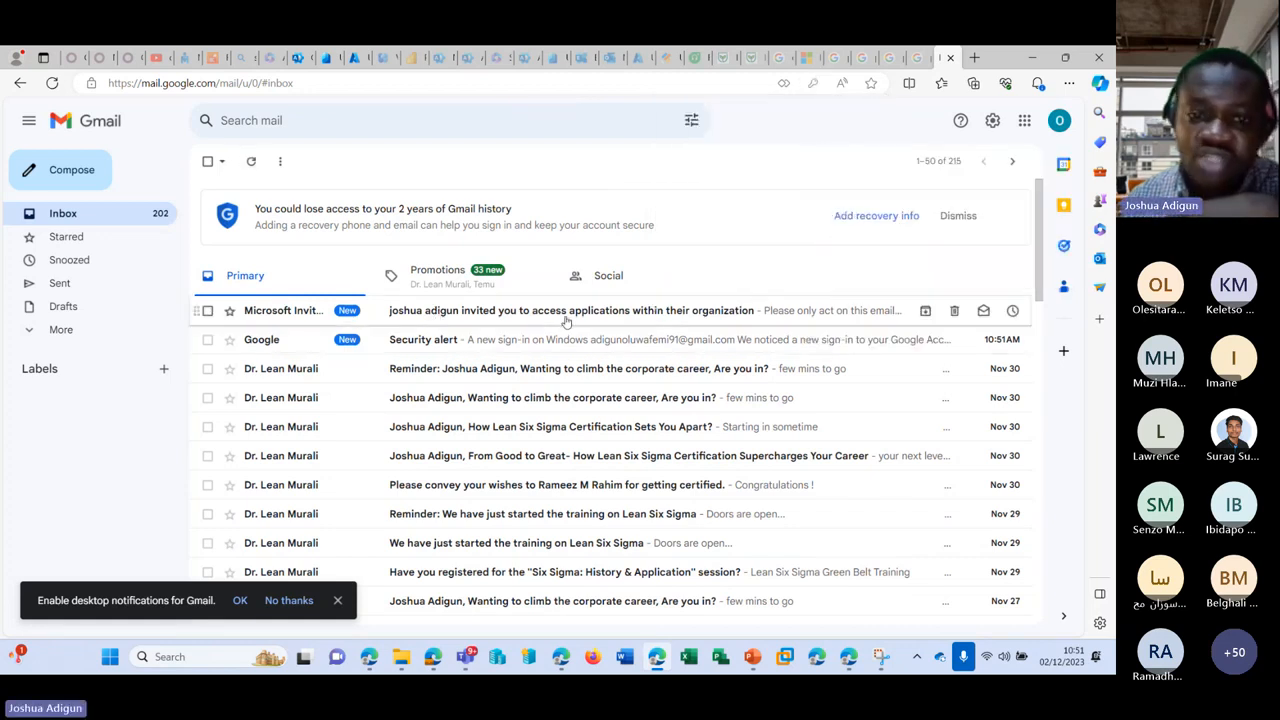
click(481, 312)
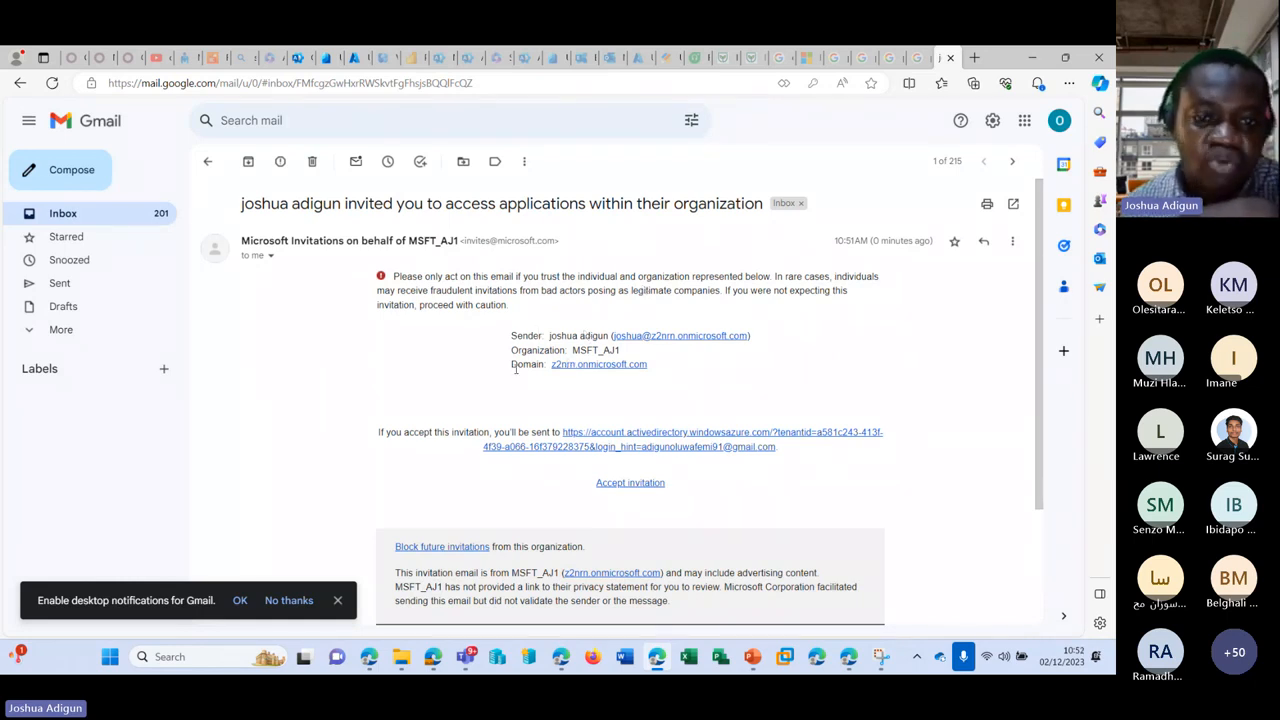
Step: Follow the email's invitation link to the Microsoft sign-in page
scroll(651, 314, down, 1)
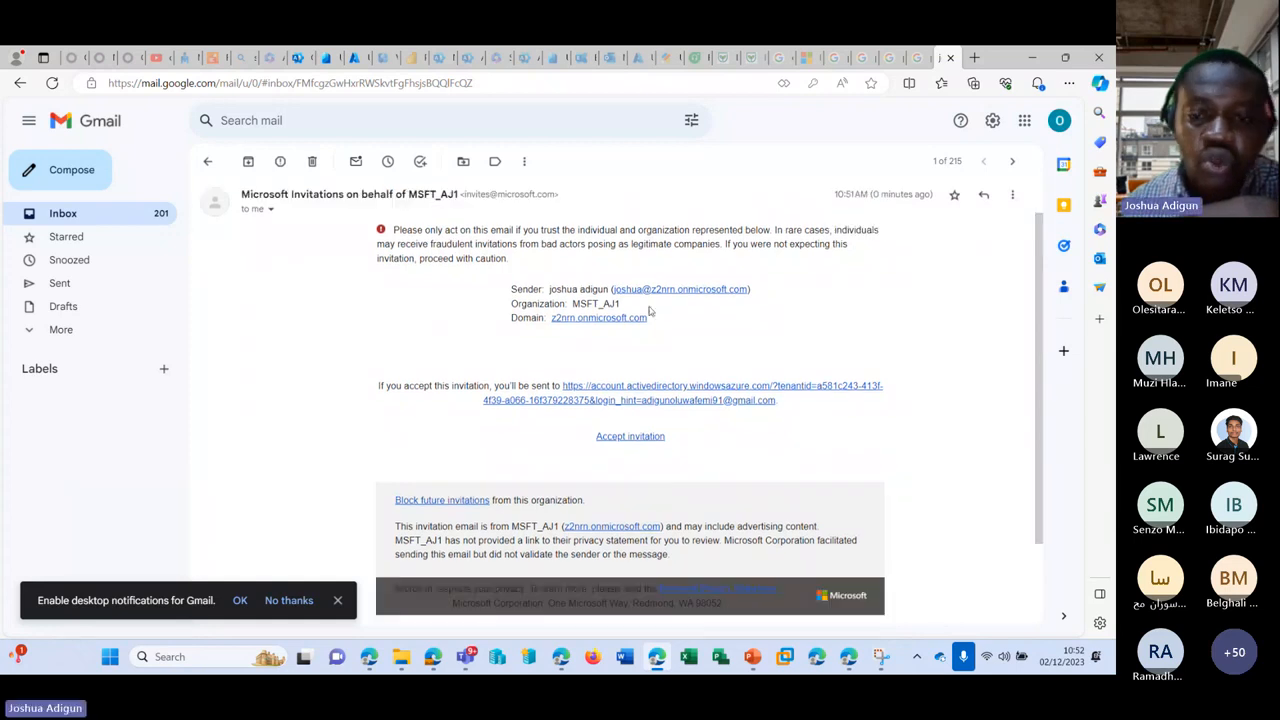
scroll(651, 314, up, 1)
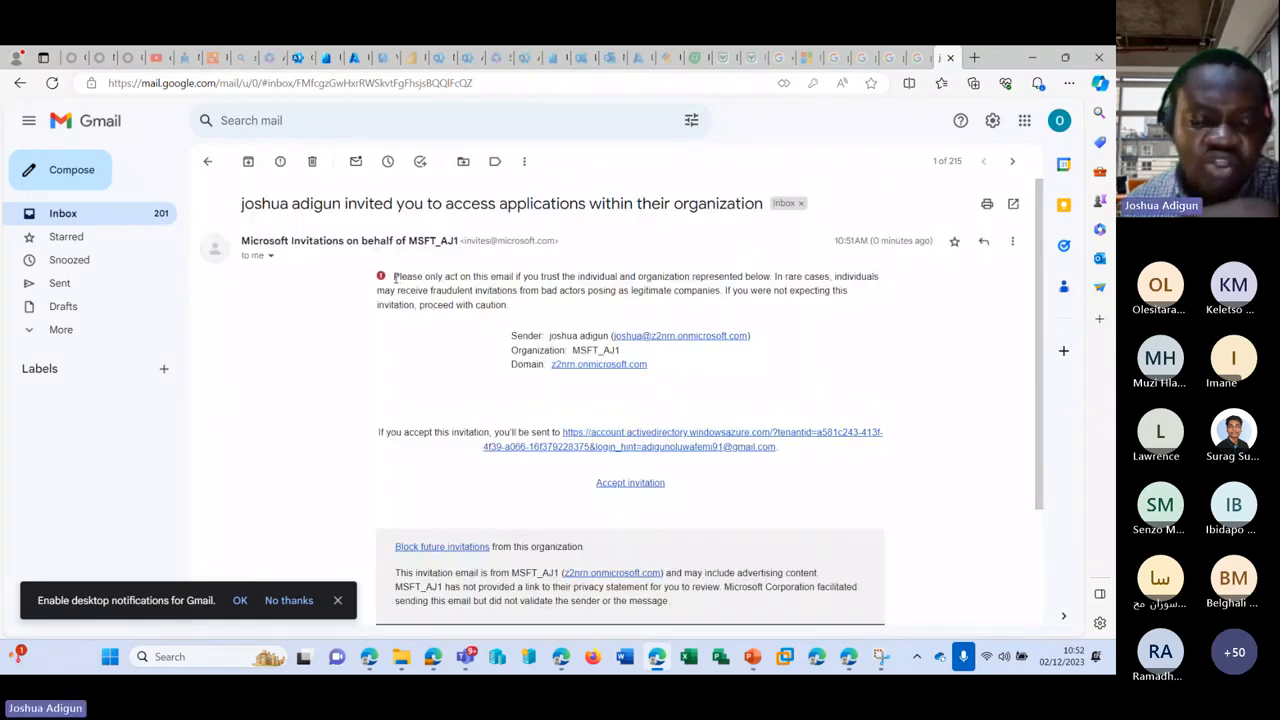
drag(395, 279, 655, 277)
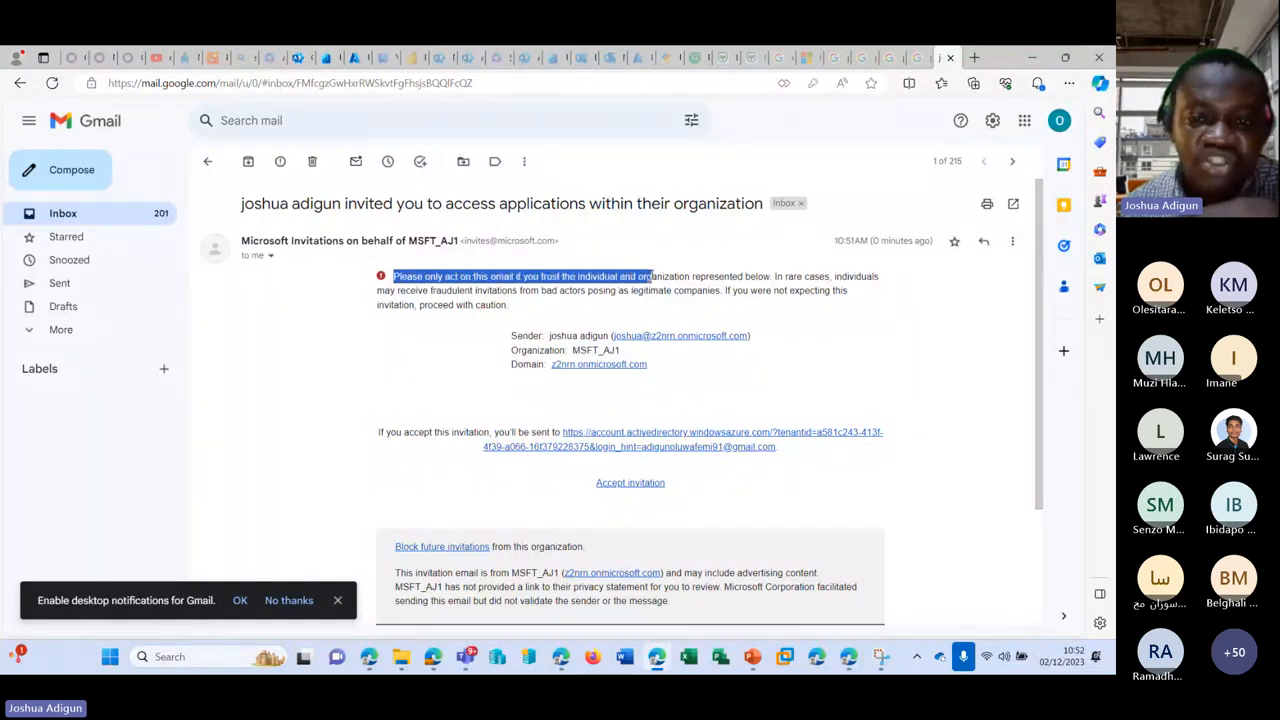
click(841, 335)
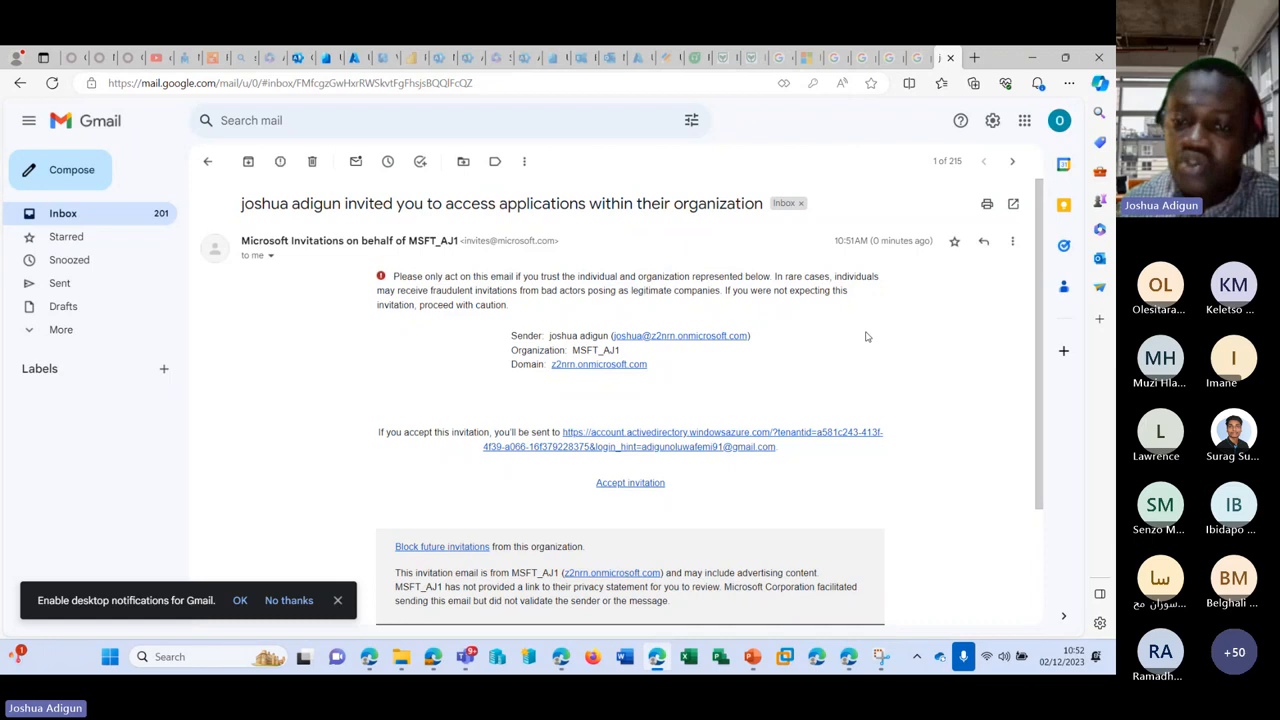
click(632, 433)
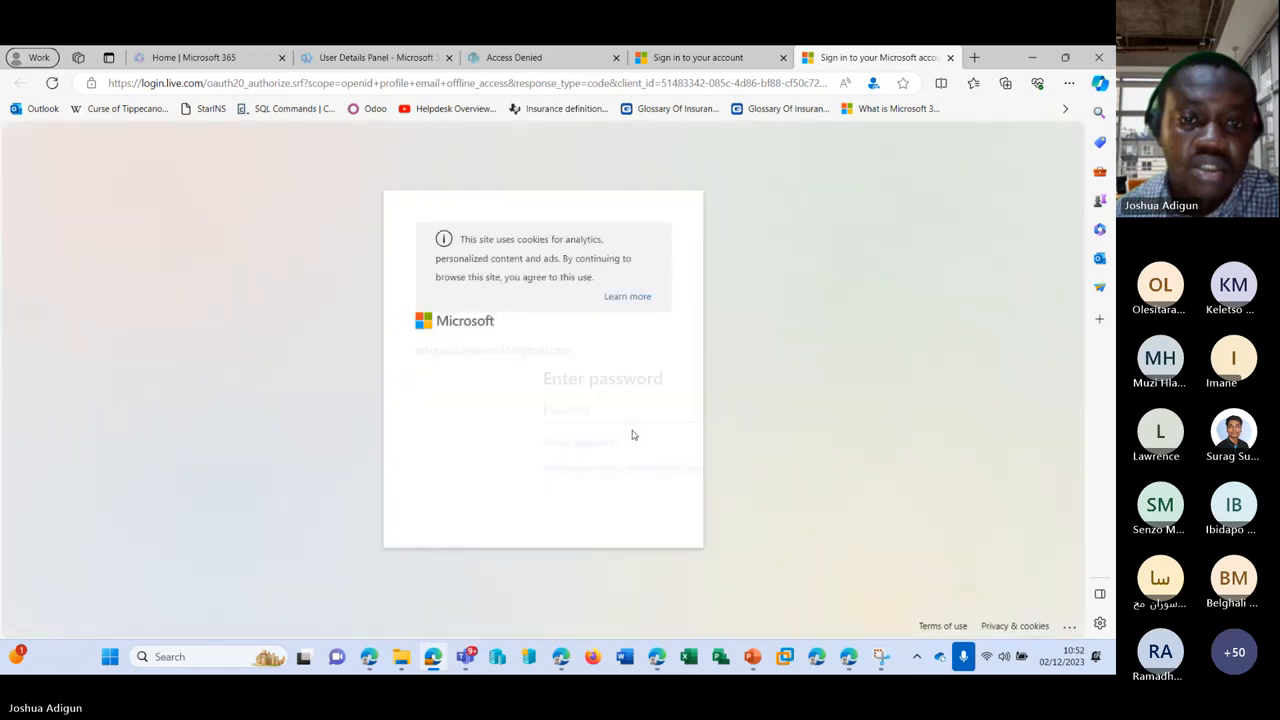
Step: Copy the invitation link from the email and load it in a new tab
click(950, 57)
click(1052, 60)
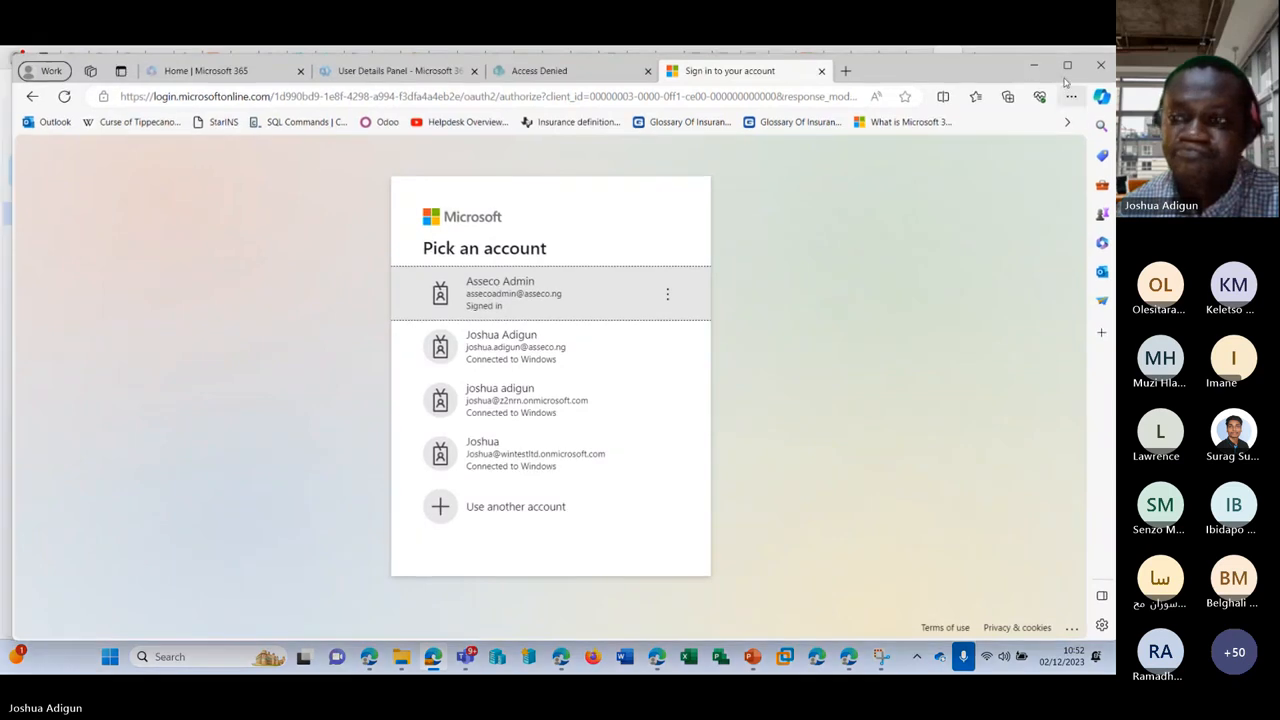
click(1036, 66)
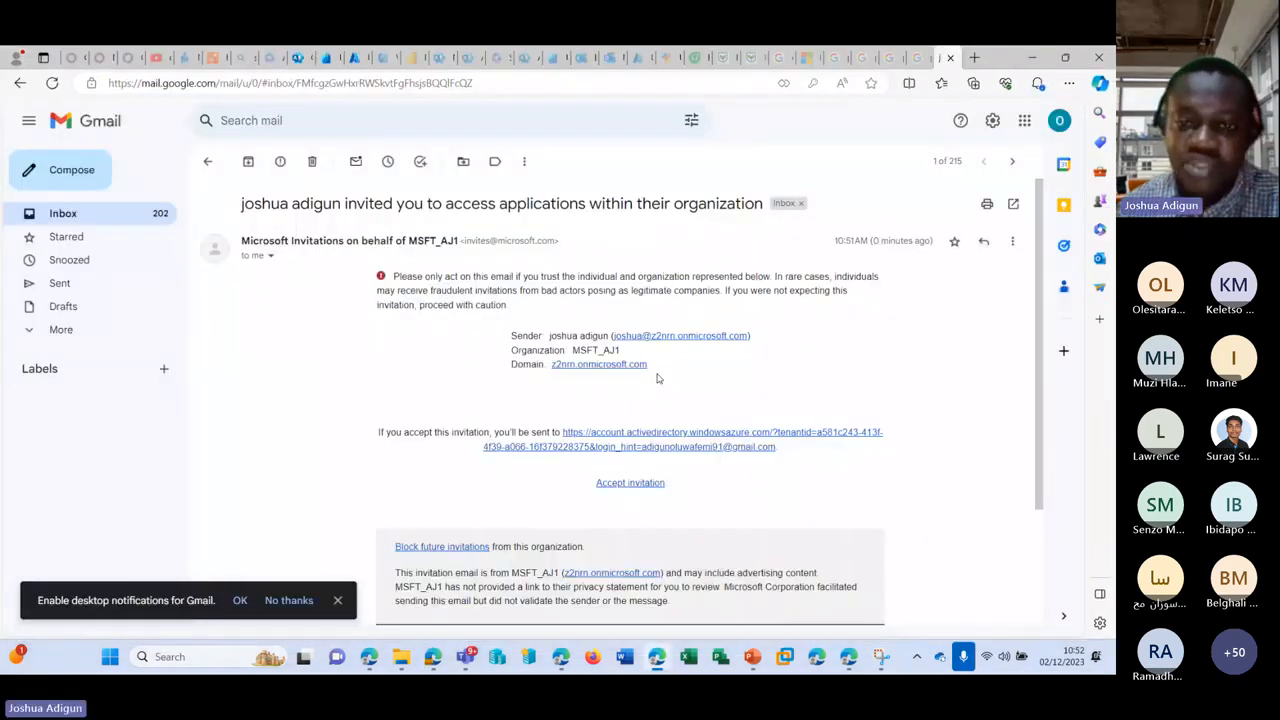
right_click(655, 438)
click(707, 345)
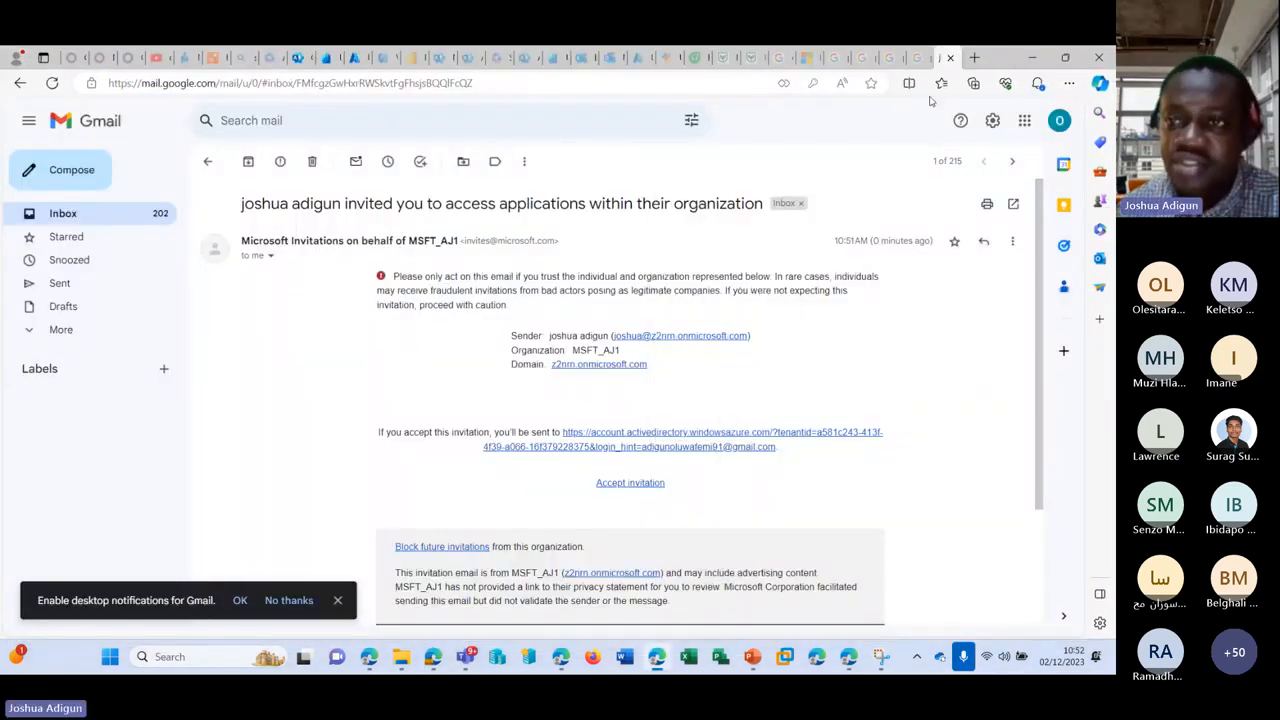
click(976, 58)
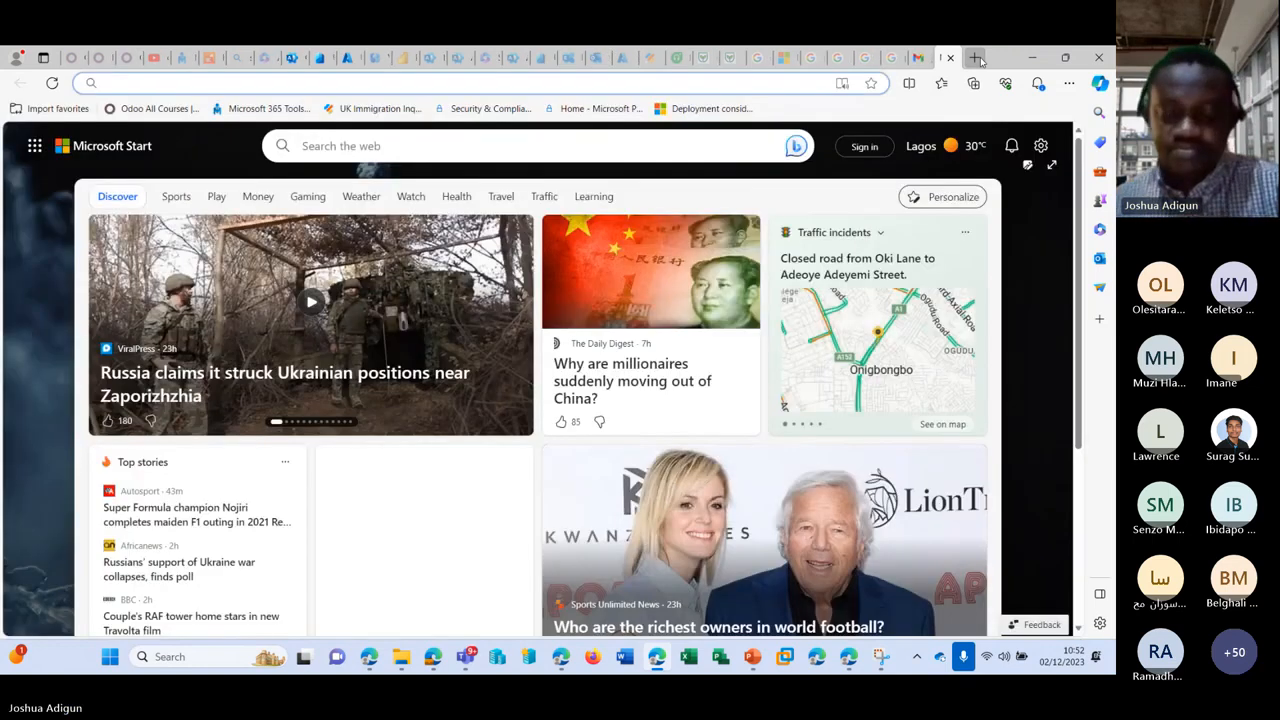
key(ctrl+v)
key(Return)
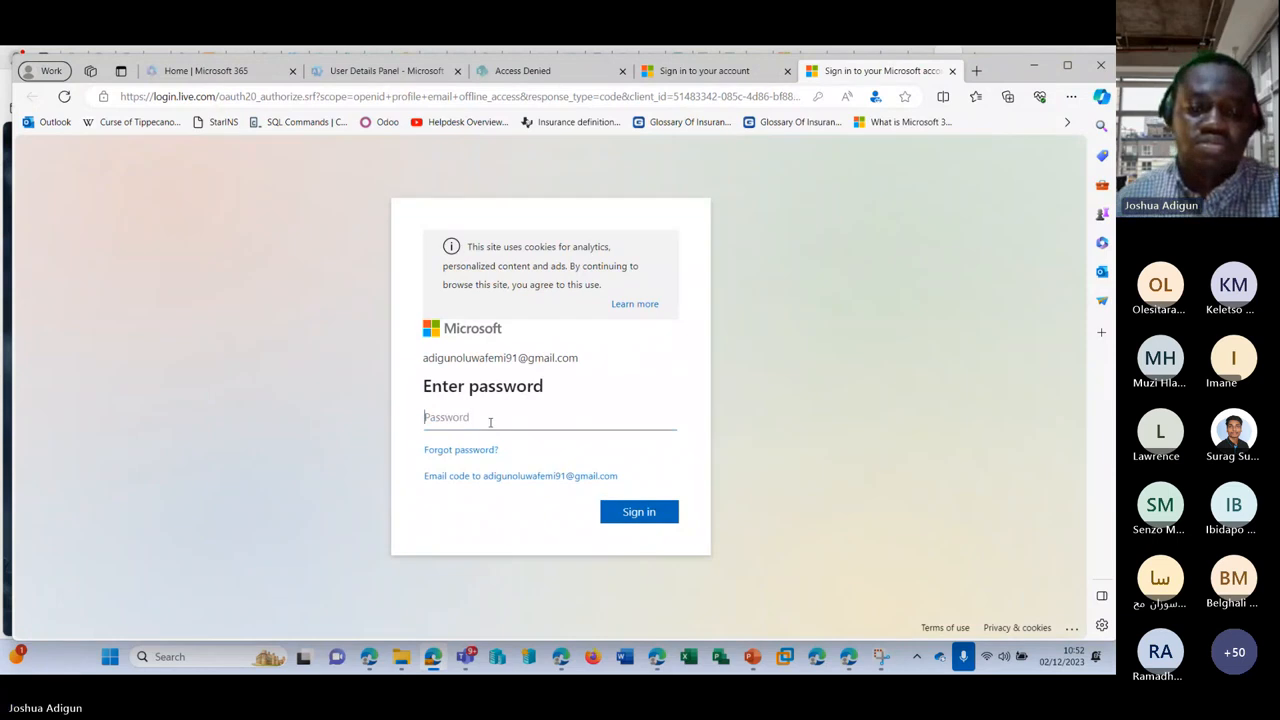
Step: Sign in with the guest account's password, acknowledge the terms, and decline staying signed in
click(490, 419)
text(••)
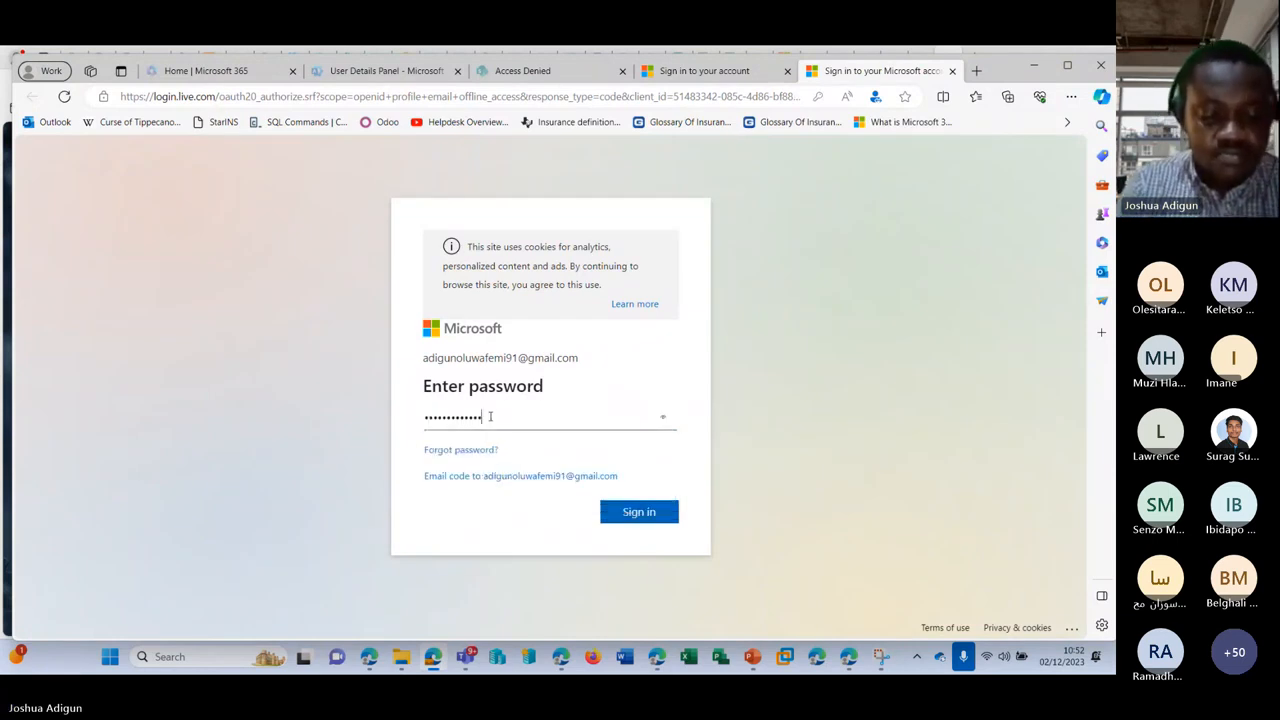
key(Return)
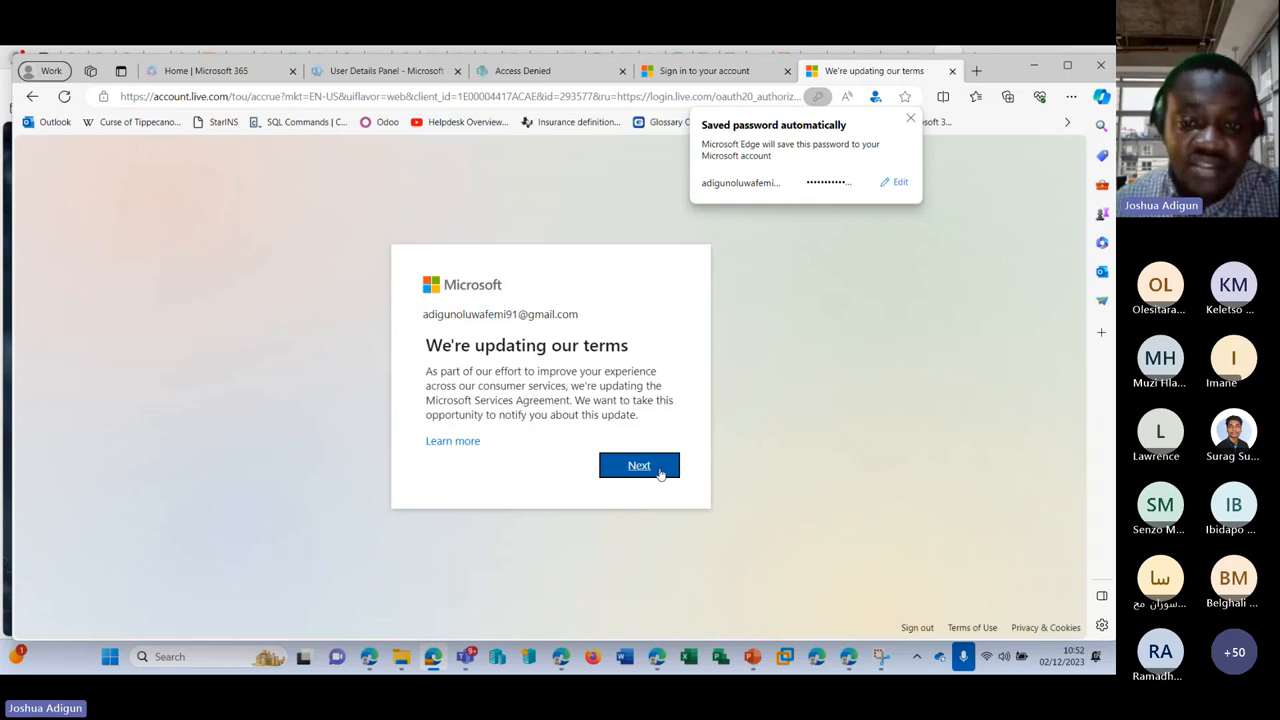
click(660, 470)
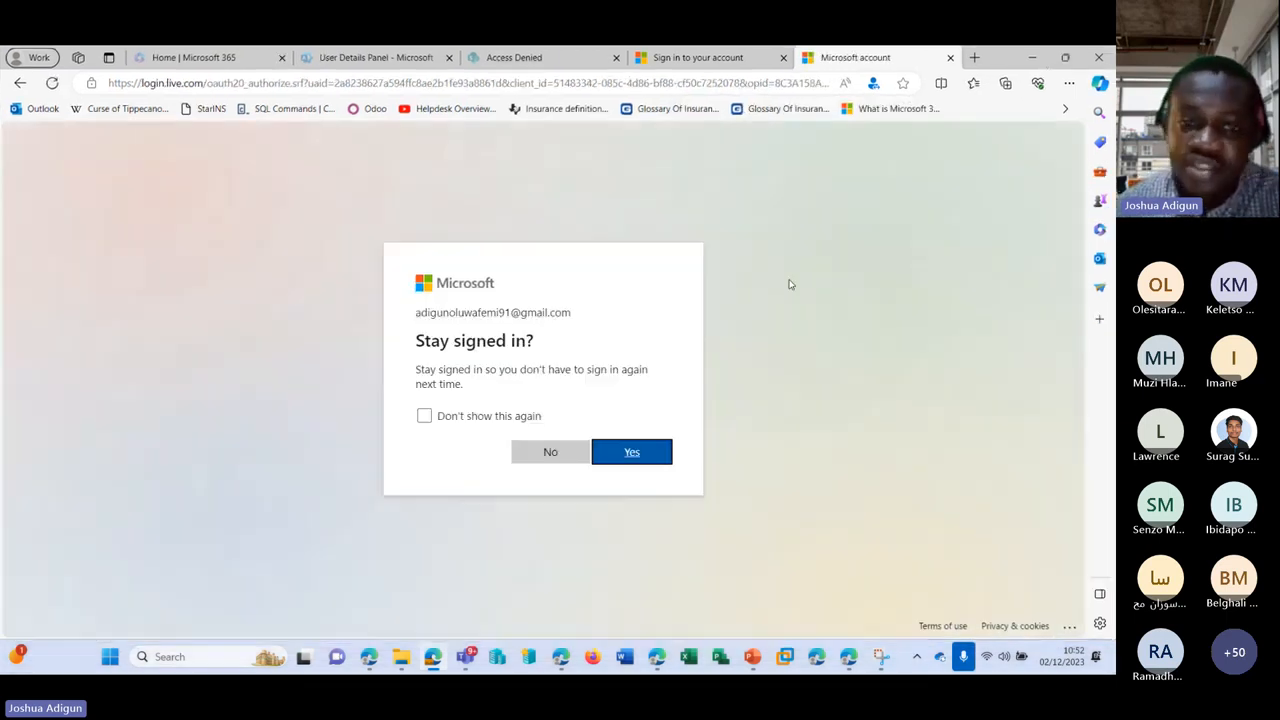
click(567, 451)
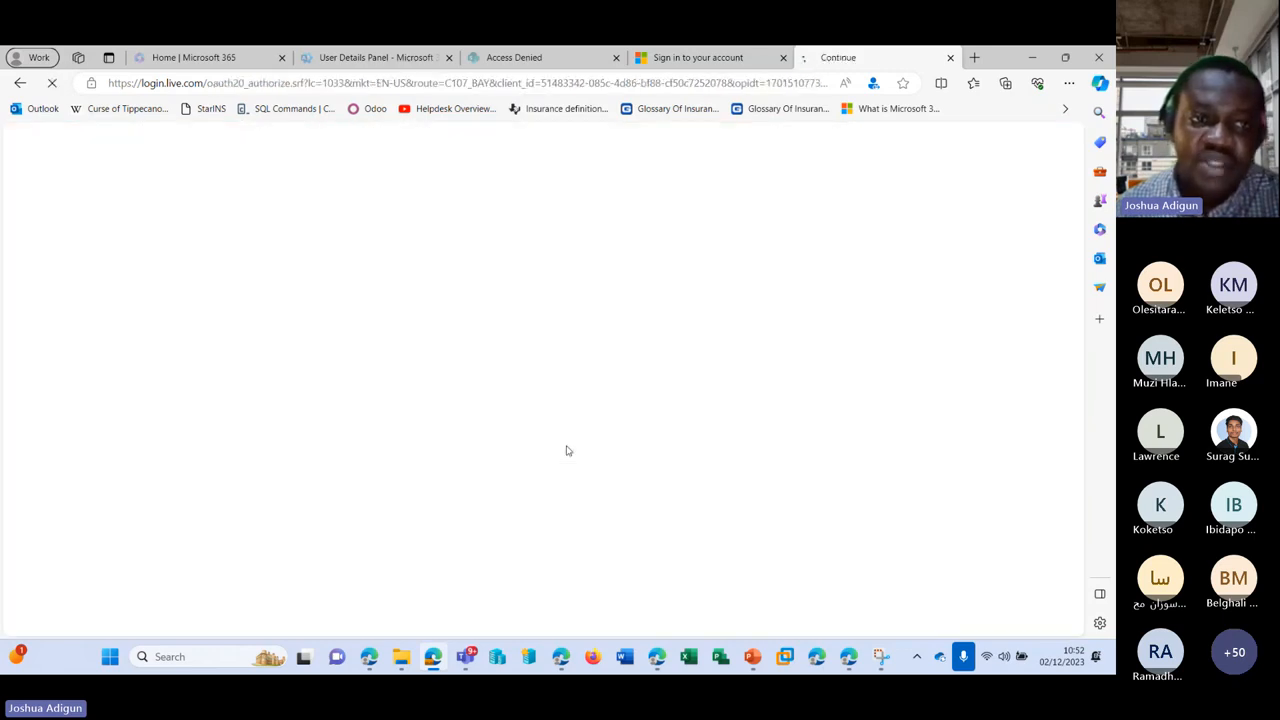
Step: Accept the organization's permission request, reaching the empty My Apps dashboard
drag(141, 83, 192, 83)
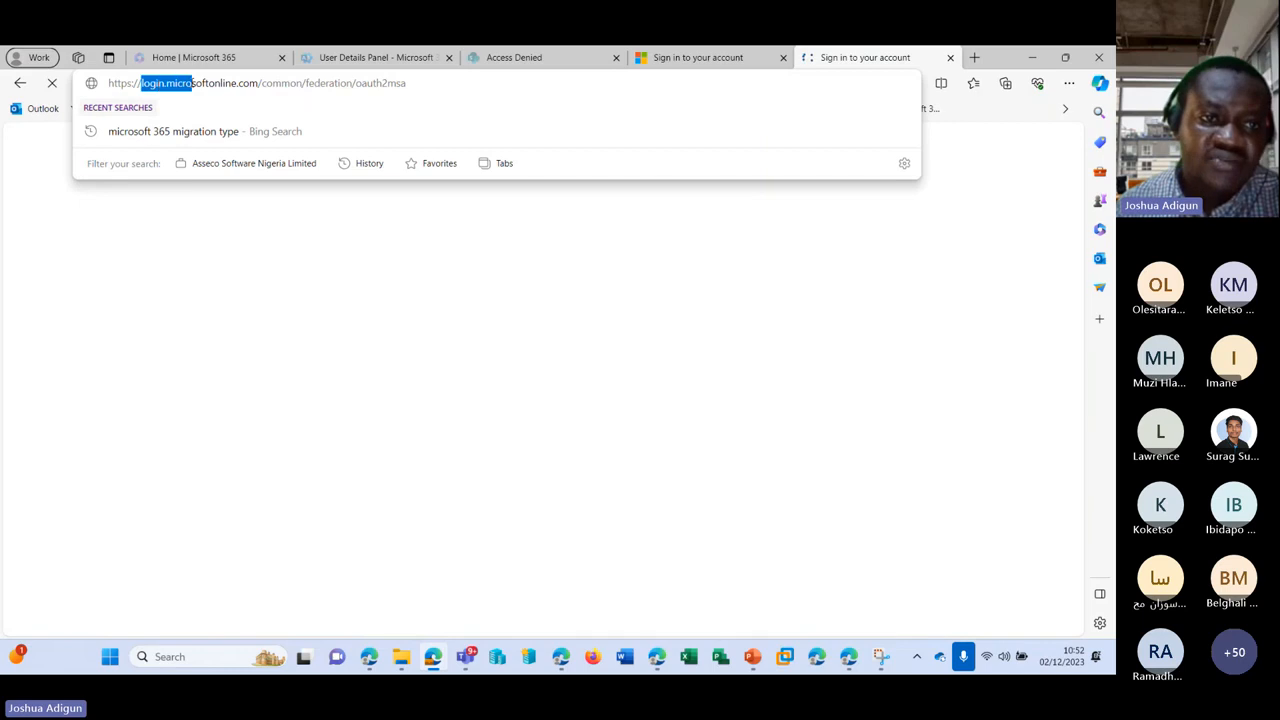
click(817, 345)
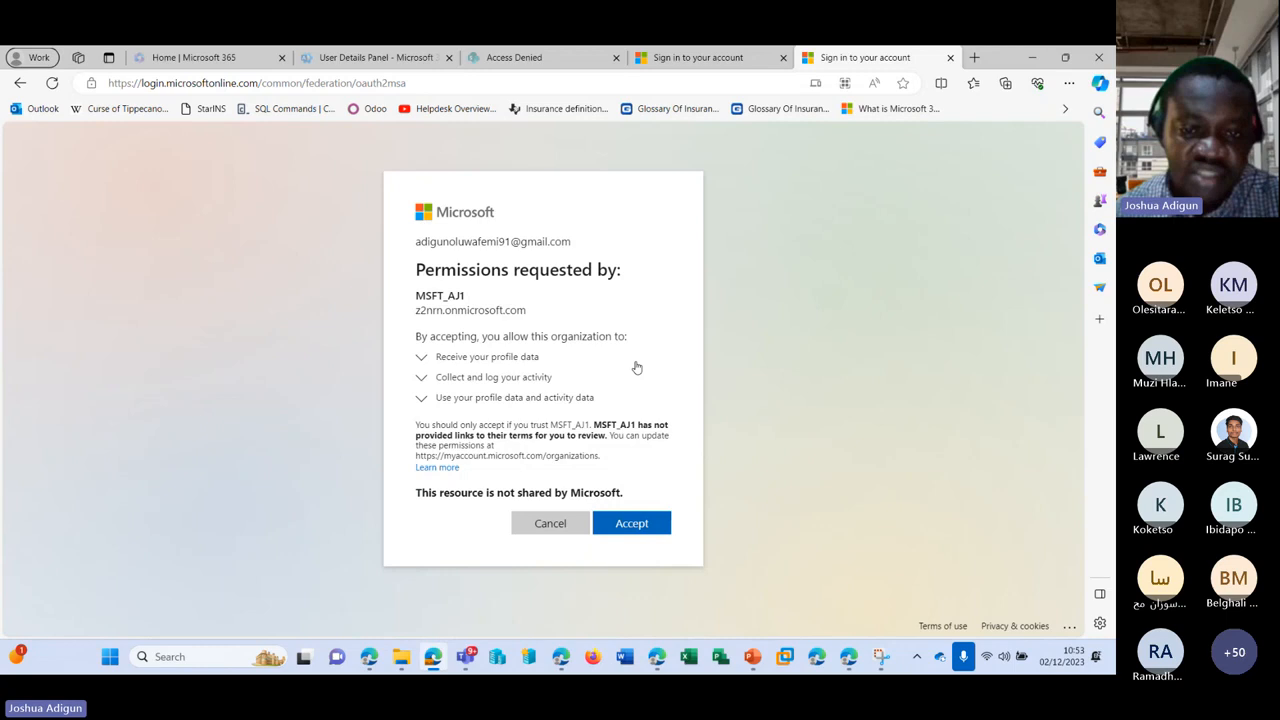
click(645, 527)
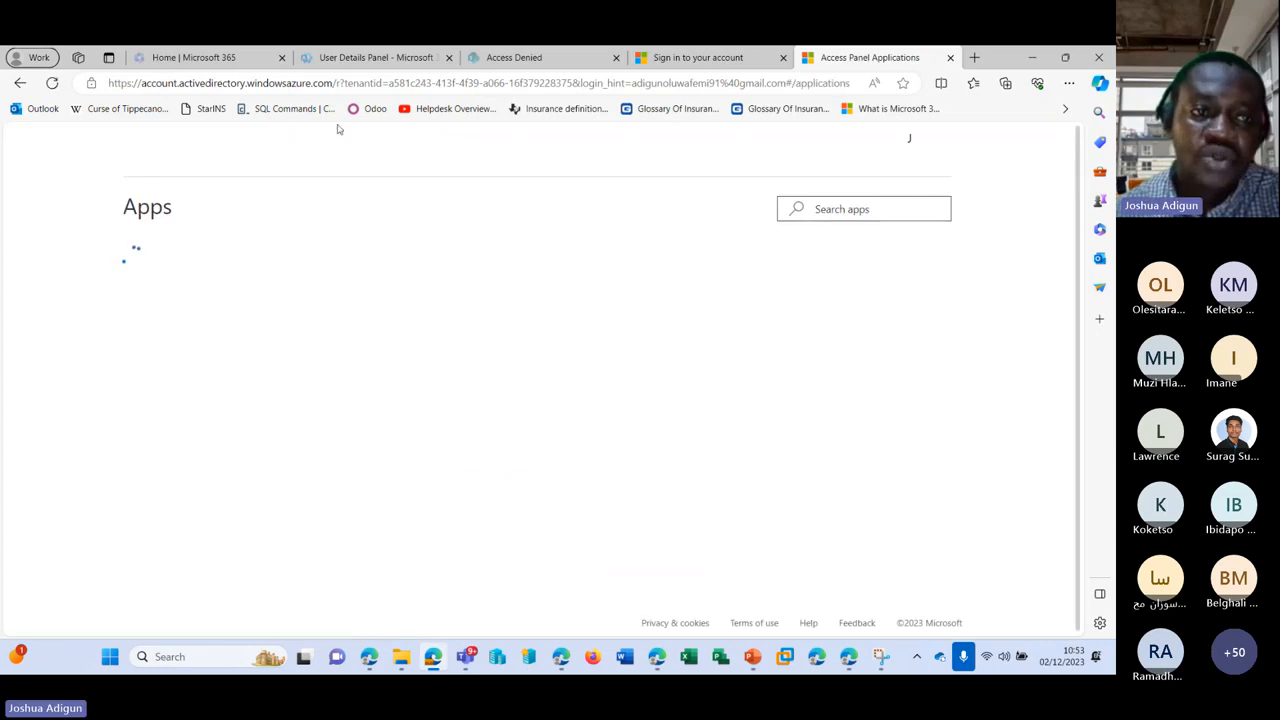
drag(141, 83, 289, 85)
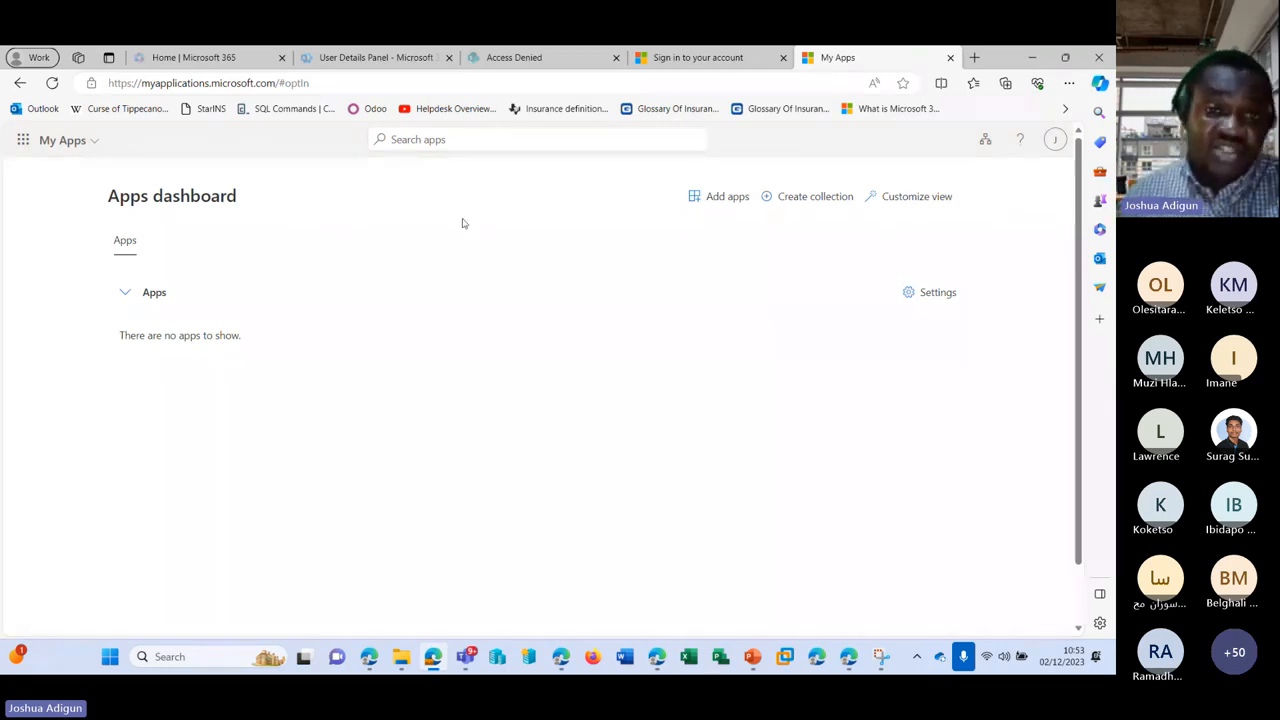
click(658, 660)
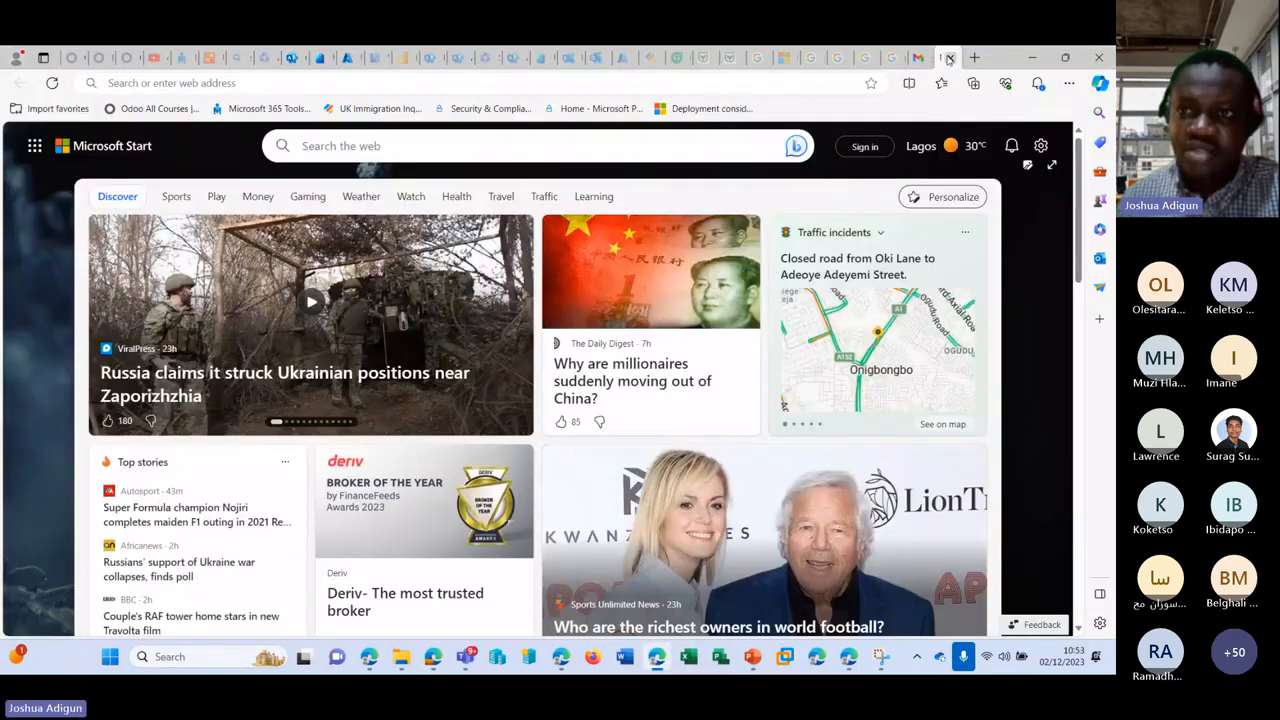
click(950, 58)
Step: Refresh the Guest users and Active users lists to find guest J listed as unlicensed
click(293, 57)
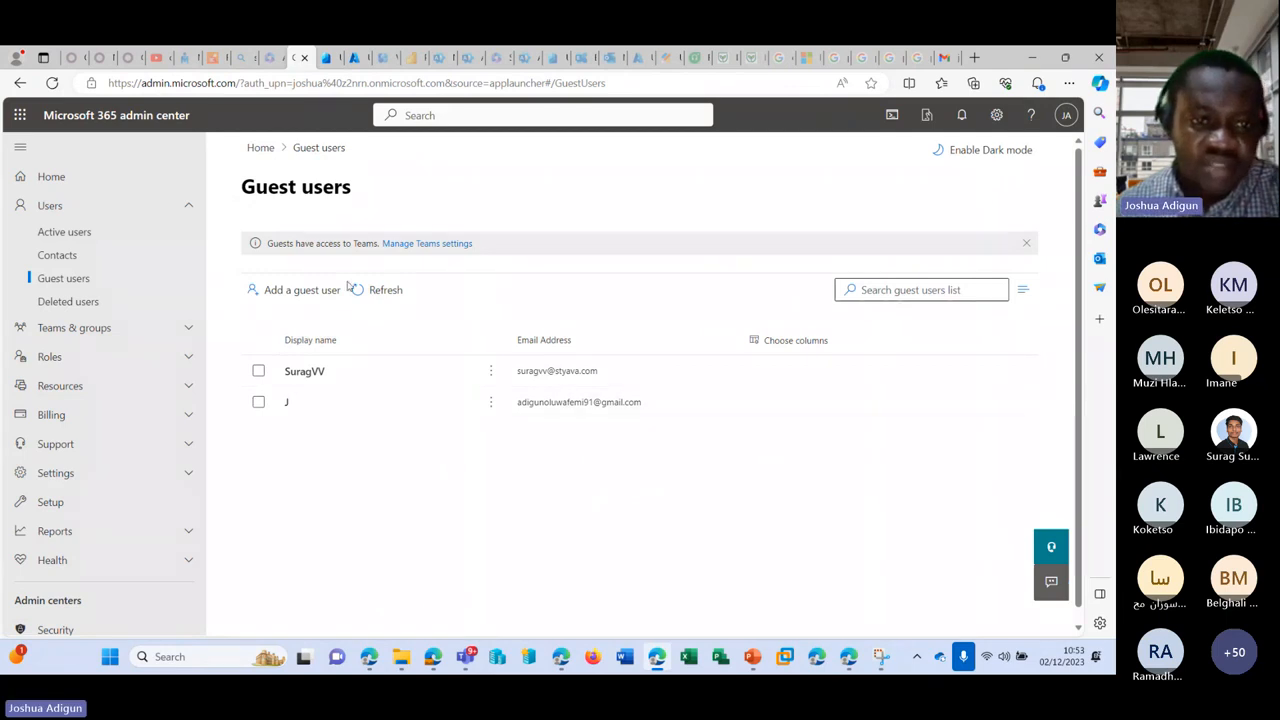
click(374, 297)
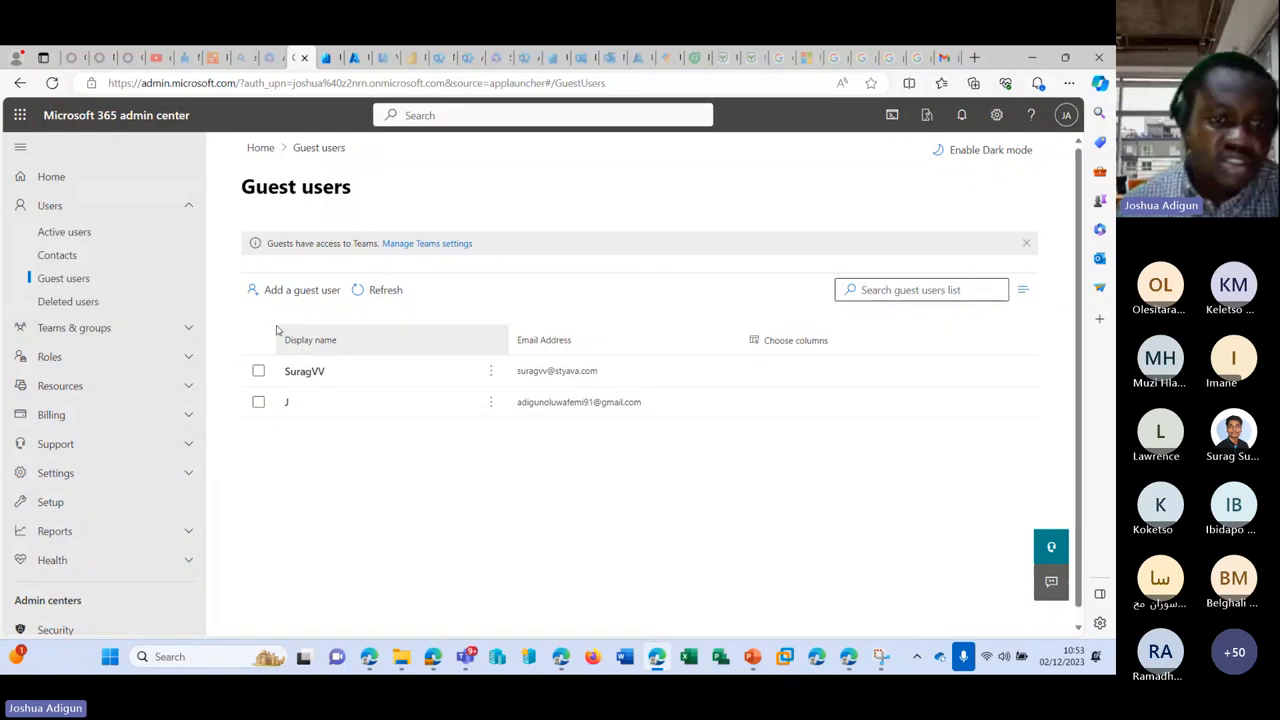
click(90, 231)
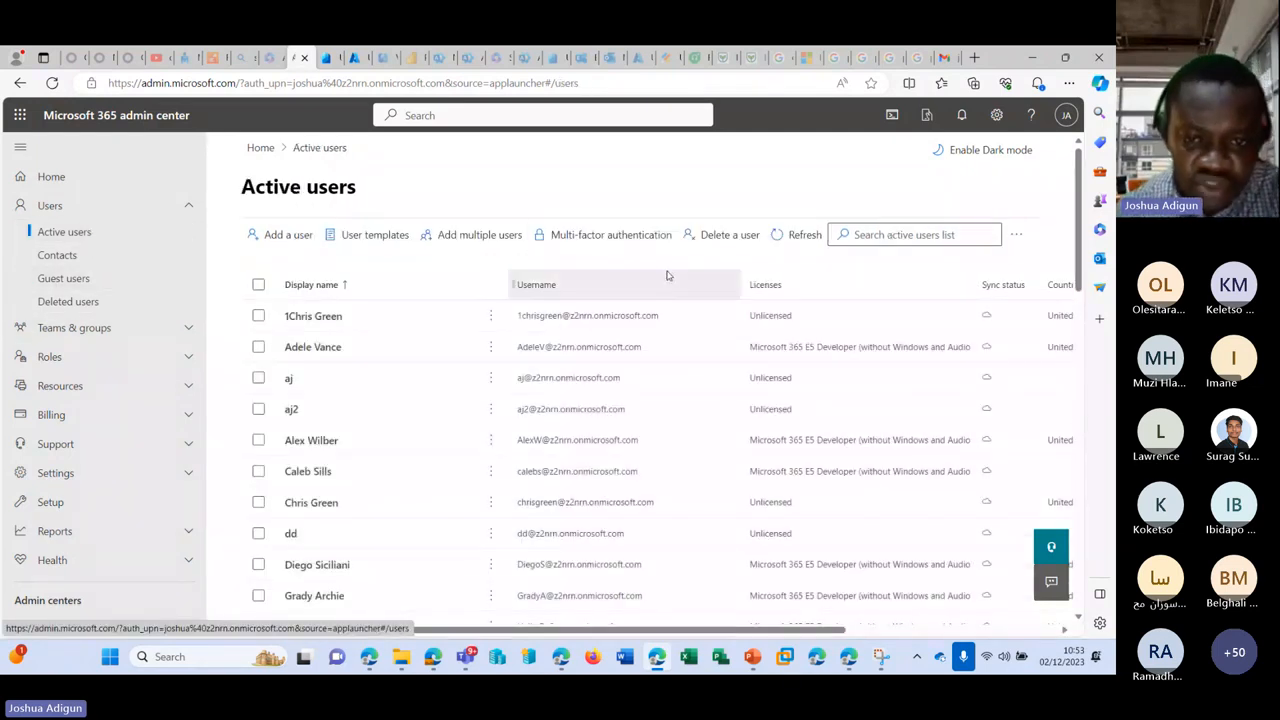
click(806, 236)
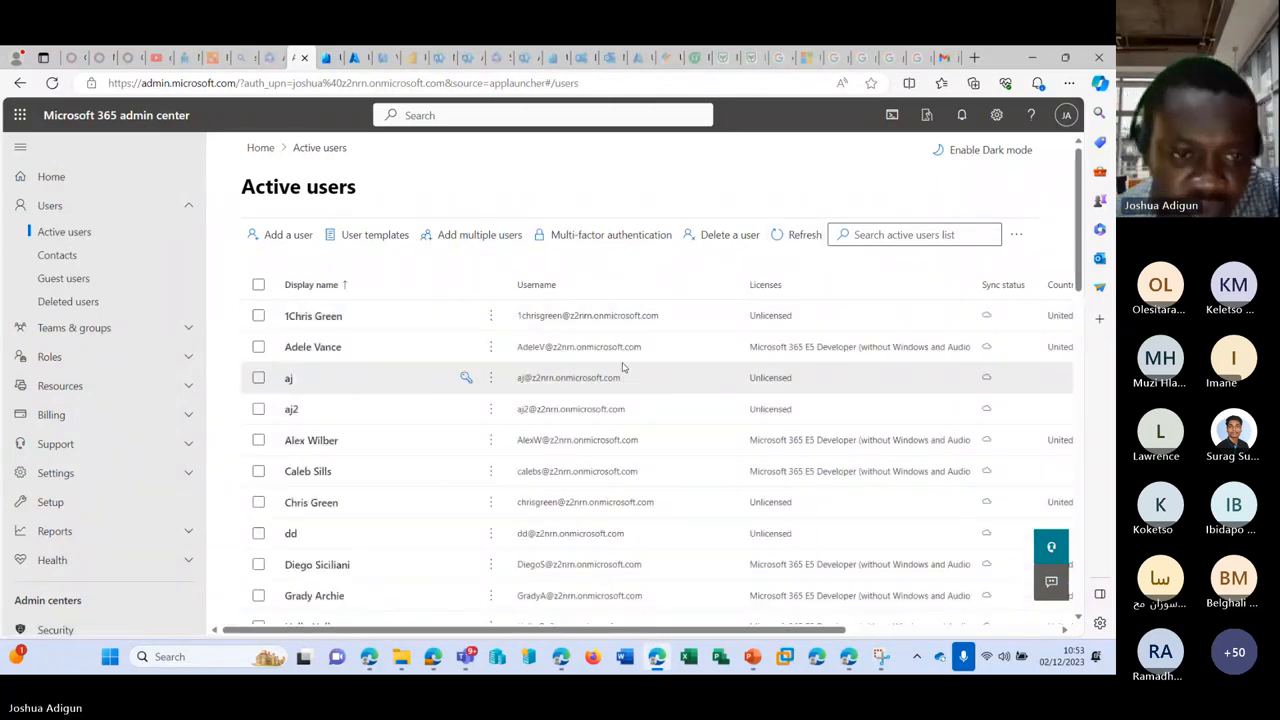
scroll(622, 366, down, 3)
scroll(620, 366, down, 1)
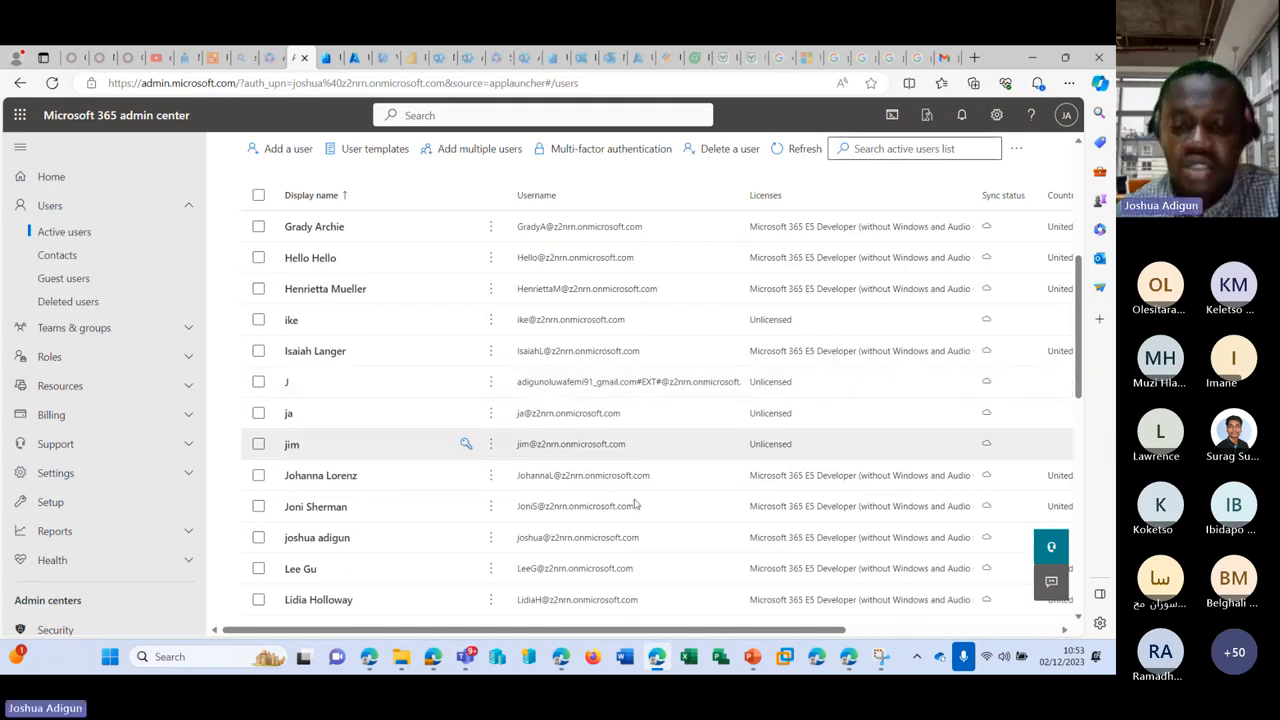
mouse_move(465, 656)
click(470, 522)
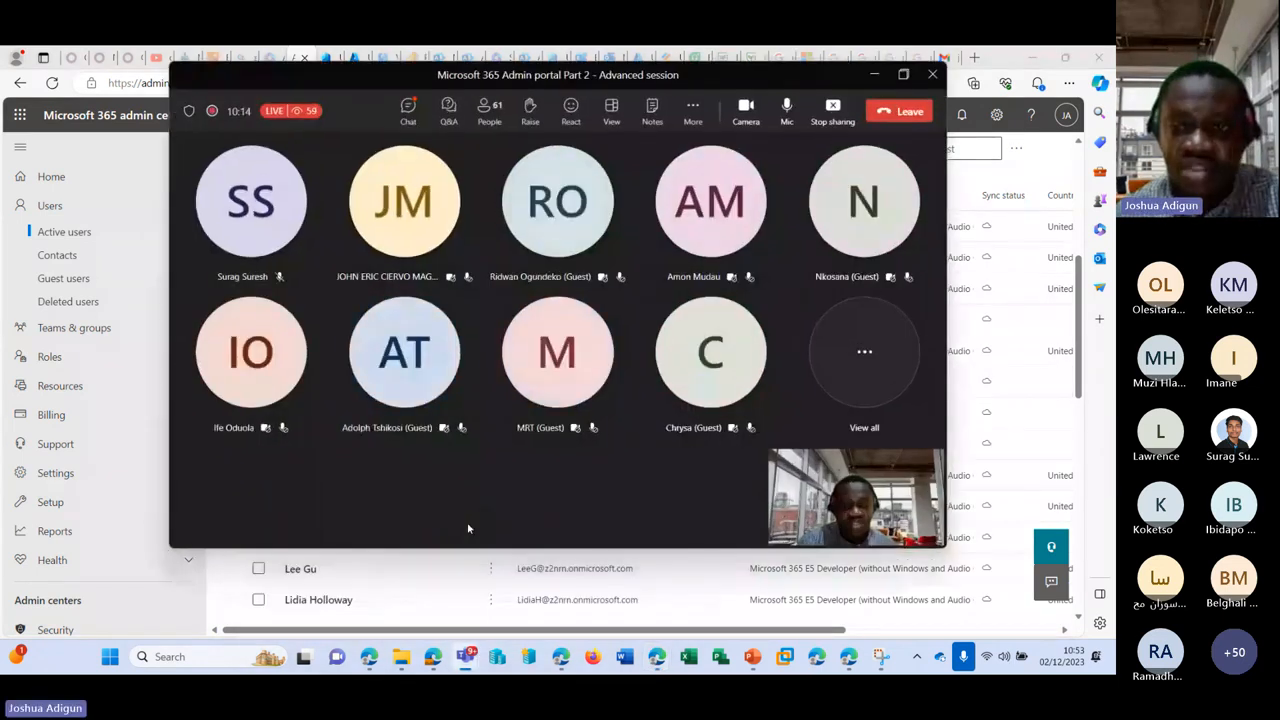
Step: Minimize the Teams meeting window to reveal the Active users list again
mouse_move(727, 384)
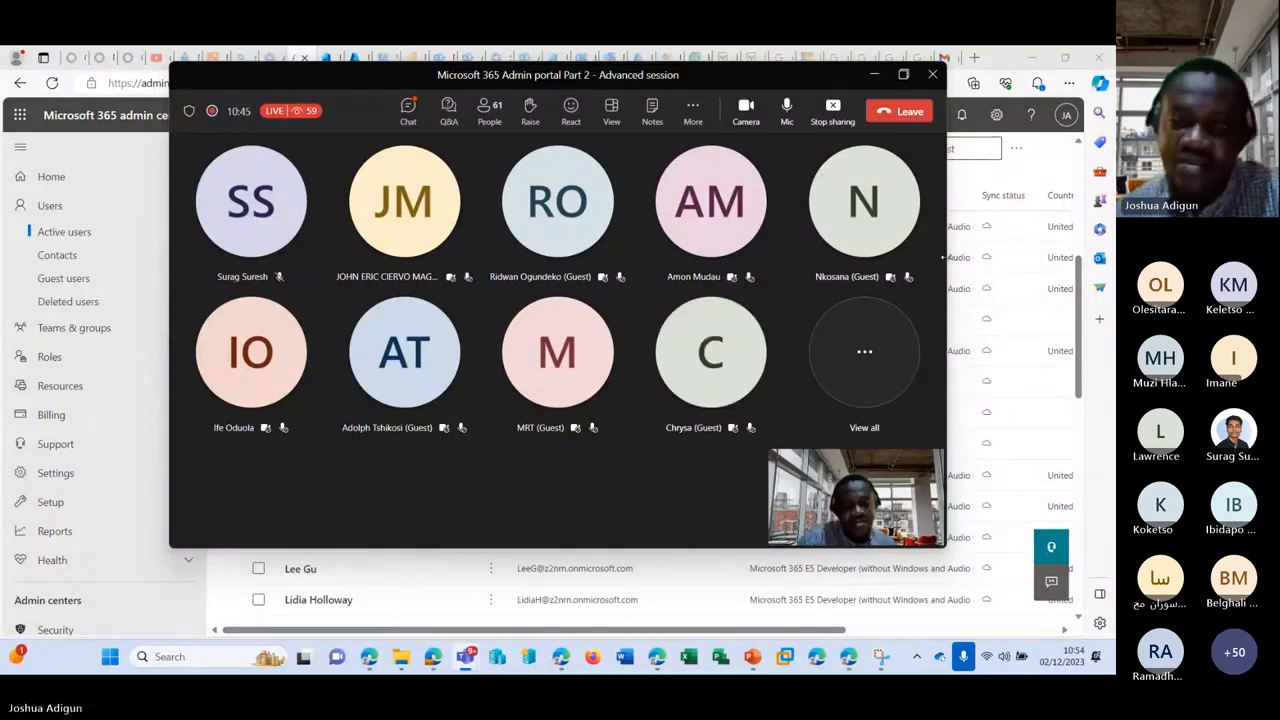
click(873, 79)
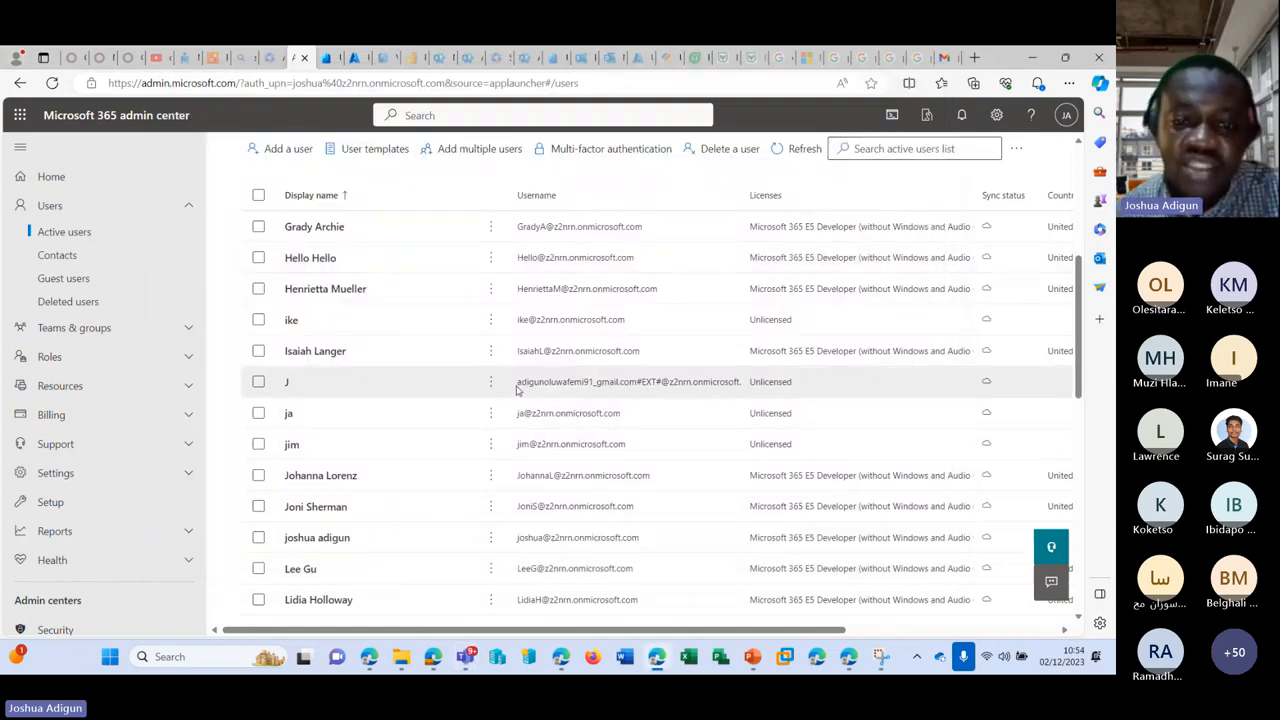
click(640, 385)
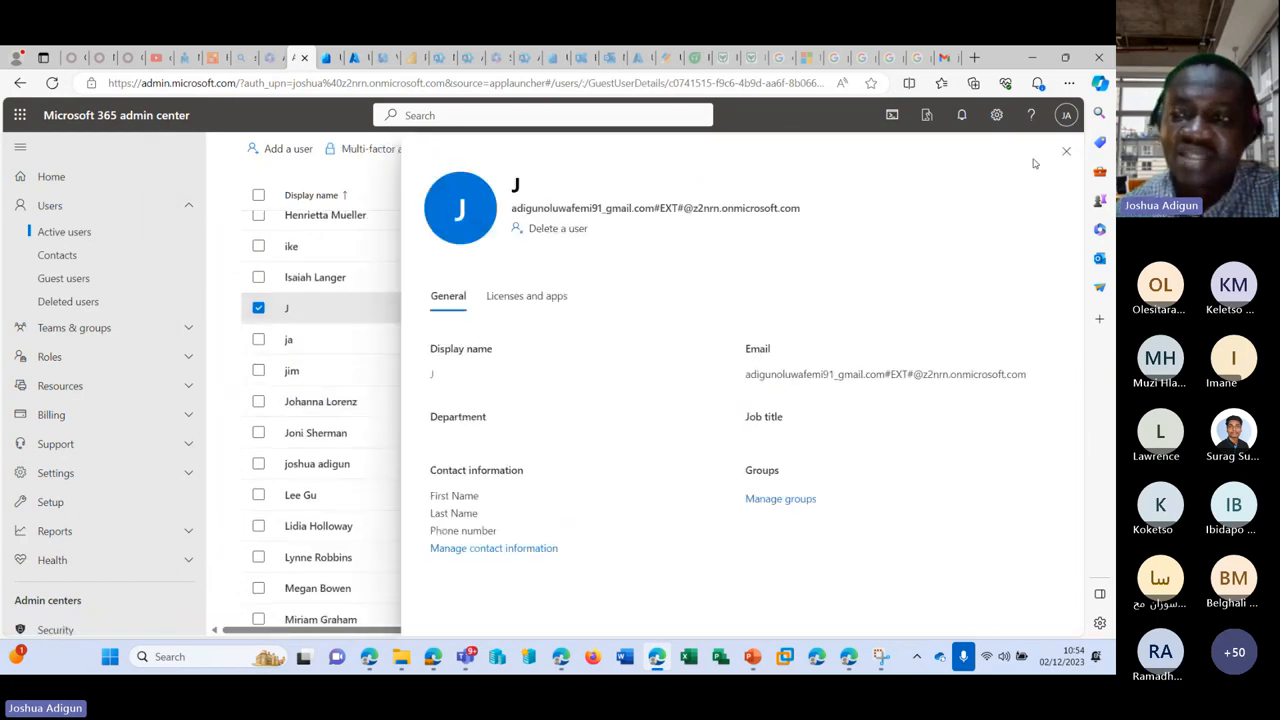
click(1066, 151)
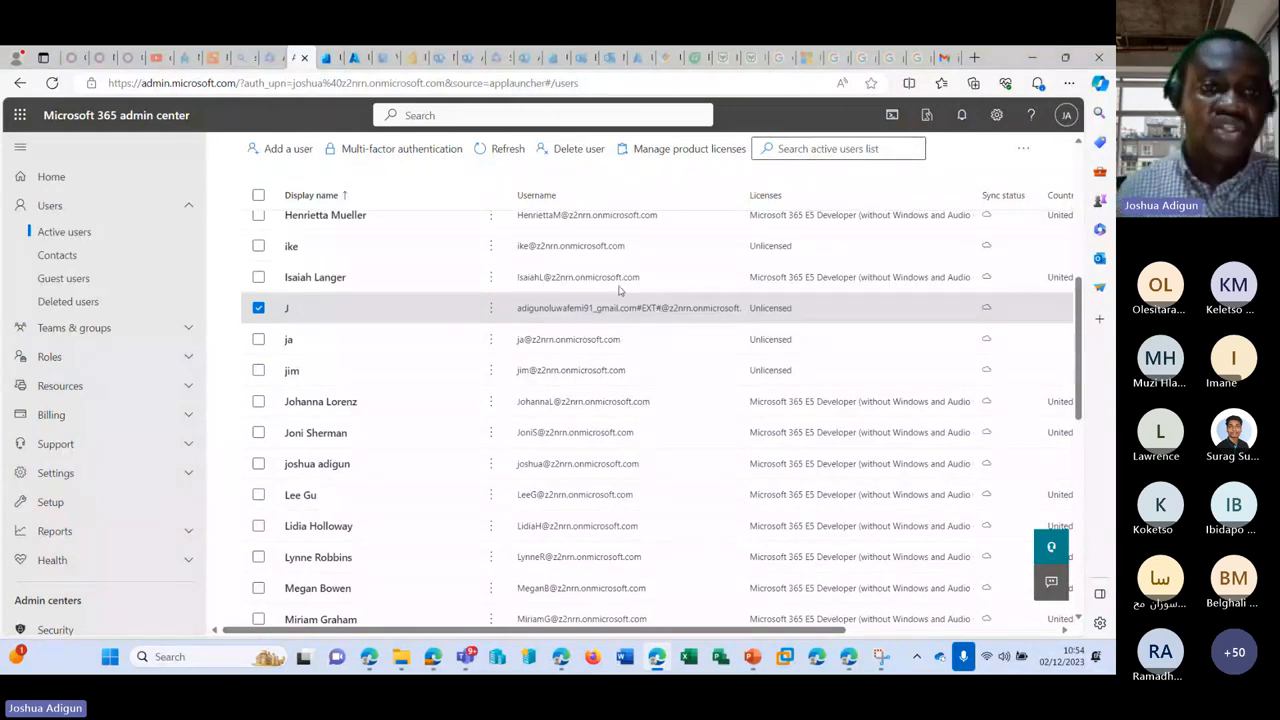
click(20, 116)
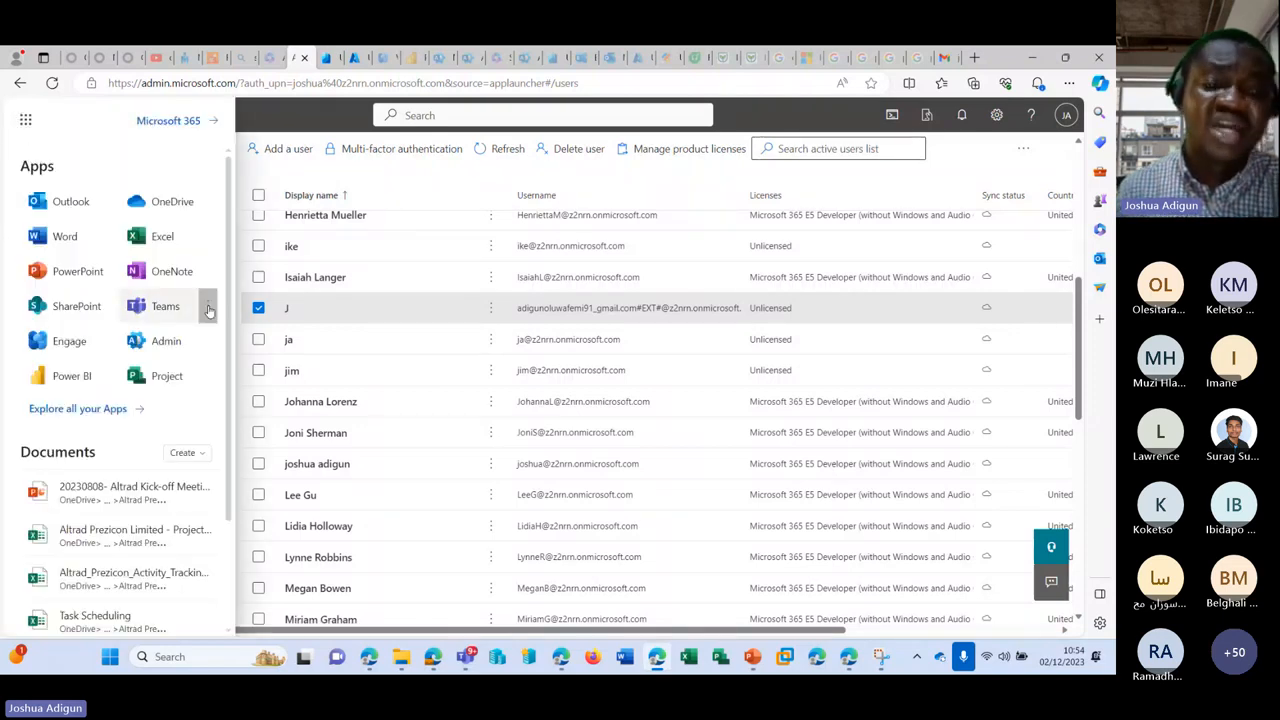
Step: Open Teams in a new tab from the app launcher and close the chat, home and user details tabs
click(207, 306)
click(232, 337)
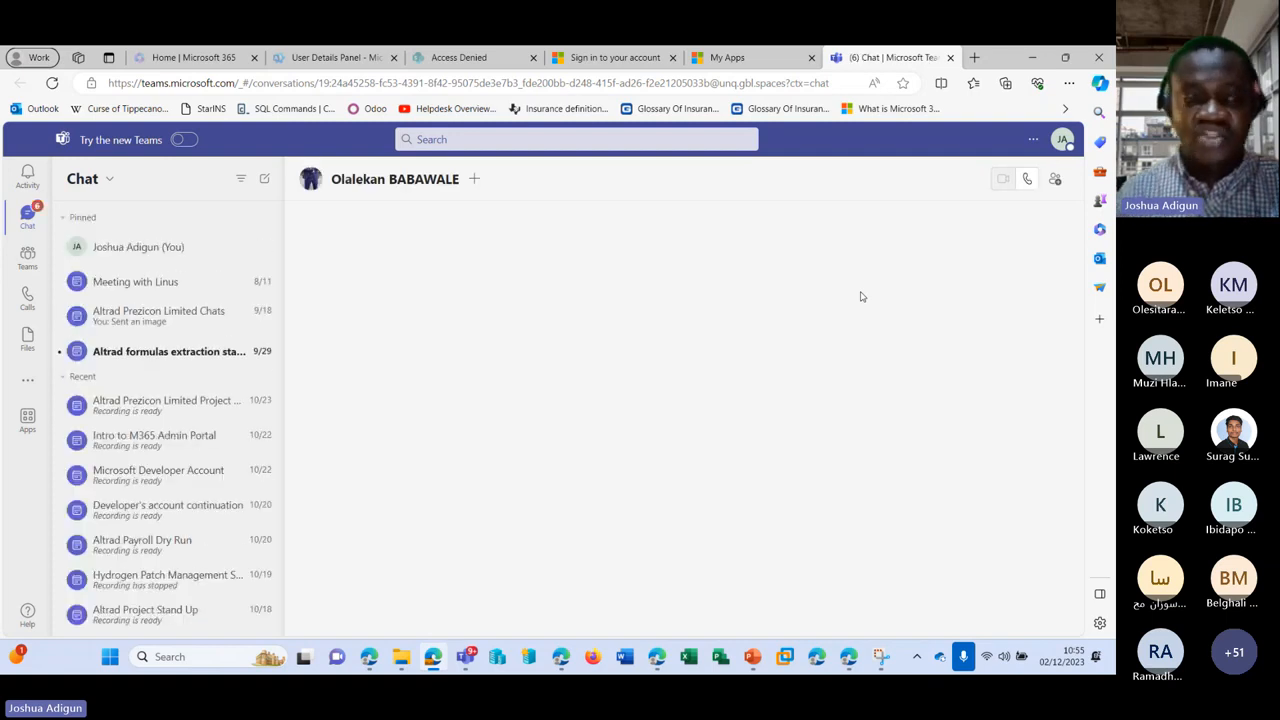
click(951, 58)
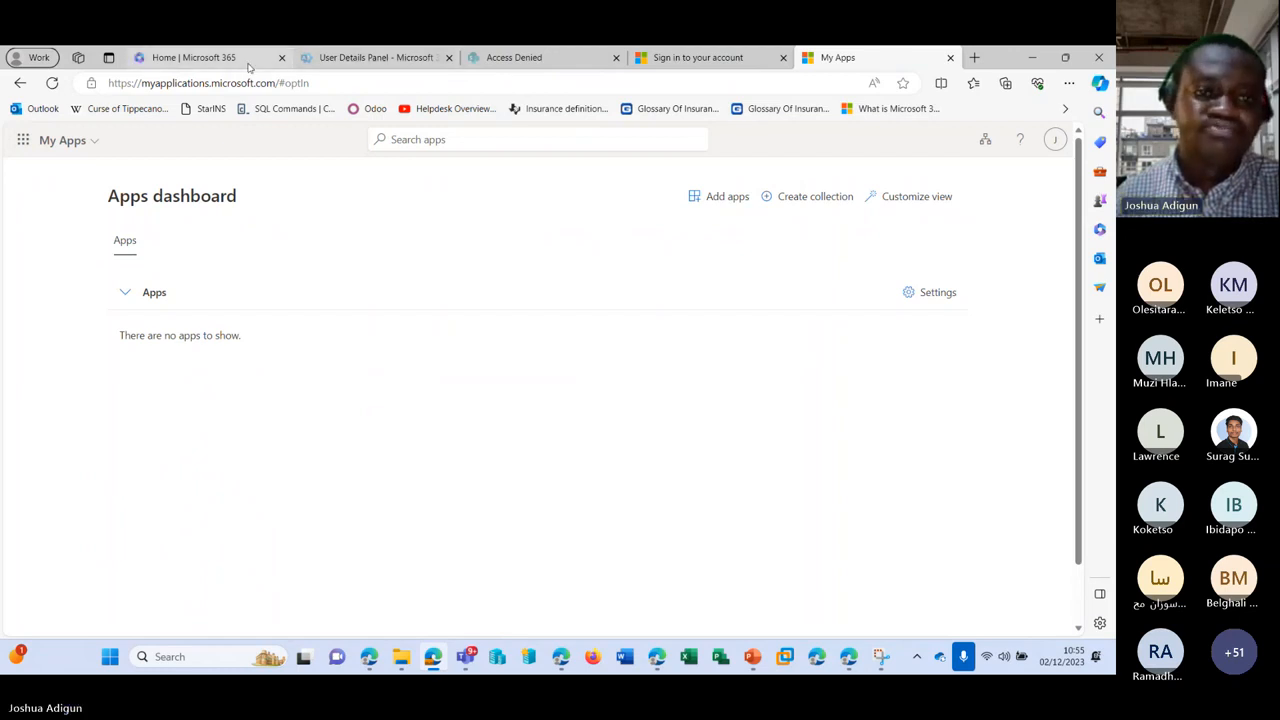
click(281, 57)
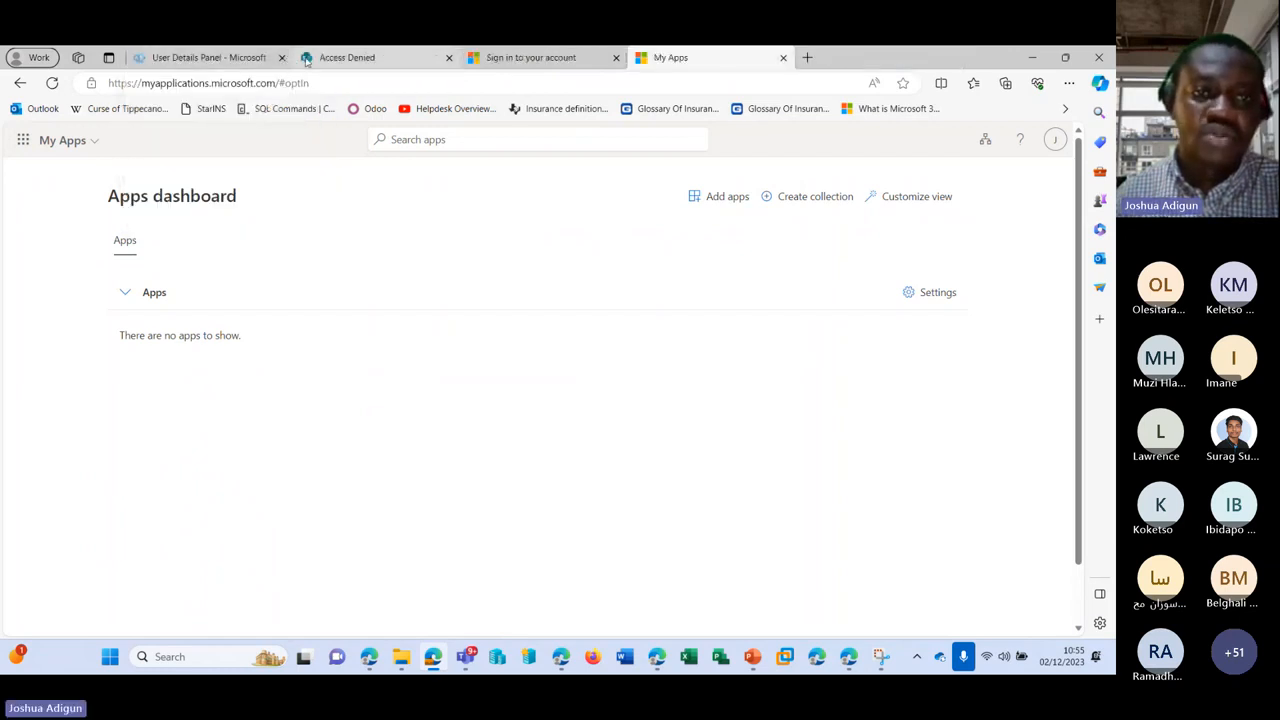
click(282, 58)
Step: Close the guest's browser window and reload the Teams page
click(1099, 58)
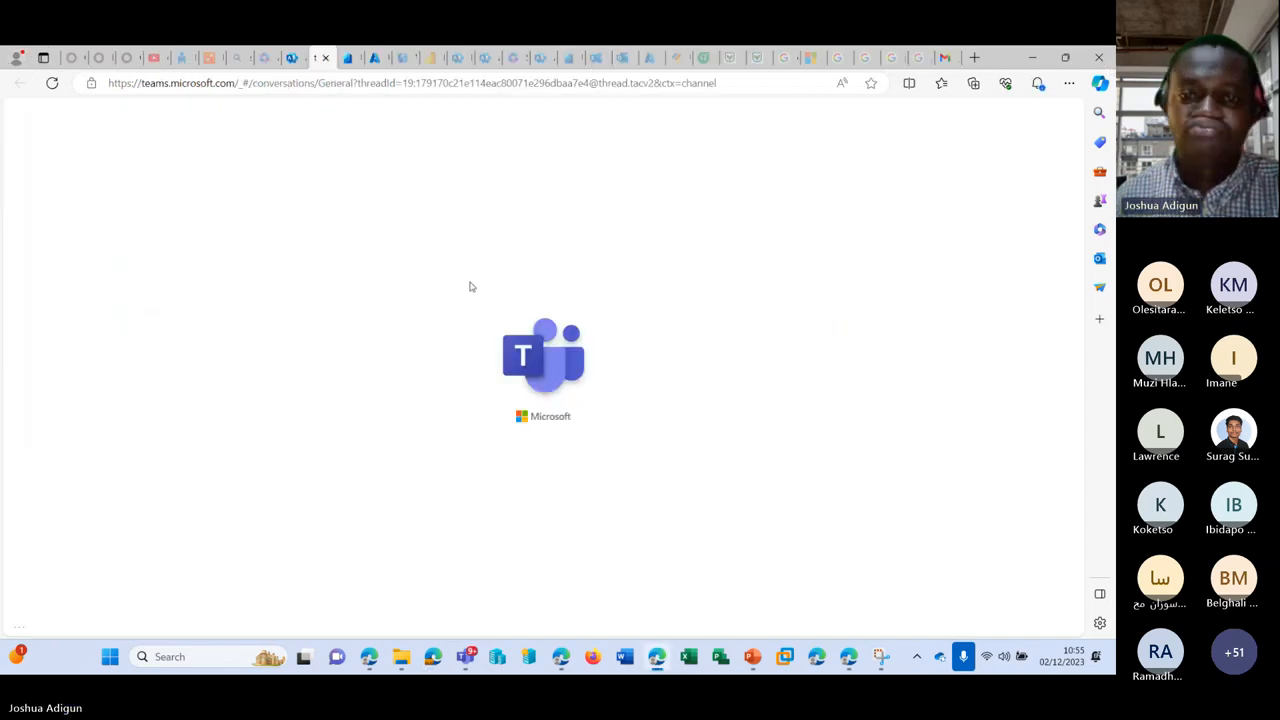
click(366, 88)
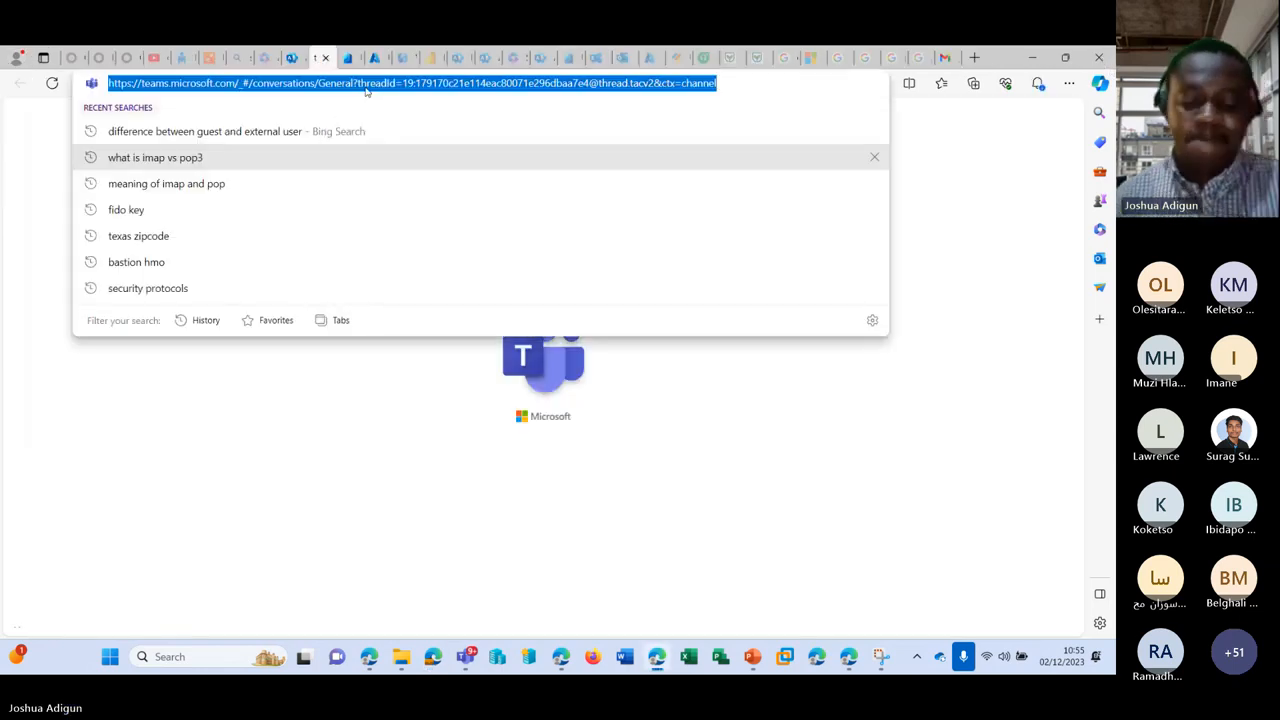
key(Return)
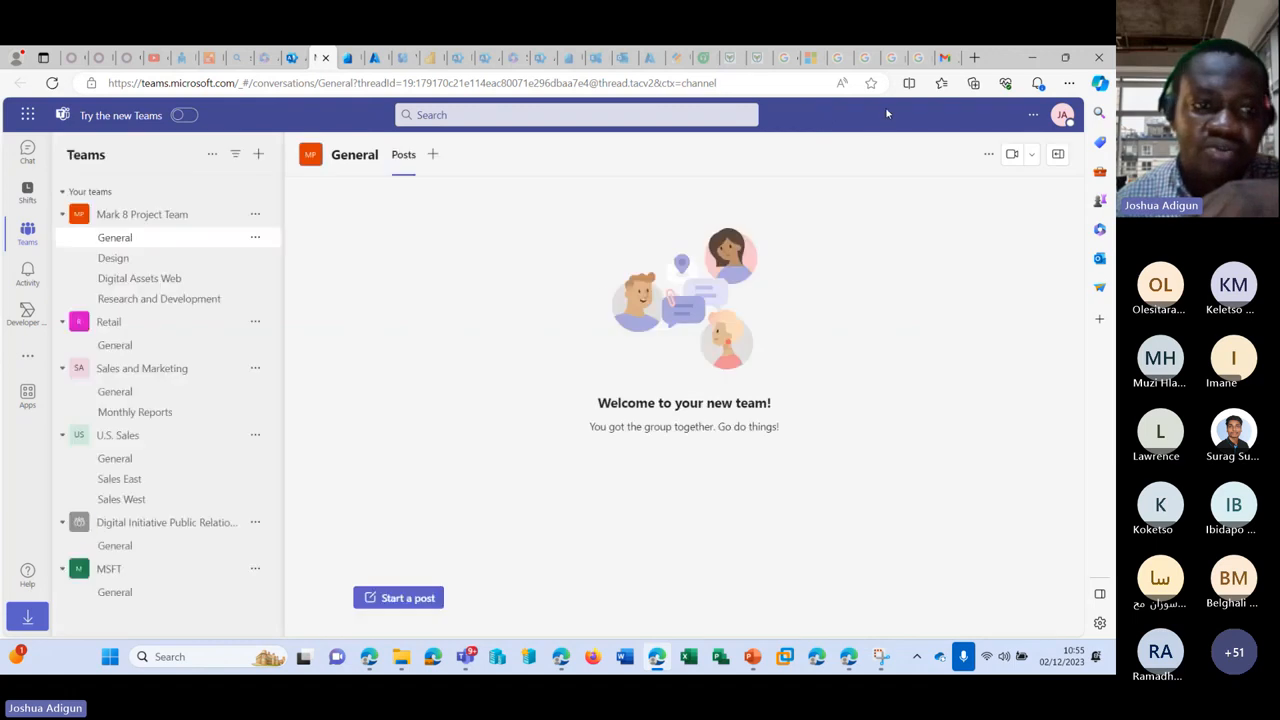
Step: Dismiss the account menu and download prompt, then open Mark 8 Project Team's Design channel
click(1063, 116)
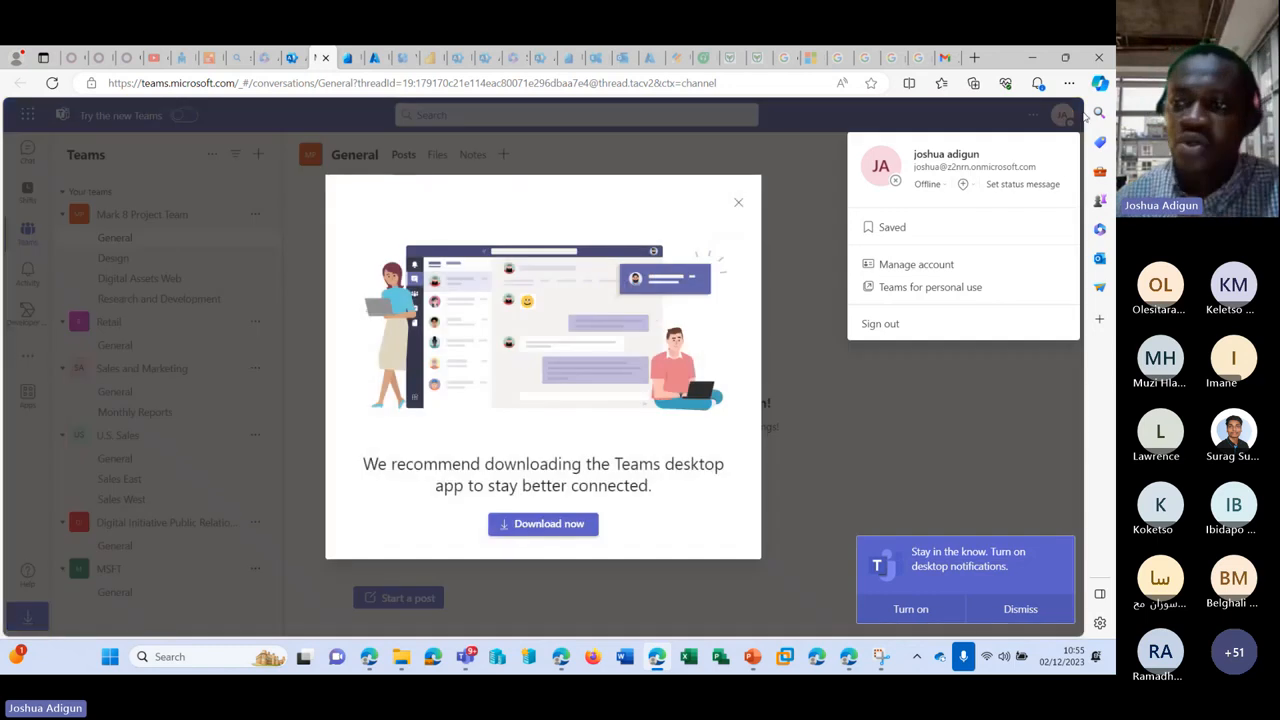
click(738, 203)
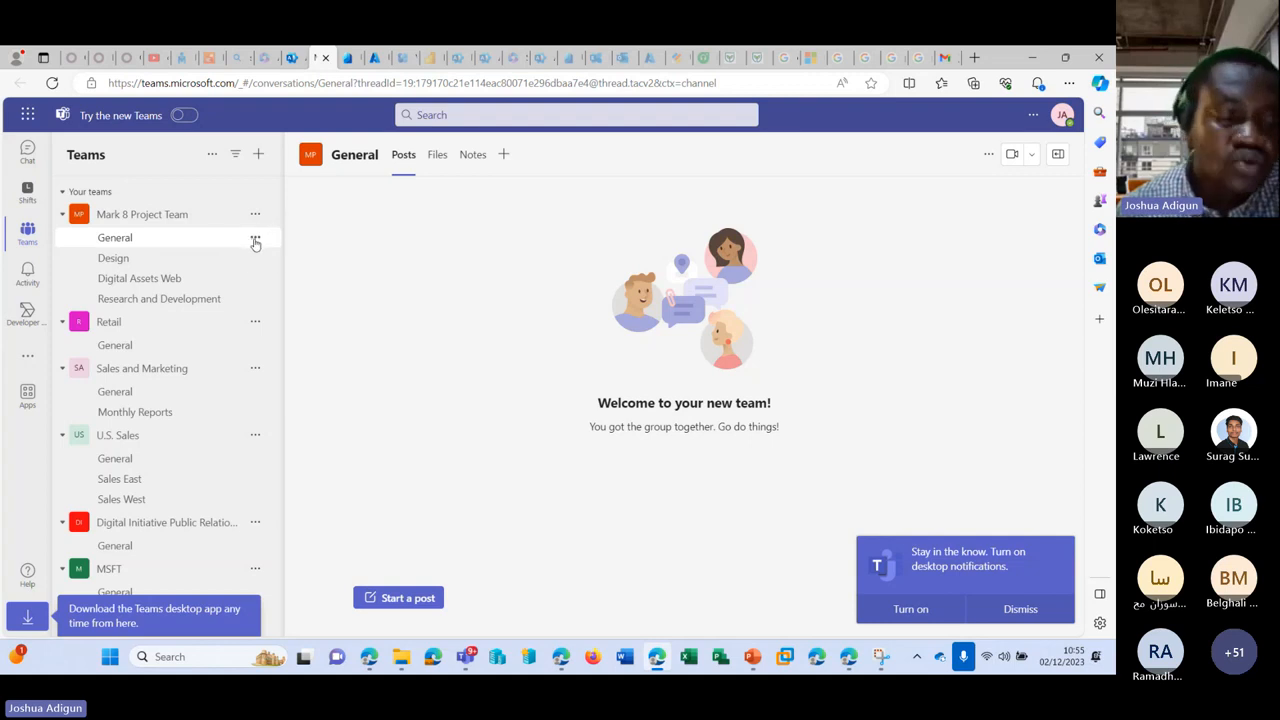
click(177, 257)
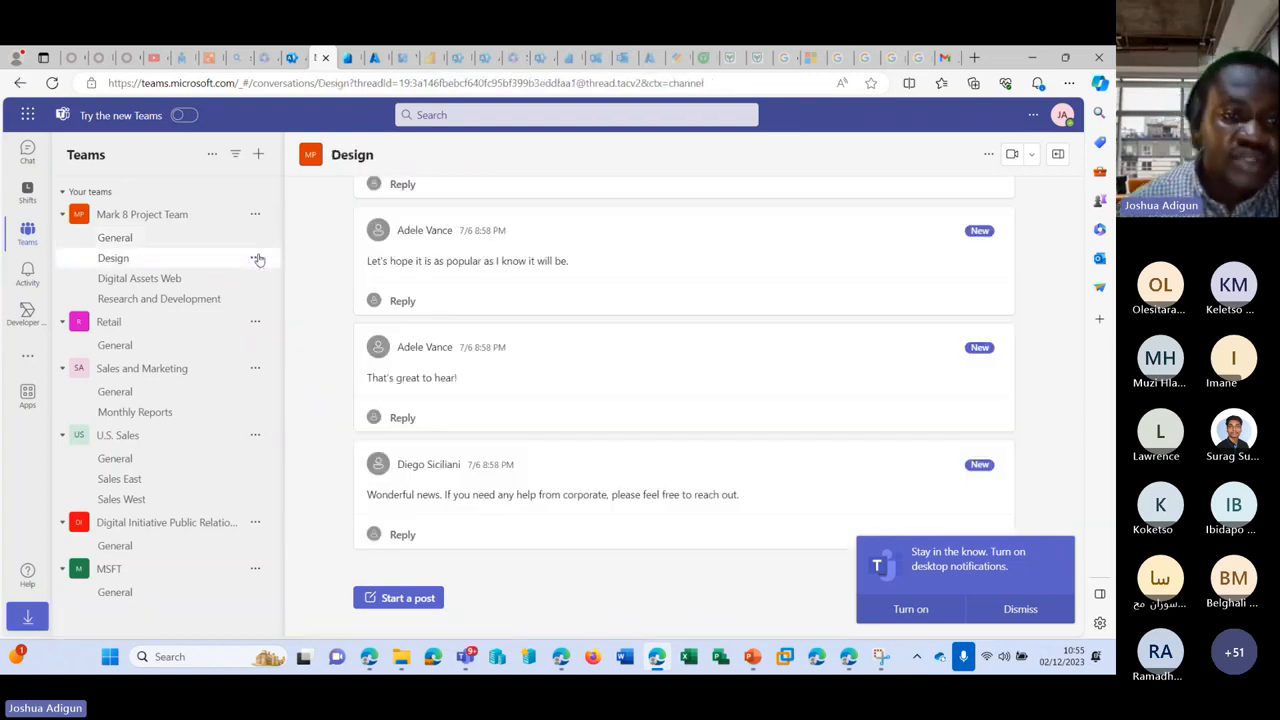
click(256, 259)
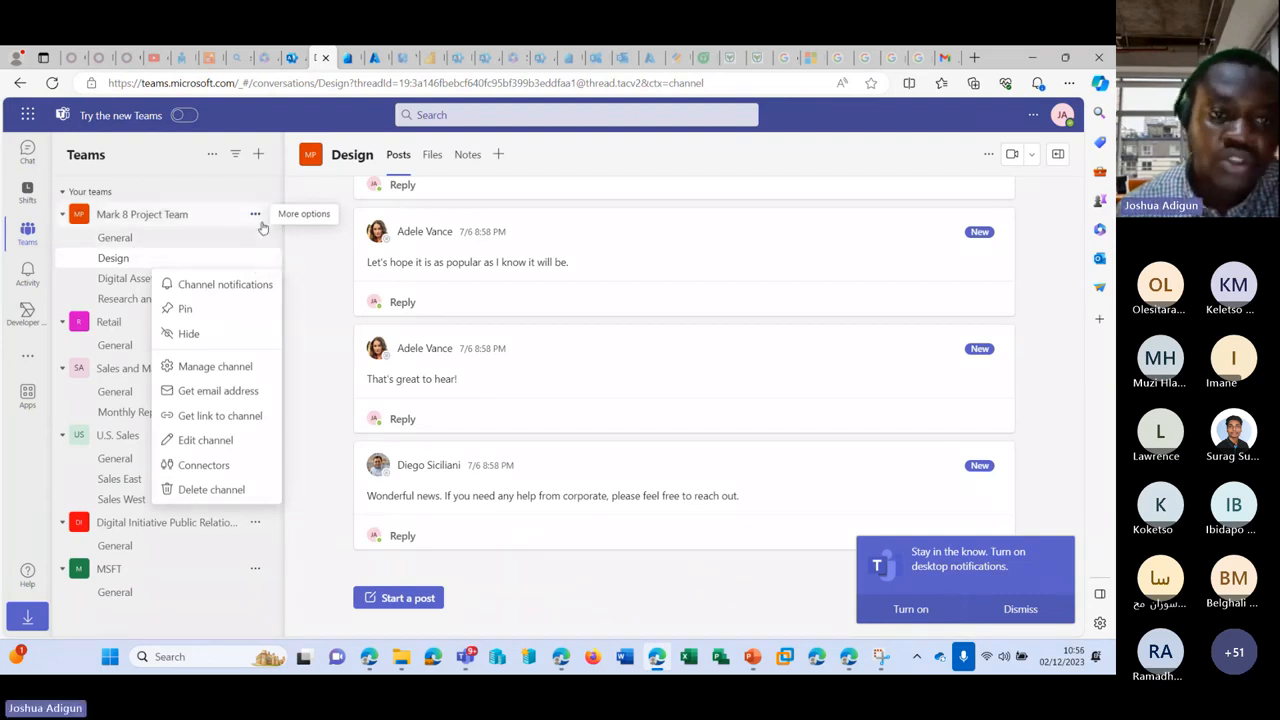
Step: Add the guest's Gmail address to Mark 8 Project Team as a guest member
click(258, 216)
click(256, 215)
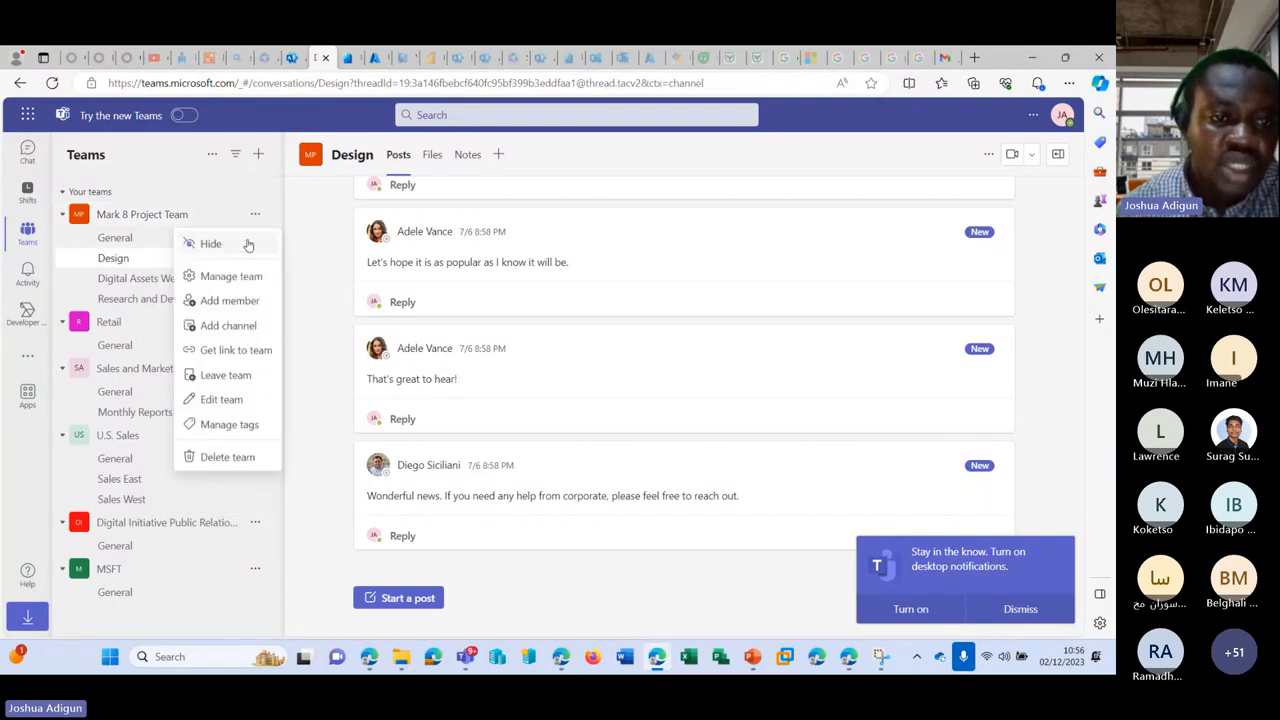
click(226, 300)
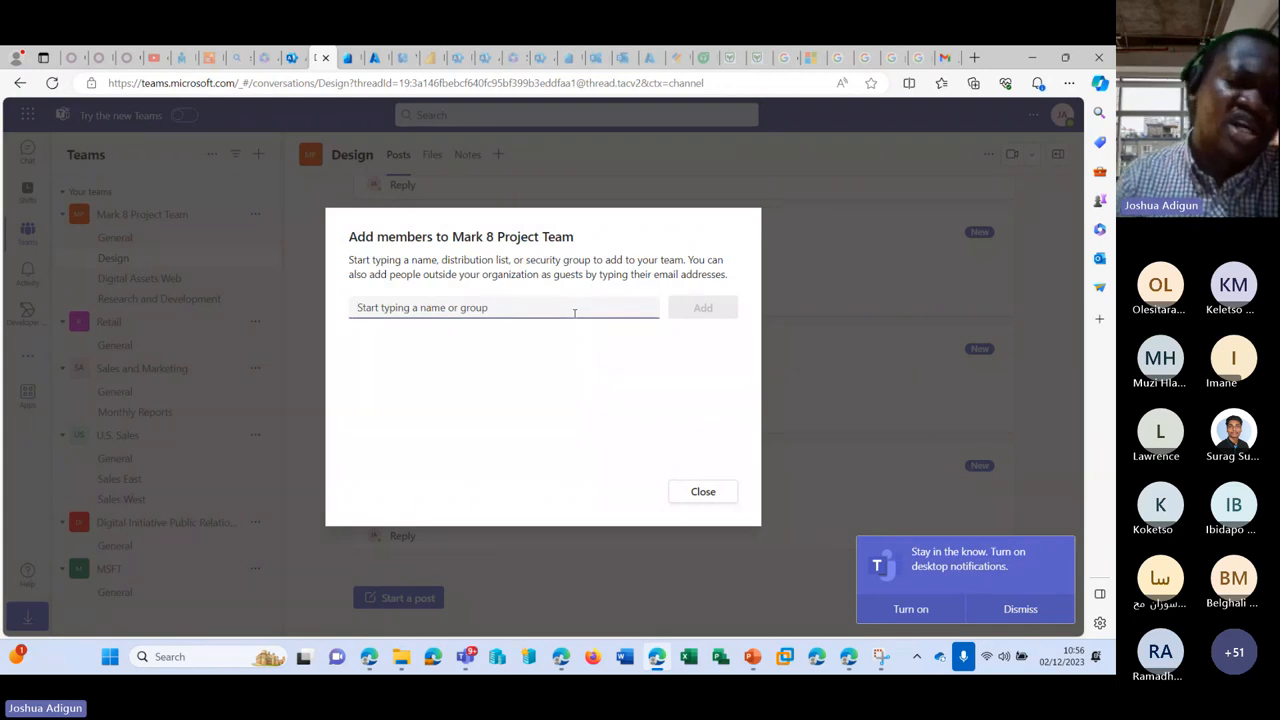
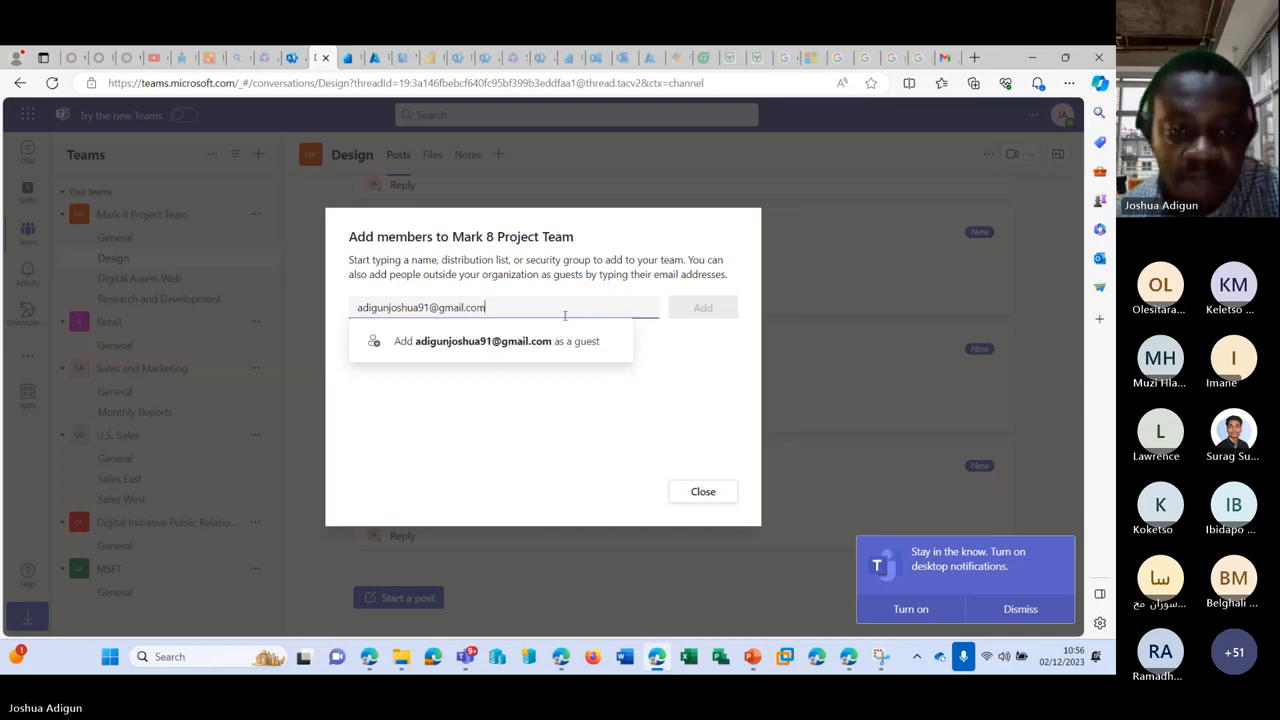
click(529, 339)
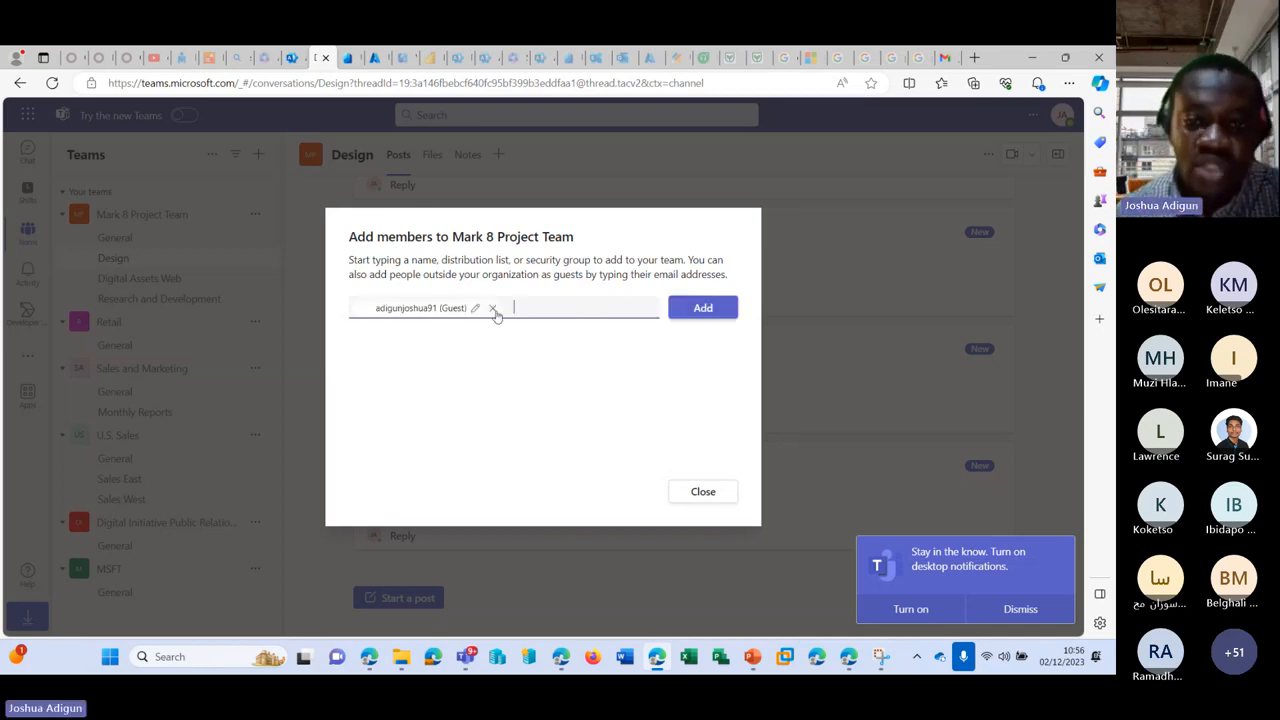
click(492, 309)
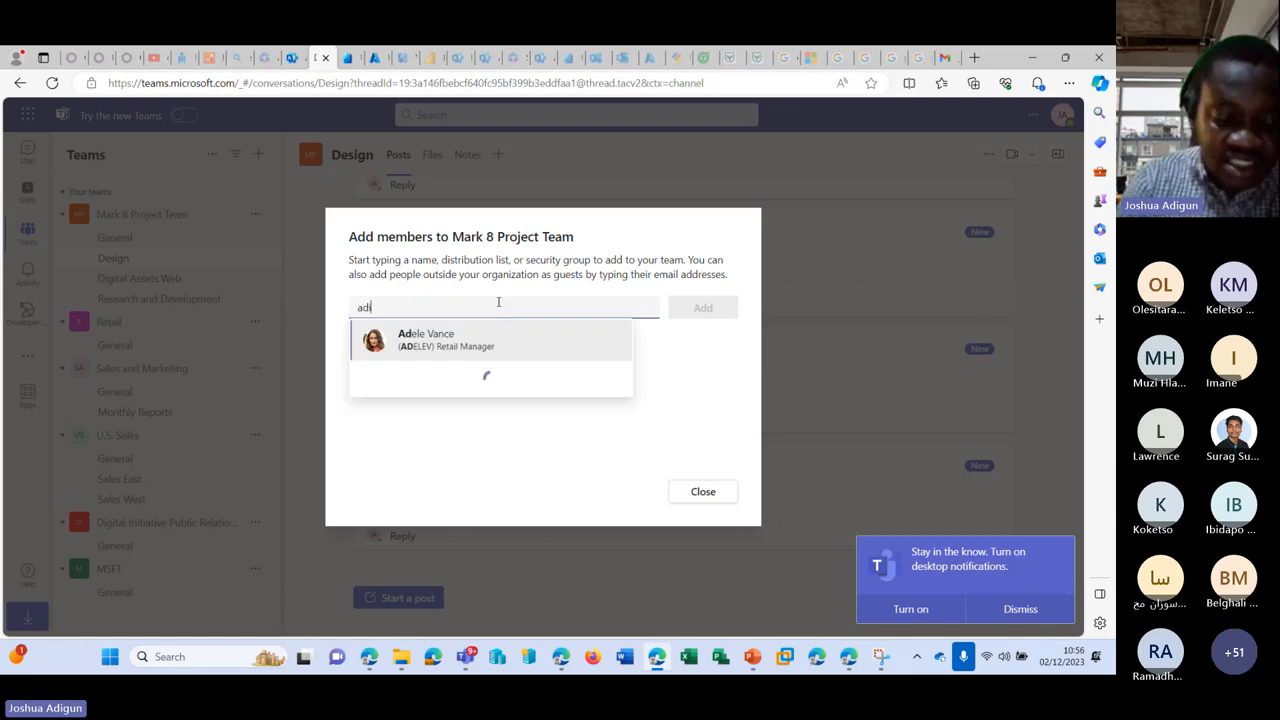
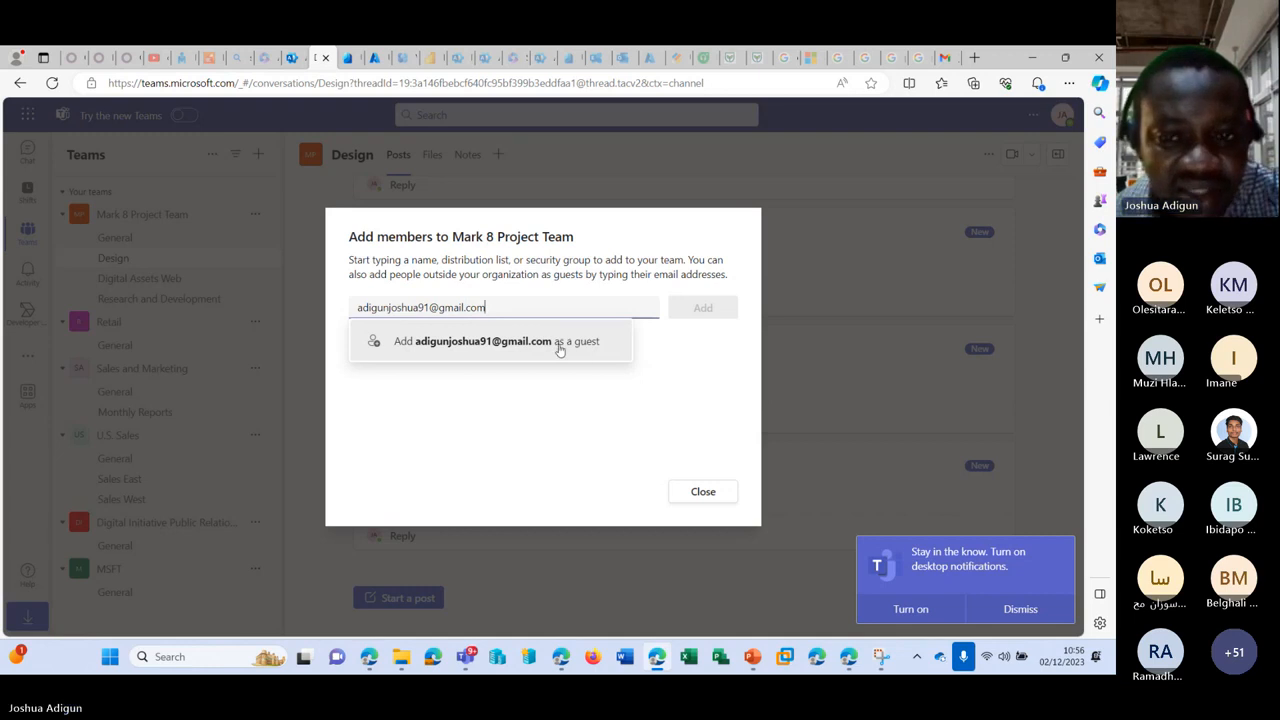
click(560, 345)
click(703, 311)
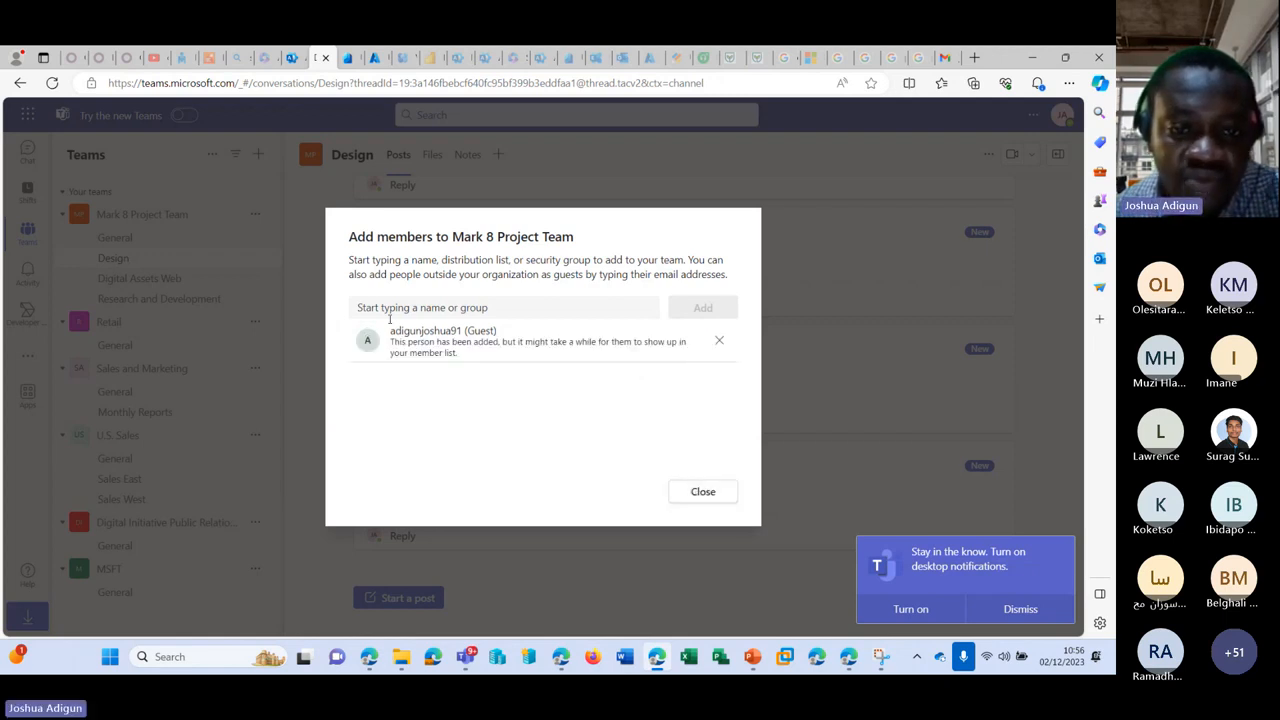
click(703, 491)
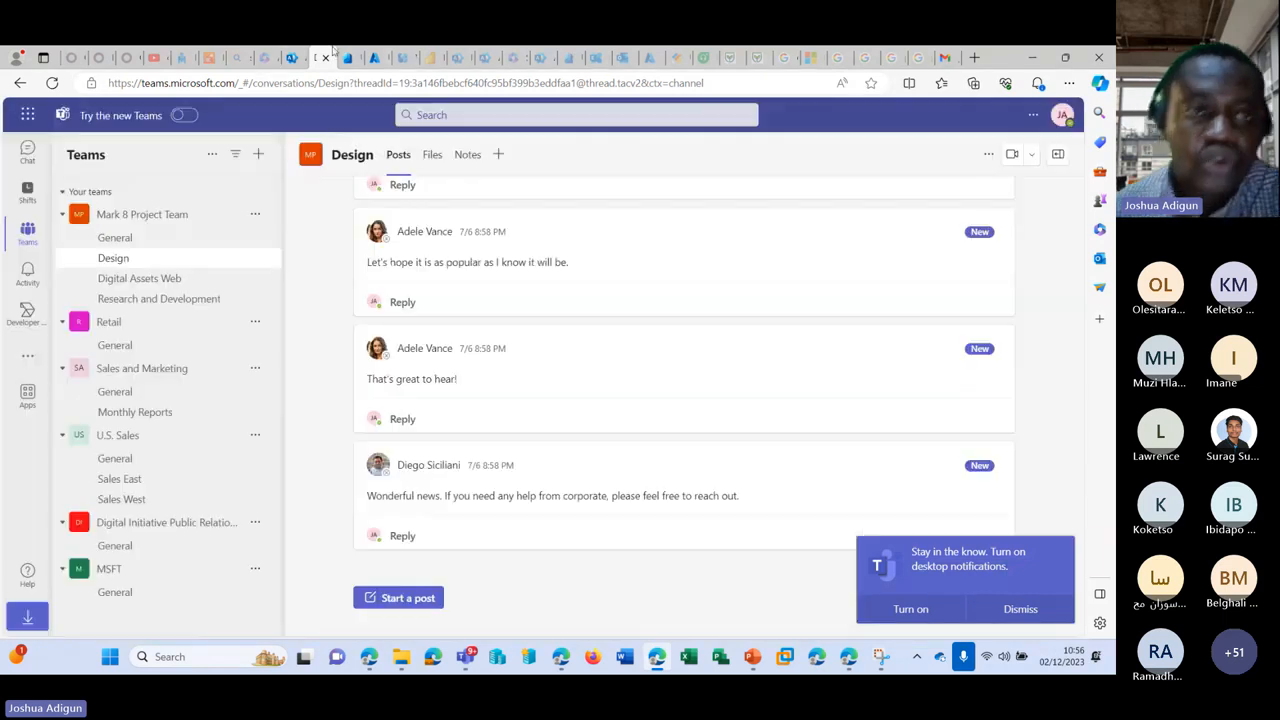
Step: Check guest J's user details in Active users, then go to the Teams admin center
click(291, 57)
scroll(310, 230, up, 5)
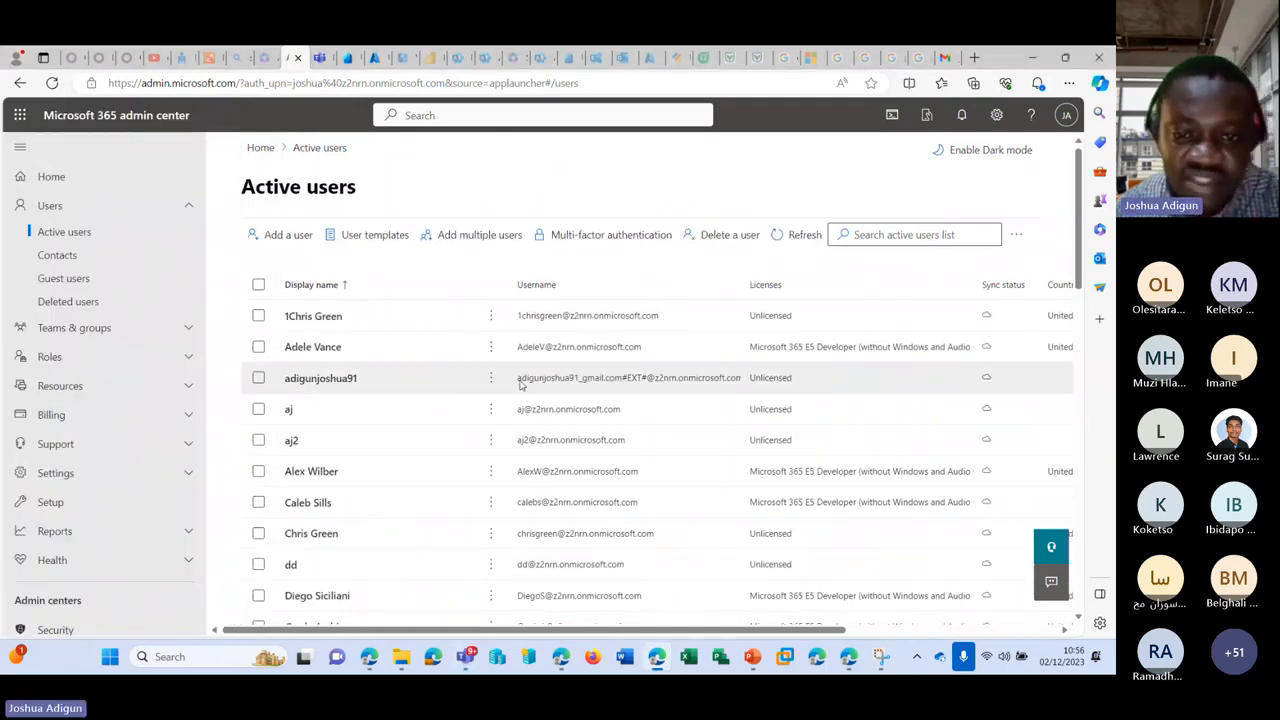
click(703, 382)
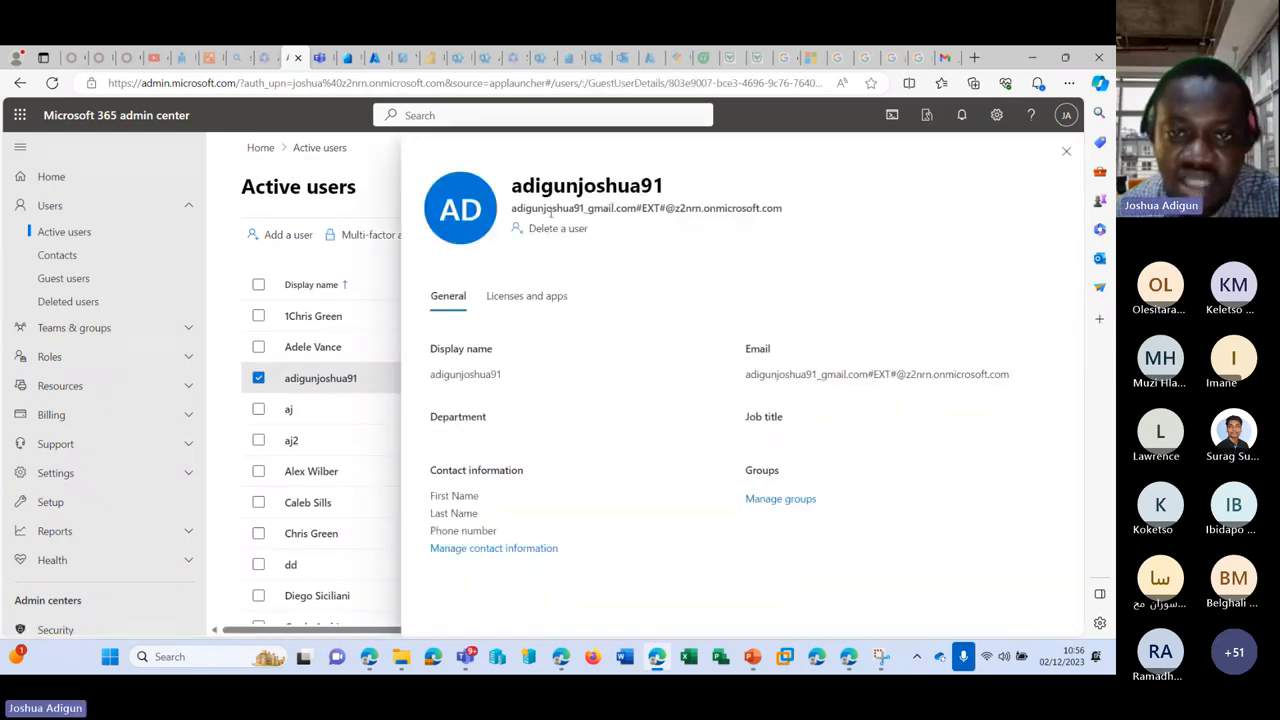
drag(511, 214, 791, 207)
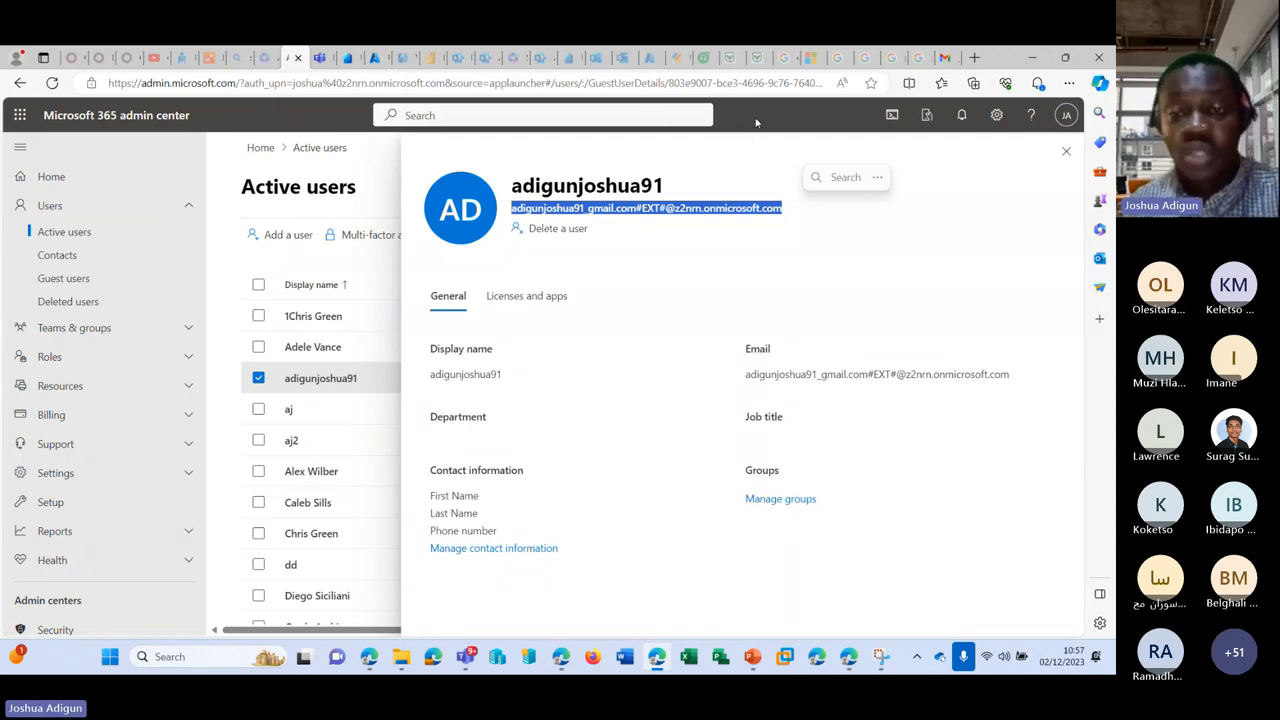
click(1066, 151)
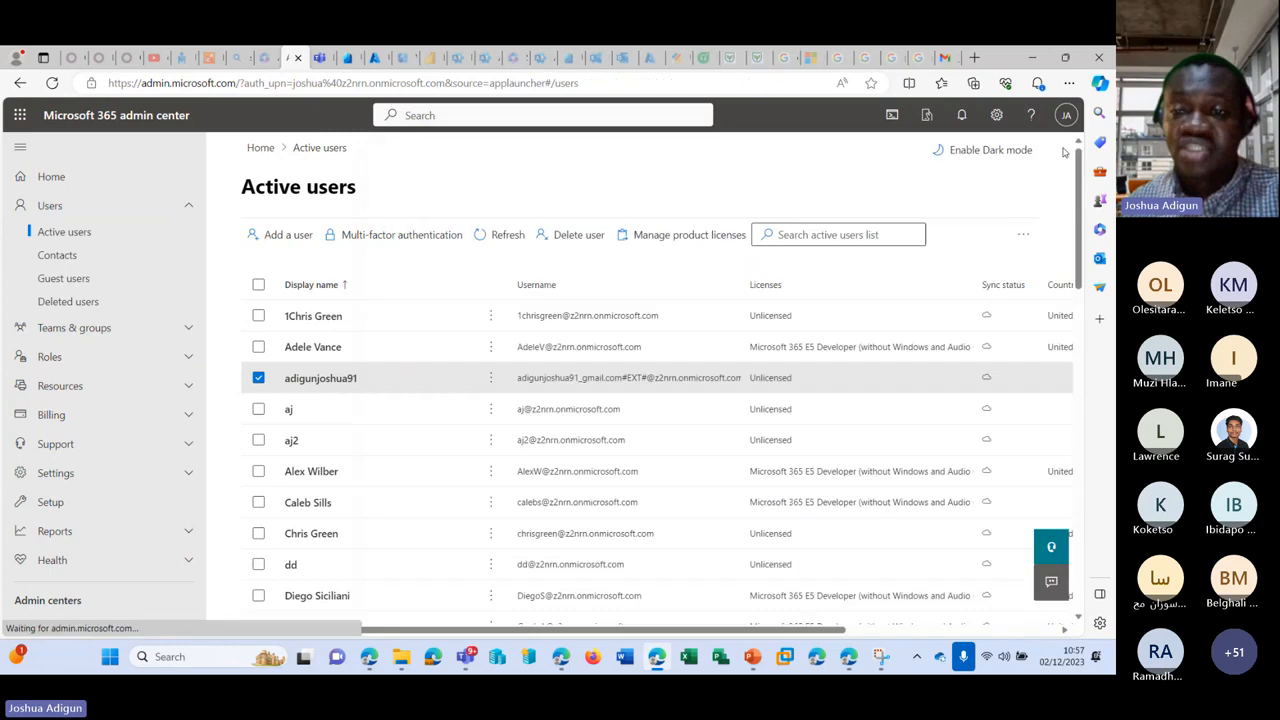
scroll(123, 380, down, 3)
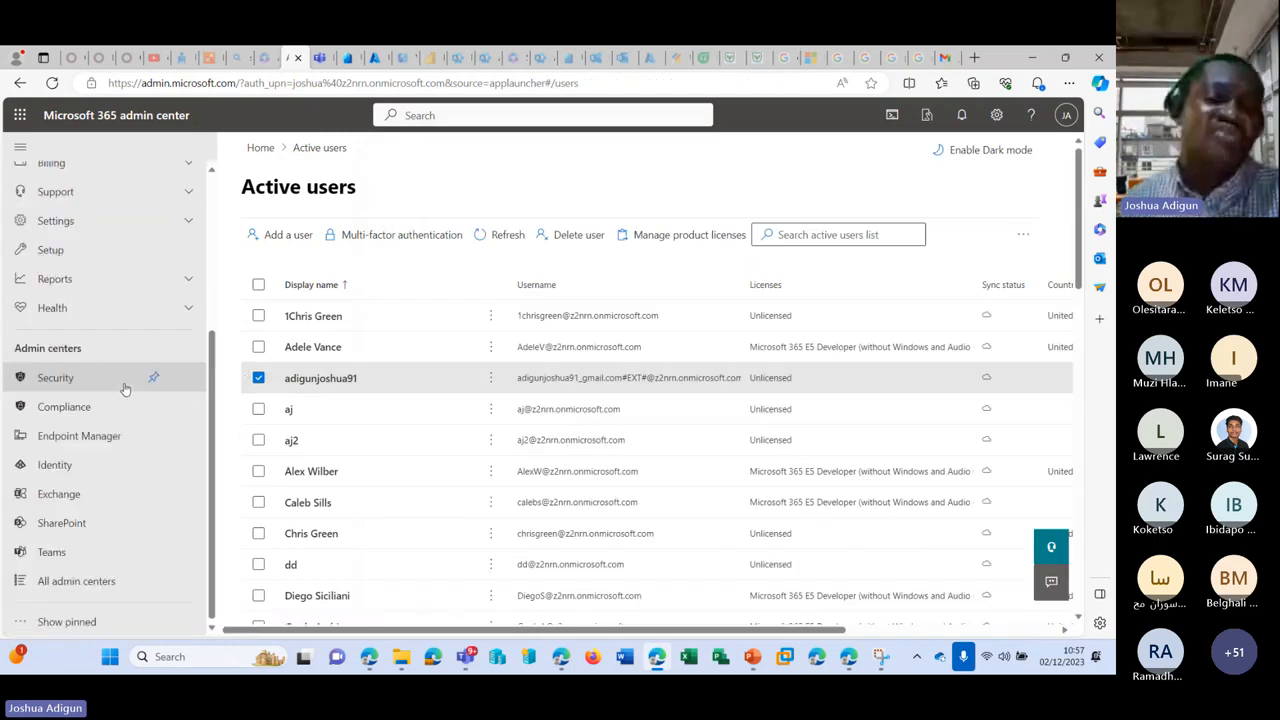
click(74, 552)
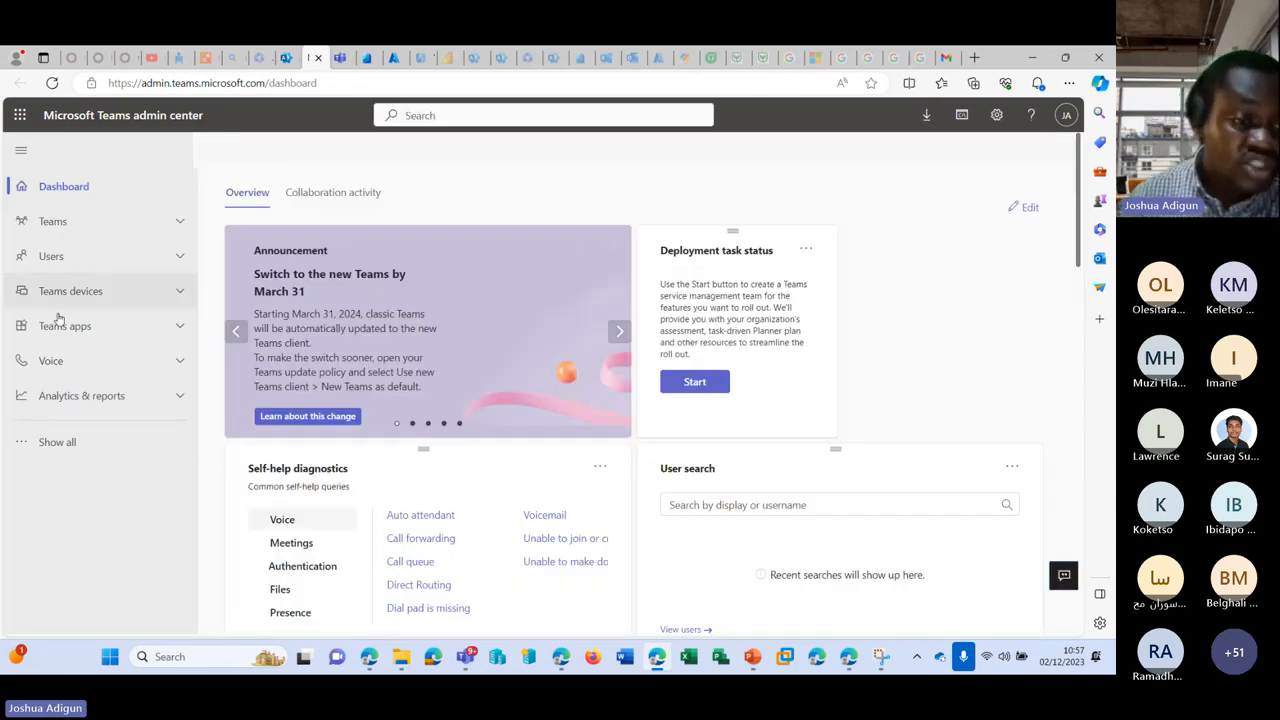
Step: Confirm Teams guest access stays On under Users, then view the External access settings
click(94, 442)
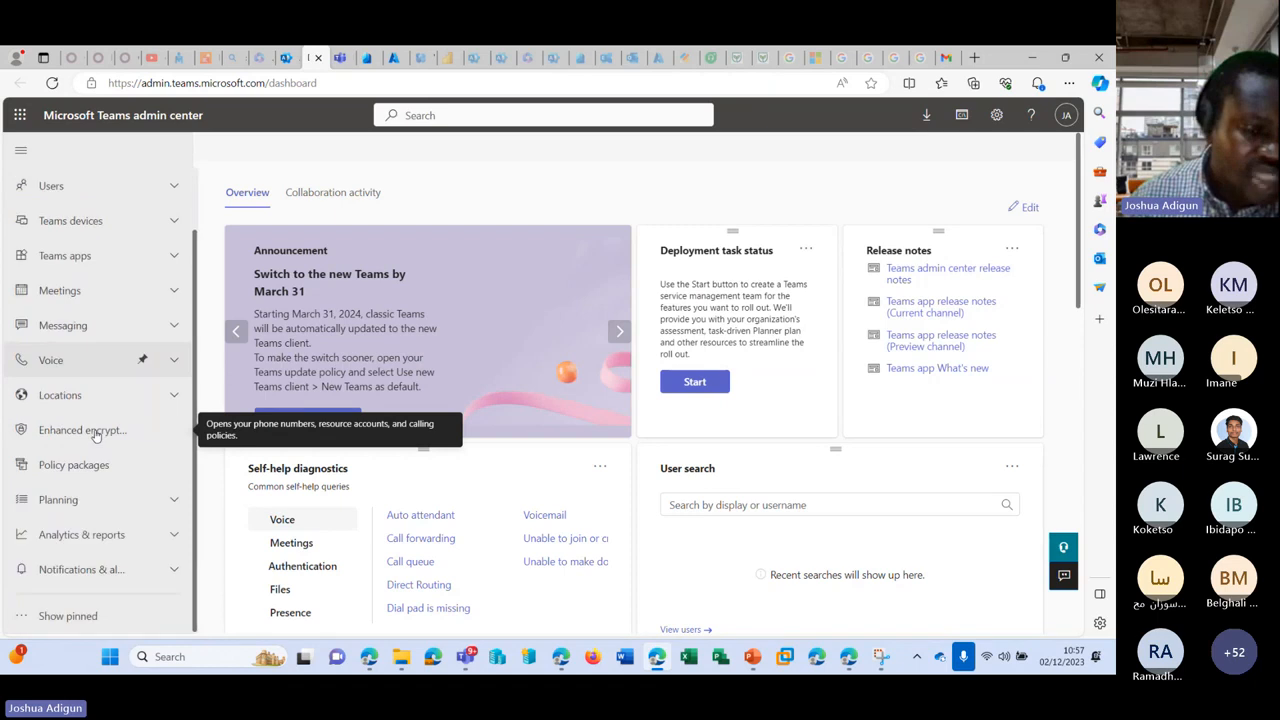
click(177, 224)
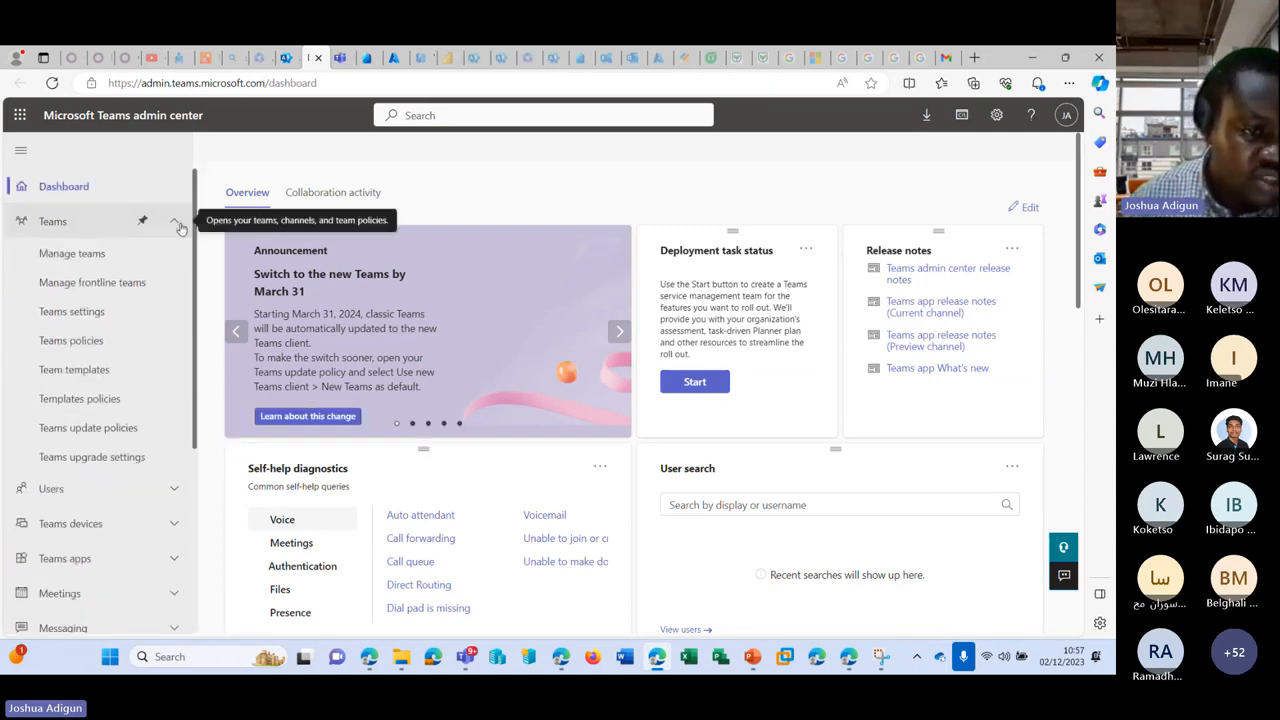
scroll(172, 260, down, 2)
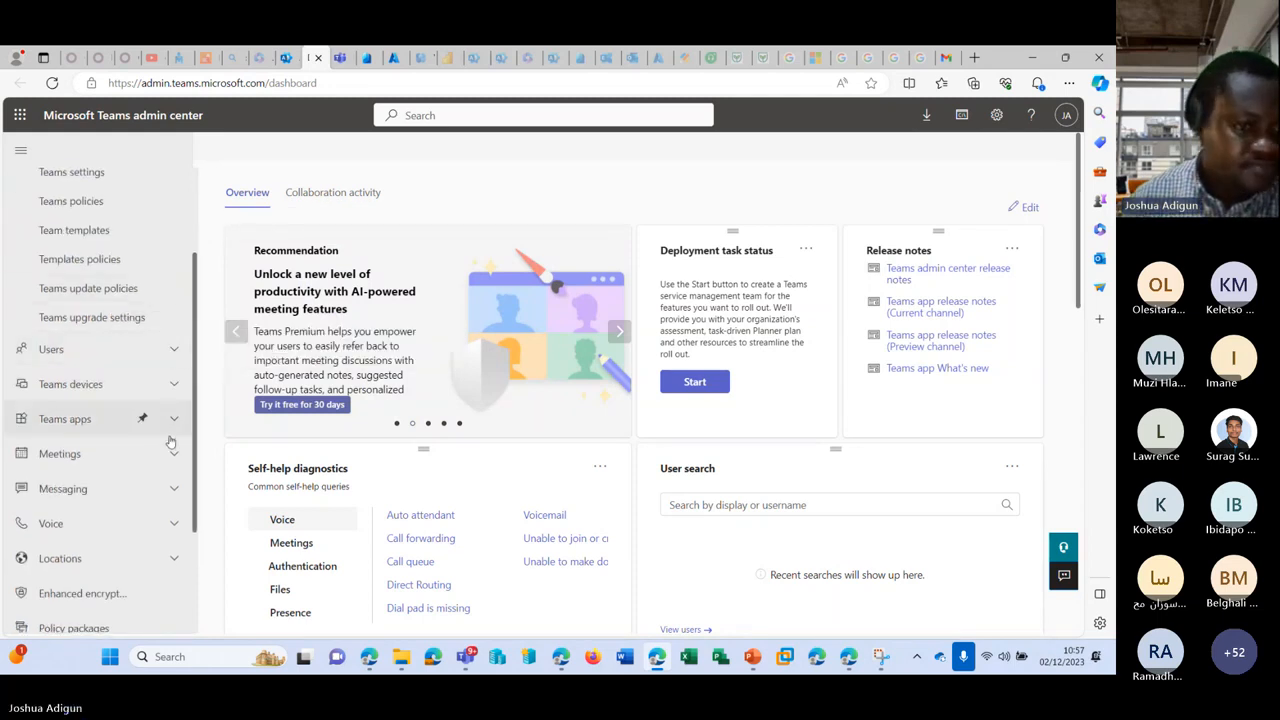
click(171, 350)
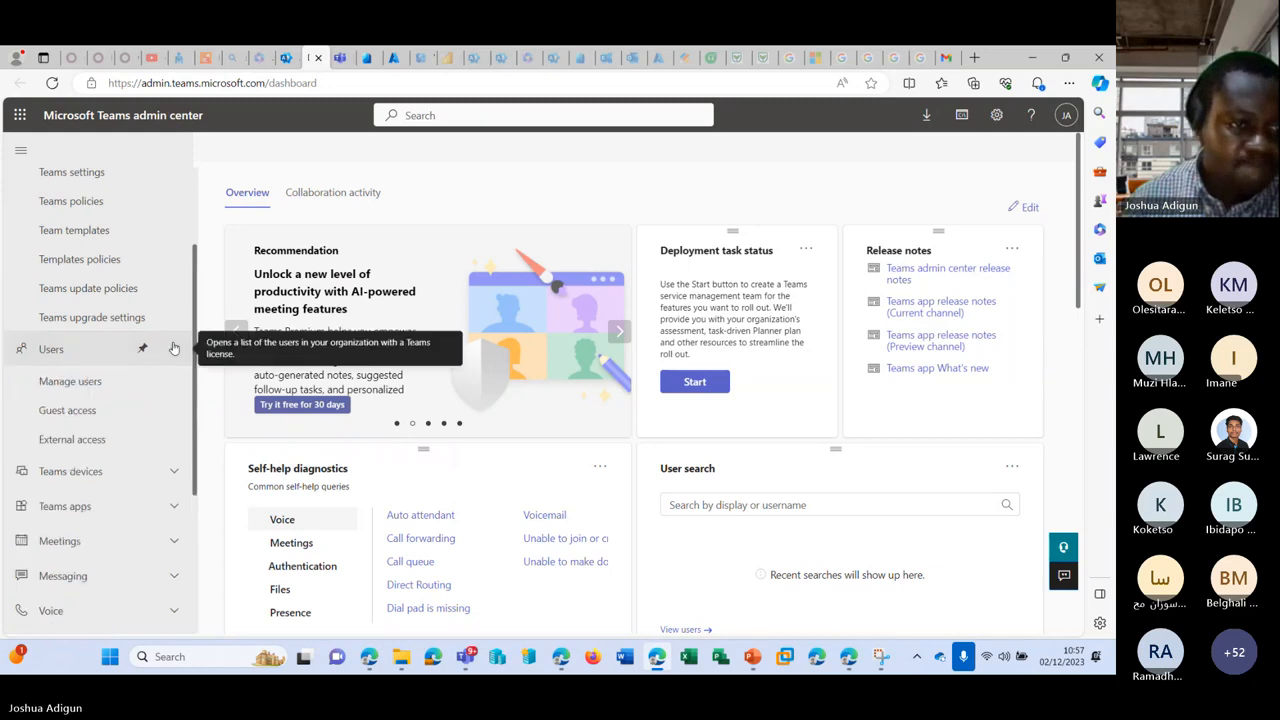
click(105, 411)
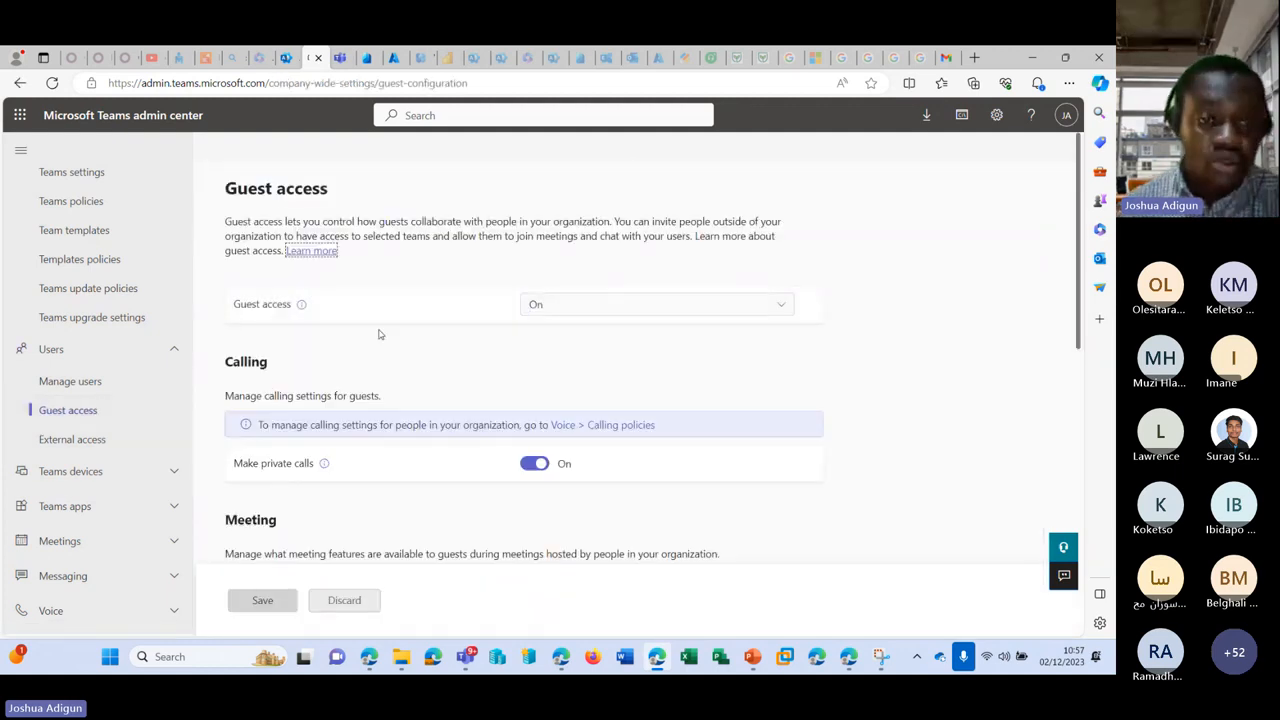
click(570, 306)
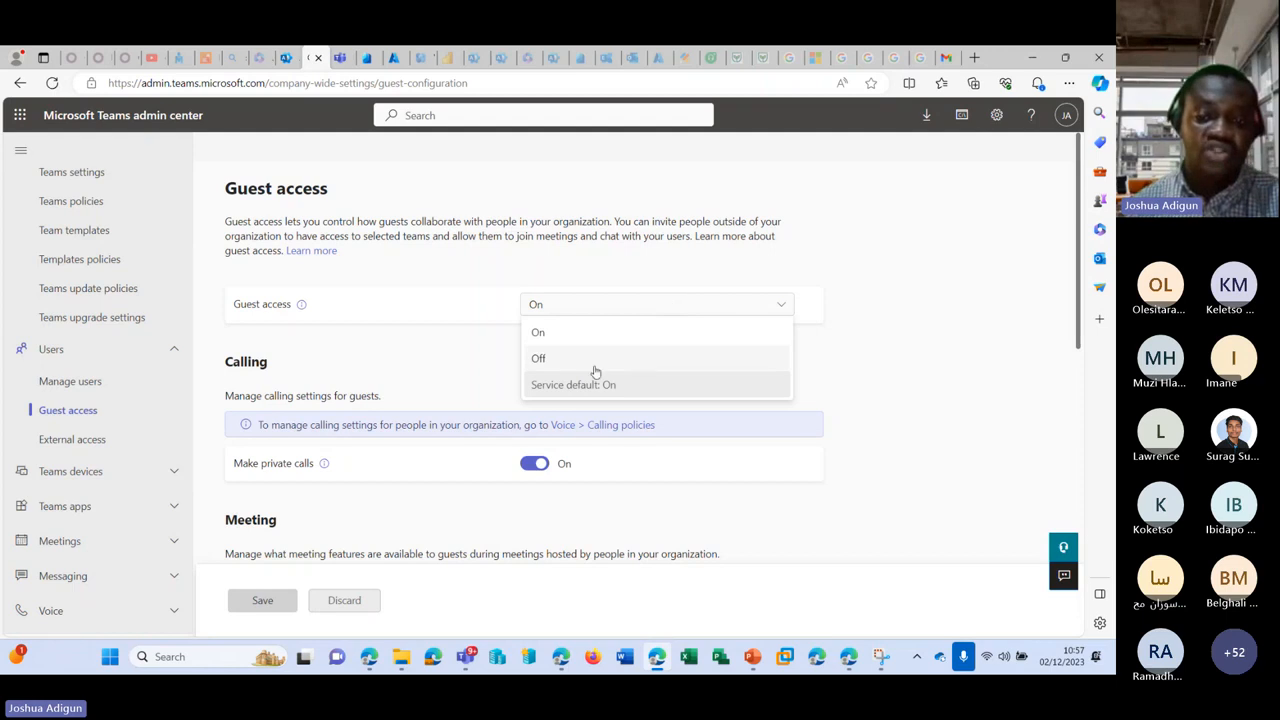
click(856, 294)
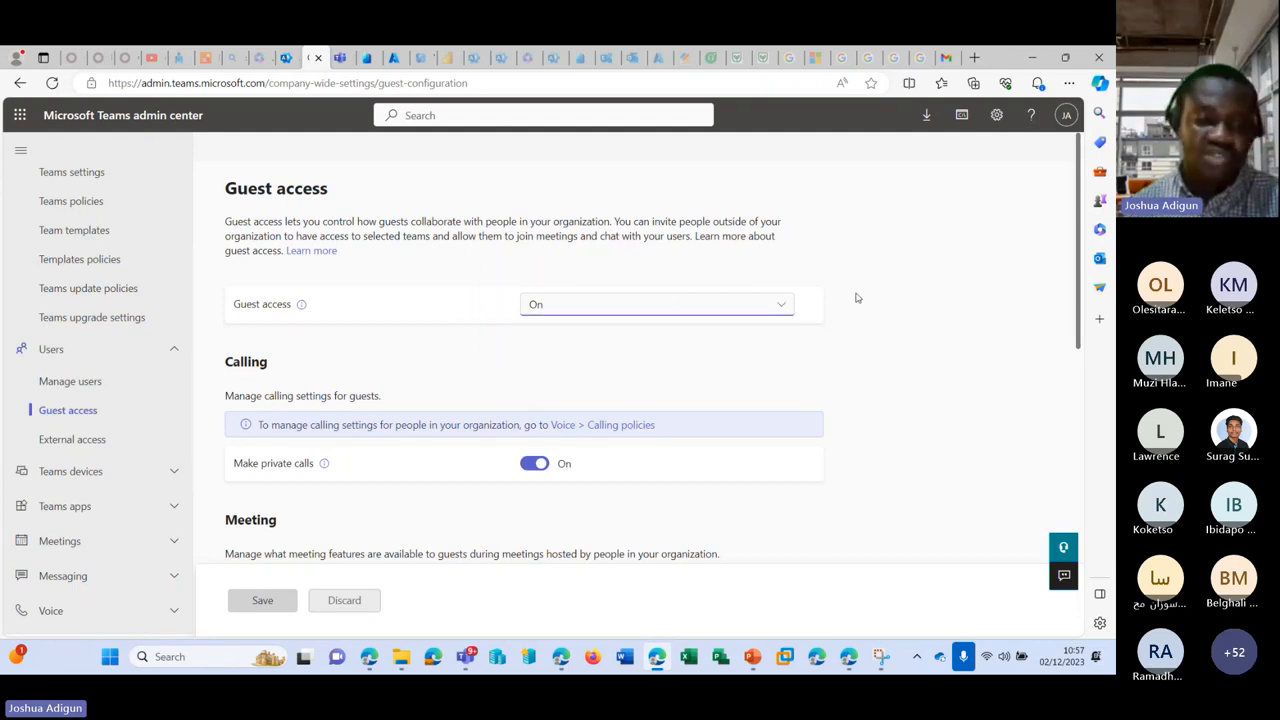
scroll(854, 295, down, 8)
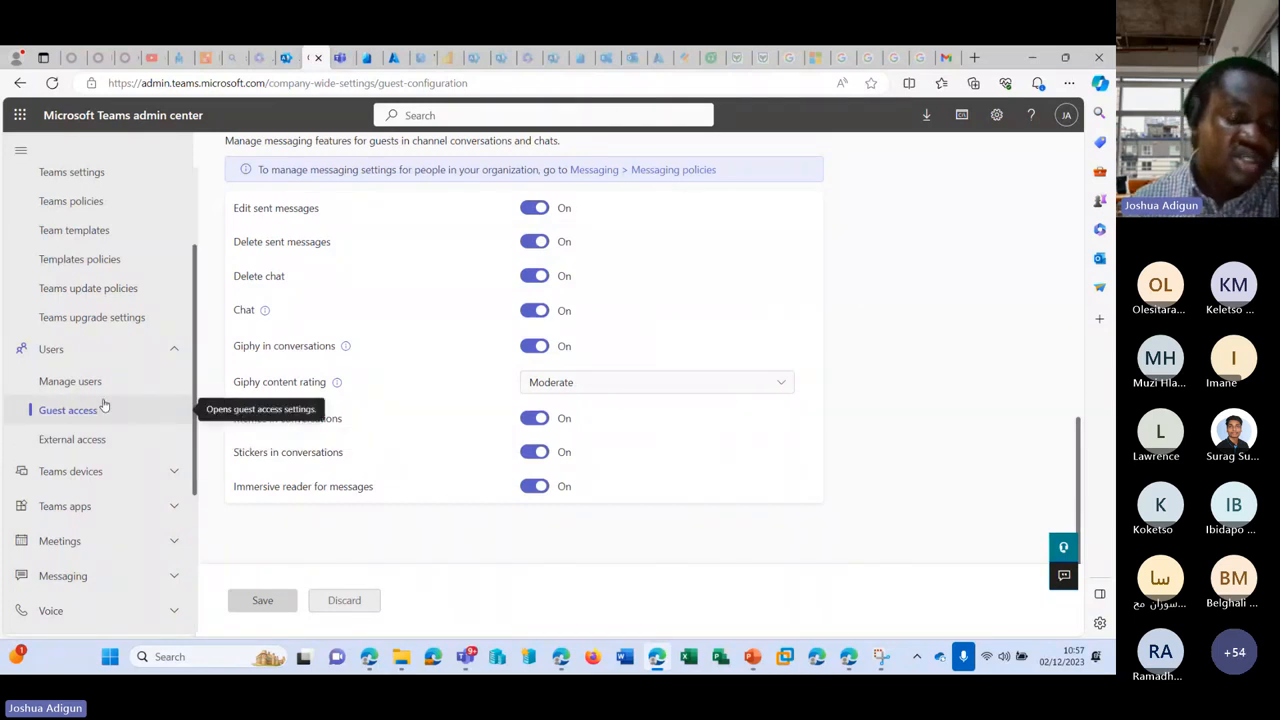
click(72, 439)
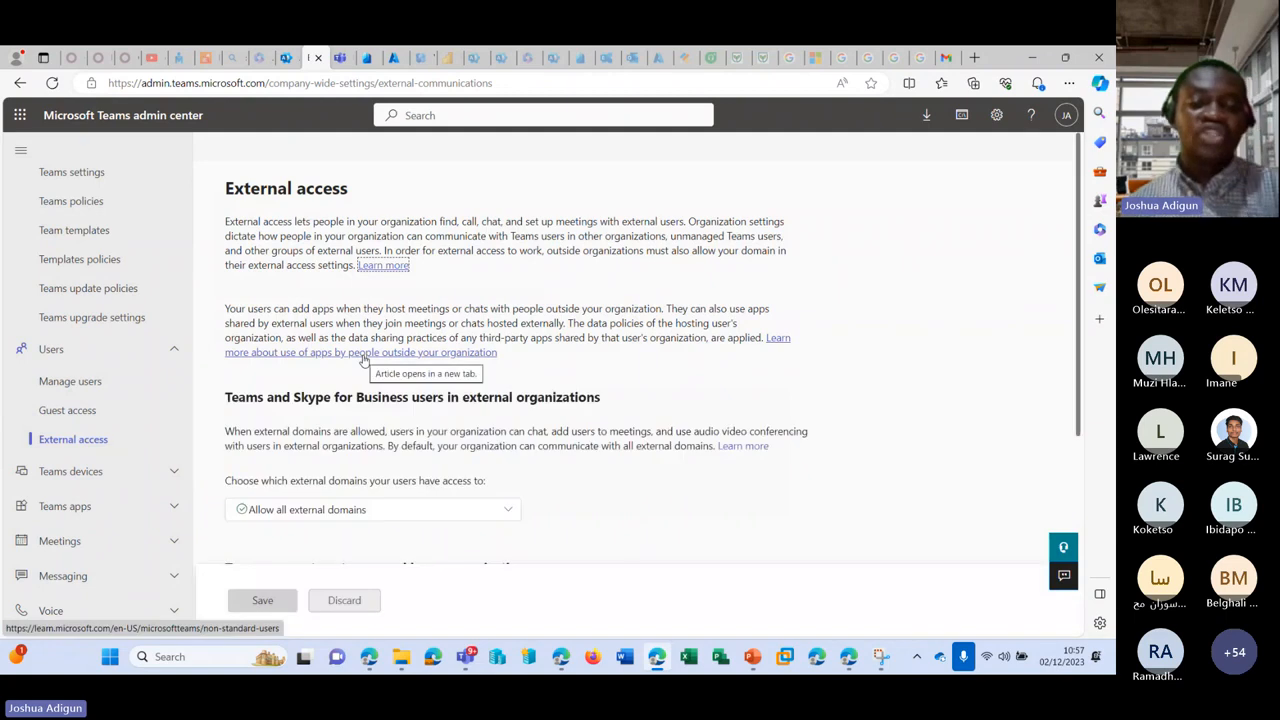
scroll(410, 362, down, 3)
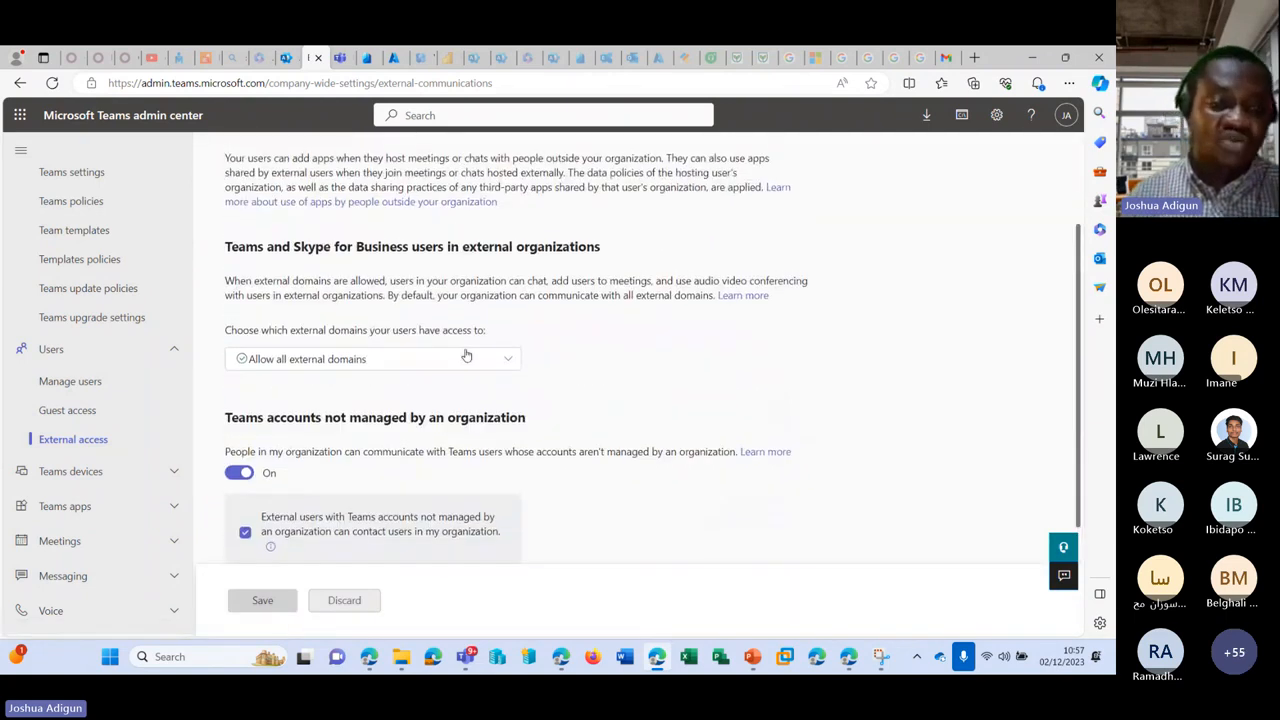
click(490, 359)
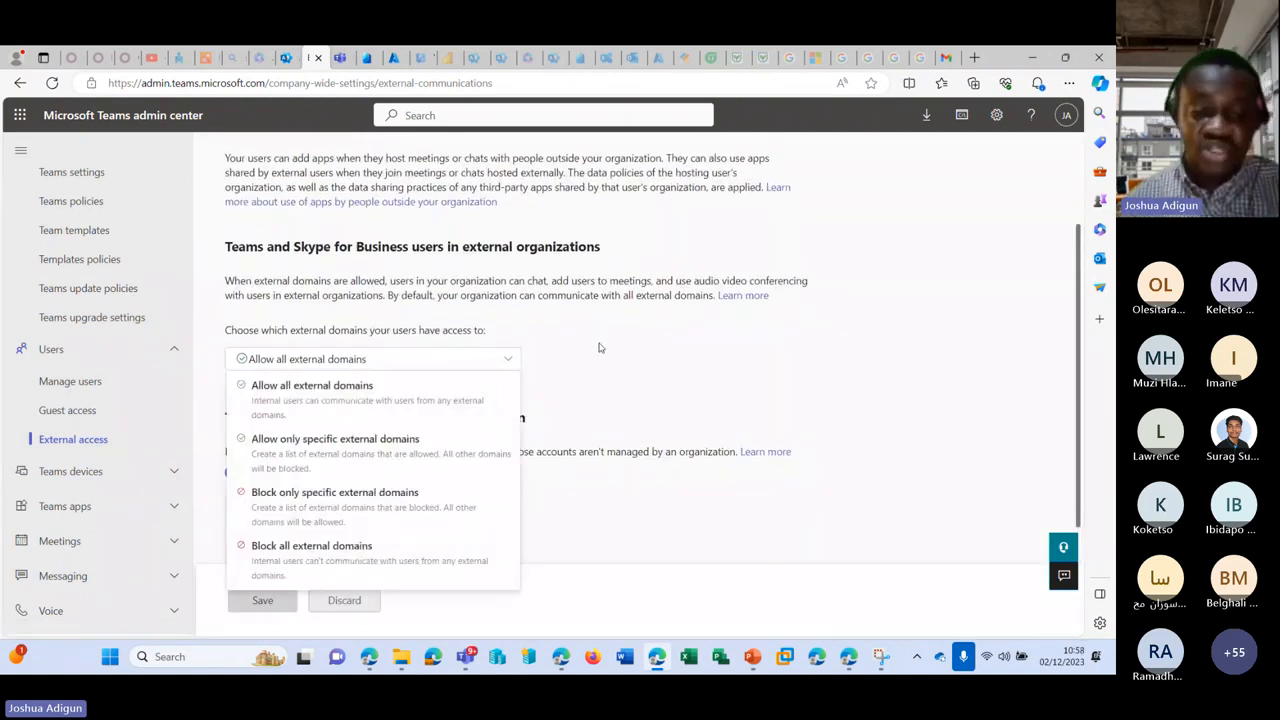
scroll(597, 346, up, 3)
scroll(640, 330, down, 5)
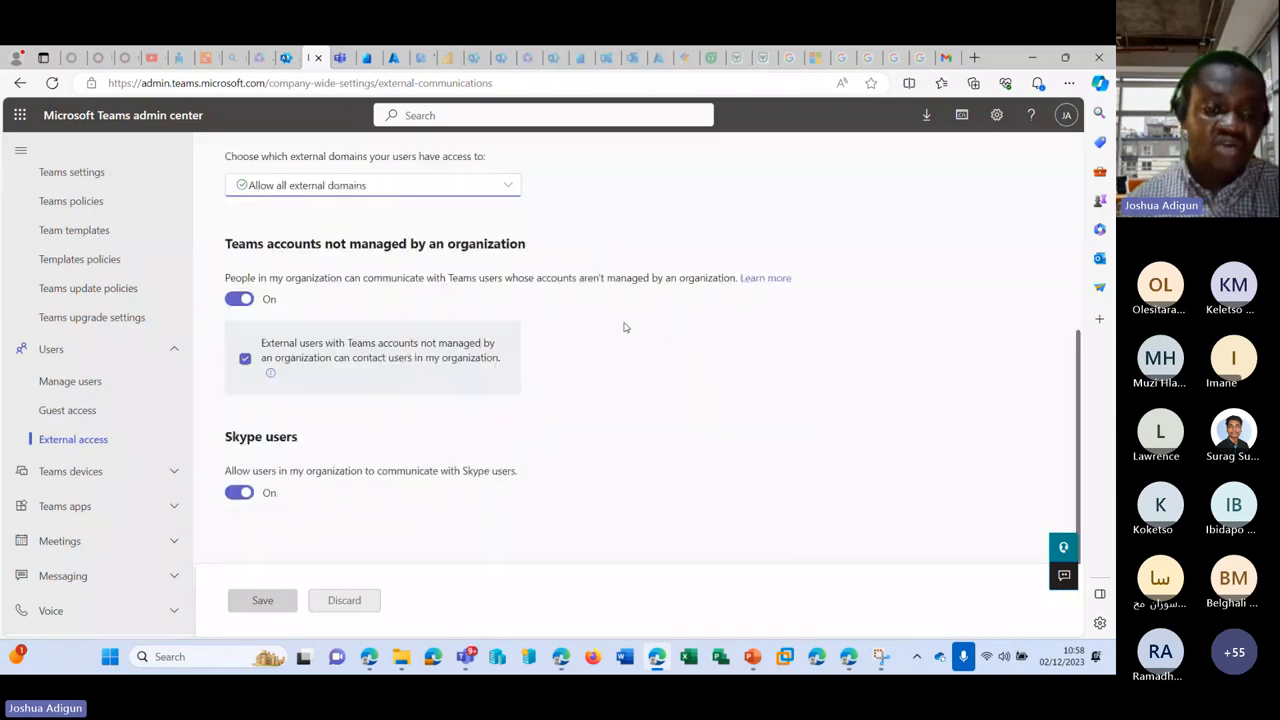
scroll(623, 326, up, 2)
scroll(540, 335, down, 1)
click(486, 338)
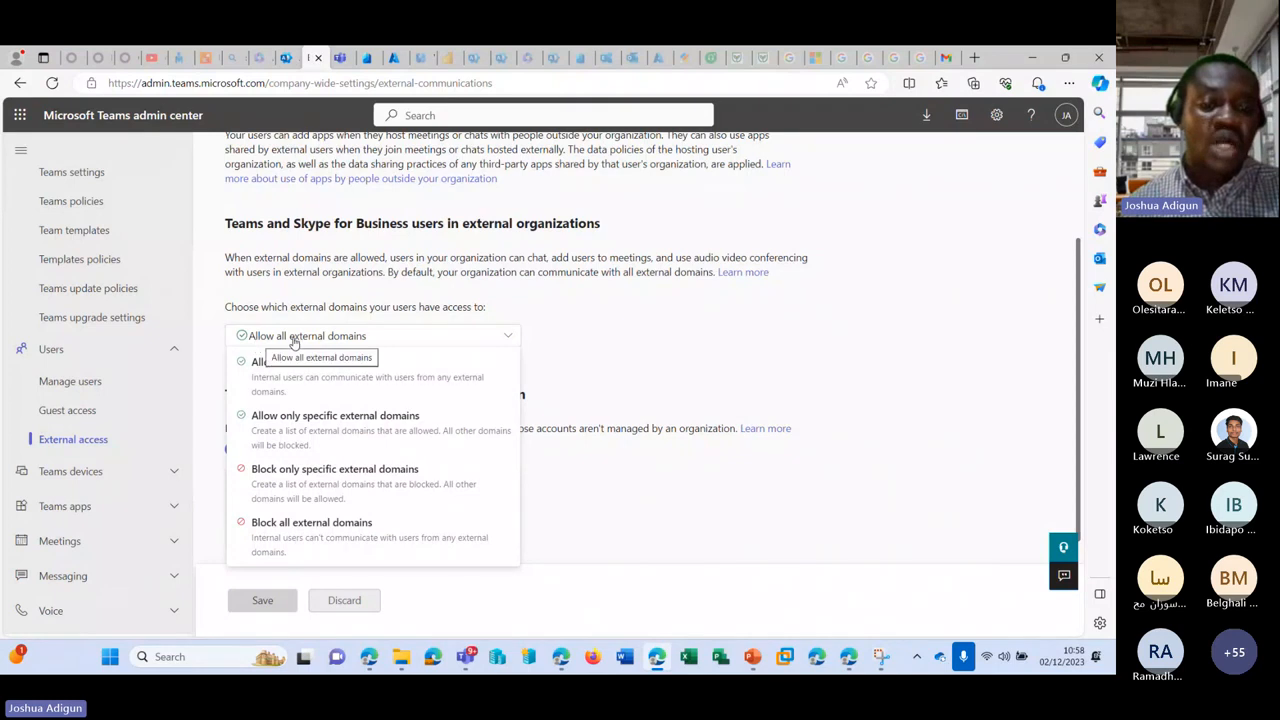
click(649, 365)
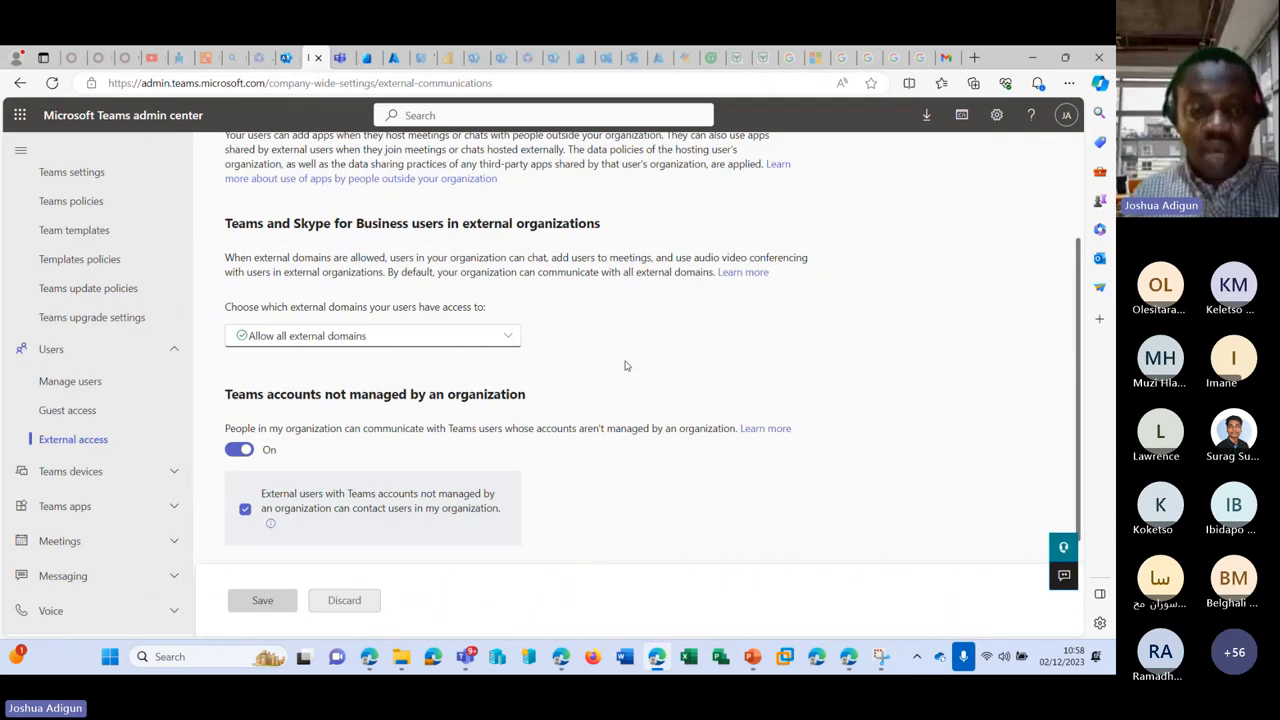
click(454, 338)
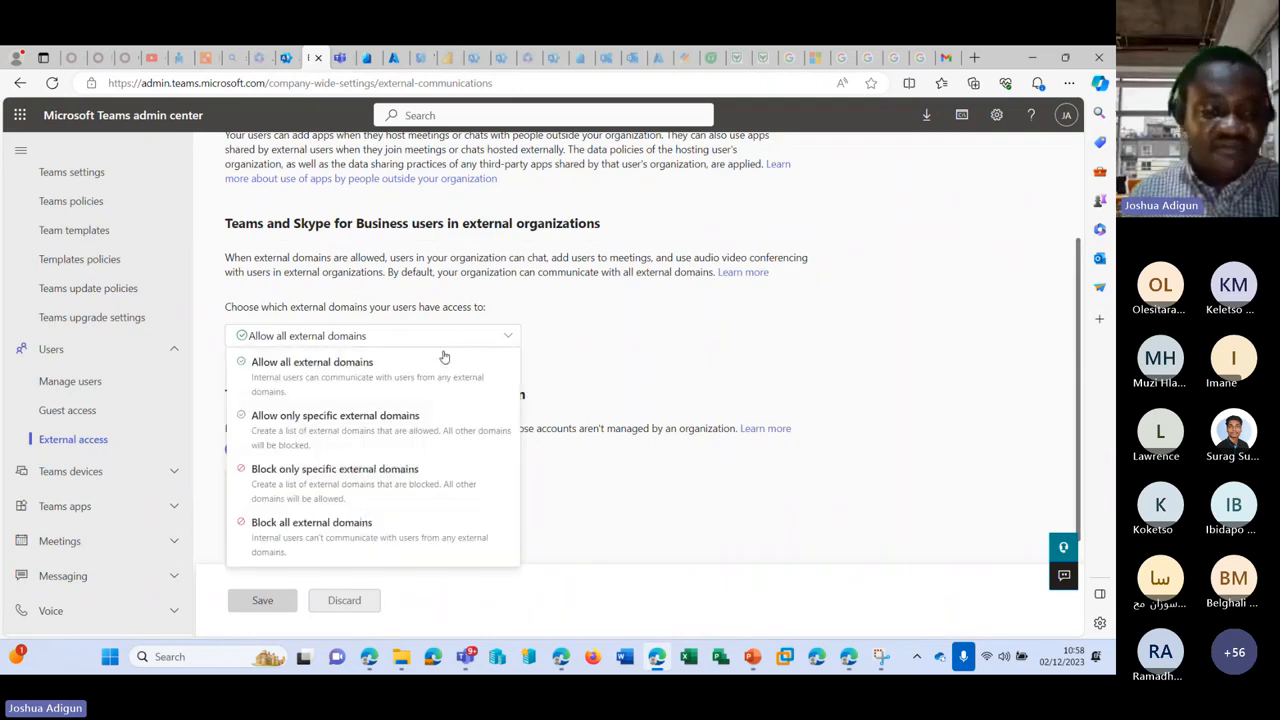
click(404, 414)
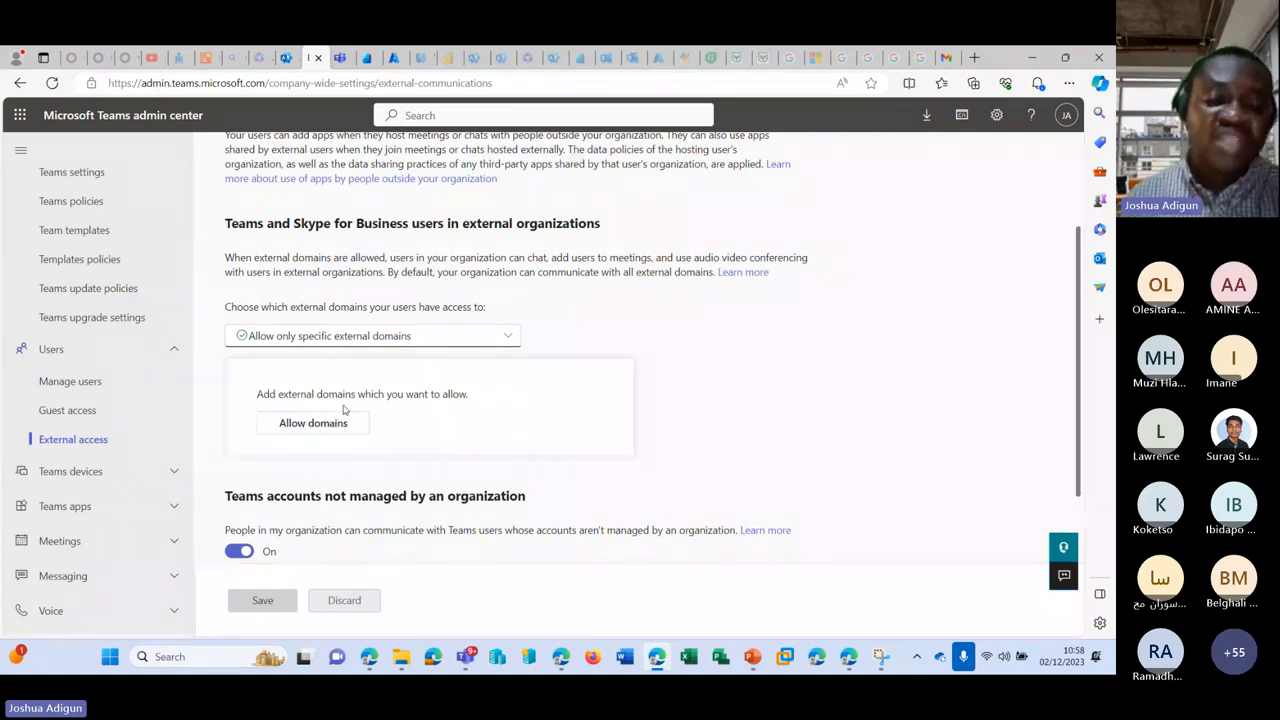
scroll(729, 345, up, 2)
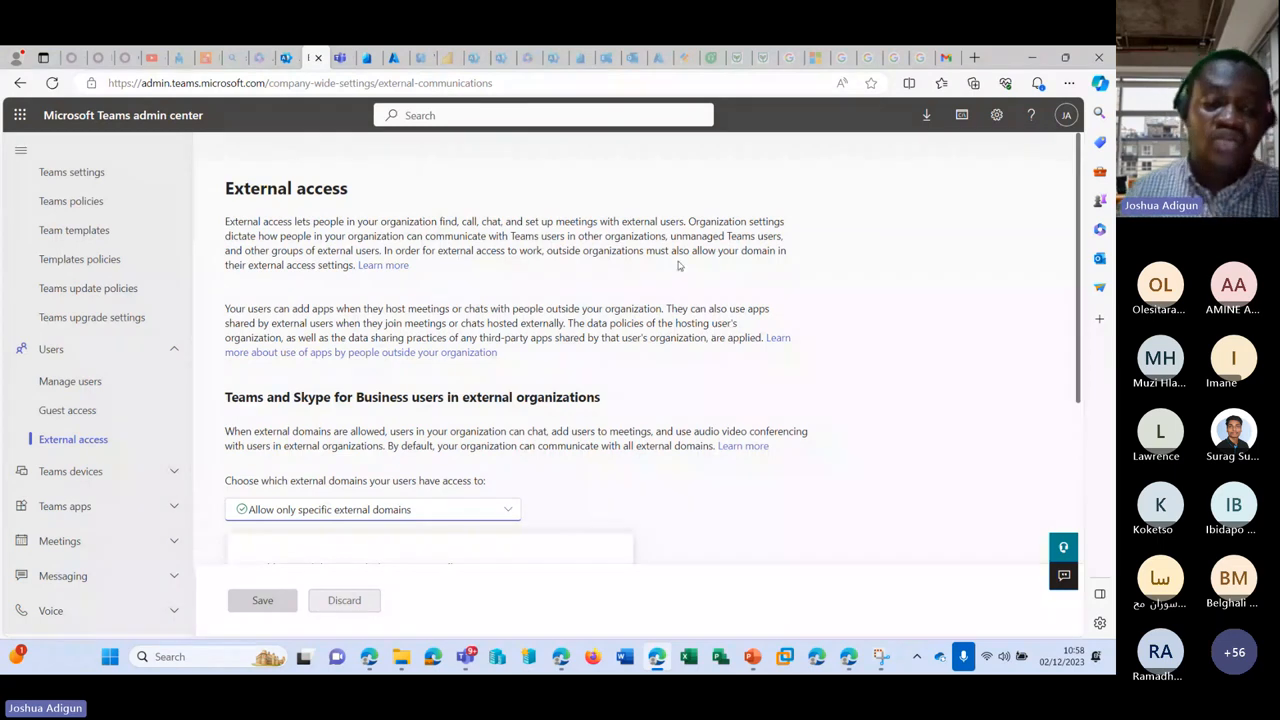
click(505, 512)
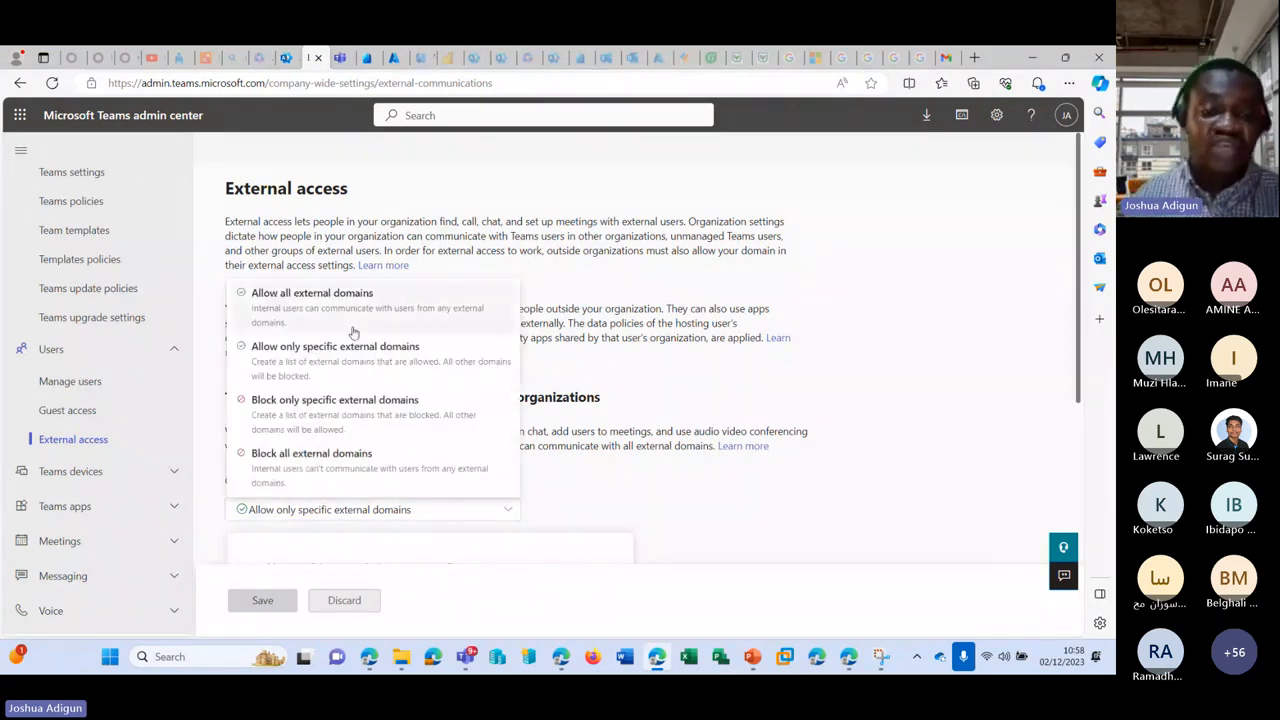
click(372, 308)
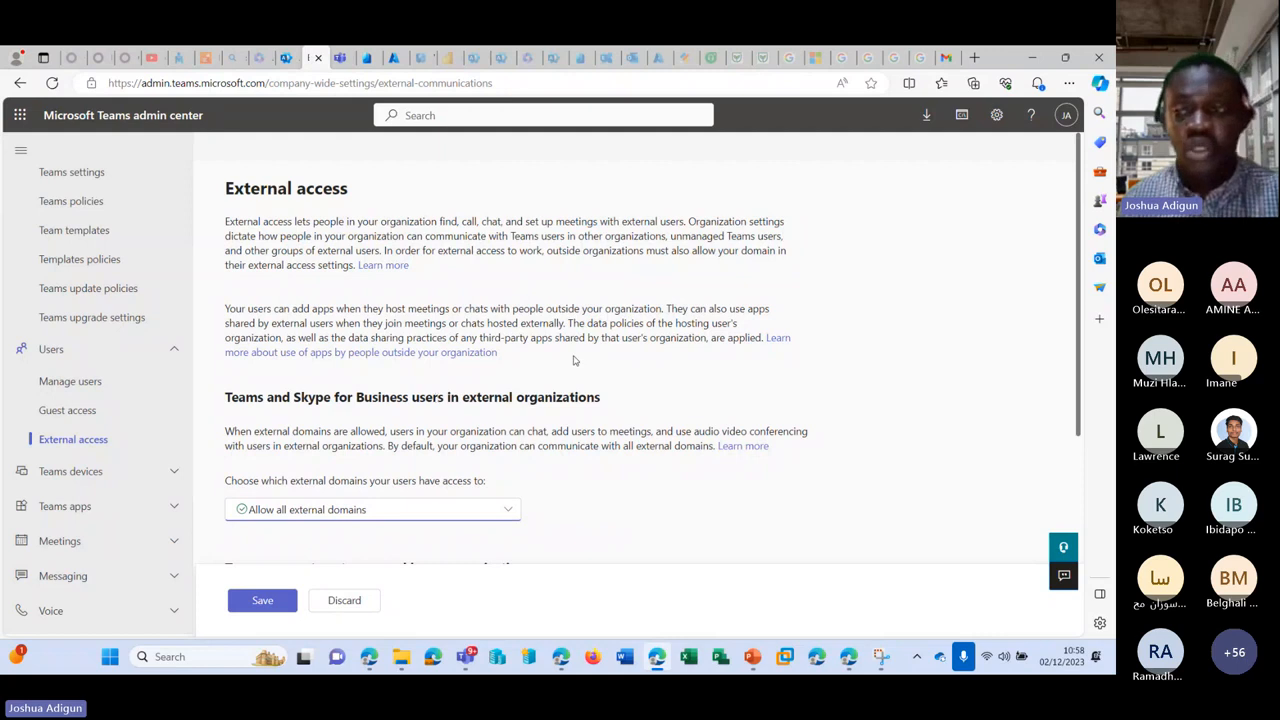
scroll(575, 356, down, 3)
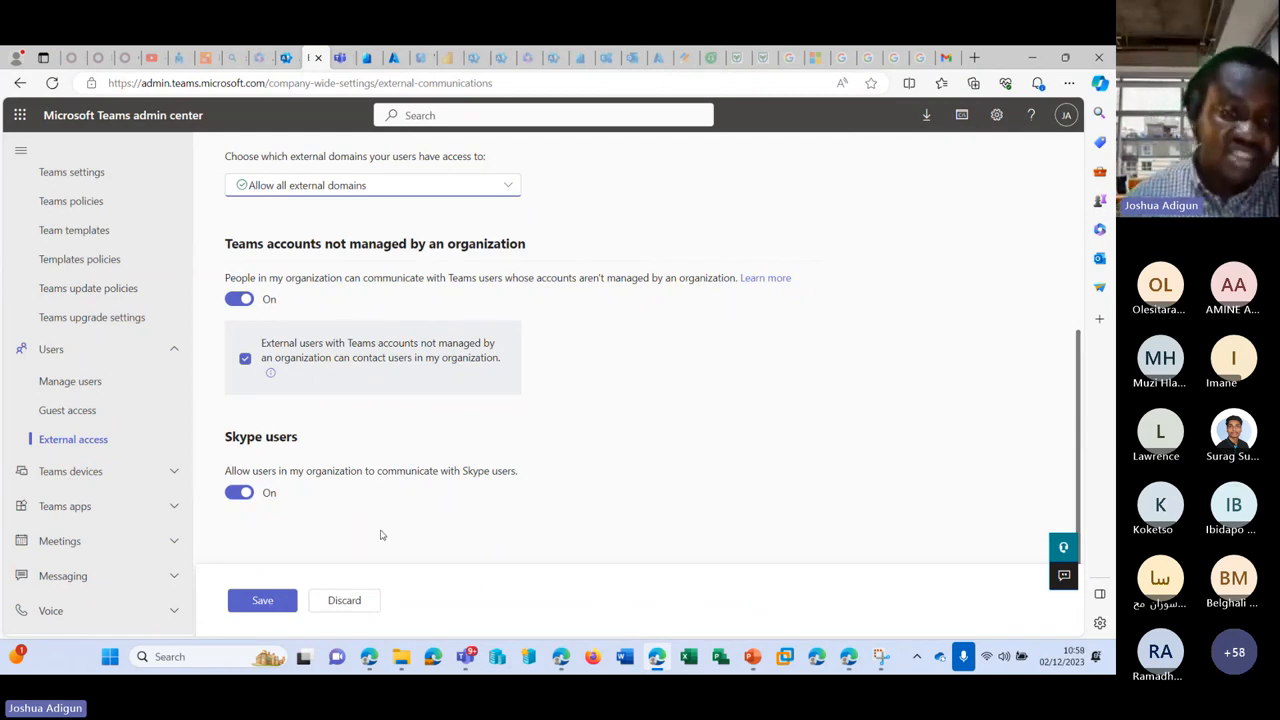
scroll(368, 520, up, 4)
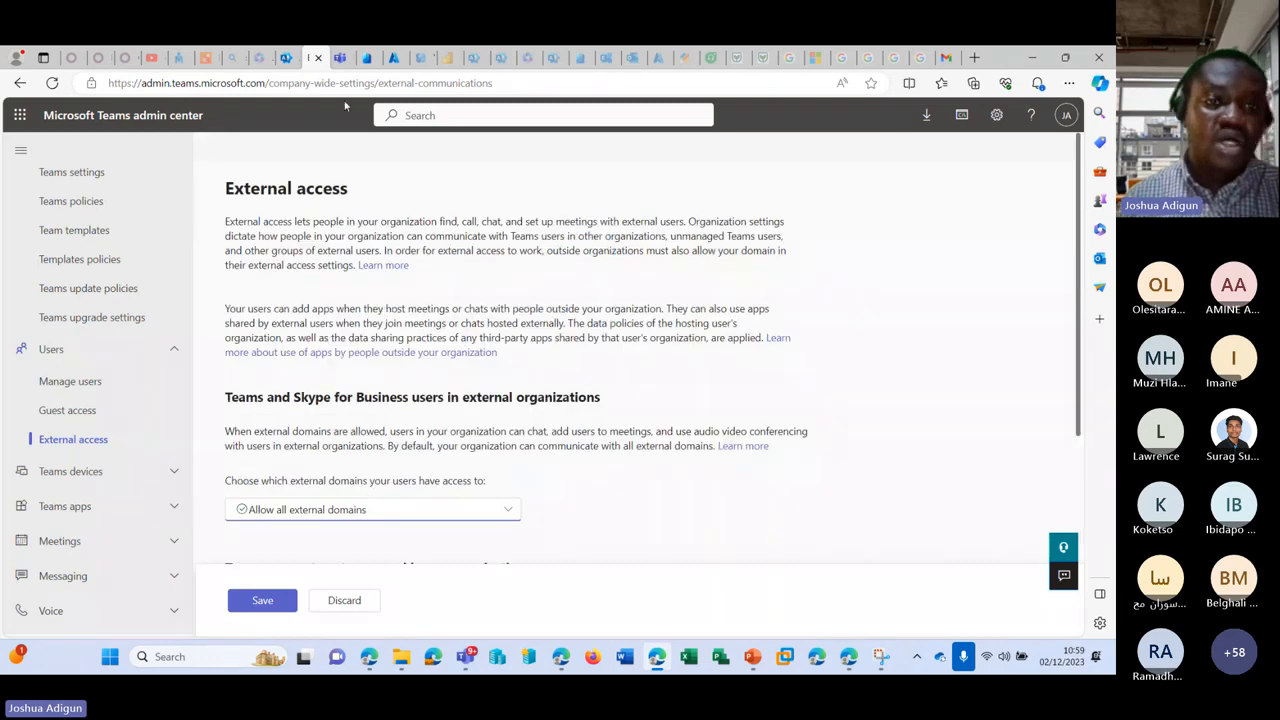
Step: Review the Guest users list, then check the Deleted users list, which is empty
click(286, 57)
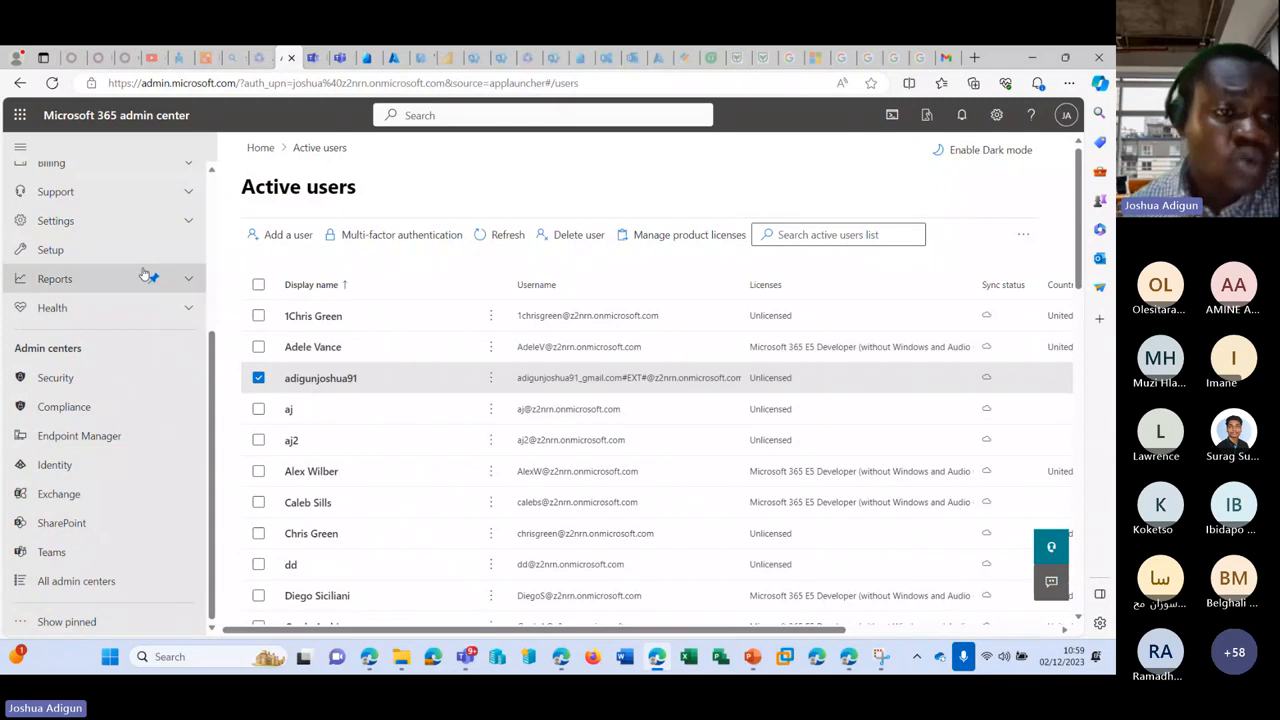
scroll(145, 300, up, 3)
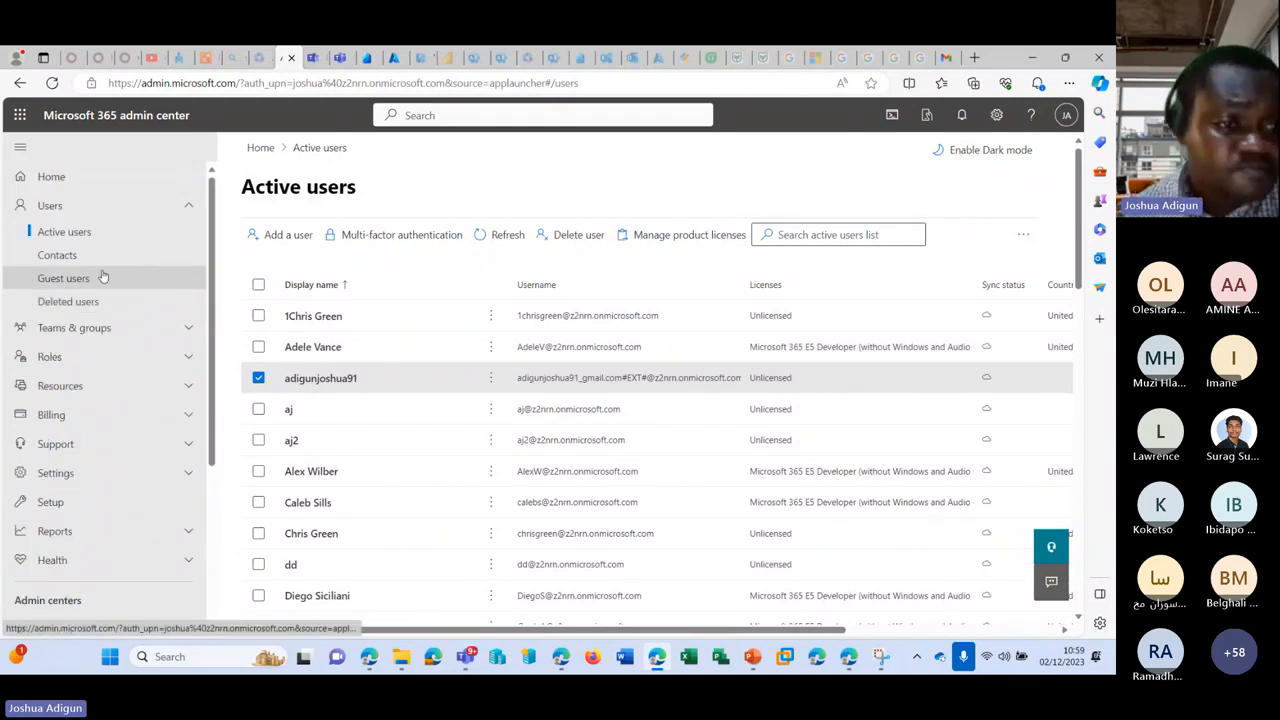
click(98, 279)
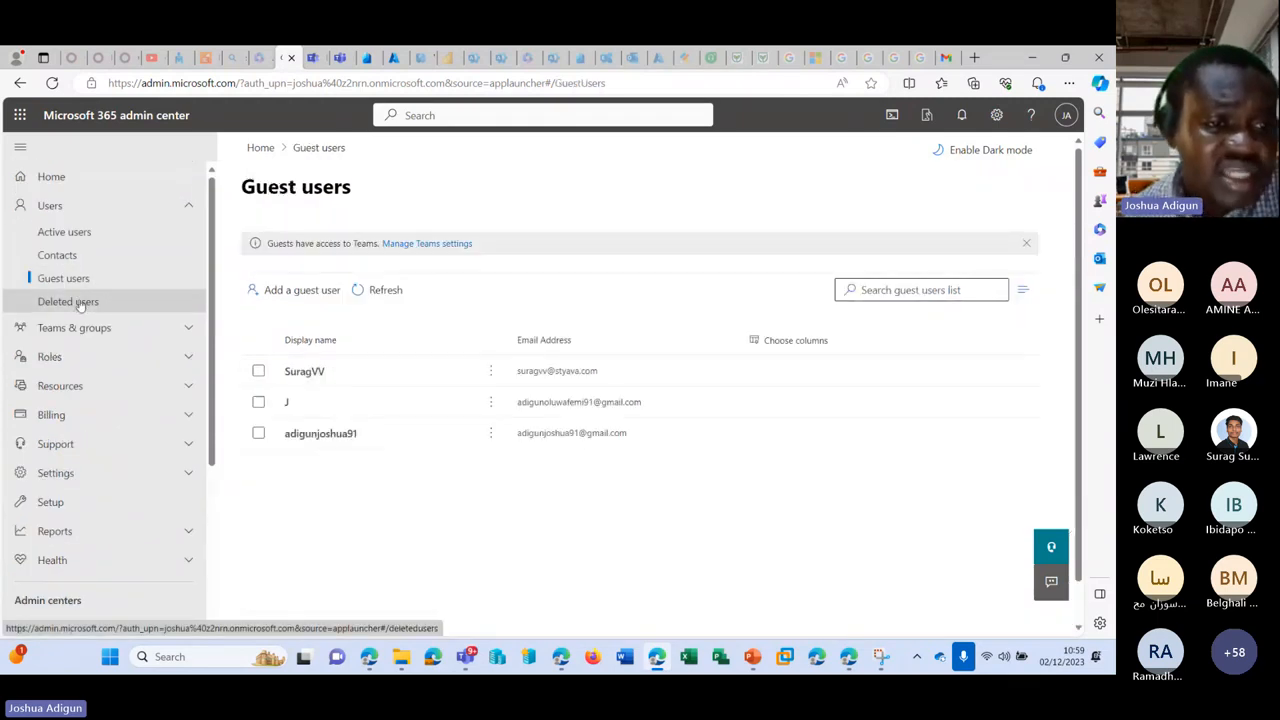
click(80, 303)
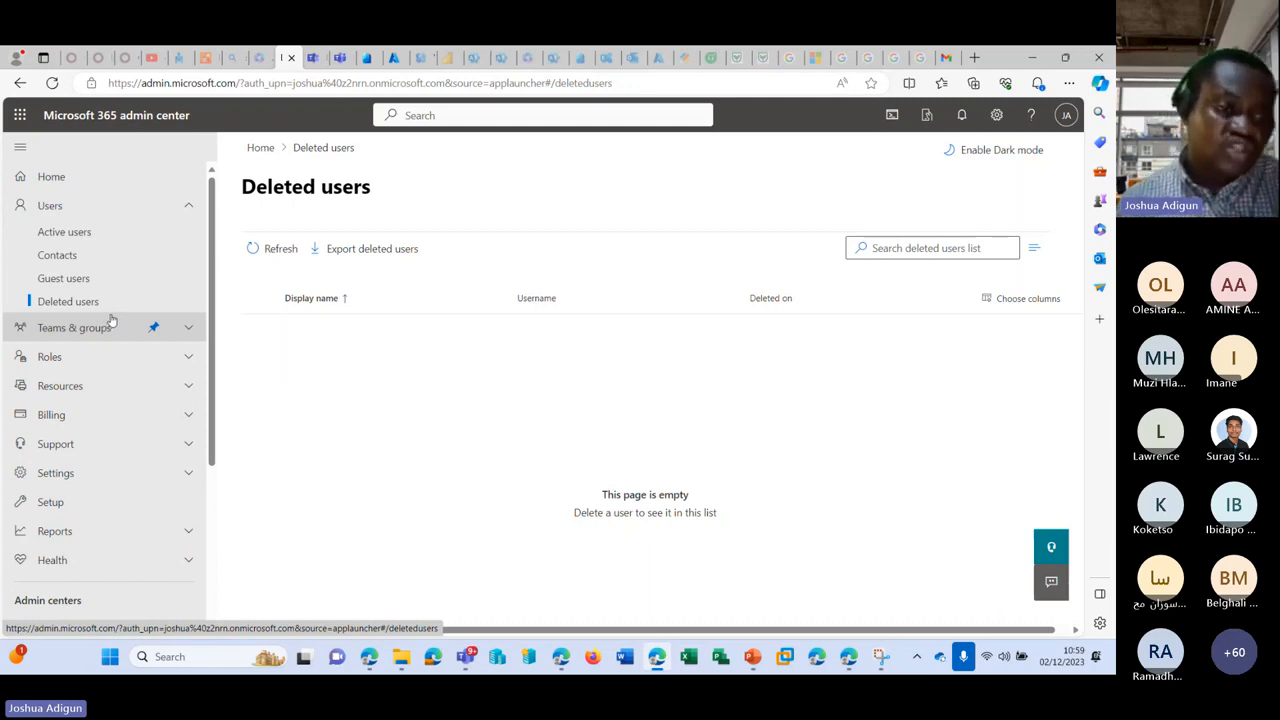
click(184, 333)
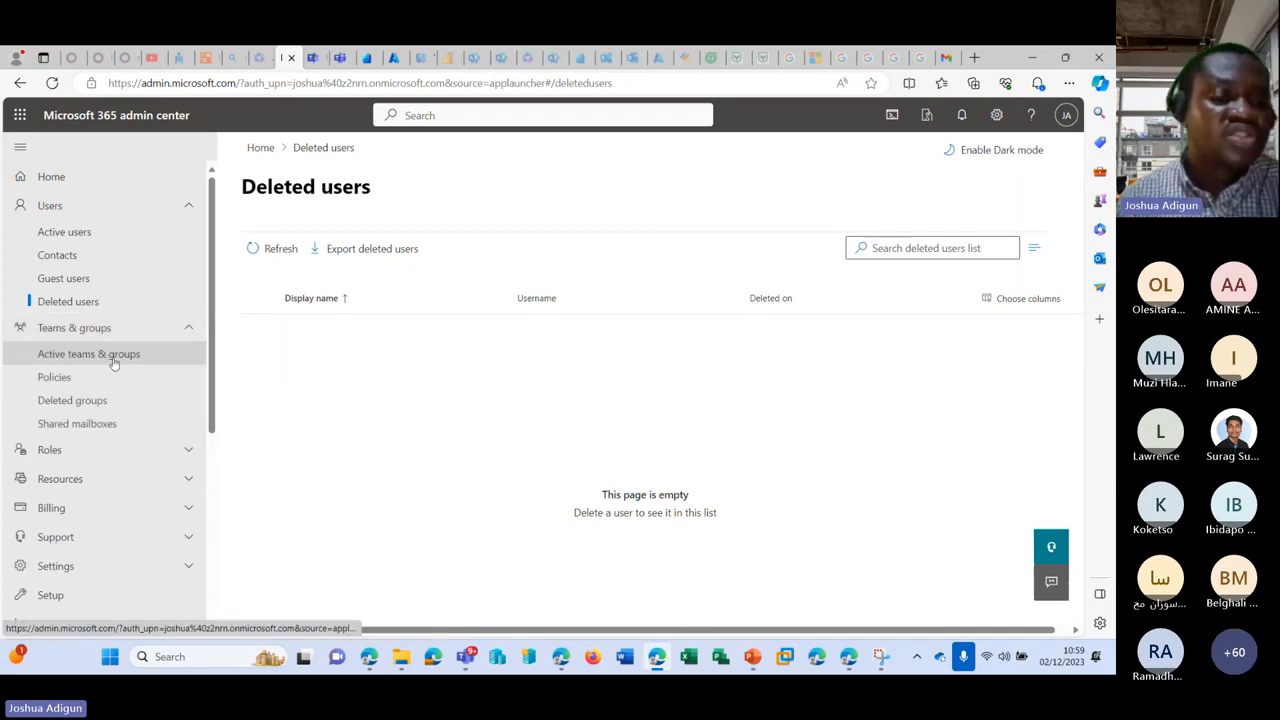
Step: Open Active teams & groups and compare its 8 groups with the teams in the Teams web app
click(117, 362)
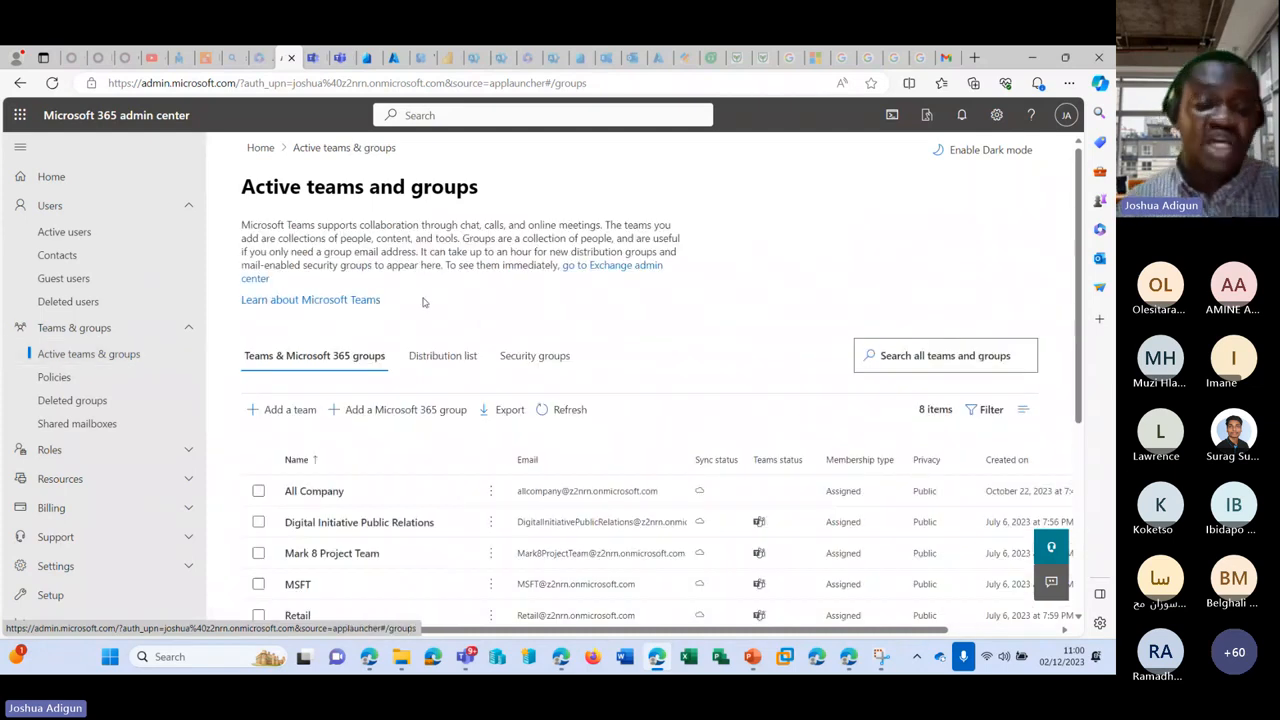
scroll(423, 305, down, 2)
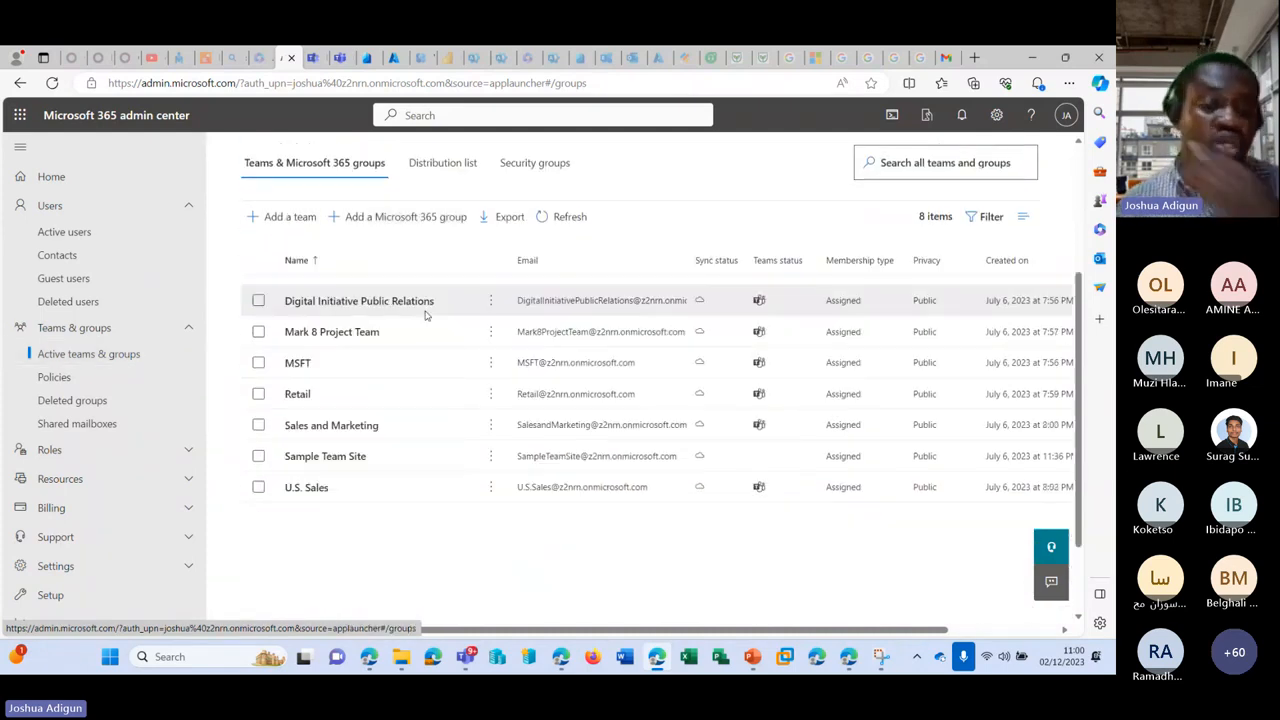
click(312, 57)
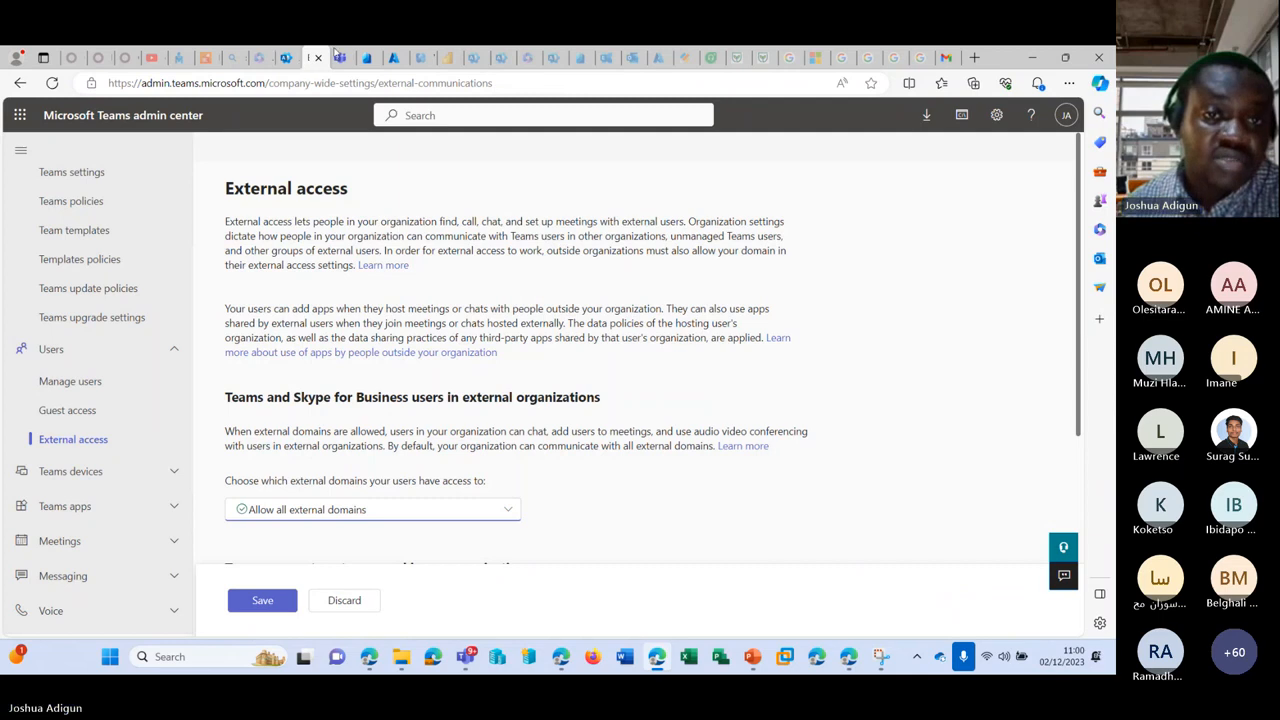
click(338, 57)
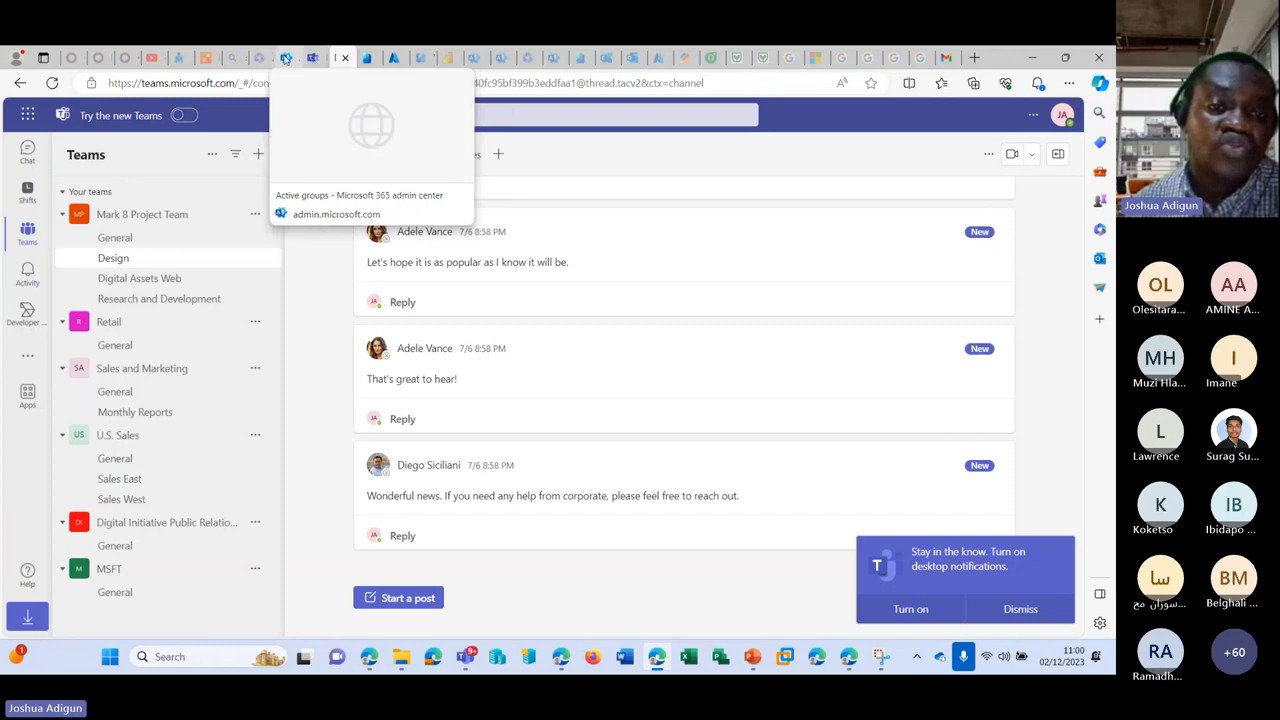
click(288, 59)
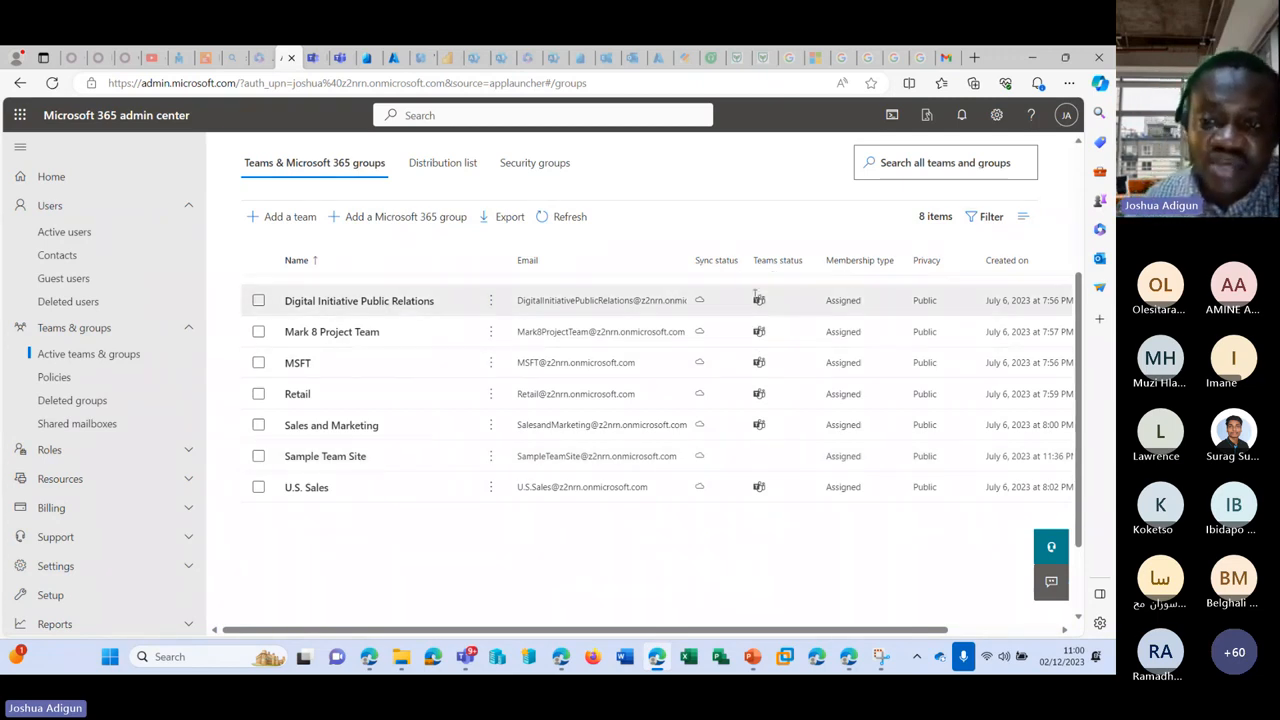
scroll(394, 331, up, 3)
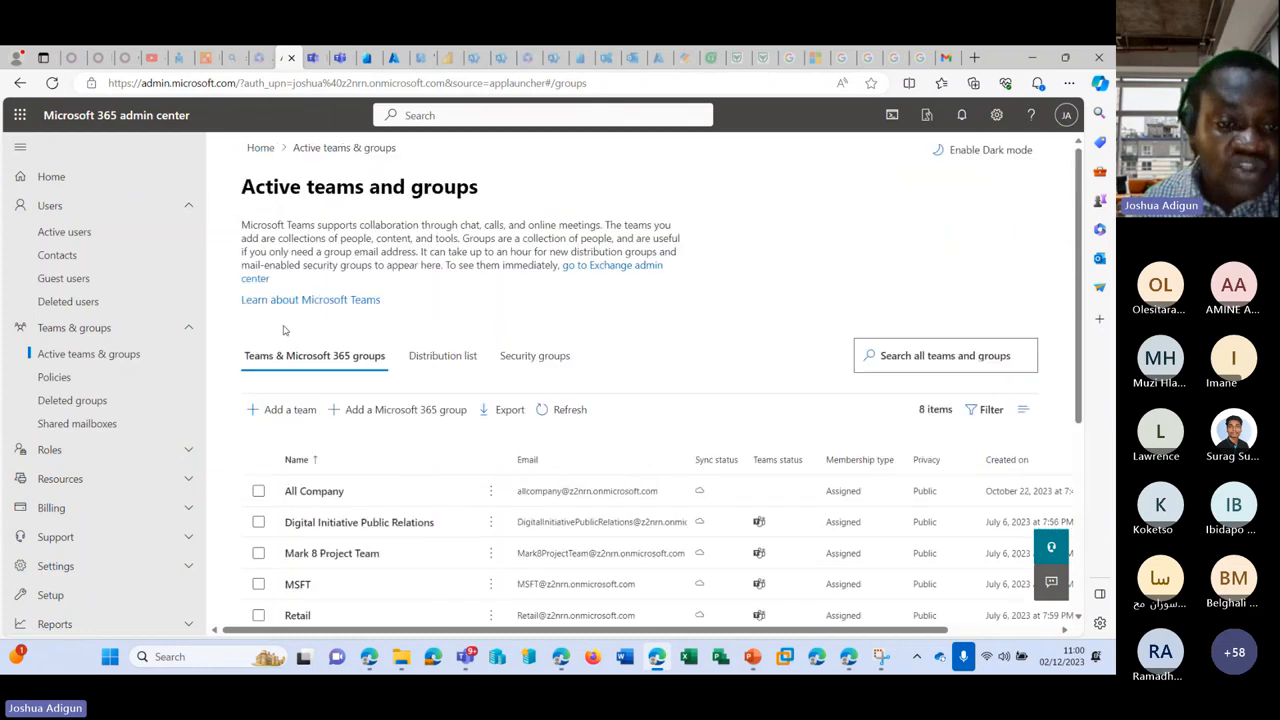
scroll(300, 368, down, 3)
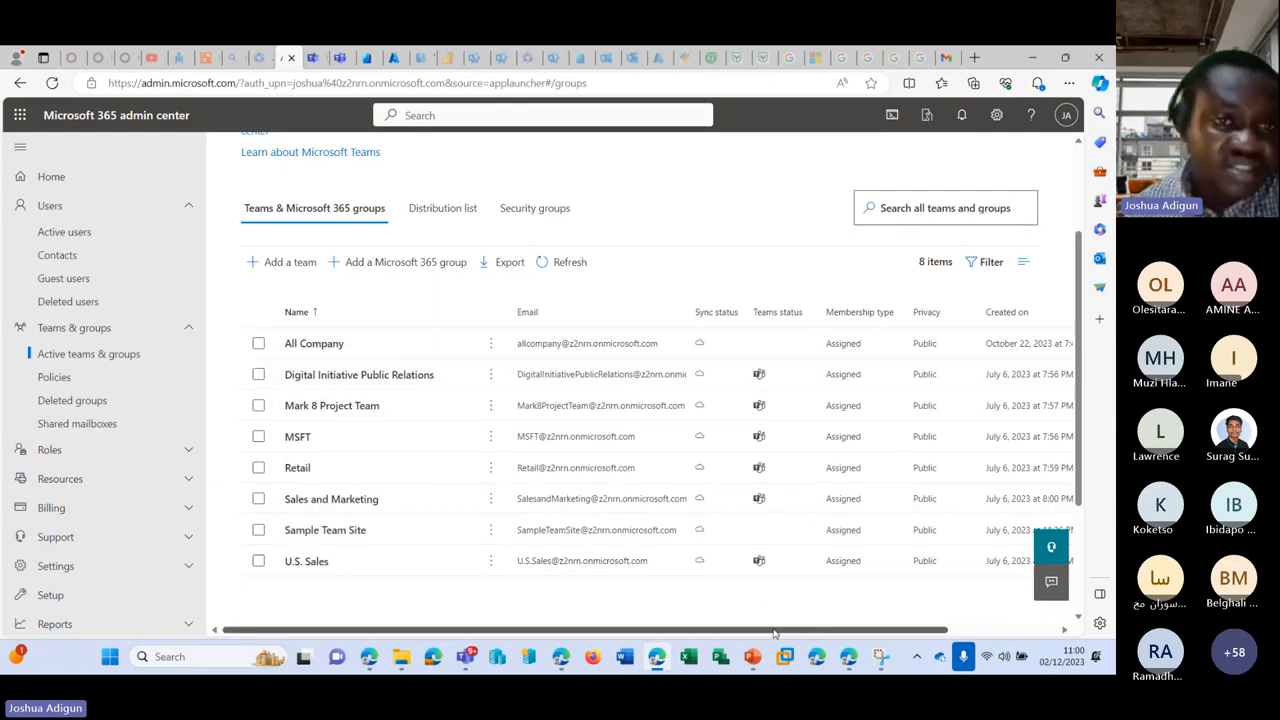
click(312, 57)
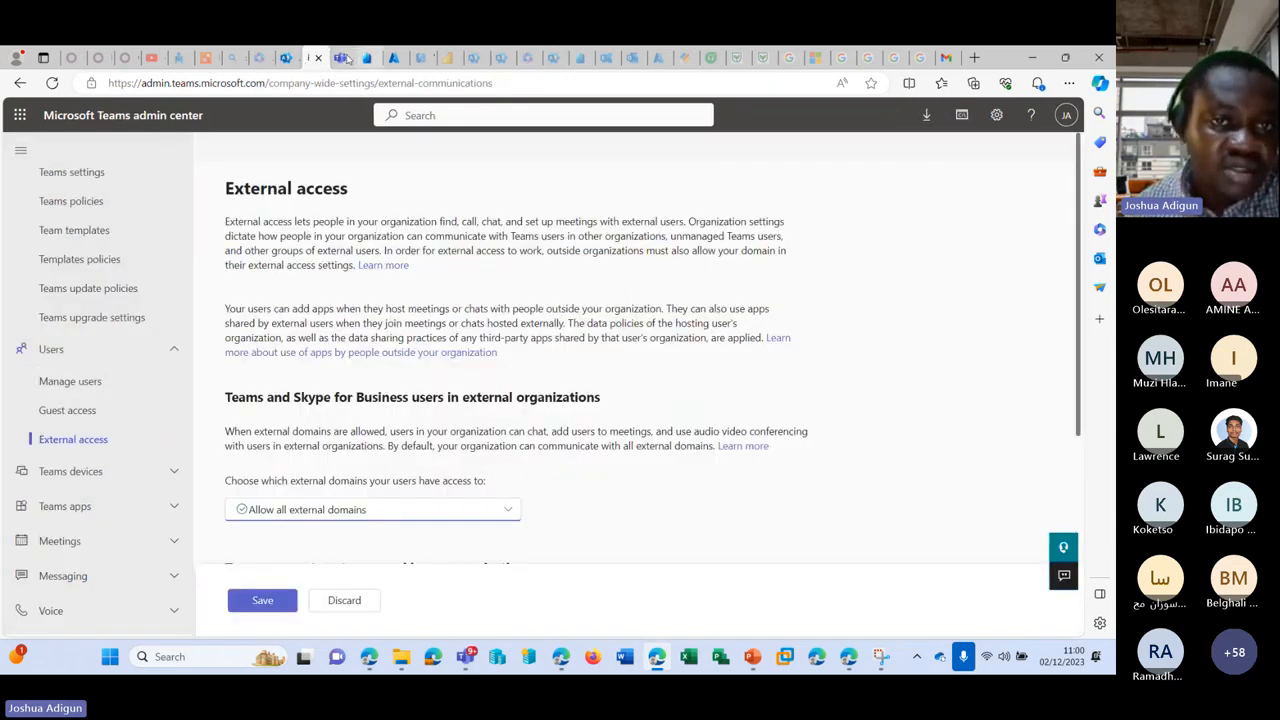
click(342, 57)
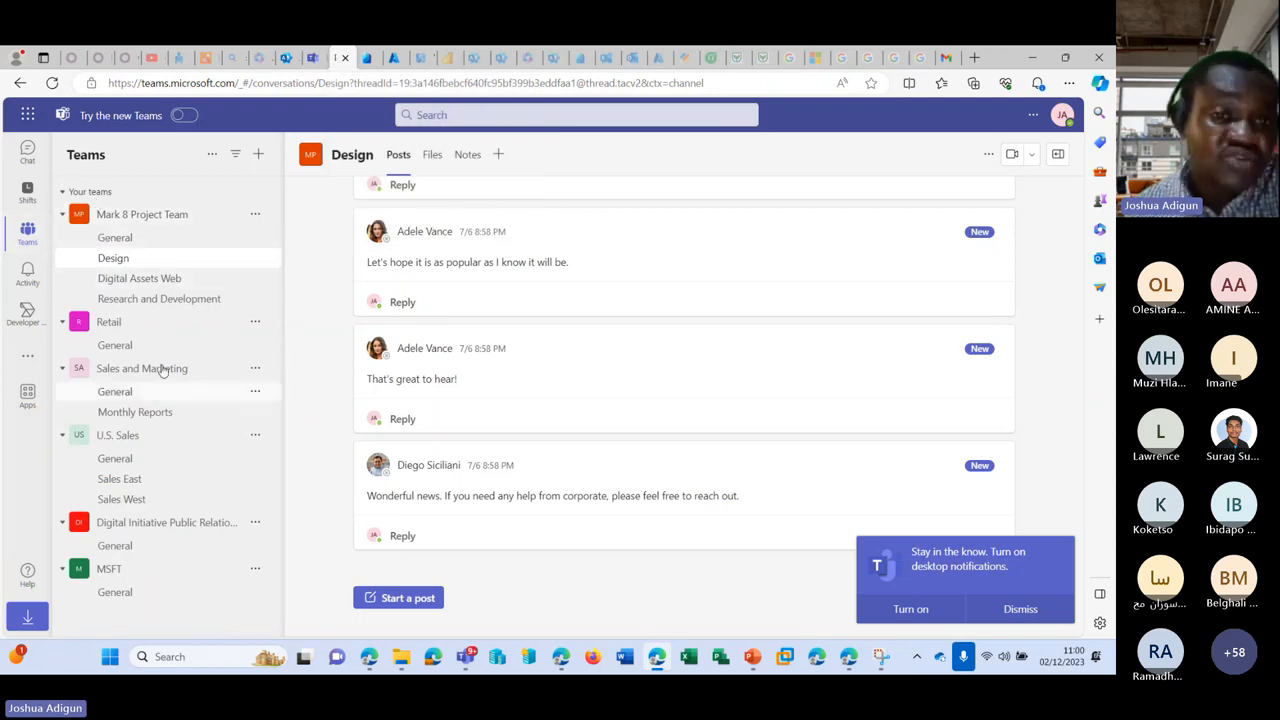
click(285, 58)
scroll(98, 484, down, 2)
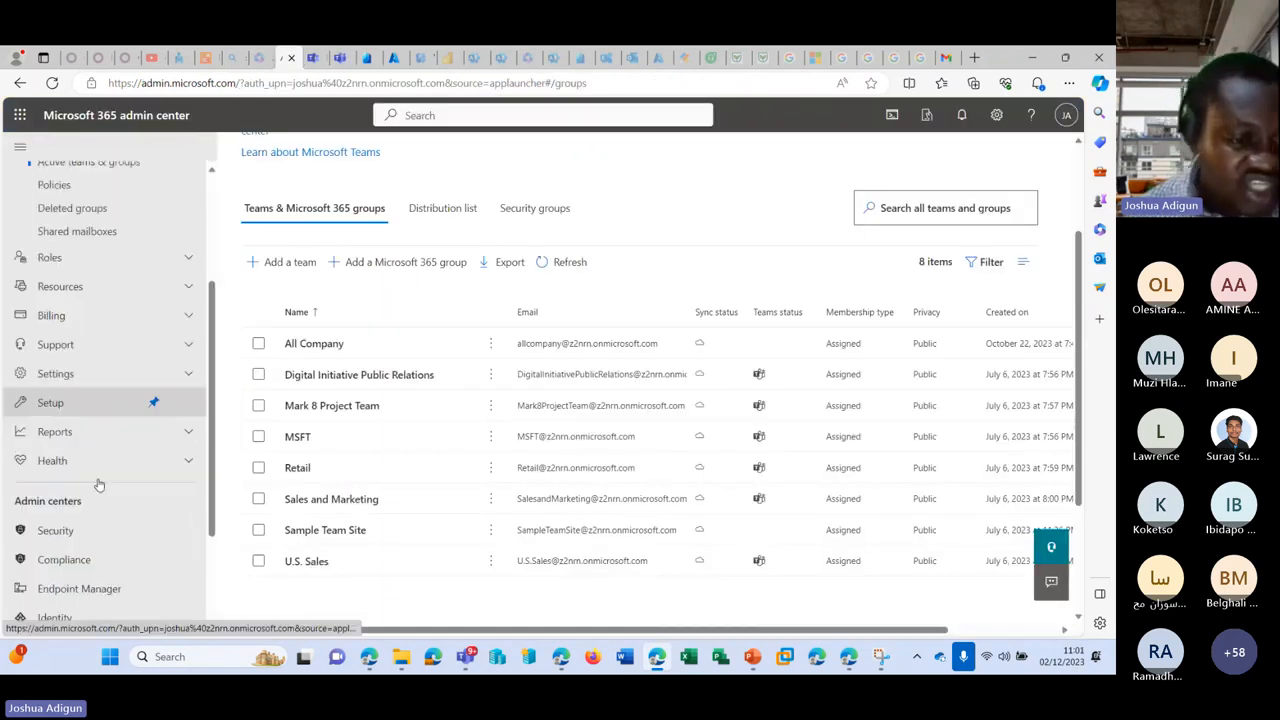
scroll(98, 484, down, 1)
scroll(120, 512, down, 2)
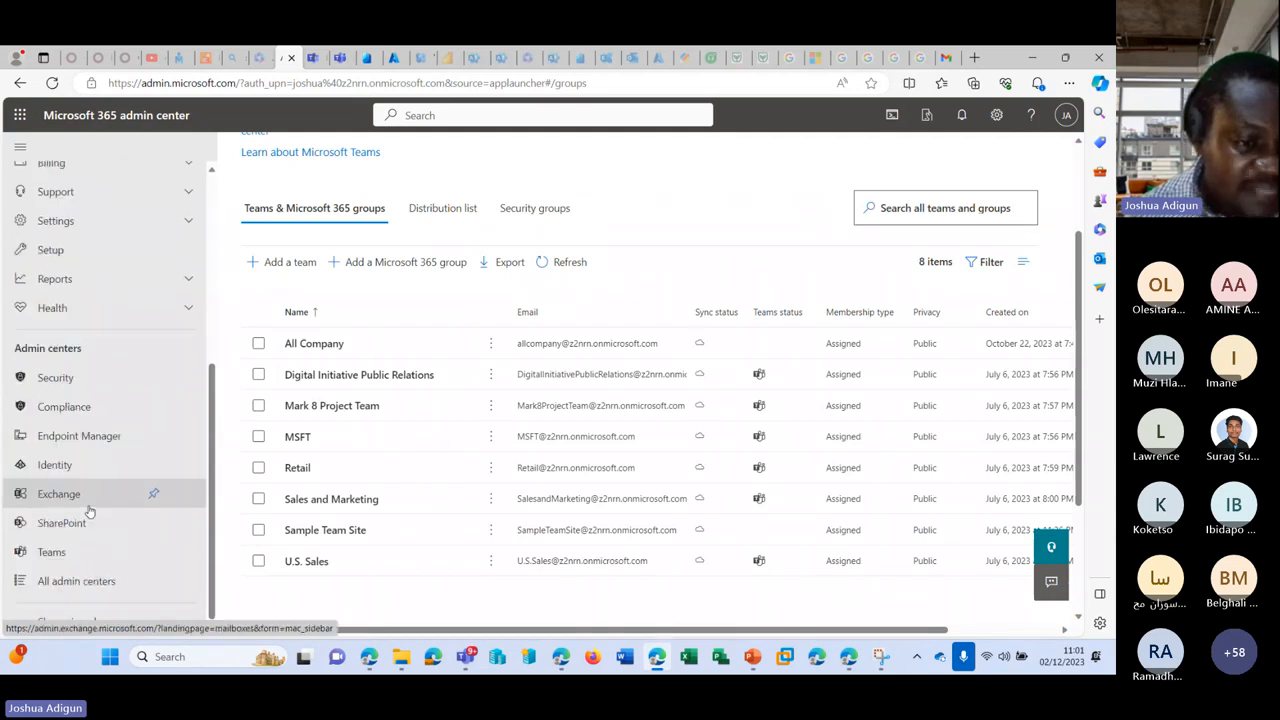
click(89, 509)
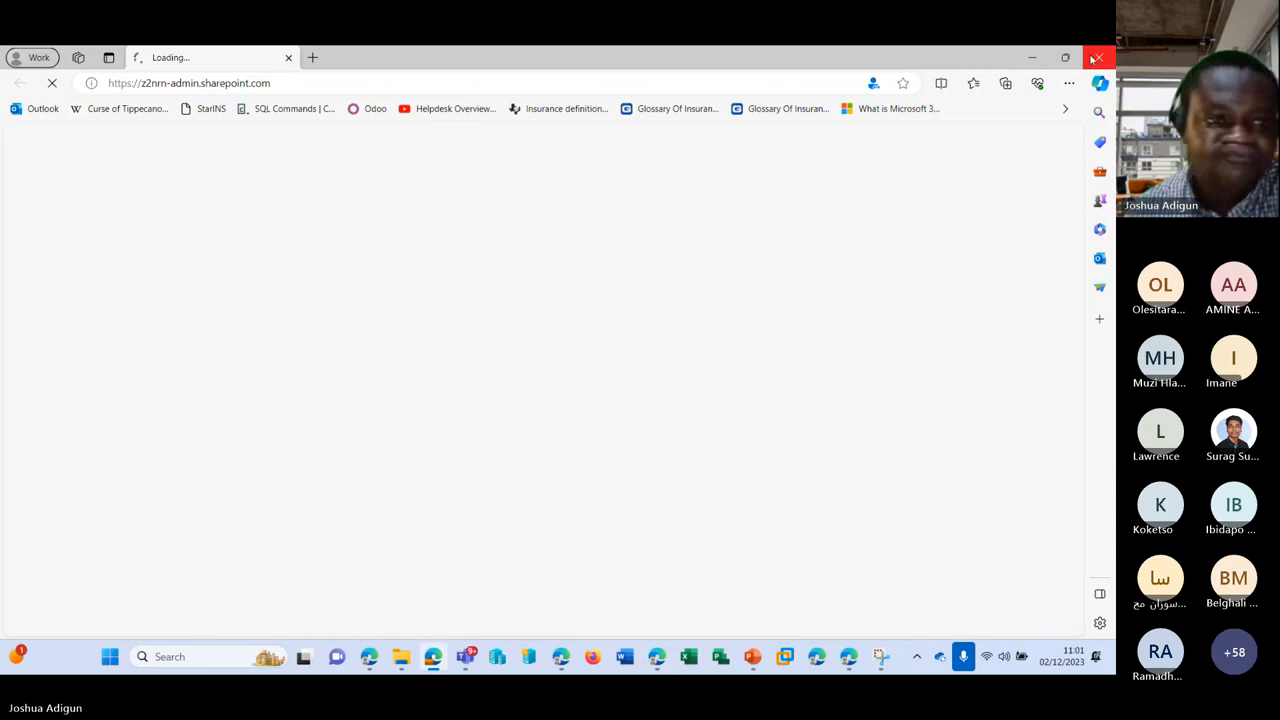
click(1097, 57)
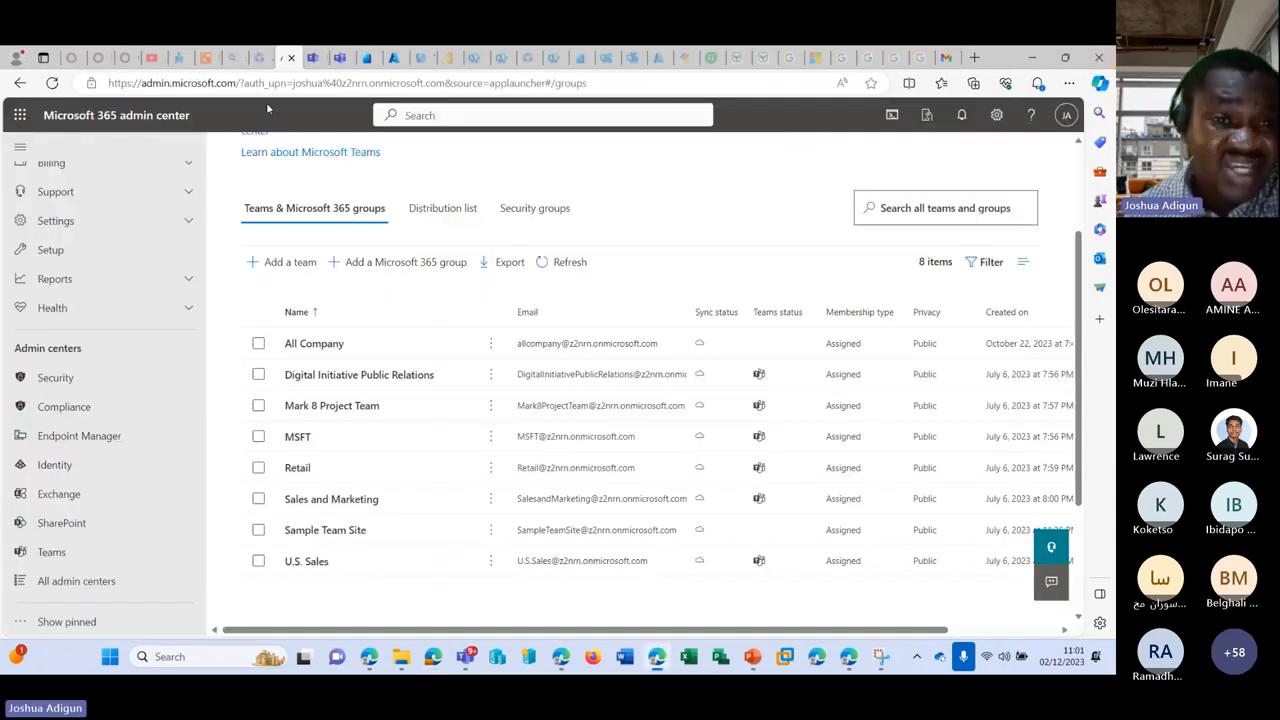
click(62, 522)
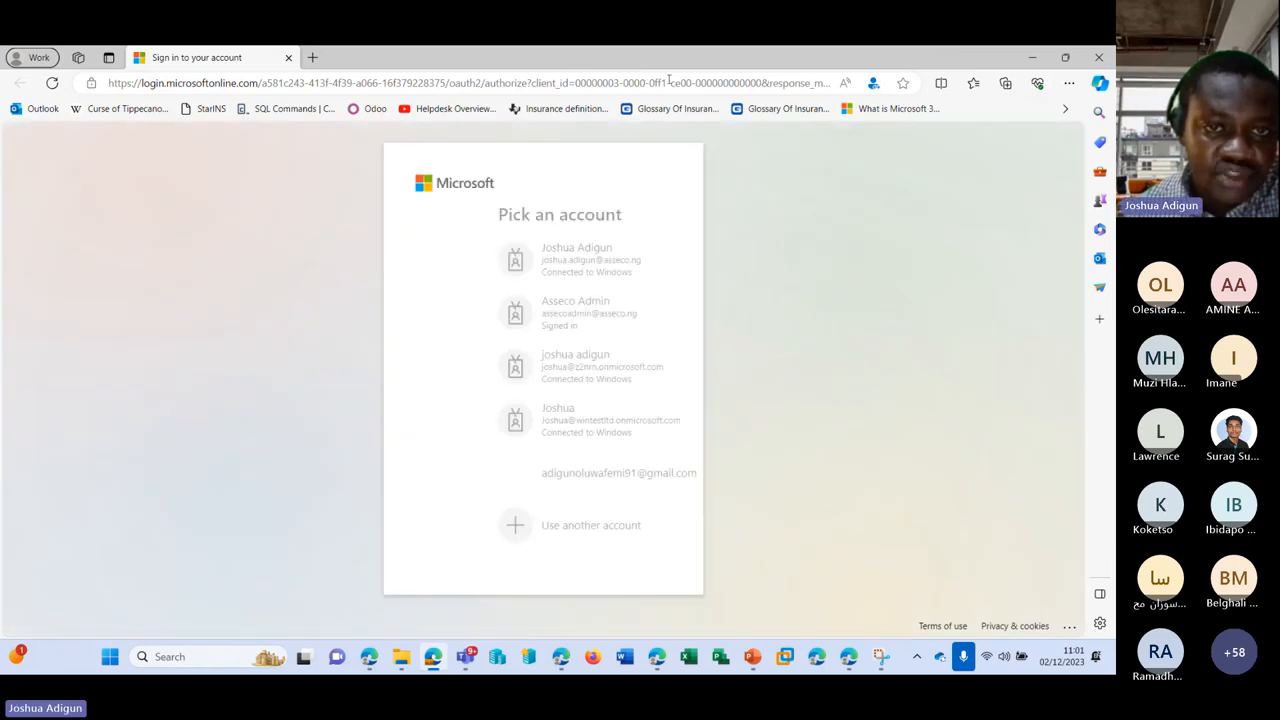
click(504, 363)
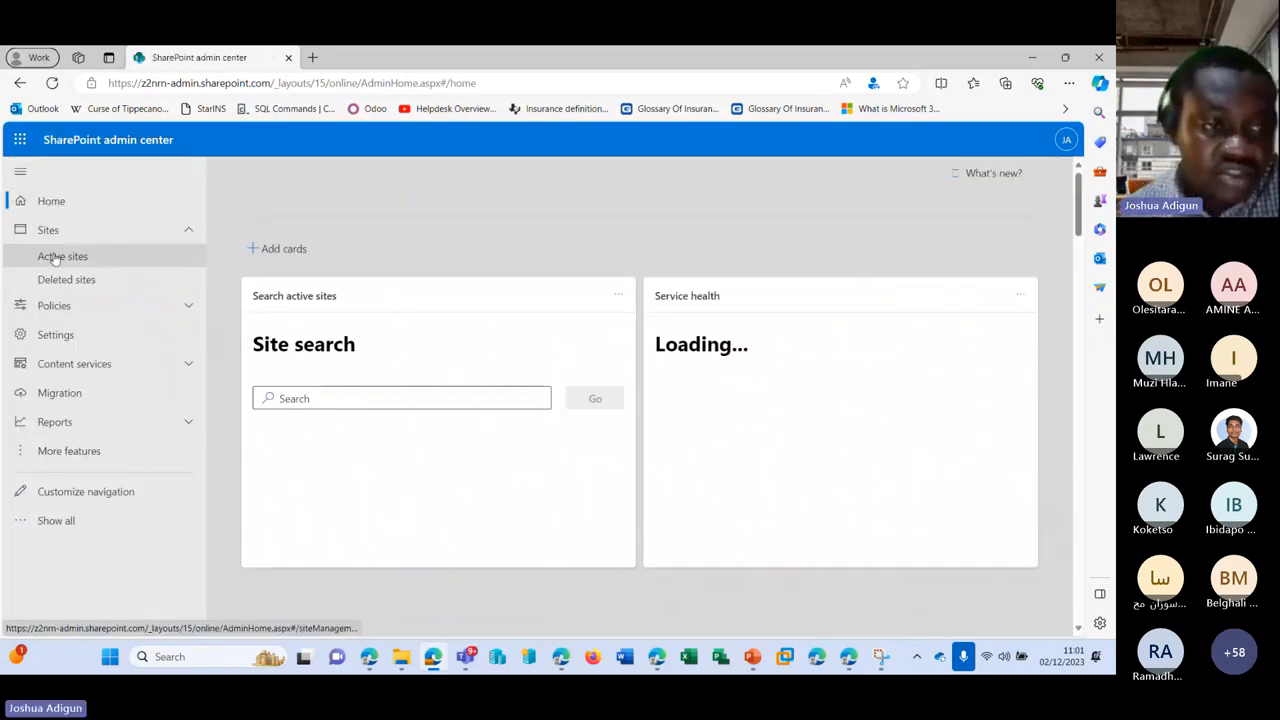
click(56, 259)
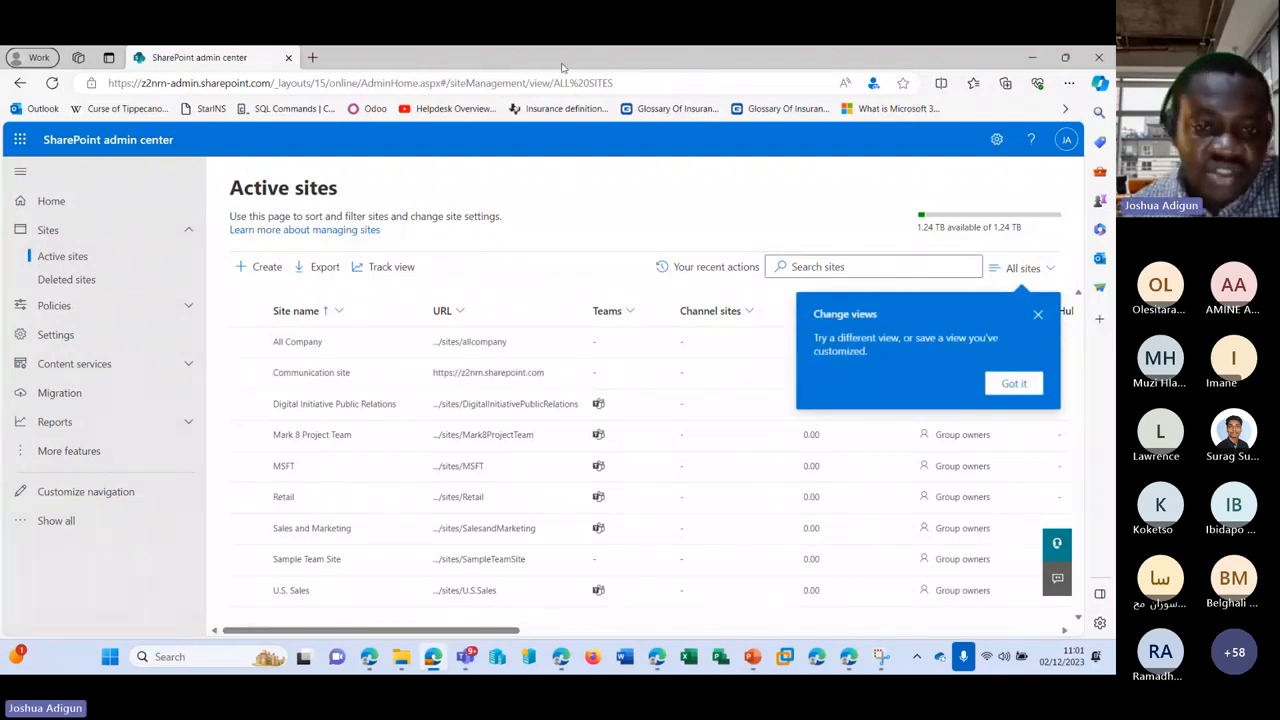
drag(563, 68, 1114, 46)
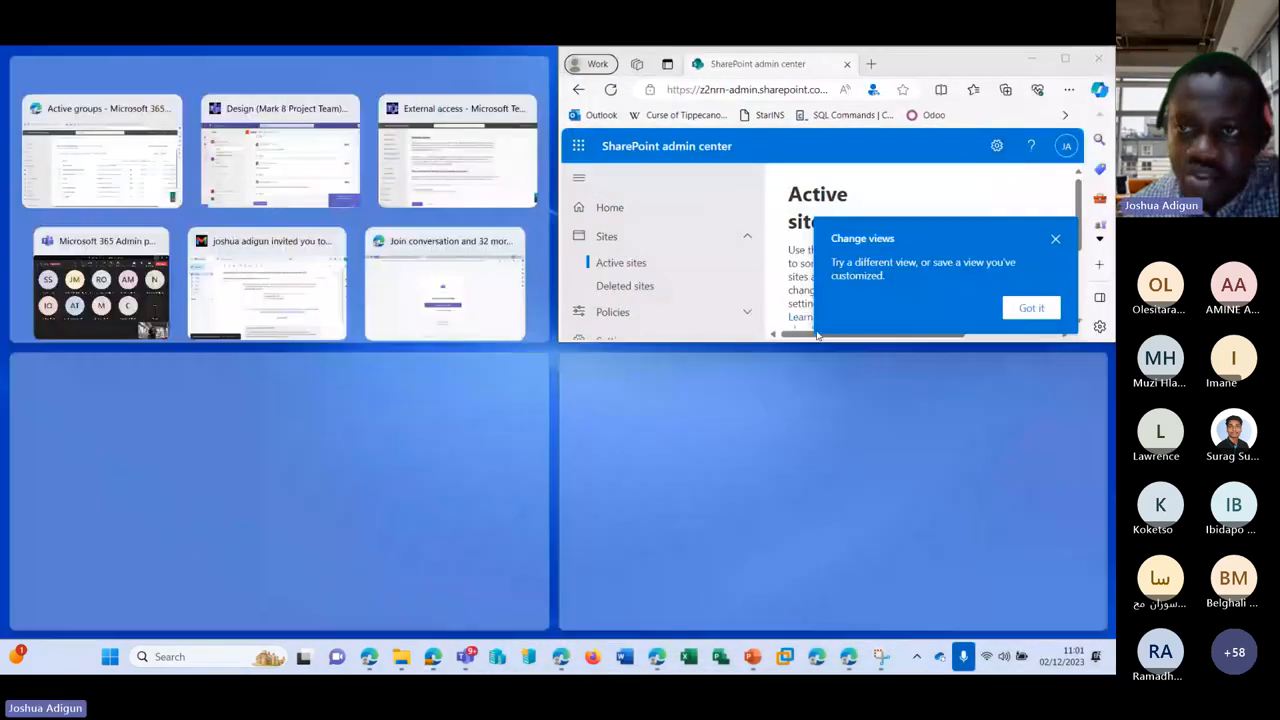
drag(995, 68, 1112, 48)
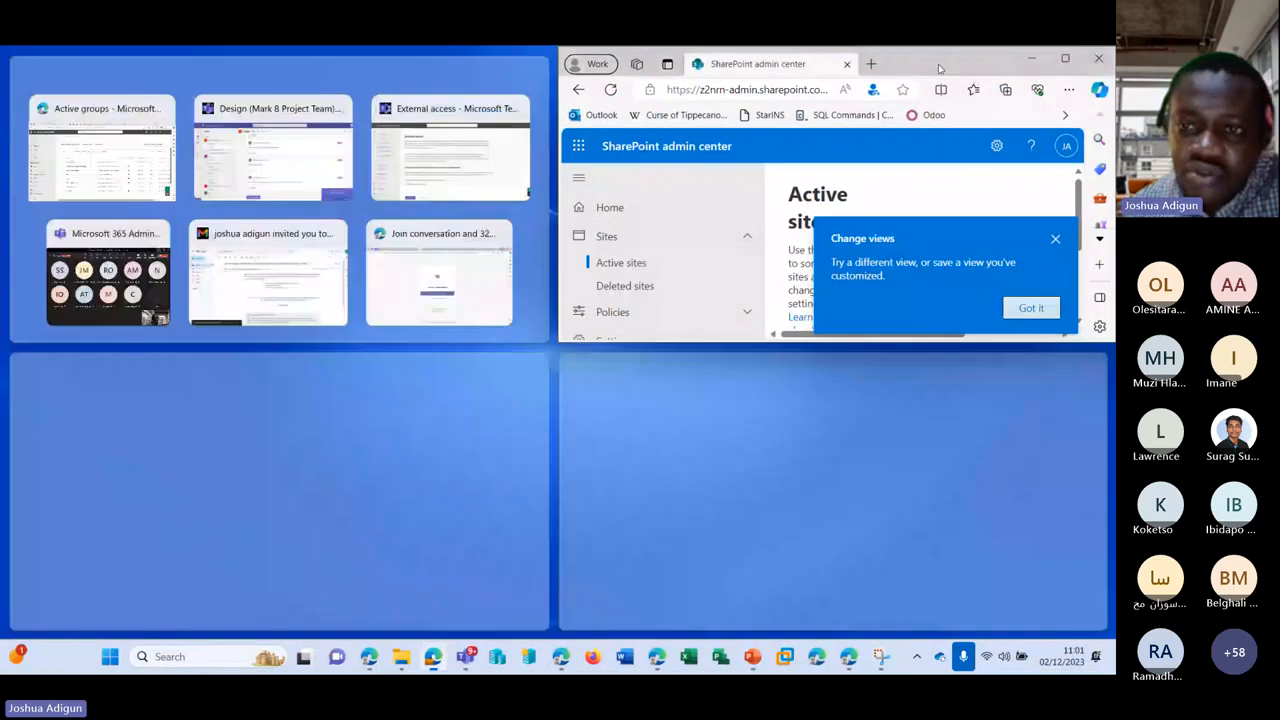
click(940, 69)
scroll(974, 251, down, 3)
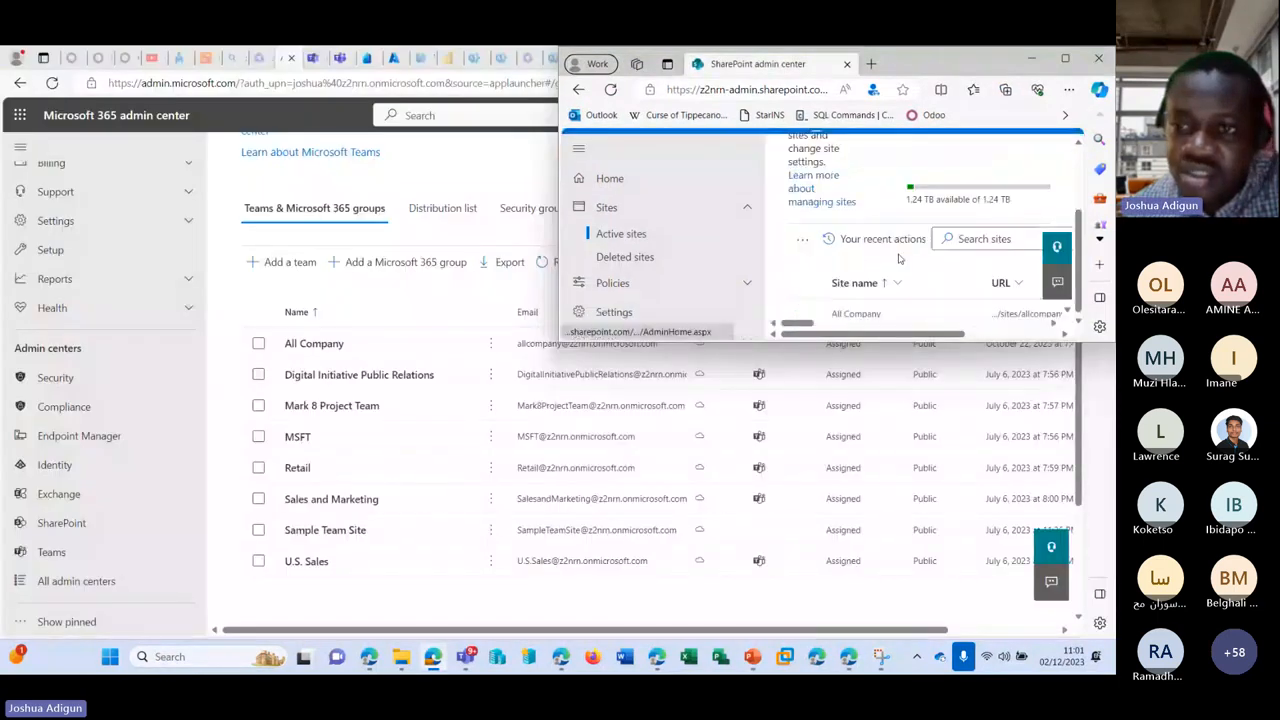
scroll(931, 298, down, 1)
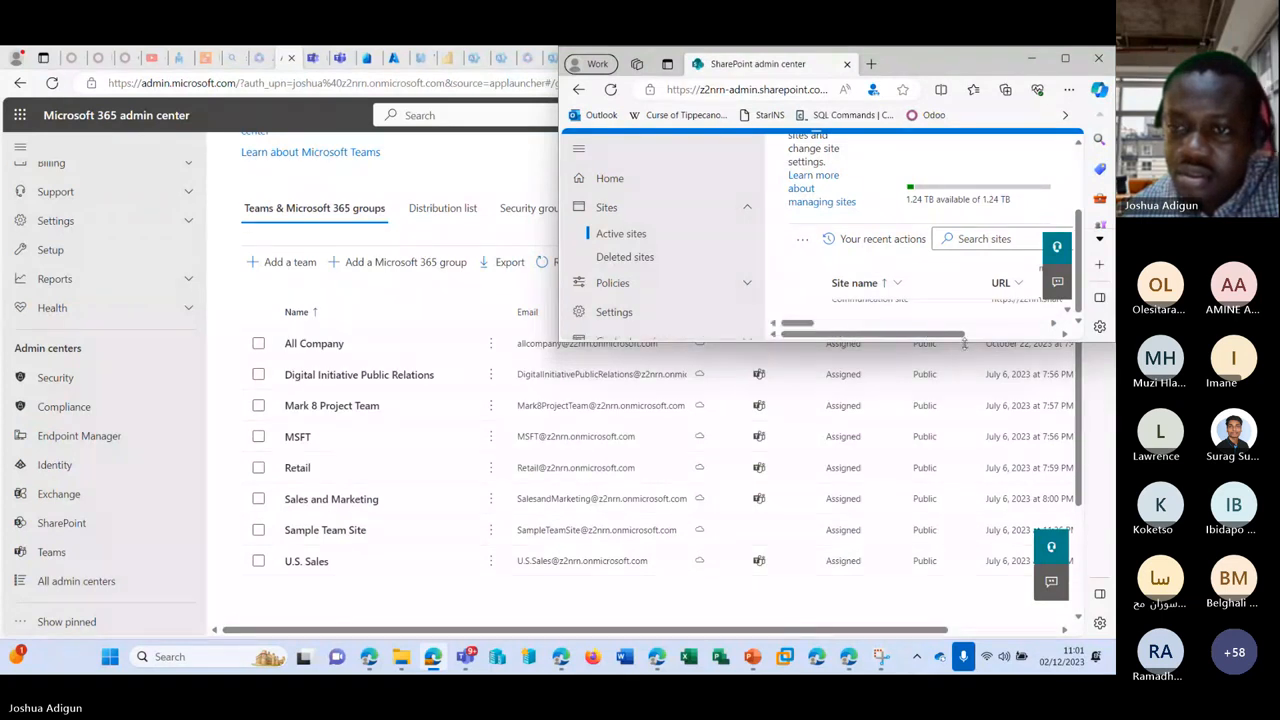
drag(966, 342, 940, 570)
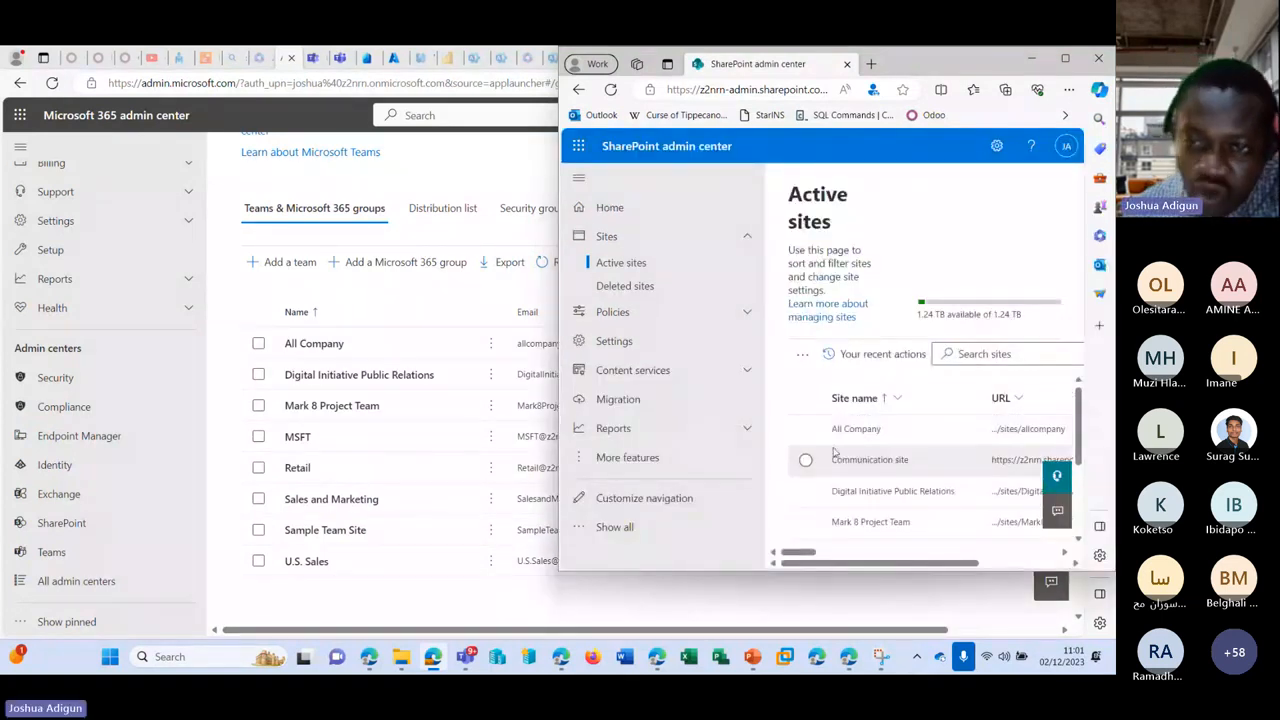
scroll(852, 455, down, 1)
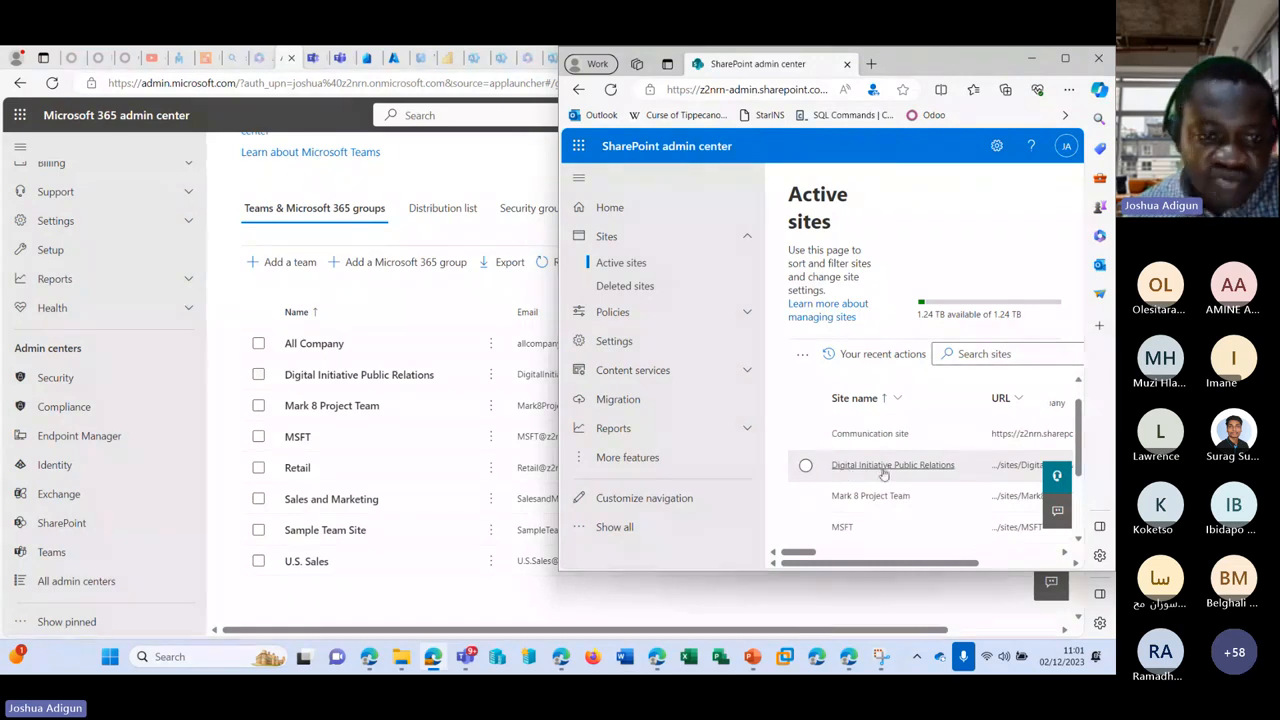
scroll(881, 476, down, 1)
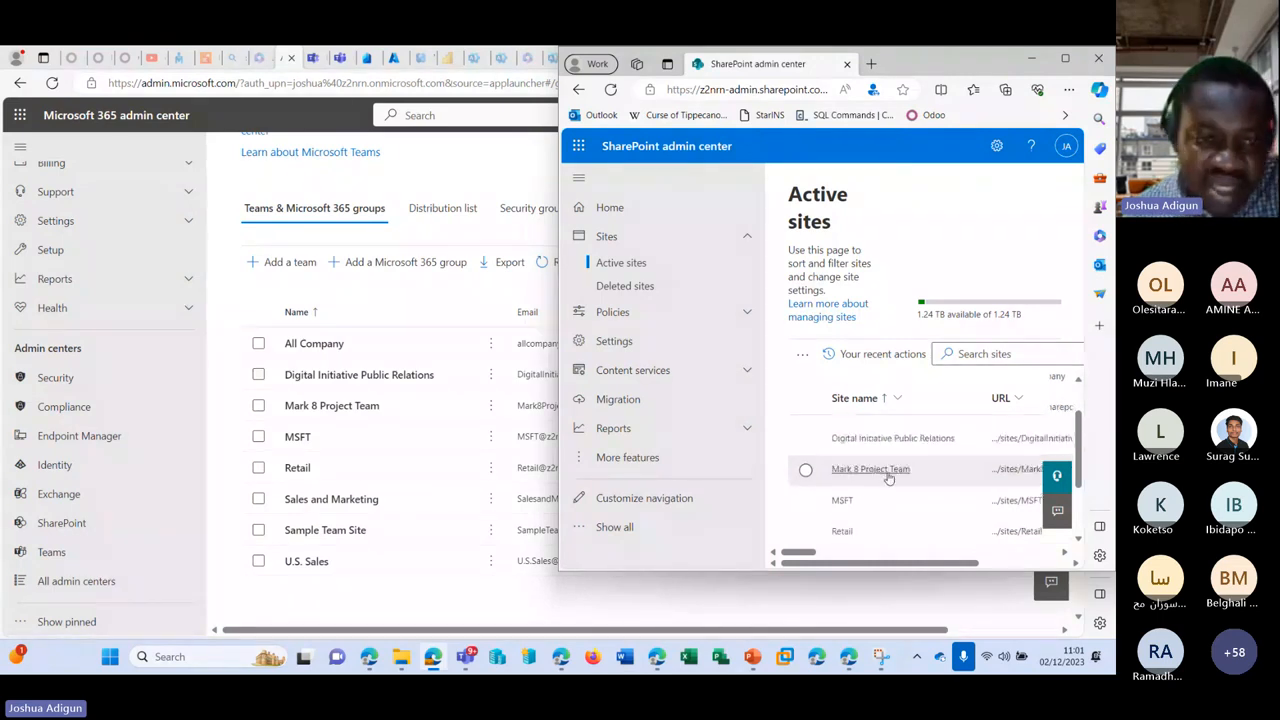
scroll(888, 478, down, 2)
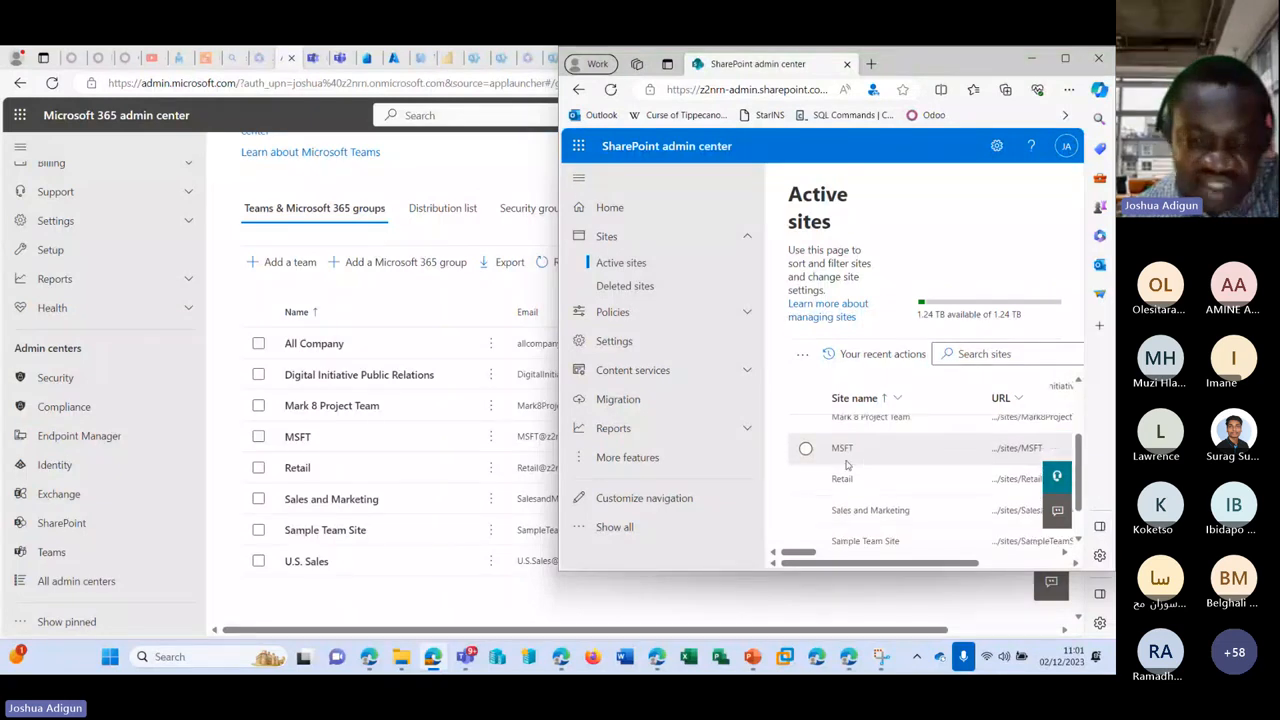
scroll(848, 478, down, 2)
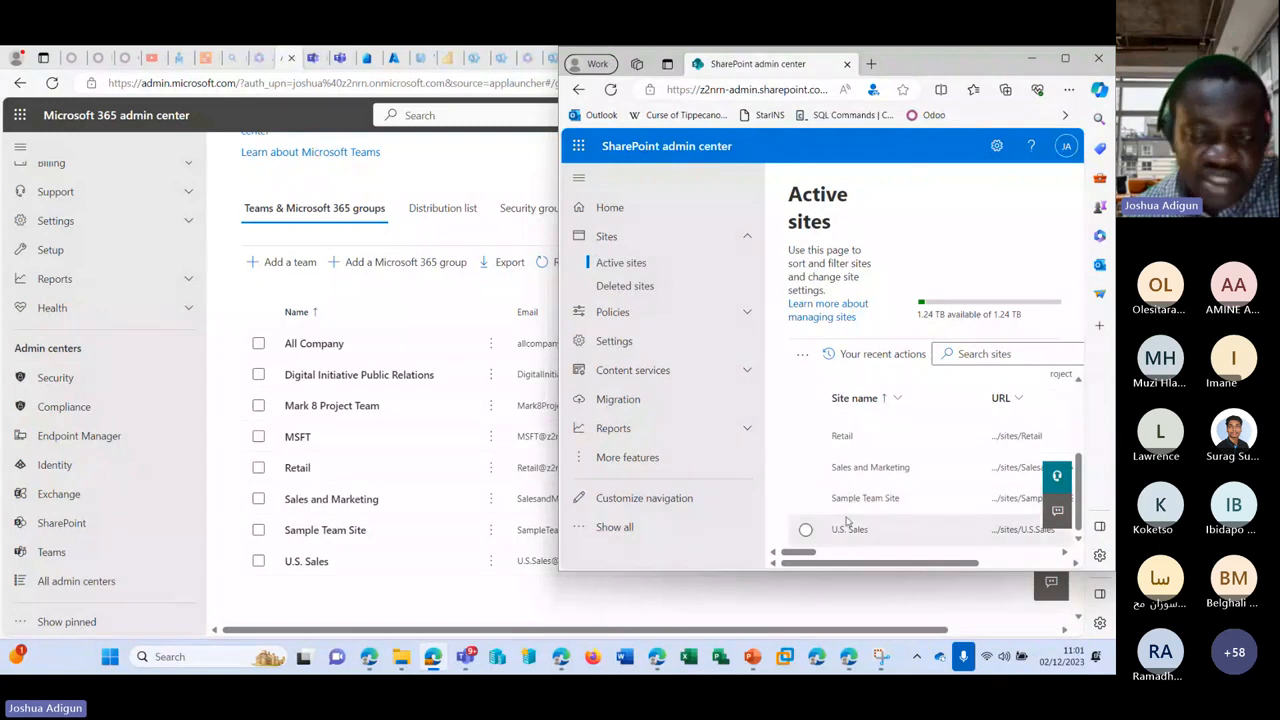
click(1065, 58)
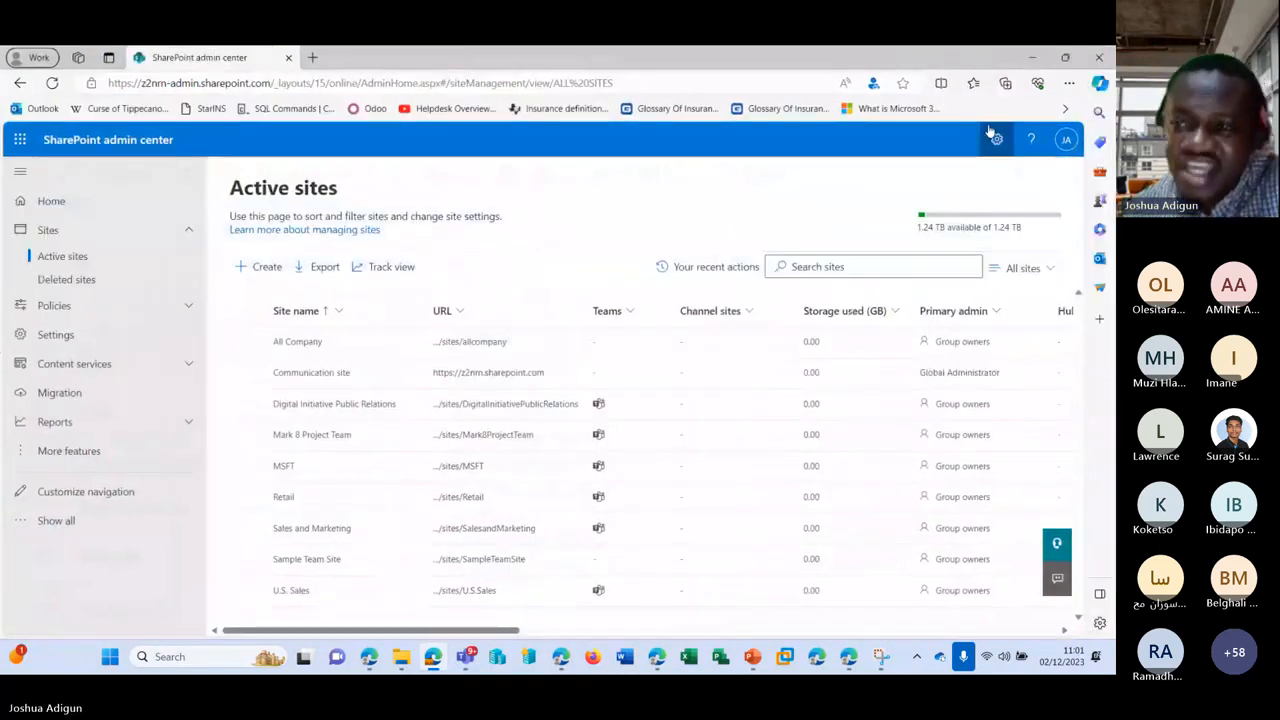
click(1030, 58)
mouse_move(576, 652)
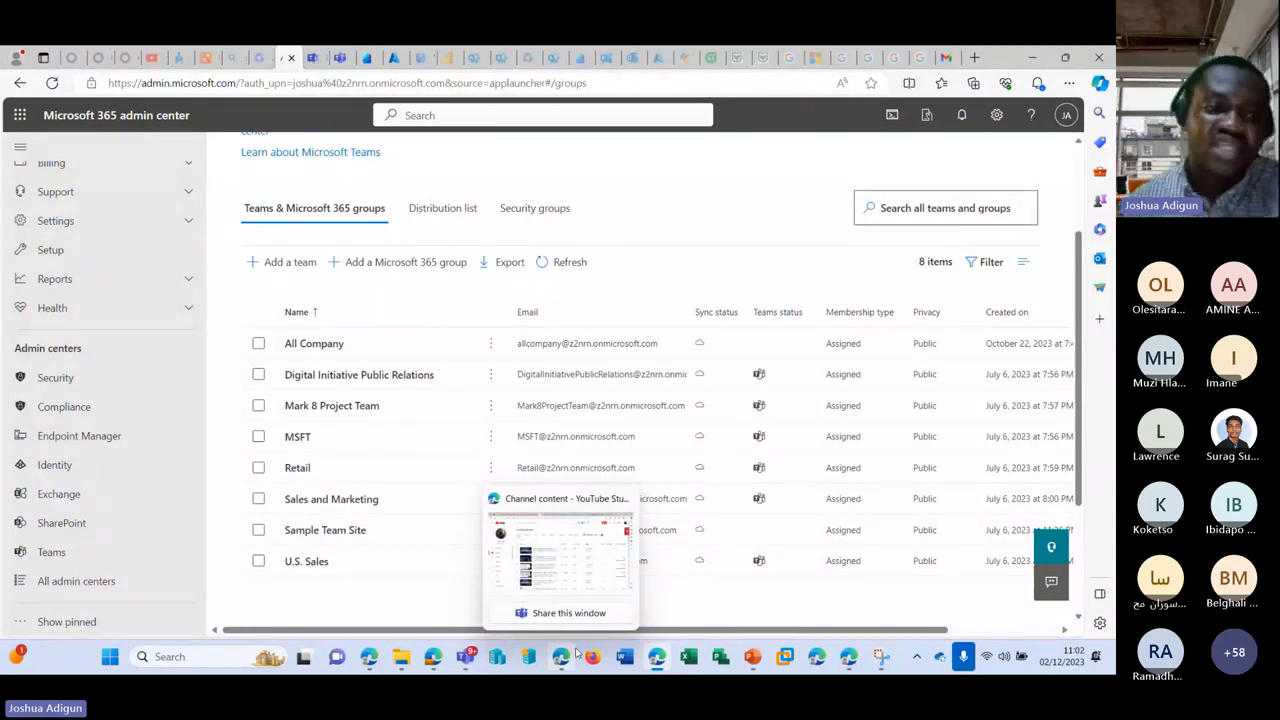
scroll(119, 373, up, 2)
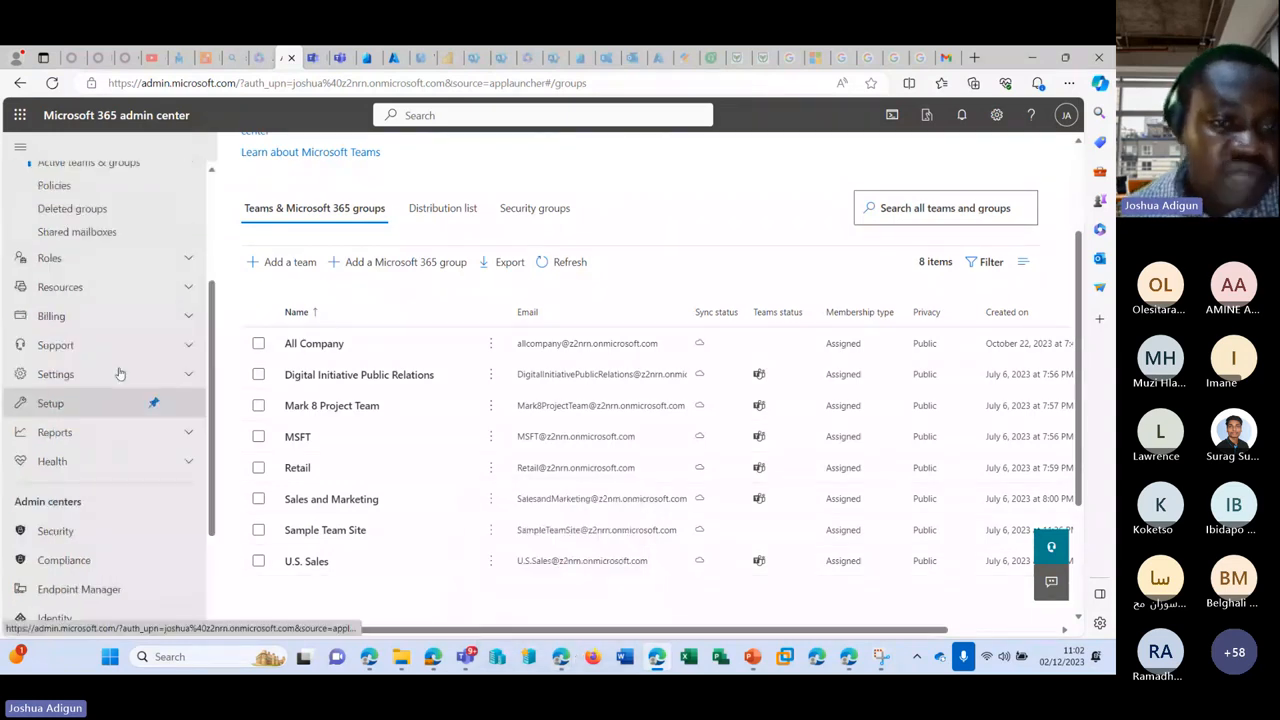
scroll(119, 373, up, 2)
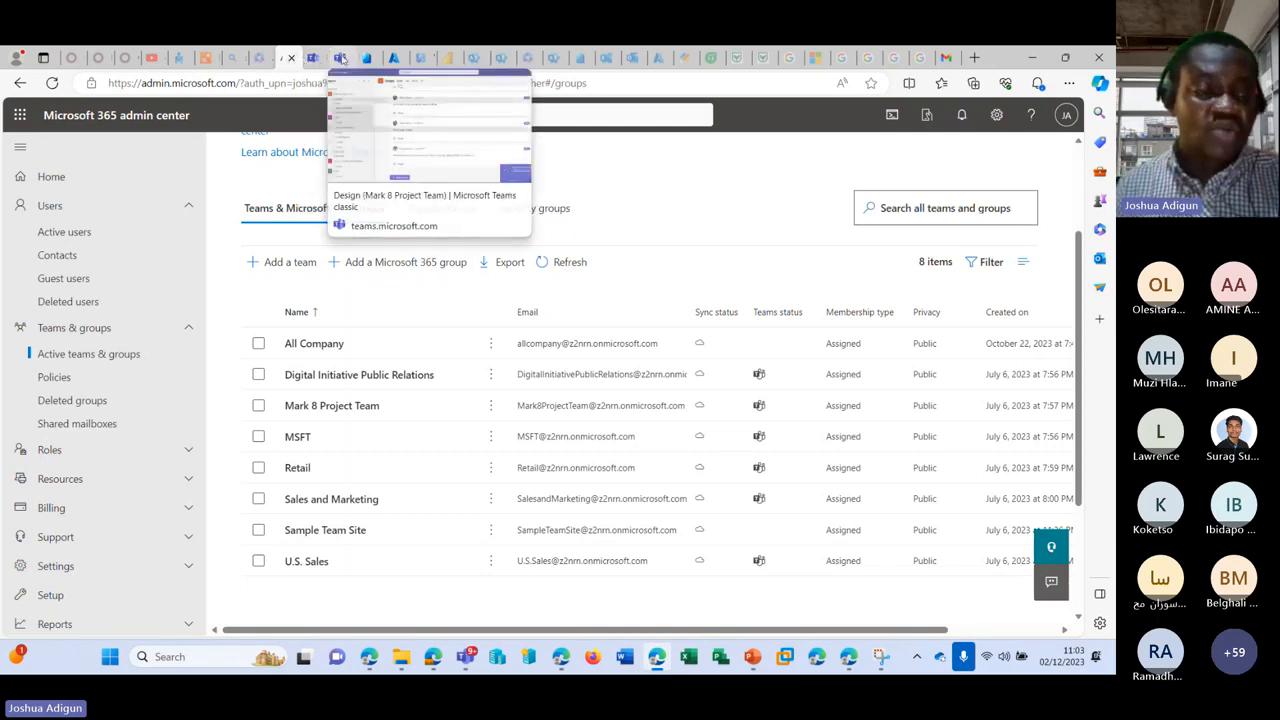
Step: Start a Private channel on Mark 8 Project Team, then return to the External access settings
click(341, 58)
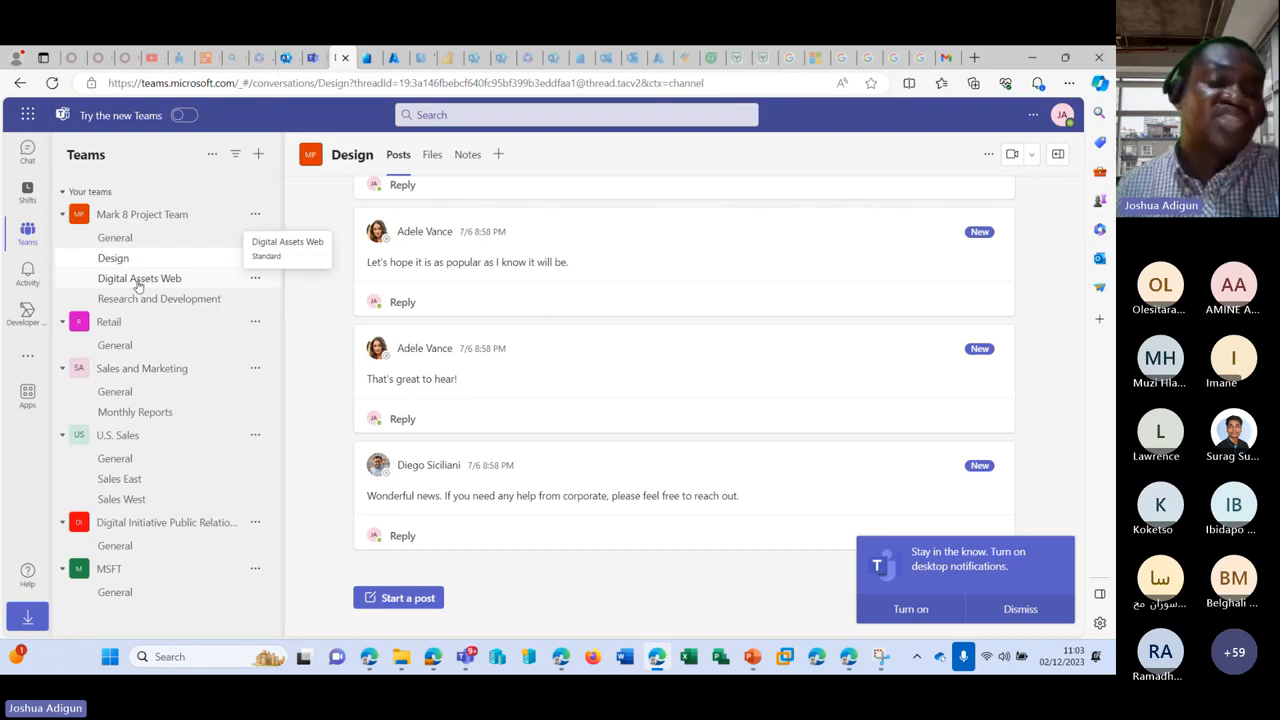
click(256, 215)
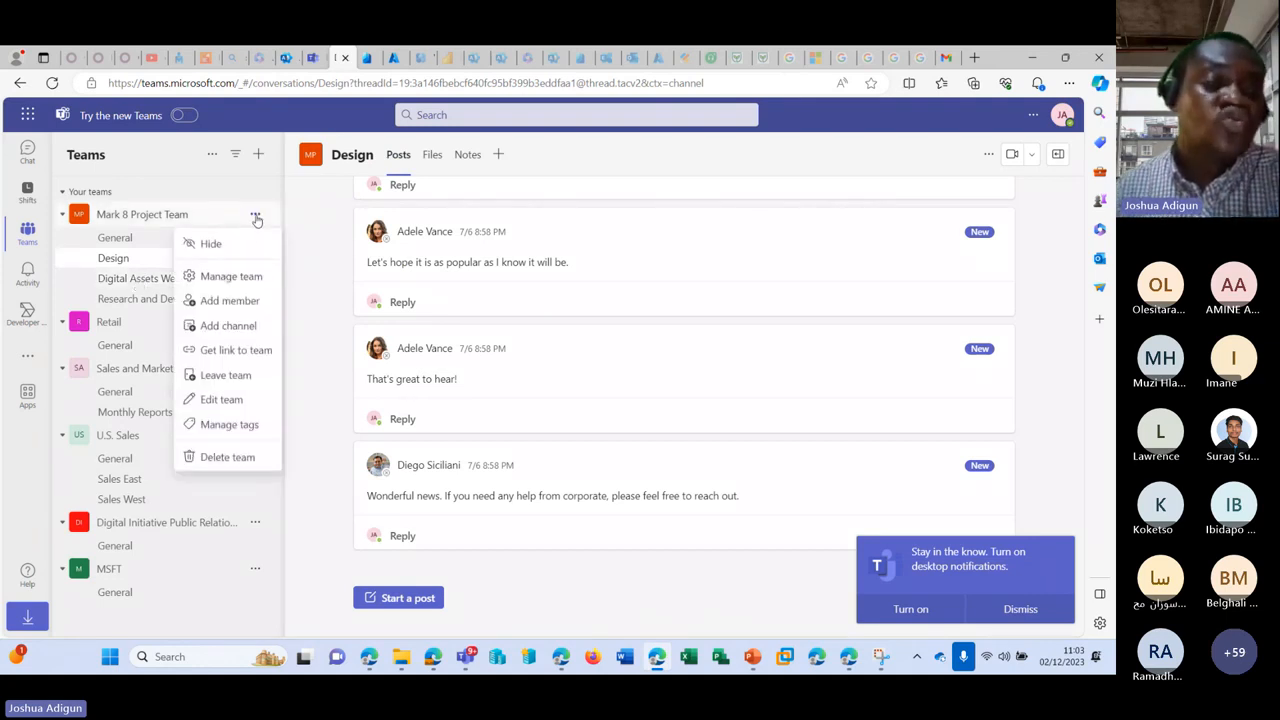
click(240, 328)
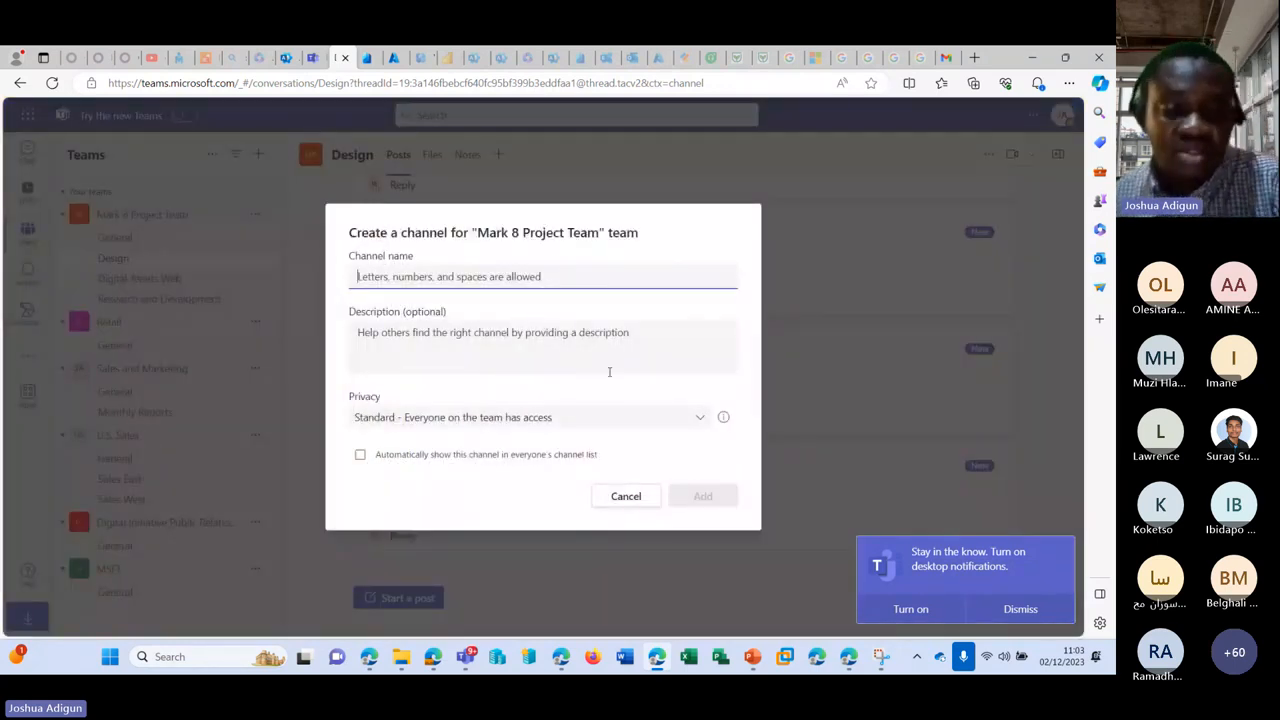
click(693, 418)
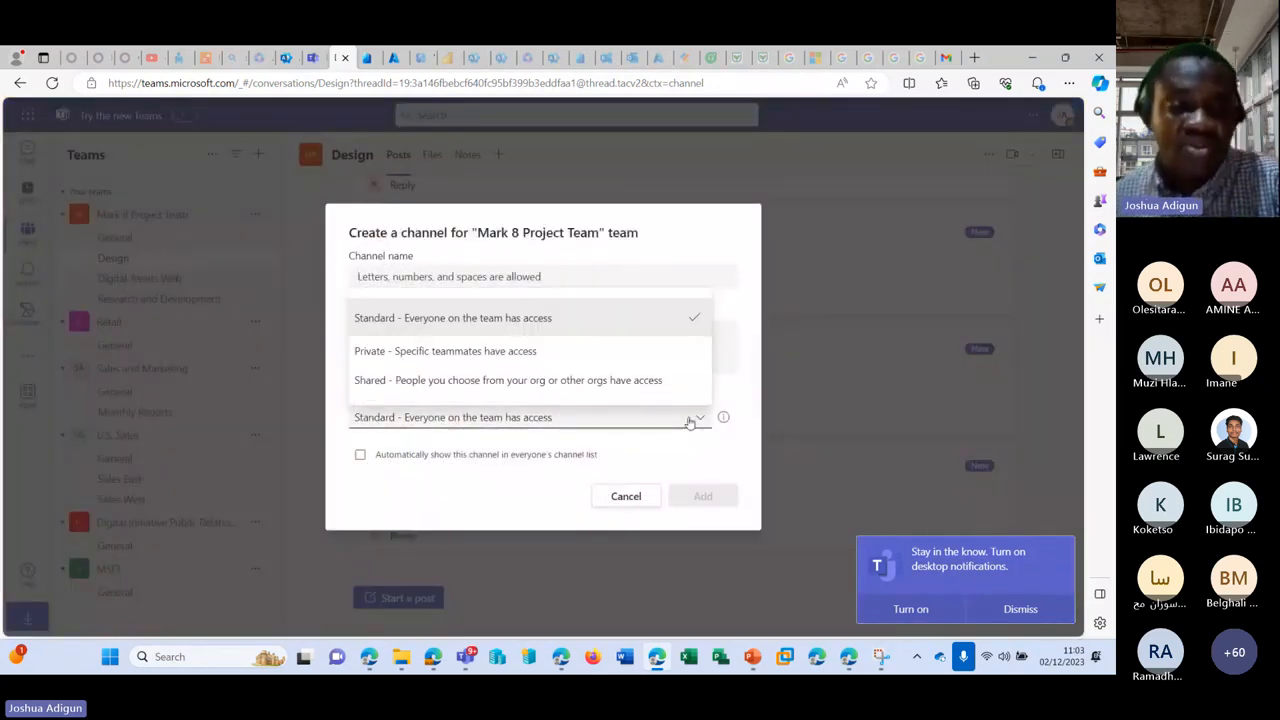
click(452, 350)
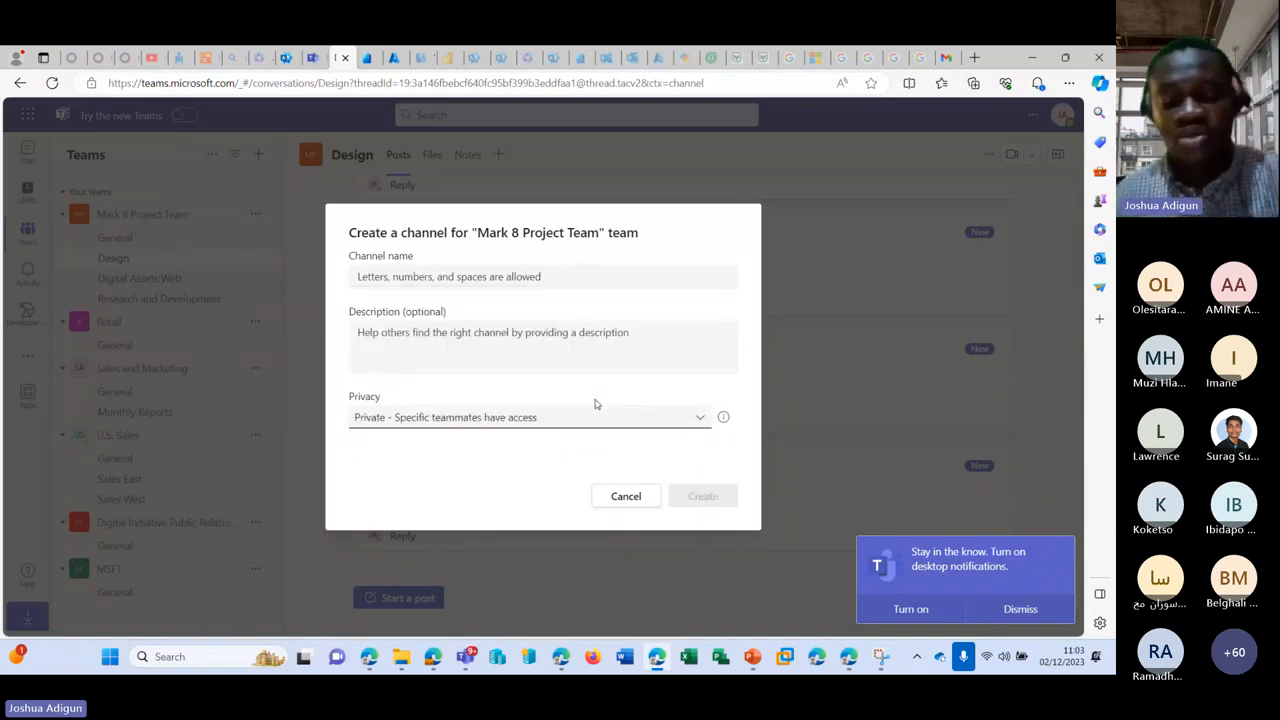
click(313, 59)
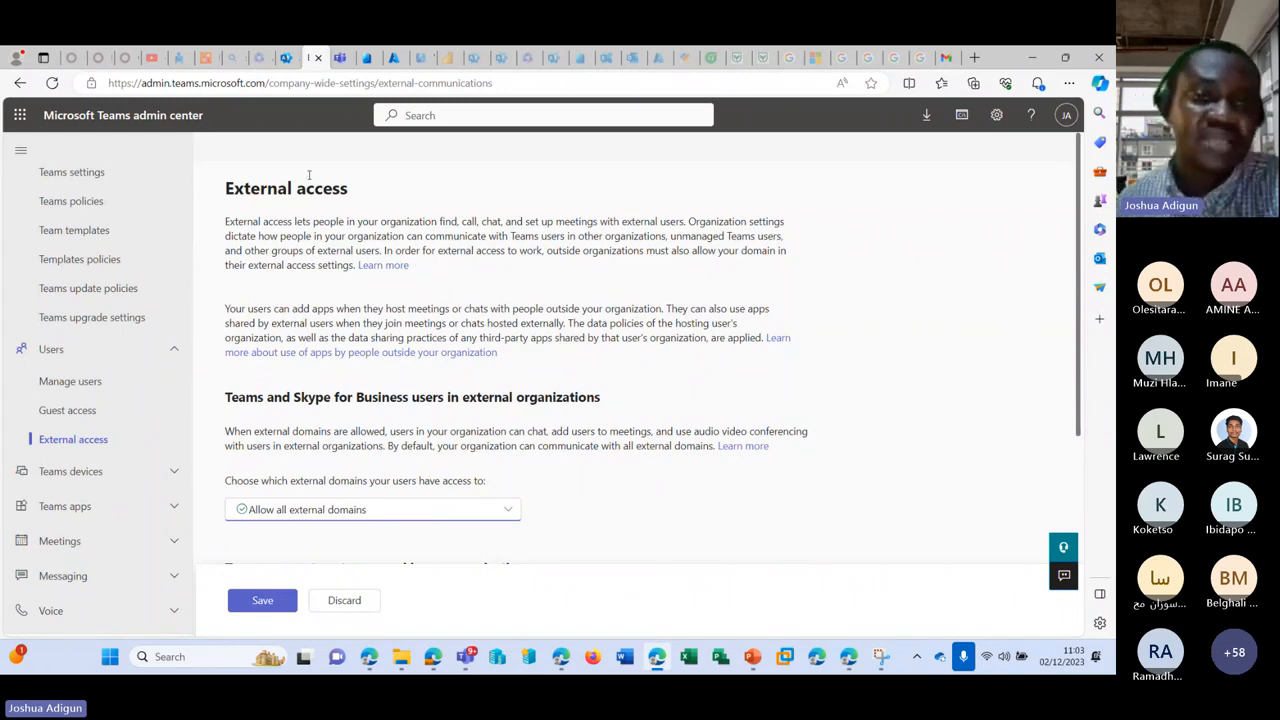
Step: Return to the Microsoft 365 admin center's Active teams & groups list
click(287, 58)
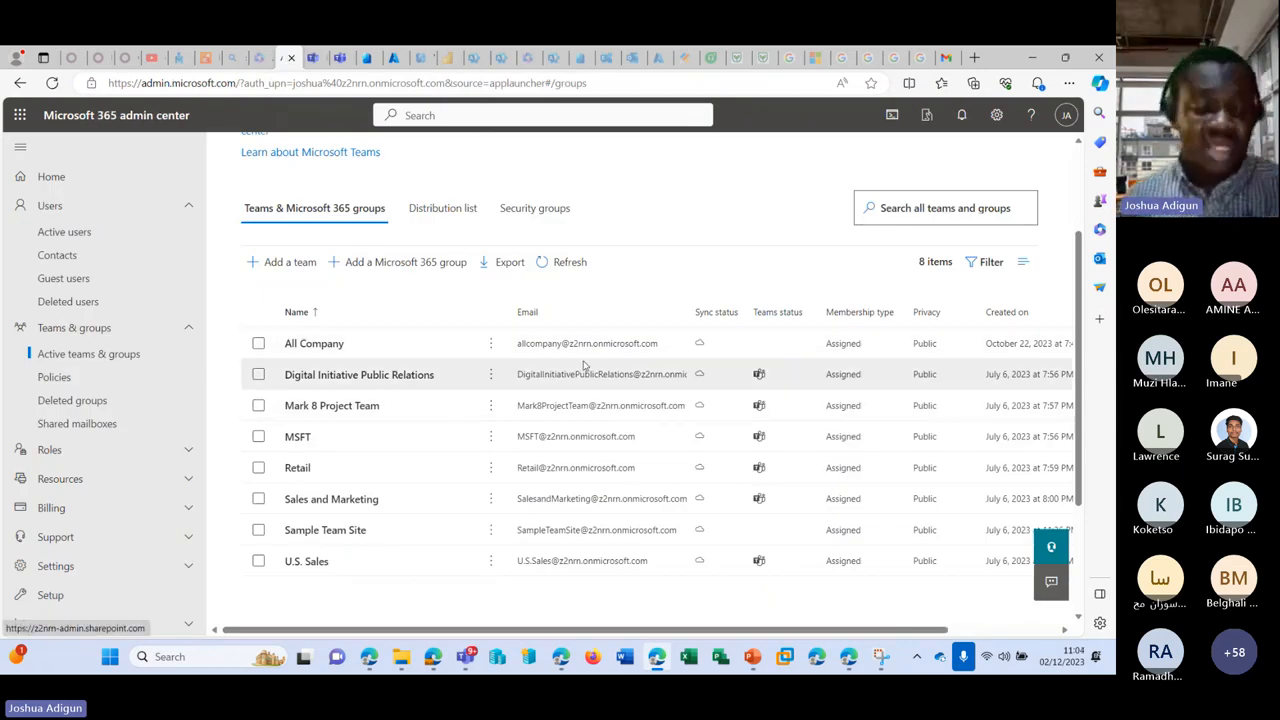
Step: Review All Company's owners, members and site visitors, then open its Settings tab
click(340, 344)
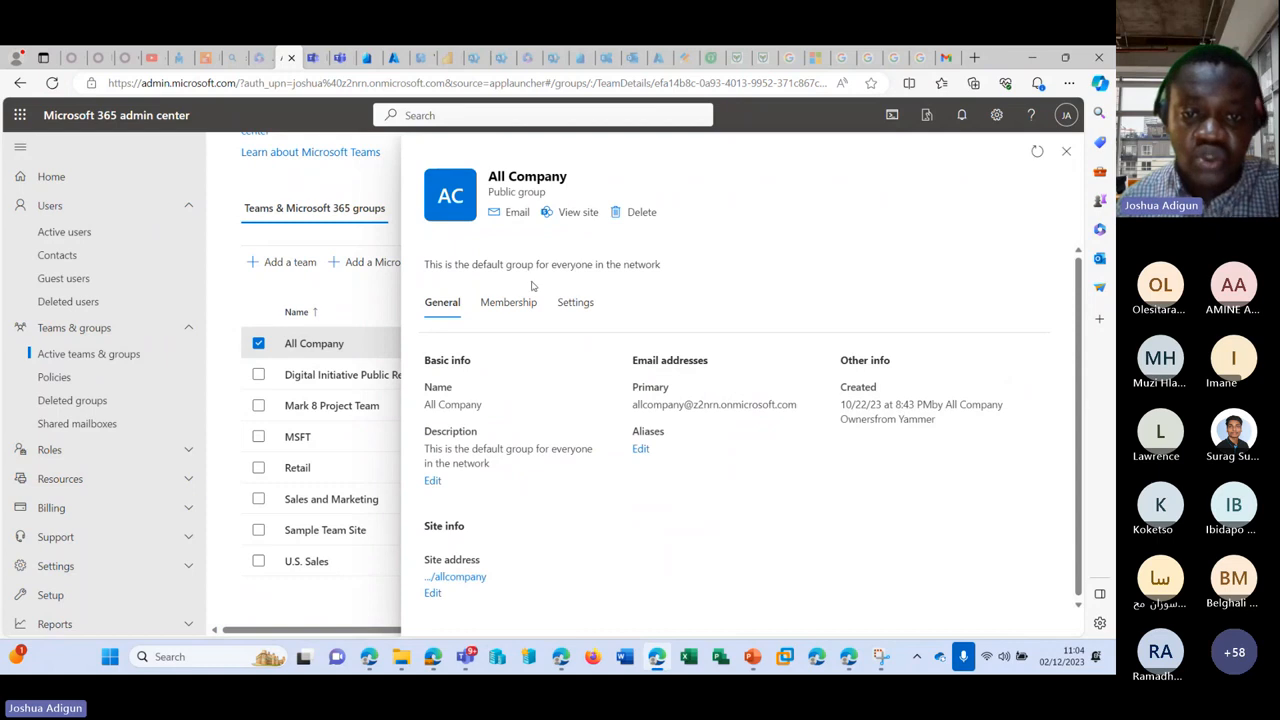
click(532, 308)
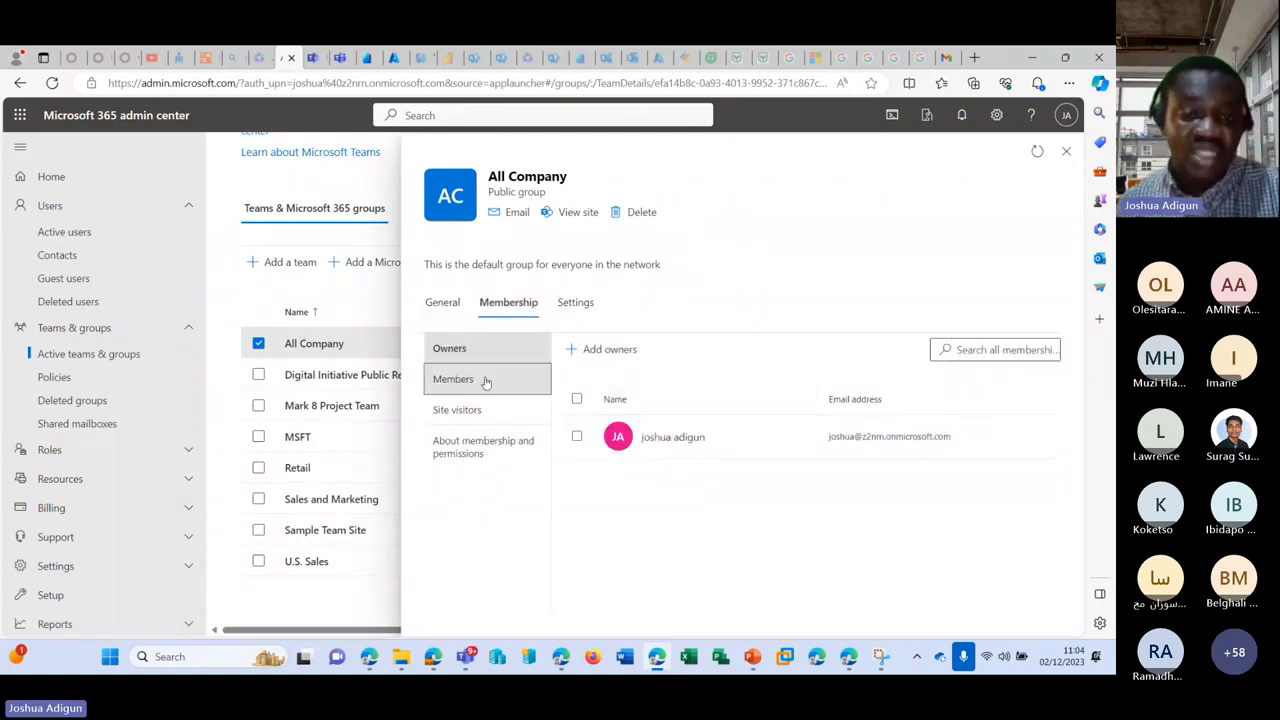
click(485, 381)
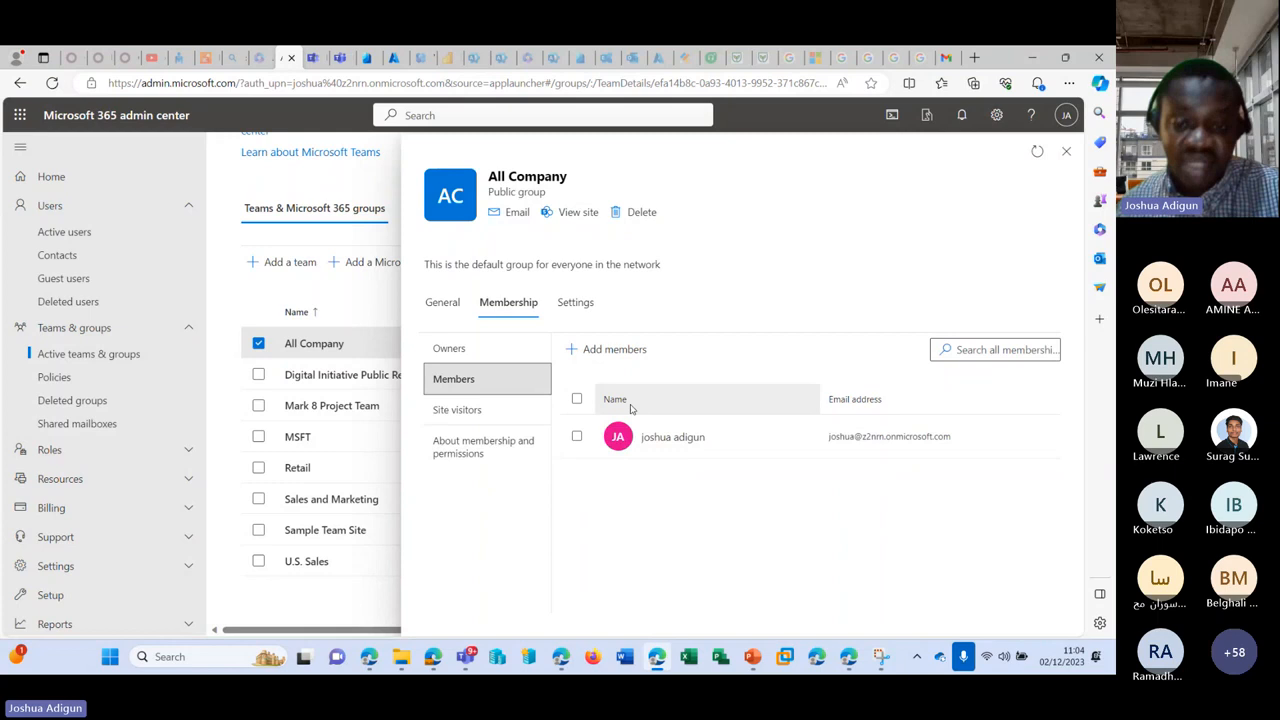
click(518, 414)
click(579, 305)
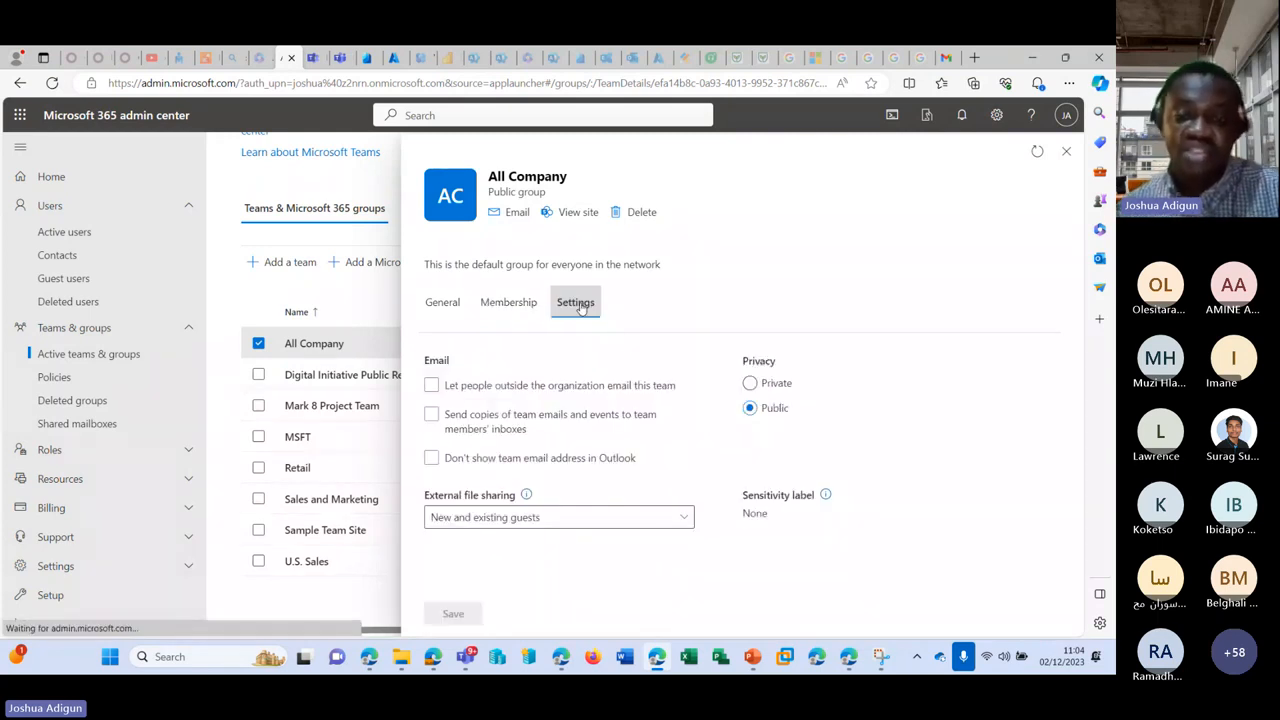
Step: Let people outside the organization email All Company, keeping its privacy Public
click(466, 388)
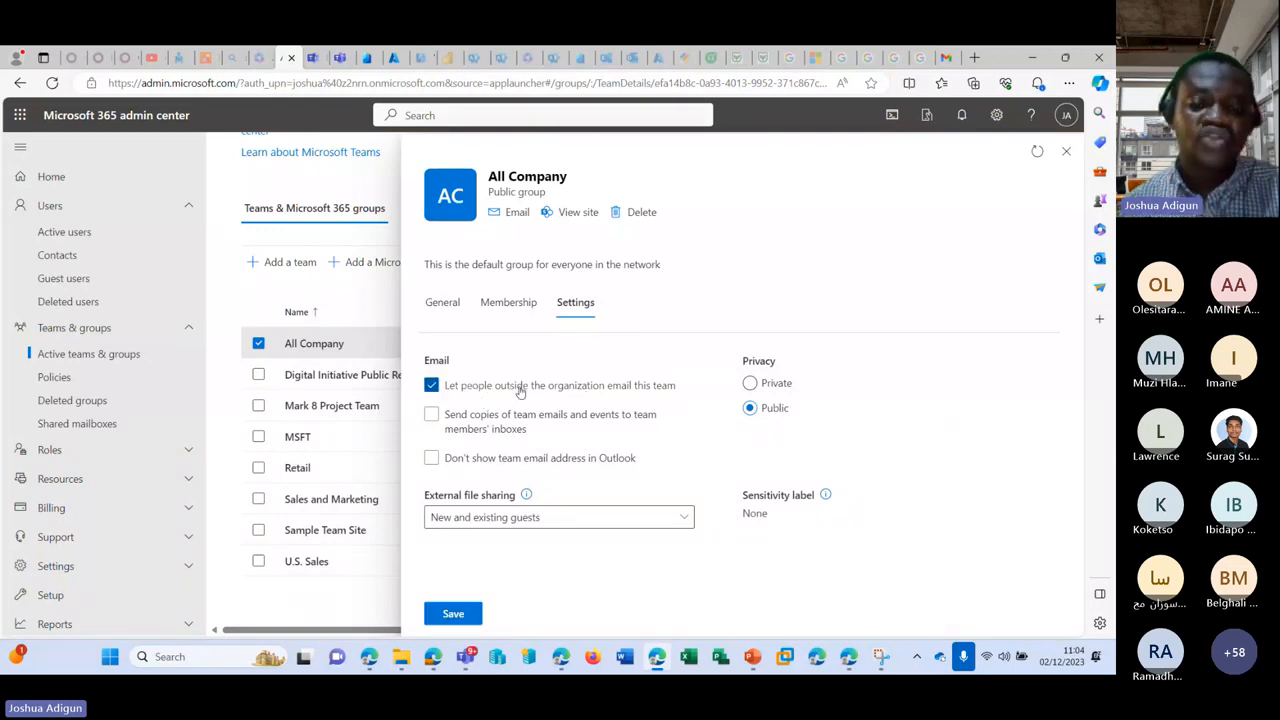
click(460, 389)
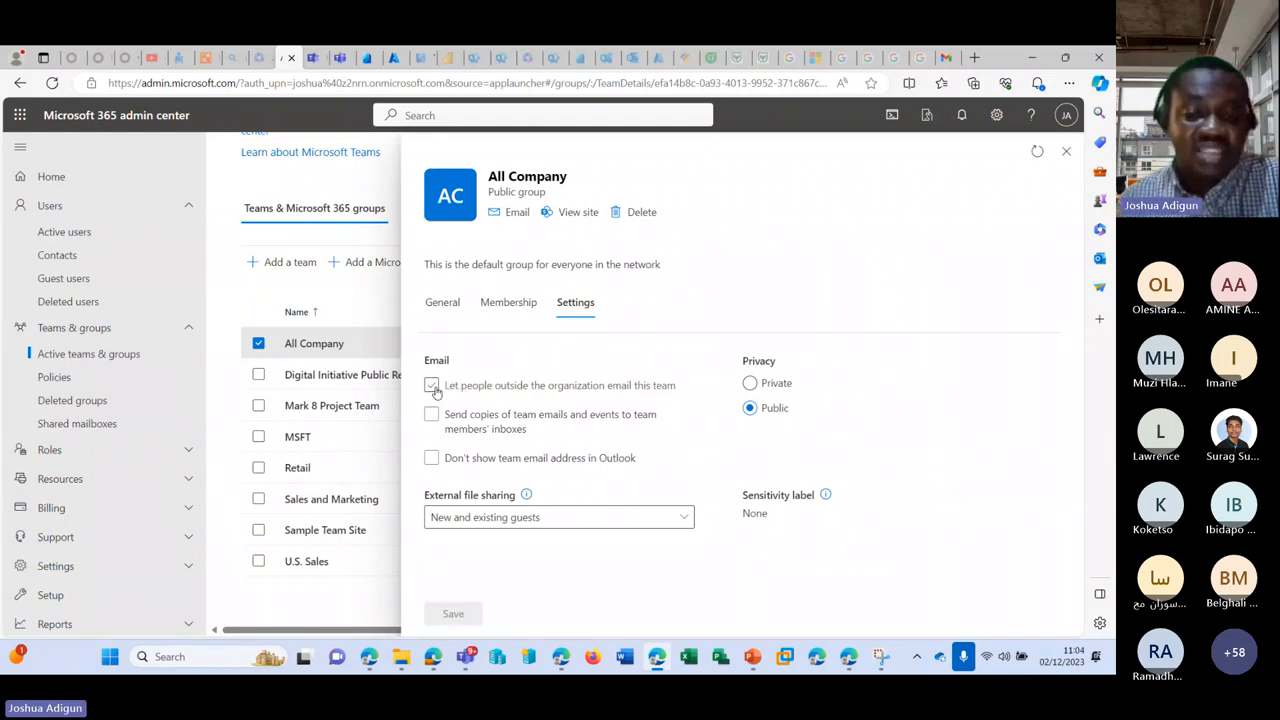
click(432, 387)
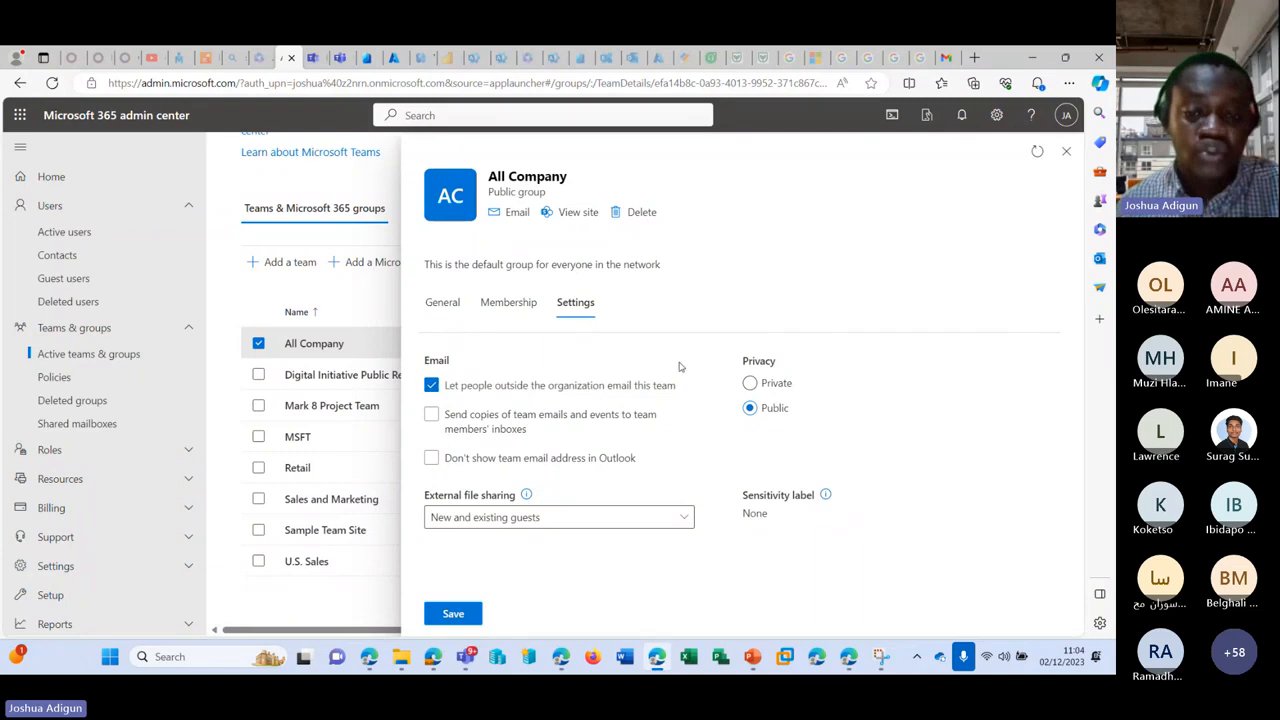
click(750, 383)
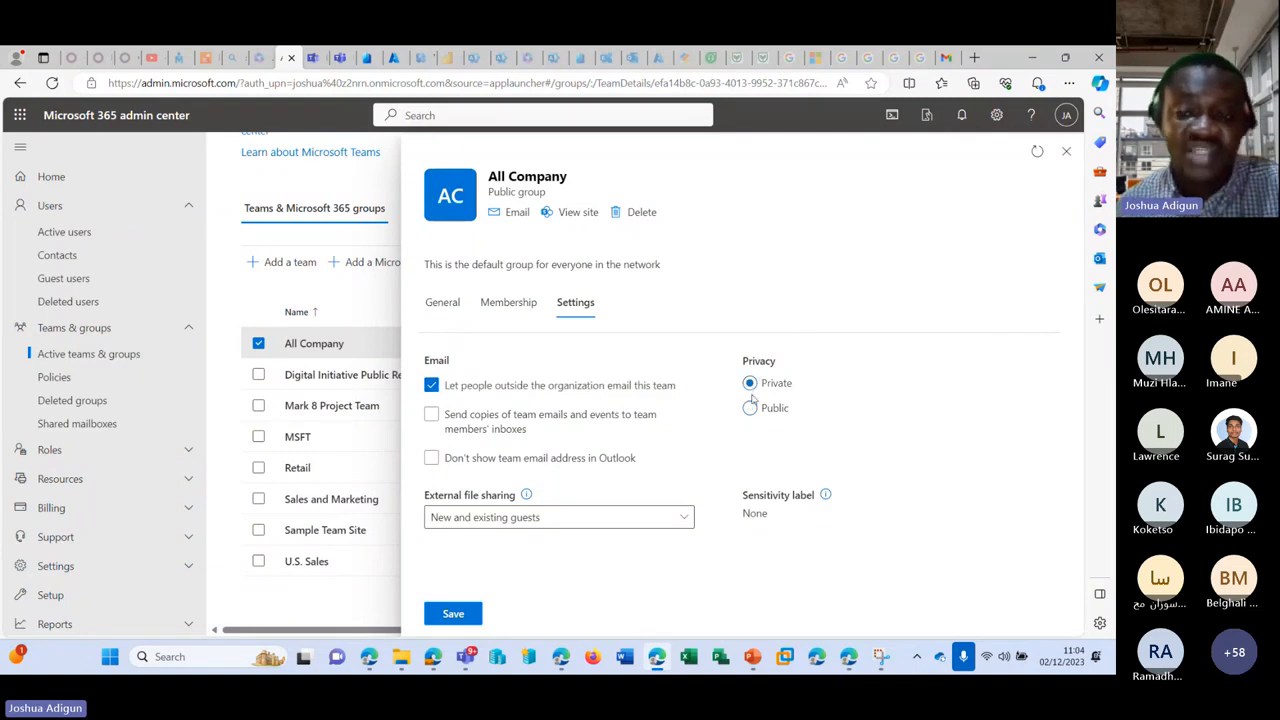
click(751, 408)
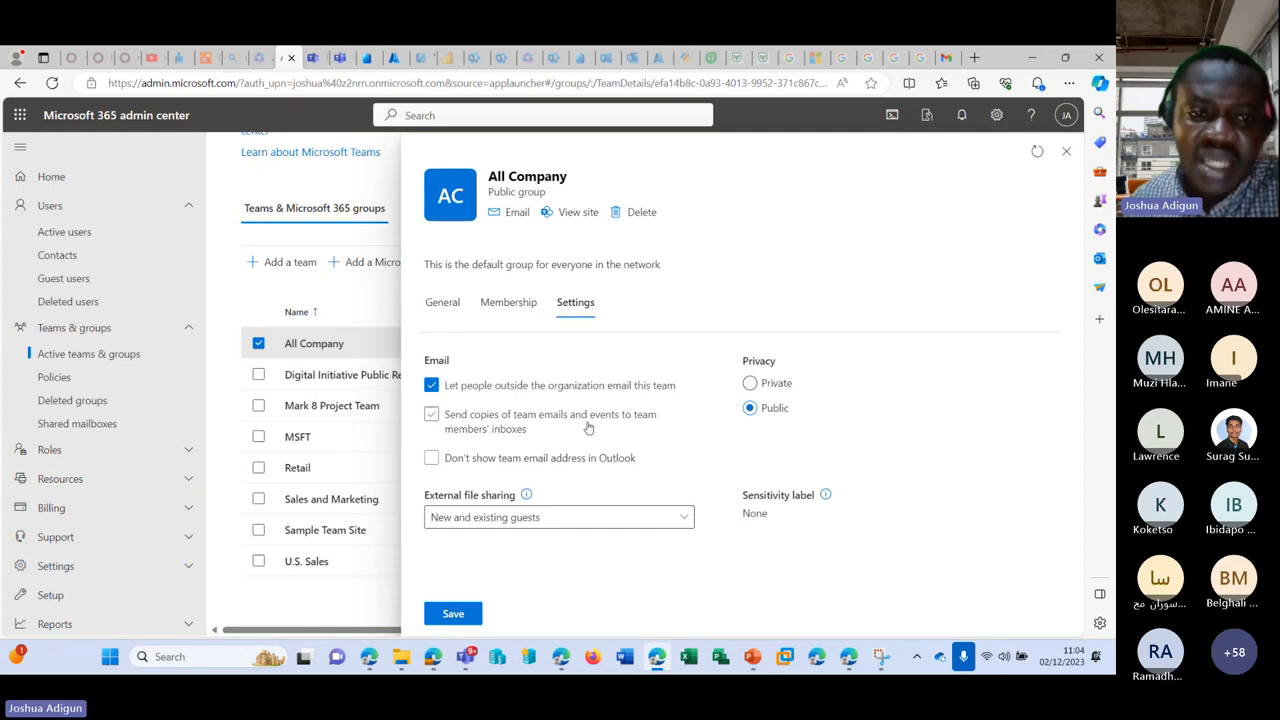
Step: Limit All Company's external file sharing to 'Only people in your organization' and close the panel
click(637, 518)
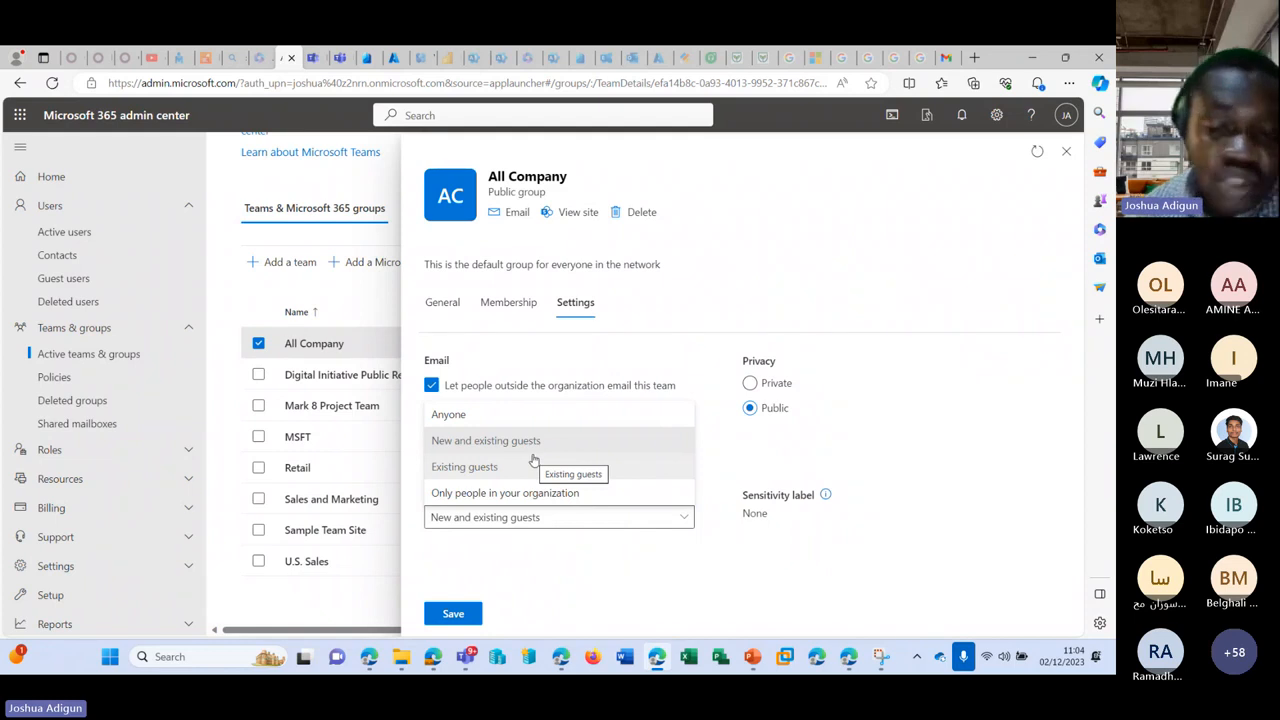
click(533, 493)
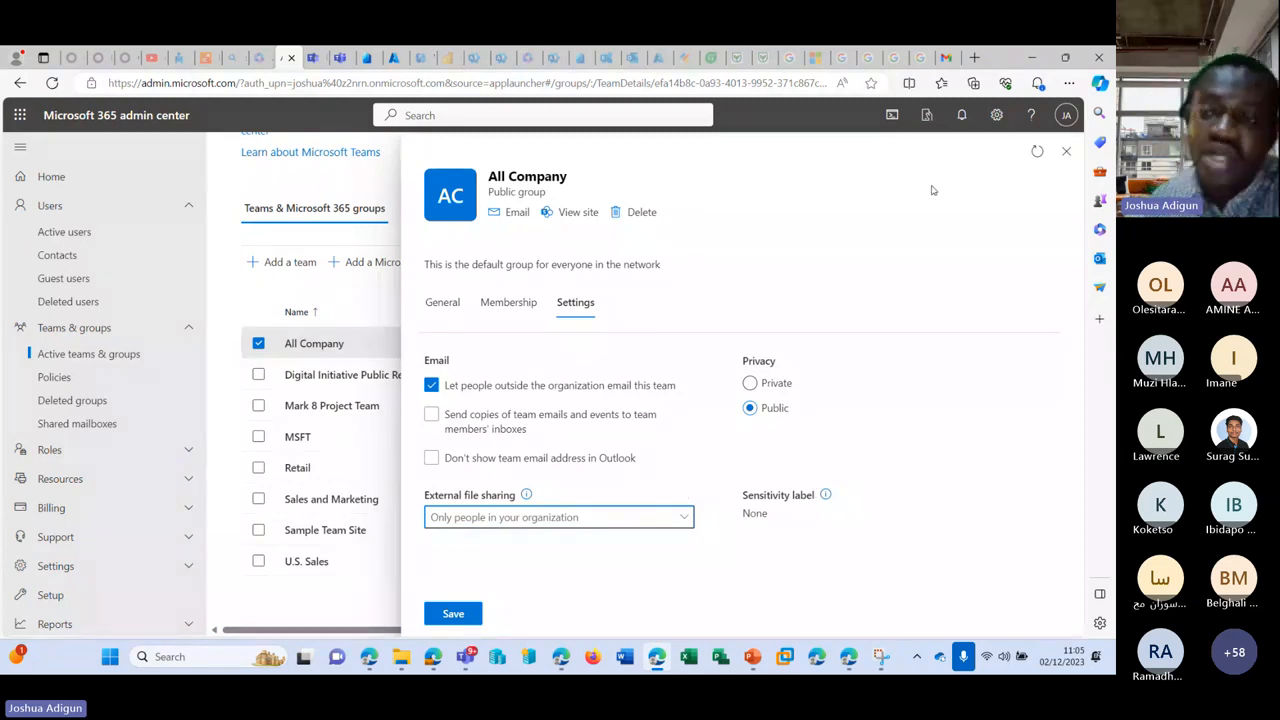
click(1066, 151)
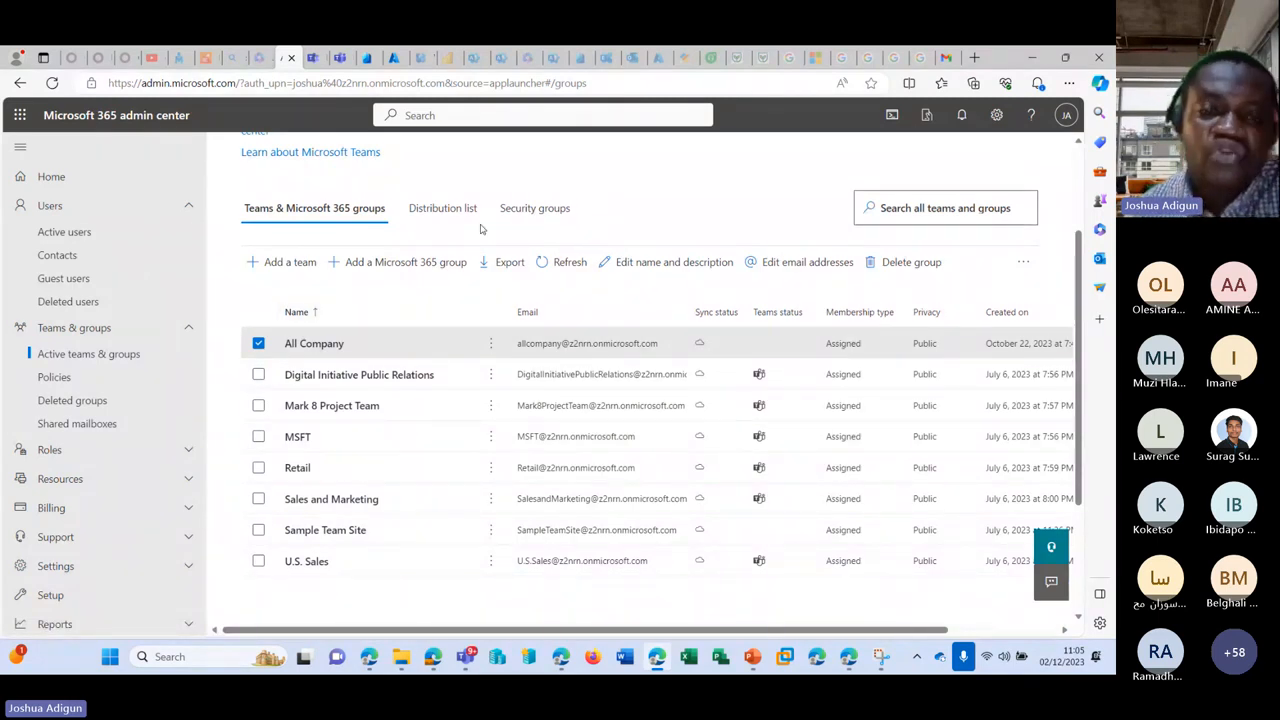
Step: Start a new team named STYAVA
click(292, 263)
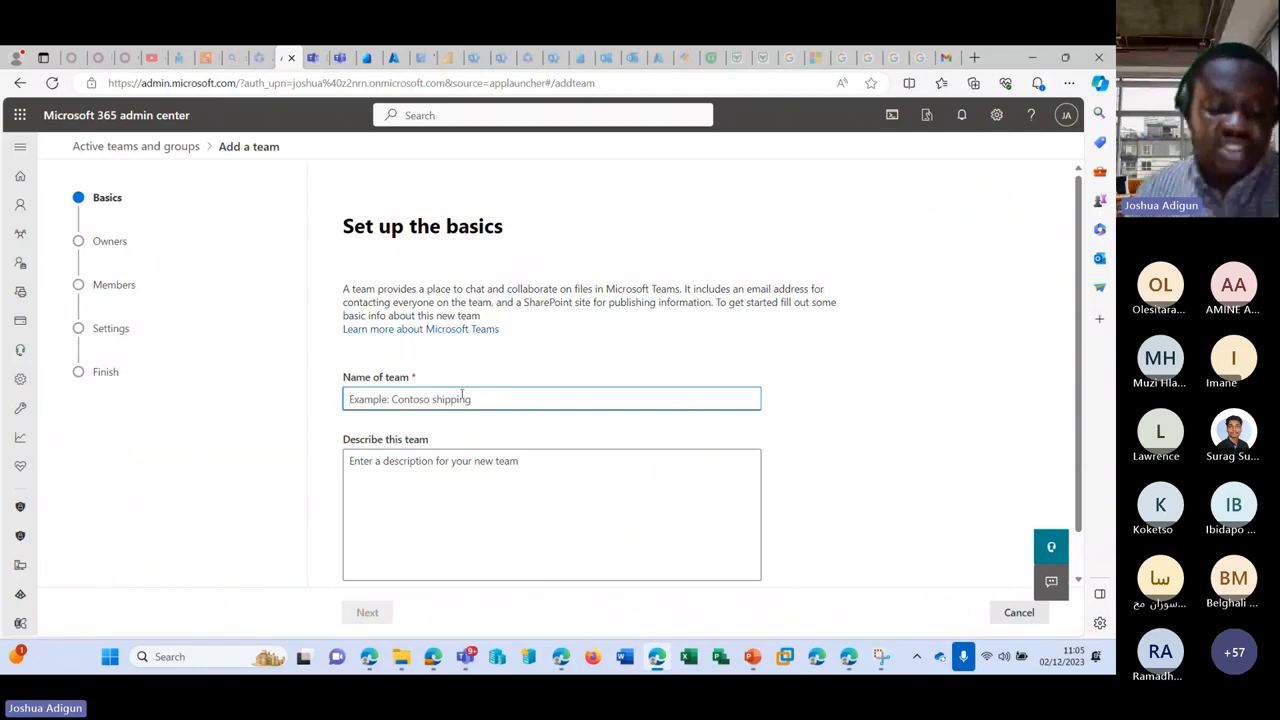
click(463, 396)
text(STY)
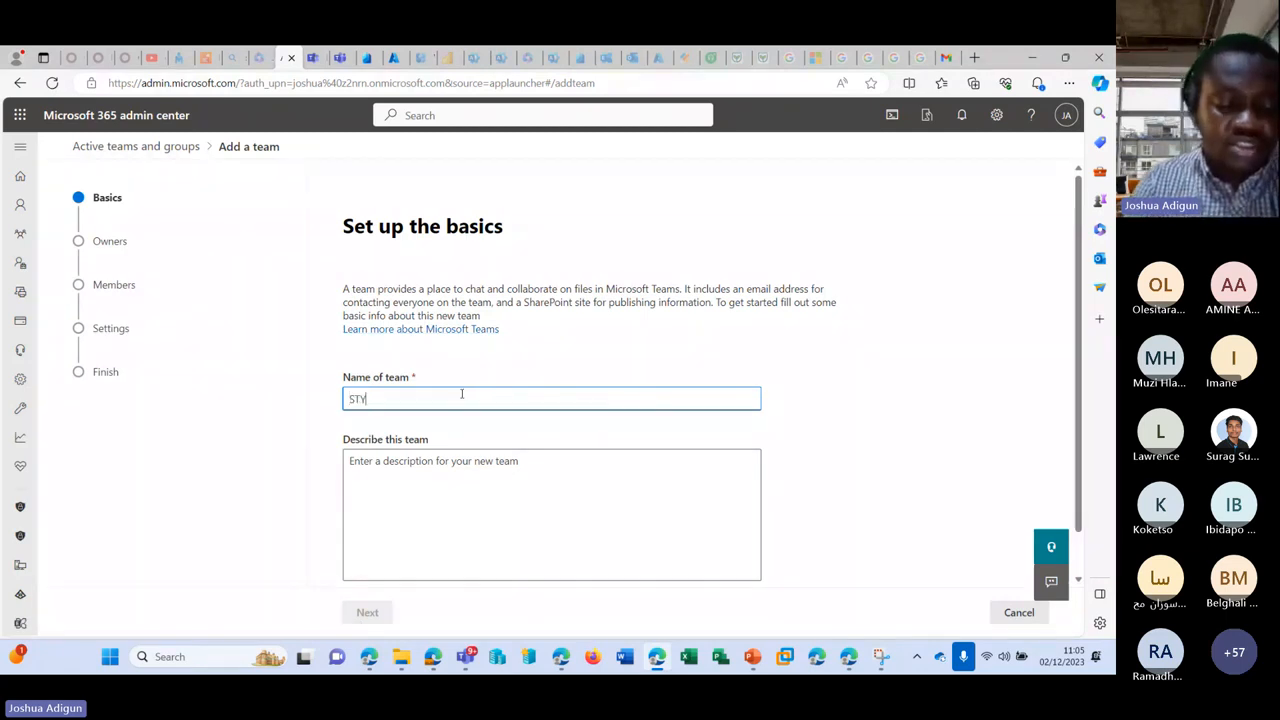
text(AVA)
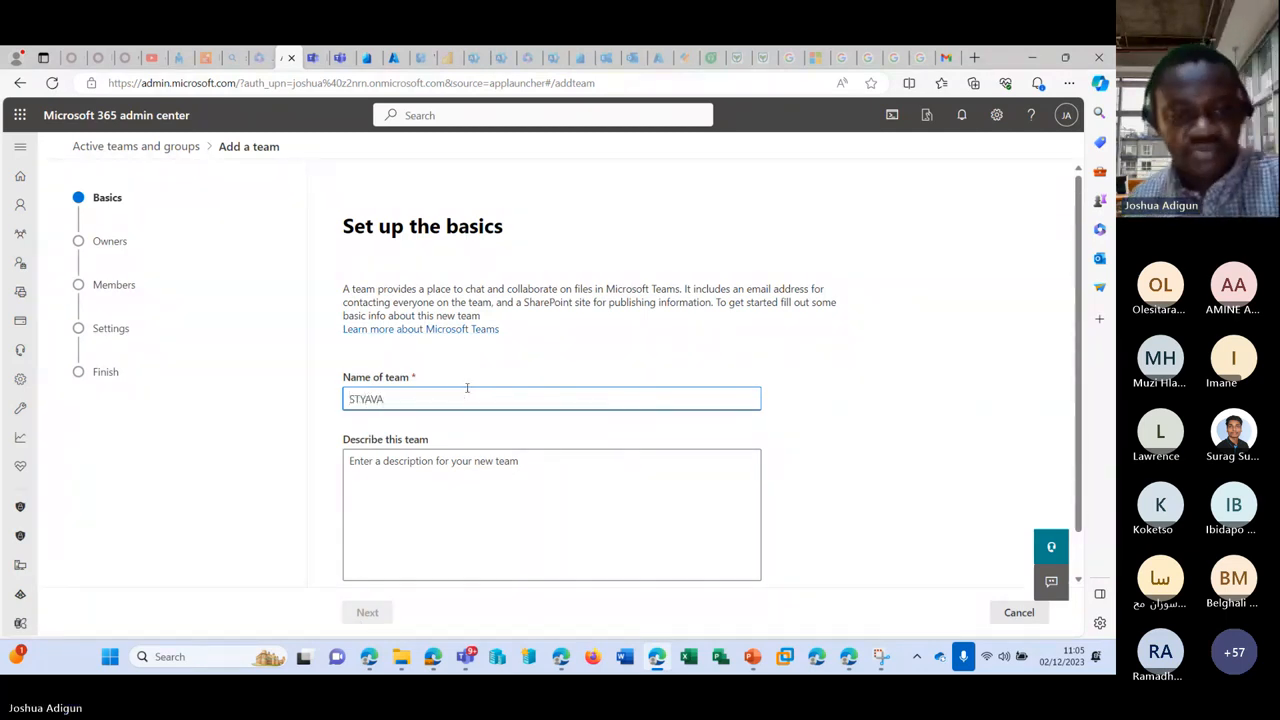
click(469, 514)
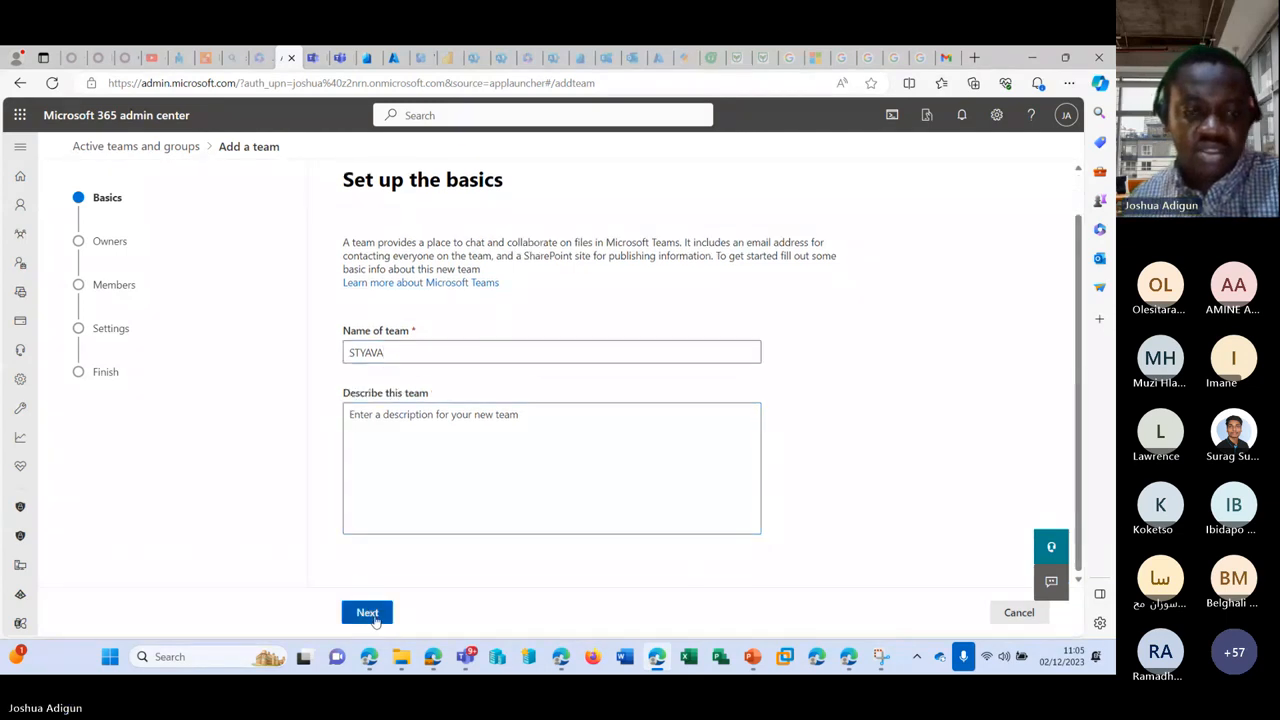
click(368, 612)
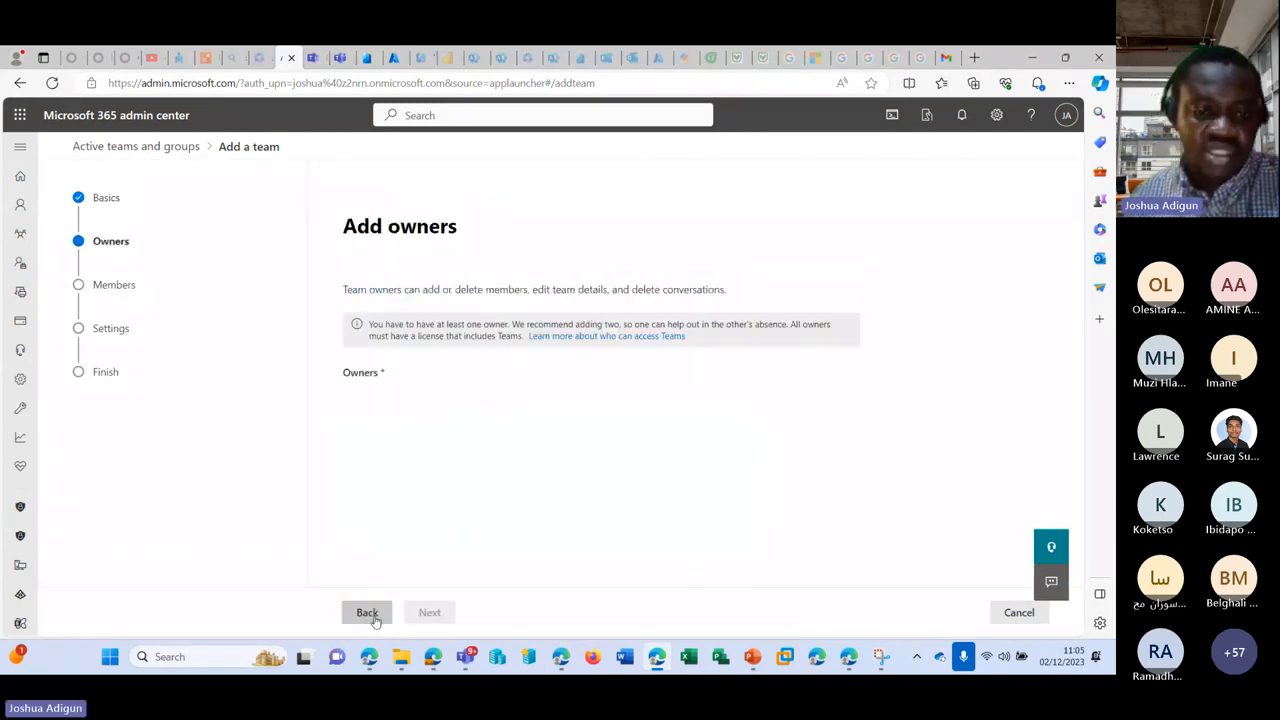
Step: Add one suggested user as STYAVA's owner and another person as its member
click(425, 392)
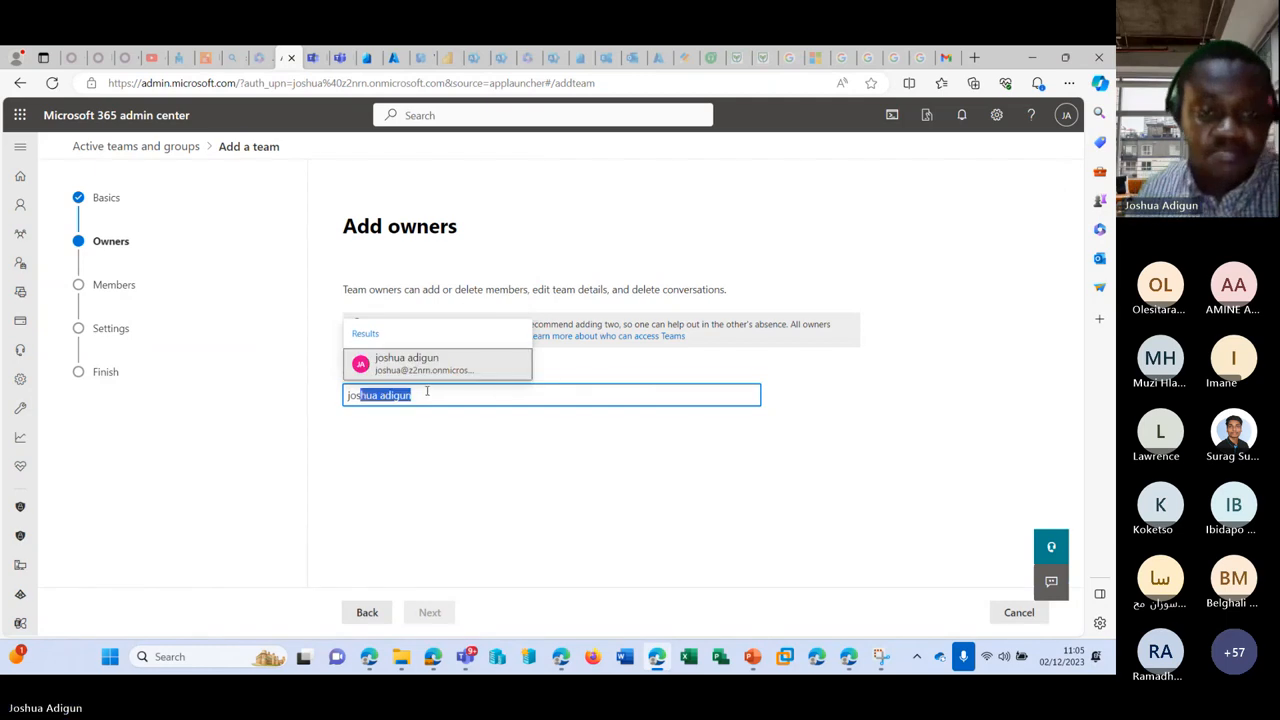
click(434, 364)
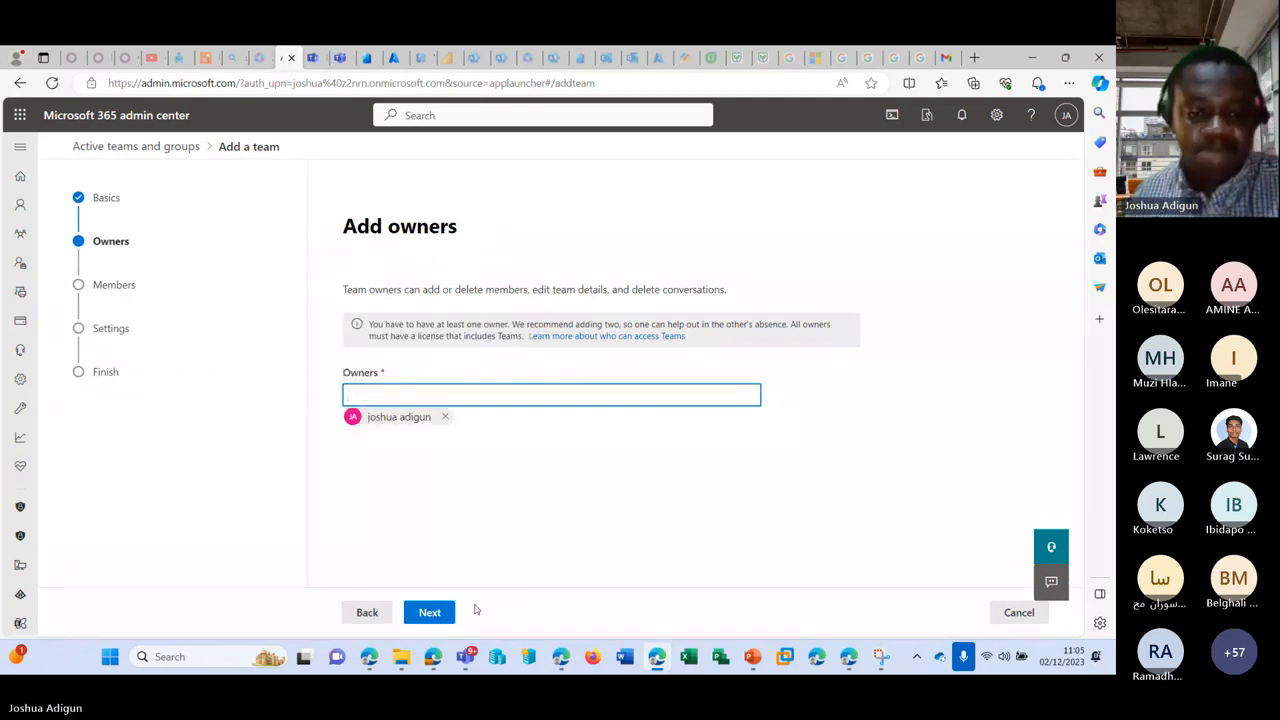
click(446, 614)
click(436, 368)
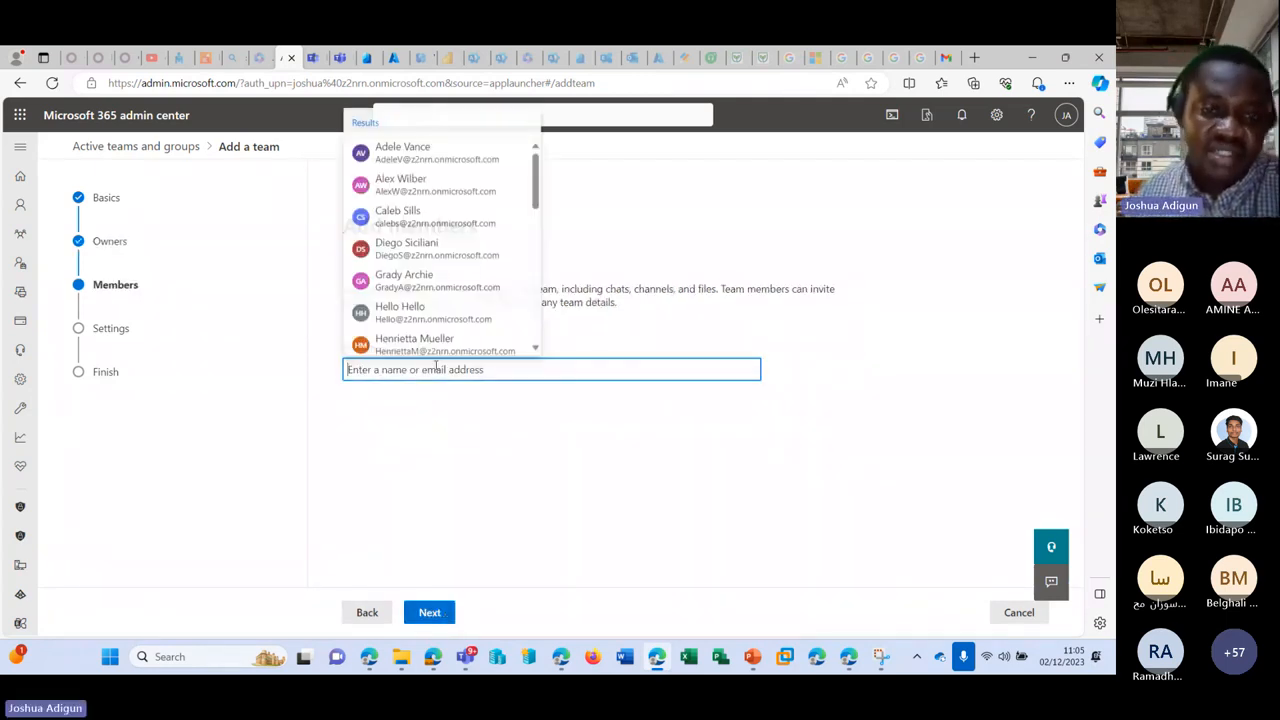
click(405, 152)
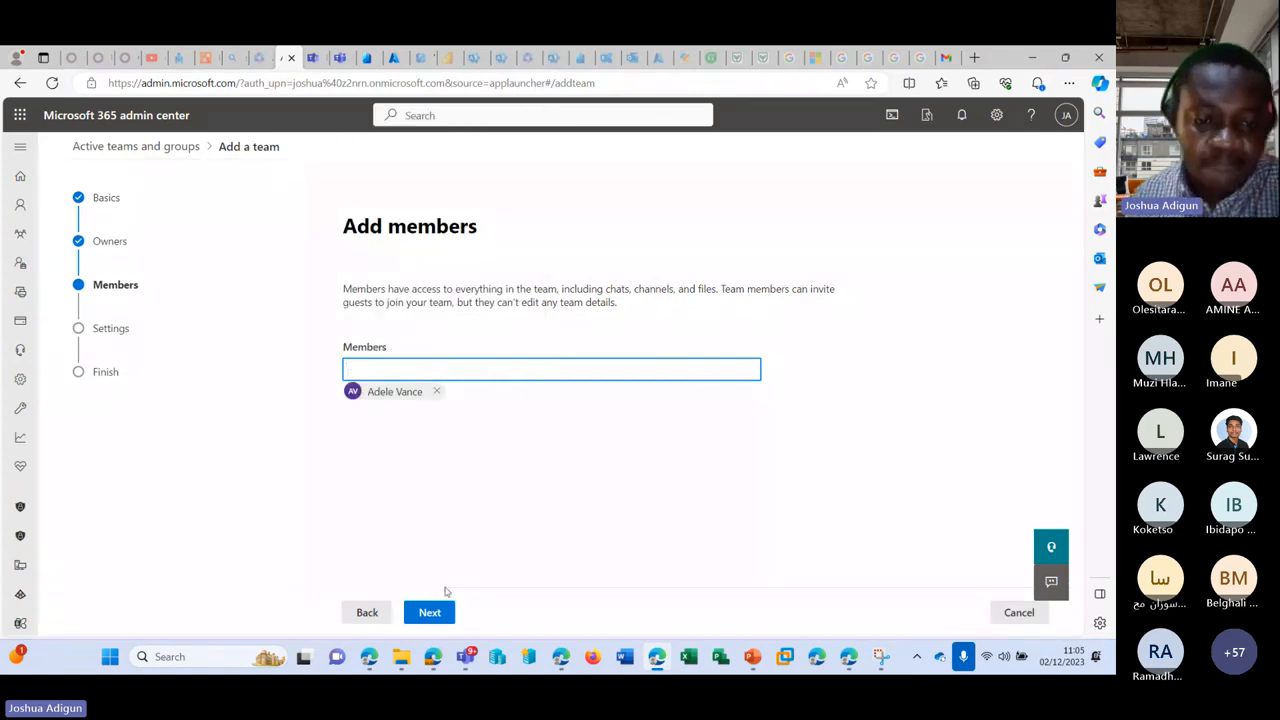
click(437, 611)
Step: Set the team email to styava, keep Public privacy, and create the STYAVA team
click(453, 365)
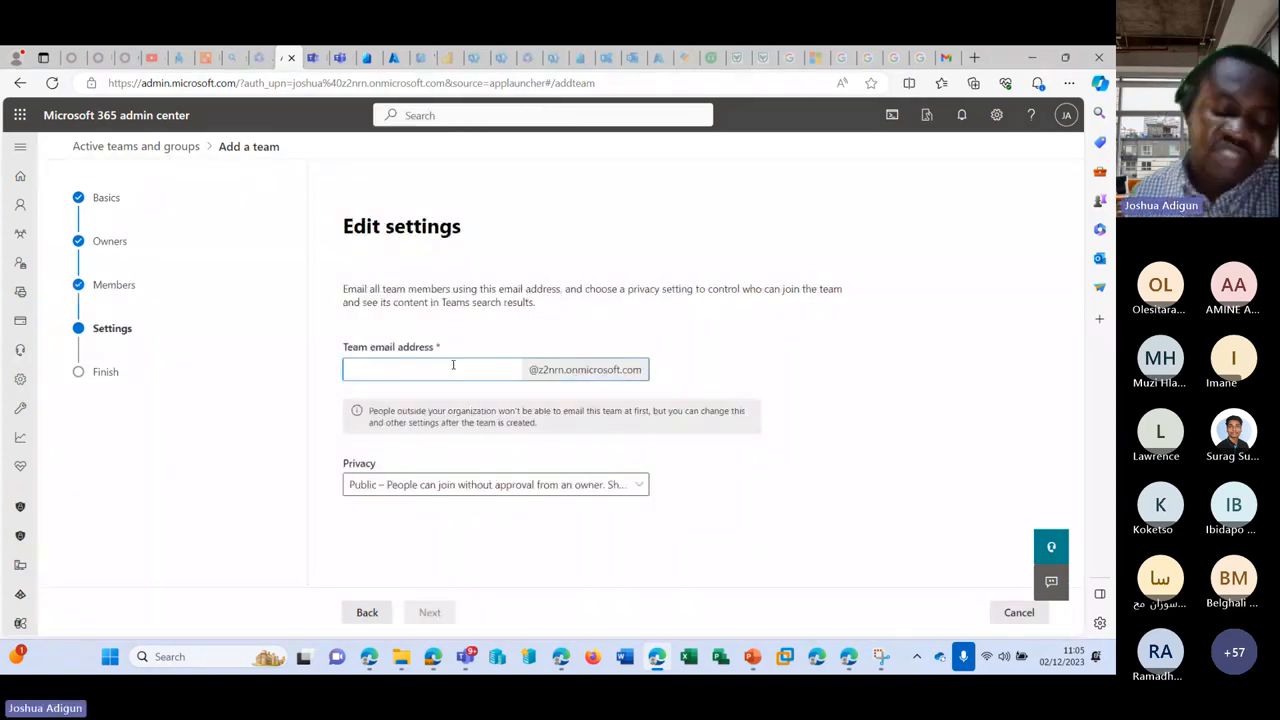
text(styava)
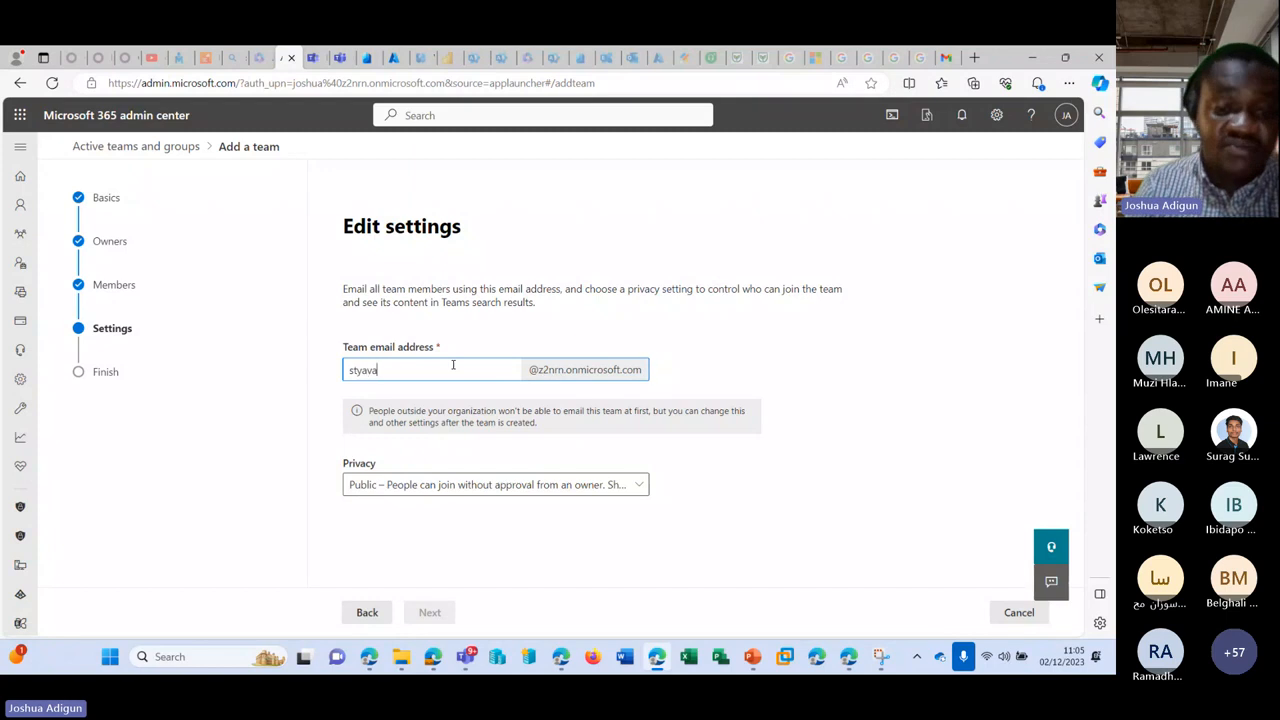
click(513, 485)
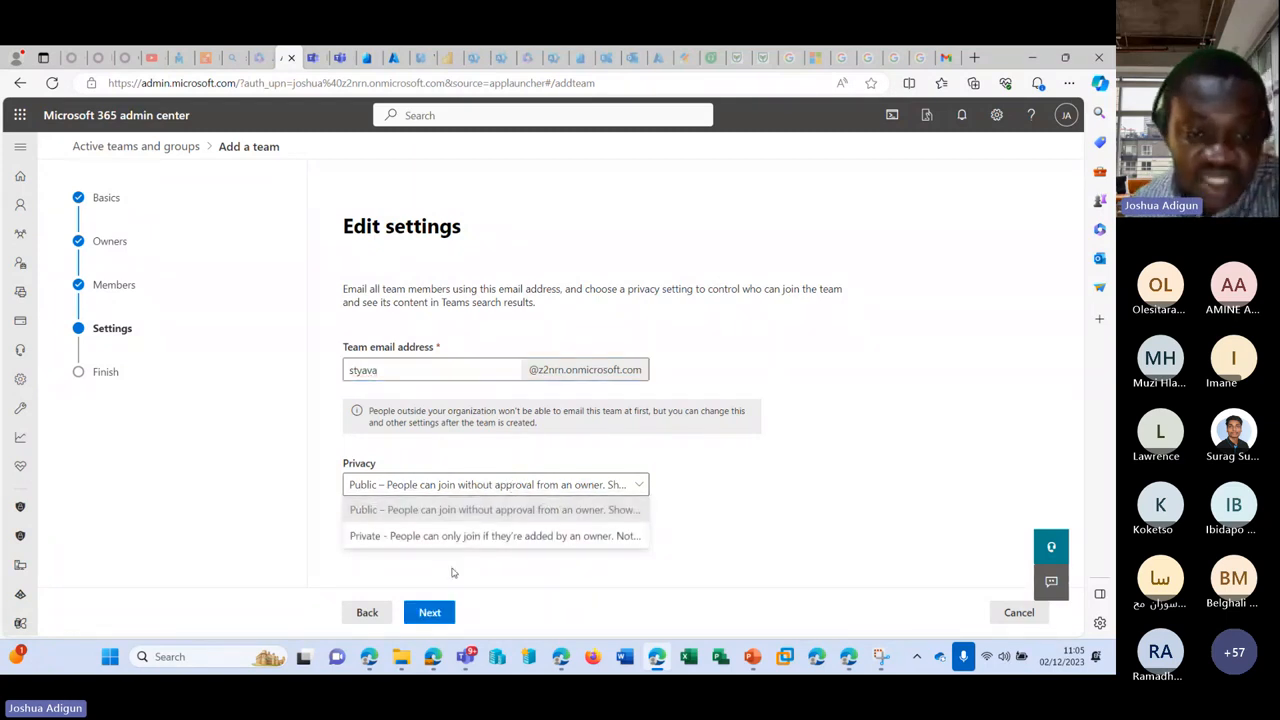
click(430, 610)
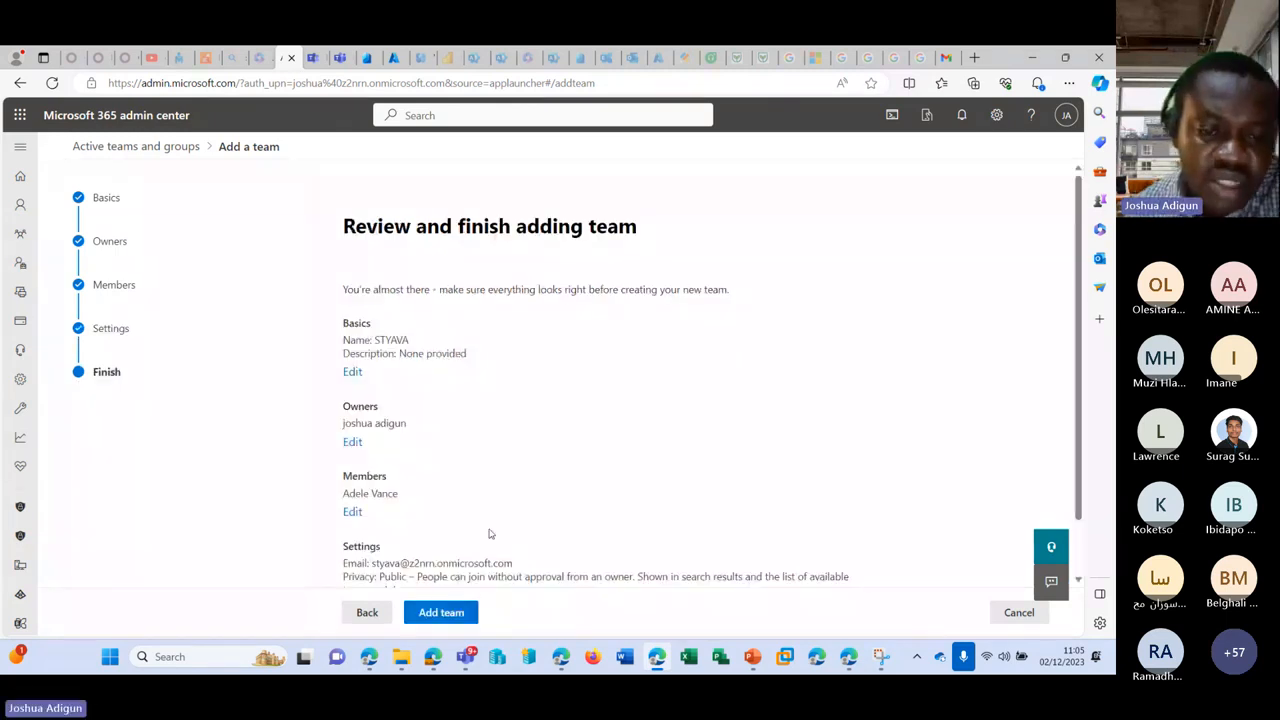
click(452, 617)
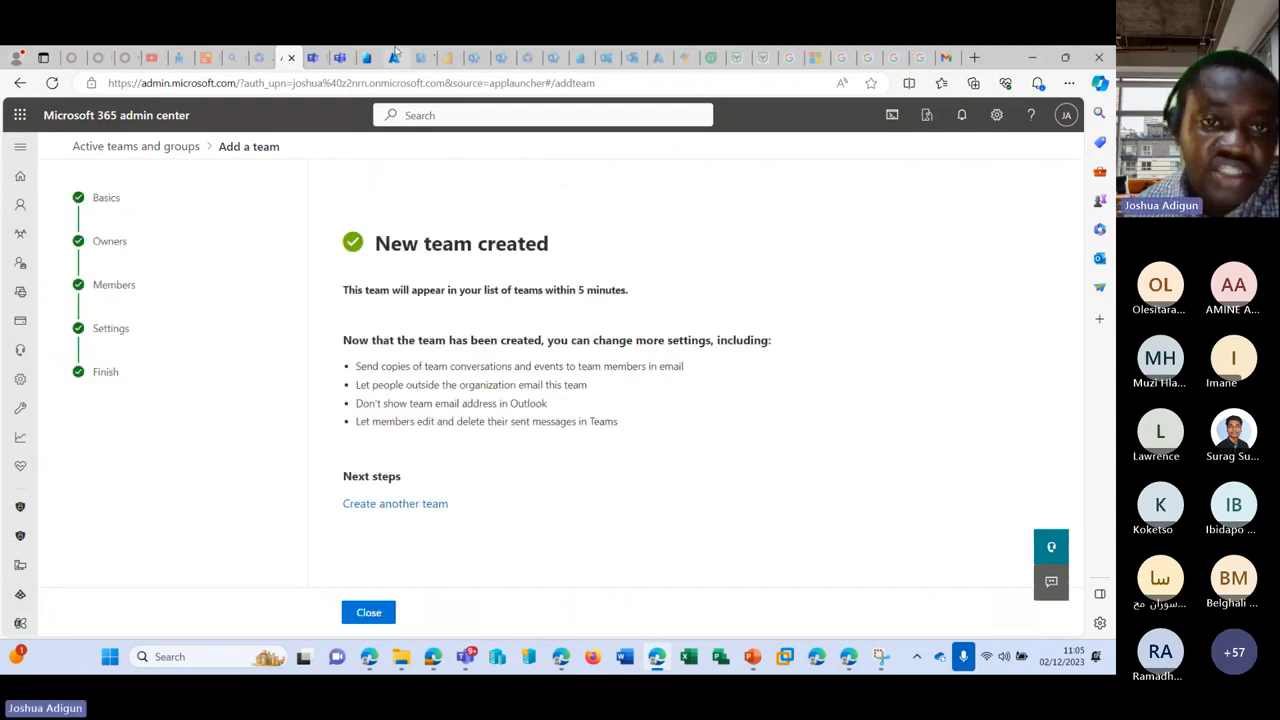
Step: Cancel the Create a channel dialog in Teams and open the STYAVA team's options
click(340, 58)
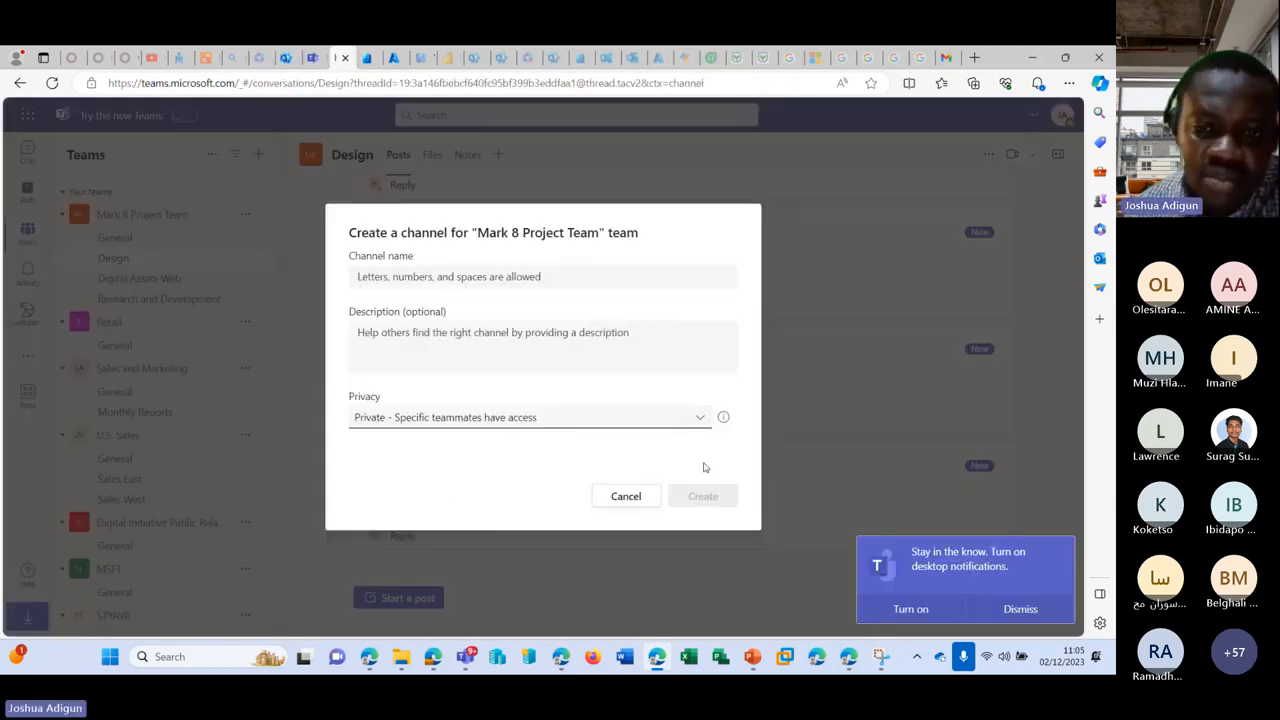
click(626, 497)
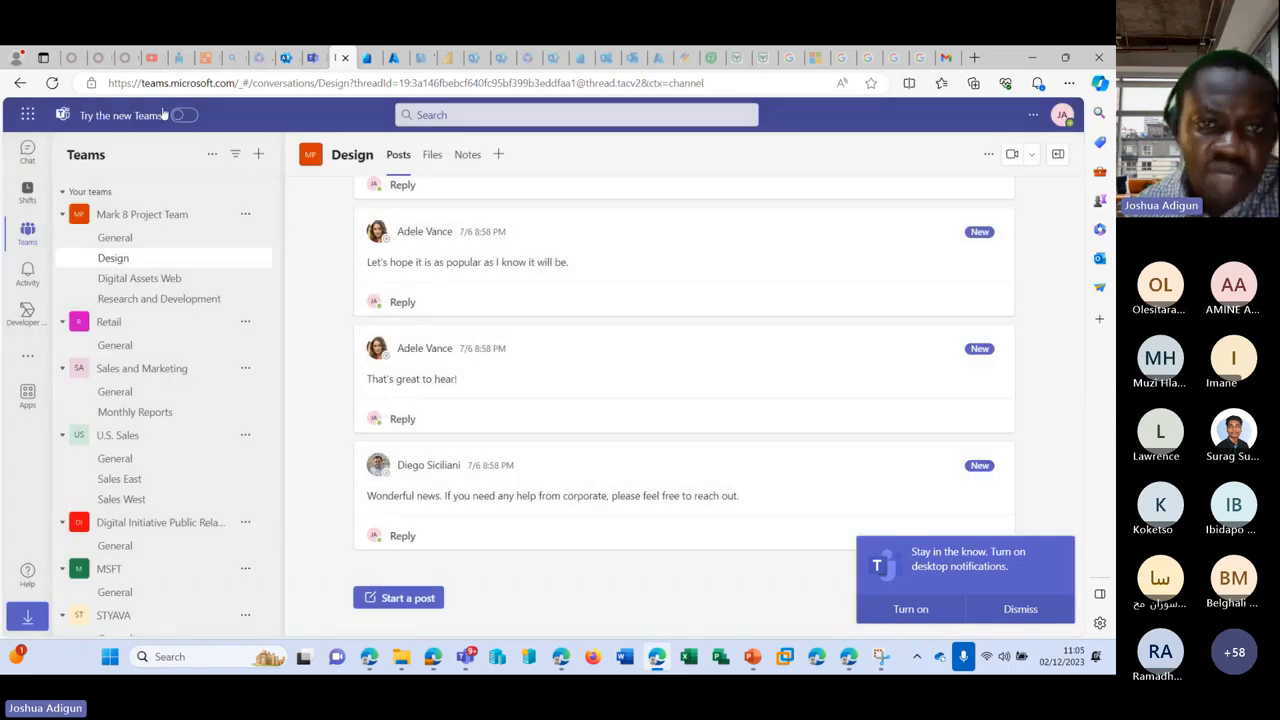
scroll(263, 440, down, 1)
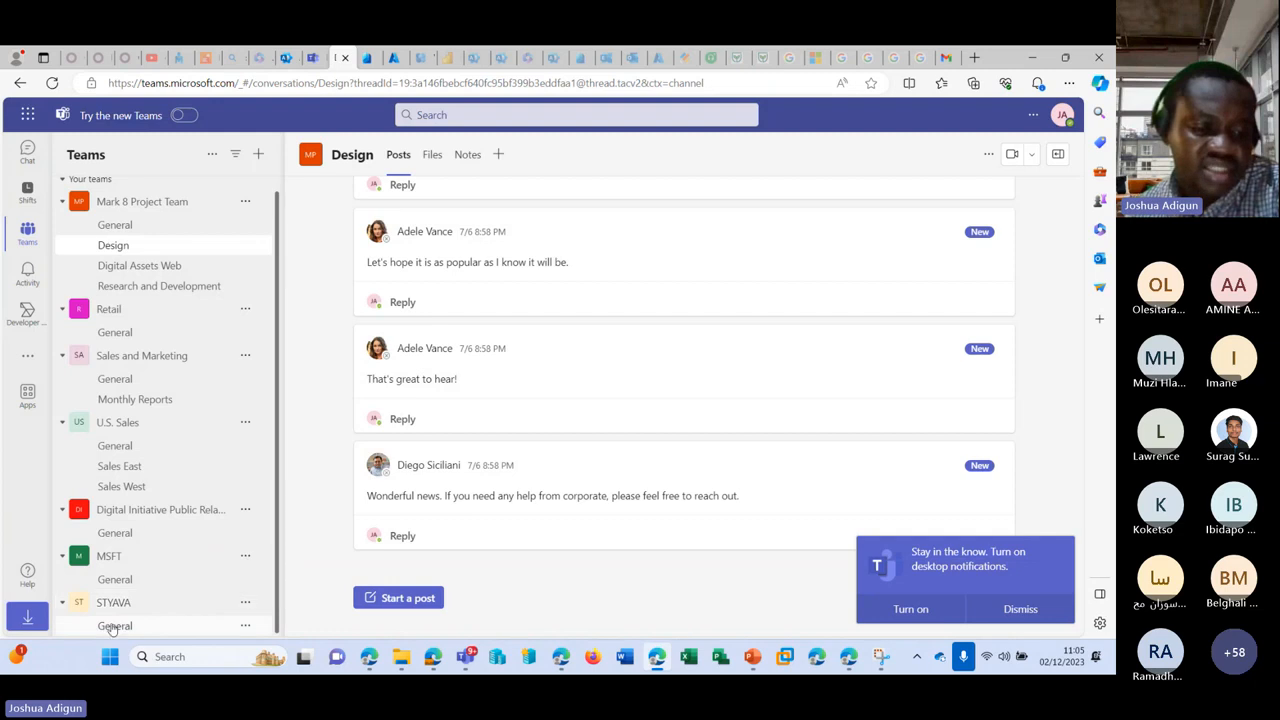
click(245, 602)
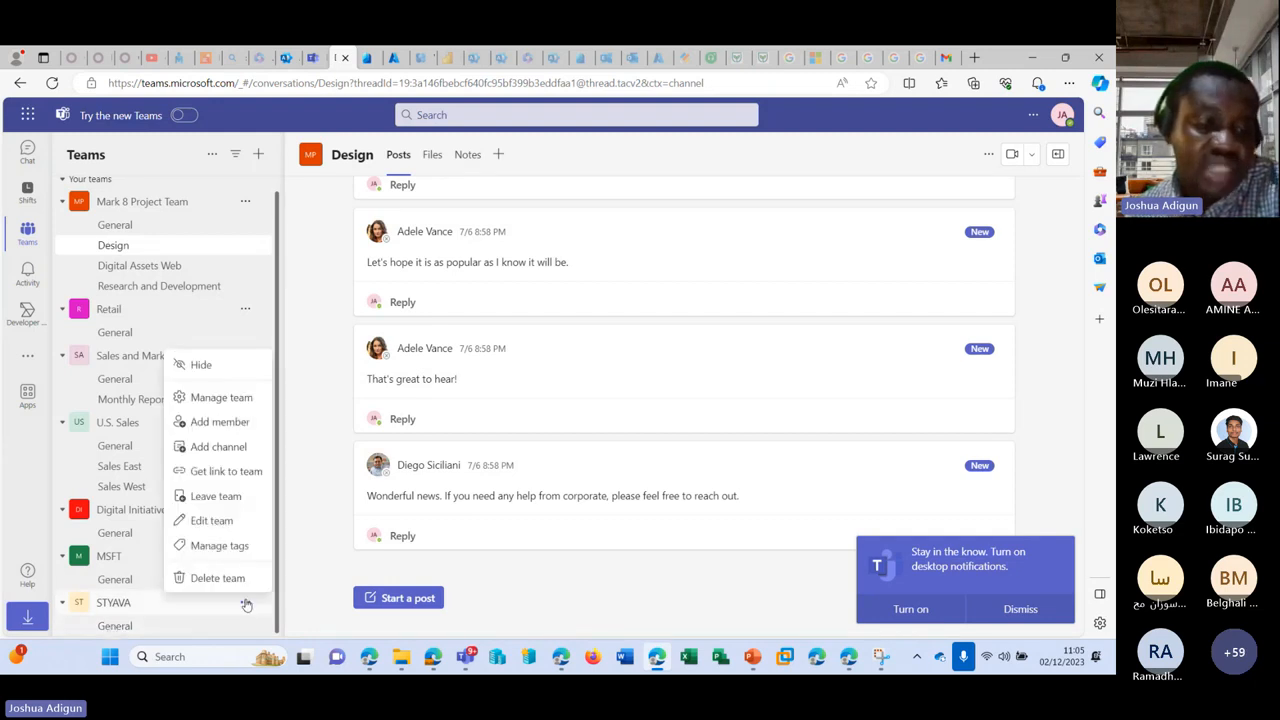
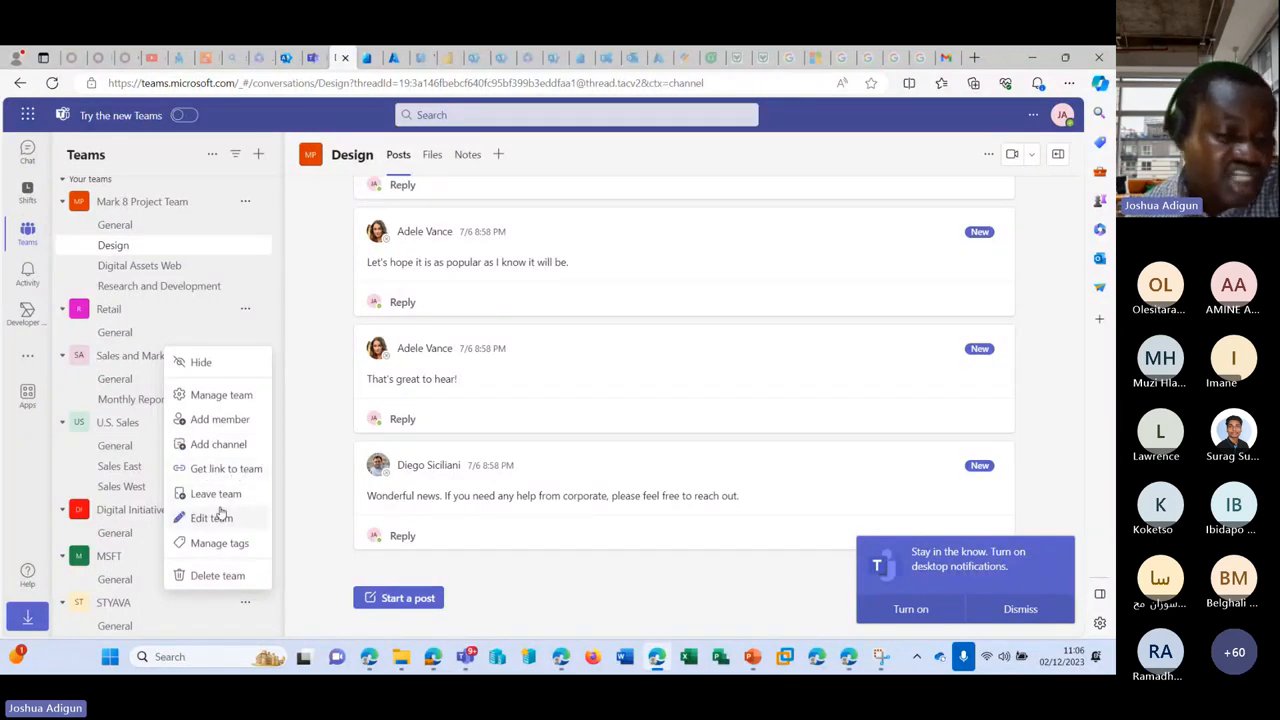
Step: Add a standard channel named Azure to the STYAVA team
click(226, 446)
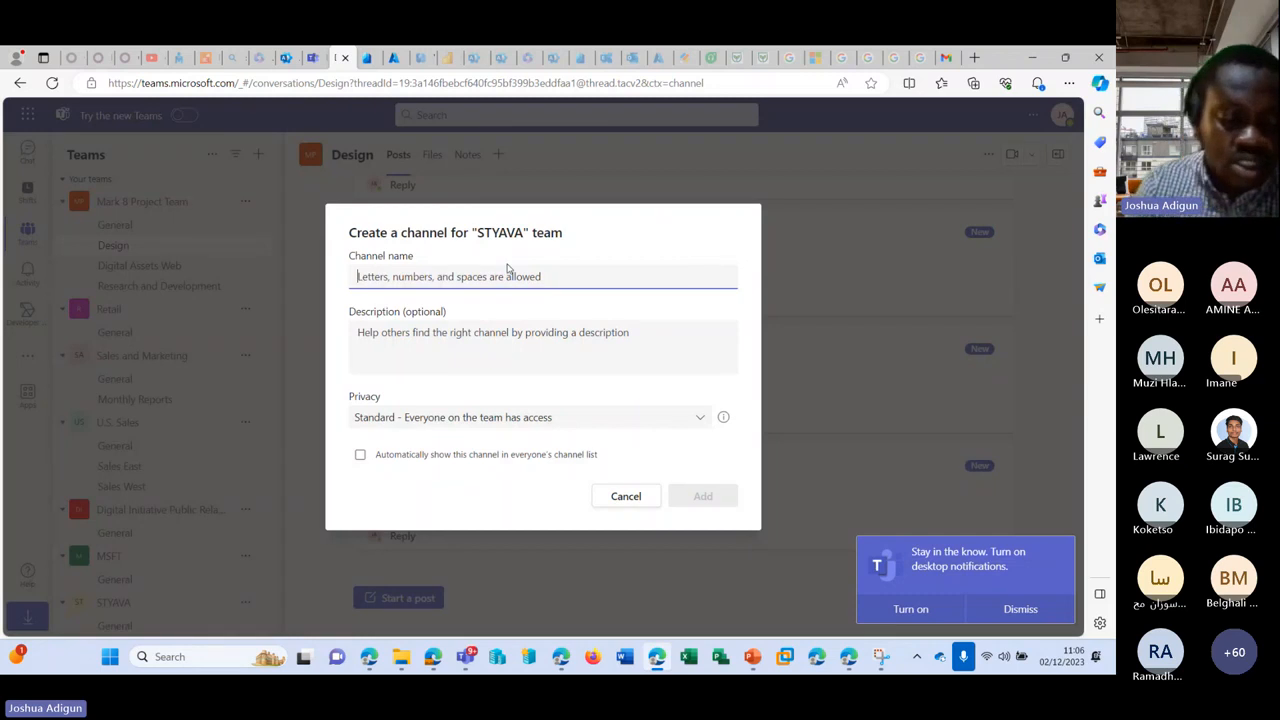
text(Azure)
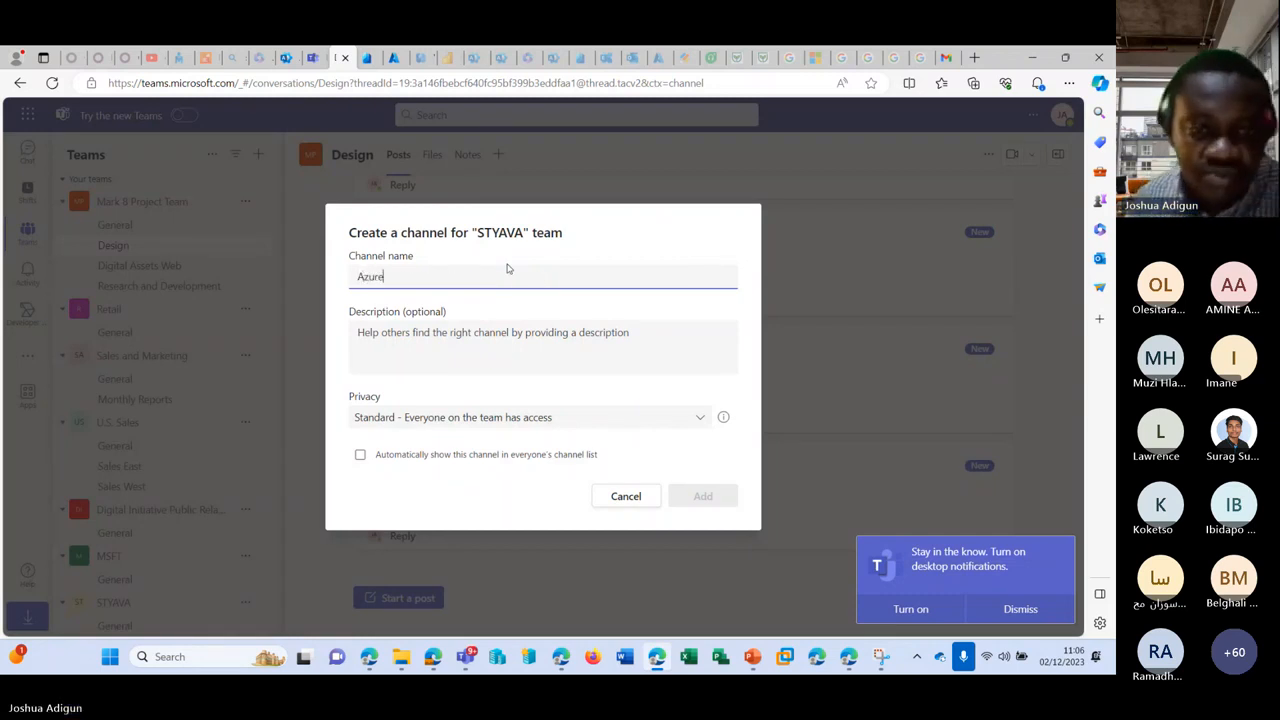
click(700, 495)
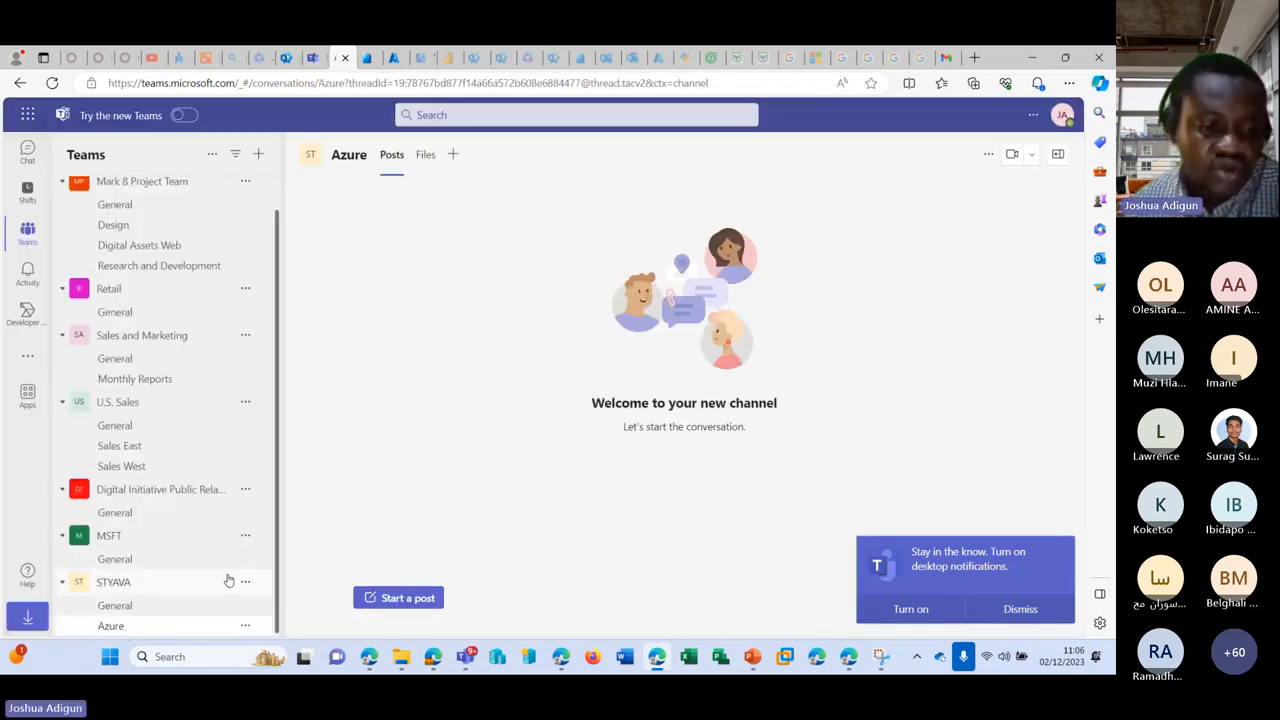
Step: Create a second STYAVA channel named M365 with Private privacy
click(245, 582)
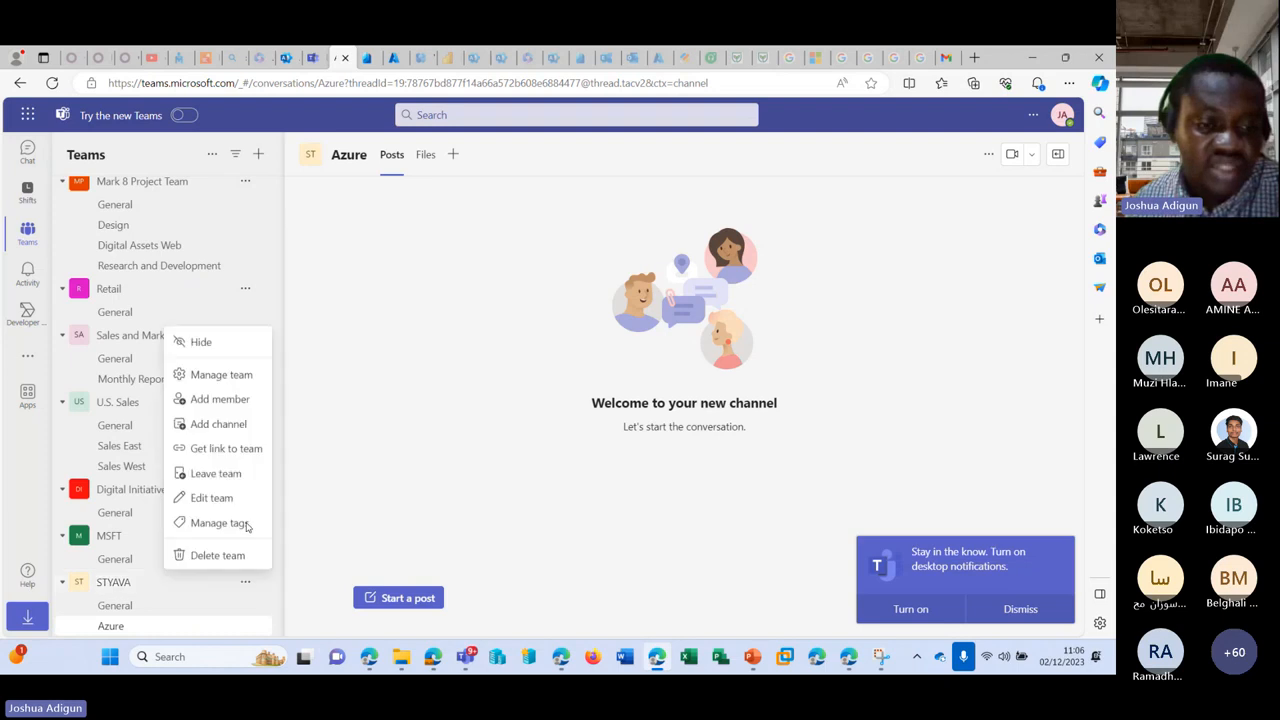
click(235, 430)
text(M365)
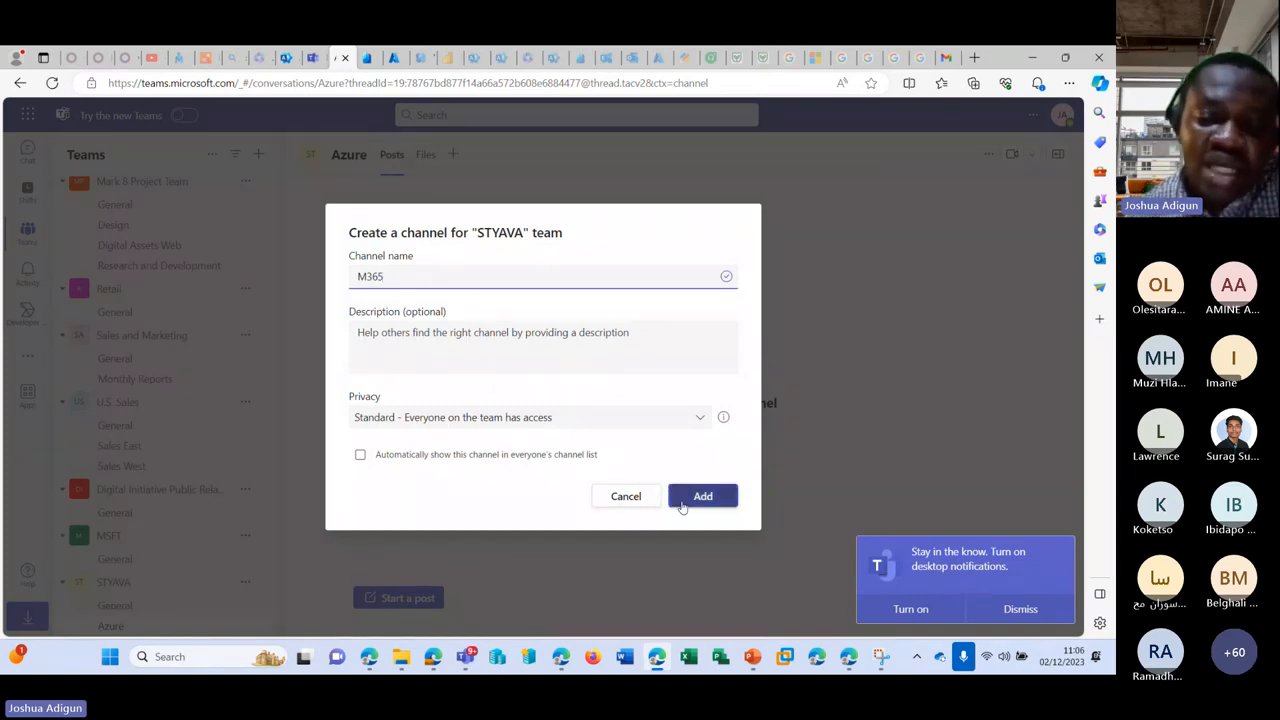
click(555, 418)
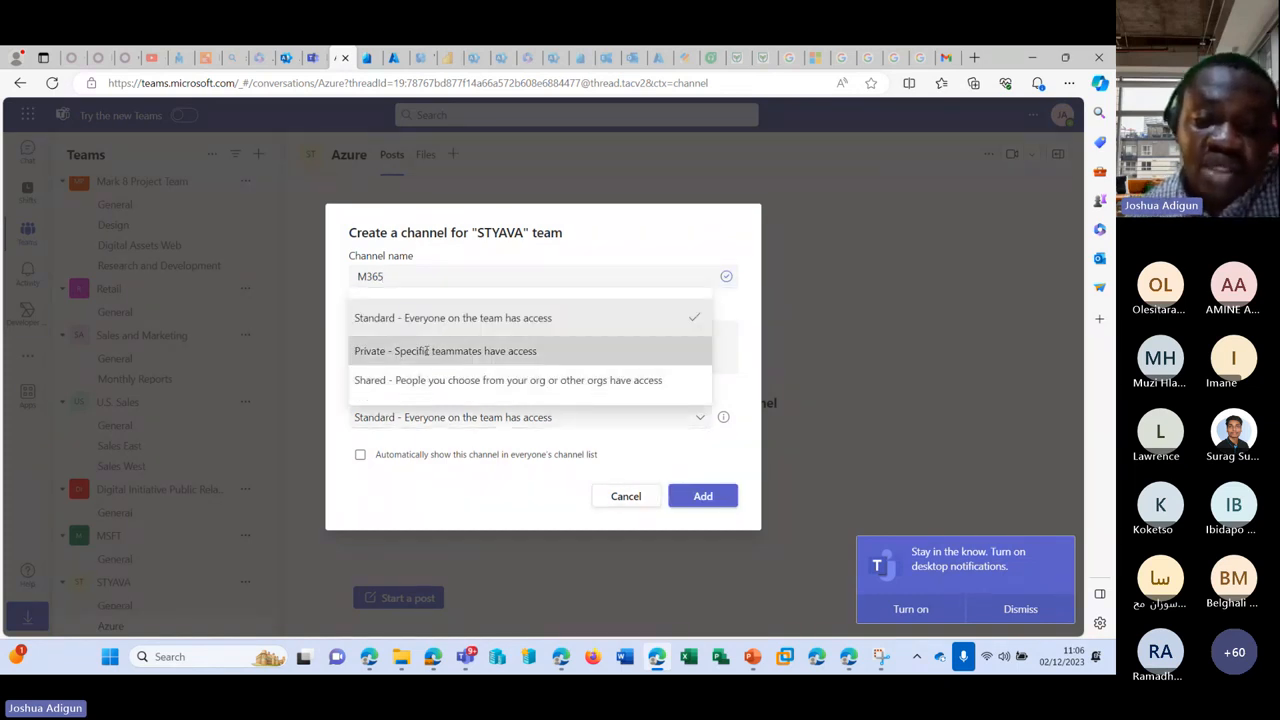
click(440, 351)
click(712, 495)
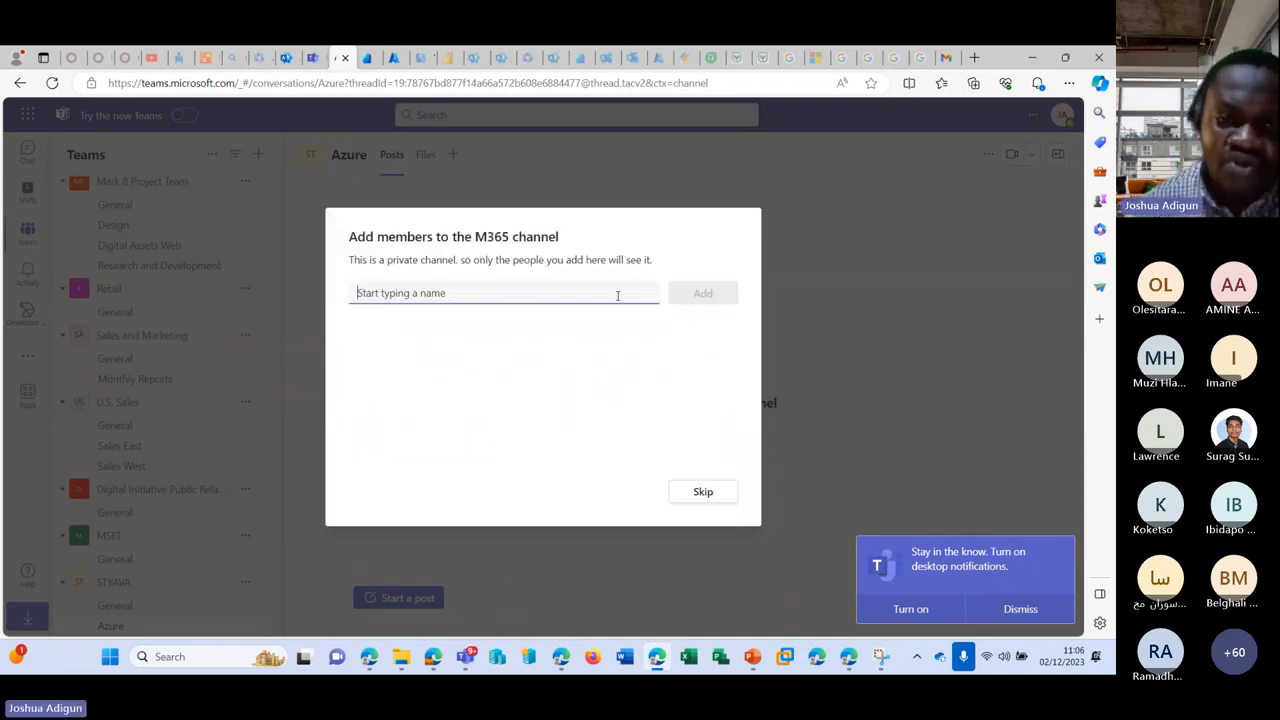
Step: Add the suggested teammate as a member of the private M365 channel
text(ad)
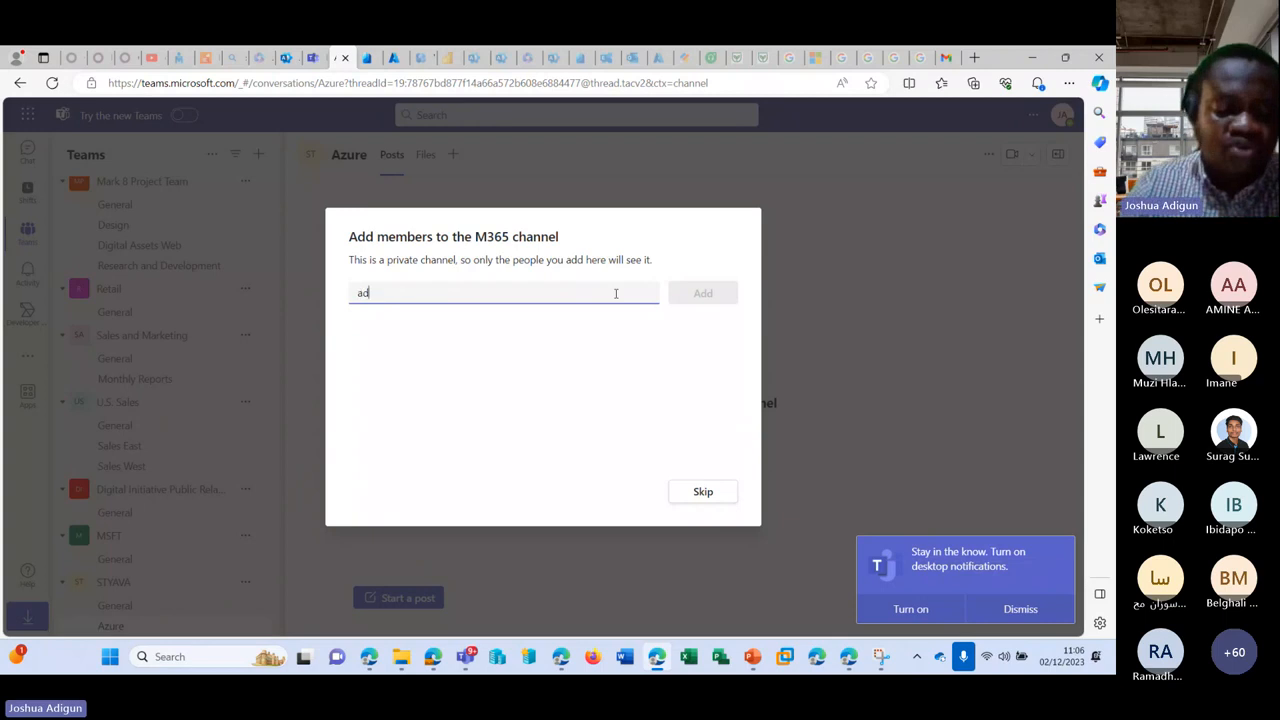
click(546, 327)
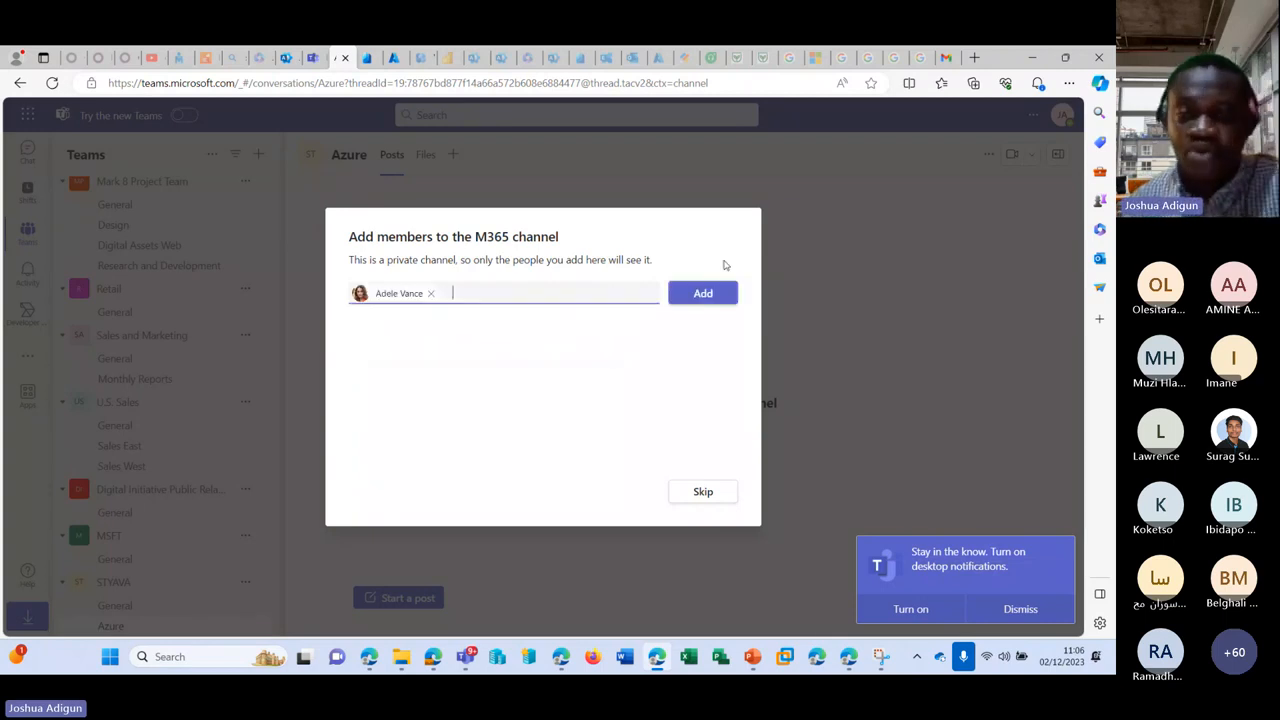
click(705, 293)
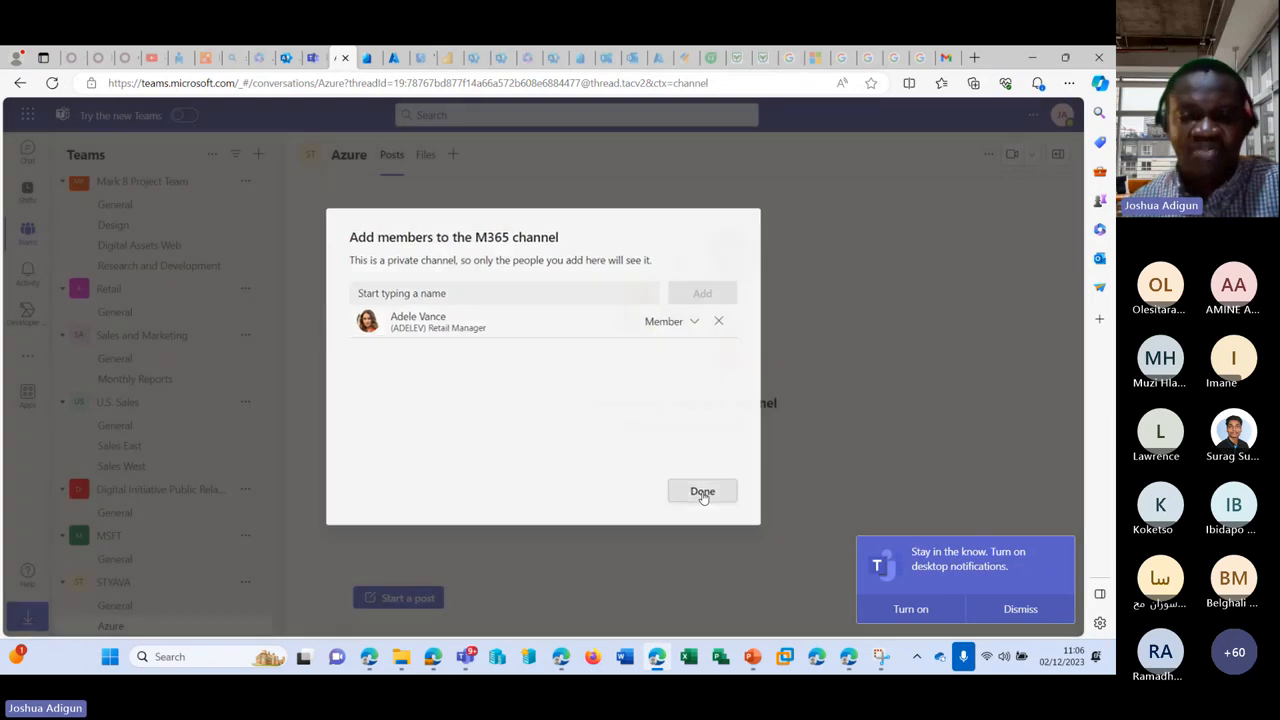
click(703, 492)
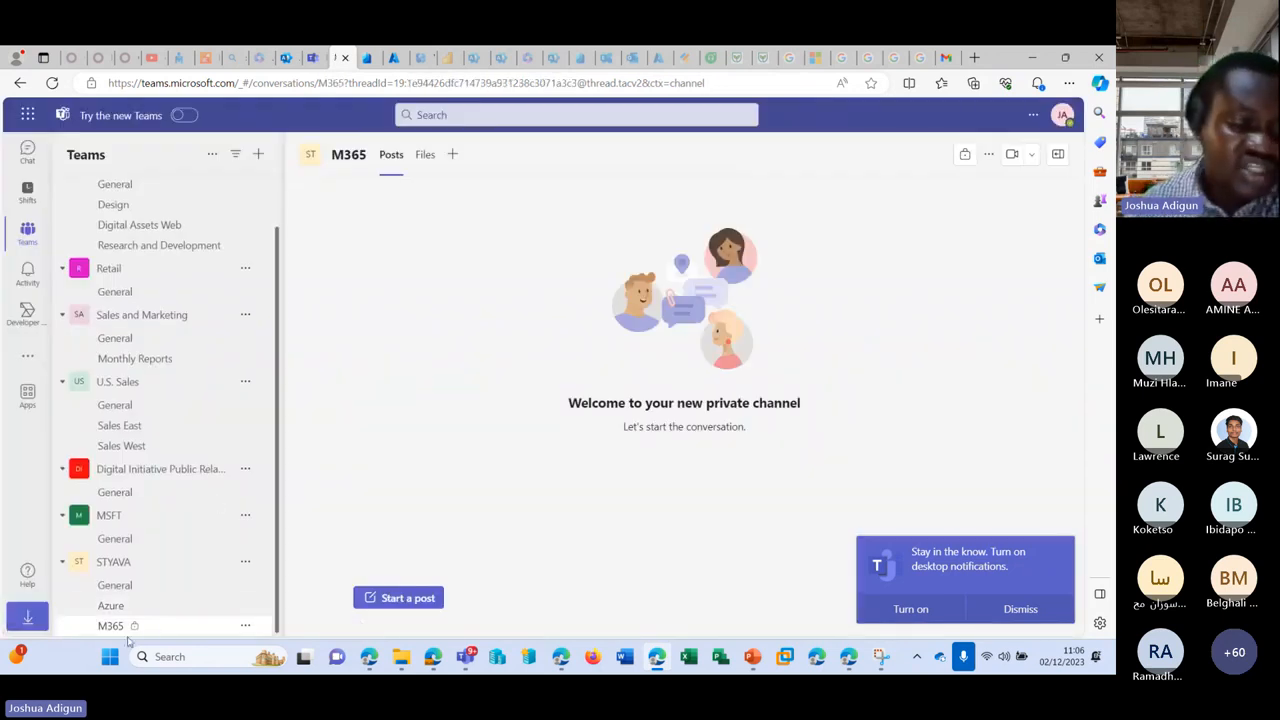
Step: Post a message titled 'Network' saying 'Hi networks guys' in the Azure channel
click(172, 608)
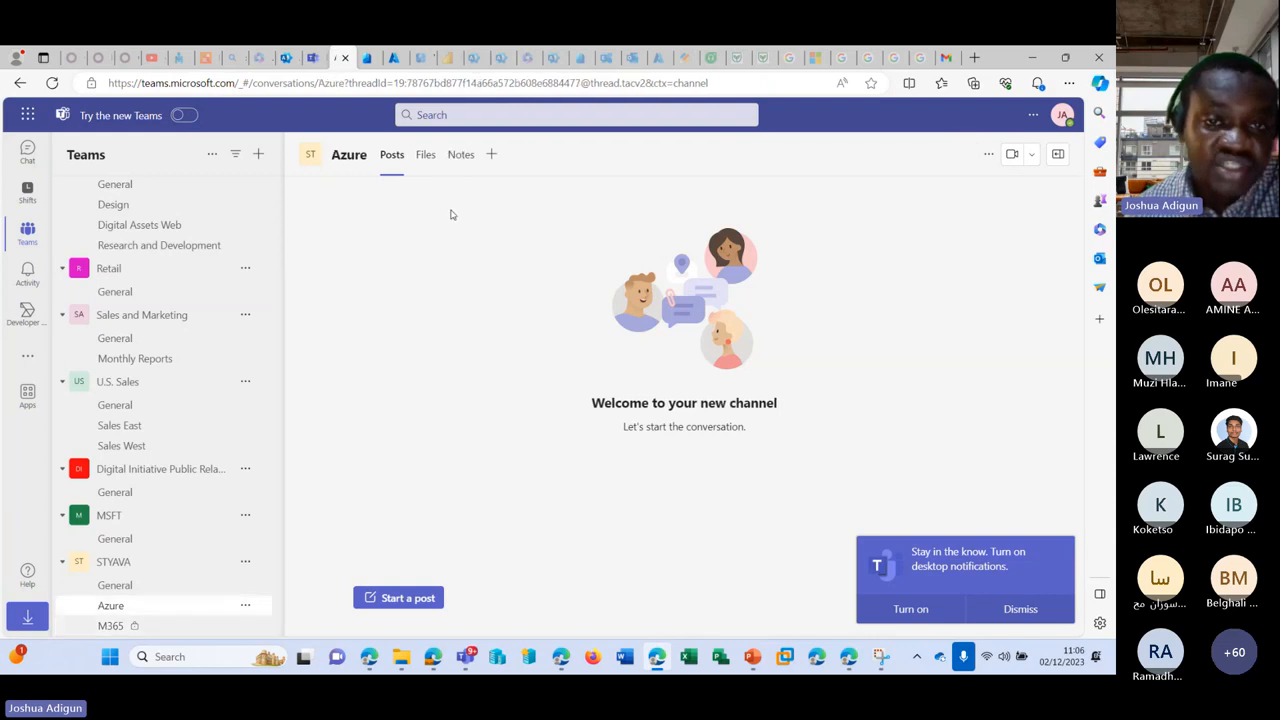
click(425, 156)
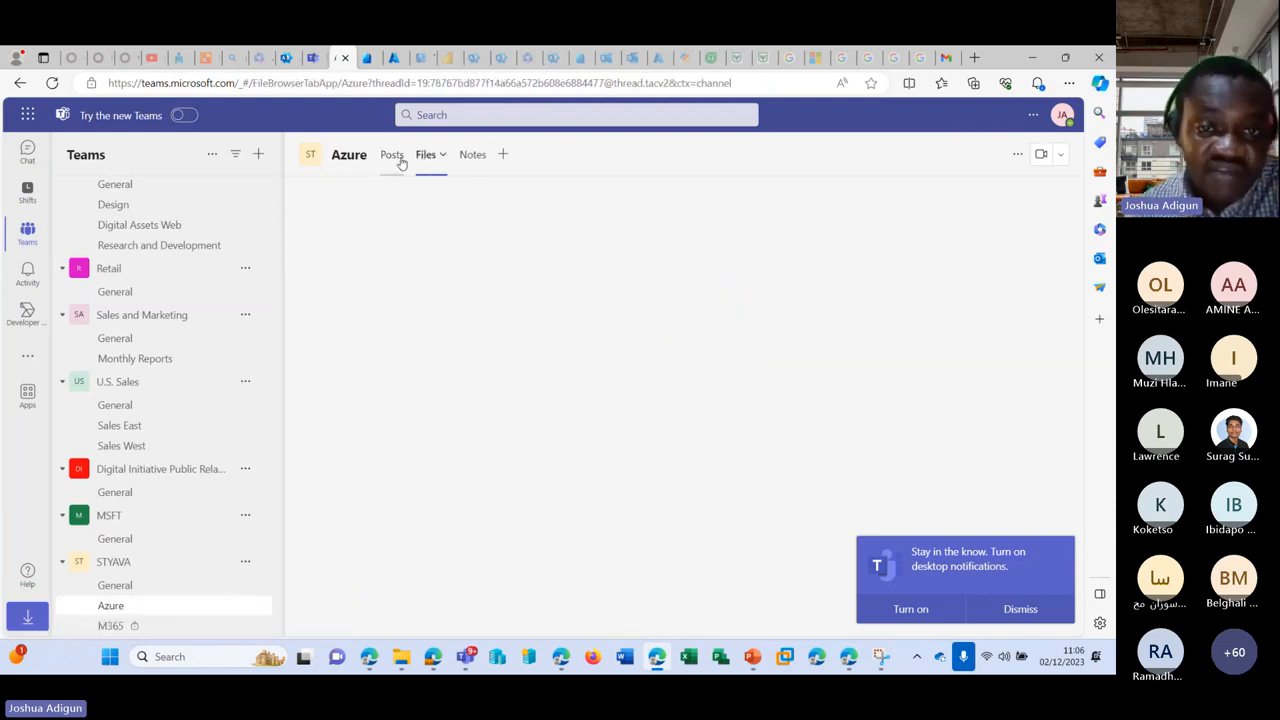
click(398, 160)
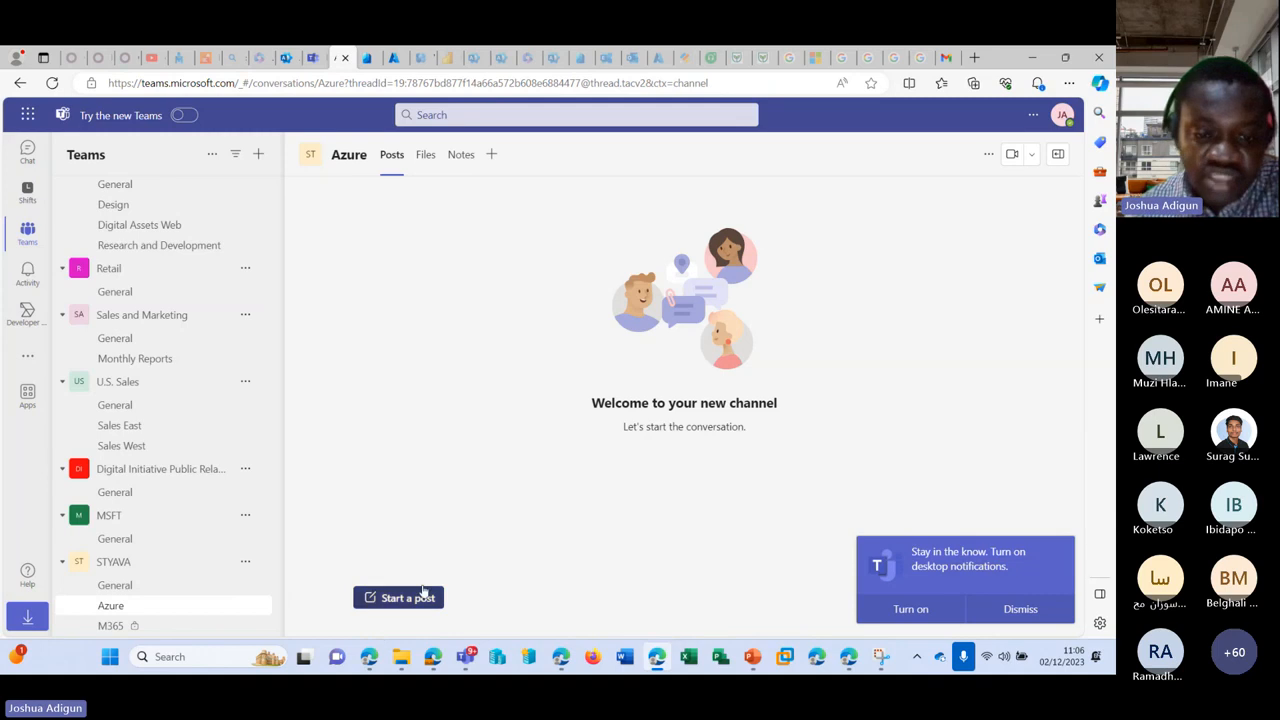
click(423, 592)
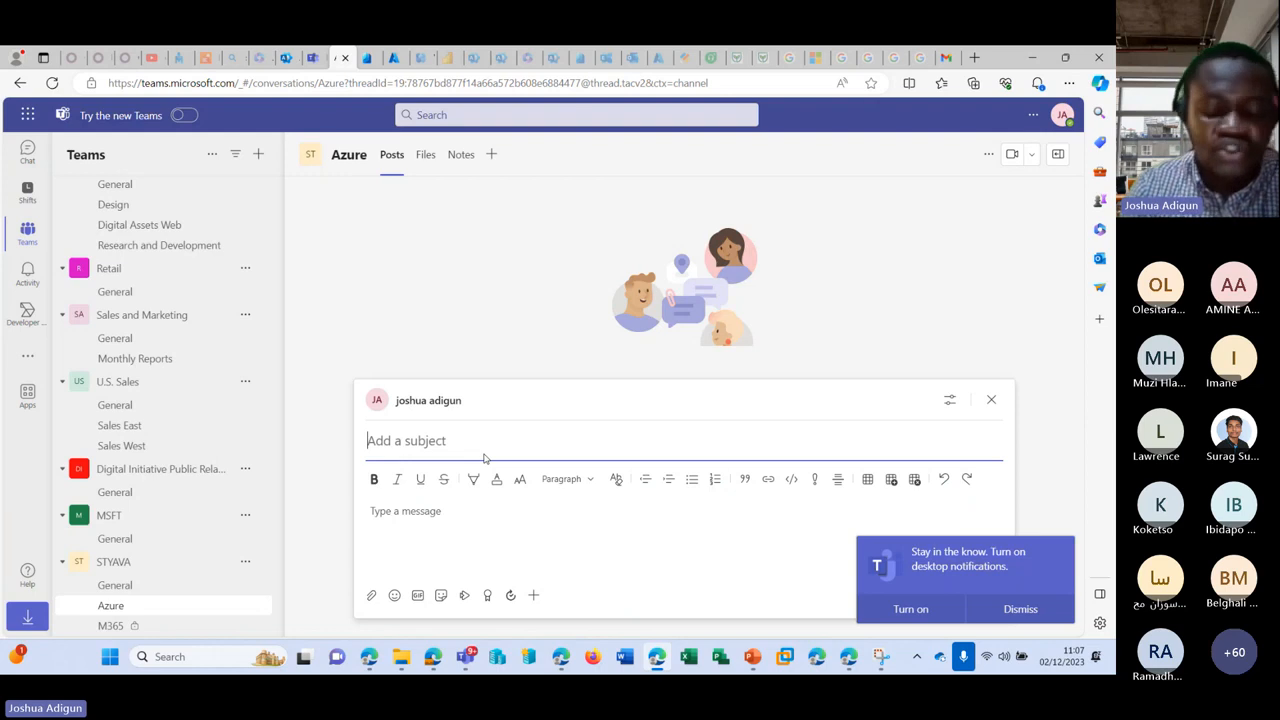
text(Network)
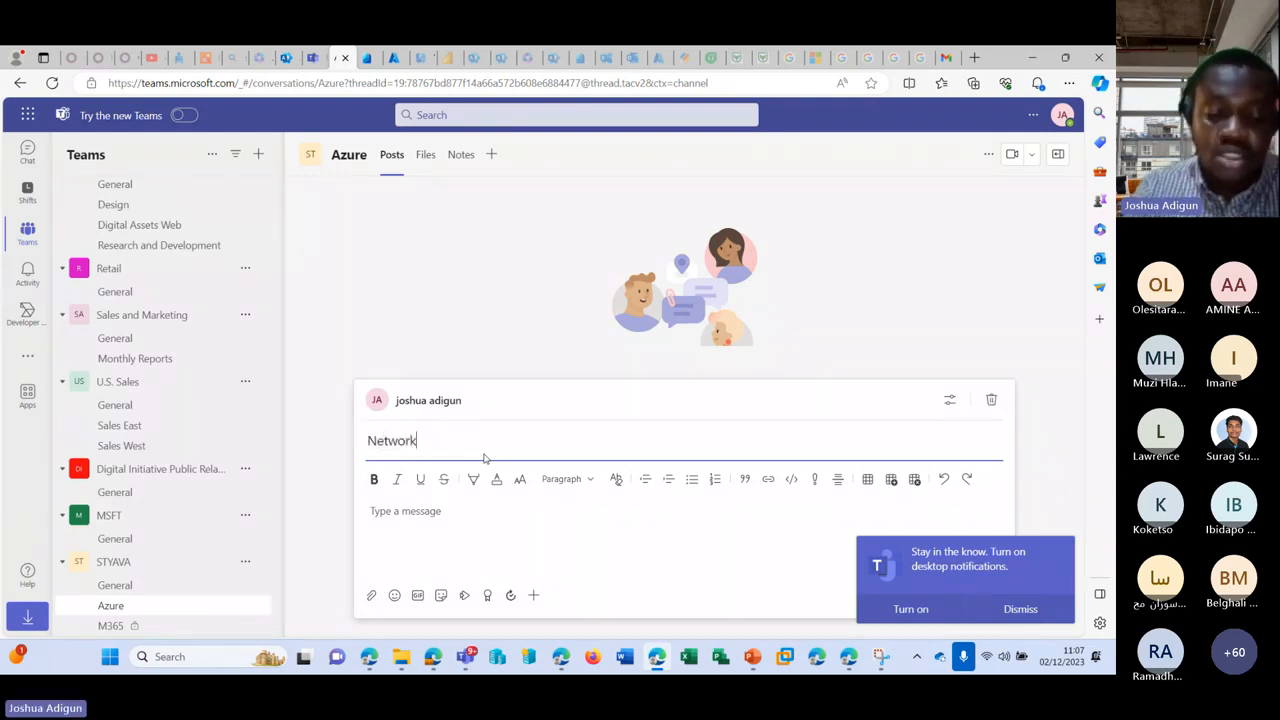
click(458, 508)
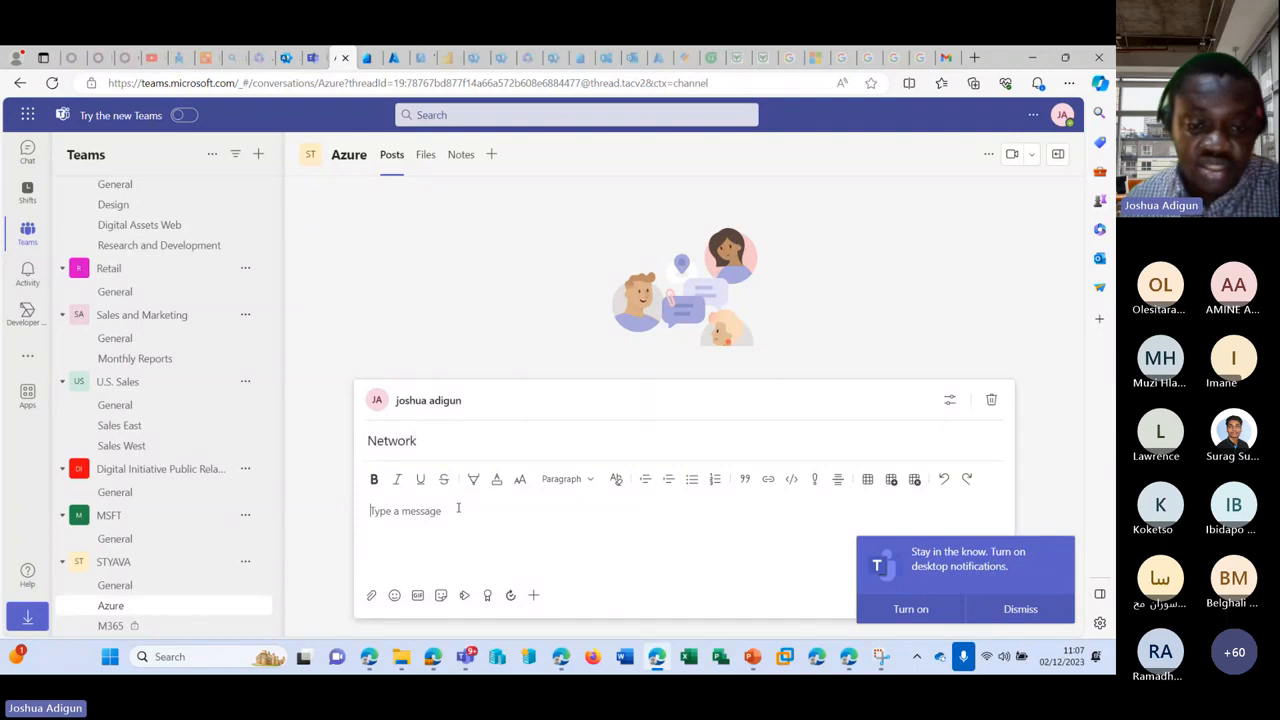
text(Hi netwo)
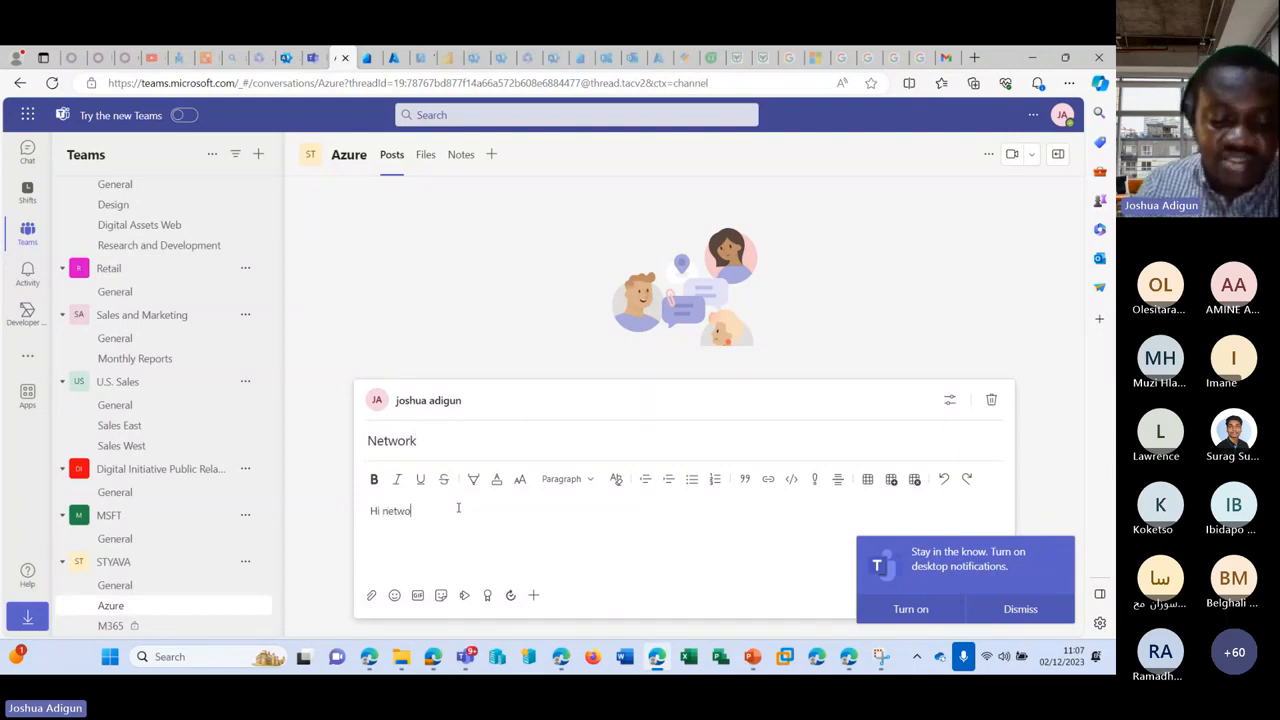
text(rks guy)
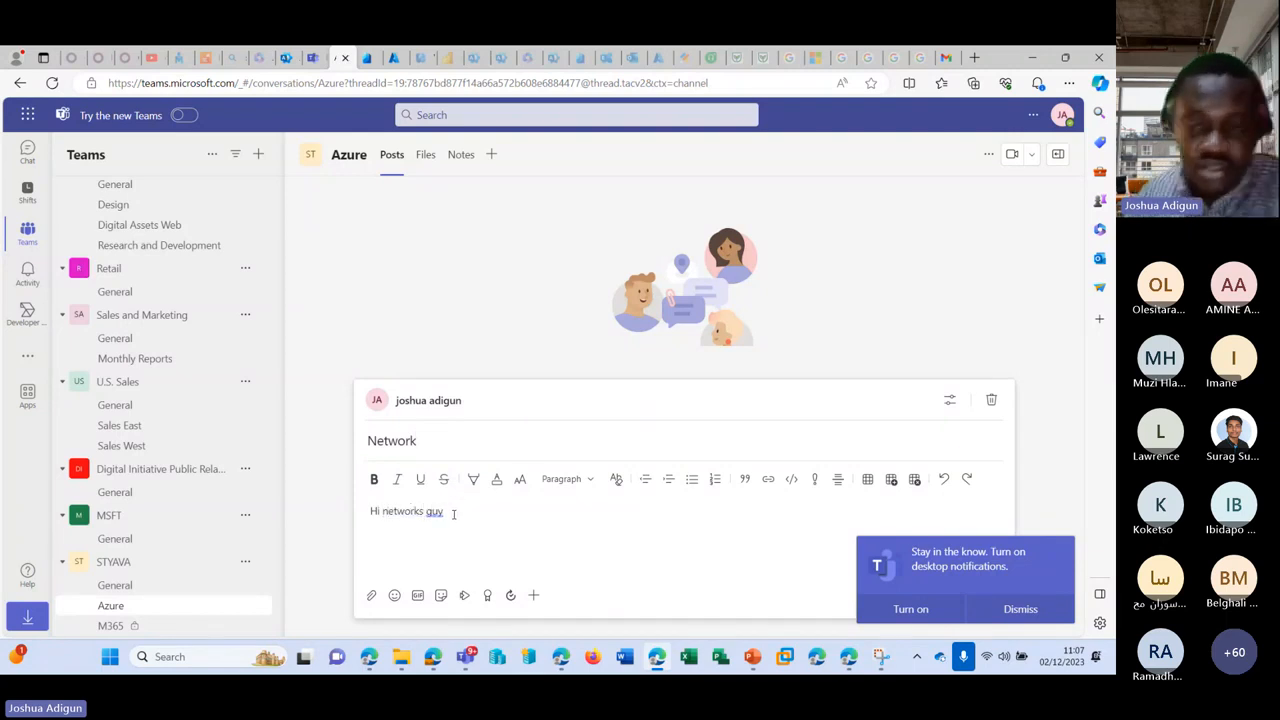
text(s)
key(Return)
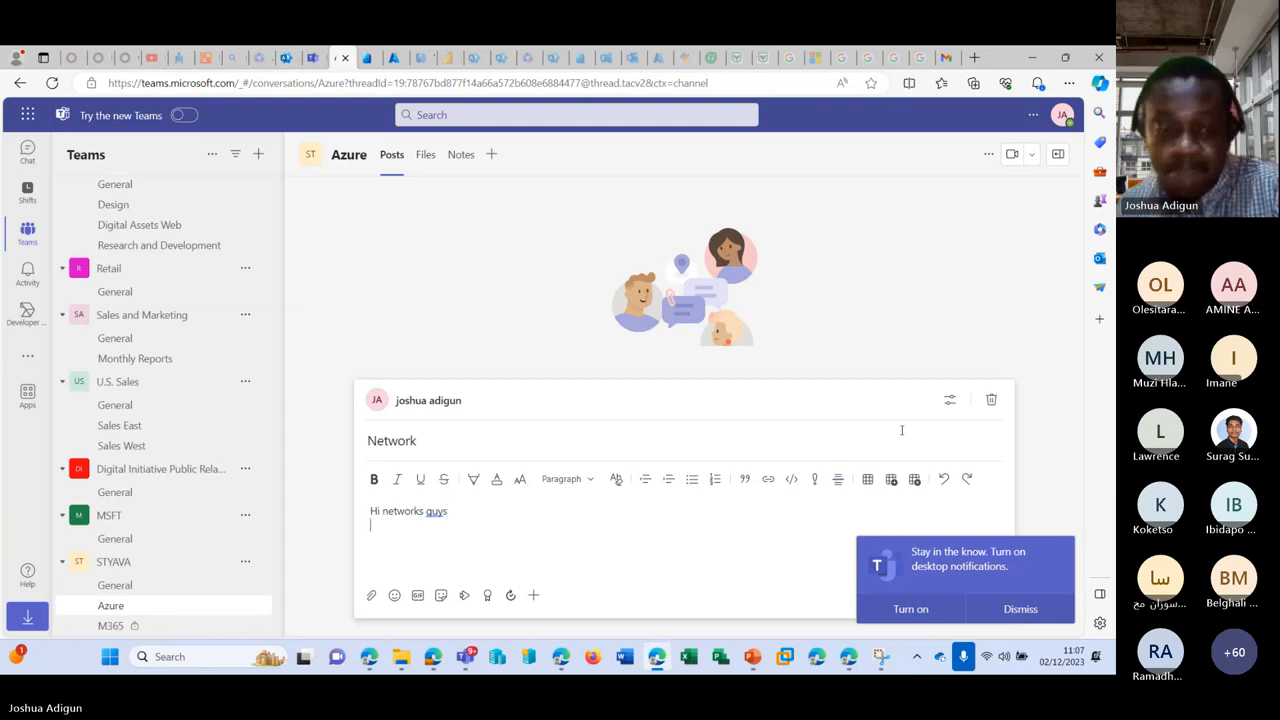
click(1012, 611)
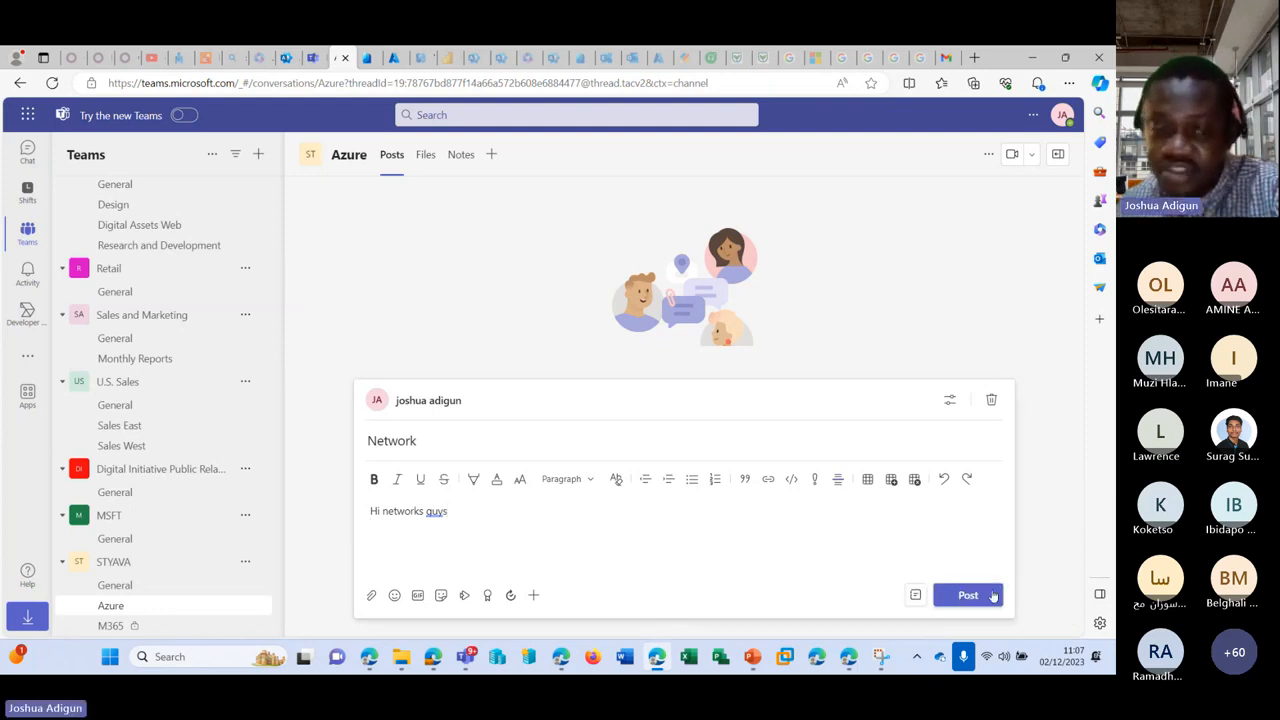
click(968, 595)
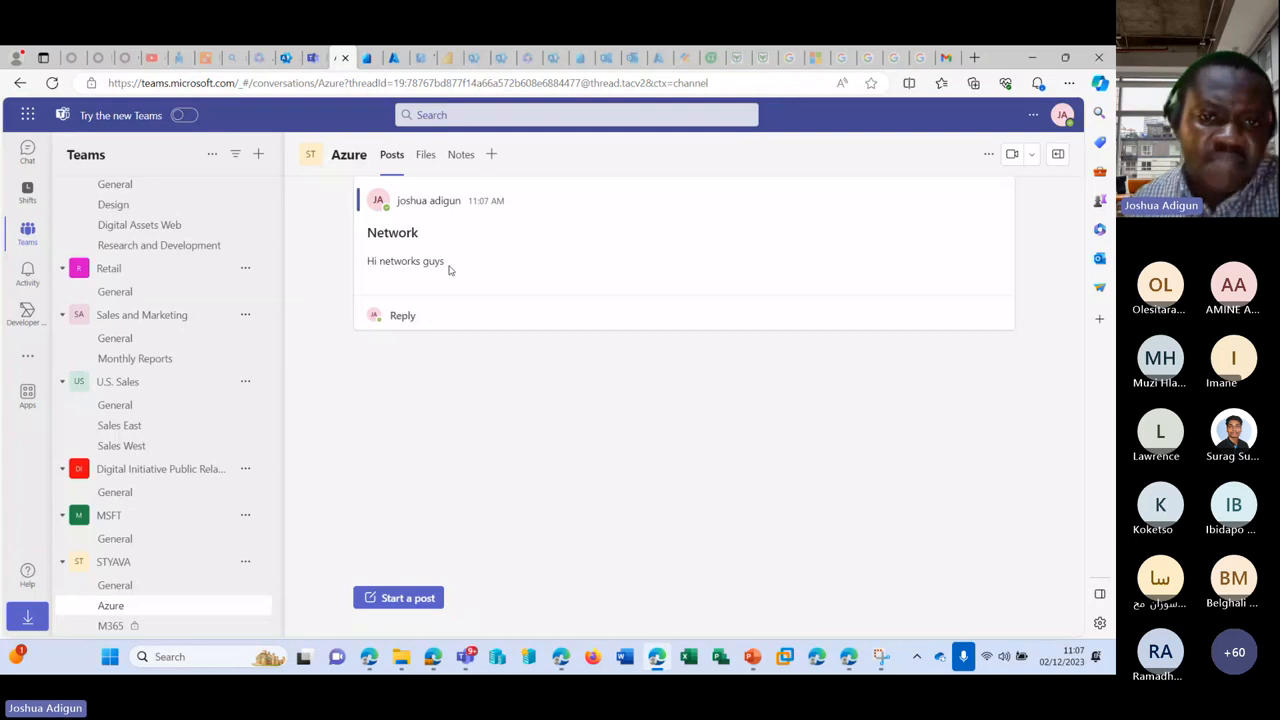
Step: Reply to the Network post with the downloaded photo attached from this computer
click(402, 315)
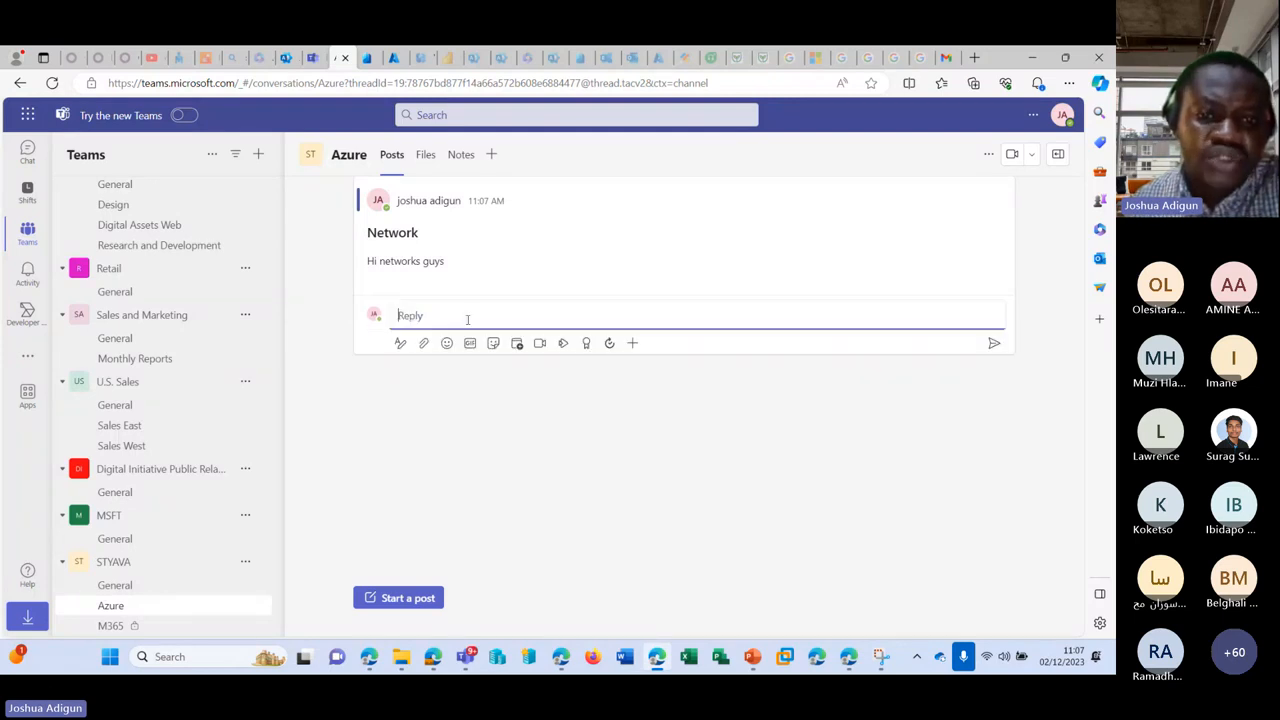
click(423, 343)
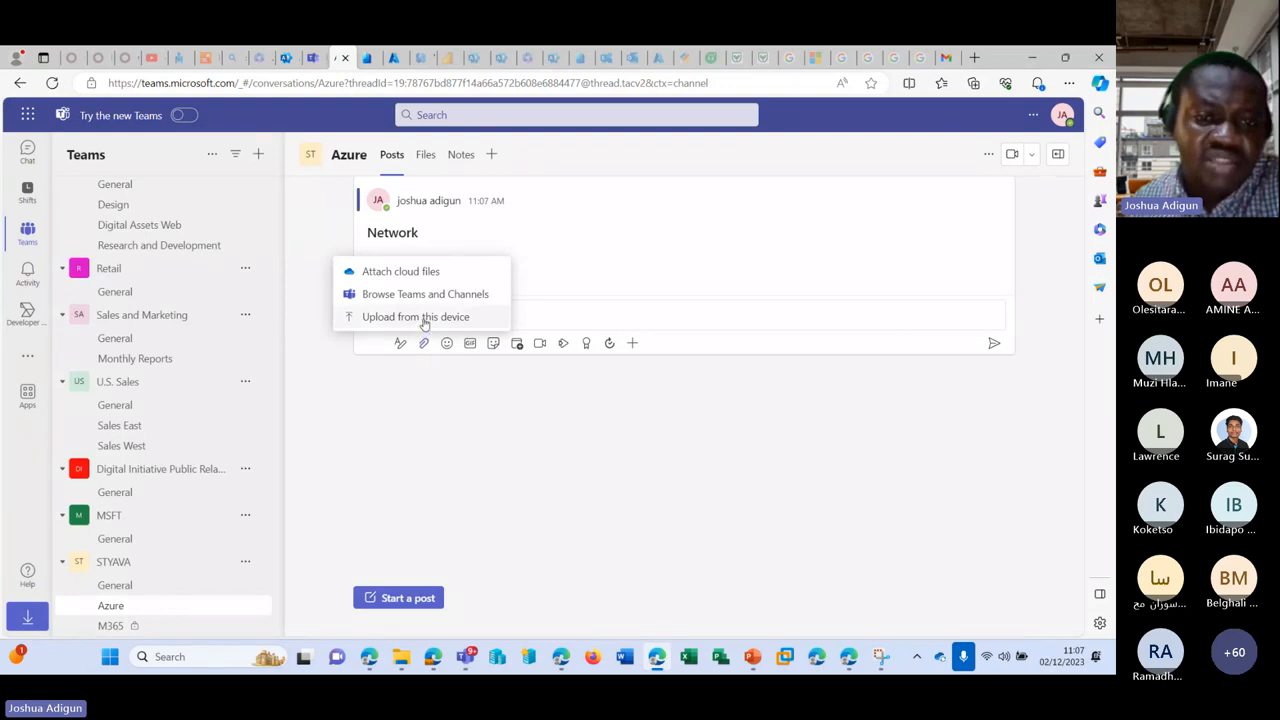
click(425, 317)
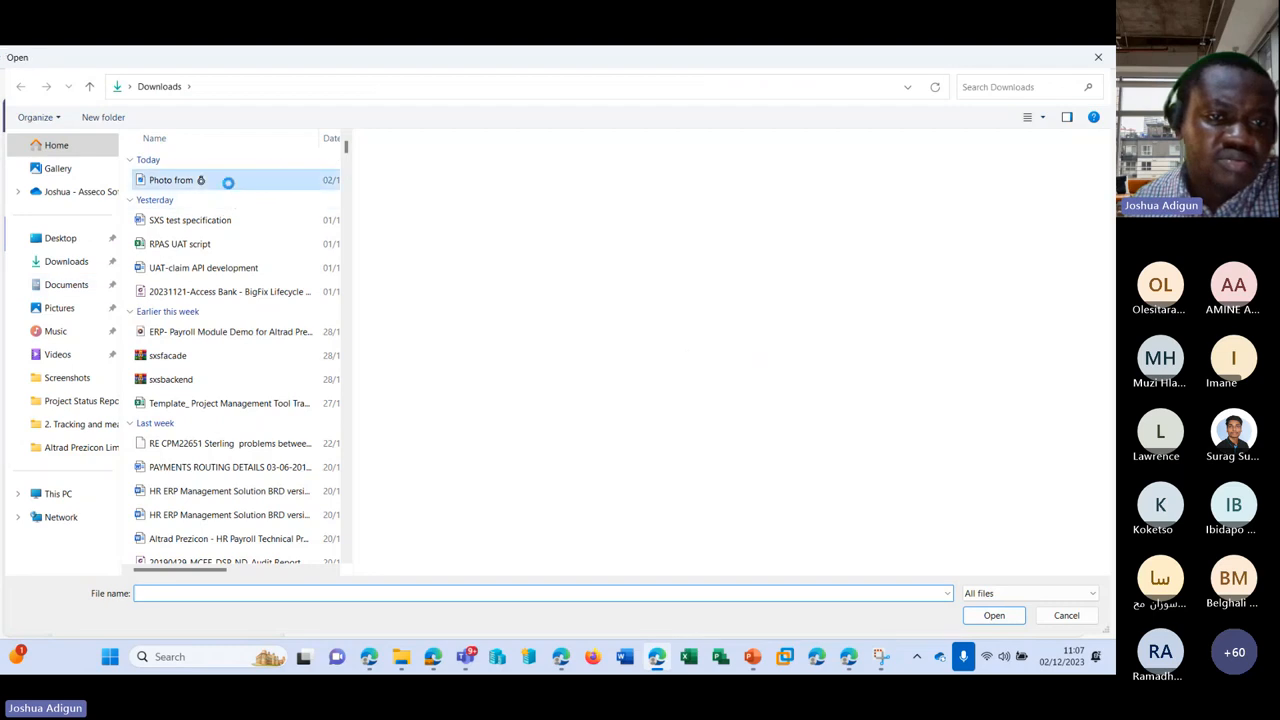
double_click(229, 179)
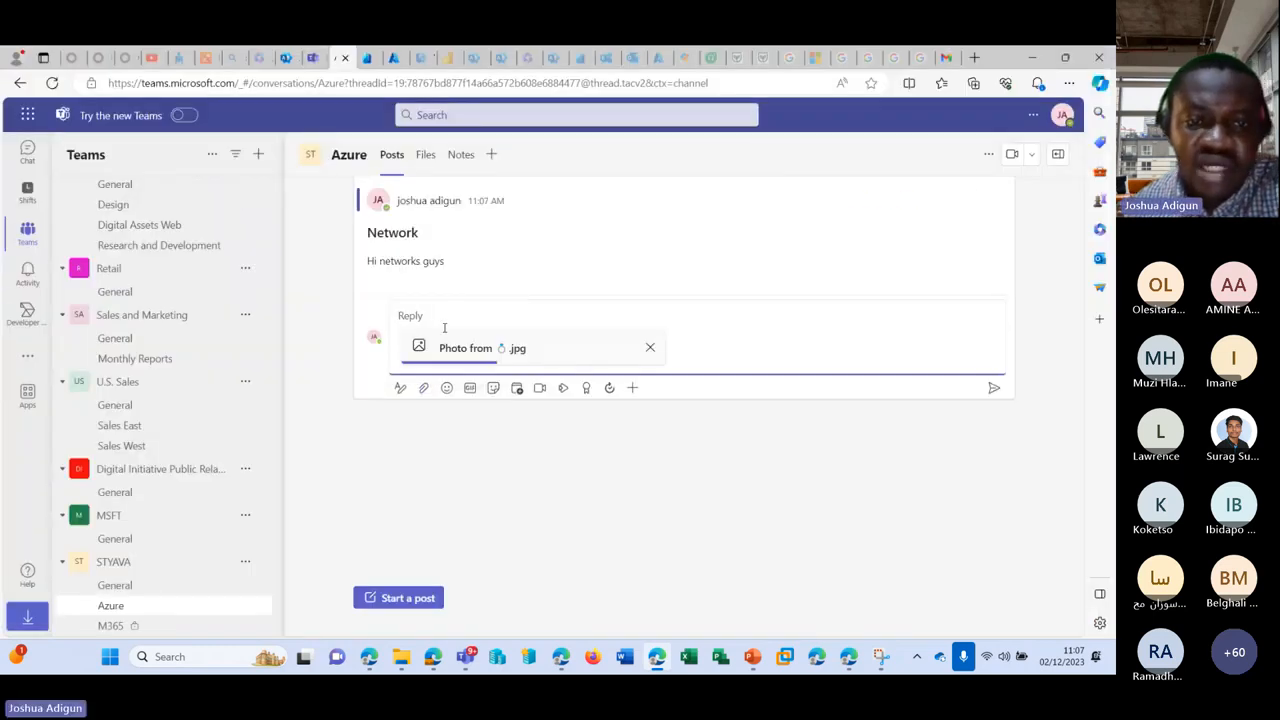
click(994, 390)
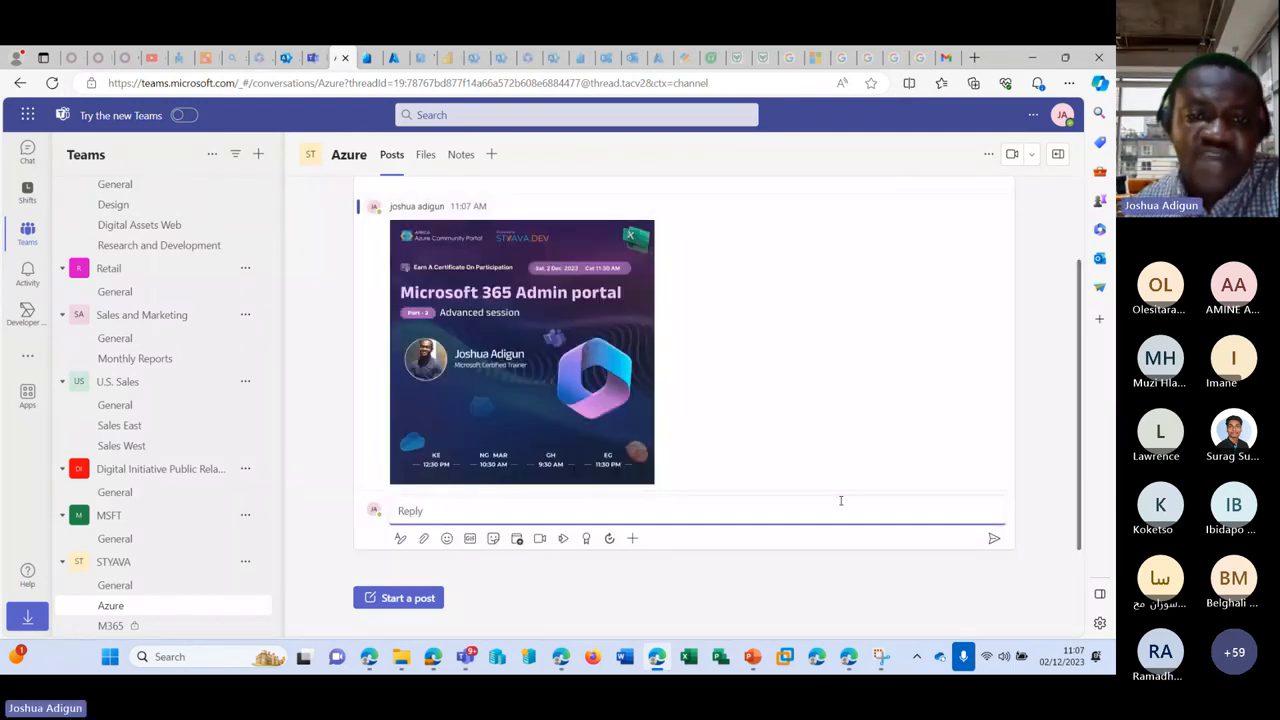
Step: Check the photo in the Azure files, cancel a new folder, and return to the admin center
click(426, 154)
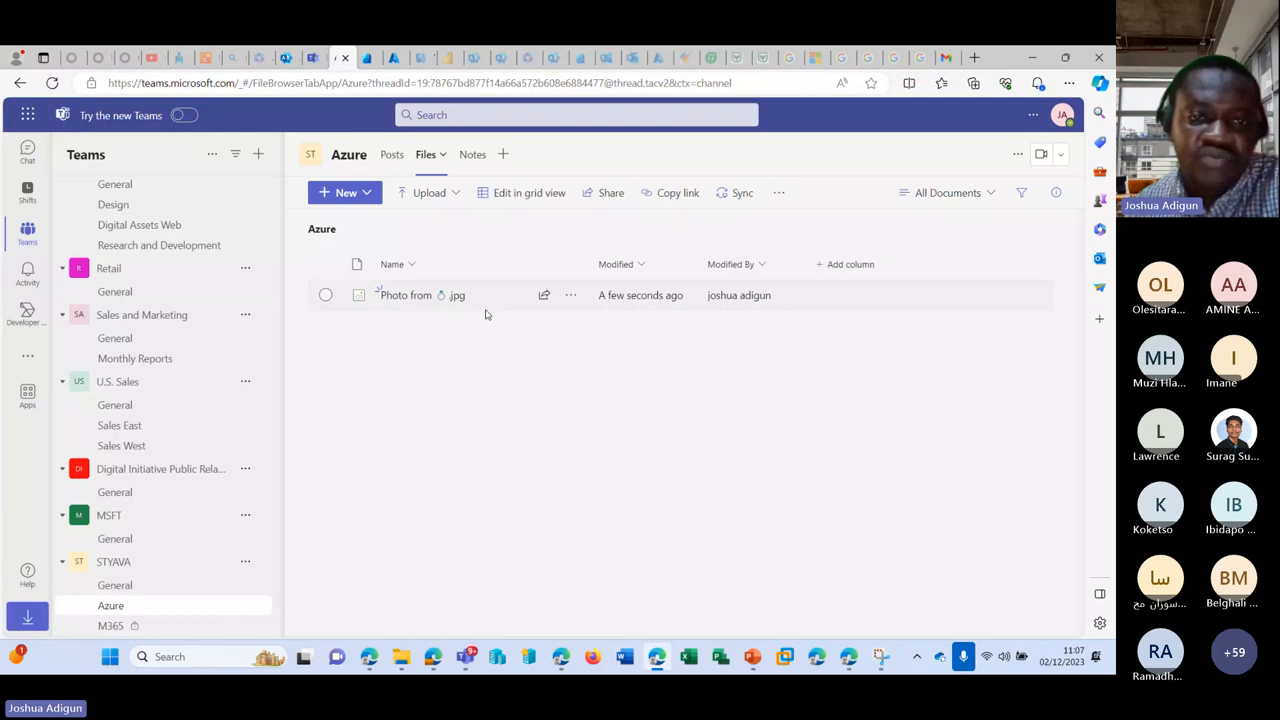
click(367, 195)
click(449, 360)
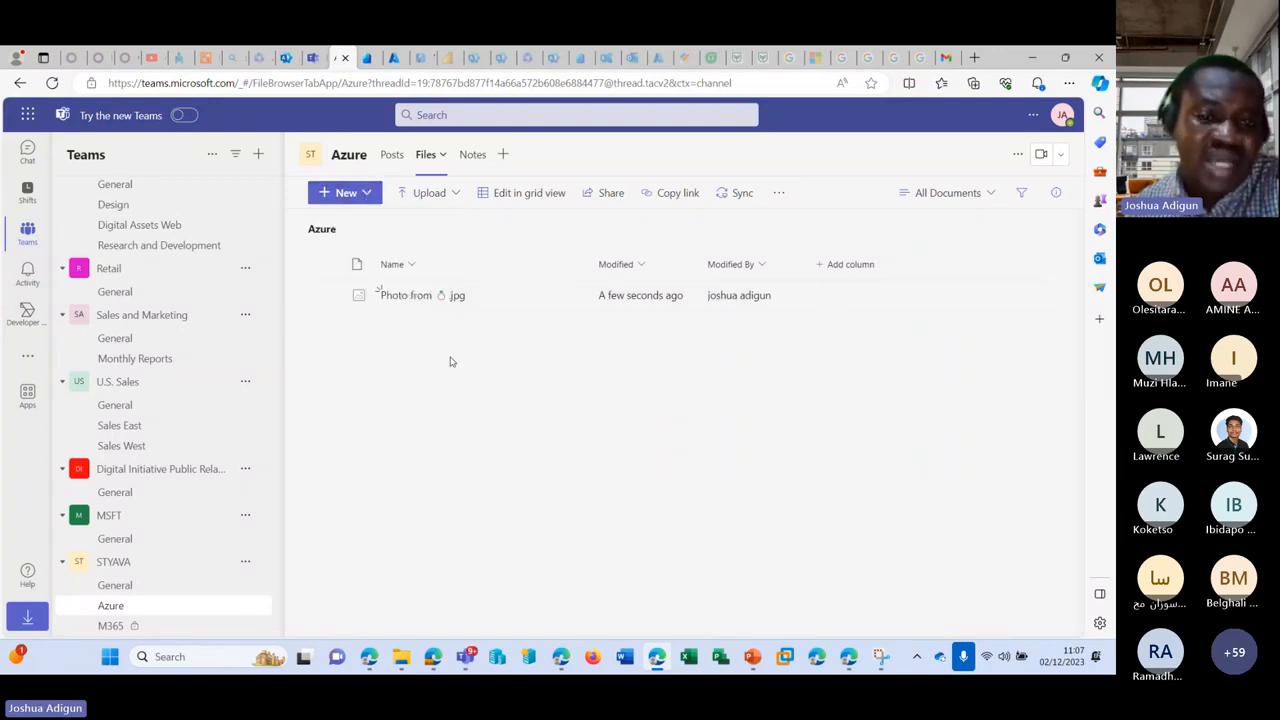
click(366, 194)
click(343, 223)
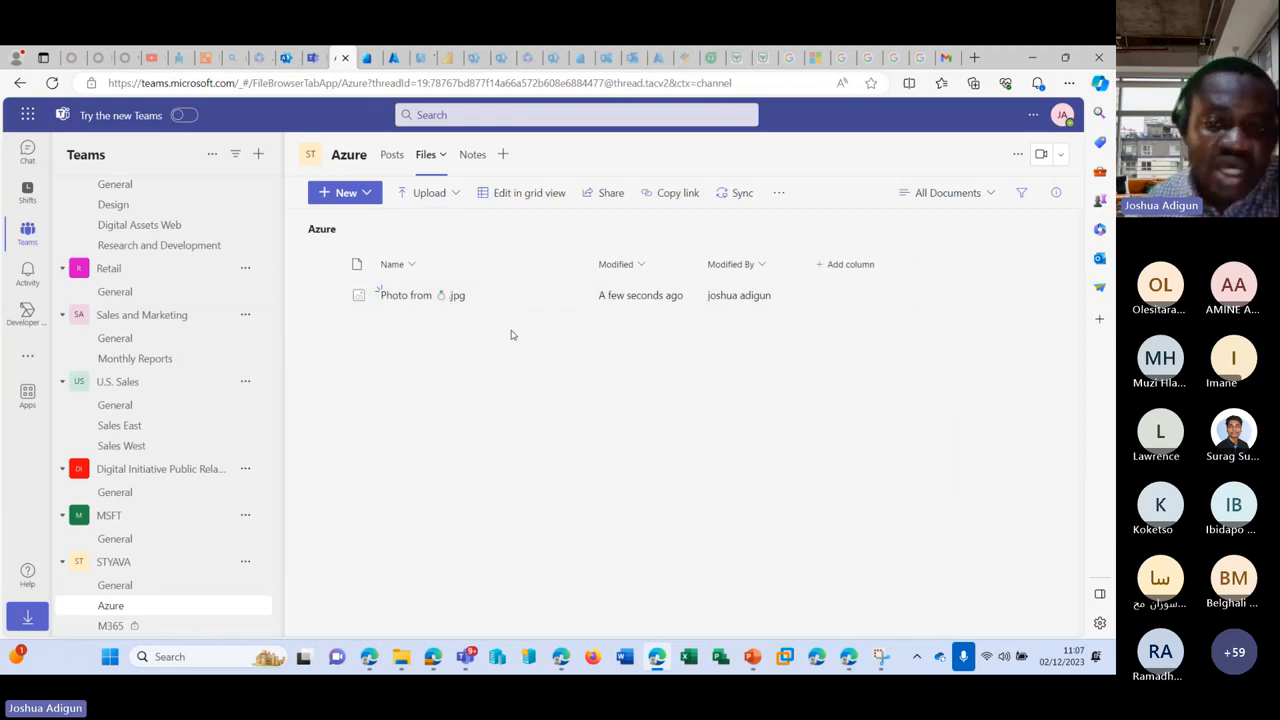
click(818, 303)
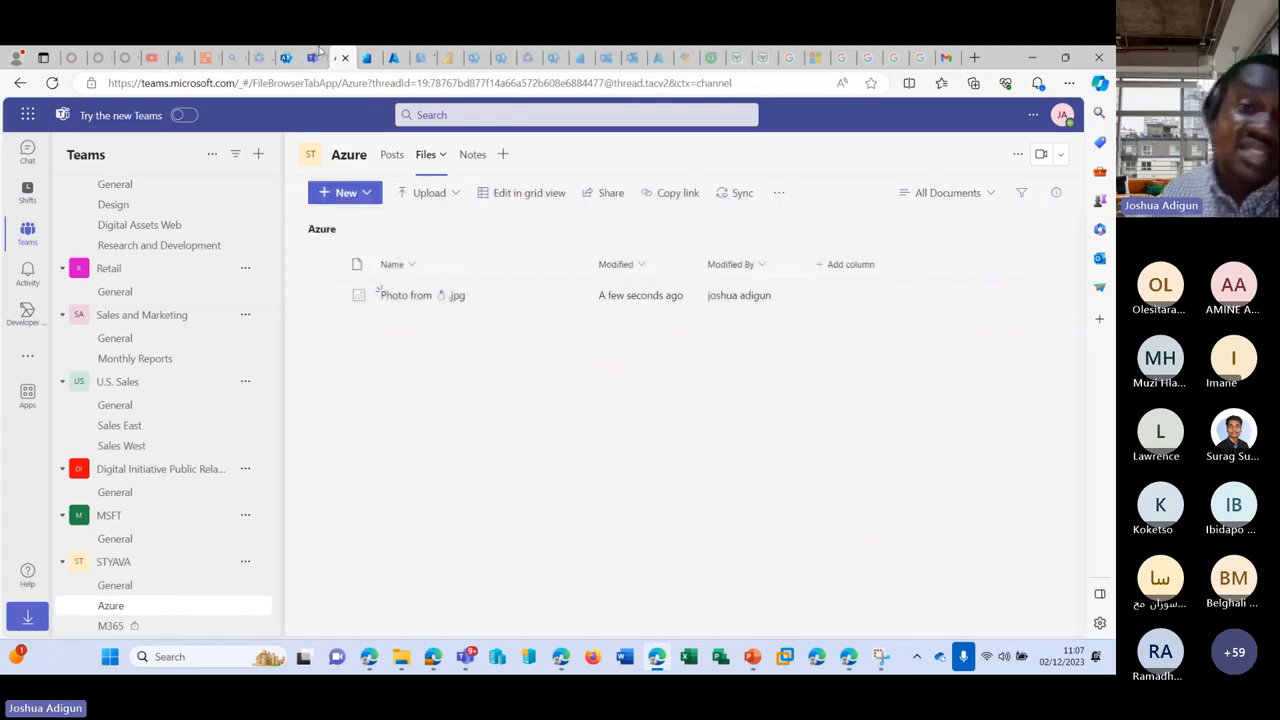
click(287, 57)
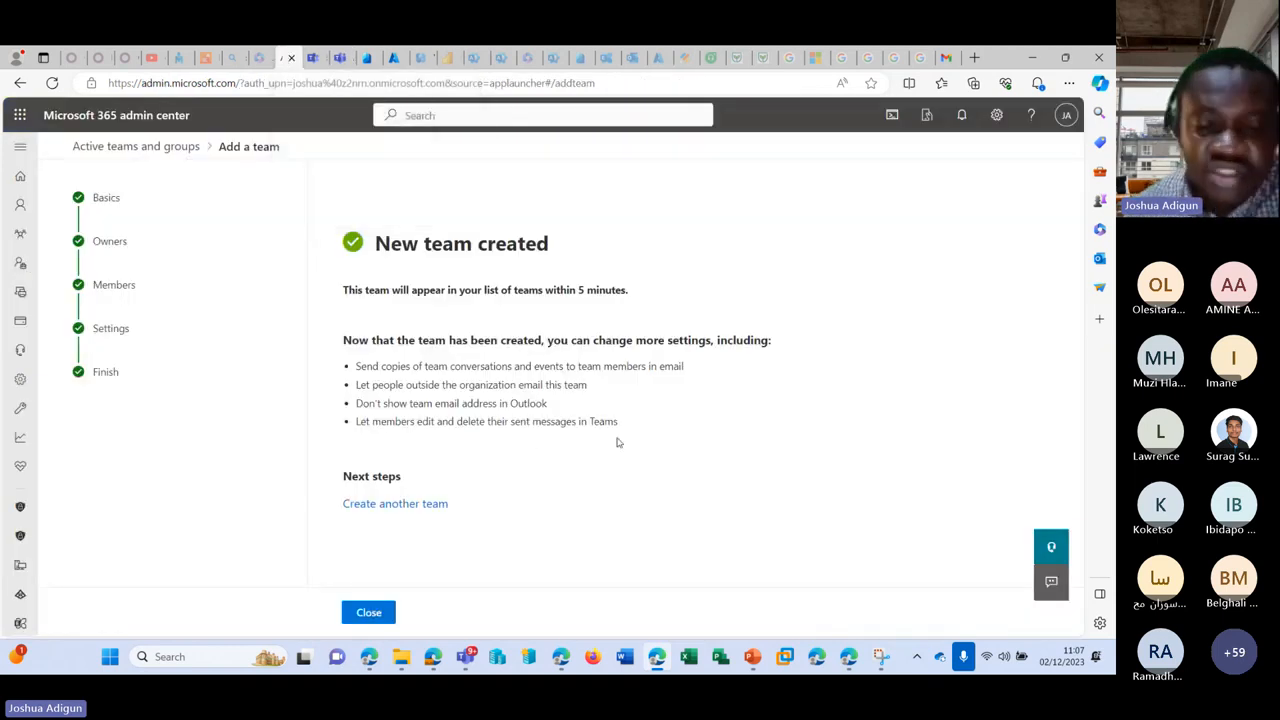
Step: Close the team confirmation and start adding a new Microsoft 365 group
click(378, 610)
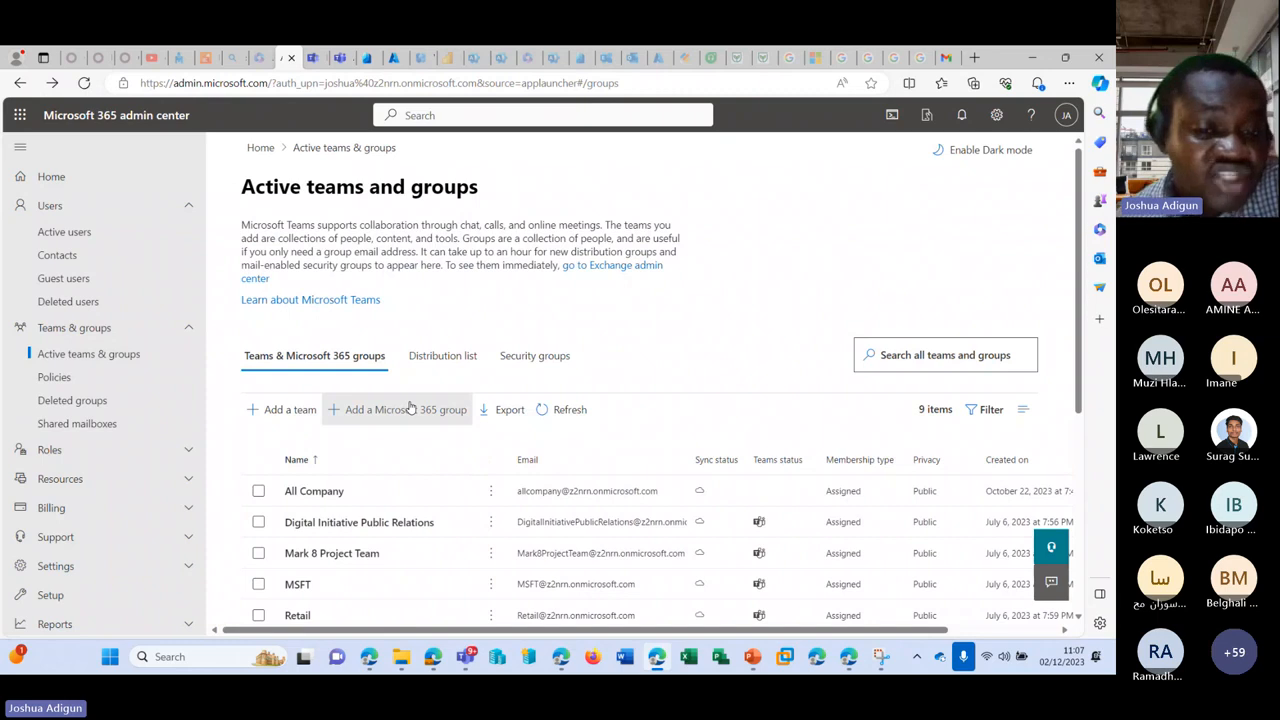
click(410, 409)
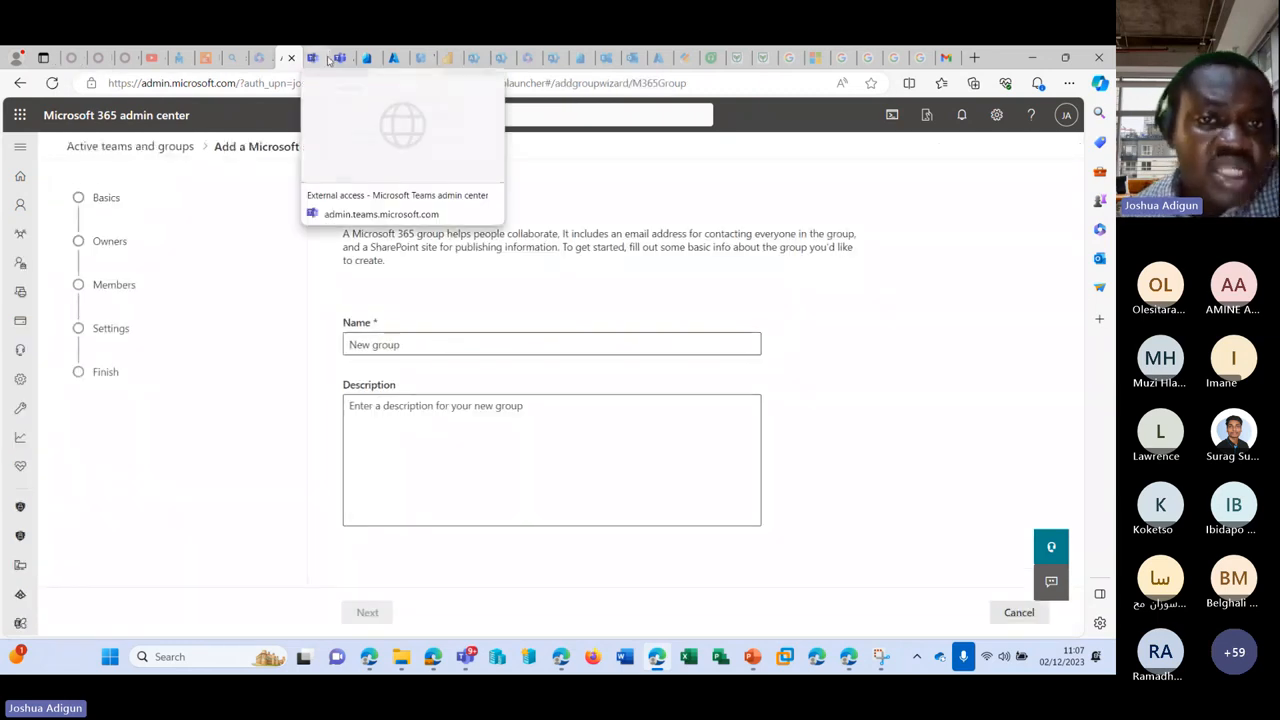
click(848, 657)
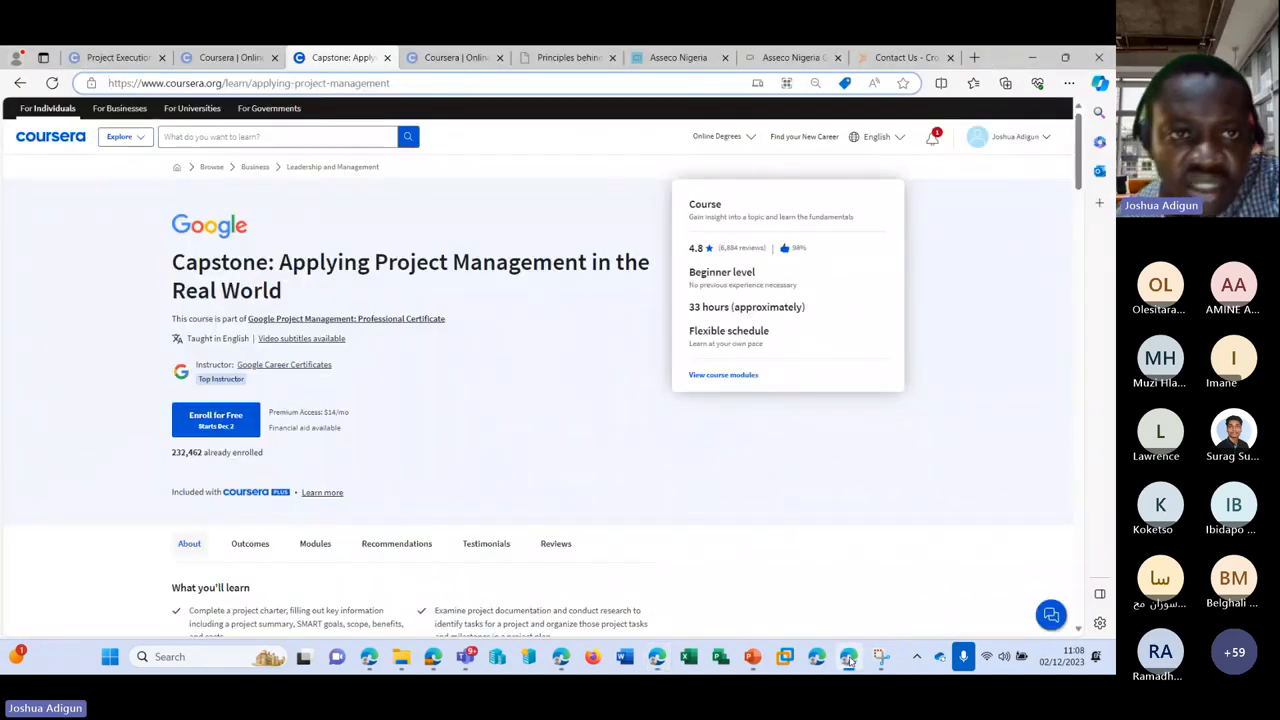
click(848, 657)
mouse_move(658, 662)
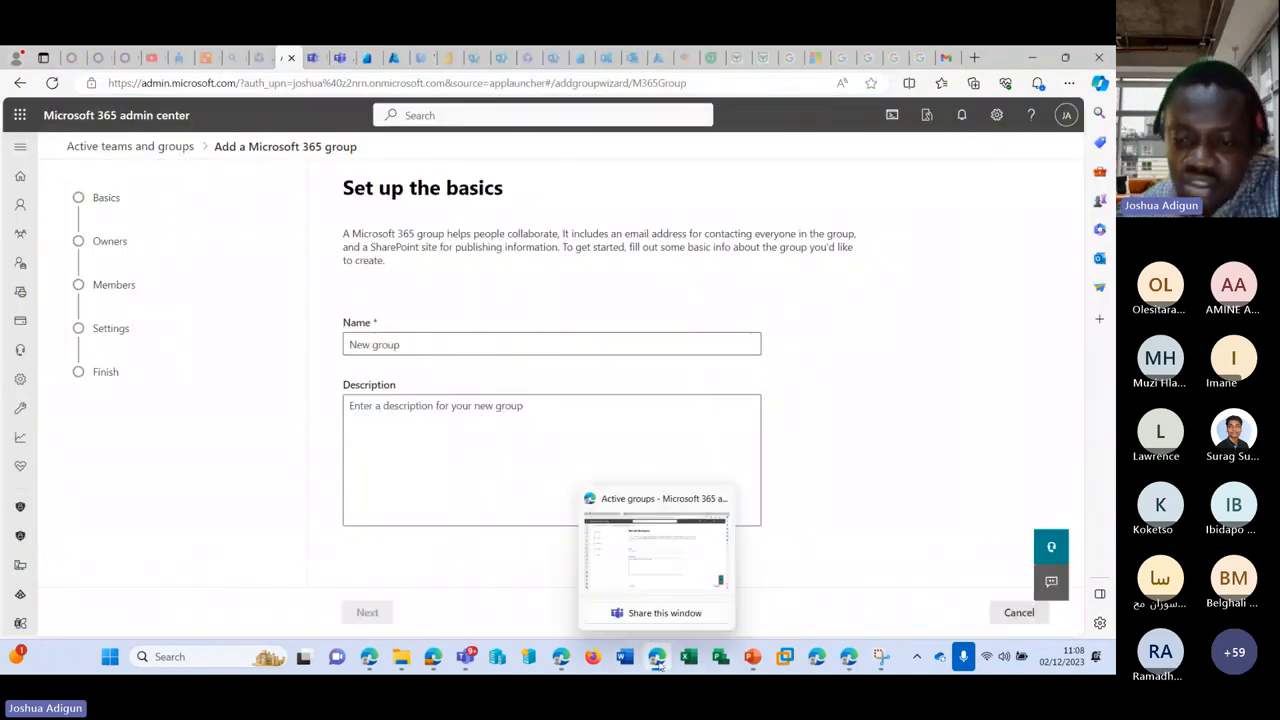
click(658, 662)
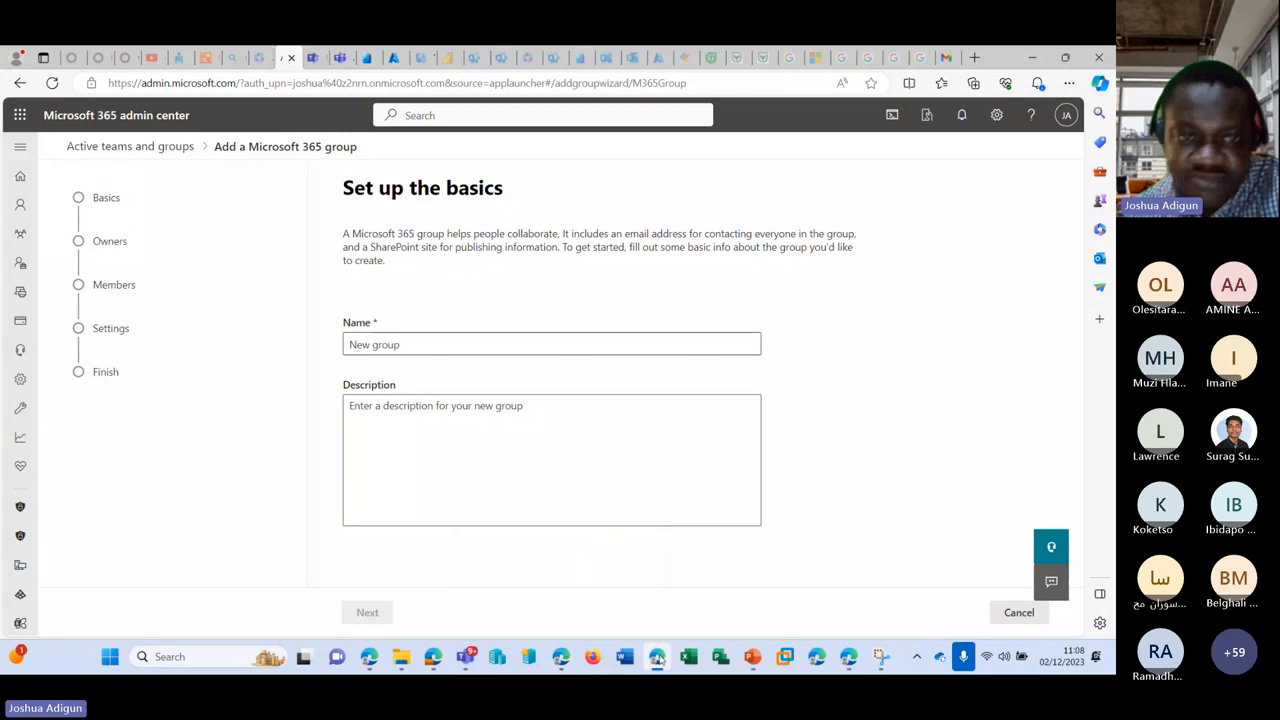
click(658, 660)
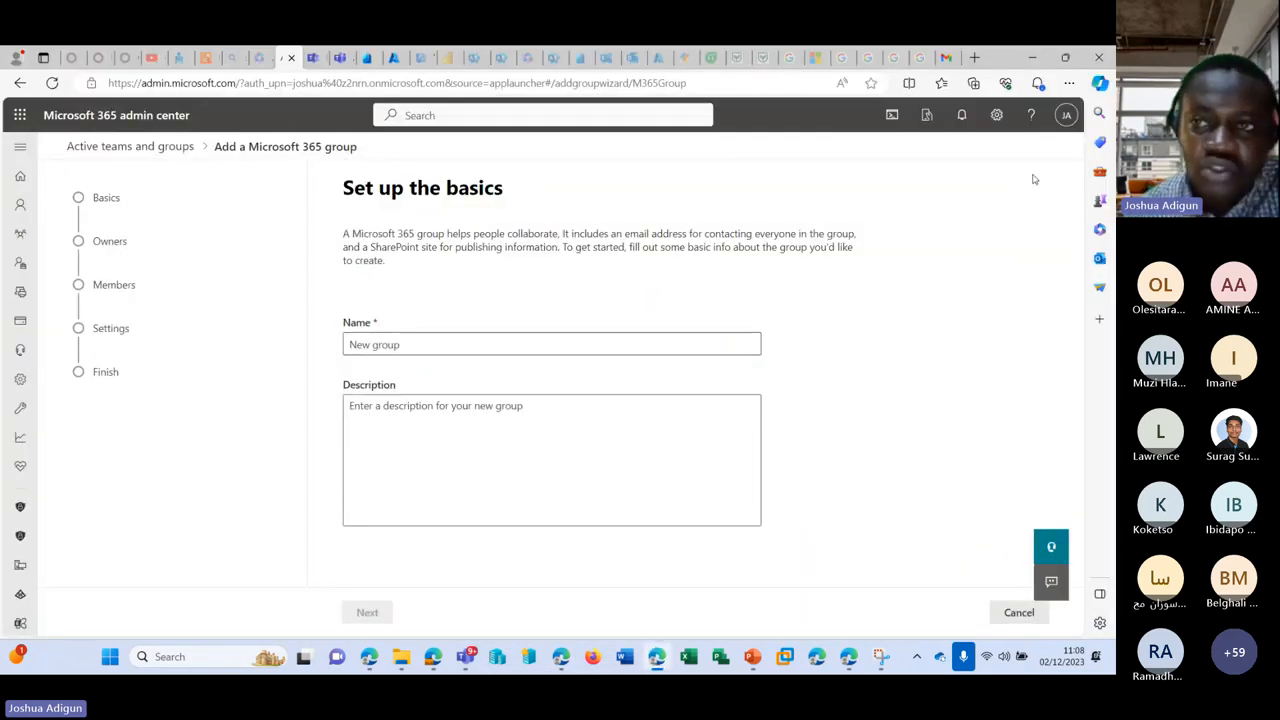
Step: Return to the group setup page and expand the navigation down to Admin centers
click(259, 58)
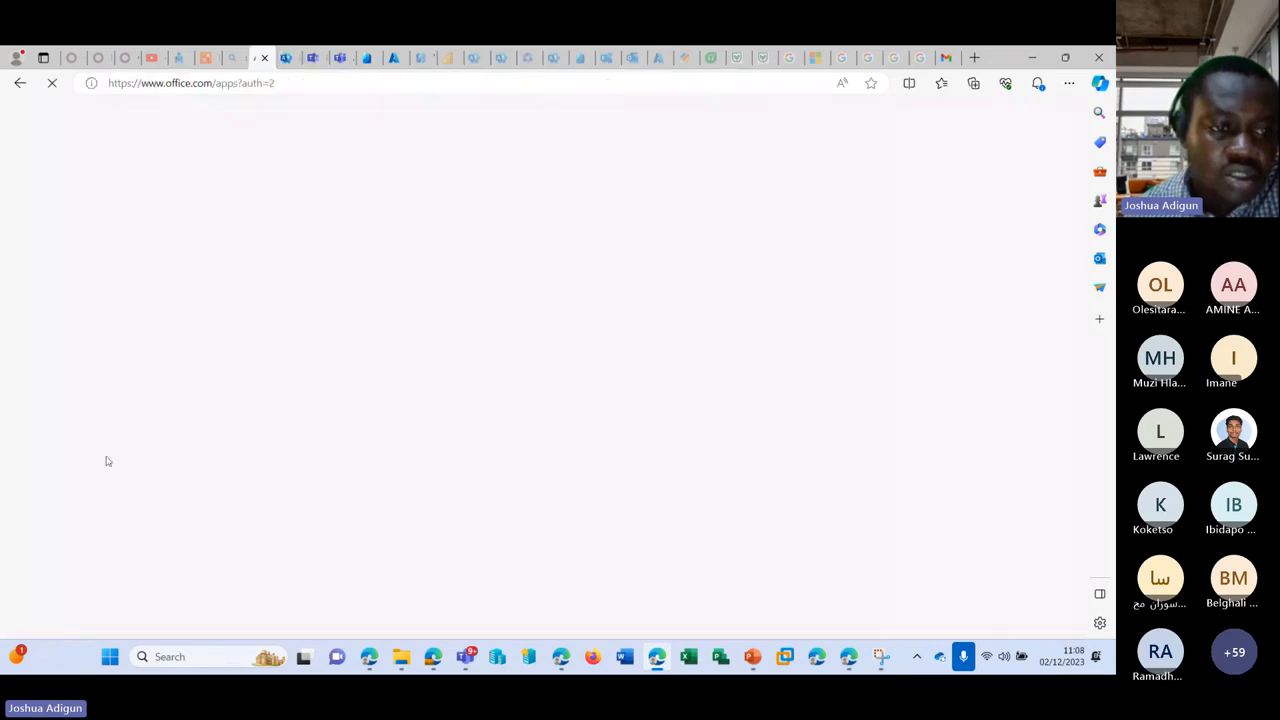
click(286, 57)
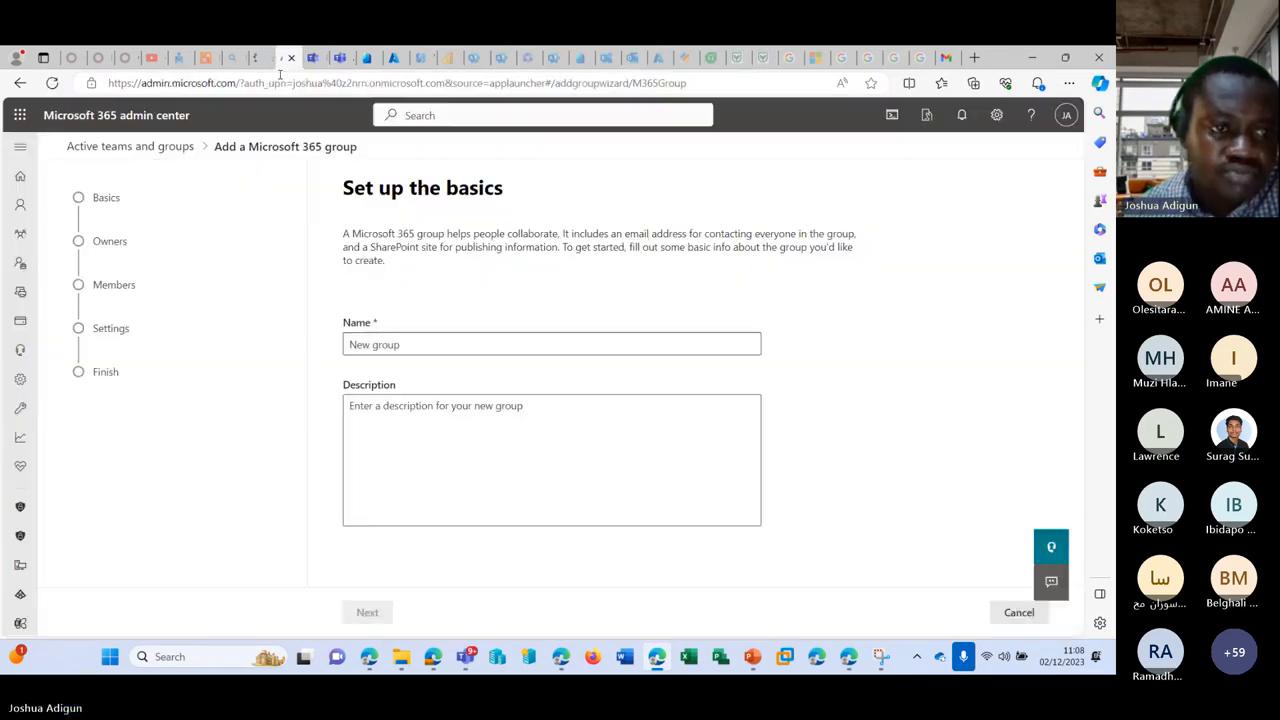
click(20, 146)
scroll(97, 468, down, 2)
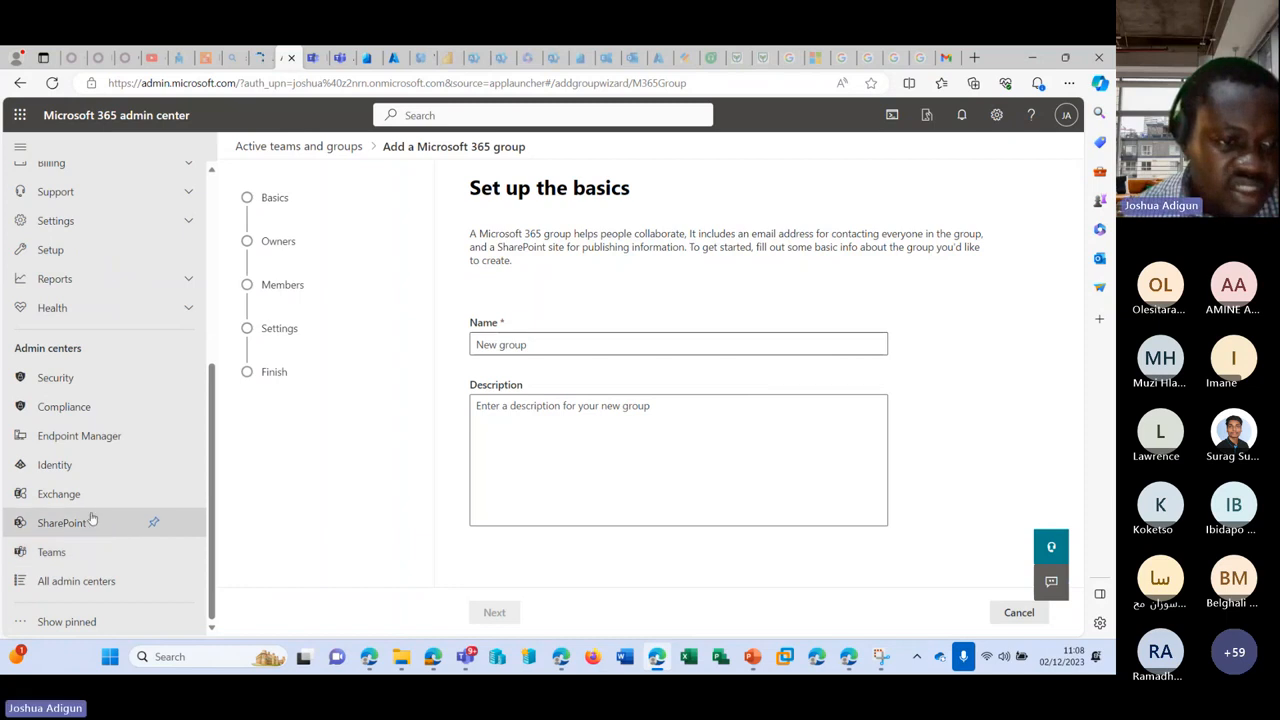
Step: Look over the SharePoint admin center's Active sites list, then go back to the group setup
click(78, 522)
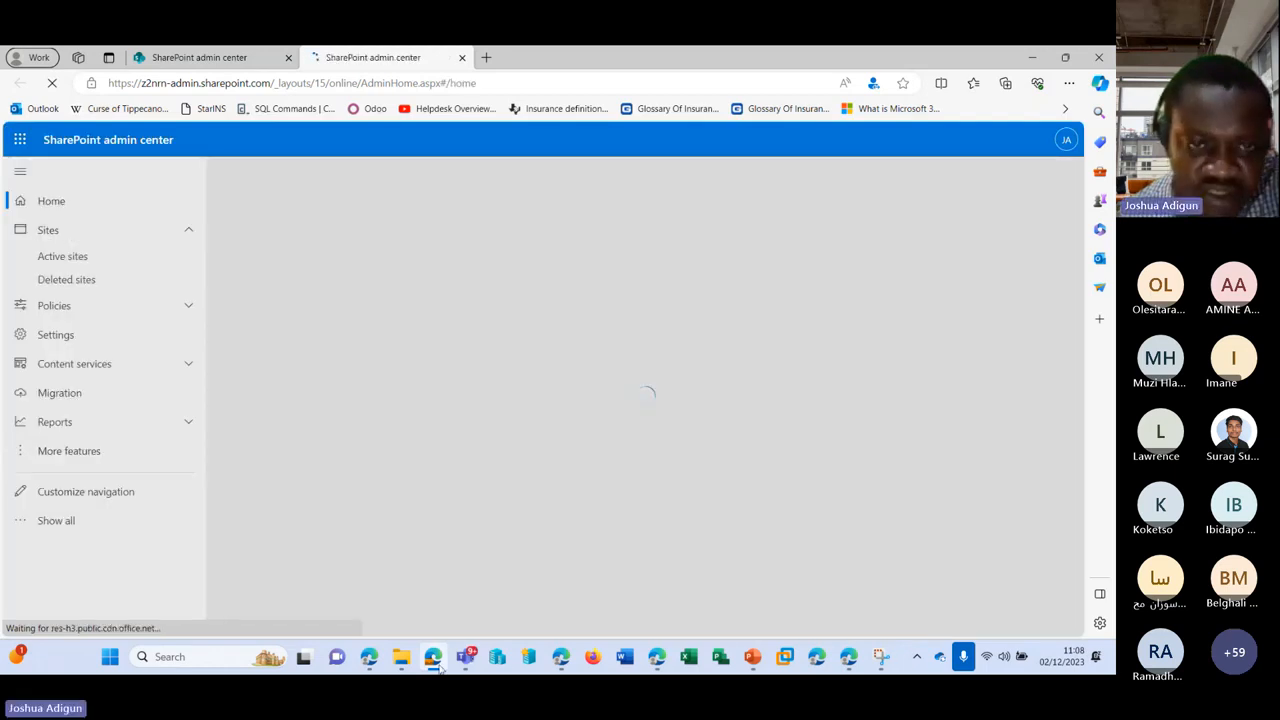
mouse_move(440, 668)
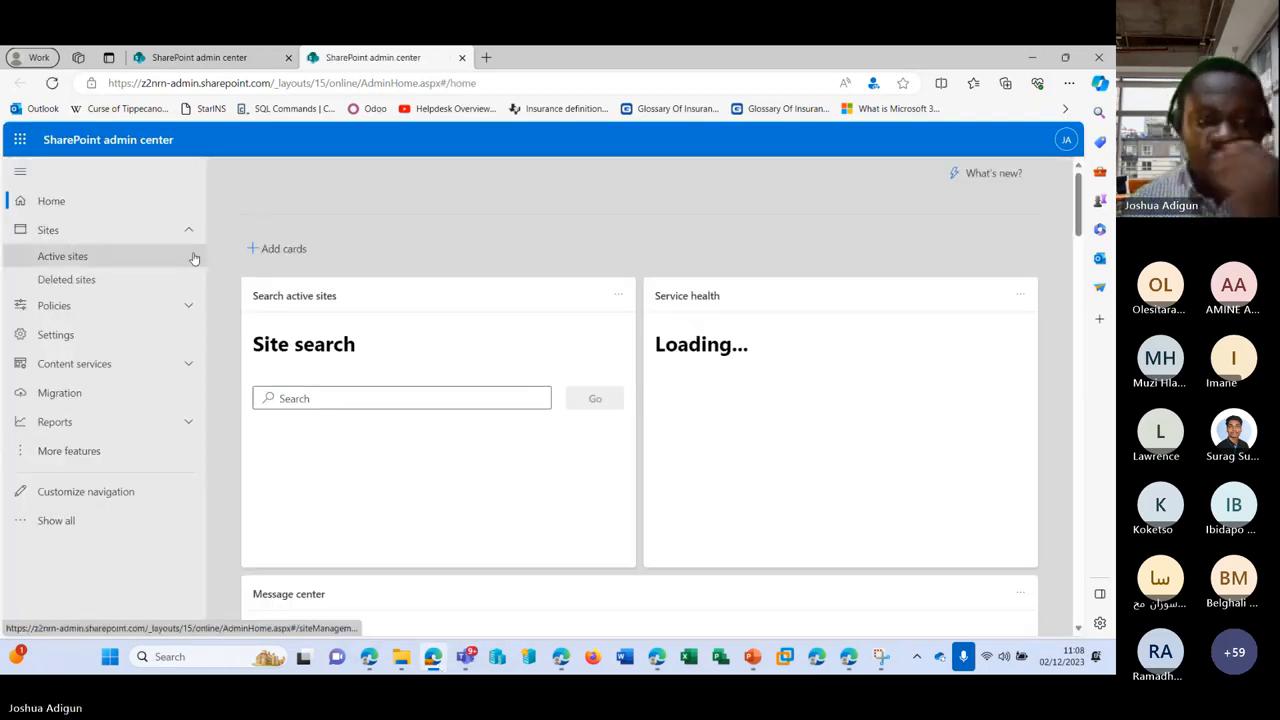
click(116, 256)
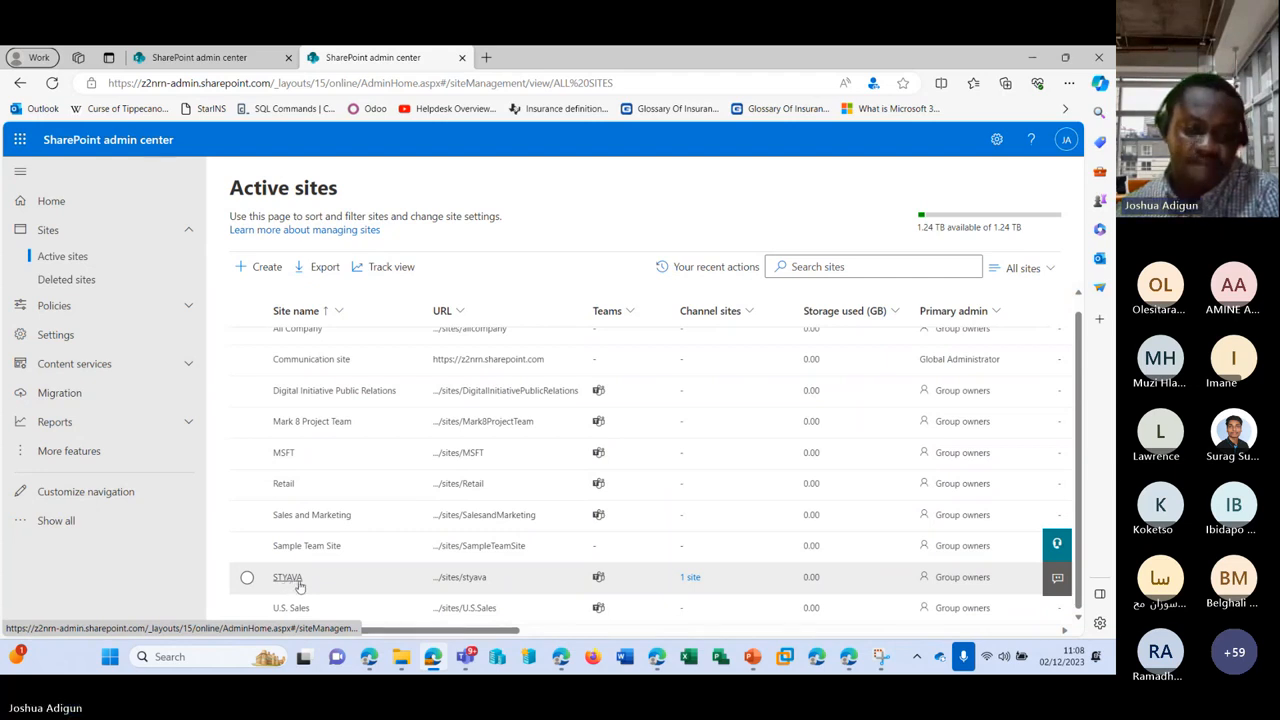
click(1034, 62)
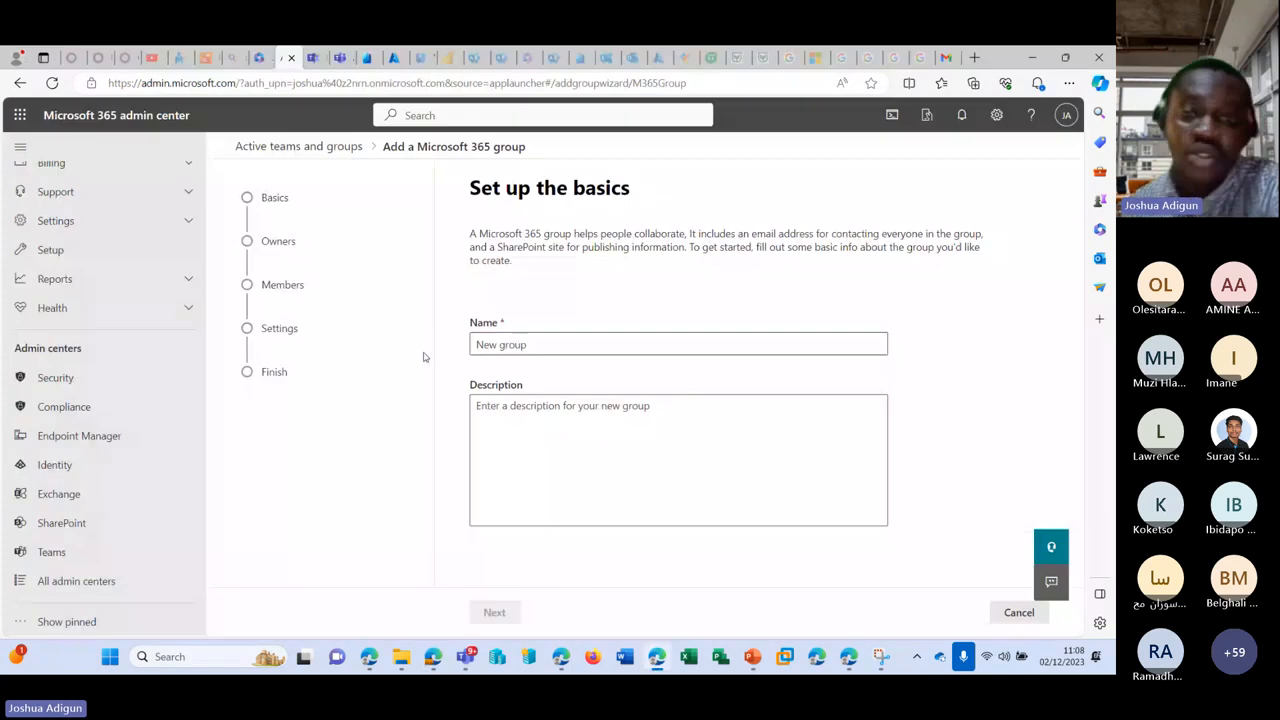
Step: Name the new Microsoft 365 group 'te' and continue to the owners step
click(540, 344)
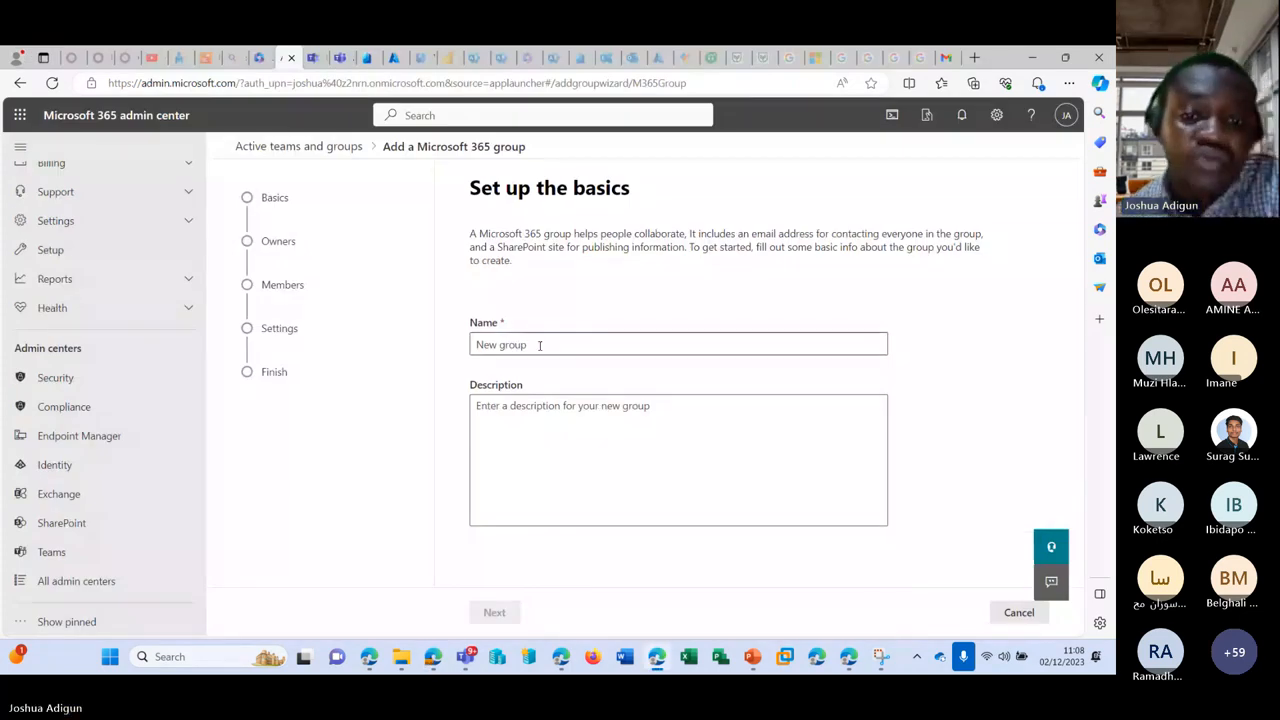
text(te)
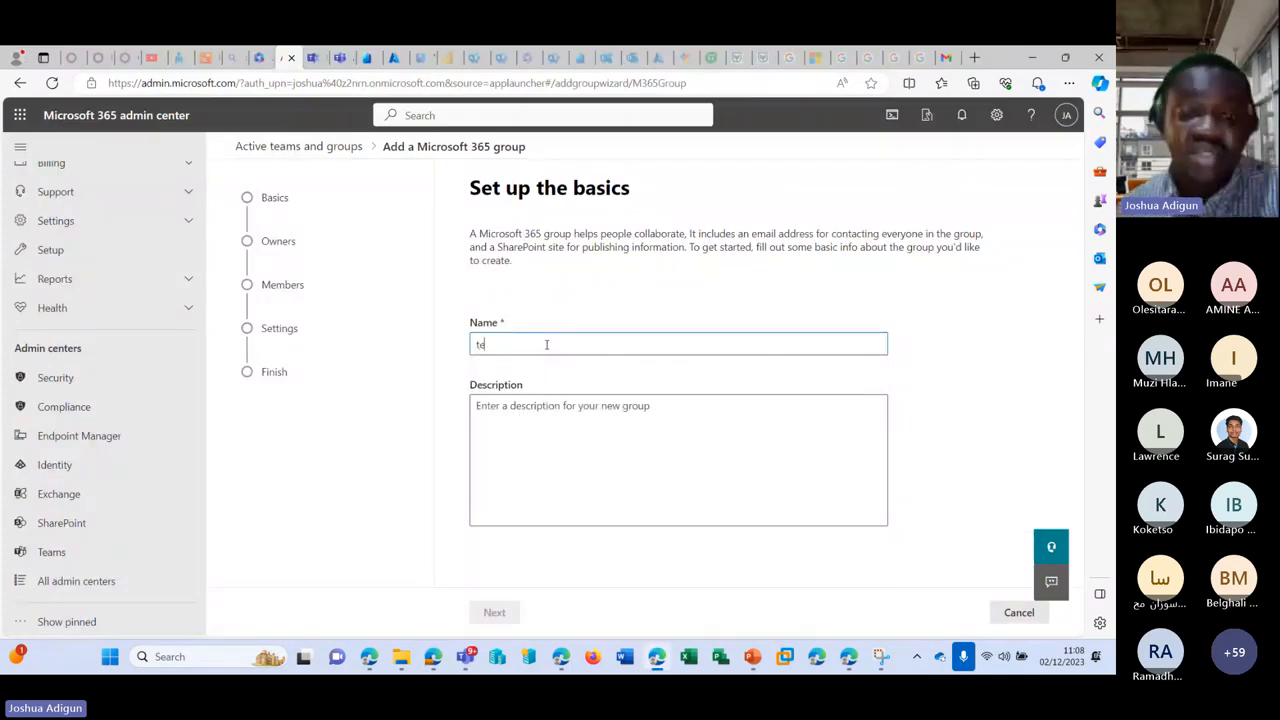
click(494, 612)
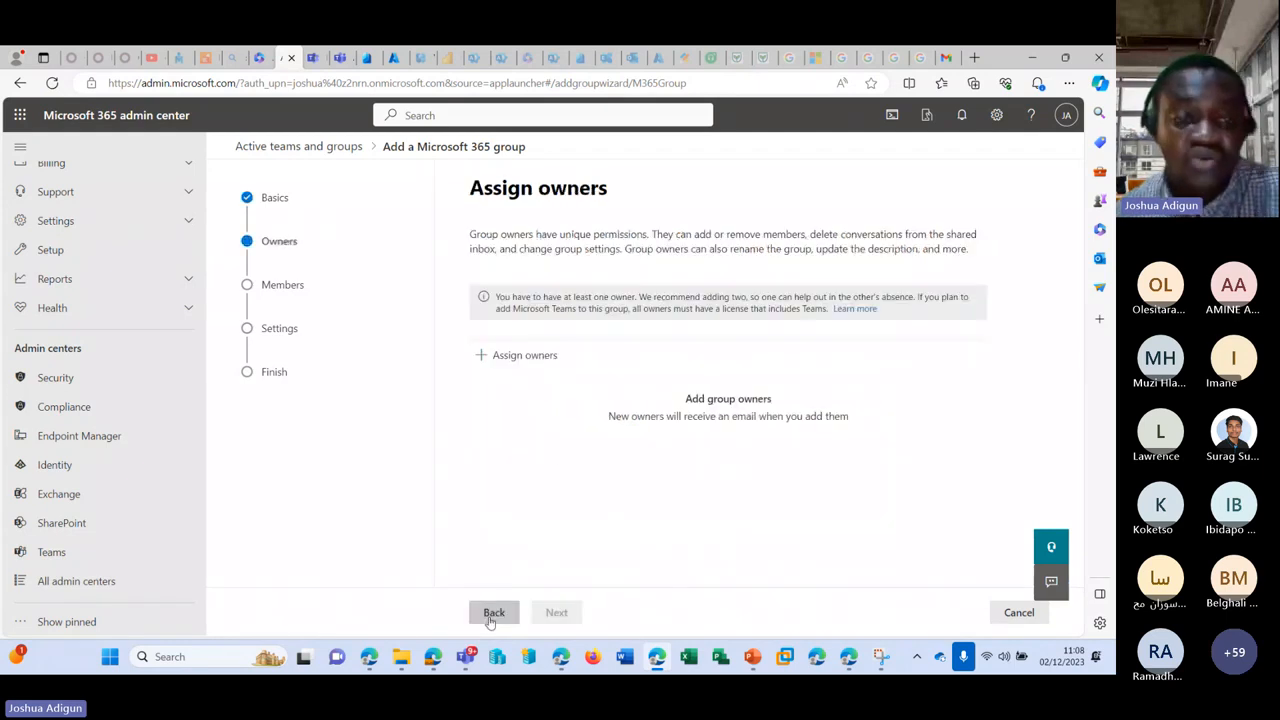
Step: Assign one user as the te group's owner and skip adding members
click(524, 355)
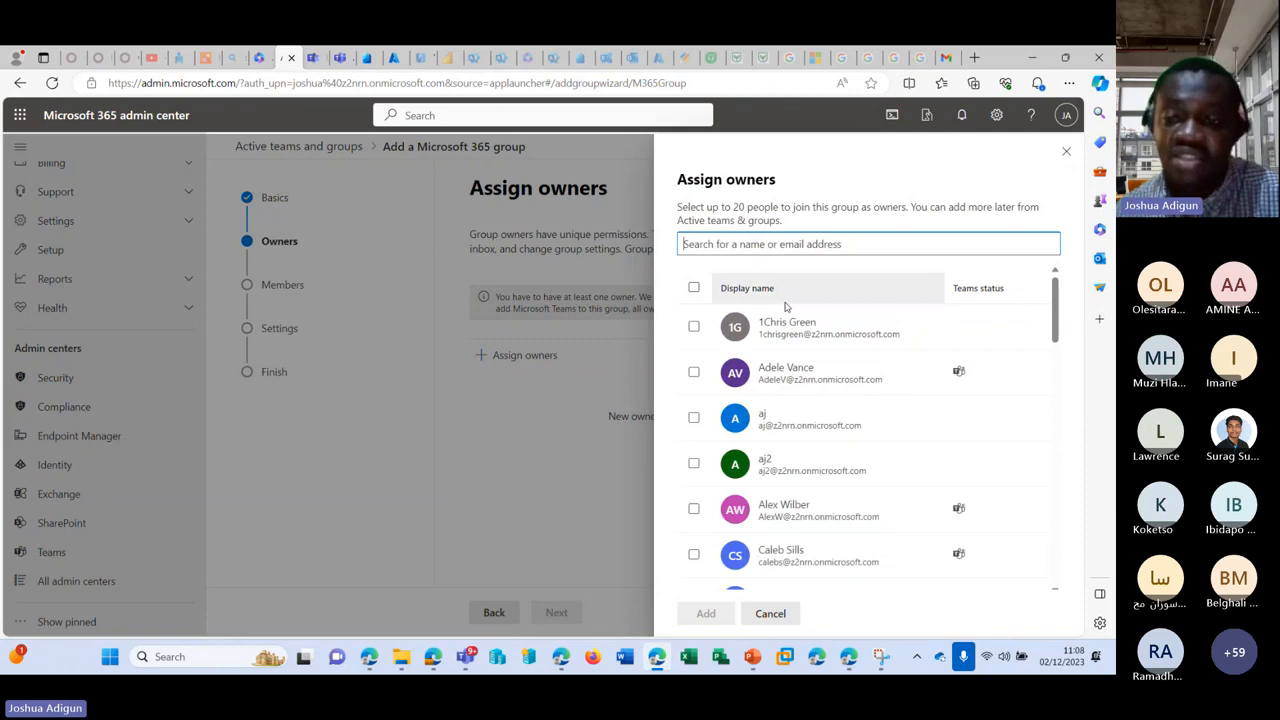
click(785, 326)
click(705, 613)
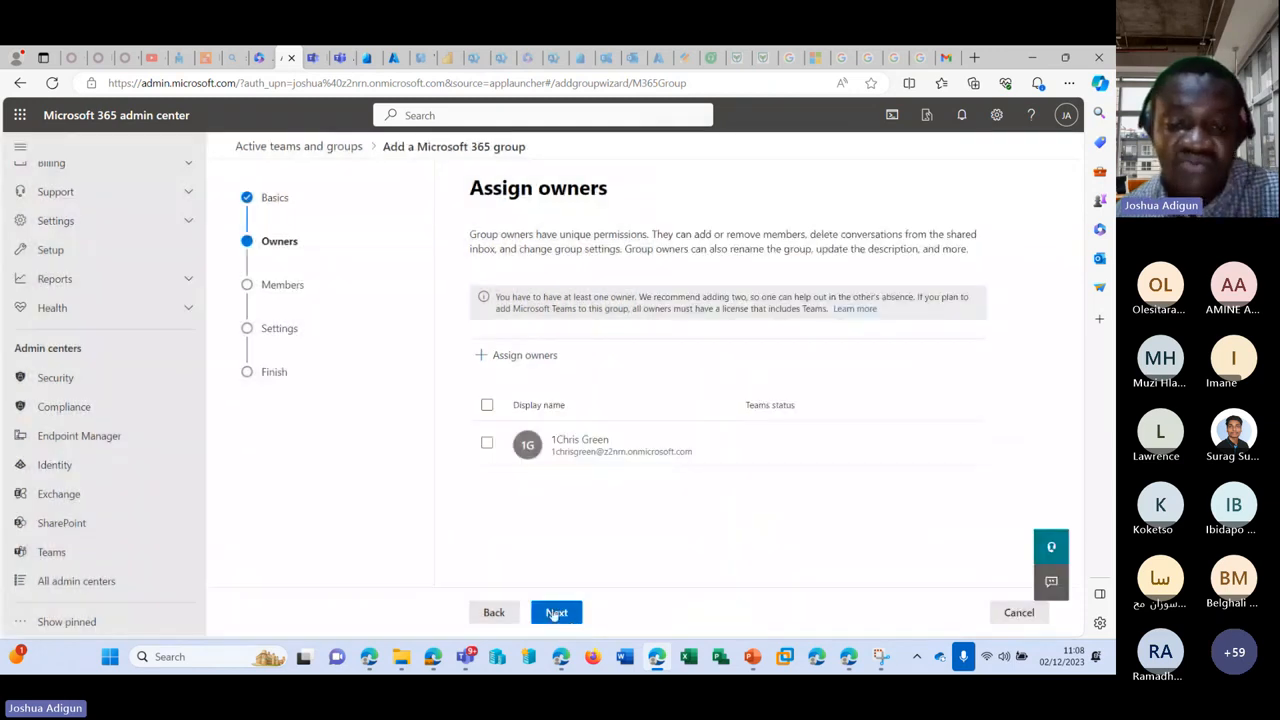
click(553, 614)
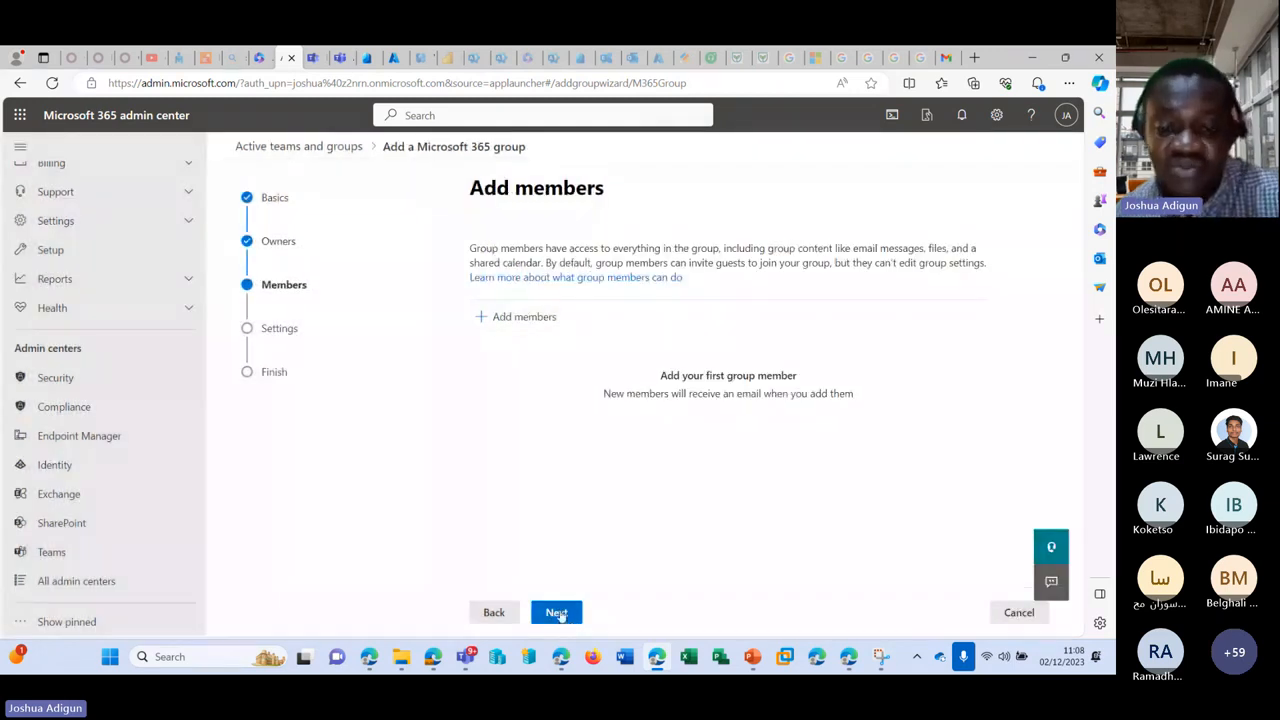
click(558, 613)
Step: Enter the group email address and keep the group's privacy Public
click(580, 356)
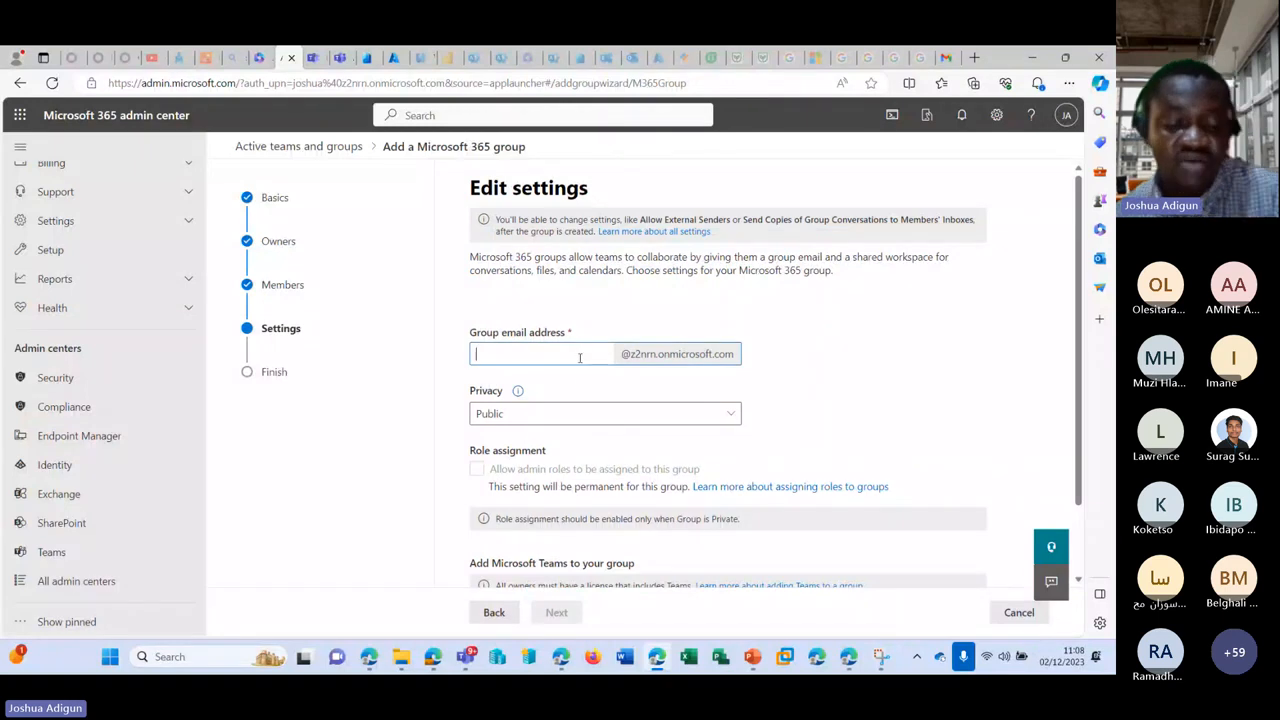
text(testdddd)
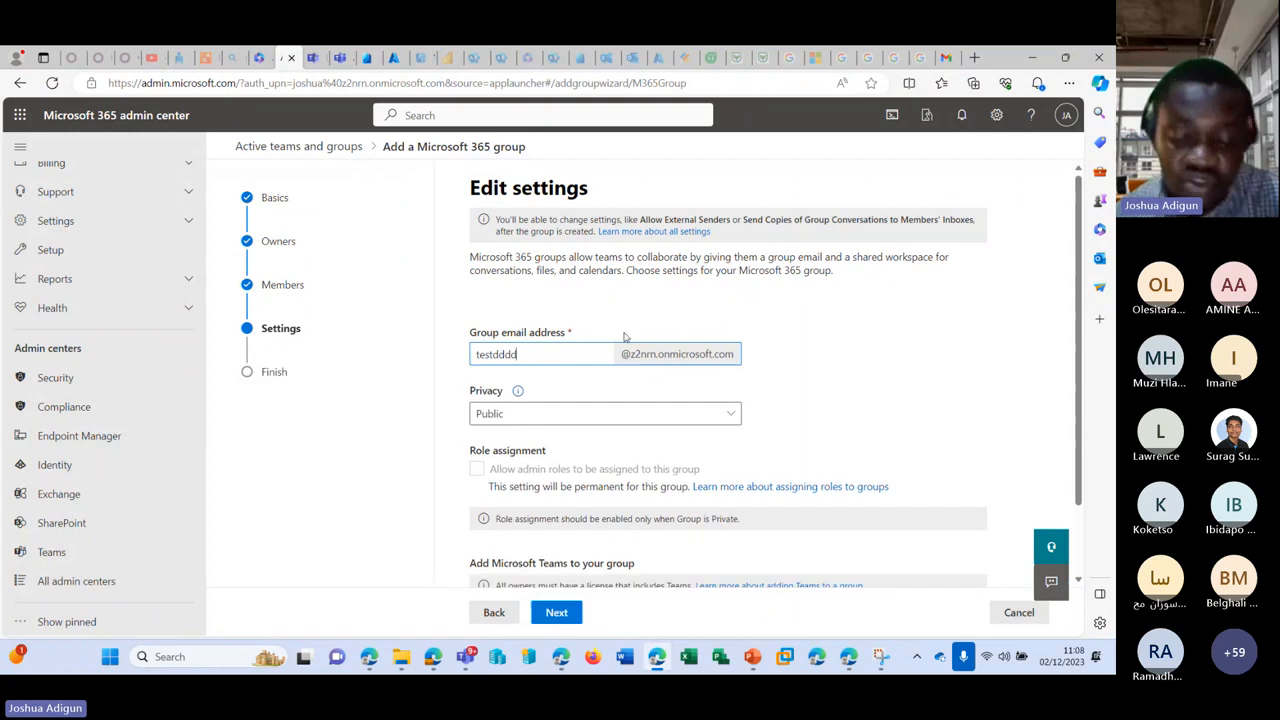
key(BackSpace)
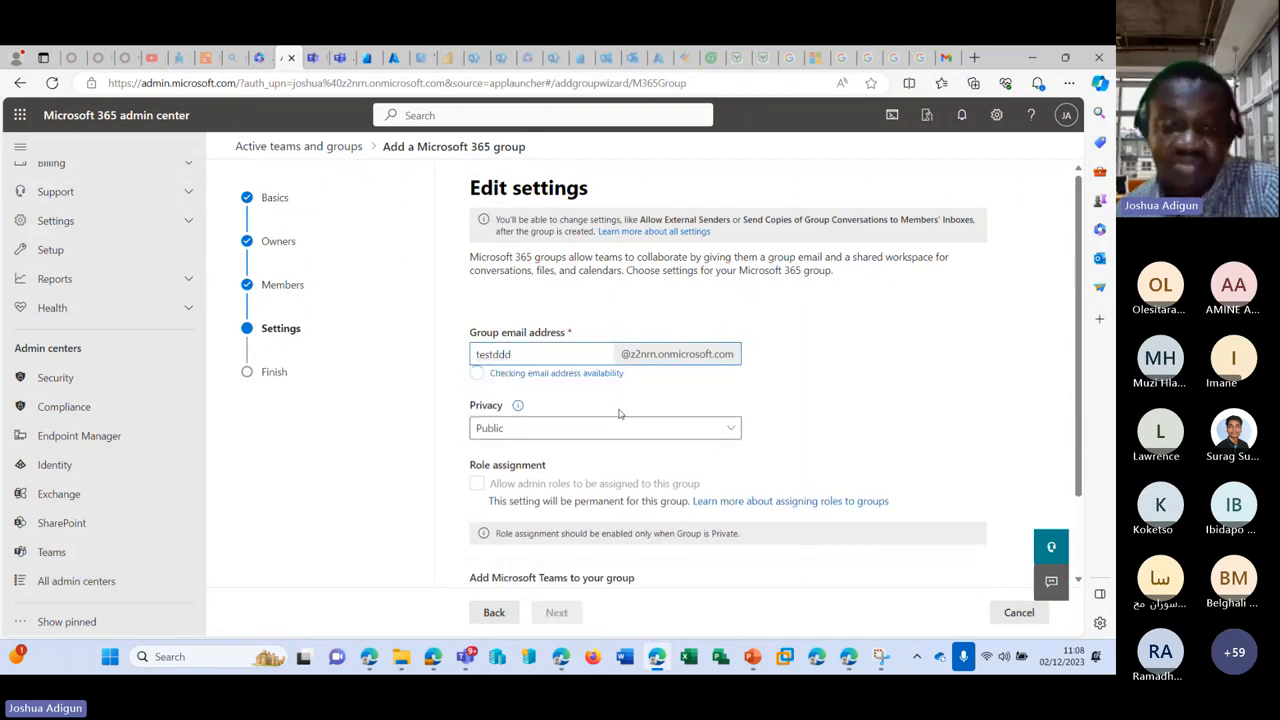
key(BackSpace)
key(BackSpace)
key(BackSpace)
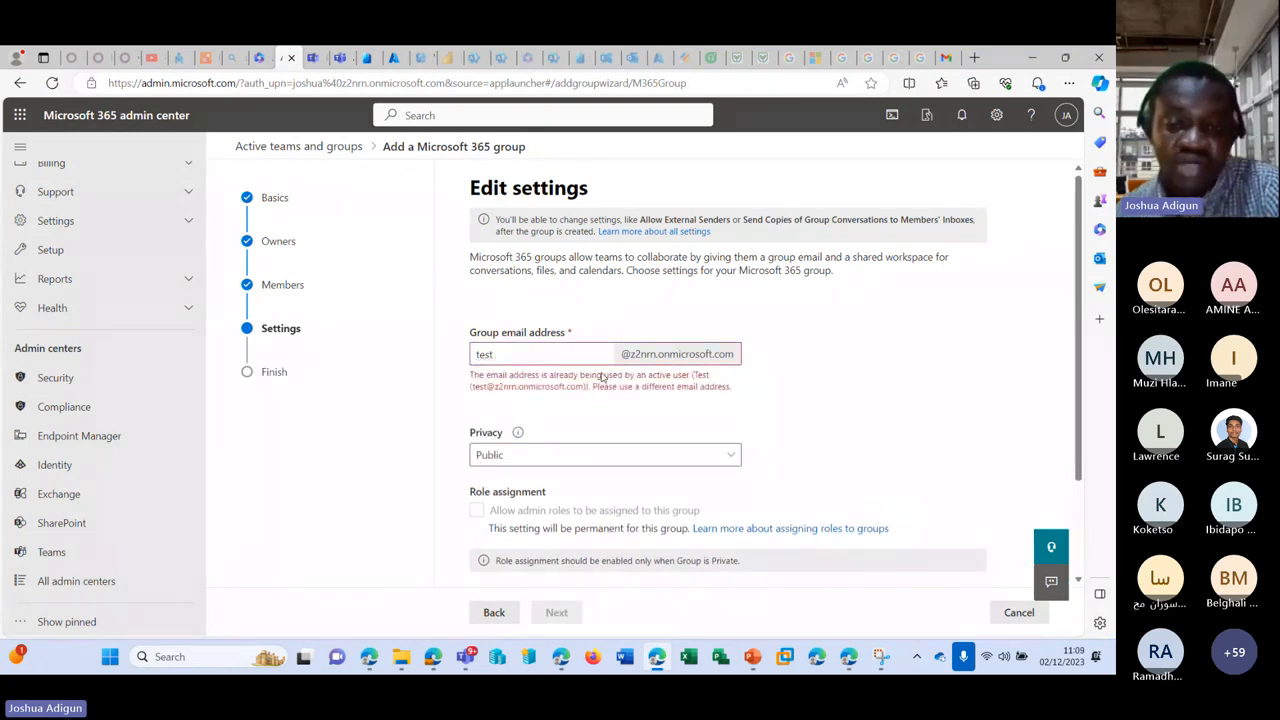
text(dddd)
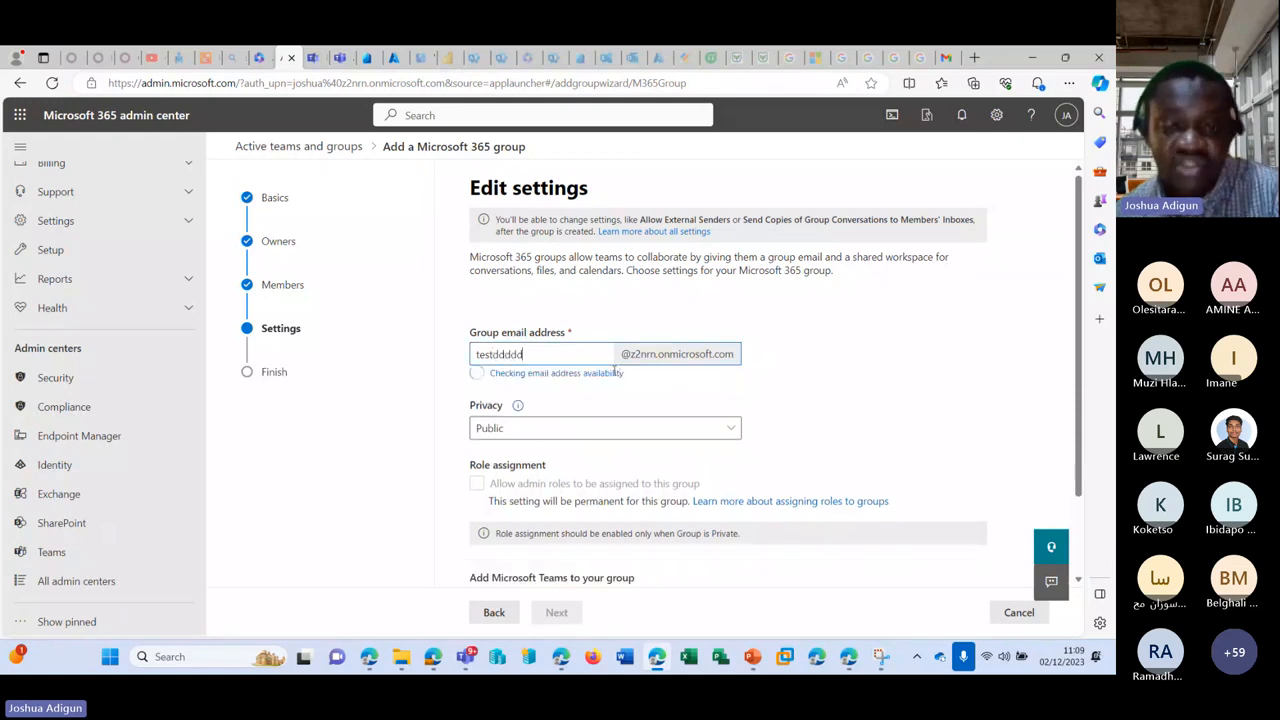
scroll(732, 397, down, 1)
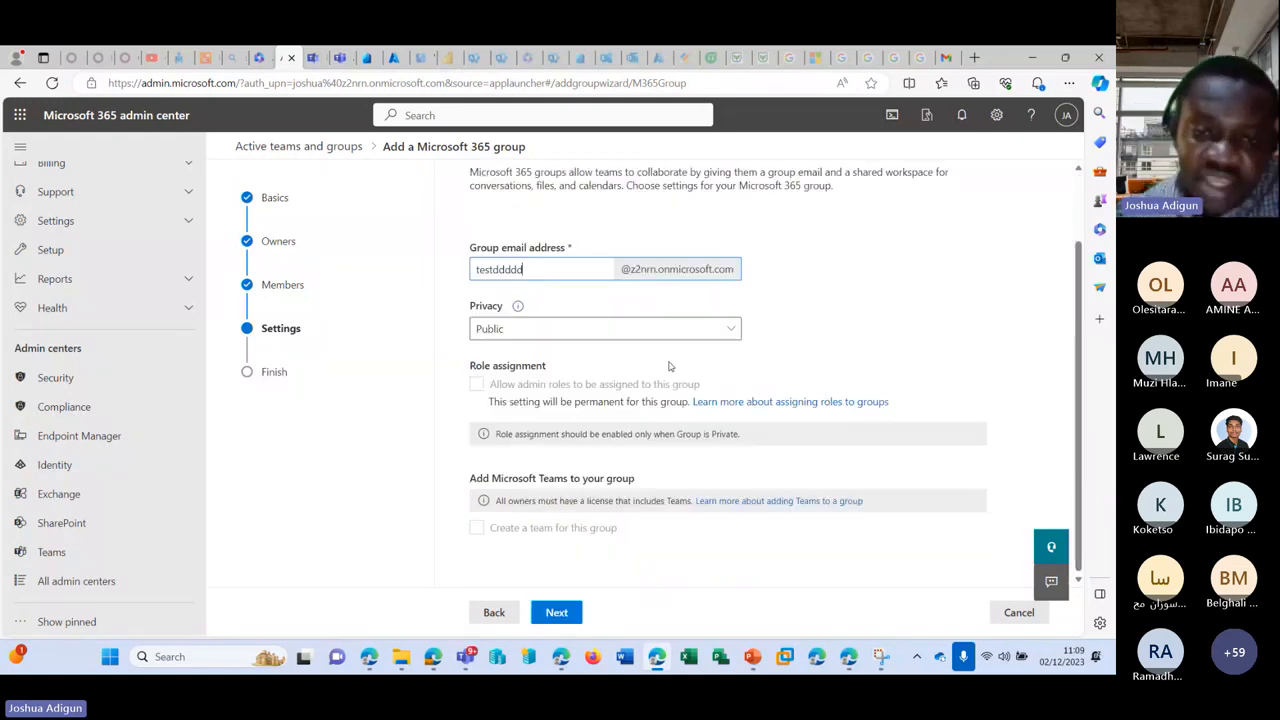
click(560, 337)
click(560, 336)
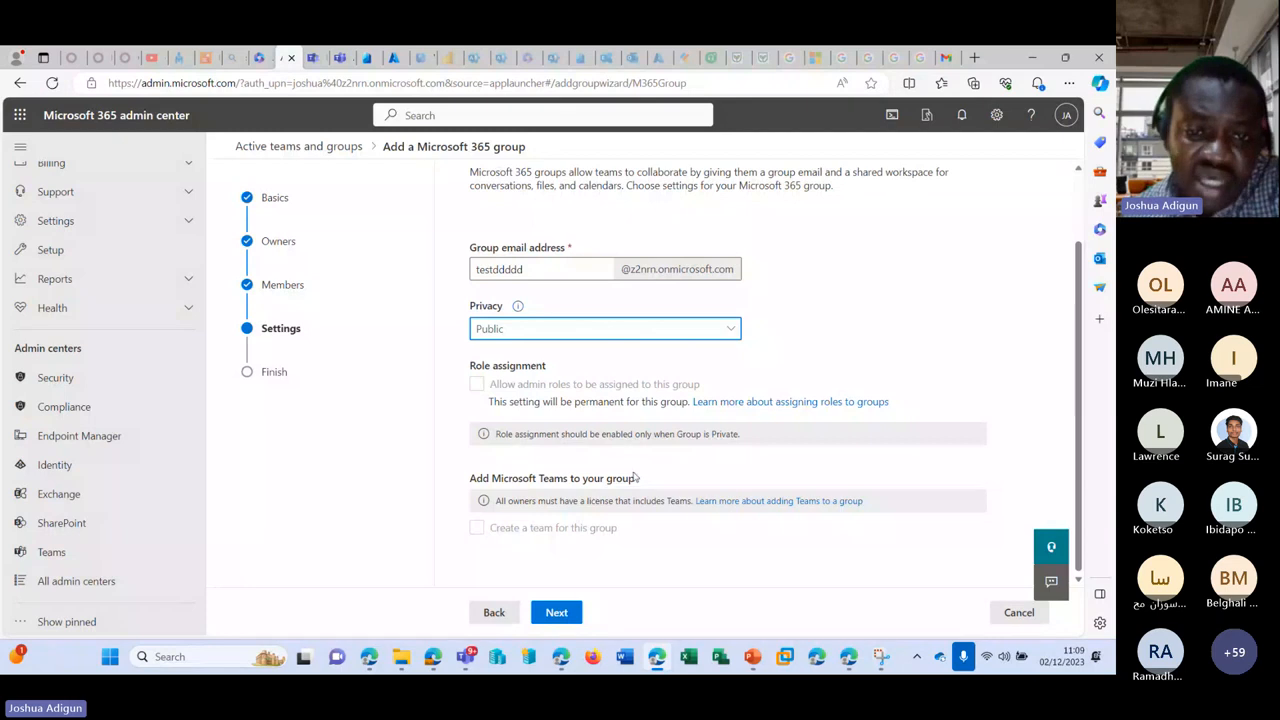
Step: Review and create the te group, then return to the active teams and groups list
click(557, 612)
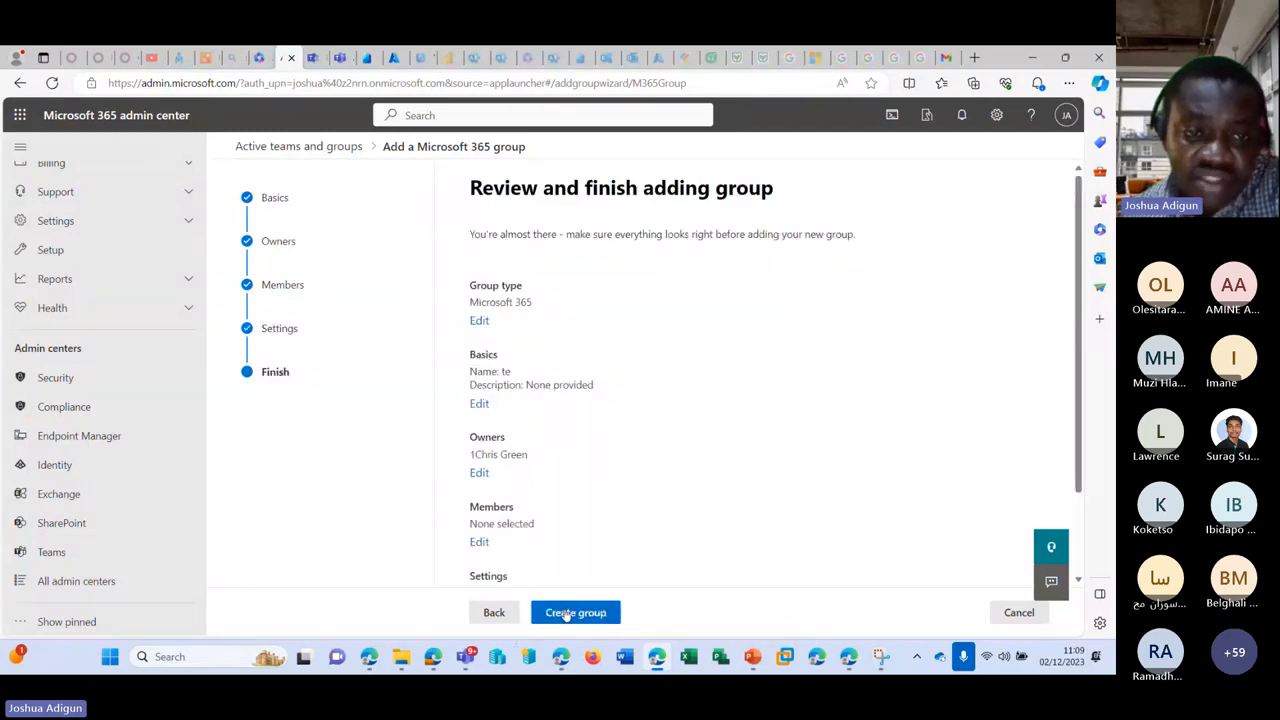
click(567, 613)
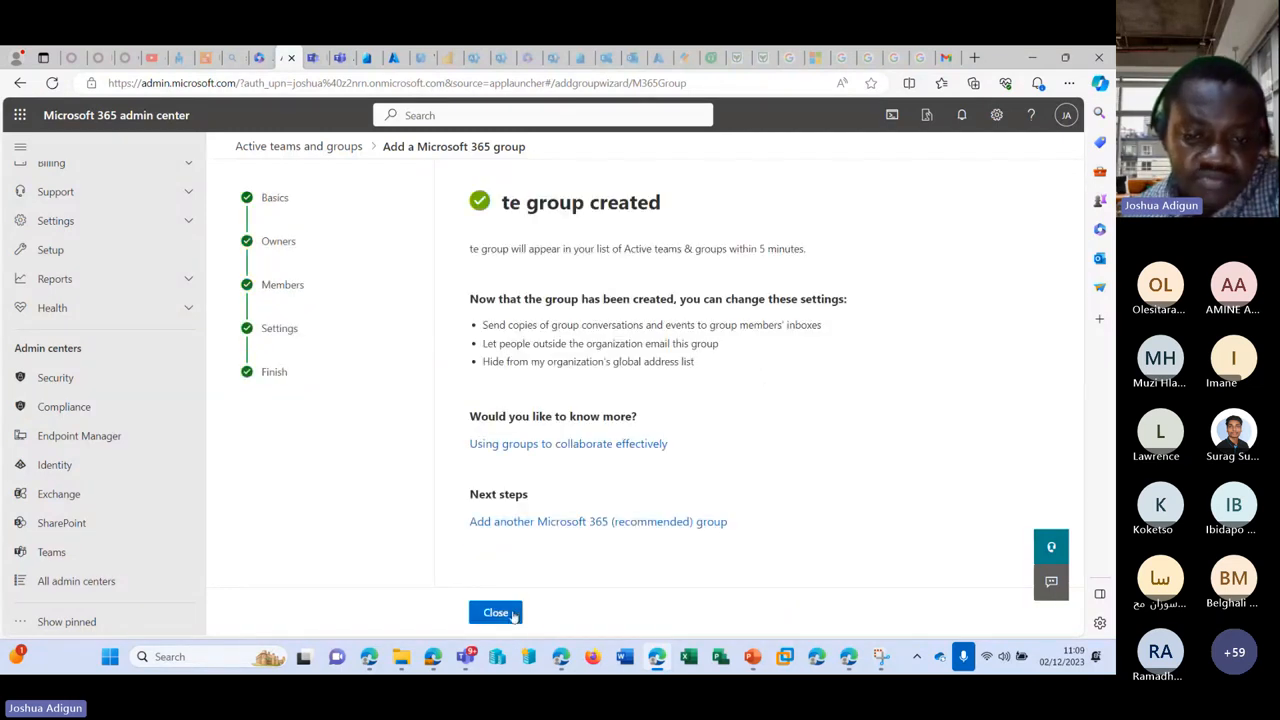
click(509, 613)
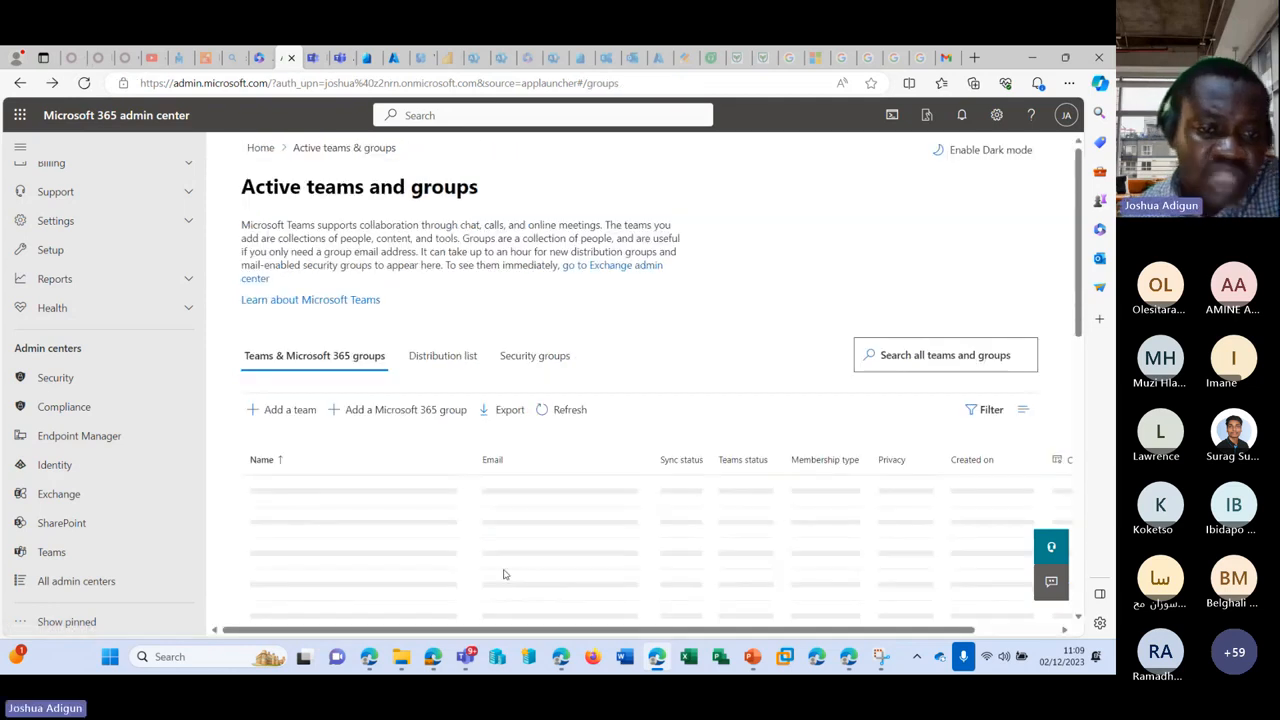
scroll(395, 448, down, 2)
scroll(395, 447, up, 2)
scroll(366, 437, down, 2)
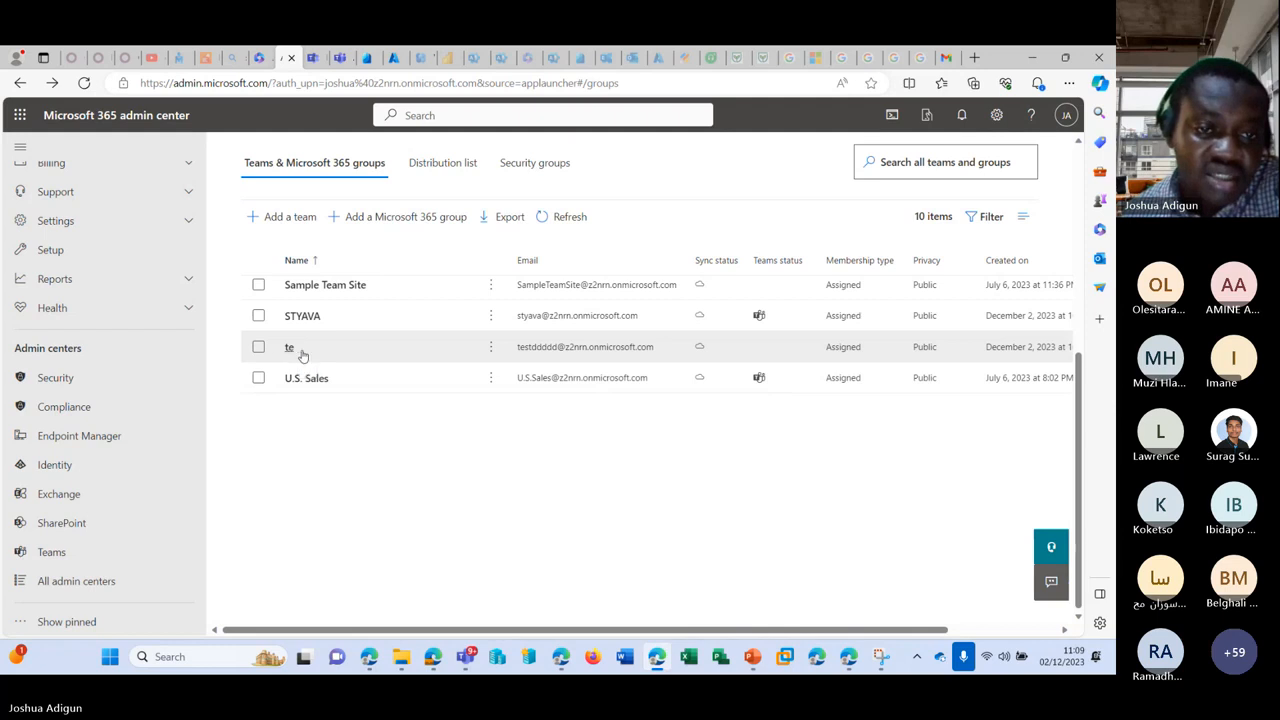
Step: Switch to Teams and scroll through the STYAVA Azure channel files and team list
click(338, 57)
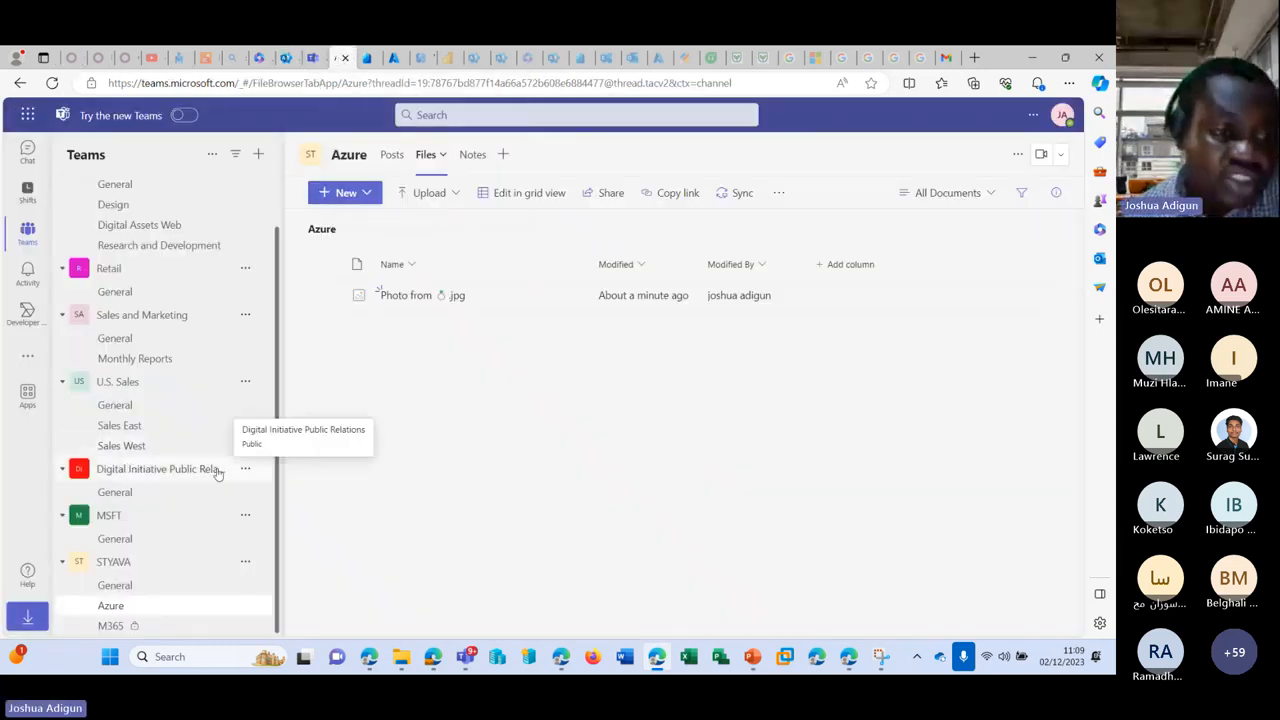
scroll(218, 474, up, 1)
scroll(218, 474, down, 1)
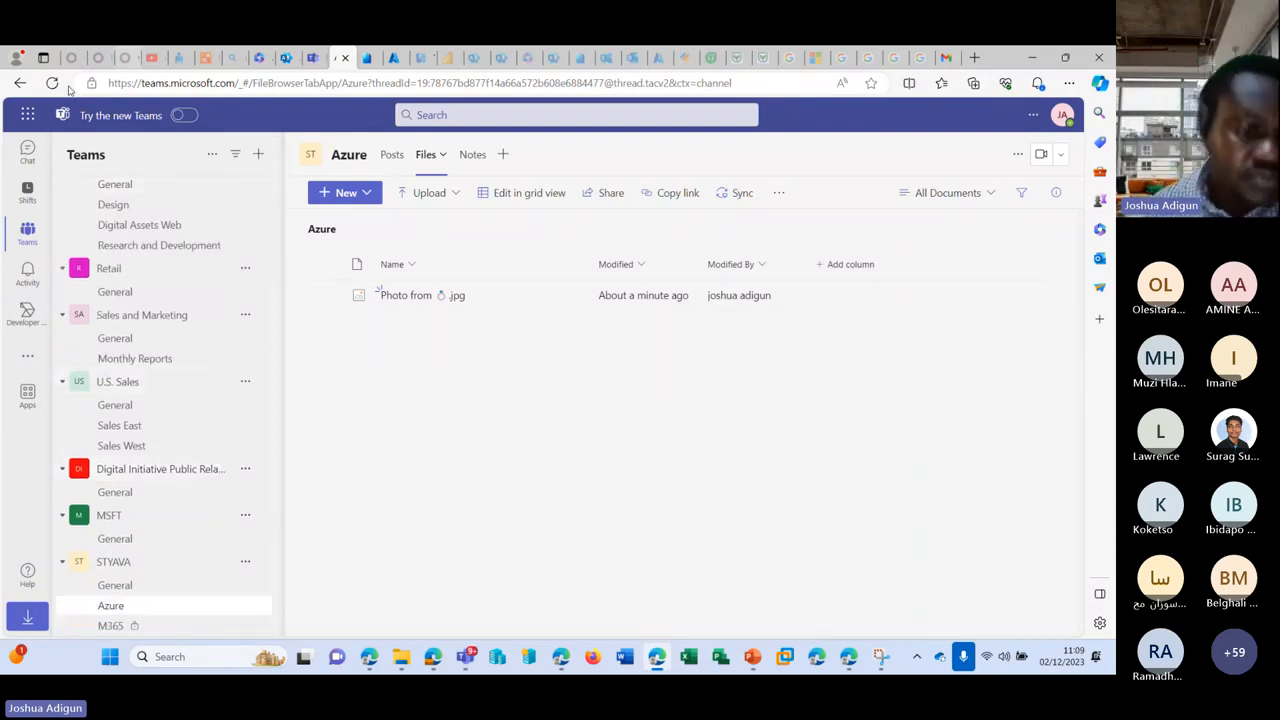
scroll(125, 270, up, 1)
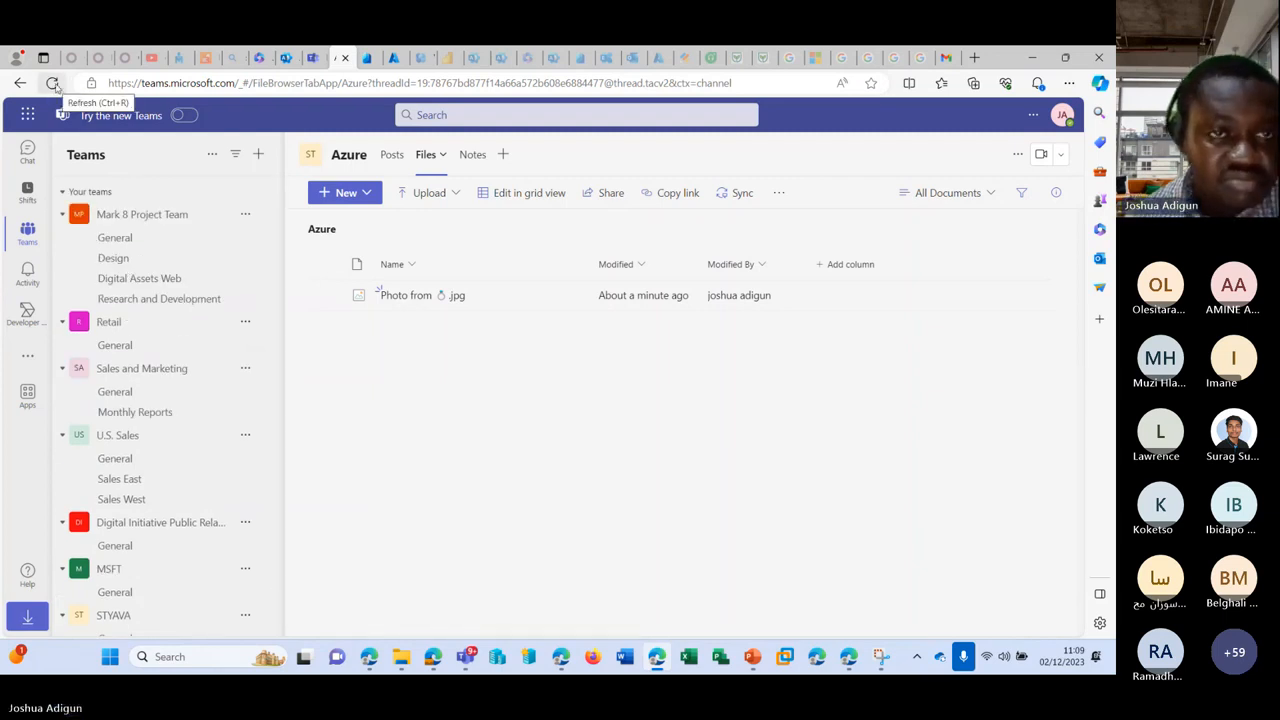
Step: Check the te group's Teams status icons, then switch to the Distribution list tab
click(285, 58)
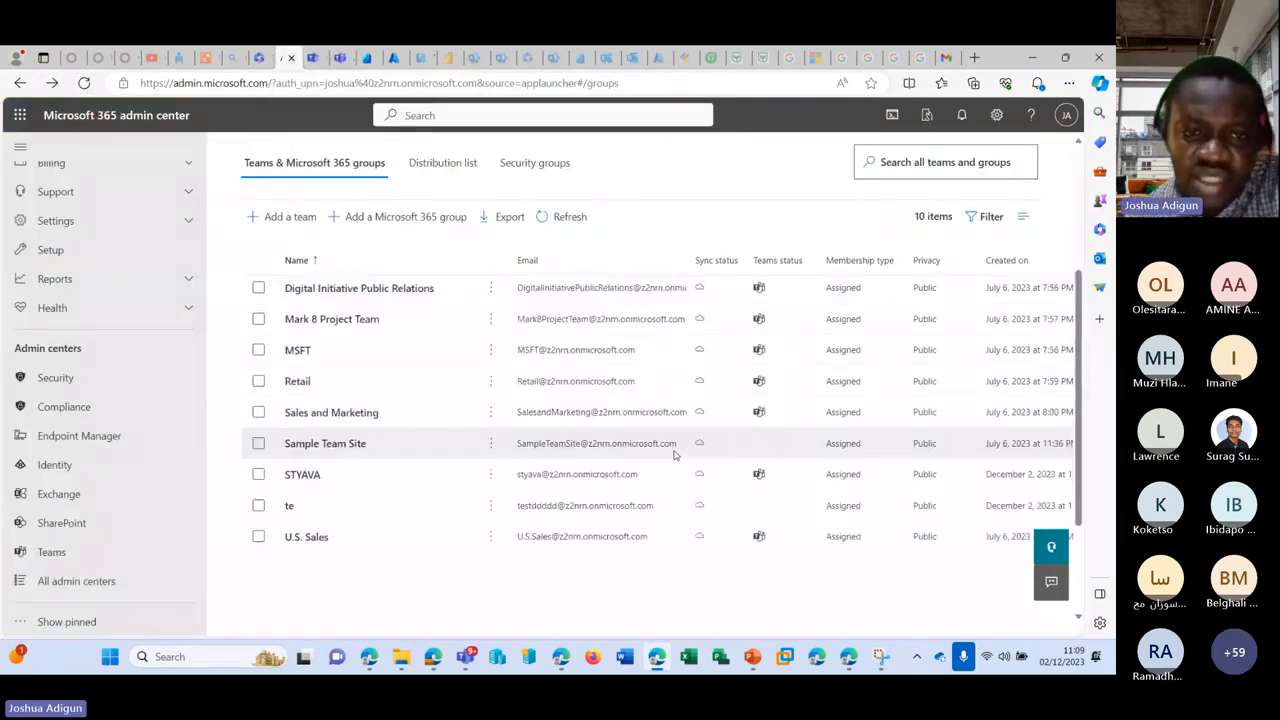
scroll(673, 452, down, 1)
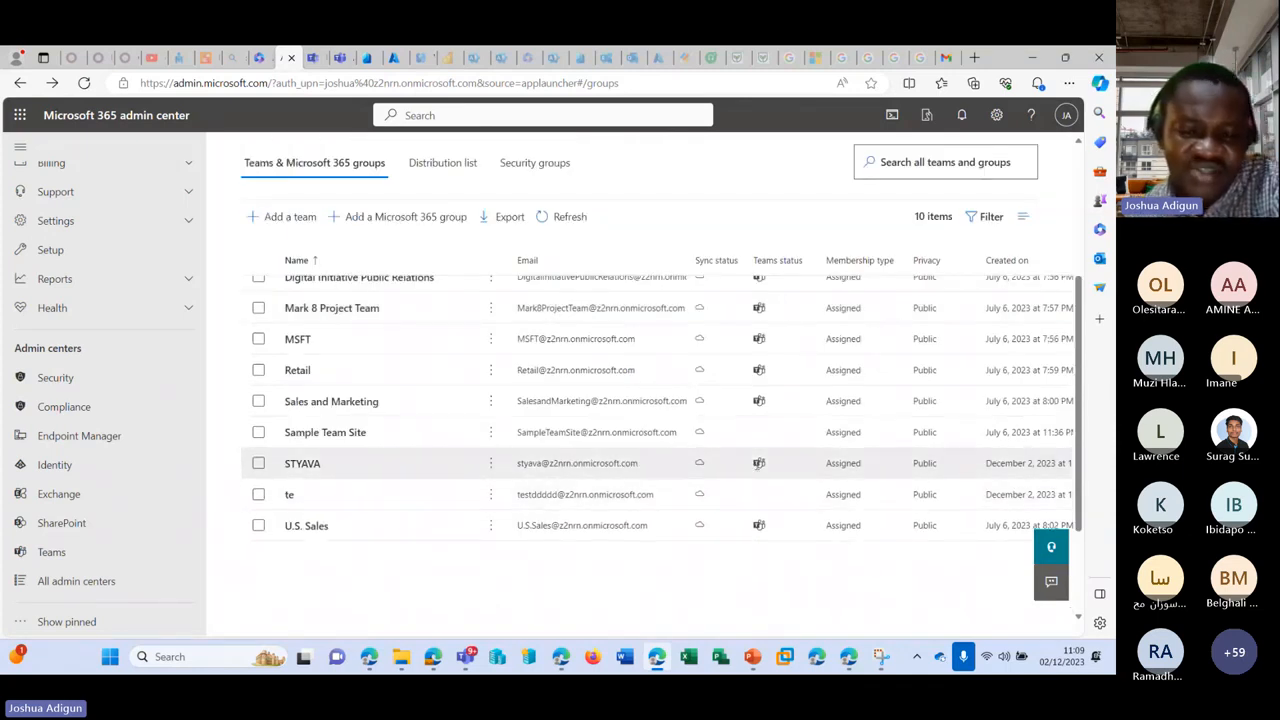
mouse_move(757, 495)
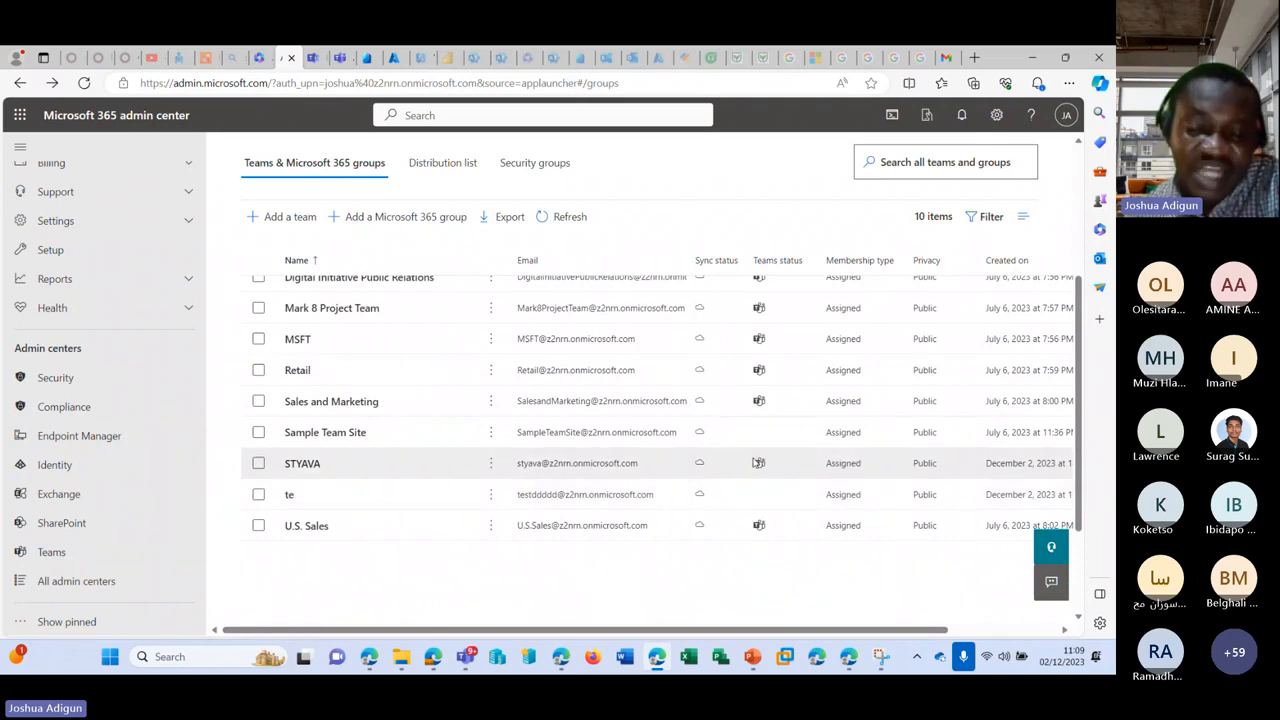
mouse_move(759, 462)
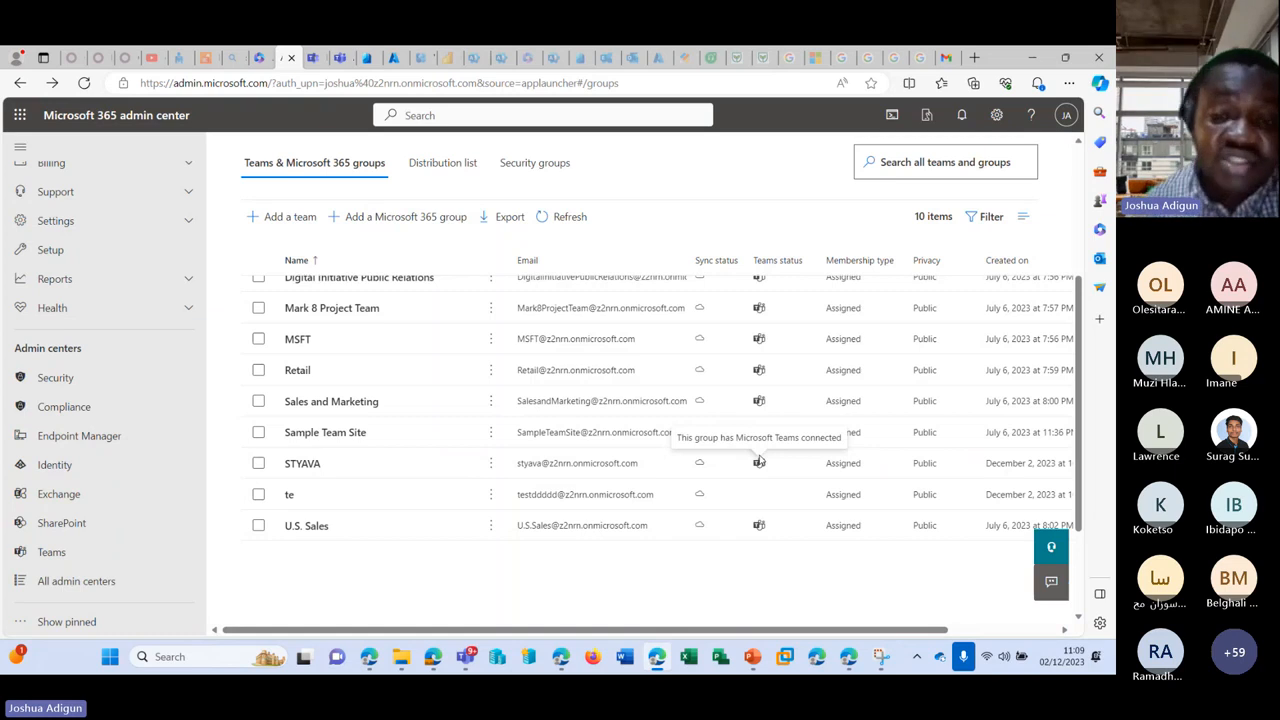
scroll(615, 421, up, 3)
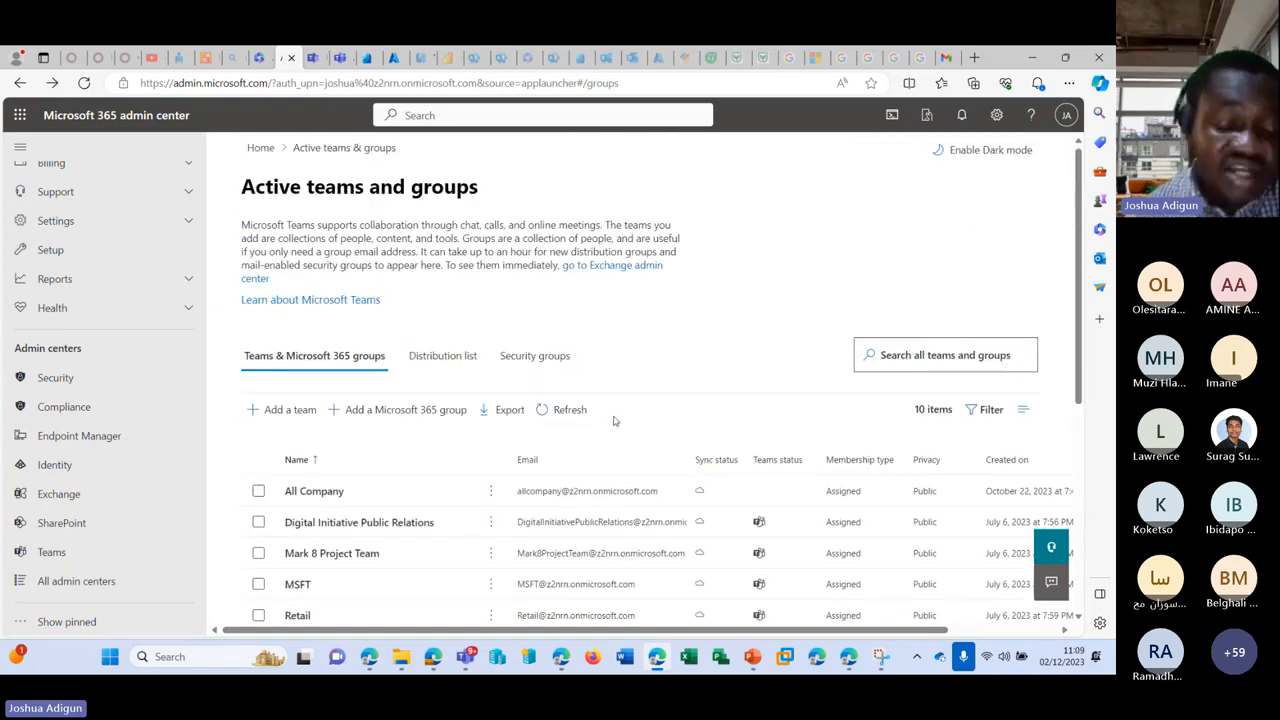
scroll(569, 477, down, 2)
scroll(422, 251, up, 2)
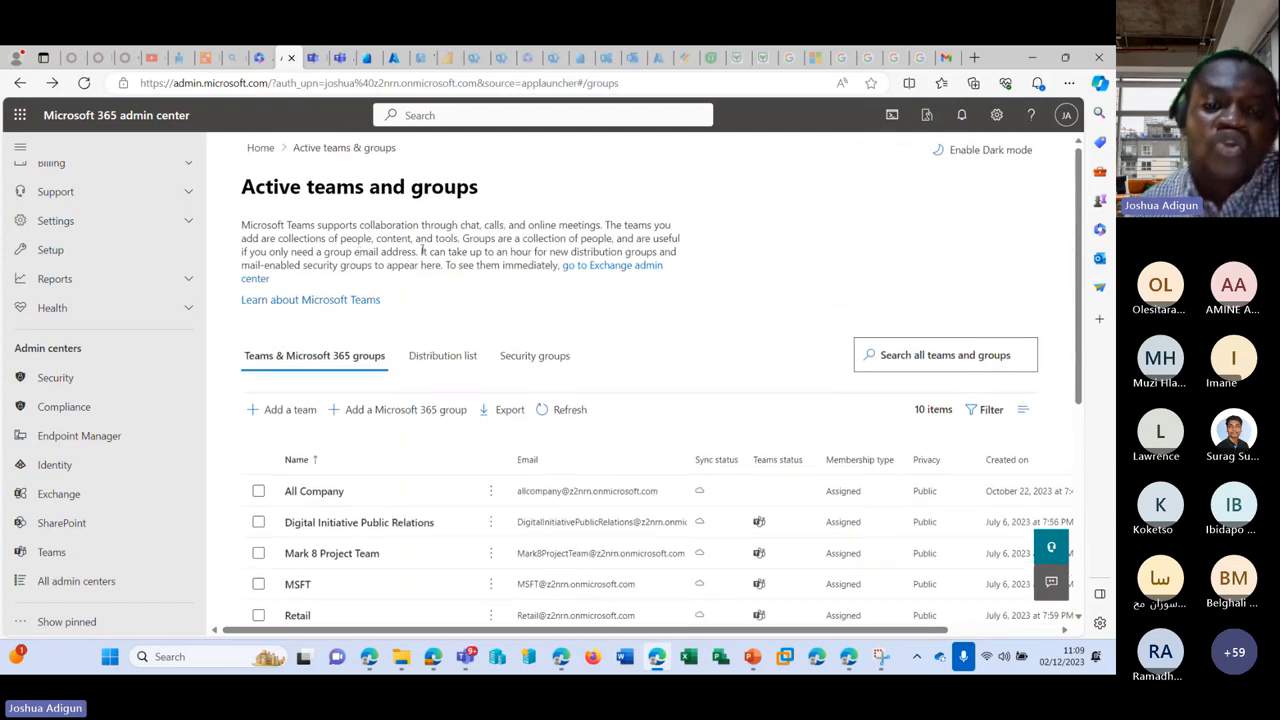
click(434, 357)
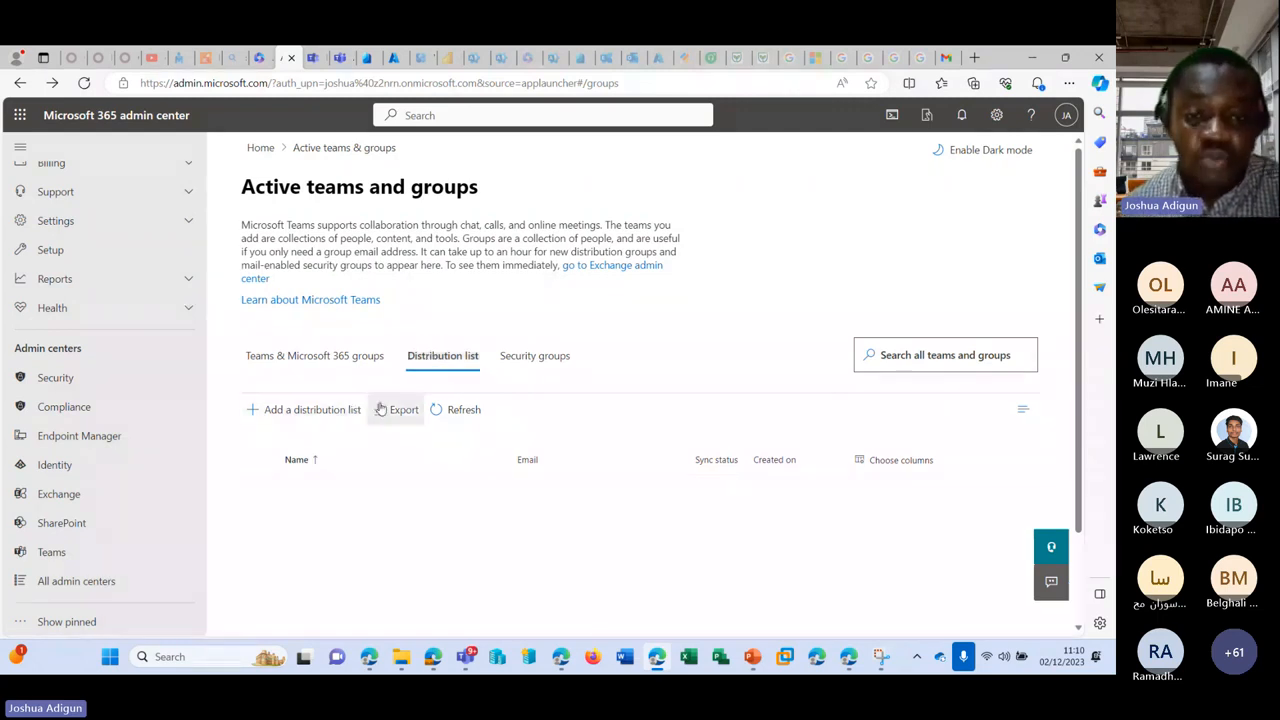
Step: Start a new distribution list named DistroHR
click(318, 412)
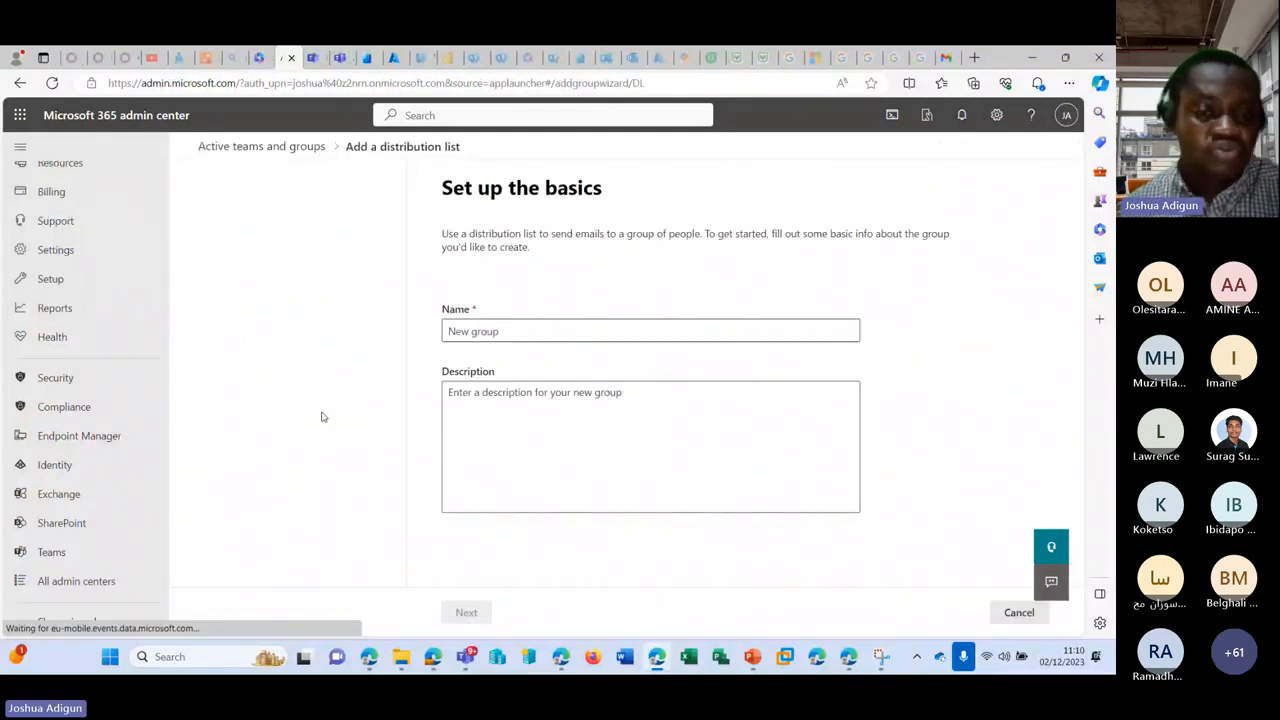
click(436, 329)
text(Di)
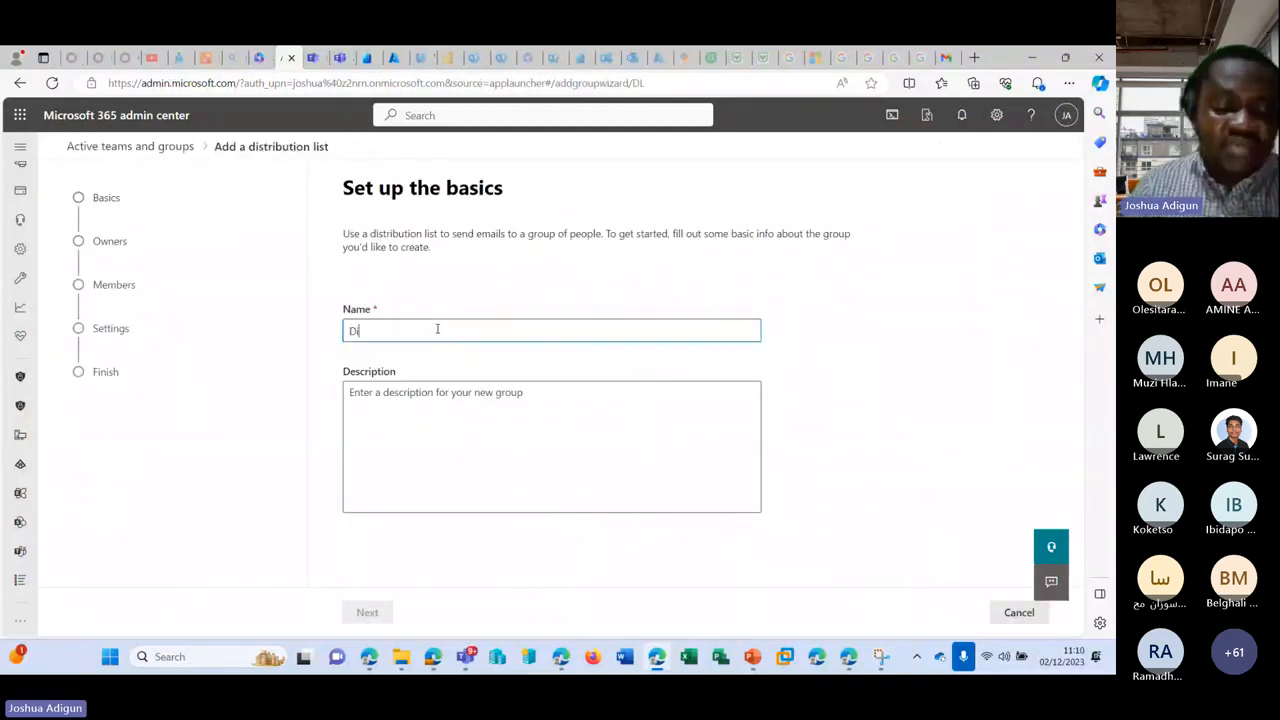
text(r=st)
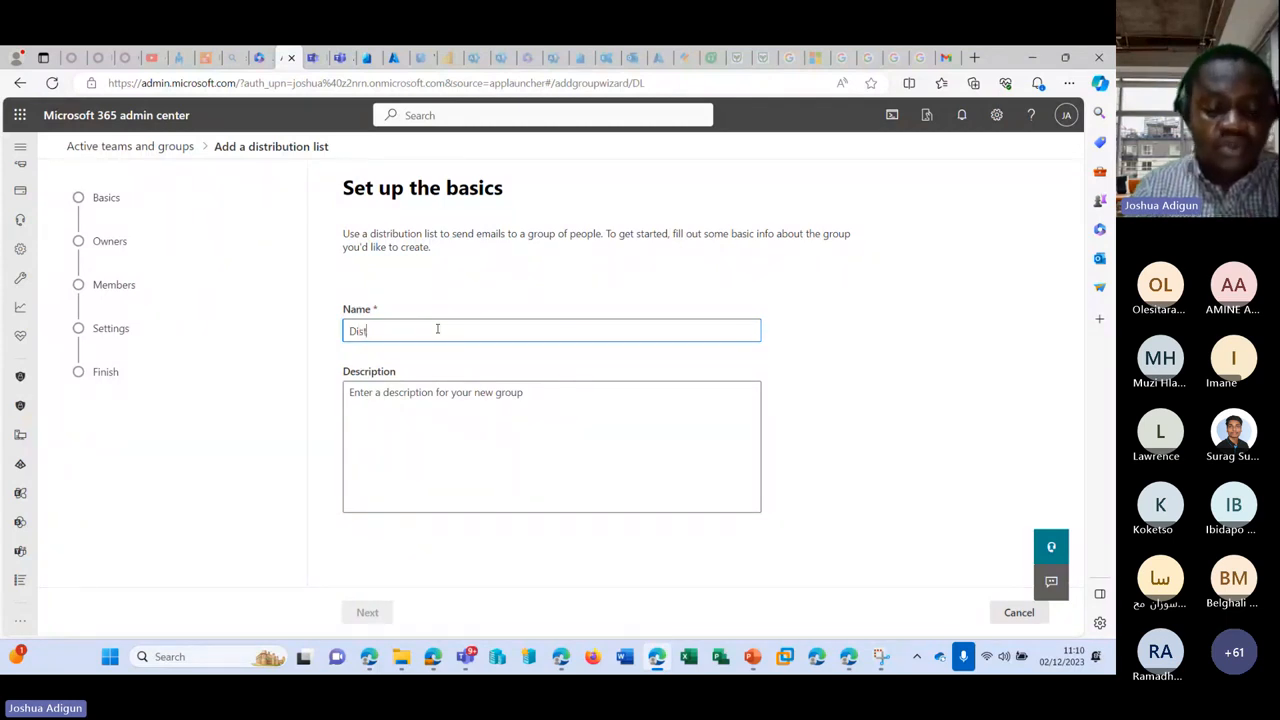
key(BackSpace)
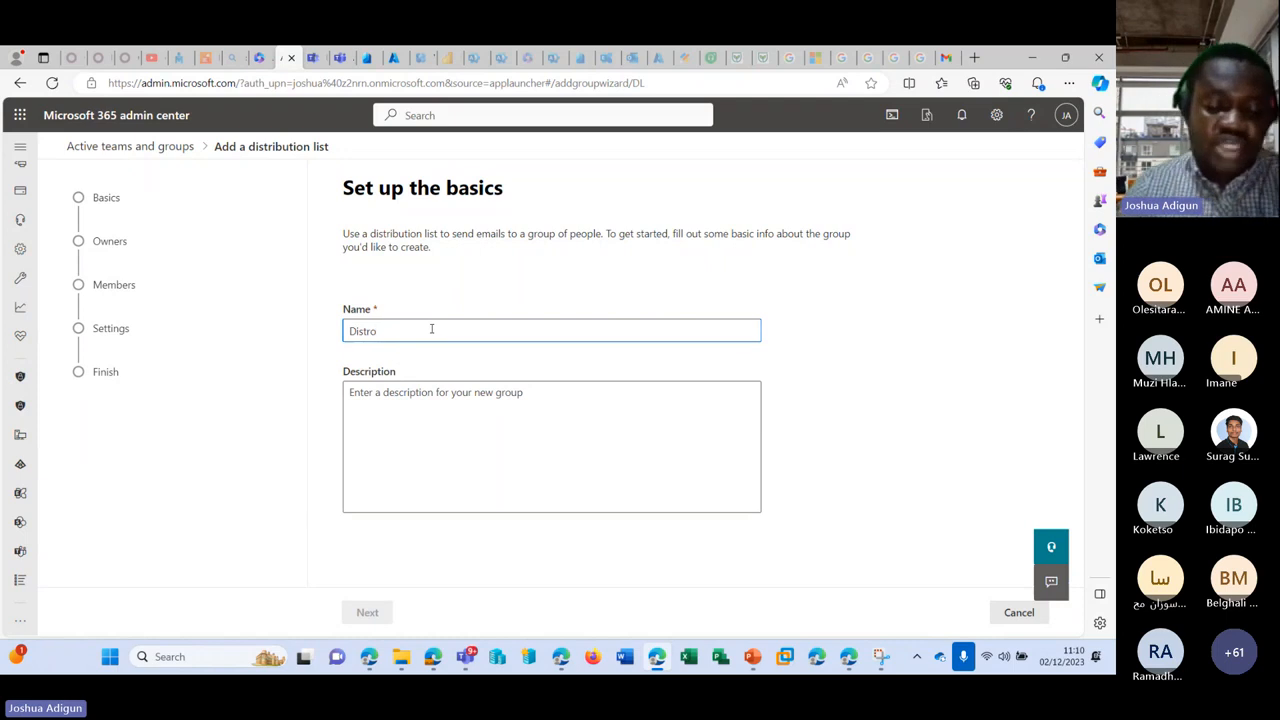
text(oHR)
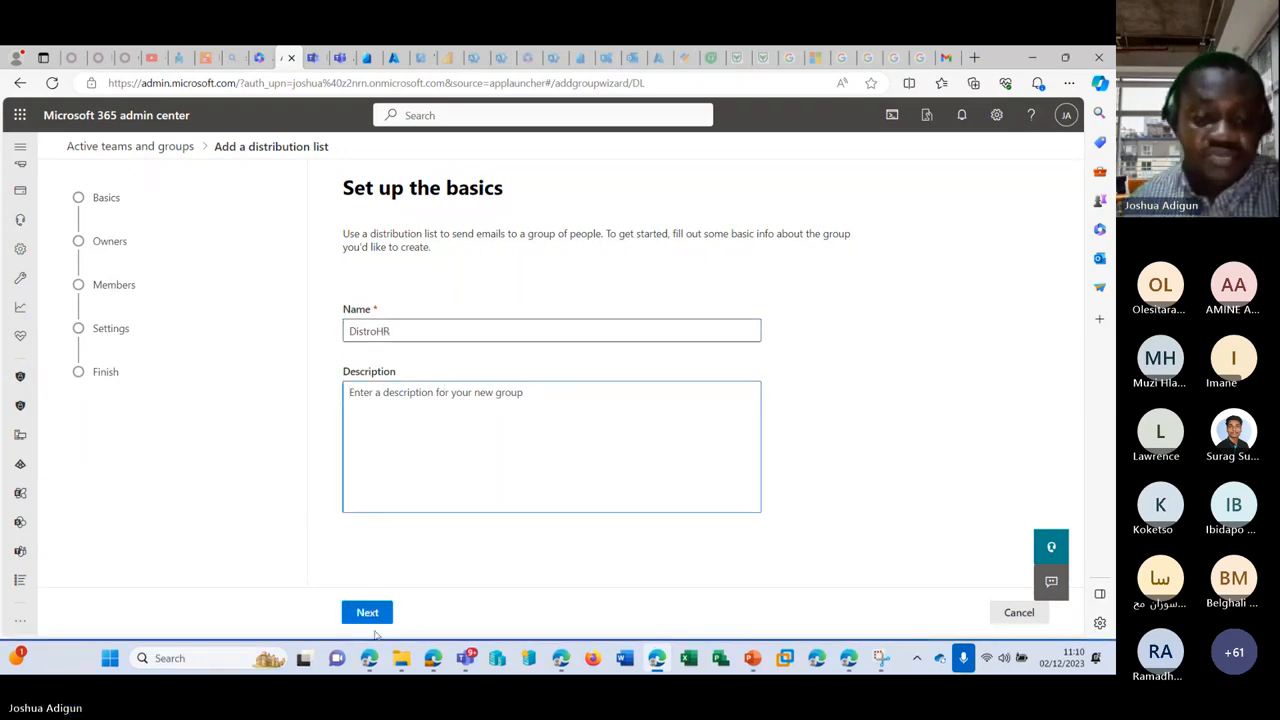
click(367, 612)
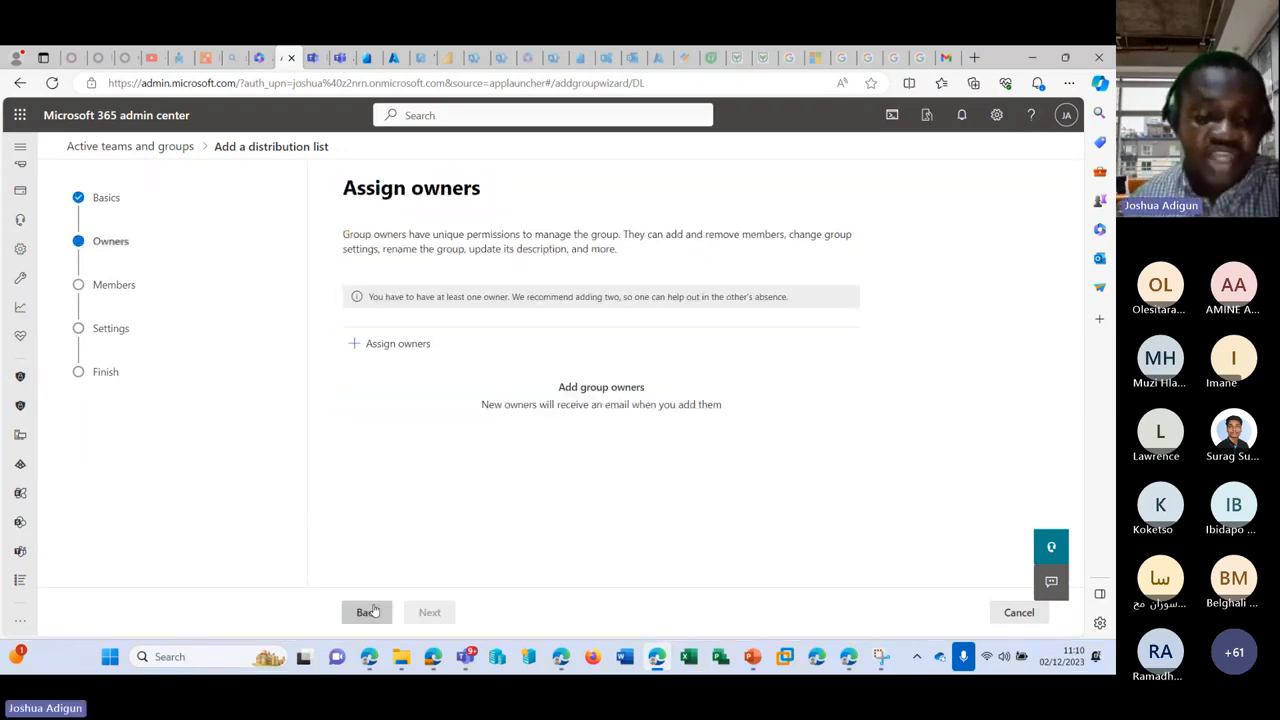
Step: Assign one person as the DistroHR list's owner
click(413, 352)
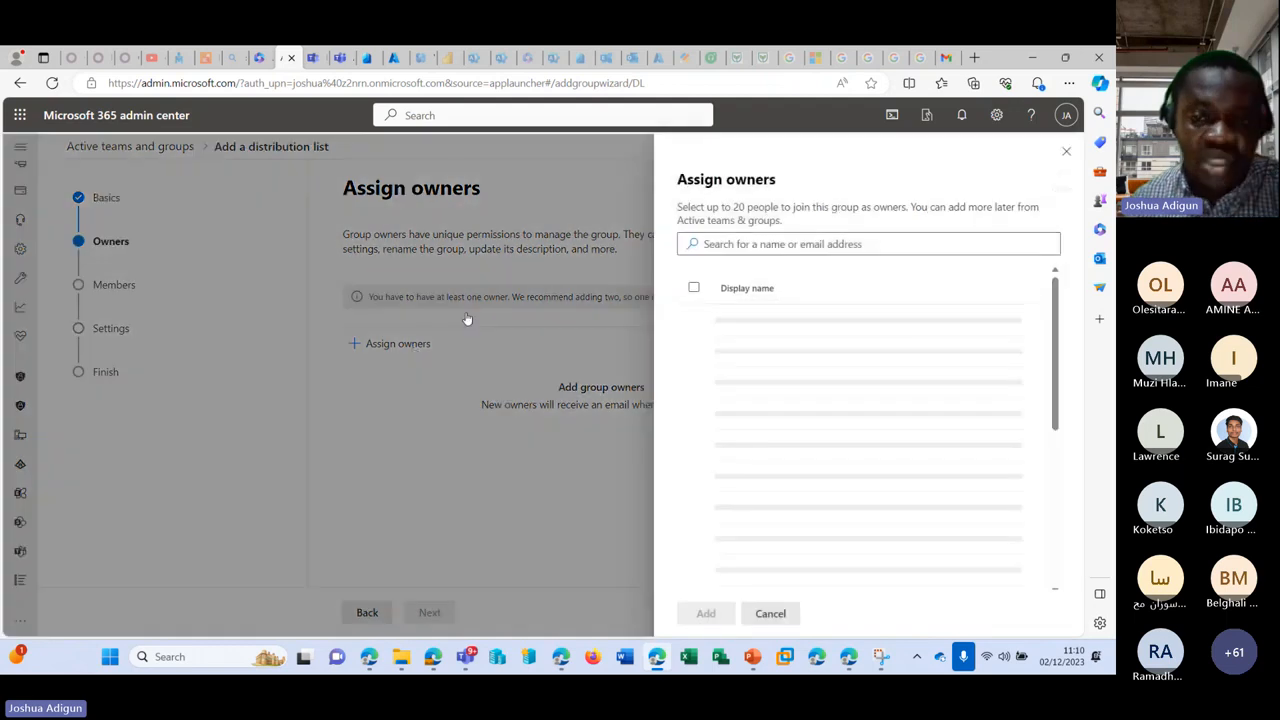
click(777, 386)
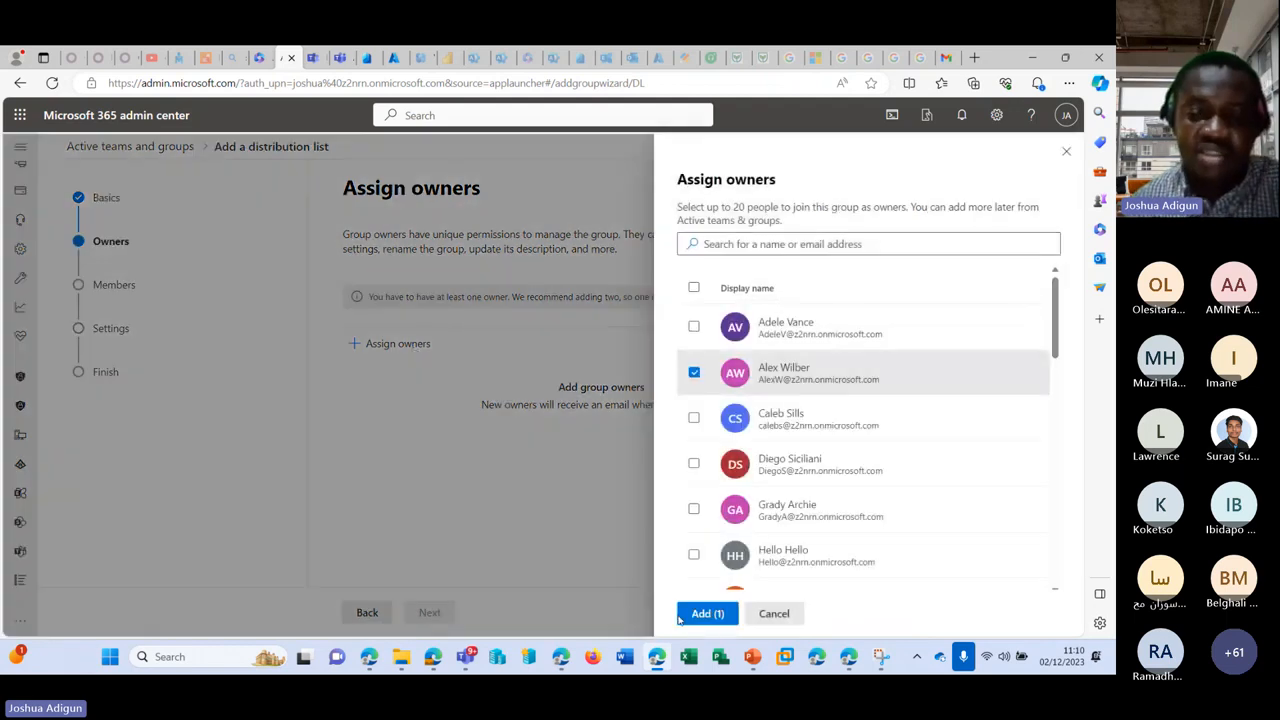
click(682, 618)
click(430, 610)
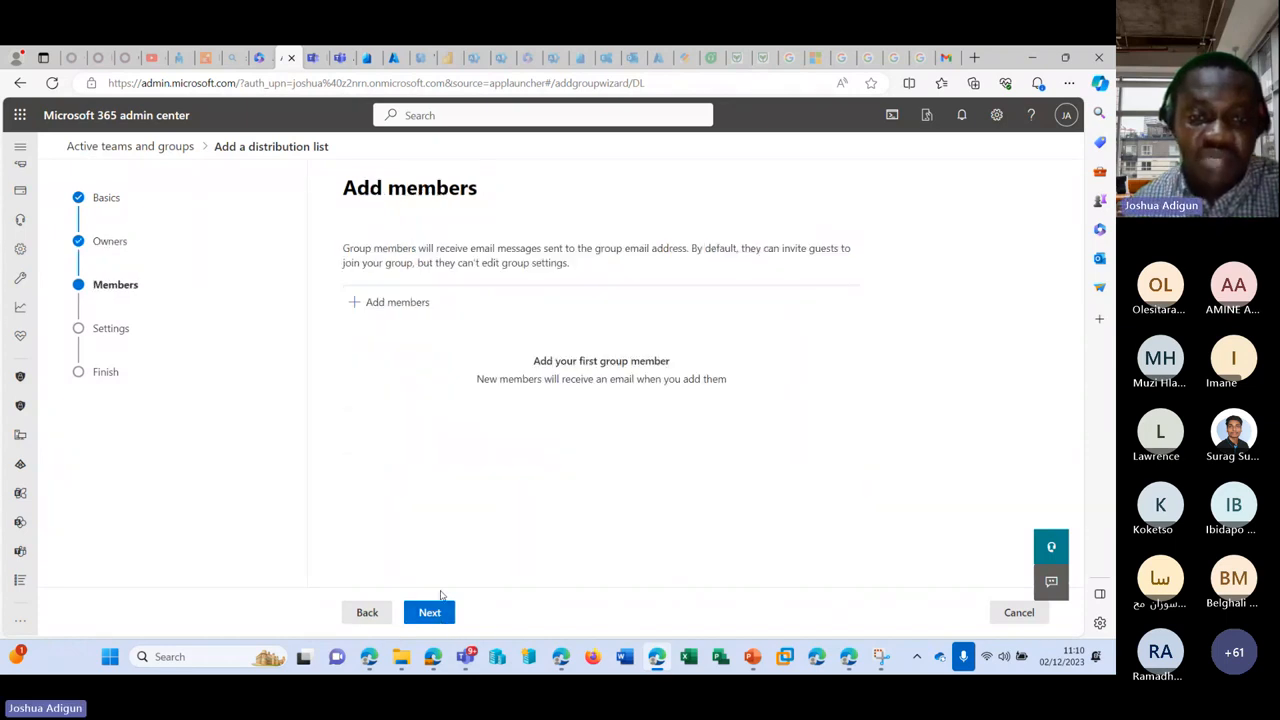
Step: Add four members to DistroHR and advance to the Edit settings step
click(392, 302)
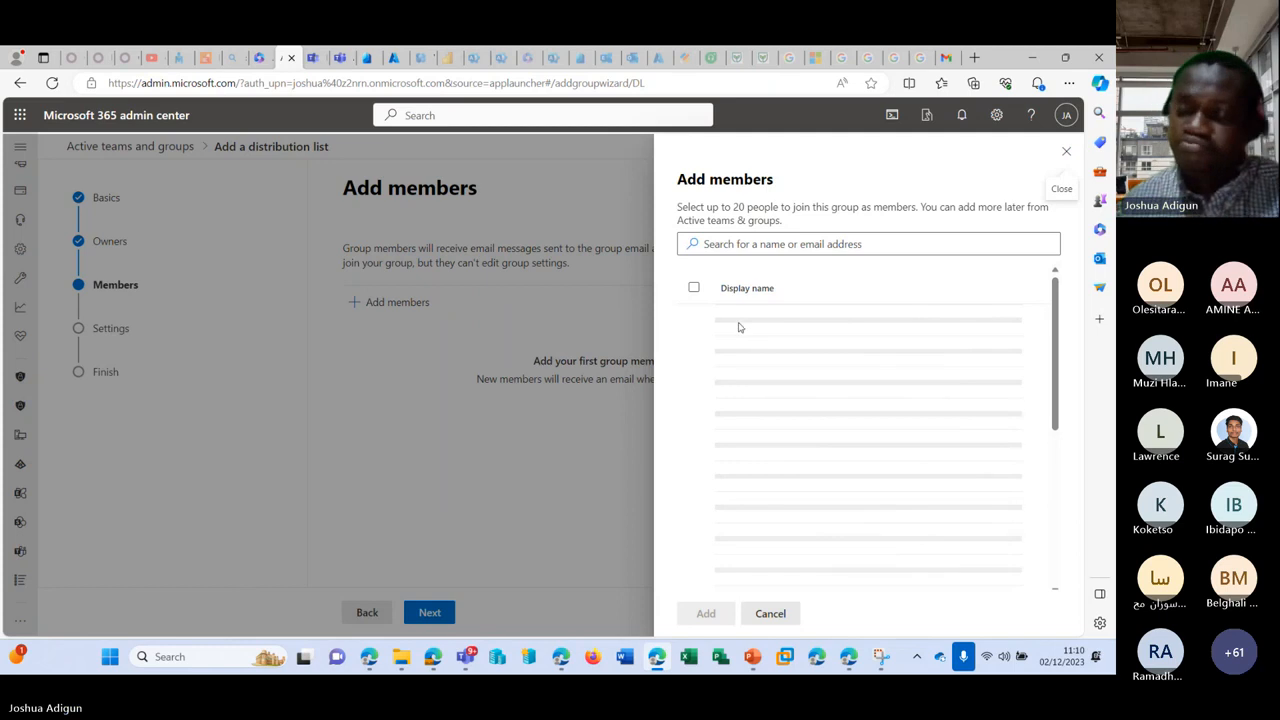
click(737, 327)
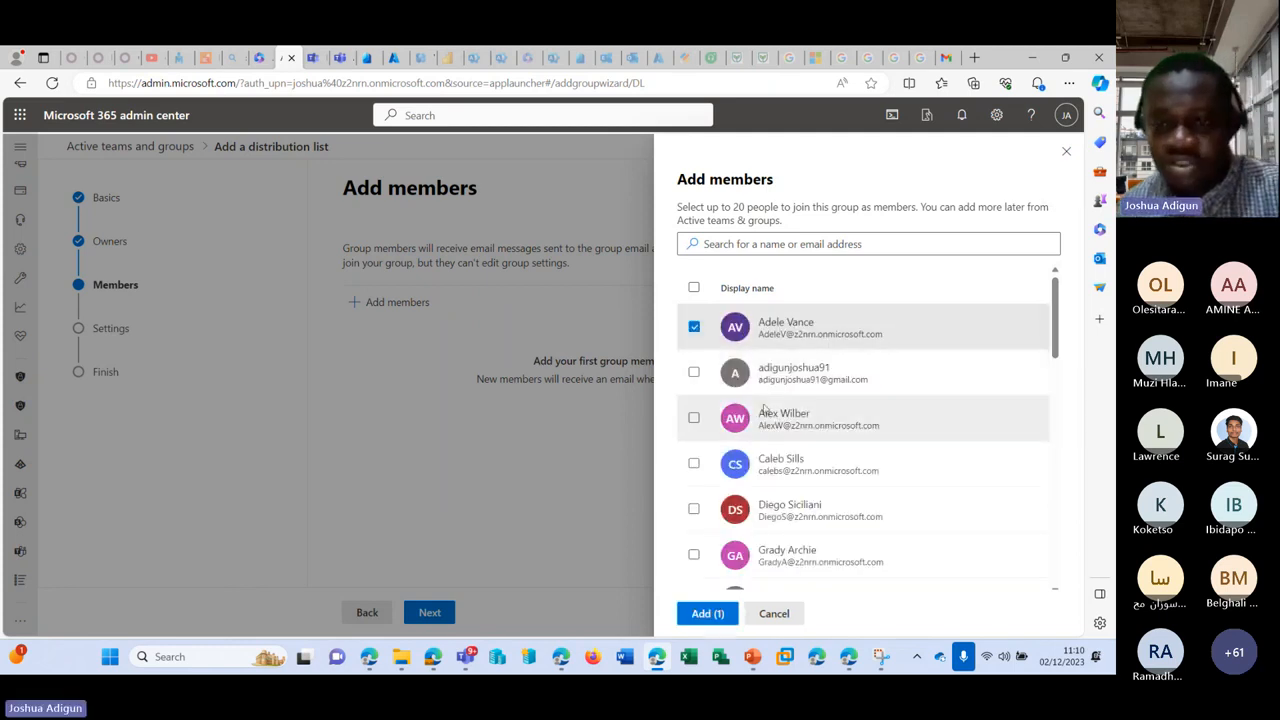
click(822, 376)
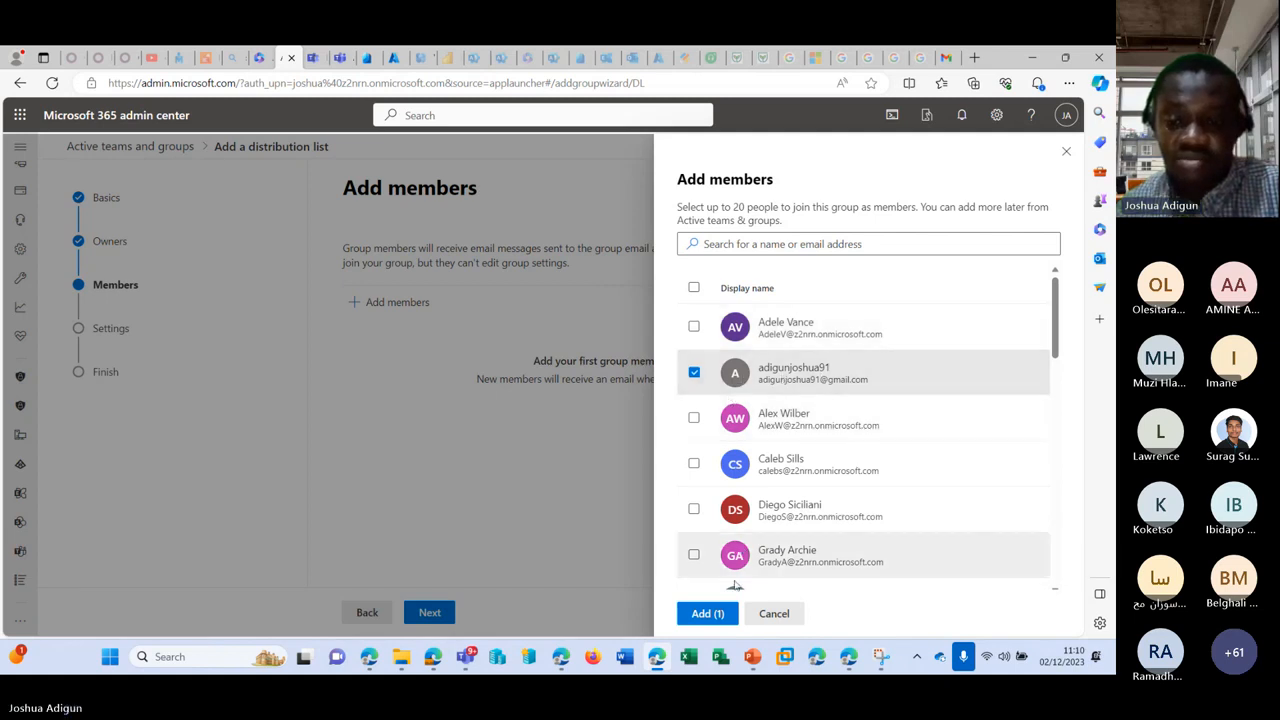
click(693, 556)
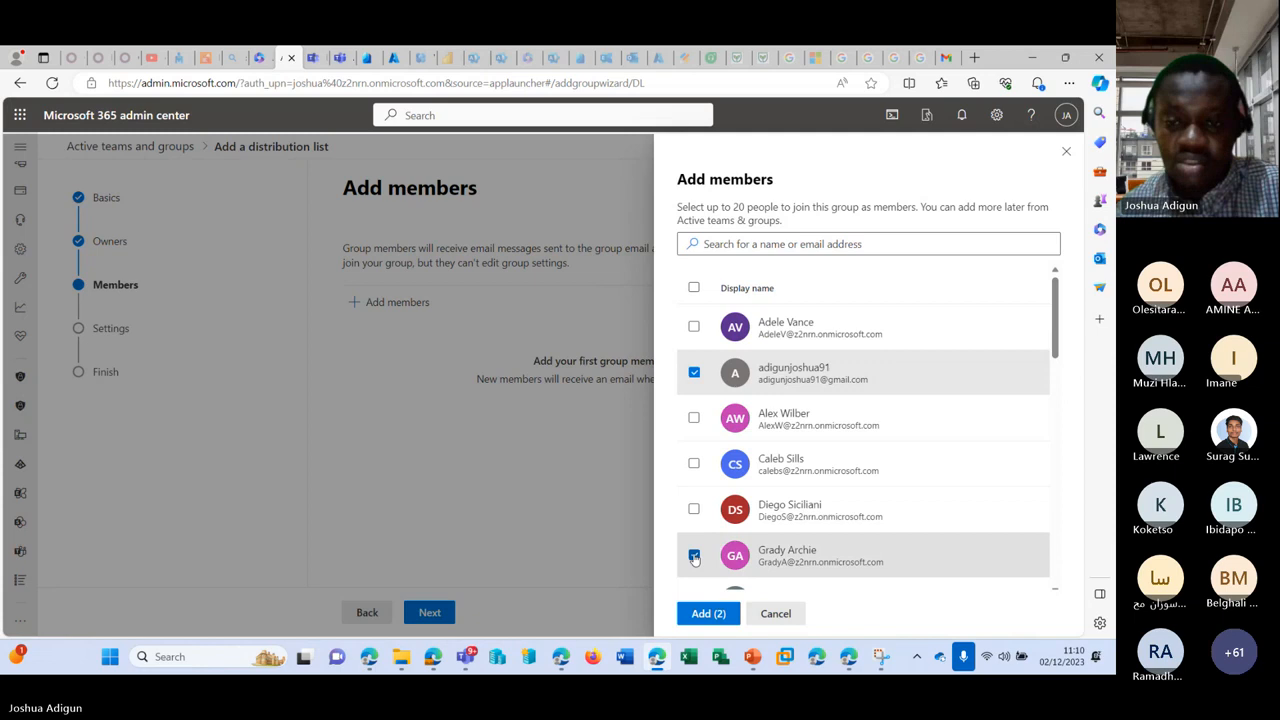
click(693, 326)
click(693, 508)
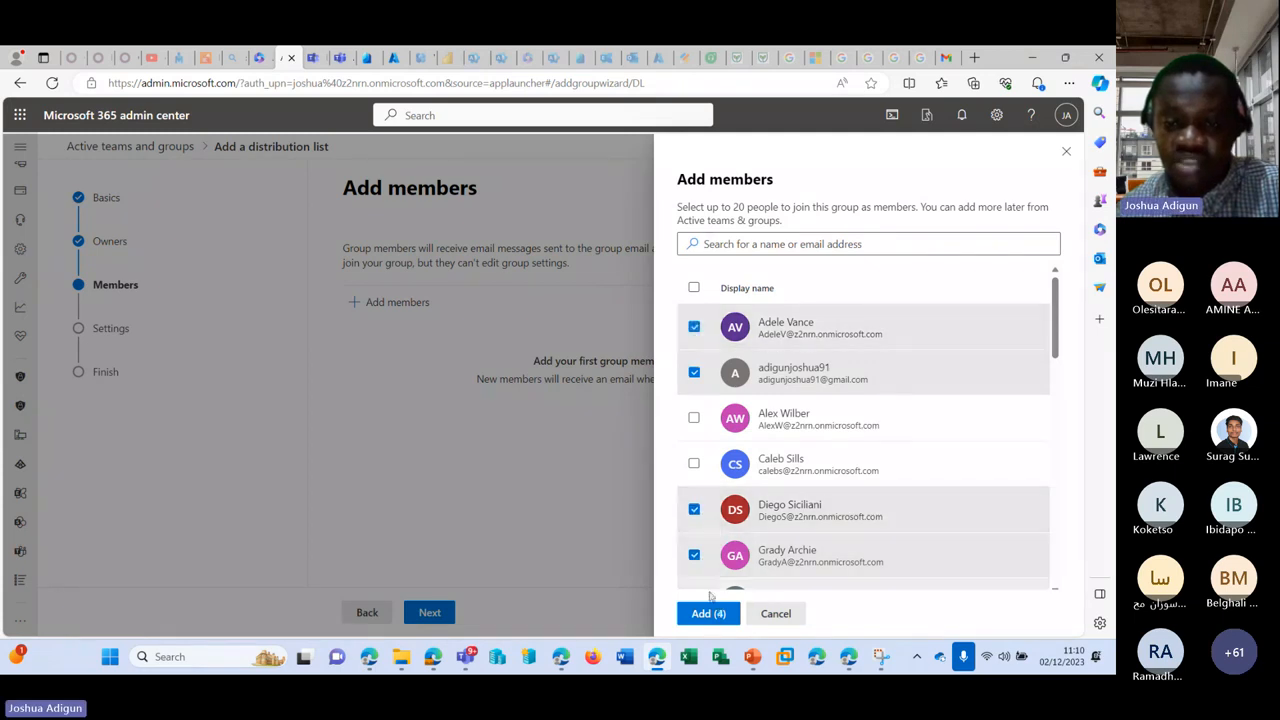
click(708, 613)
click(429, 612)
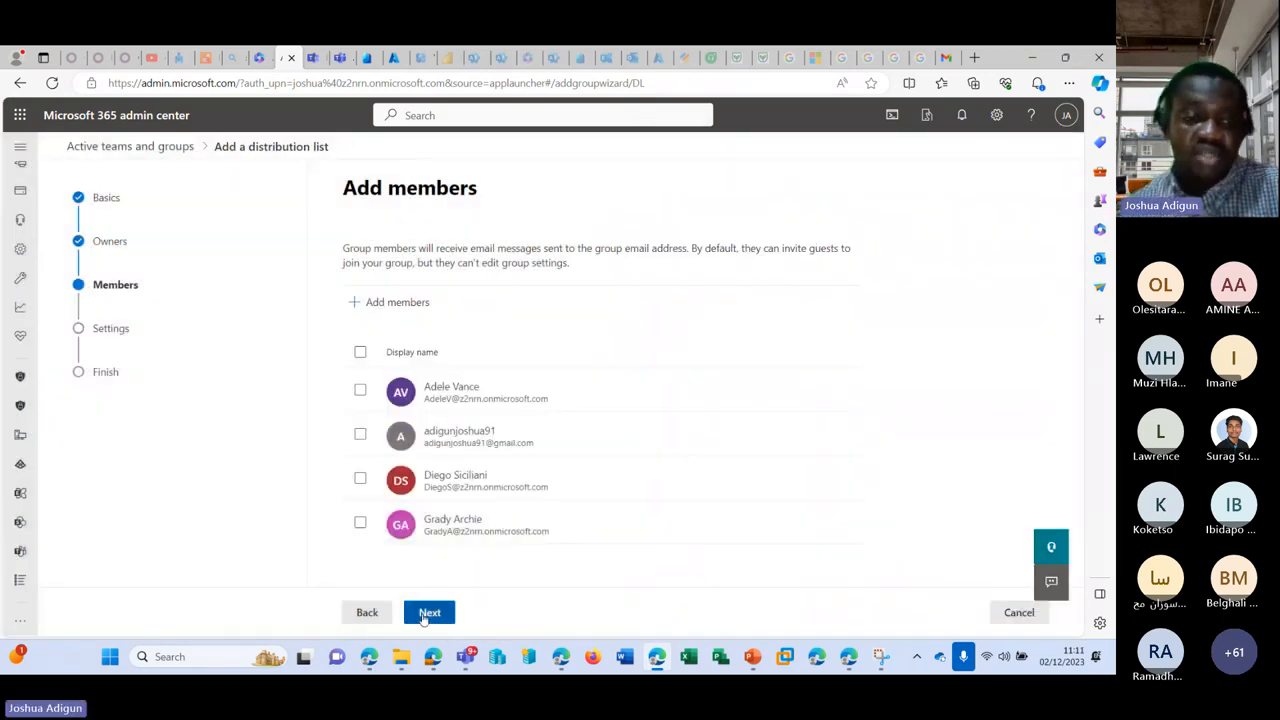
click(455, 322)
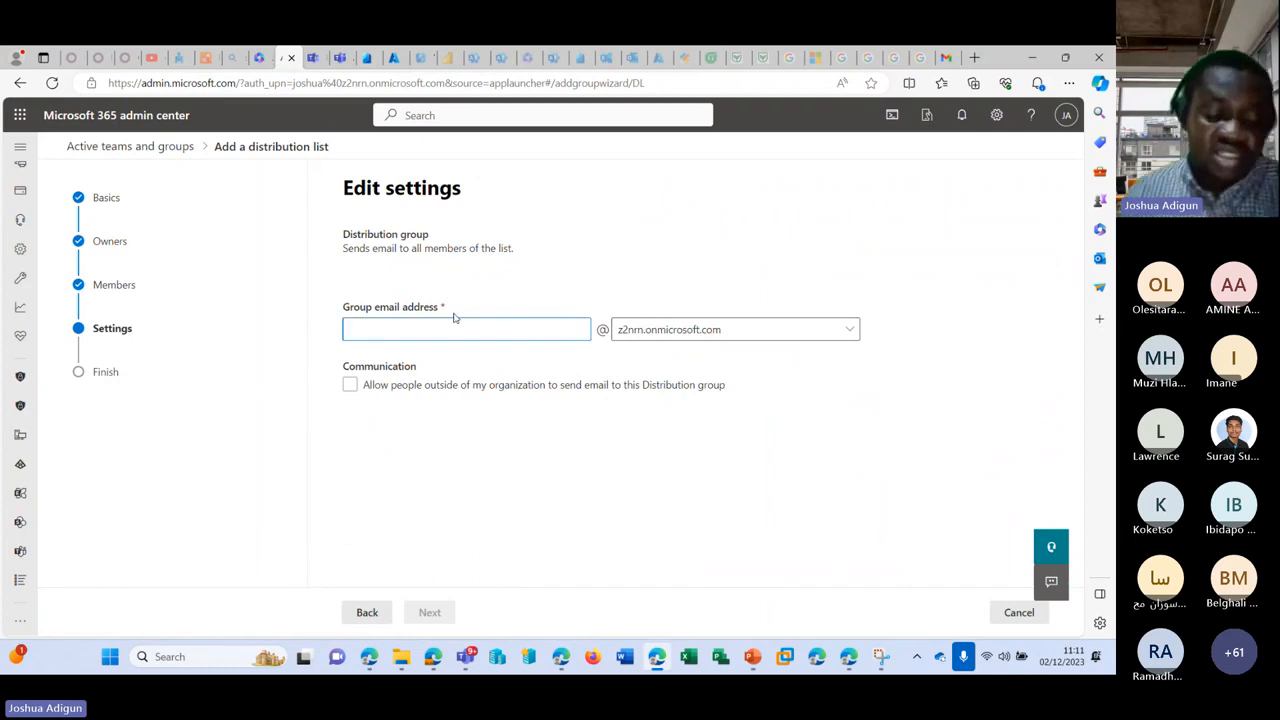
Step: Set the email to DistroHR, allow outside senders, create the list, and open its details
text(Dist)
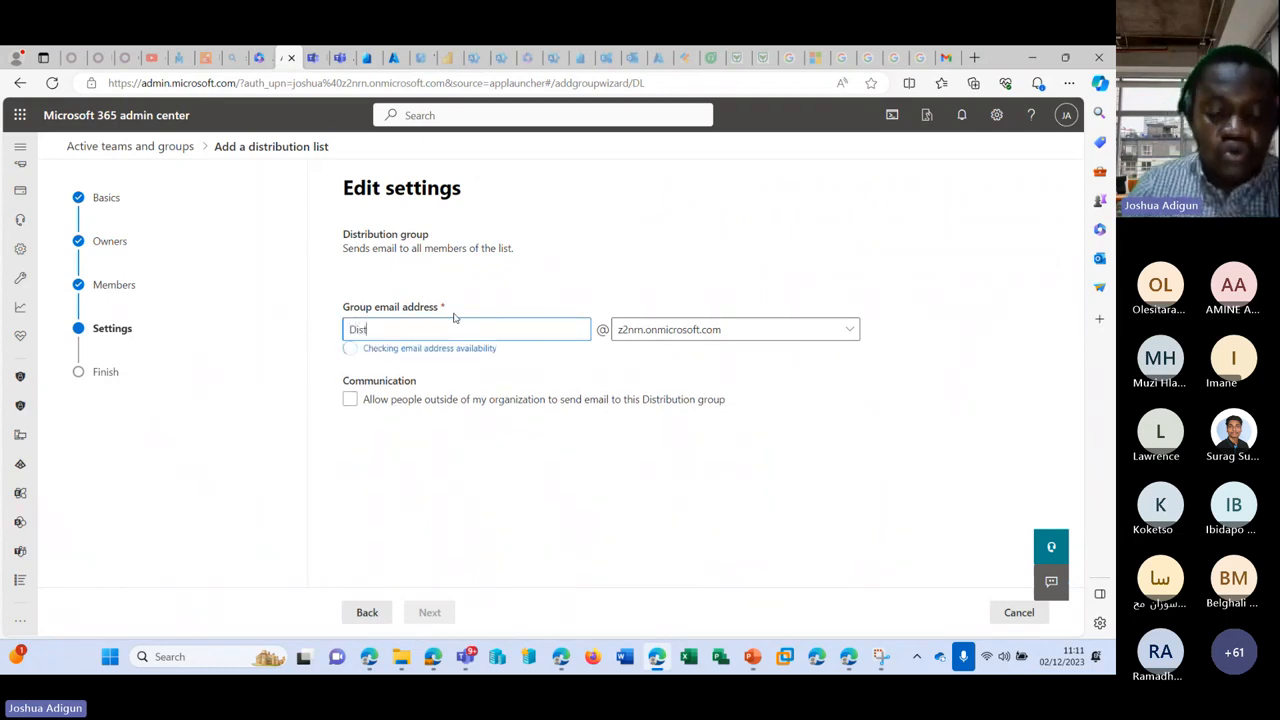
text(roHR)
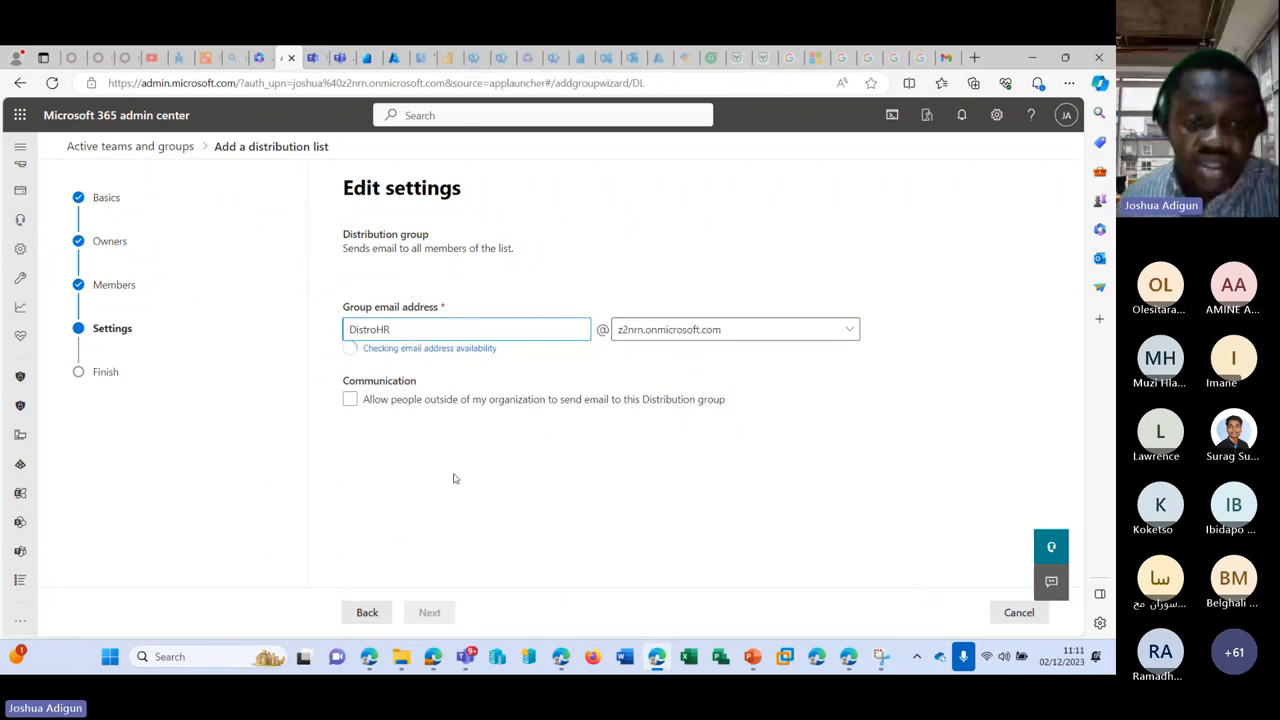
click(350, 387)
click(426, 620)
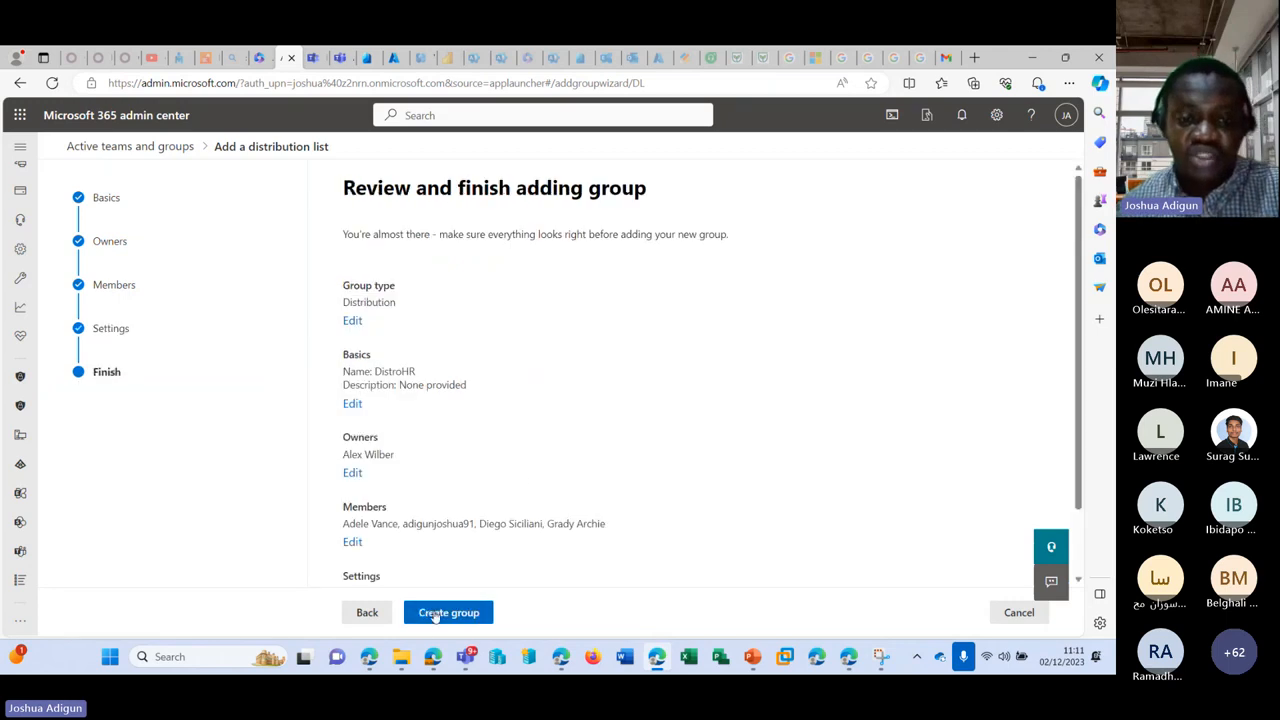
scroll(458, 620, down, 2)
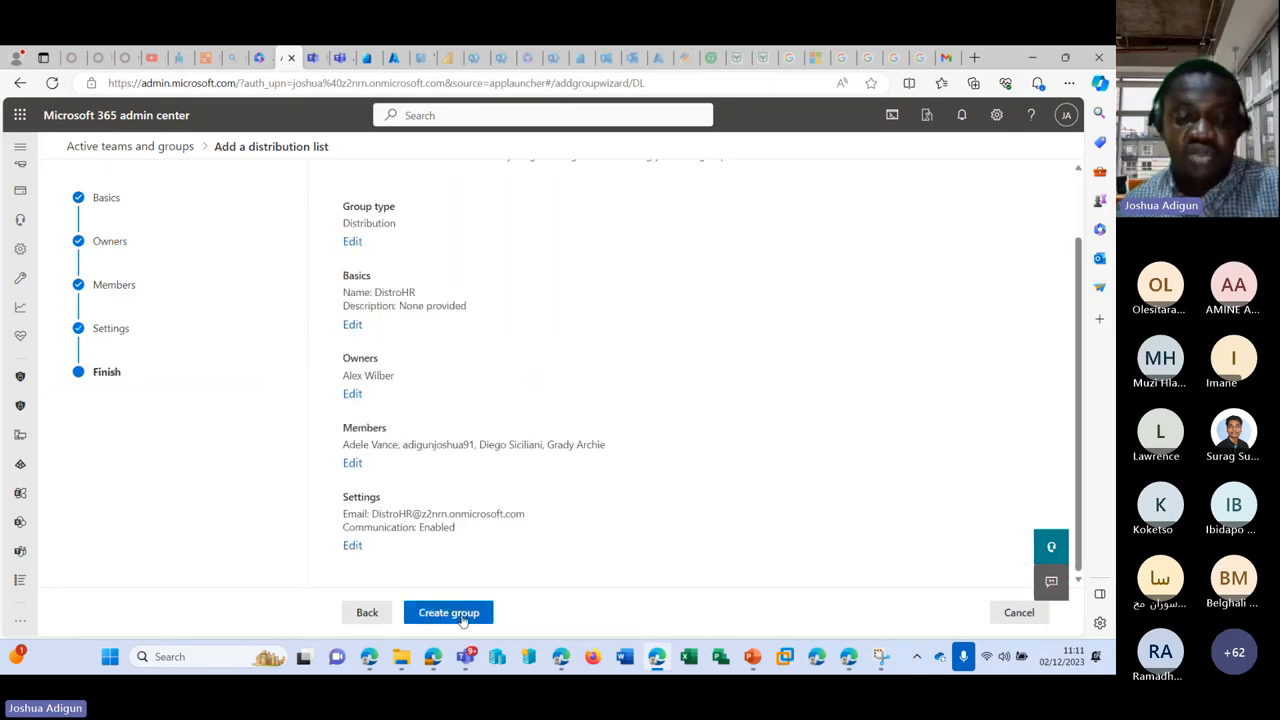
click(455, 613)
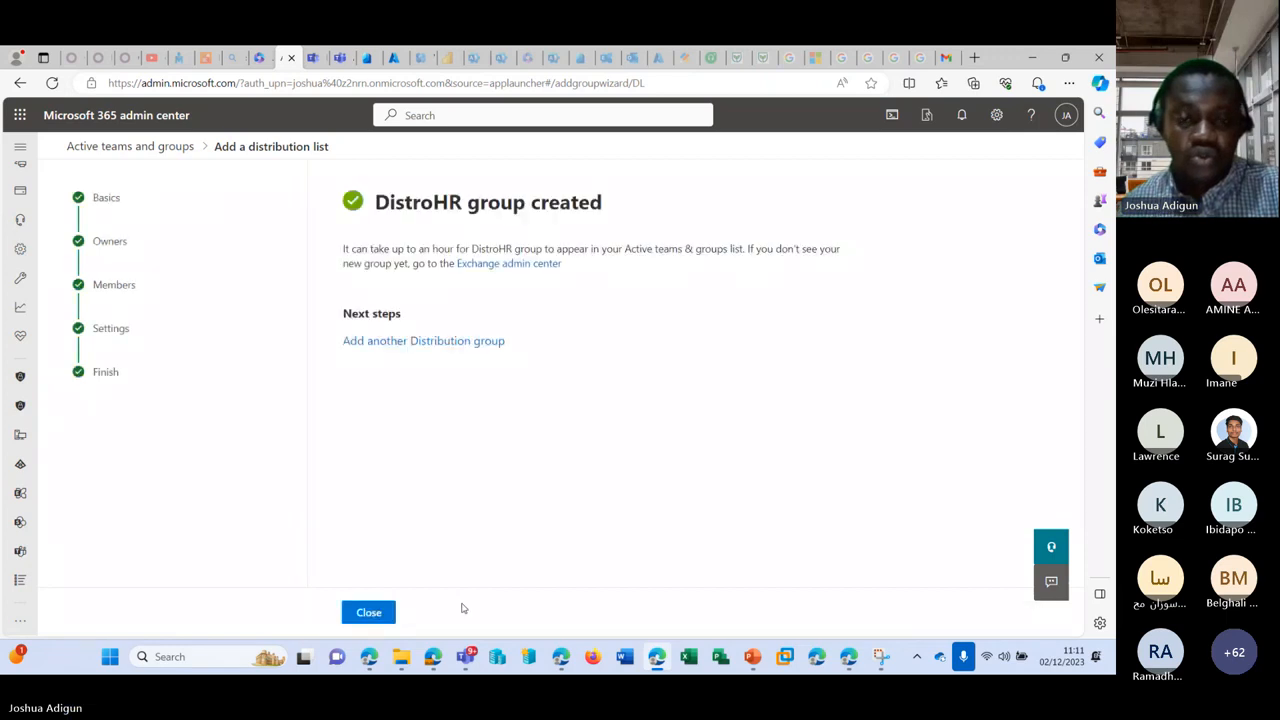
click(367, 611)
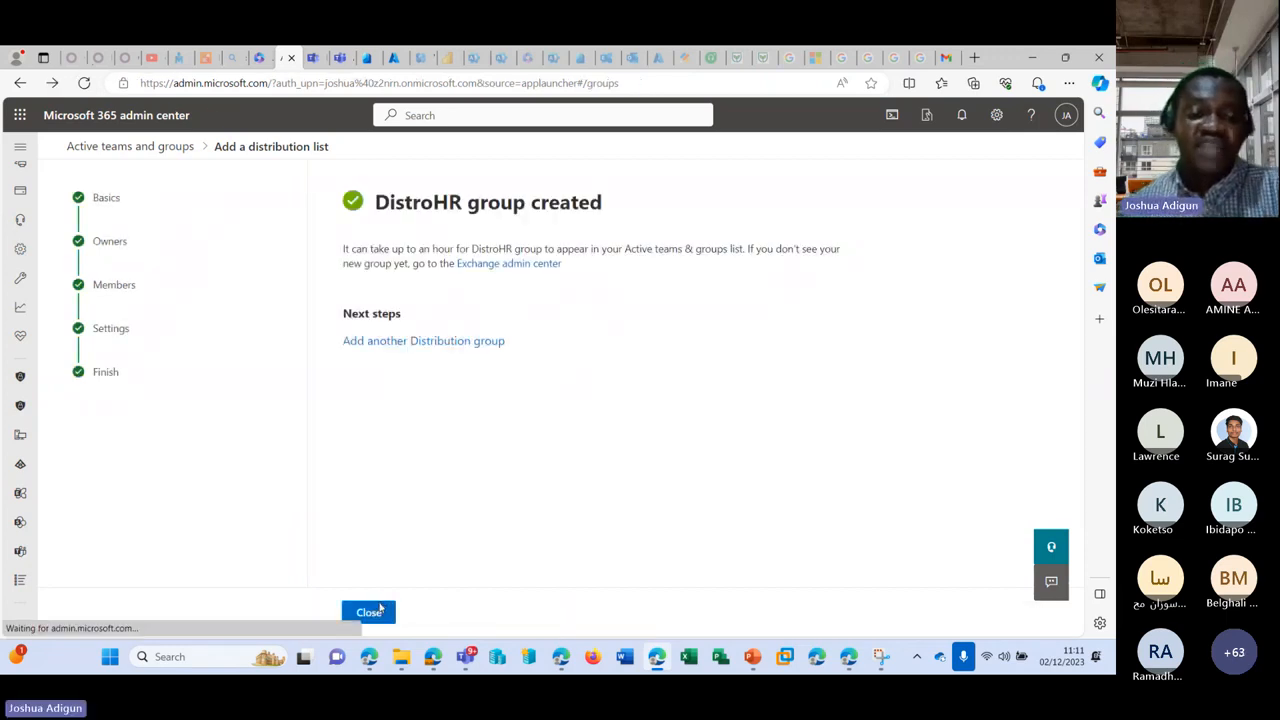
scroll(410, 441, down, 1)
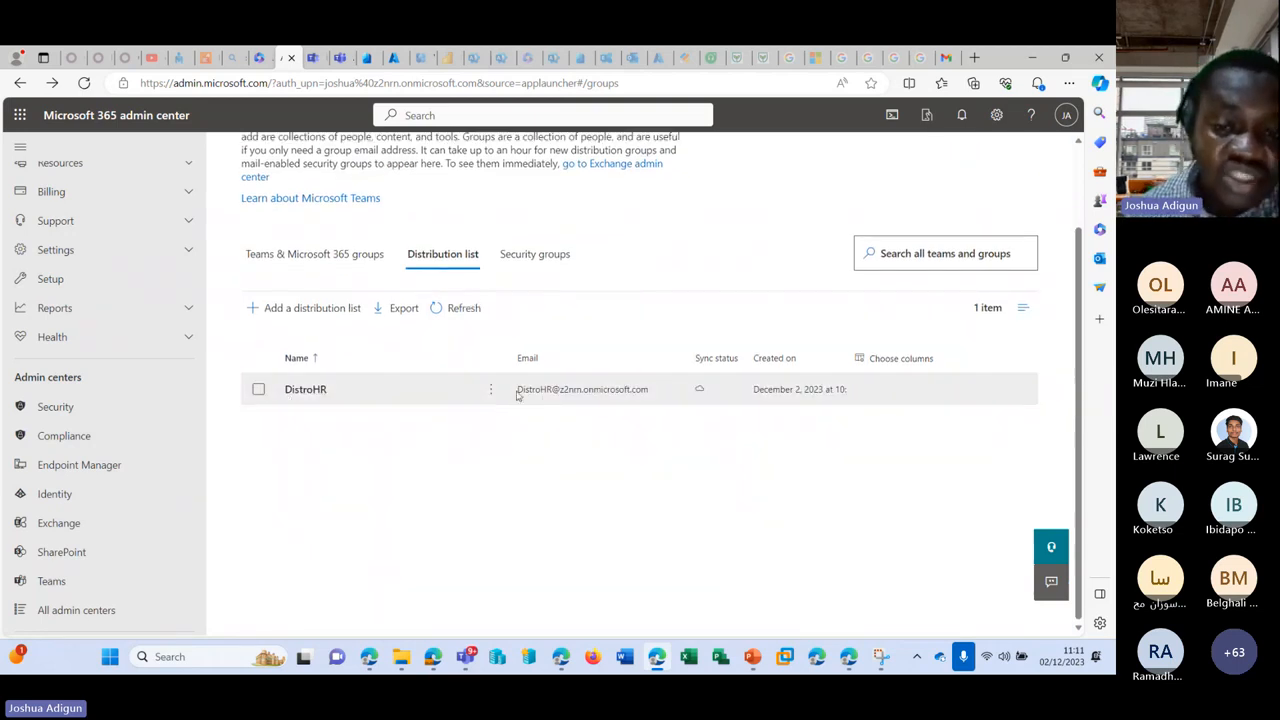
drag(517, 389, 565, 391)
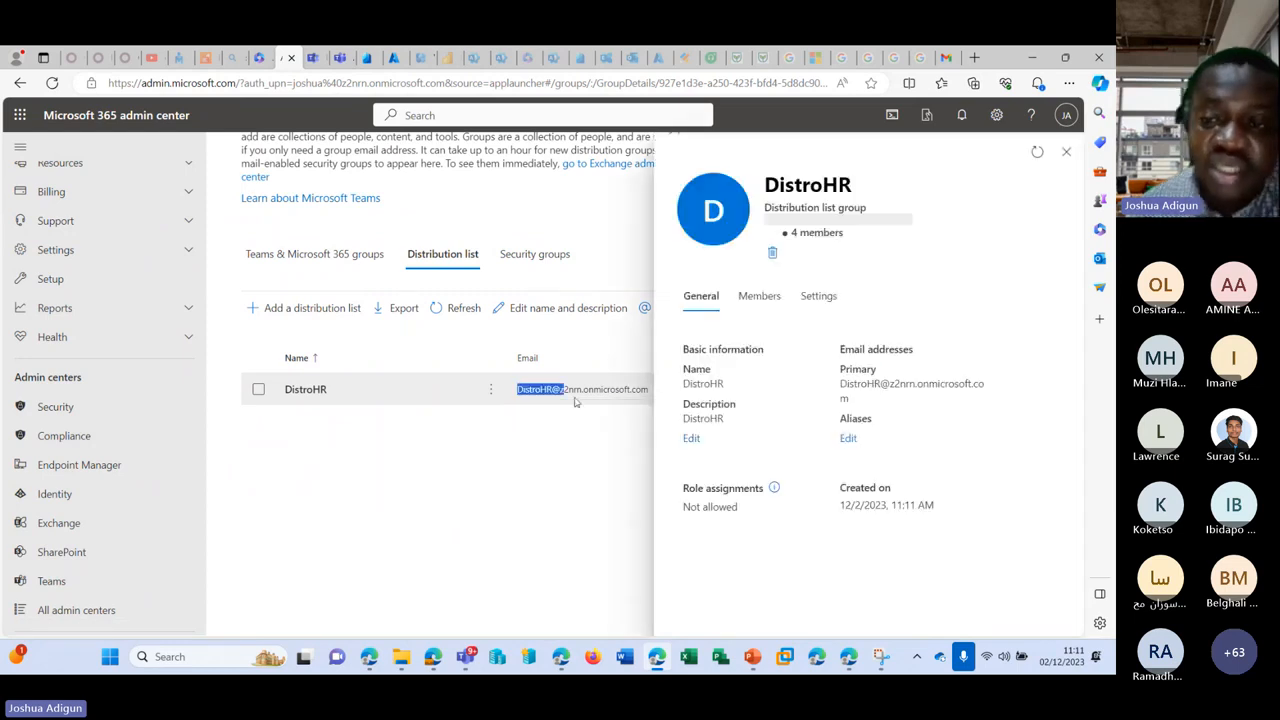
drag(575, 401, 773, 407)
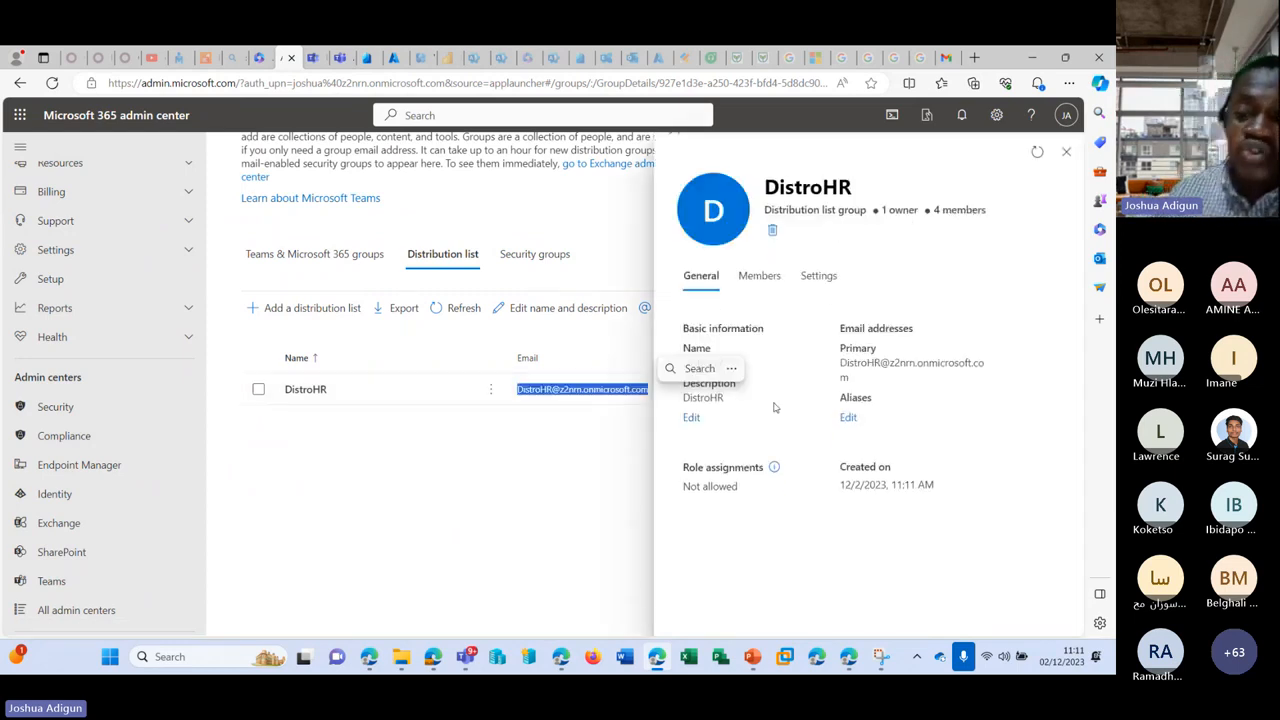
click(762, 280)
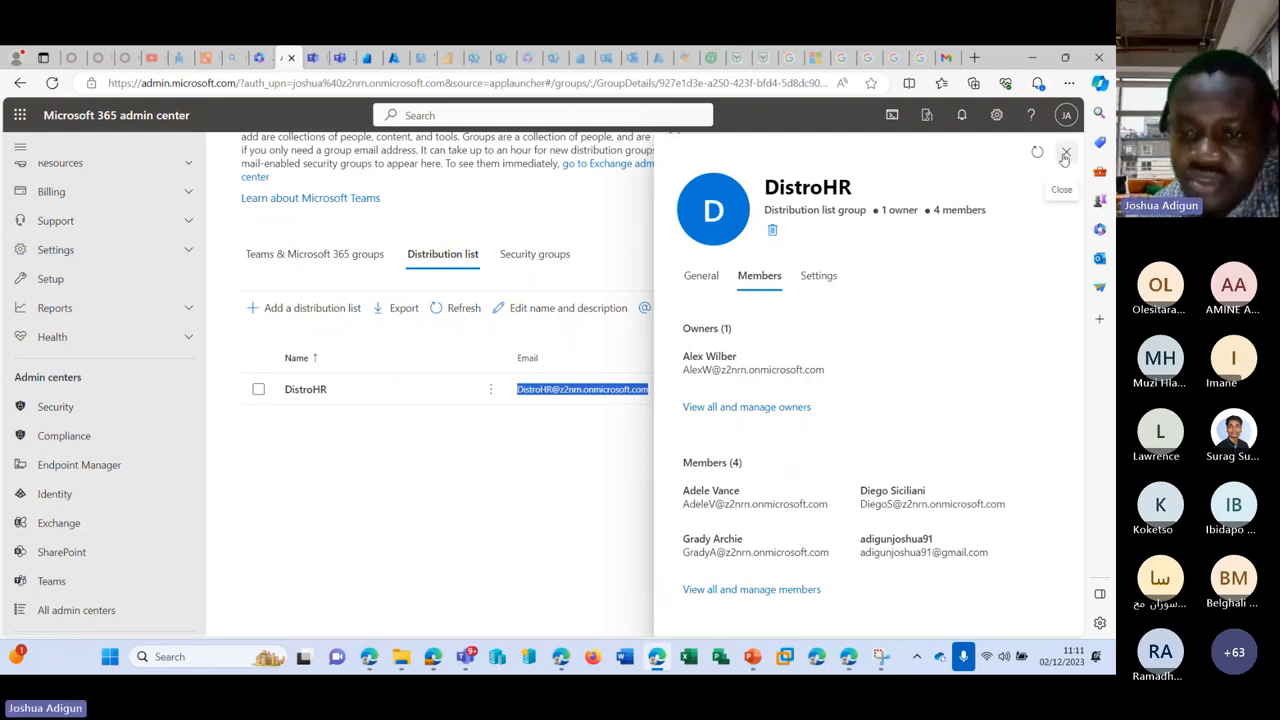
drag(683, 504, 836, 510)
key(ctrl+c)
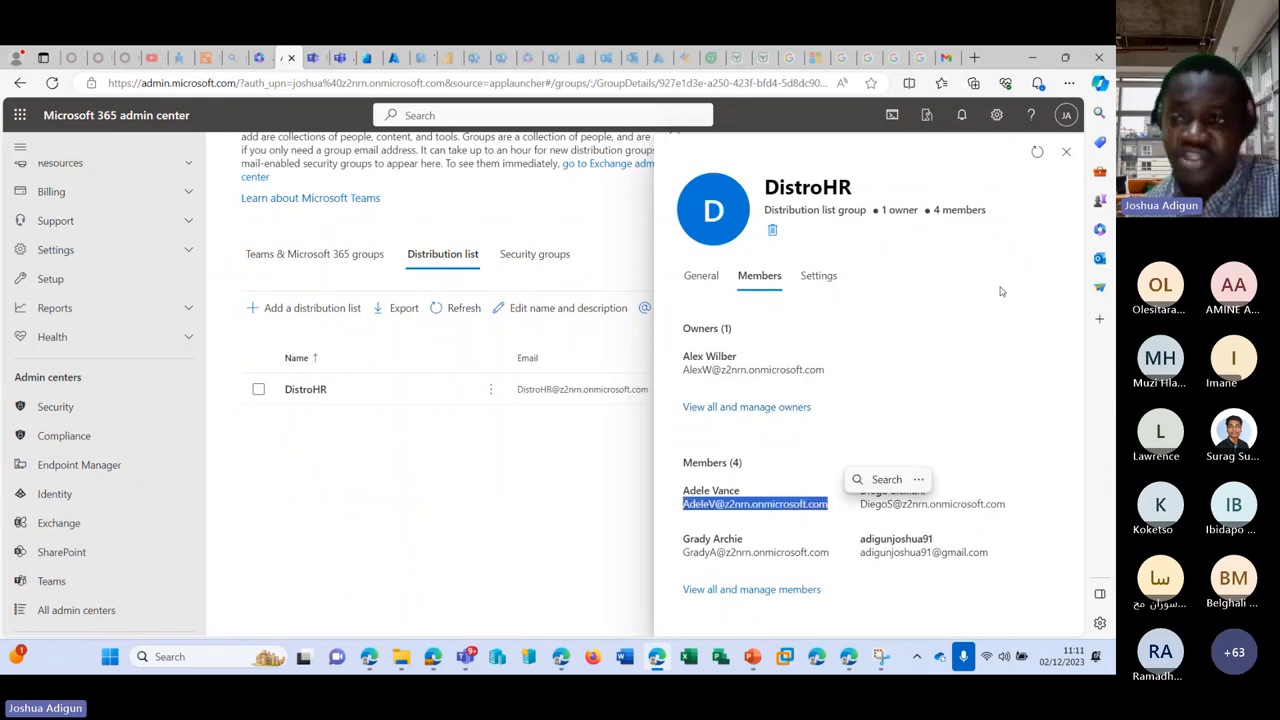
click(1066, 151)
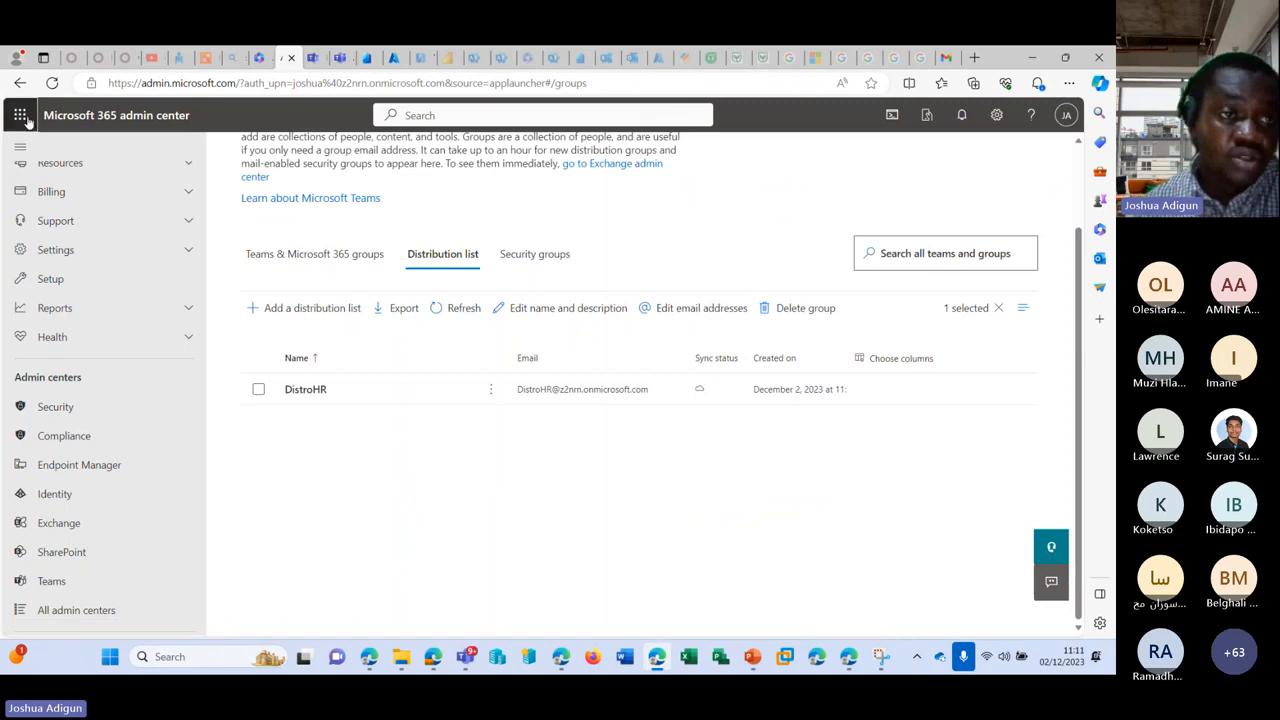
Step: Open Outlook in a new tab from the Microsoft 365 app launcher
click(24, 117)
click(109, 201)
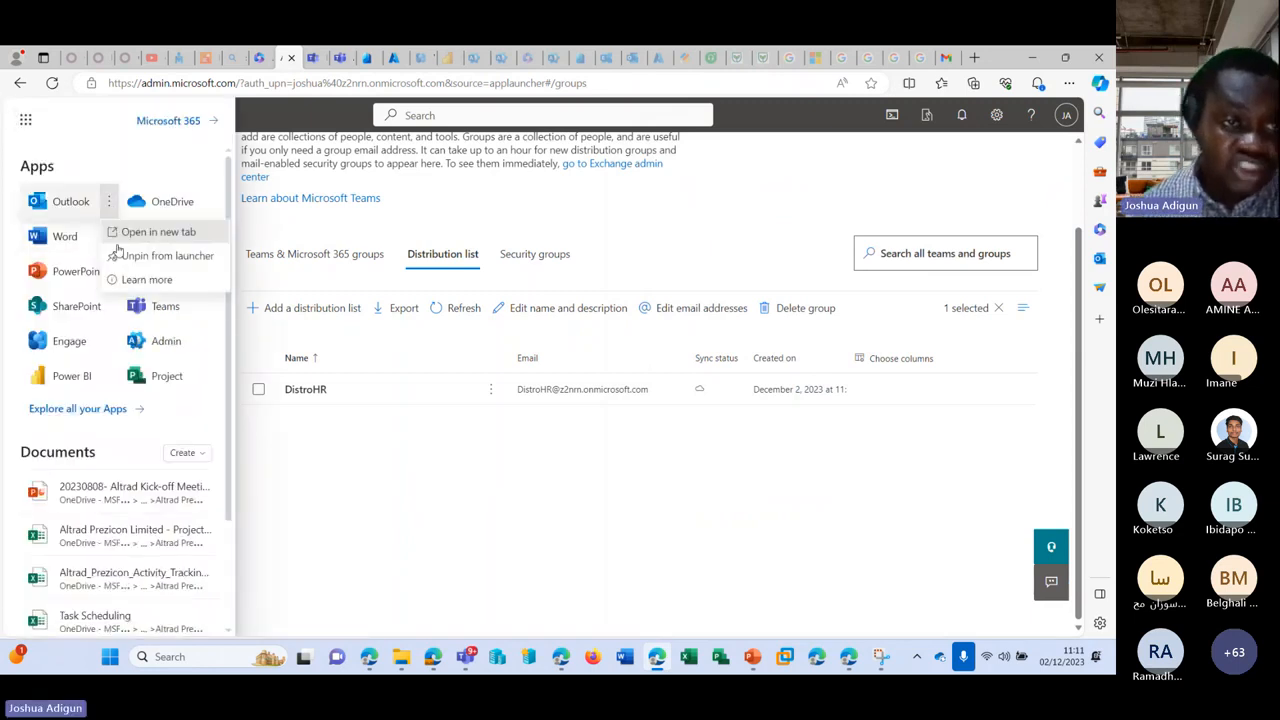
click(134, 233)
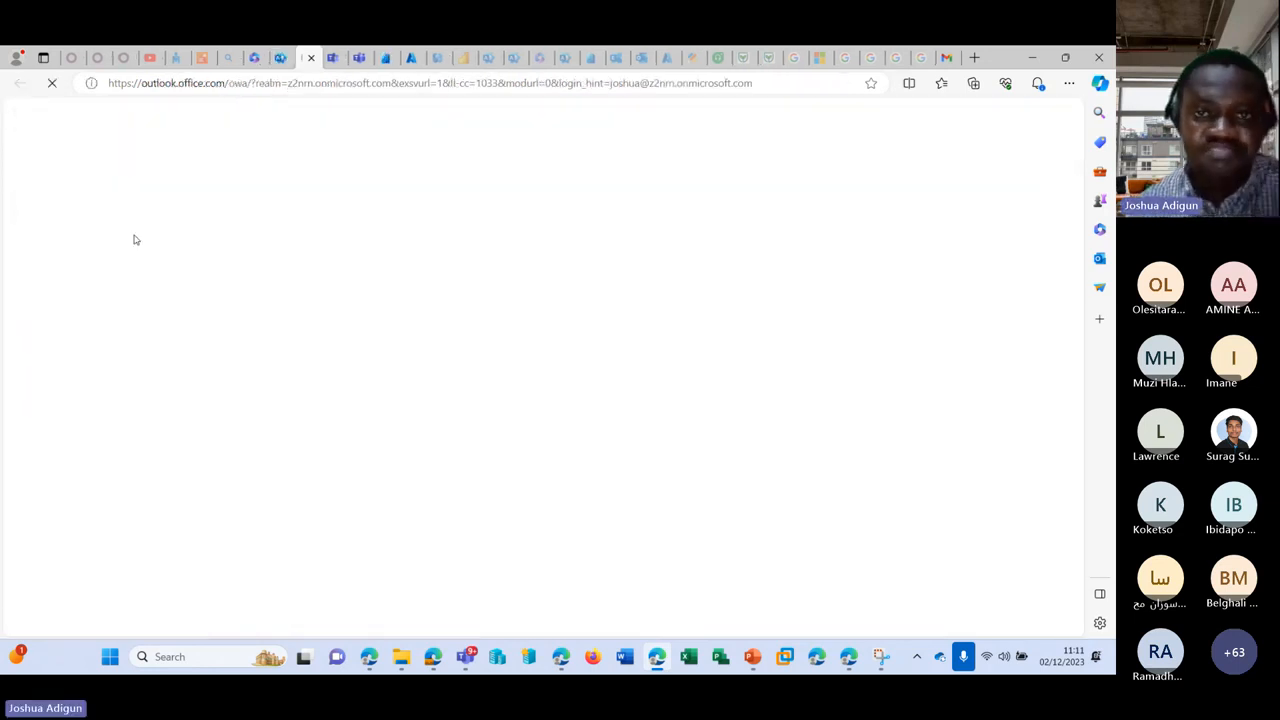
Step: Load office.com in a new InPrivate window, then minimize that window
click(1069, 83)
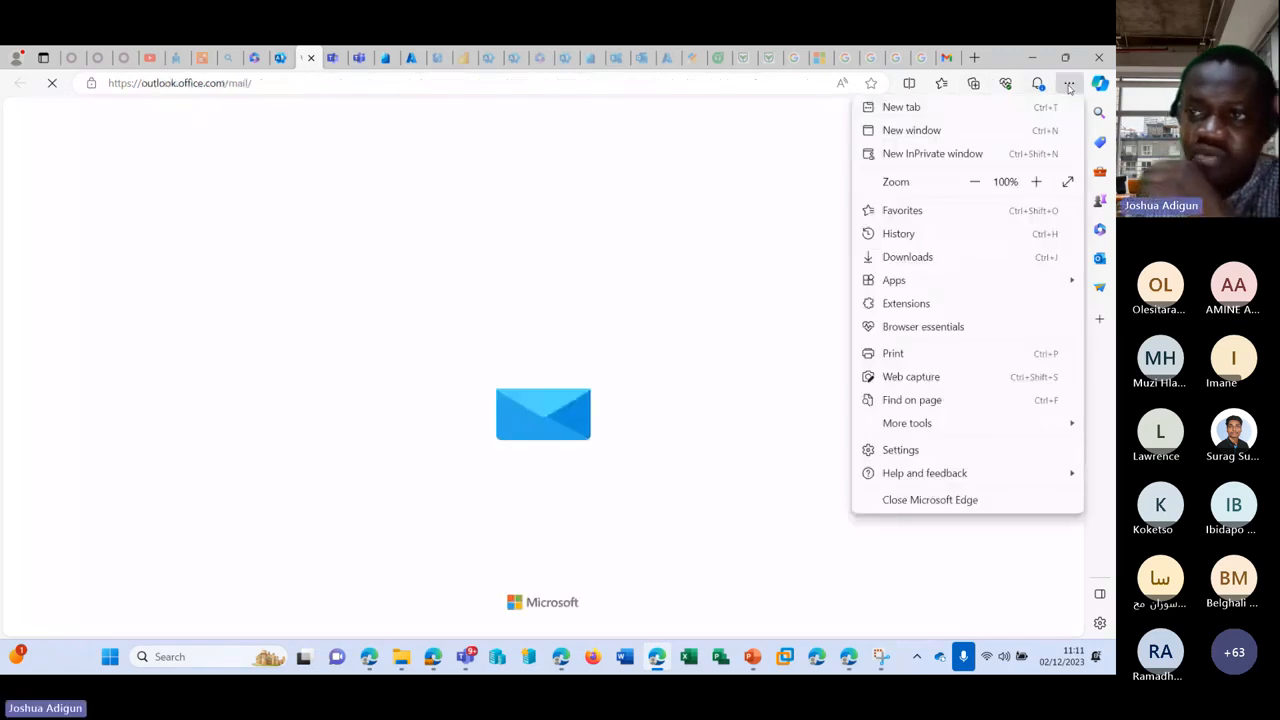
click(993, 153)
text(office)
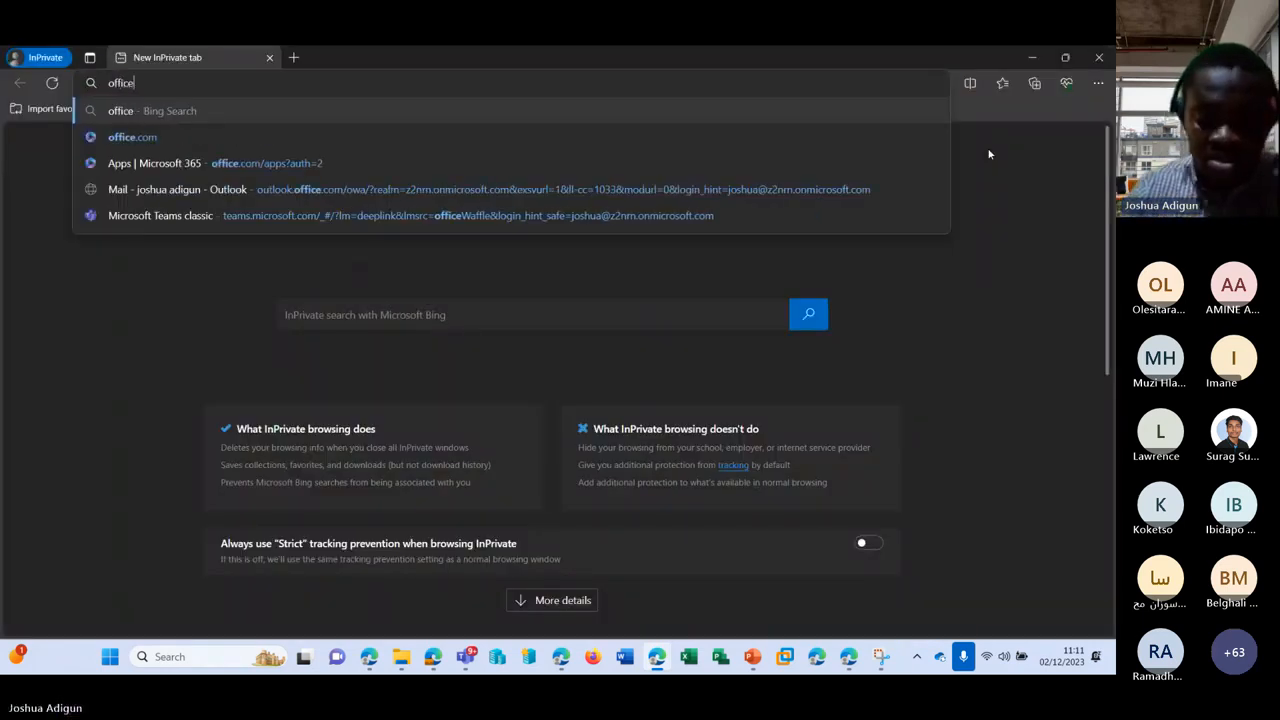
text(.co)
key(Return)
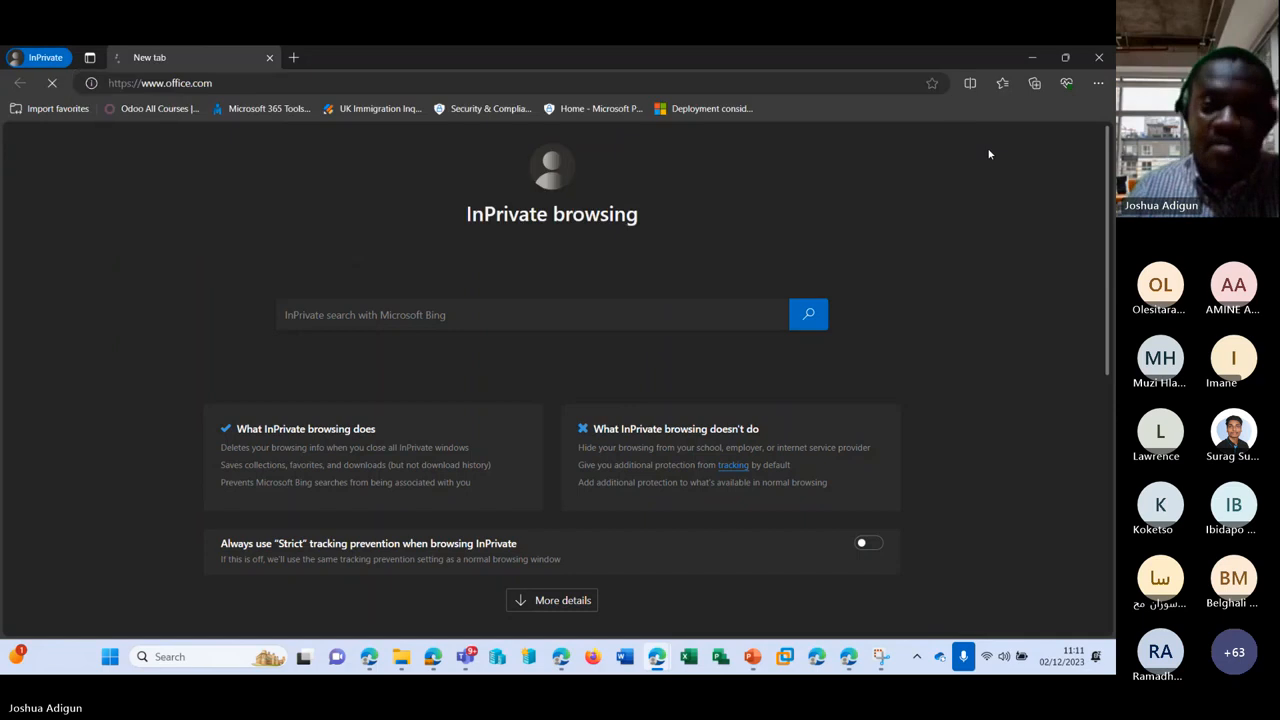
click(1032, 60)
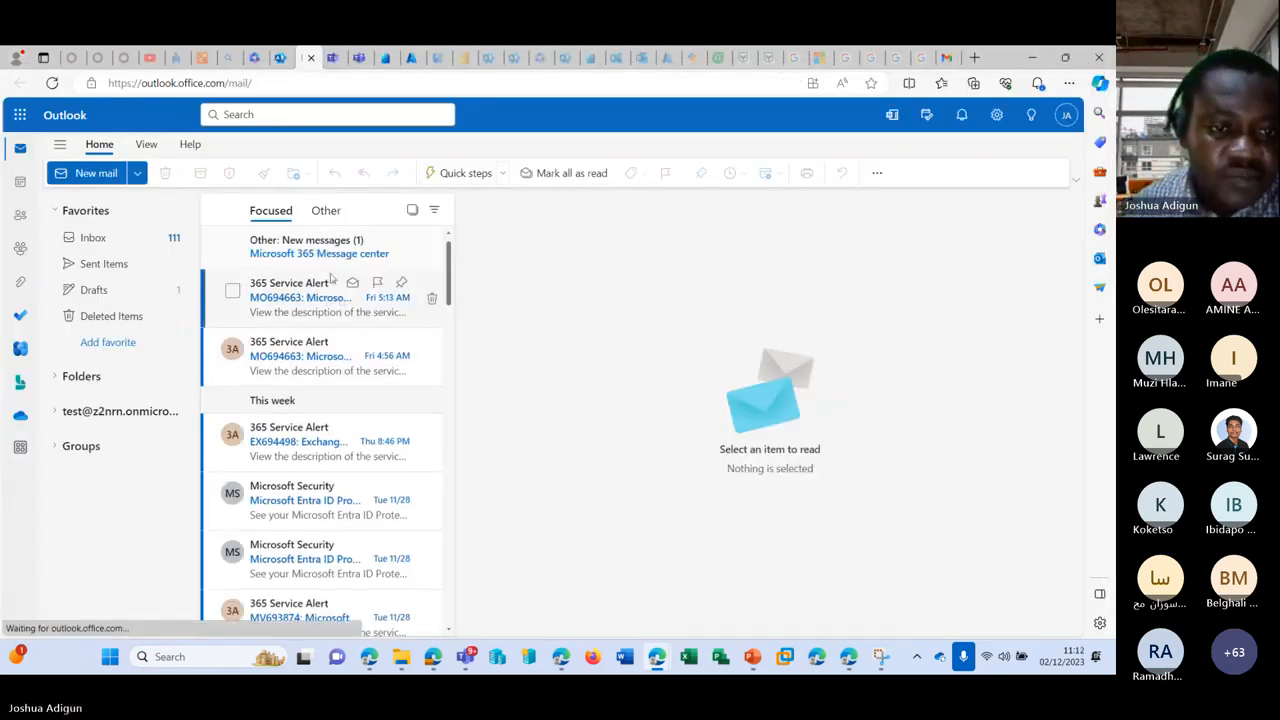
Step: Start a new email and address it to the DistroHR group's address instead of the individual member
click(100, 176)
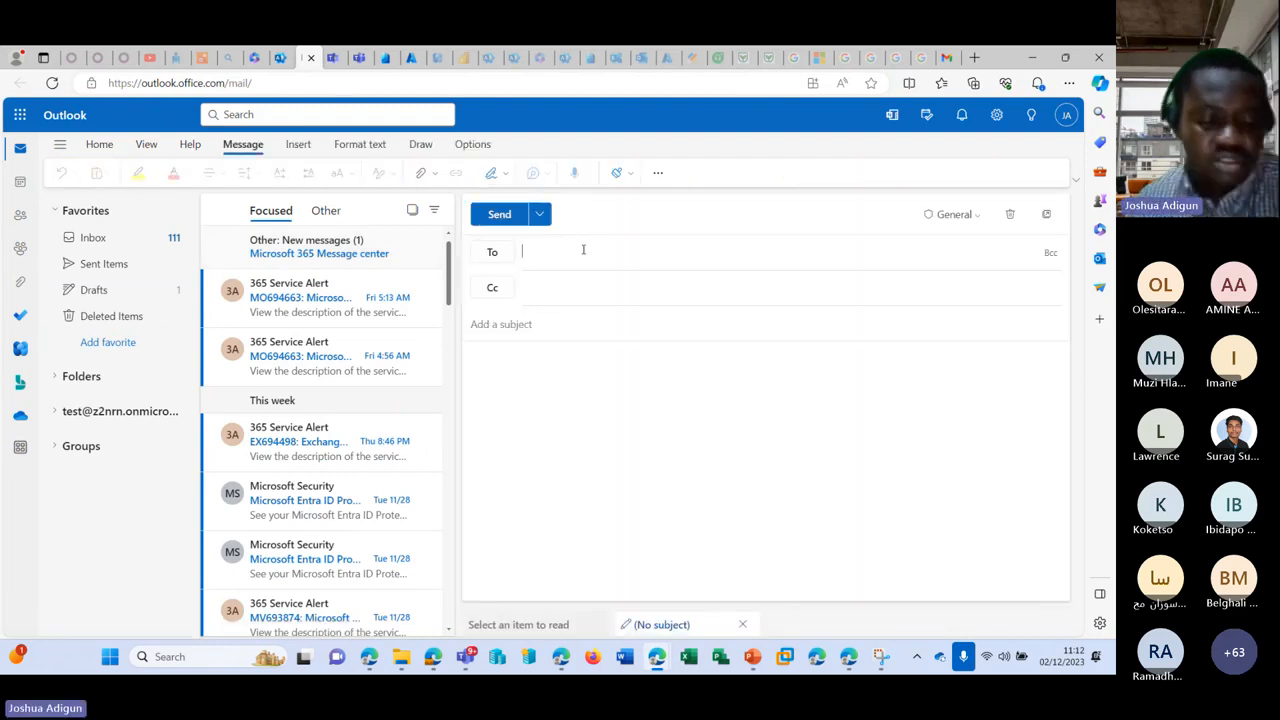
key(ctrl+v)
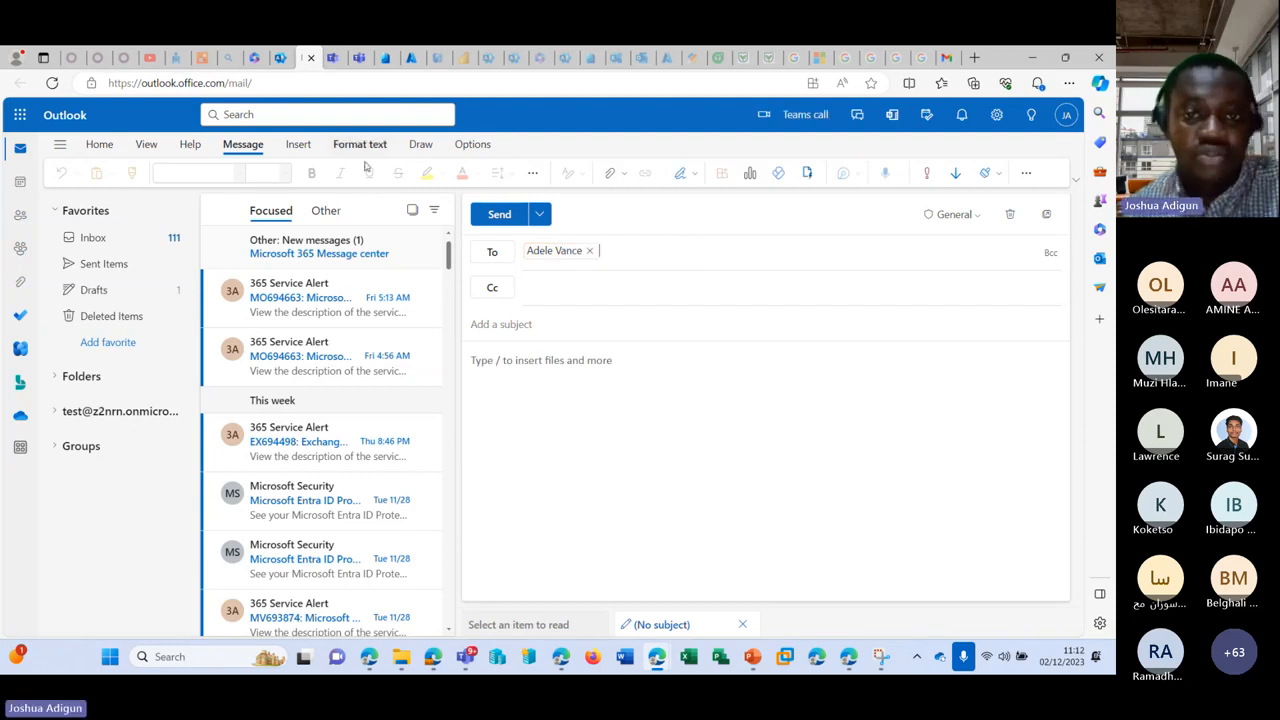
click(278, 57)
scroll(481, 408, up, 1)
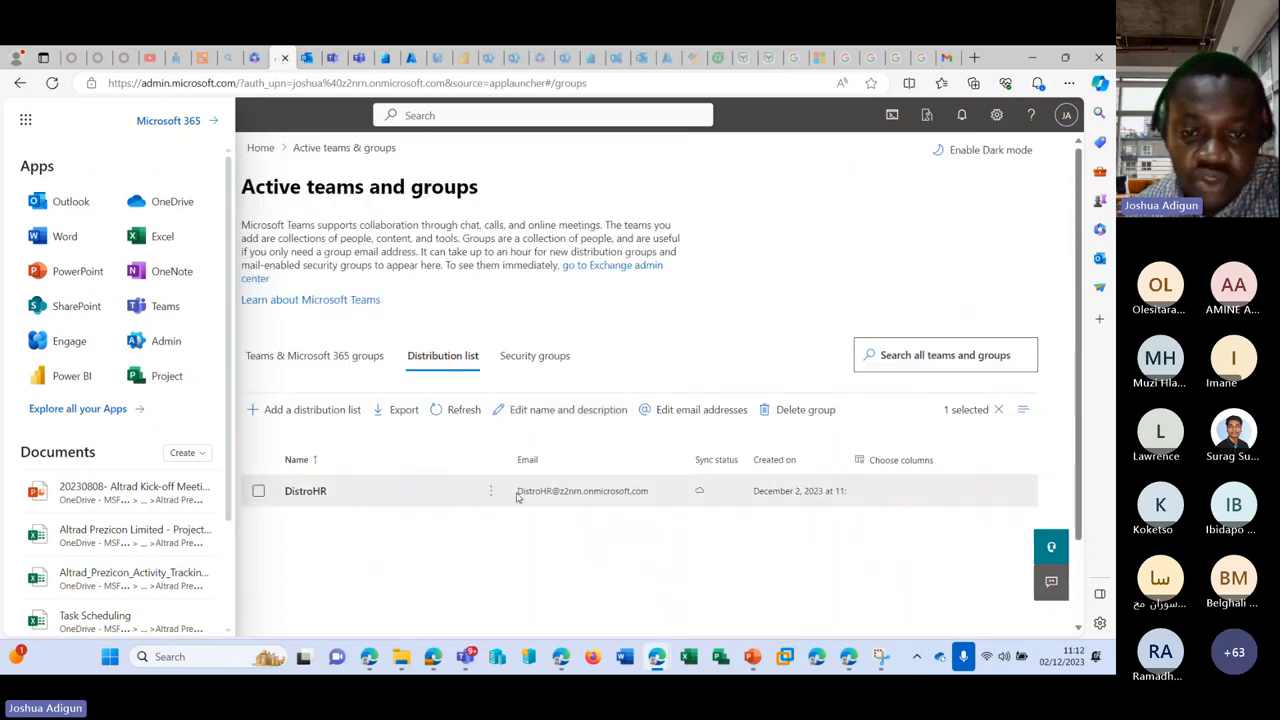
drag(517, 497, 664, 498)
key(ctrl+c)
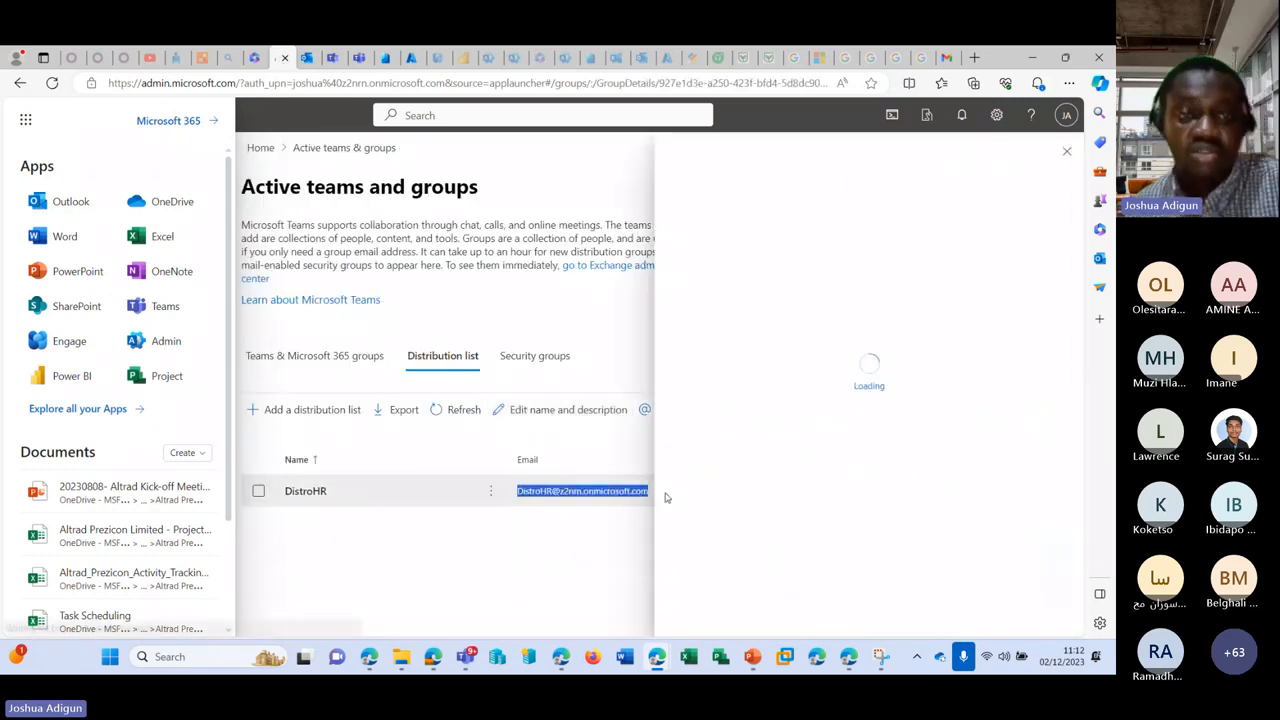
click(302, 57)
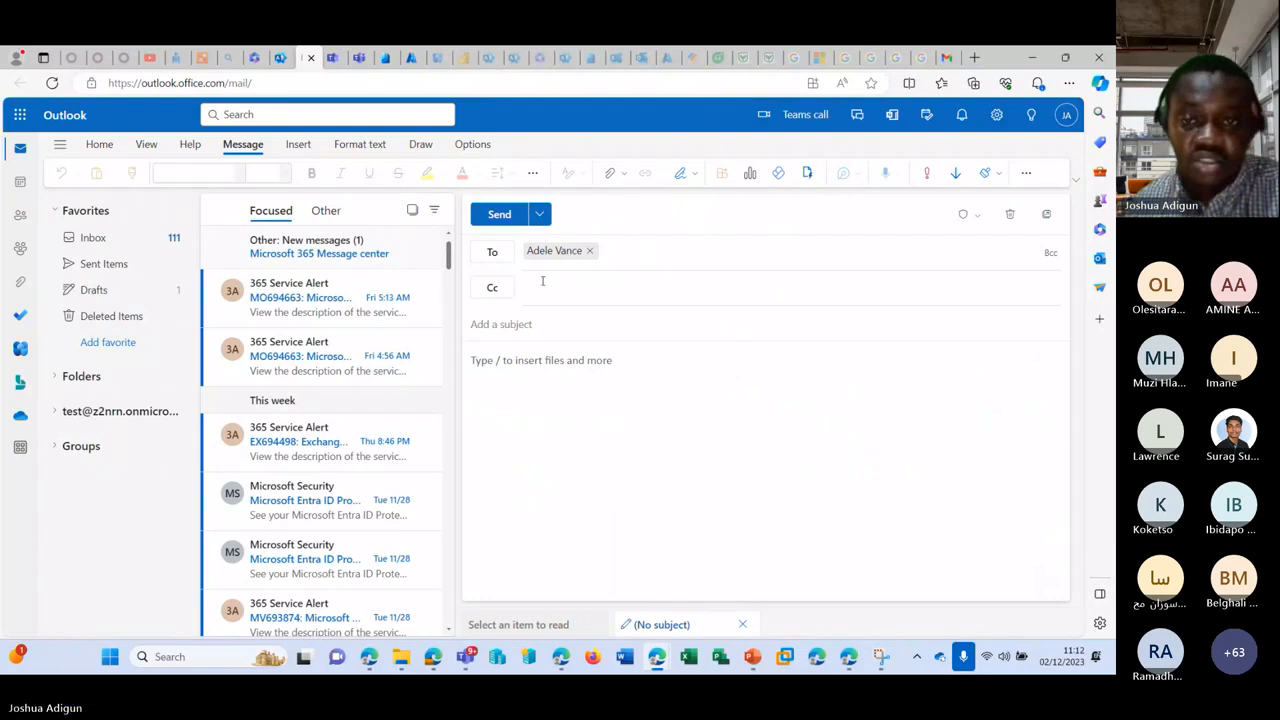
click(590, 251)
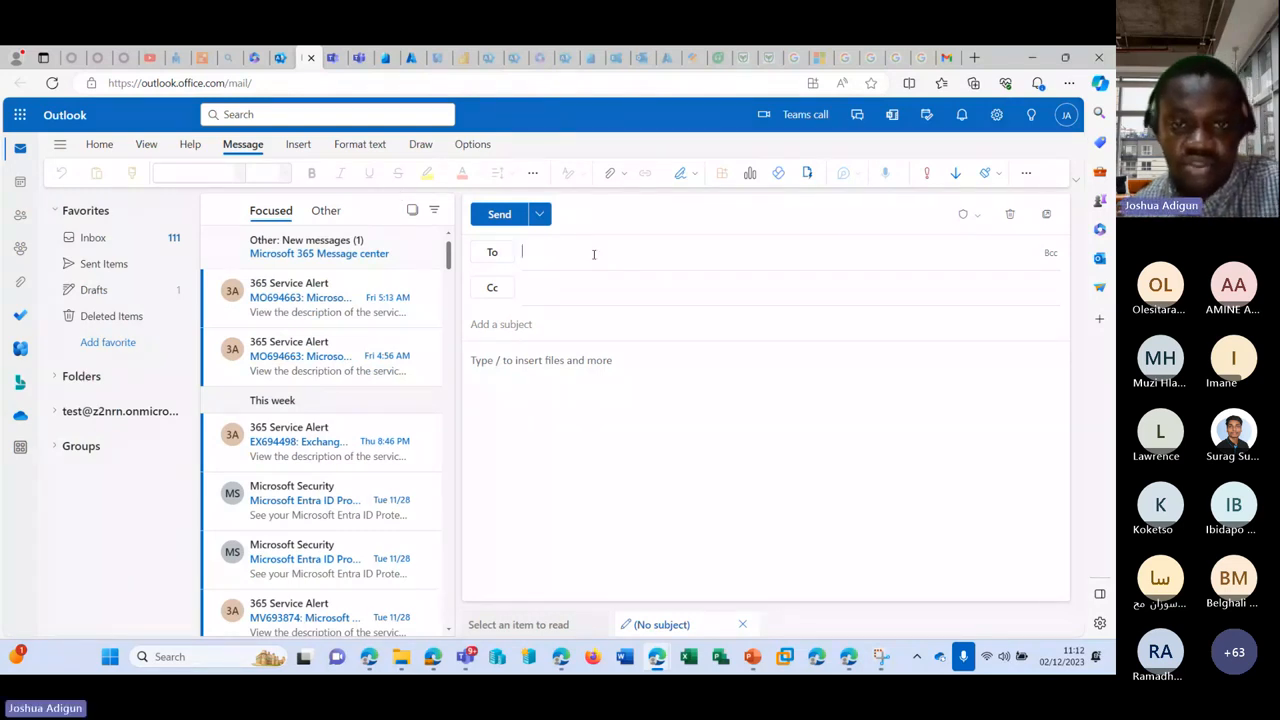
key(ctrl+v)
Step: Give the email the subject Test and the body Testing, then send it
click(604, 321)
text(Tes)
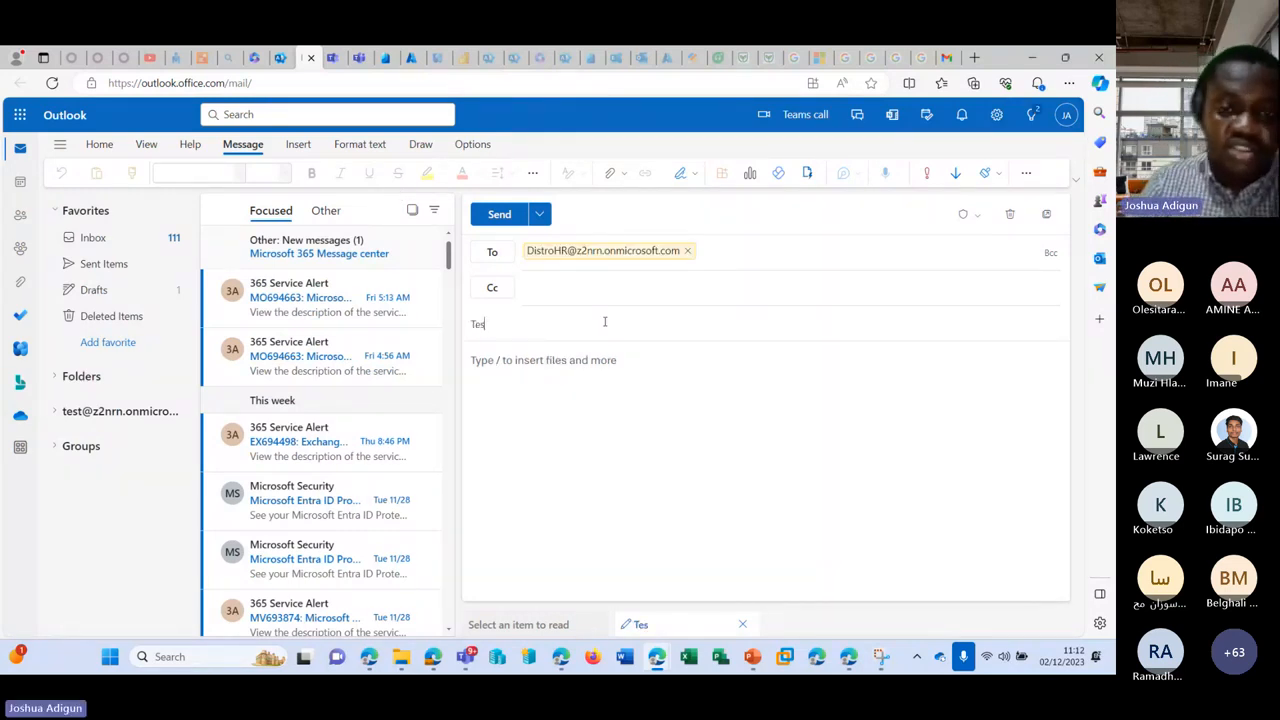
key(Tab)
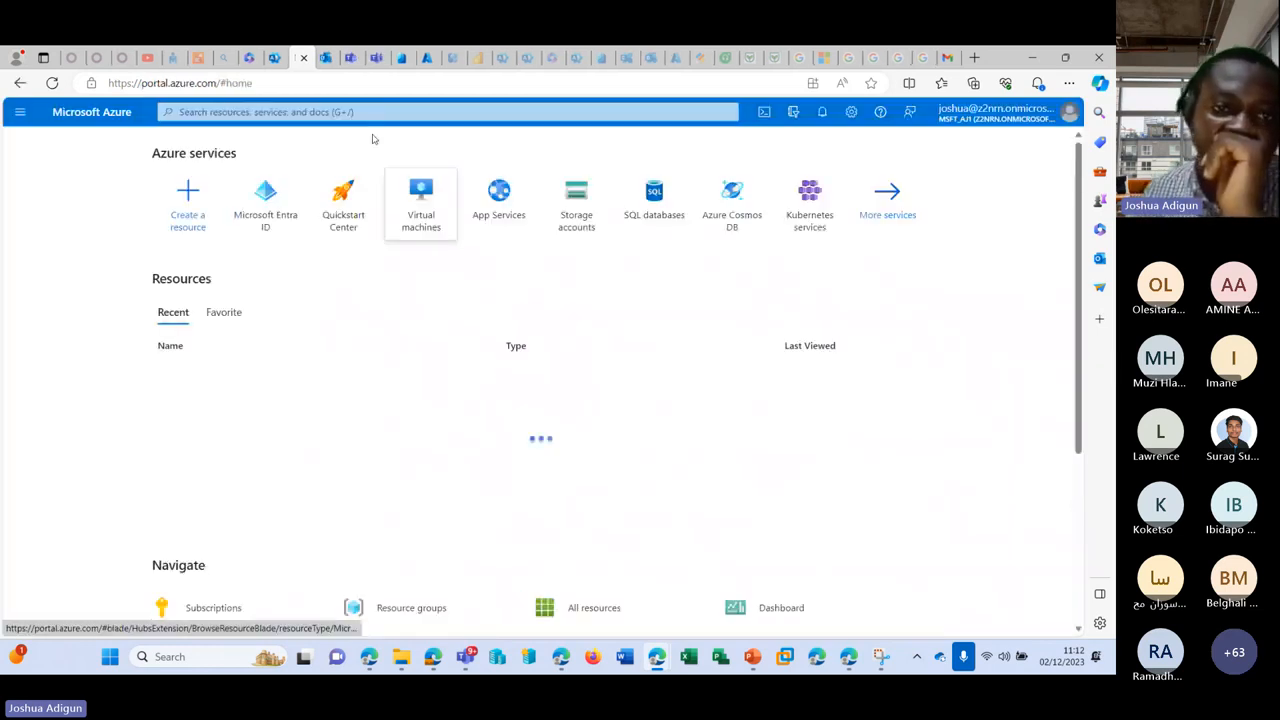
click(304, 57)
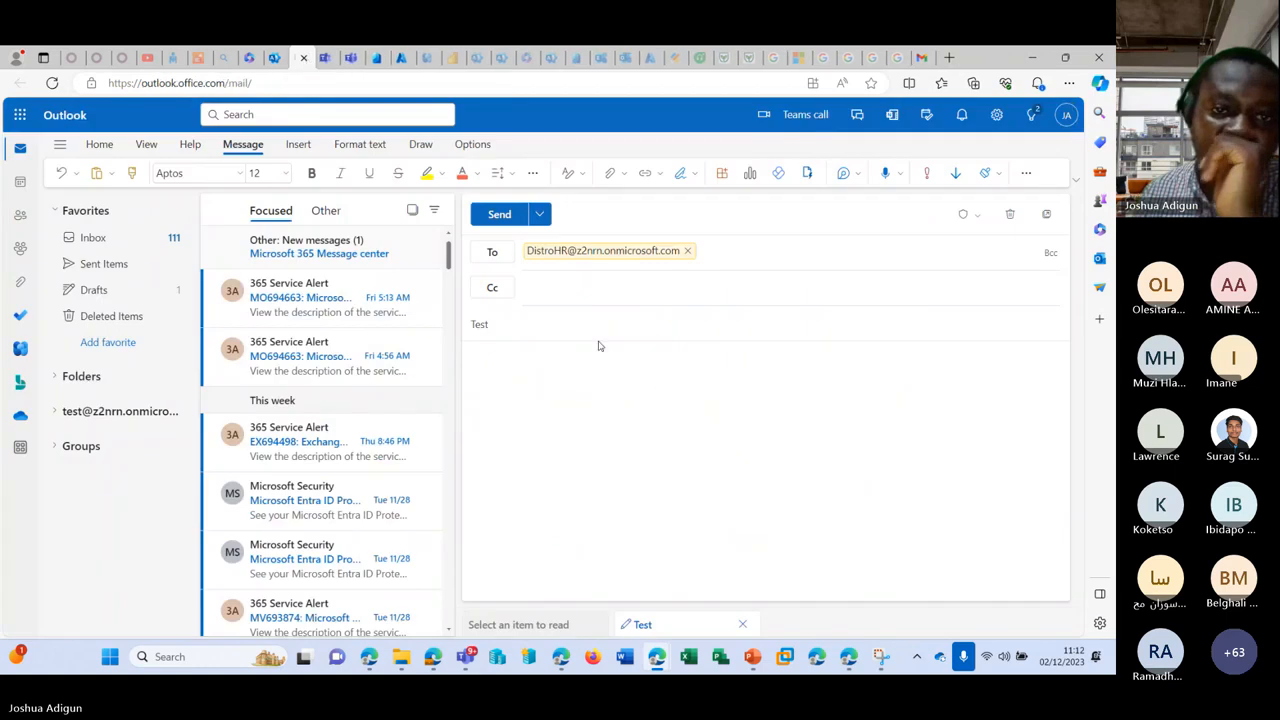
click(577, 376)
text(Tes)
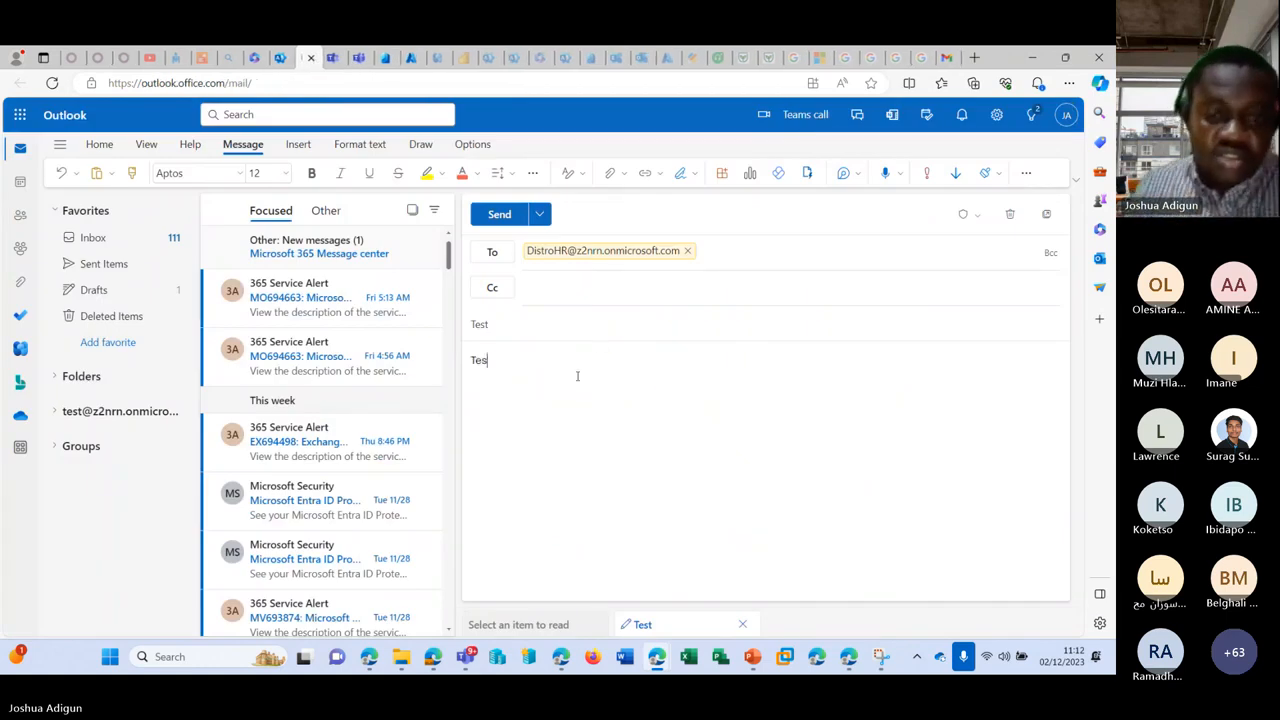
text(ti)
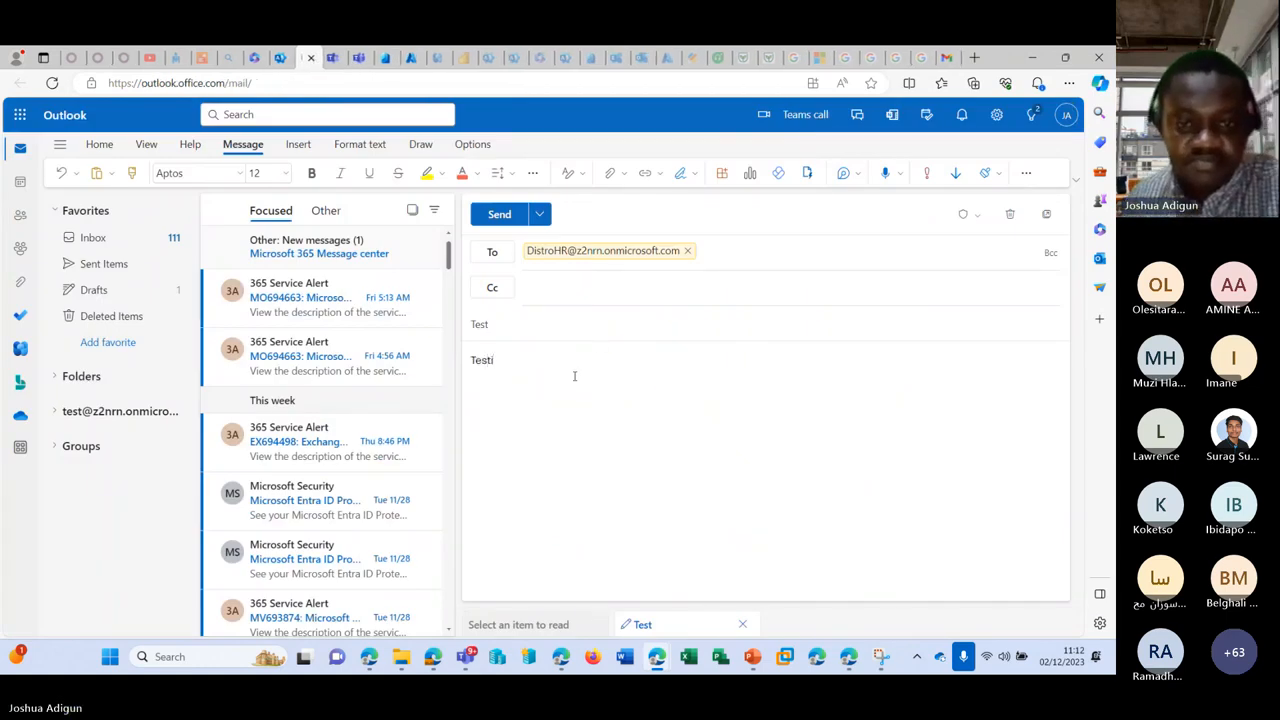
text(ng)
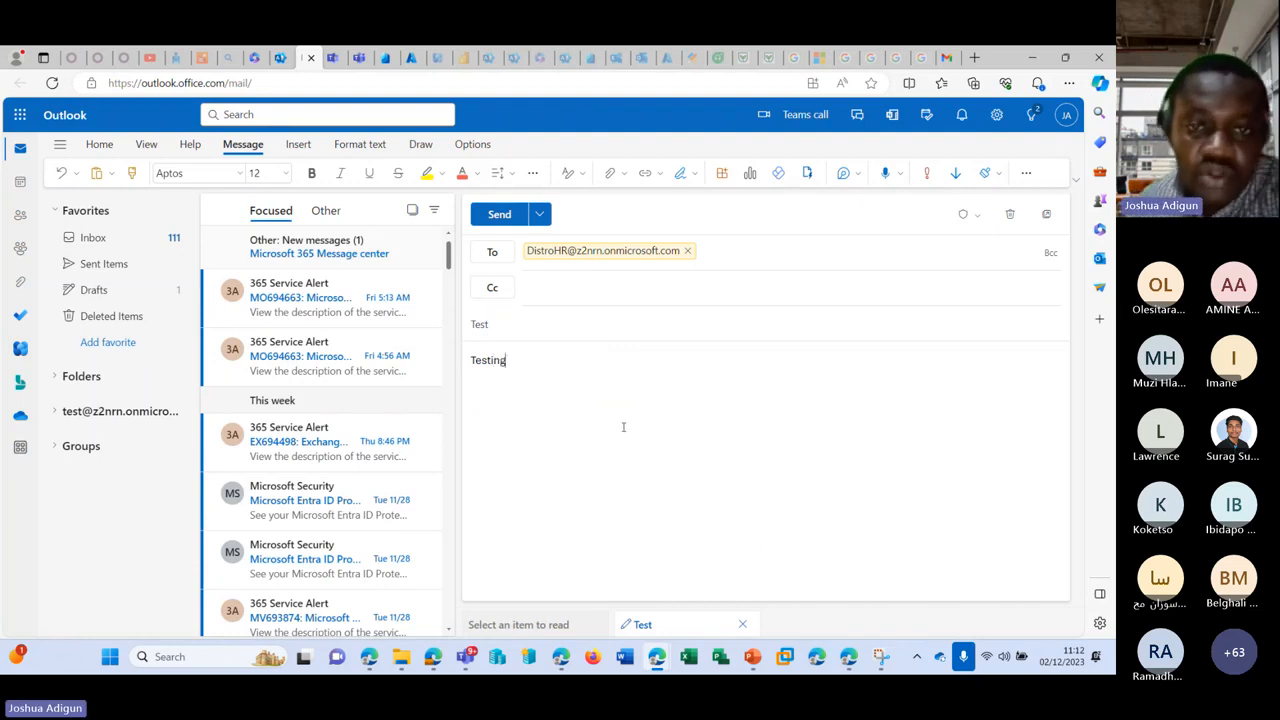
click(500, 215)
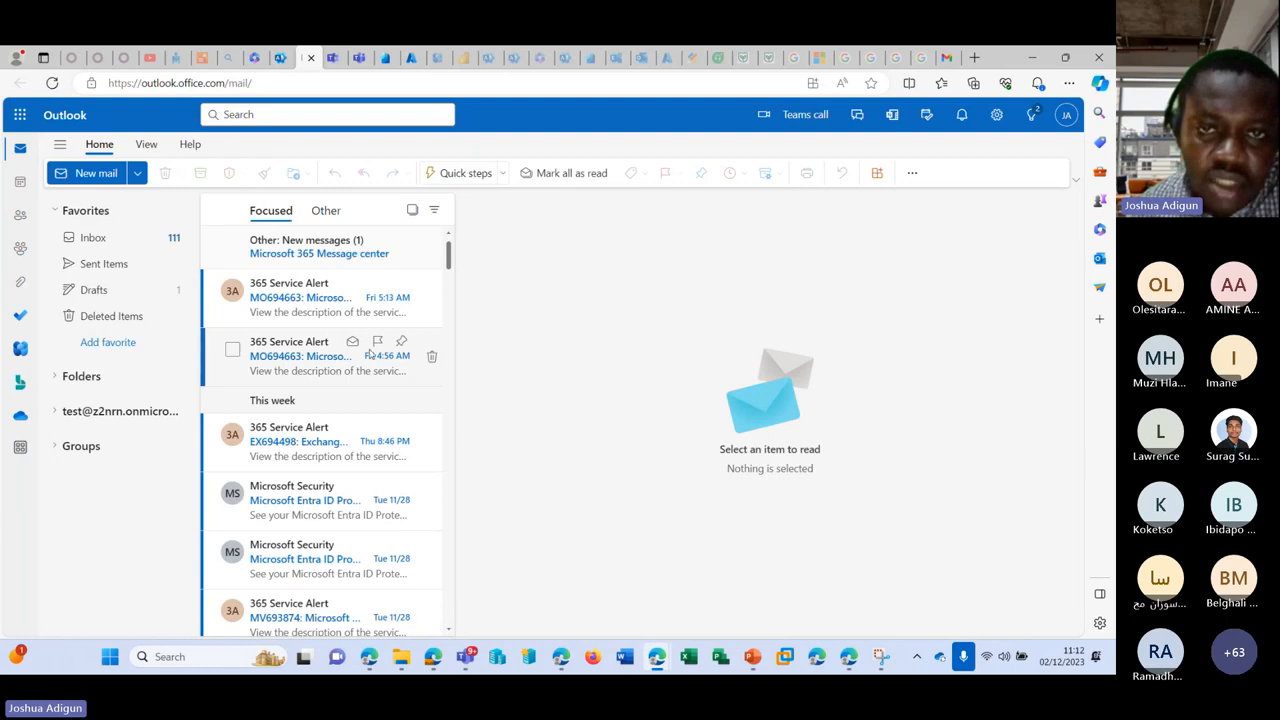
Step: Return to the admin center and open the member's details from Active users
click(279, 57)
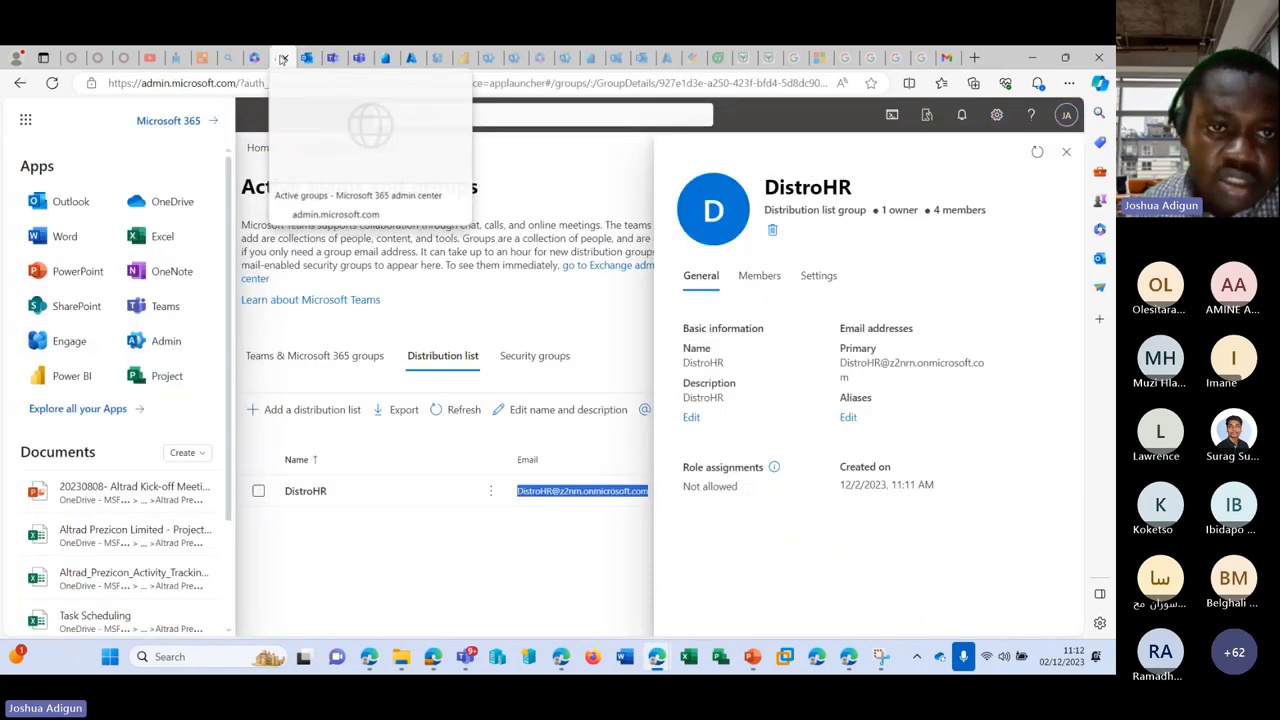
click(451, 537)
scroll(120, 265, up, 5)
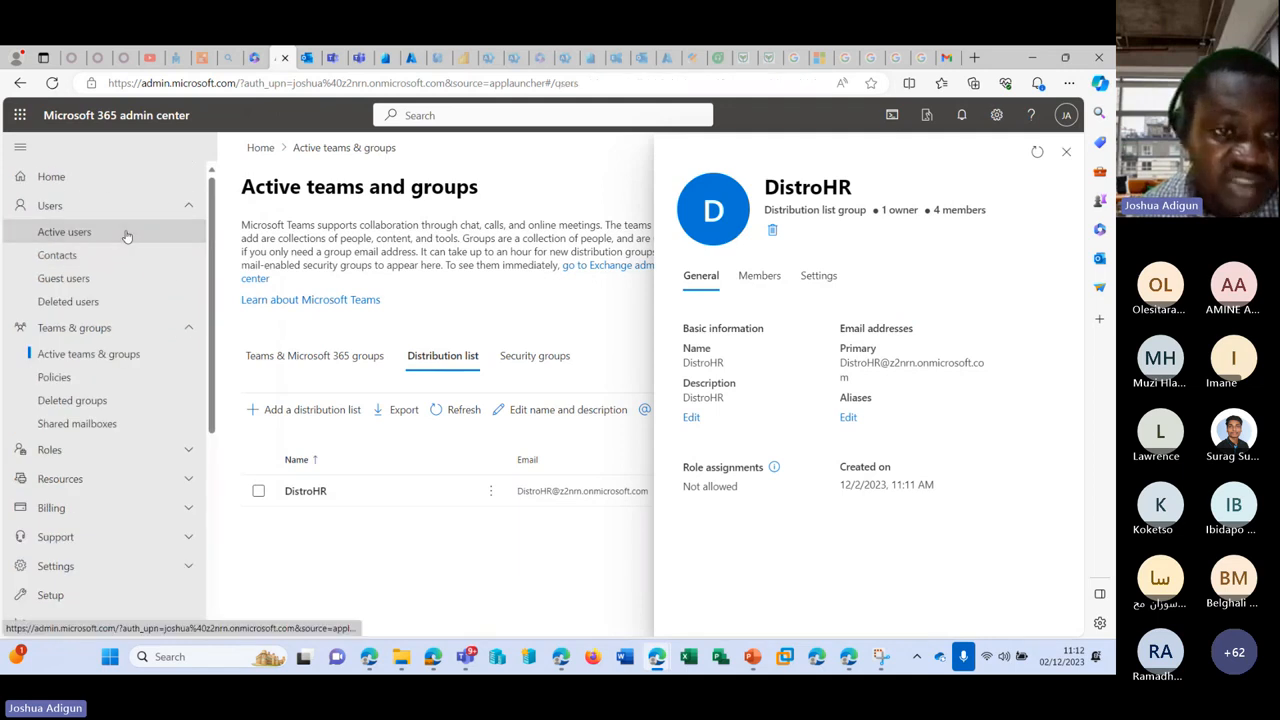
click(66, 232)
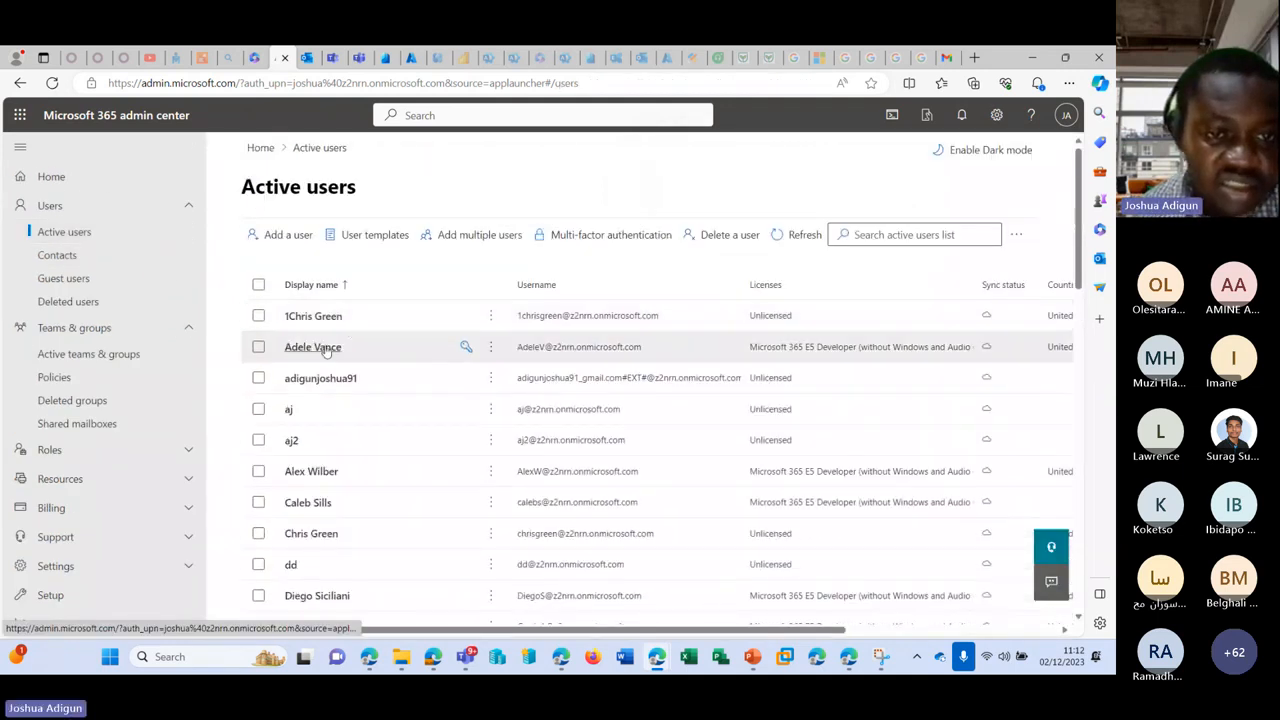
click(330, 348)
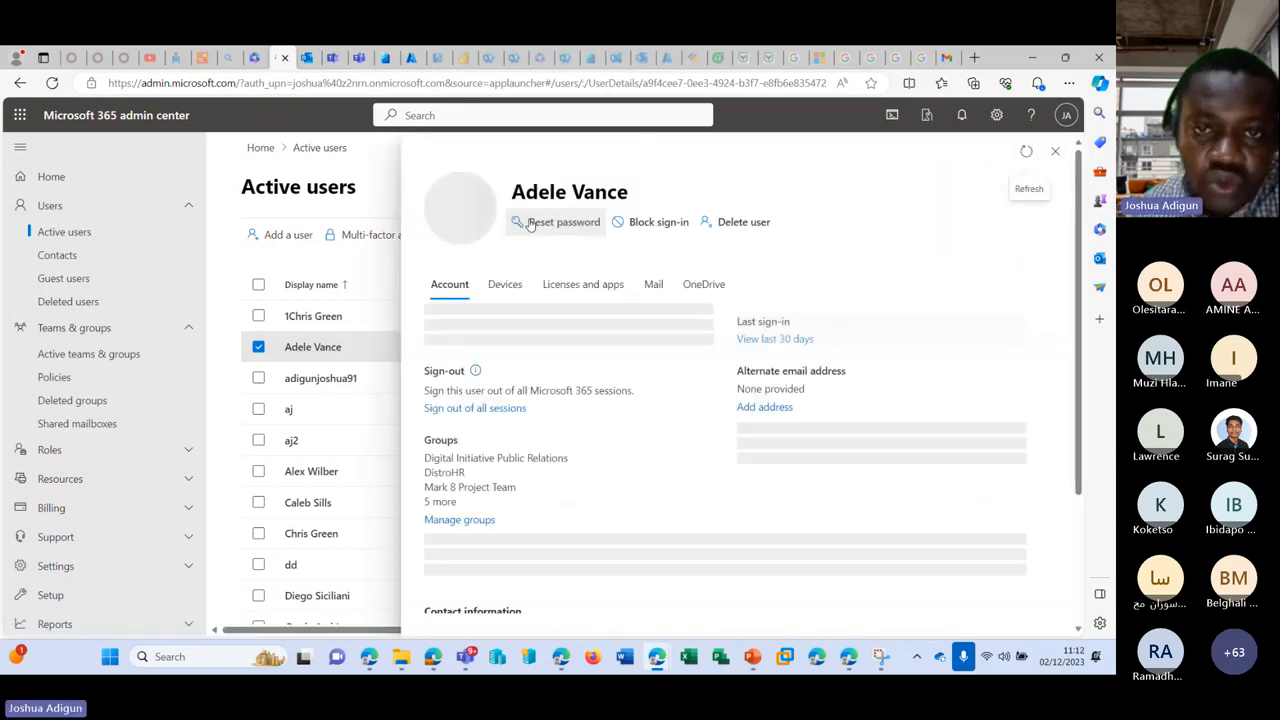
Step: Reveal the member's current password in the Reset password pane, then close it without resetting
click(560, 224)
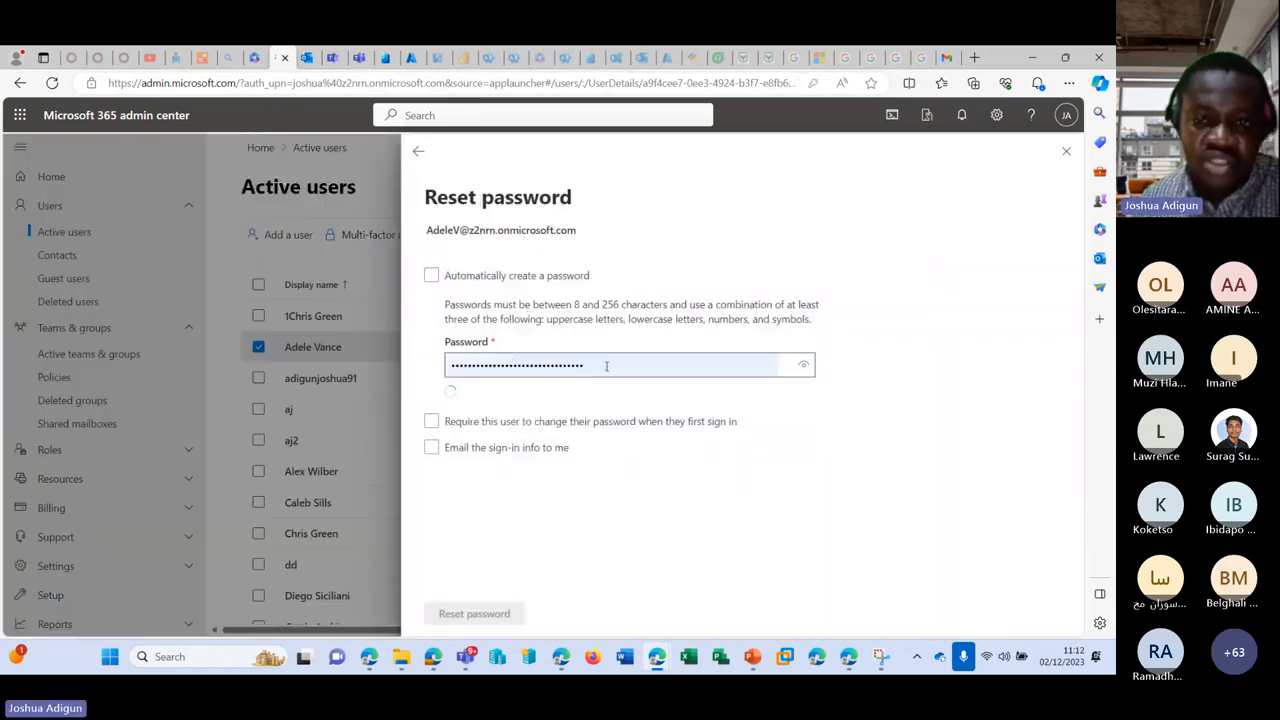
click(804, 368)
drag(700, 369, 443, 378)
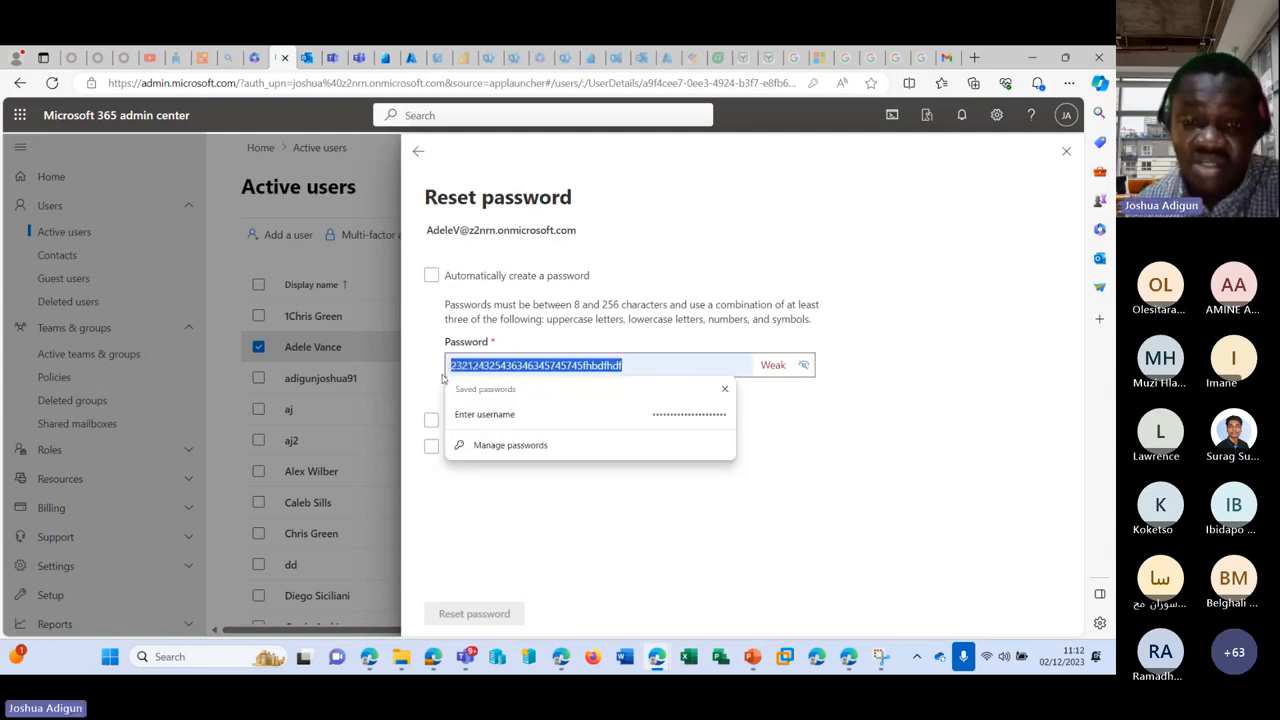
click(804, 365)
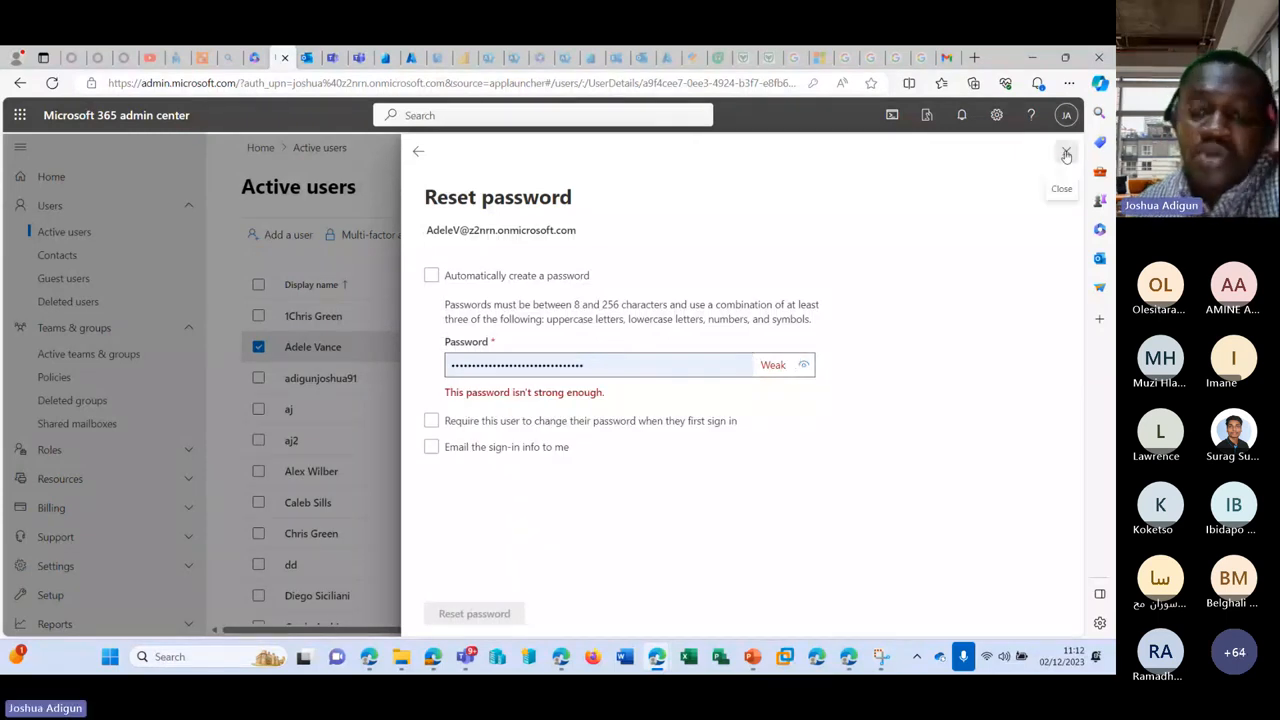
click(1066, 154)
Step: Copy the member's username from their user details in the admin center
mouse_move(652, 657)
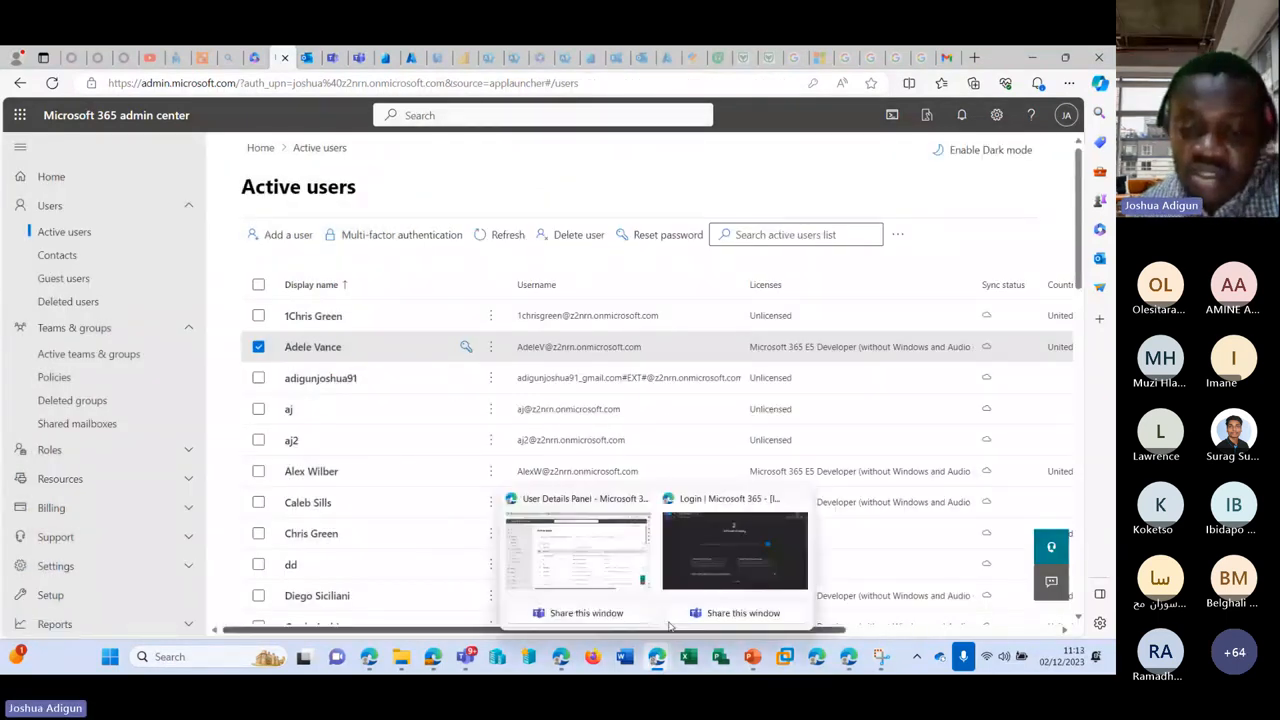
click(697, 570)
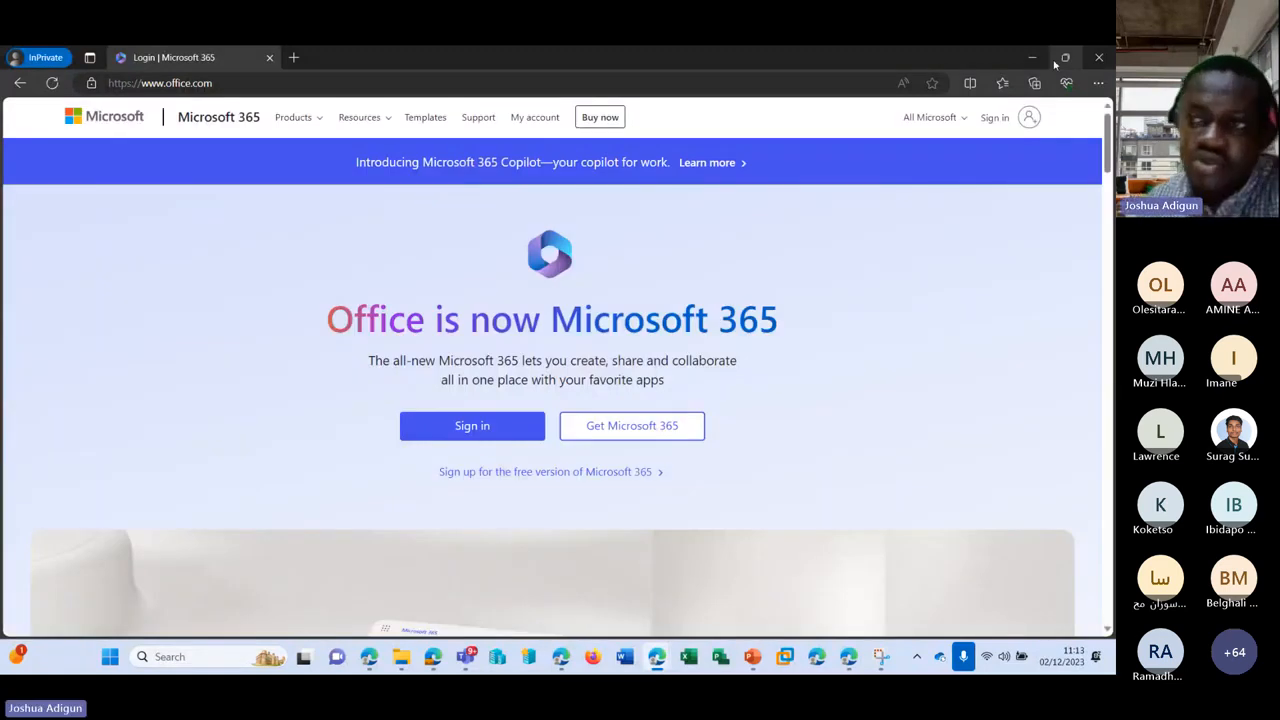
click(1032, 57)
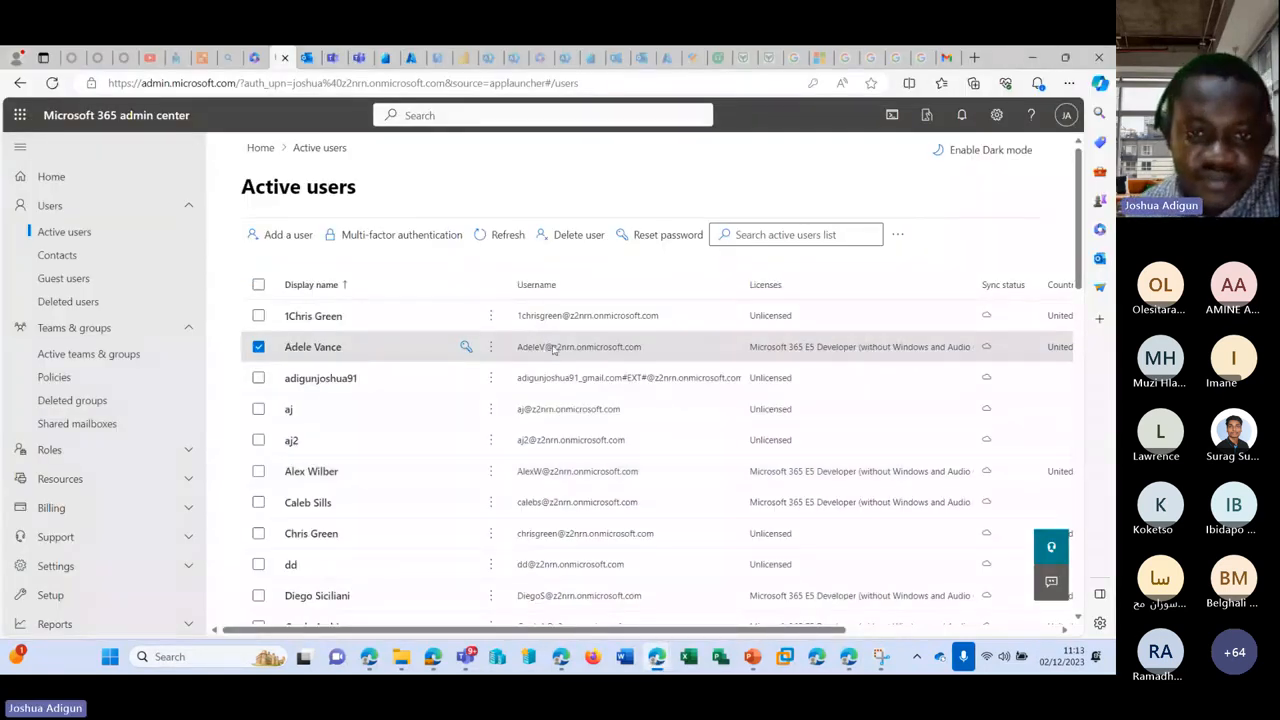
click(553, 347)
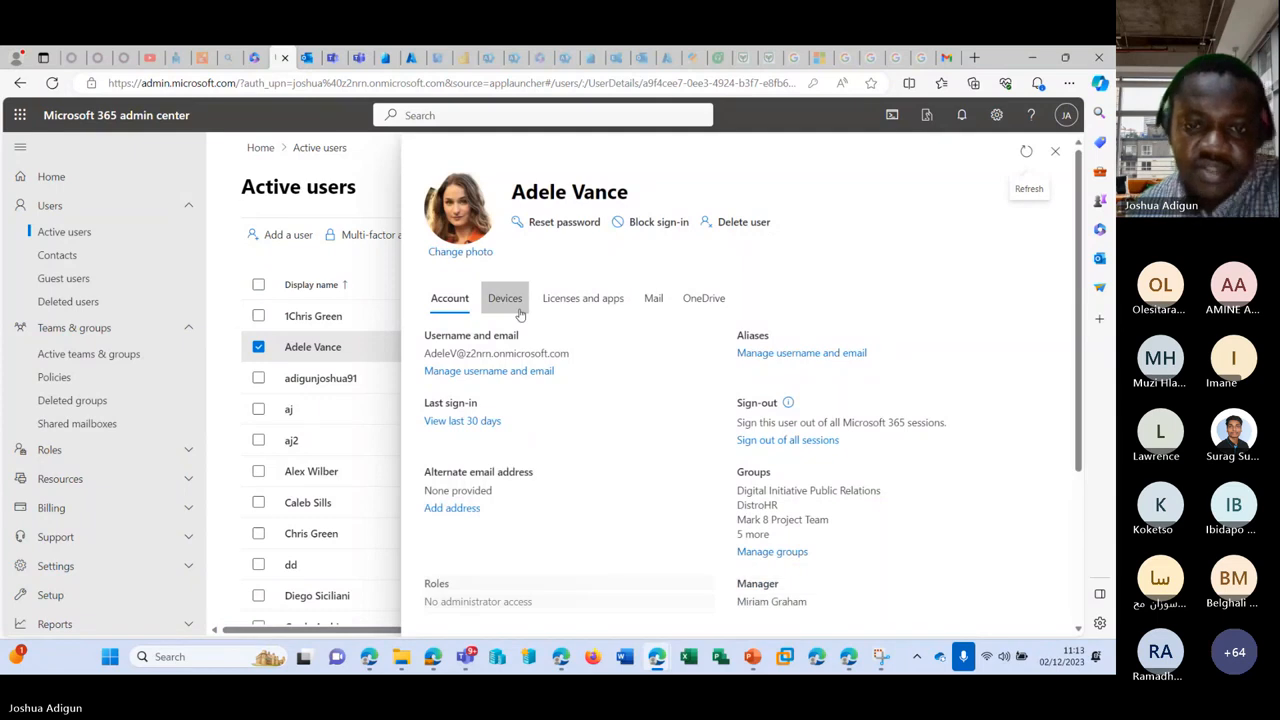
drag(578, 354, 423, 364)
key(ctrl+c)
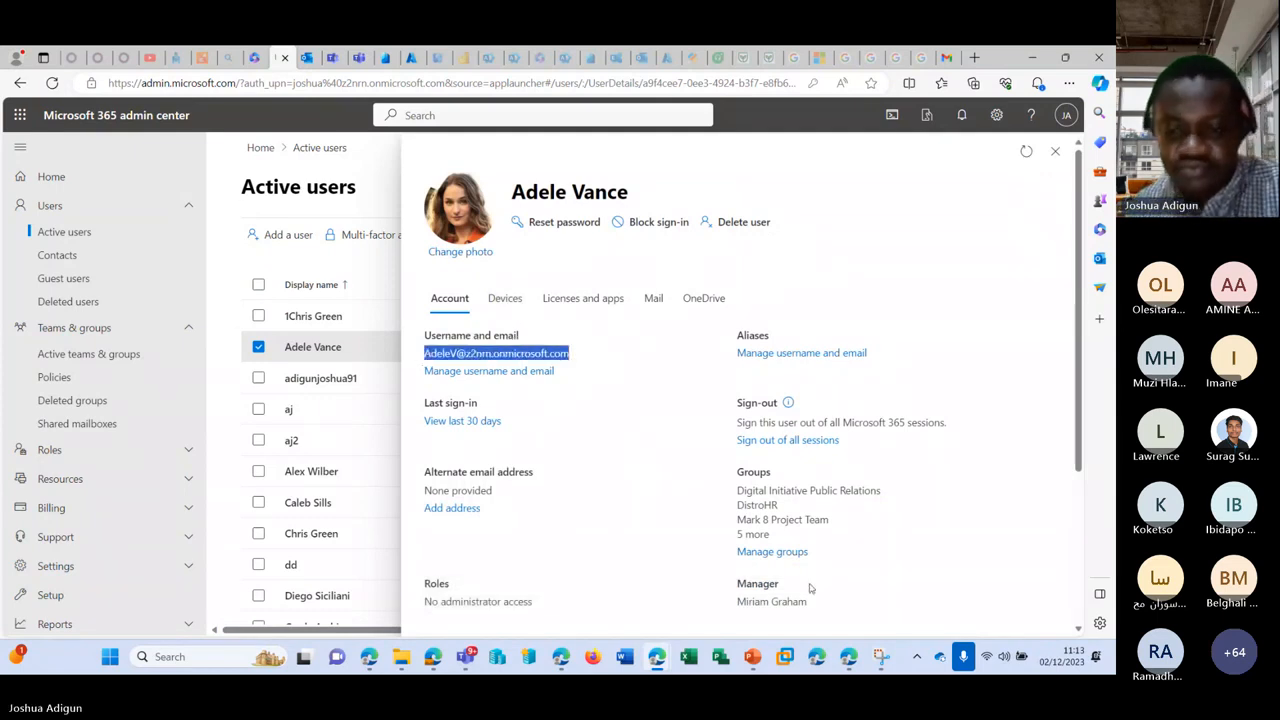
Step: Begin signing in to Microsoft 365 in the private window with the member's username
mouse_move(656, 656)
click(760, 557)
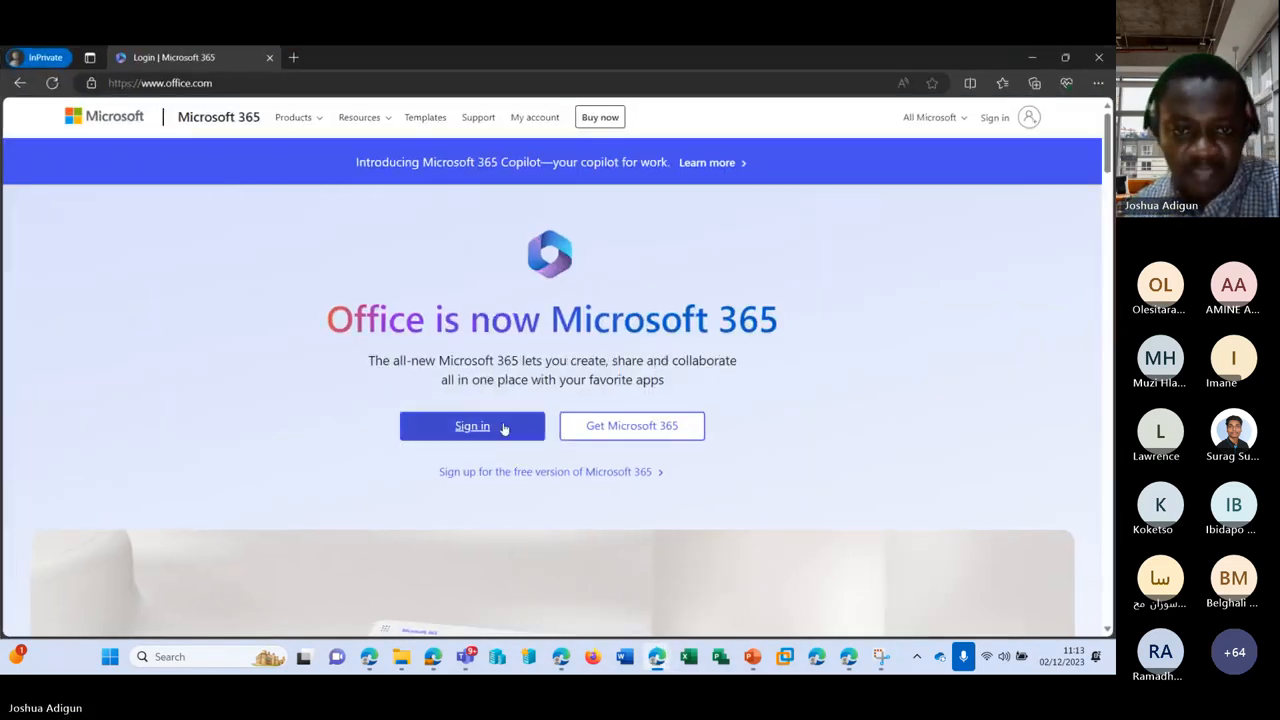
click(500, 427)
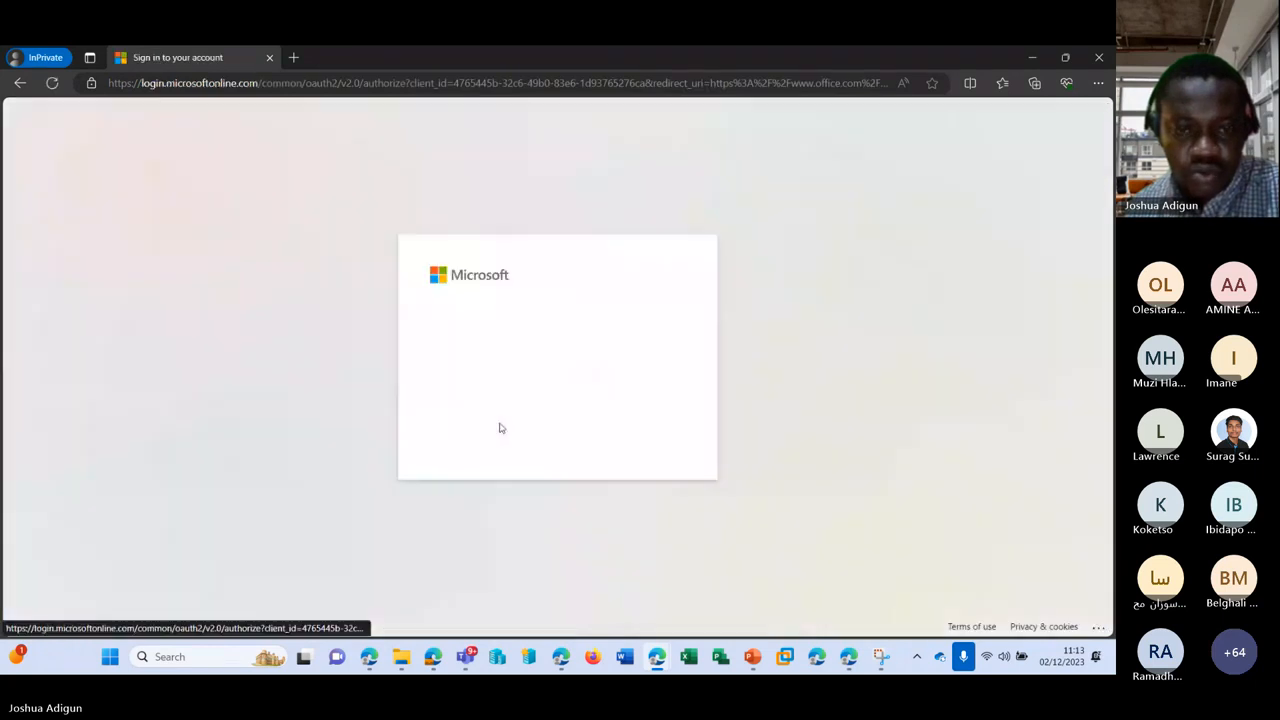
key(ctrl+v)
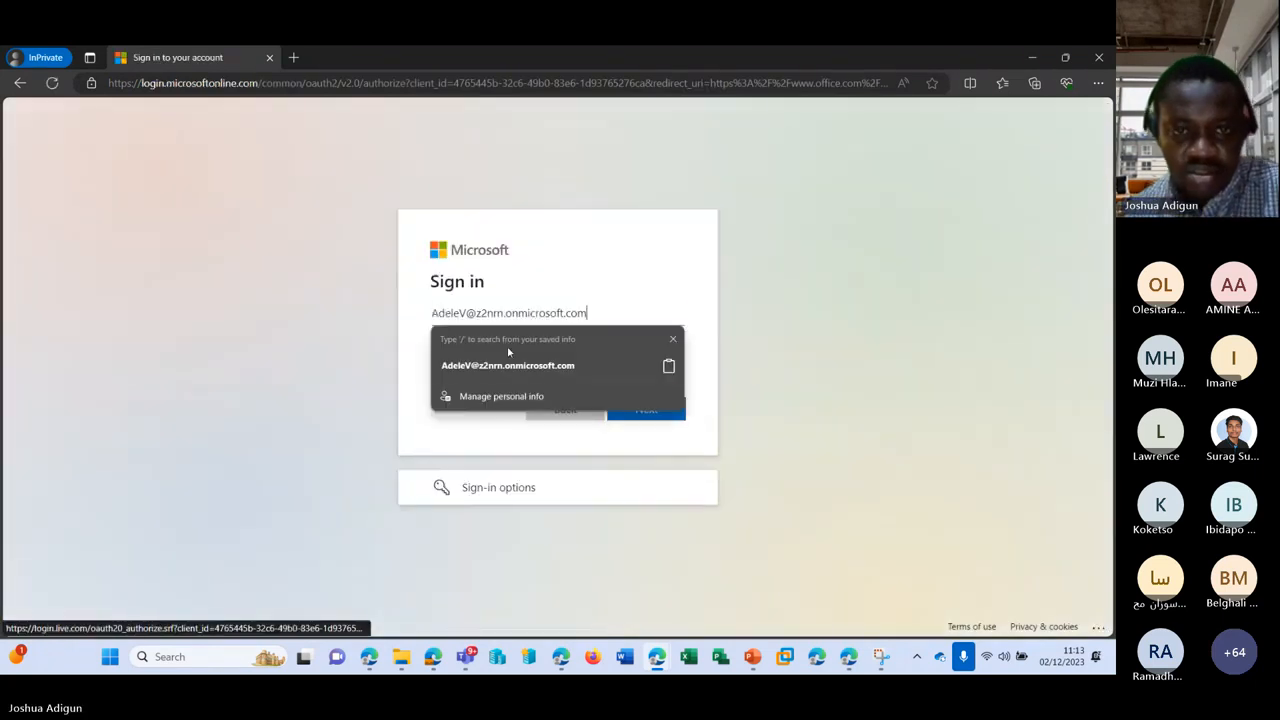
click(508, 356)
Step: Copy the member's password from the Reset password pane in the admin center
mouse_move(657, 660)
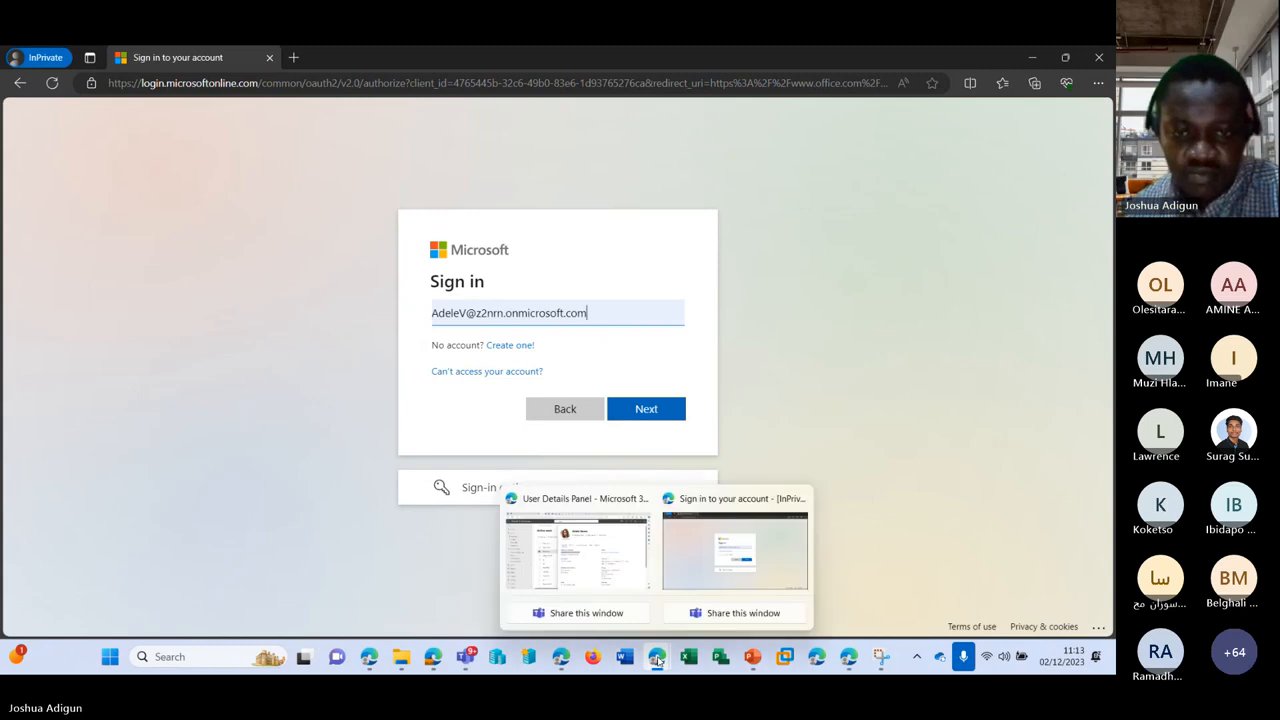
click(578, 560)
click(566, 231)
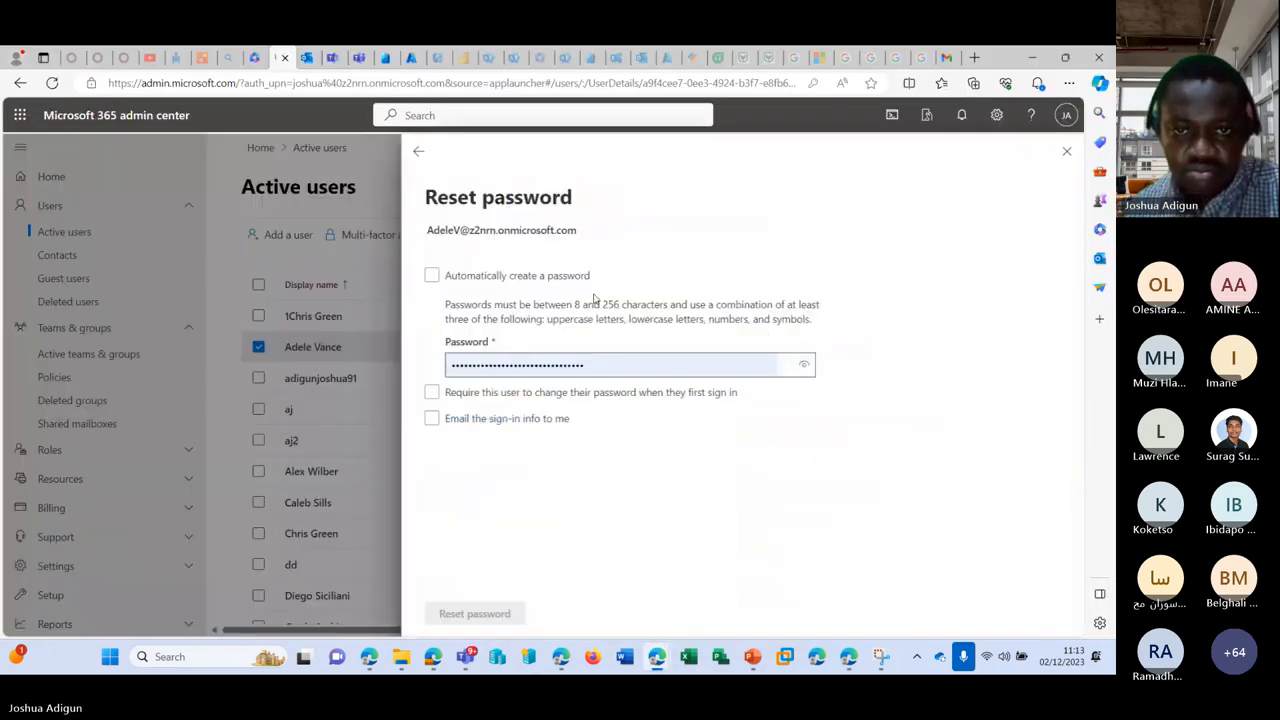
drag(760, 369, 453, 376)
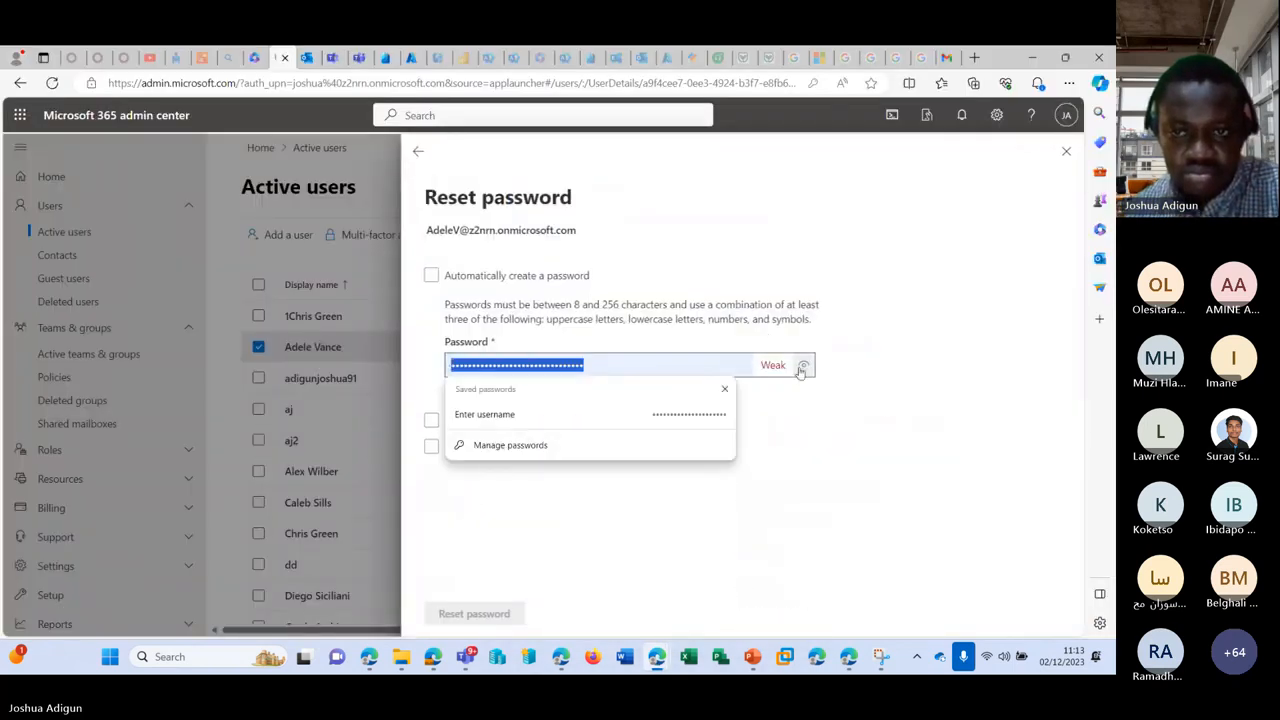
click(804, 365)
drag(689, 367, 455, 368)
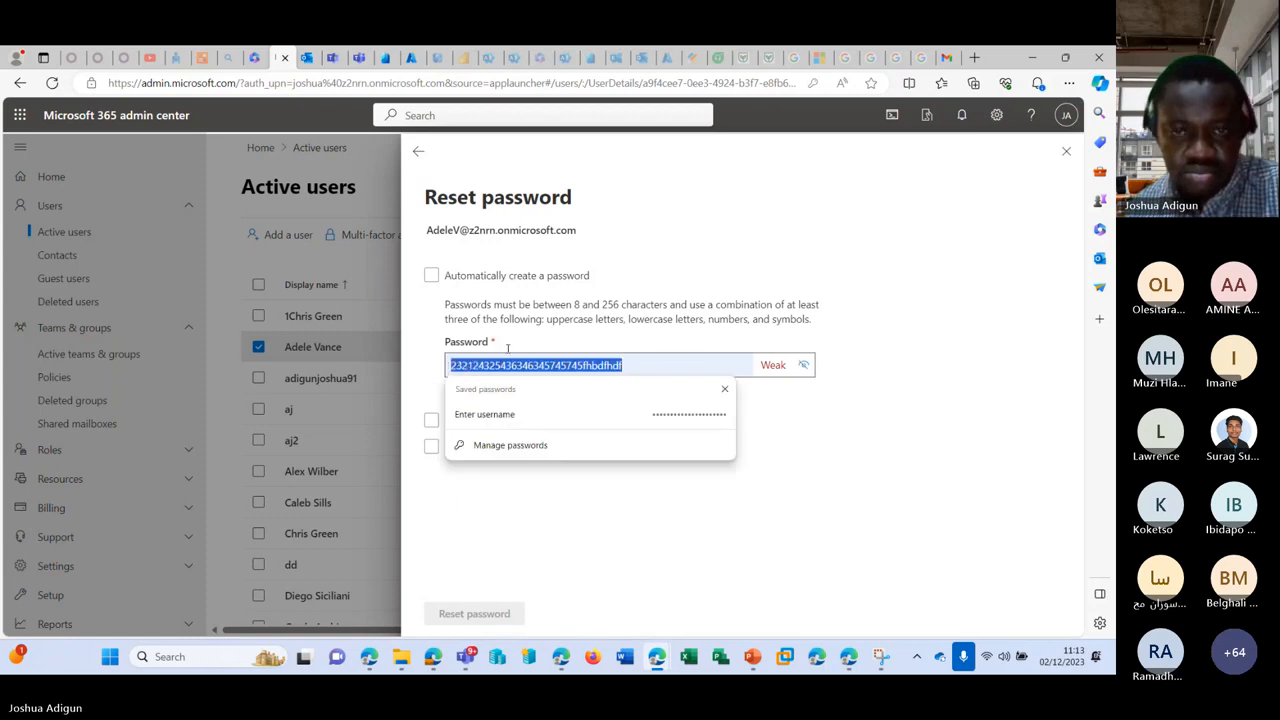
click(804, 365)
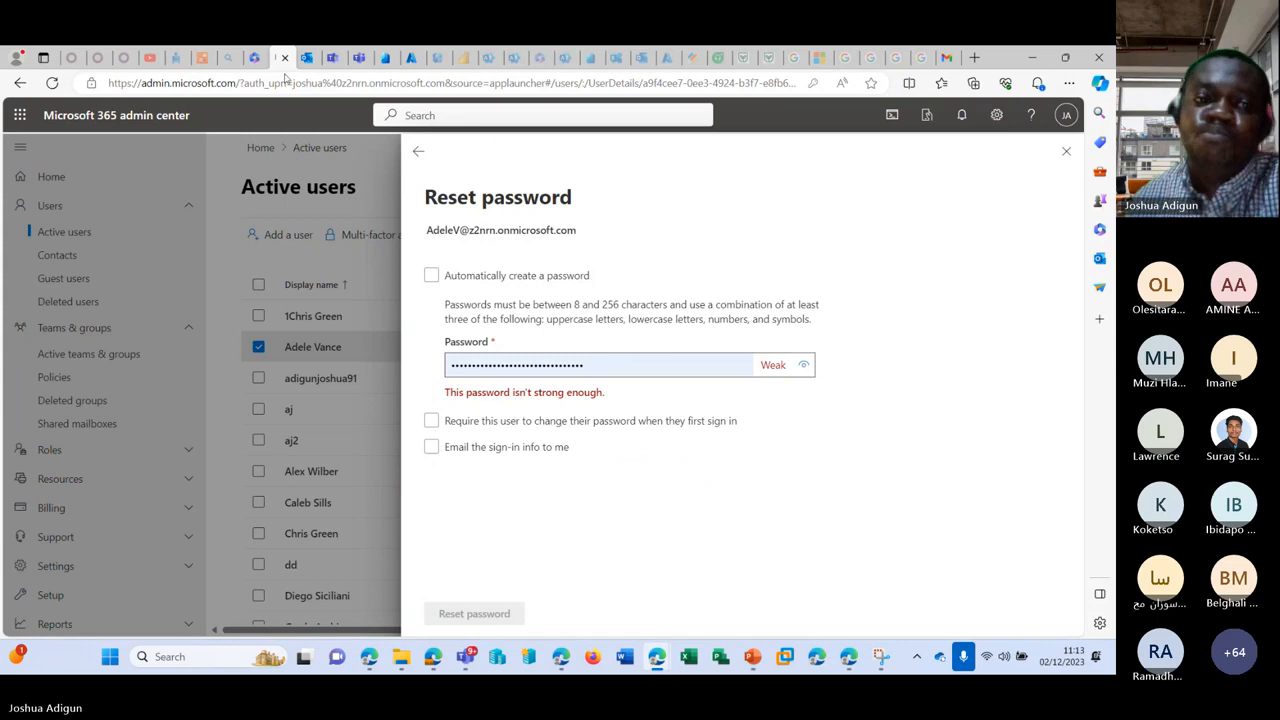
Step: Submit the copied password in the private sign-in, which is rejected as incorrect
mouse_move(656, 652)
click(729, 567)
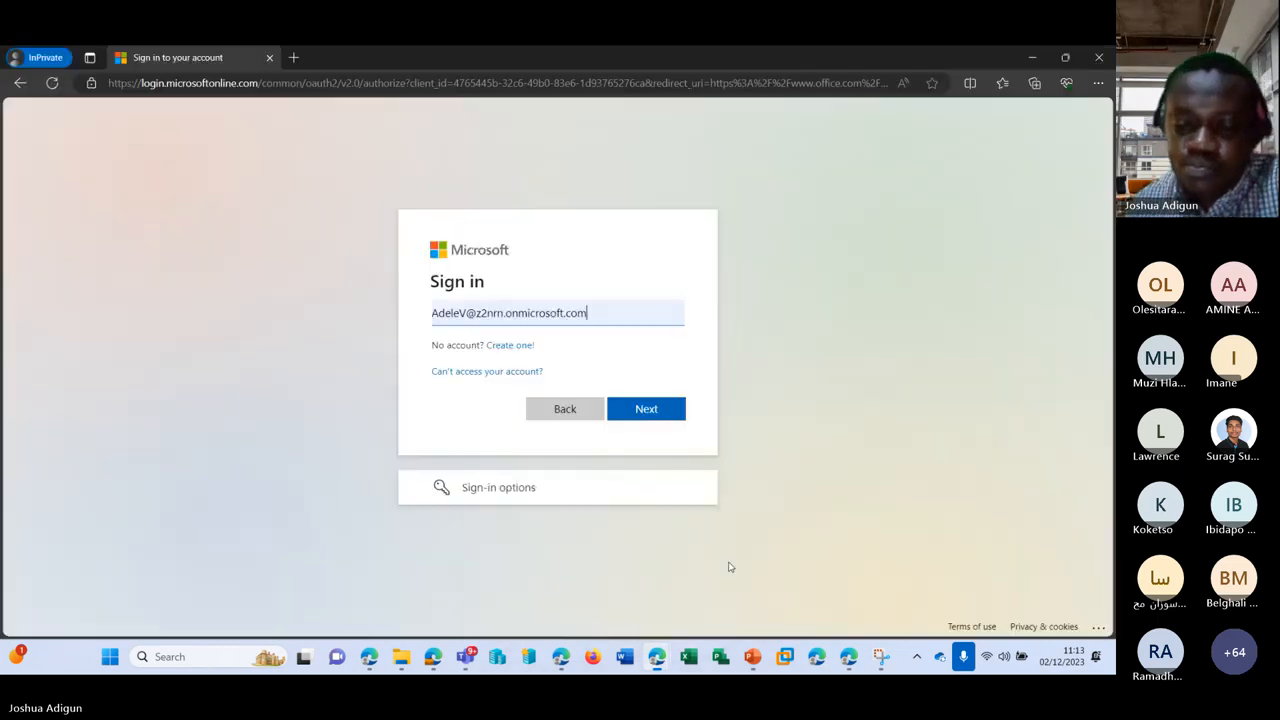
click(646, 409)
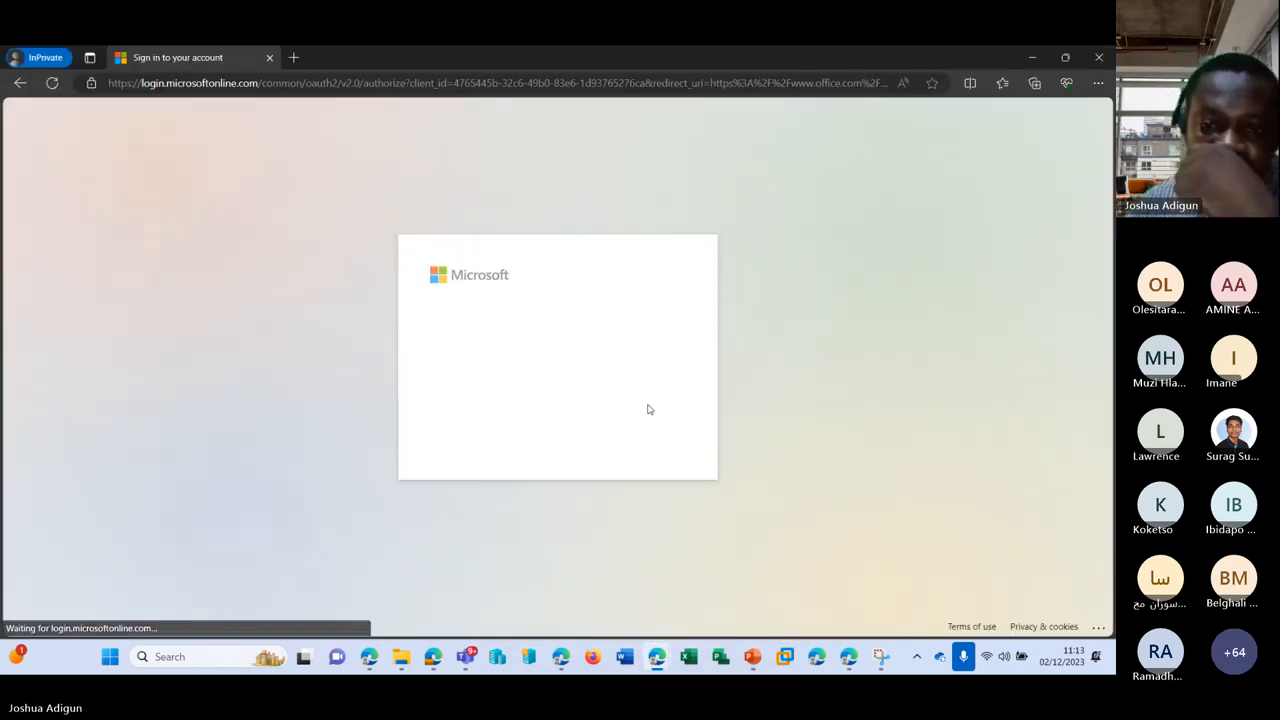
key(ctrl+v)
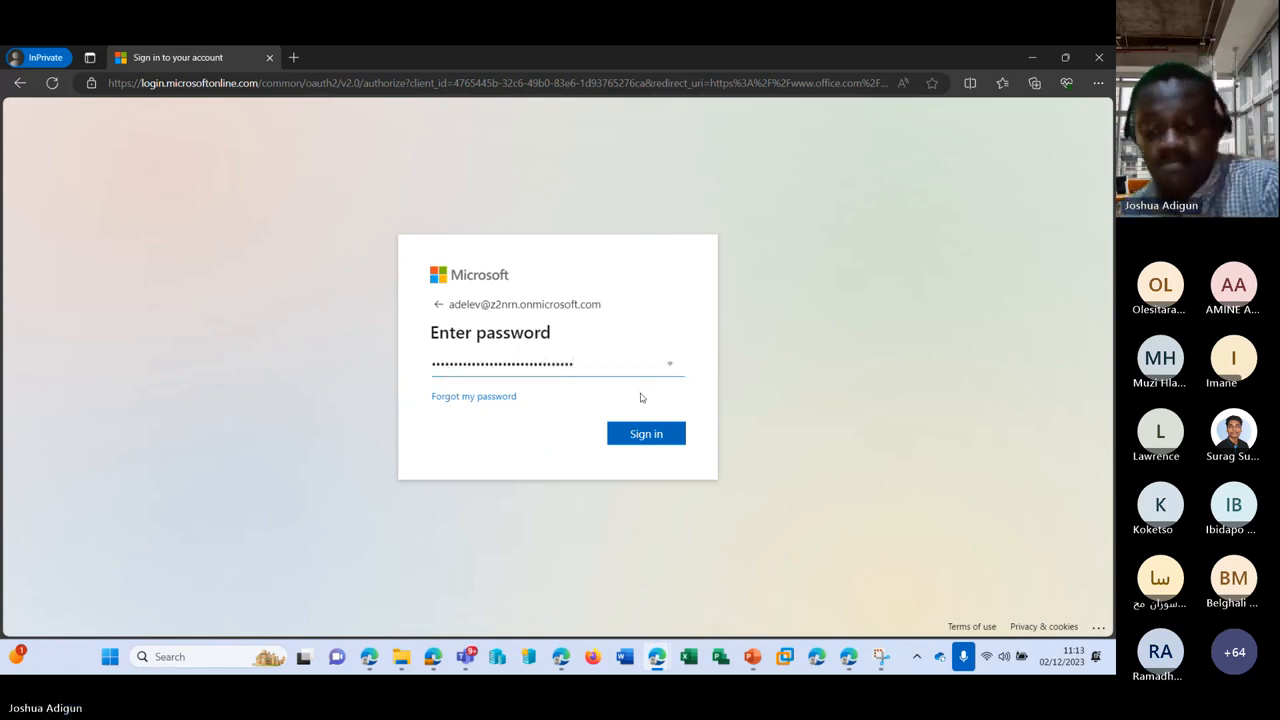
click(648, 435)
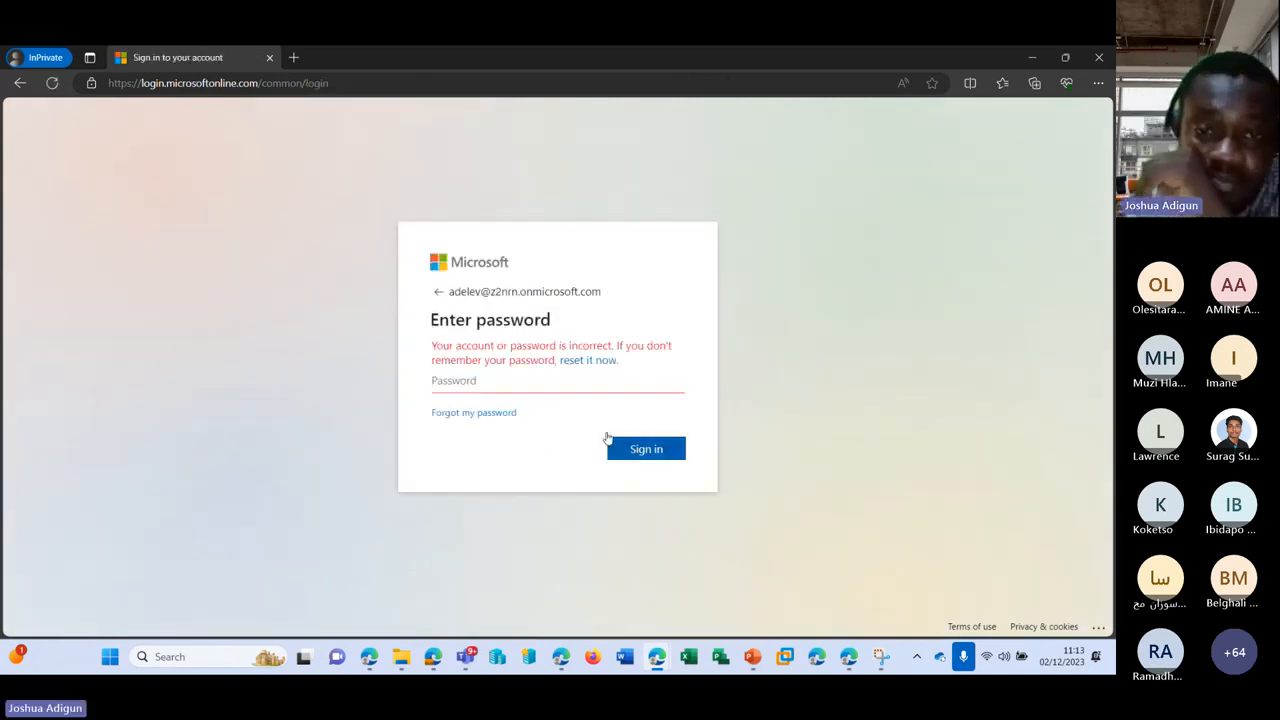
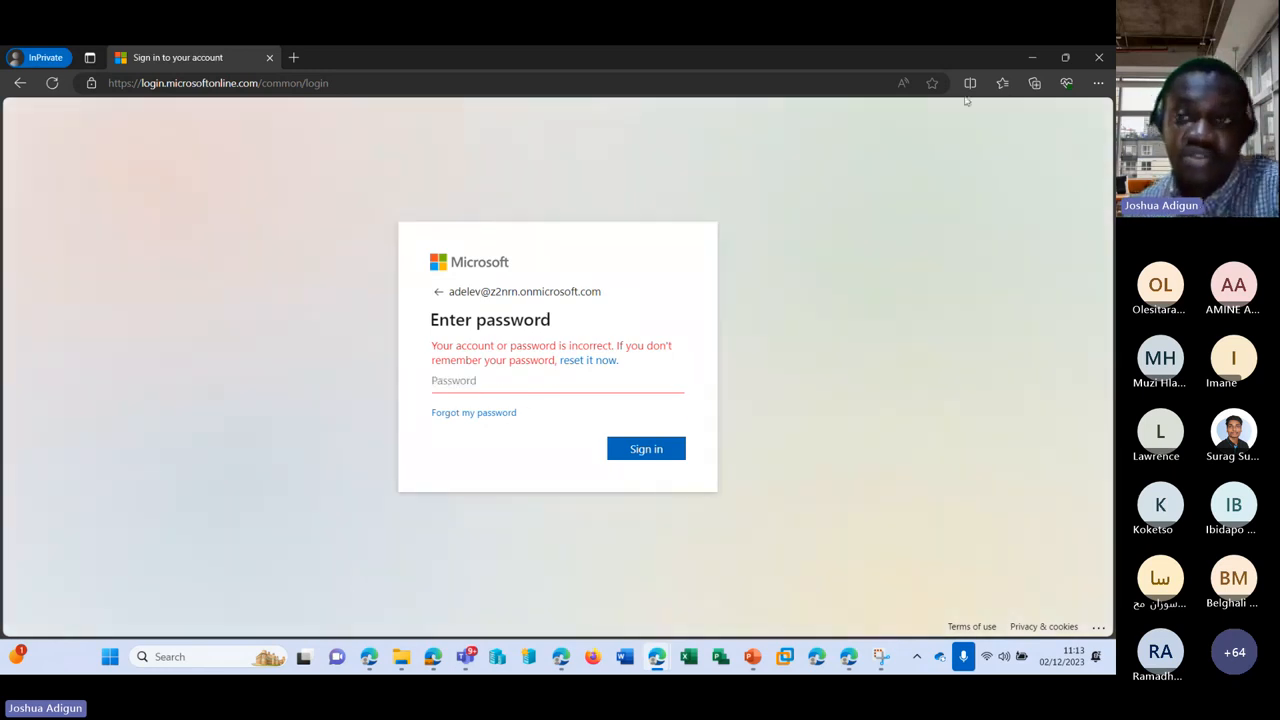
Step: Replace the test user's password in the Reset password panel, then return to the private sign-in window
click(1032, 57)
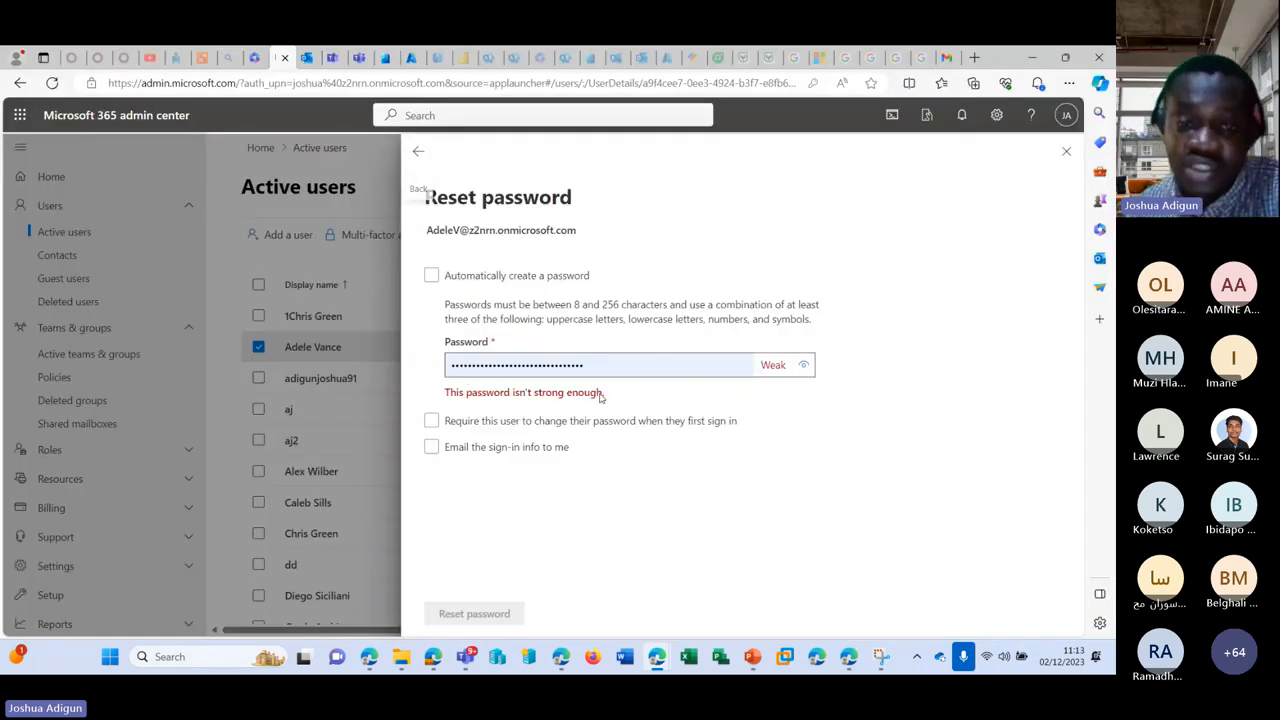
double_click(520, 365)
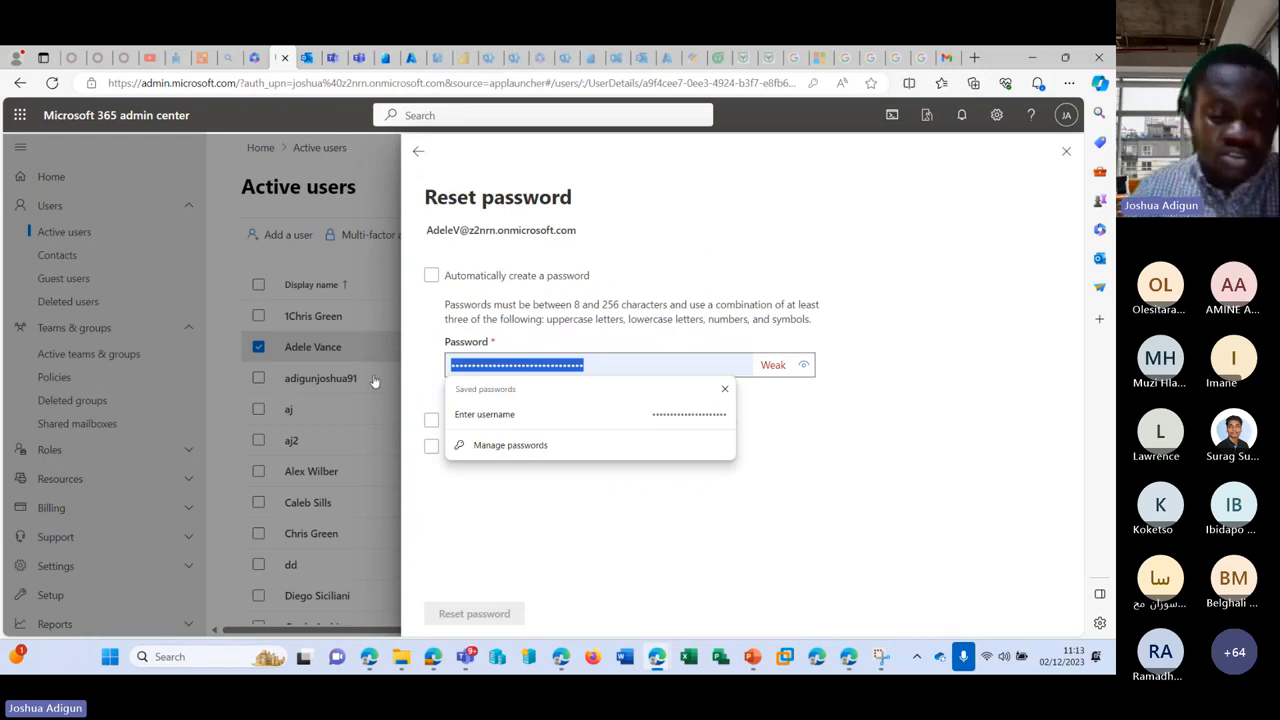
text(Pas)
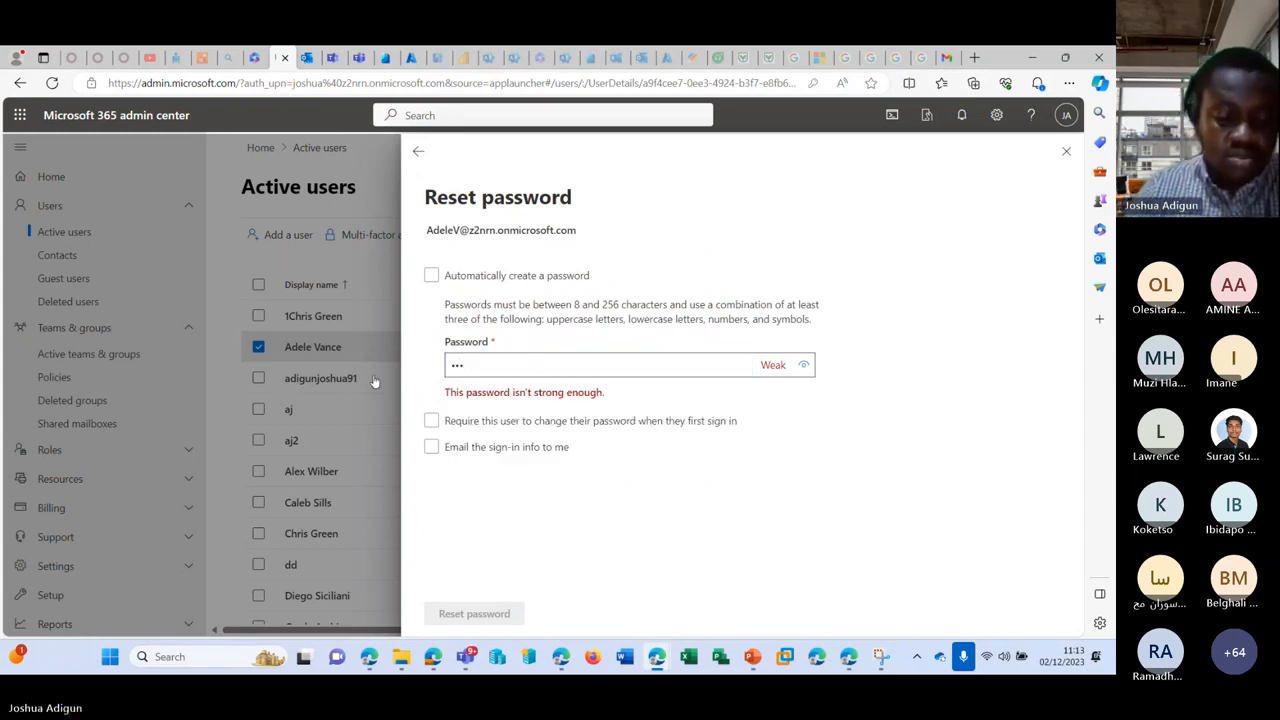
text(swor)
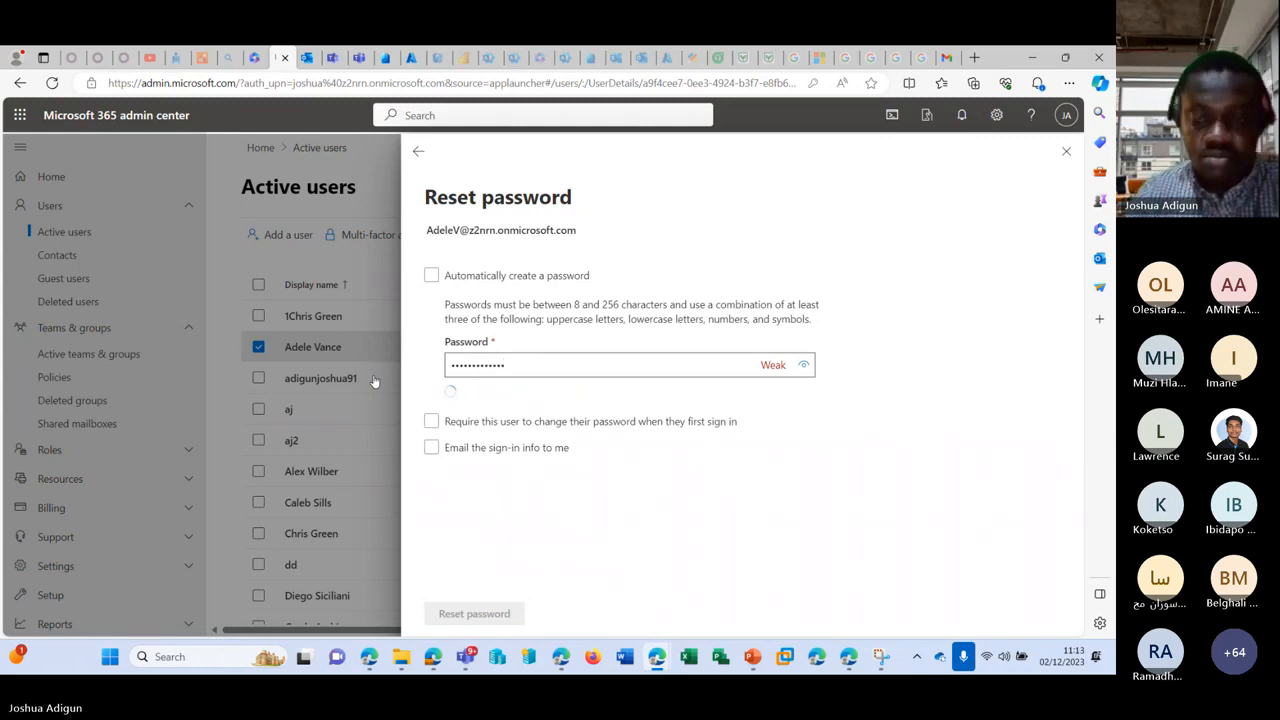
click(463, 611)
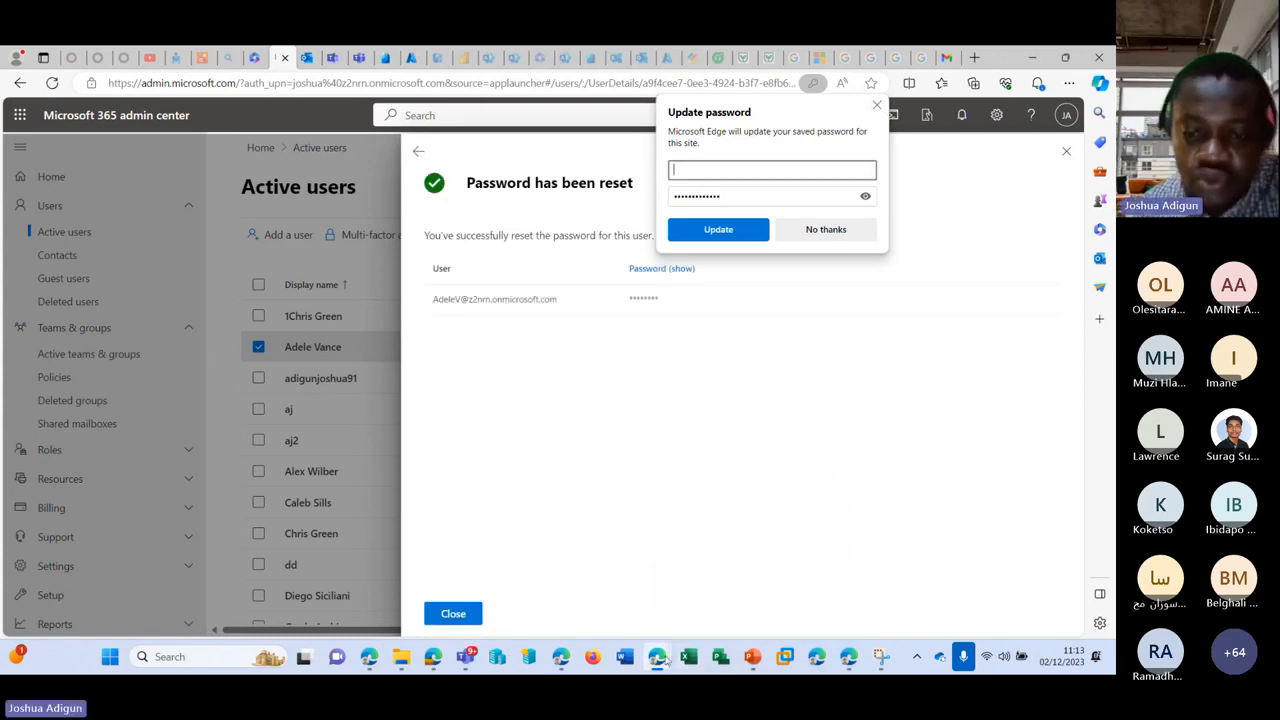
mouse_move(656, 656)
click(737, 545)
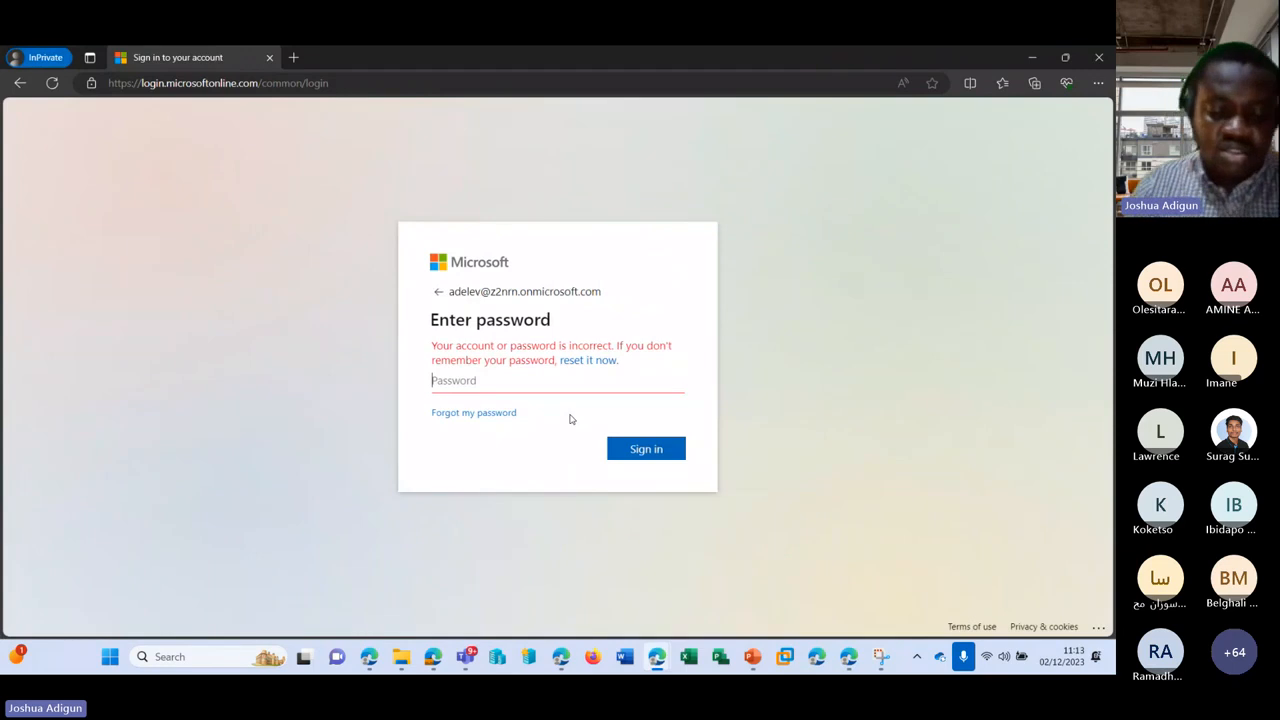
Step: Sign in as the test user in the private window with the new password
text(••)
key(BackSpace)
key(BackSpace)
key(BackSpace)
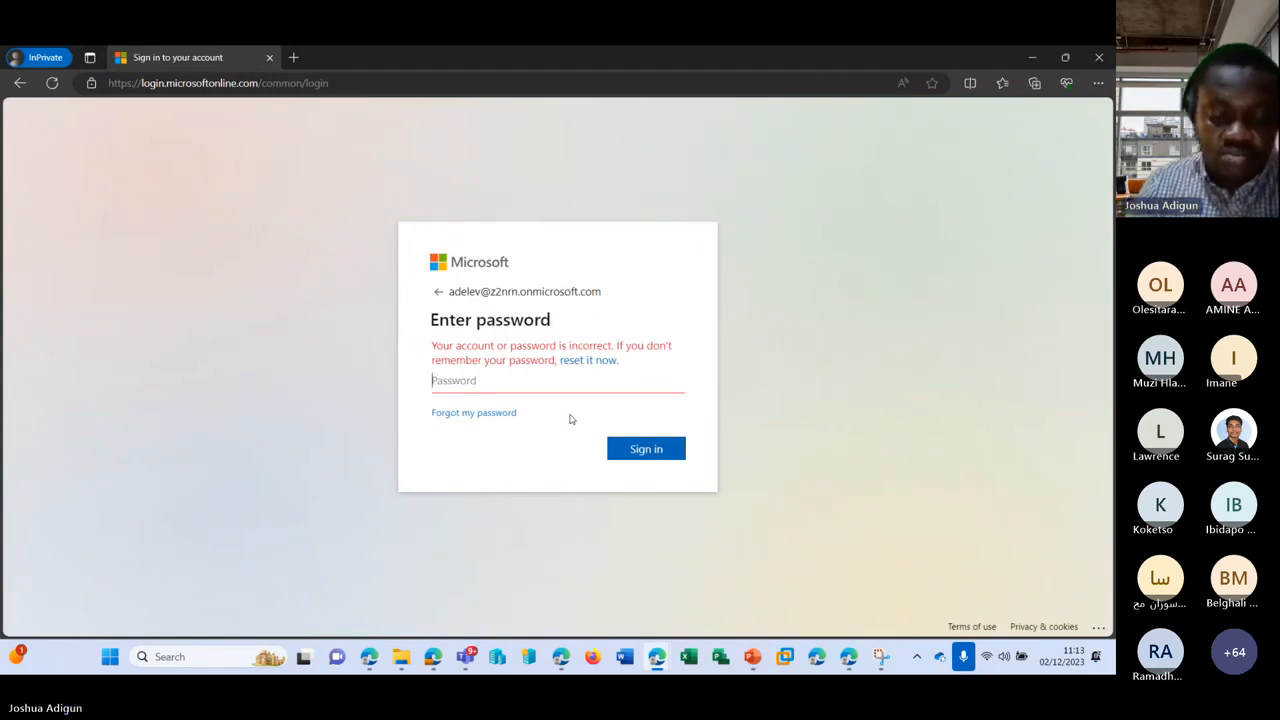
text(•)
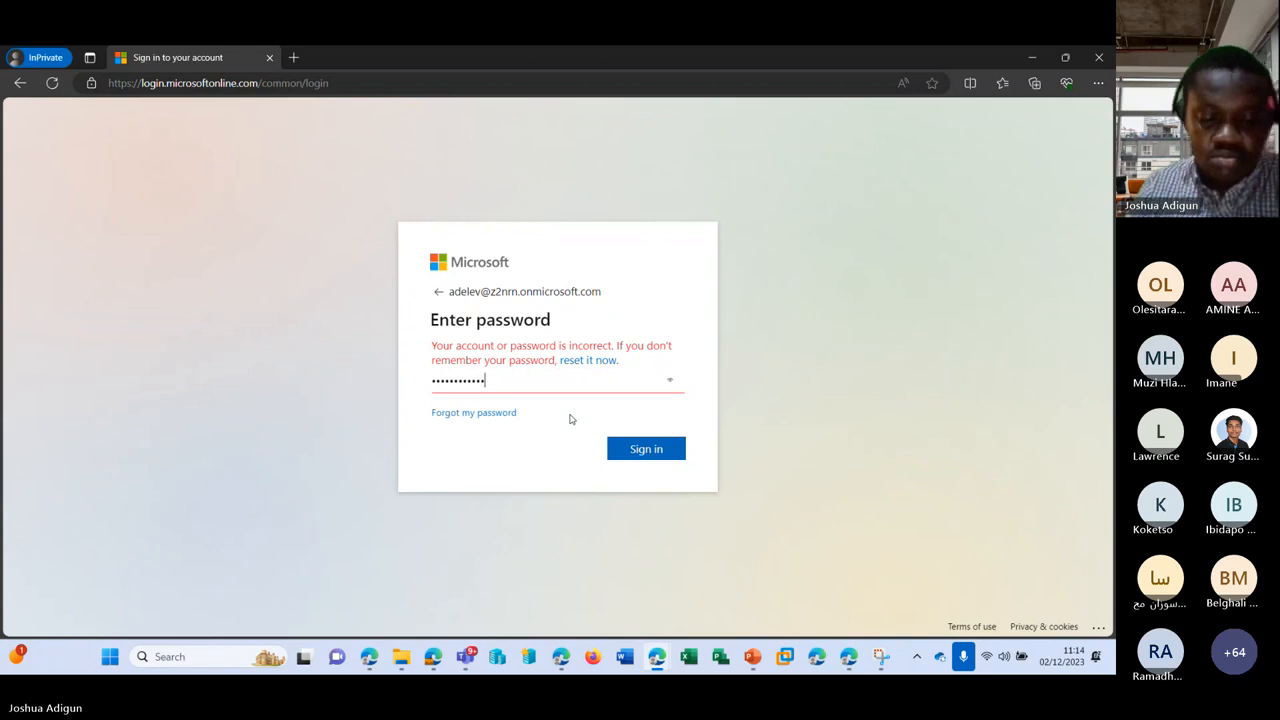
key(Return)
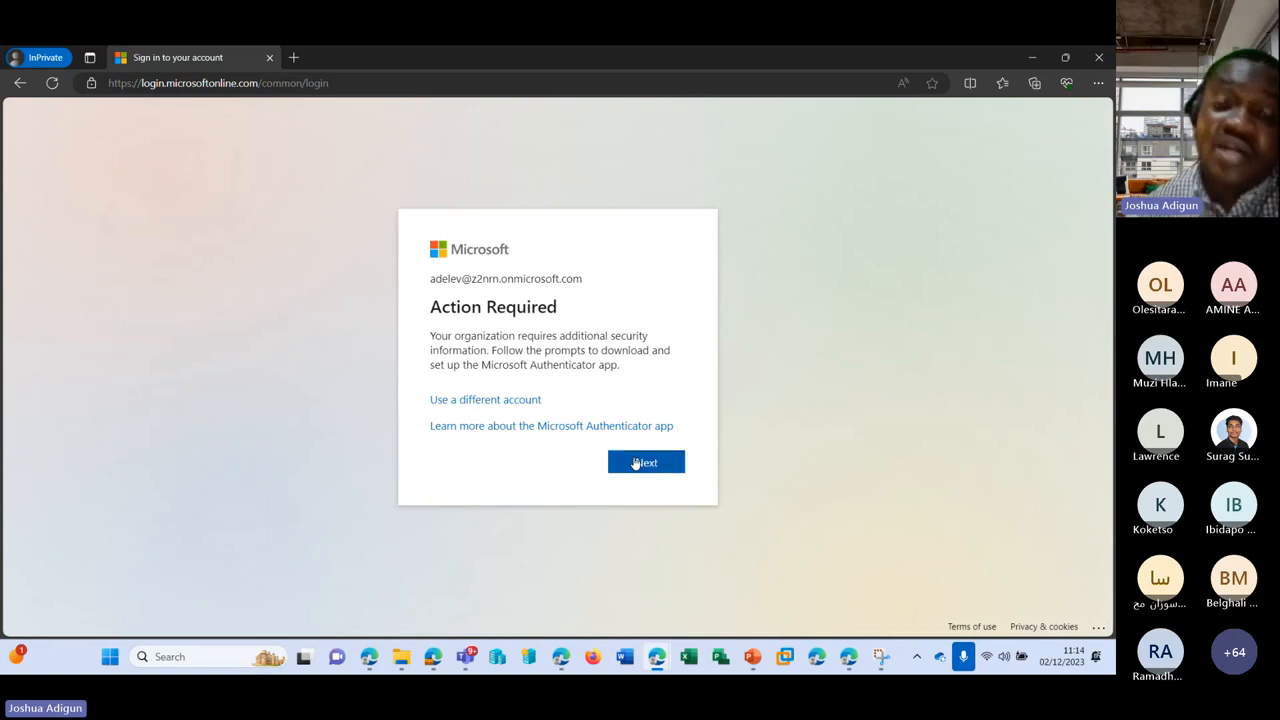
Step: Advance the security info setup with a different authenticator app to the QR-code step, then minimize the window
click(637, 463)
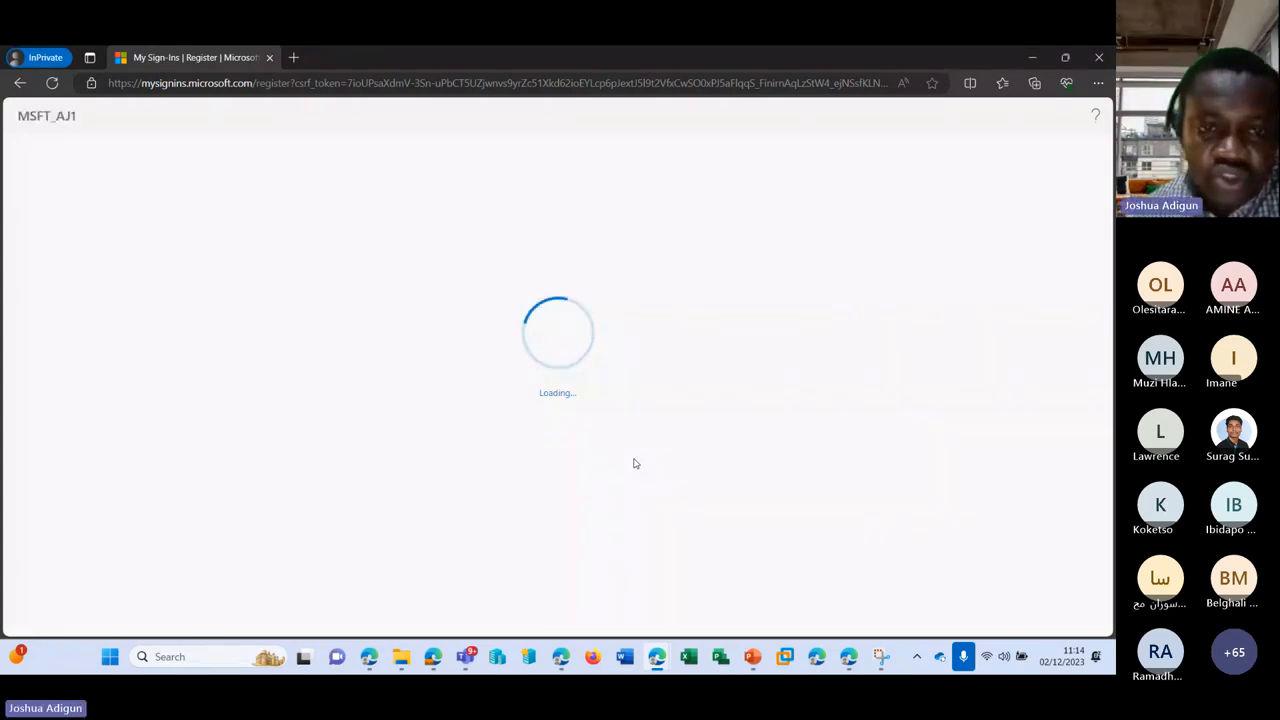
click(554, 378)
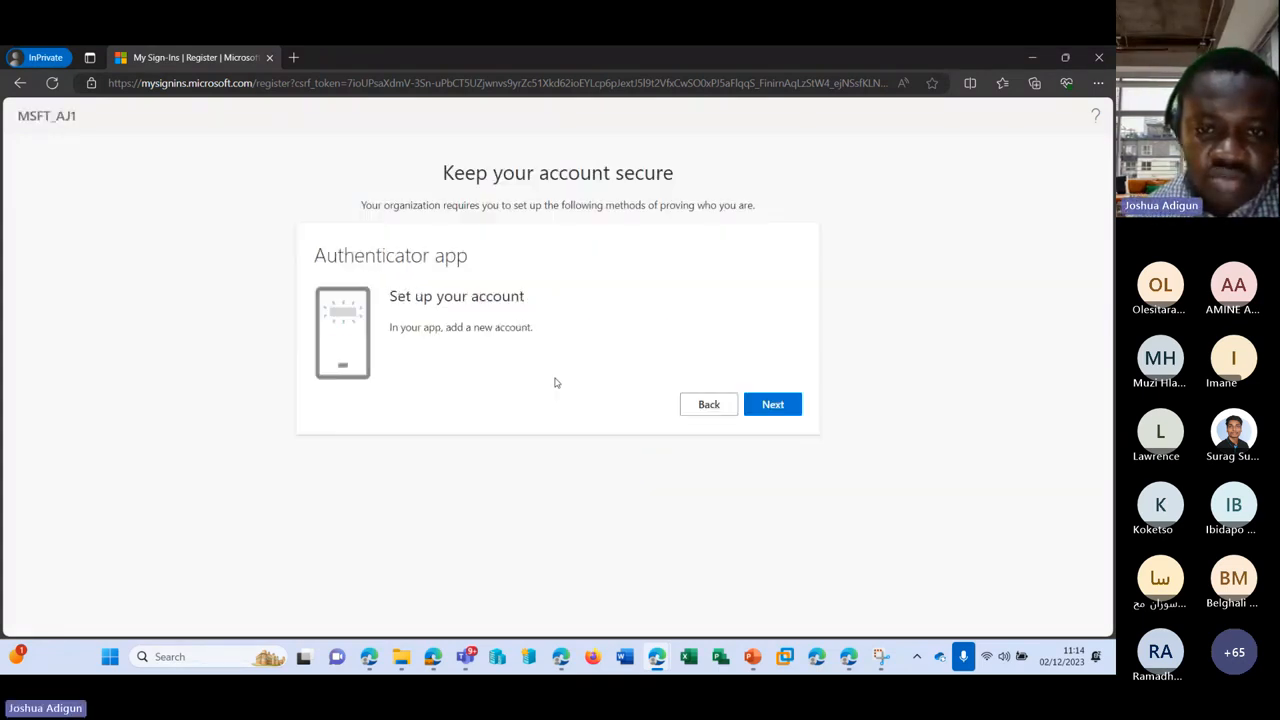
click(705, 404)
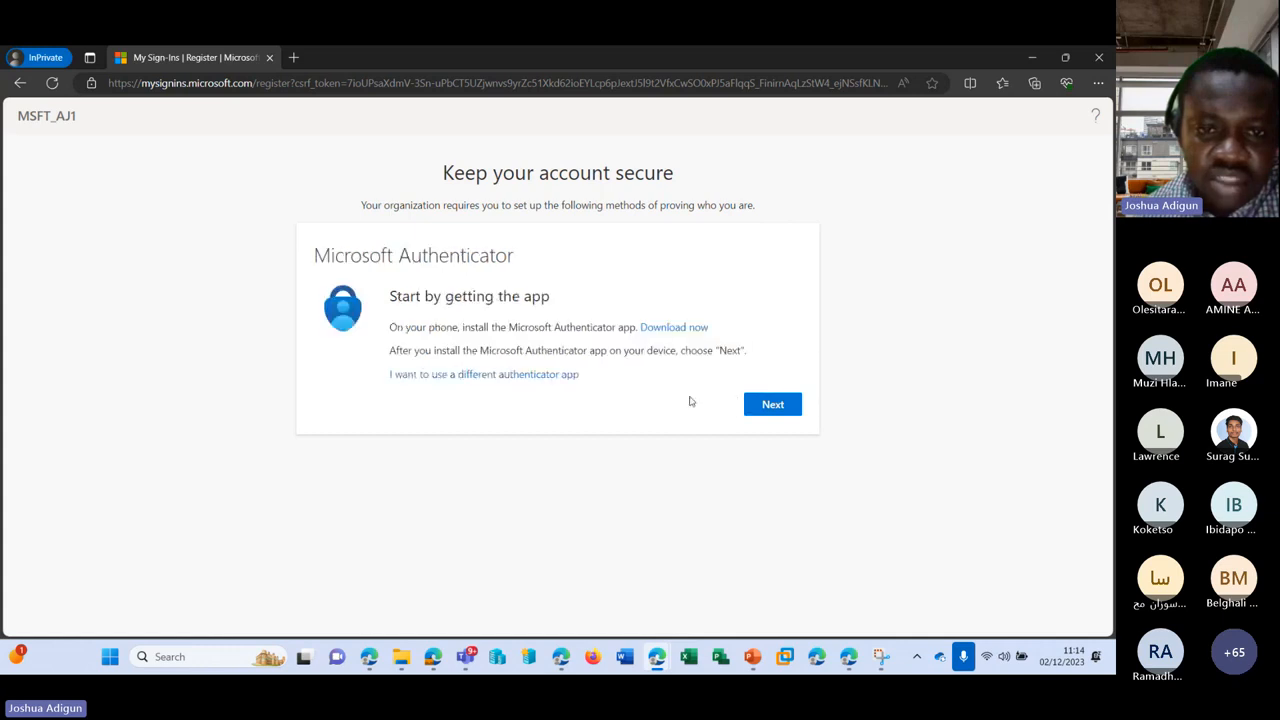
click(500, 376)
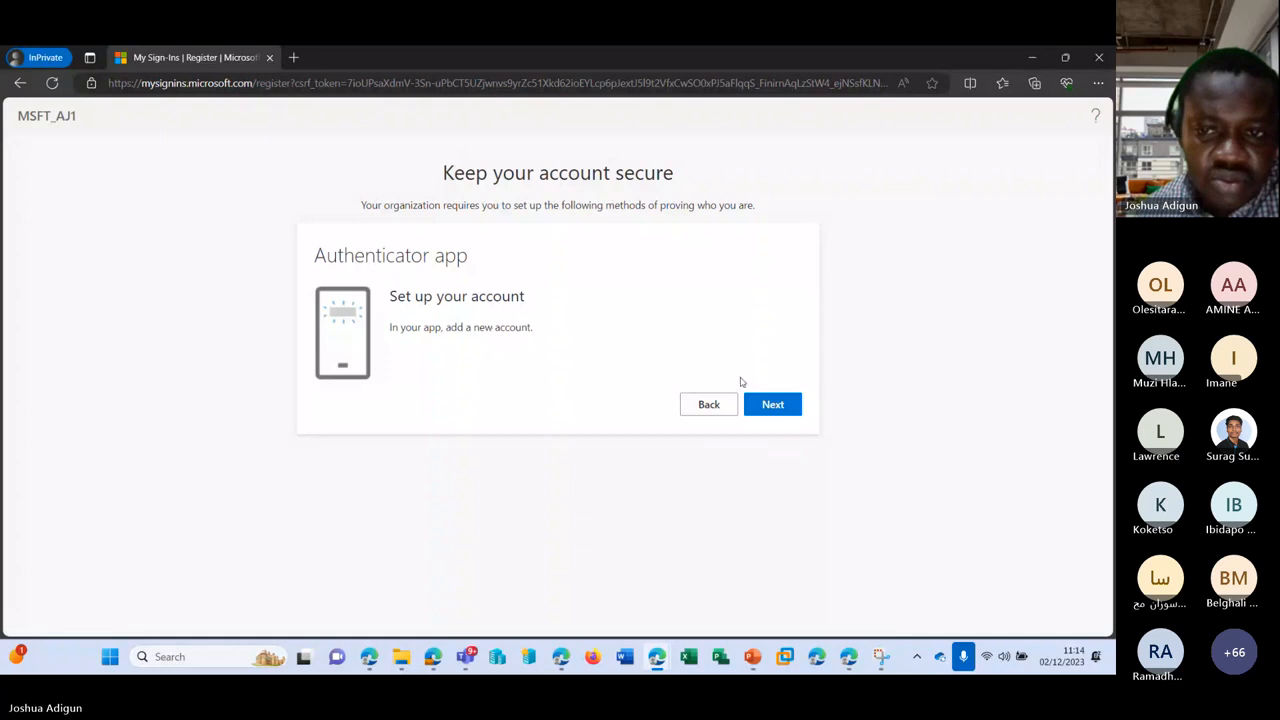
click(758, 402)
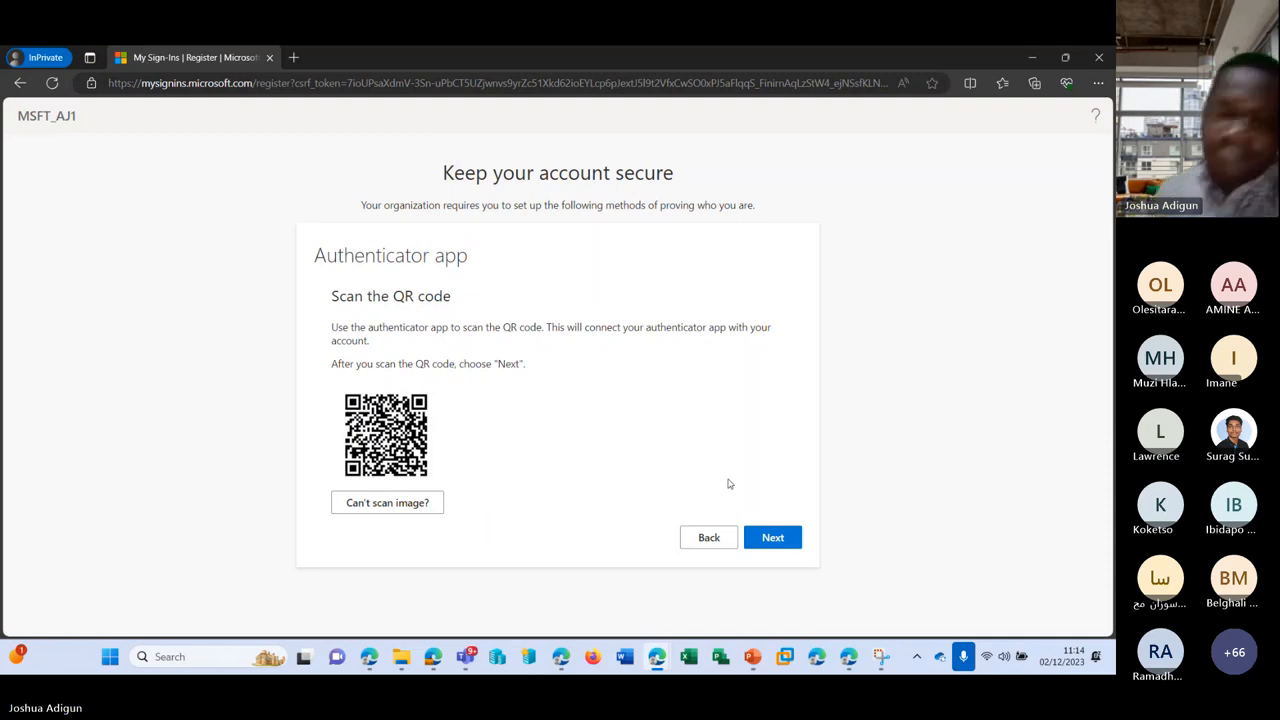
click(1032, 58)
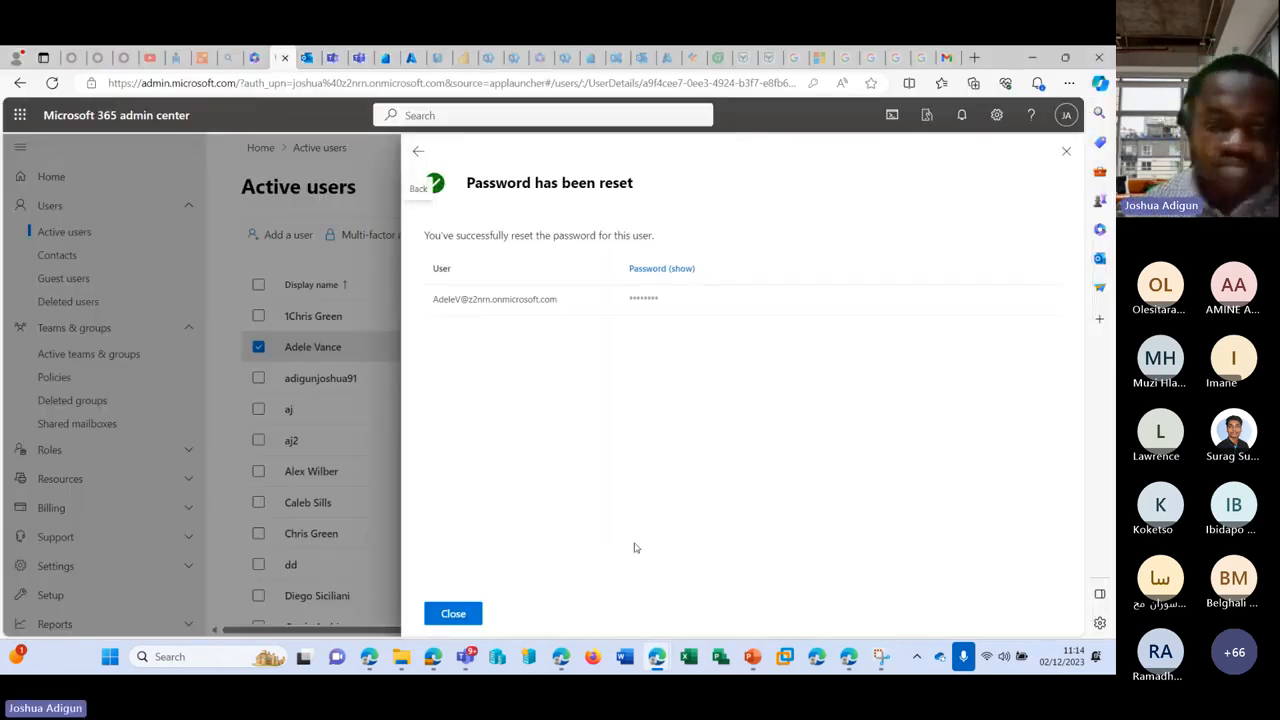
Step: Dismiss the password reset confirmation and open the MSFT_AJ1 tenant properties in the Azure portal
click(453, 613)
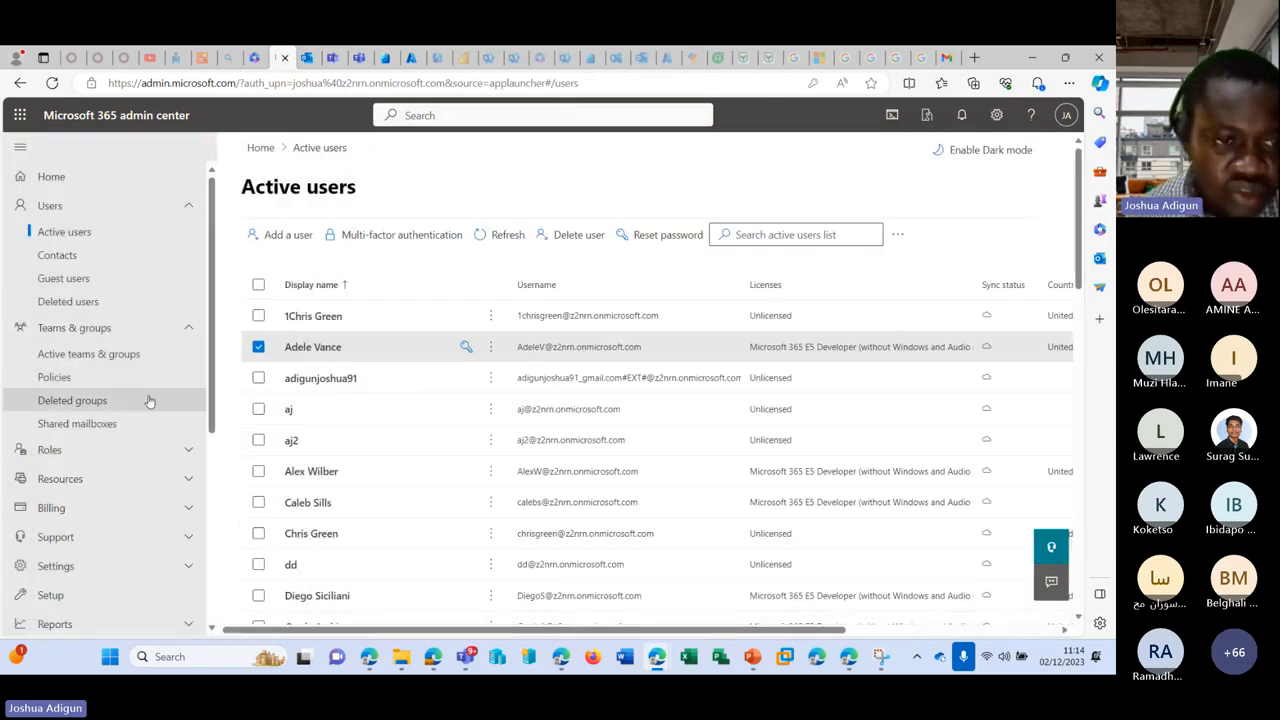
scroll(120, 397, down, 3)
scroll(120, 397, up, 5)
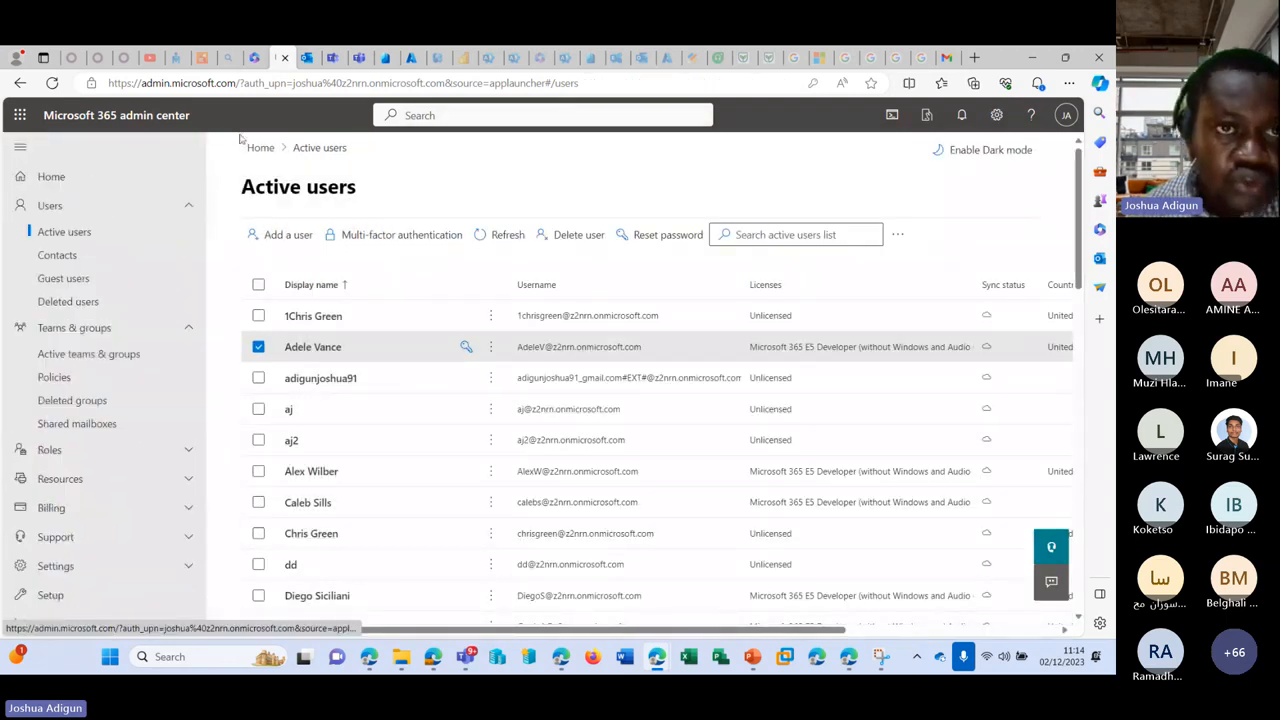
click(404, 62)
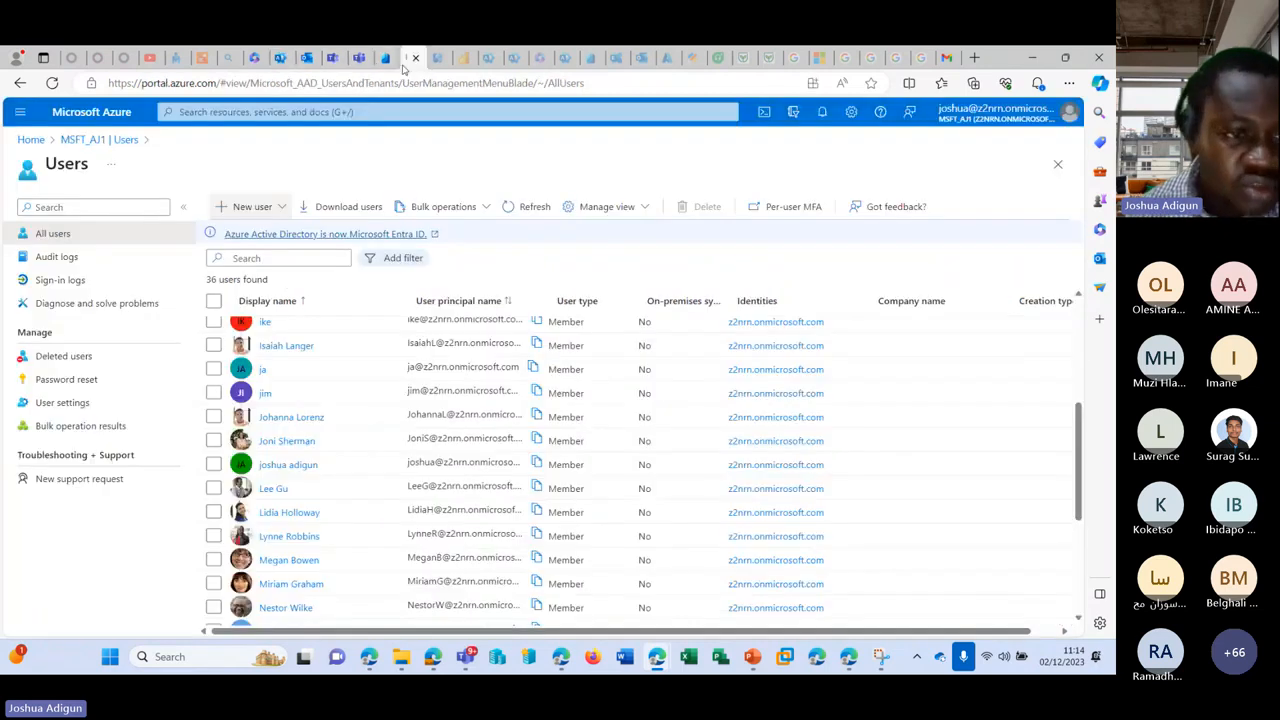
click(68, 143)
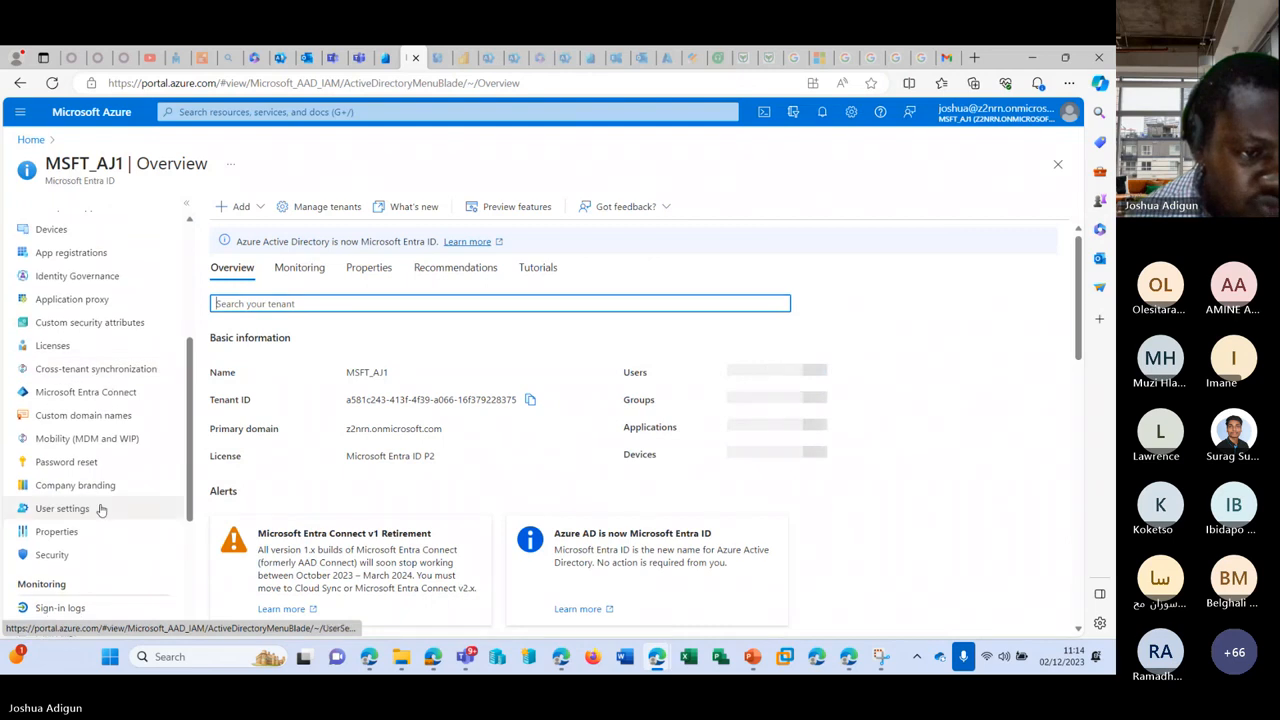
click(56, 531)
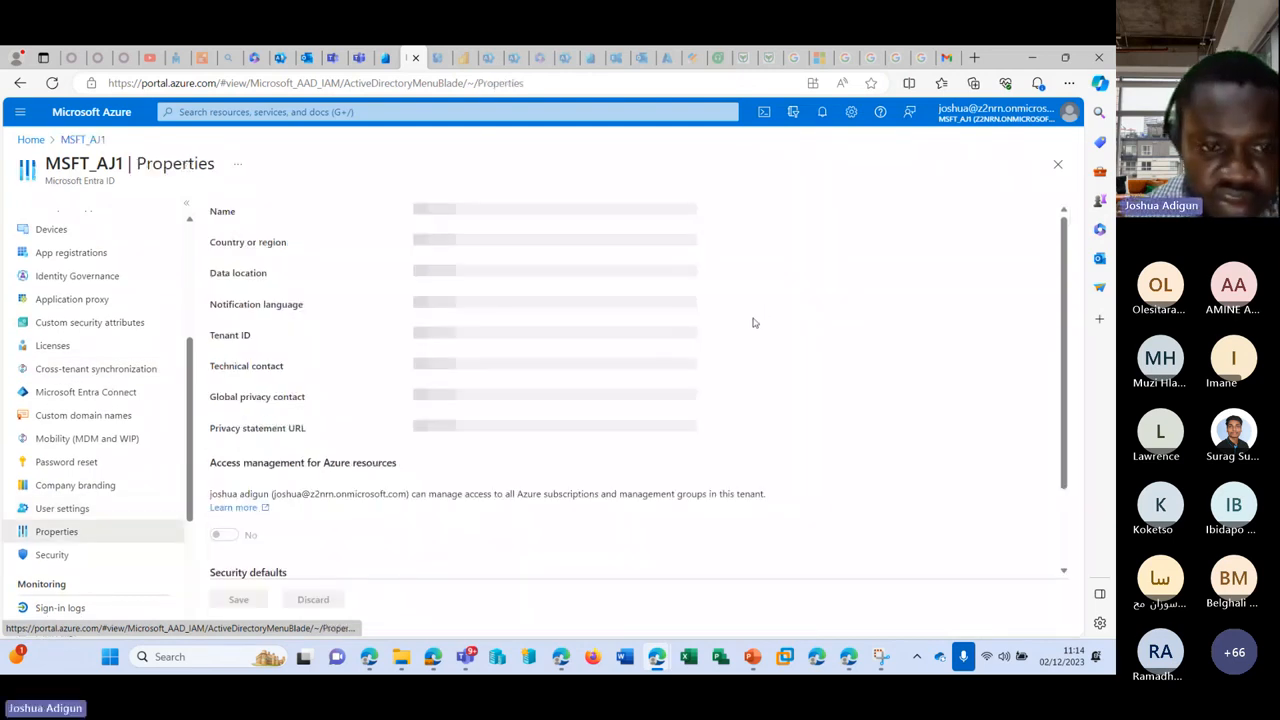
Step: Disable security defaults, citing too many MFA sign-up requests, save, and confirm
scroll(250, 500, down, 2)
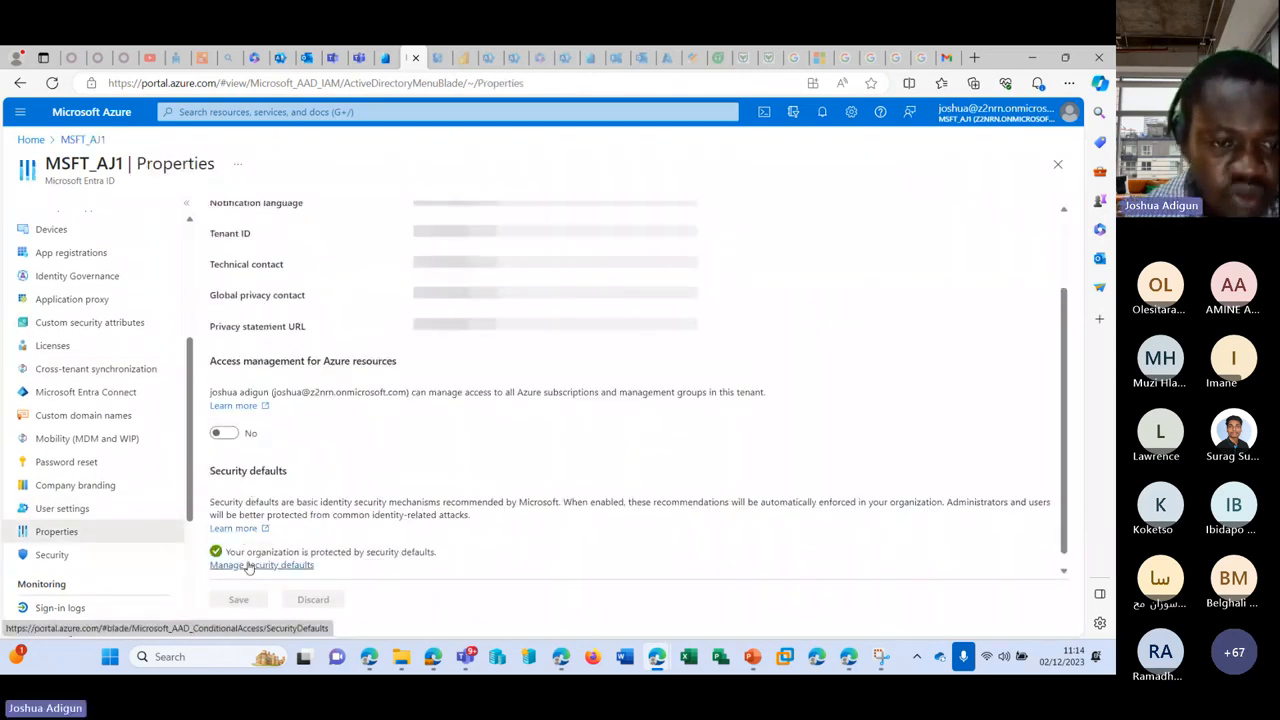
click(255, 566)
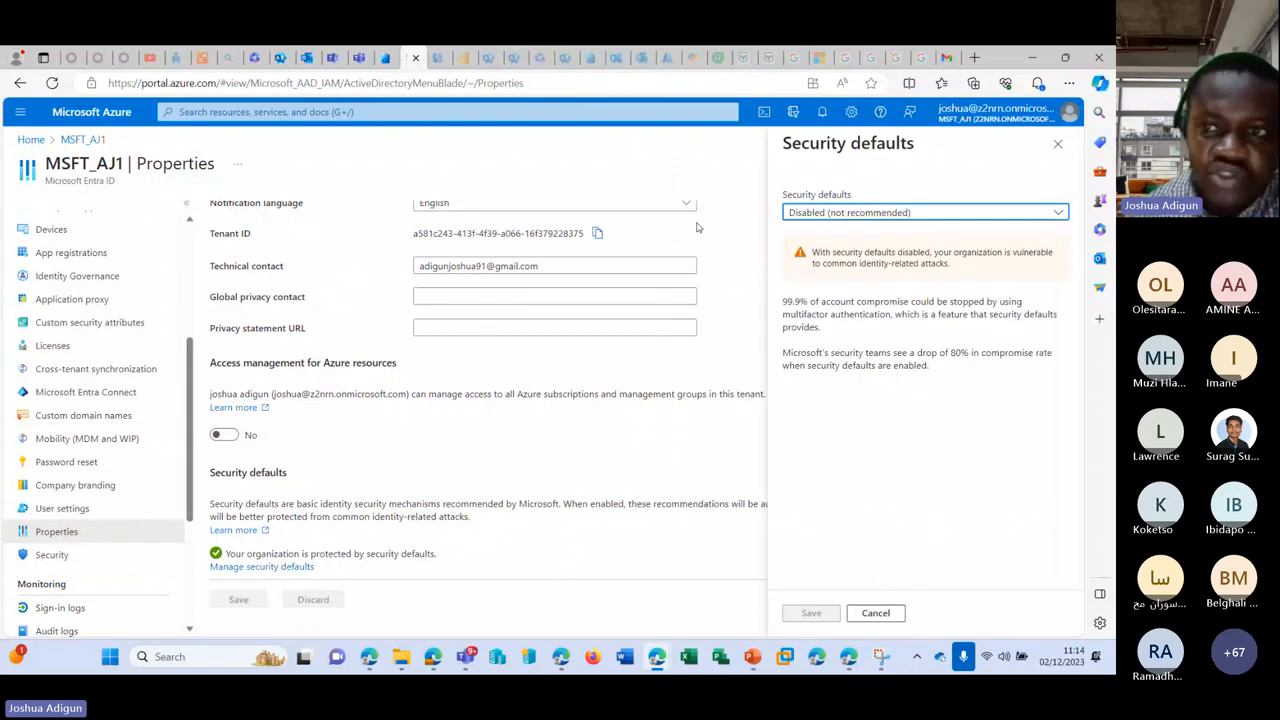
key(Up)
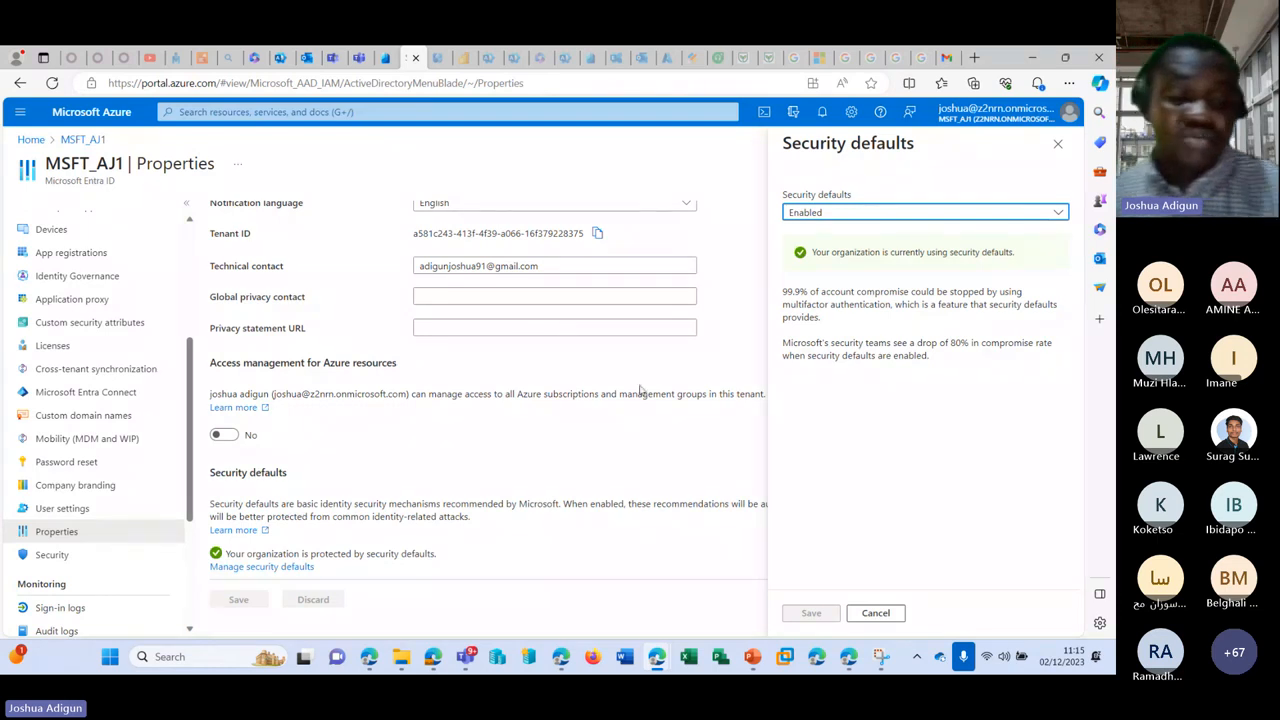
click(840, 213)
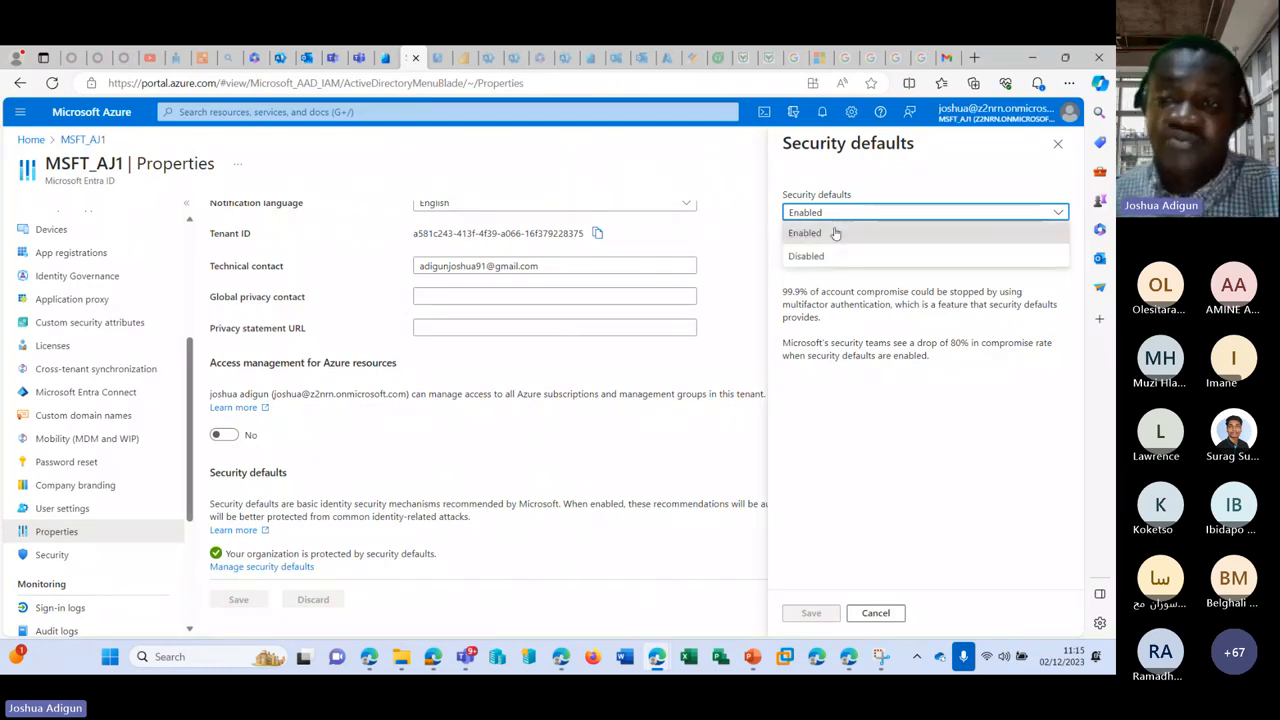
click(815, 255)
click(806, 481)
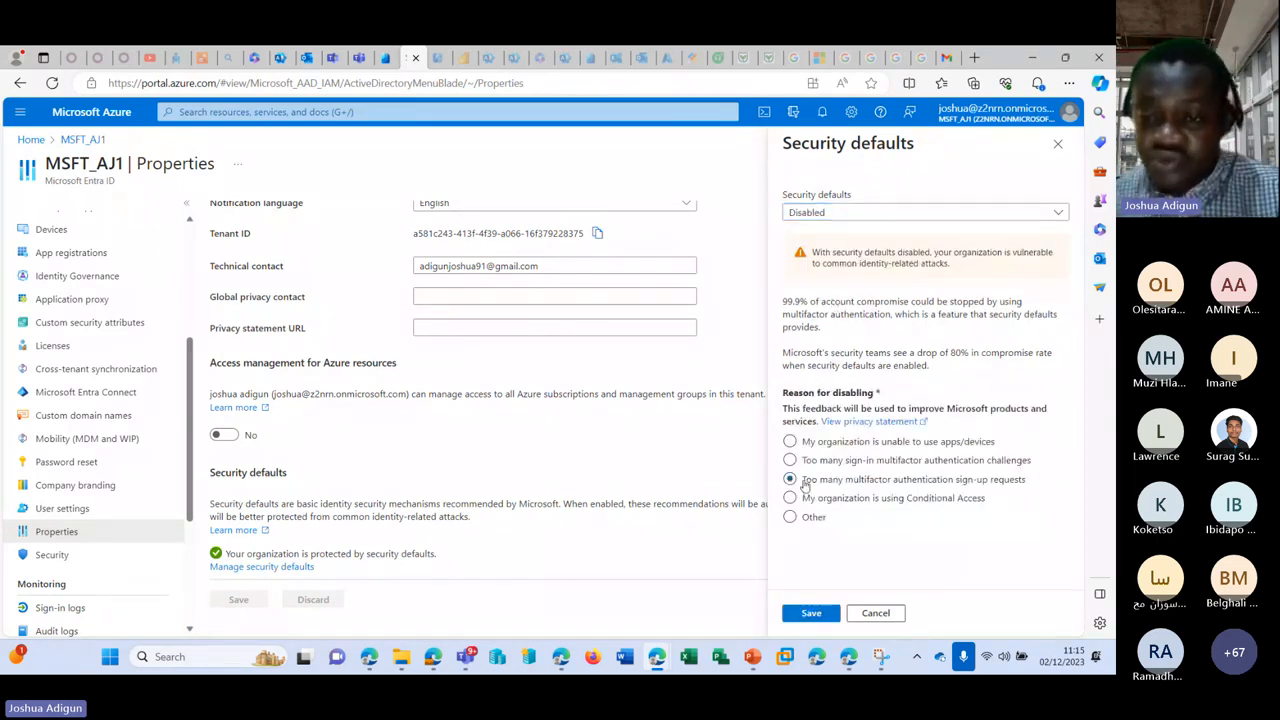
click(812, 613)
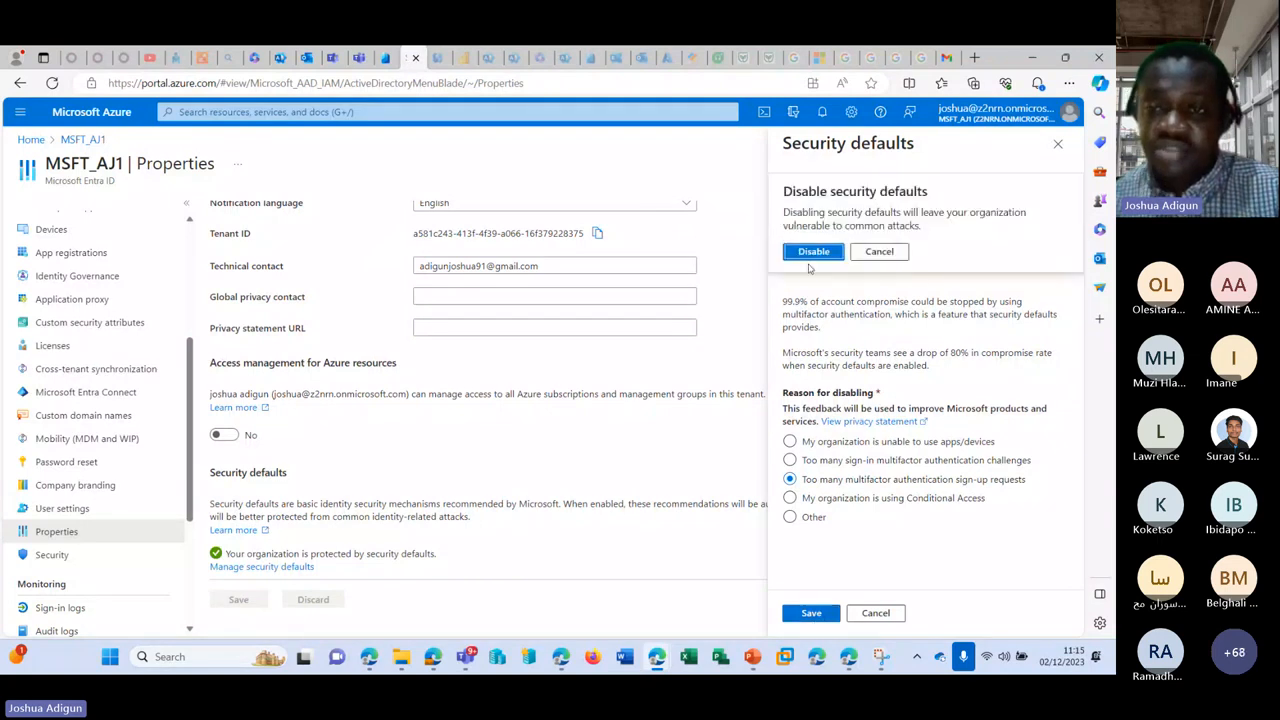
click(812, 252)
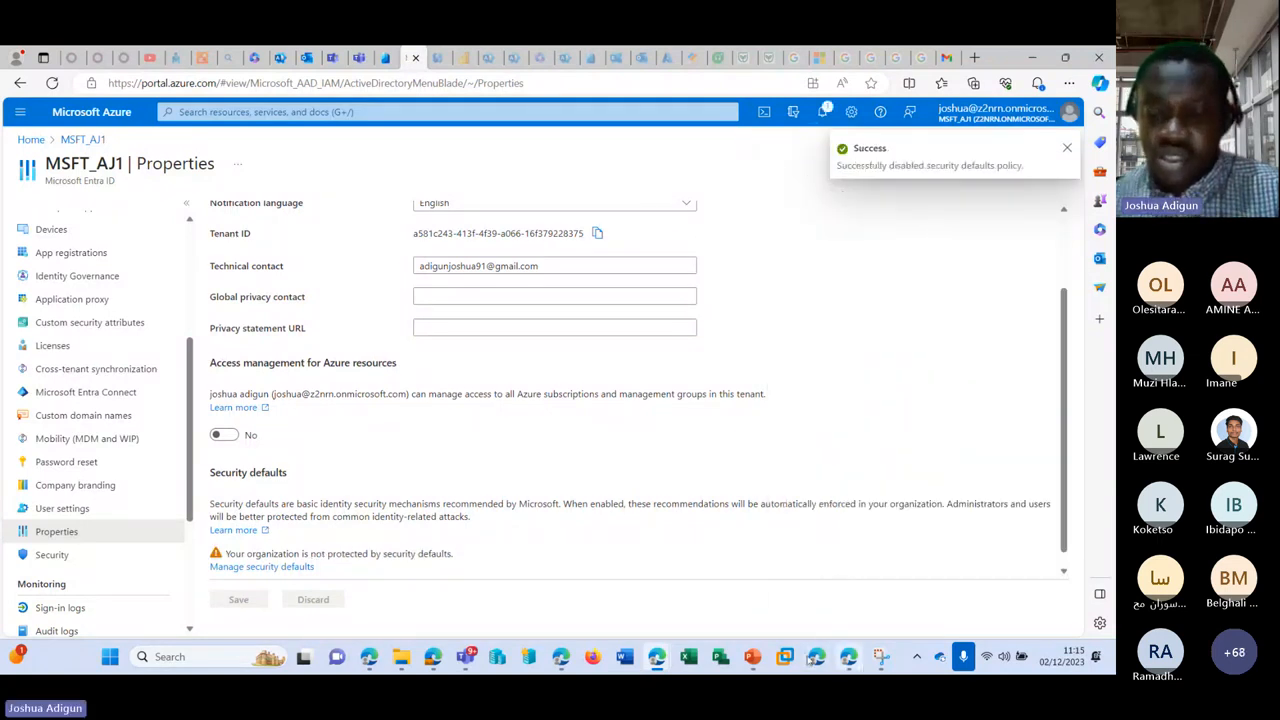
Step: Reload the private window's security info setup, choose a different authenticator app again, then minimize
mouse_move(656, 656)
click(690, 574)
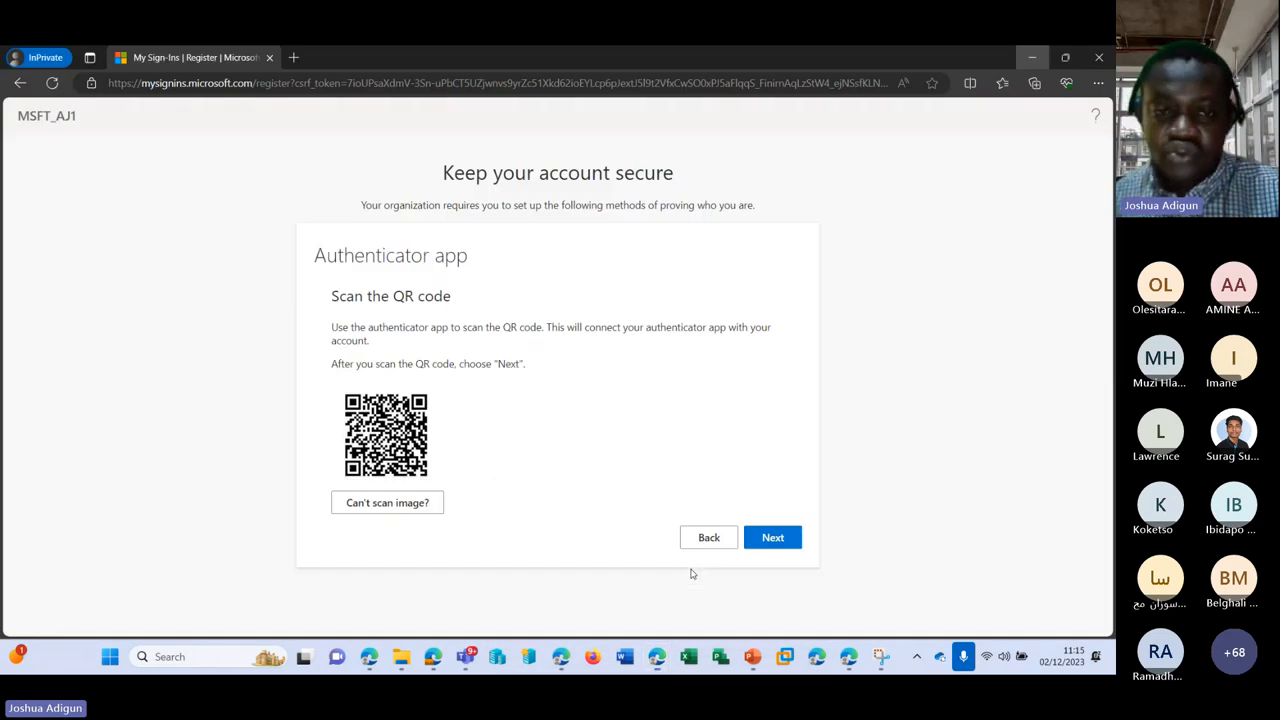
click(61, 85)
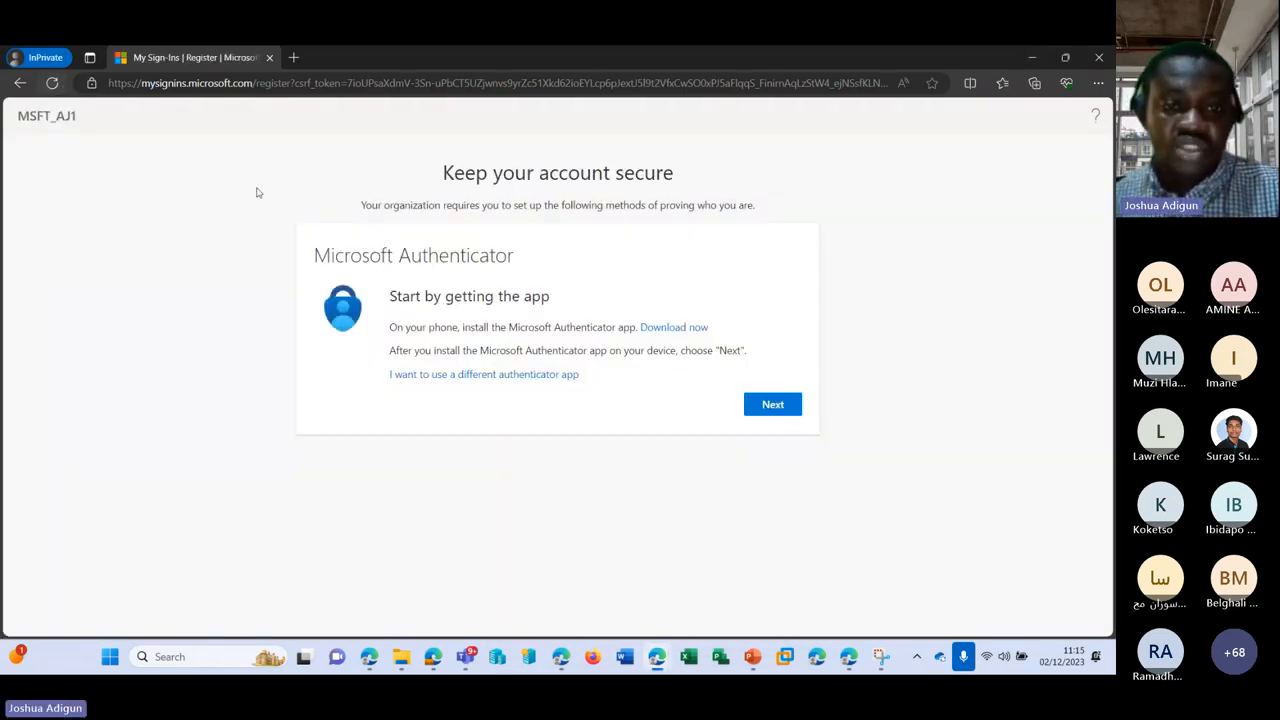
click(436, 374)
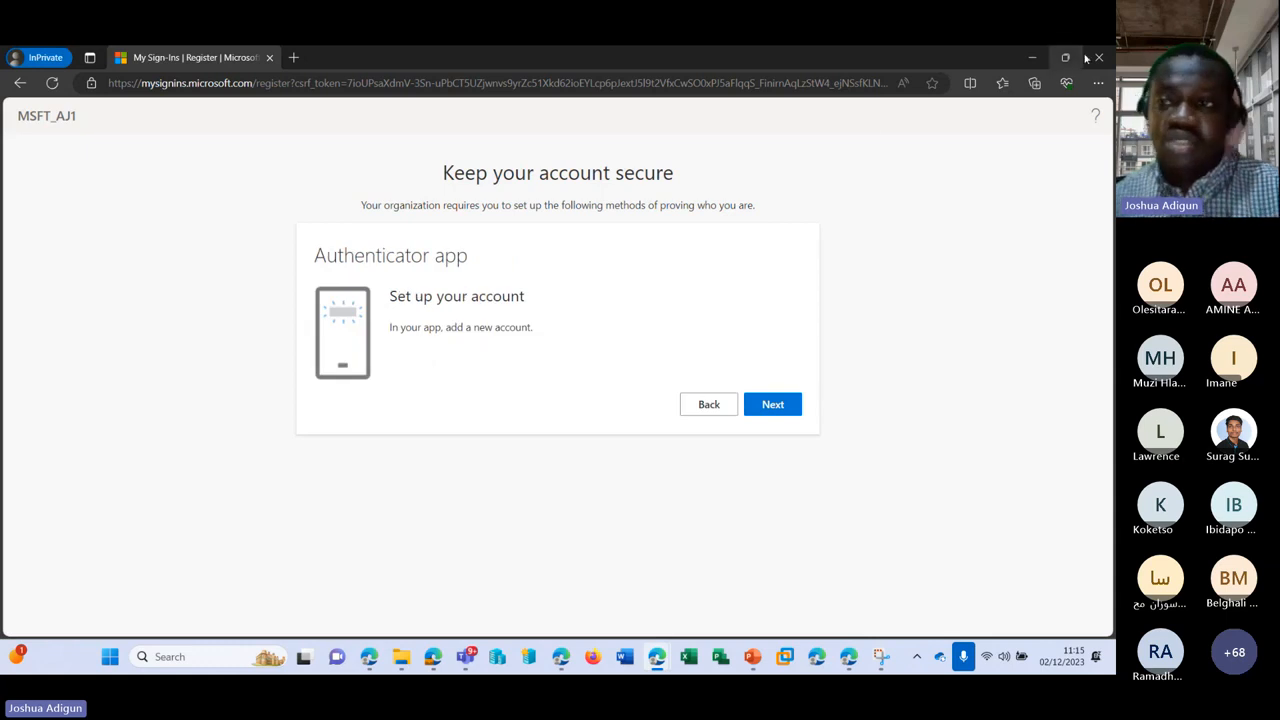
click(1032, 57)
Step: Open a new InPrivate browsing window, then return to the main browser window
right_click(657, 662)
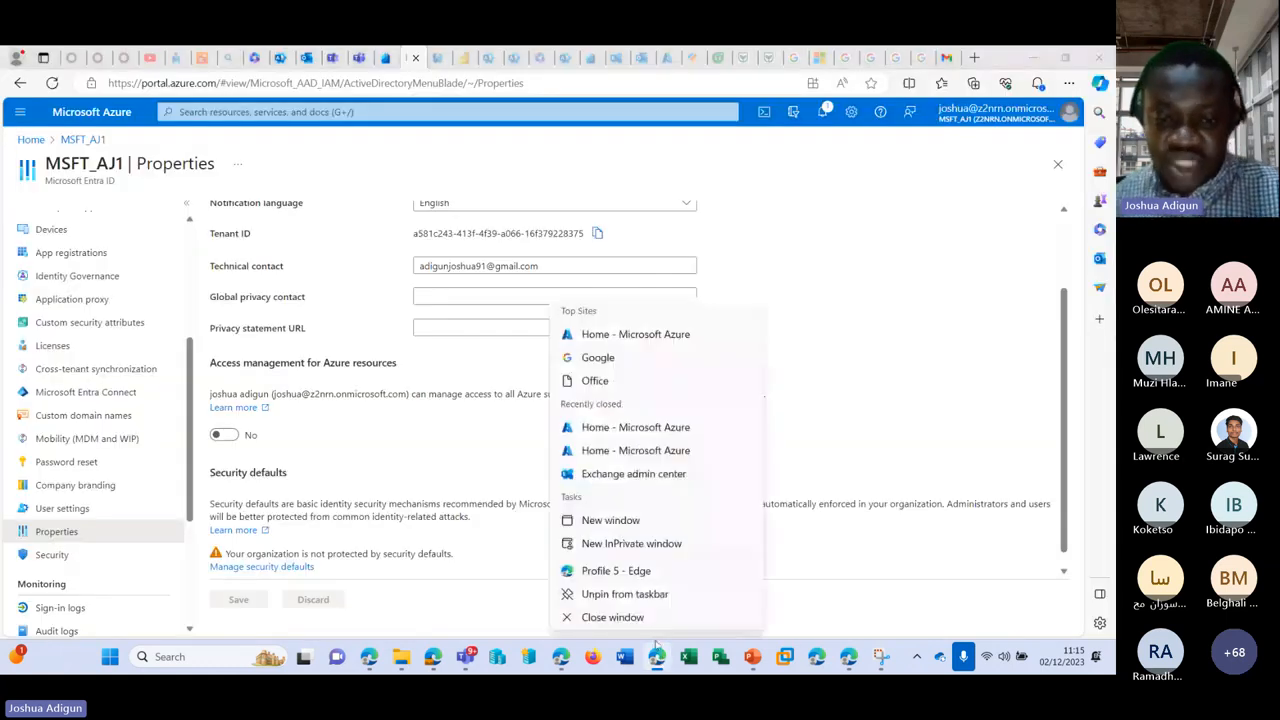
click(625, 540)
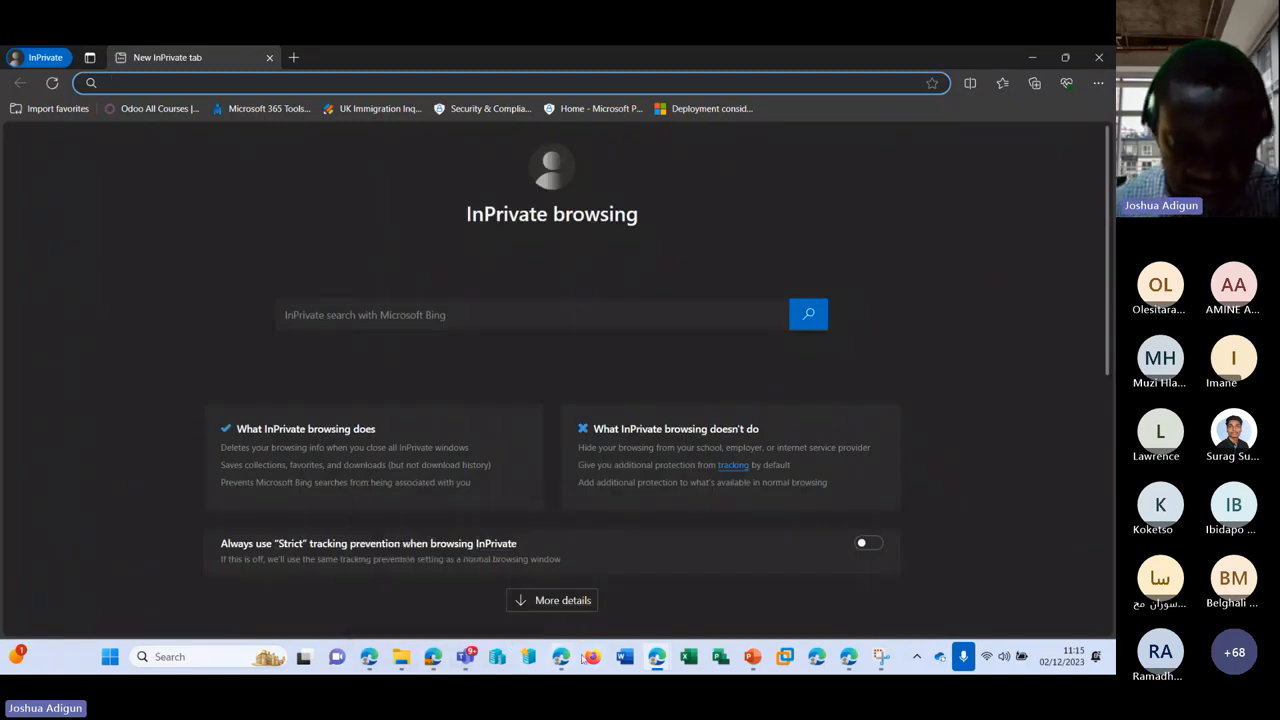
mouse_move(660, 660)
click(572, 552)
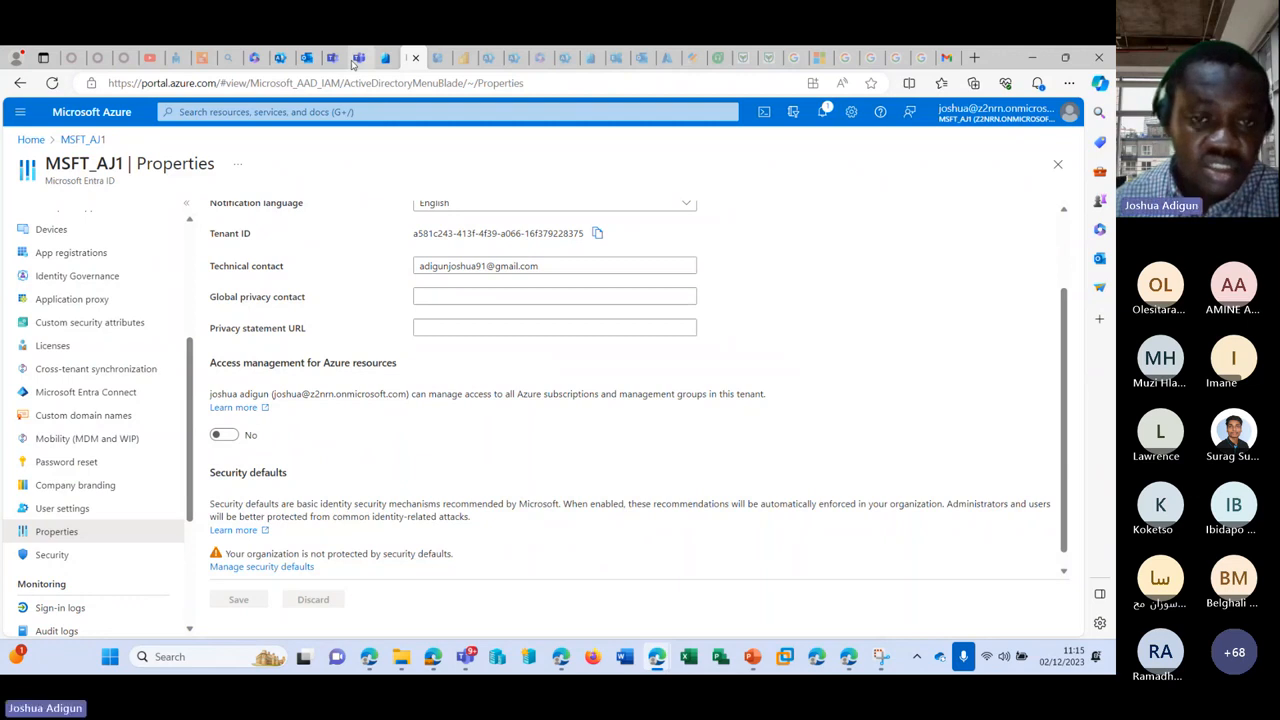
Step: Copy the test user's sign-in address from their admin-center account details
click(280, 57)
click(556, 348)
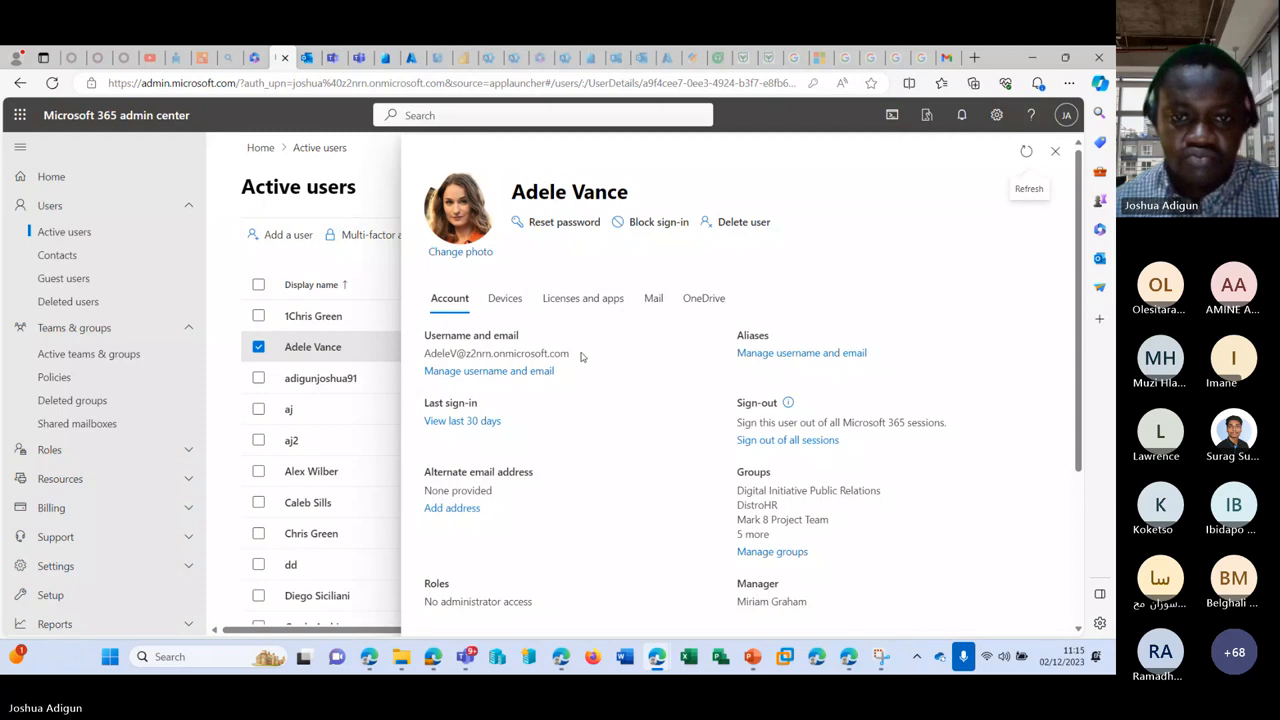
drag(580, 357, 424, 353)
key(ctrl+c)
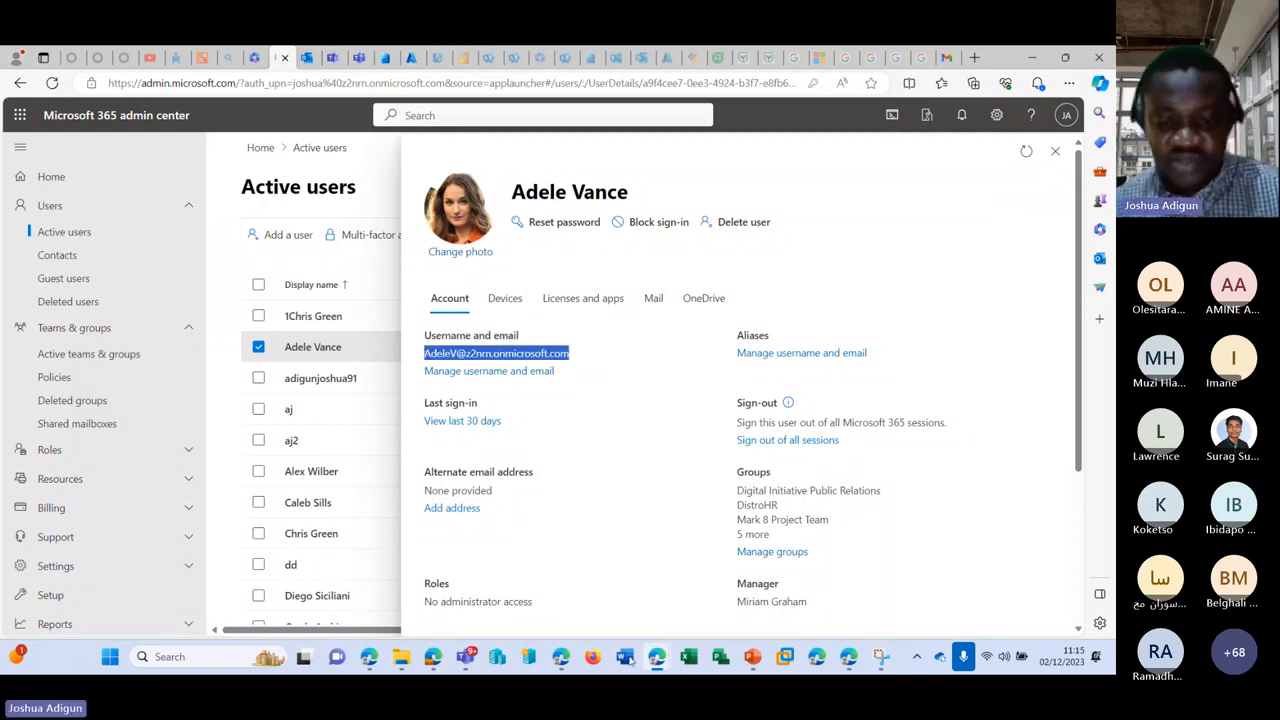
mouse_move(657, 660)
click(686, 560)
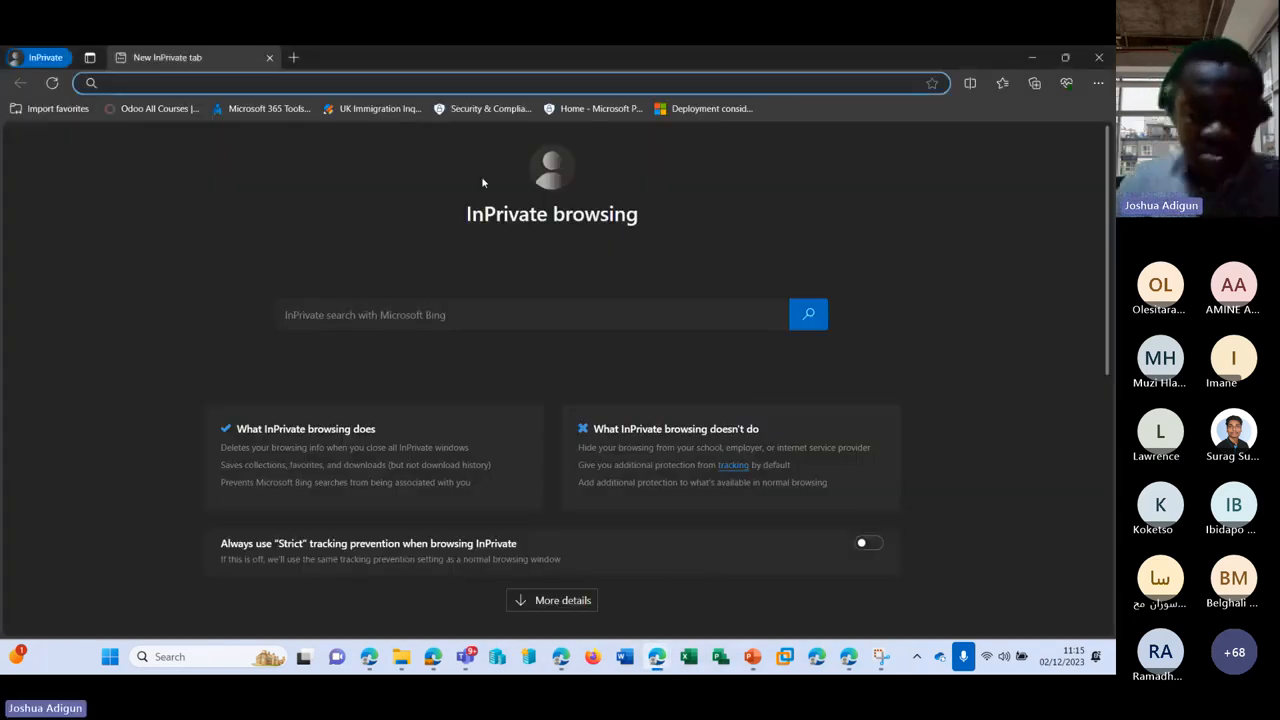
Step: Sign in at office.com with the copied address and new password, declining to stay signed in
text(office.com)
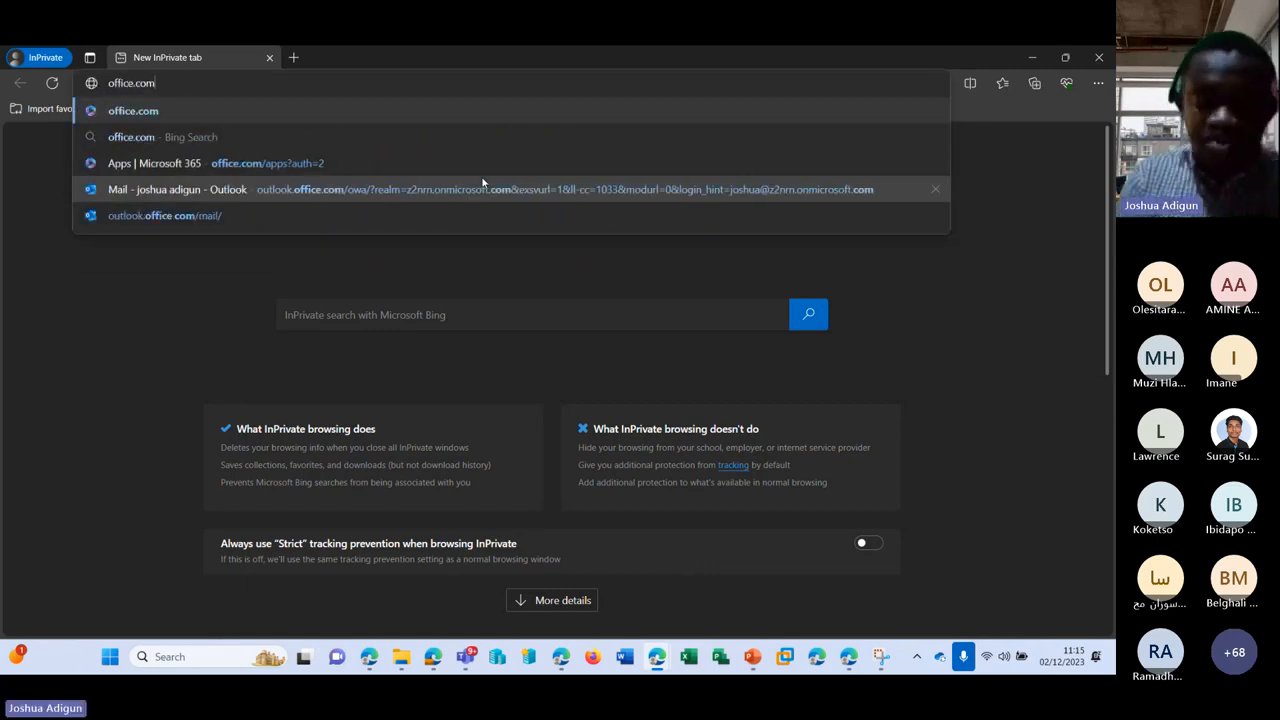
key(Return)
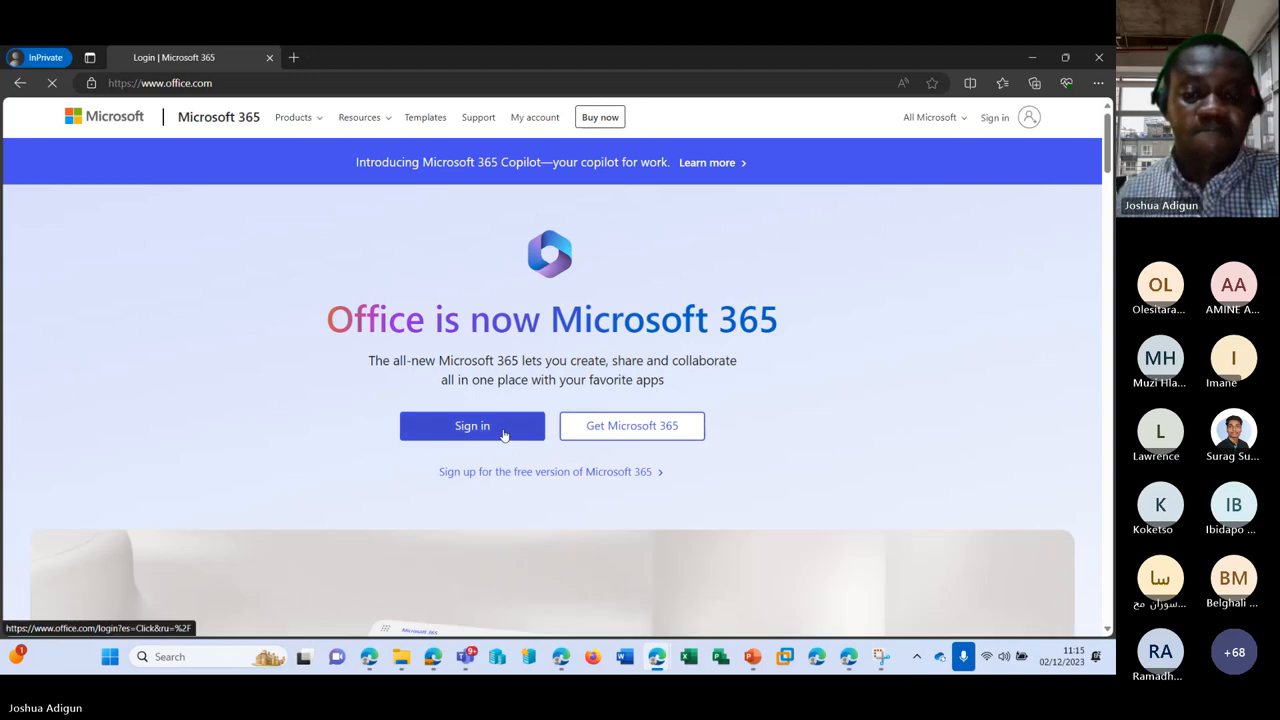
click(504, 434)
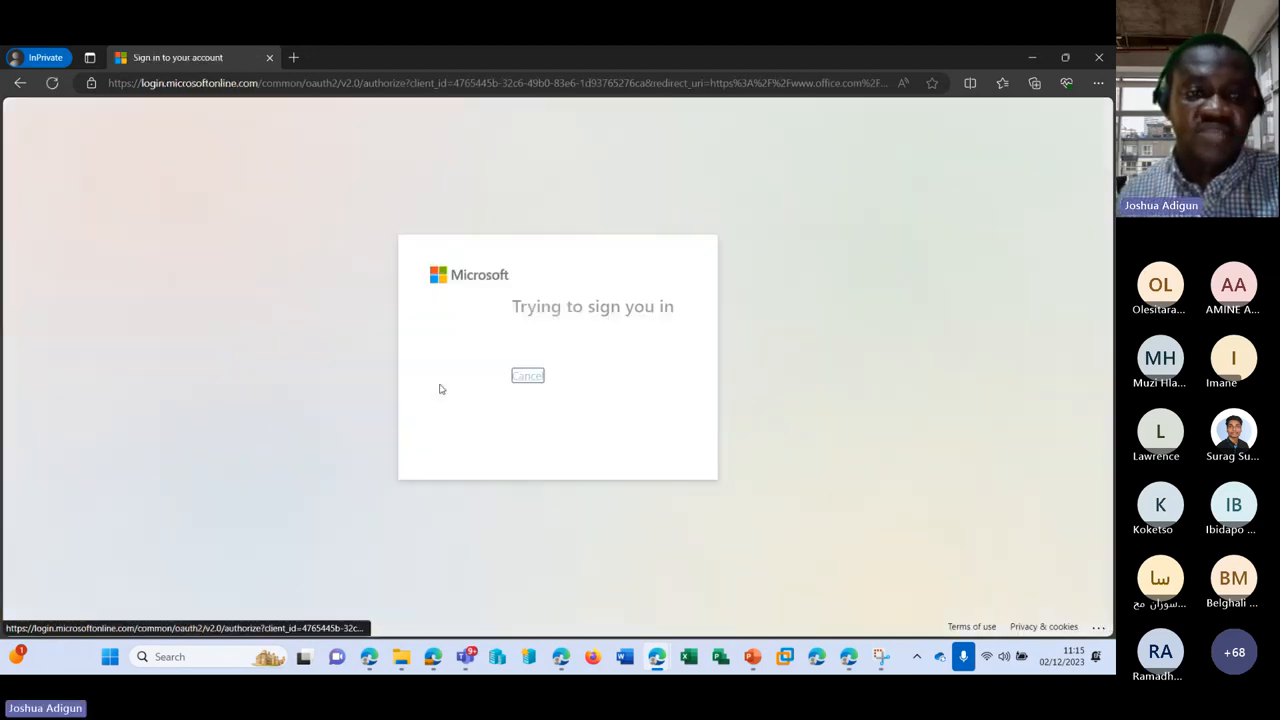
key(ctrl+v)
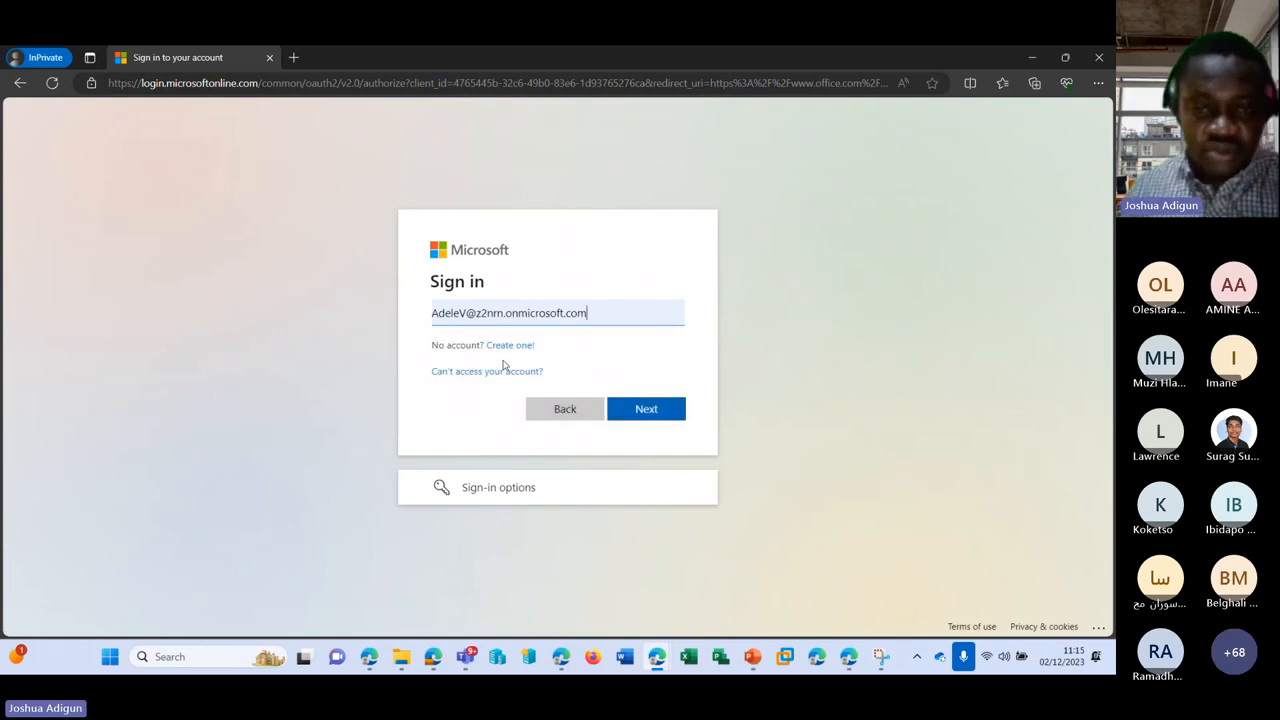
click(640, 411)
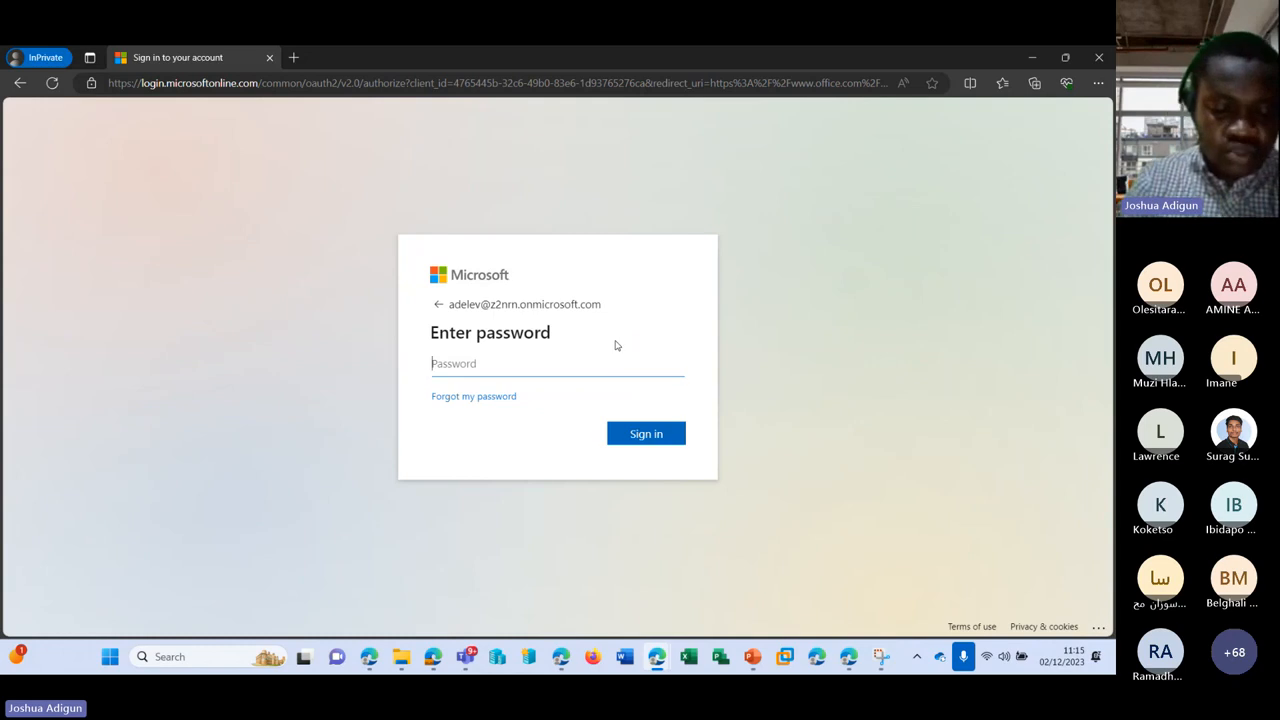
text(•••••••)
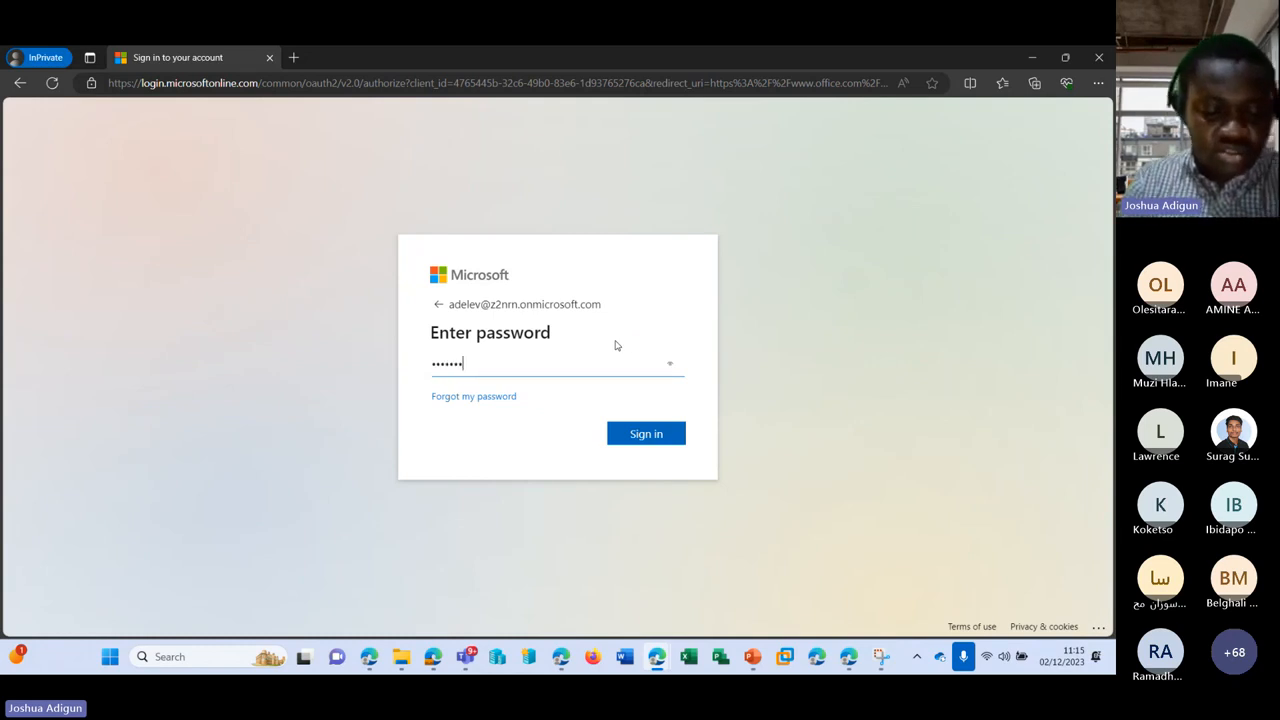
text(•)
key(Return)
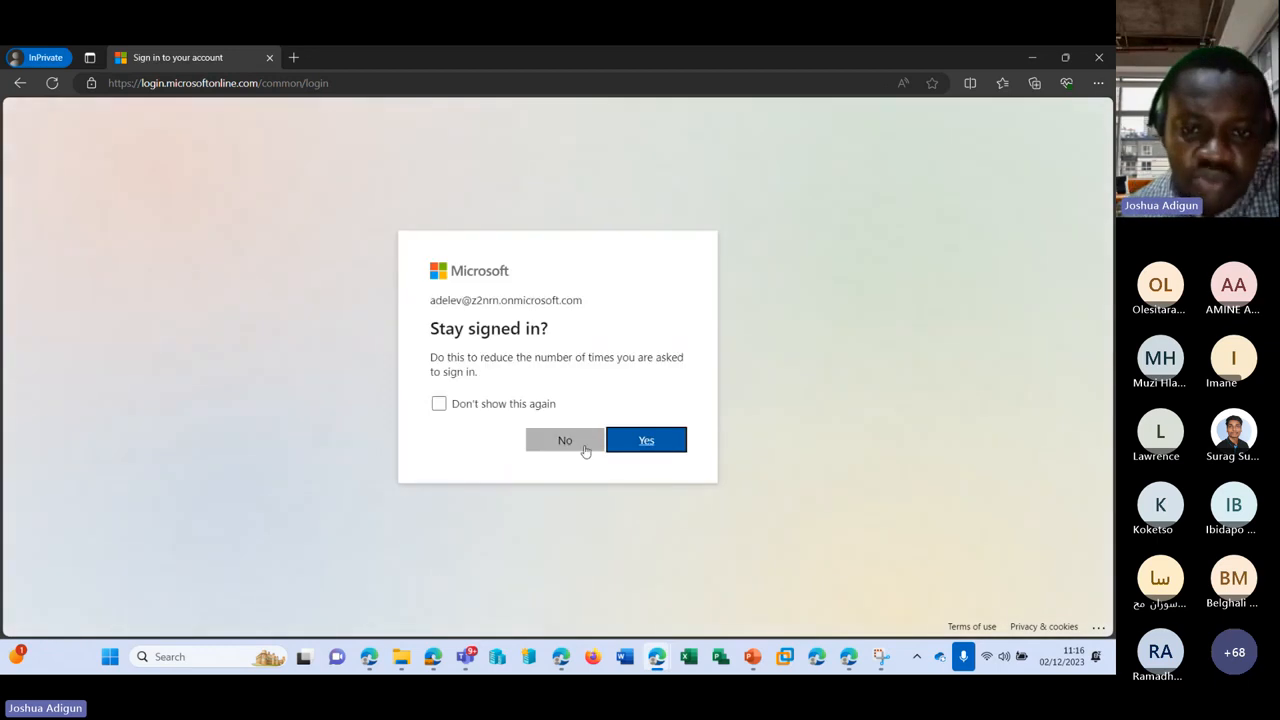
click(585, 450)
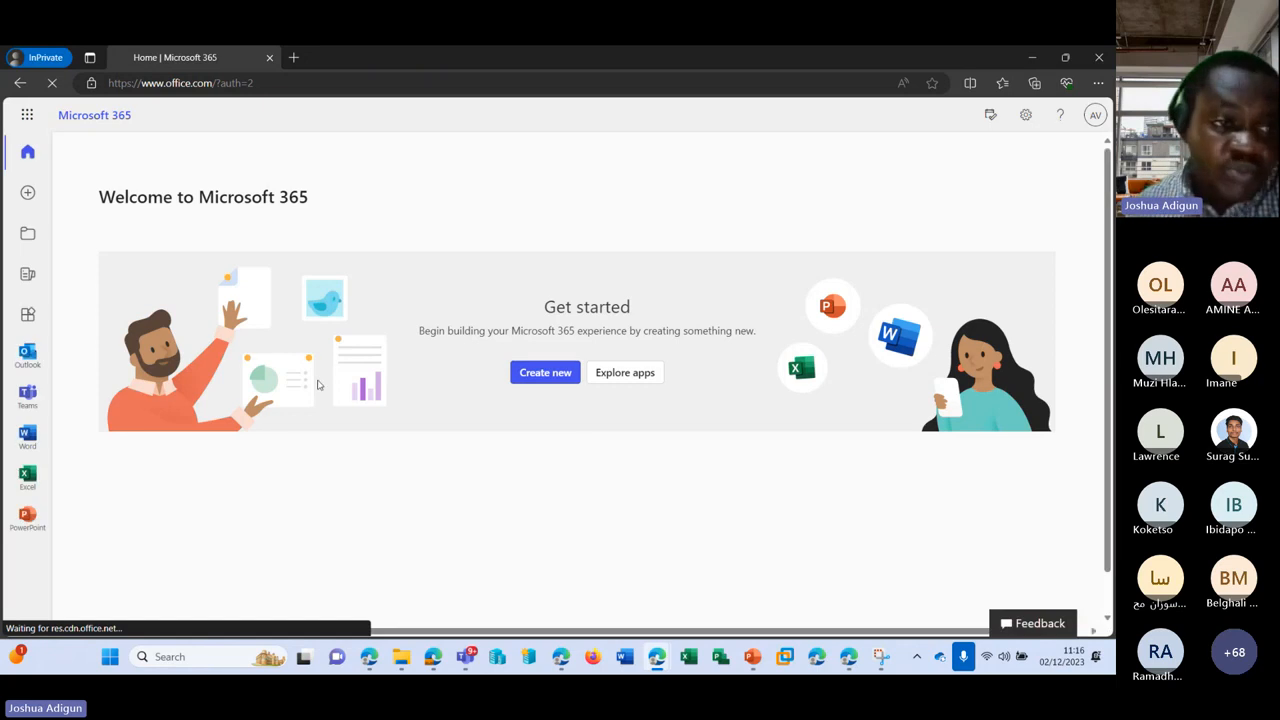
Step: Open the test user's Outlook inbox and read the 'Test' message to DistroHR with body 'Testing'
click(30, 360)
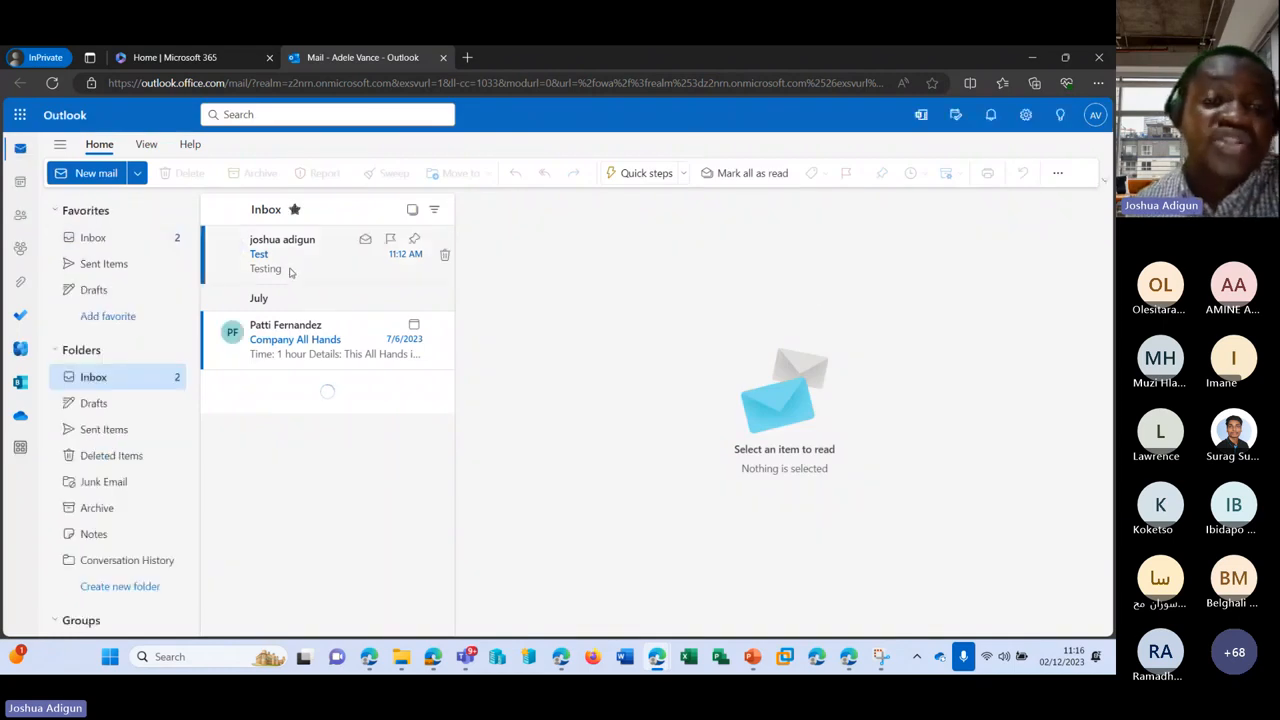
click(295, 266)
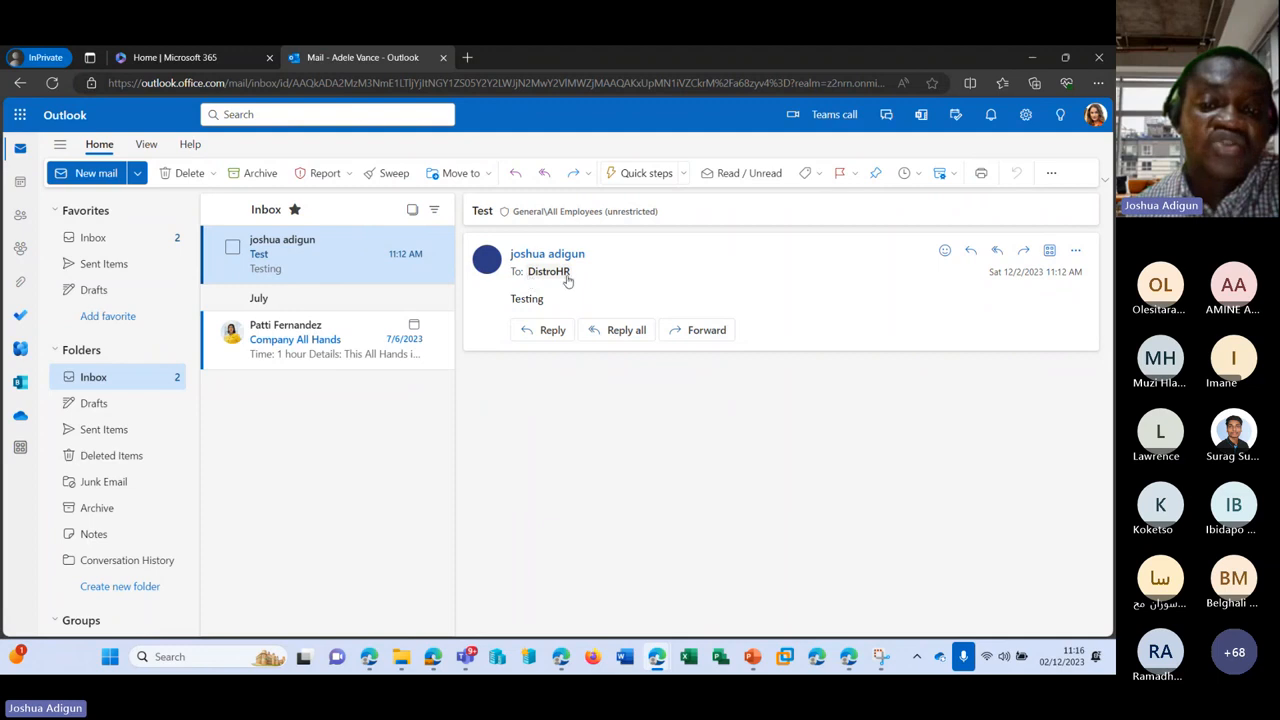
drag(512, 299, 571, 304)
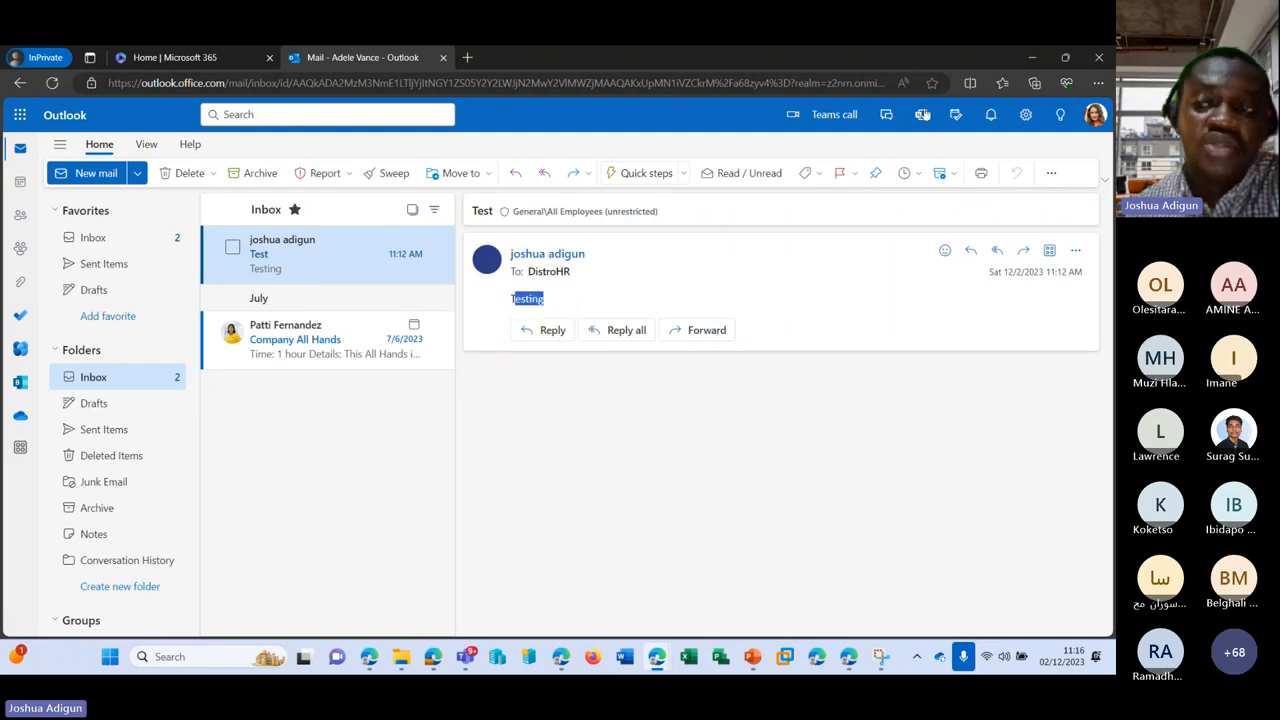
key(alt+Tab)
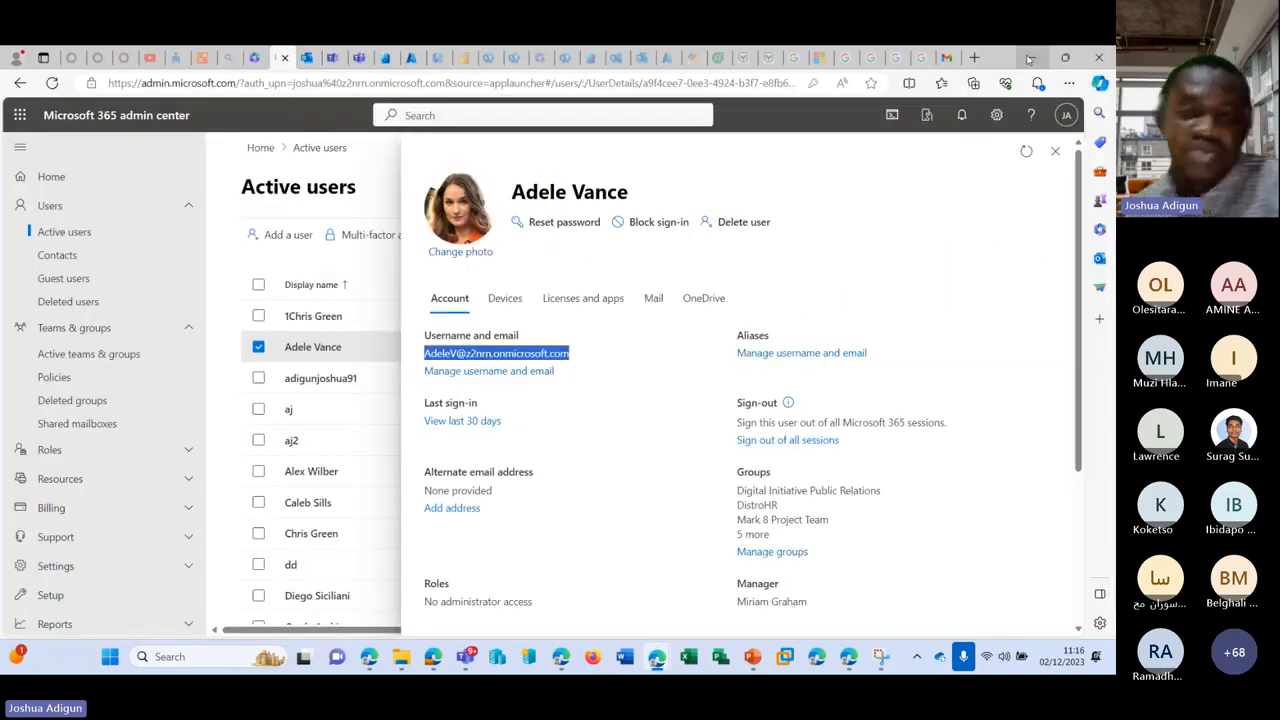
Step: Close the test user's account details and show the Teams & groups Policies list, including Global and Kiosk
click(758, 210)
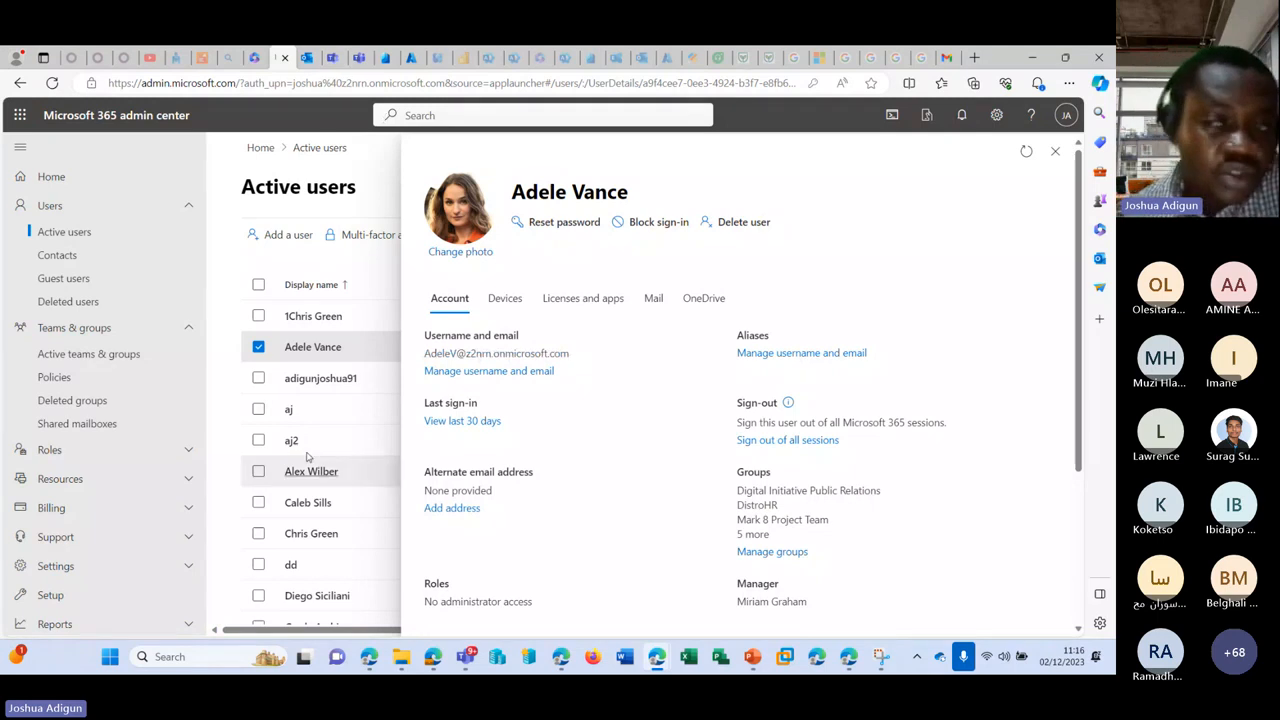
click(1055, 151)
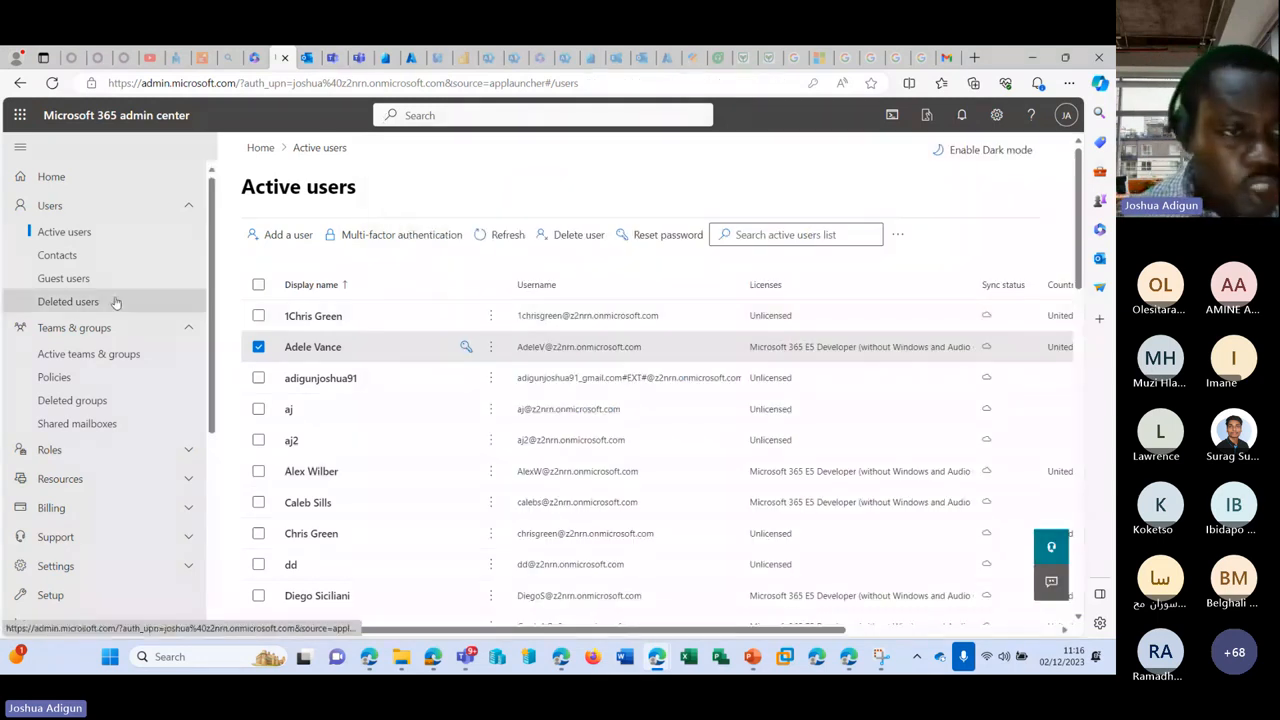
scroll(114, 310, down, 3)
scroll(100, 340, up, 3)
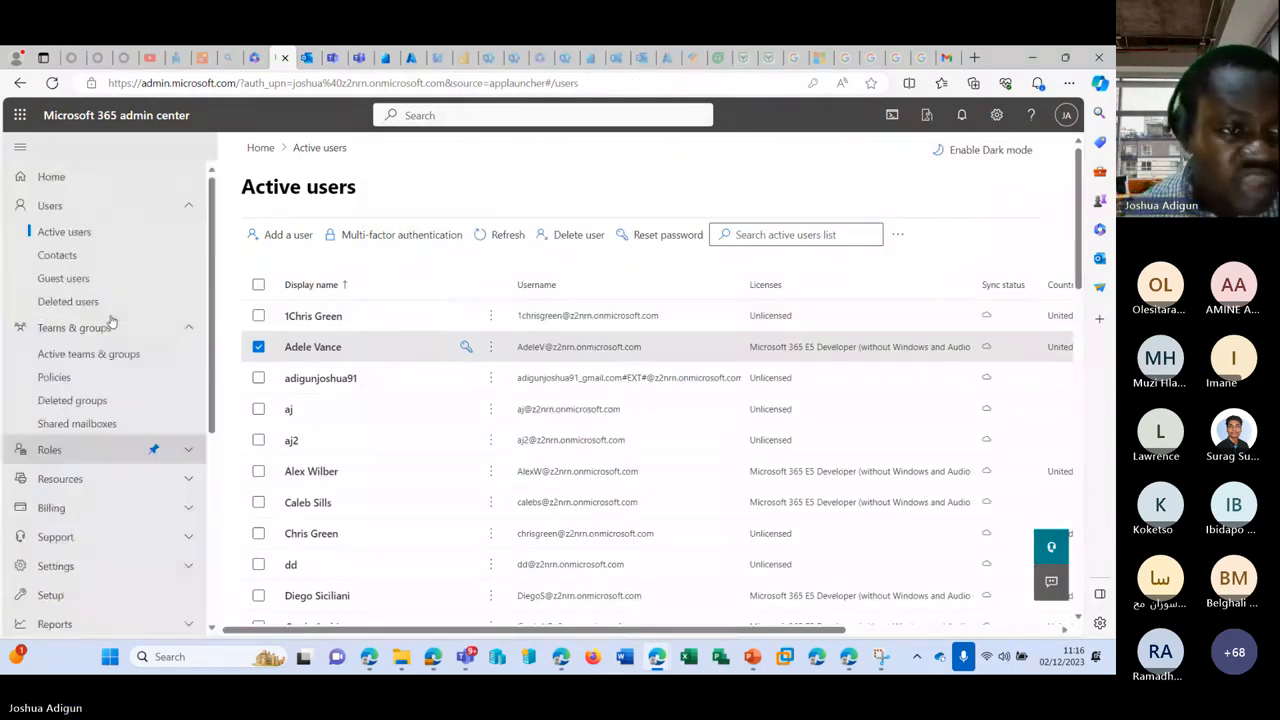
click(84, 376)
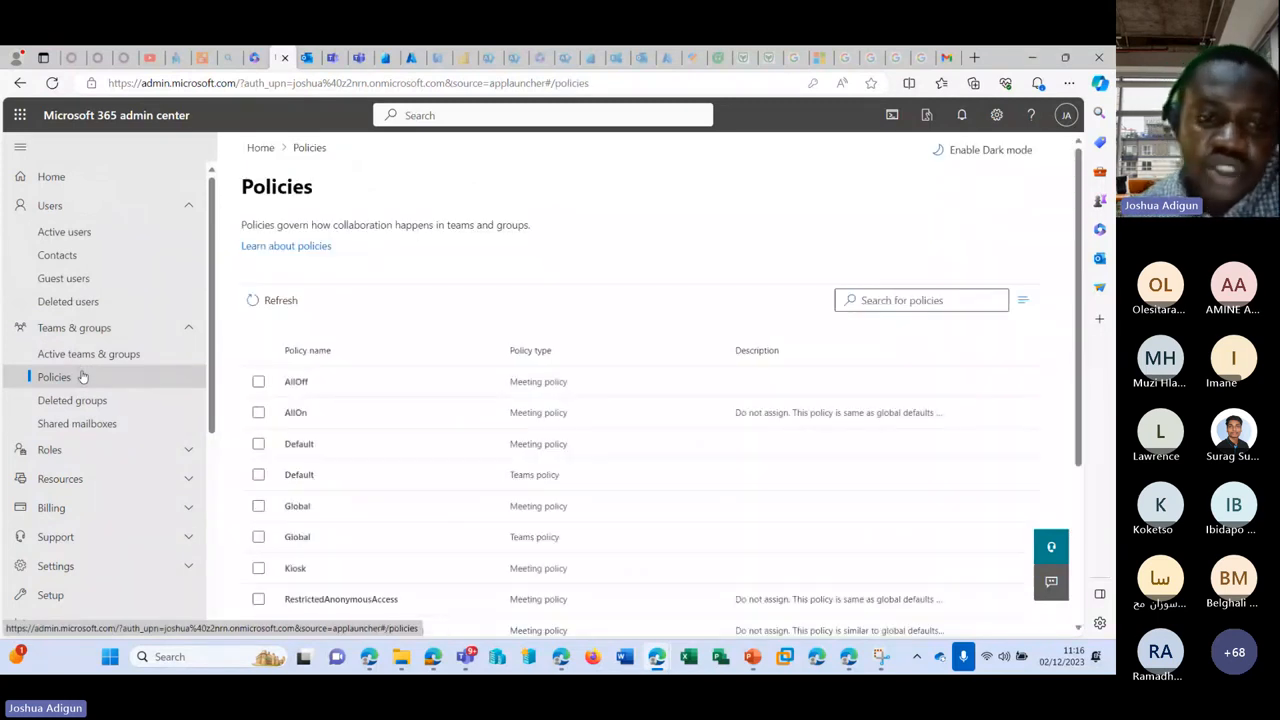
scroll(368, 362, down, 2)
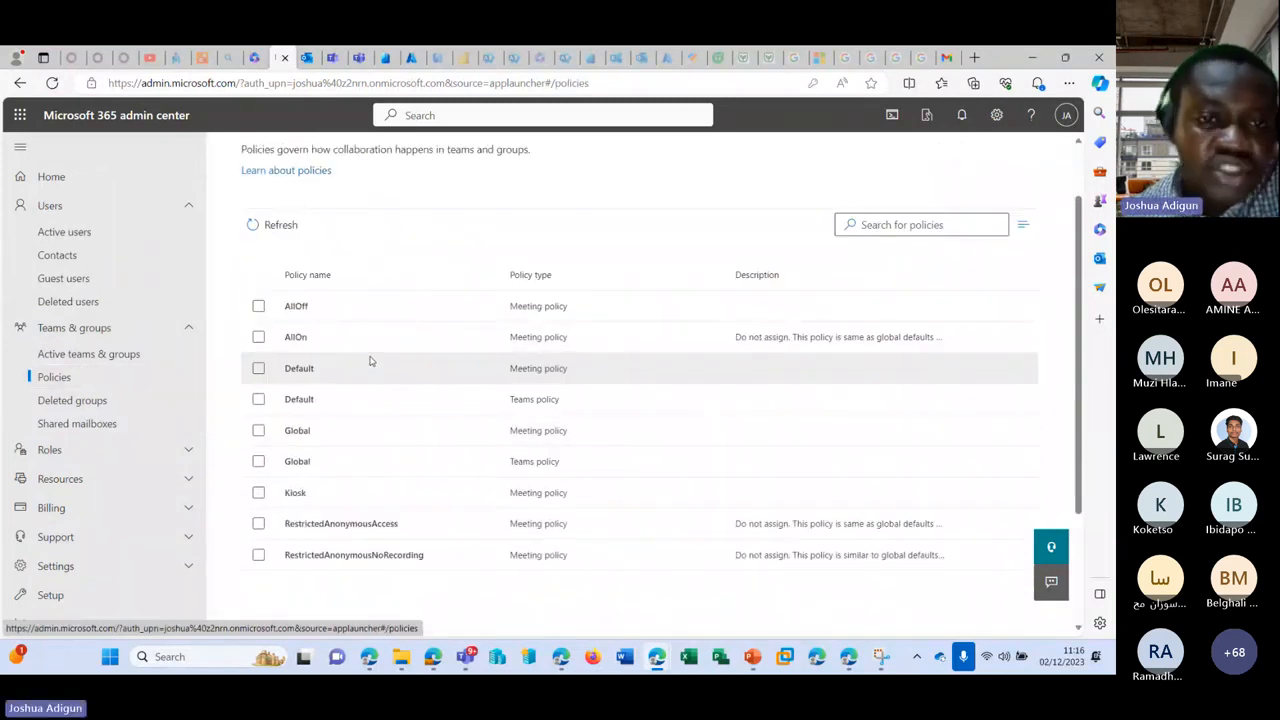
scroll(364, 363, up, 1)
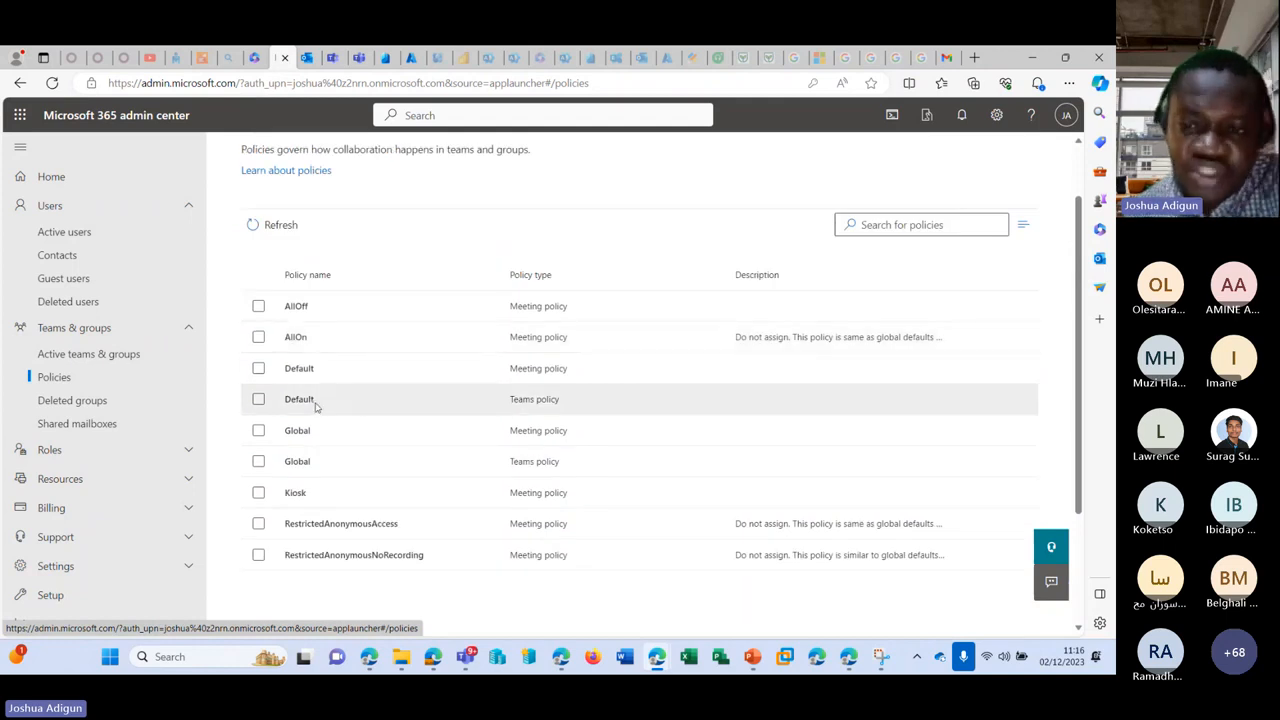
click(334, 59)
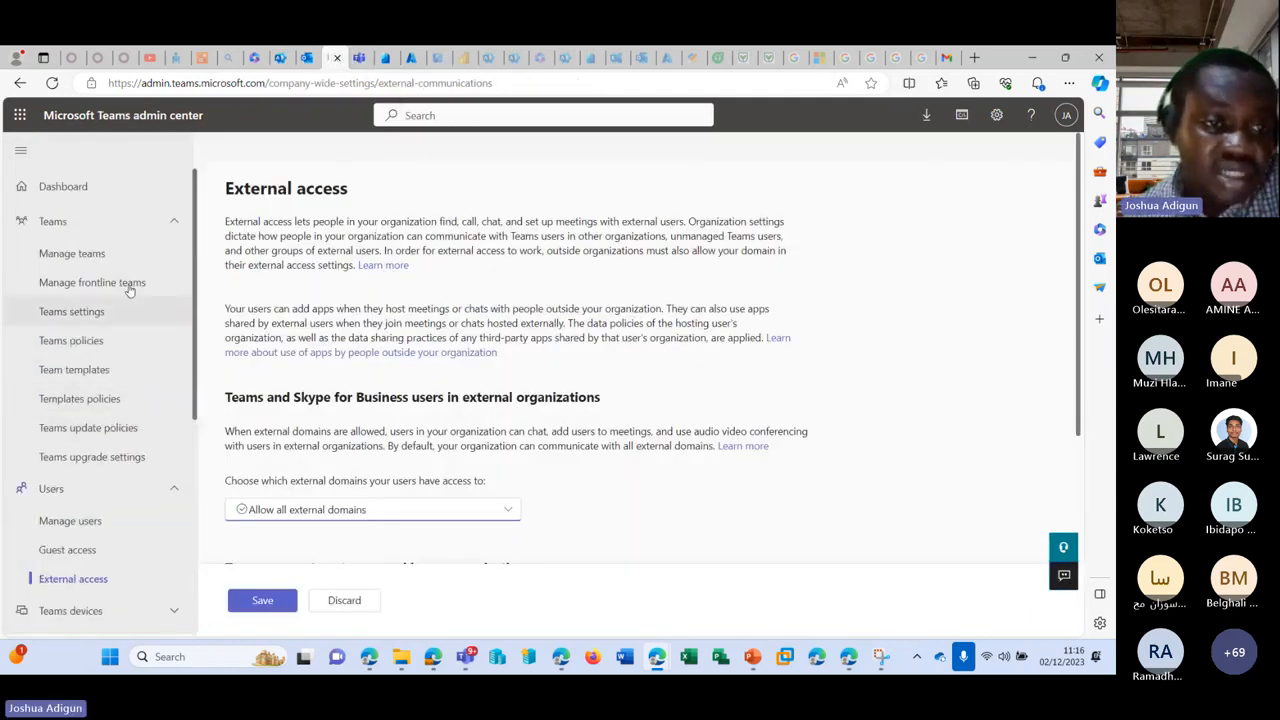
click(133, 221)
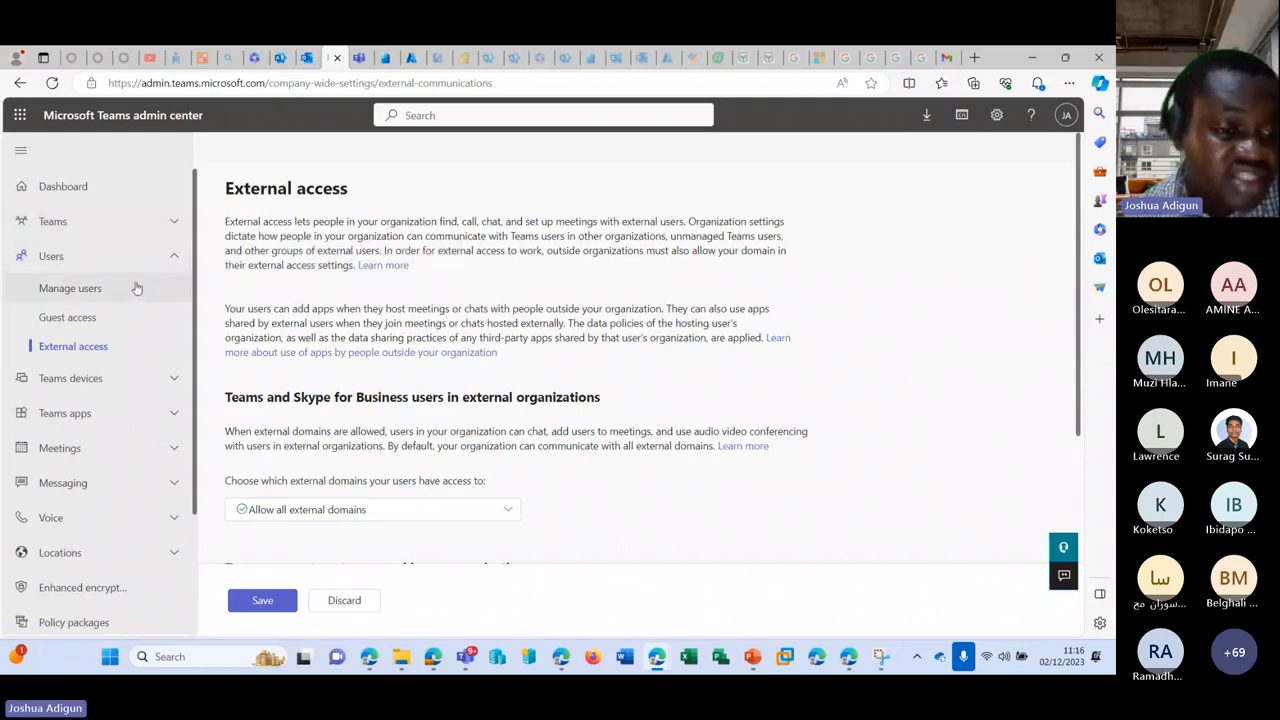
click(110, 448)
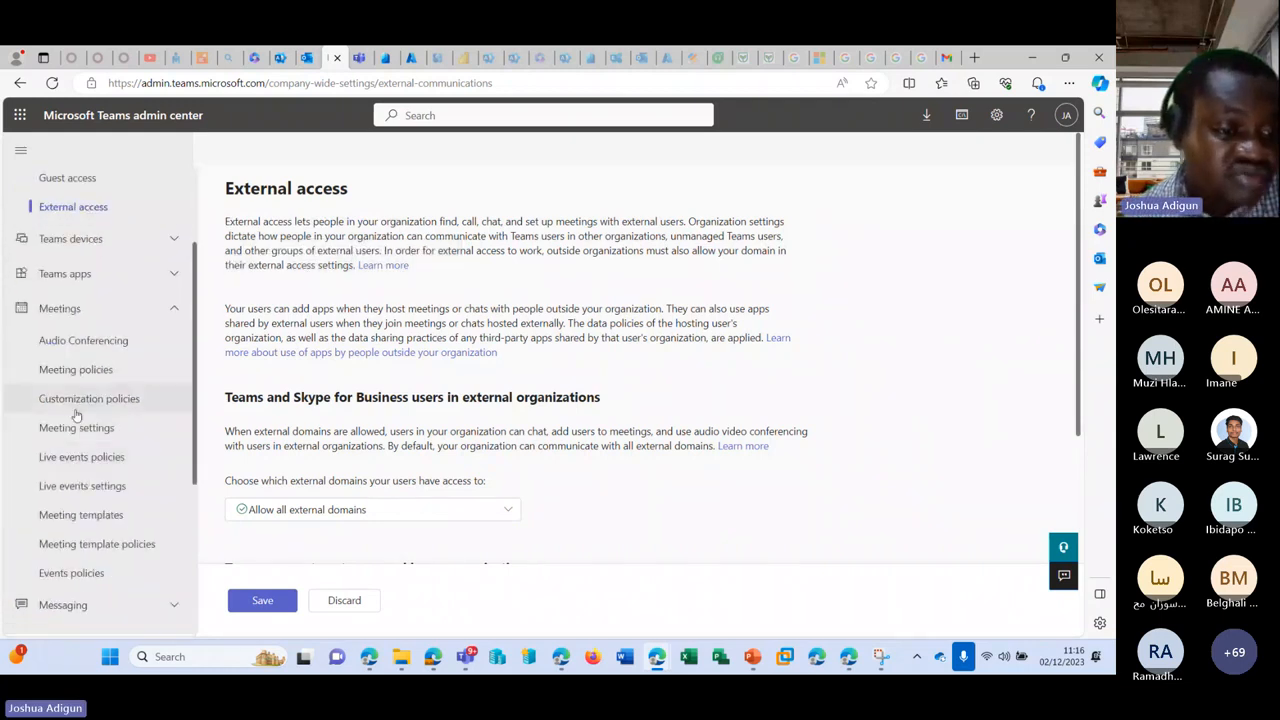
click(278, 57)
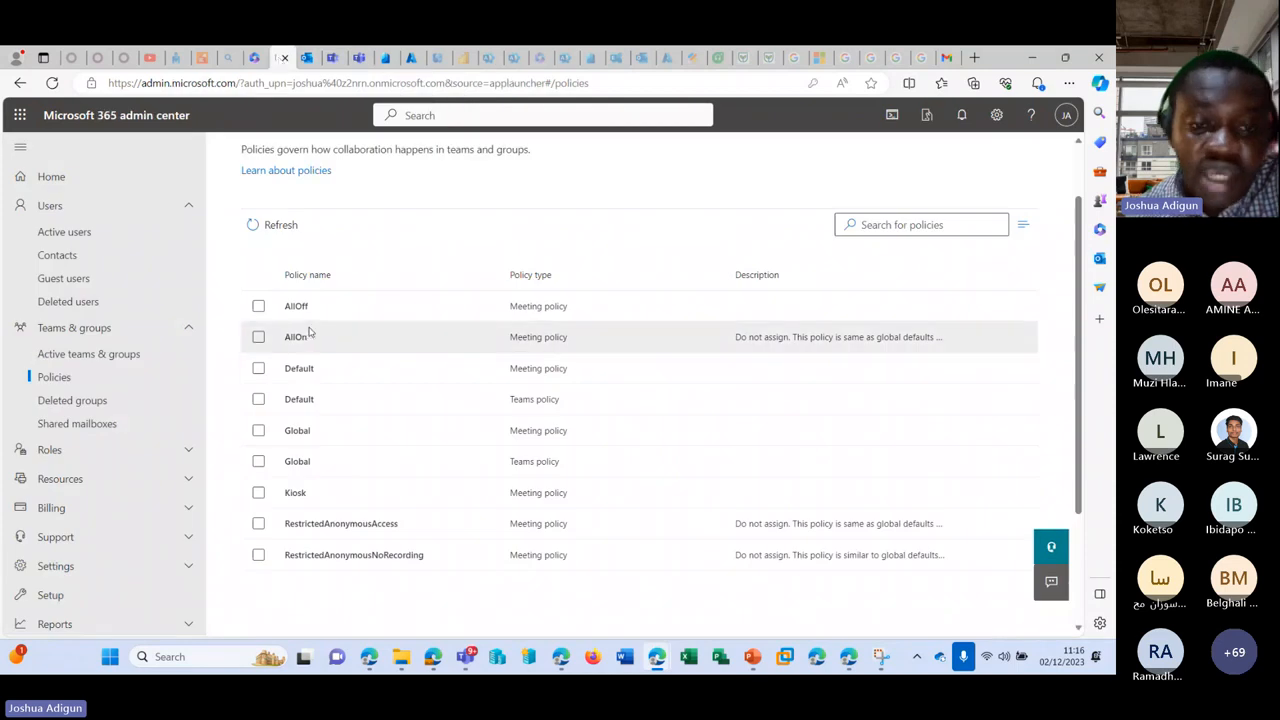
Step: Open the AllOff meeting policy and review its settings, including automatic admission choices, without changes
click(297, 307)
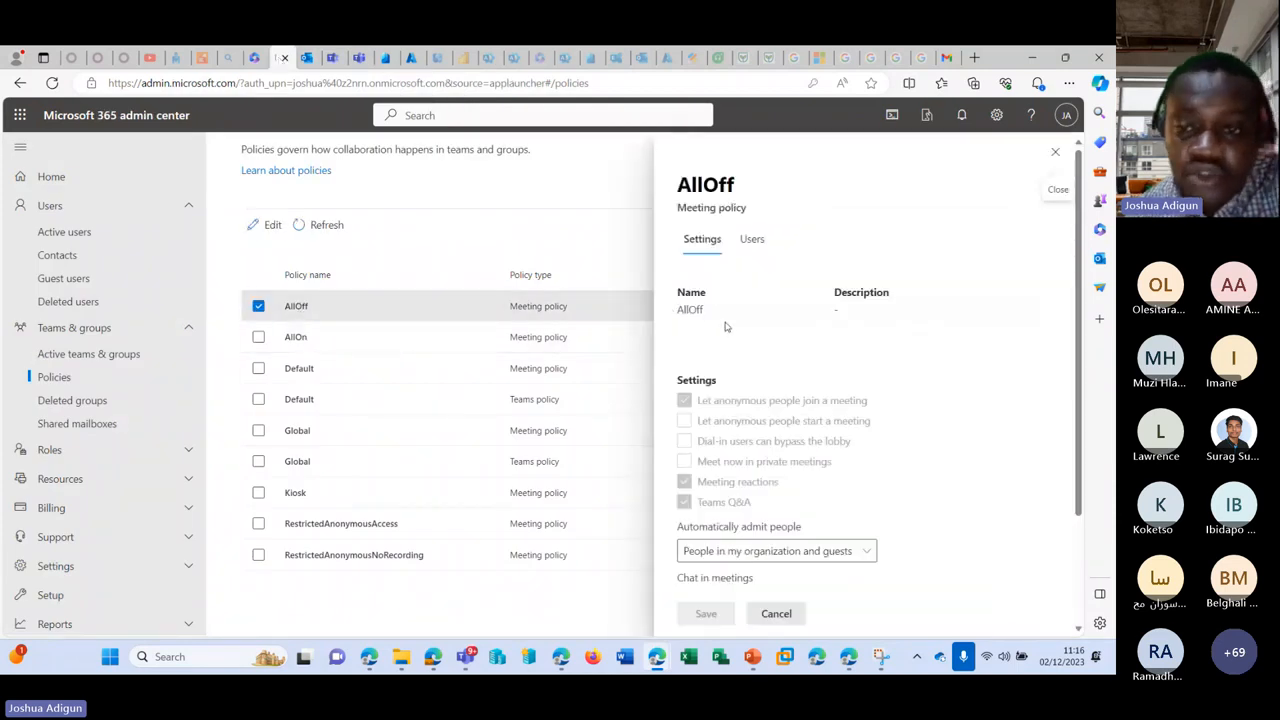
scroll(727, 332, down, 1)
scroll(729, 340, up, 1)
scroll(729, 340, down, 3)
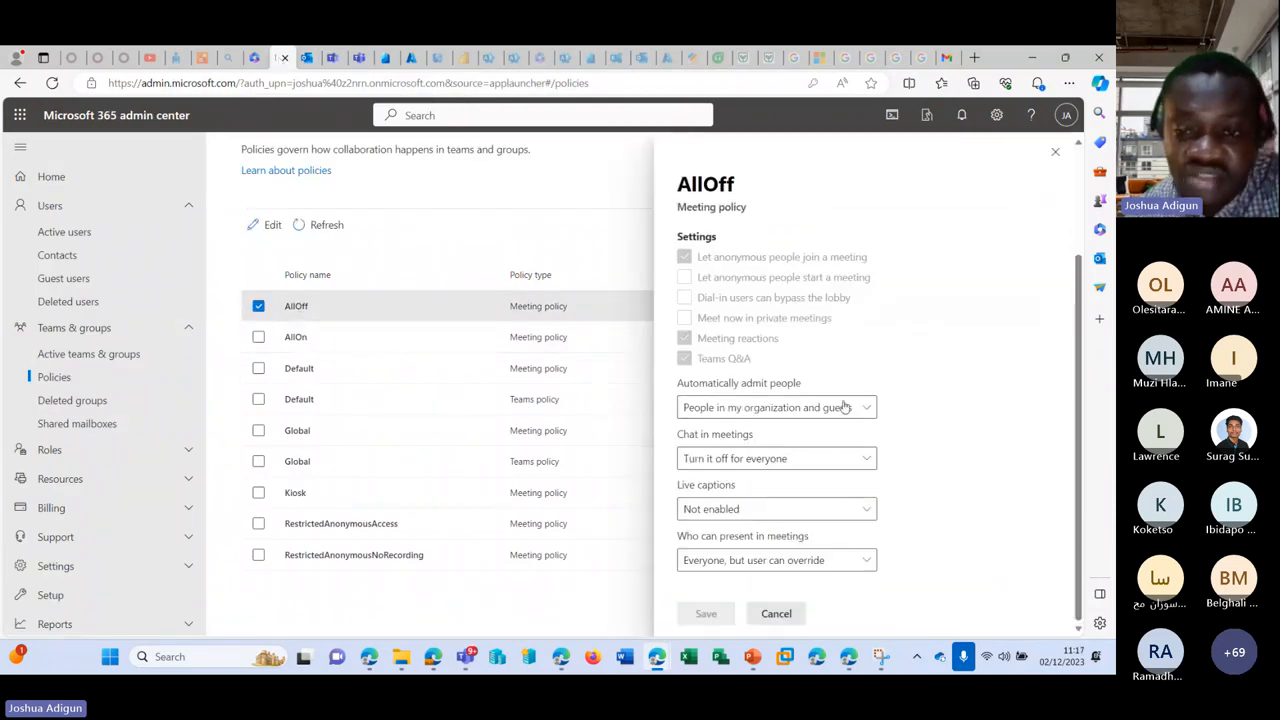
click(858, 408)
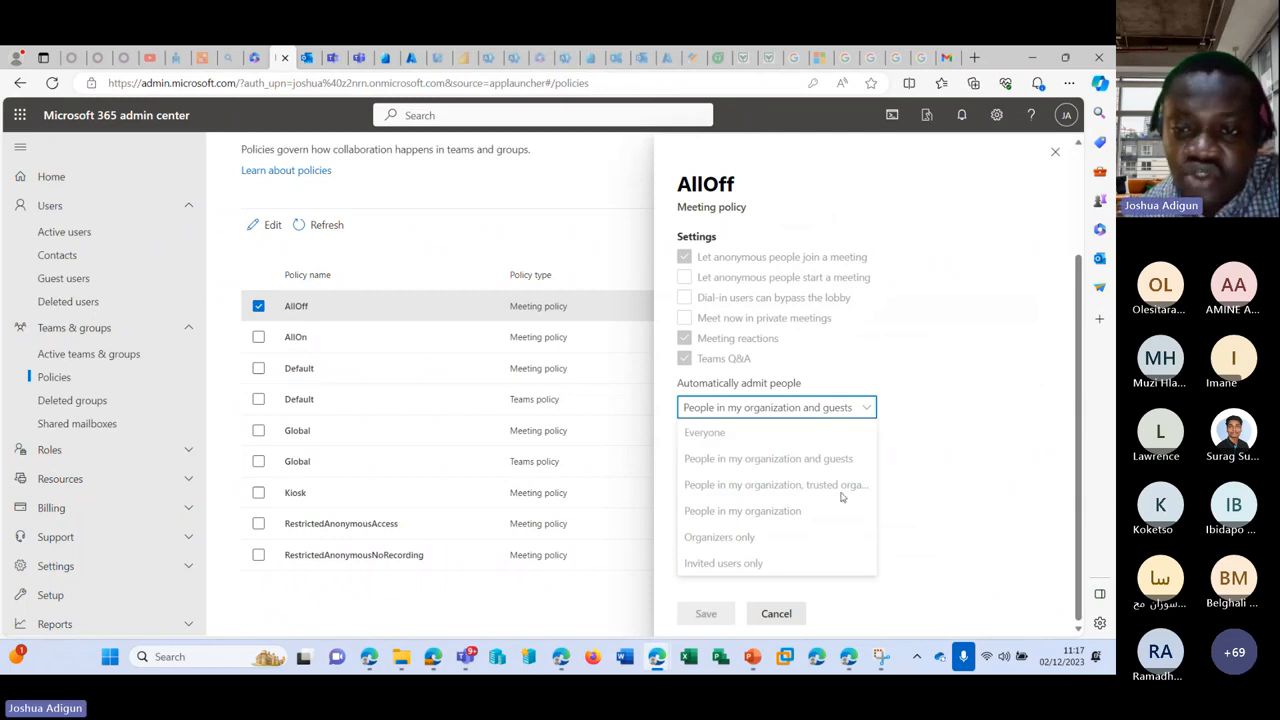
click(886, 413)
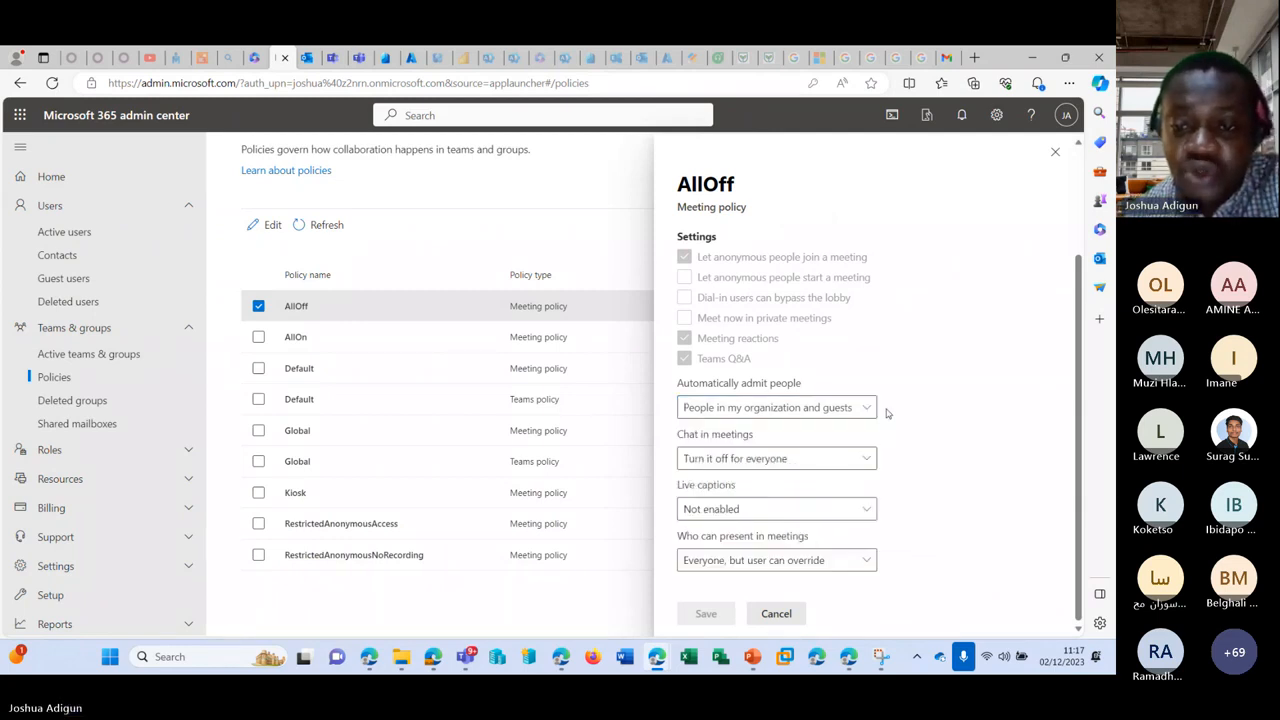
scroll(878, 425, up, 3)
scroll(820, 395, down, 3)
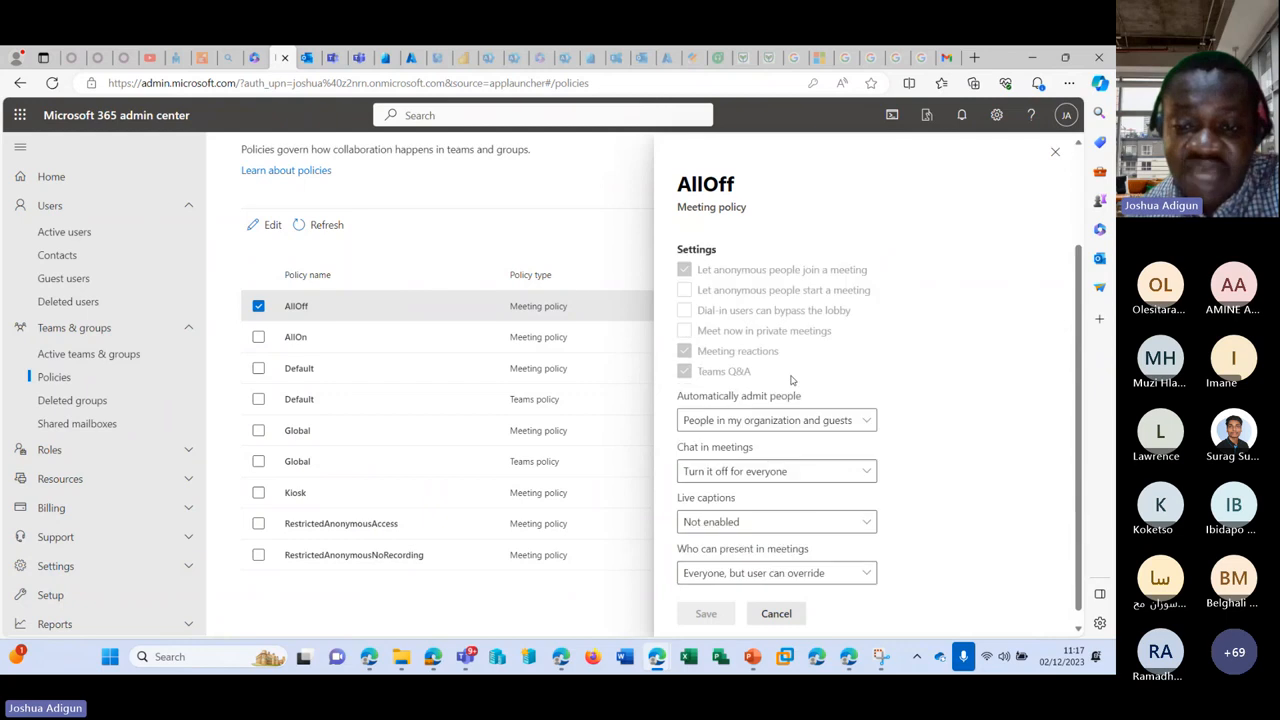
scroll(785, 360, up, 3)
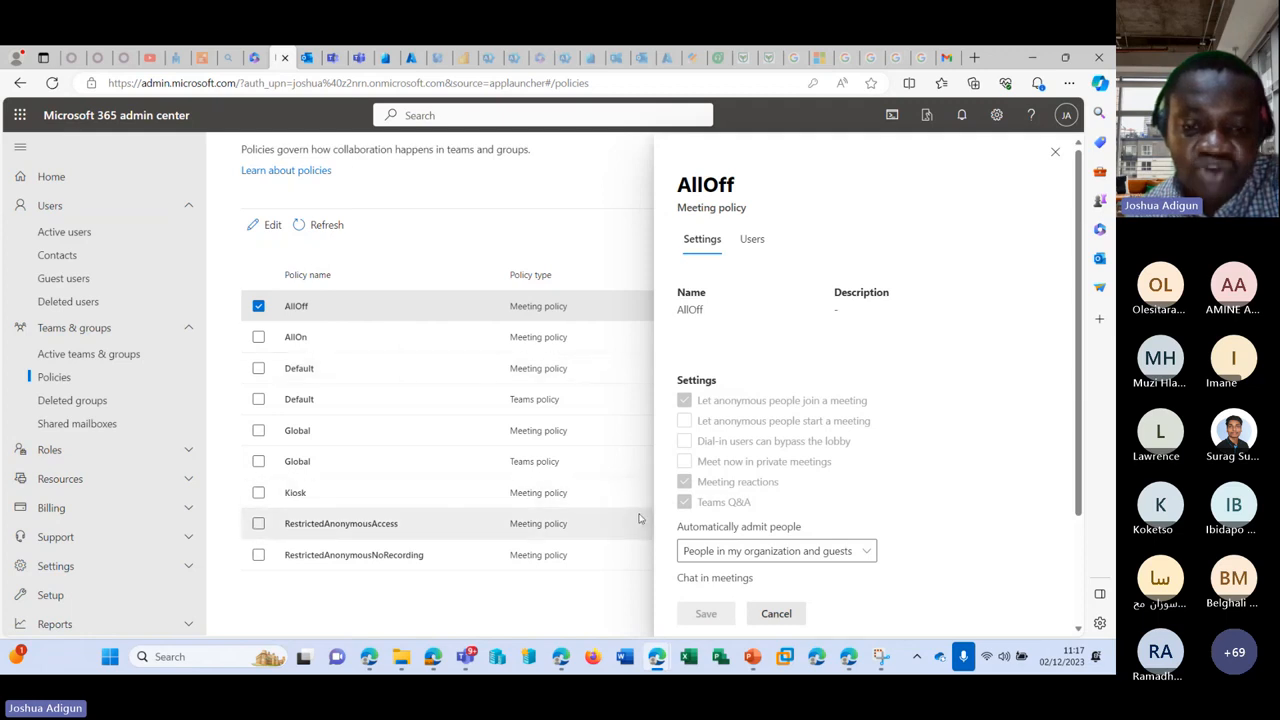
Step: Check the AllOff policy's Users list, which shows no assigned users
click(752, 239)
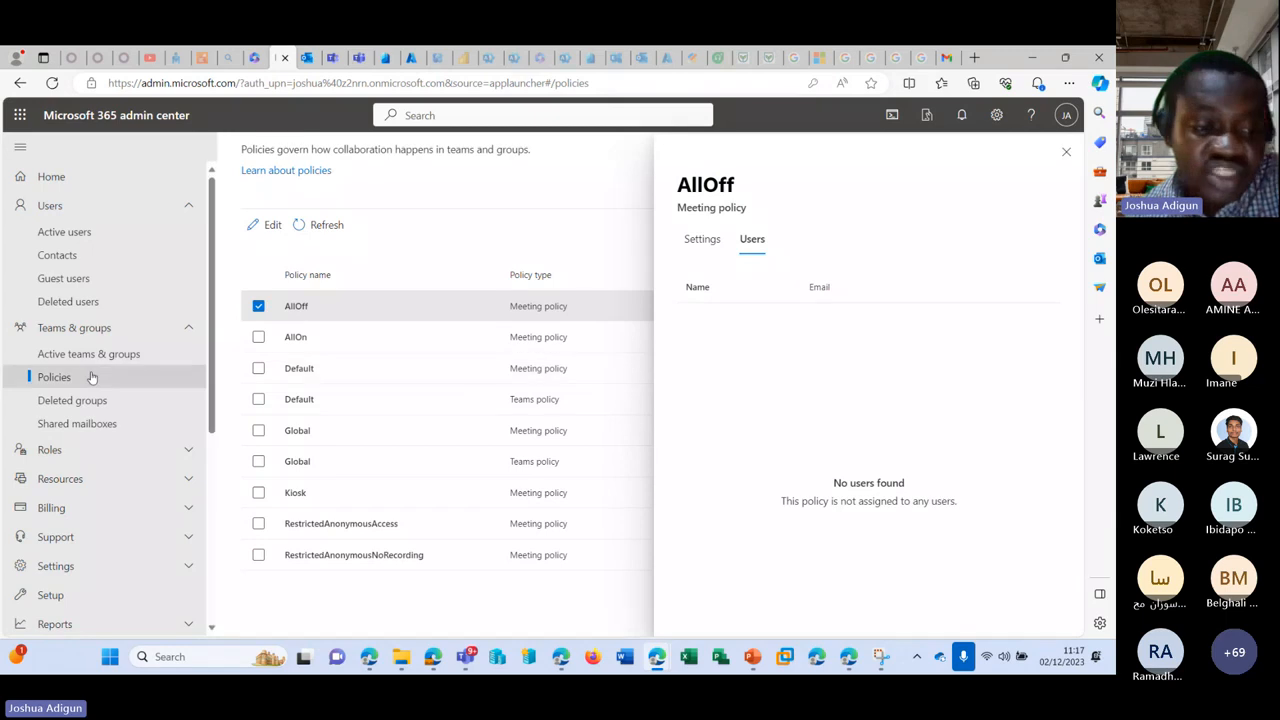
scroll(90, 380, down, 3)
scroll(34, 565, down, 1)
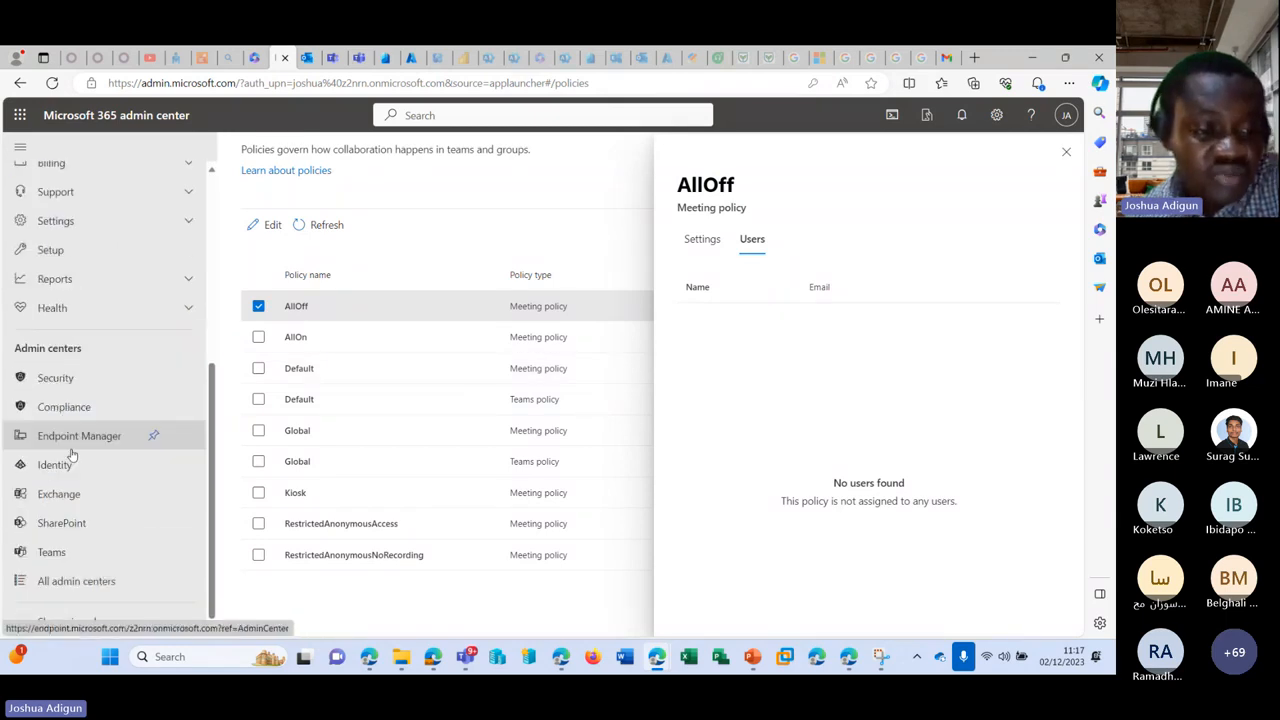
Step: Browse the 14 default policy packages in the Teams admin center, then return to the 365 admin center
click(330, 58)
scroll(94, 251, up, 1)
scroll(131, 400, down, 1)
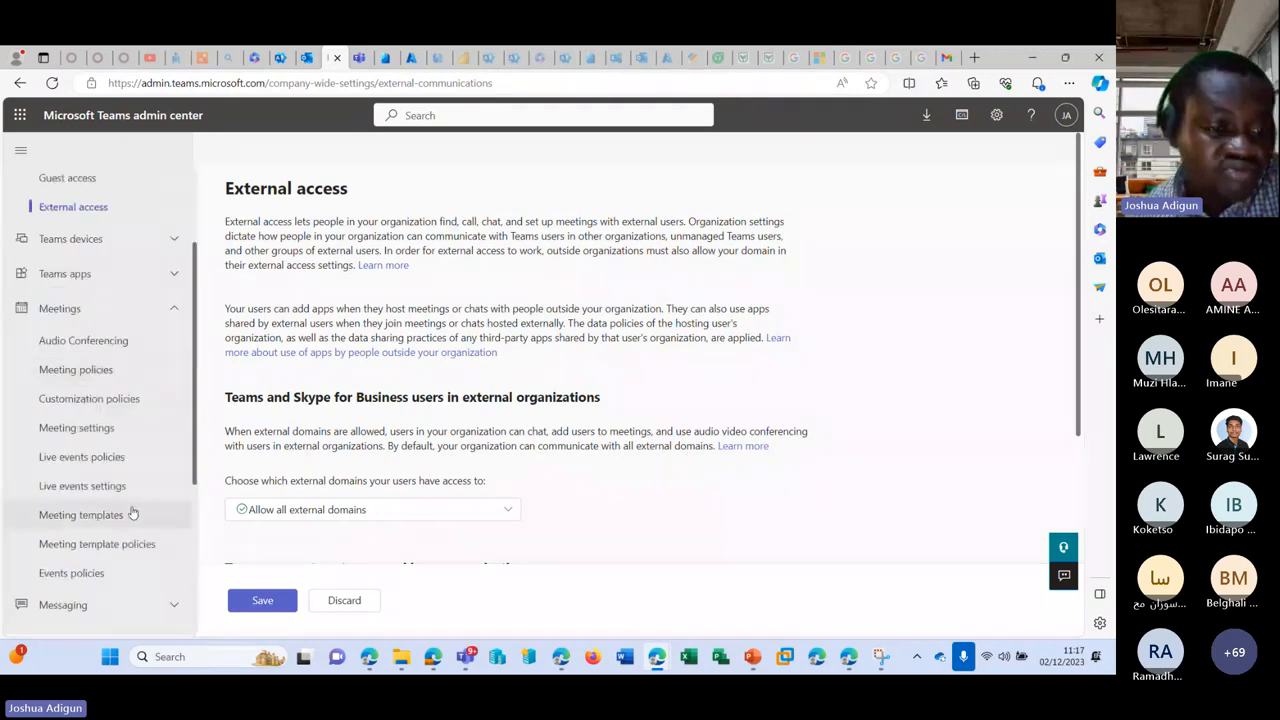
scroll(132, 513, down, 3)
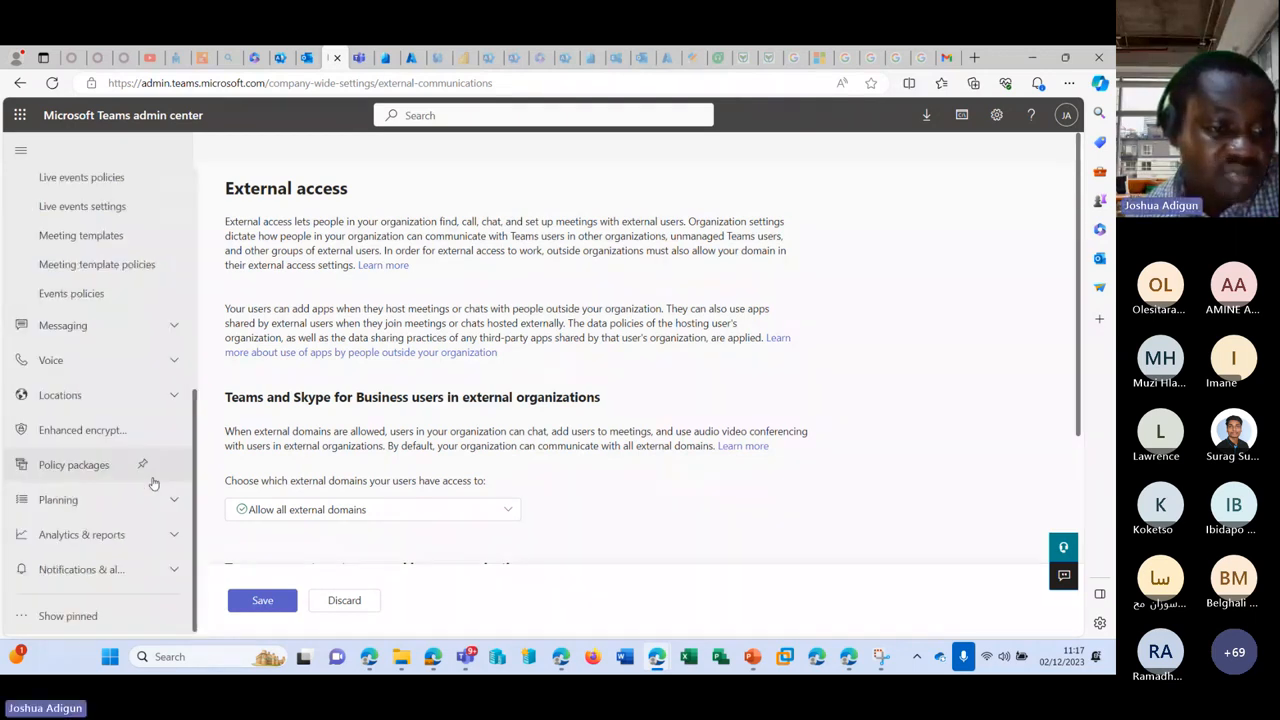
click(90, 474)
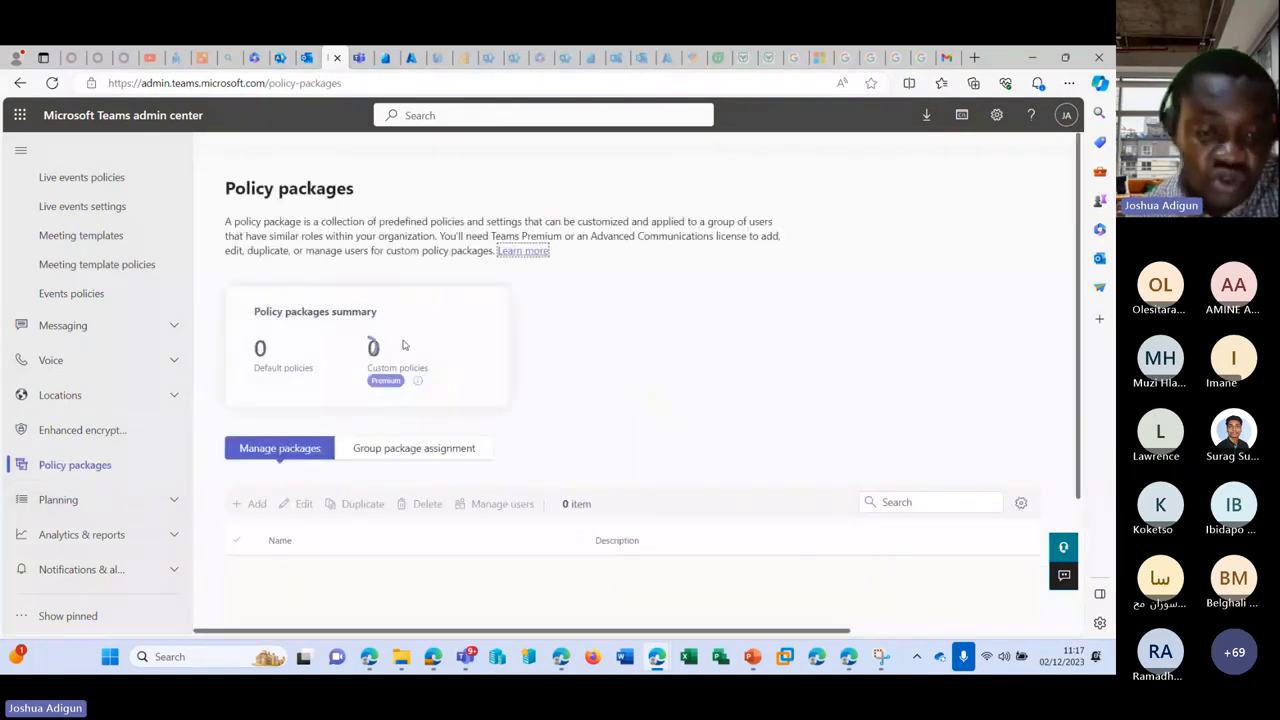
scroll(500, 423, down, 4)
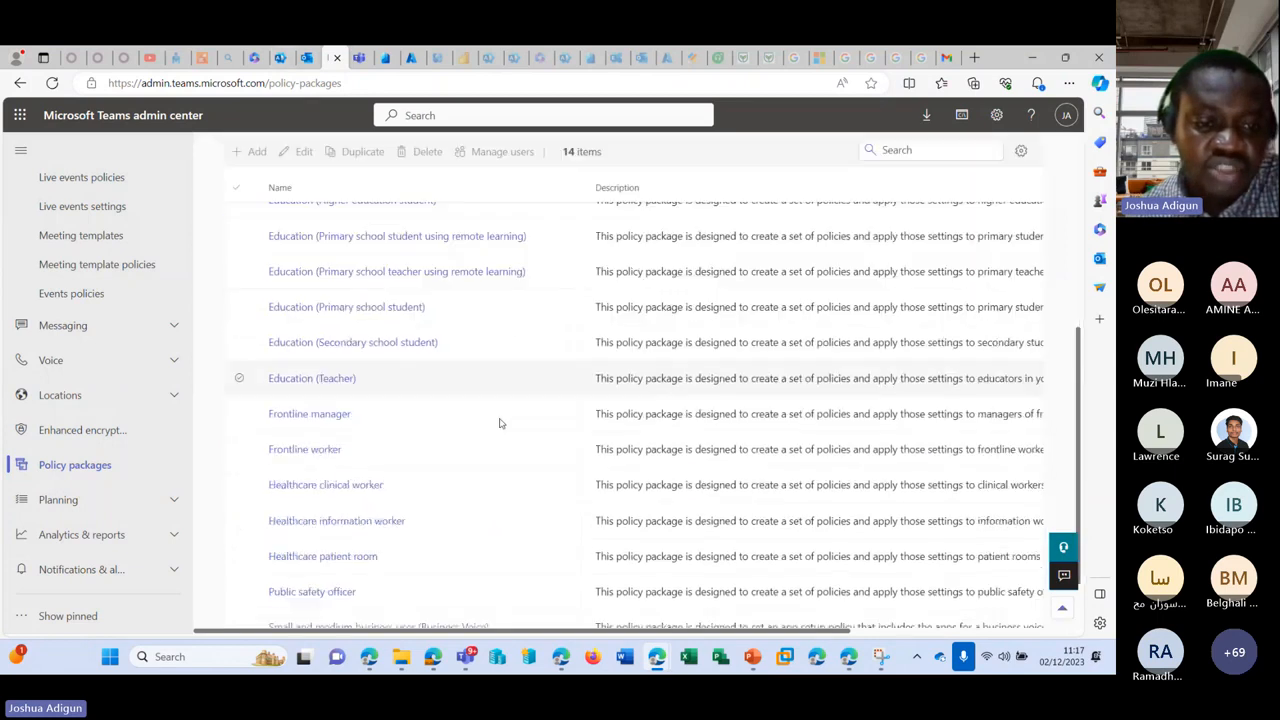
scroll(500, 420, down, 1)
scroll(500, 420, up, 6)
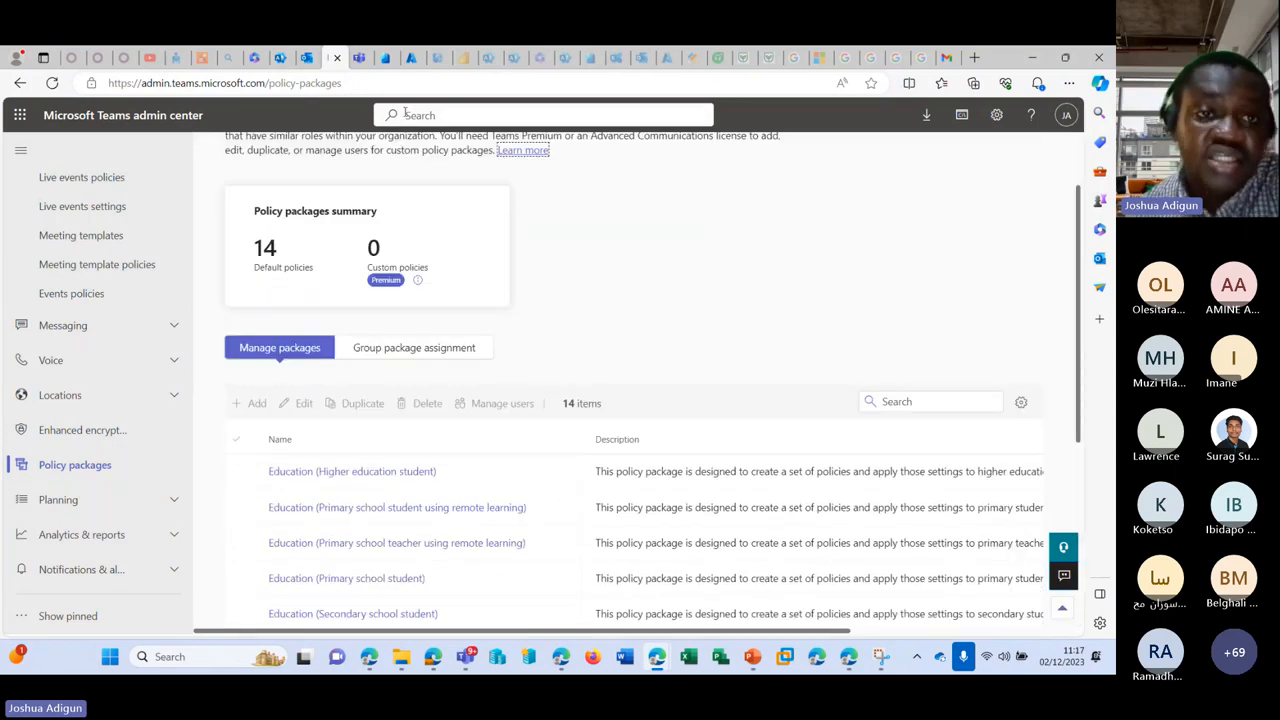
click(270, 57)
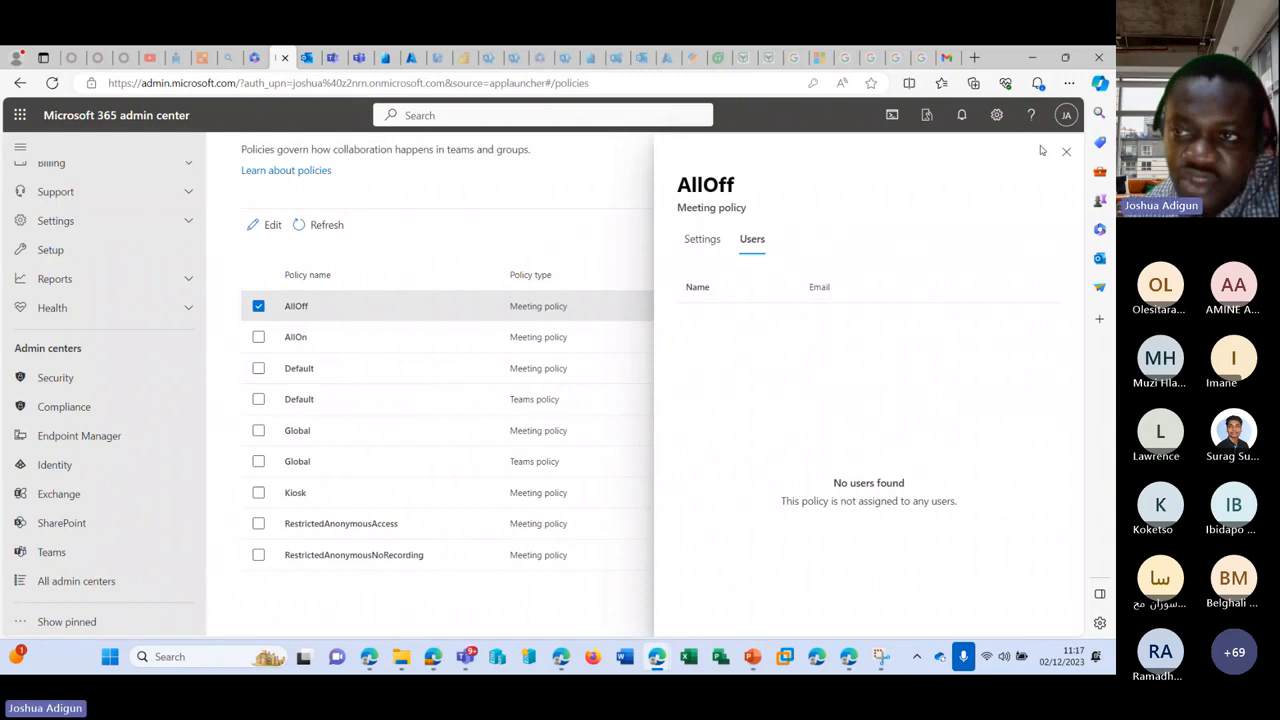
Step: Close the AllOff policy panel and delete both external guest users from Active users
click(1066, 151)
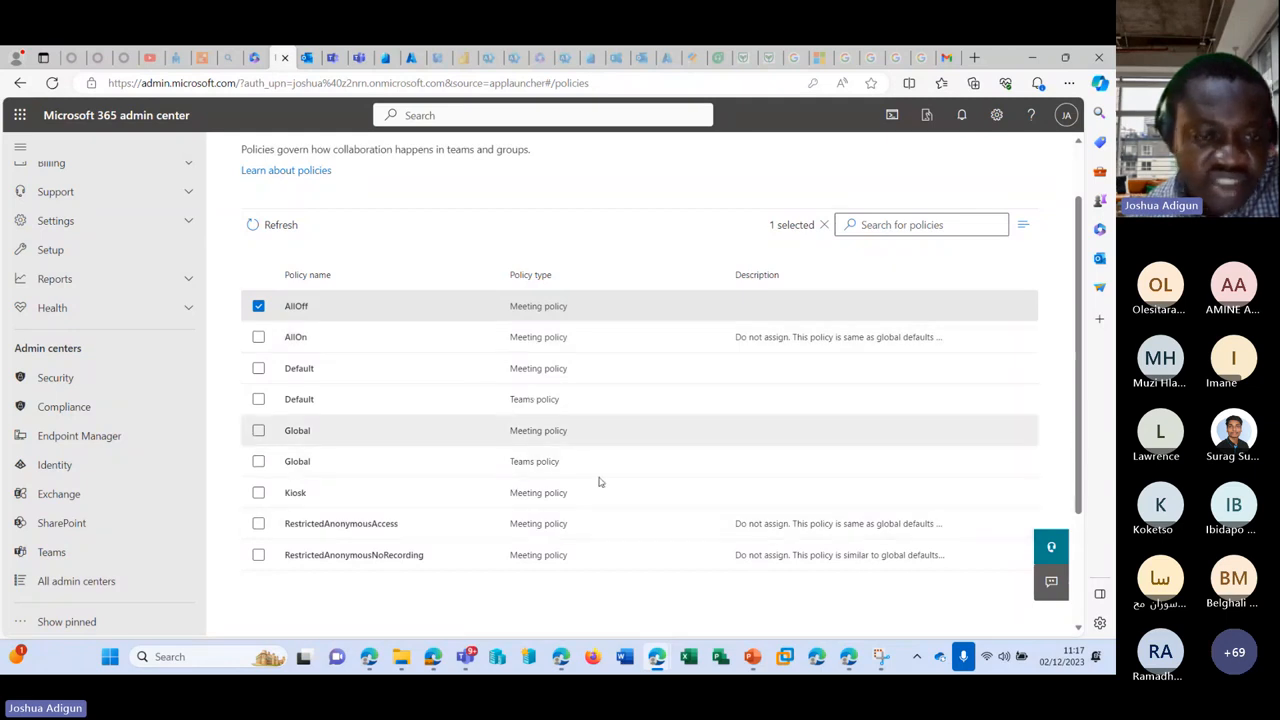
scroll(90, 400, up, 5)
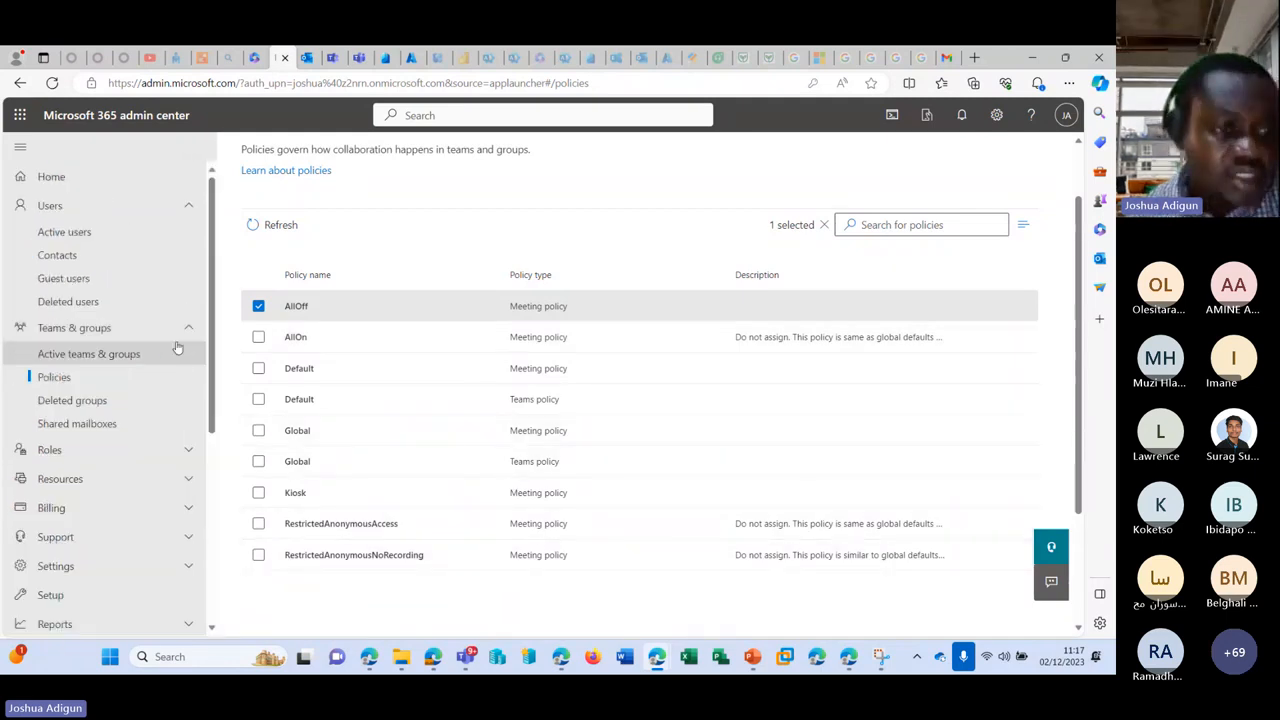
click(101, 401)
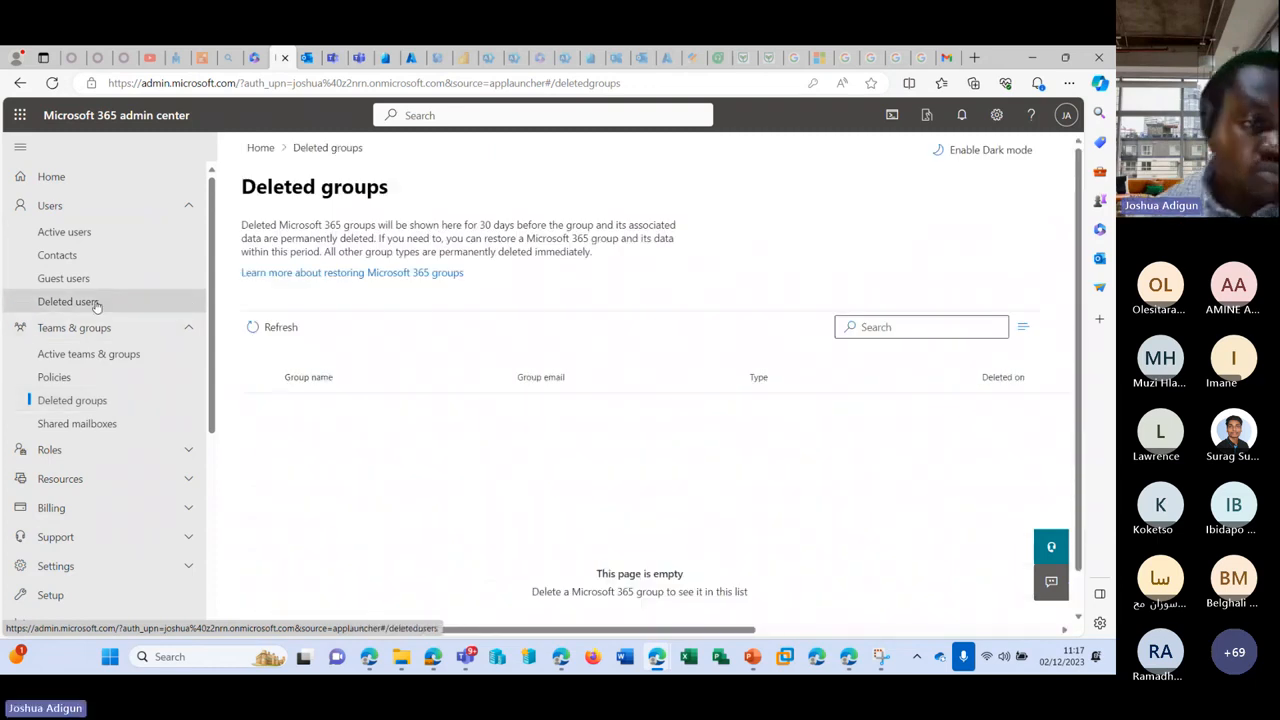
click(88, 236)
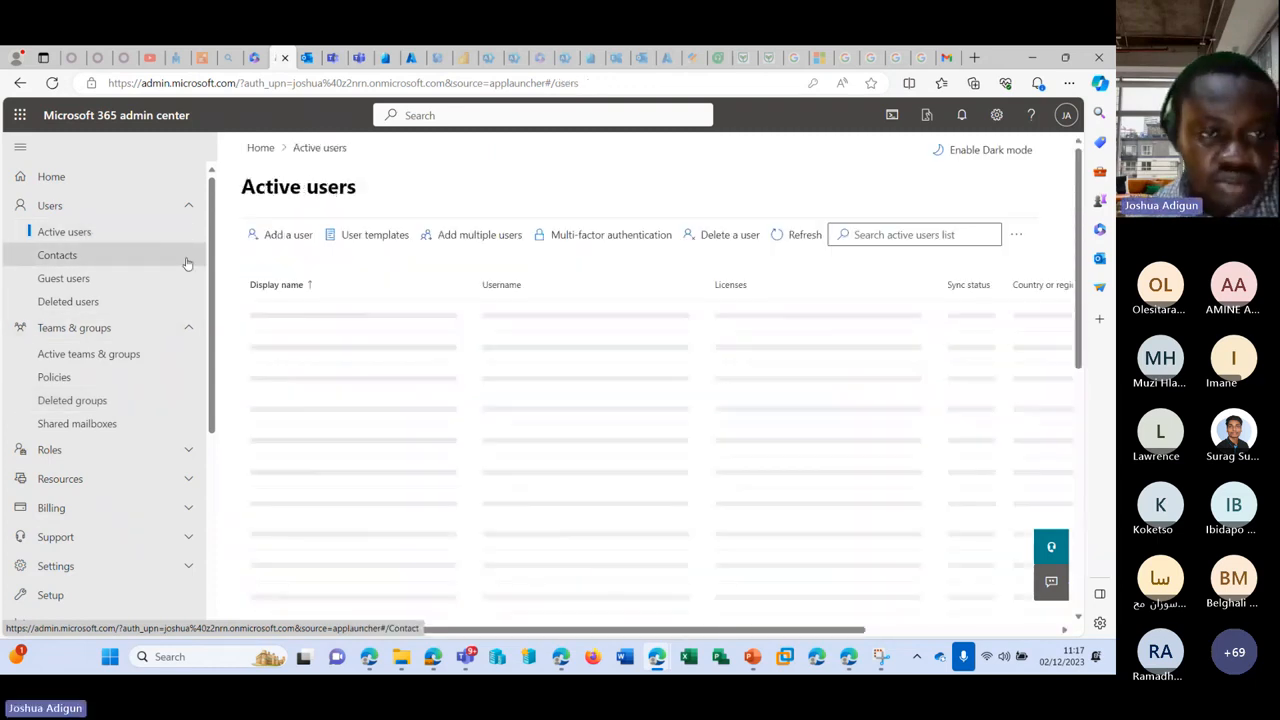
scroll(343, 393, down, 1)
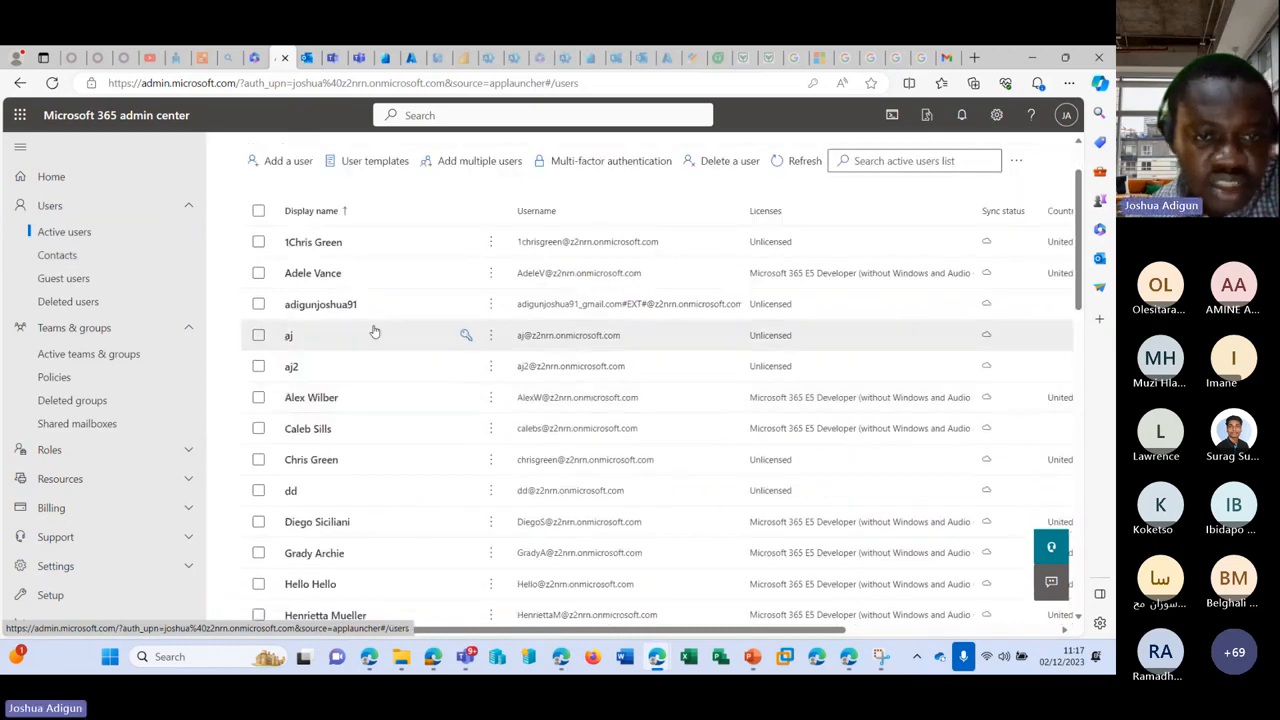
click(258, 304)
scroll(451, 380, down, 4)
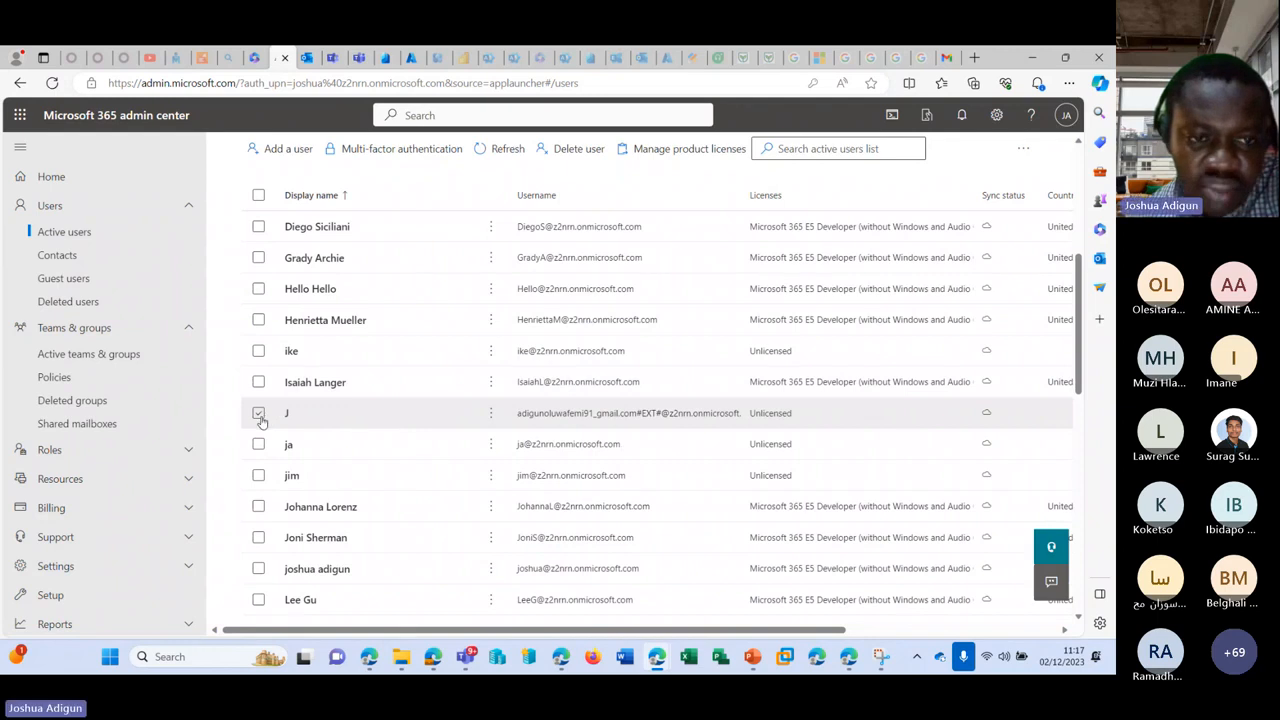
scroll(386, 326, up, 5)
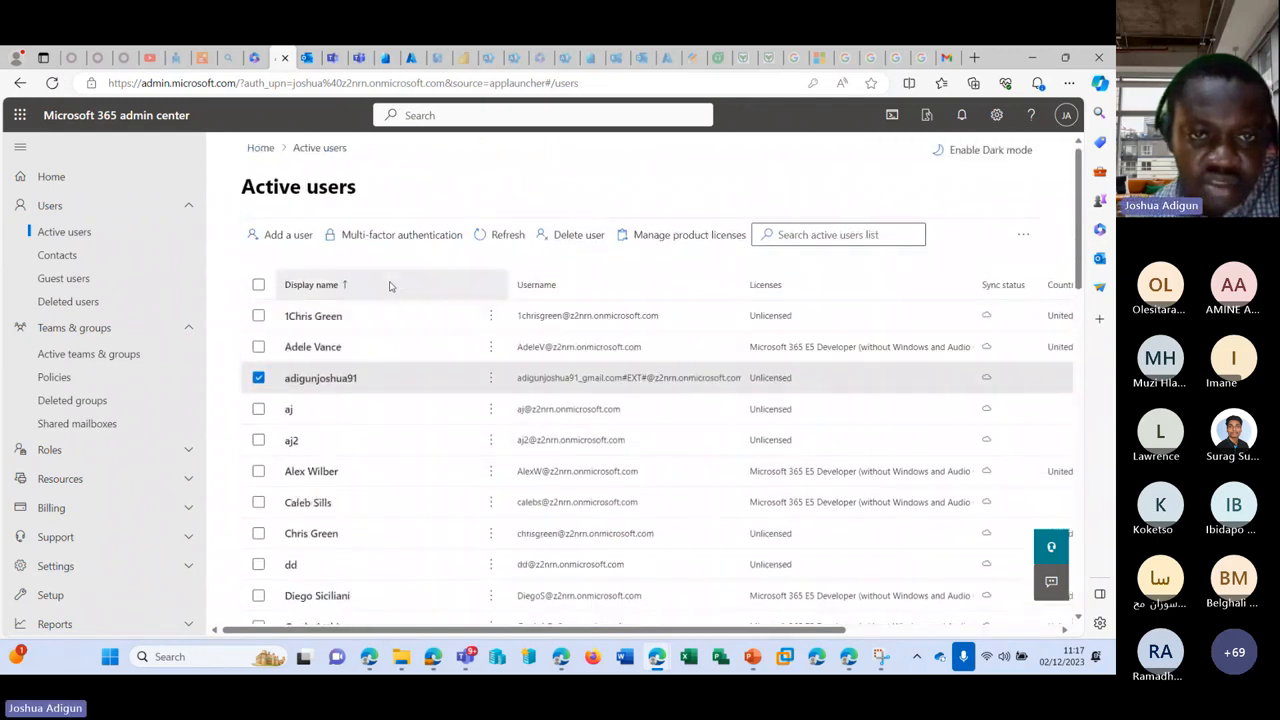
click(566, 238)
click(719, 614)
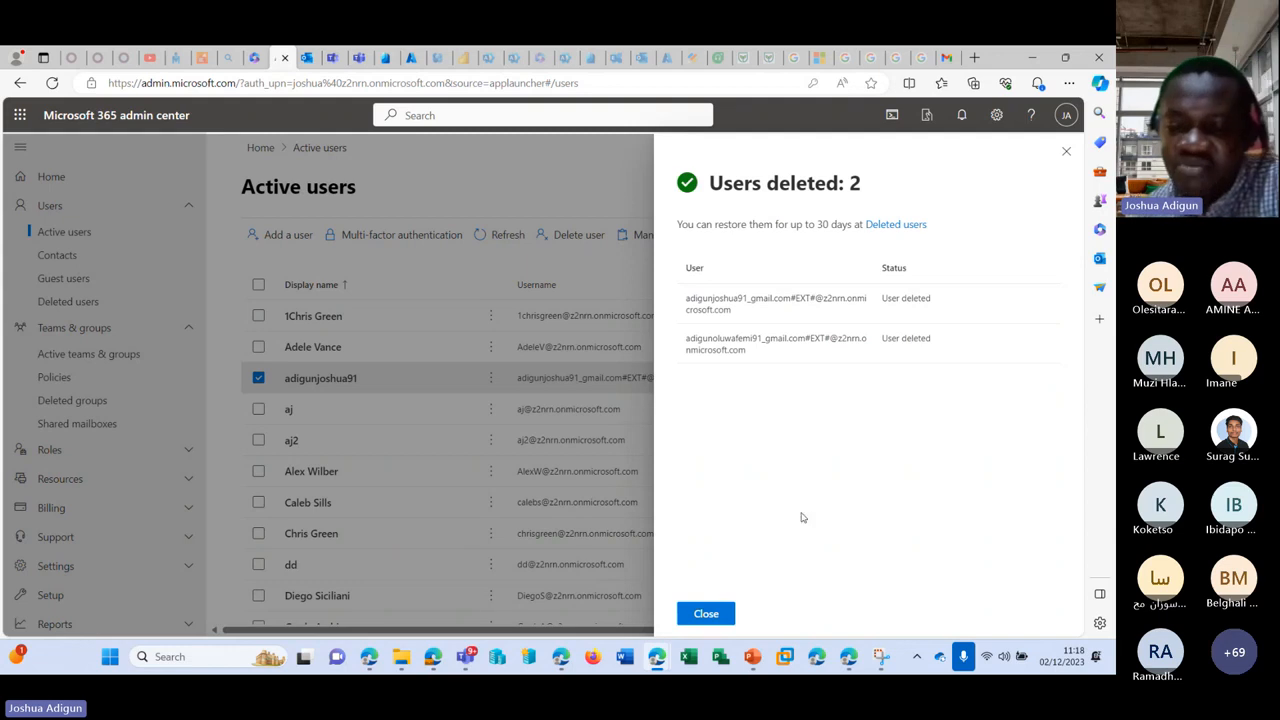
Step: Verify both removed guests are listed under Deleted users, then view the empty Deleted groups page
click(725, 613)
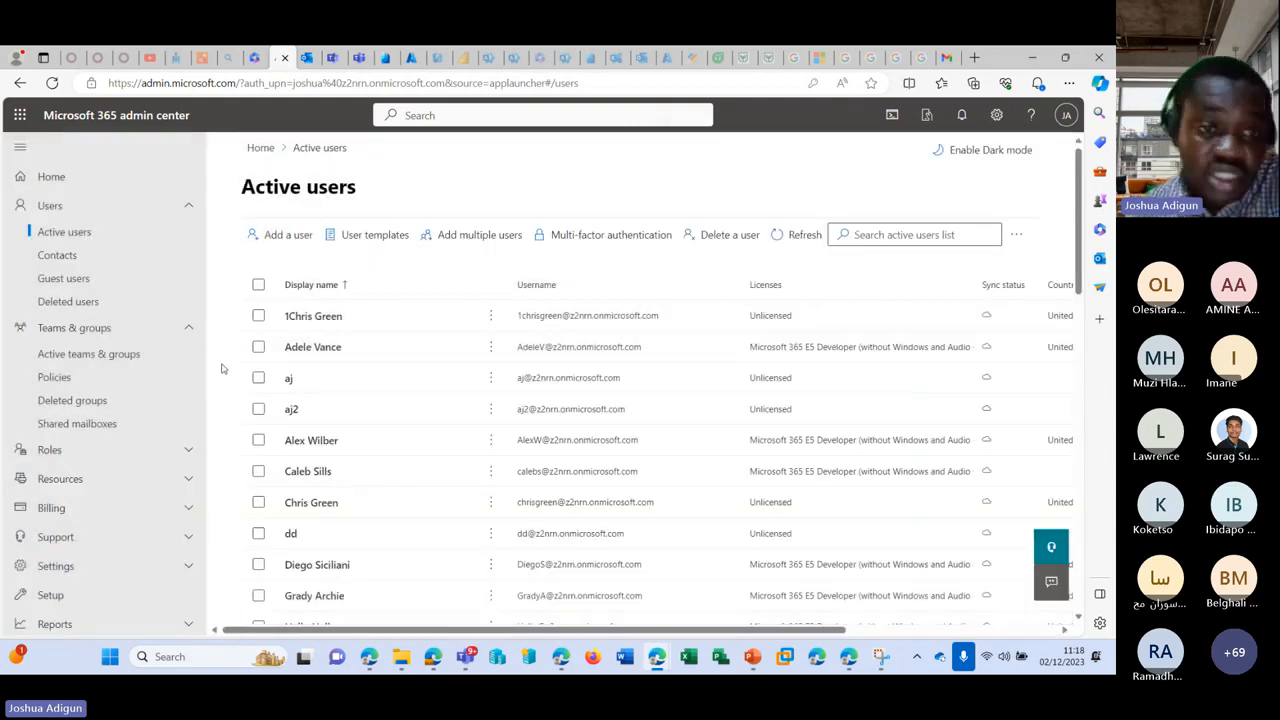
click(68, 301)
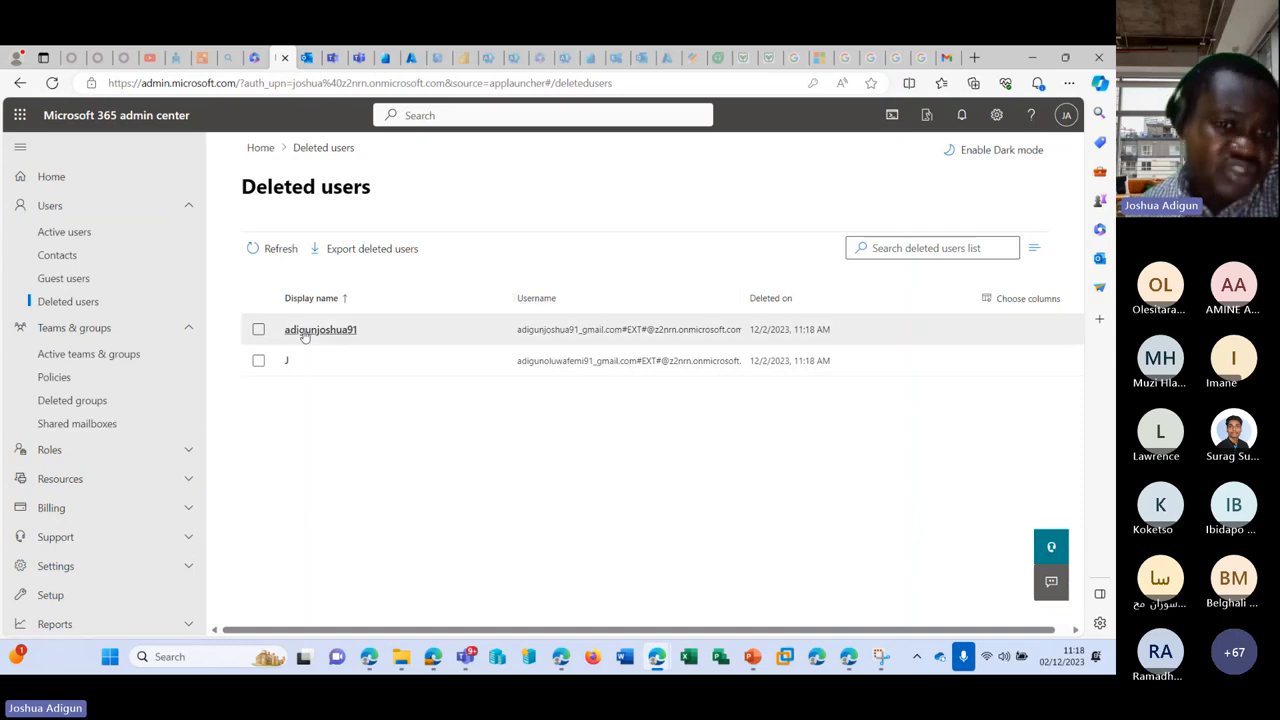
click(256, 329)
click(258, 360)
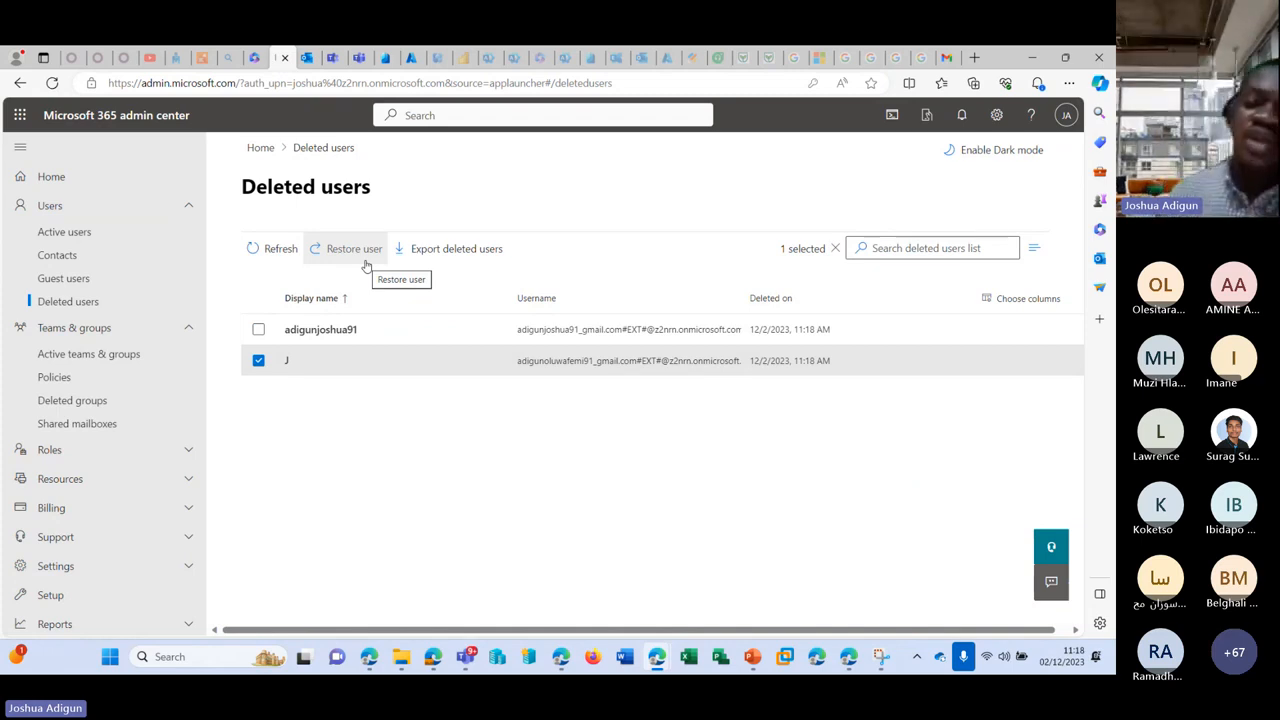
click(259, 331)
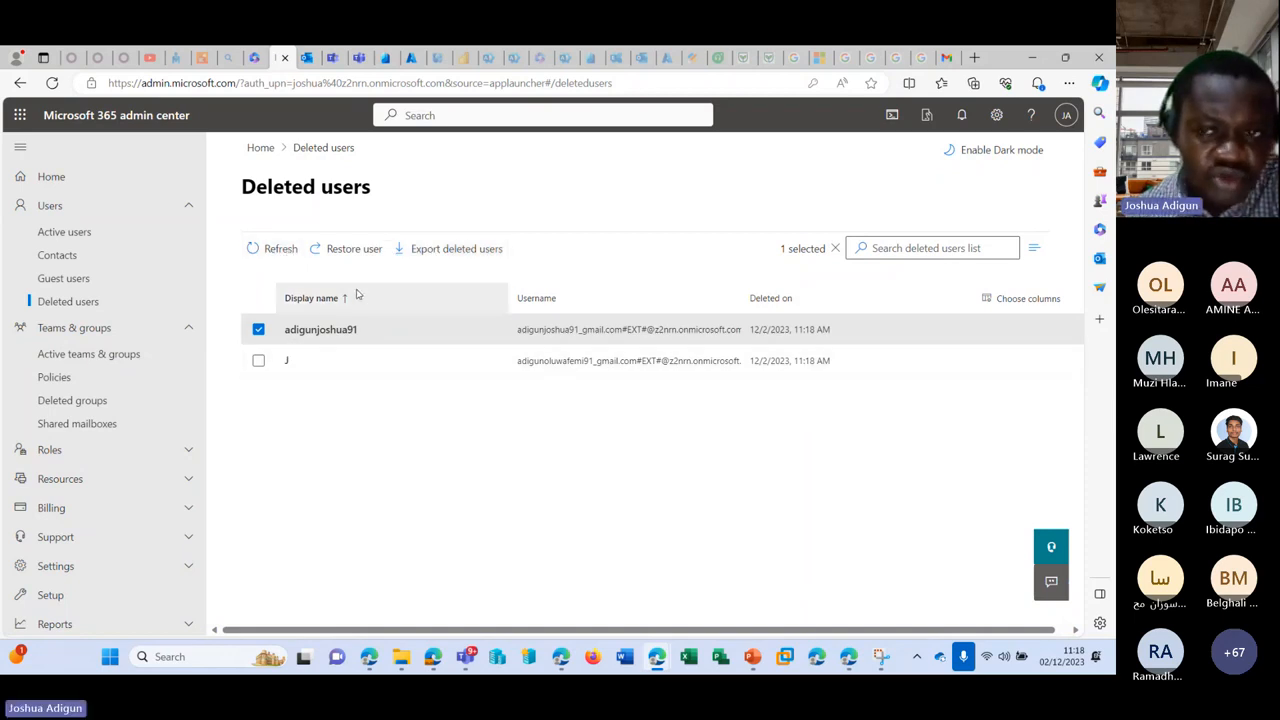
scroll(123, 317, down, 1)
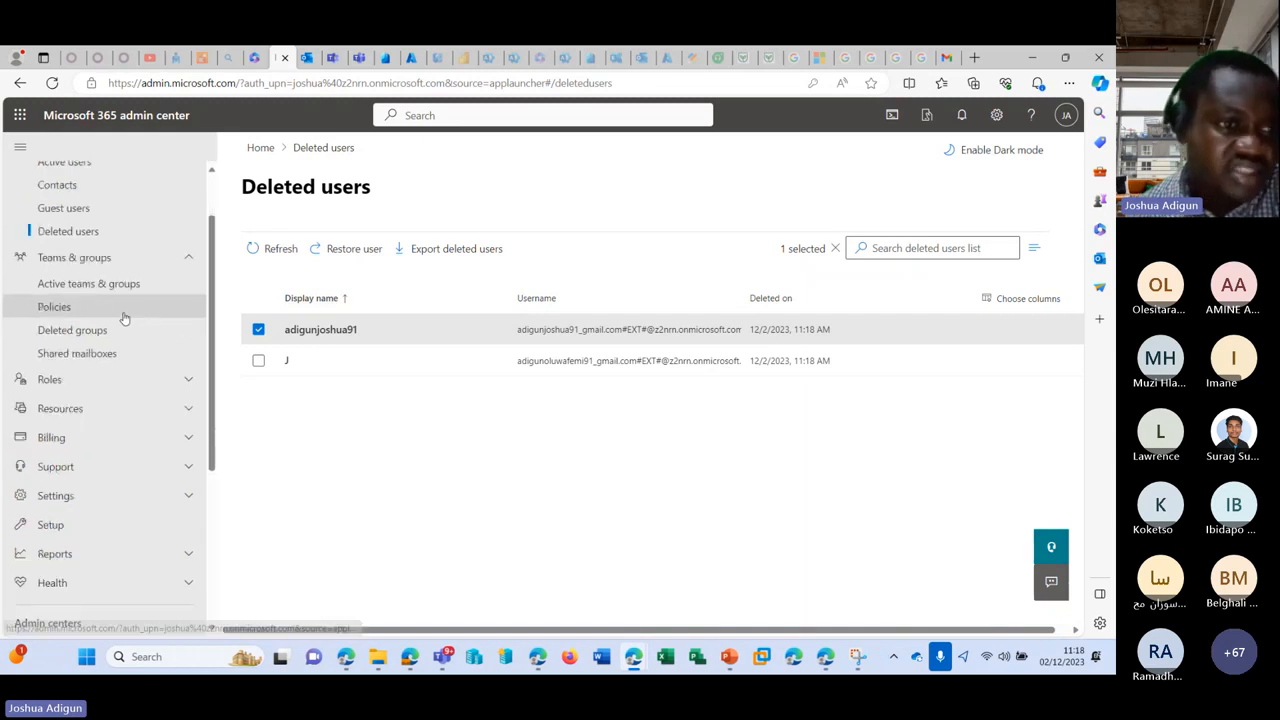
click(108, 329)
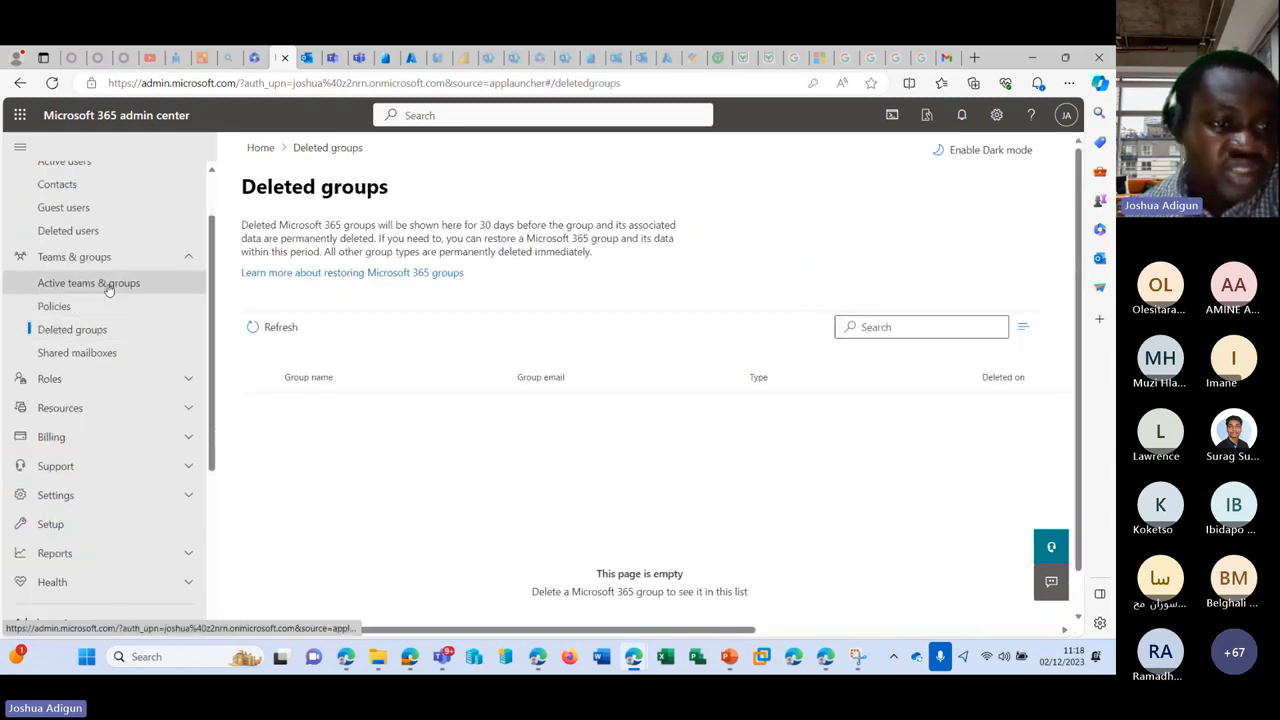
Step: Delete the te group from Active teams & groups and go to Deleted groups
click(110, 285)
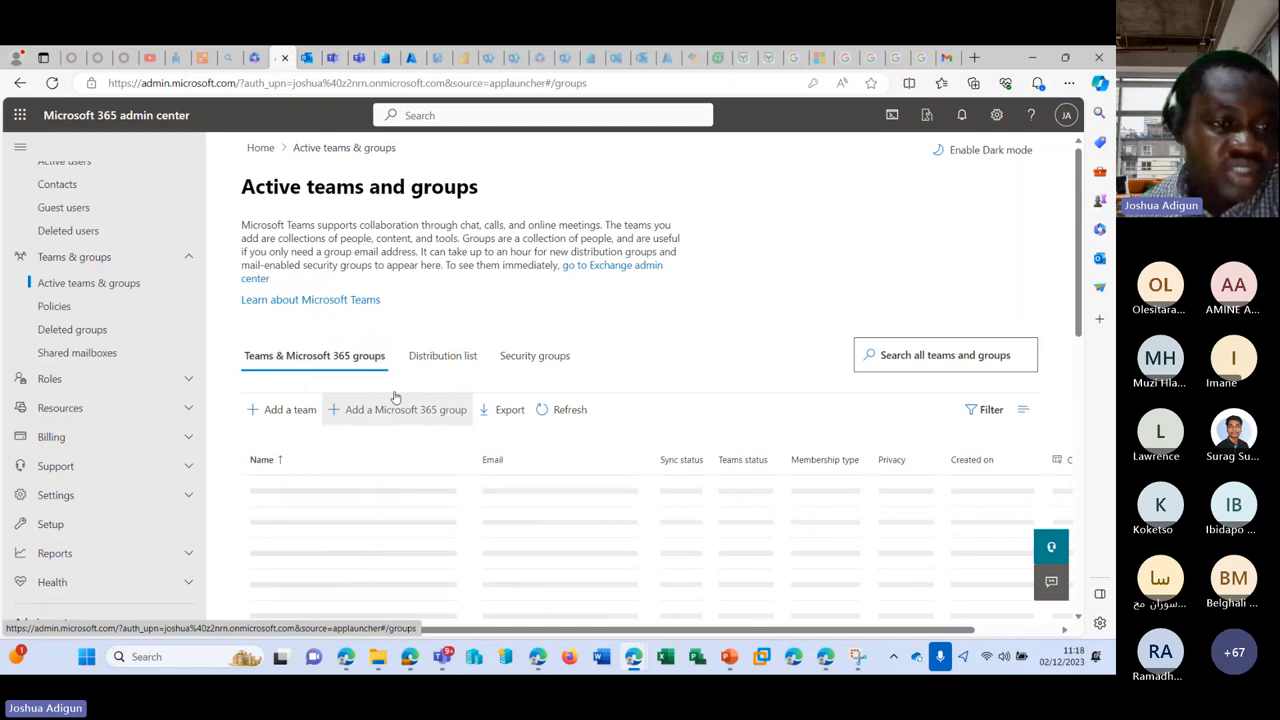
scroll(395, 398, down, 2)
click(289, 516)
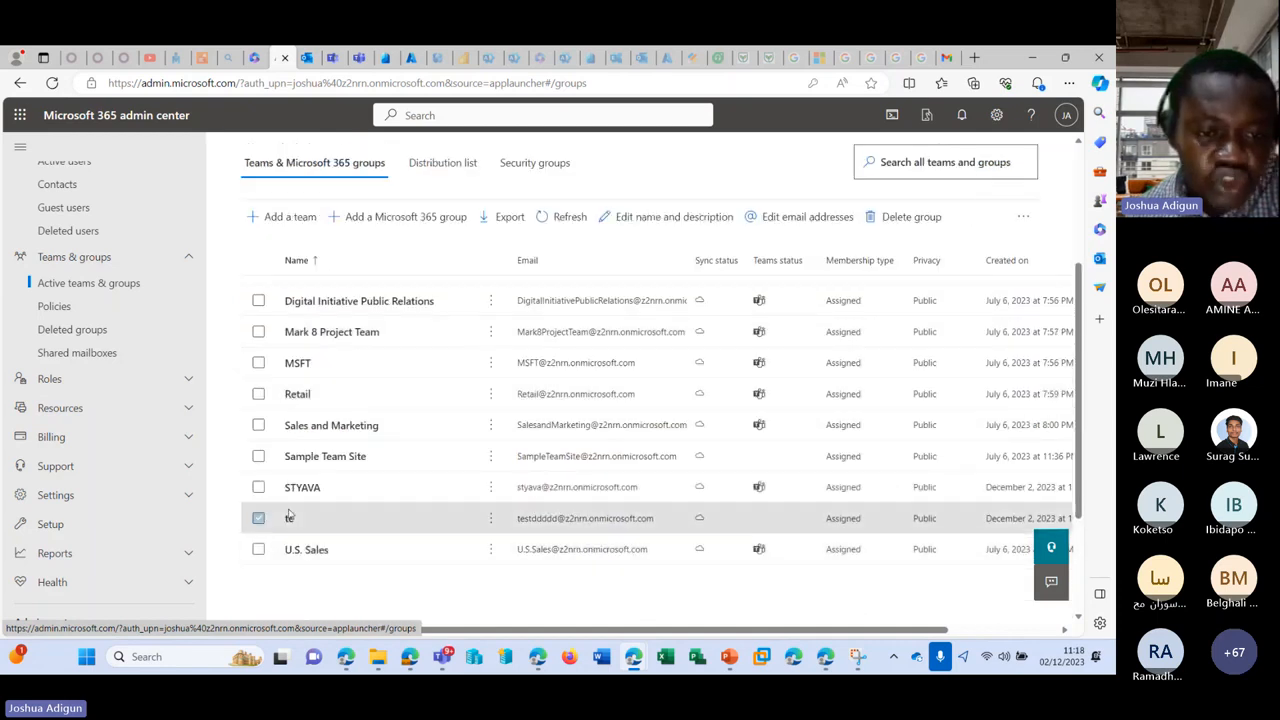
click(890, 216)
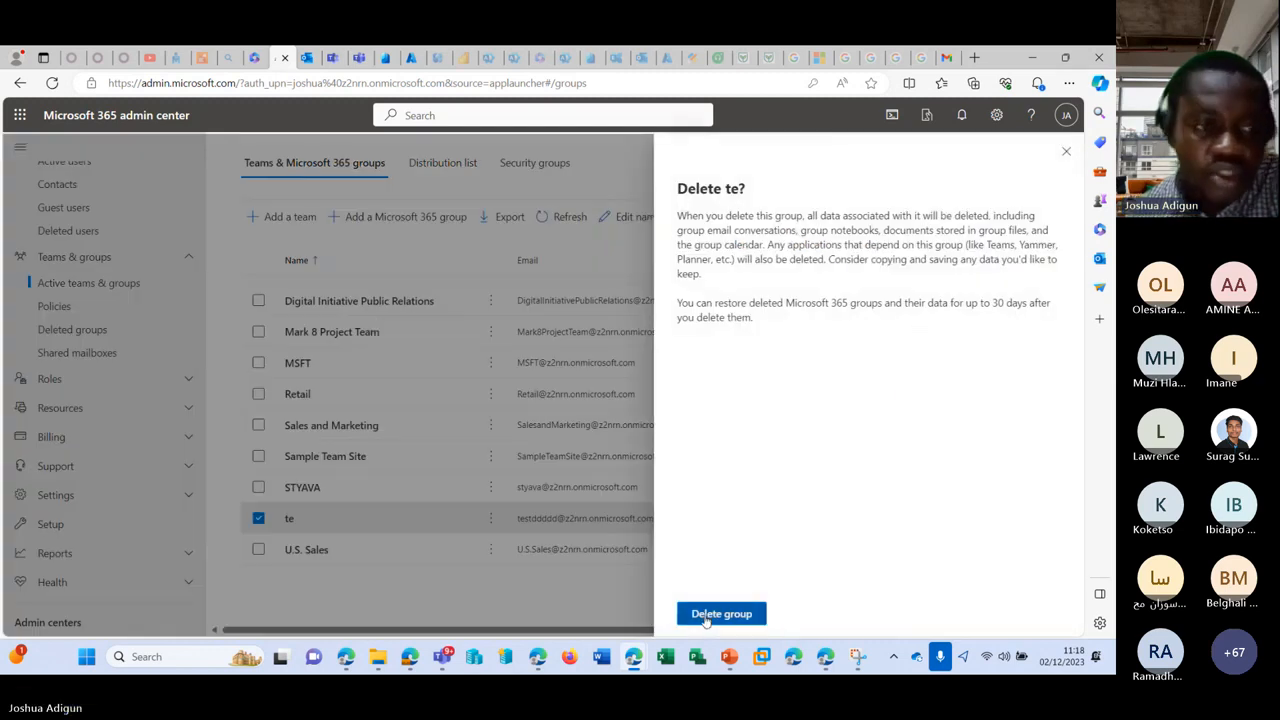
click(710, 614)
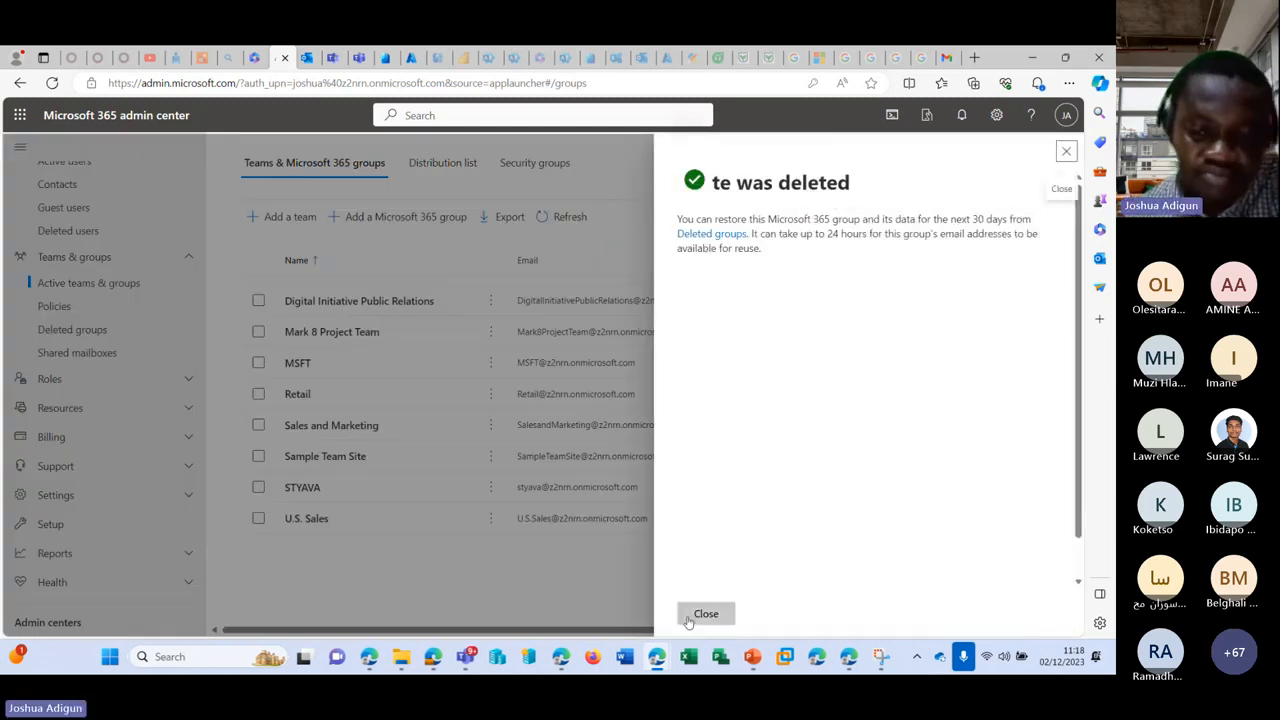
click(690, 618)
click(100, 330)
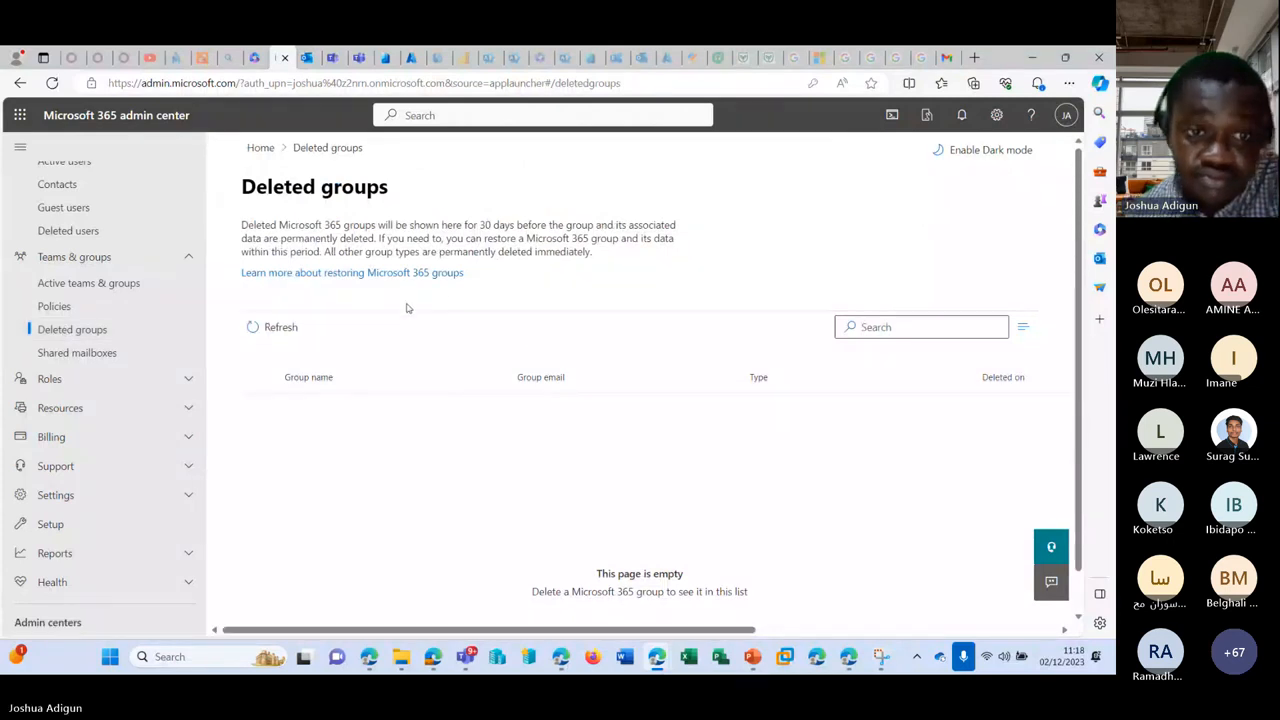
Step: Refresh Deleted groups until te shows, then view Shared mailboxes (Support, Test, Test2)
click(270, 328)
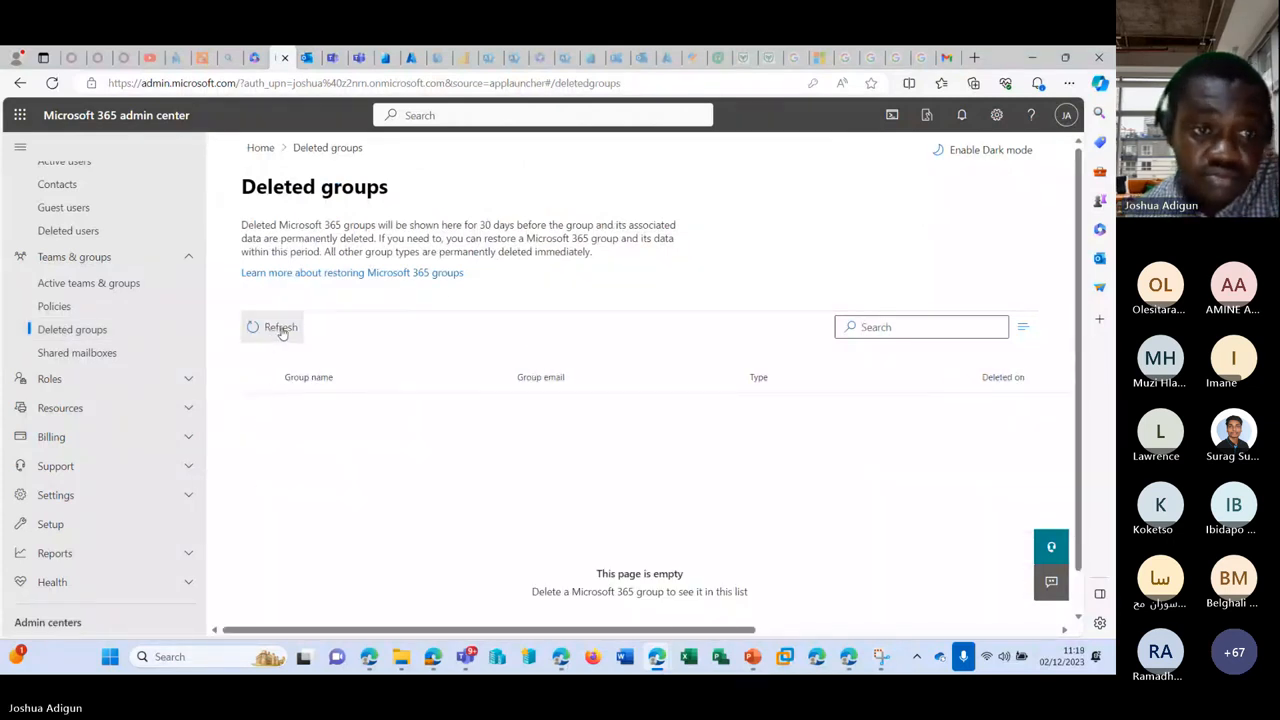
click(282, 330)
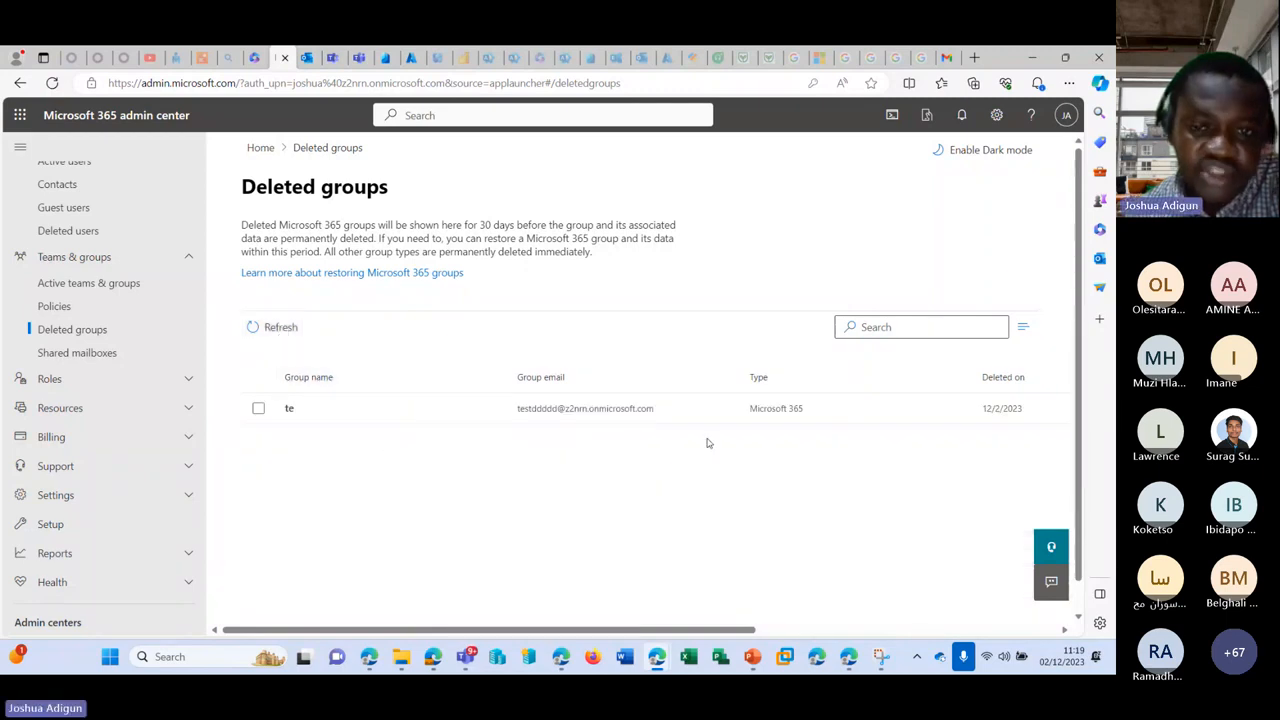
click(87, 354)
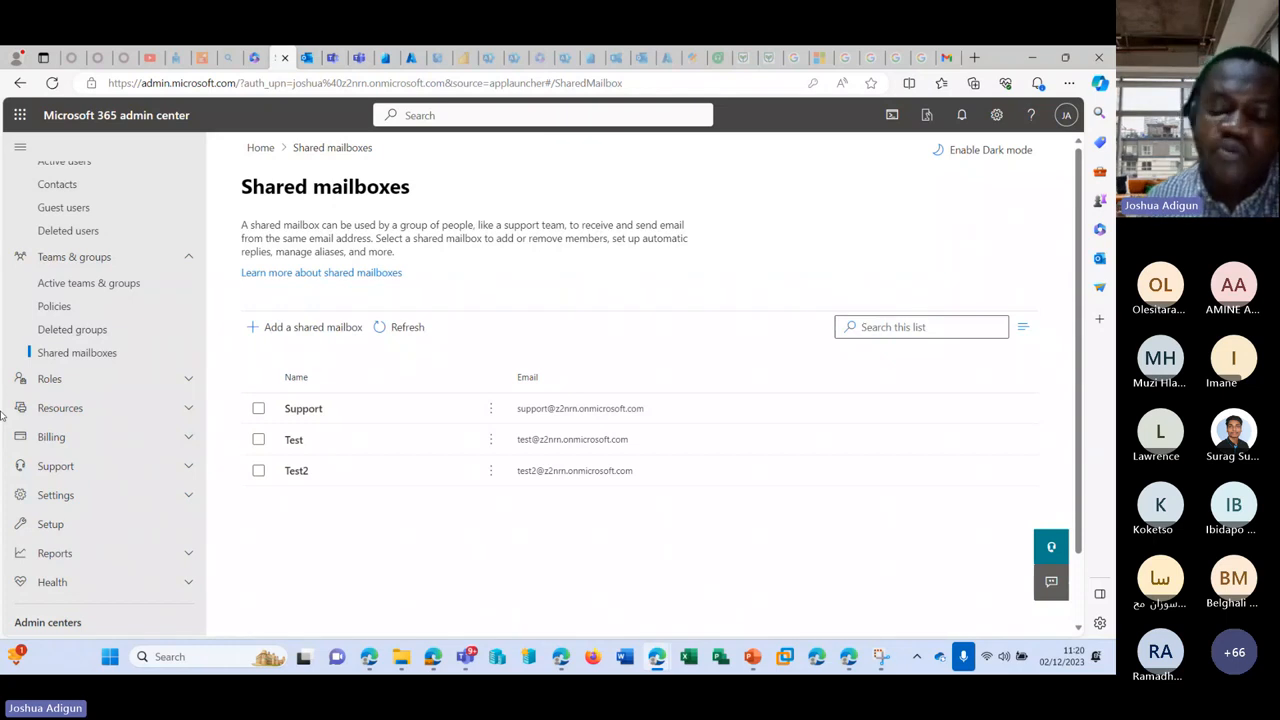
Step: Scroll the left navigation up toward Users > Active users
scroll(79, 210, up, 2)
Step: Convert the sixth active user's mailbox to a shared mailbox from their Mail settings
click(88, 231)
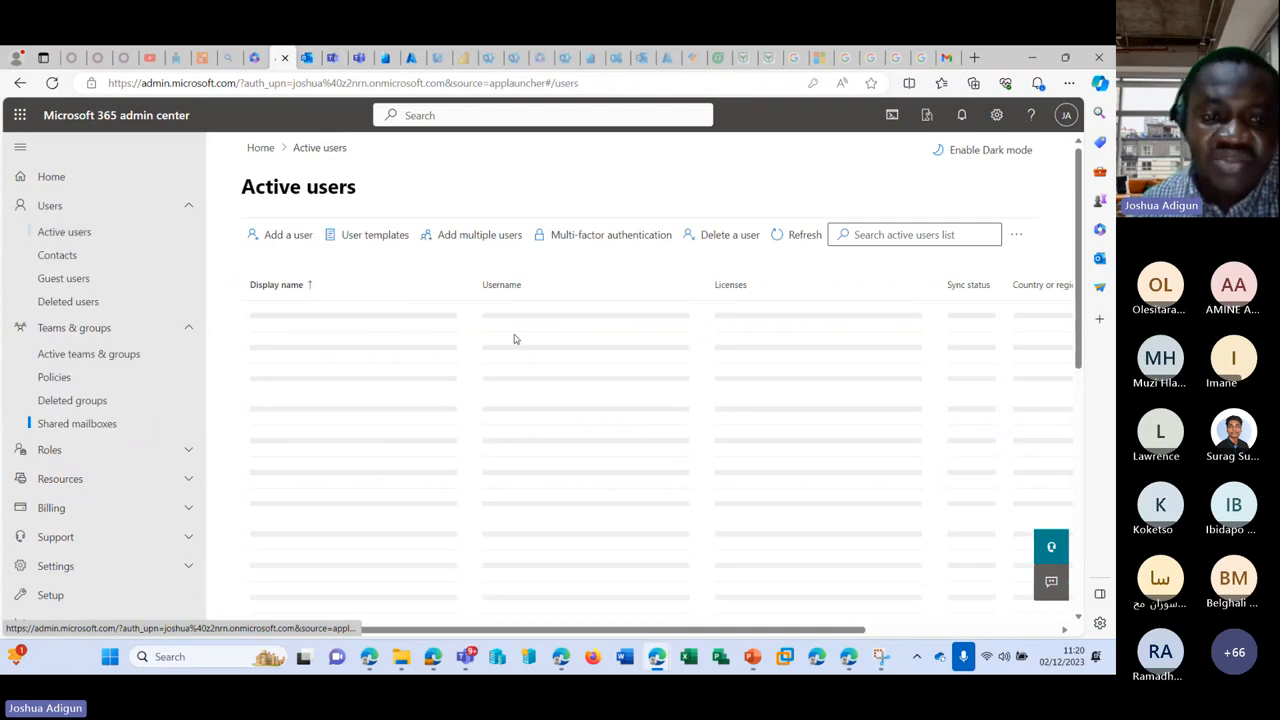
scroll(380, 349, down, 2)
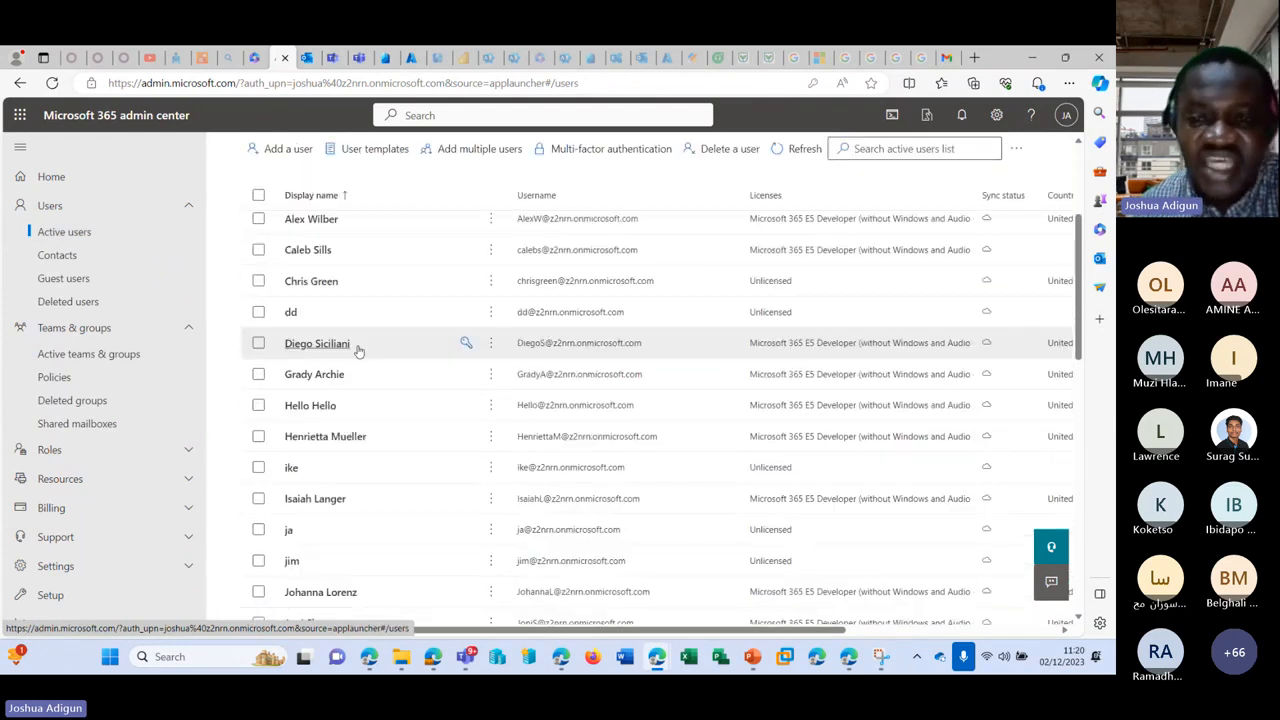
scroll(358, 350, up, 3)
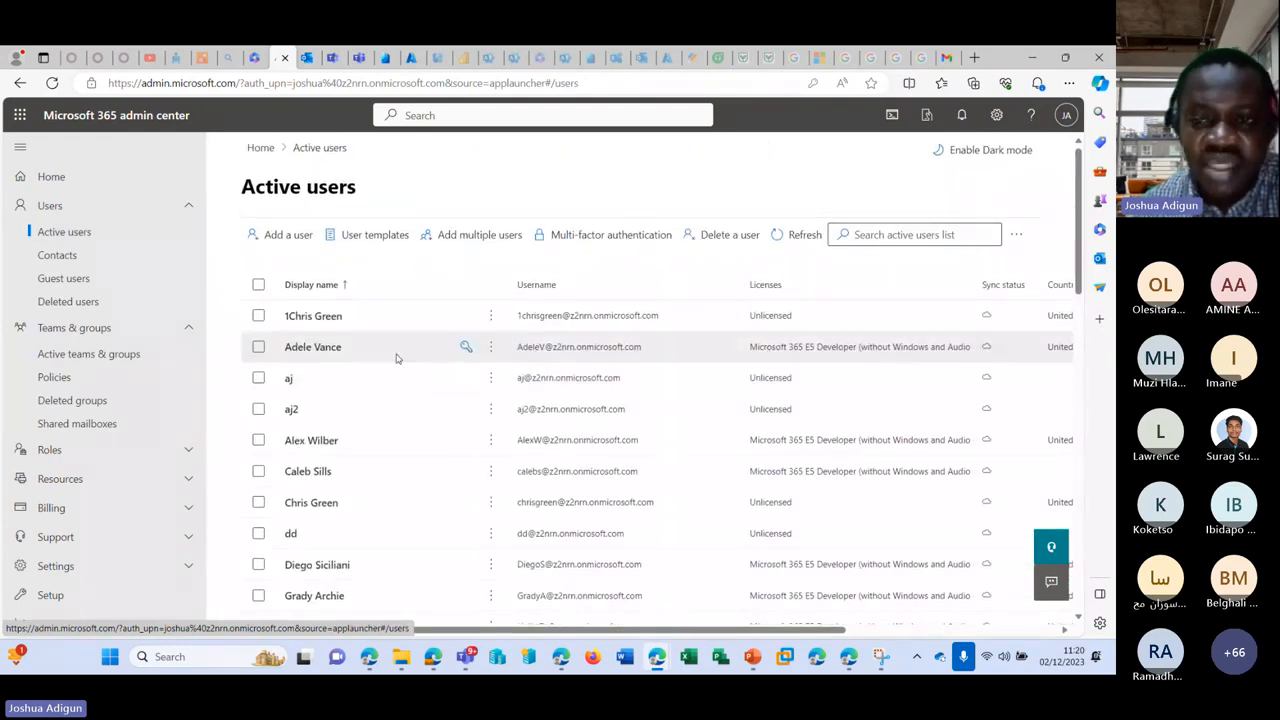
scroll(390, 360, down, 1)
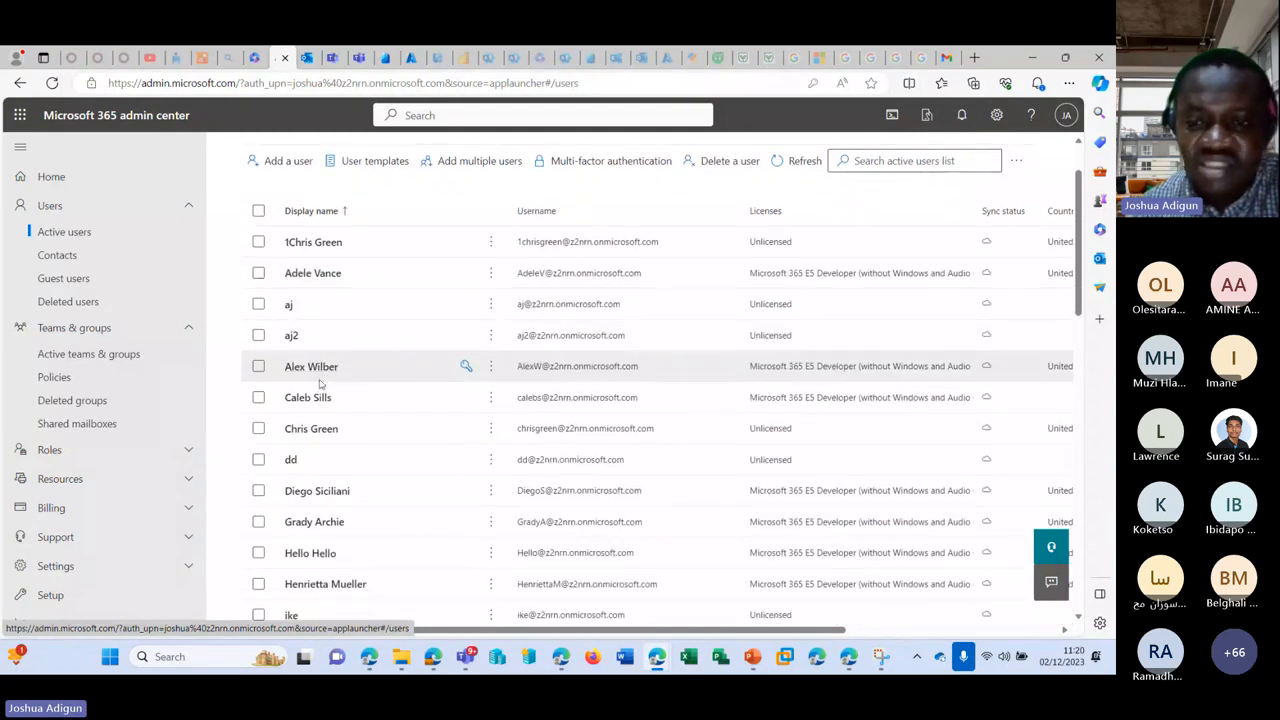
click(314, 397)
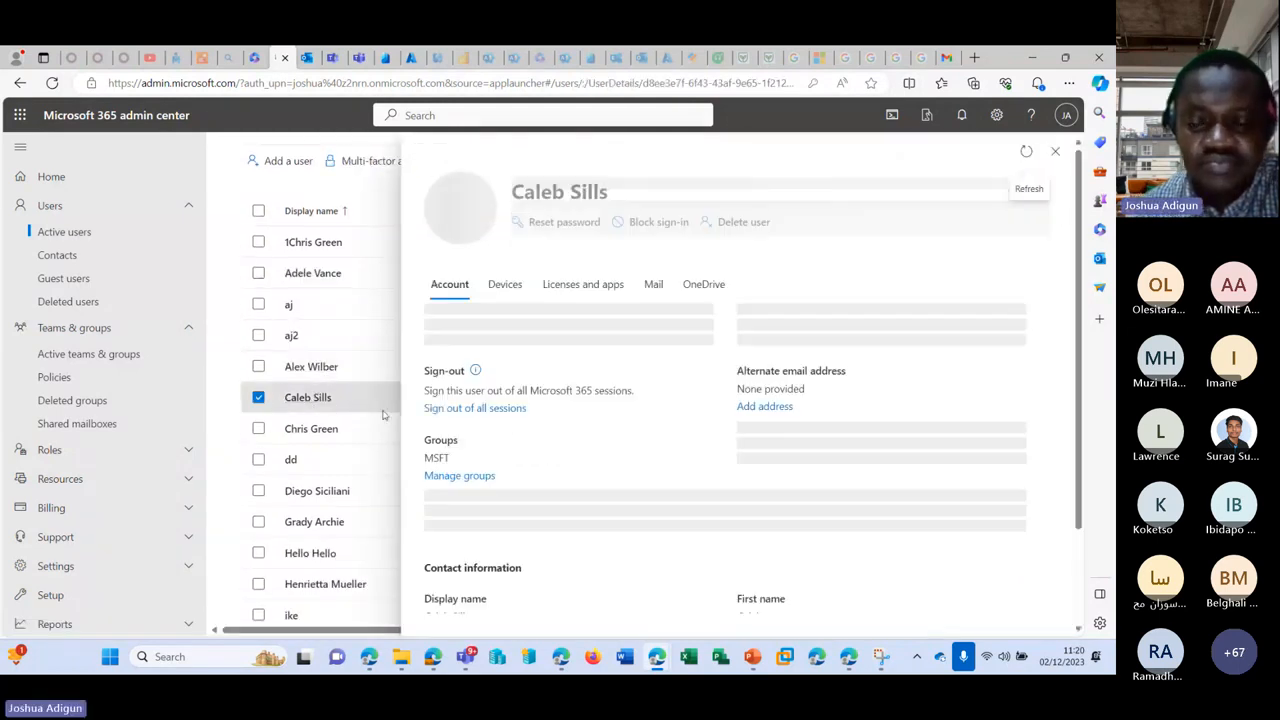
scroll(676, 433, down, 2)
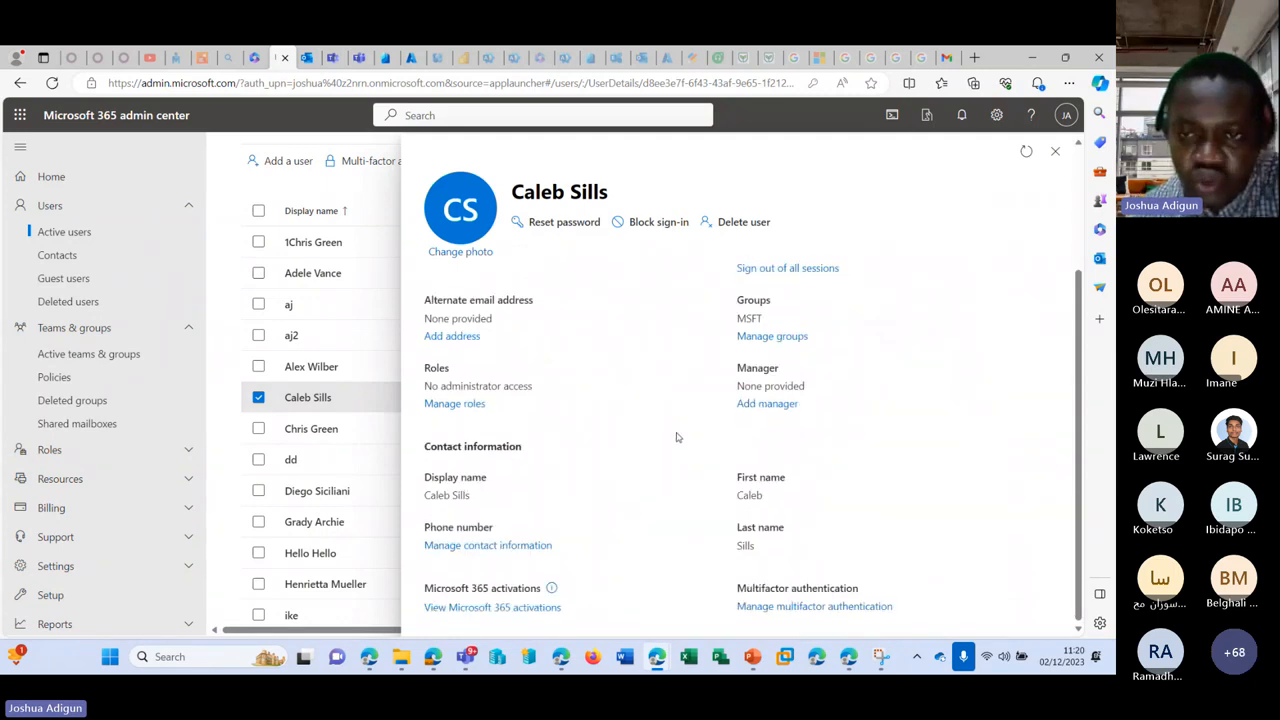
scroll(676, 437, up, 3)
click(653, 298)
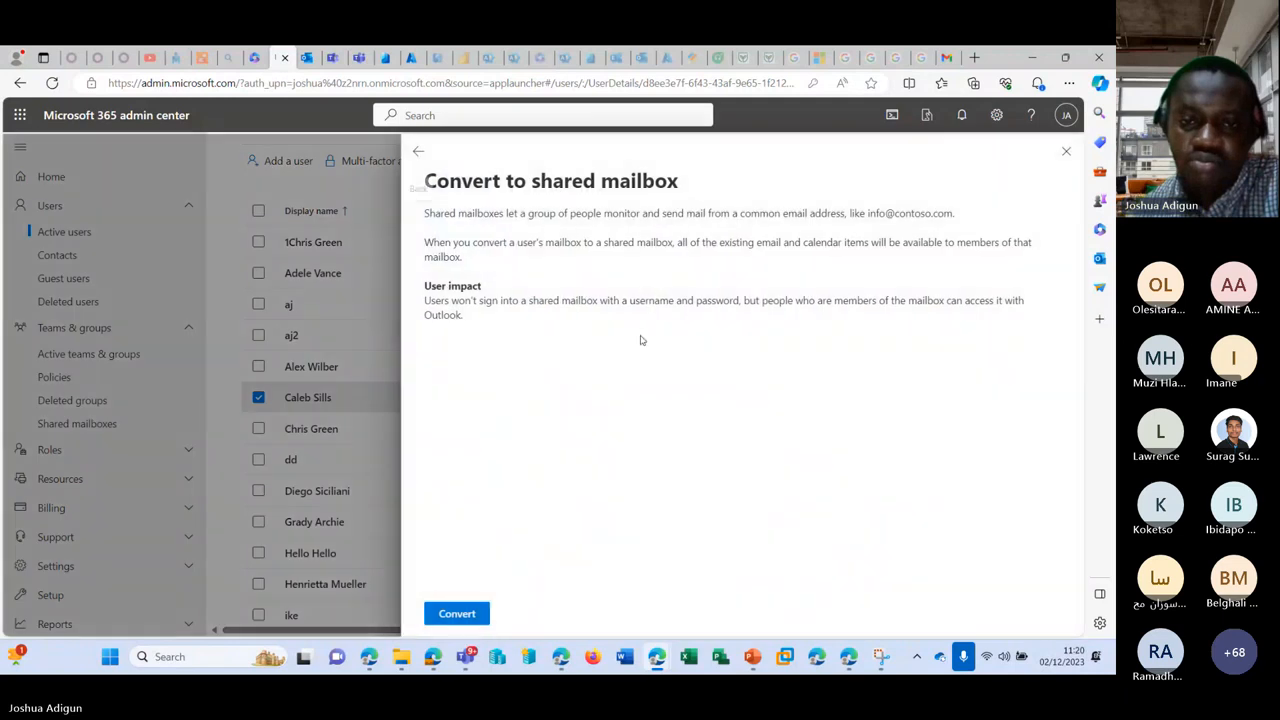
click(465, 618)
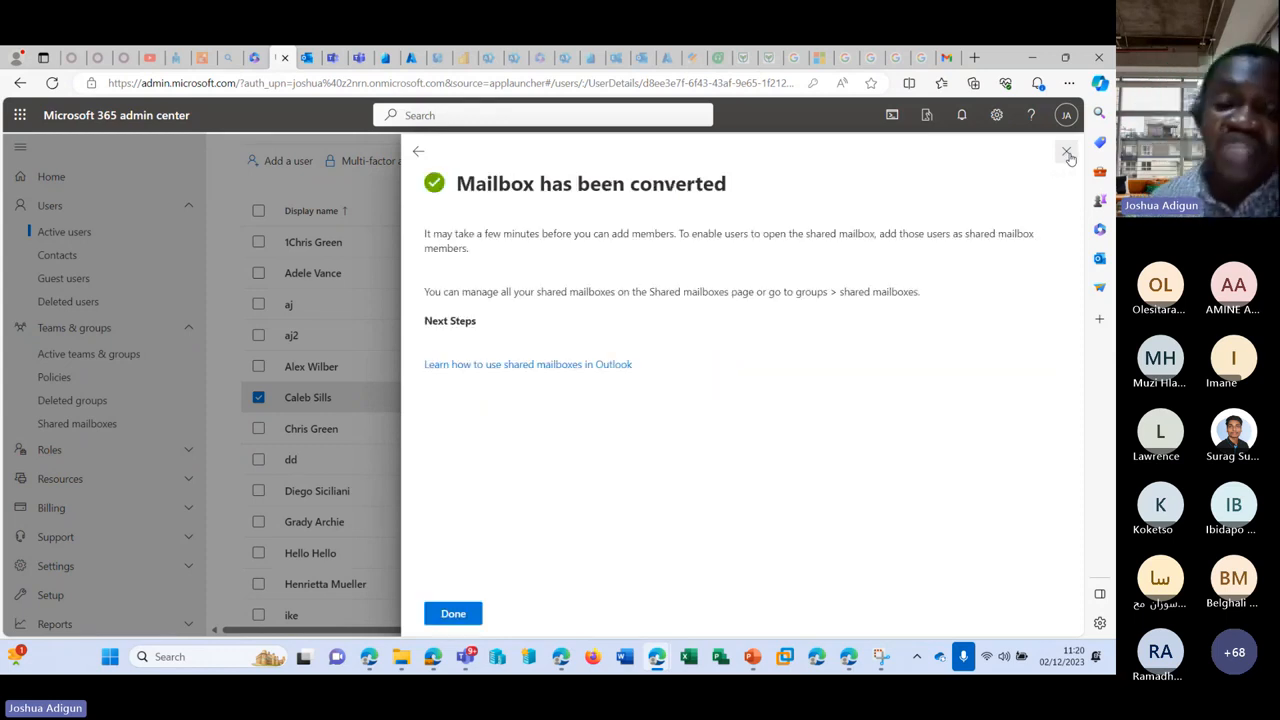
Step: Check the third user's Mail tab showing no Exchange Online license, then go to Exchange admin center
click(1067, 153)
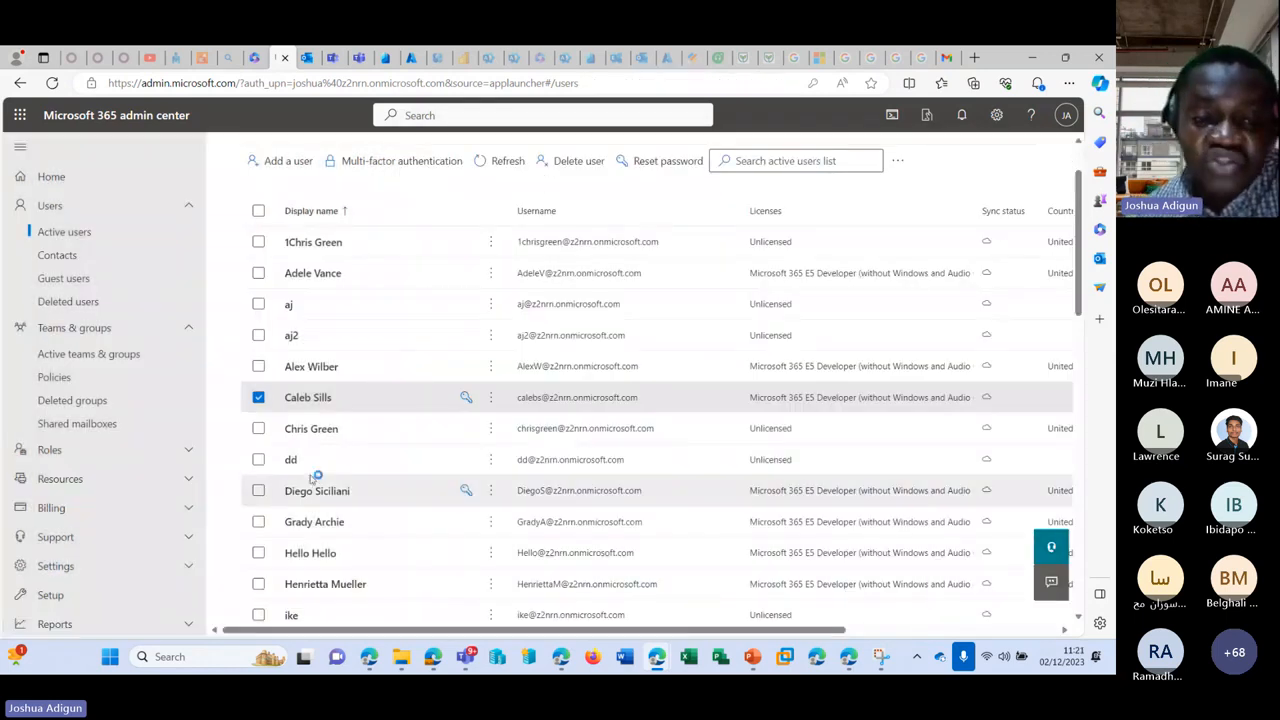
scroll(487, 424, up, 1)
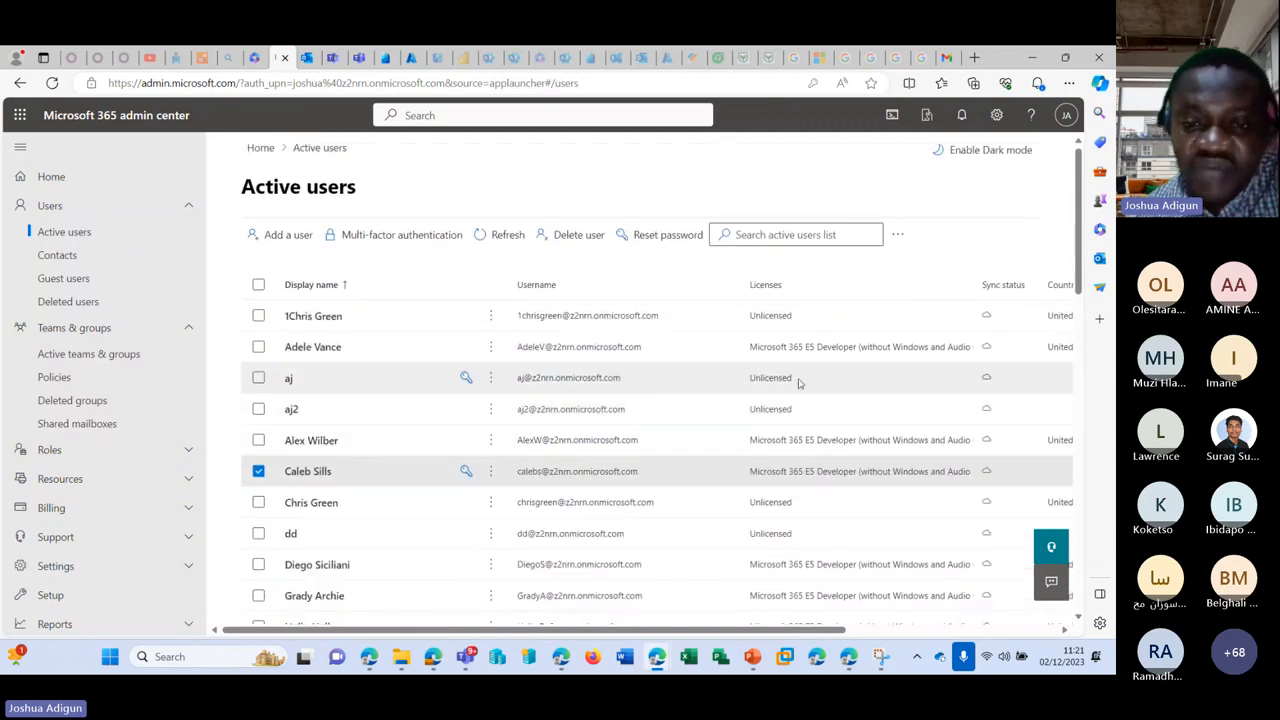
click(289, 385)
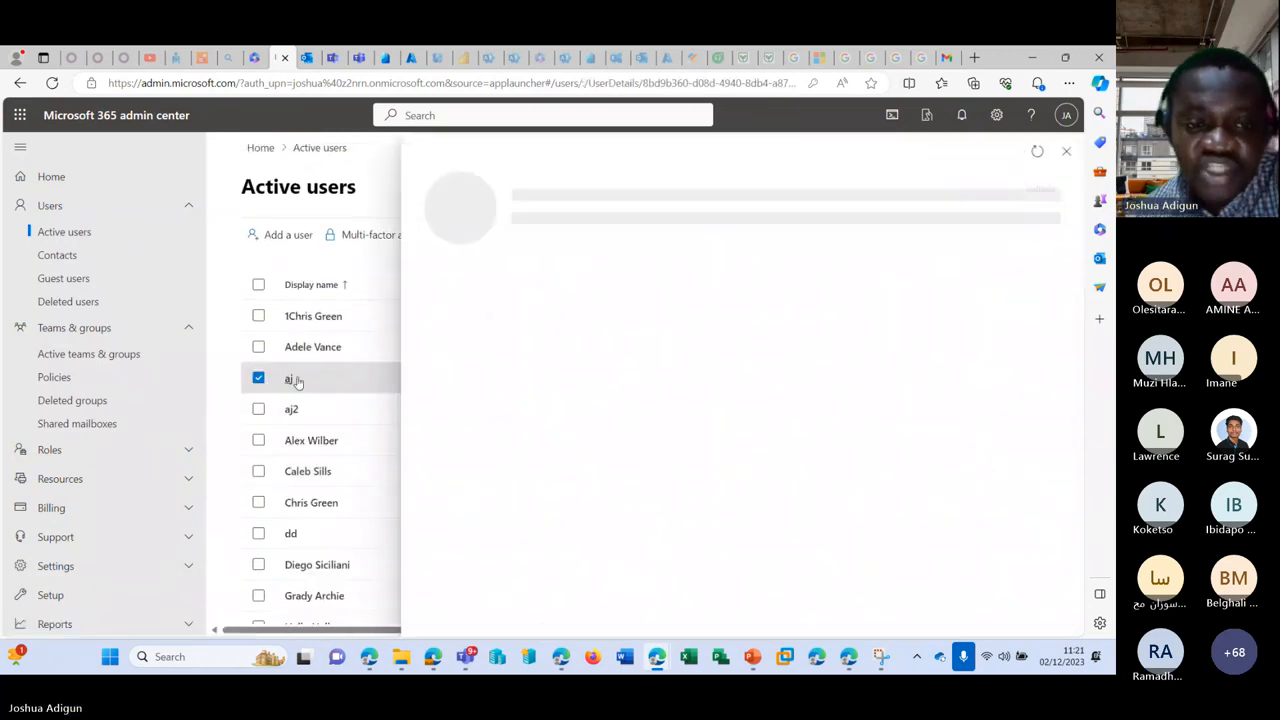
click(653, 284)
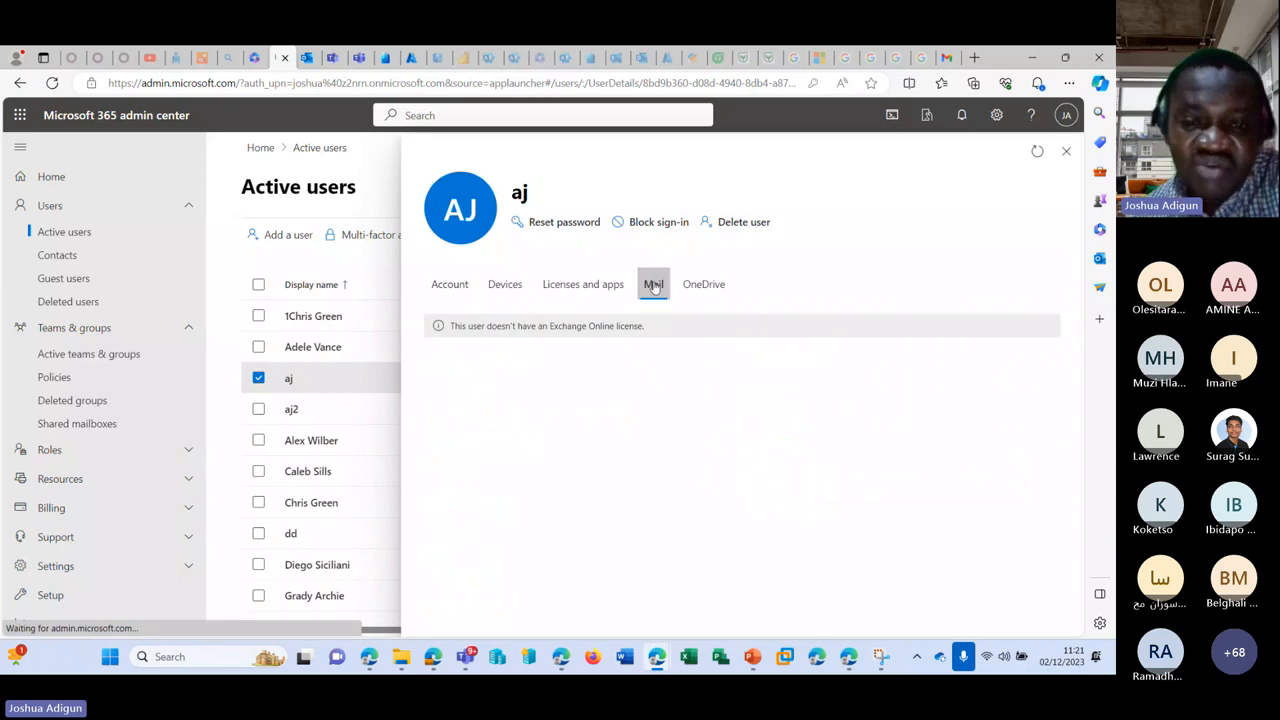
drag(450, 327, 676, 329)
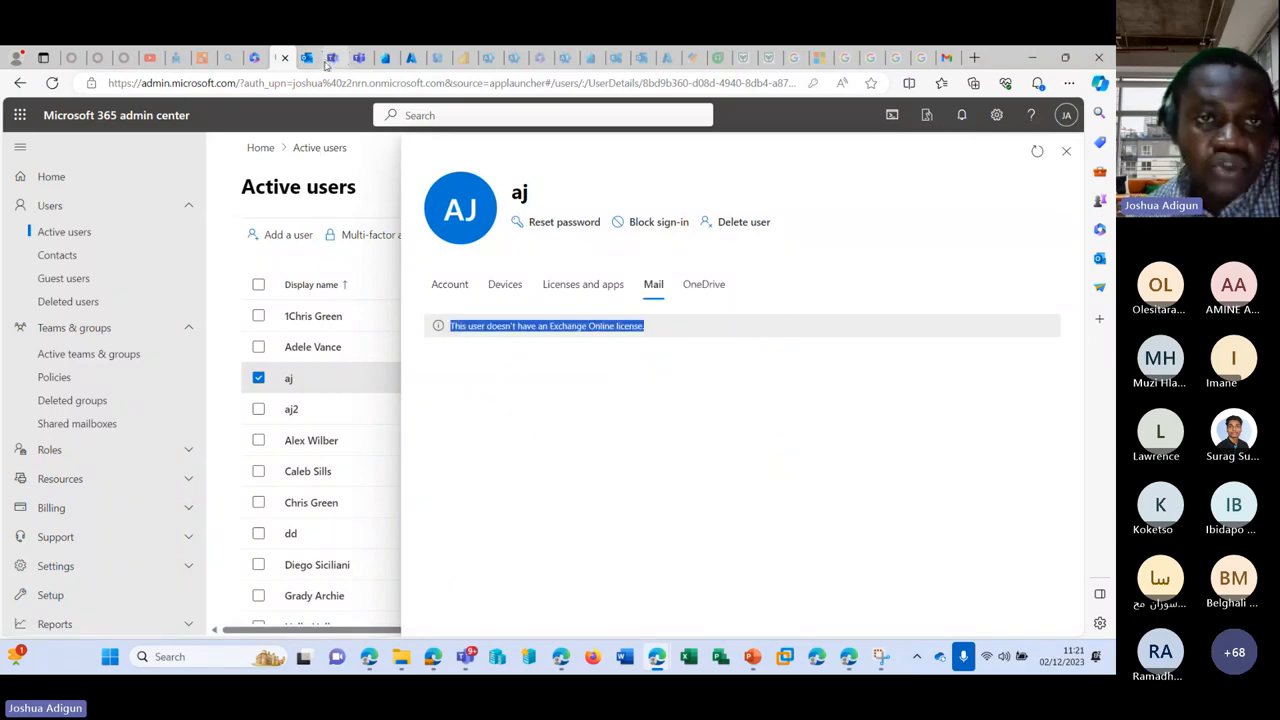
scroll(60, 470, down, 3)
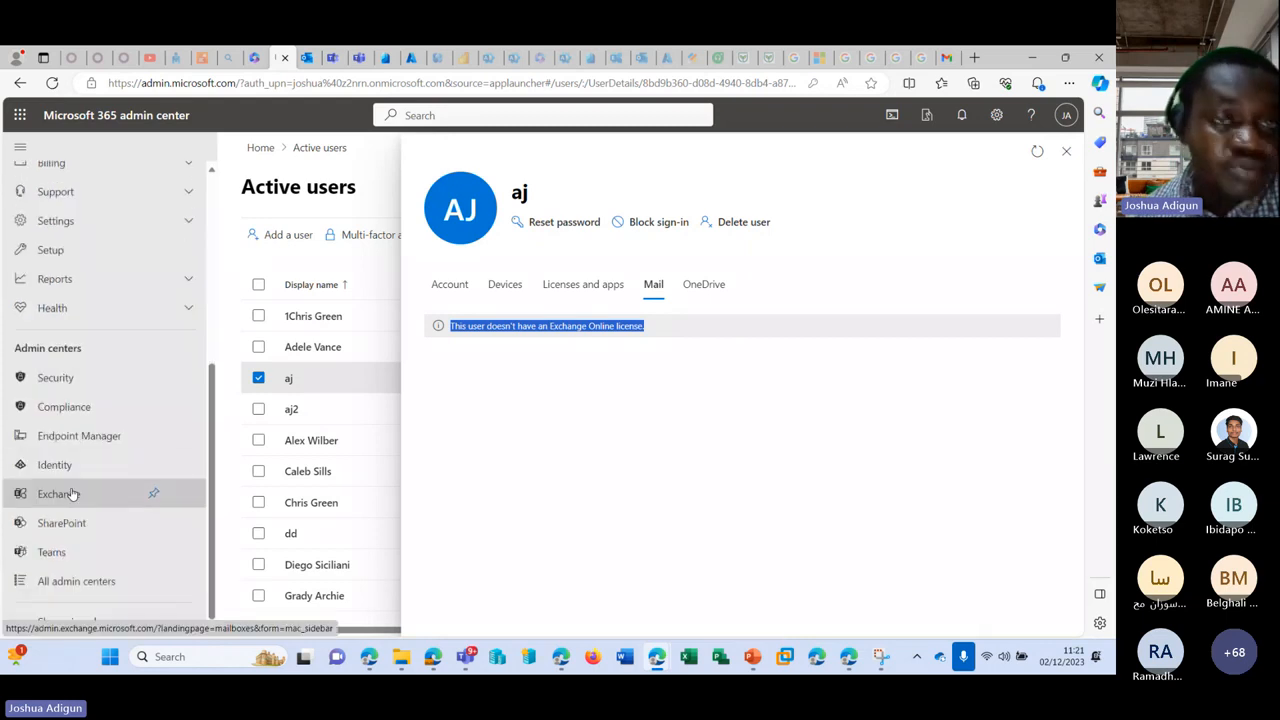
click(72, 494)
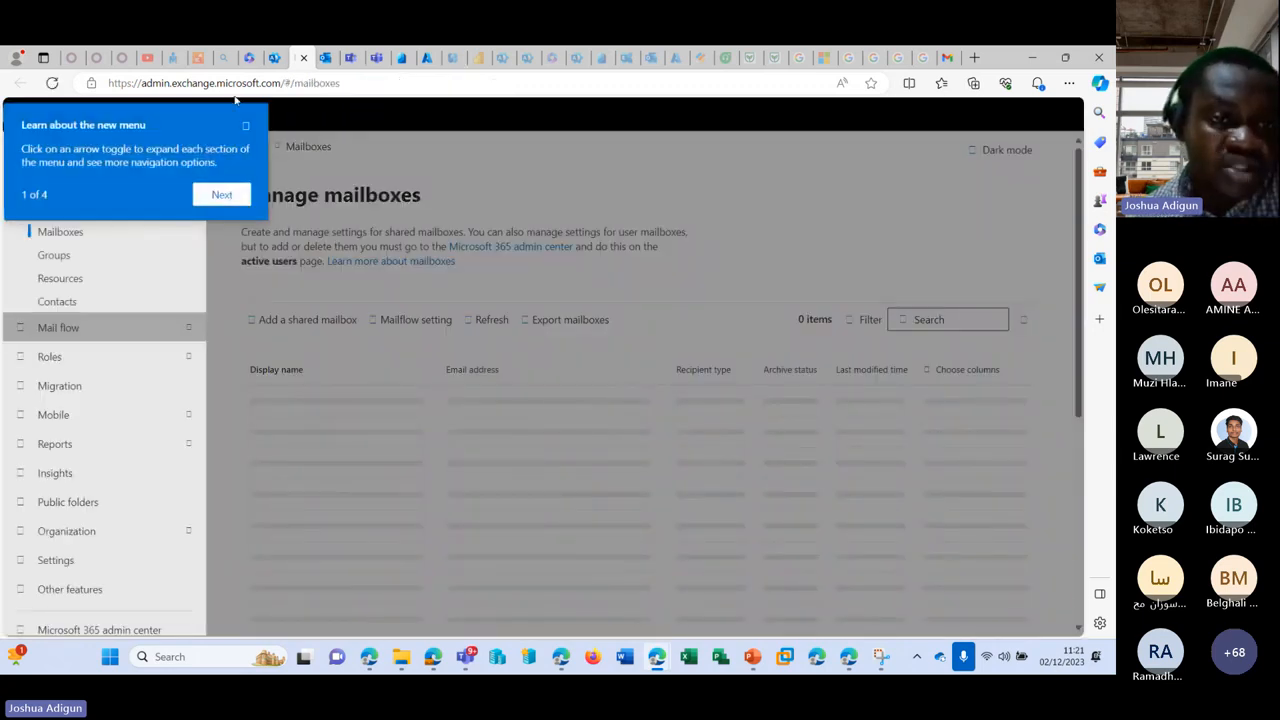
Step: Dismiss the Exchange tour, scan the 26 mailboxes including SharedMailbox, and return to the admin center
click(234, 193)
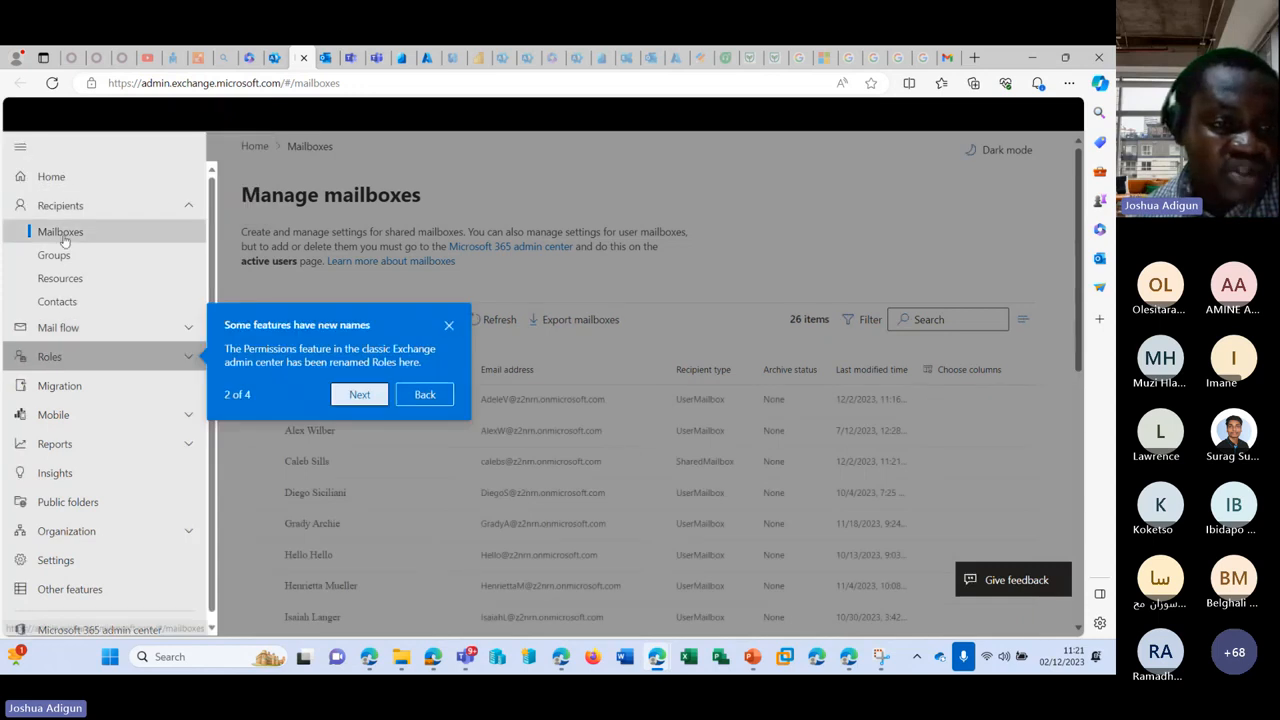
click(448, 326)
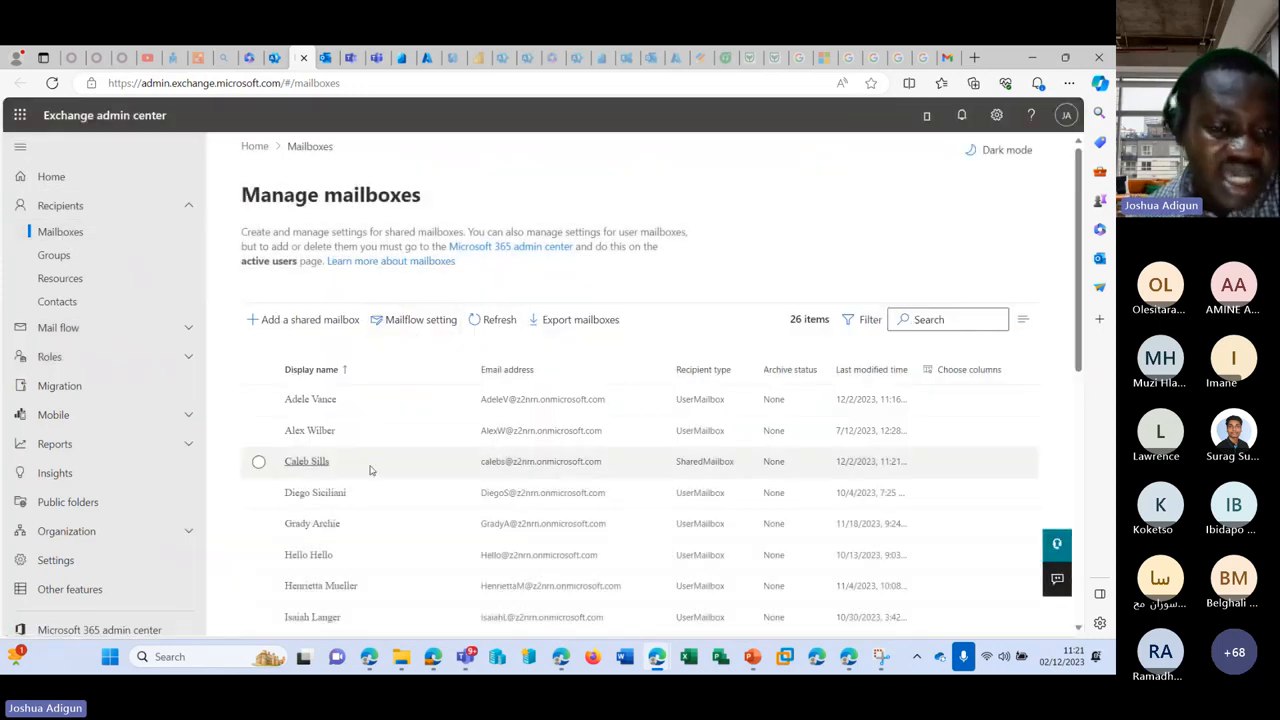
scroll(369, 470, down, 10)
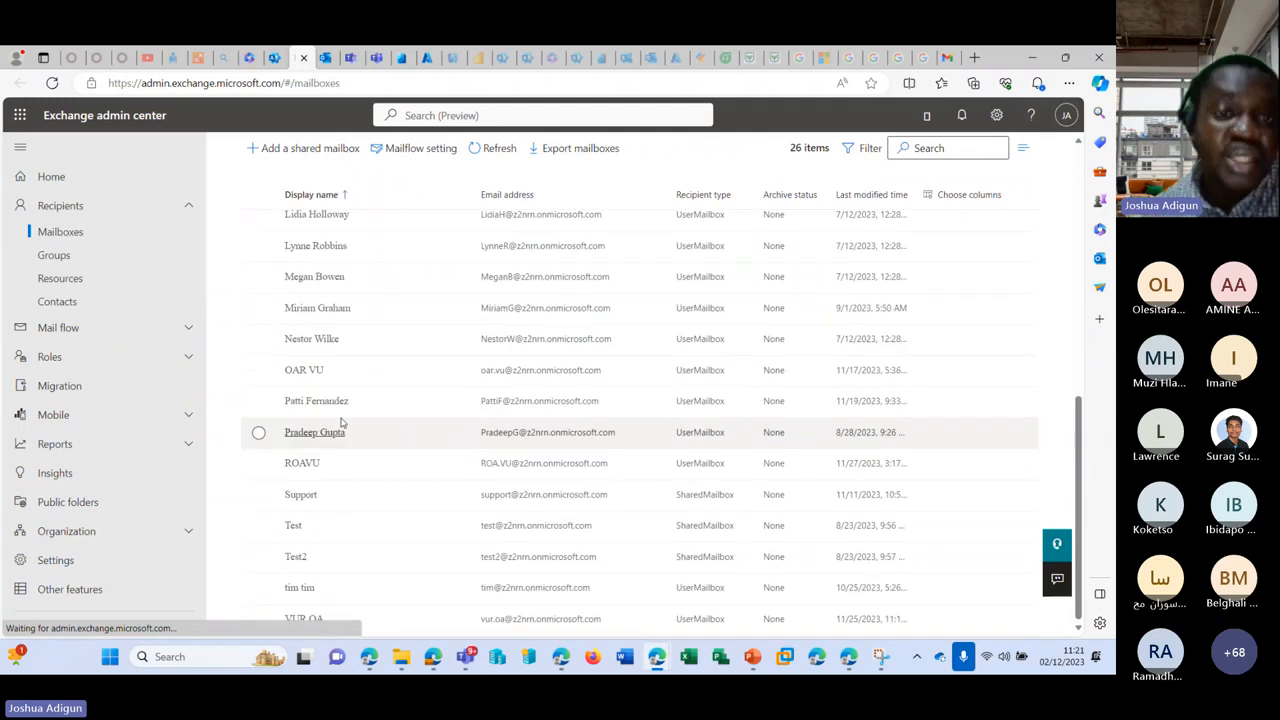
click(276, 57)
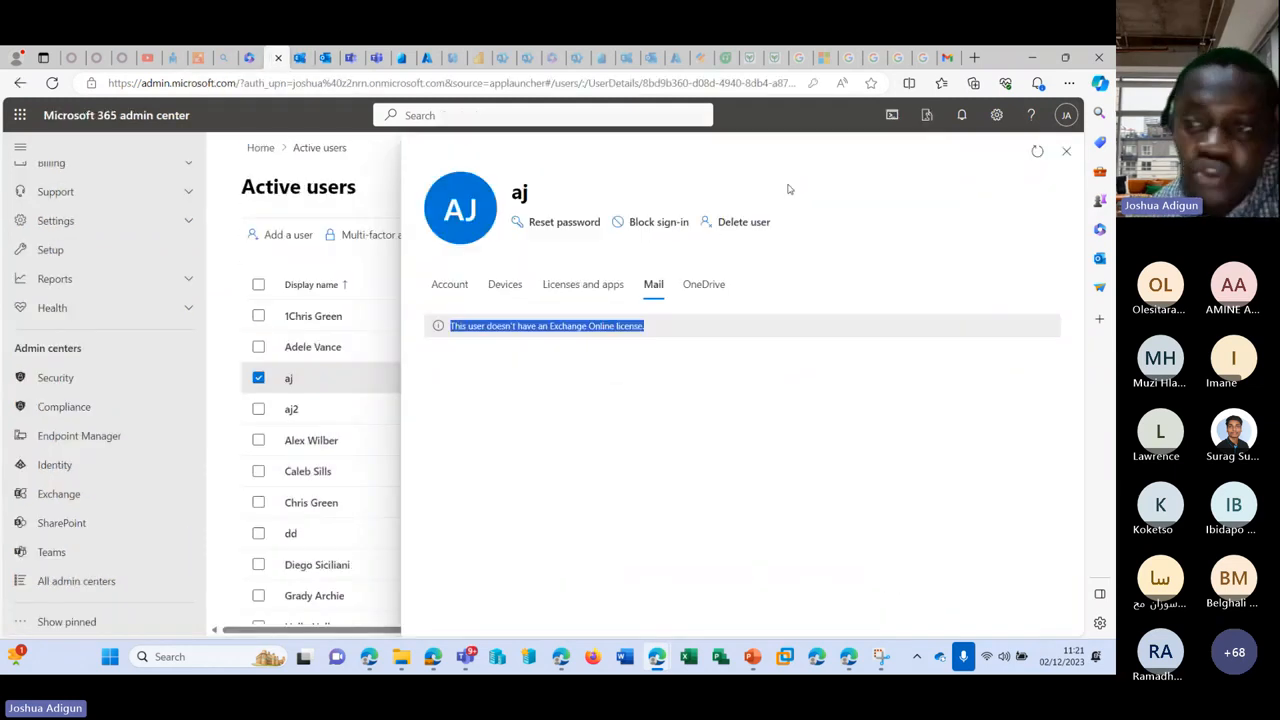
Step: Close the user panel and refresh the Shared mailboxes list
click(1068, 153)
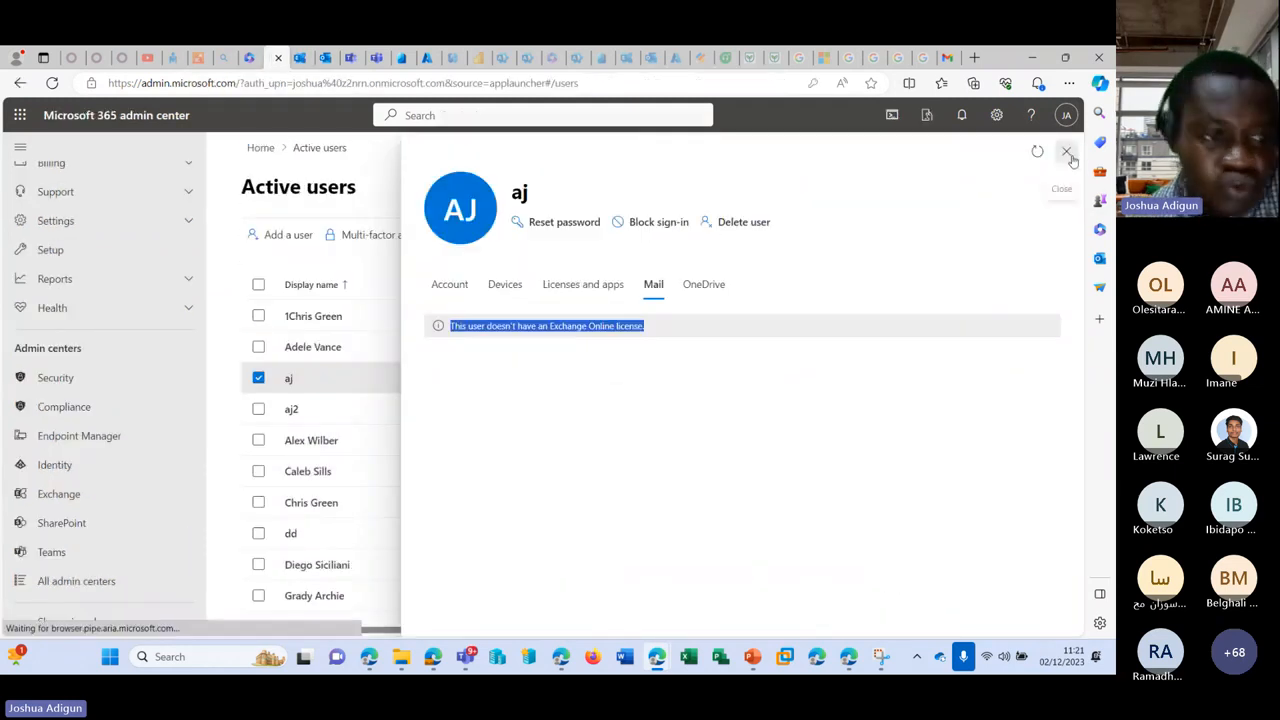
scroll(150, 260, up, 4)
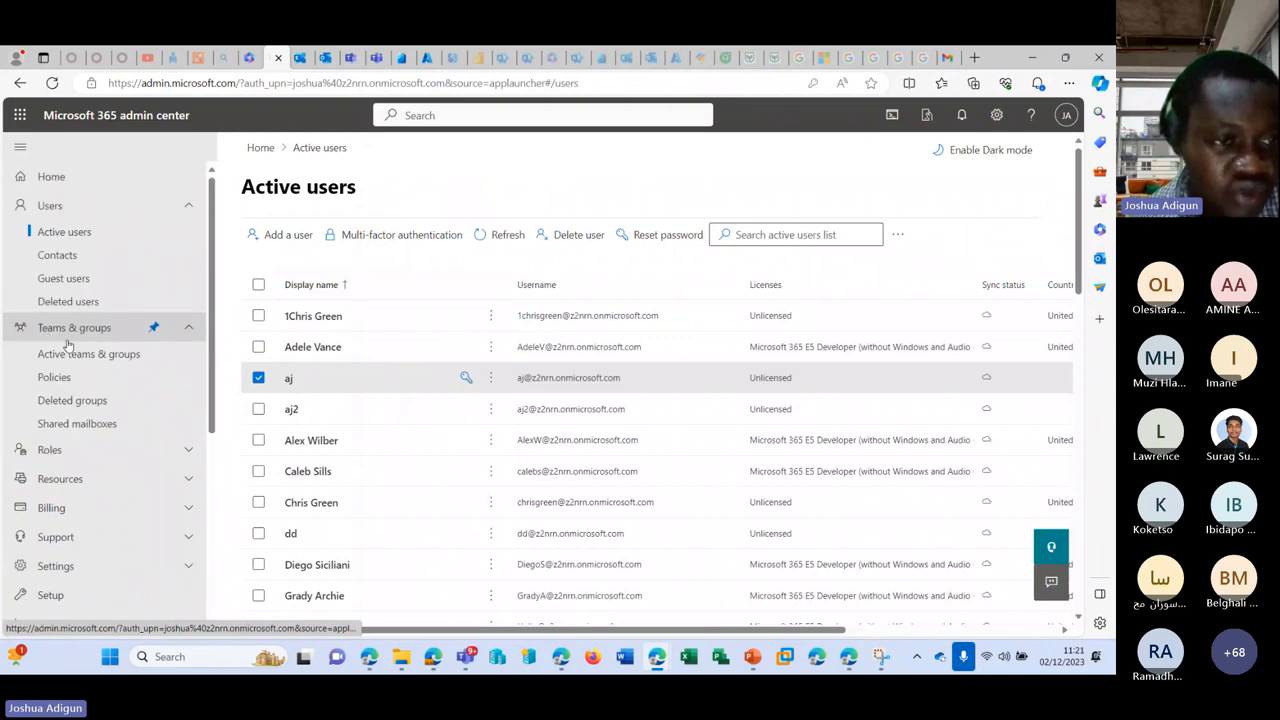
click(77, 424)
click(403, 327)
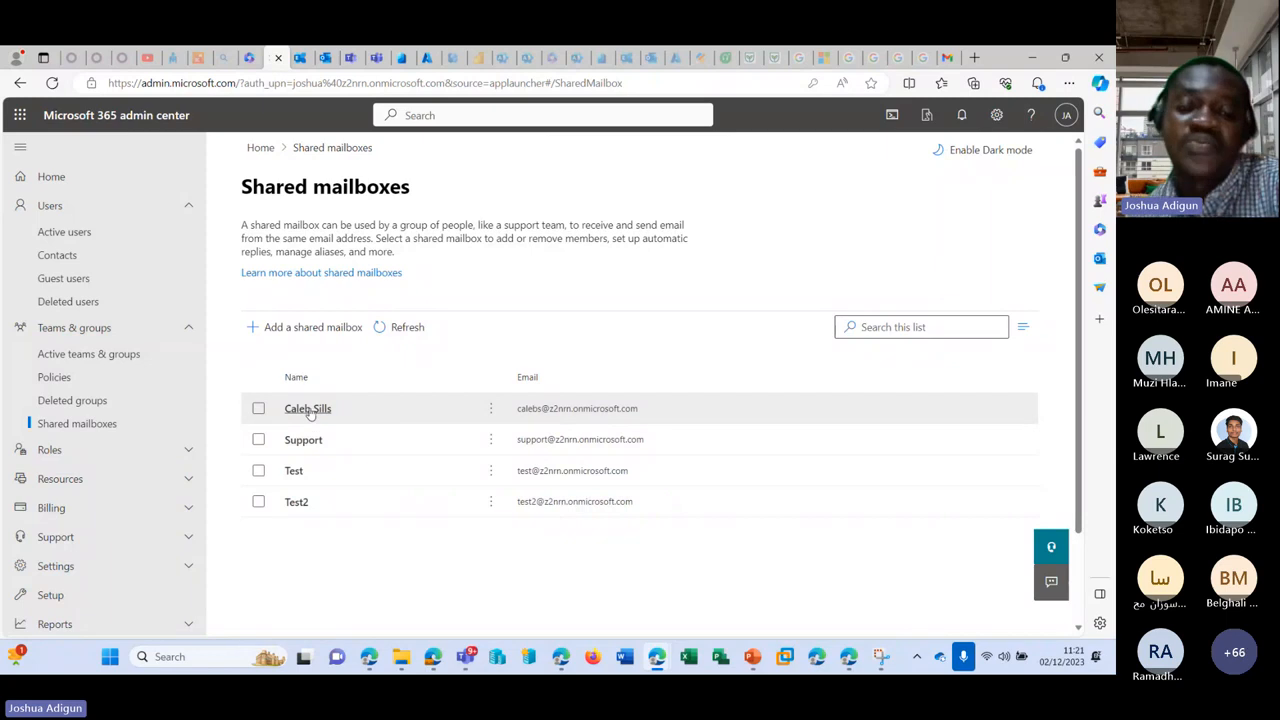
Step: Review the newly converted shared mailbox's settings panel, which shows no members
click(306, 414)
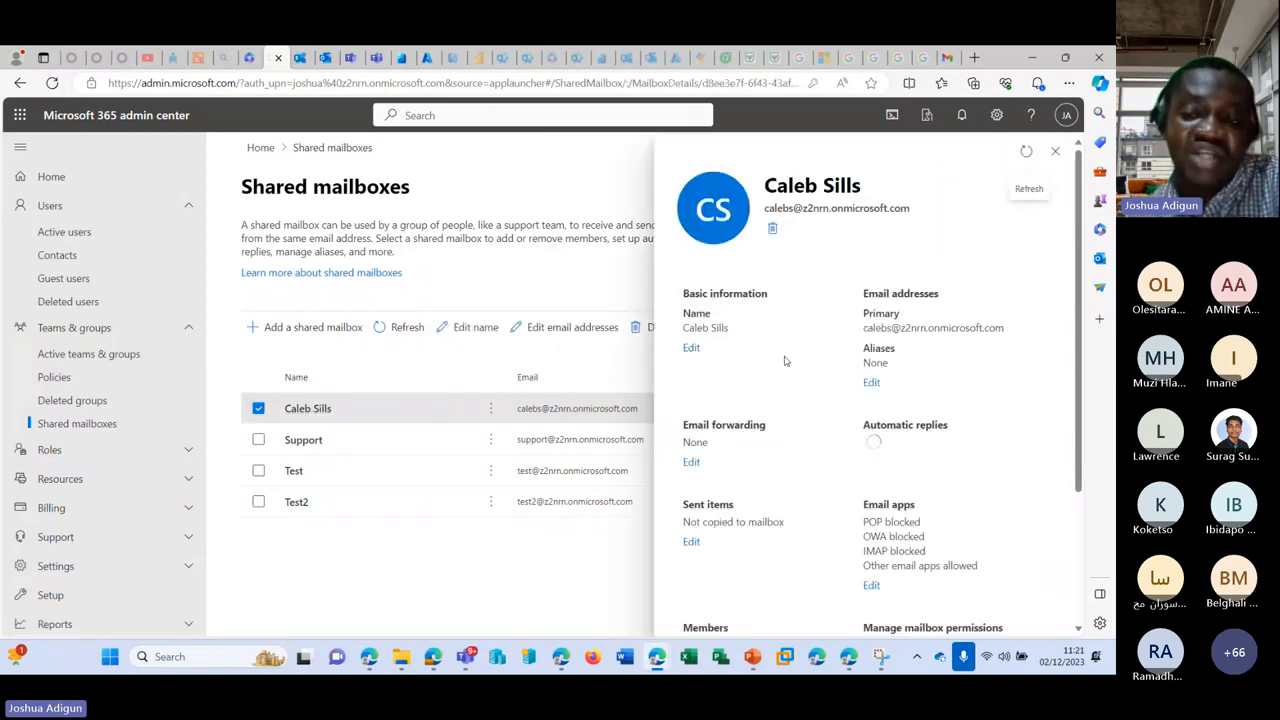
scroll(790, 370, down, 2)
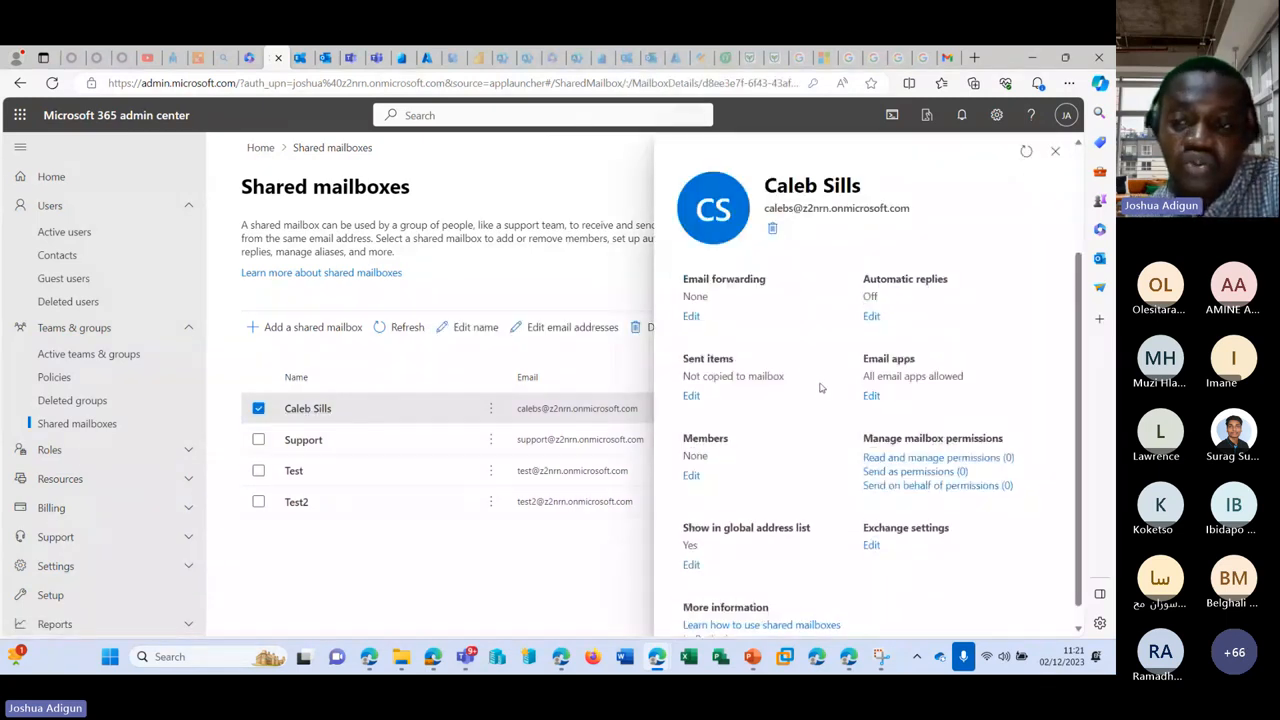
scroll(820, 387, down, 1)
scroll(818, 398, up, 3)
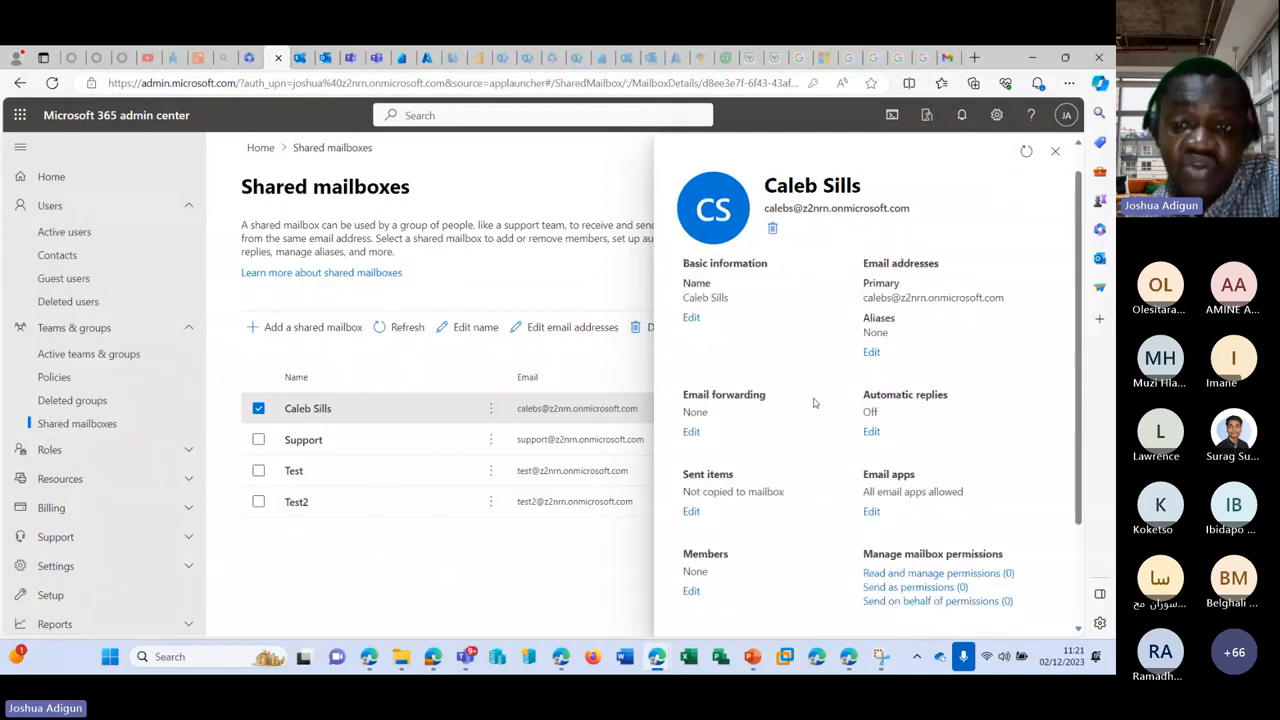
scroll(813, 403, down, 3)
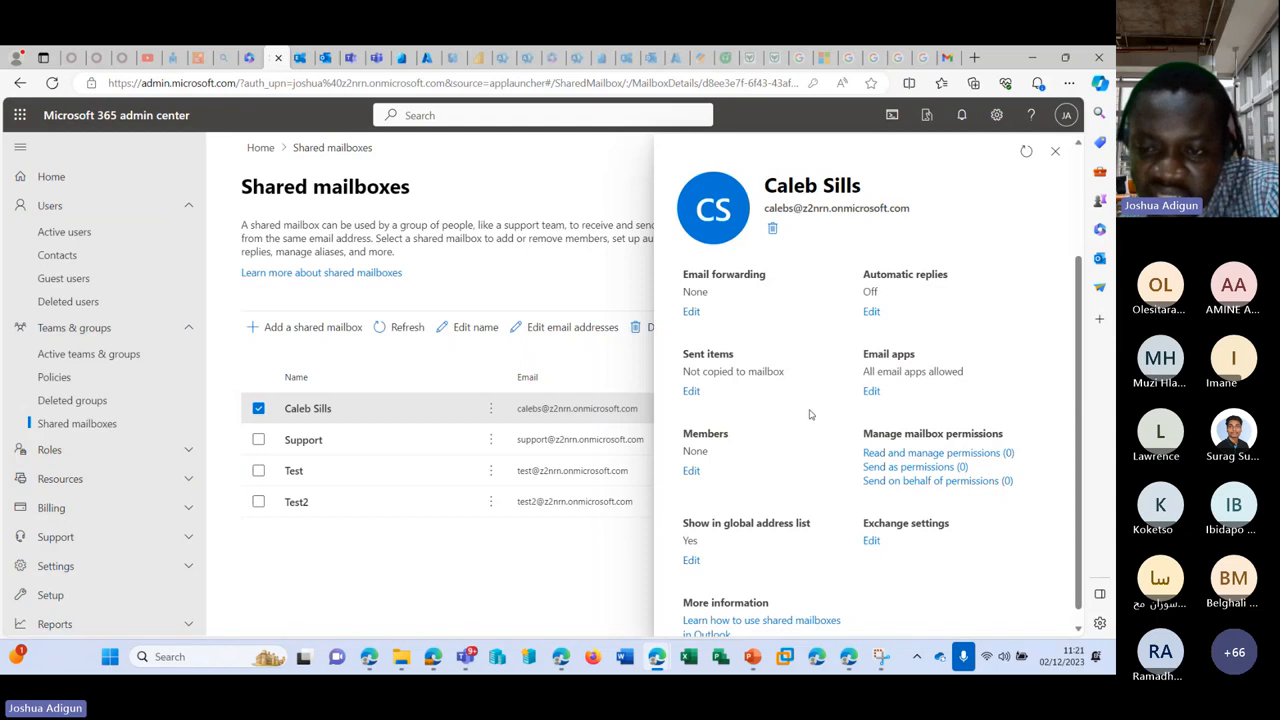
scroll(810, 416, up, 3)
scroll(812, 419, up, 1)
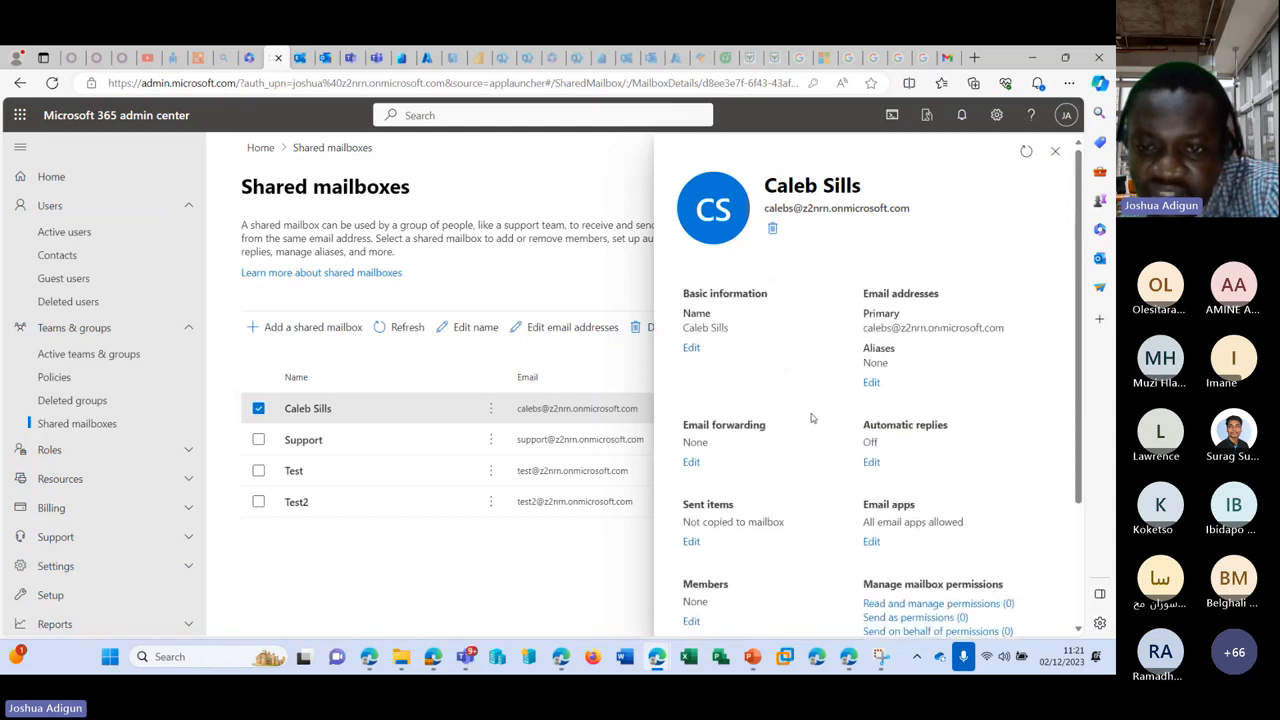
scroll(812, 419, down, 3)
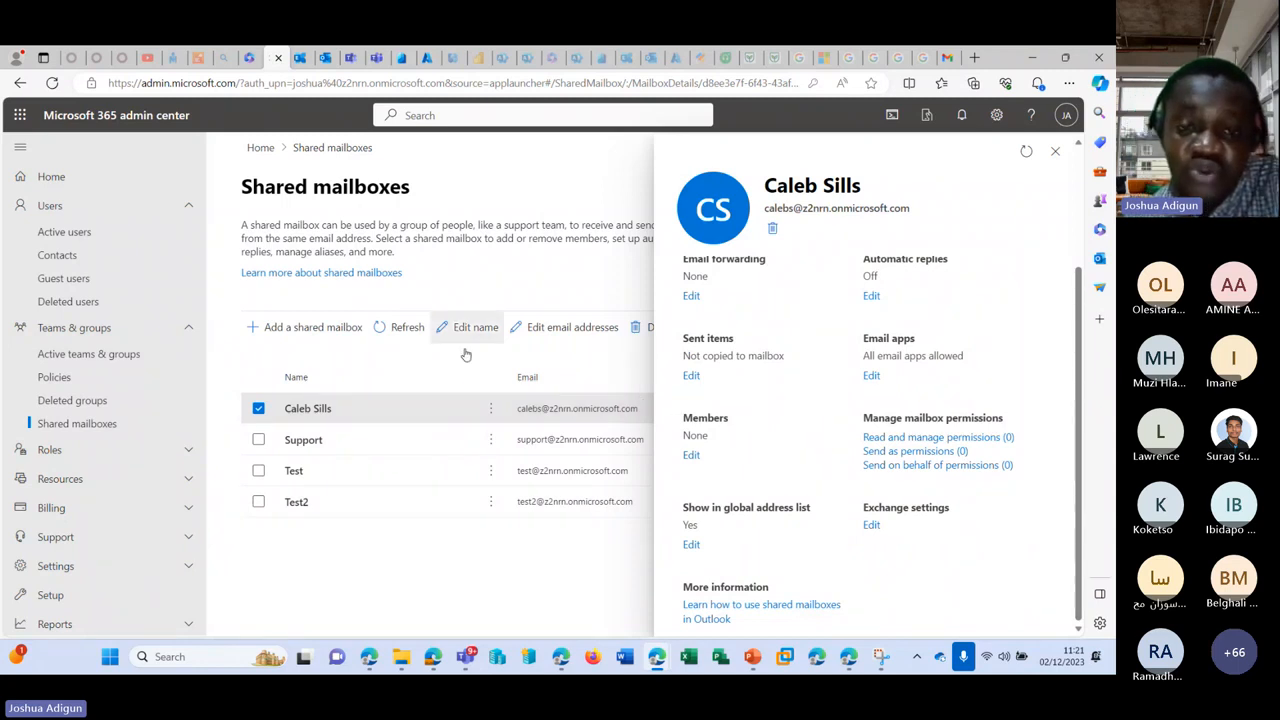
click(466, 657)
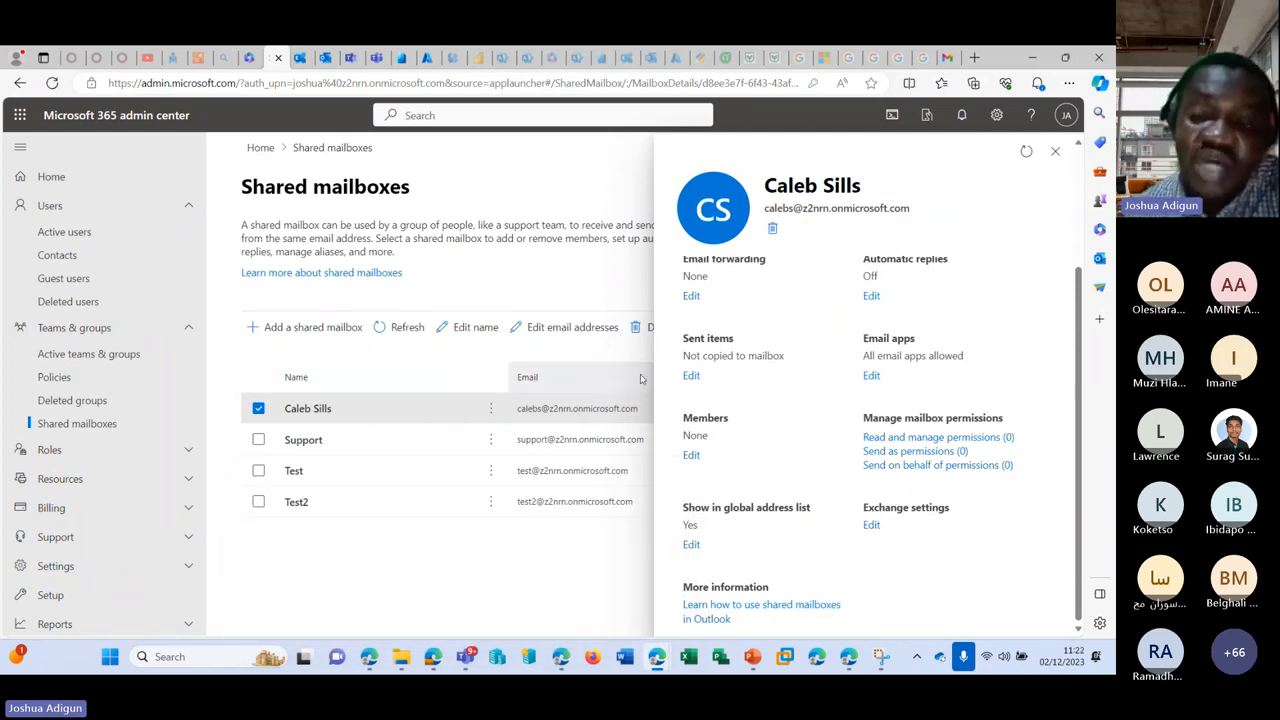
scroll(832, 420, up, 1)
scroll(835, 420, up, 2)
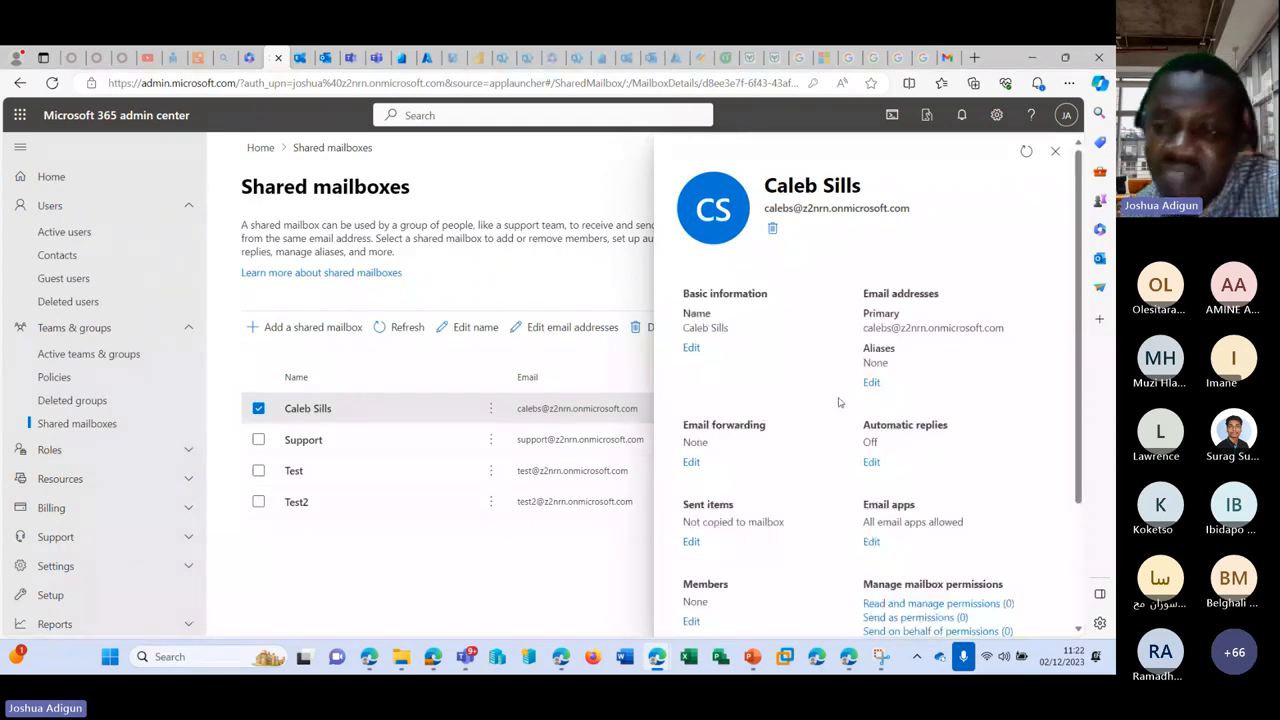
scroll(836, 410, down, 3)
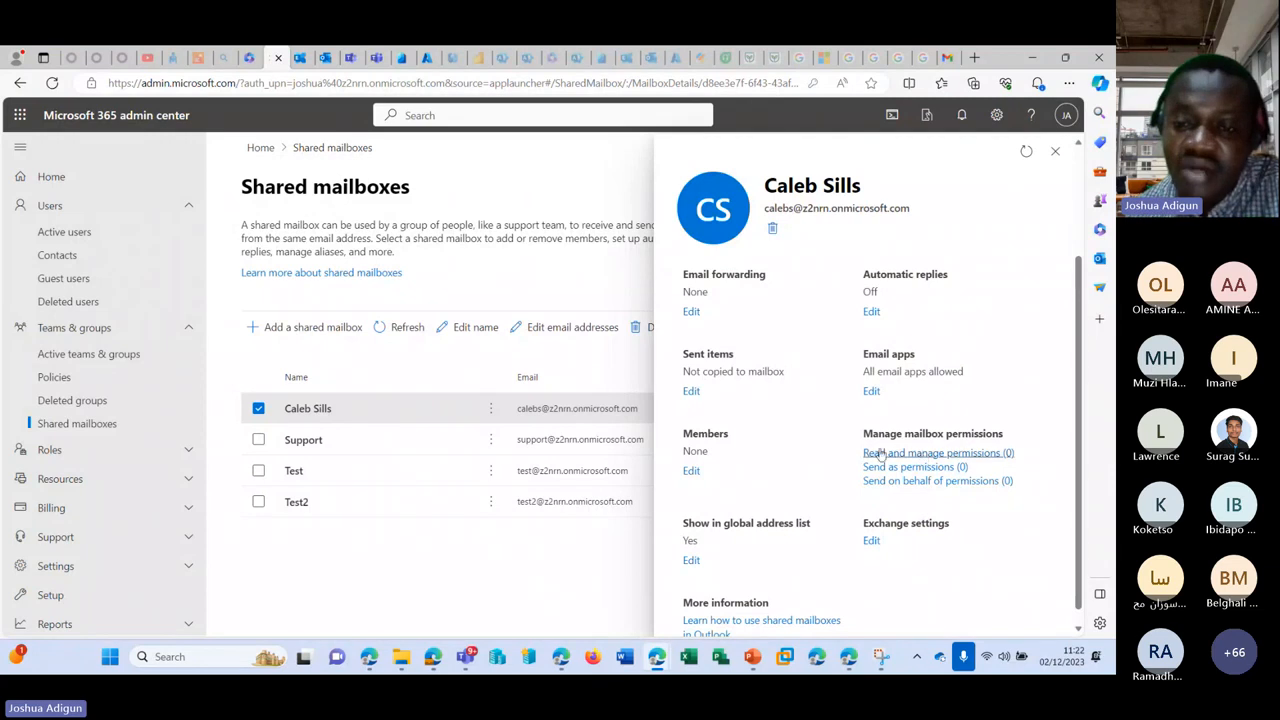
scroll(810, 441, up, 2)
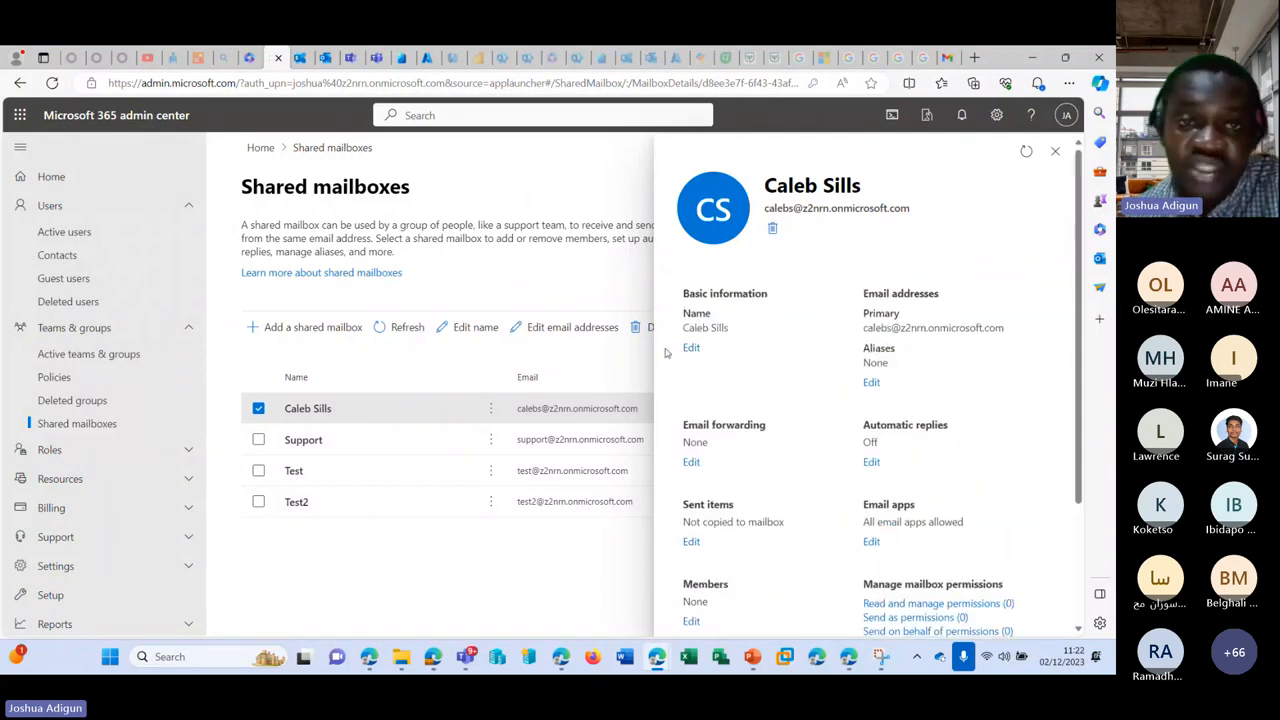
Step: In Exchange admin center, go to Recipients > Mailboxes and select the shared mailbox
click(298, 58)
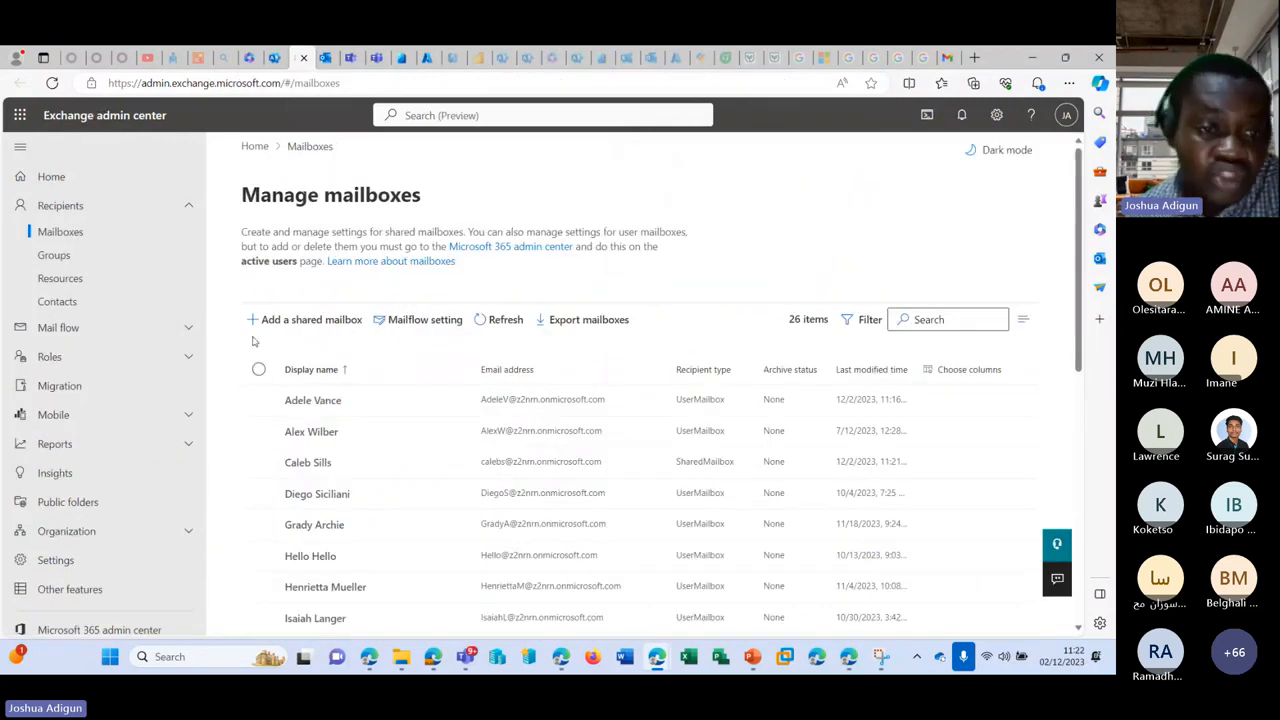
click(66, 260)
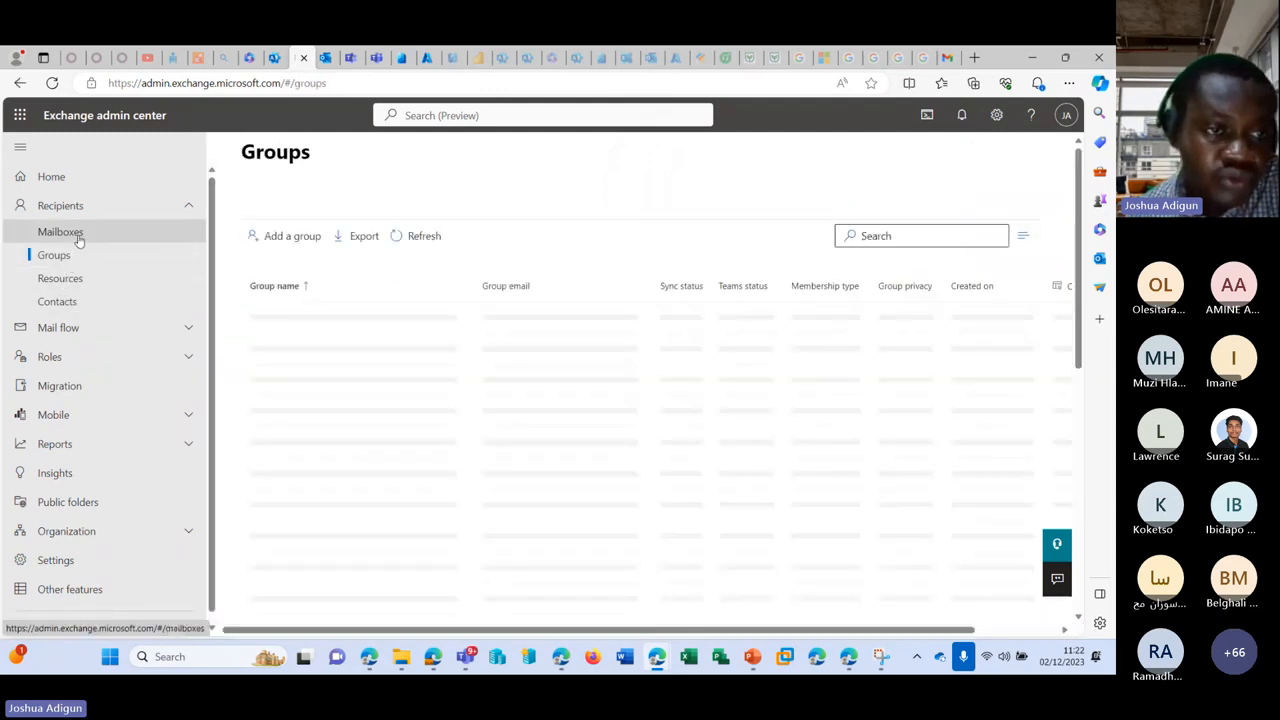
click(78, 236)
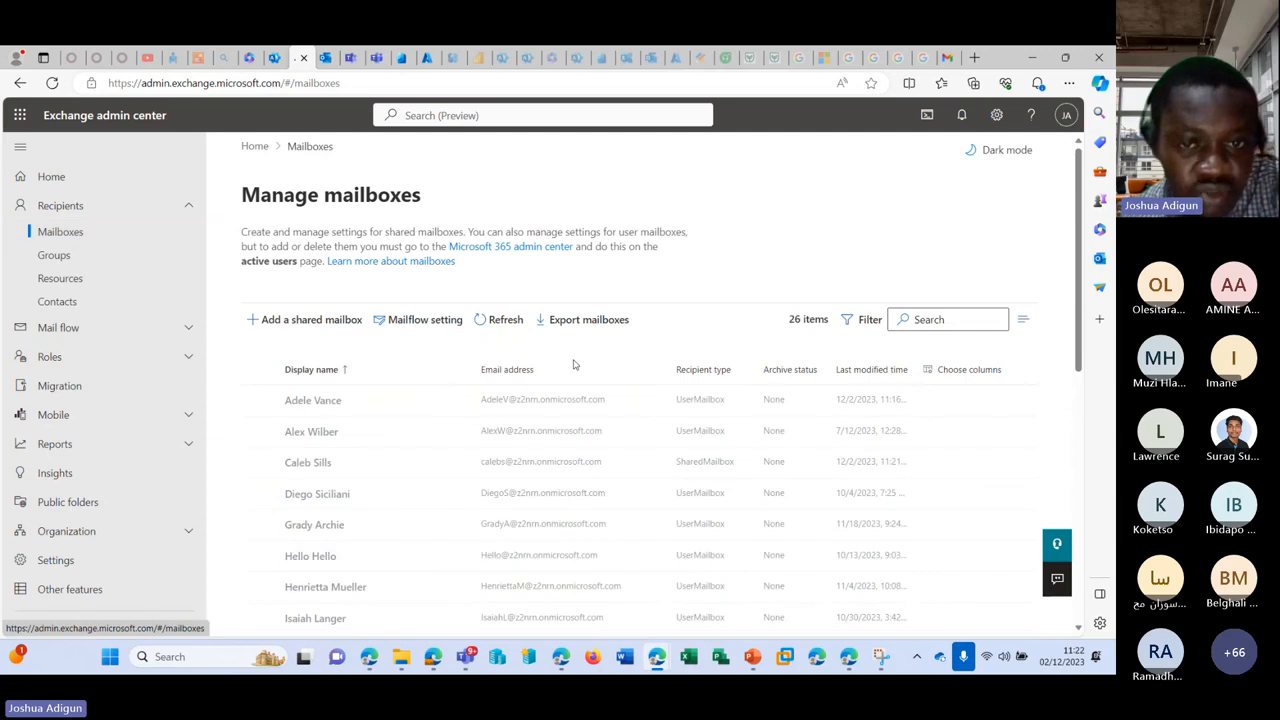
scroll(551, 374, down, 2)
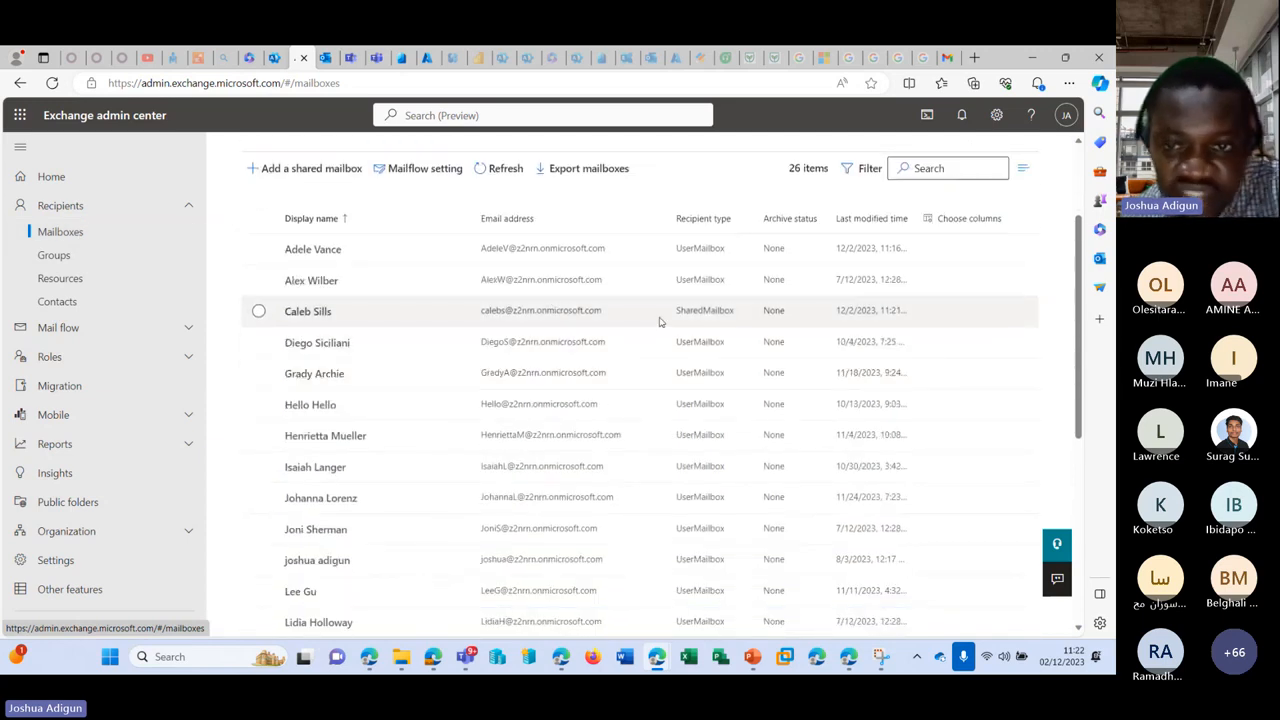
click(690, 314)
Step: Review the shared mailbox's Send as and Full Access delegates, then reopen its details
scroll(734, 313, up, 2)
click(322, 464)
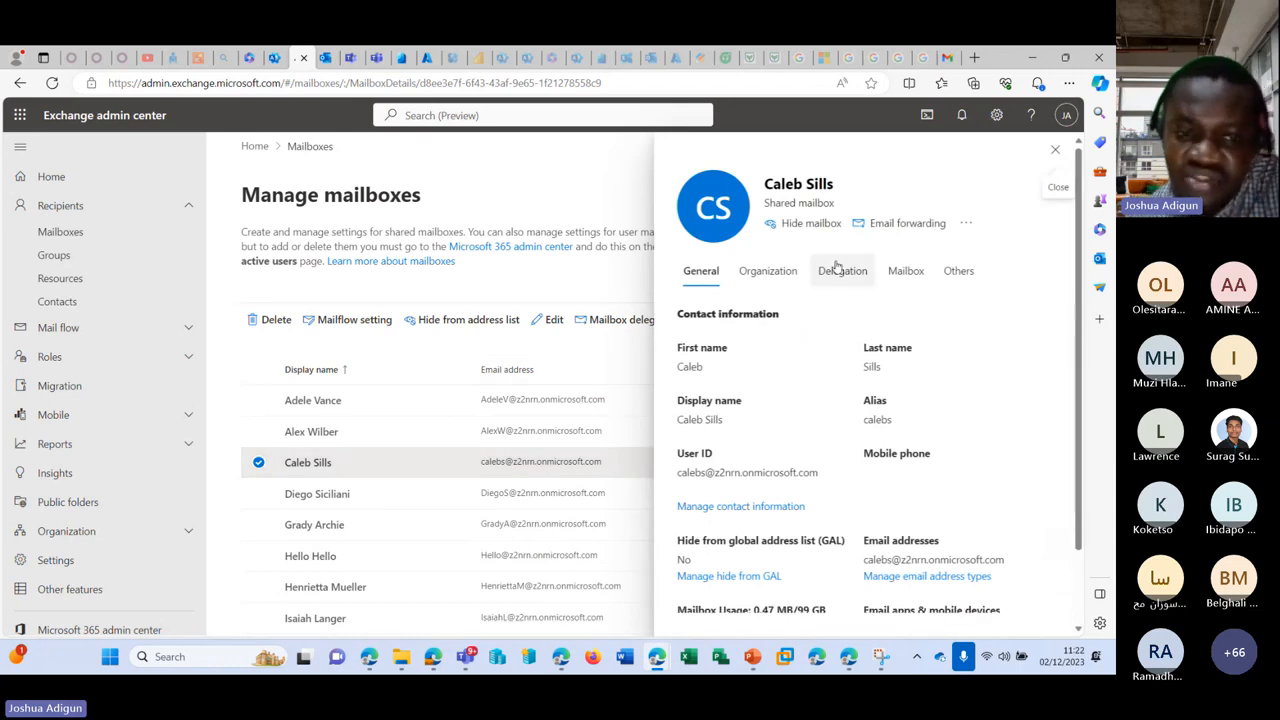
click(830, 274)
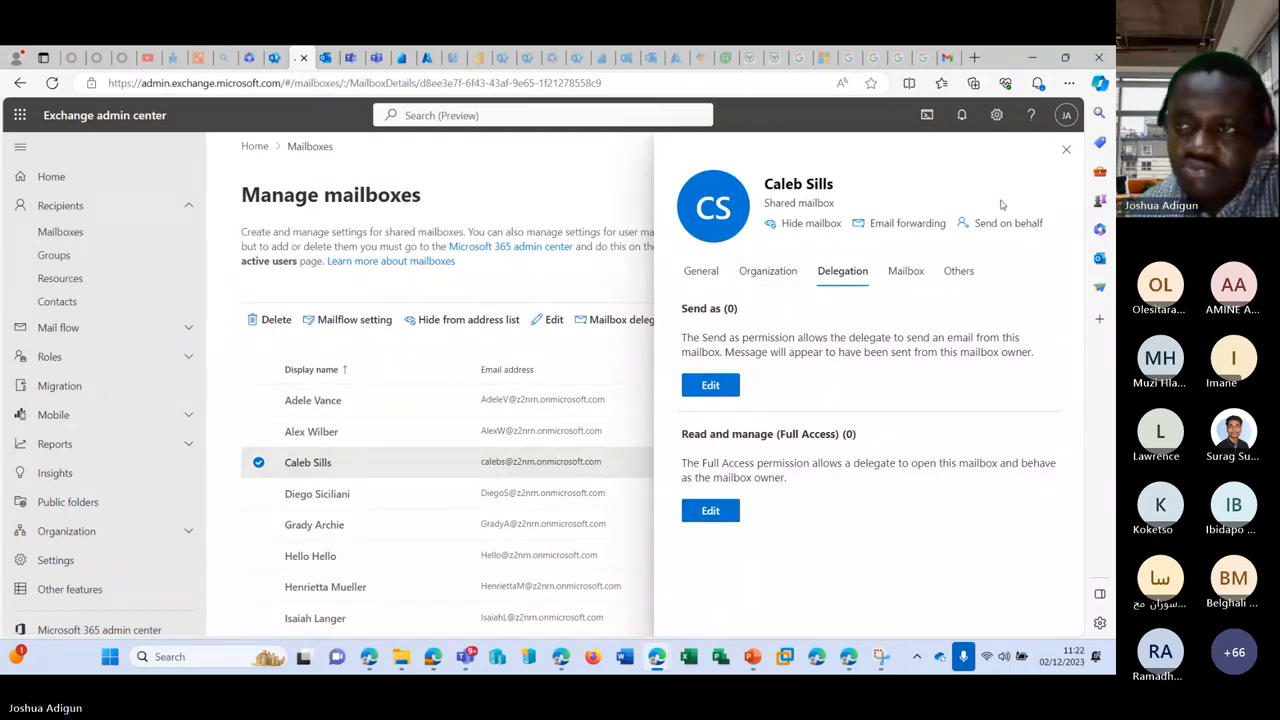
click(1066, 149)
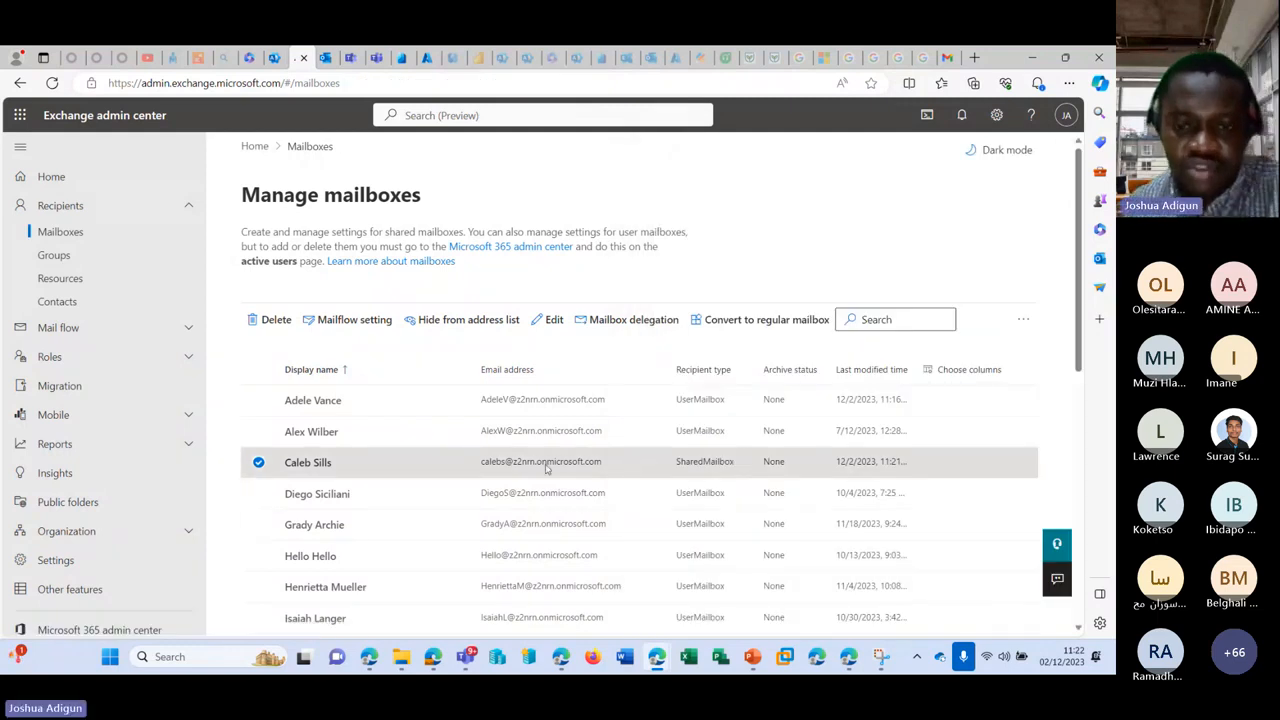
click(317, 463)
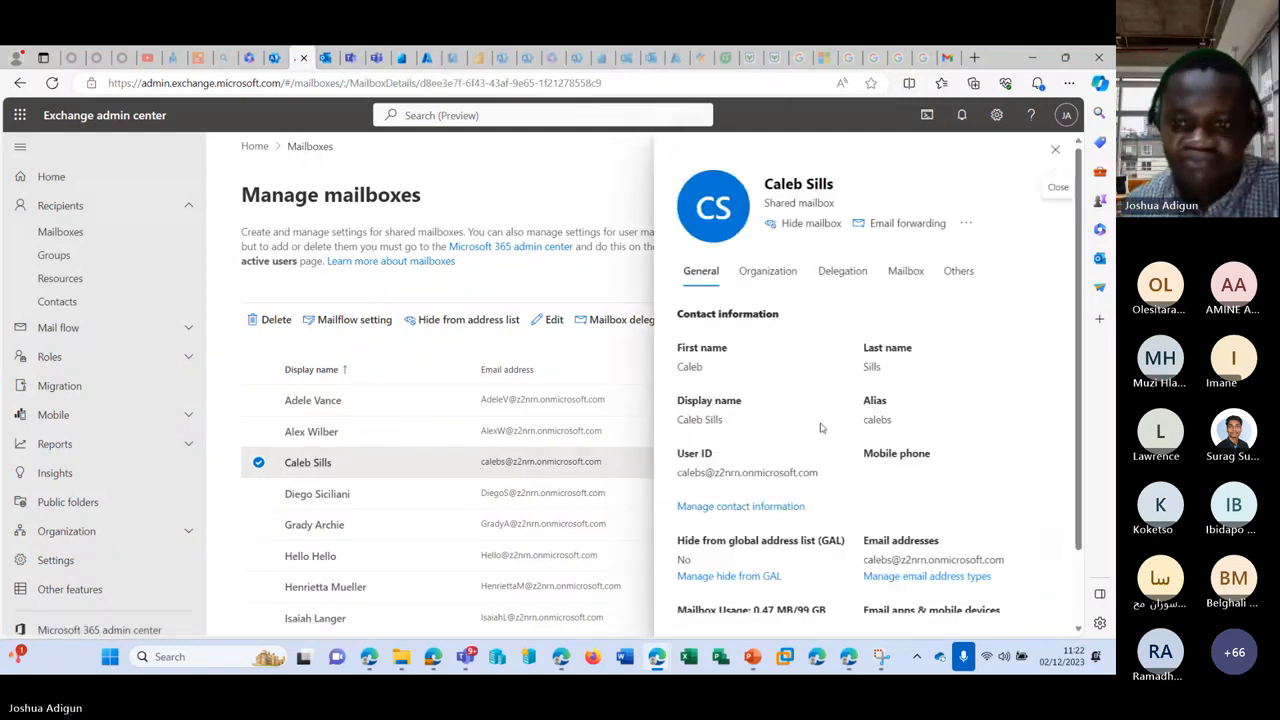
drag(829, 483, 676, 474)
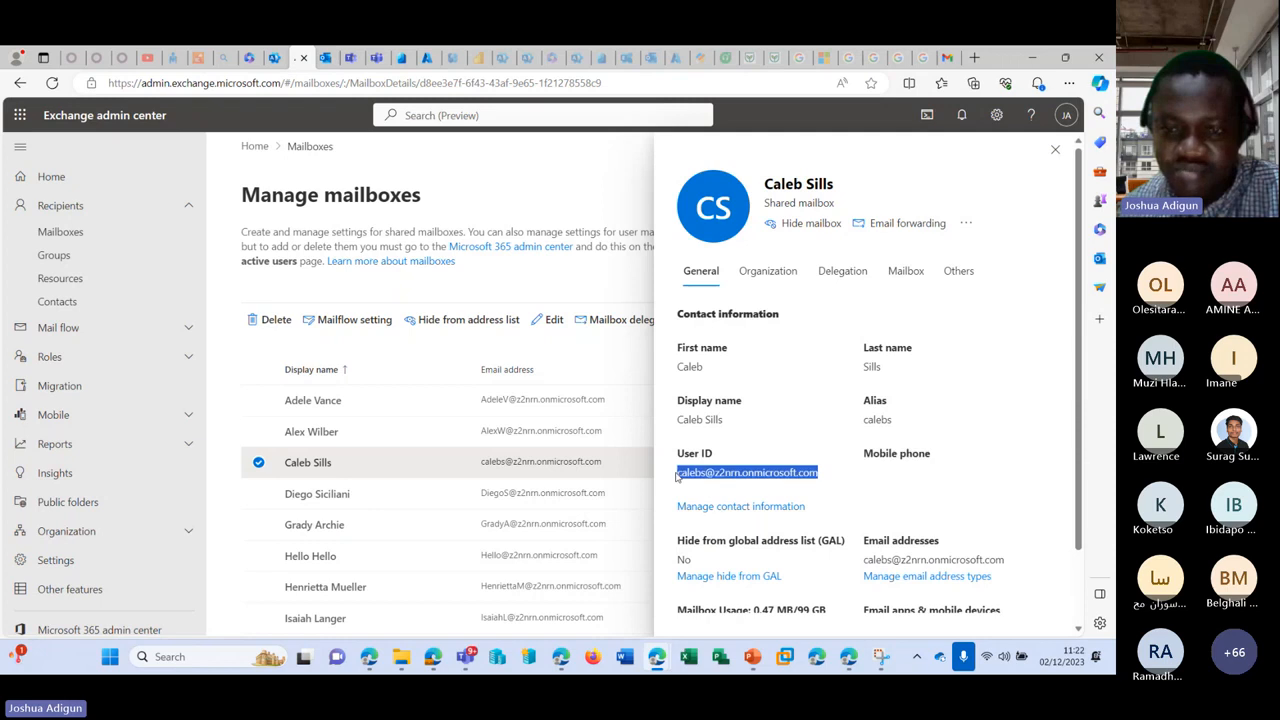
Step: Close the Exchange tab and start an office.com sign-in in a minimized InPrivate window
click(305, 57)
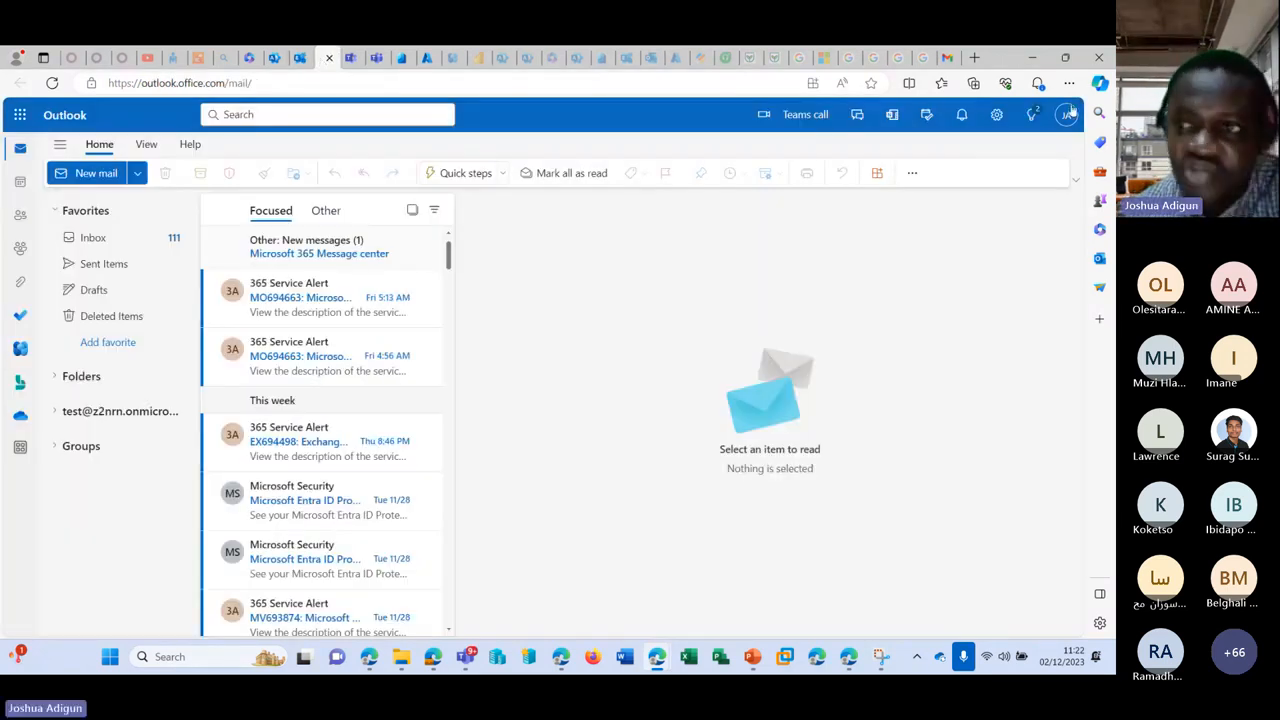
right_click(817, 656)
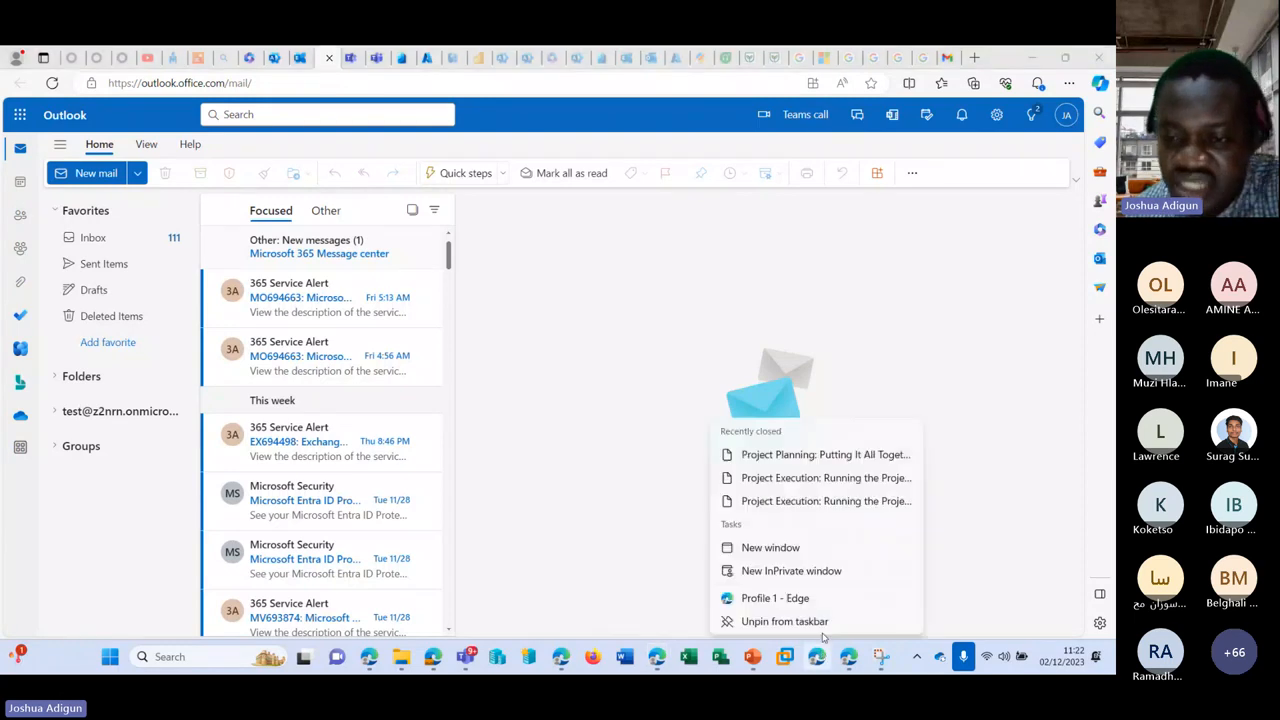
click(790, 567)
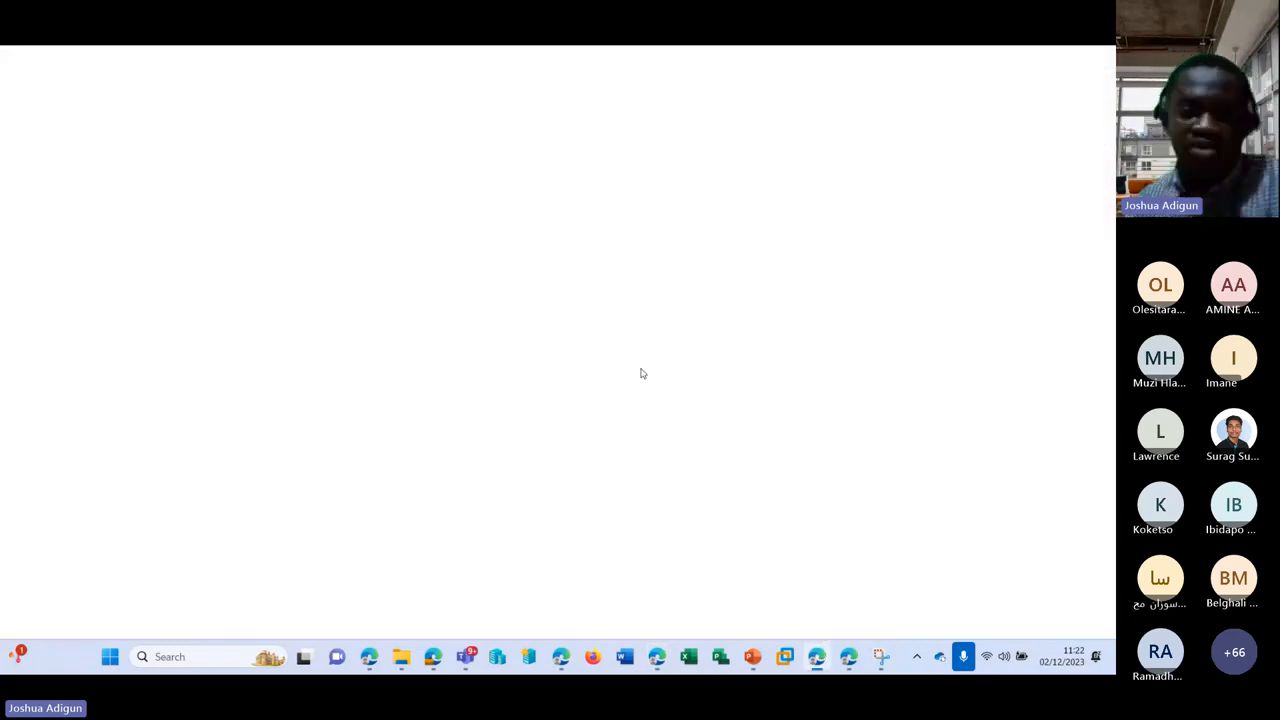
text(office)
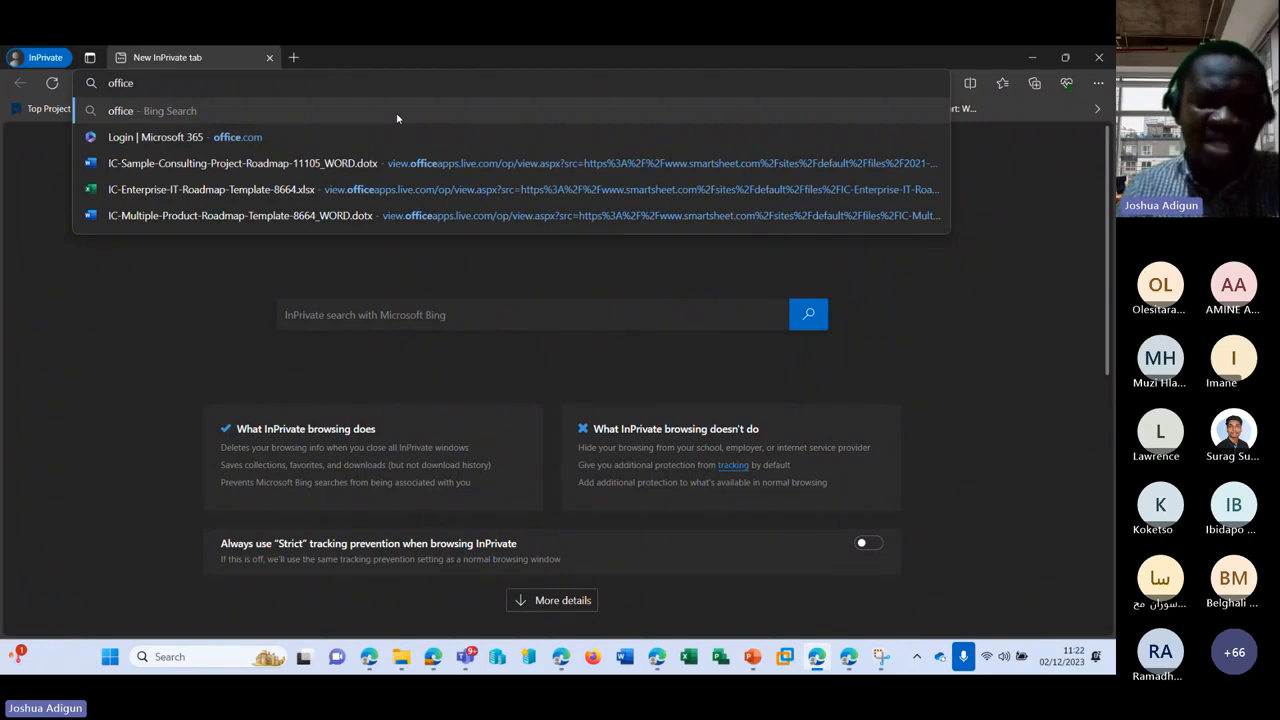
text(.com)
key(Return)
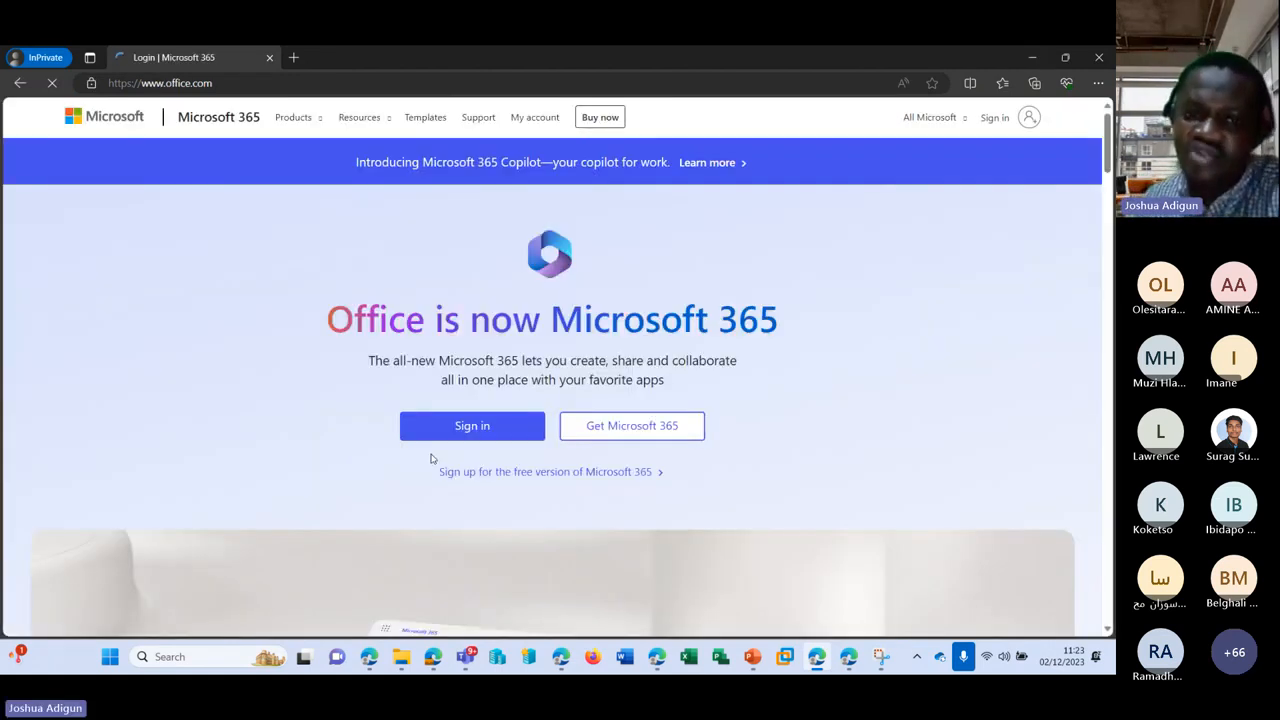
click(465, 428)
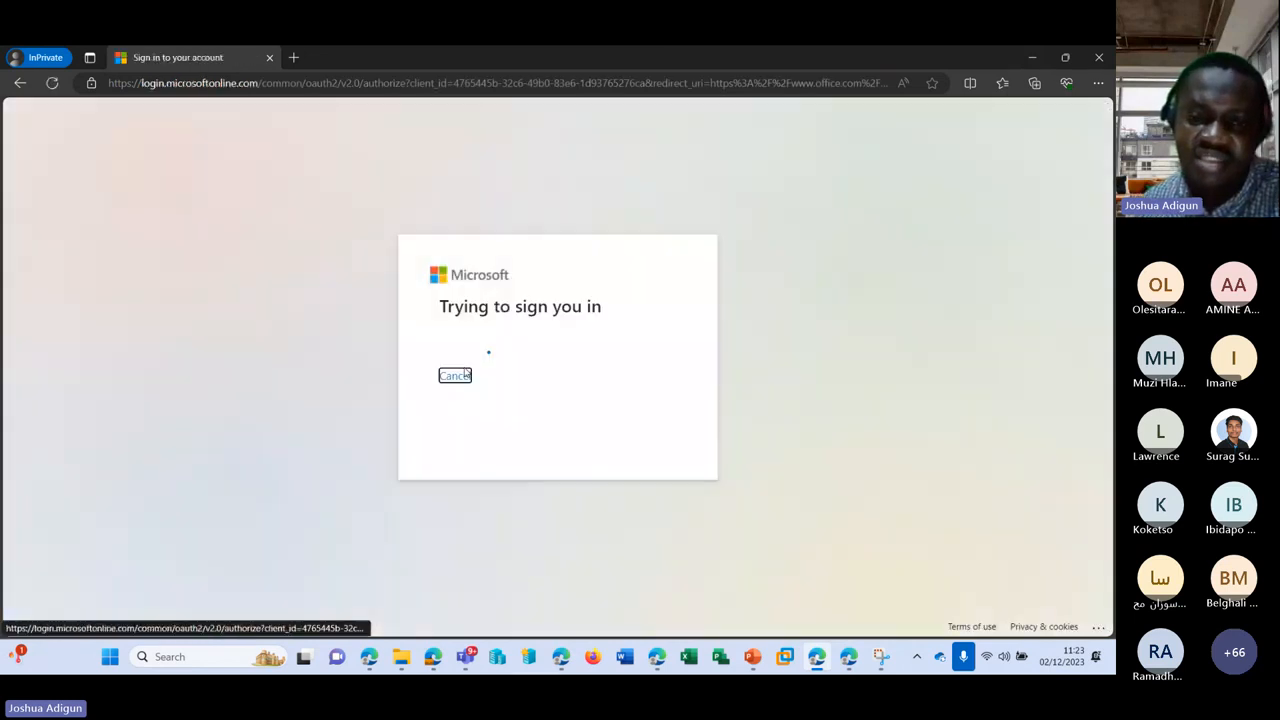
click(1030, 60)
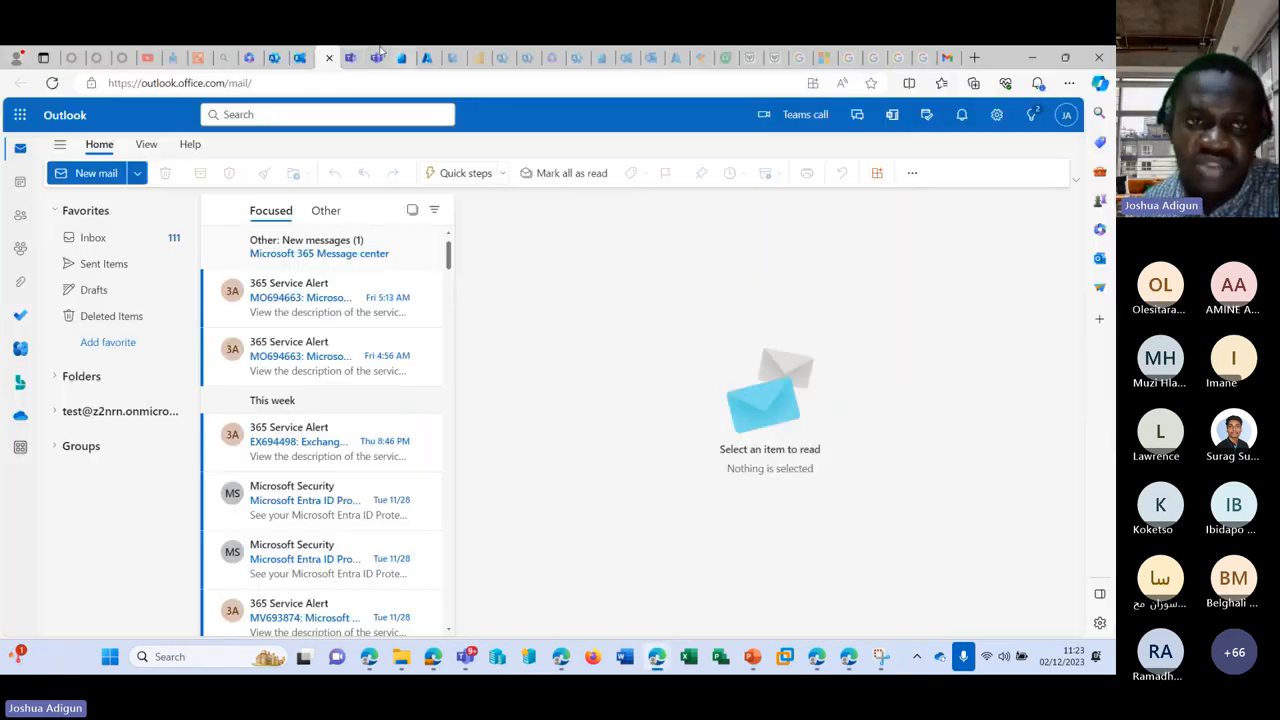
Step: Return to the admin center's Active users list
click(255, 57)
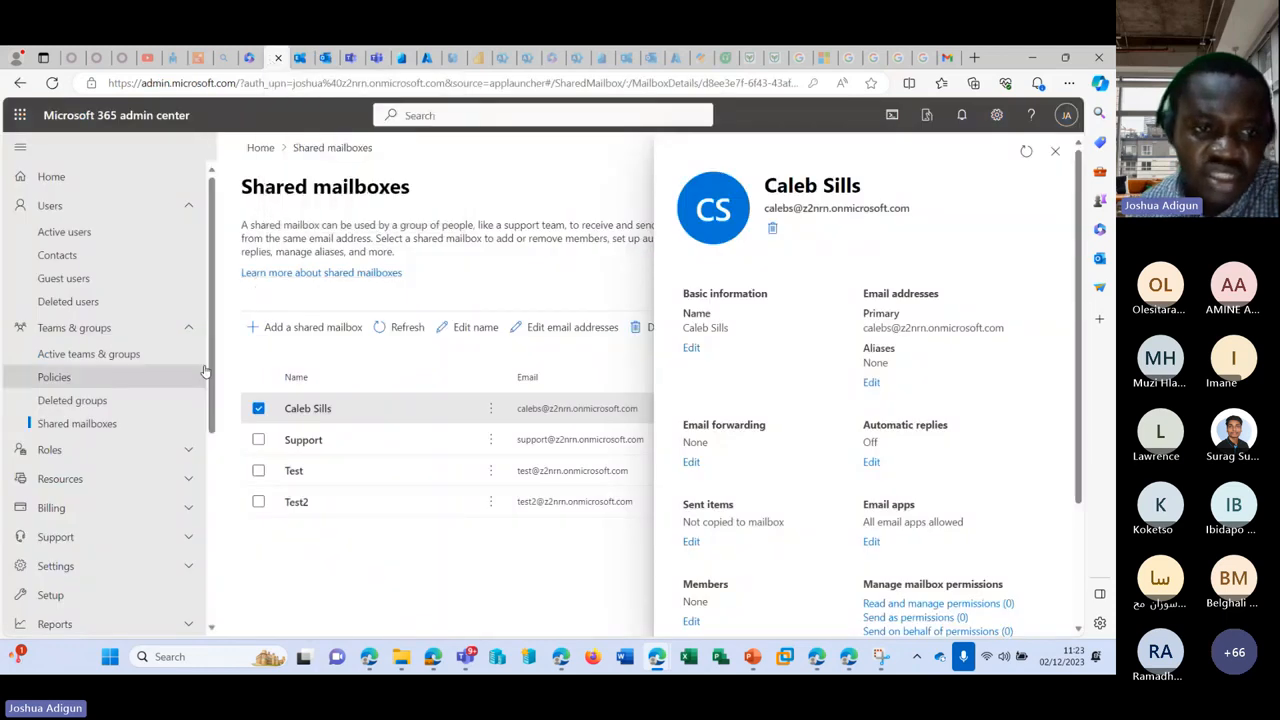
click(108, 240)
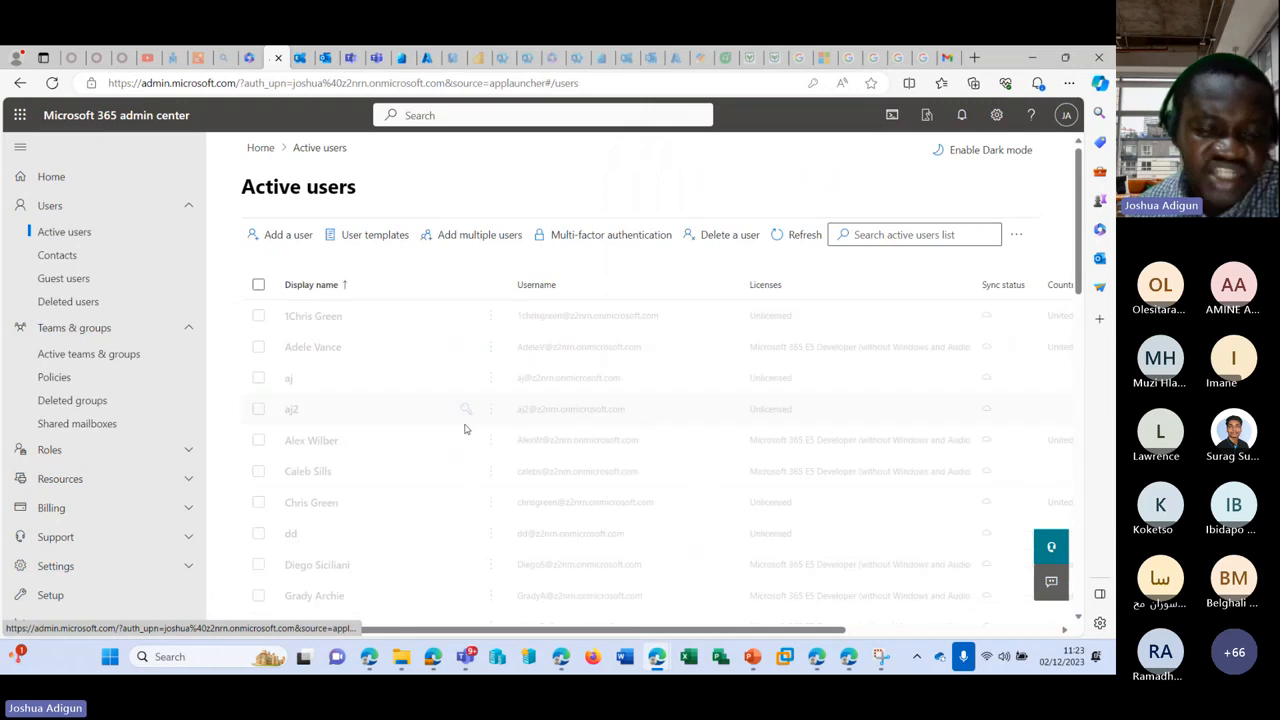
scroll(357, 423, down, 1)
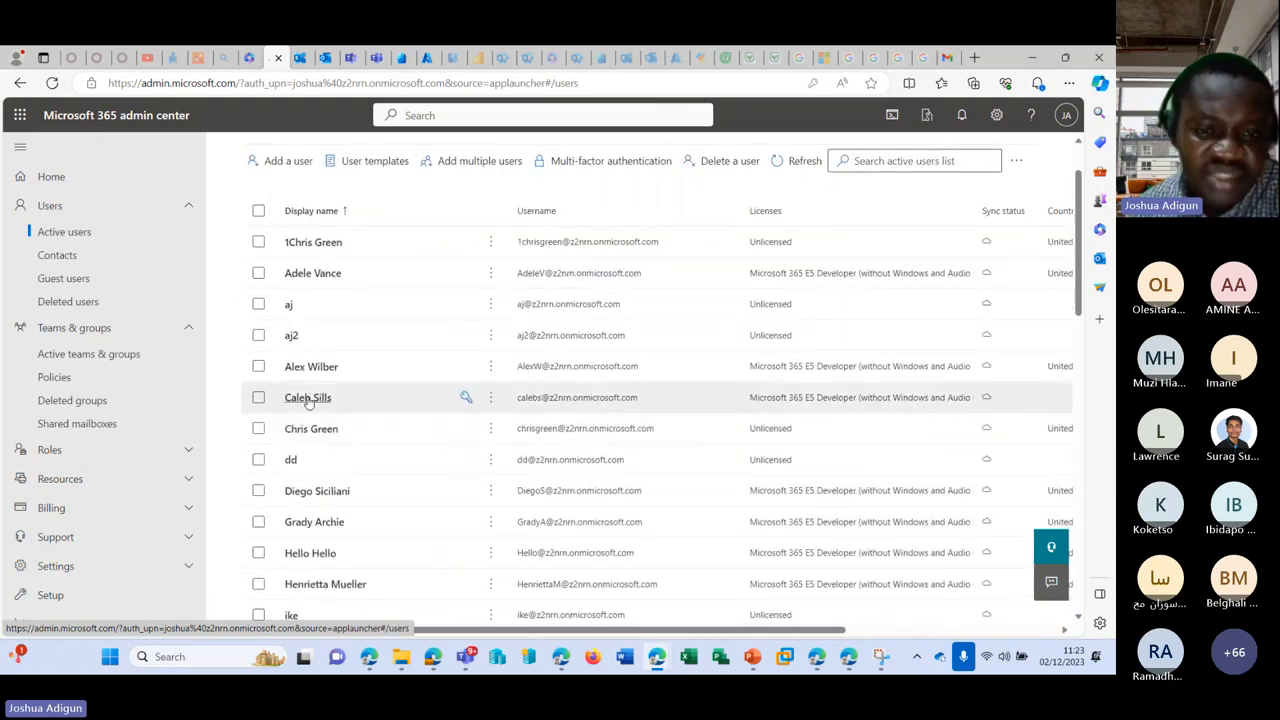
Step: Untick the Microsoft 365 E5 Developer license on the shared mailbox user and save
click(308, 397)
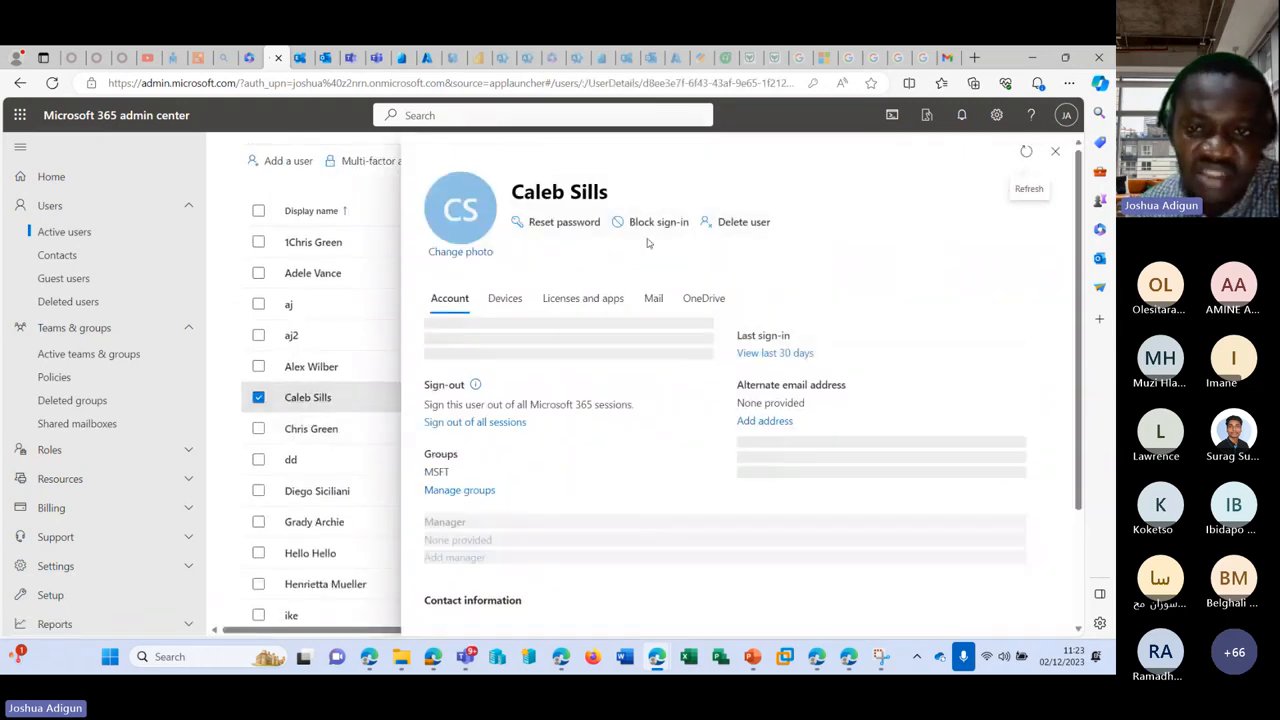
click(652, 299)
click(566, 306)
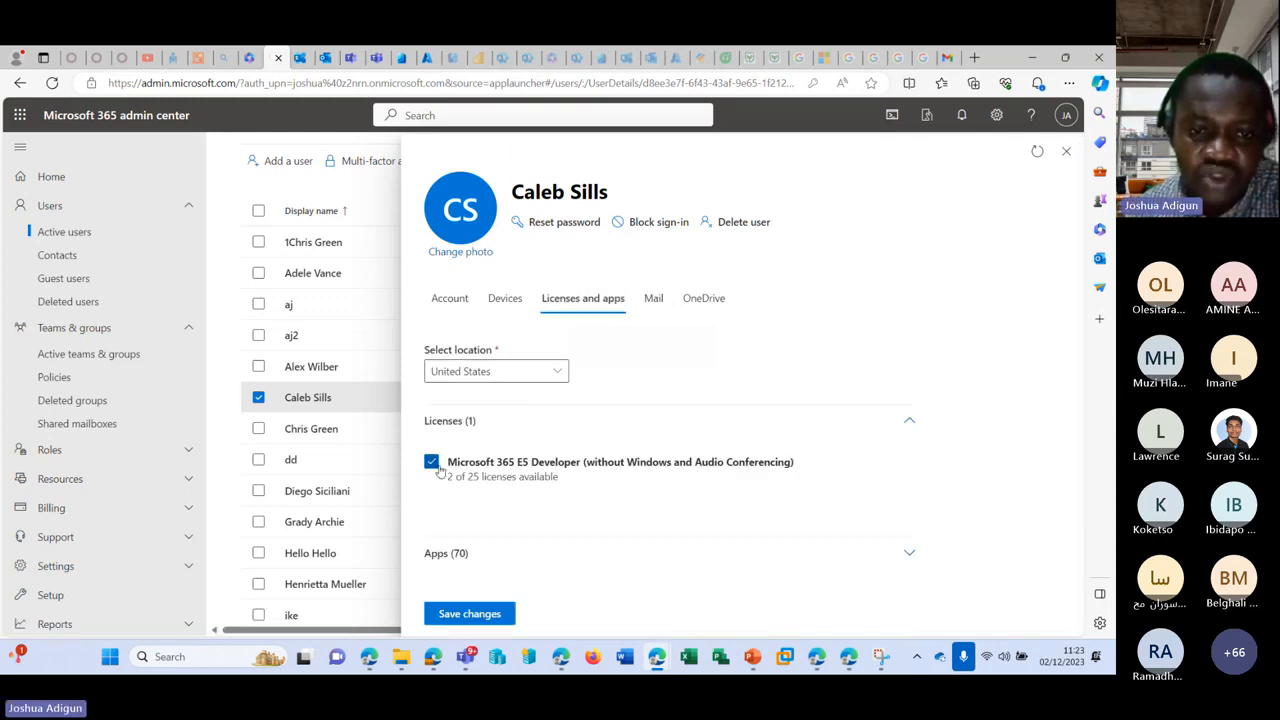
click(431, 463)
click(472, 612)
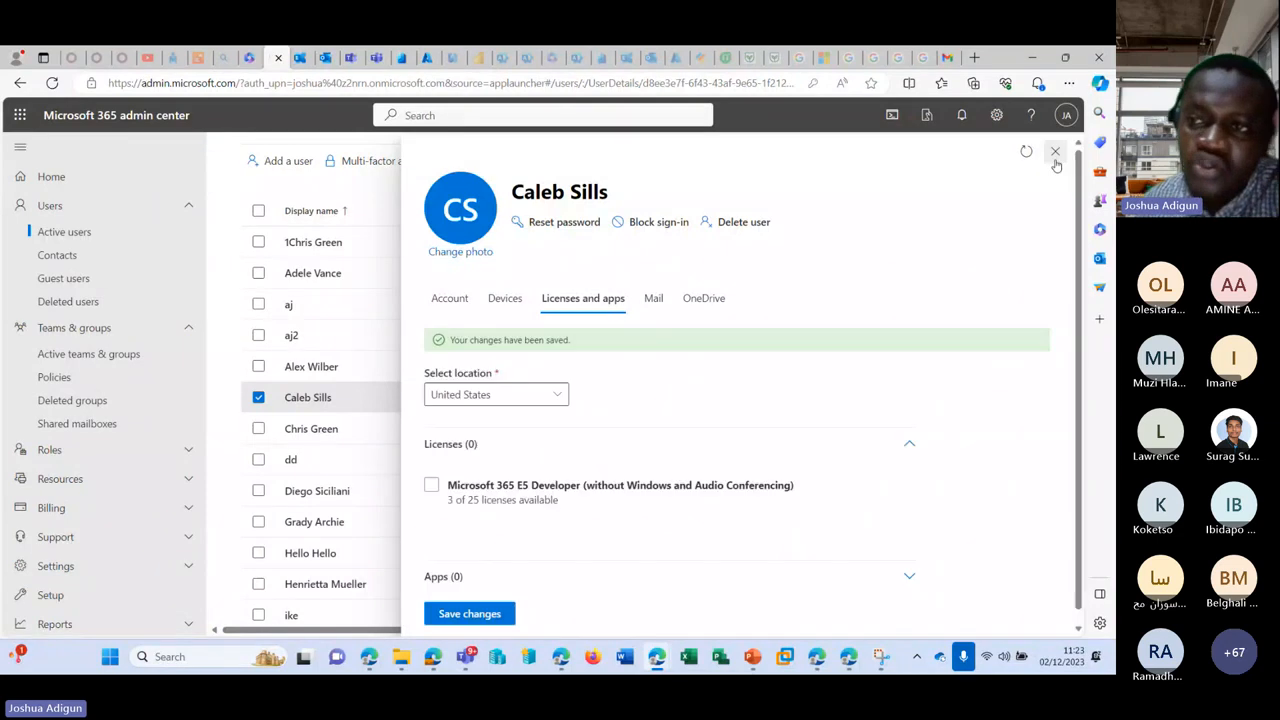
click(1060, 152)
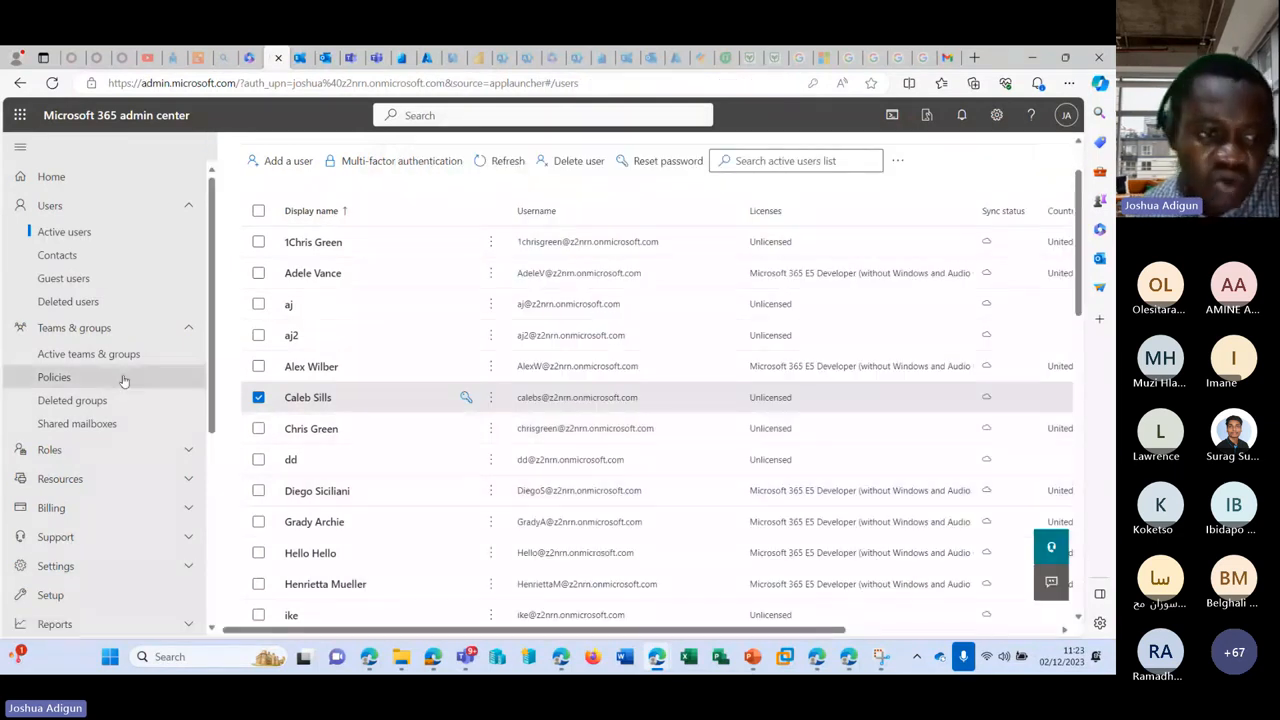
Step: Return to Active users and check that the Support, Test and Test2 mailboxes show Unlicensed
click(105, 424)
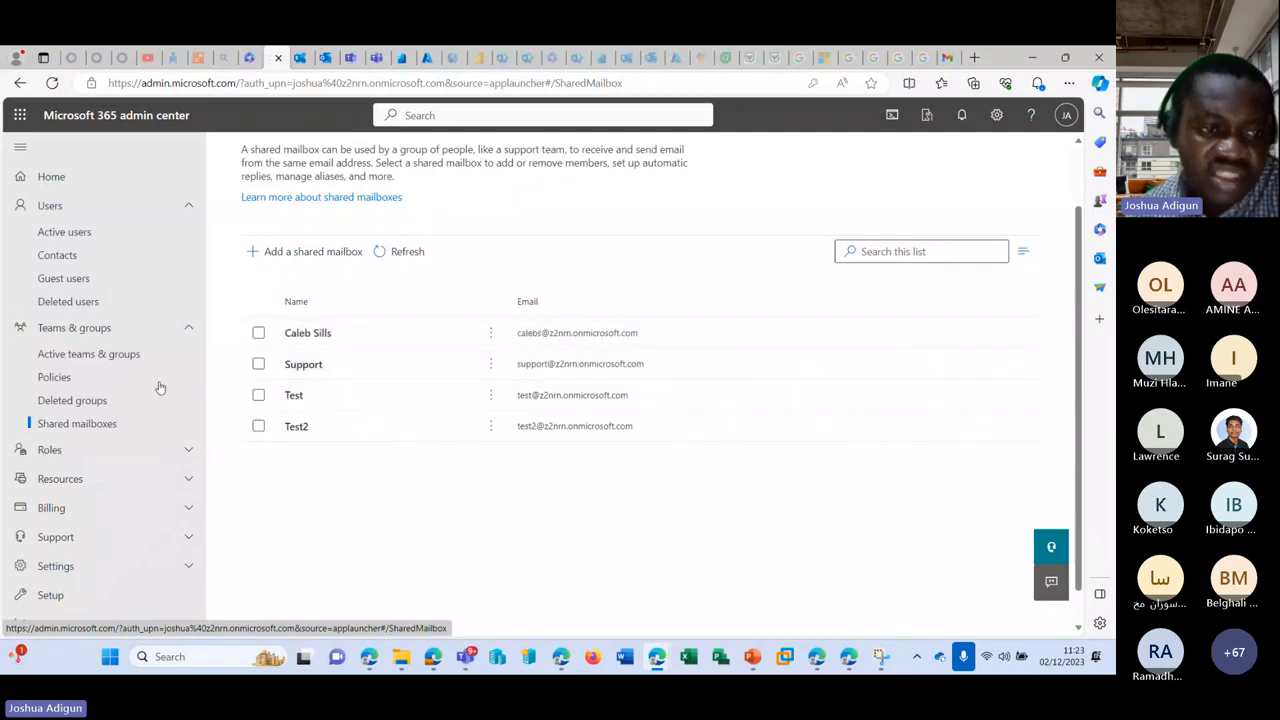
click(88, 233)
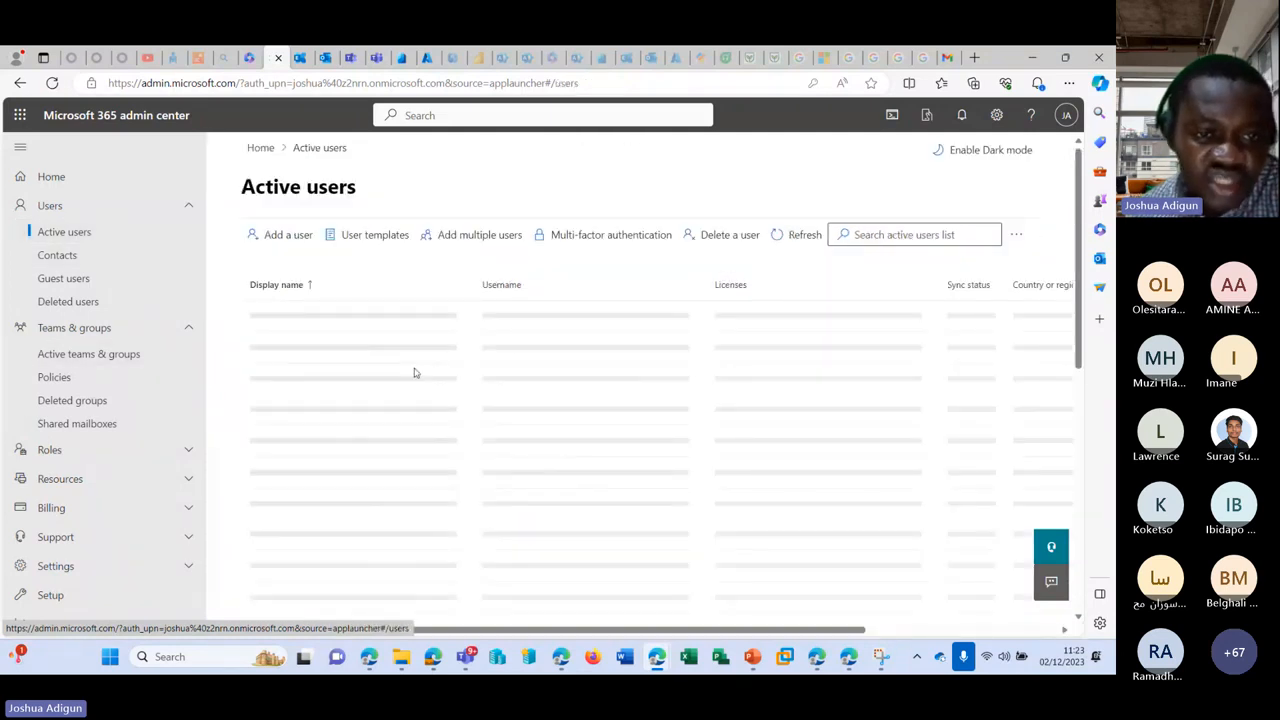
scroll(379, 378, down, 1)
scroll(379, 378, down, 2)
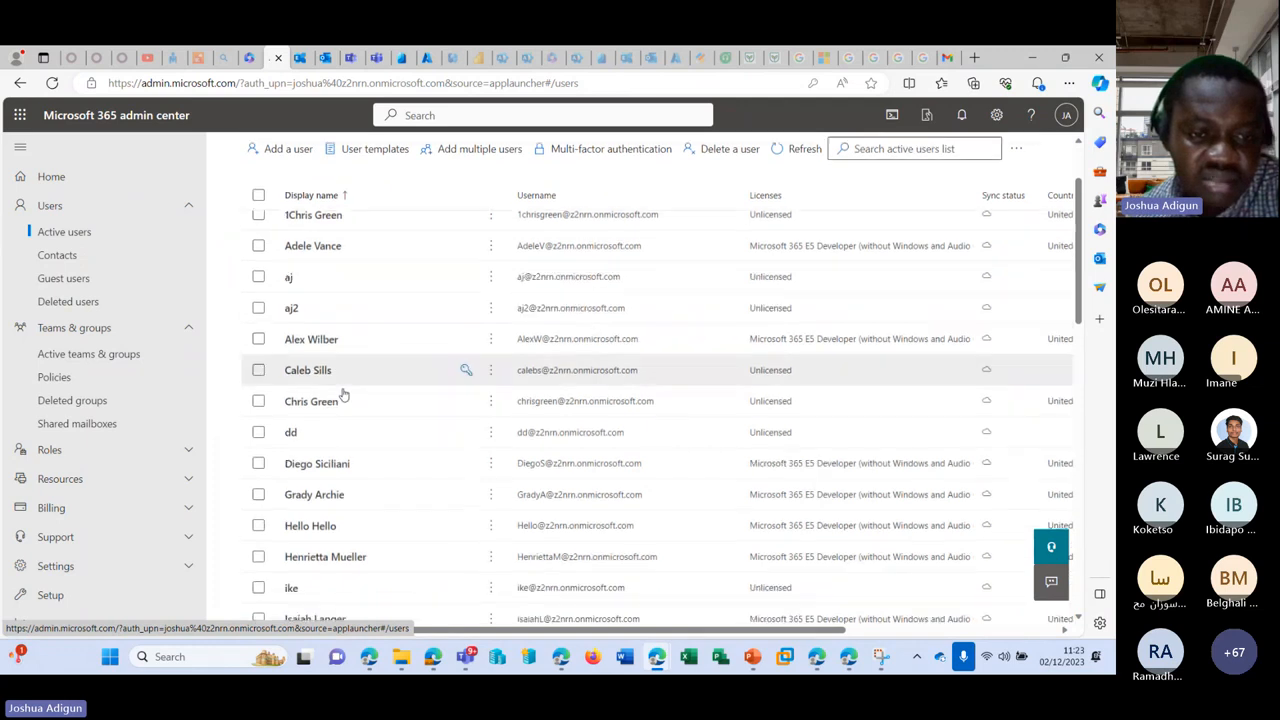
scroll(330, 360, down, 10)
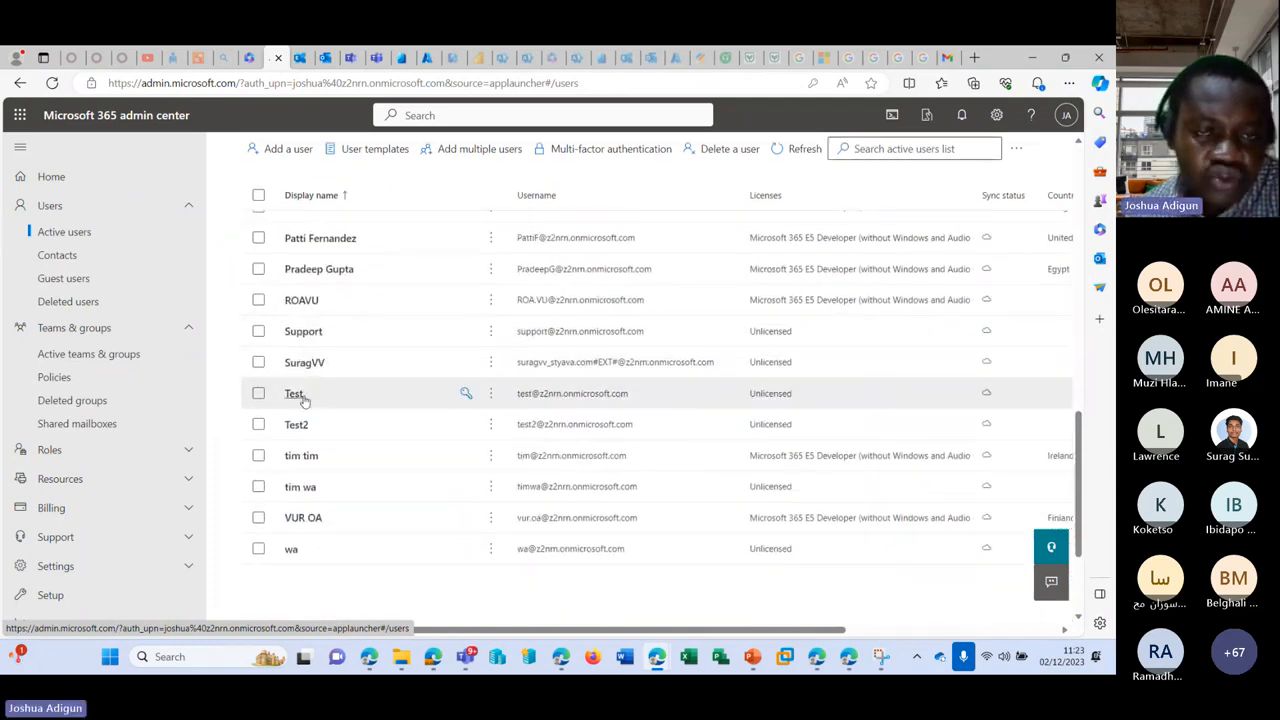
scroll(303, 399, up, 15)
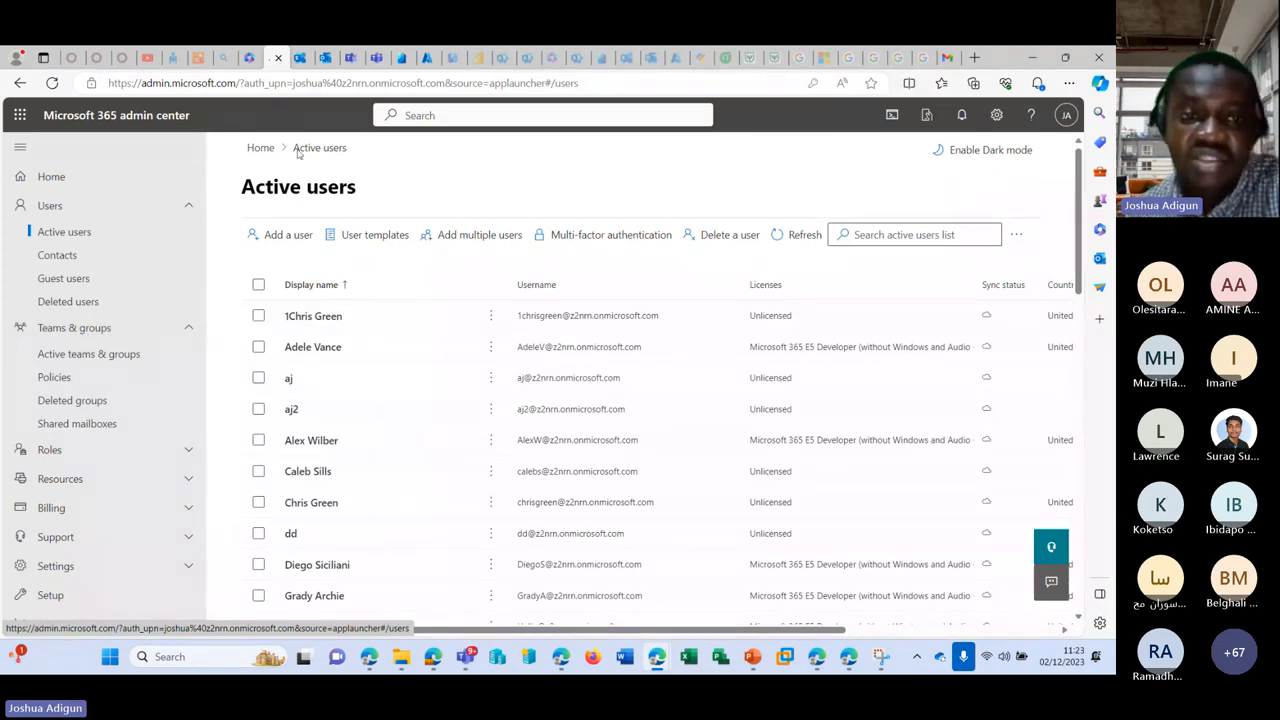
Step: Refresh the user list, then submit the shared mailbox address in the private sign-in window
click(812, 236)
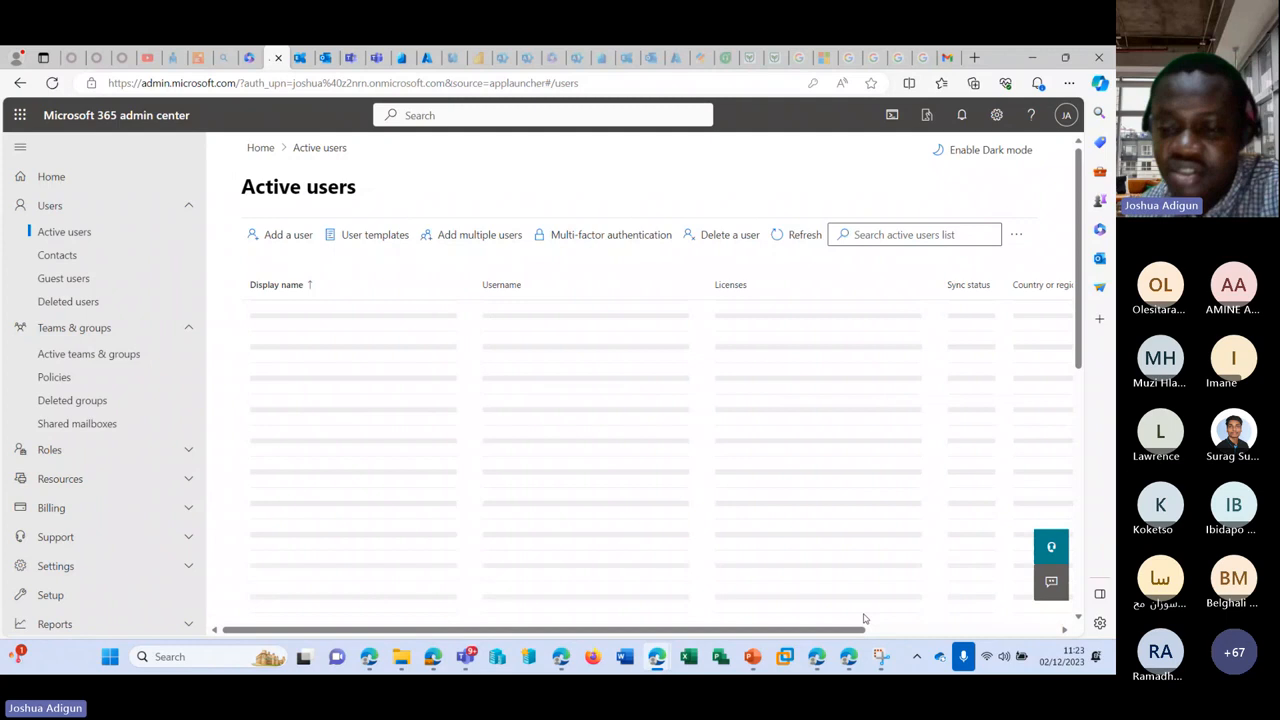
click(817, 657)
key(ctrl+v)
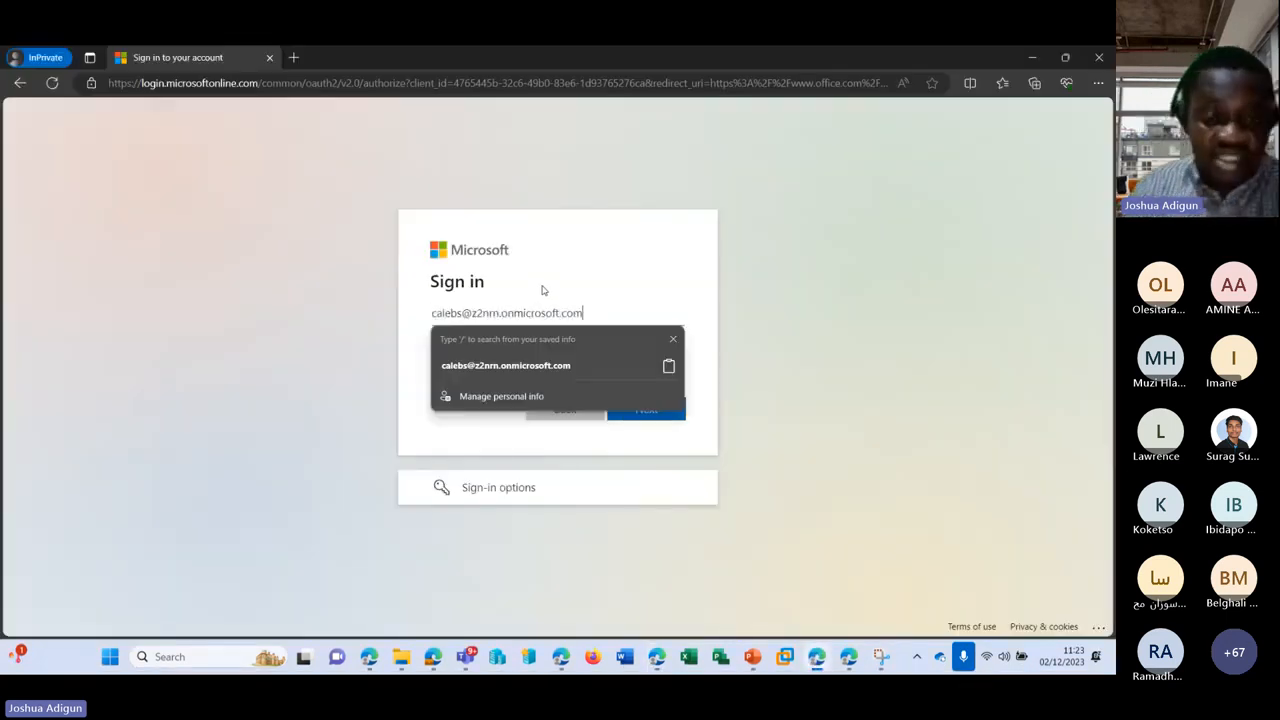
key(Return)
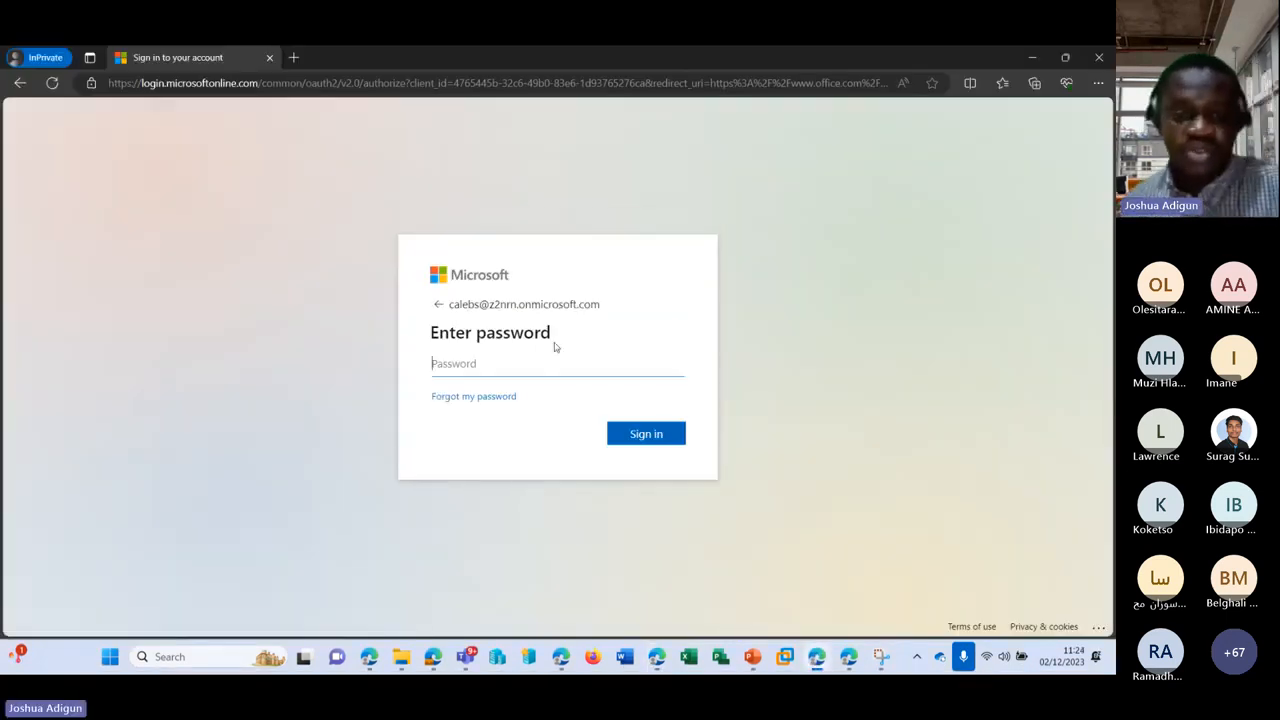
click(1030, 58)
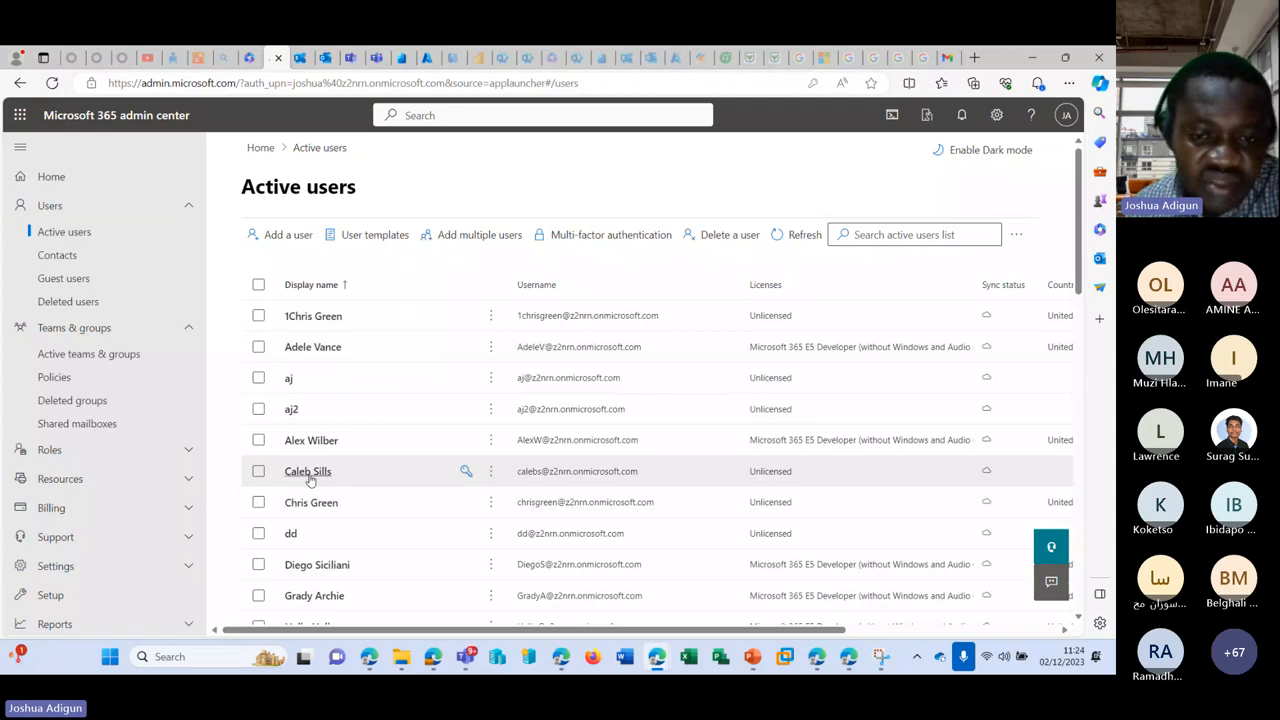
Step: Reset the shared mailbox user's password to a new strong password, then return to the private window
click(310, 473)
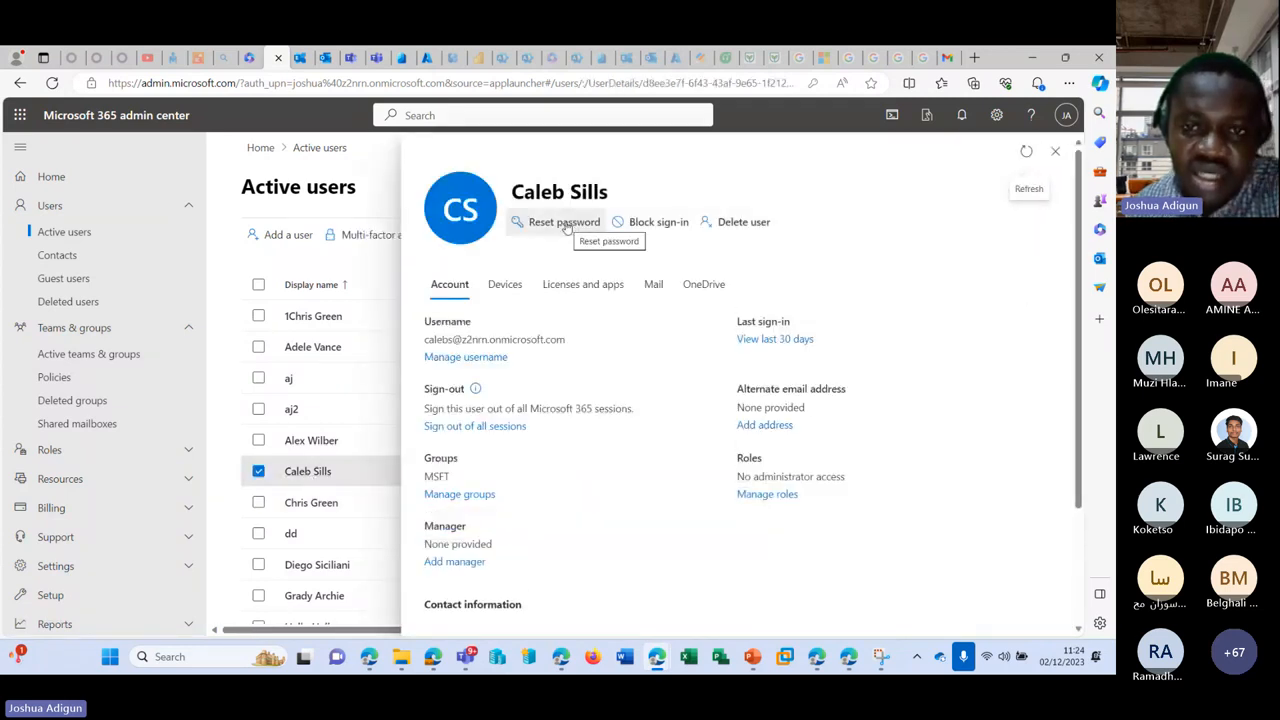
click(564, 222)
drag(640, 366, 424, 360)
text(Pas)
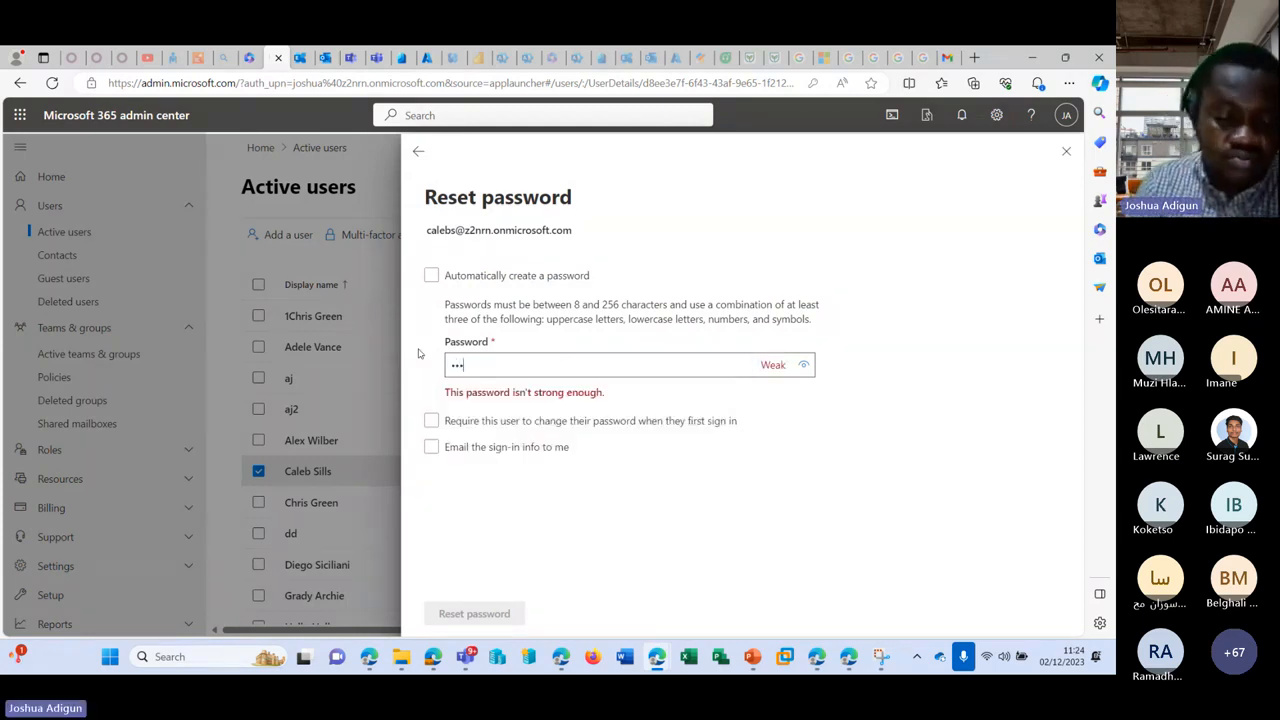
text(s)
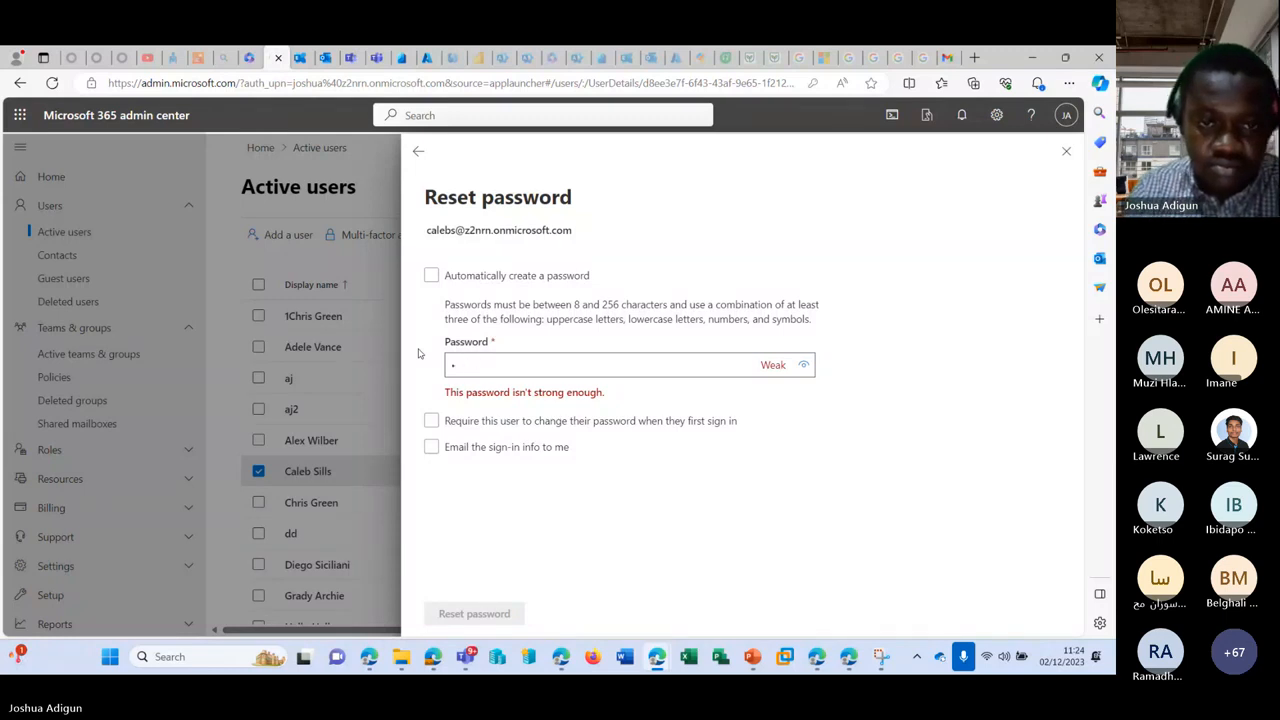
key(BackSpace)
text(••)
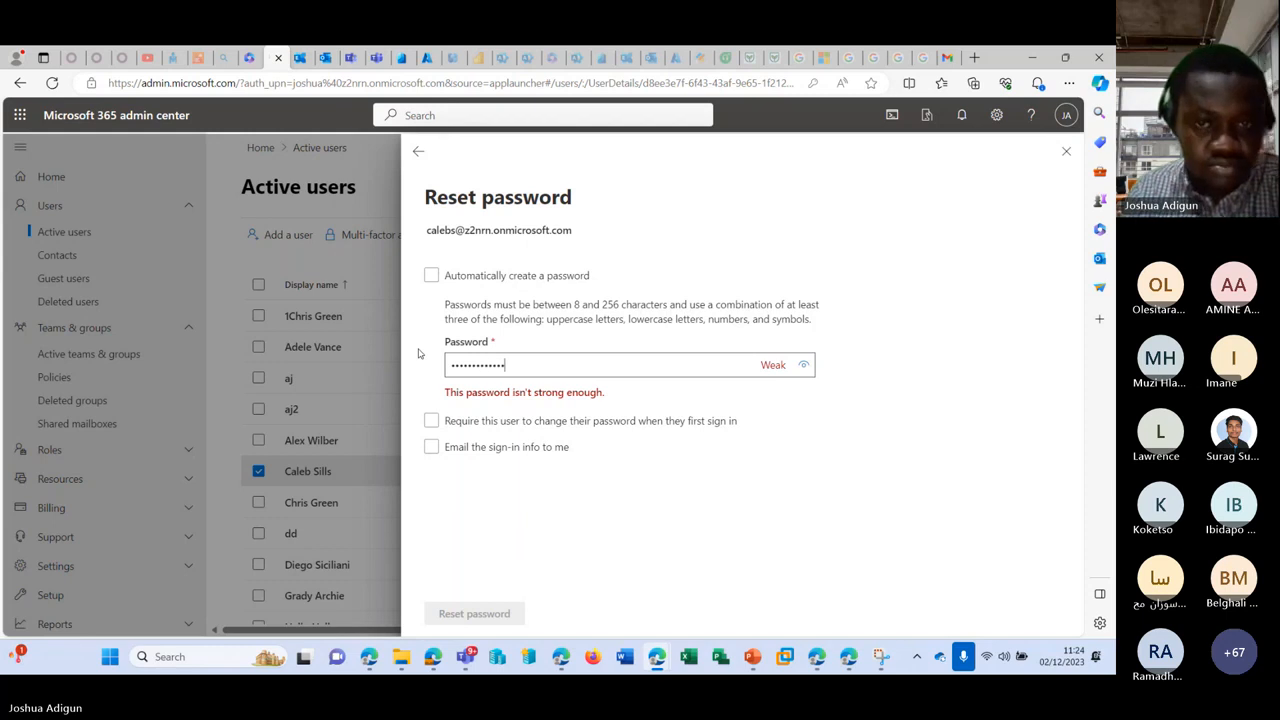
text(!)
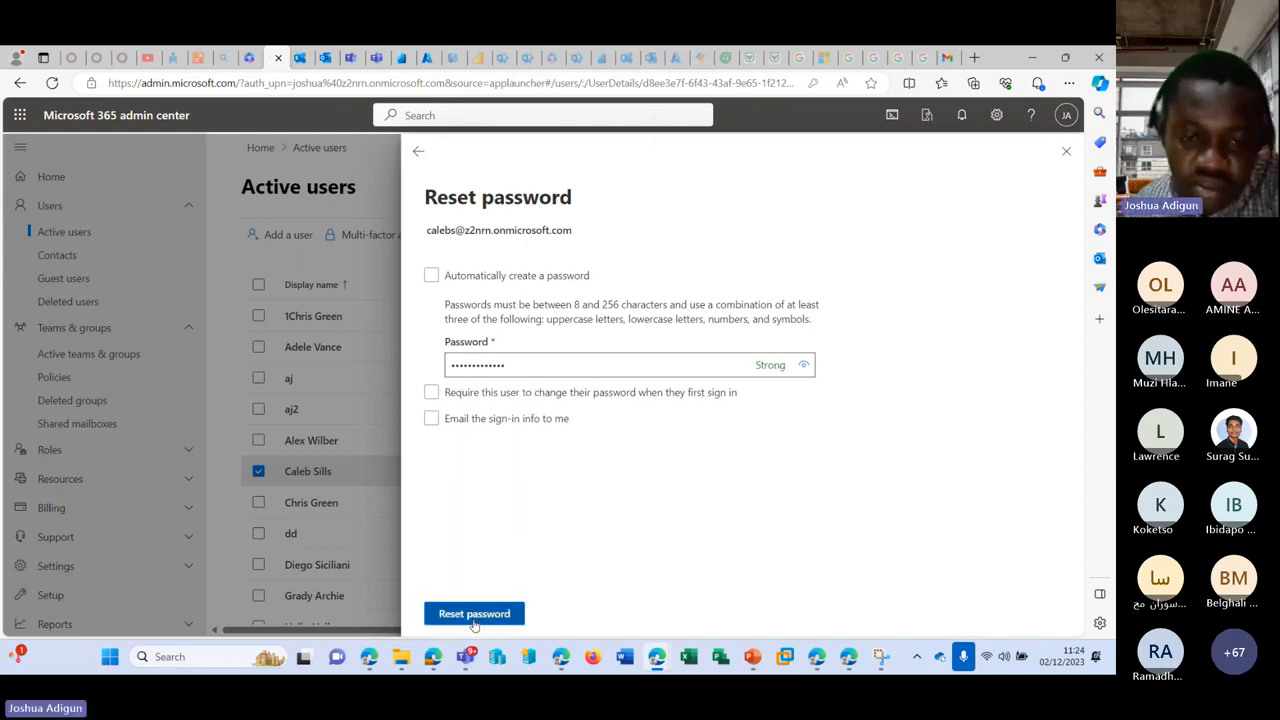
click(490, 613)
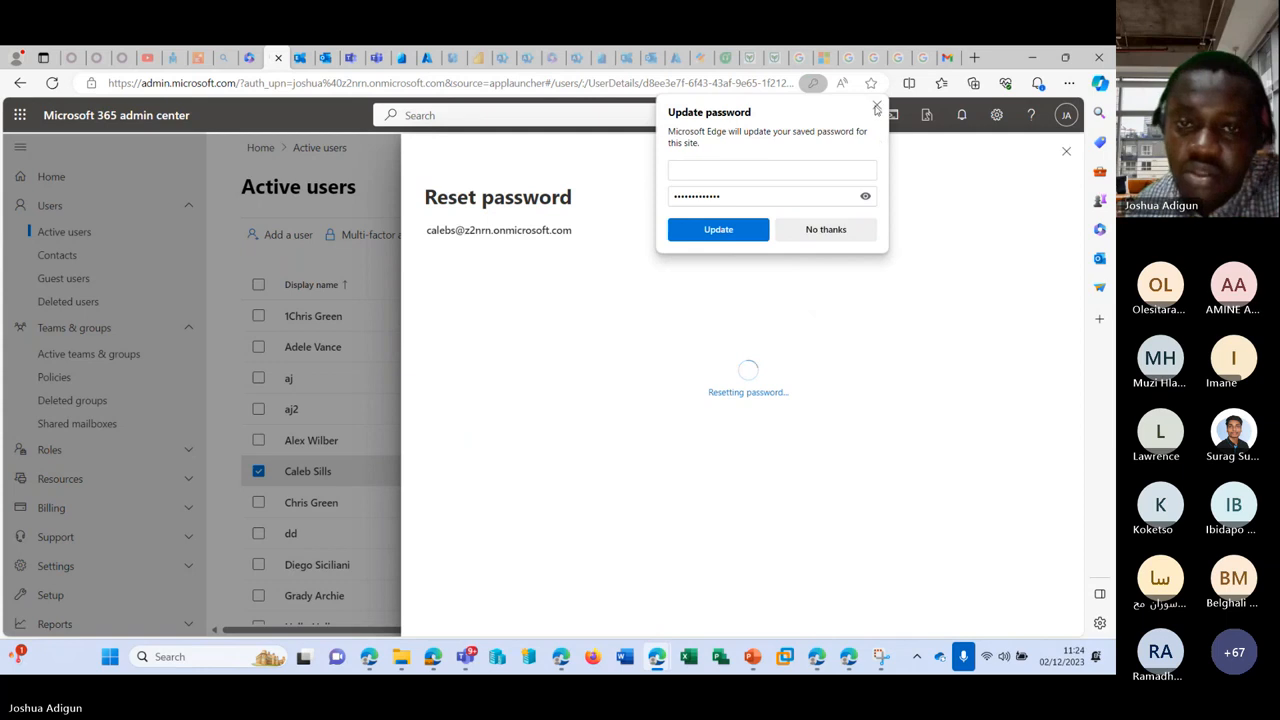
click(814, 656)
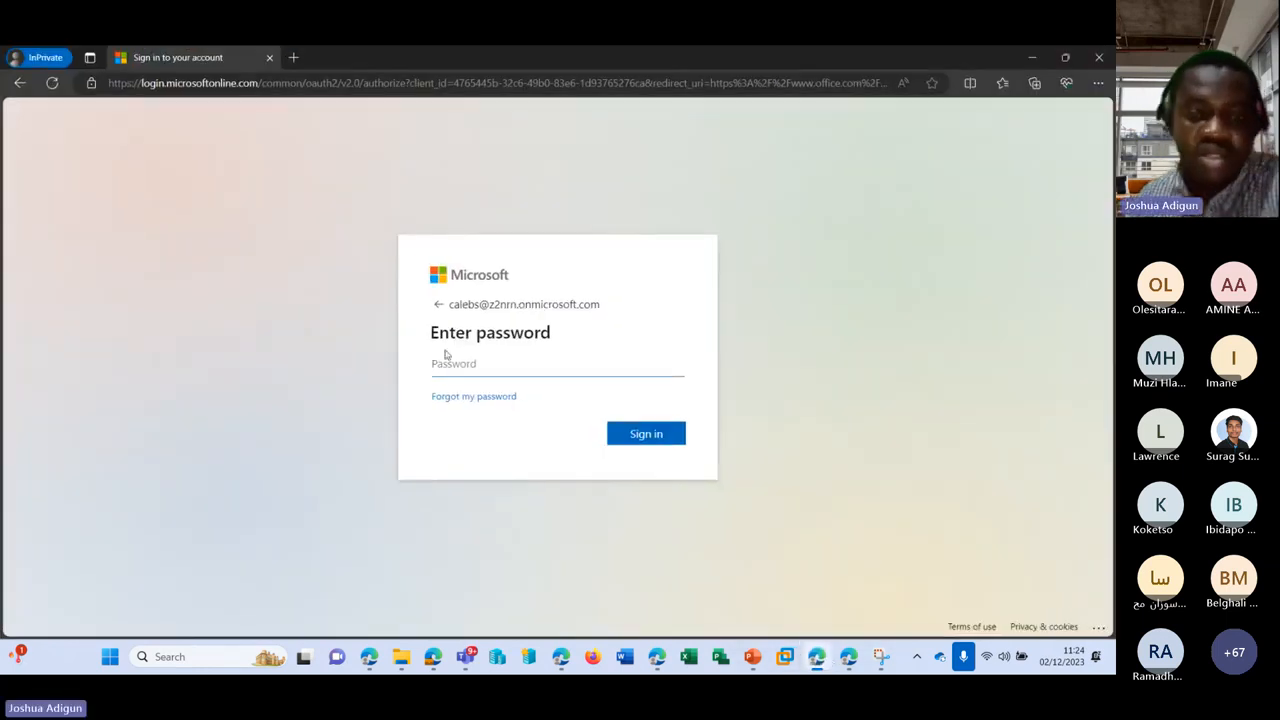
Step: Sign in with the new password, decline staying signed in, and dismiss the welcome slides and tip
text(••••)
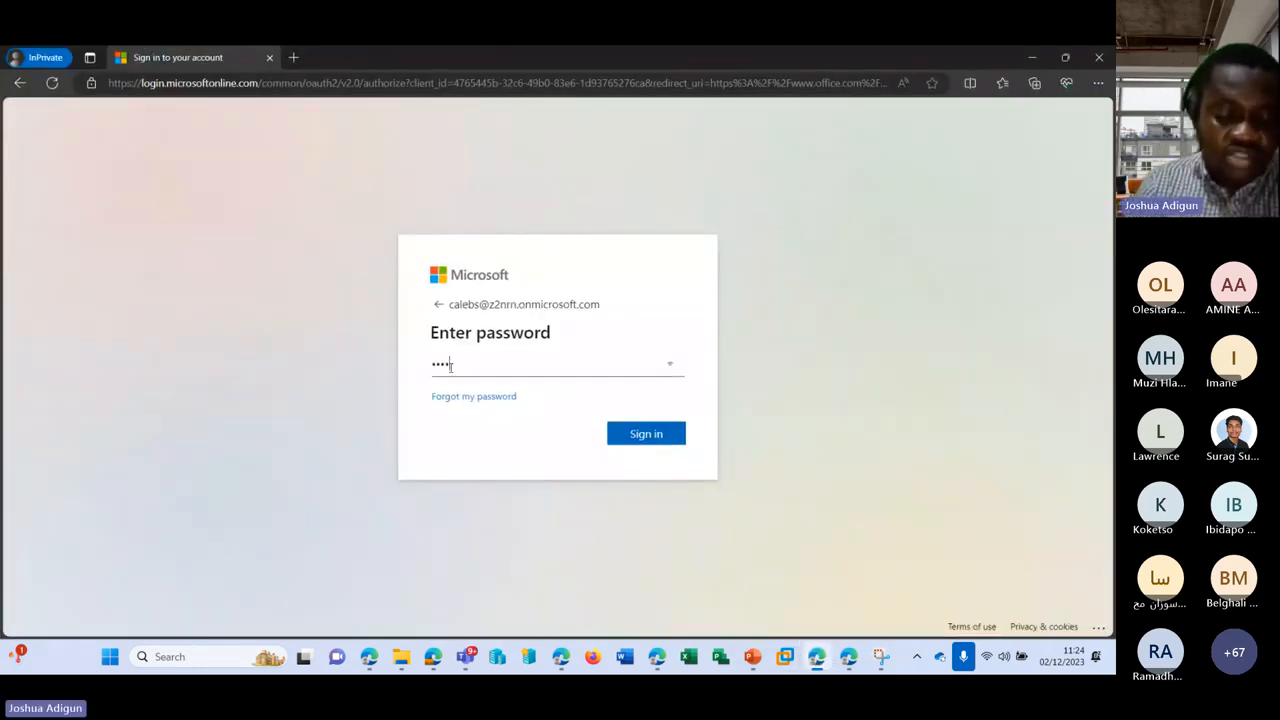
text(••)
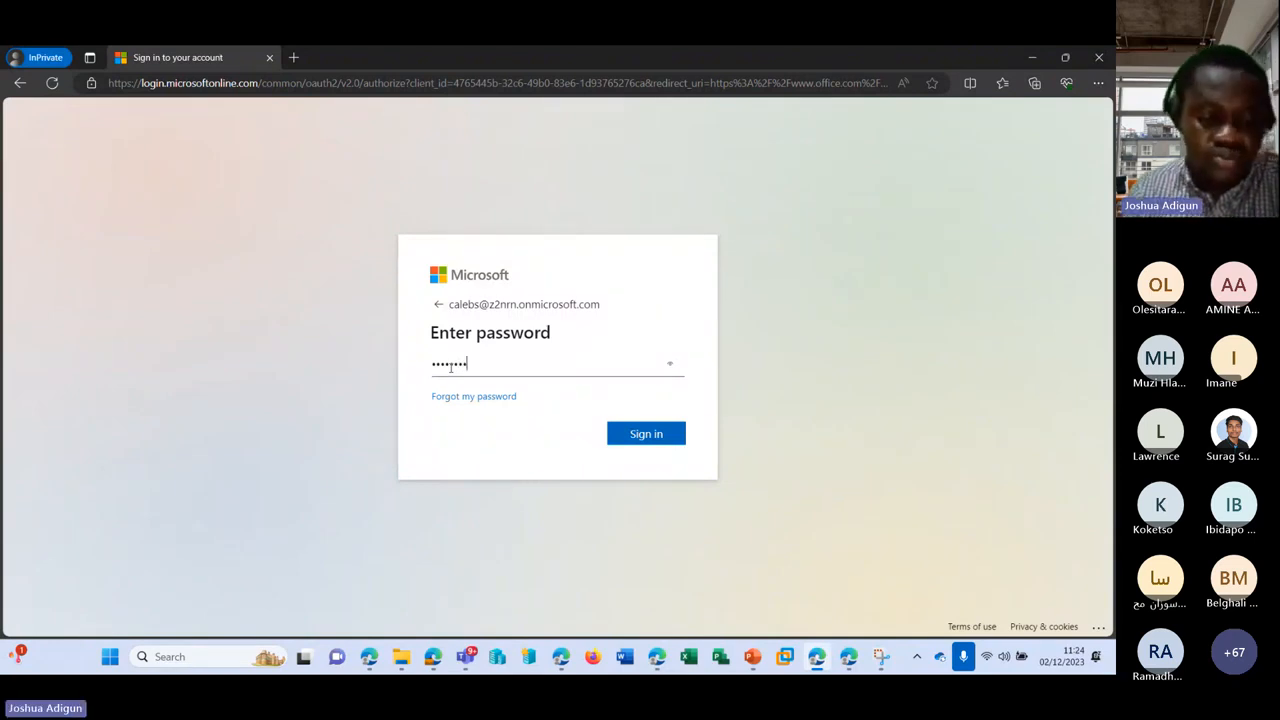
text(••••)
key(Return)
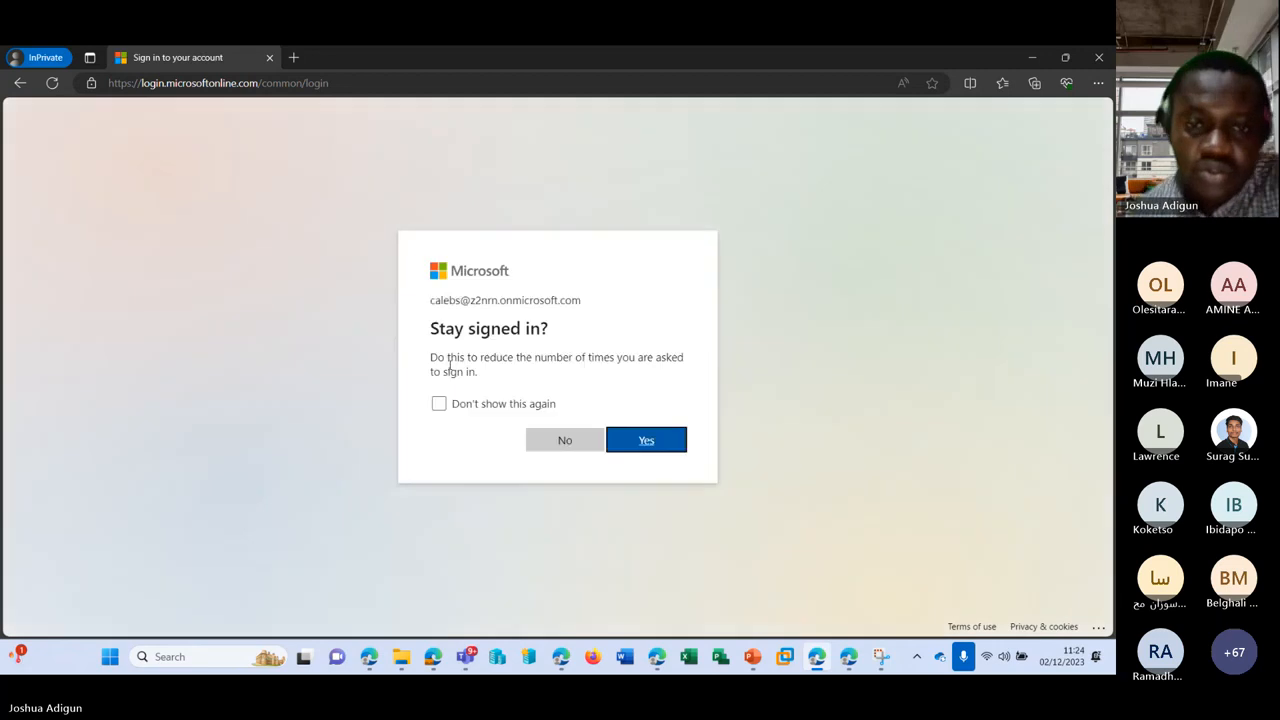
click(566, 439)
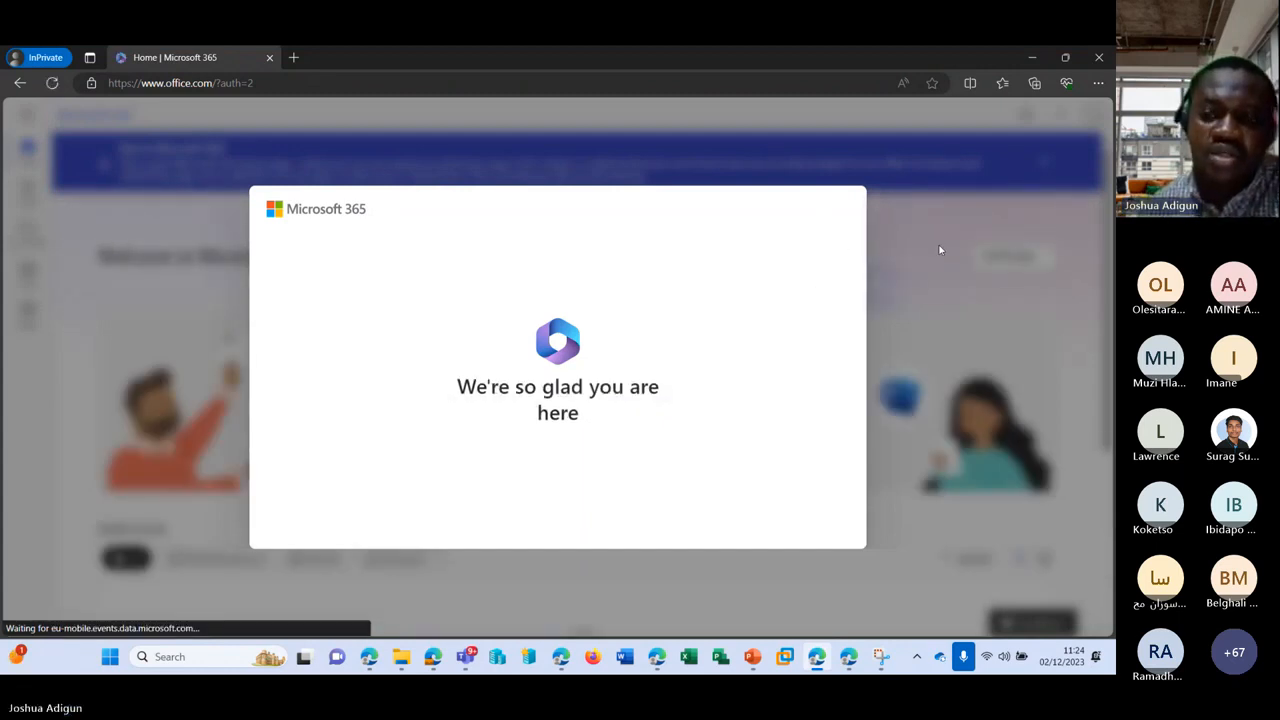
click(897, 368)
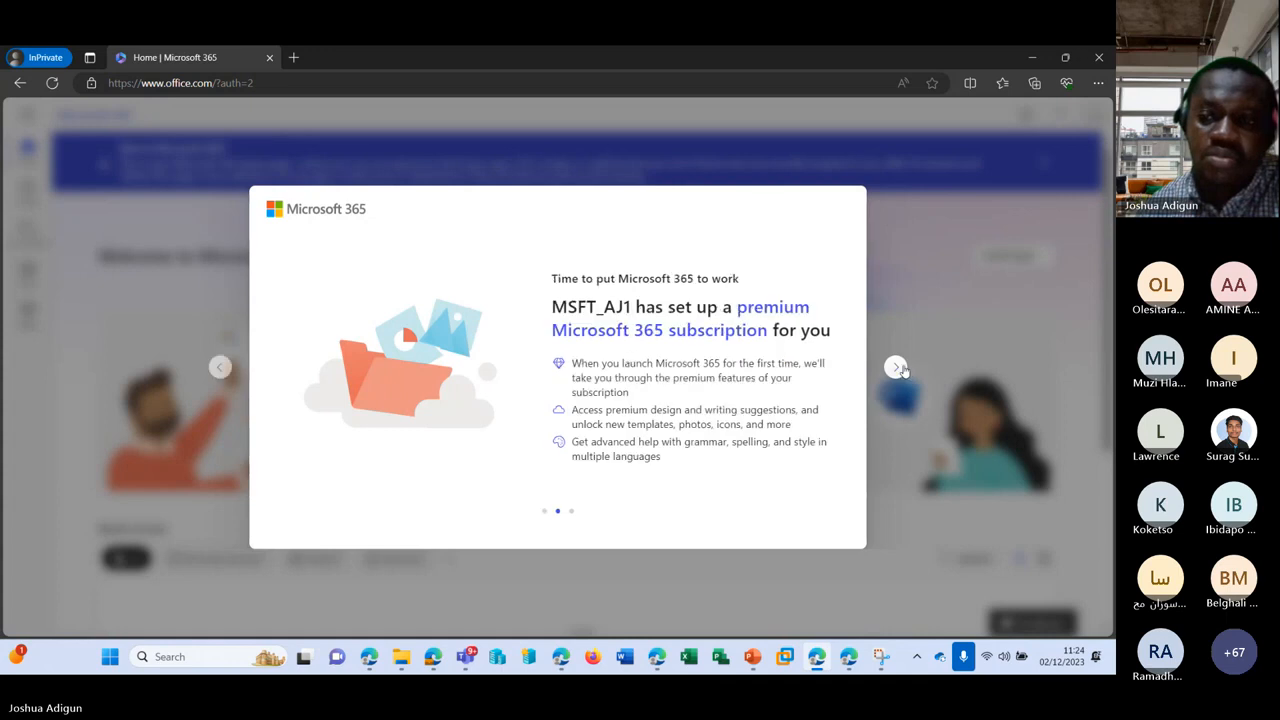
click(896, 368)
click(896, 368)
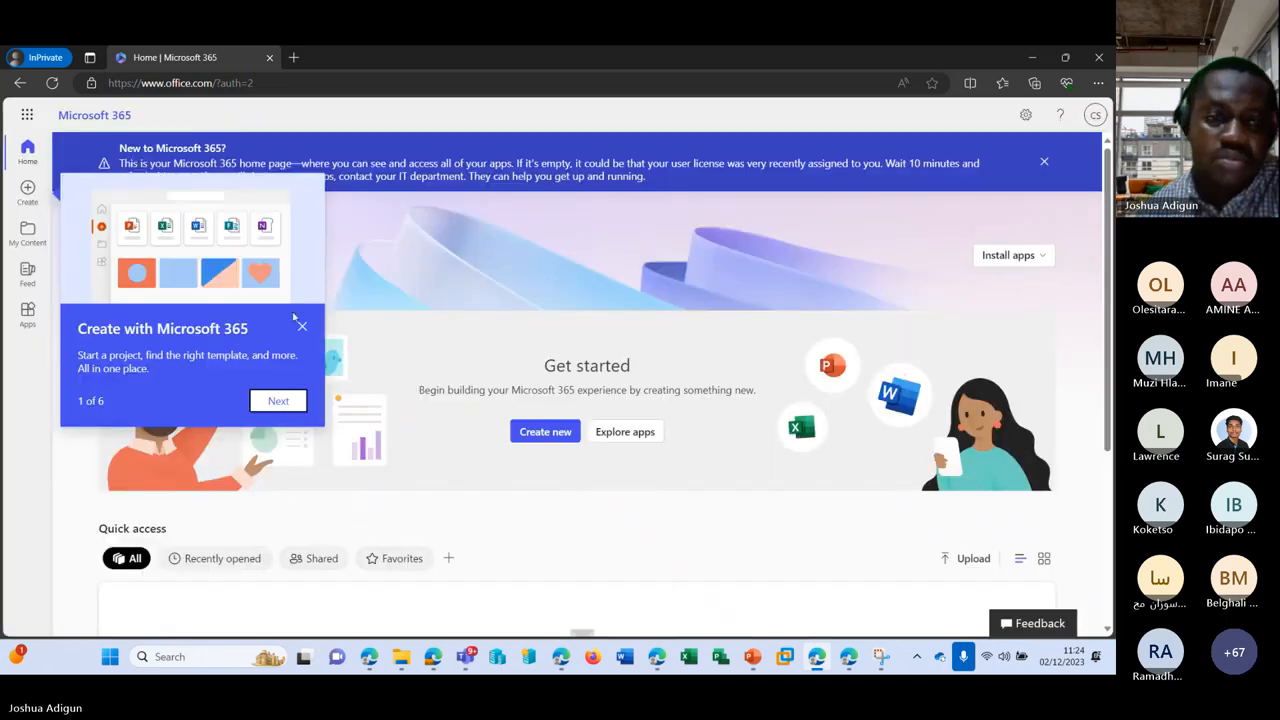
click(302, 326)
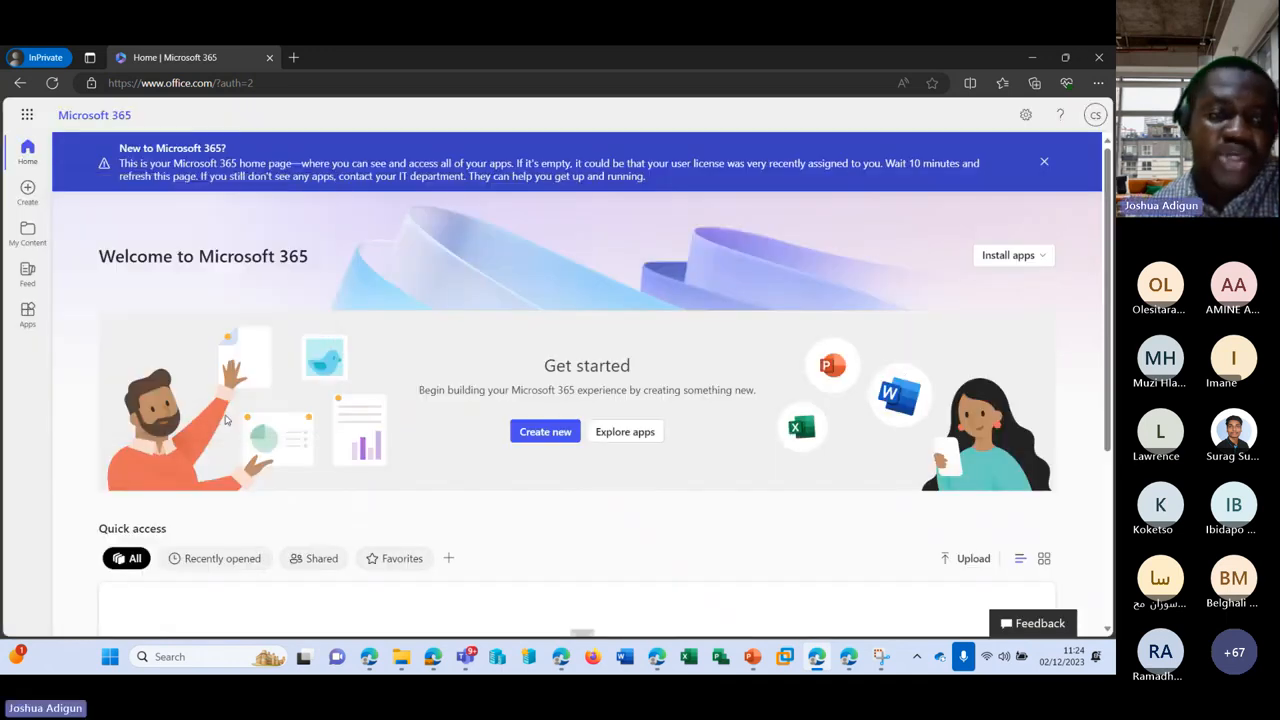
Step: Check the app launcher and a new Microsoft 365 home tab for available apps, then minimize the window
click(27, 116)
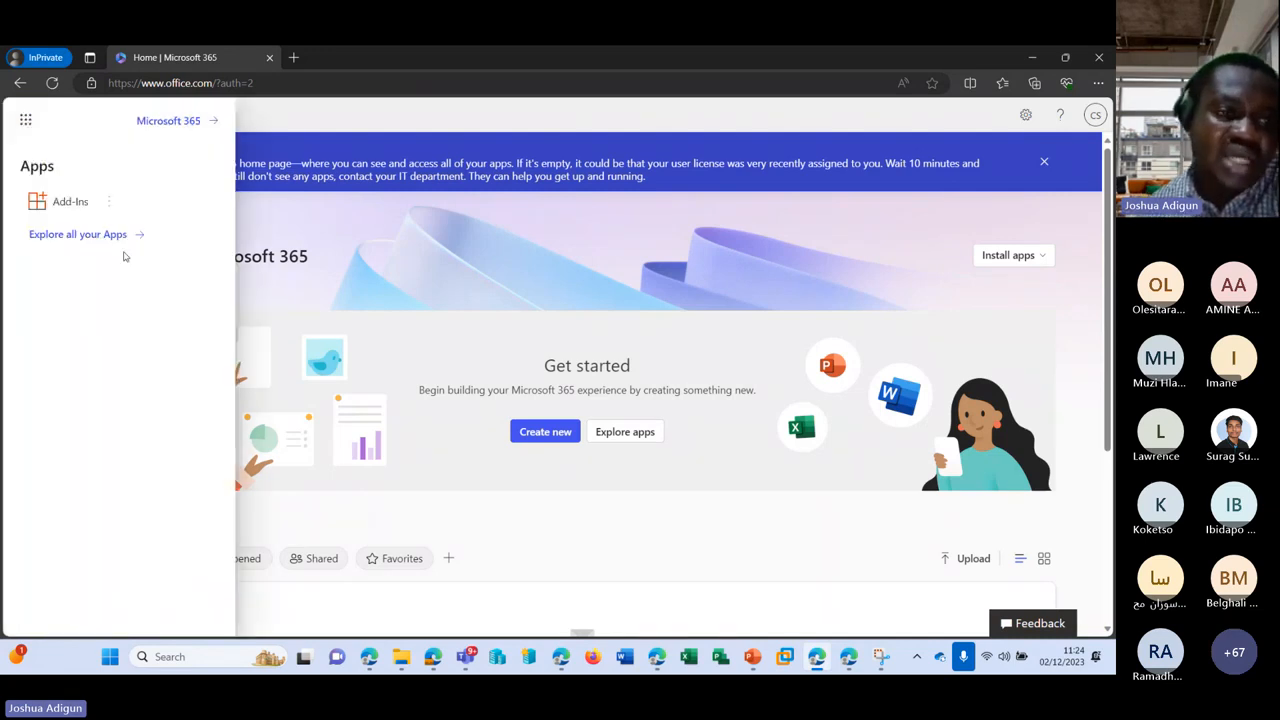
click(180, 121)
click(212, 58)
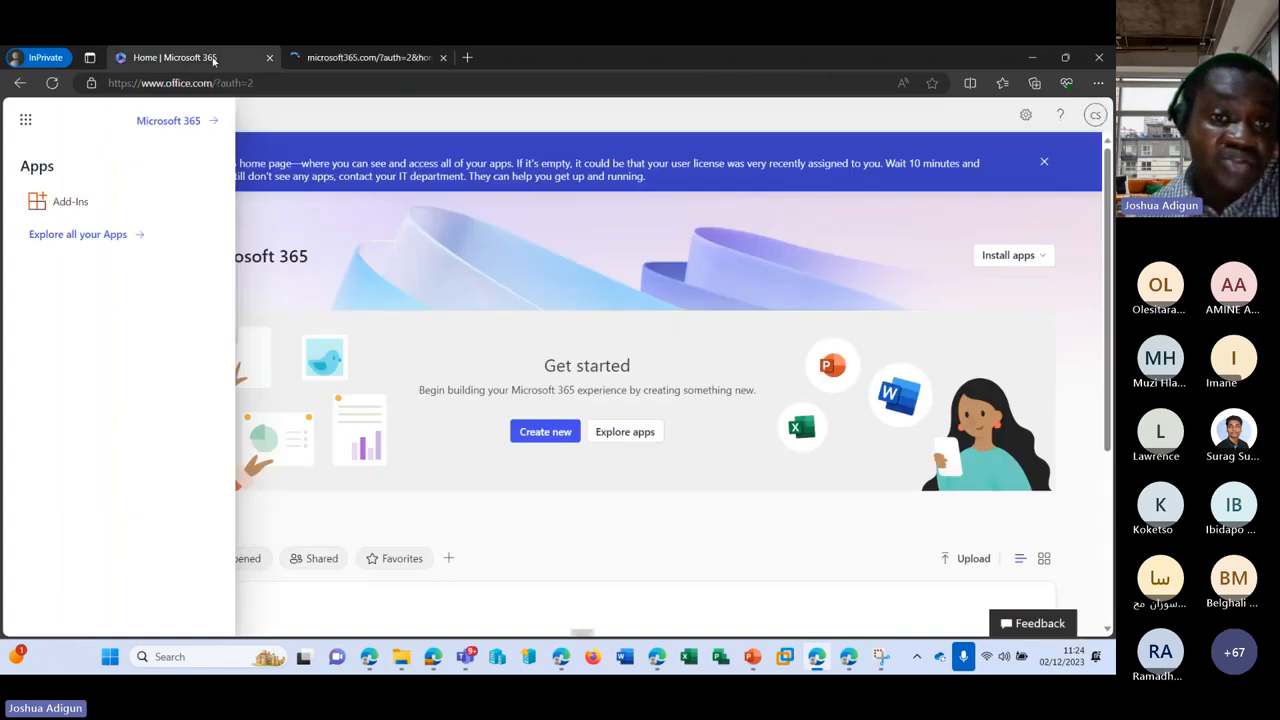
click(333, 62)
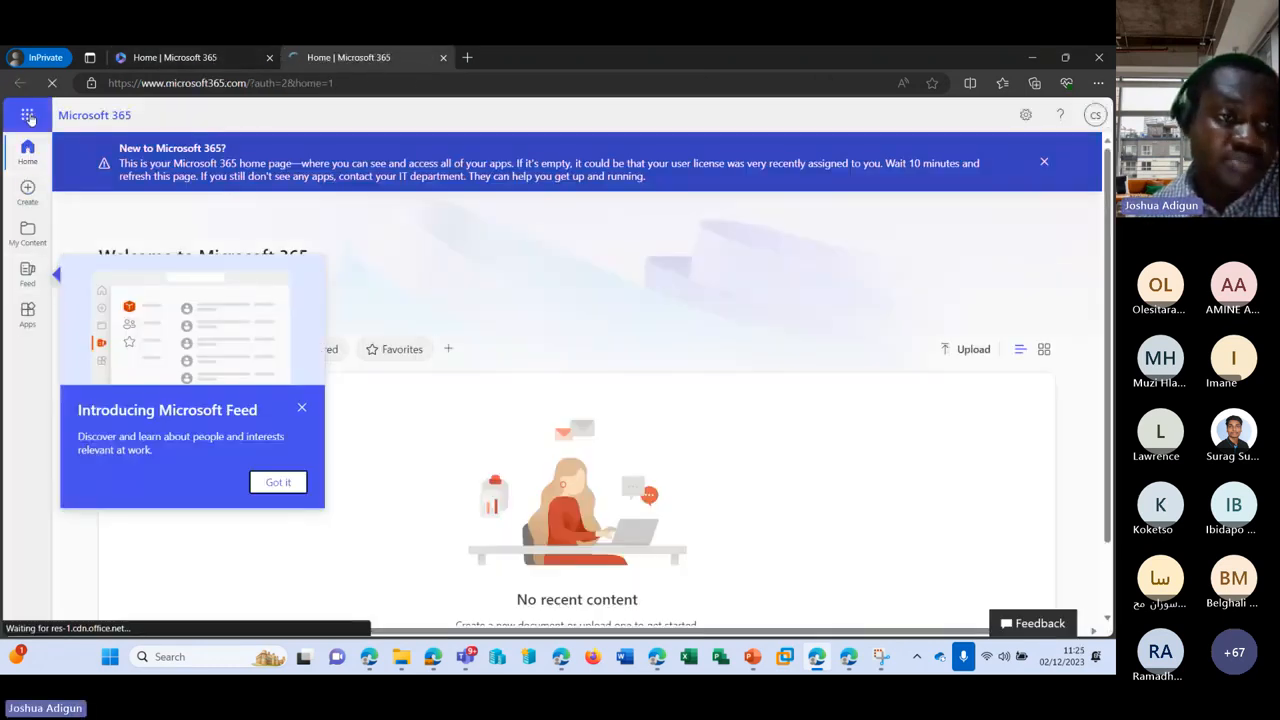
click(27, 115)
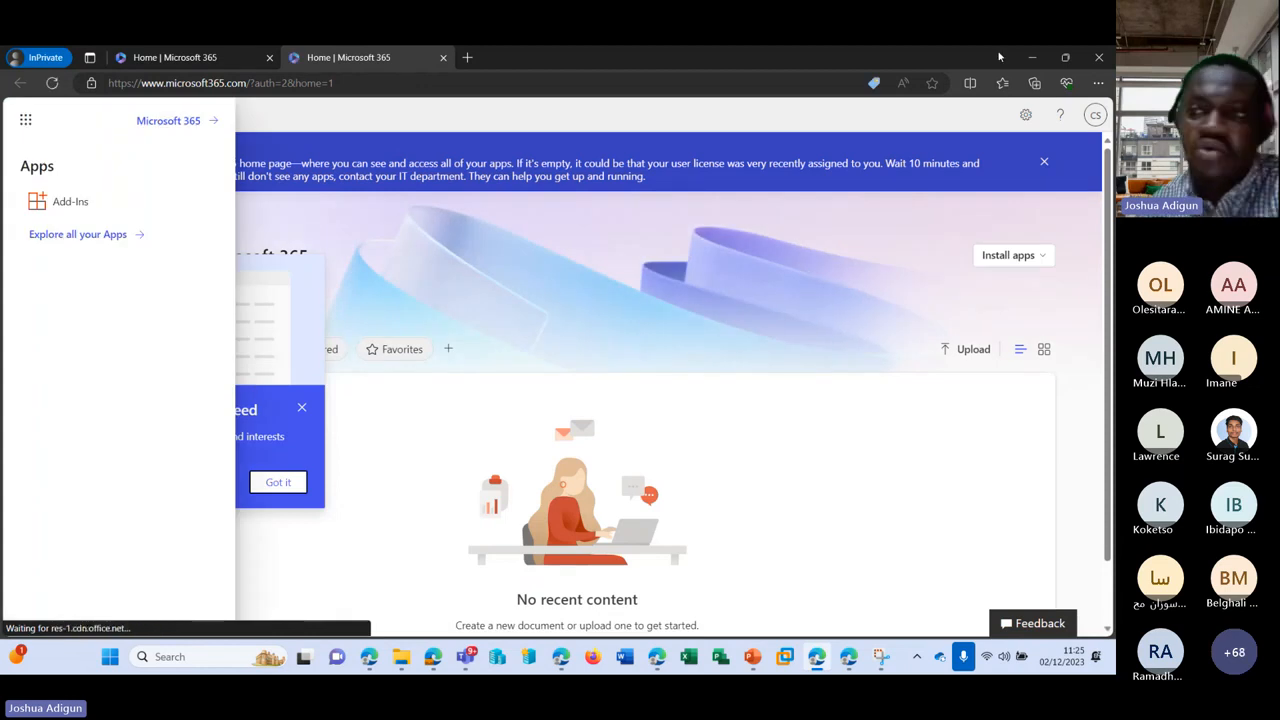
click(1032, 57)
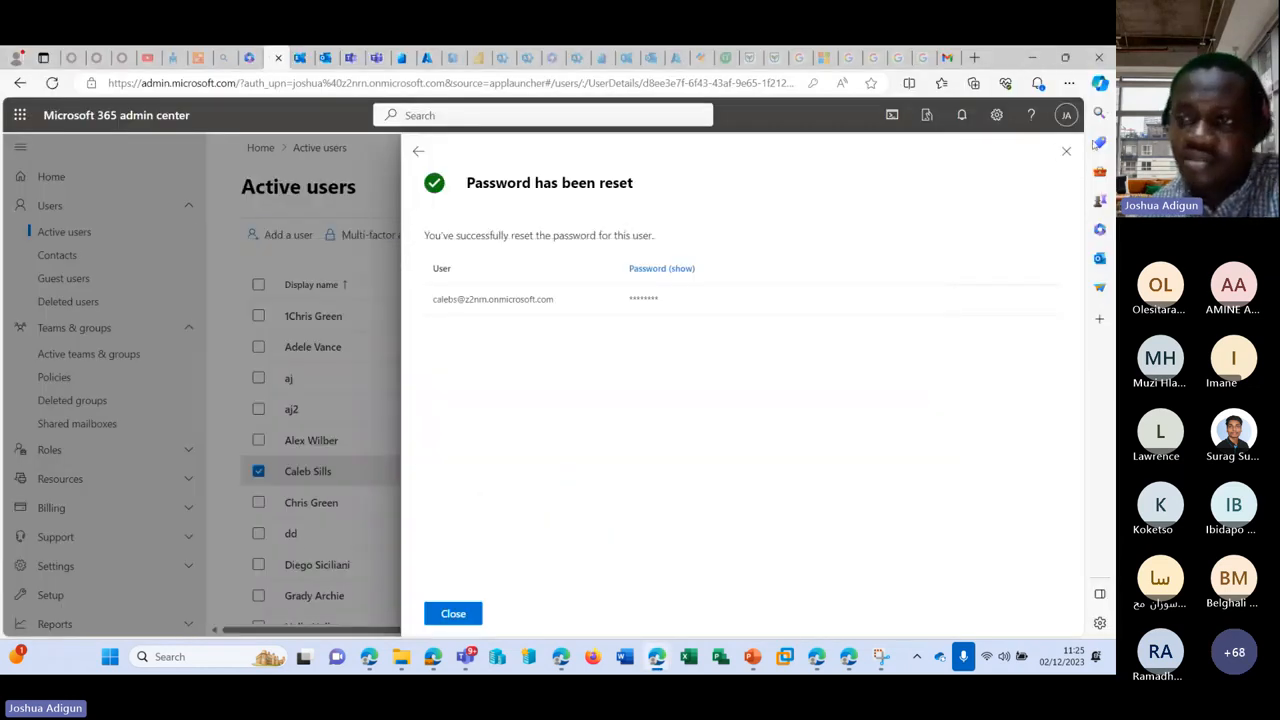
Step: Close the reset confirmation and review the shared mailbox's Delegation permissions in Exchange admin center
click(1066, 153)
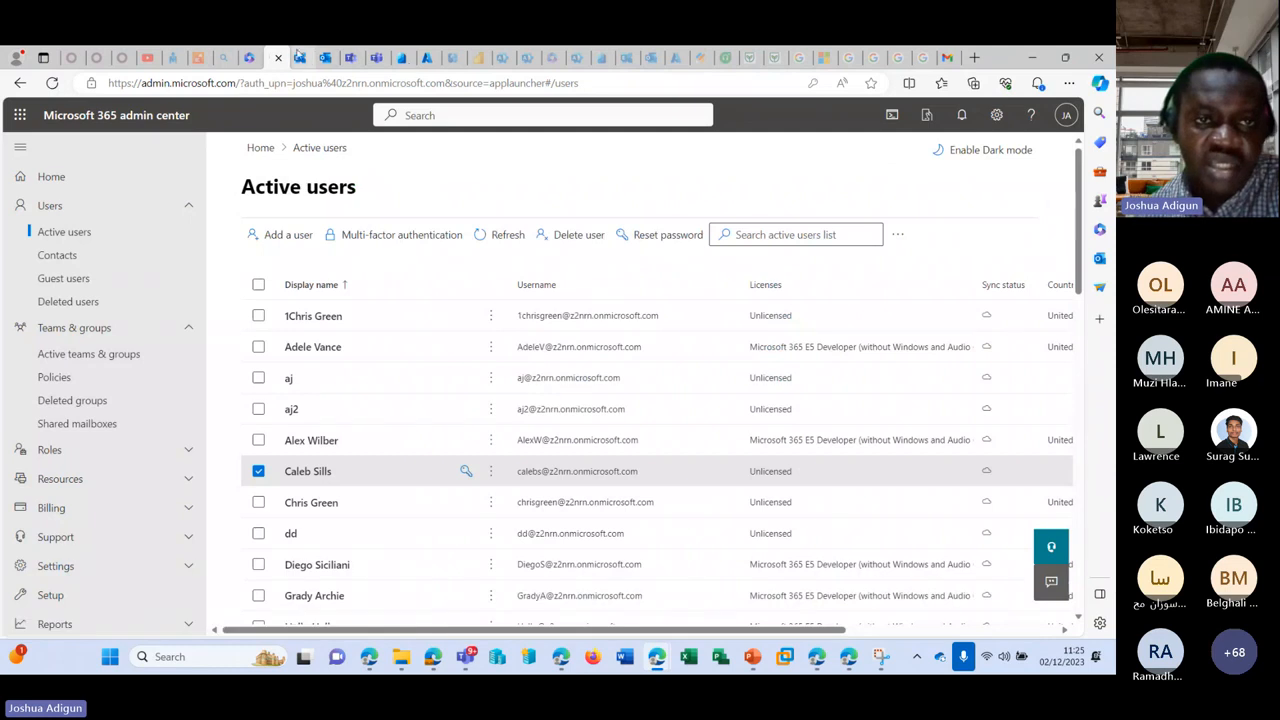
click(302, 57)
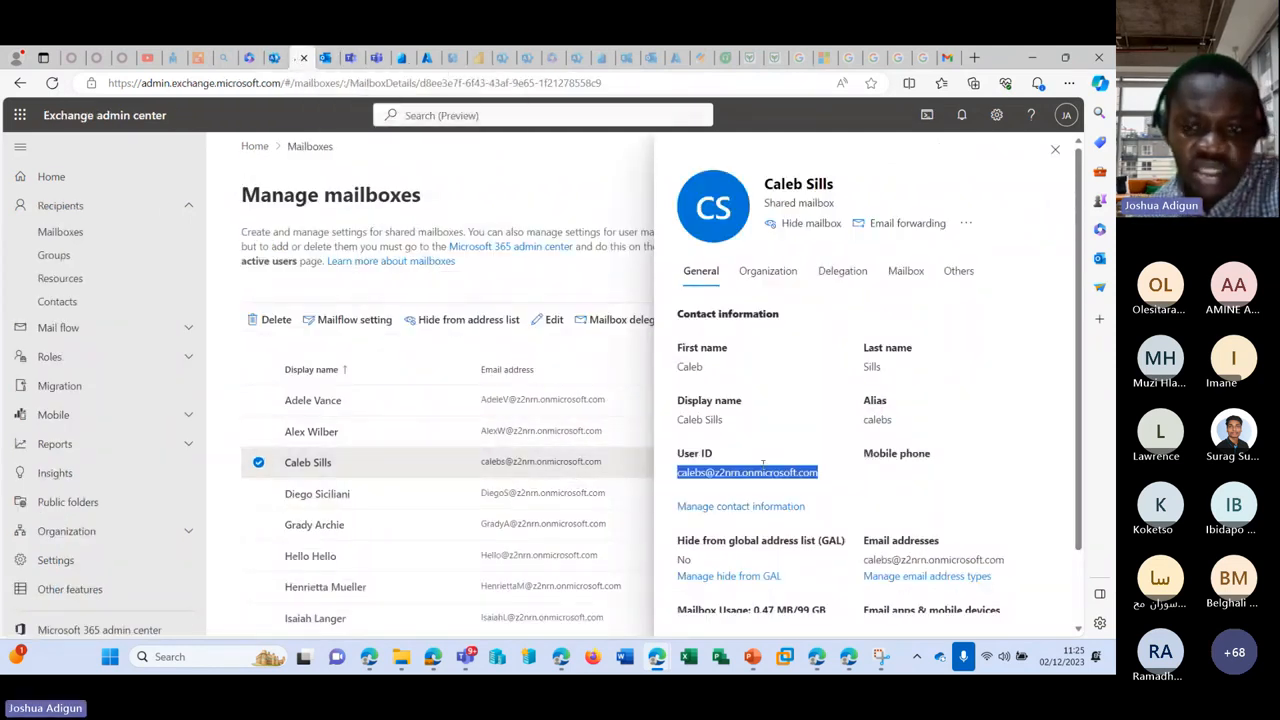
click(858, 274)
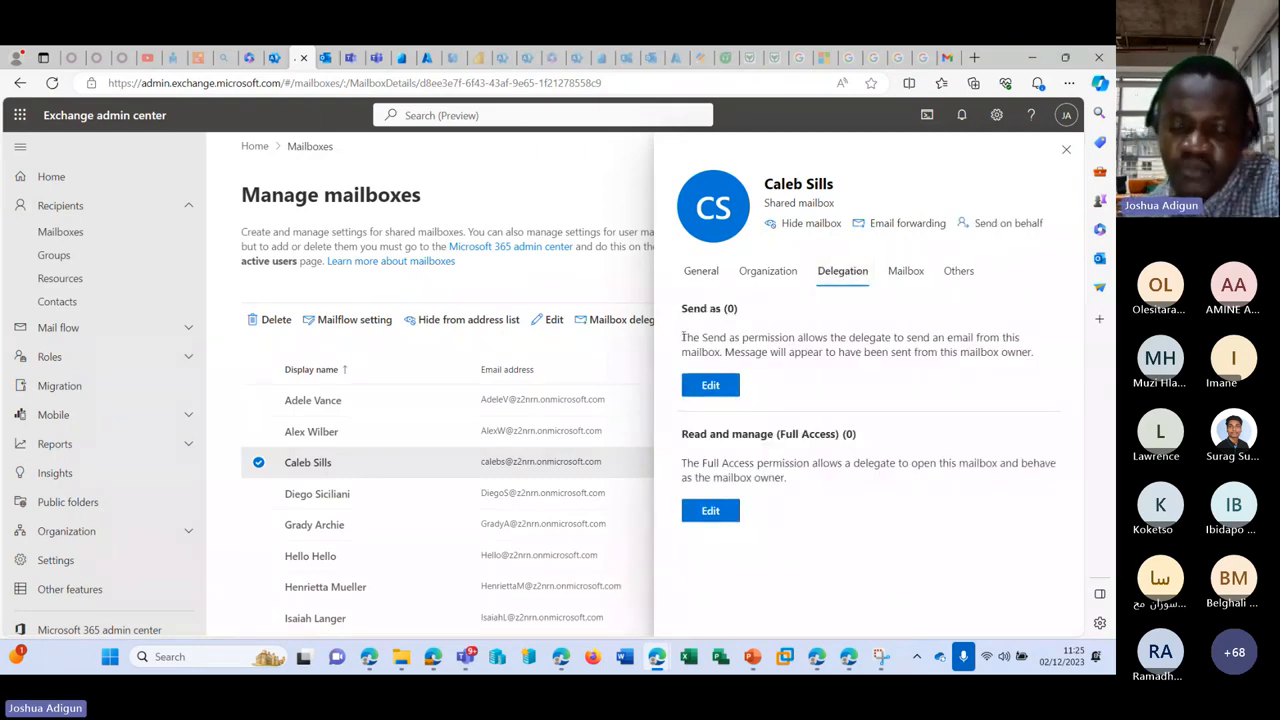
drag(682, 337, 728, 338)
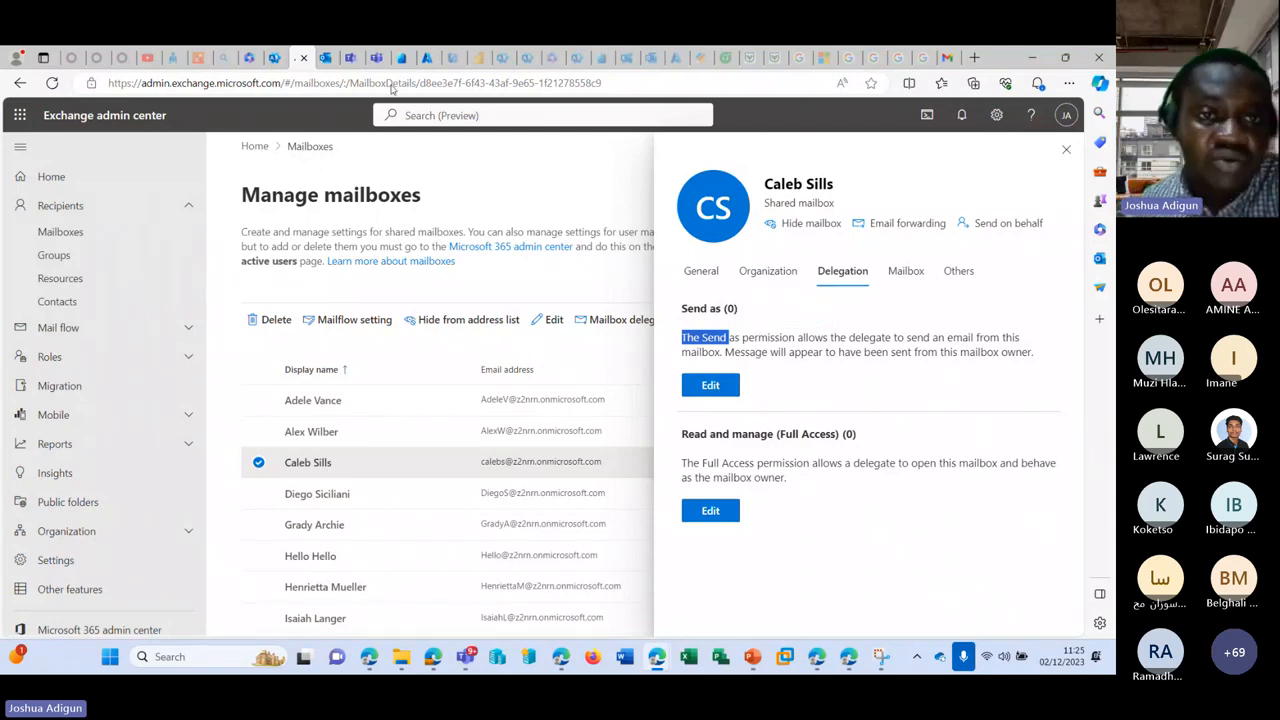
click(326, 57)
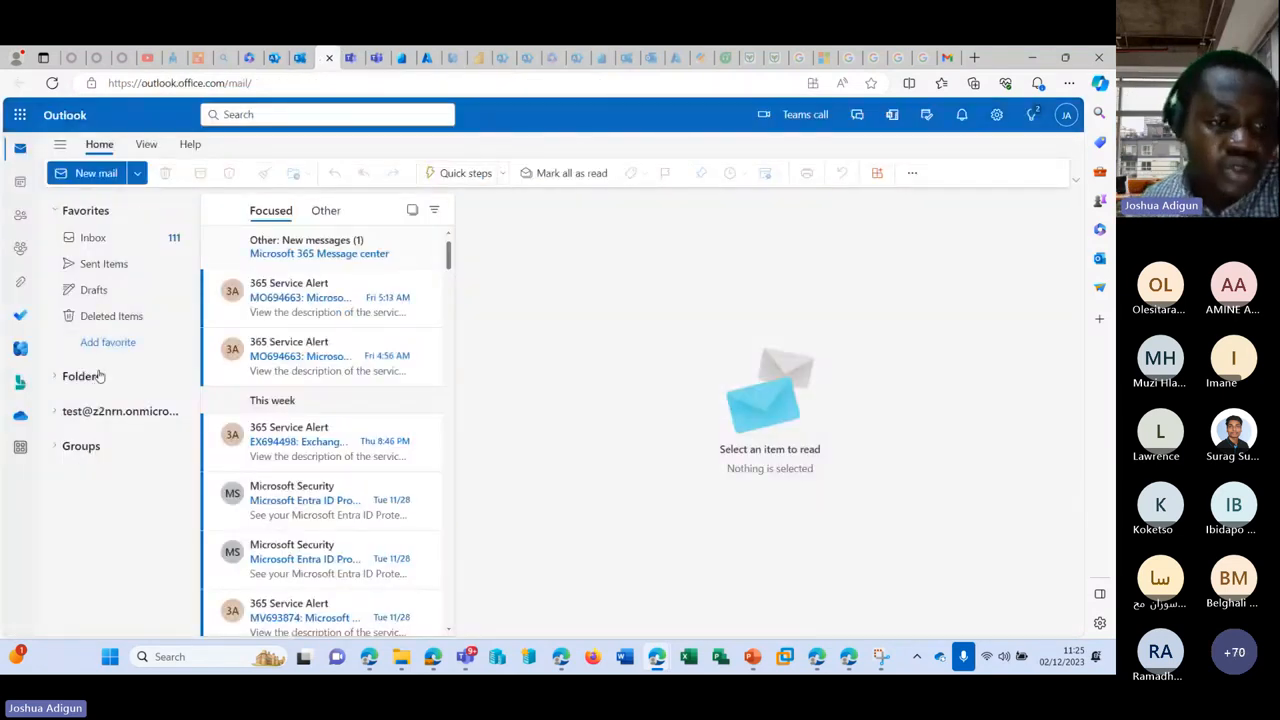
Step: Add the shared mailbox to Outlook's folder pane using its pasted address, then expand it
right_click(100, 376)
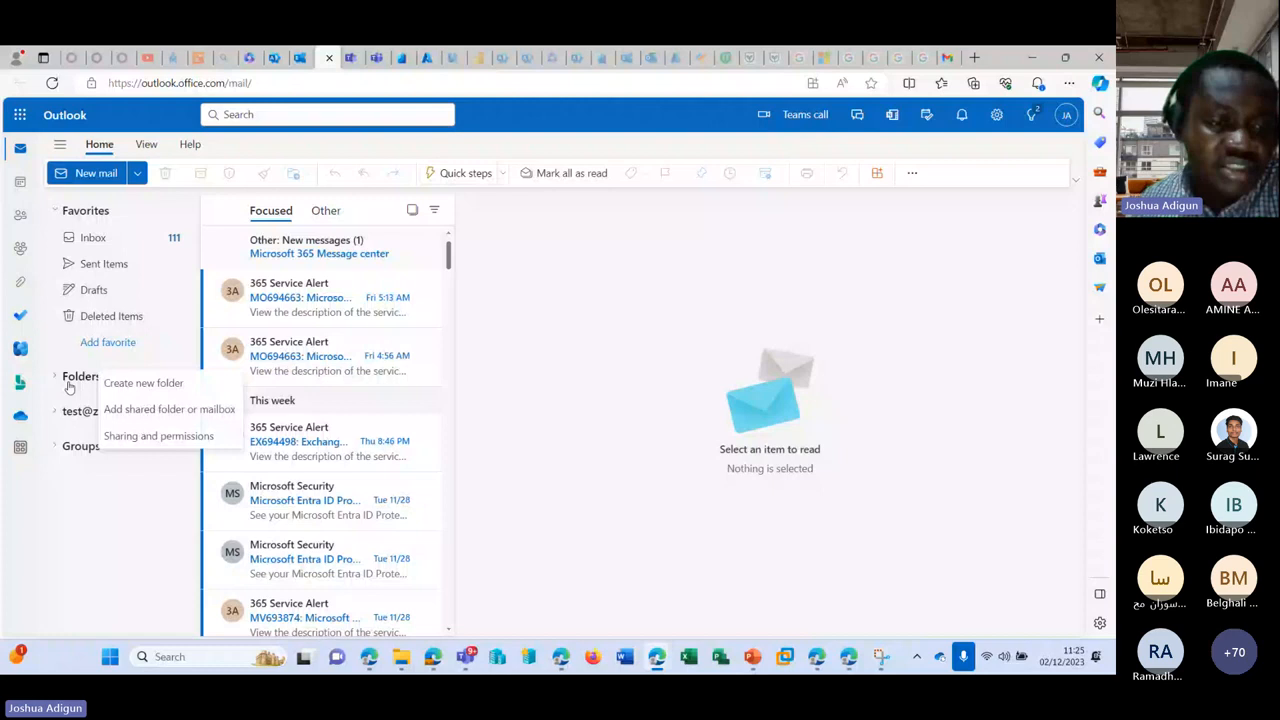
click(150, 411)
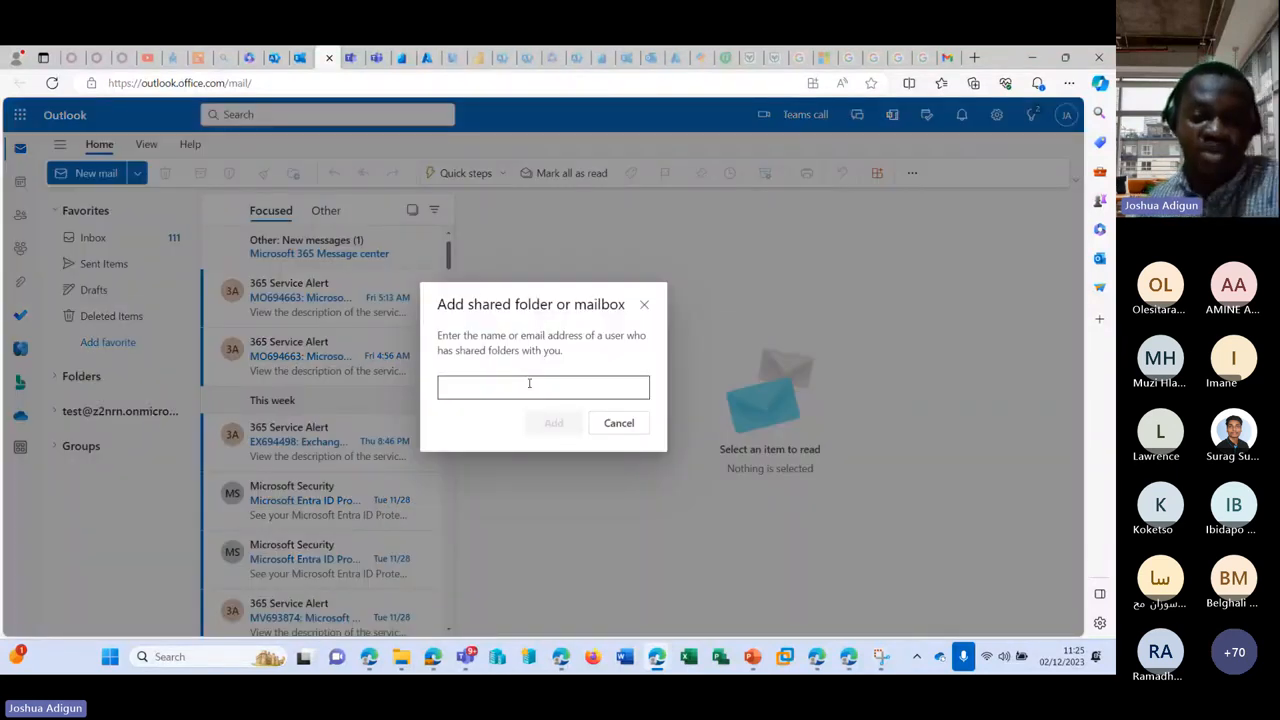
click(524, 391)
key(ctrl+v)
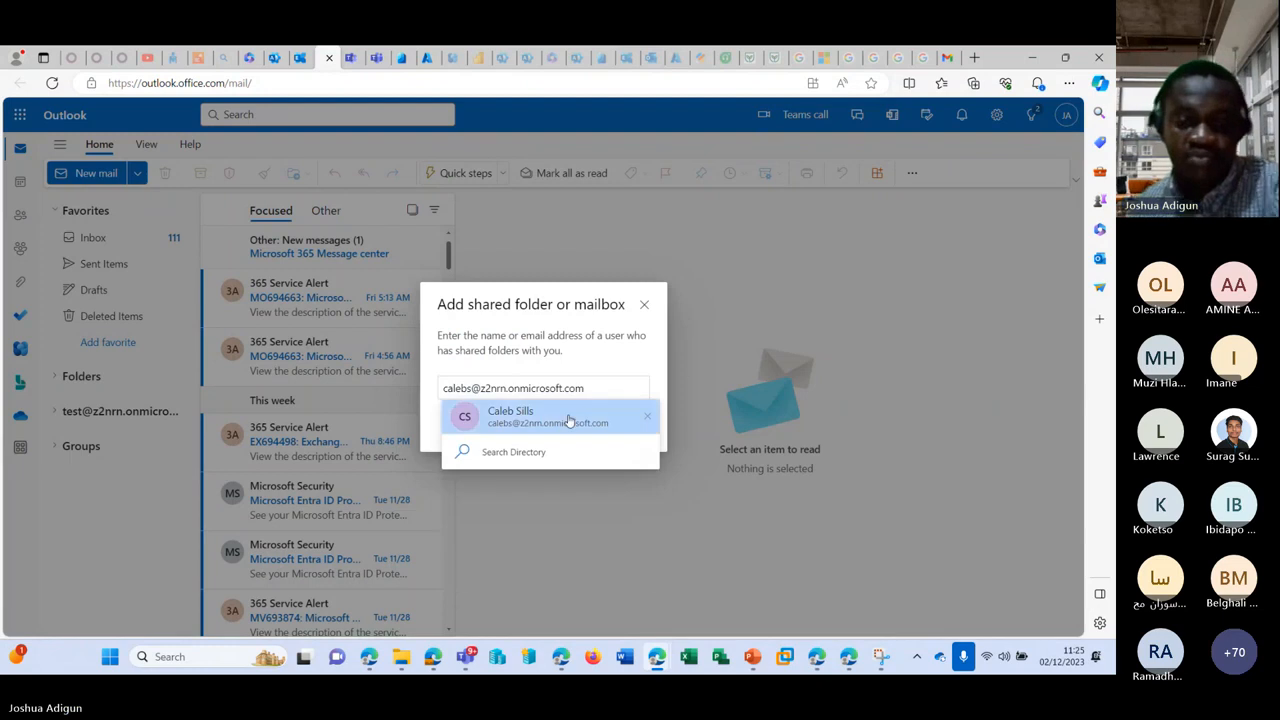
click(568, 421)
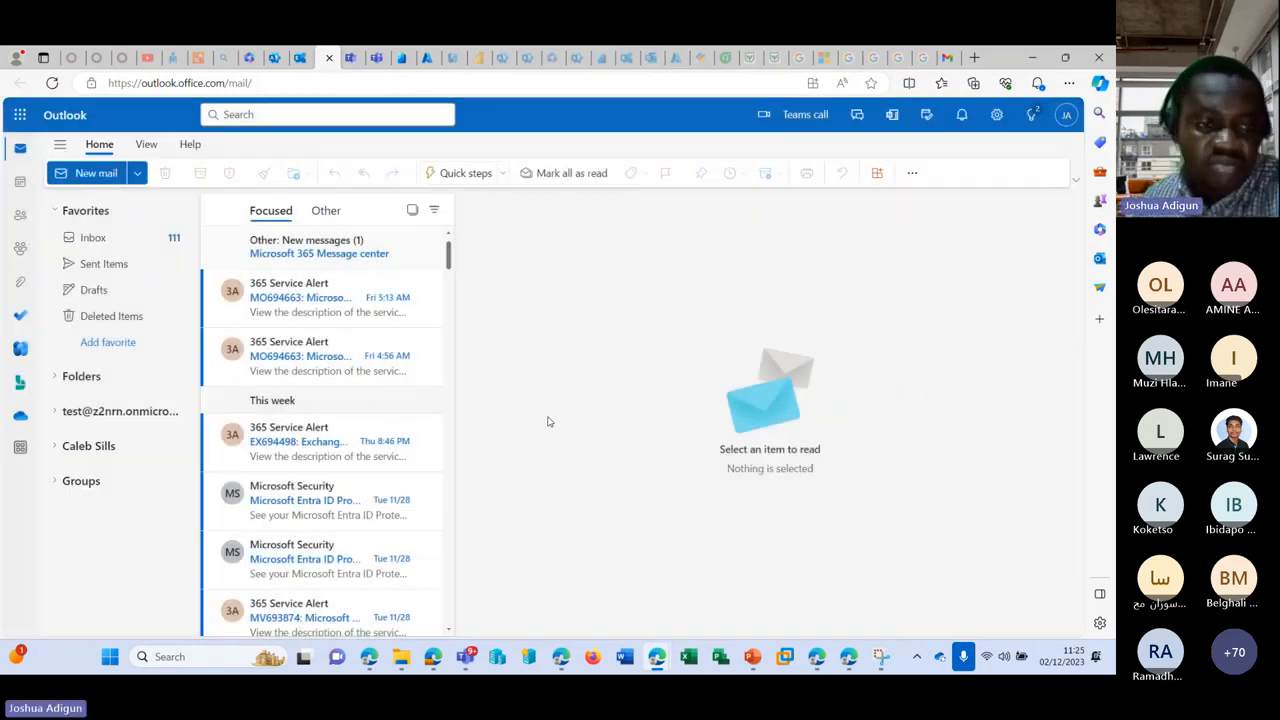
click(54, 449)
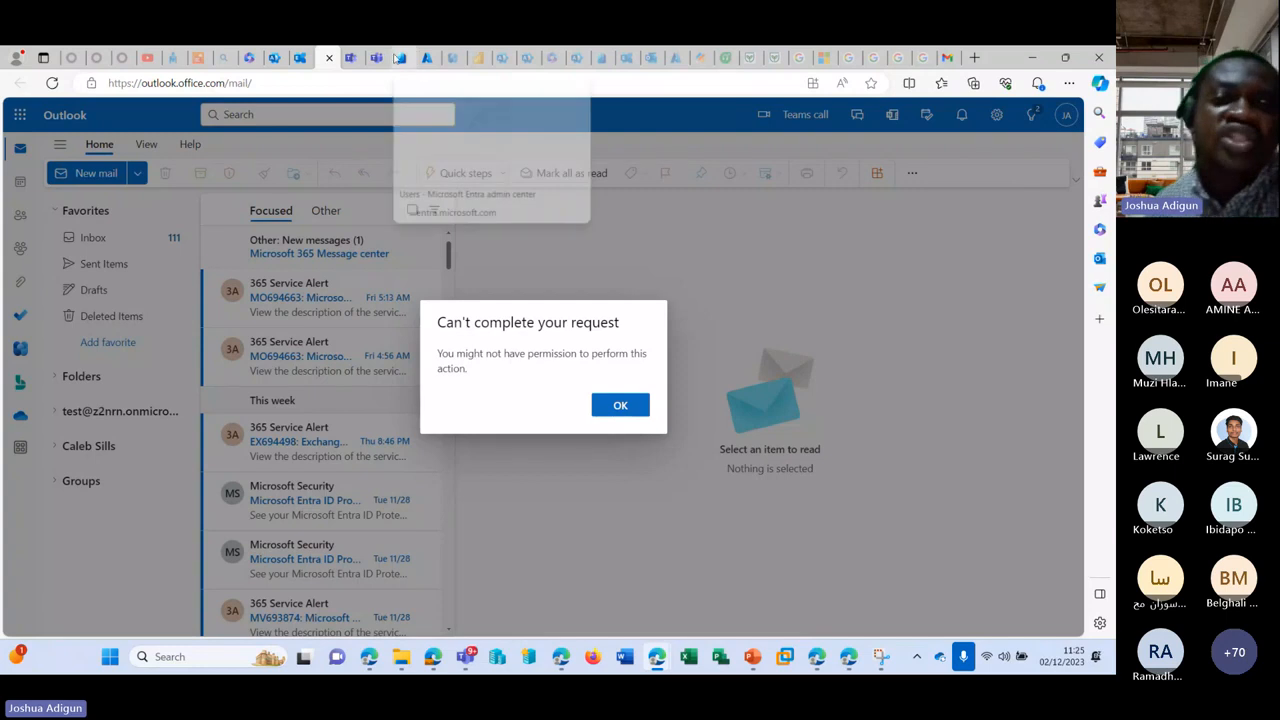
Step: Add your admin account as a Full Access delegate on the shared mailbox and confirm
click(299, 57)
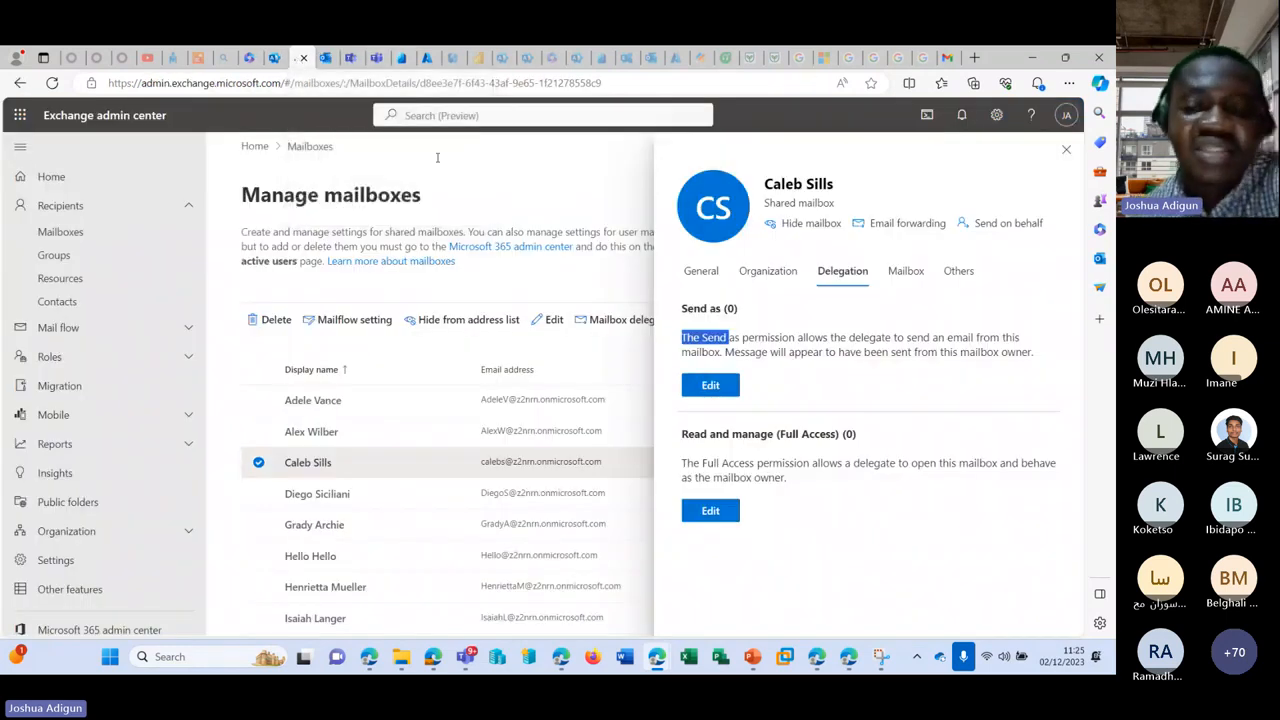
click(856, 579)
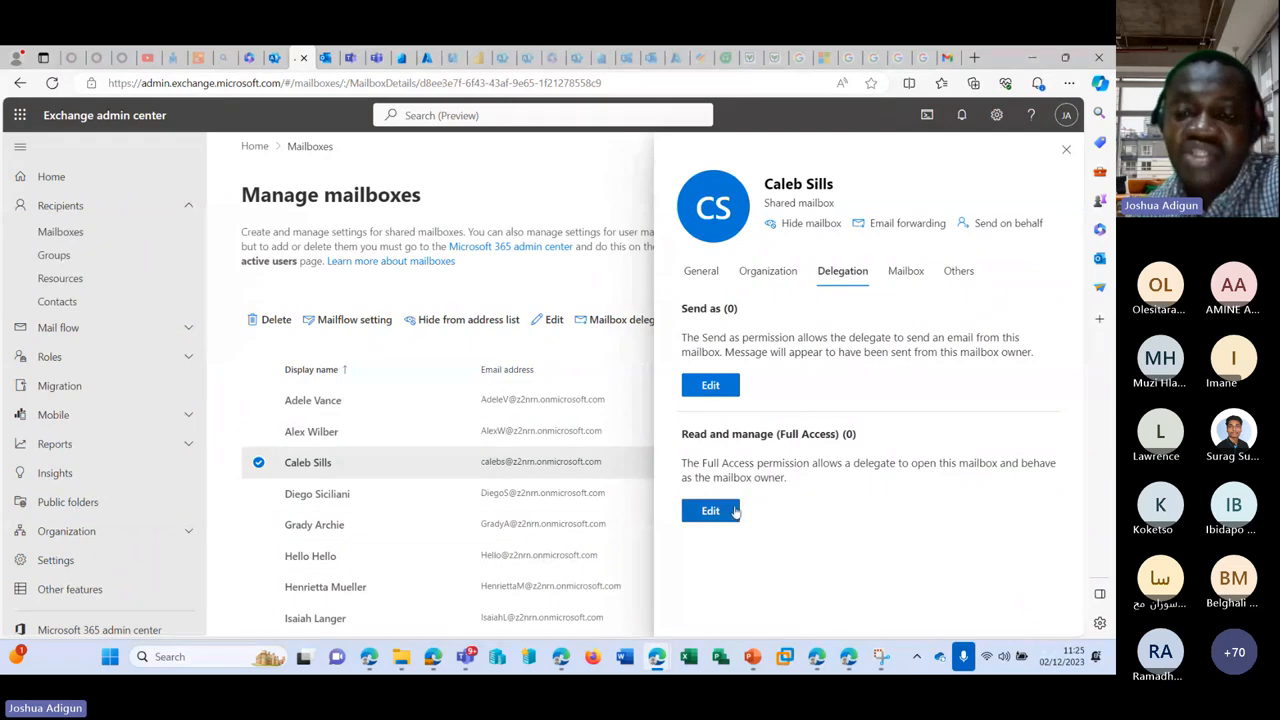
click(735, 511)
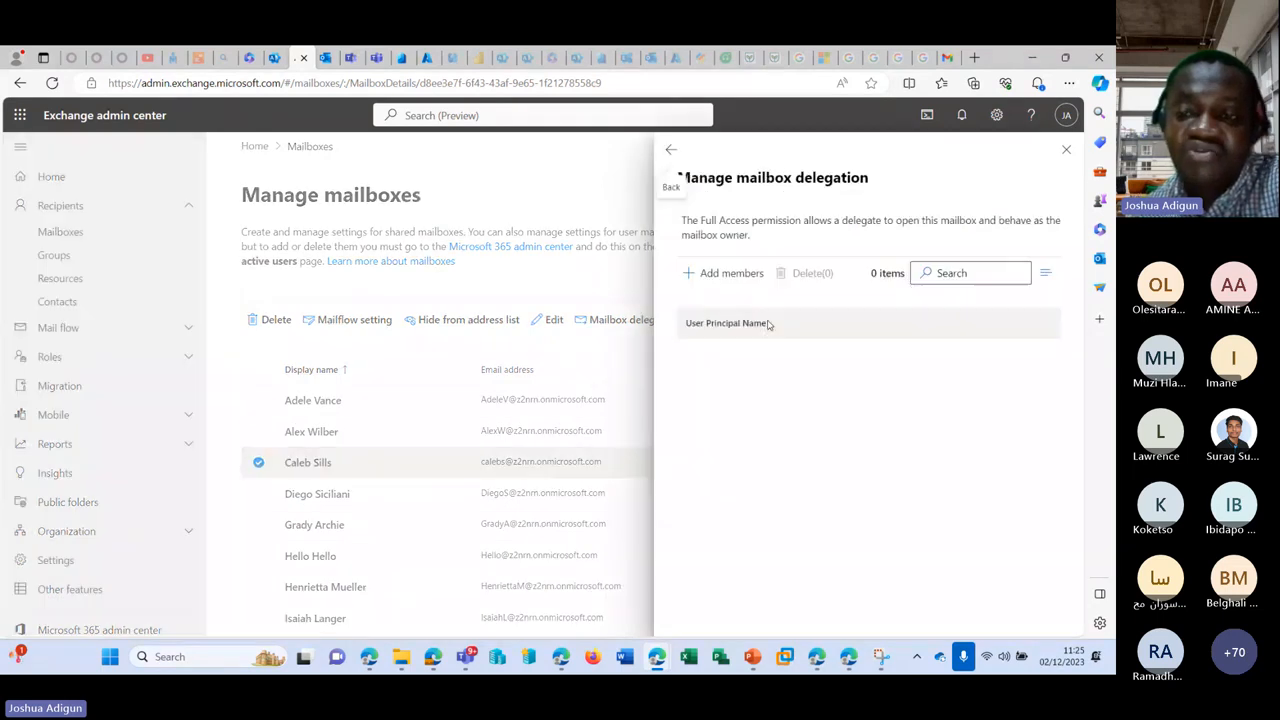
click(725, 274)
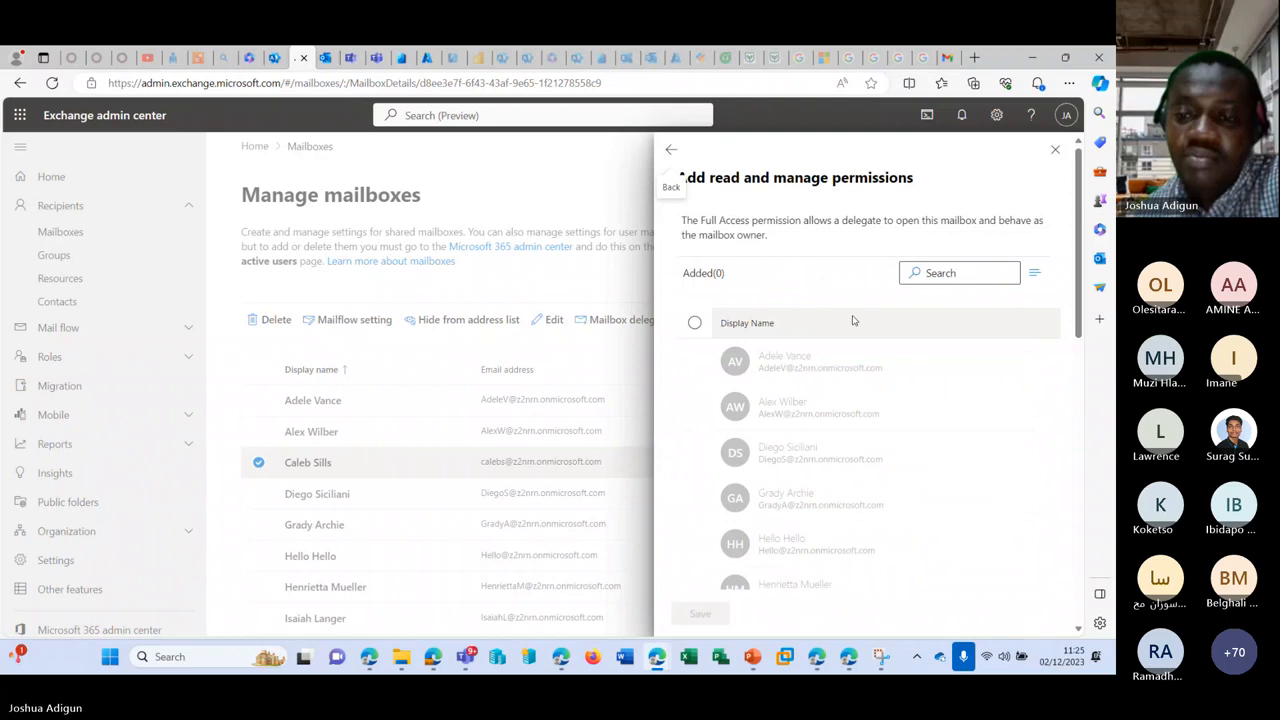
scroll(853, 320, down, 5)
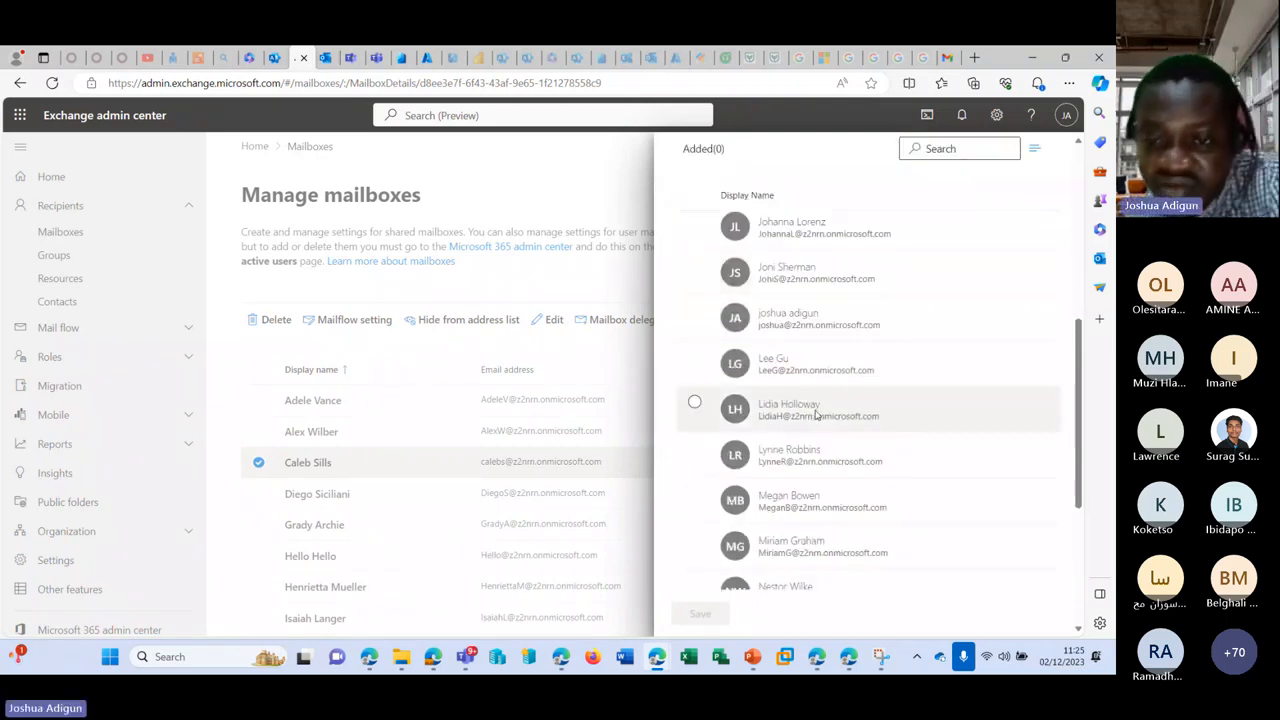
scroll(815, 415, down, 3)
scroll(815, 415, up, 3)
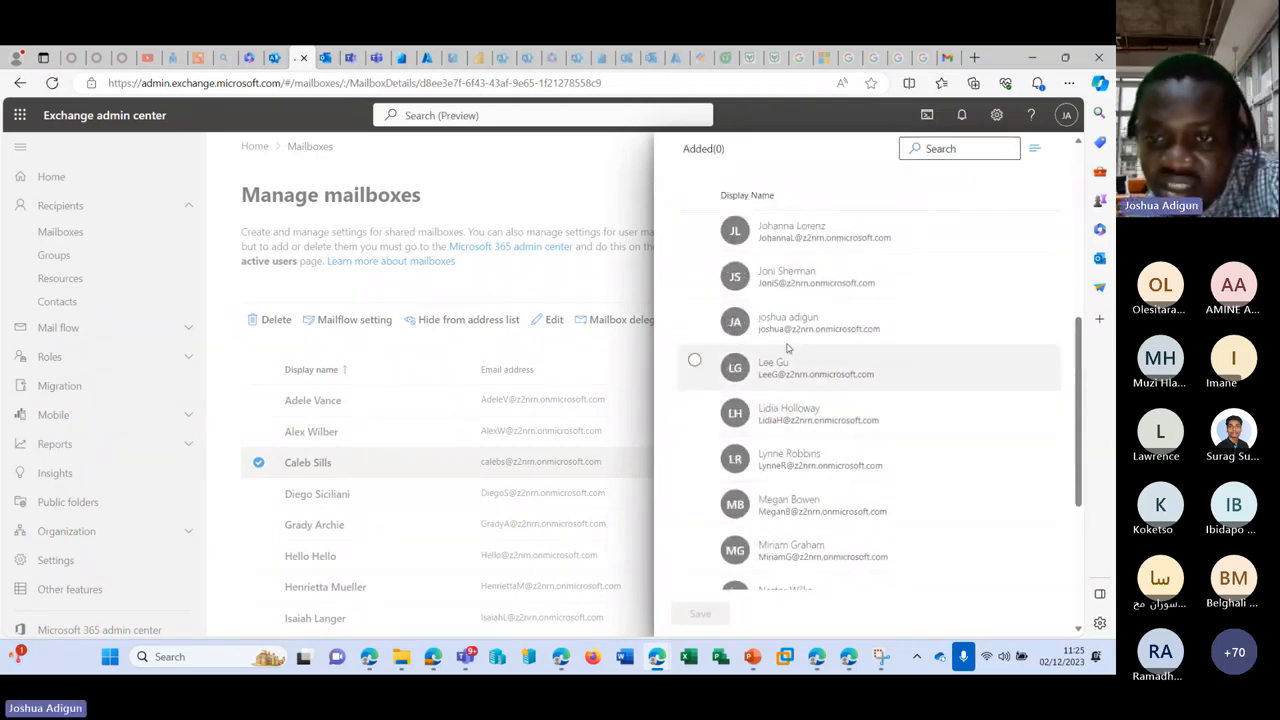
click(765, 332)
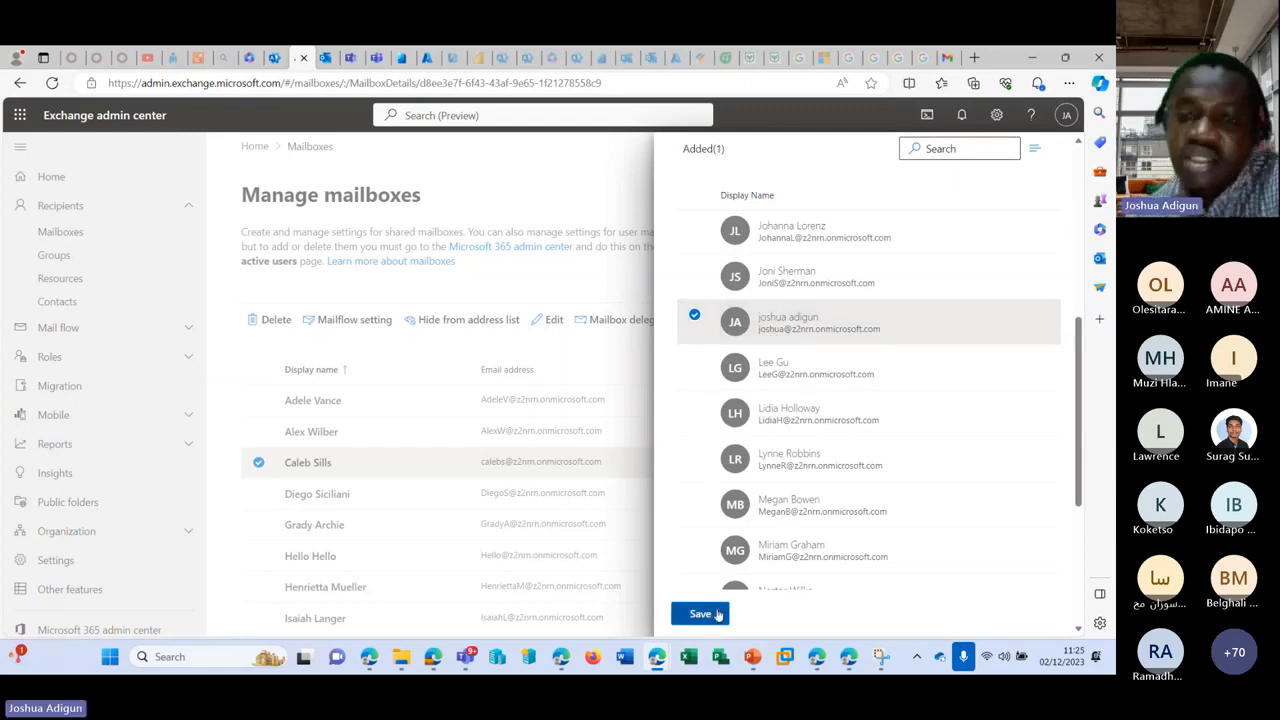
click(716, 615)
click(728, 609)
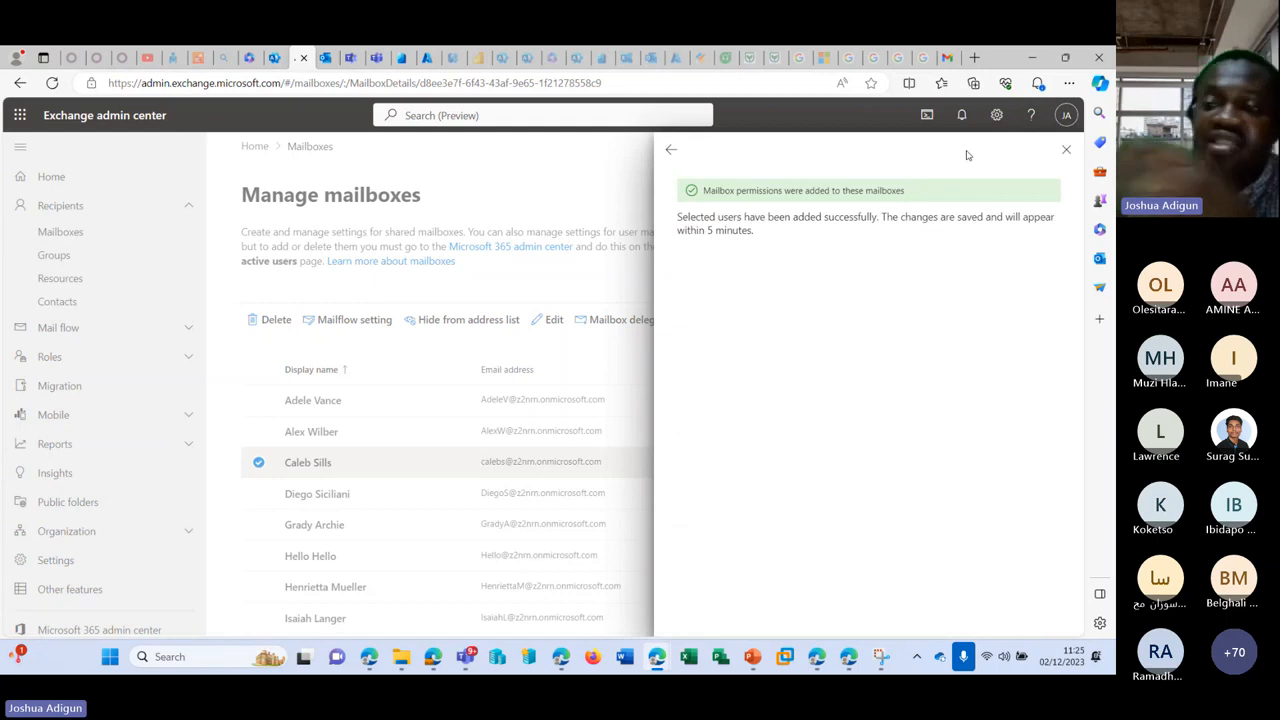
click(1066, 149)
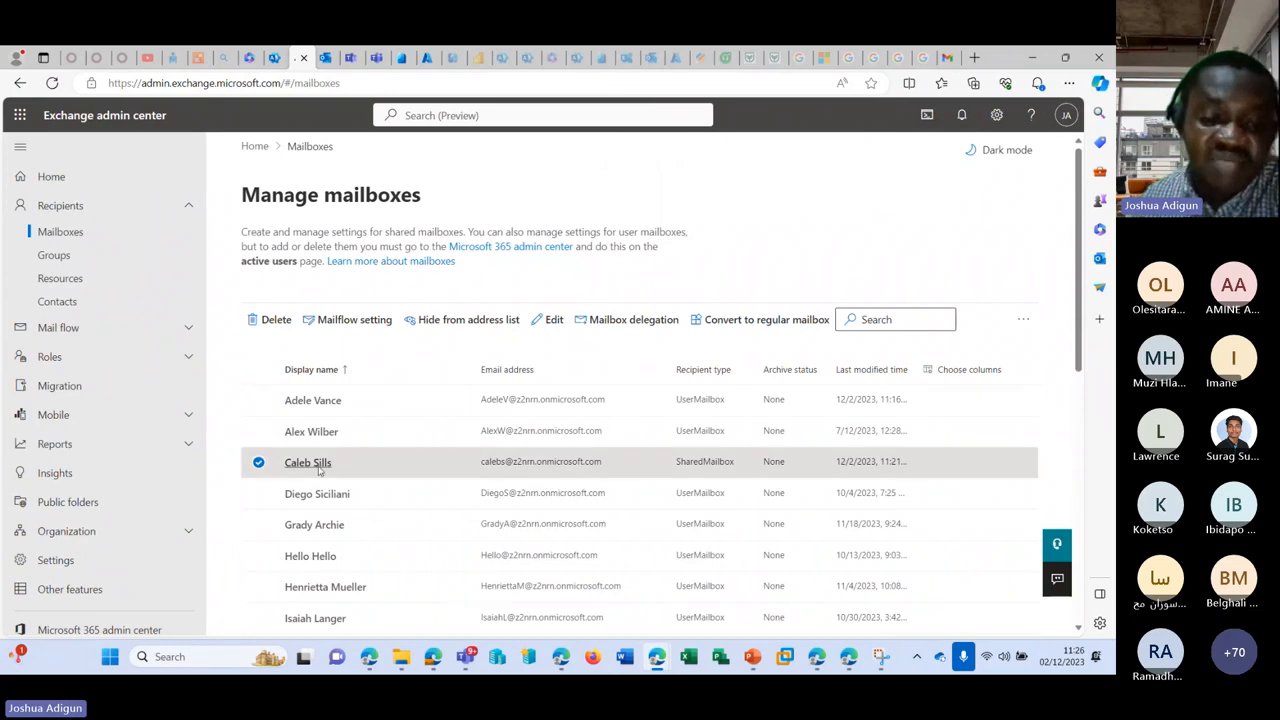
click(520, 462)
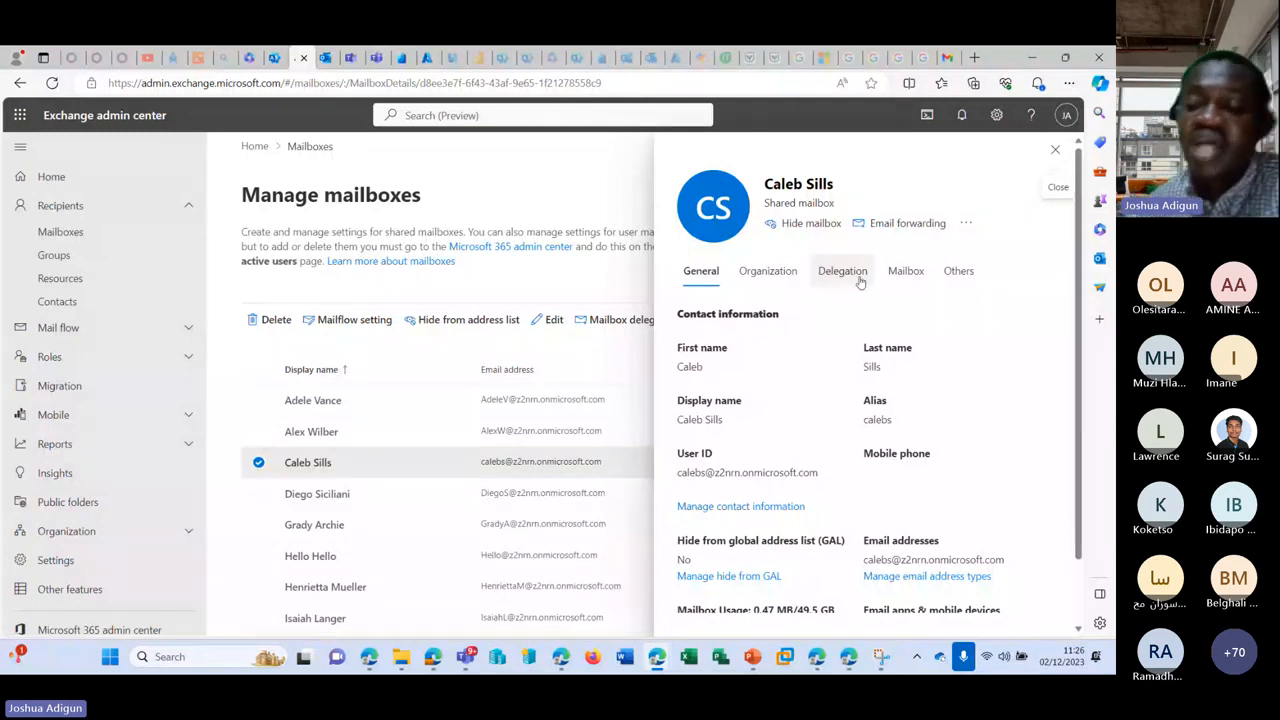
scroll(860, 406, down, 2)
scroll(826, 281, up, 2)
click(838, 272)
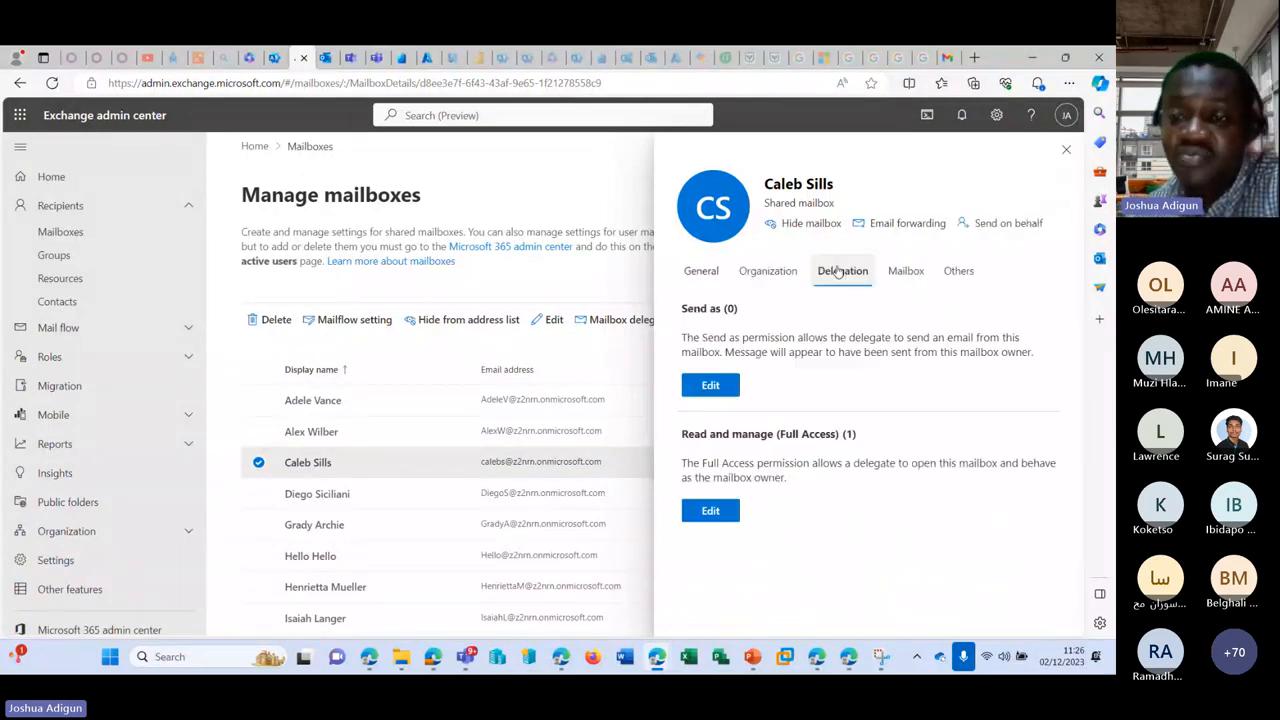
click(710, 385)
click(731, 273)
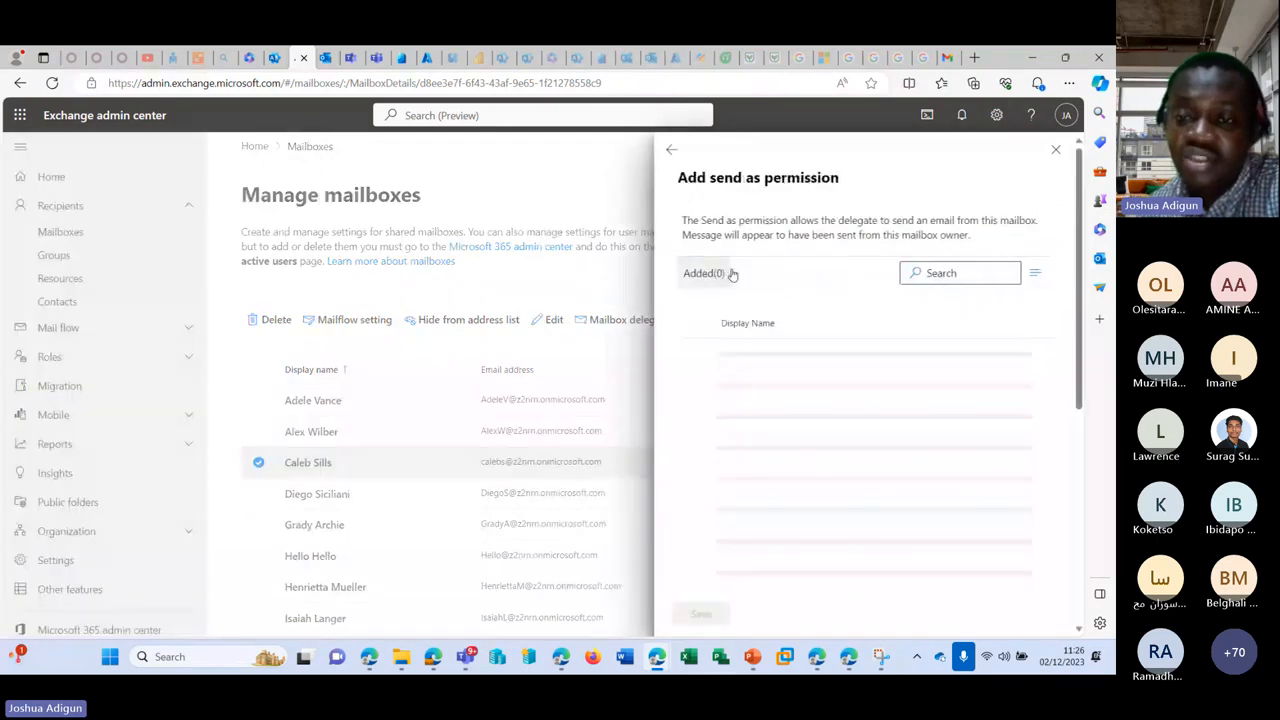
scroll(829, 360, down, 5)
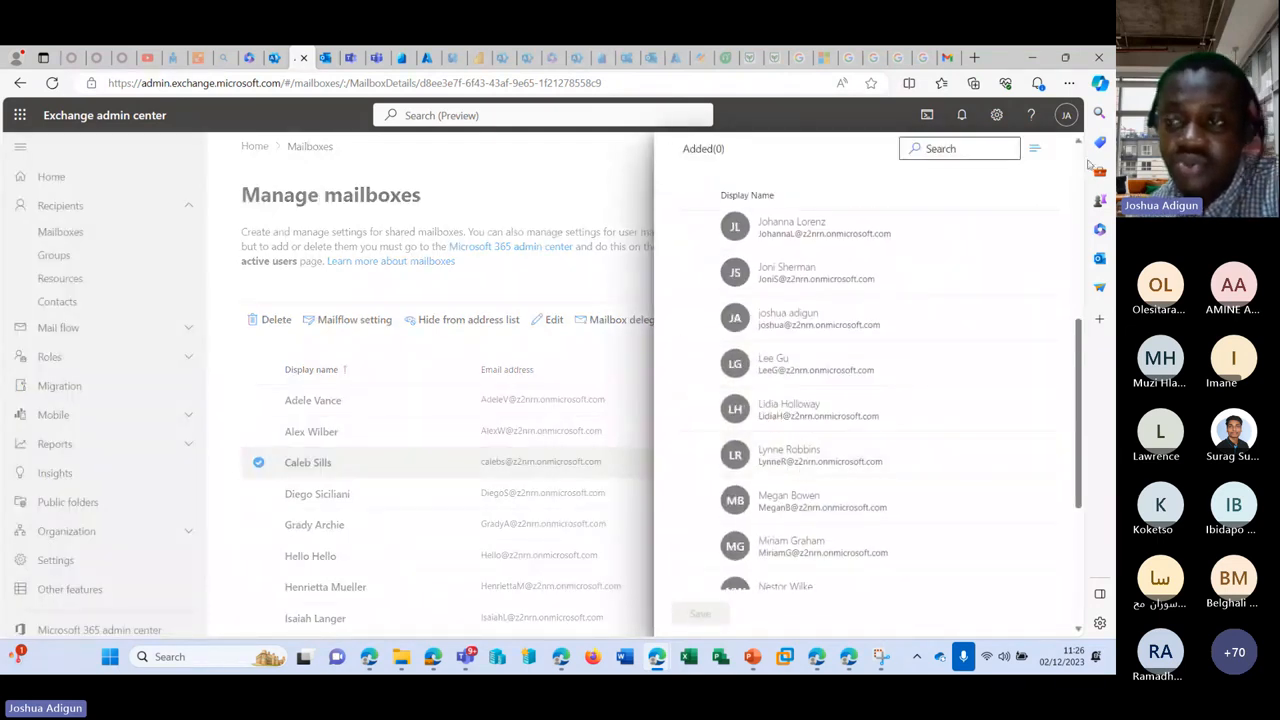
scroll(846, 406, up, 5)
click(1053, 150)
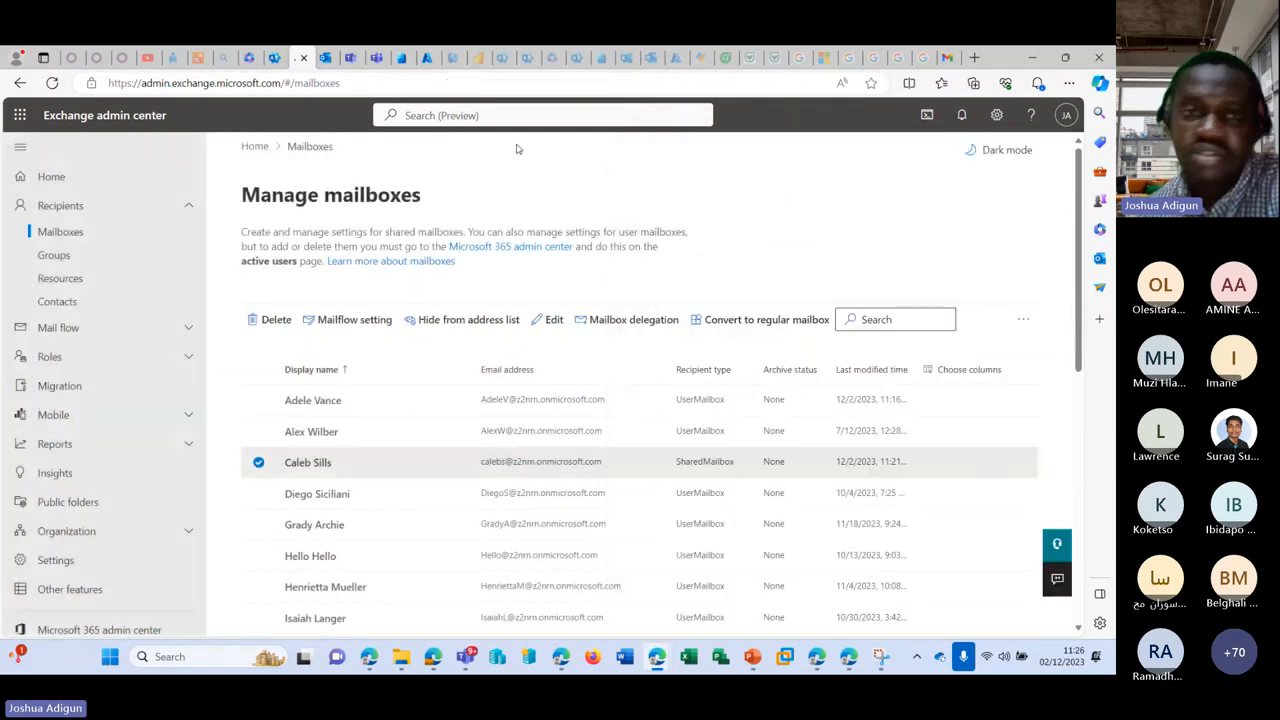
Step: Dismiss the lingering permission error in Outlook and reload the page
click(326, 57)
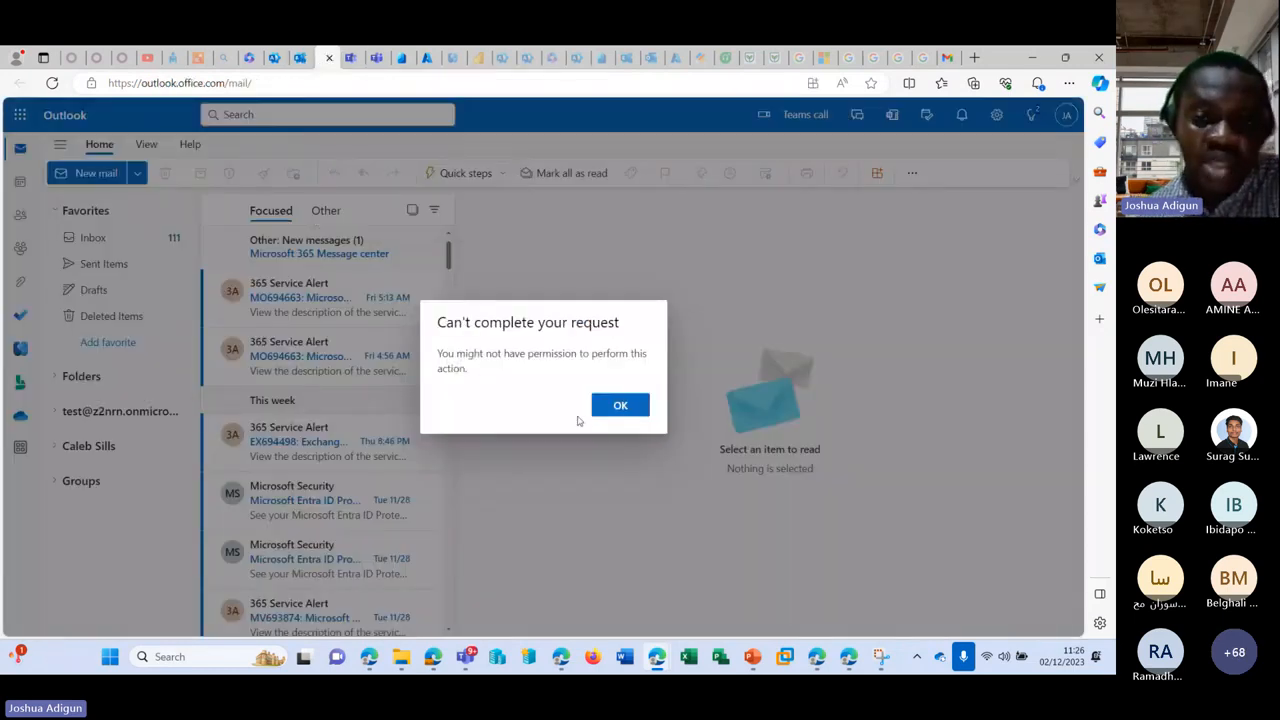
click(614, 405)
click(52, 83)
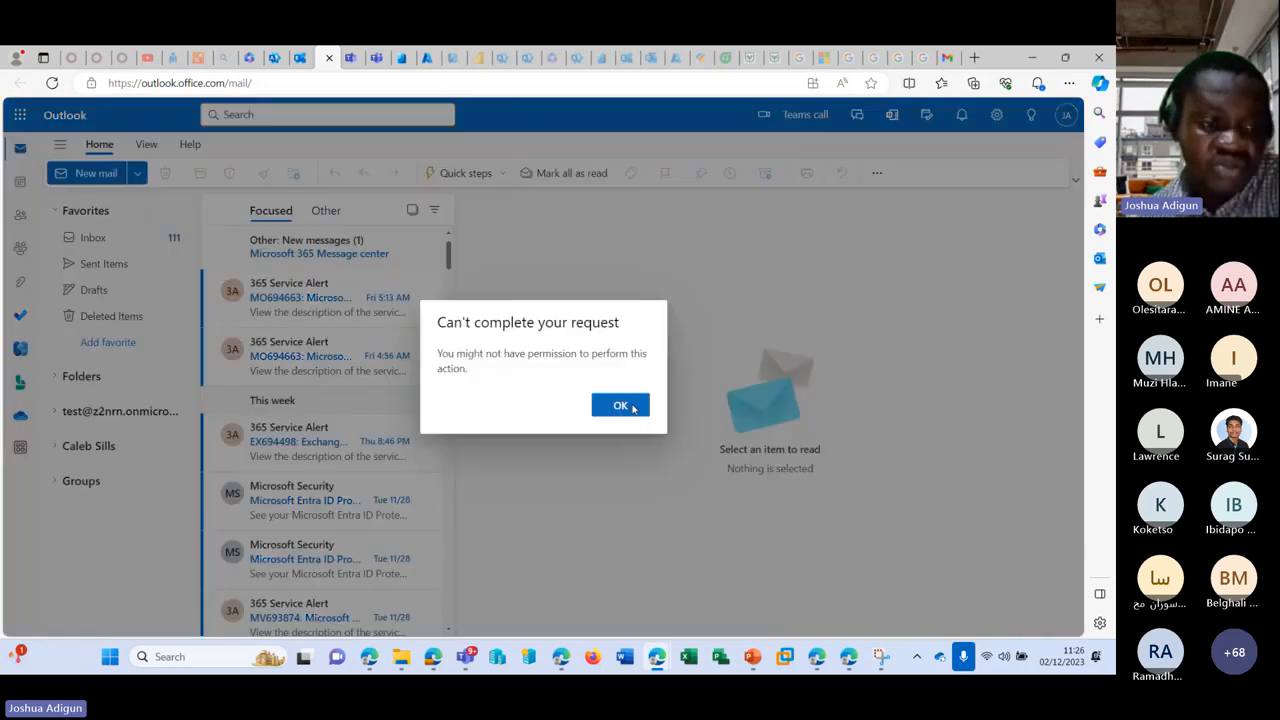
click(629, 405)
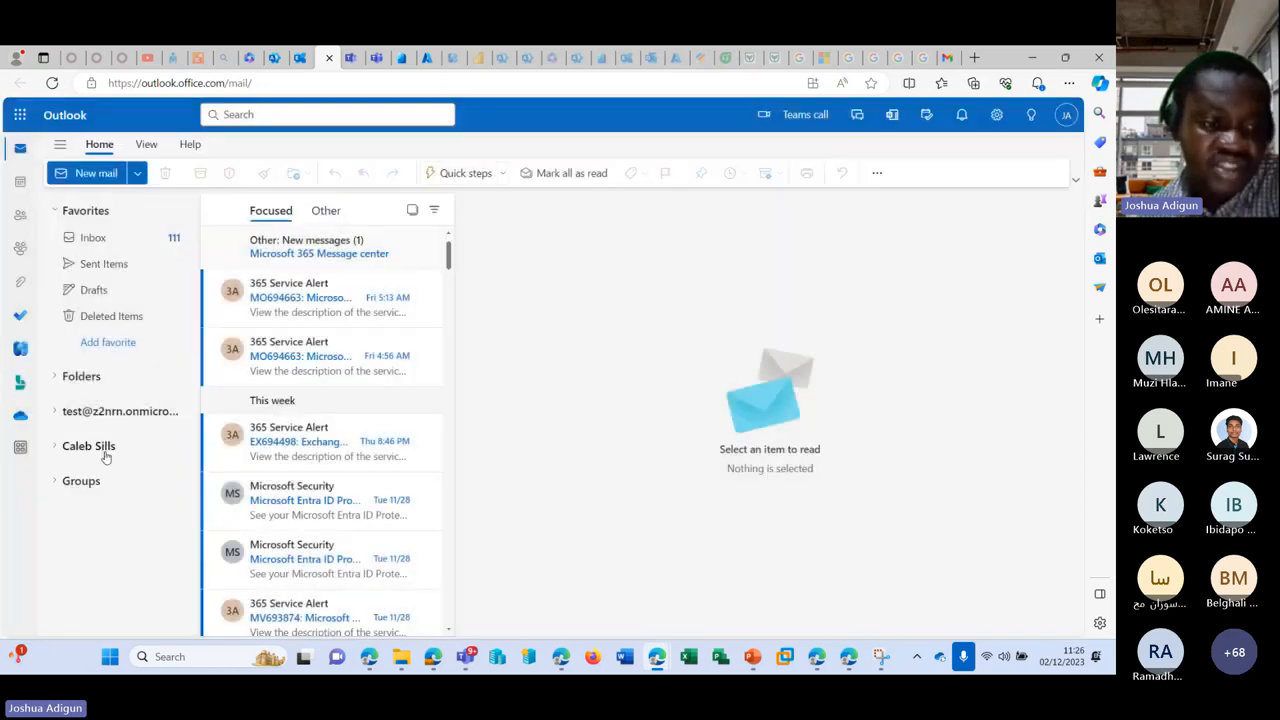
Step: Add the shared mailbox to the folder pane again using its pasted address
click(73, 375)
right_click(73, 375)
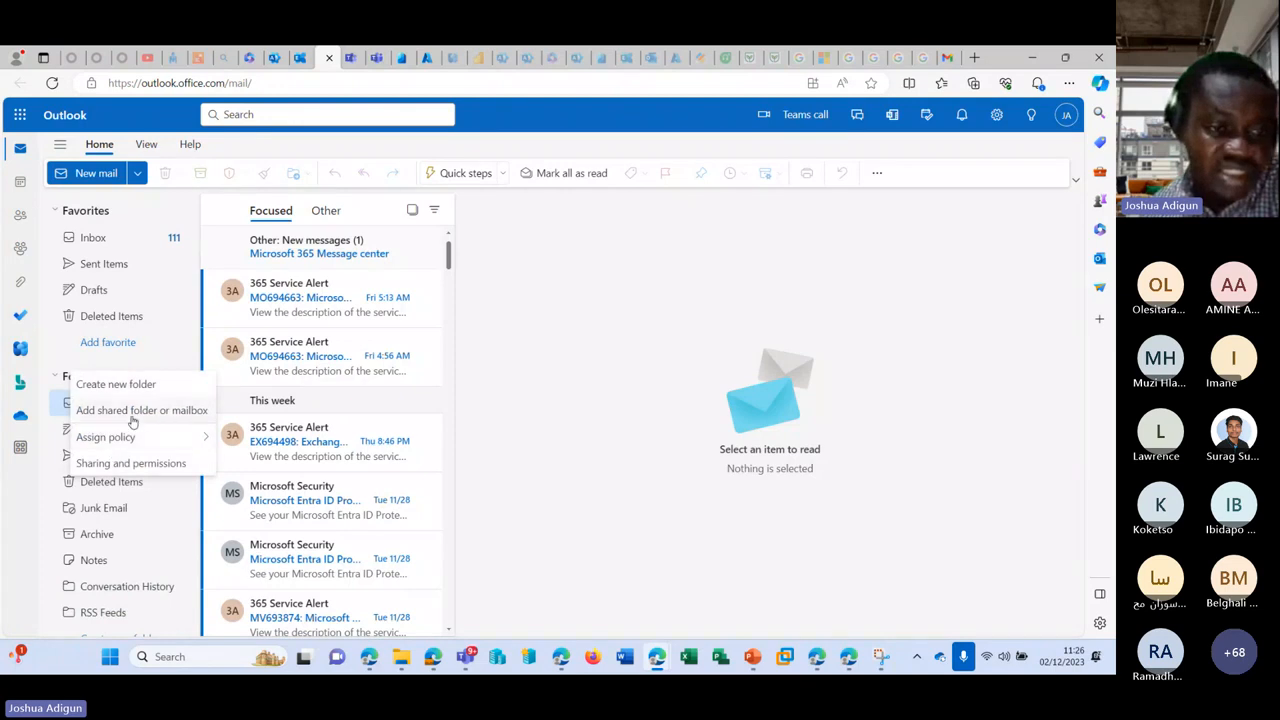
click(131, 414)
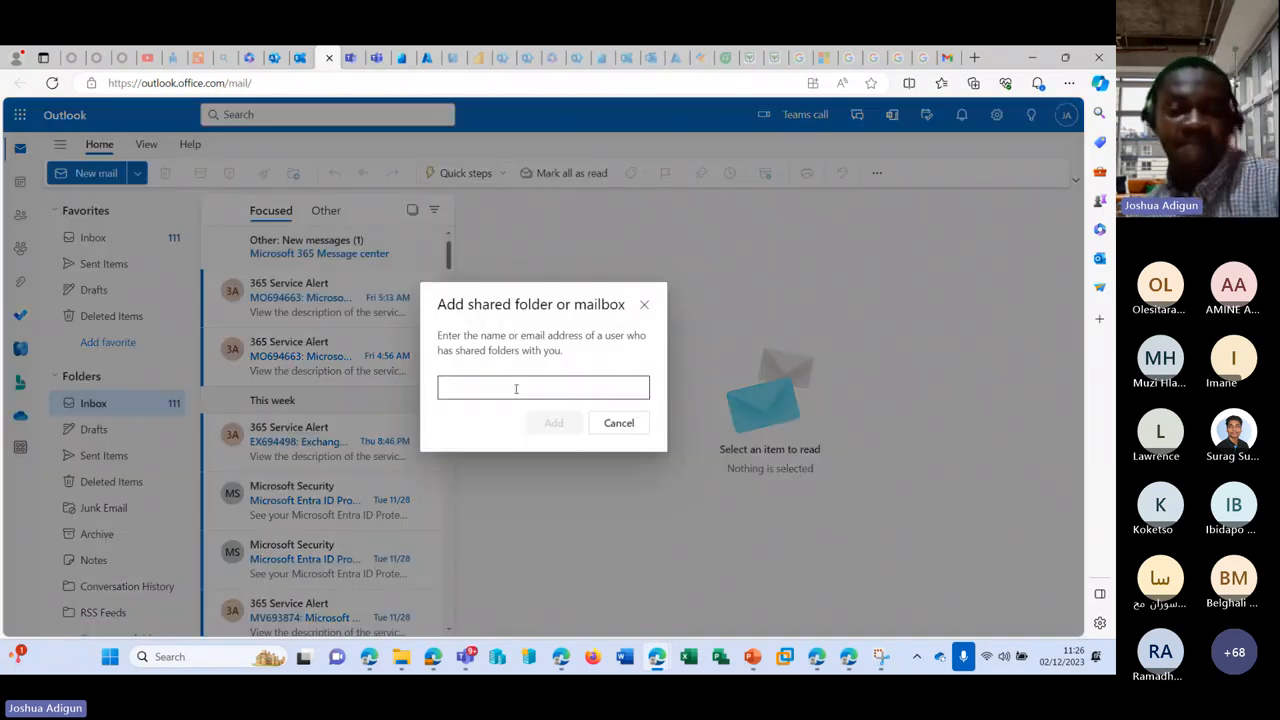
click(517, 388)
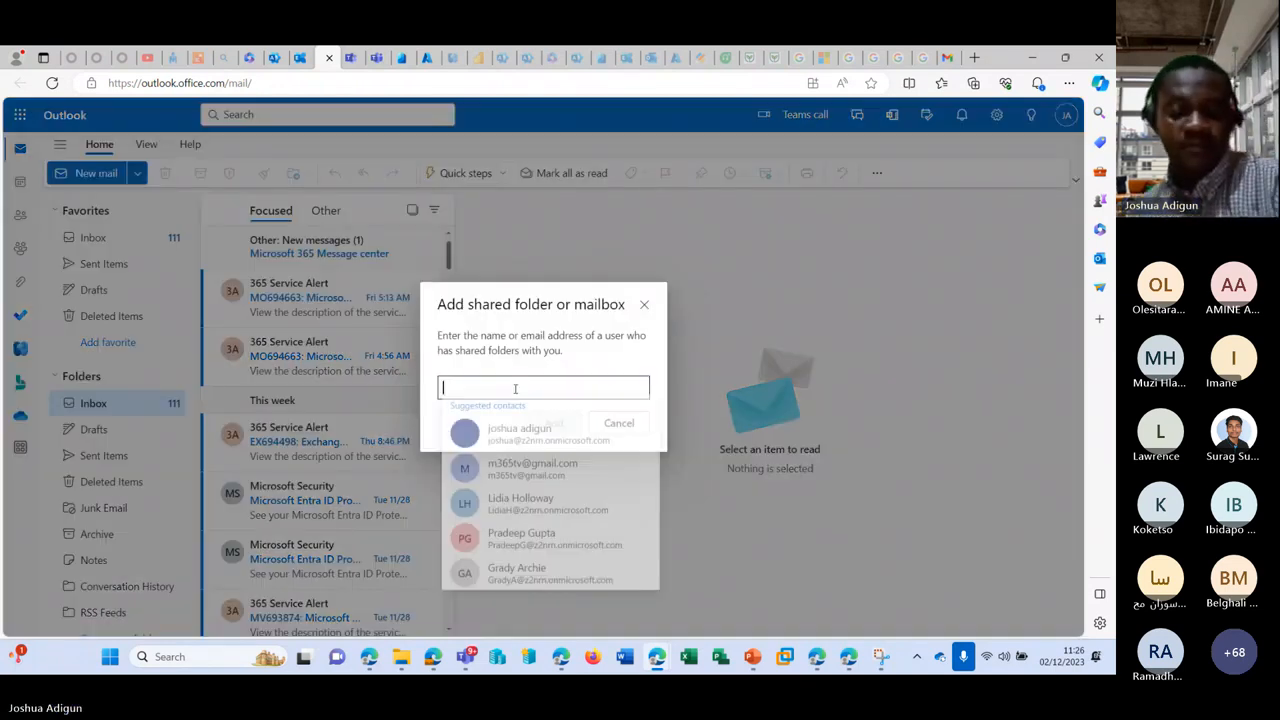
key(ctrl+v)
click(515, 418)
click(530, 425)
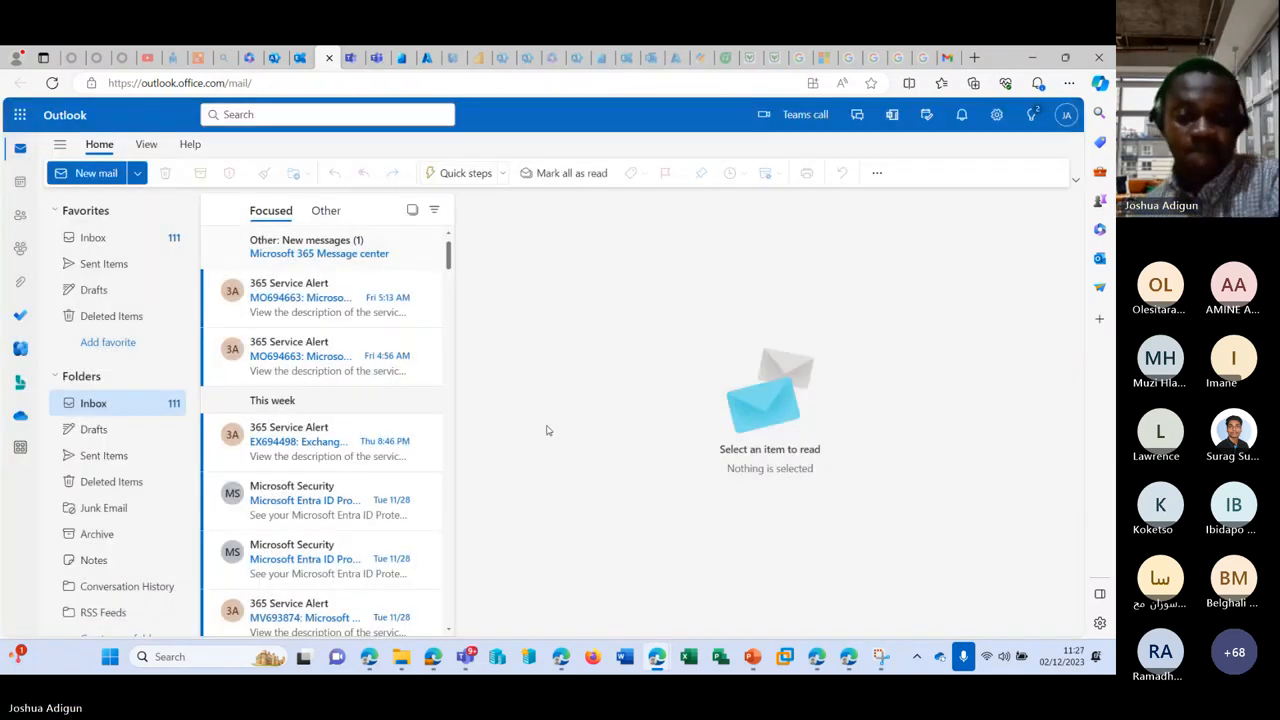
Step: Repeatedly try expanding the shared mailbox, dismissing the permission error and reloading Outlook
click(55, 377)
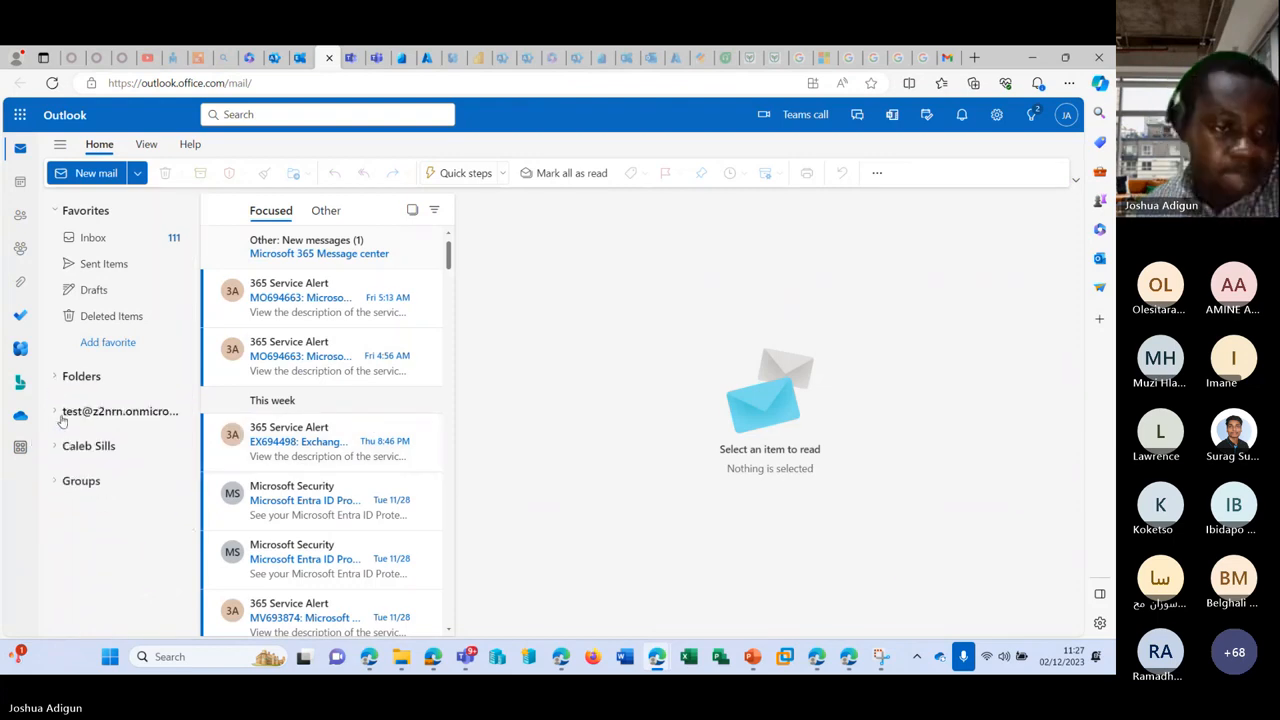
click(57, 446)
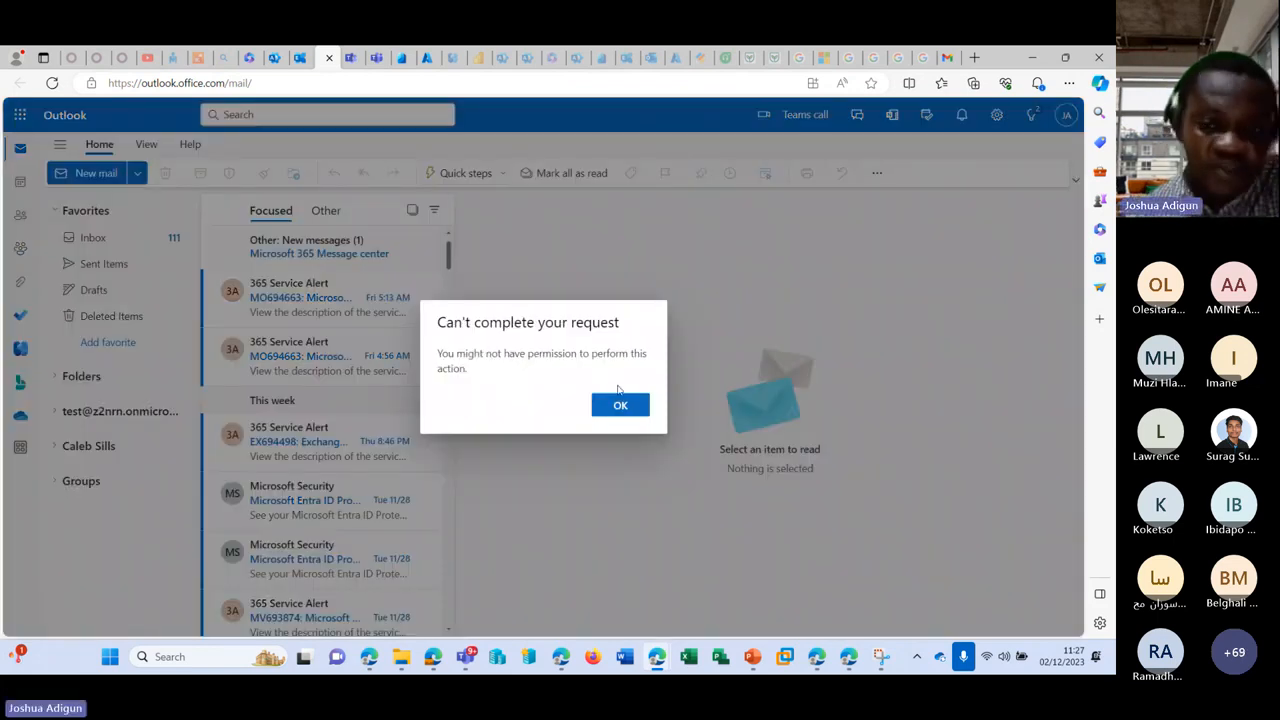
click(620, 404)
click(52, 83)
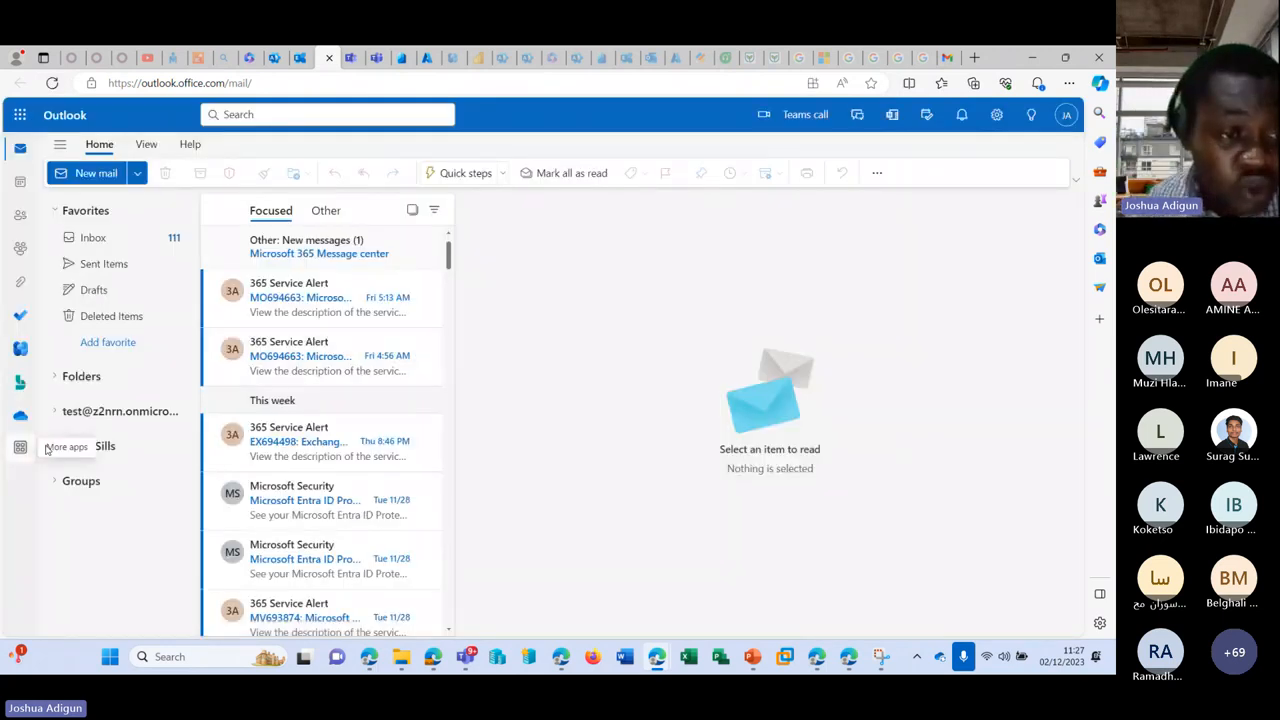
click(57, 447)
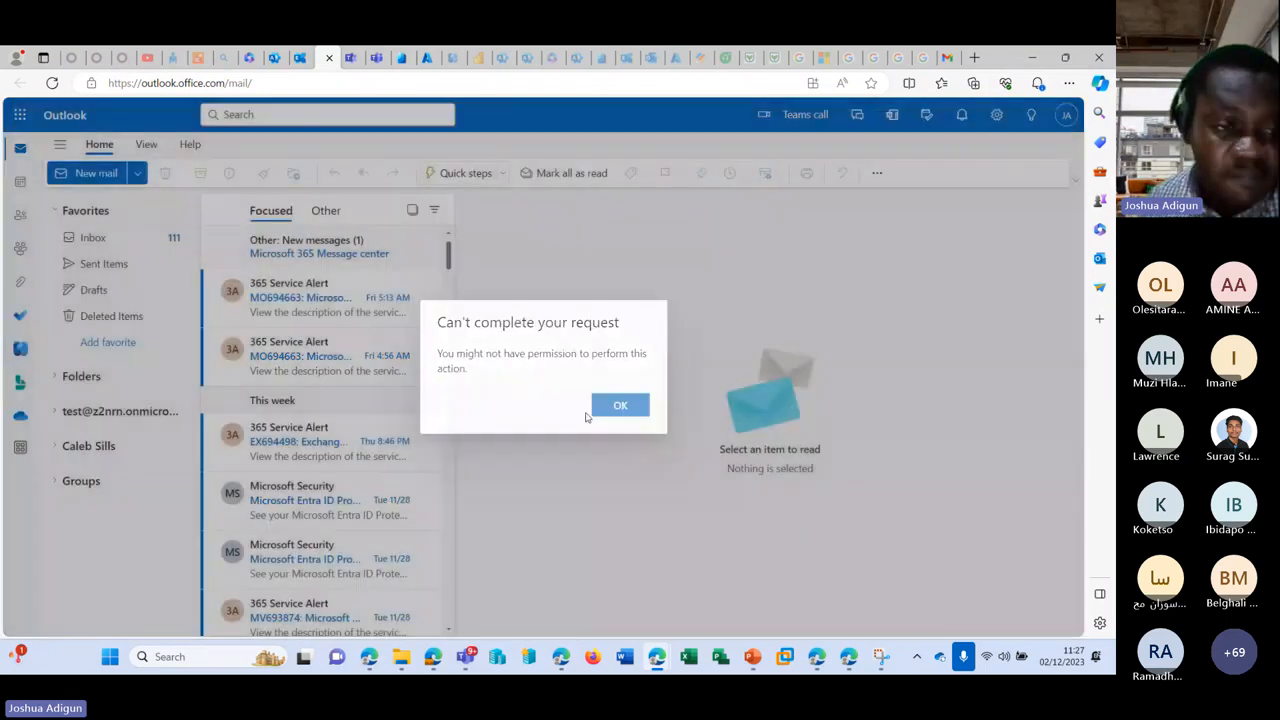
click(603, 408)
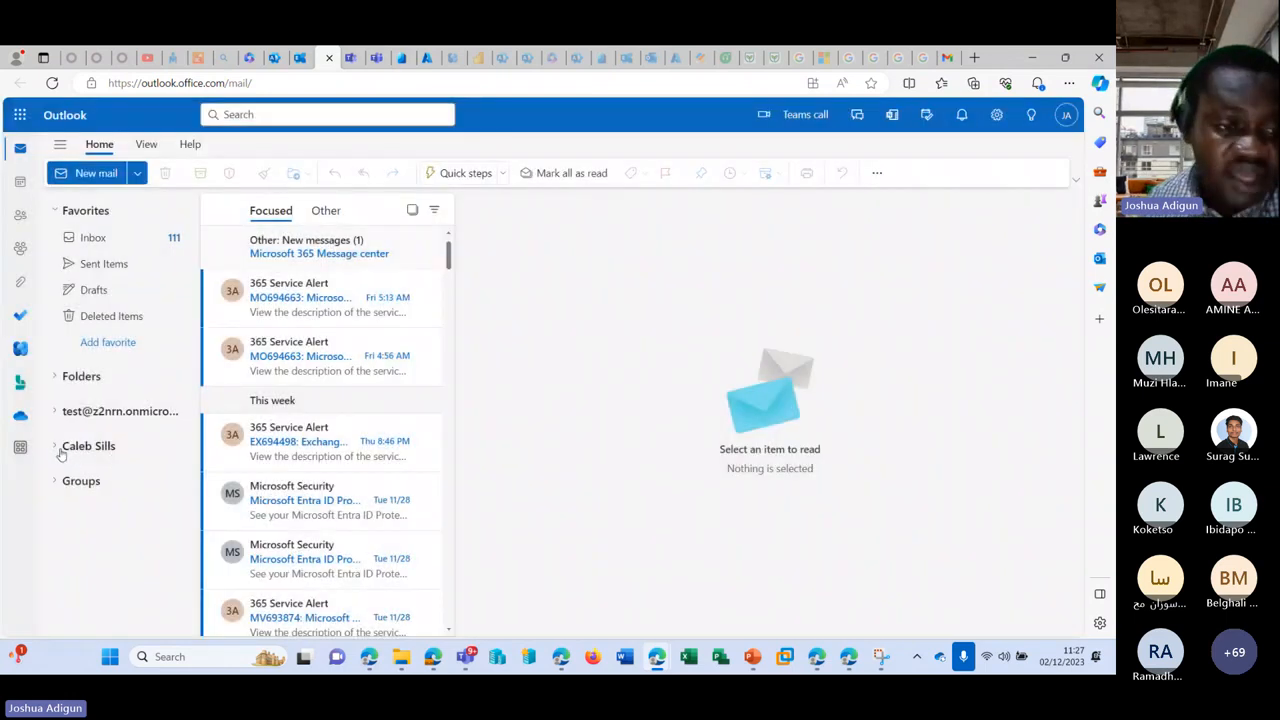
click(58, 448)
click(620, 404)
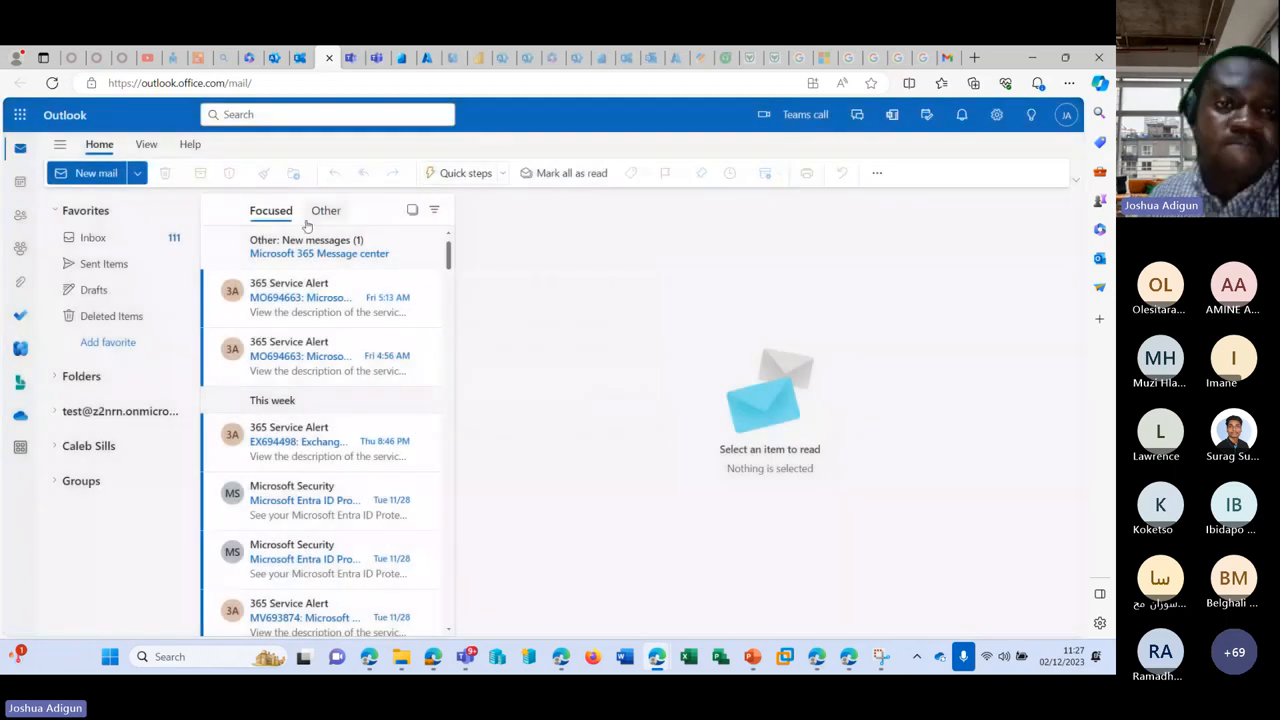
click(52, 83)
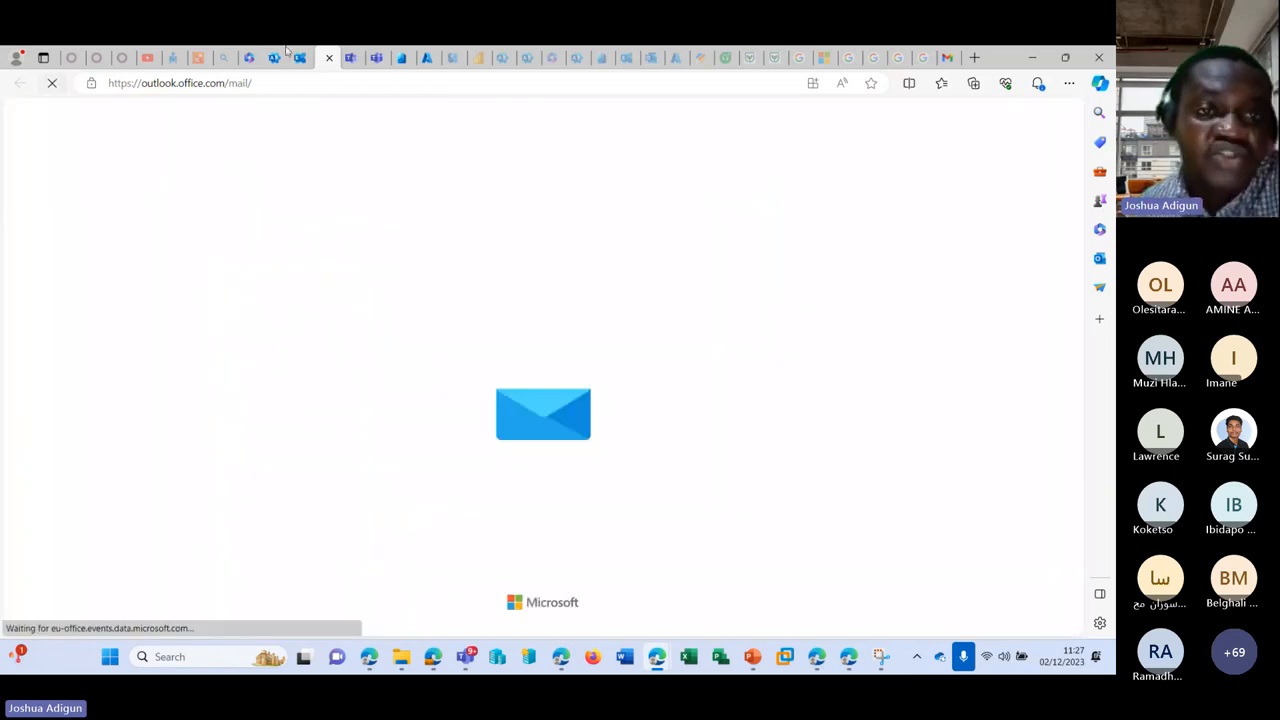
Step: Go to Roles > Role assignments in the admin center's left navigation
click(274, 58)
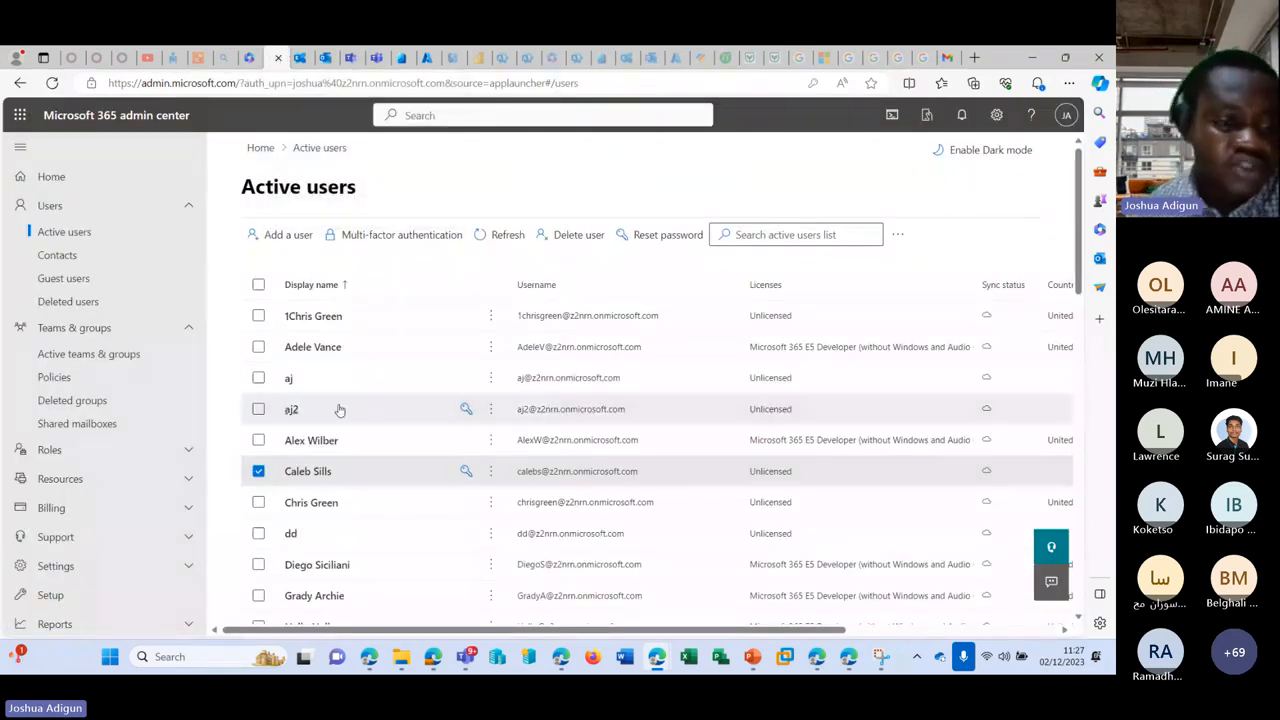
scroll(200, 380, down, 1)
click(196, 386)
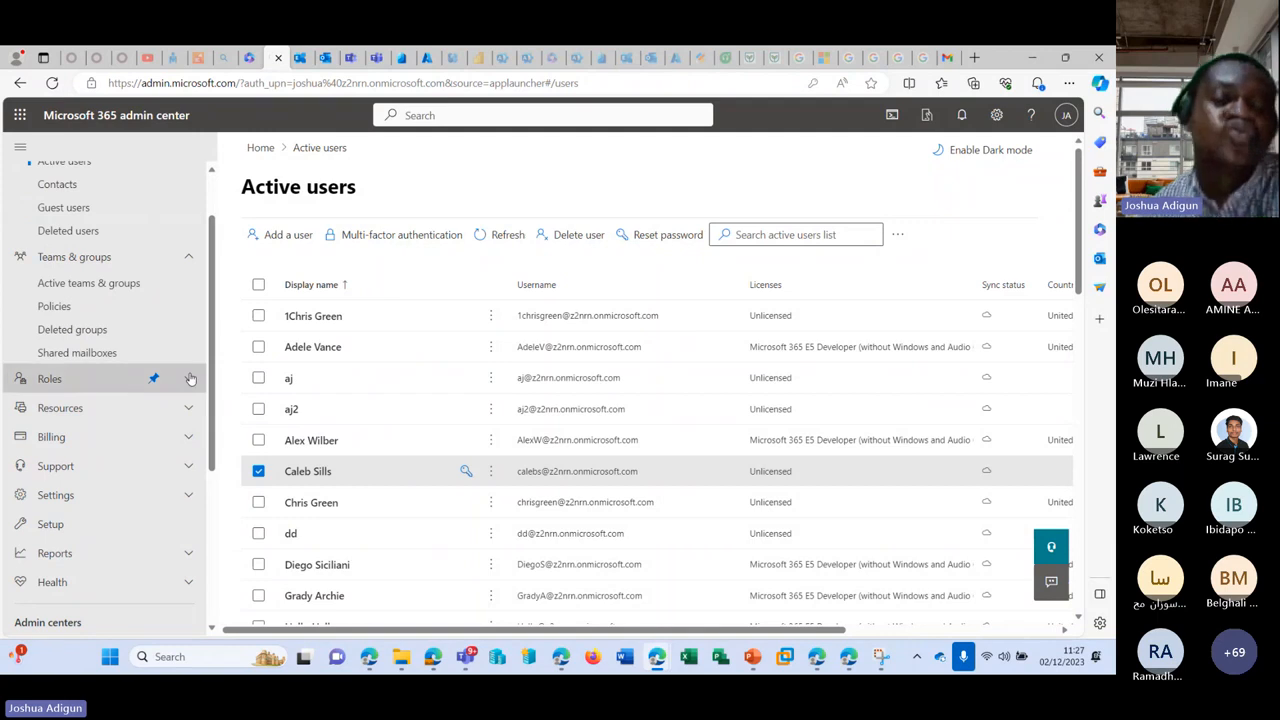
click(119, 414)
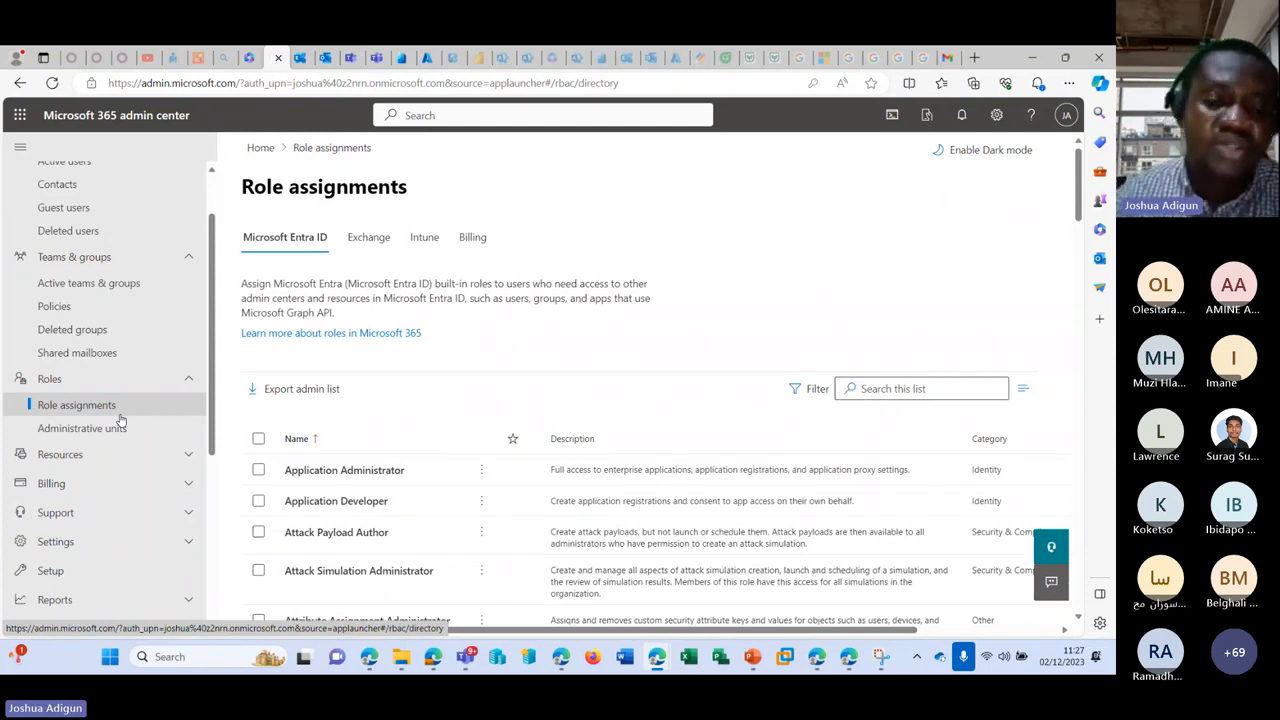
Step: Scroll through the Entra ID roles from Application Administrator to Yammer Administrator, selecting Exchange Administrator
scroll(500, 360, down, 6)
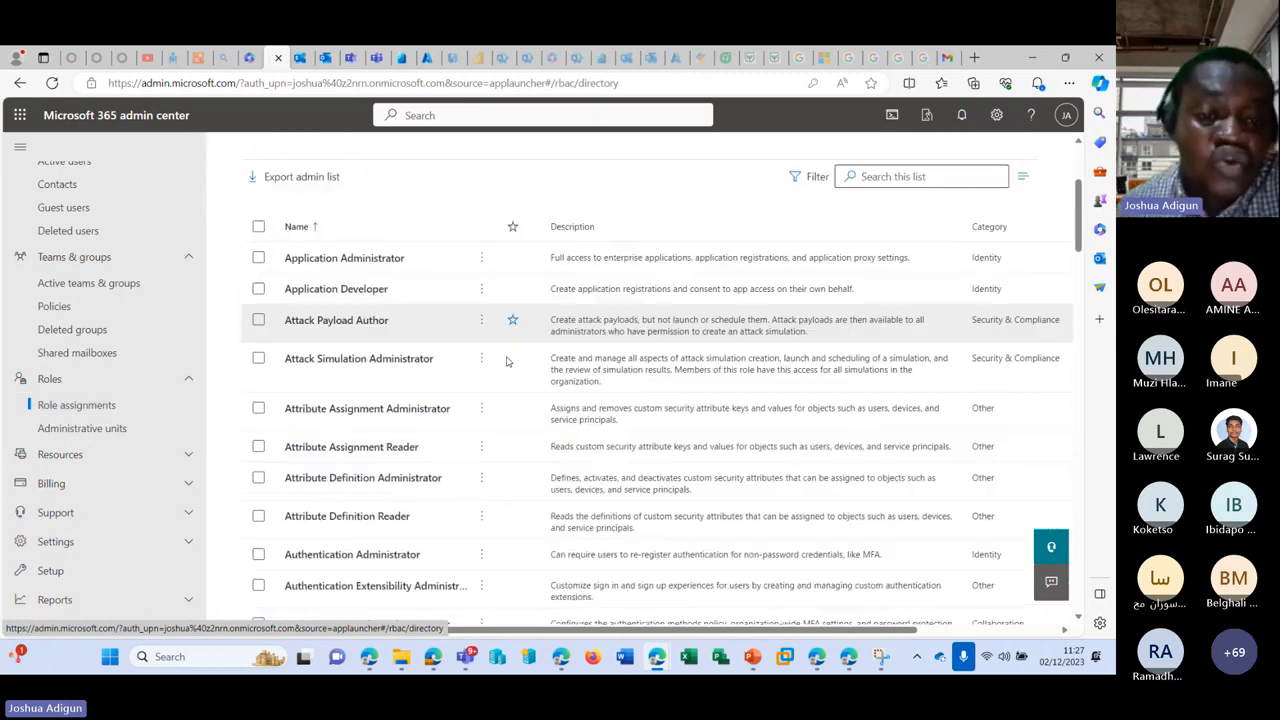
scroll(560, 340, down, 8)
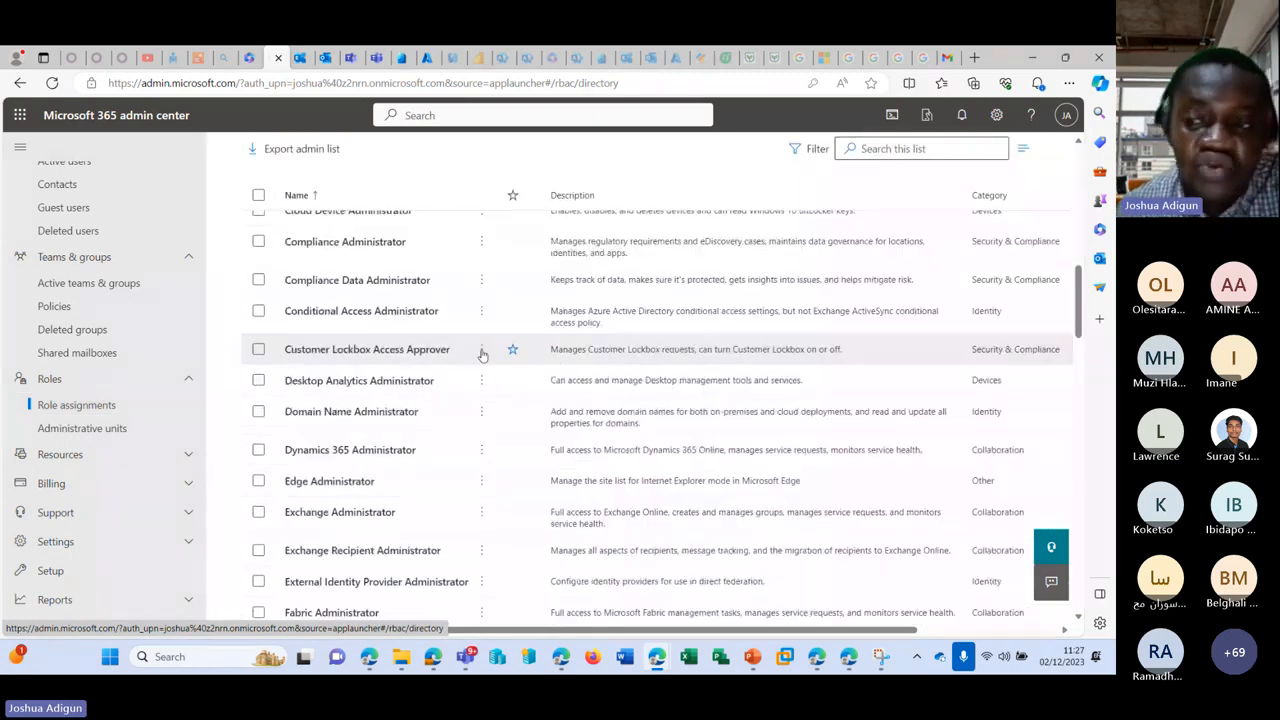
scroll(632, 334, down, 3)
scroll(630, 335, up, 4)
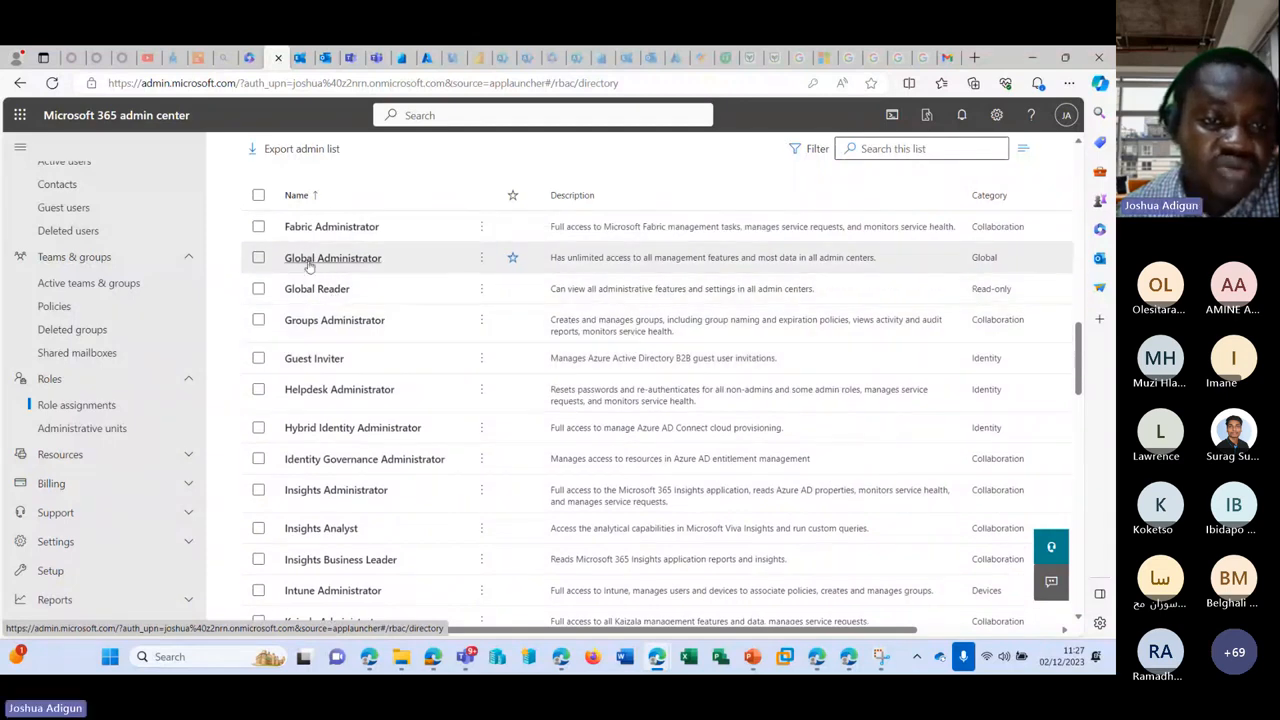
scroll(330, 258, up, 3)
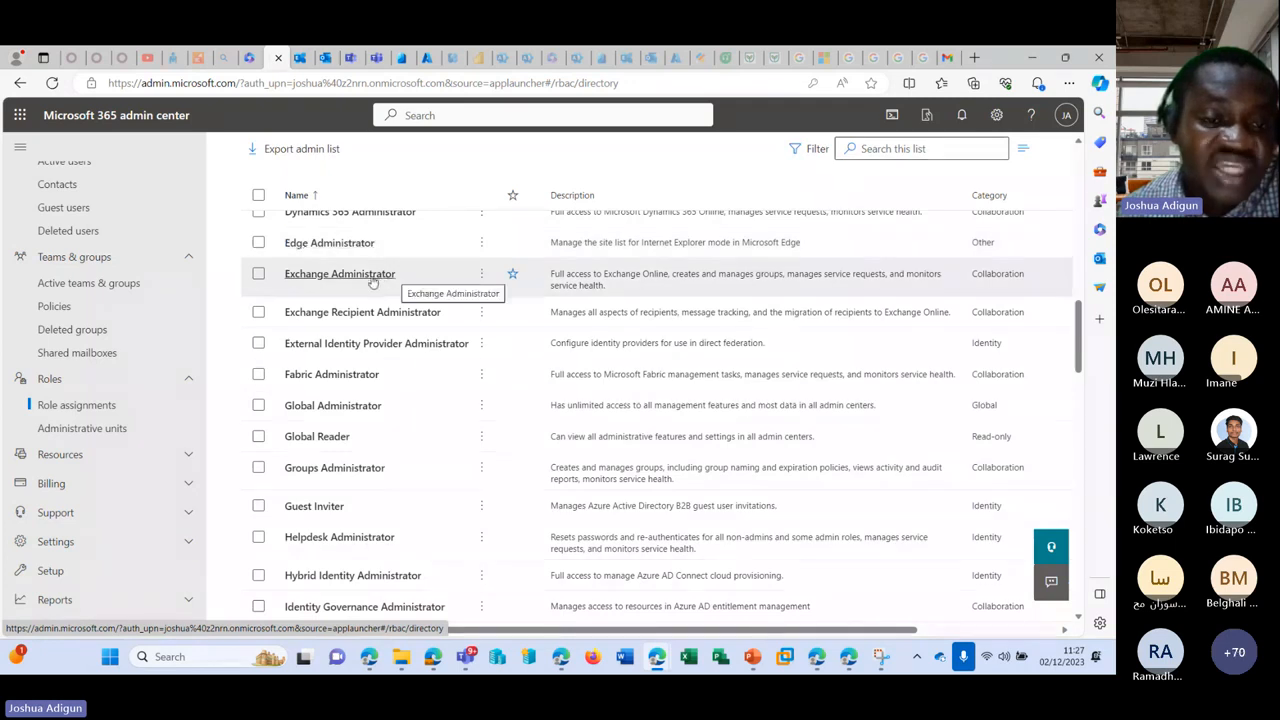
click(259, 277)
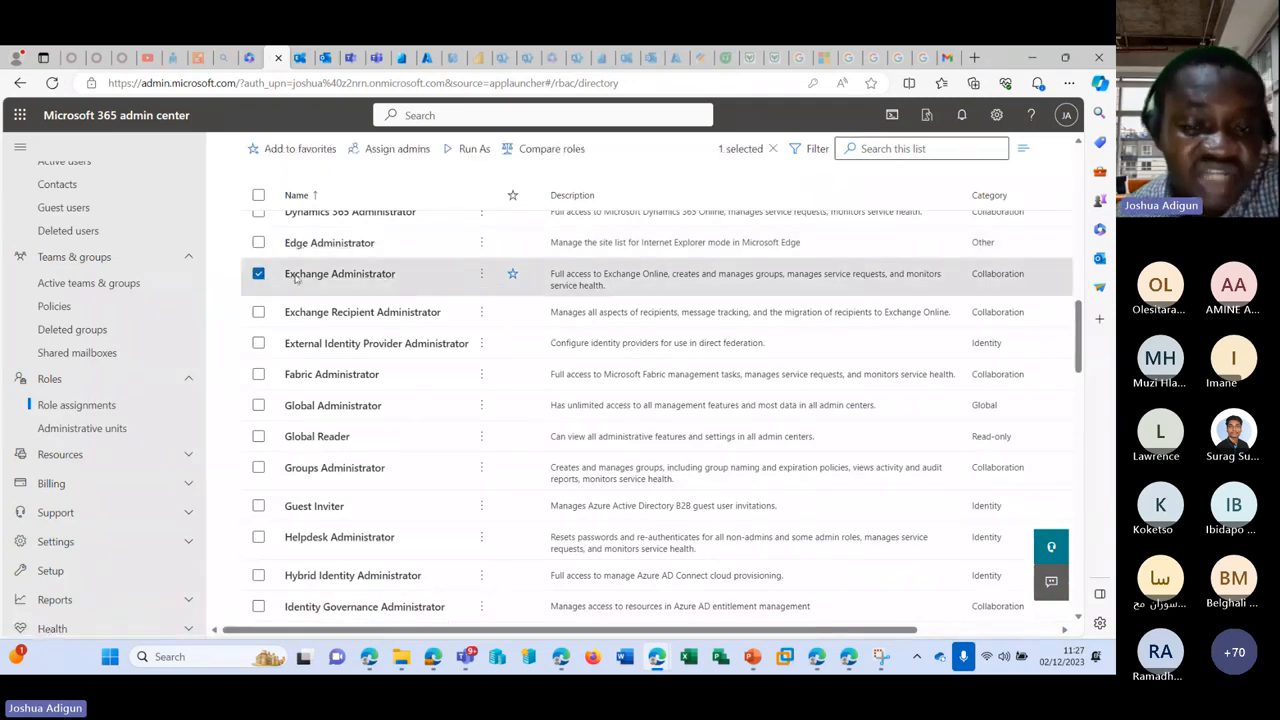
scroll(462, 285, up, 6)
scroll(400, 380, down, 4)
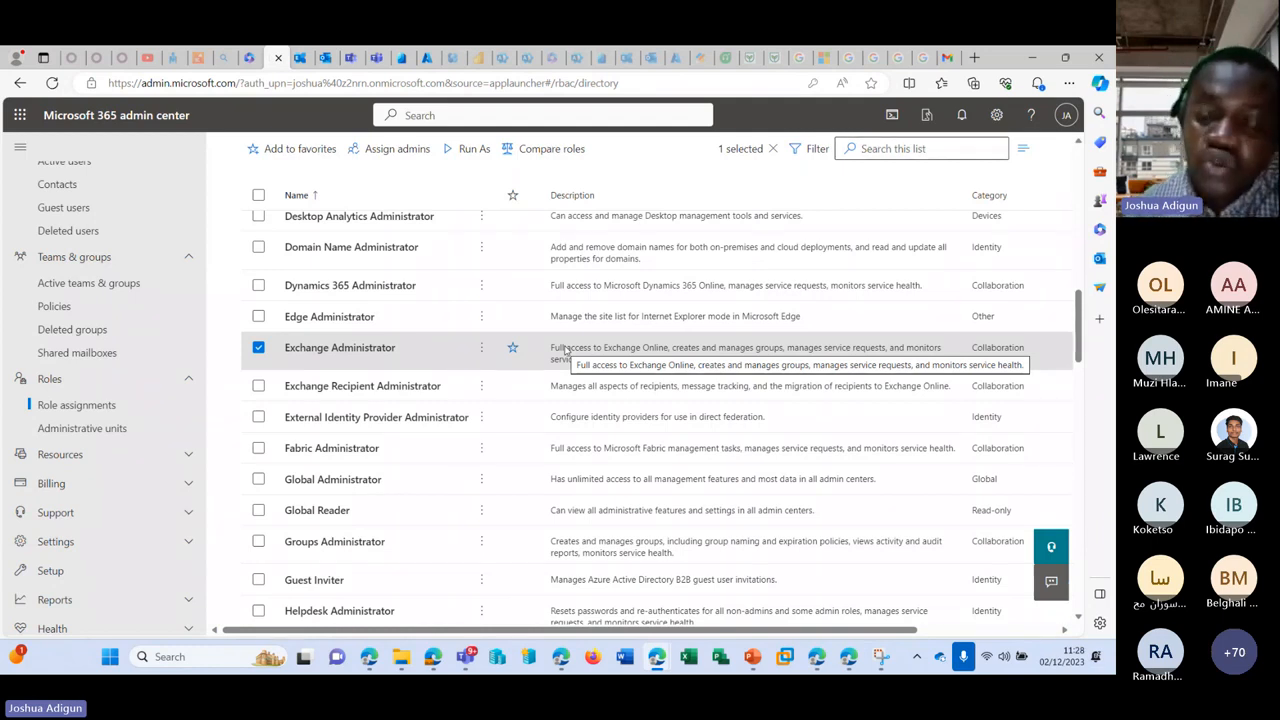
scroll(503, 477, down, 10)
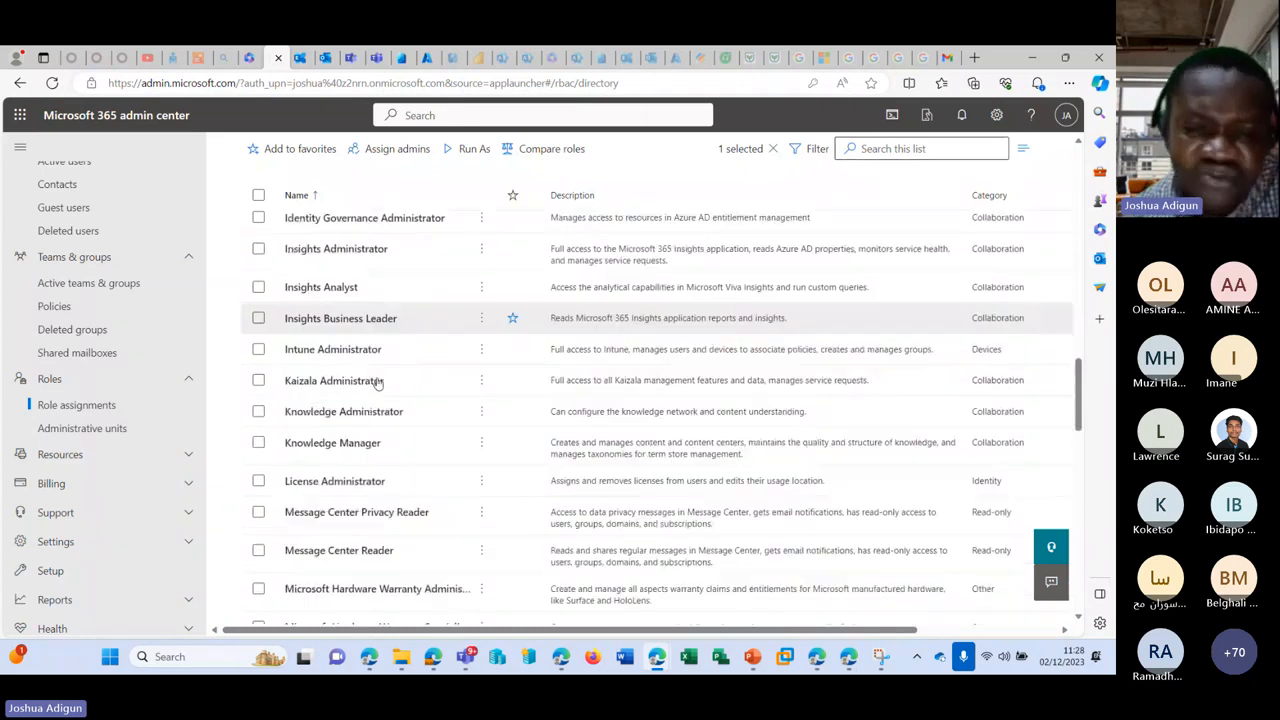
scroll(445, 376, down, 5)
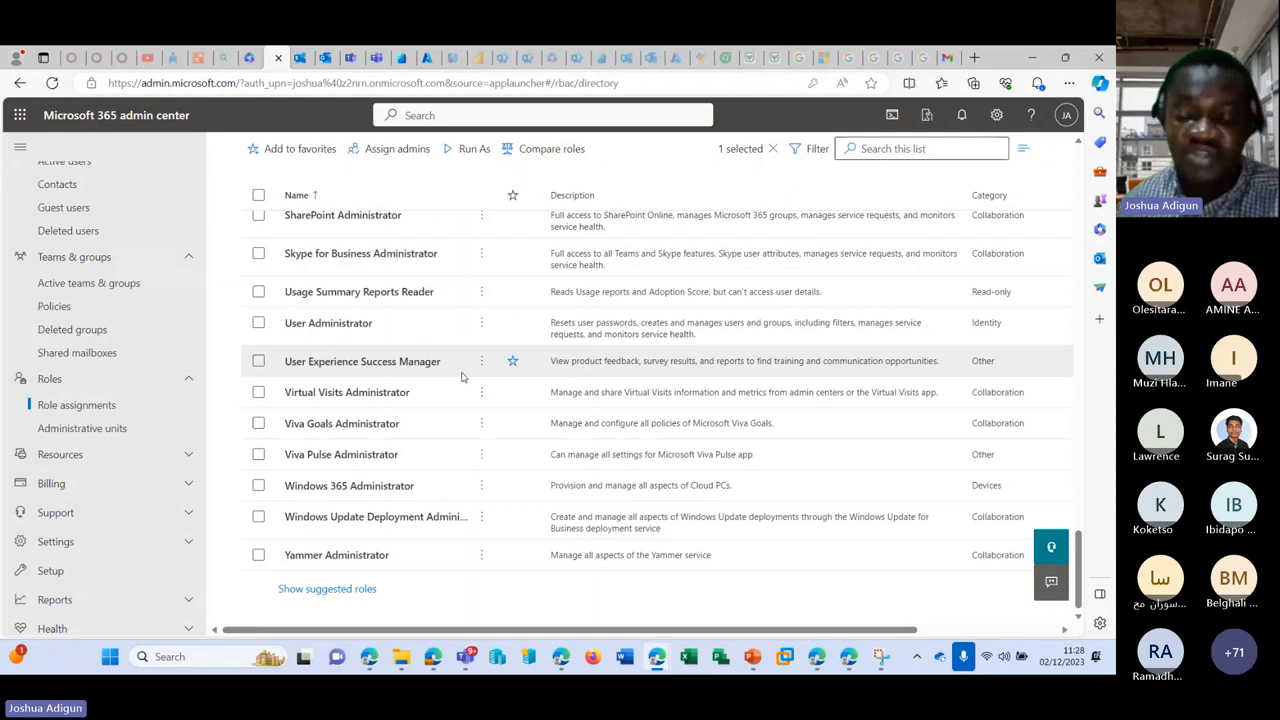
scroll(462, 380, up, 5)
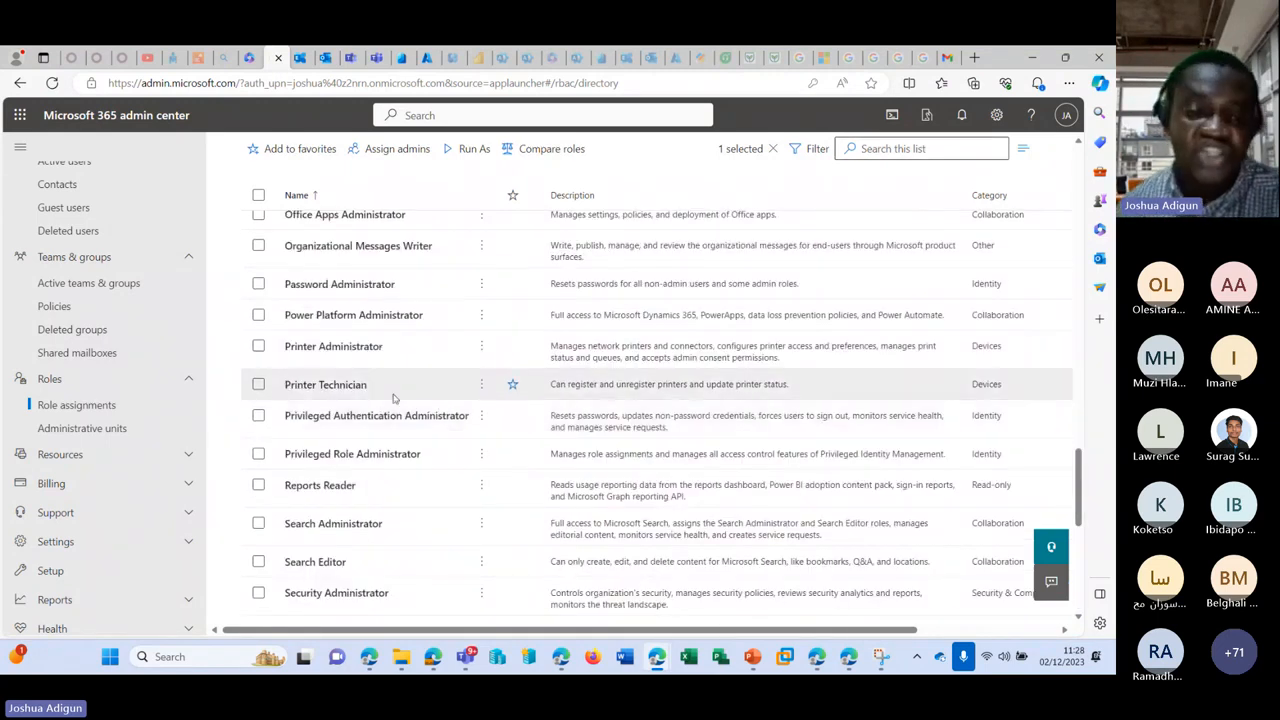
scroll(394, 398, up, 3)
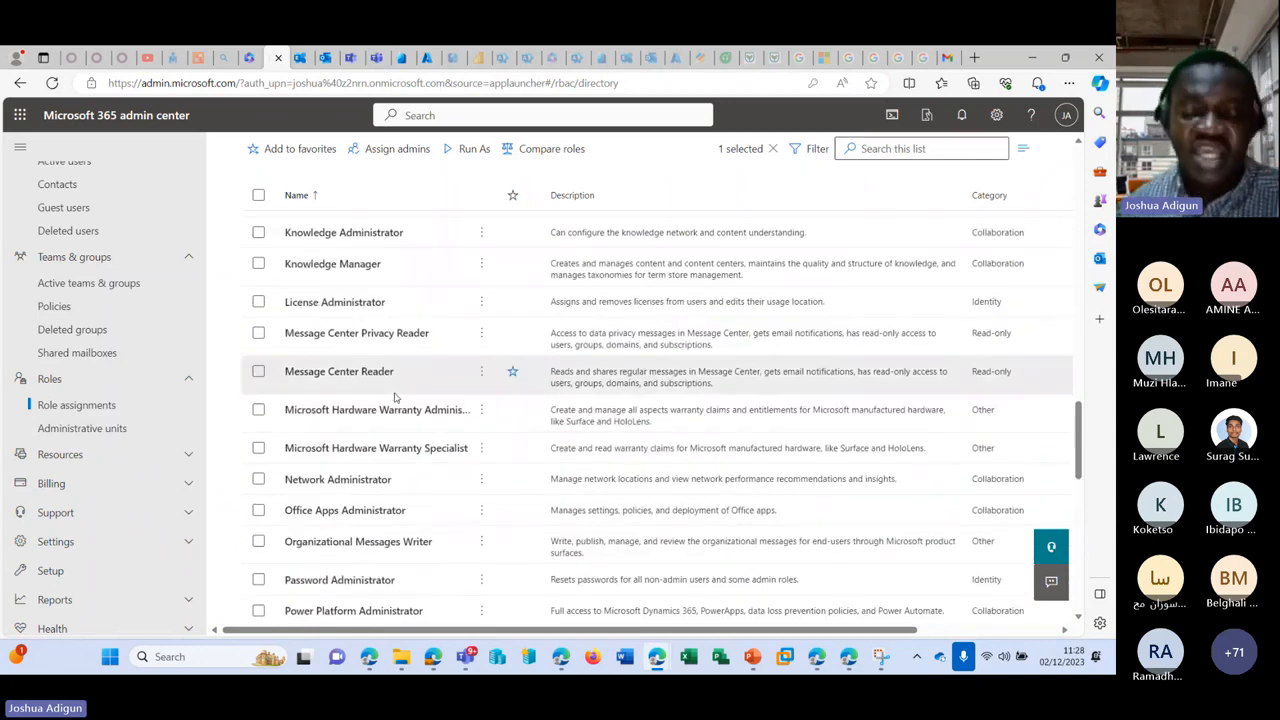
scroll(400, 395, up, 3)
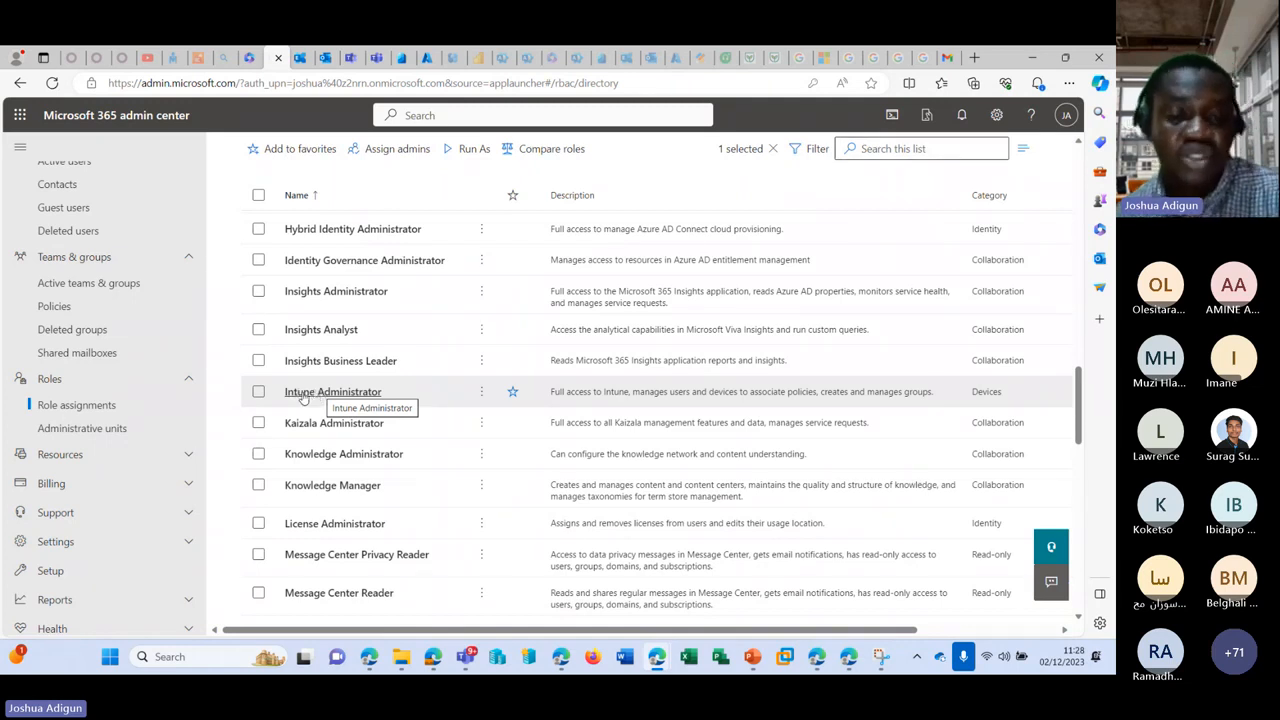
scroll(270, 498, up, 5)
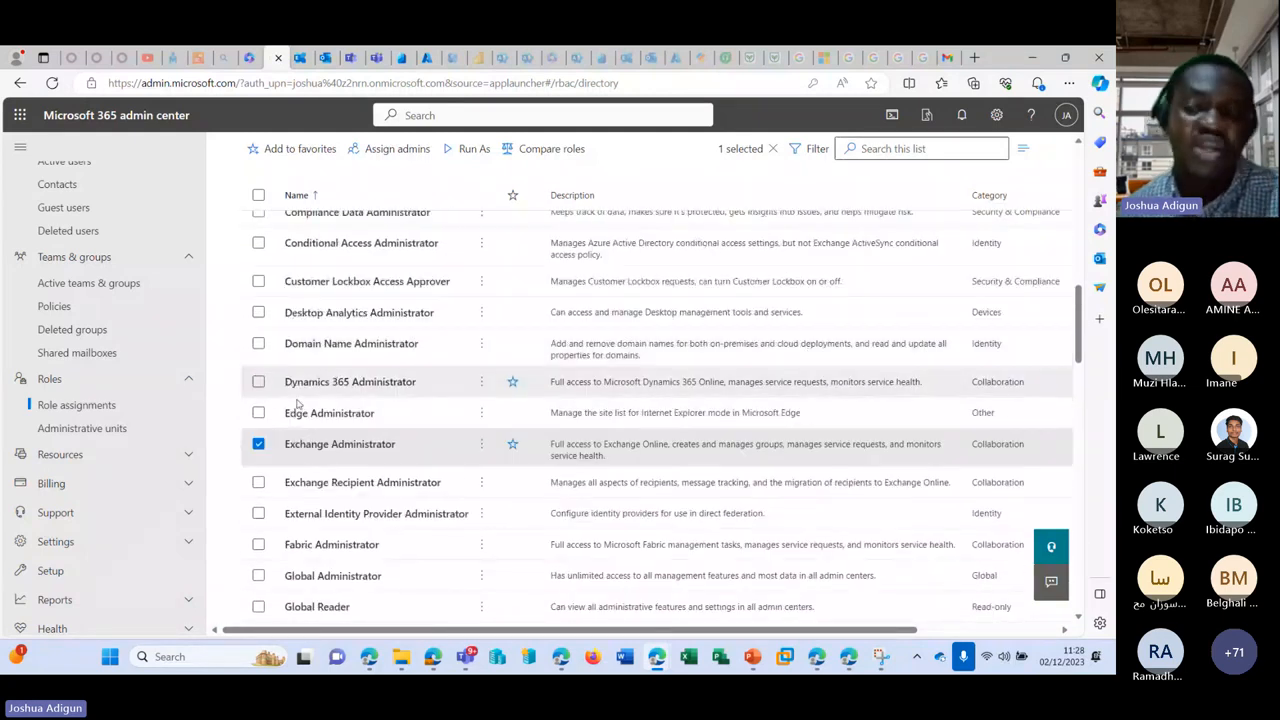
scroll(297, 403, down, 10)
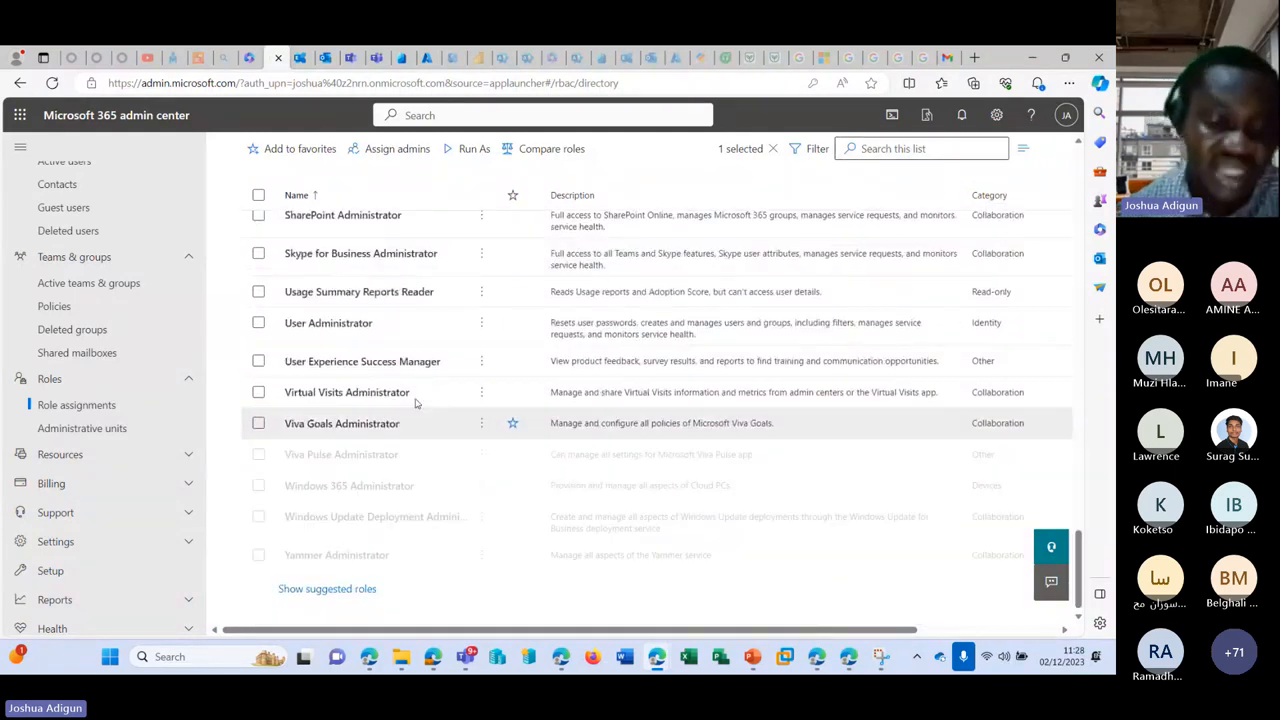
scroll(380, 350, up, 15)
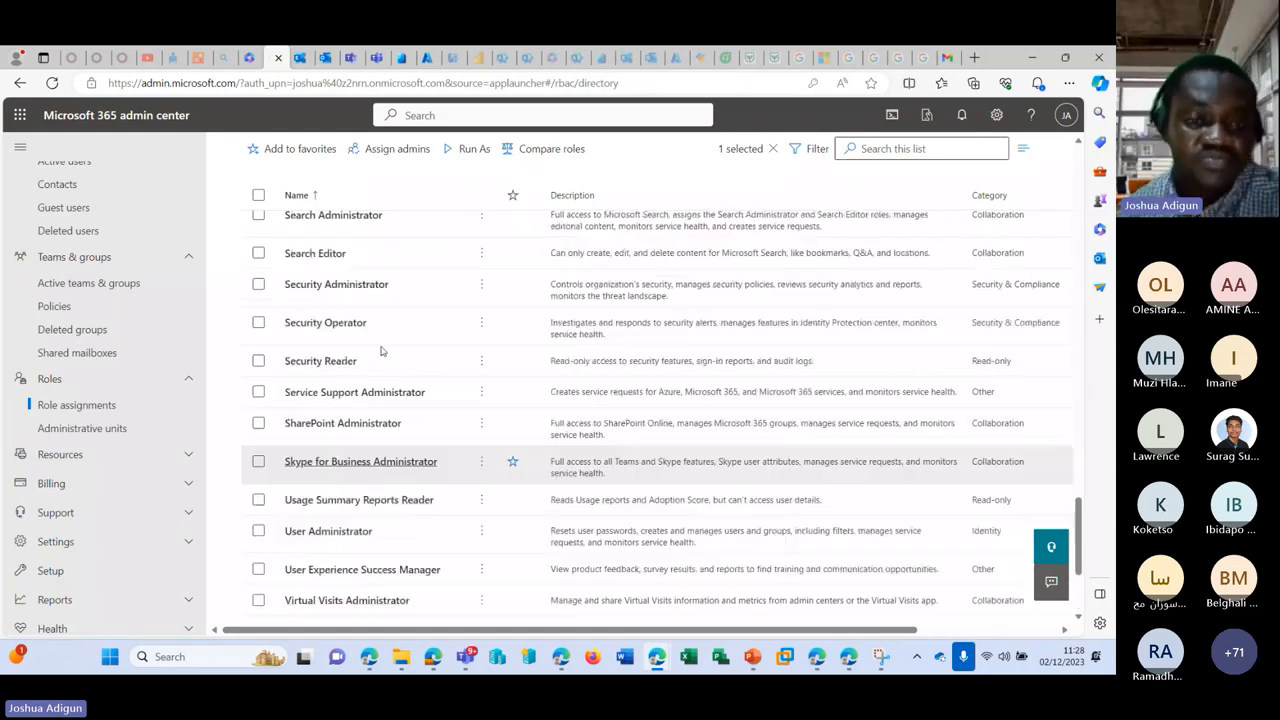
scroll(374, 324, up, 5)
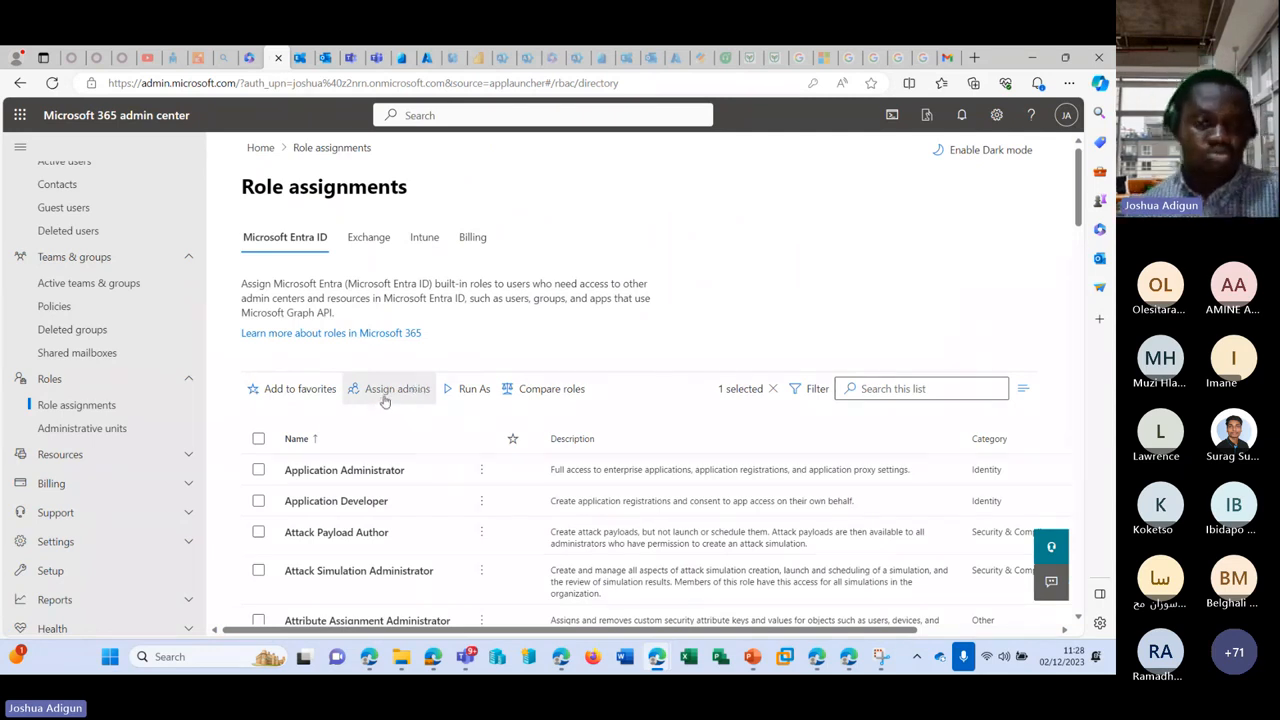
Step: Scroll through the Exchange role groups, check the Billing account roles, then return to Microsoft Entra ID roles
click(369, 238)
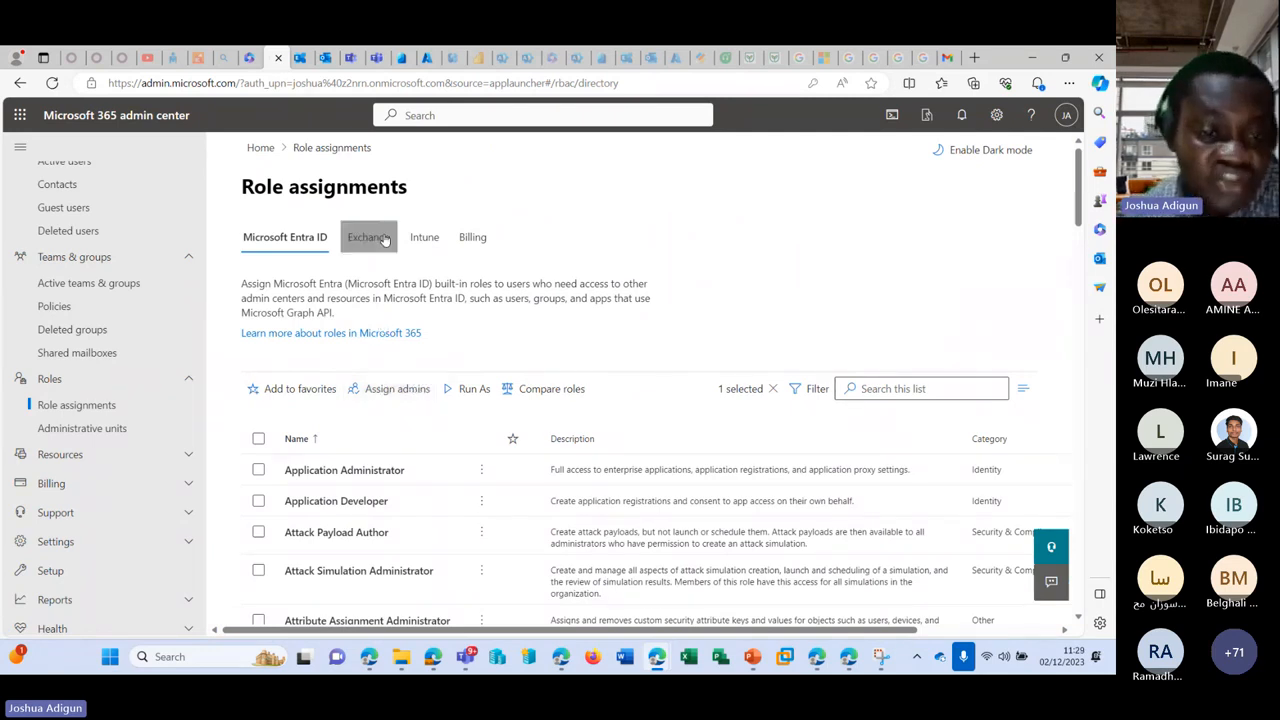
scroll(464, 336, down, 3)
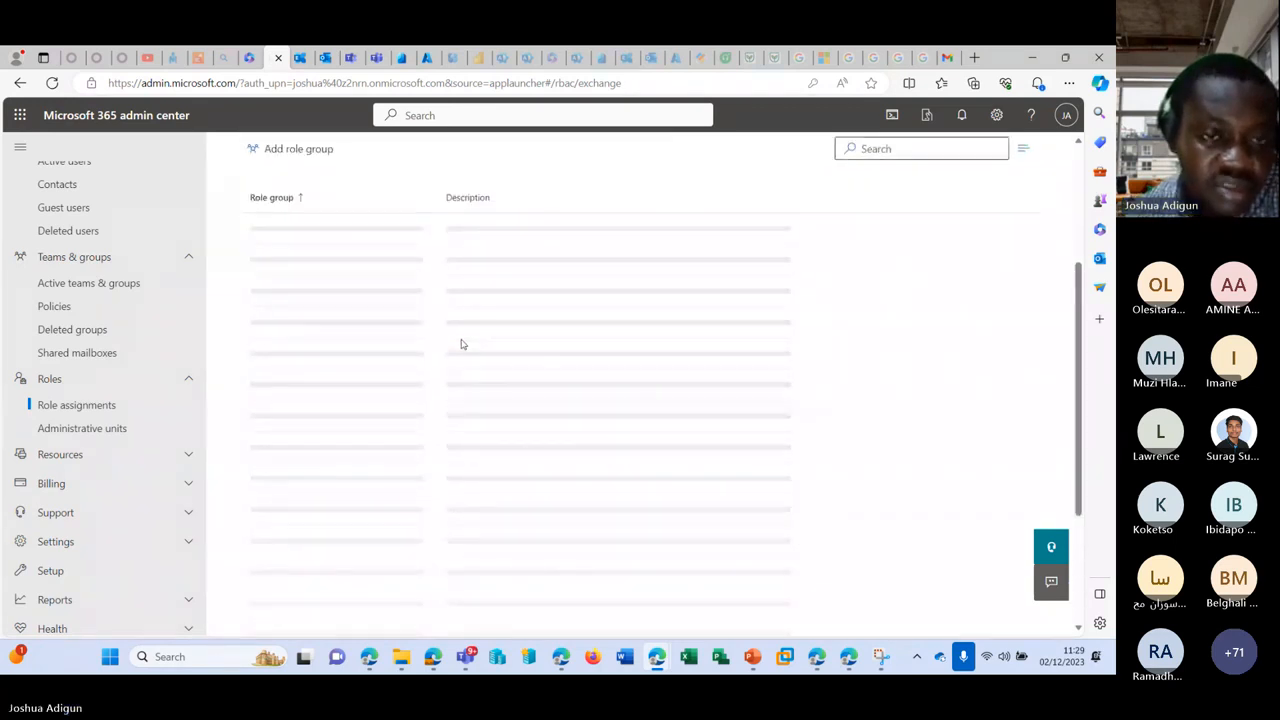
scroll(461, 344, up, 3)
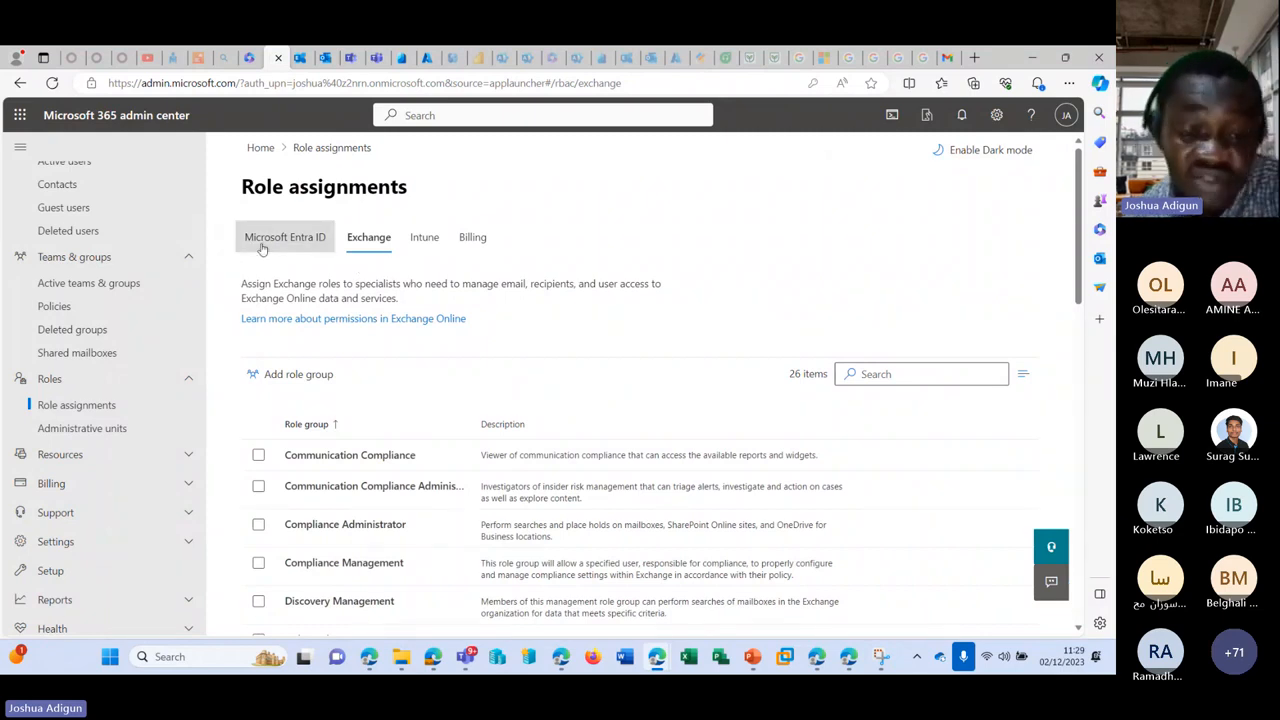
scroll(398, 342, down, 1)
scroll(390, 363, down, 10)
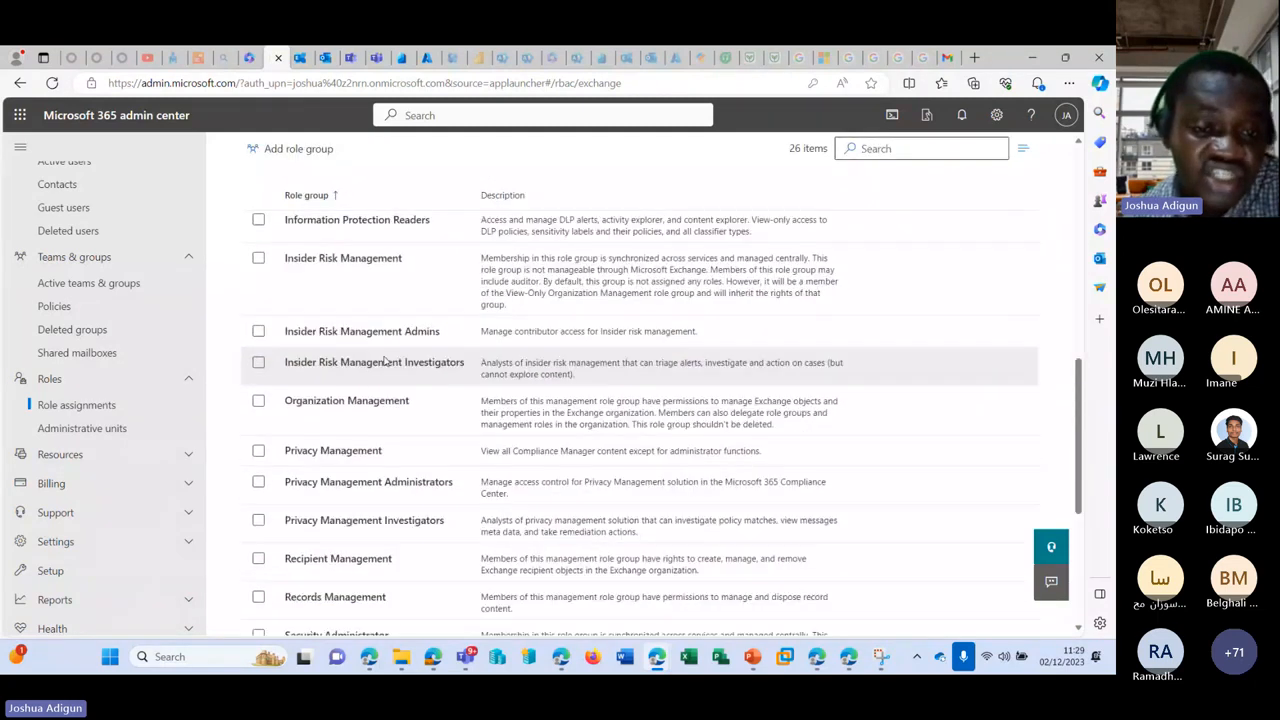
scroll(396, 356, down, 1)
scroll(400, 358, up, 1)
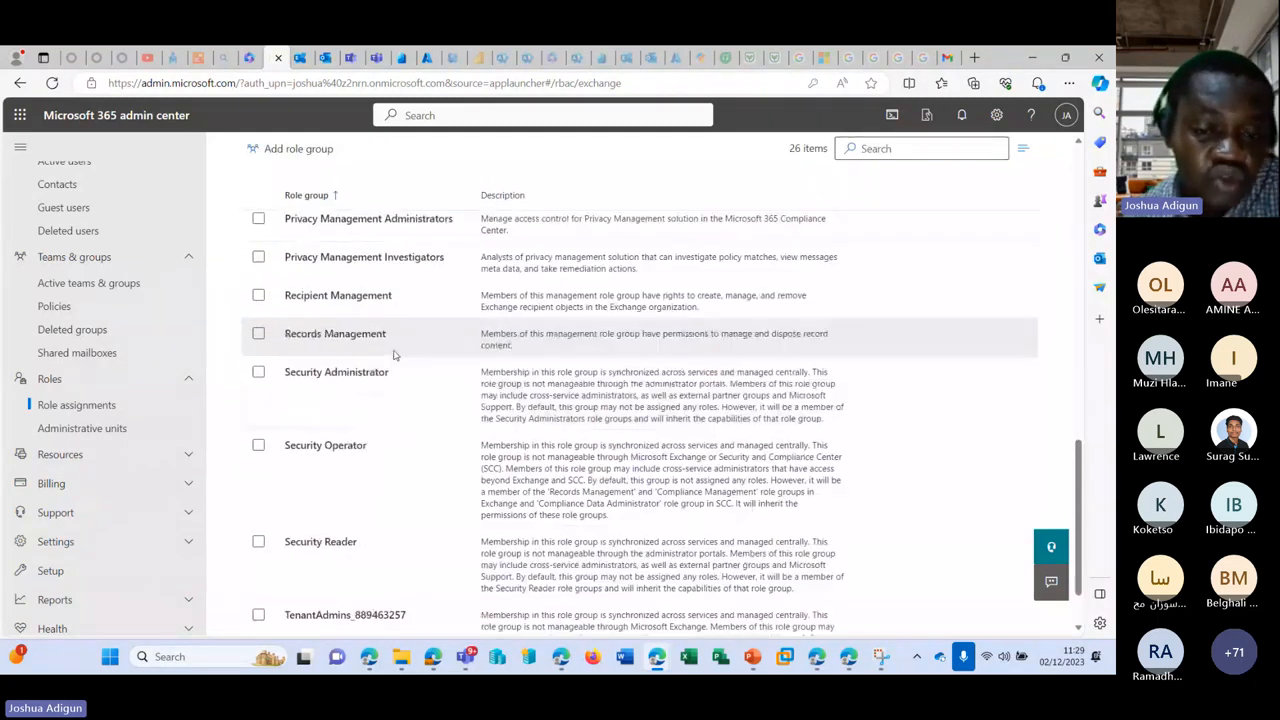
scroll(414, 364, down, 1)
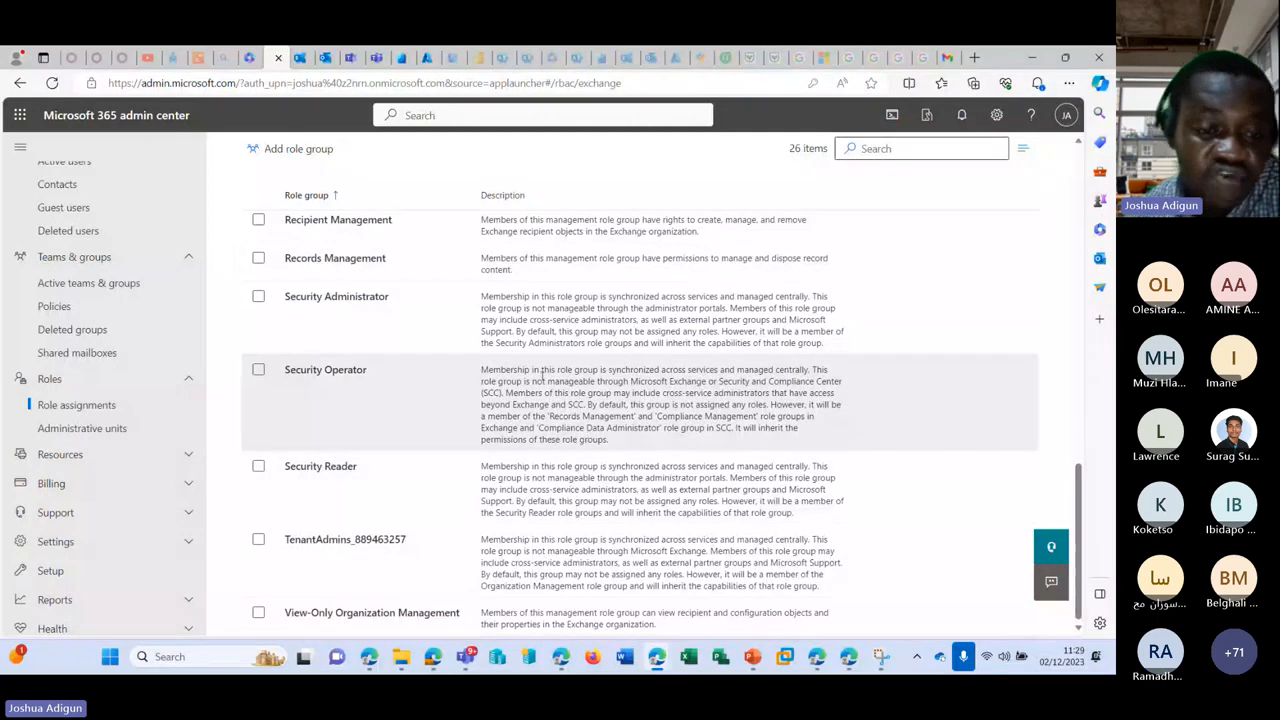
scroll(570, 488, up, 15)
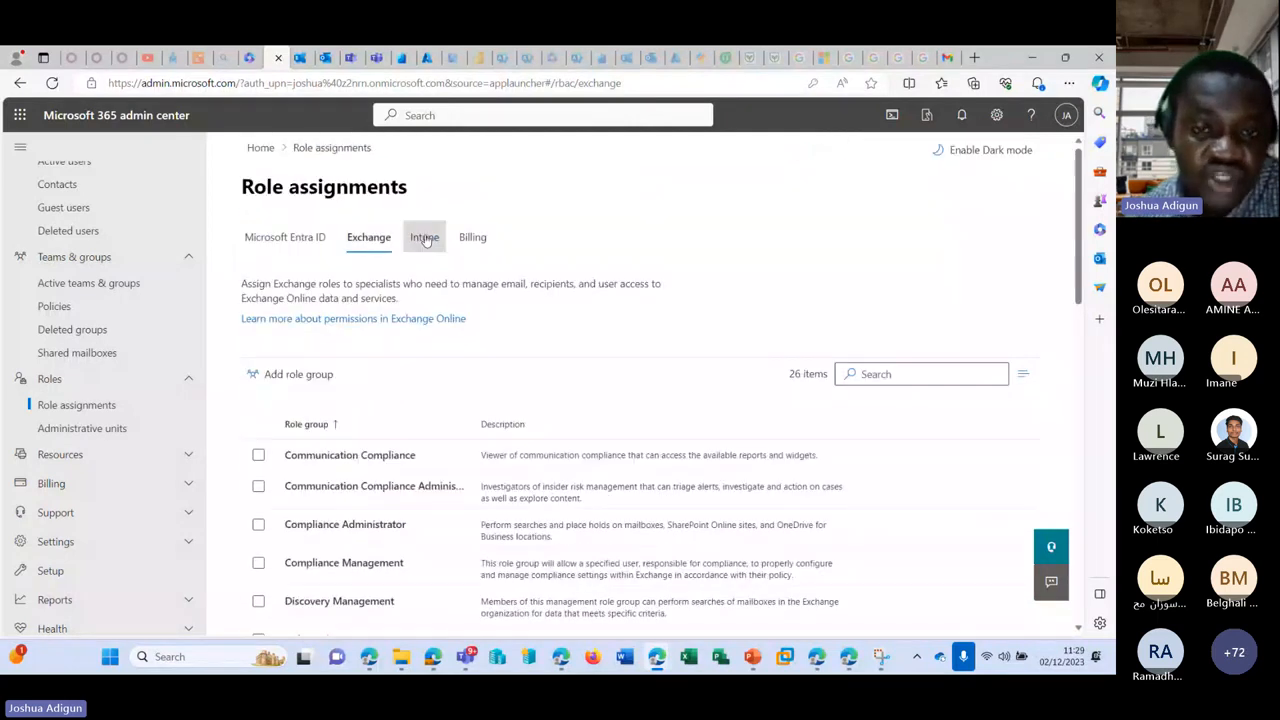
click(473, 240)
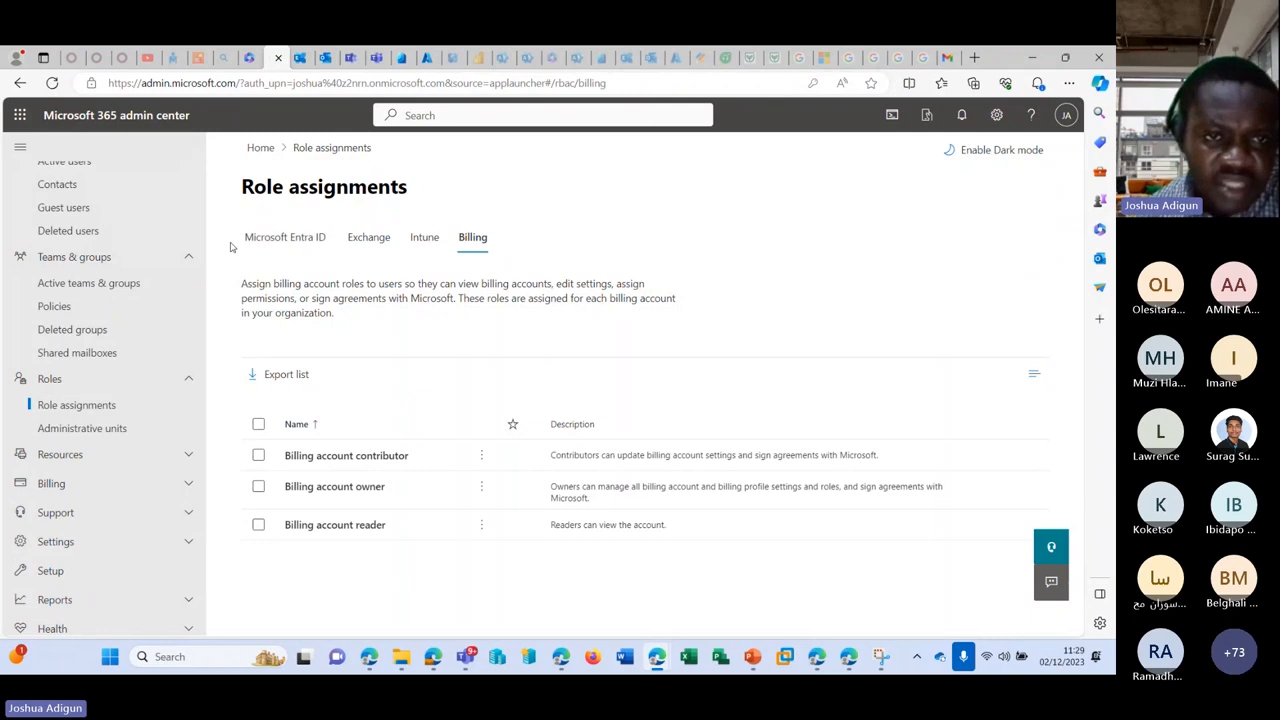
click(285, 242)
Step: Select the Exchange Administrator role and start a Run As test of the admin center
scroll(340, 460, down, 6)
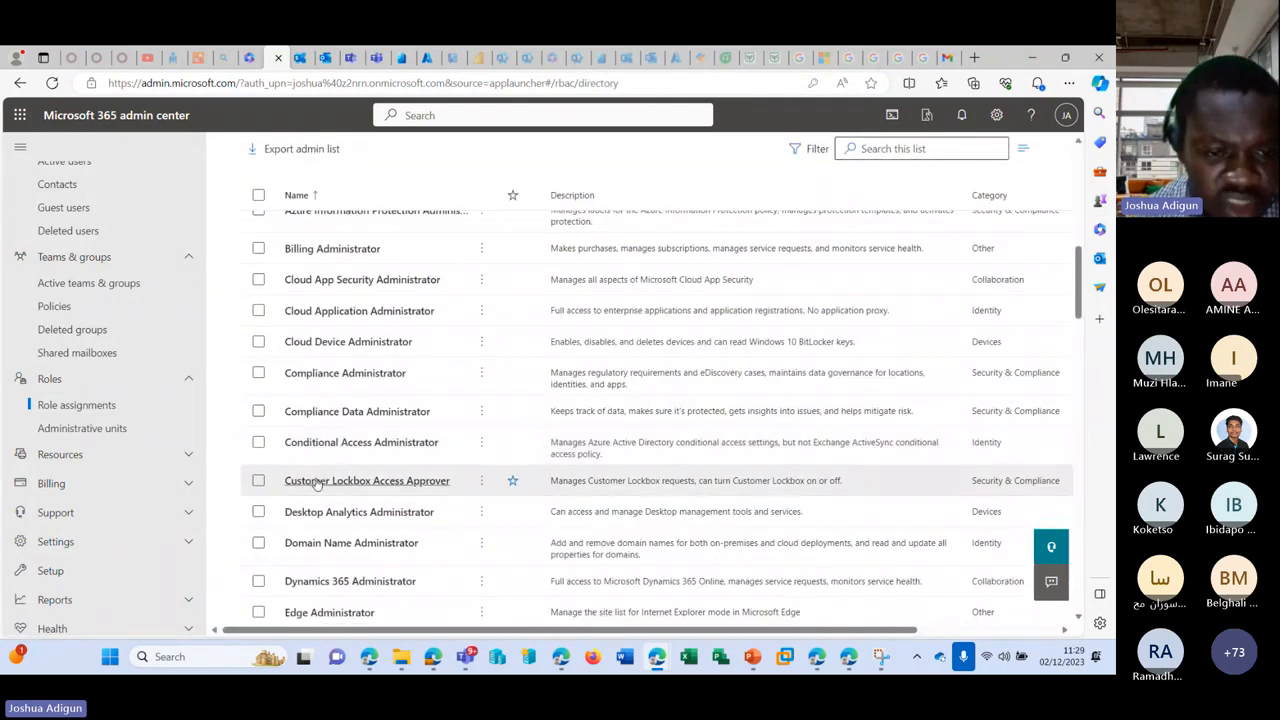
scroll(350, 500, down, 1)
click(386, 557)
scroll(420, 500, up, 8)
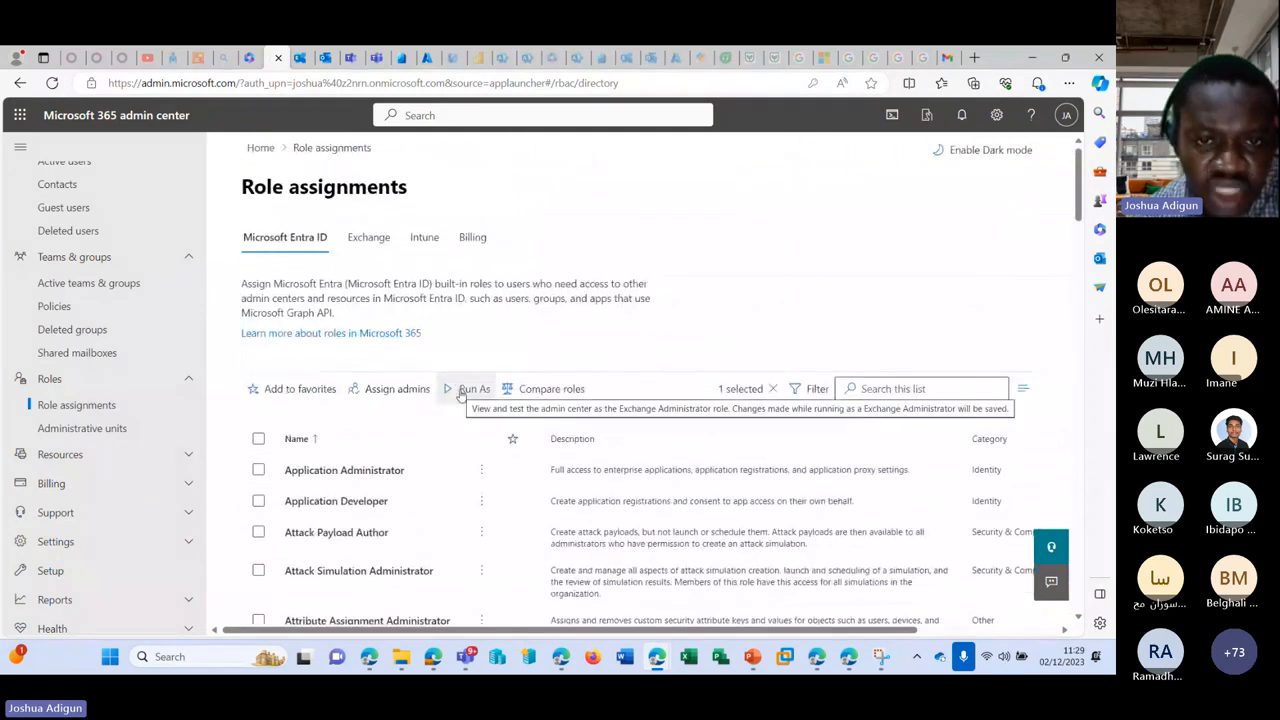
click(462, 391)
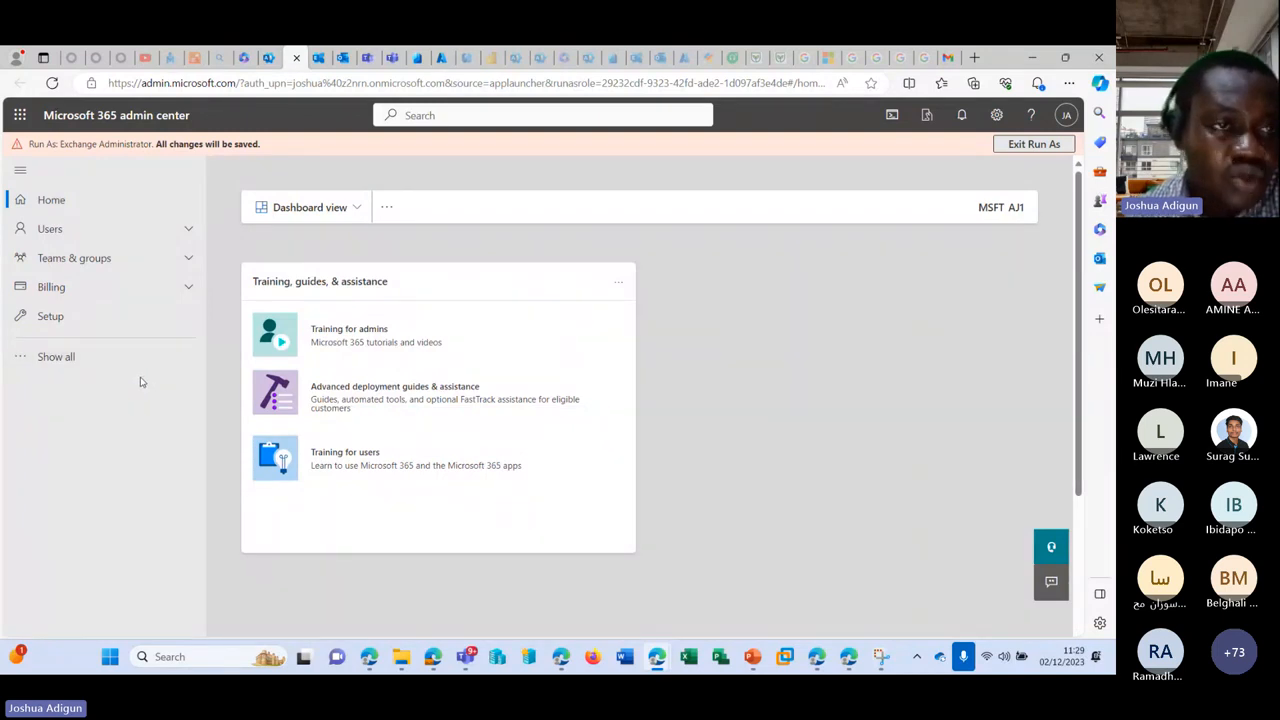
Step: Show all navigation sections and view Active users and Billing Licenses as Exchange Administrator
click(69, 352)
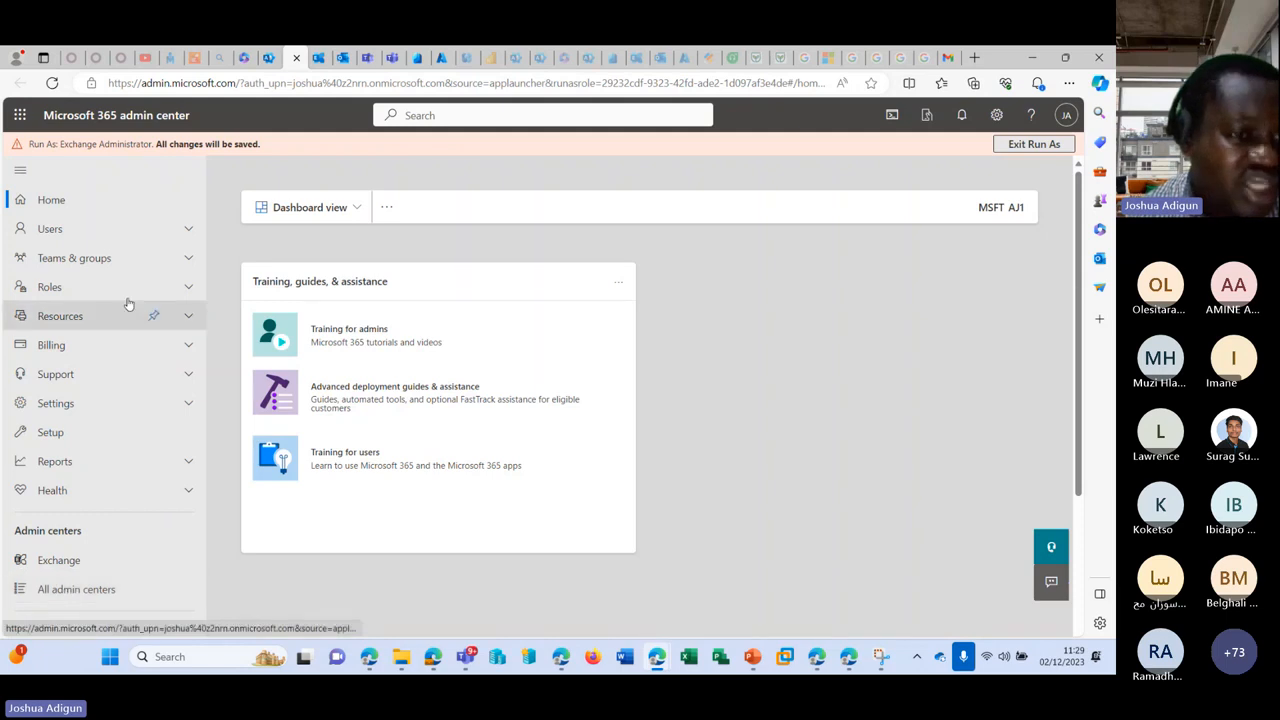
click(87, 238)
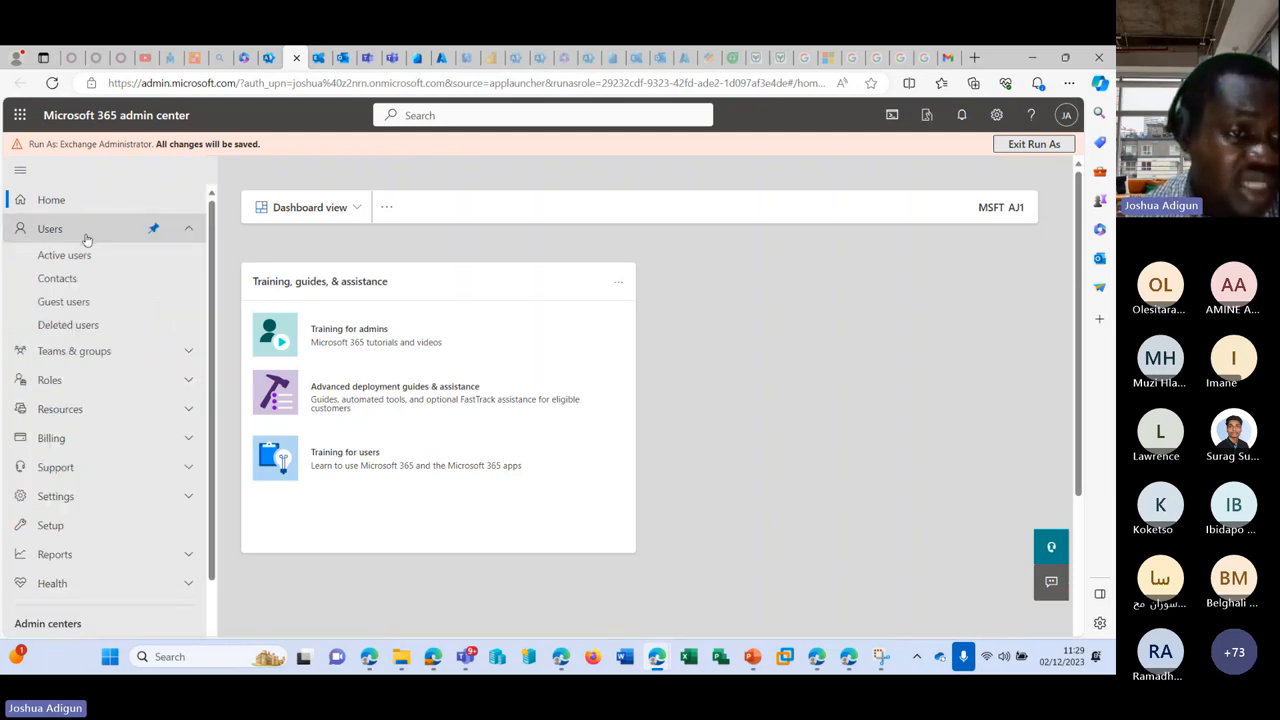
click(70, 255)
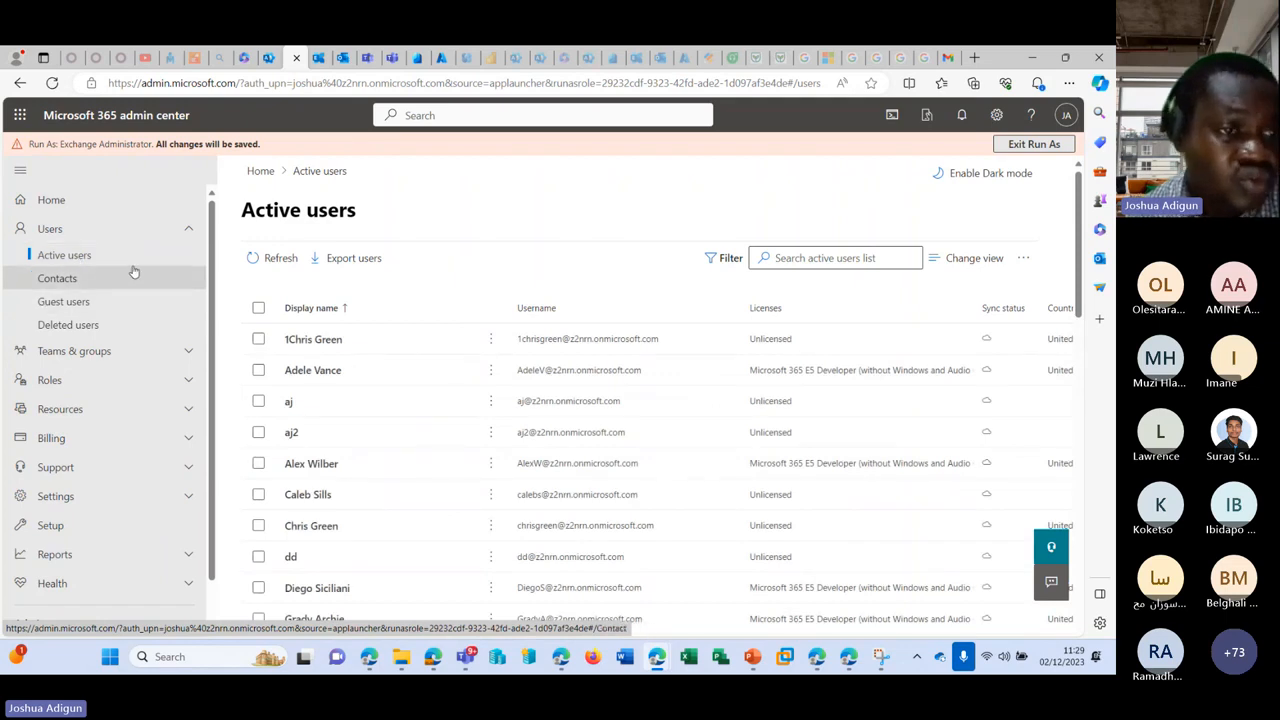
scroll(160, 290, down, 2)
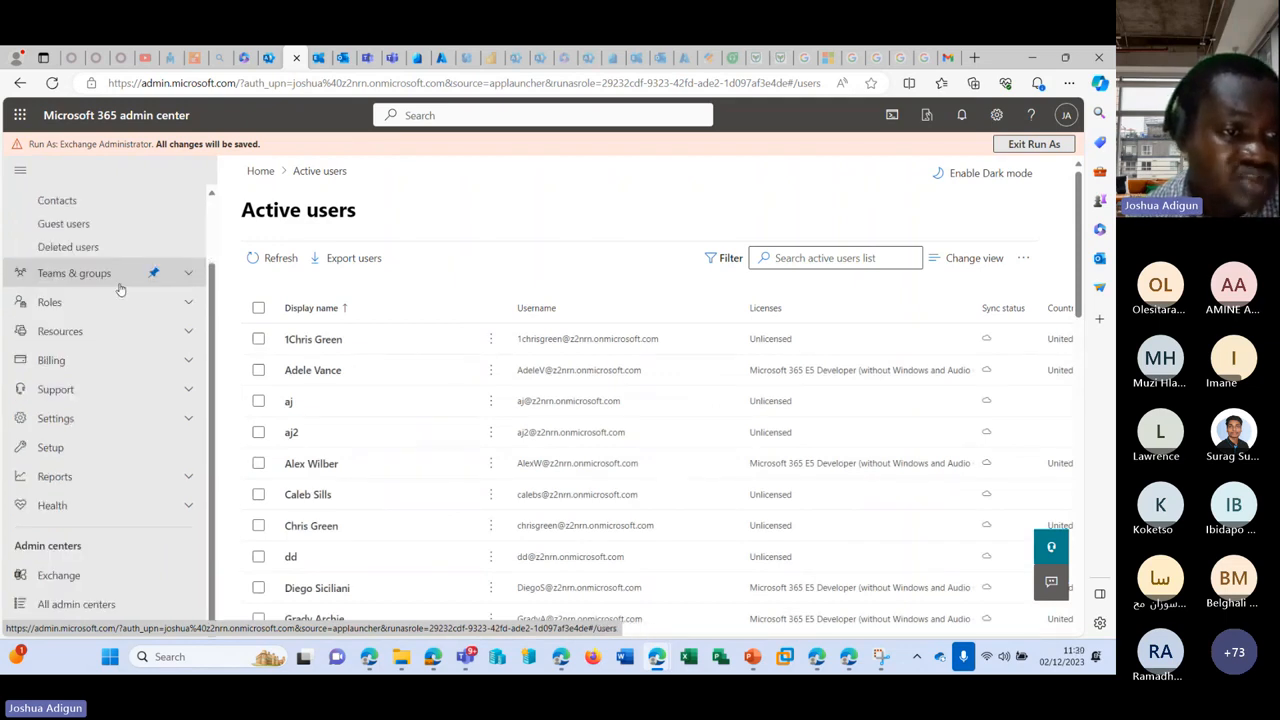
click(186, 360)
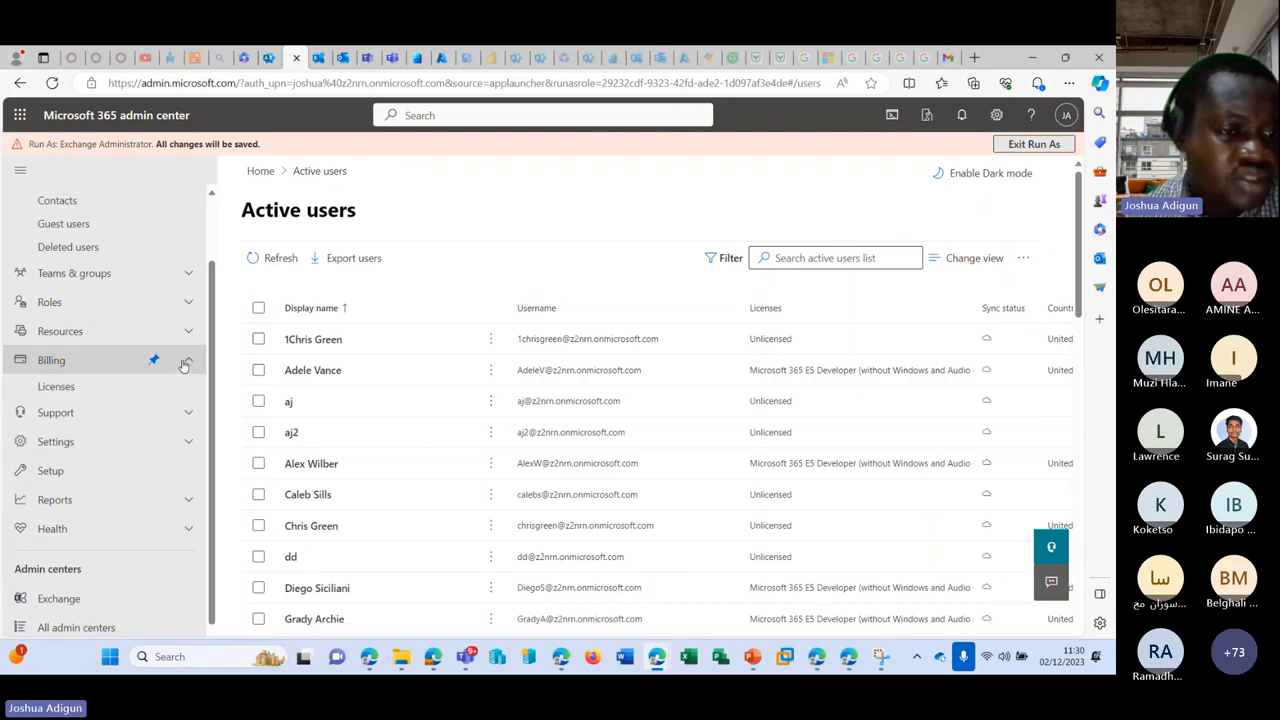
click(58, 388)
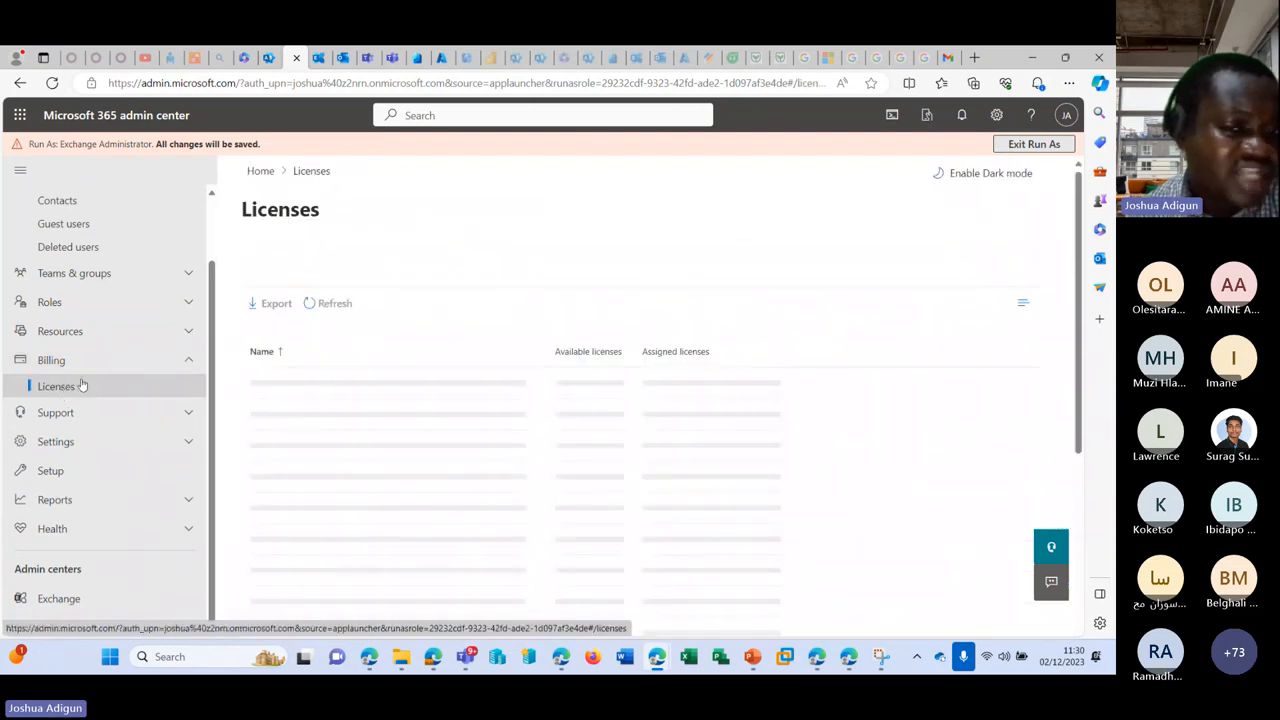
Step: Expand Support and Settings, then view the Domains and Org settings pages
click(178, 418)
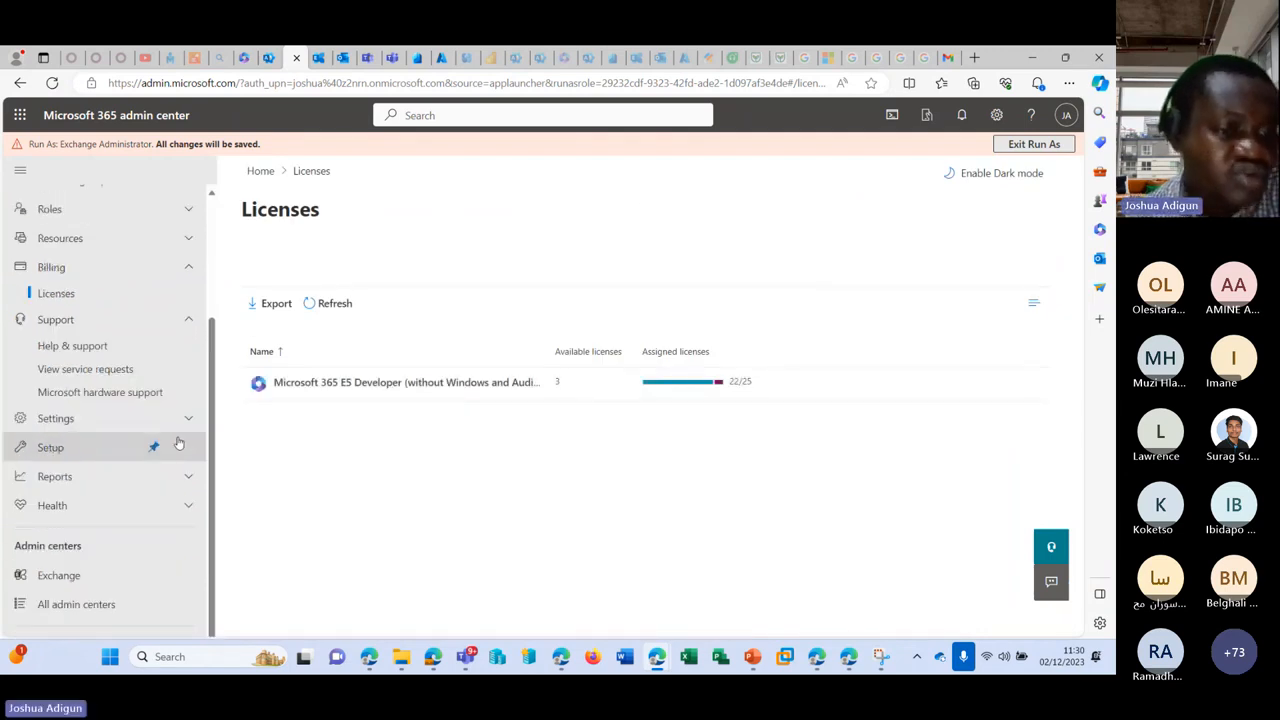
click(188, 418)
click(80, 450)
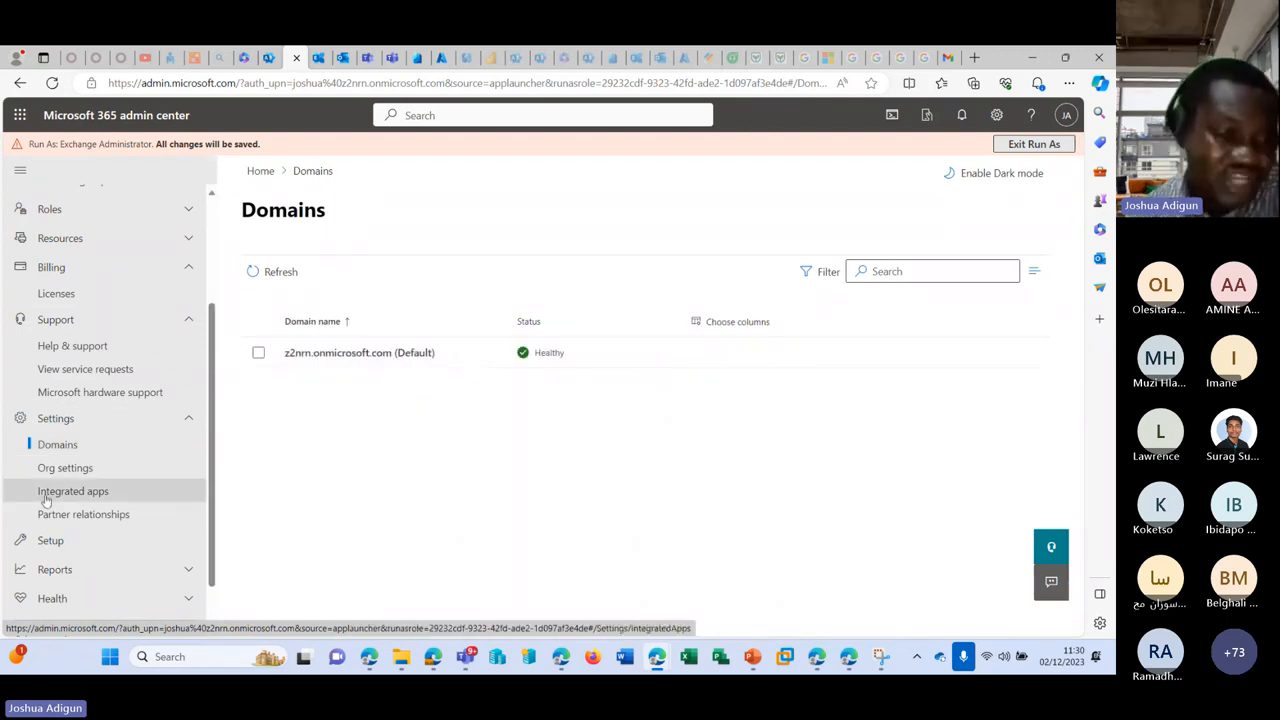
click(65, 468)
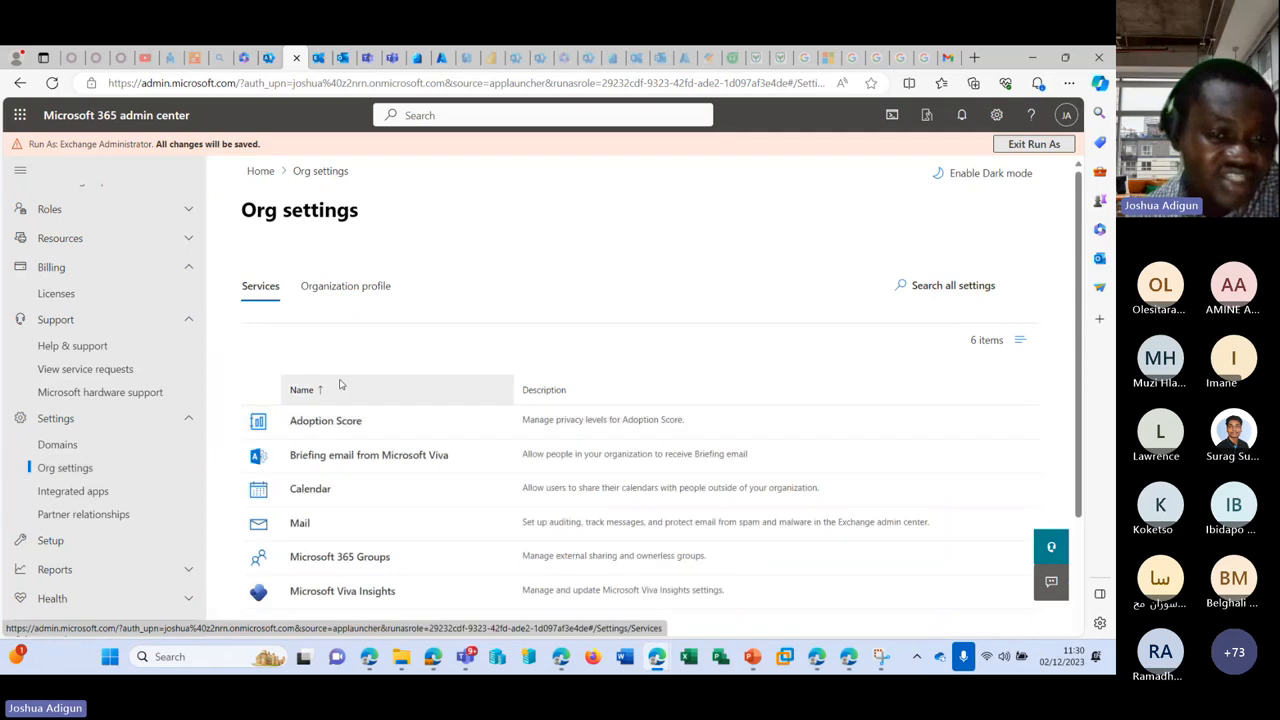
Step: Inspect the Mail service details in Org settings, then go back to the Role assignments list
scroll(339, 384, down, 1)
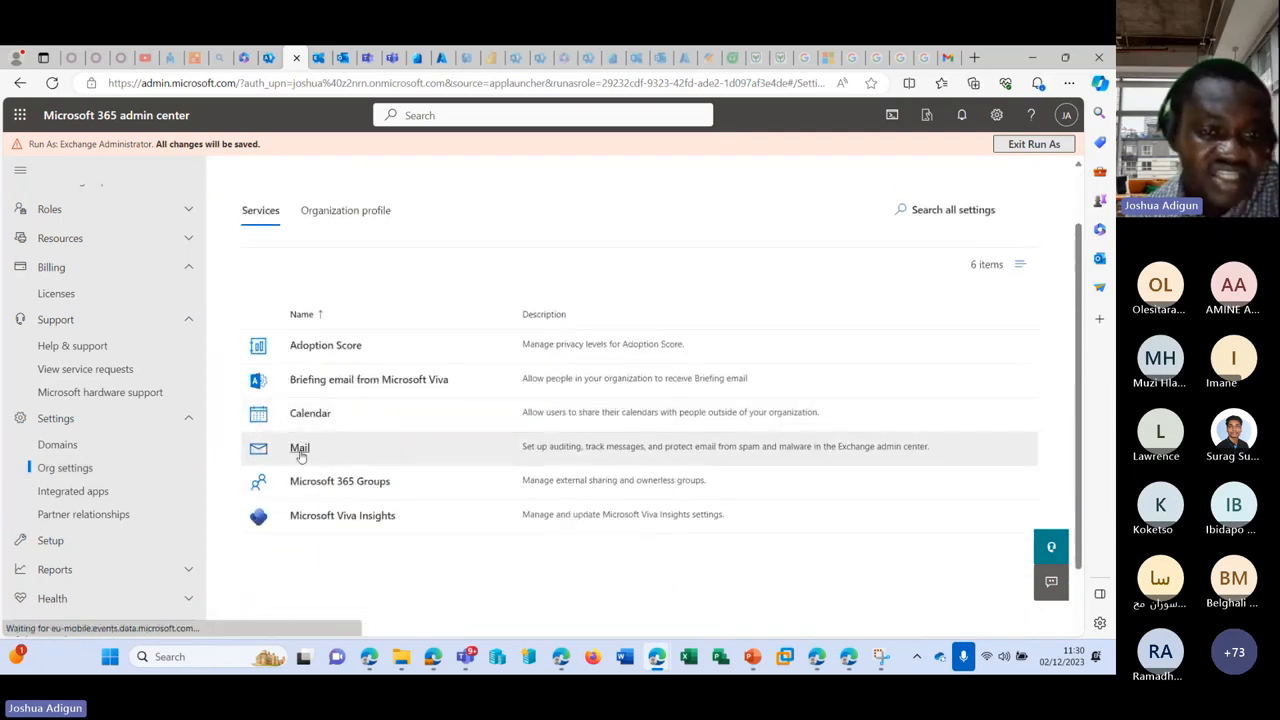
click(300, 452)
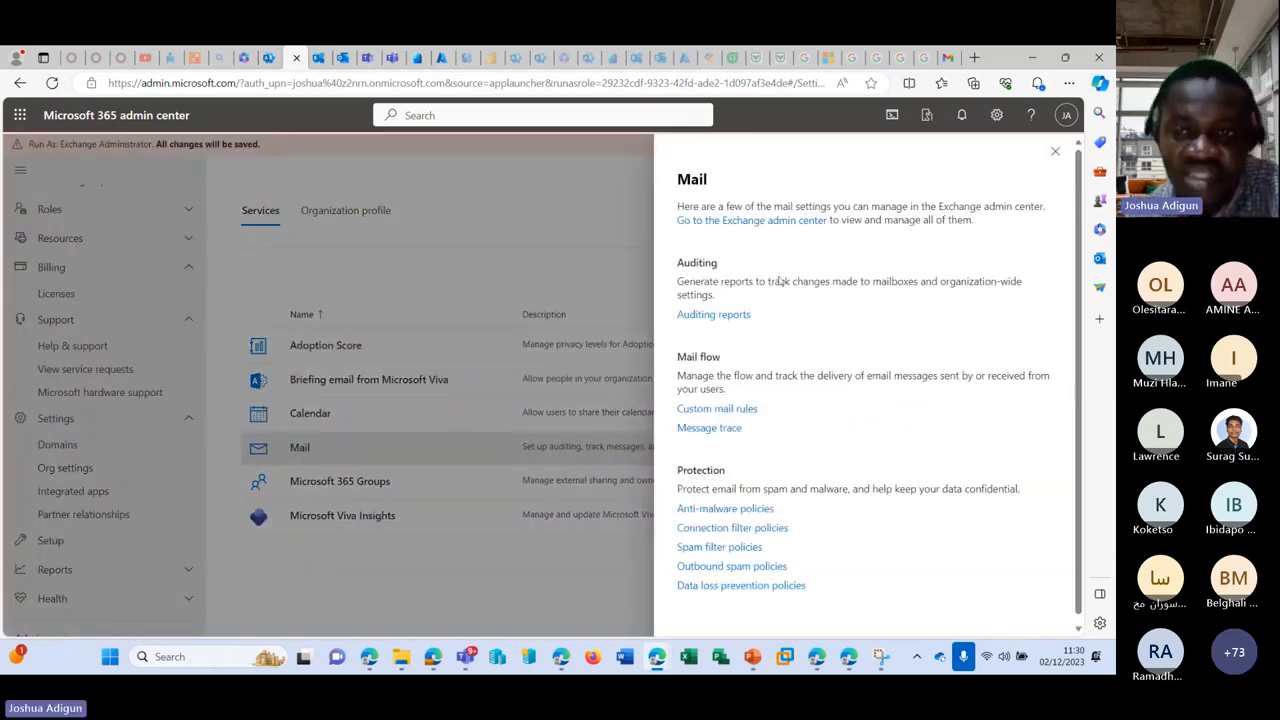
click(1055, 153)
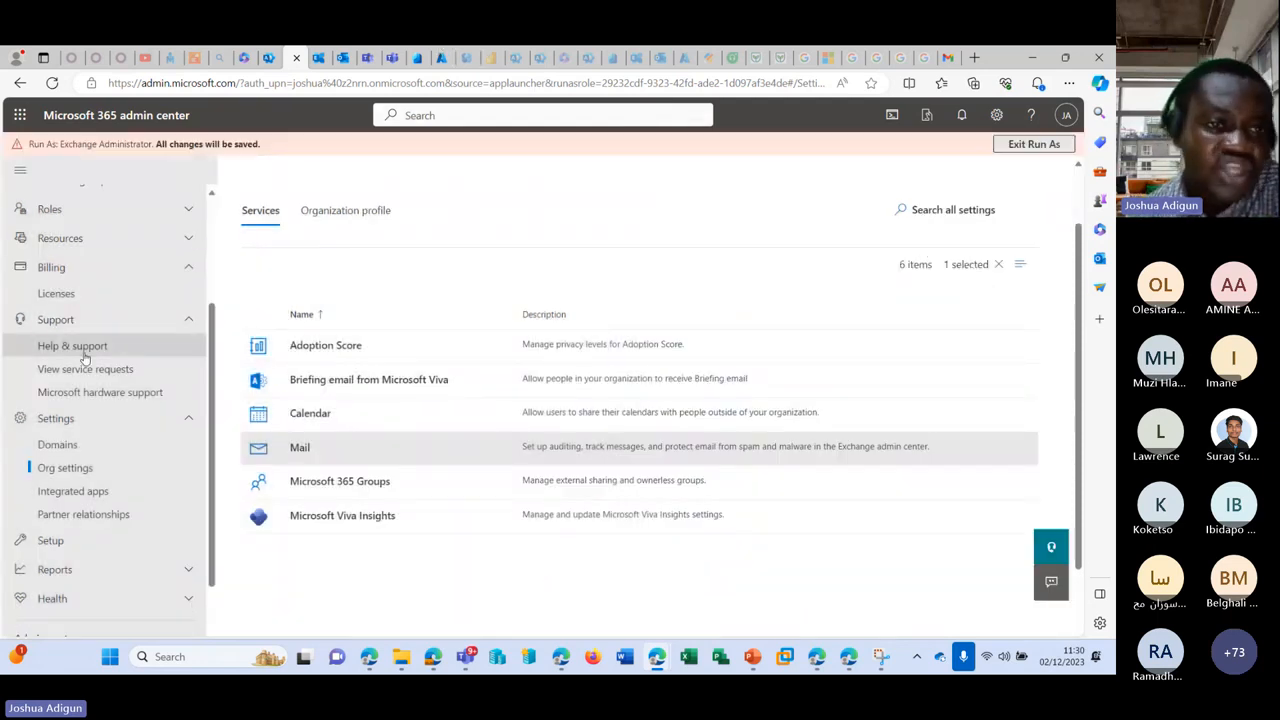
scroll(100, 260, down, 1)
scroll(95, 240, up, 3)
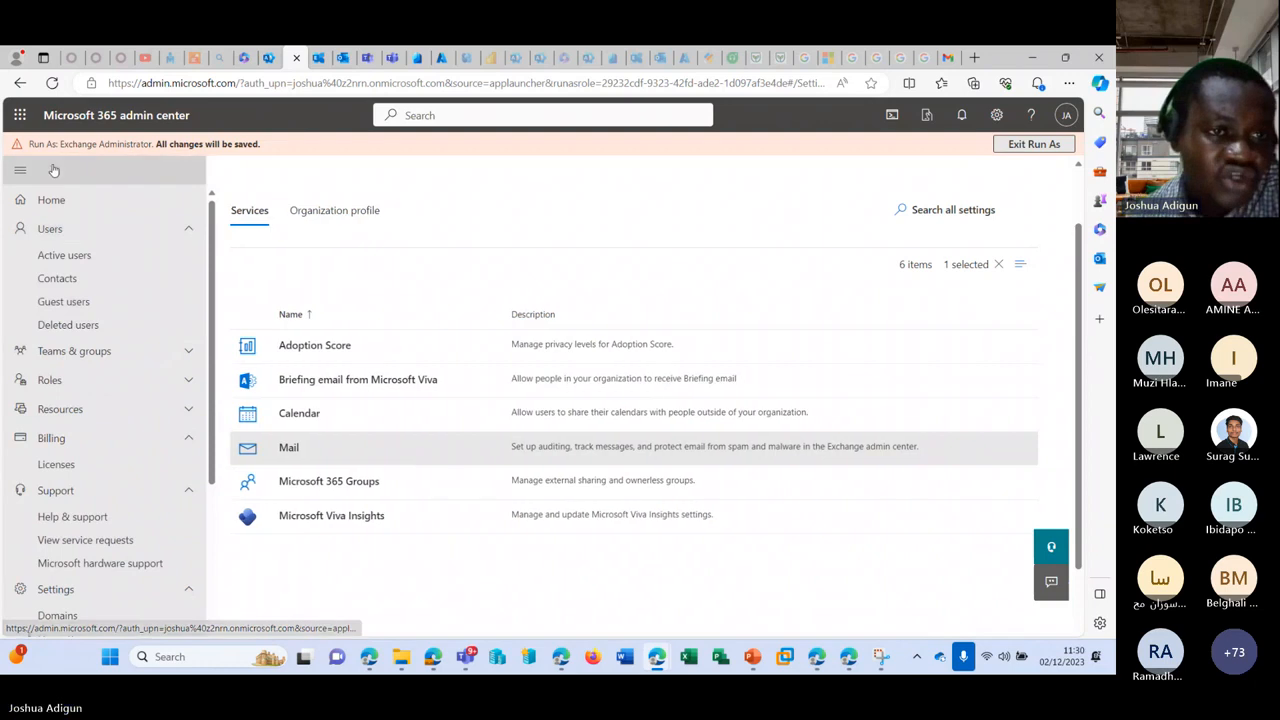
scroll(150, 420, down, 3)
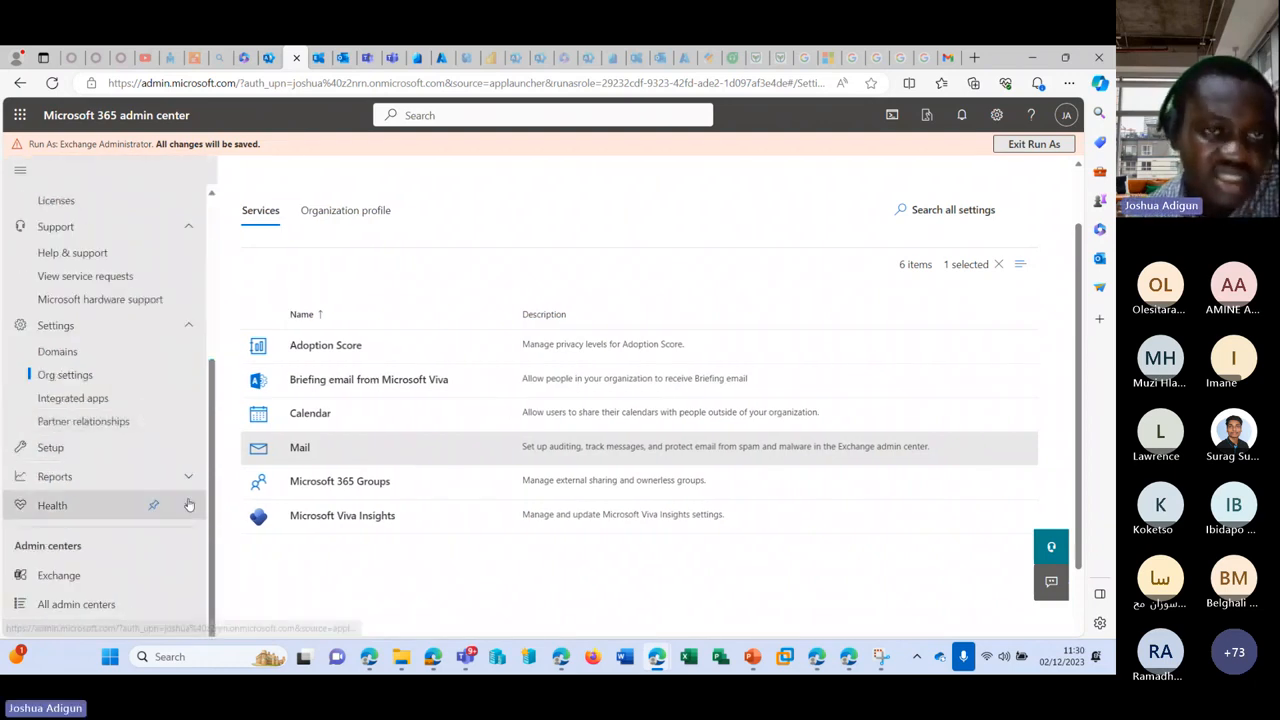
click(246, 57)
Step: Swap the Exchange Administrator selection for Intune Administrator and start a Run As test
scroll(406, 466, down, 9)
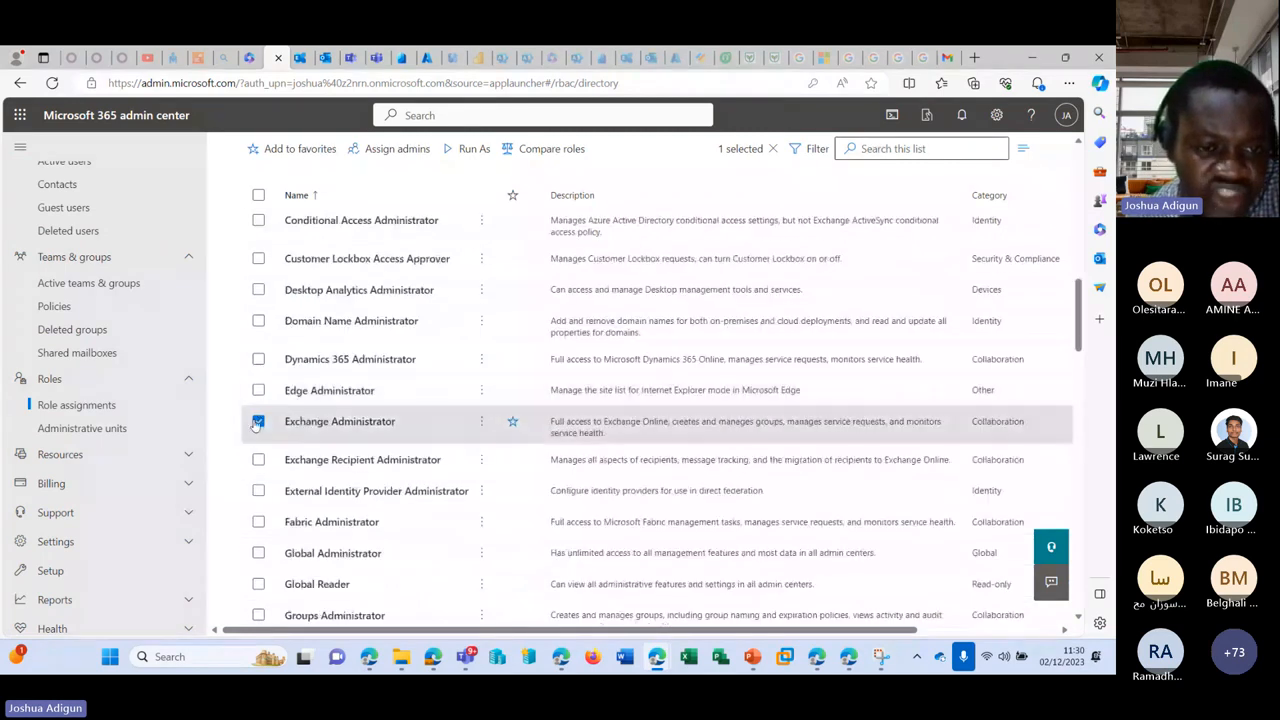
click(258, 421)
scroll(258, 460, down, 2)
scroll(258, 461, down, 3)
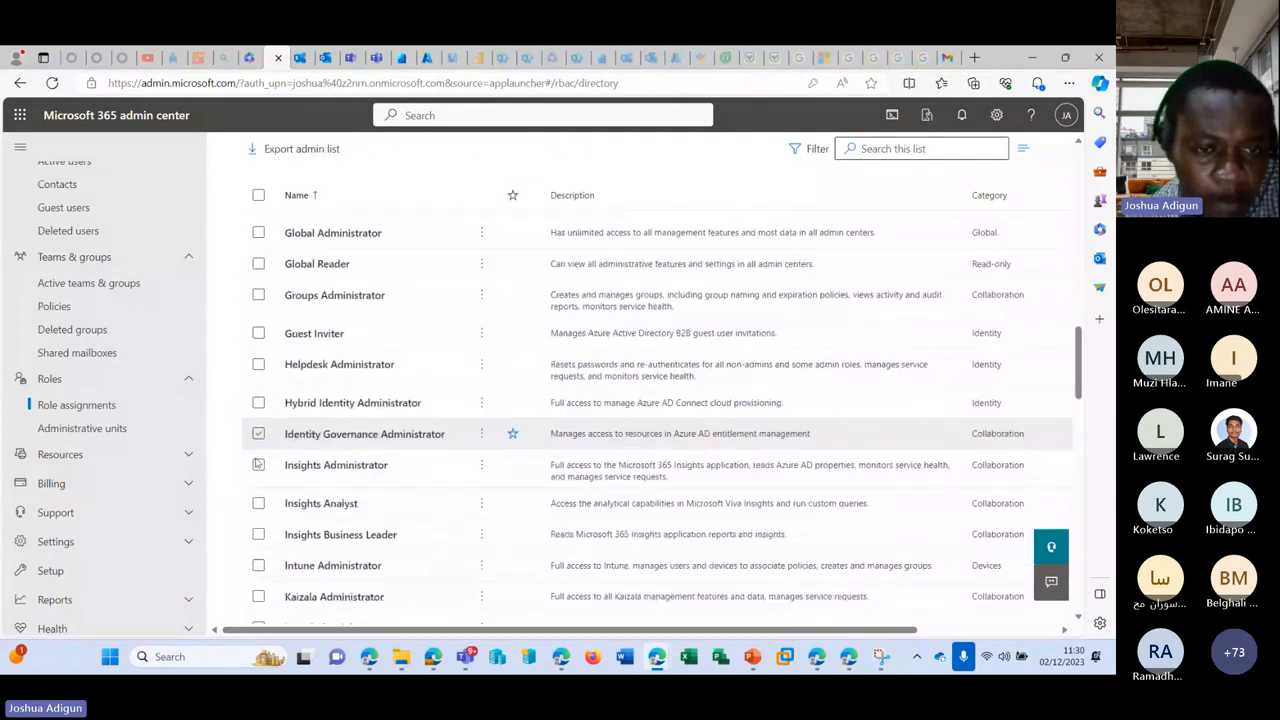
scroll(250, 470, down, 1)
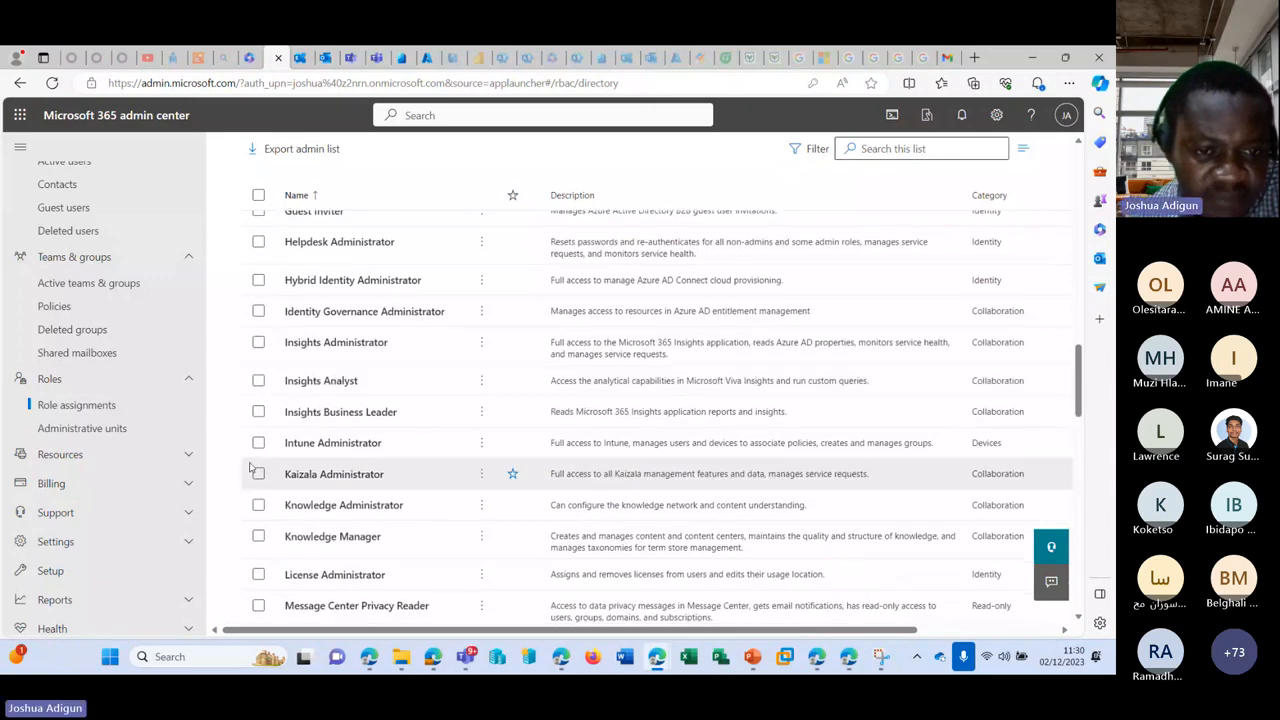
scroll(255, 400, down, 1)
click(258, 369)
scroll(258, 369, up, 5)
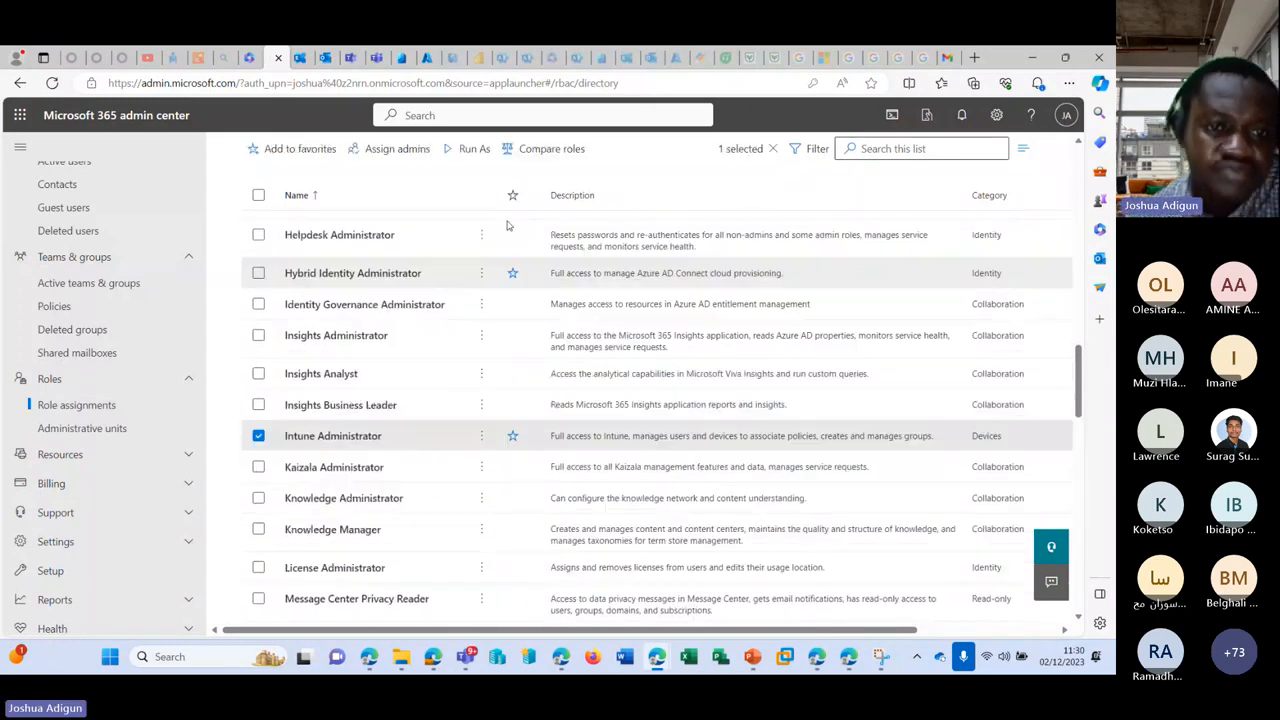
click(466, 148)
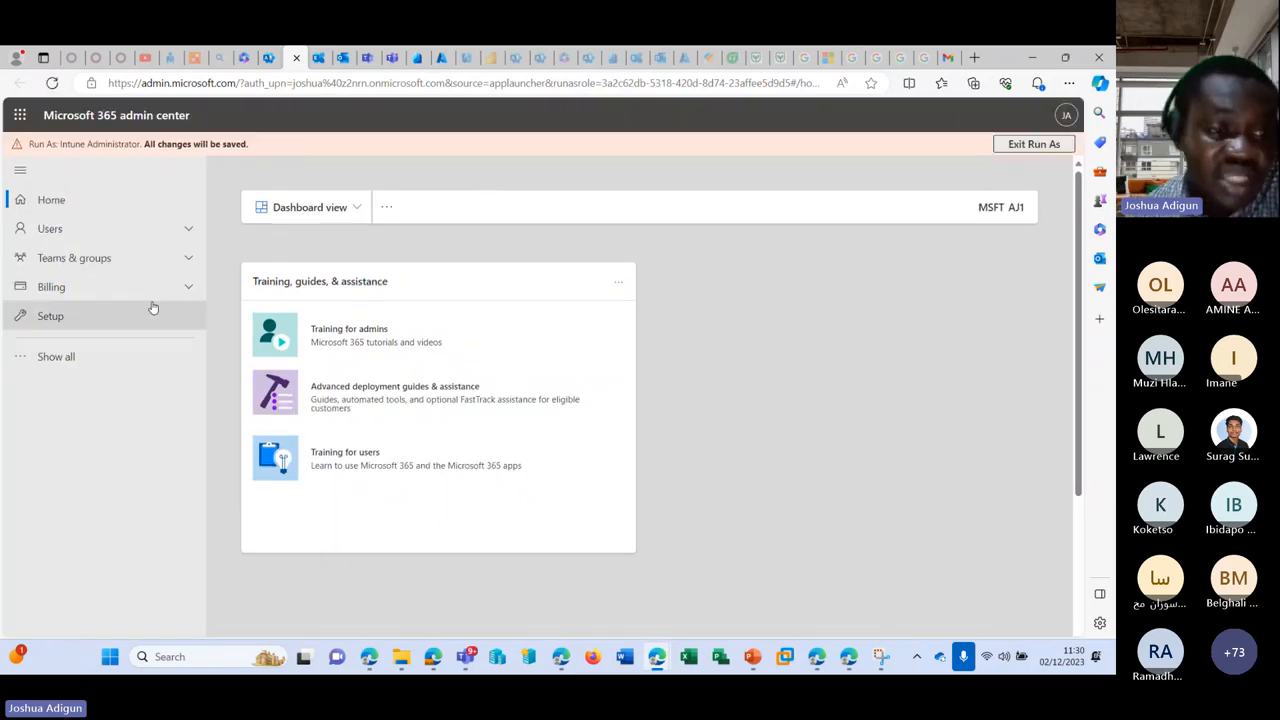
Step: Reveal all navigation sections, expanding Billing, Settings, Teams & groups and Users, and open Active users
click(102, 356)
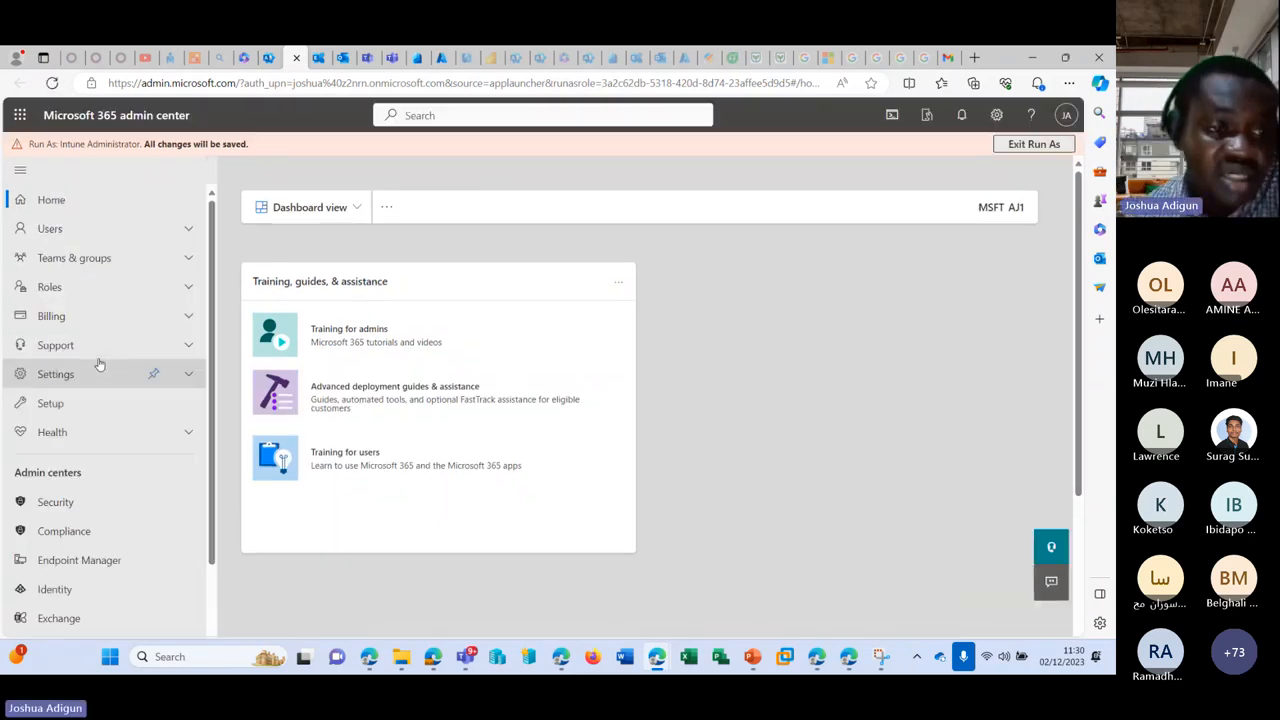
click(188, 315)
click(185, 398)
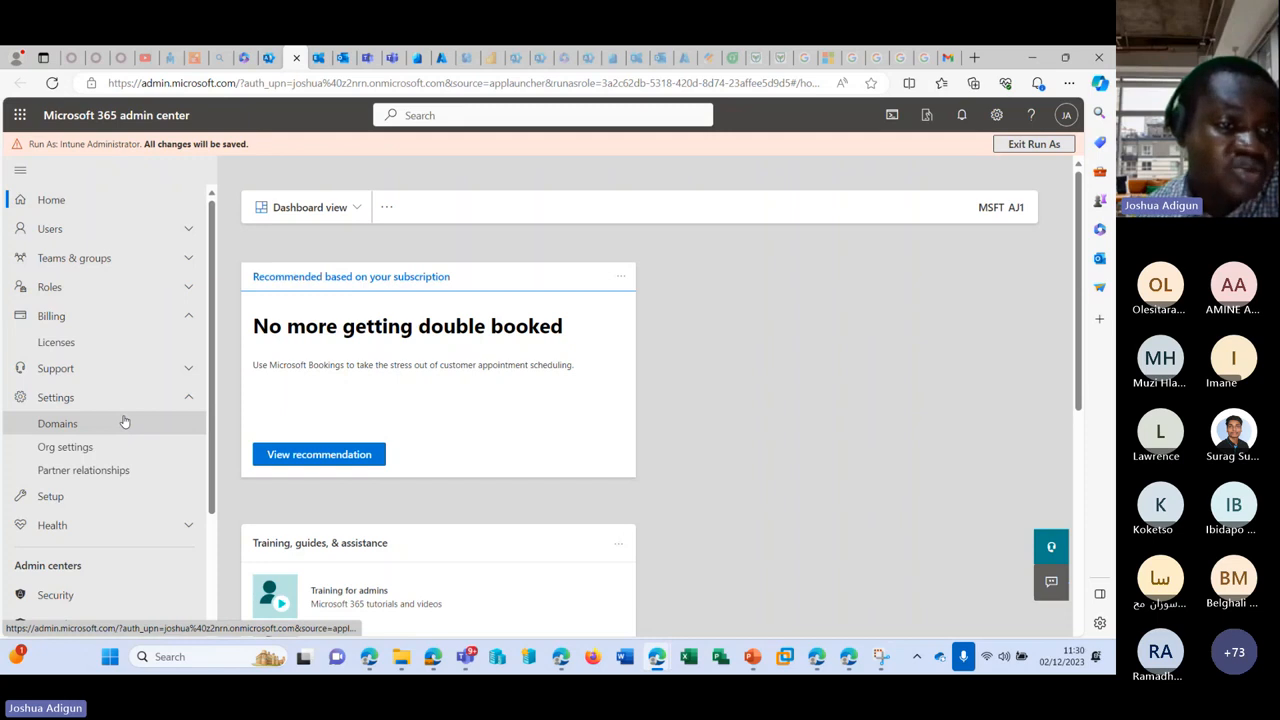
click(118, 258)
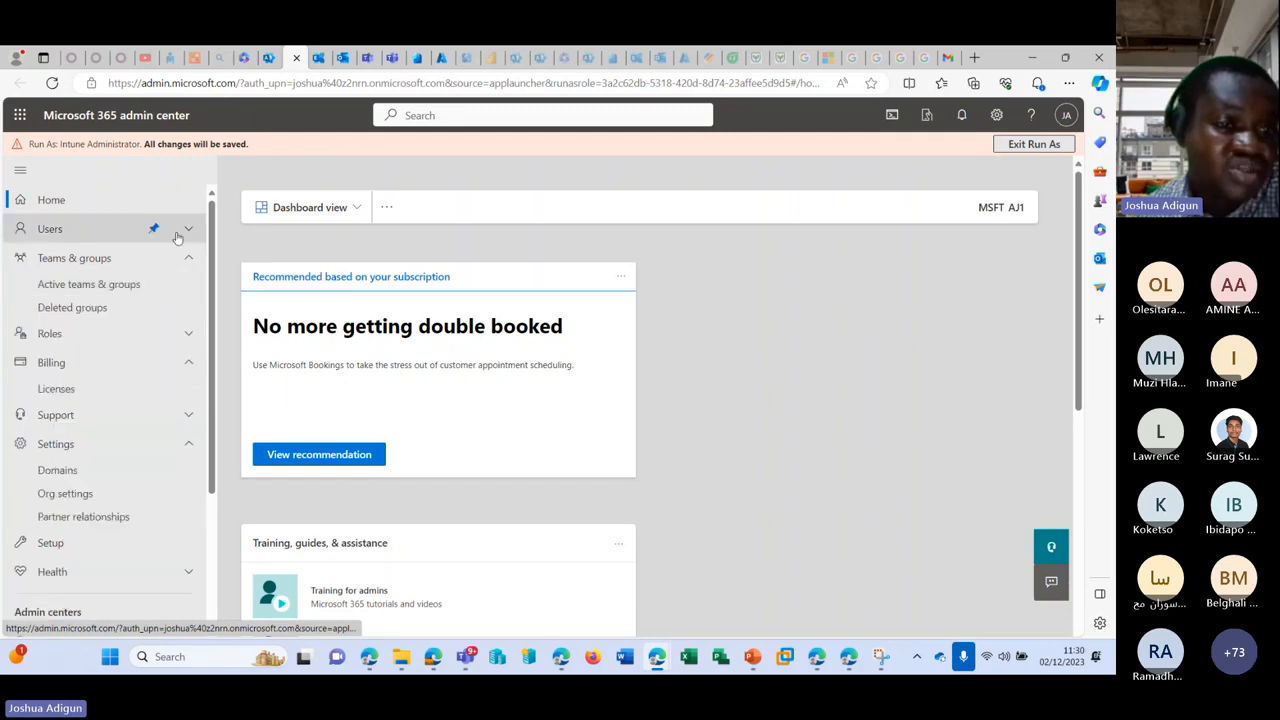
click(115, 229)
click(115, 254)
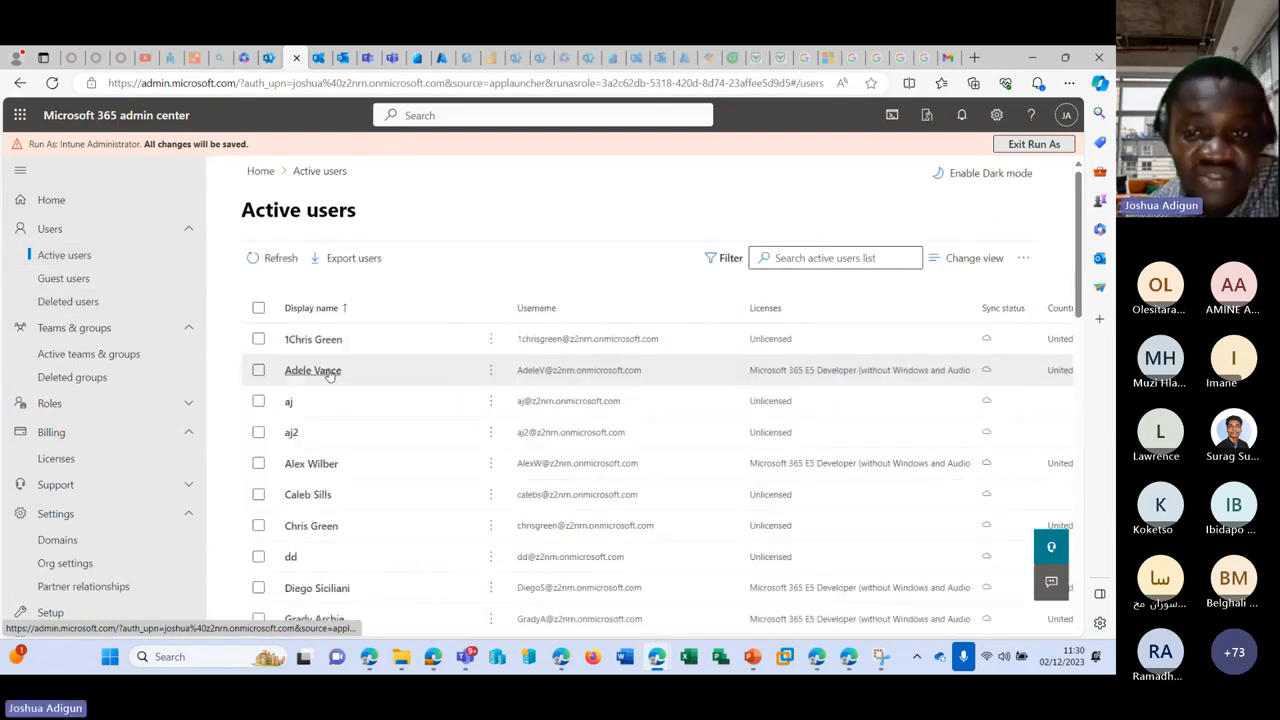
Step: Open and close a user's account details, then return to the Role assignments list
click(330, 374)
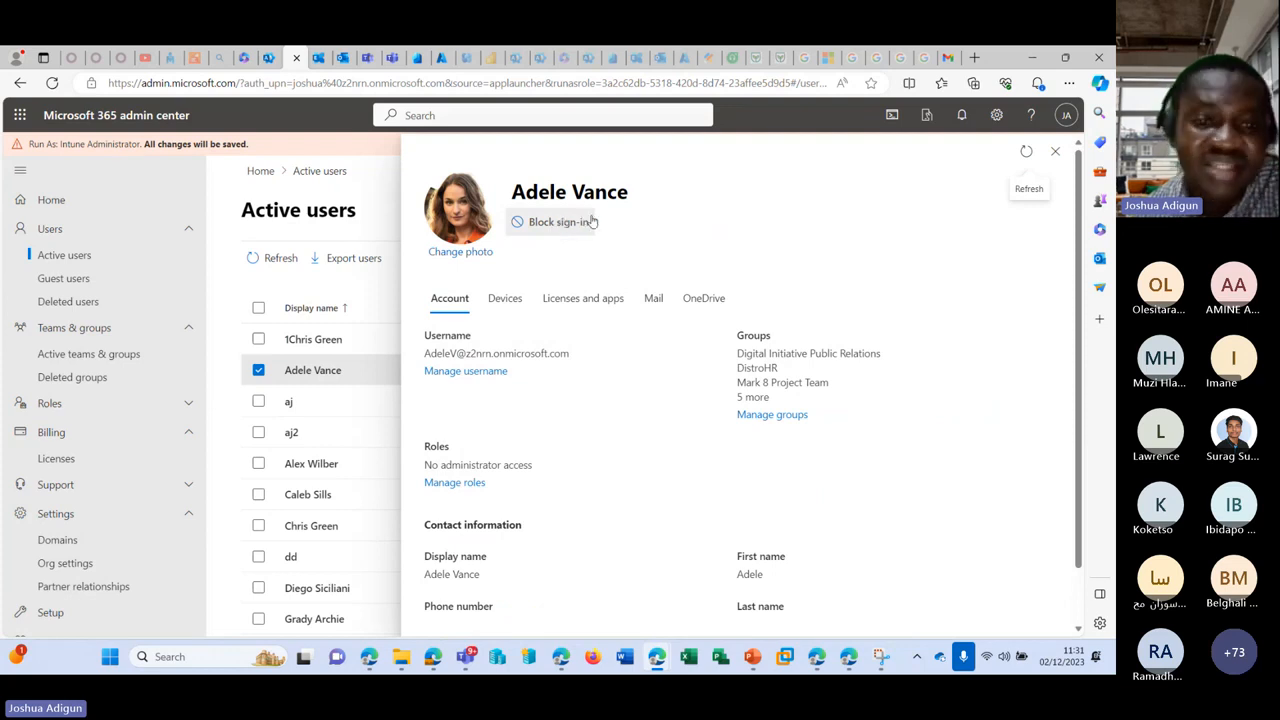
click(307, 390)
click(256, 372)
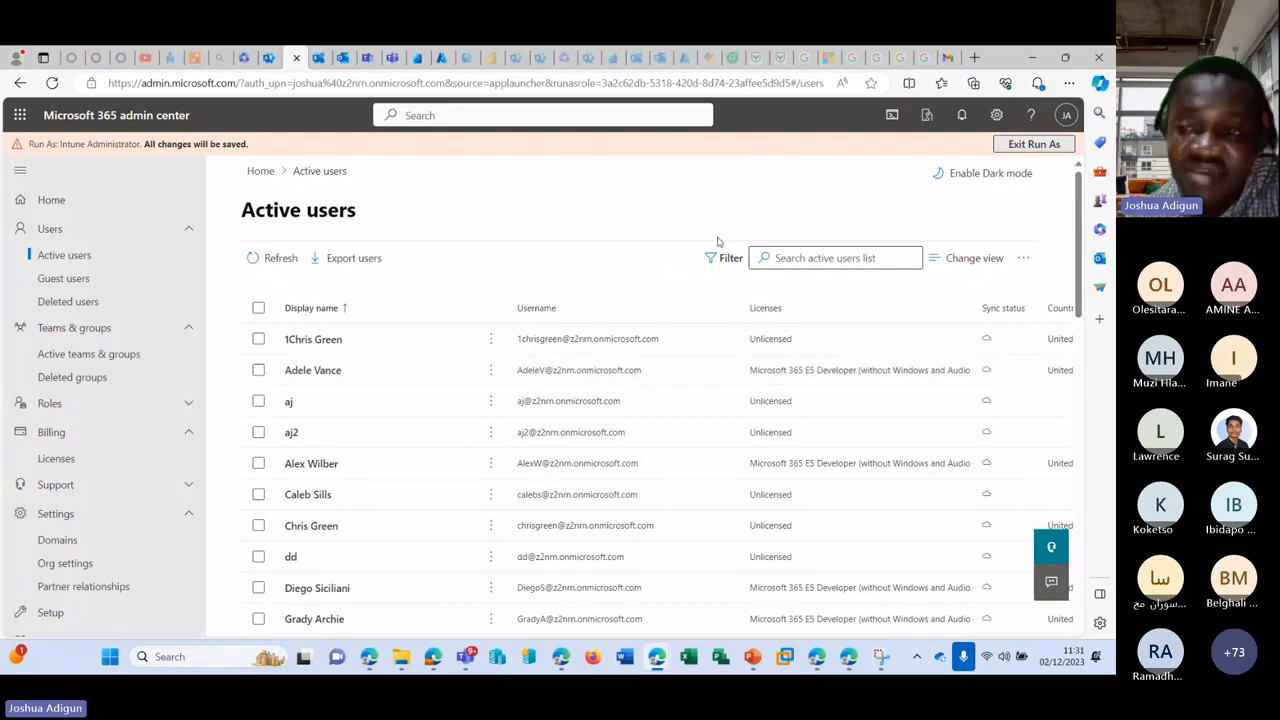
click(258, 370)
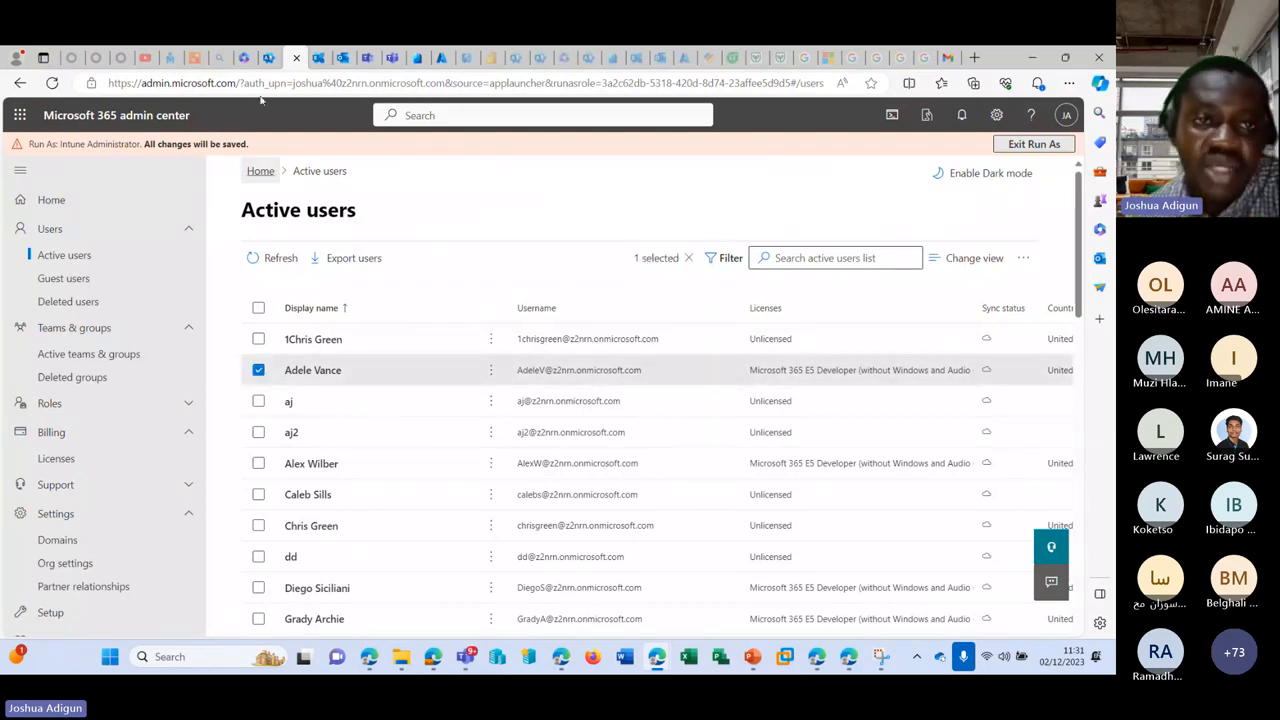
click(245, 57)
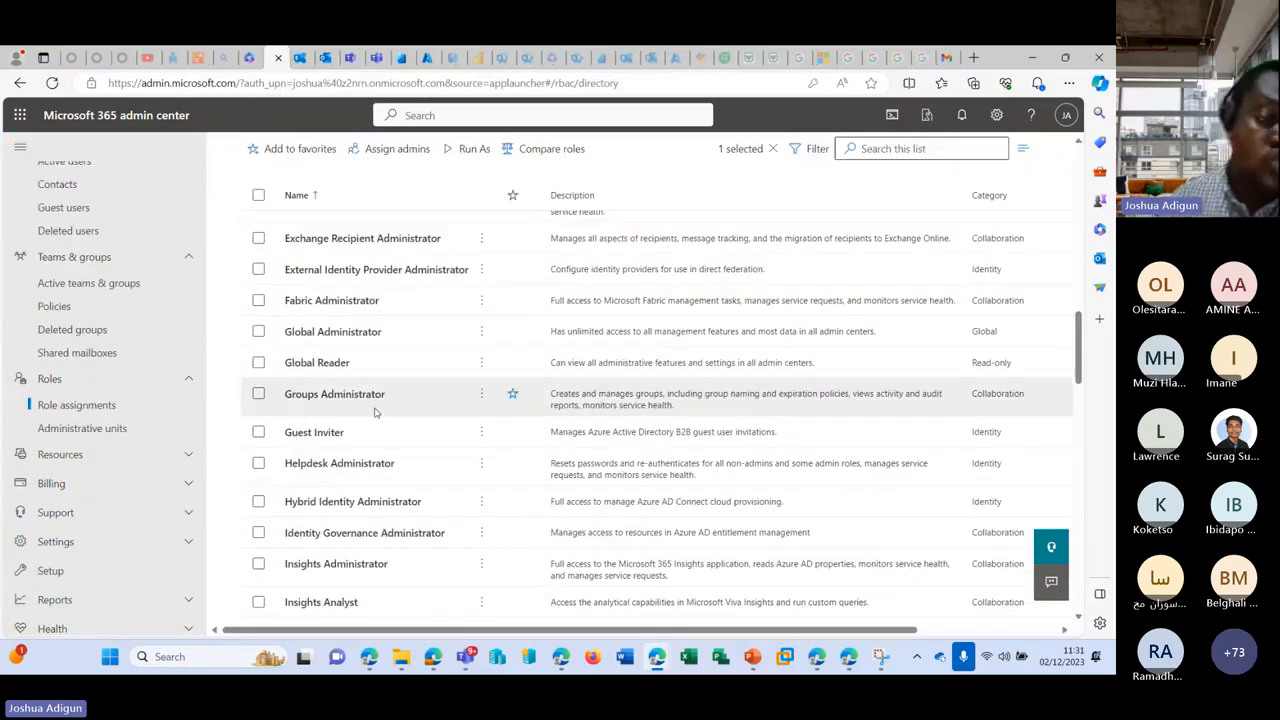
Step: Open Administrative units and start adding a new unit named IT
scroll(340, 405, up, 4)
scroll(92, 397, down, 1)
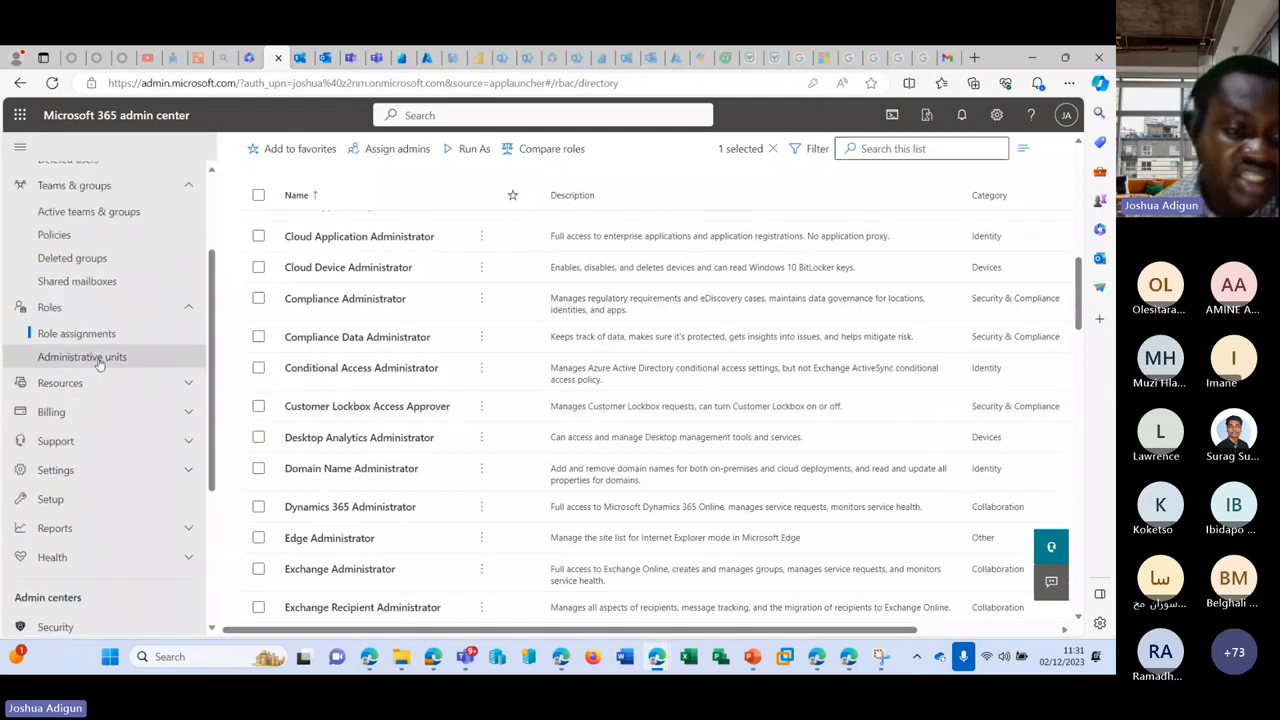
click(100, 357)
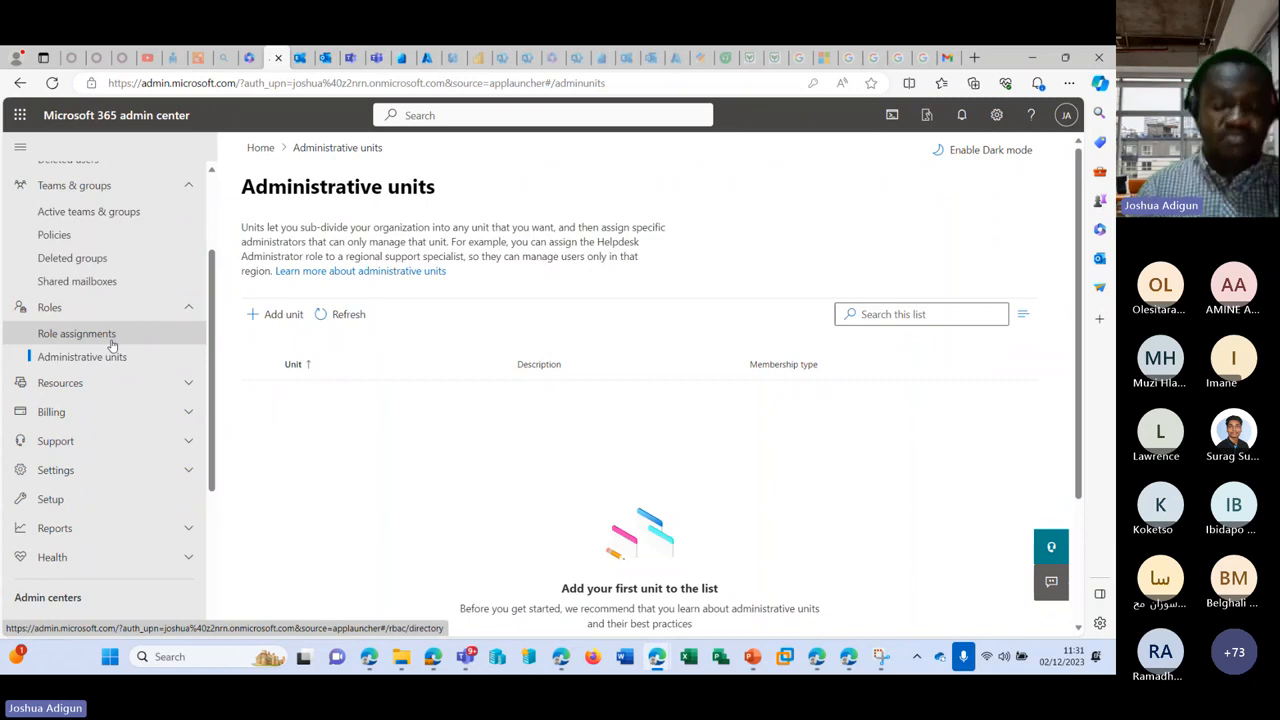
click(262, 313)
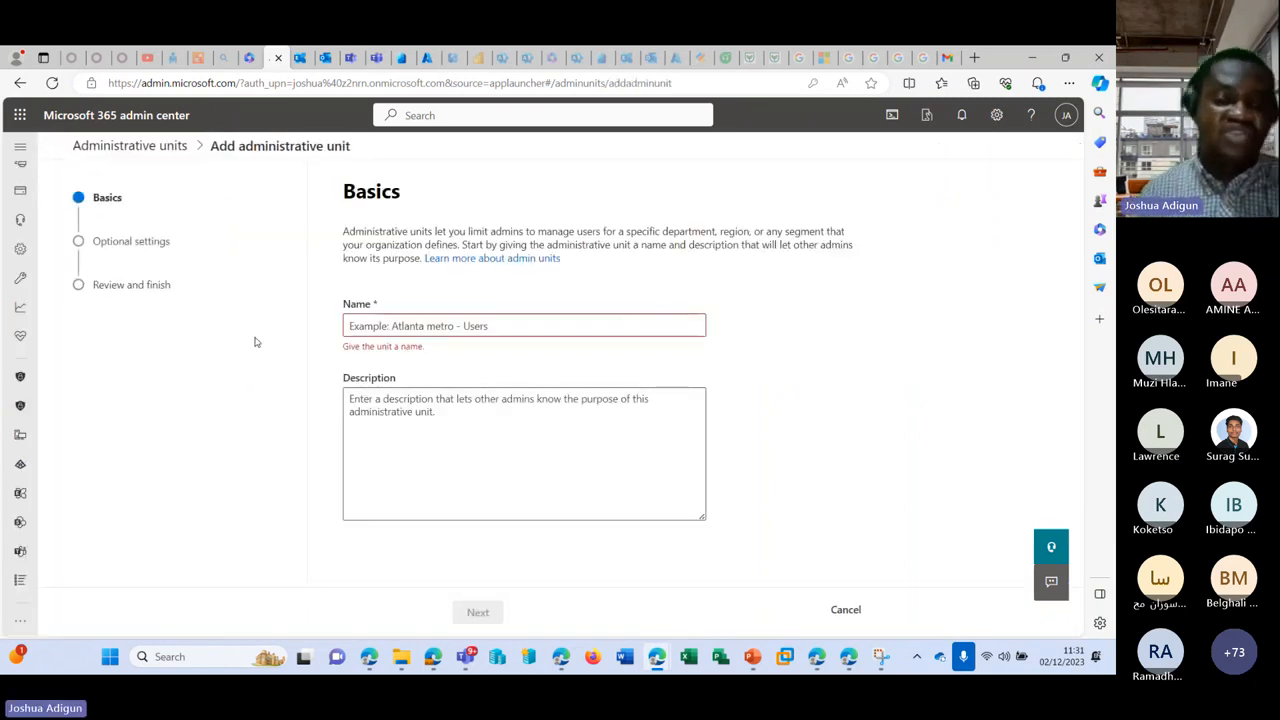
click(494, 325)
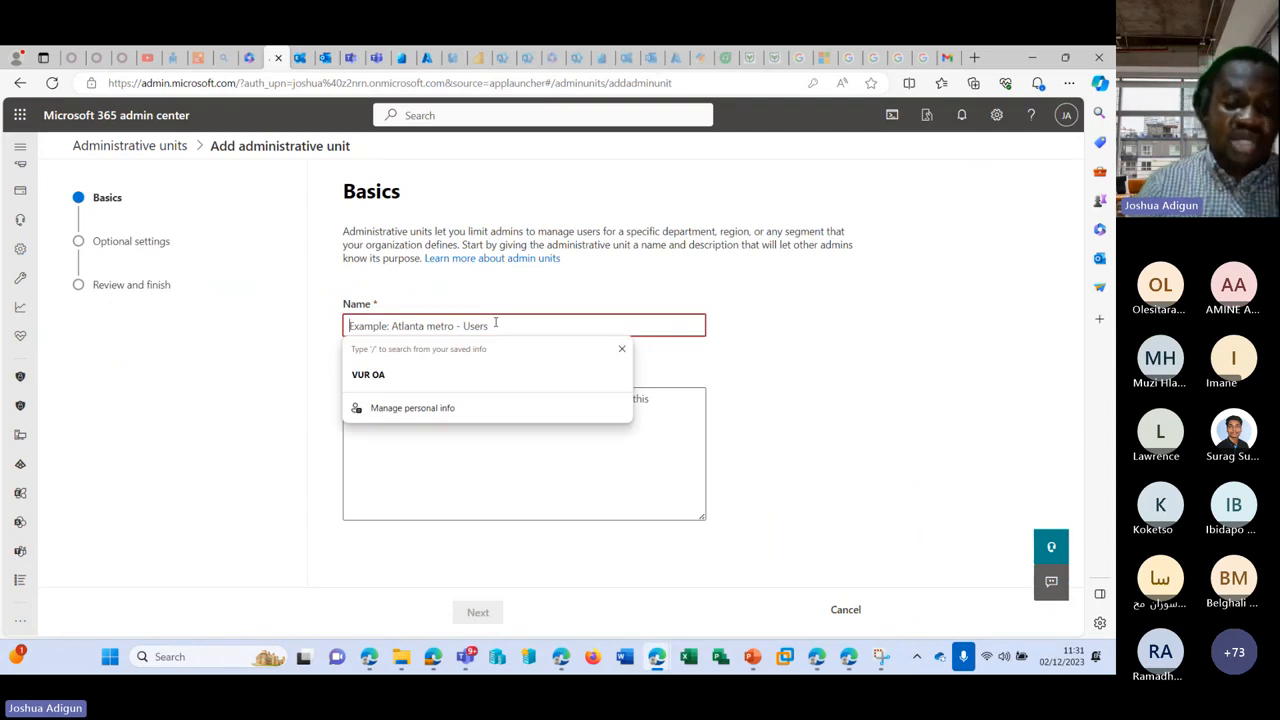
text(IT)
click(489, 414)
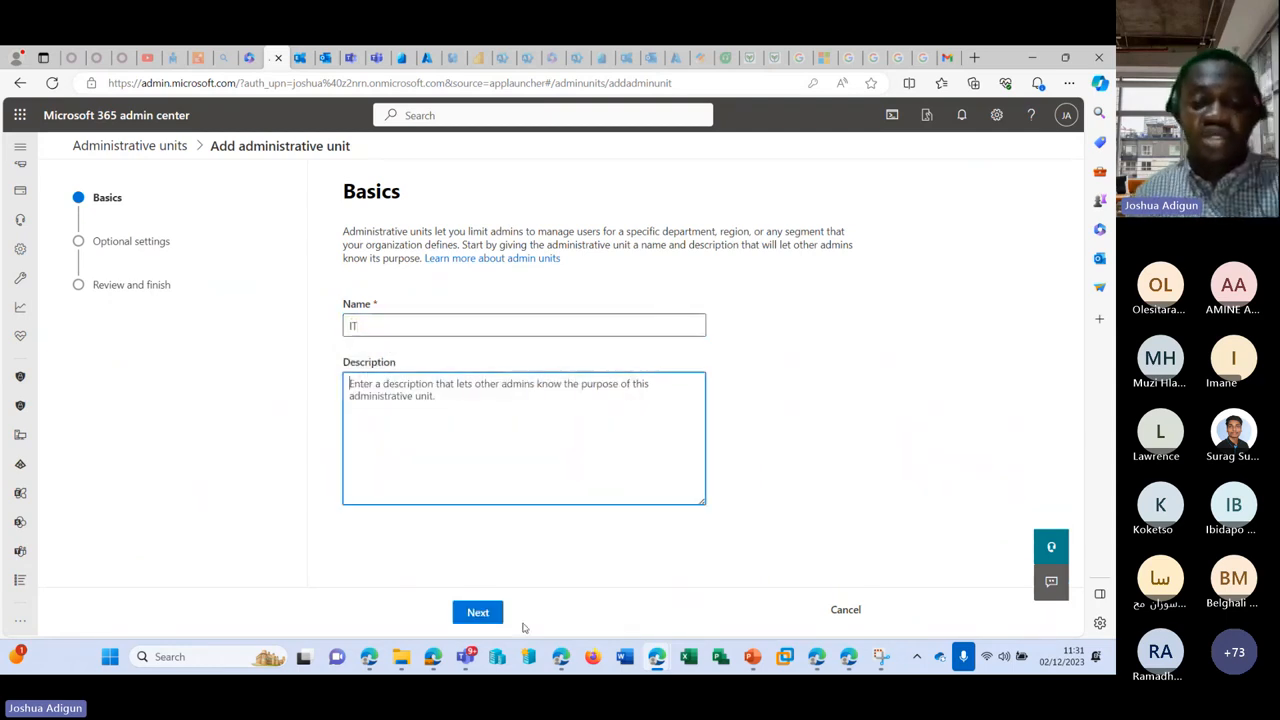
Step: Compare the member options, adding up to 20 users and groups versus bulk upload, then cancel
click(484, 612)
click(351, 323)
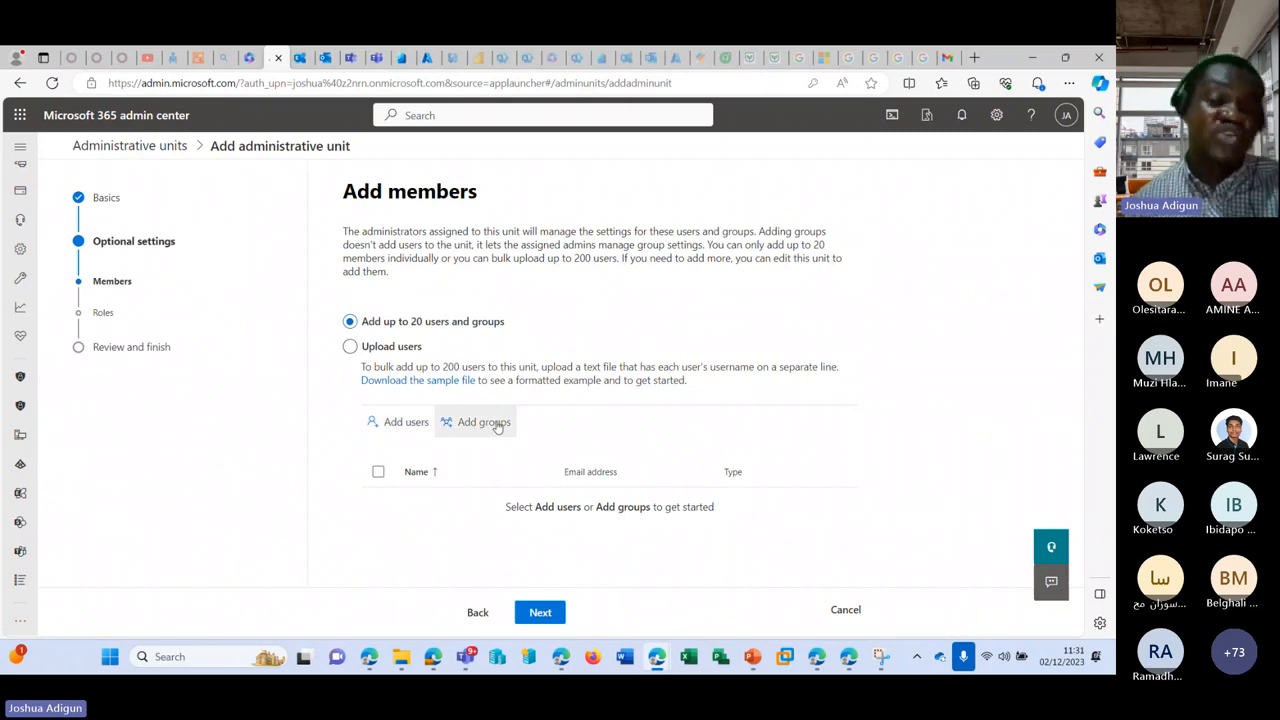
click(378, 347)
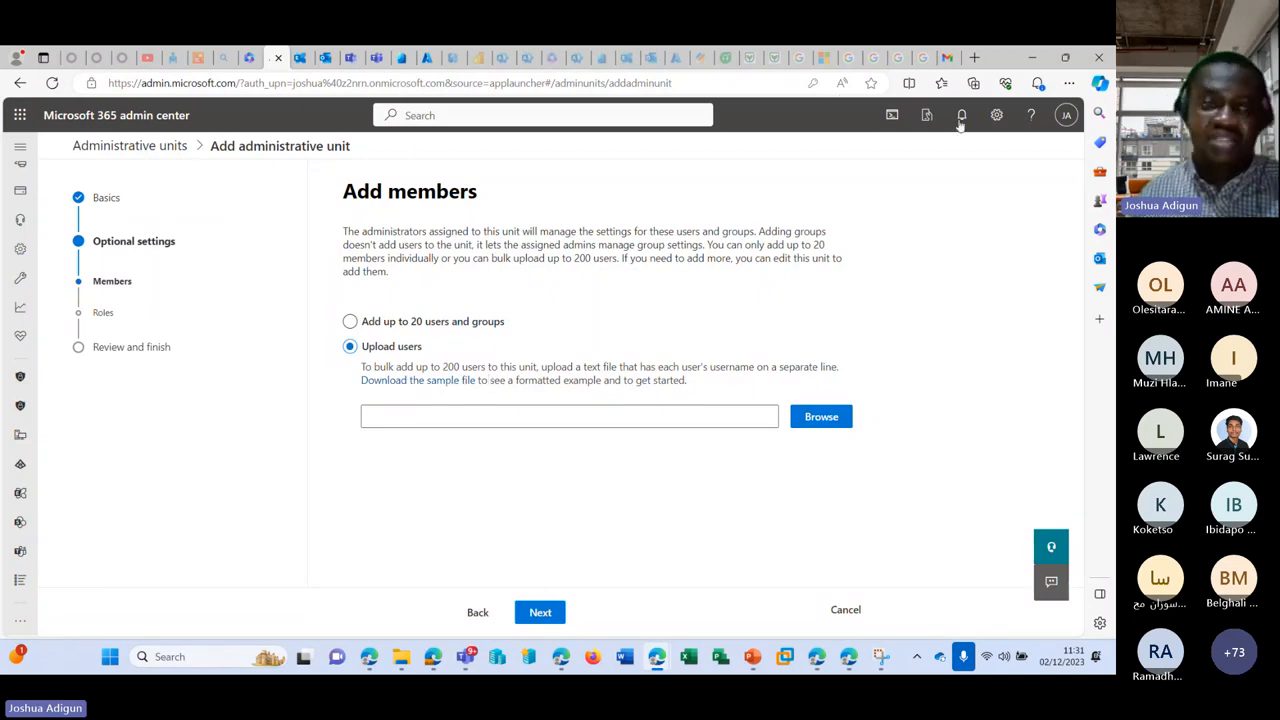
click(840, 610)
Step: Leave the IT unit wizard without saving and open Resources > Rooms & equipment
click(425, 405)
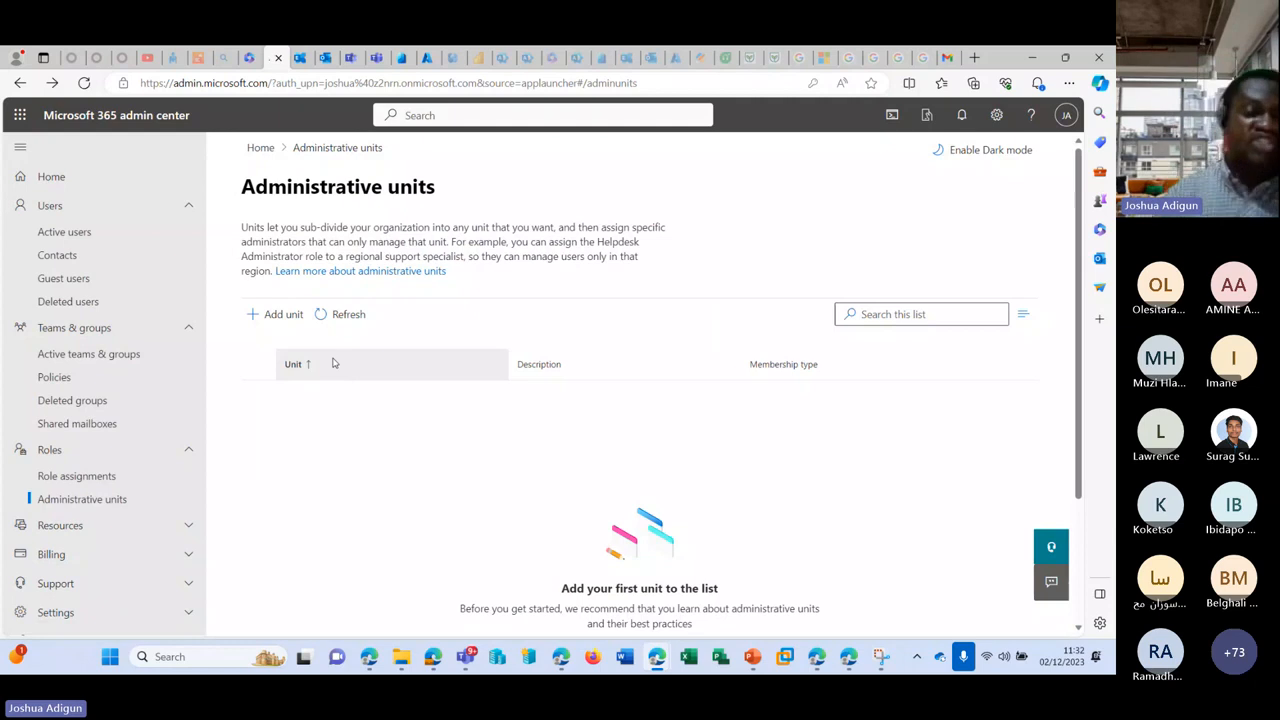
scroll(157, 390, down, 5)
click(185, 241)
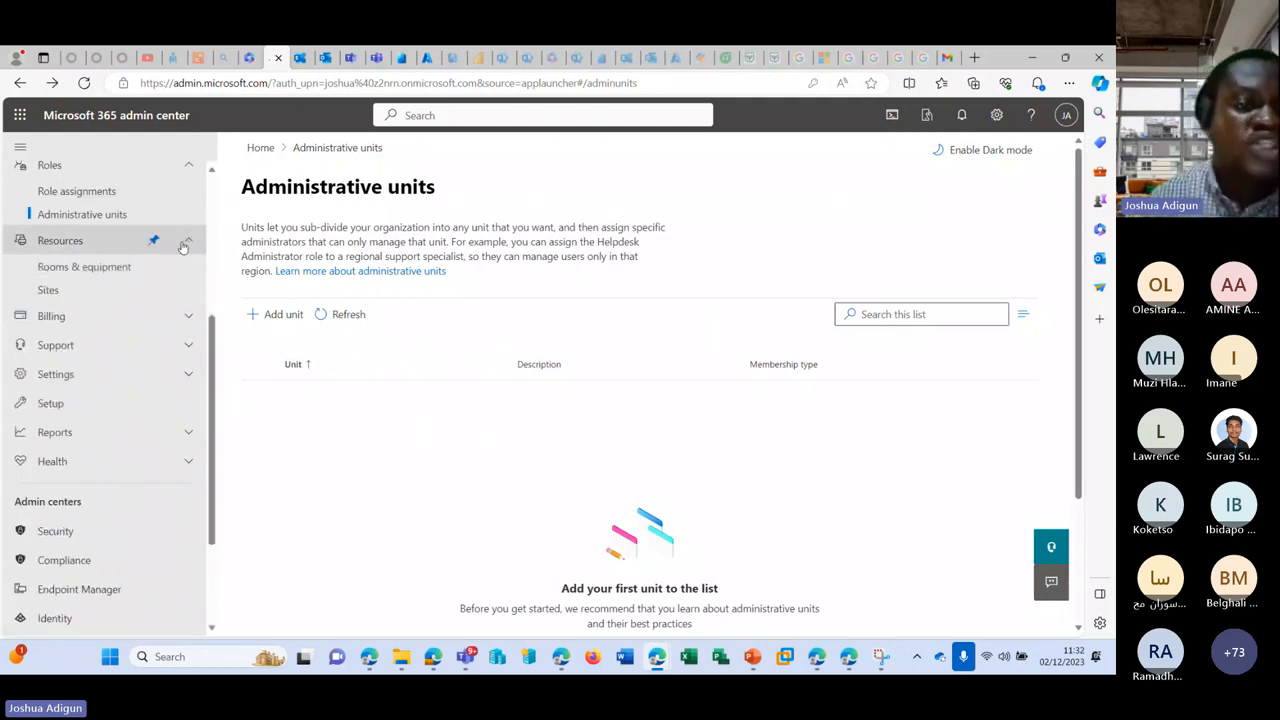
click(127, 270)
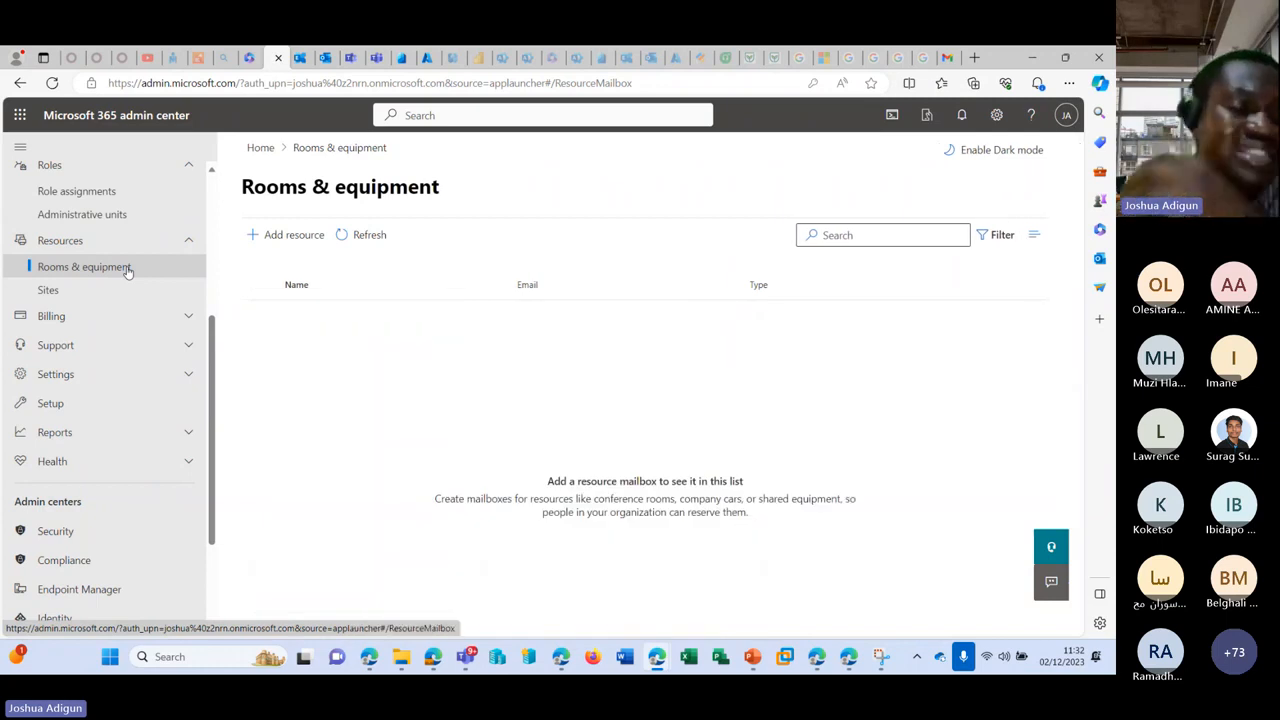
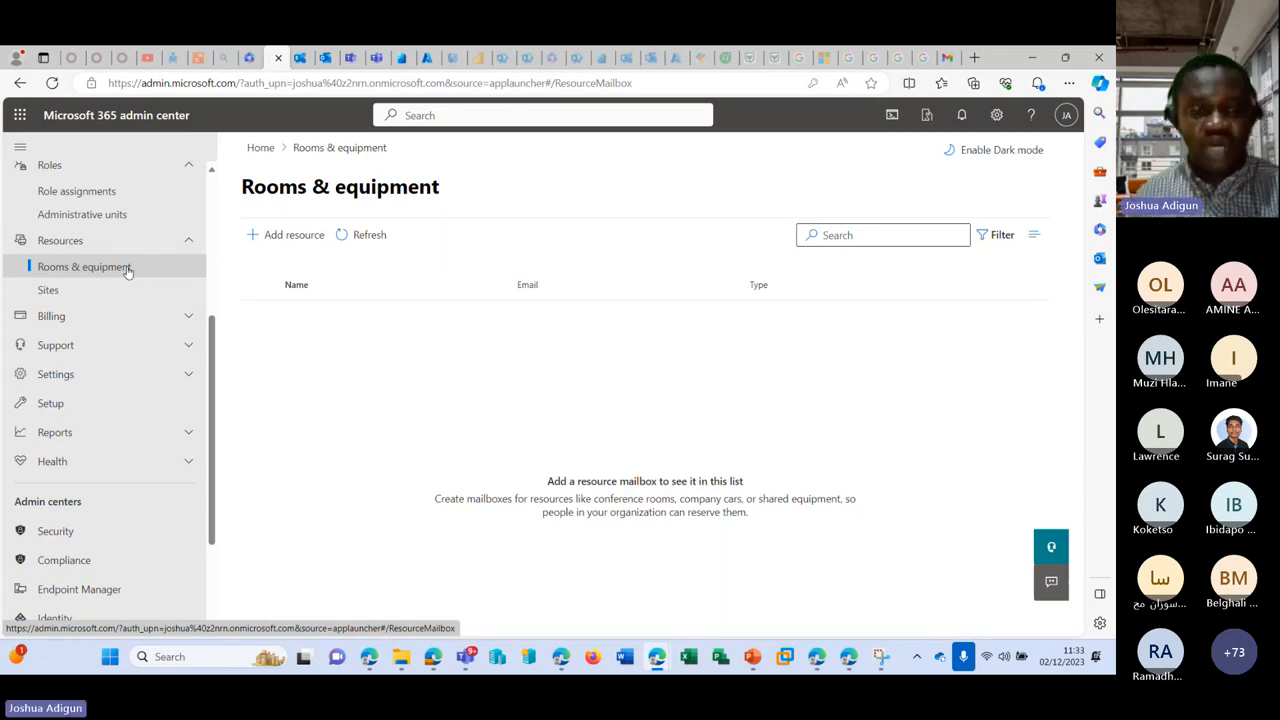
Step: Start a new room resource named Room1 with a capacity of 20
click(283, 238)
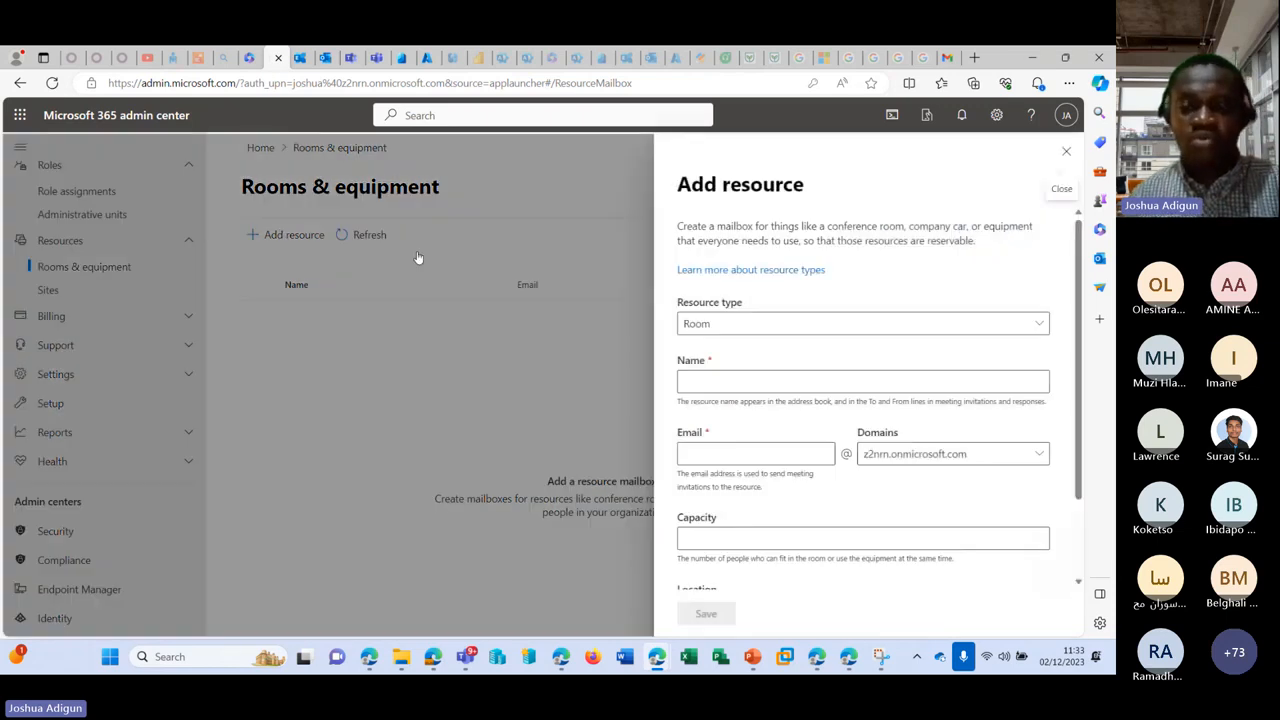
click(744, 380)
text(Room)
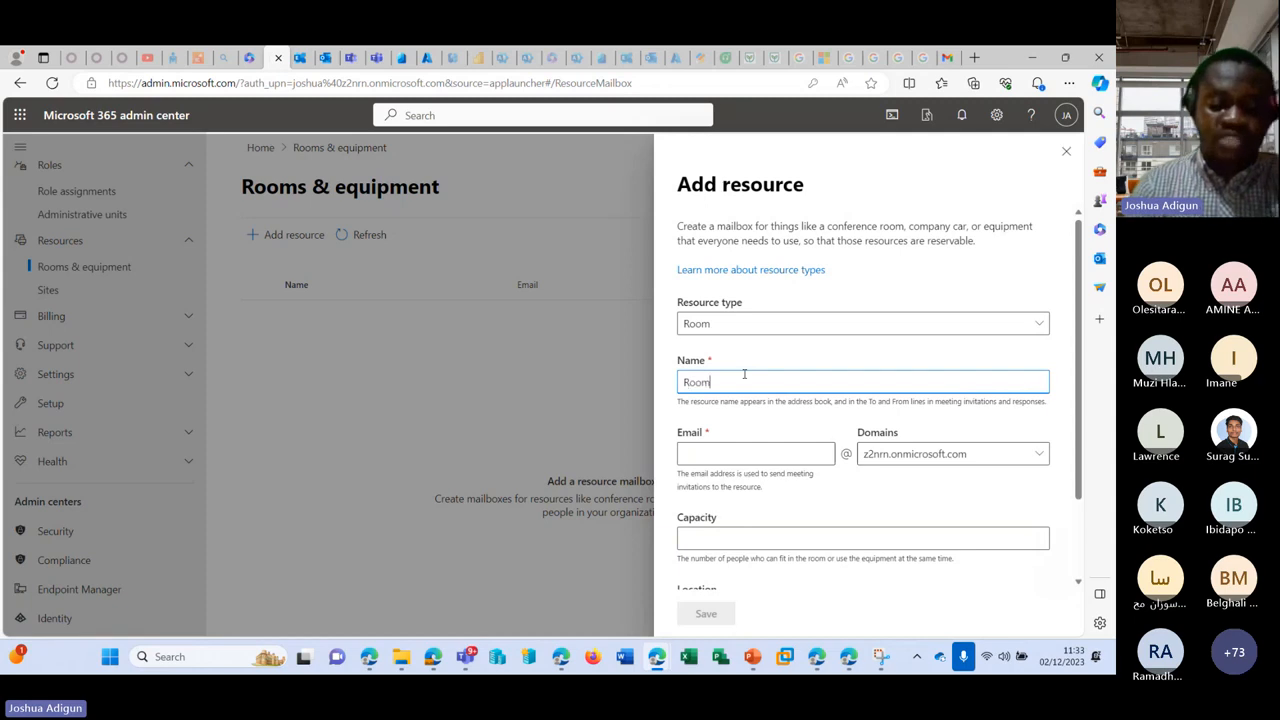
text(1)
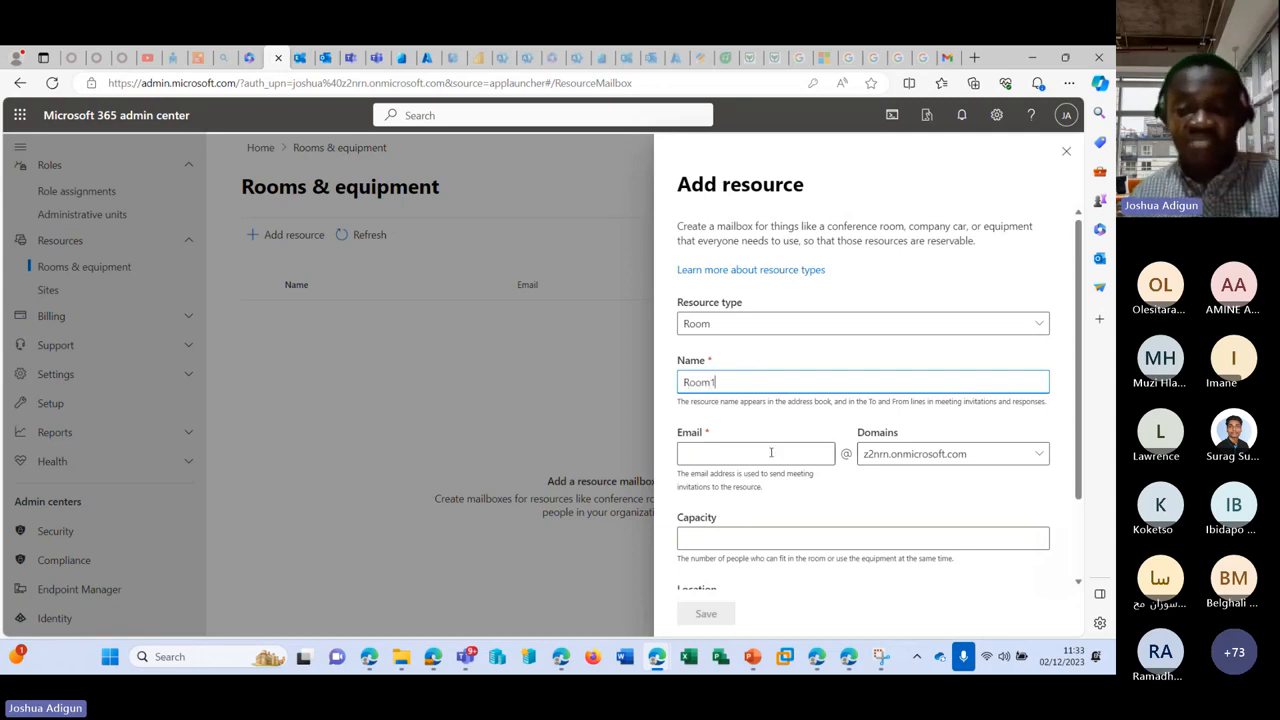
click(771, 453)
click(768, 535)
scroll(773, 444, down, 1)
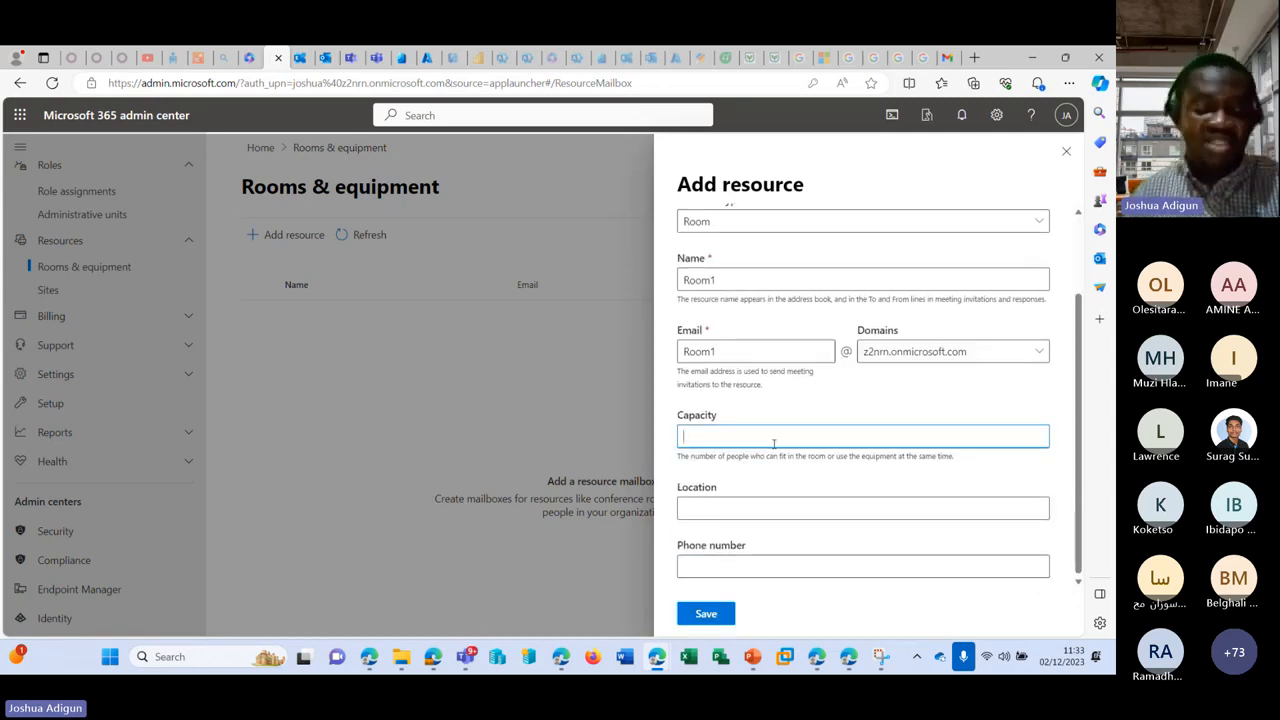
text(20)
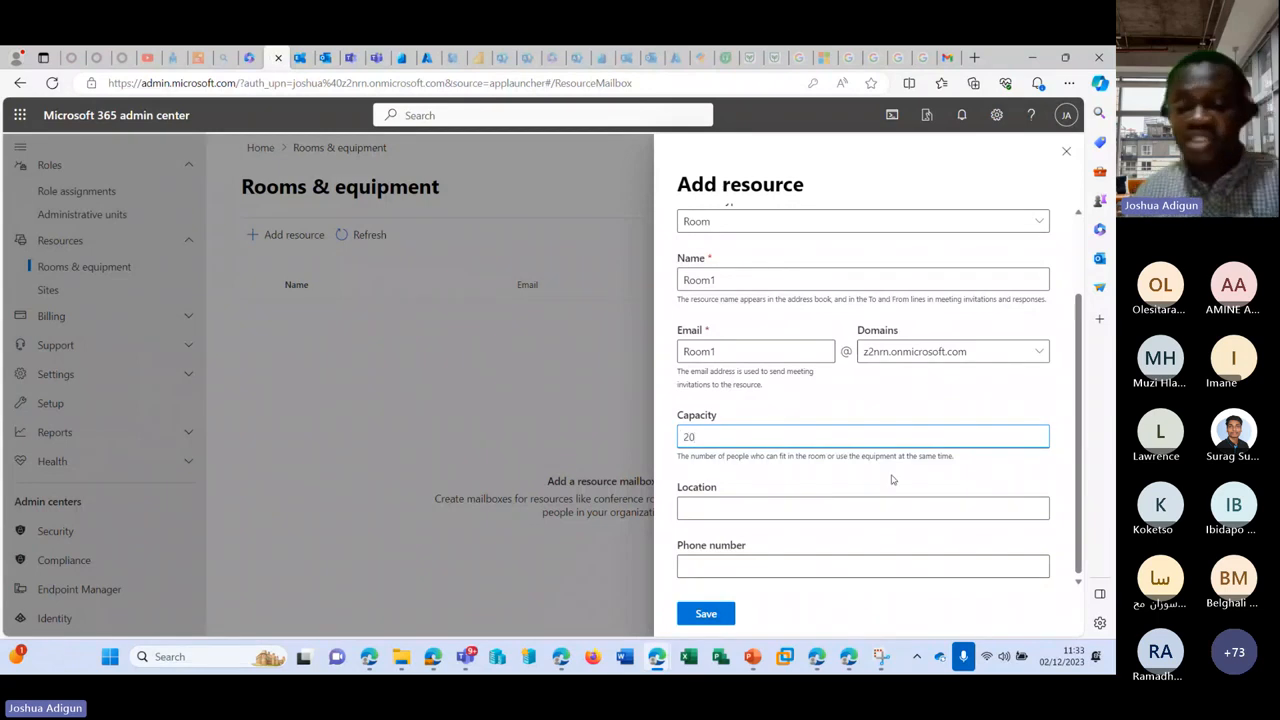
Step: Change the room's location from UK to Nigeria, save it, and go to Outlook
click(848, 513)
text(UK)
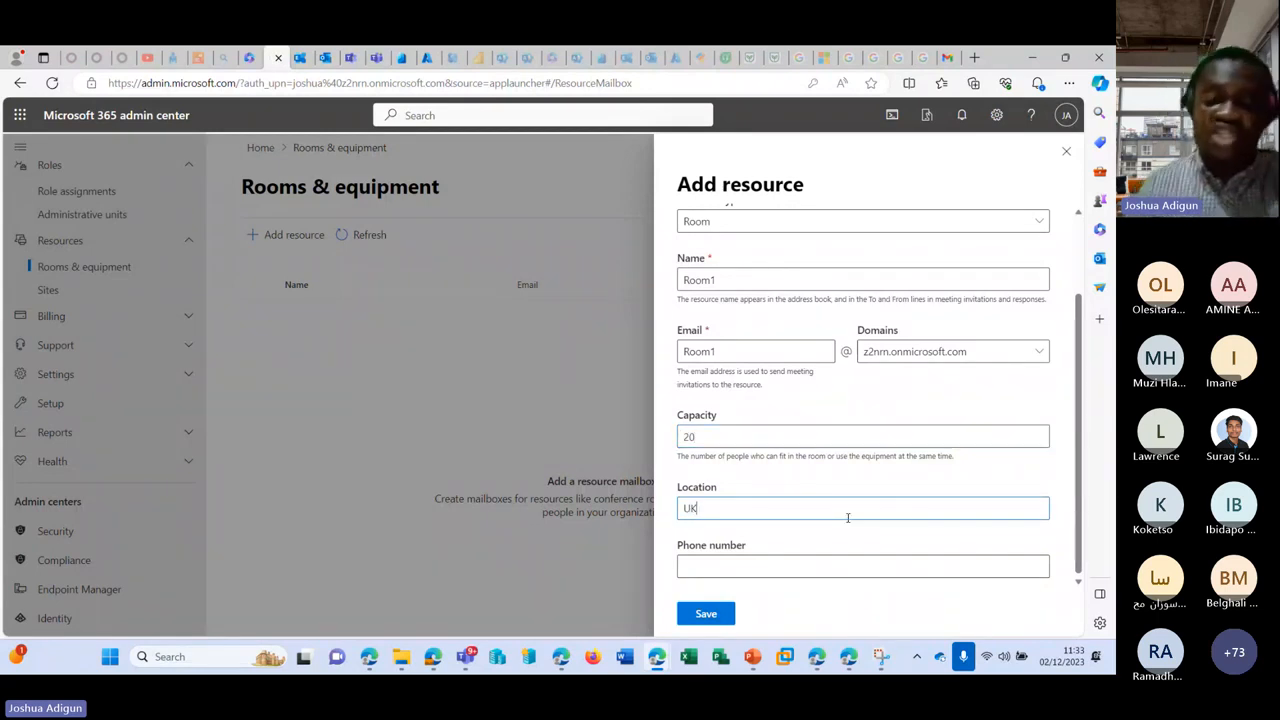
drag(710, 508, 613, 507)
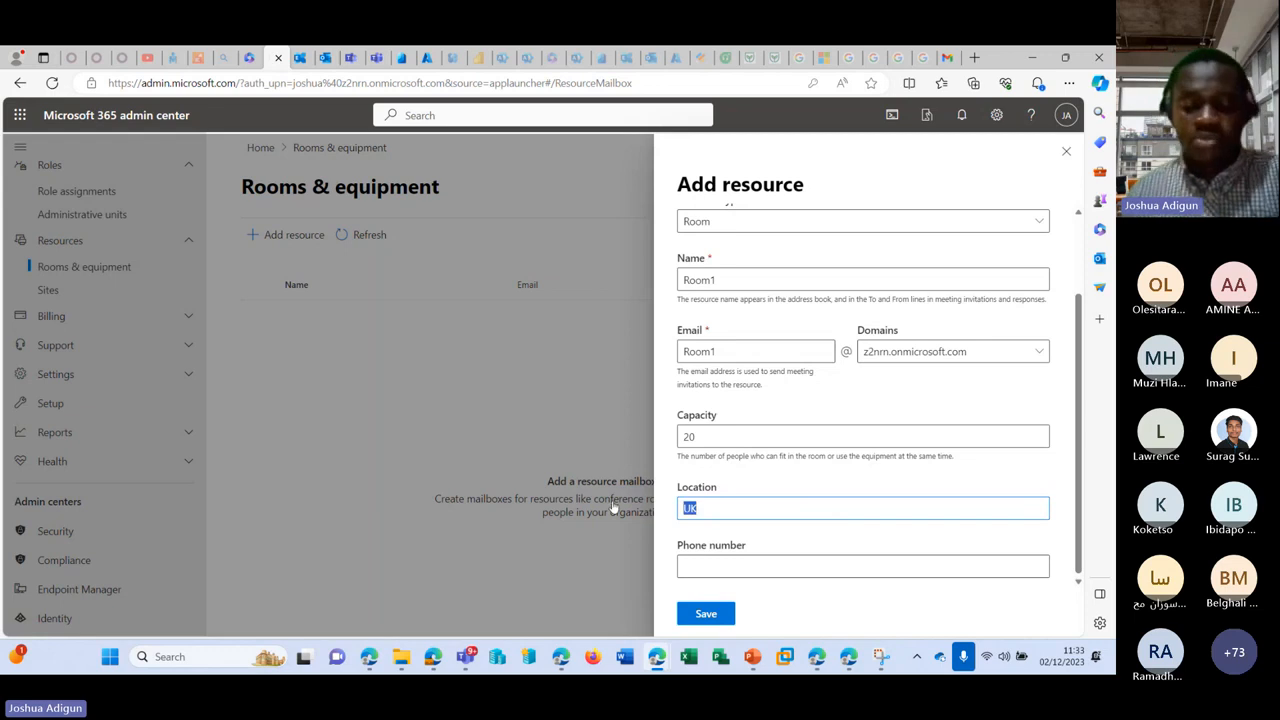
text(Nigeria)
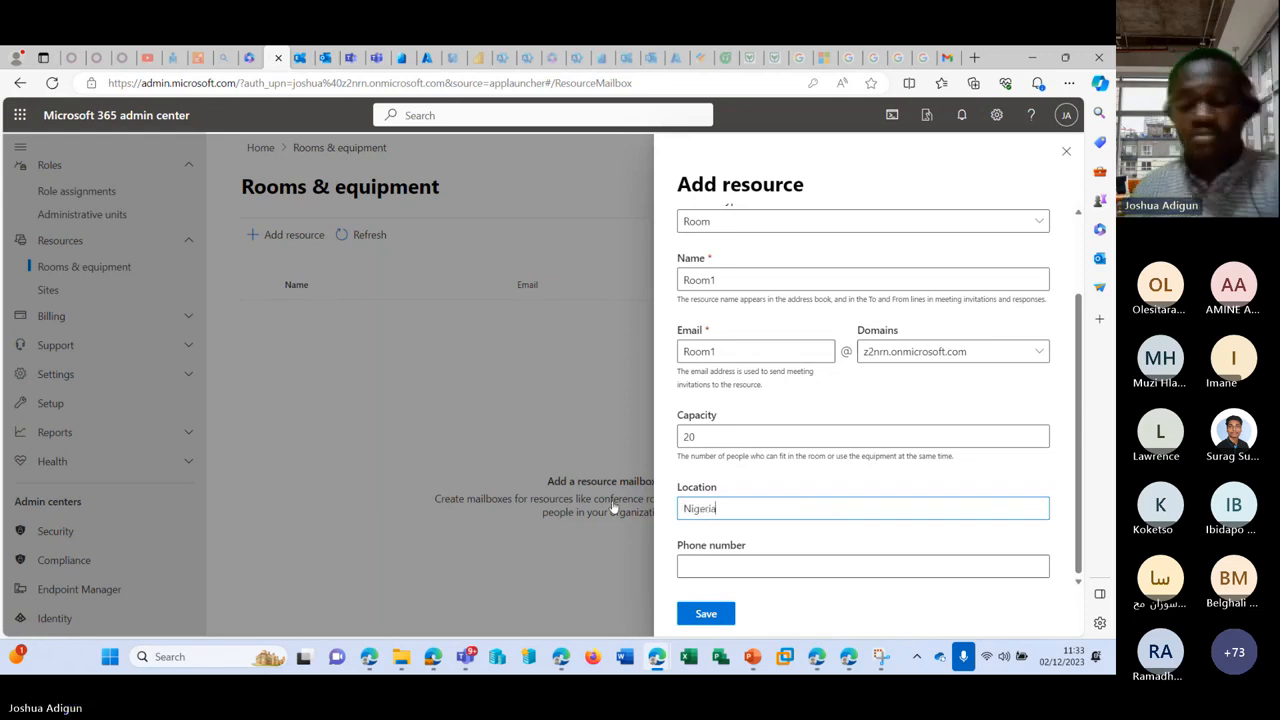
click(710, 613)
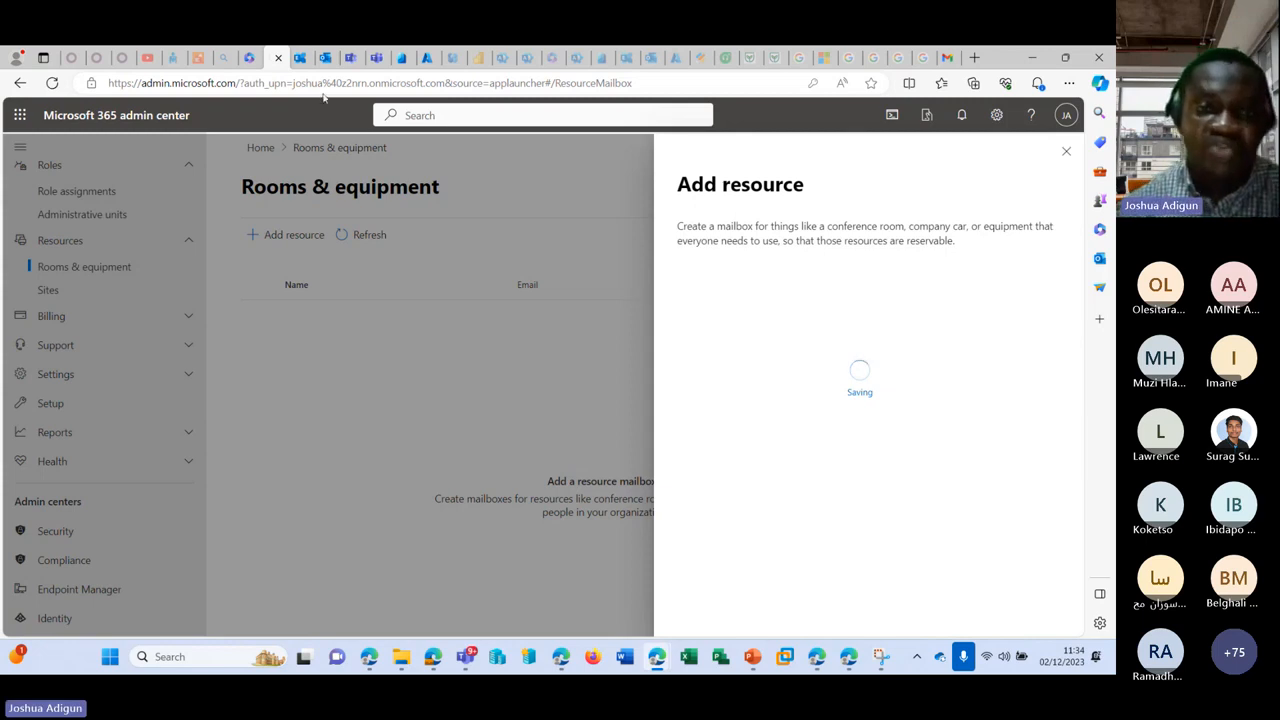
click(325, 57)
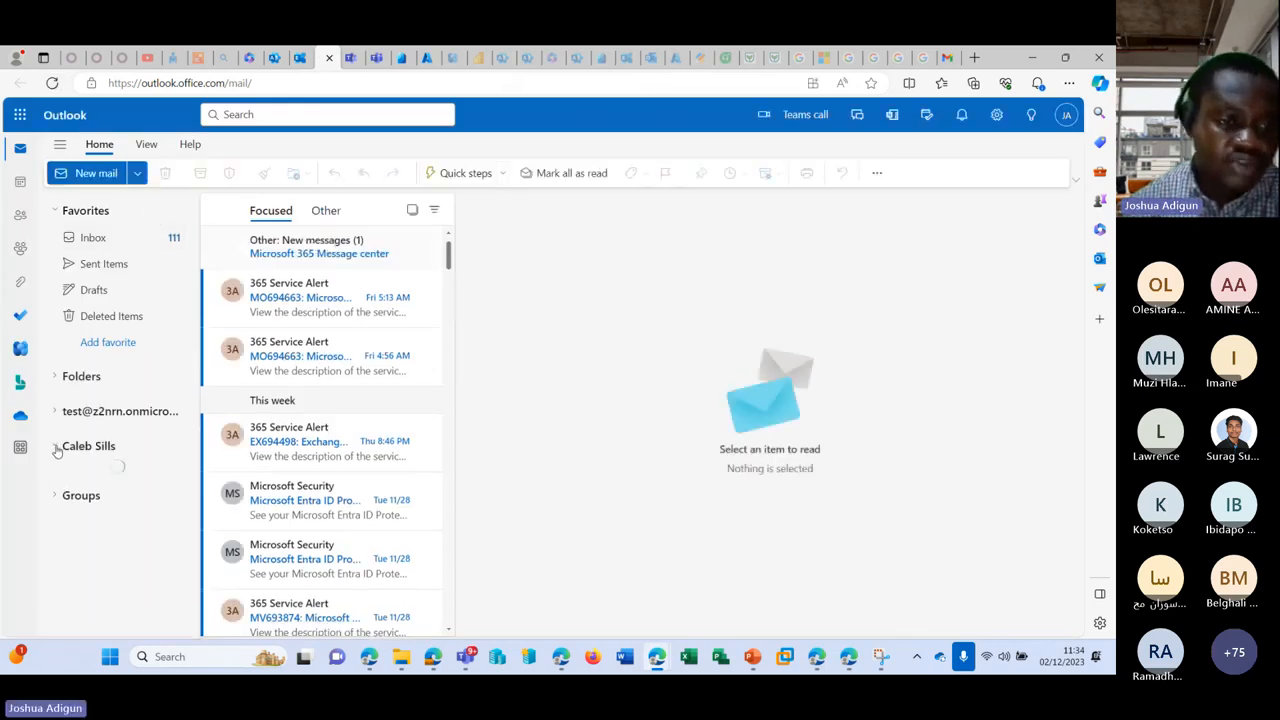
Step: Bring up the meeting window and hide it again, twice, to reveal Outlook
scroll(180, 411, down, 2)
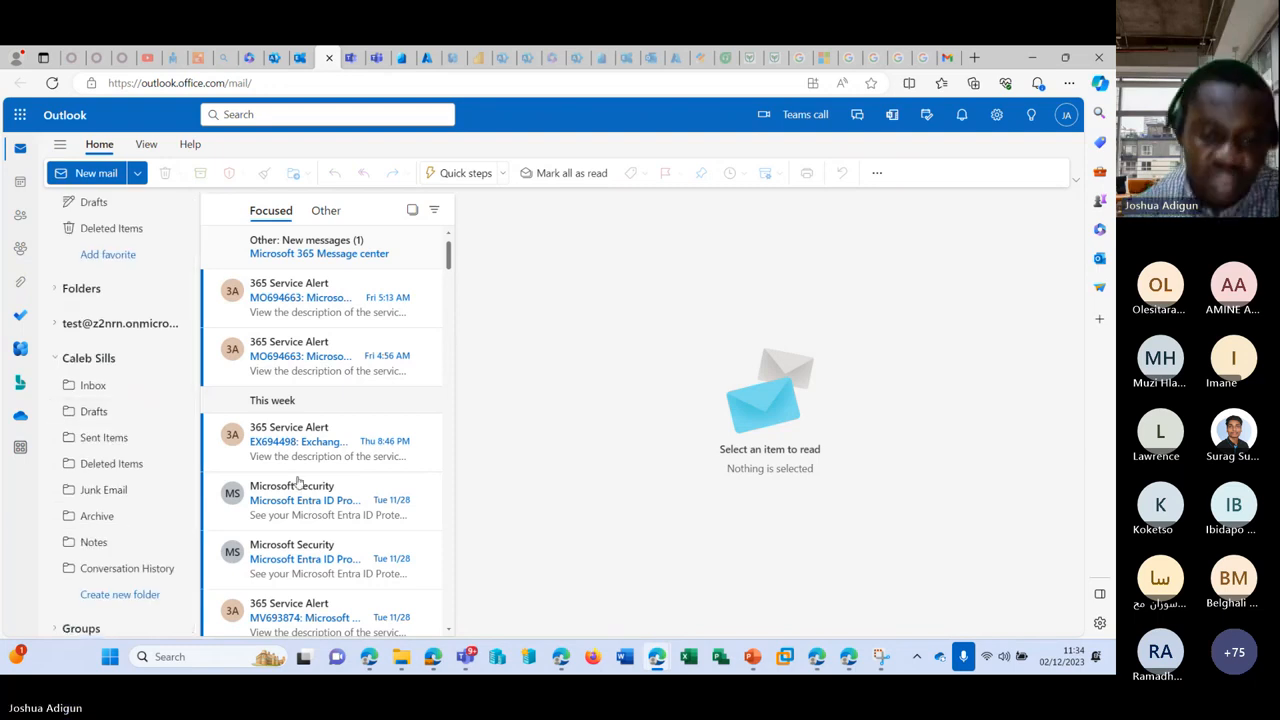
mouse_move(468, 660)
click(471, 529)
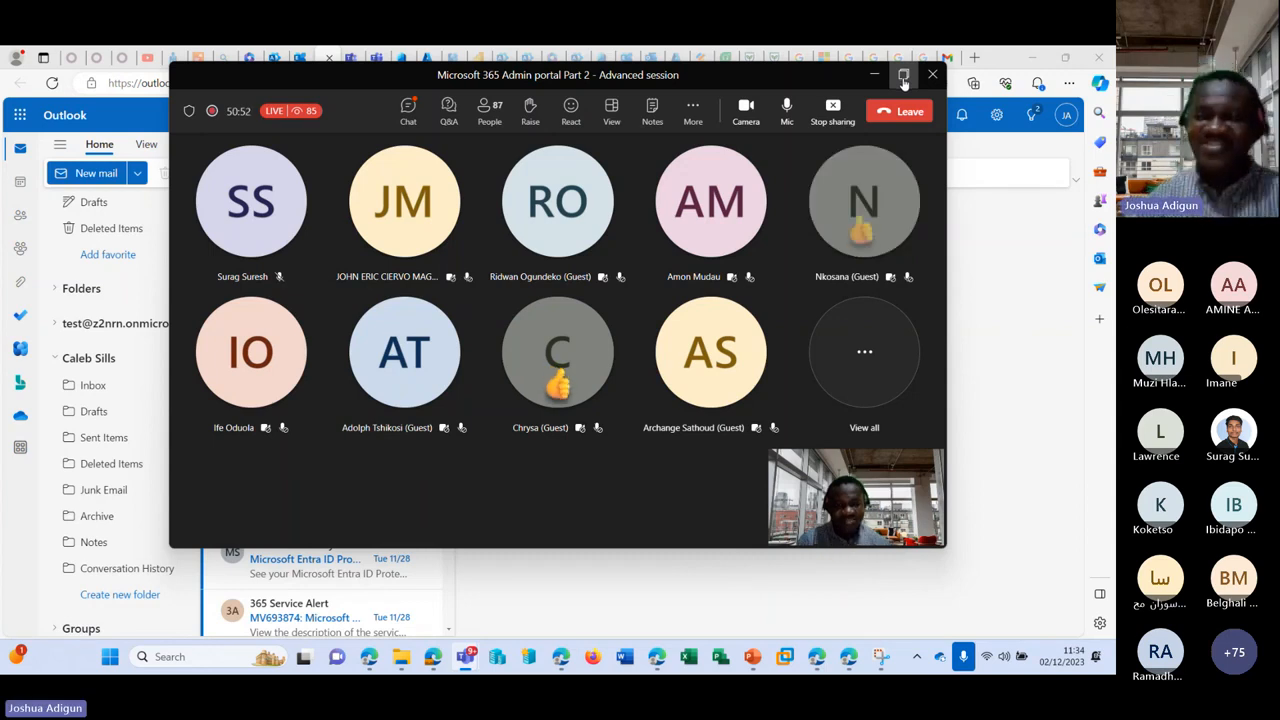
click(873, 75)
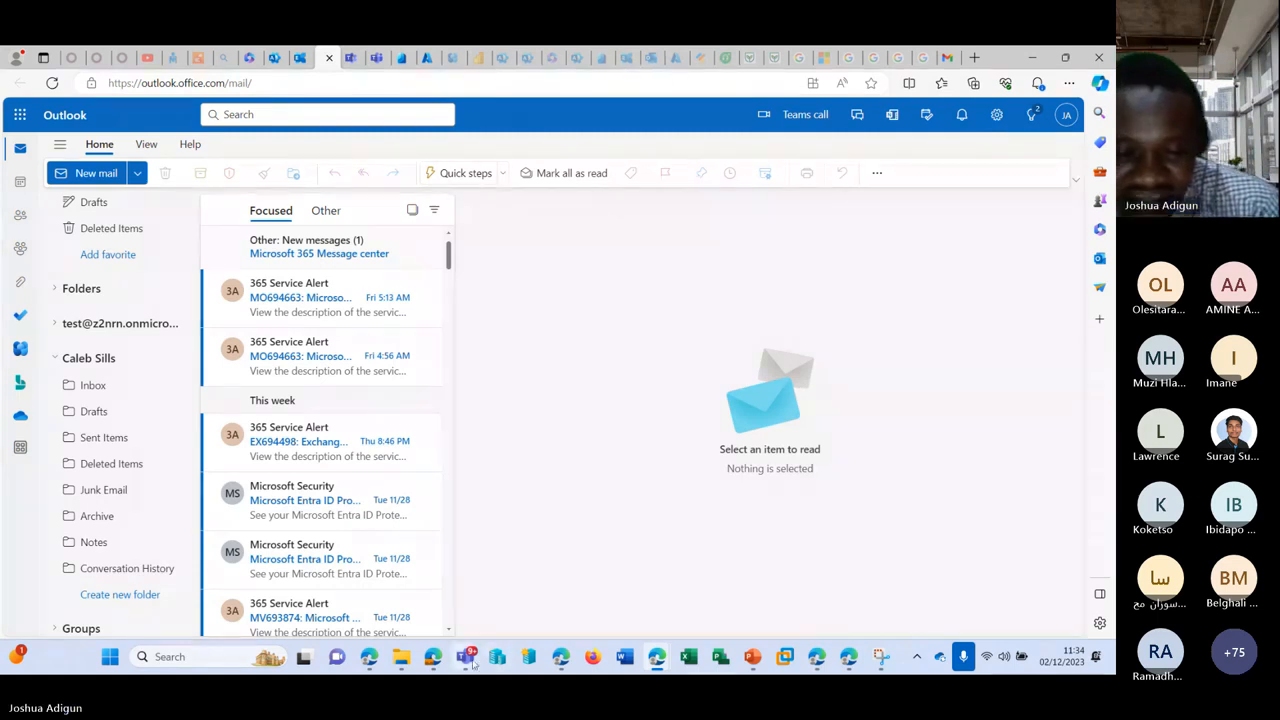
mouse_move(466, 656)
click(486, 510)
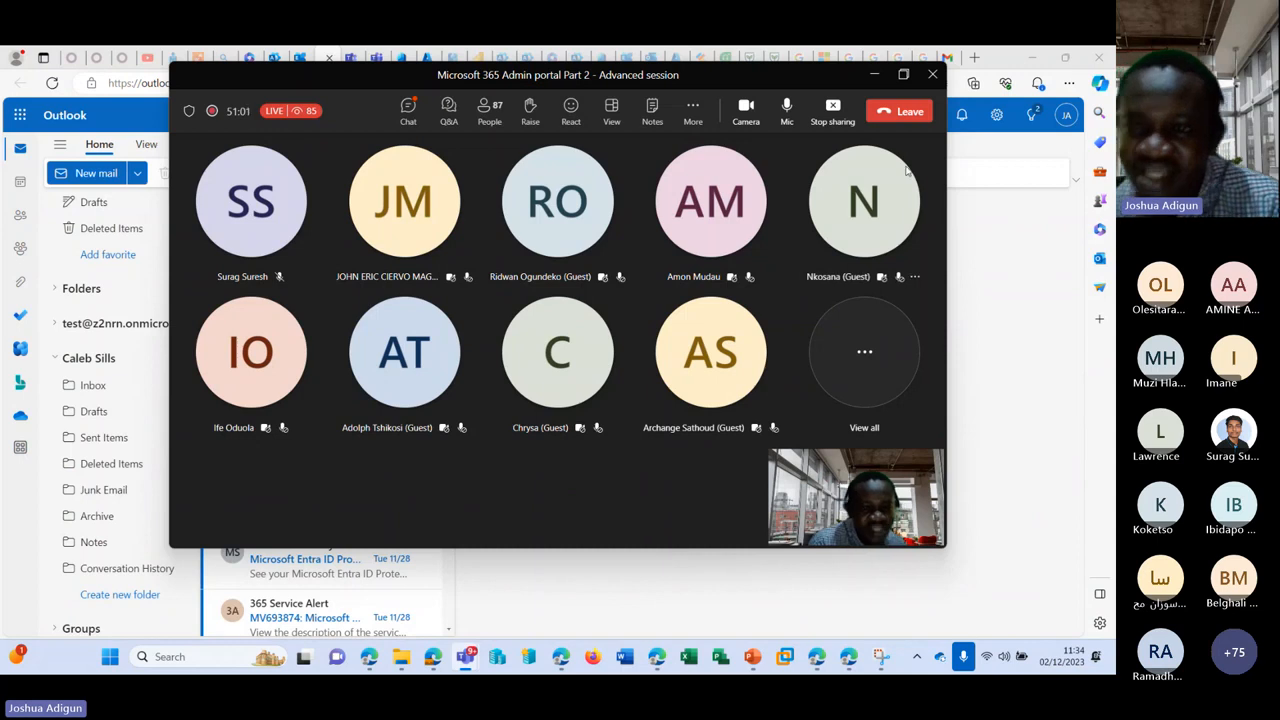
click(875, 76)
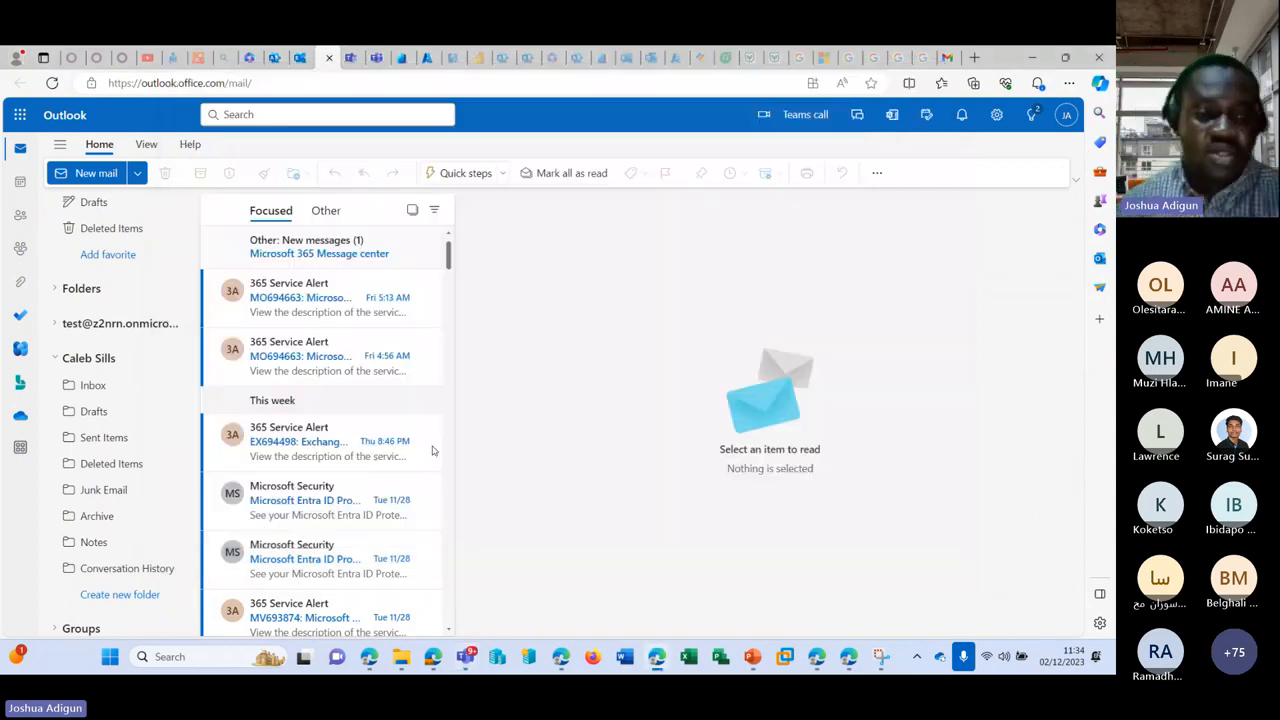
Step: Open the second mailbox's Inbox in the folder pane
click(114, 387)
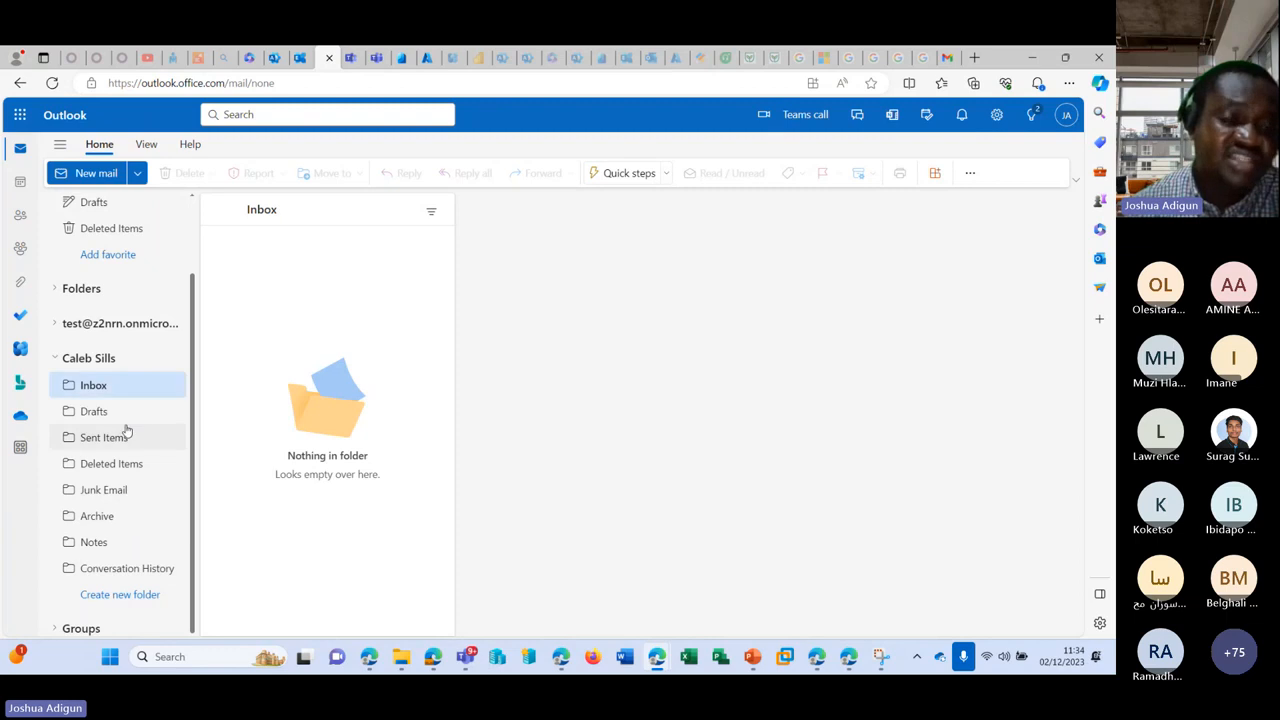
scroll(149, 409, up, 2)
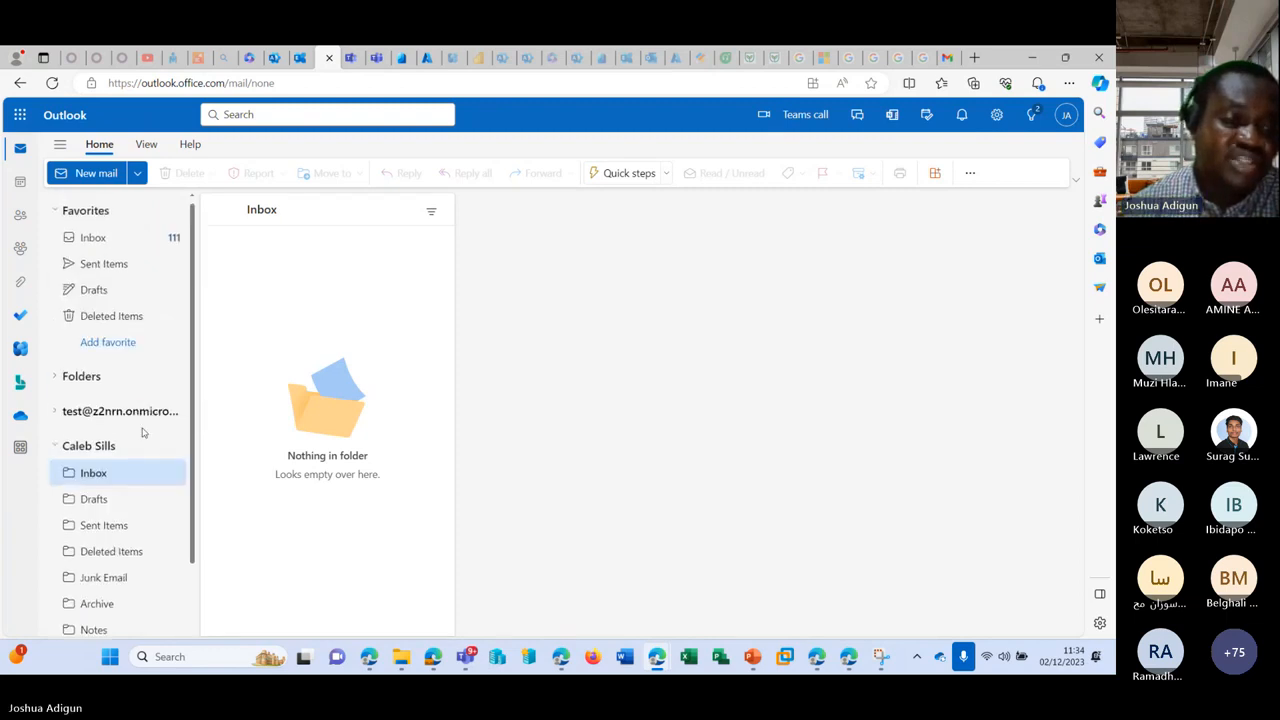
click(144, 470)
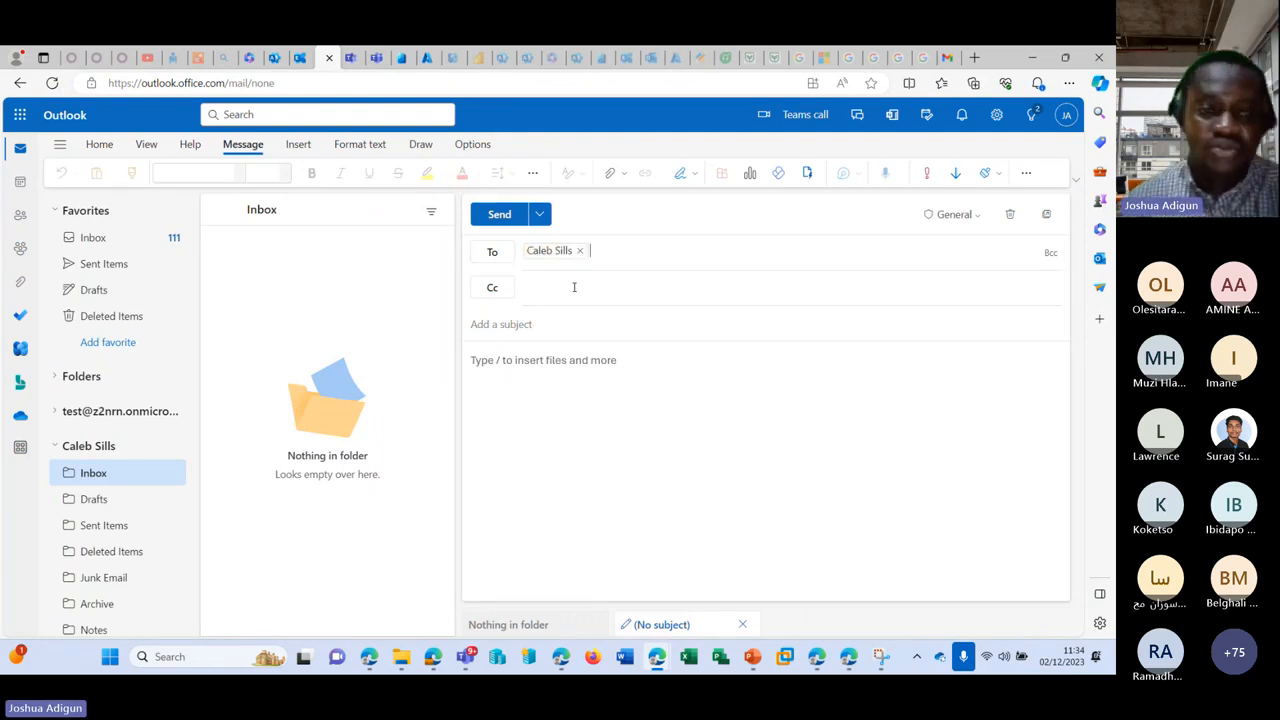
Step: Send the message 'Test shared' with body 'Testing 2', then check the second mailbox's Inbox
text(Test shared)
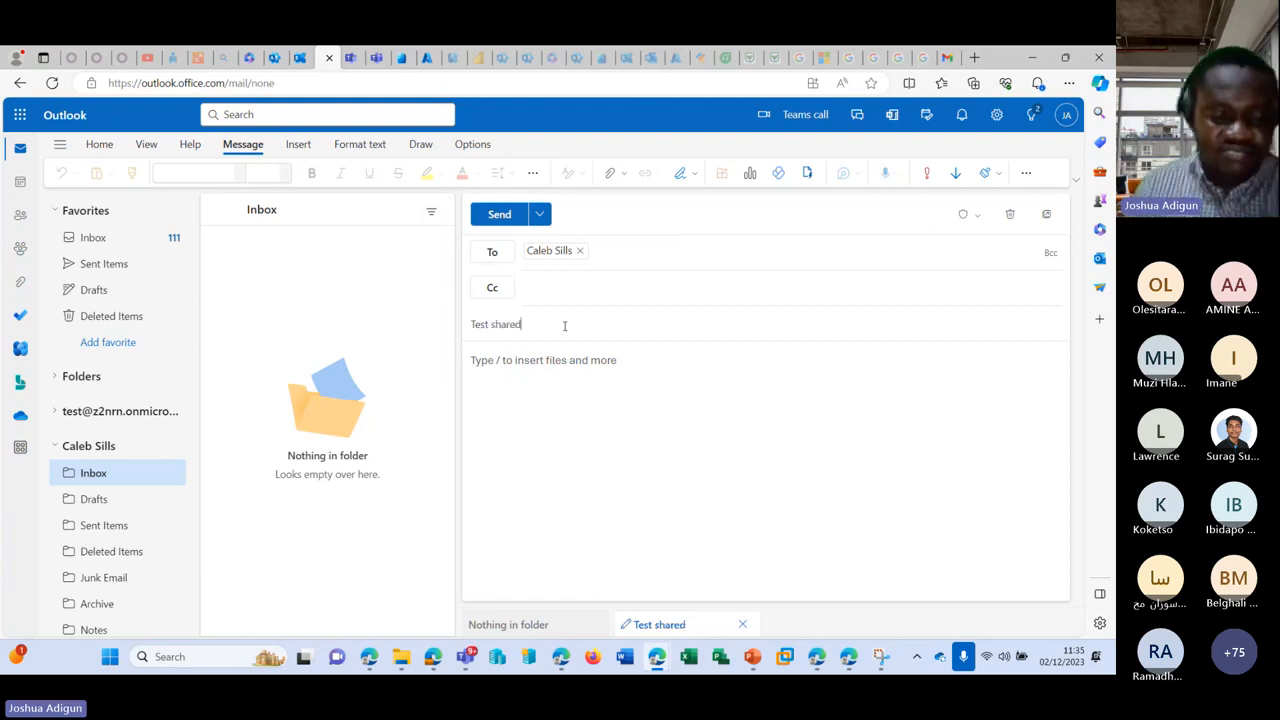
key(Tab)
text(Testin)
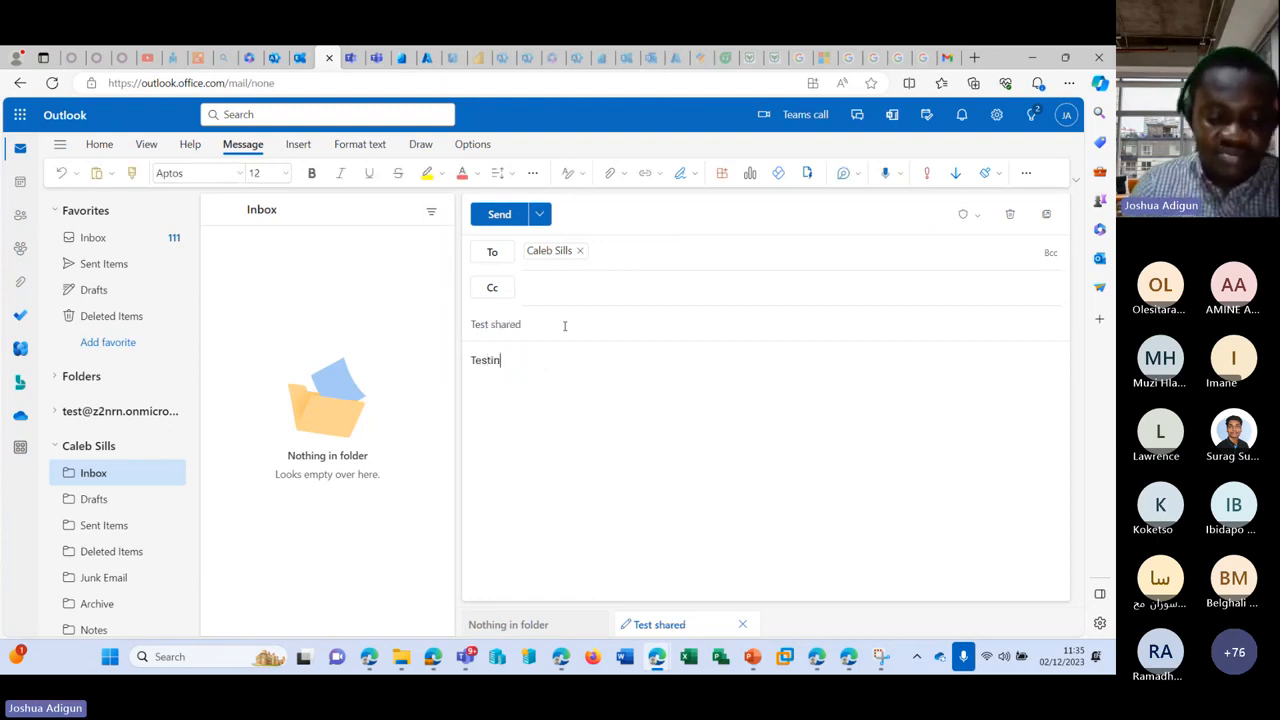
text(g 2)
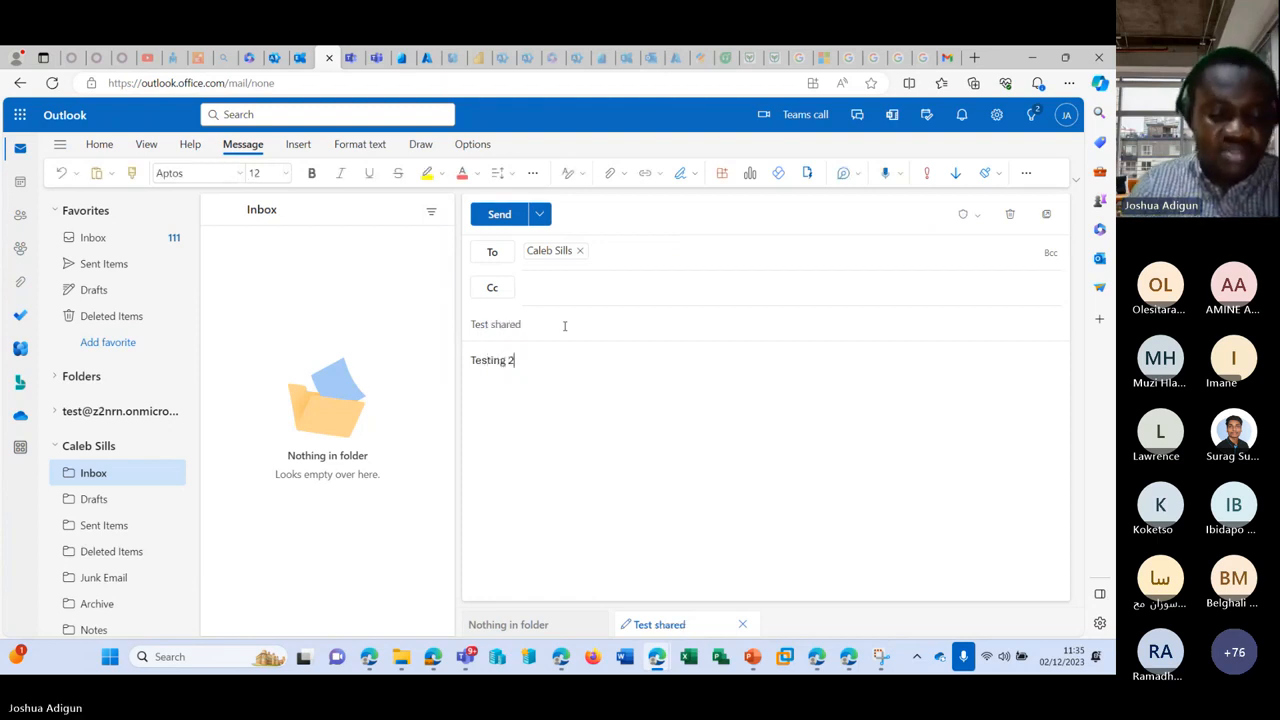
click(500, 215)
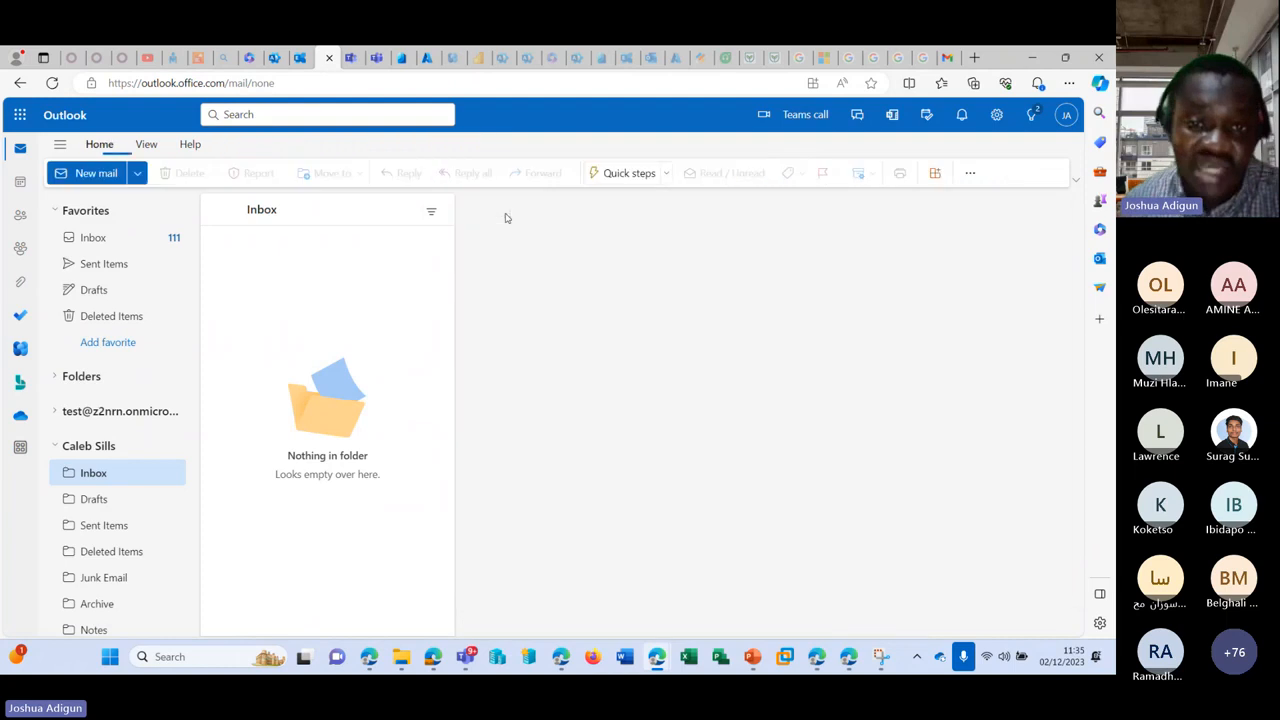
click(95, 500)
click(100, 474)
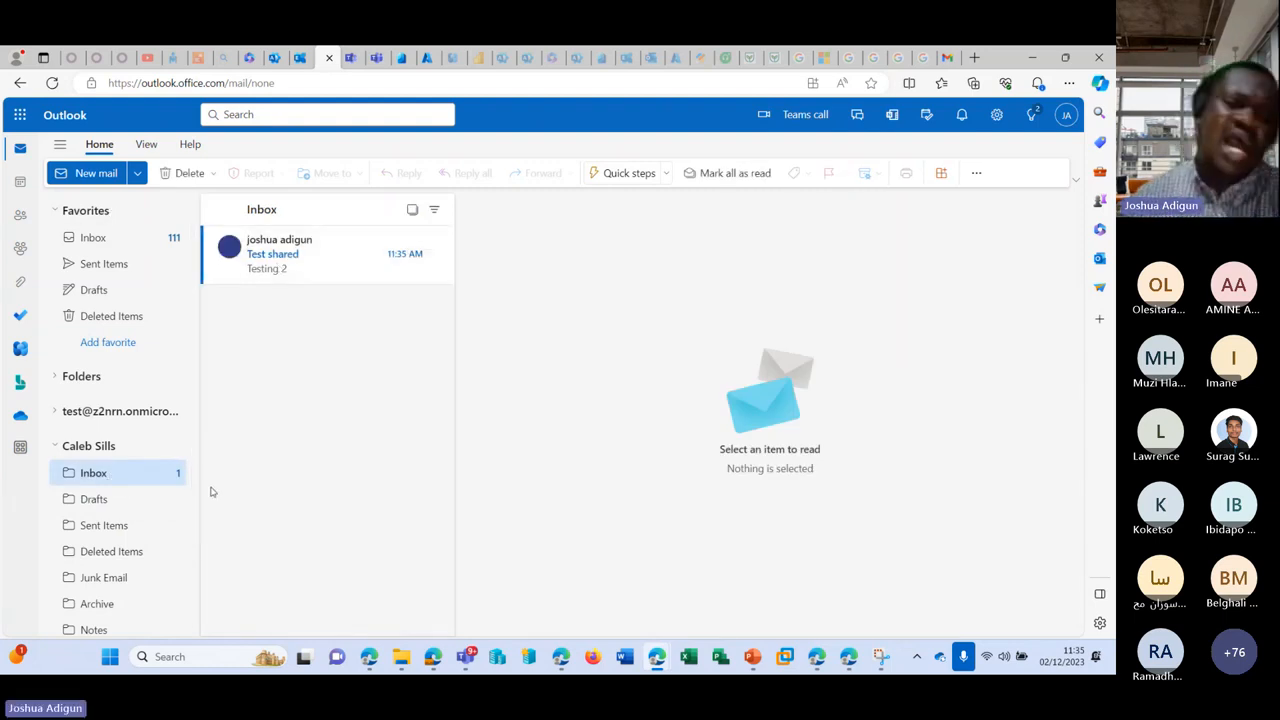
Step: Start a new message from the second mailbox's Inbox
click(120, 477)
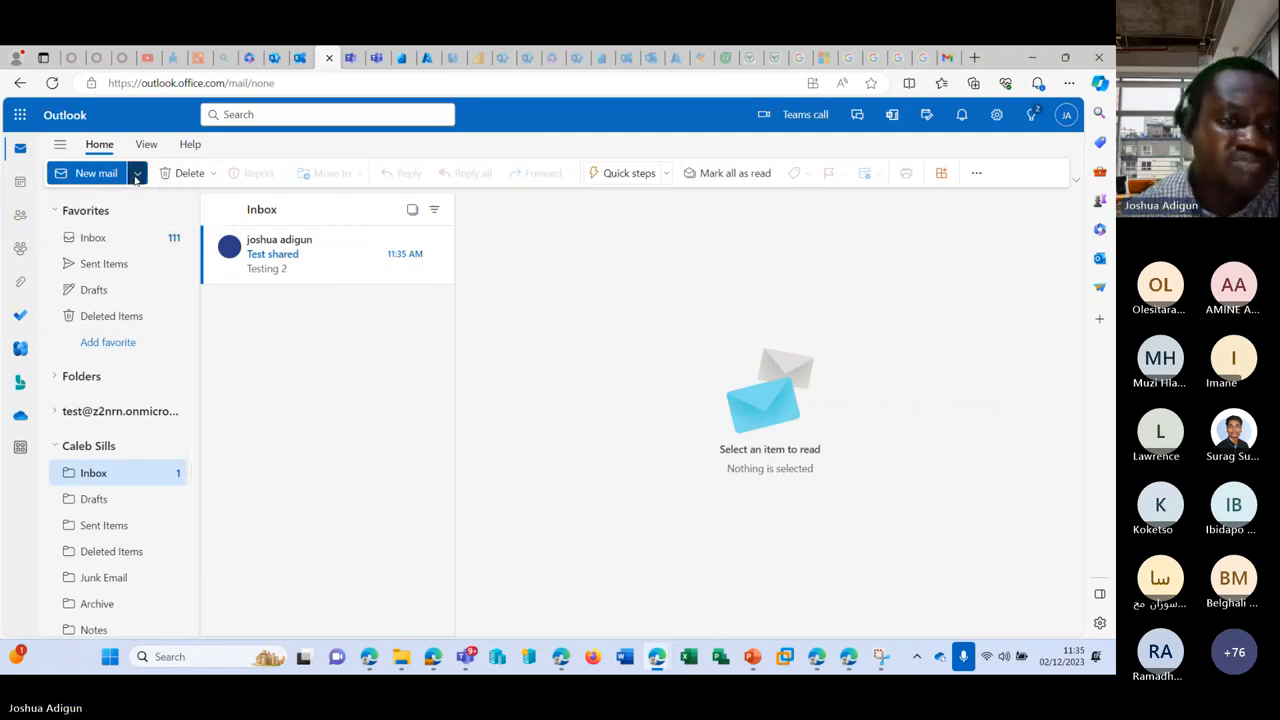
click(137, 174)
click(242, 357)
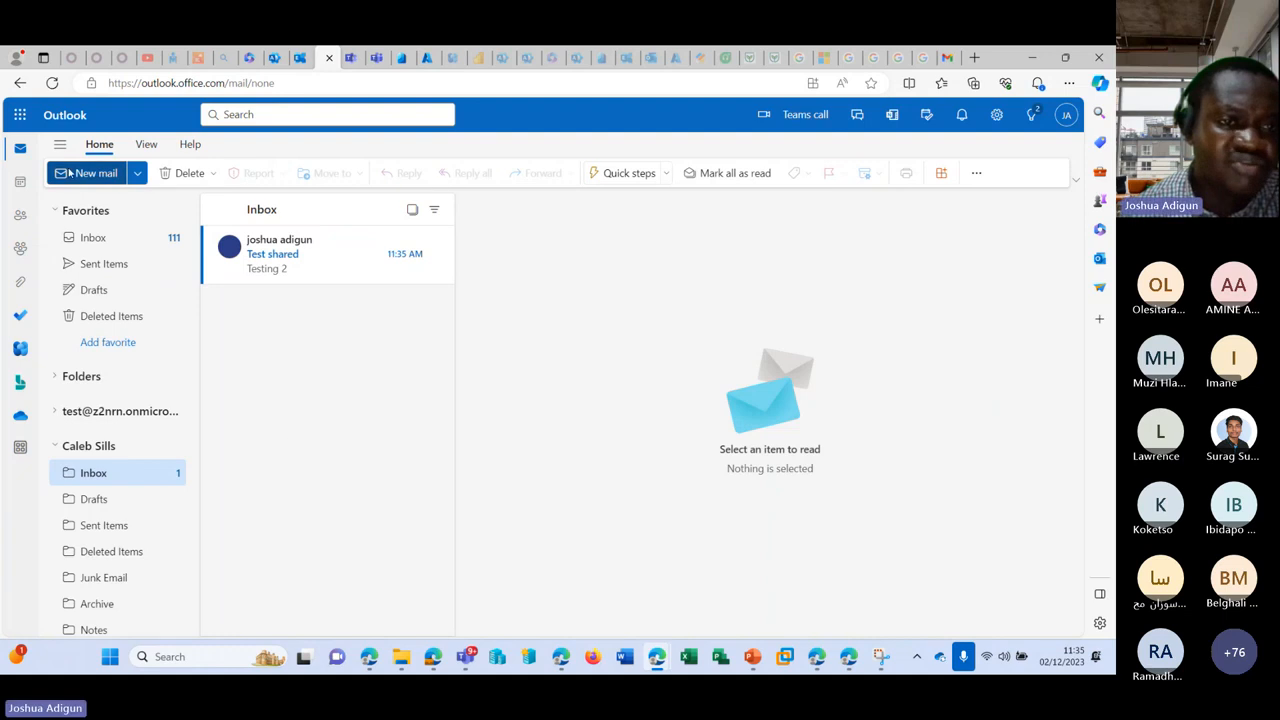
click(87, 166)
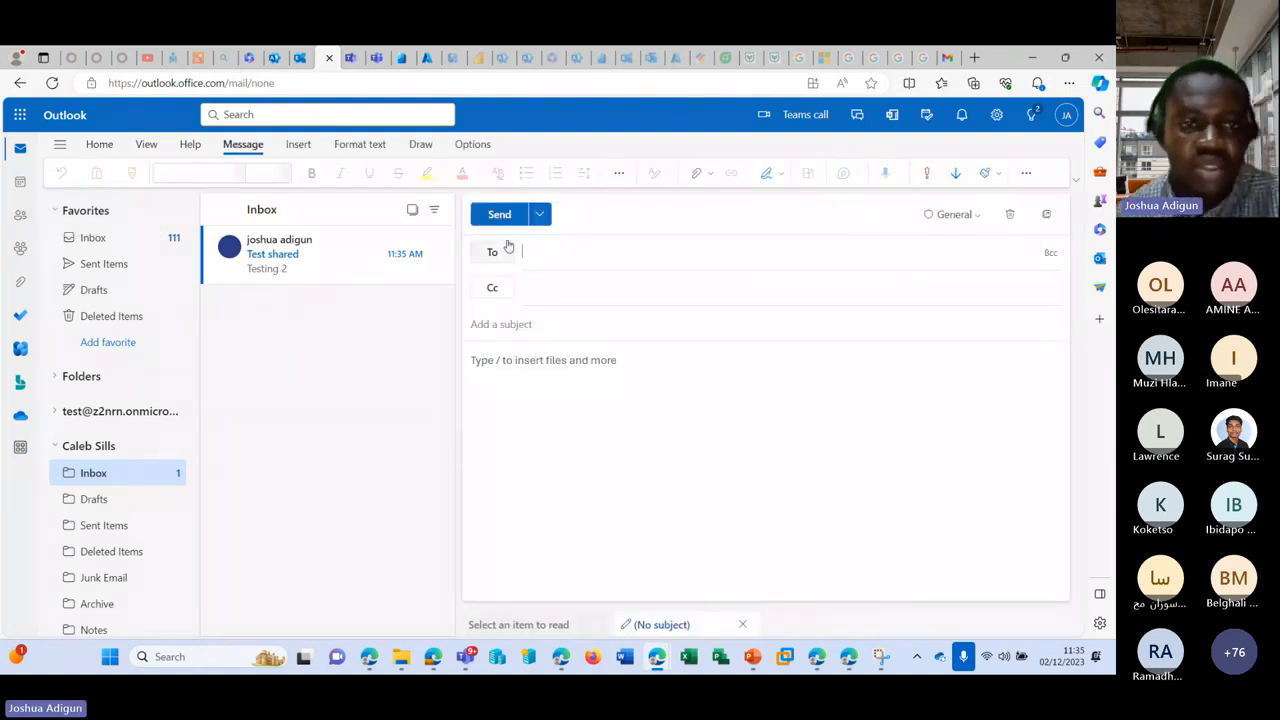
Step: Switch the message ribbon to the classic full layout and glance at the sending options
click(1077, 182)
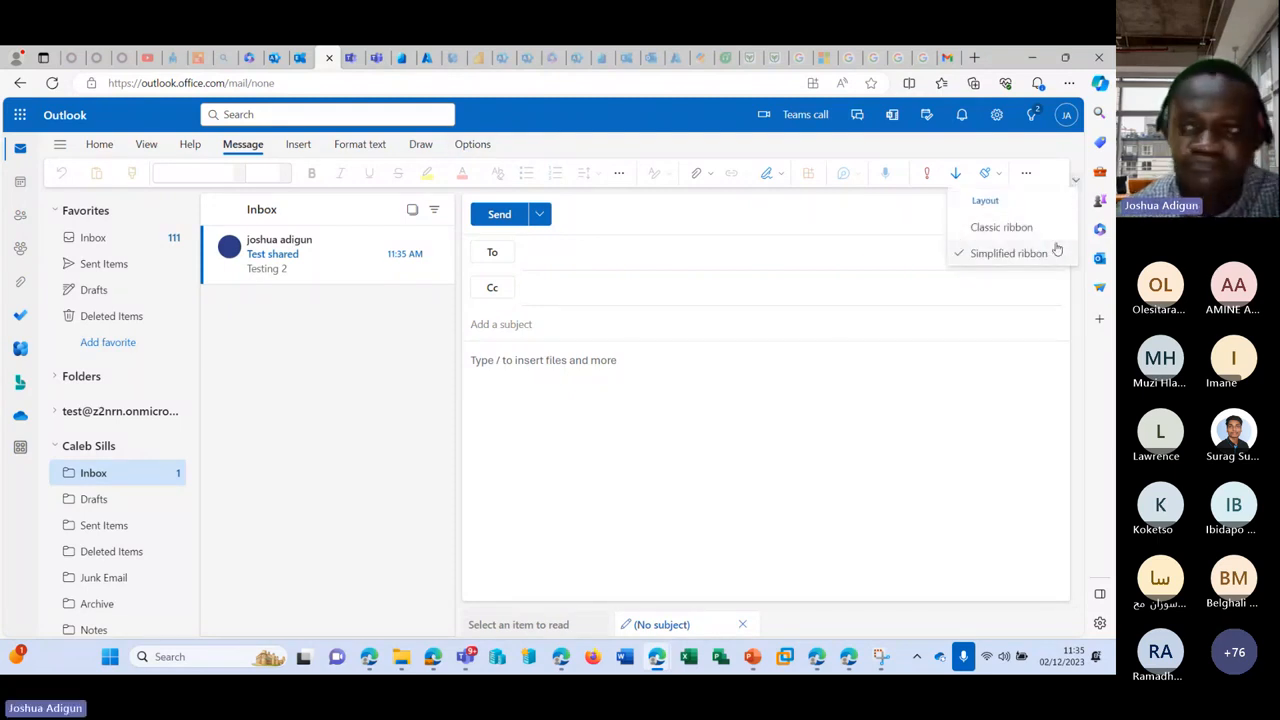
click(1001, 227)
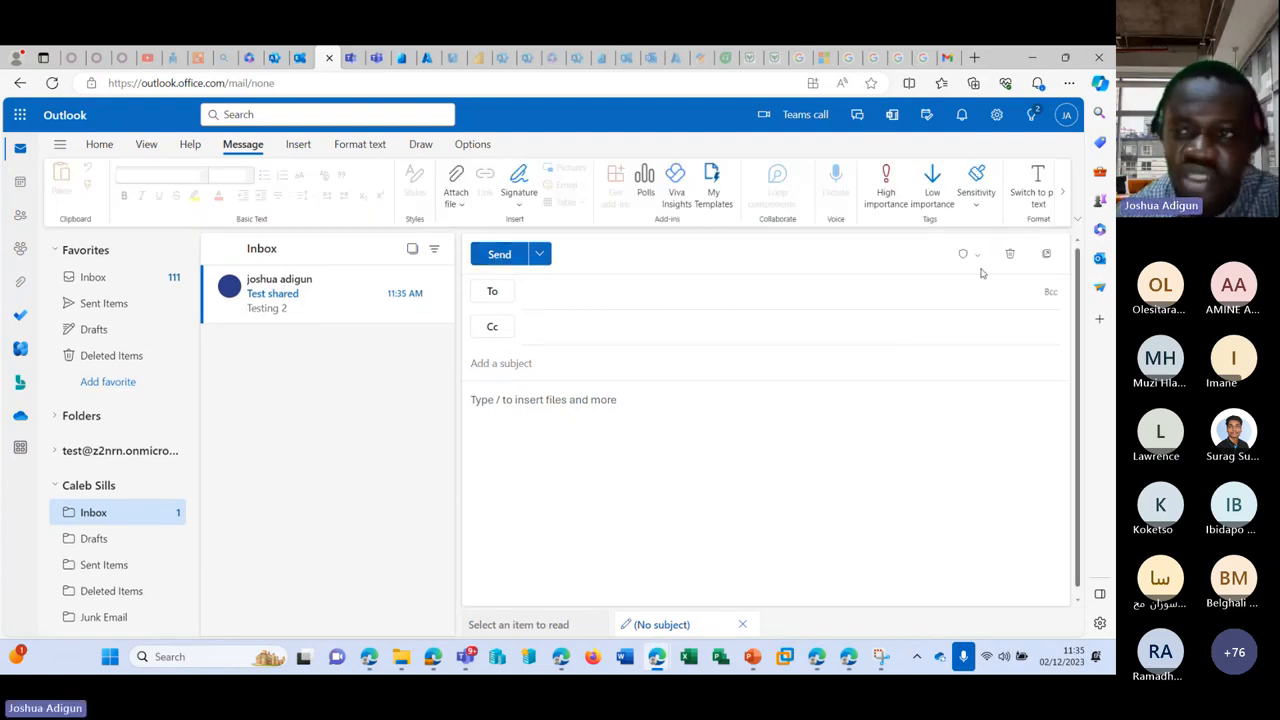
click(542, 256)
click(546, 256)
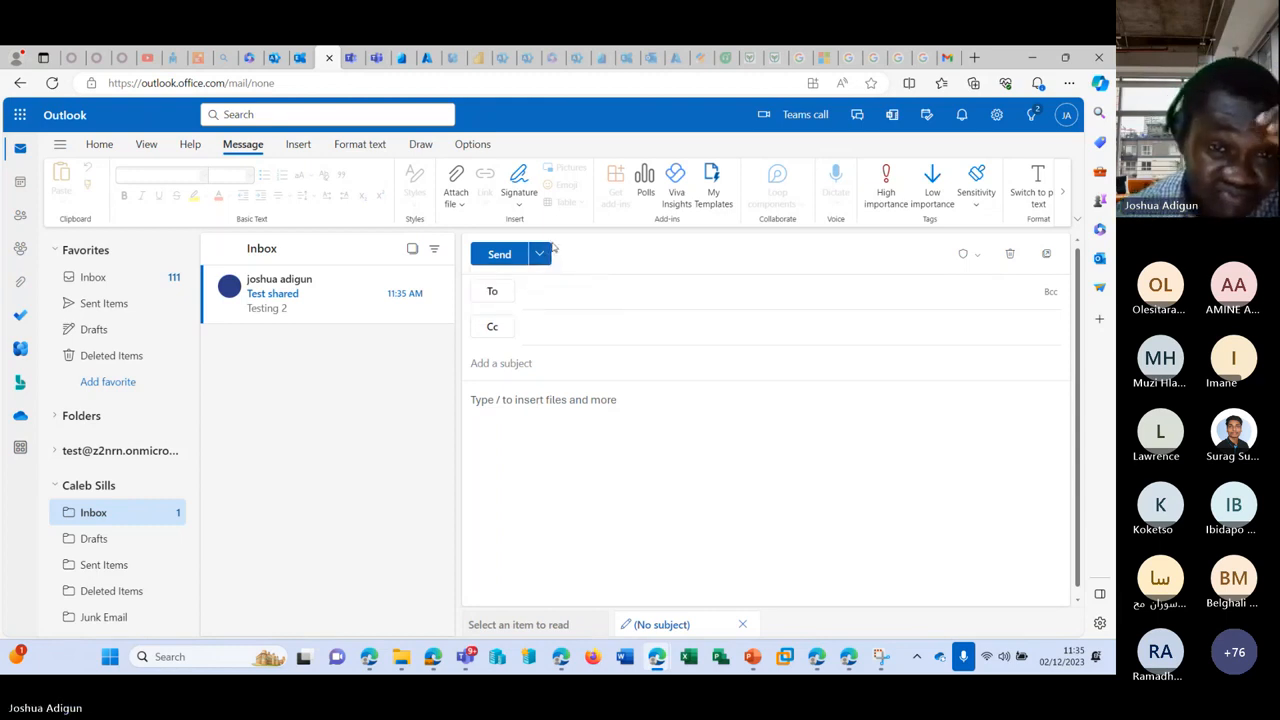
Step: Browse the Insert, Format text and Options tabs, then turn on Show From
click(284, 148)
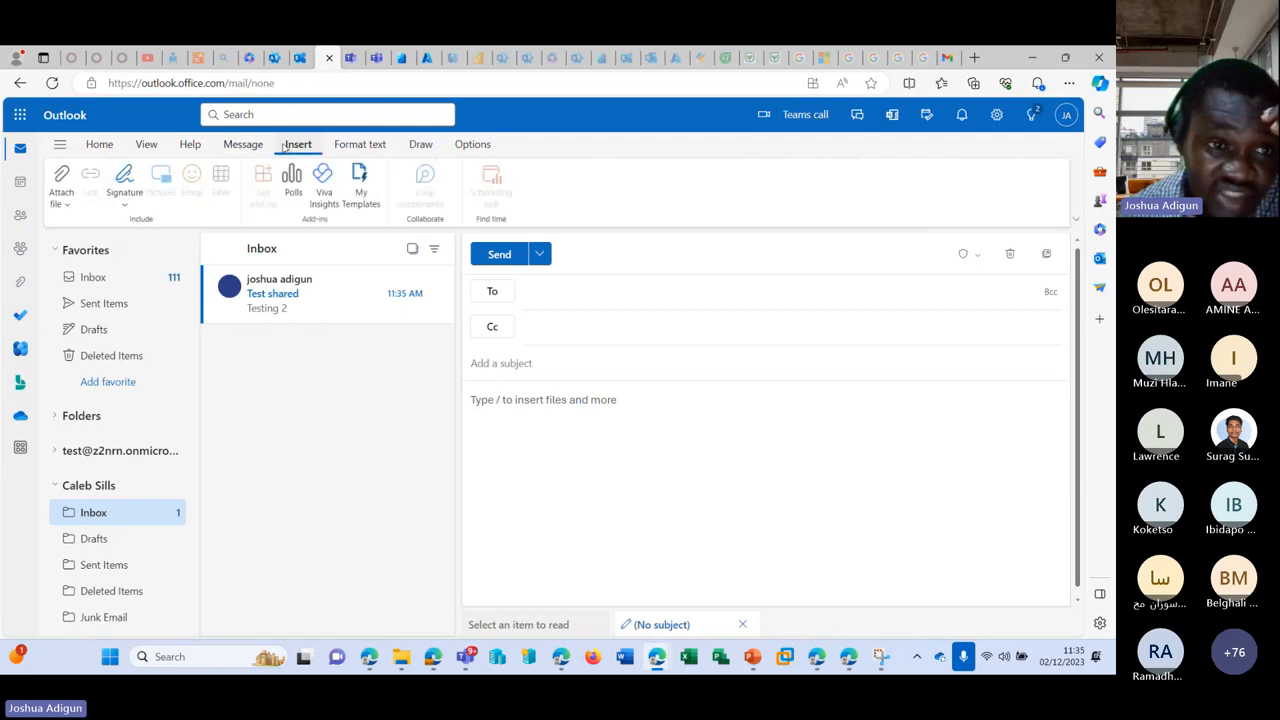
click(357, 146)
click(494, 148)
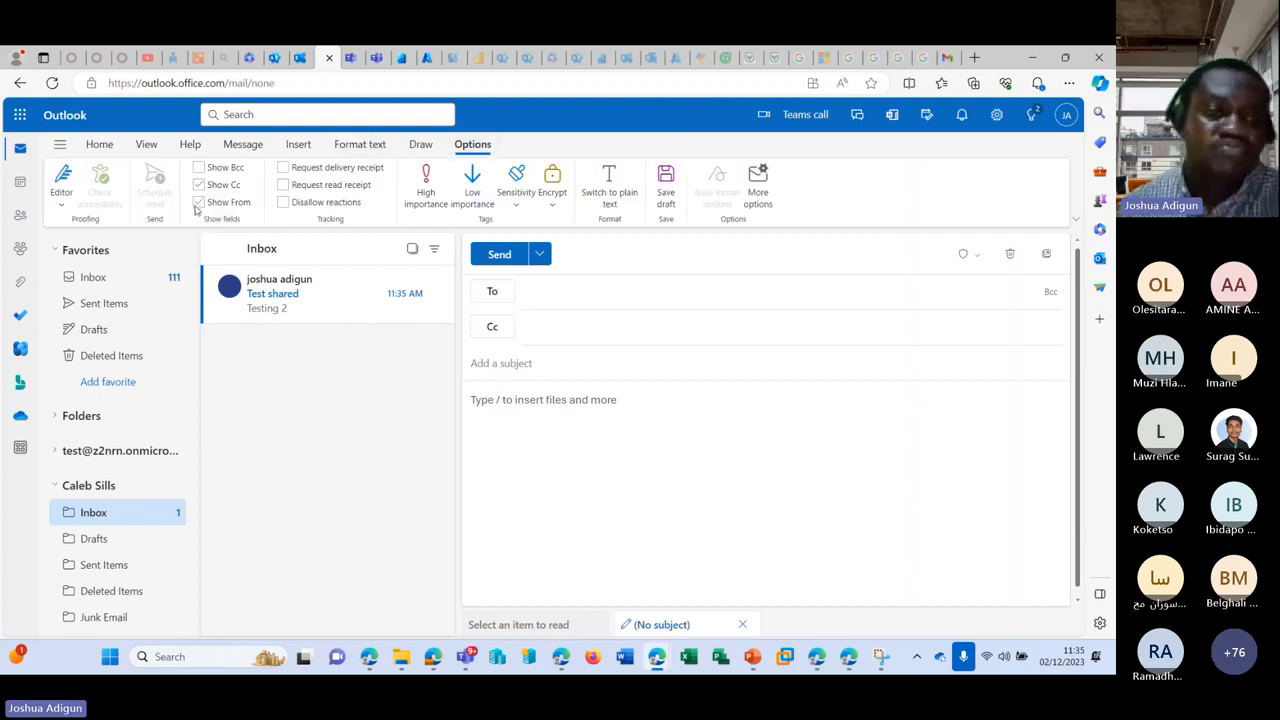
click(199, 203)
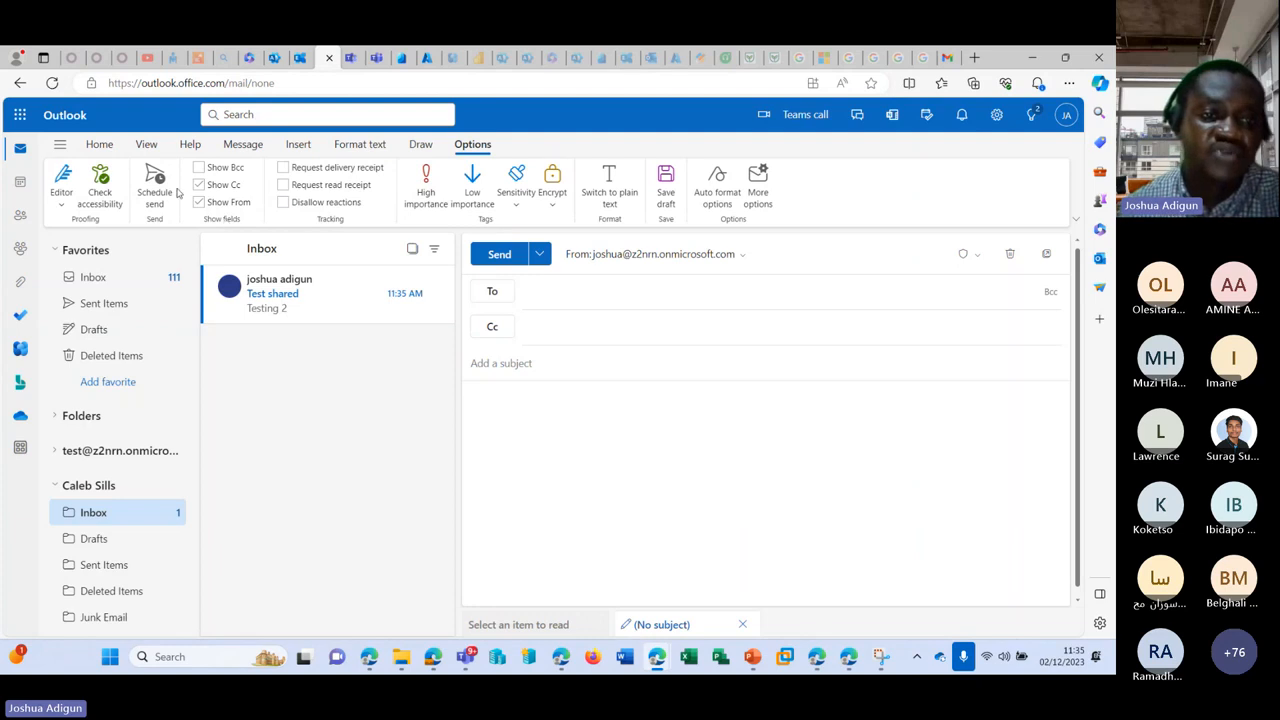
click(199, 203)
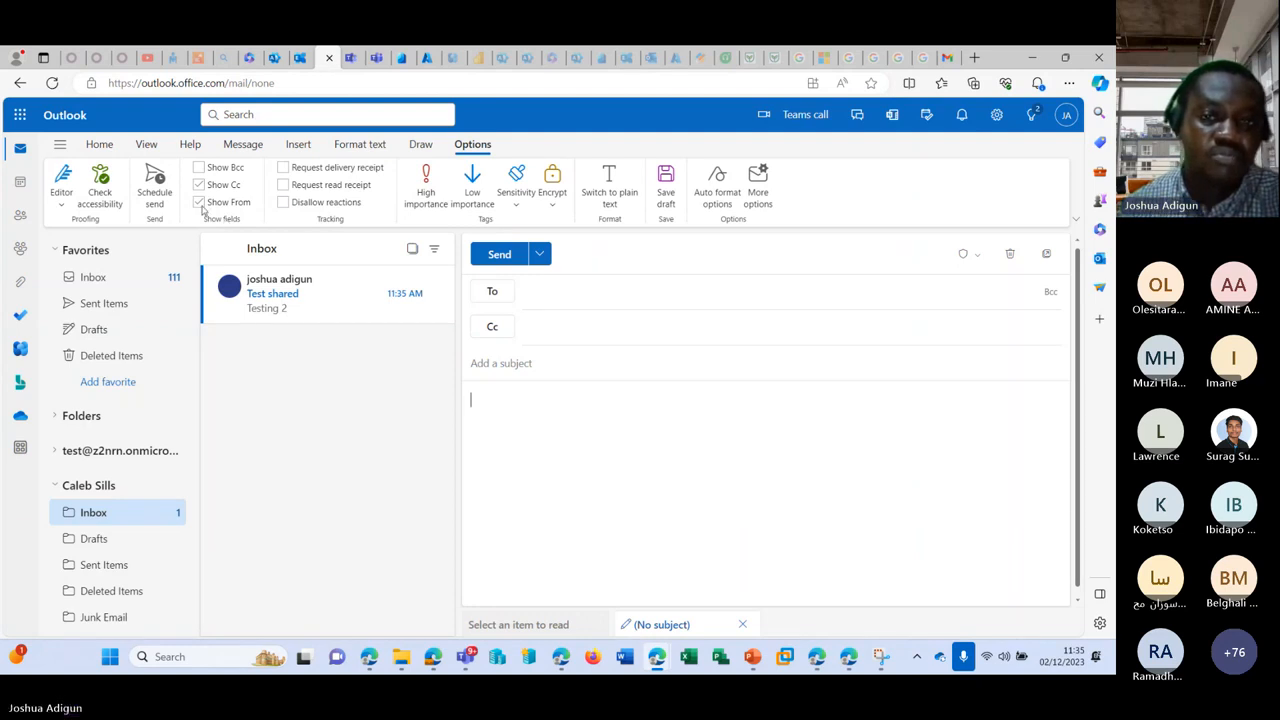
click(199, 203)
click(199, 203)
click(199, 203)
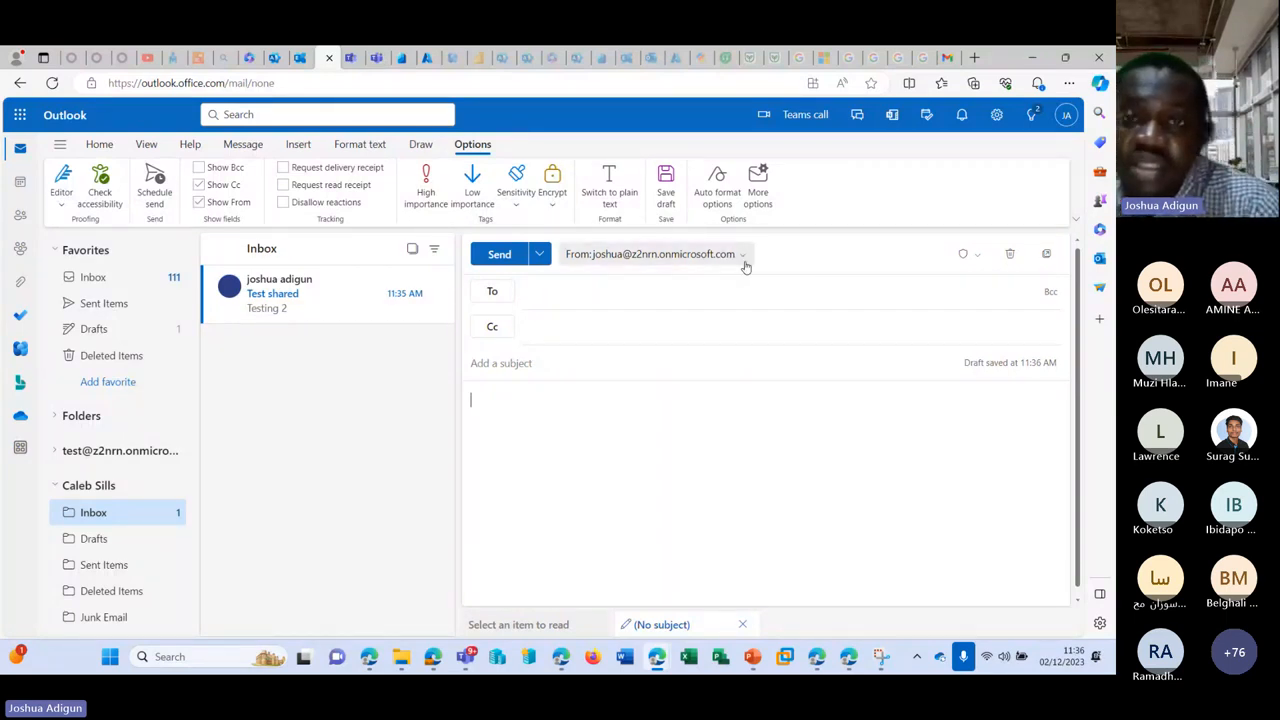
Step: Set the sender to the shared mailbox address using Other email address
mouse_move(658, 666)
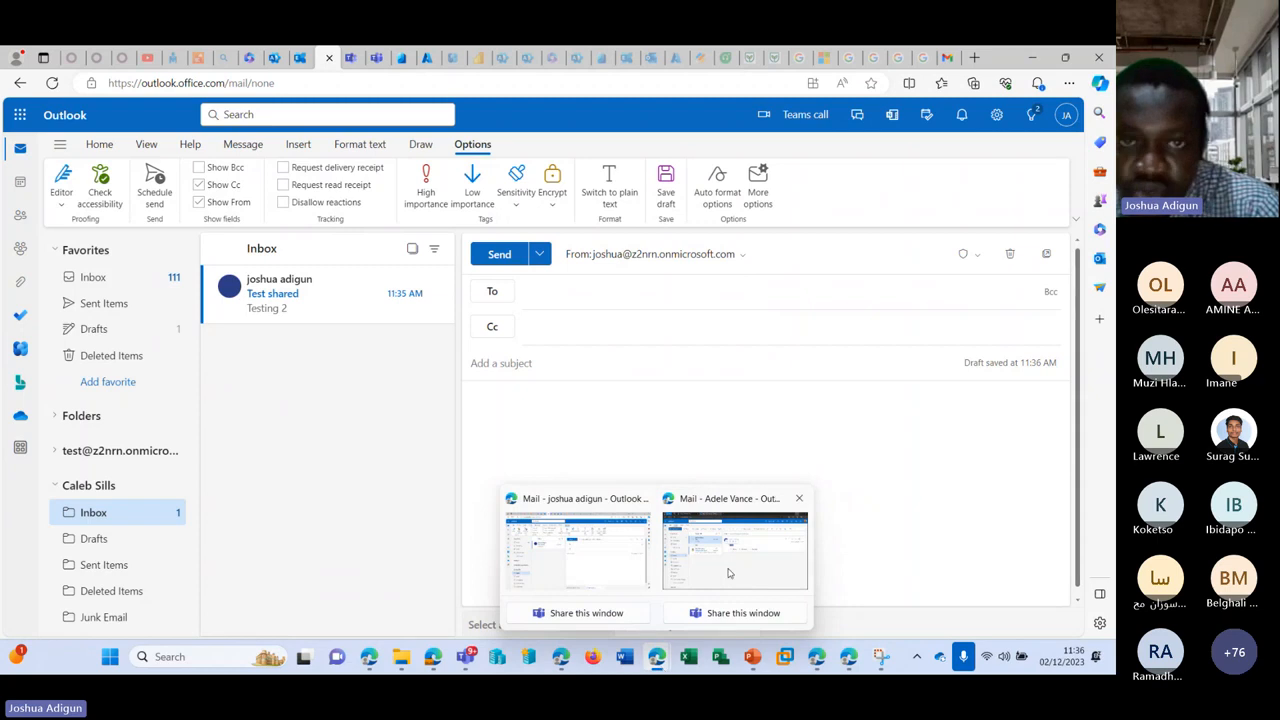
mouse_move(728, 573)
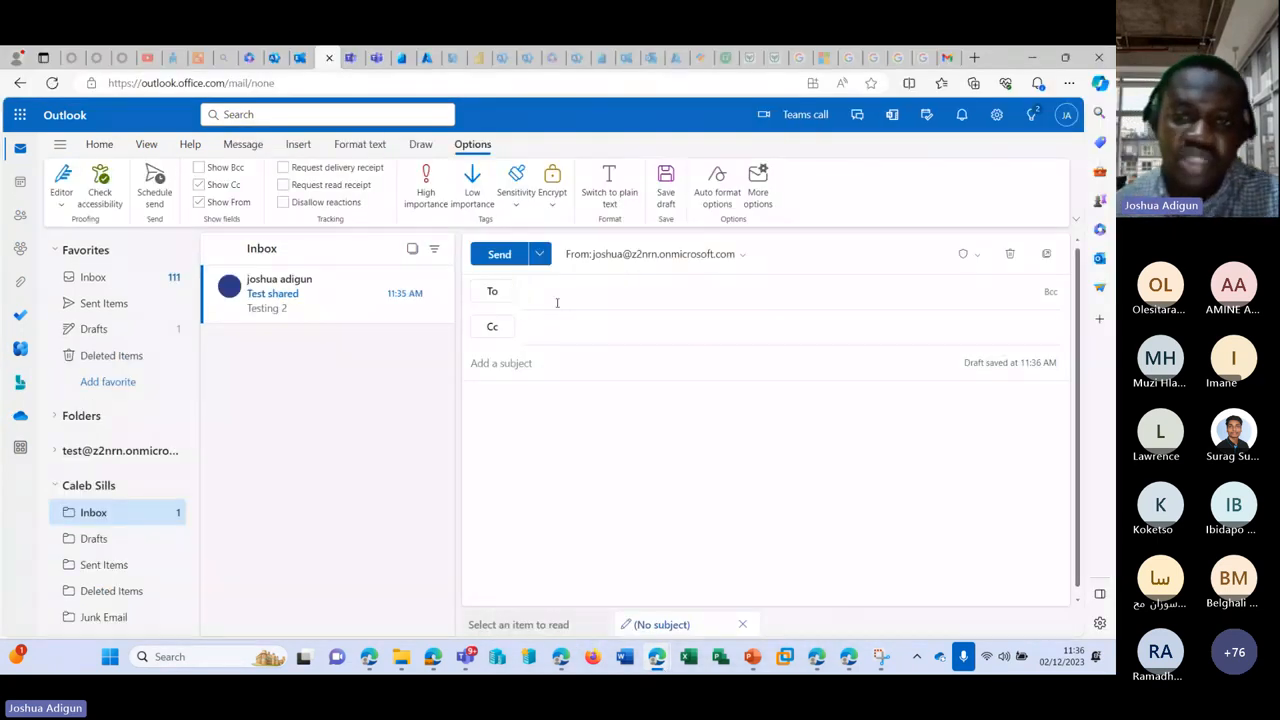
click(742, 255)
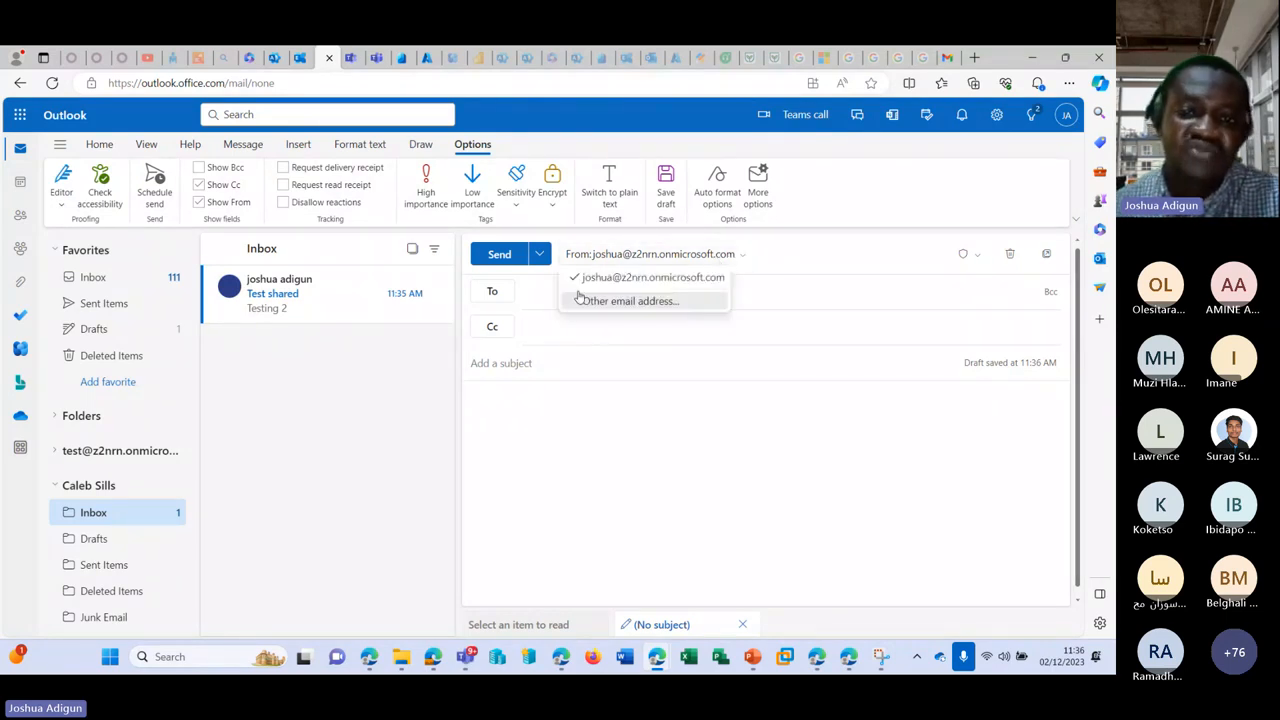
click(604, 301)
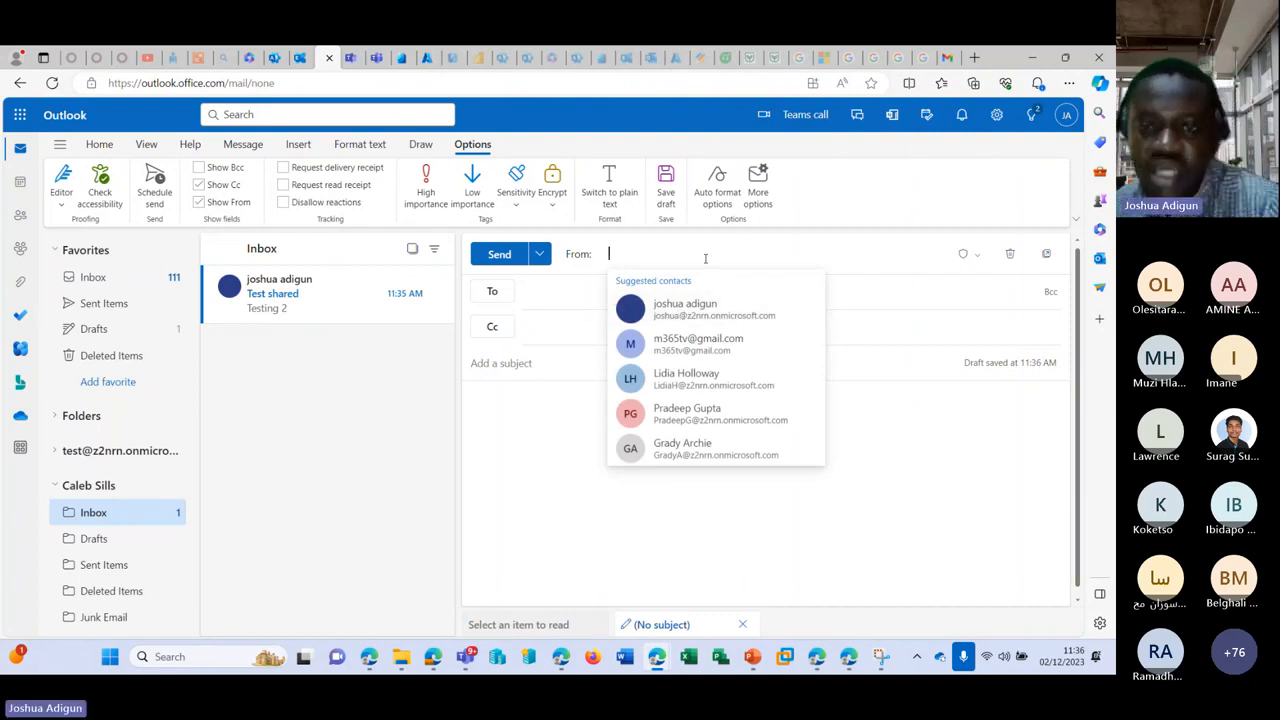
key(ctrl+v)
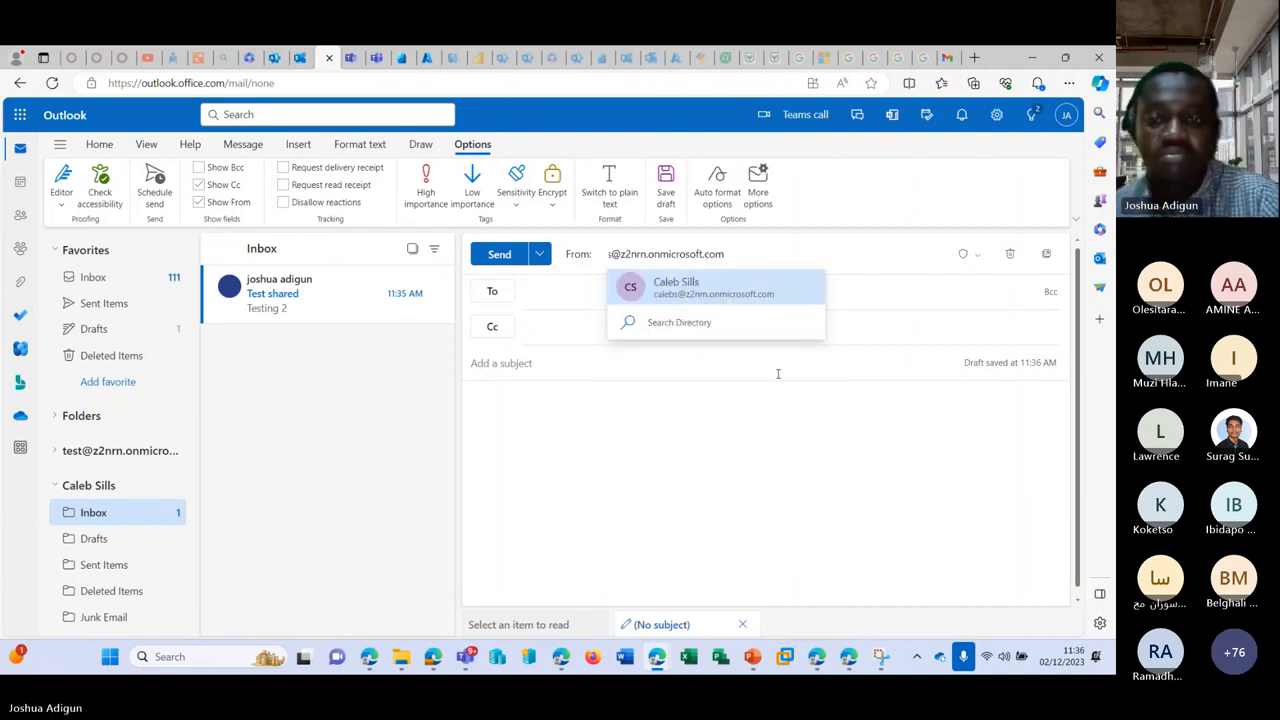
click(720, 291)
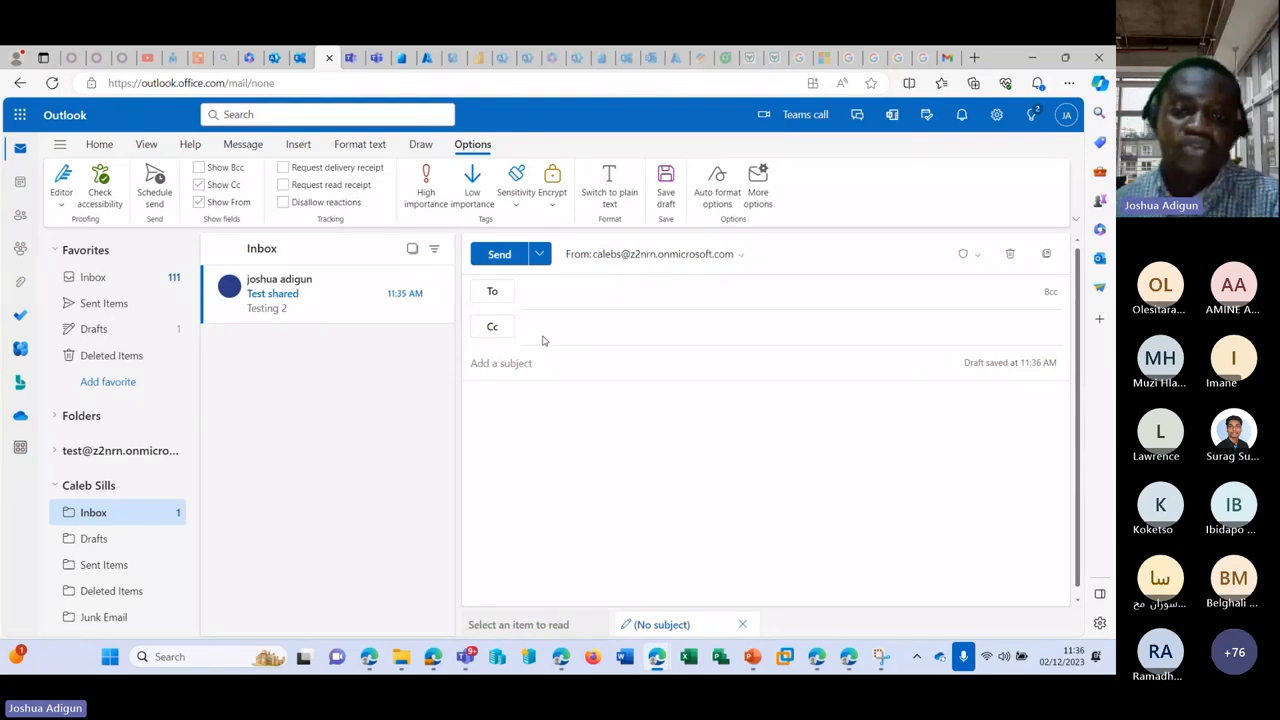
Step: Add the suggested contact as recipient, subject 'Testing', body 'Testing 3'
click(560, 293)
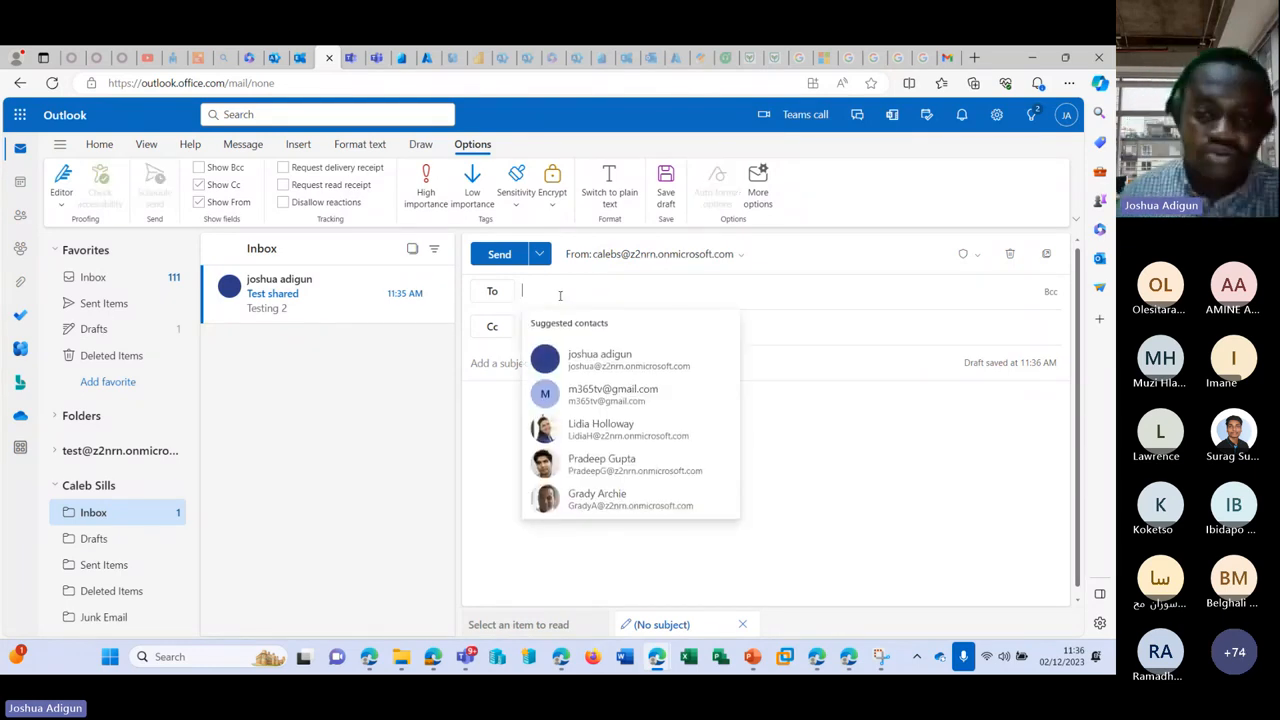
text(ad)
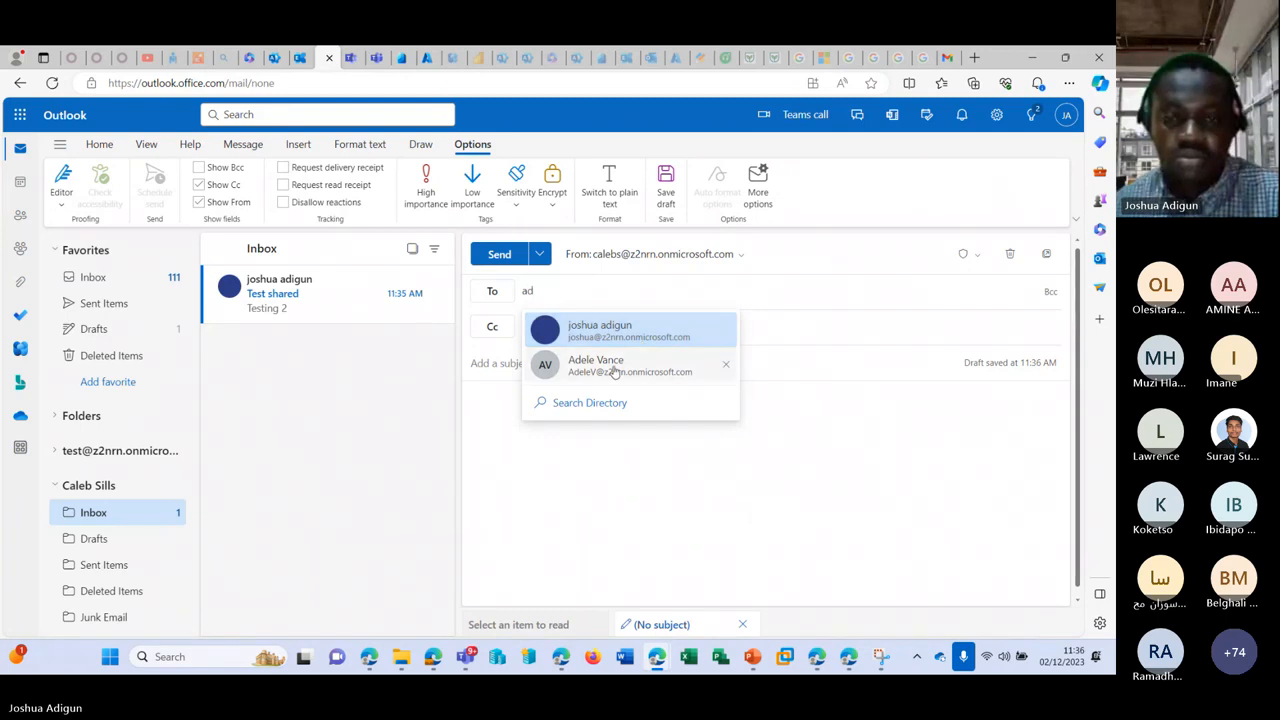
click(615, 368)
click(563, 372)
text(Testing 3)
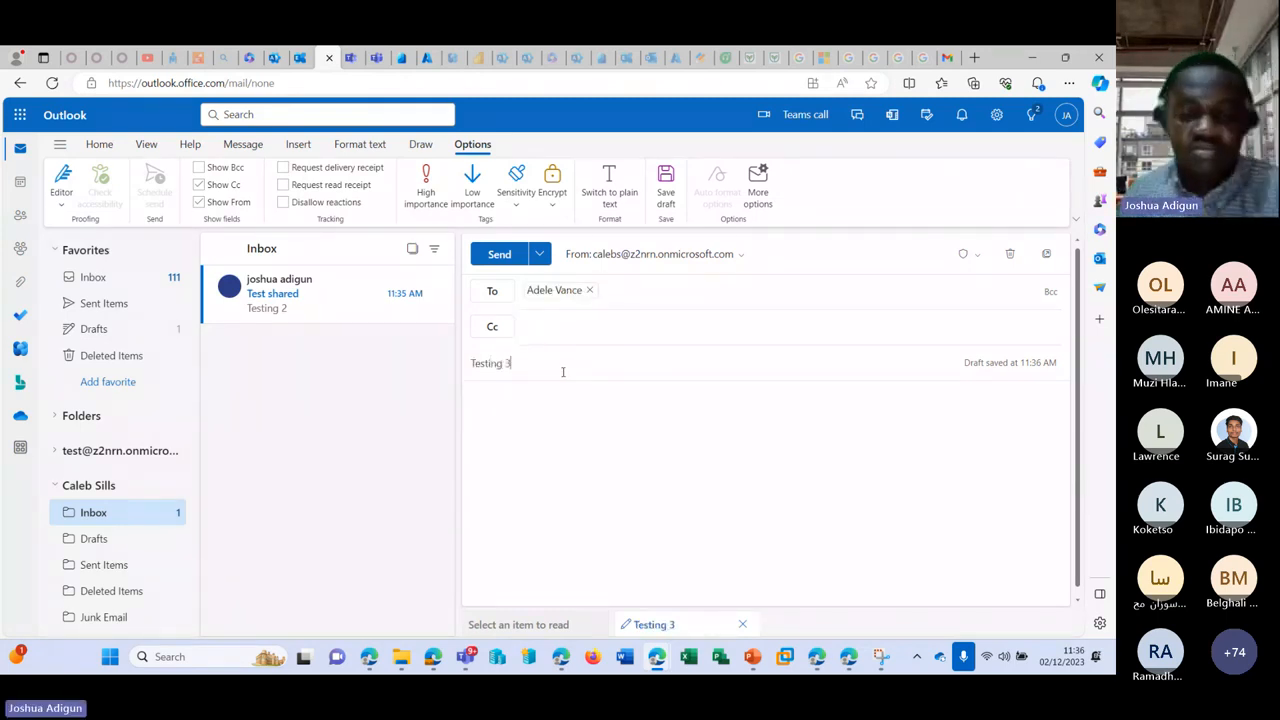
click(549, 433)
text(Test)
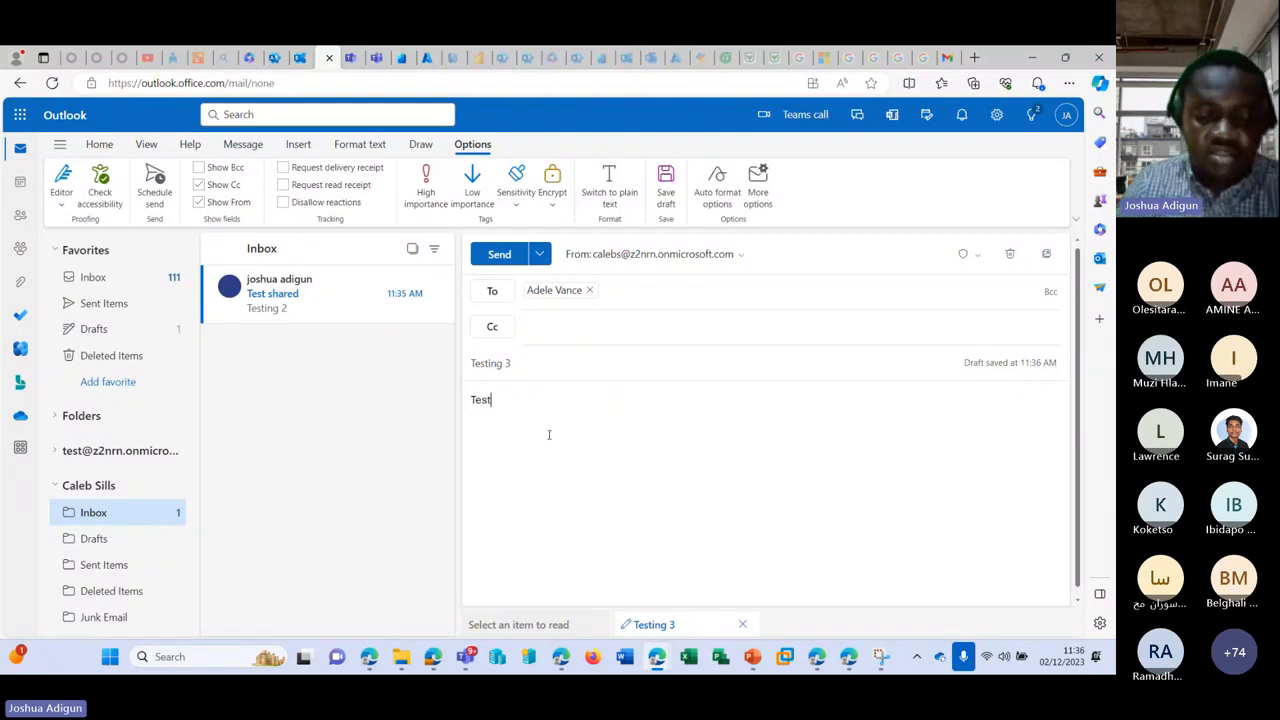
text(ing 3)
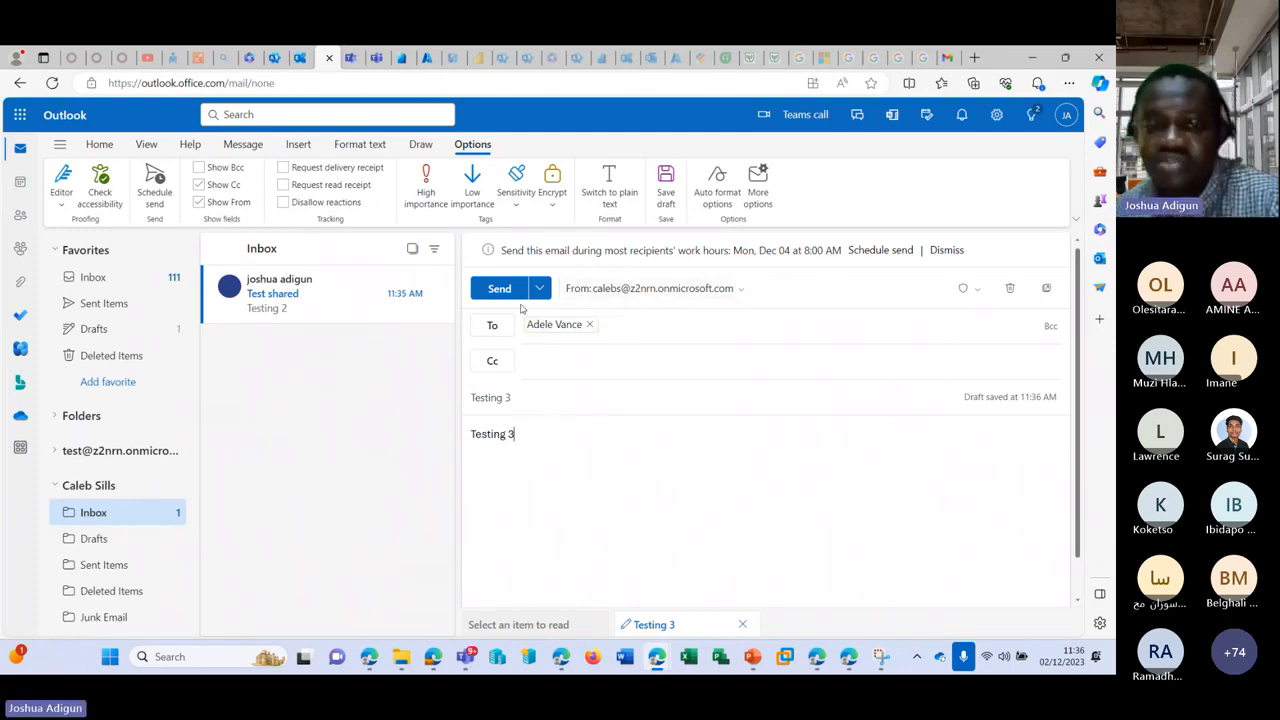
Step: Try sending the Testing 3 message, check why it failed, and return to the admin center
click(499, 289)
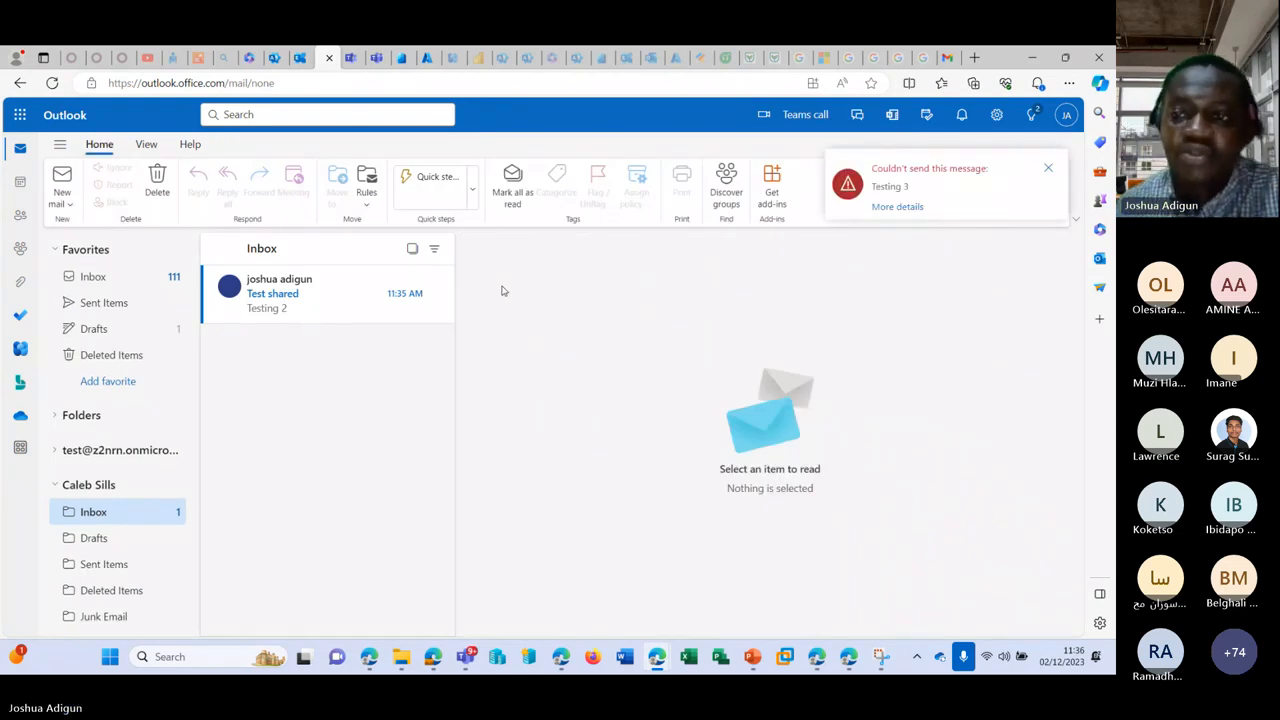
click(902, 207)
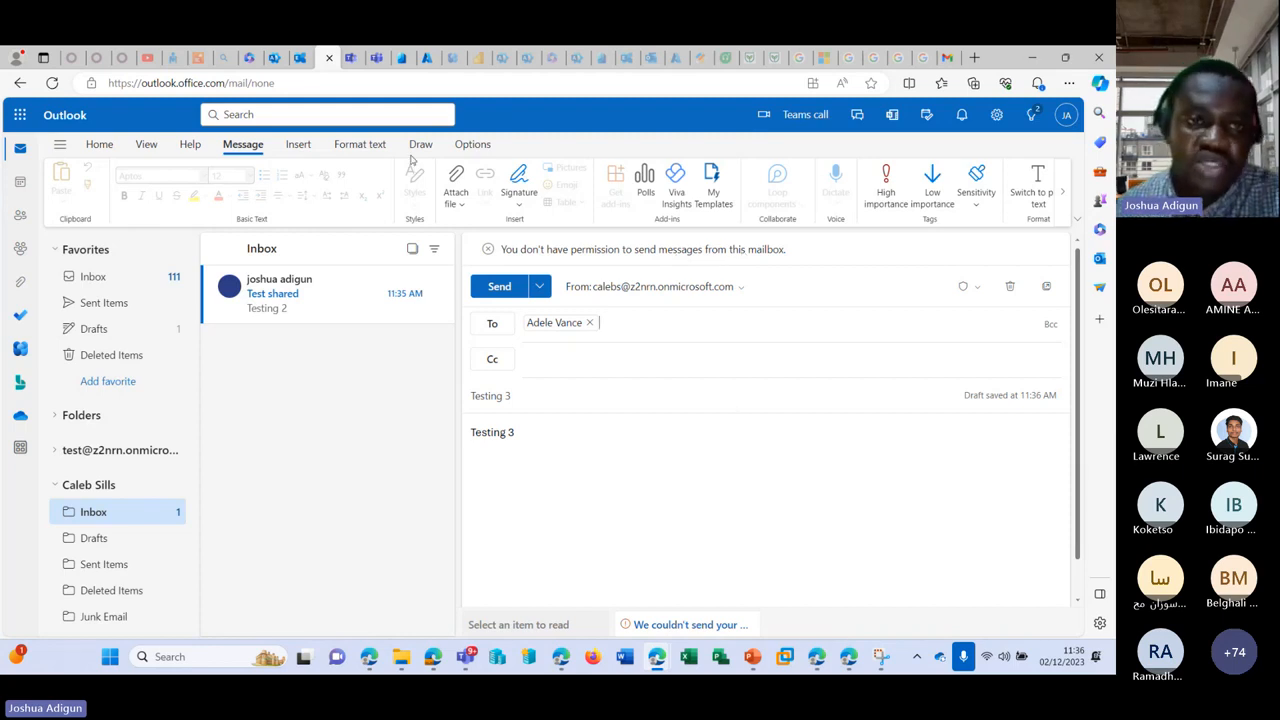
click(250, 57)
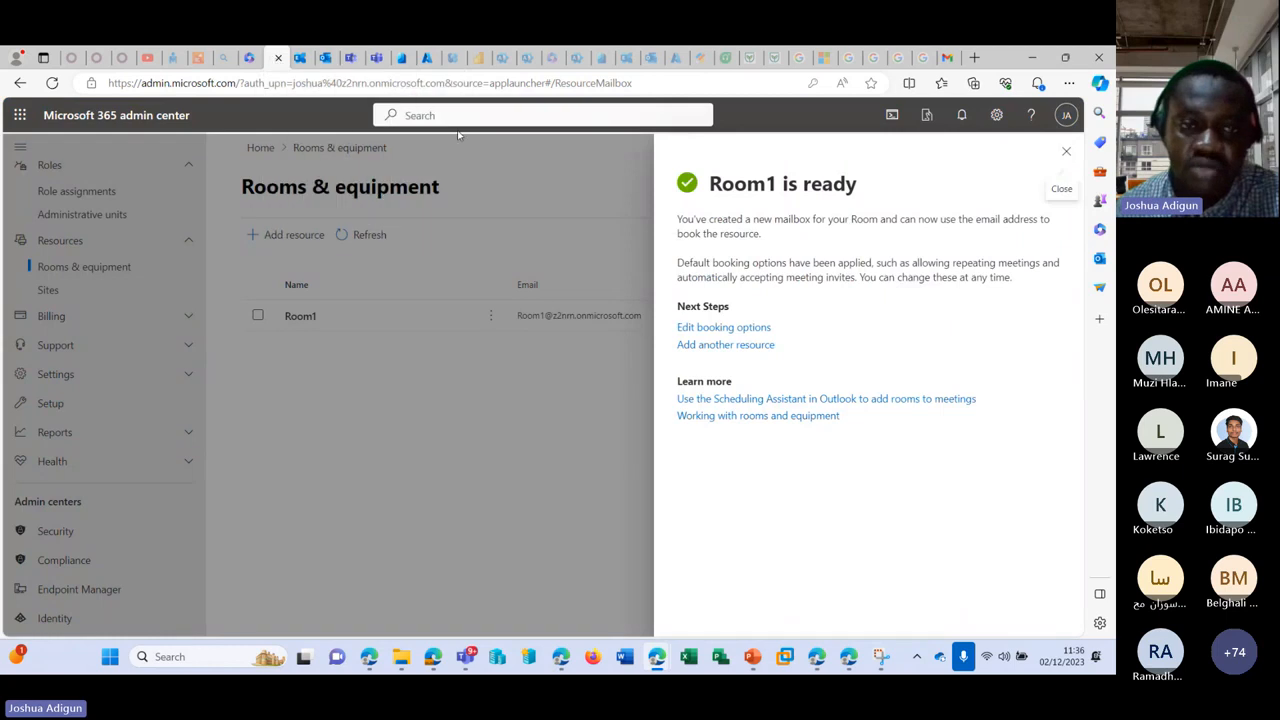
Step: Dismiss the Room1 confirmation and open the sender mailbox's details under Shared mailboxes
click(1066, 151)
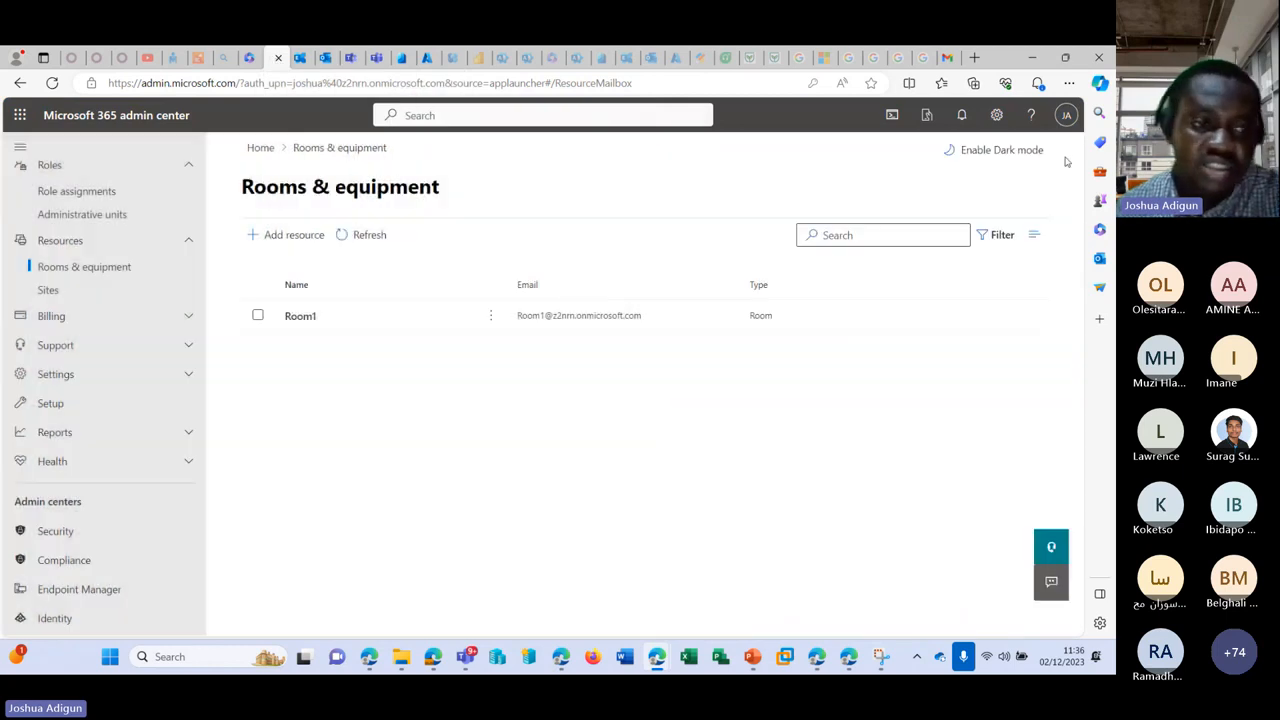
scroll(133, 318, up, 3)
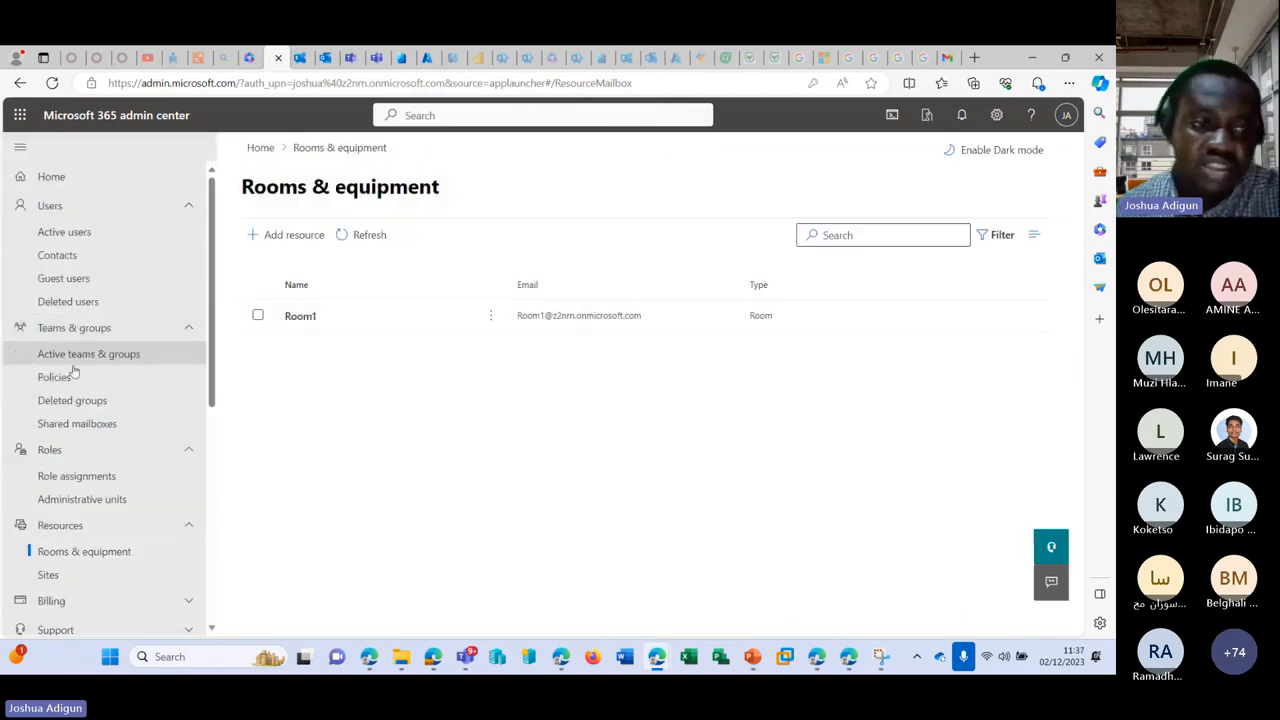
click(77, 423)
click(307, 408)
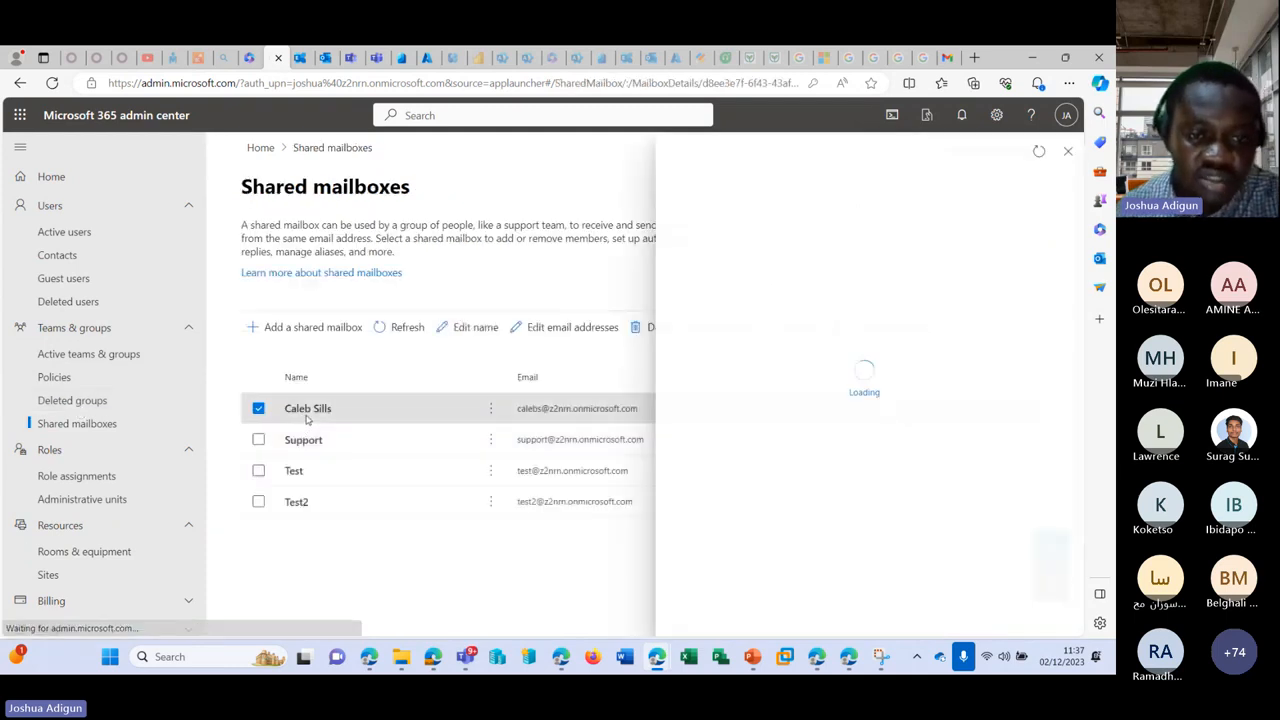
scroll(826, 405, down, 3)
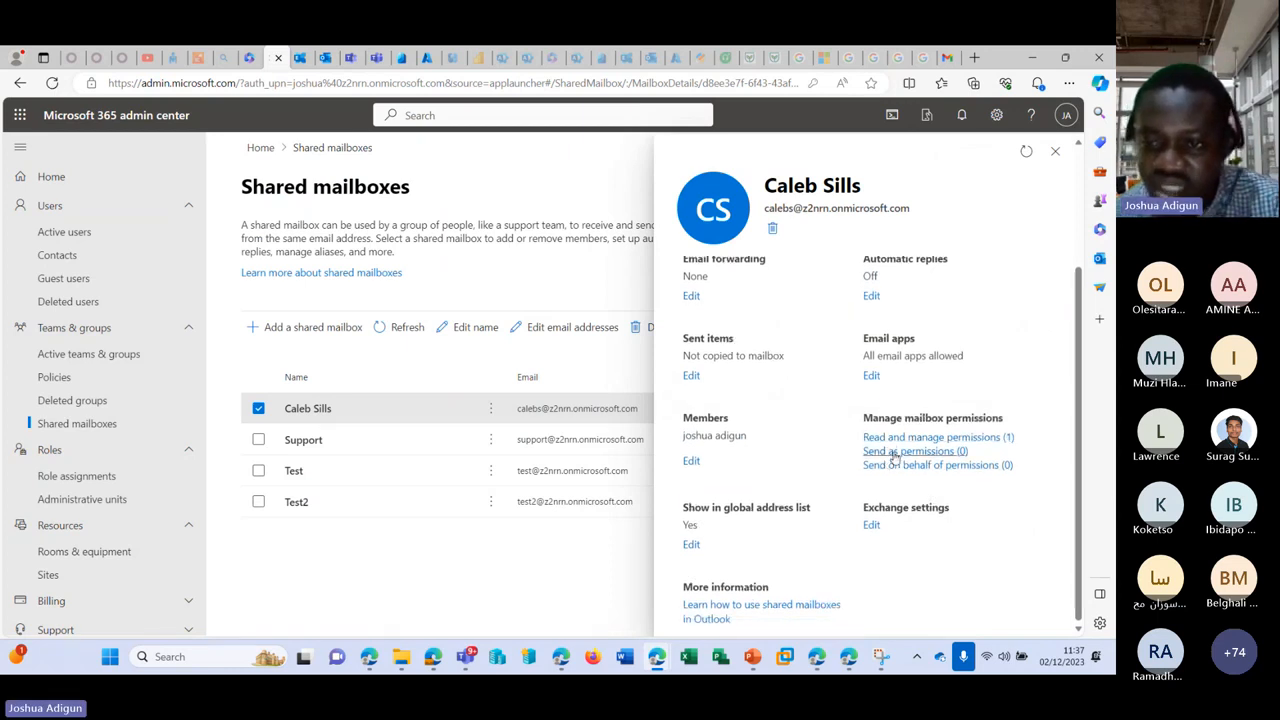
Step: Grant a searched-for user Send as permission on the shared mailbox
click(894, 452)
click(736, 253)
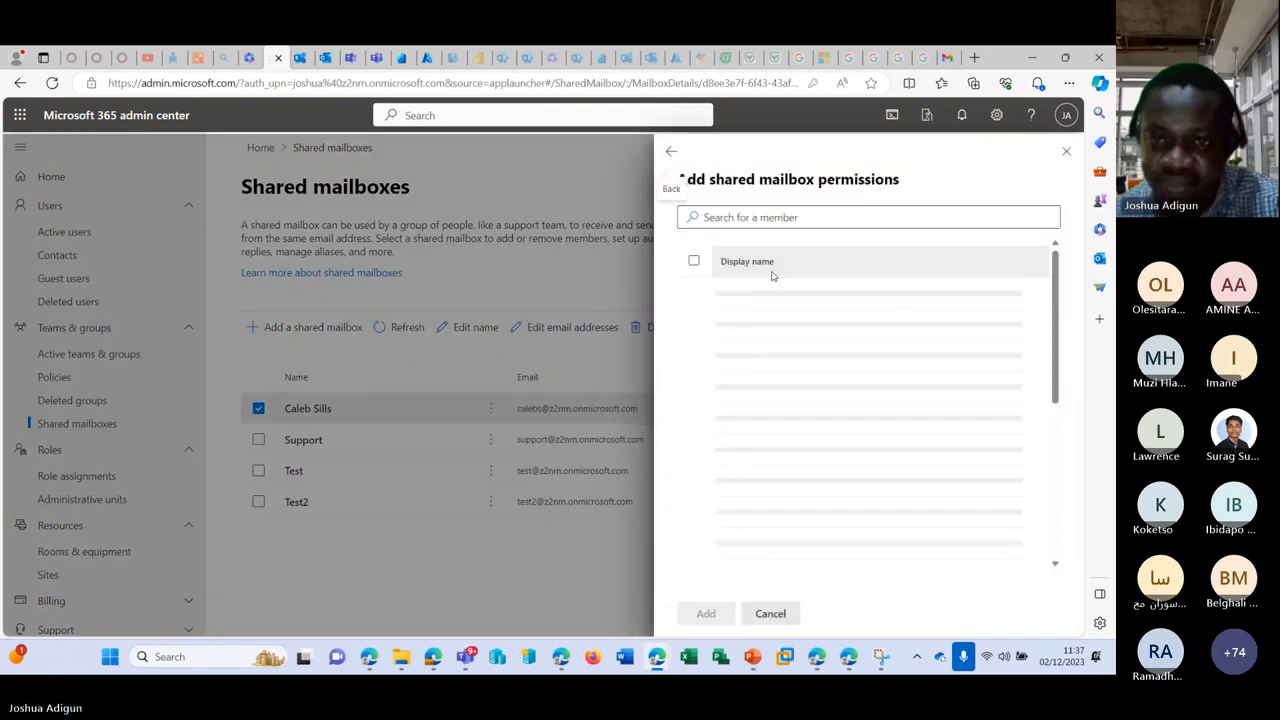
click(817, 220)
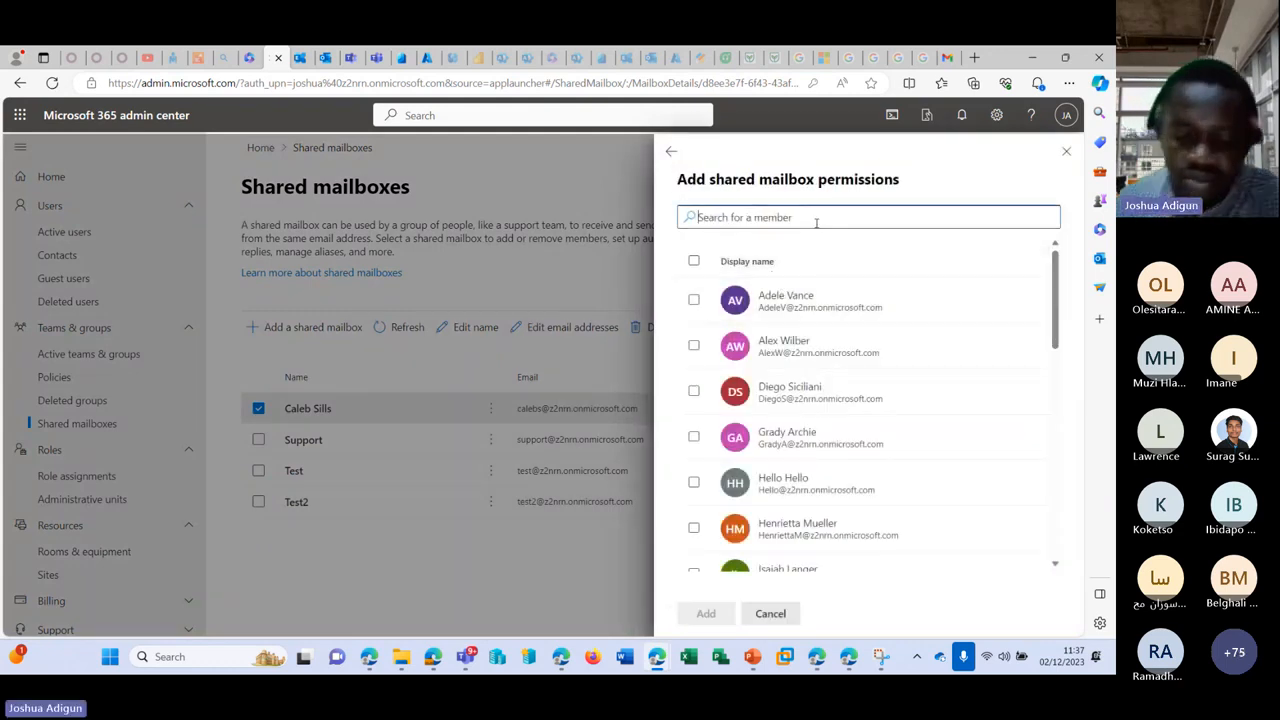
text(josh)
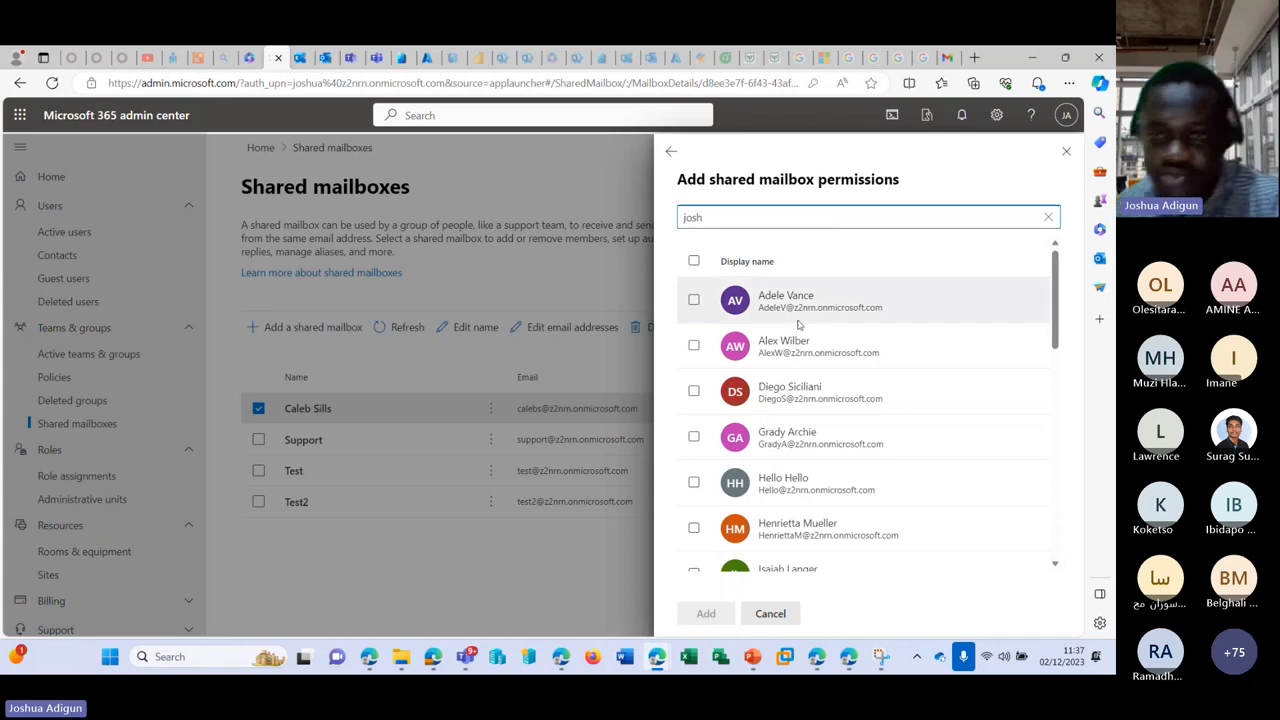
scroll(840, 390, down, 3)
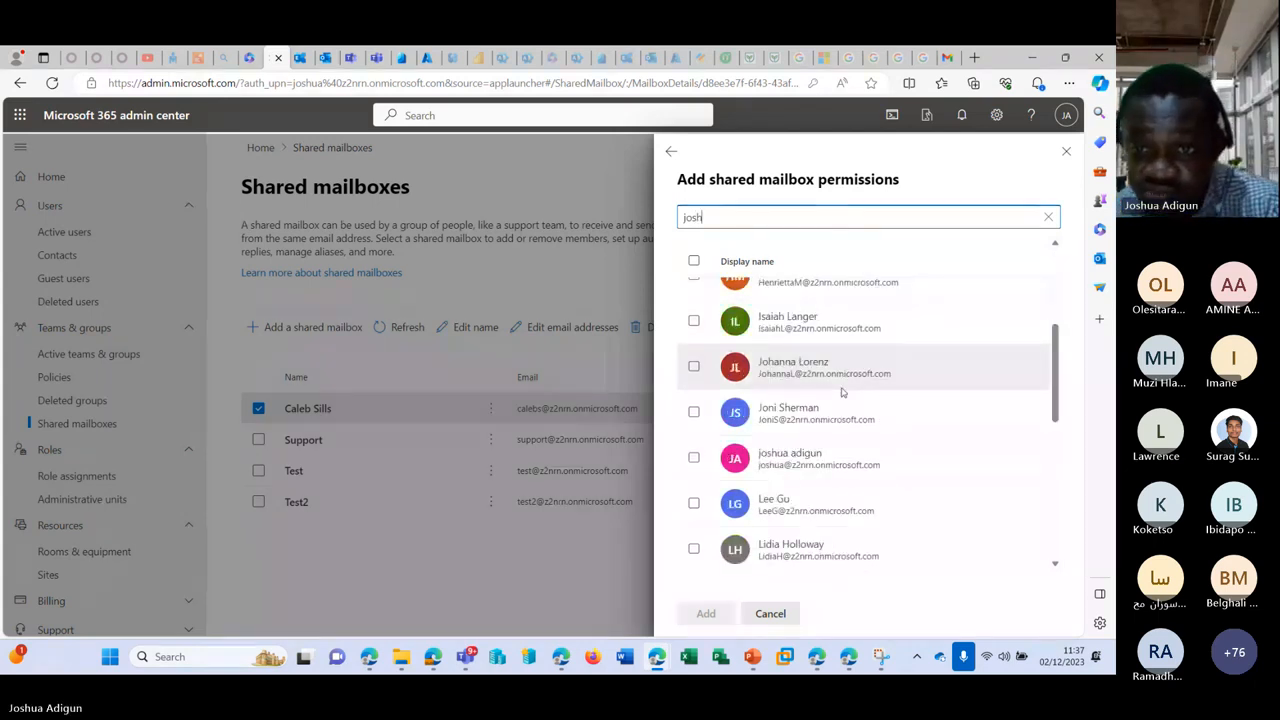
click(693, 457)
click(705, 613)
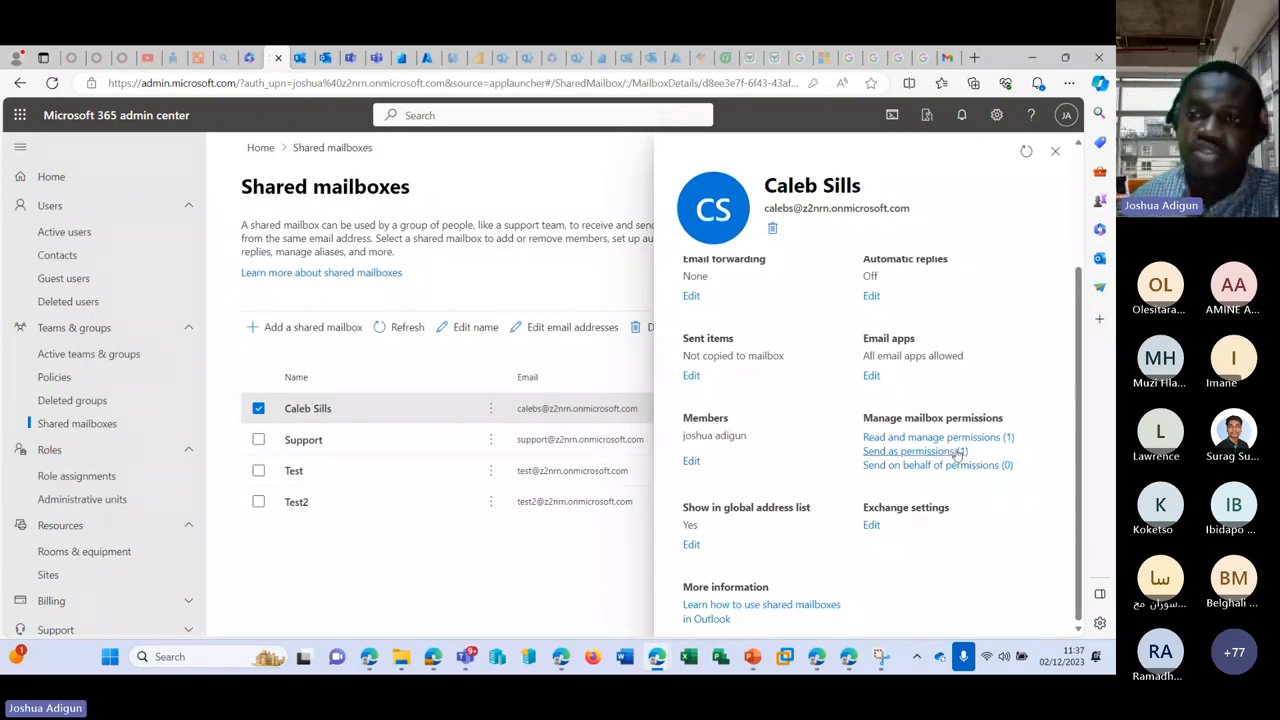
Step: Close the mailbox details panel and return to the Outlook mailbox
click(1054, 150)
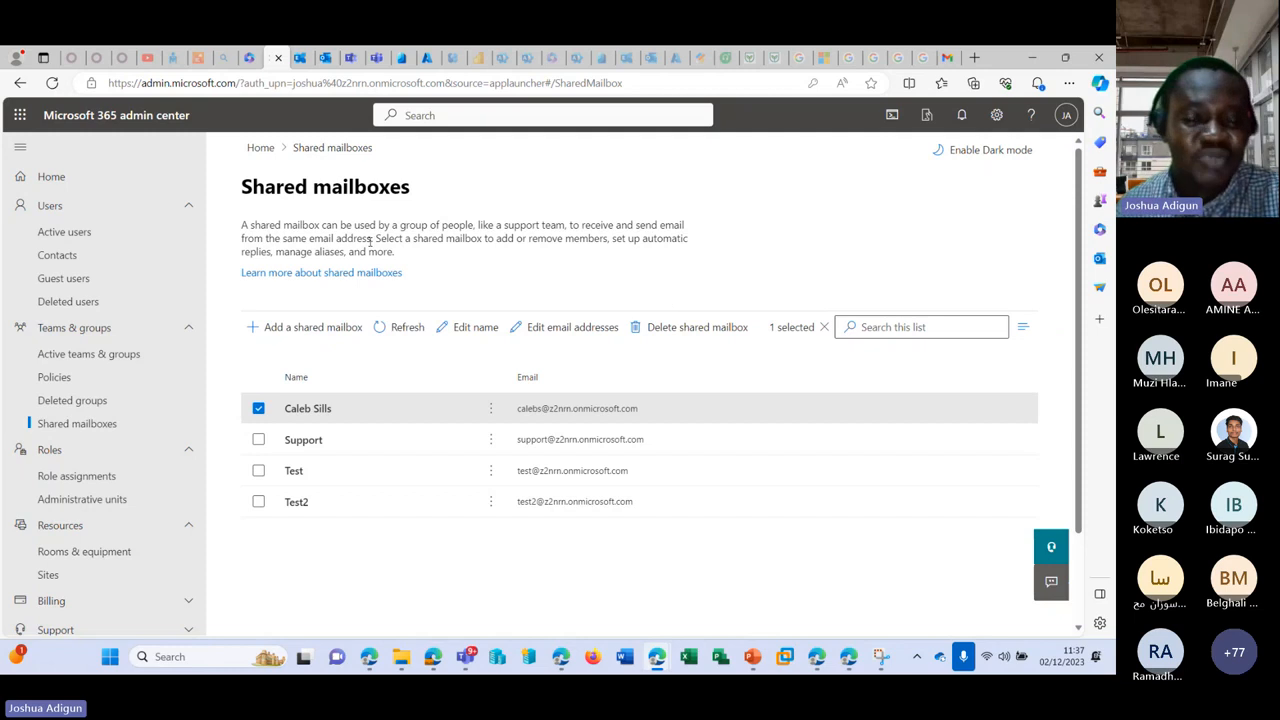
click(298, 58)
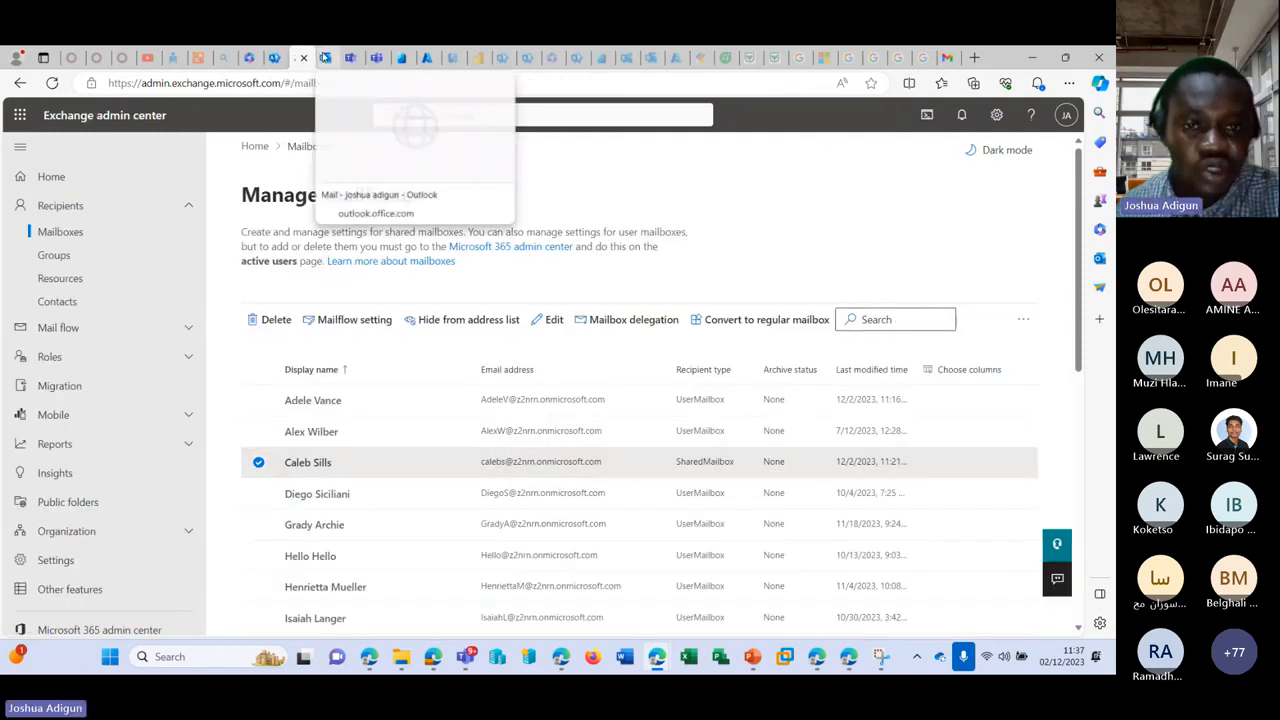
click(325, 57)
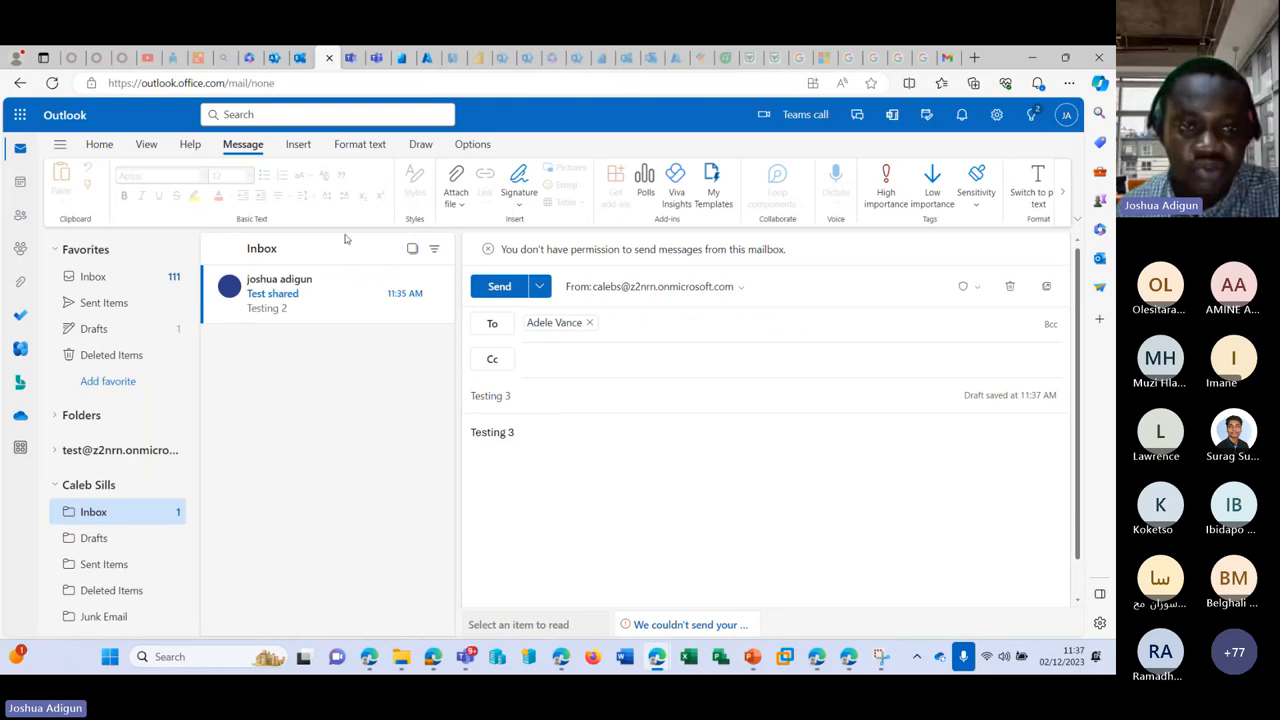
Step: Reload Outlook and start a new mail message
click(54, 84)
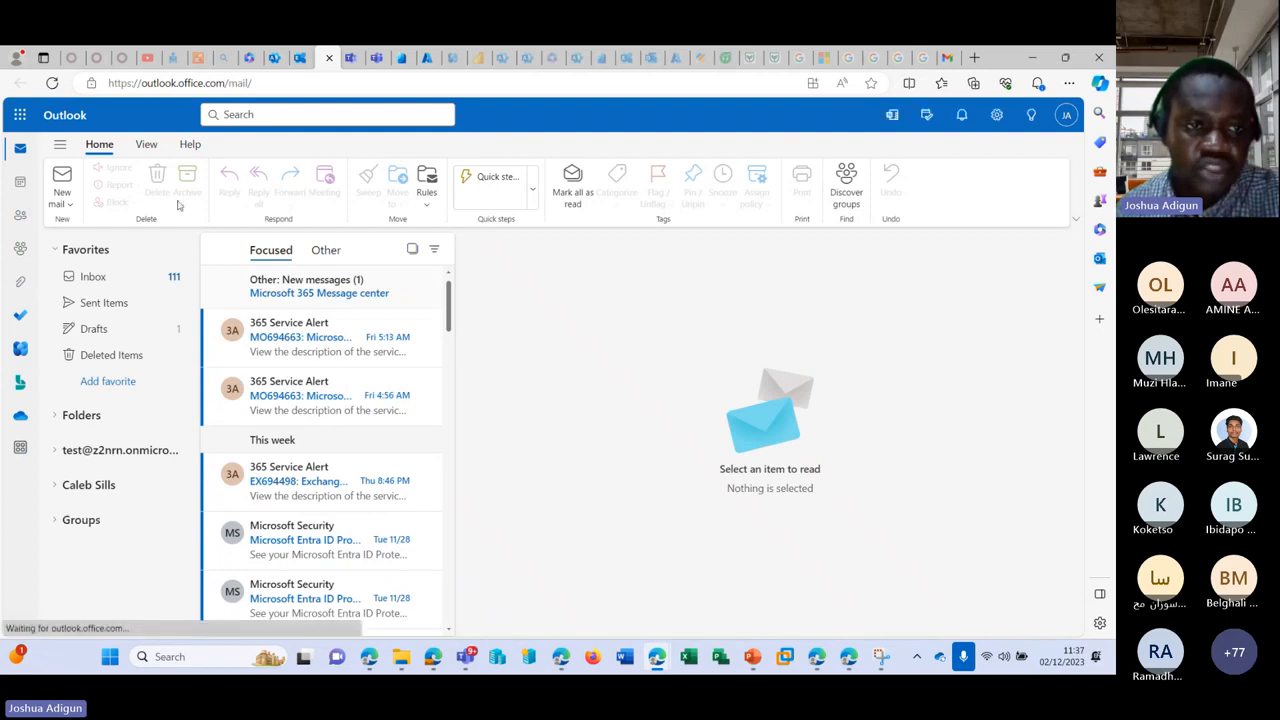
click(67, 203)
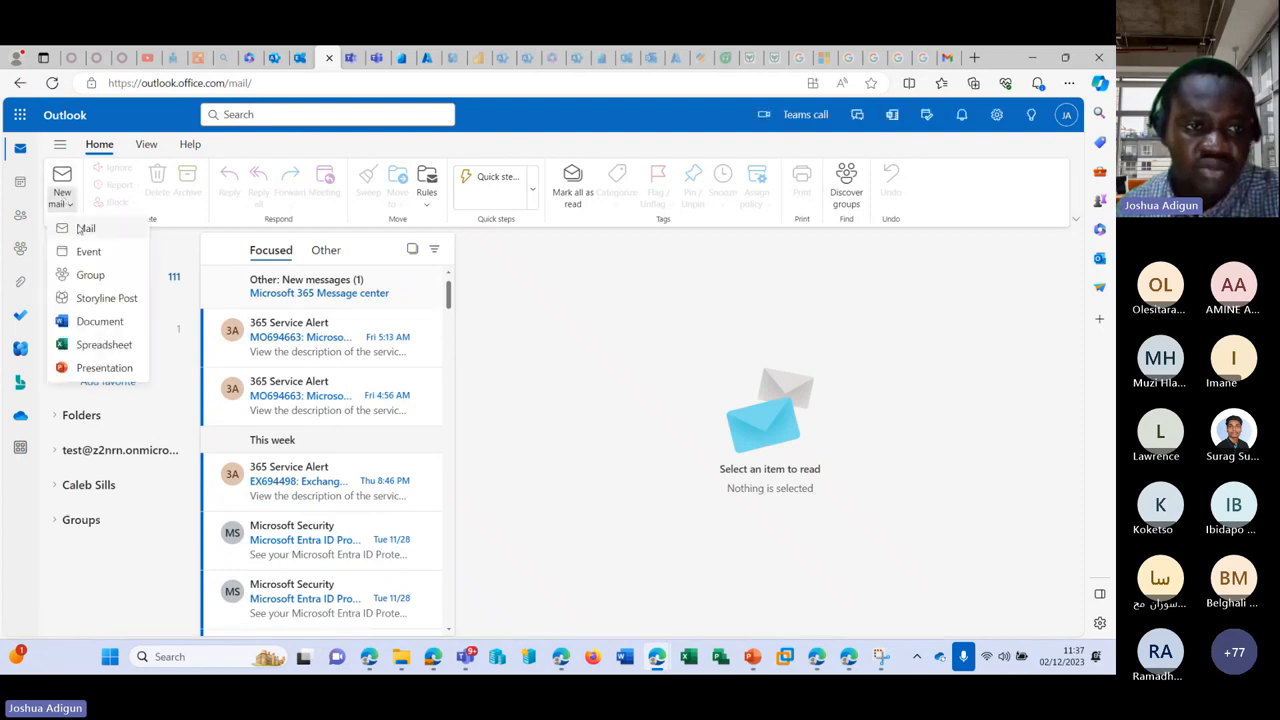
click(82, 228)
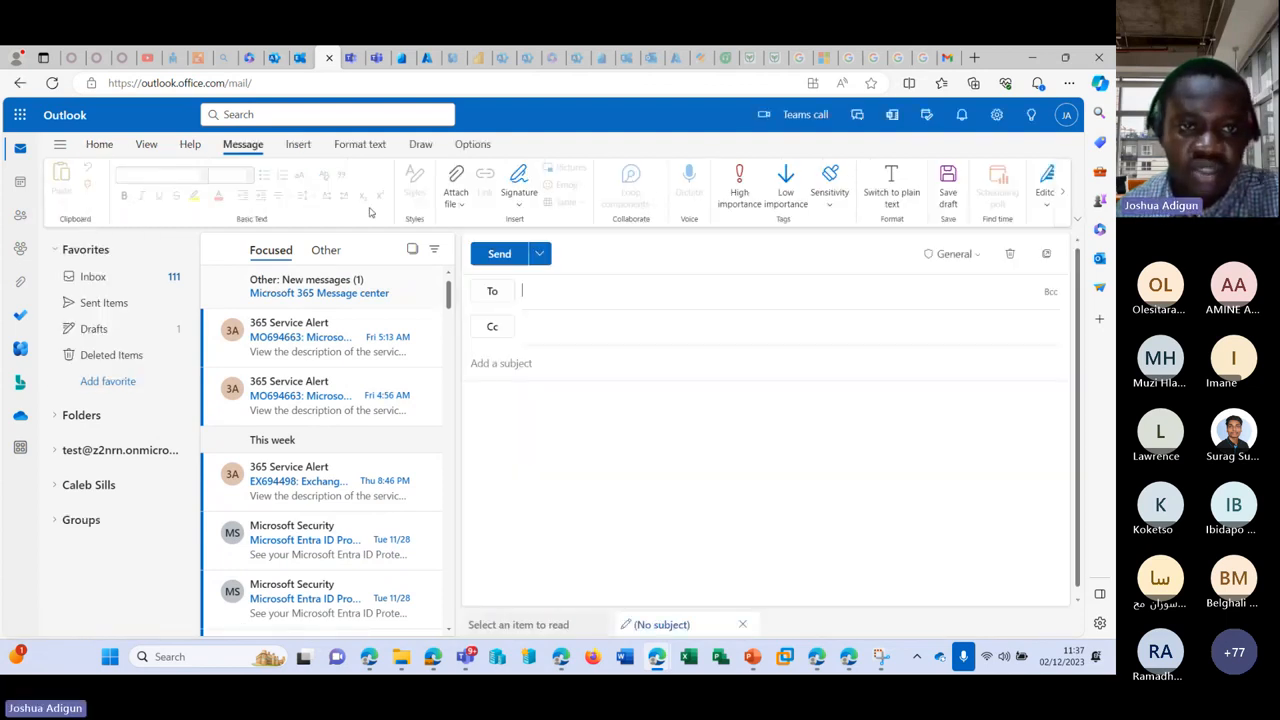
Step: Show the From field and set the shared mailbox address as the sender
click(472, 144)
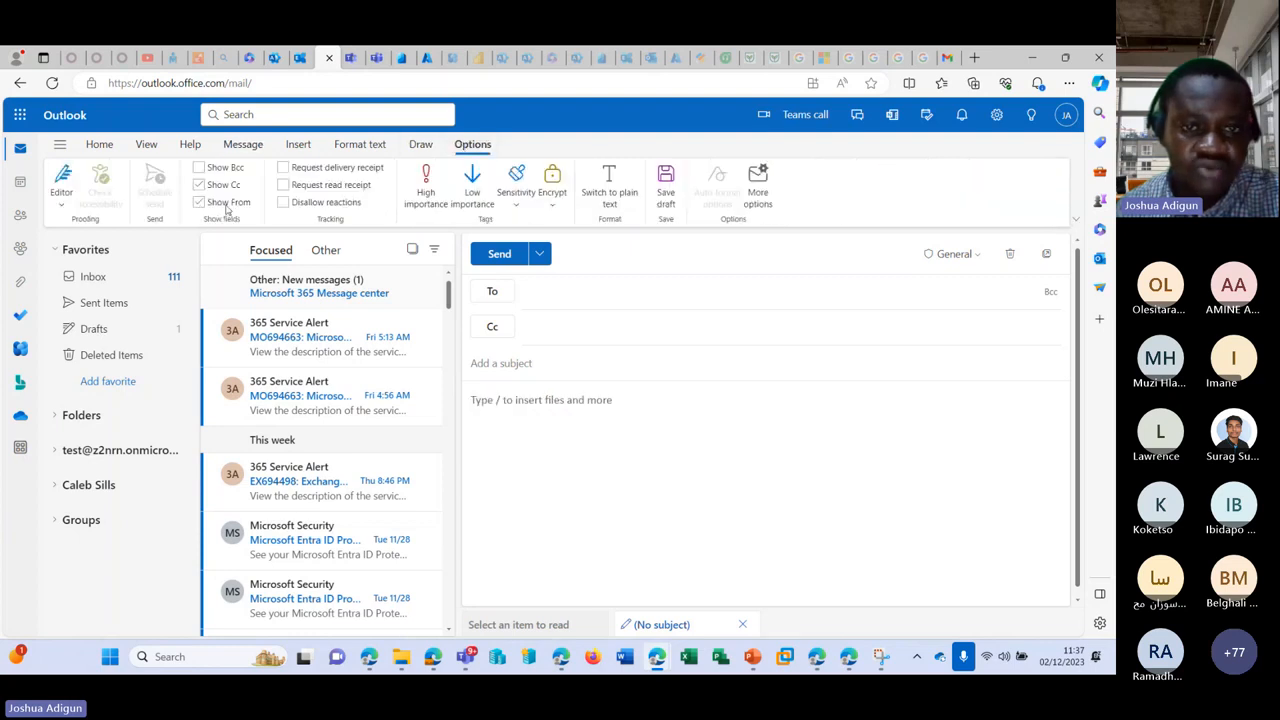
click(740, 256)
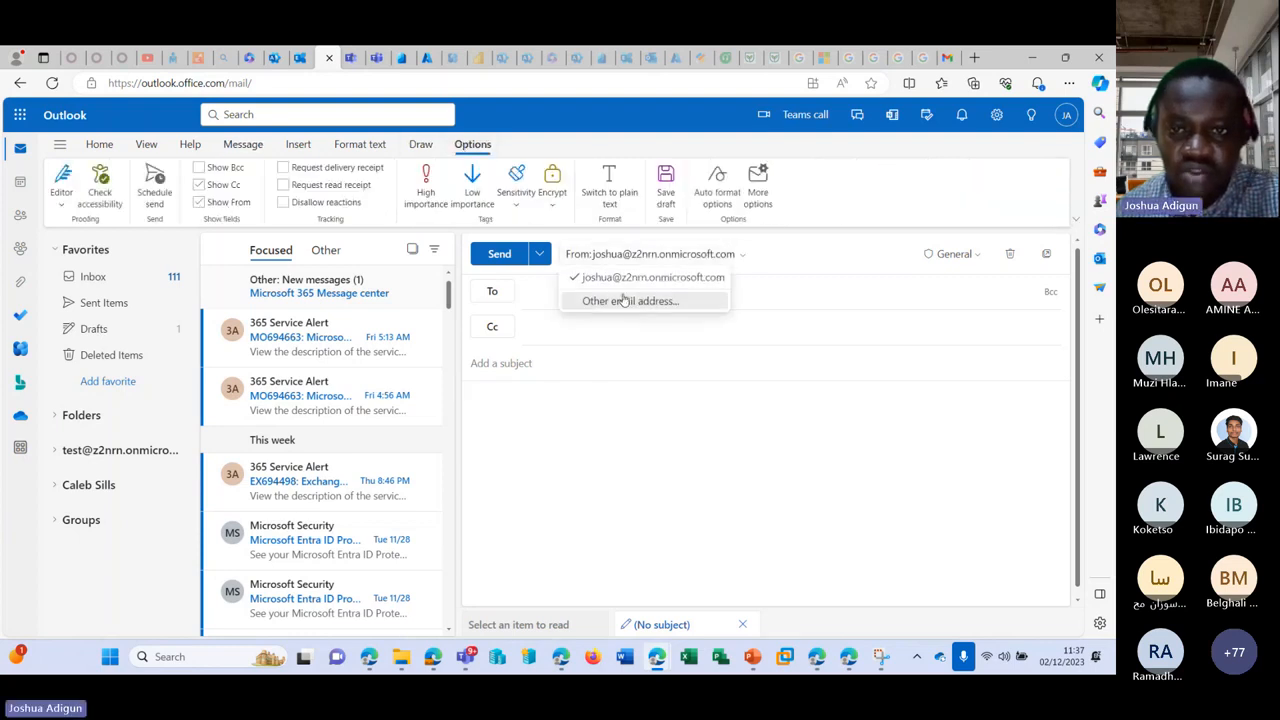
click(624, 299)
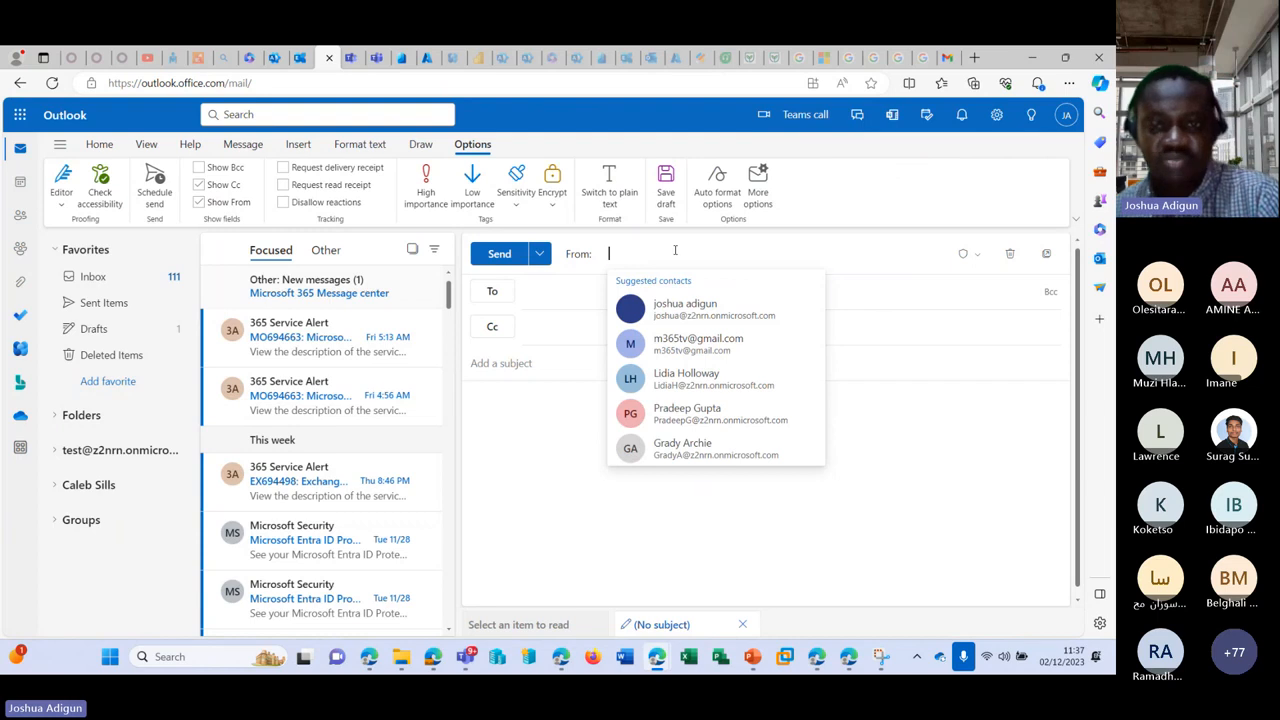
key(ctrl+v)
click(720, 305)
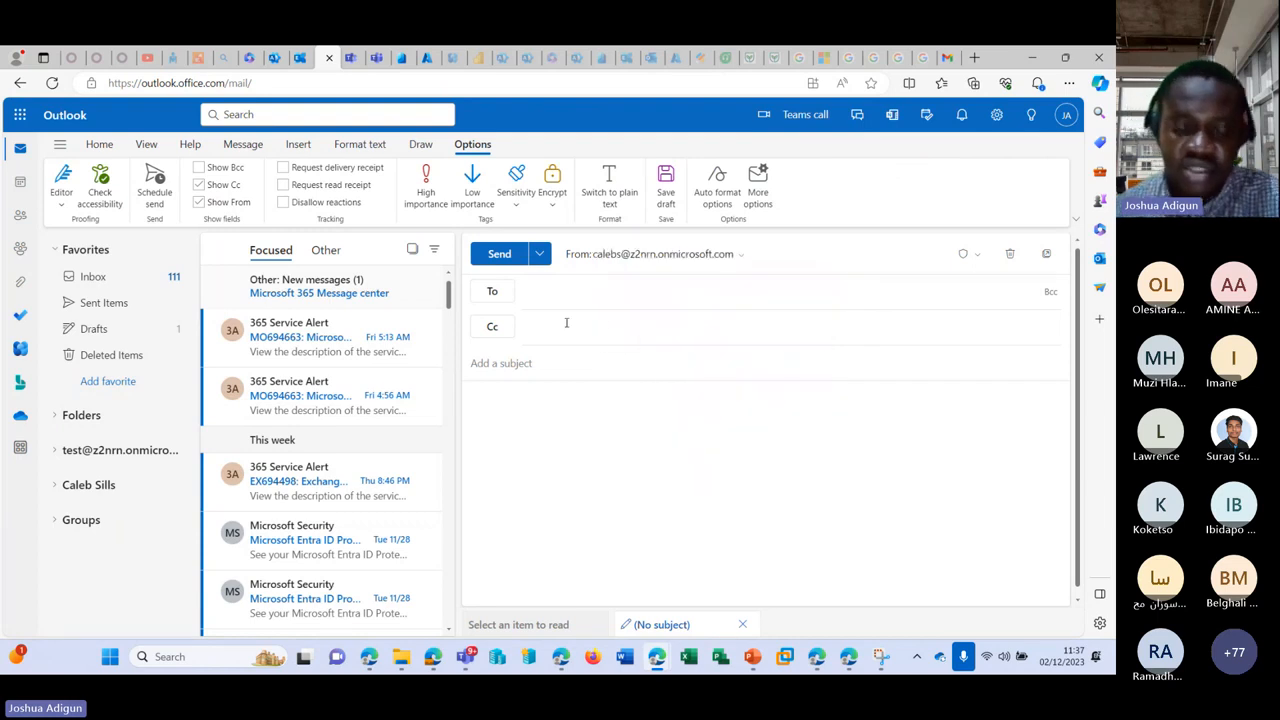
Step: Send 'Testing 4' with body 44444 to the suggested colleague, then reopen the failed draft
click(566, 287)
text(ade)
click(597, 331)
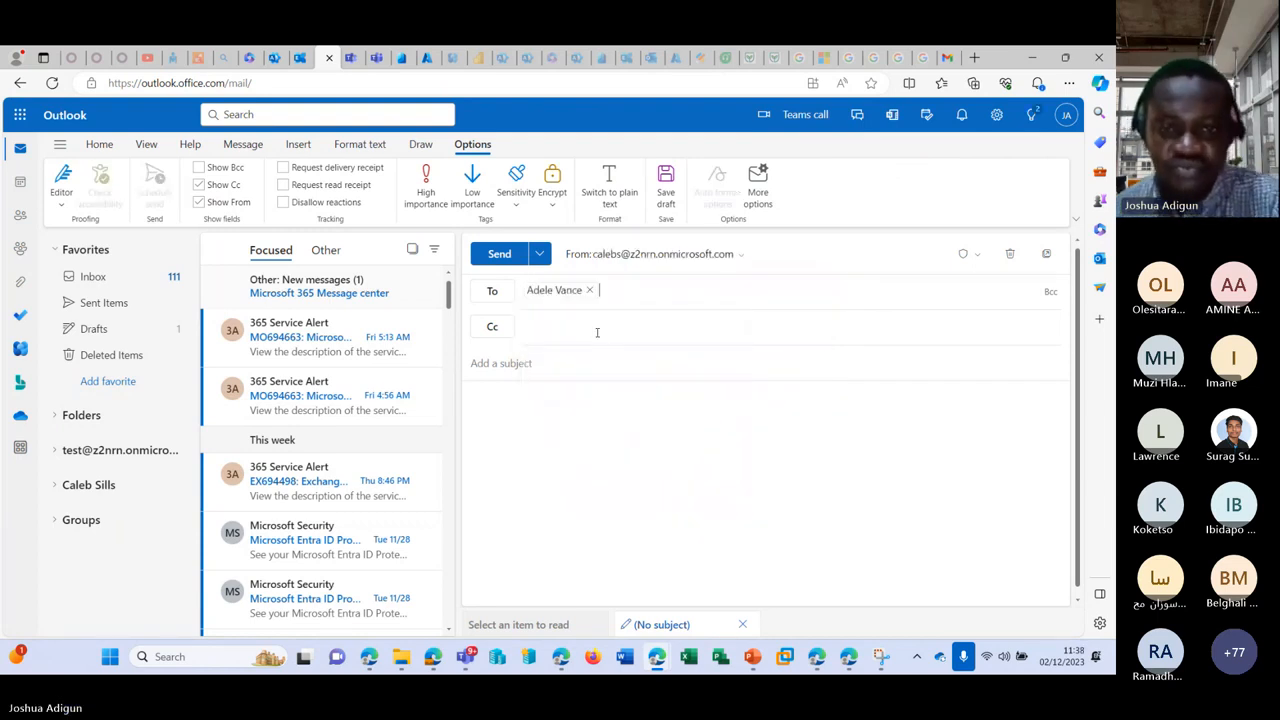
click(570, 359)
text(Testing 4)
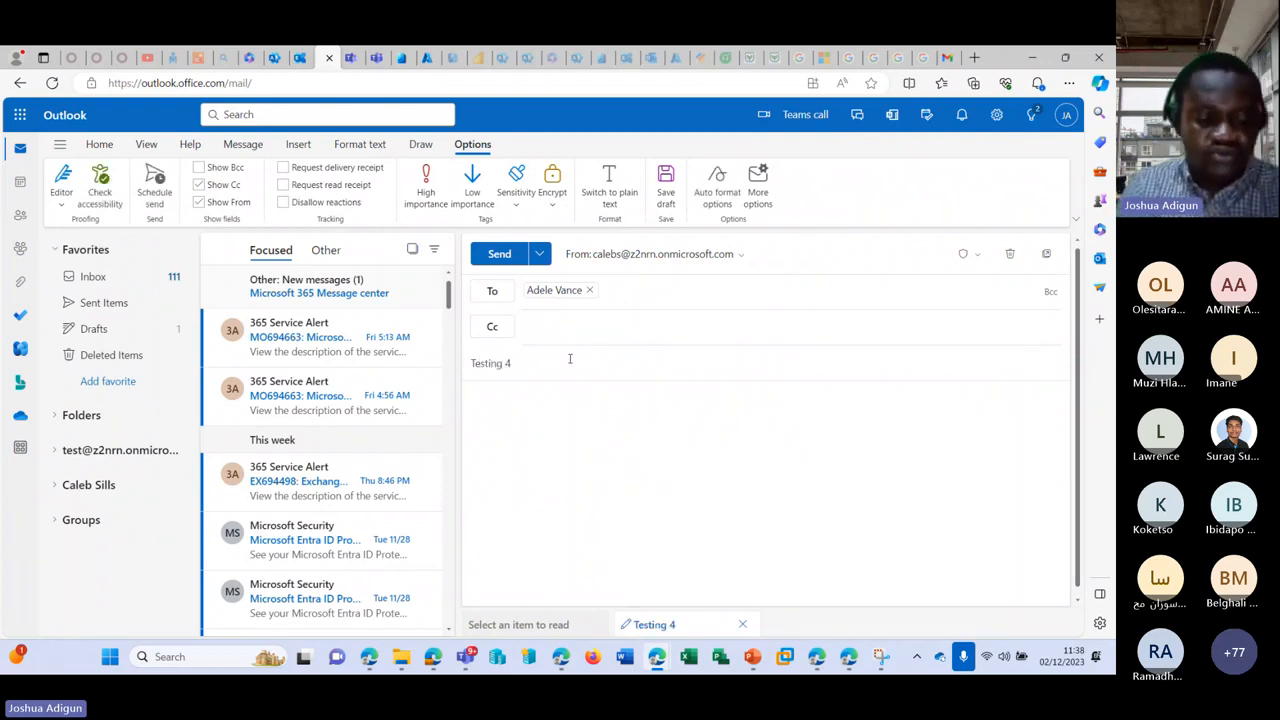
key(Tab)
text(44444)
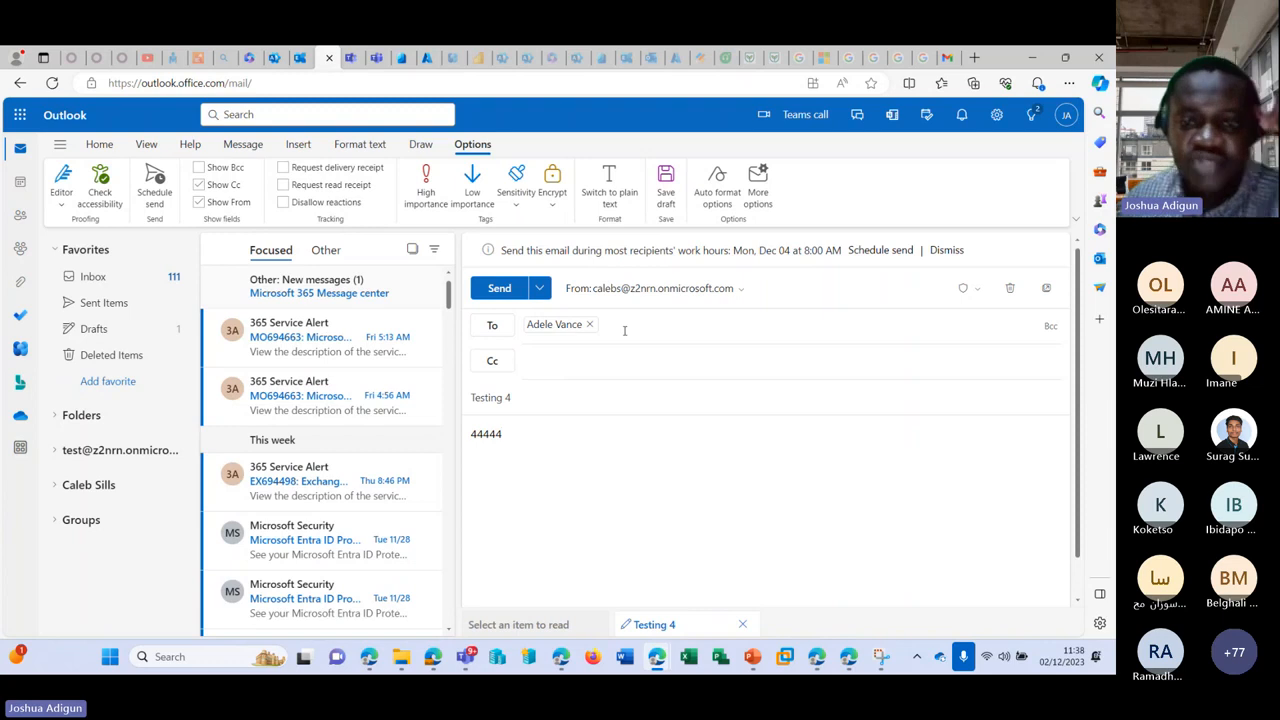
click(493, 294)
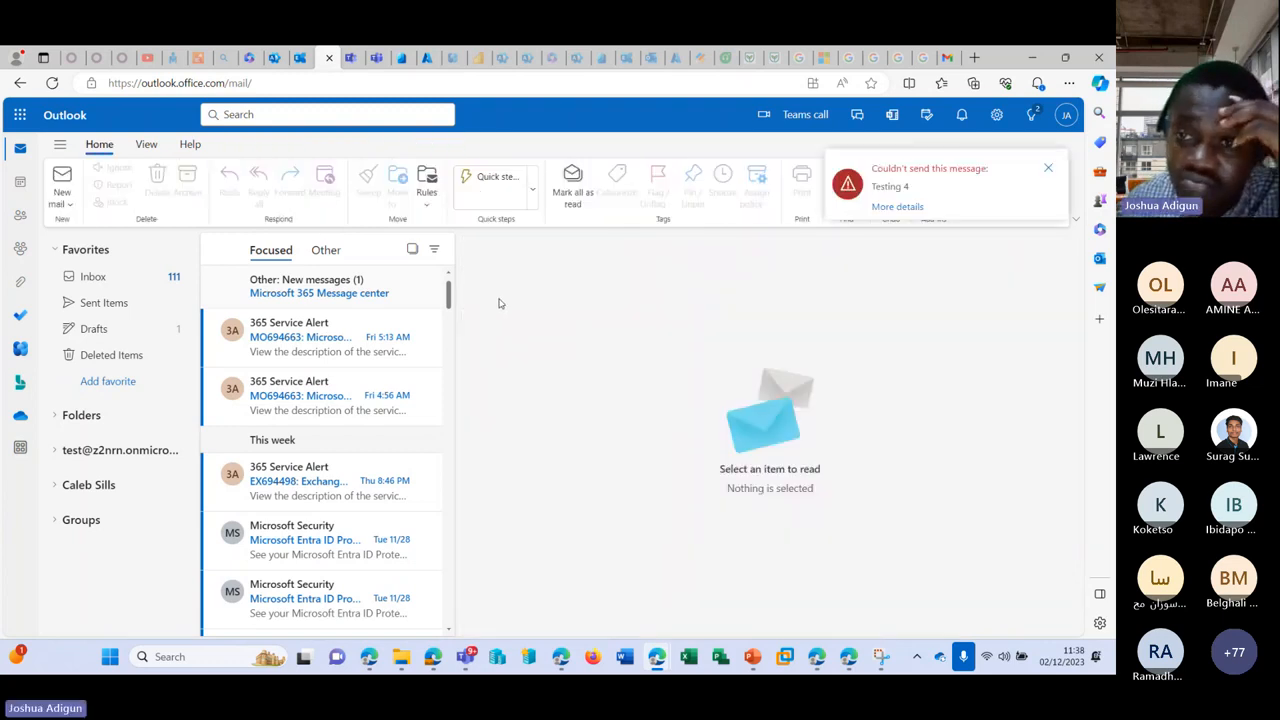
click(905, 207)
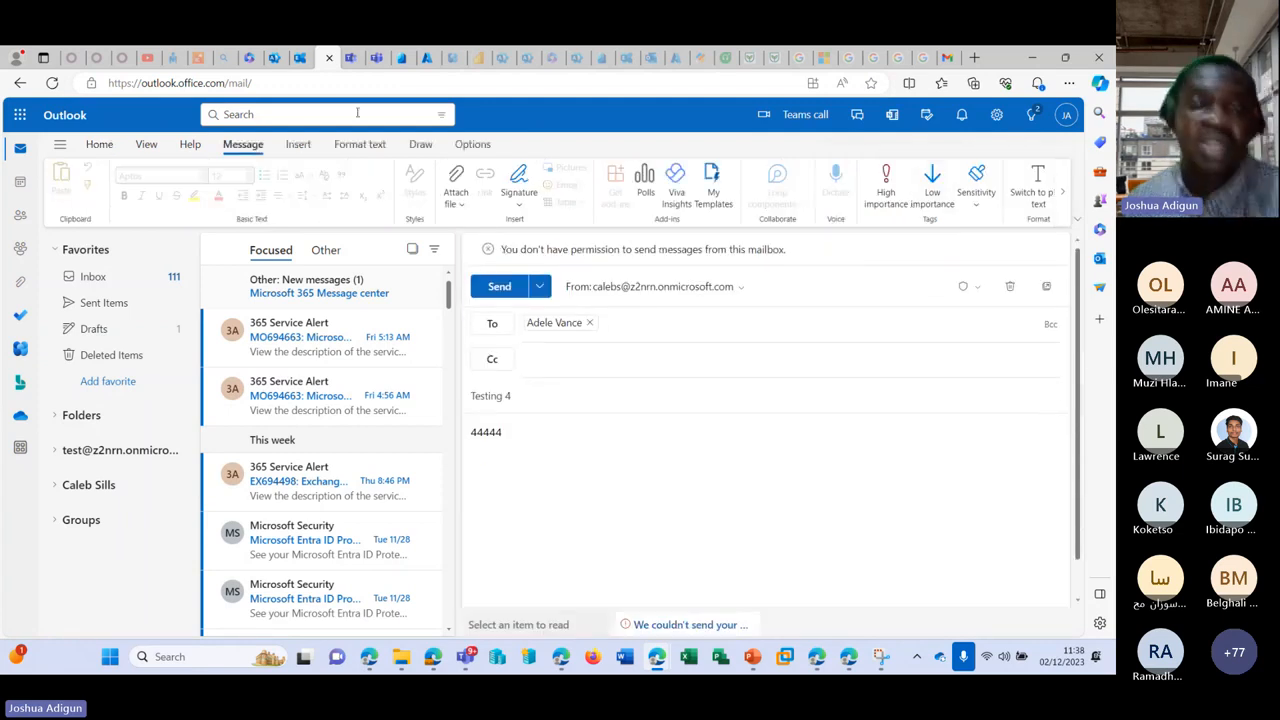
Step: Go back to the admin center's Rooms & equipment list
click(275, 57)
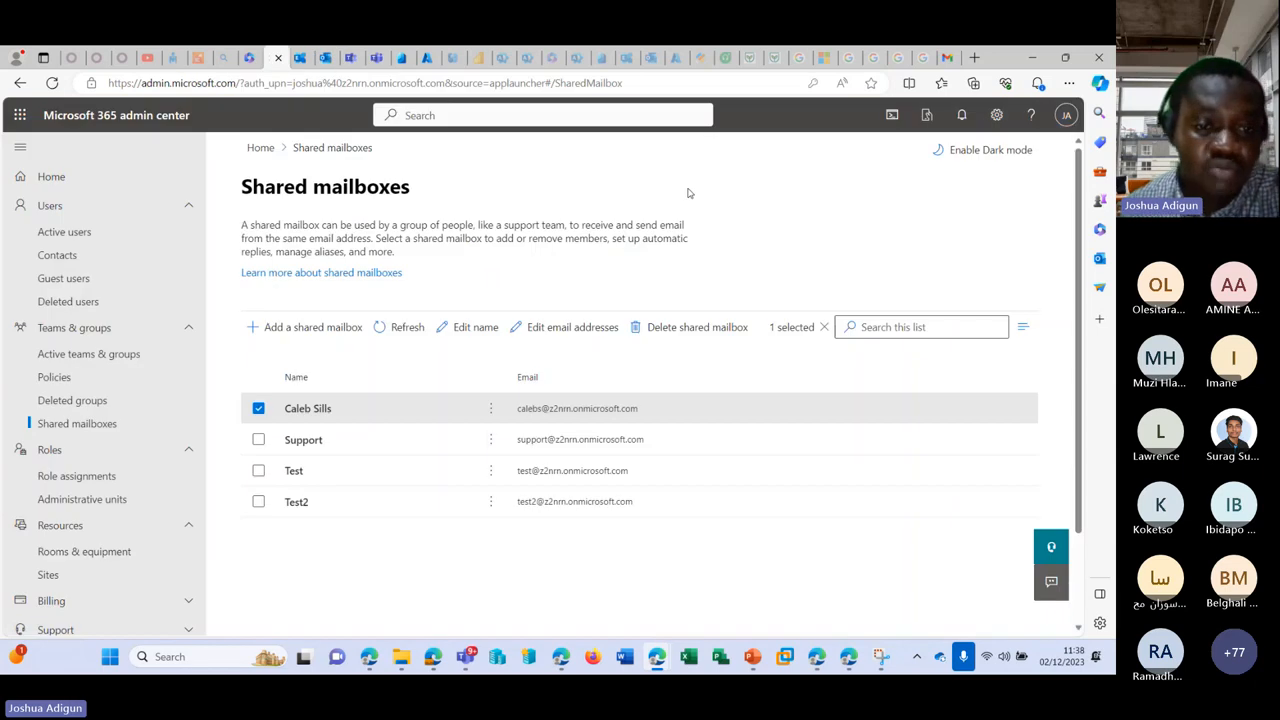
scroll(87, 380, down, 2)
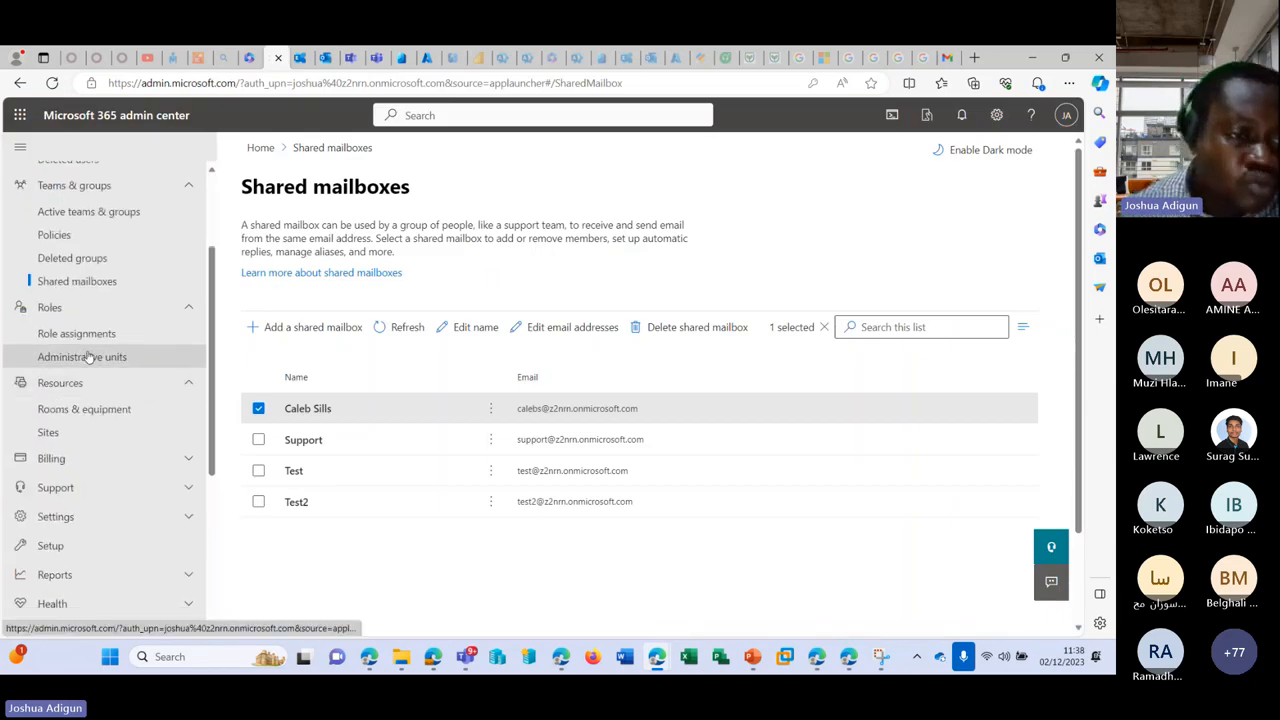
click(75, 414)
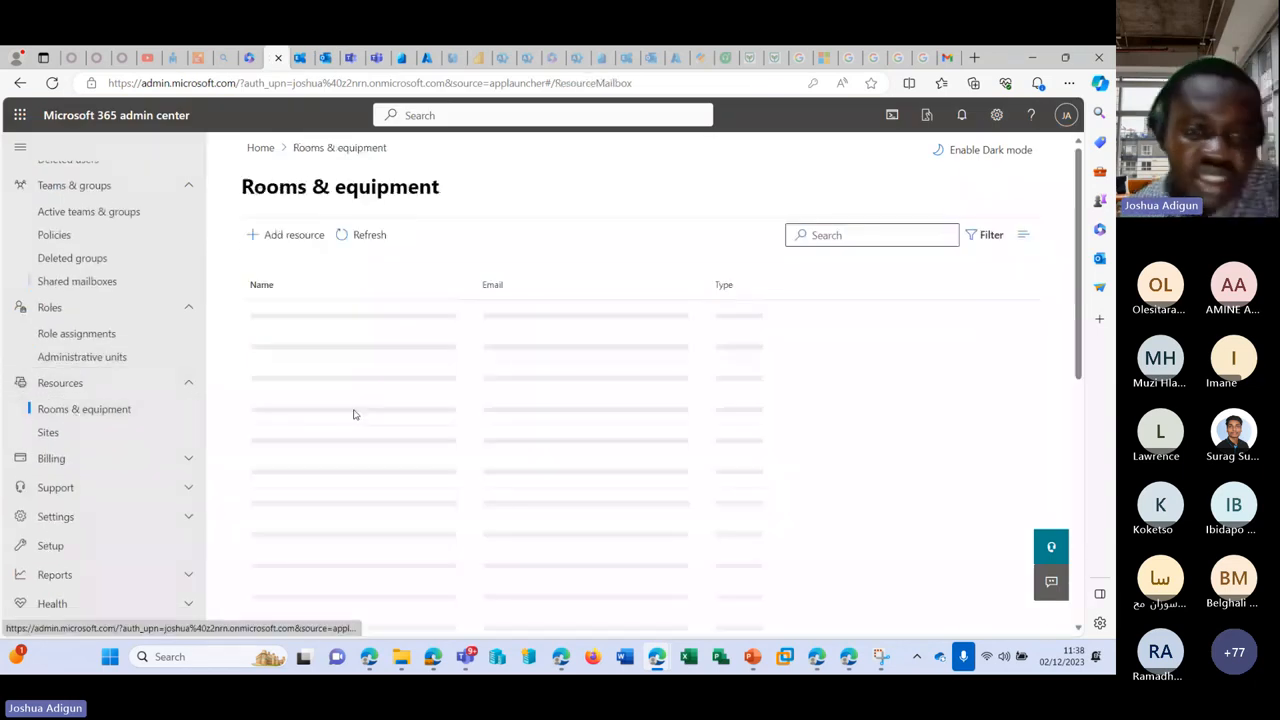
Step: Add a Room resource named Room with capacity 100 and email alias Room2
click(287, 234)
click(730, 326)
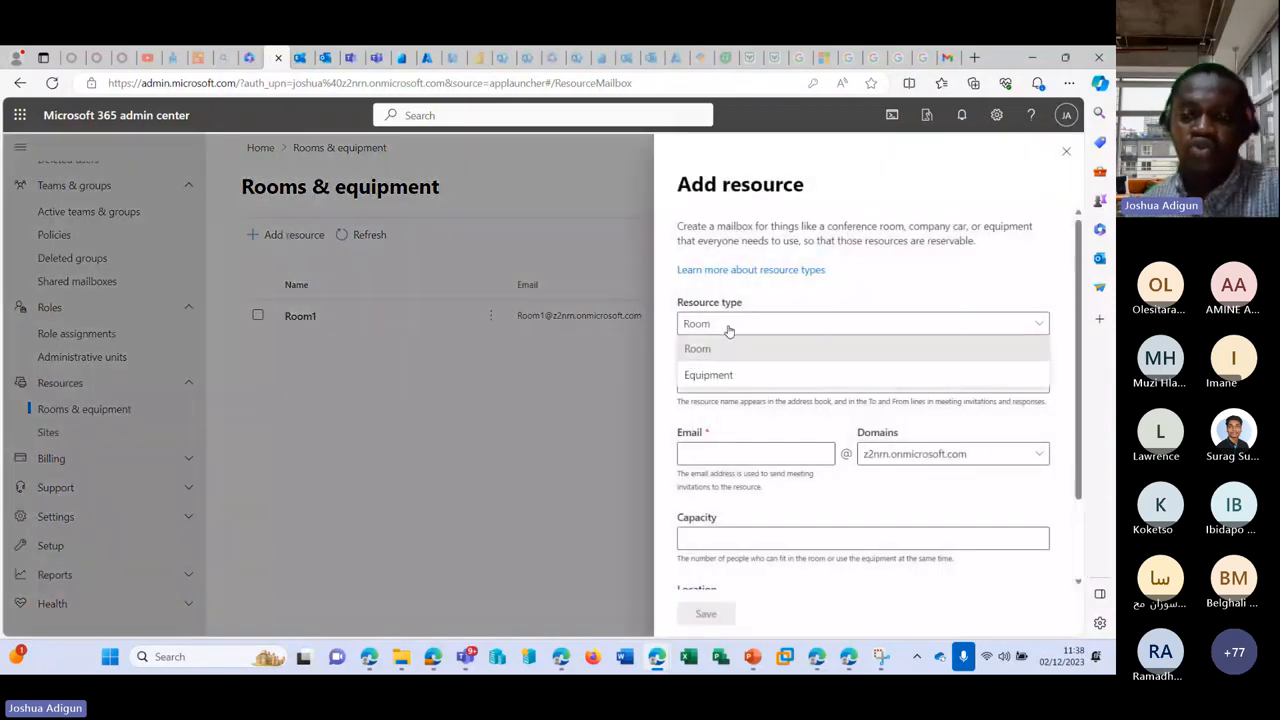
click(730, 348)
click(737, 381)
text(Roo)
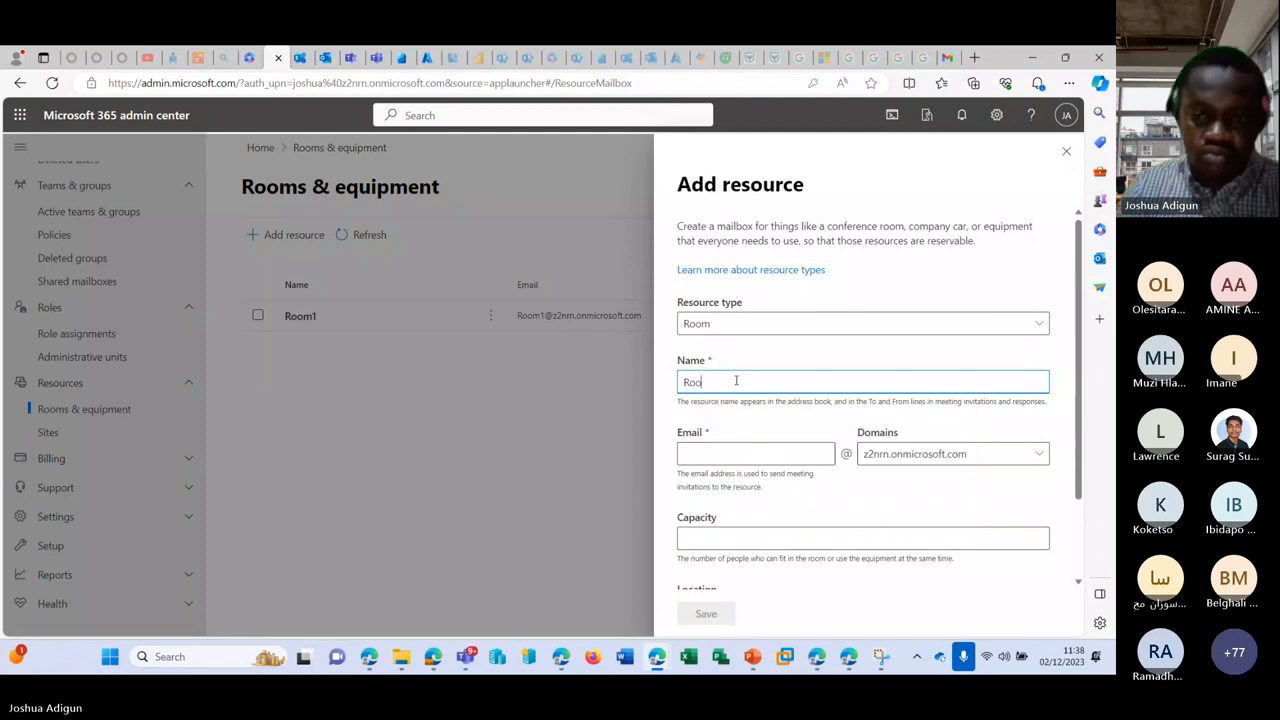
text(m 2)
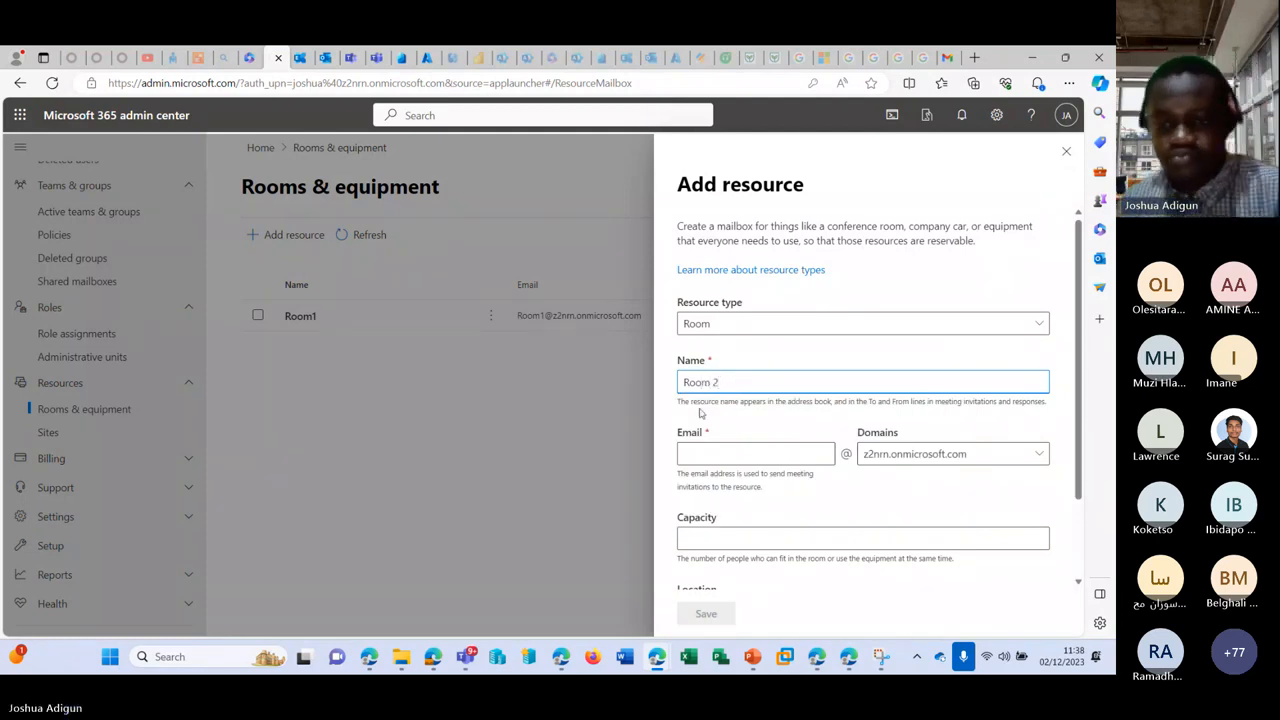
click(765, 542)
text(100)
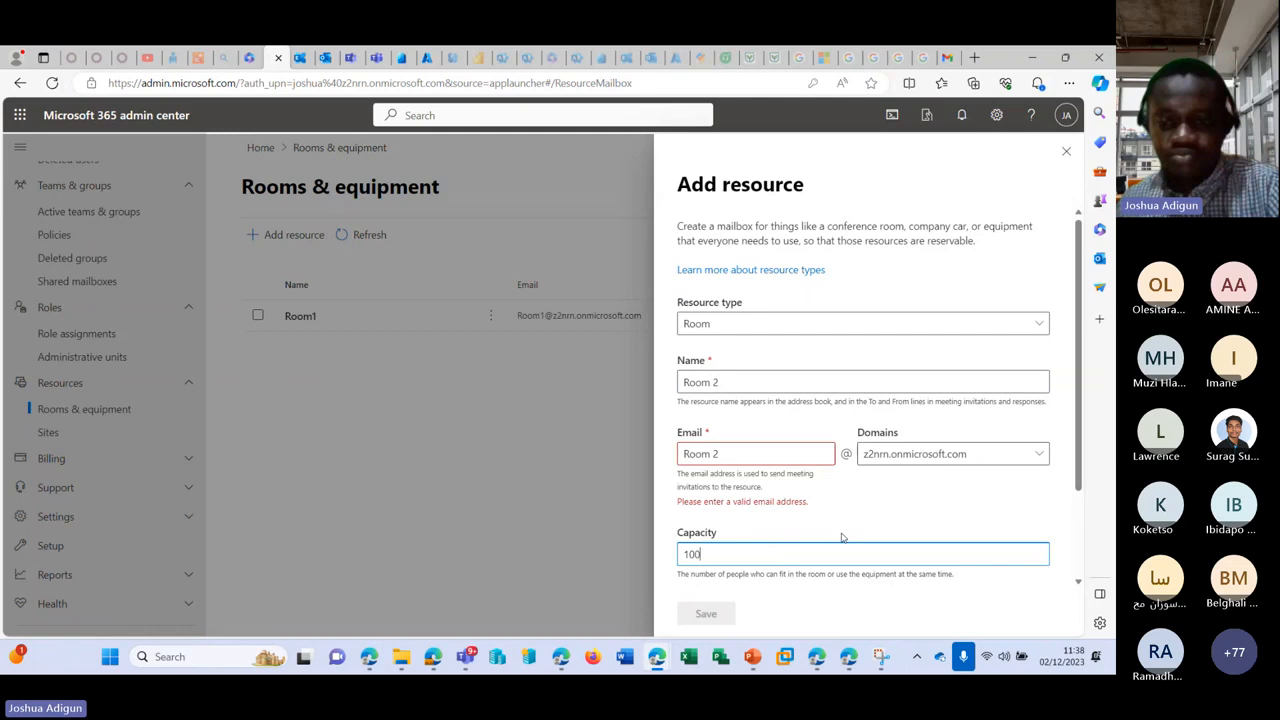
click(935, 492)
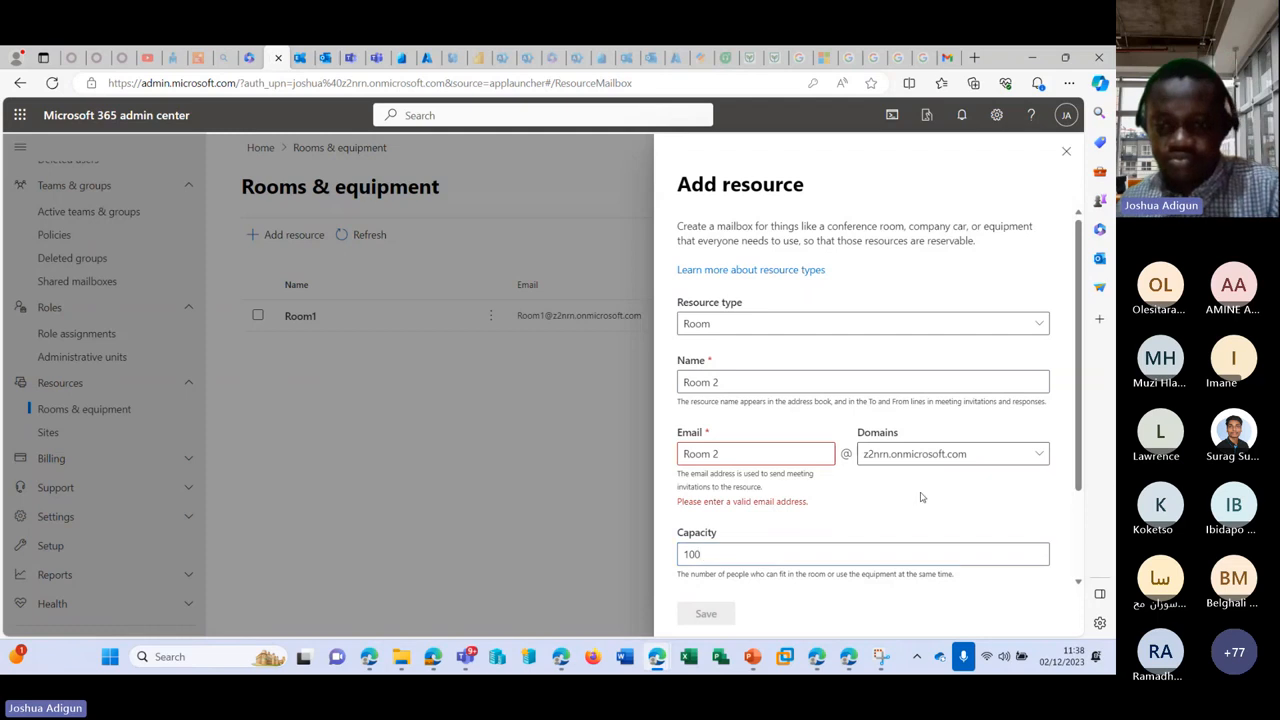
click(712, 454)
key(BackSpace)
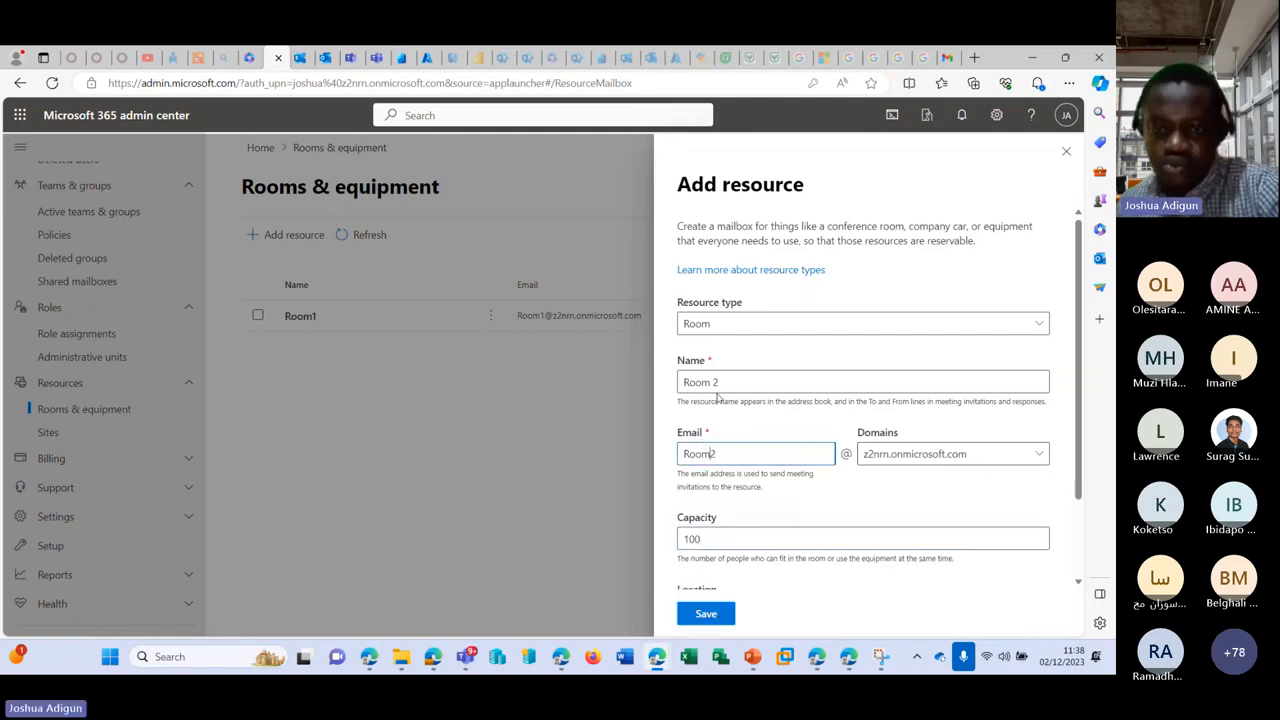
Step: Set the room's location to UK, save Room 2, and close the confirmation
scroll(812, 520, down, 1)
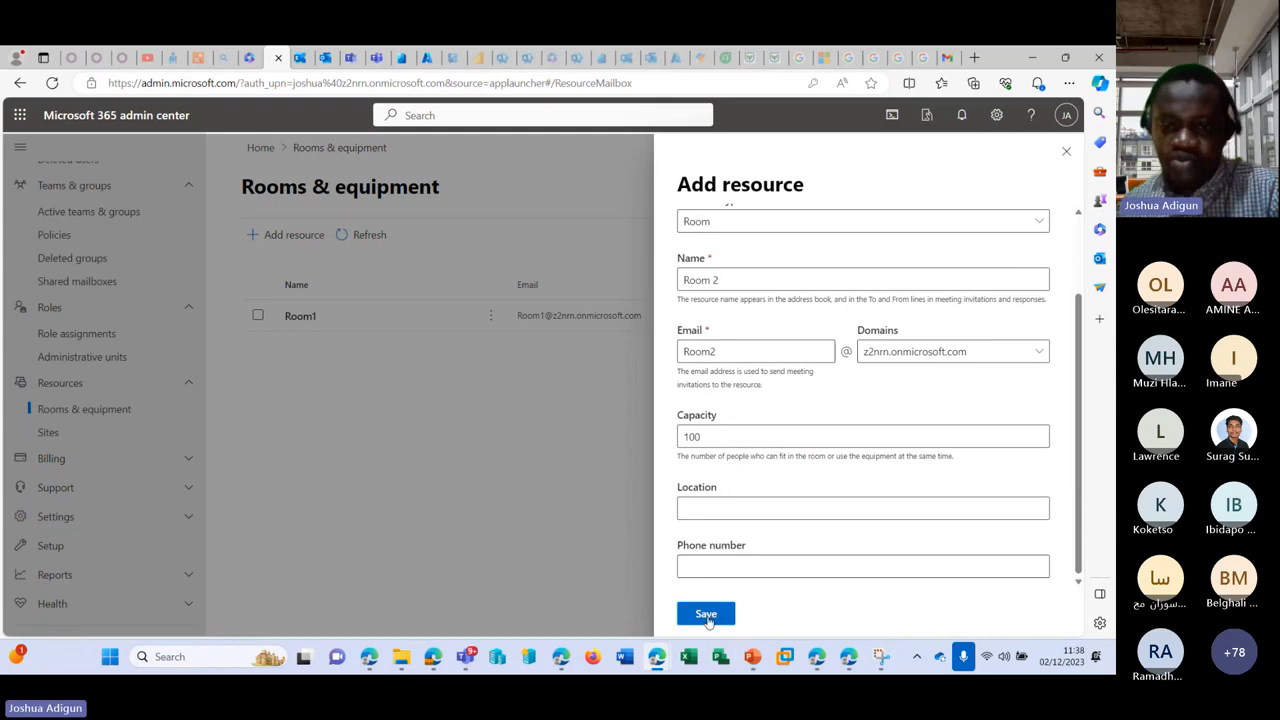
click(747, 505)
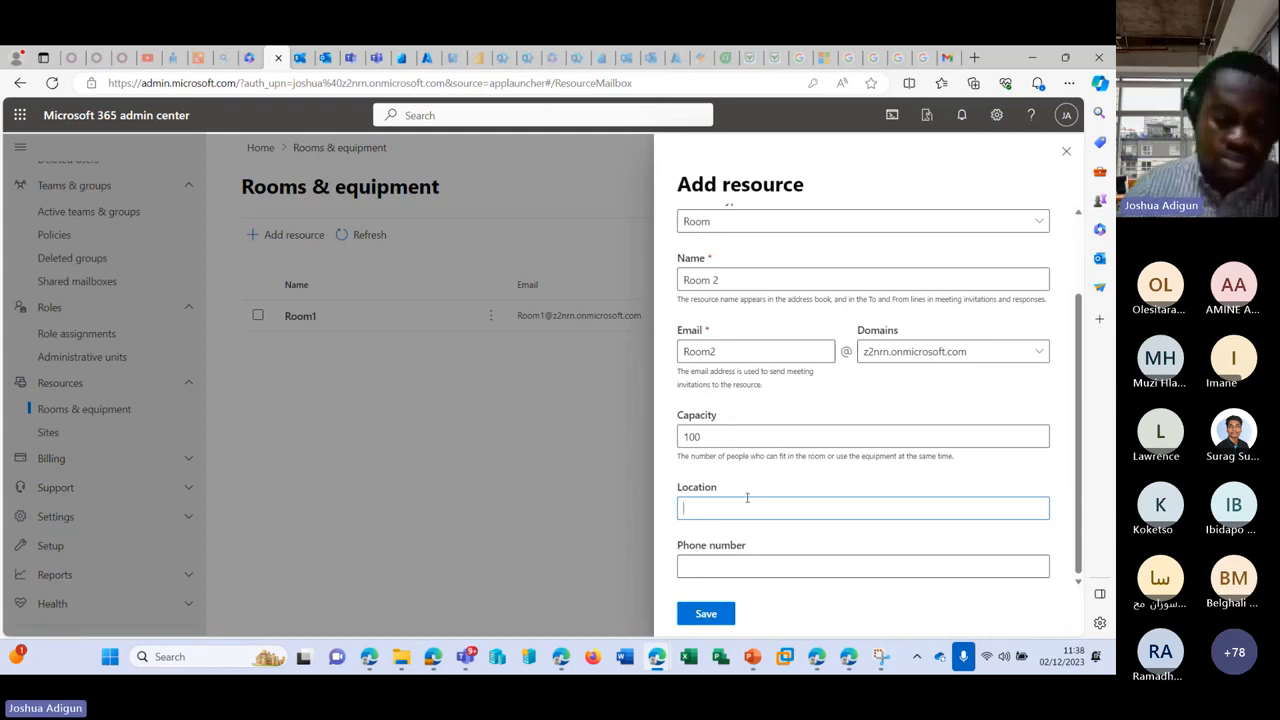
text(Lagos)
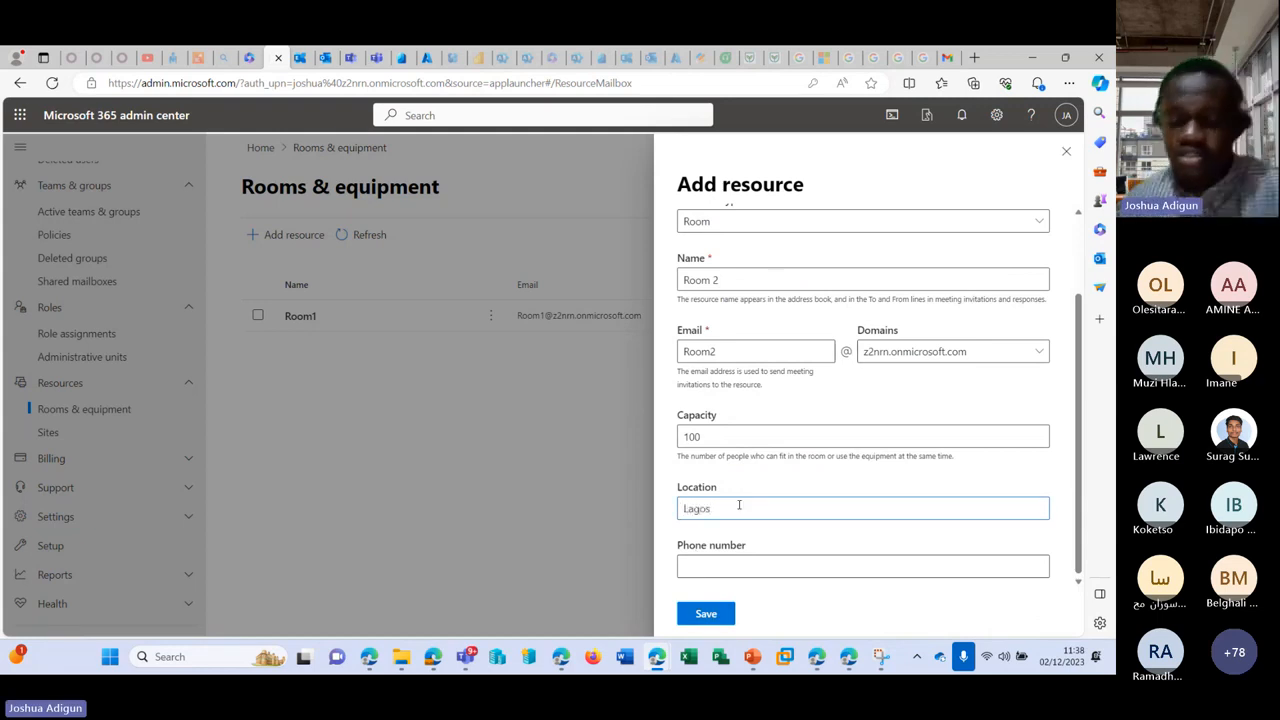
key(BackSpace)
key(BackSpace)
key(BackSpace)
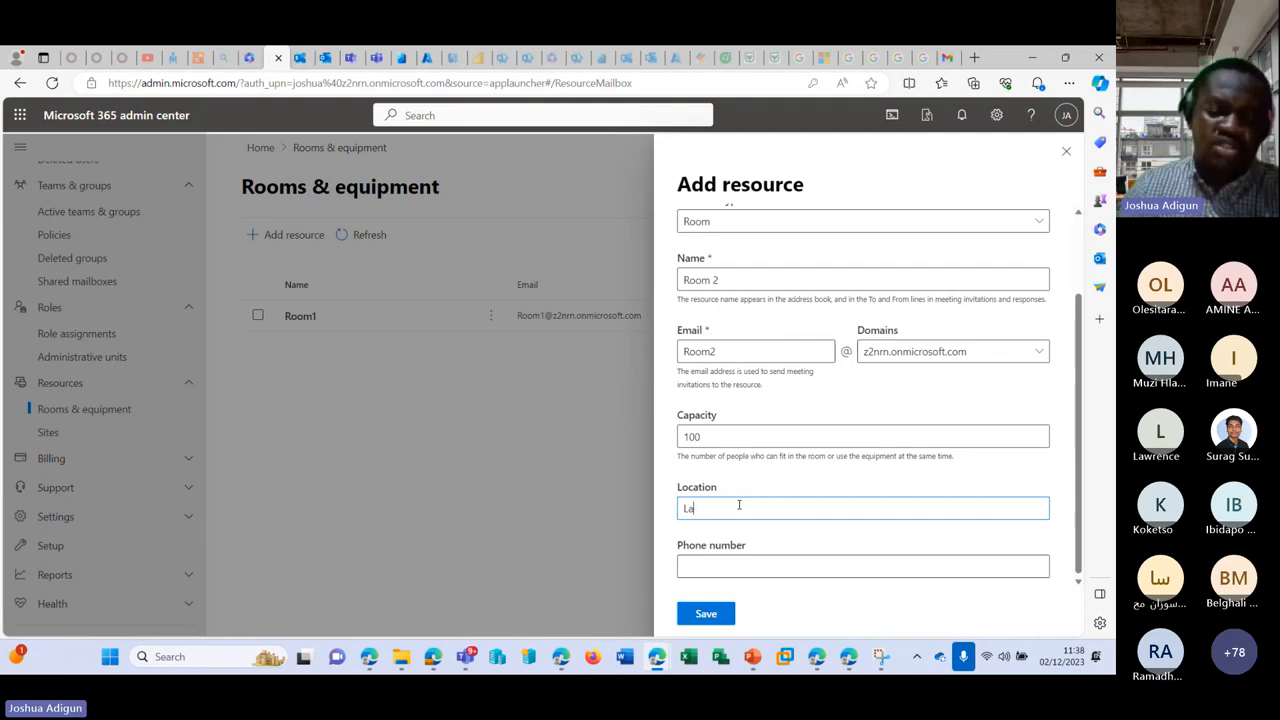
text(UK)
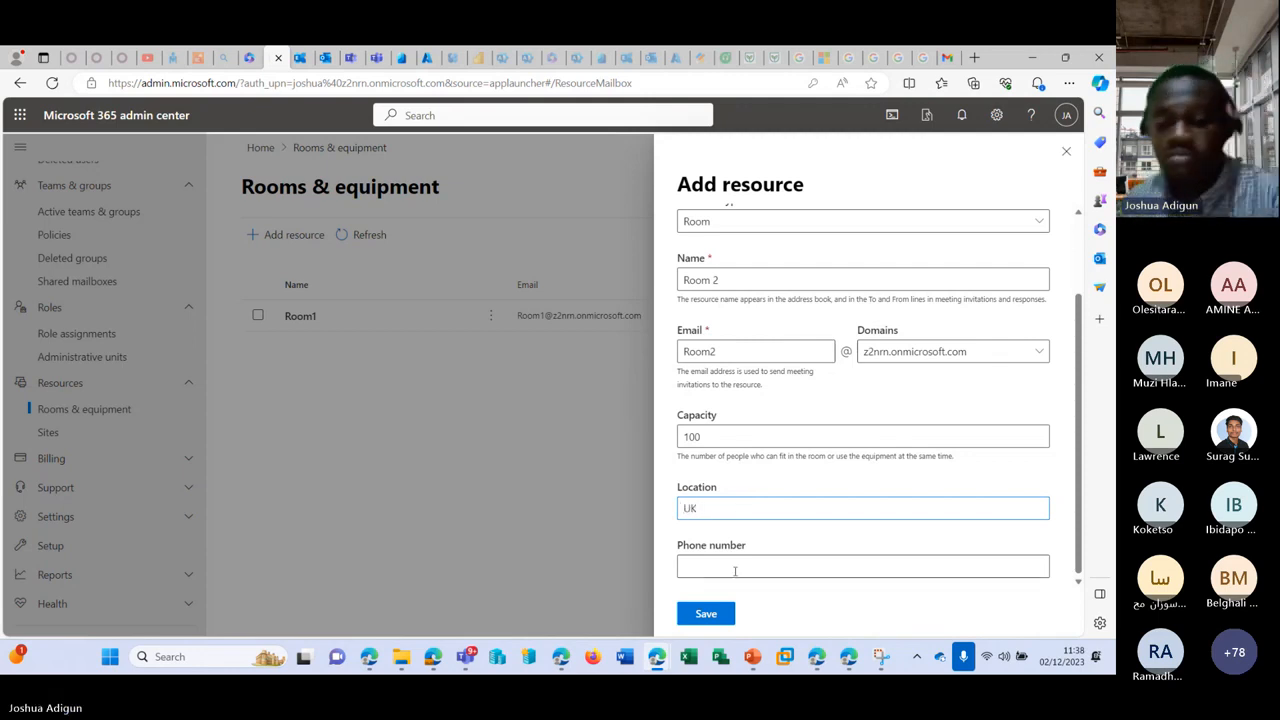
click(708, 613)
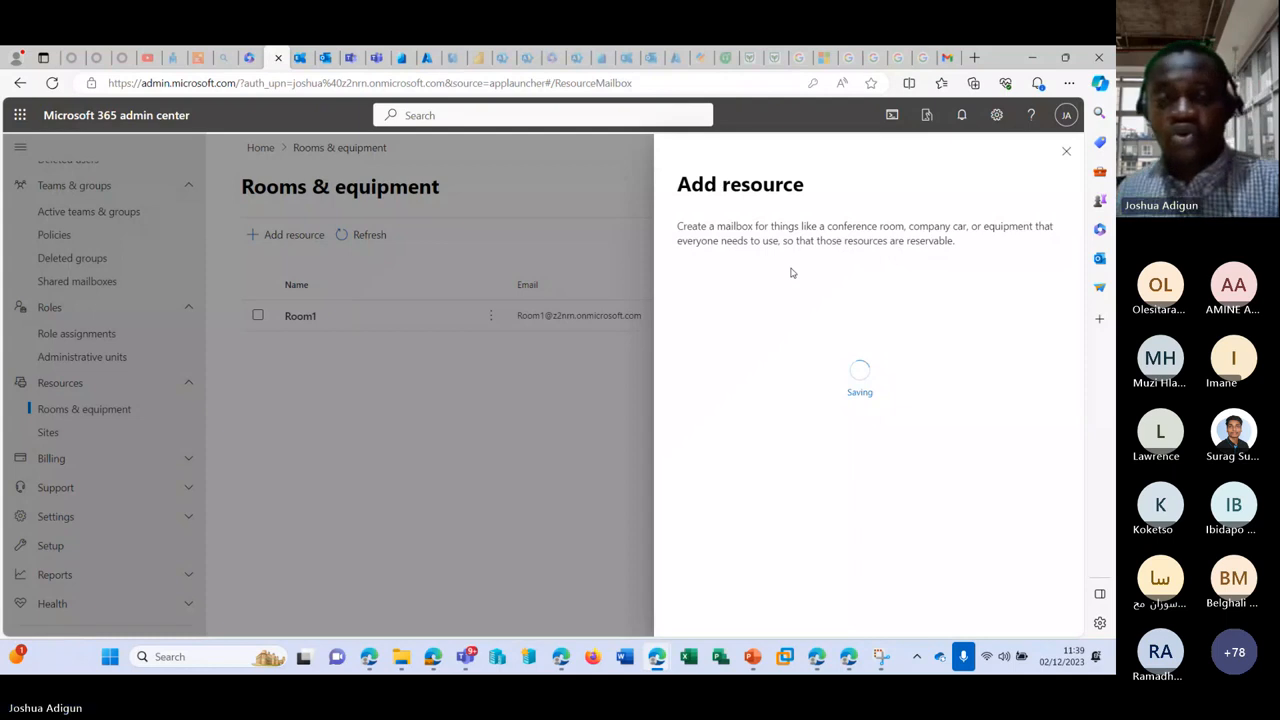
click(1065, 152)
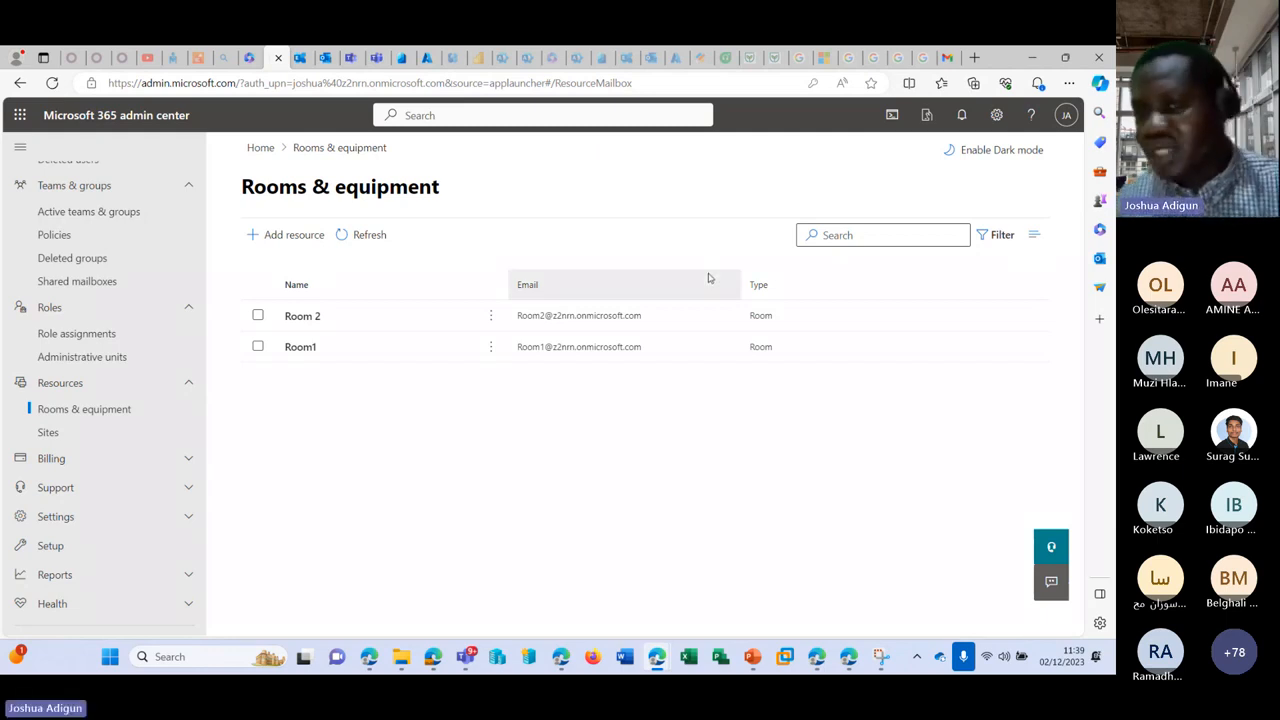
Step: Open Room1's details panel and go to its Exchange settings
click(300, 350)
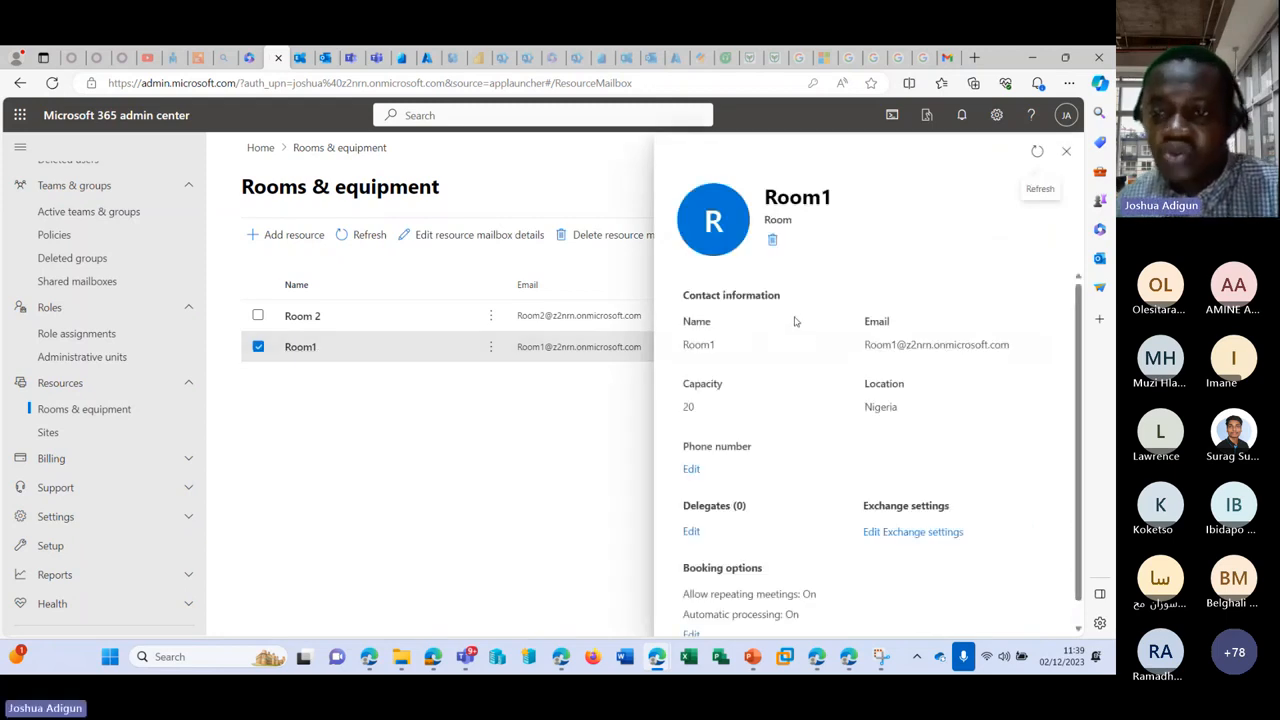
scroll(810, 345, down, 1)
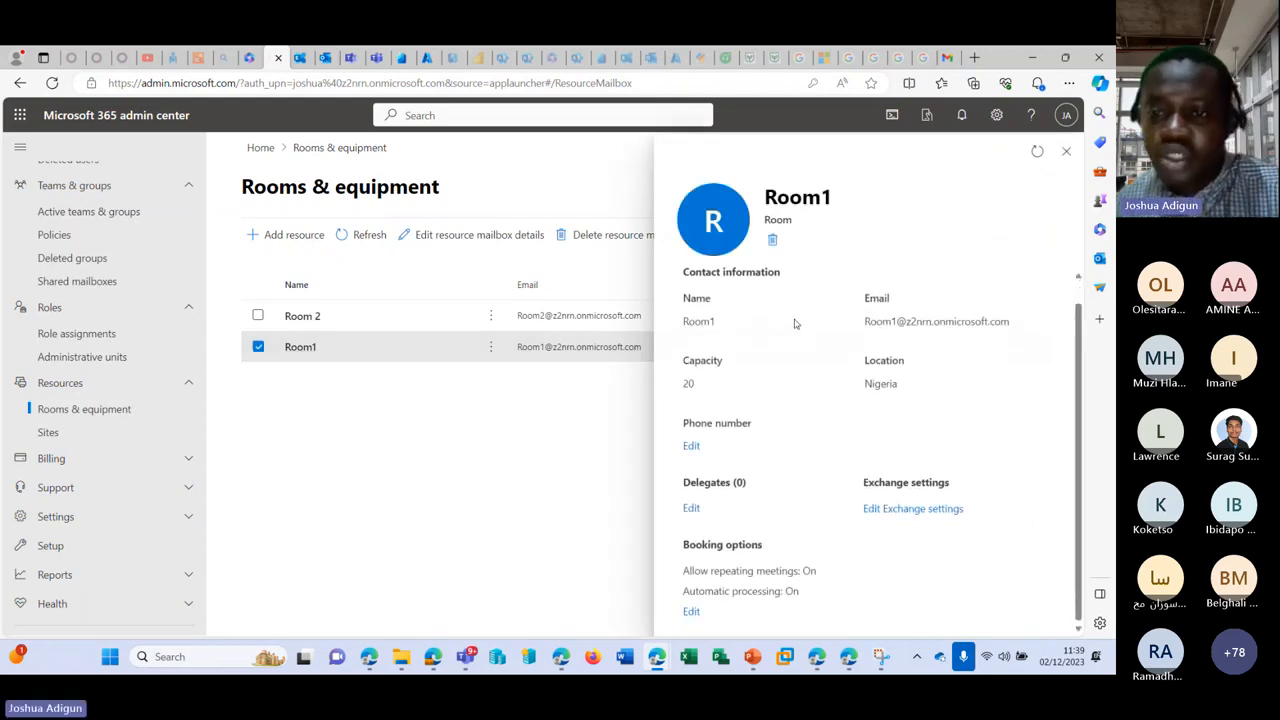
click(908, 509)
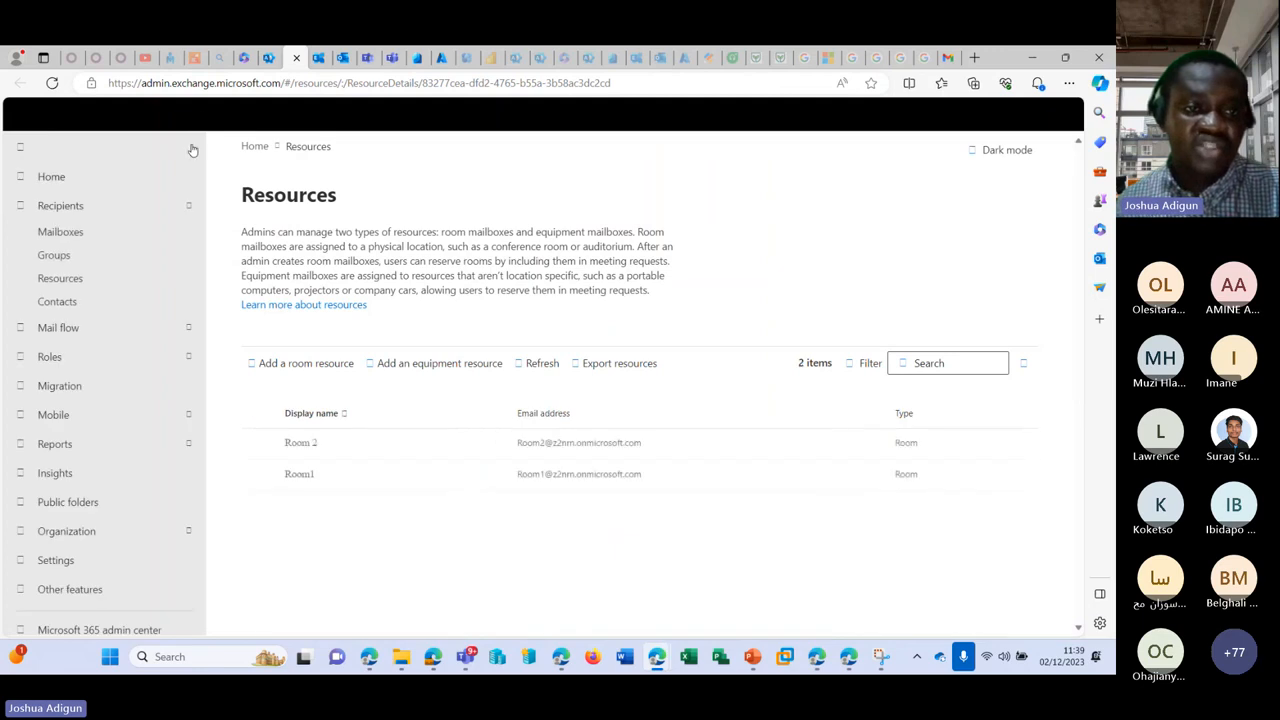
Step: Open Room1's booking options for editing under Resources
click(91, 286)
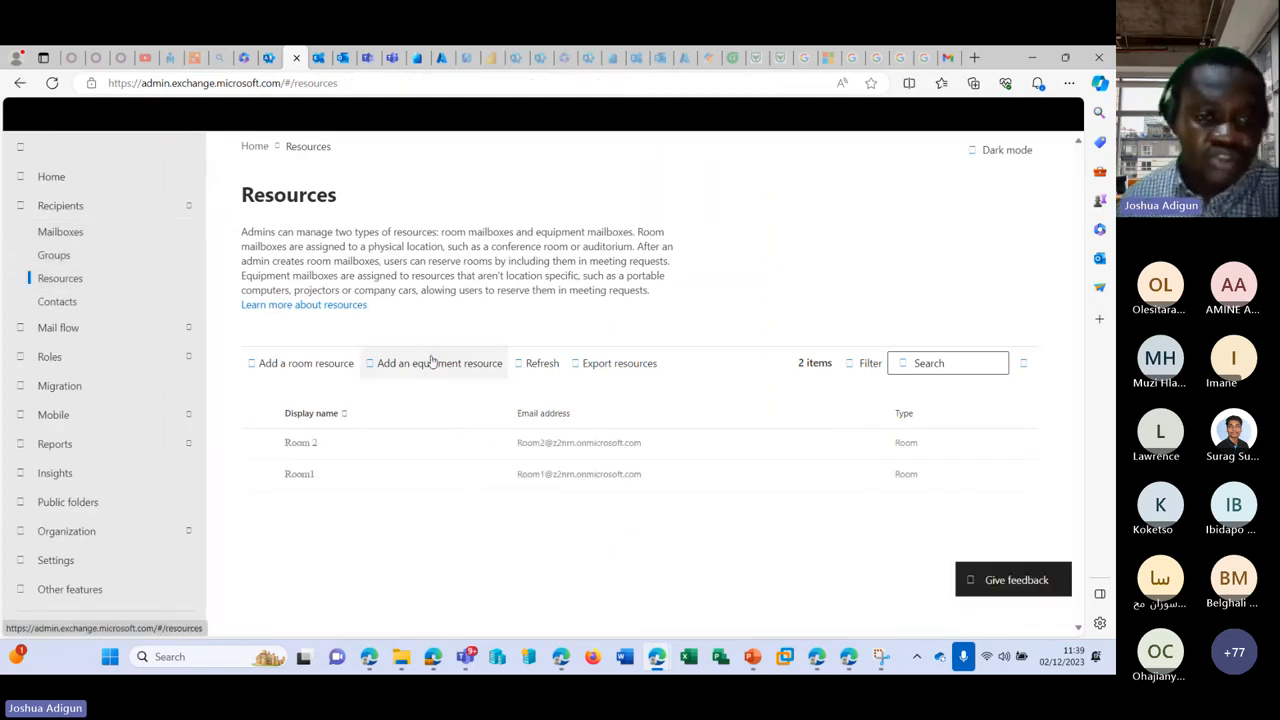
click(306, 478)
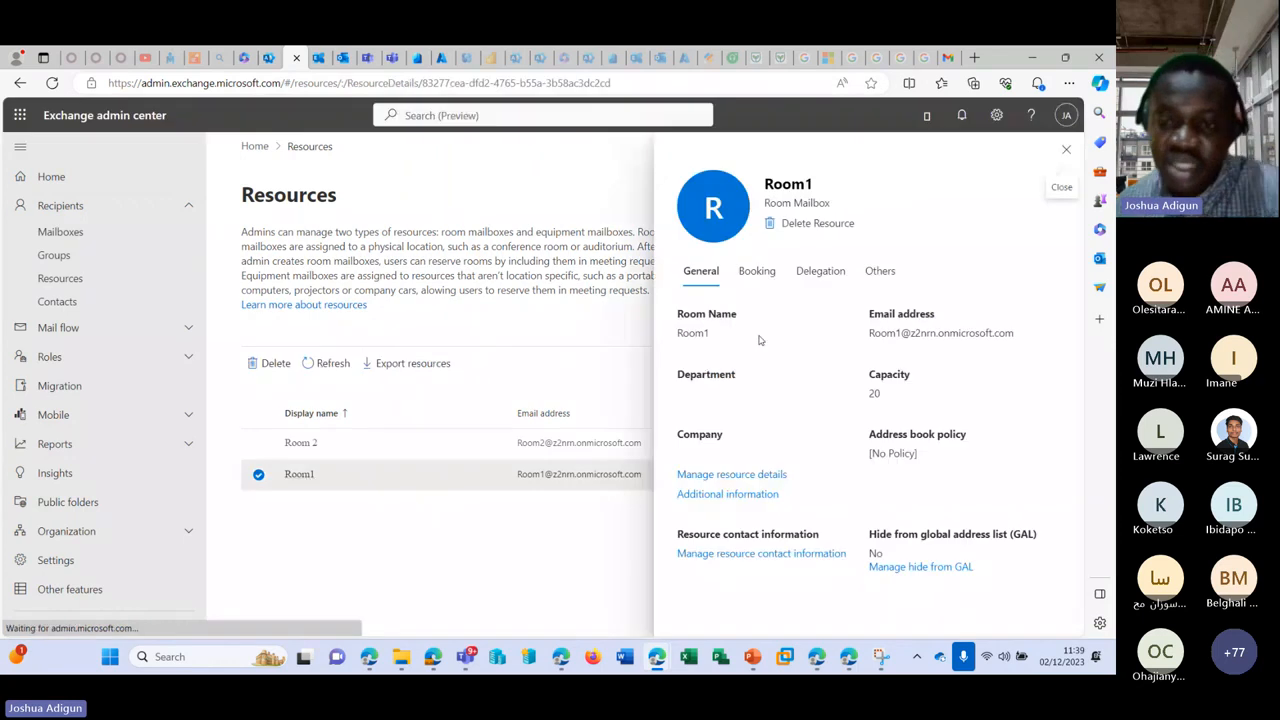
click(755, 280)
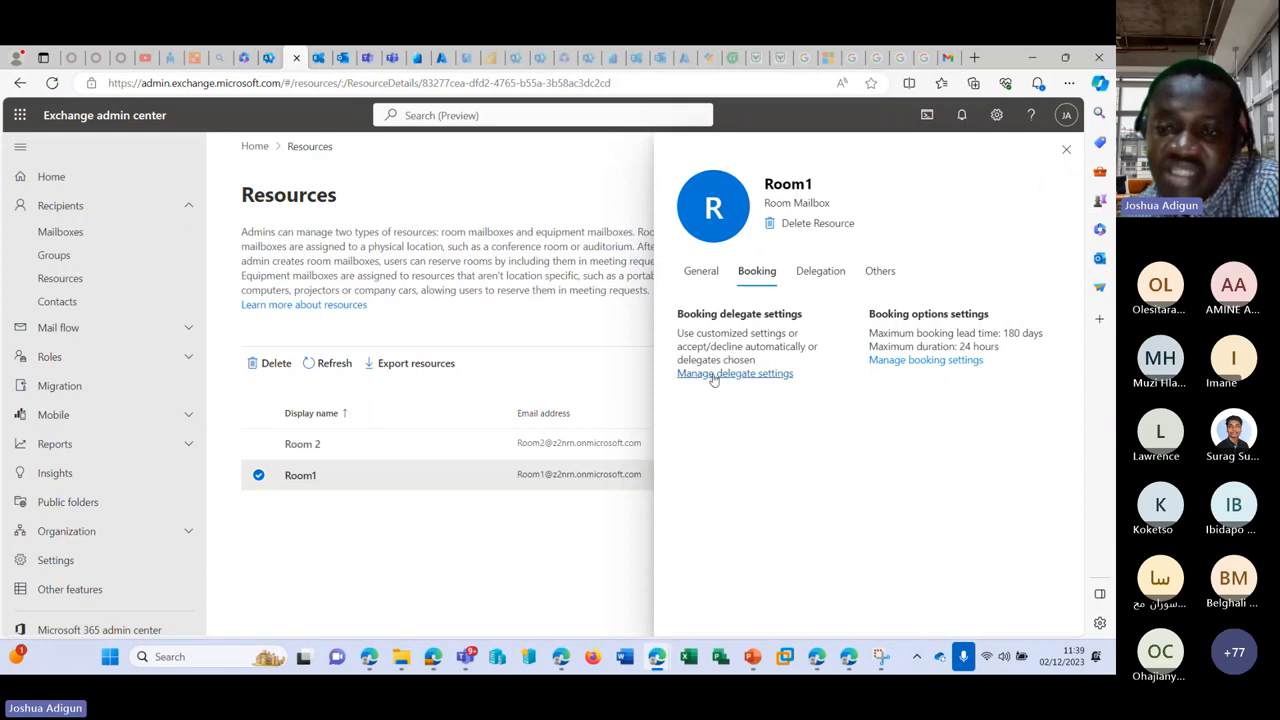
click(946, 362)
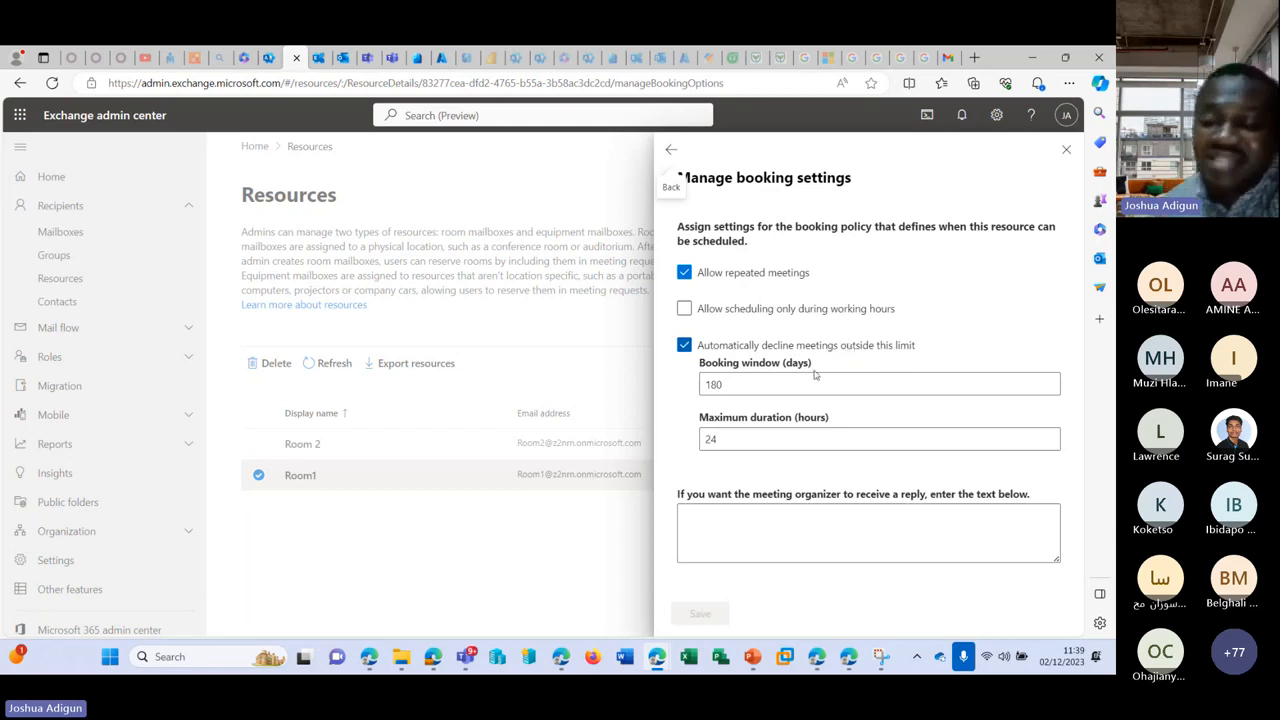
Step: Change the booking window from 180 to 1 day, allow working hours only, and save
drag(781, 385, 702, 385)
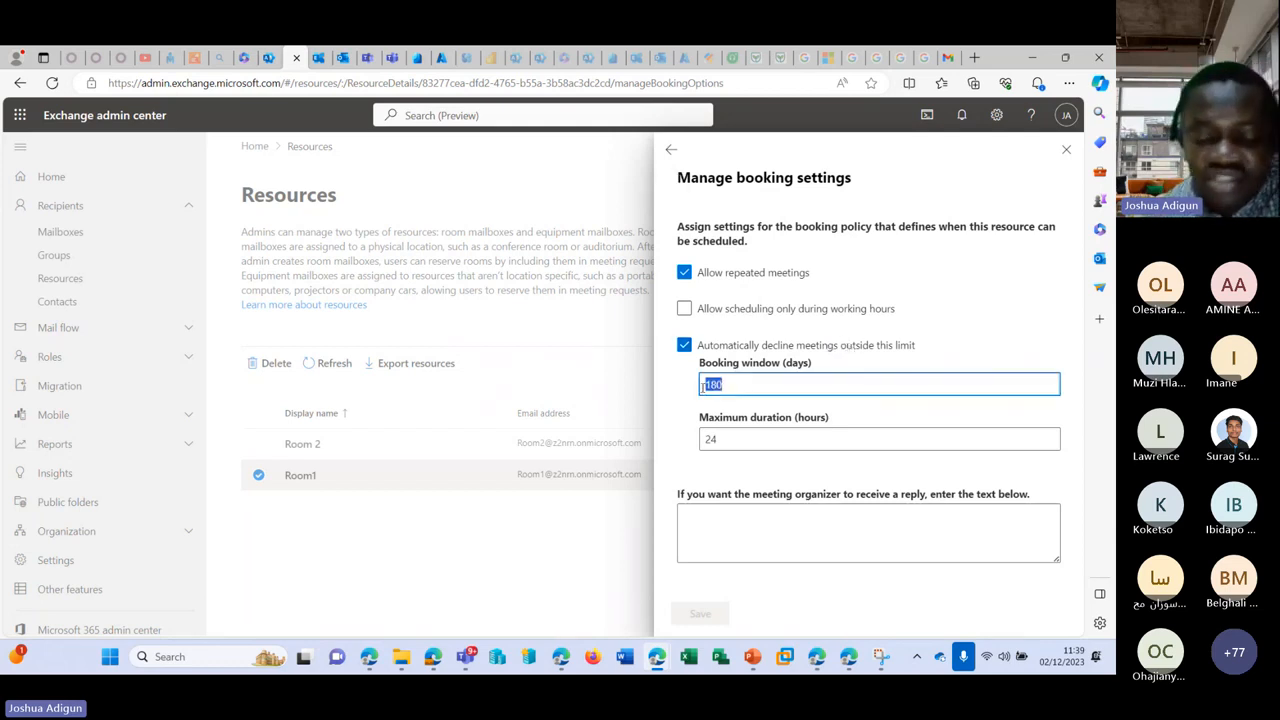
text(1)
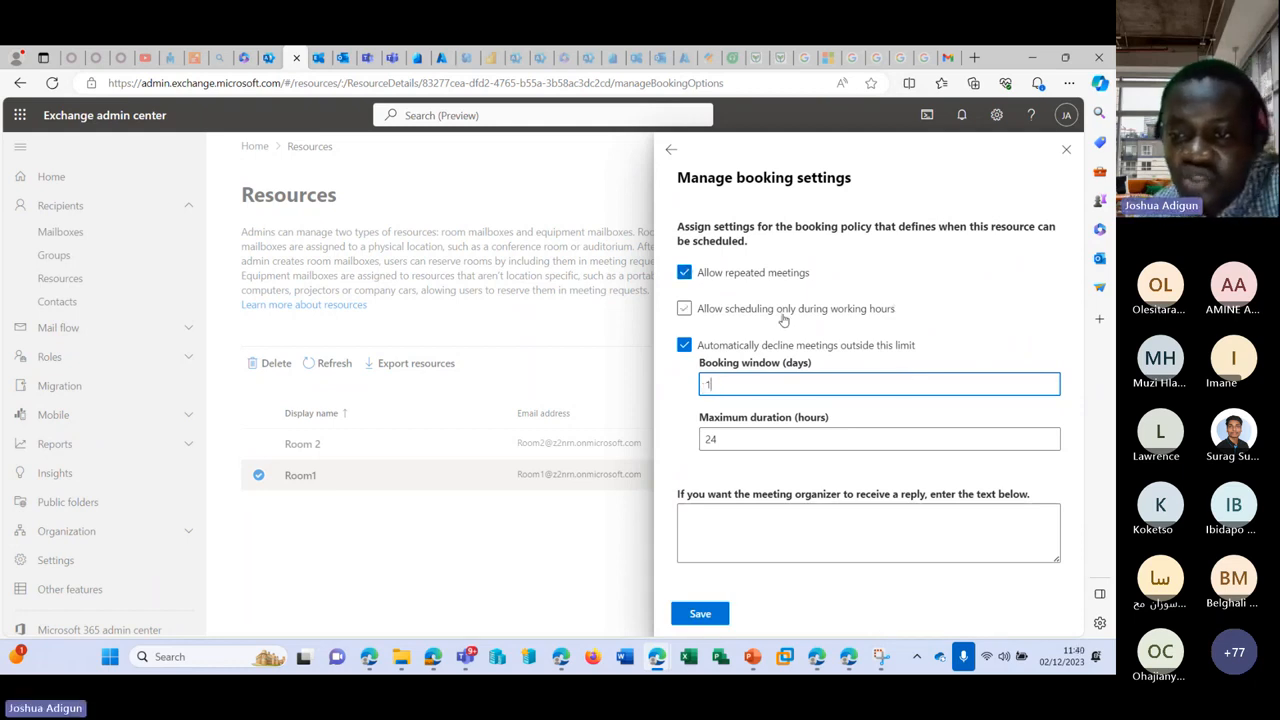
click(686, 314)
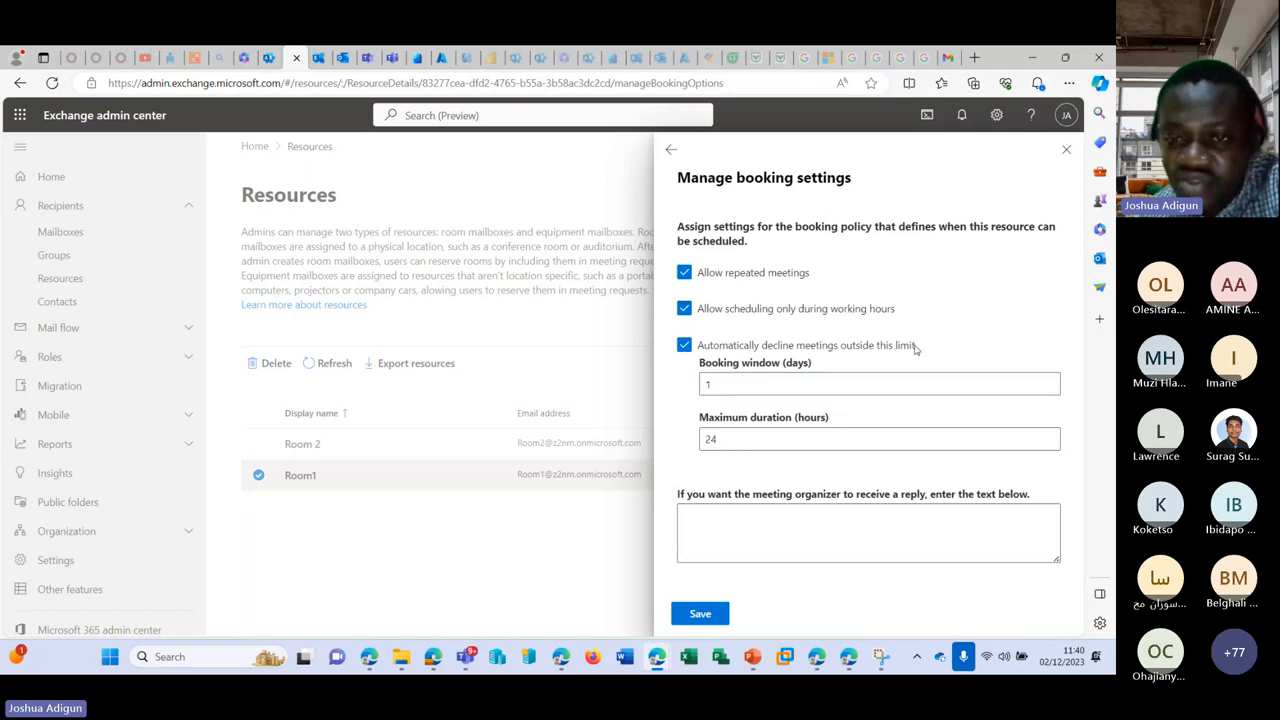
click(703, 614)
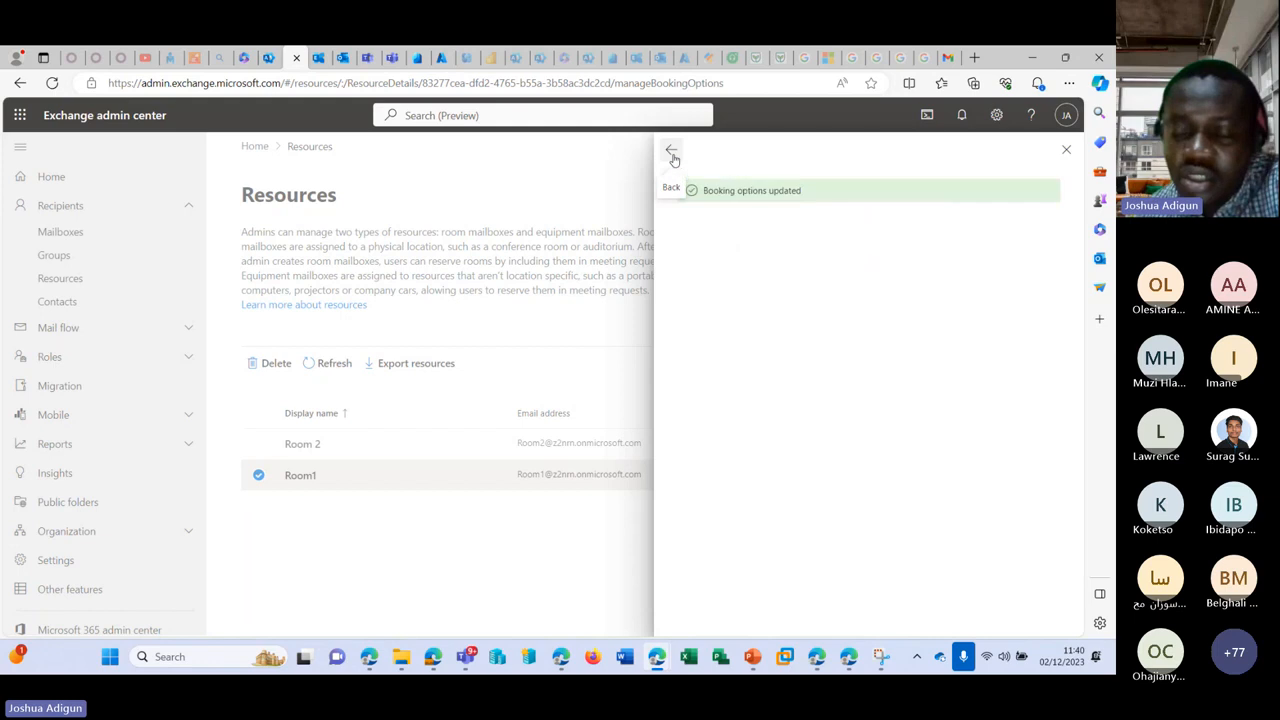
click(672, 152)
Step: Review Room1's Delegation and General tabs, then close and reopen its details
click(820, 271)
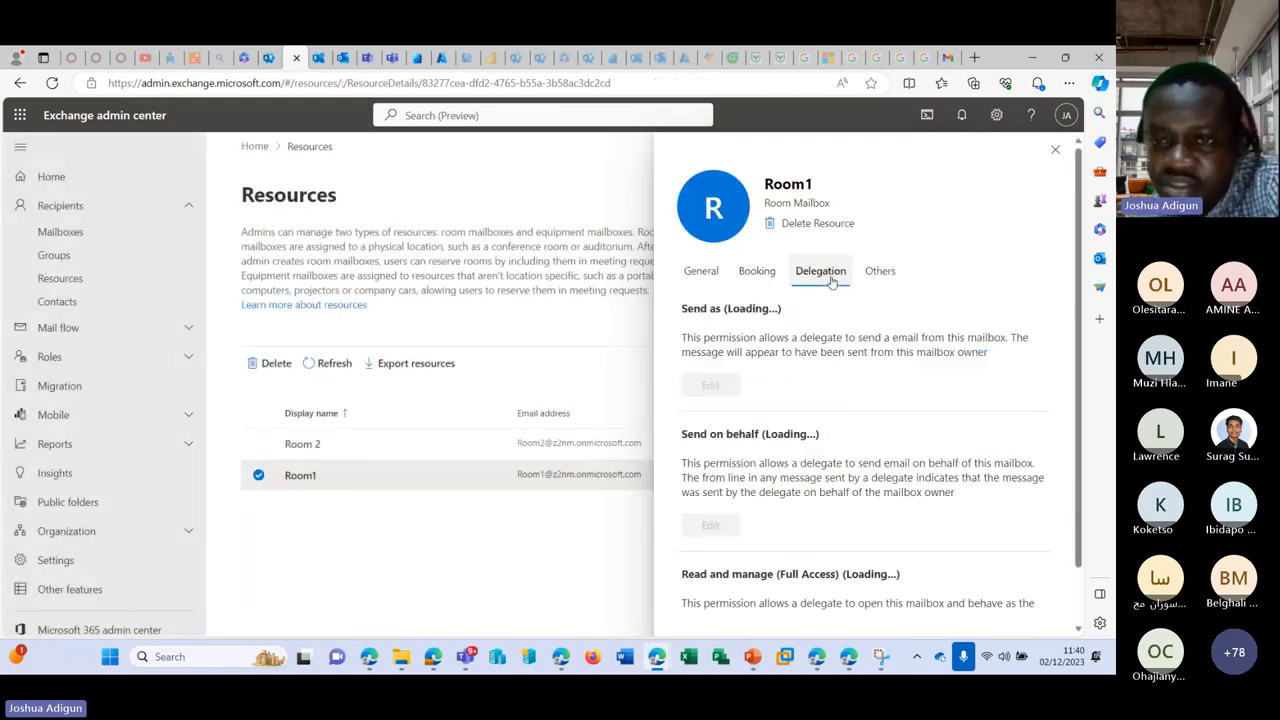
scroll(761, 345, down, 1)
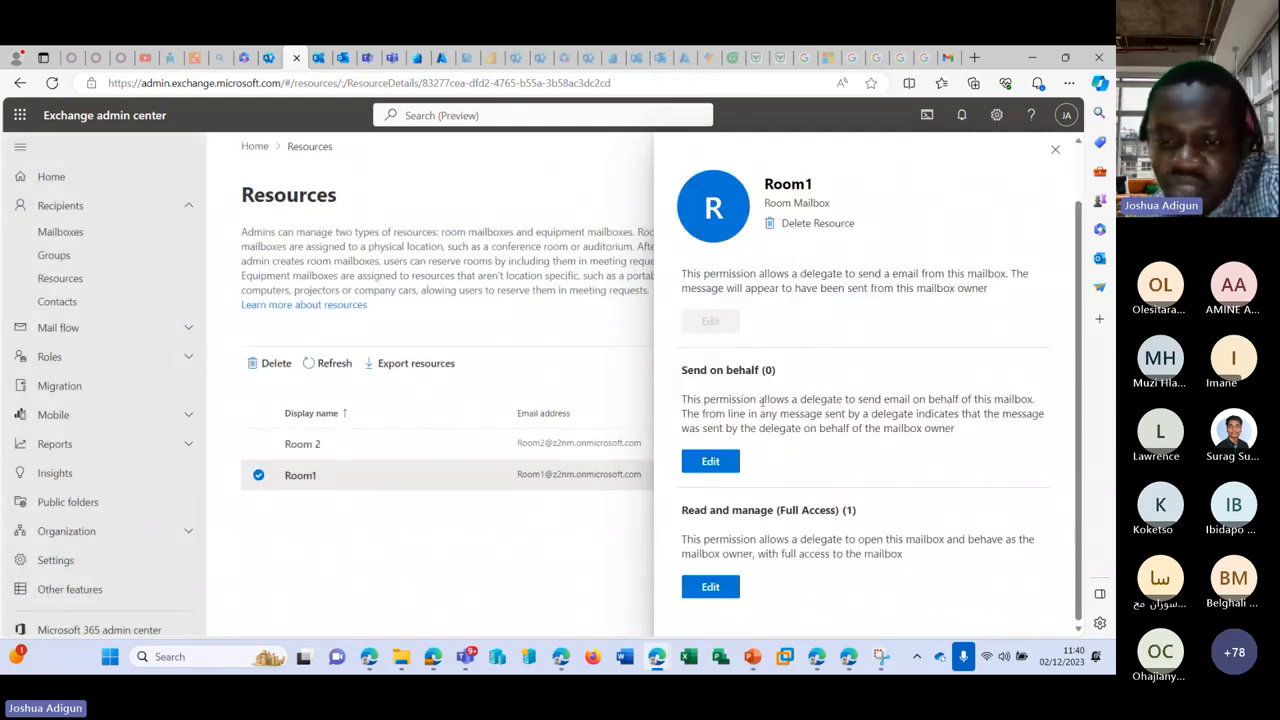
scroll(761, 402, up, 1)
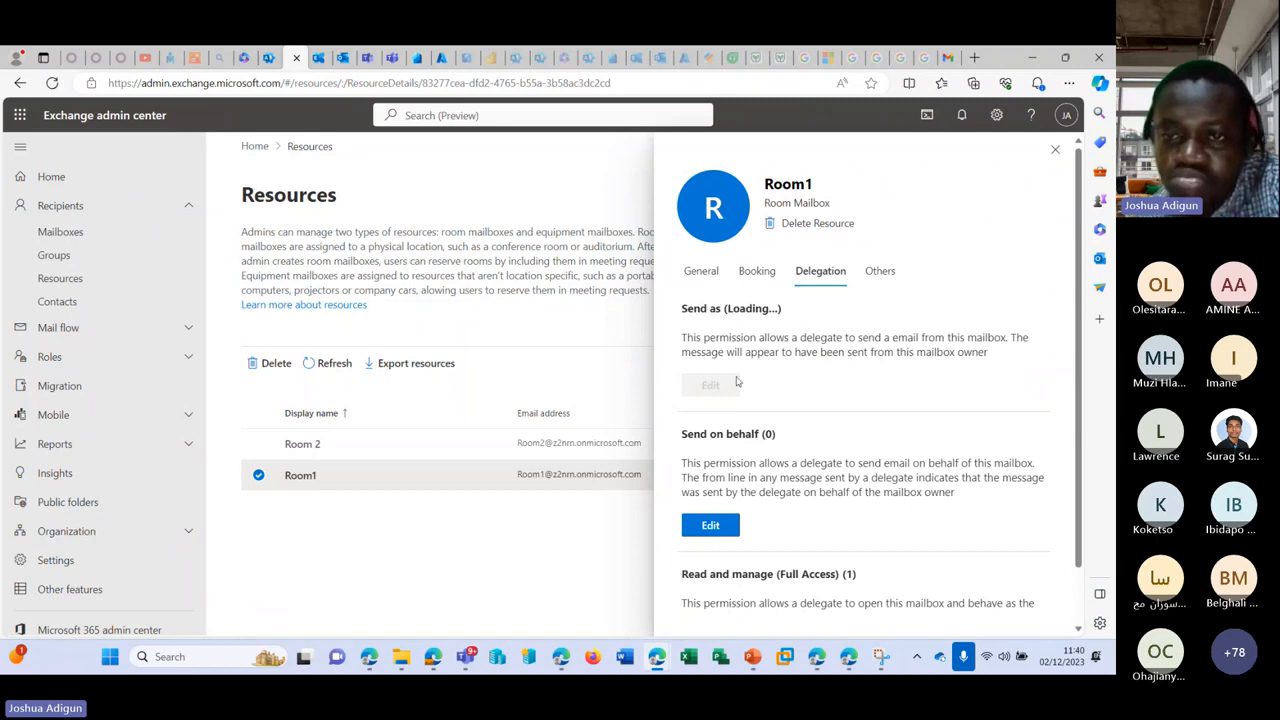
click(701, 271)
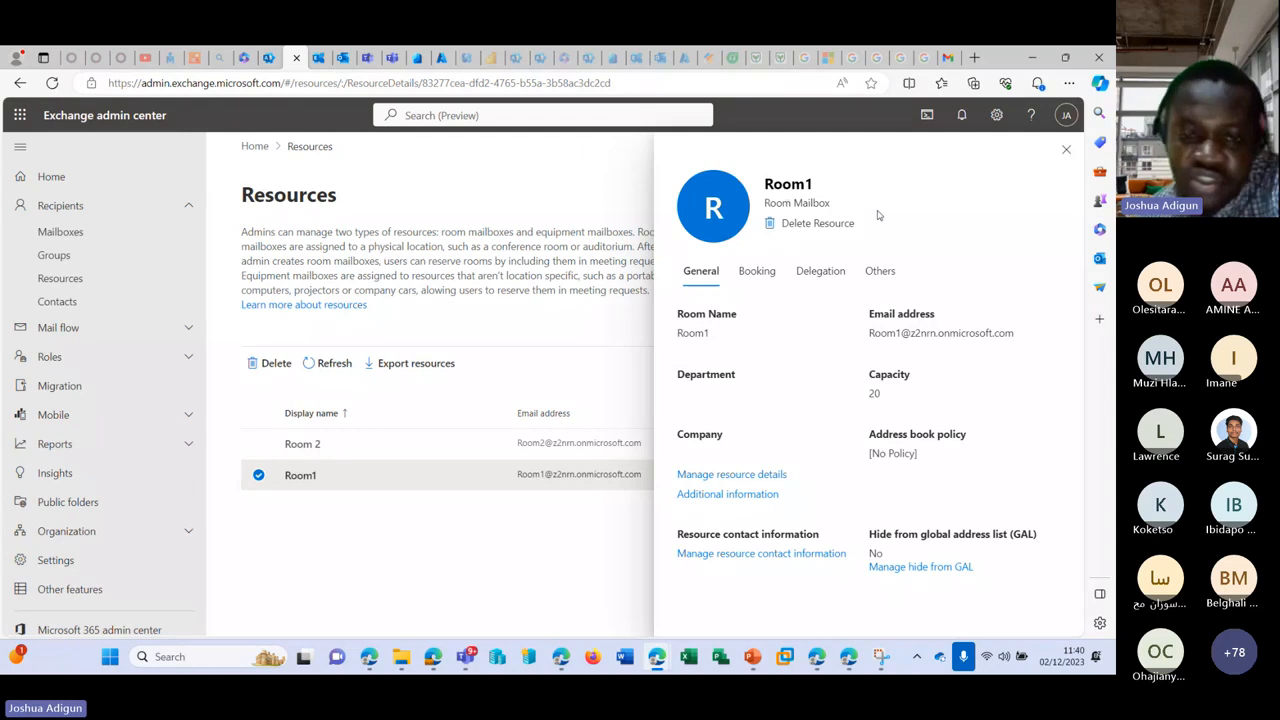
click(614, 474)
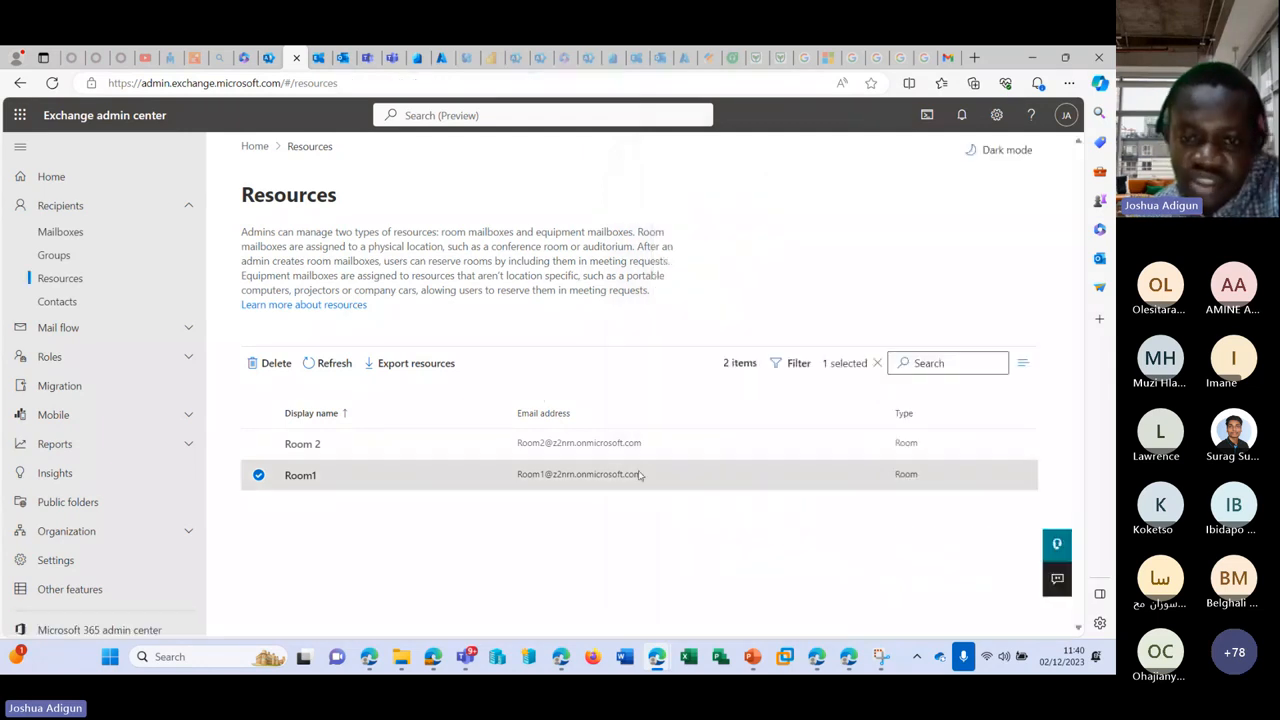
click(528, 481)
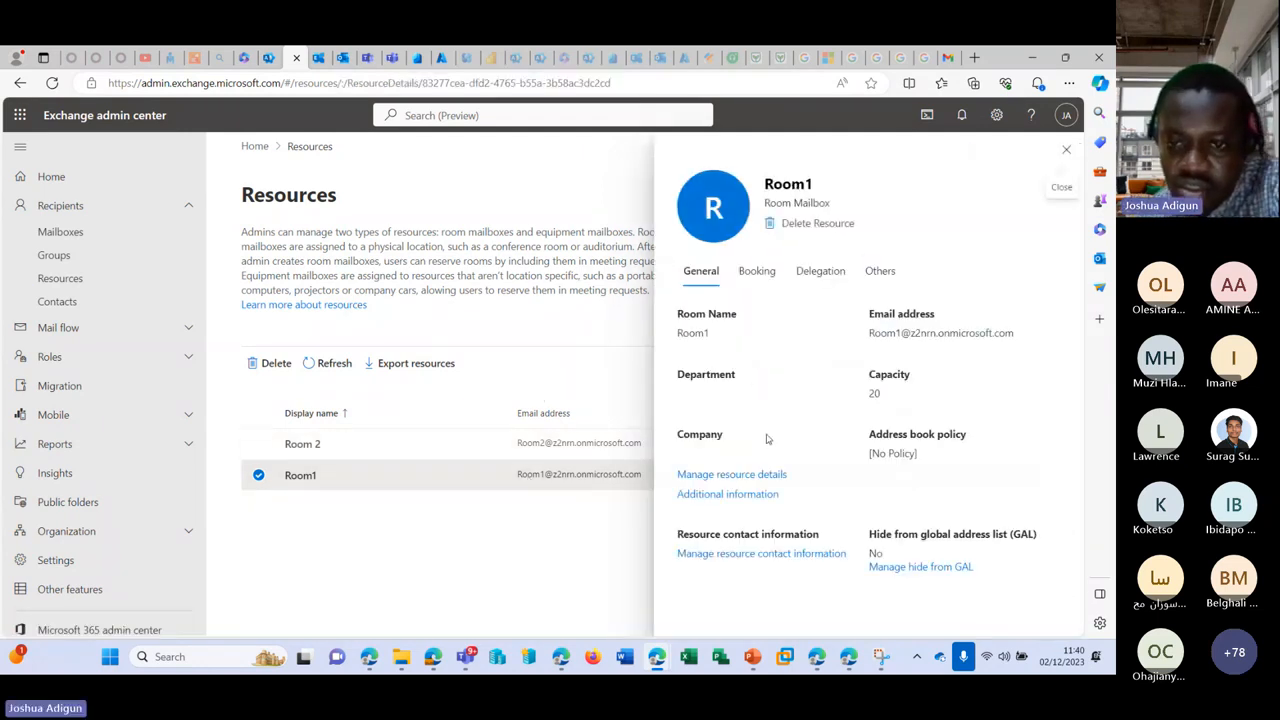
Step: Select Room1's email address and copy it to the clipboard
drag(1018, 332, 884, 338)
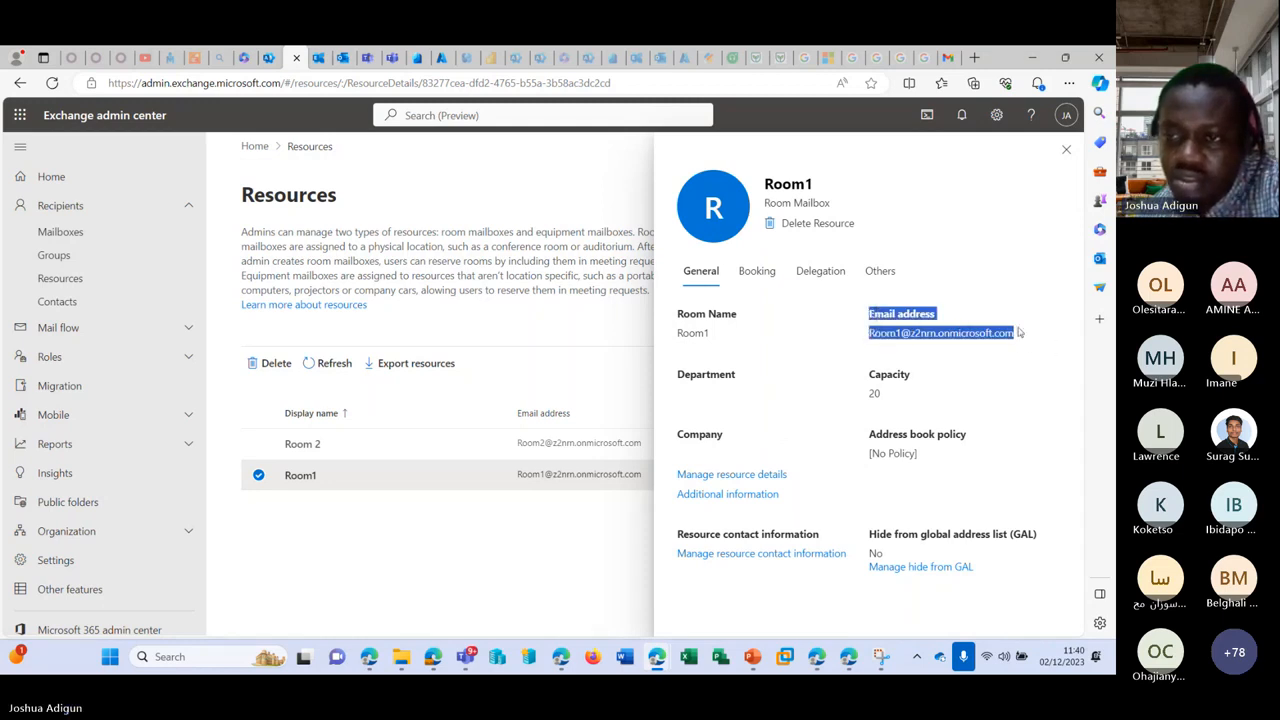
click(900, 368)
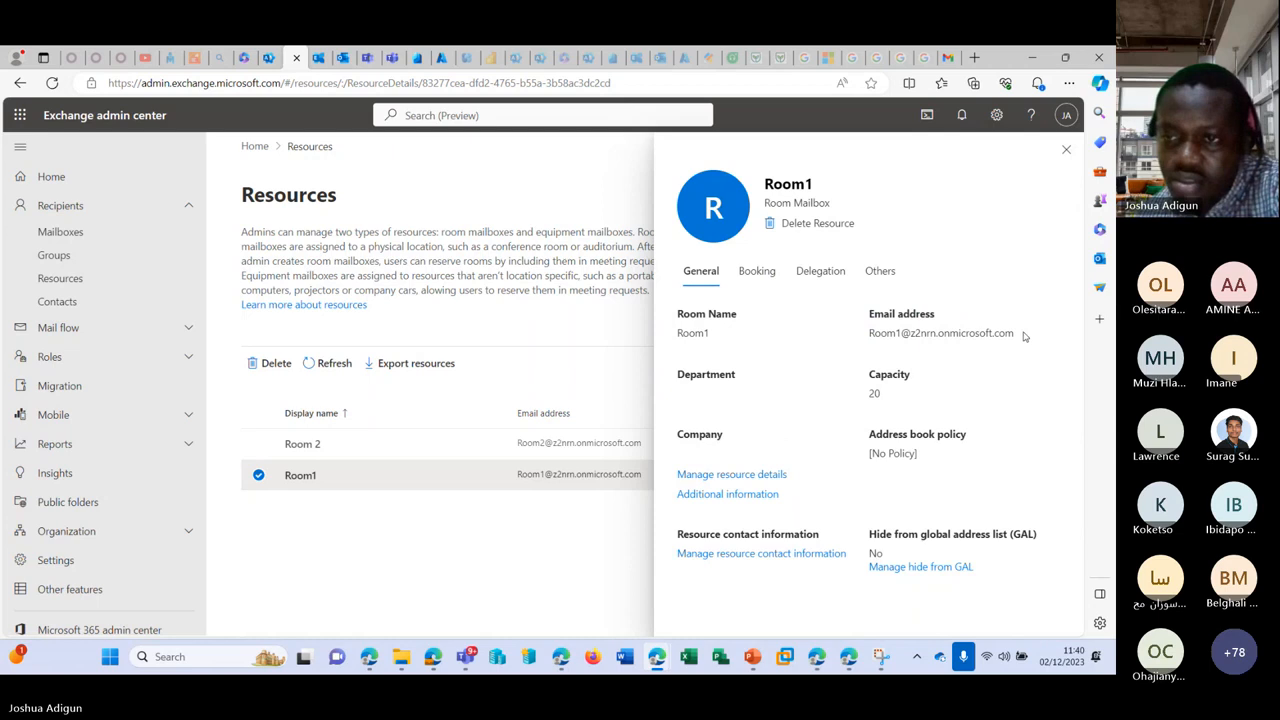
drag(1023, 334, 870, 334)
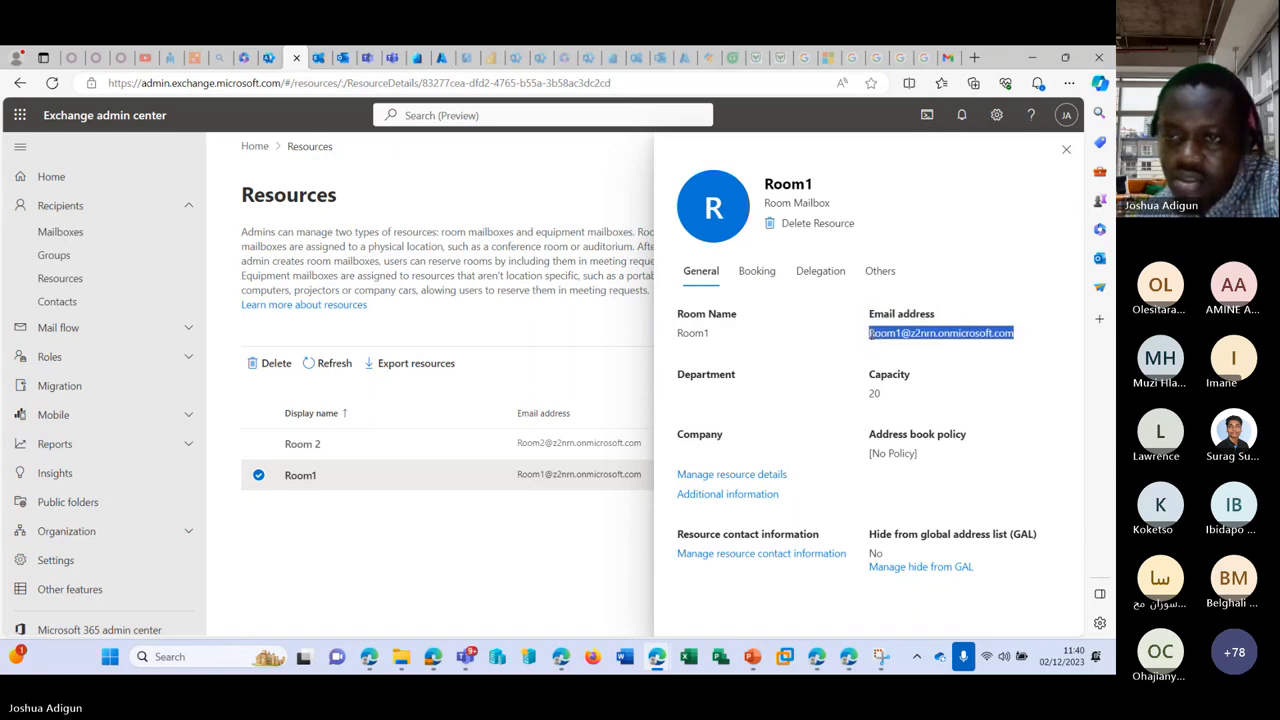
right_click(884, 348)
click(884, 348)
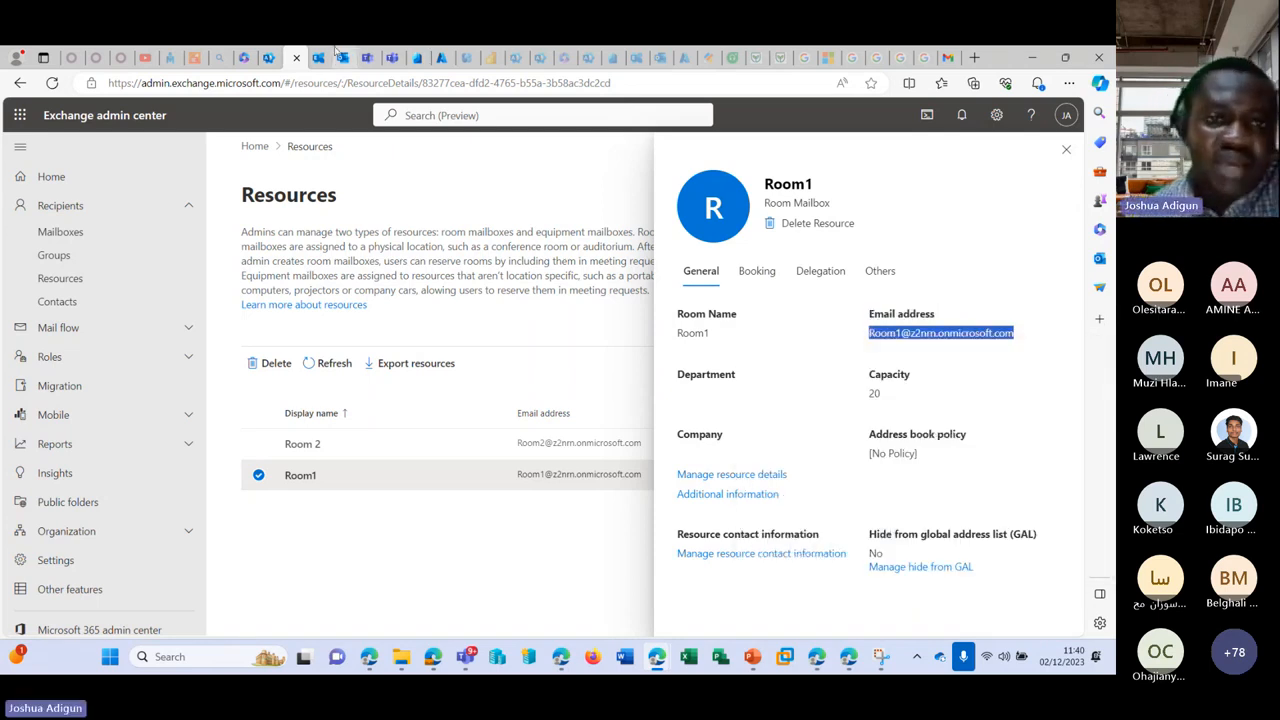
Step: Retry sending the Testing 4 draft, reload Outlook, and show the December 2023 month calendar
click(340, 57)
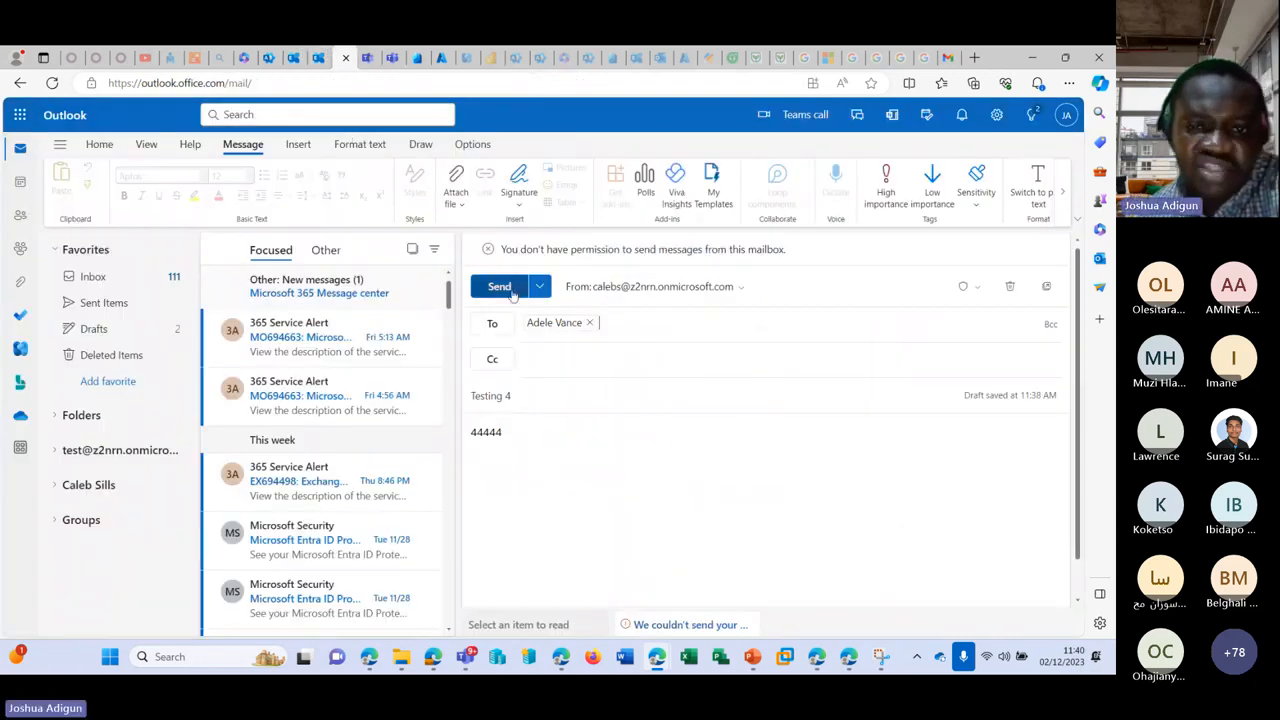
click(499, 287)
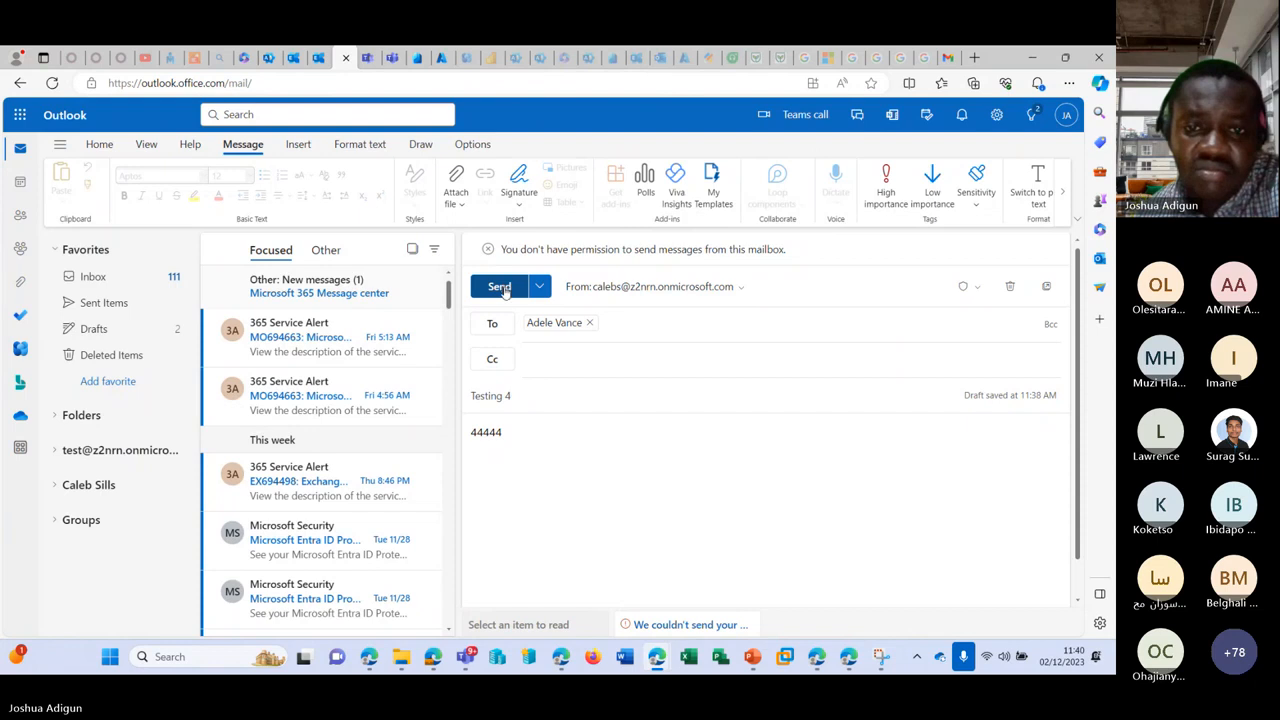
right_click(344, 57)
click(375, 106)
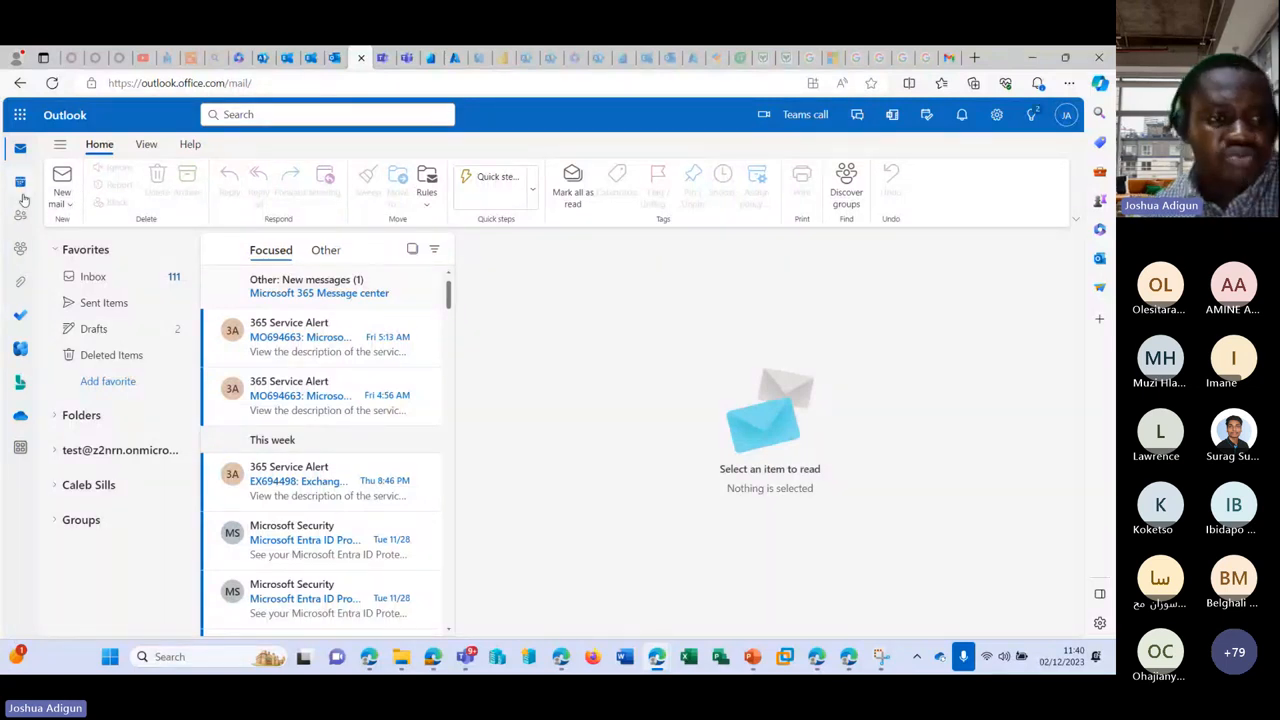
click(20, 182)
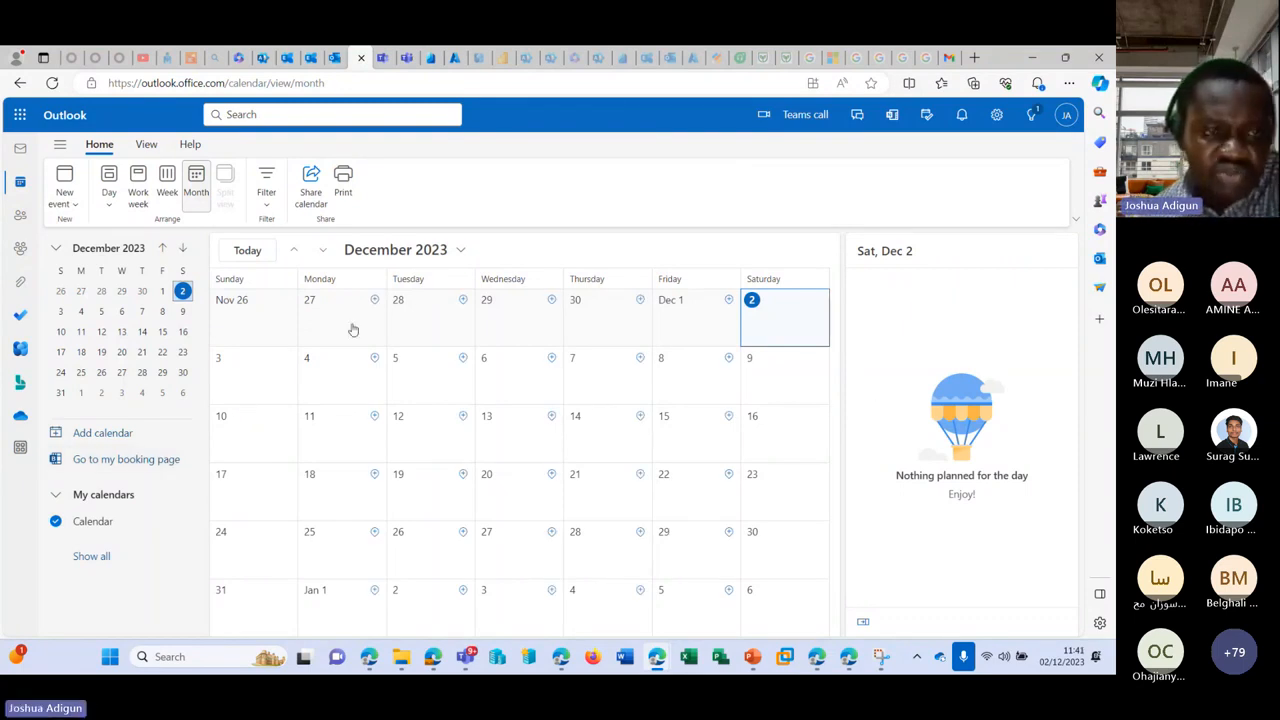
Step: Start a 'Test Room' event on Saturday December 2 with Room1 pasted as an attendee
click(148, 148)
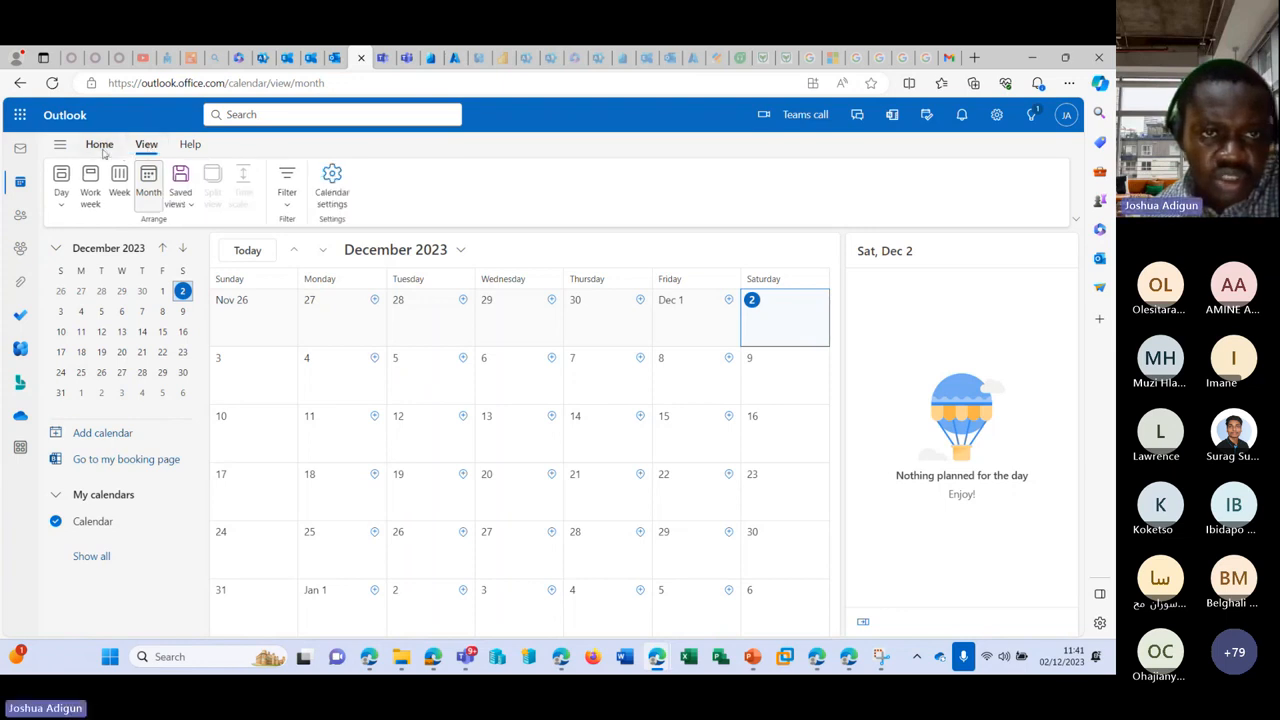
click(100, 146)
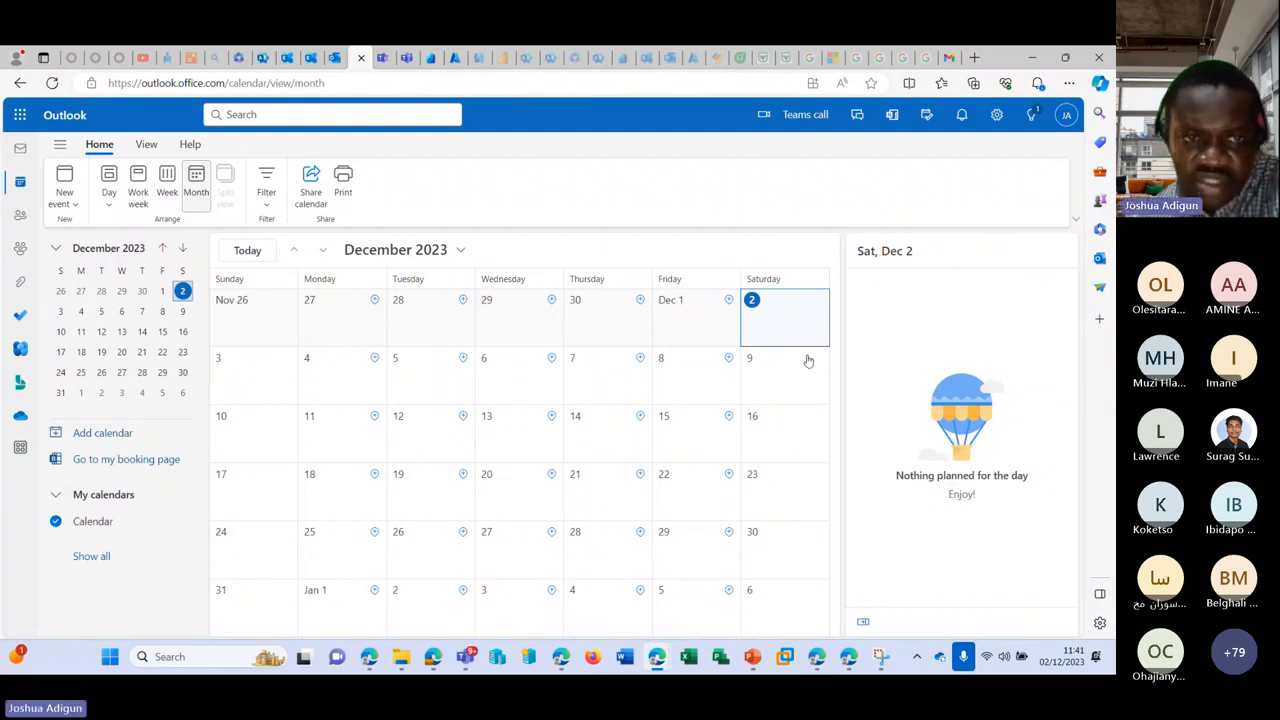
click(782, 311)
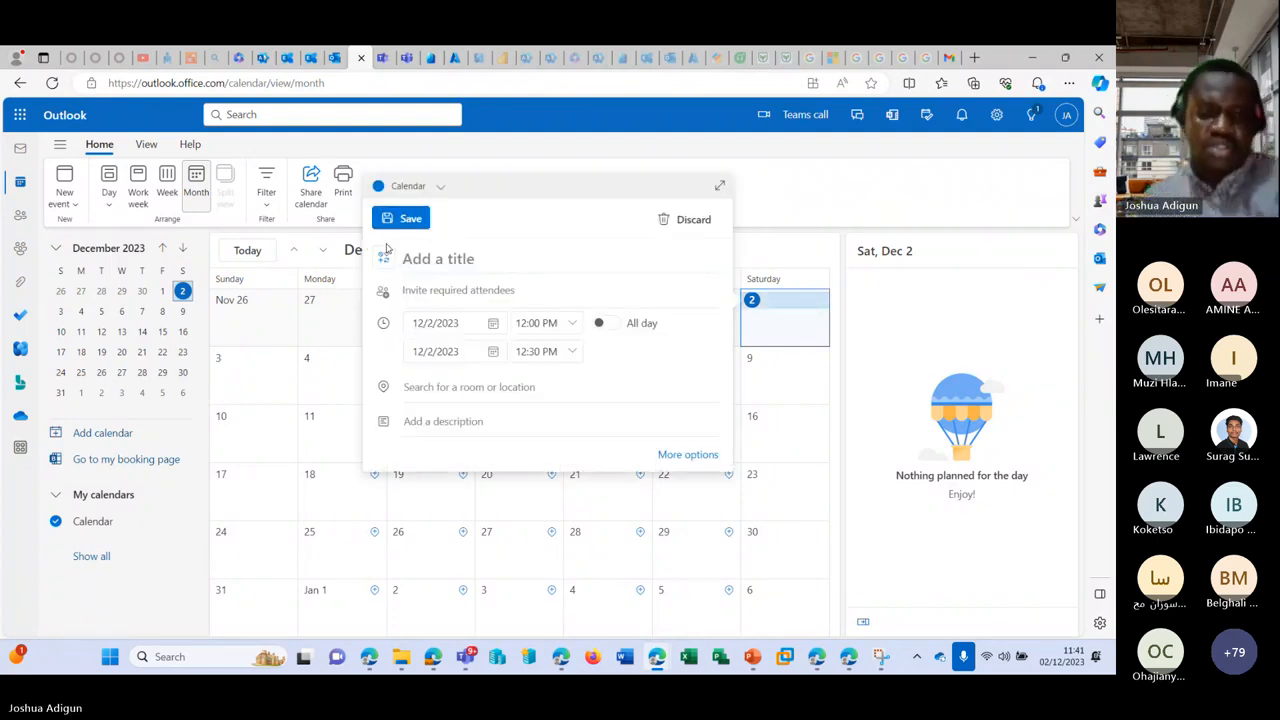
text(Test R)
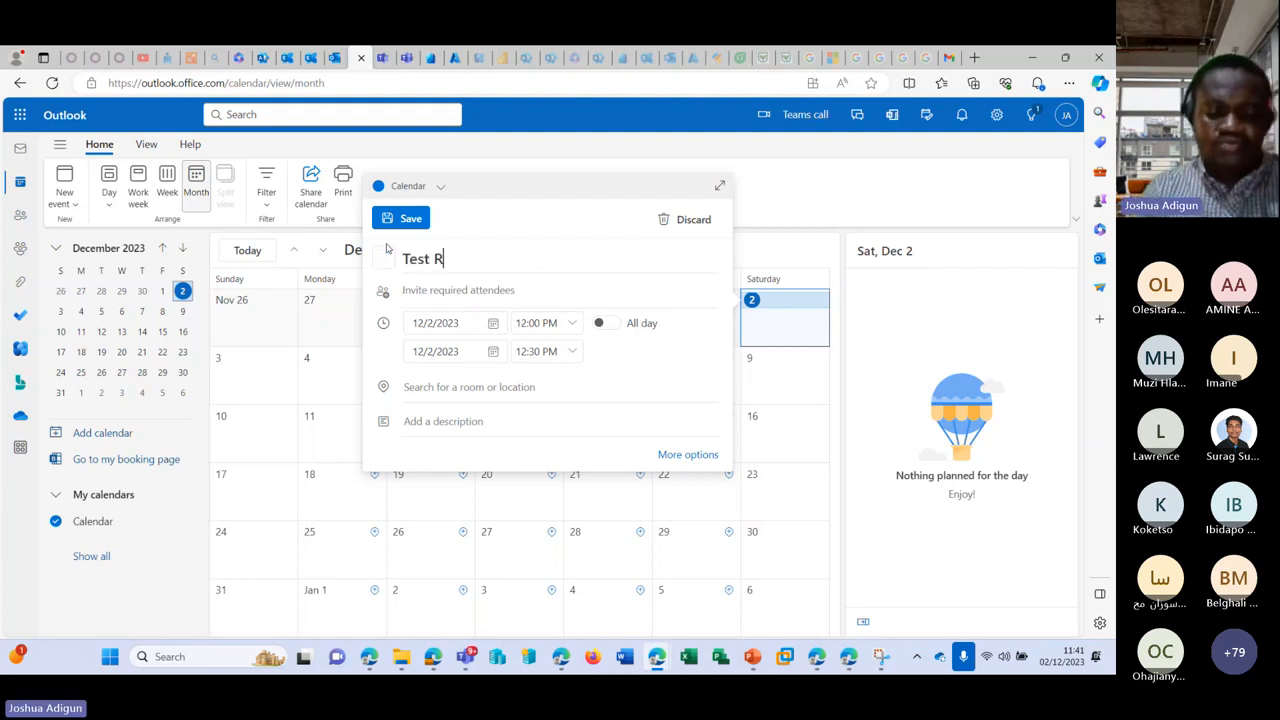
text(oom)
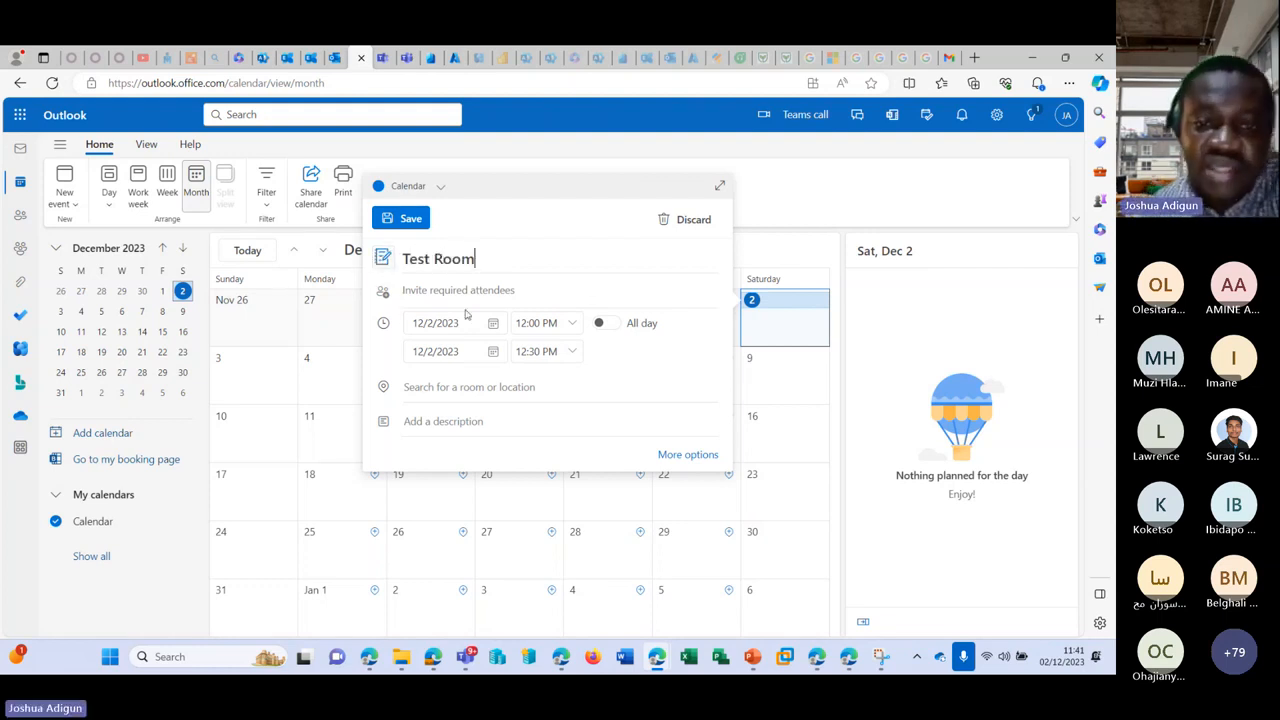
click(577, 289)
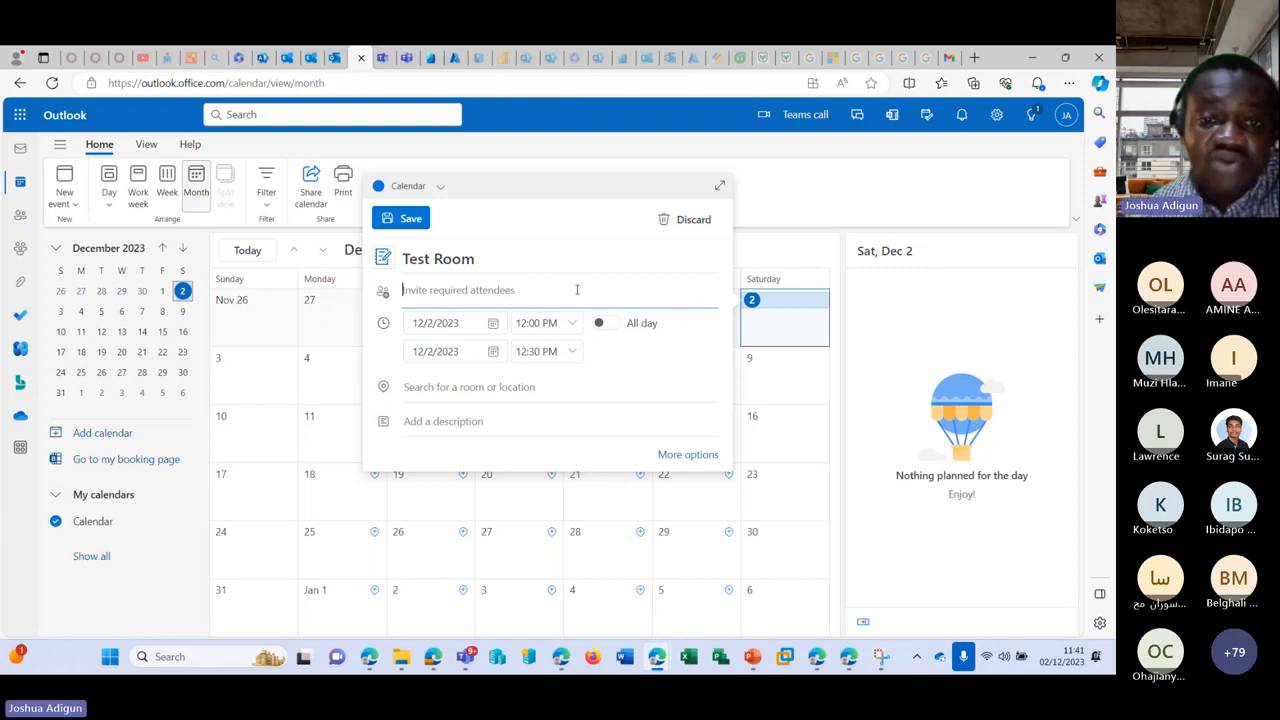
key(ctrl+v)
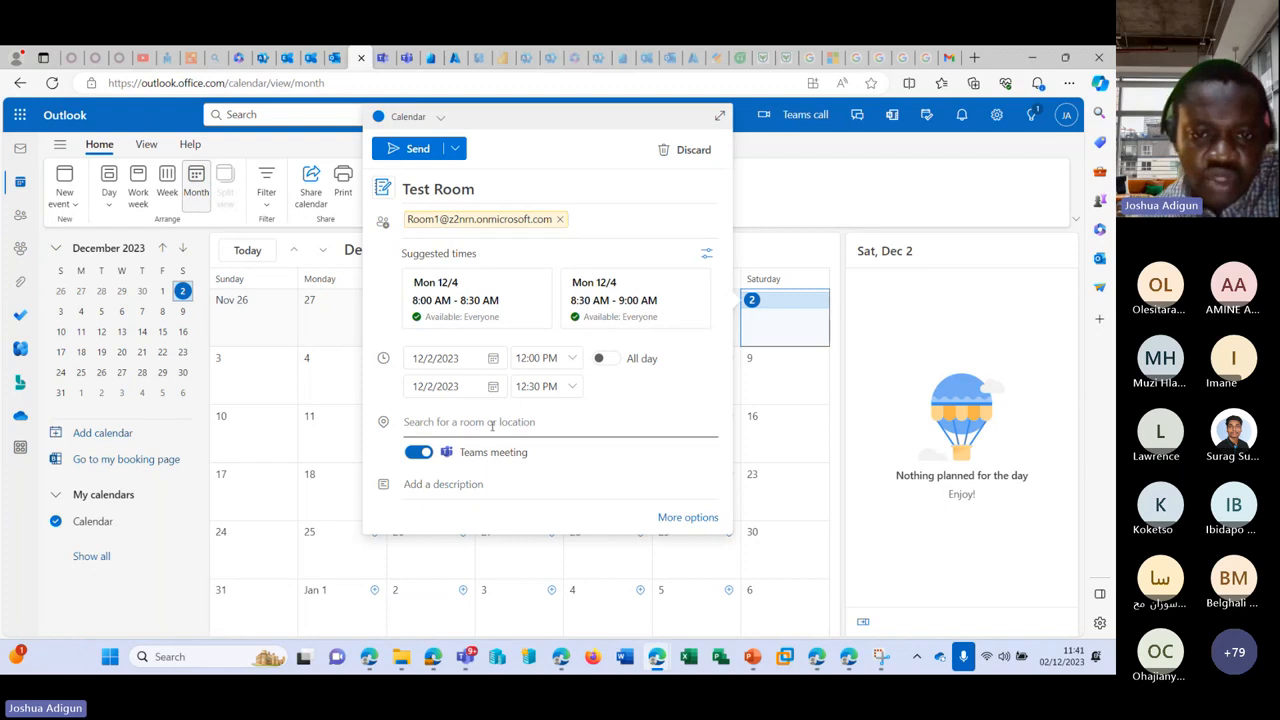
Step: Paste Room1's address as the location and accept it, then remove it again
click(448, 424)
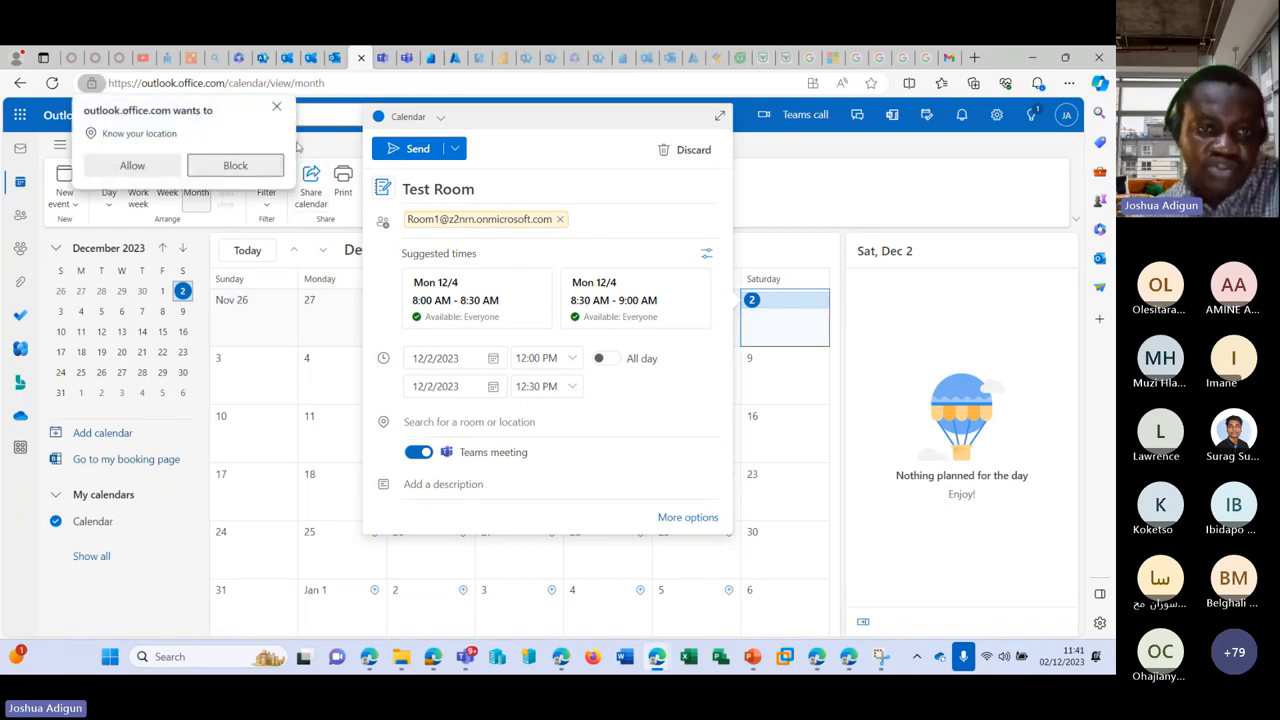
click(277, 106)
click(417, 421)
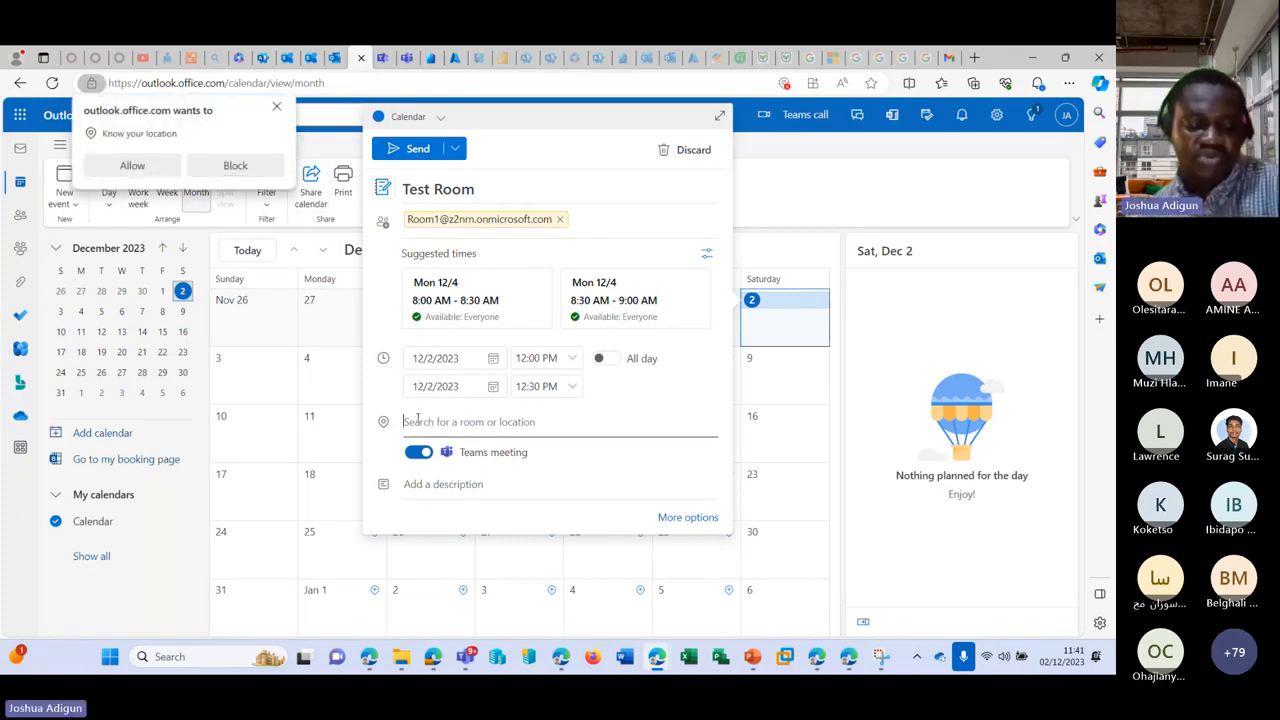
key(ctrl+v)
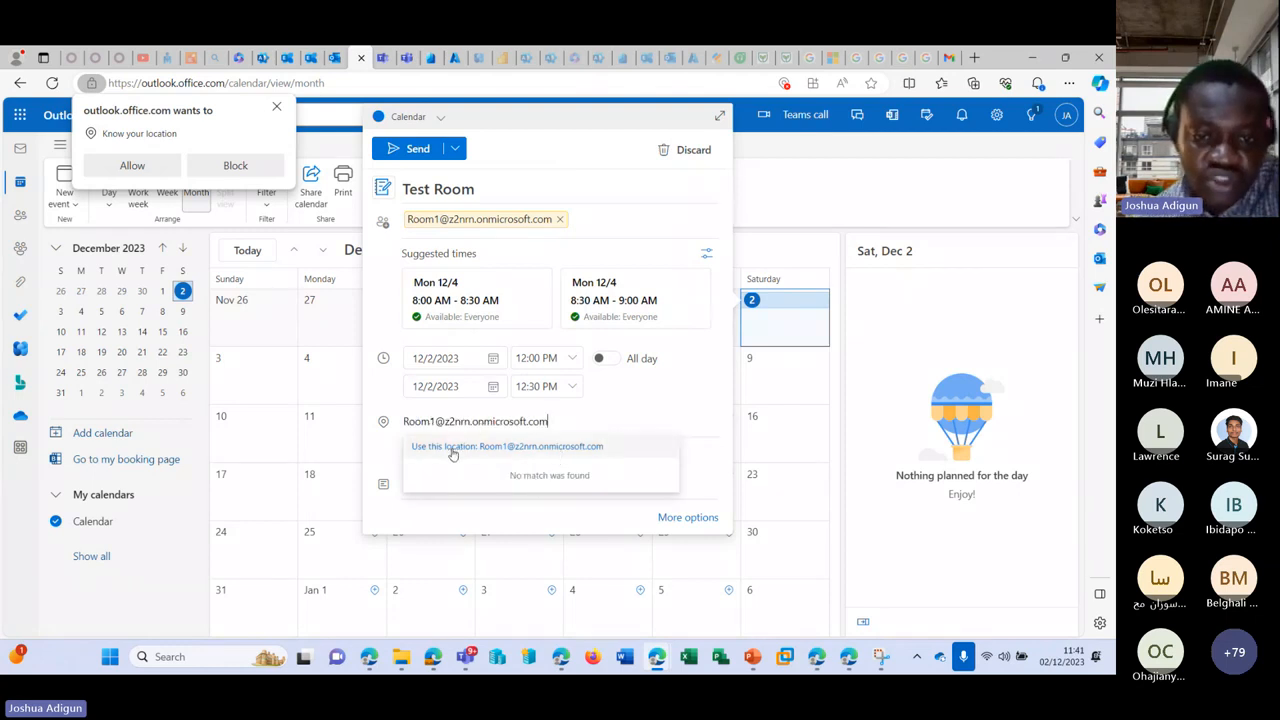
click(496, 451)
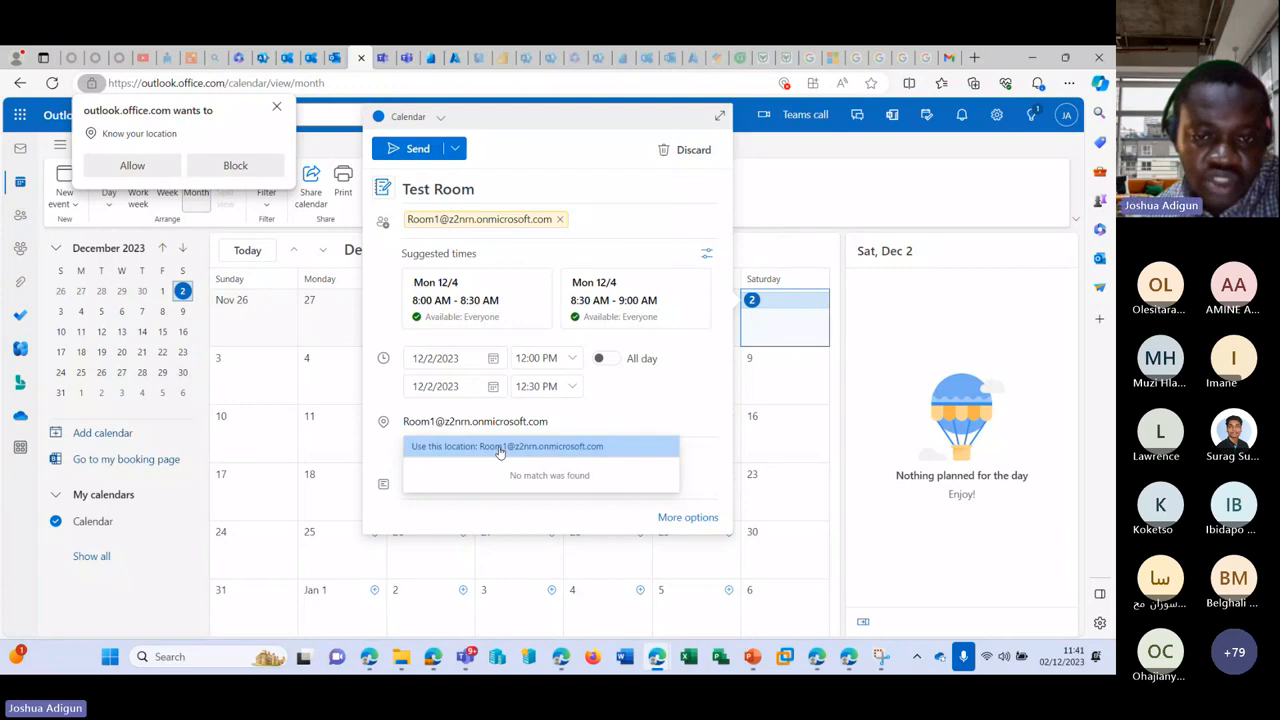
click(571, 411)
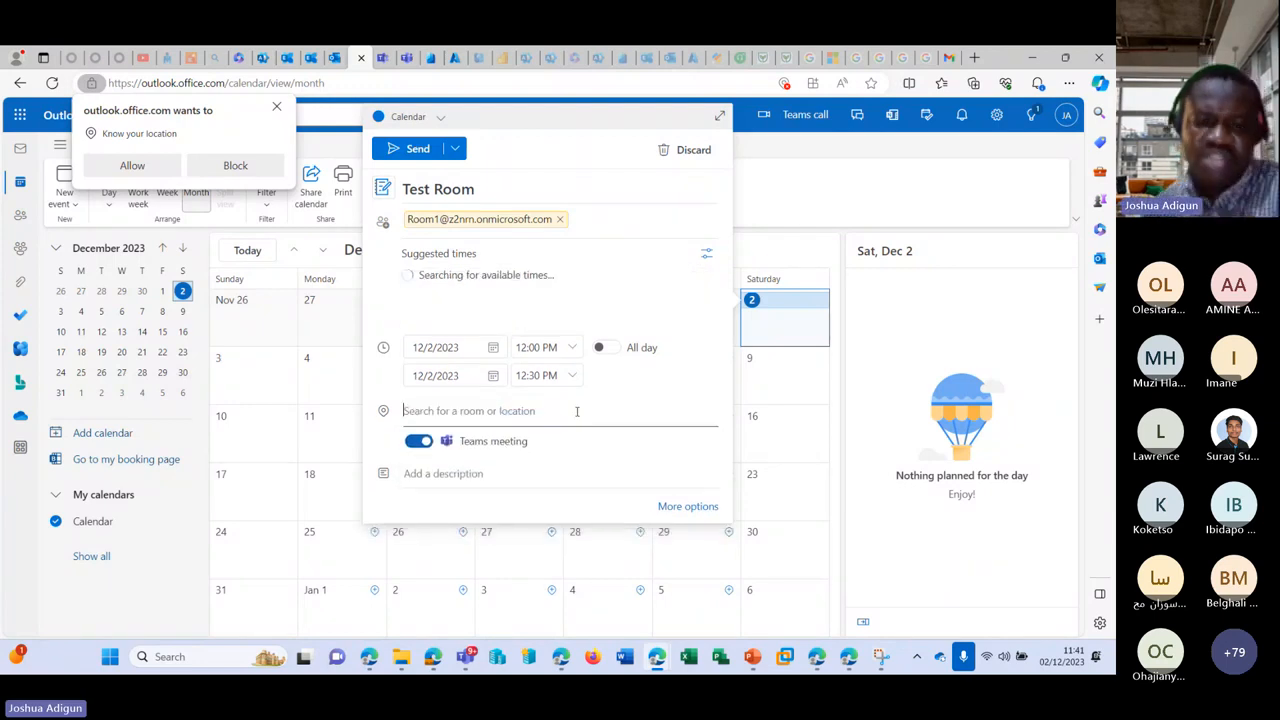
Step: Try 'Nigeria' as a location, then set Room1 as location and expand to the full event form
text(N)
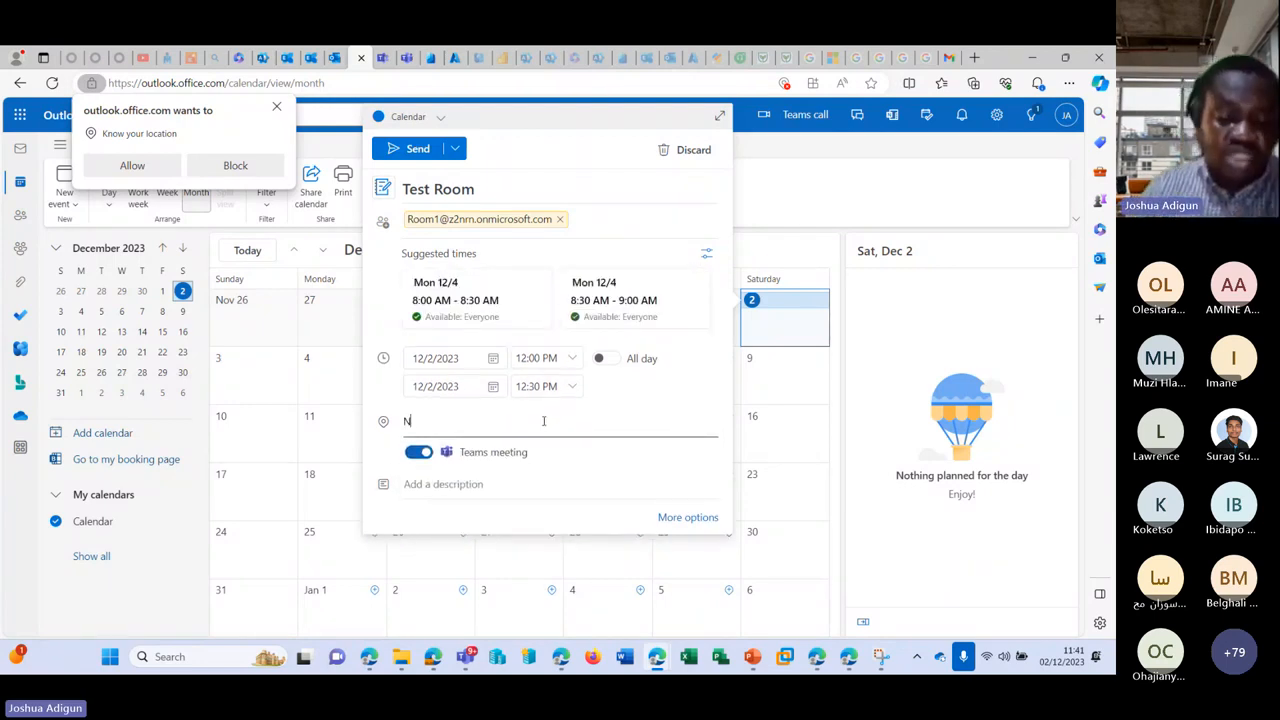
text(igeria)
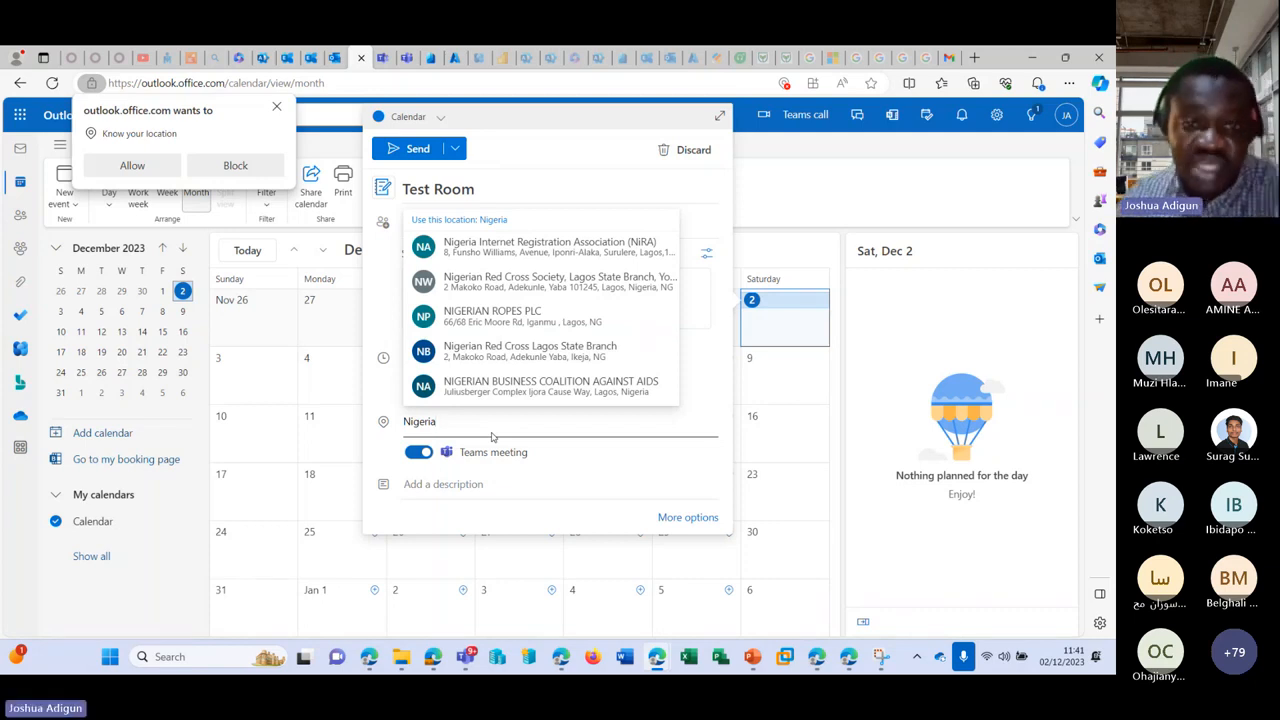
key(BackSpace)
key(BackSpace)
key(BackSpace)
key(BackSpace)
key(BackSpace)
key(BackSpace)
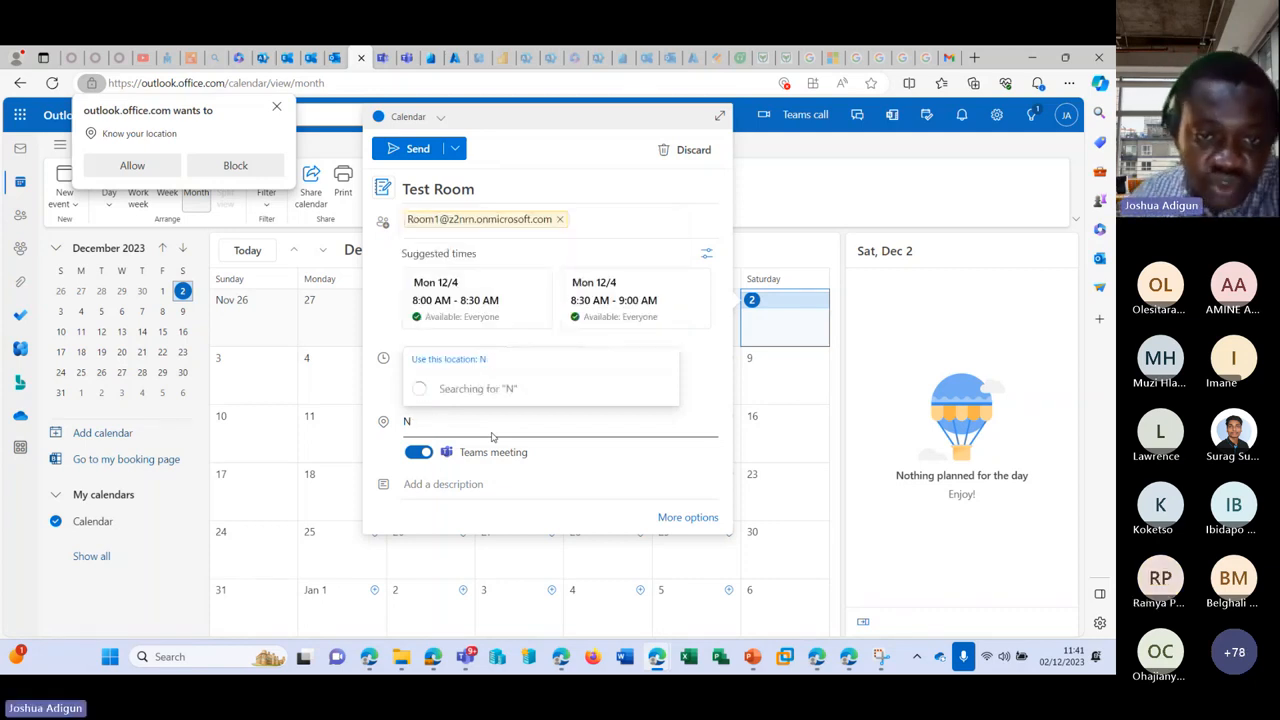
key(BackSpace)
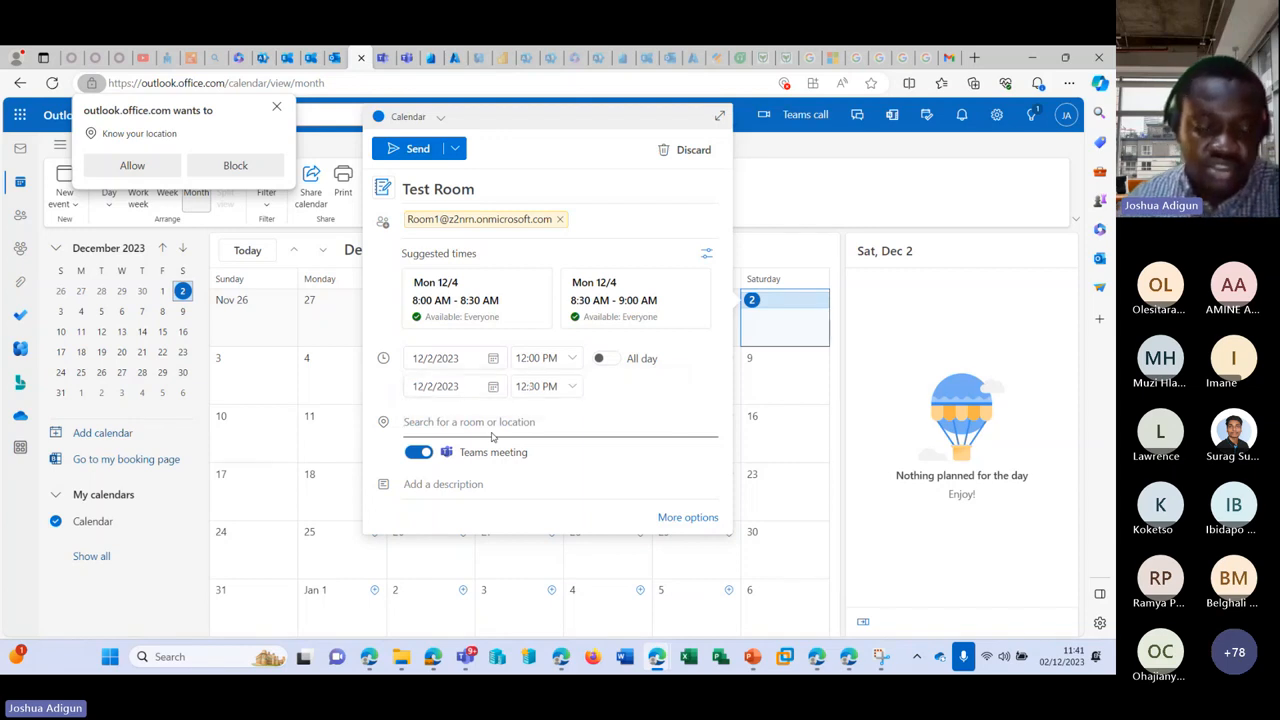
text(Ni)
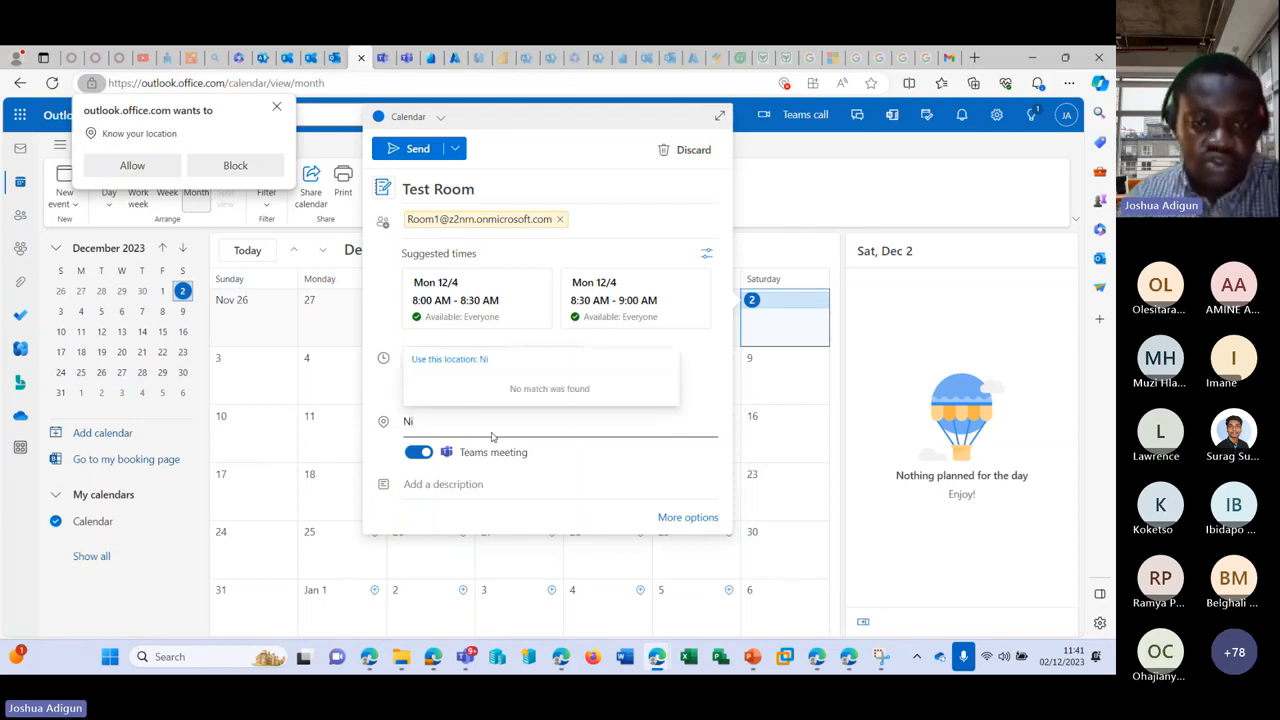
key(BackSpace)
key(BackSpace)
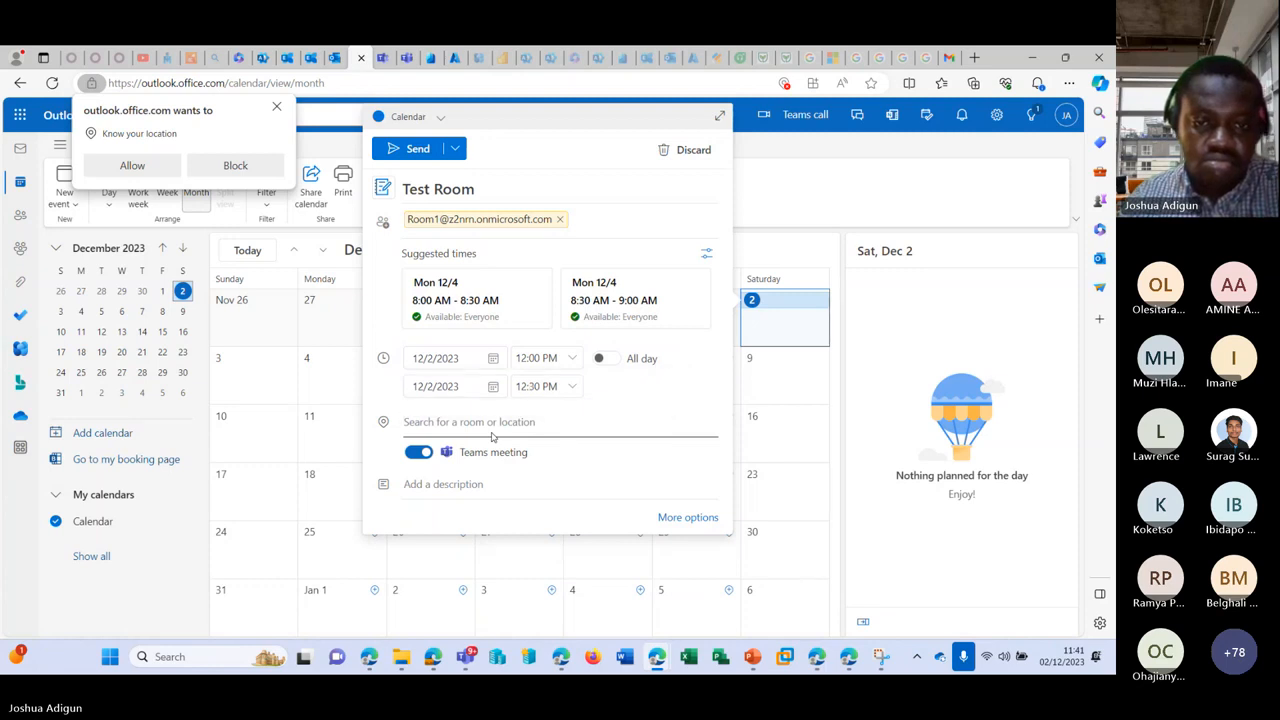
key(ctrl+v)
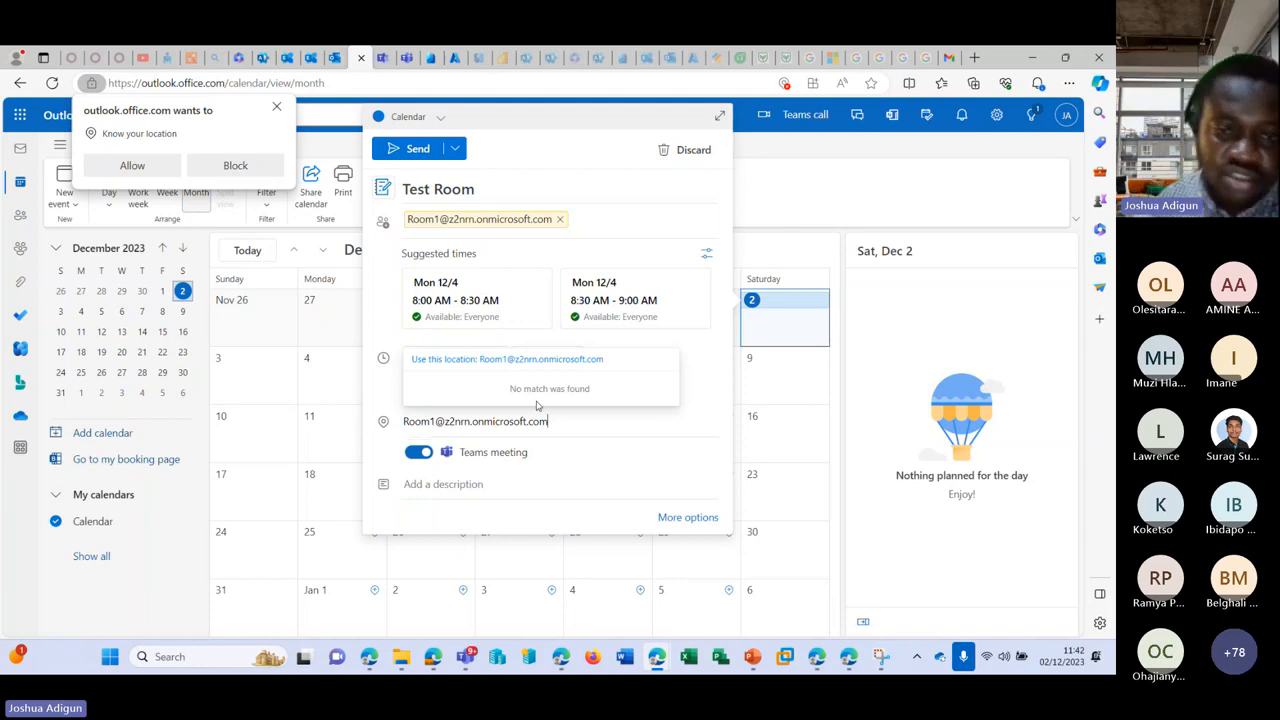
click(566, 364)
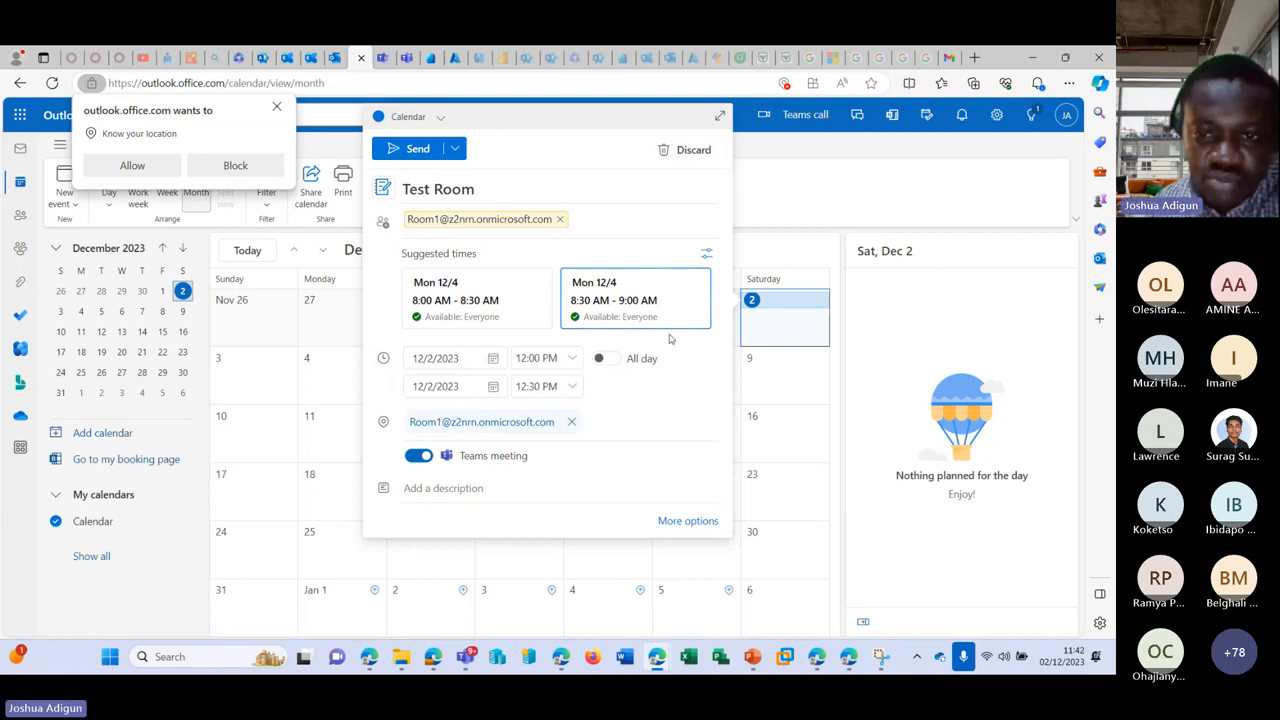
click(686, 521)
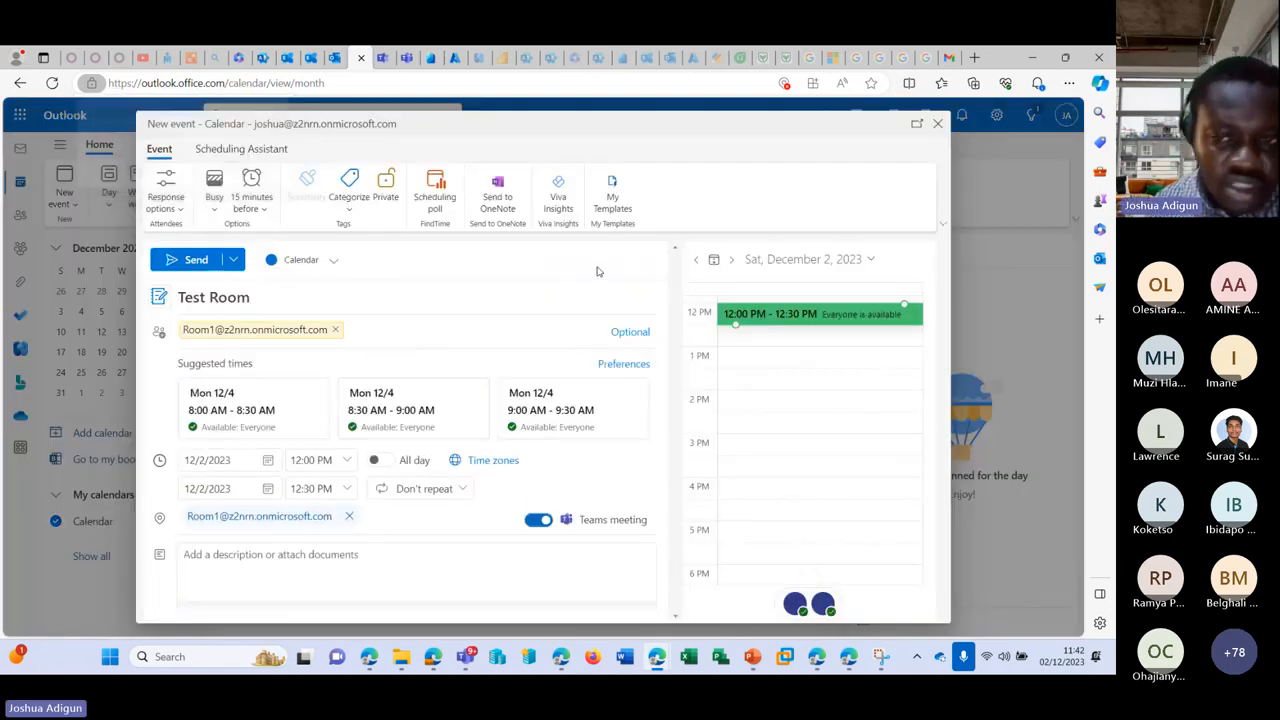
Step: Turn off the Teams meeting for the Test Room event
scroll(540, 370, down, 1)
scroll(540, 370, up, 1)
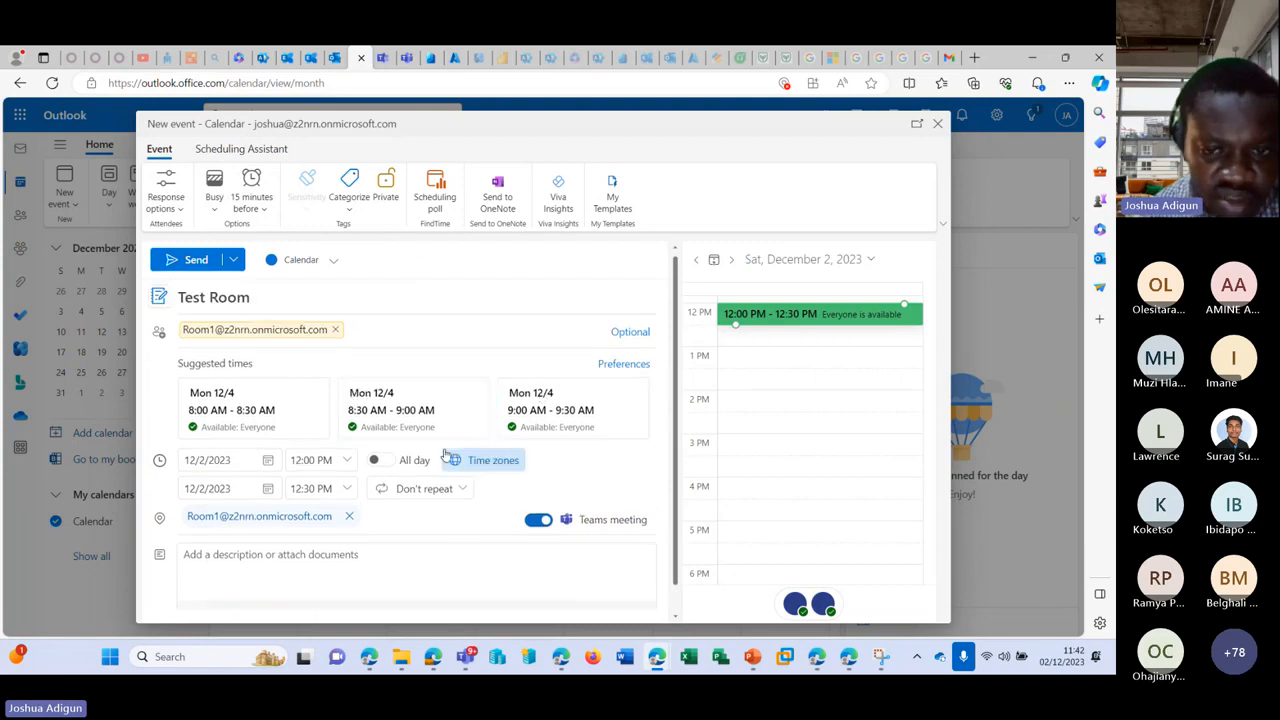
click(617, 522)
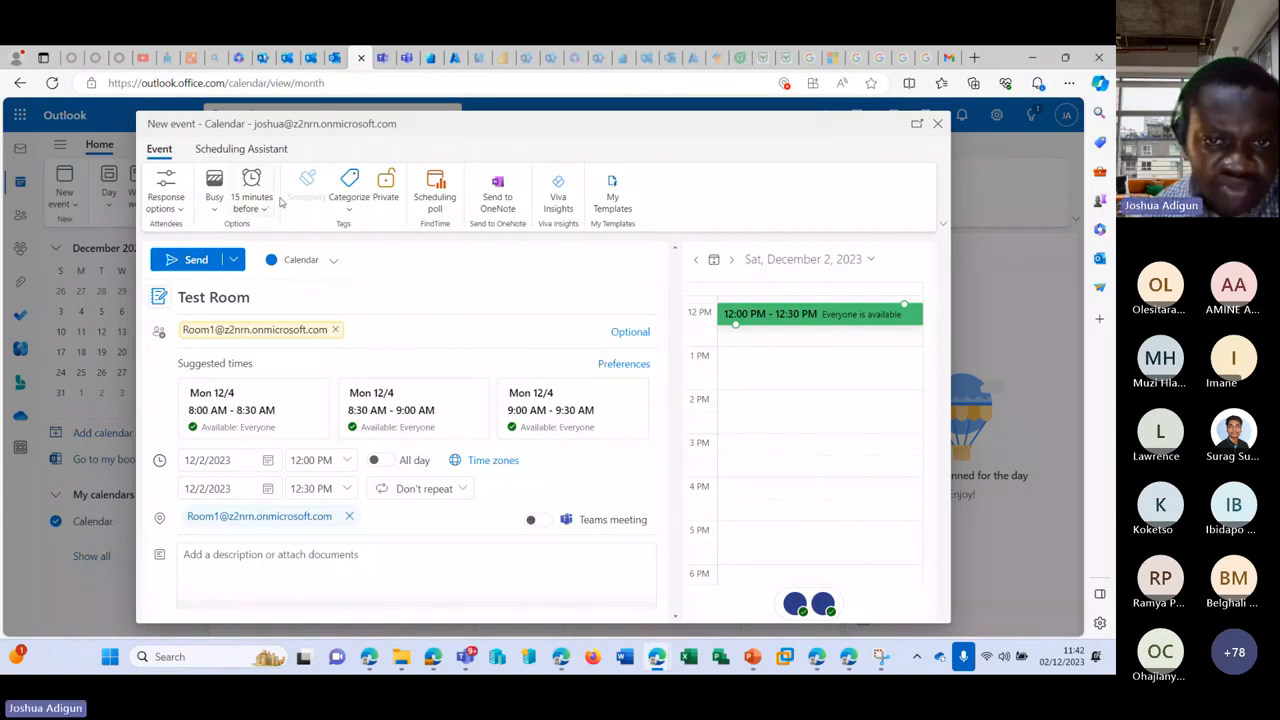
Step: Allow the site's location access and try a 'nigerroom1' location search, then clear it
scroll(552, 471, down, 1)
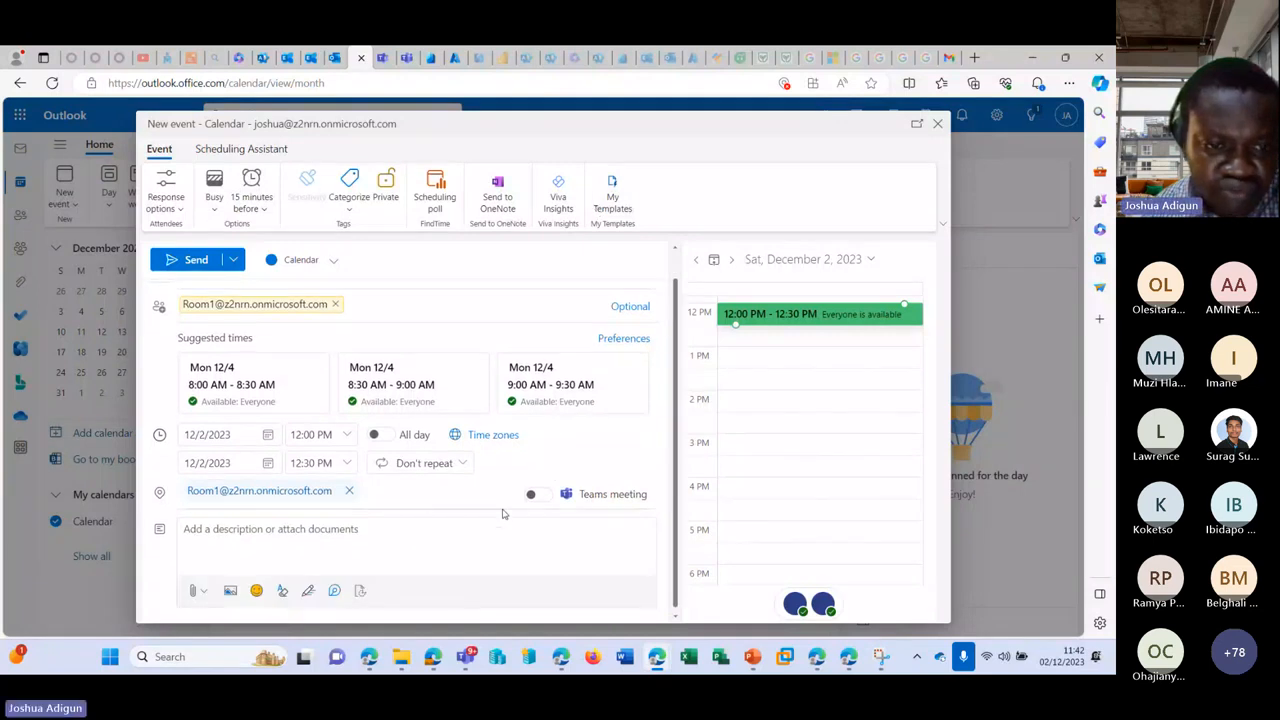
click(392, 488)
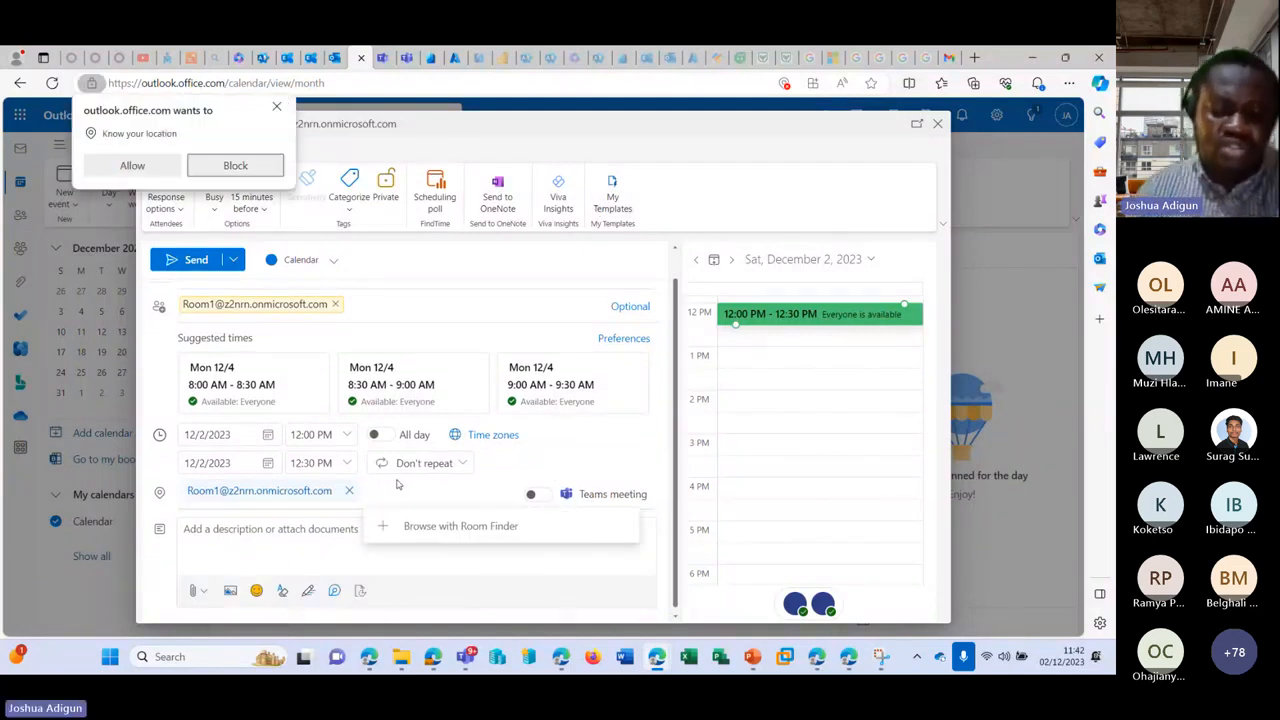
click(132, 165)
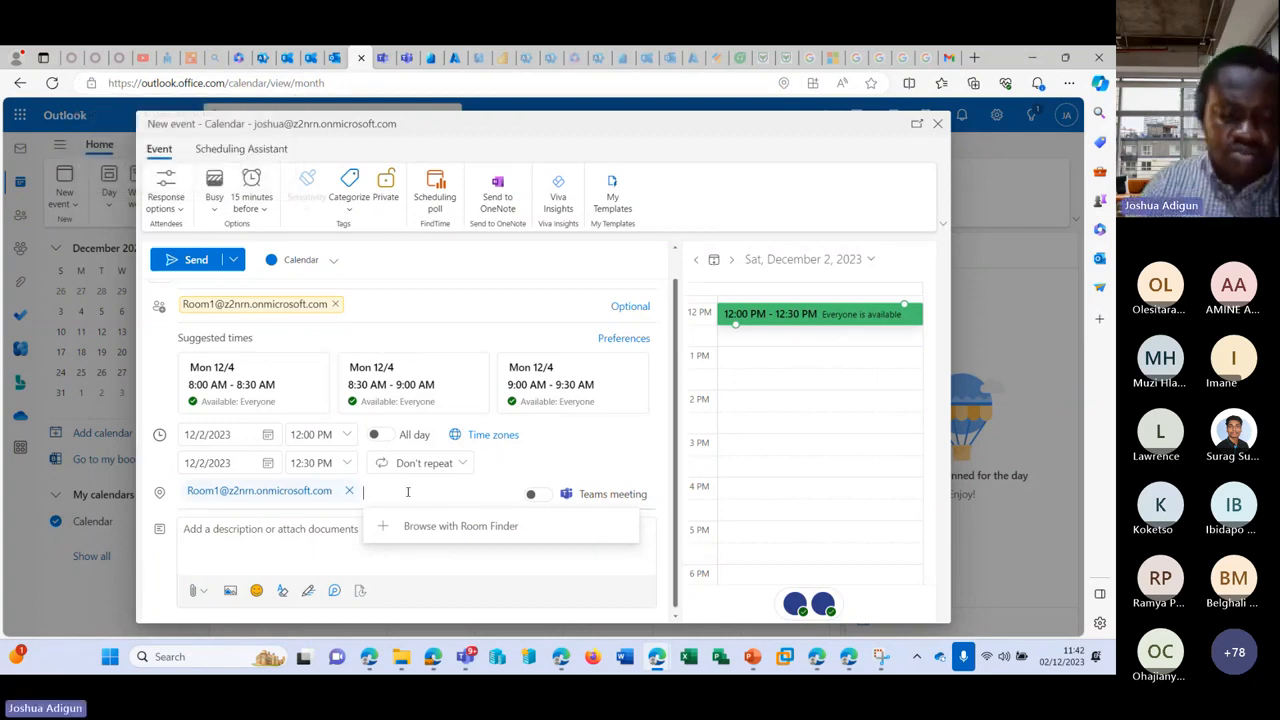
text(niger)
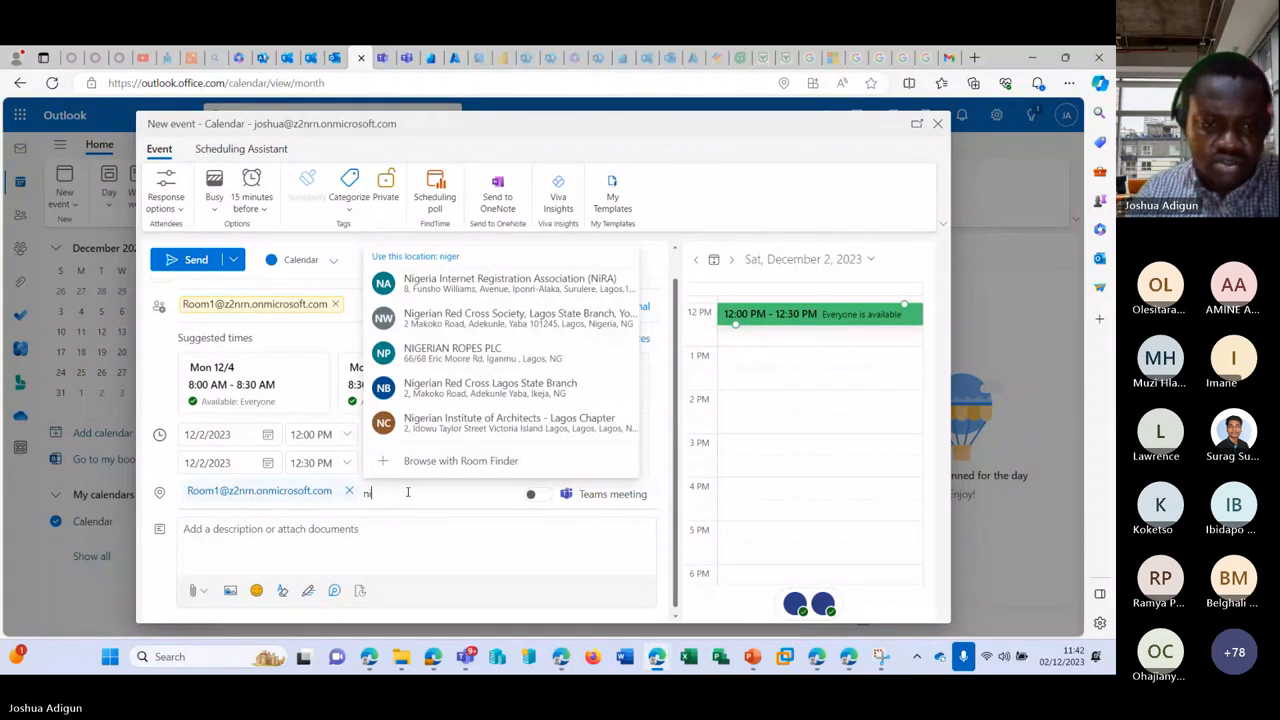
text(room)
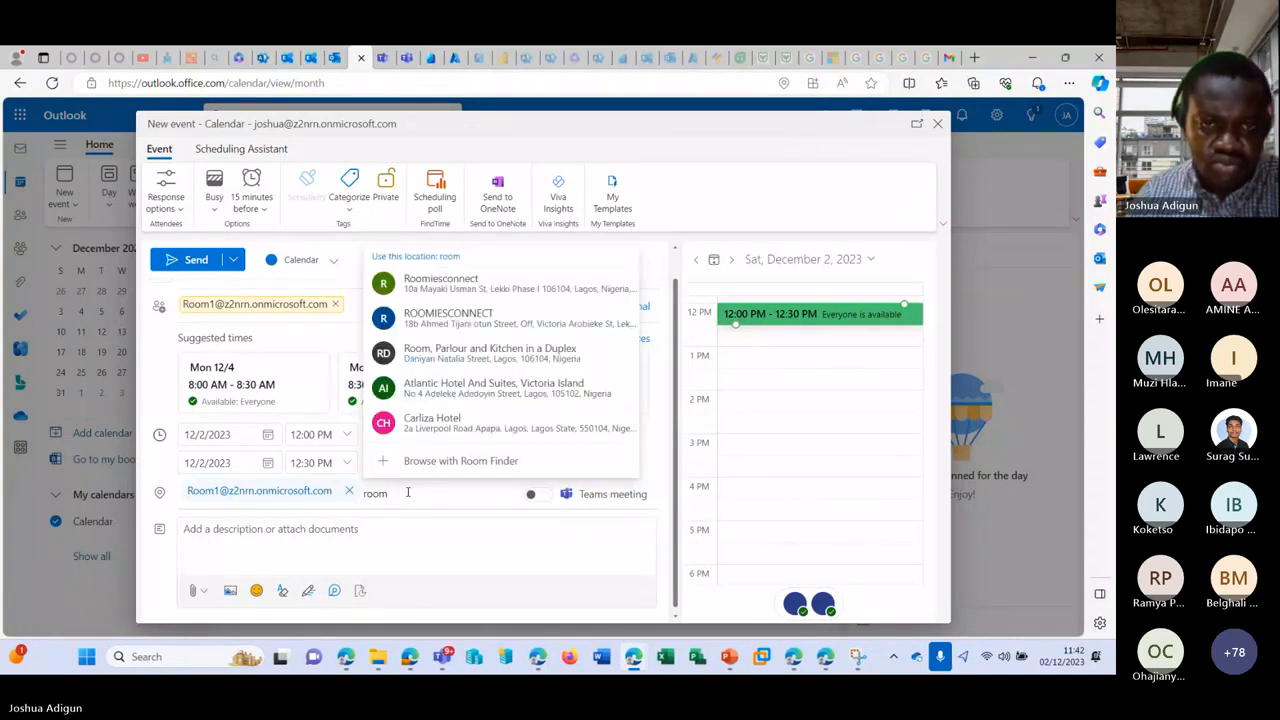
text(1)
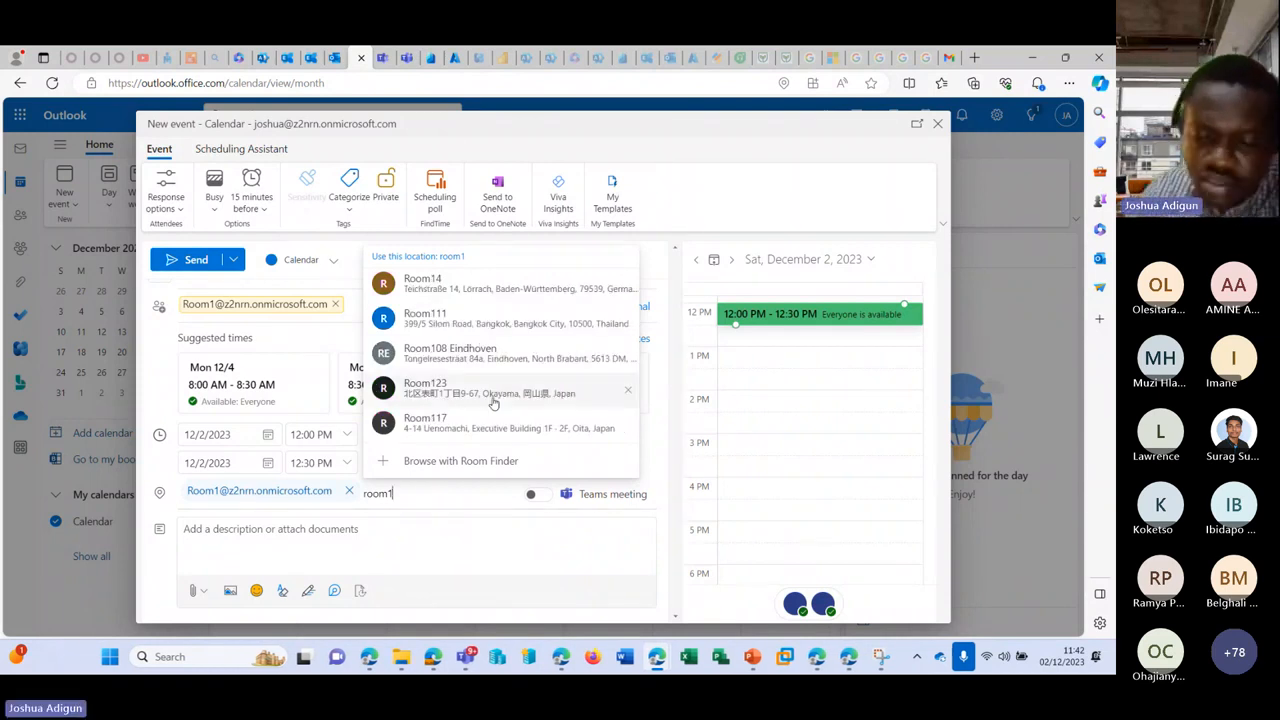
key(BackSpace)
key(BackSpace)
key(BackSpace)
key(BackSpace)
key(BackSpace)
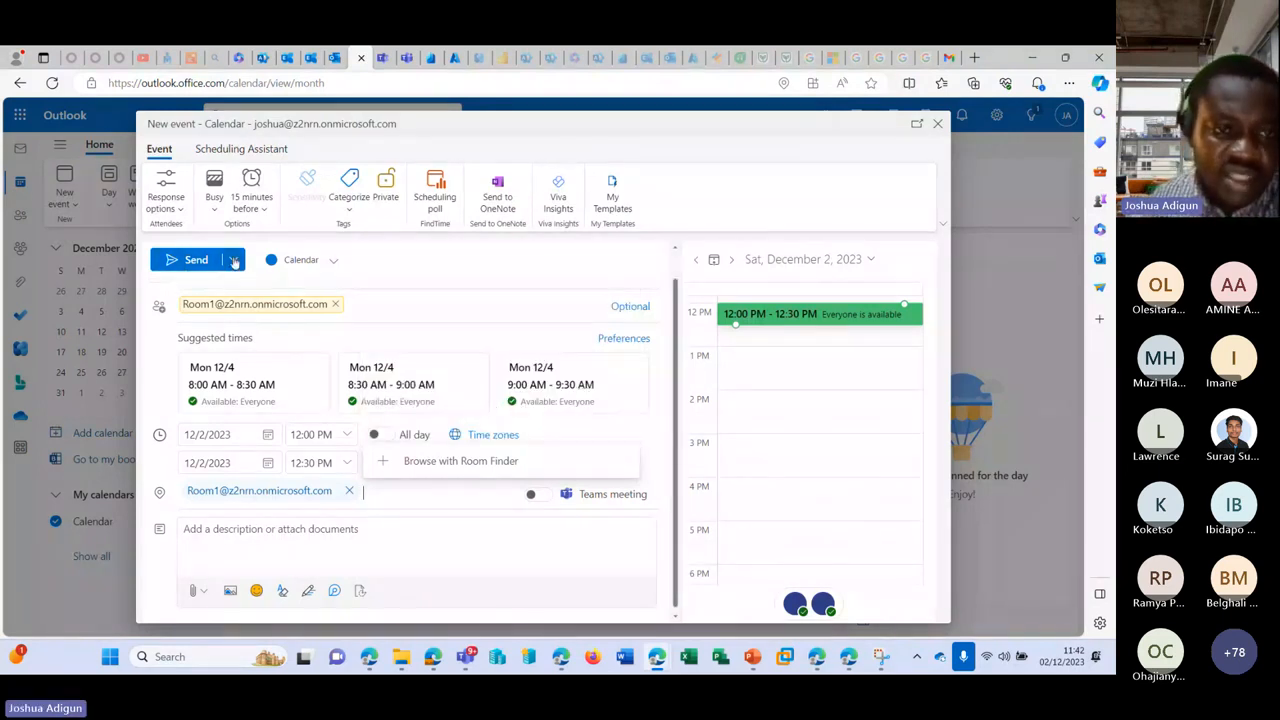
click(233, 260)
Step: Send the Test Room invitation, dismiss the bookable-time tip, and read Room1's acceptance reply
click(191, 260)
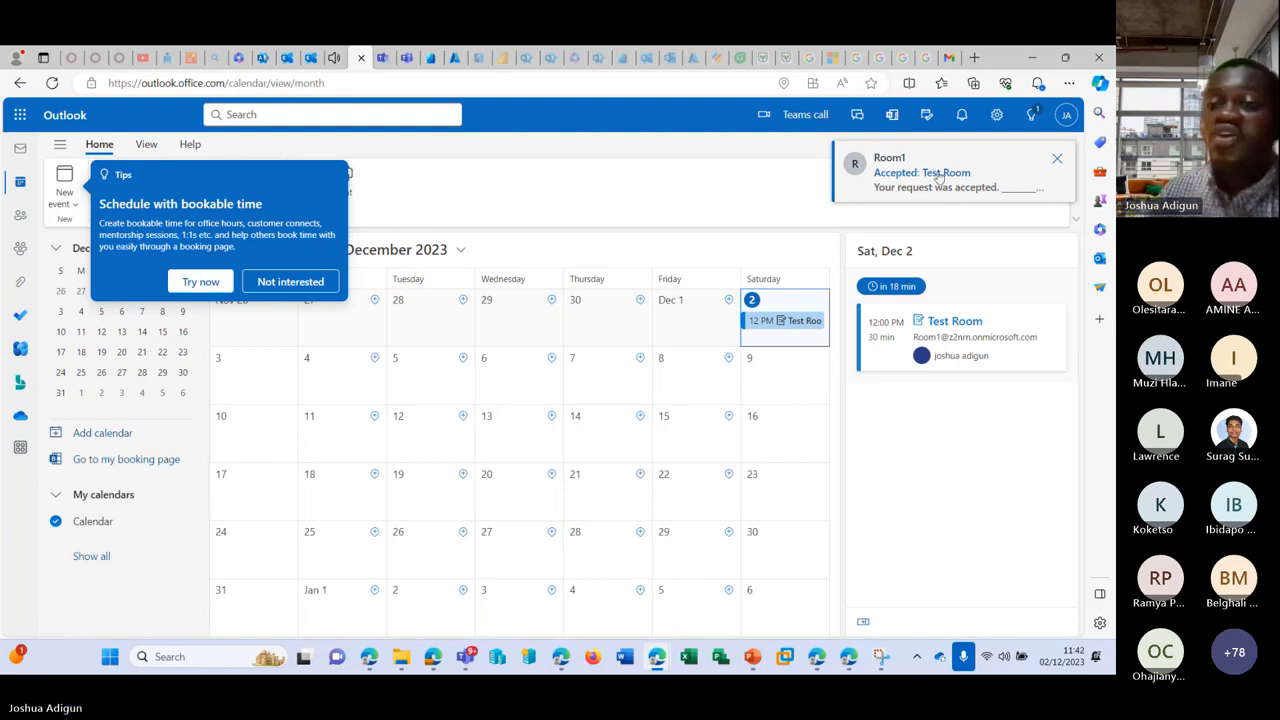
click(1036, 117)
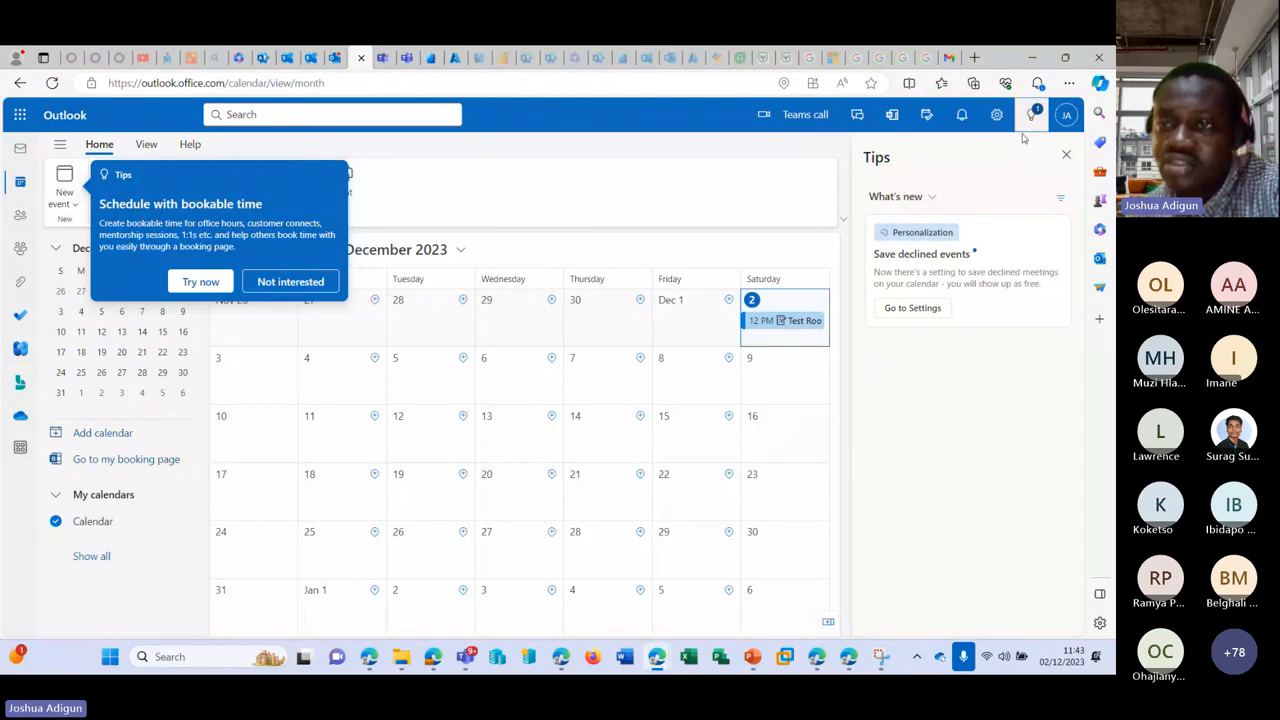
click(962, 116)
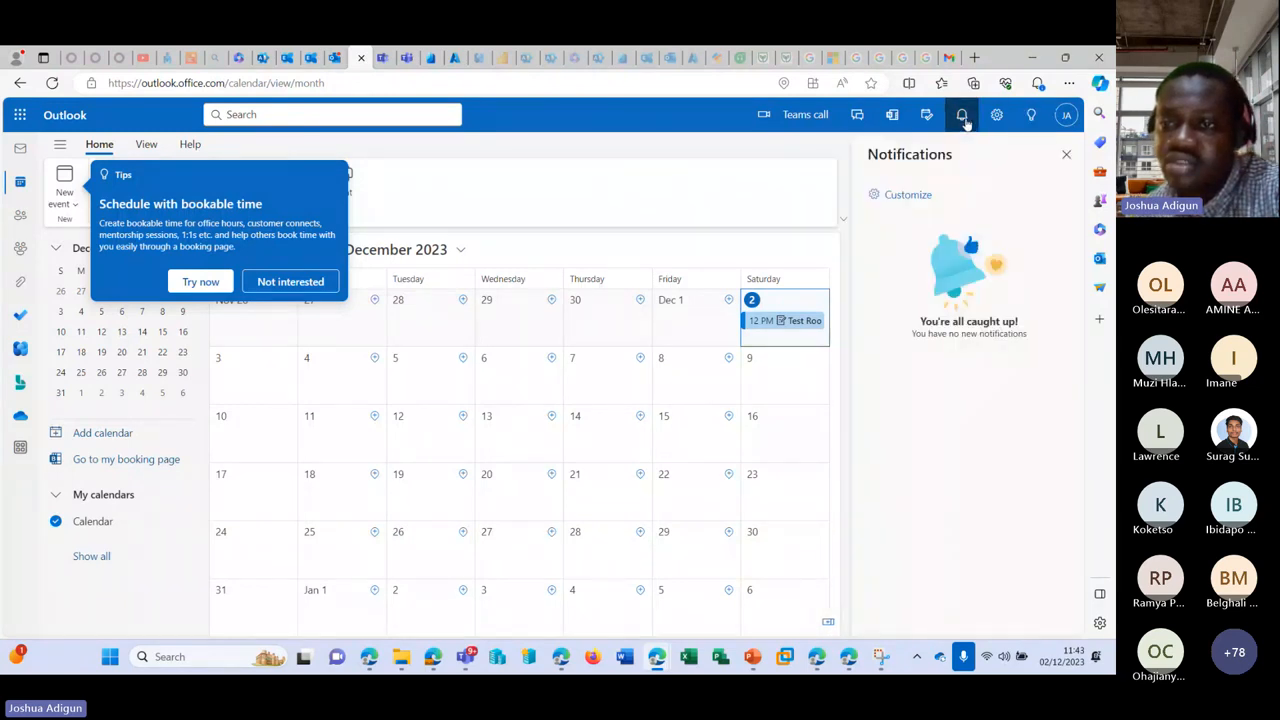
click(962, 116)
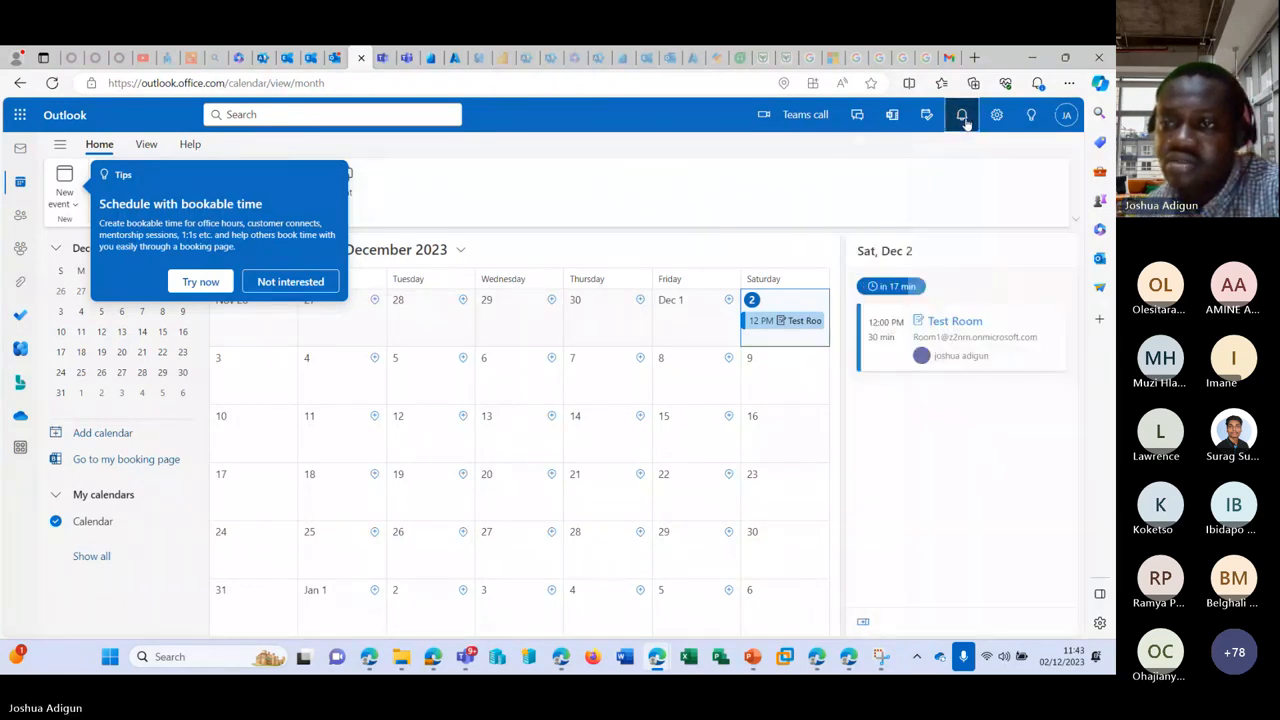
click(270, 284)
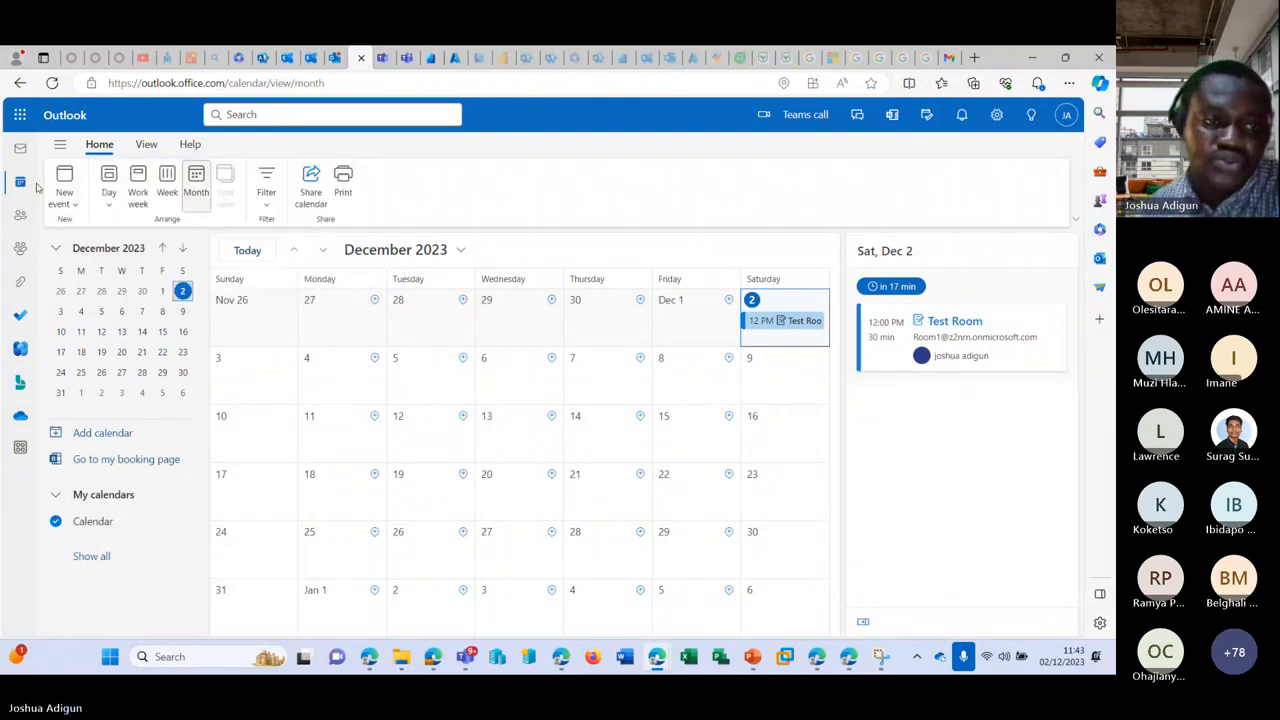
click(19, 150)
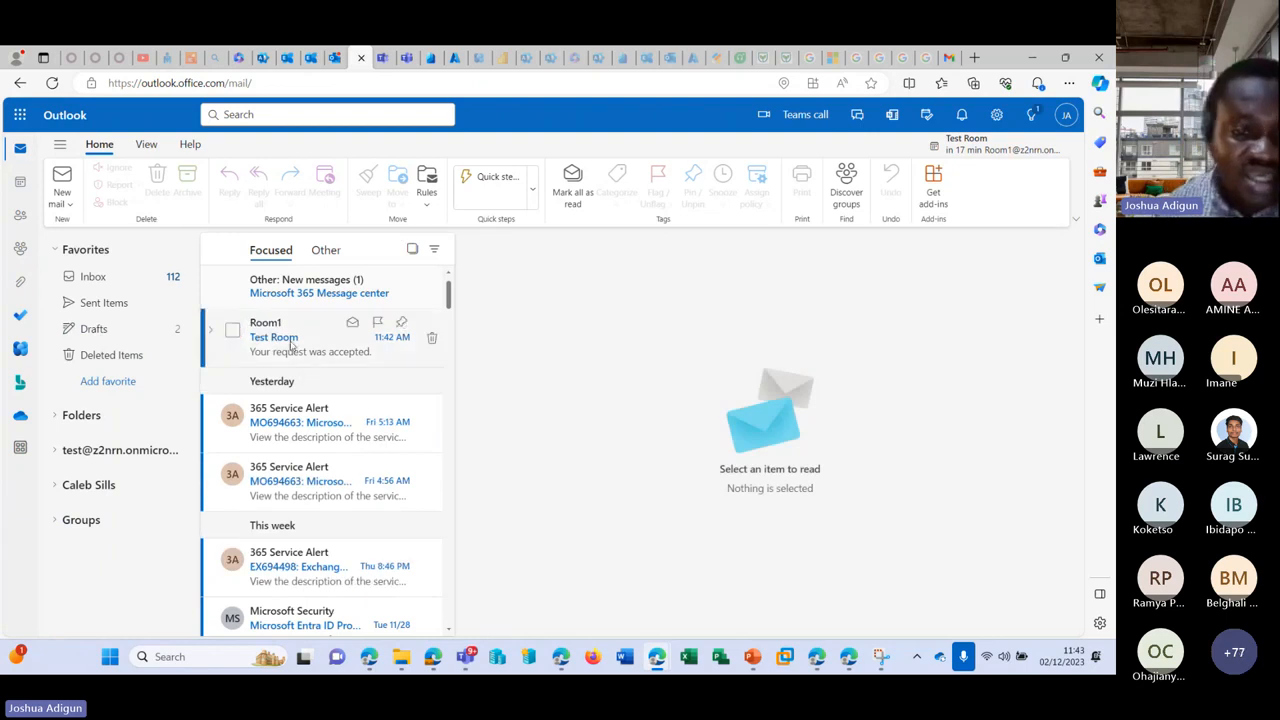
click(312, 351)
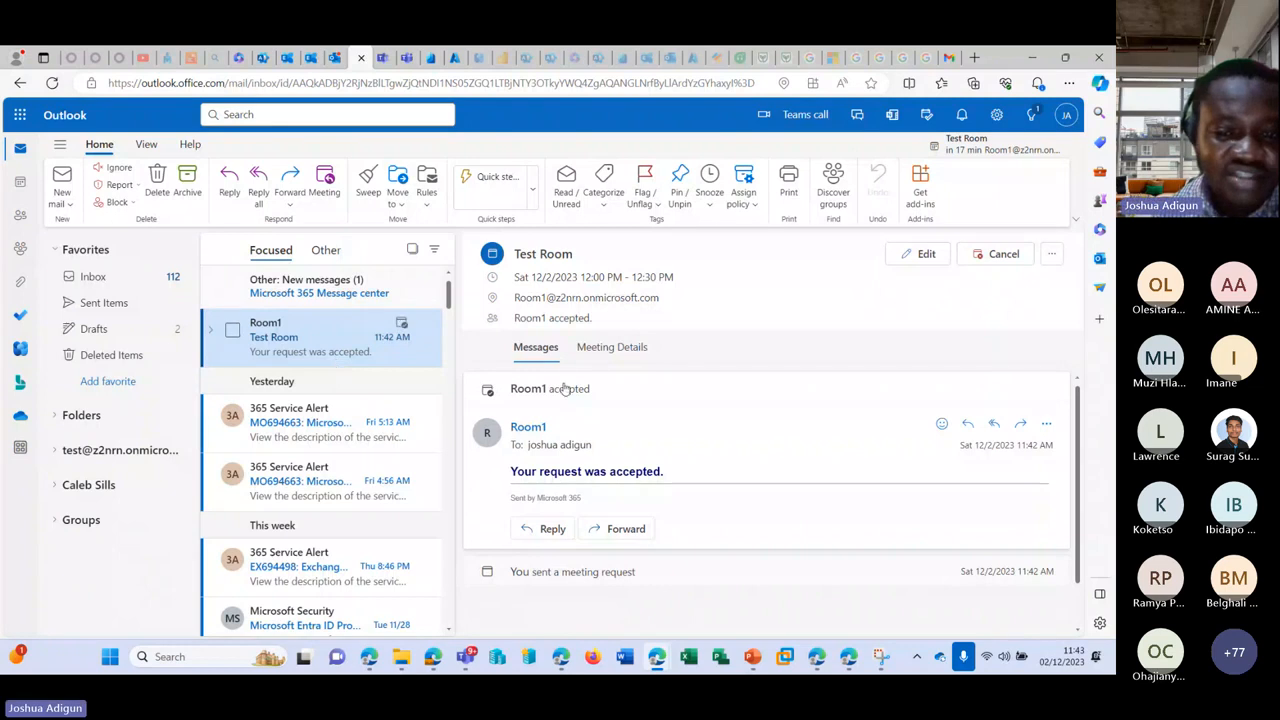
Step: Review Room1's booking options and booking delegate settings, then close the panel unchanged
mouse_move(588, 306)
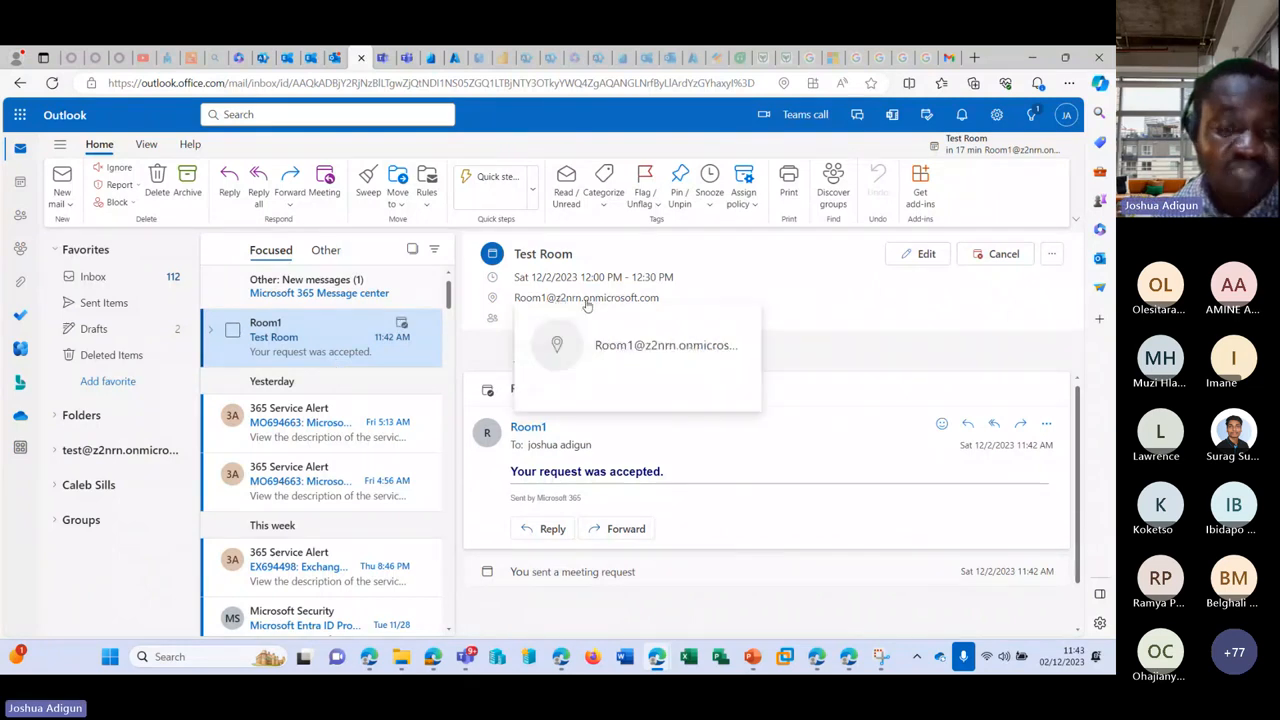
click(313, 57)
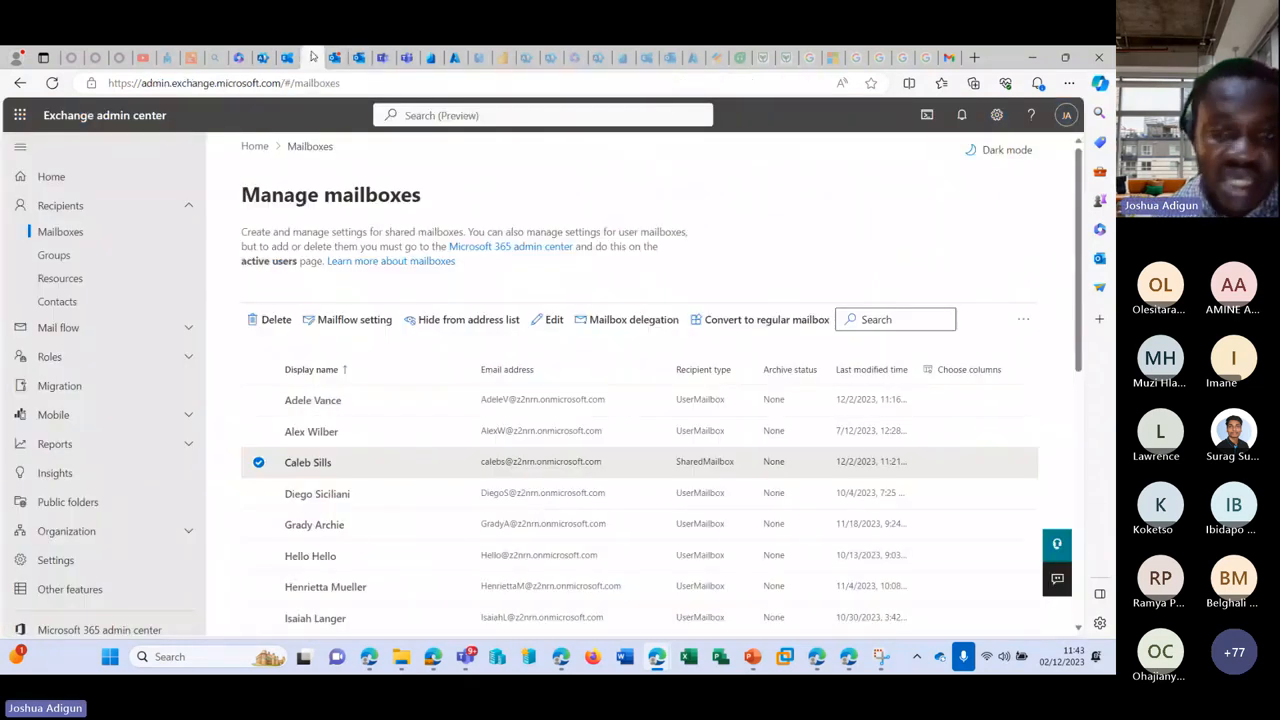
click(287, 57)
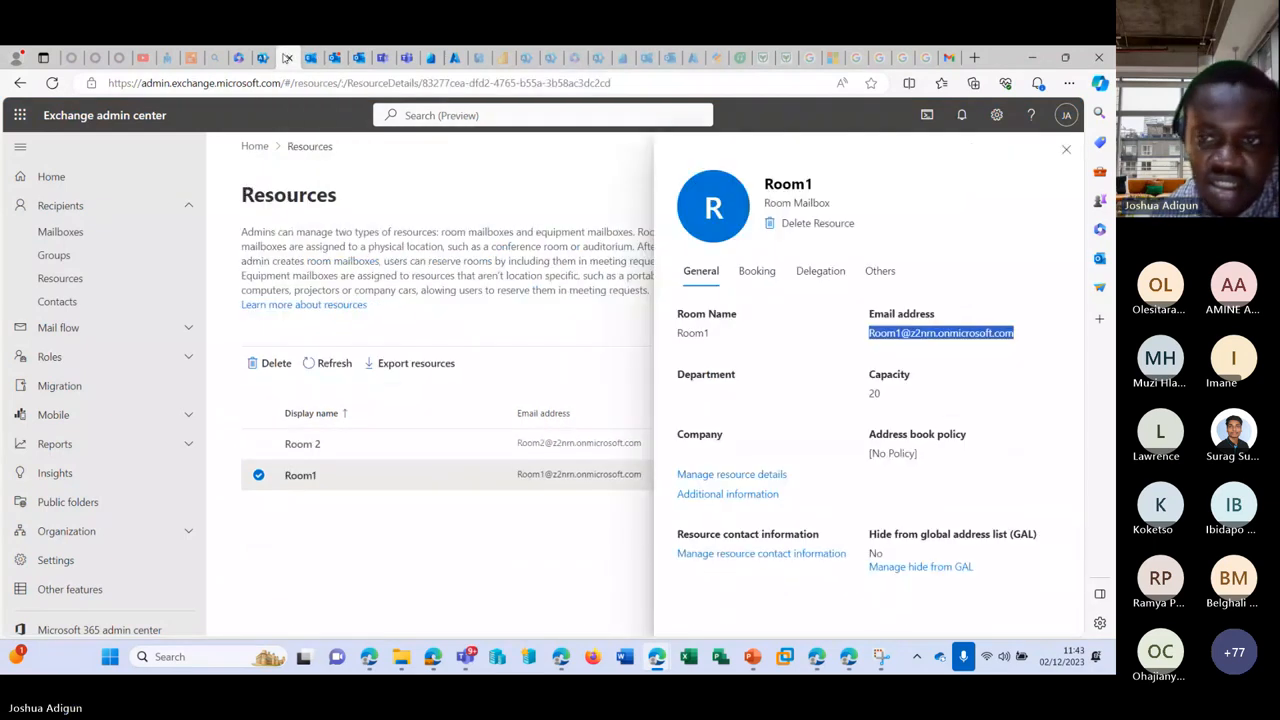
click(759, 274)
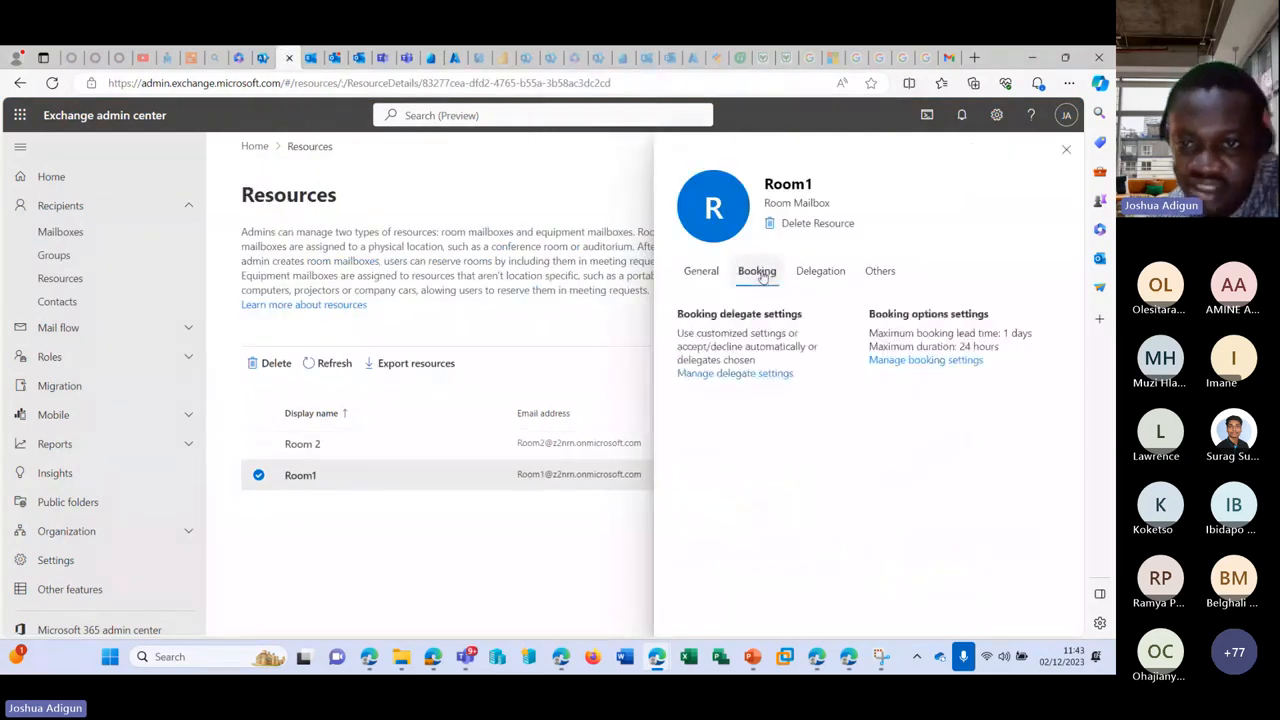
click(922, 361)
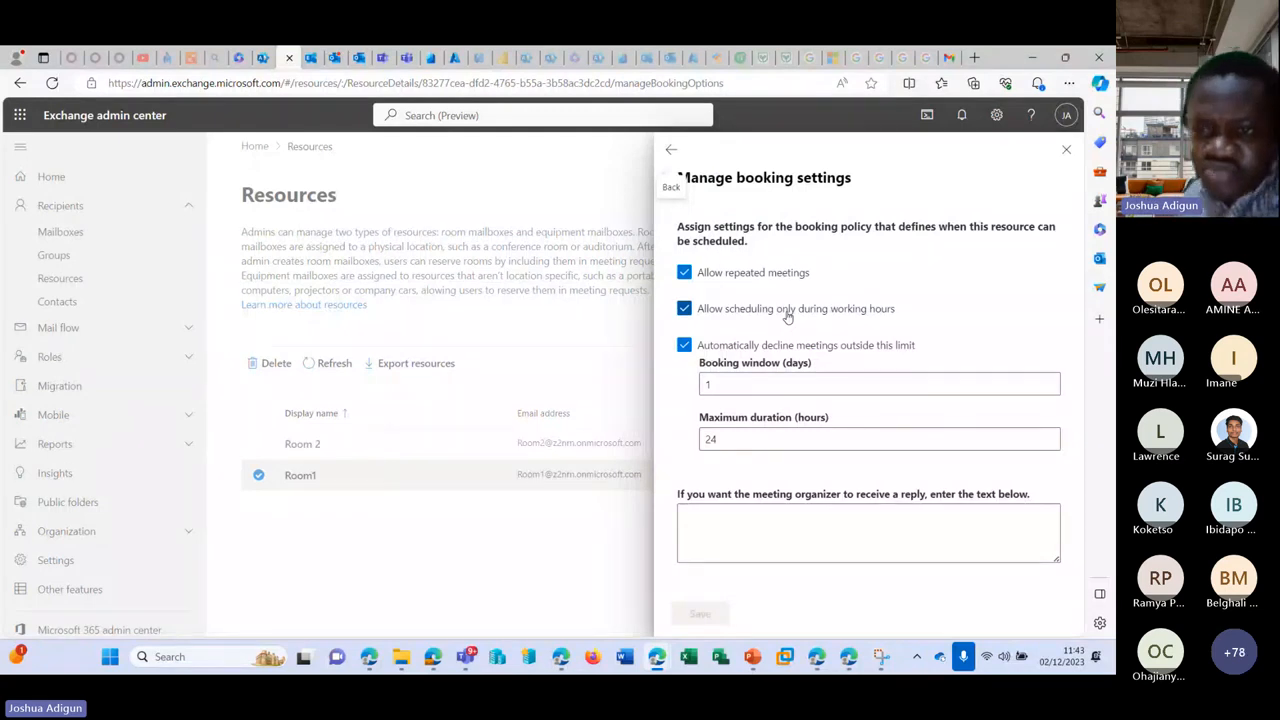
click(671, 149)
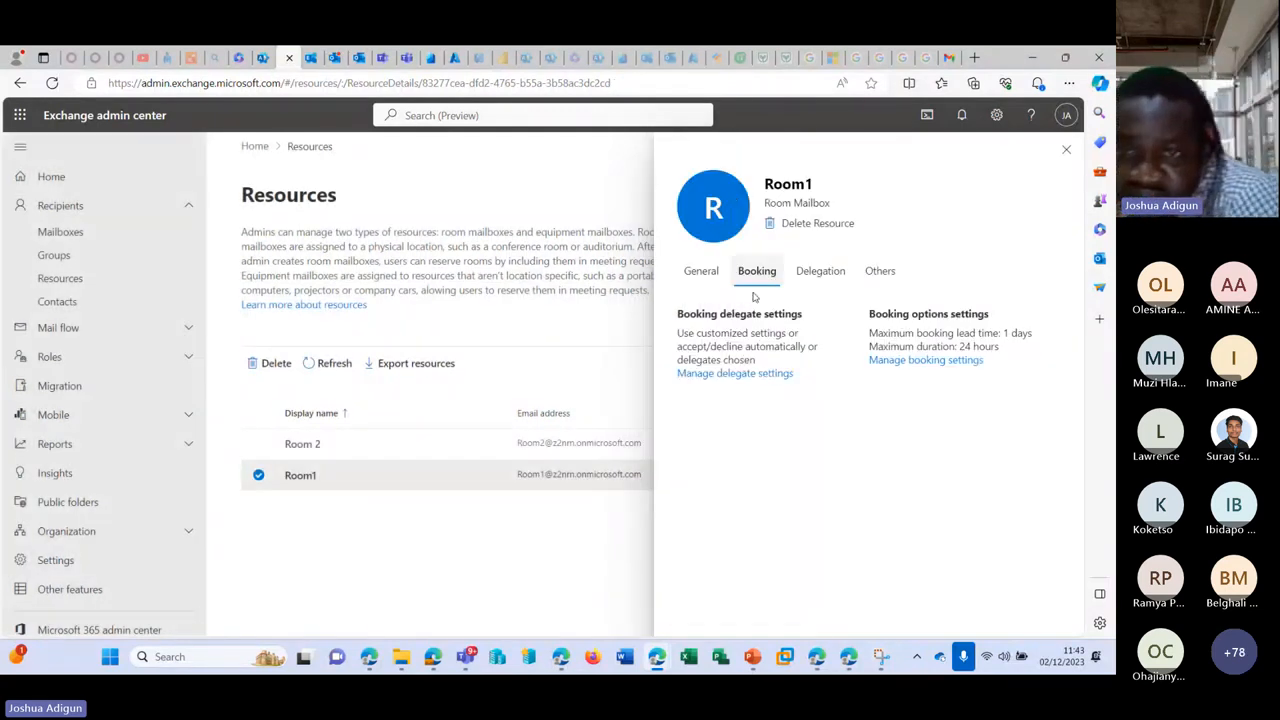
click(740, 374)
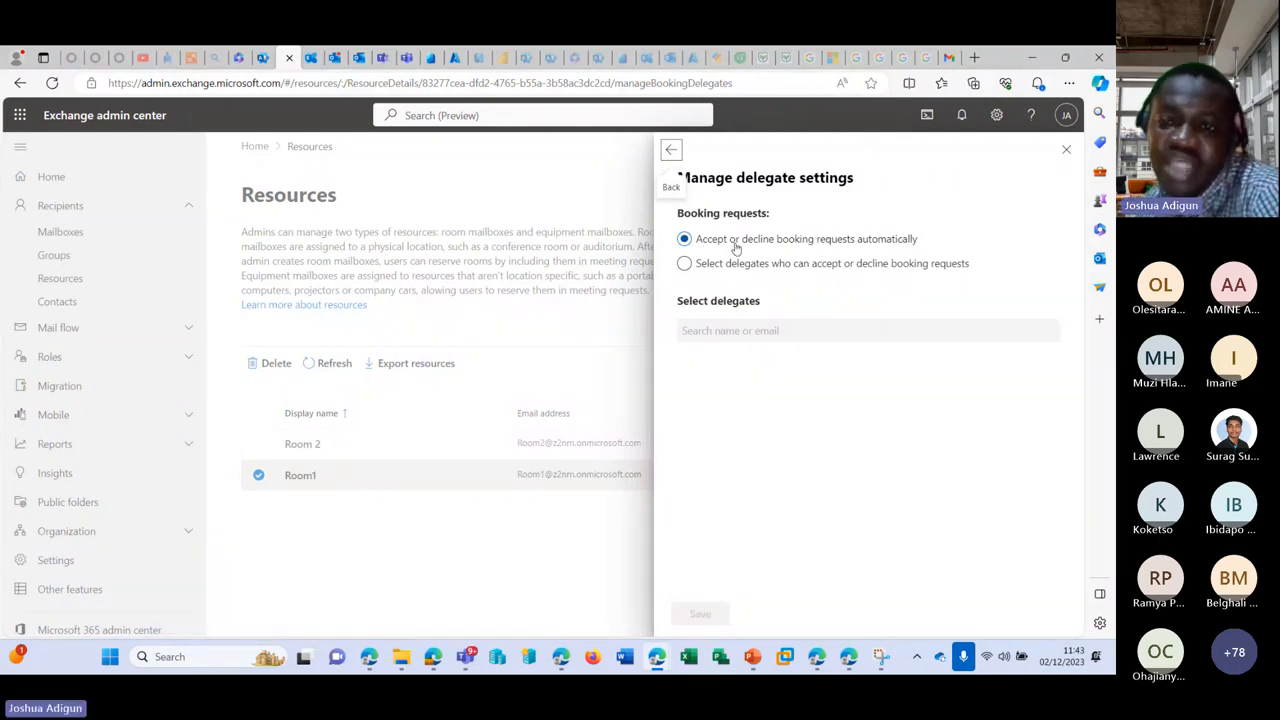
click(671, 152)
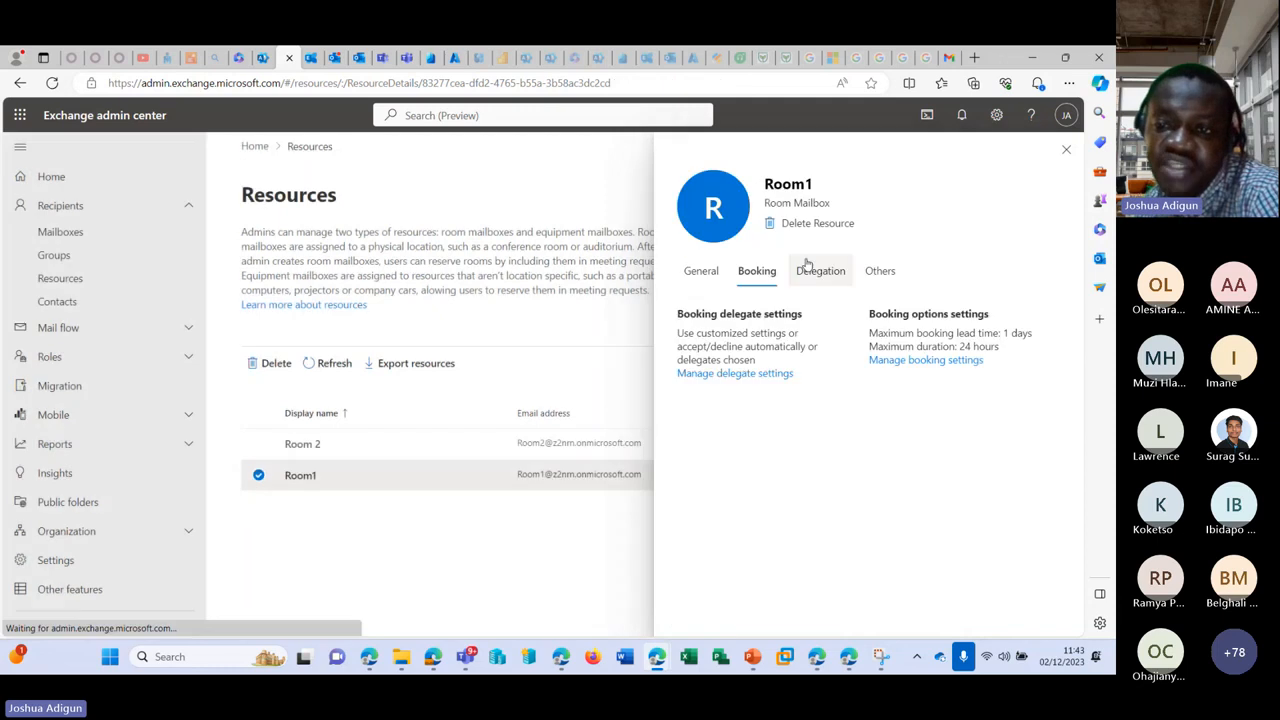
click(917, 362)
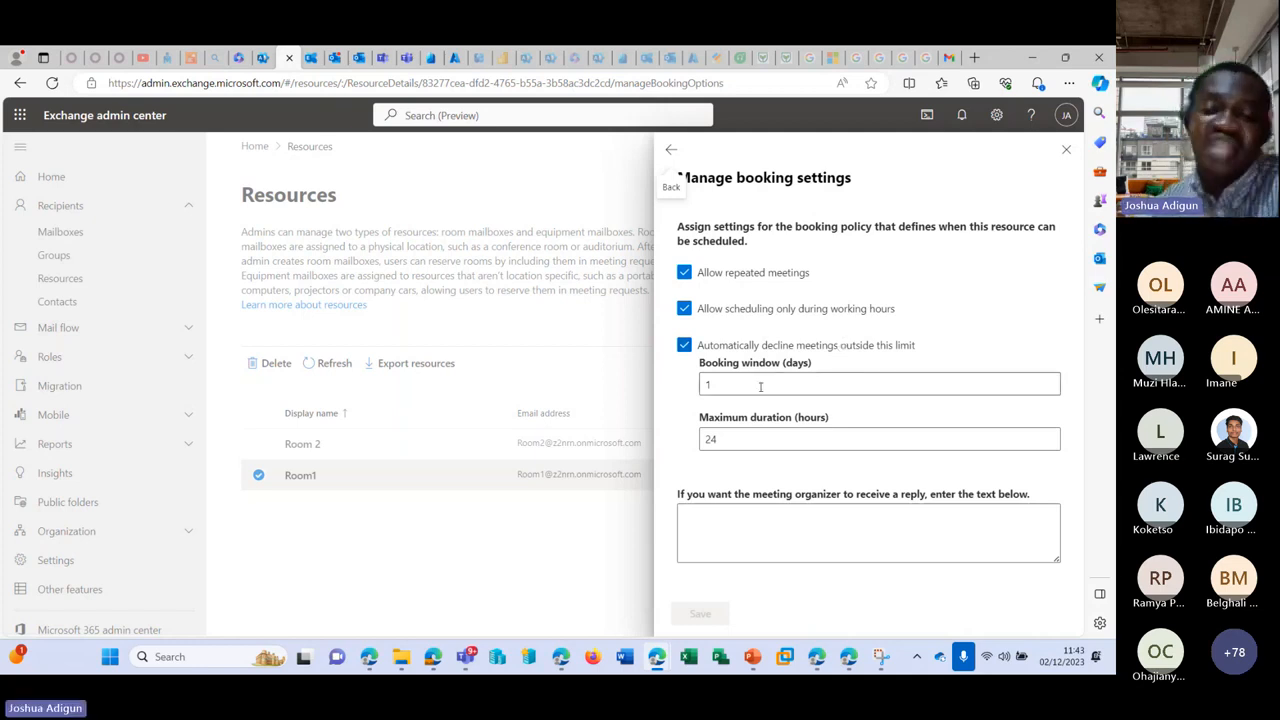
click(1066, 149)
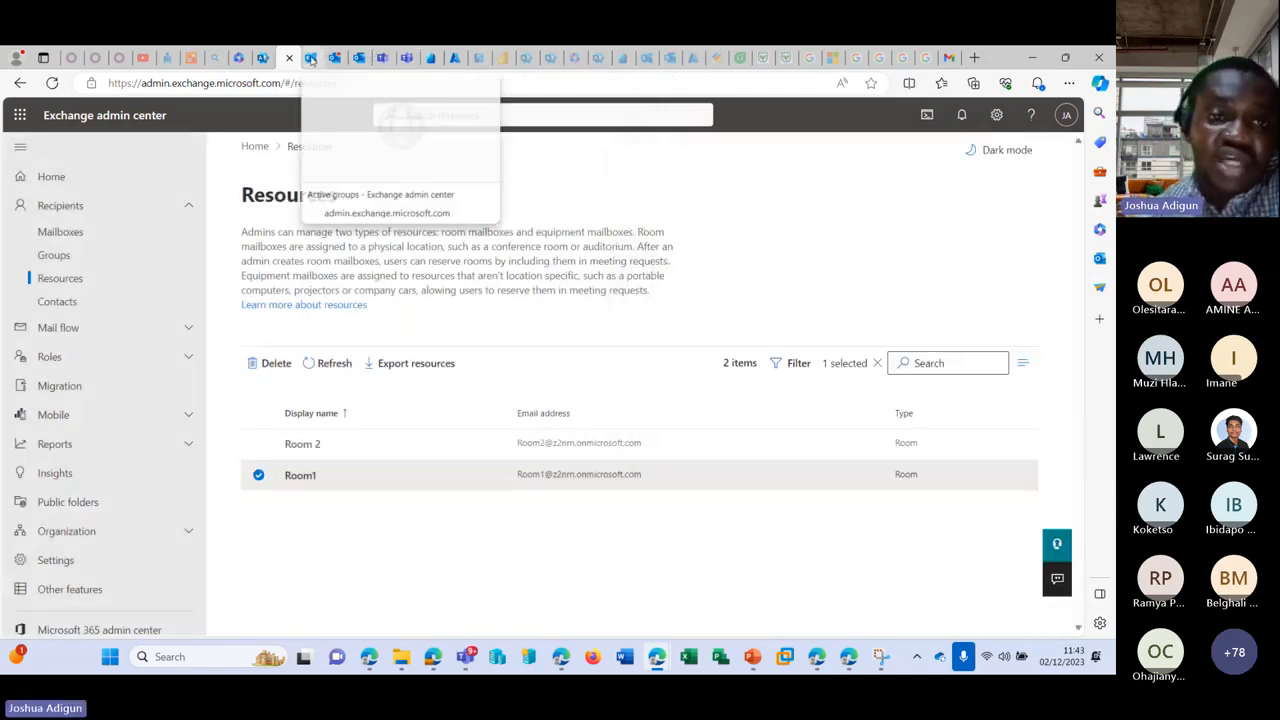
Step: Return to the admin center's Rooms & equipment page and close Room1's details panel
click(315, 58)
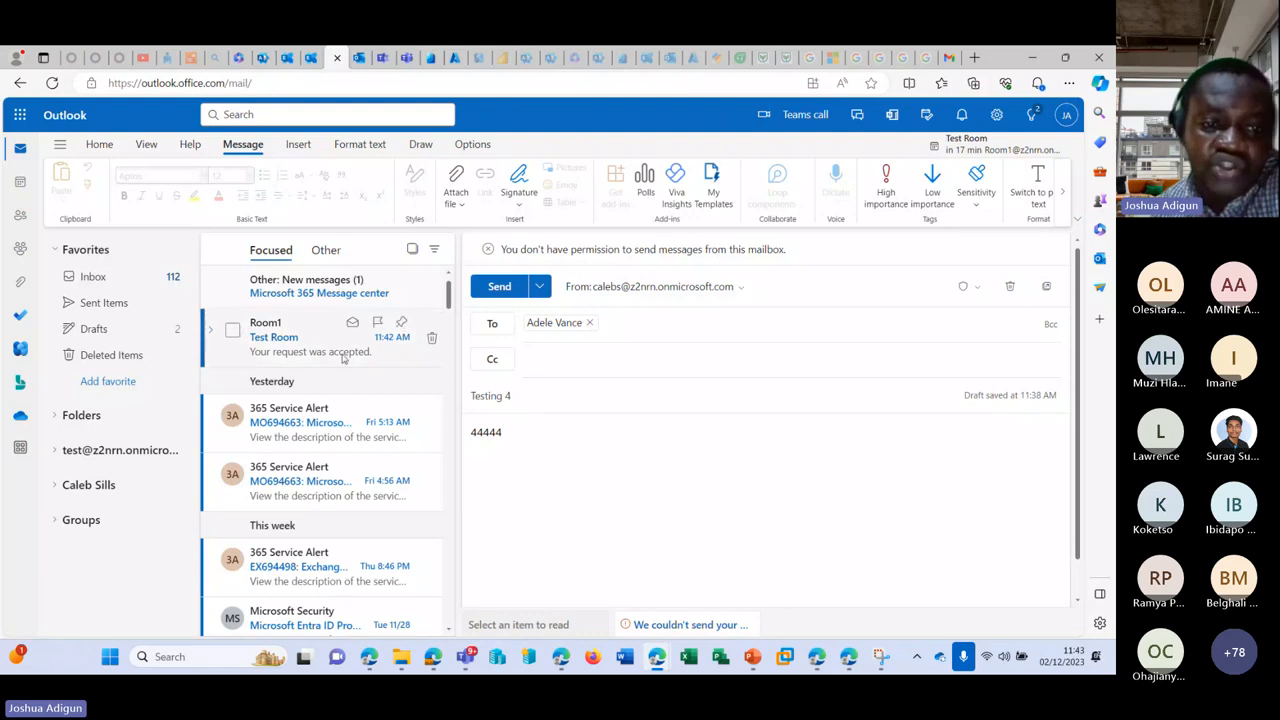
click(309, 58)
click(265, 58)
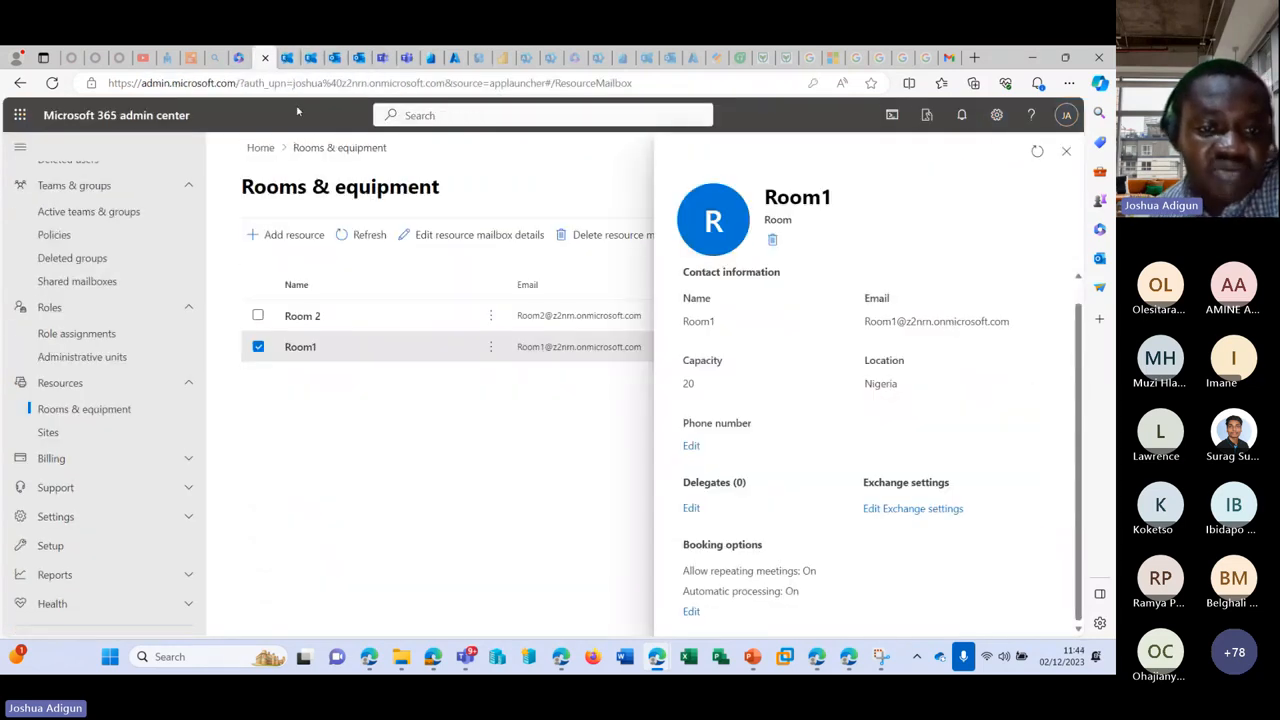
click(1066, 150)
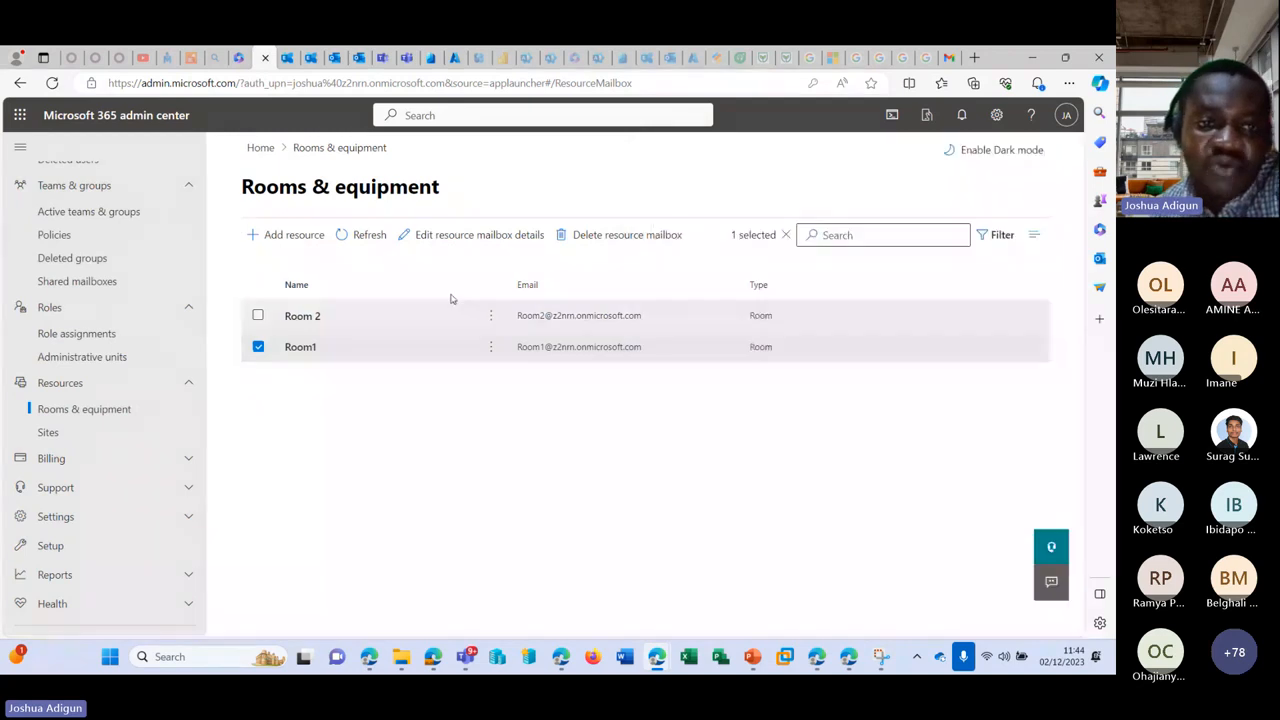
Step: Add an Equipment resource named Printer with capacity 2 and save it
click(279, 234)
click(844, 325)
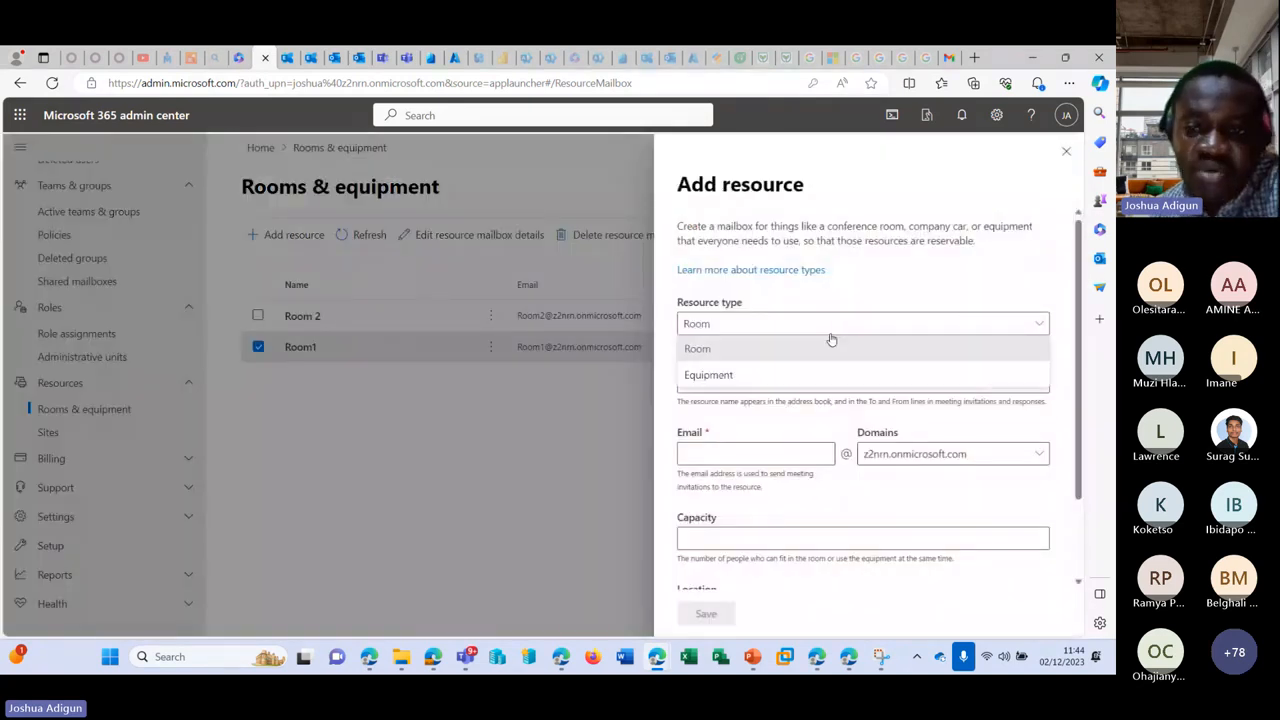
click(811, 377)
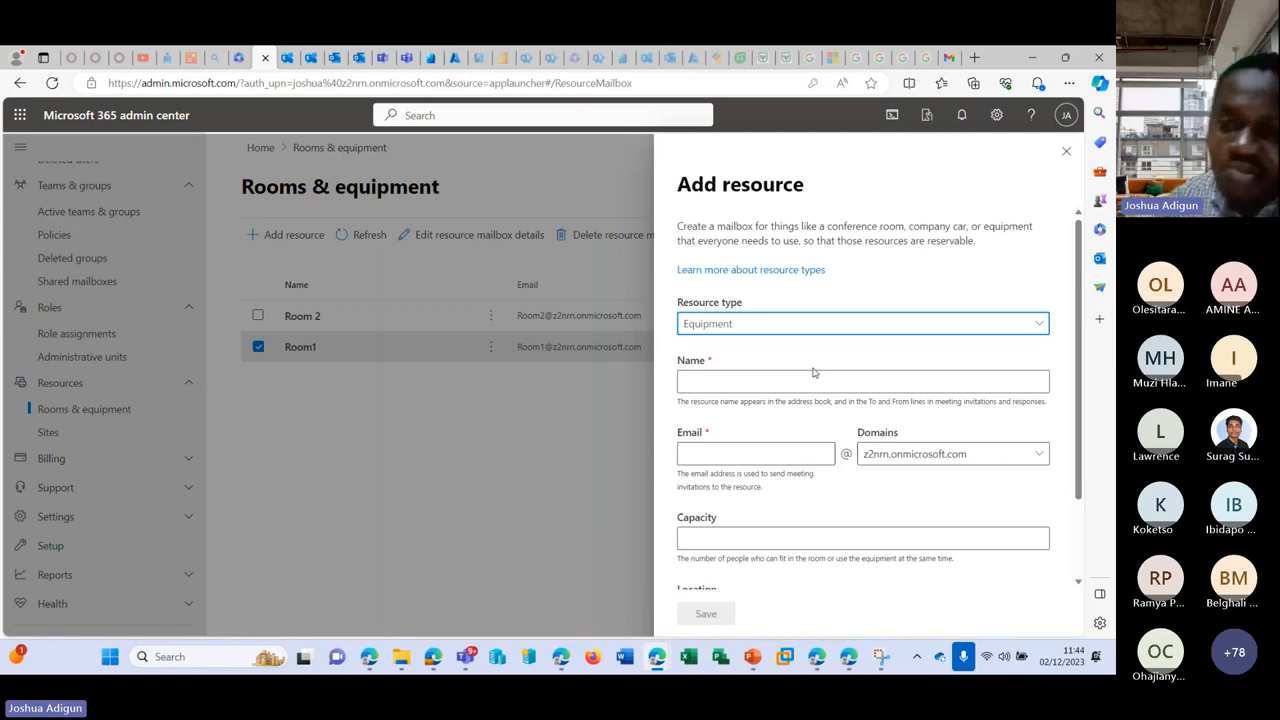
click(796, 378)
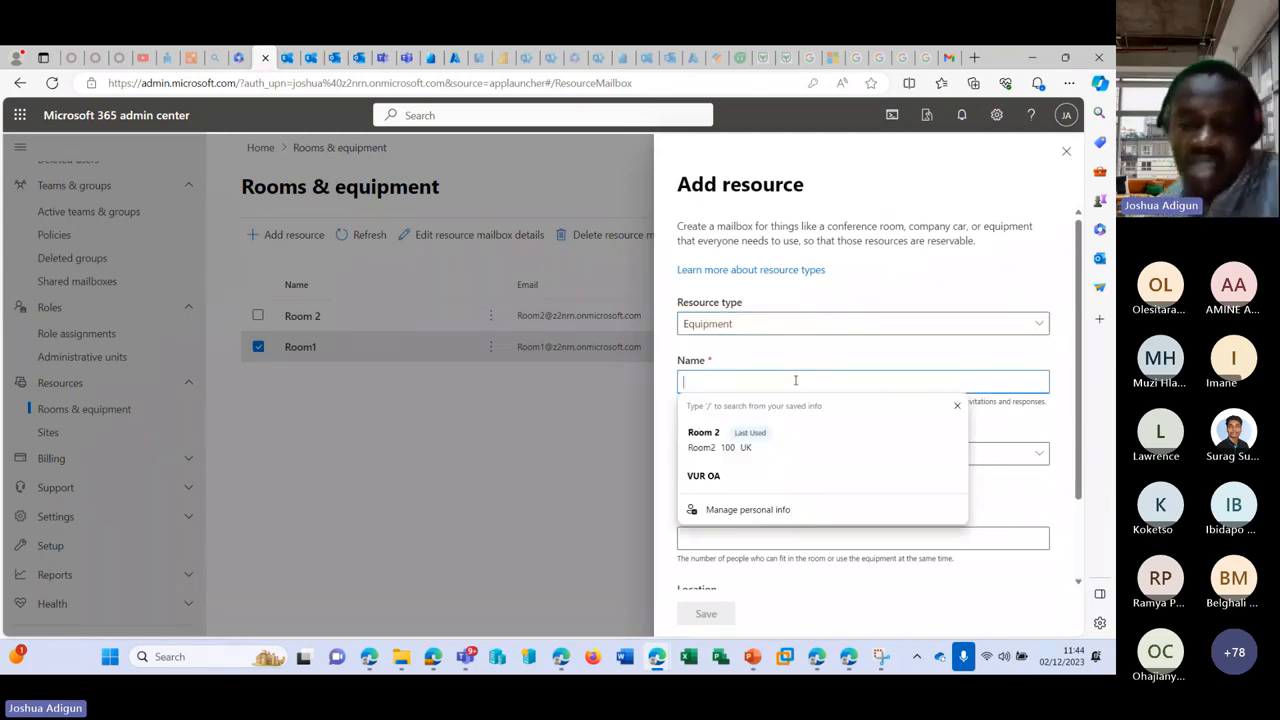
text(P)
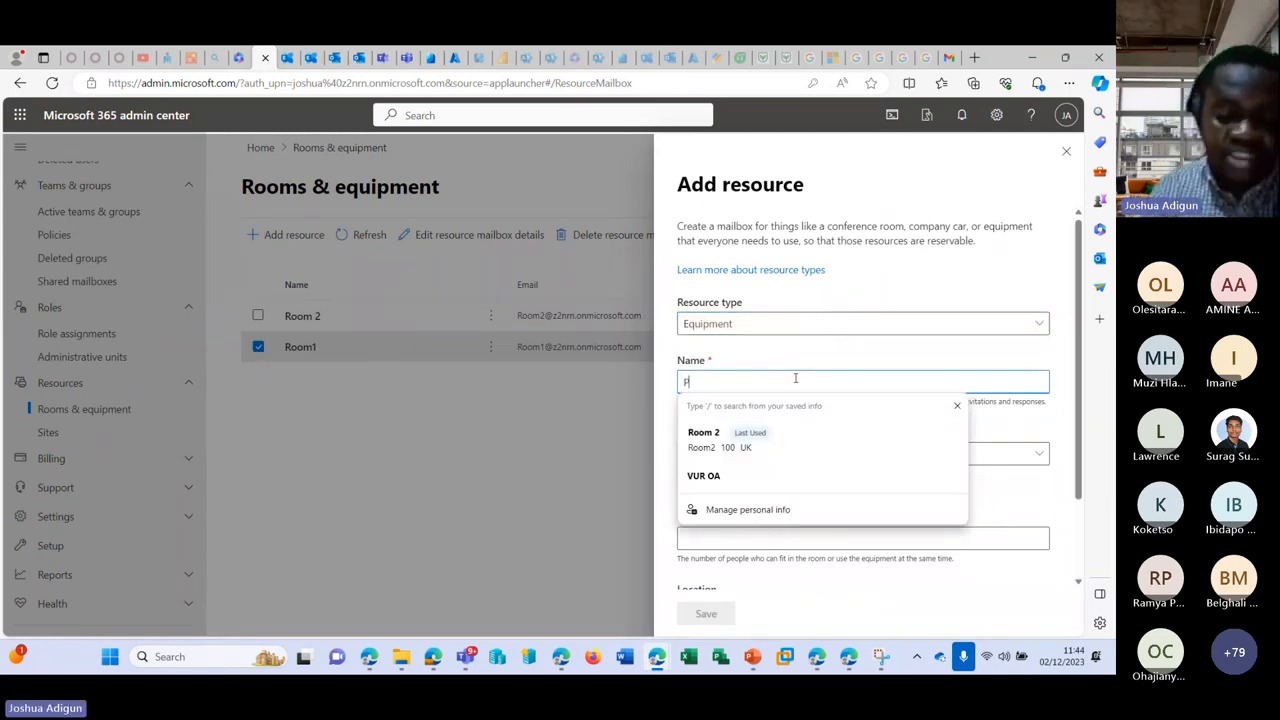
text(rinter)
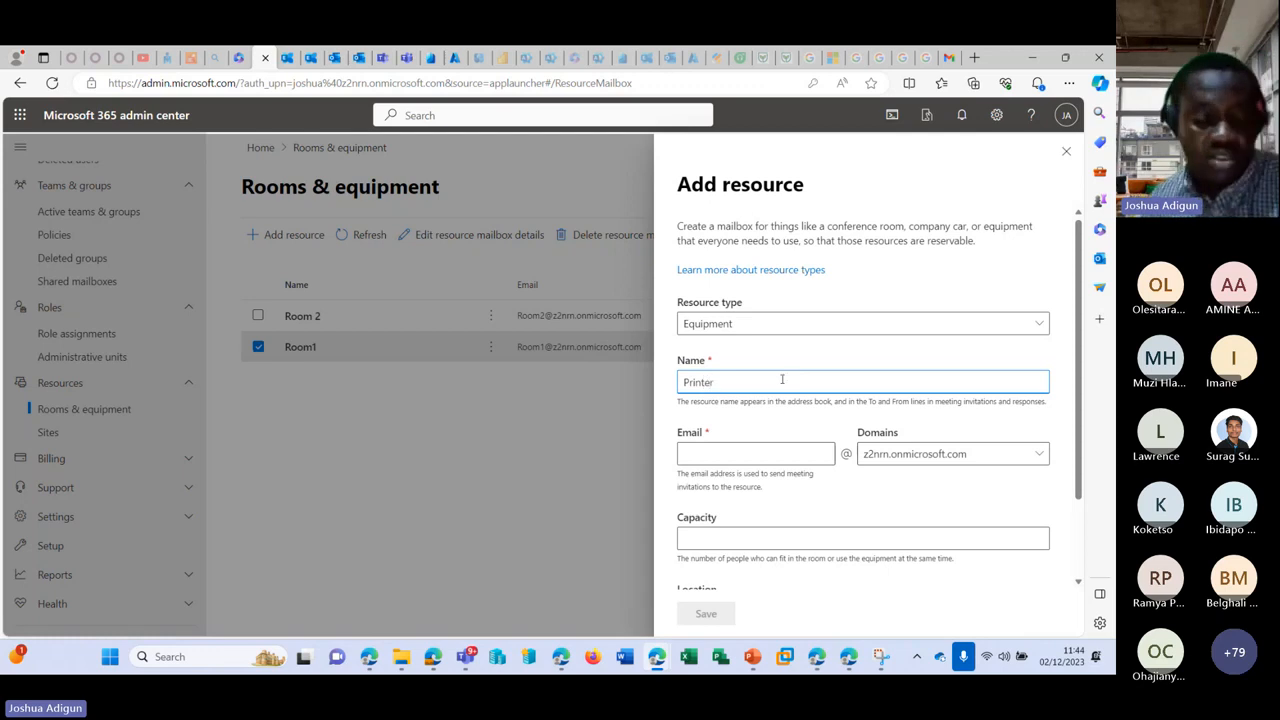
key(Tab)
click(756, 539)
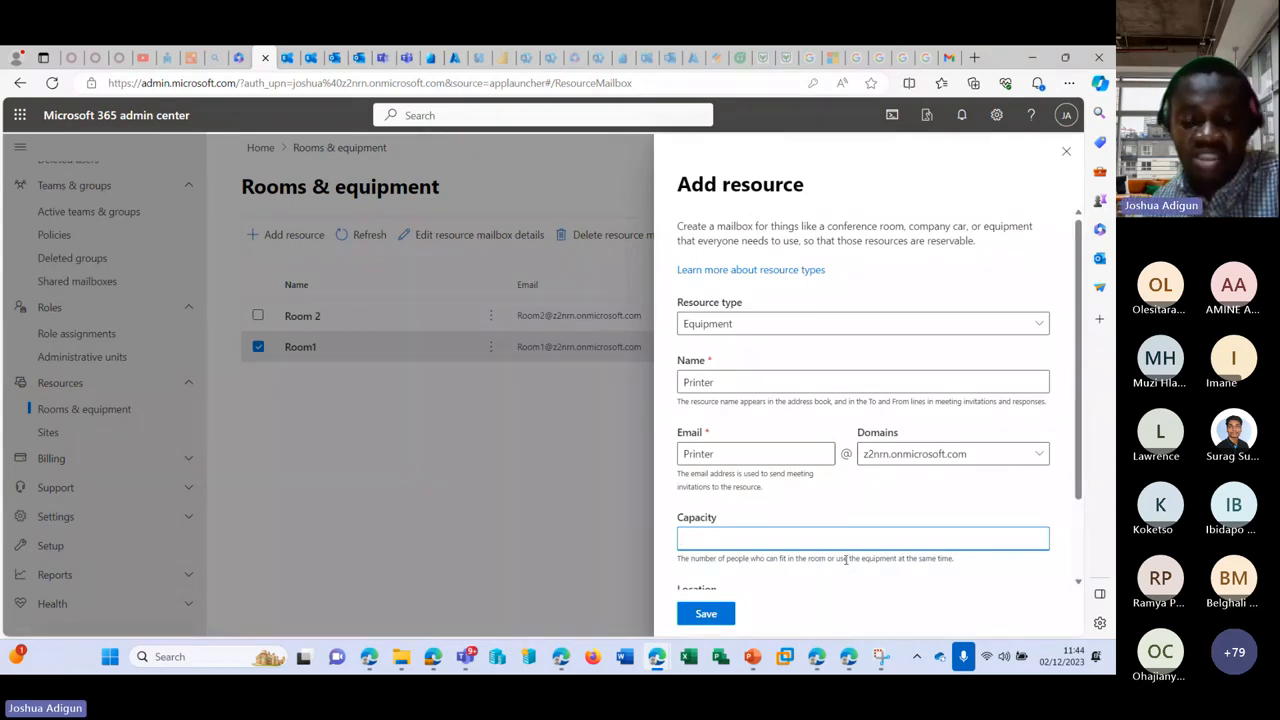
scroll(870, 495, down, 2)
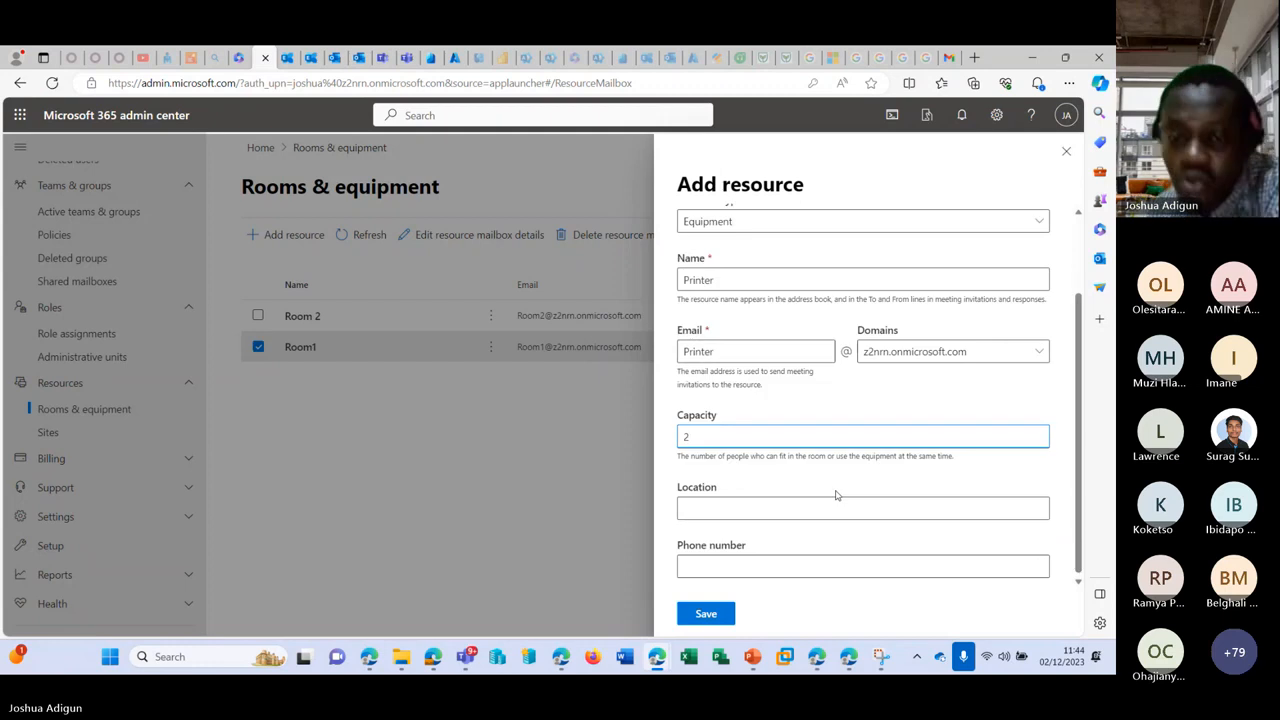
click(712, 615)
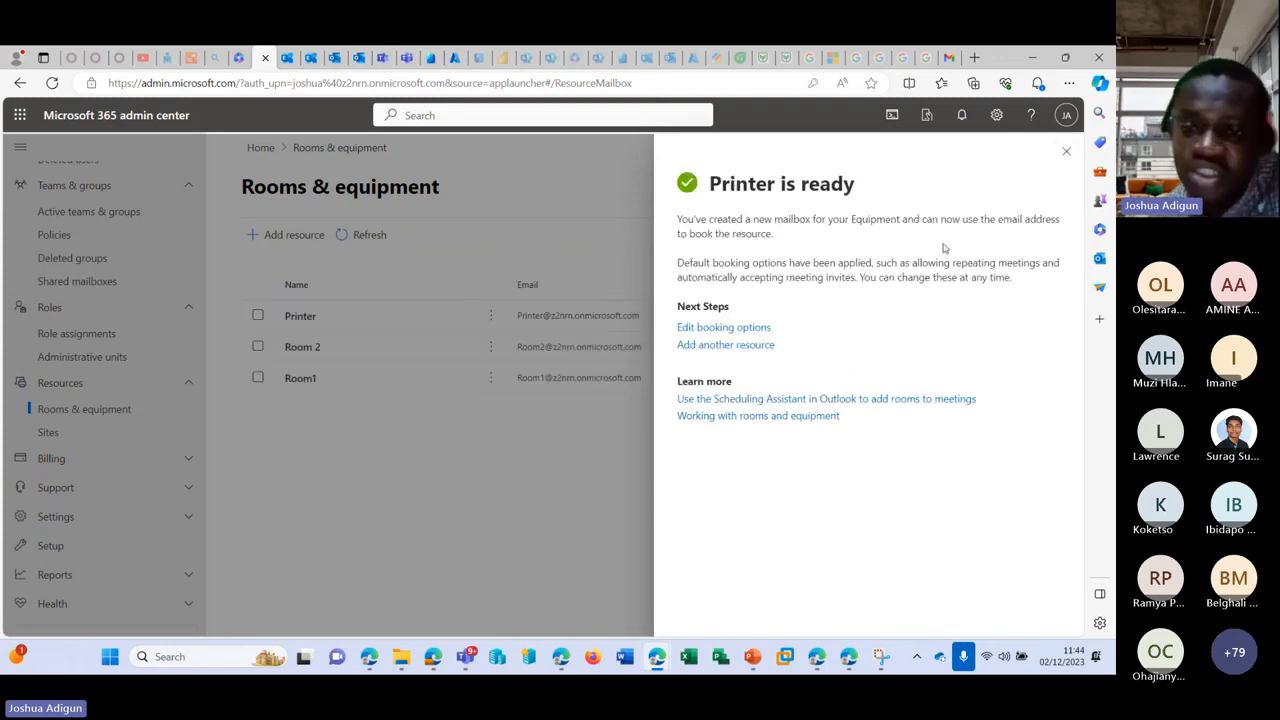
click(1066, 151)
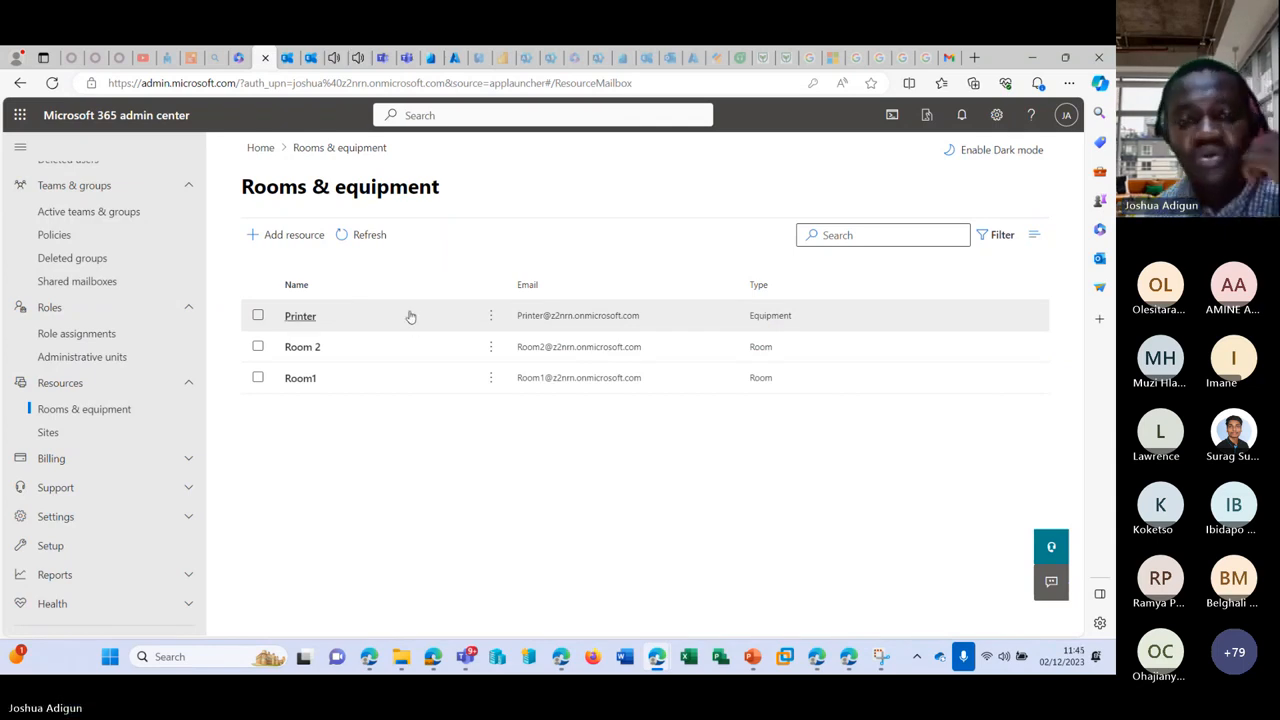
Step: Retry sending the Testing 4 draft, check the sender list, reload, and return to Rooms & equipment
click(311, 59)
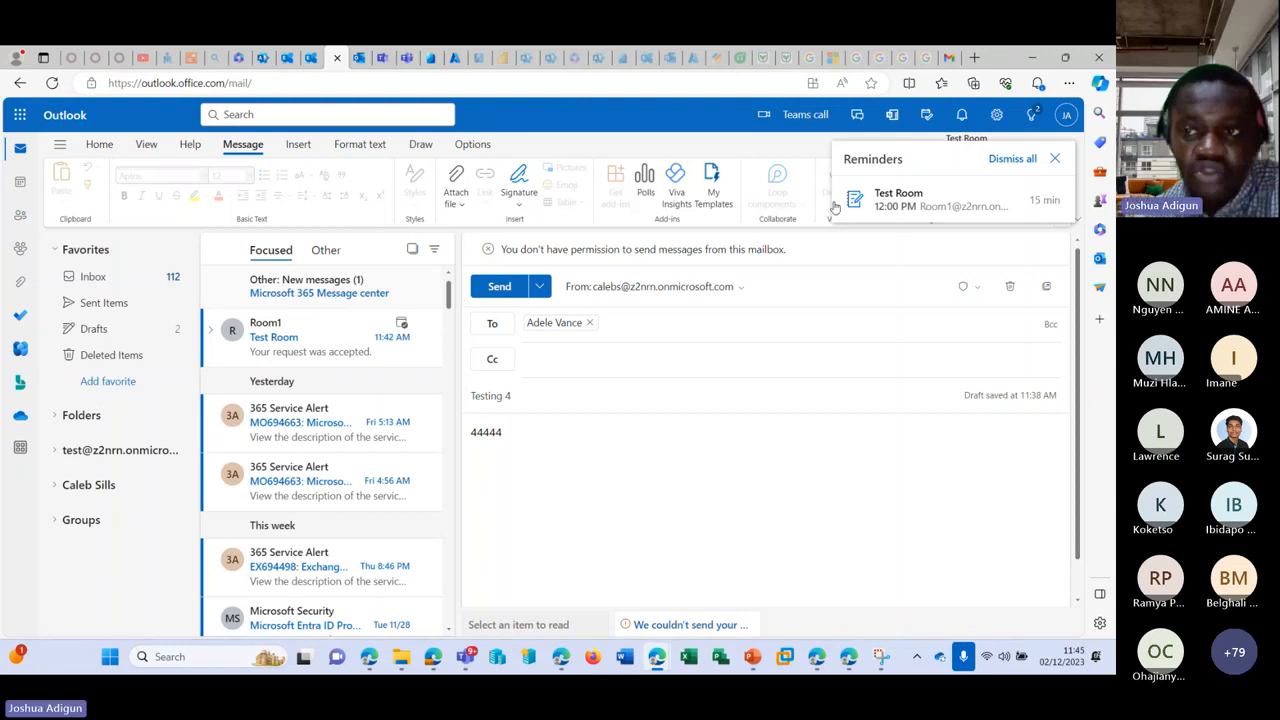
click(498, 288)
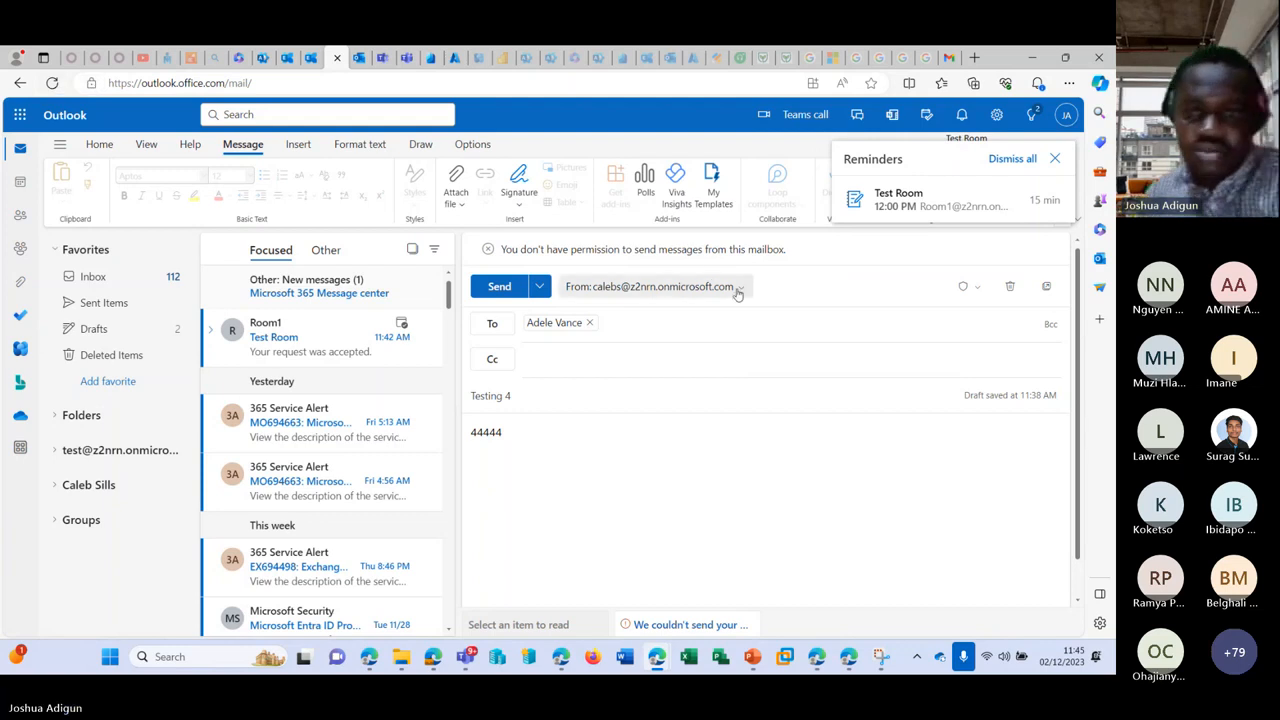
click(700, 288)
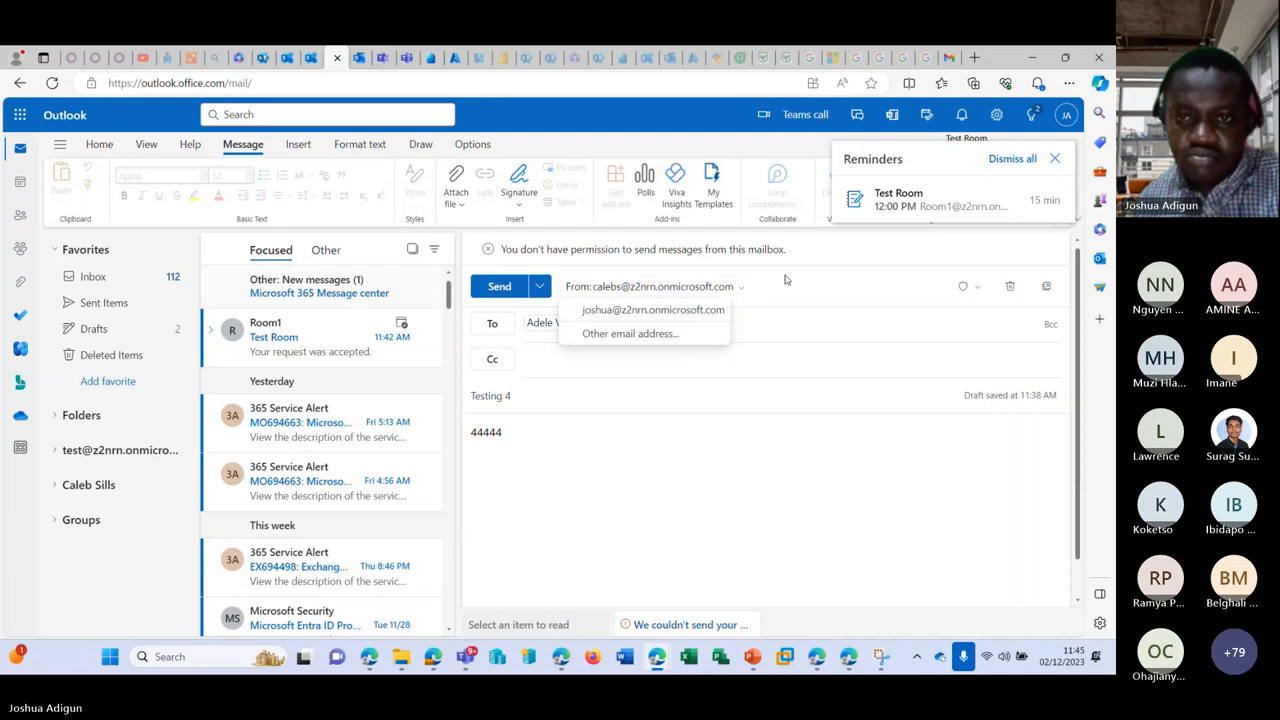
click(700, 288)
click(656, 290)
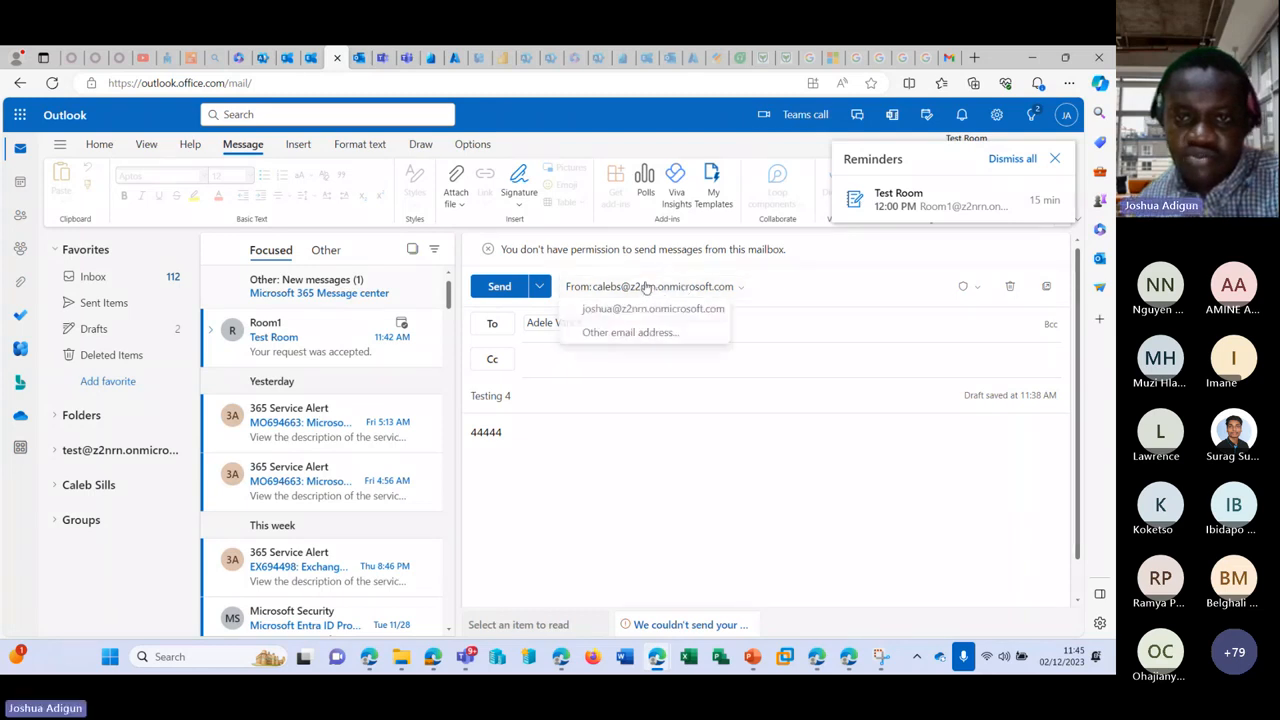
click(646, 288)
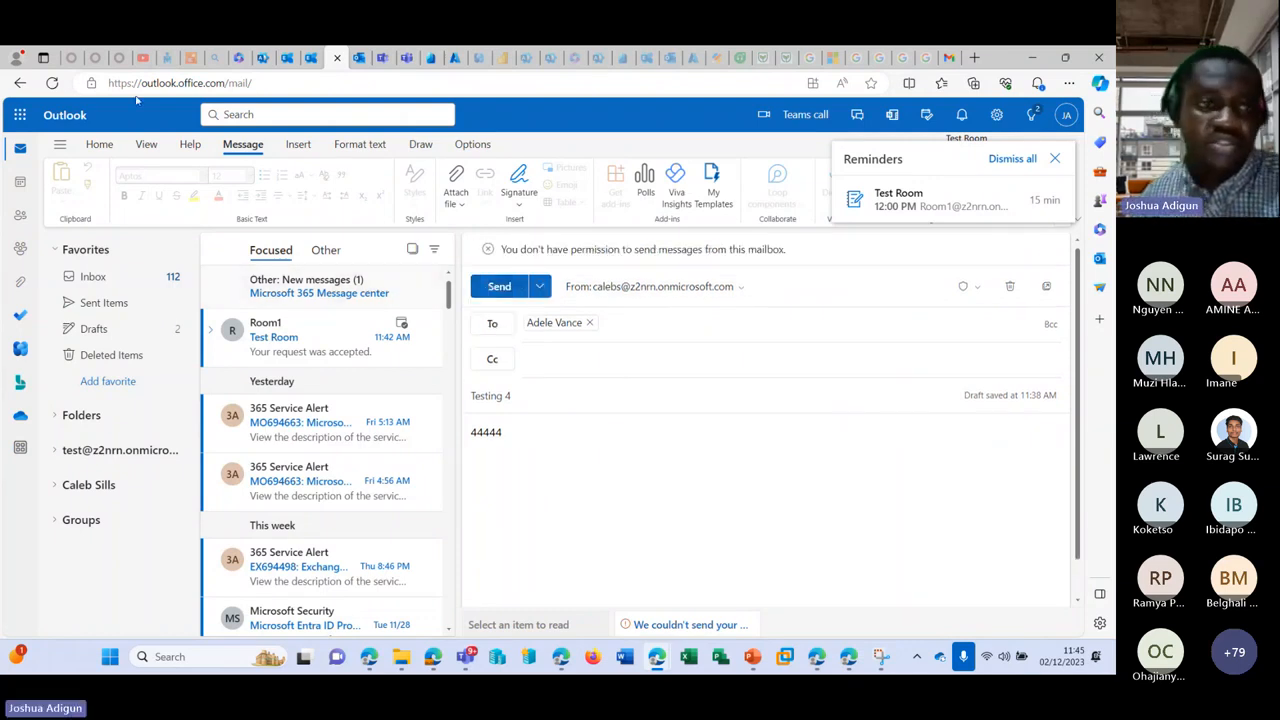
click(51, 83)
click(287, 58)
click(264, 58)
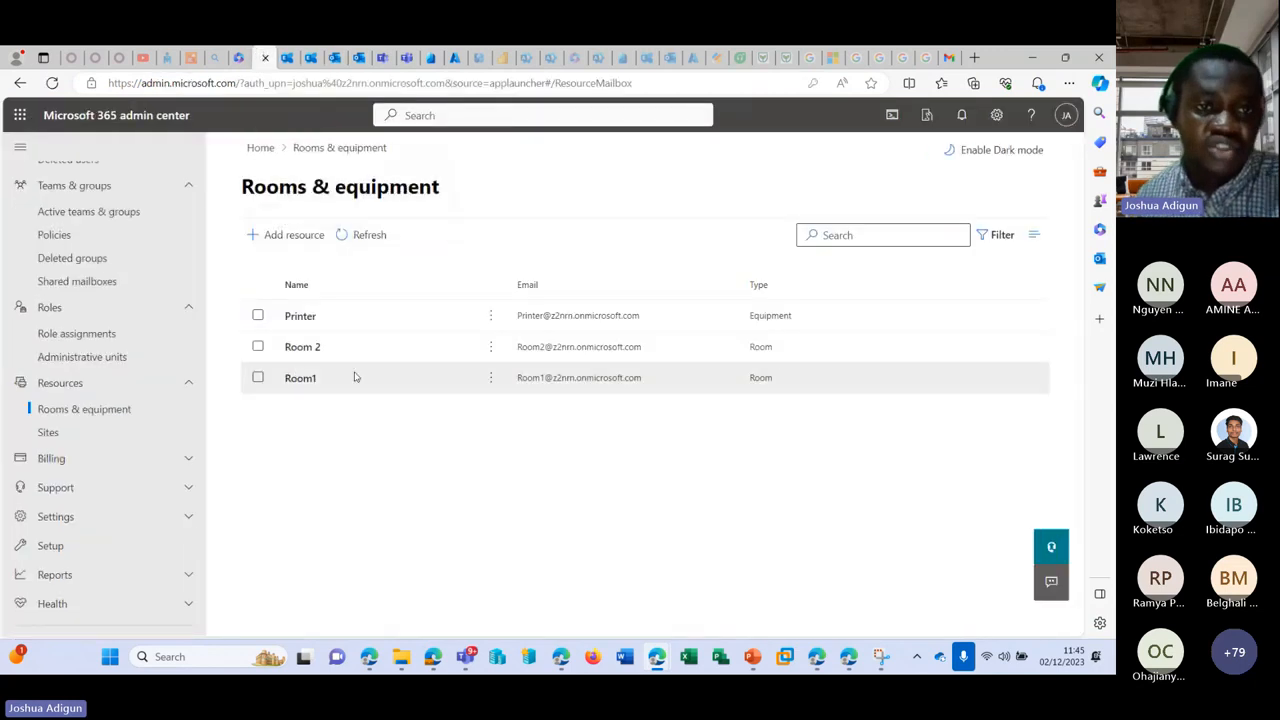
Step: Inspect the sender's shared mailbox under Shared mailboxes, then go back to the Outlook inbox
scroll(86, 323, up, 2)
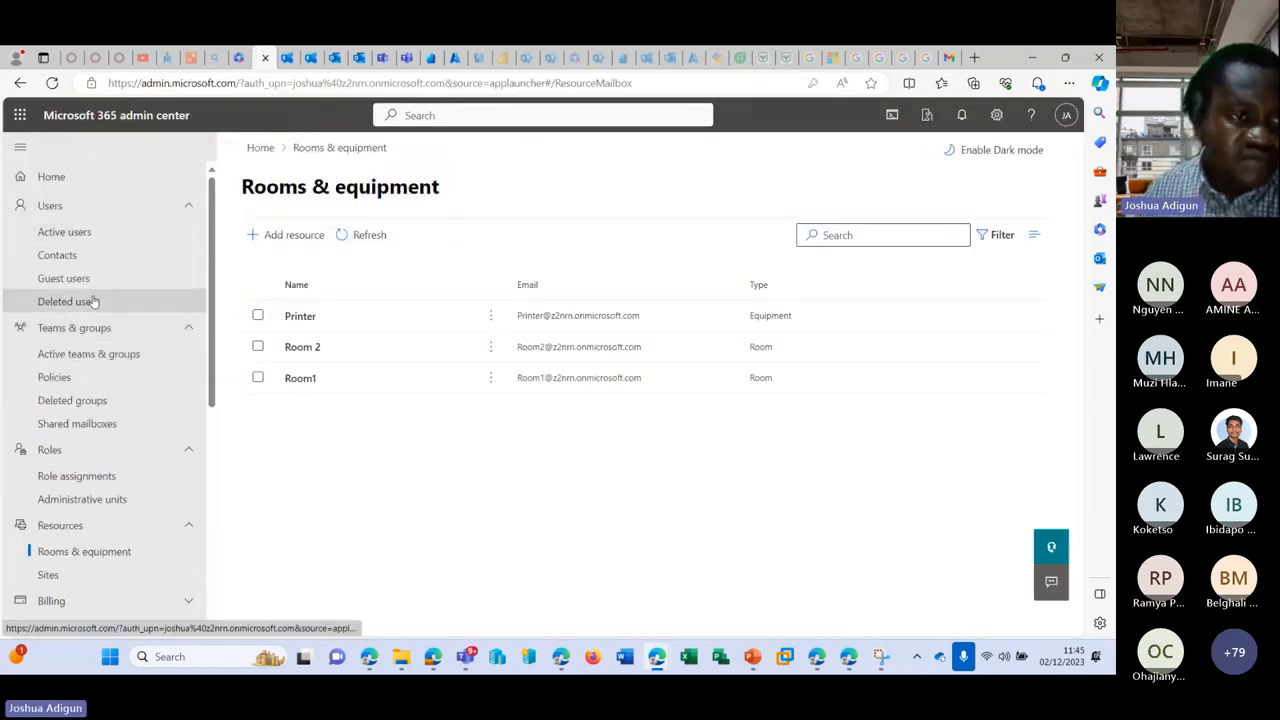
click(86, 423)
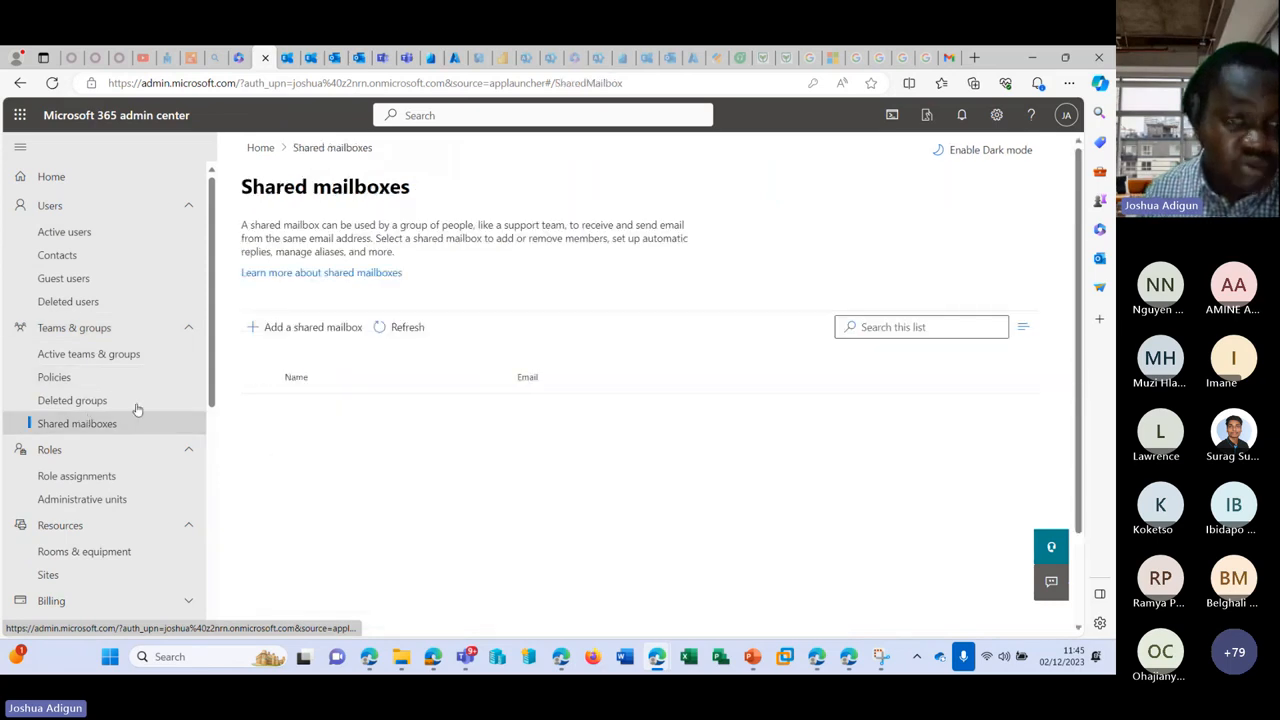
scroll(517, 290, down, 1)
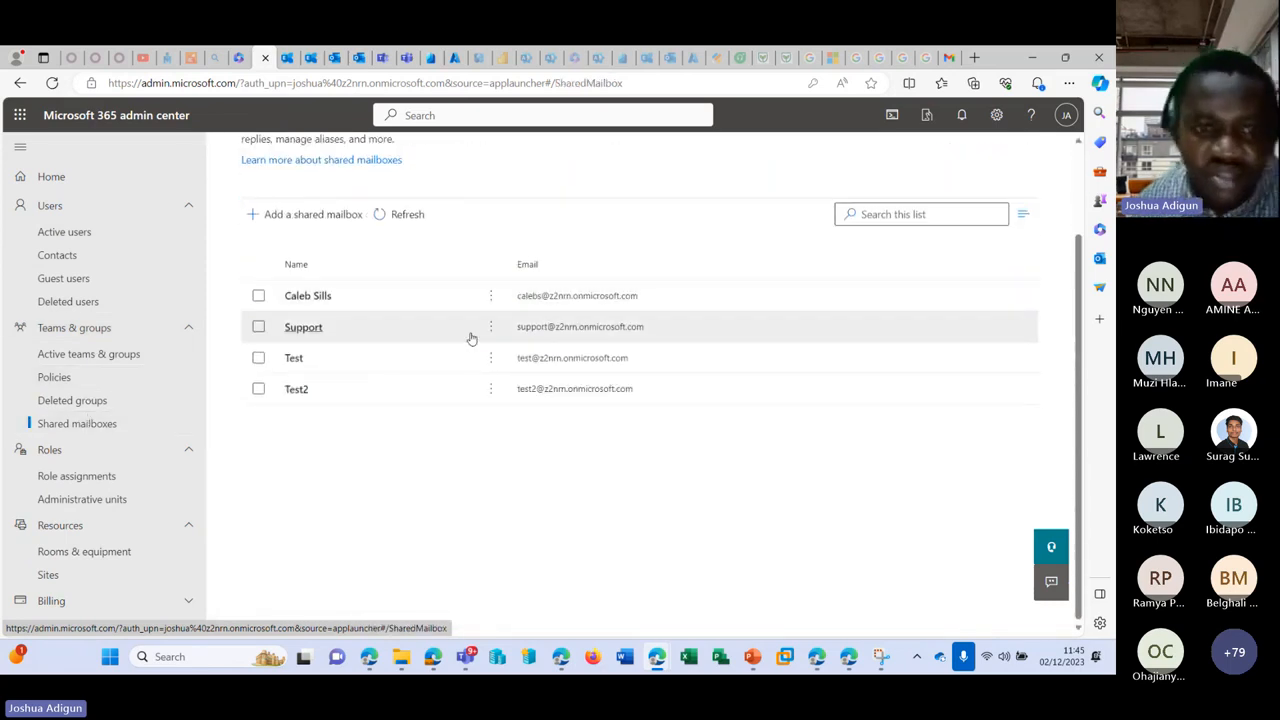
double_click(664, 294)
key(ctrl+c)
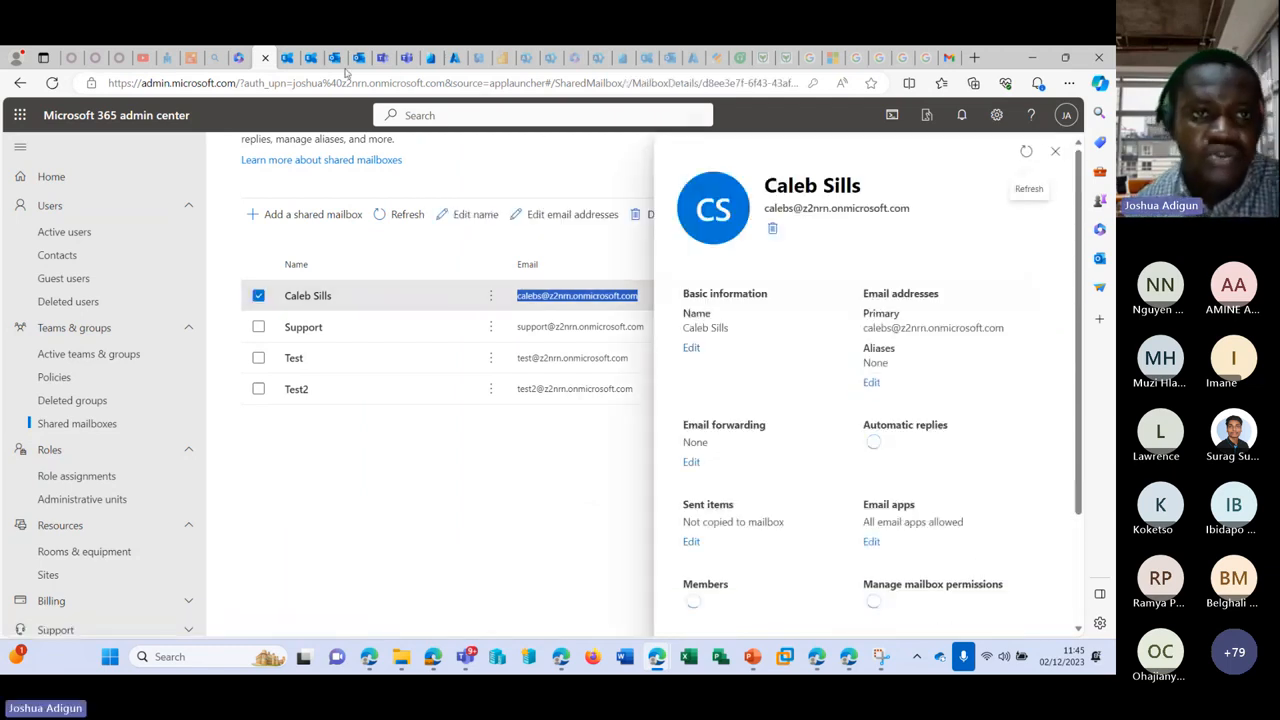
click(323, 57)
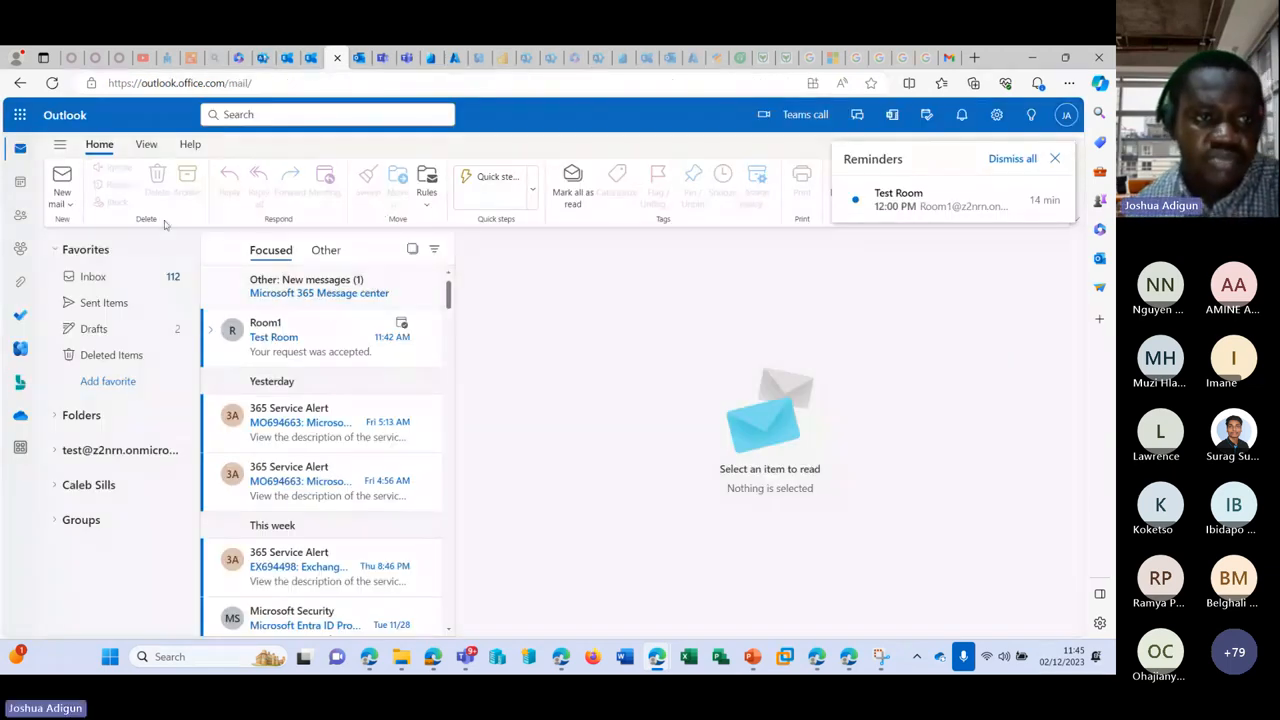
Step: Start a new mail with the pasted shared mailbox address as the From sender
click(68, 203)
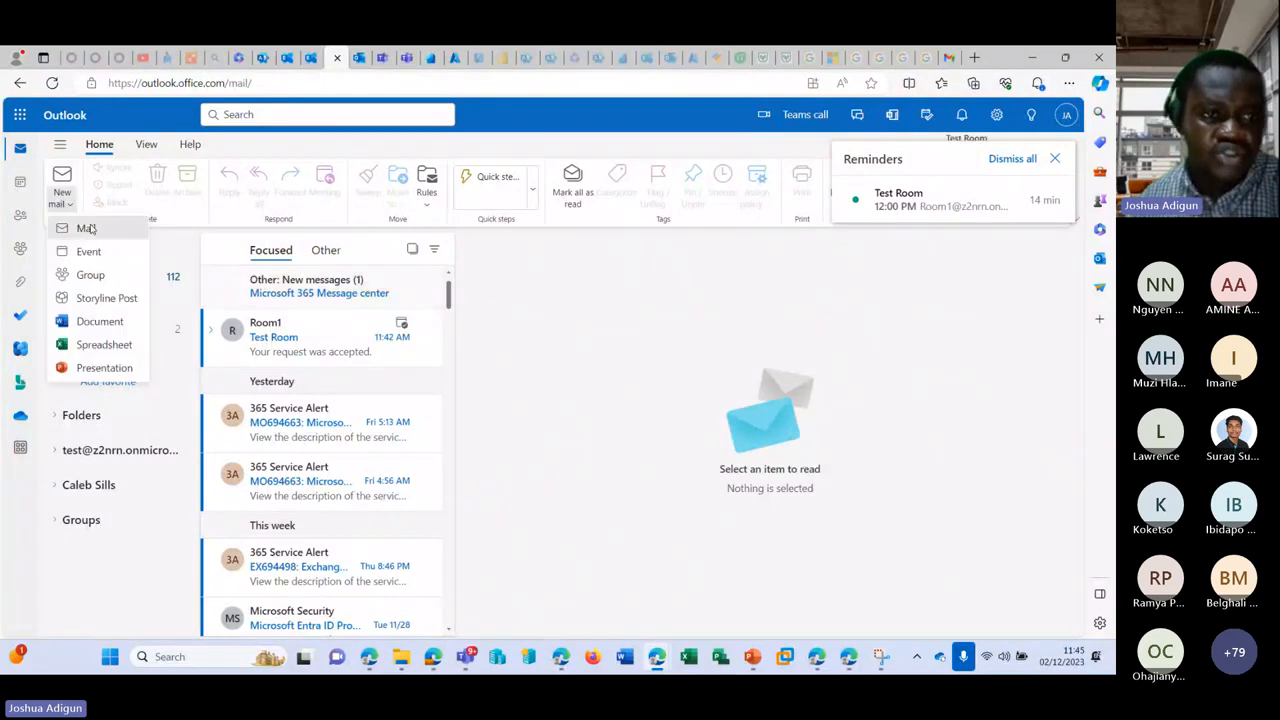
click(85, 228)
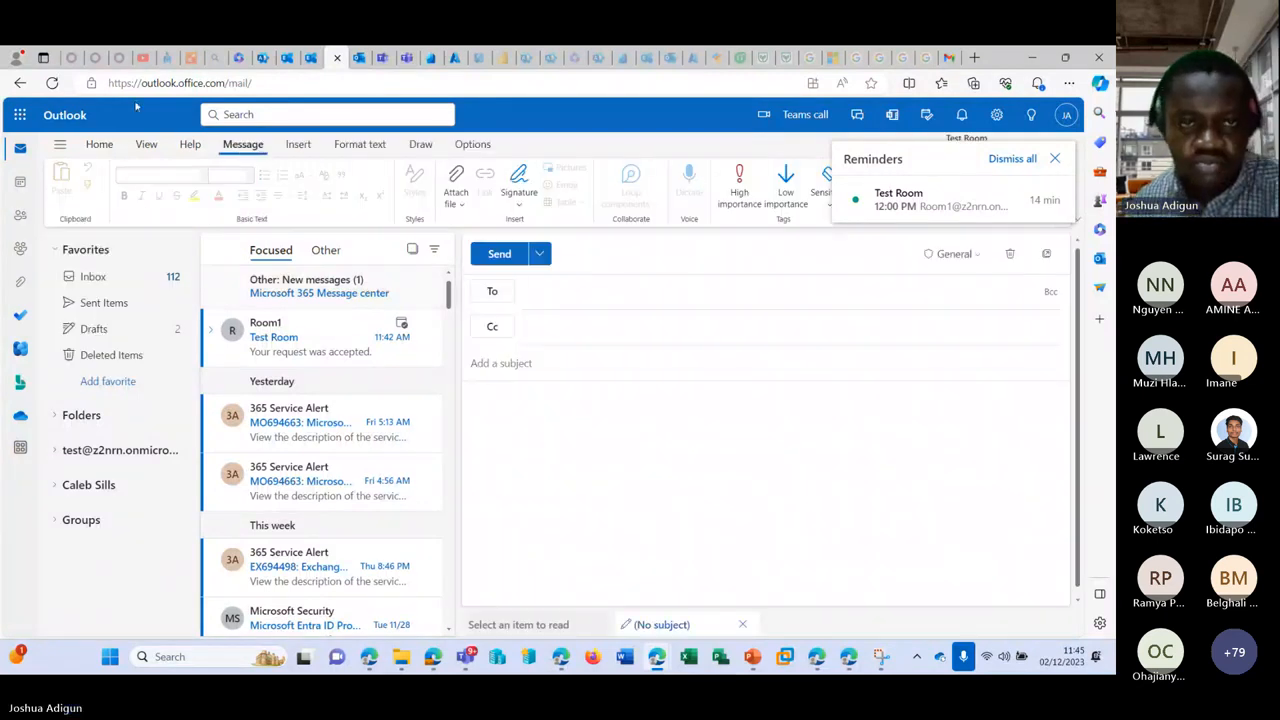
click(472, 144)
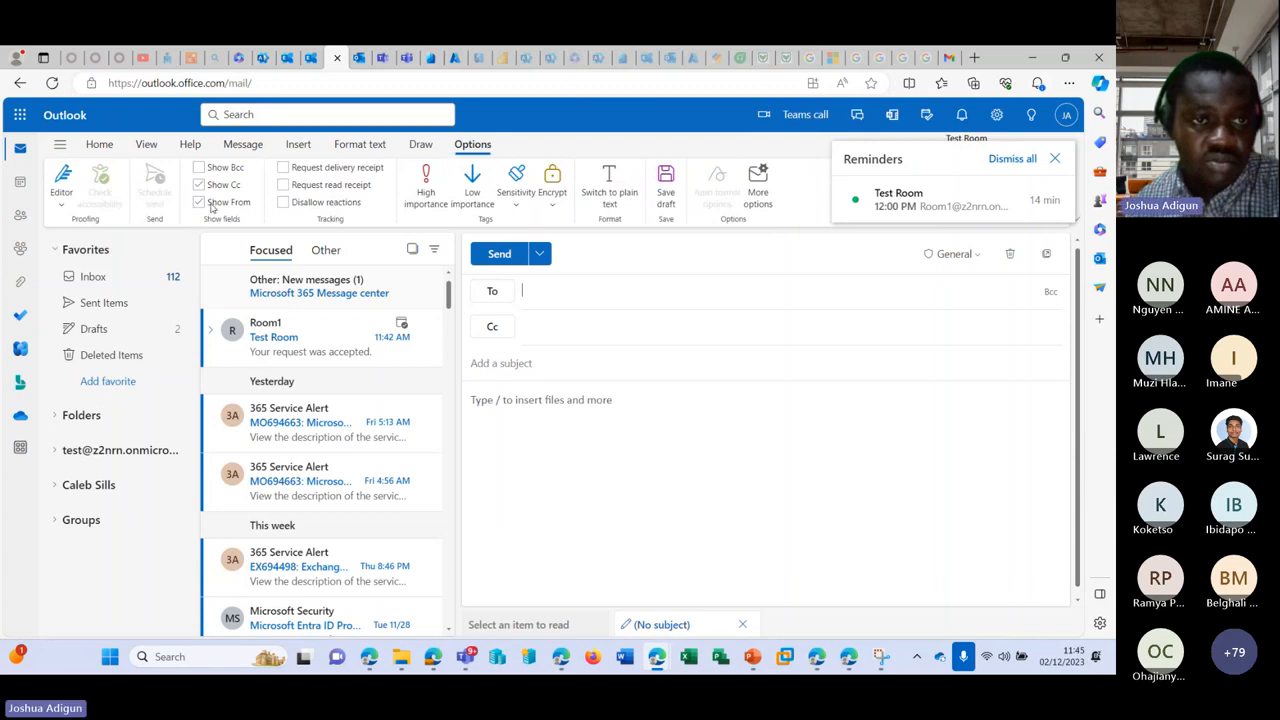
click(650, 254)
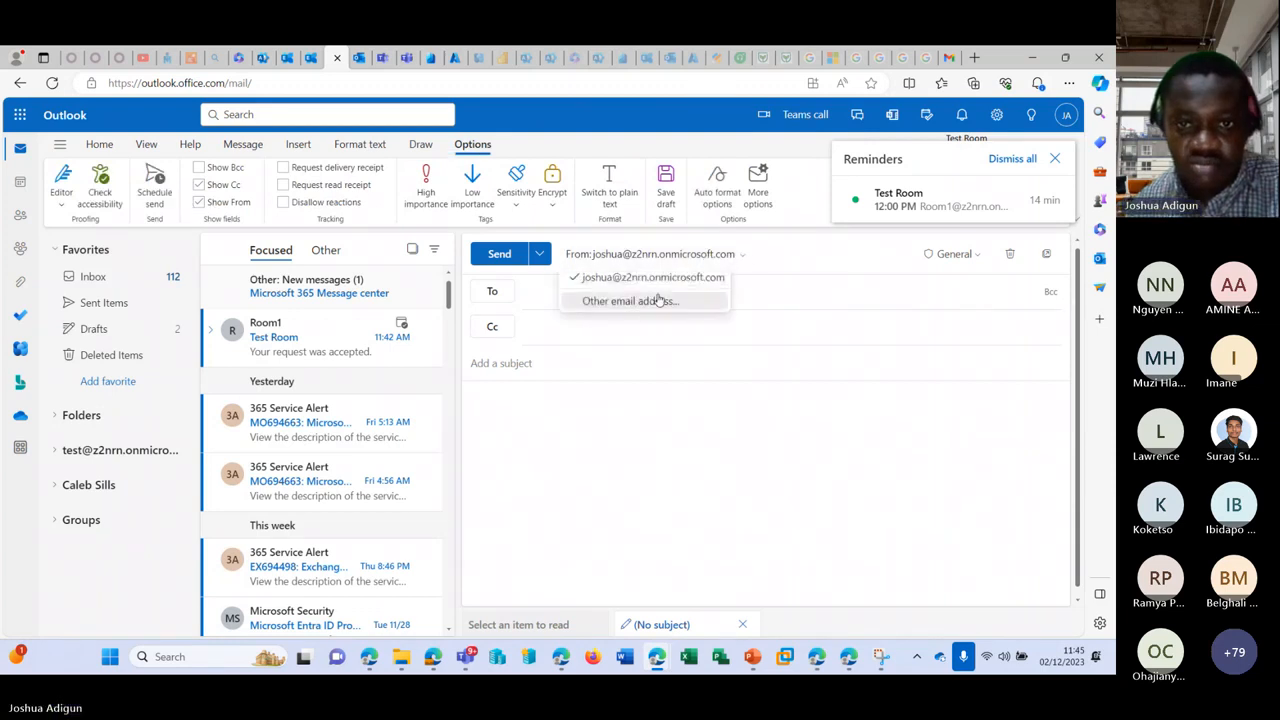
click(656, 300)
key(ctrl+v)
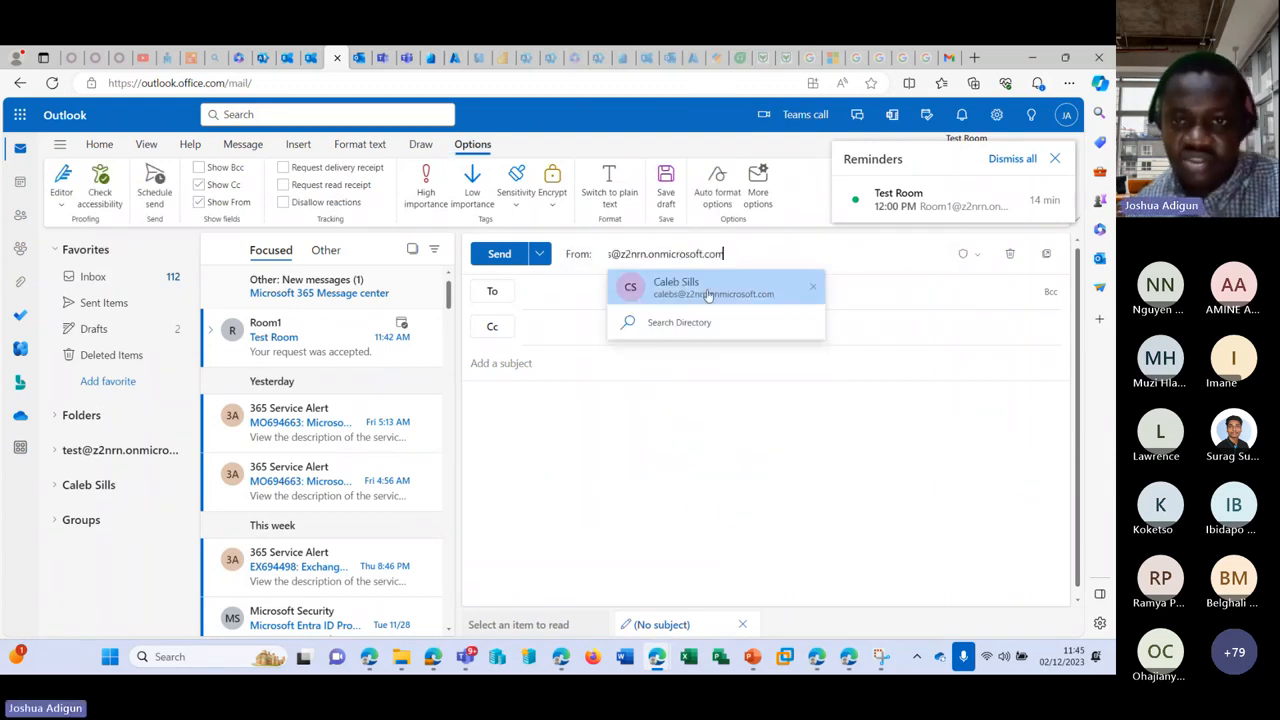
click(757, 305)
Step: Write subject 'T3' and body 'te3', add a colleague recipient, send, and view the failure details
click(556, 355)
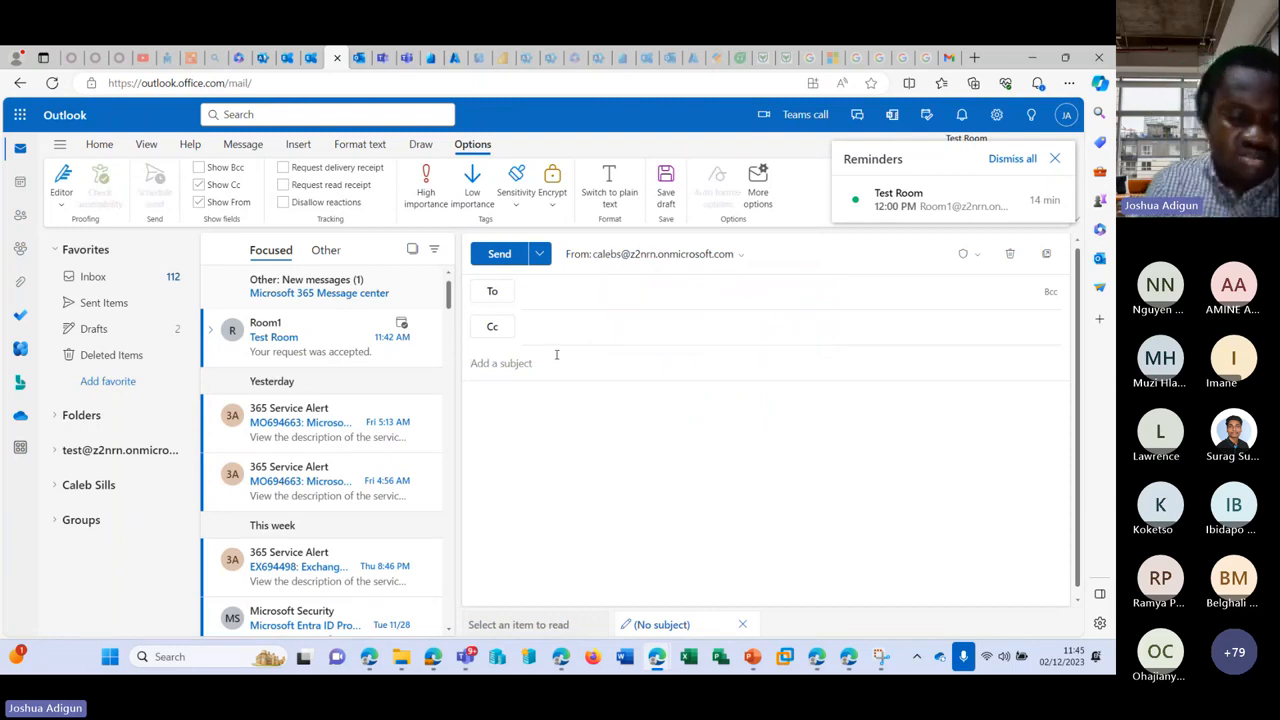
text(T3)
click(559, 413)
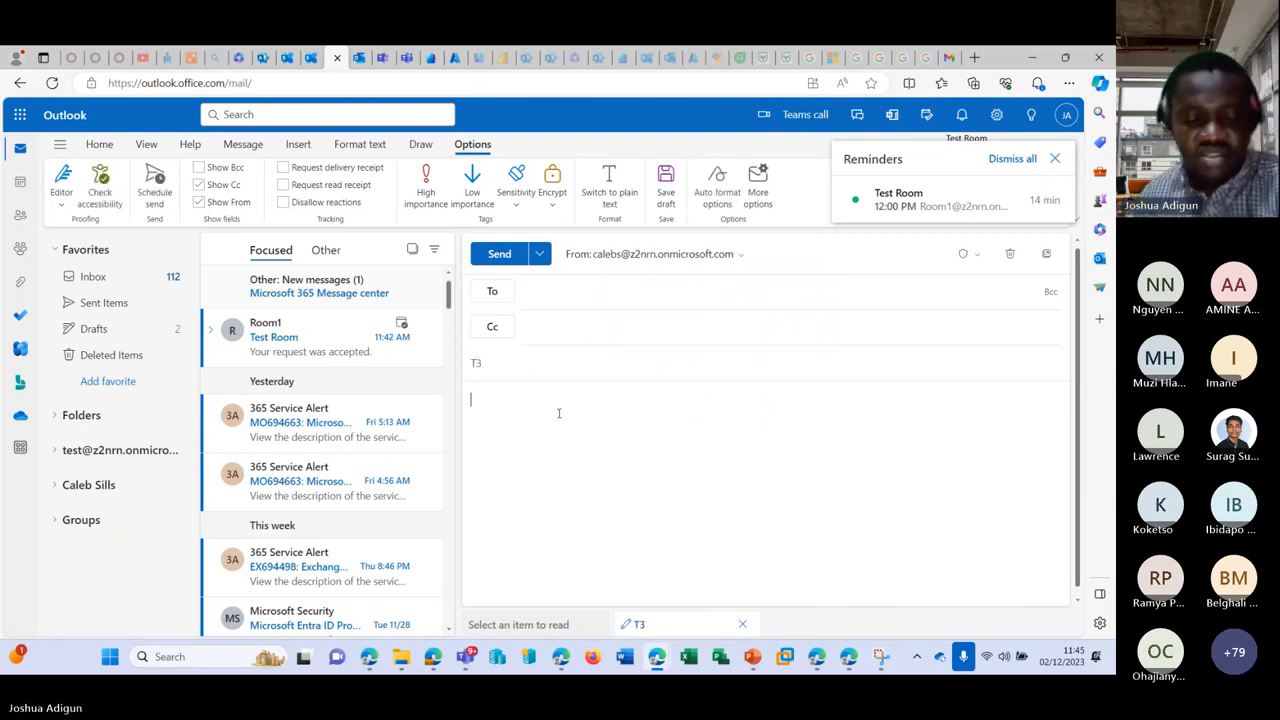
text(te3)
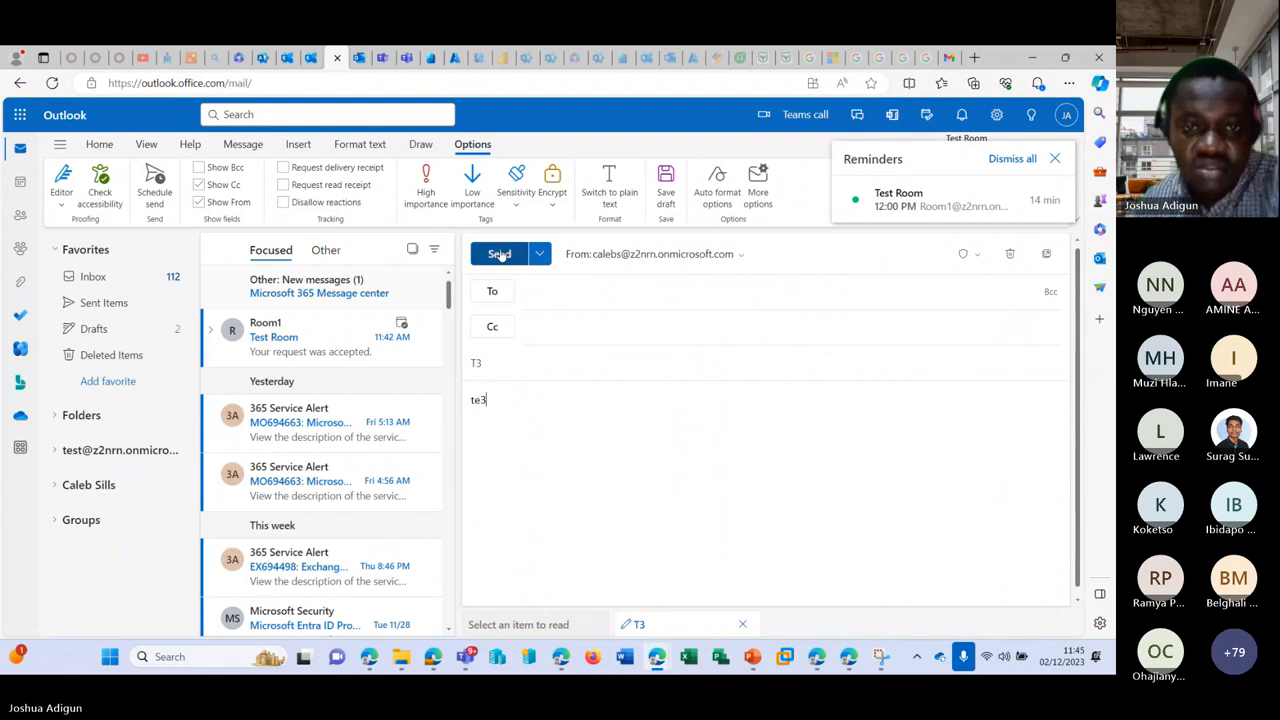
click(499, 254)
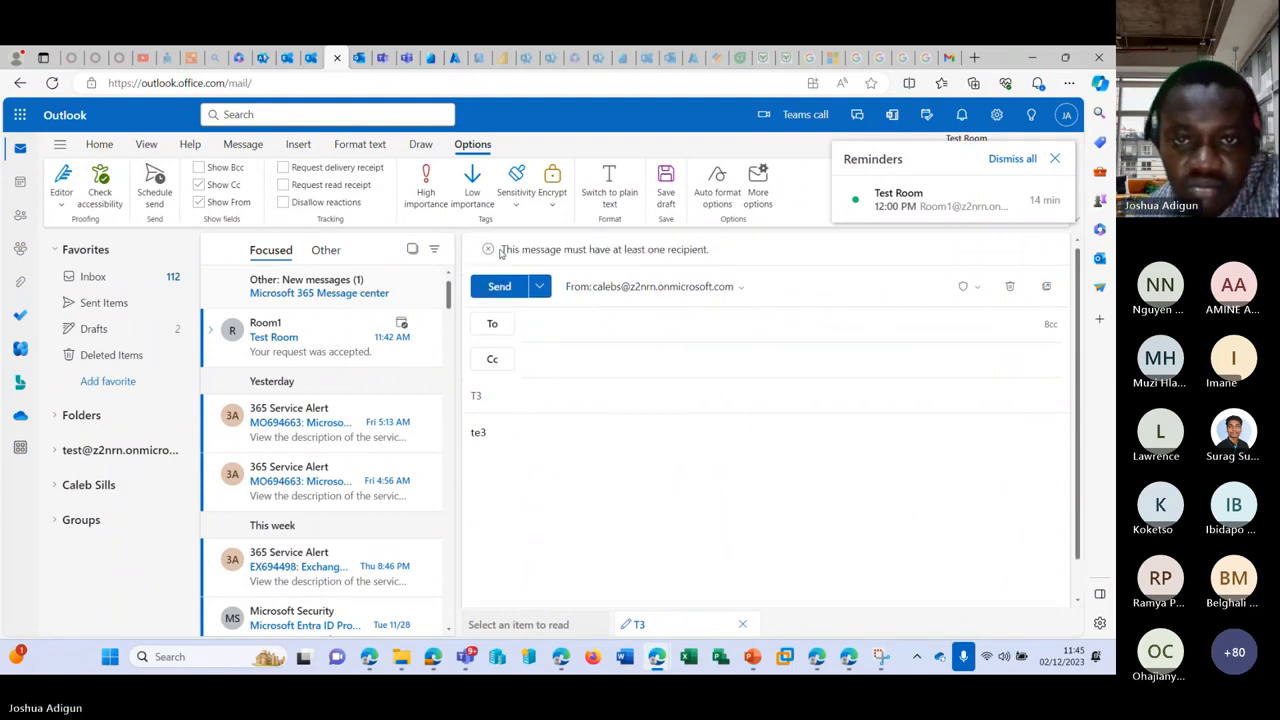
click(565, 324)
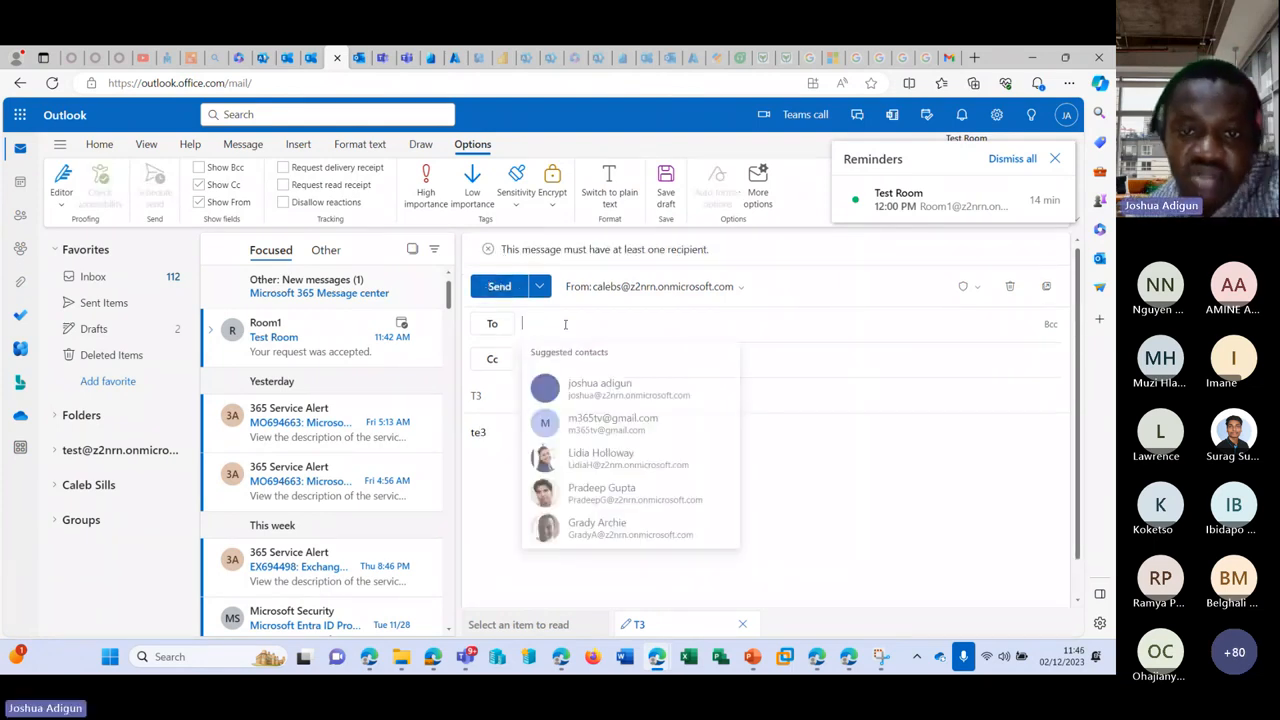
text(ad)
click(615, 398)
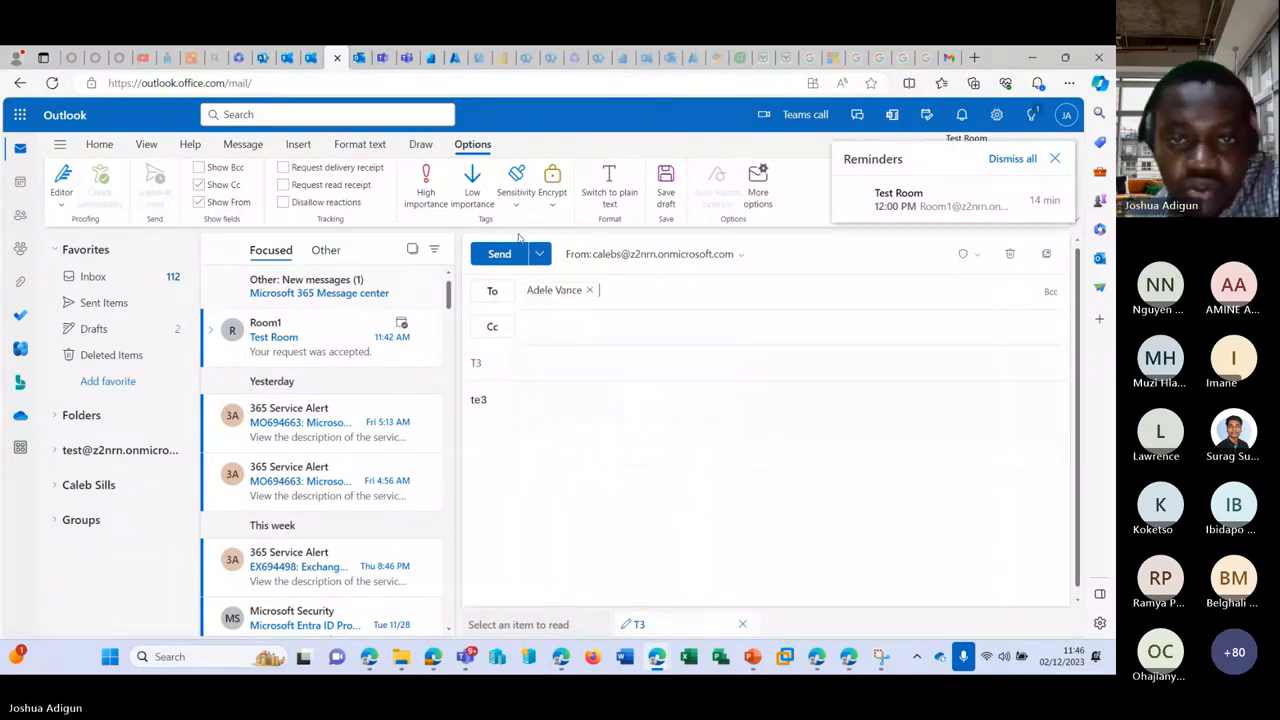
click(500, 252)
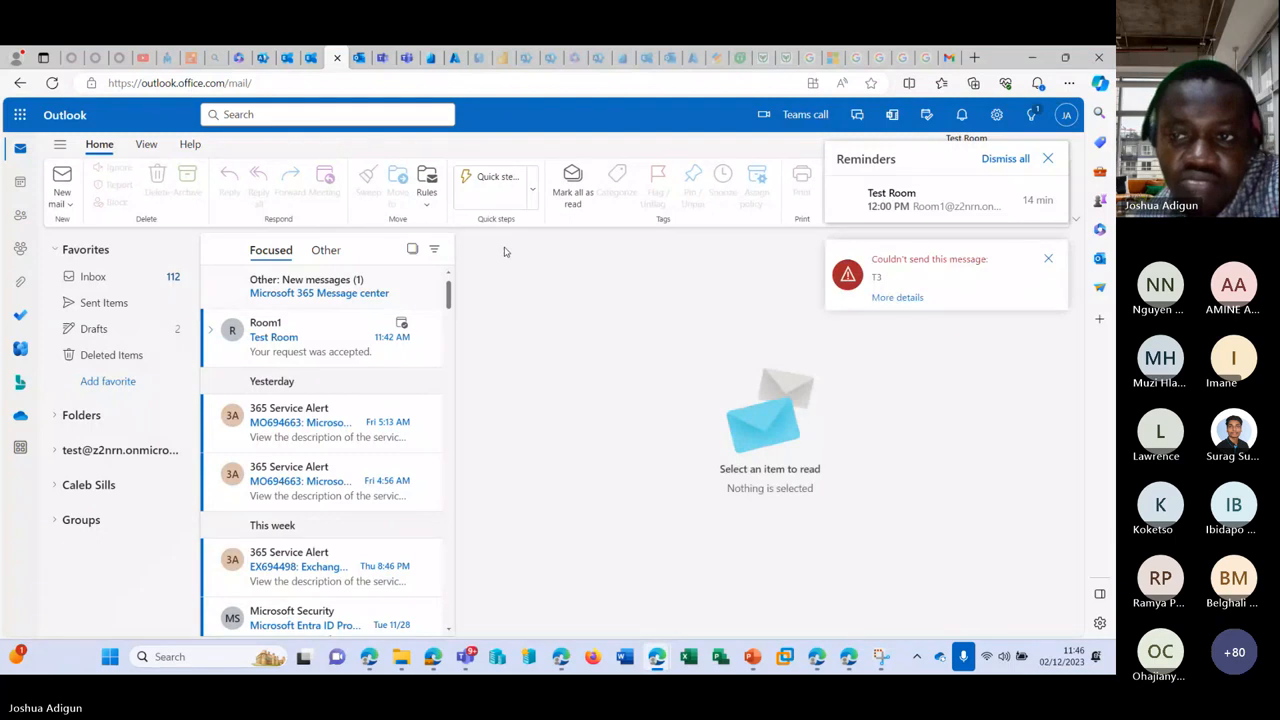
click(900, 298)
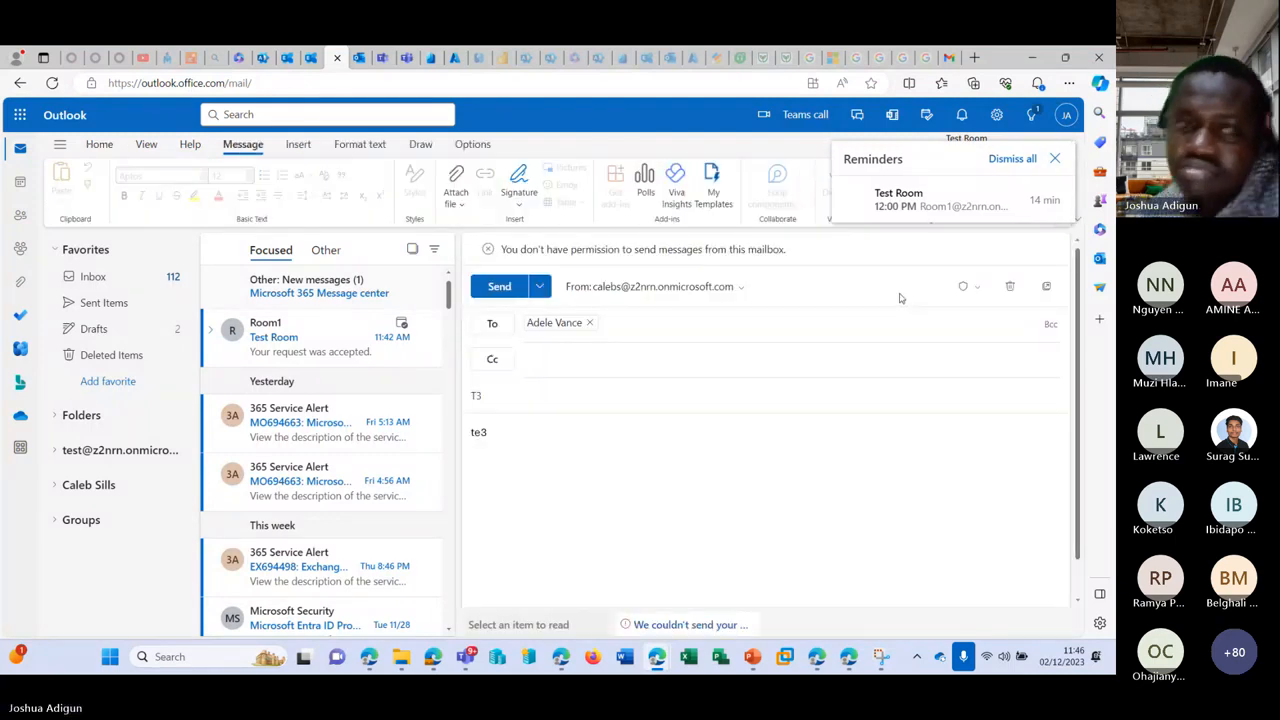
click(262, 59)
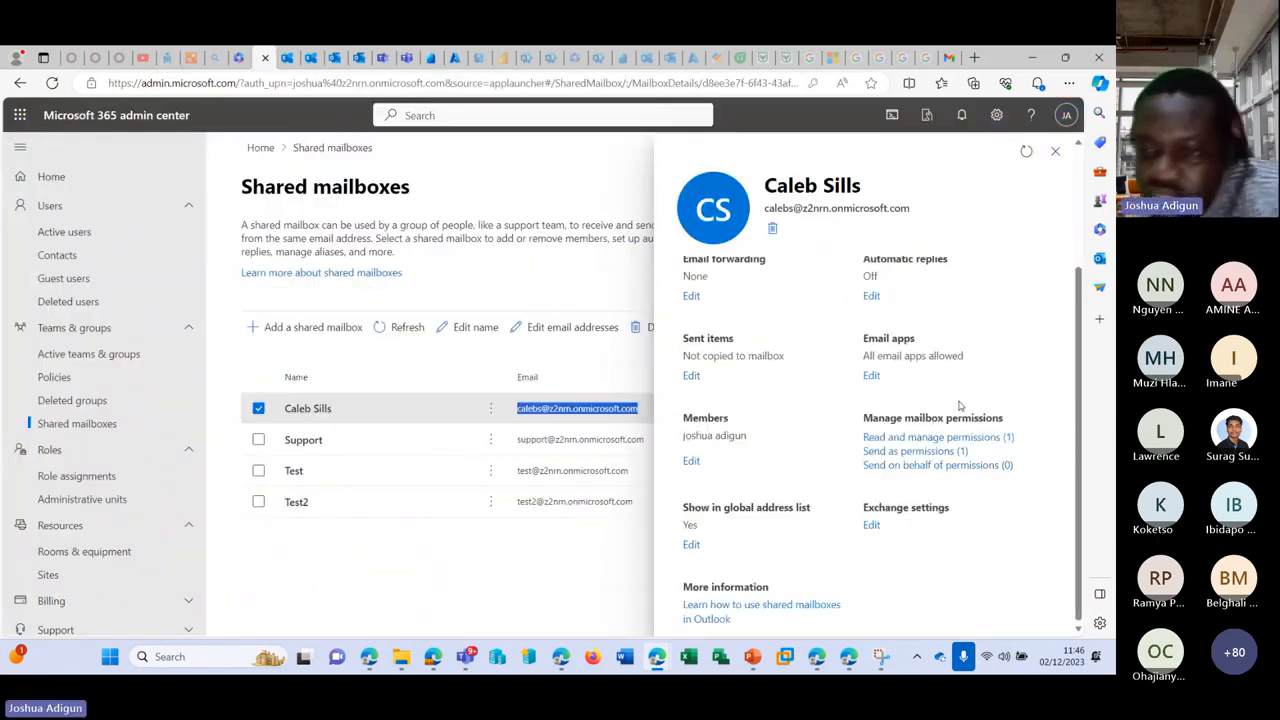
click(940, 465)
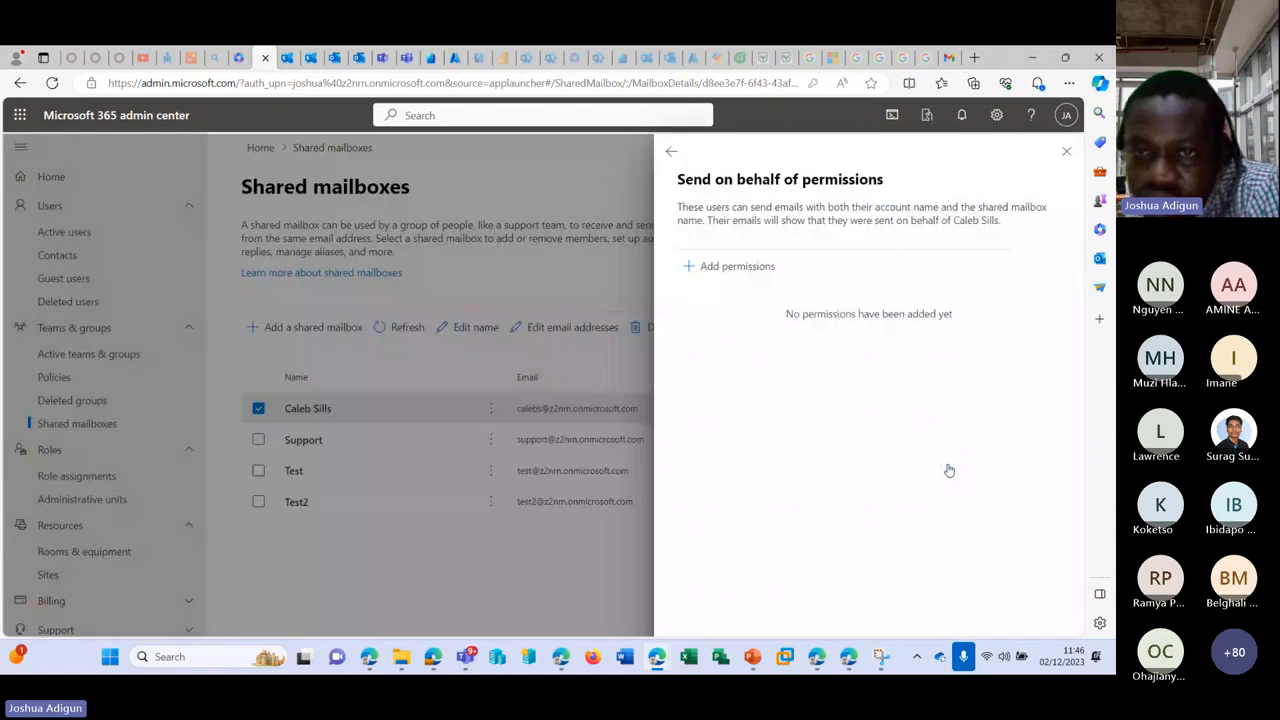
click(698, 264)
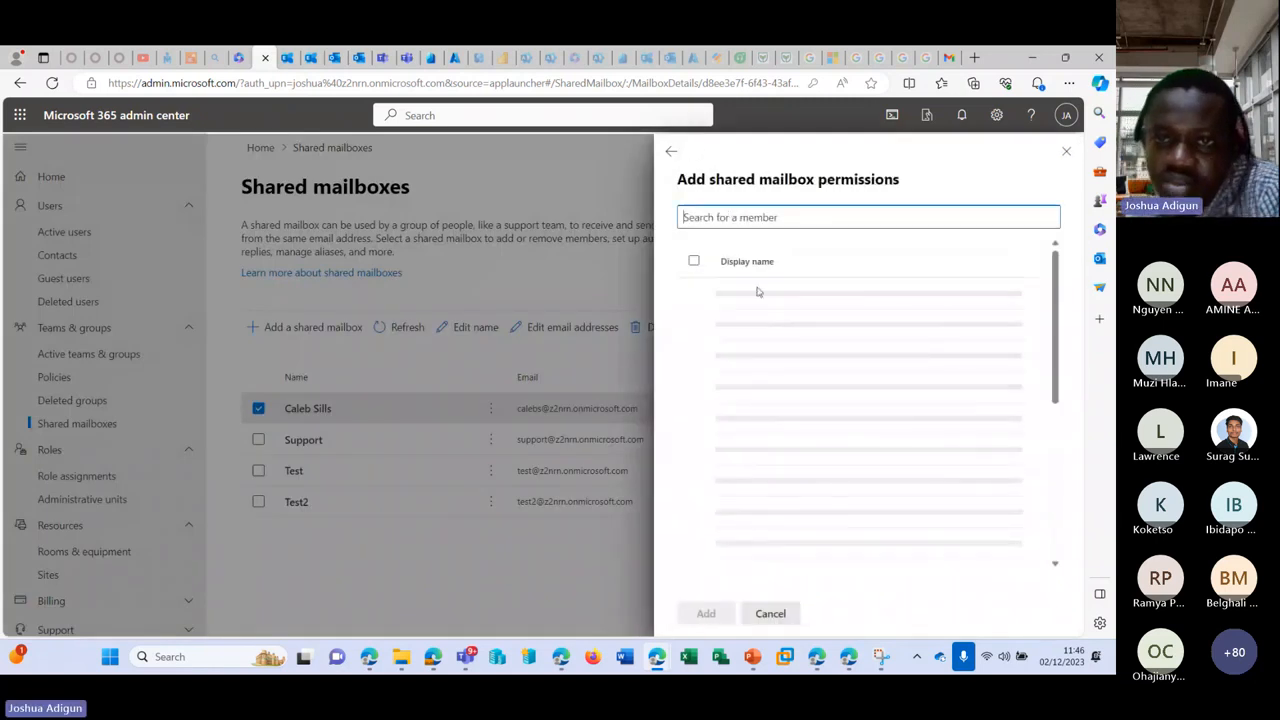
scroll(851, 400, down, 2)
scroll(851, 400, down, 3)
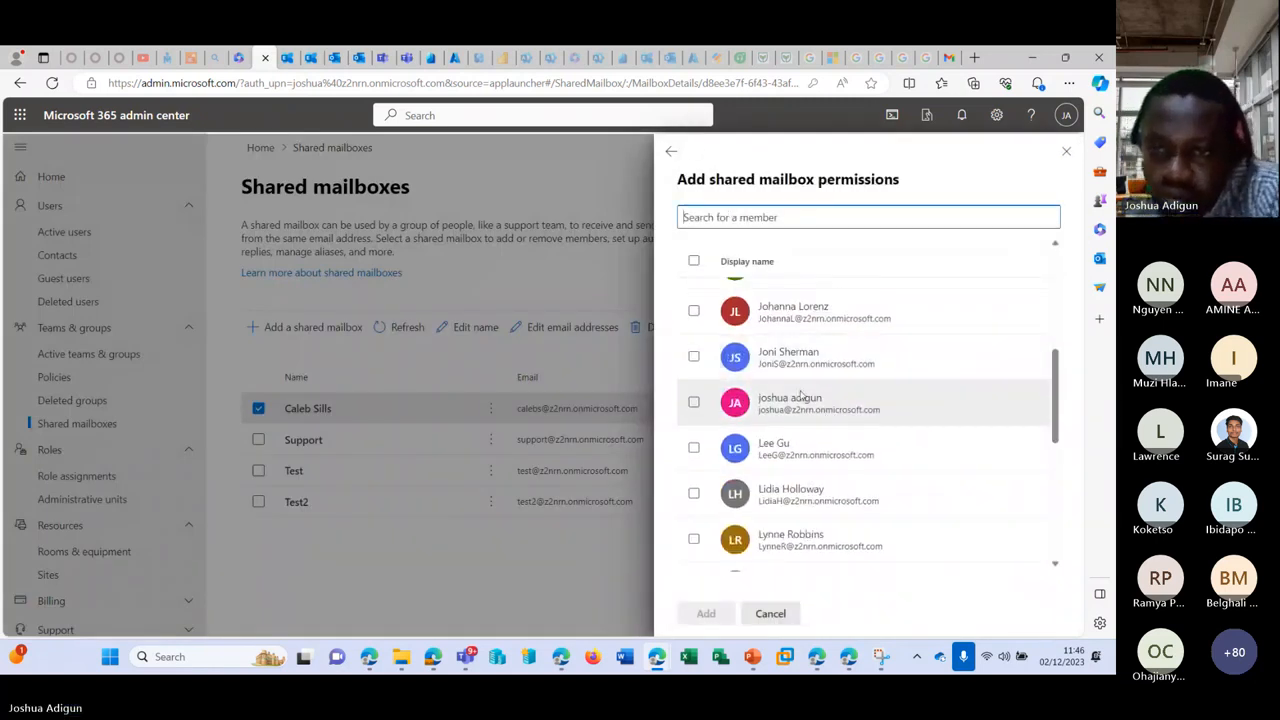
click(829, 405)
click(712, 613)
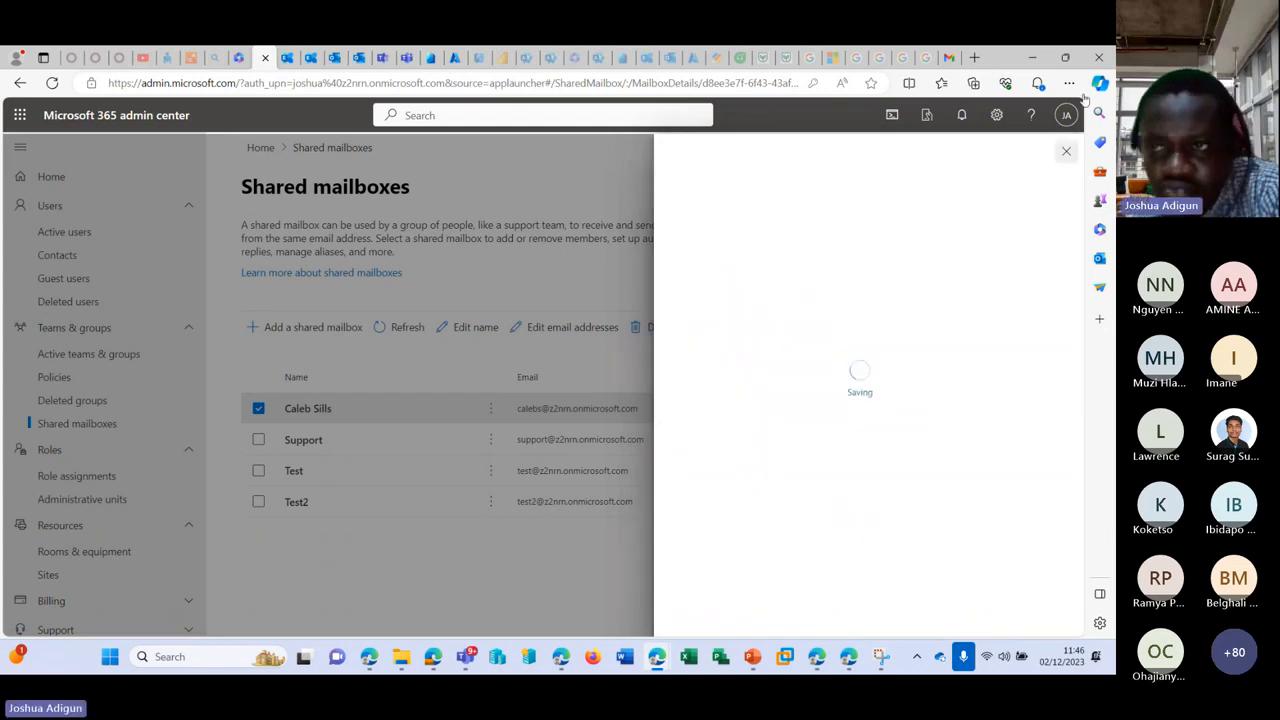
click(1065, 153)
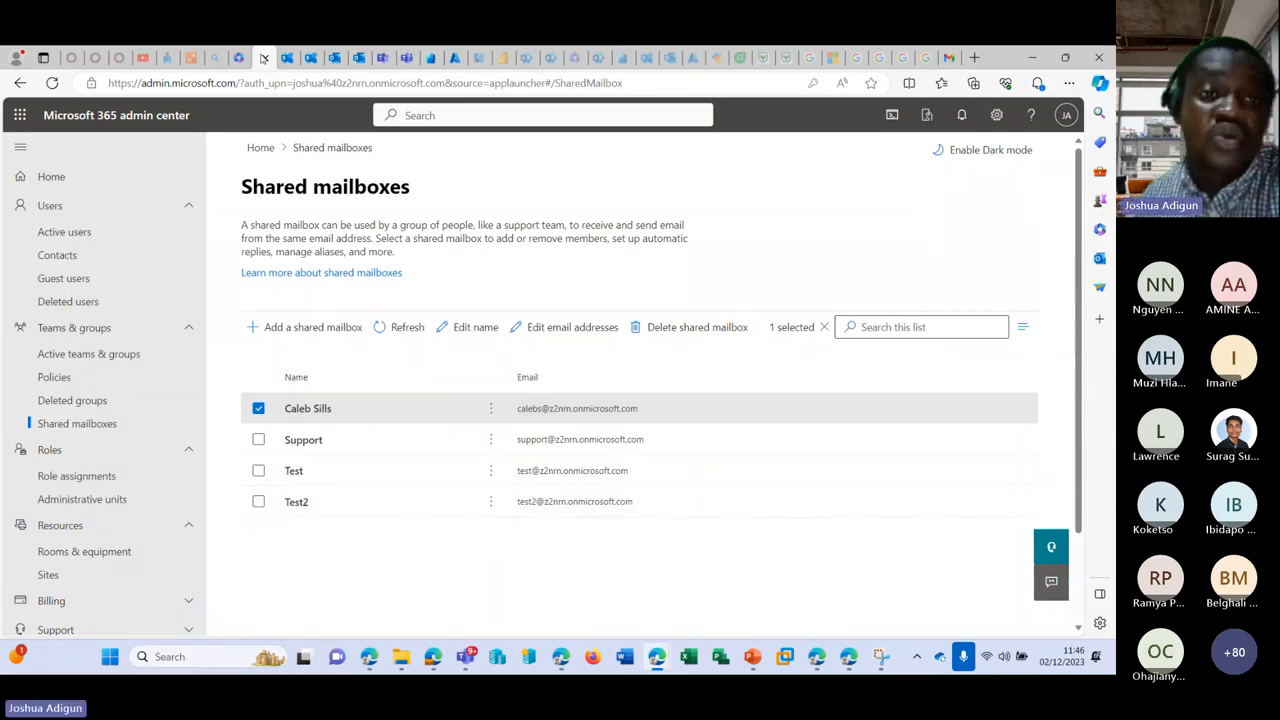
scroll(140, 380, down, 2)
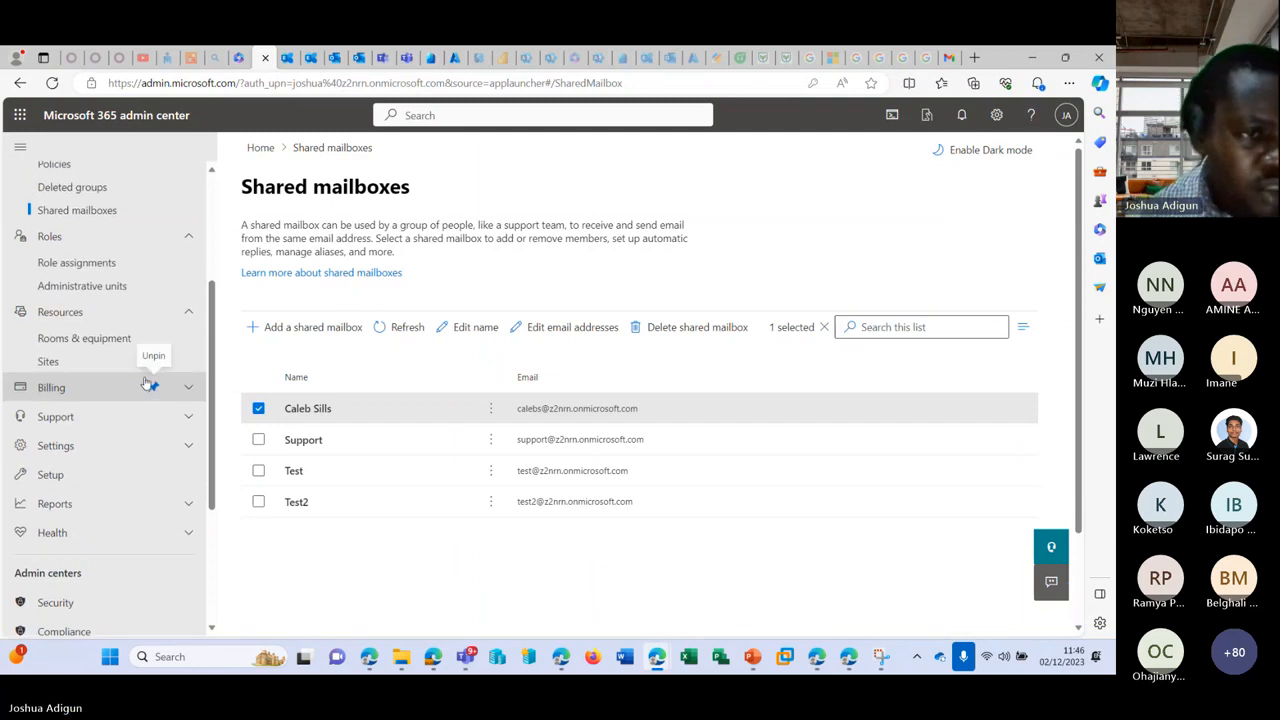
click(335, 58)
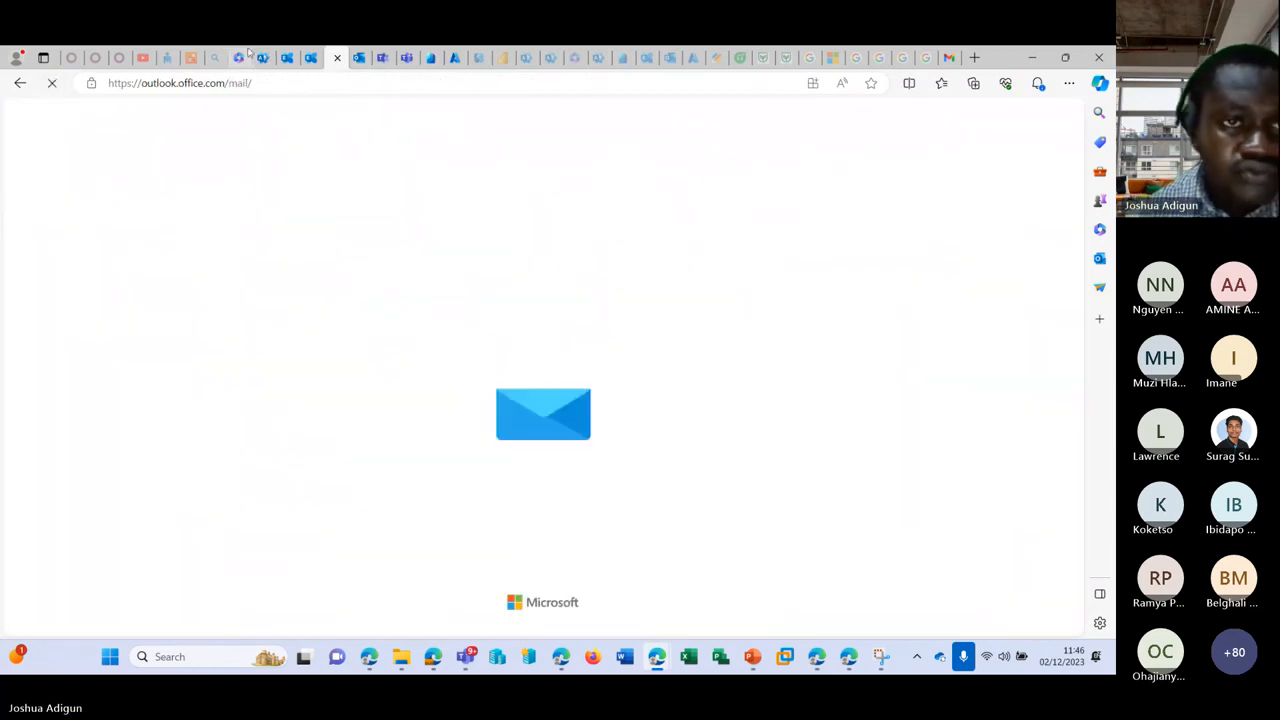
click(245, 58)
Step: Open Resources > Sites and review sites like allcompany, Retail and SalesandMarketing with external sharing On
scroll(118, 350, down, 1)
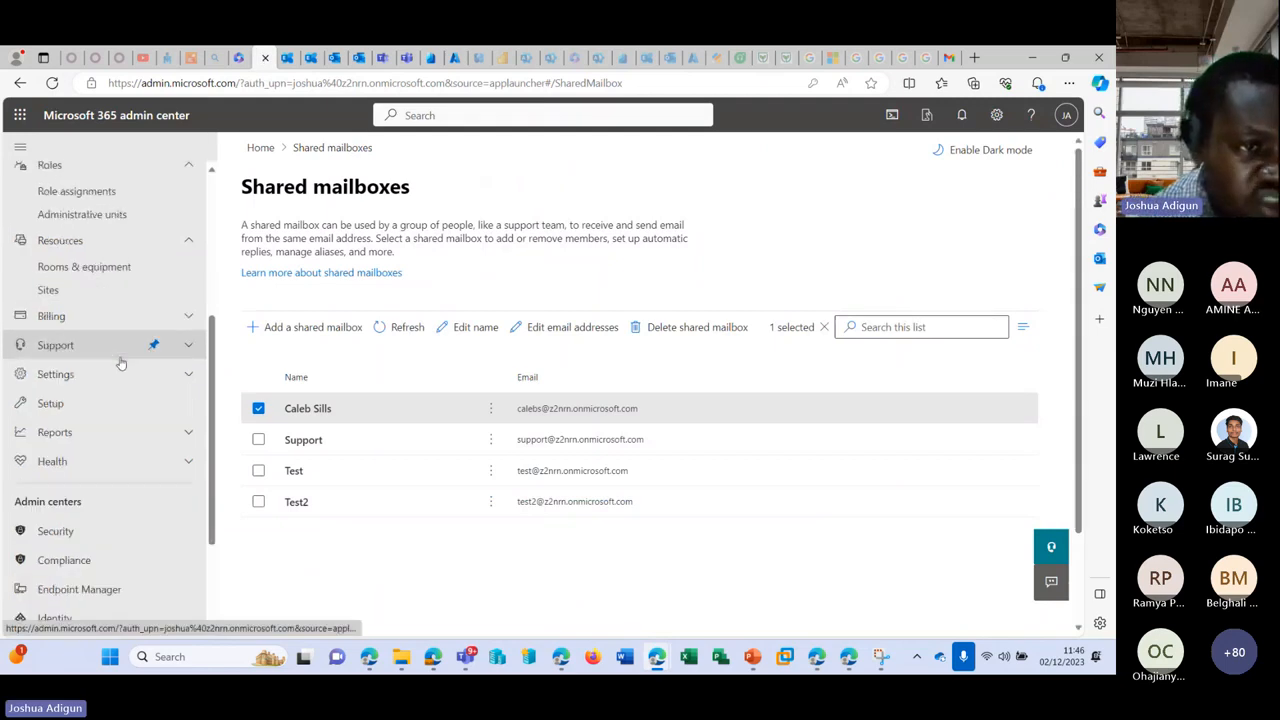
click(90, 291)
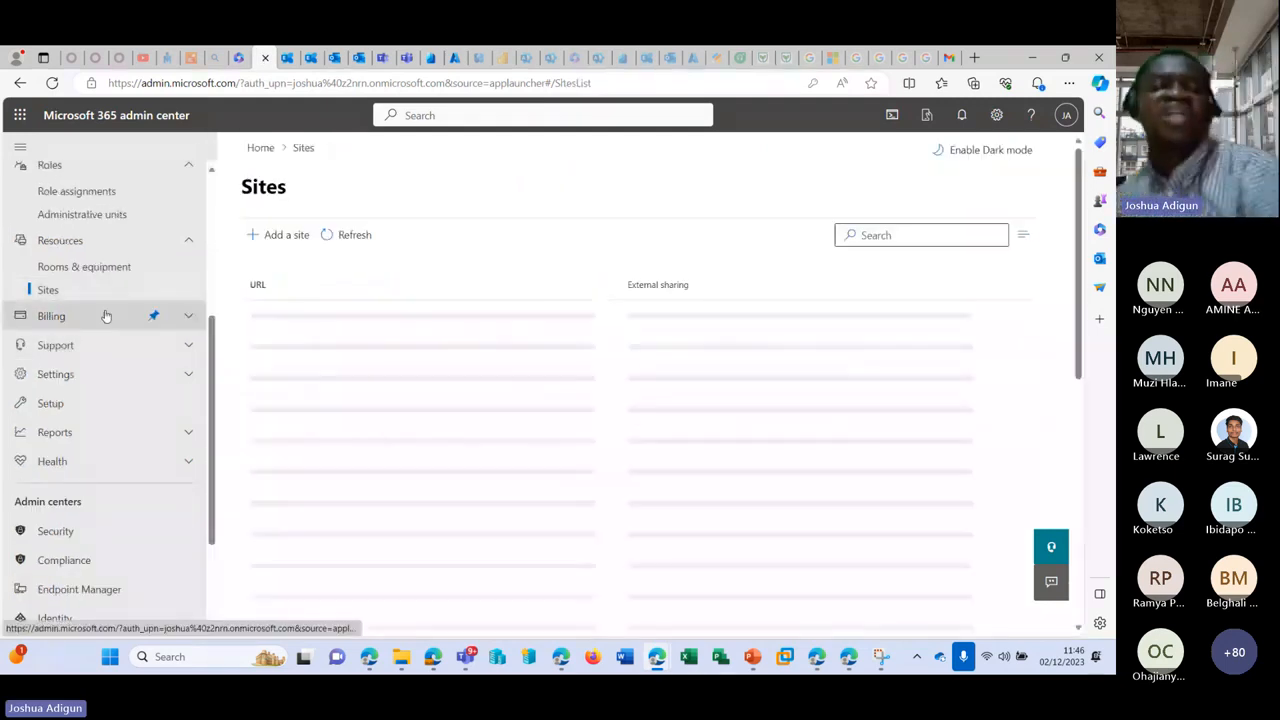
scroll(106, 314, up, 4)
scroll(372, 295, down, 4)
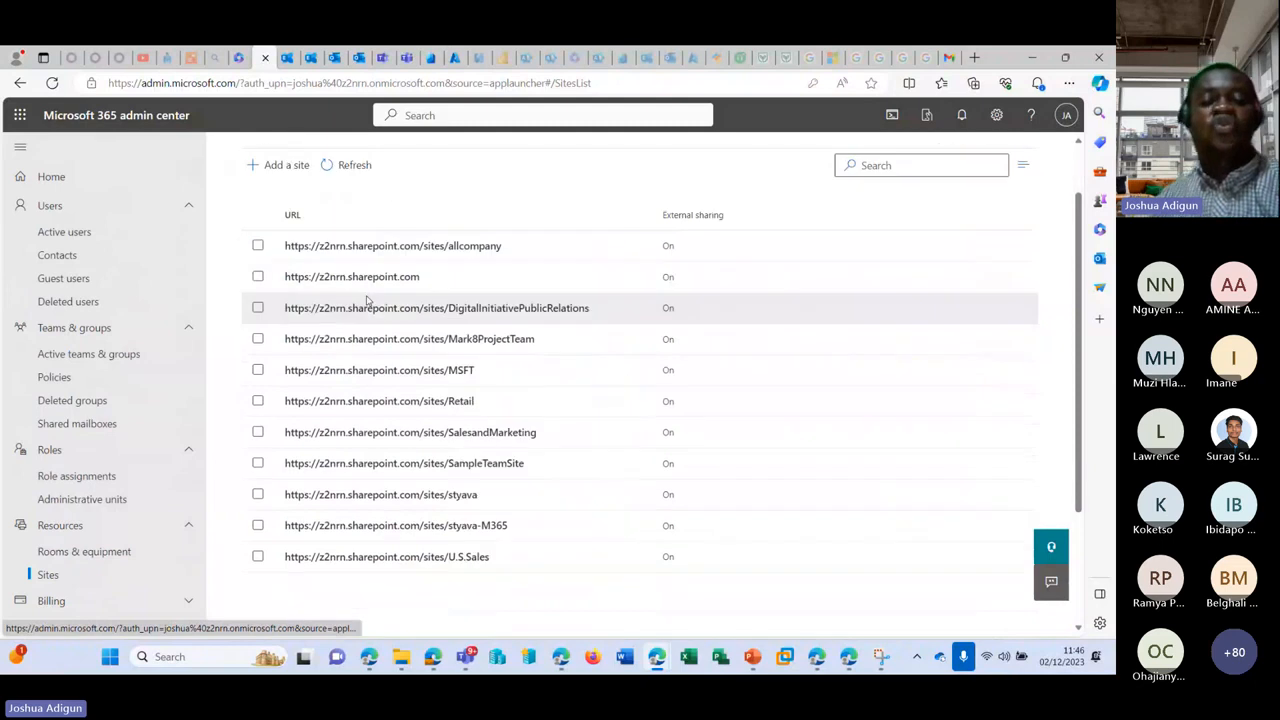
scroll(373, 292, up, 4)
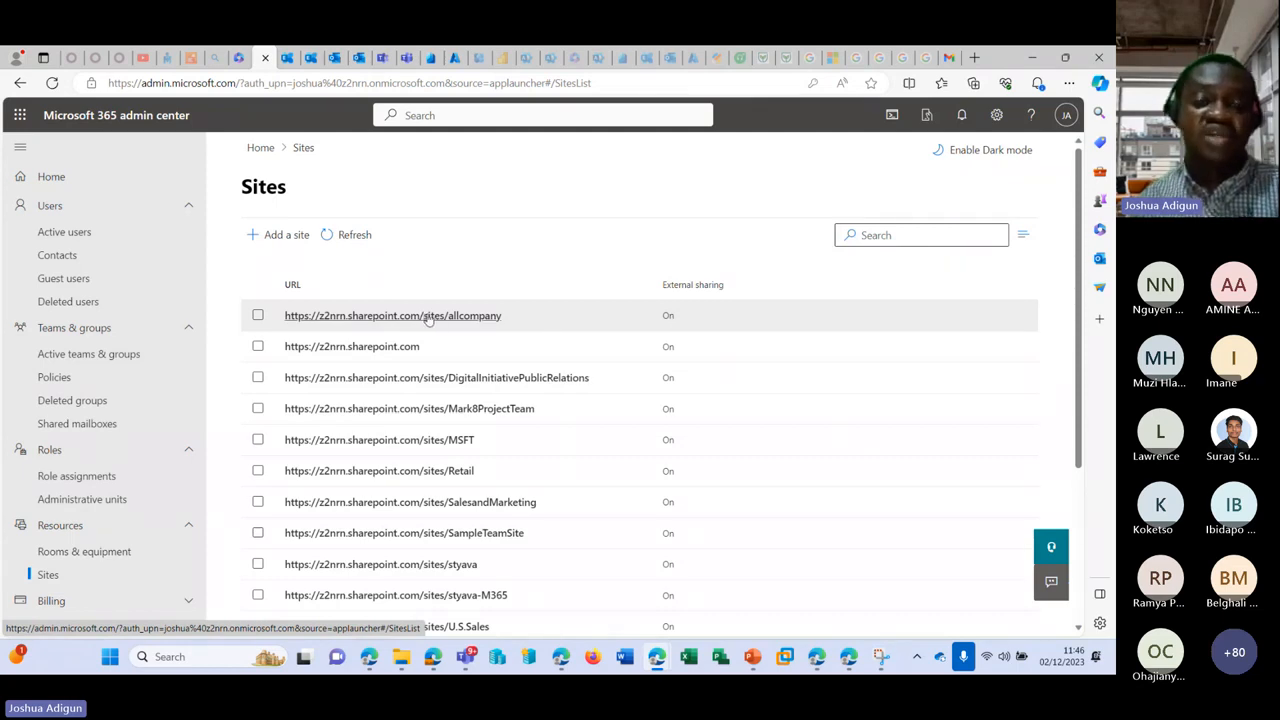
drag(428, 318, 700, 378)
click(743, 228)
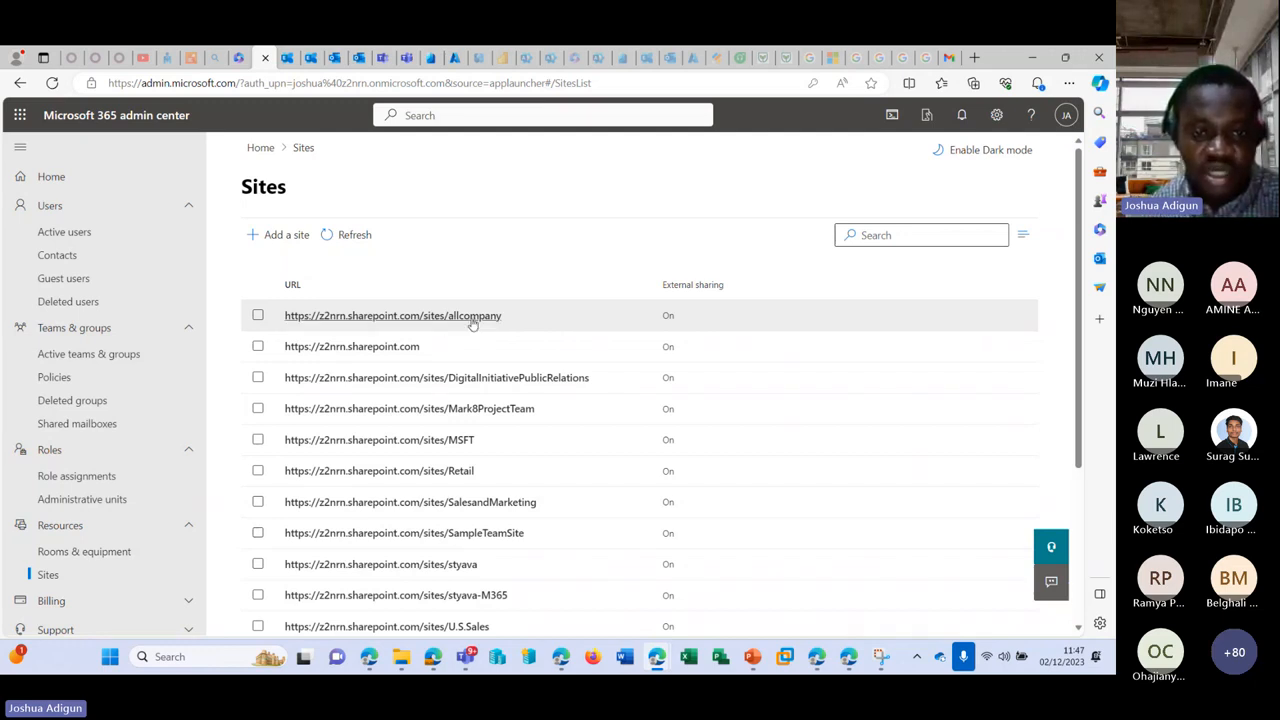
scroll(460, 440, down, 3)
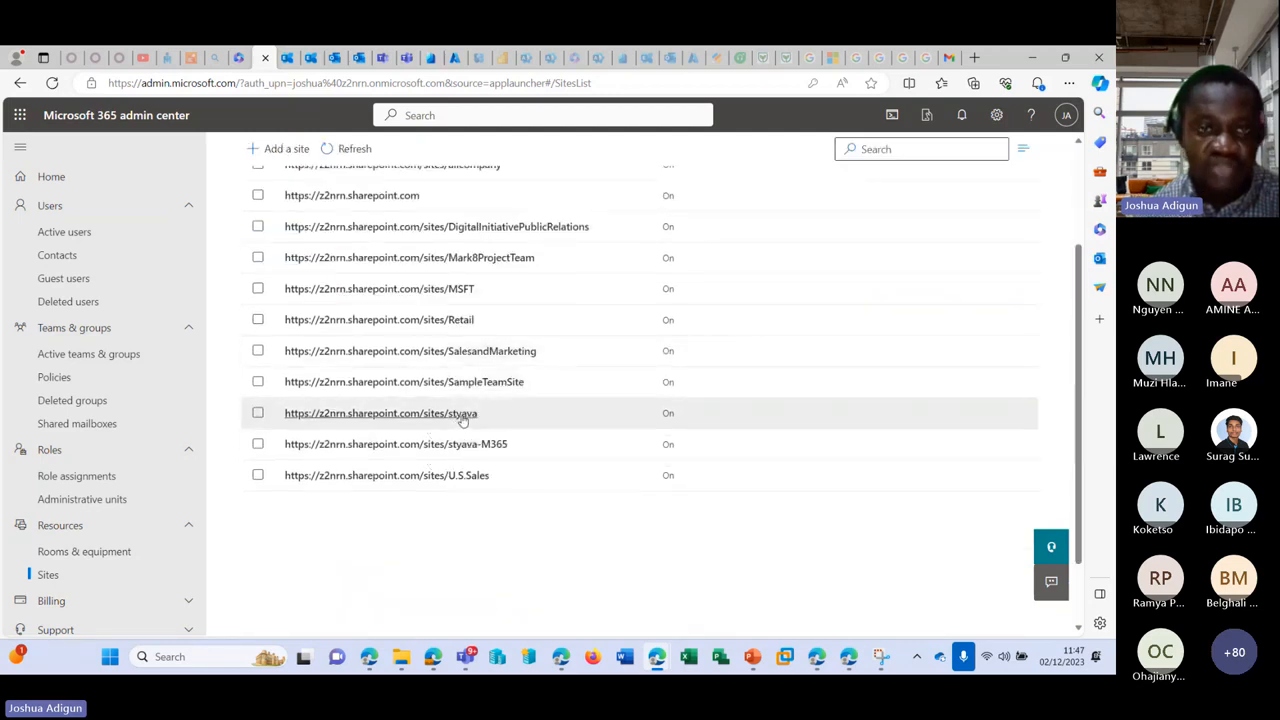
Step: Open the styava site's sharing details and visit its SharePoint home page, then close that tab
click(460, 417)
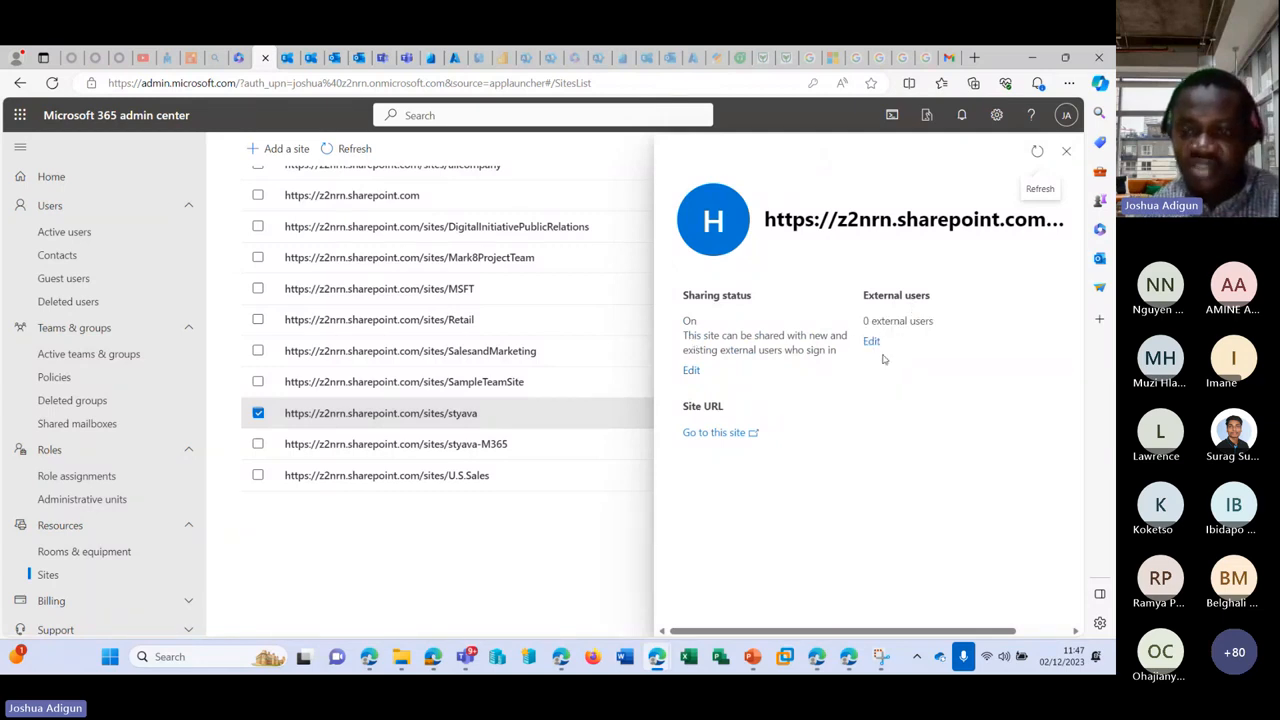
click(723, 435)
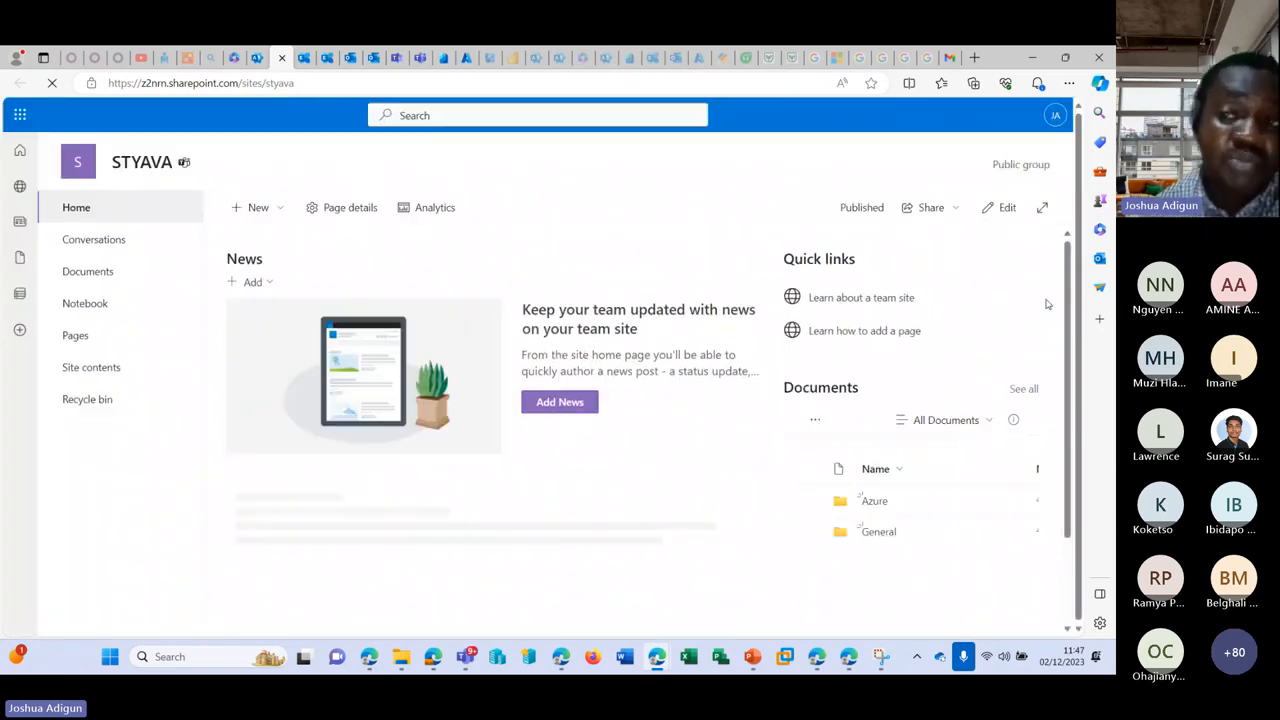
click(282, 57)
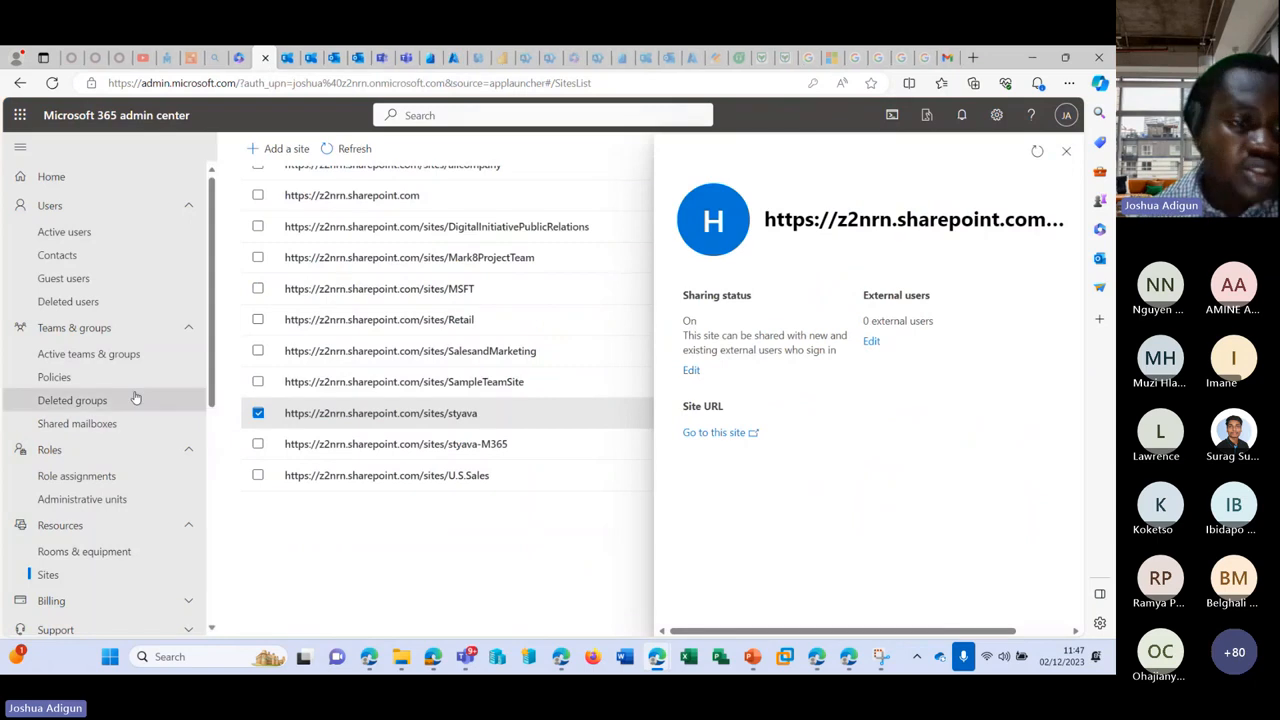
Step: Expand Billing, close the styava details panel, and go to Purchase services
scroll(136, 399, down, 4)
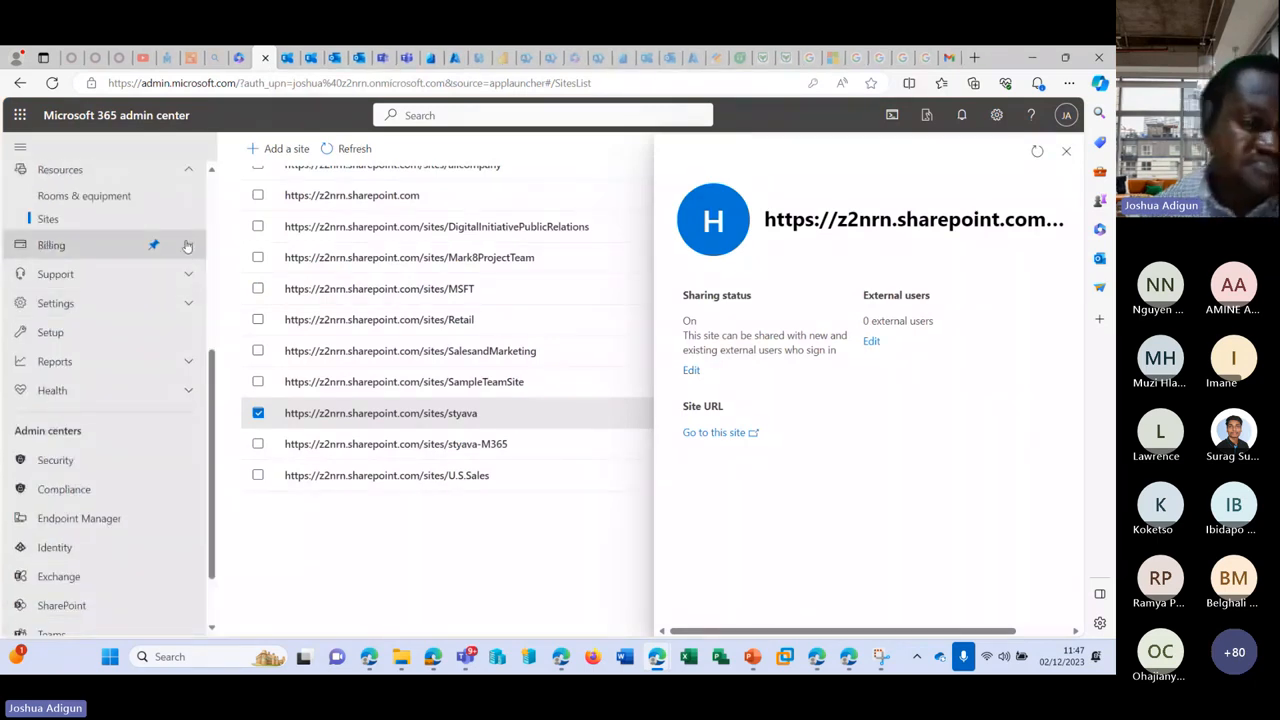
click(187, 245)
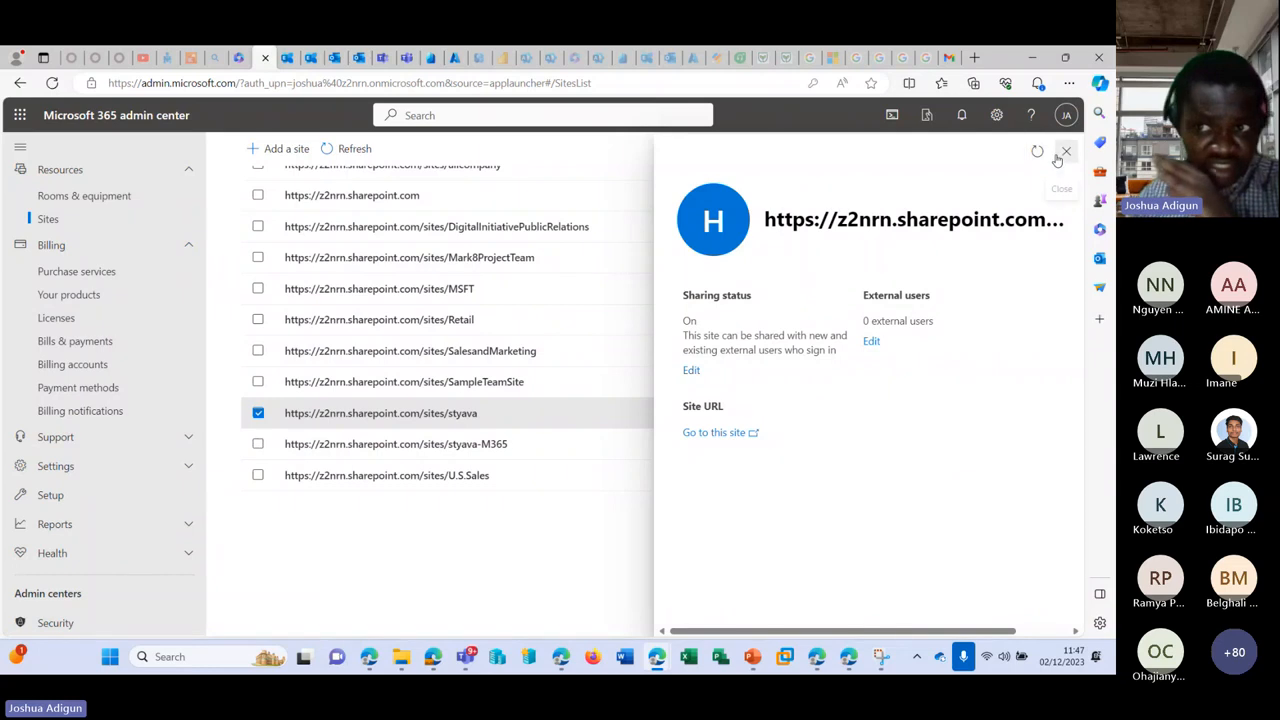
click(1065, 152)
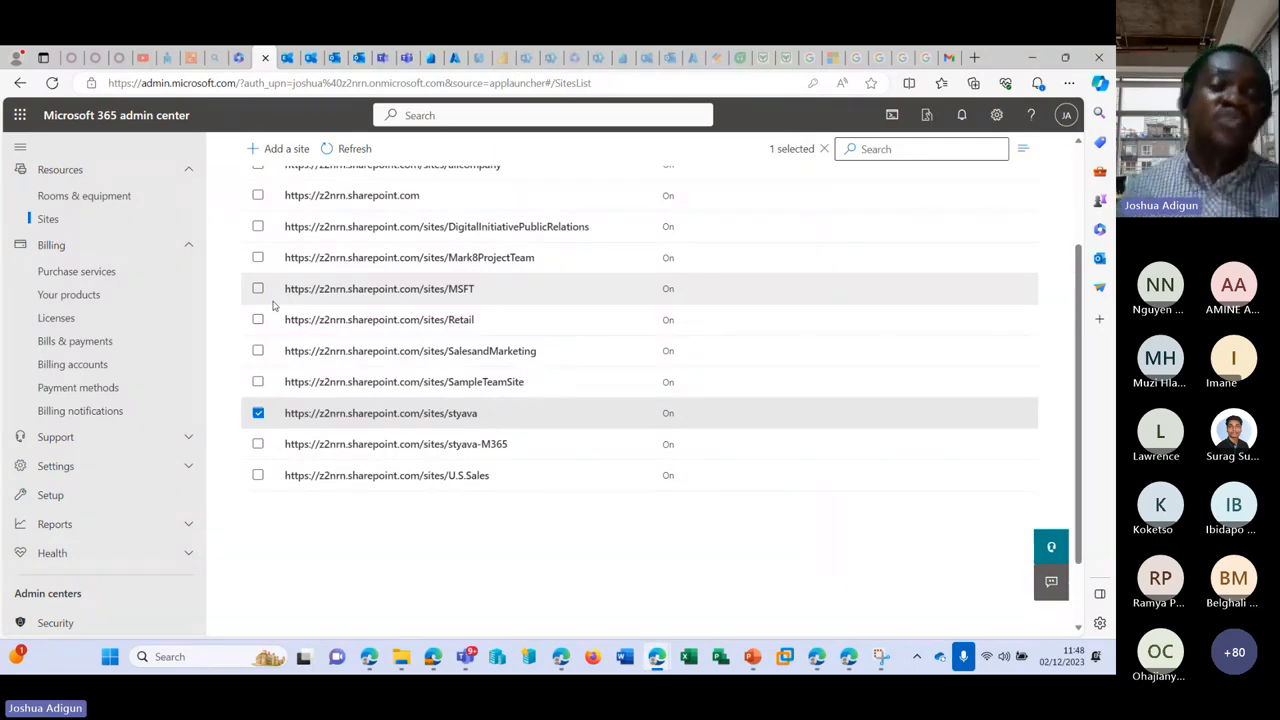
click(105, 271)
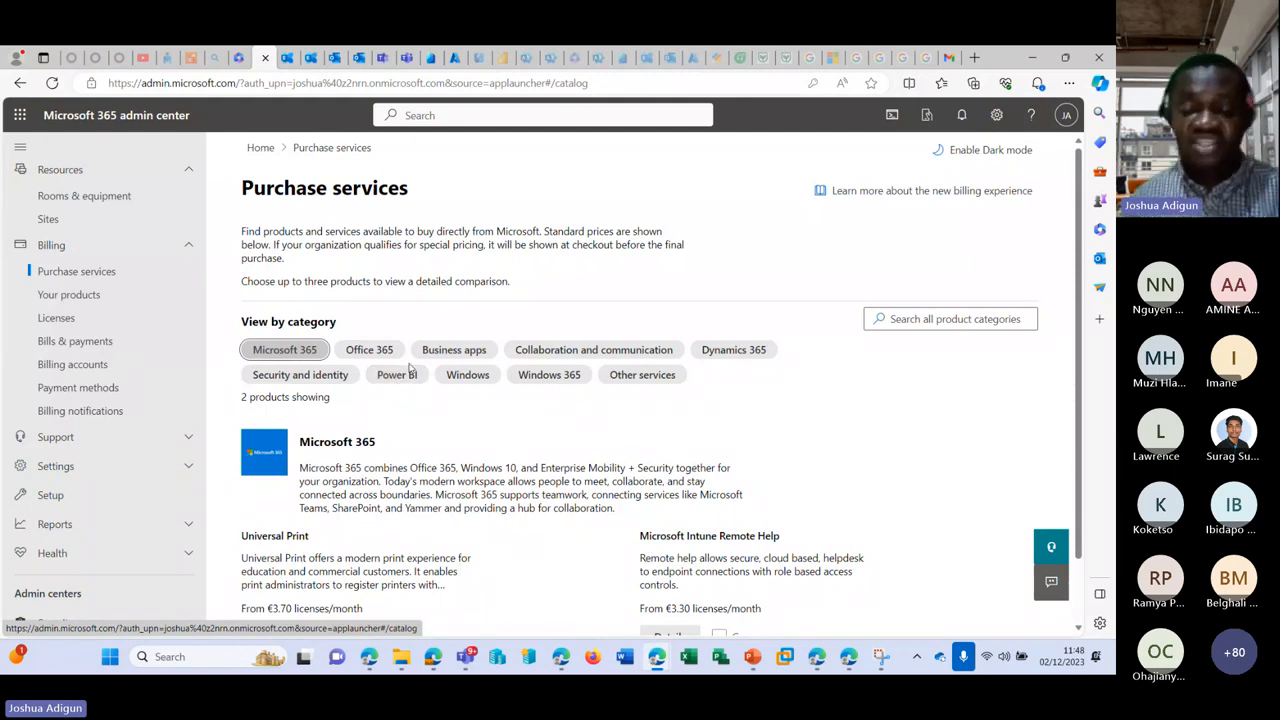
Step: Toggle the catalogue category chips, ending with only Office 365 selected to show Office 365 E3 Developer
scroll(330, 332, down, 1)
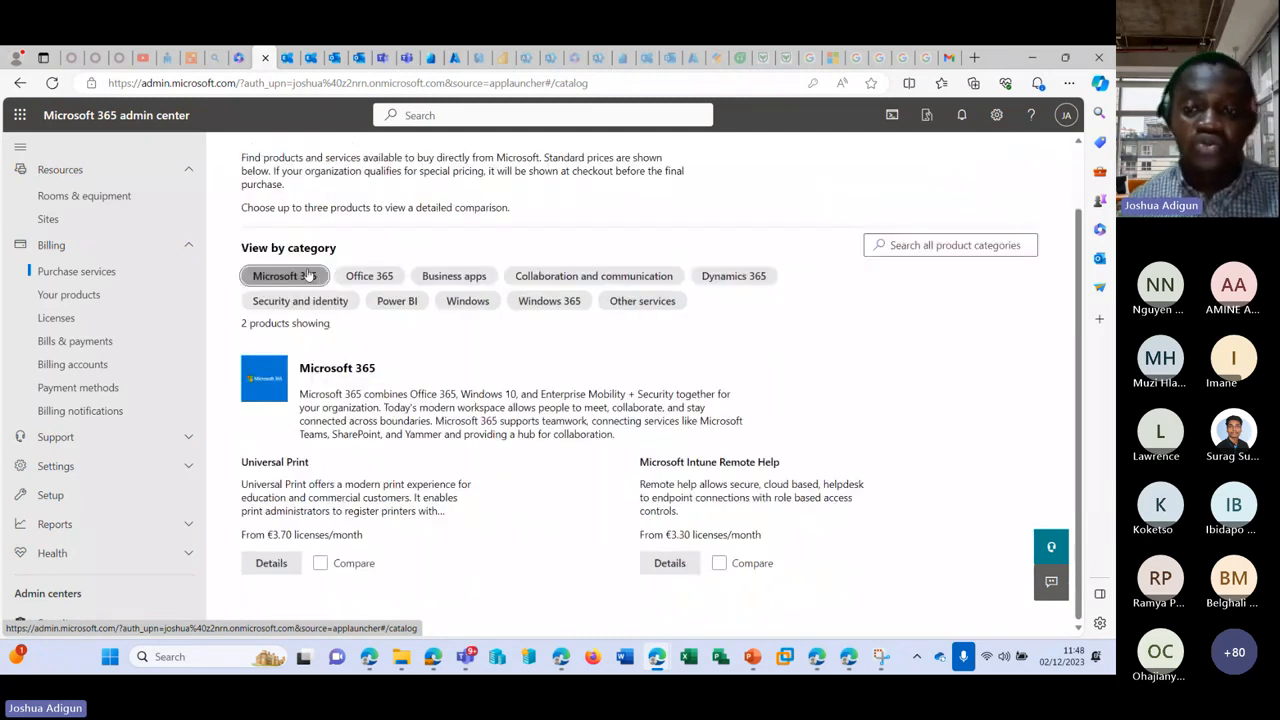
click(310, 276)
click(549, 300)
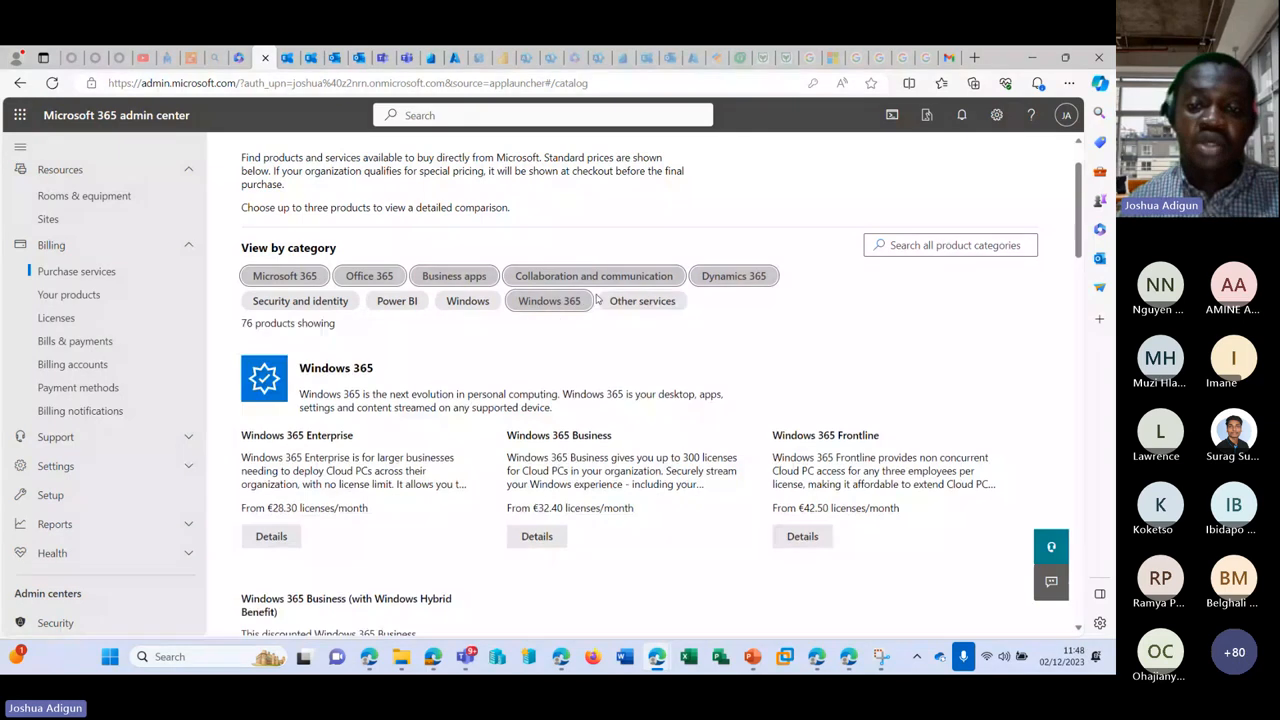
click(559, 308)
click(733, 277)
click(620, 277)
click(454, 277)
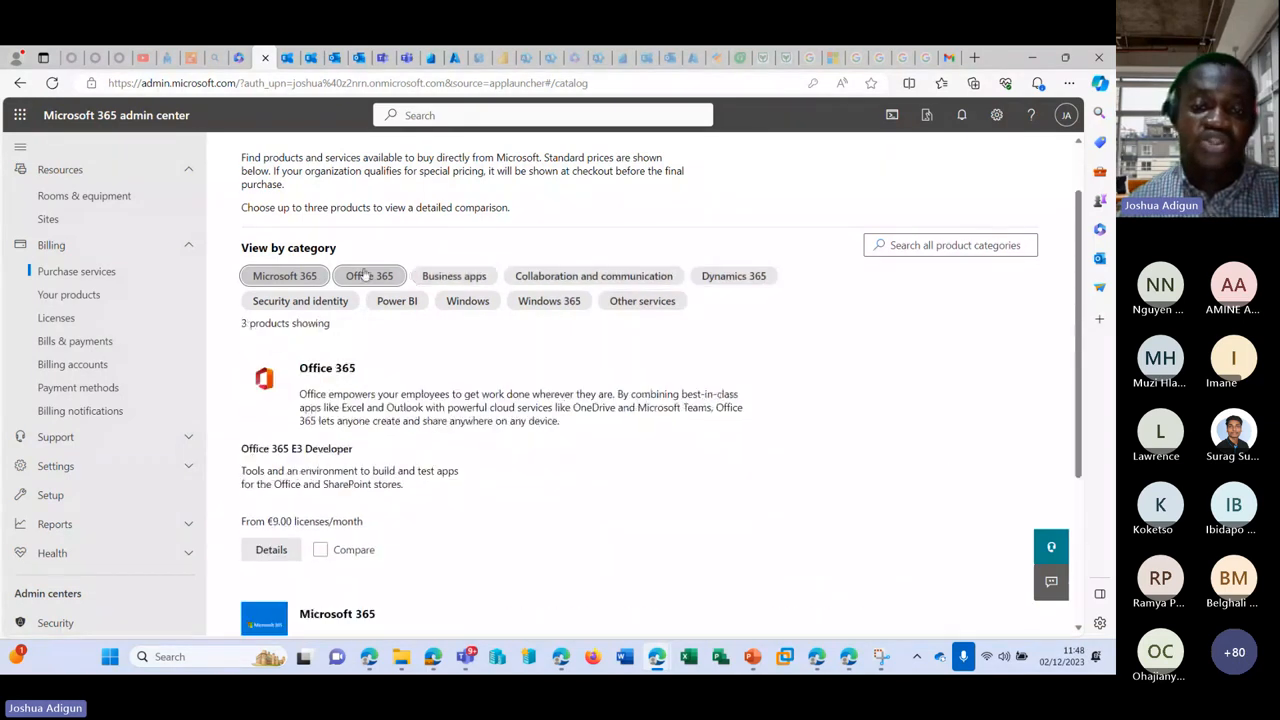
click(344, 277)
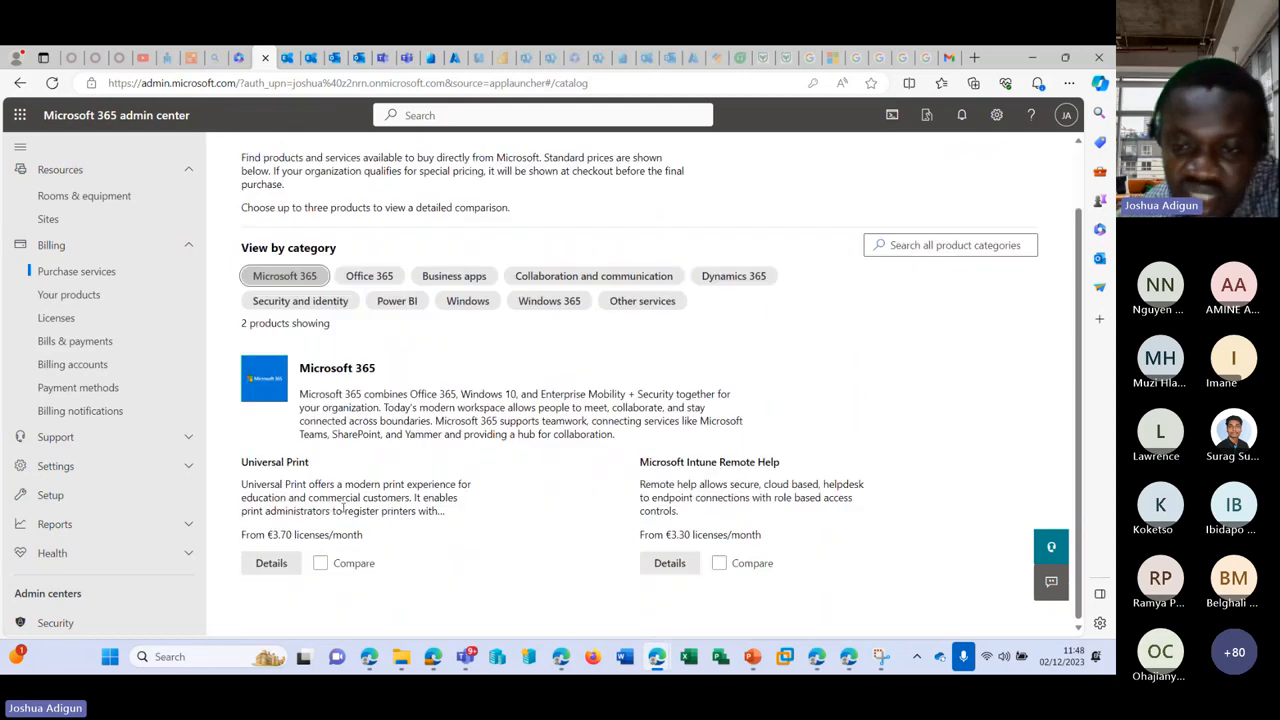
scroll(343, 510, up, 2)
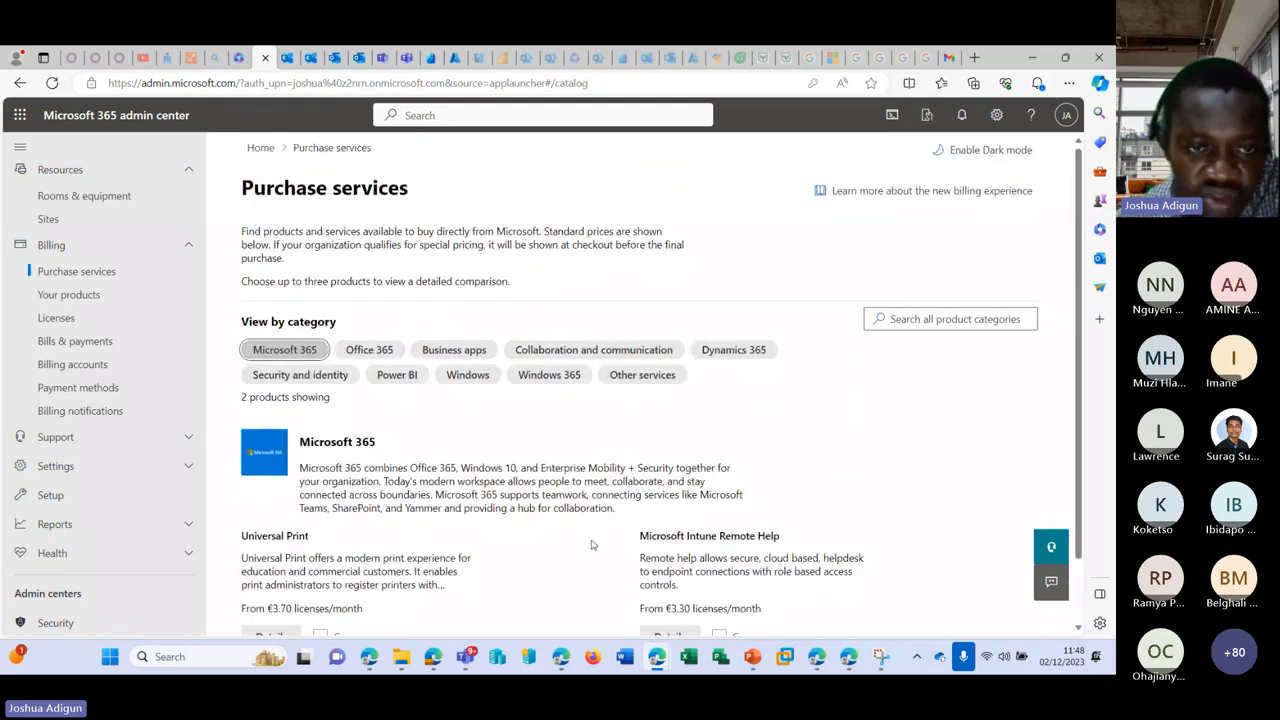
scroll(355, 323, down, 2)
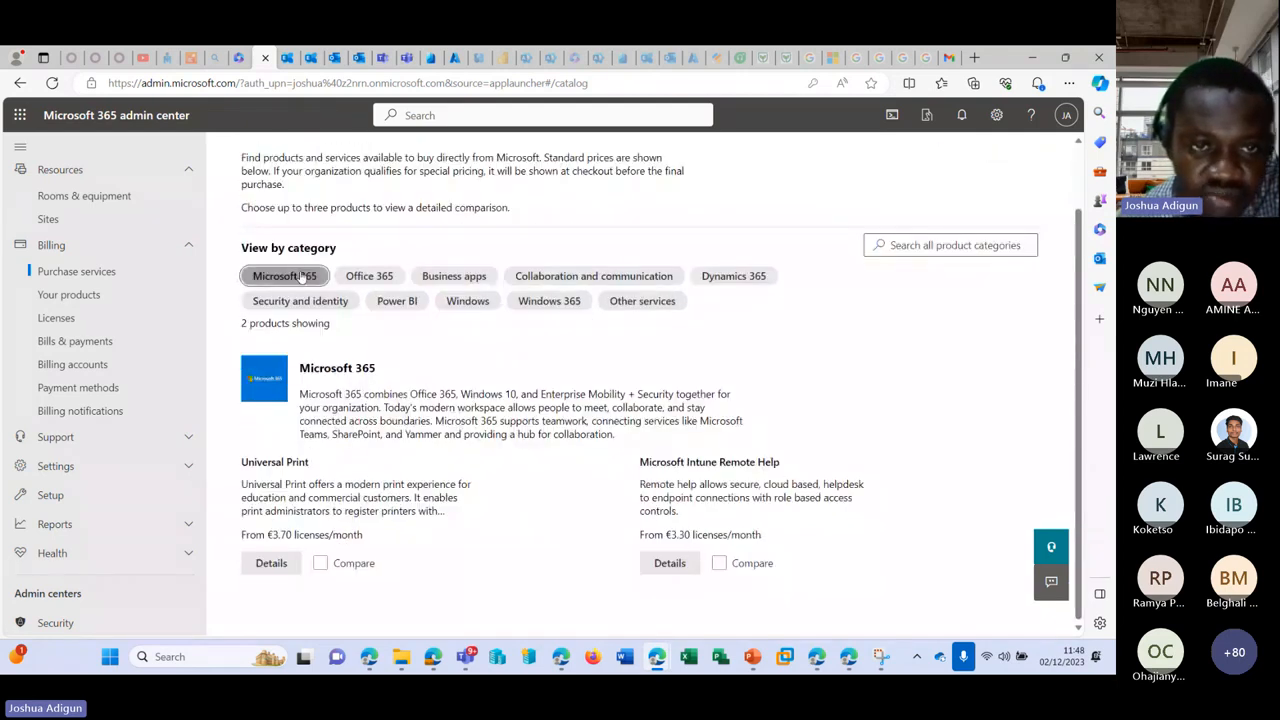
click(362, 280)
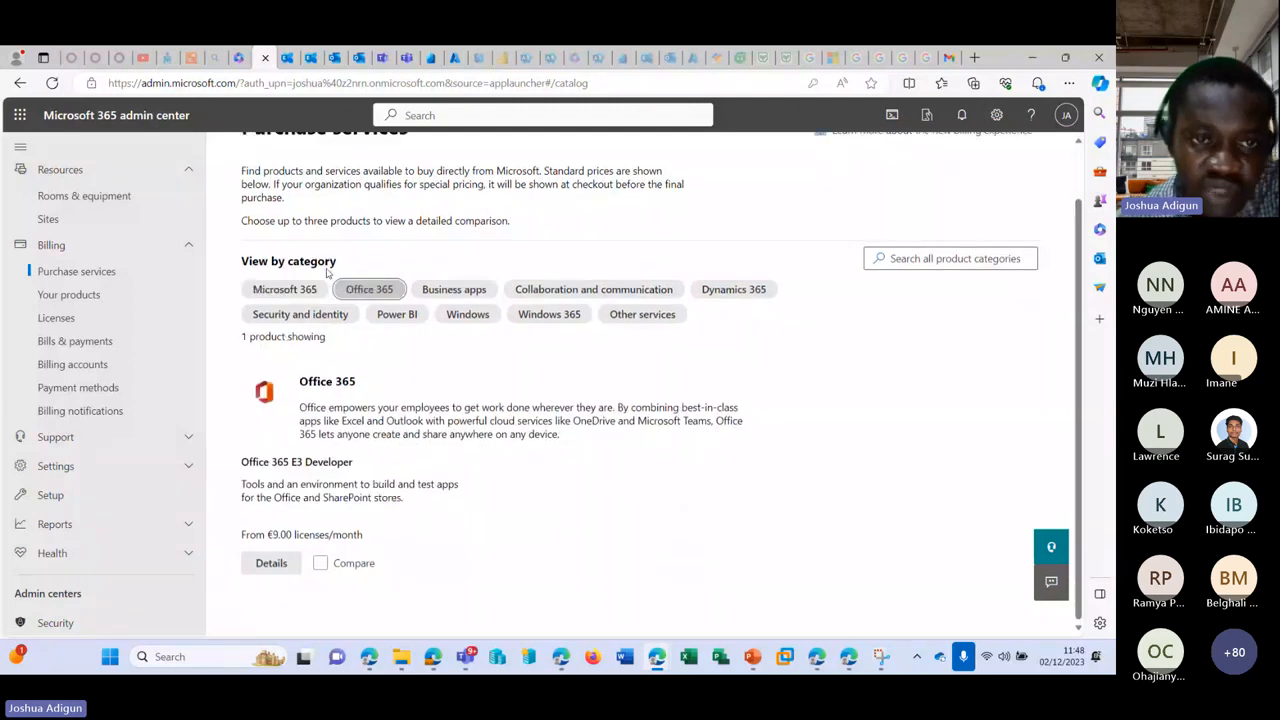
Step: Search all product categories for 'premium' and scroll through the results
click(910, 258)
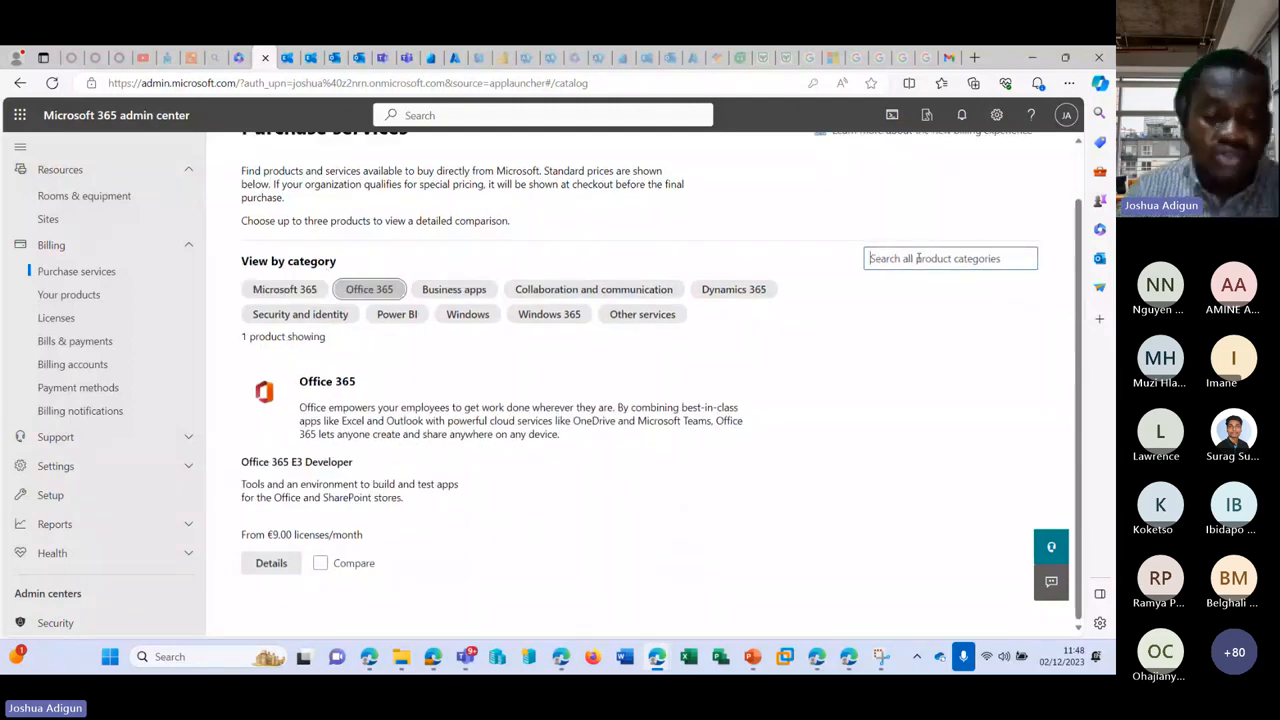
text(business)
key(BackSpace)
key(BackSpace)
key(BackSpace)
key(BackSpace)
key(BackSpace)
key(BackSpace)
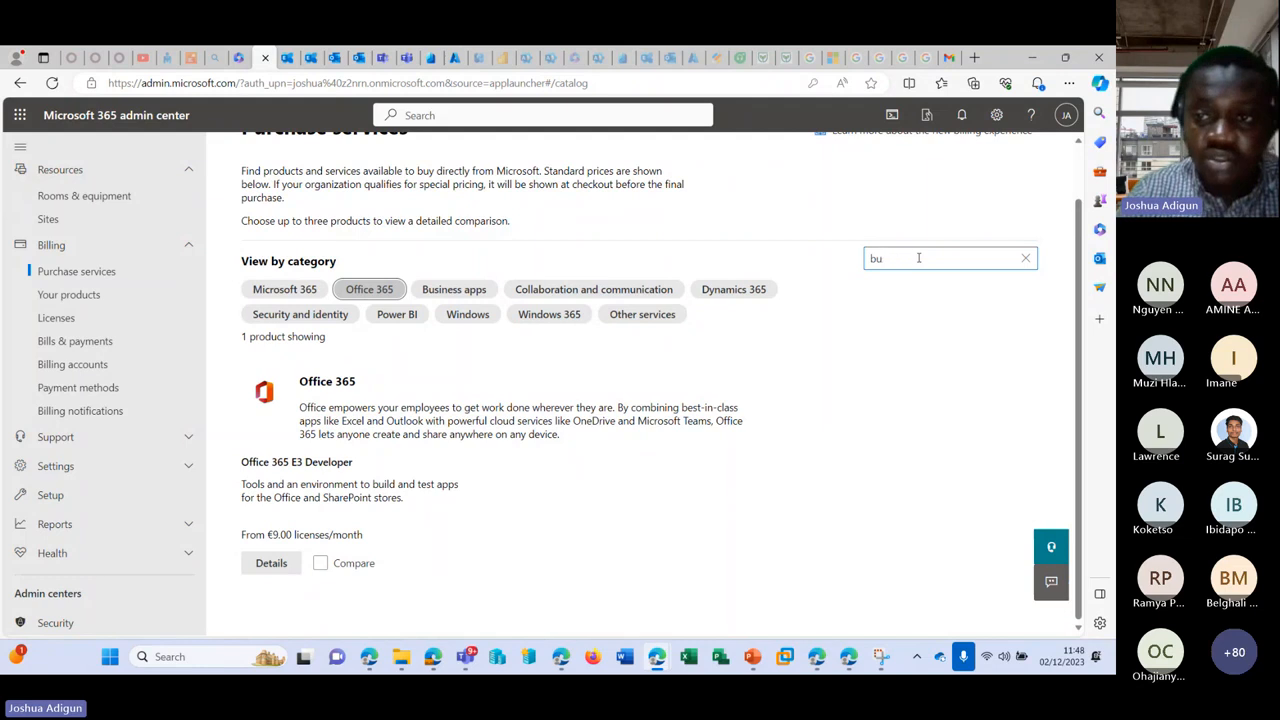
key(BackSpace)
key(BackSpace)
text(premium)
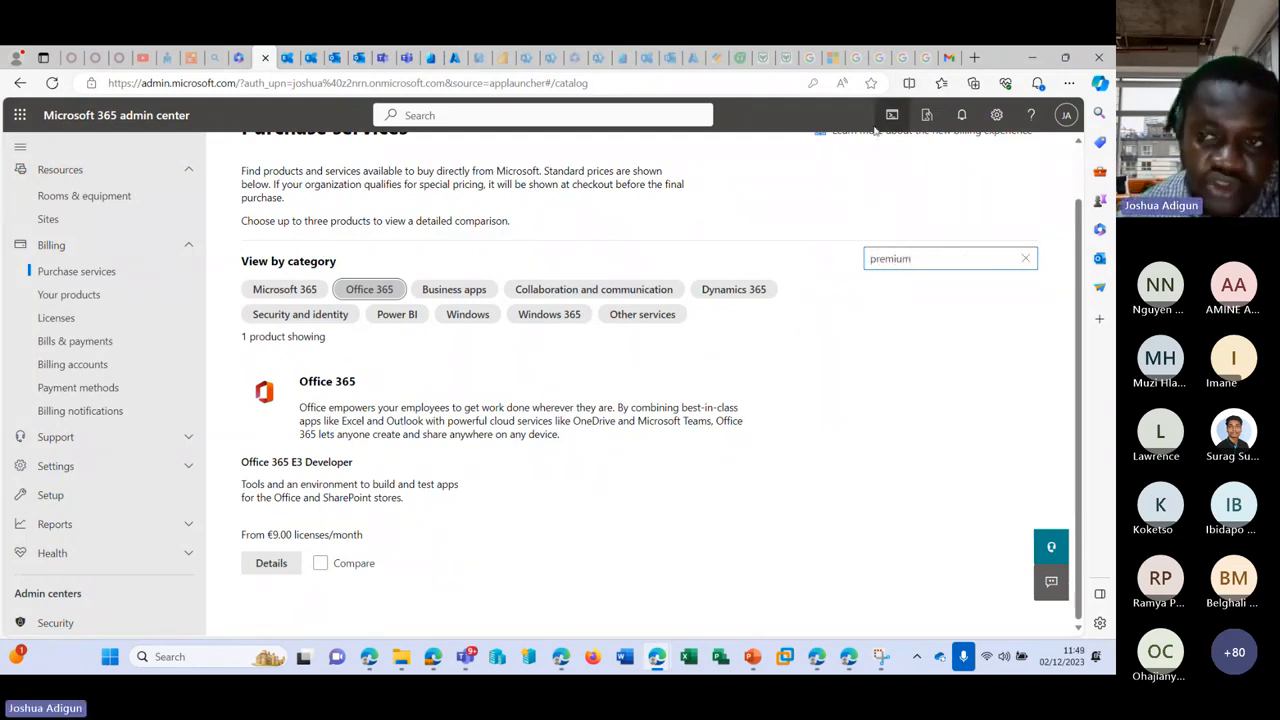
key(Return)
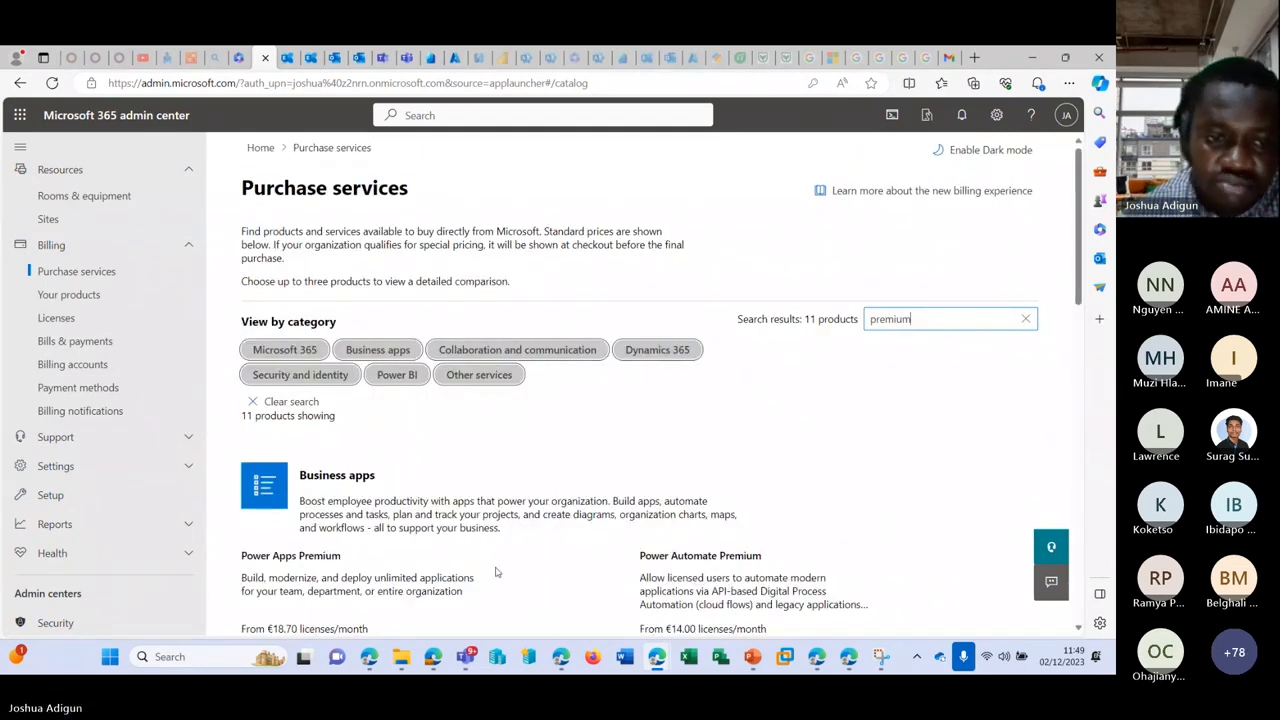
scroll(494, 571, down, 2)
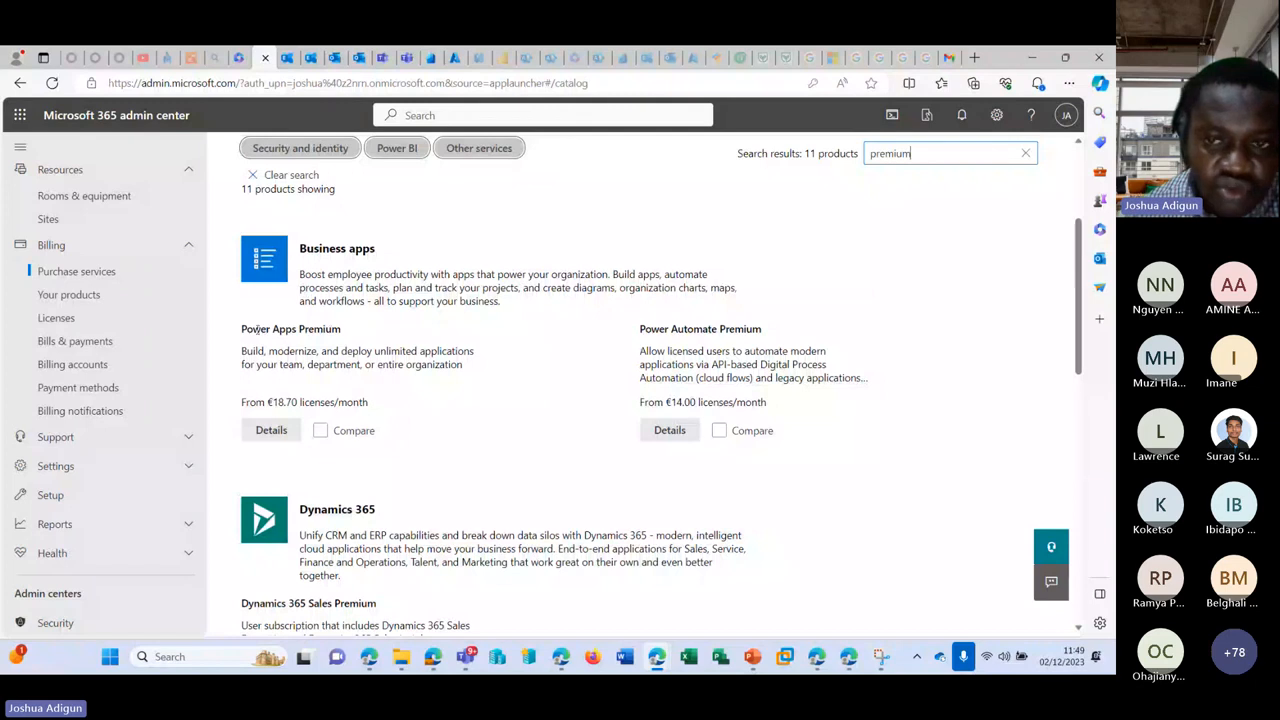
scroll(534, 340, down, 5)
scroll(534, 340, down, 5)
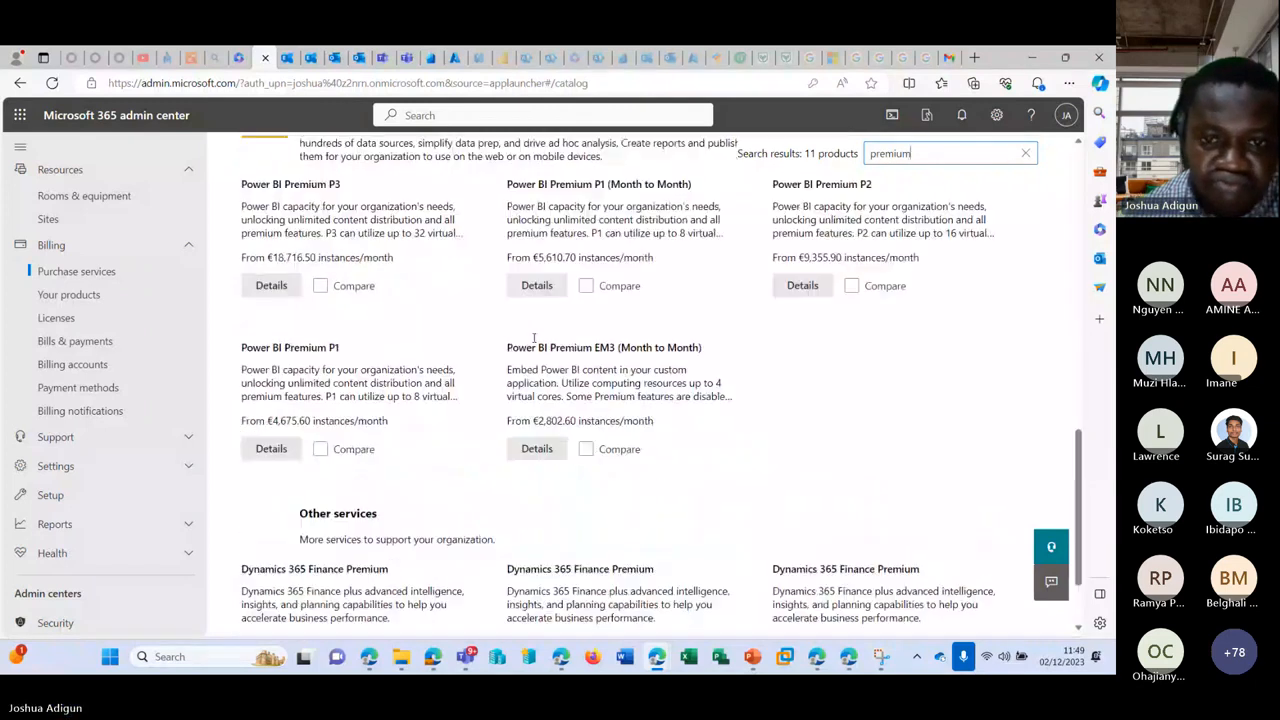
scroll(535, 343, up, 12)
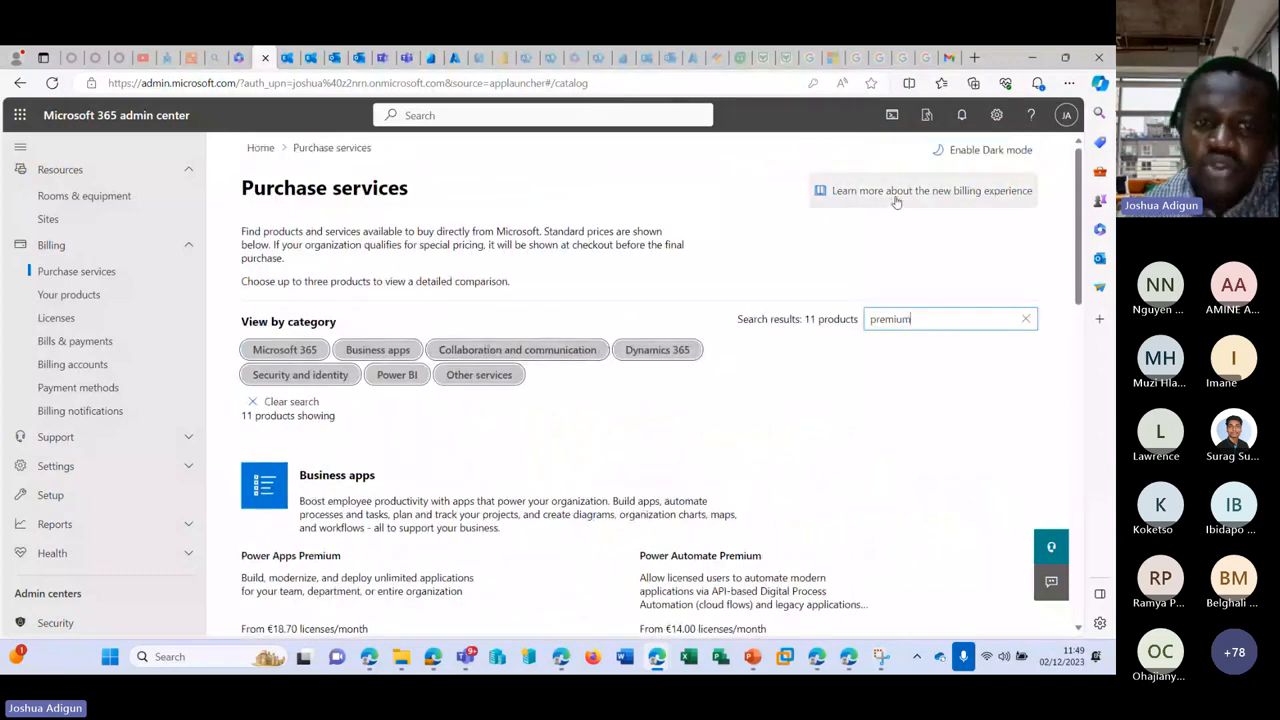
Step: Change the search to 'Business premium' and browse the 16 matching products
drag(912, 320, 818, 319)
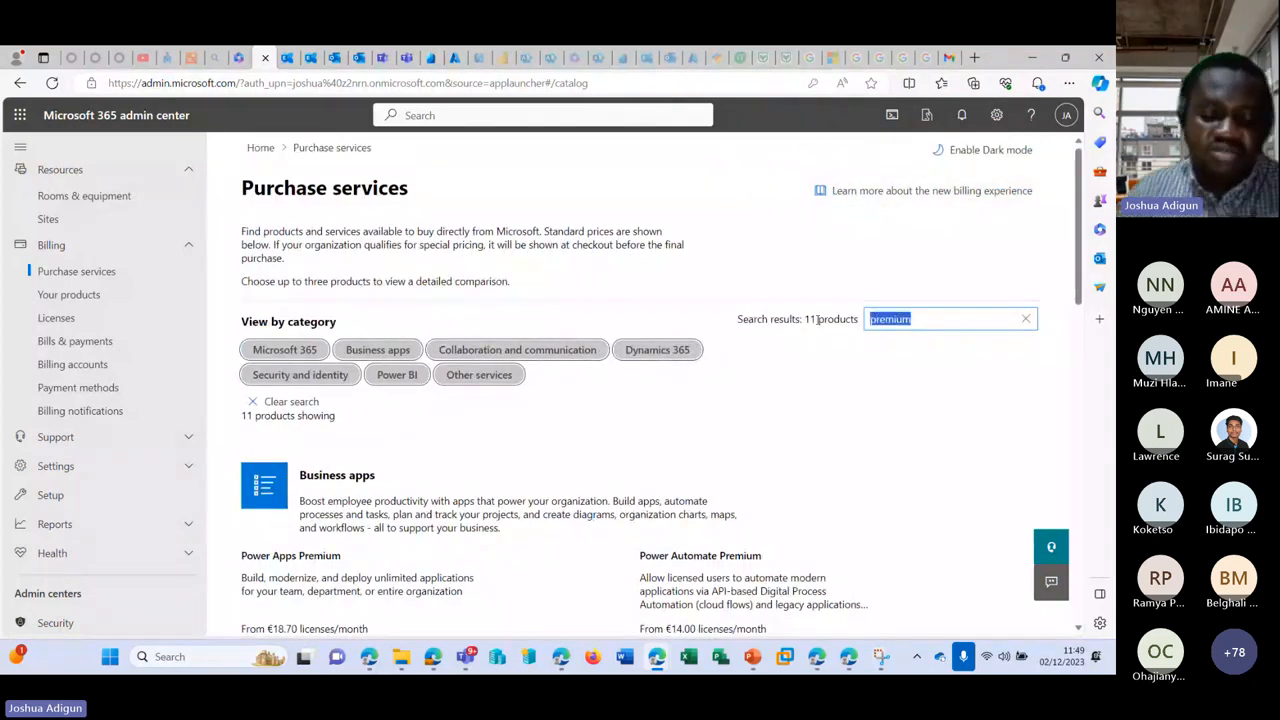
key(Home)
text(B)
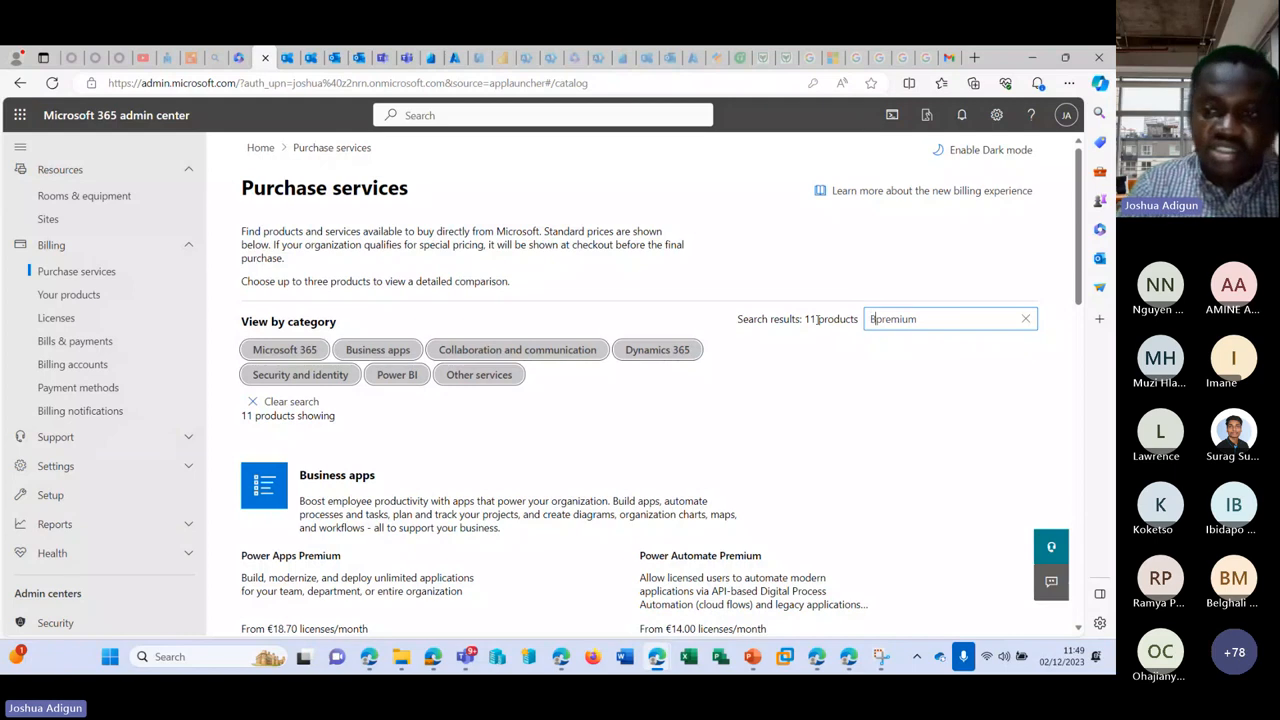
text(usiness)
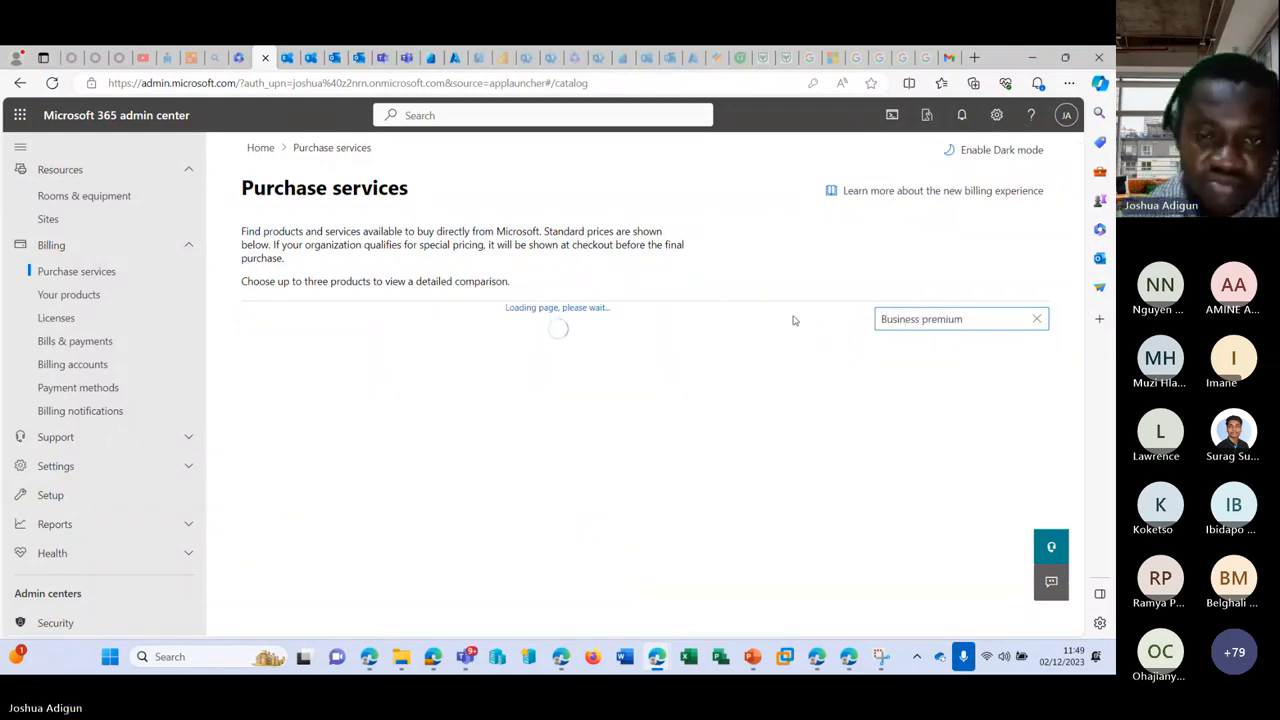
scroll(568, 429, down, 5)
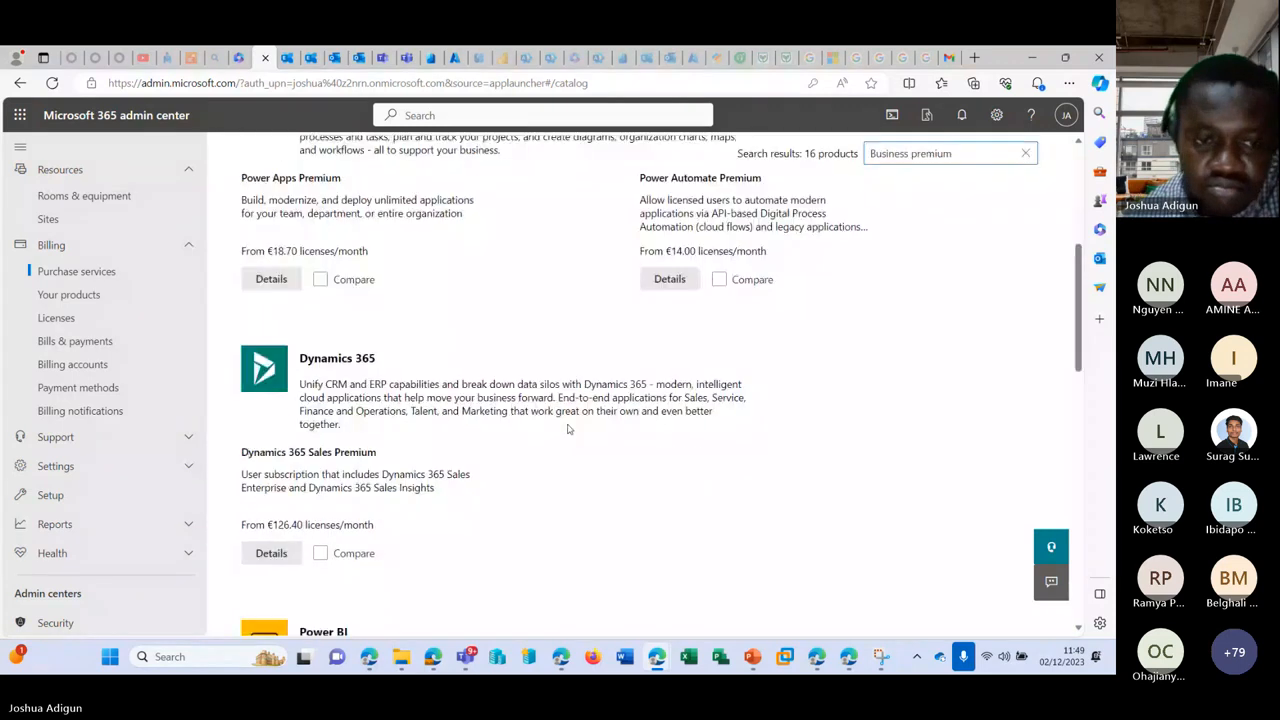
scroll(568, 429, down, 8)
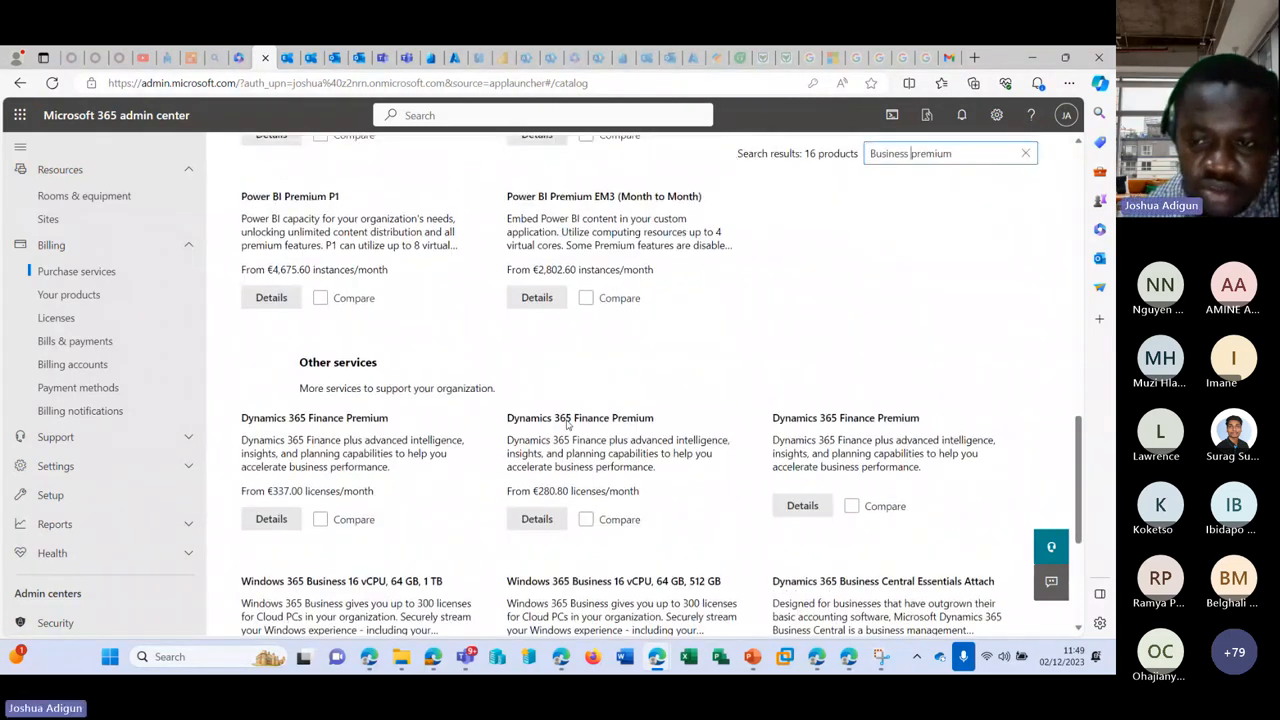
scroll(566, 425, down, 3)
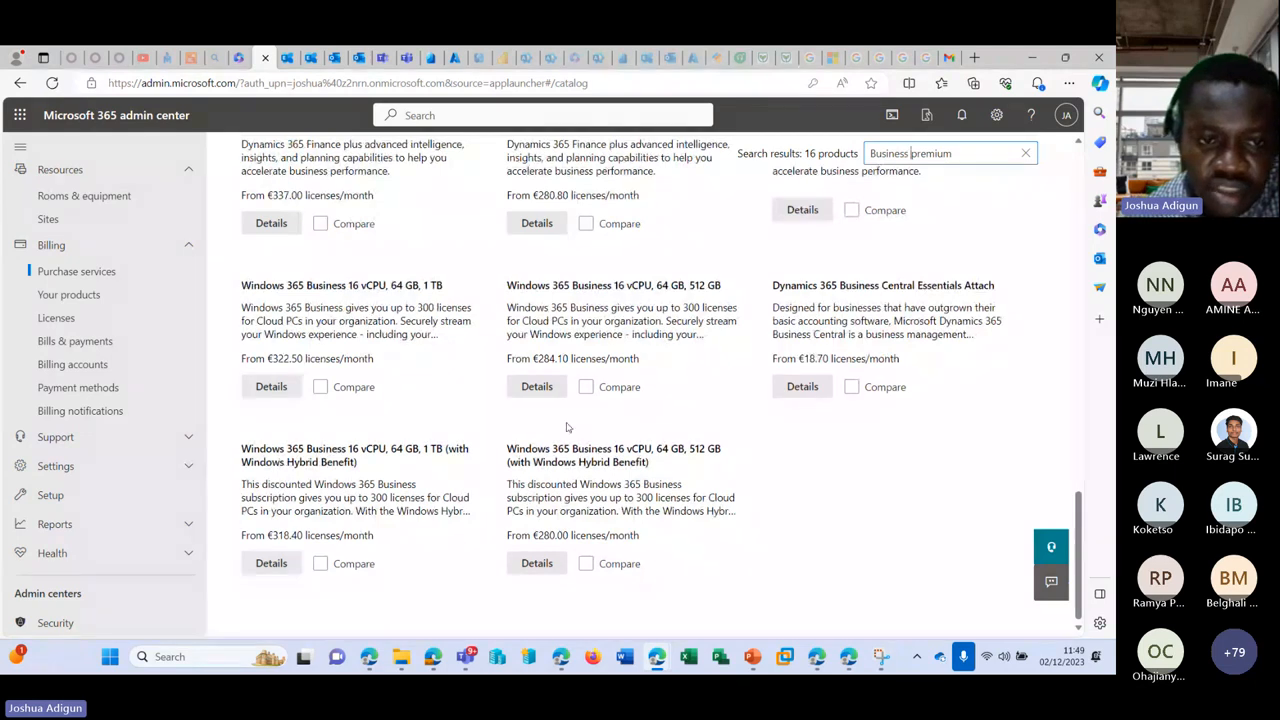
scroll(566, 427, up, 14)
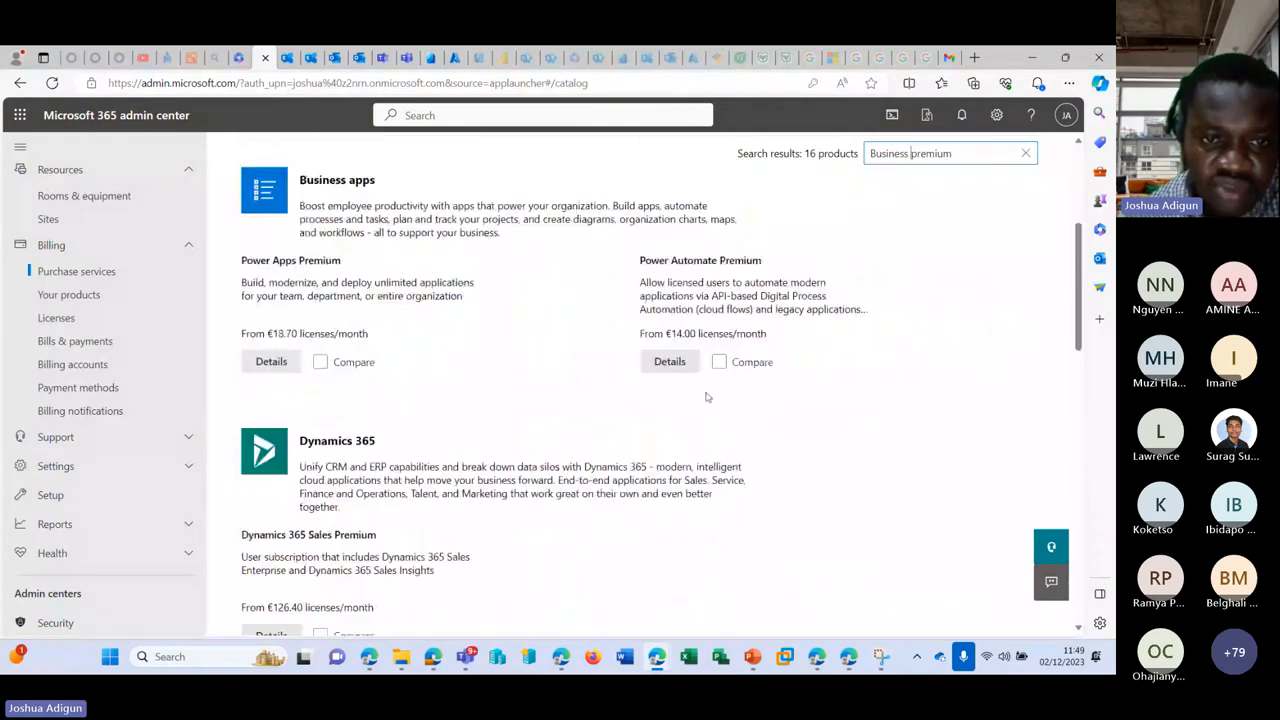
scroll(706, 397, up, 3)
Step: Clear the Business premium search, toggle the Windows 365 and Windows chips, and browse all 131 products
click(1025, 318)
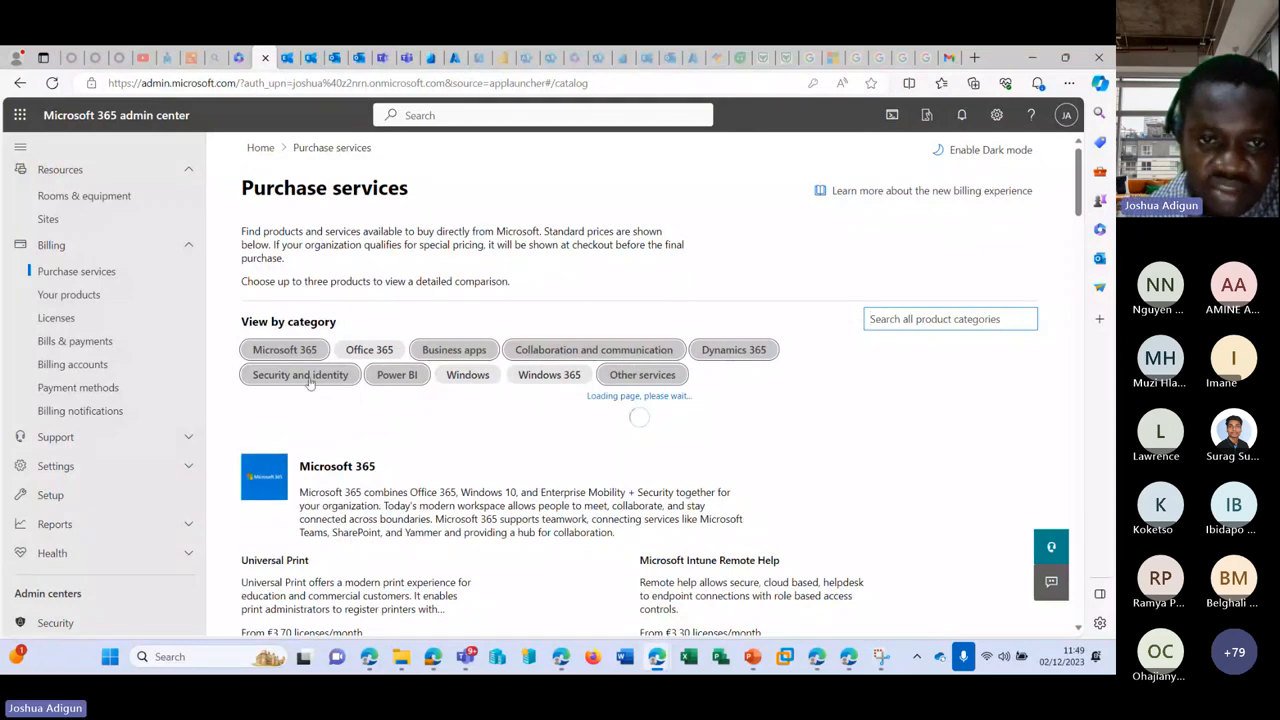
click(549, 376)
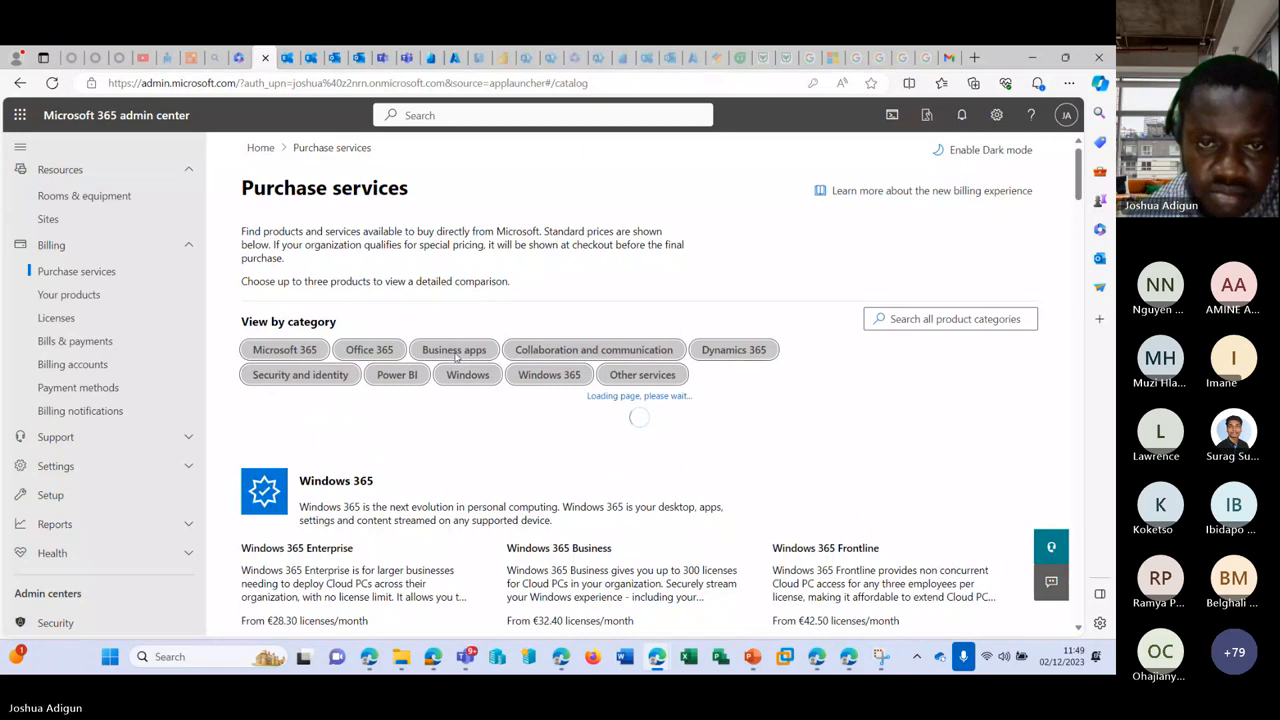
click(490, 376)
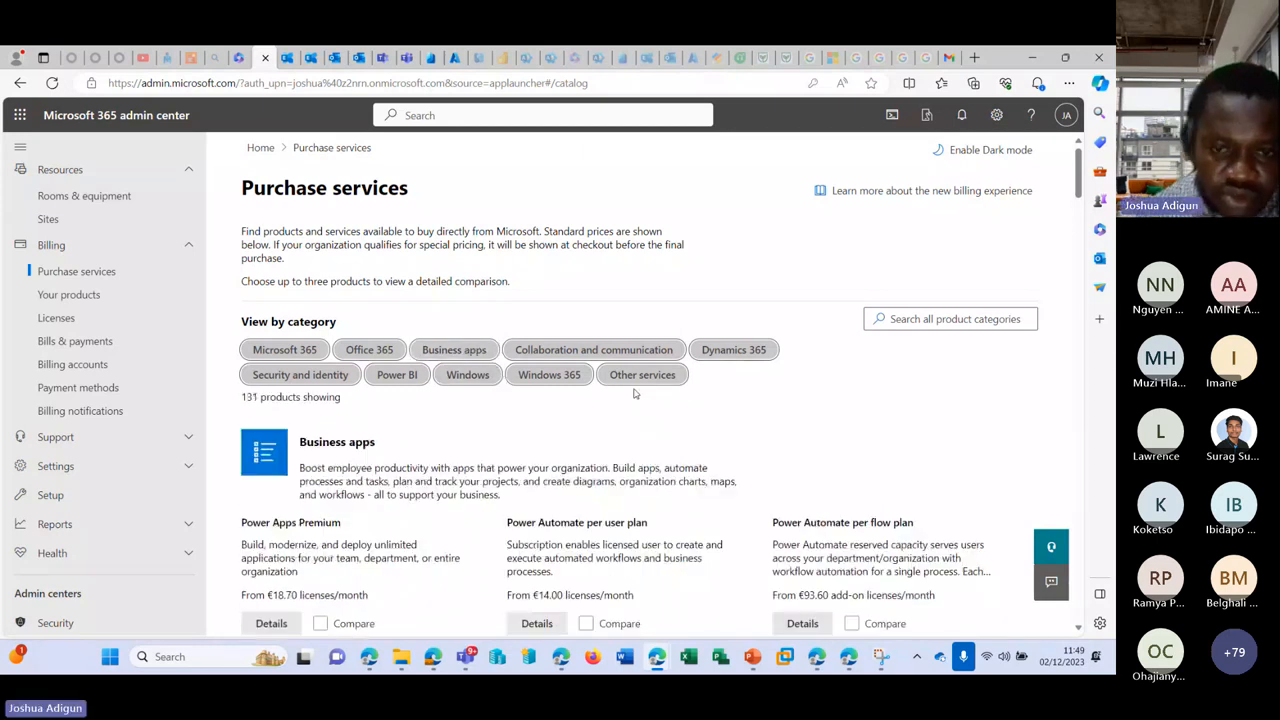
scroll(657, 385, down, 5)
scroll(657, 385, down, 1)
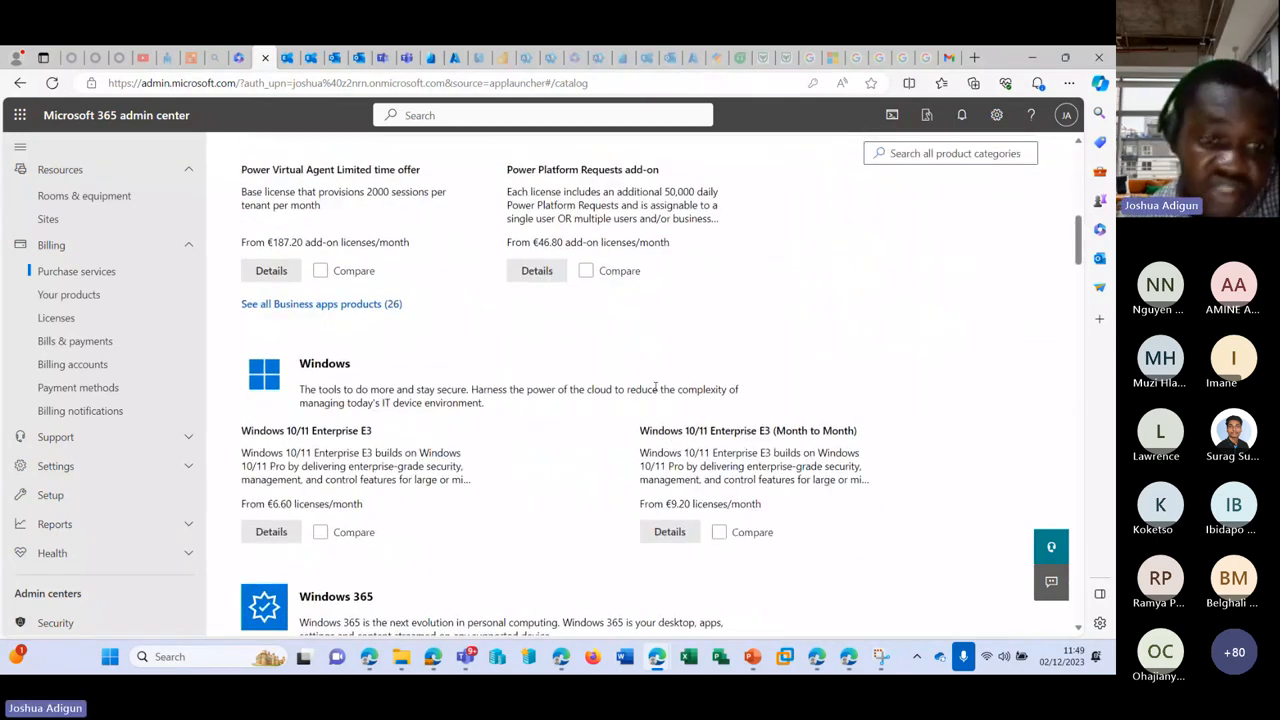
scroll(655, 387, down, 6)
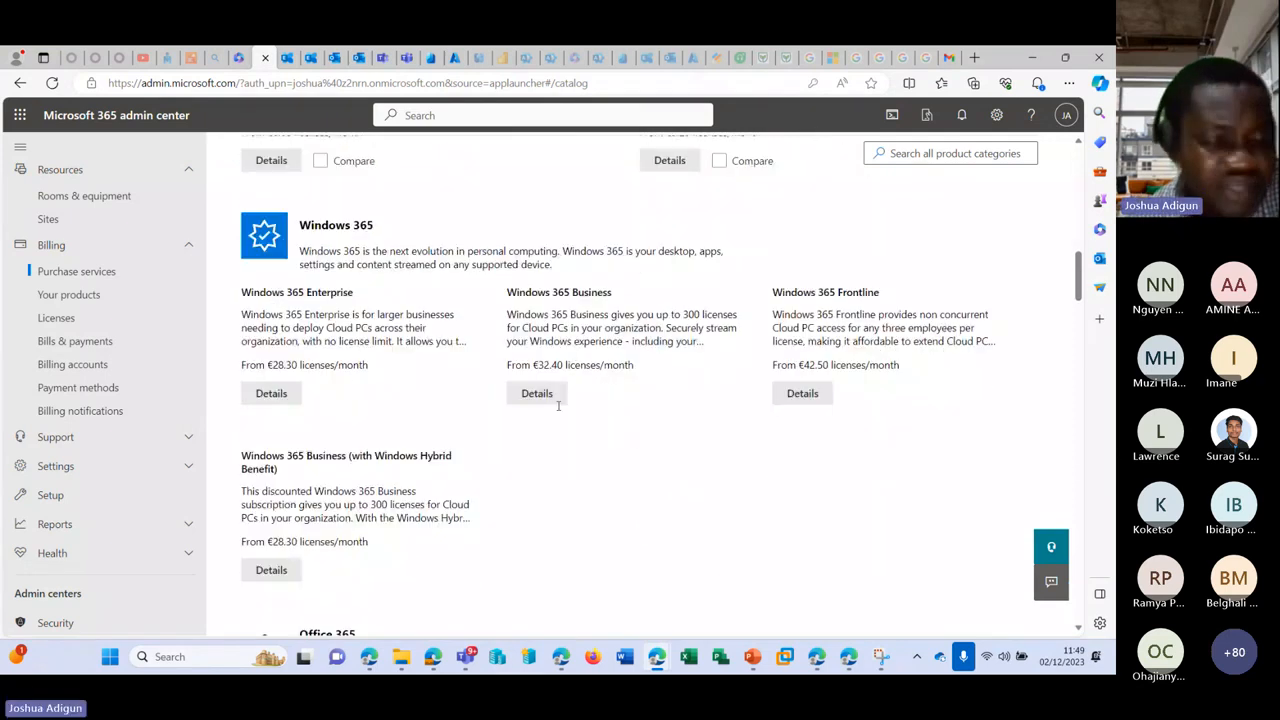
scroll(289, 426, down, 1)
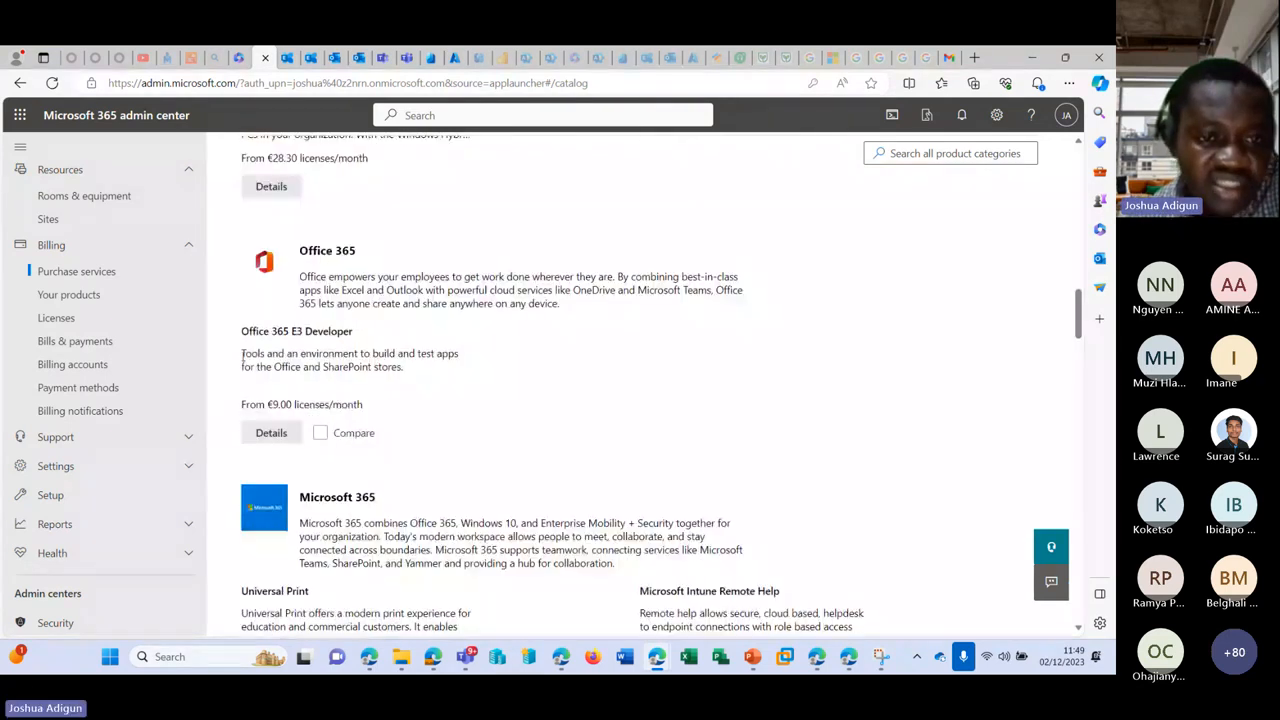
scroll(340, 345, down, 10)
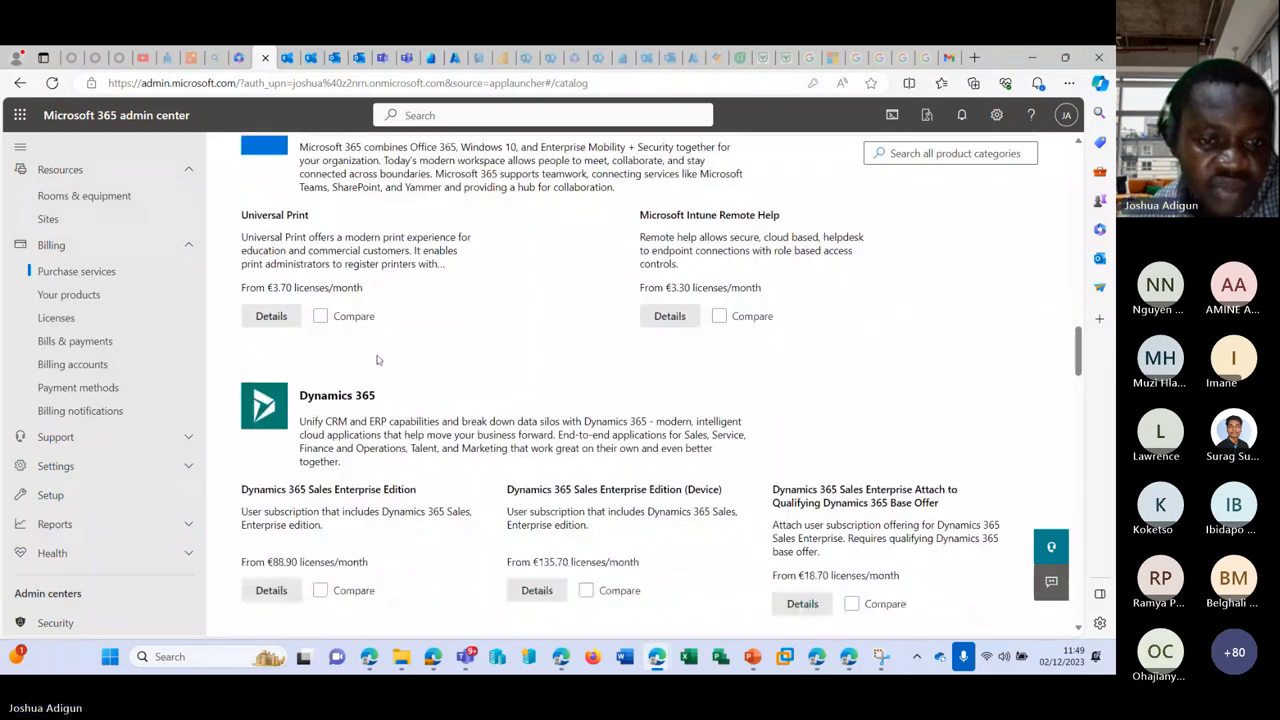
scroll(380, 364, down, 6)
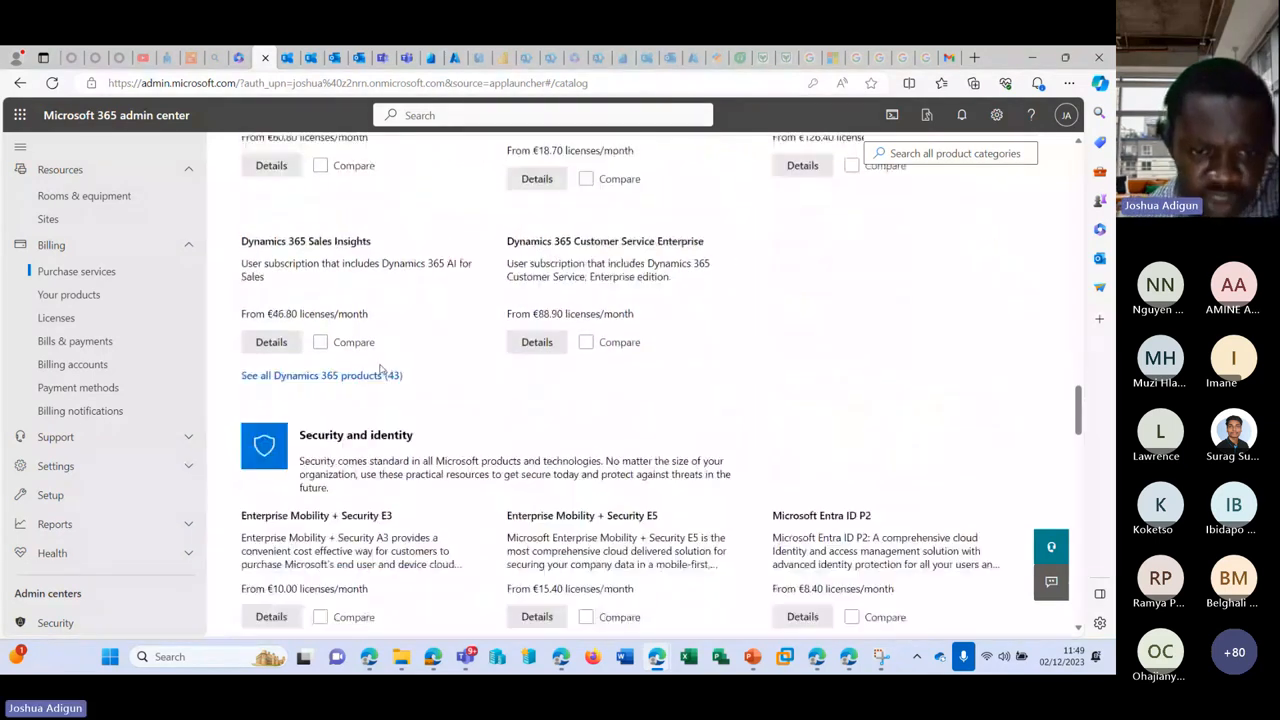
scroll(380, 366, down, 5)
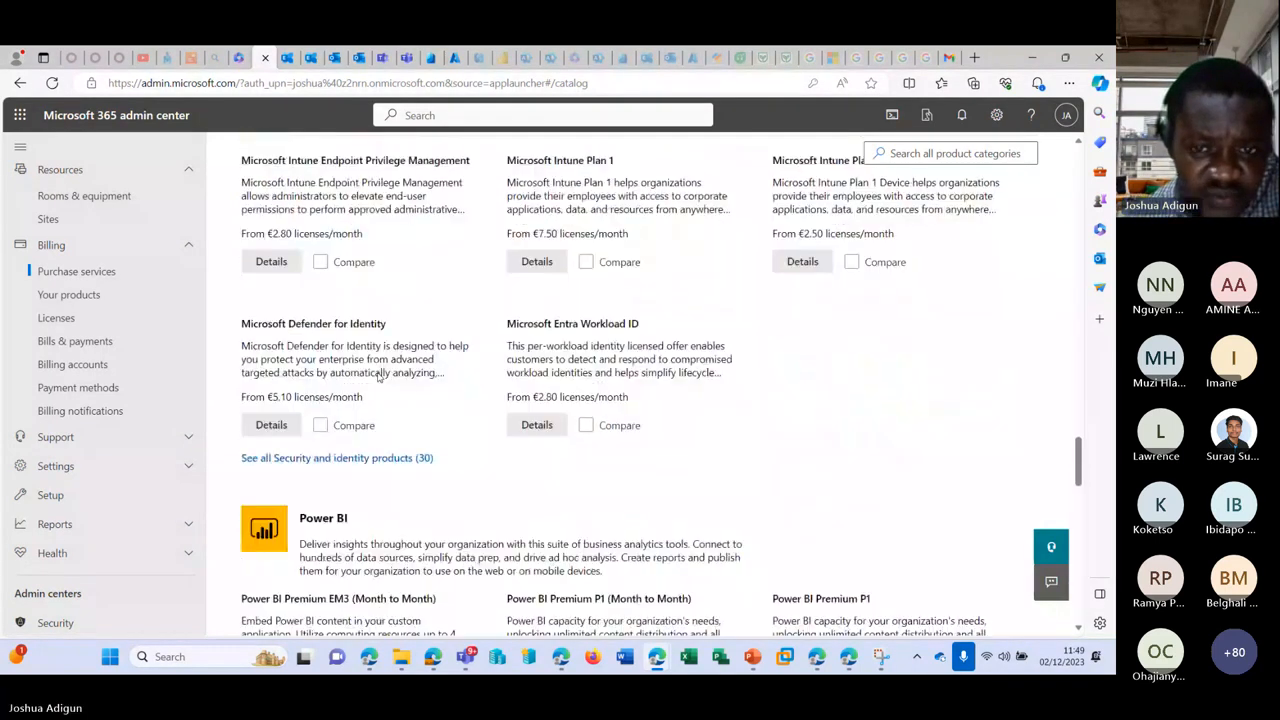
scroll(376, 378, down, 5)
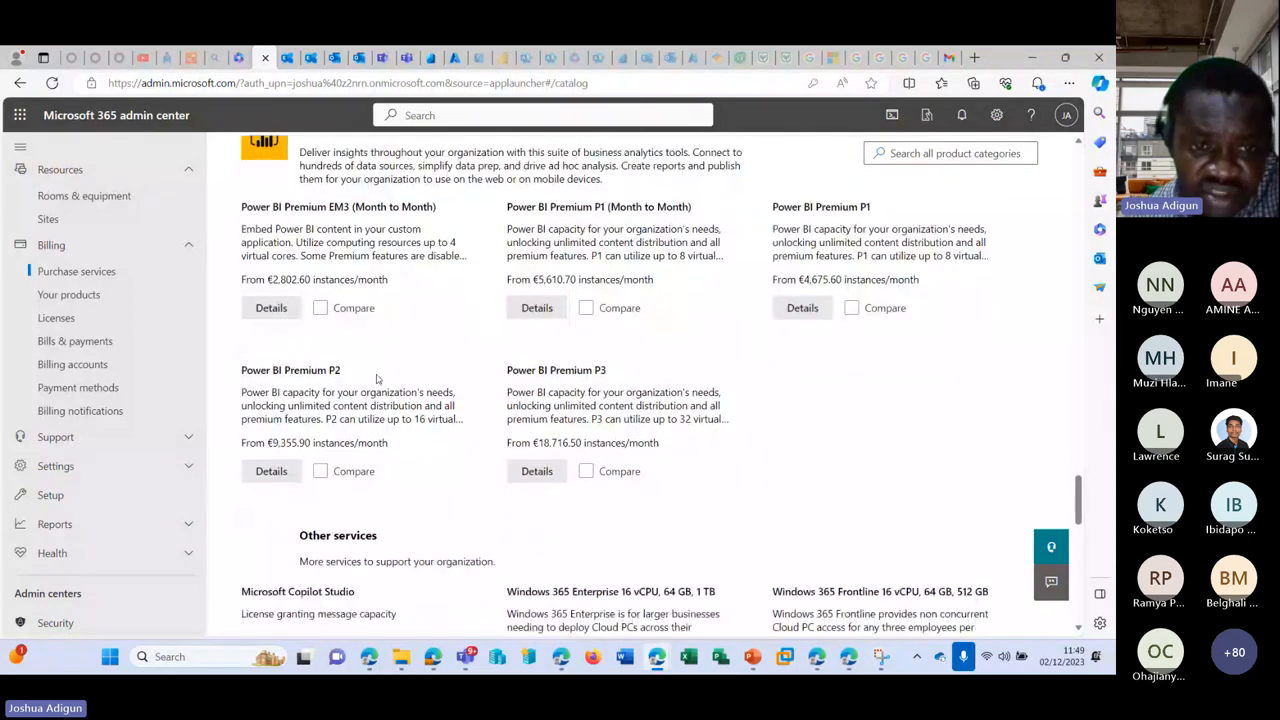
scroll(377, 375, down, 5)
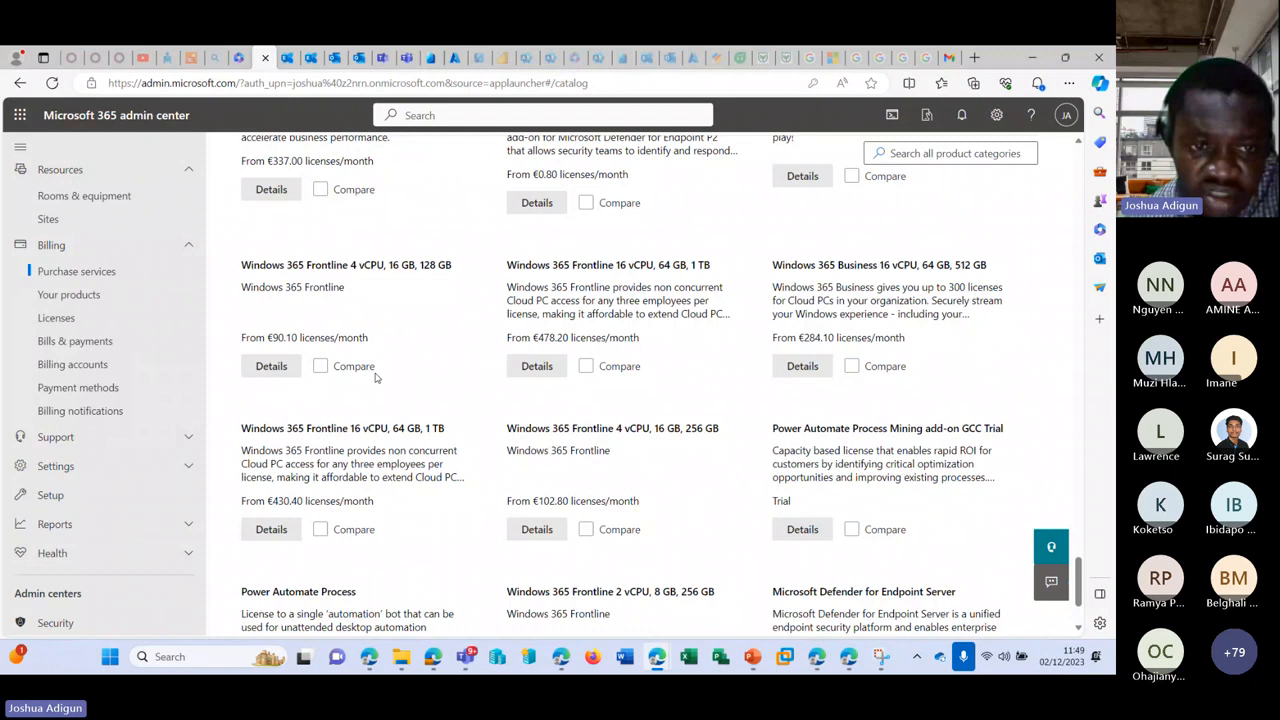
scroll(376, 378, down, 2)
scroll(858, 518, up, 10)
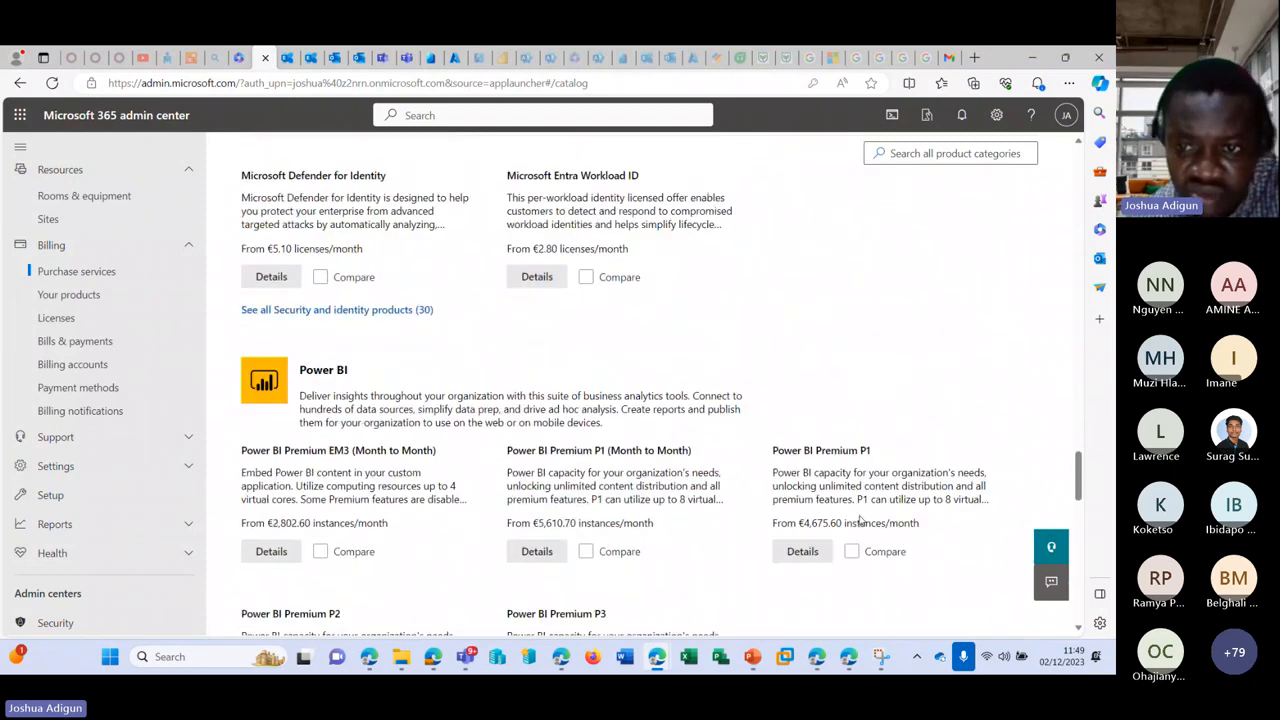
scroll(858, 518, up, 10)
scroll(866, 532, up, 15)
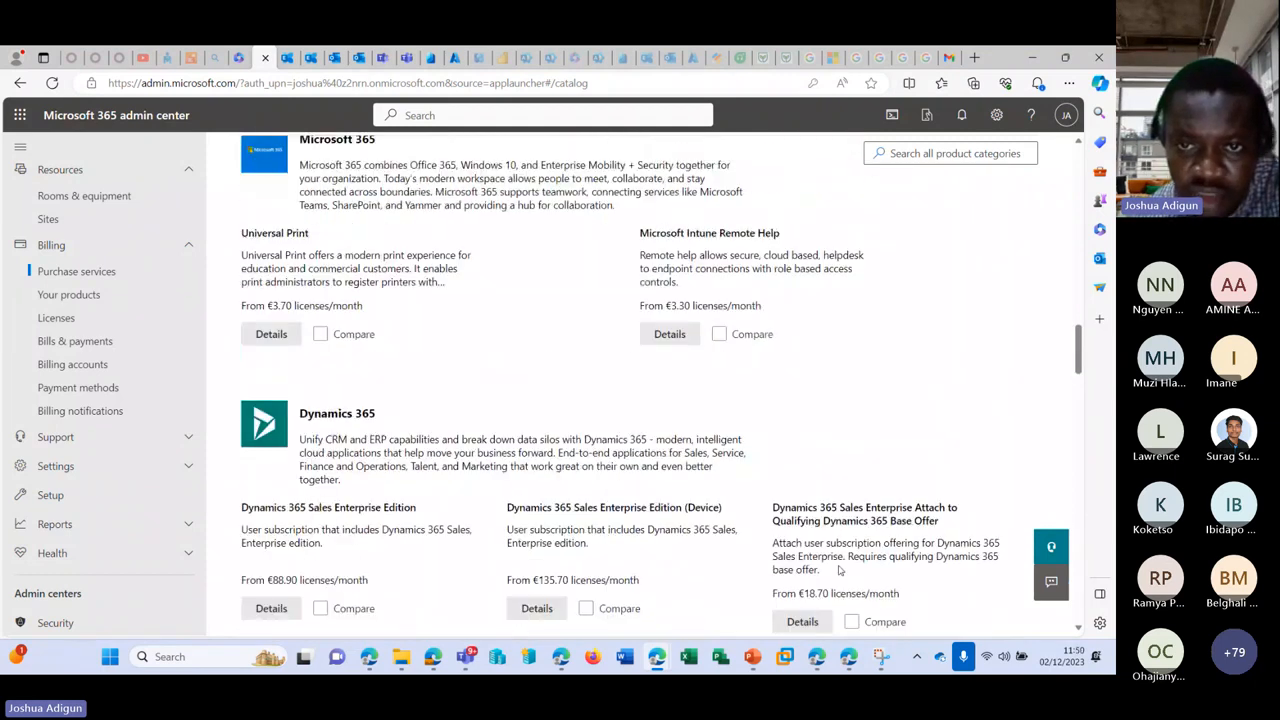
Step: Search the catalogue for 'Microsoft 365 Business standard' and scroll through the 50 results
click(941, 319)
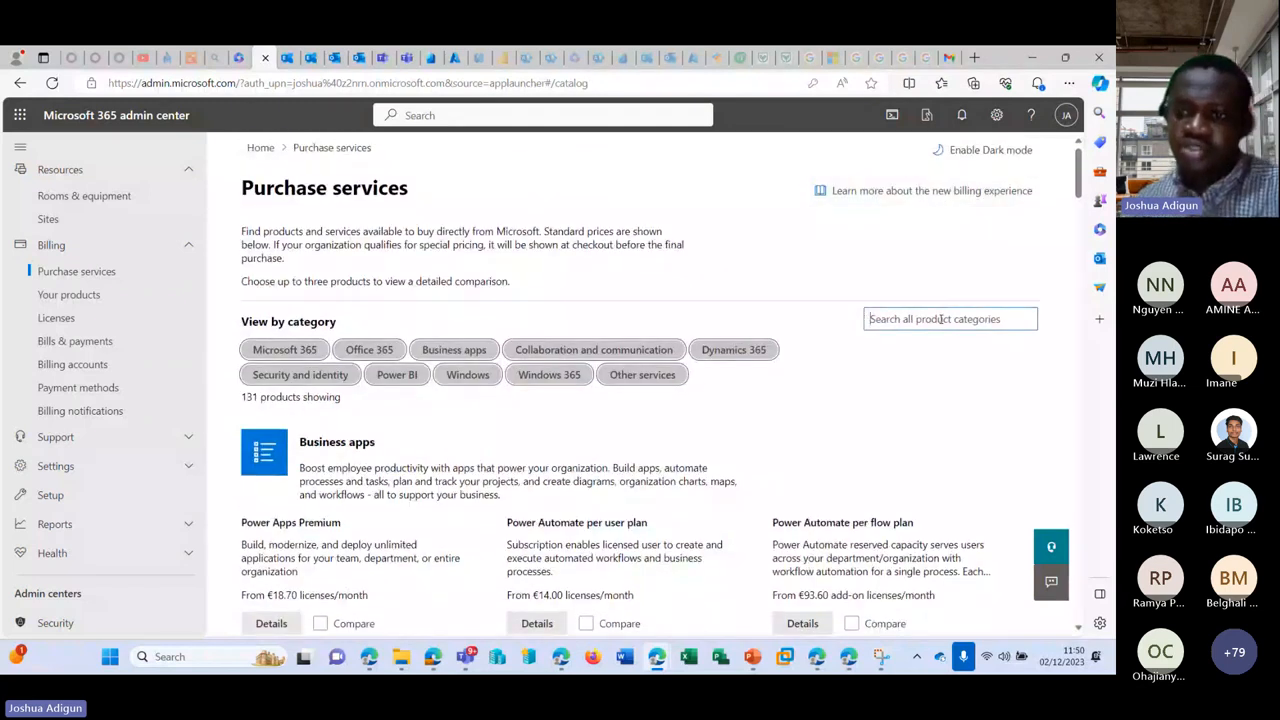
text(Business)
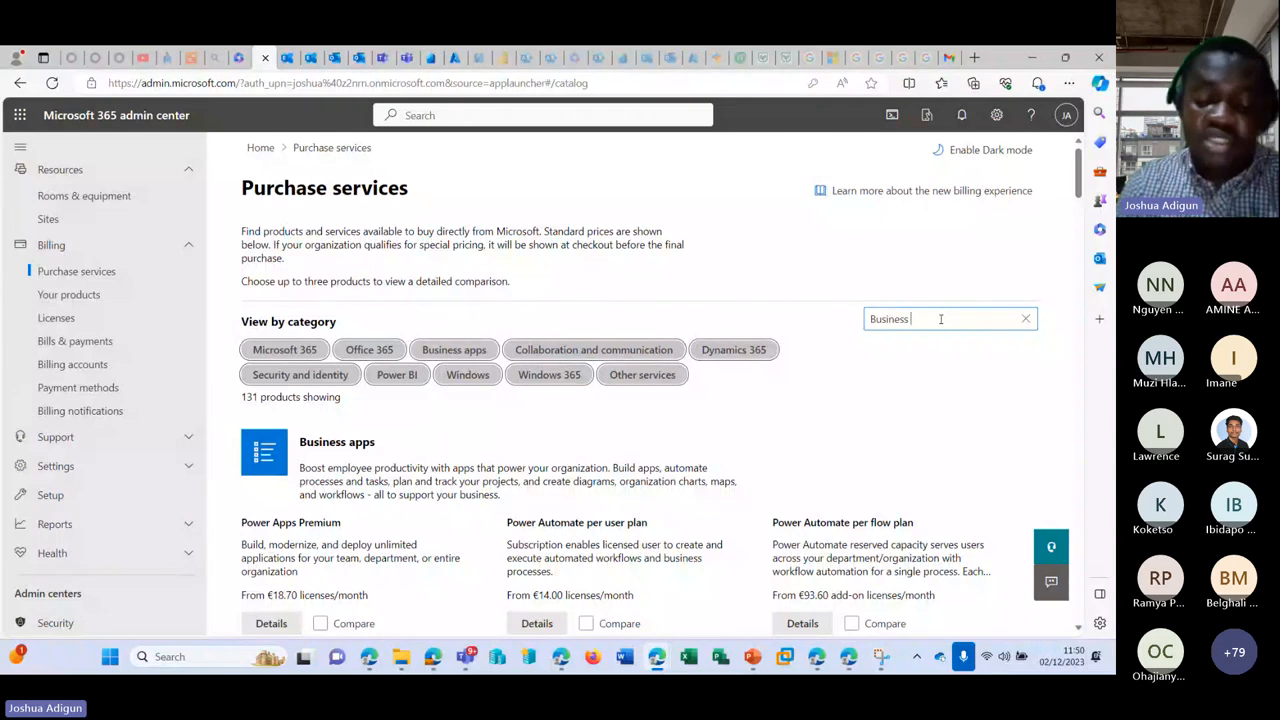
text( standar)
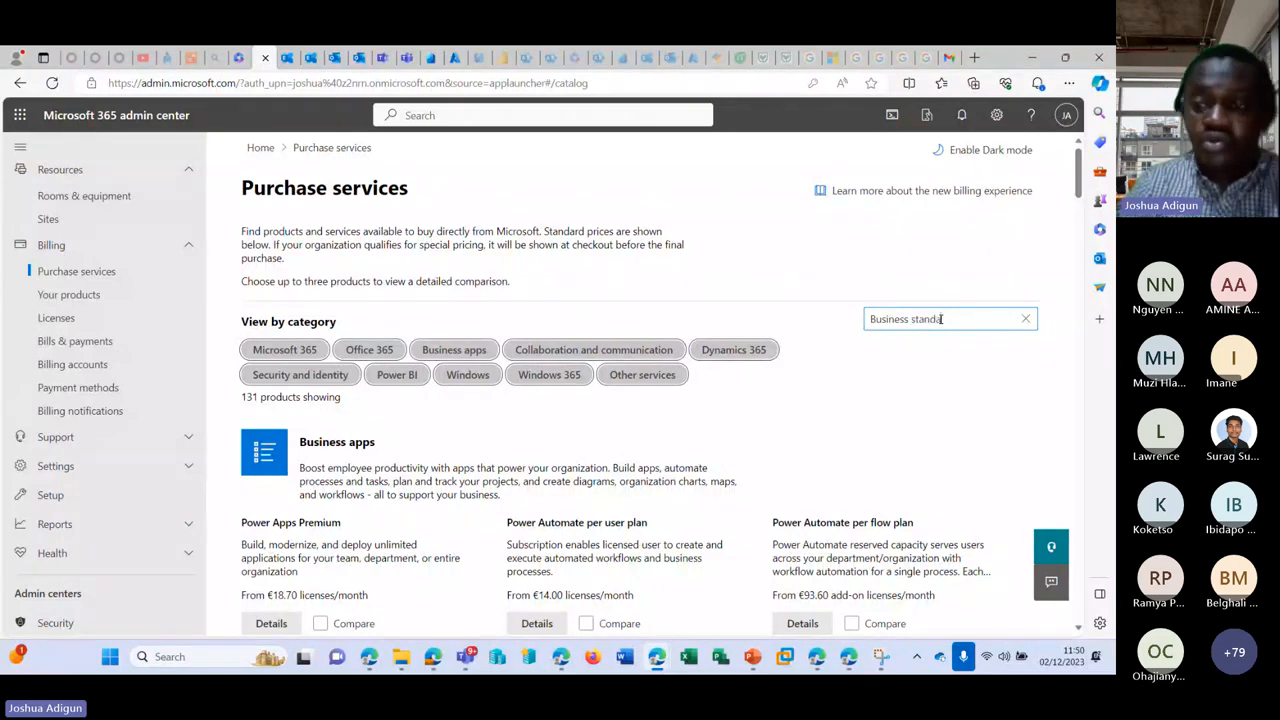
text(d)
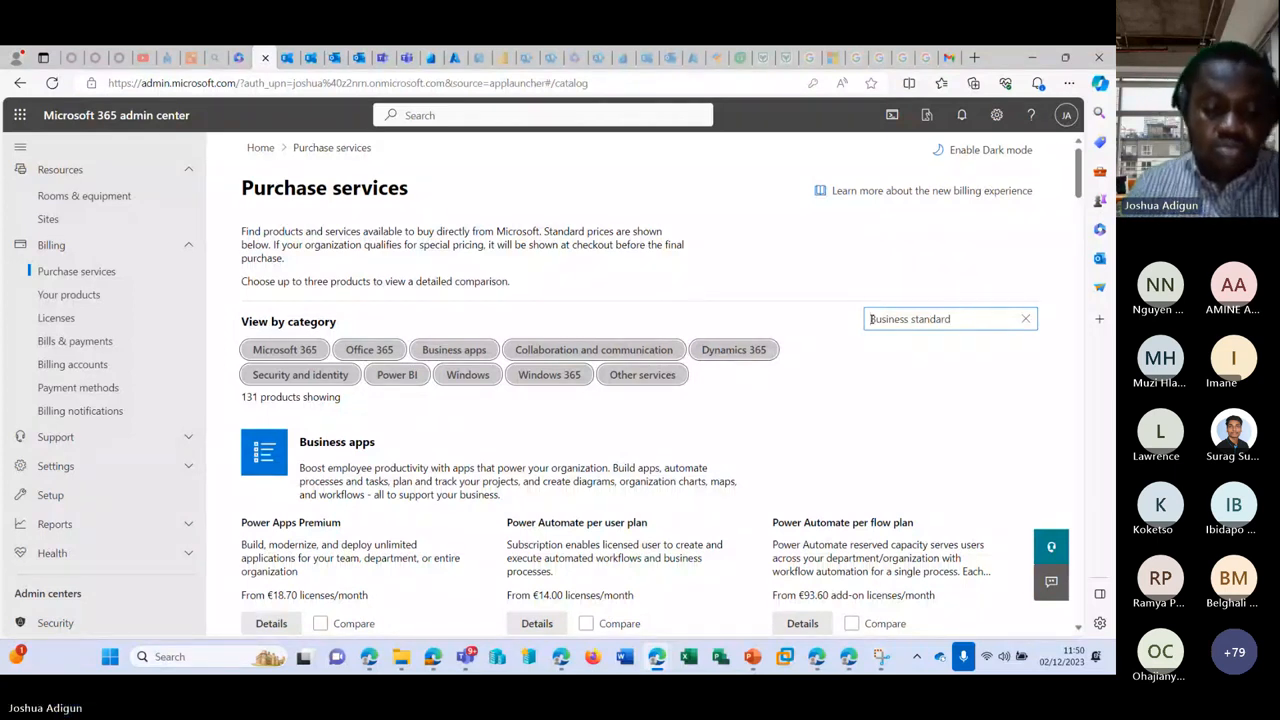
text(Micrsofot)
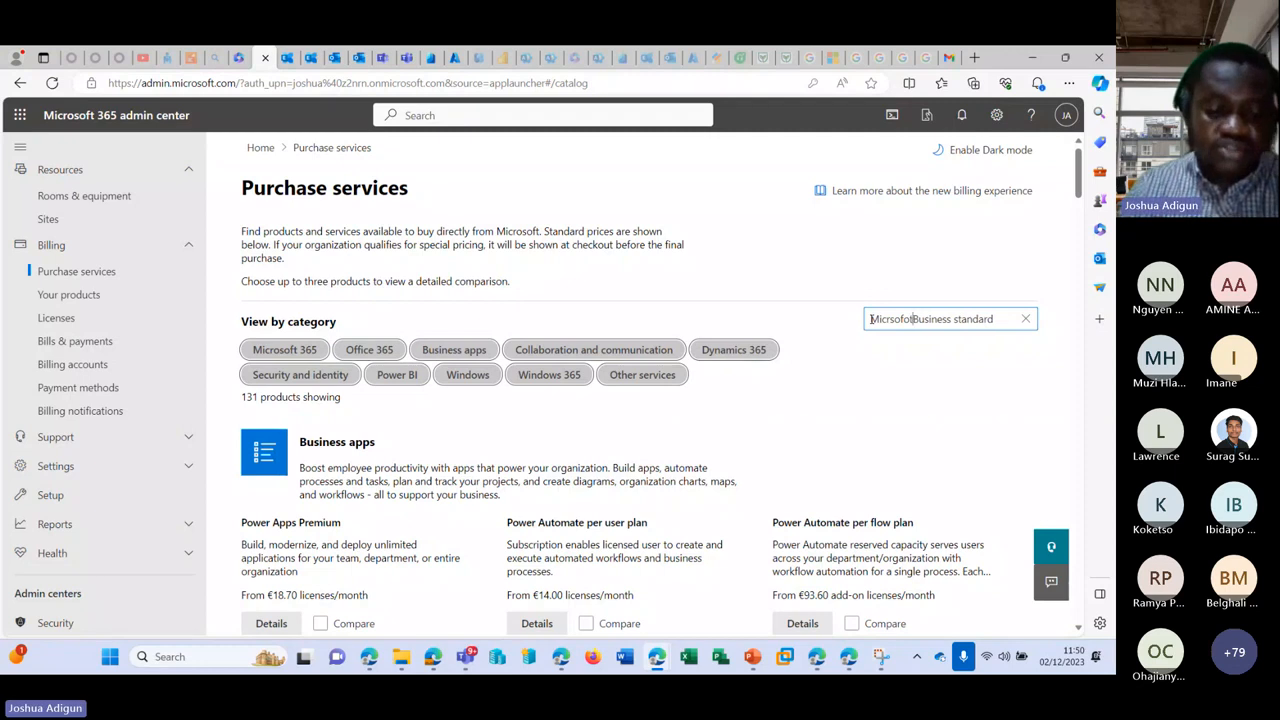
text( 365)
drag(870, 319, 1015, 319)
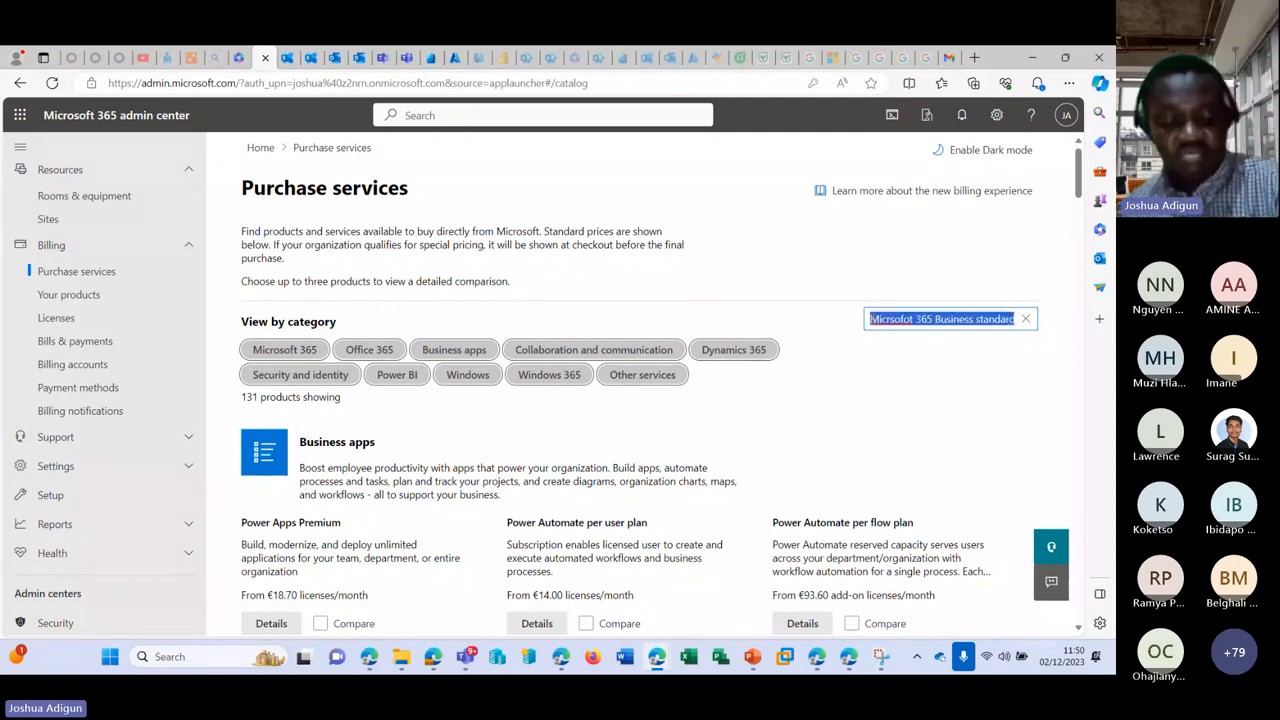
key(Return)
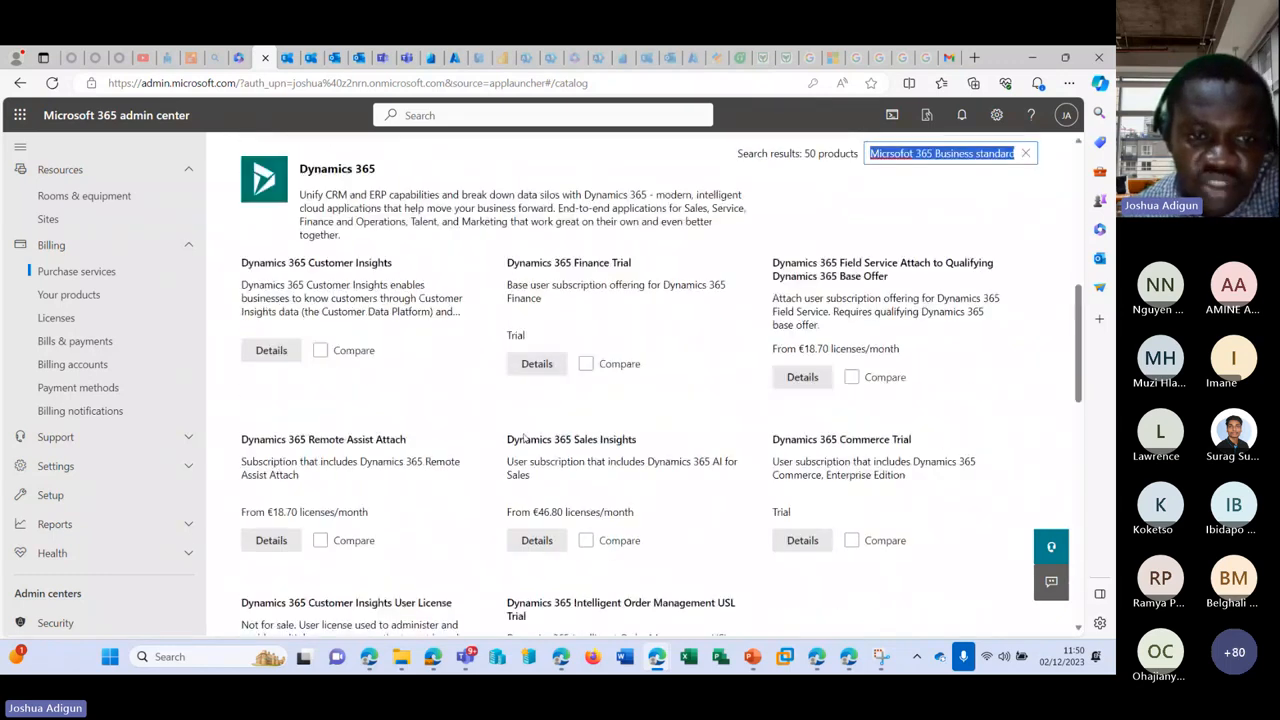
scroll(522, 441, down, 6)
scroll(522, 441, down, 4)
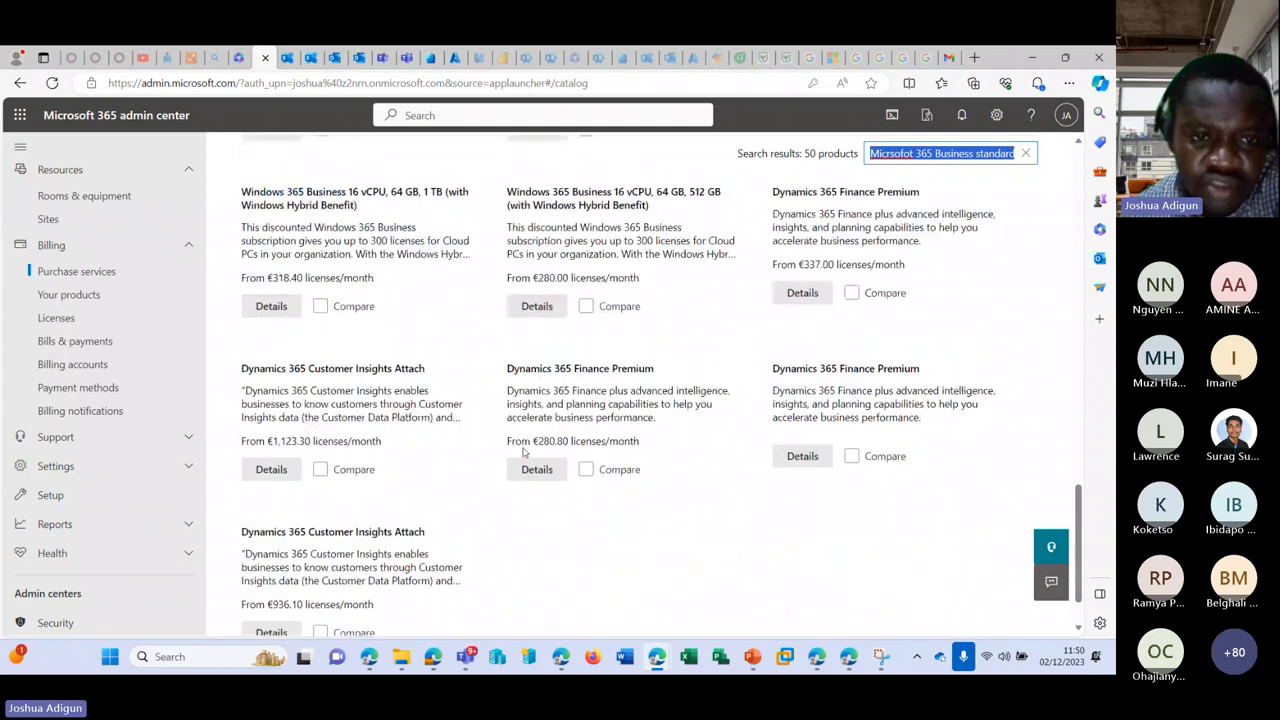
scroll(771, 451, up, 5)
scroll(811, 448, up, 10)
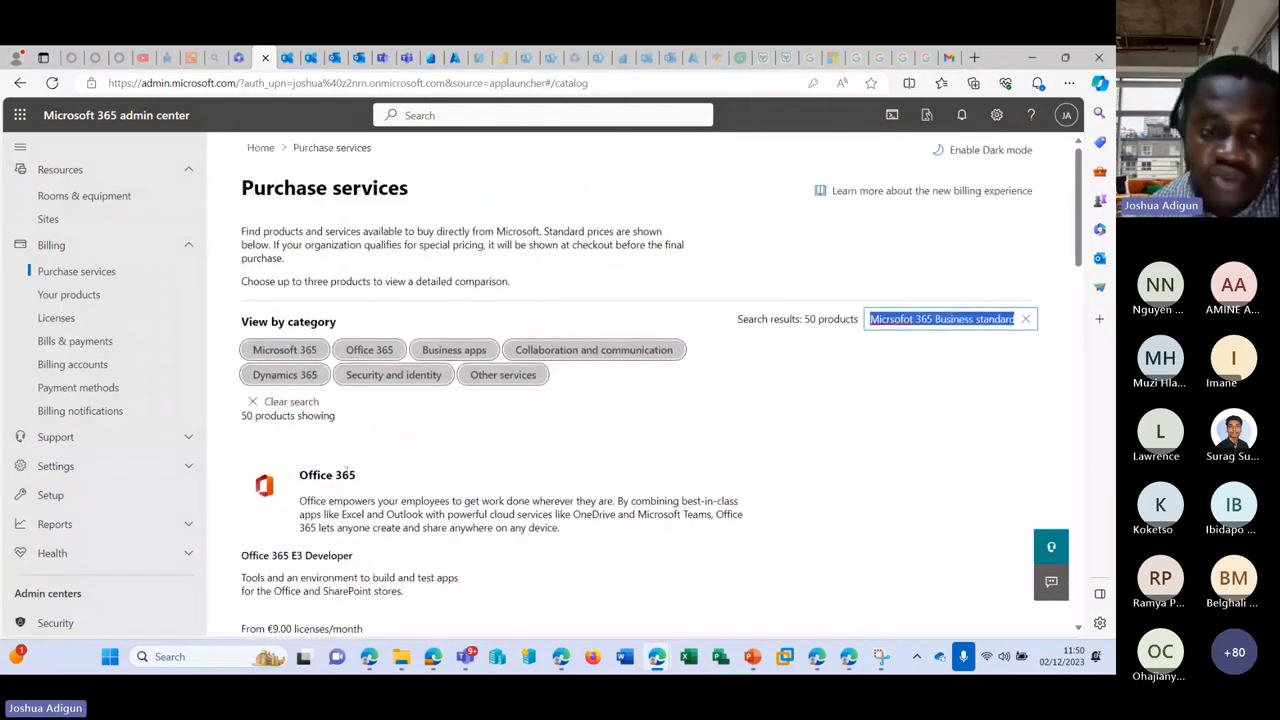
scroll(316, 428, down, 3)
Step: Open Office 365 E3 Developer's details and raise the license quantity to 12
click(285, 430)
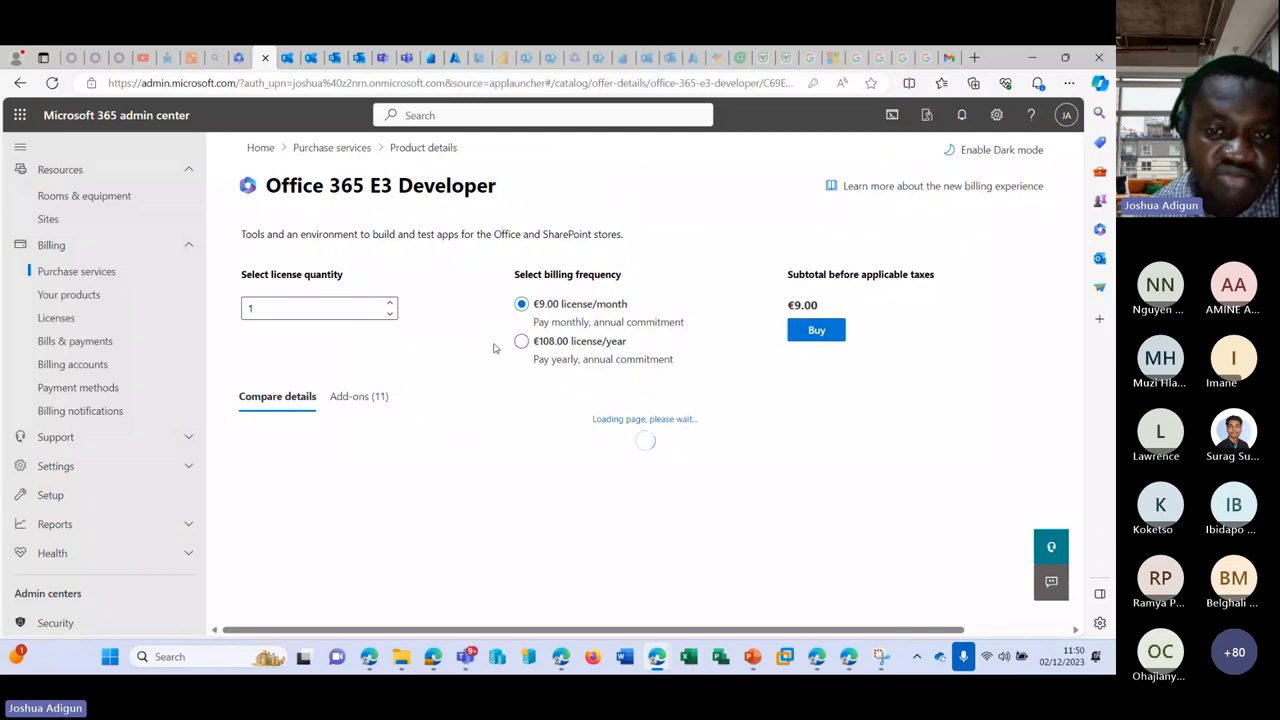
click(390, 303)
click(390, 303)
triple_click(390, 304)
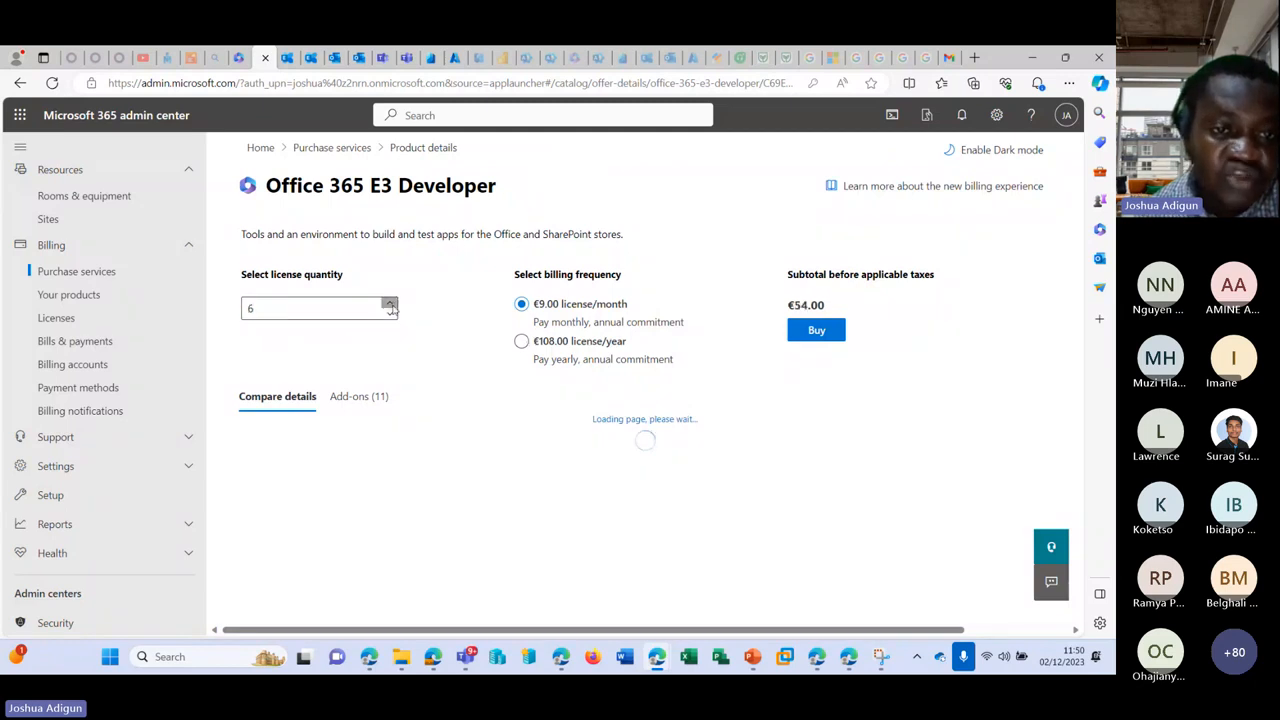
click(390, 304)
triple_click(390, 304)
click(390, 304)
click(390, 304)
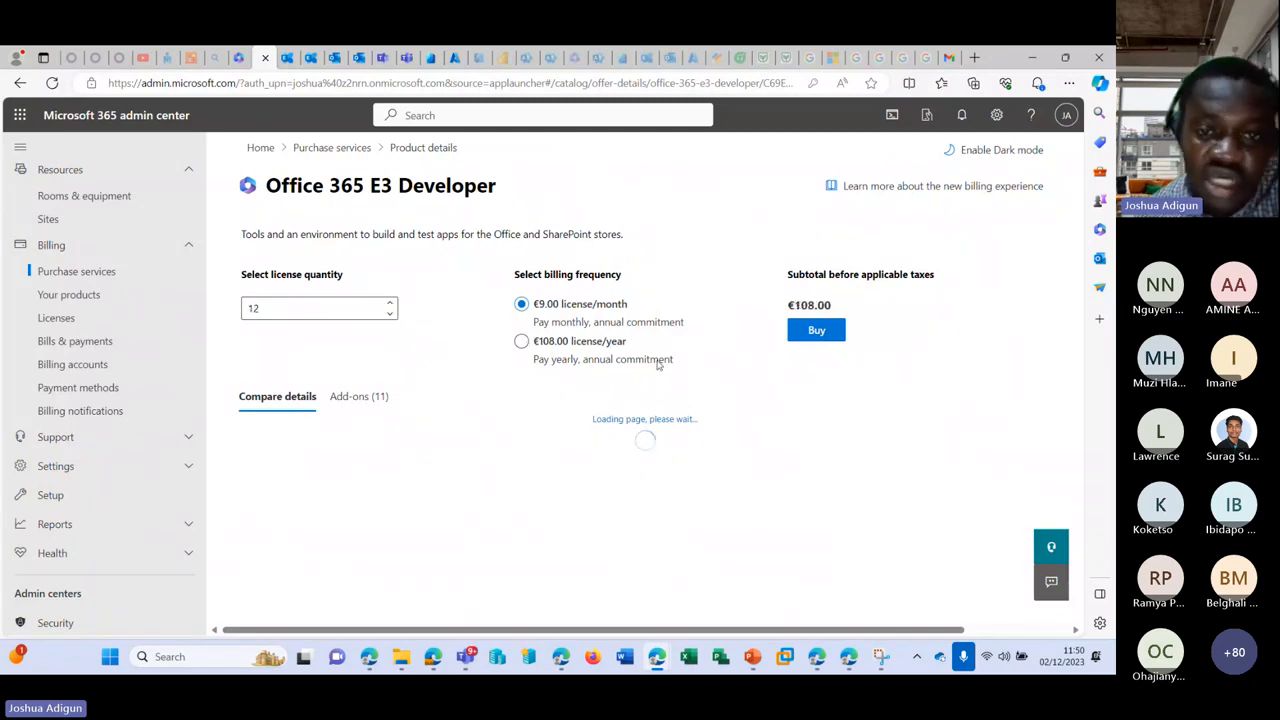
Step: Compare monthly and yearly billing, ending on yearly with 1 license at €108.00
click(566, 350)
click(553, 315)
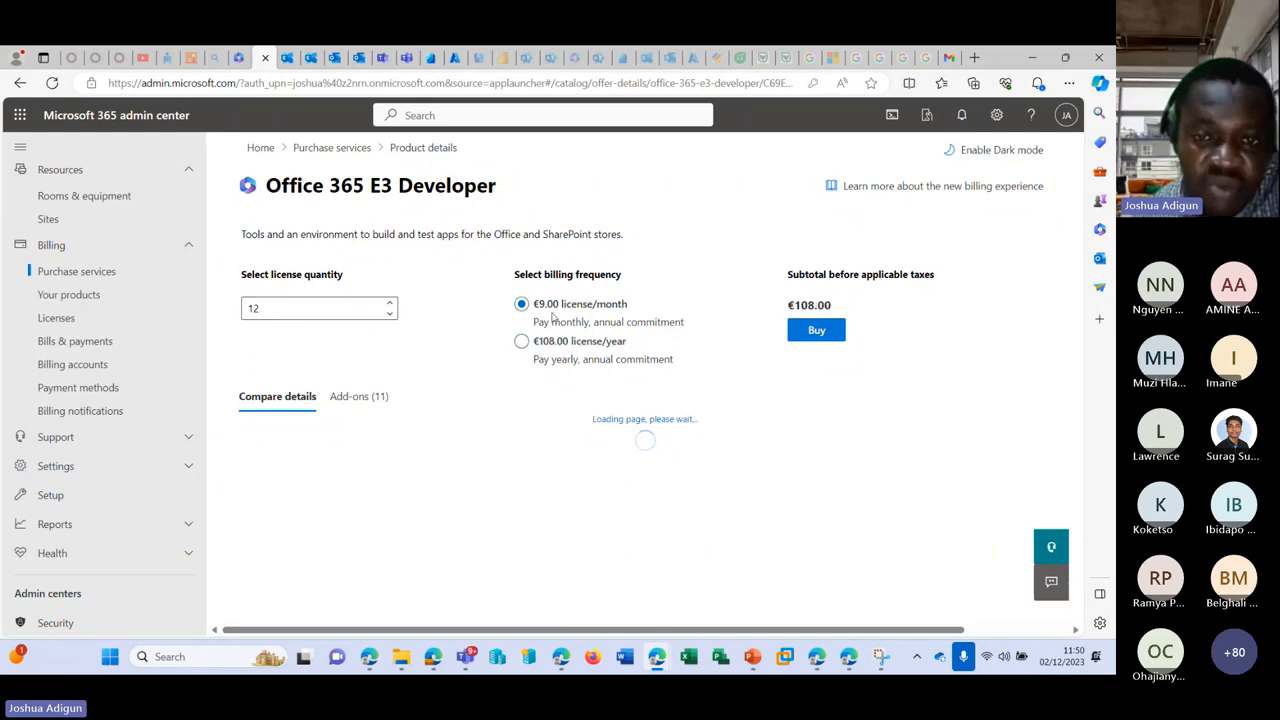
click(574, 350)
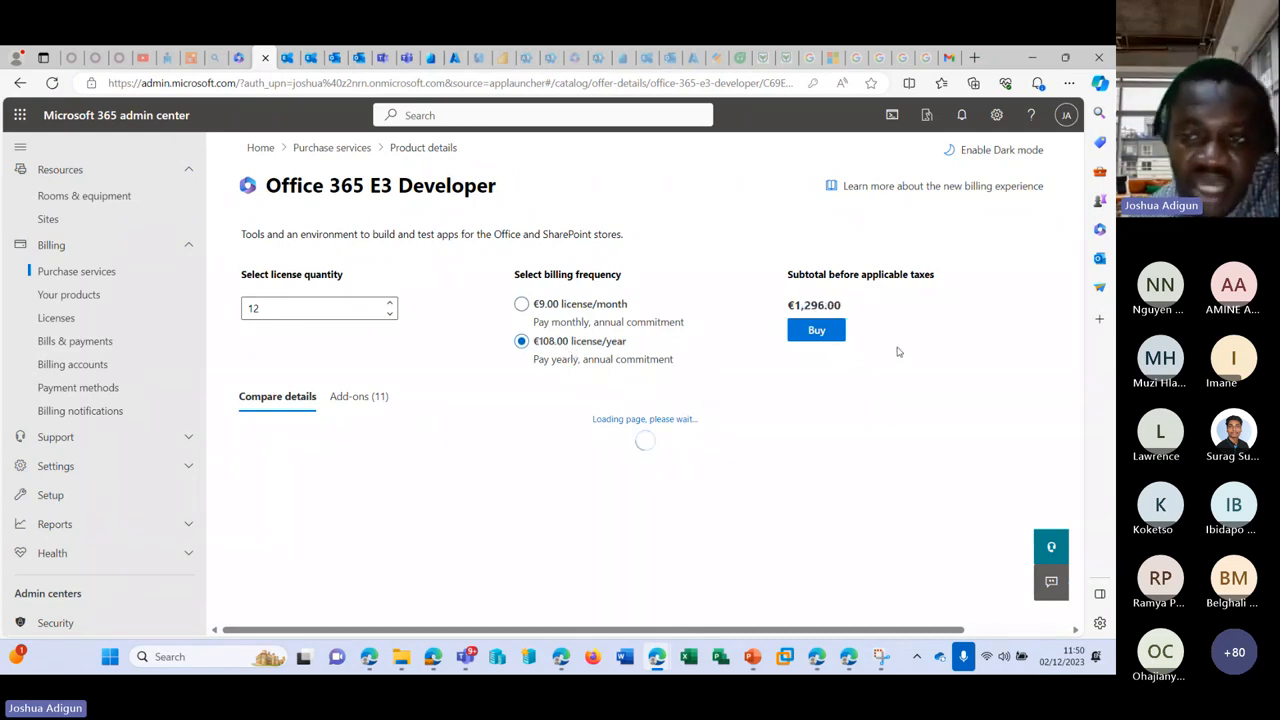
click(390, 313)
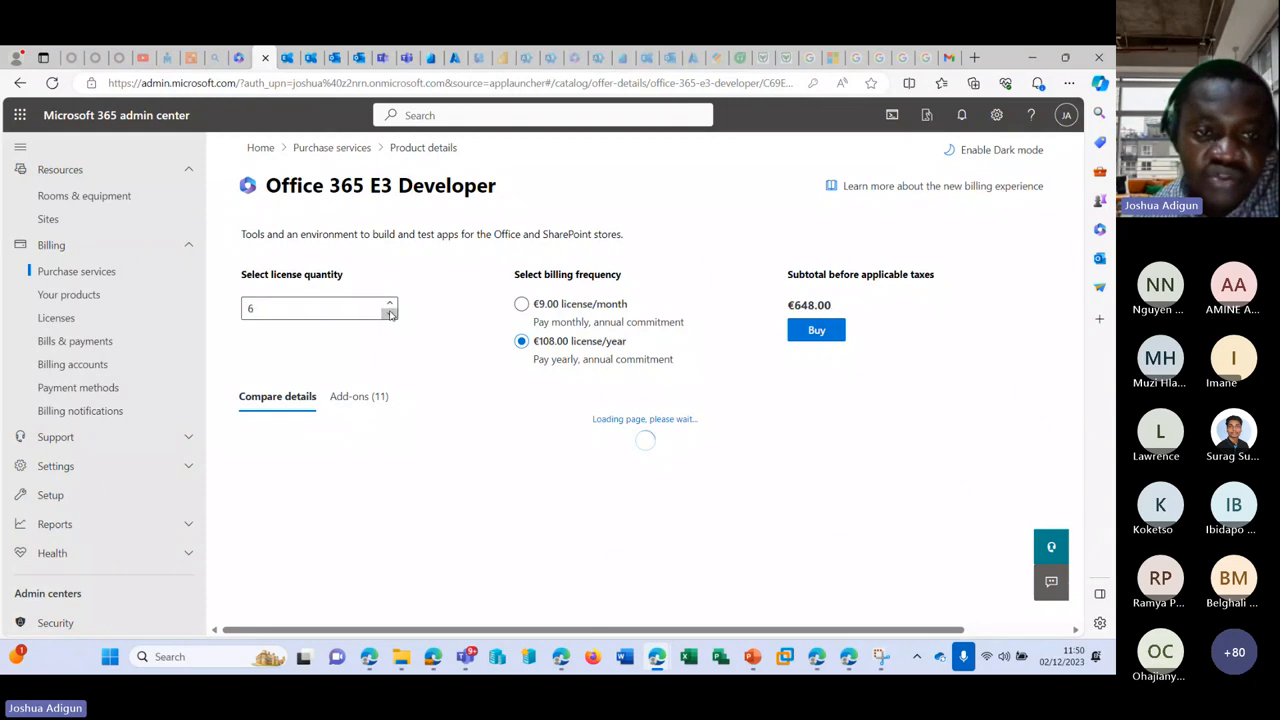
click(390, 313)
click(390, 313)
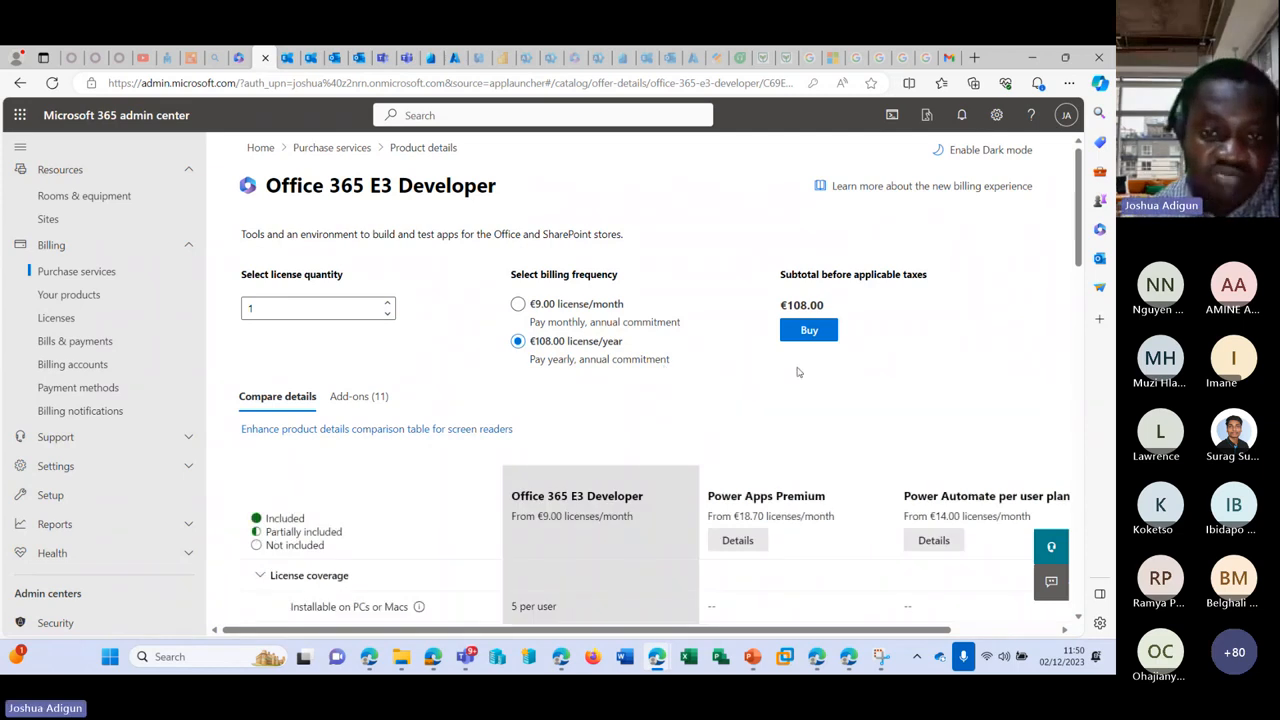
Step: Switch Office 365 E3 Developer back to monthly billing at €9.00 per license
scroll(555, 338, down, 1)
scroll(573, 298, up, 1)
click(573, 300)
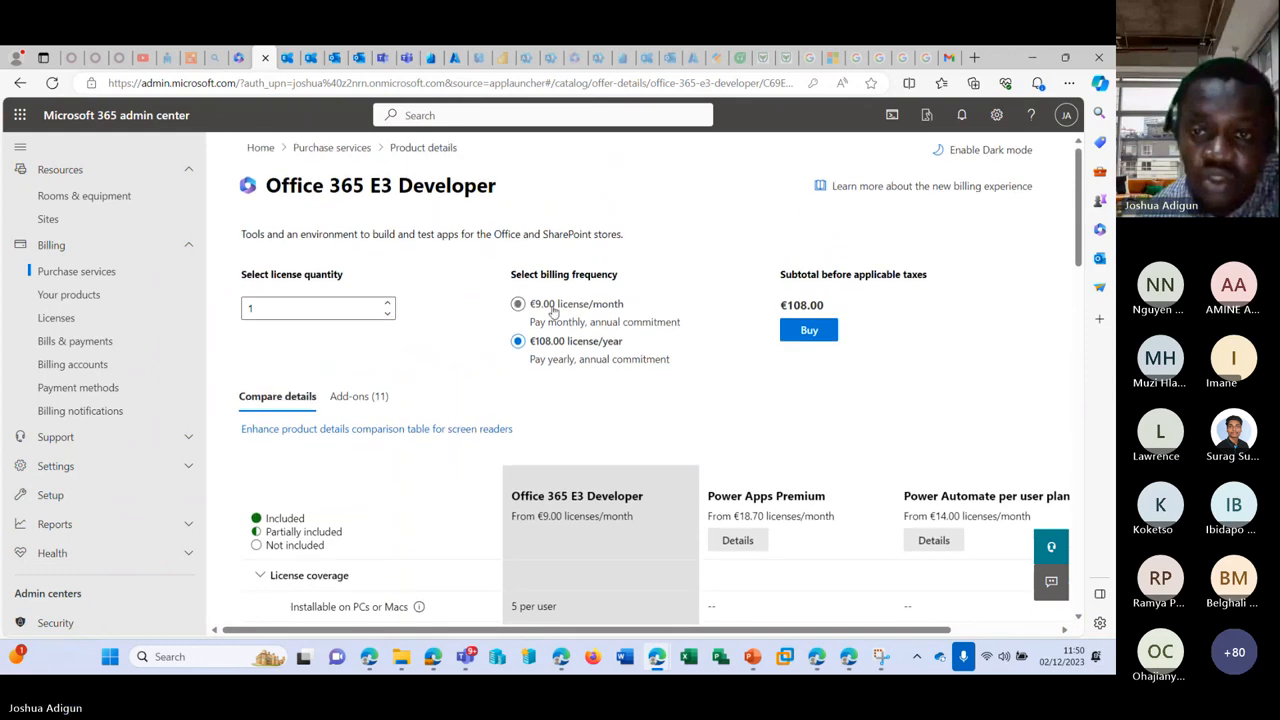
Step: Review the Compare details apps table, highlighting the Microsoft Connections entry, then return to the top
scroll(903, 352, down, 5)
scroll(880, 365, down, 8)
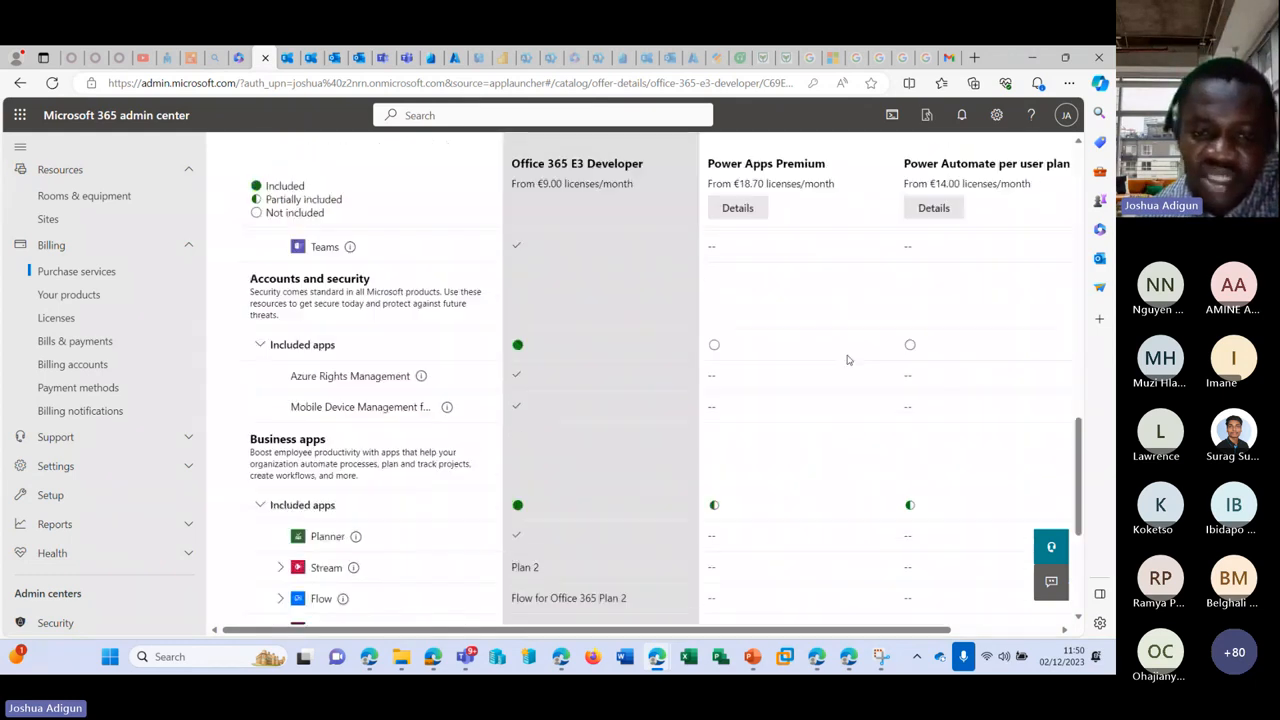
scroll(530, 380, up, 2)
scroll(525, 377, up, 10)
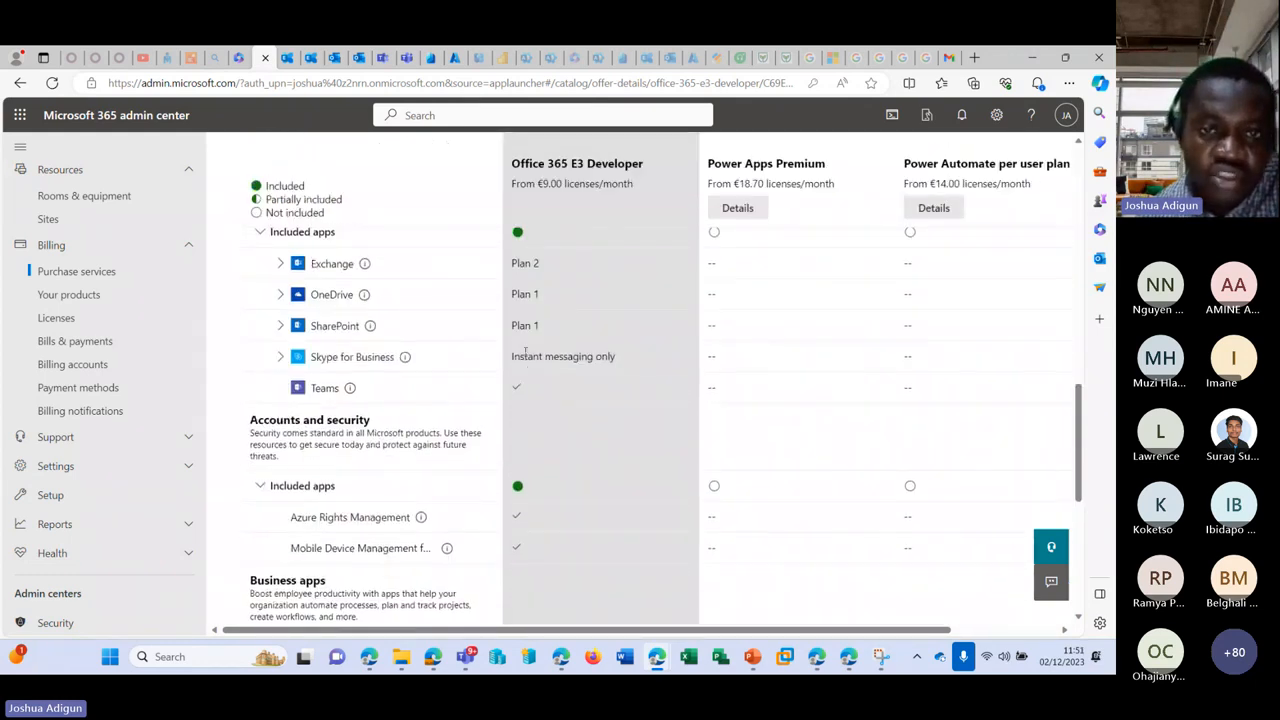
scroll(562, 316, down, 2)
scroll(457, 391, down, 3)
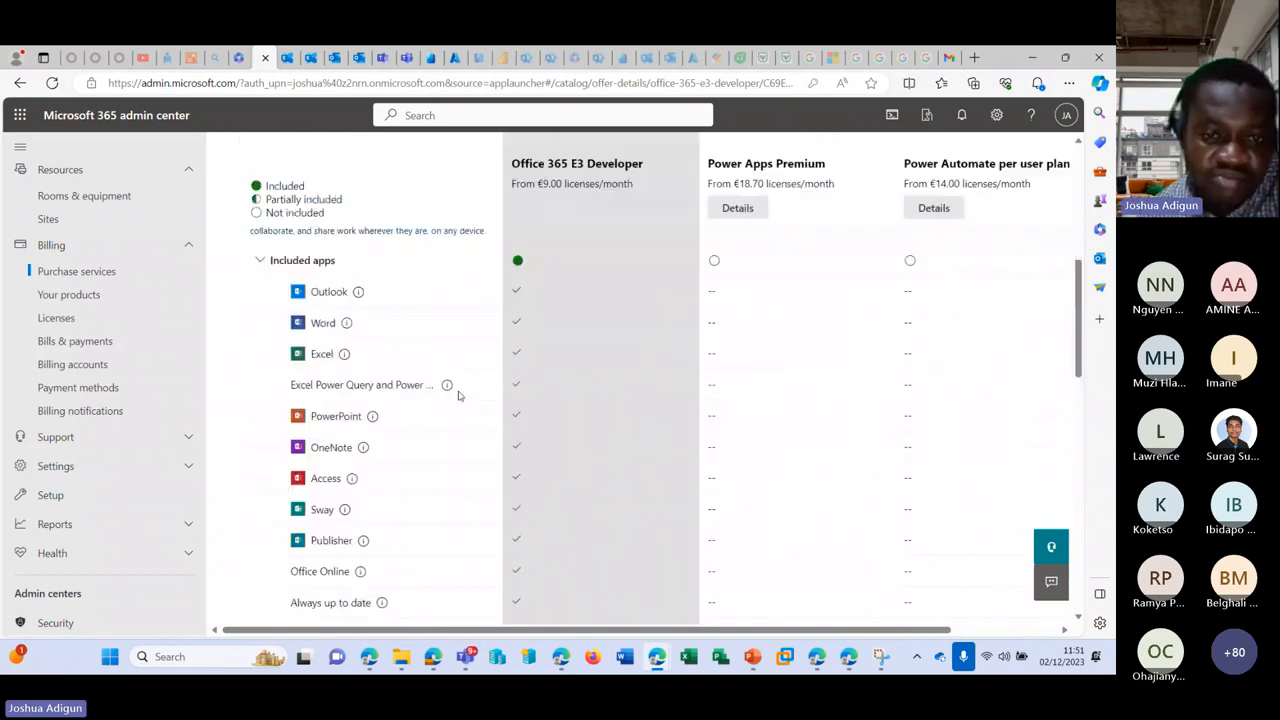
scroll(548, 336, down, 3)
scroll(480, 340, down, 2)
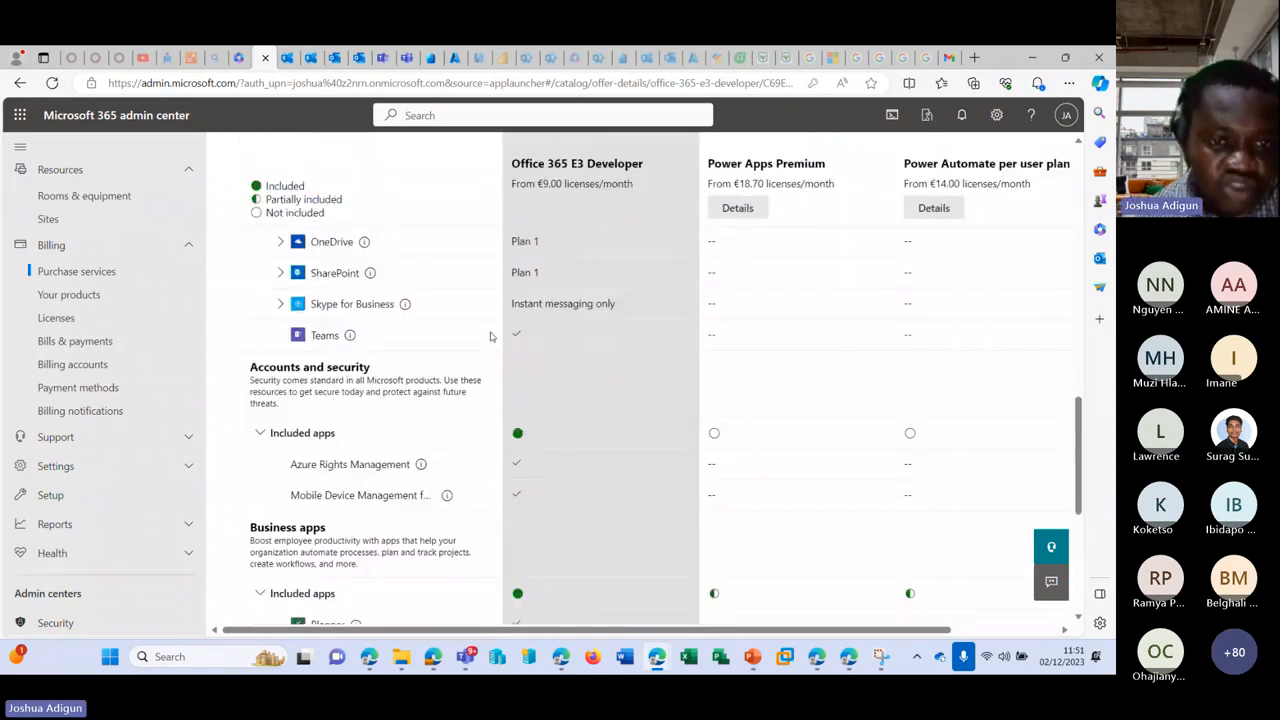
scroll(393, 342, up, 1)
scroll(393, 342, down, 3)
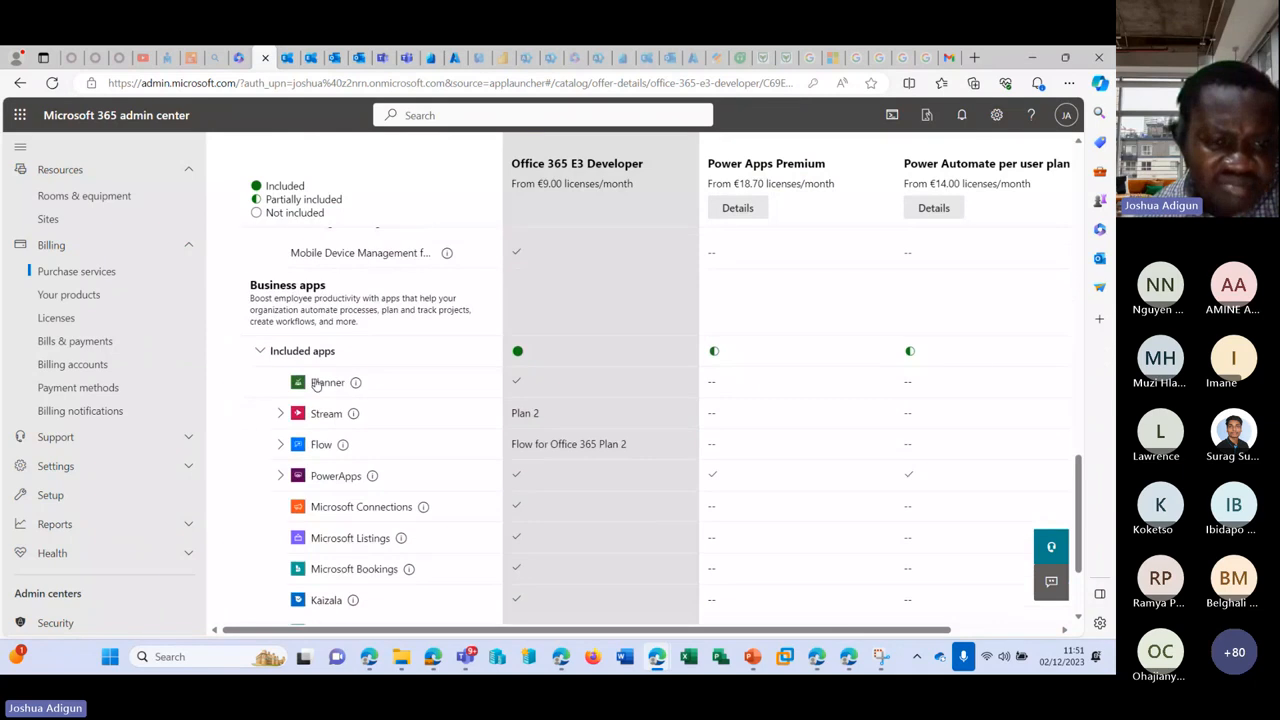
scroll(316, 378, down, 2)
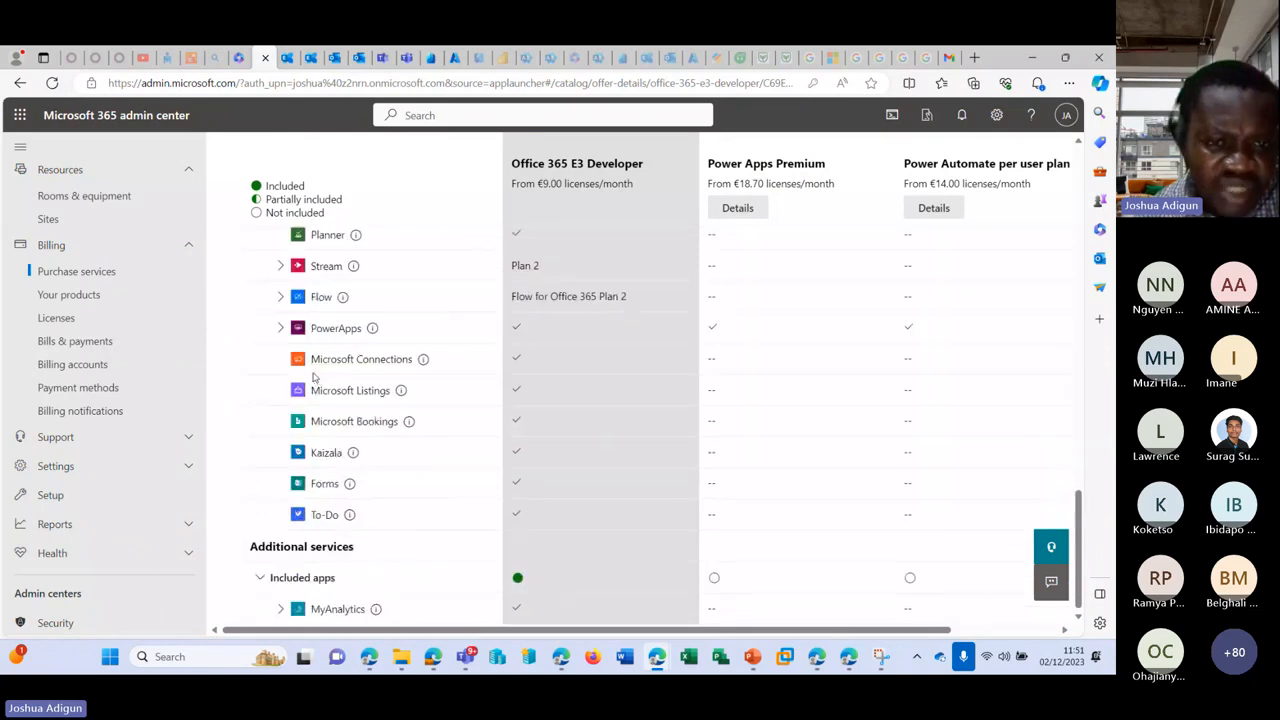
mouse_move(423, 362)
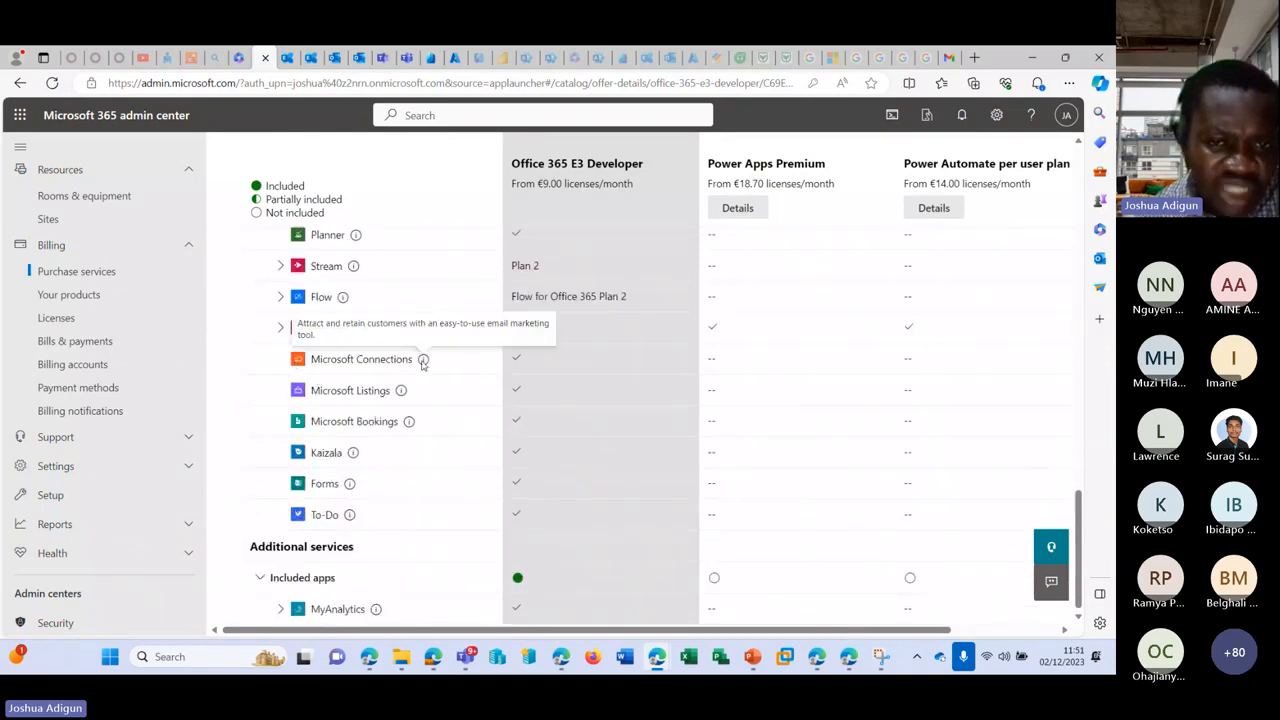
drag(408, 362, 306, 364)
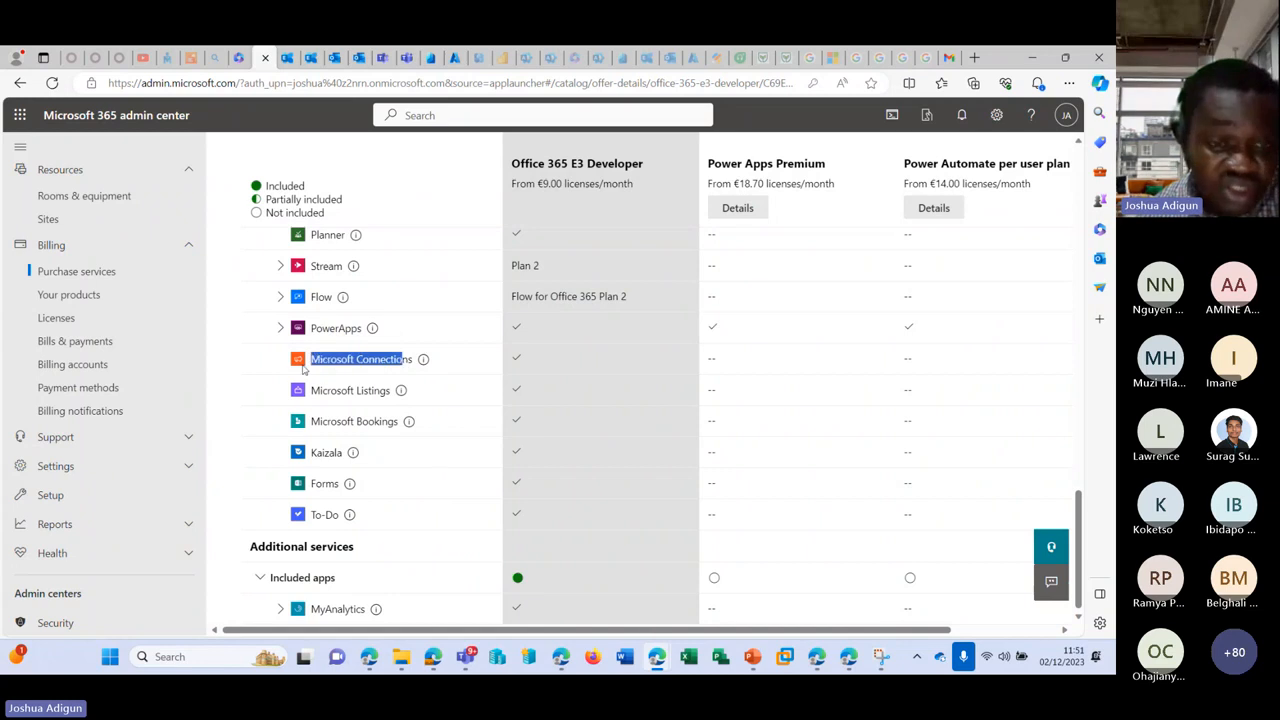
click(427, 362)
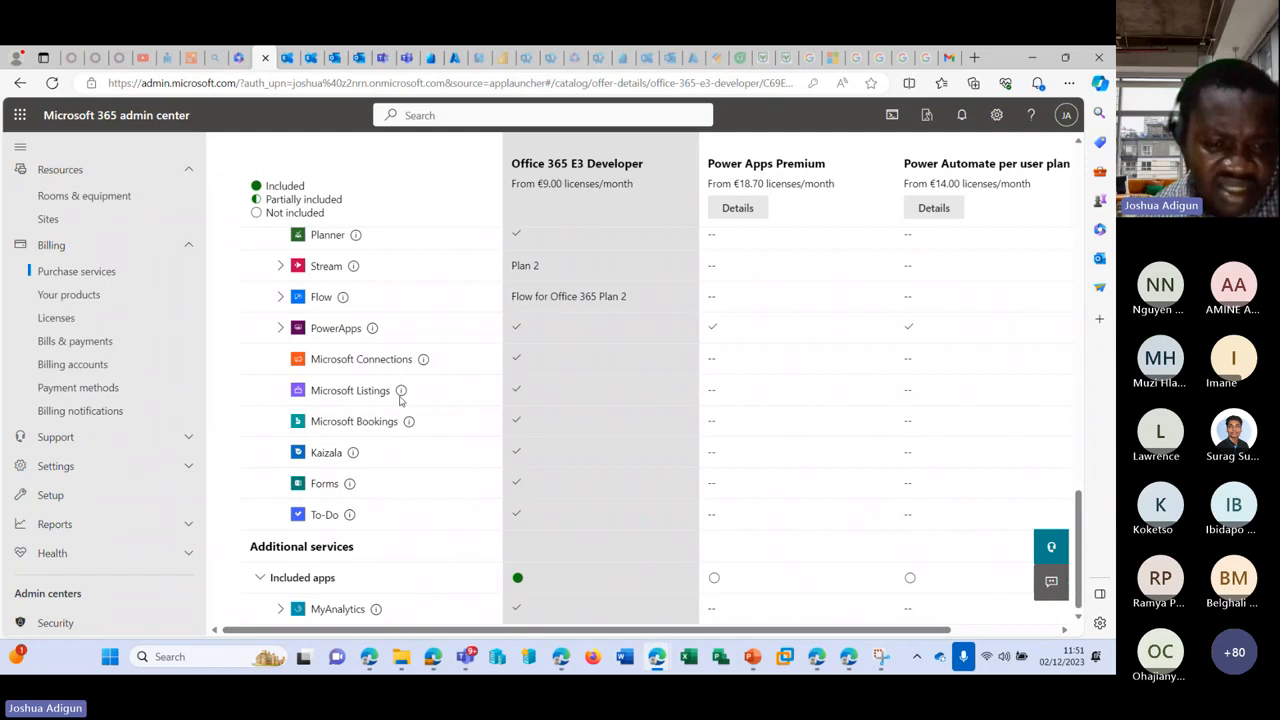
scroll(400, 398, up, 15)
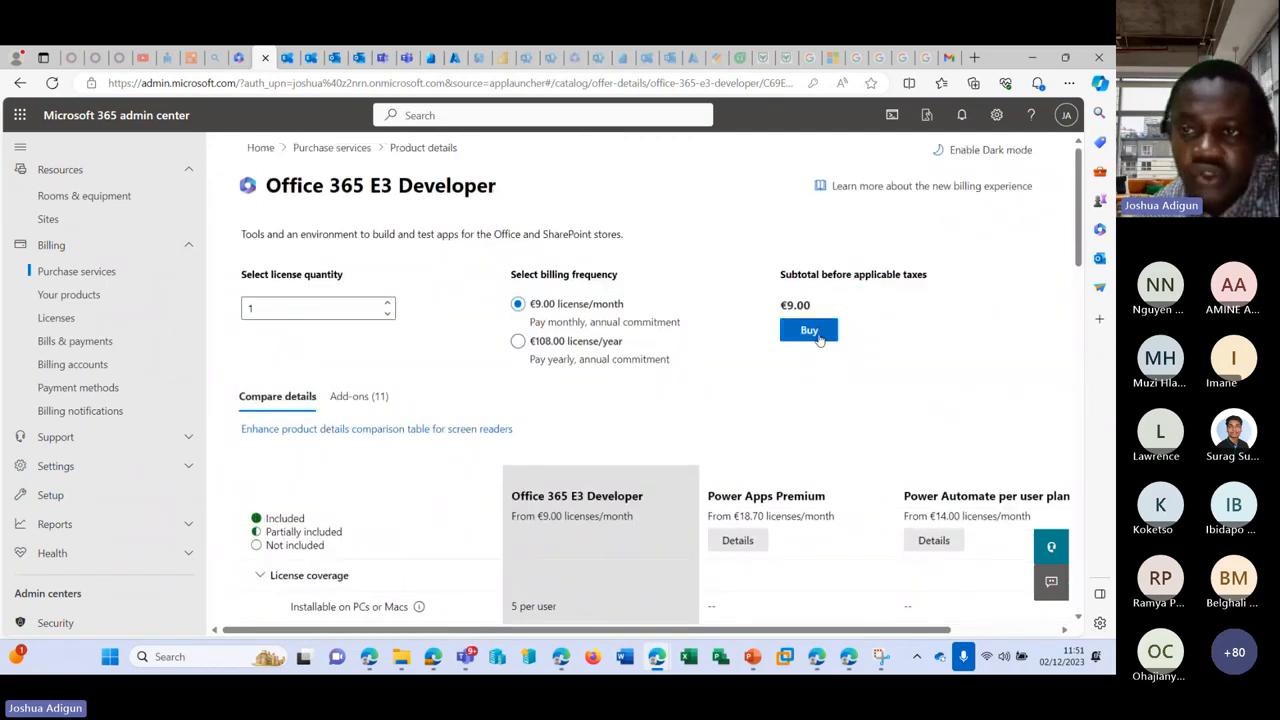
Step: Start buying one Office 365 E3 Developer license and review the Checkout card and address fields
click(817, 339)
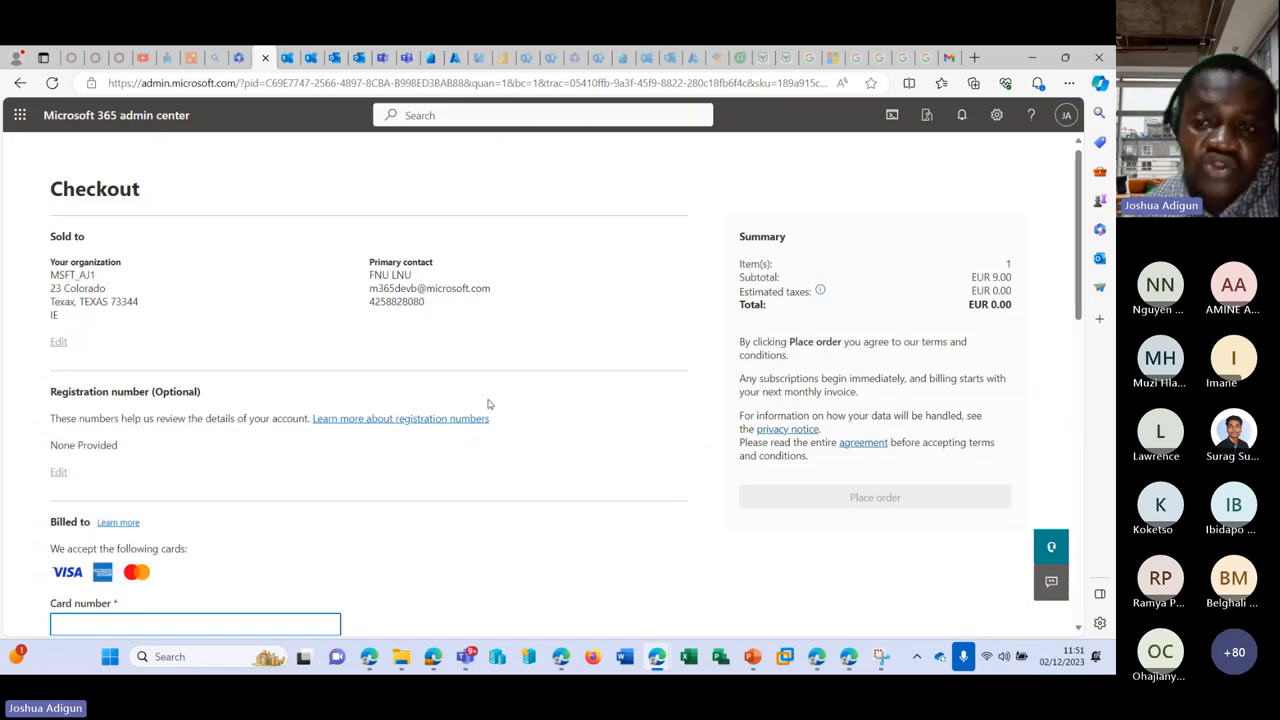
scroll(486, 406, down, 3)
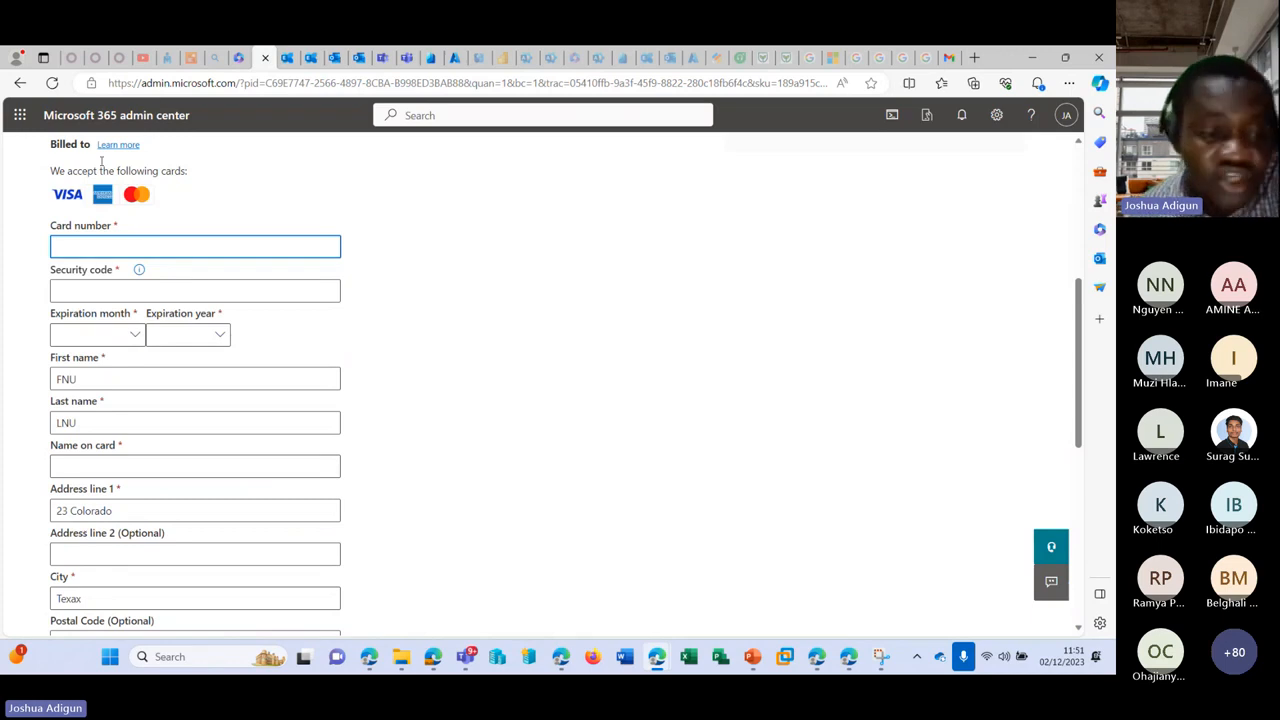
scroll(207, 327, down, 3)
scroll(207, 327, up, 3)
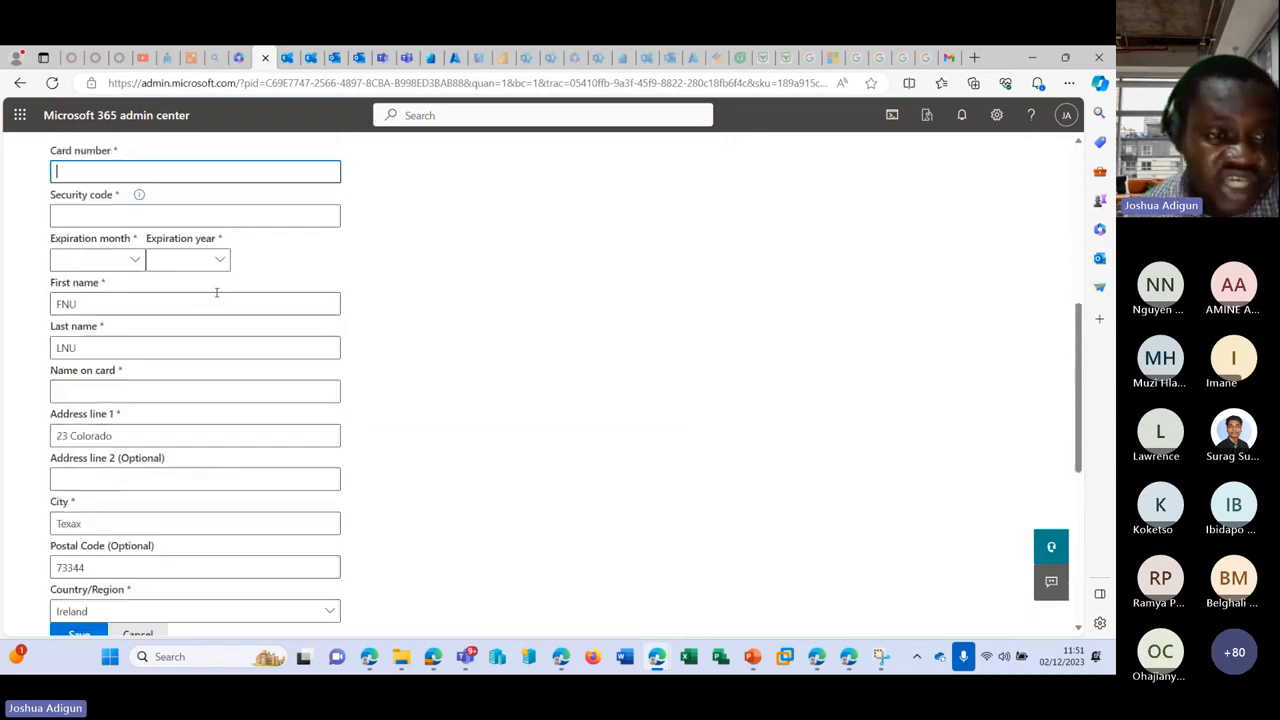
scroll(174, 302, down, 2)
scroll(120, 351, up, 3)
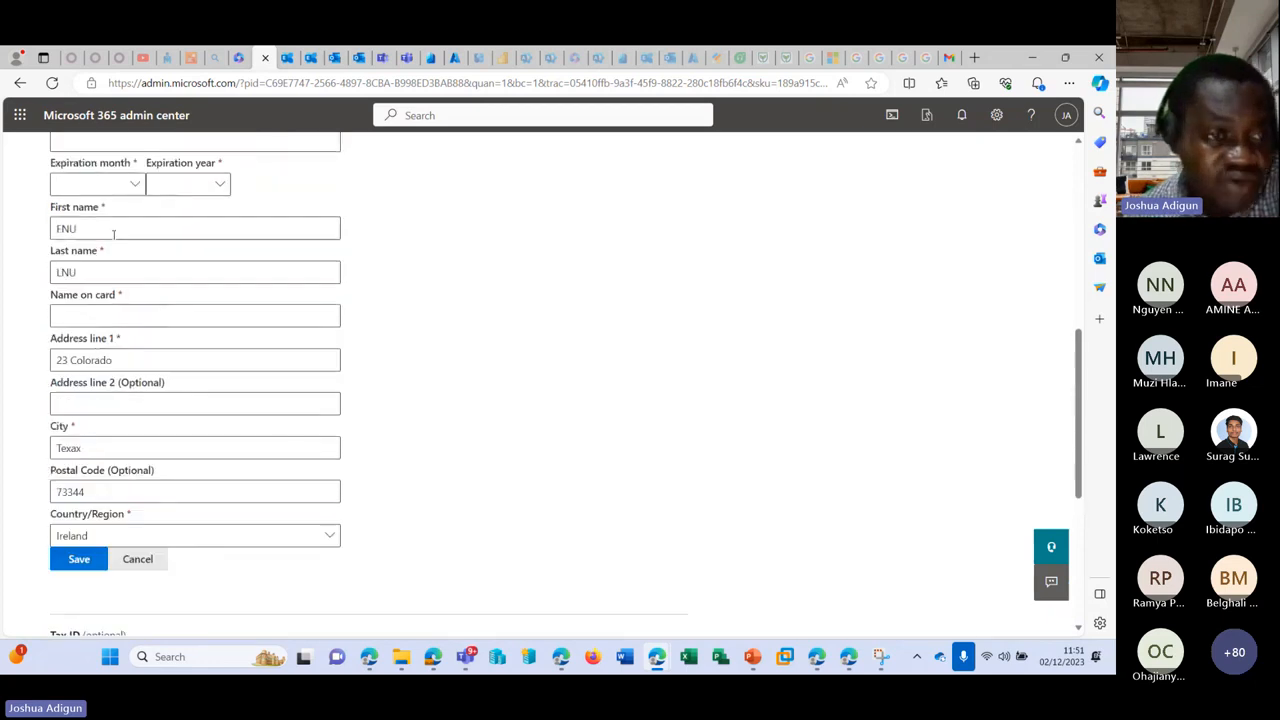
scroll(287, 244, up, 2)
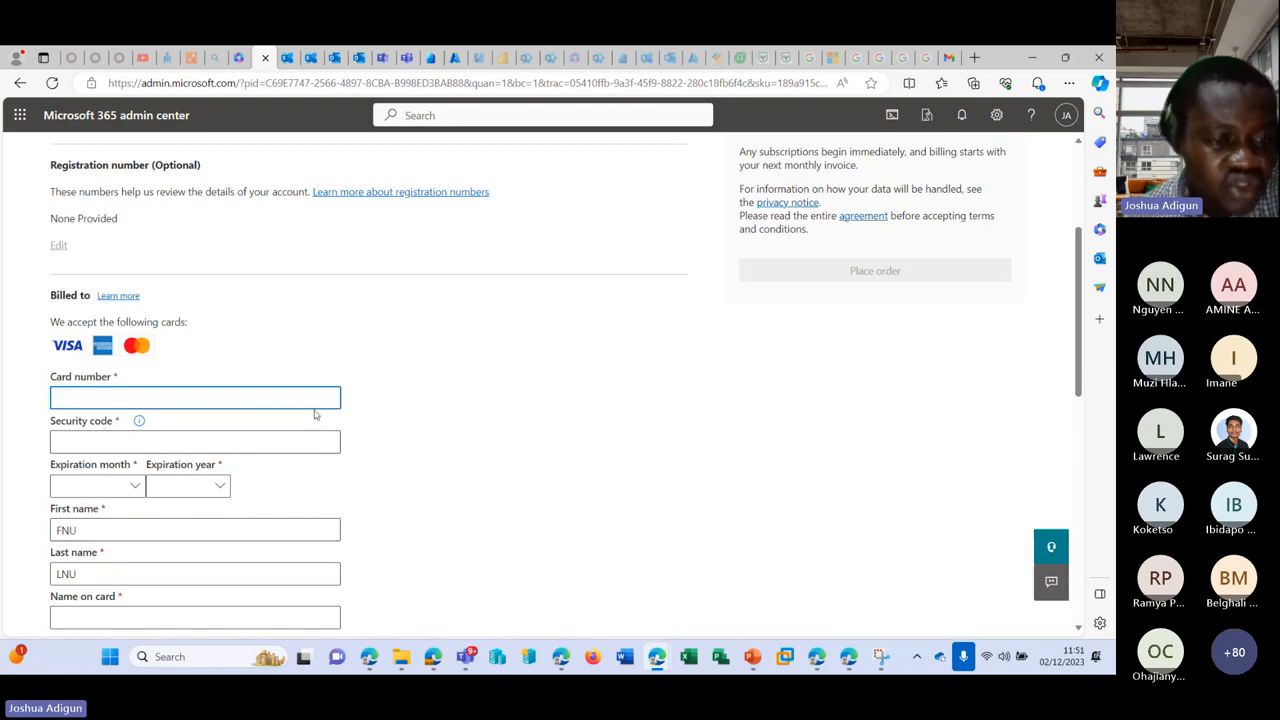
scroll(65, 467, down, 10)
scroll(65, 467, up, 10)
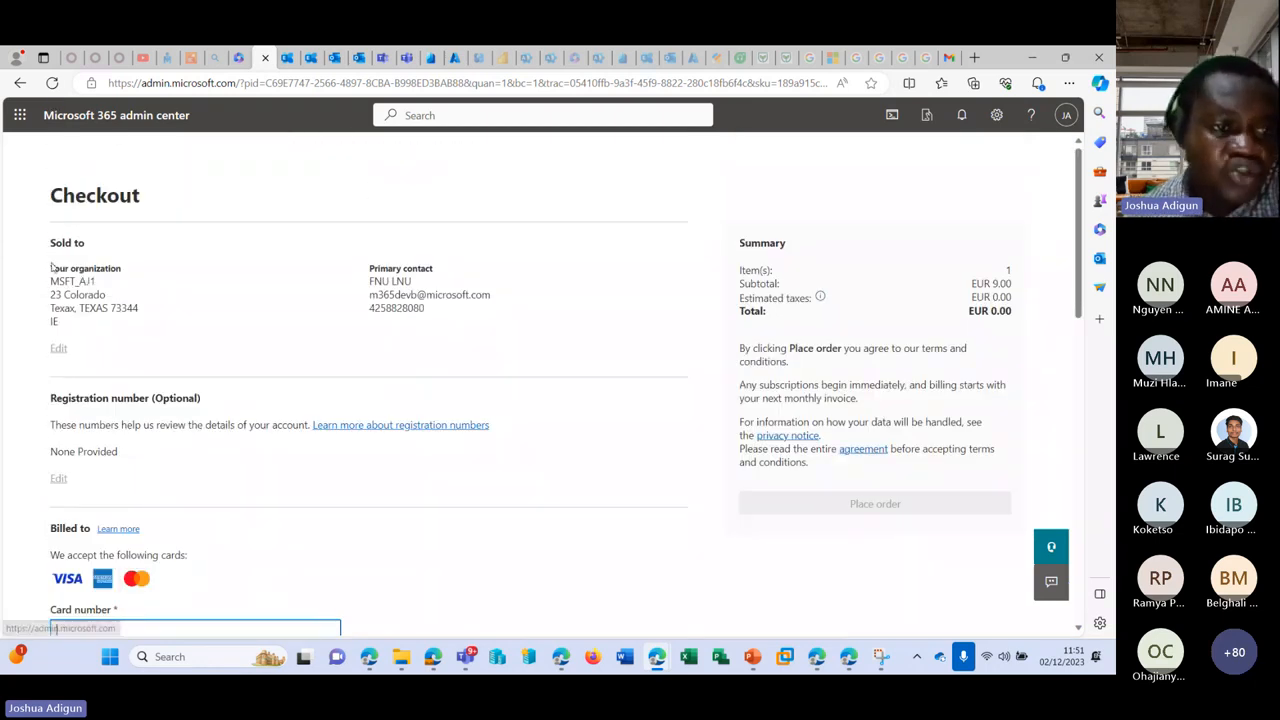
Step: Highlight the Sold to, primary contact and organisation address details on the checkout page
drag(50, 243, 135, 308)
drag(381, 283, 502, 362)
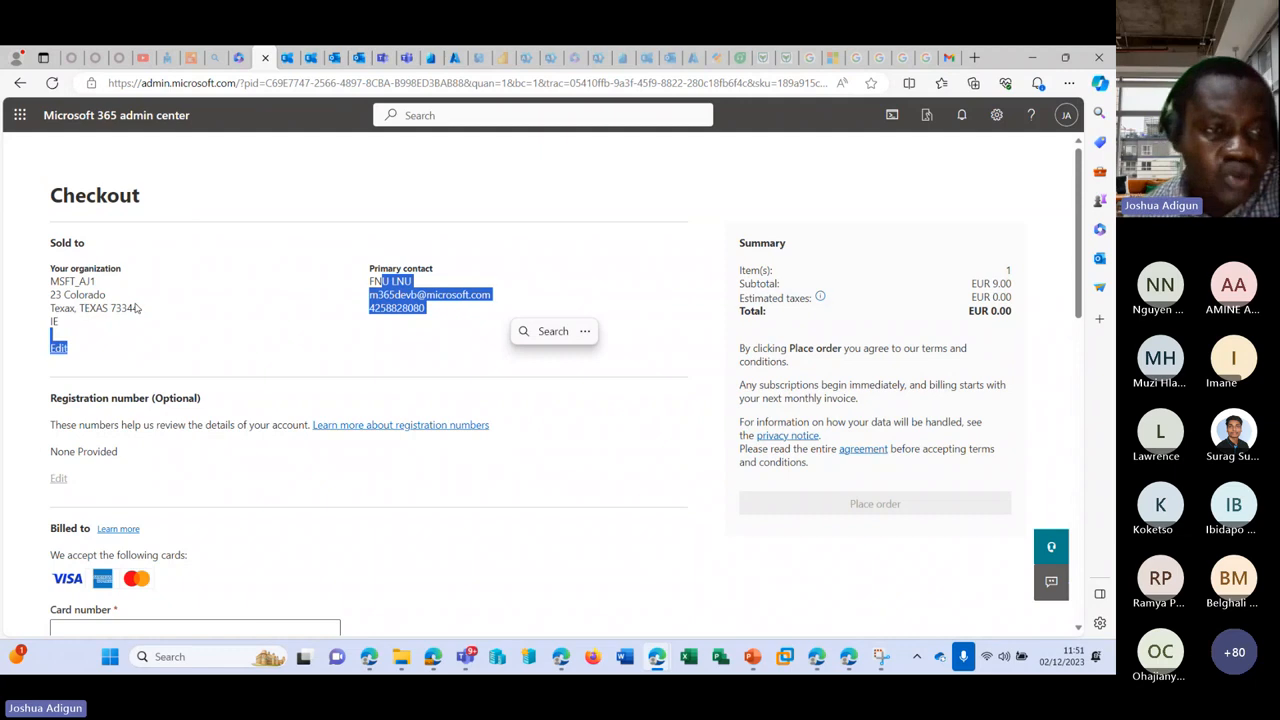
click(138, 310)
drag(62, 285, 180, 330)
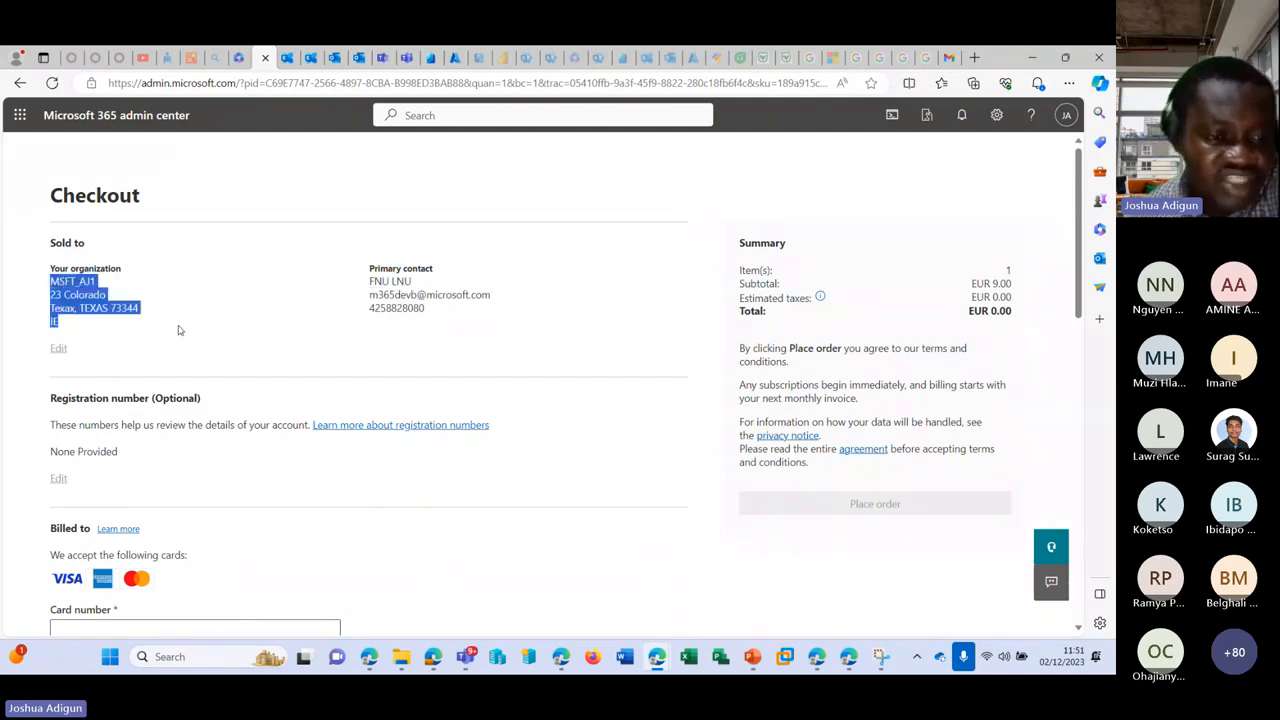
click(252, 274)
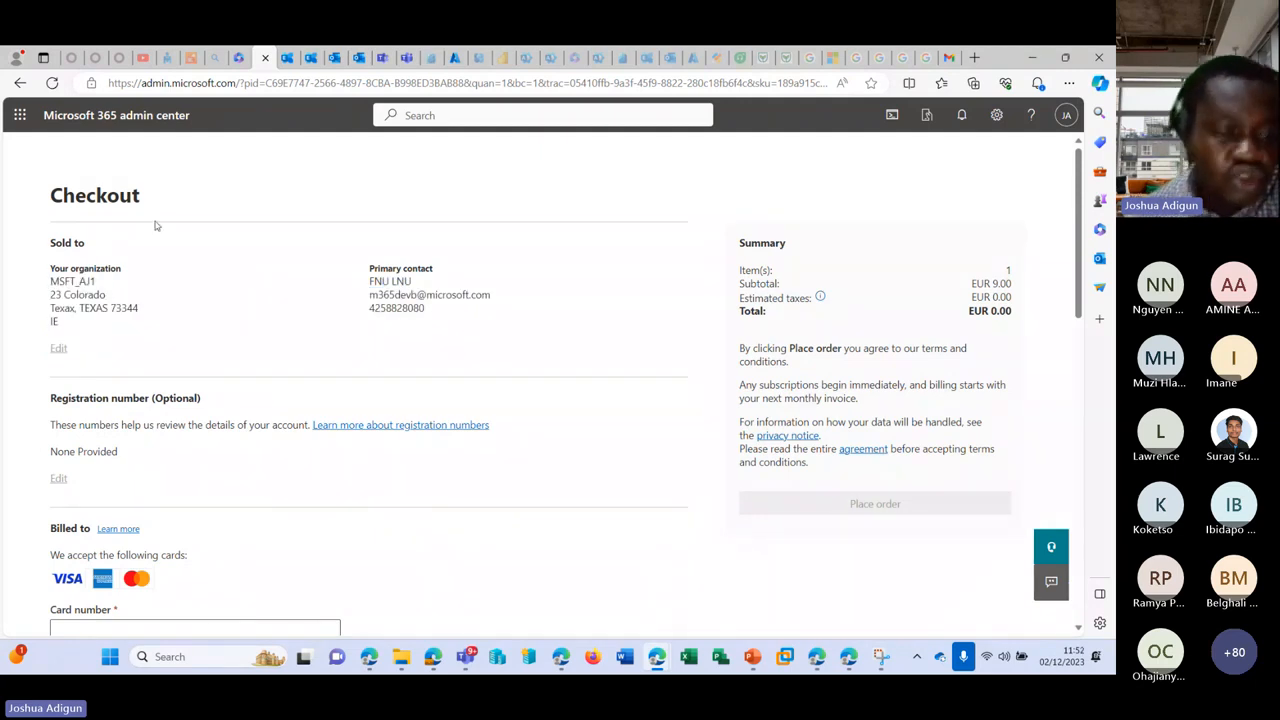
Step: Back out of checkout without ordering and open Billing > Your products
click(20, 83)
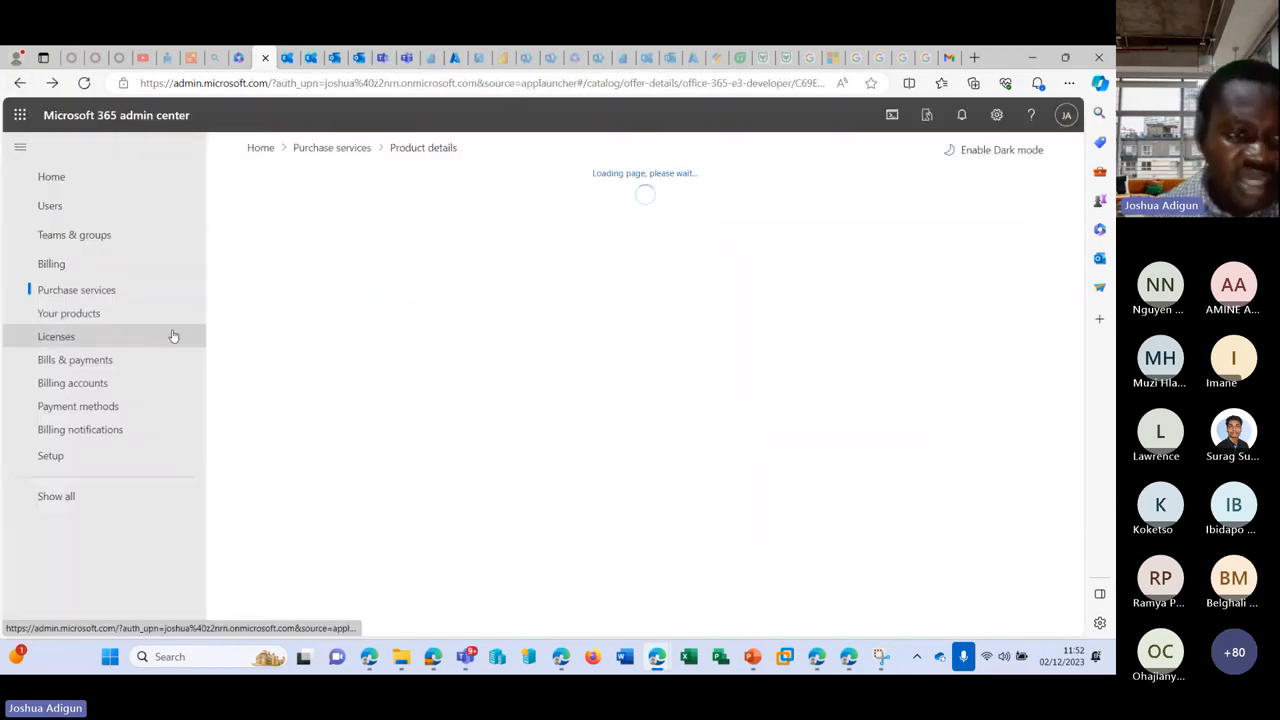
click(92, 316)
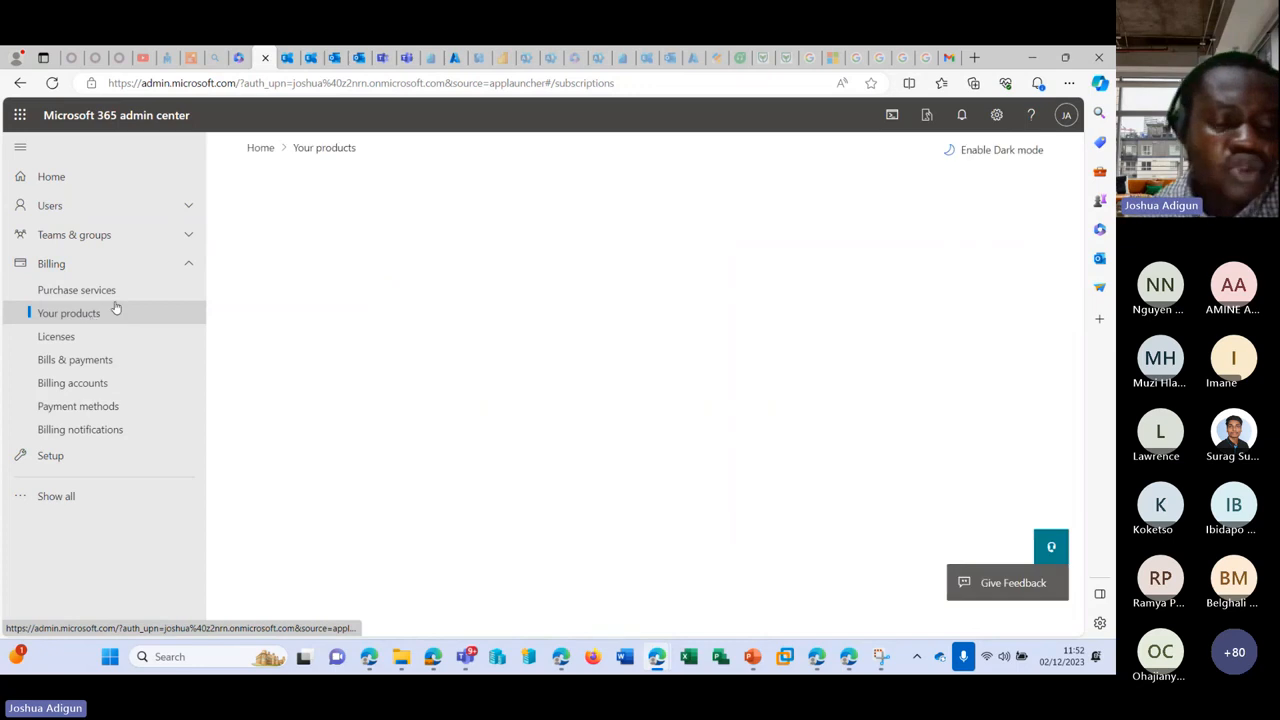
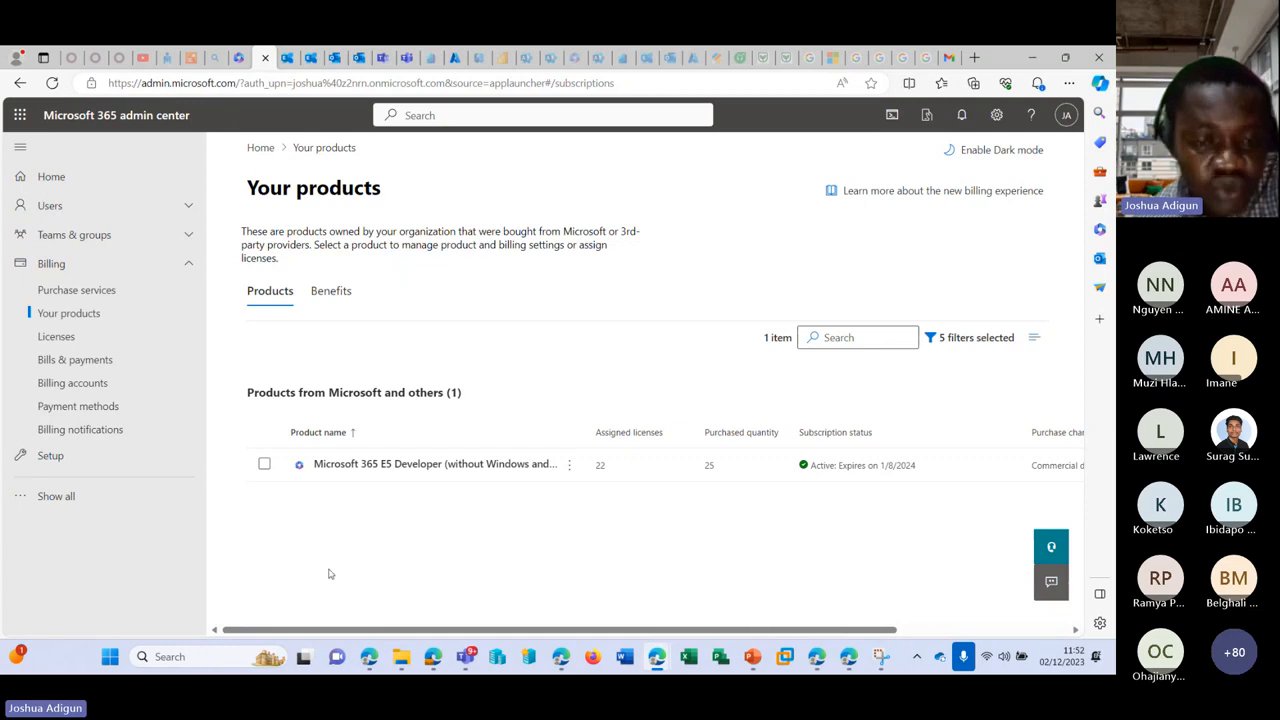
Step: Check the Benefits tab, then view Licenses showing 22 of 25 E5 Developer licenses assigned
click(340, 291)
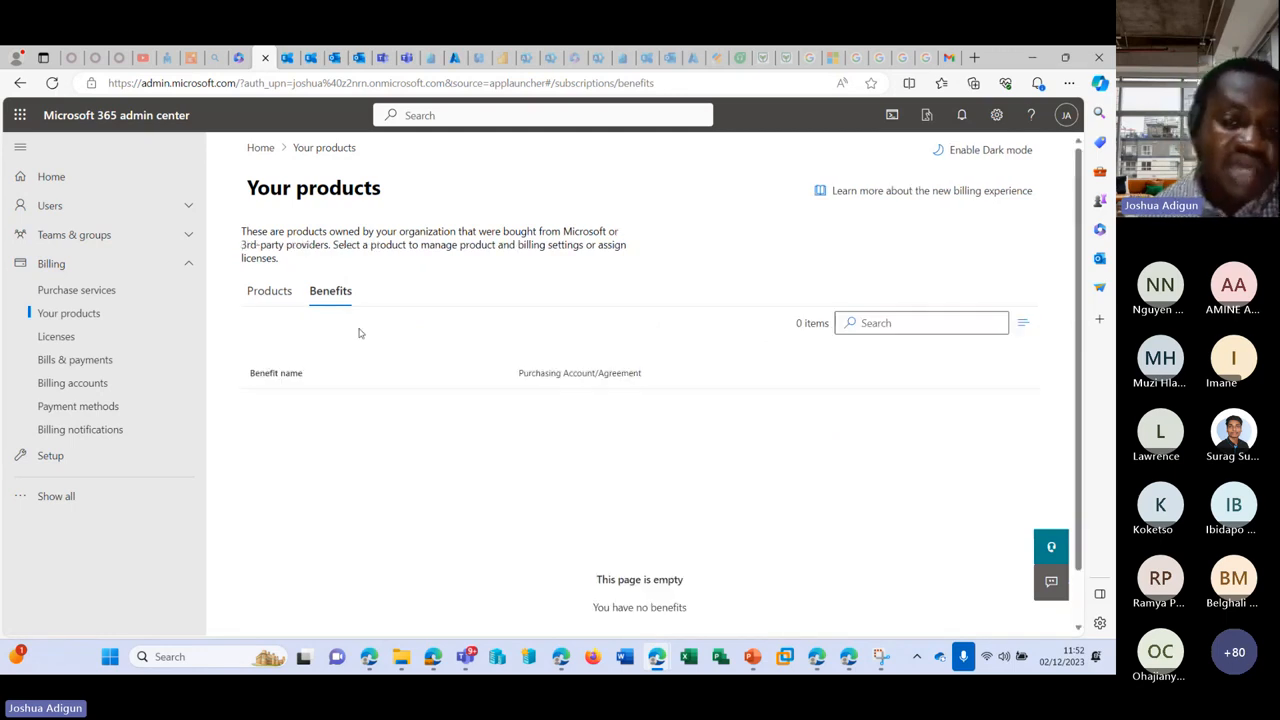
click(117, 343)
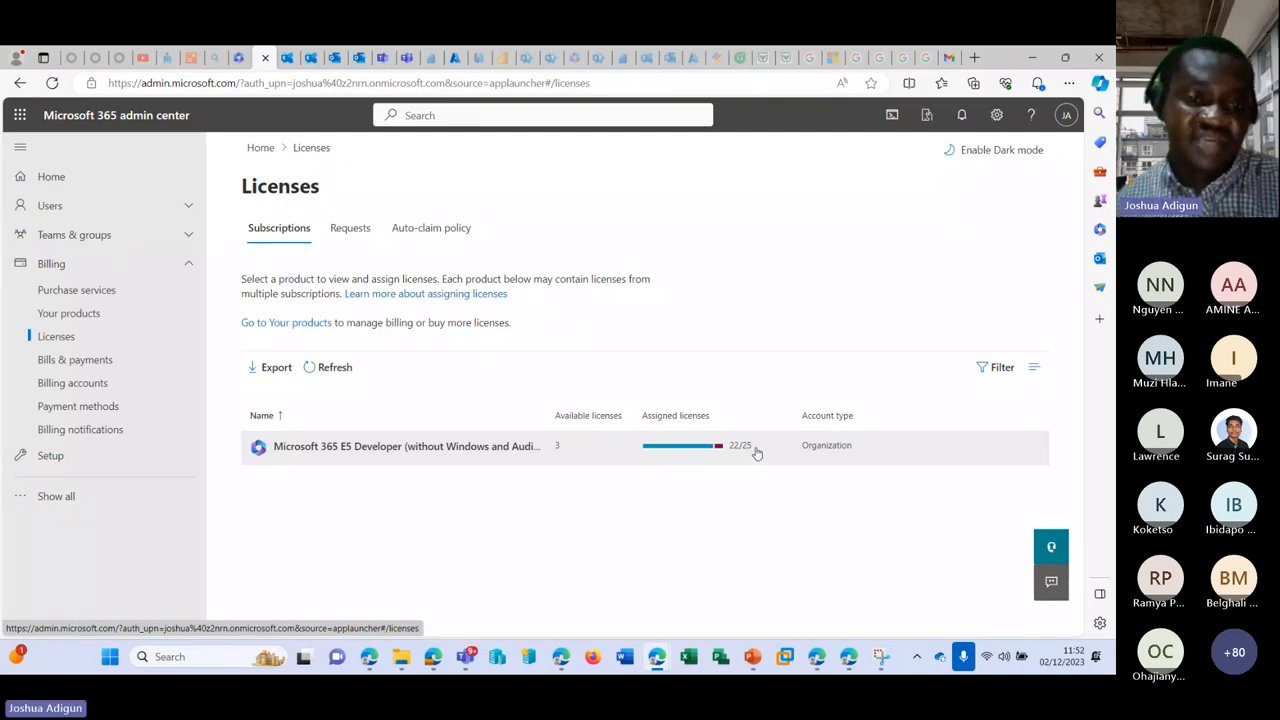
Step: Look through the license Requests and Auto-claim policy tabs, then open the Bills & payments invoices
click(350, 228)
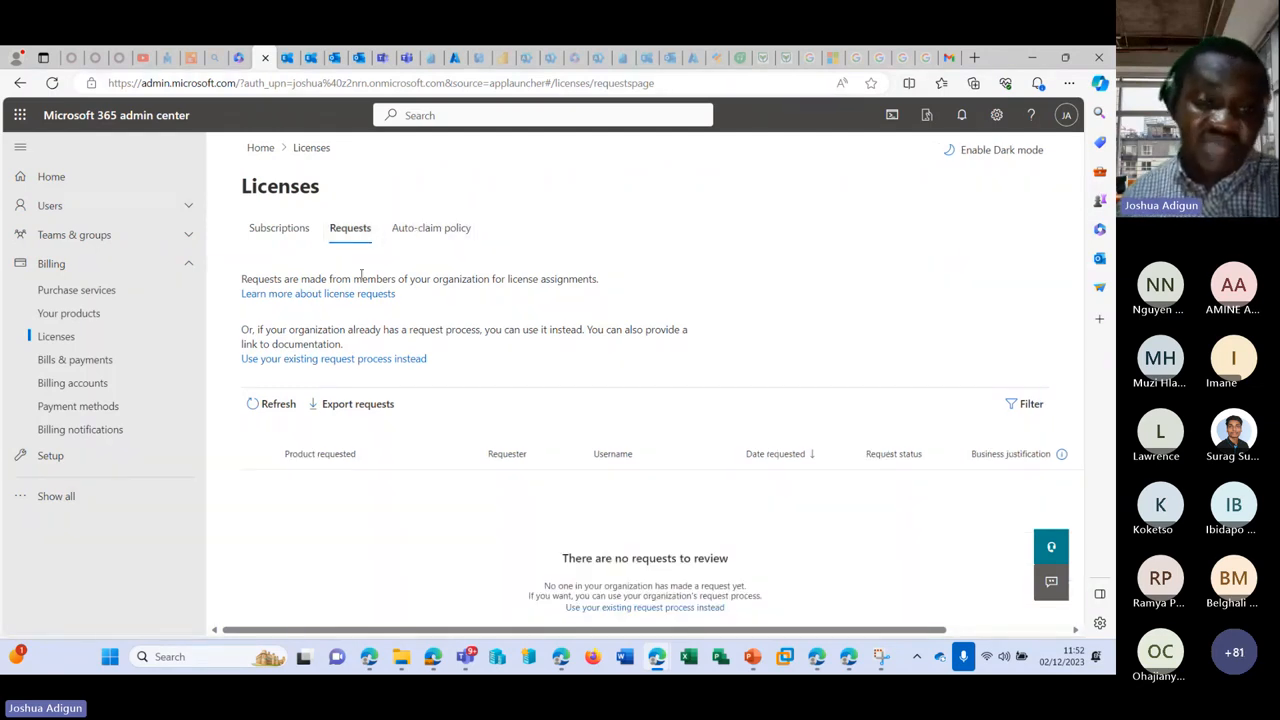
click(433, 230)
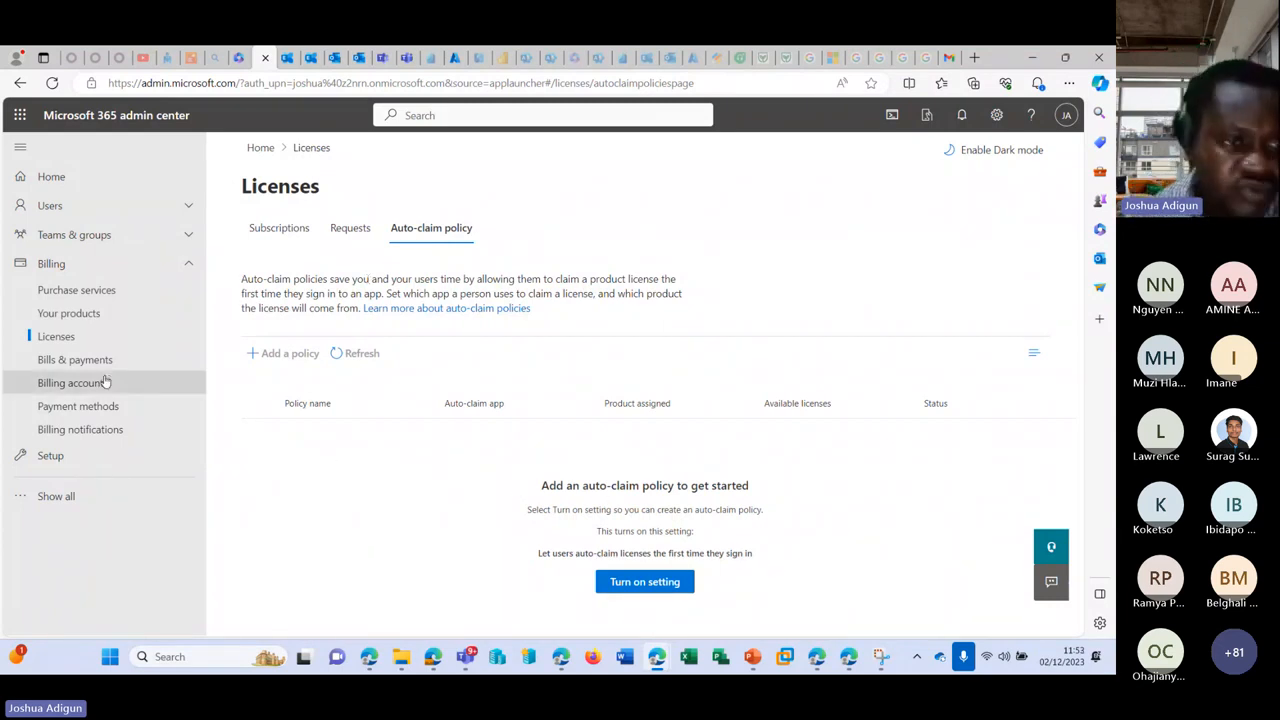
click(50, 360)
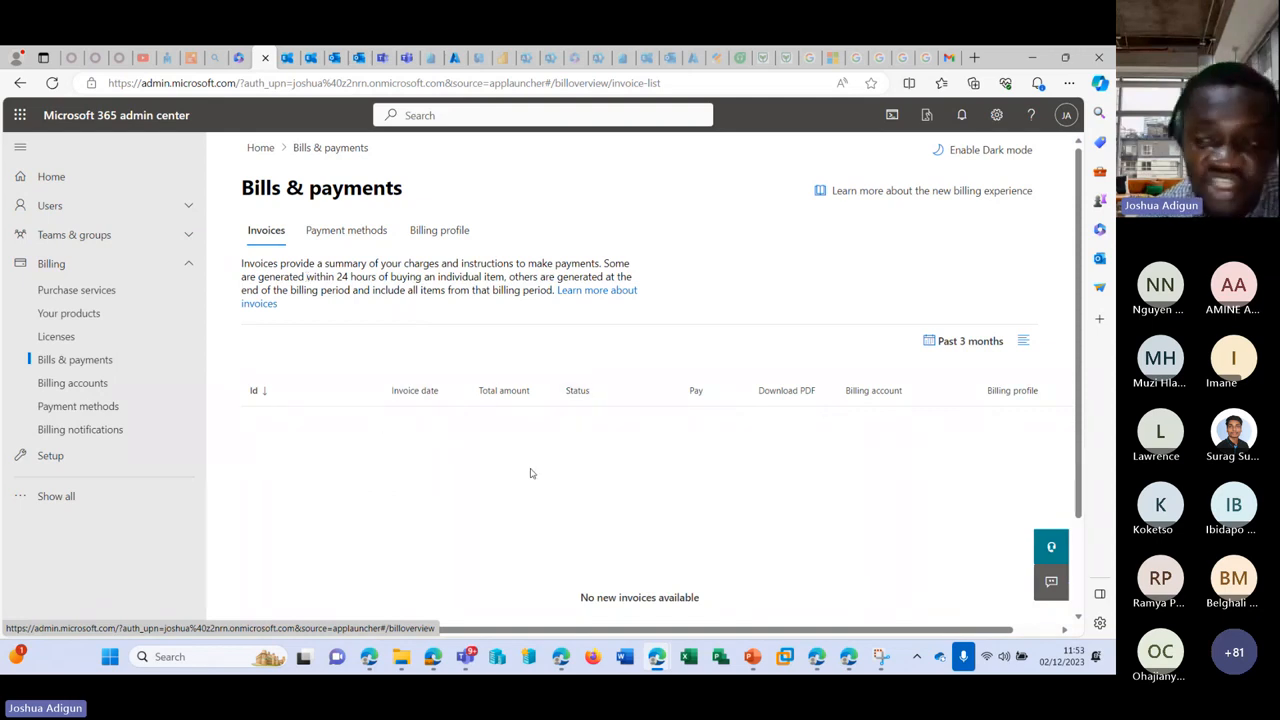
Step: Filter invoices to Past 6 months, then a custom range ending July 2023, before viewing Payment methods
click(945, 341)
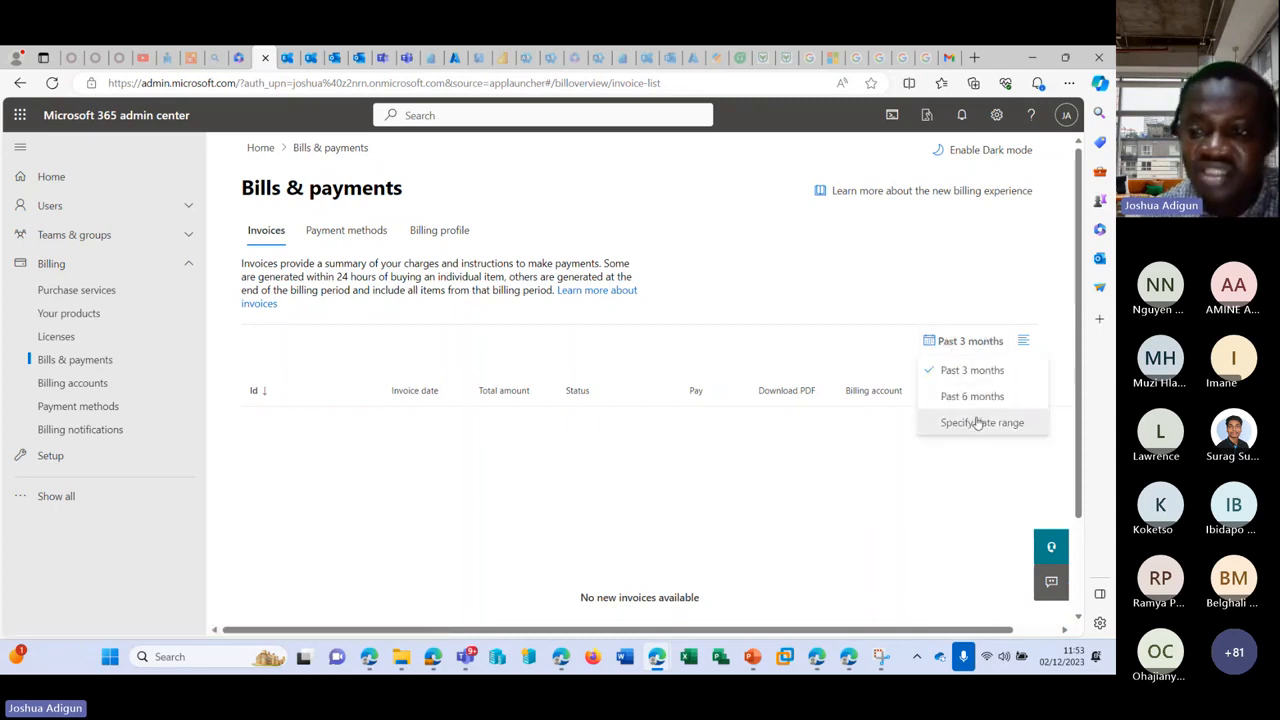
click(965, 396)
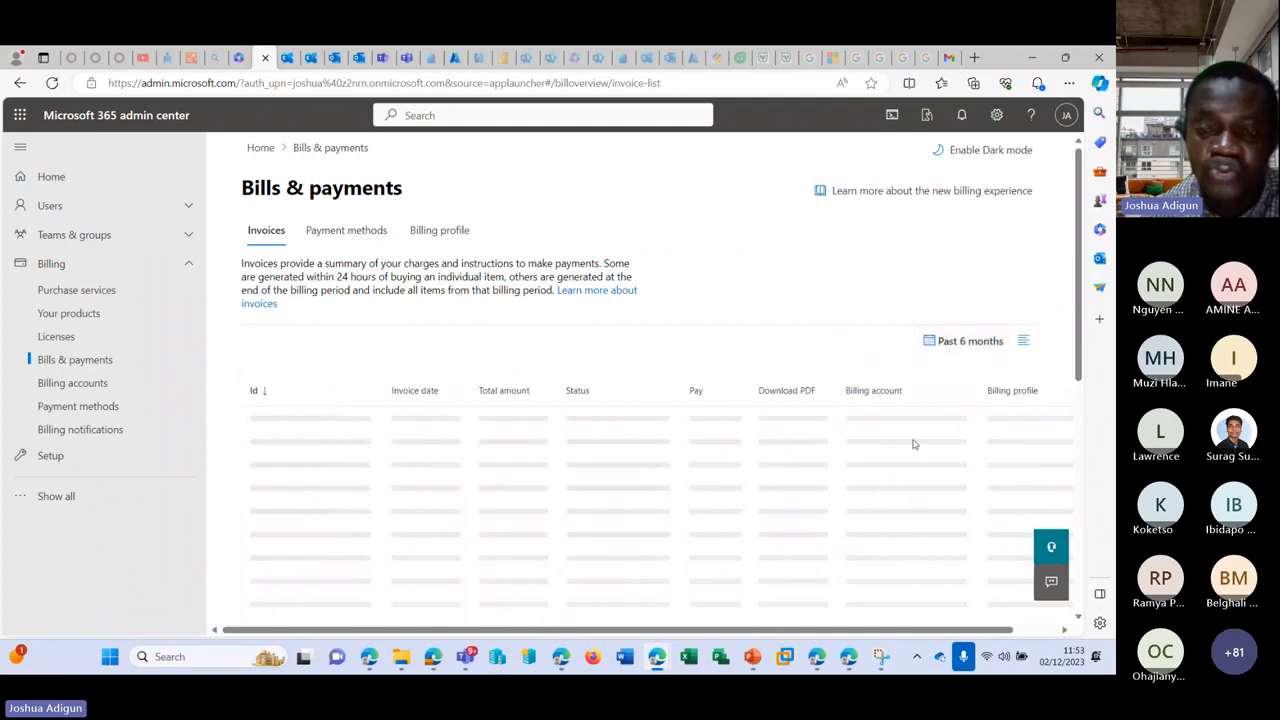
click(963, 341)
click(965, 428)
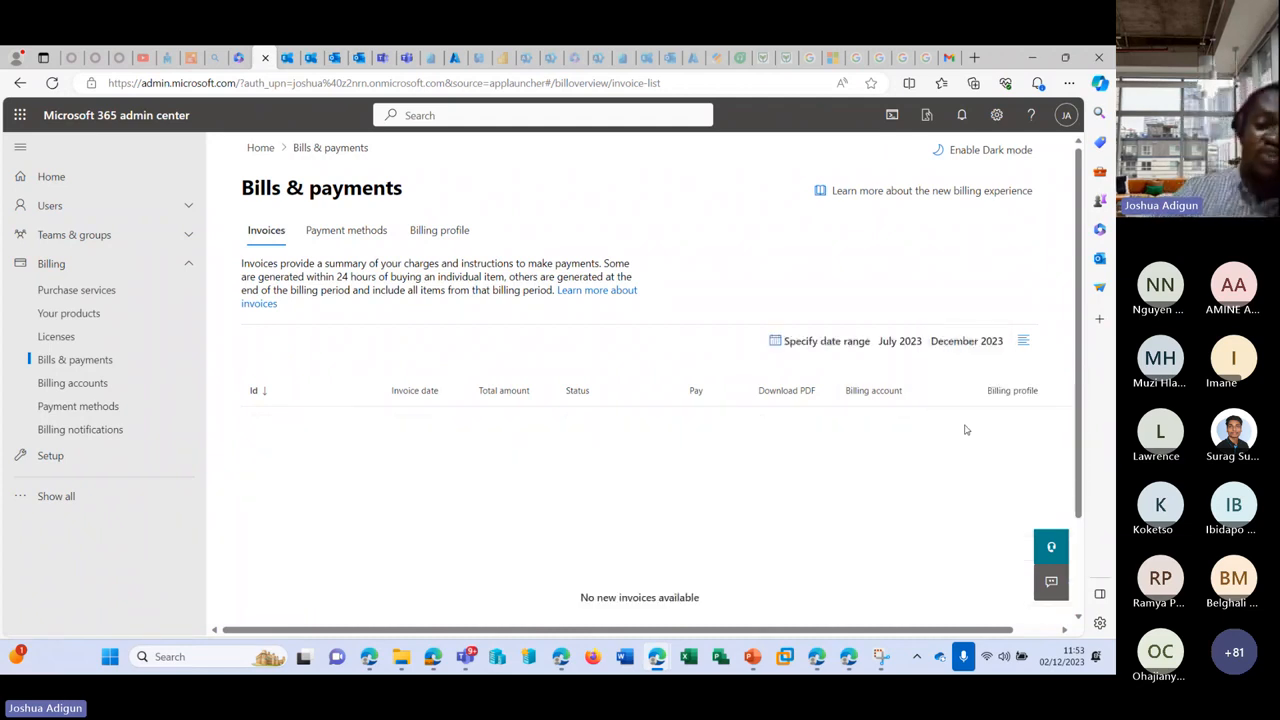
click(1005, 341)
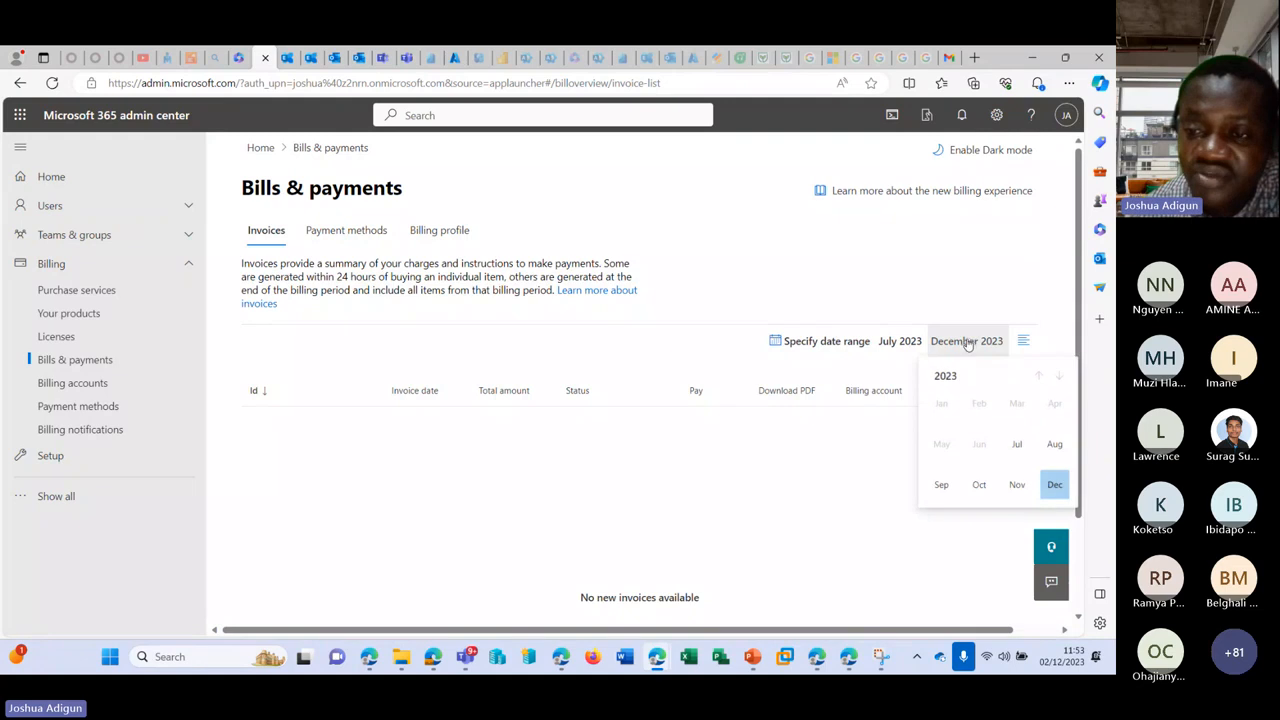
click(1017, 444)
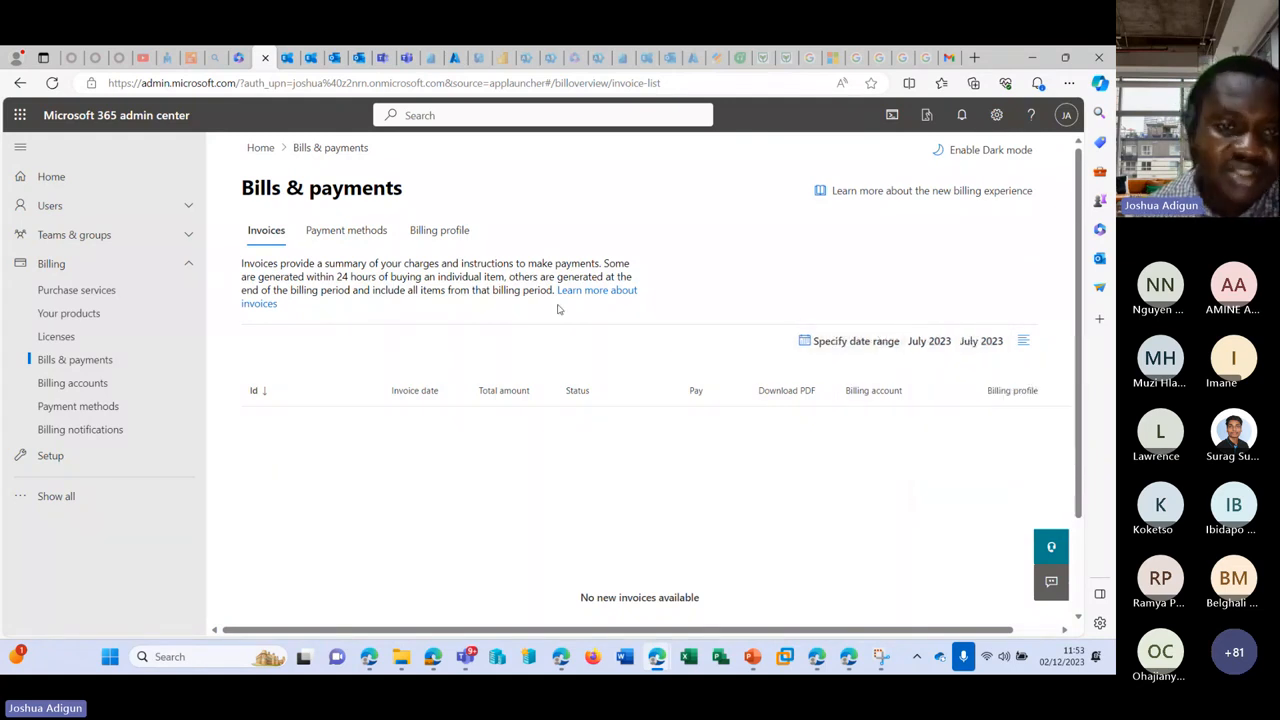
click(349, 227)
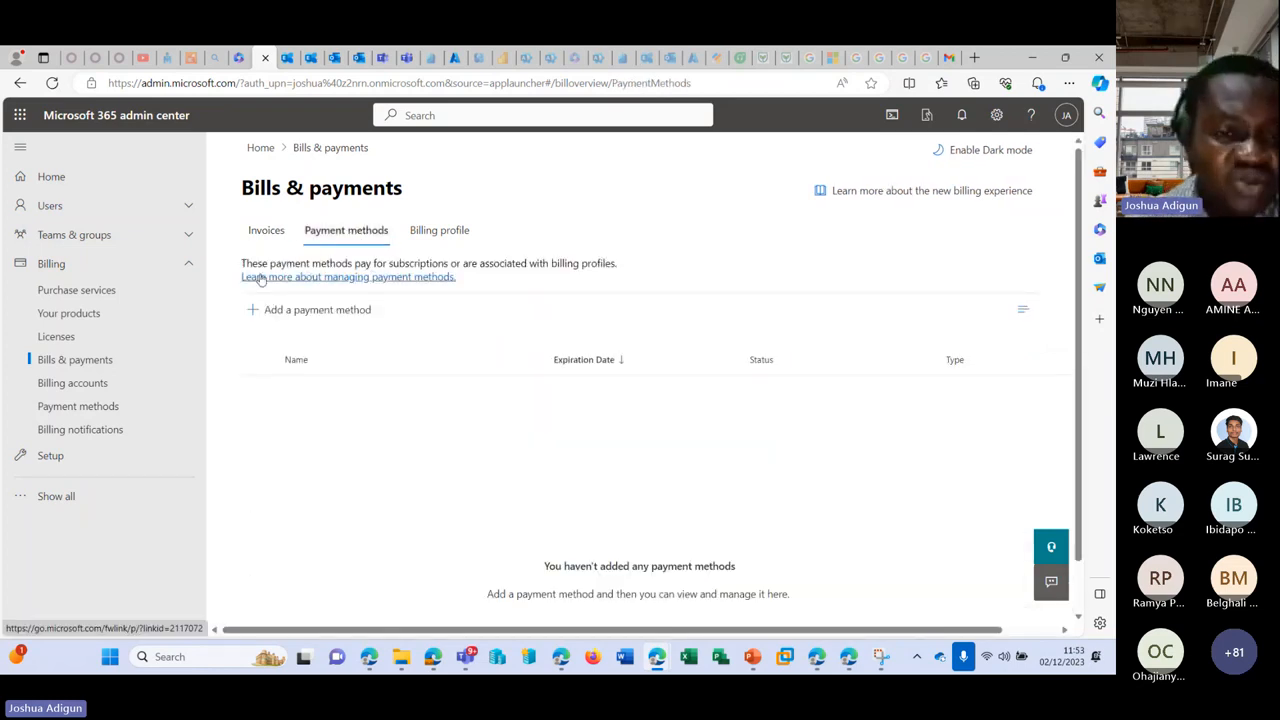
Step: Review the Add a payment method form, trying the City field and keeping Ireland as country
click(346, 320)
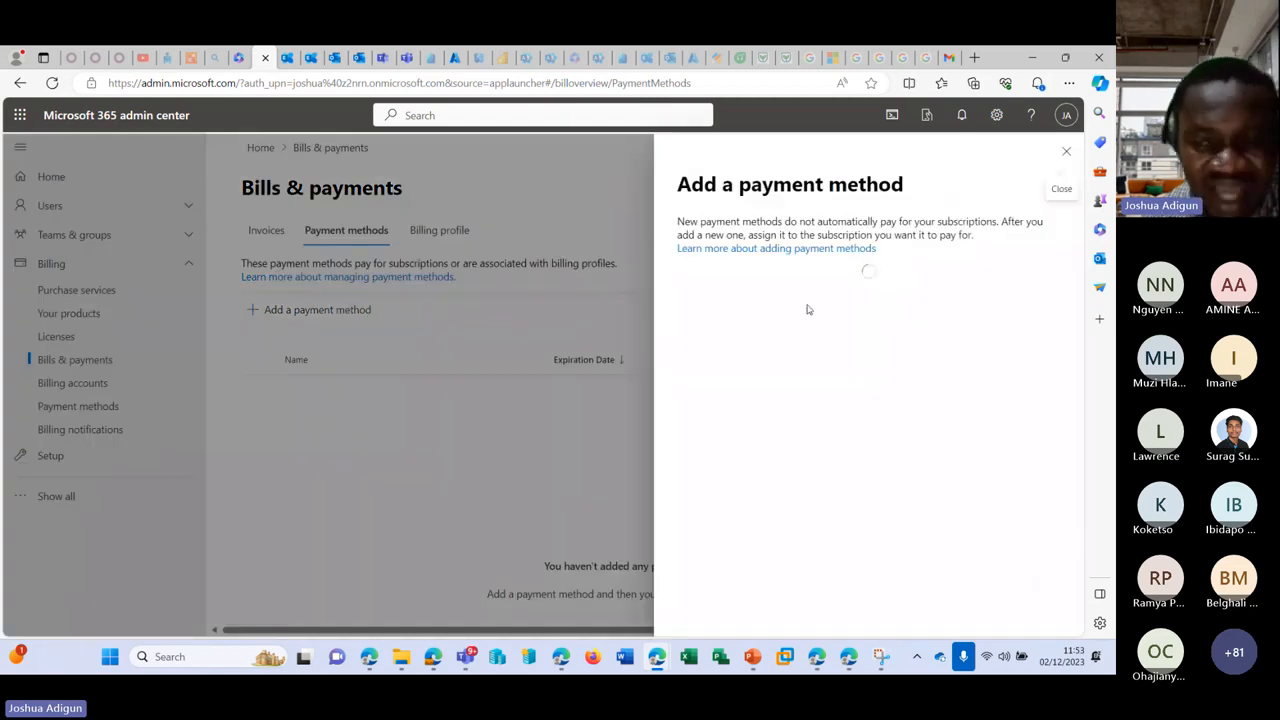
scroll(756, 344, down, 2)
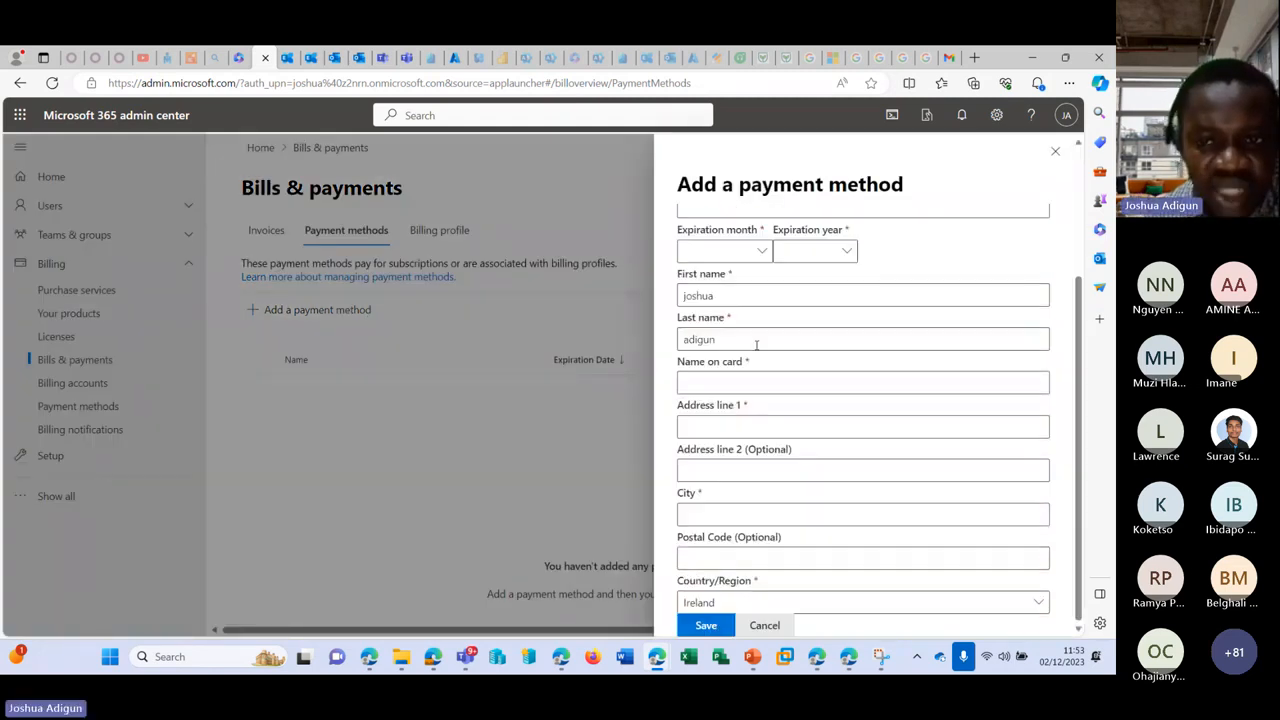
scroll(866, 443, up, 3)
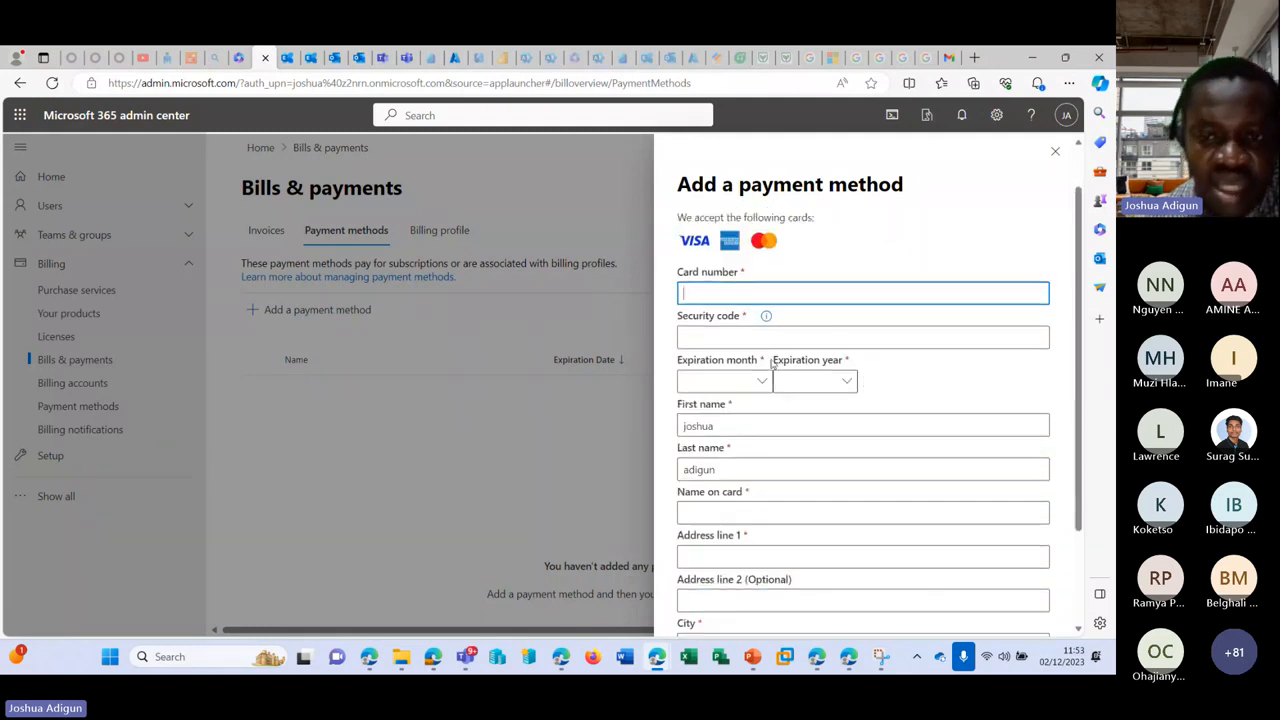
scroll(772, 366, down, 2)
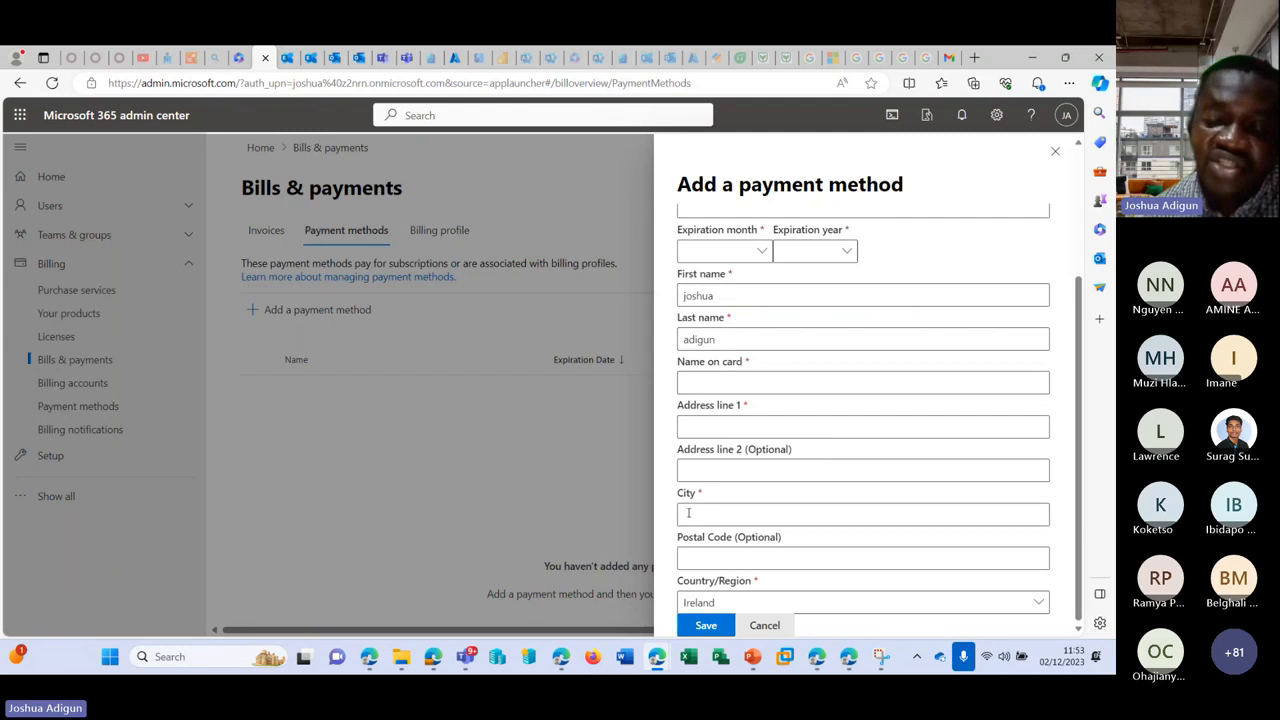
click(744, 511)
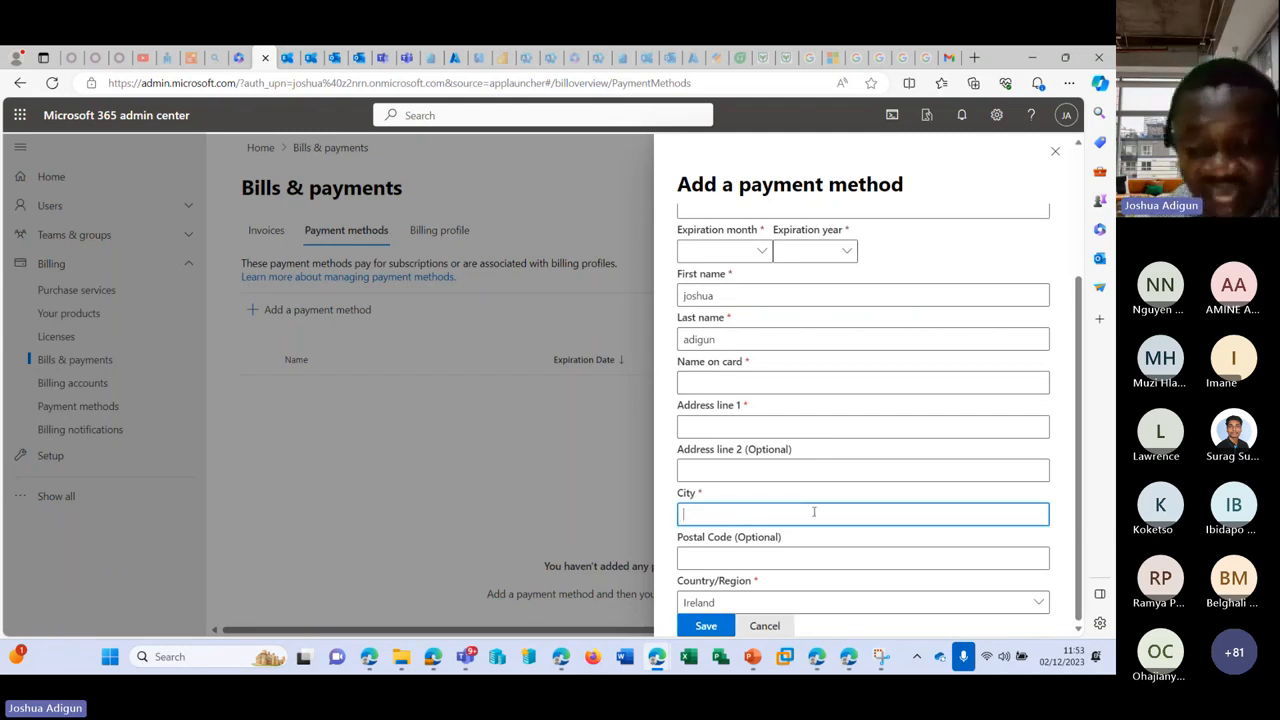
click(862, 609)
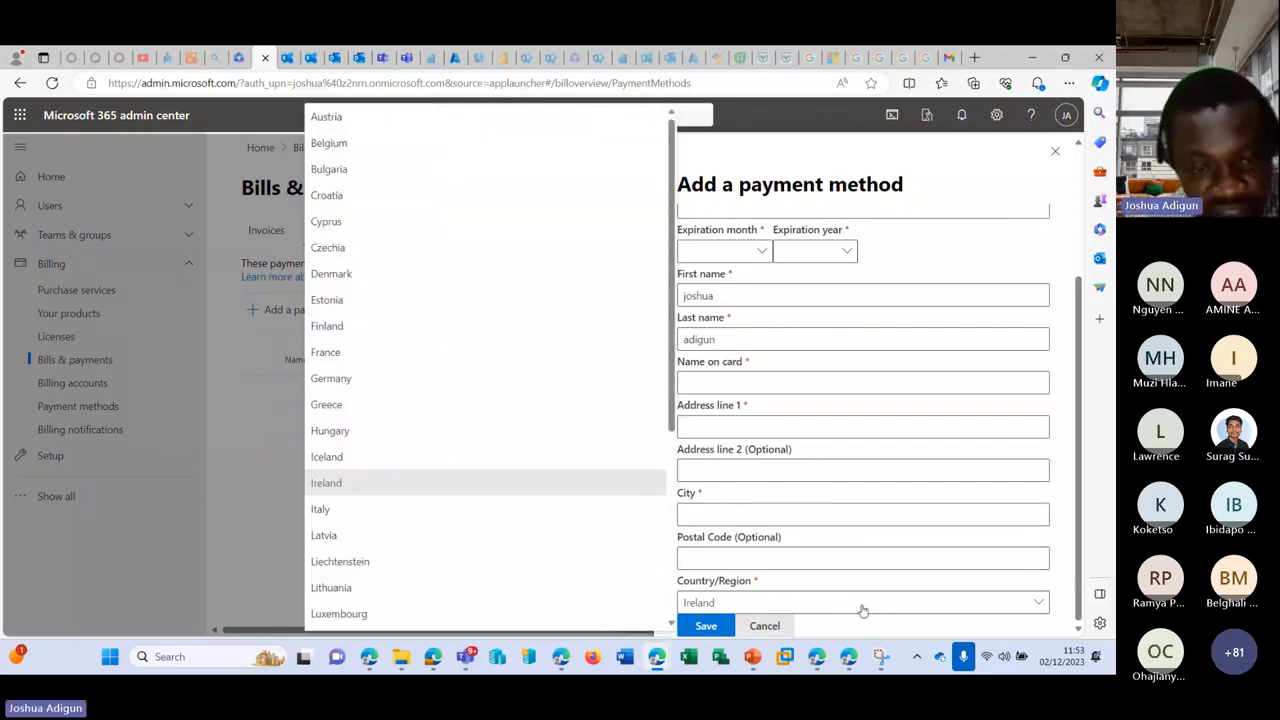
click(862, 608)
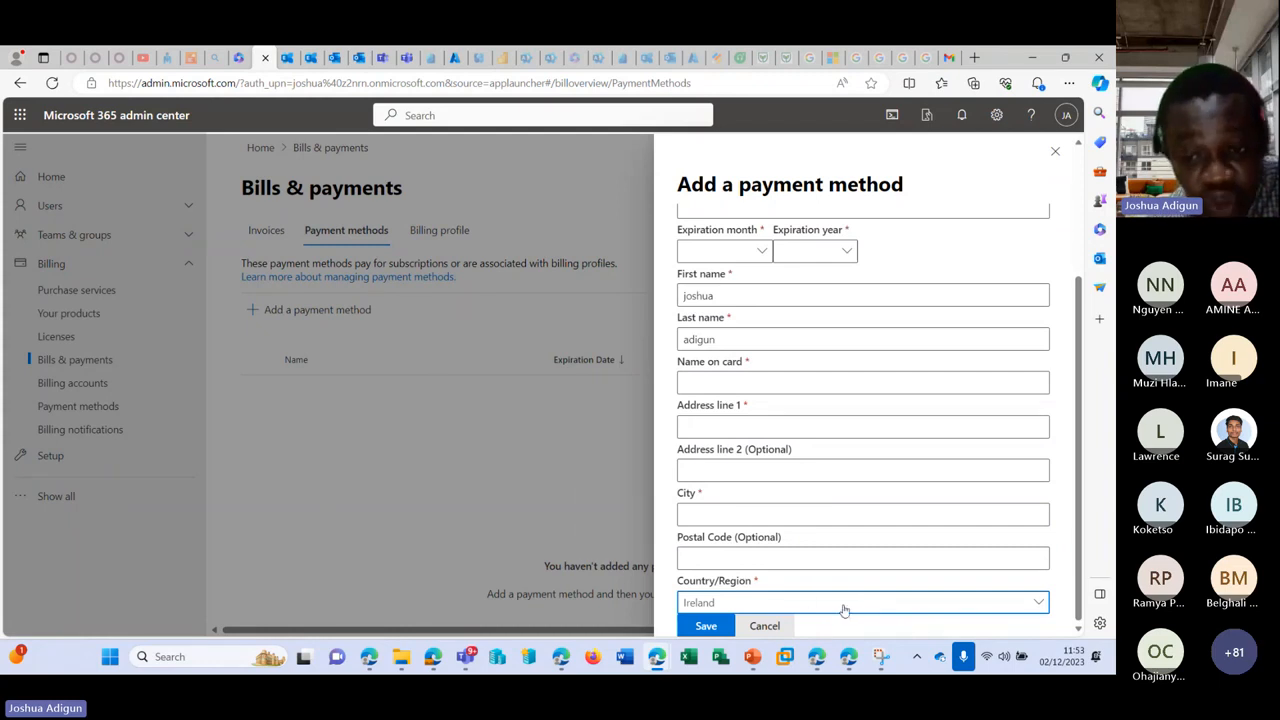
Step: Close the payment form without saving and view the empty Billing profile page
scroll(843, 605, up, 3)
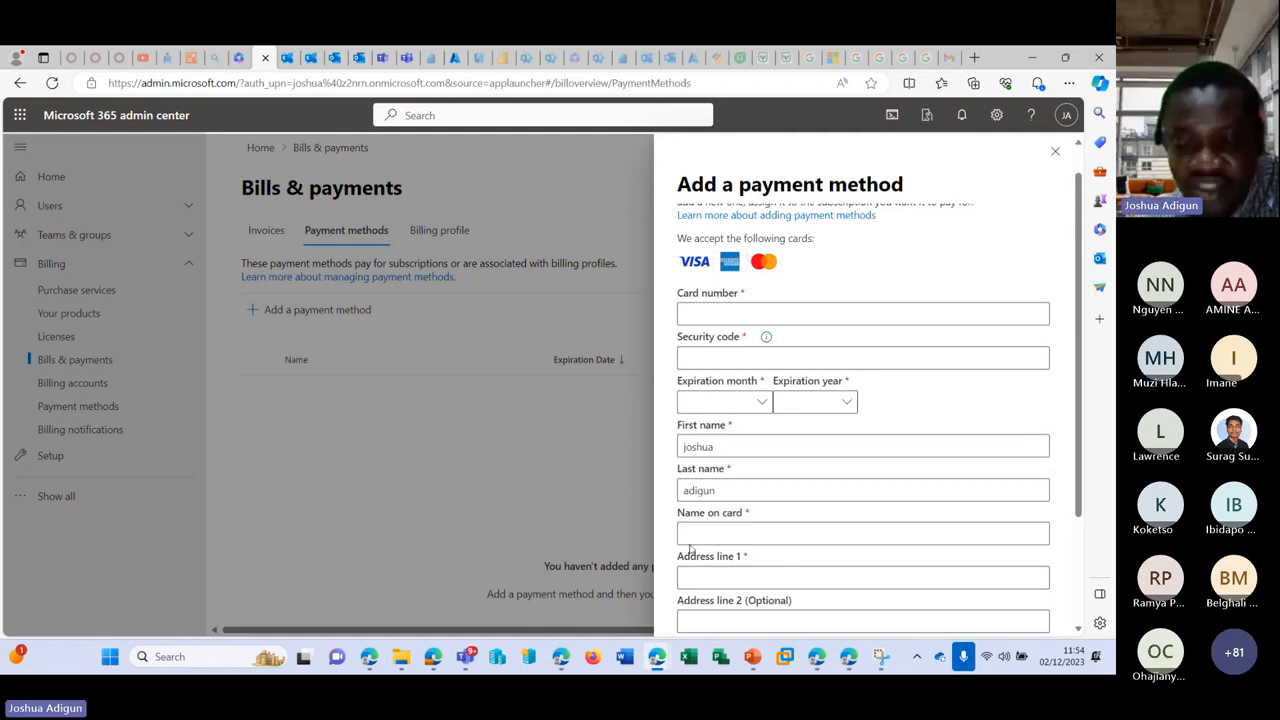
scroll(864, 363, up, 1)
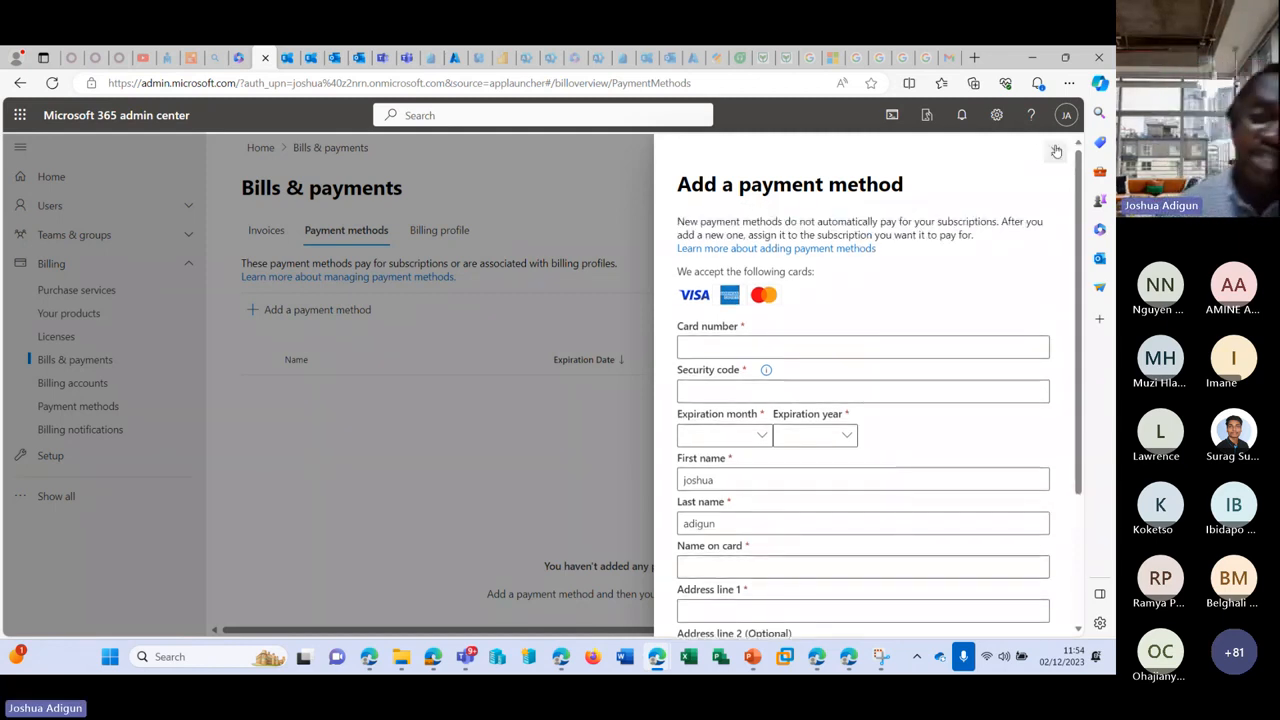
click(1055, 151)
click(455, 230)
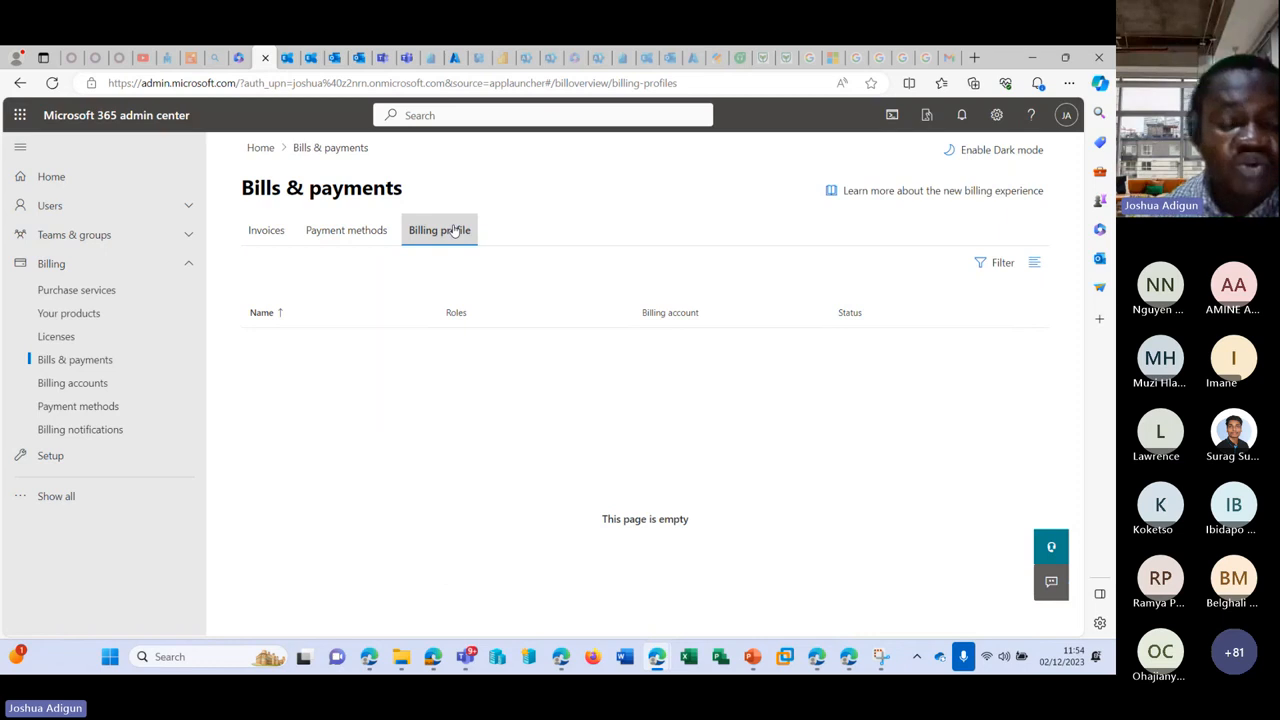
Step: Revisit Payment methods and Billing profile, then open Billing accounts and highlight the Microsoft Online Subscription Agreement
click(326, 228)
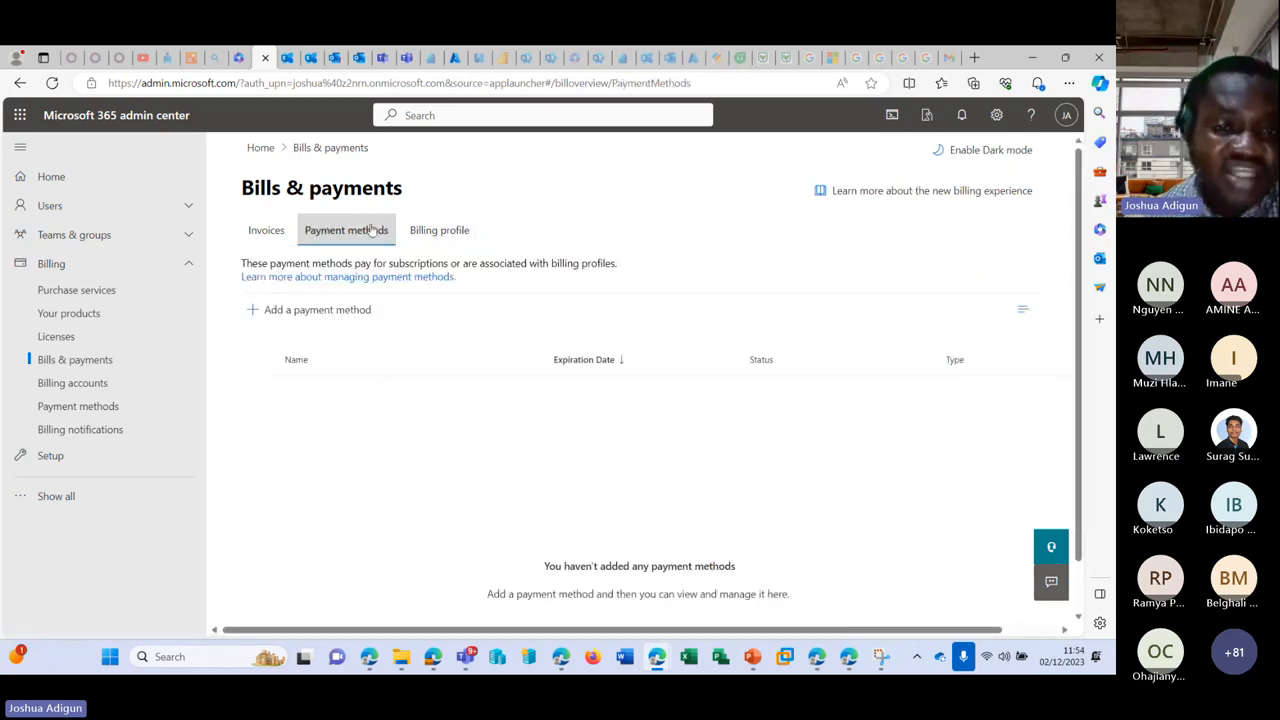
click(450, 231)
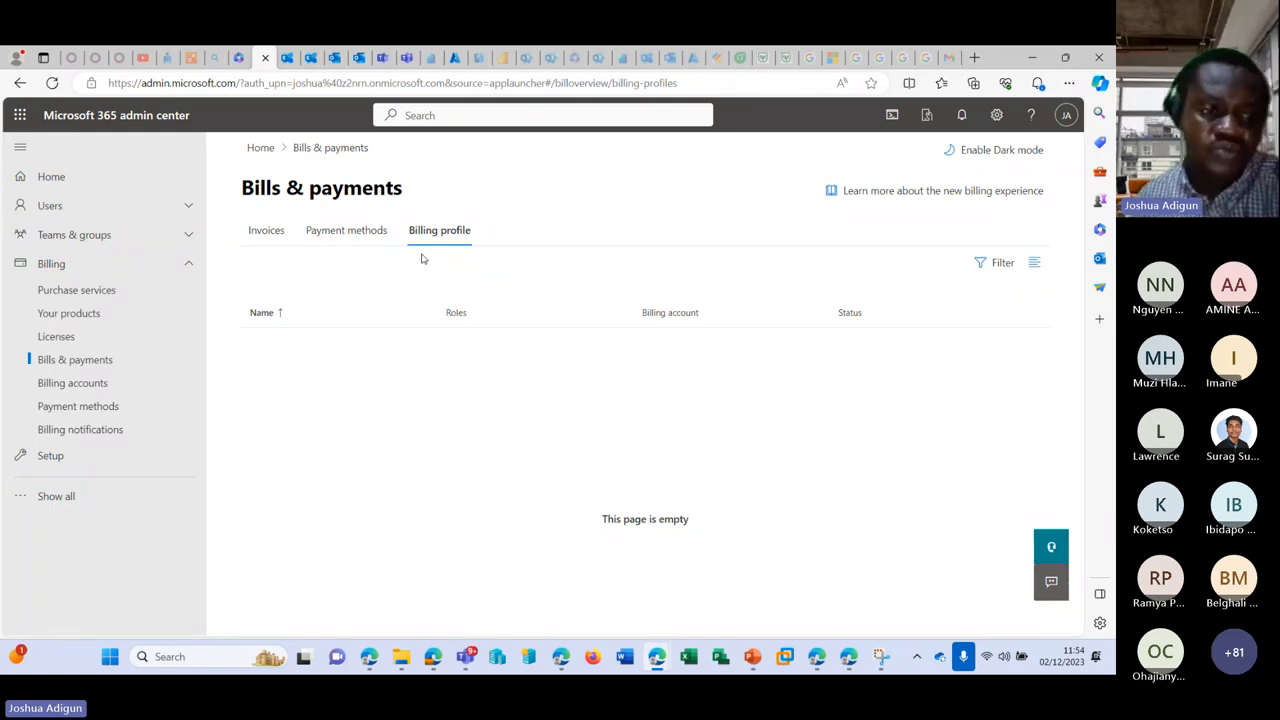
click(112, 385)
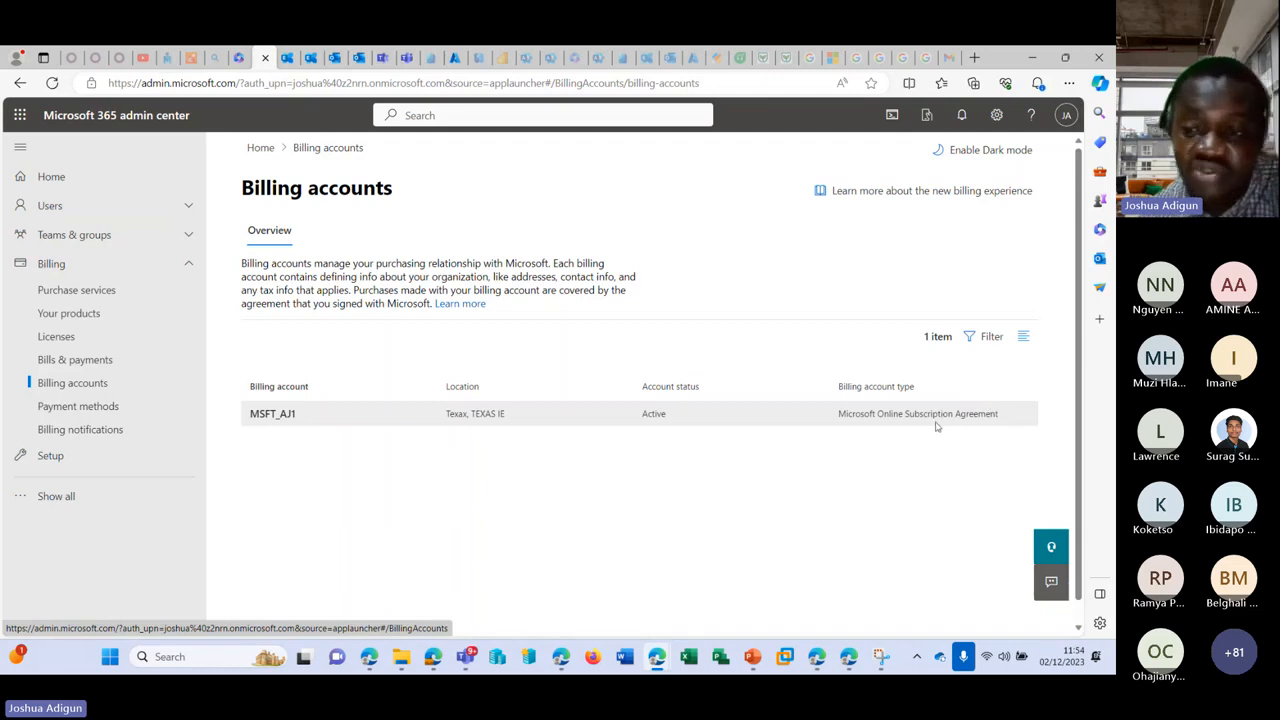
drag(844, 413, 1004, 413)
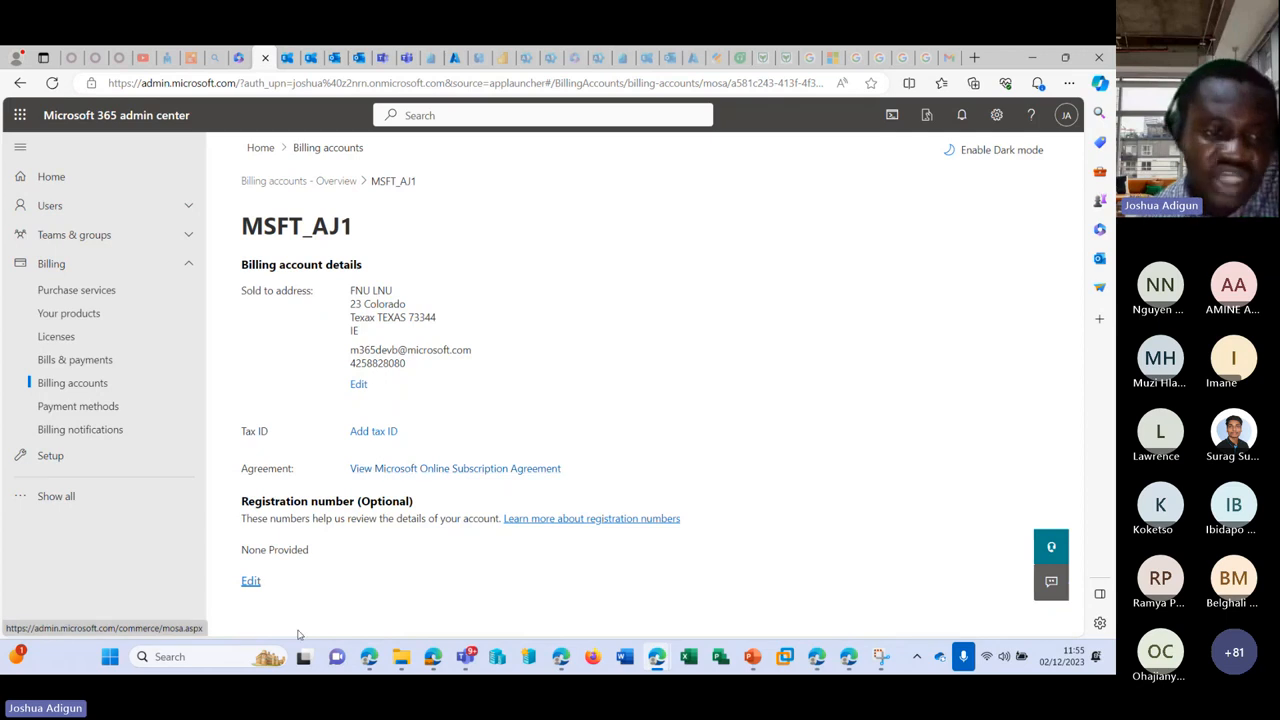
Step: Move back through Billing accounts, Bills & payments and Payment methods to Billing notifications
click(78, 384)
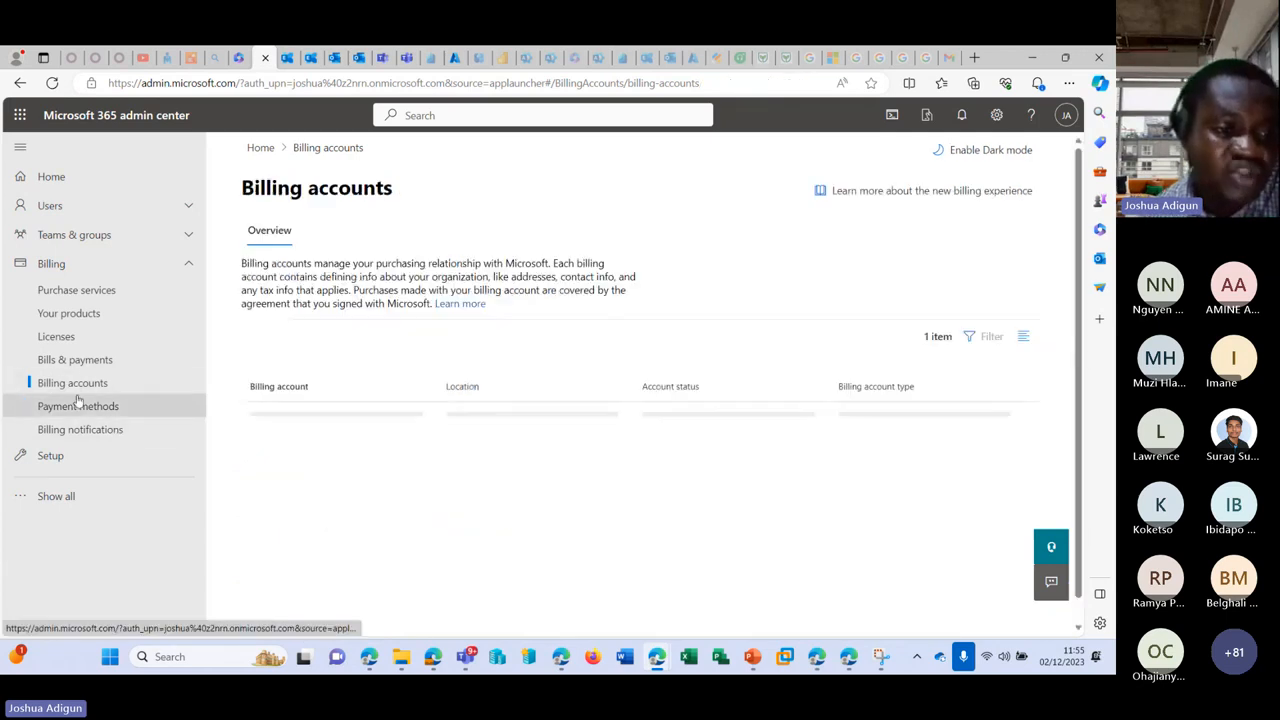
click(64, 362)
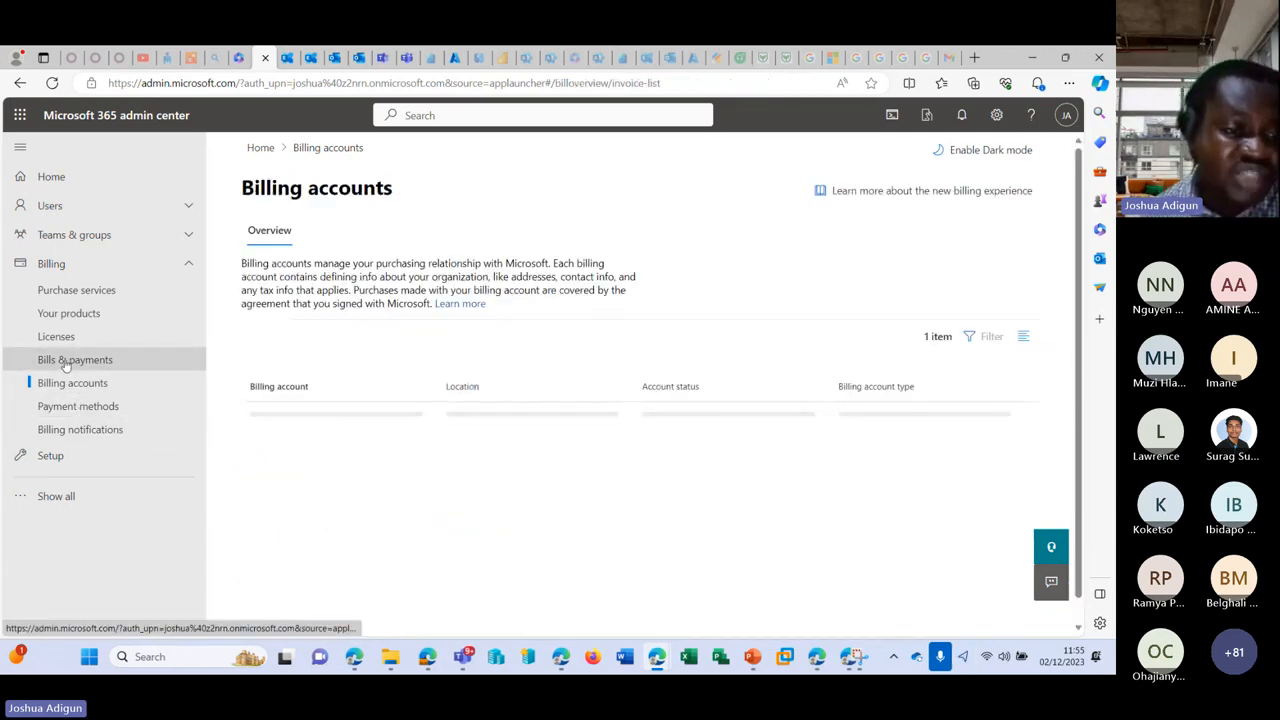
click(100, 401)
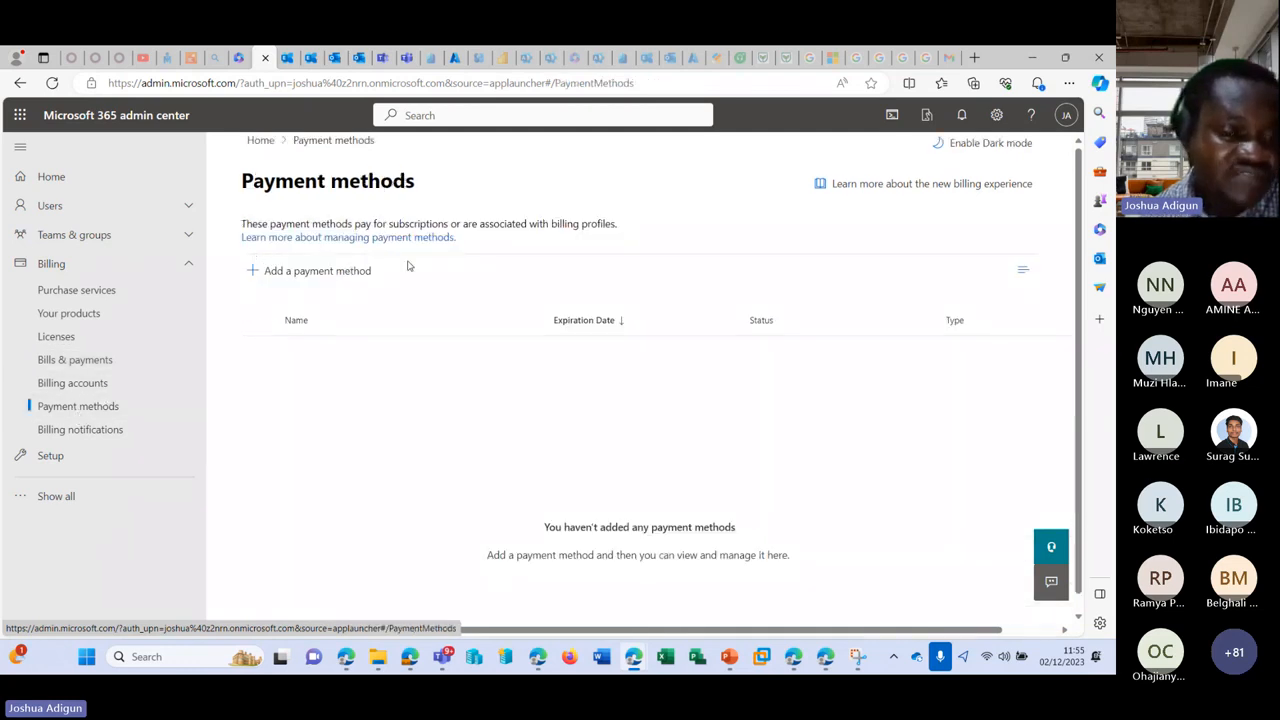
click(75, 431)
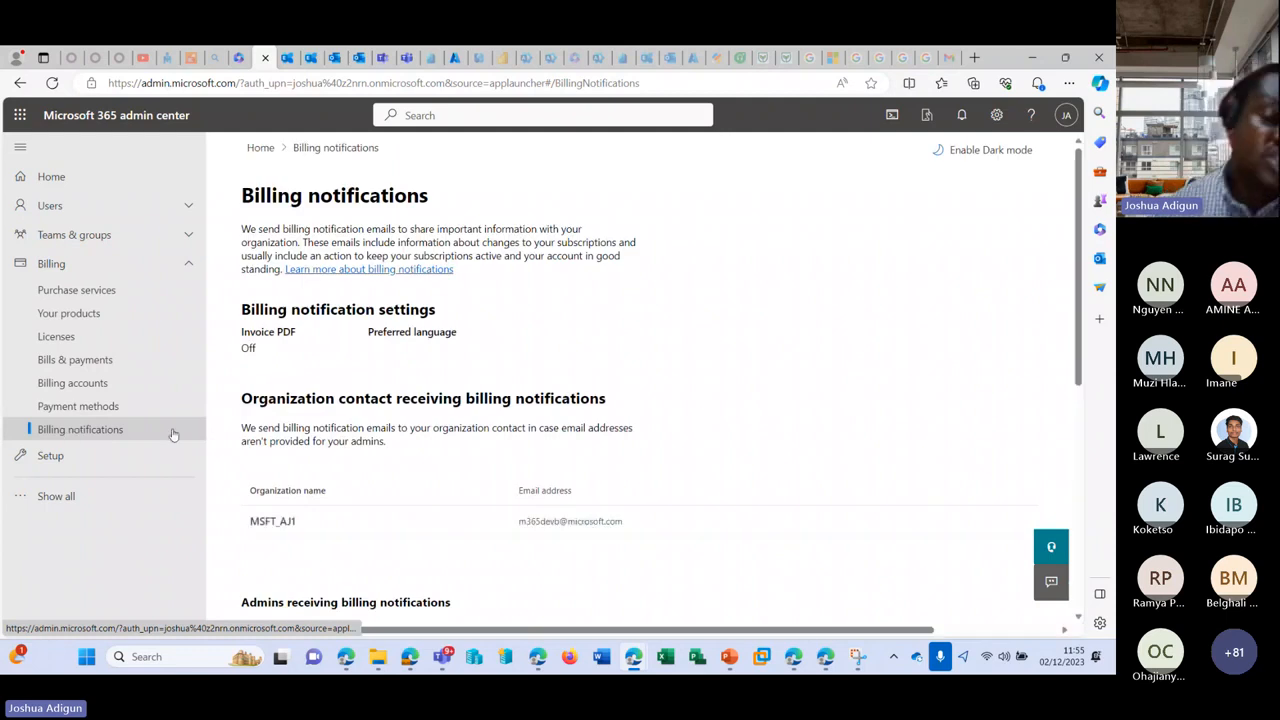
Step: Review Billing notifications with one admin recipient, then expand the navigation with Show all
scroll(366, 412, down, 3)
scroll(366, 412, down, 1)
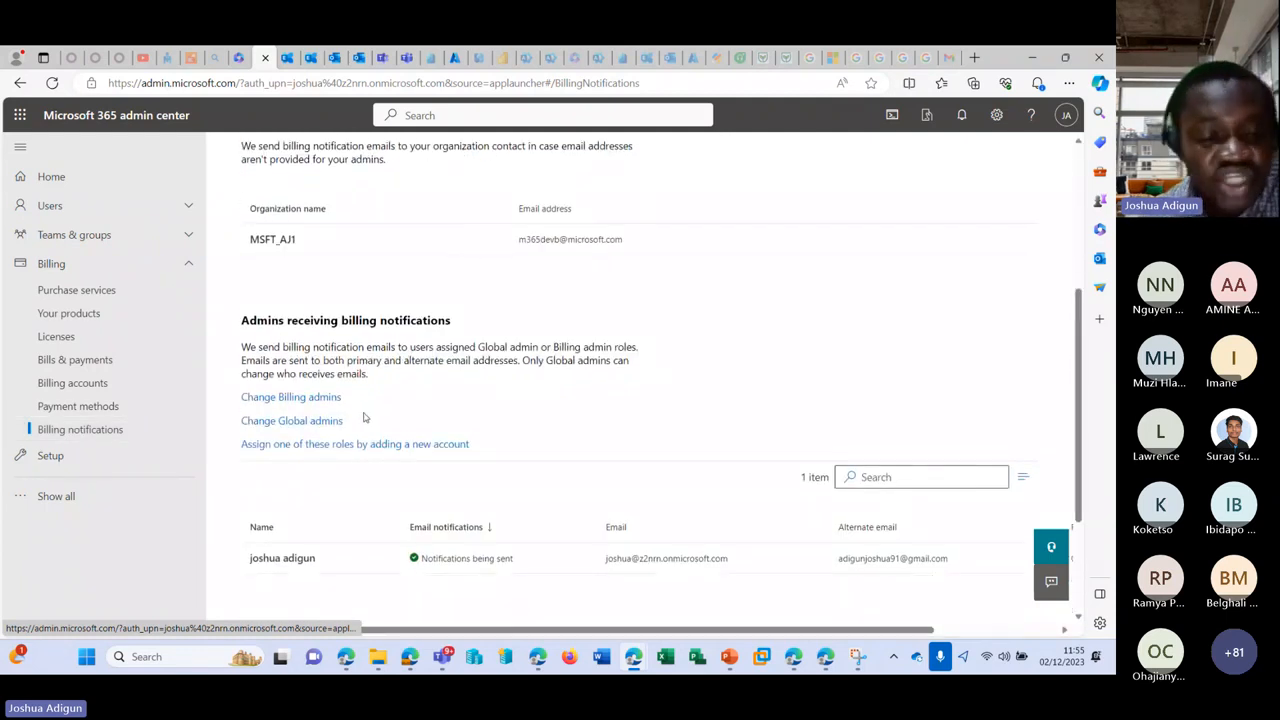
scroll(365, 410, up, 1)
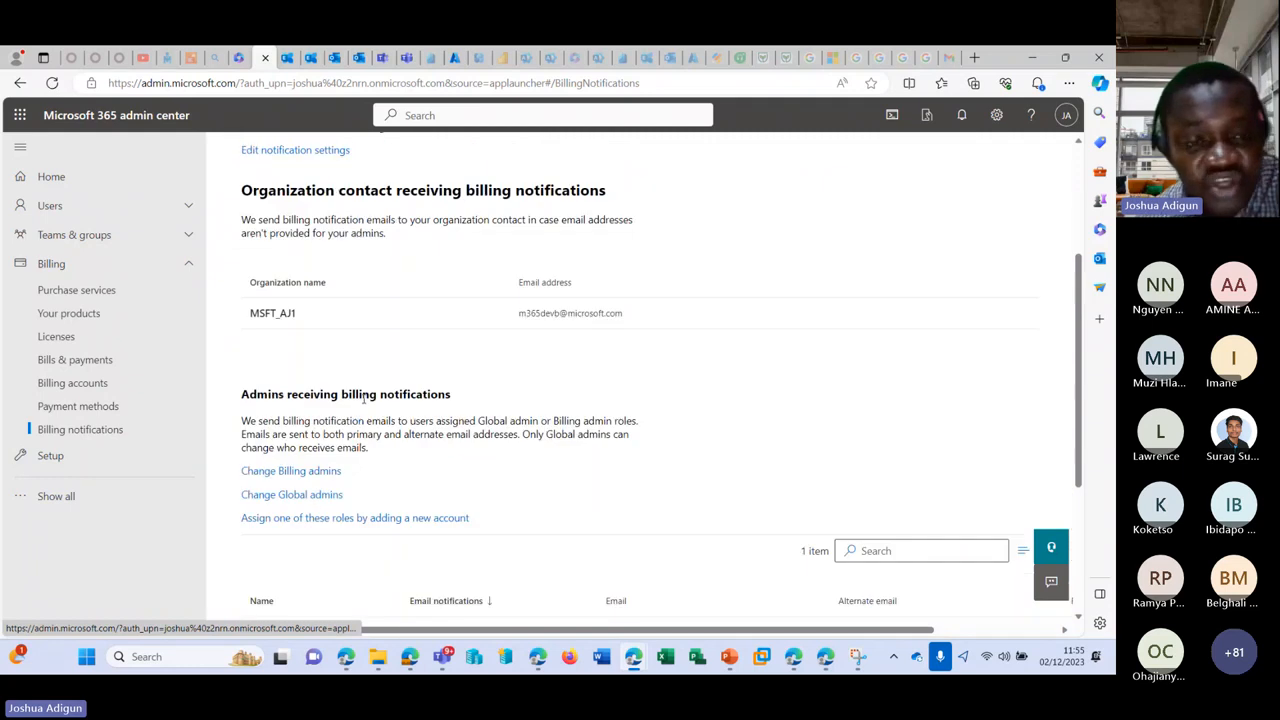
scroll(365, 397, up, 1)
scroll(326, 421, up, 1)
scroll(300, 385, down, 3)
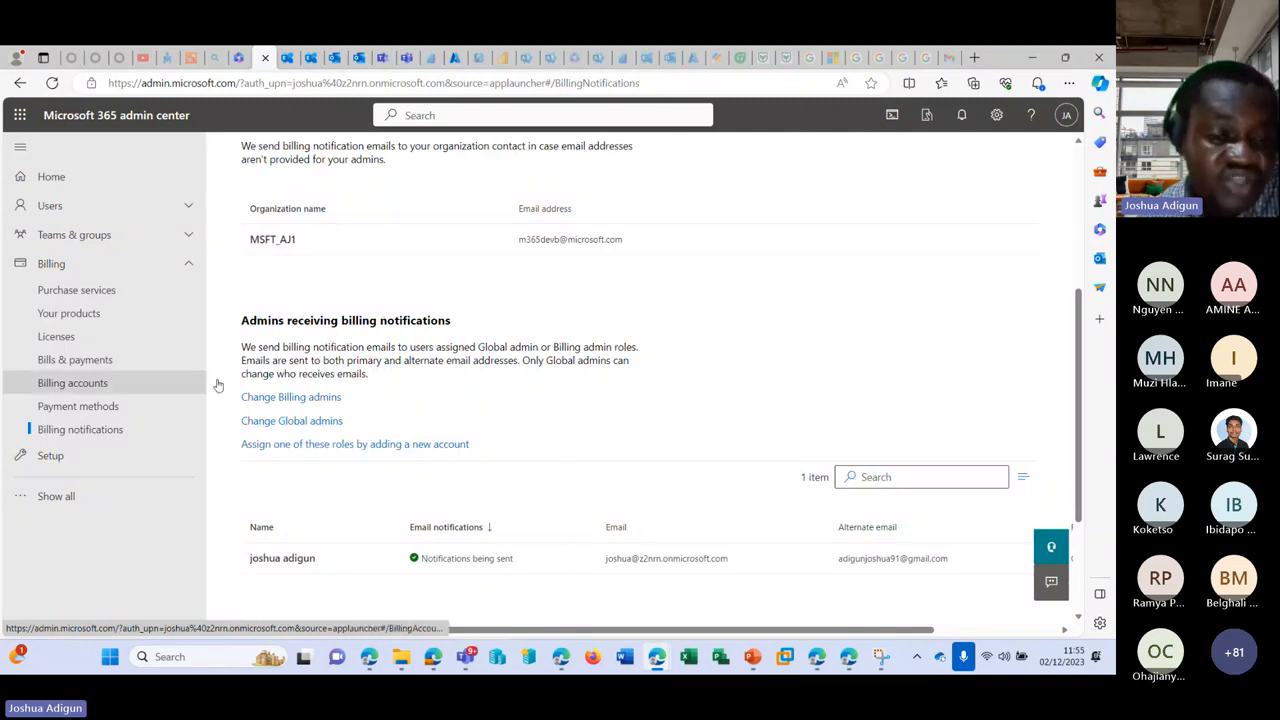
scroll(339, 451, down, 2)
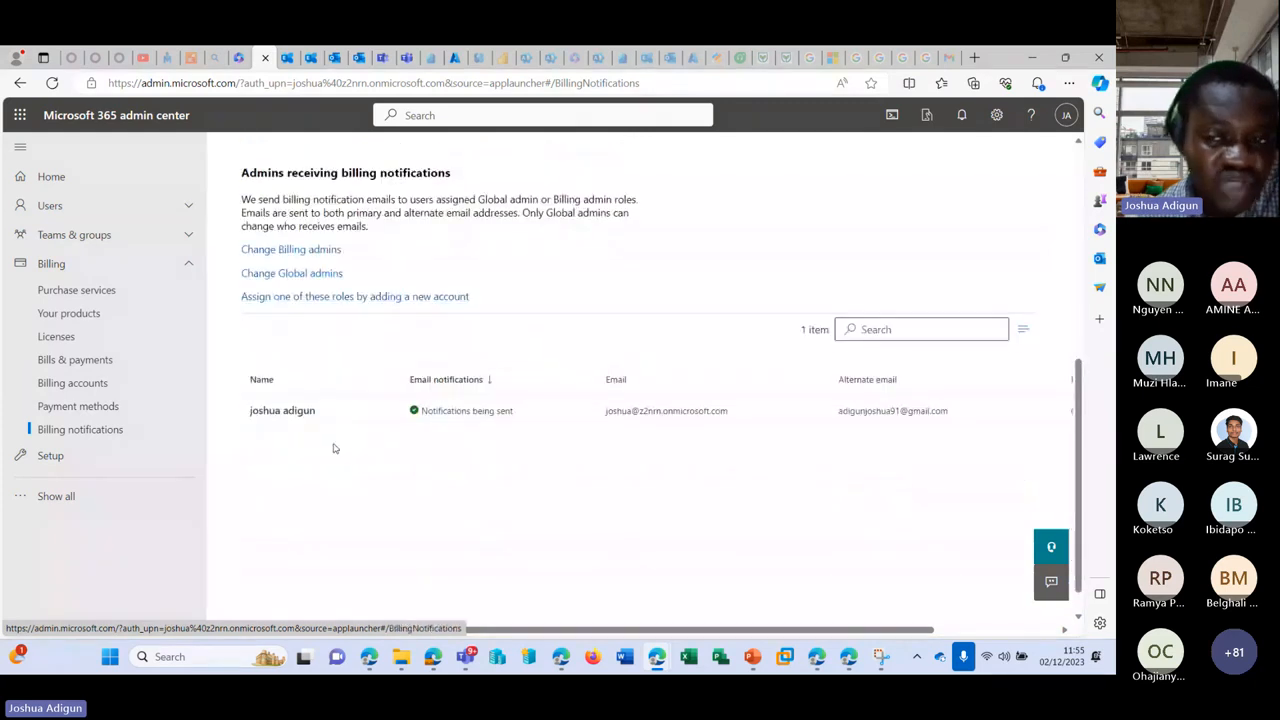
scroll(335, 448, up, 1)
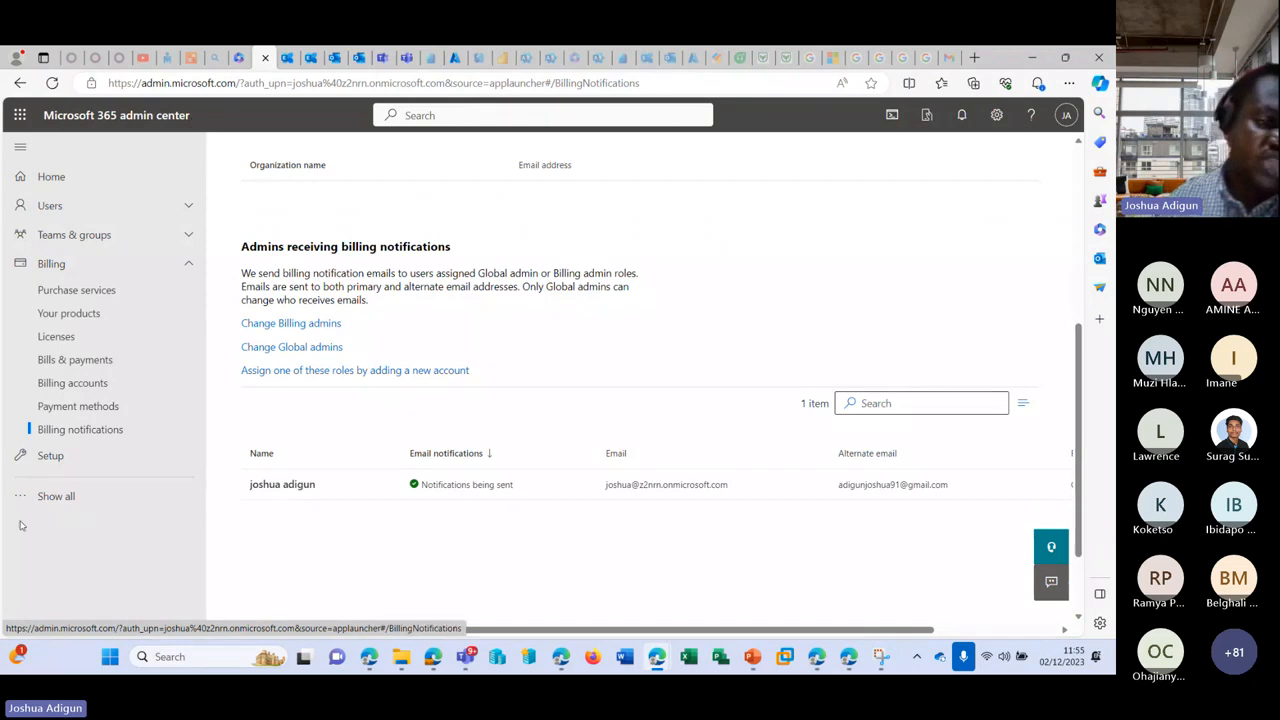
click(56, 496)
scroll(144, 401, down, 2)
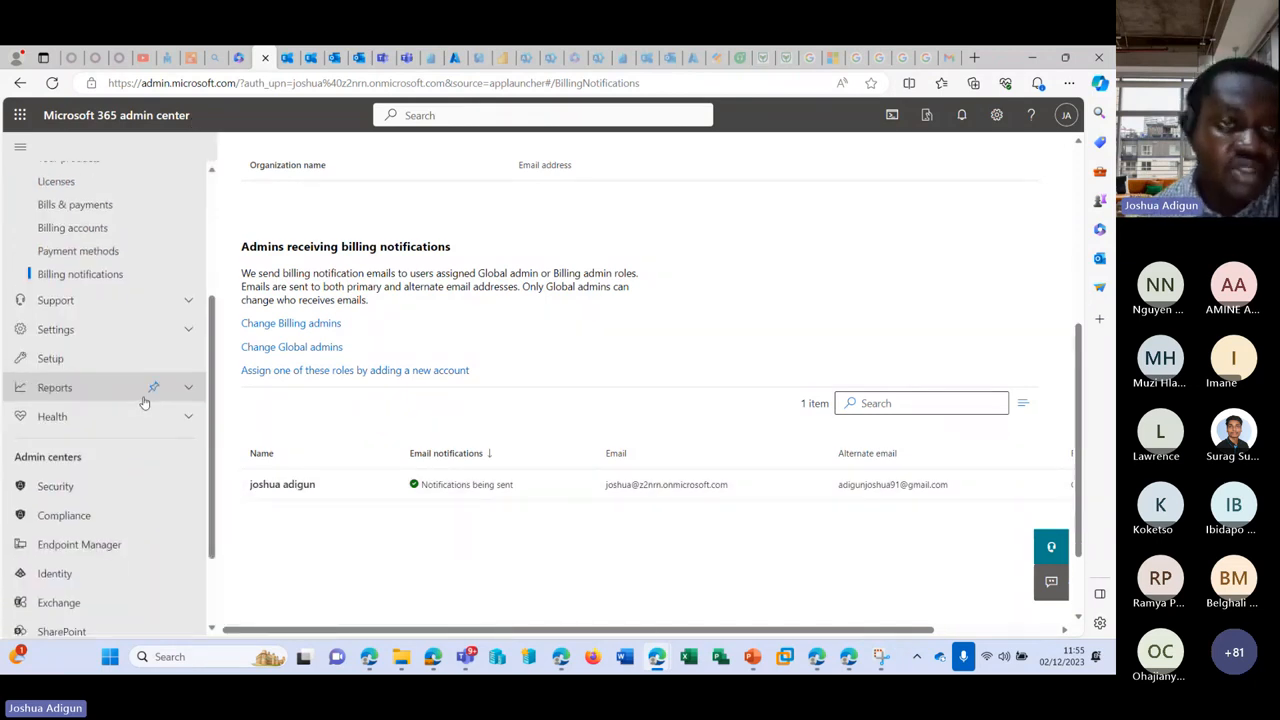
Step: Switch to Outlook, glance at the Test Room acceptance message, and return to the mailbox
click(338, 58)
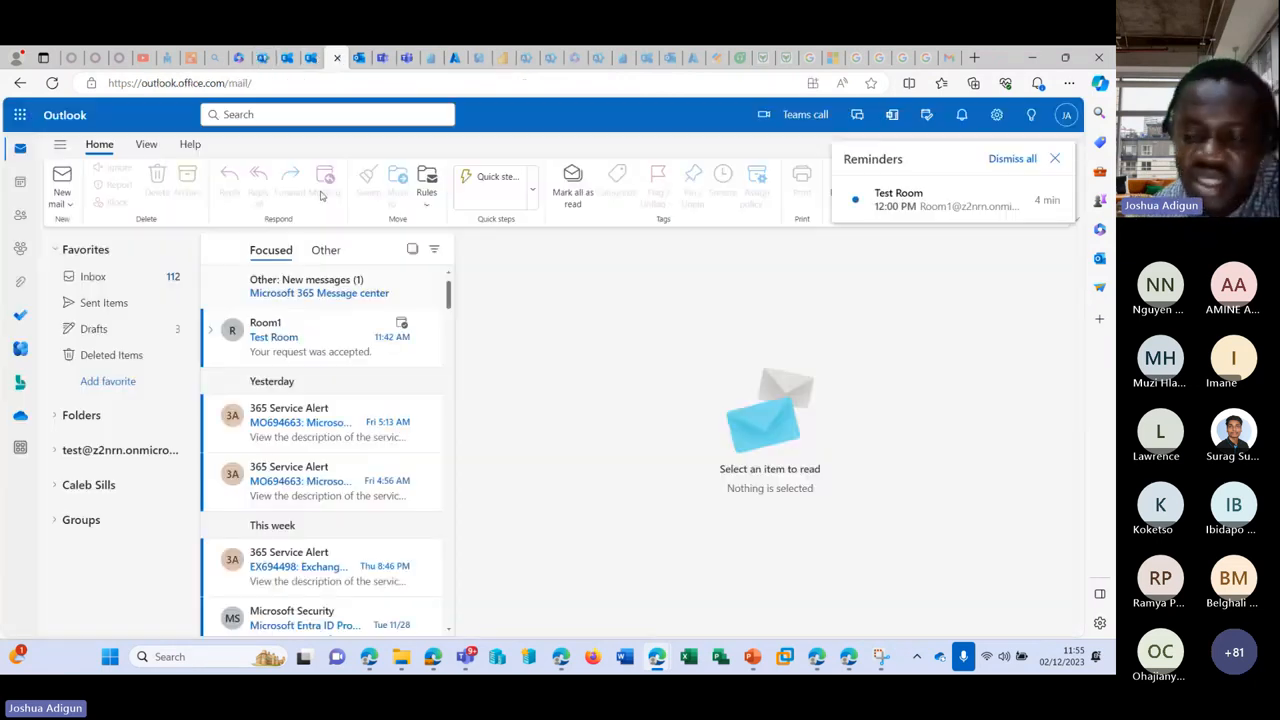
click(358, 58)
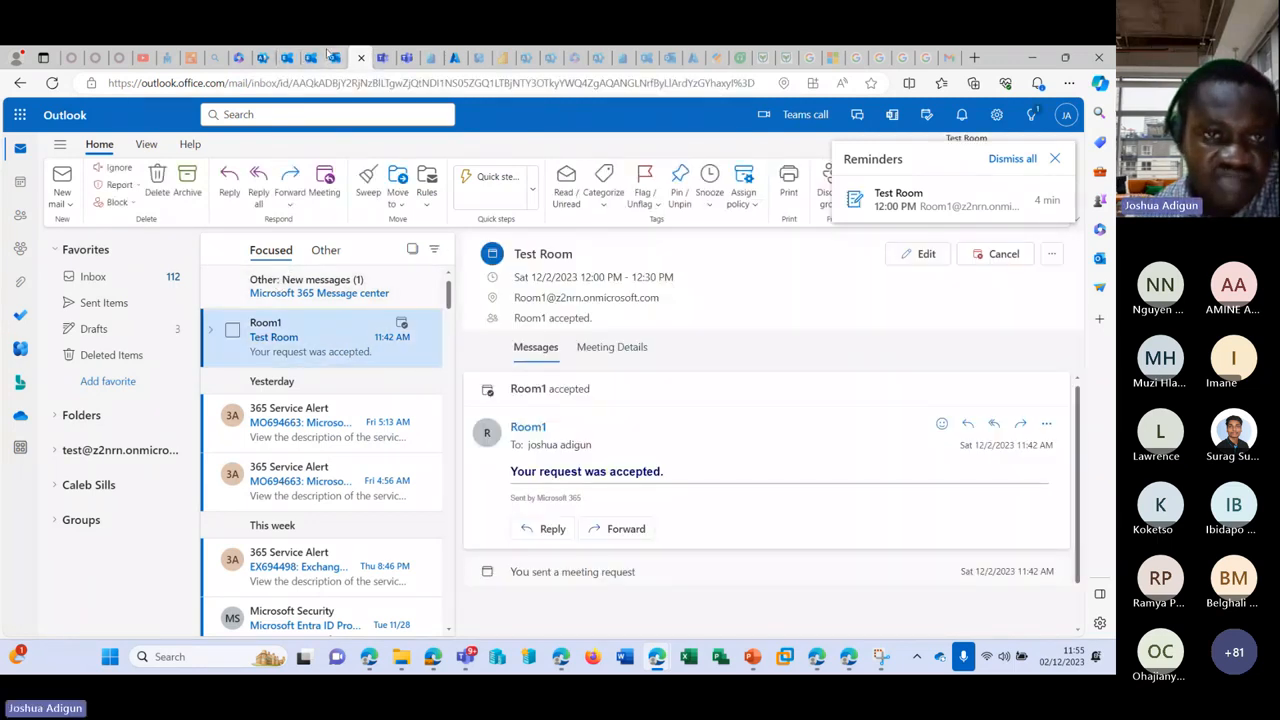
click(328, 58)
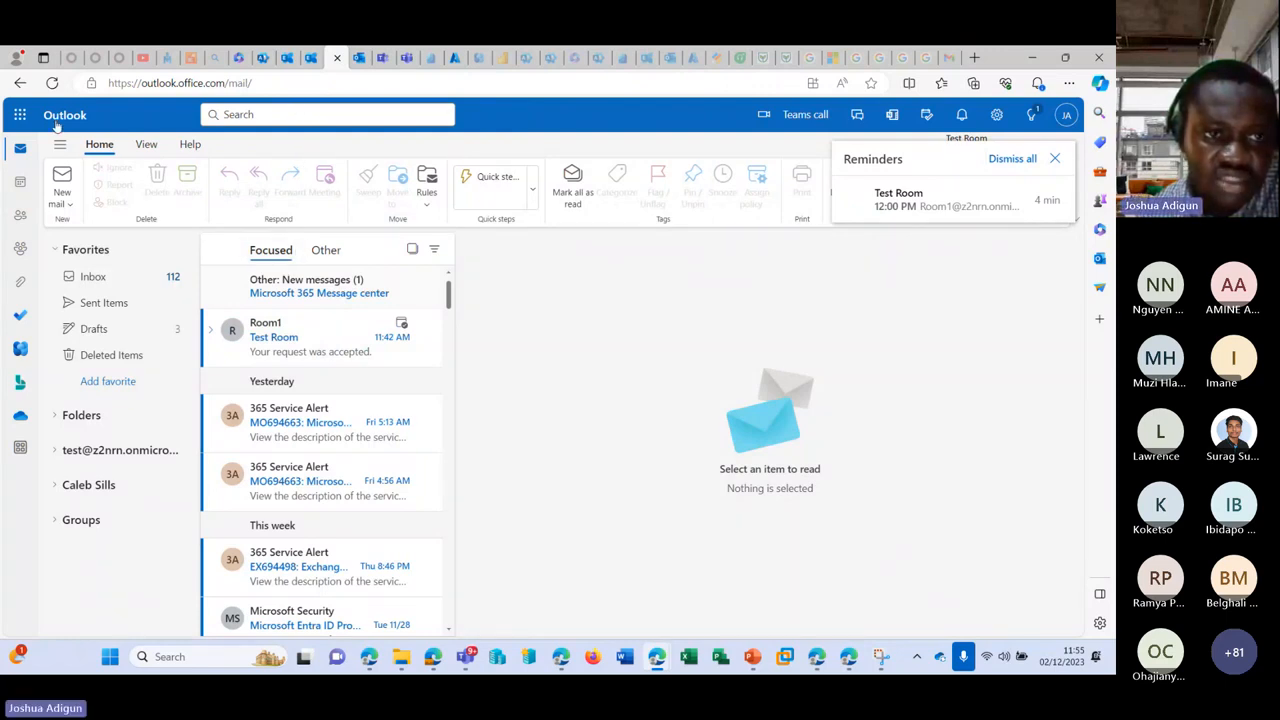
click(57, 120)
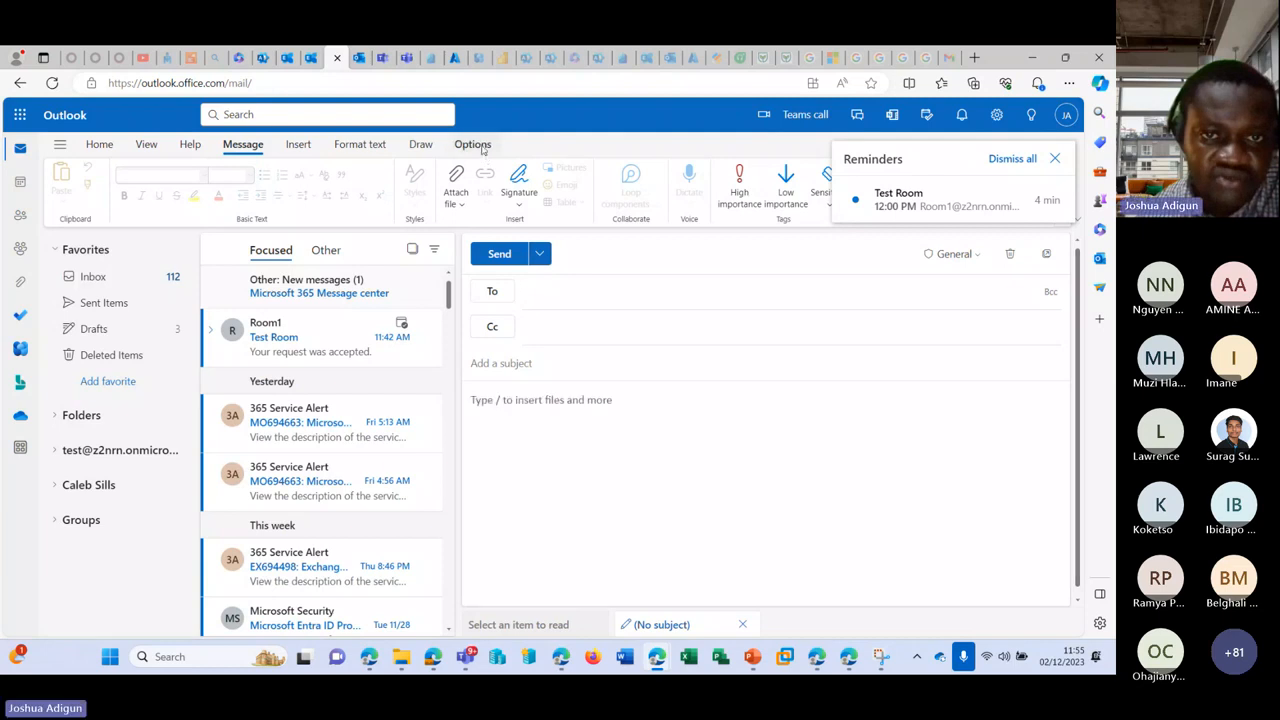
Step: In a new message, show the From line, choose Other email address, and leave it empty
click(480, 148)
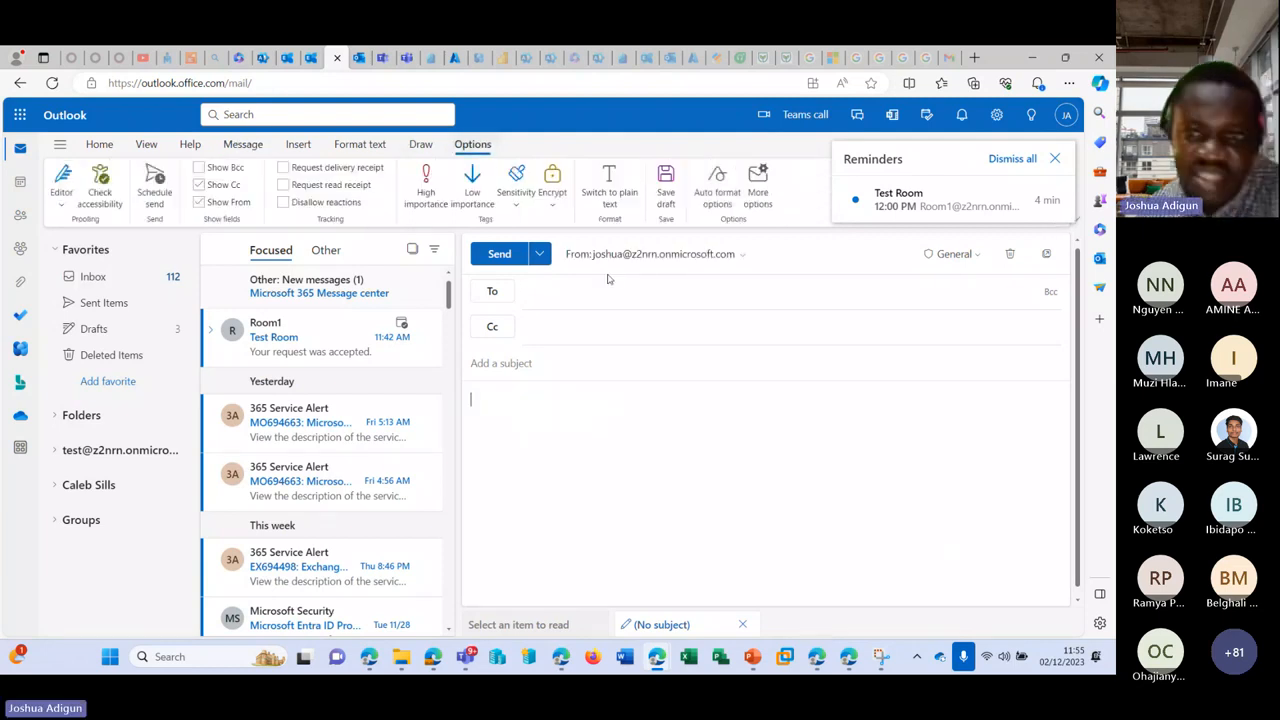
click(650, 254)
click(686, 302)
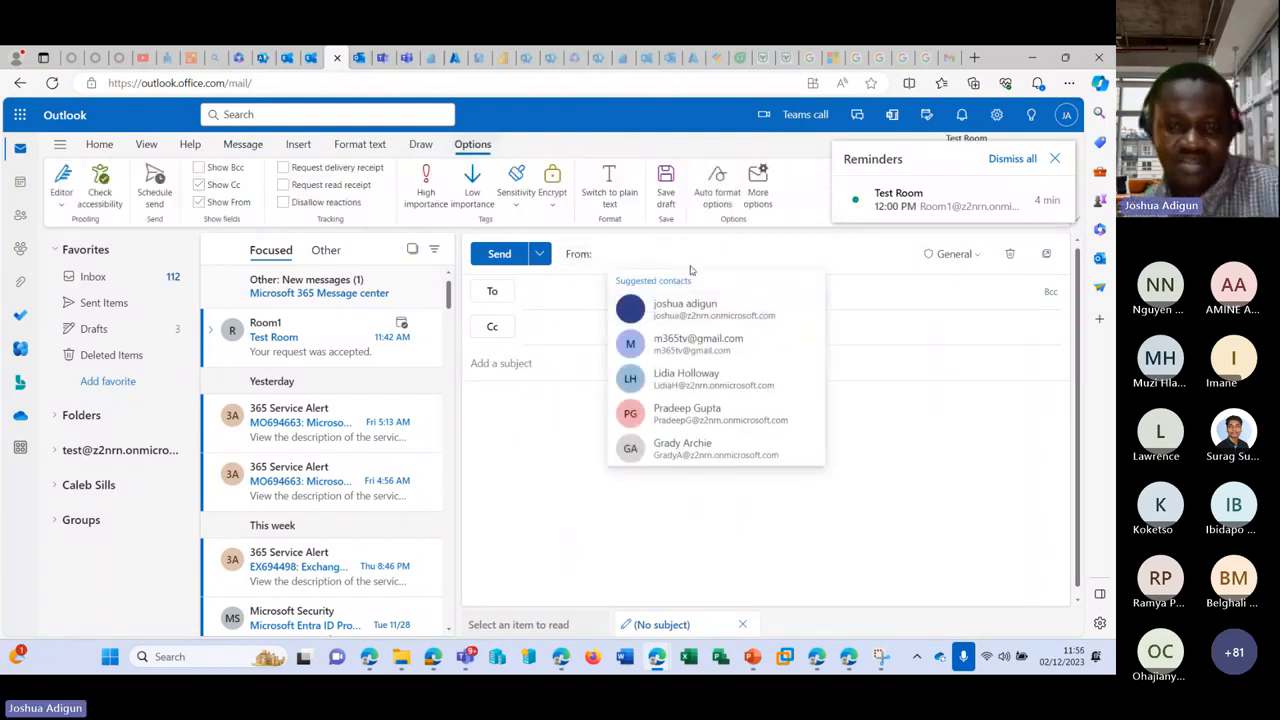
text(fot 365 Business standard)
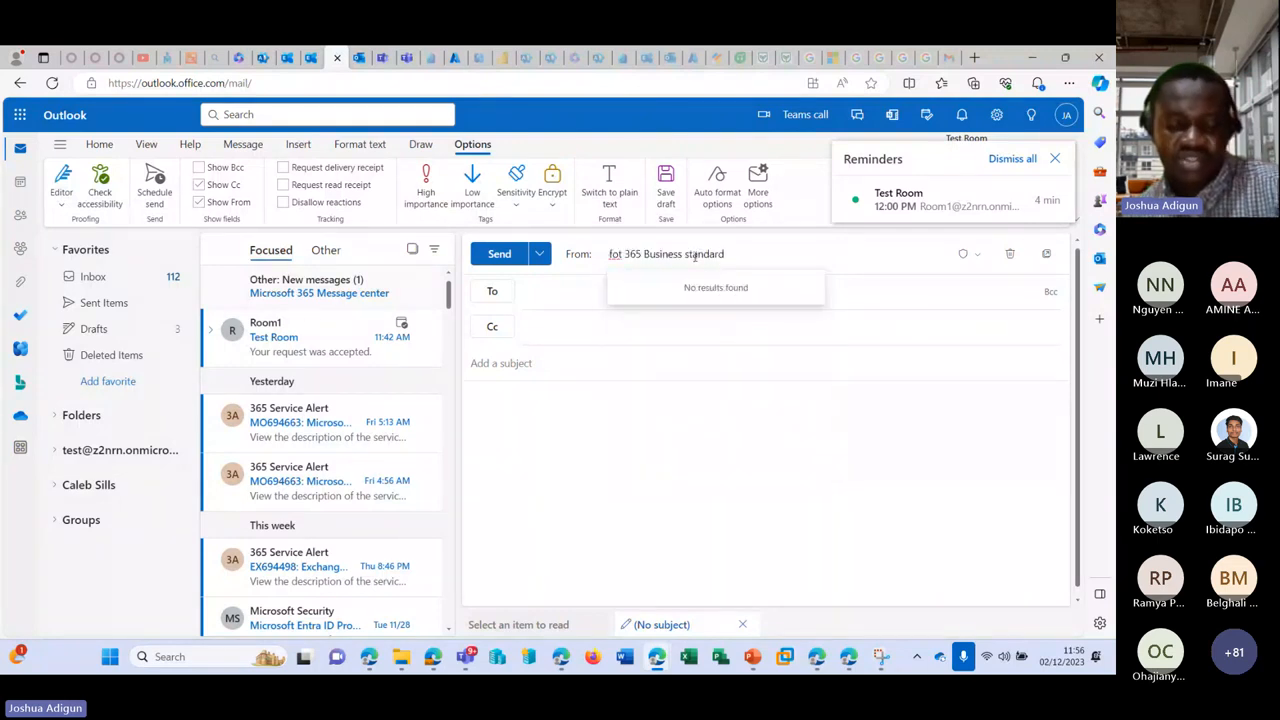
key(ctrl+z)
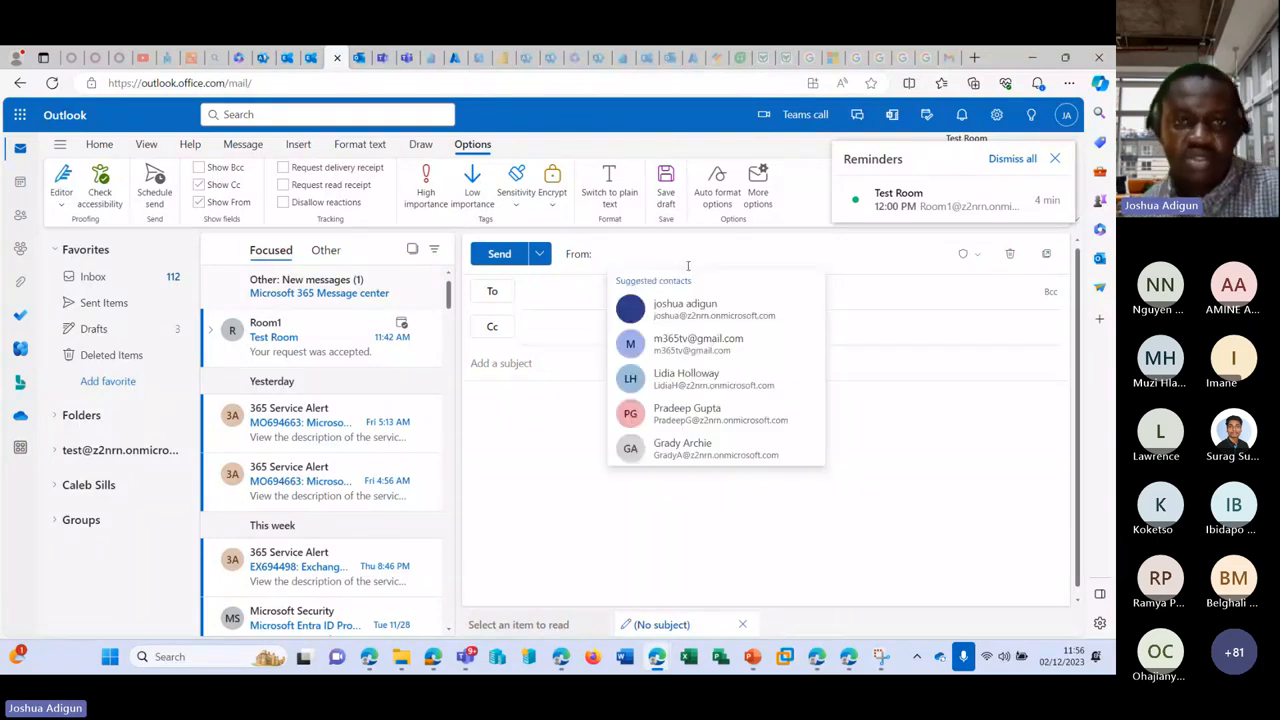
Step: Back in the admin center, expand Users and Teams & groups and open the first shared mailbox
click(262, 58)
click(65, 274)
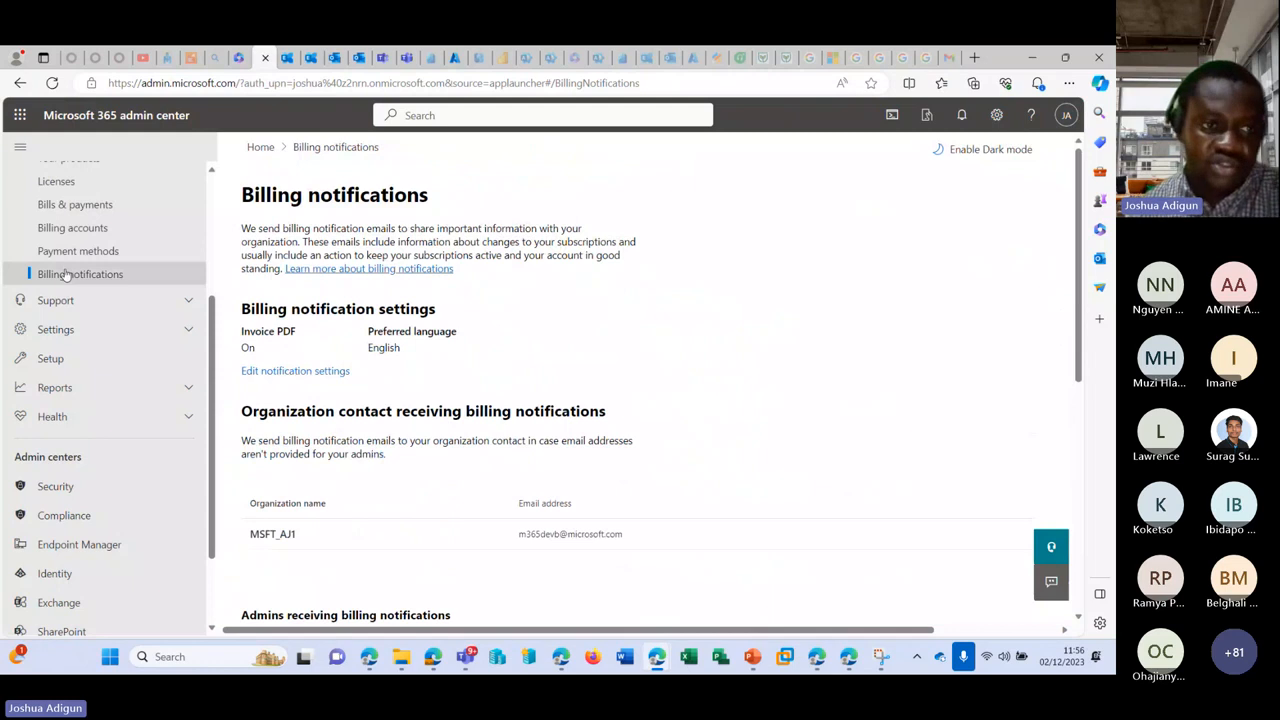
scroll(65, 274, up, 3)
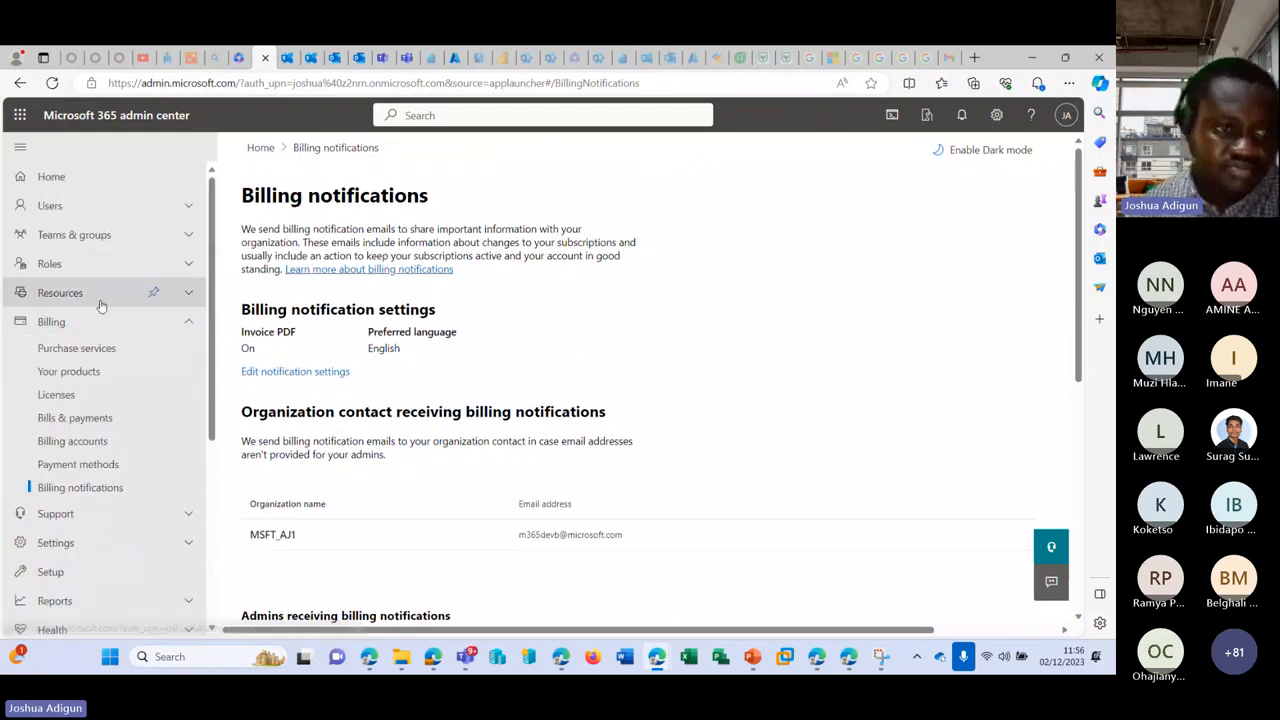
click(124, 212)
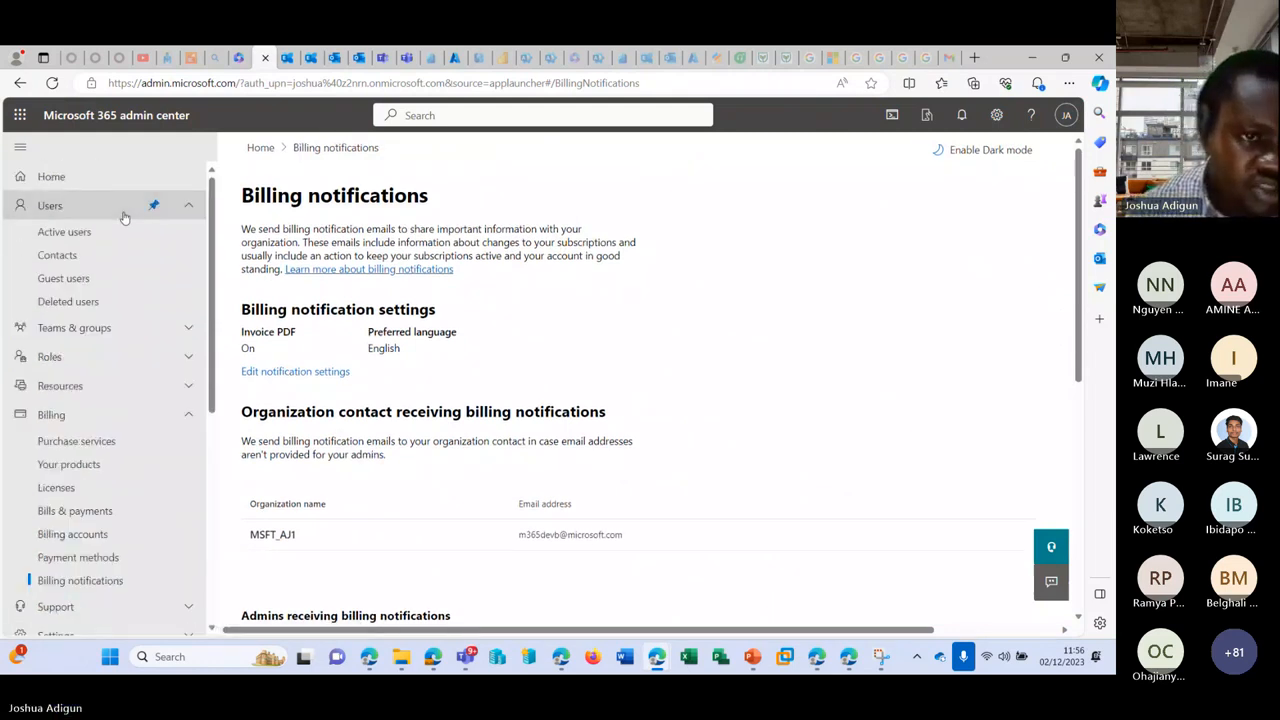
click(75, 330)
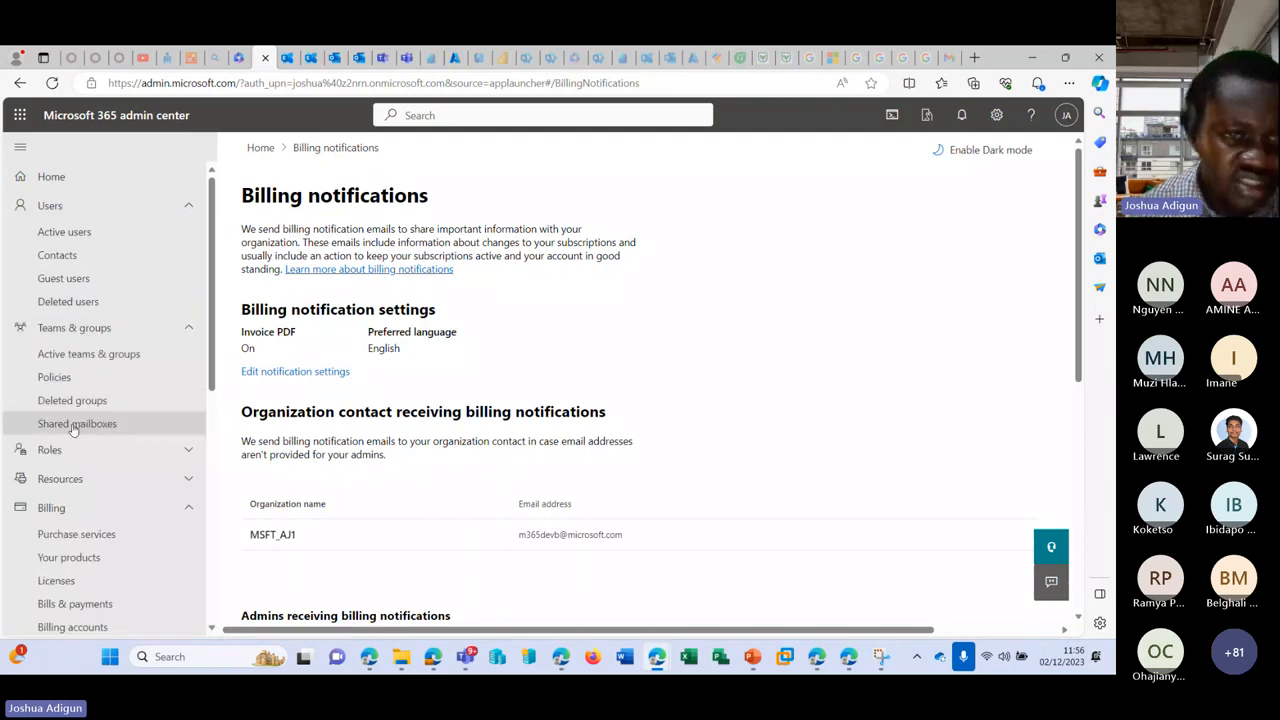
click(73, 425)
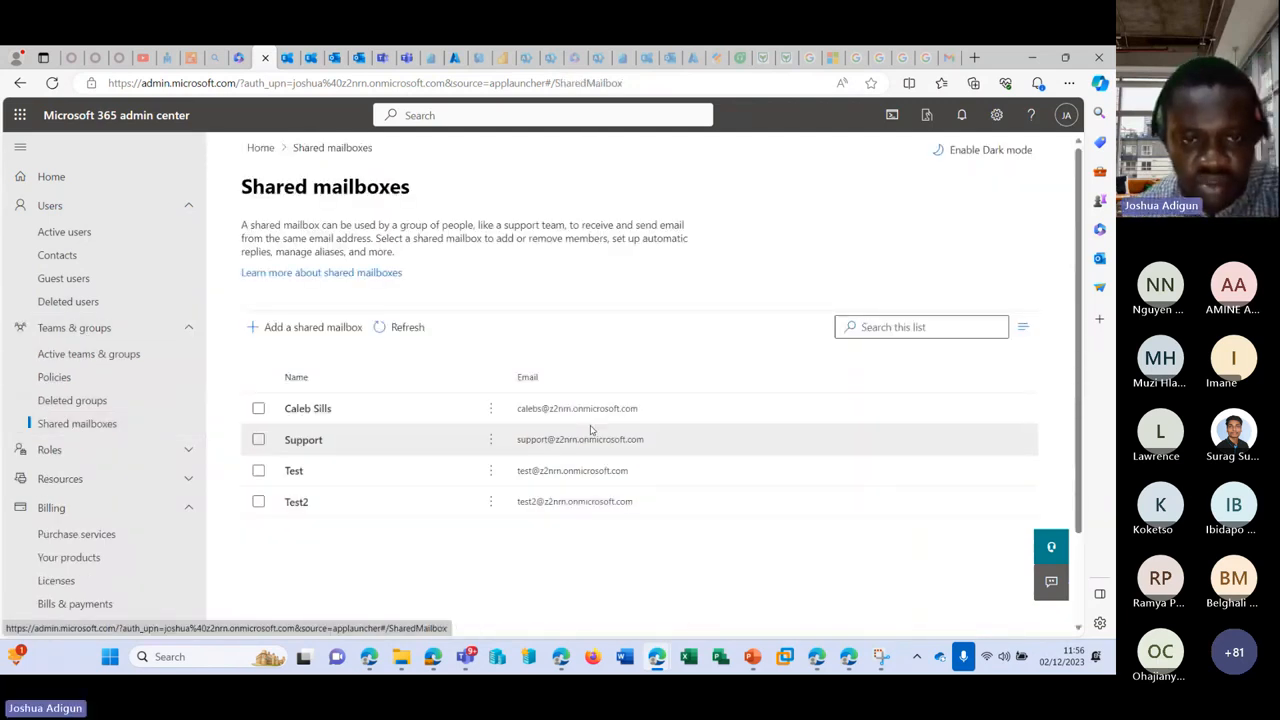
double_click(637, 409)
key(ctrl+c)
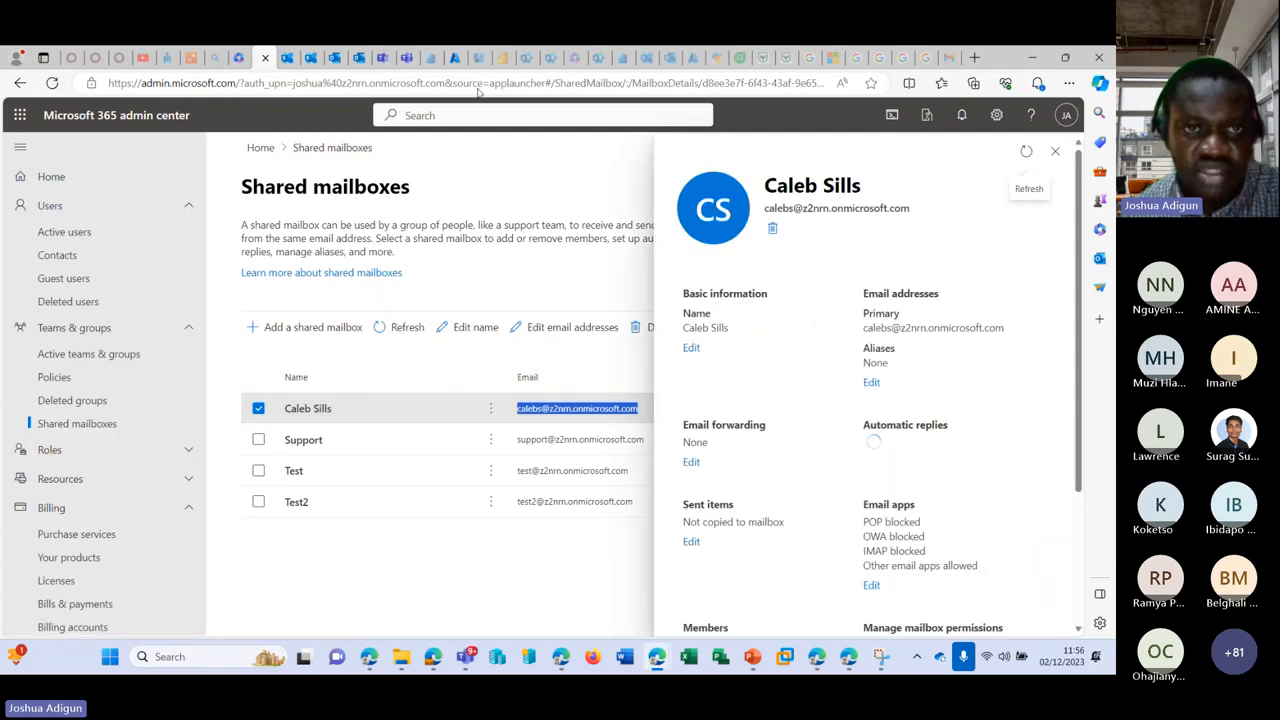
Step: Set the draft's sender to the shared mailbox and add the suggested colleague as recipient
click(336, 57)
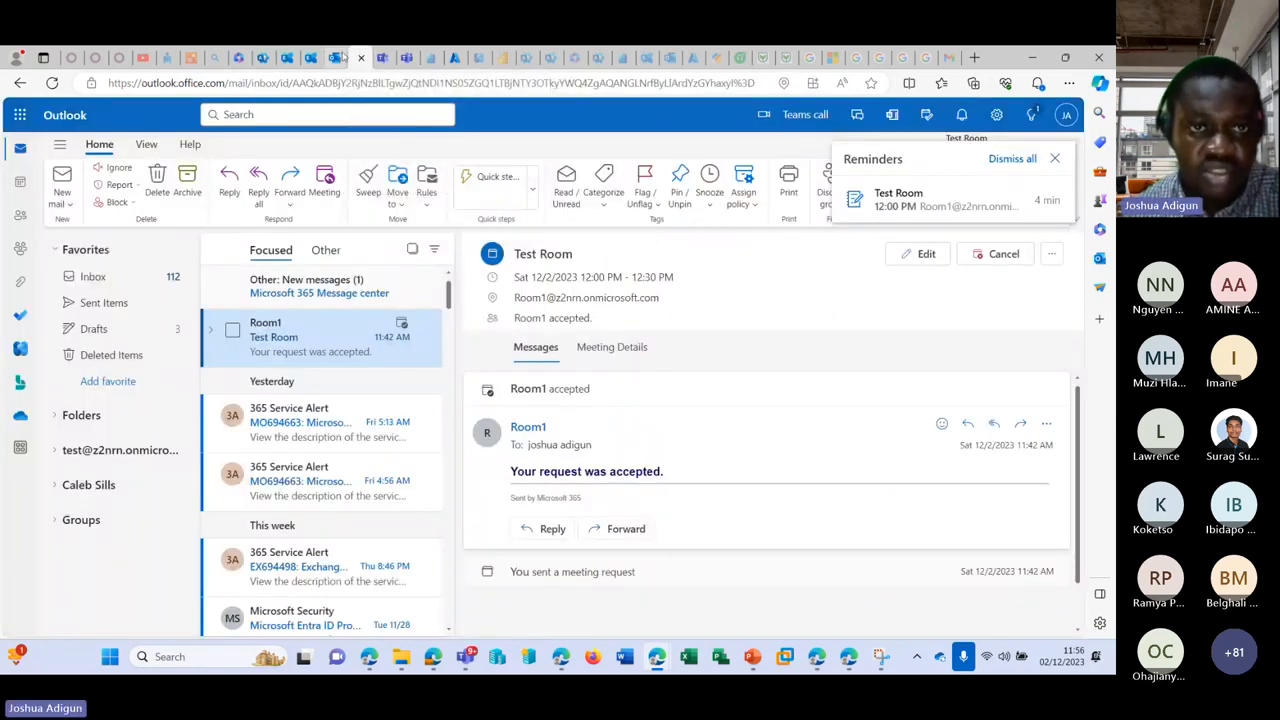
click(342, 57)
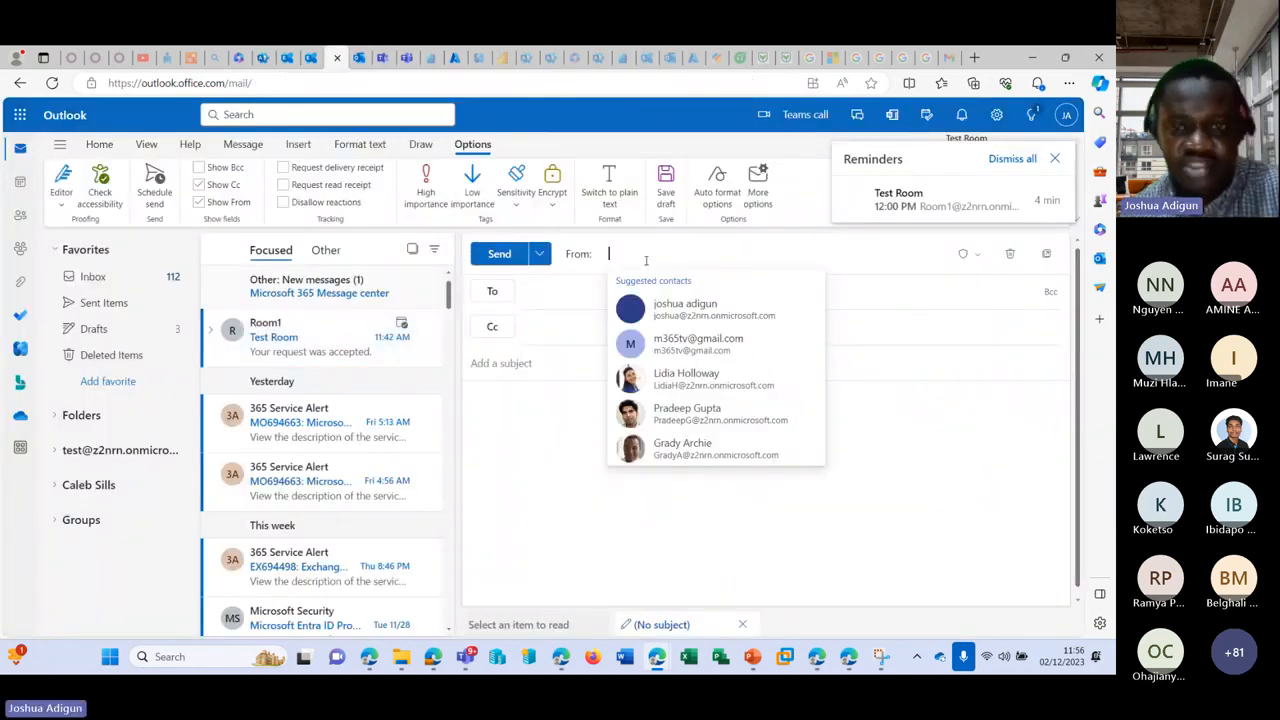
key(ctrl+v)
click(684, 290)
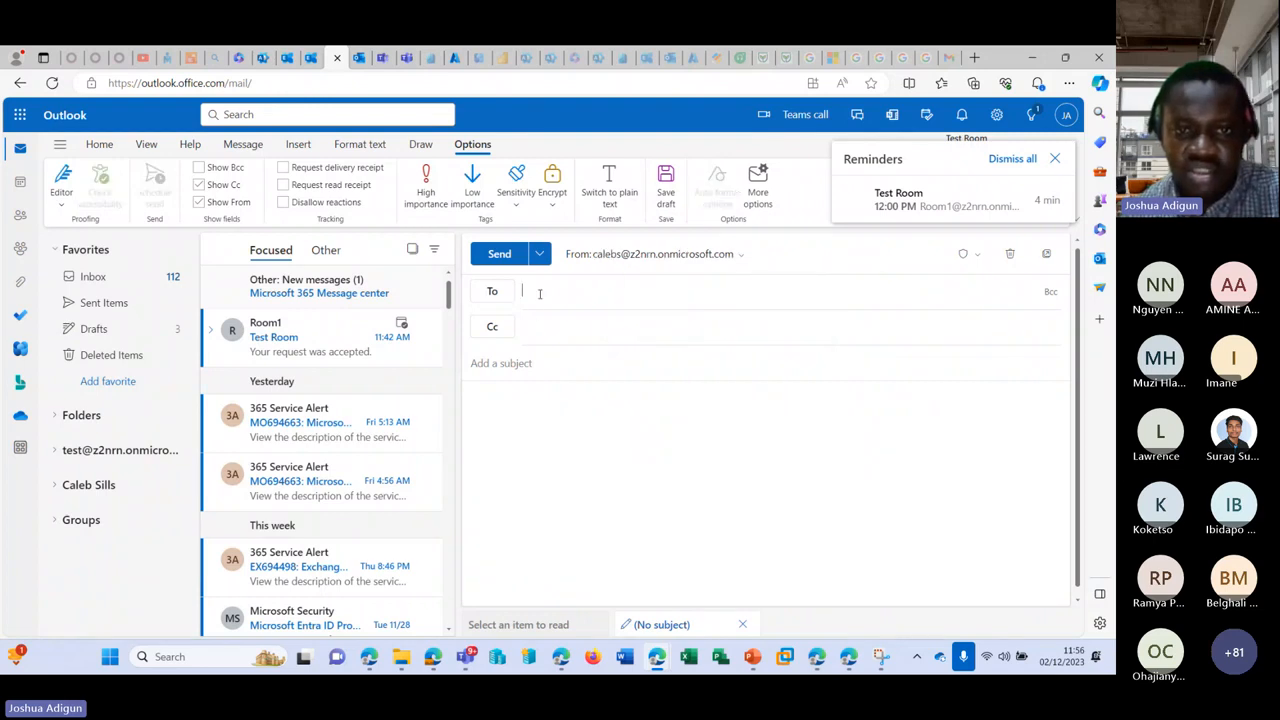
text(ad)
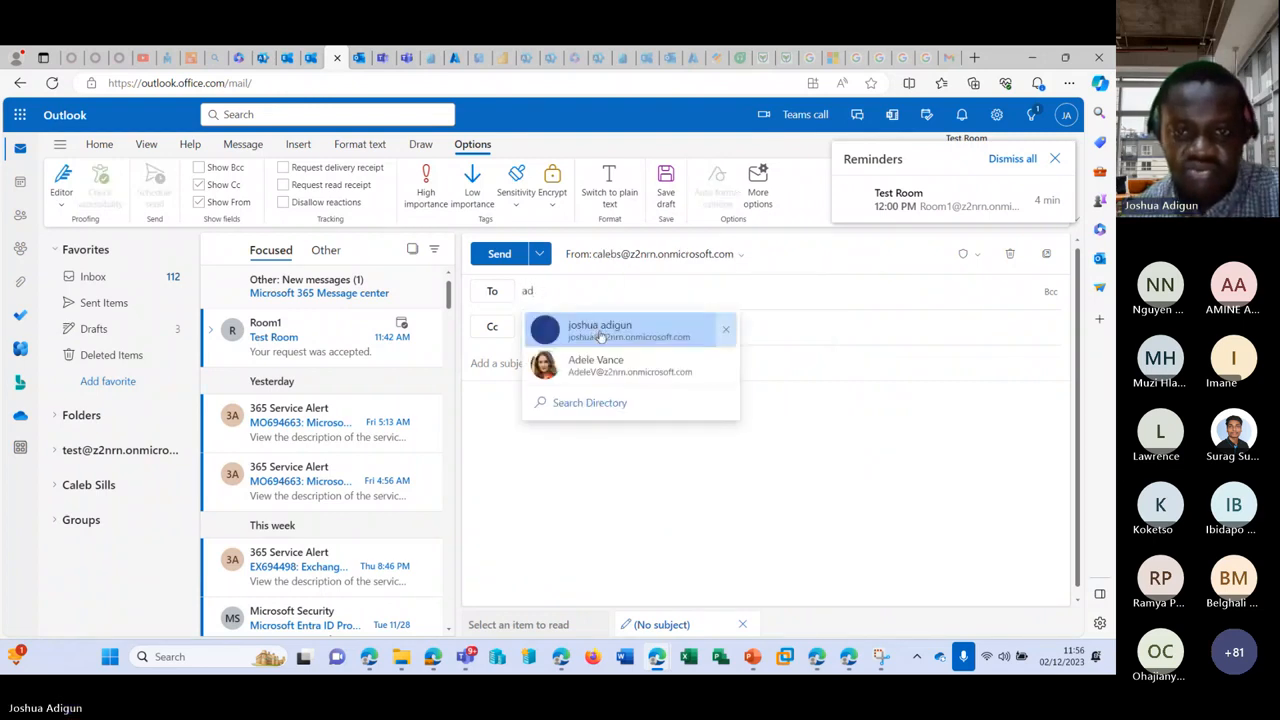
click(611, 370)
Step: Give the message subject and body 'ter' and send it
click(538, 362)
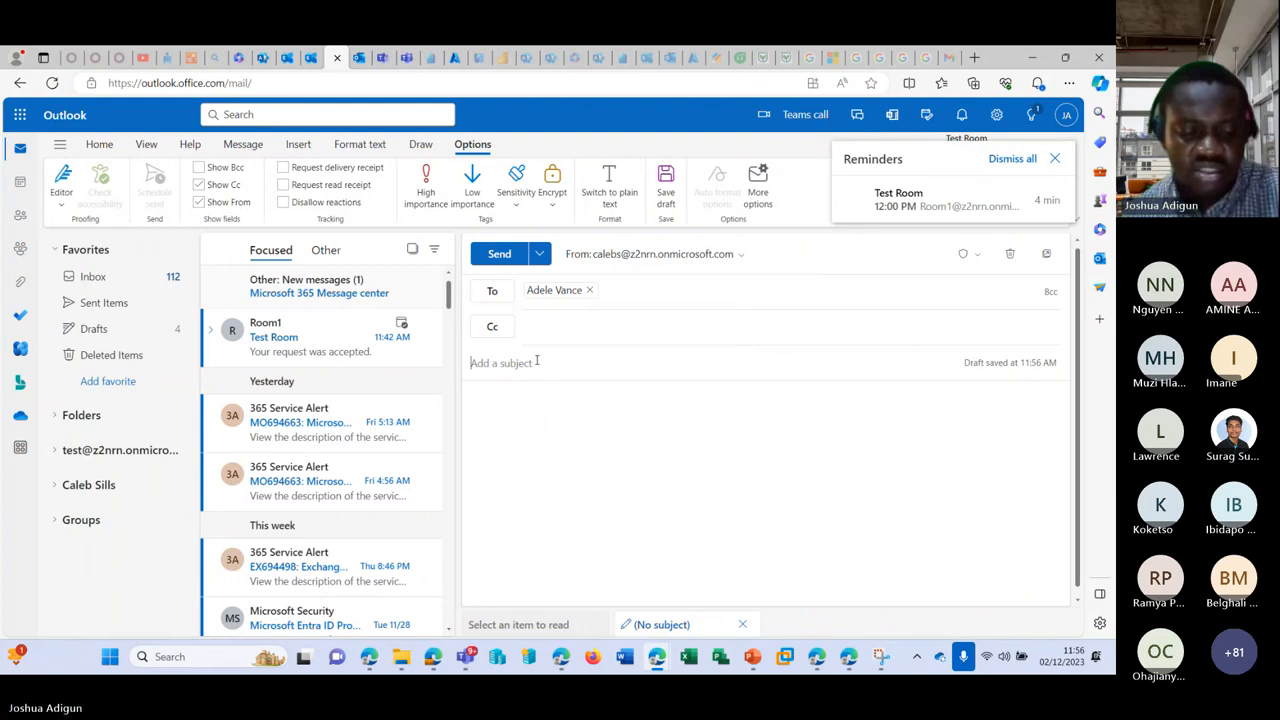
text(ter)
click(538, 404)
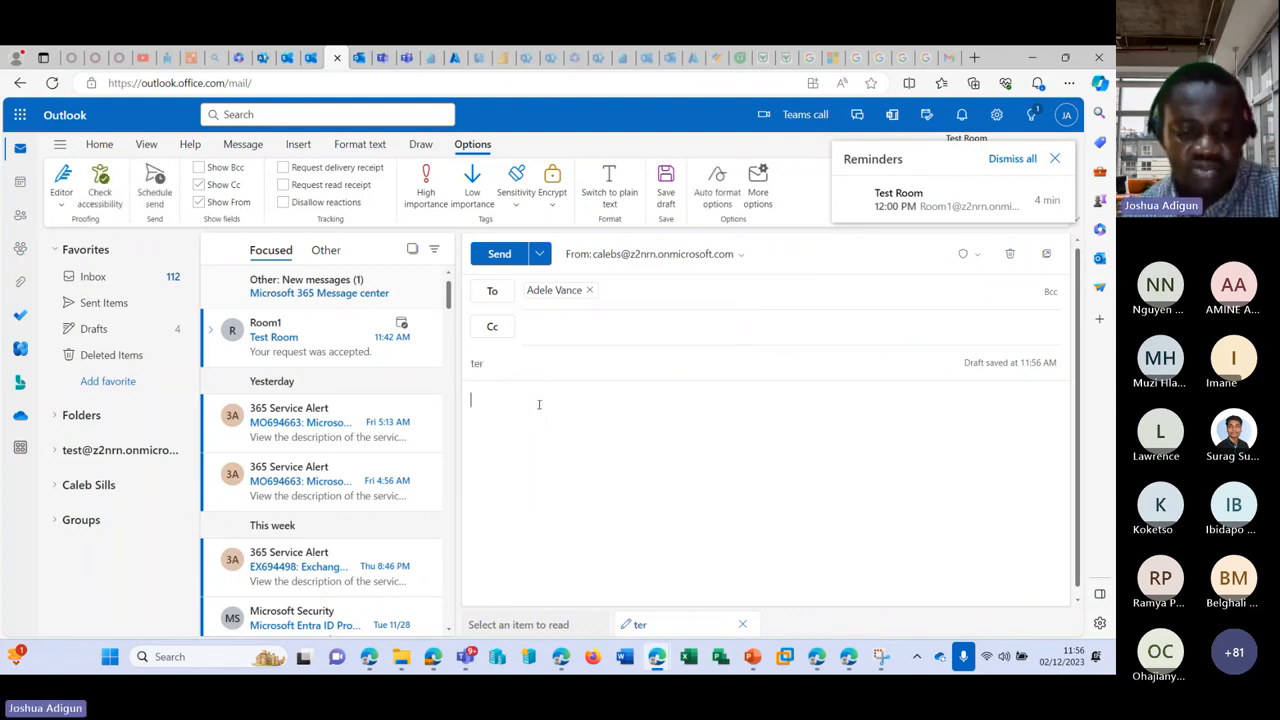
text(ter)
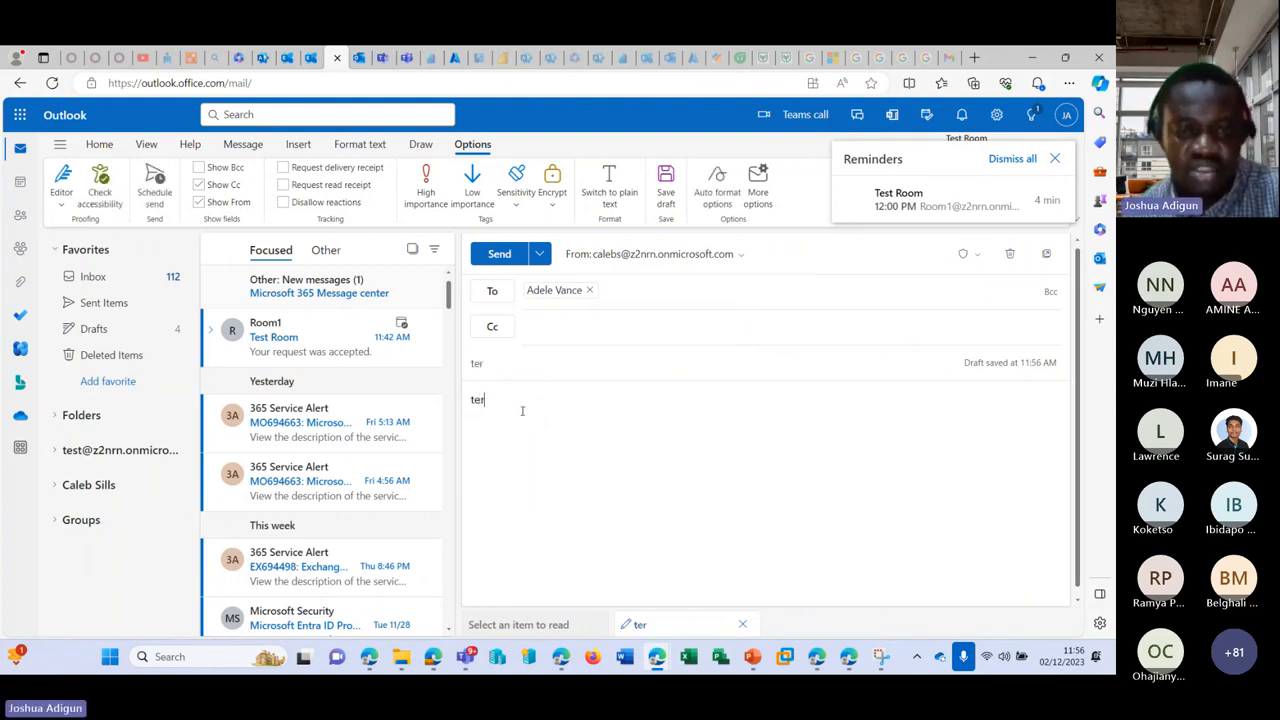
click(499, 254)
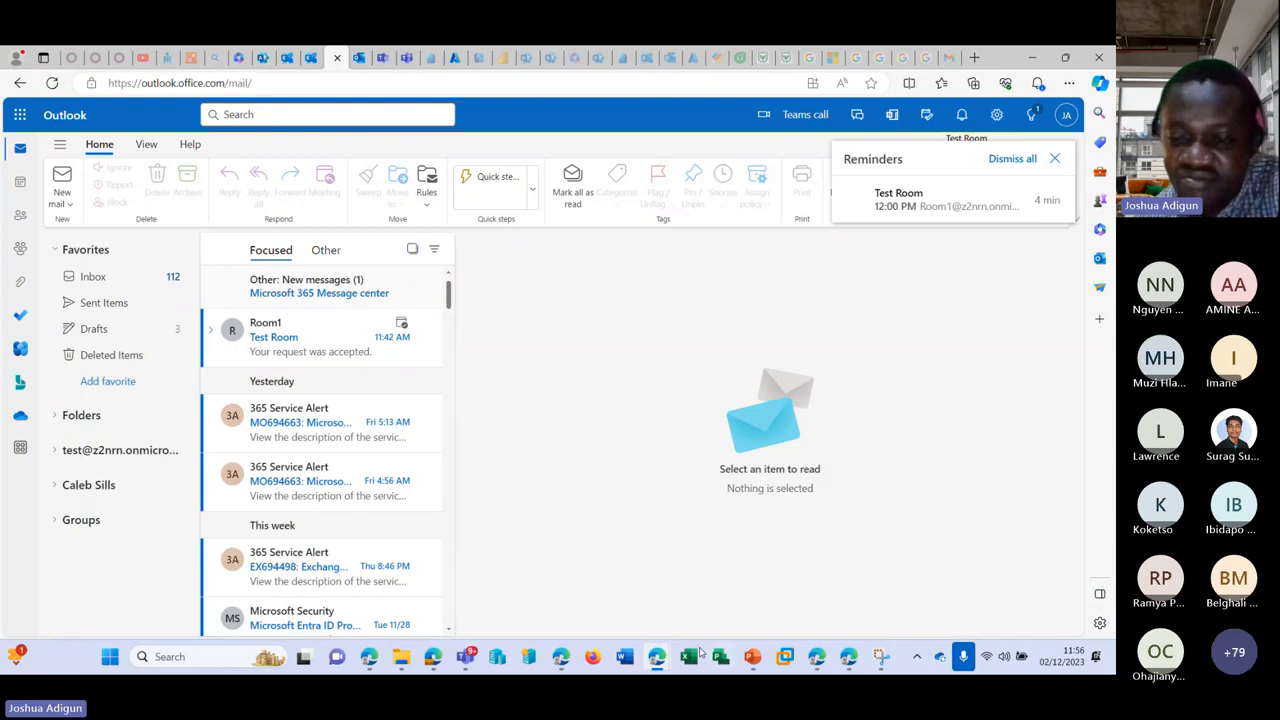
Step: Open the received 'ter' message, note it was sent on behalf of the shared mailbox, then minimize that window
mouse_move(656, 656)
click(766, 545)
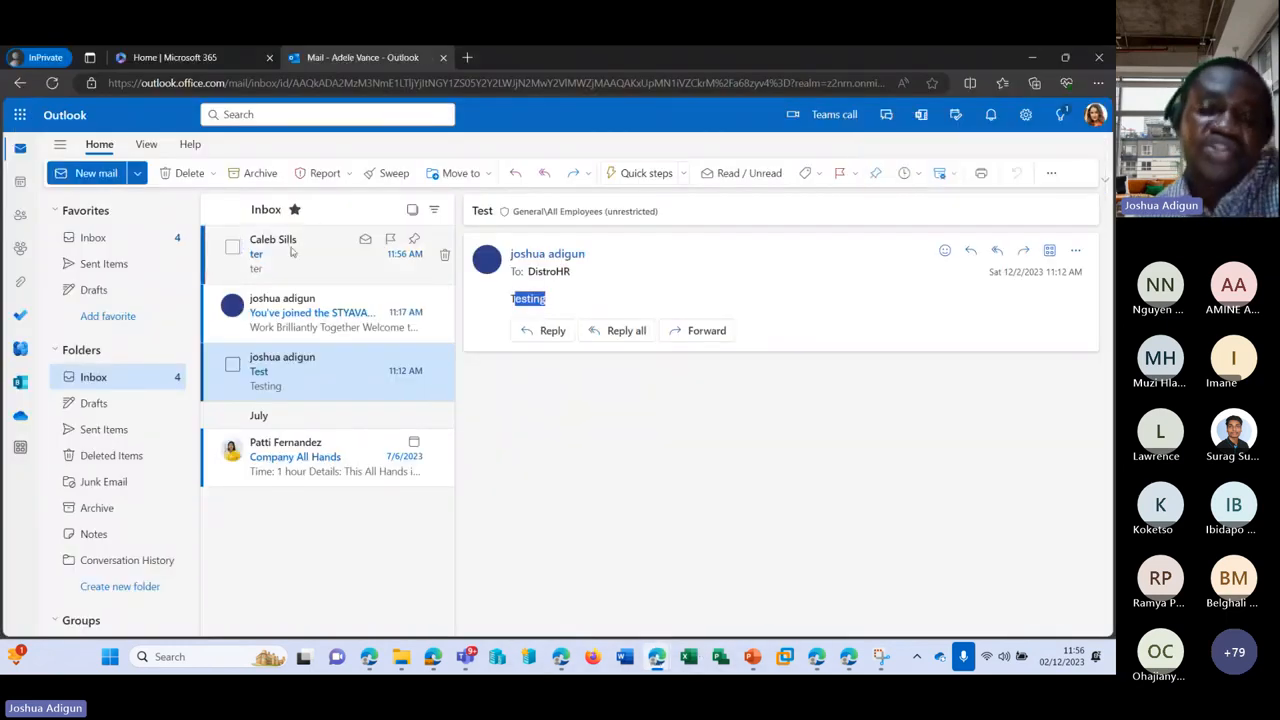
click(296, 255)
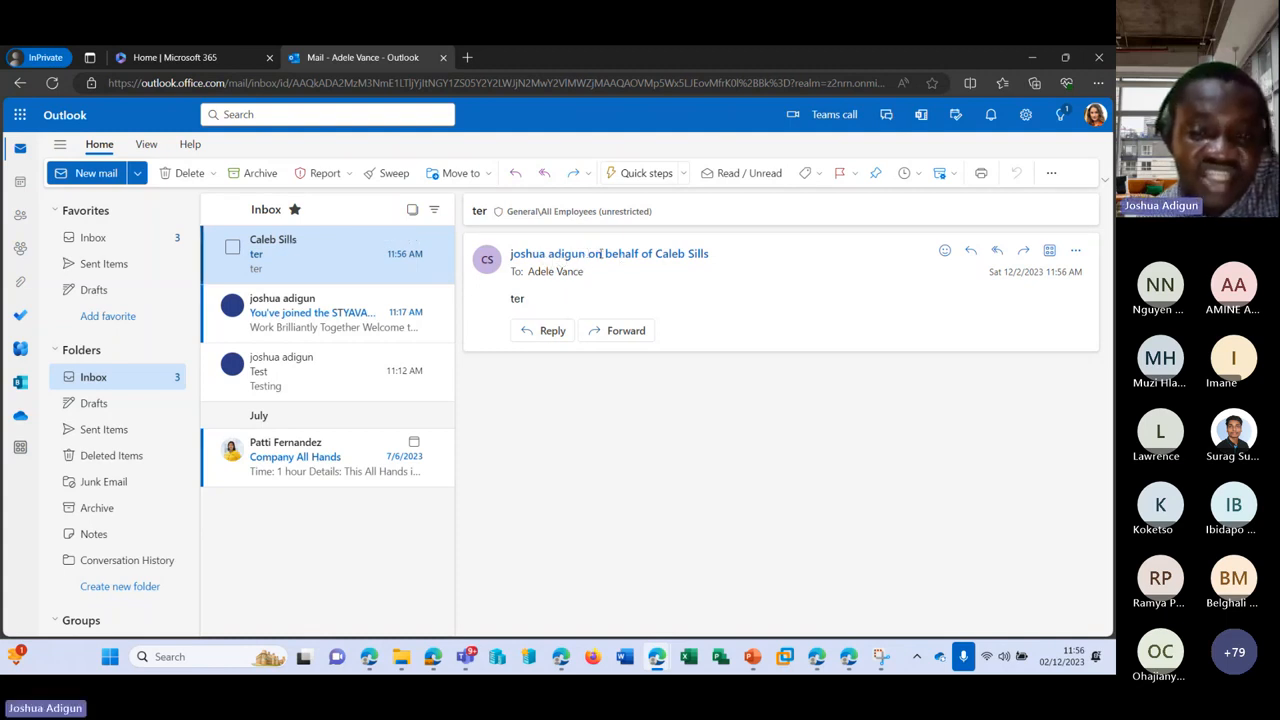
drag(590, 256, 706, 258)
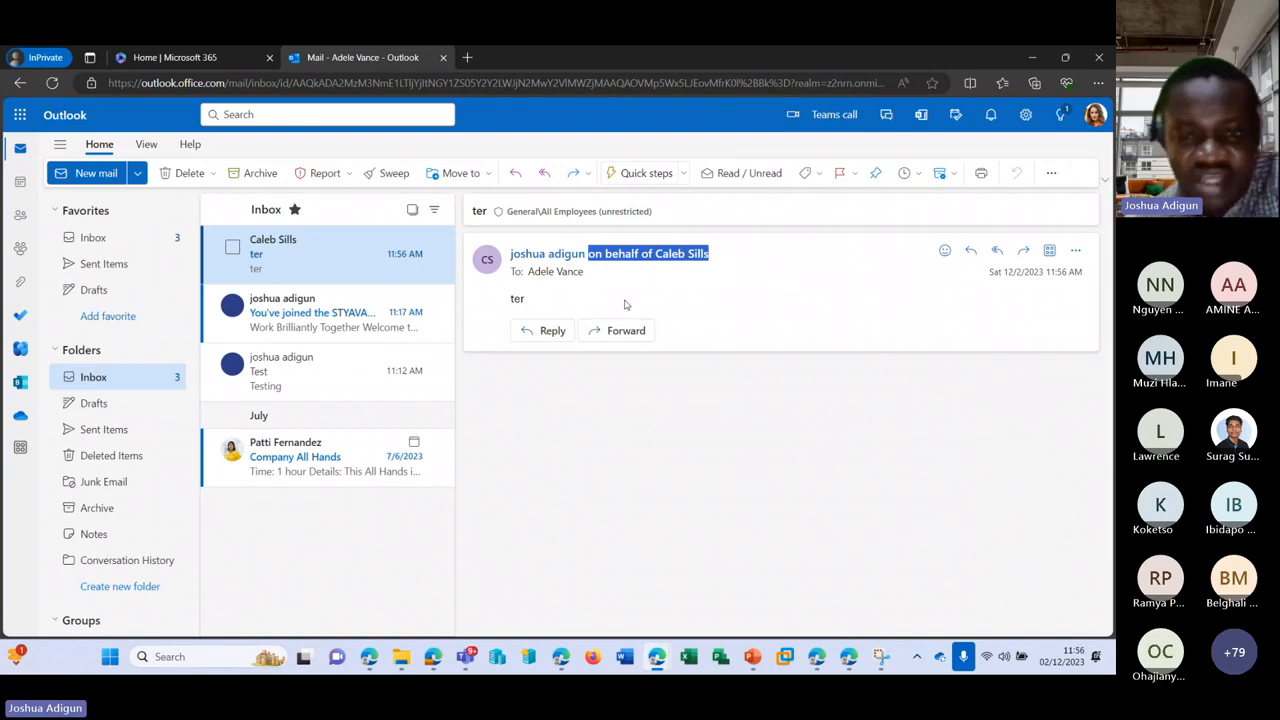
click(1033, 57)
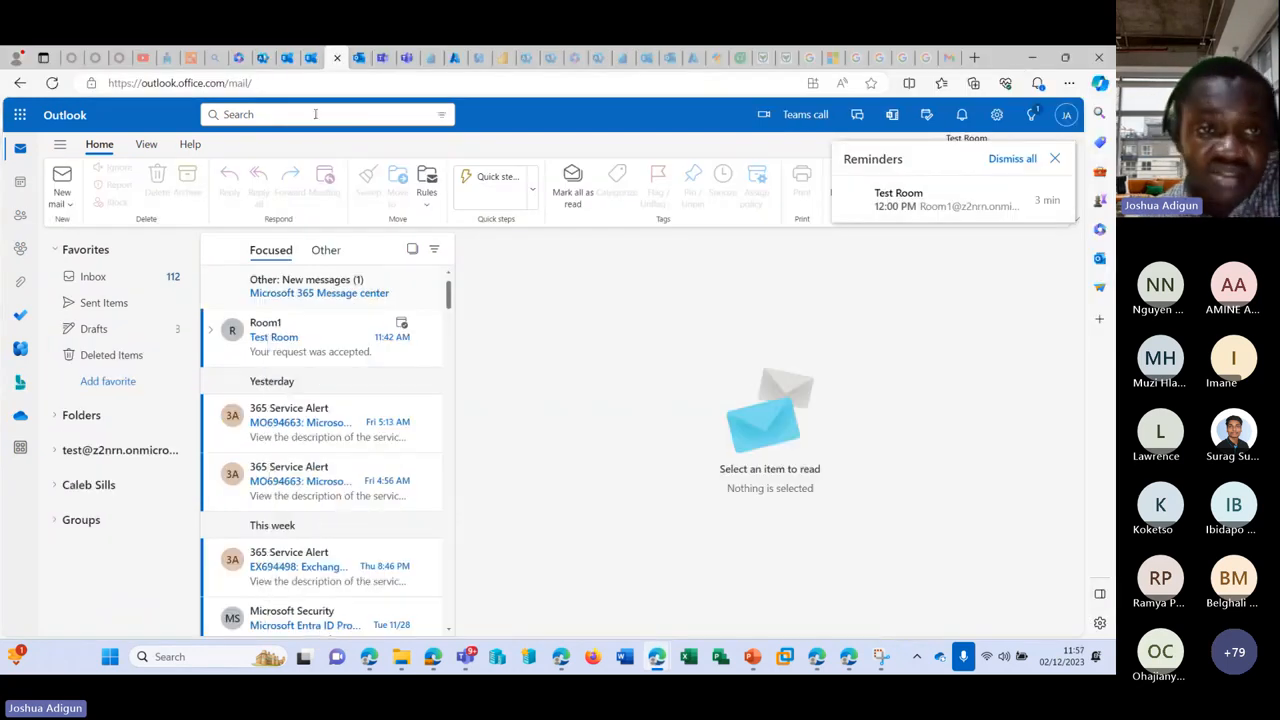
Step: Search Help & support for 'add domain' and open the How to add a domain suggestion
click(261, 58)
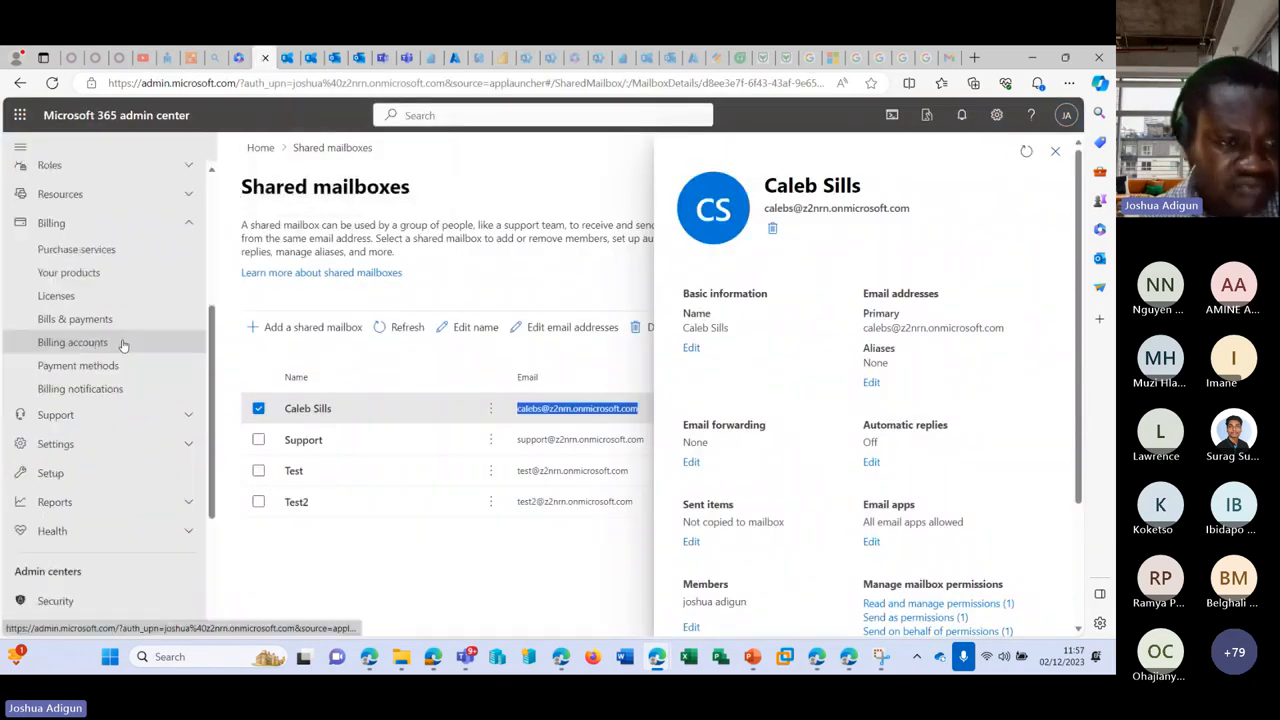
scroll(123, 344, down, 1)
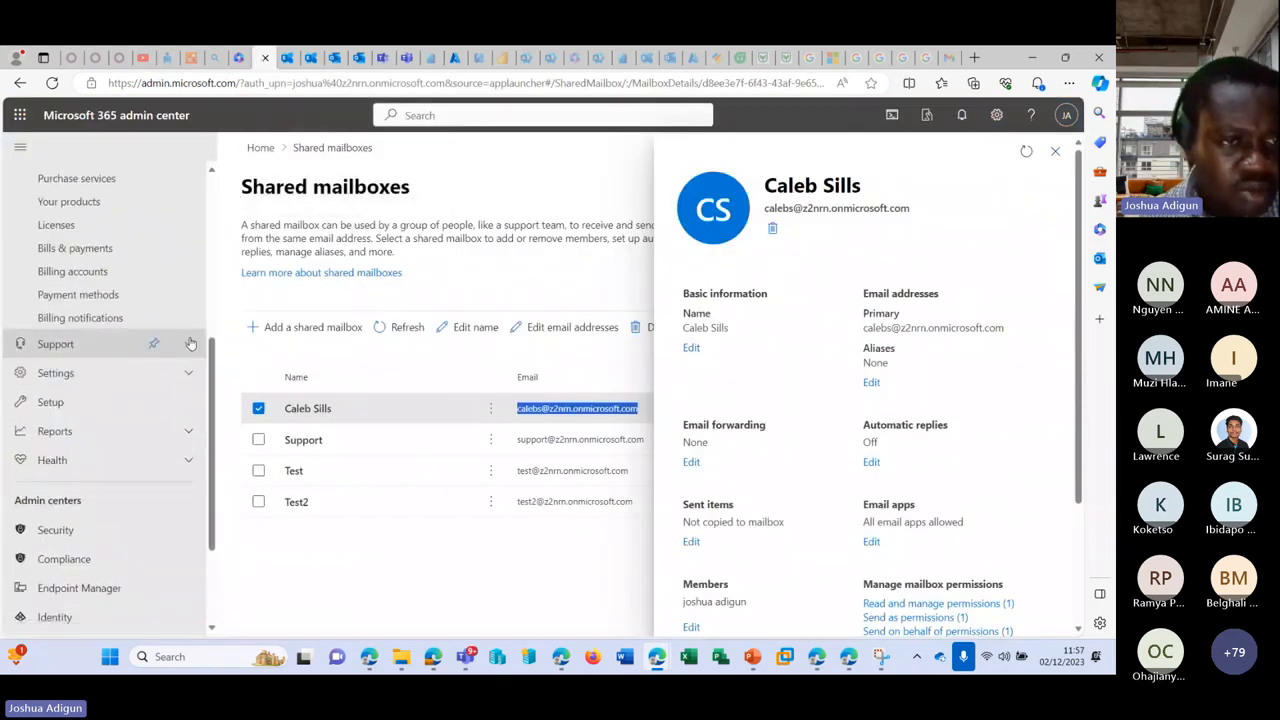
click(191, 344)
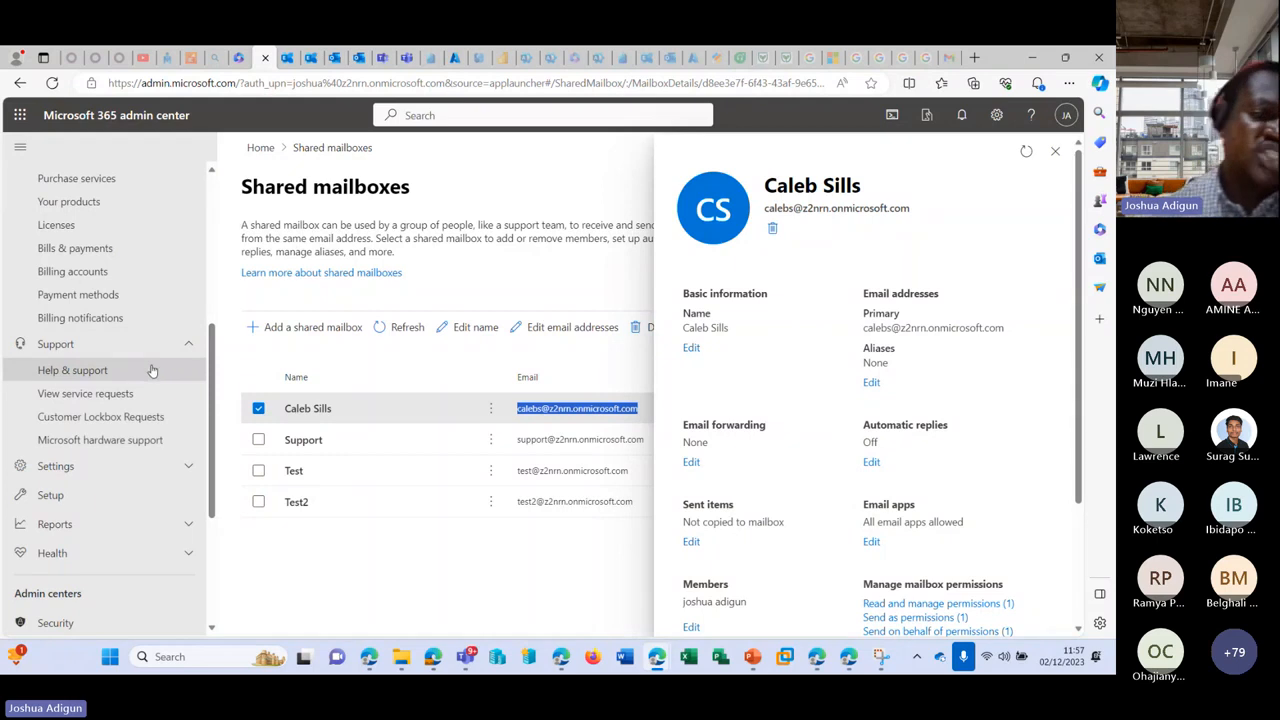
click(1055, 151)
click(72, 370)
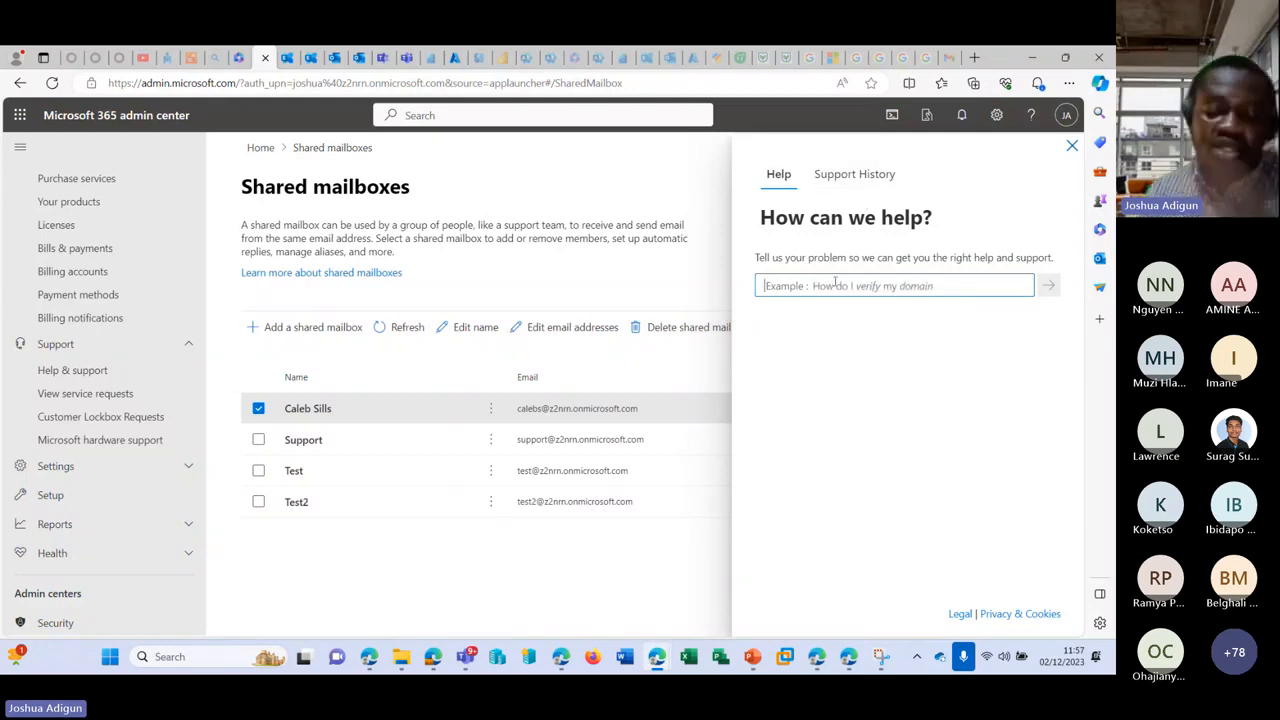
text(add domain)
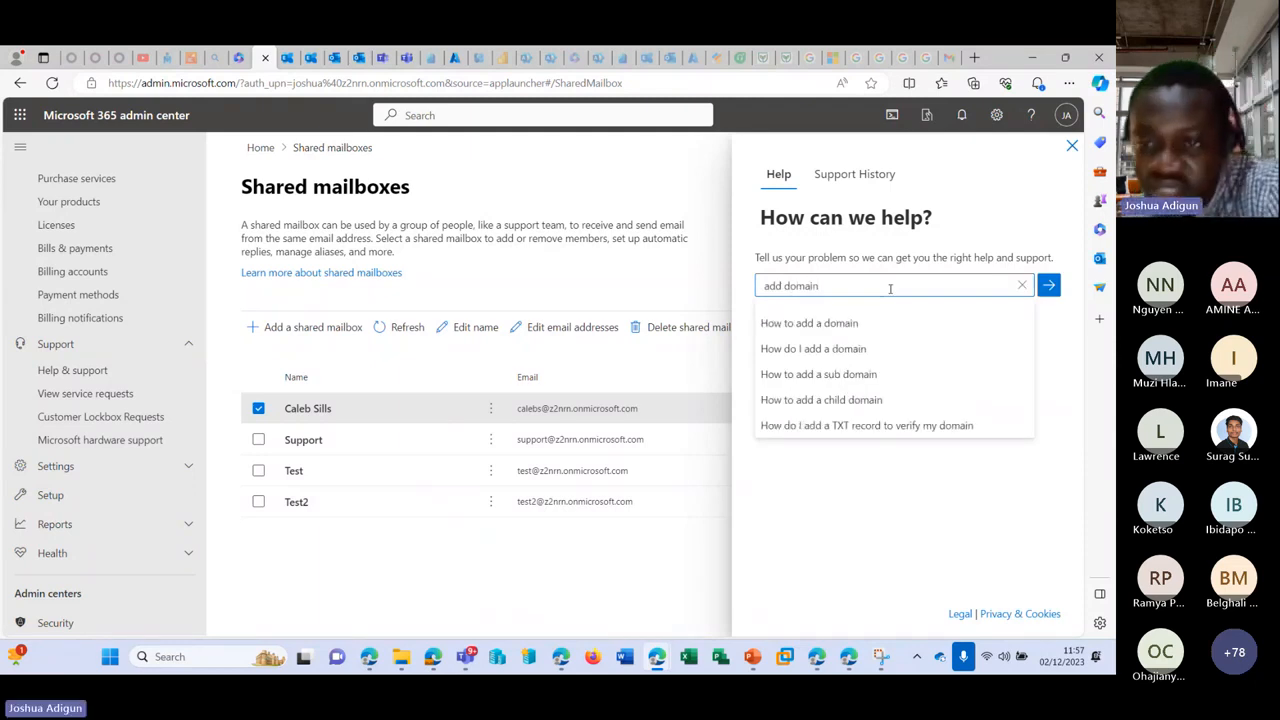
click(886, 323)
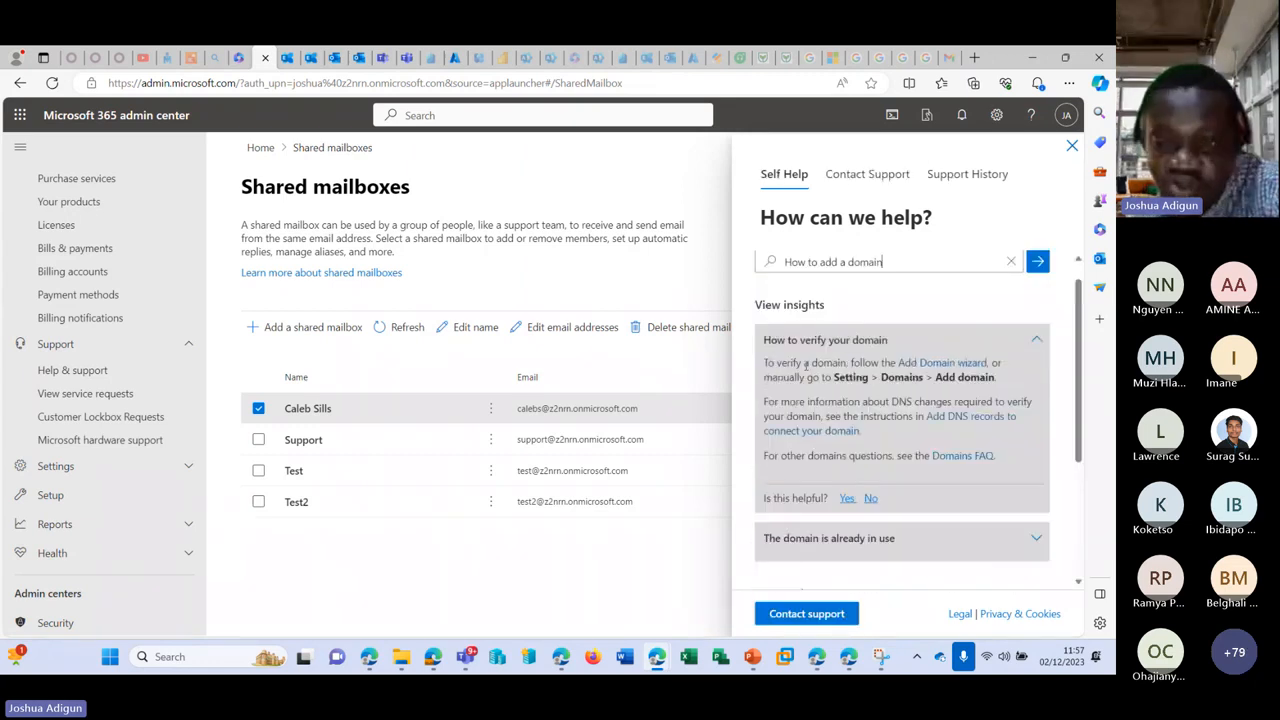
Step: Choose Contact support and expand the preferred contact settings, checking the time zone list
scroll(806, 366, down, 2)
click(819, 619)
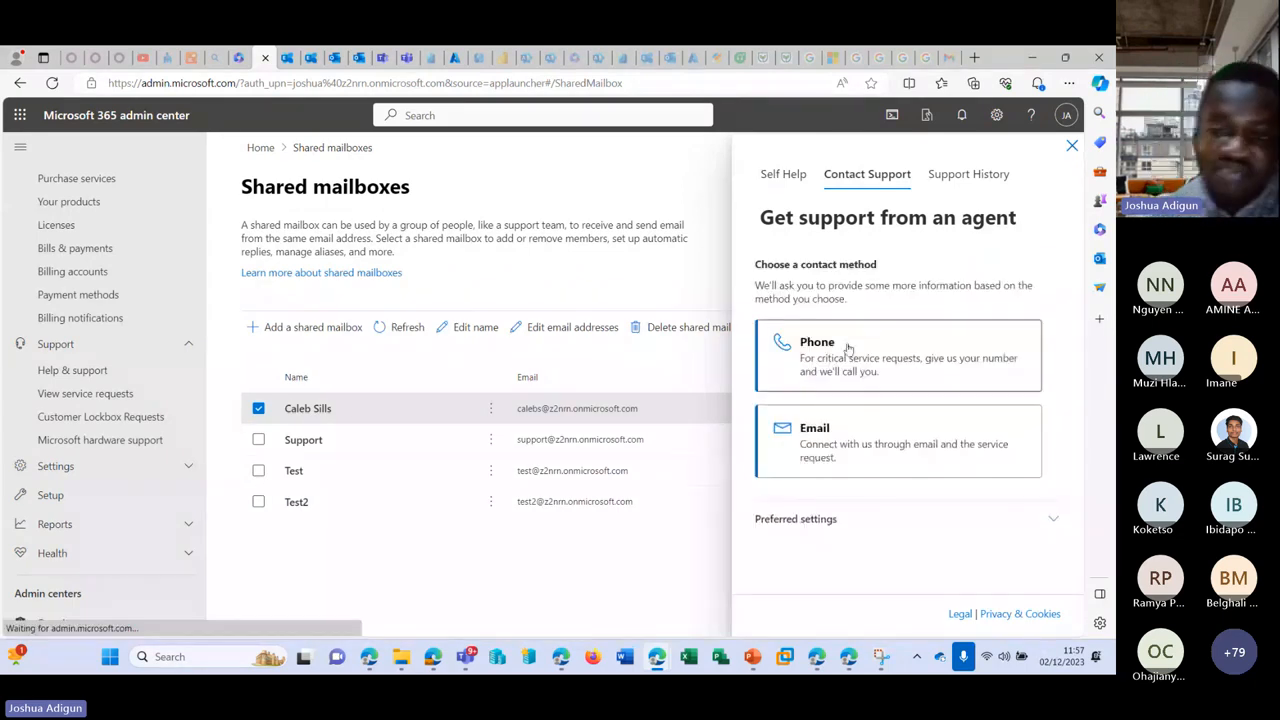
click(1053, 519)
scroll(950, 450, down, 1)
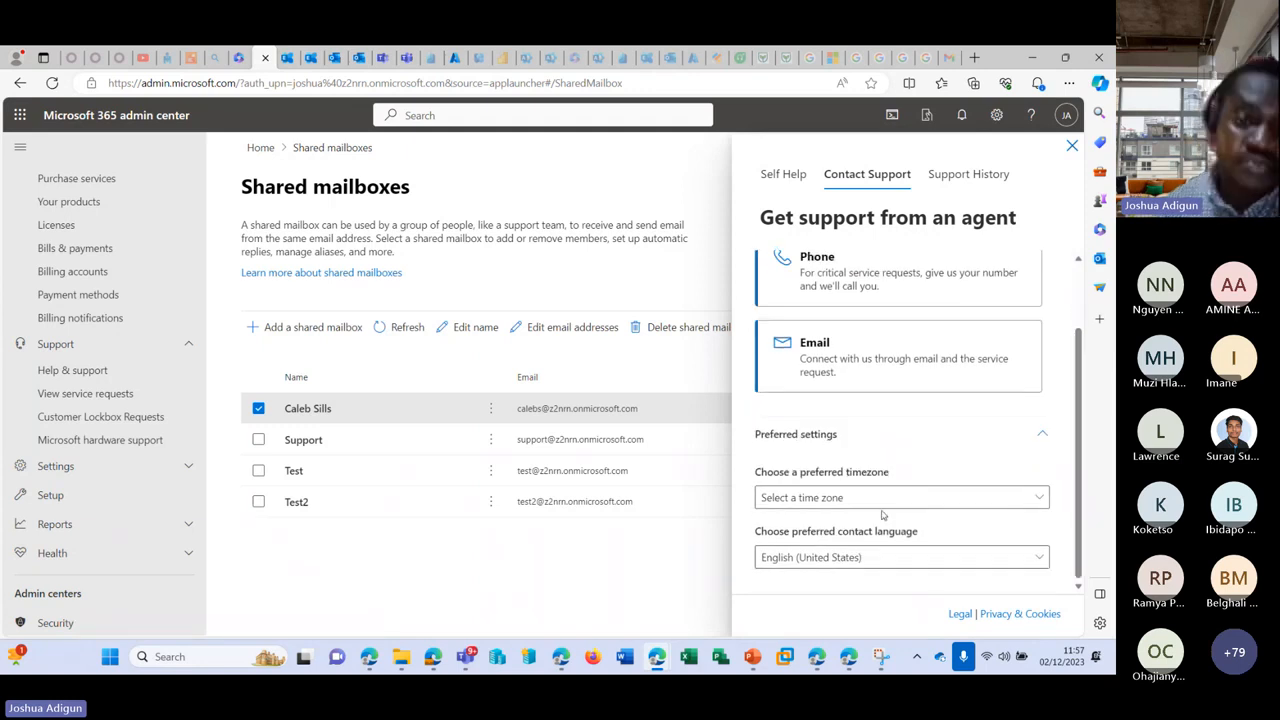
click(784, 497)
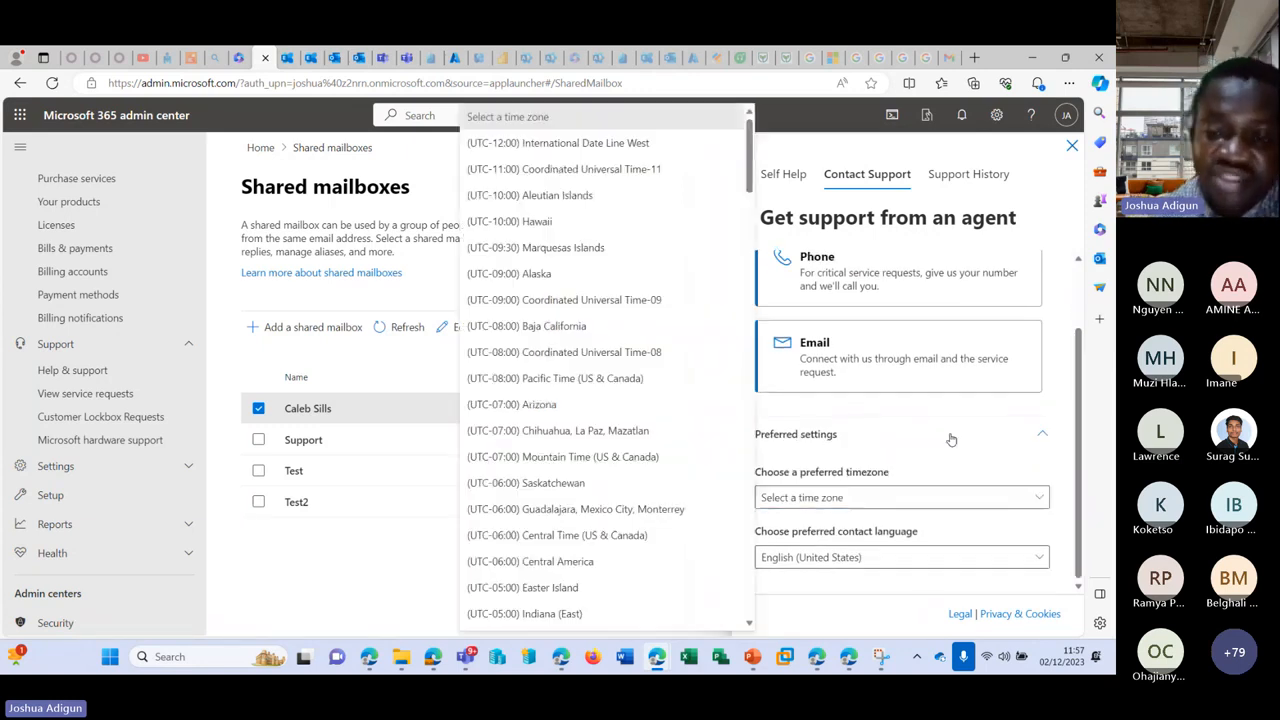
click(920, 497)
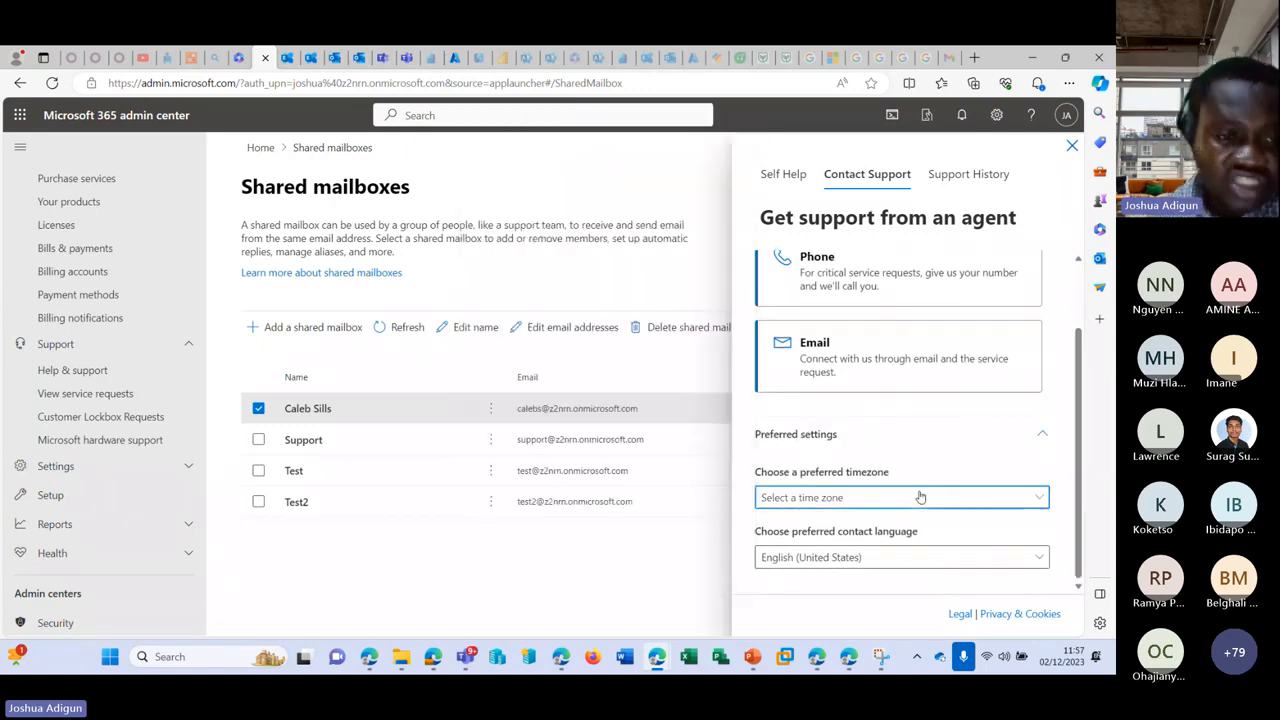
Step: View the service request history and close the agent support panel
click(86, 415)
click(90, 397)
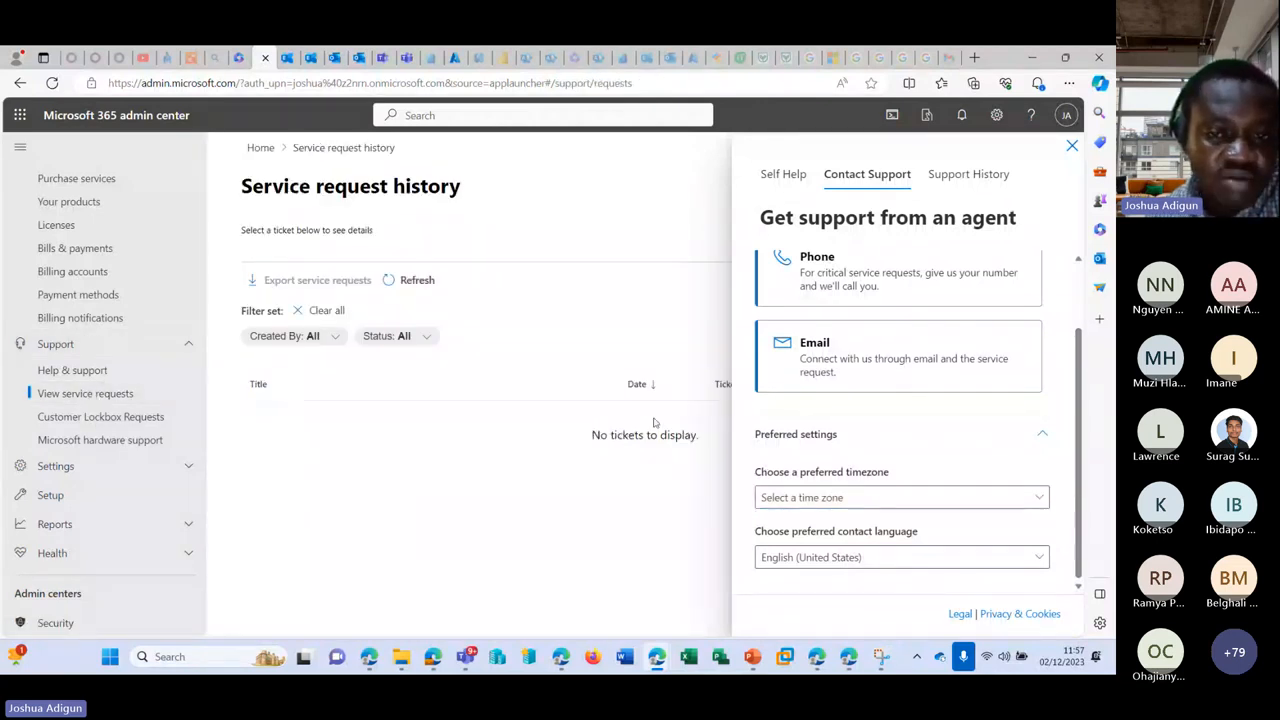
click(1072, 146)
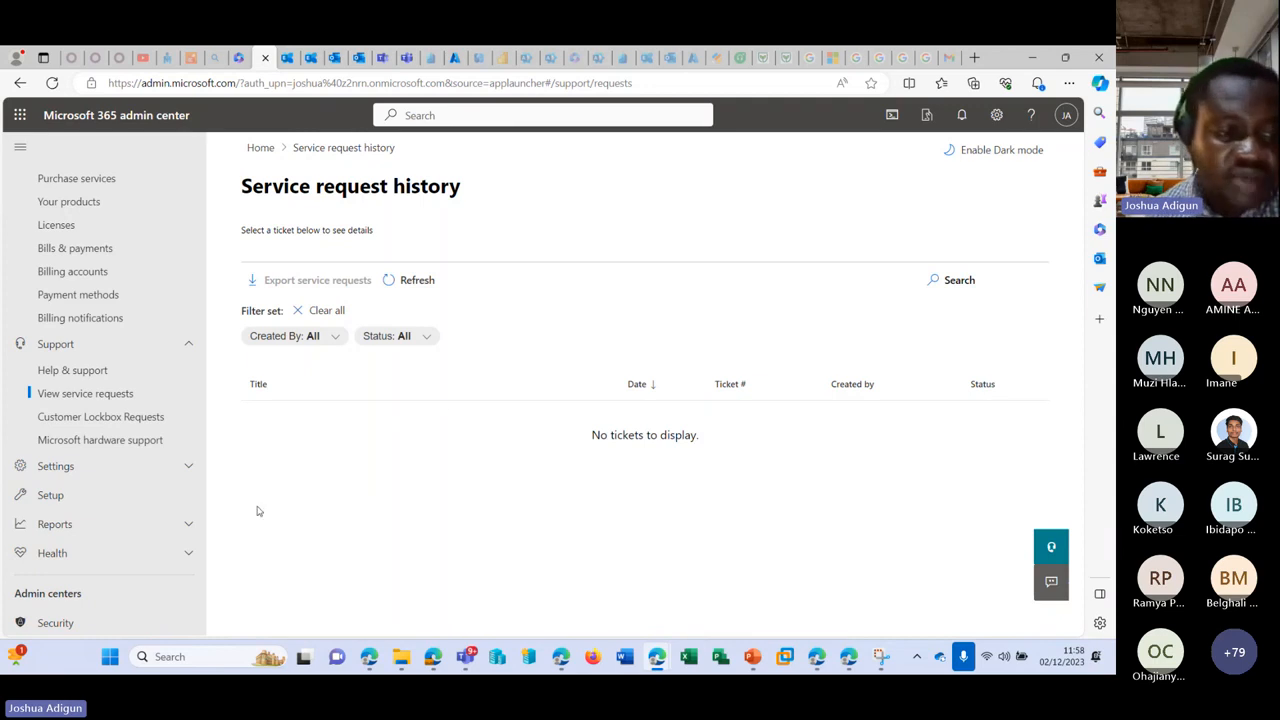
Step: Browse Customer Lockbox Requests and scroll through the Microsoft hardware support access form
click(108, 428)
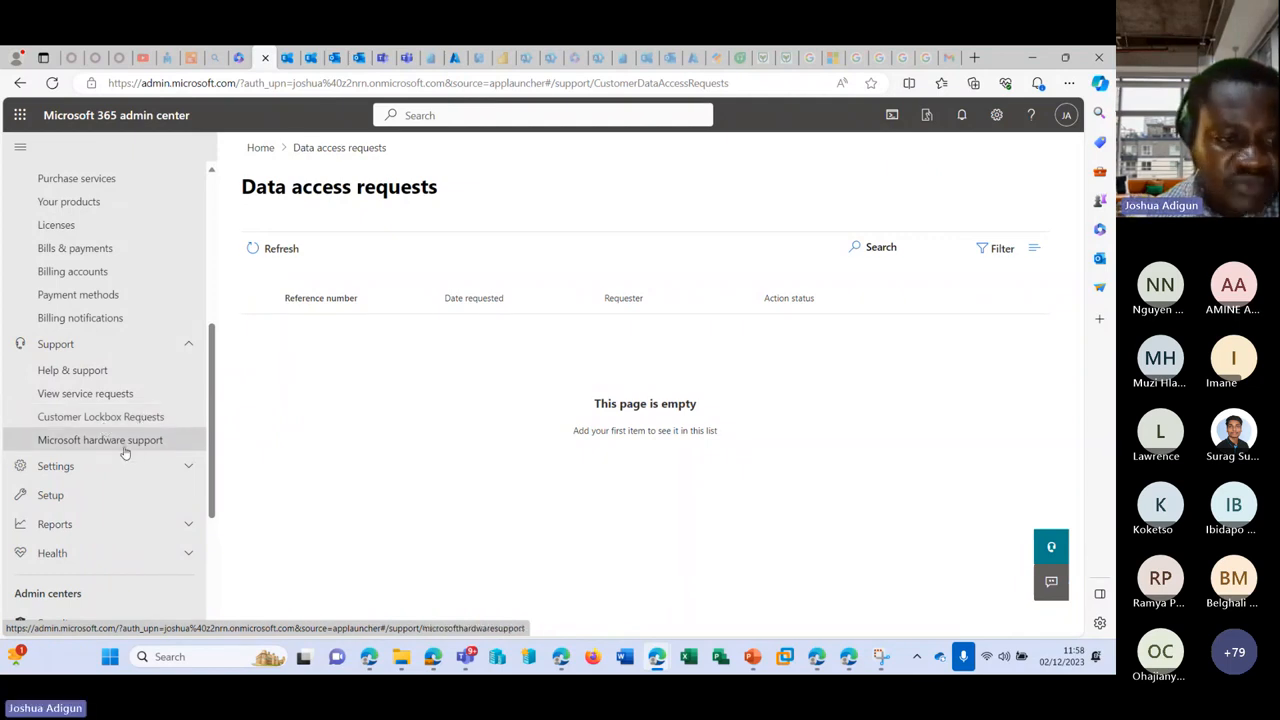
click(122, 449)
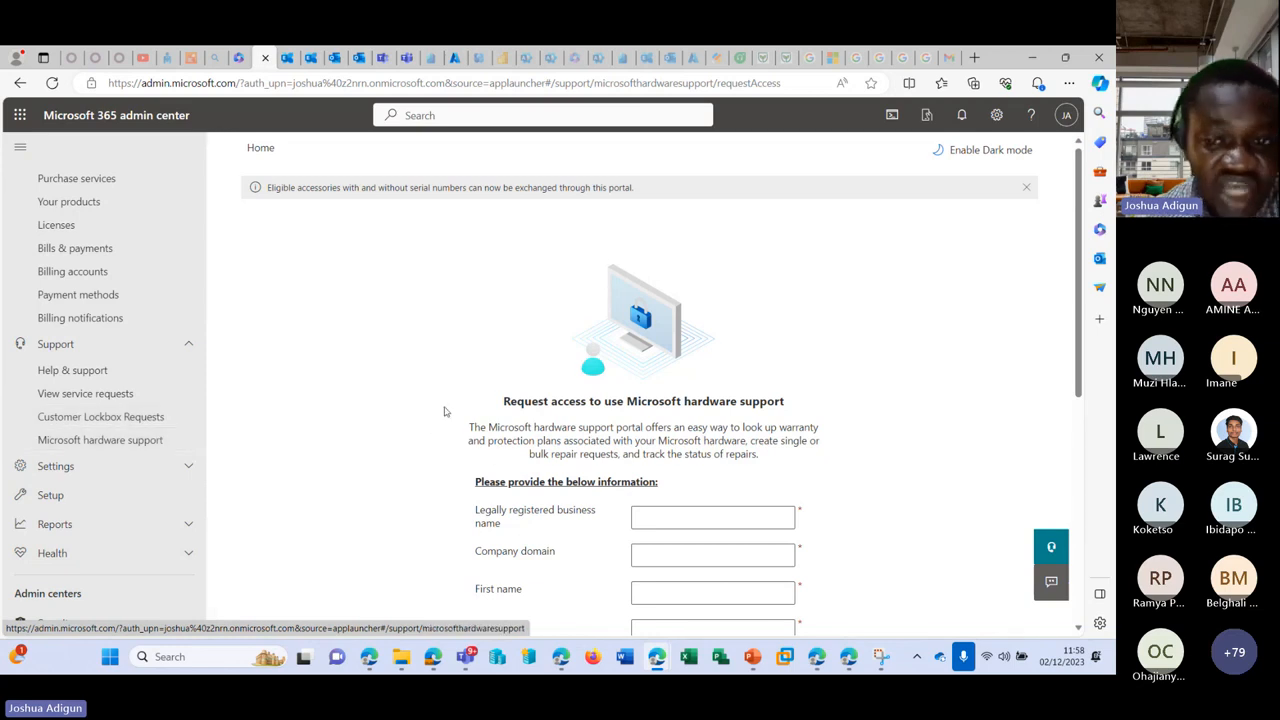
scroll(448, 408, down, 1)
scroll(450, 406, down, 5)
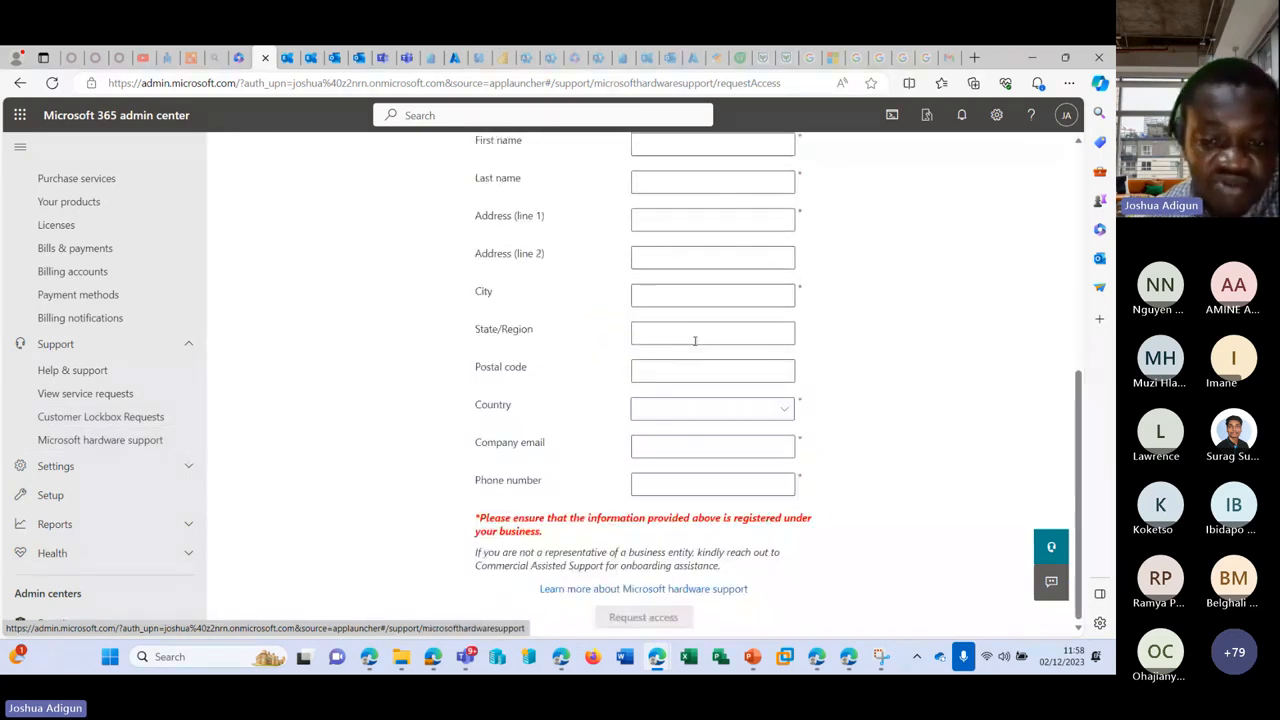
scroll(760, 444, up, 5)
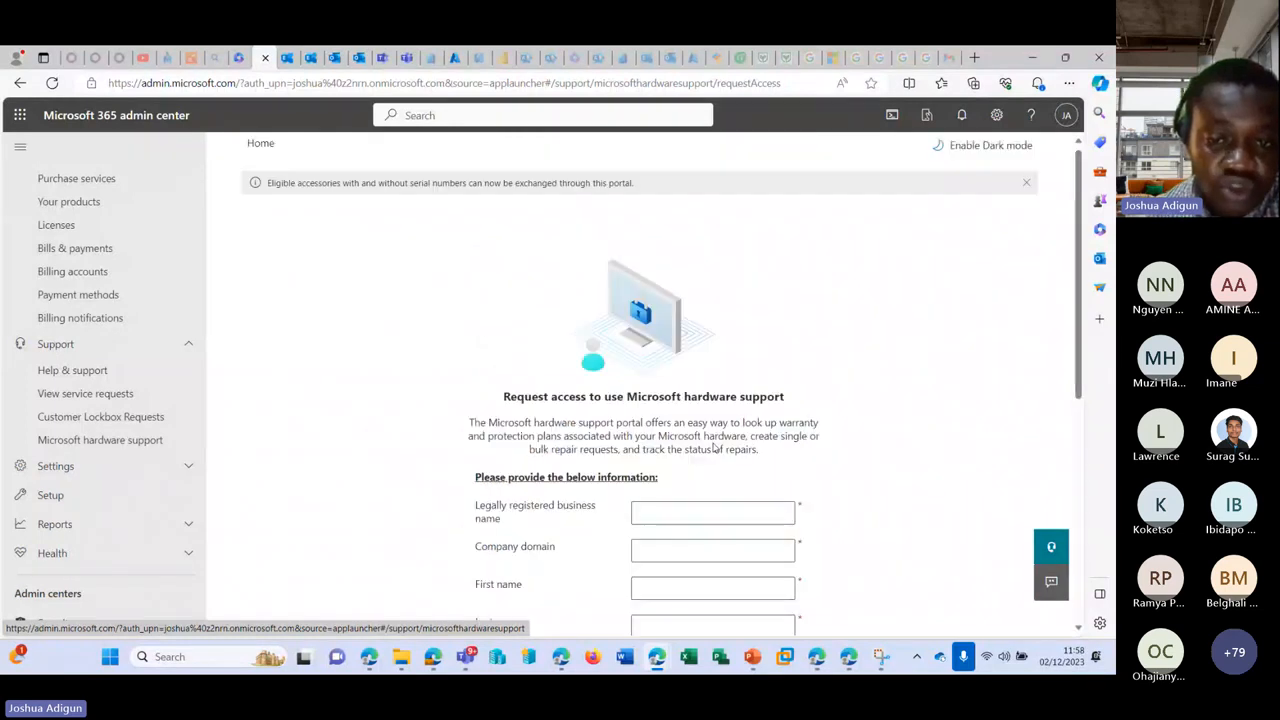
scroll(674, 442, down, 3)
scroll(815, 390, down, 2)
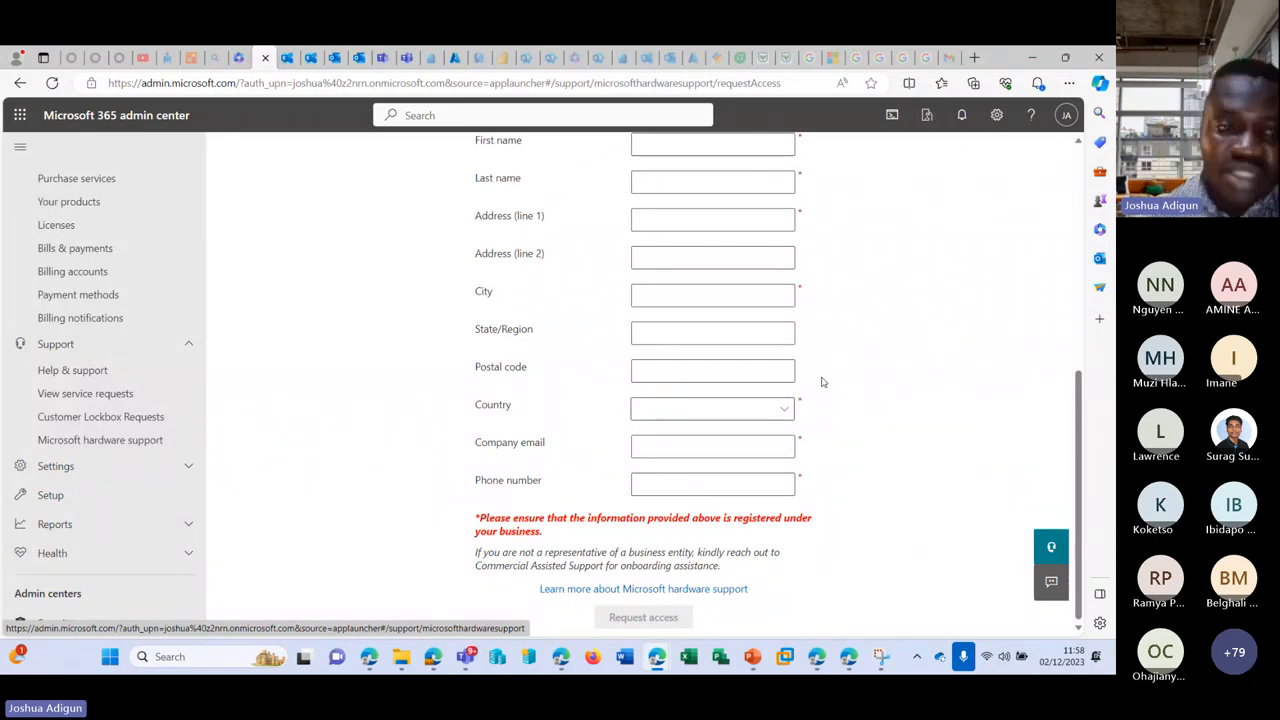
scroll(160, 420, down, 3)
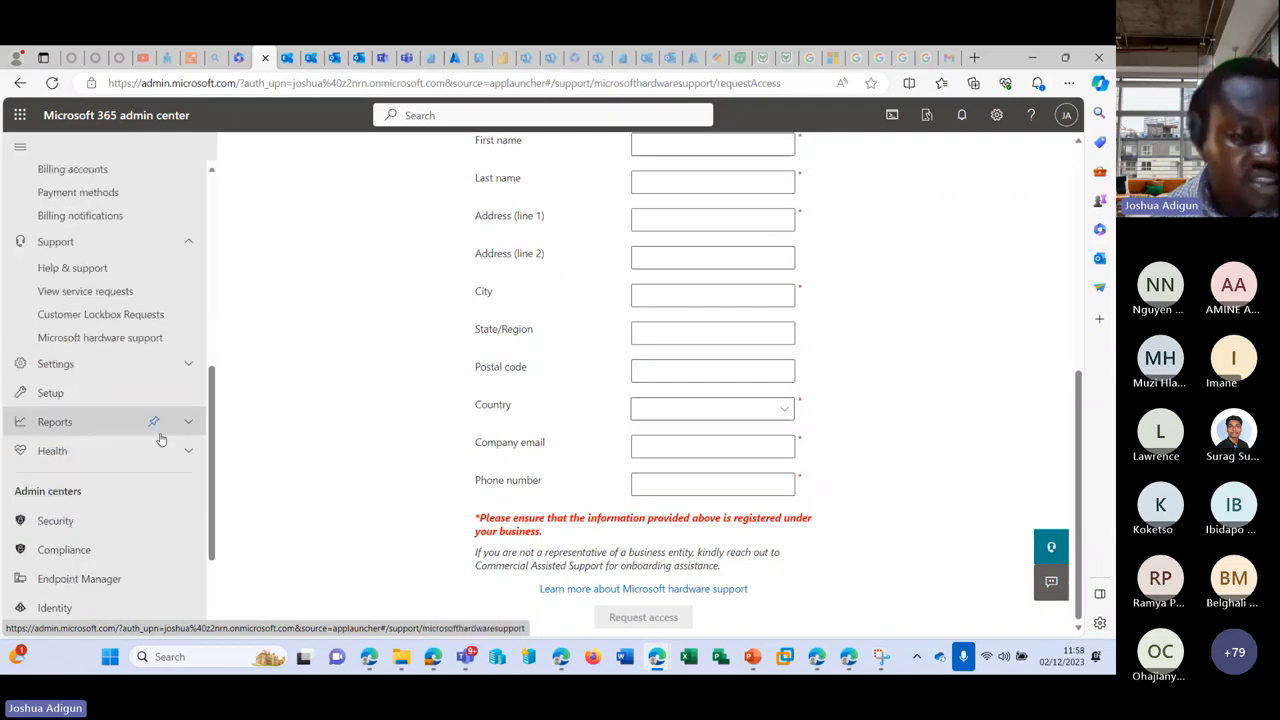
click(183, 411)
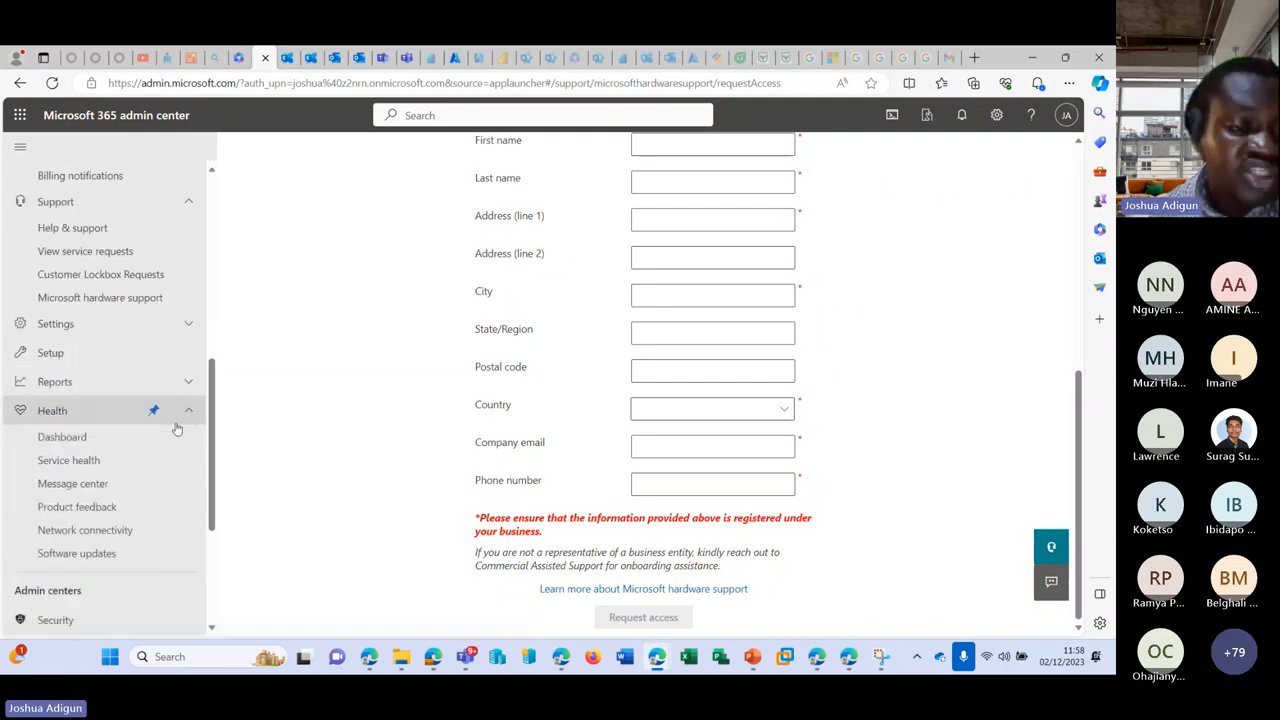
Step: Open the Health dashboard and review Exchange Online's 3 advisories in the side panel
click(108, 441)
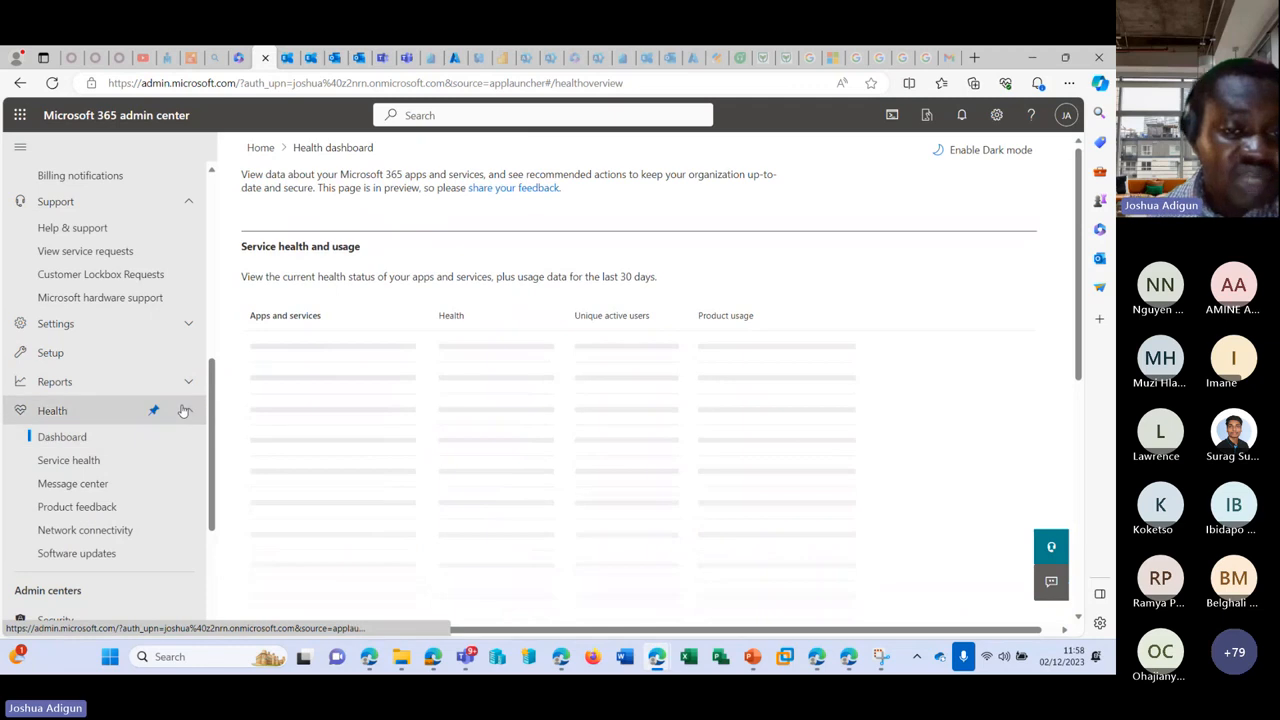
scroll(318, 408, down, 1)
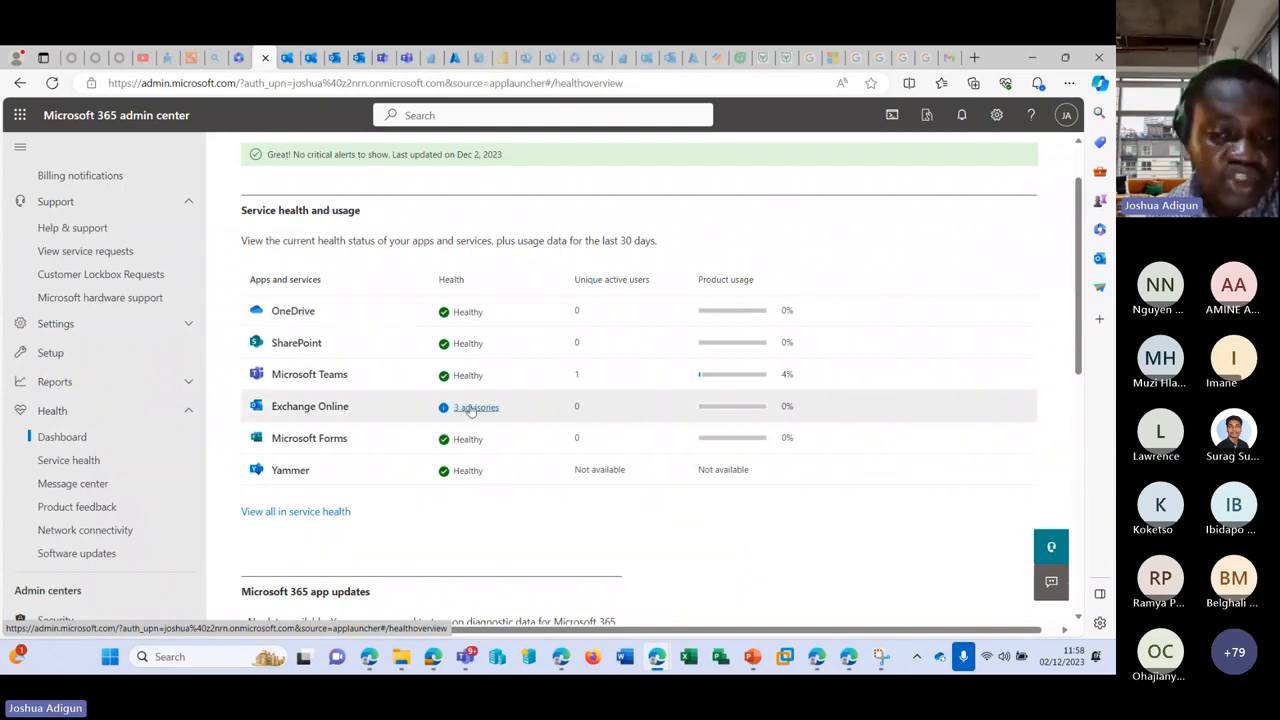
click(472, 408)
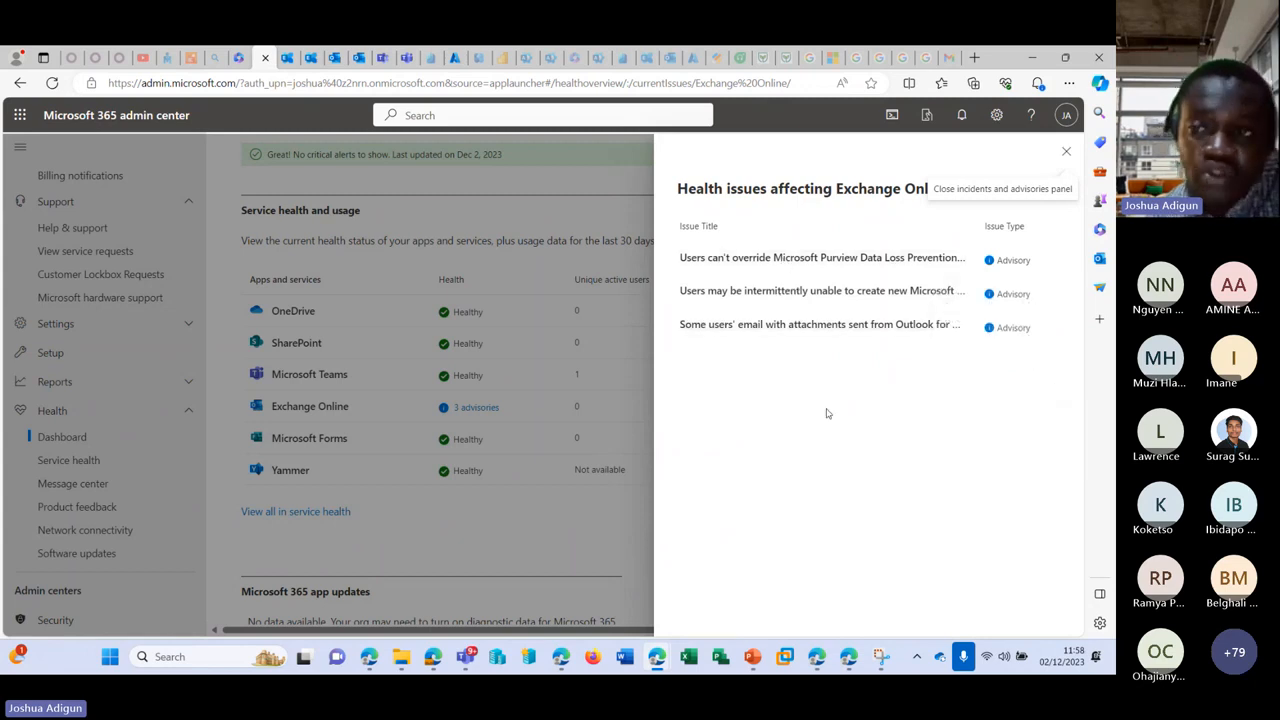
click(1066, 151)
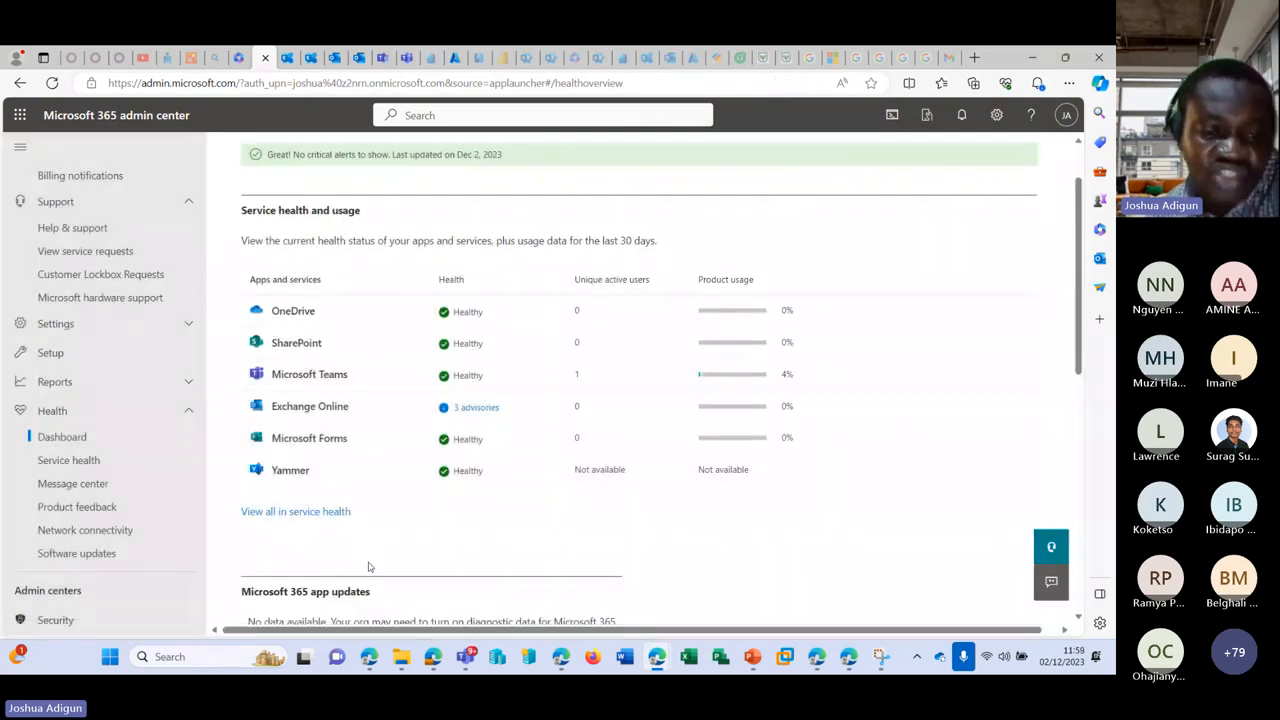
scroll(530, 500, down, 4)
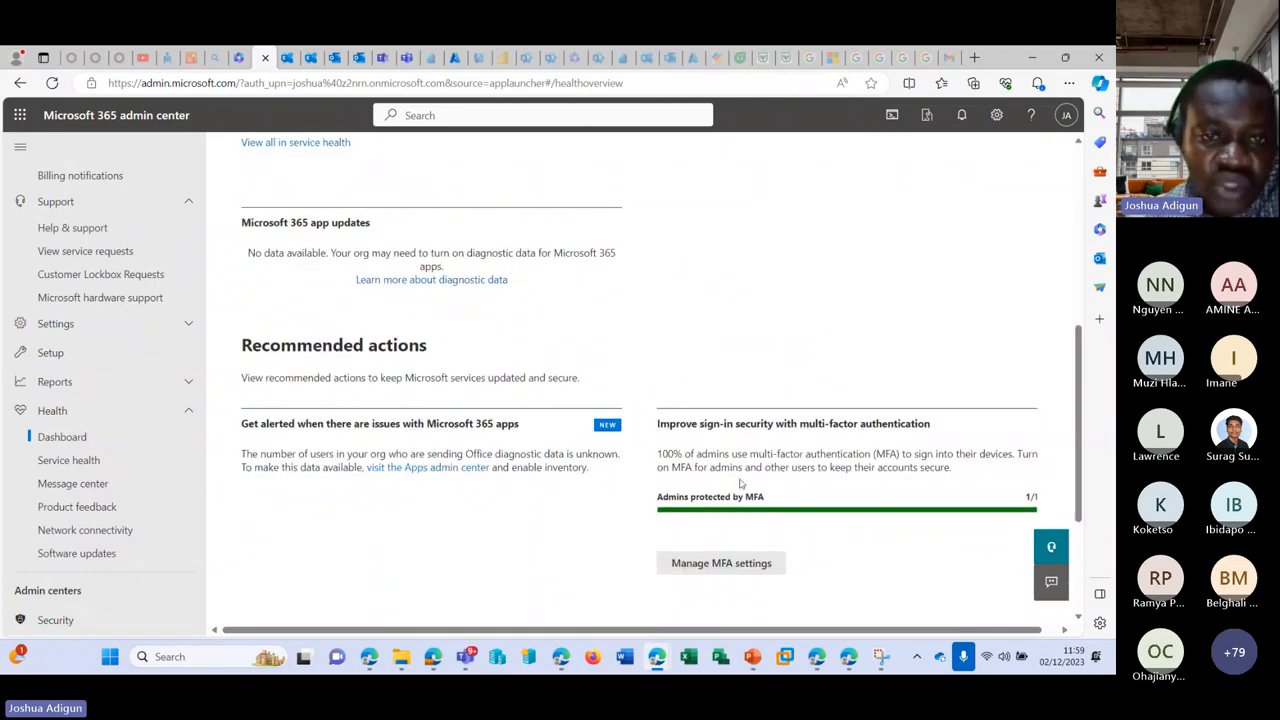
scroll(660, 430, up, 3)
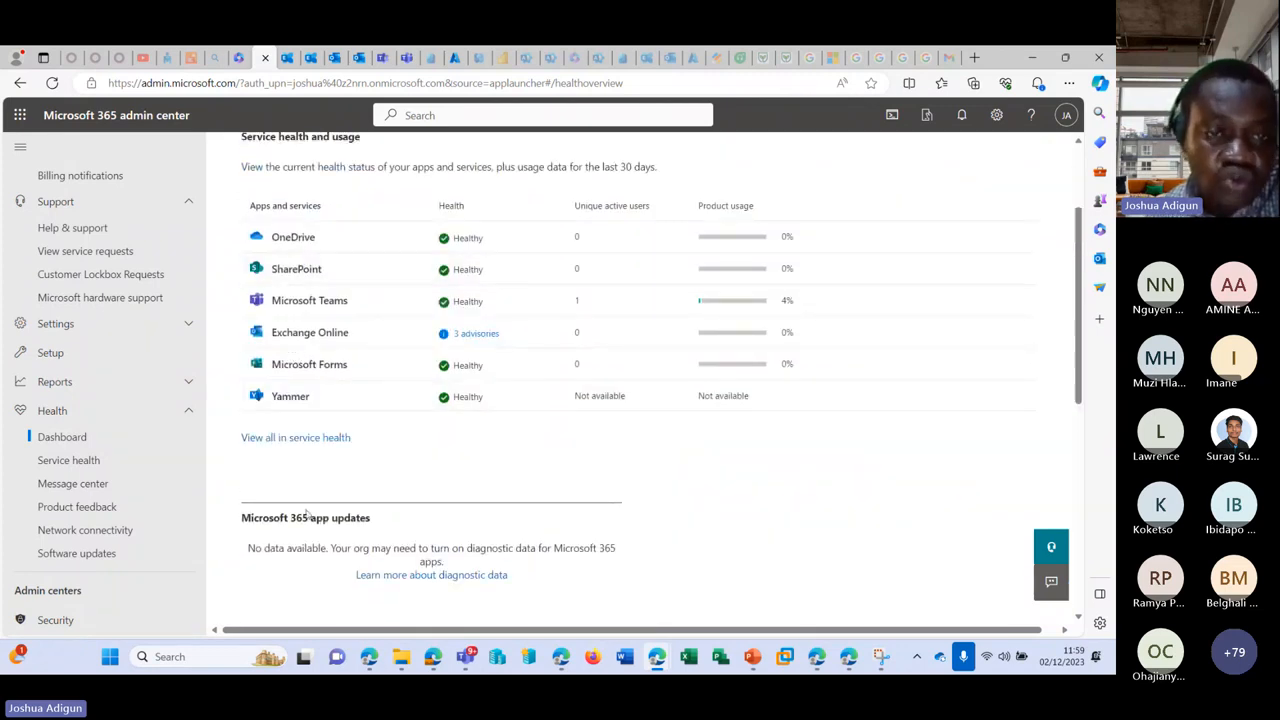
scroll(322, 460, up, 1)
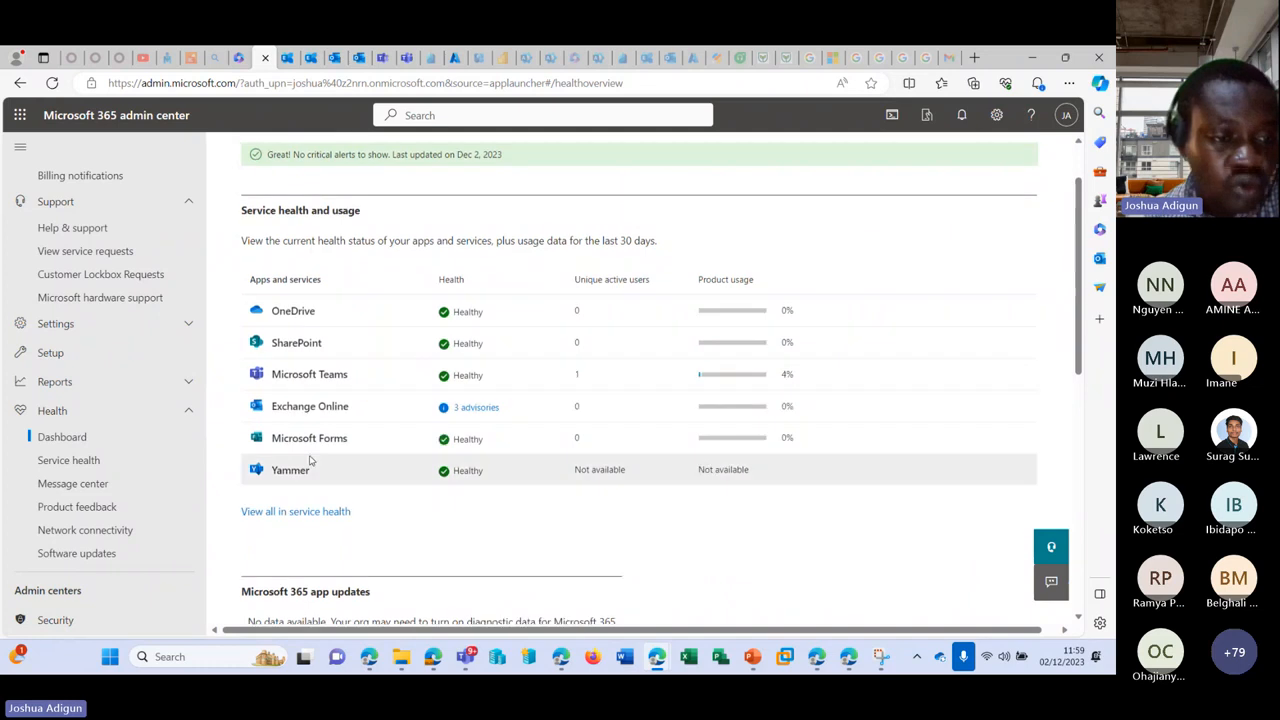
Step: Open Service health and the Data Loss Prevention override issue's details
click(95, 485)
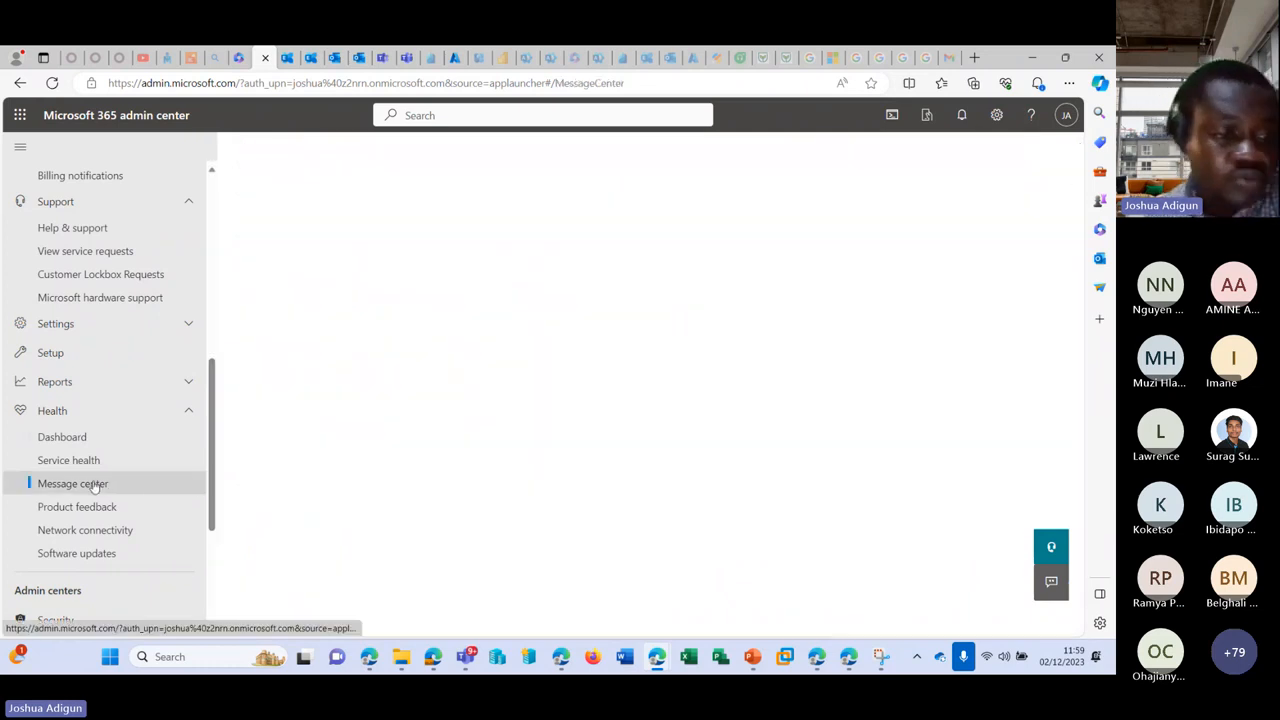
click(87, 463)
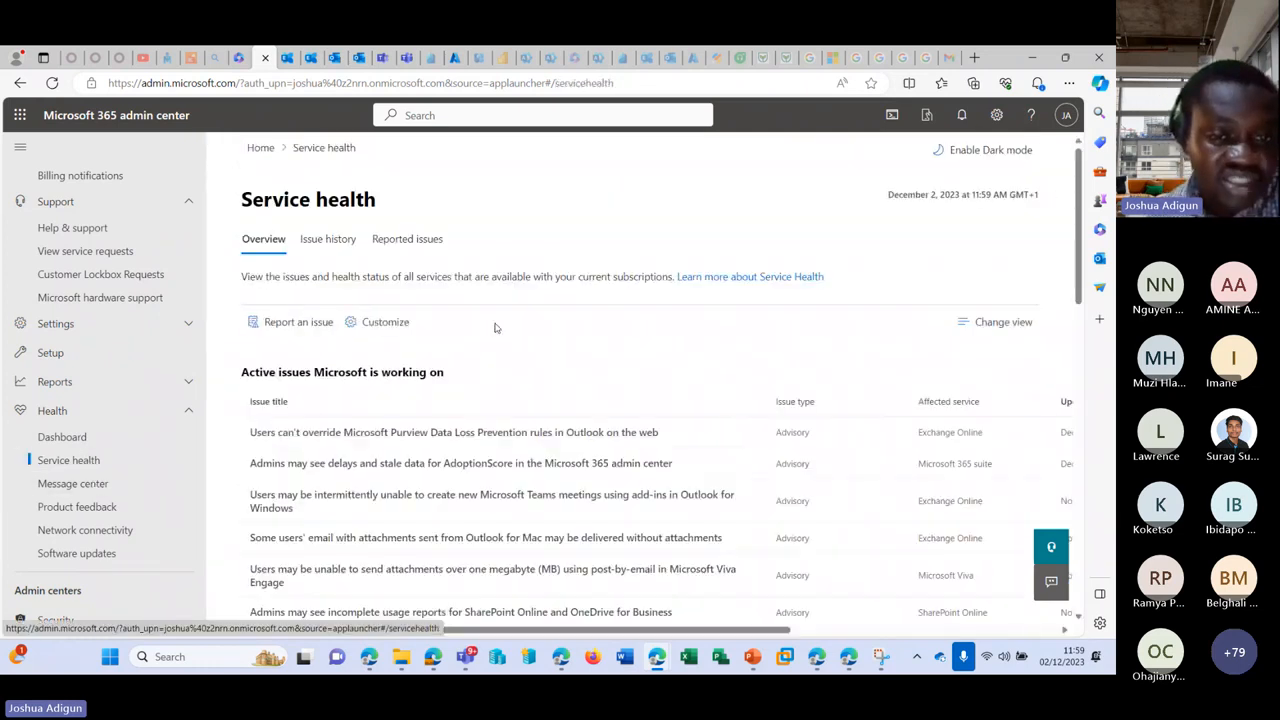
scroll(360, 333, down, 1)
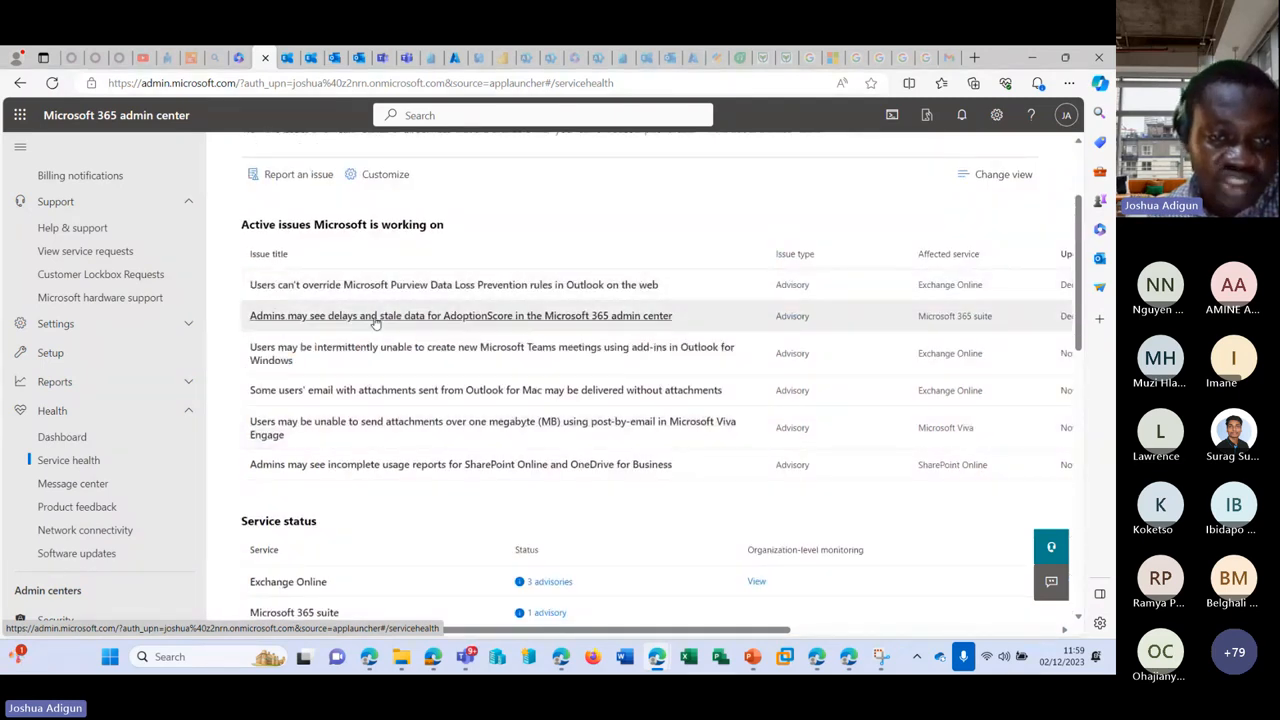
click(432, 285)
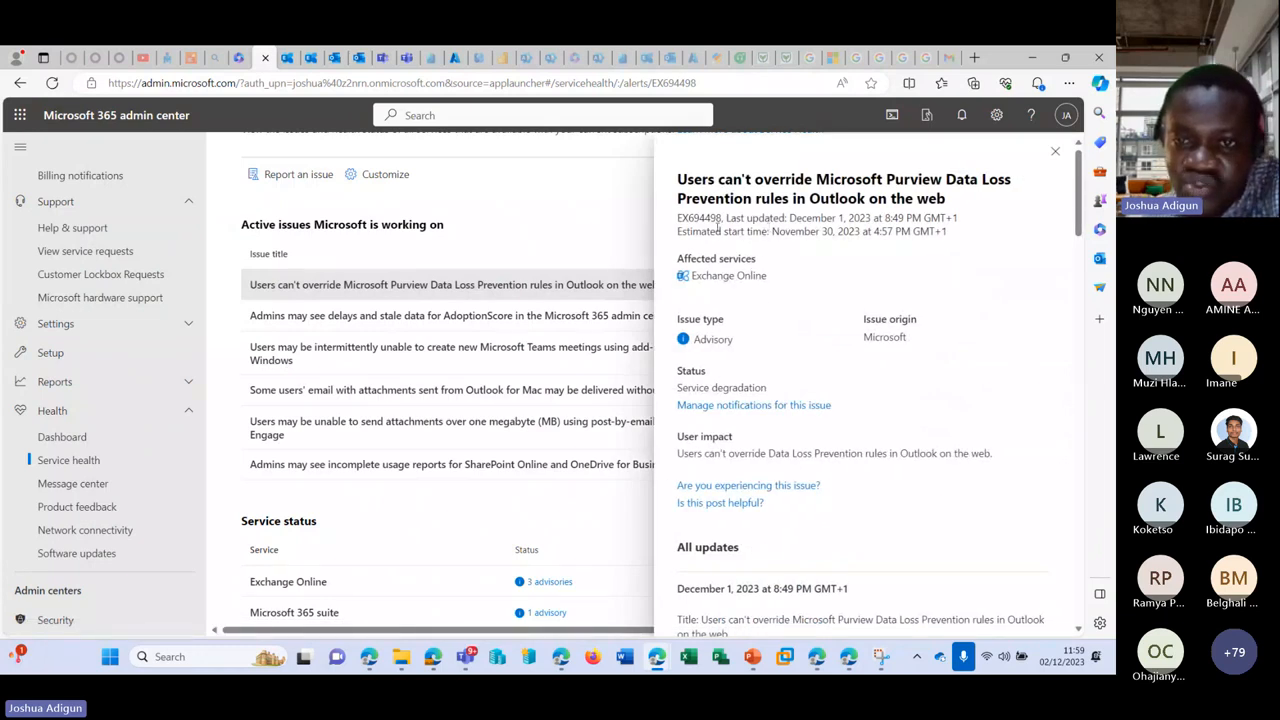
Step: Read the issue's last-updated date, start time and full update history, then go to Message center
drag(778, 218, 910, 200)
click(752, 231)
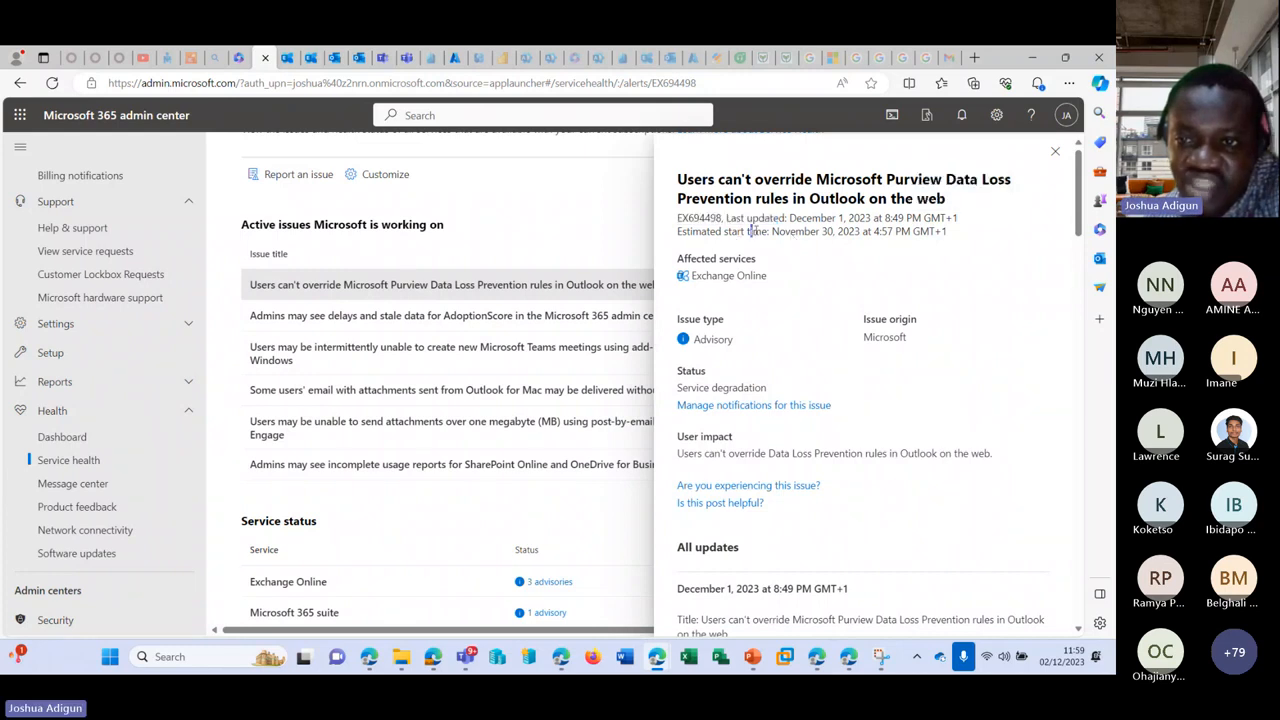
drag(752, 231, 887, 231)
scroll(682, 331, down, 4)
drag(702, 319, 878, 422)
scroll(872, 422, down, 7)
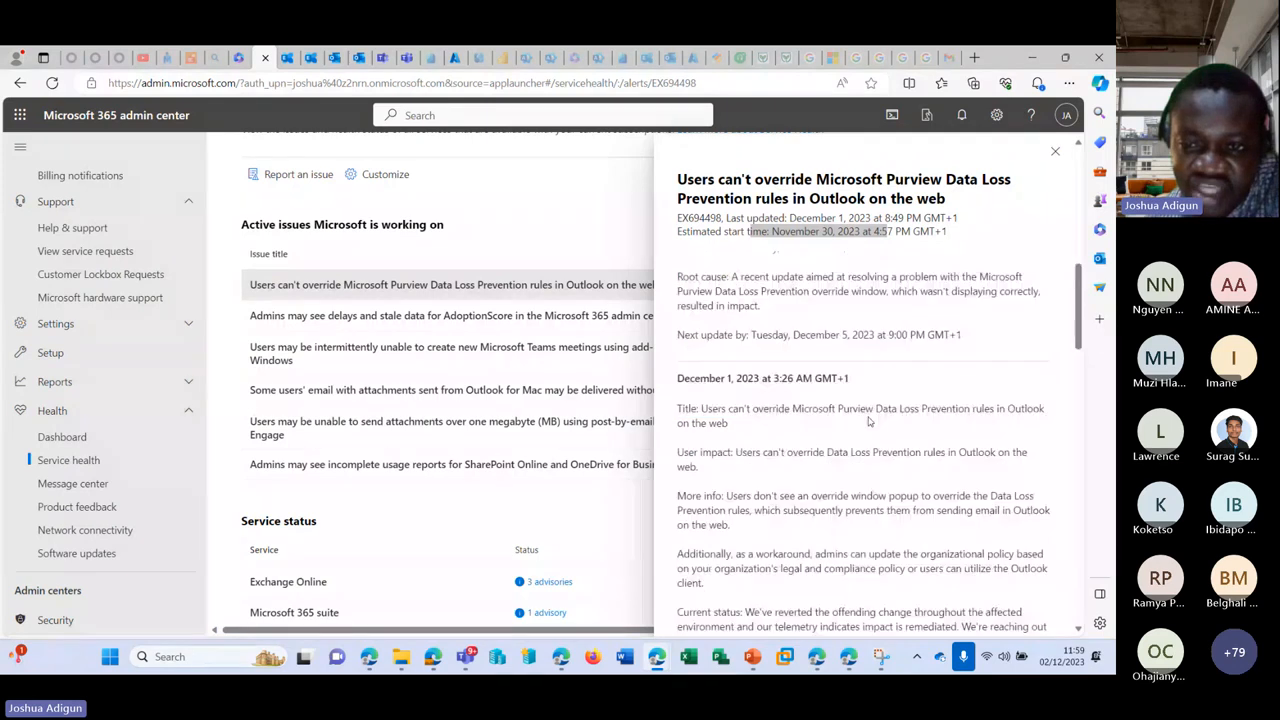
scroll(798, 370, down, 6)
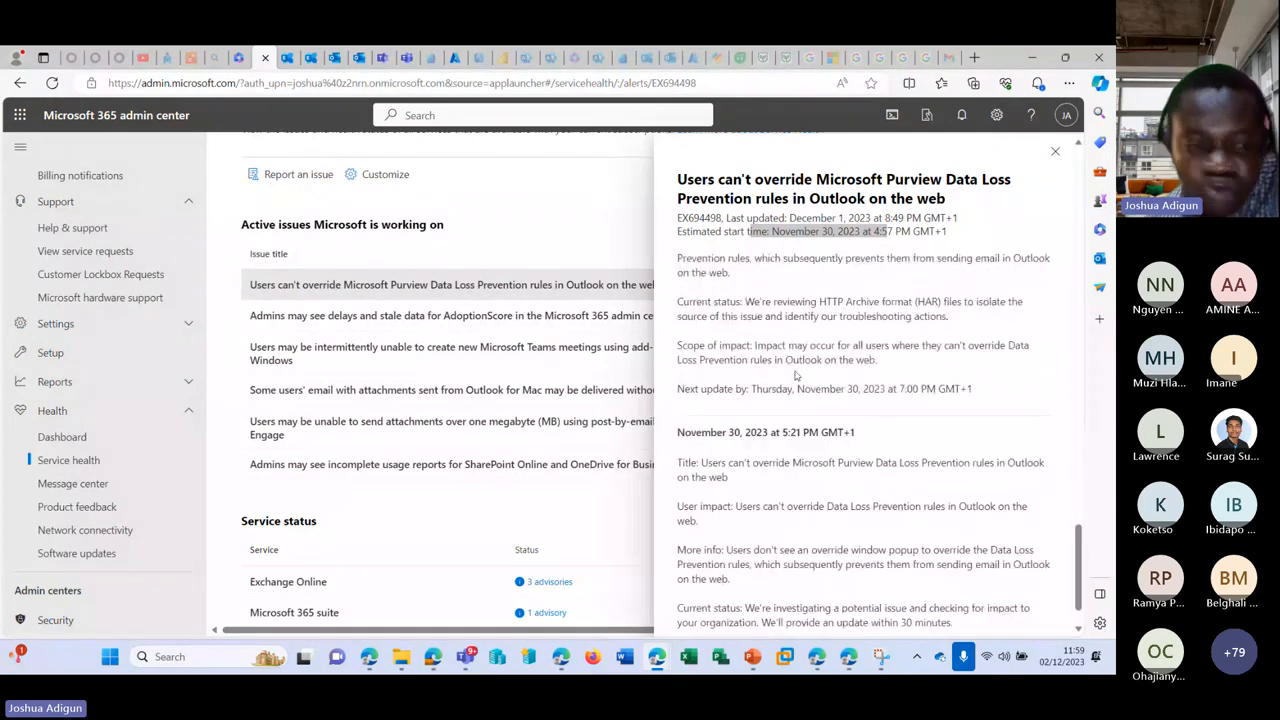
scroll(323, 436, down, 2)
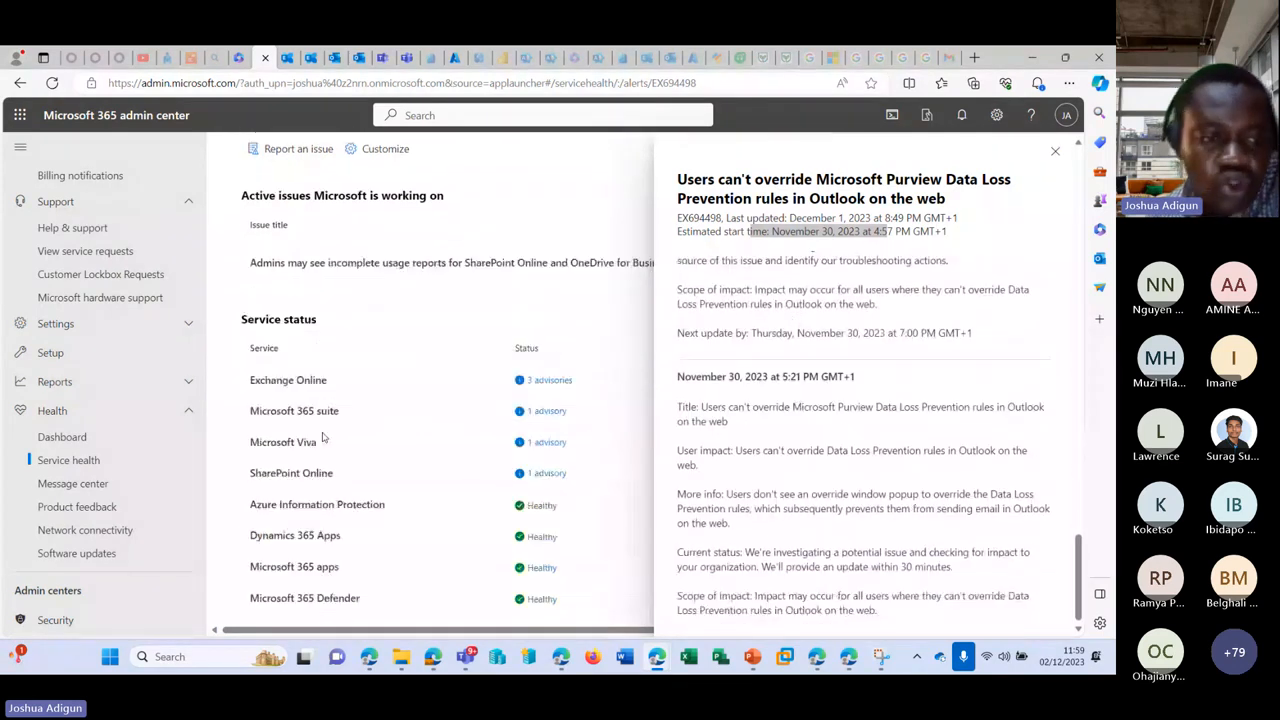
click(74, 485)
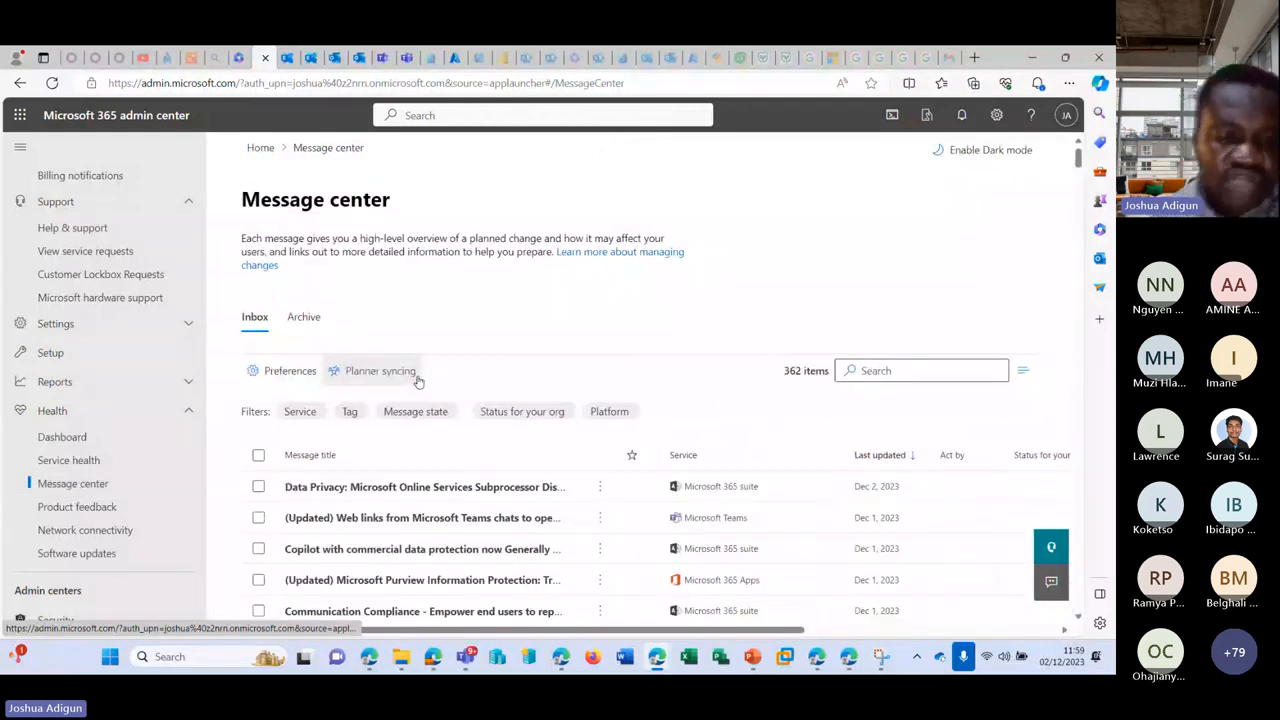
Step: Scroll through all 362 Message center messages to the oldest and back, then open Product feedback
scroll(530, 372, down, 1)
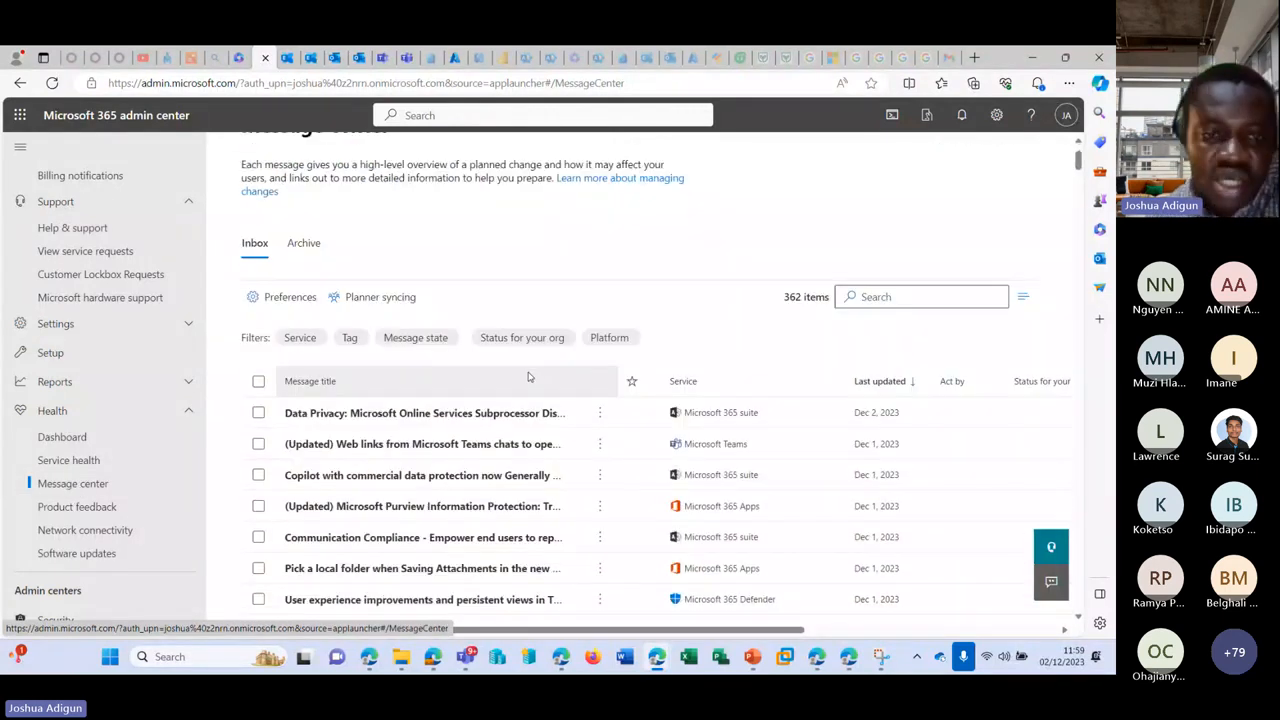
scroll(522, 394, up, 1)
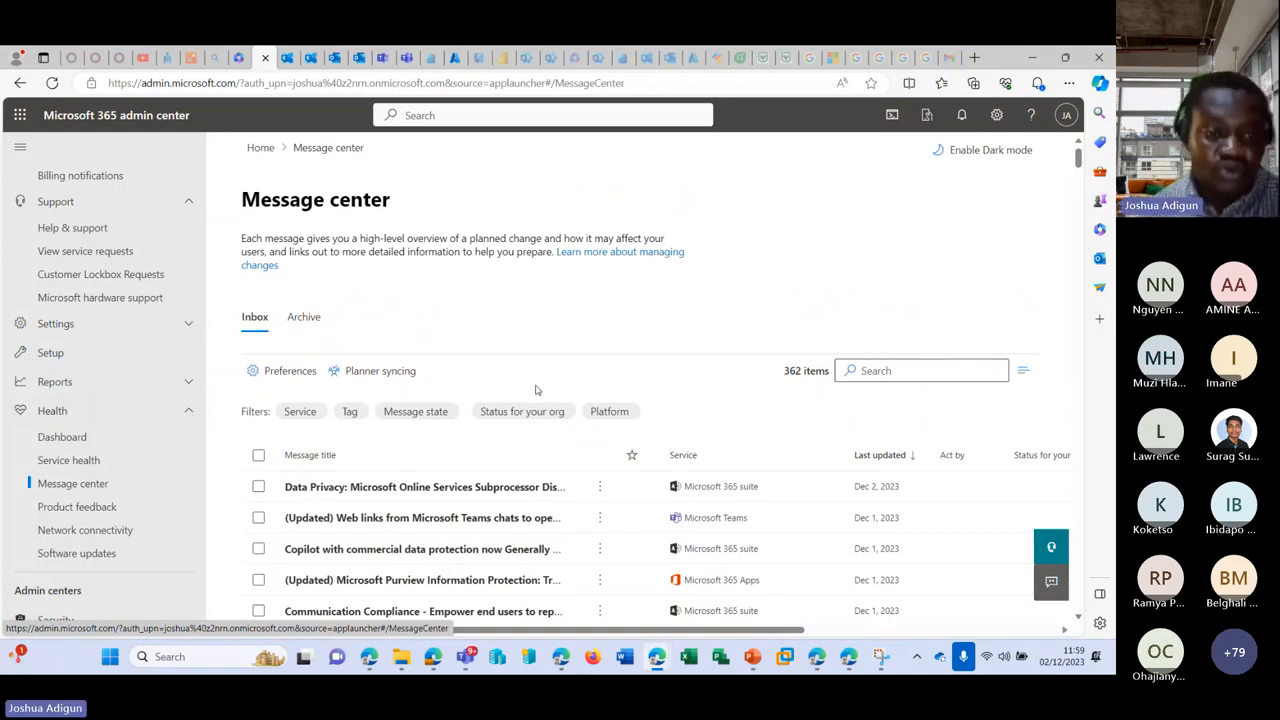
scroll(535, 388, down, 3)
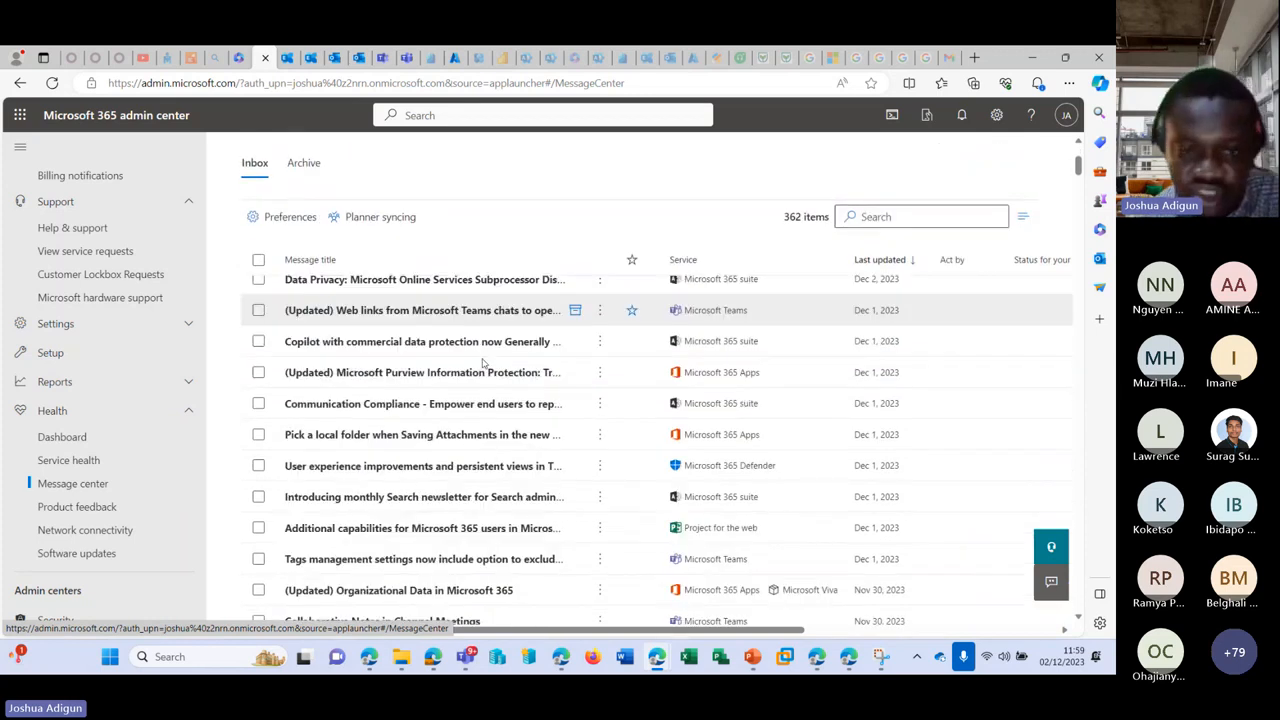
scroll(482, 364, down, 10)
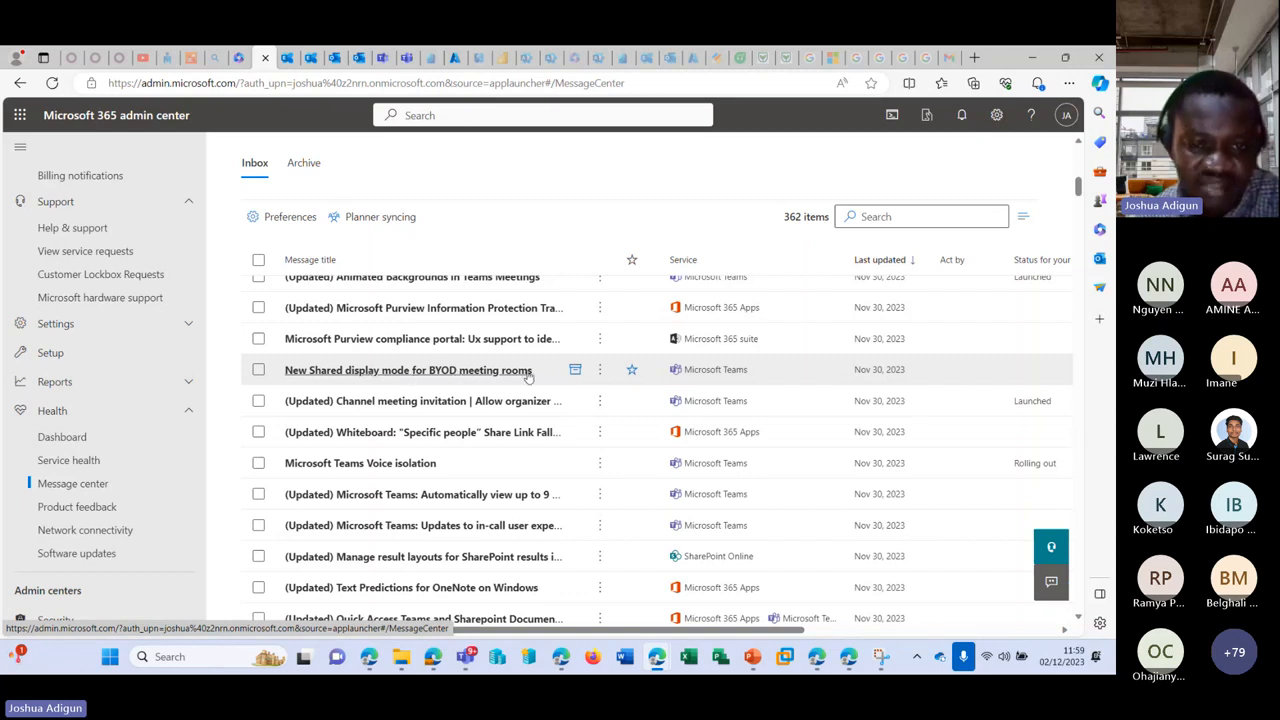
scroll(518, 375, down, 10)
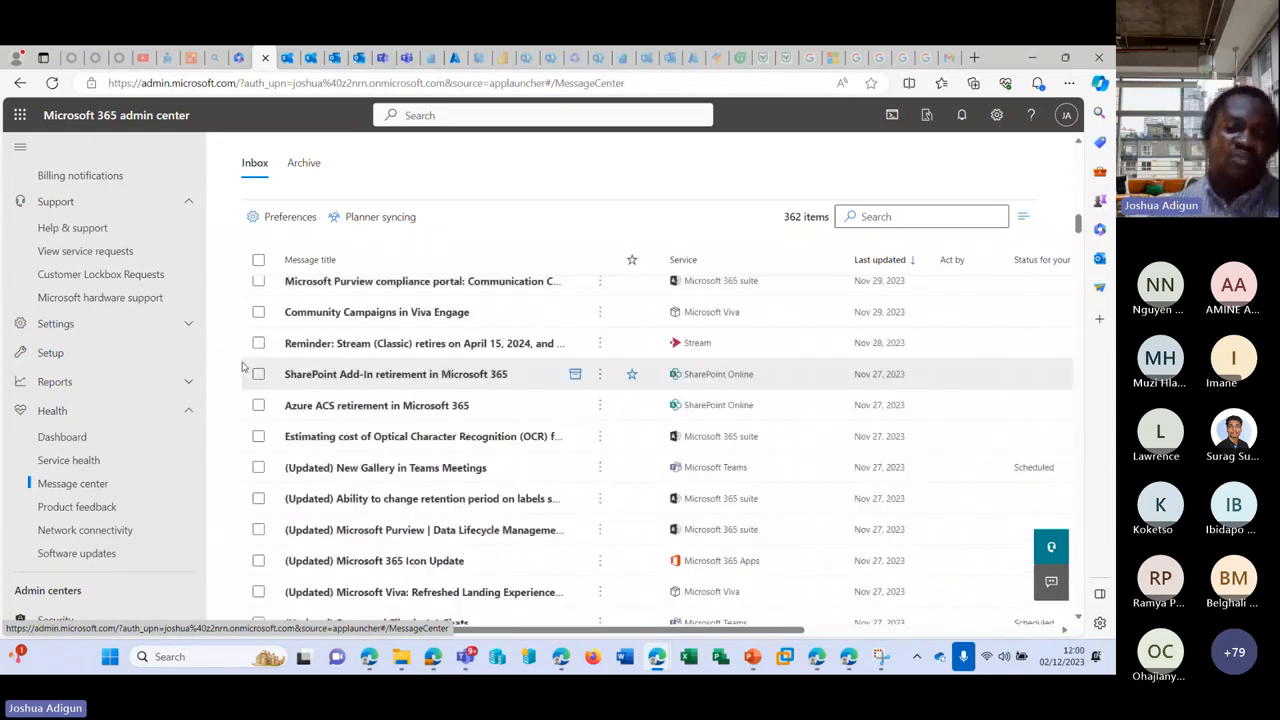
scroll(654, 389, down, 5)
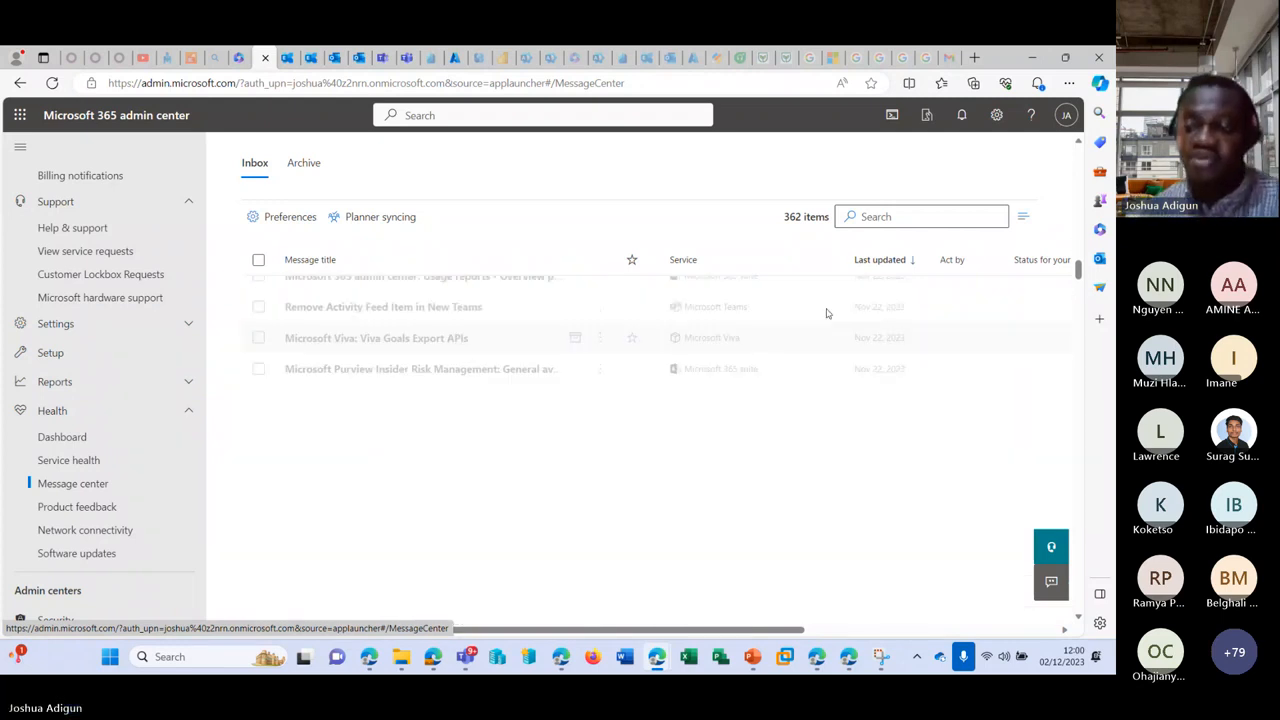
drag(1080, 291, 1066, 625)
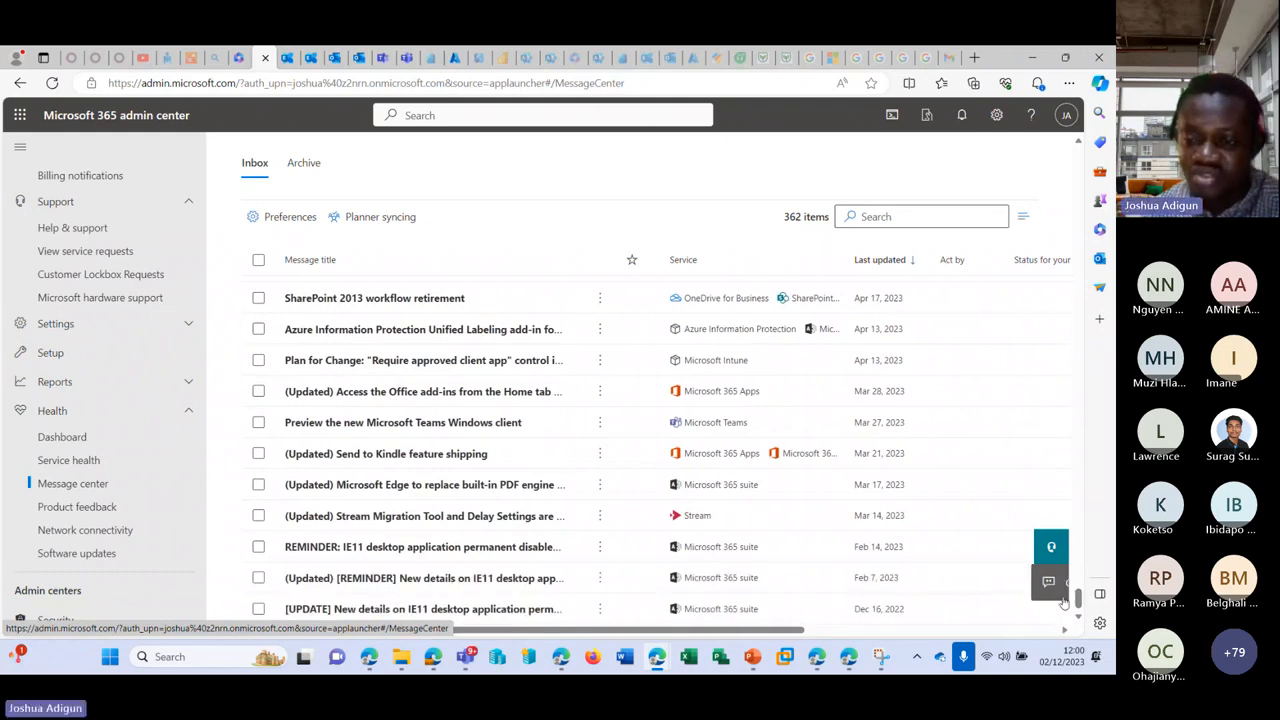
drag(1078, 598, 1078, 160)
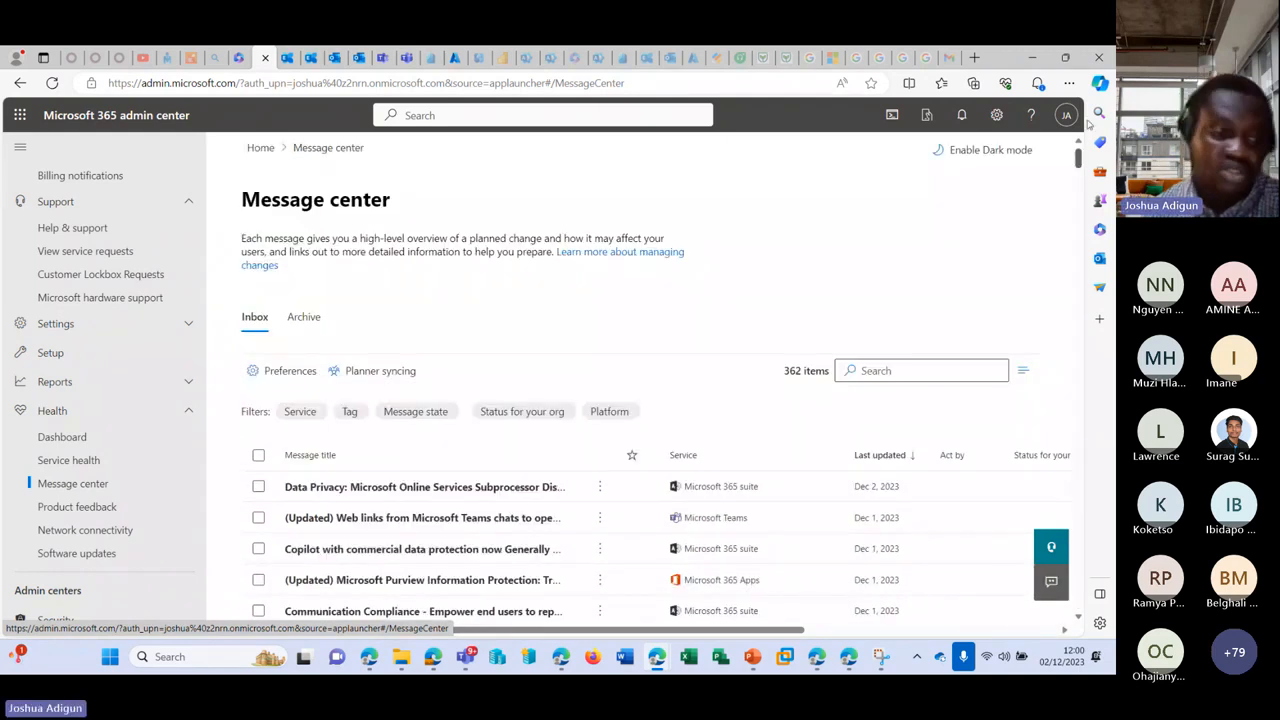
click(80, 508)
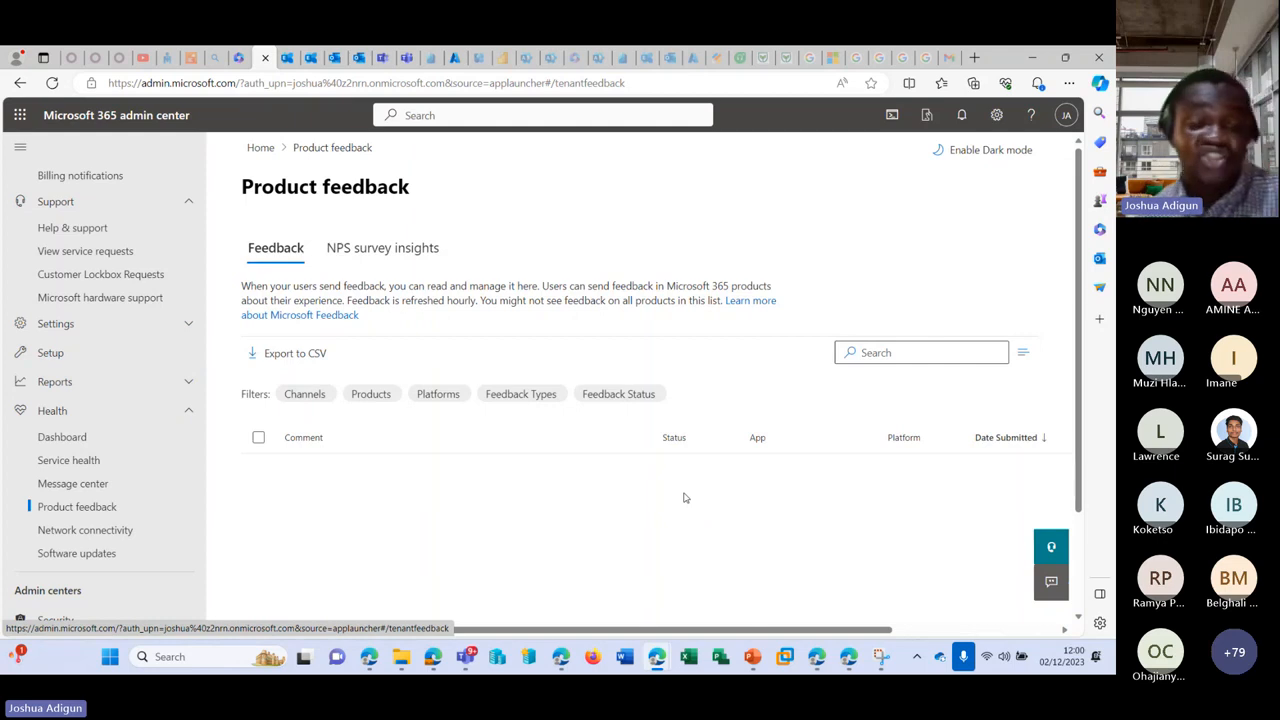
Step: Review Network connectivity's overview and refresh its Locations list
click(79, 533)
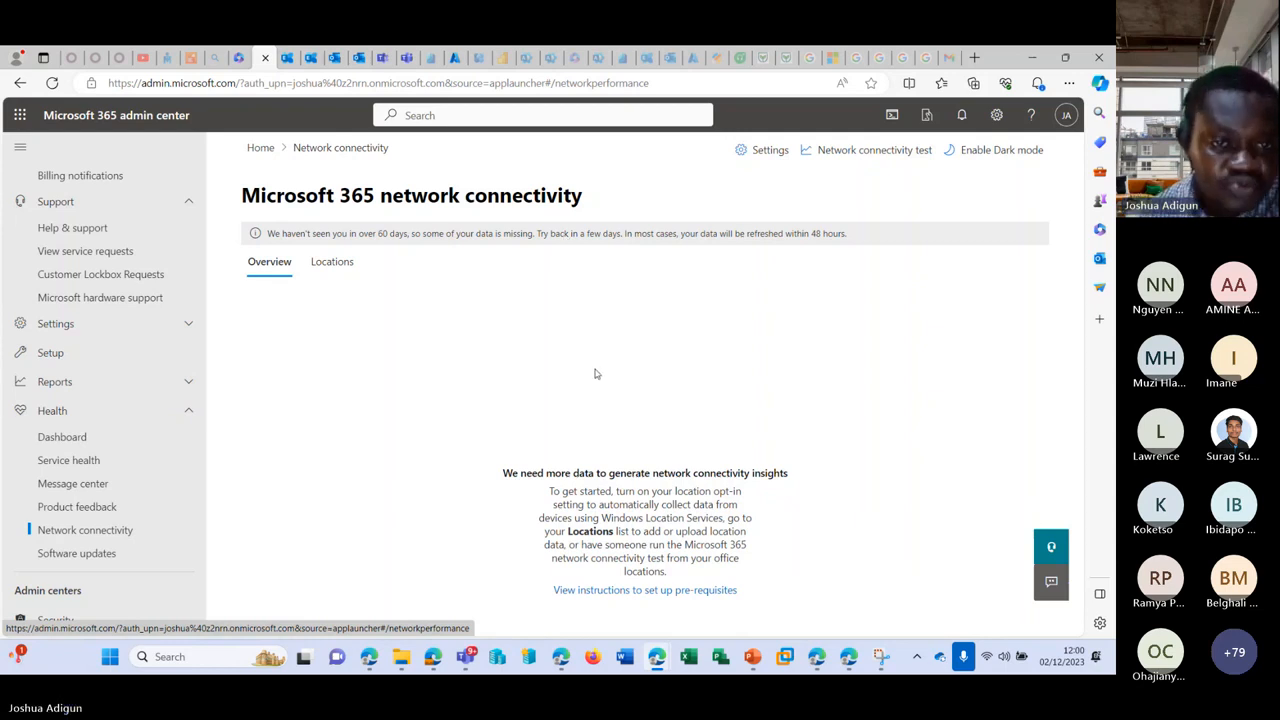
click(332, 261)
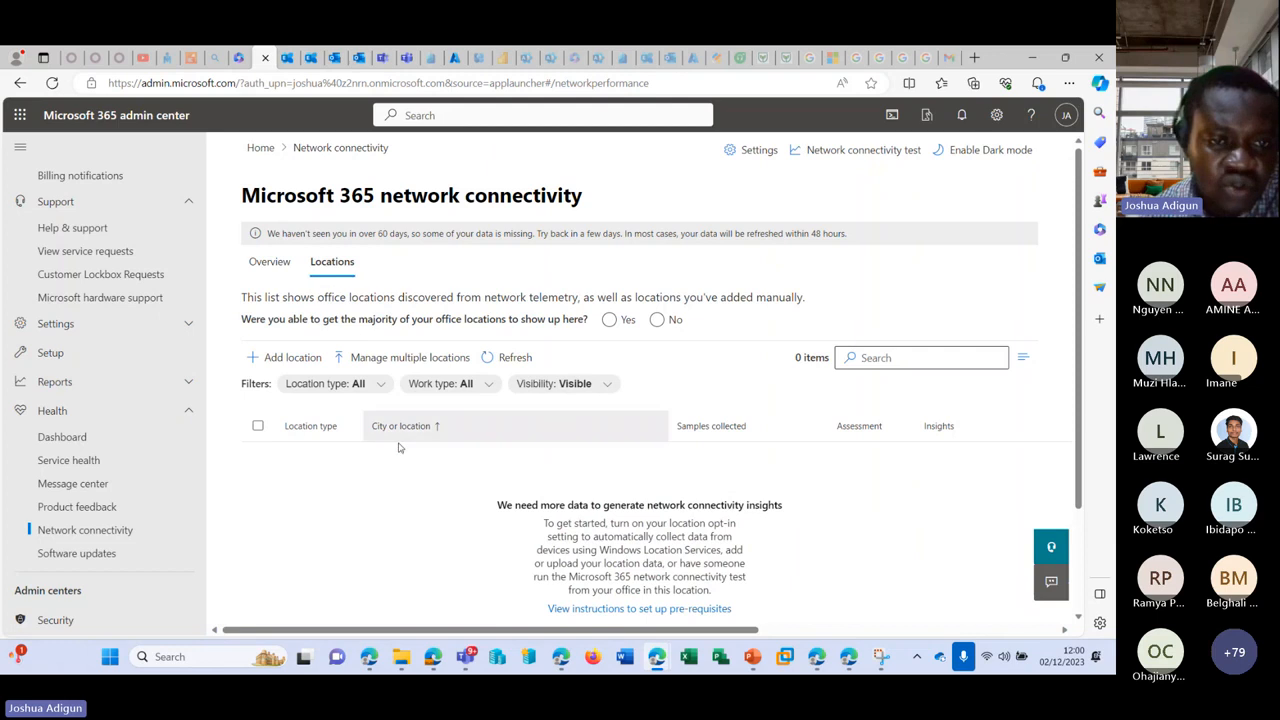
click(521, 356)
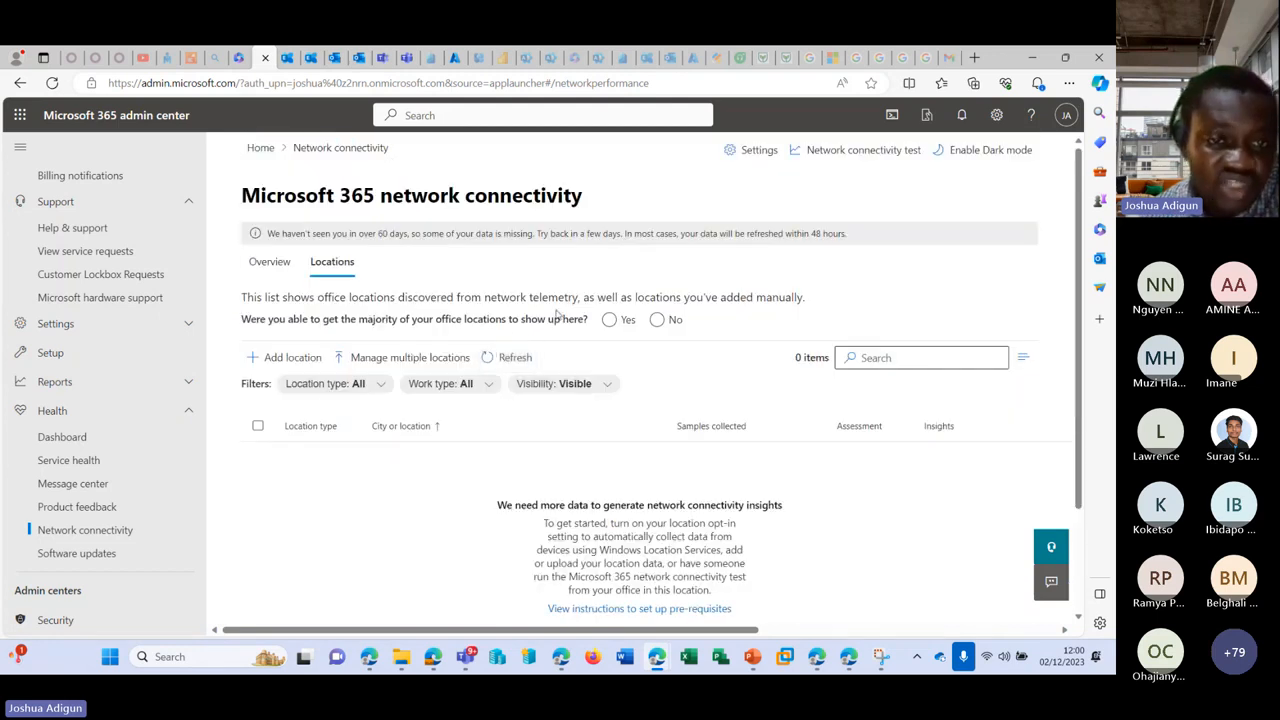
click(269, 261)
scroll(108, 505, down, 2)
scroll(108, 505, down, 3)
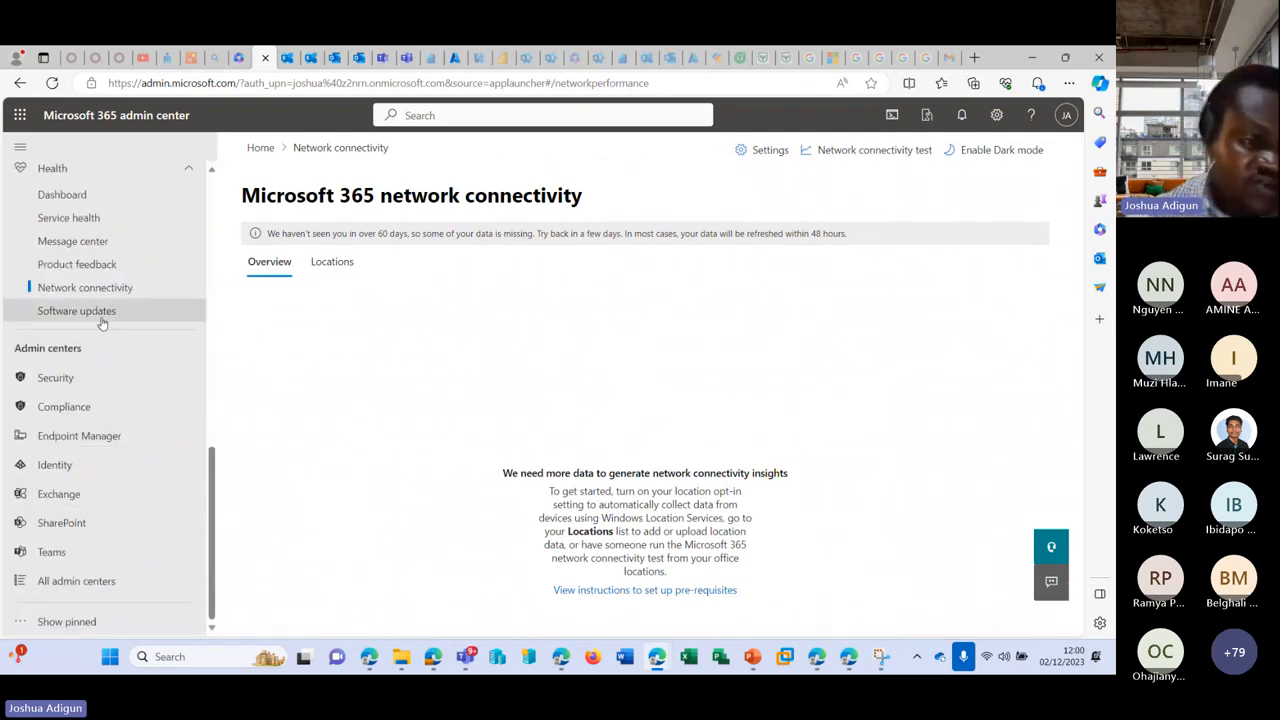
Step: Open Software updates and view its Windows tab
click(102, 312)
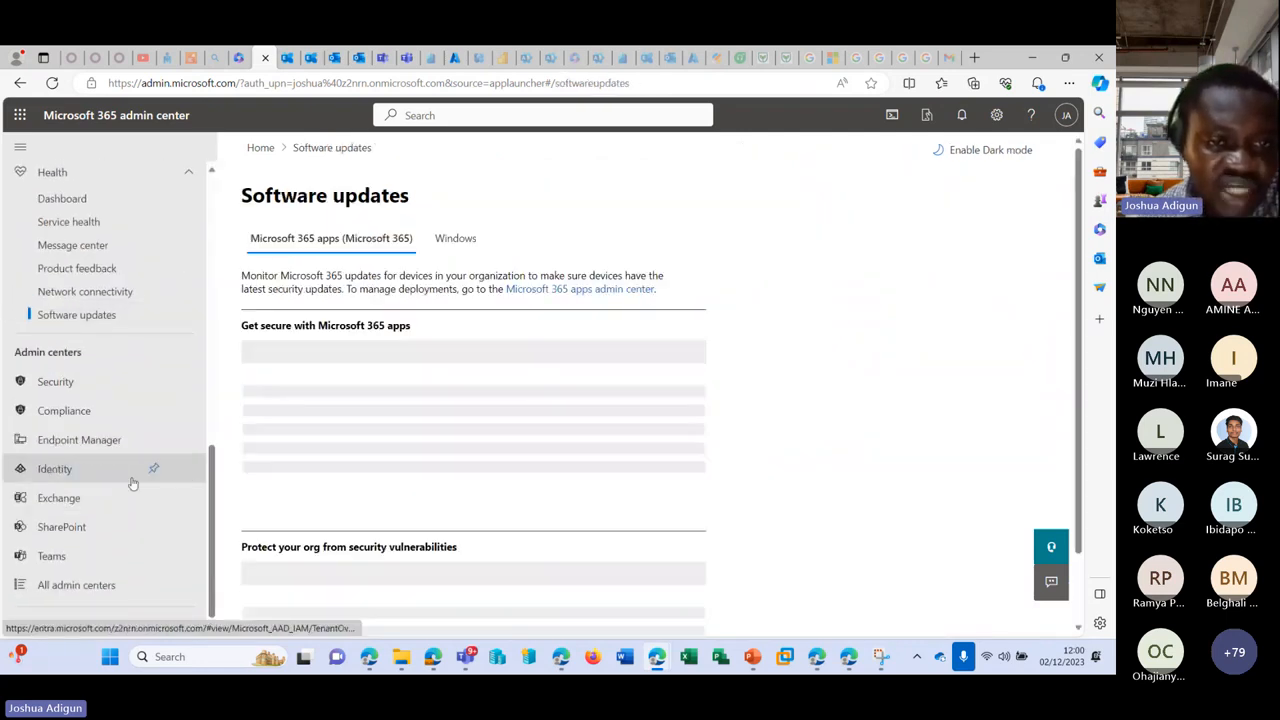
scroll(129, 480, up, 5)
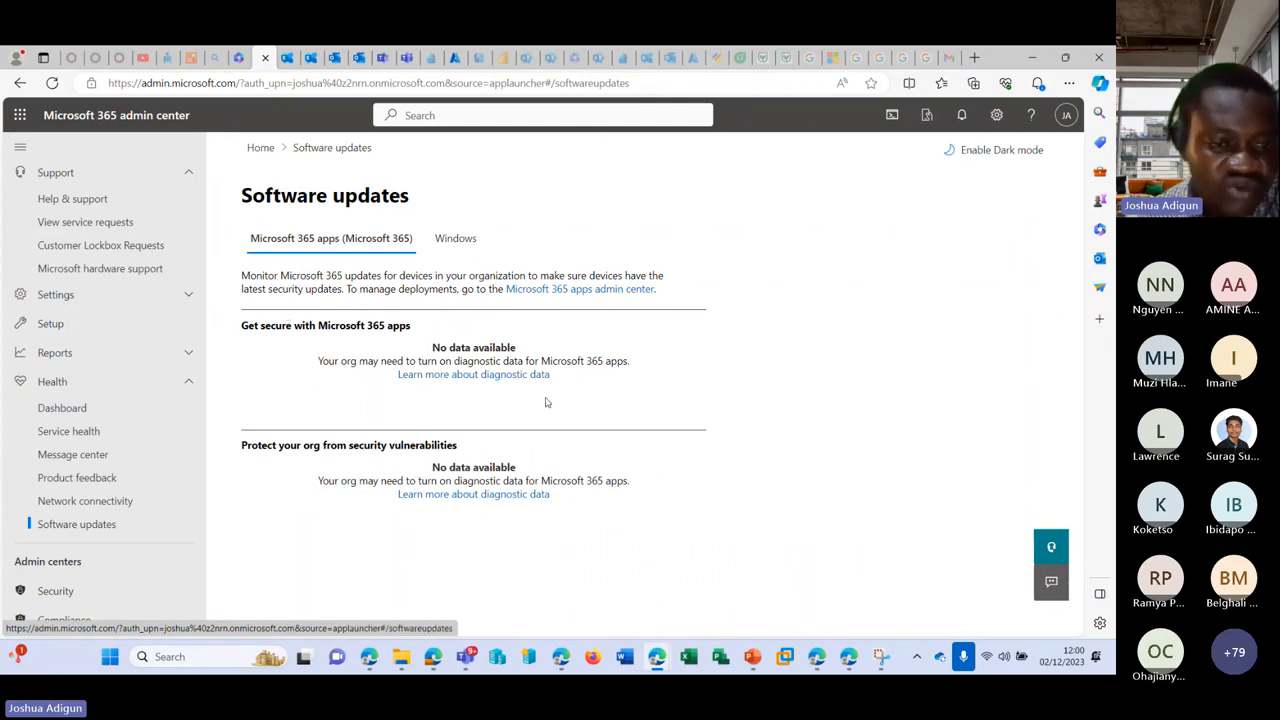
click(474, 243)
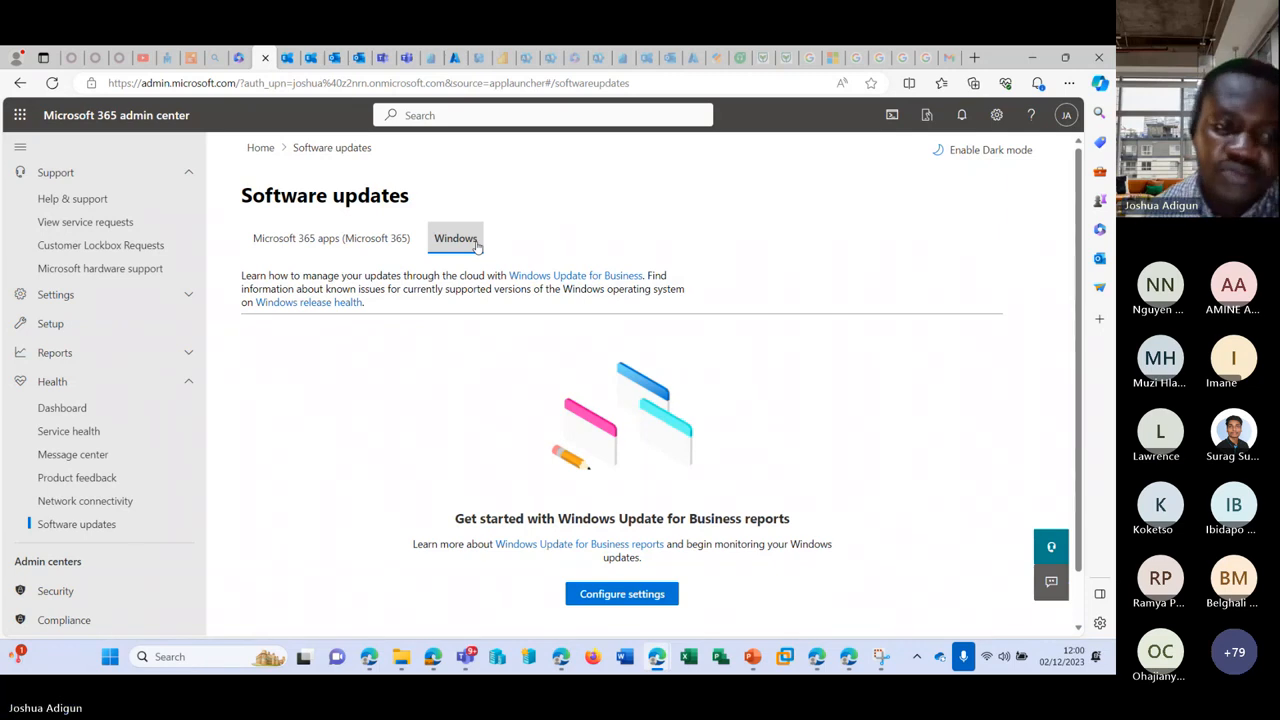
click(185, 353)
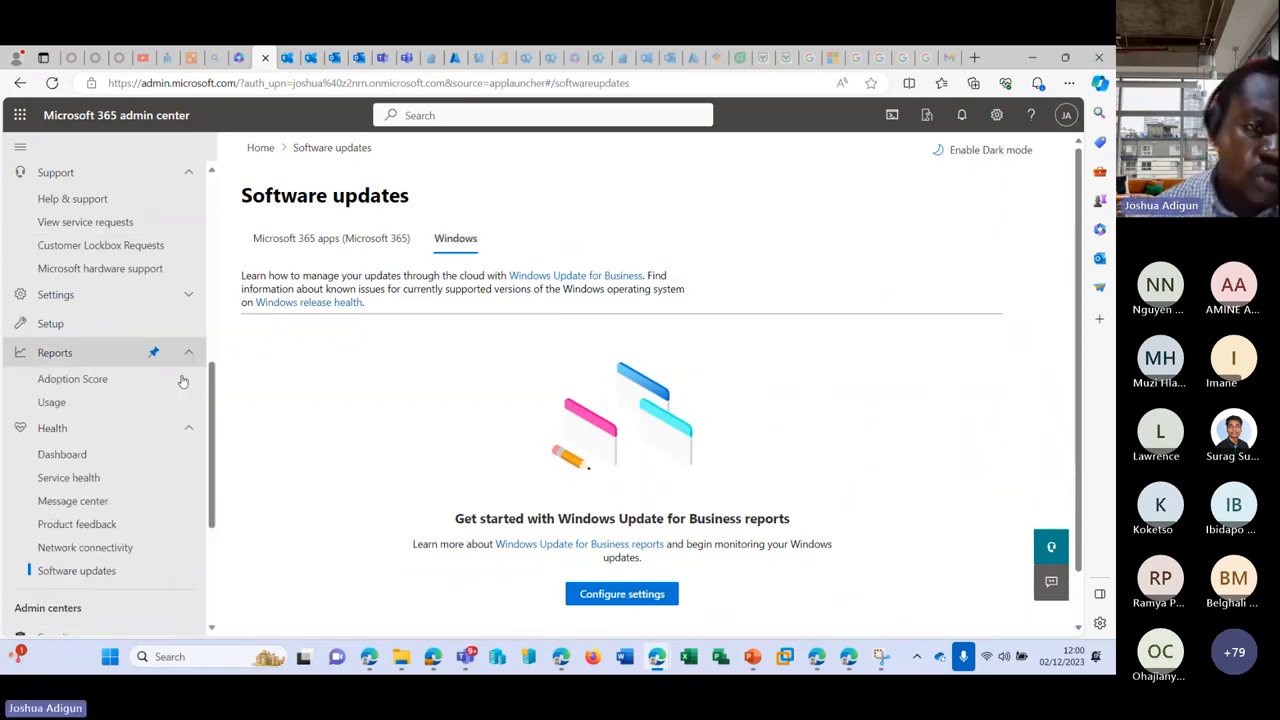
Step: Open Usage reports and scroll through the active users, files stored and Office activations tiles
click(100, 381)
click(87, 405)
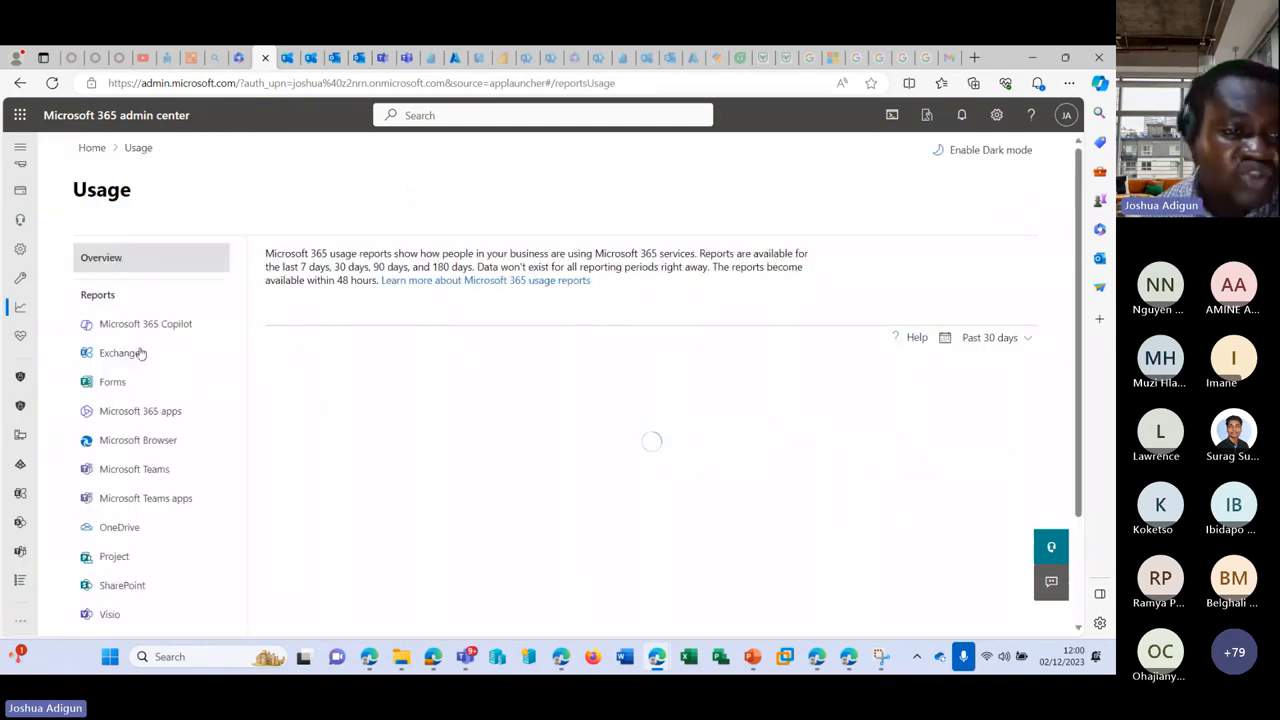
scroll(150, 365, down, 5)
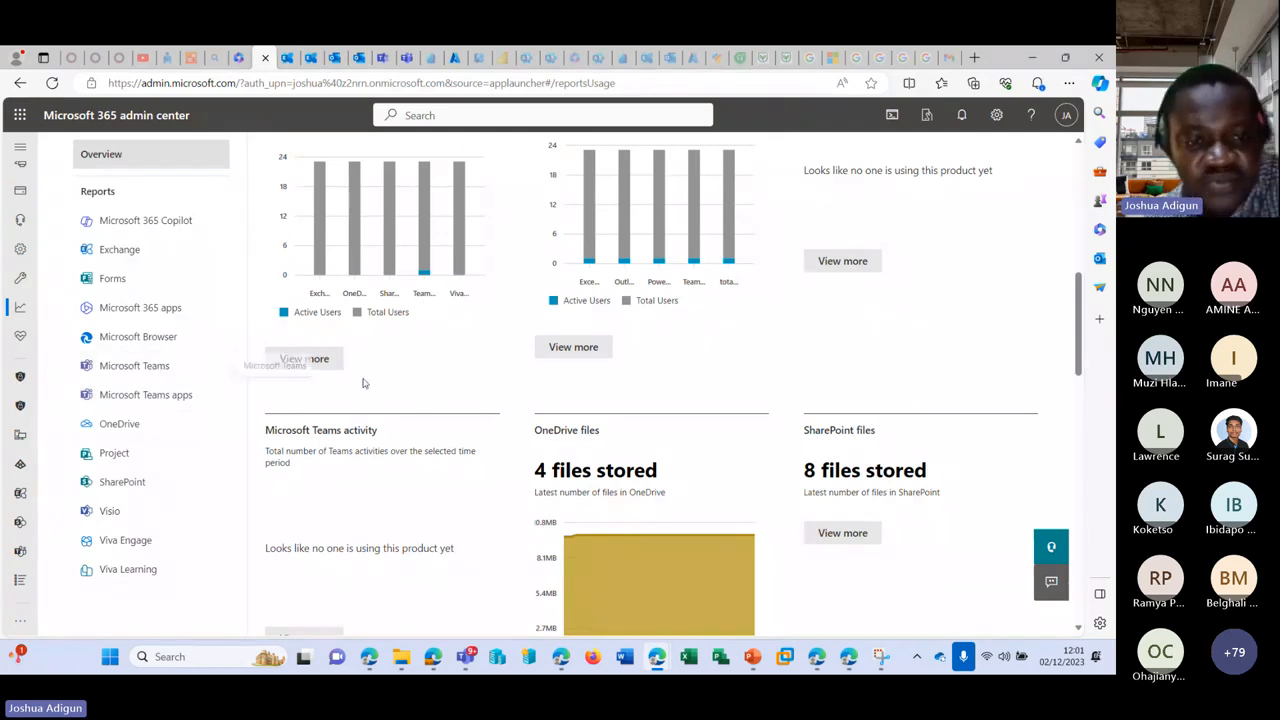
scroll(423, 400, up, 5)
scroll(423, 400, down, 7)
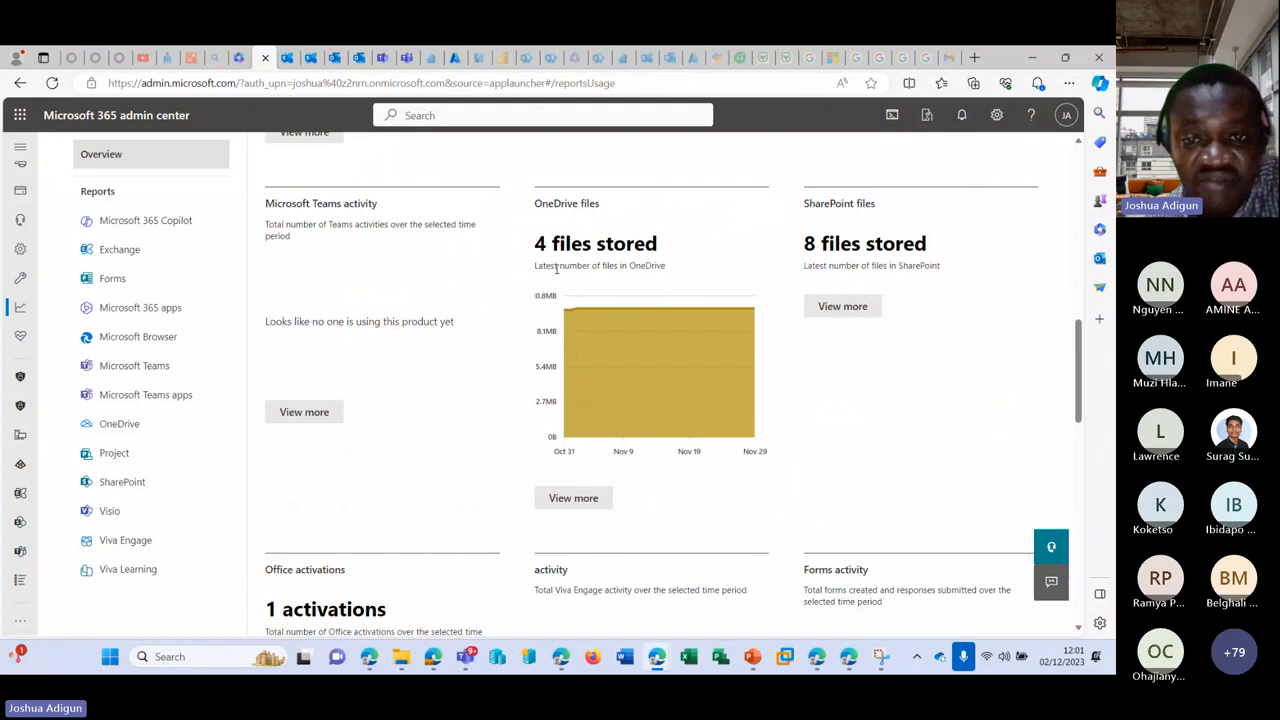
drag(536, 244, 683, 238)
scroll(756, 276, down, 2)
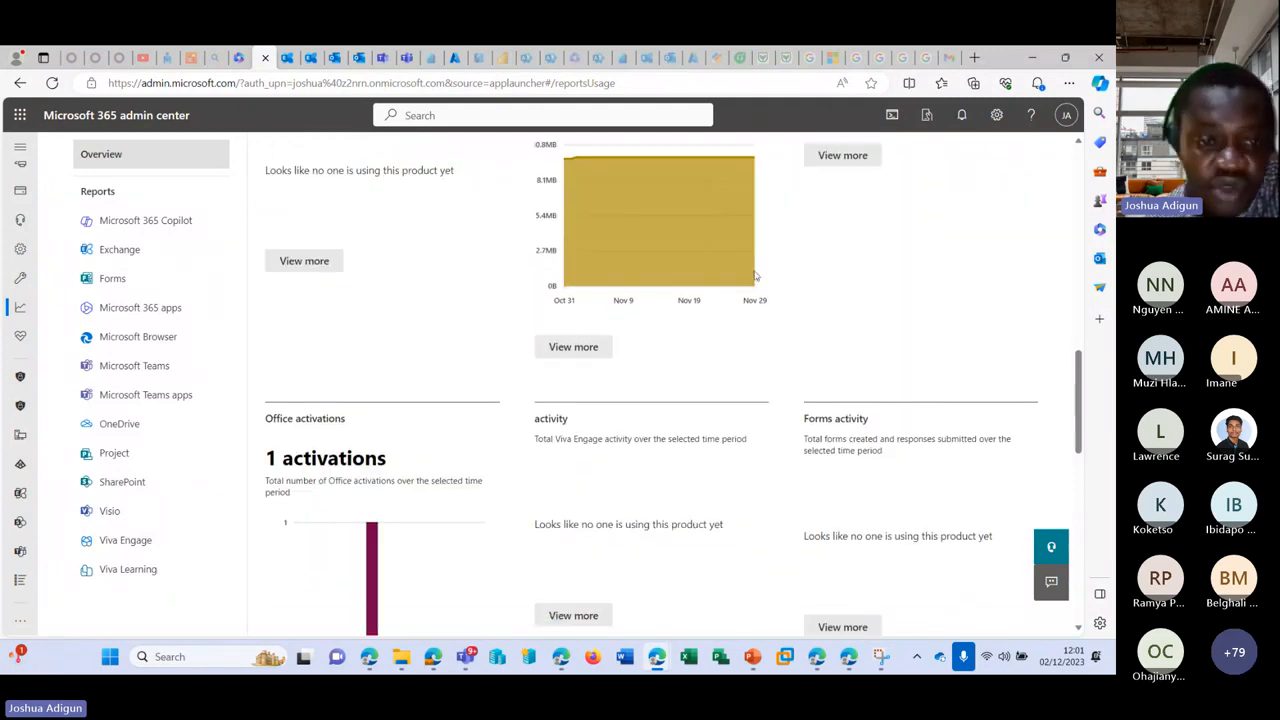
scroll(756, 276, down, 2)
scroll(797, 389, down, 2)
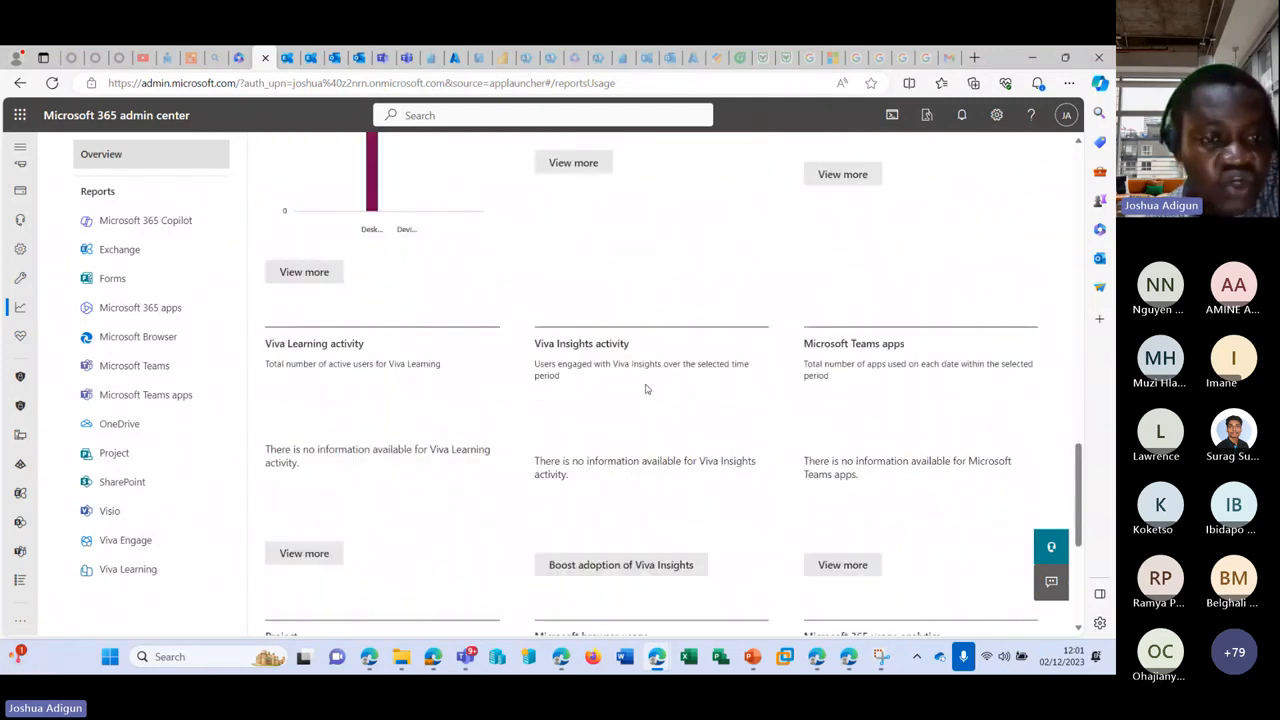
scroll(645, 389, down, 3)
scroll(320, 331, down, 1)
scroll(638, 326, up, 4)
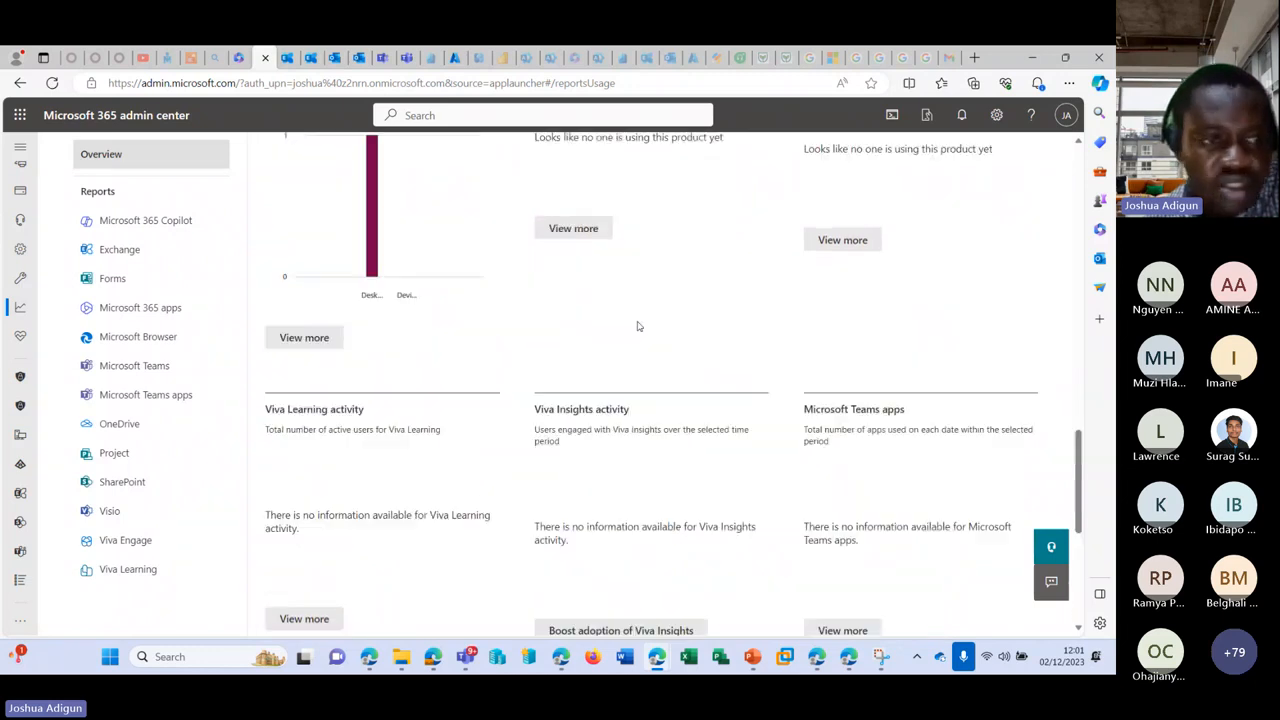
scroll(120, 337, up, 10)
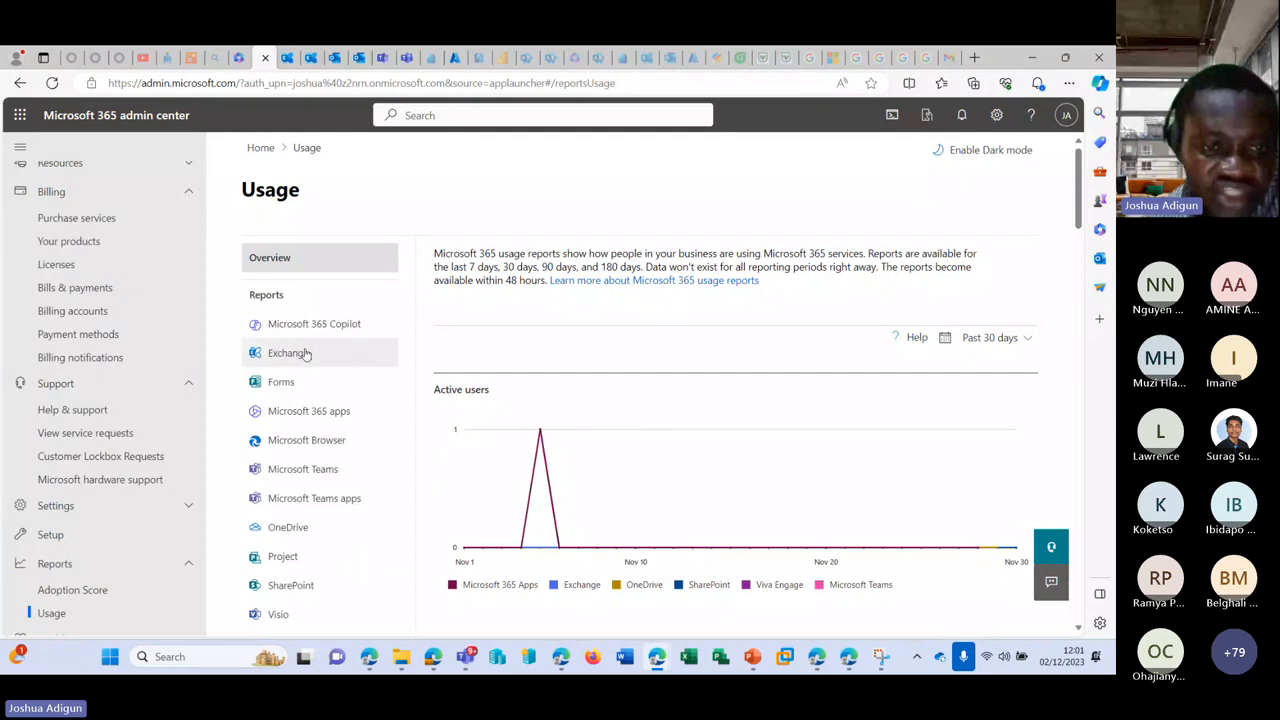
Step: Open the Exchange usage report and toggle Sent, Received and Meeting Created in the activity chart
click(307, 355)
scroll(410, 316, down, 1)
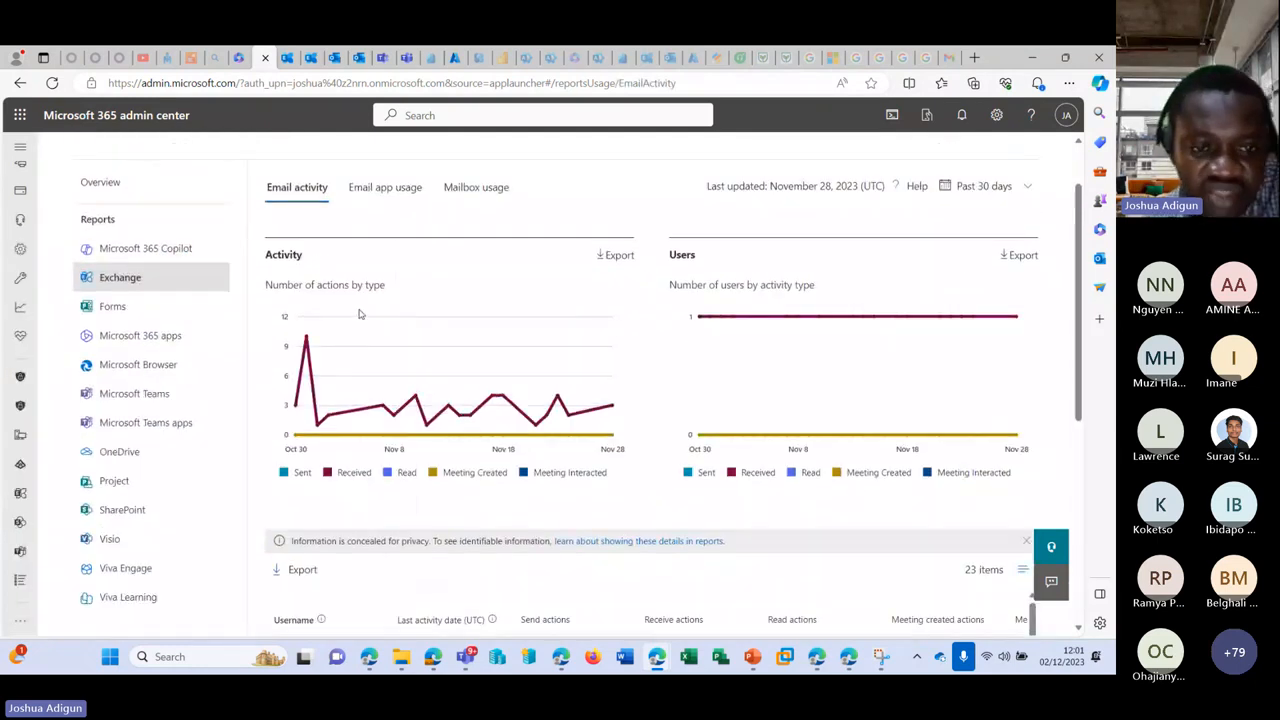
click(298, 473)
click(306, 481)
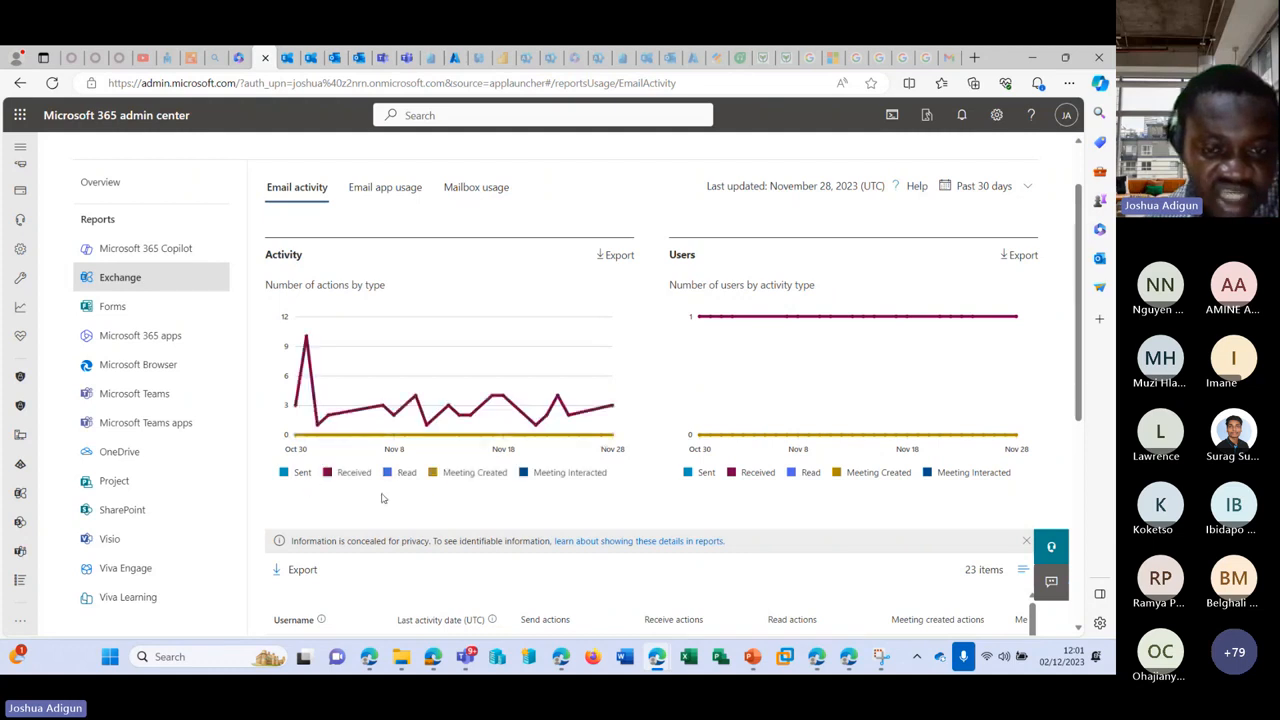
click(349, 478)
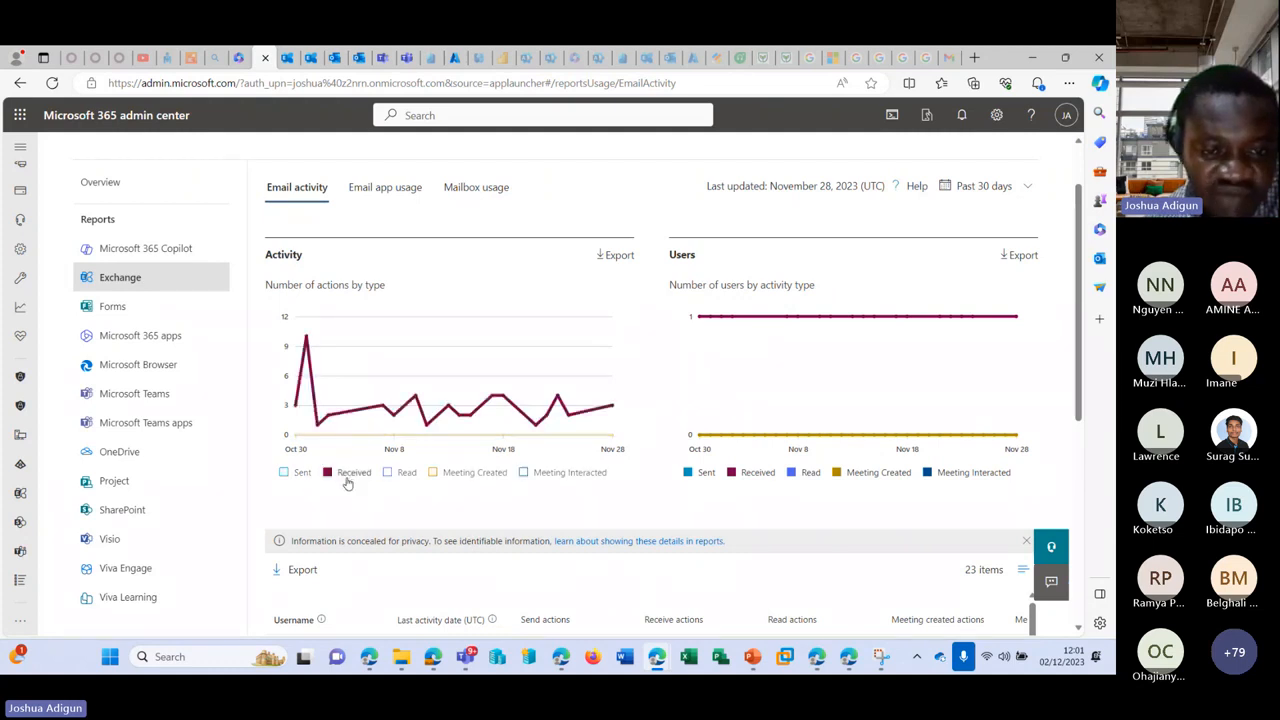
click(306, 479)
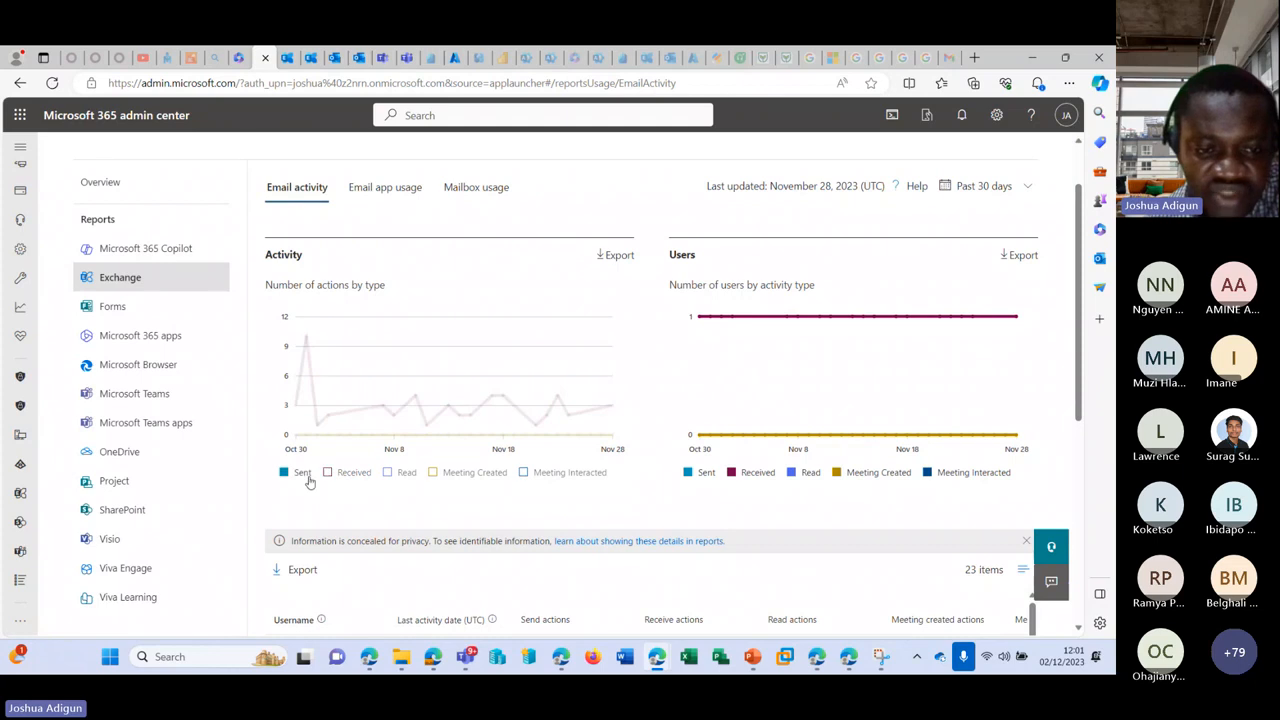
click(509, 479)
click(509, 479)
Step: Scroll through the per-user activity table, then switch to the Email app usage view
scroll(557, 366, up, 1)
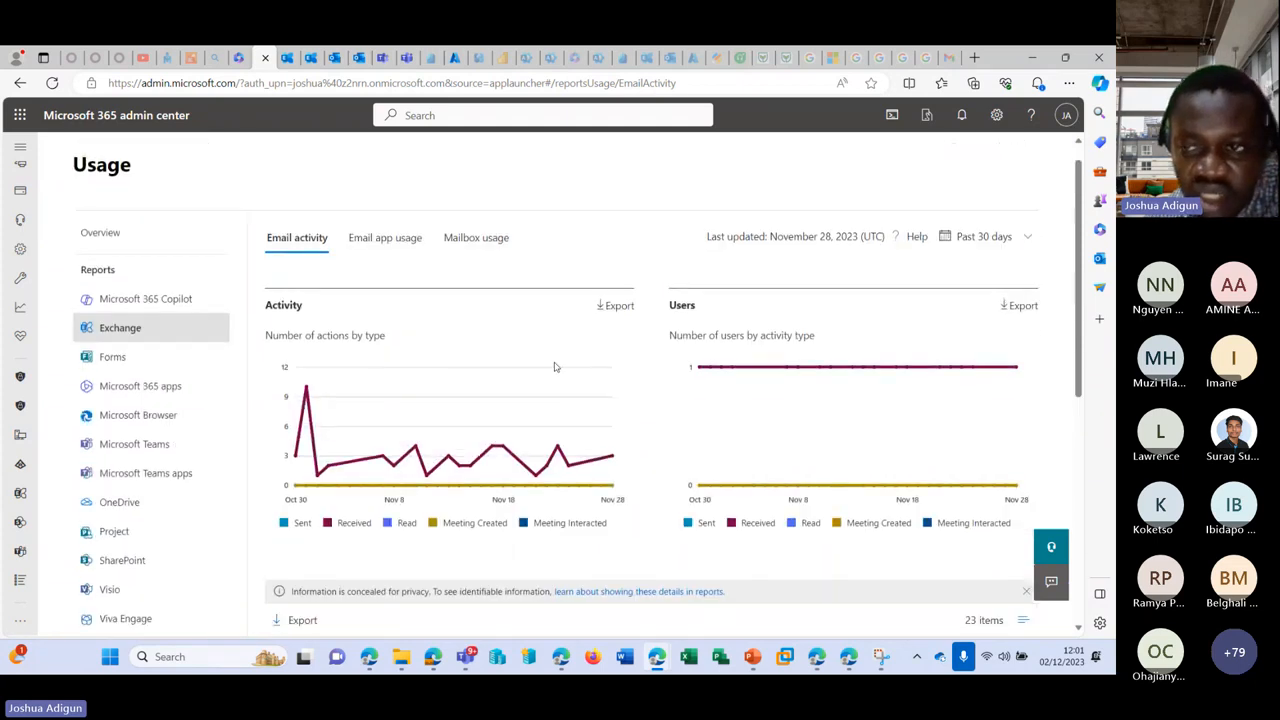
scroll(517, 380, down, 3)
scroll(410, 419, down, 2)
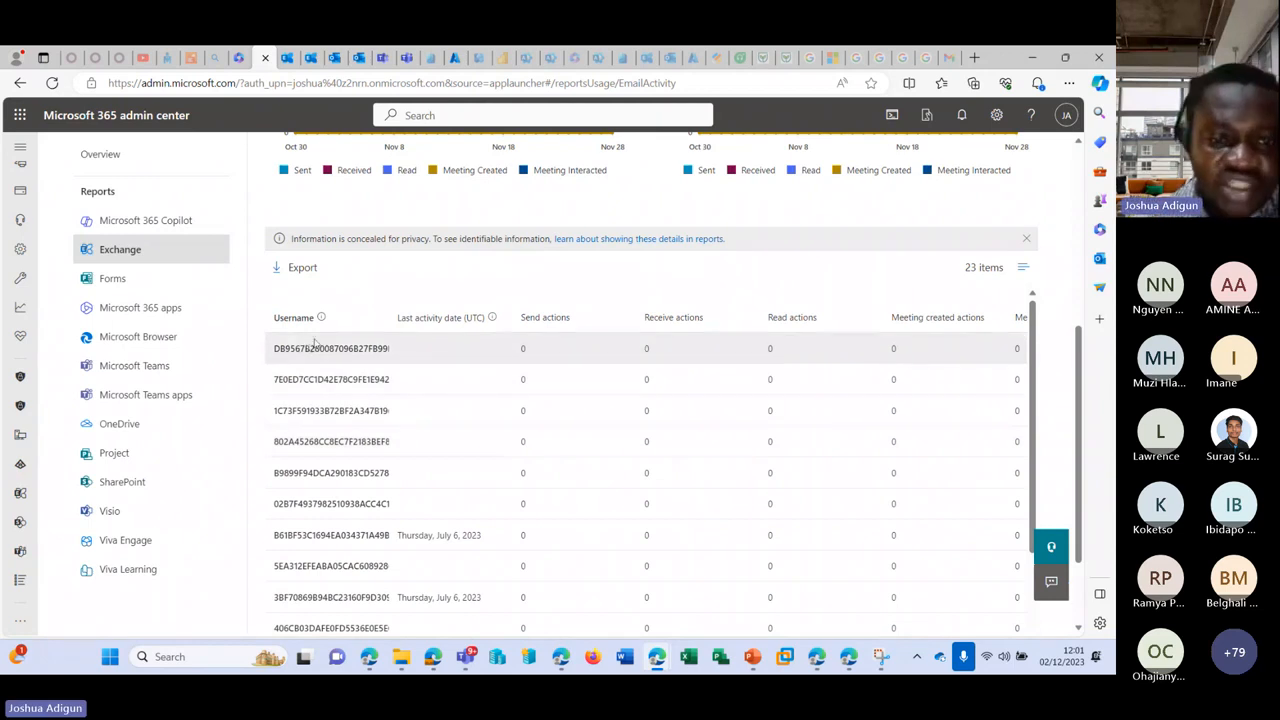
scroll(549, 417, down, 5)
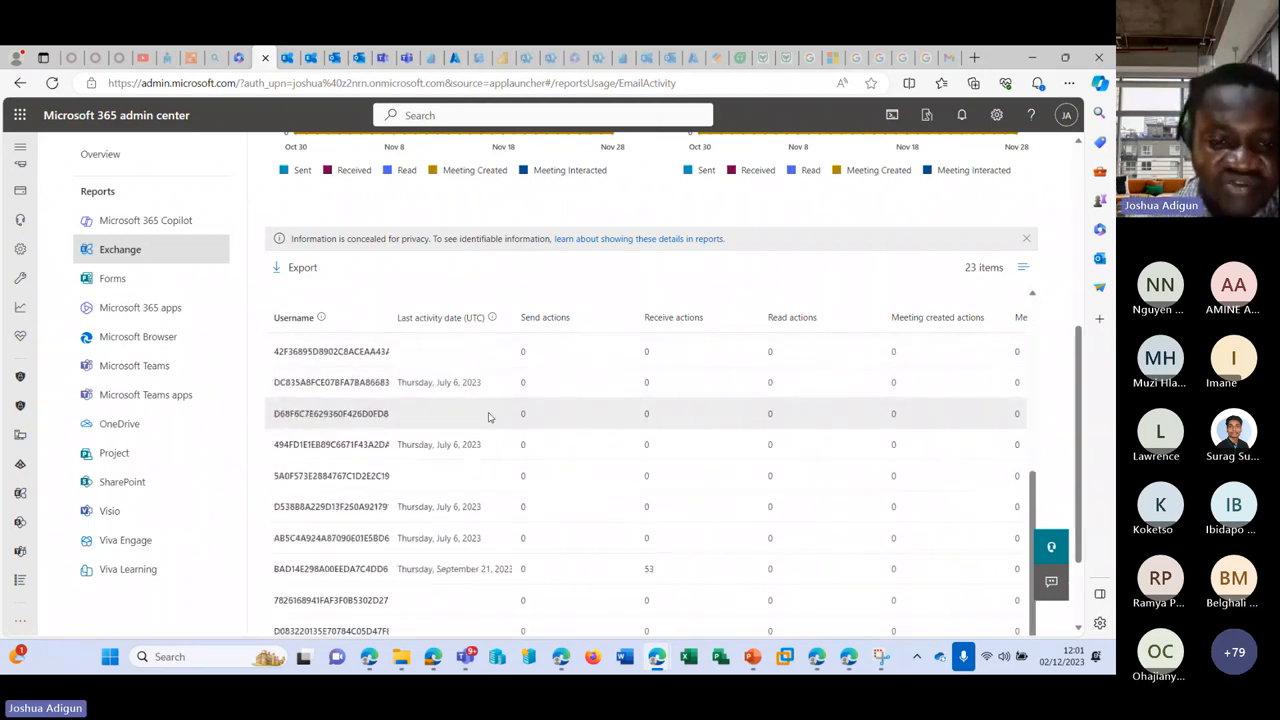
scroll(489, 417, down, 2)
scroll(937, 415, up, 5)
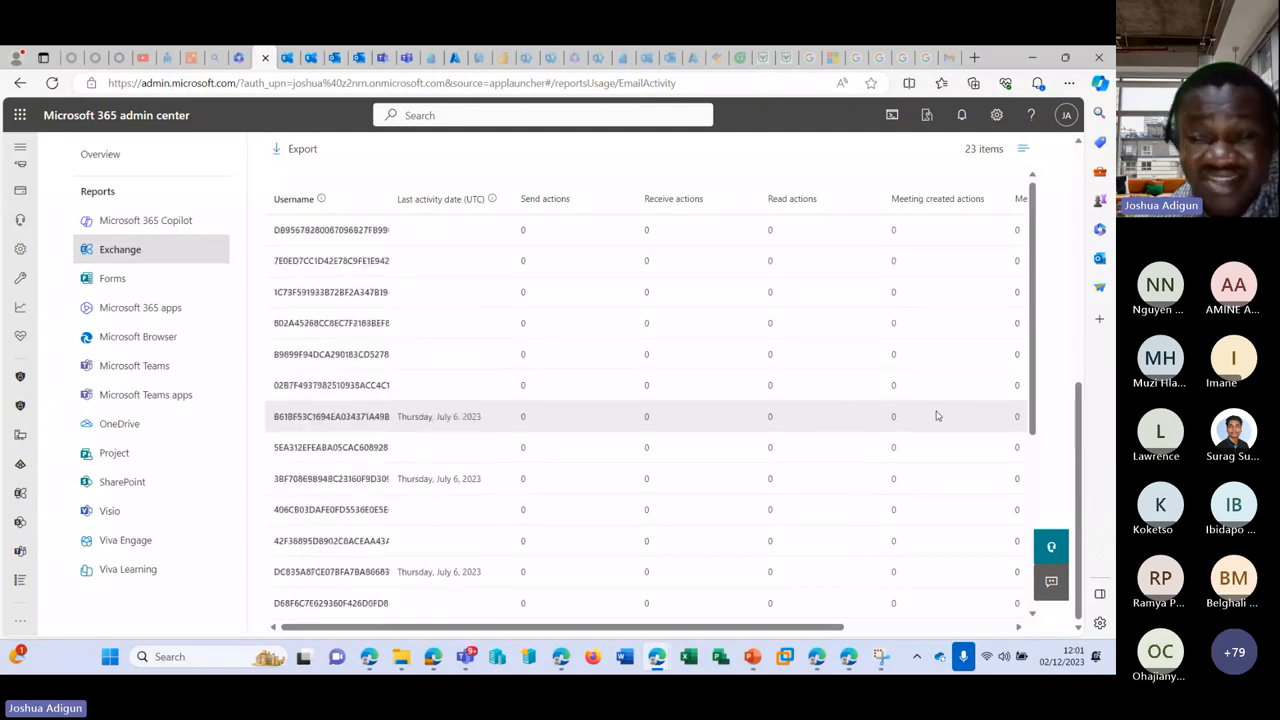
scroll(900, 414, up, 3)
scroll(780, 405, down, 3)
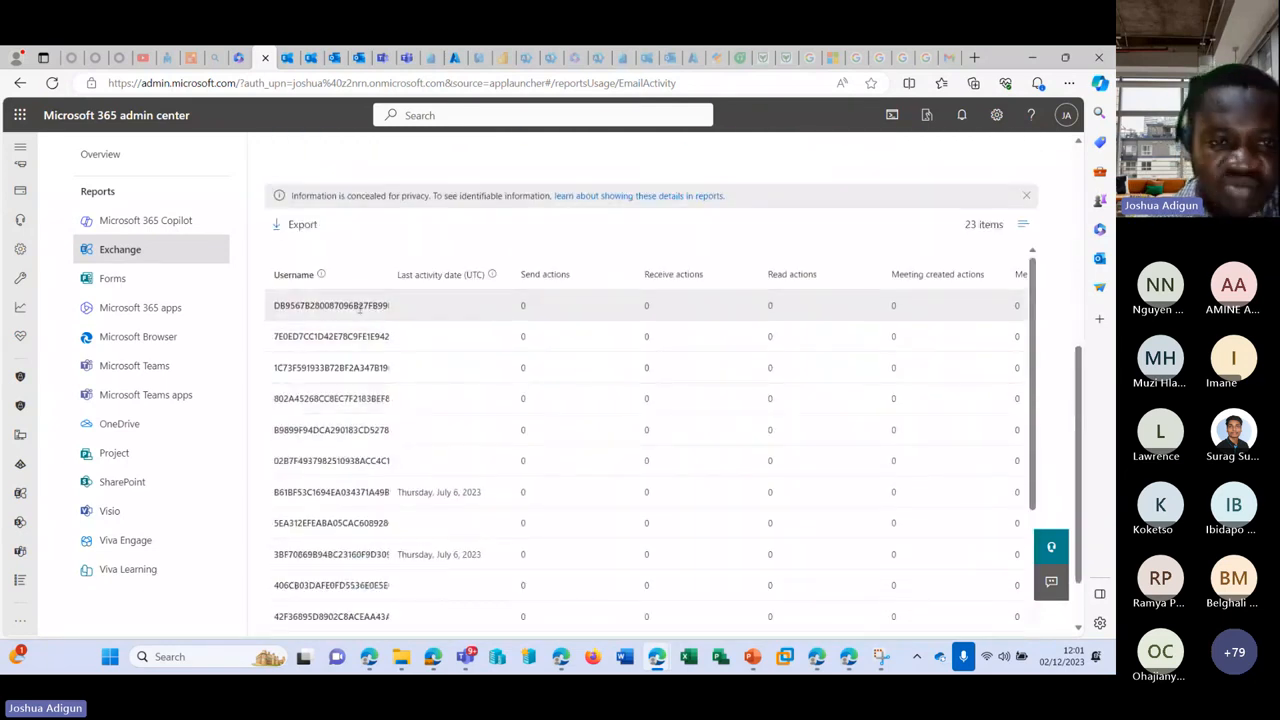
scroll(451, 323, up, 1)
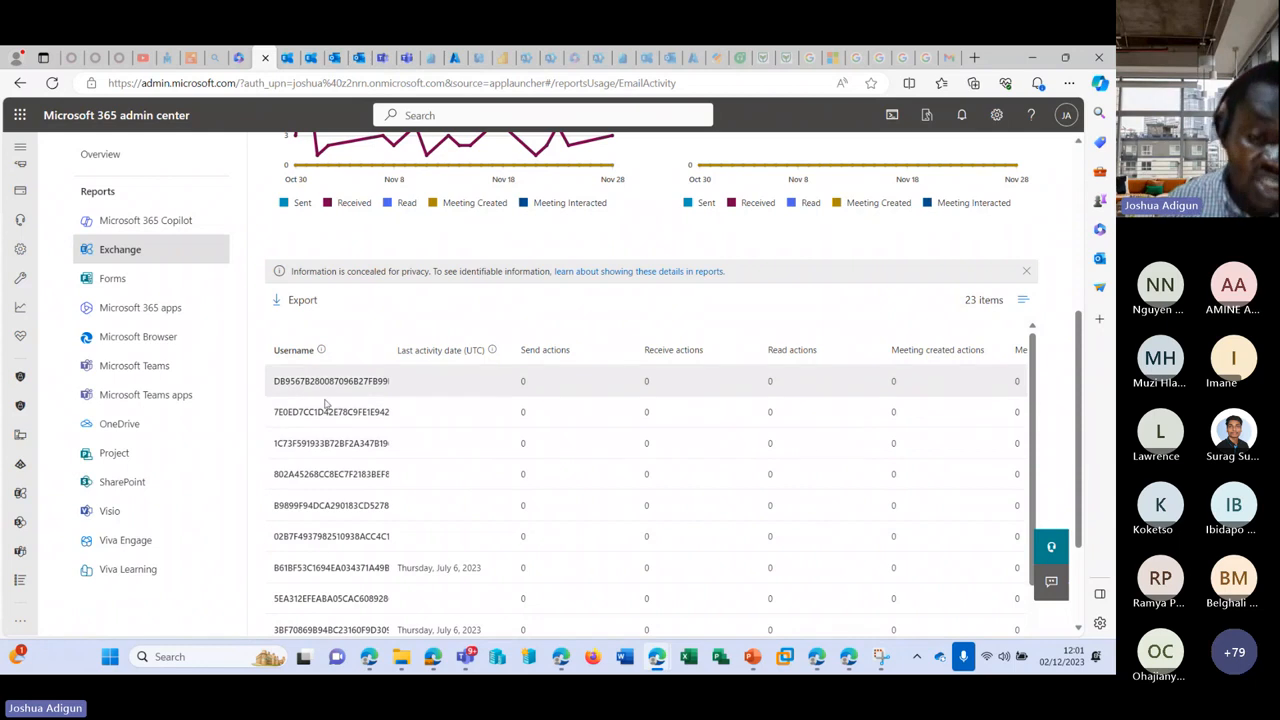
scroll(349, 428, down, 5)
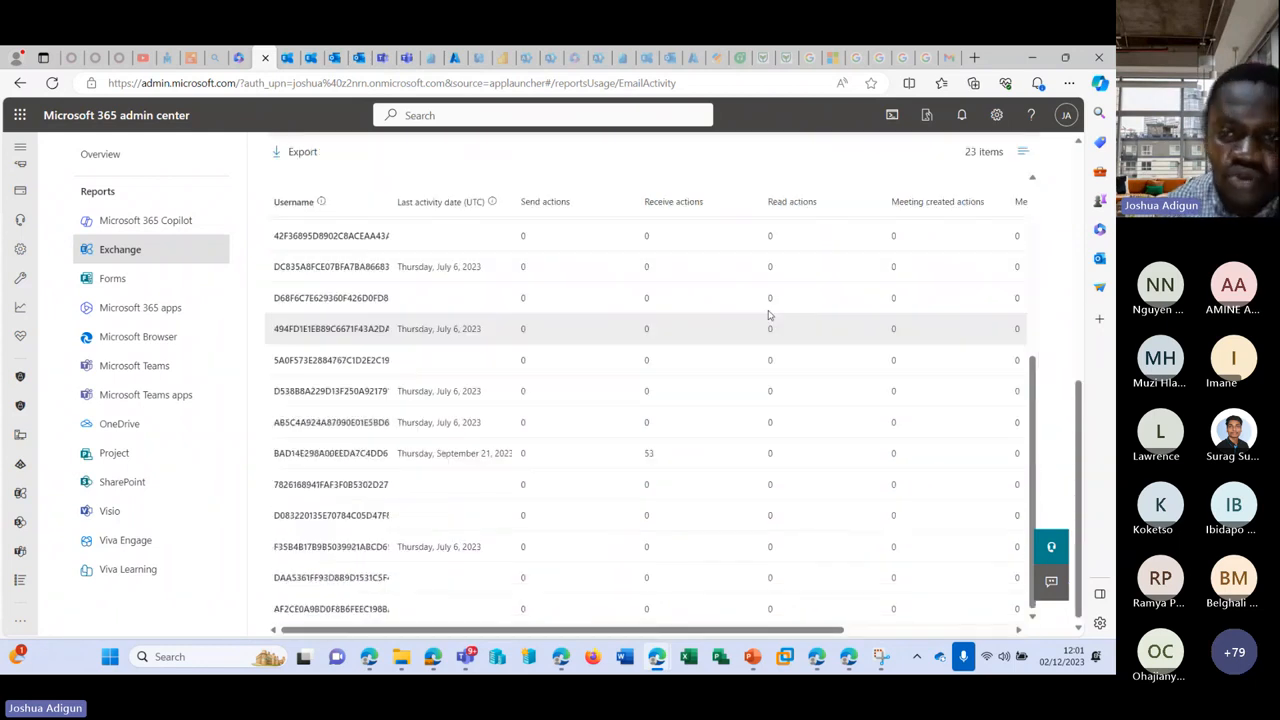
scroll(860, 330, up, 10)
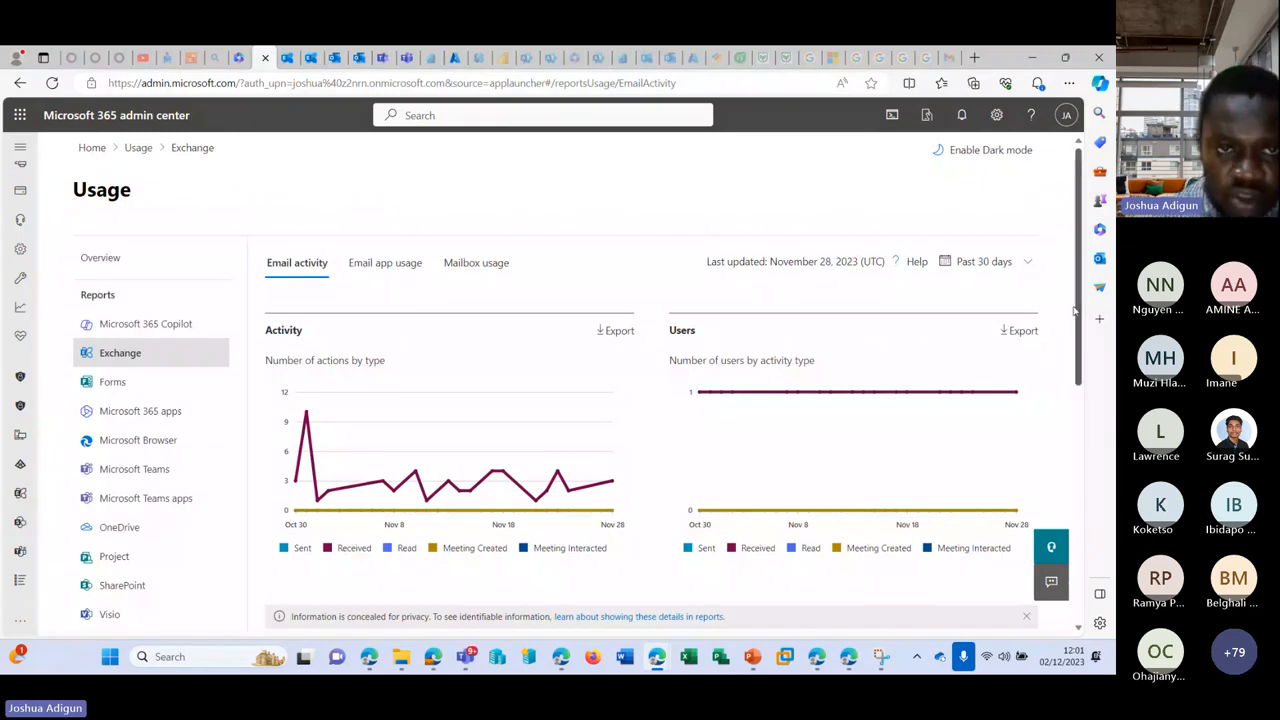
click(399, 282)
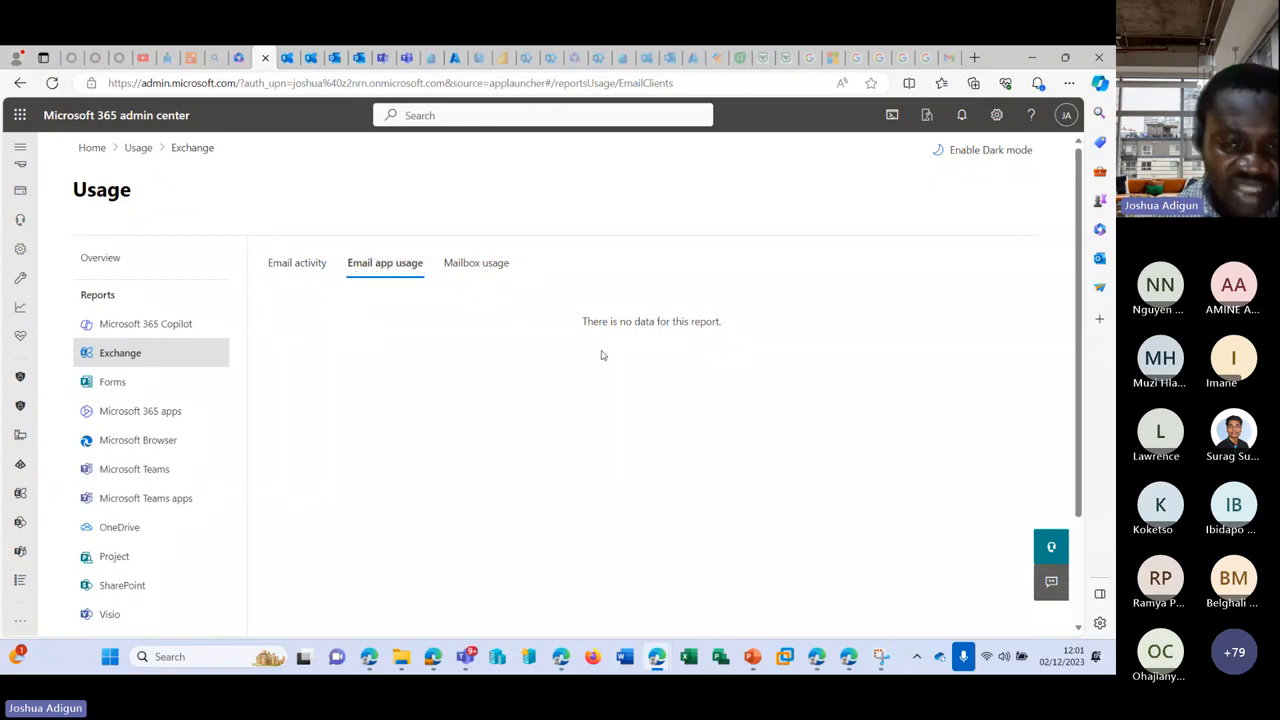
Step: Open Mailbox usage and add the Display name column to its user table
click(480, 266)
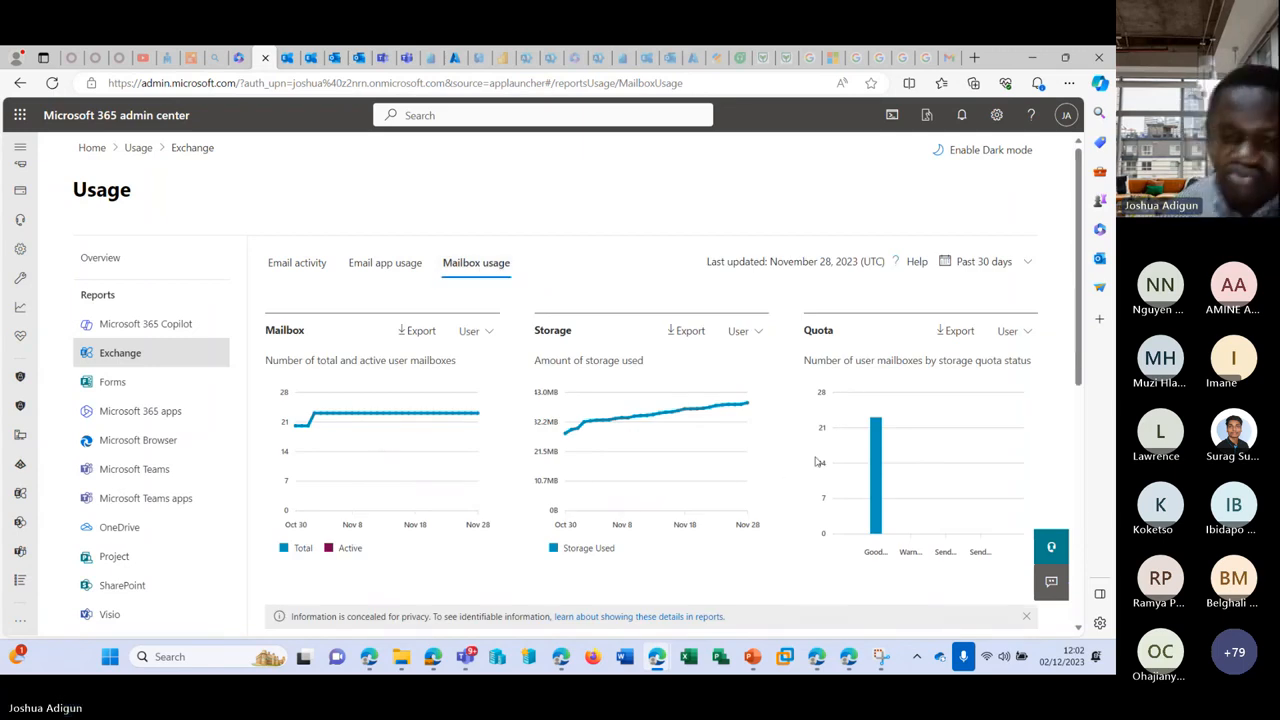
scroll(700, 465, down, 4)
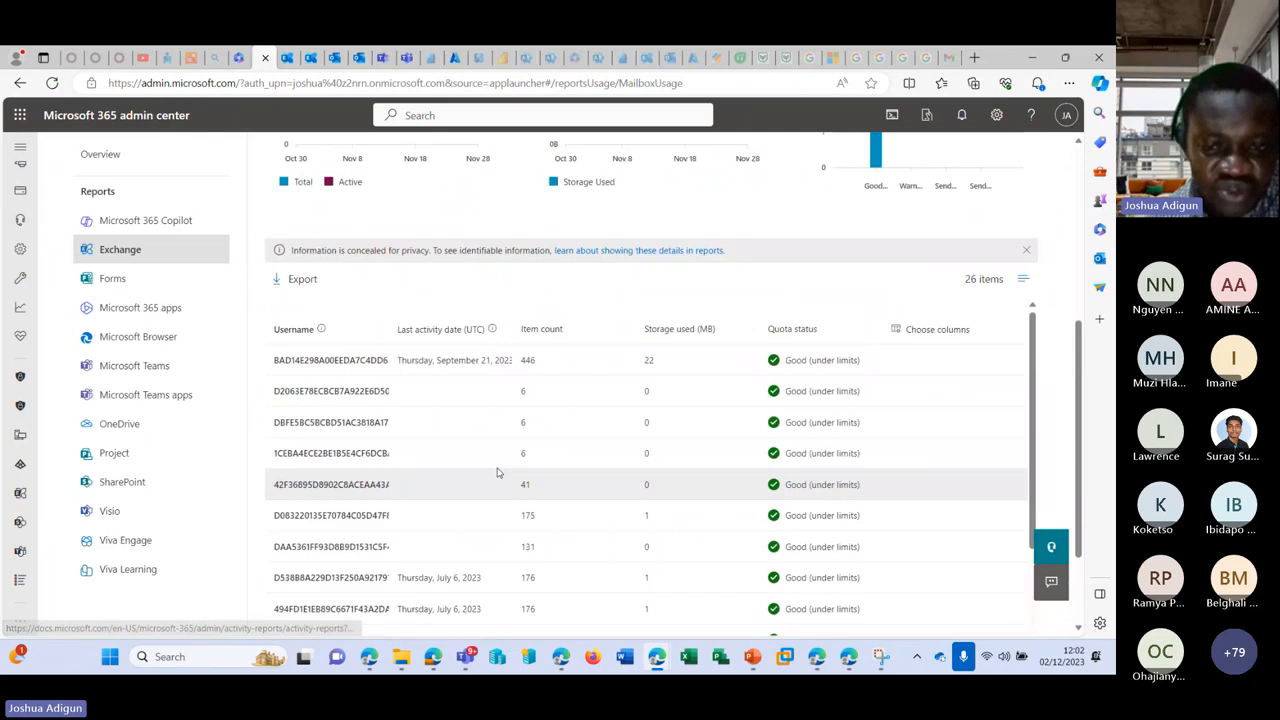
scroll(497, 472, down, 3)
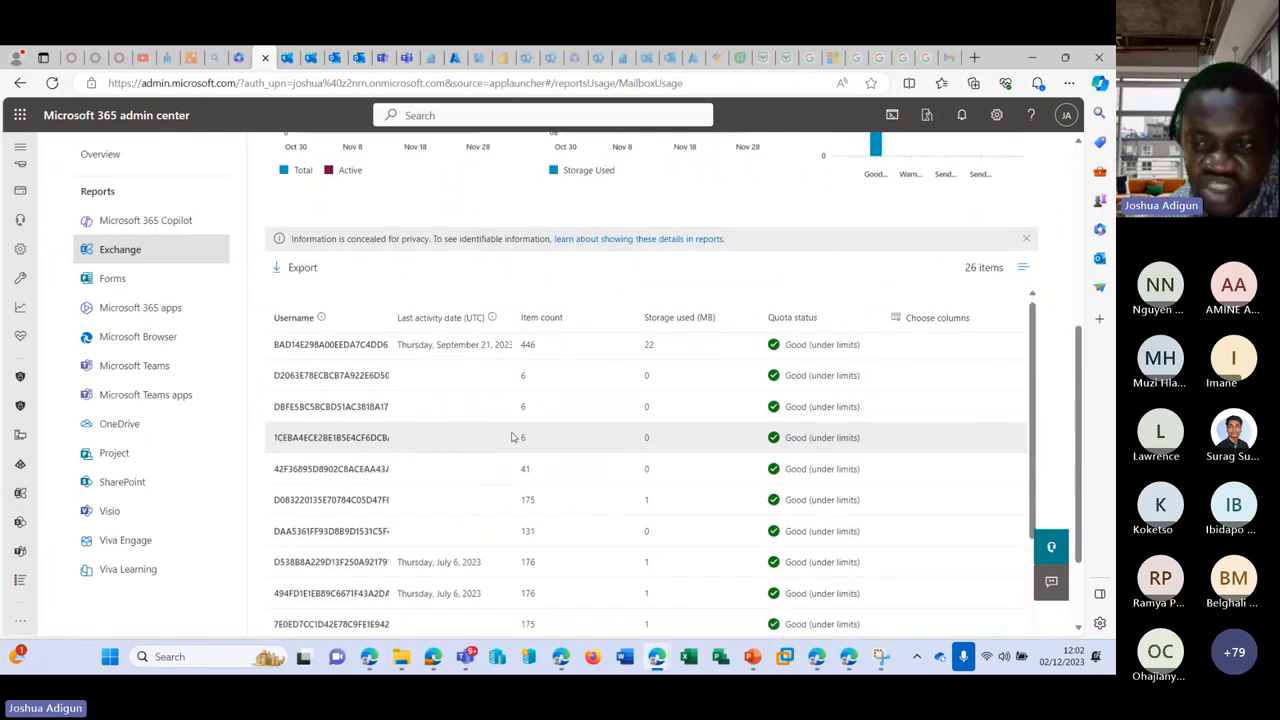
click(937, 318)
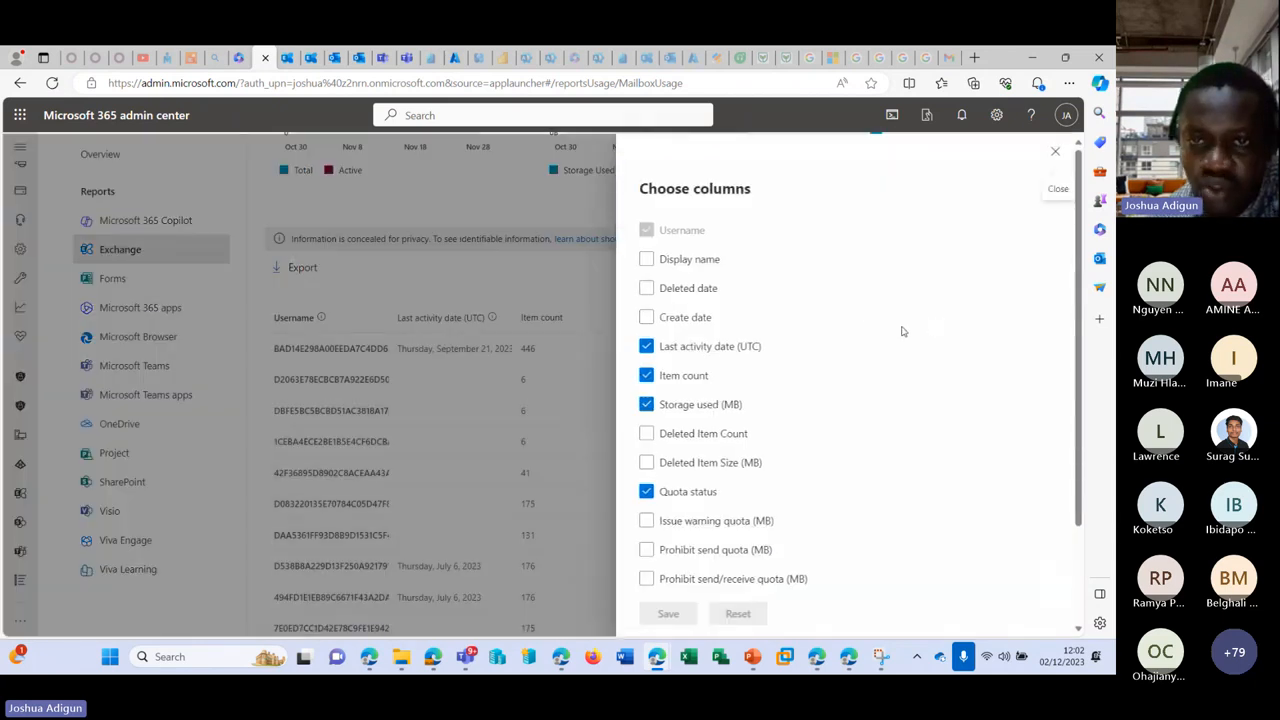
click(706, 262)
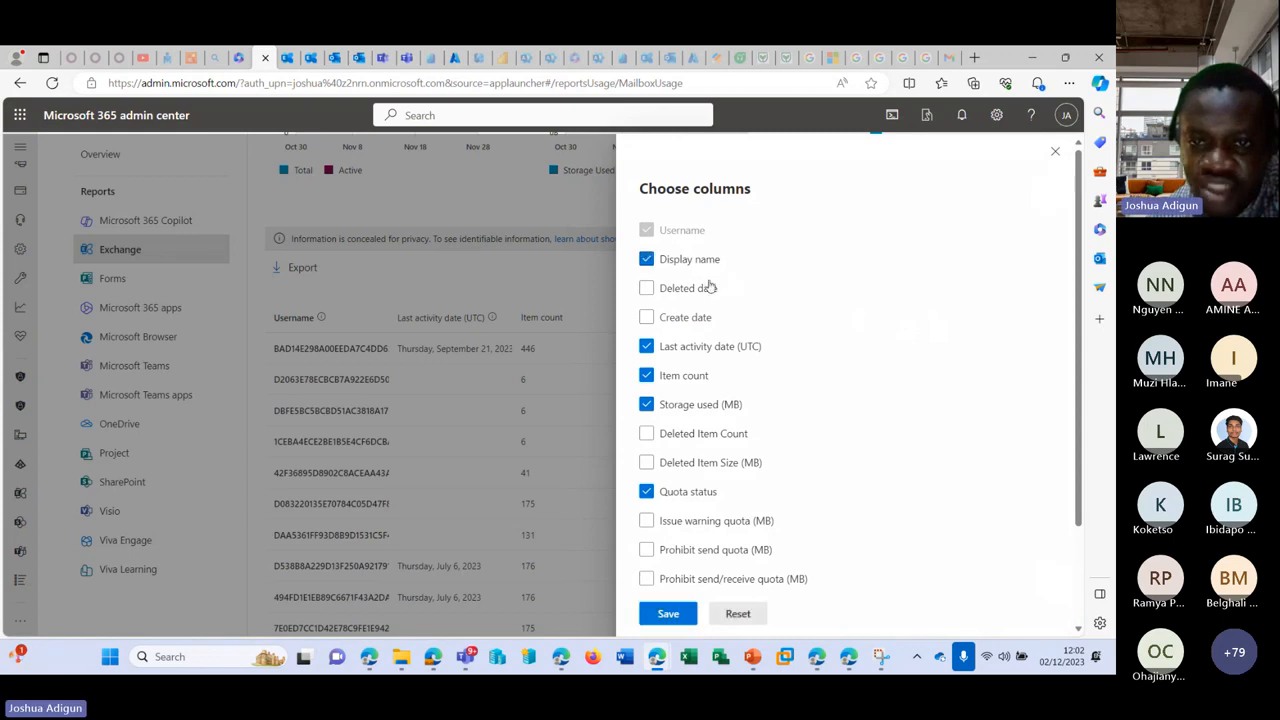
scroll(737, 458, down, 1)
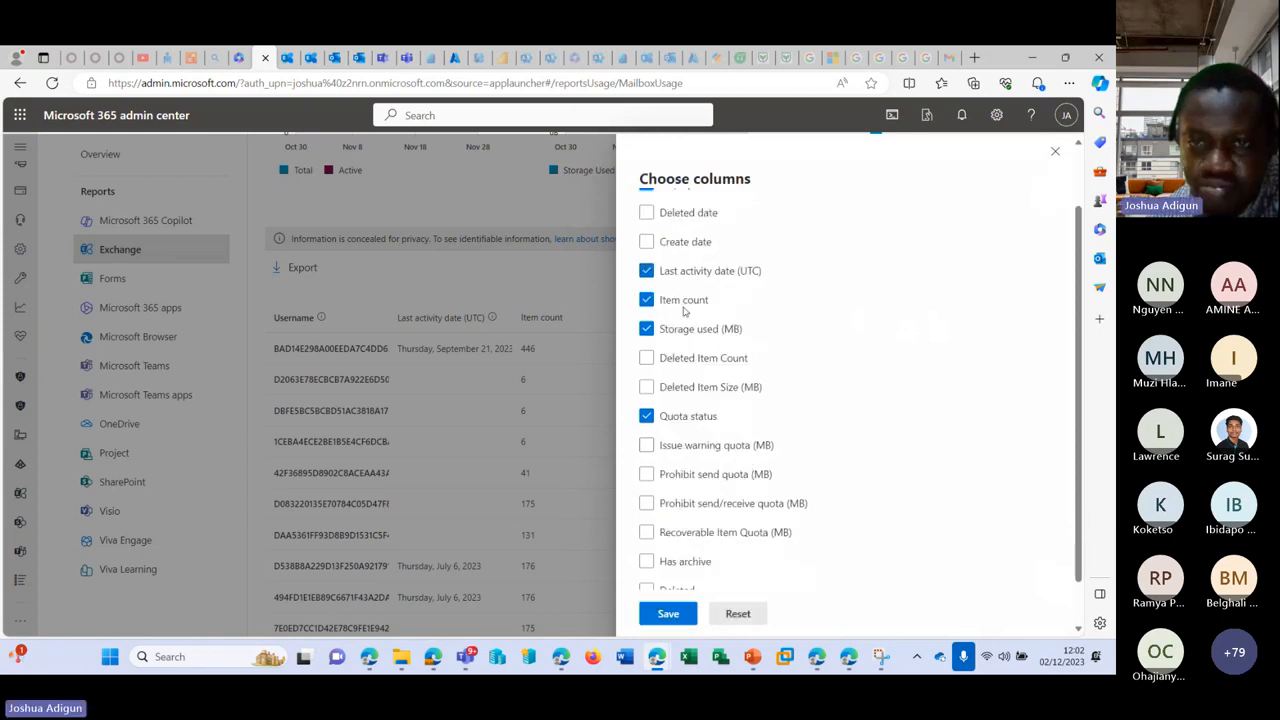
scroll(676, 262, down, 1)
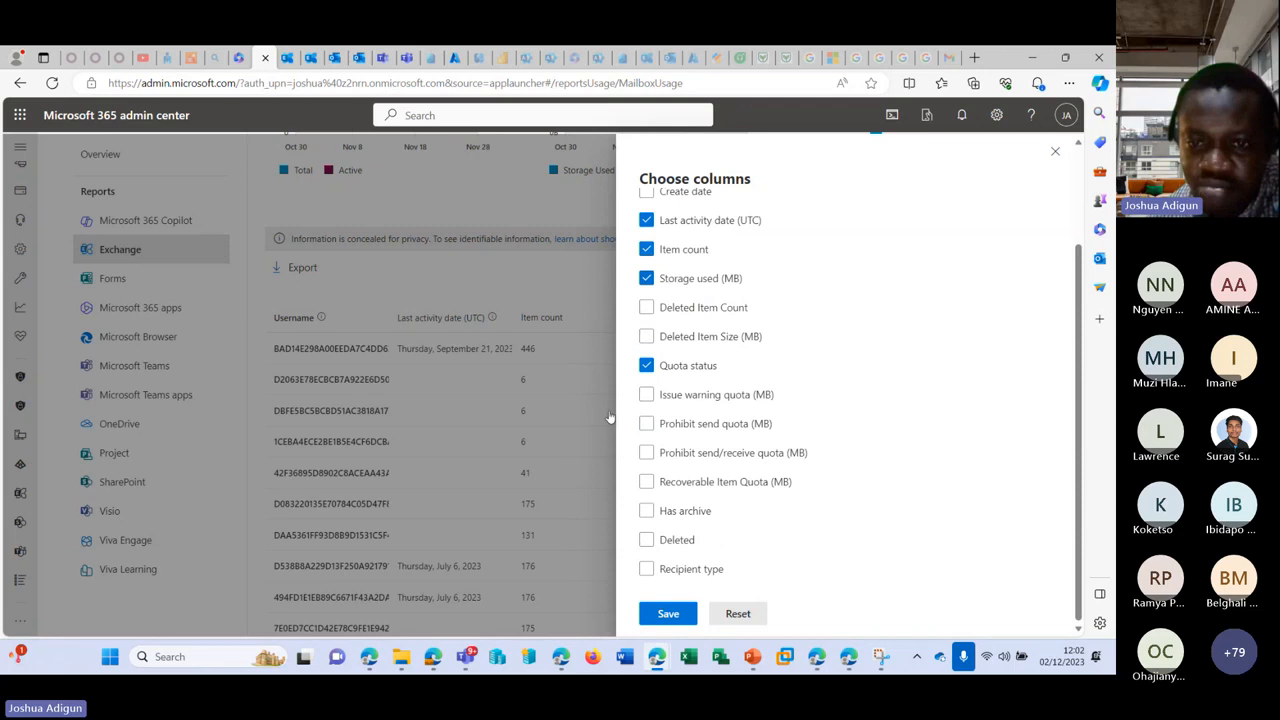
click(668, 613)
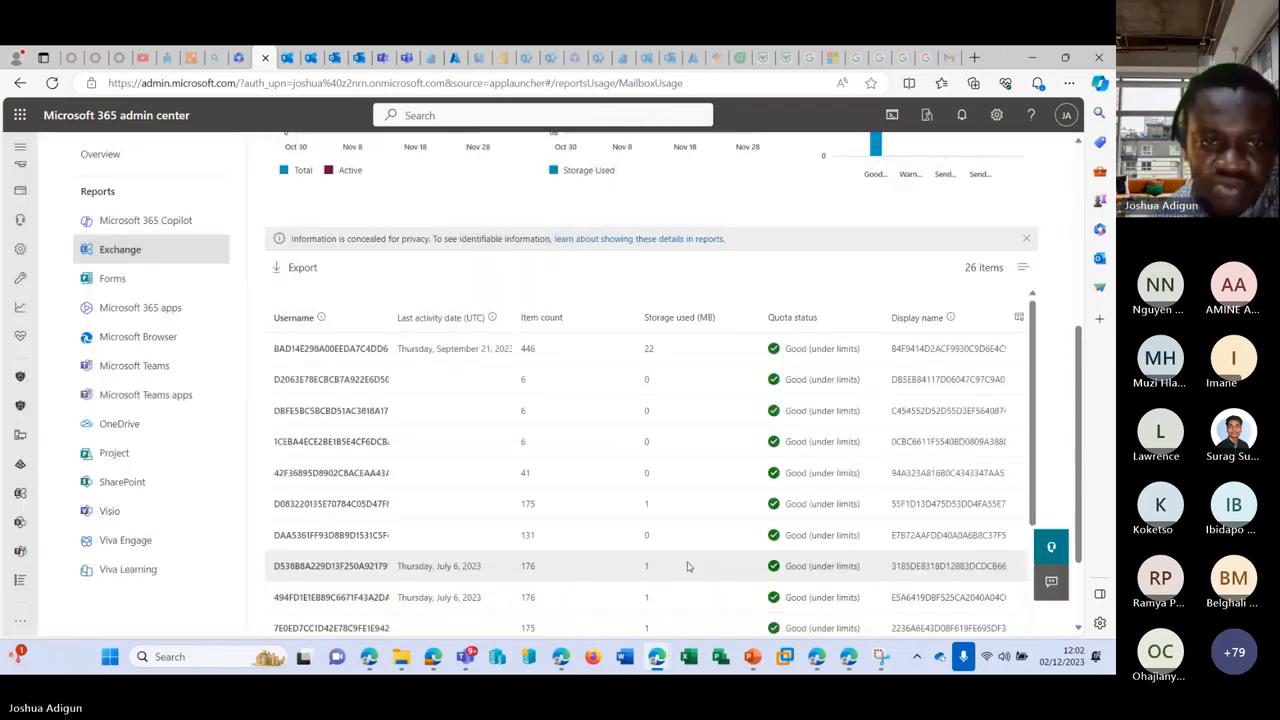
Step: Reload the page and review the mailbox, storage and quota charts
scroll(688, 559, up, 2)
scroll(567, 310, up, 2)
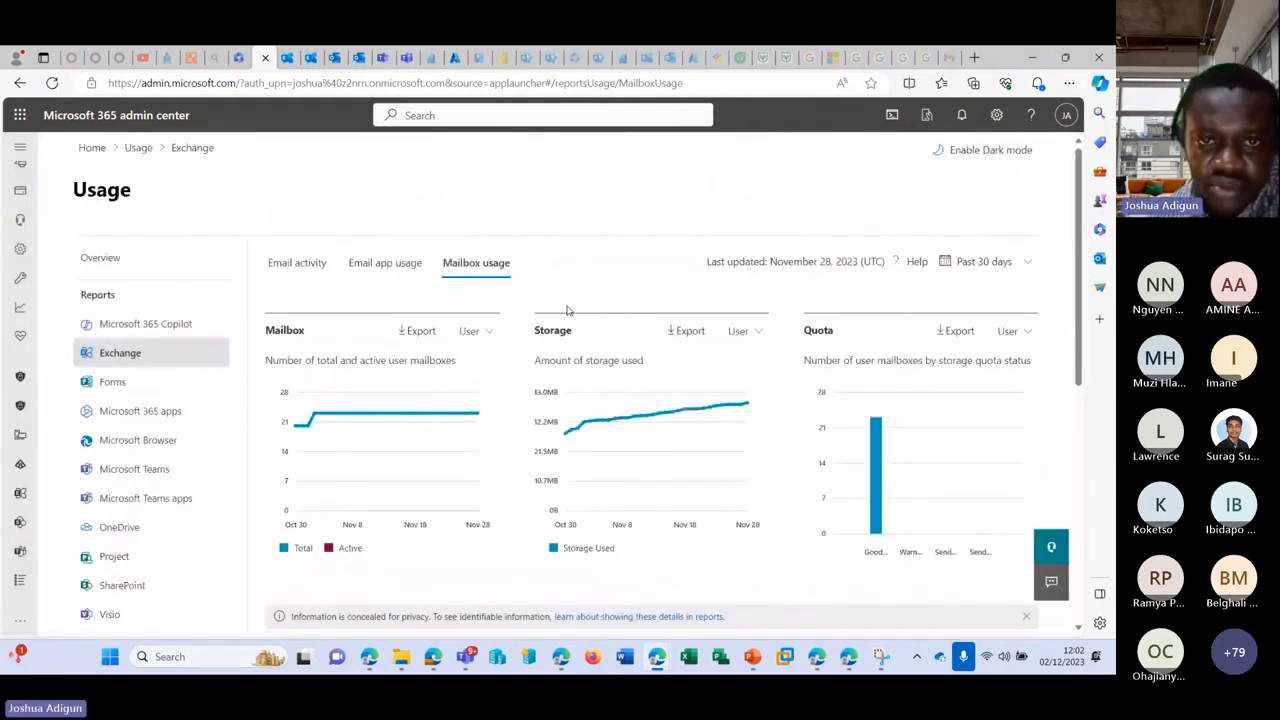
click(51, 83)
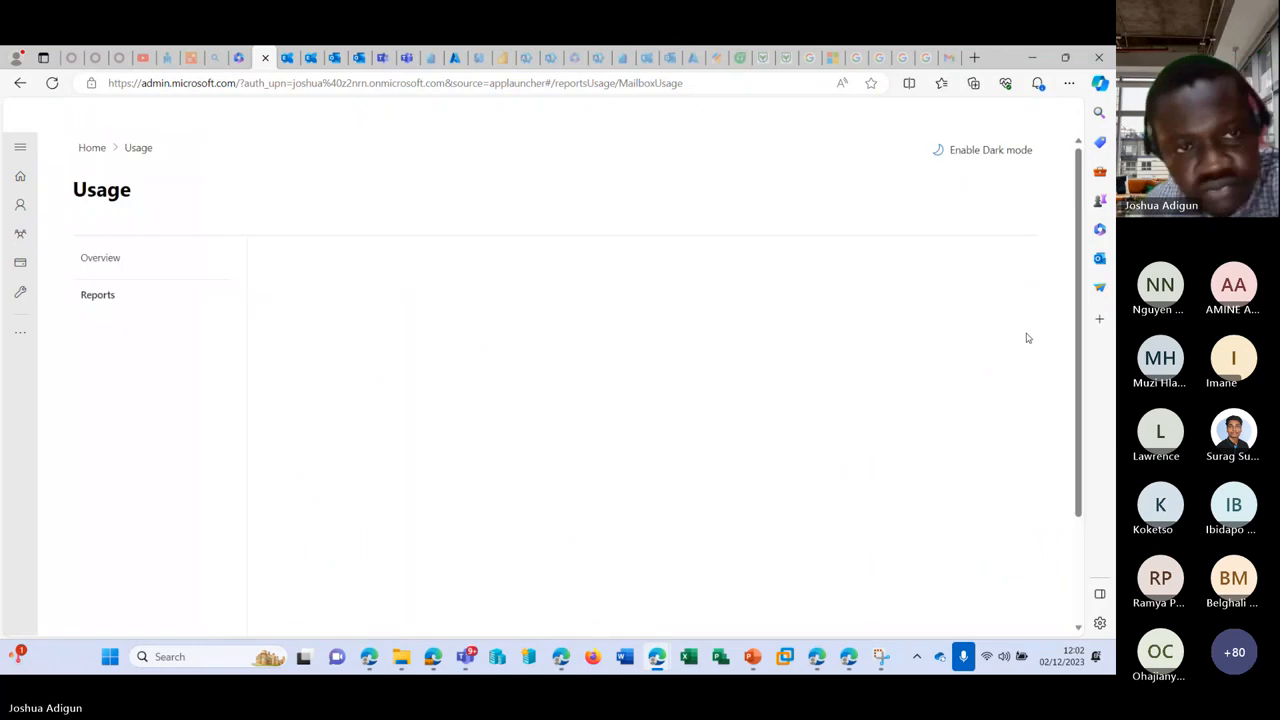
scroll(461, 395, down, 5)
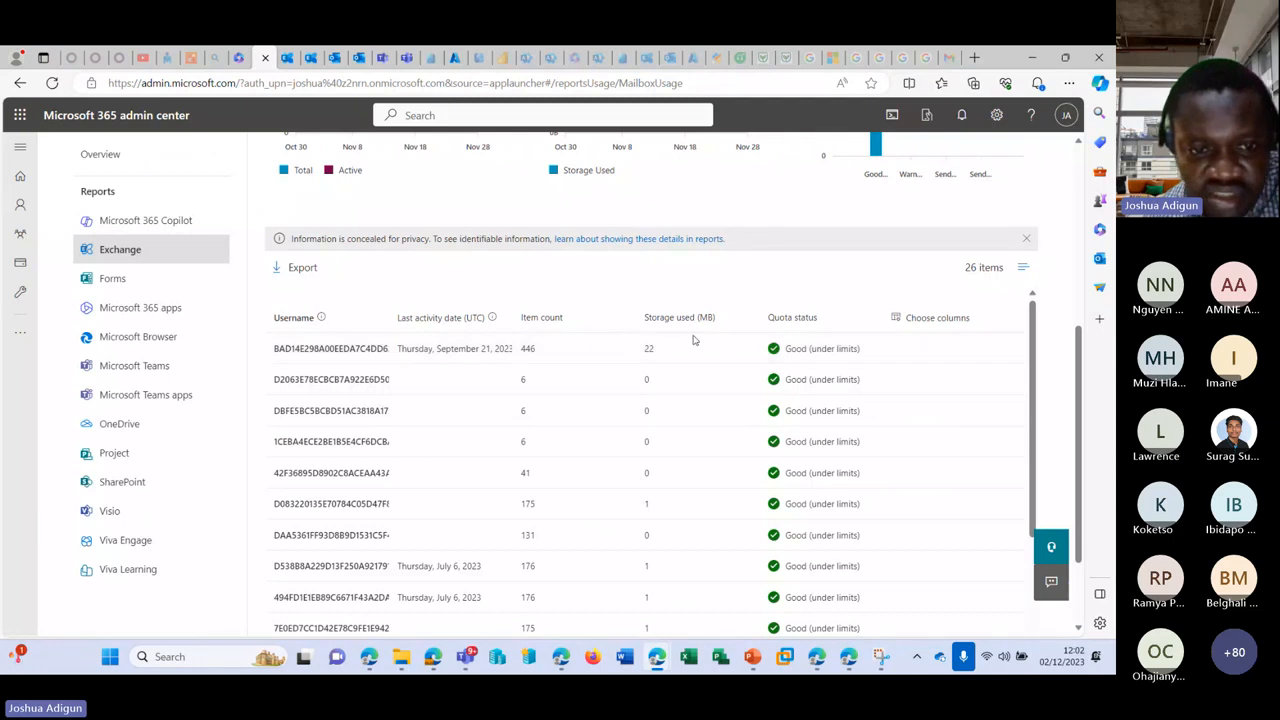
scroll(693, 340, down, 3)
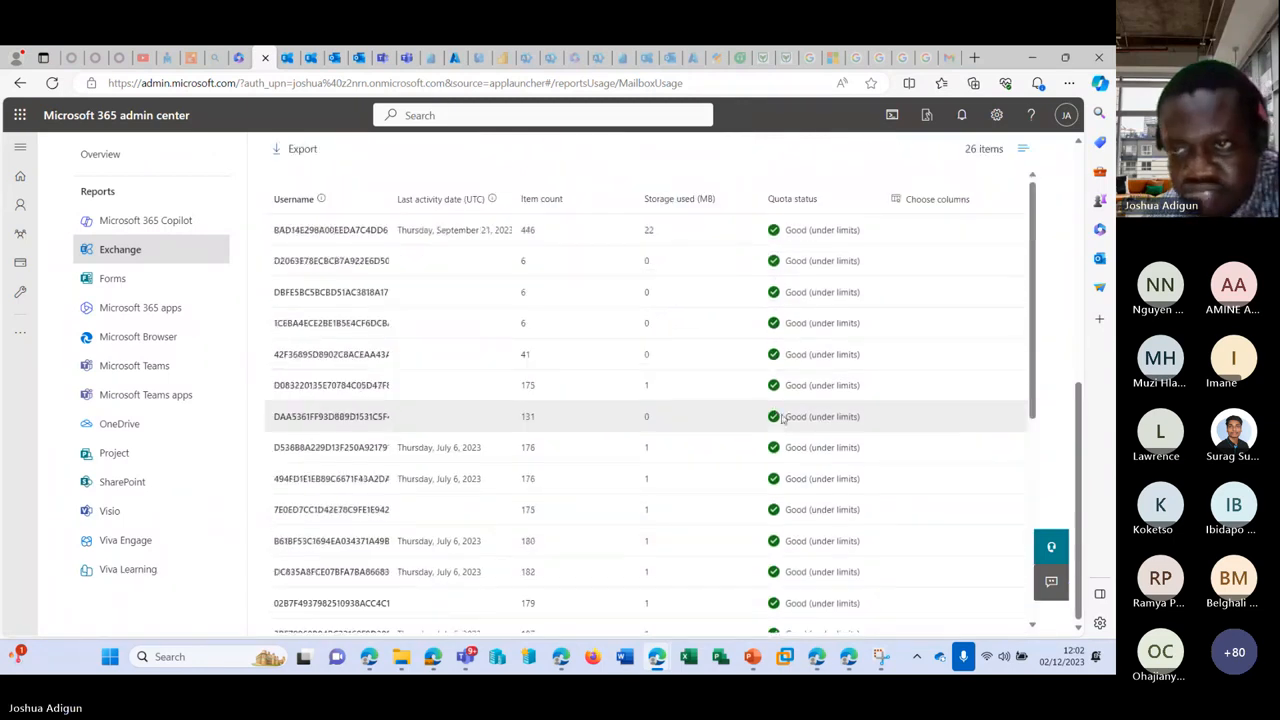
scroll(783, 420, up, 5)
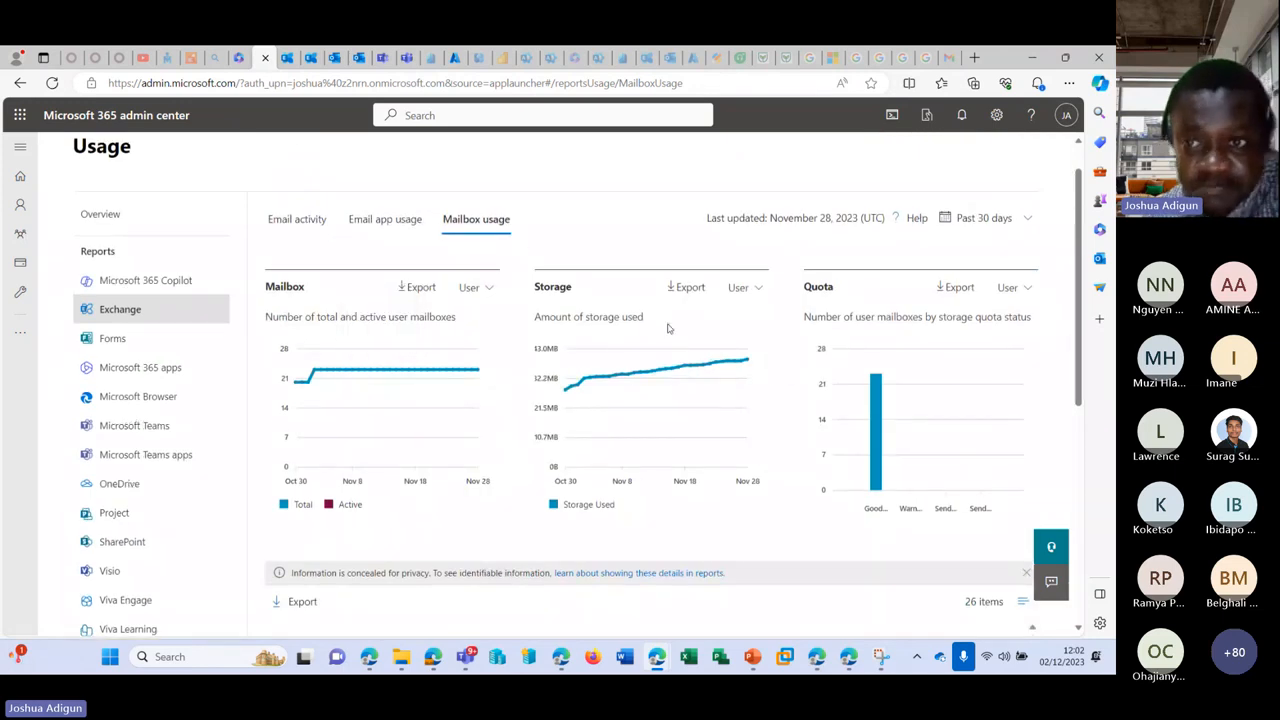
scroll(270, 300, up, 1)
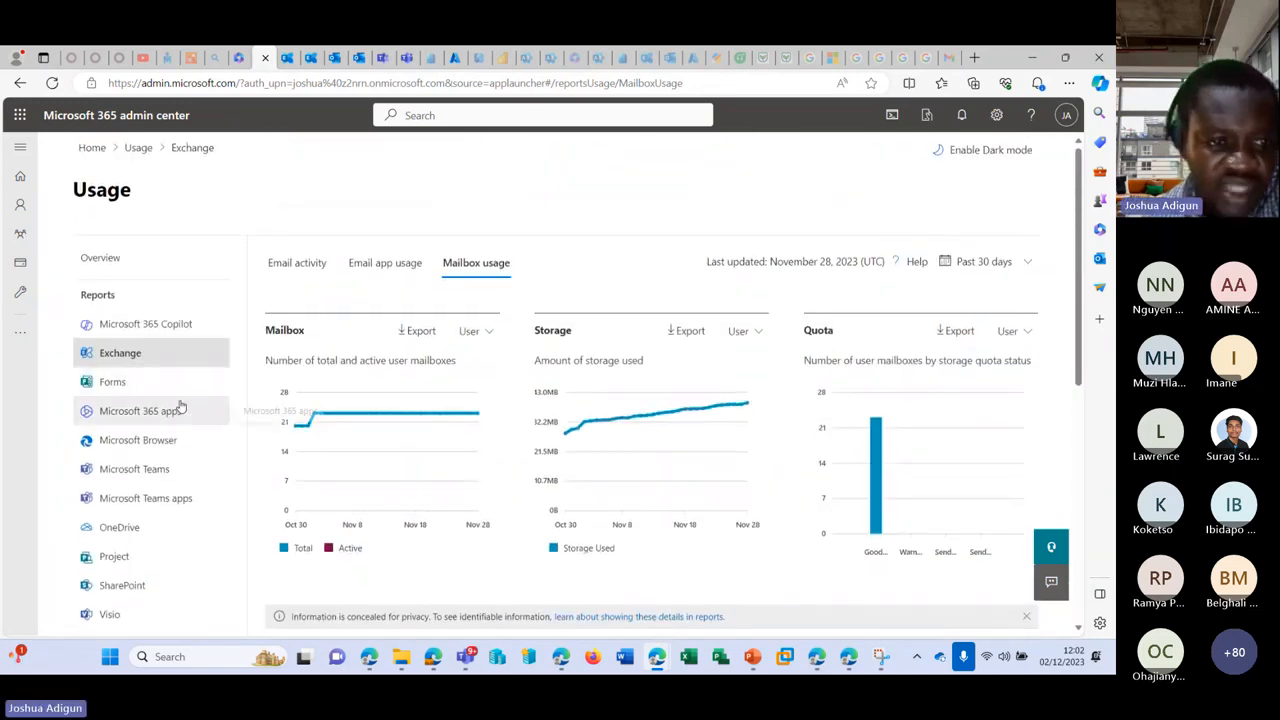
Step: Open the Microsoft Teams usage report's Team usage view
click(151, 477)
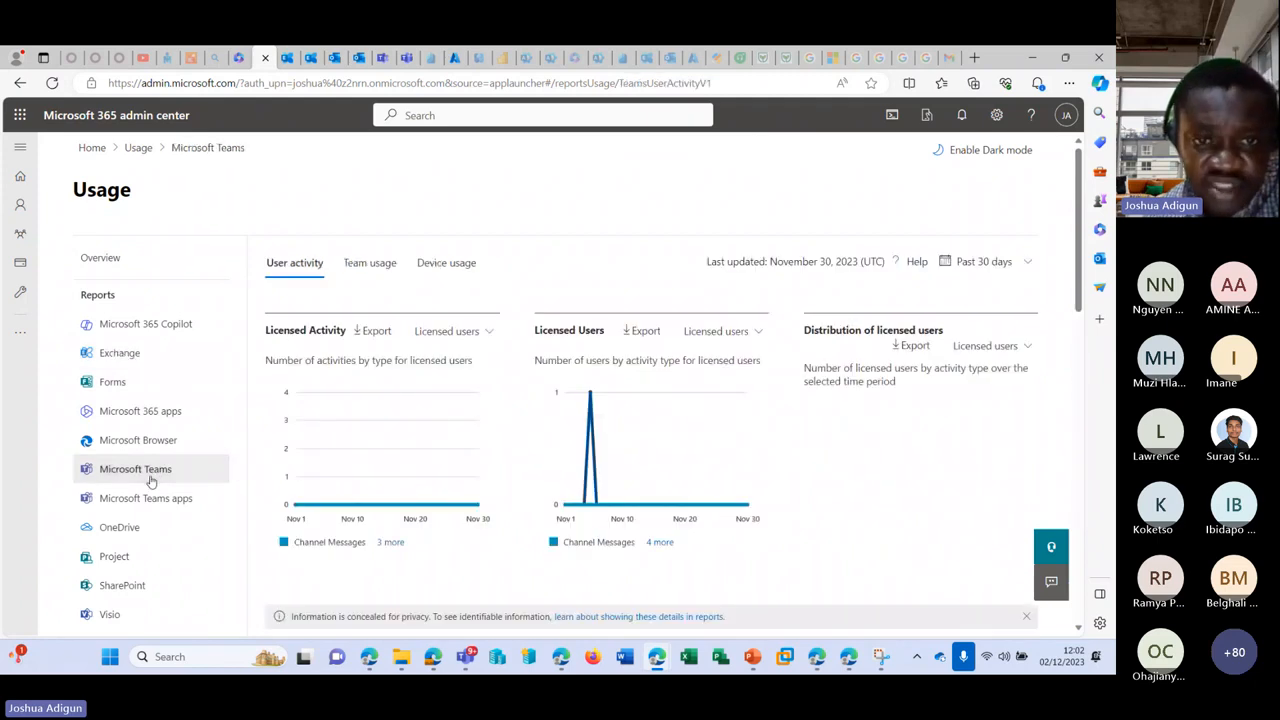
click(372, 264)
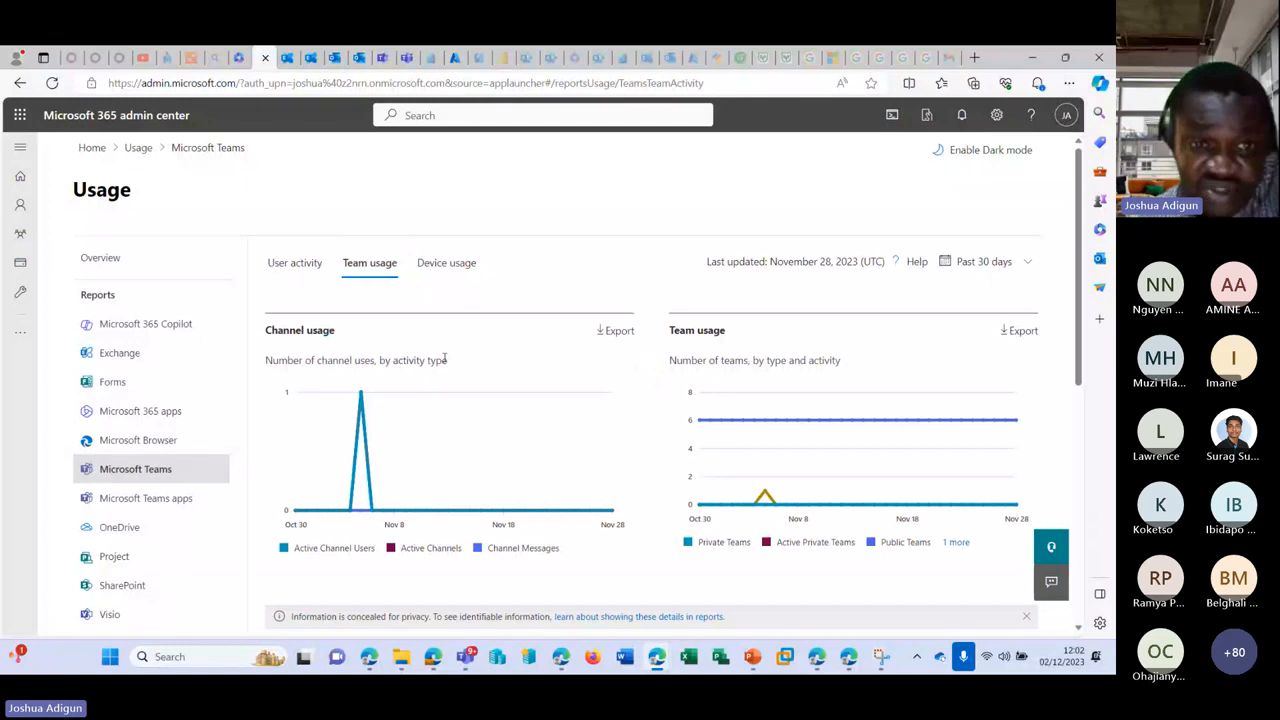
scroll(497, 366, down, 4)
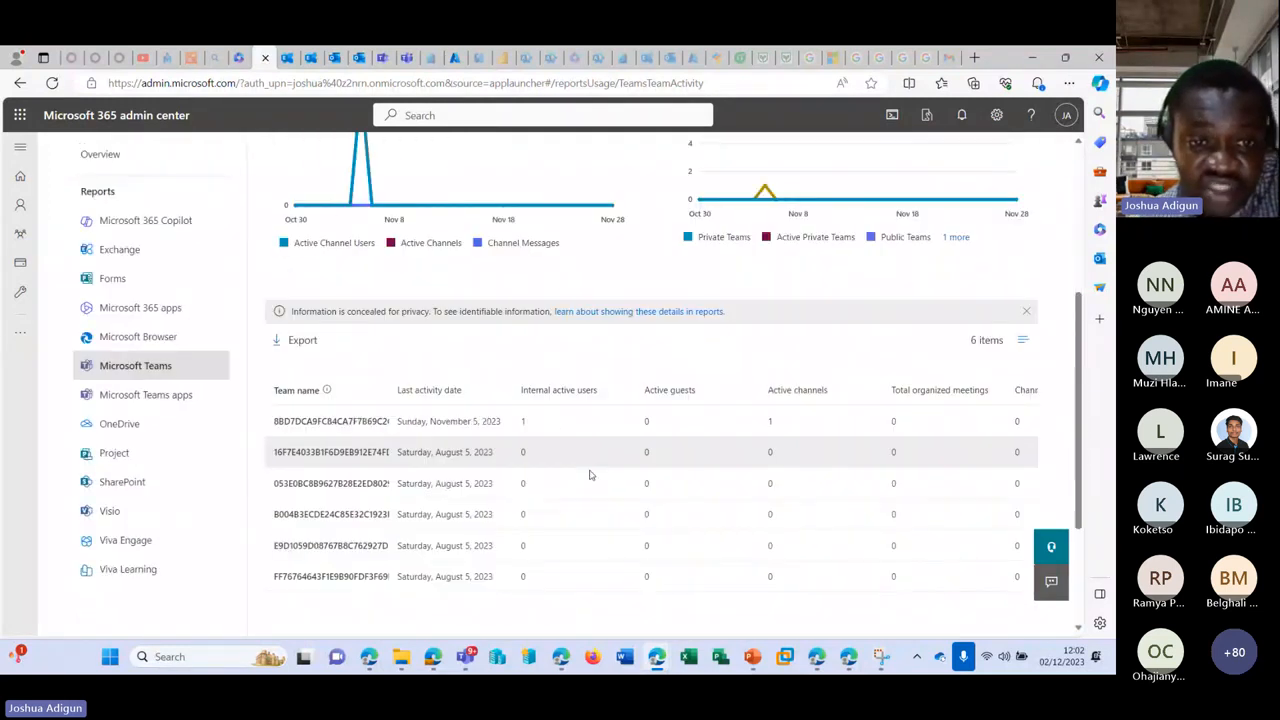
scroll(408, 434, up, 5)
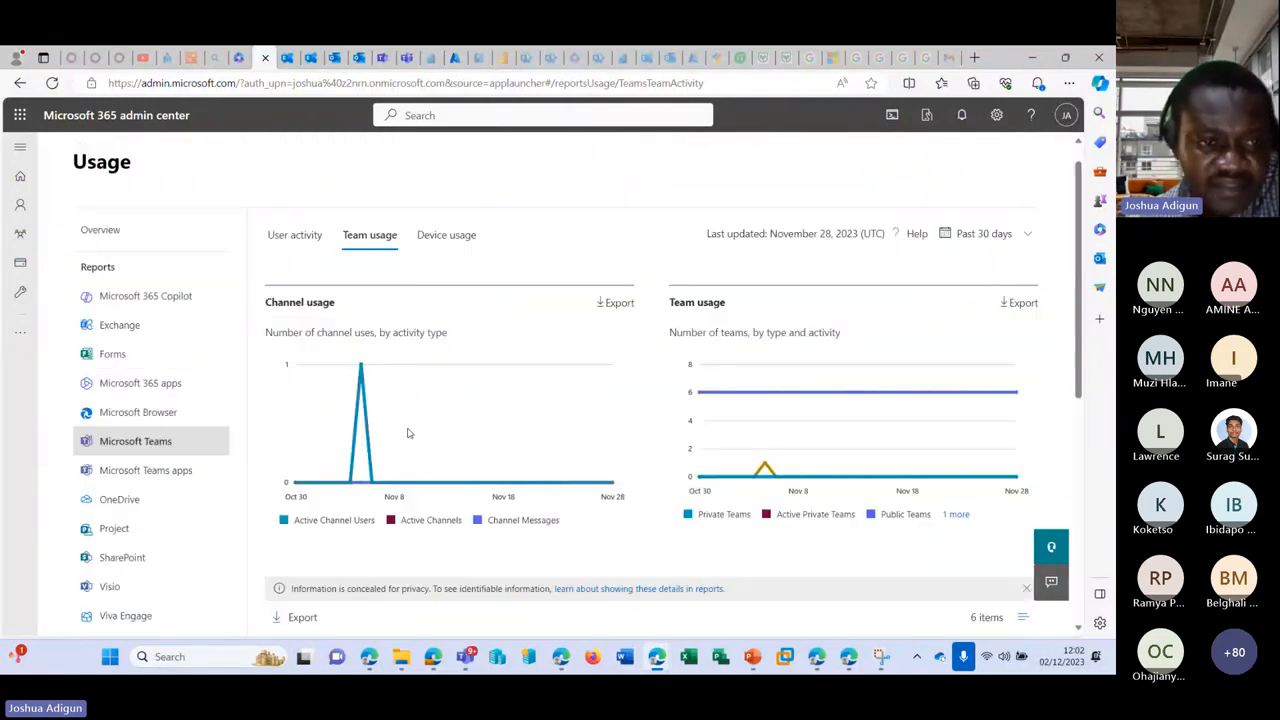
Step: Expand the full navigation pane and the Reports section
mouse_move(32, 204)
click(20, 147)
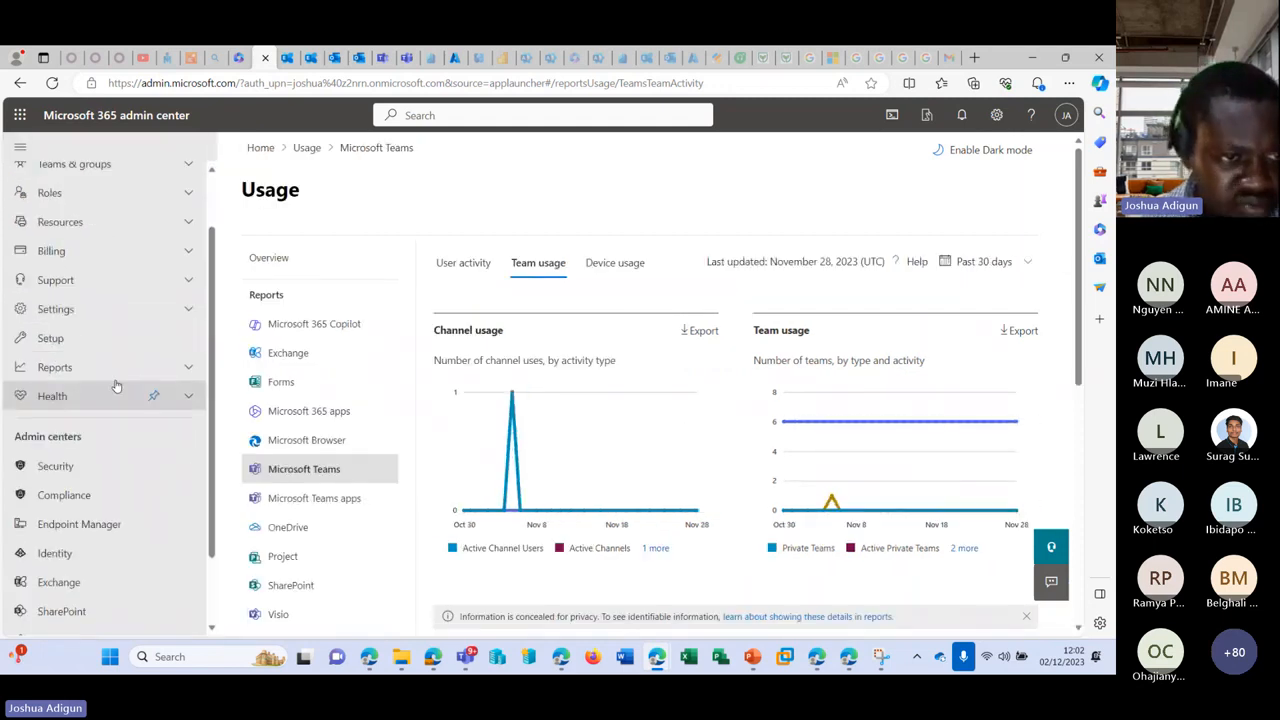
click(182, 444)
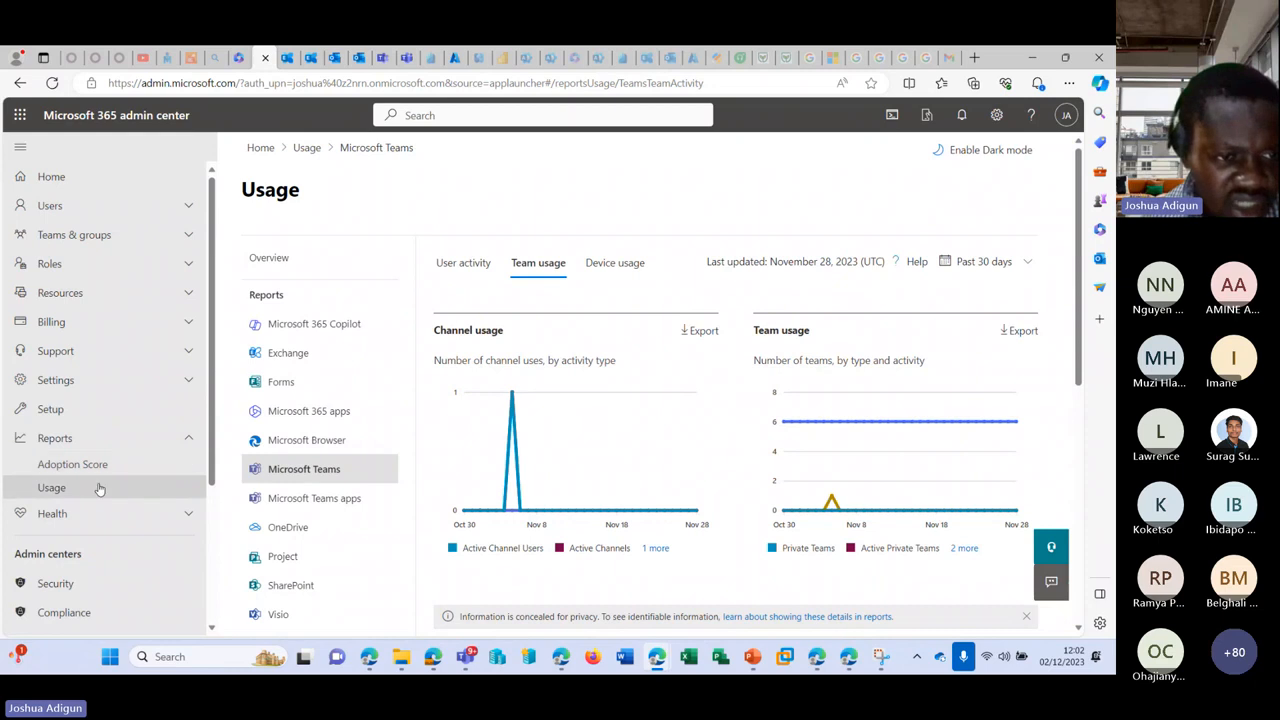
Step: Open the Adoption Score report and review its 22% score (88 of 400 points) and experience cards
click(87, 462)
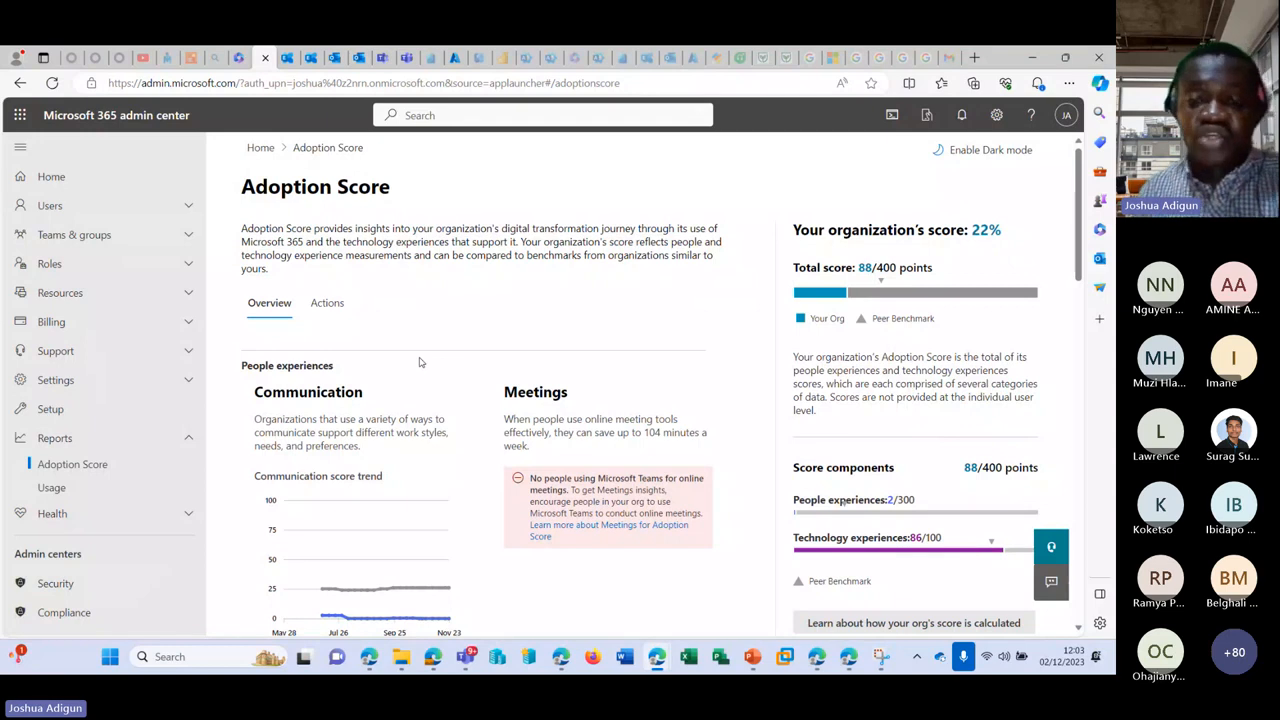
scroll(474, 400, down, 2)
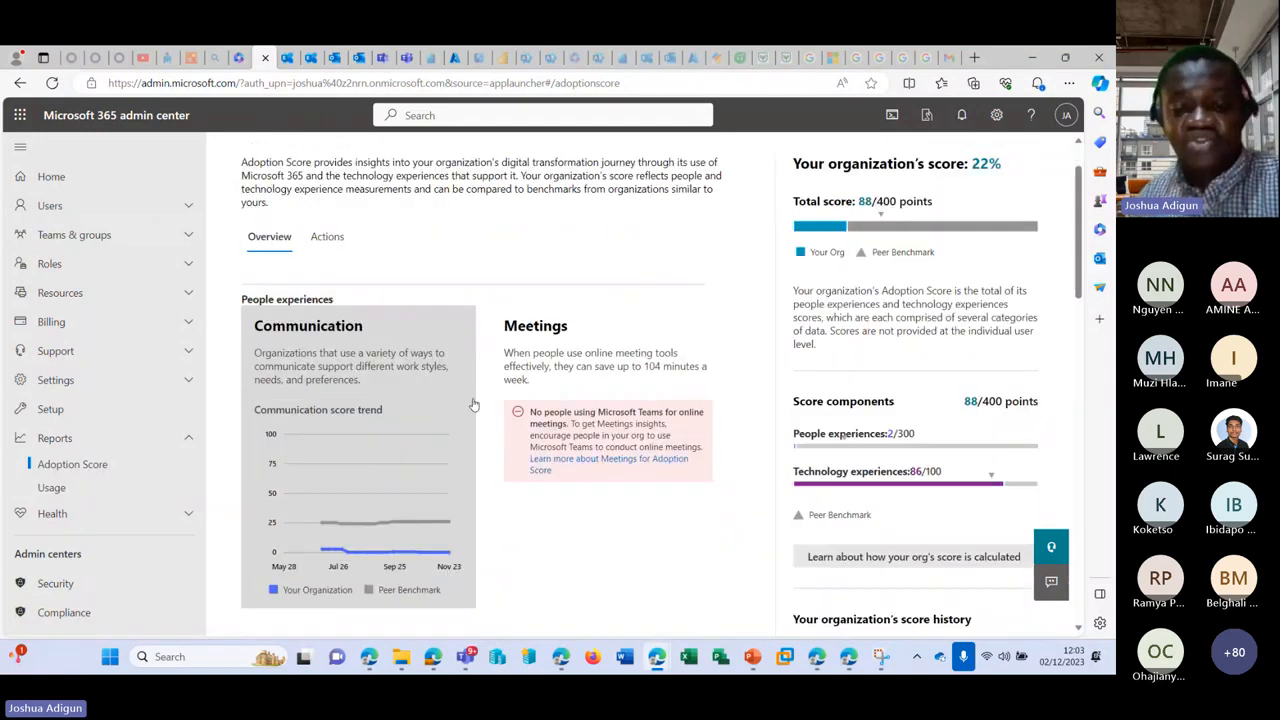
scroll(522, 427, down, 3)
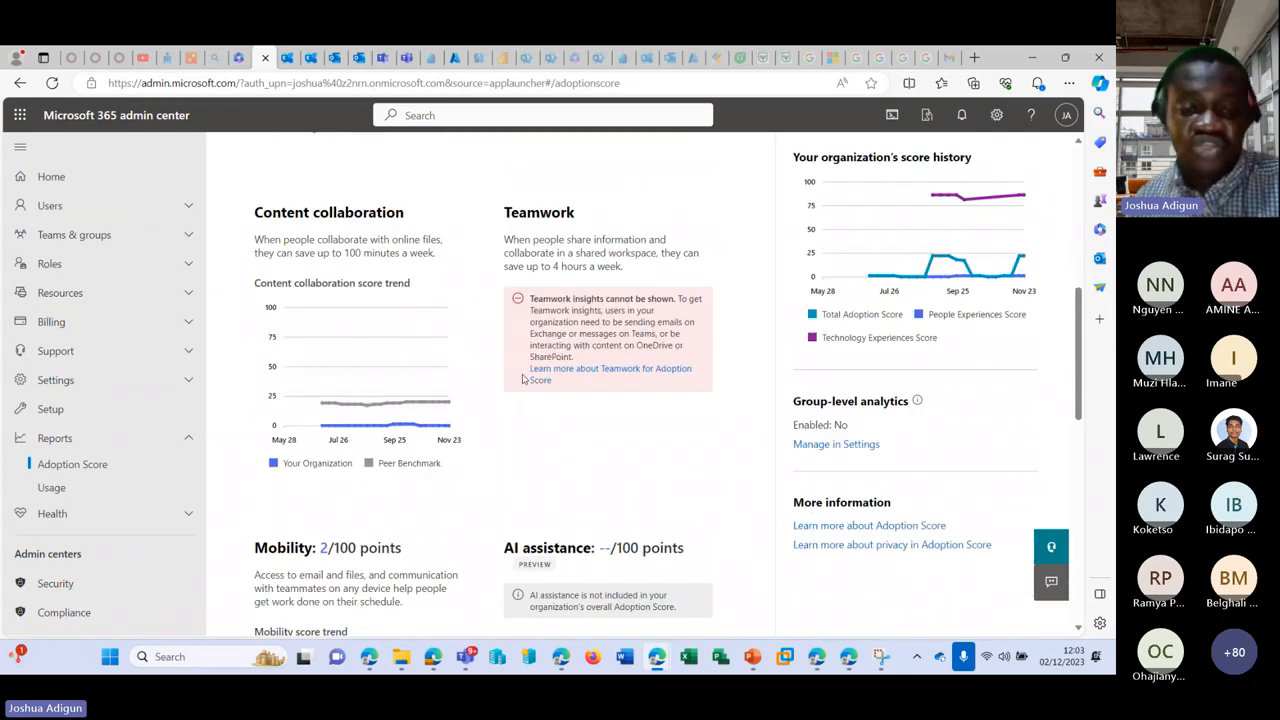
scroll(522, 378, down, 2)
scroll(490, 408, up, 4)
scroll(330, 470, down, 2)
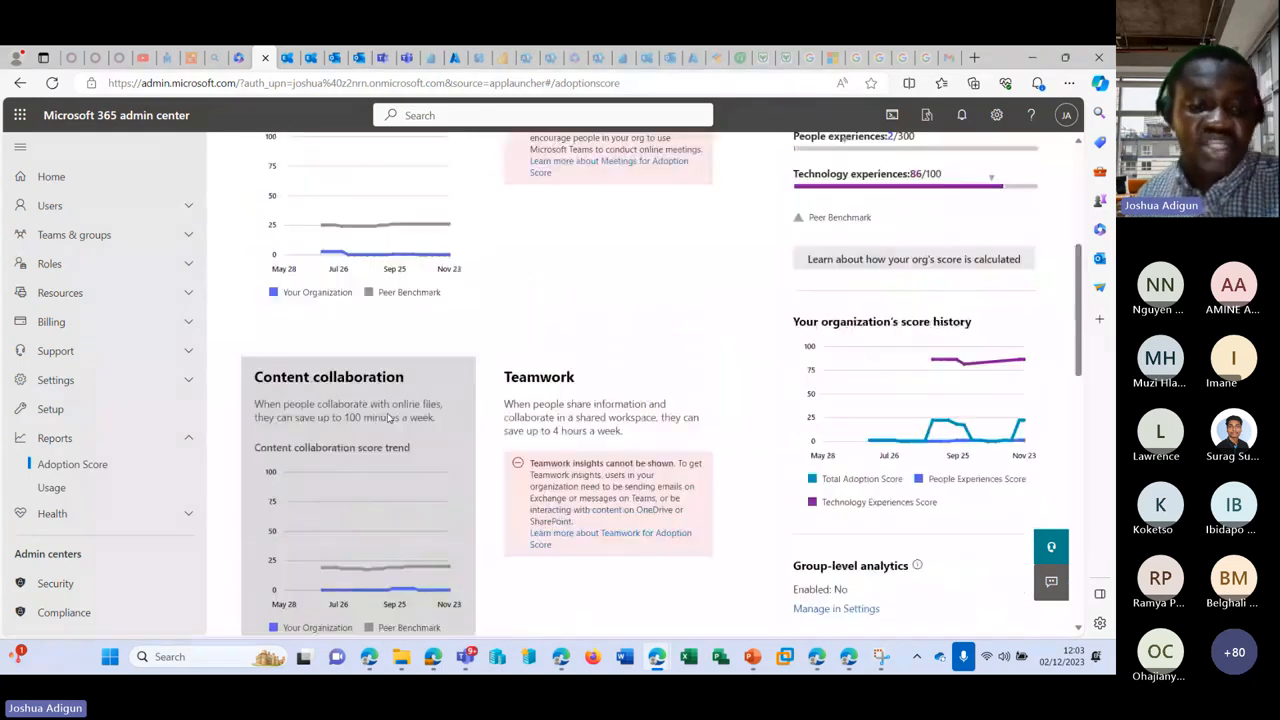
scroll(340, 530, down, 2)
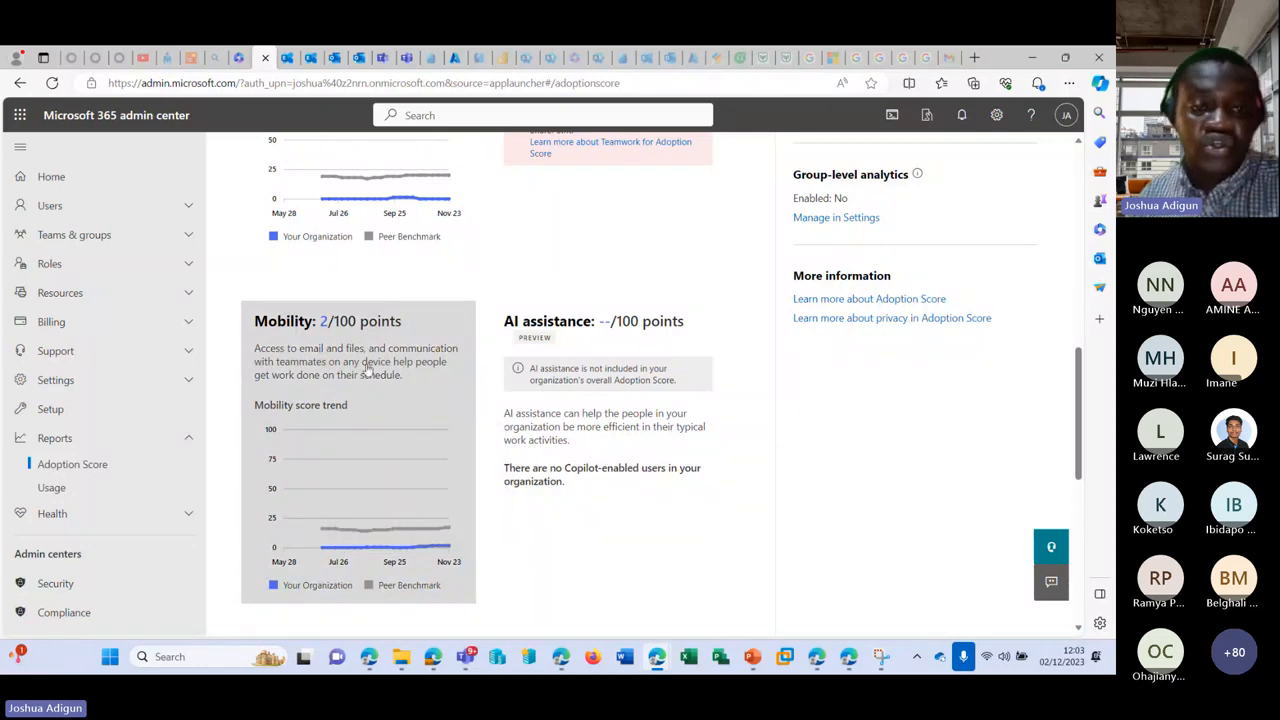
scroll(366, 370, down, 4)
scroll(420, 370, up, 10)
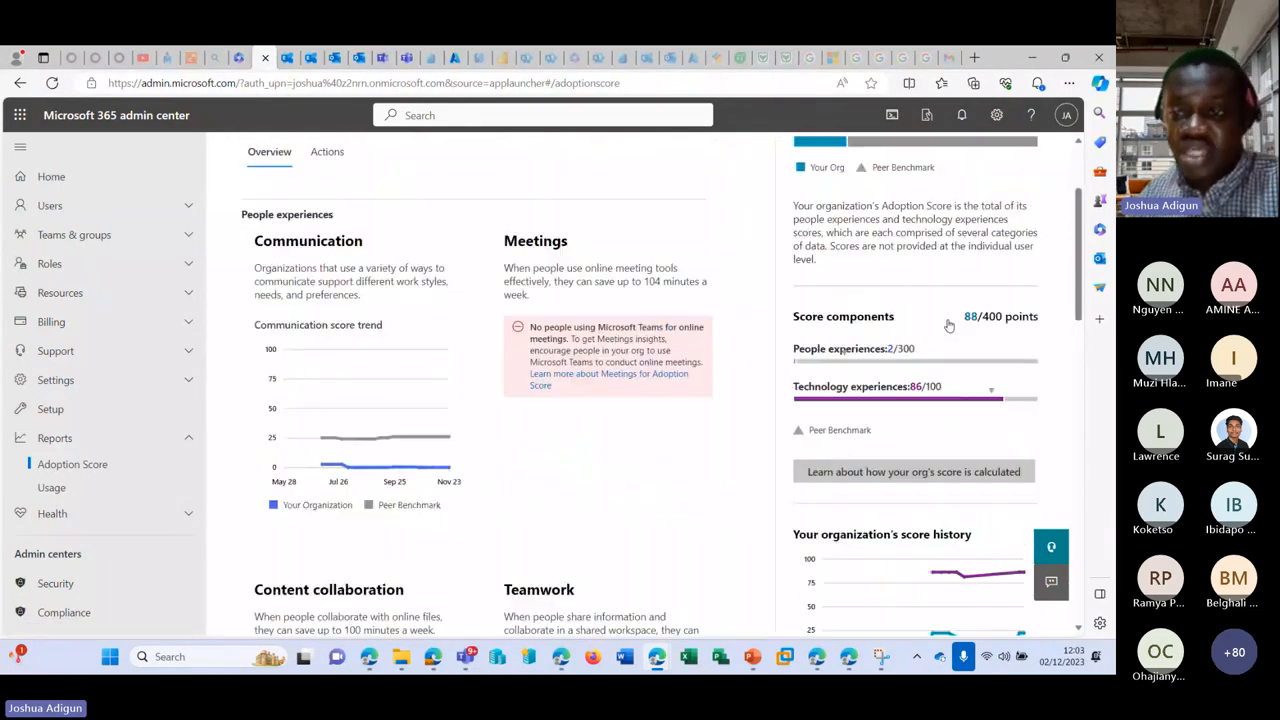
scroll(921, 385, up, 1)
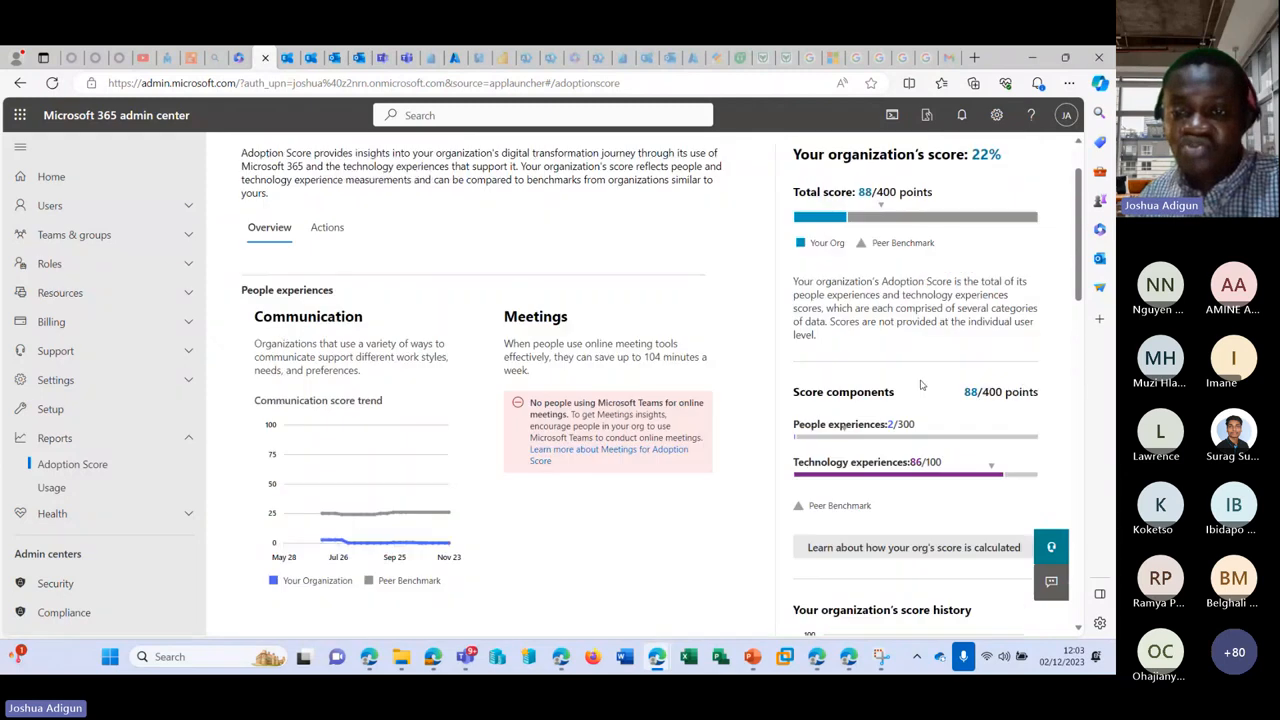
scroll(843, 426, up, 1)
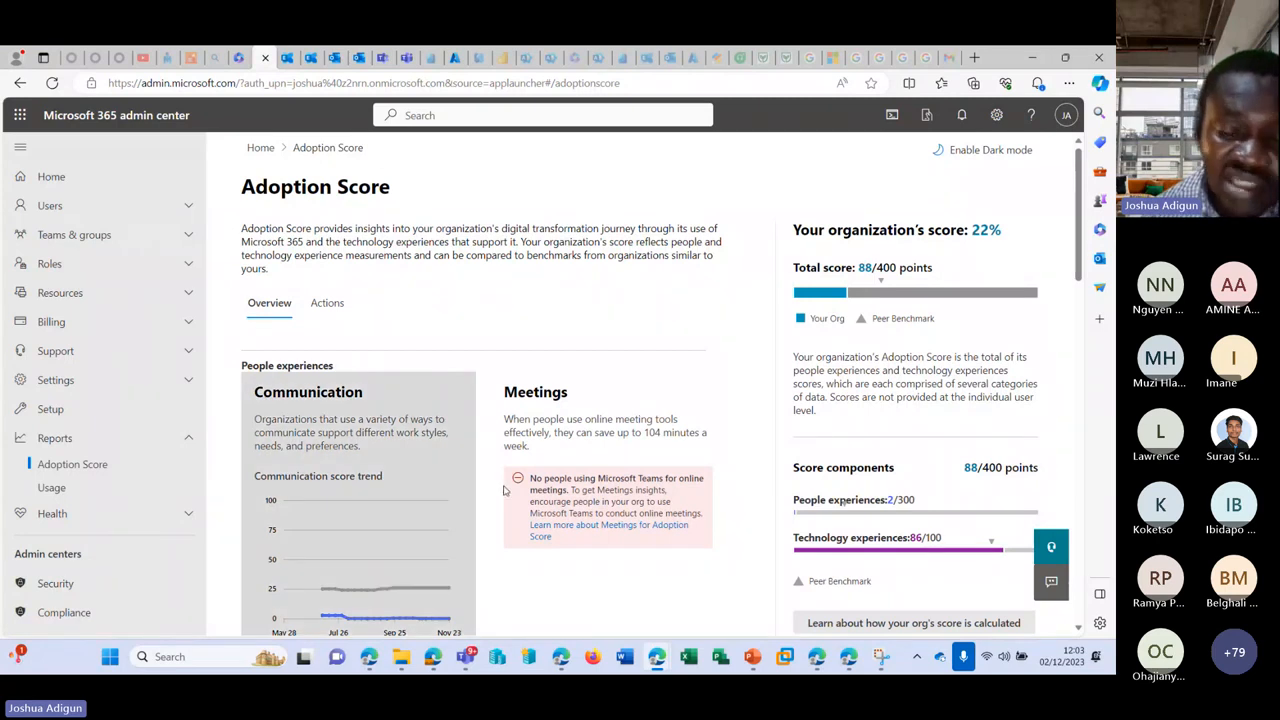
Step: Browse Adoption Score's recommended actions, such as encouraging people to communicate using Teams
click(318, 301)
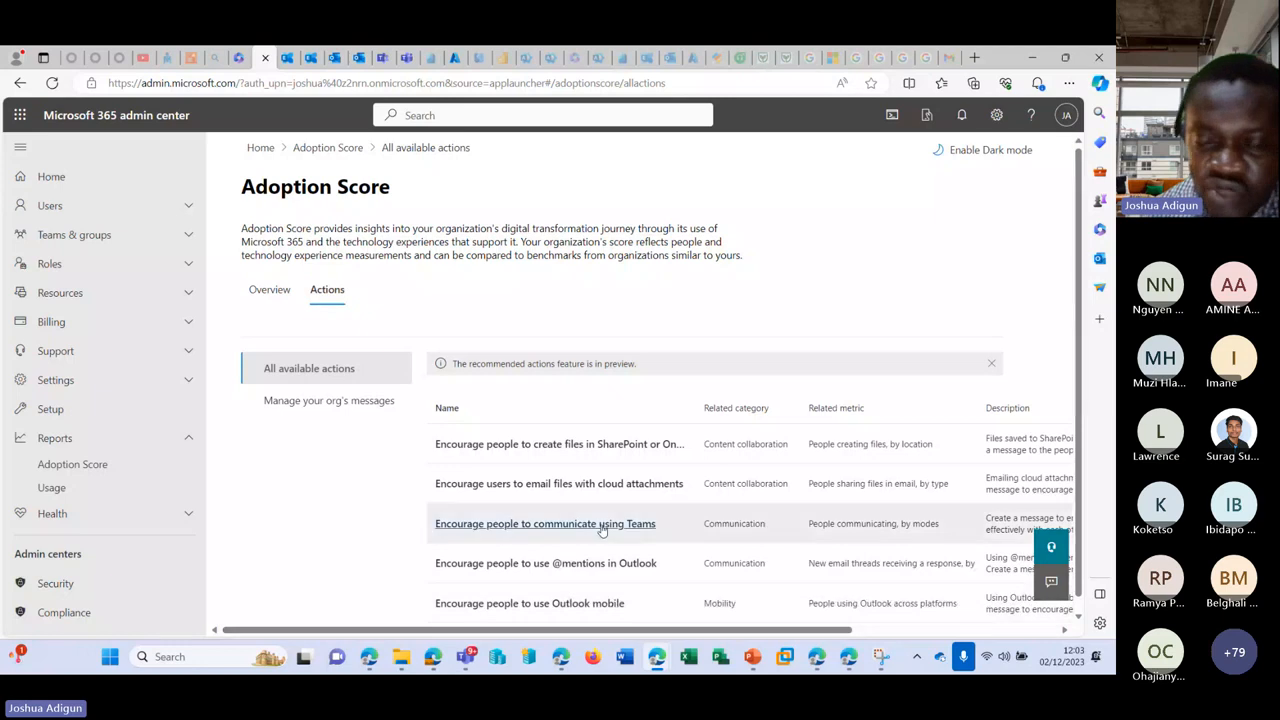
scroll(603, 530, down, 1)
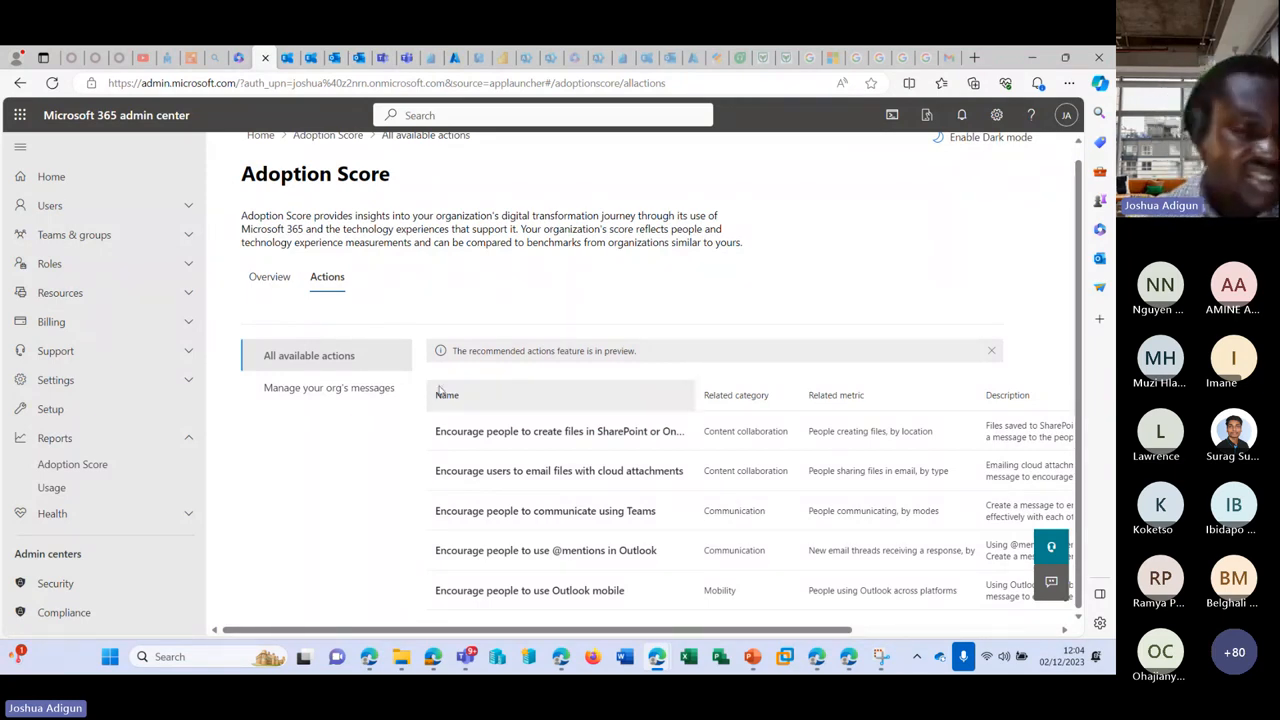
scroll(185, 435, down, 3)
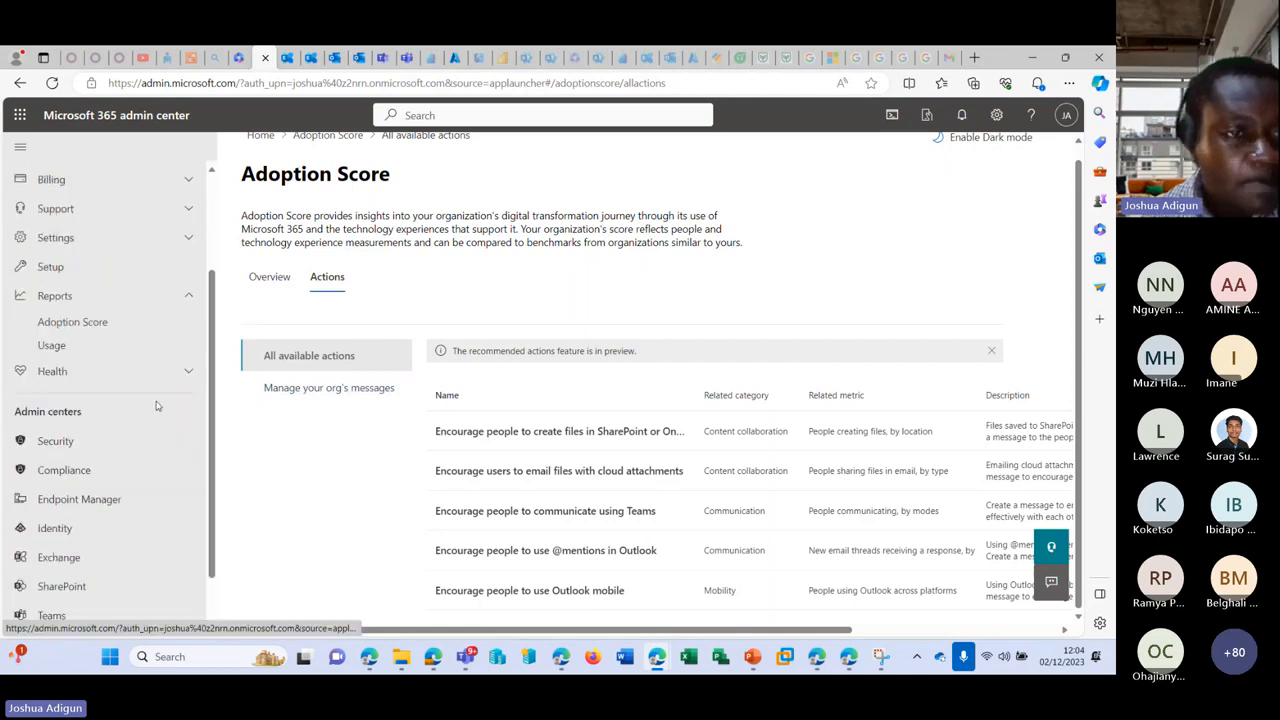
scroll(156, 405, up, 3)
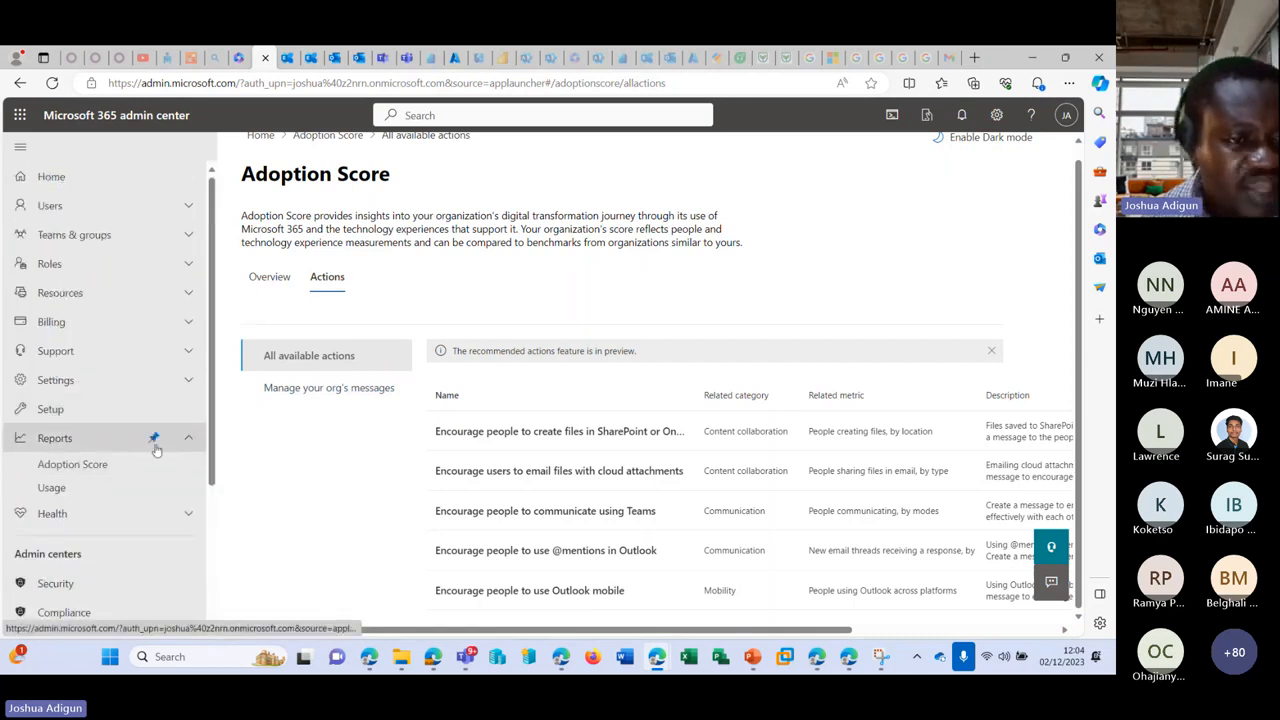
Step: Go to Setup and browse its setup tasks and featured collections like Microsoft Viva and Frontline workers
click(80, 409)
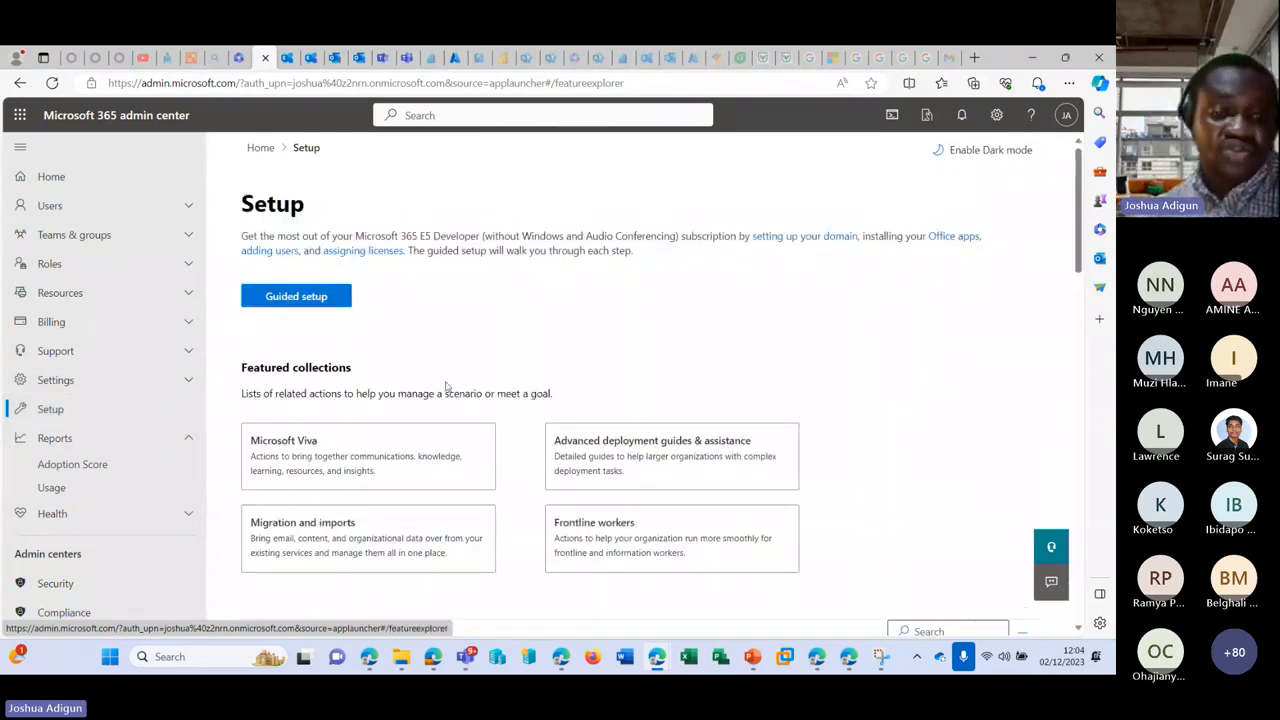
scroll(480, 370, down, 3)
scroll(505, 356, up, 3)
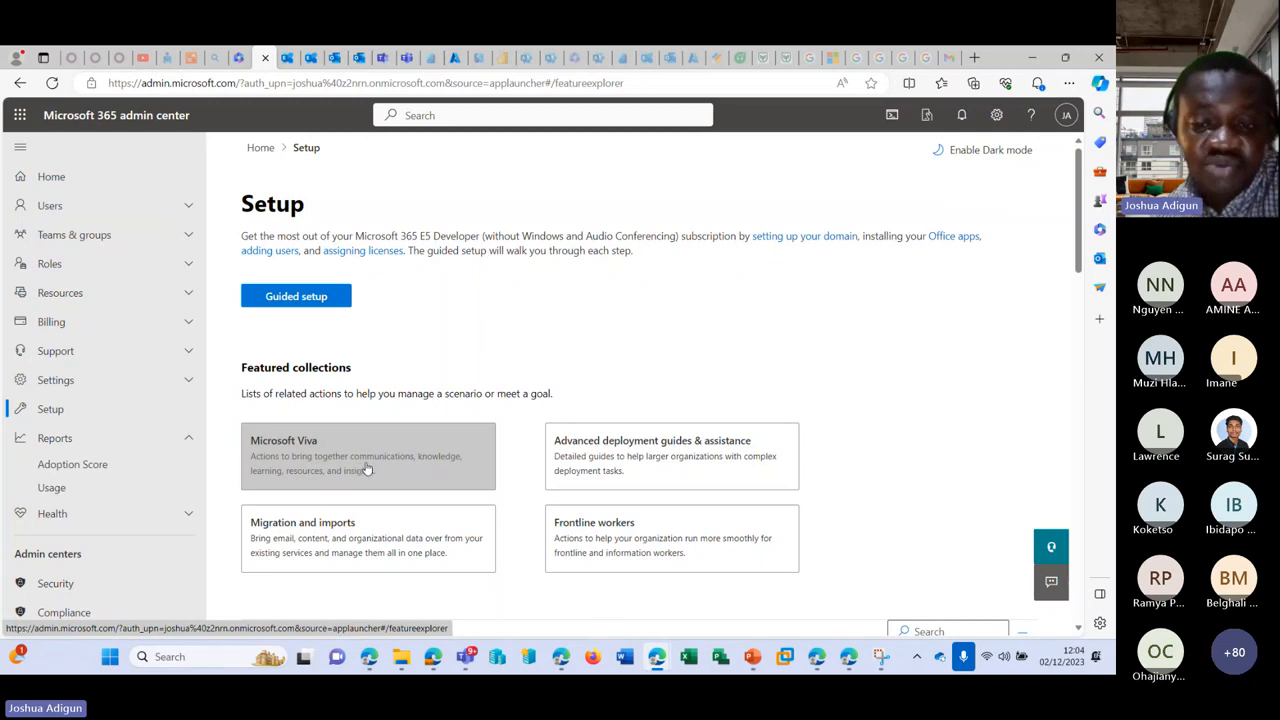
scroll(648, 417, down, 5)
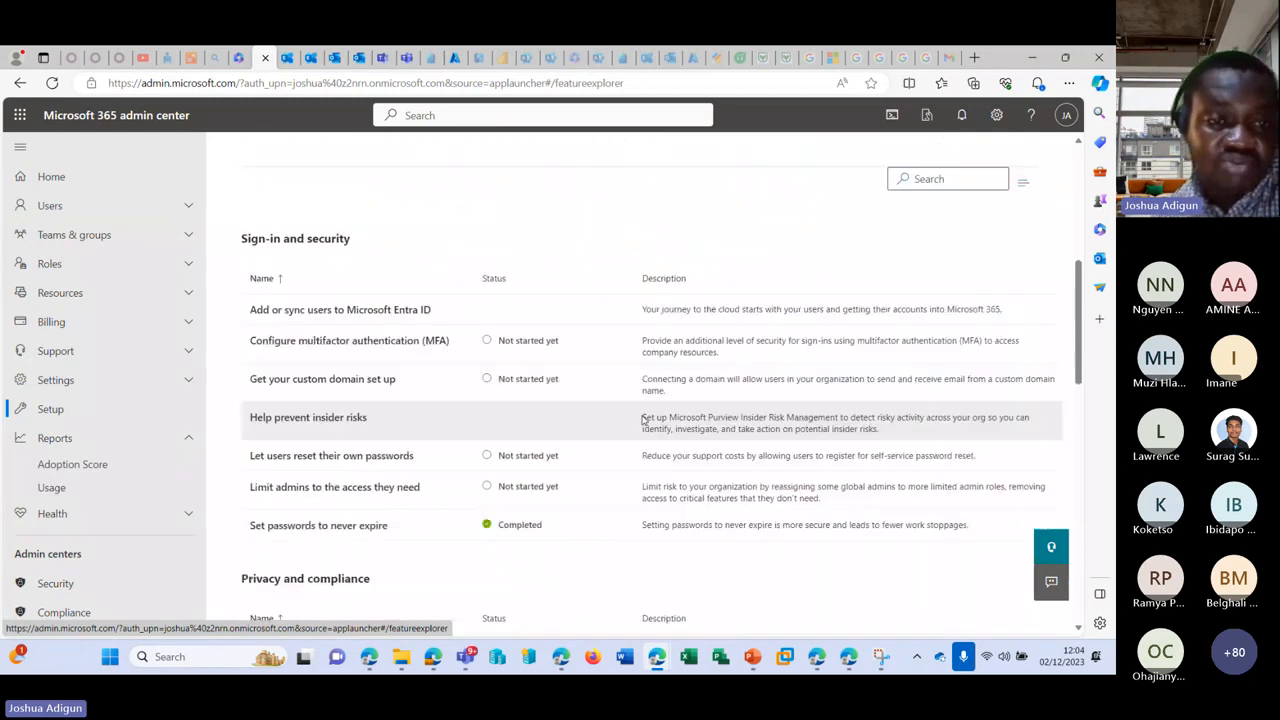
scroll(643, 420, down, 6)
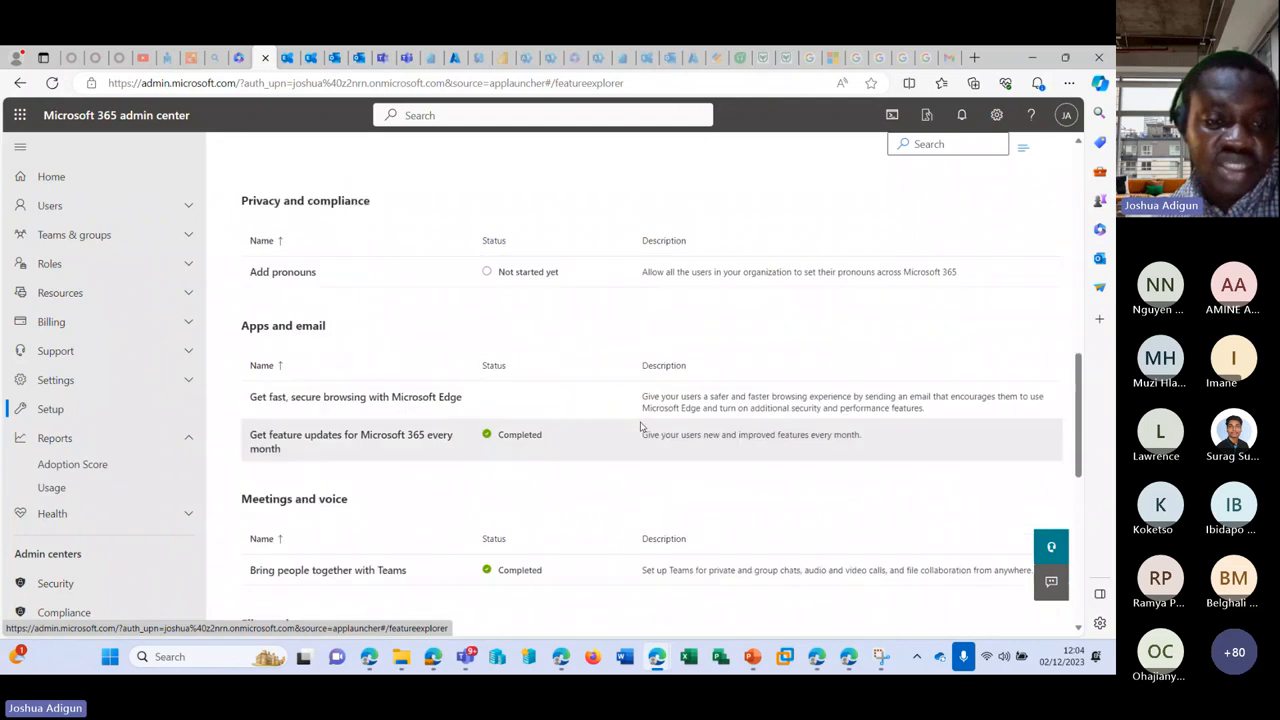
scroll(641, 427, down, 3)
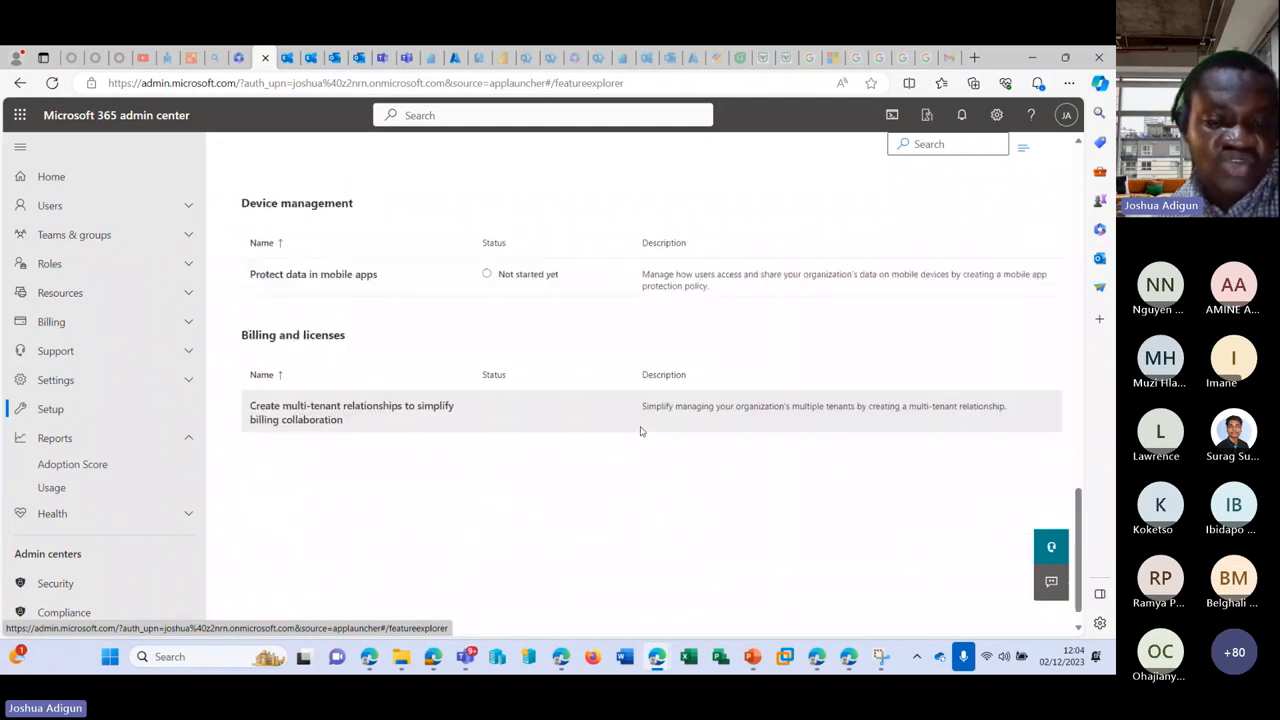
scroll(638, 434, up, 8)
scroll(638, 434, up, 5)
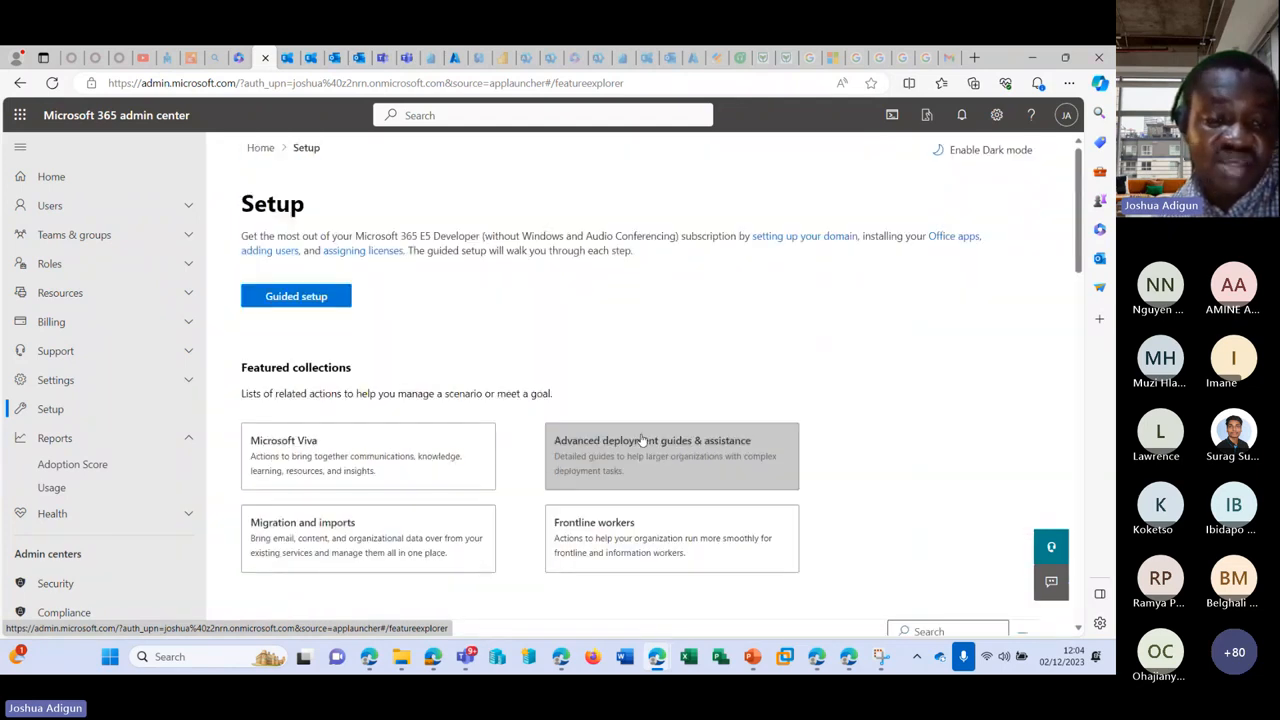
Step: Open the Migration and imports collection and pick Gmail to reach the Gmail migrations page
click(346, 531)
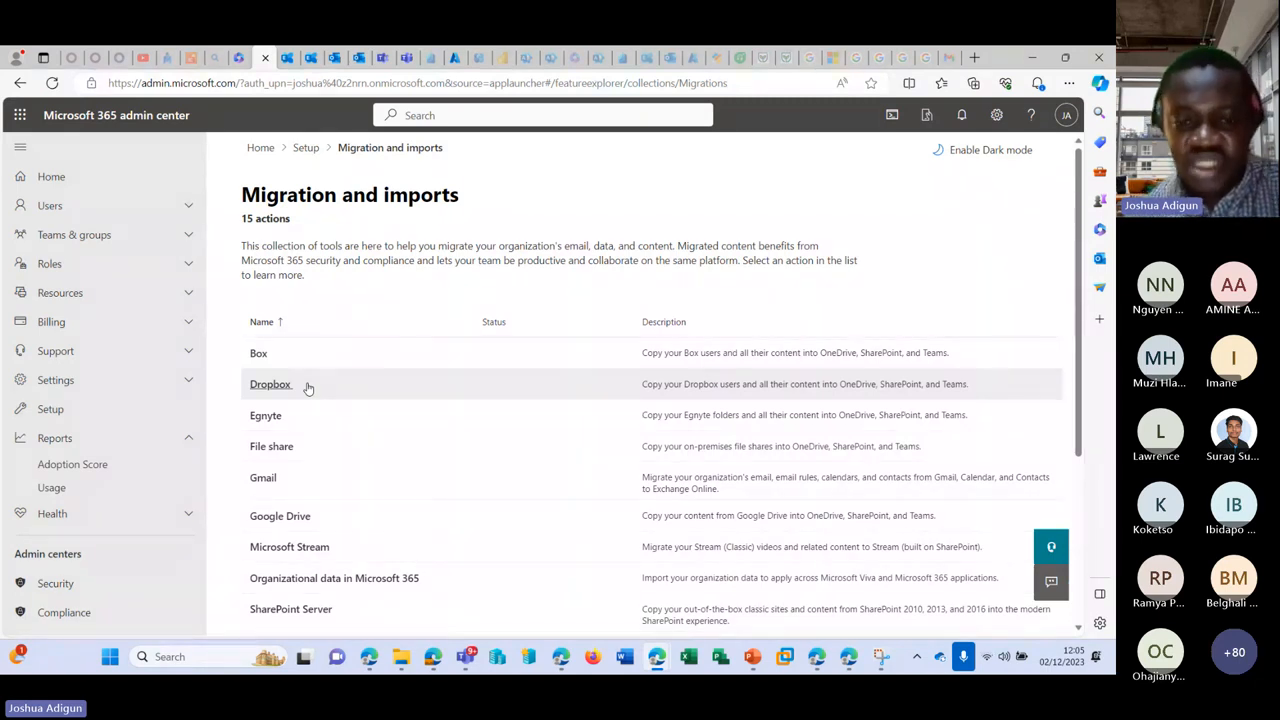
scroll(411, 406, down, 3)
scroll(457, 363, up, 3)
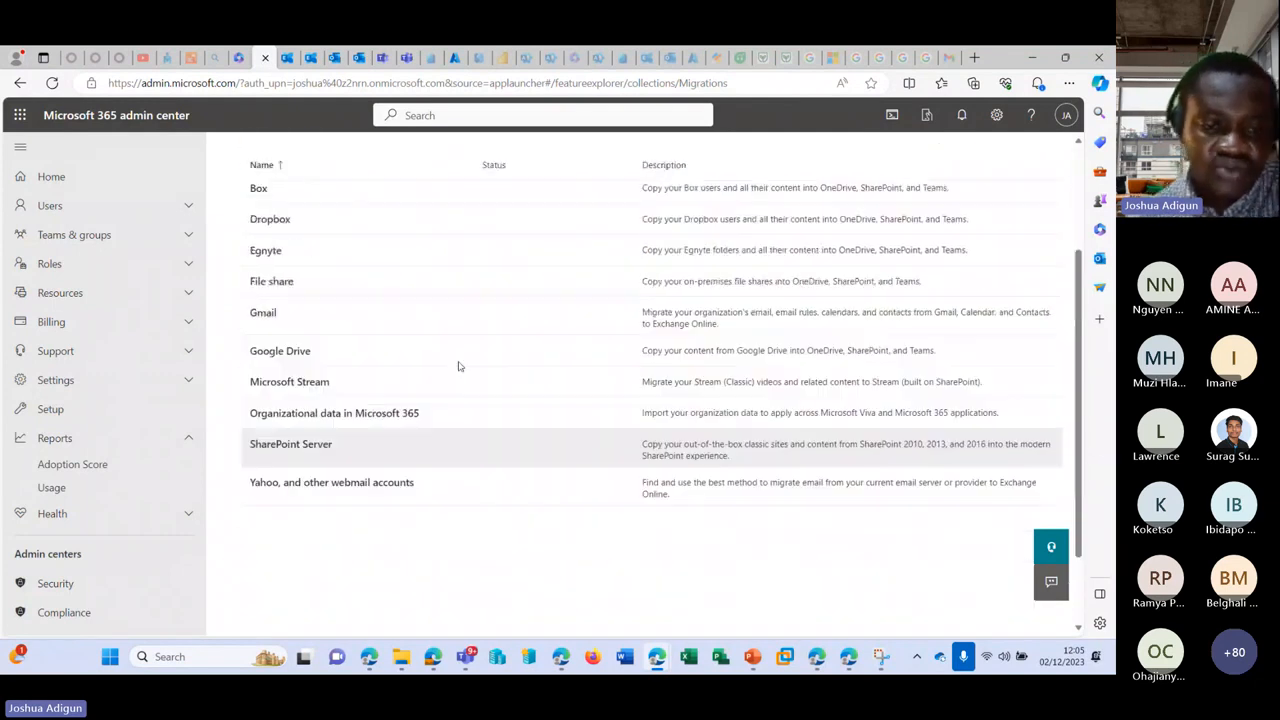
scroll(463, 359, down, 3)
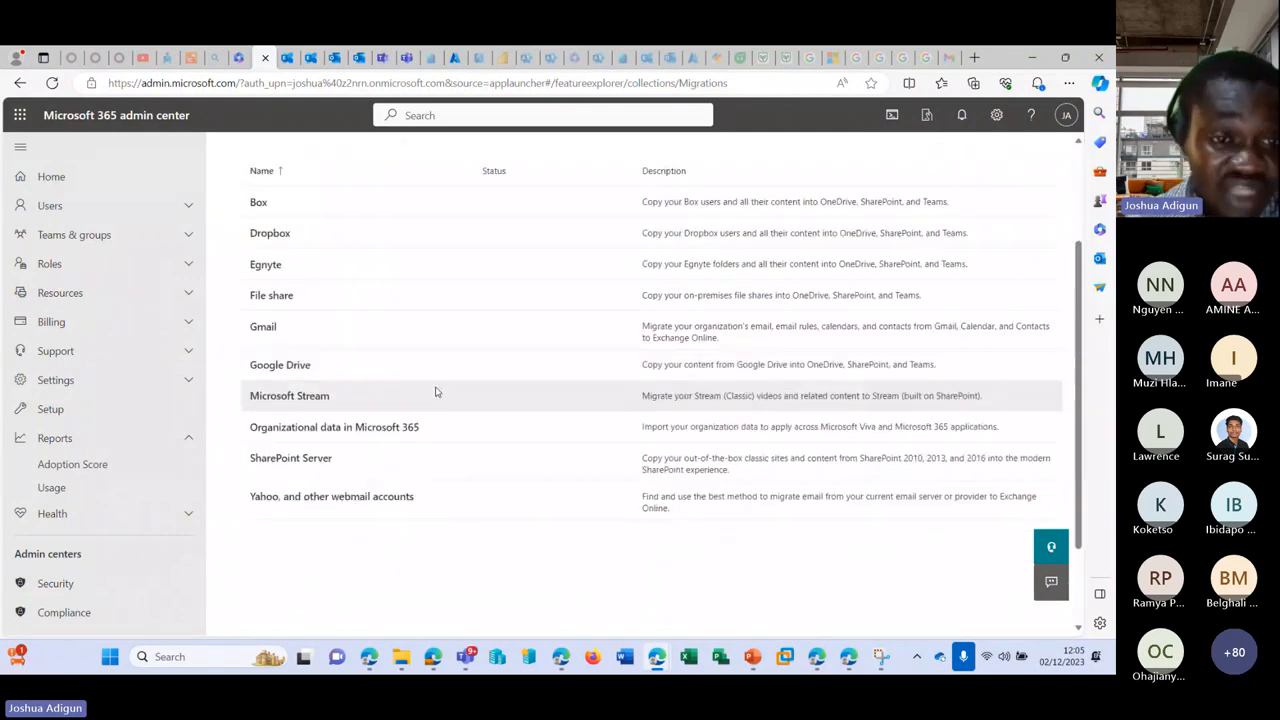
scroll(366, 382, up, 1)
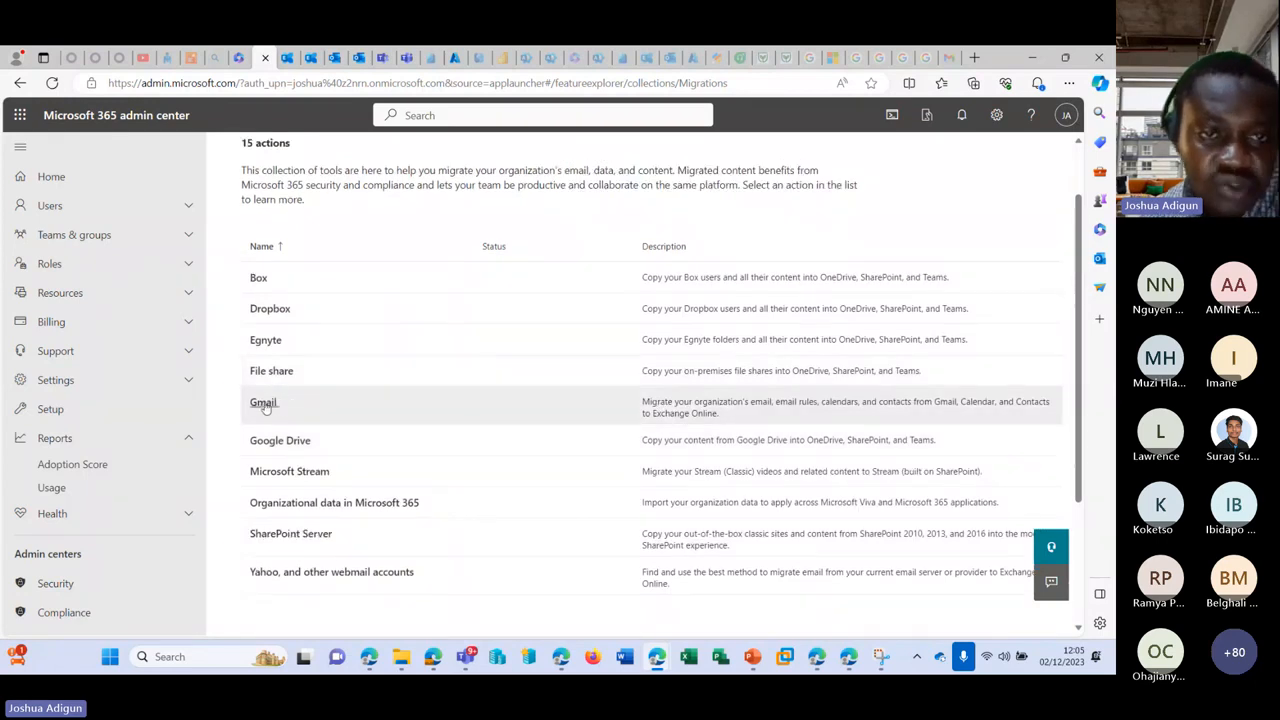
scroll(245, 237, up, 1)
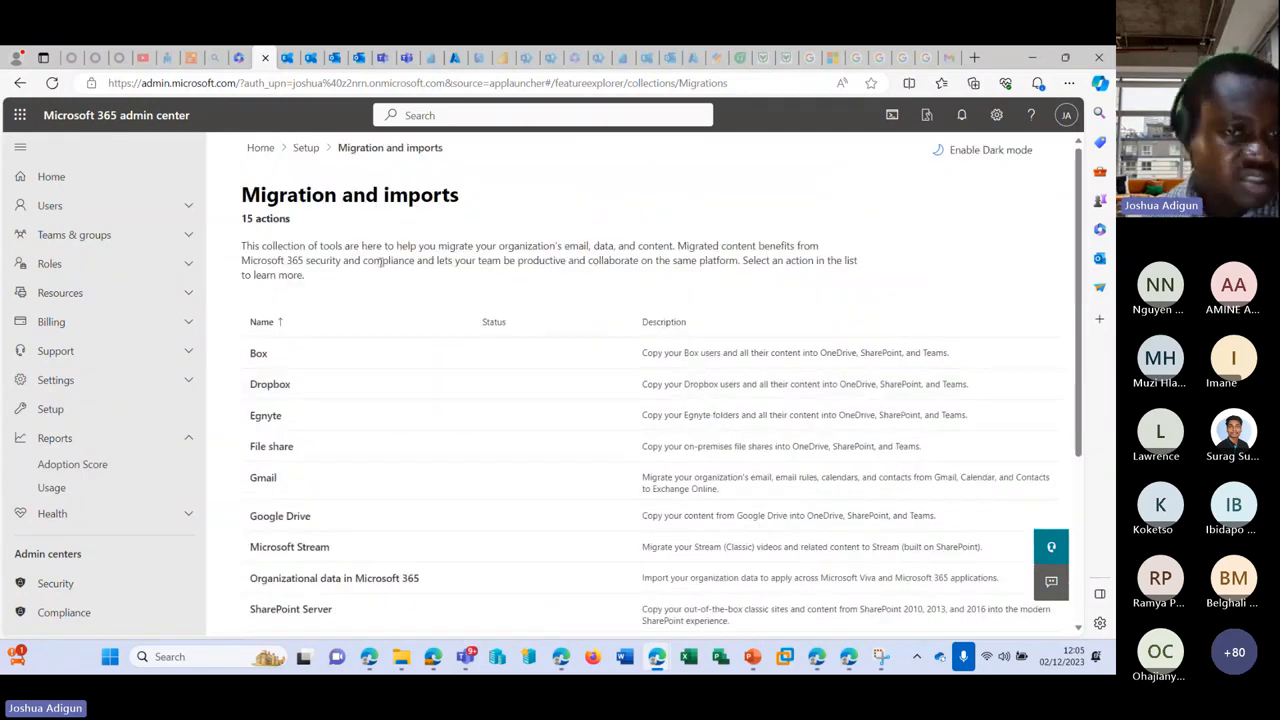
scroll(309, 357, down, 3)
scroll(371, 394, up, 1)
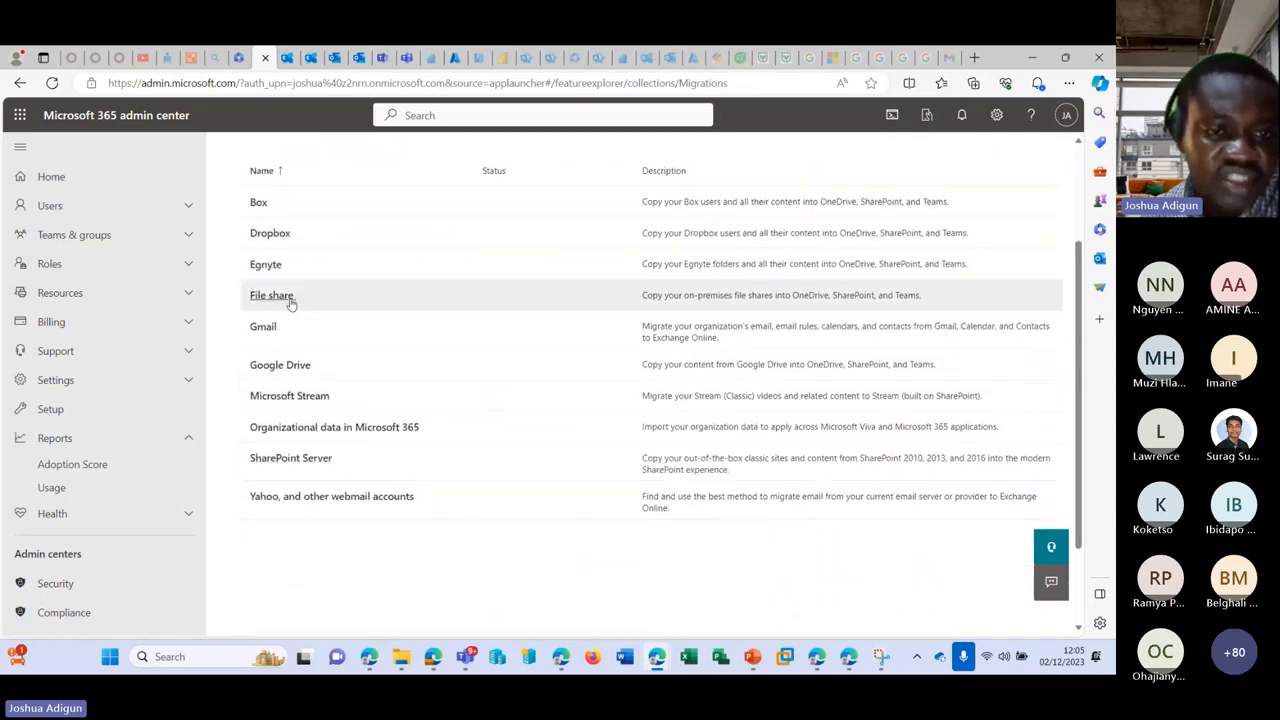
click(264, 330)
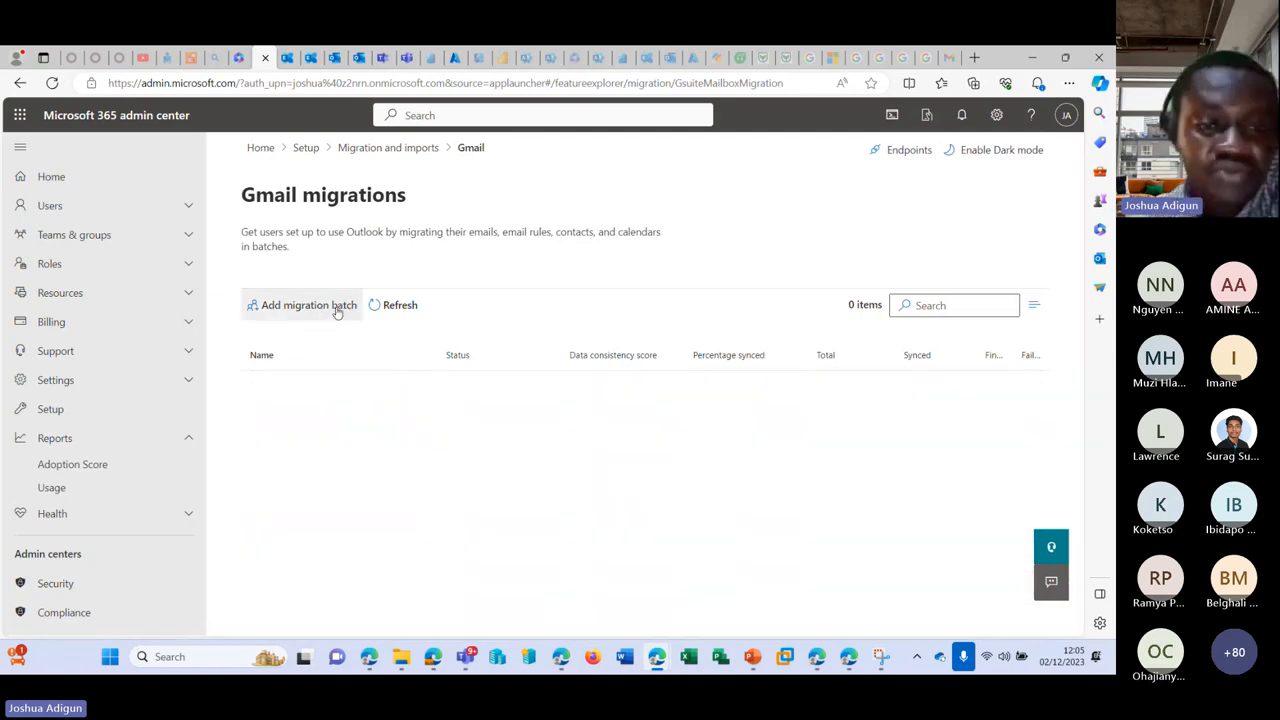
Step: Start a new migration batch named 'Test' and advance to its prerequisites
click(321, 307)
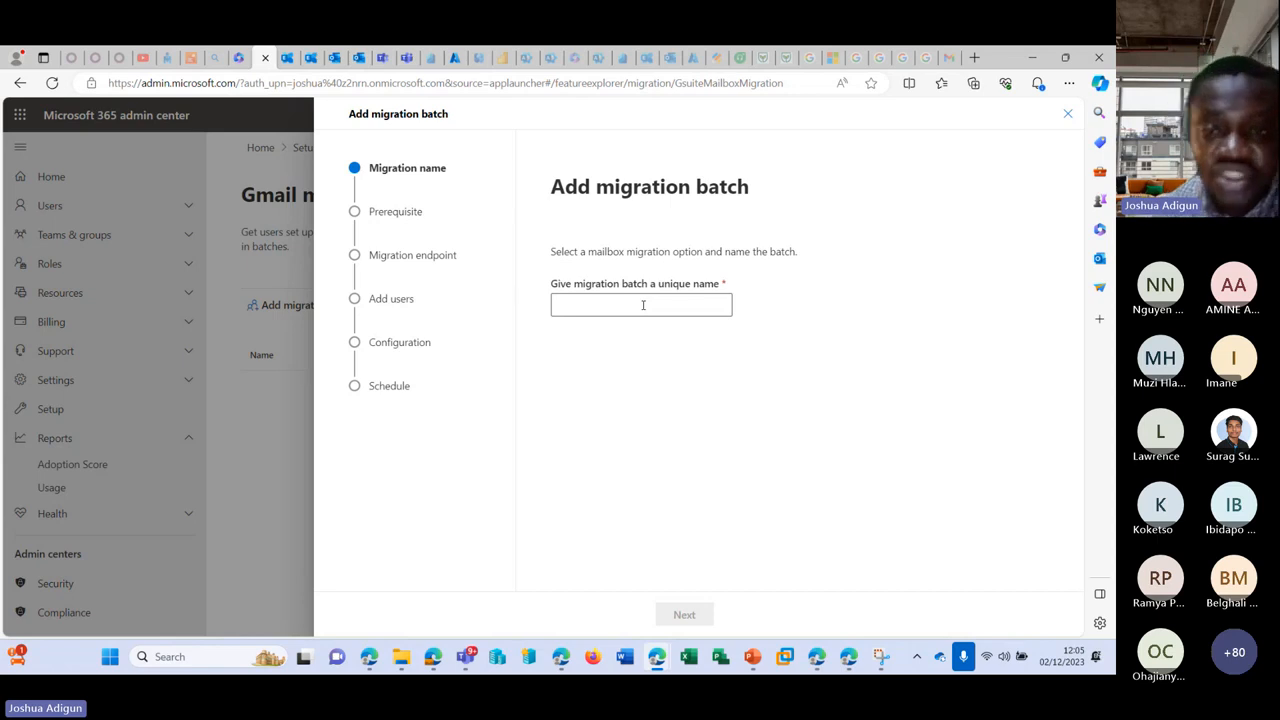
click(643, 305)
text(Test)
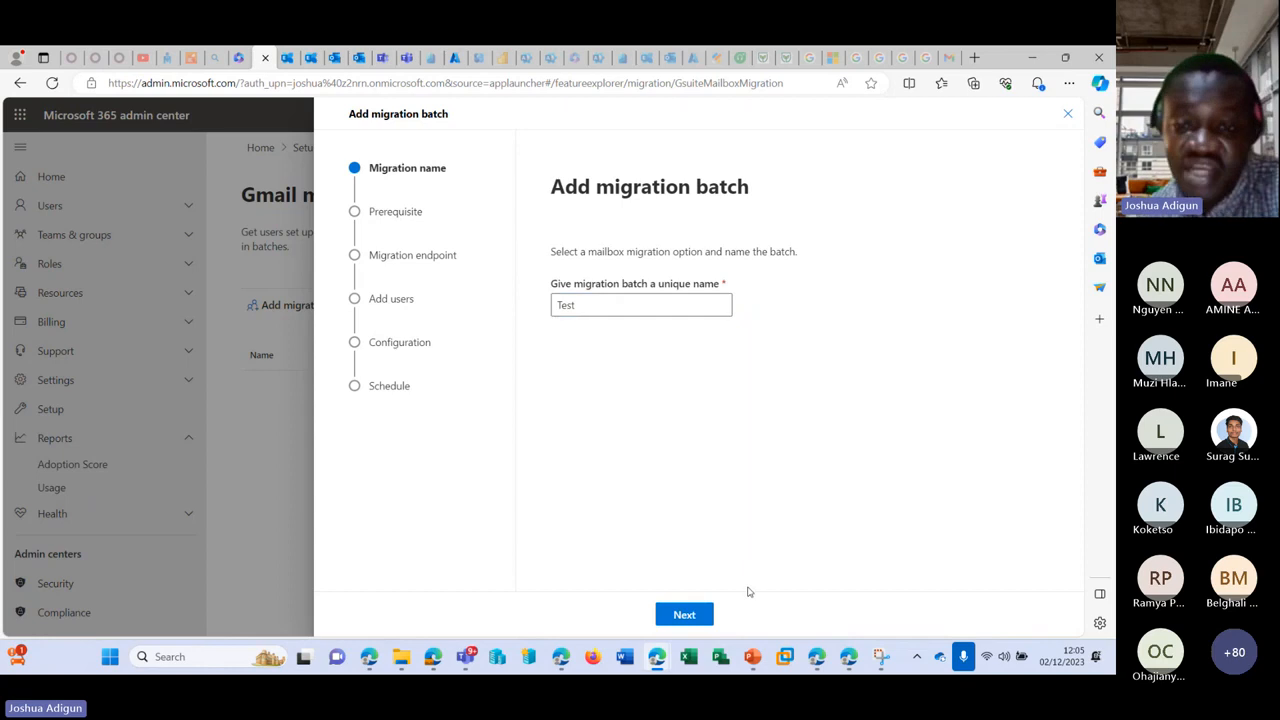
click(684, 614)
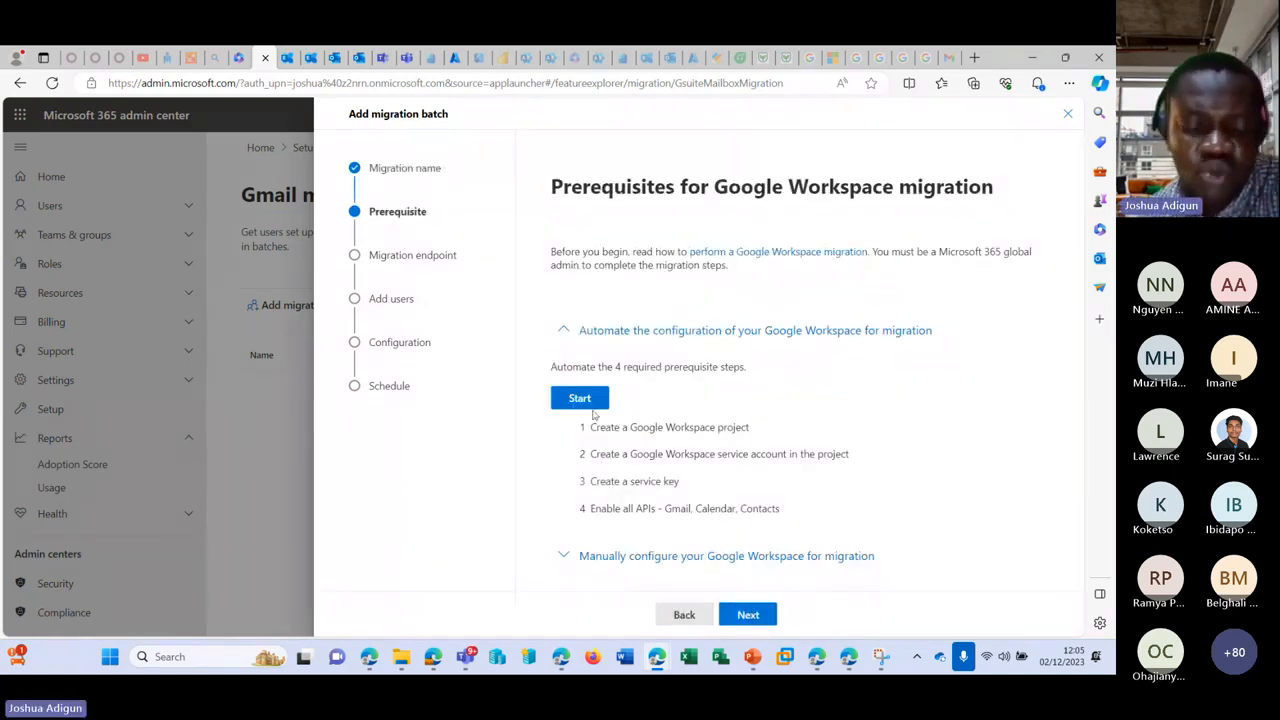
Step: Review the Google Workspace prerequisites, including the manual configuration tasks, and continue to the endpoint step
drag(590, 431, 751, 428)
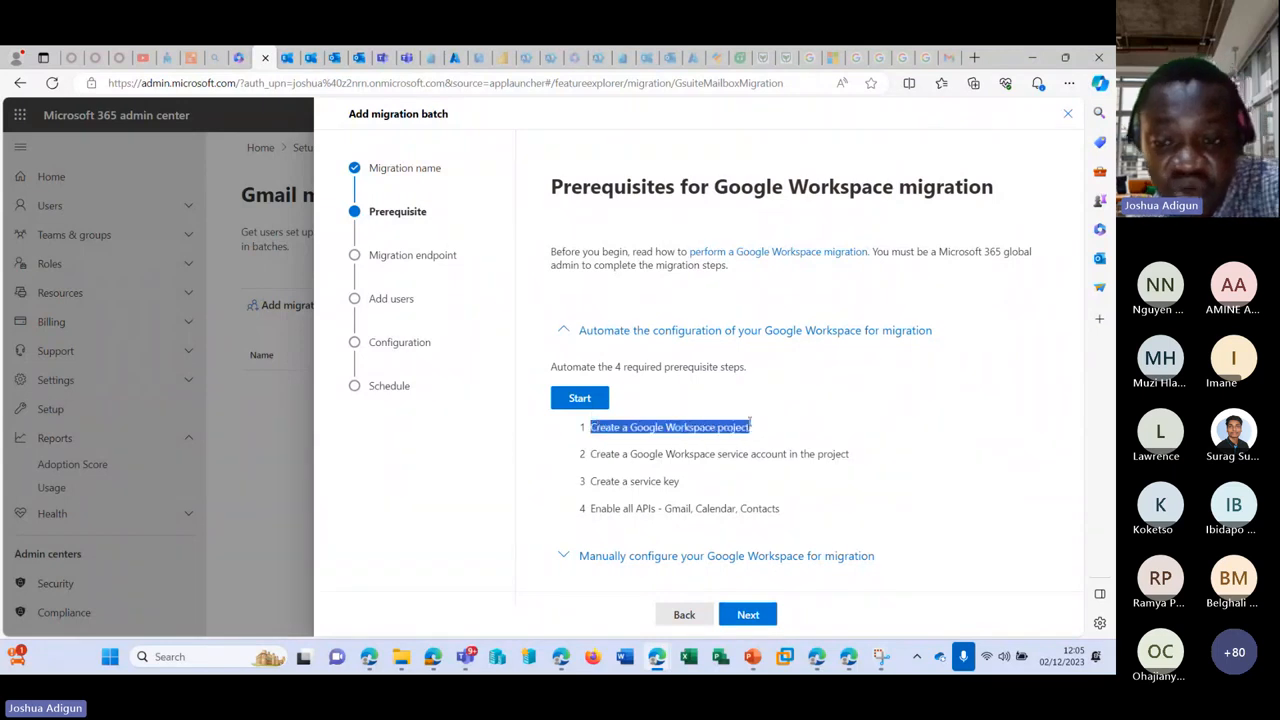
drag(588, 453, 848, 455)
drag(588, 481, 720, 484)
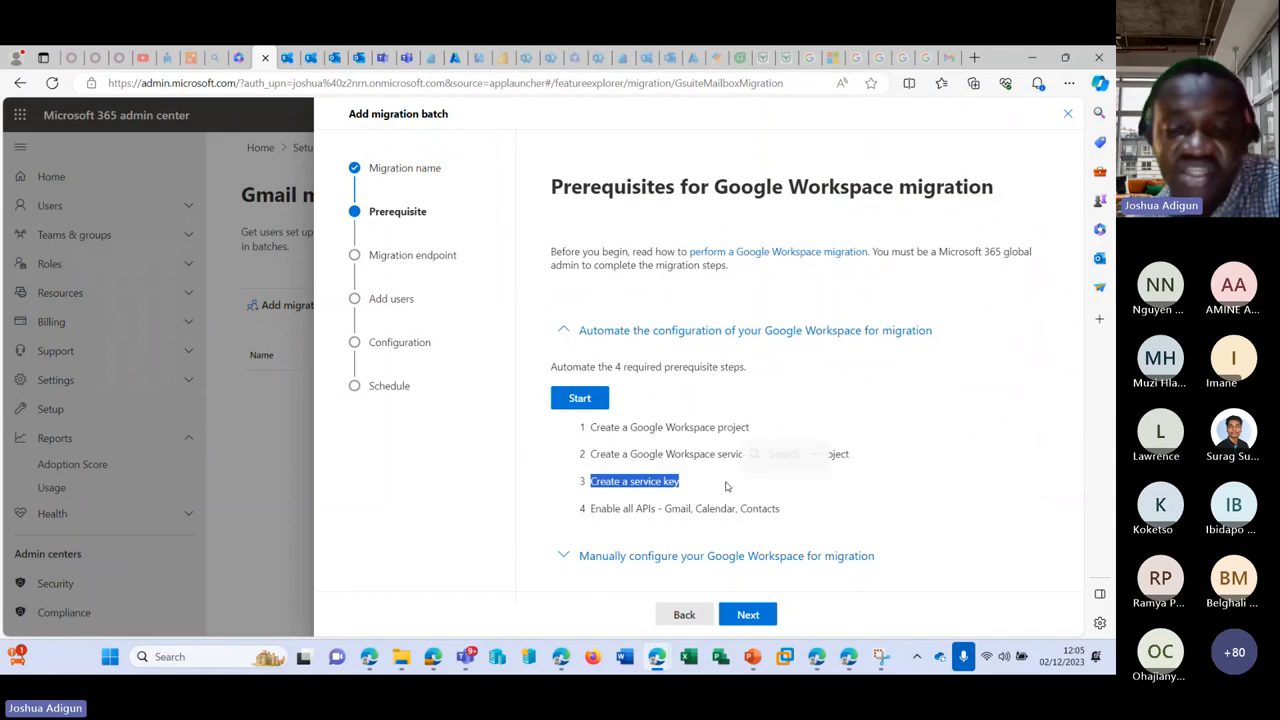
click(563, 555)
scroll(577, 490, down, 3)
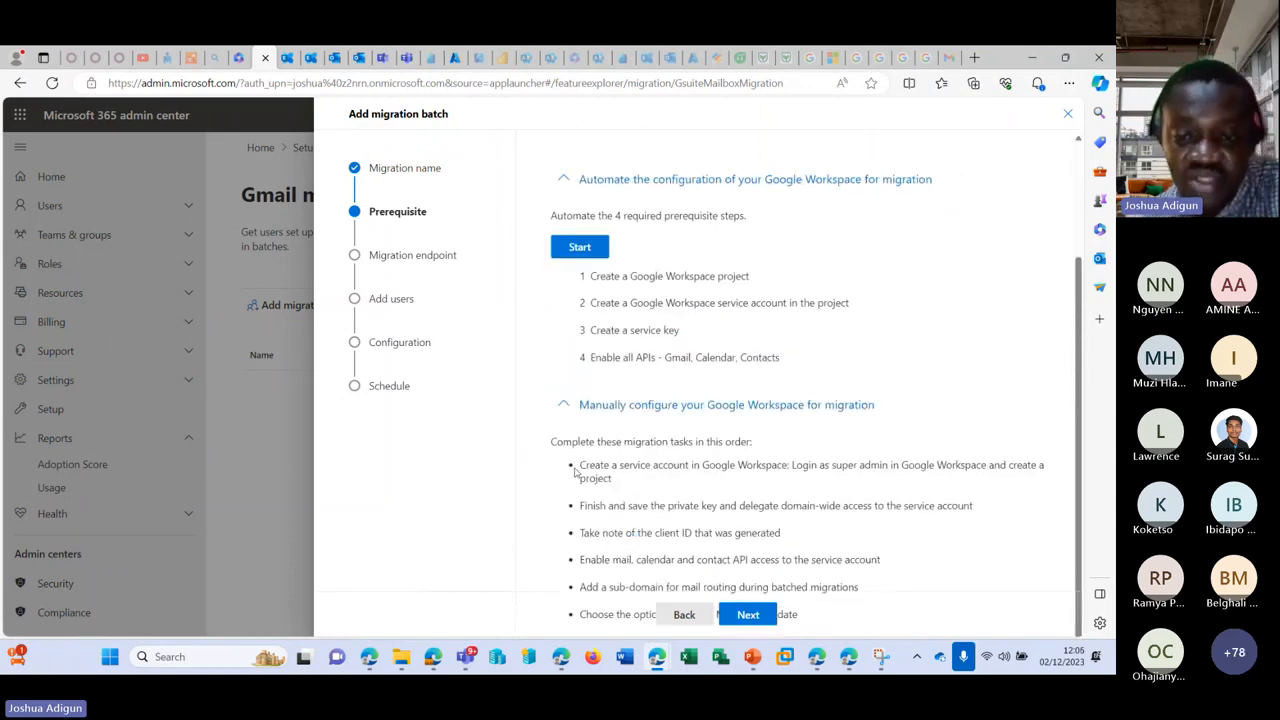
drag(577, 478, 800, 616)
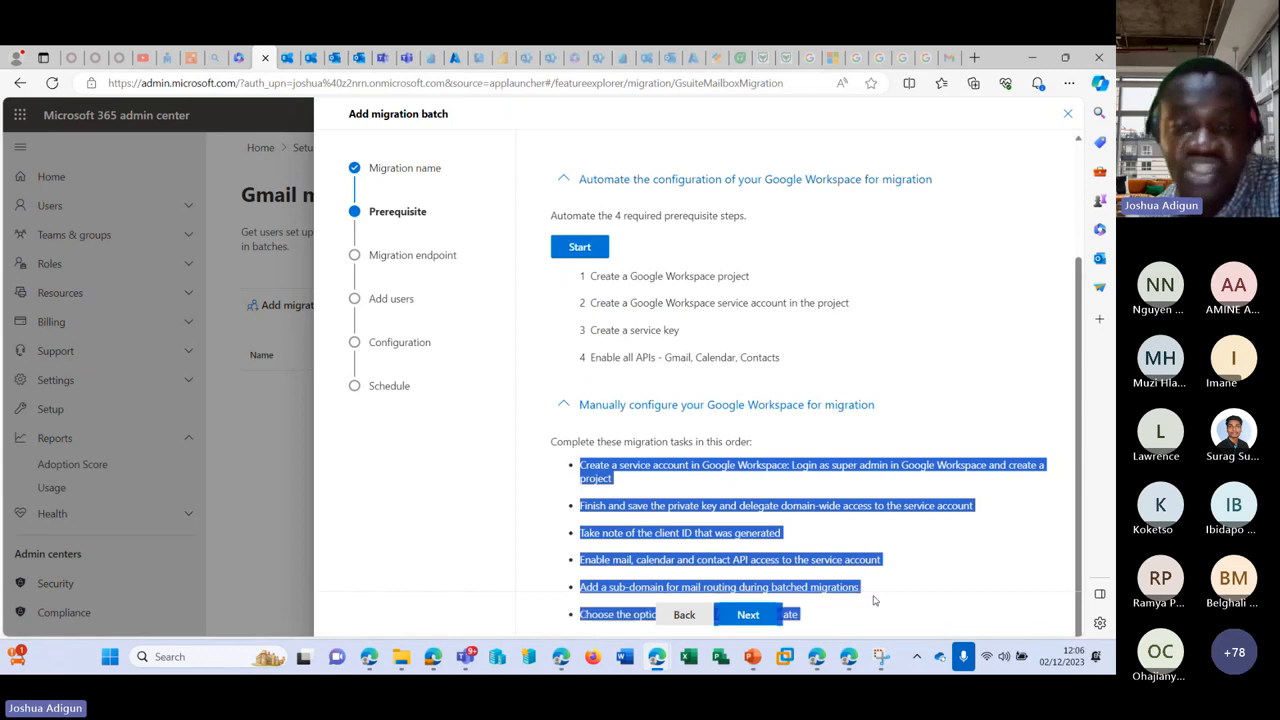
click(748, 614)
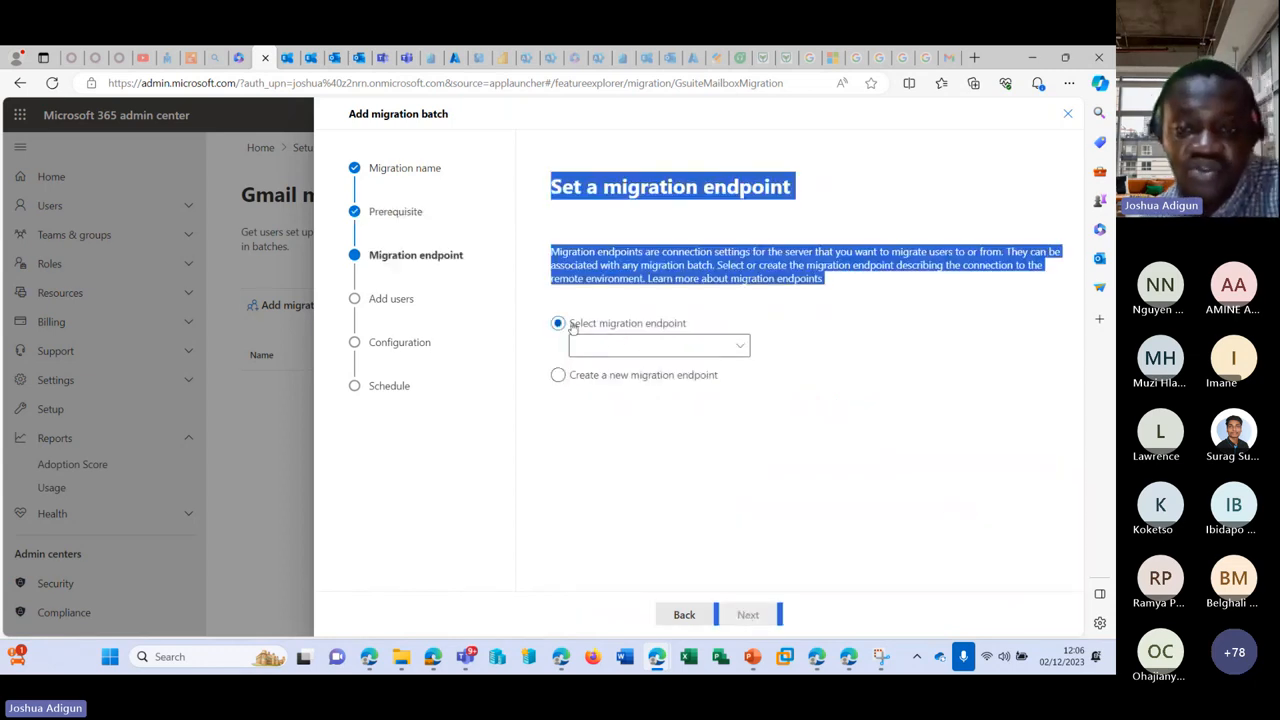
Step: Choose to create a new migration endpoint instead of an existing one
click(680, 345)
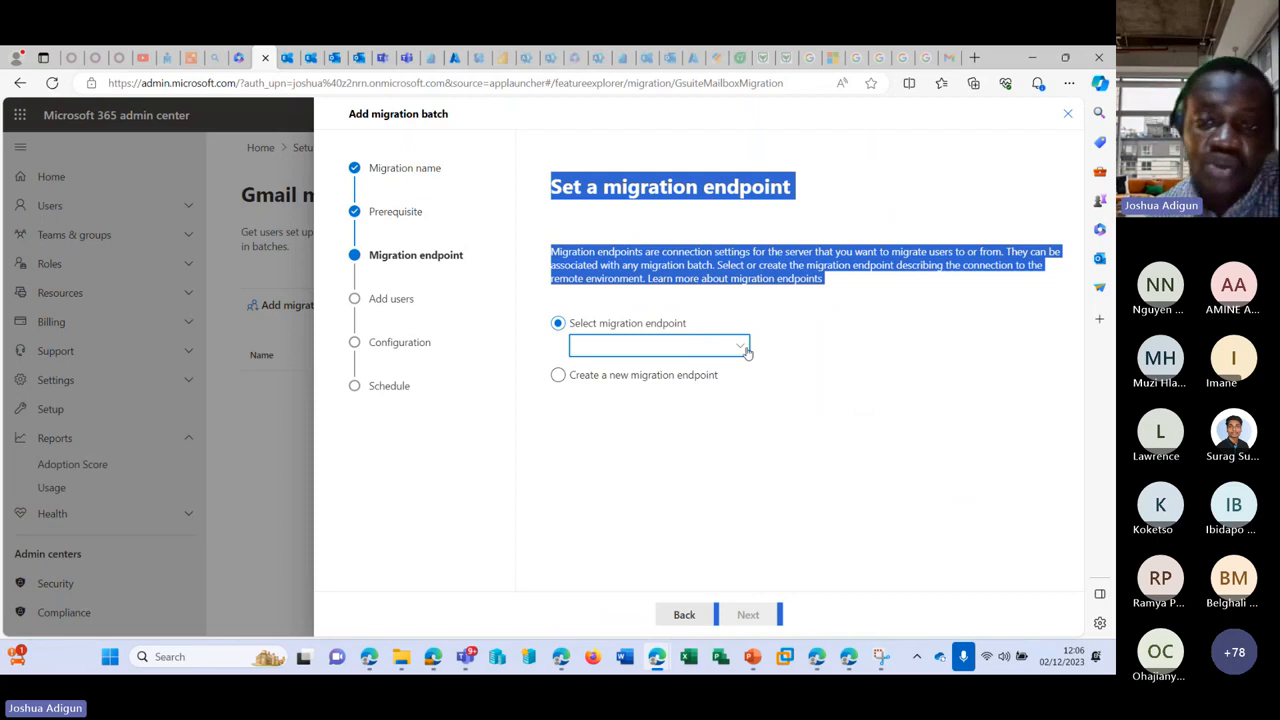
click(572, 249)
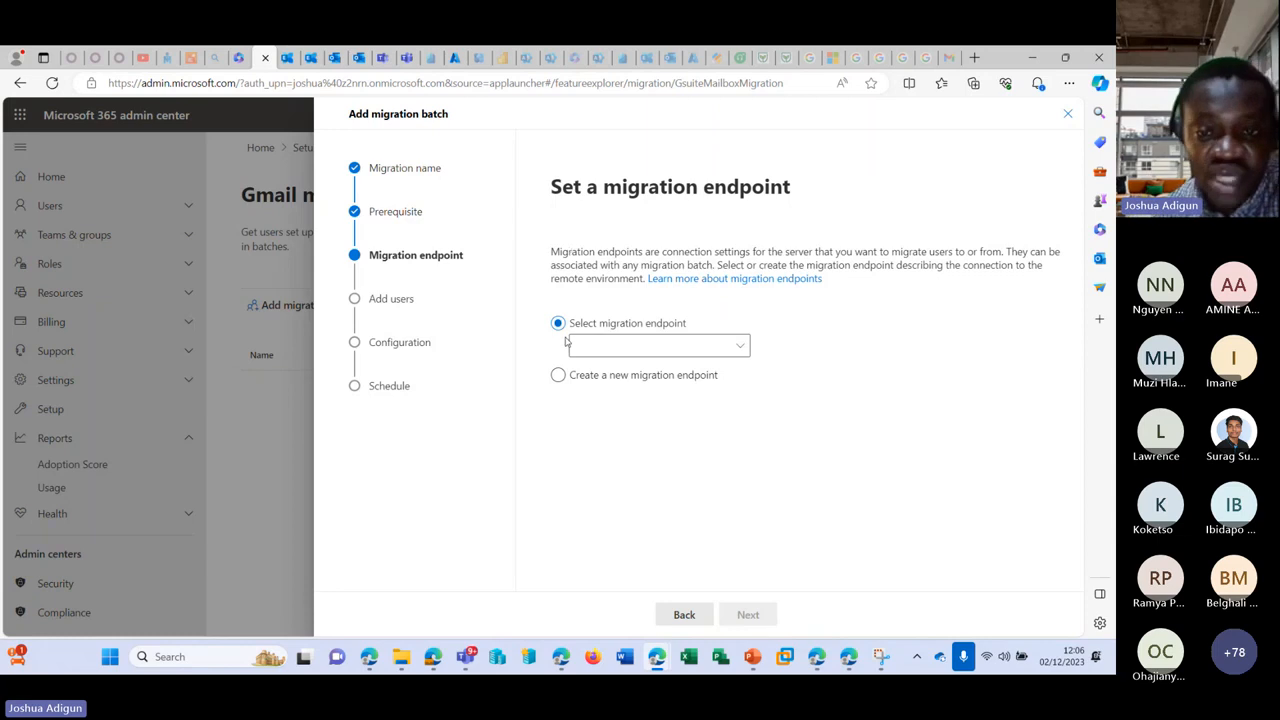
click(557, 374)
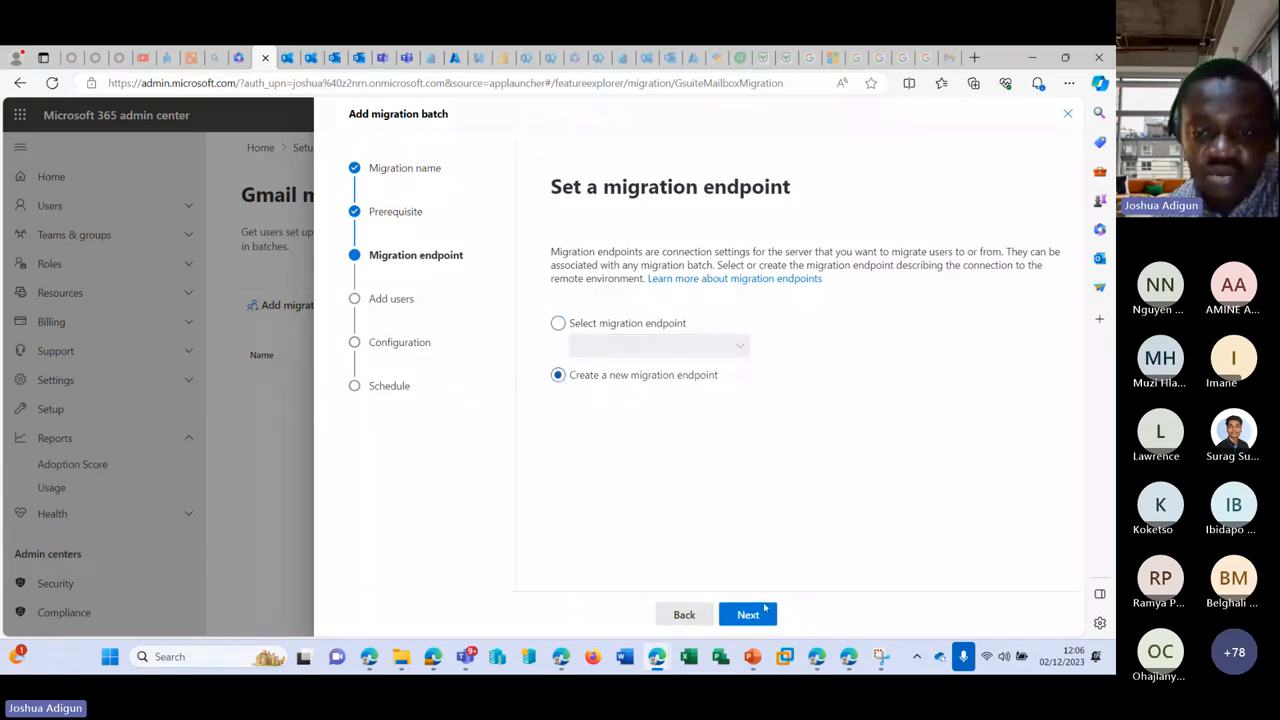
click(765, 610)
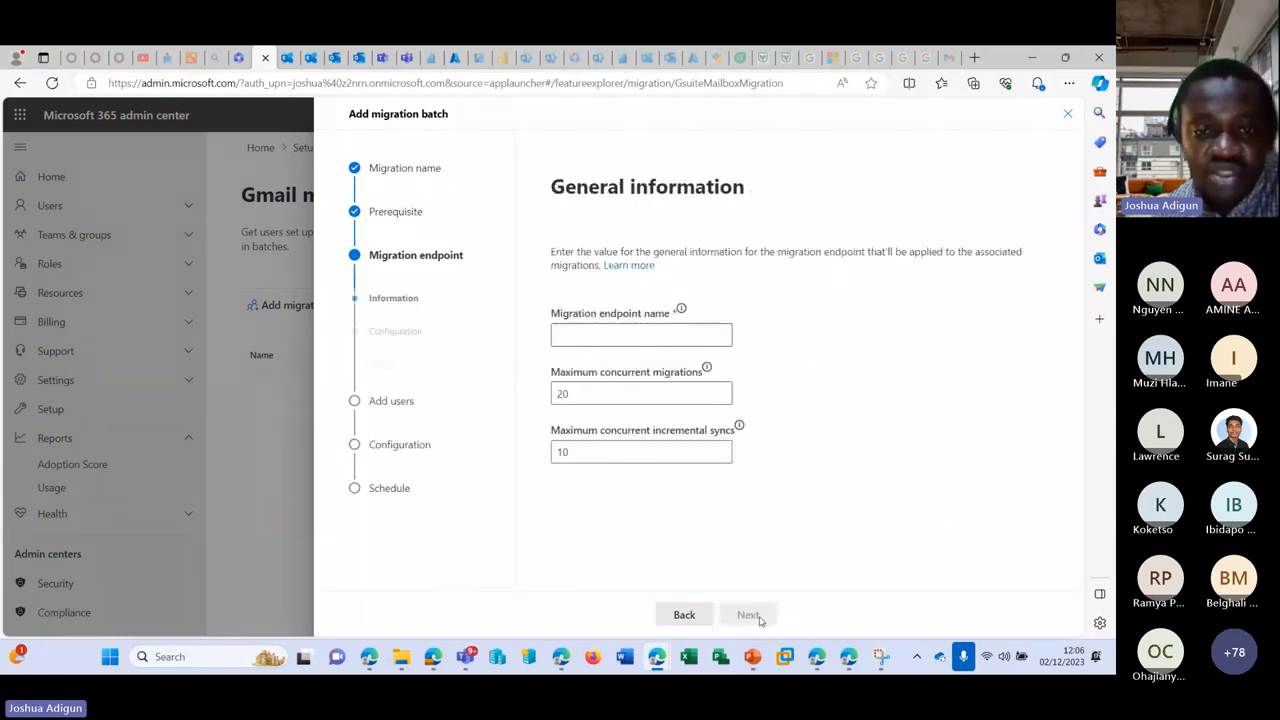
Step: Name the endpoint 'ets', keeping the default limits of 20 concurrent migrations and 10 incremental syncs
click(663, 334)
text(ets)
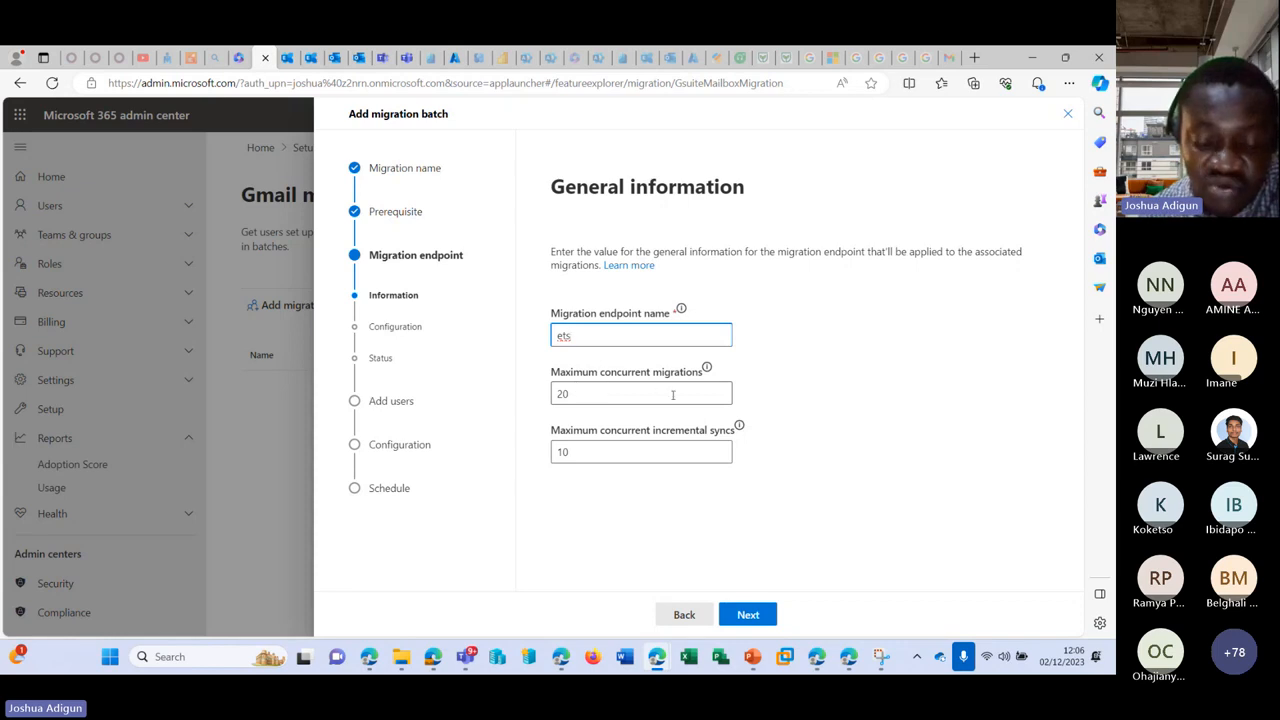
click(603, 394)
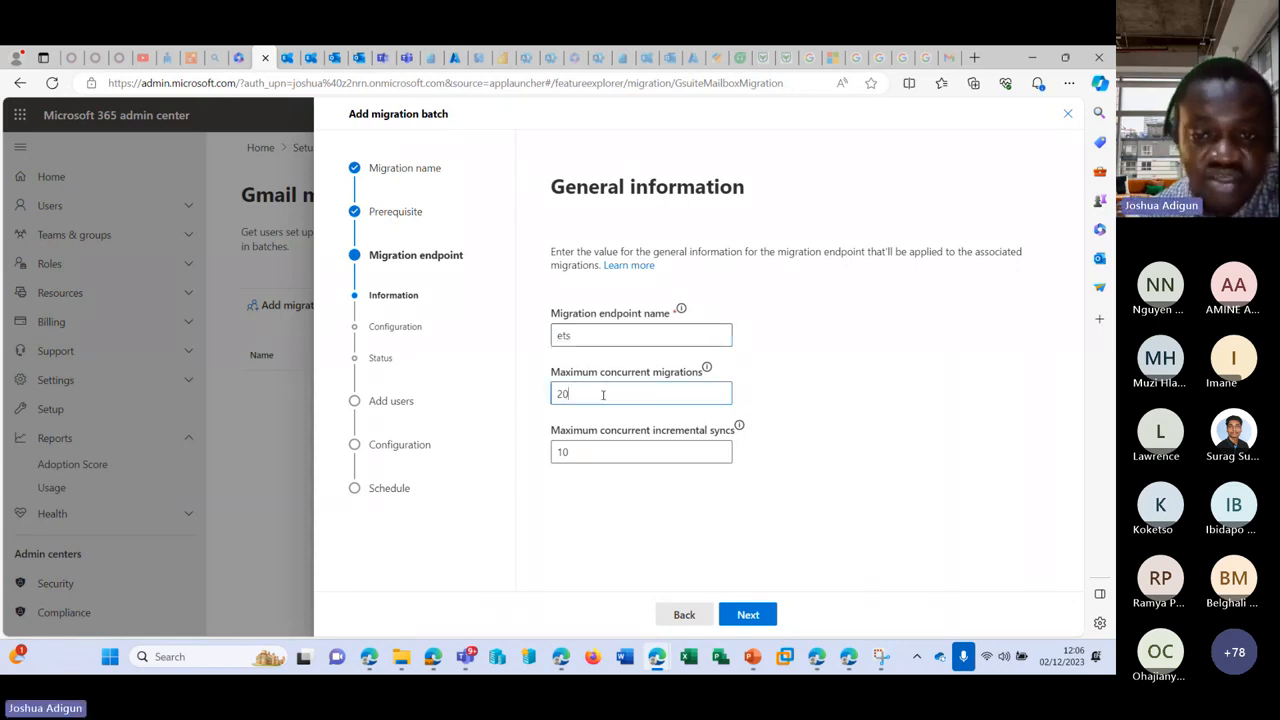
click(662, 450)
click(752, 615)
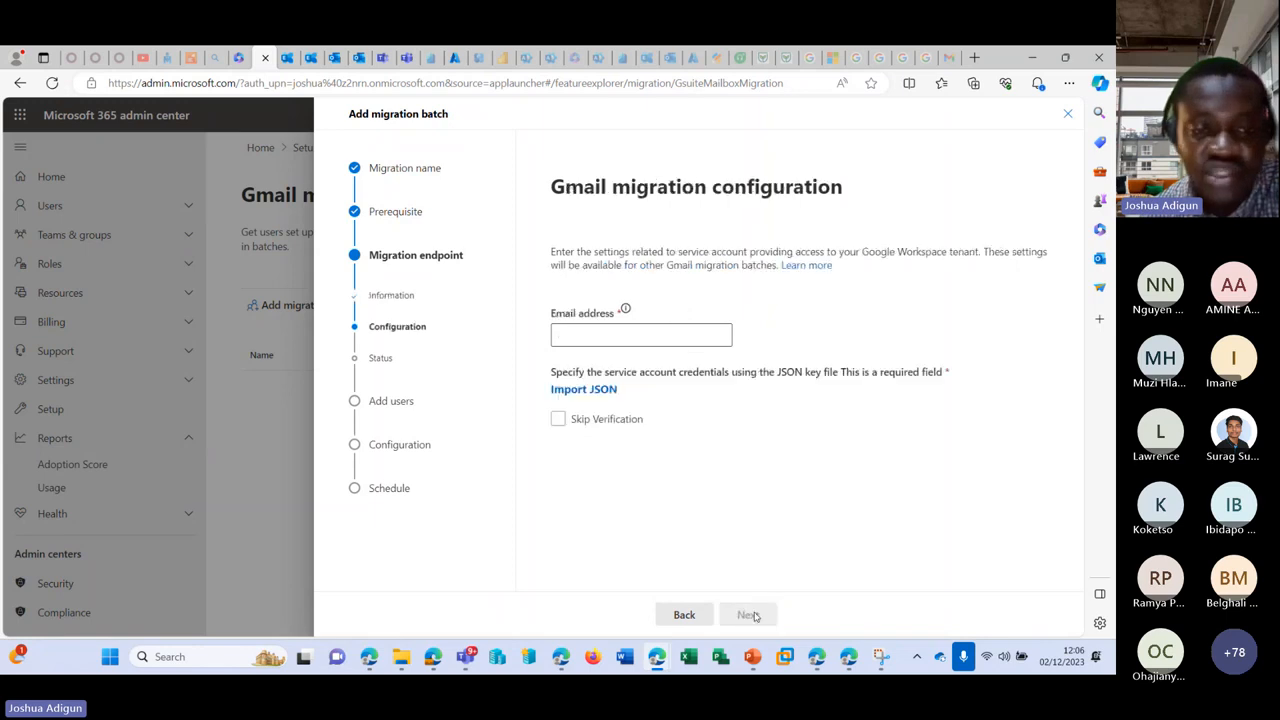
Step: Abandon the migration batch wizard at the Gmail configuration step, leaving Gmail migrations at 0 items
click(624, 336)
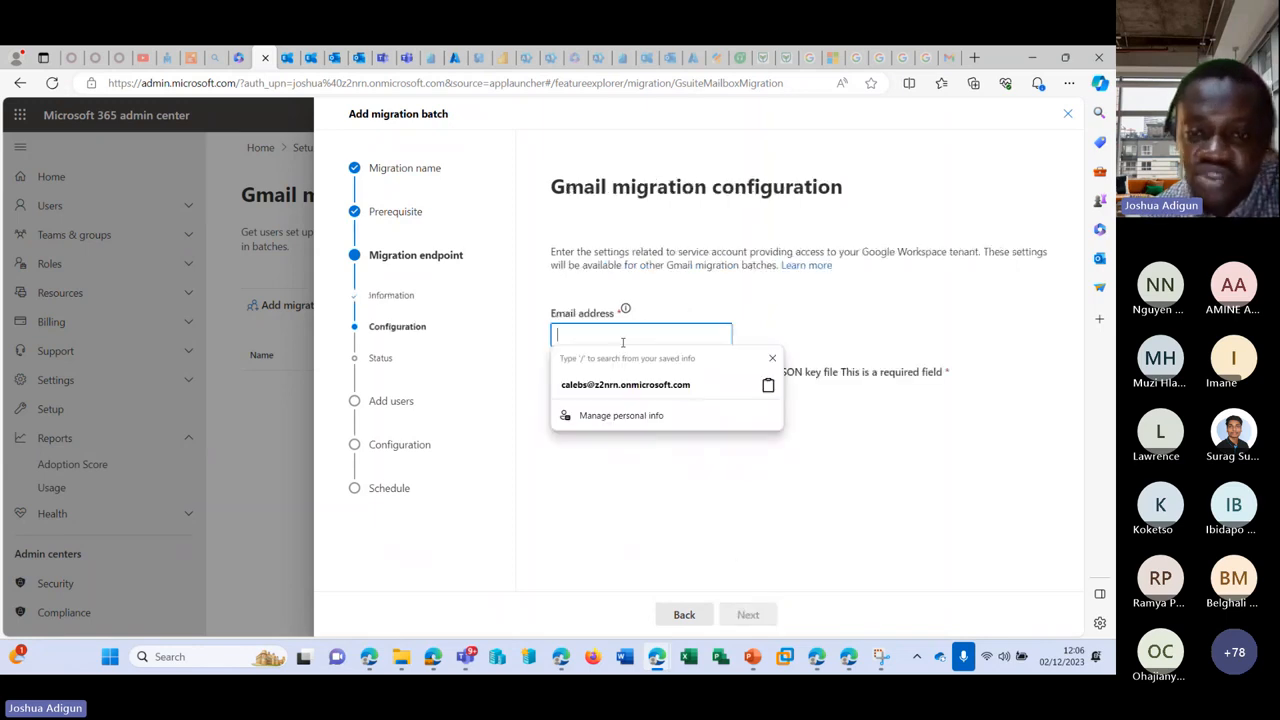
click(901, 437)
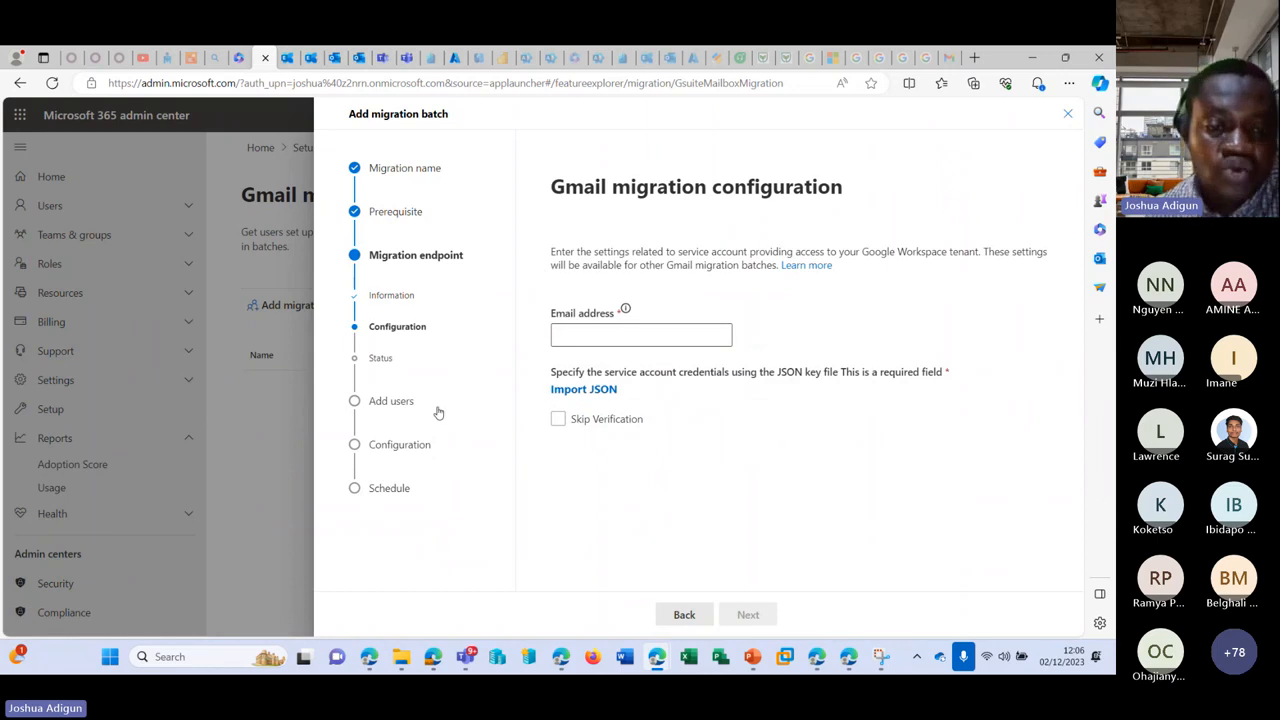
click(1068, 113)
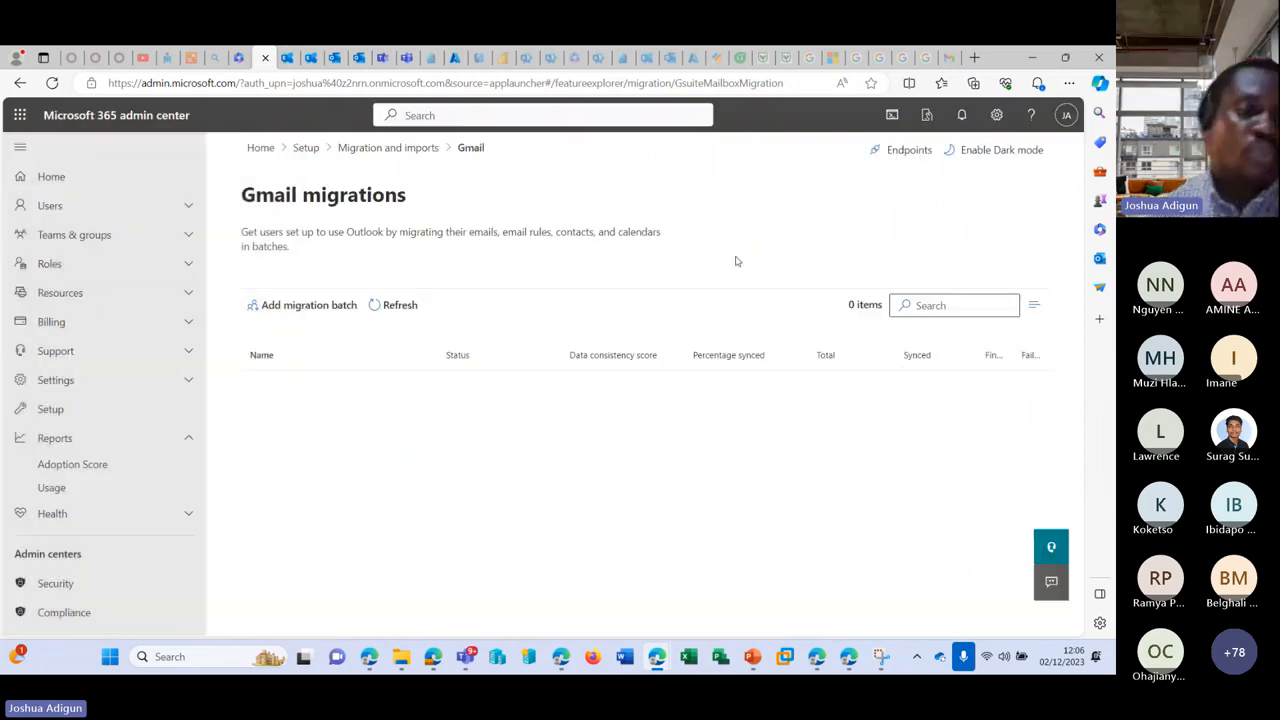
Step: Under Settings > Domains, view the default onmicrosoft.com domain's details, then return to Domains
click(86, 380)
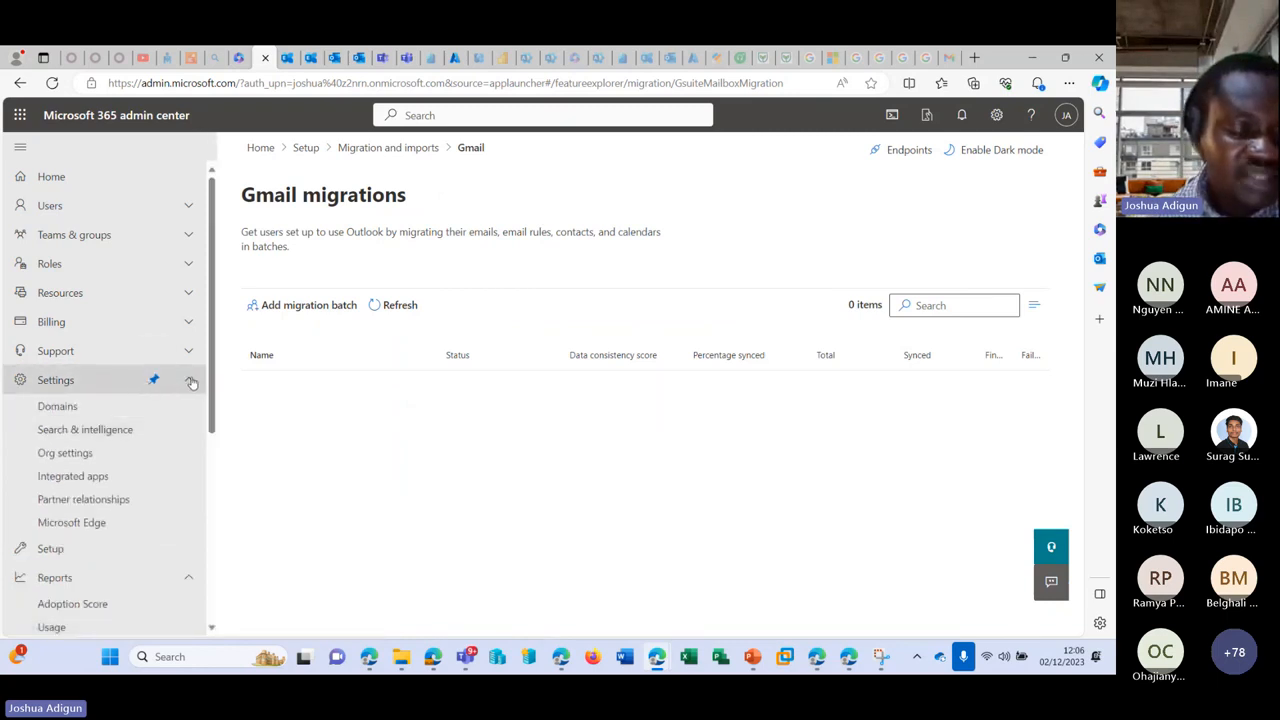
click(82, 405)
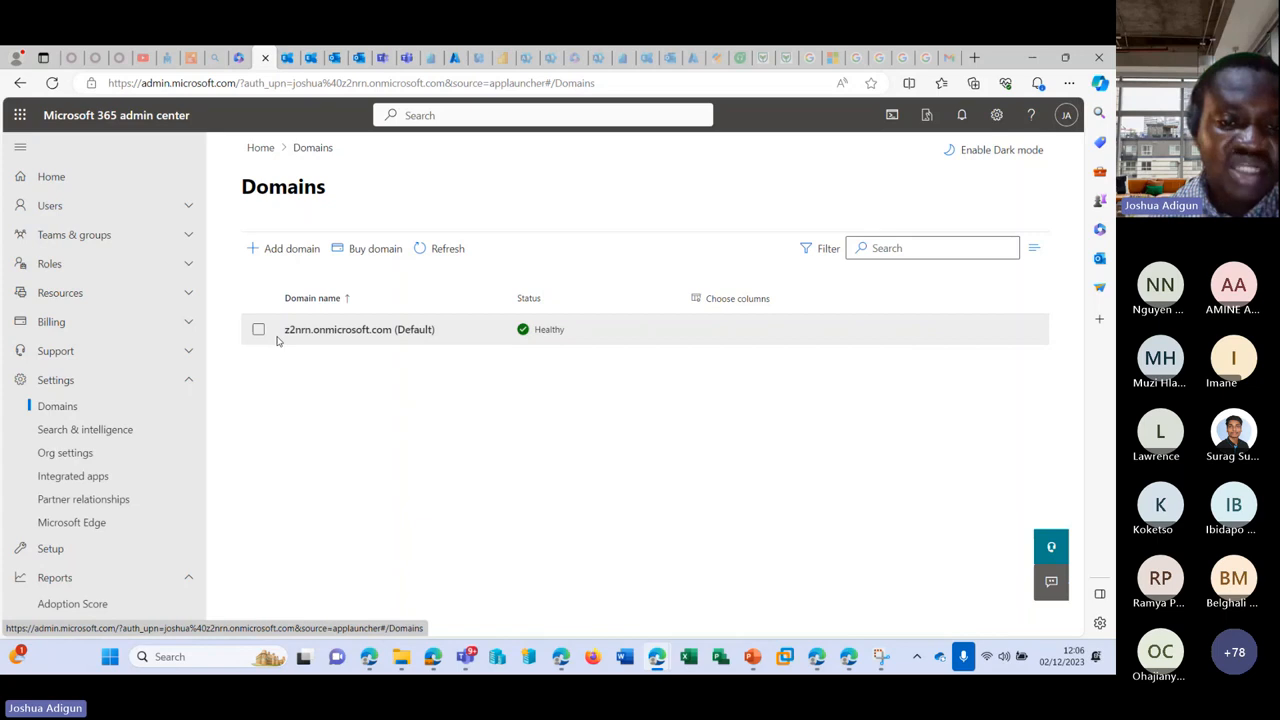
drag(279, 338, 394, 339)
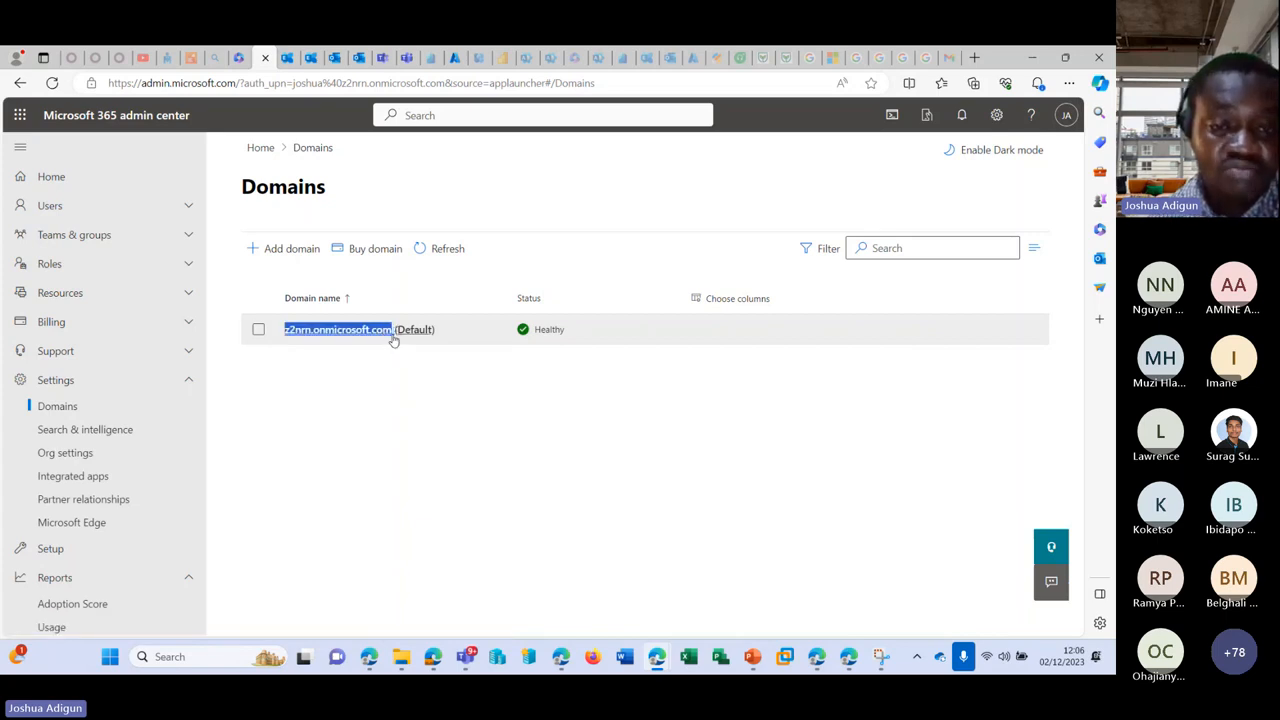
click(394, 340)
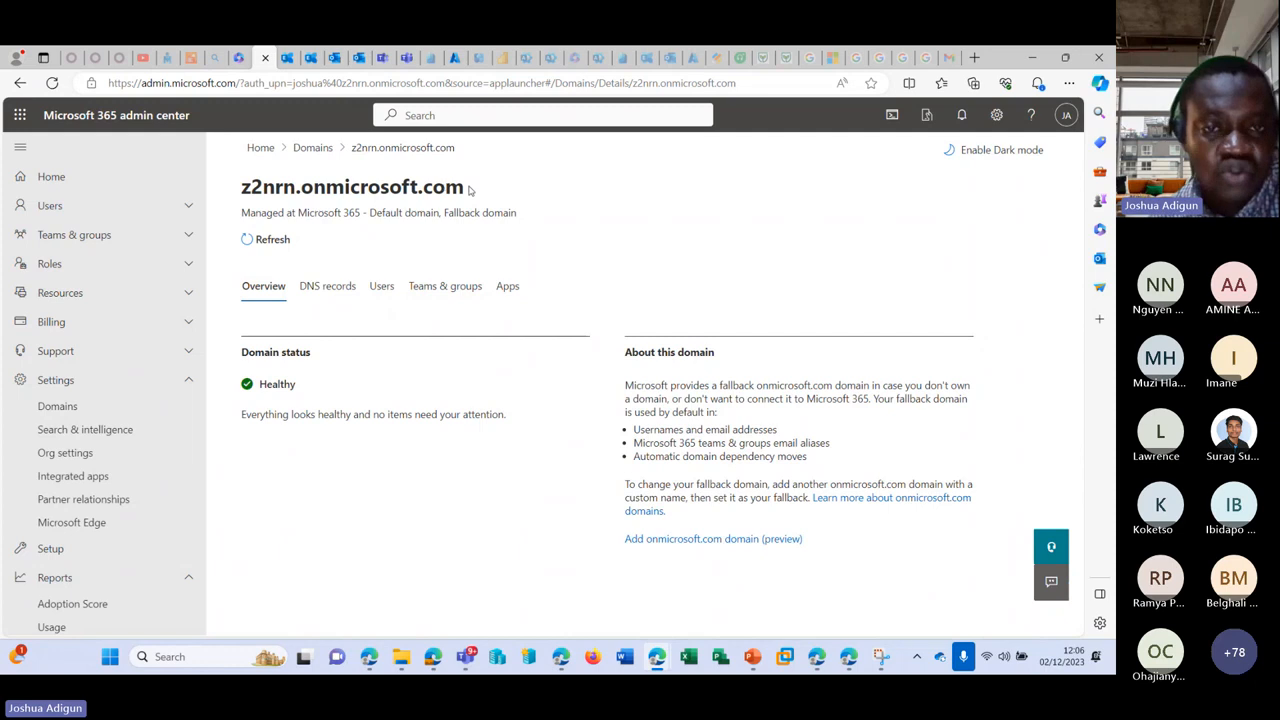
click(311, 147)
Step: Add the domain joshy.com and continue to its ownership verification step
click(285, 248)
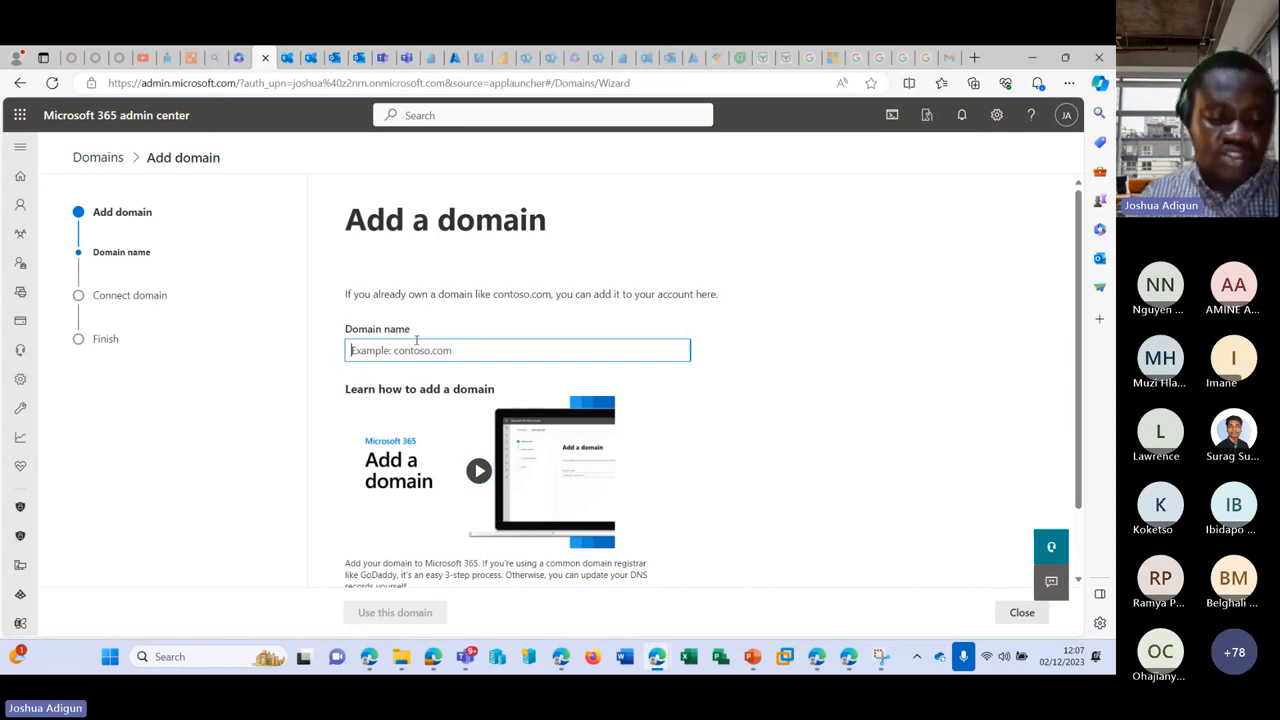
text(joshy)
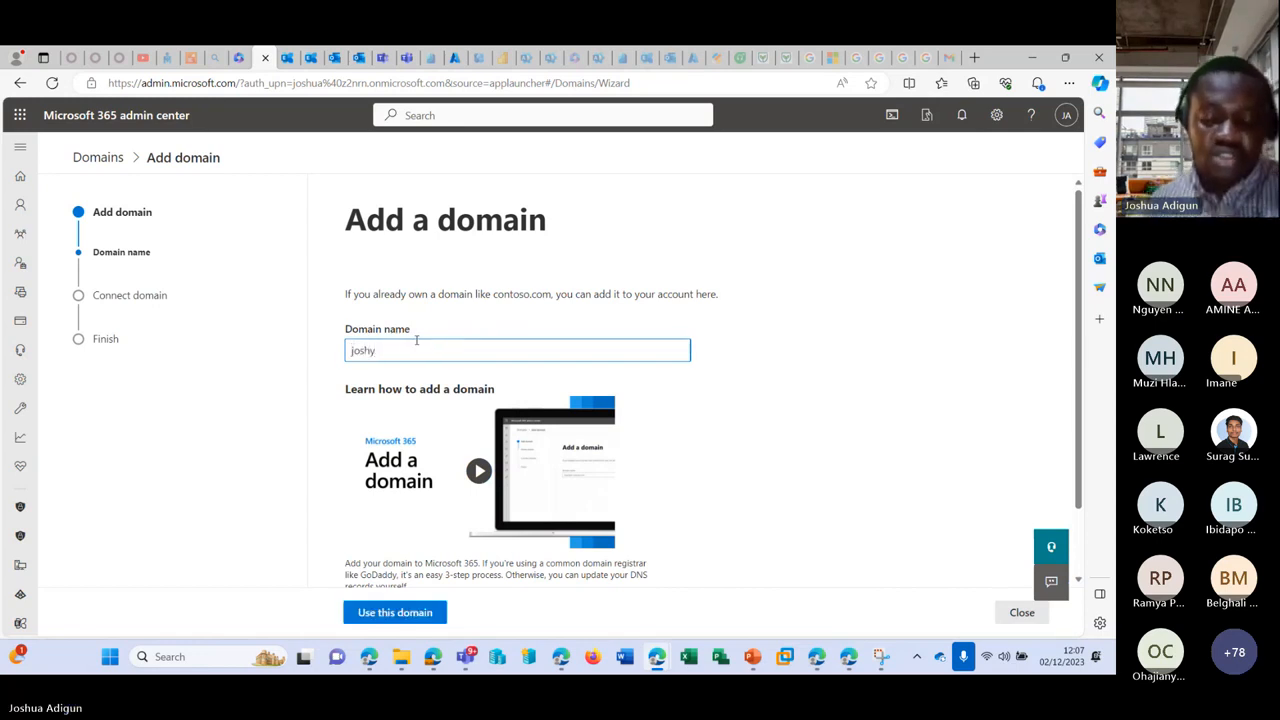
text(.com)
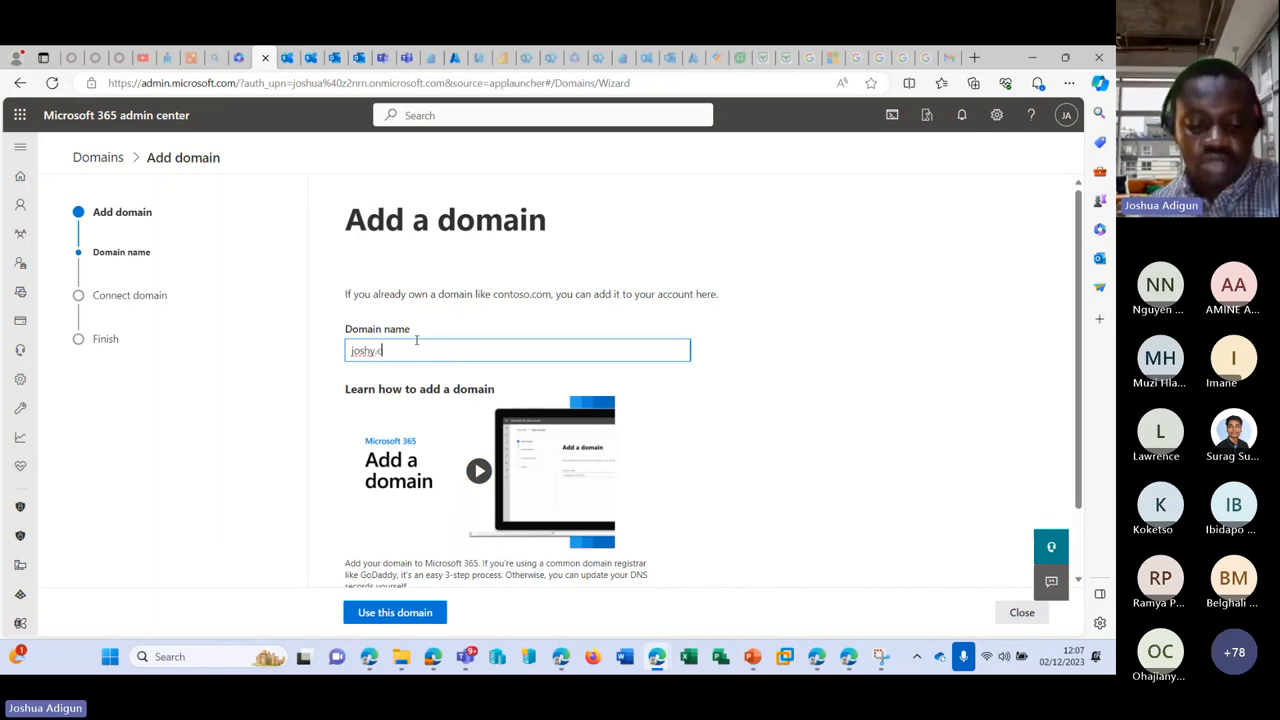
click(884, 352)
scroll(450, 500, down, 2)
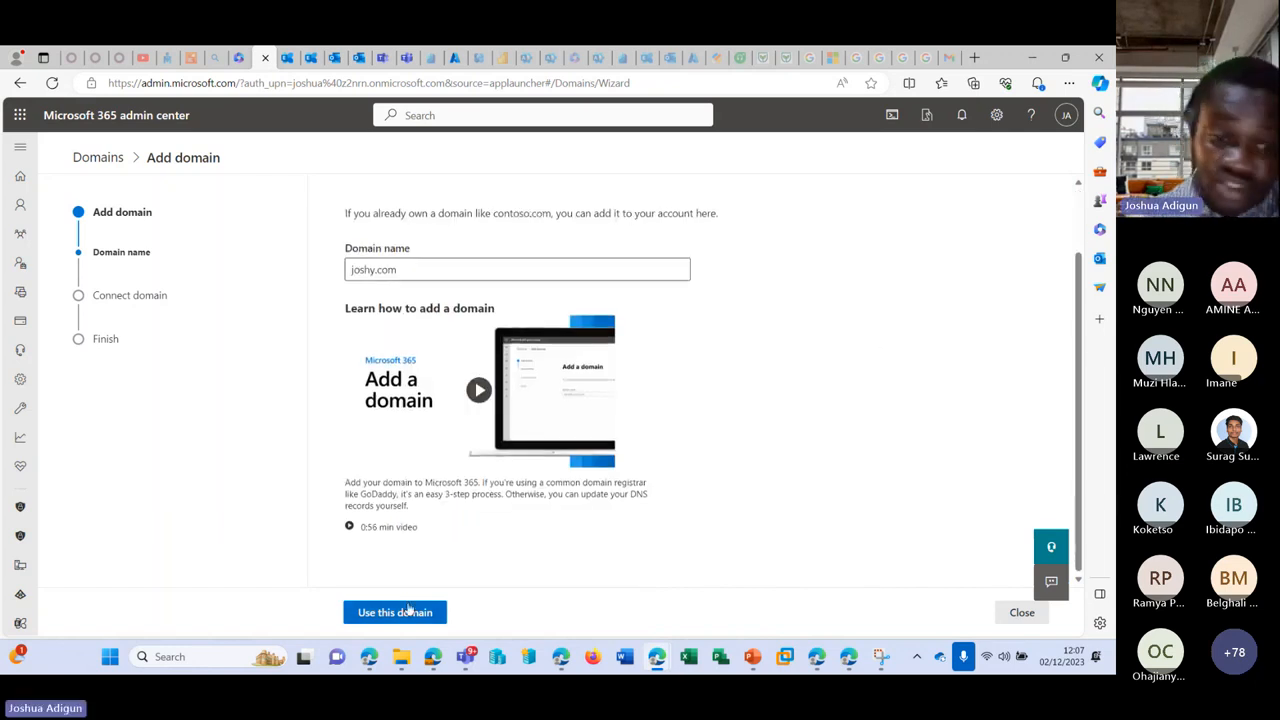
click(405, 612)
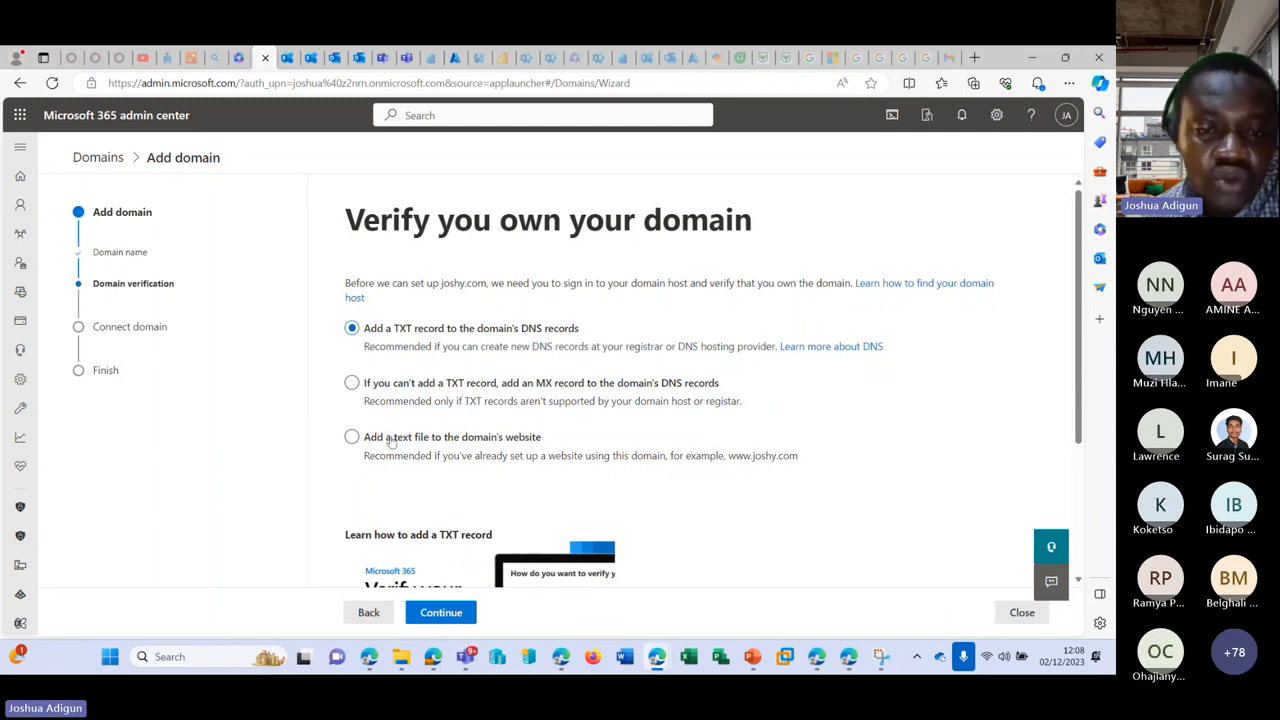
Step: Pick the 'Add a text file to the domain's website' verification method for joshy.com
click(351, 438)
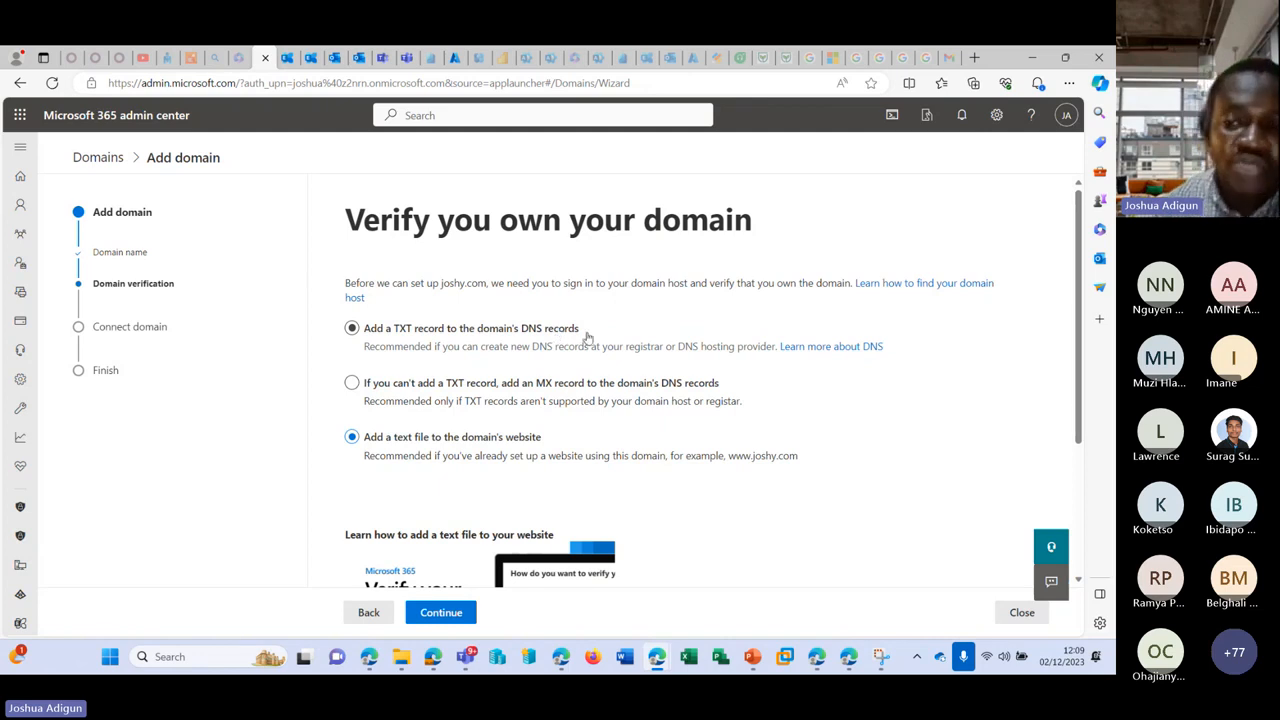
scroll(588, 350, down, 1)
scroll(589, 348, down, 1)
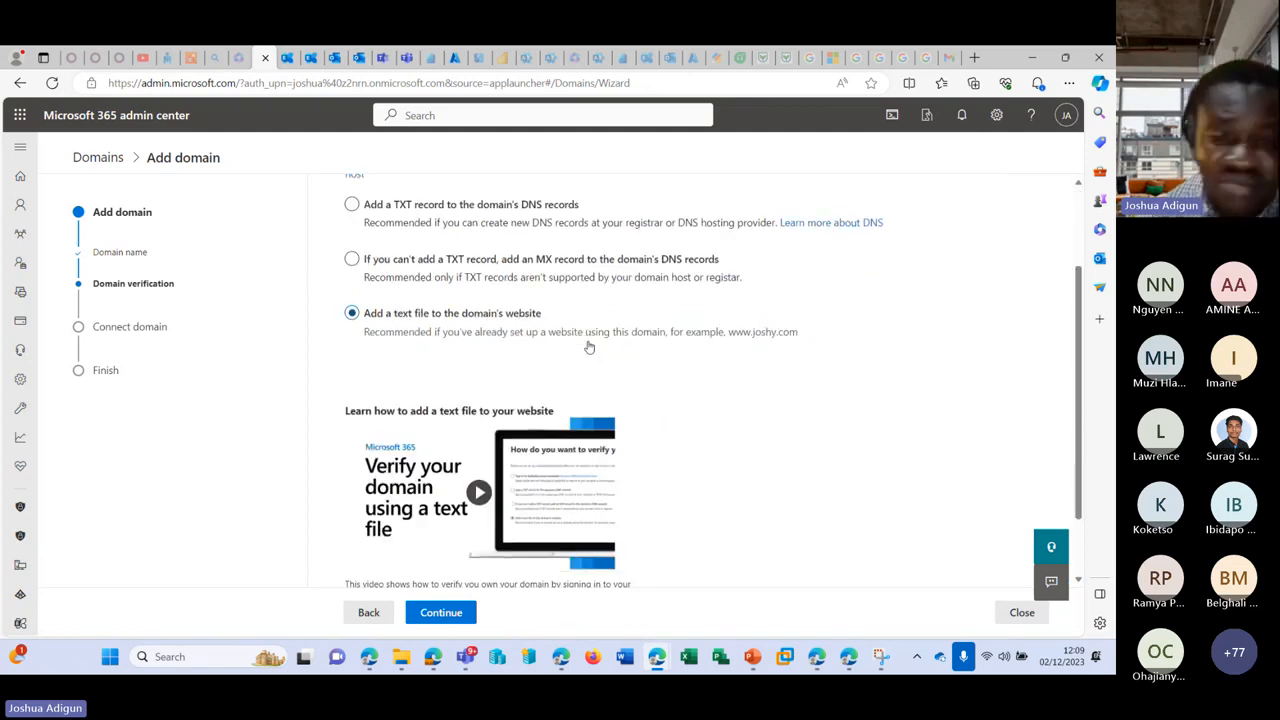
scroll(589, 350, down, 1)
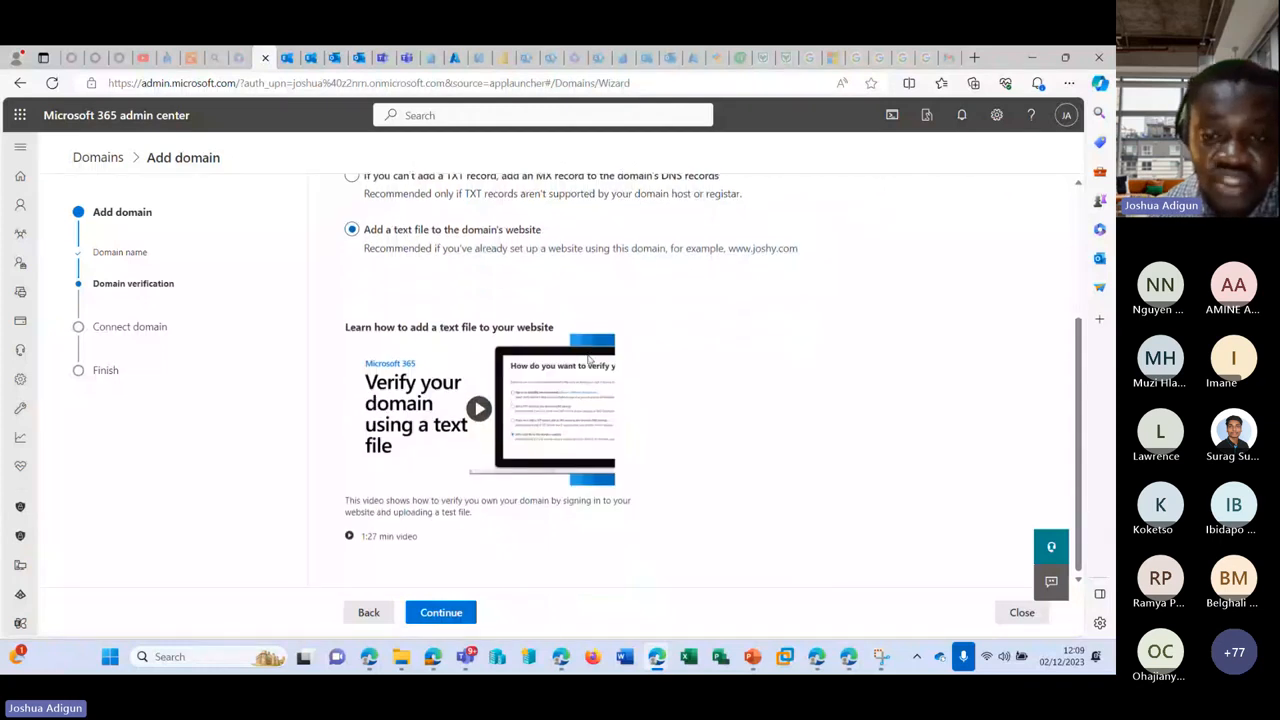
scroll(589, 358, up, 2)
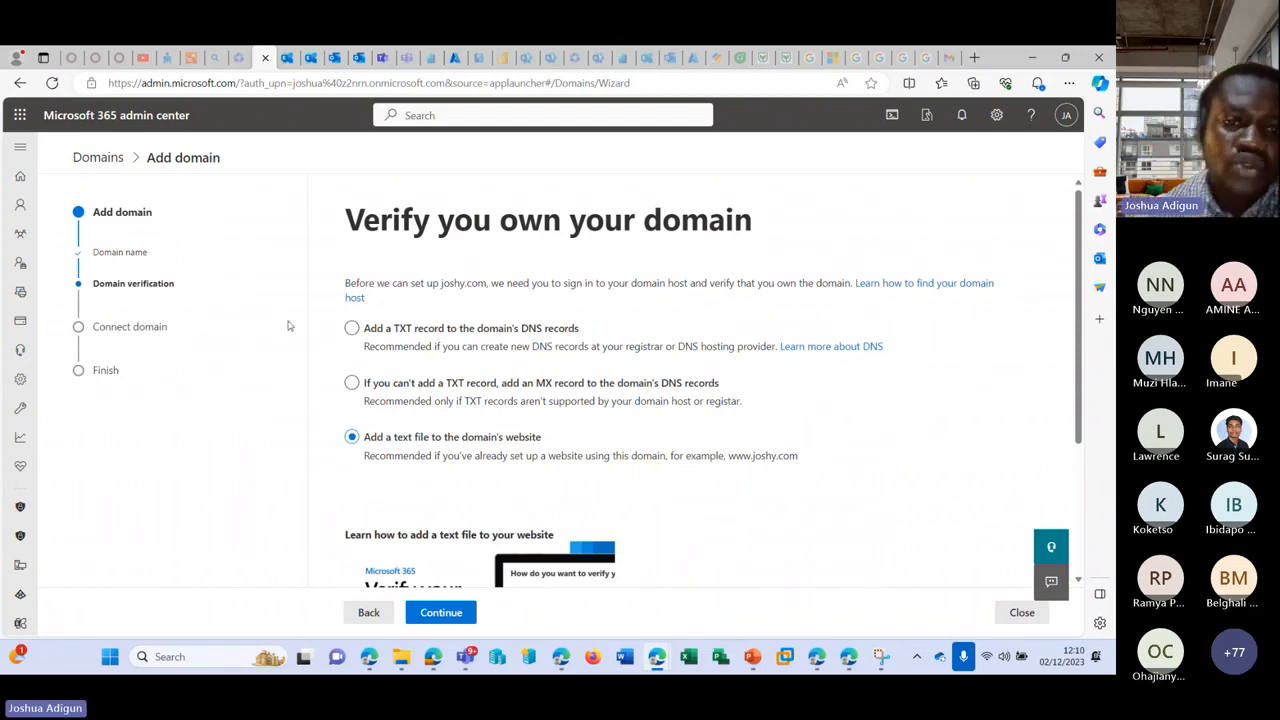
scroll(398, 413, down, 1)
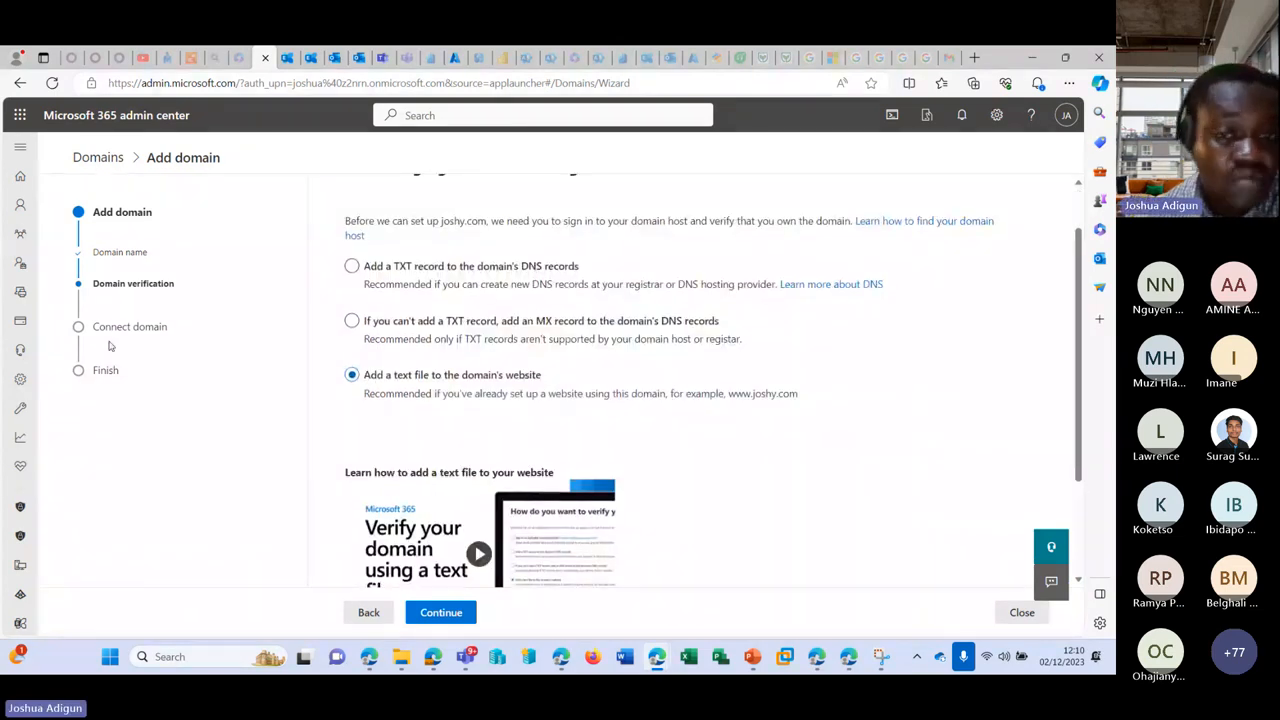
scroll(440, 570, down, 2)
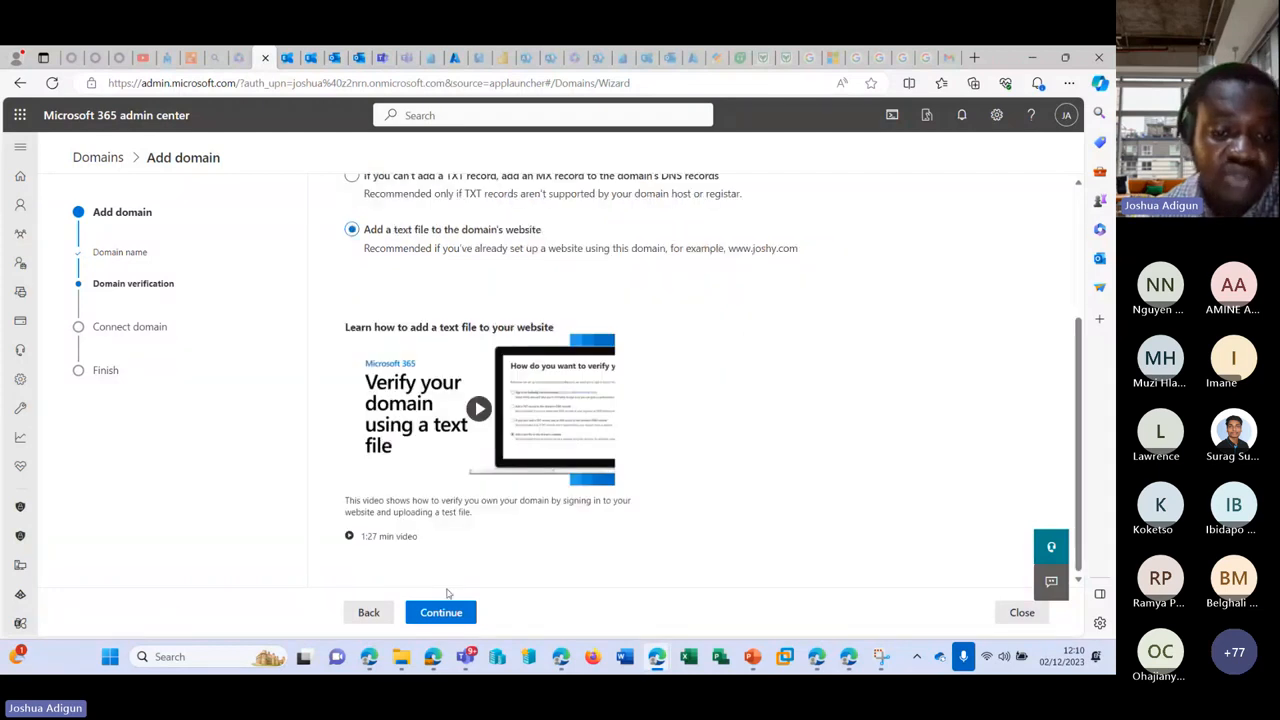
click(438, 612)
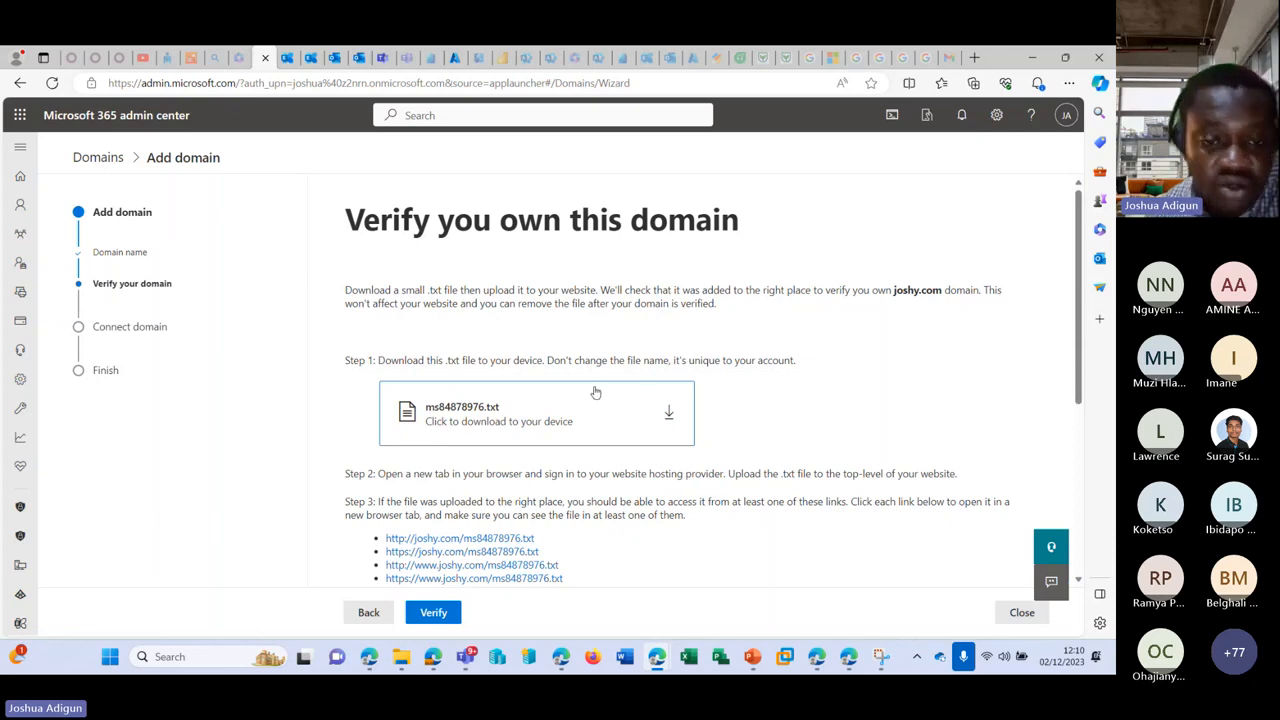
scroll(600, 393, down, 3)
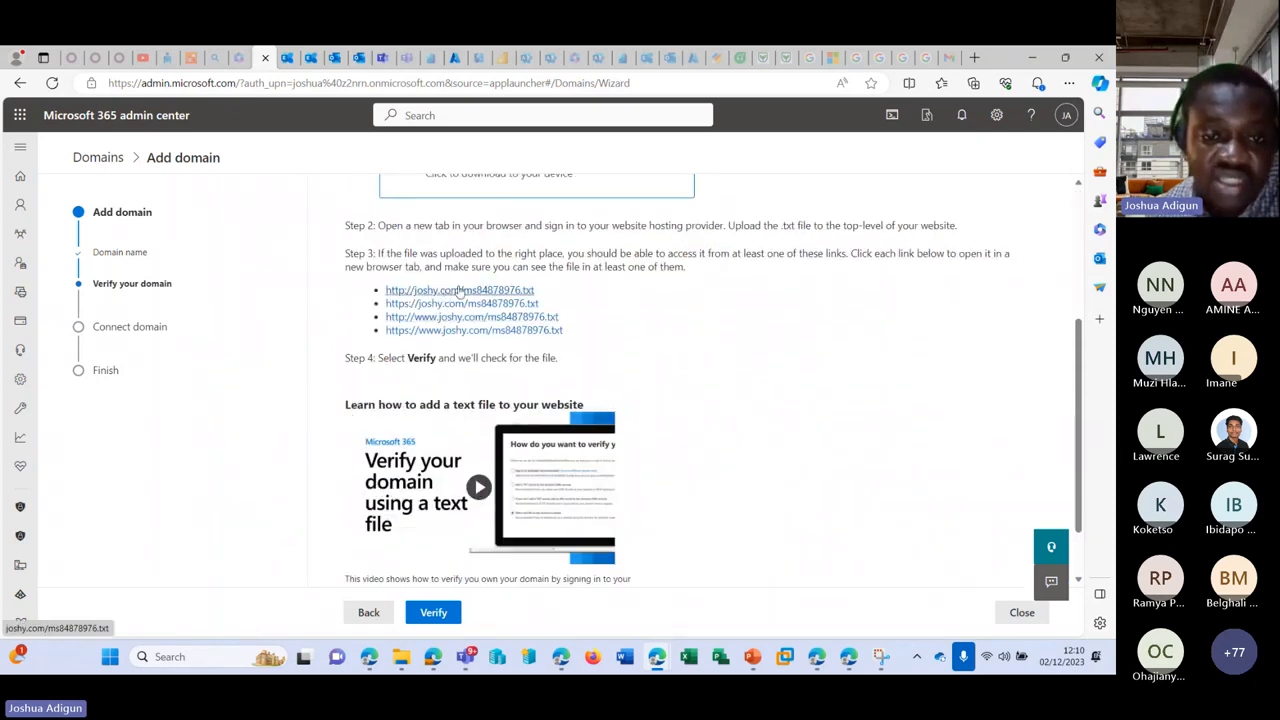
scroll(443, 291, down, 1)
scroll(646, 357, up, 4)
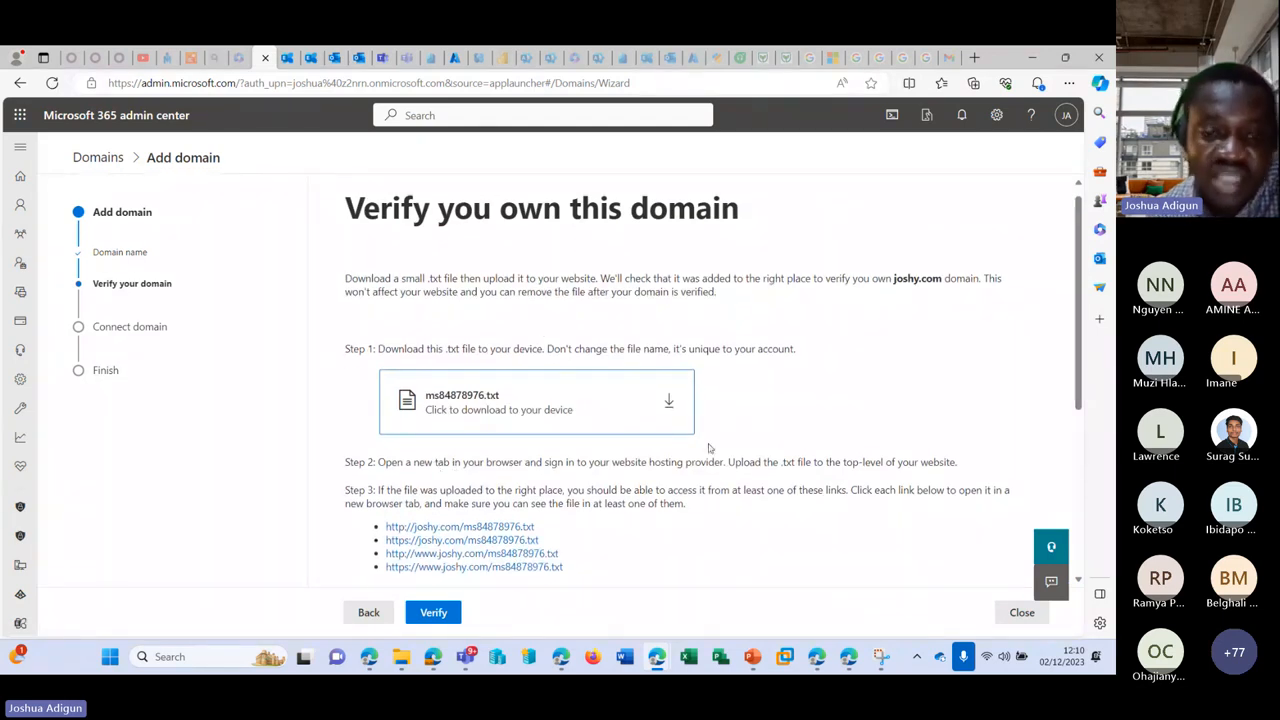
scroll(709, 446, up, 1)
click(368, 612)
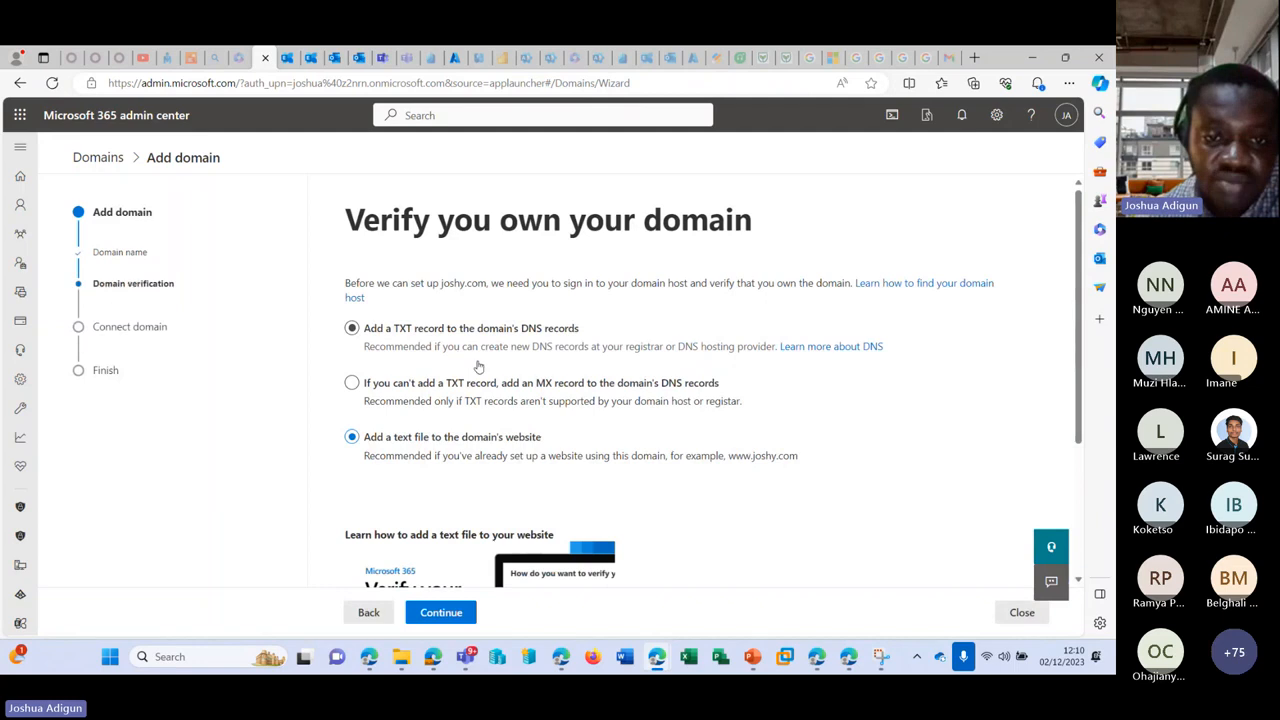
Step: Attempt TXT-record verification of joshy.com, which fails because the record isn't detected
click(401, 330)
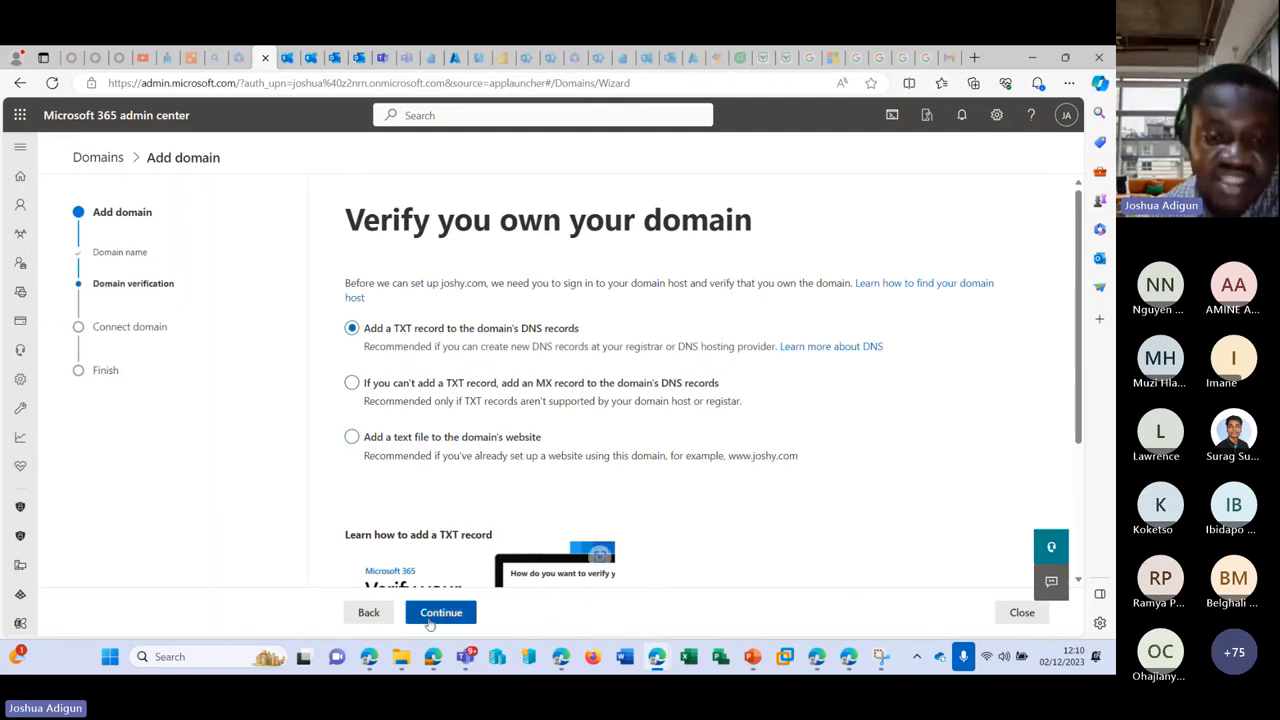
click(432, 610)
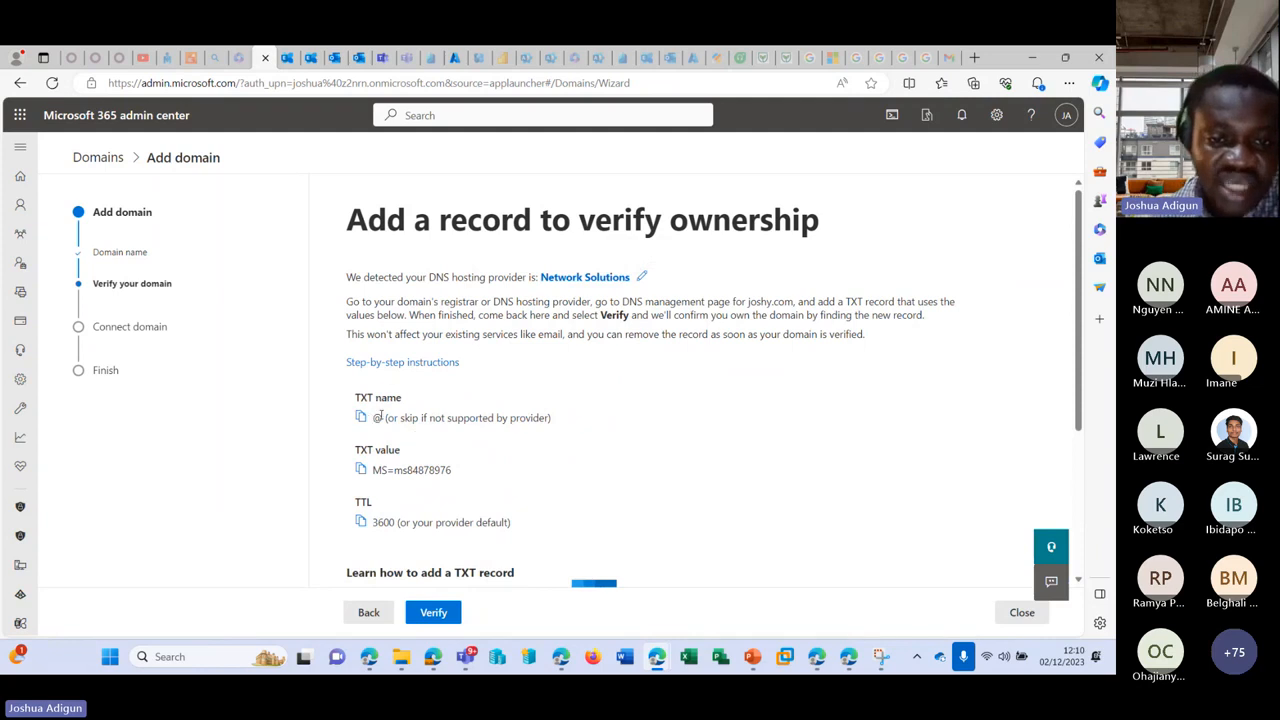
scroll(396, 415, down, 1)
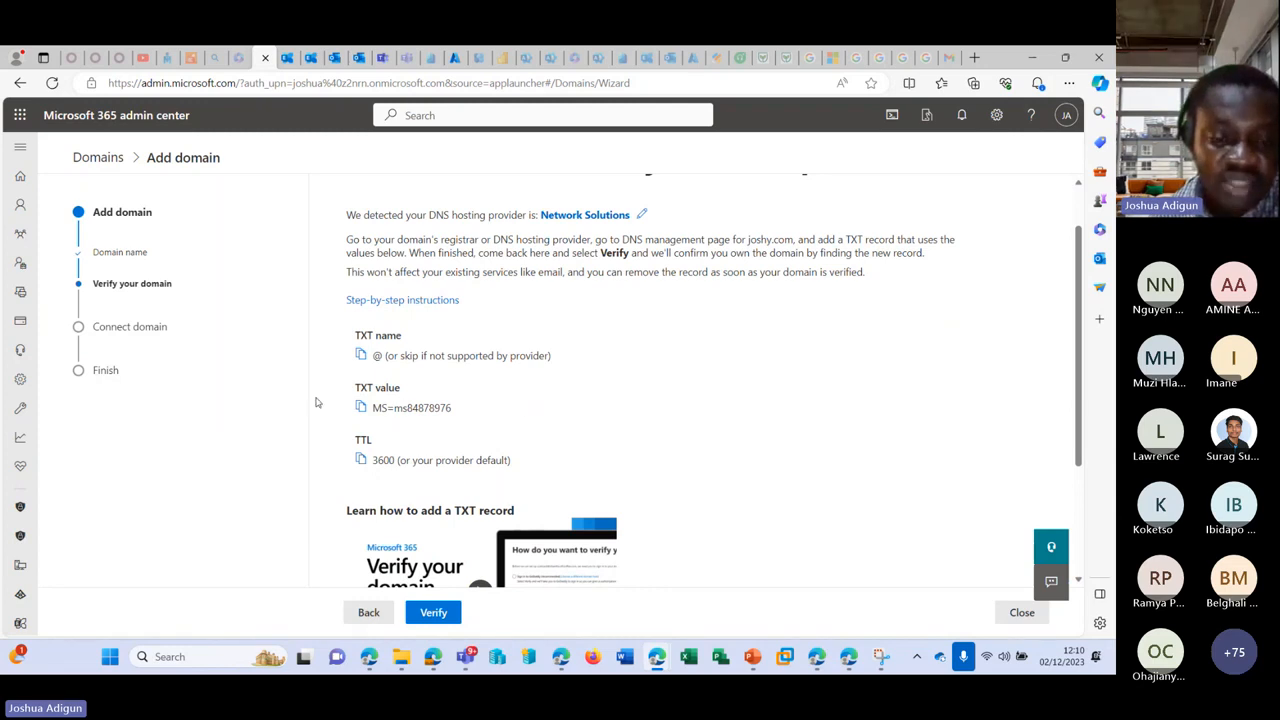
scroll(380, 405, down, 2)
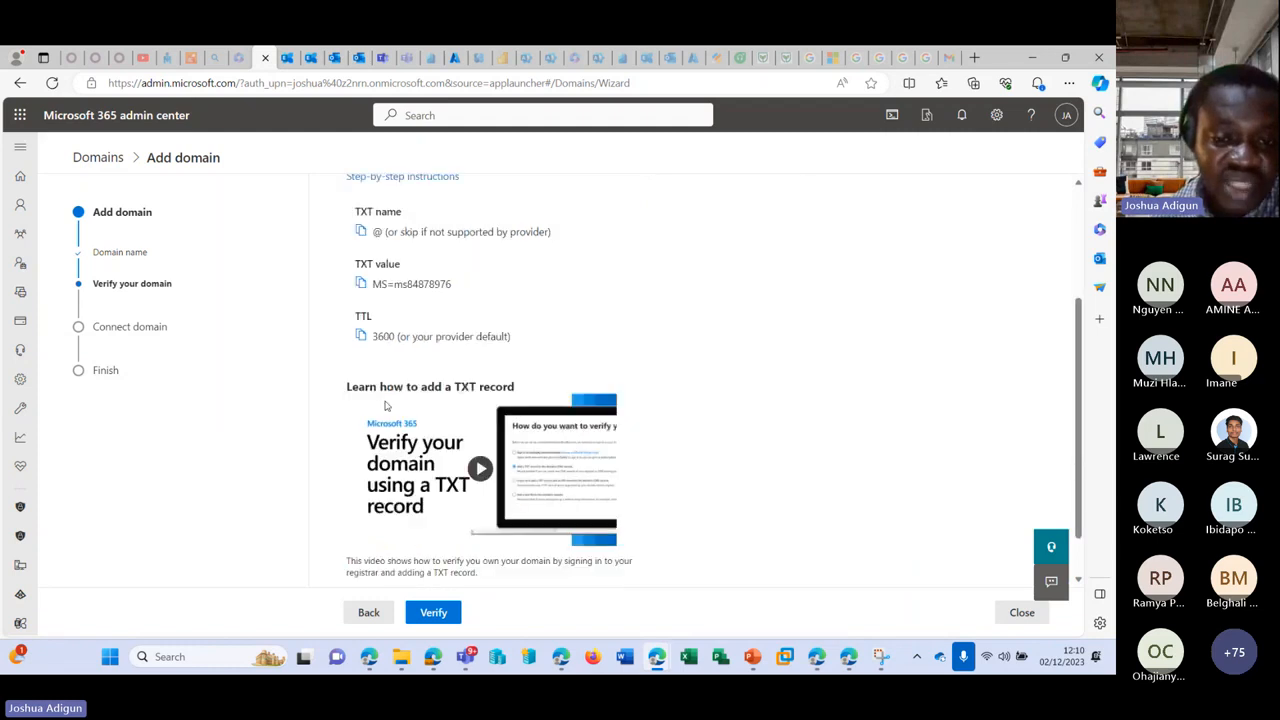
scroll(387, 405, up, 1)
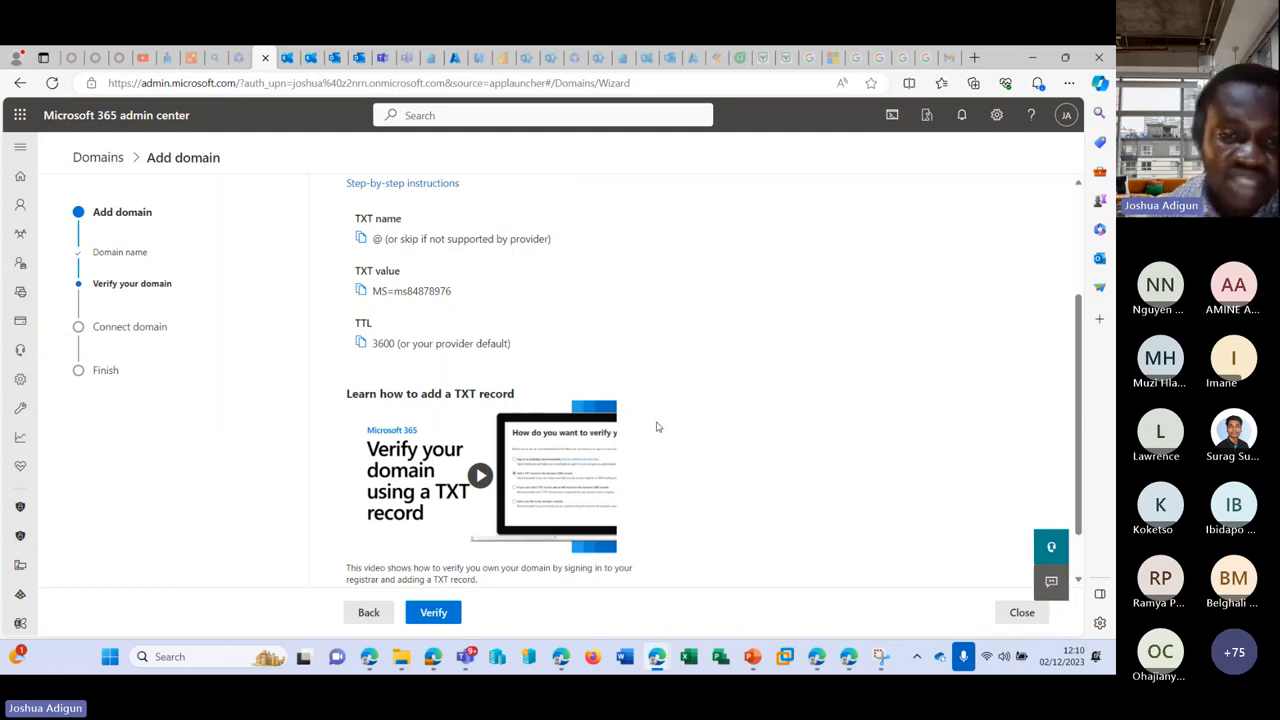
click(438, 612)
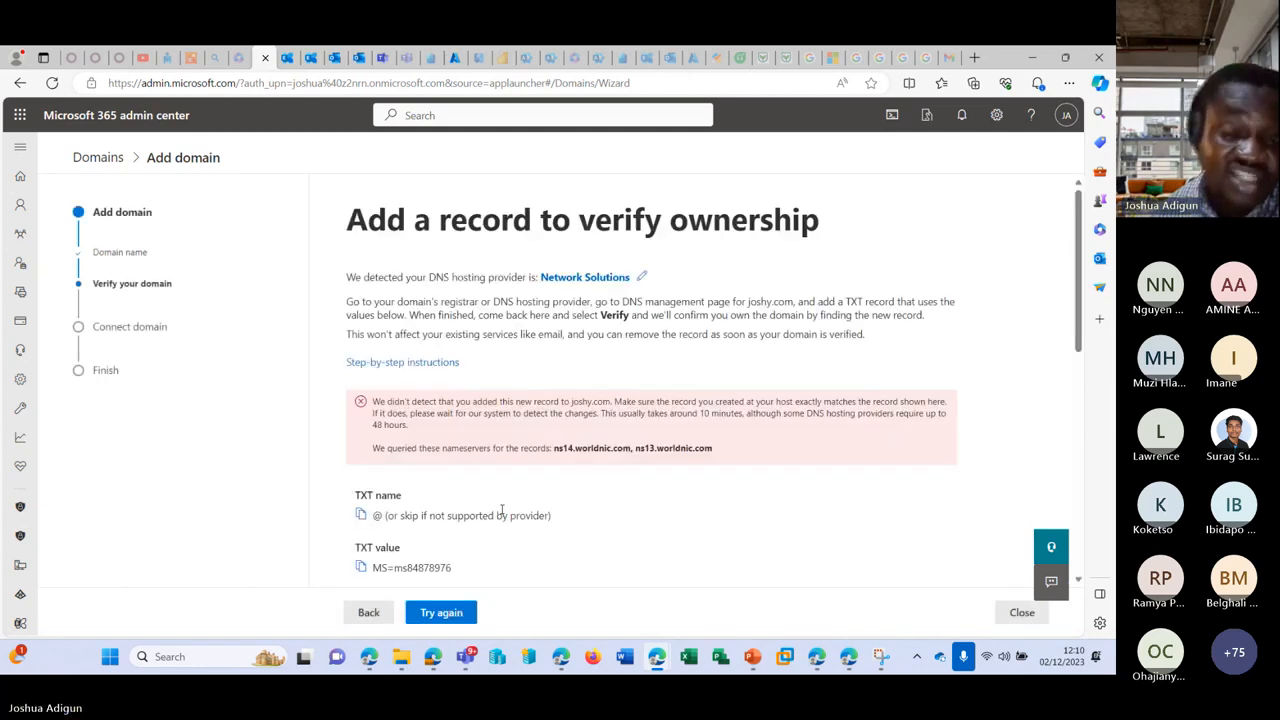
drag(386, 410, 611, 402)
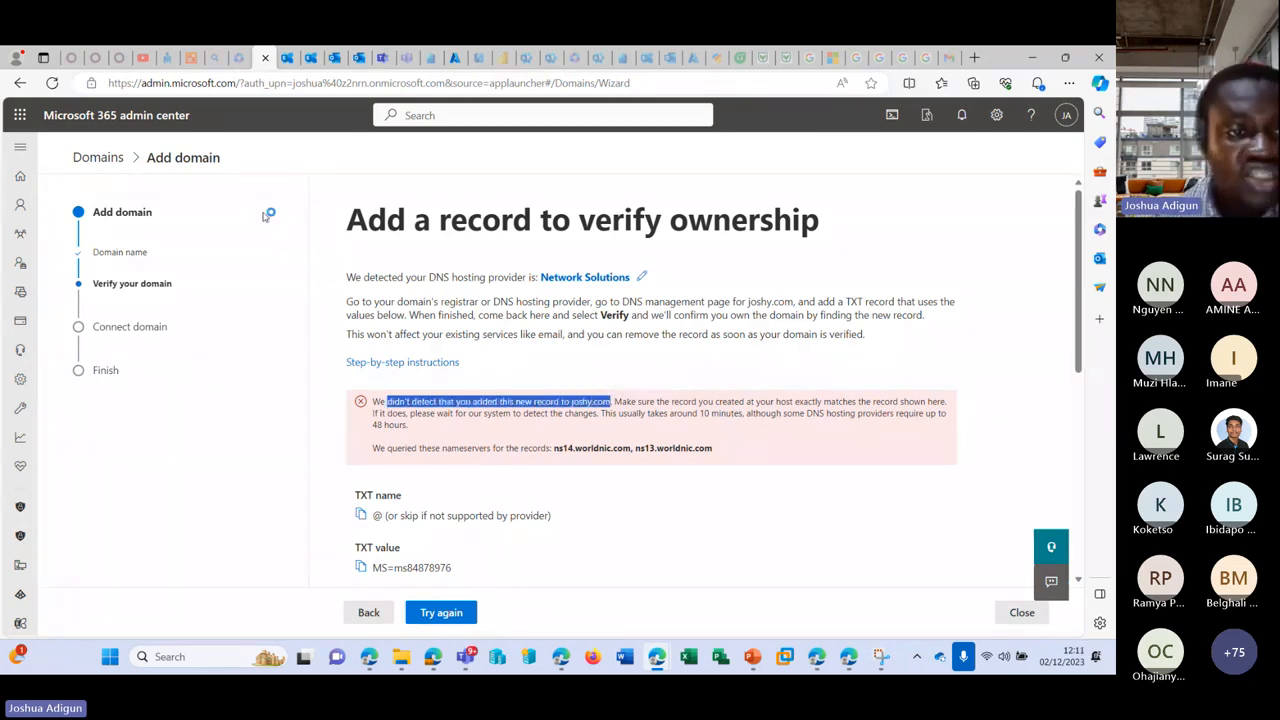
click(20, 146)
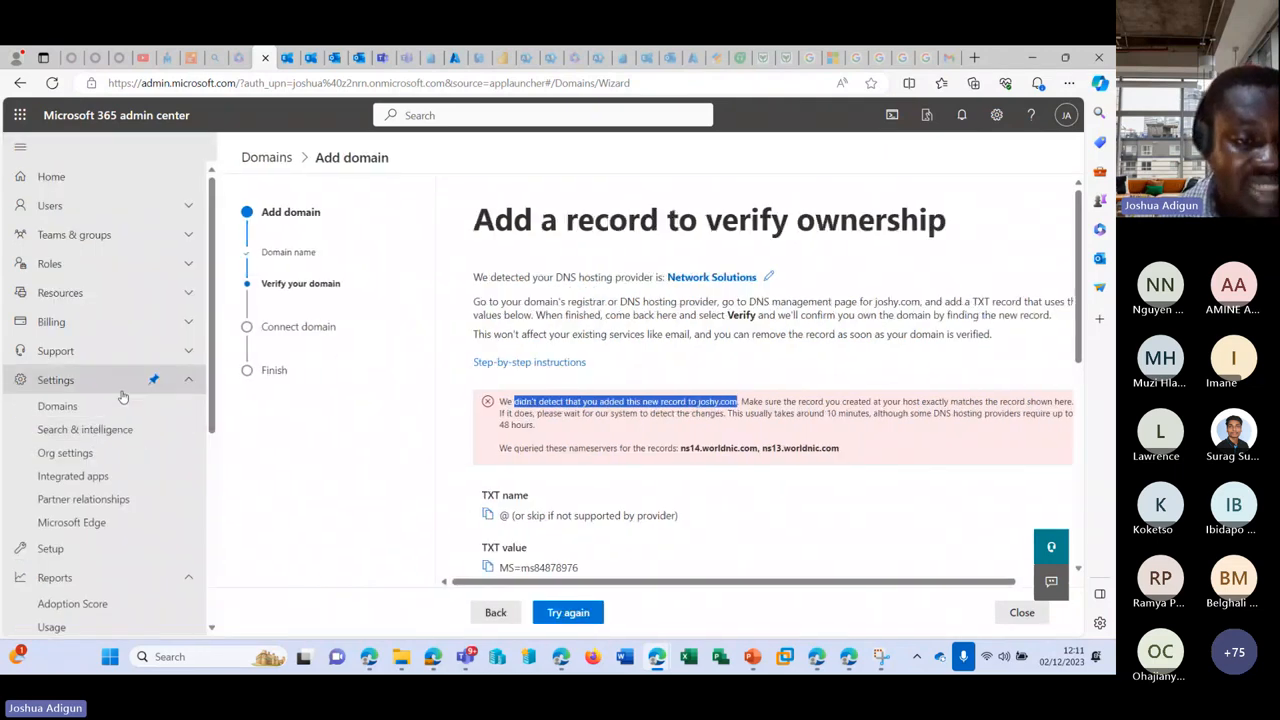
scroll(73, 290, down, 3)
Step: Open Settings > Search & intelligence, close the Microsoft Search intro, then return to the Outlook tab
click(73, 290)
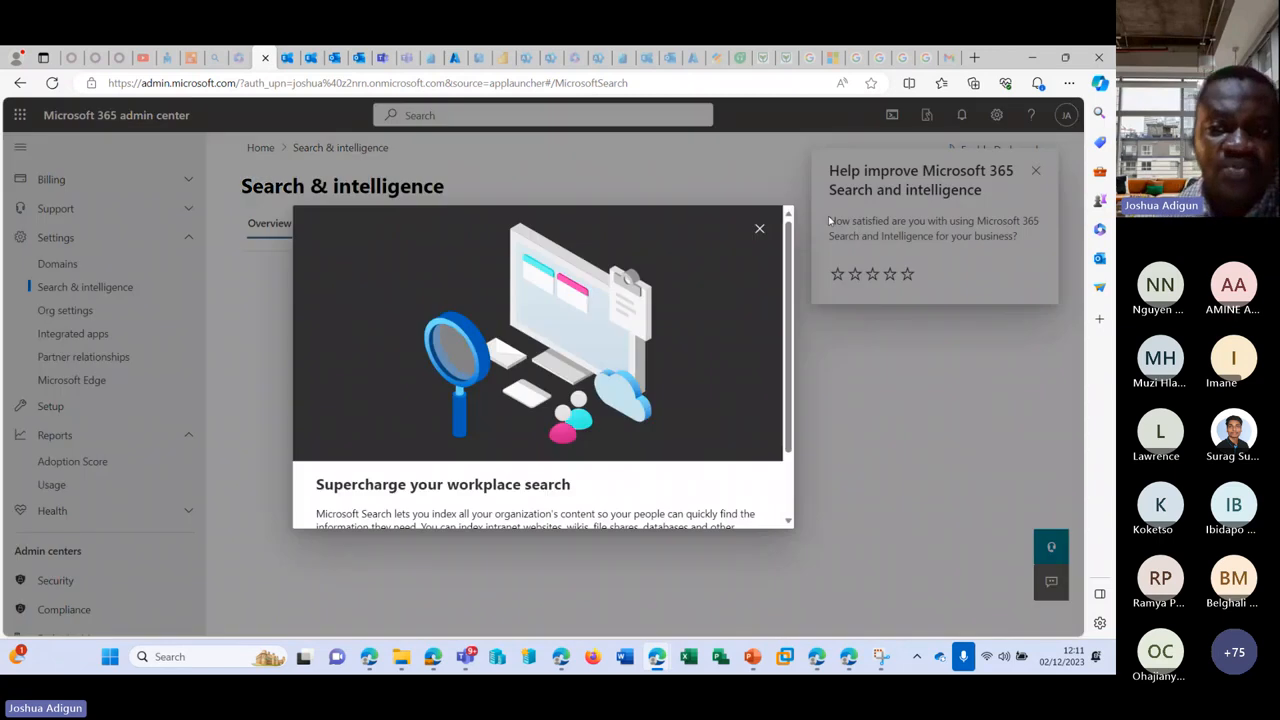
click(760, 225)
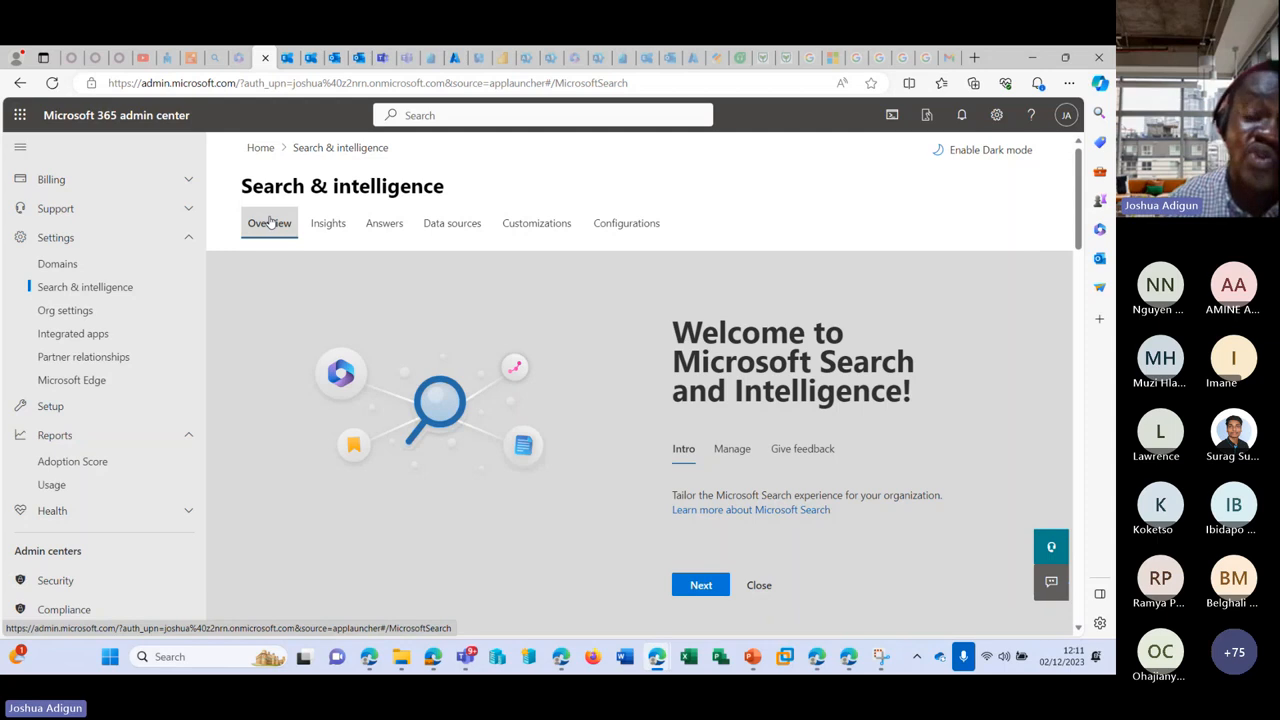
click(334, 57)
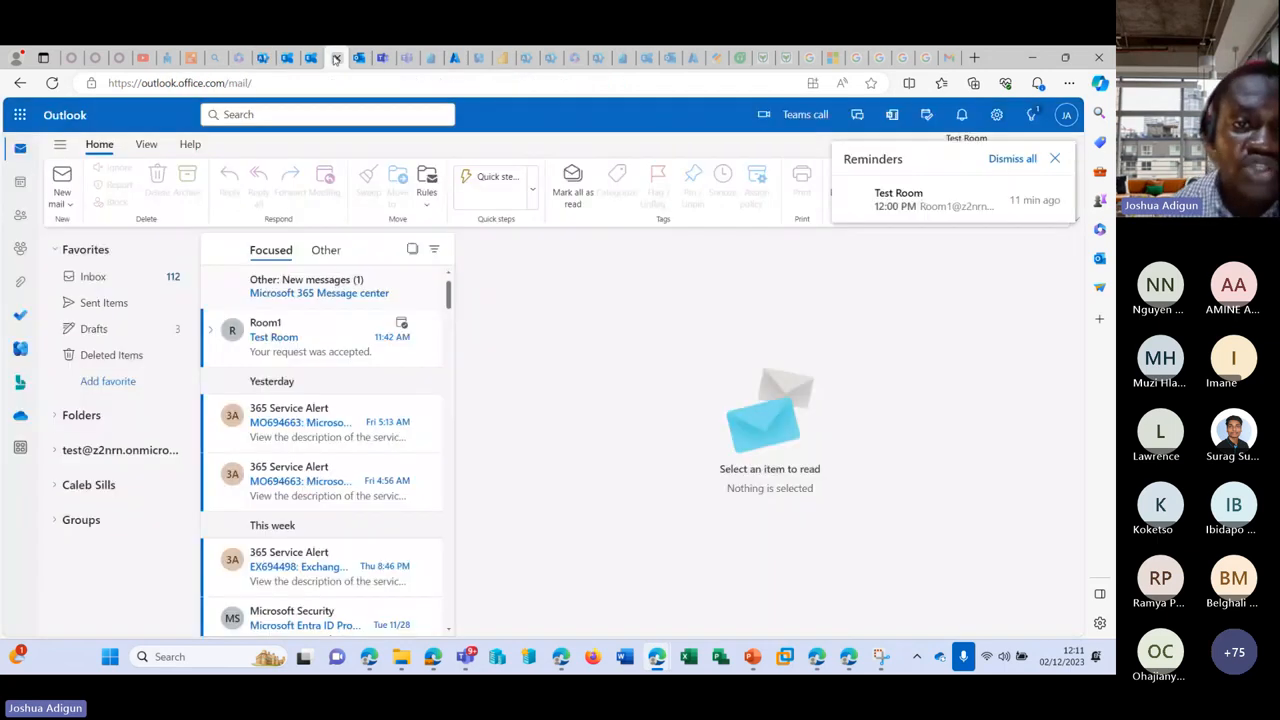
Step: Compare the Other and Focused message lists, ending on Other, then open Outlook's settings
click(324, 251)
click(273, 253)
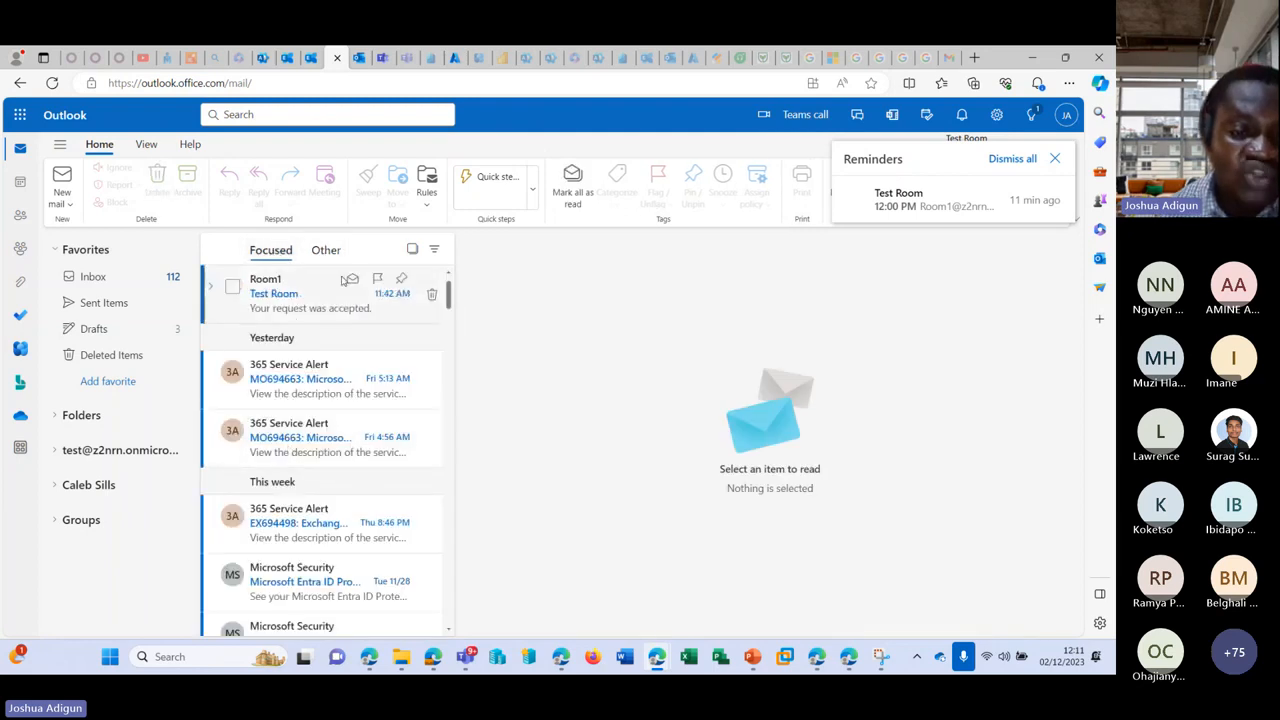
scroll(362, 447, down, 5)
scroll(368, 420, up, 5)
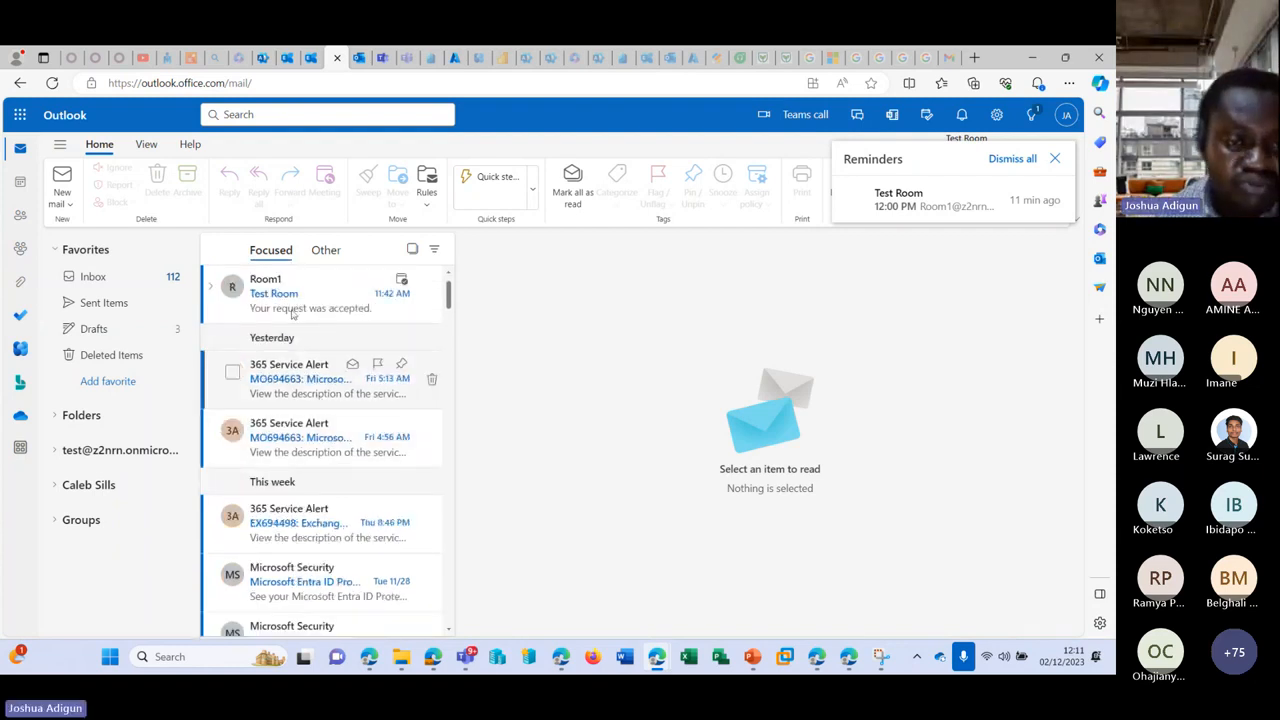
click(330, 252)
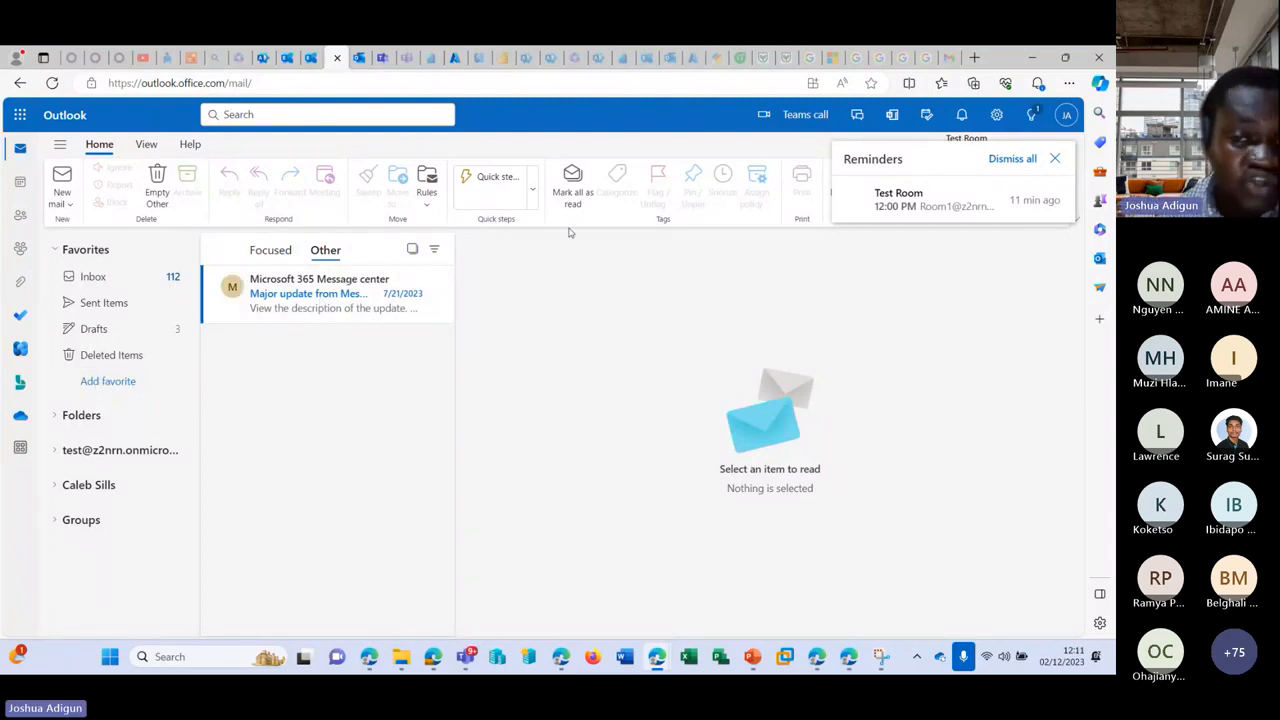
click(995, 115)
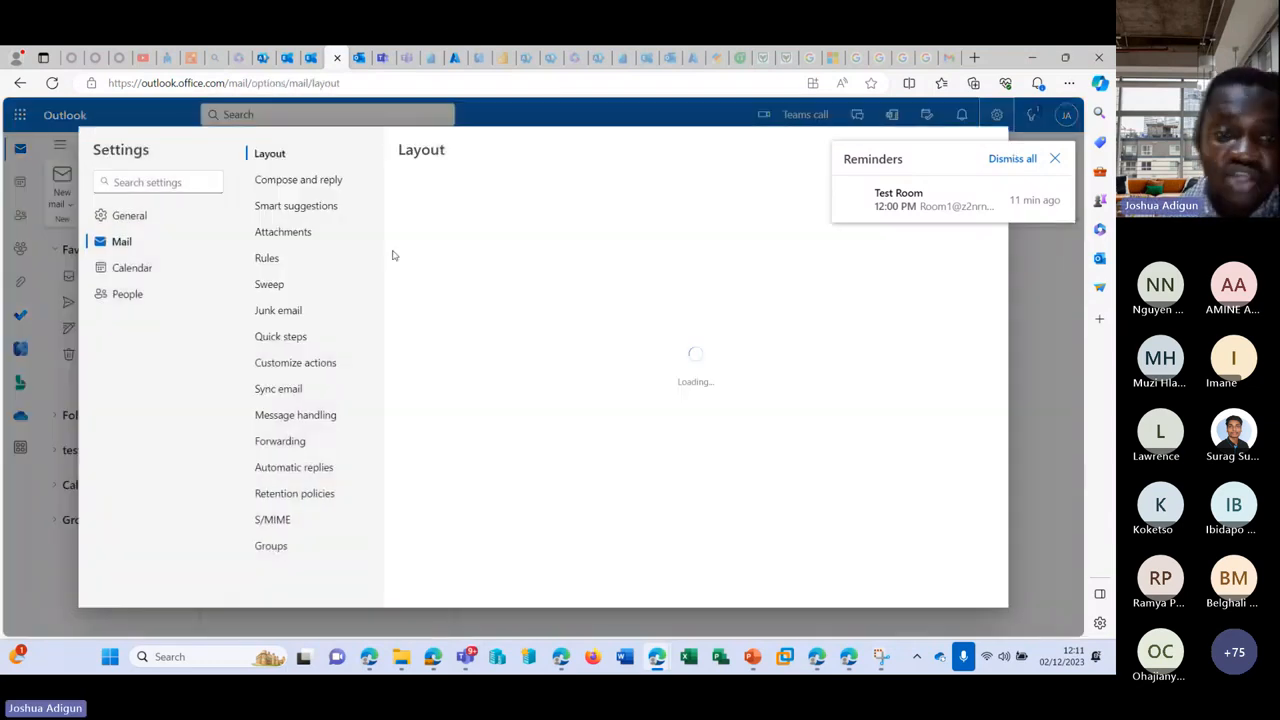
Step: Close and reopen Outlook settings, checking the signed-in account details in between
scroll(557, 311, down, 2)
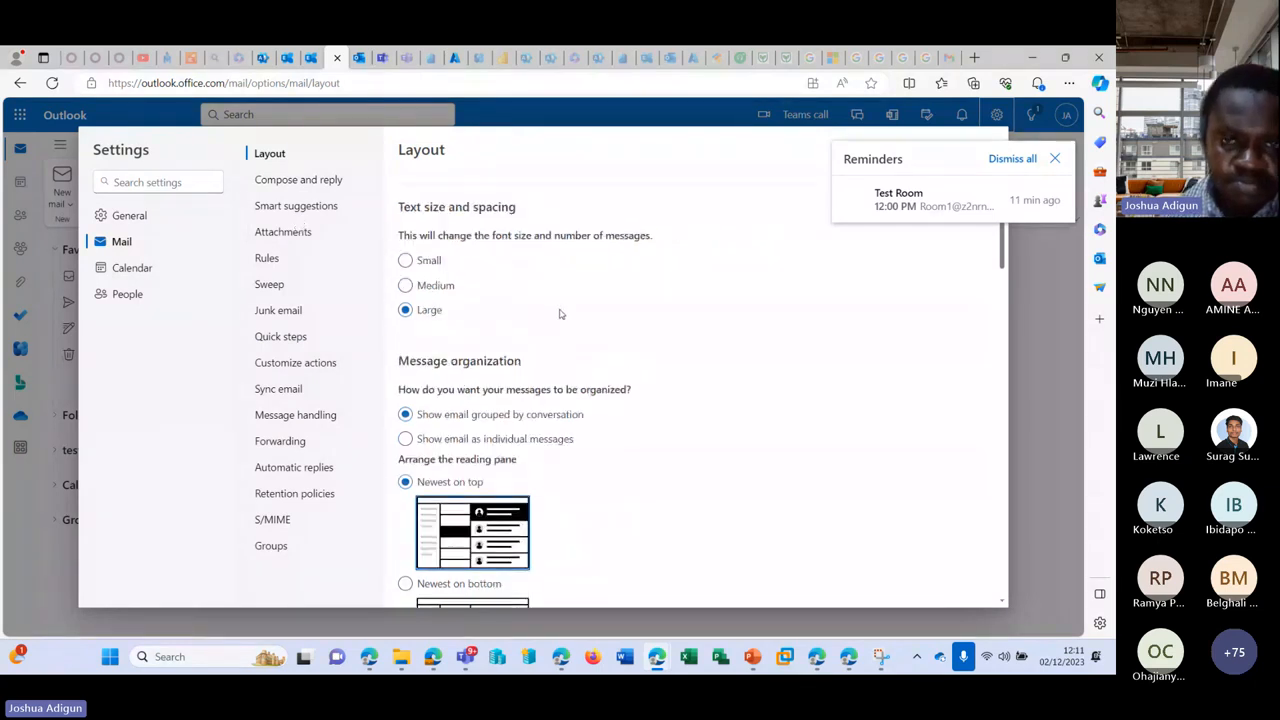
scroll(557, 311, up, 2)
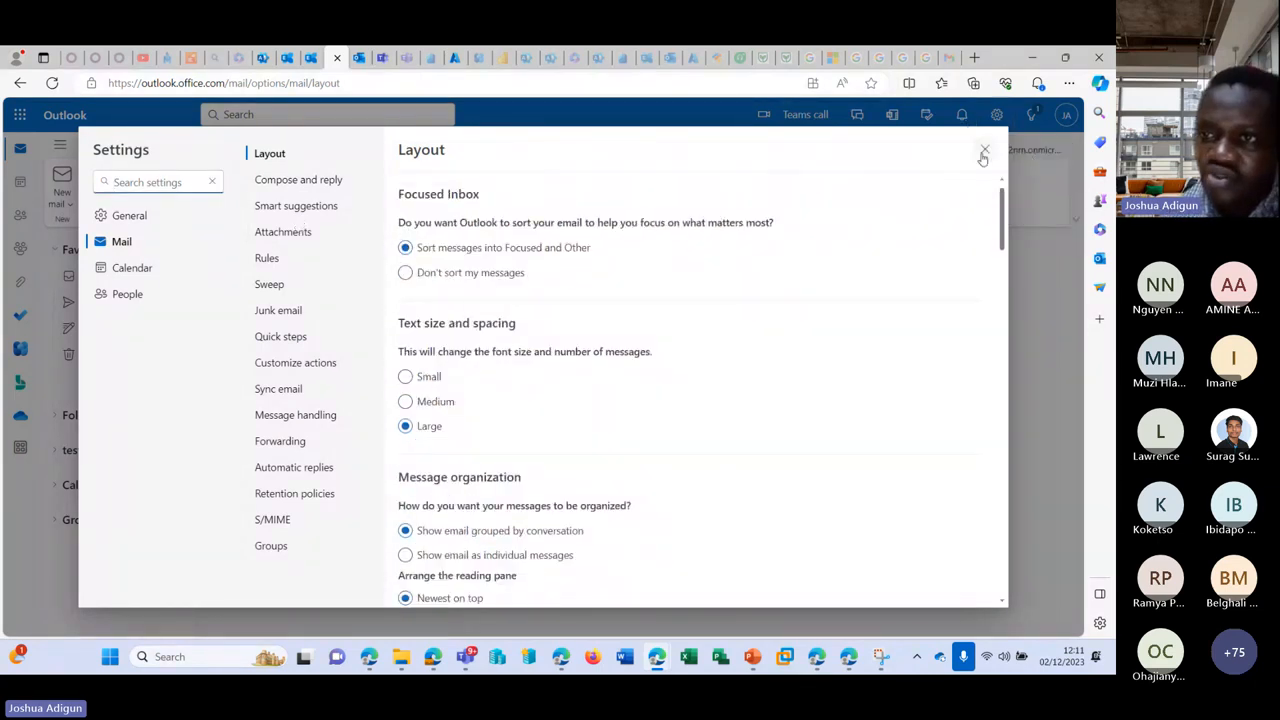
click(984, 152)
click(997, 117)
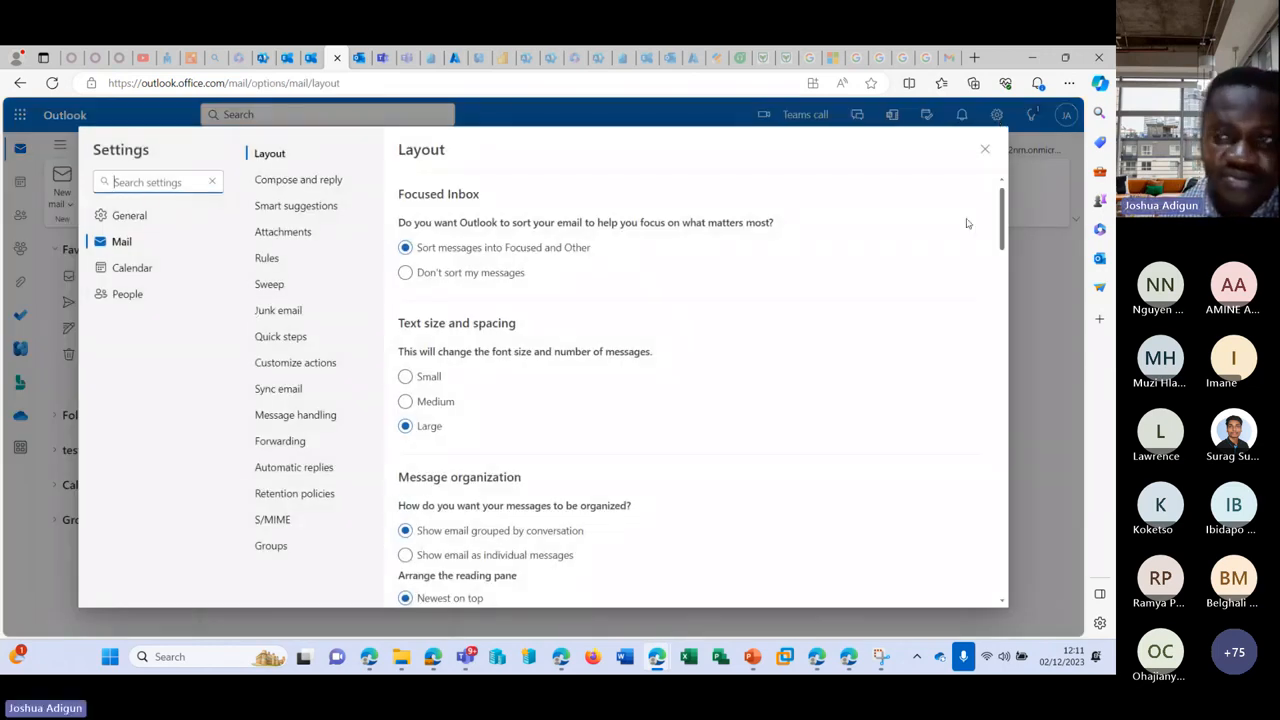
click(985, 149)
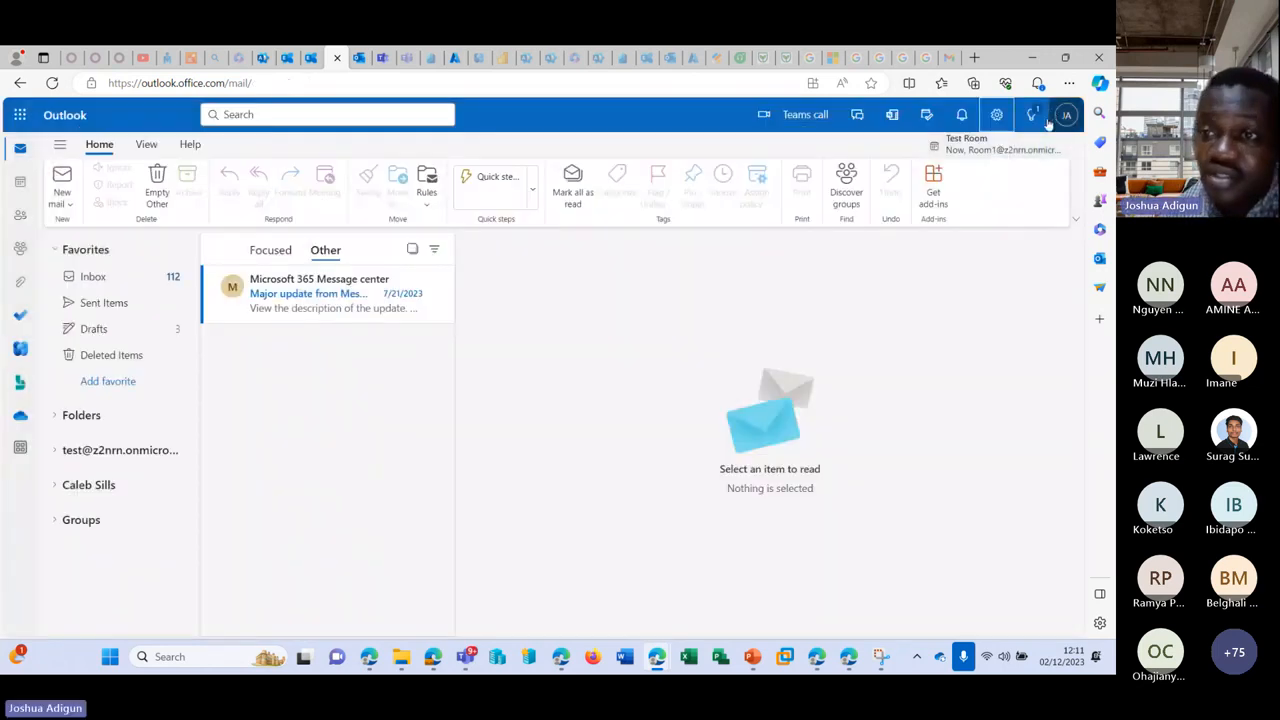
click(1067, 117)
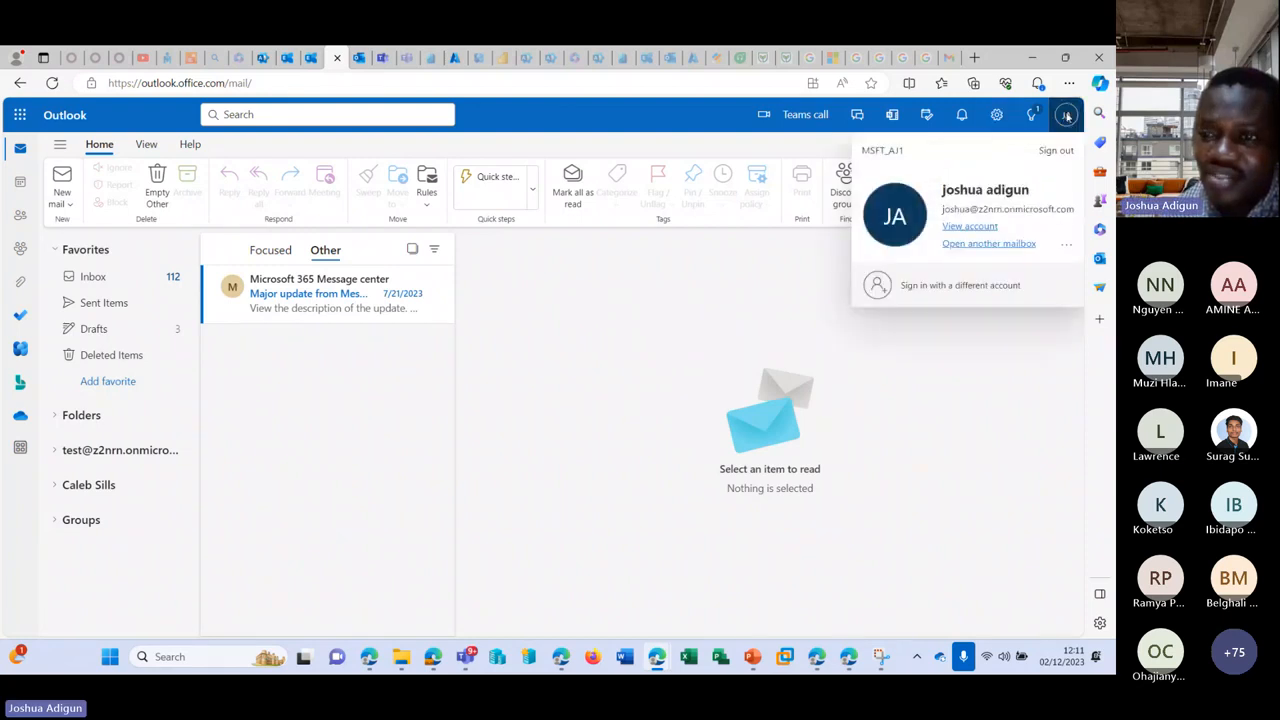
click(996, 115)
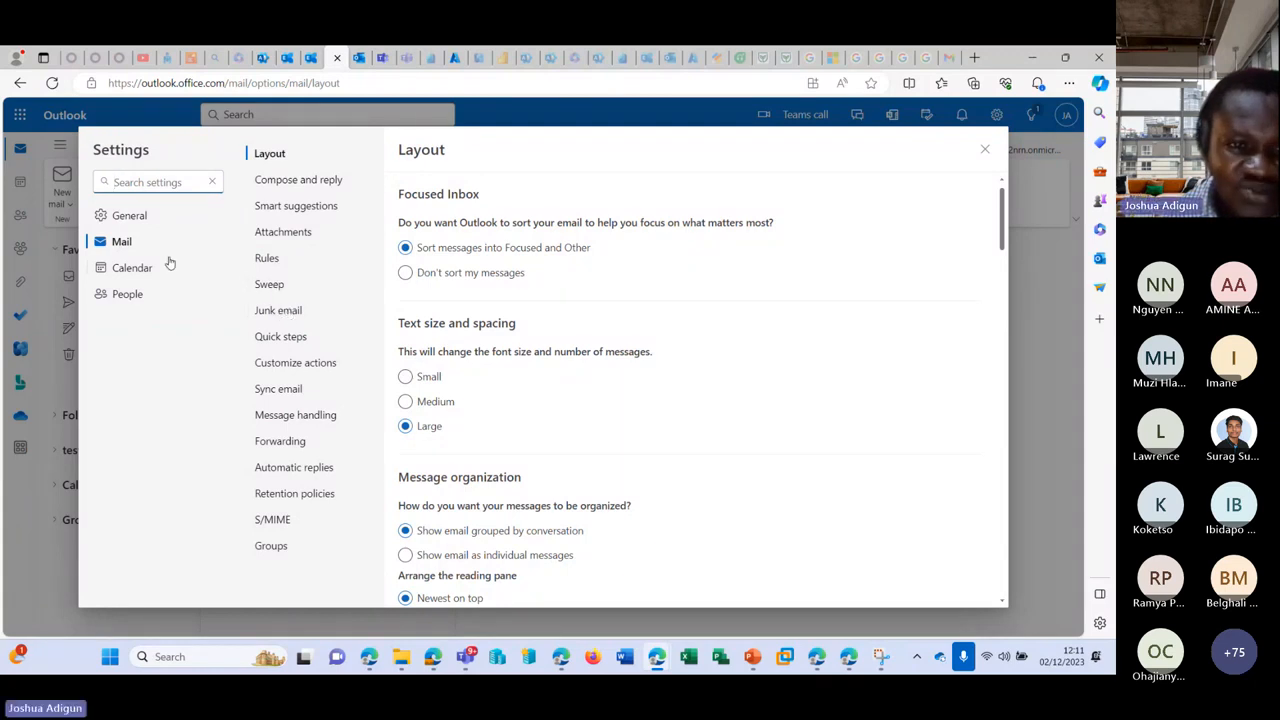
Step: Browse the General settings pages: Appearance, Language and time, and Notifications
click(129, 216)
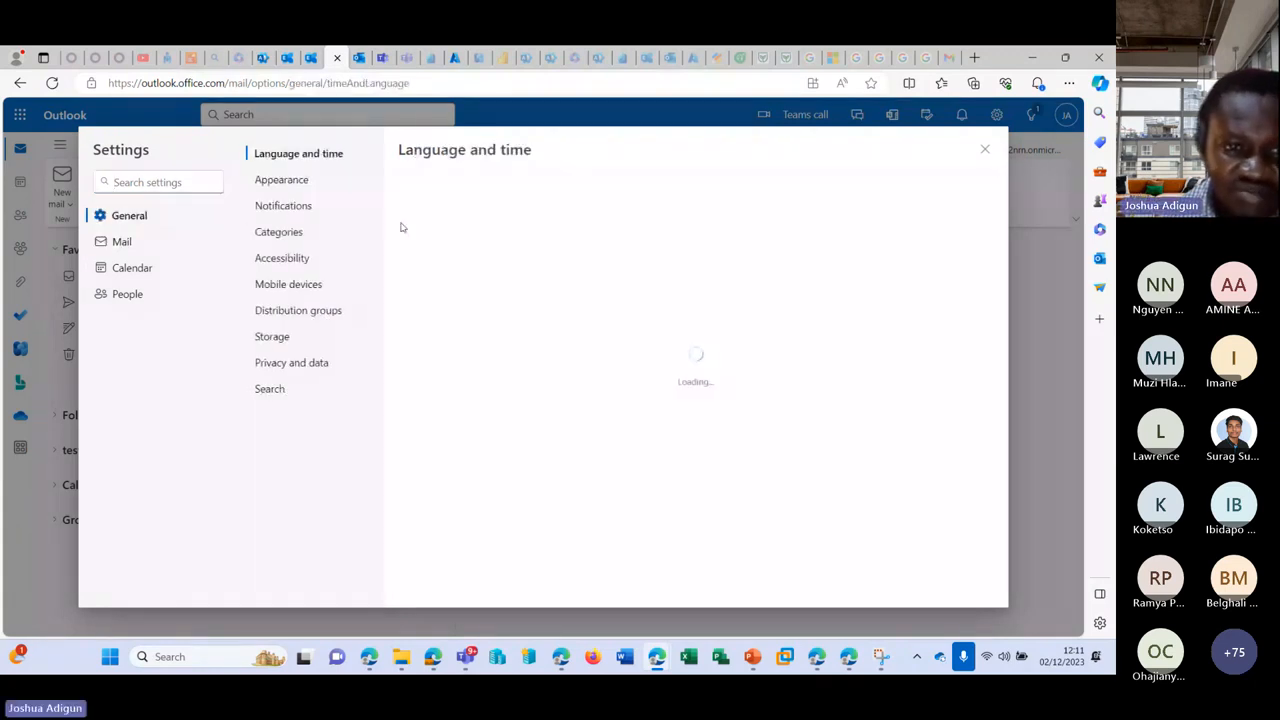
click(299, 182)
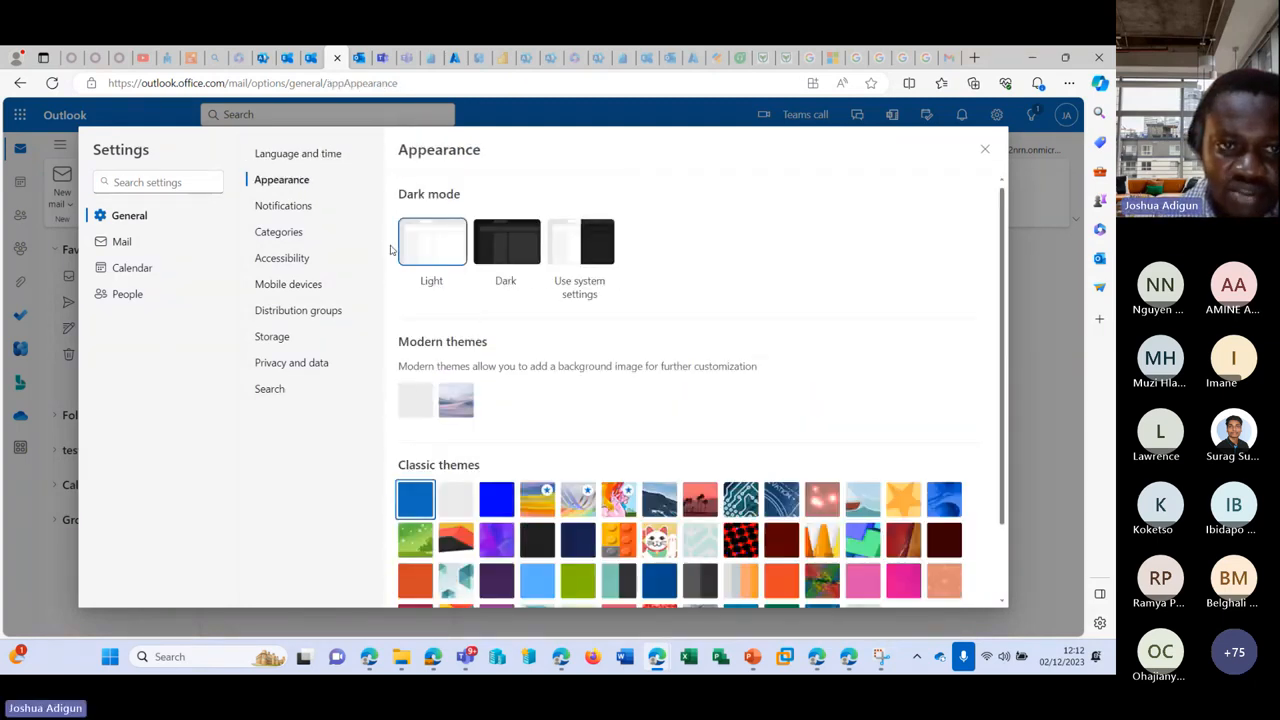
click(295, 154)
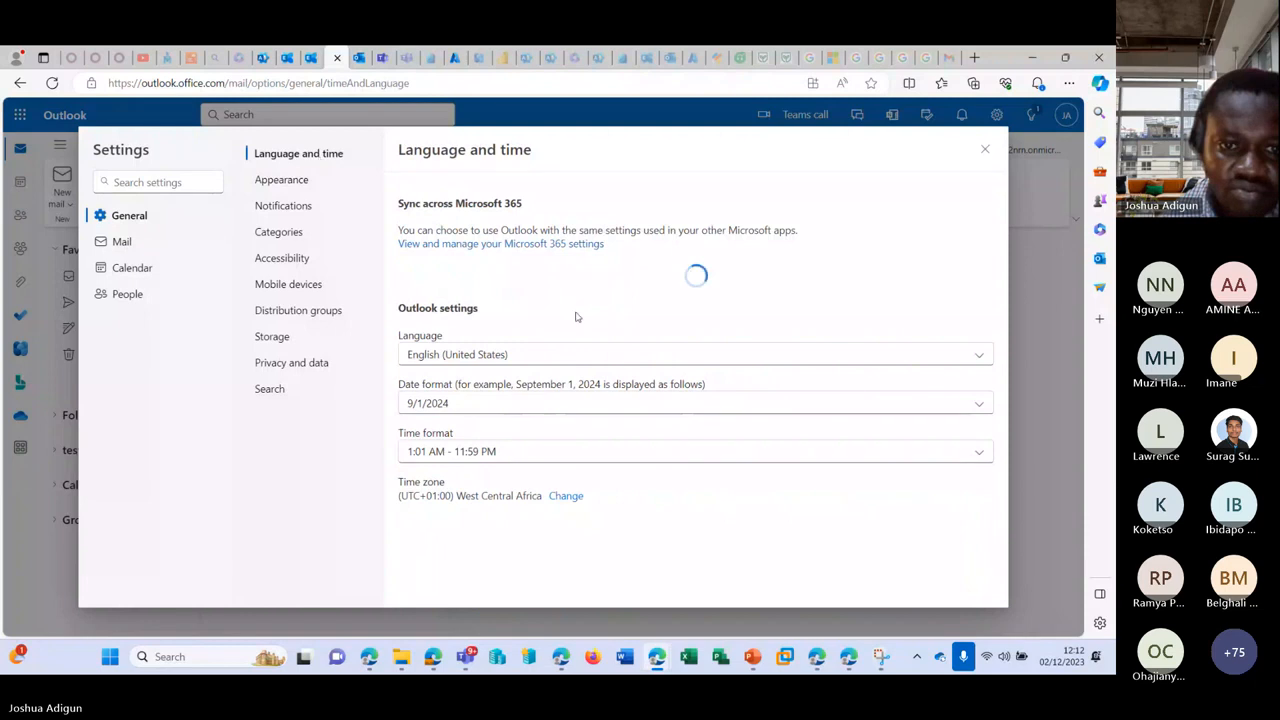
click(296, 206)
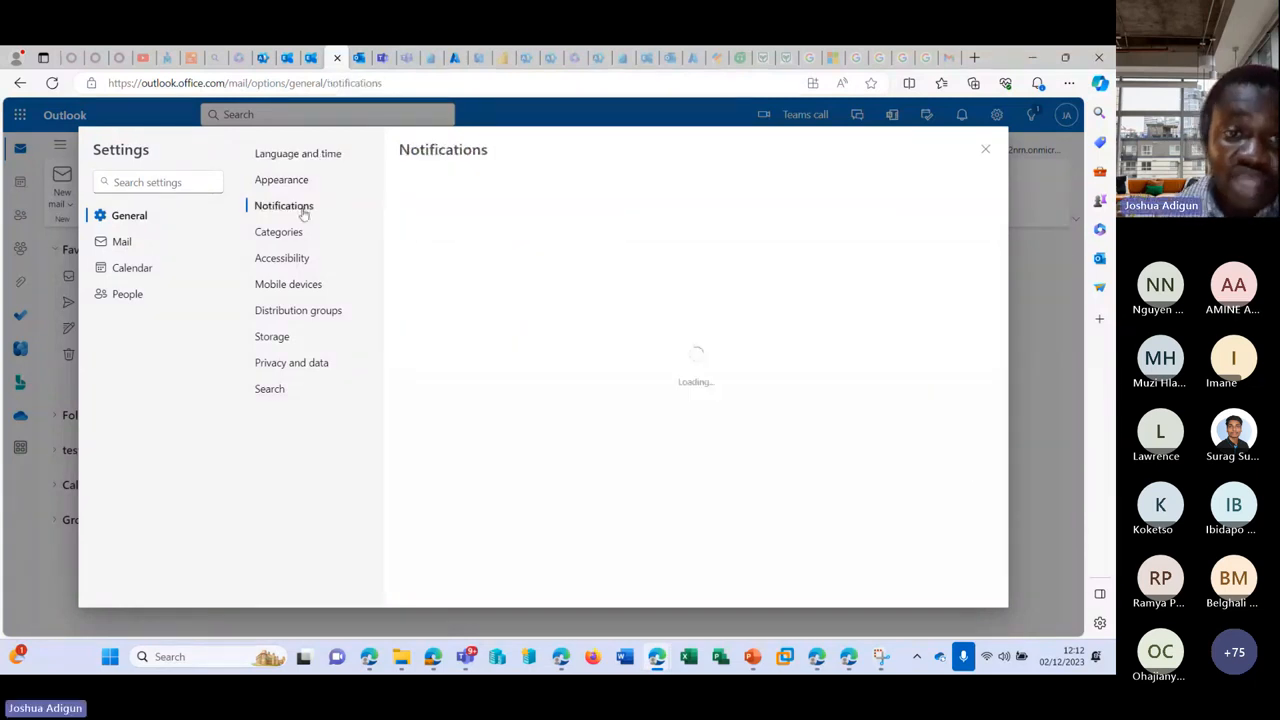
click(276, 185)
click(291, 157)
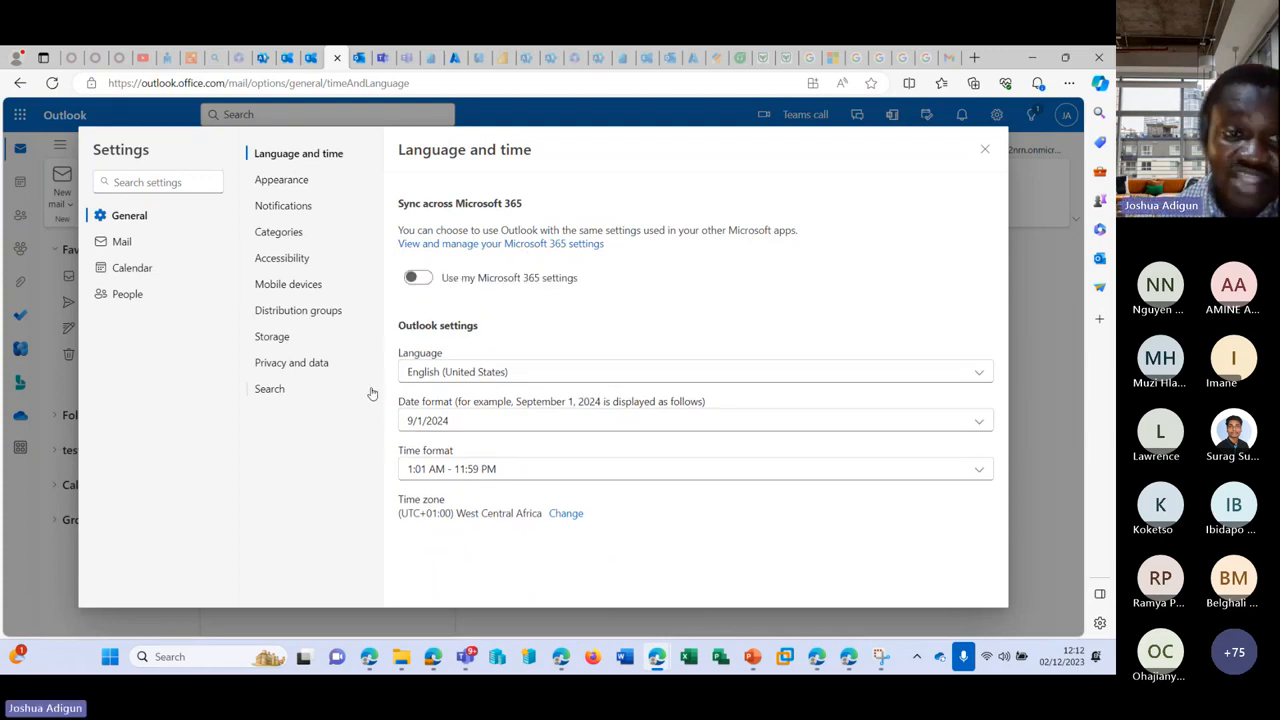
Step: Review the People and Calendar settings, then close Settings back to the inbox
click(149, 296)
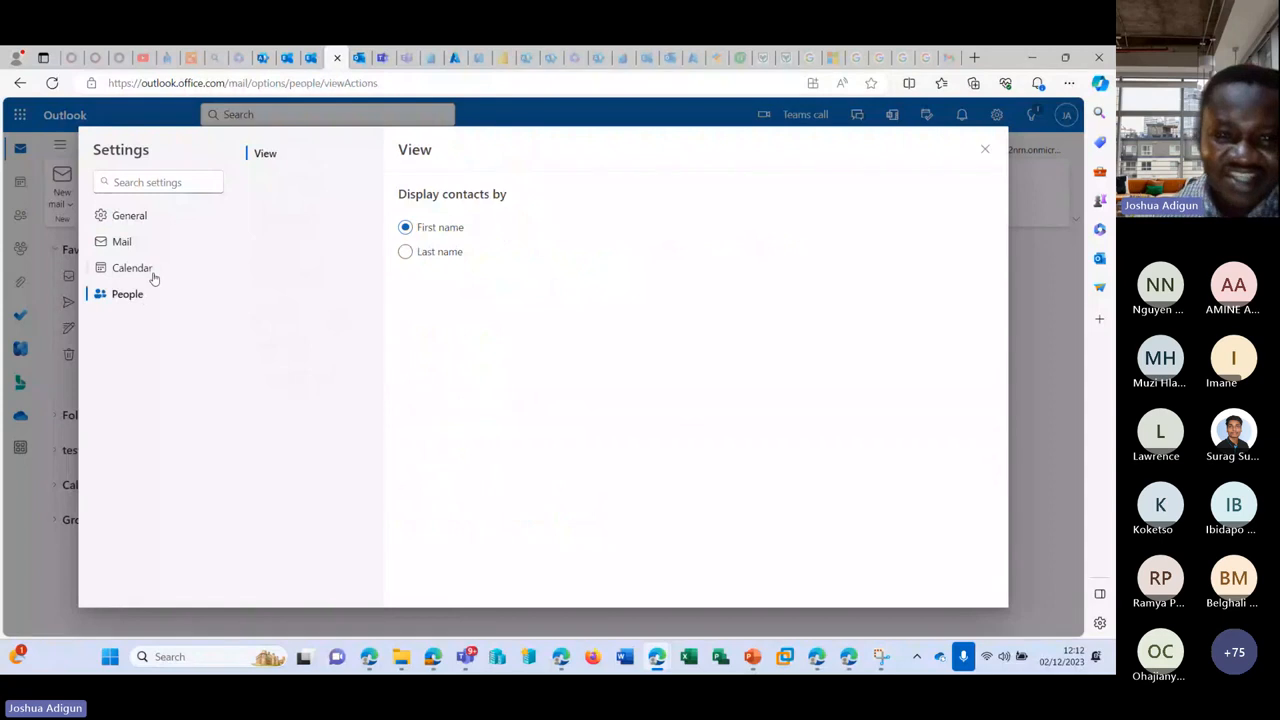
click(153, 274)
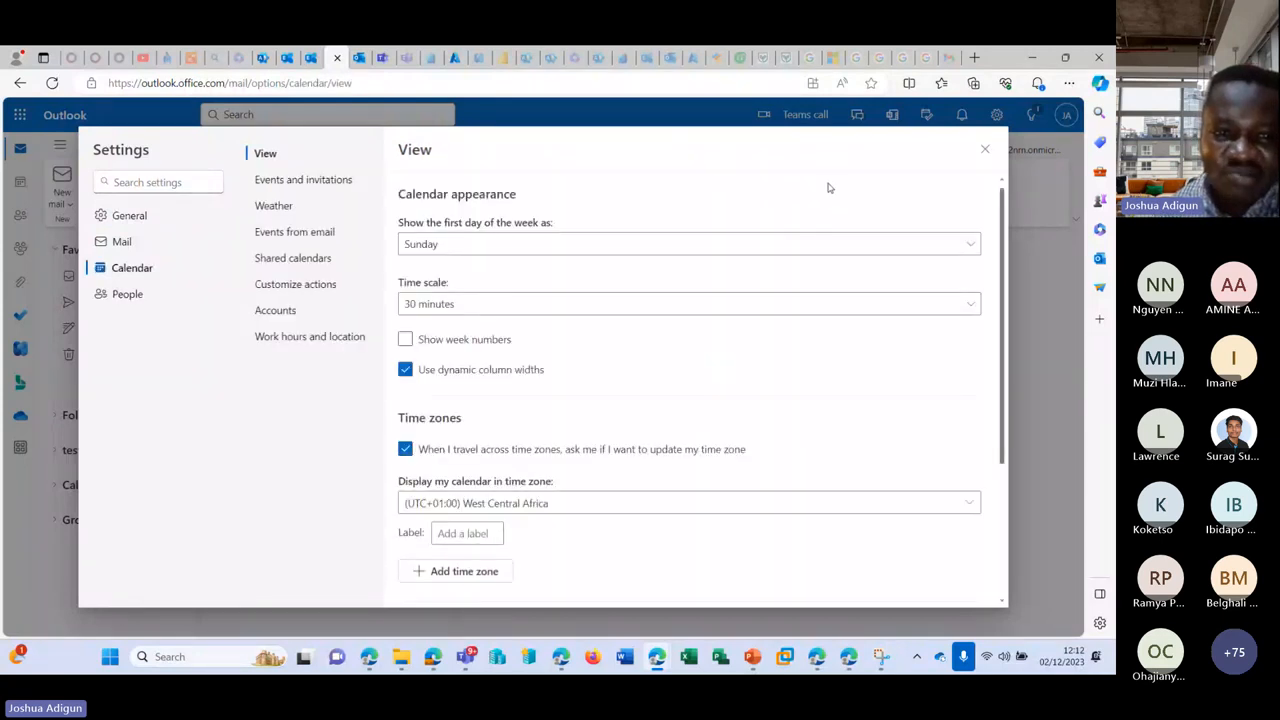
click(986, 149)
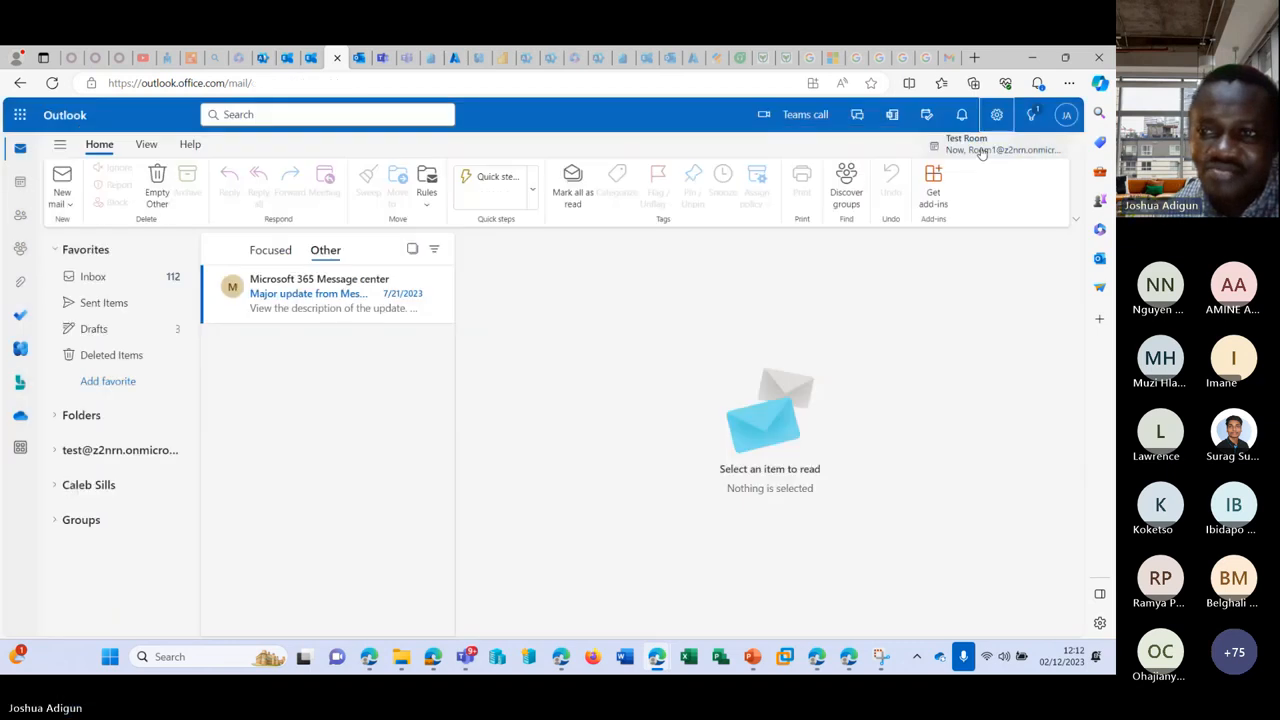
Step: Return to Search & intelligence and view the Insights query and connection analytics reports
click(279, 58)
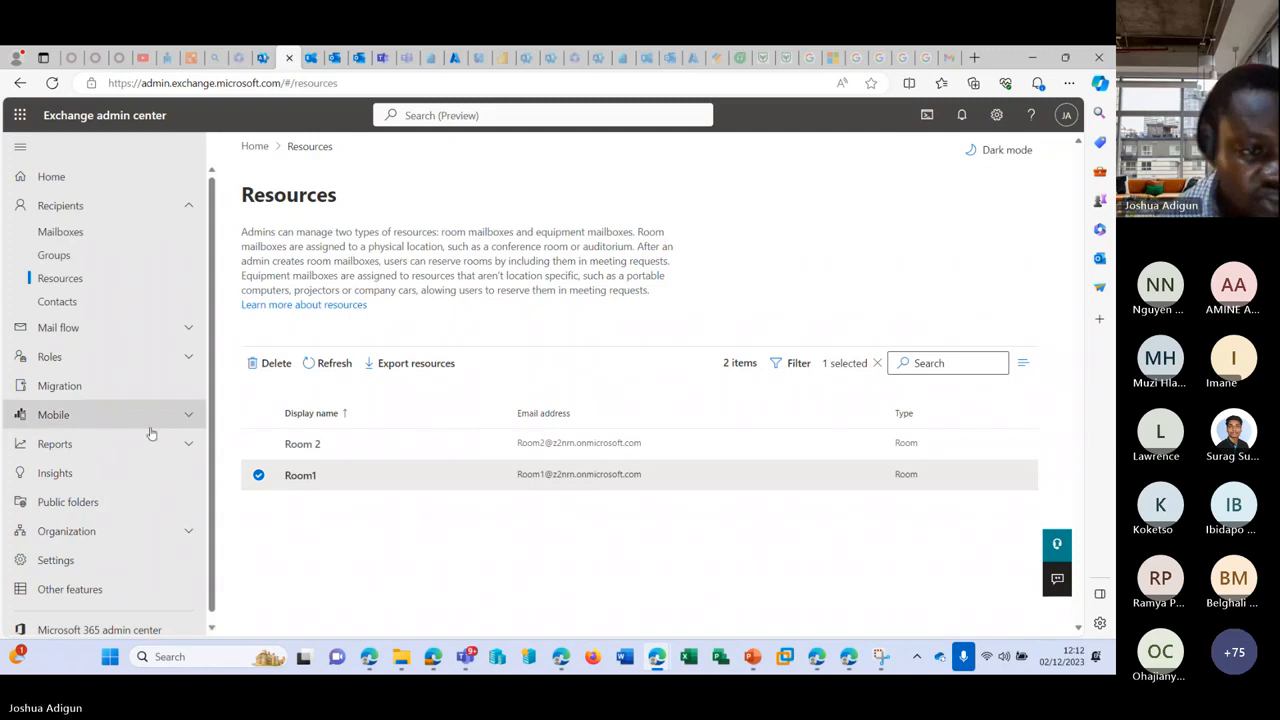
click(263, 57)
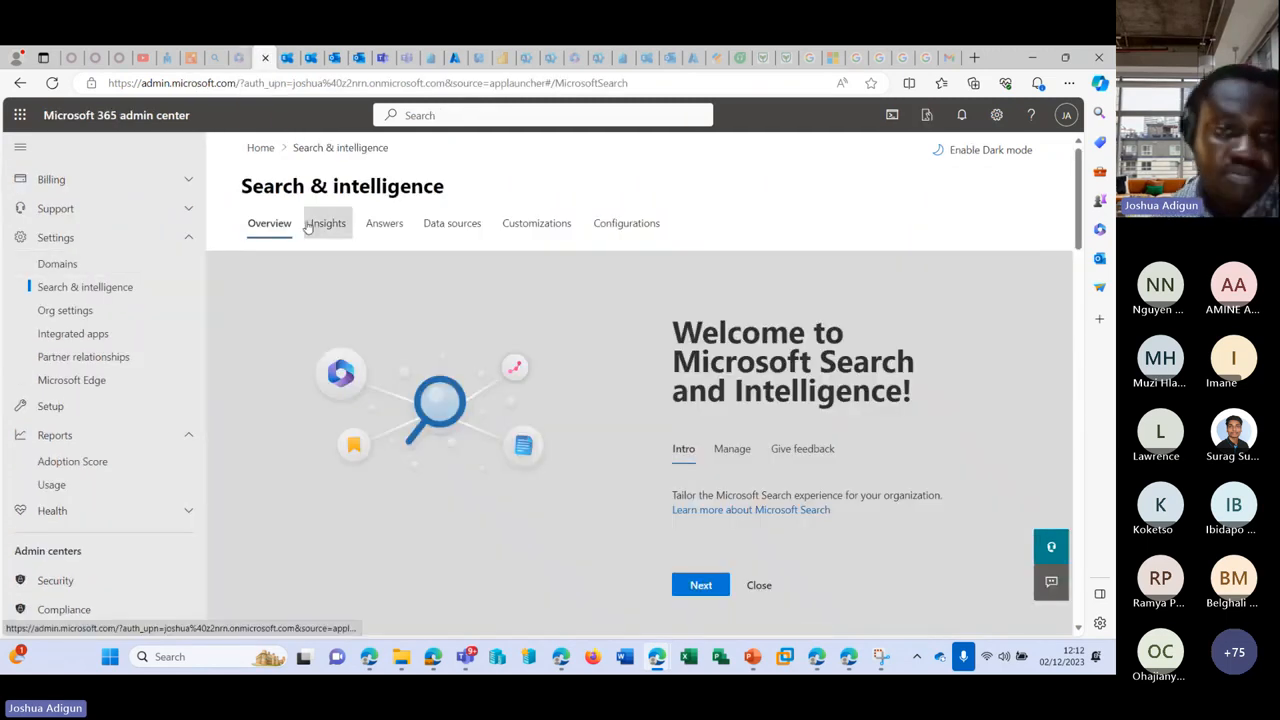
scroll(738, 369, down, 5)
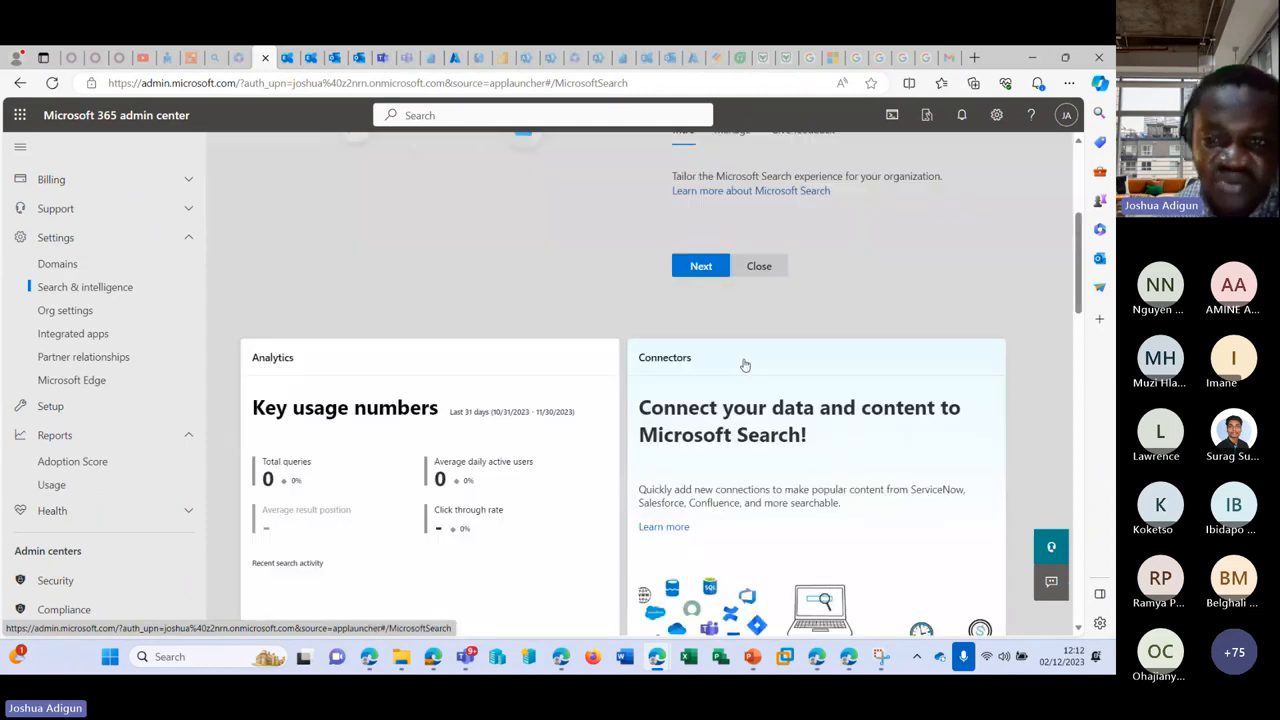
scroll(127, 330, up, 2)
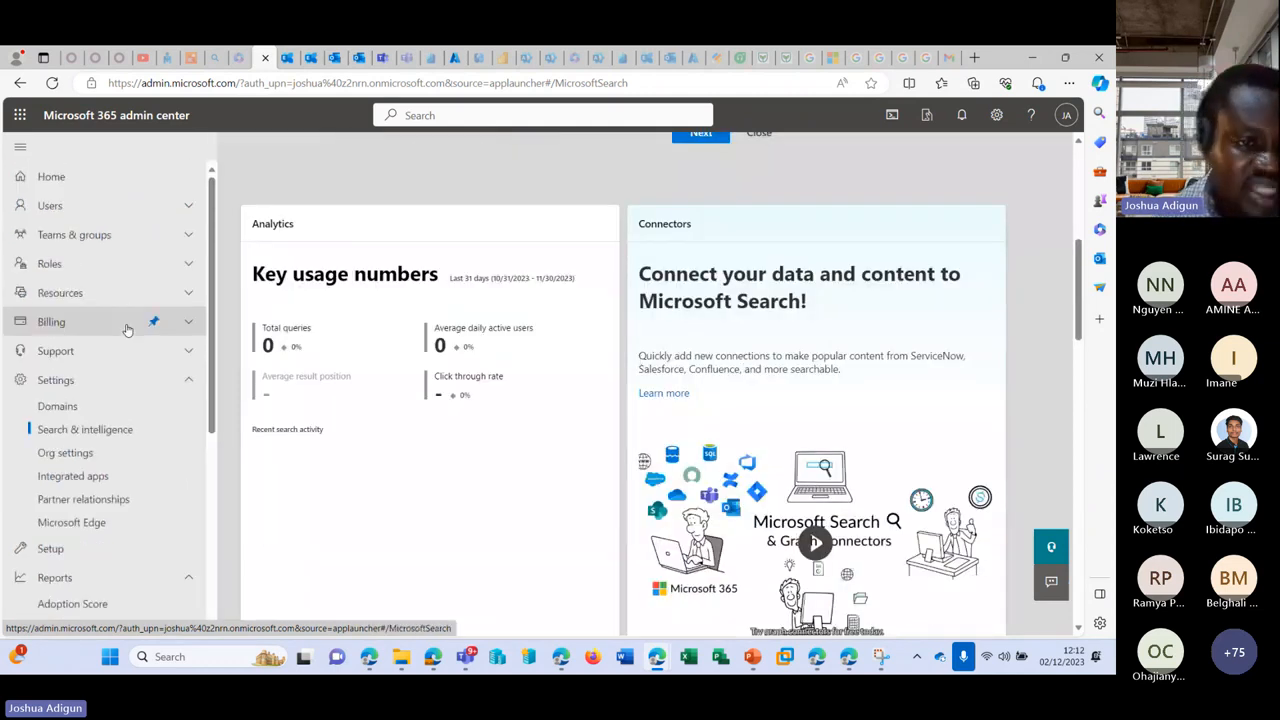
scroll(134, 427, down, 1)
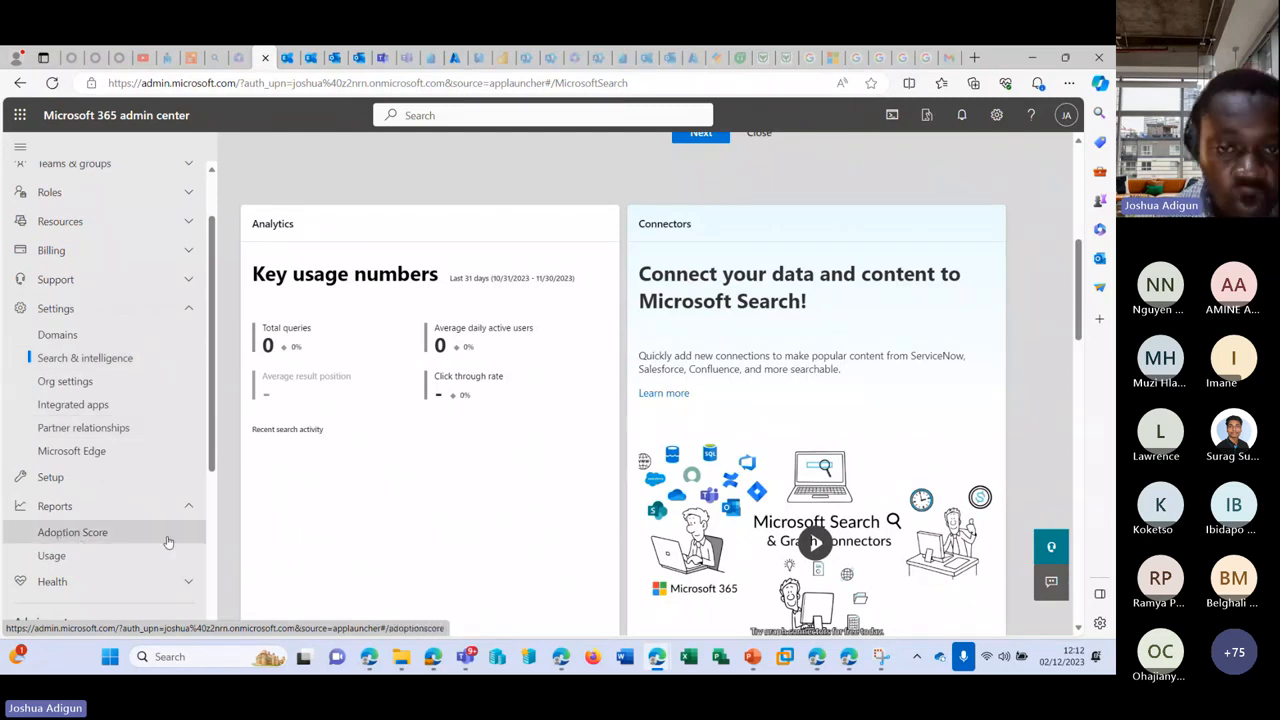
scroll(494, 334, up, 3)
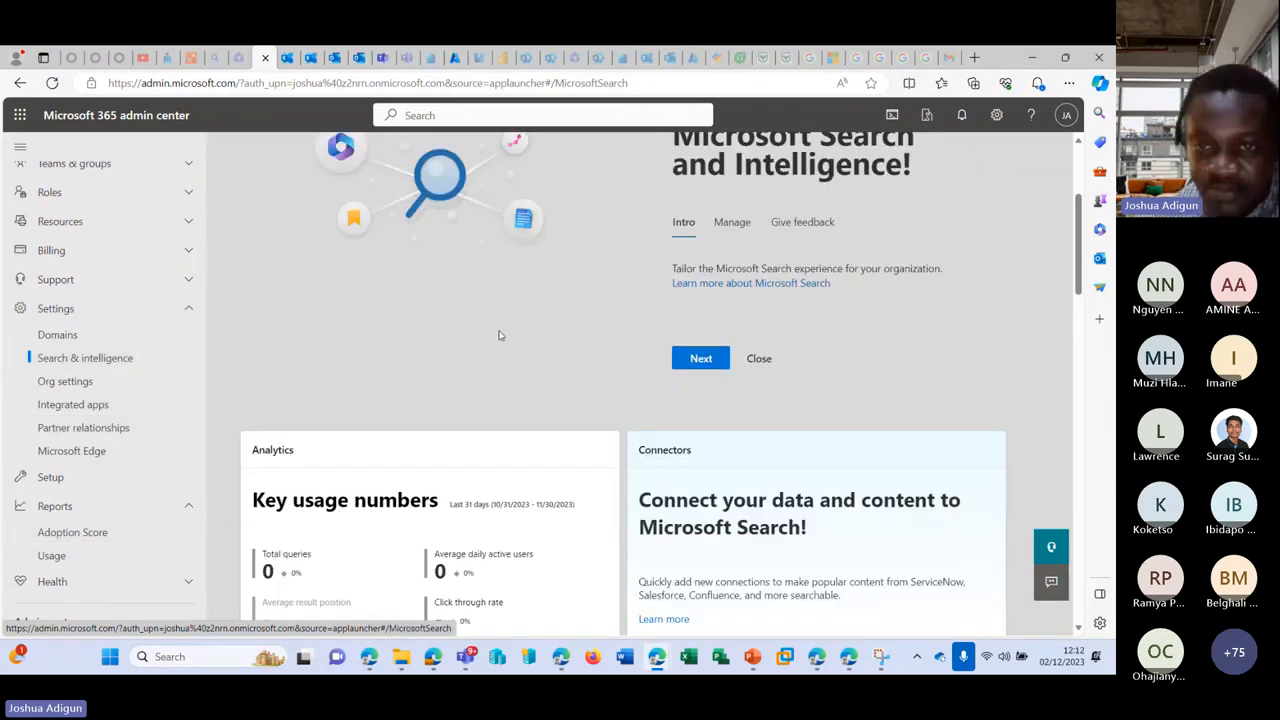
scroll(550, 330, down, 2)
scroll(612, 375, down, 10)
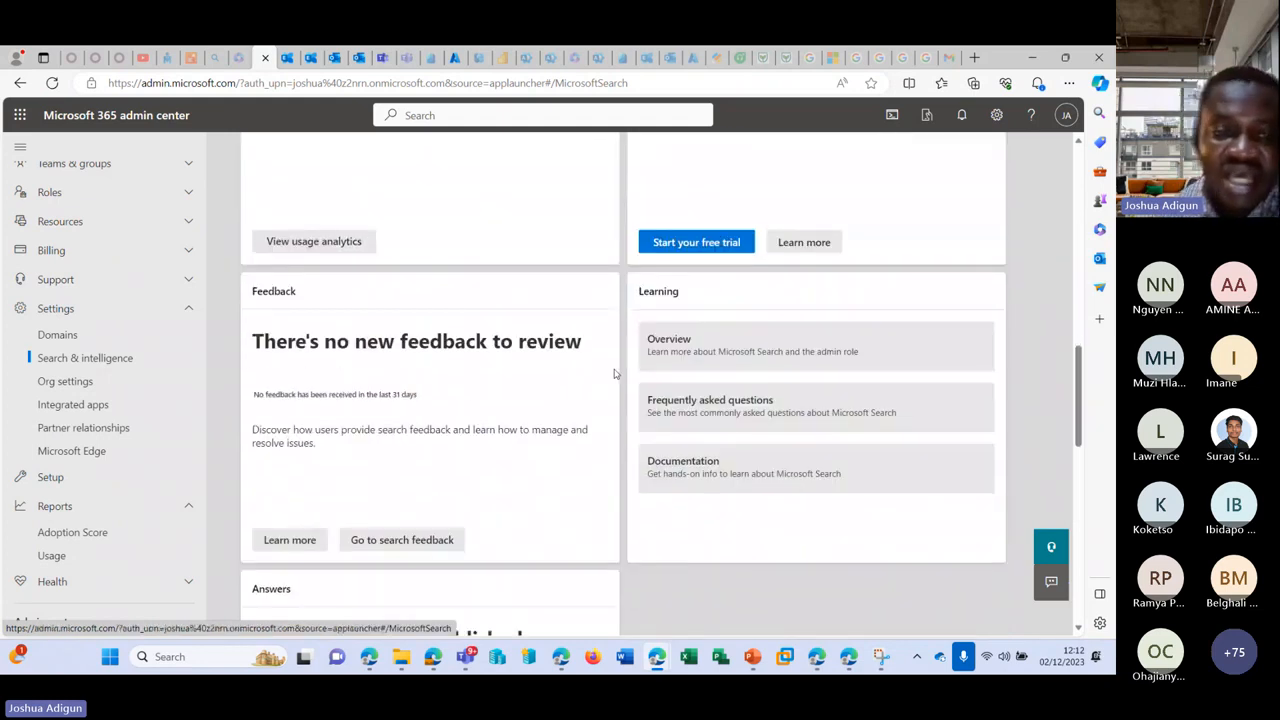
scroll(611, 380, up, 15)
scroll(453, 295, up, 2)
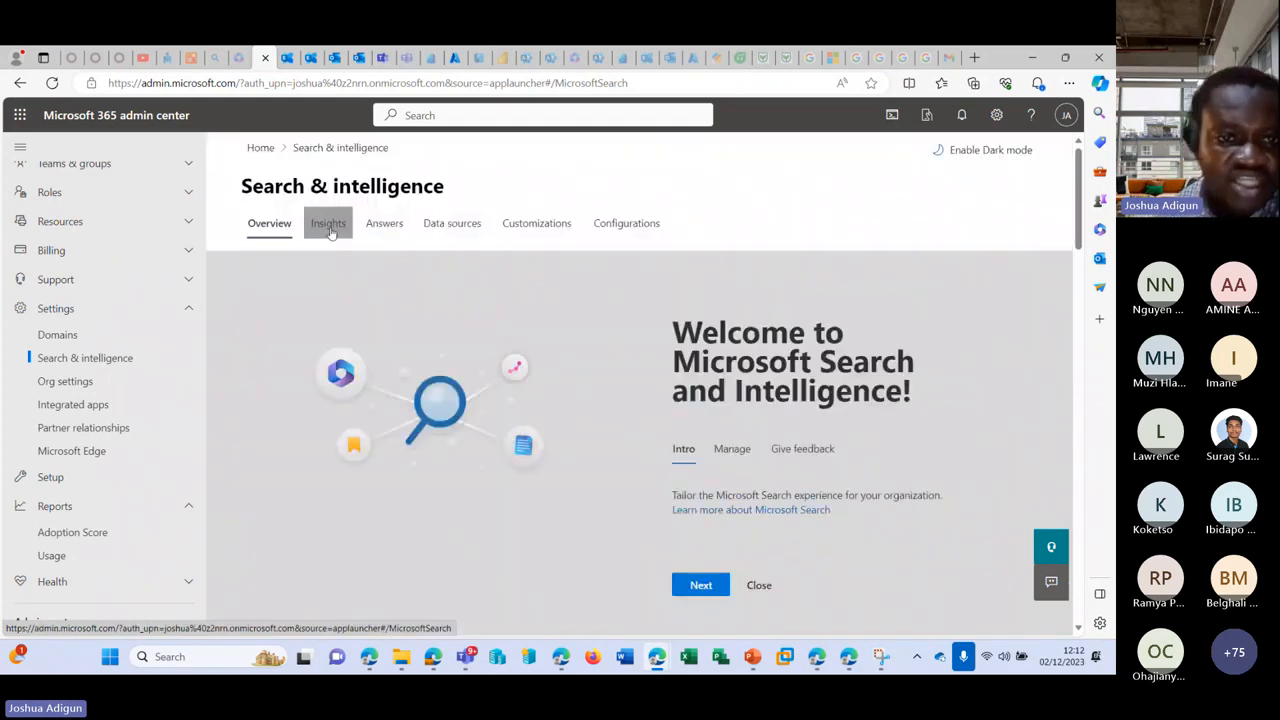
click(328, 223)
click(286, 346)
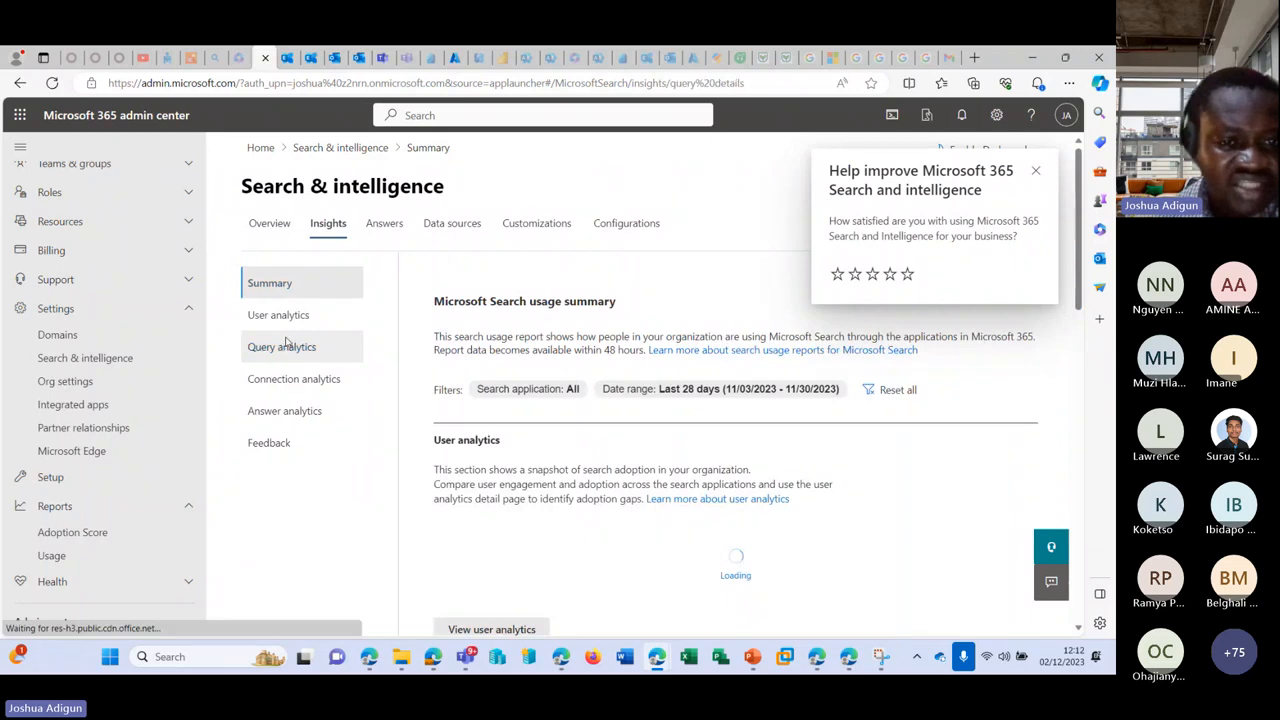
click(305, 392)
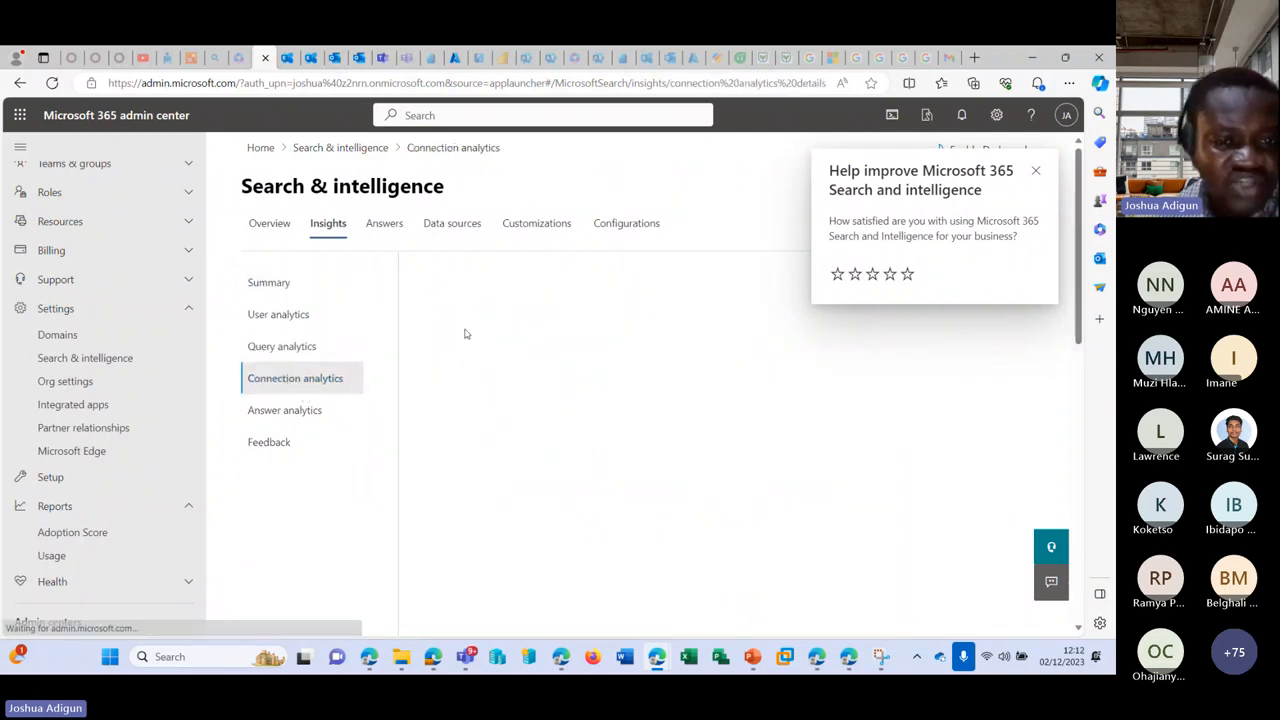
Step: Step through Answers, Data sources, Customizations and Configurations, ending on the empty Data sources page
click(386, 223)
click(444, 228)
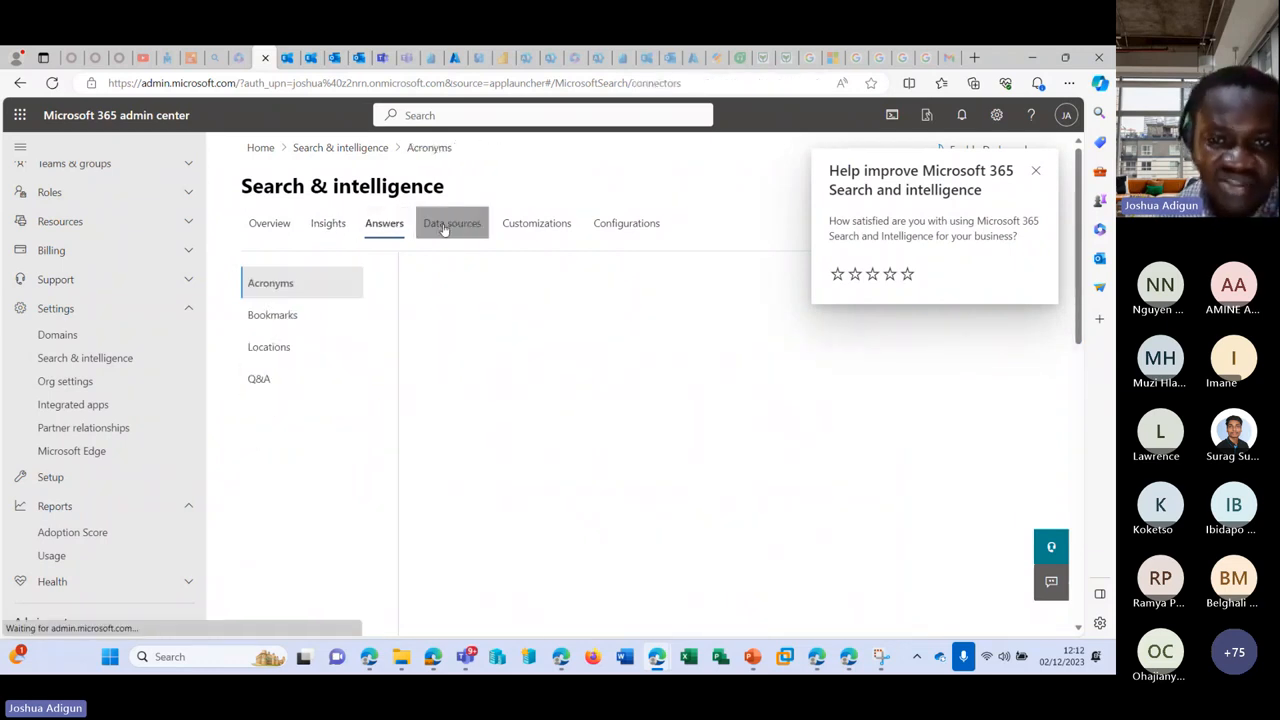
click(548, 227)
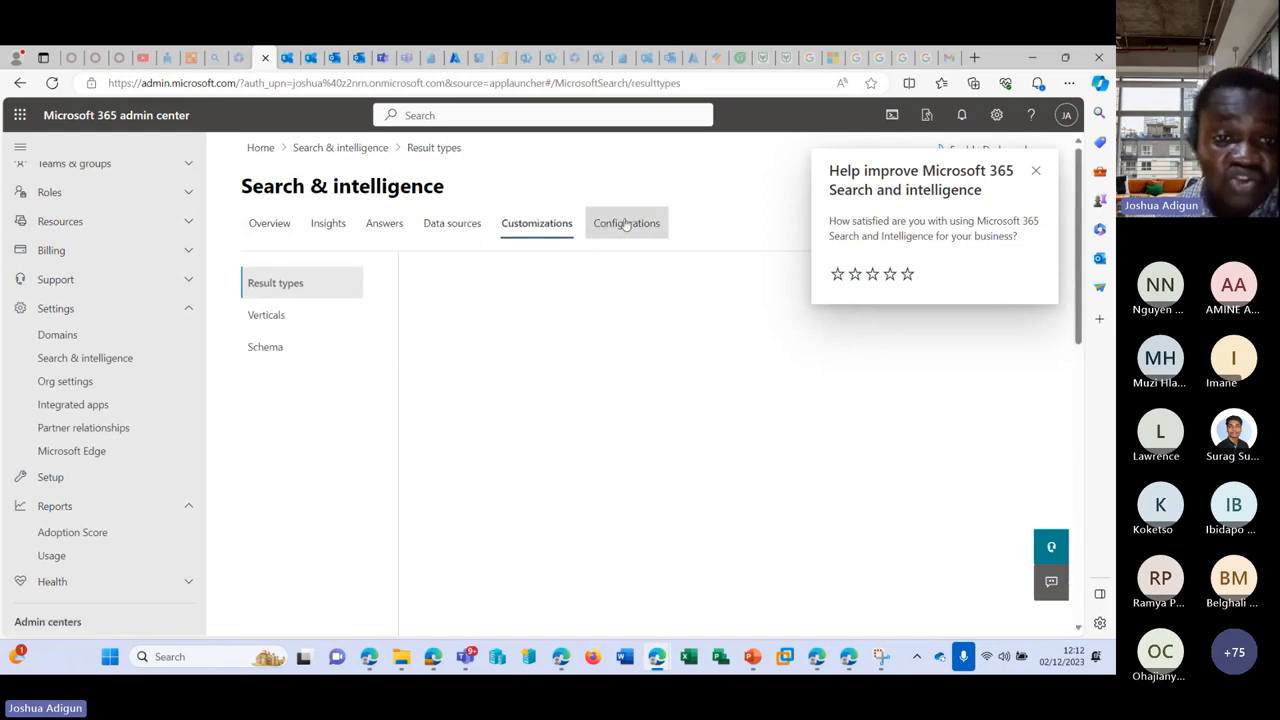
click(626, 224)
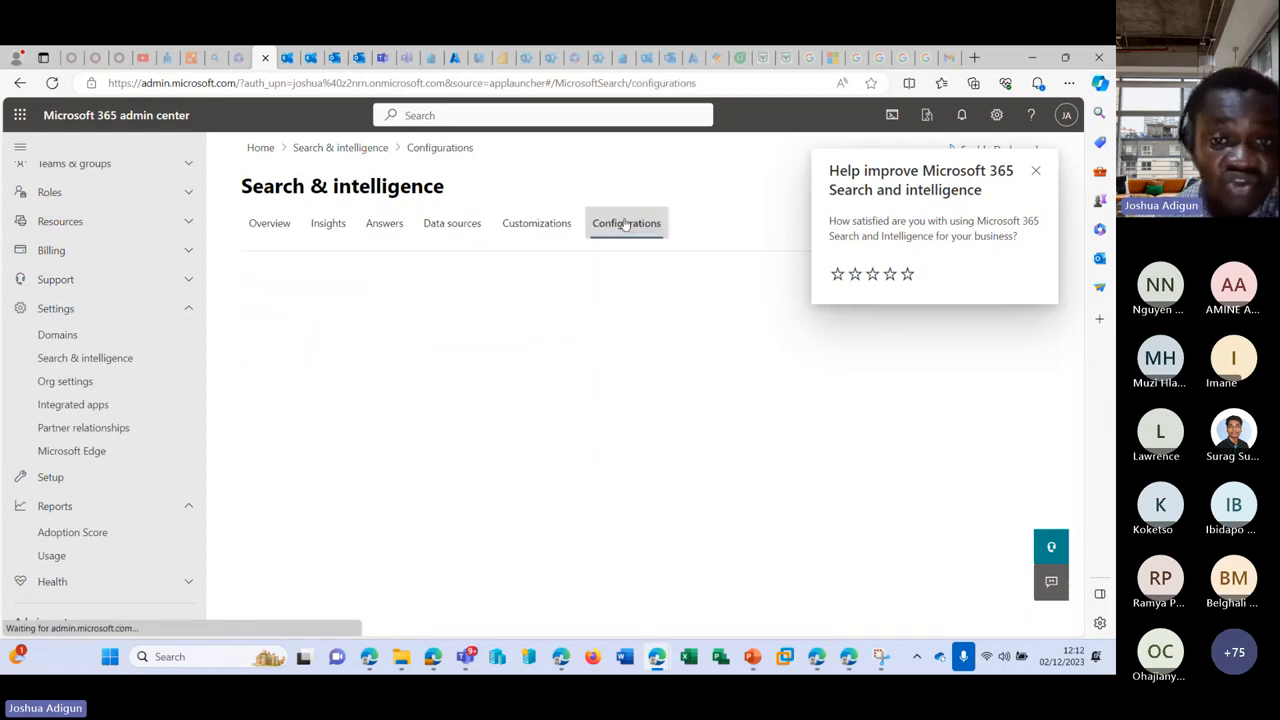
click(454, 225)
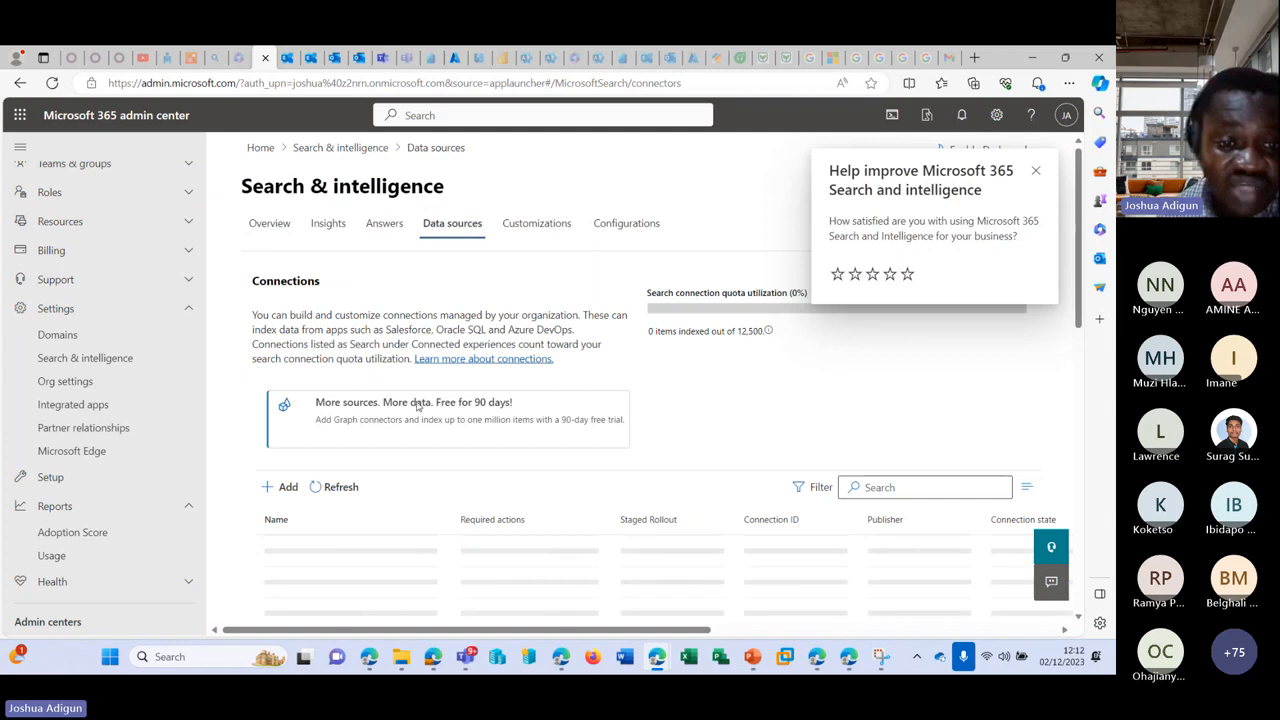
scroll(320, 440, down, 3)
scroll(268, 387, down, 1)
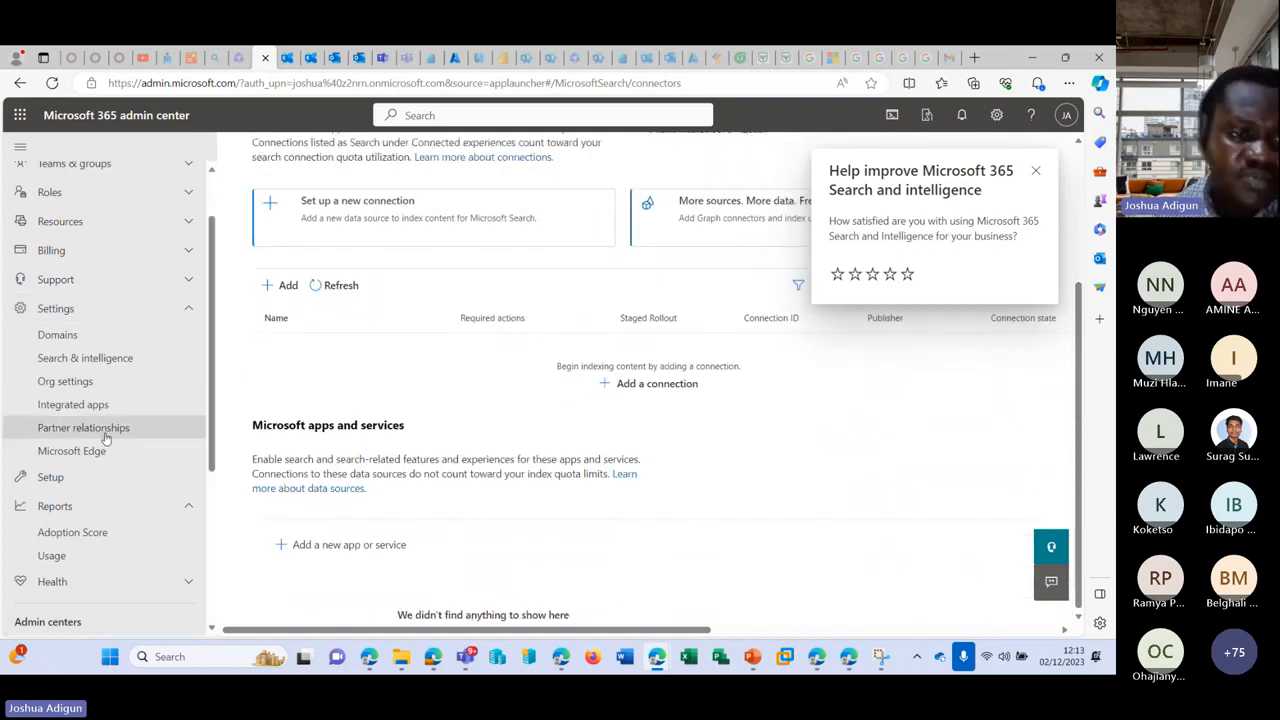
Step: Open Org settings and select Calendar from its list of 37 services
click(103, 382)
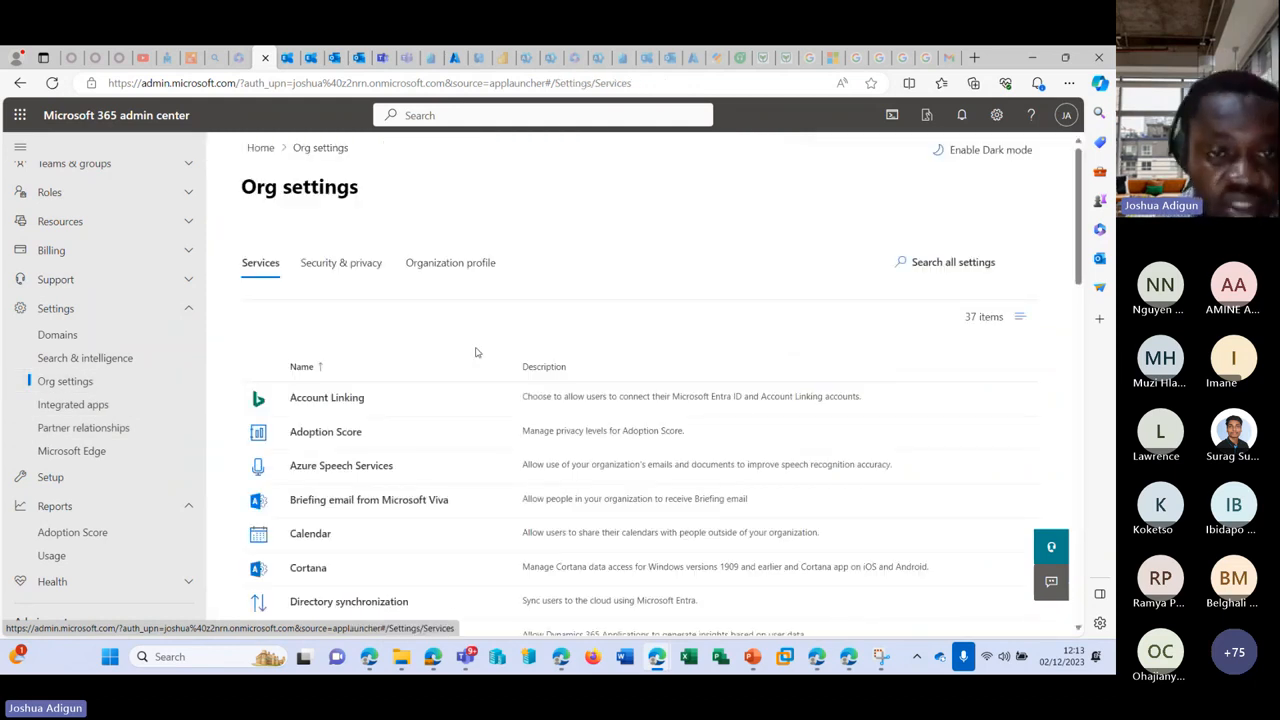
scroll(476, 352, down, 1)
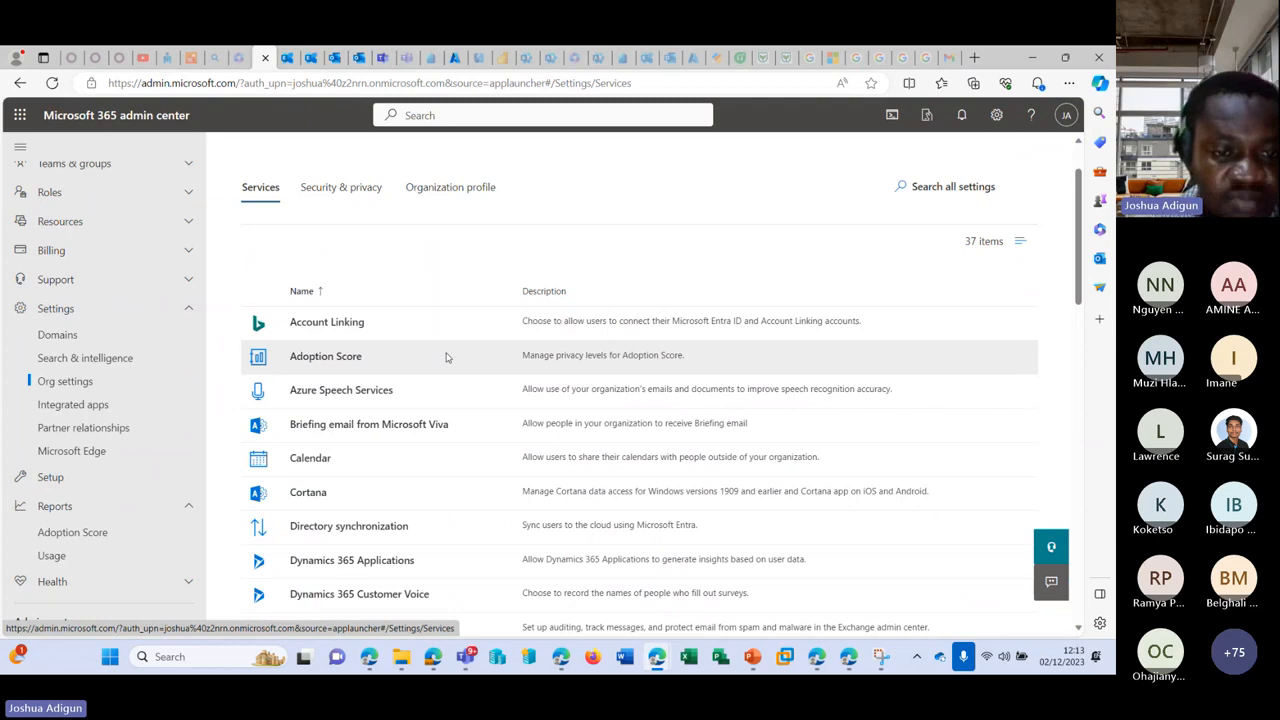
scroll(449, 357, down, 1)
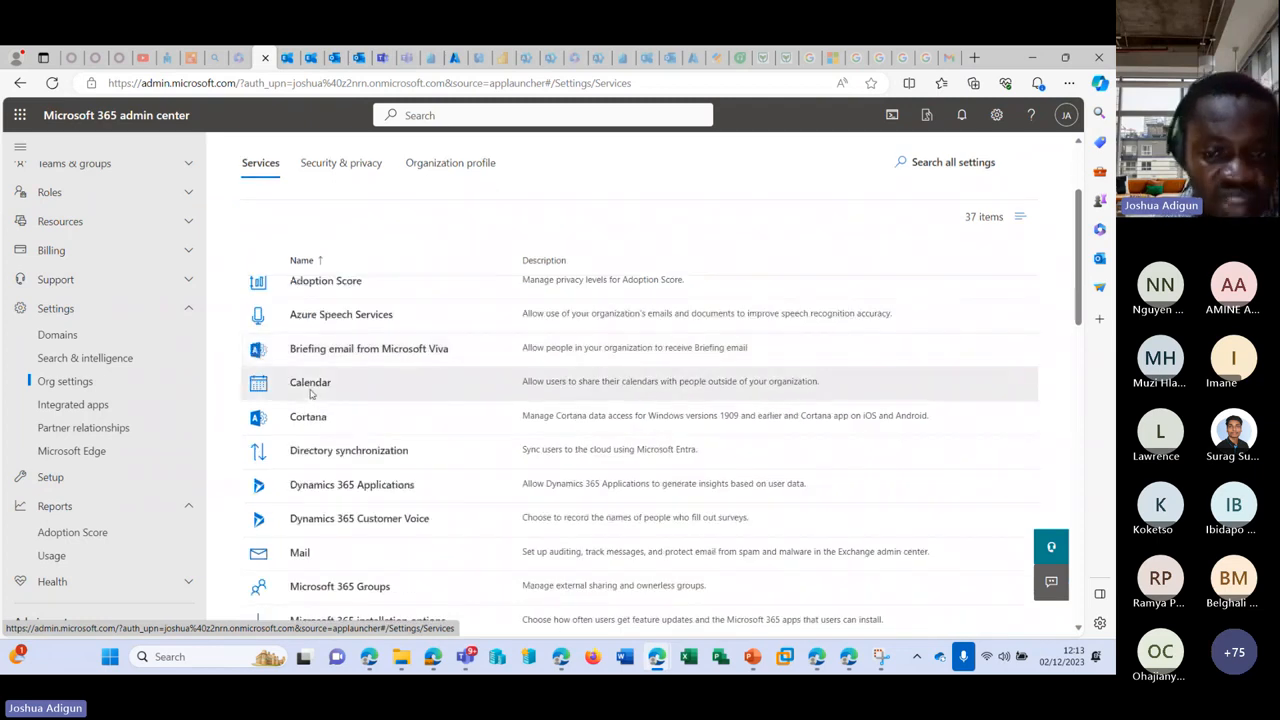
click(311, 394)
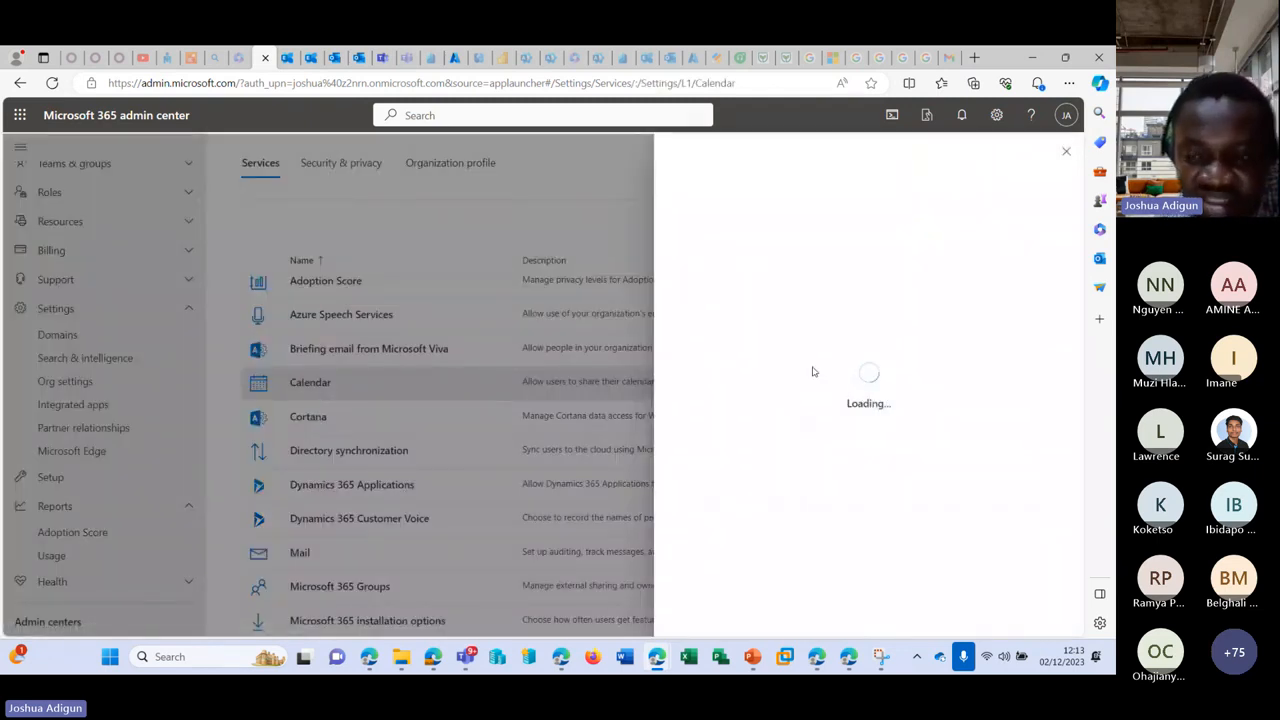
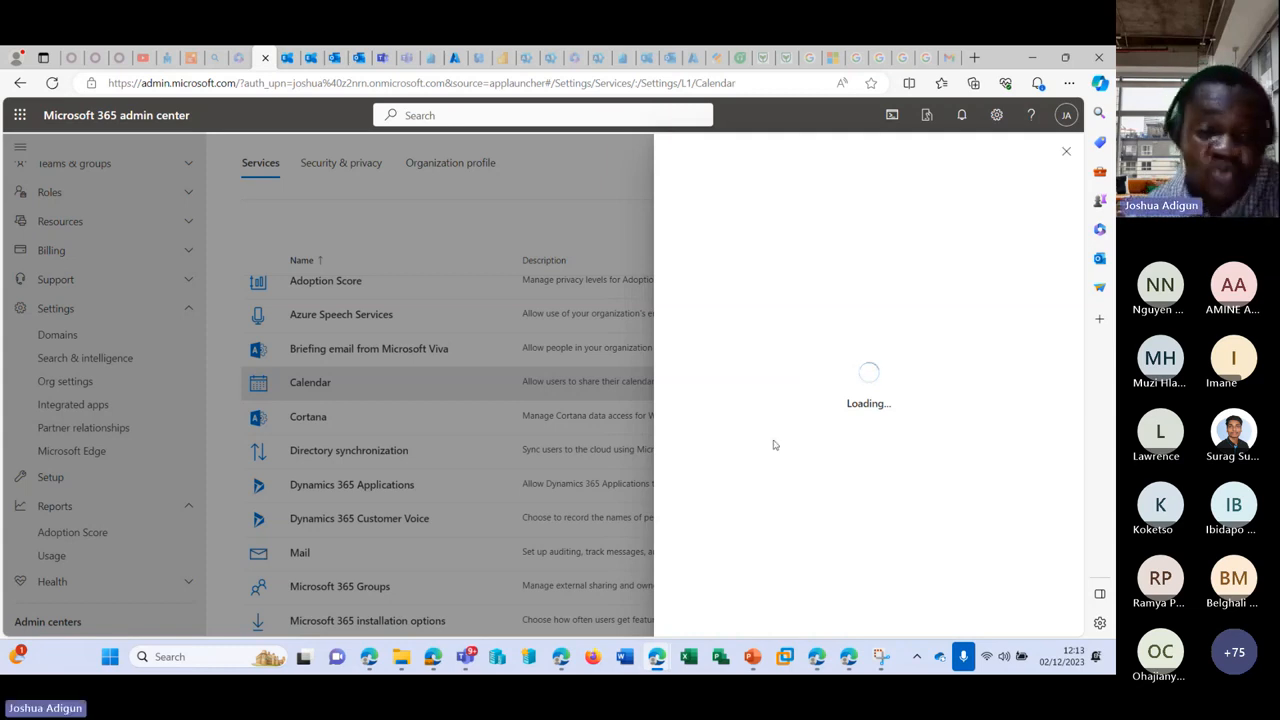
Step: Close the Calendar settings panel and scroll down the Org settings Services list
click(1066, 151)
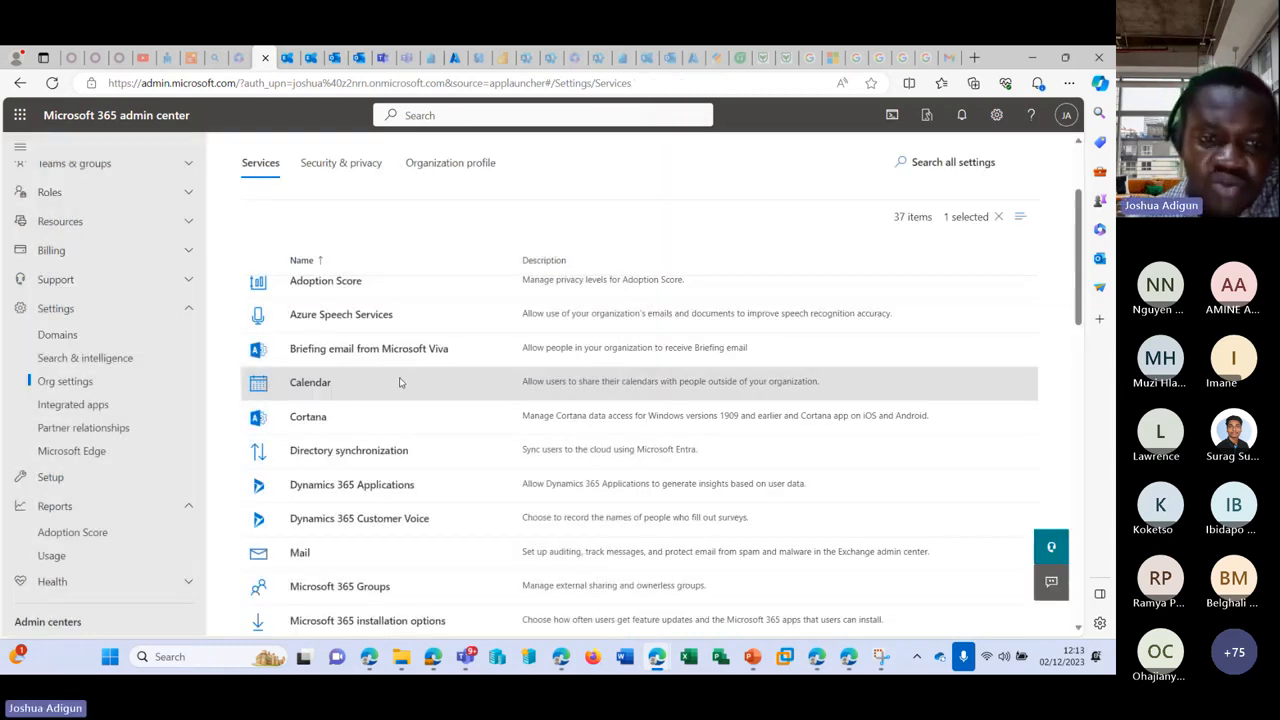
scroll(330, 406, down, 2)
scroll(288, 171, up, 5)
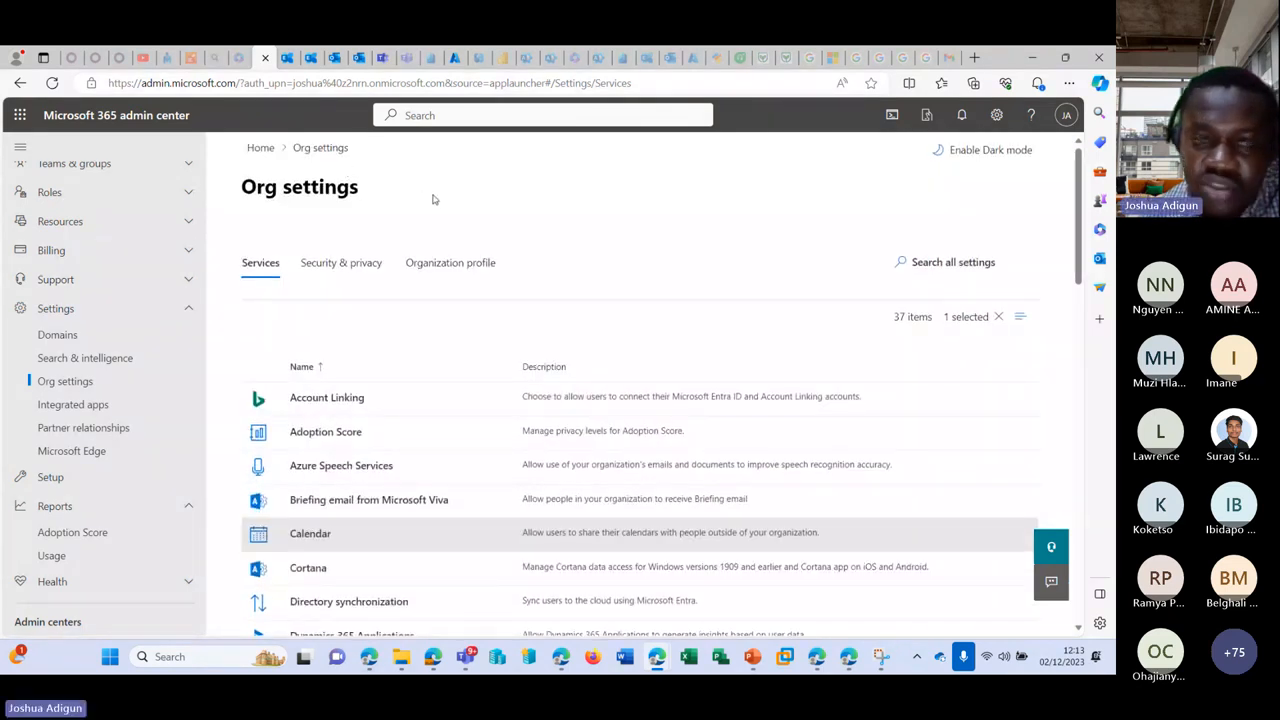
scroll(282, 342, down, 2)
scroll(300, 340, down, 1)
scroll(310, 372, down, 2)
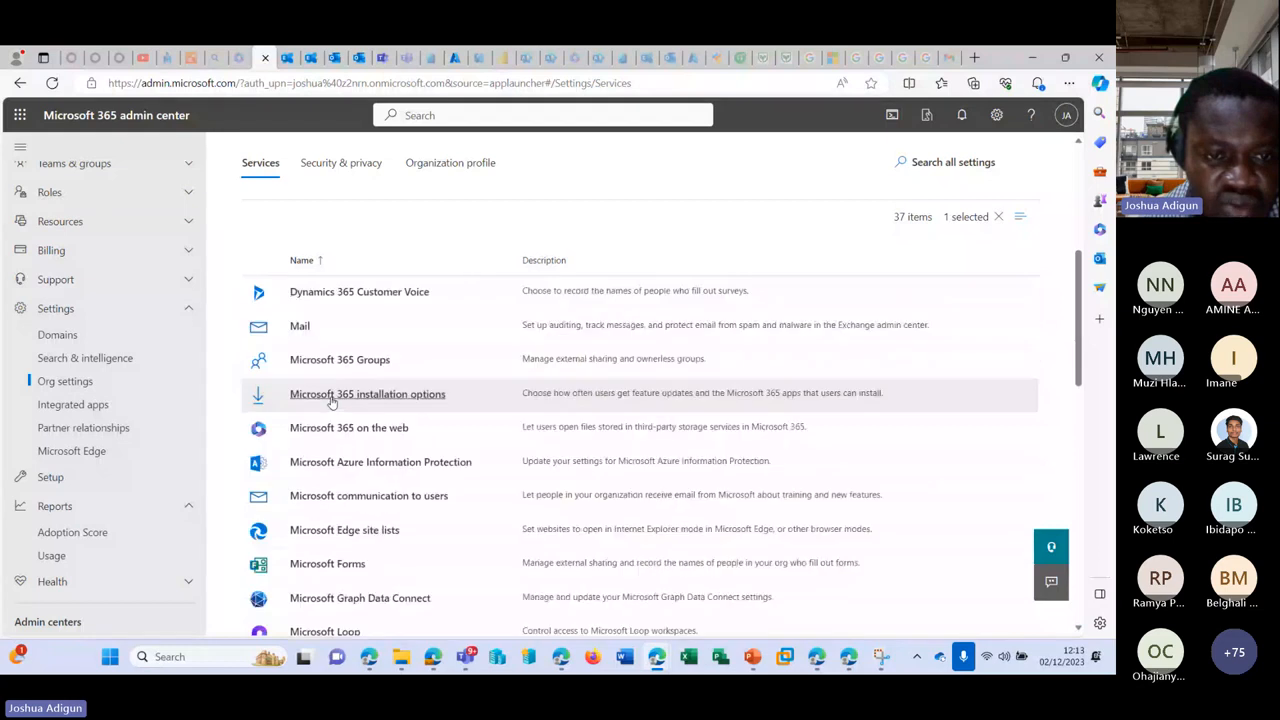
Step: Check the Microsoft 365 Groups settings, close them, and scroll through all 37 services
click(317, 366)
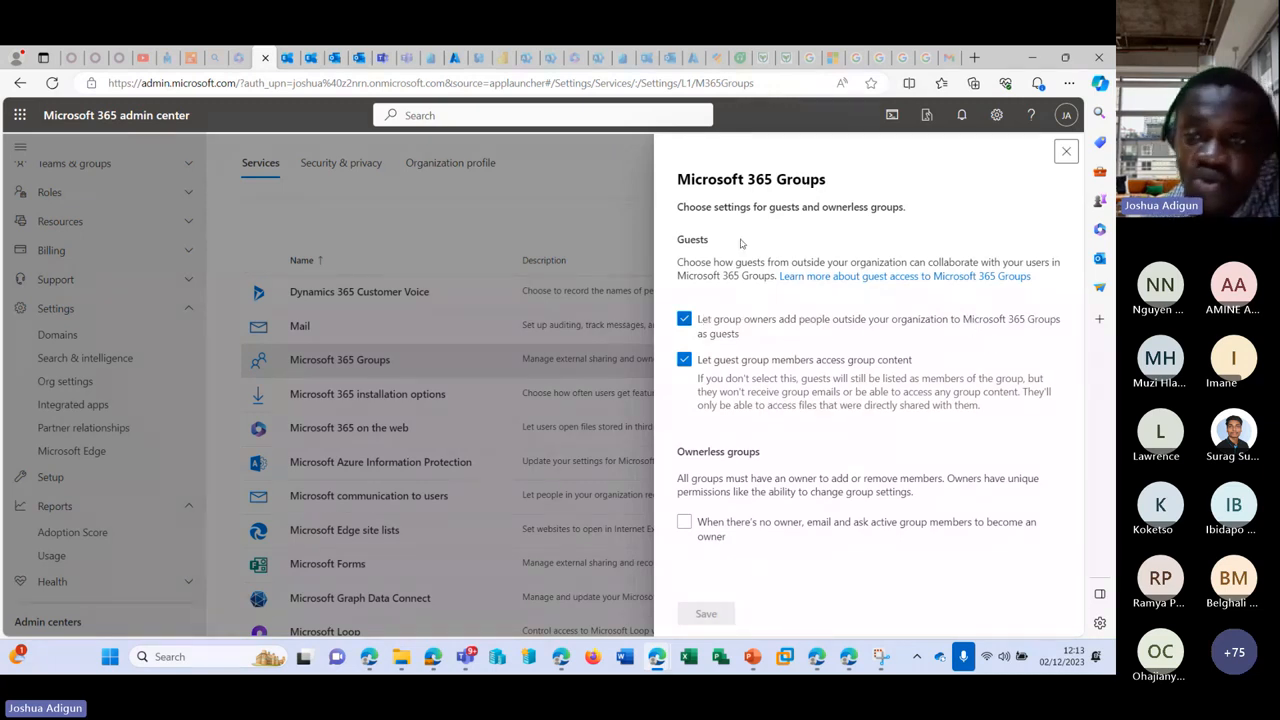
click(1066, 151)
scroll(356, 355, down, 6)
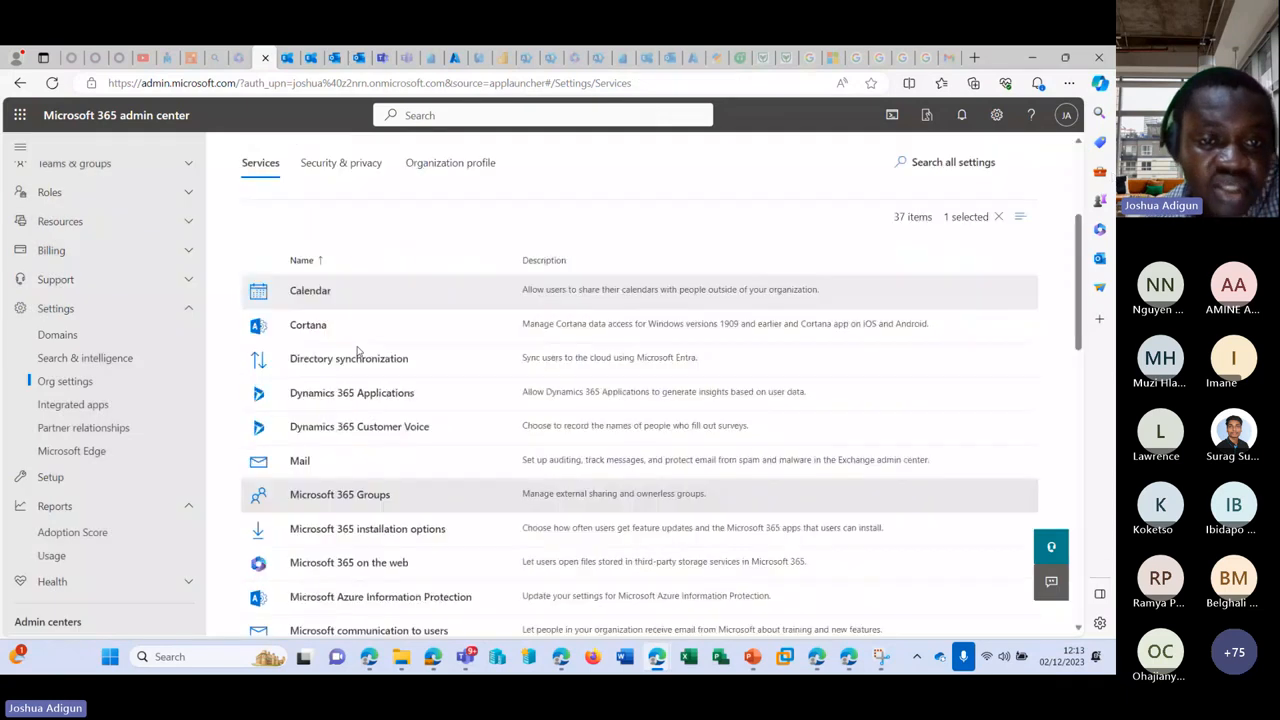
scroll(330, 380, down, 5)
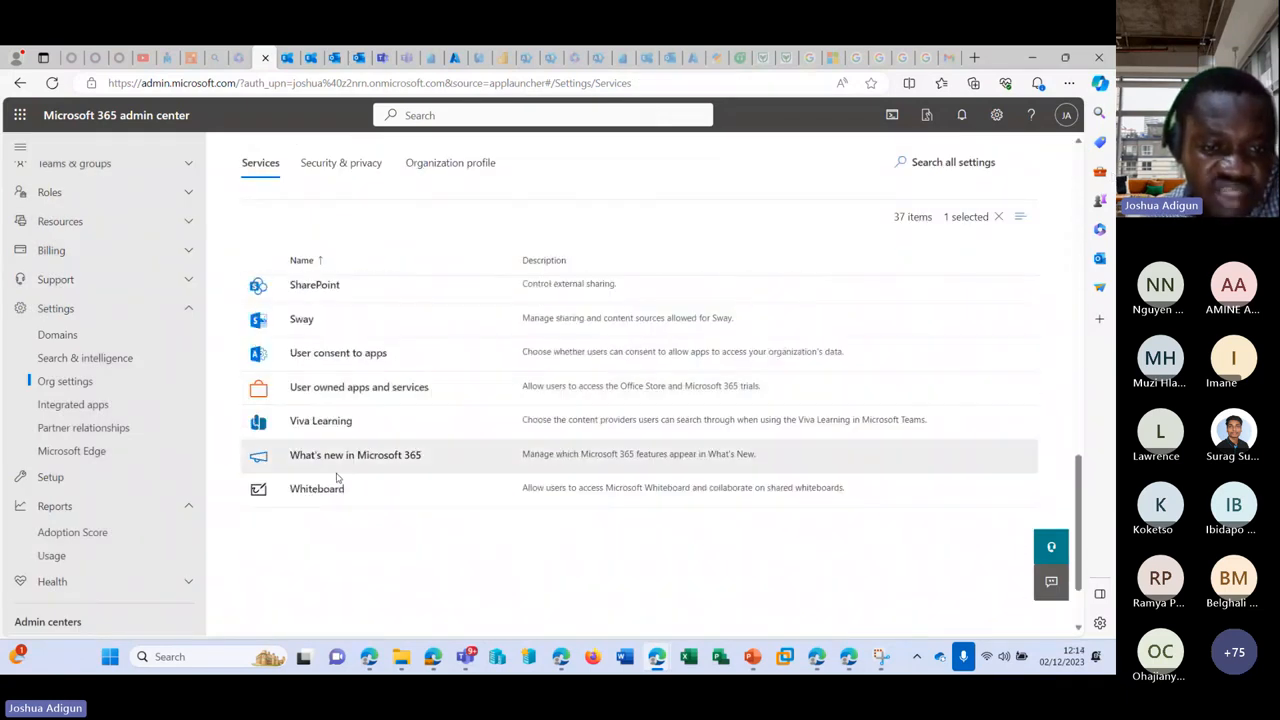
scroll(337, 470, up, 7)
scroll(340, 443, down, 8)
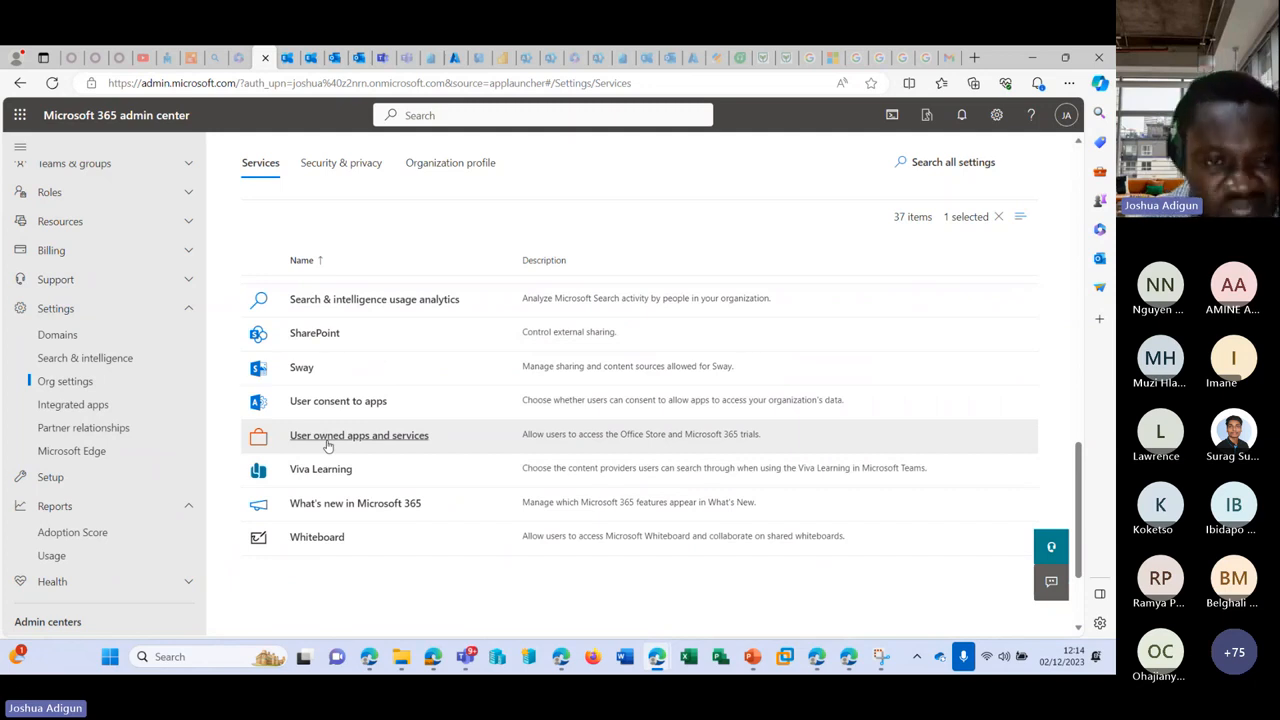
scroll(327, 445, up, 3)
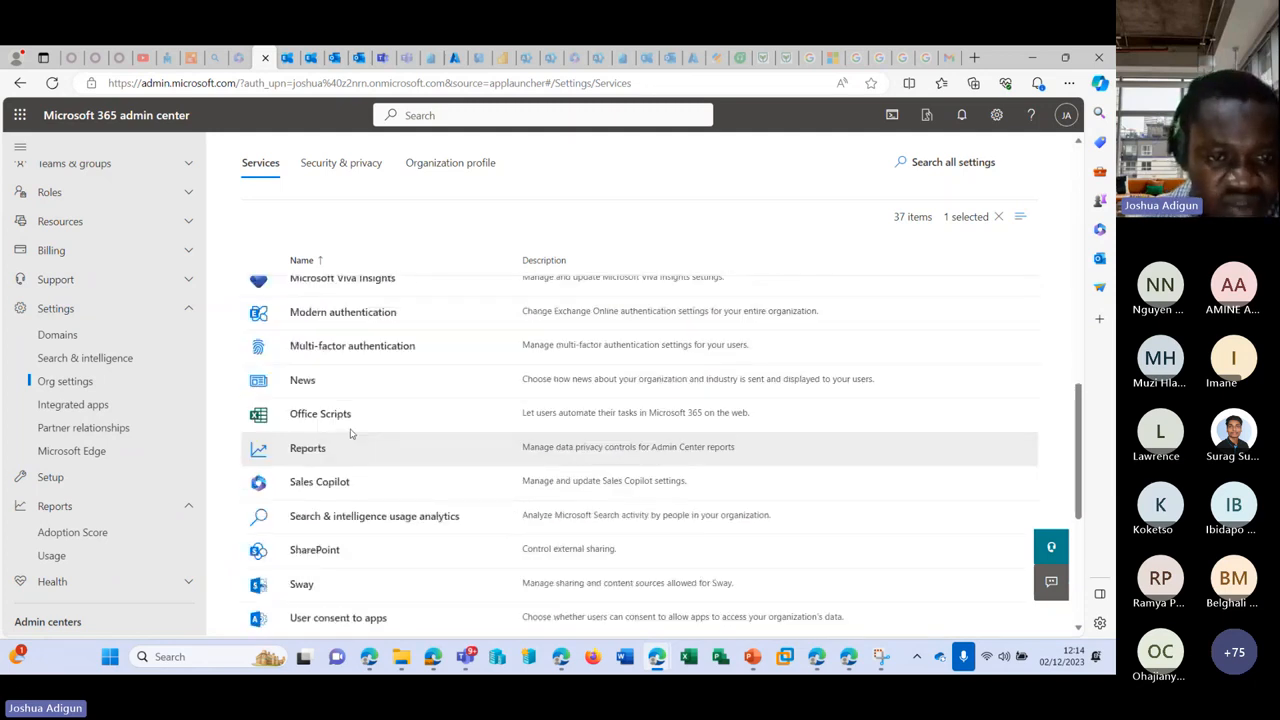
Step: Cancel out of Sales Copilot, read and close Modern authentication, then open Multi-factor authentication
click(311, 493)
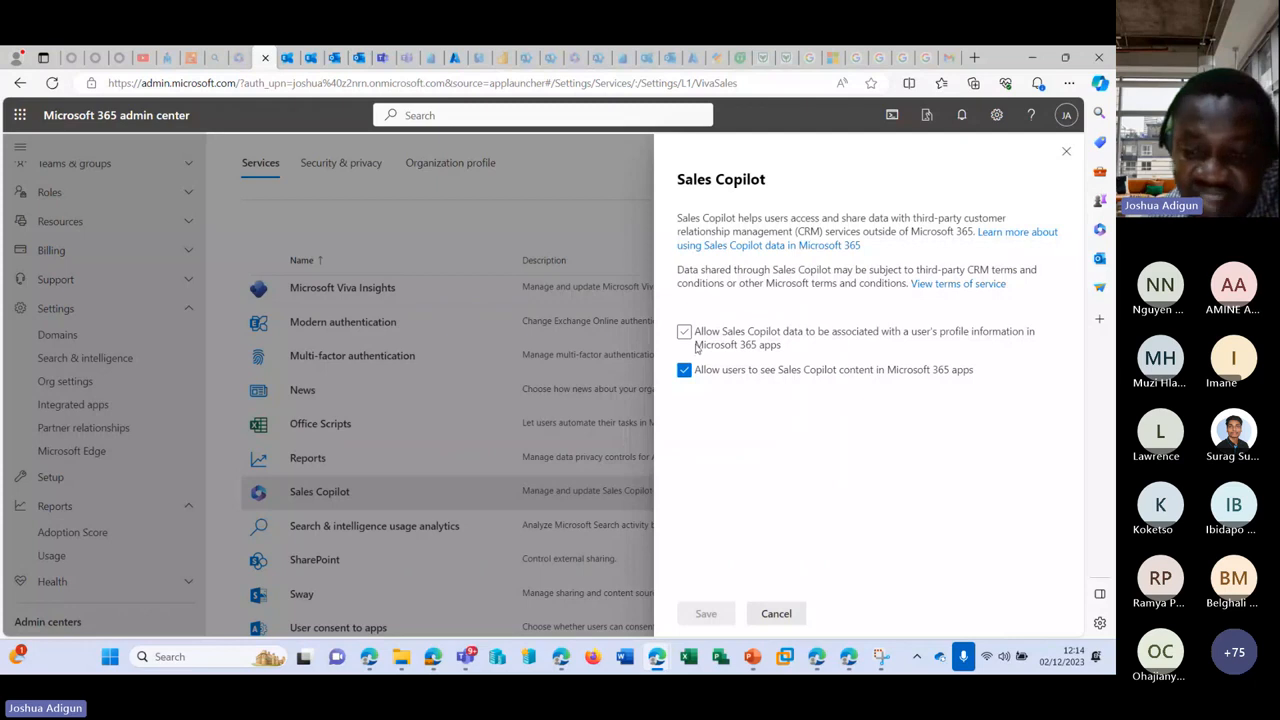
click(777, 612)
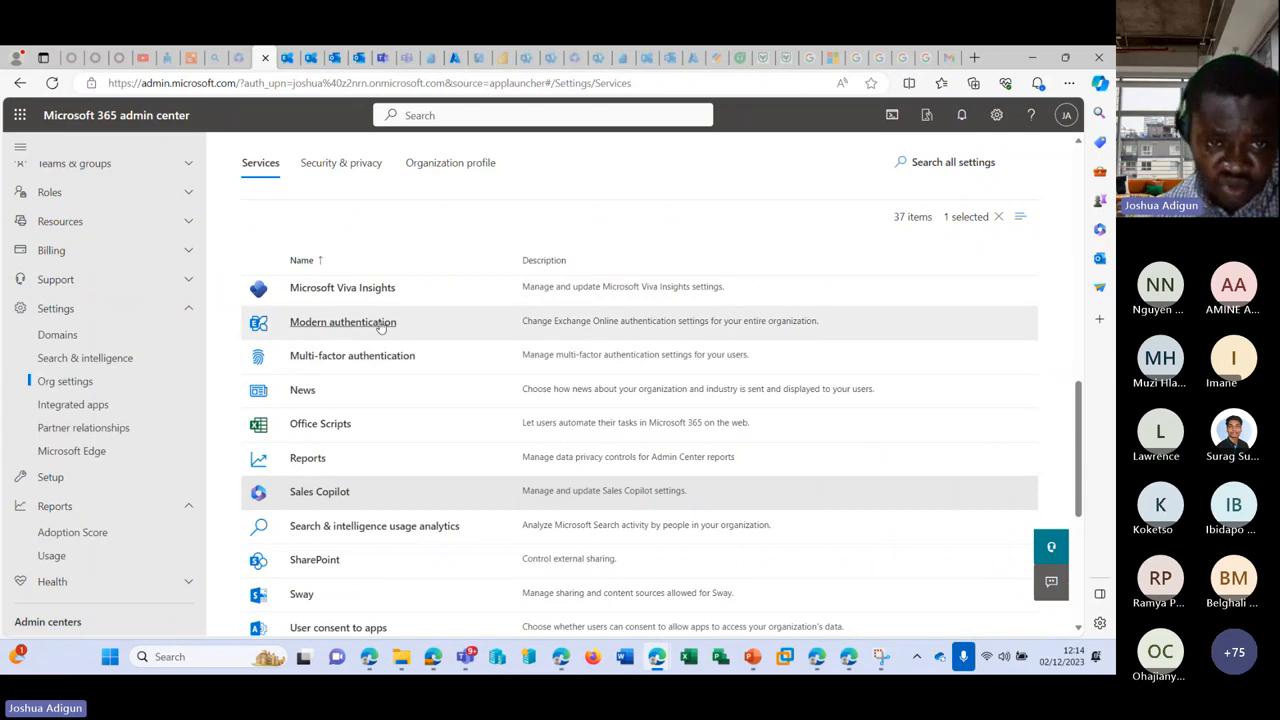
click(381, 327)
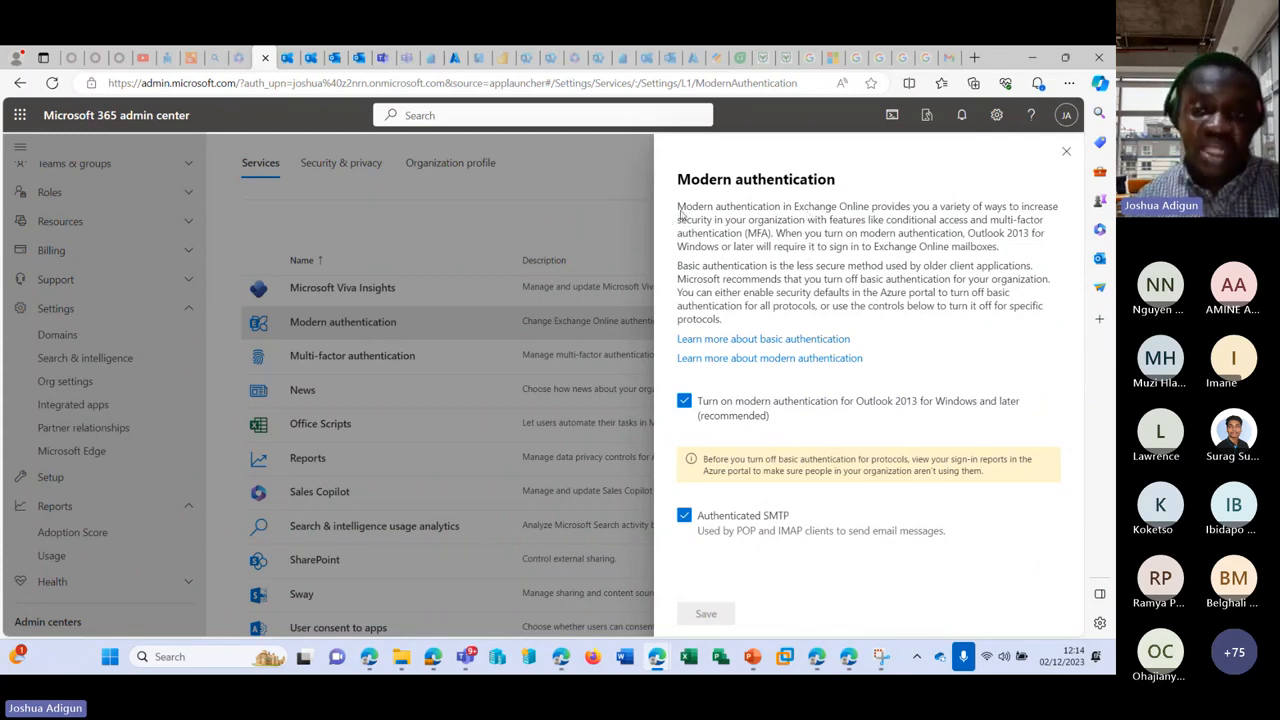
drag(680, 213, 1025, 222)
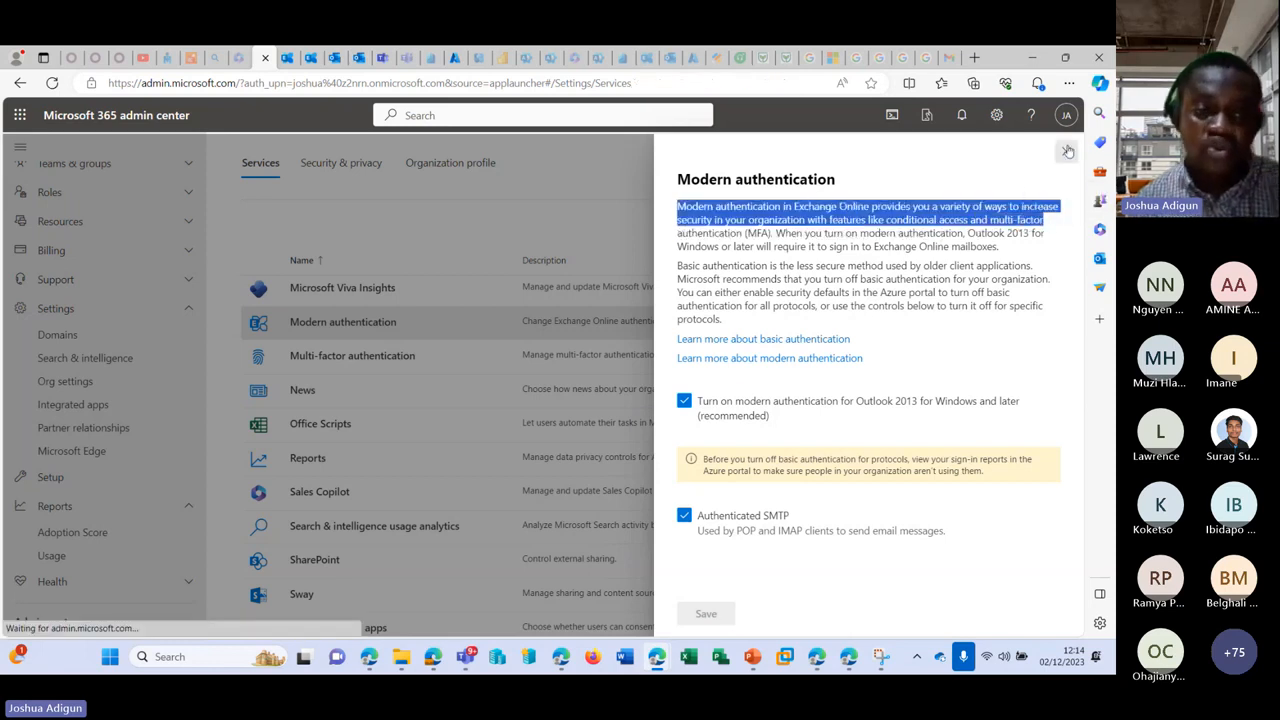
click(605, 268)
click(350, 355)
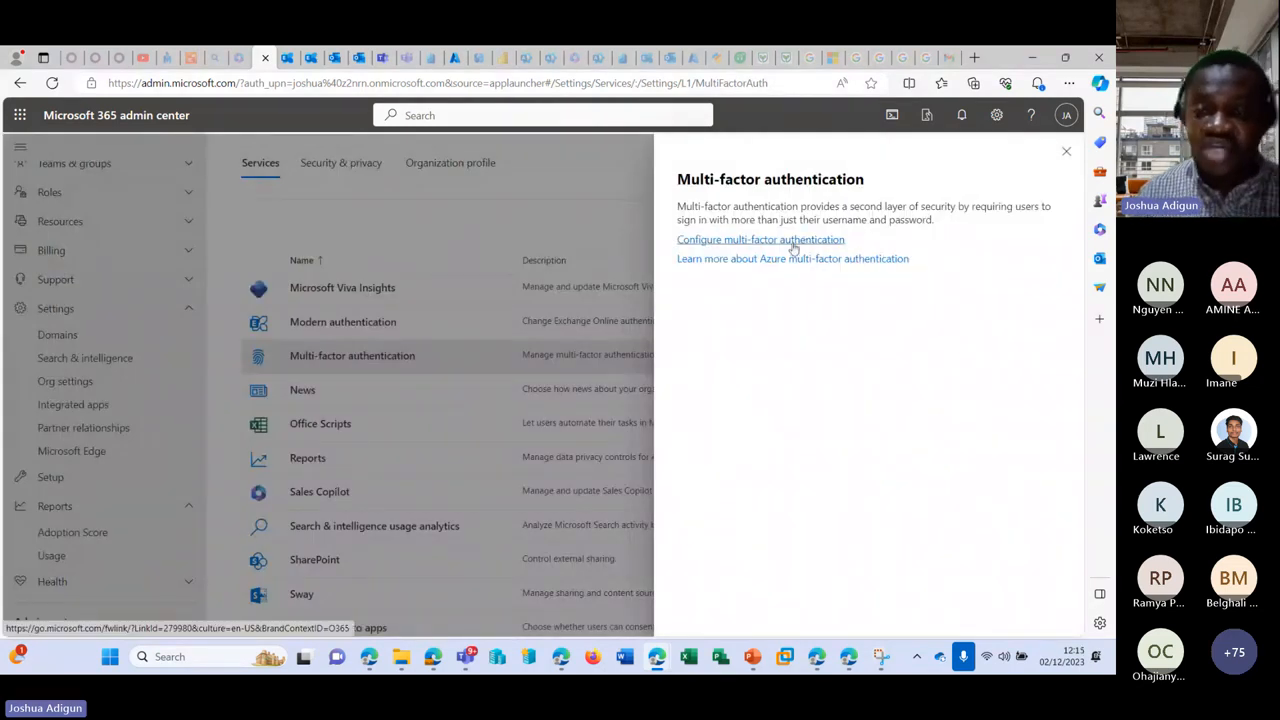
Step: Open the multi-factor authentication configuration page and select a user to see their MFA options
click(792, 246)
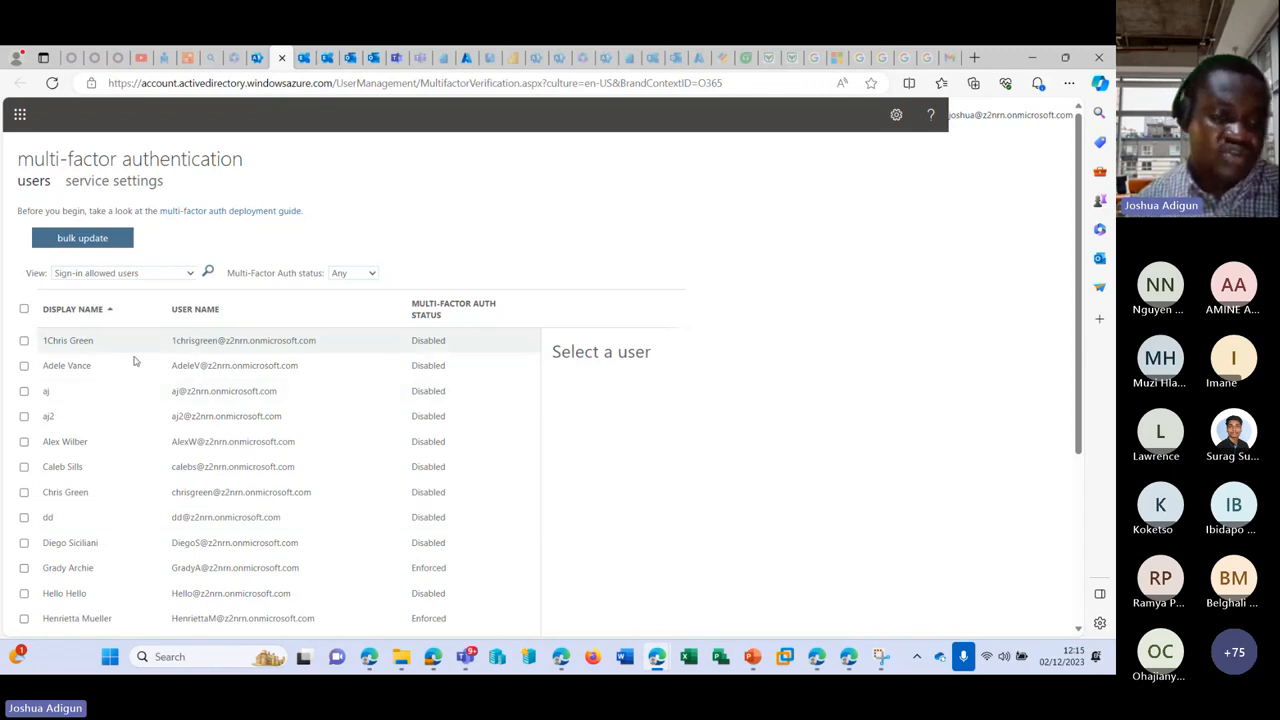
scroll(200, 380, down, 5)
scroll(277, 409, up, 5)
click(97, 399)
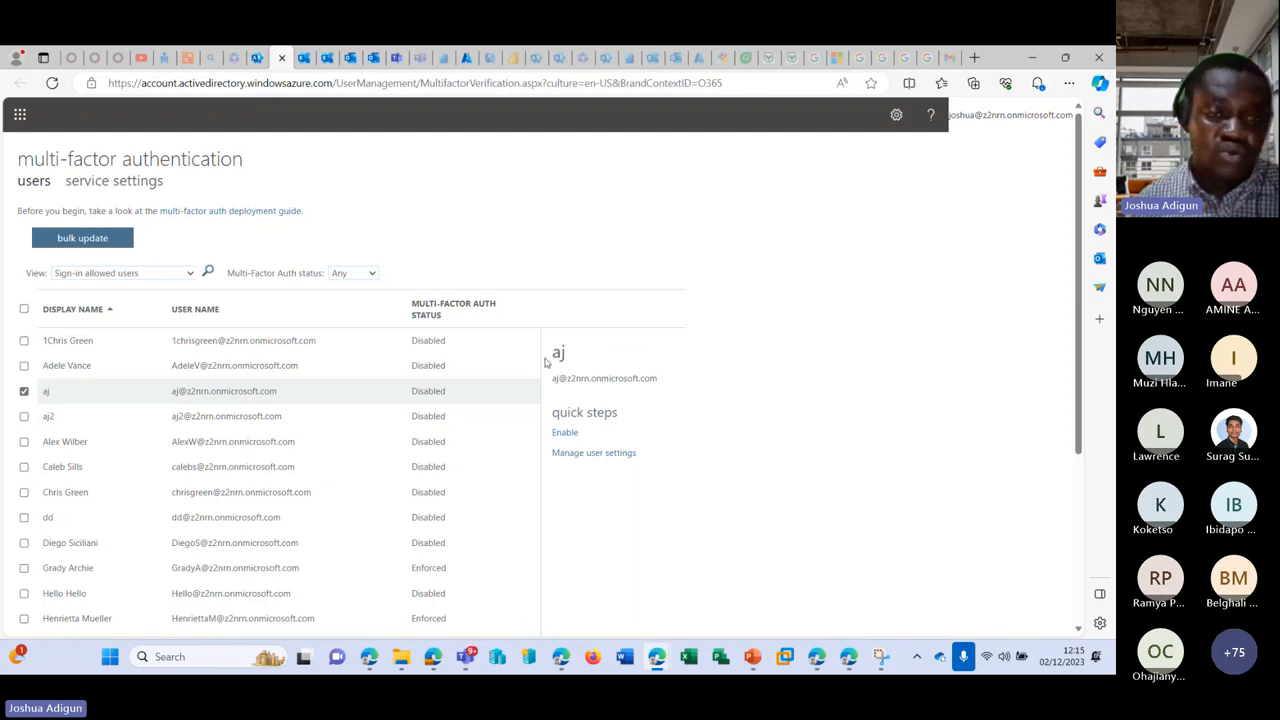
Step: Try the trusted IP, federated-user skip and text-message options in MFA service settings, unsaved
click(106, 186)
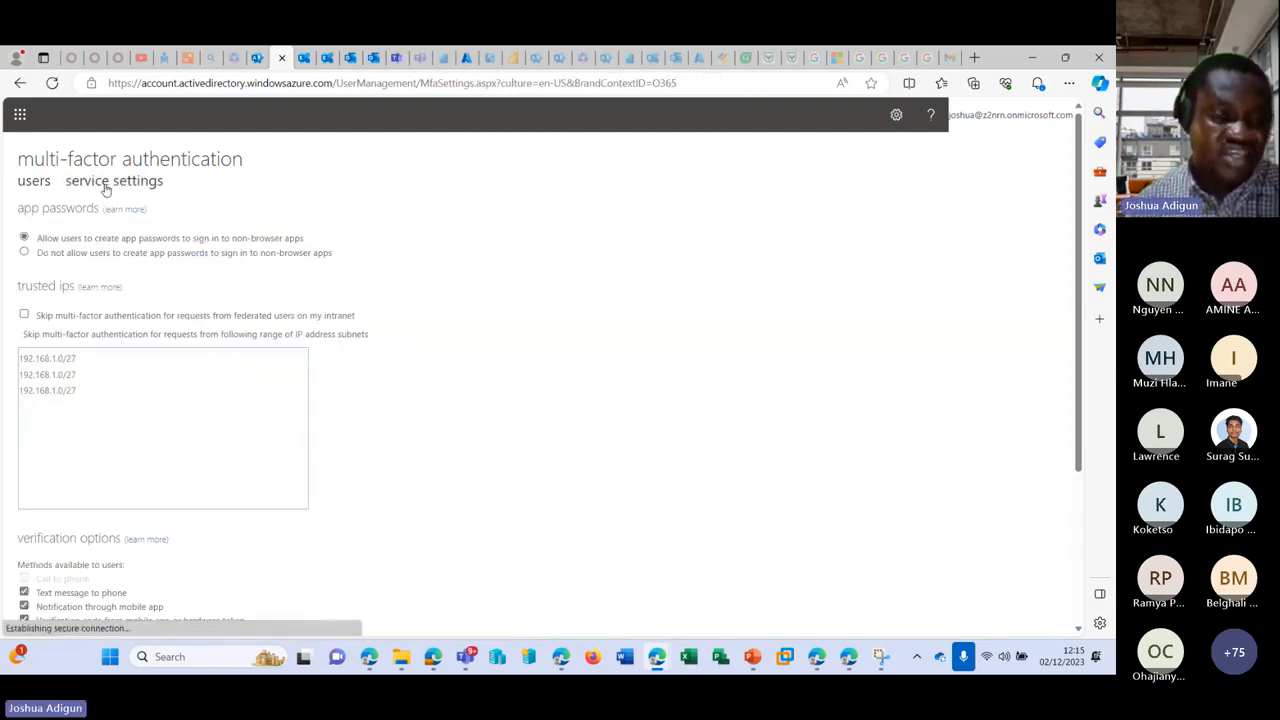
click(127, 390)
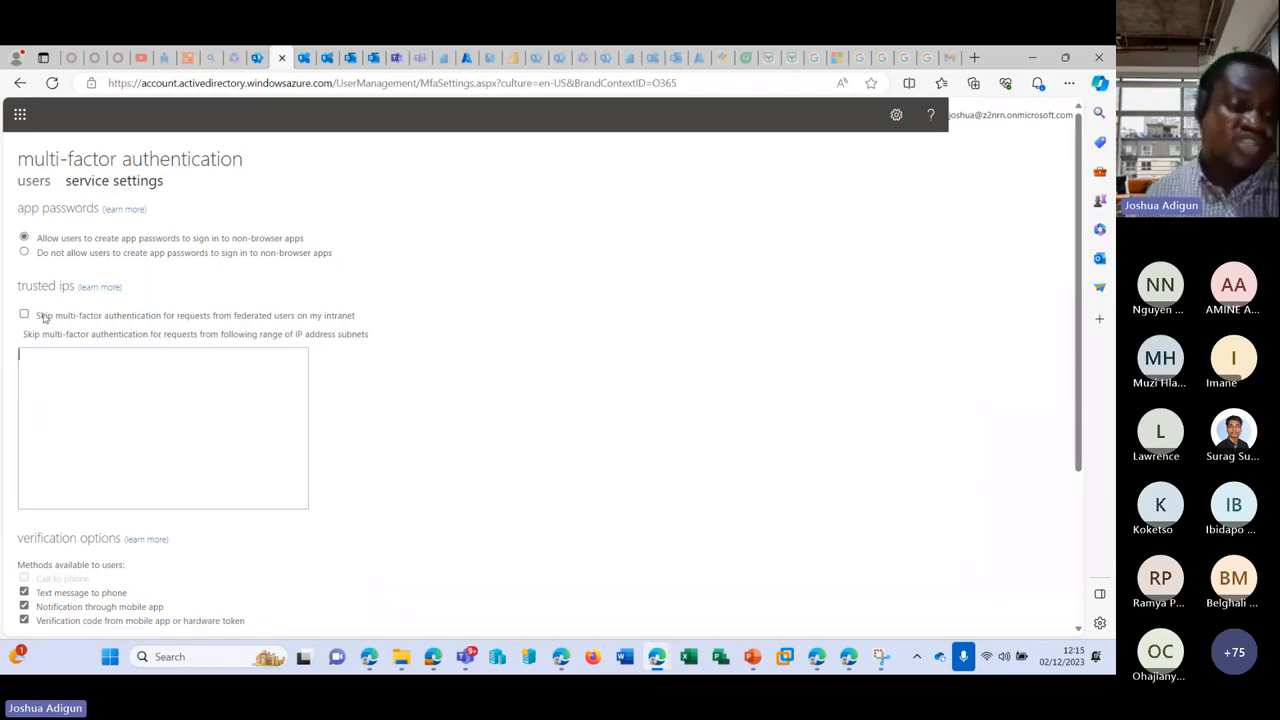
click(19, 287)
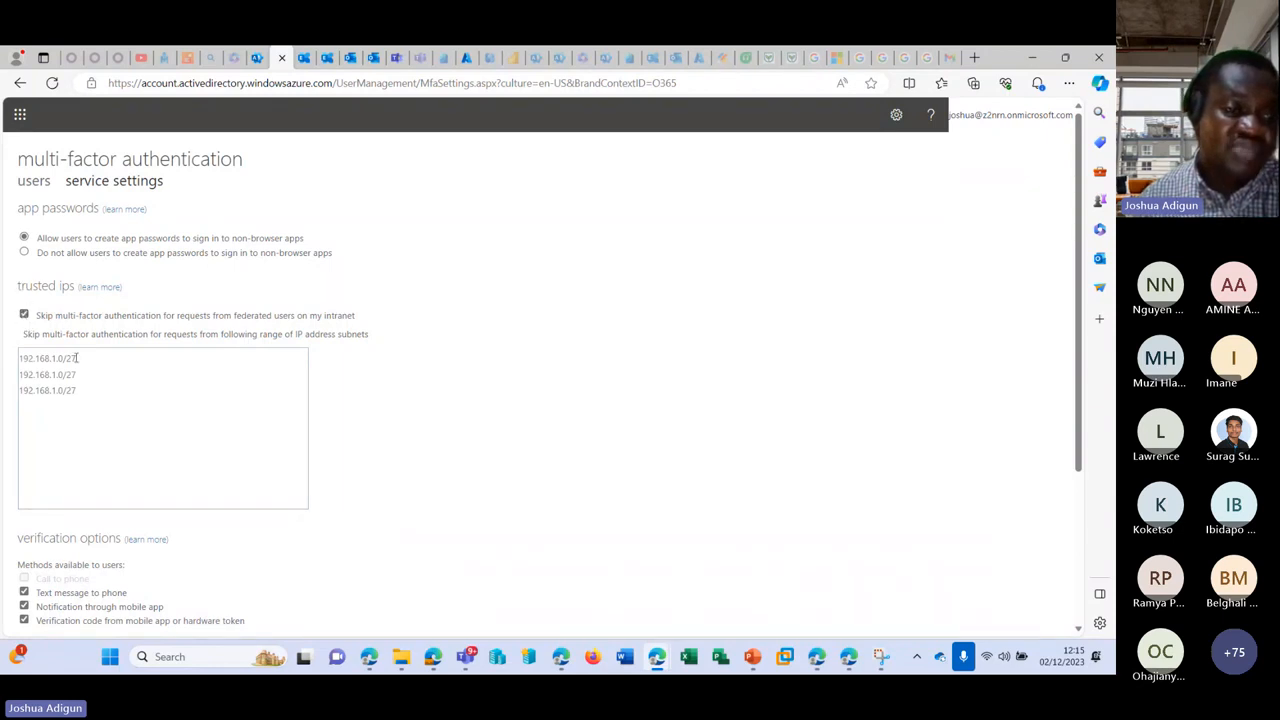
click(24, 314)
click(203, 434)
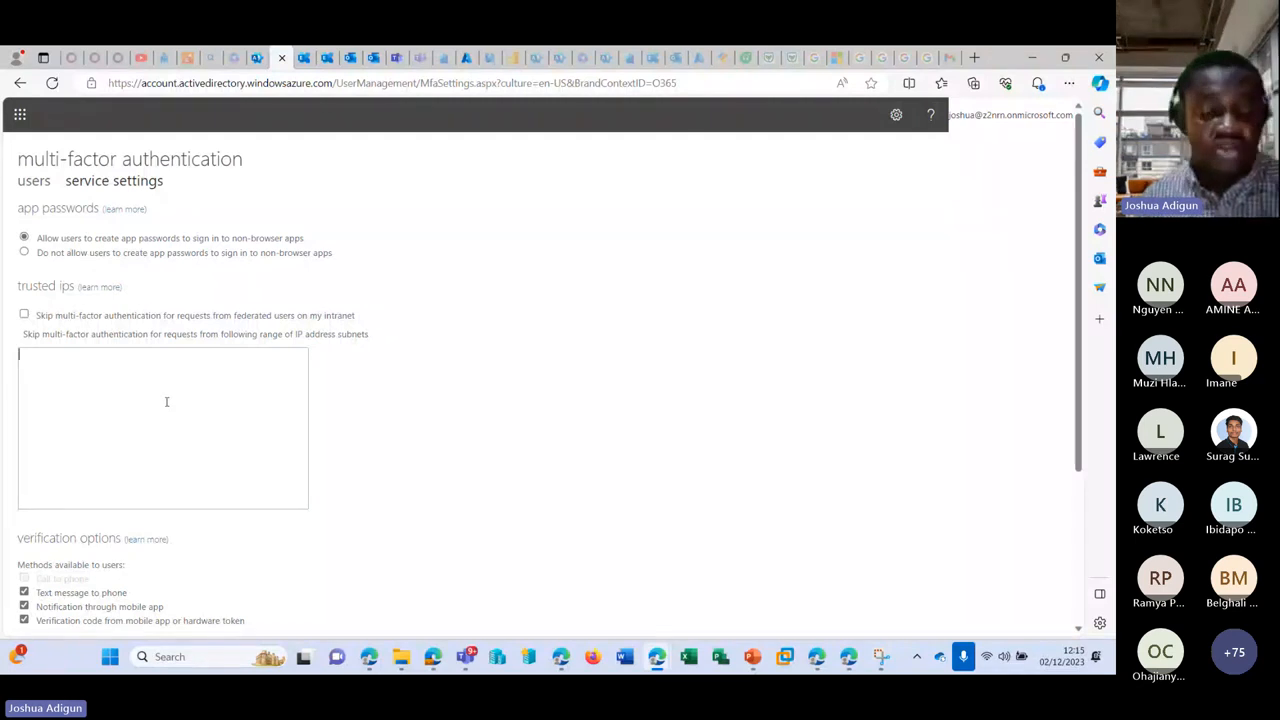
scroll(165, 399, down, 3)
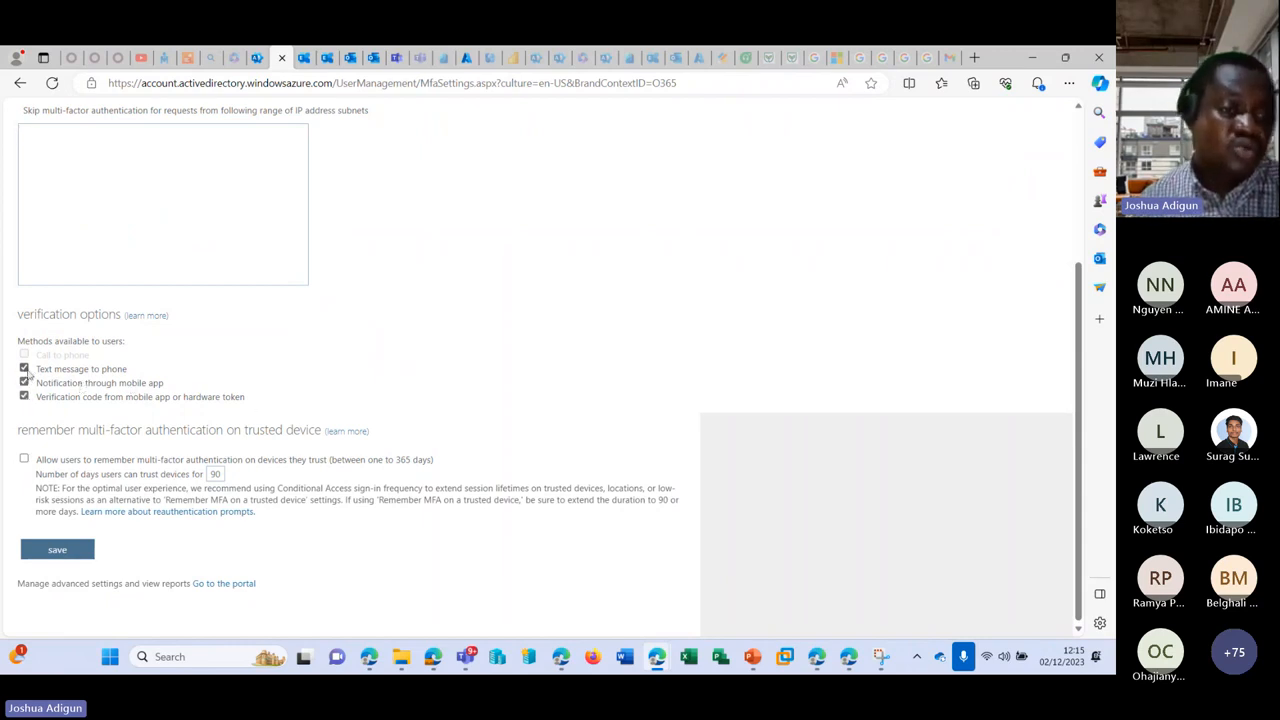
click(24, 369)
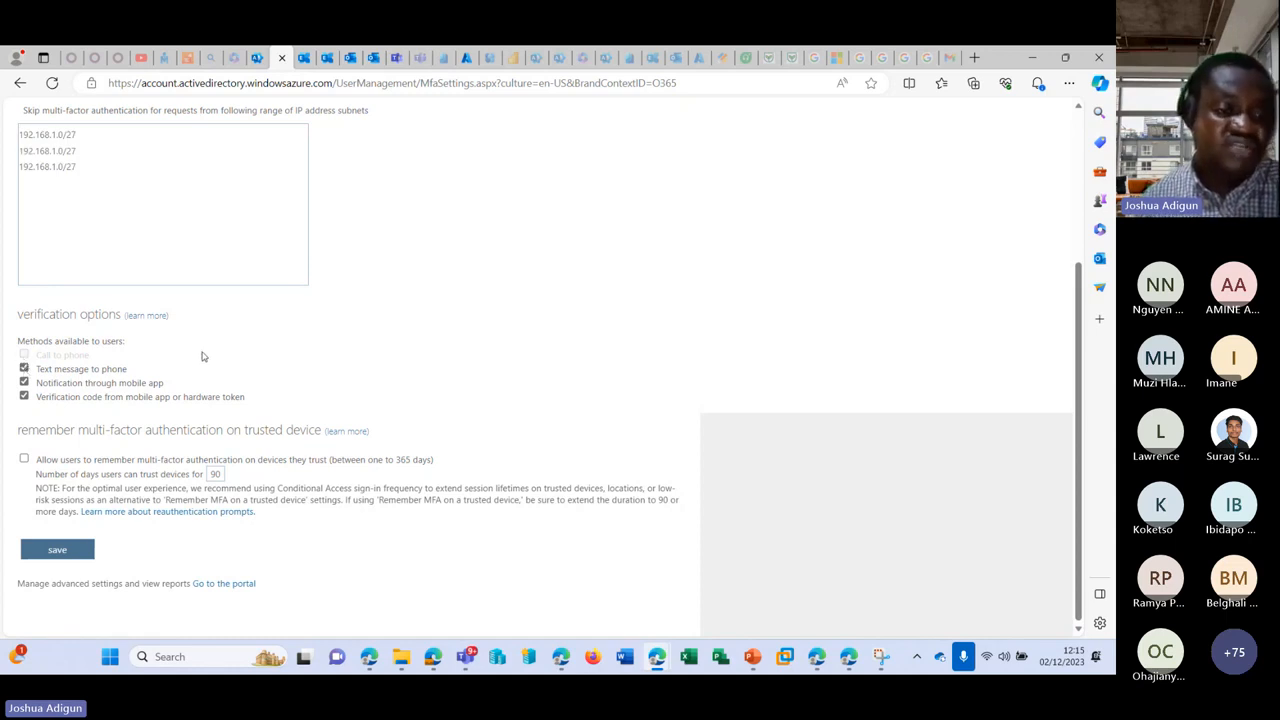
scroll(201, 356, up, 3)
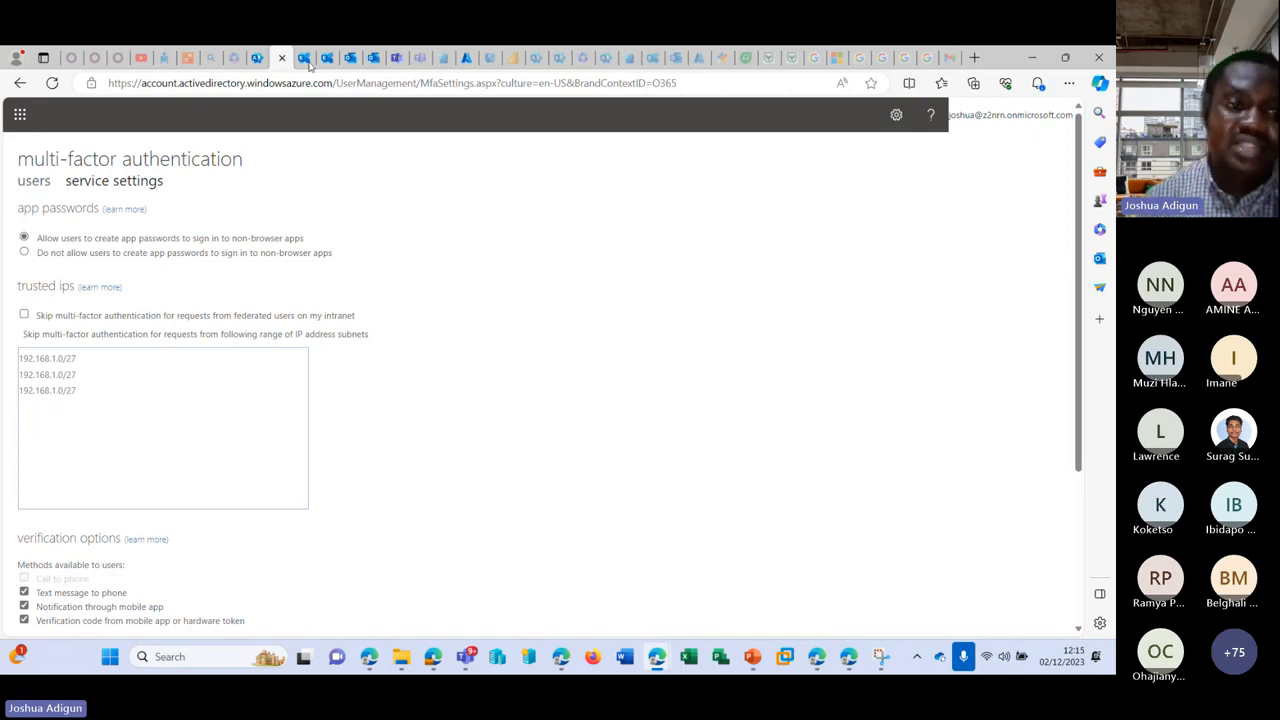
click(238, 57)
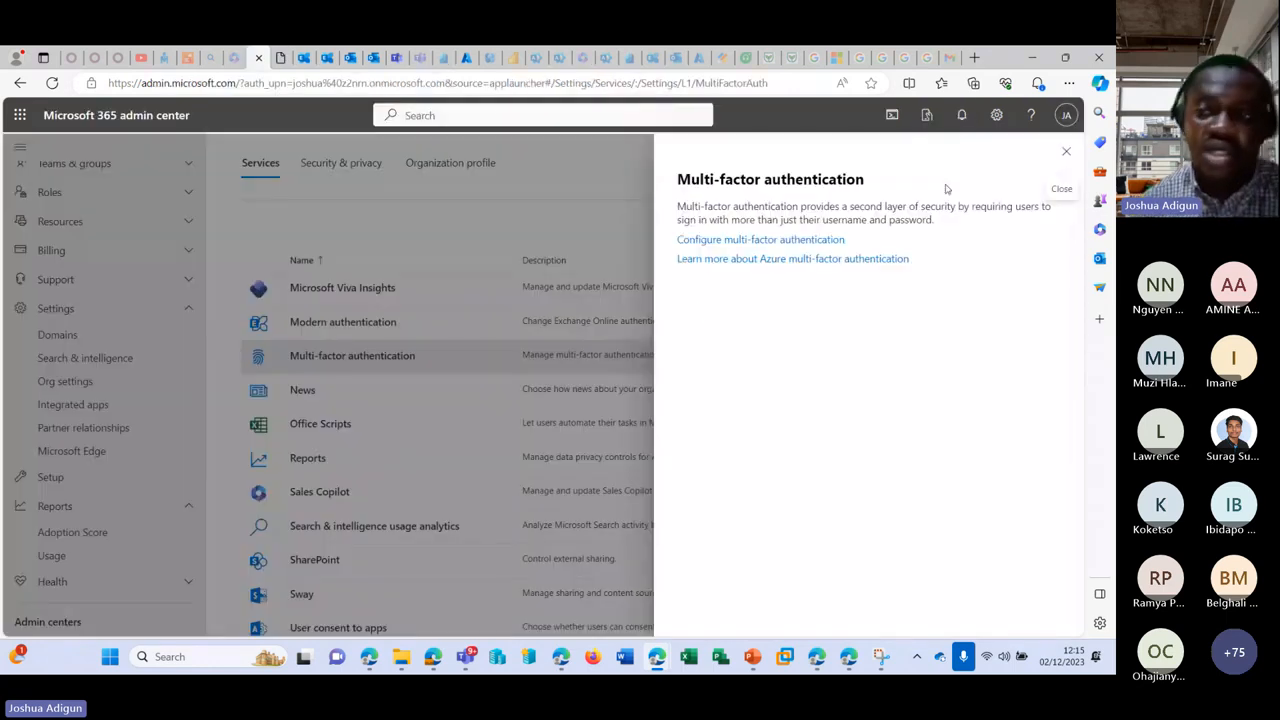
Step: In Security & privacy, try idle session timeout sign-out options and close without saving
click(1064, 152)
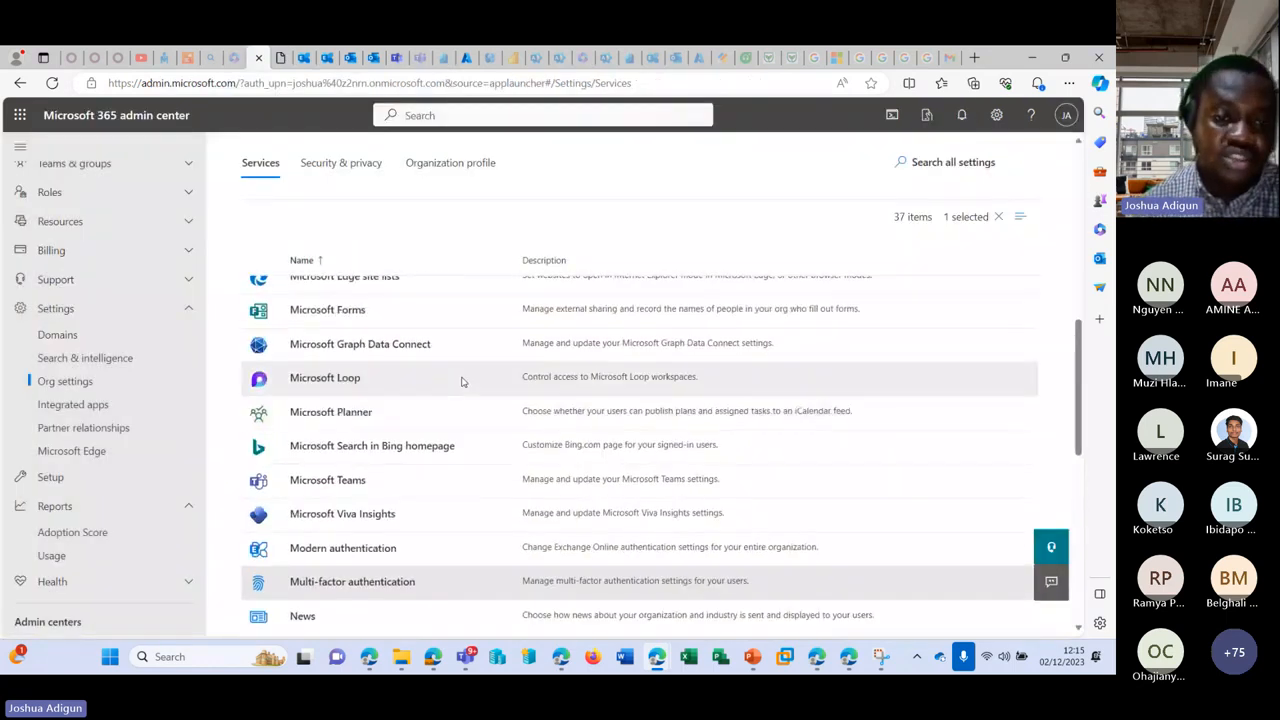
scroll(463, 377, up, 10)
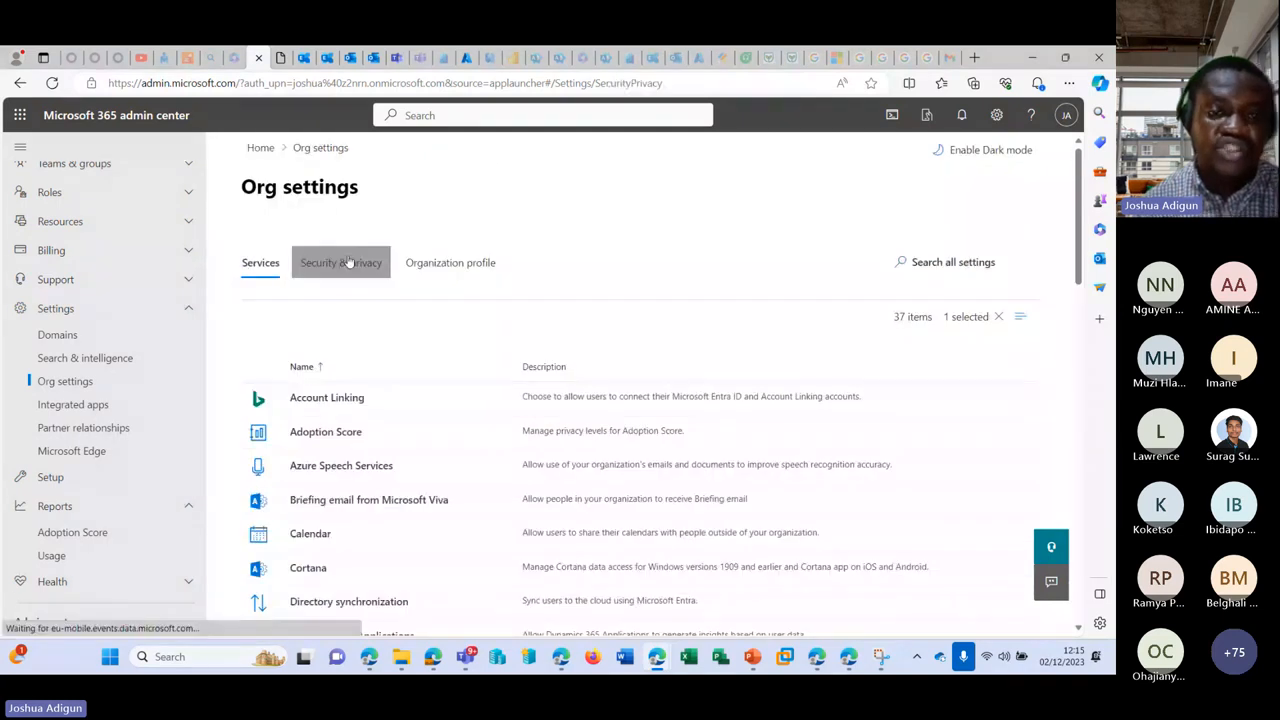
click(349, 262)
scroll(503, 430, down, 1)
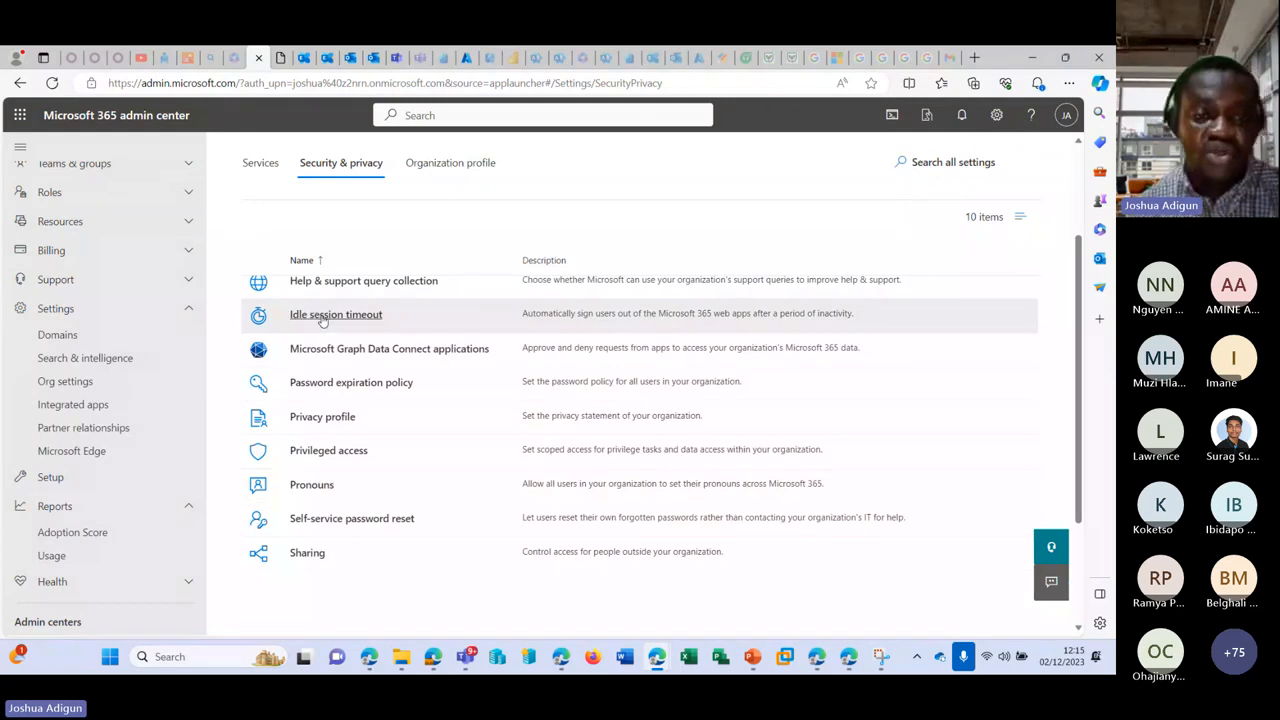
click(316, 314)
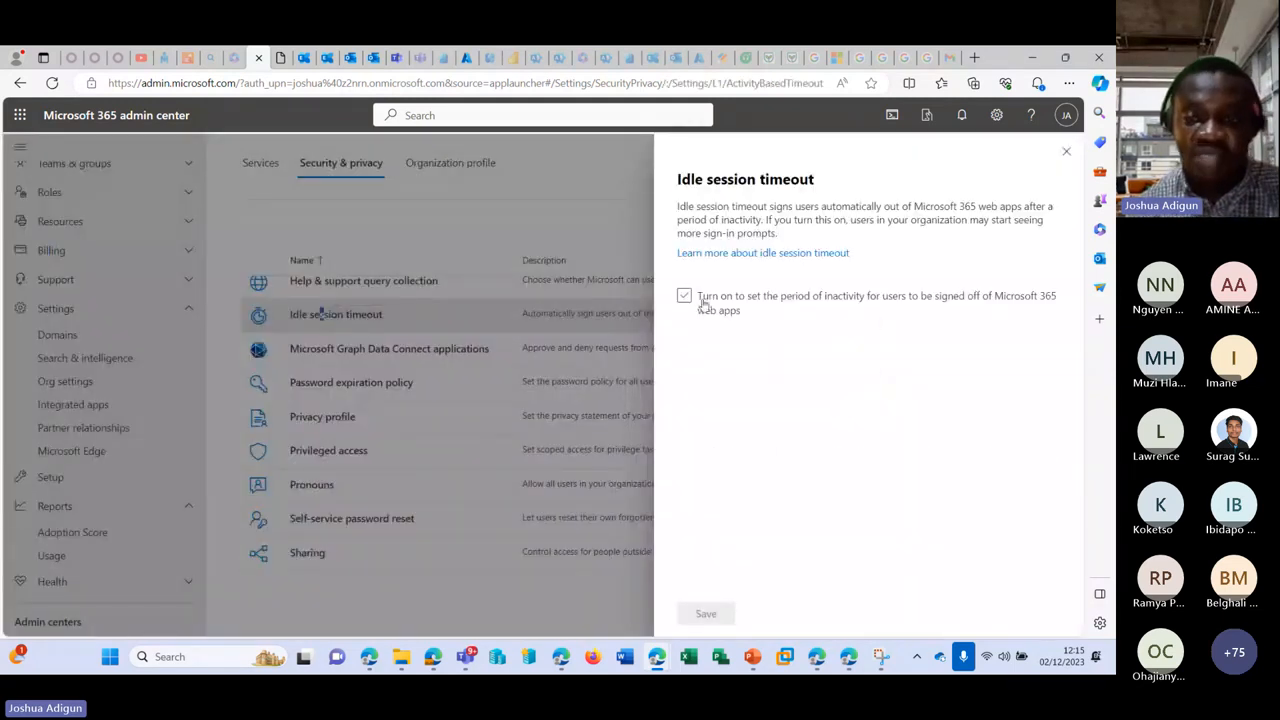
click(684, 297)
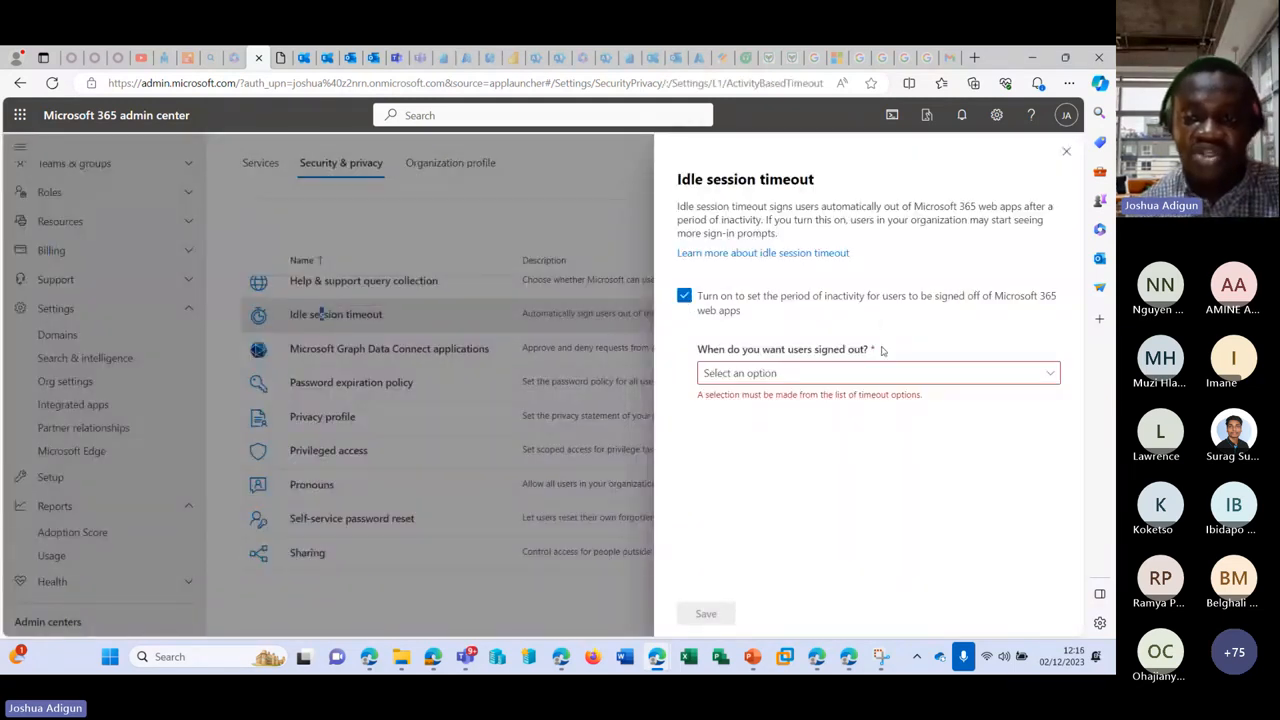
click(760, 373)
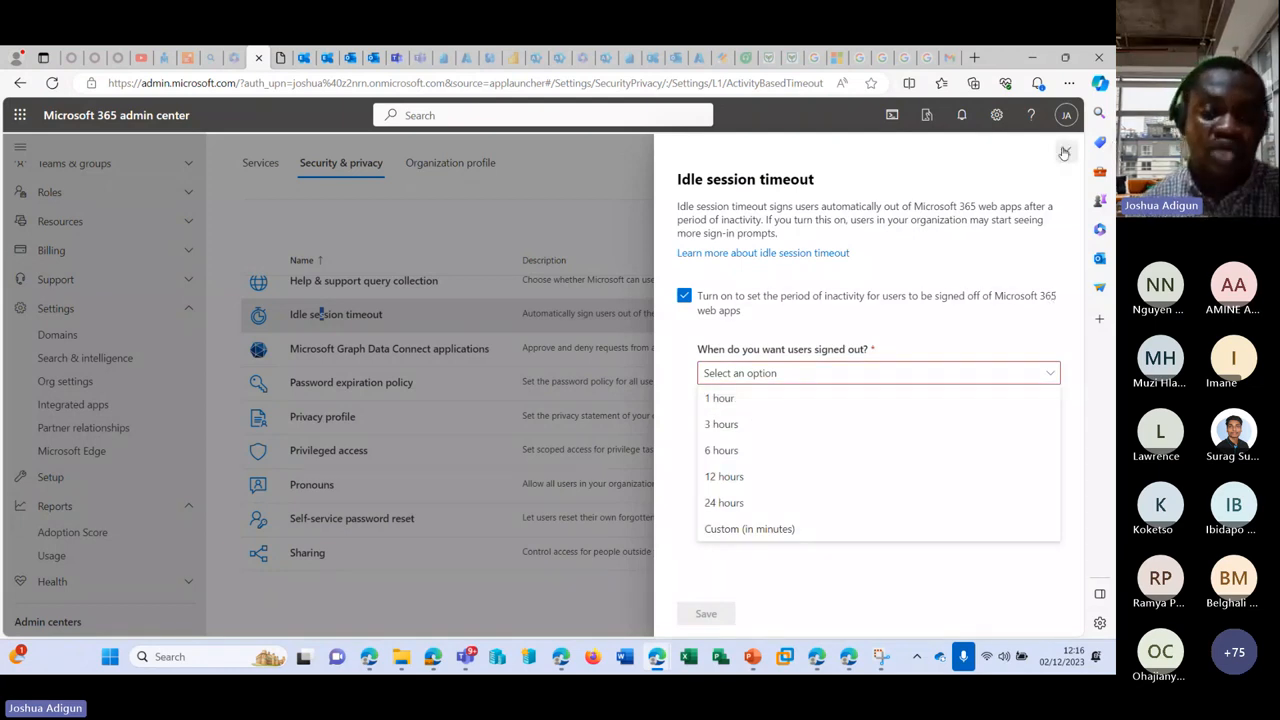
click(1064, 152)
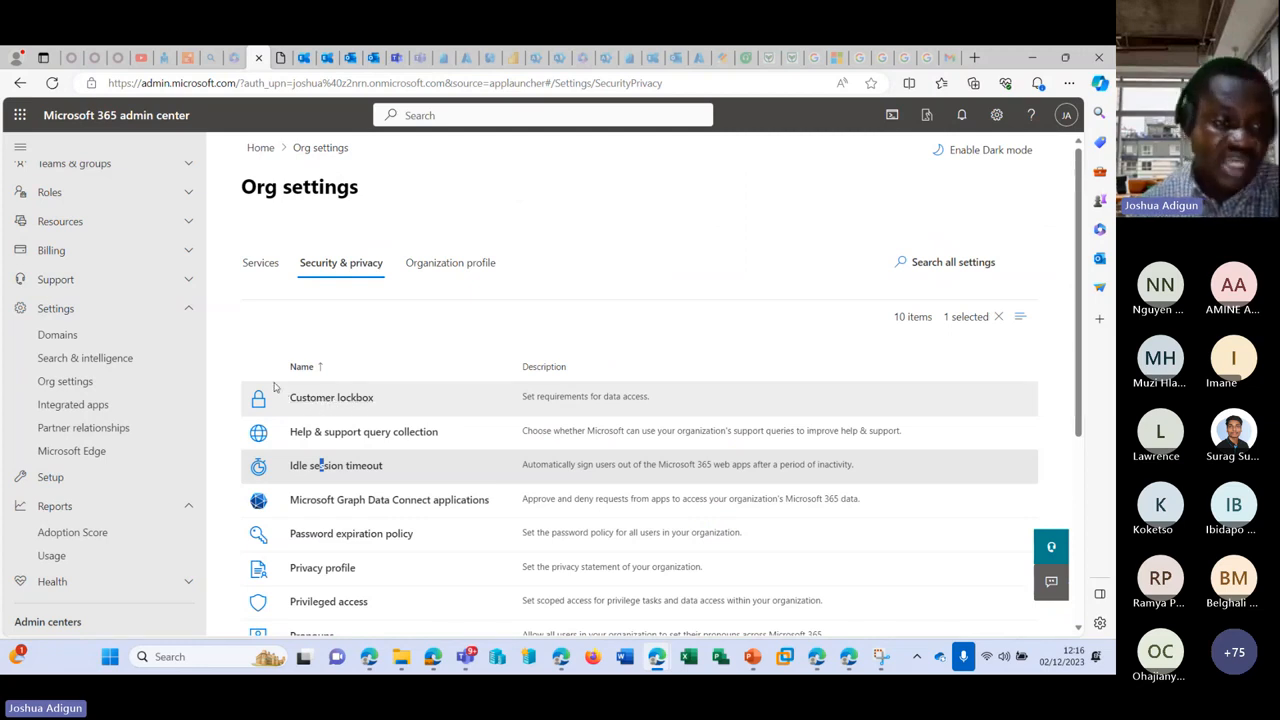
Step: Try setting passwords to expire after 90 days, then discard the password expiration change
click(186, 279)
scroll(541, 326, down, 1)
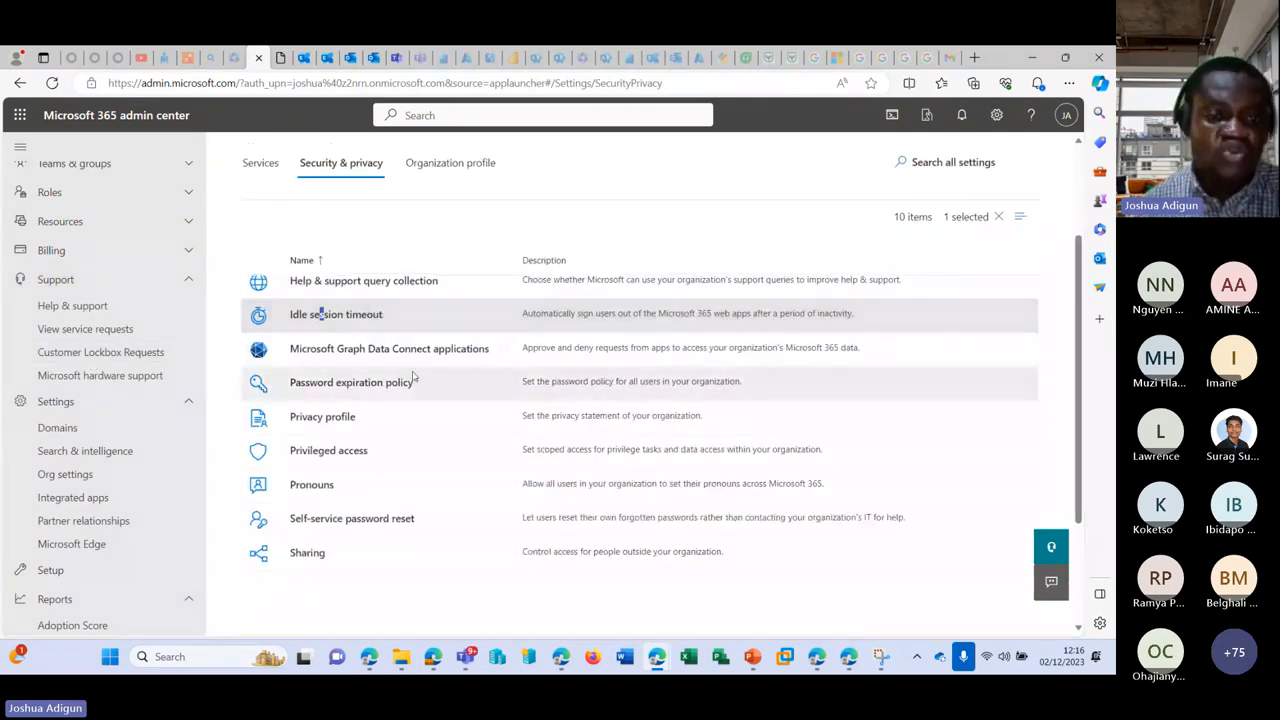
click(345, 383)
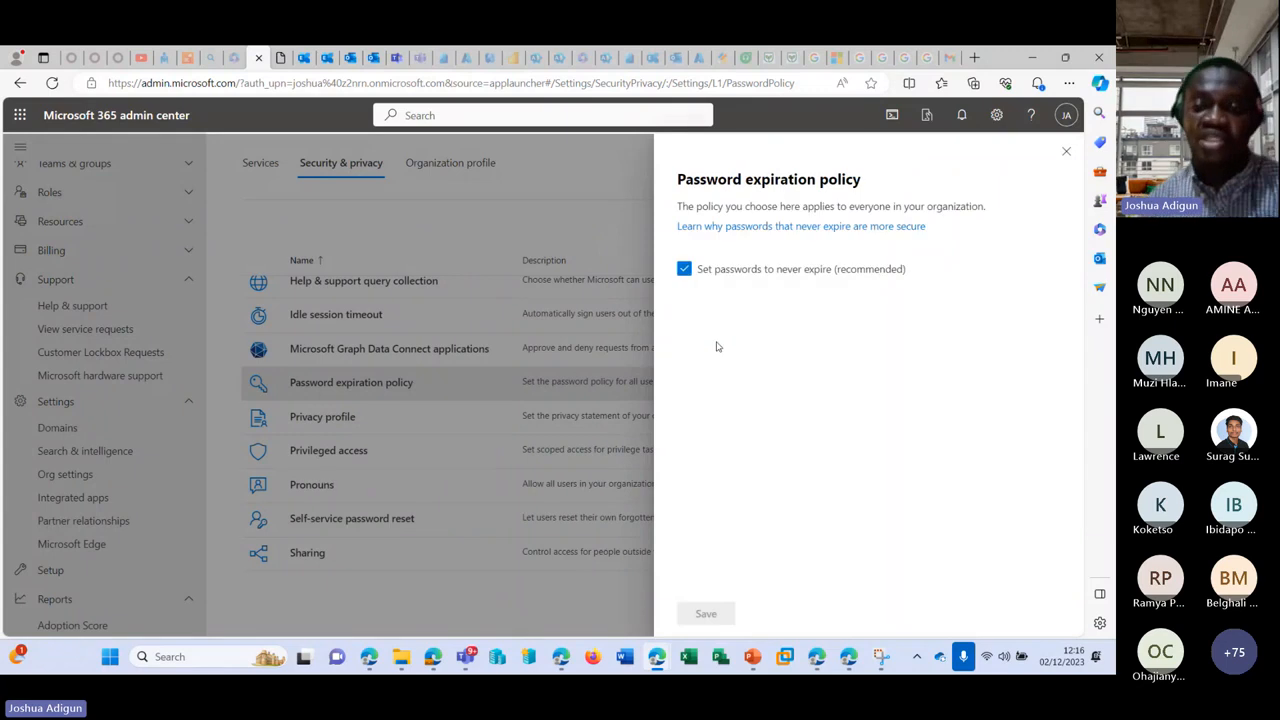
click(789, 278)
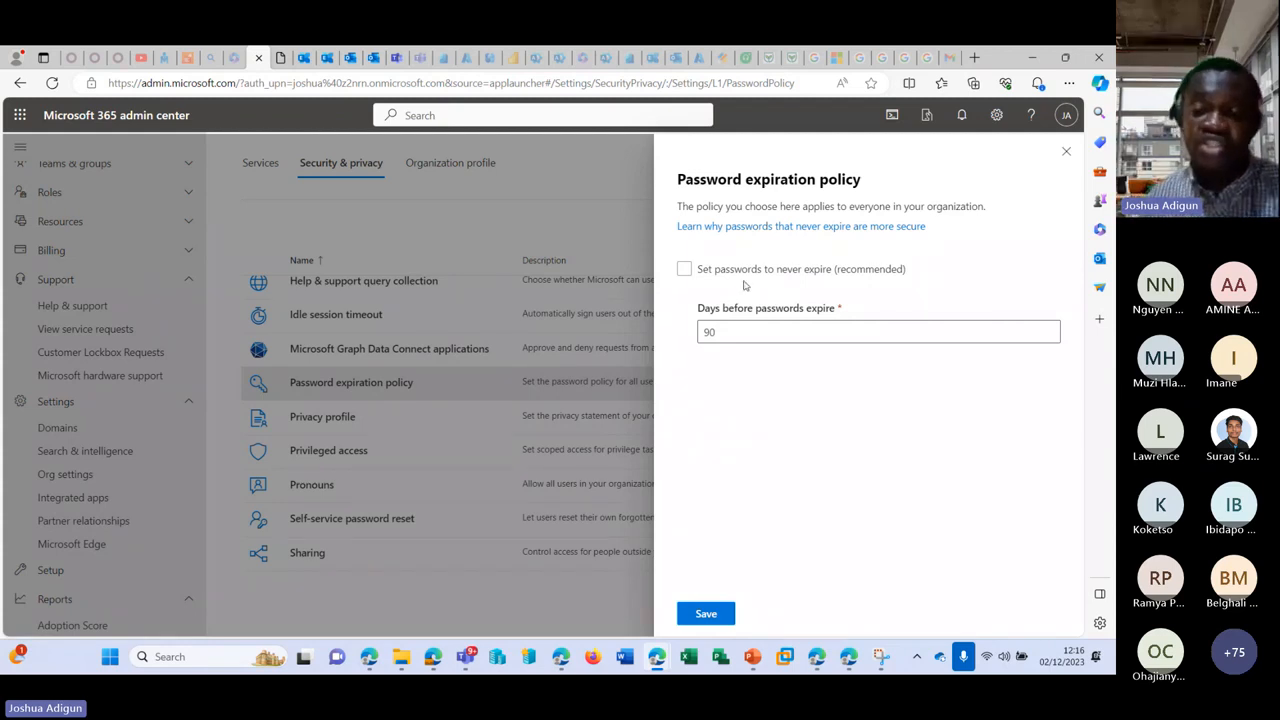
double_click(708, 331)
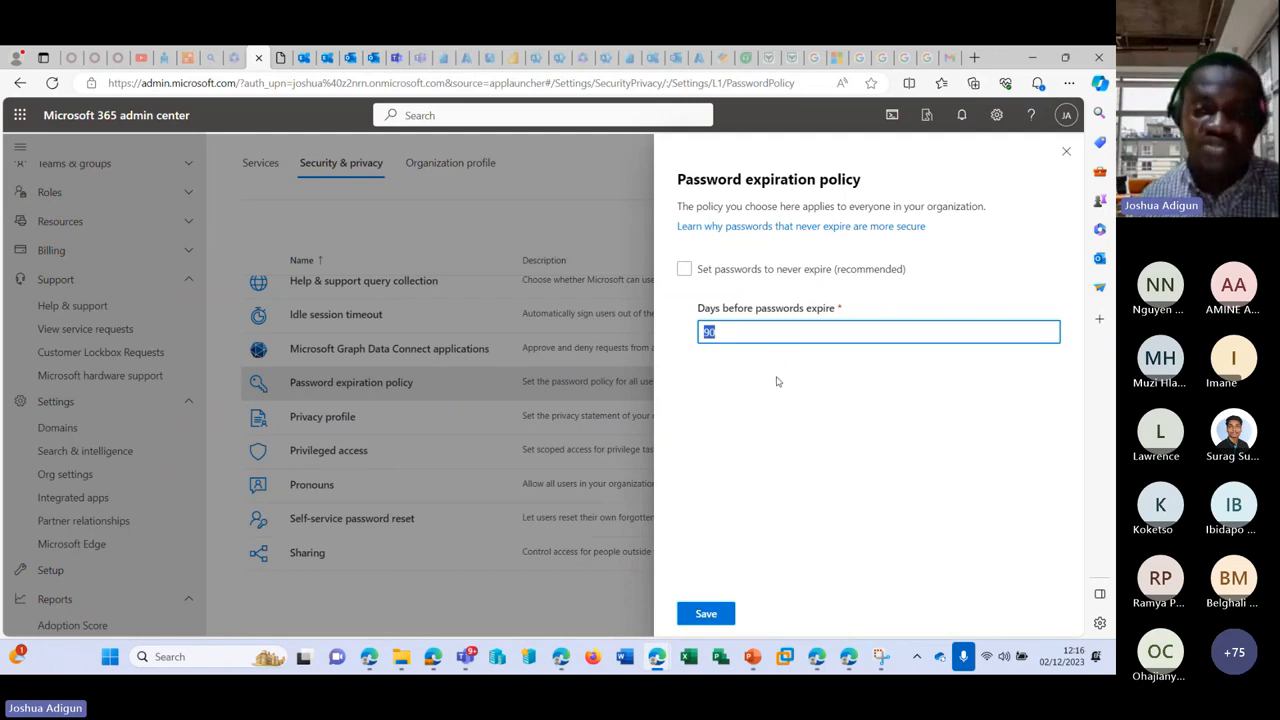
click(1065, 153)
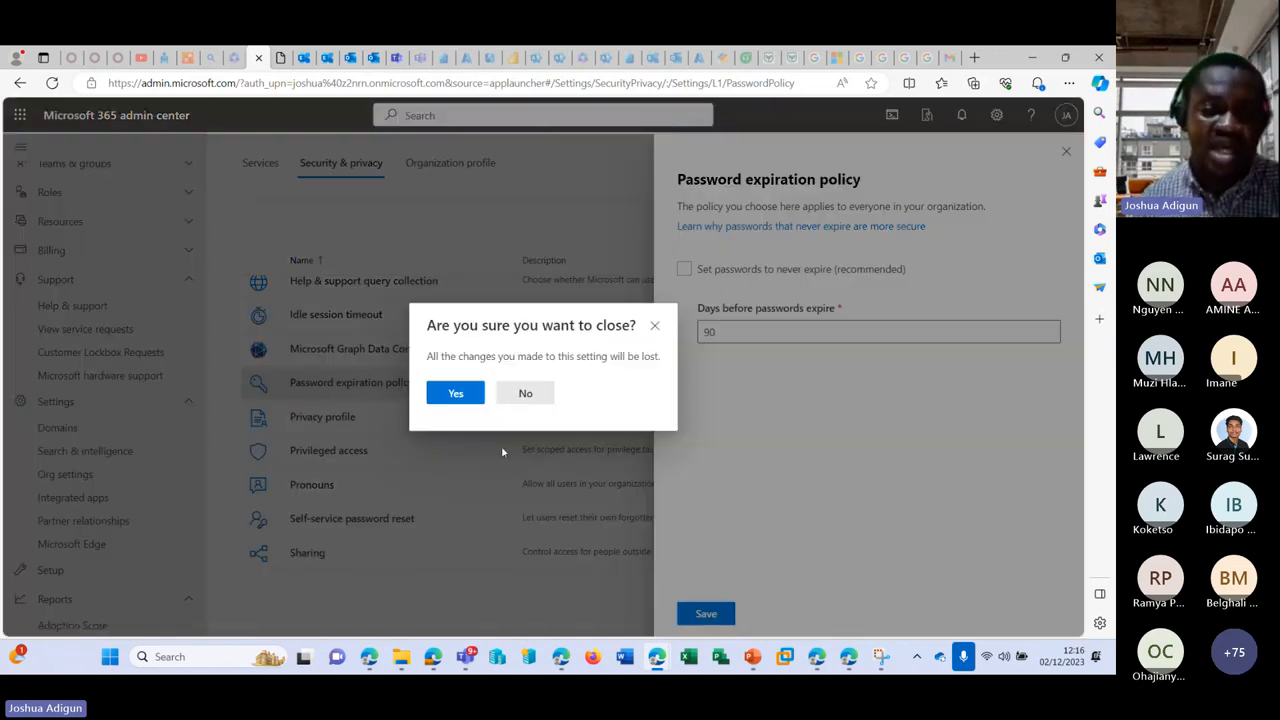
click(453, 392)
Step: View Privacy profile, Pronouns and Self-service password reset settings, closing each without saving
click(345, 416)
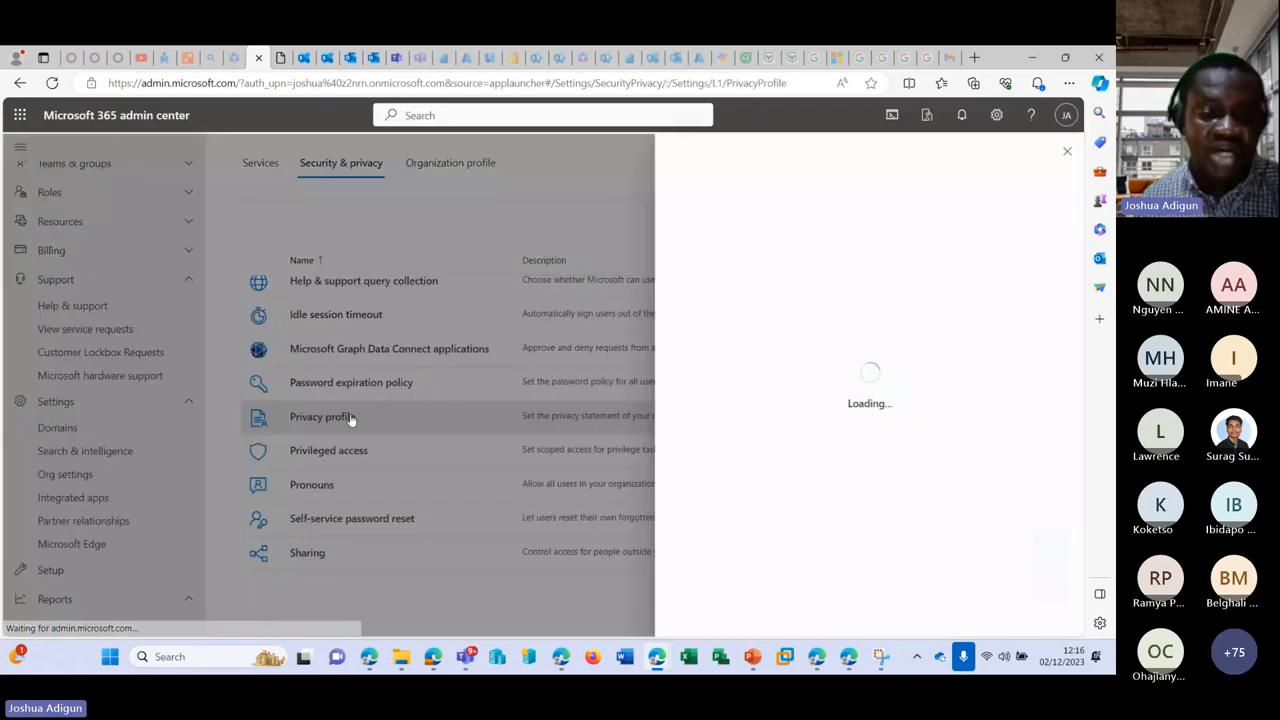
click(1065, 151)
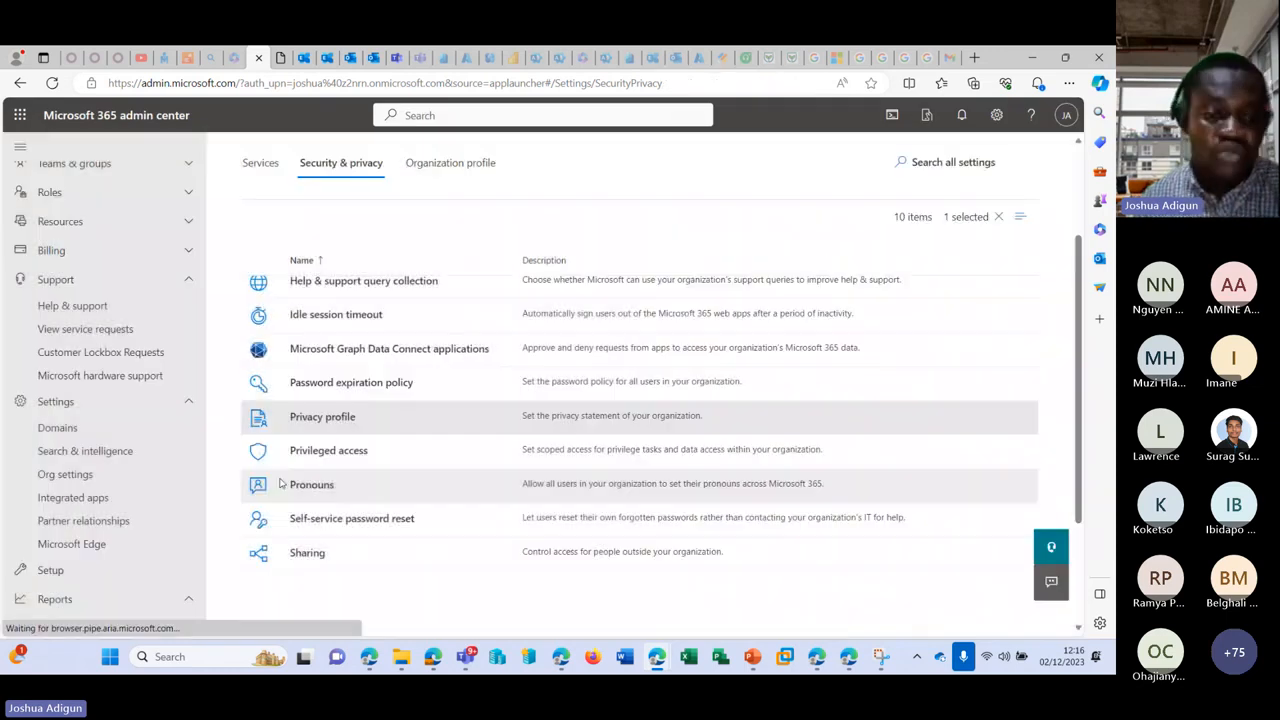
click(306, 491)
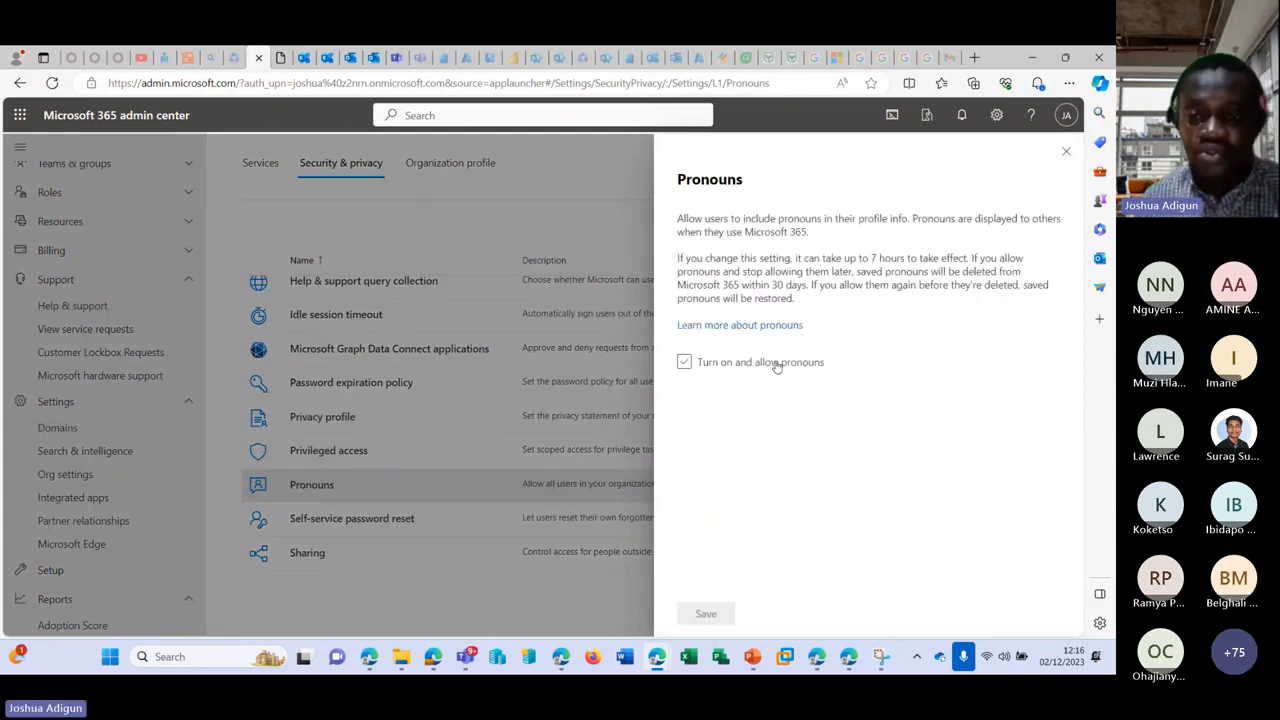
click(796, 366)
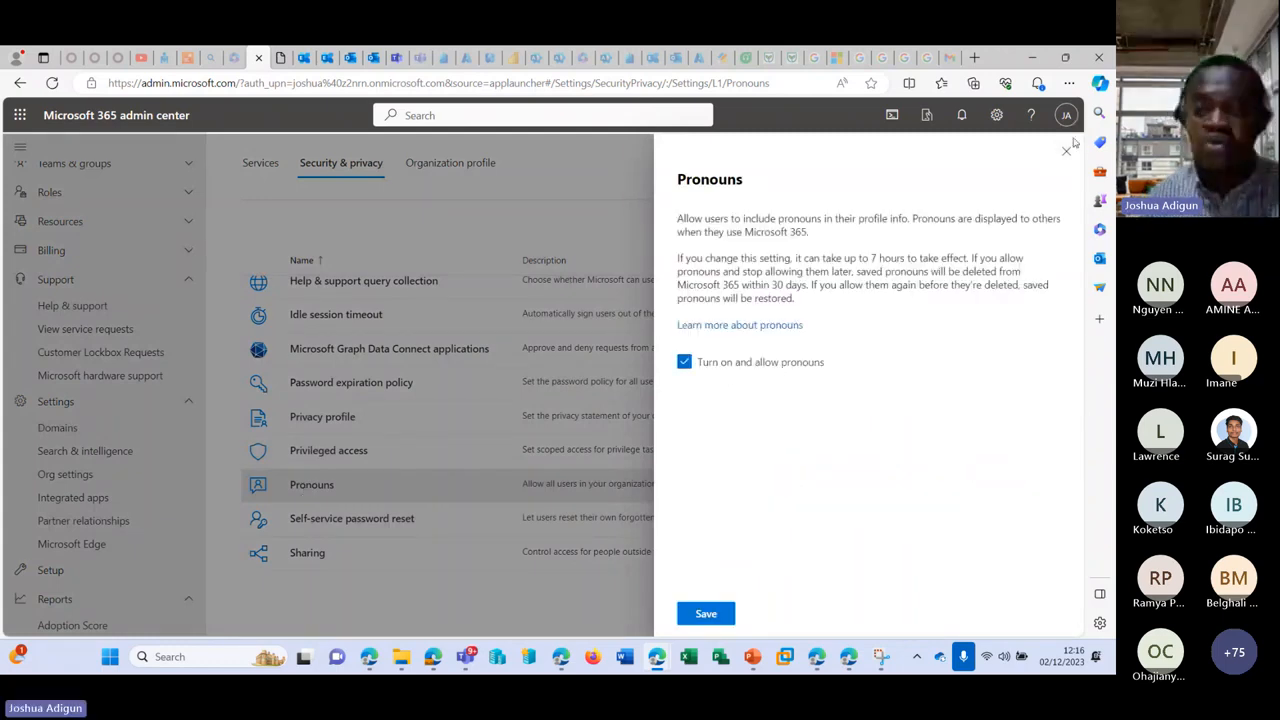
click(1066, 151)
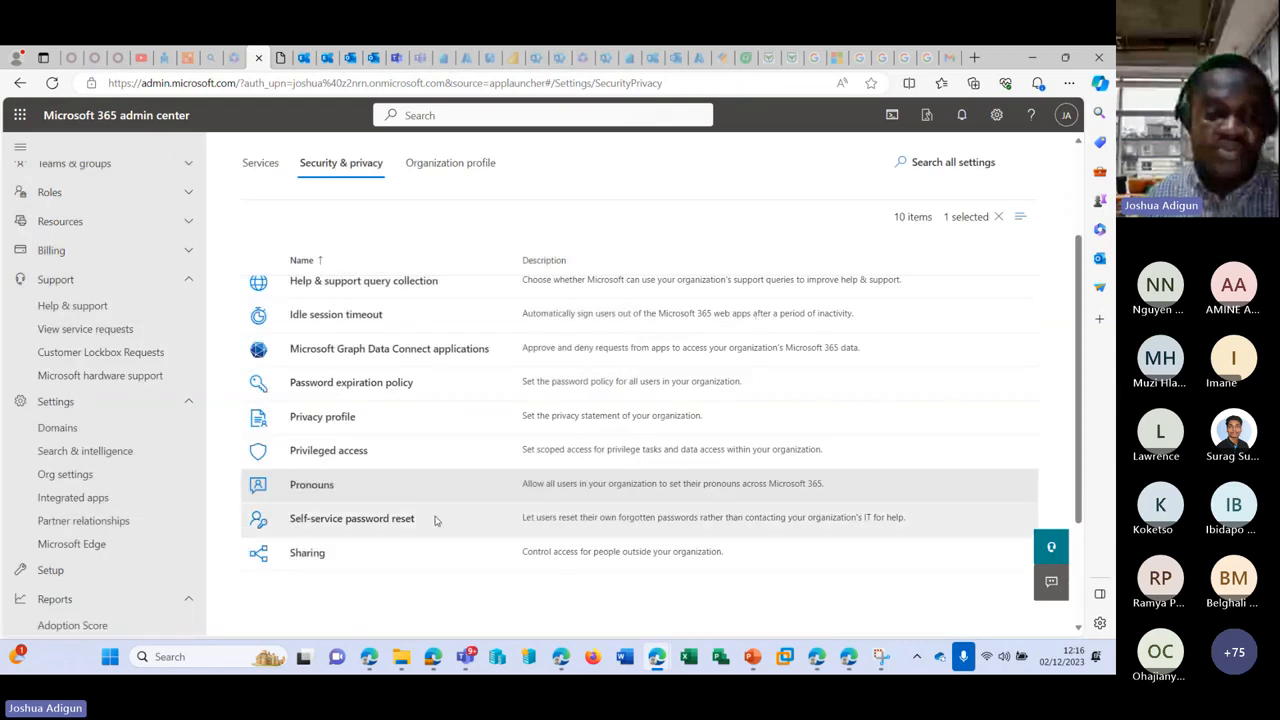
click(382, 526)
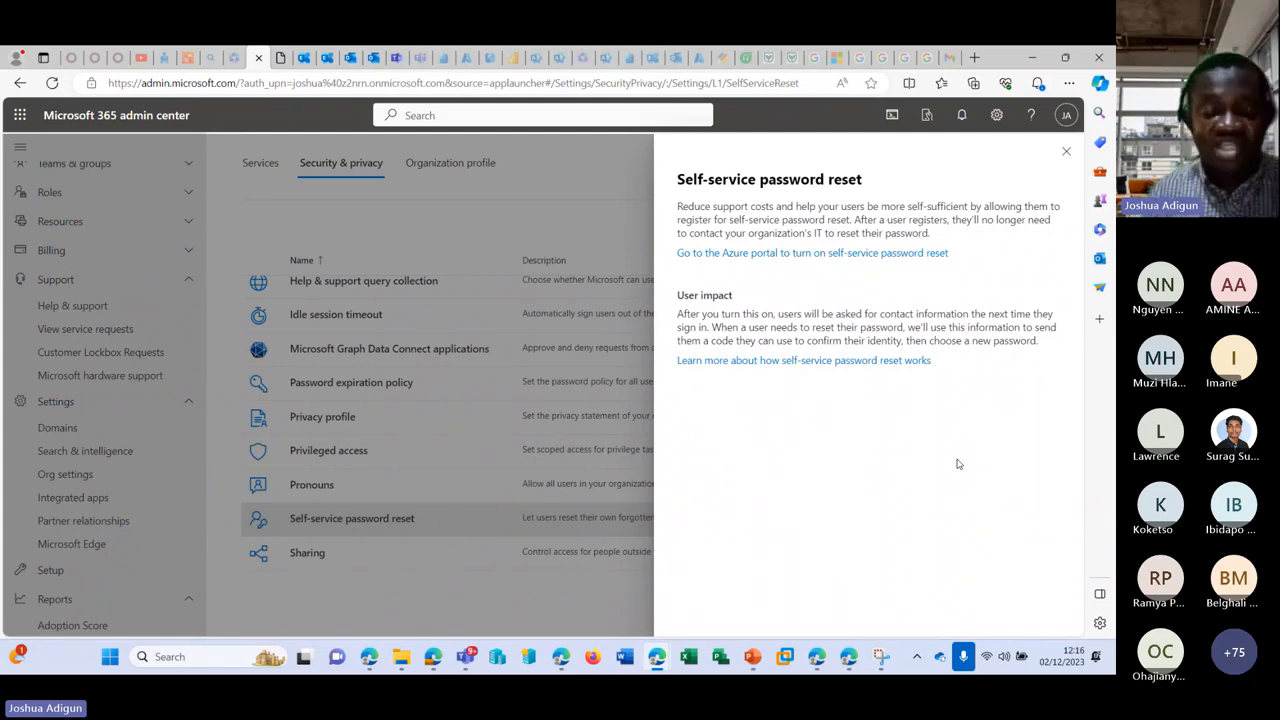
click(1066, 151)
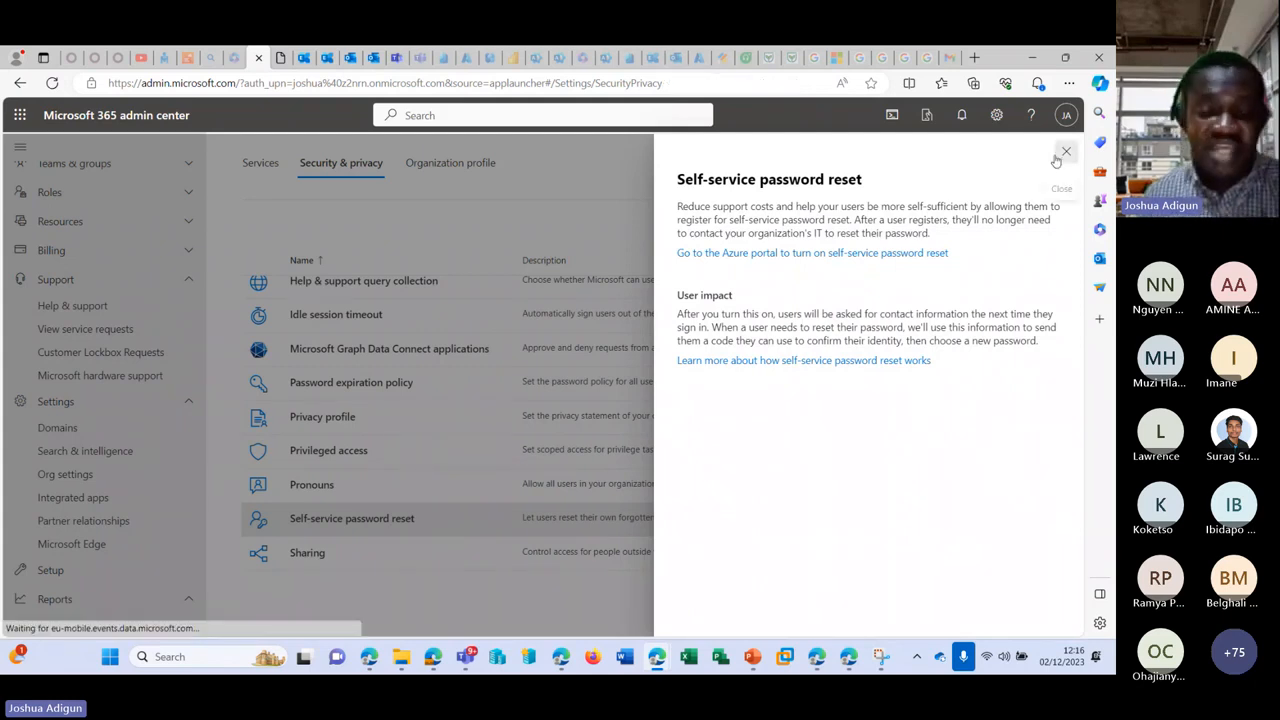
Step: Try blocking users from adding new guests in Sharing, then discard that change
click(300, 558)
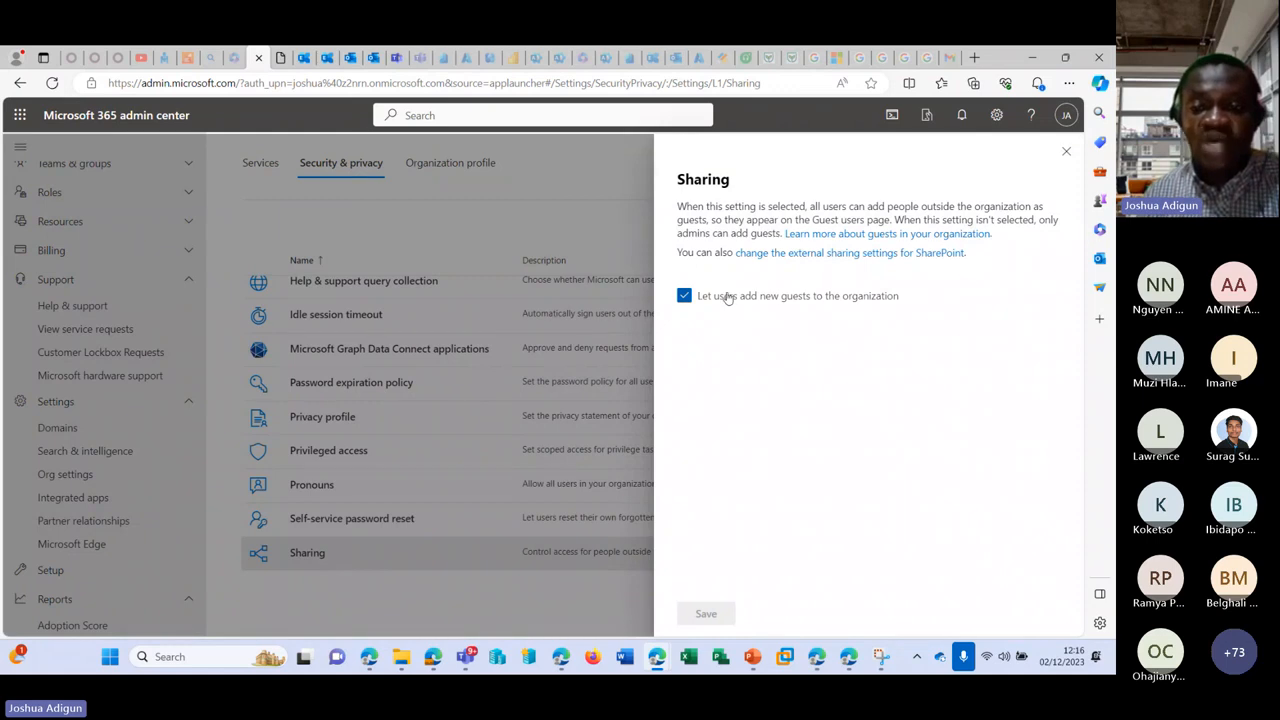
click(684, 296)
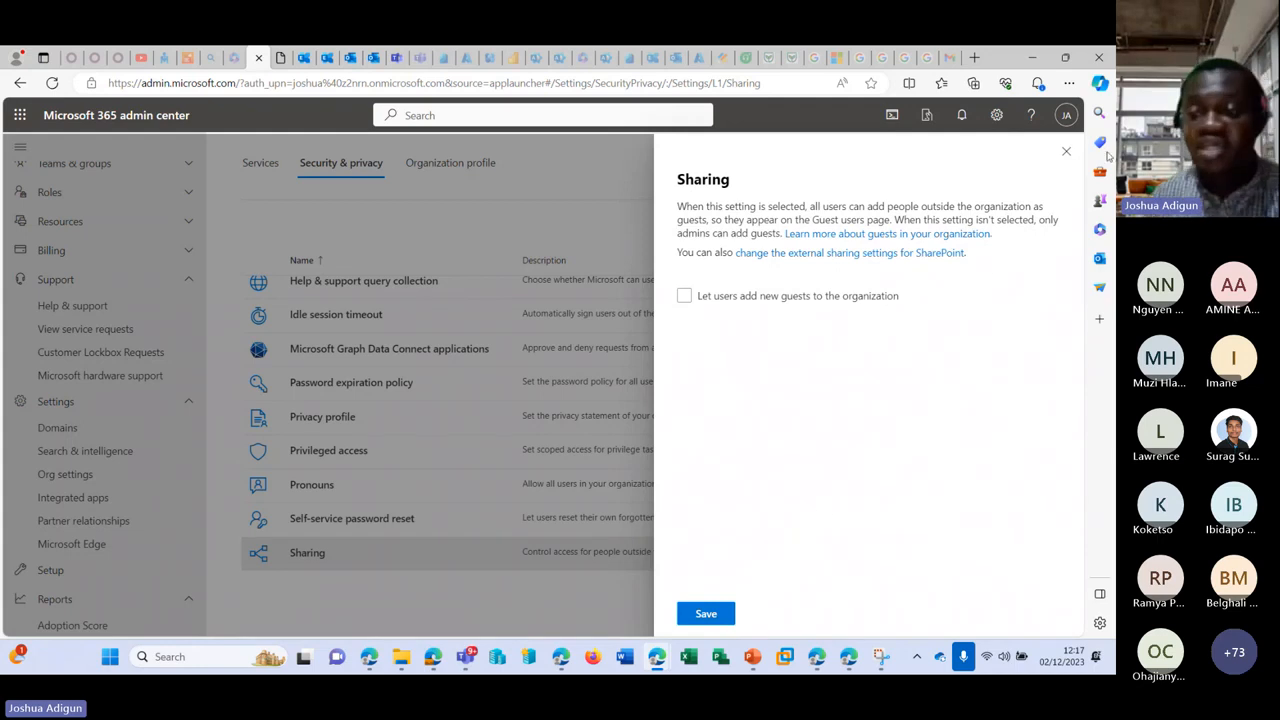
click(1065, 151)
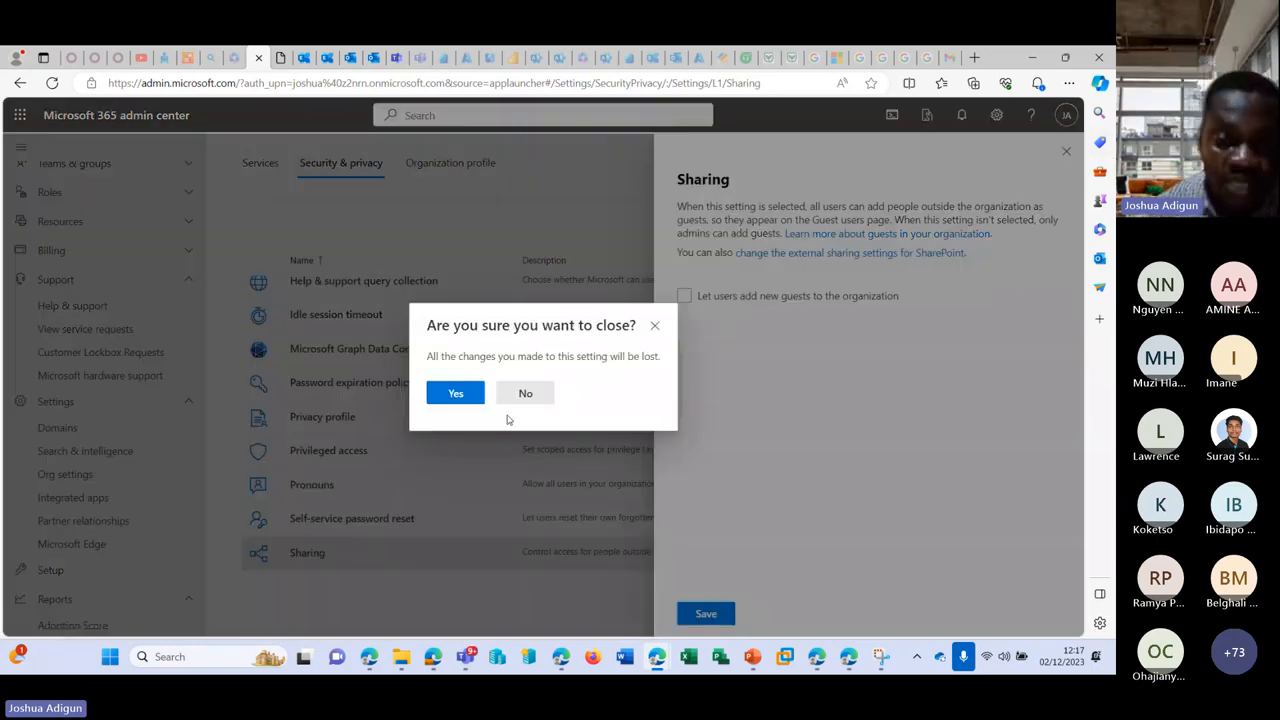
click(460, 395)
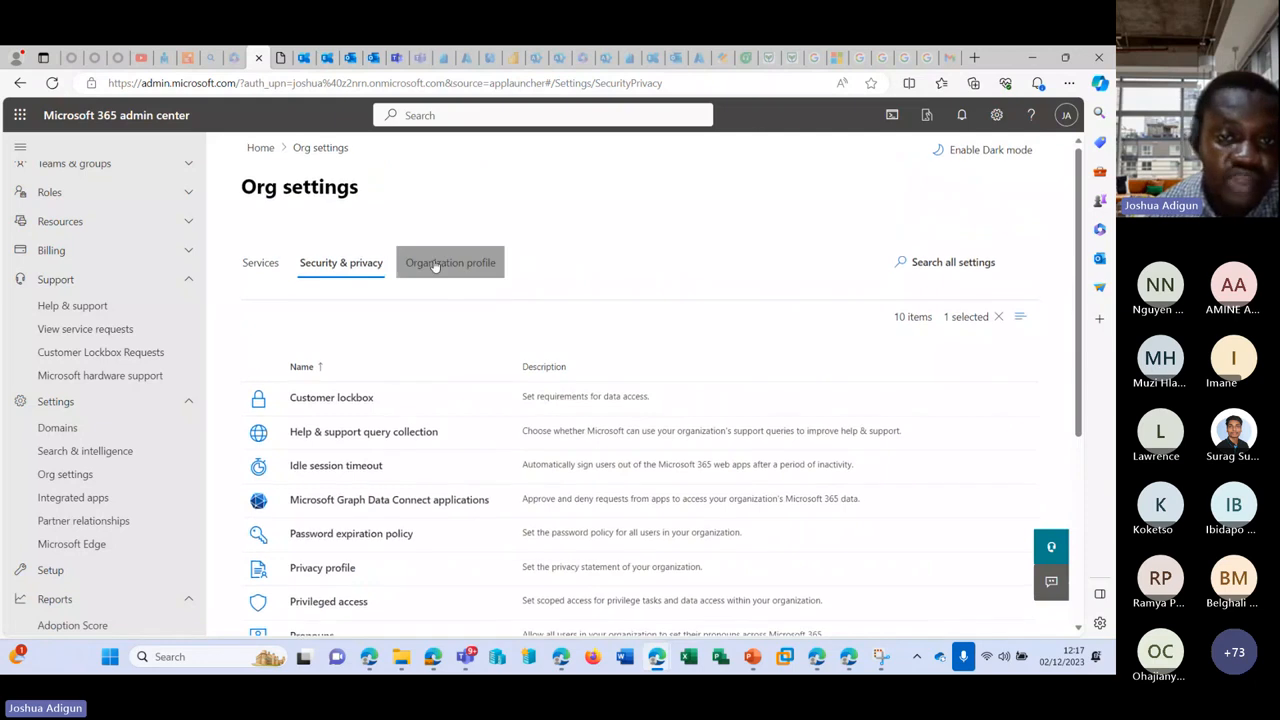
Step: Review Data location geographies, e.g. Exchange Online in the European Union and Viva Topics not enabled
click(450, 262)
scroll(363, 394, down, 1)
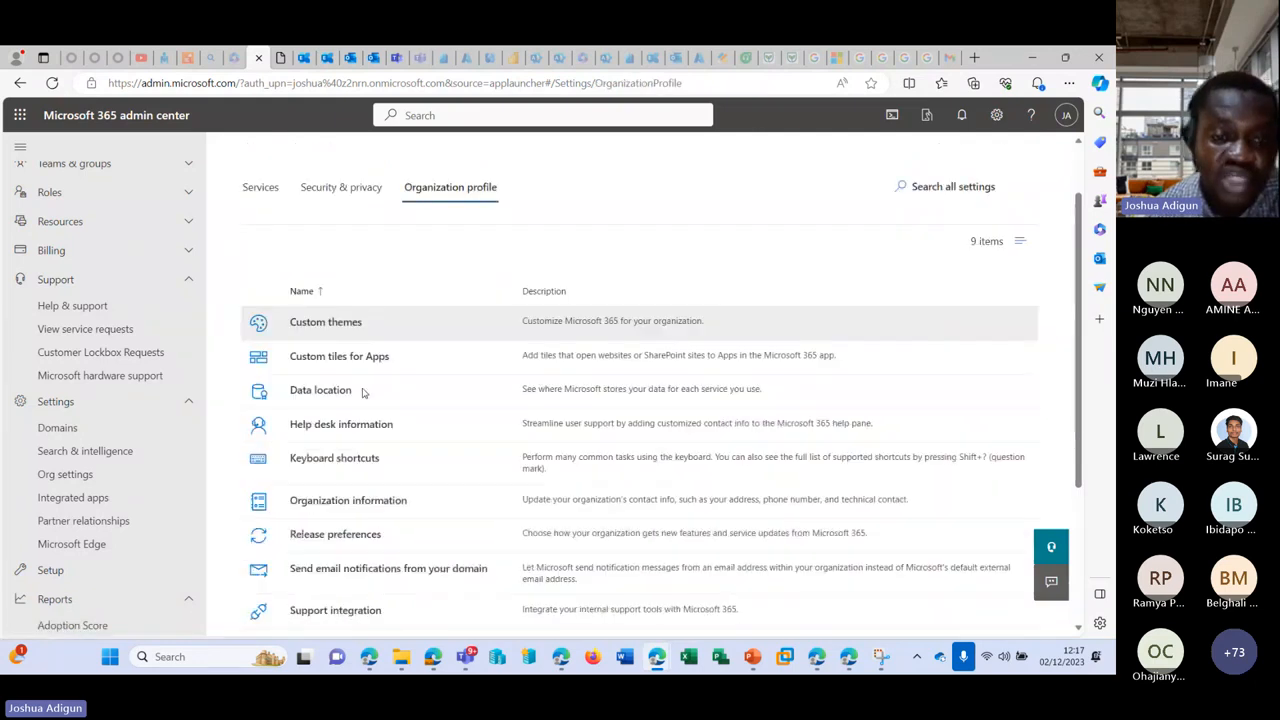
scroll(367, 342, down, 1)
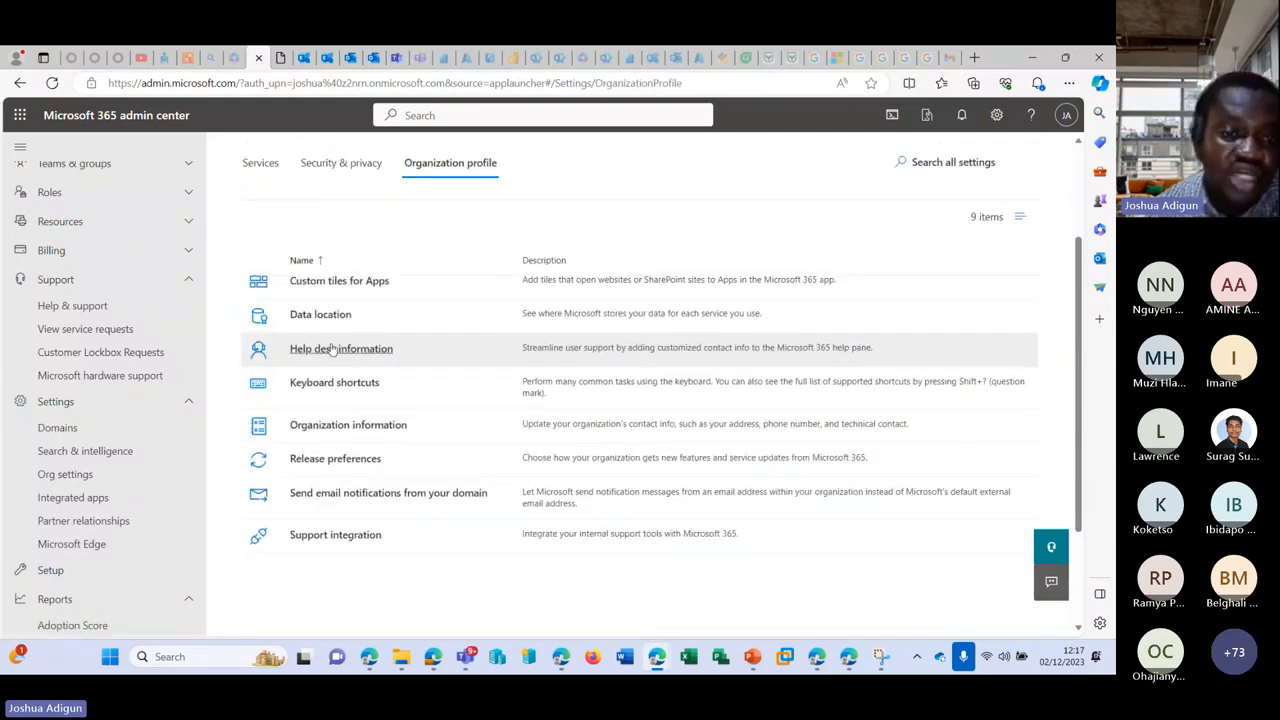
click(321, 315)
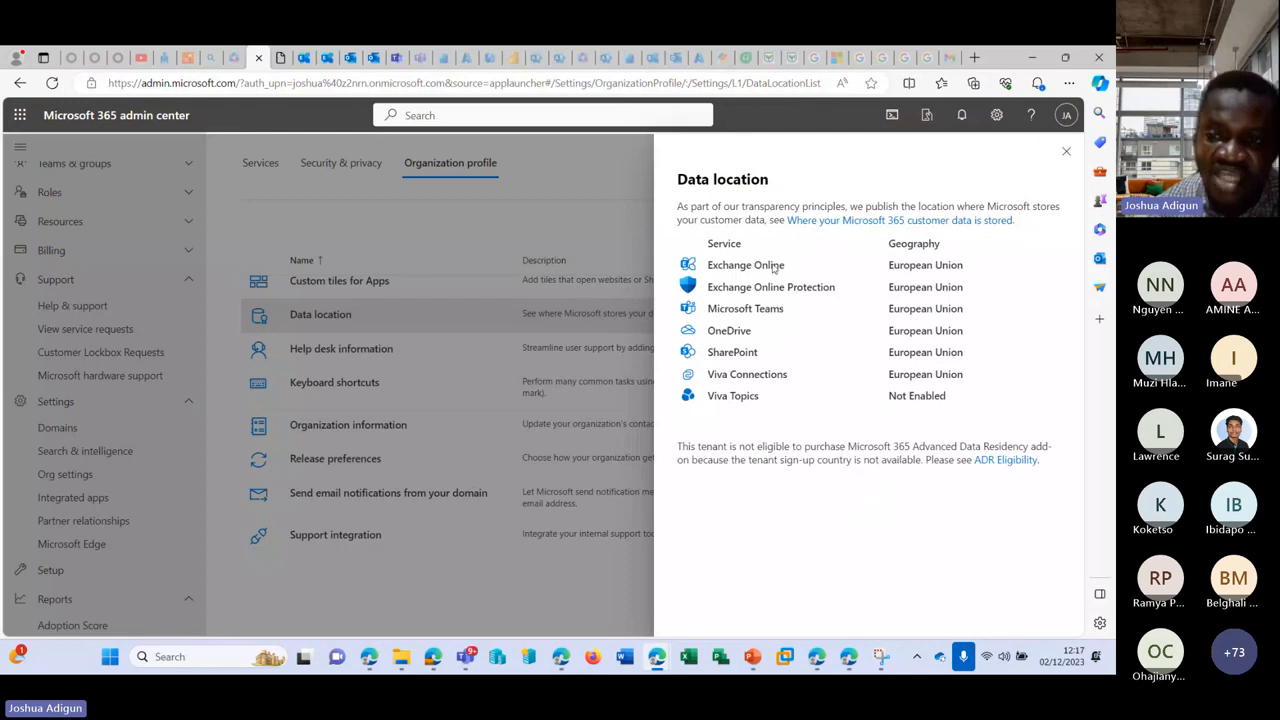
drag(888, 266, 975, 272)
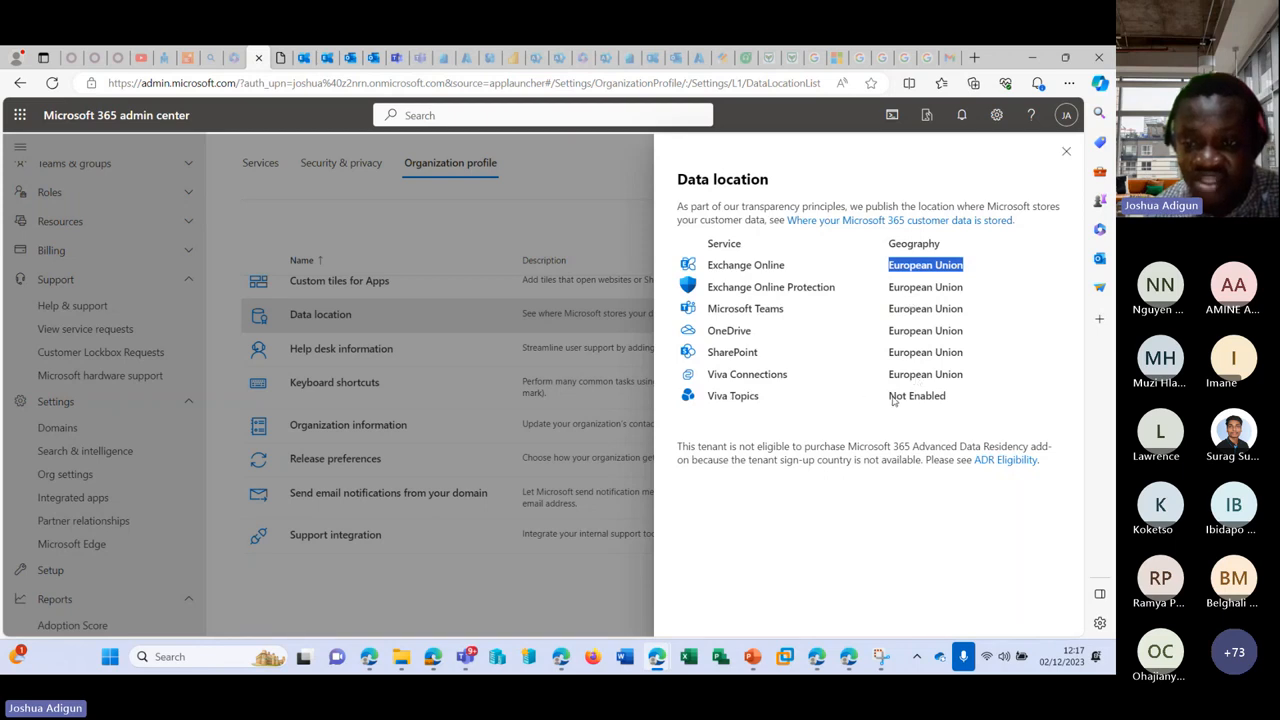
drag(890, 396, 946, 397)
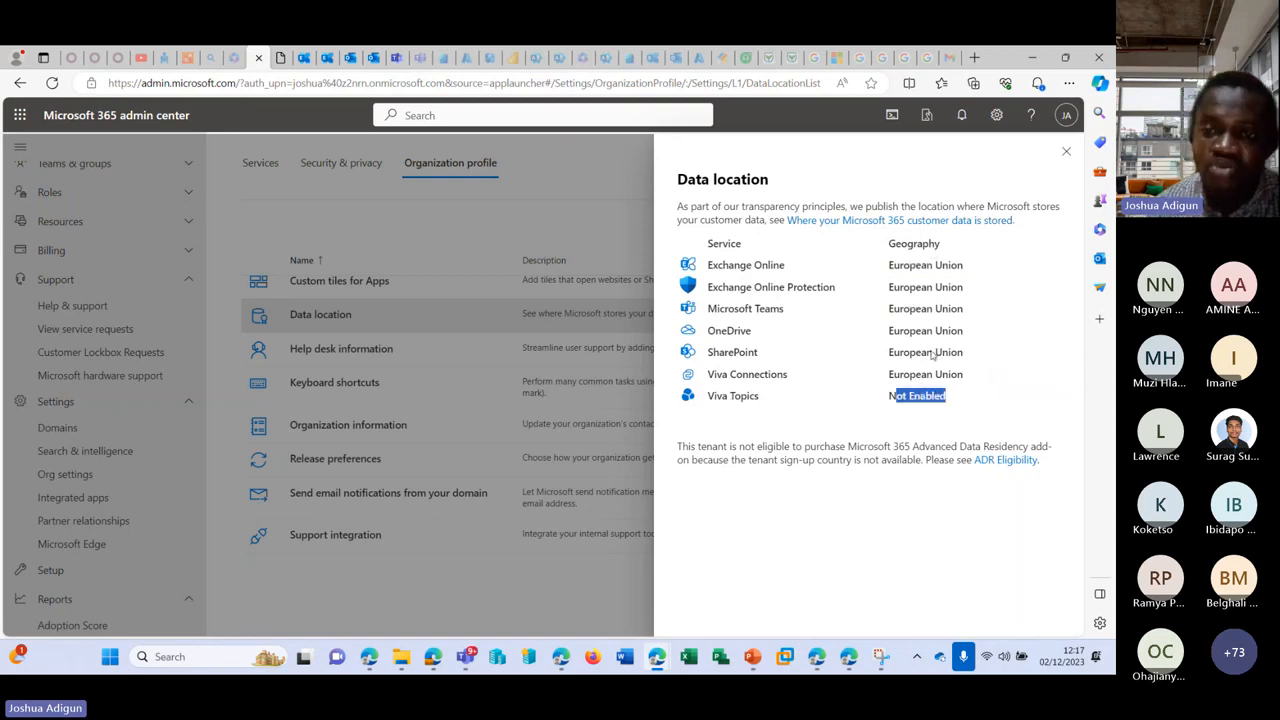
drag(898, 266, 938, 268)
drag(882, 332, 984, 312)
drag(862, 394, 942, 375)
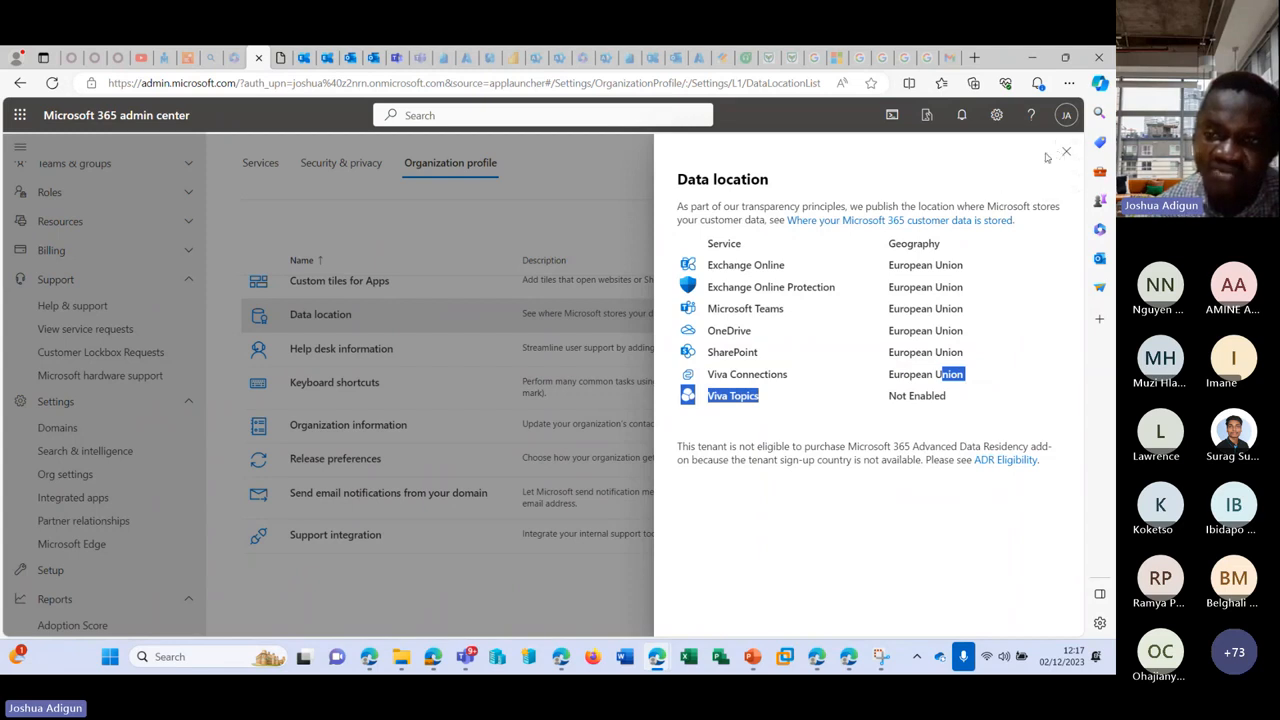
click(1066, 155)
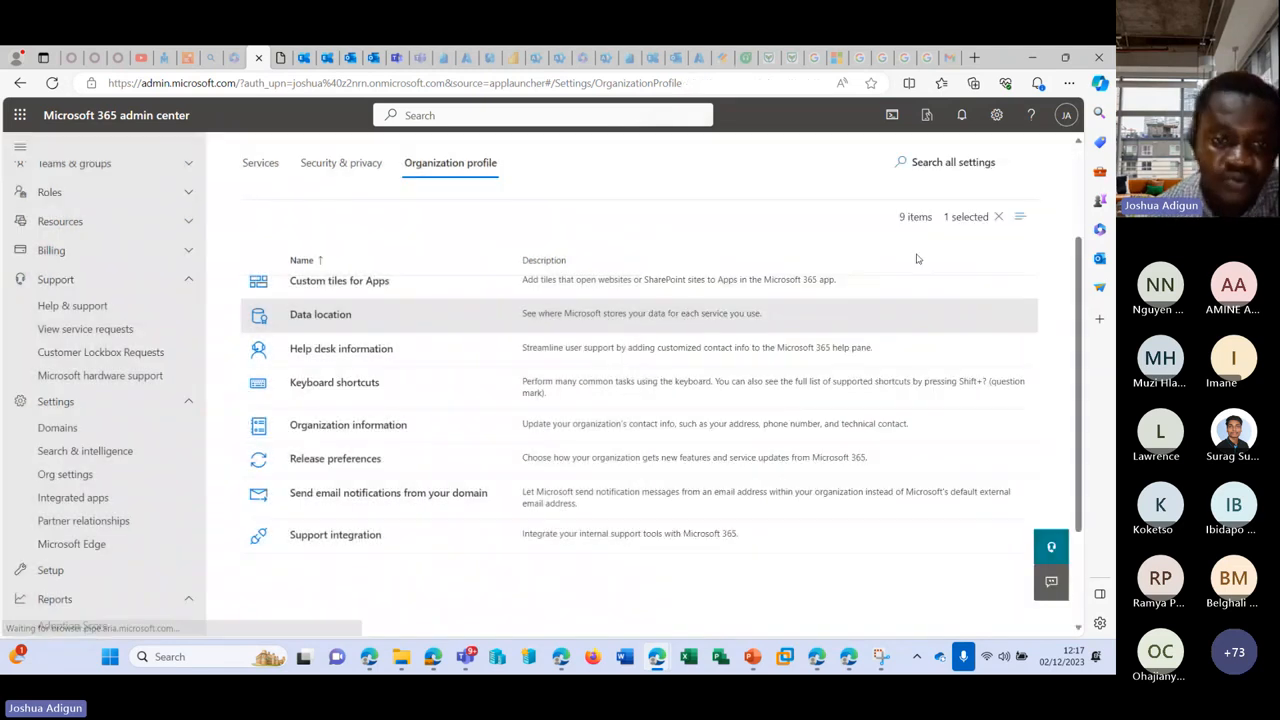
Step: Replace organization name MSFT_AJ1 with 'AJ and Sons Limited', save, and close the panel
click(330, 432)
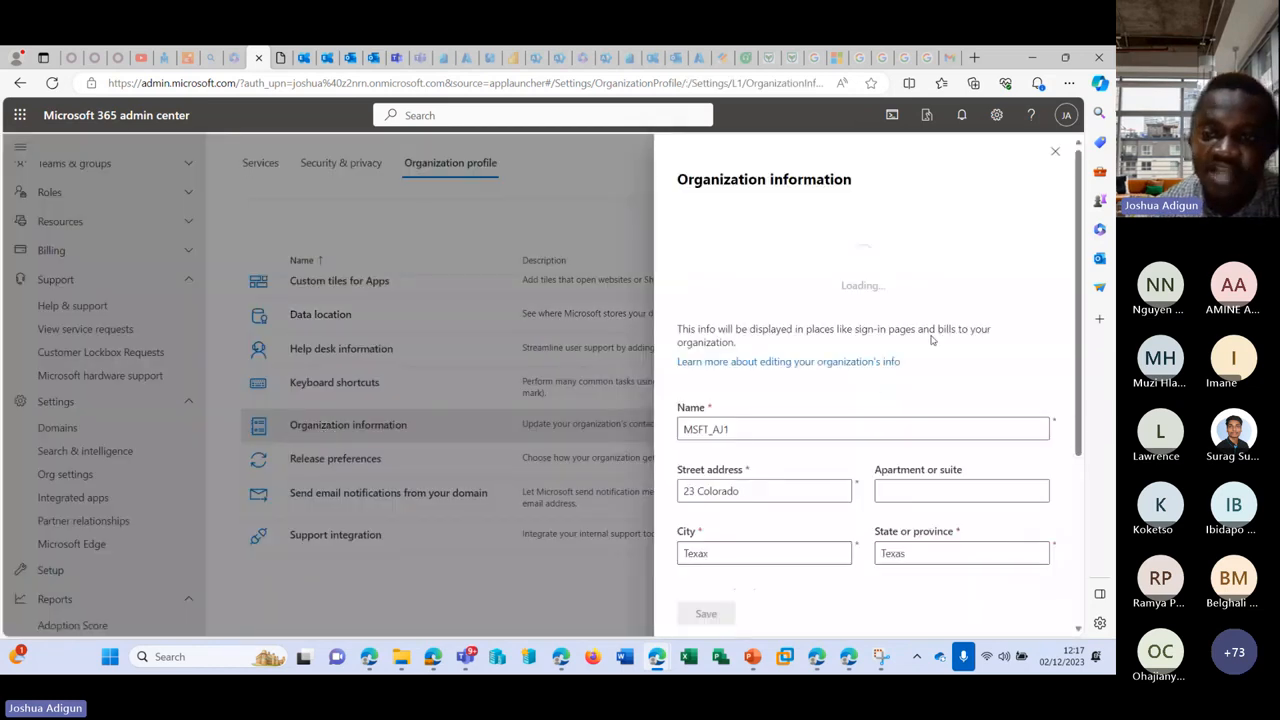
double_click(743, 316)
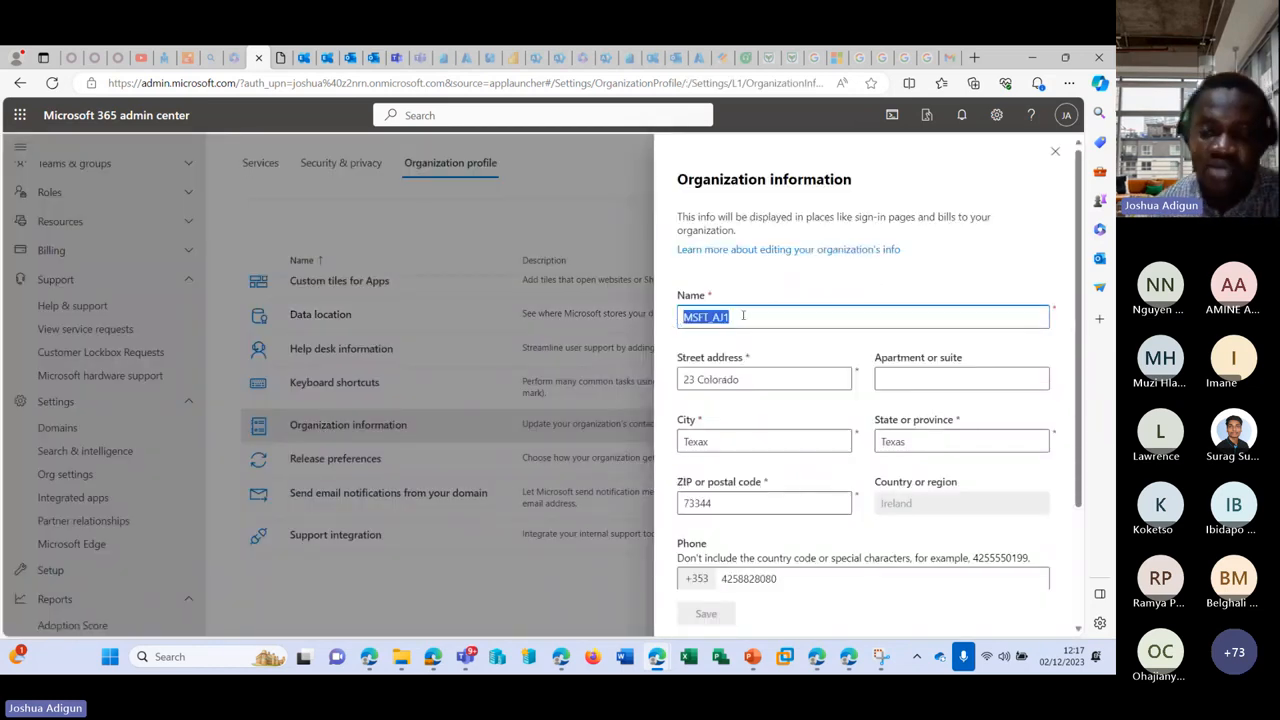
drag(743, 316, 672, 328)
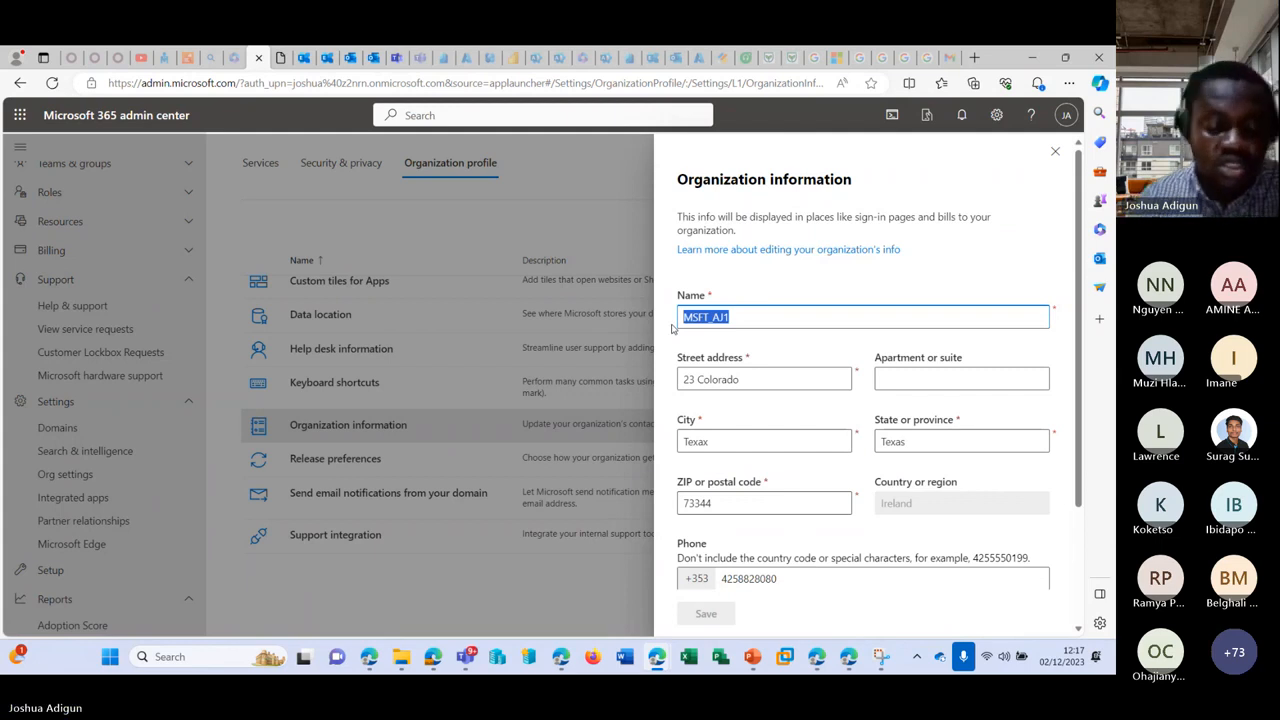
text(AJ and )
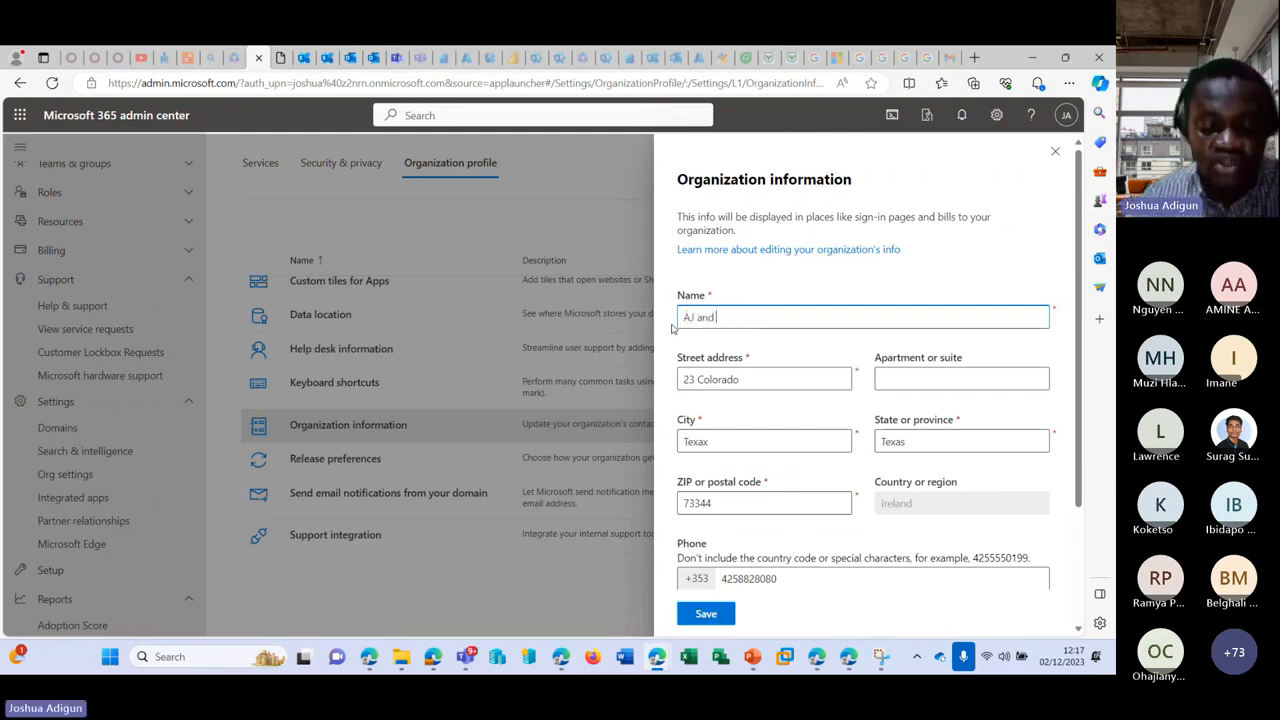
text(son)
key(BackSpace)
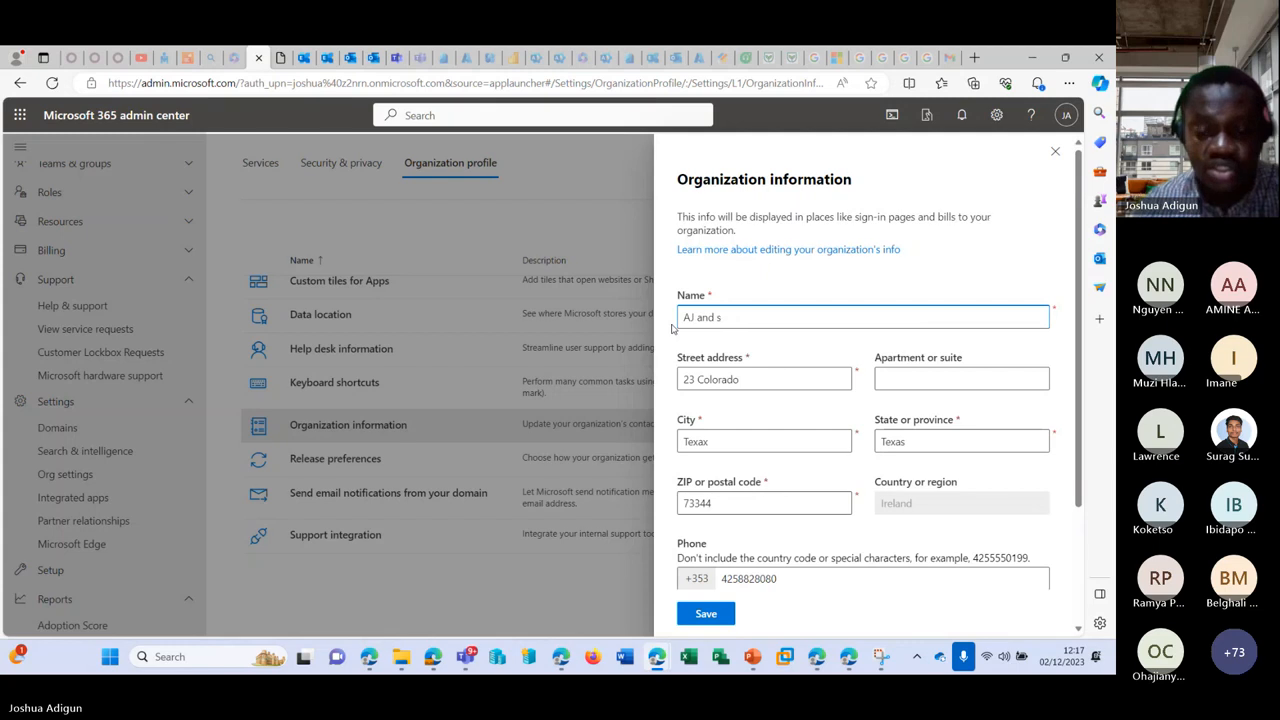
key(BackSpace)
text(Sons)
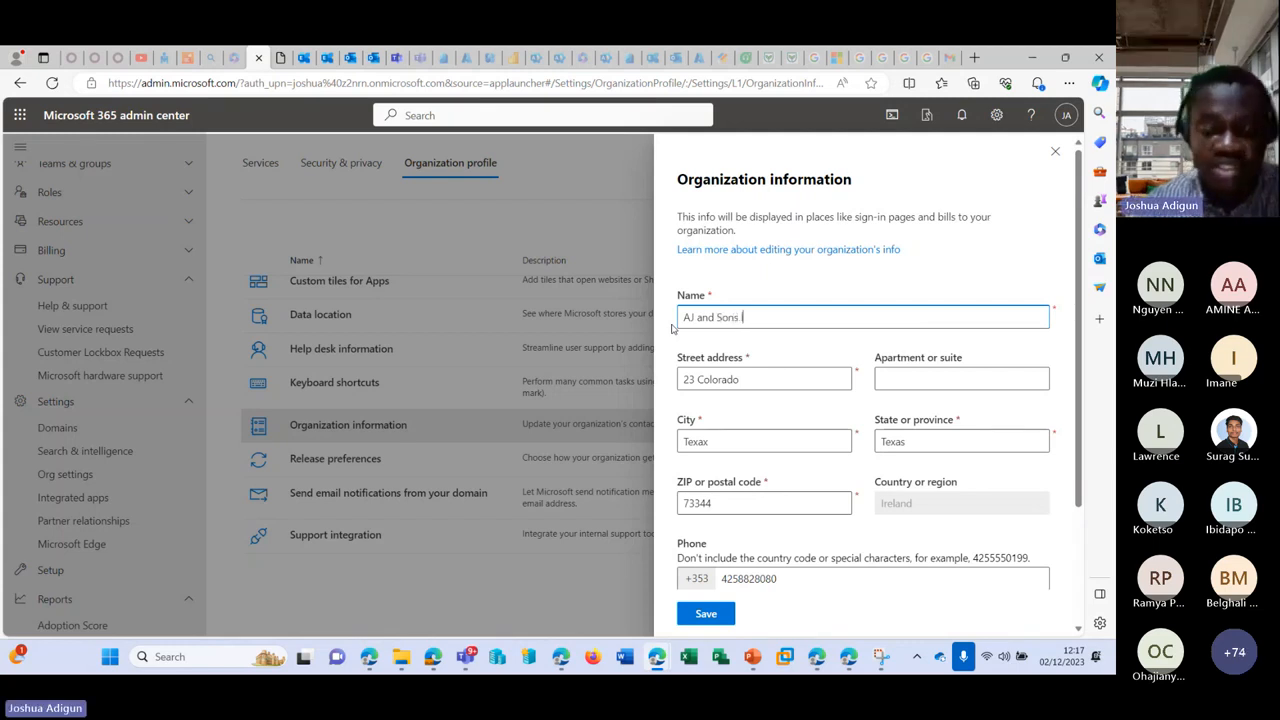
text( Limited)
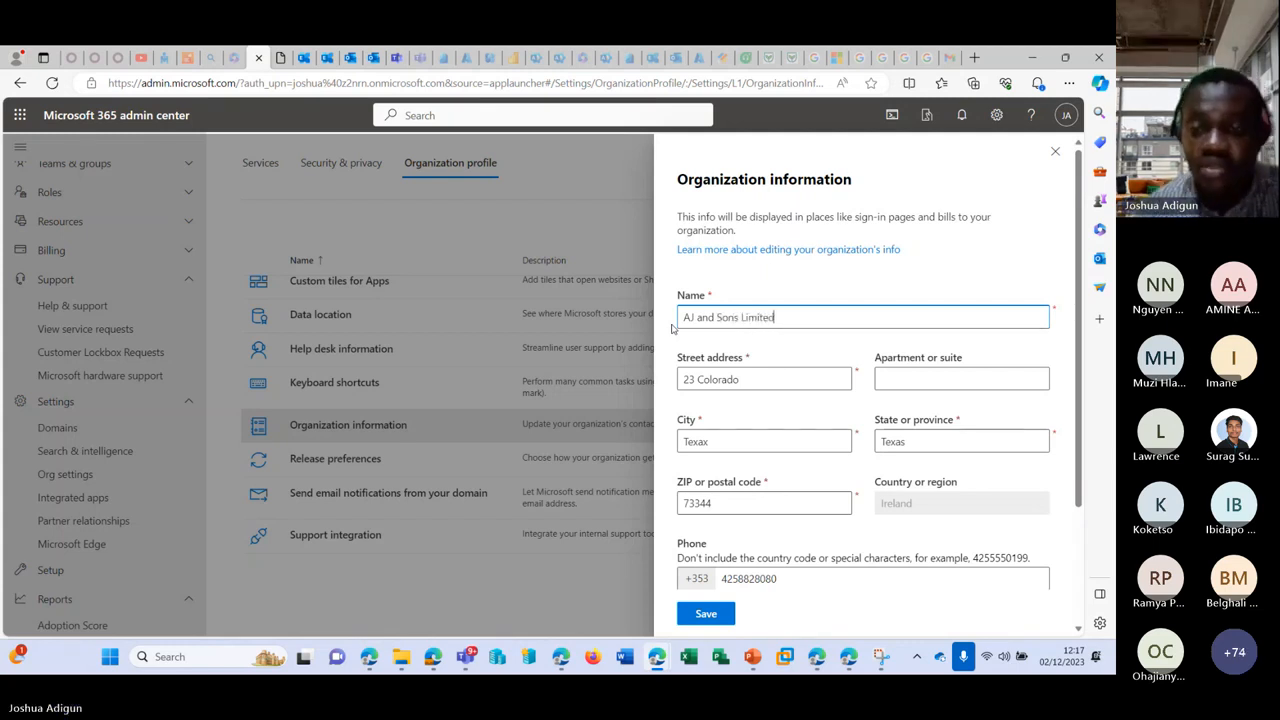
scroll(829, 417, down, 3)
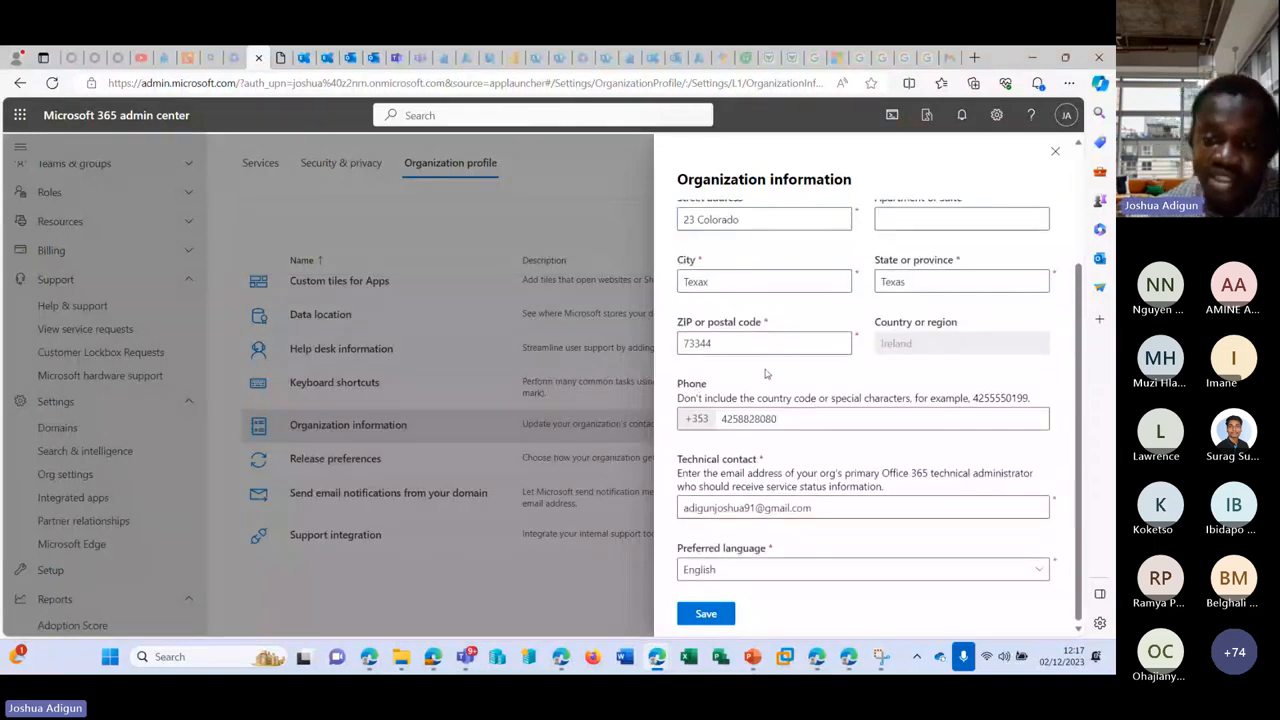
click(706, 613)
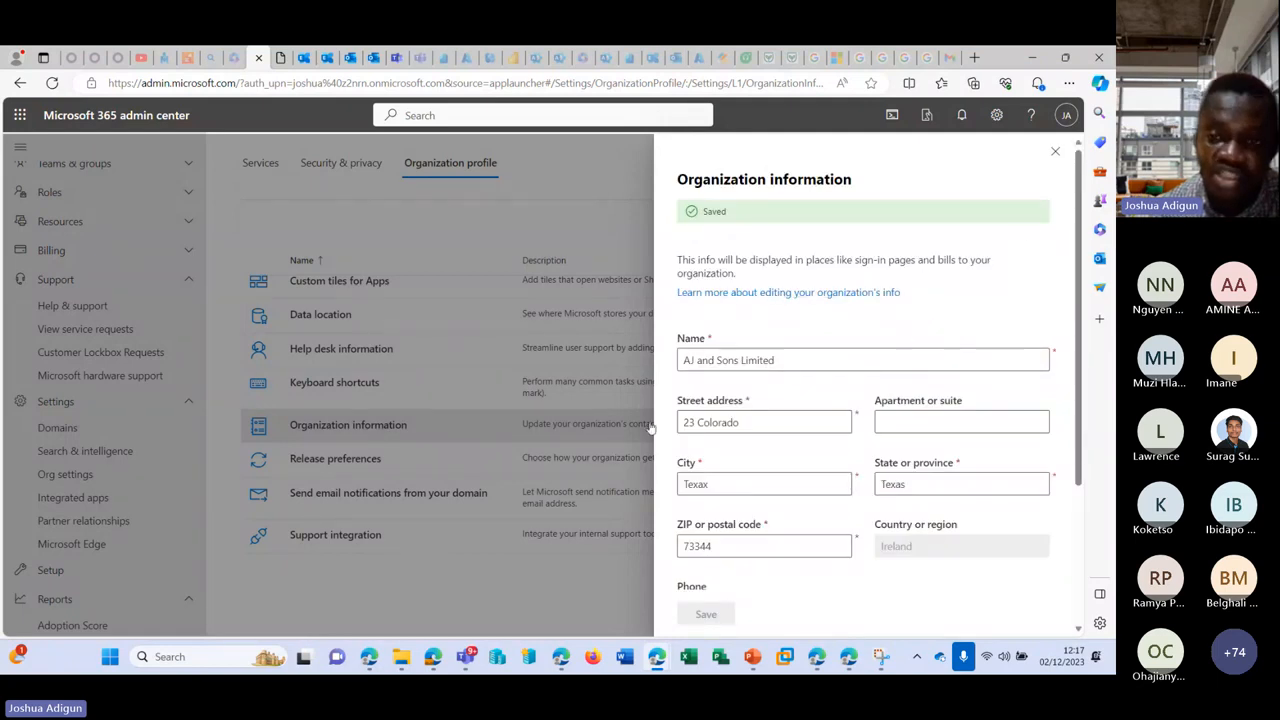
click(1054, 151)
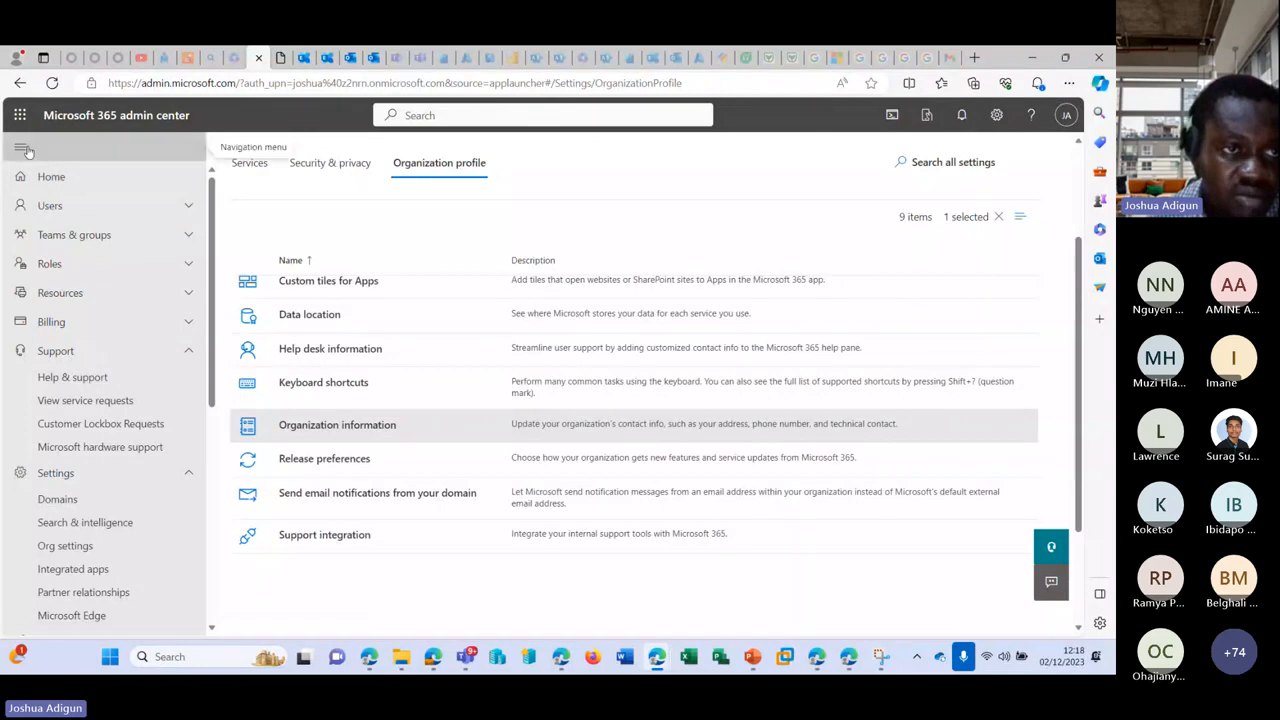
Step: Go to the Home dashboard, compare the other admin center tabs, then reopen Org settings
click(40, 175)
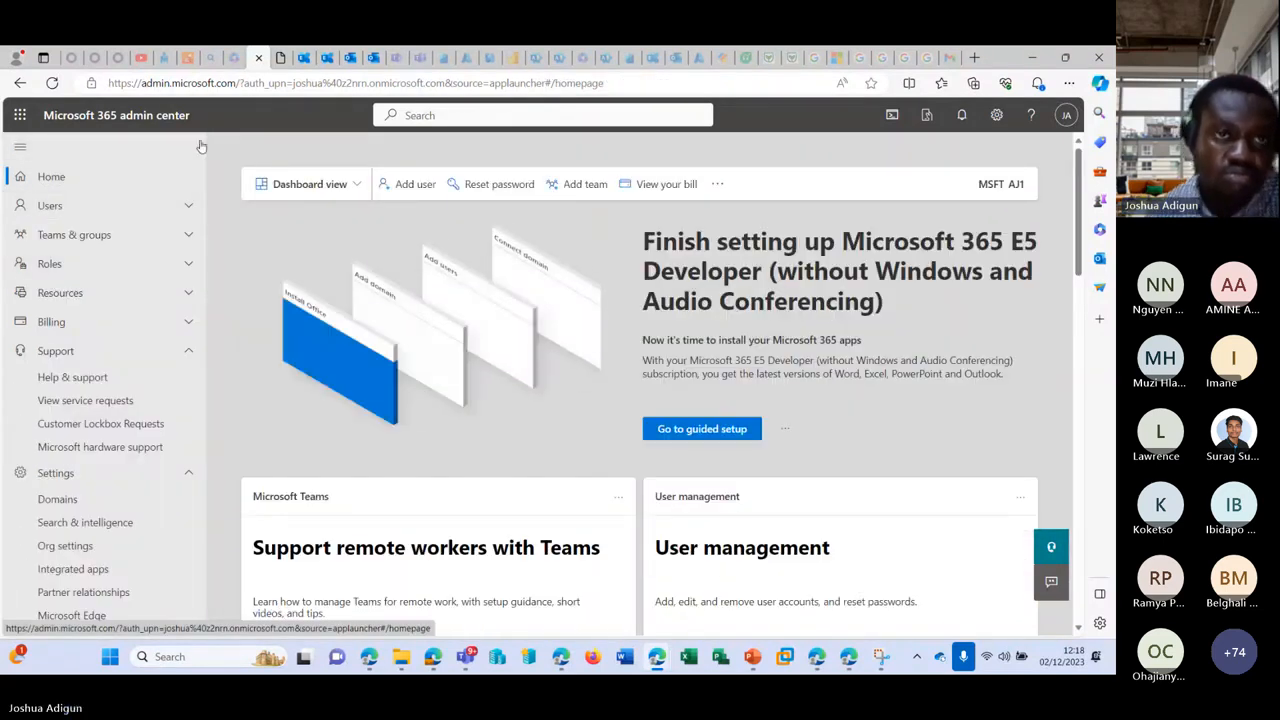
click(233, 58)
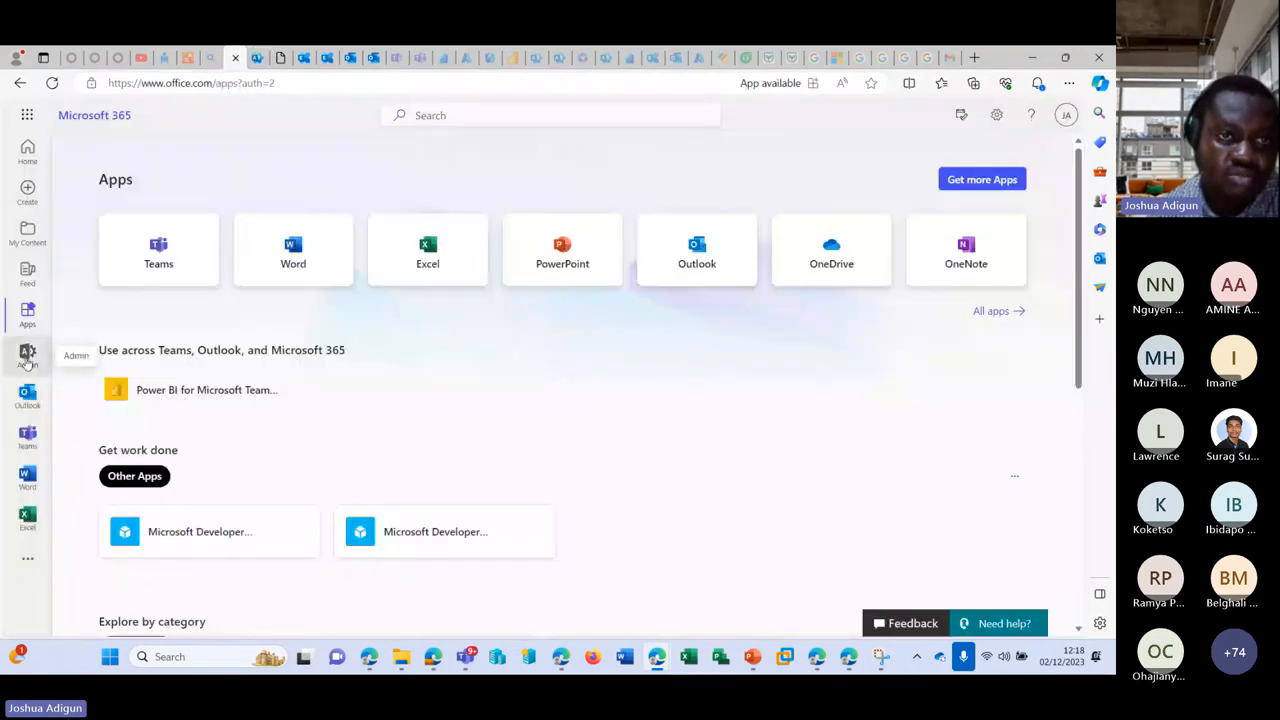
click(22, 355)
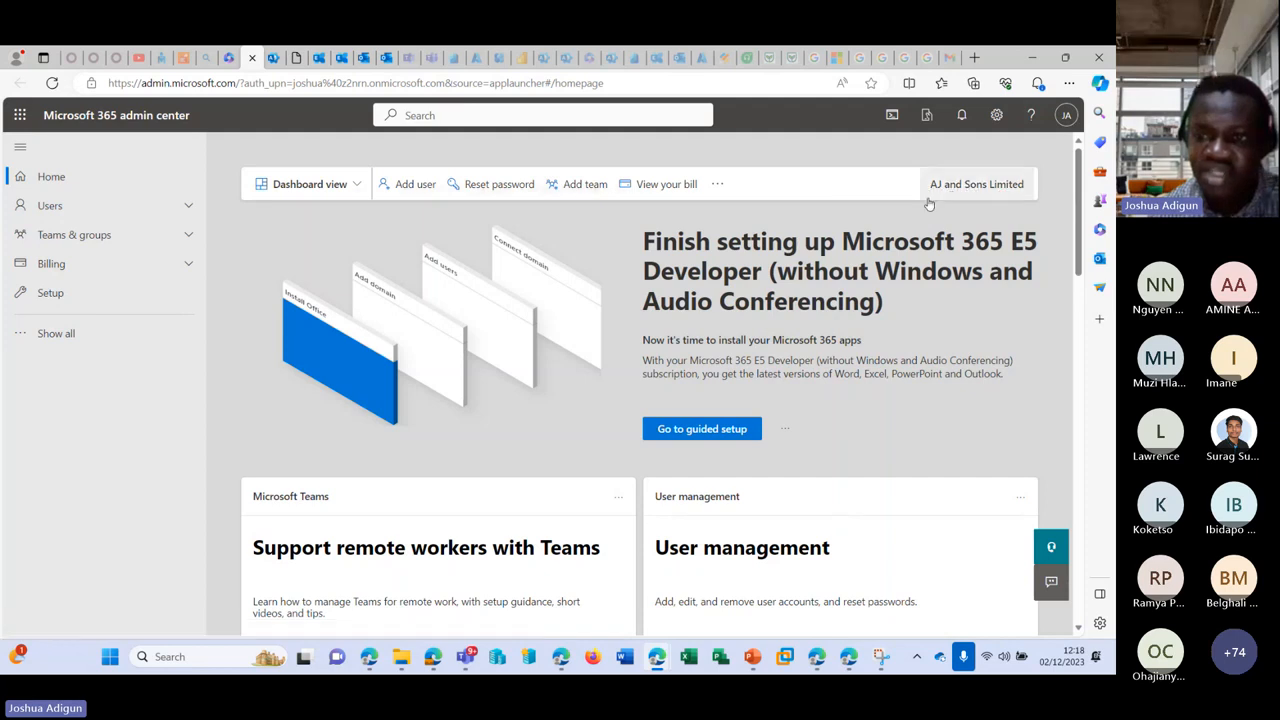
click(272, 57)
scroll(90, 408, down, 5)
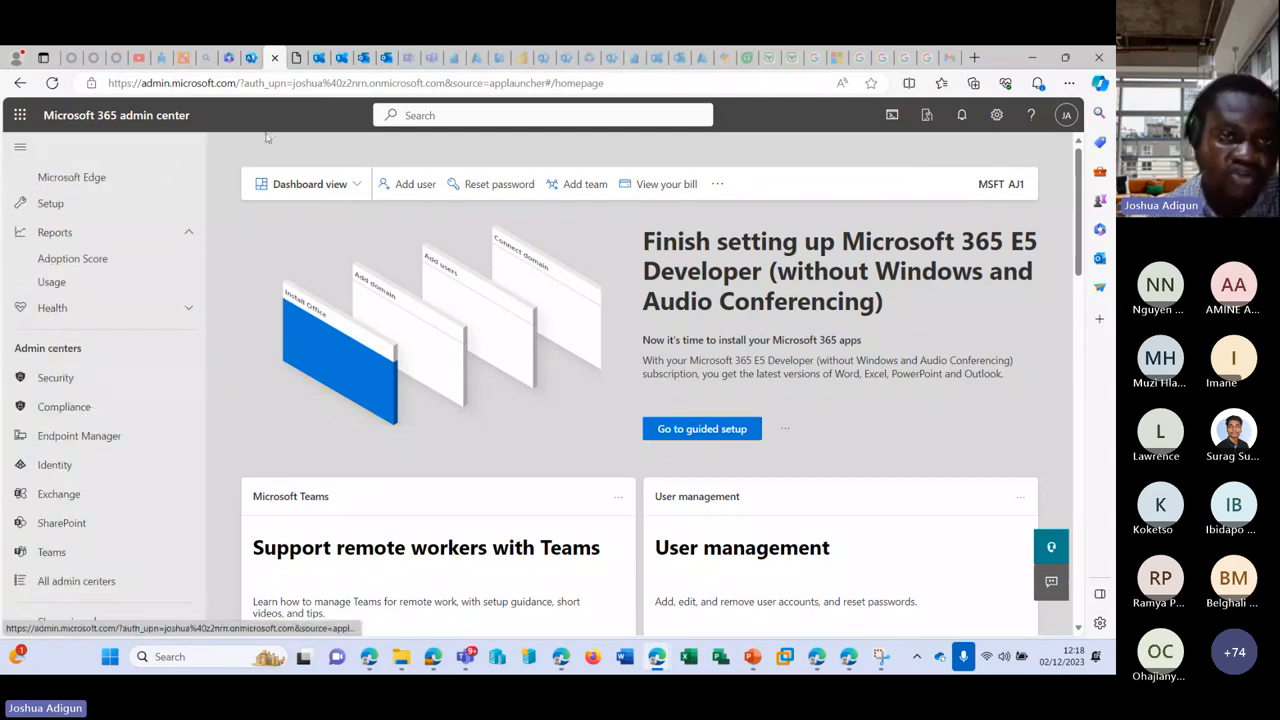
scroll(165, 340, up, 3)
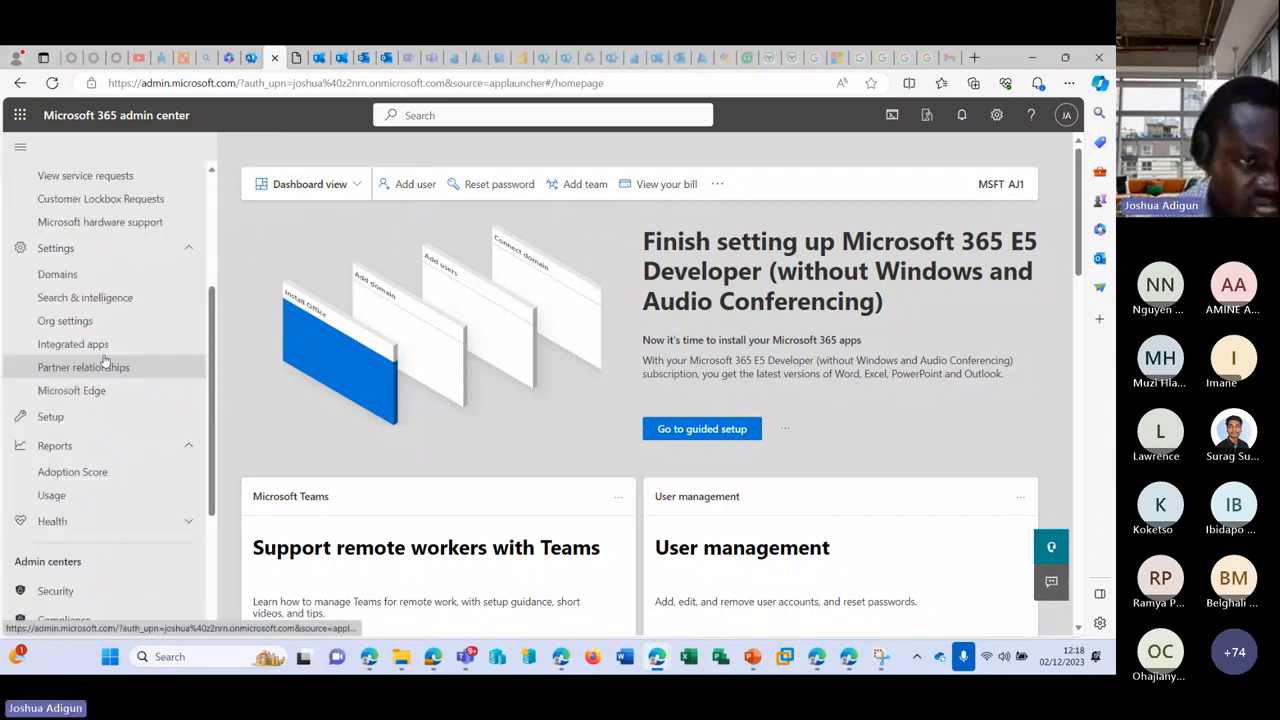
click(253, 60)
click(275, 59)
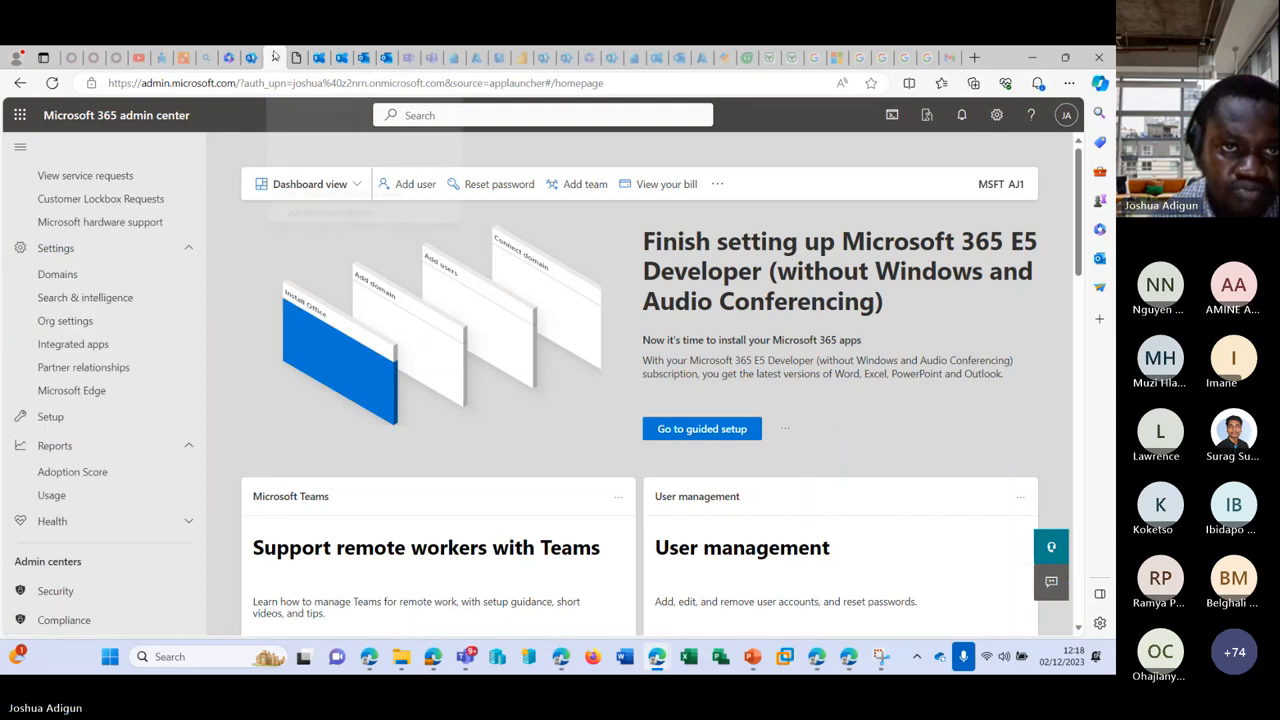
click(99, 322)
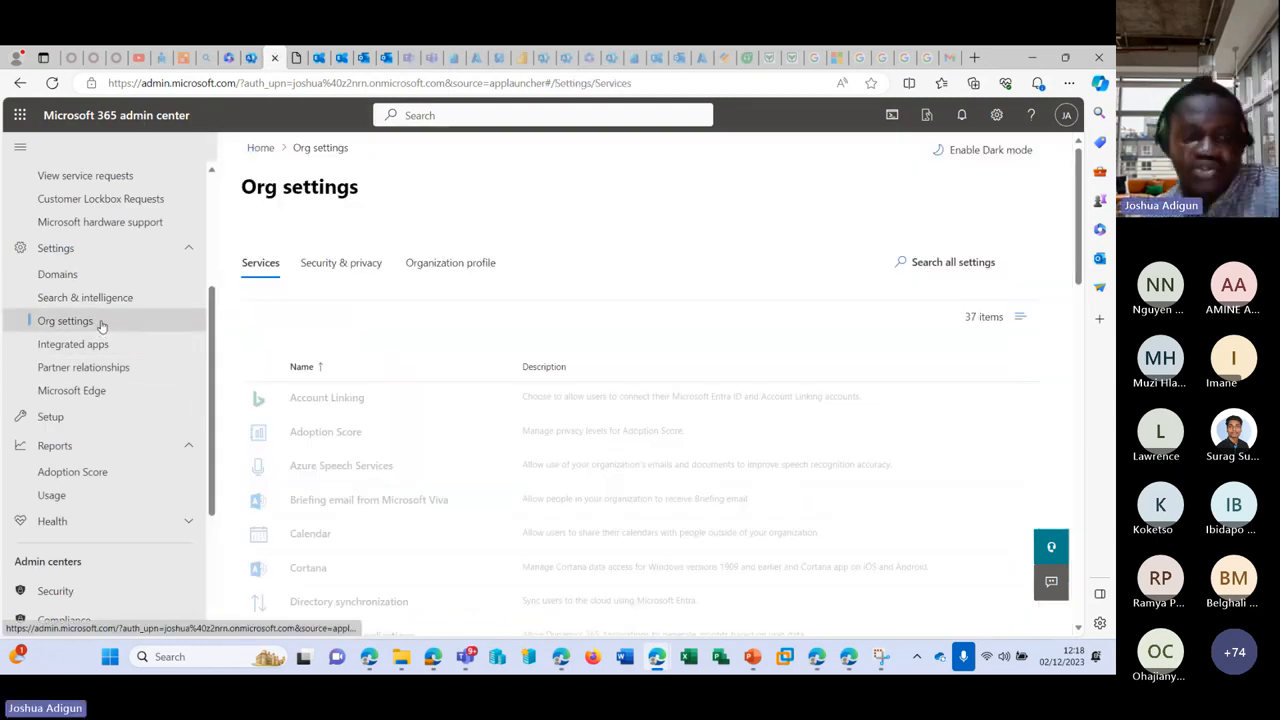
Step: Try a custom send-from domain in Email notification settings and close without saving
click(432, 264)
scroll(400, 337, down, 5)
scroll(334, 417, up, 2)
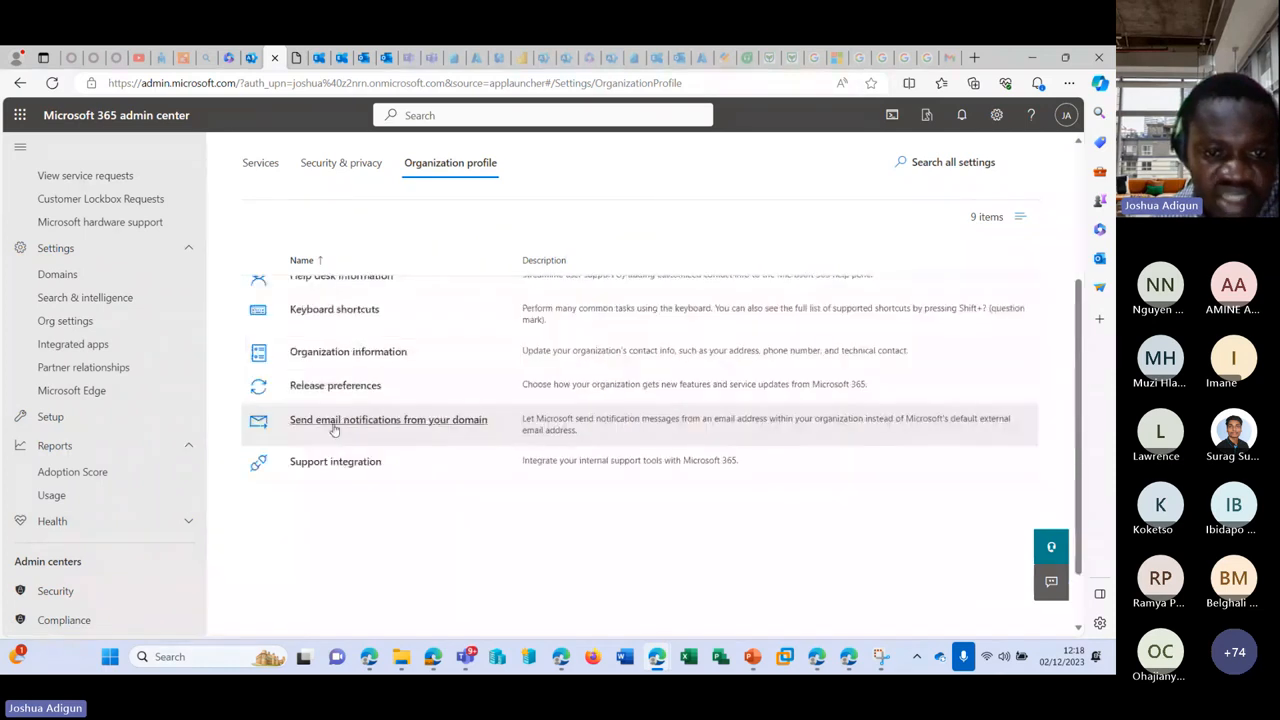
click(441, 427)
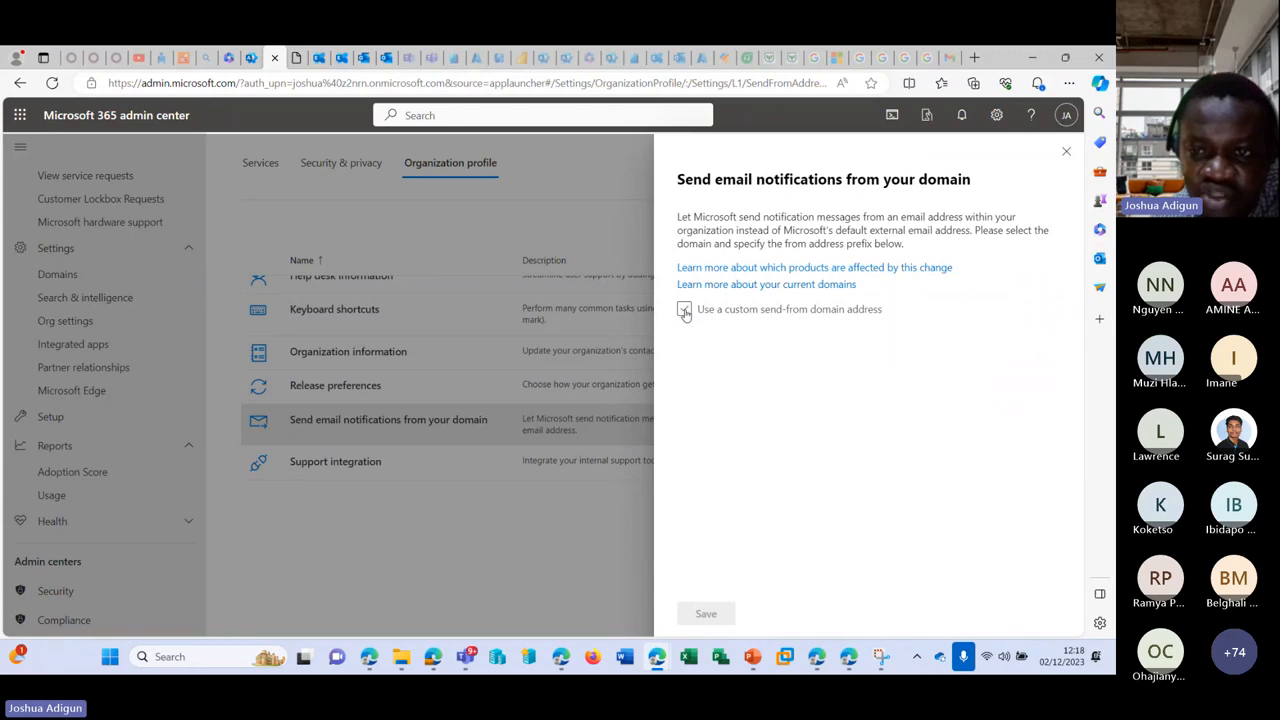
click(685, 312)
drag(718, 356, 703, 356)
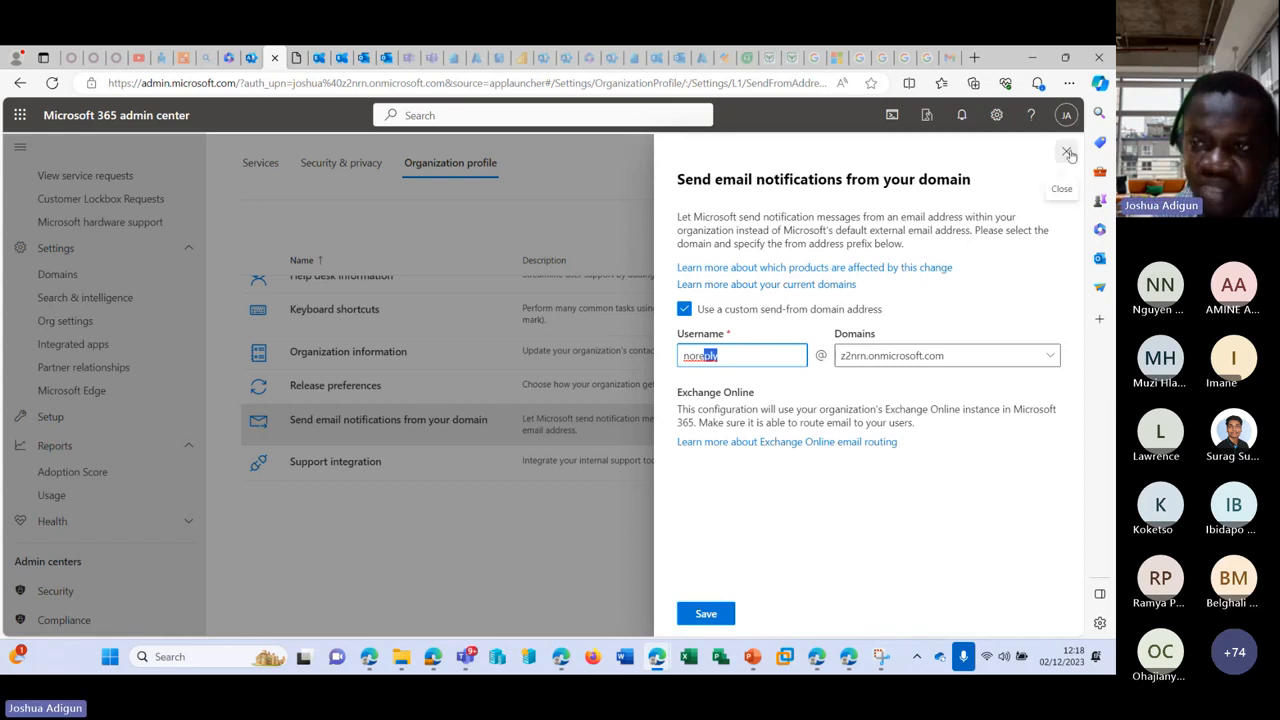
click(1067, 152)
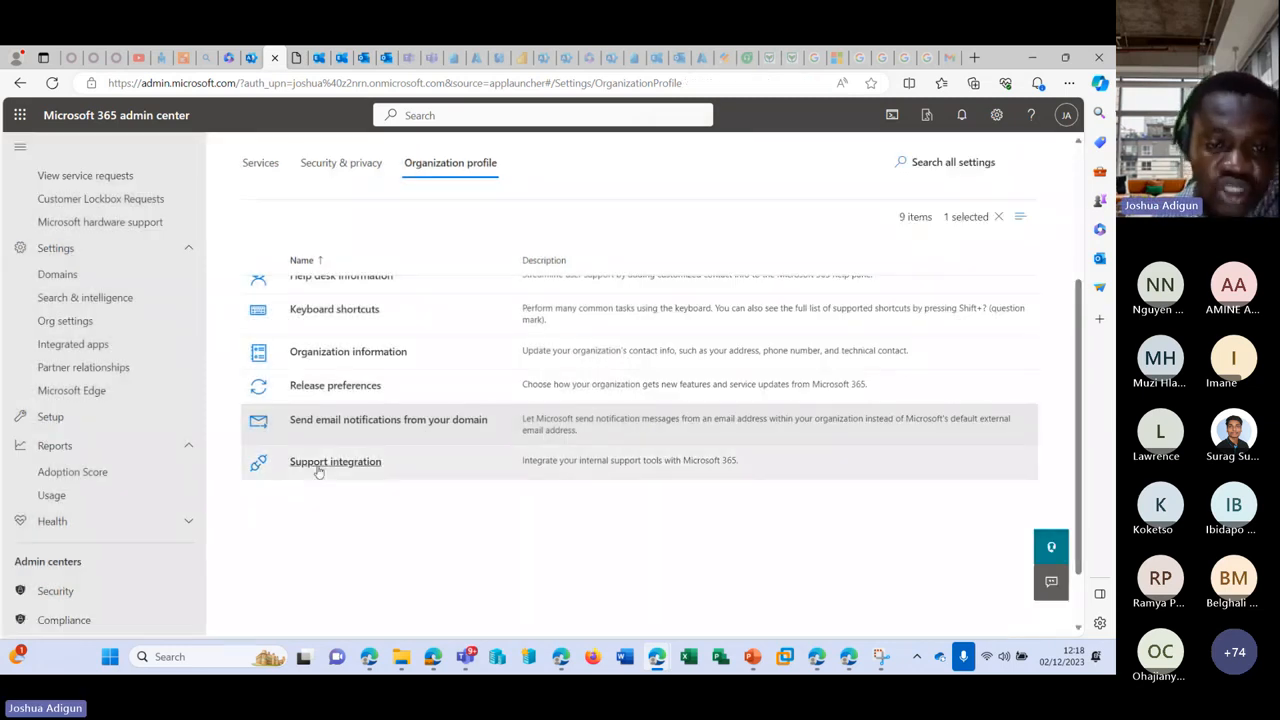
Step: Look at Support integration, add an application ID field, then close it unsaved
click(319, 465)
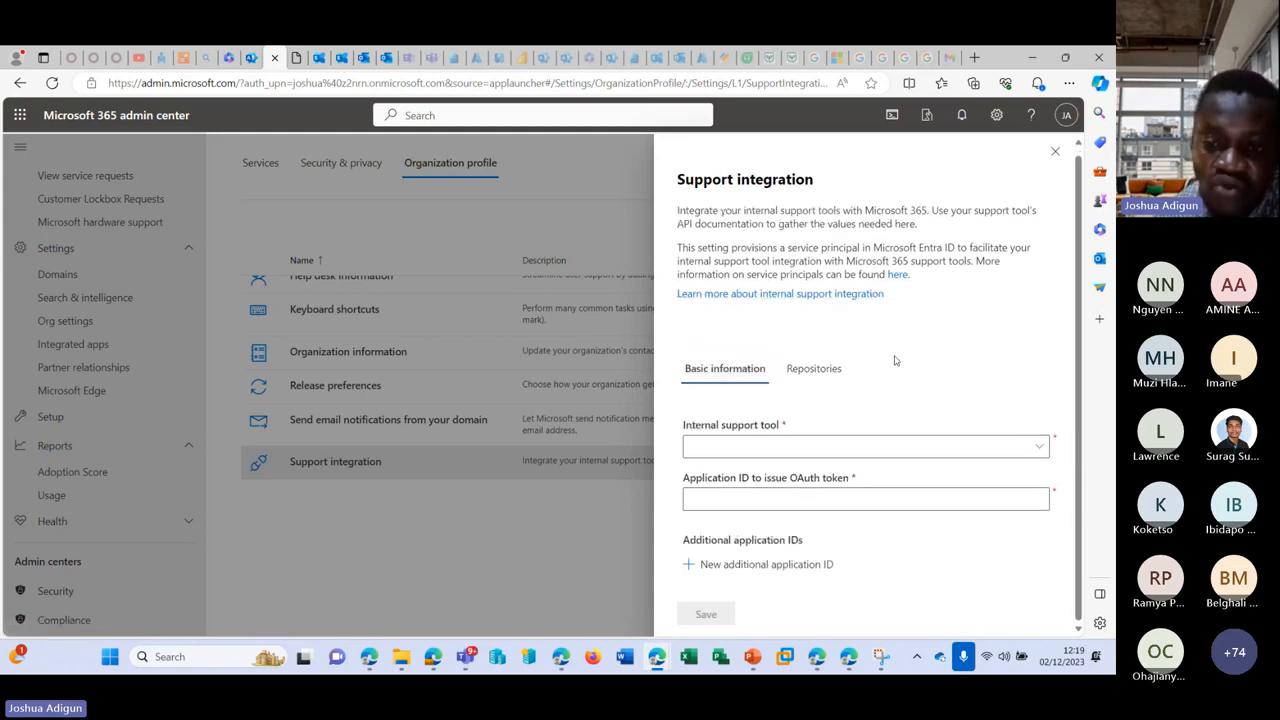
click(822, 566)
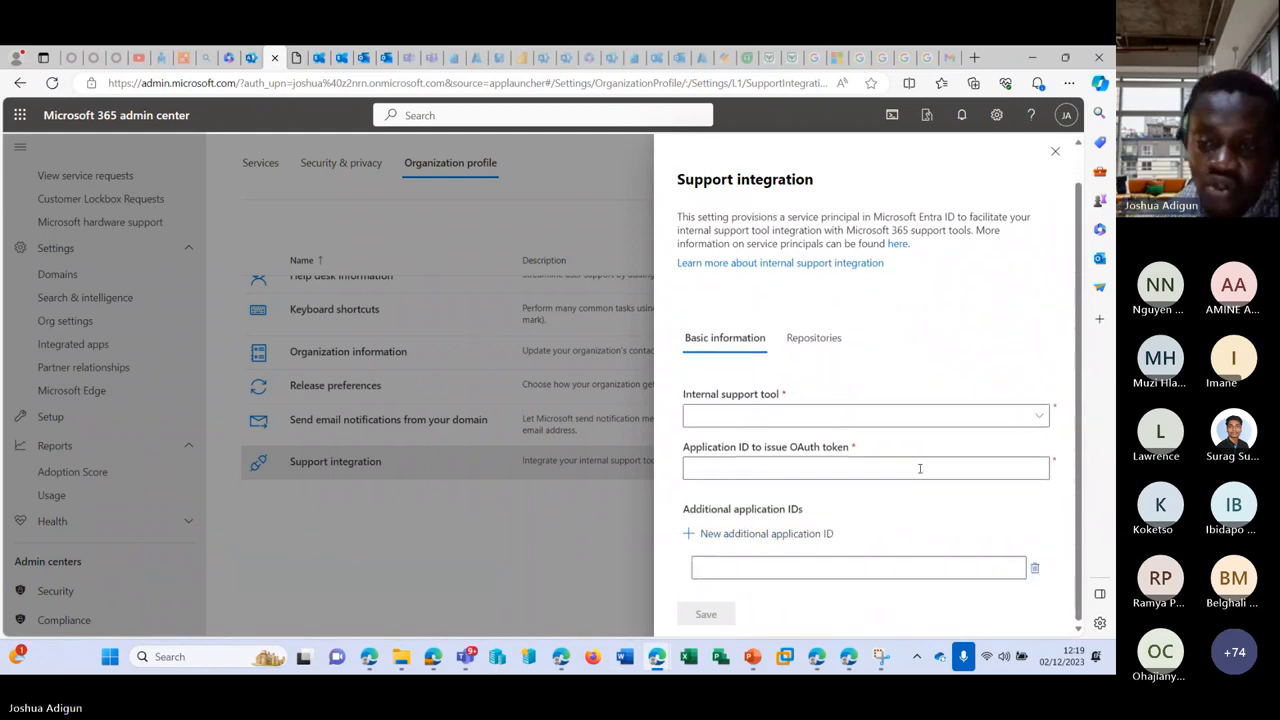
scroll(1050, 179, up, 1)
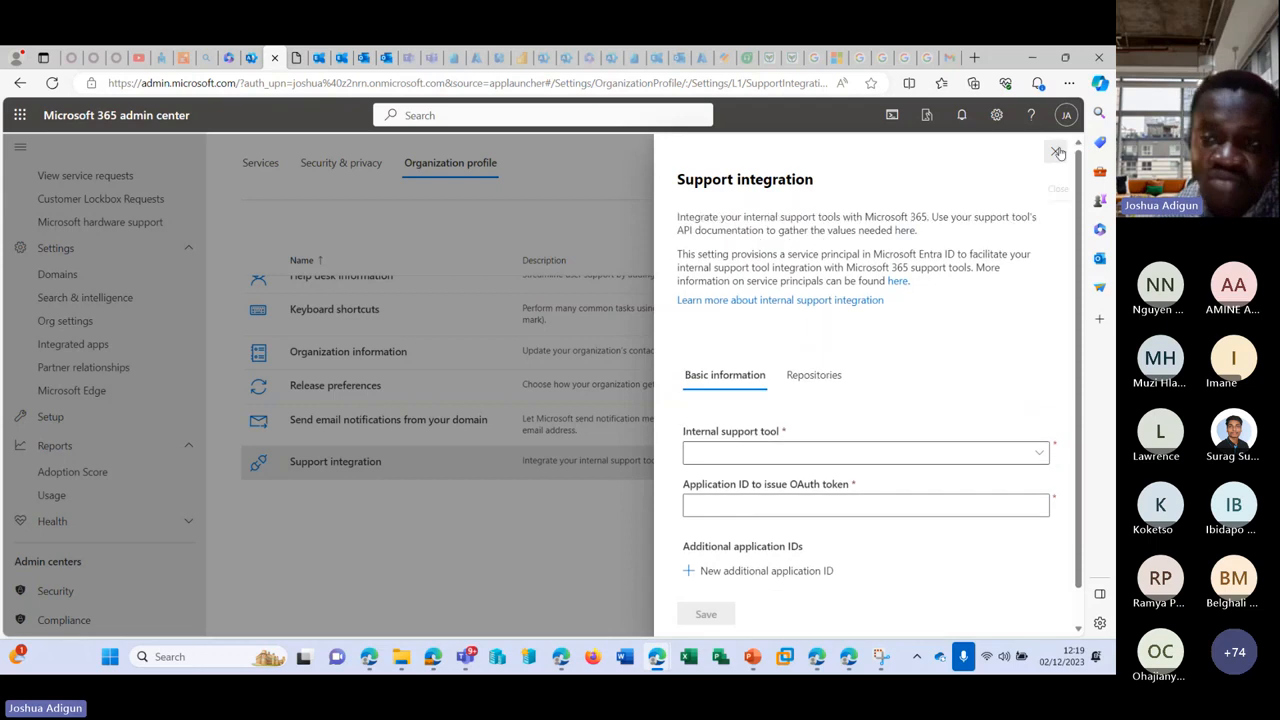
click(1057, 152)
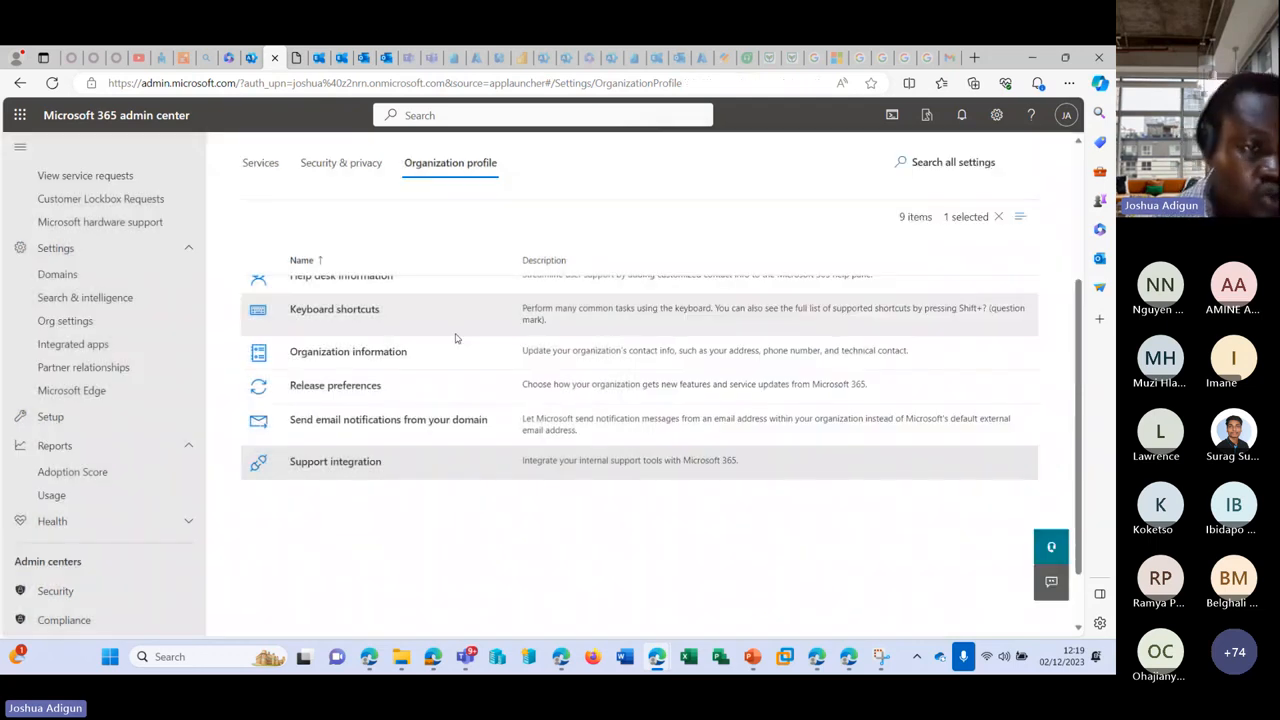
Step: Visit Integrated apps and cancel a custom app upload, then view Partner relationships and Microsoft Edge
click(92, 344)
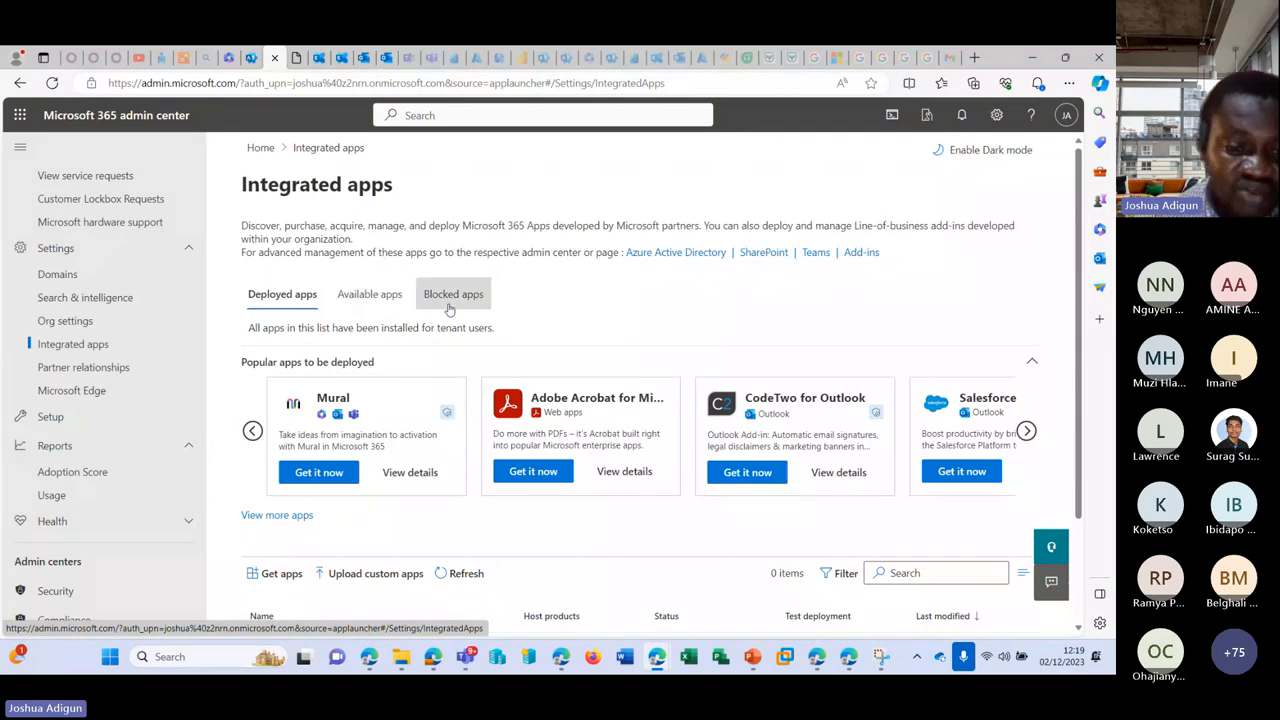
scroll(387, 433, down, 2)
click(387, 436)
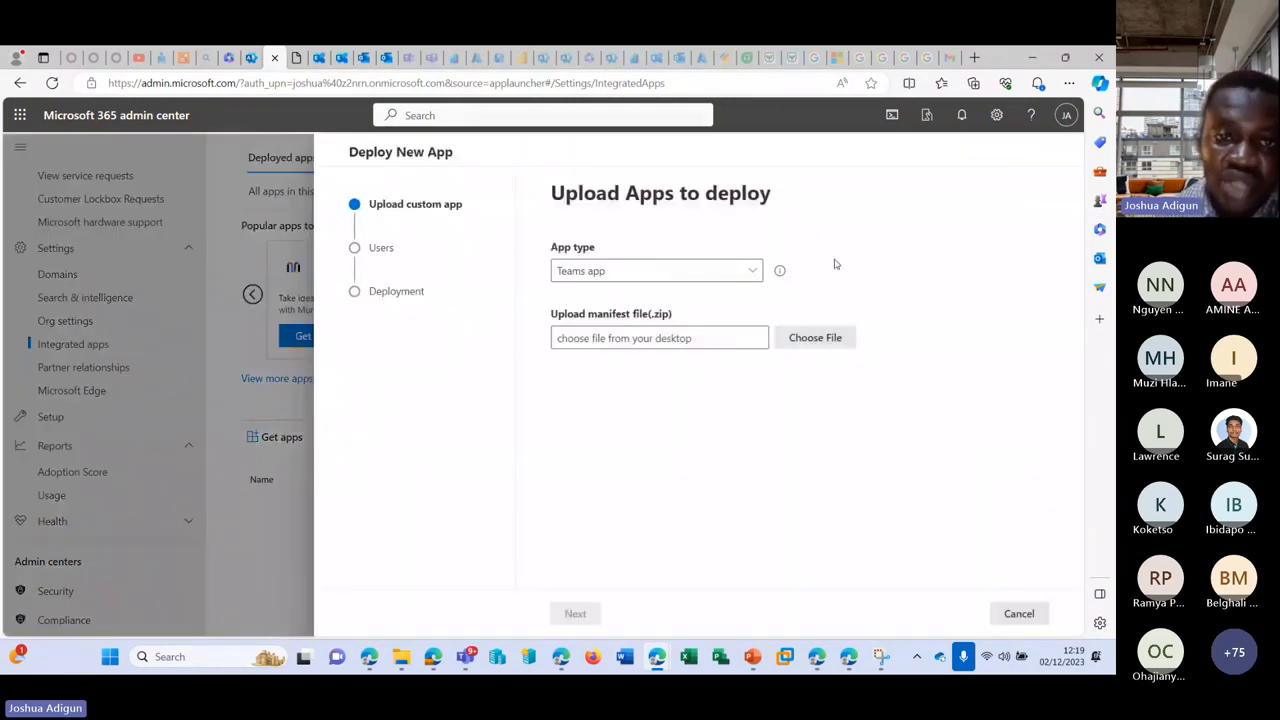
click(1017, 612)
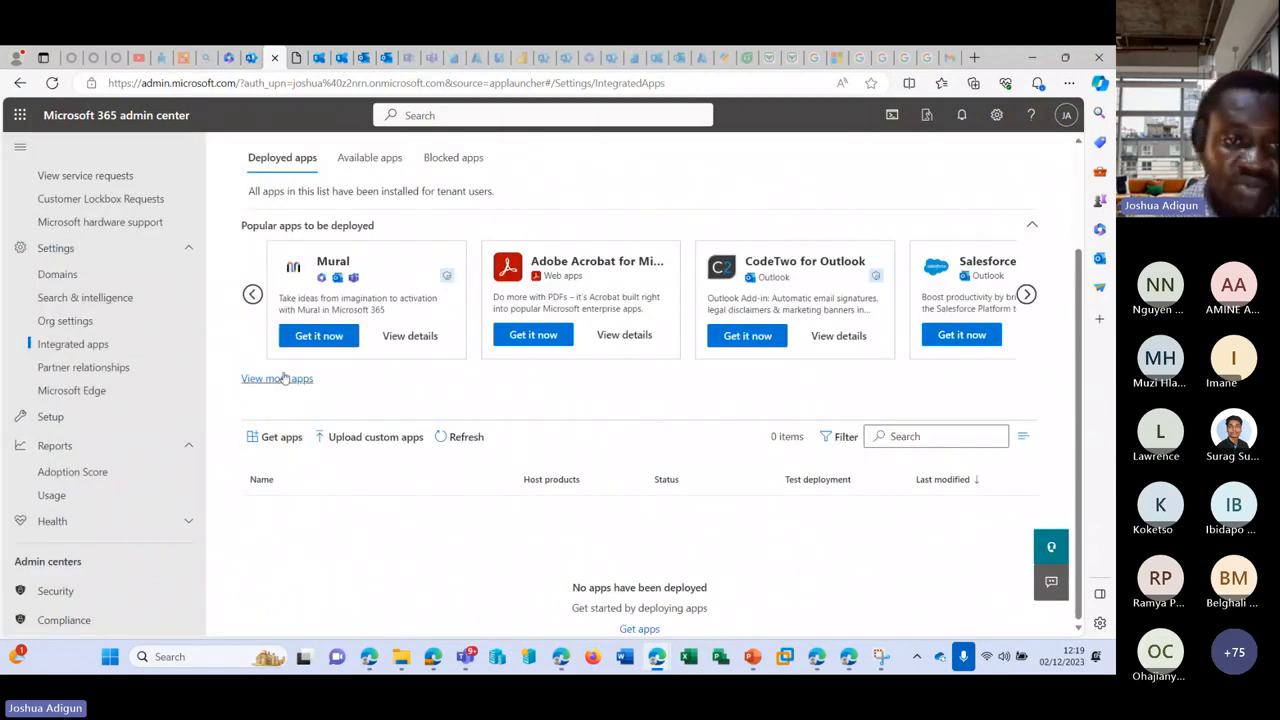
scroll(300, 350, up, 2)
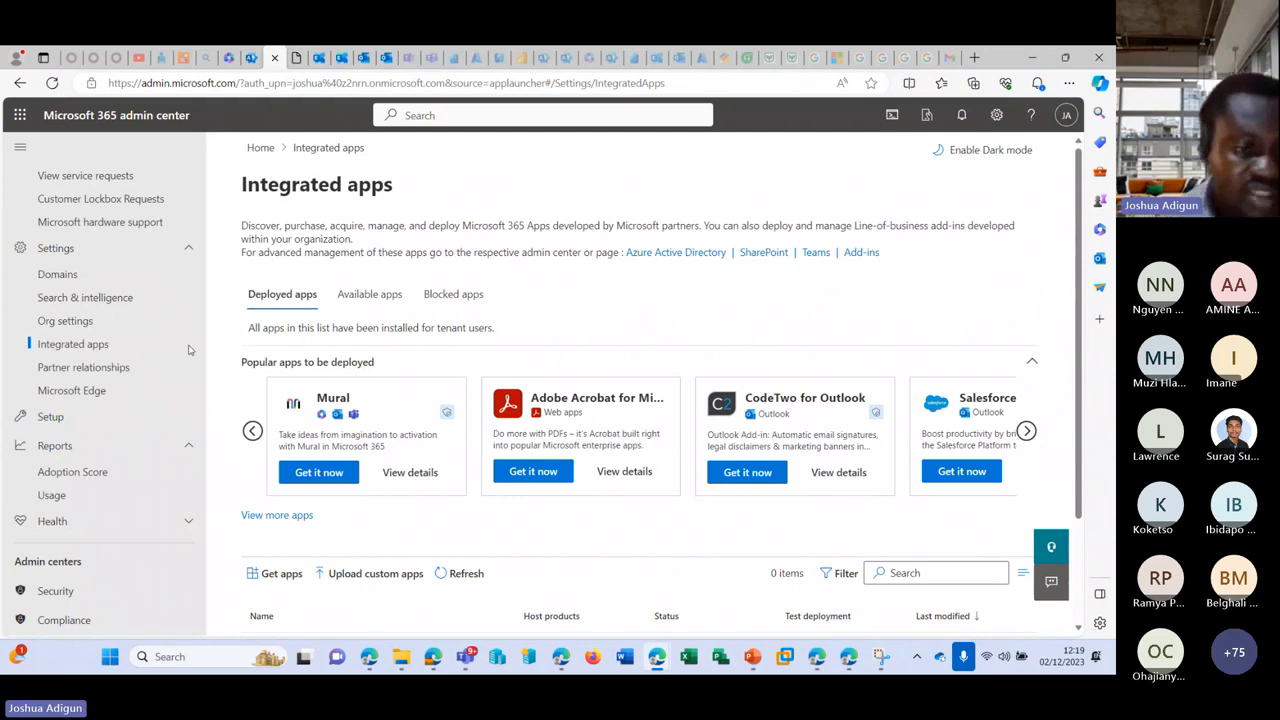
click(114, 369)
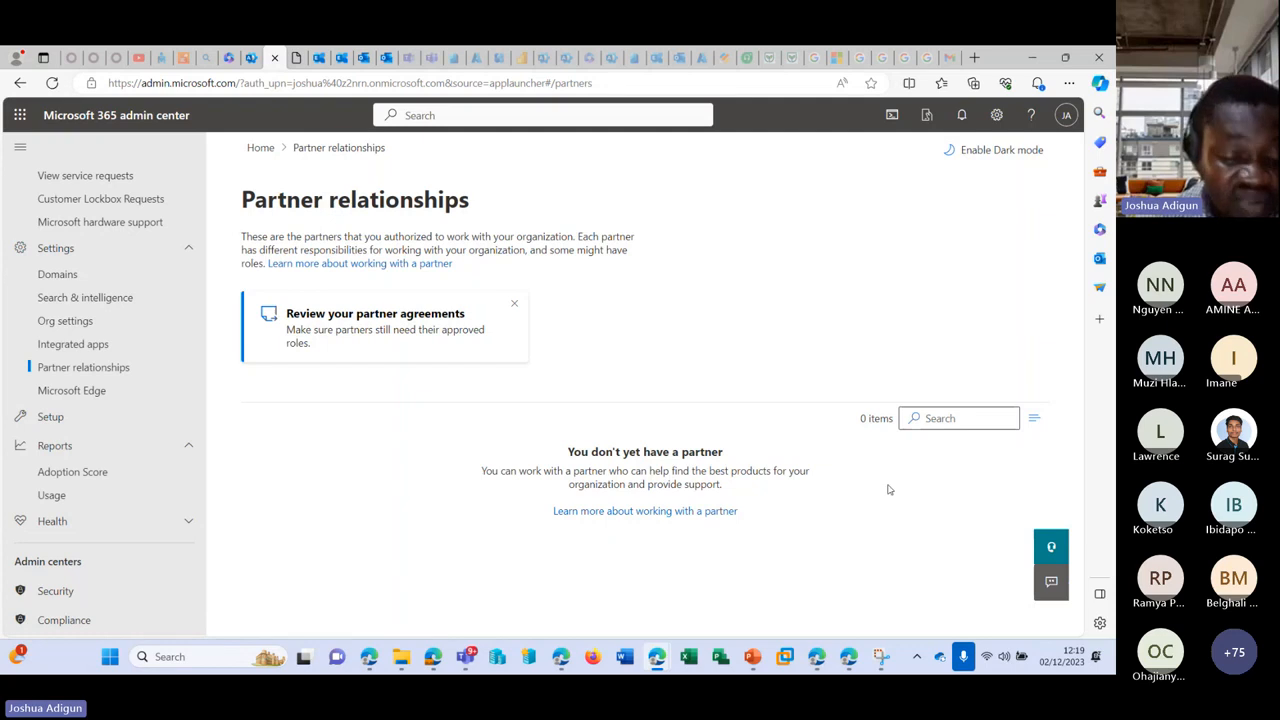
click(93, 390)
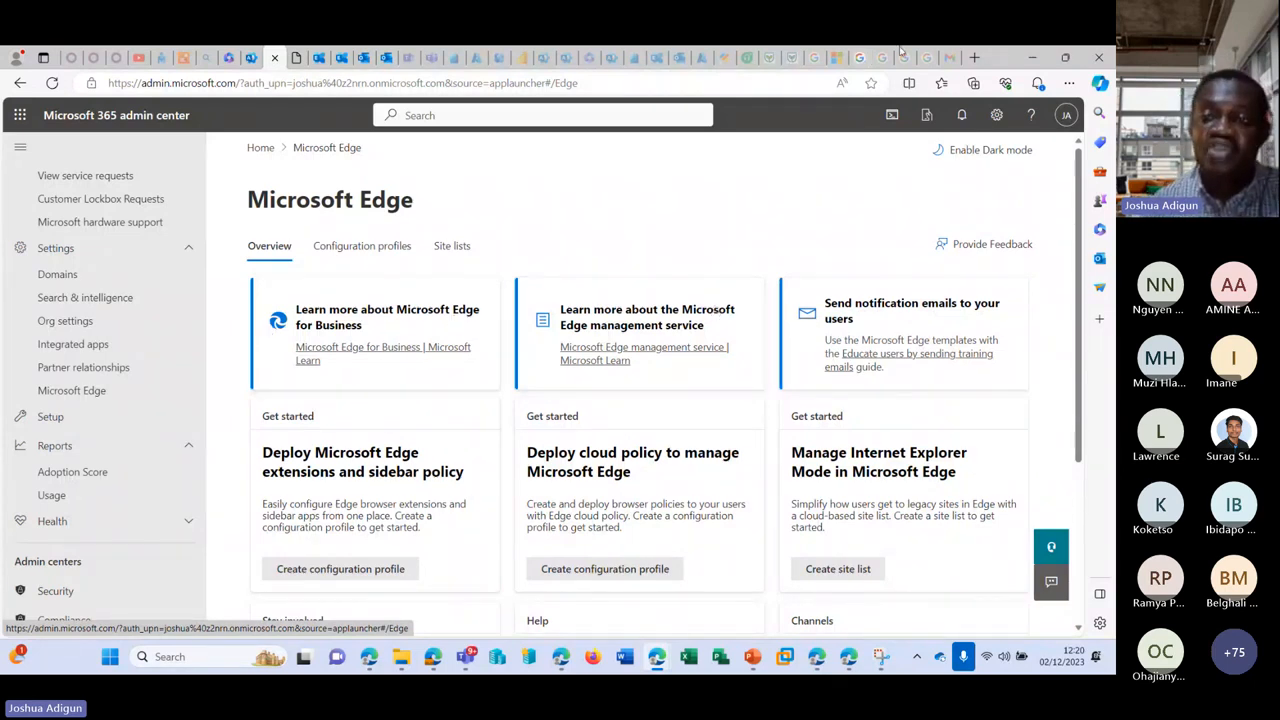
Step: Search Bing for 'how to add domain' in a new tab and view the Bing Chat Enterprise answer
click(975, 58)
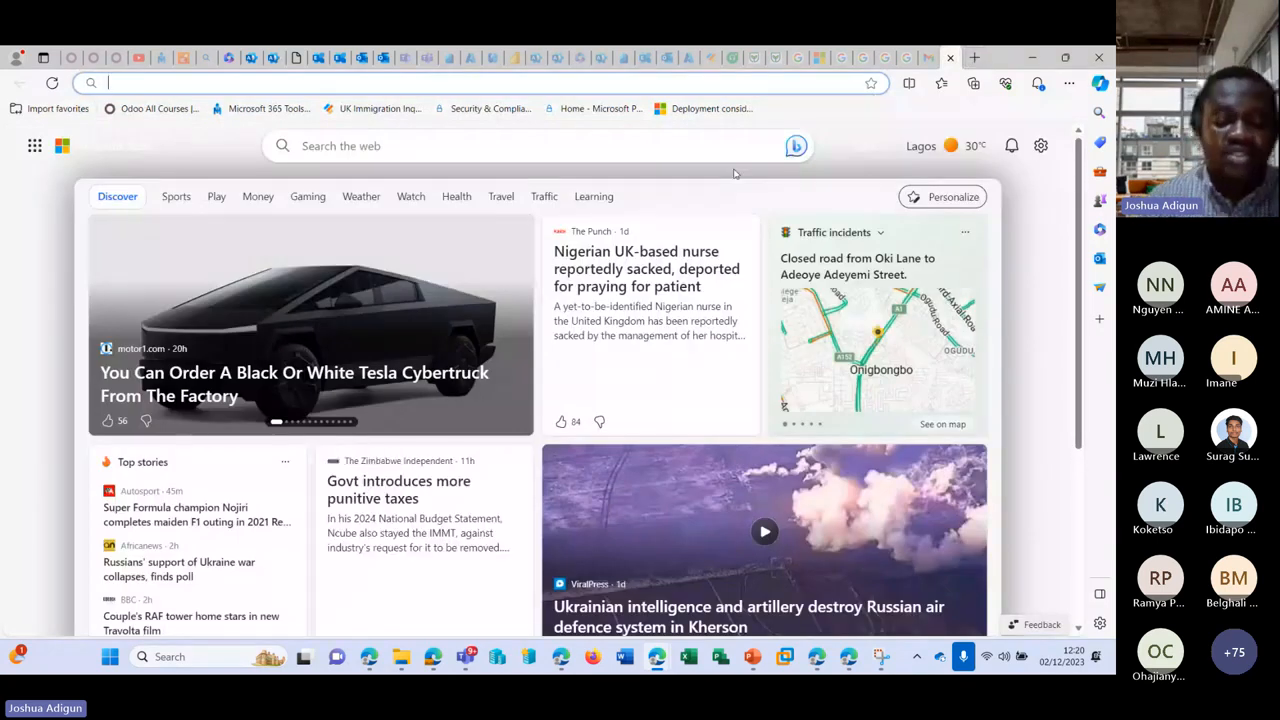
text(ho)
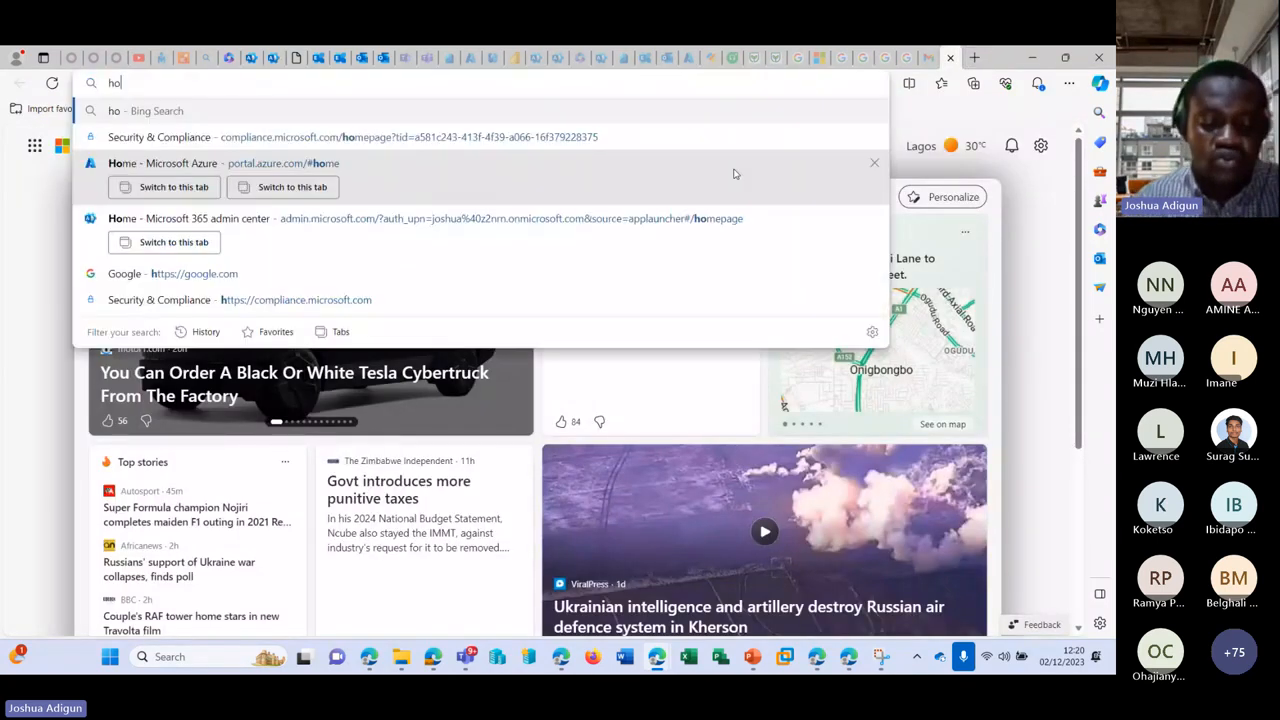
text(w to add domain)
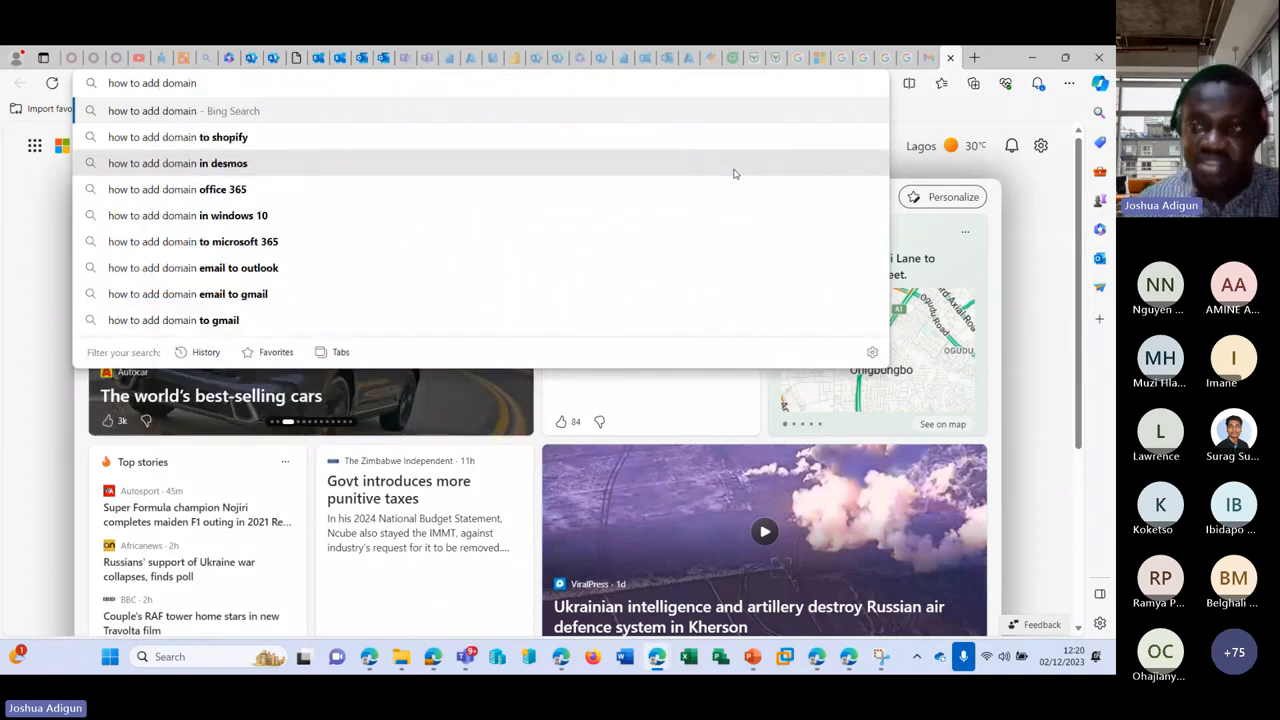
key(Return)
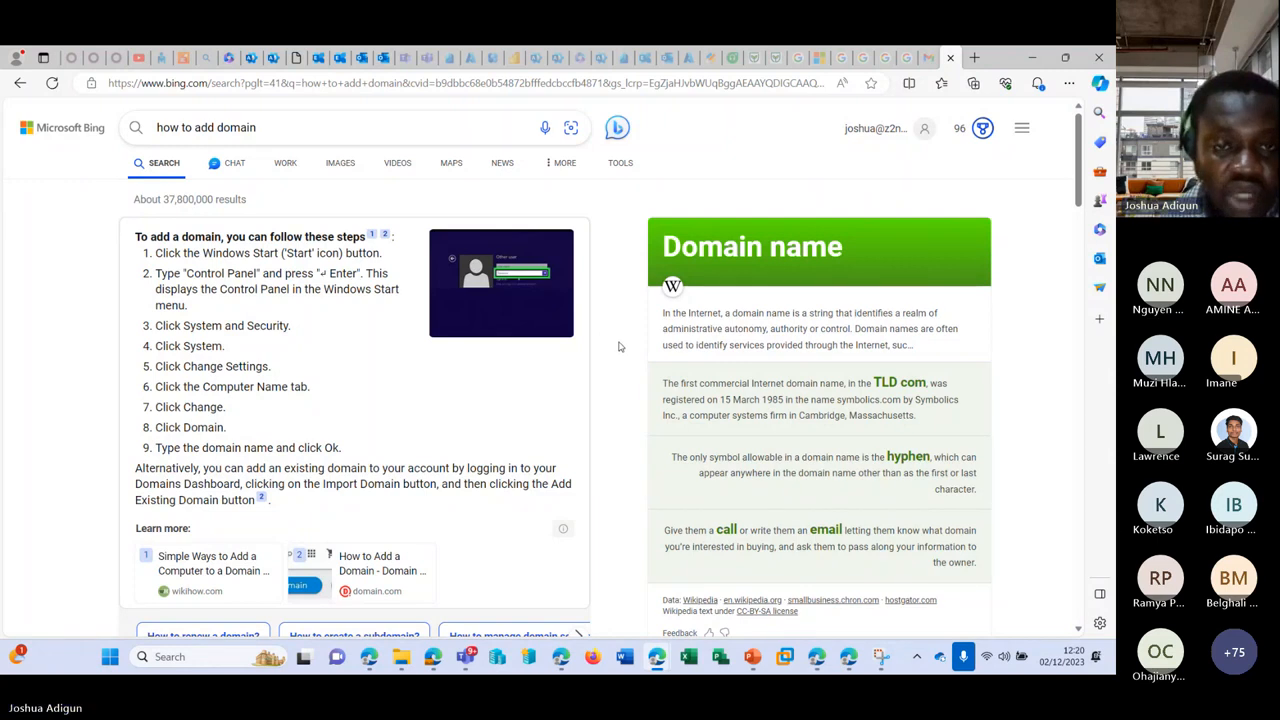
scroll(608, 331, up, 3)
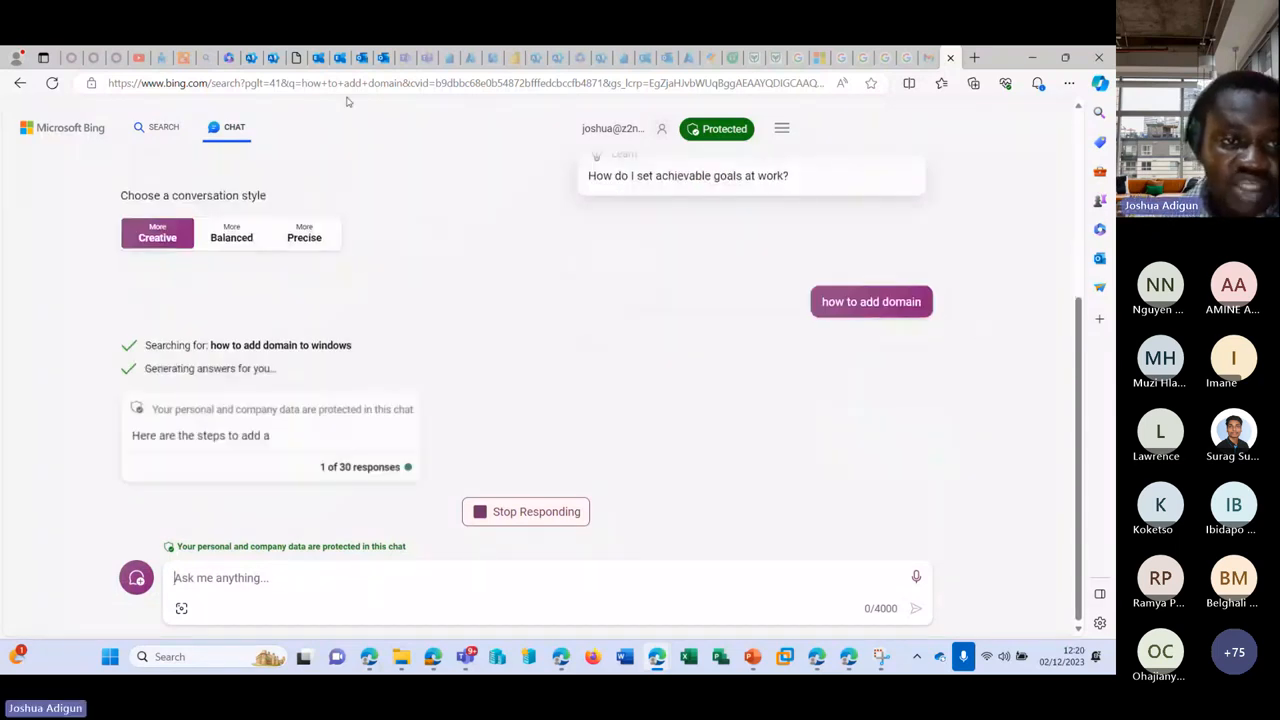
scroll(218, 289, up, 3)
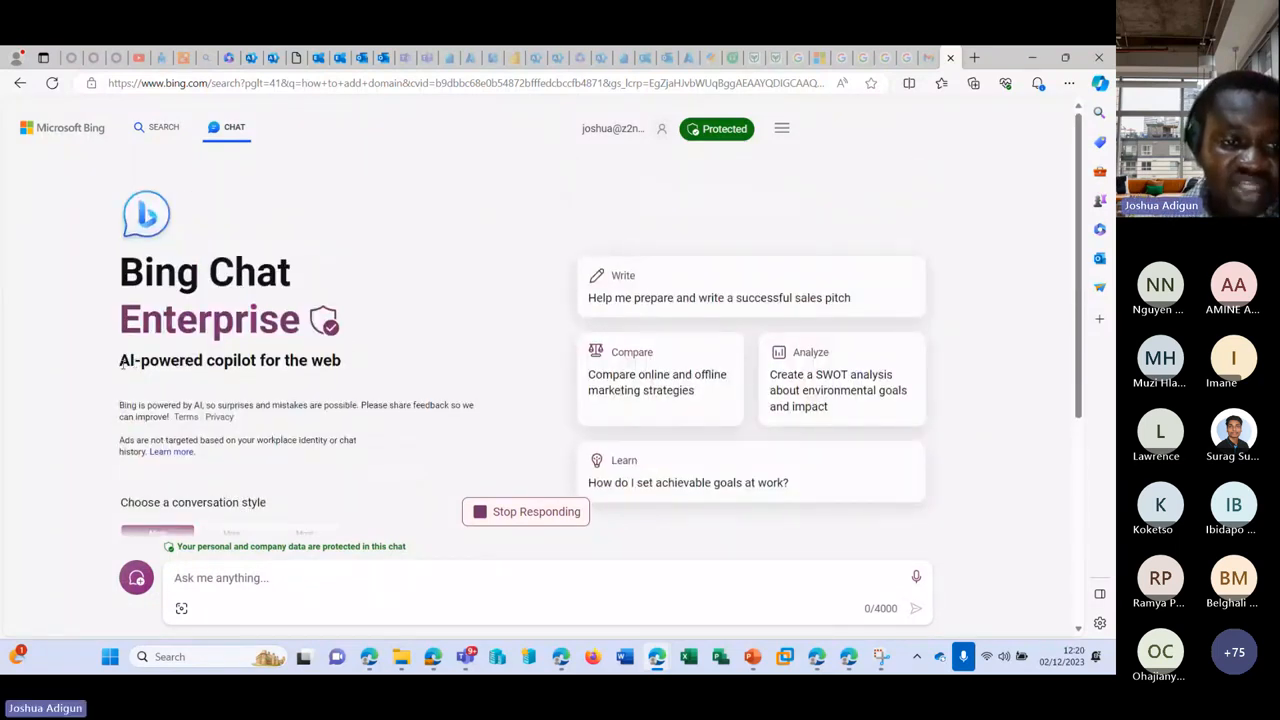
drag(122, 366, 358, 360)
click(517, 281)
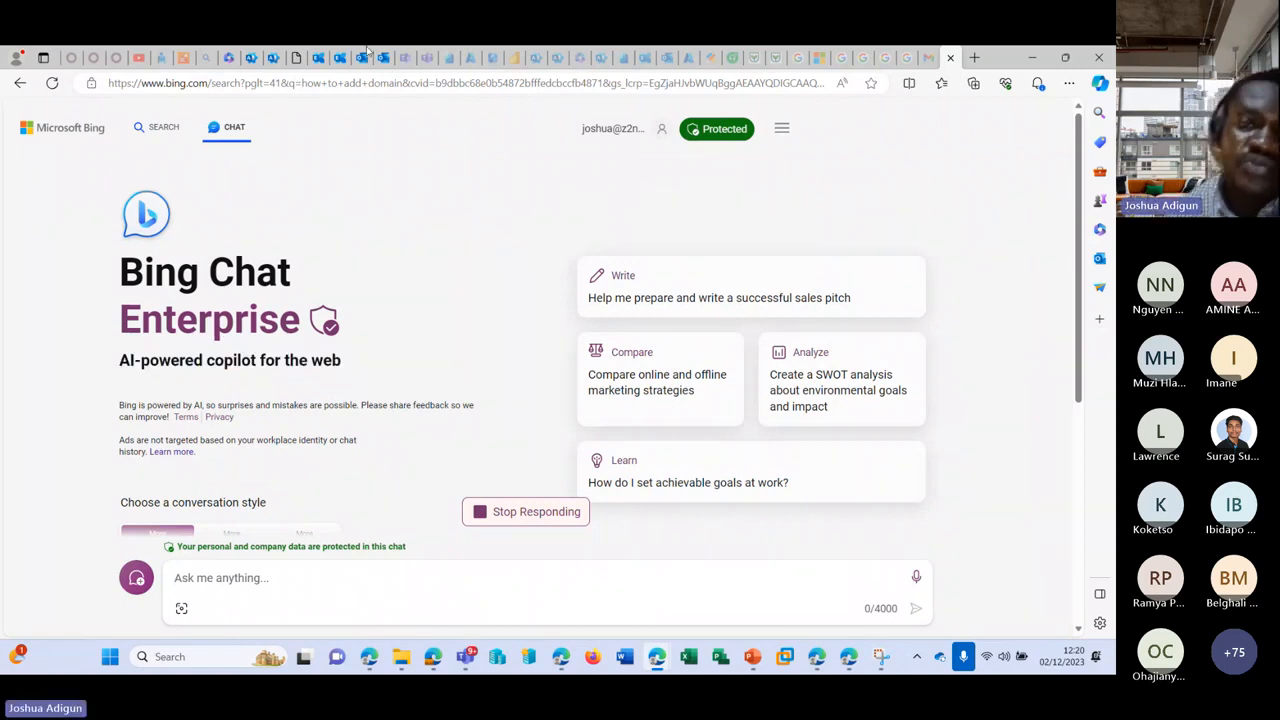
Step: Cycle through the open browser tabs, closing the admin center and multi-factor authentication tabs
click(236, 57)
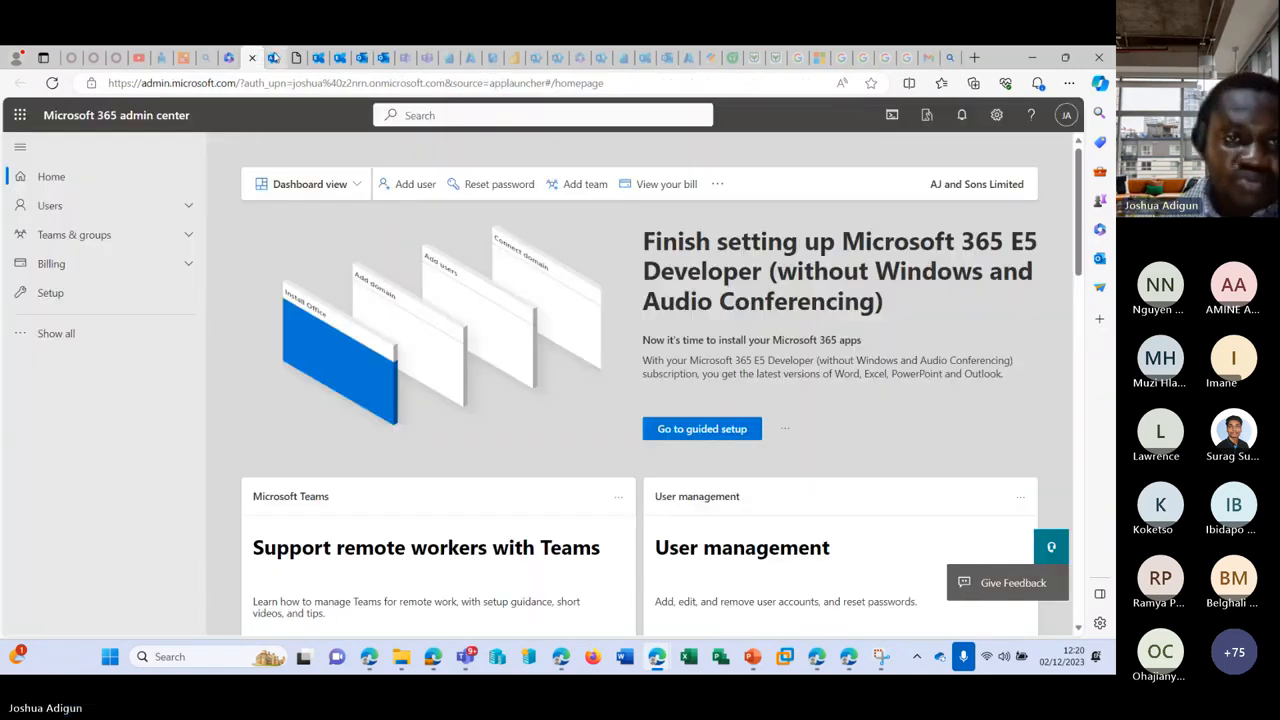
click(273, 57)
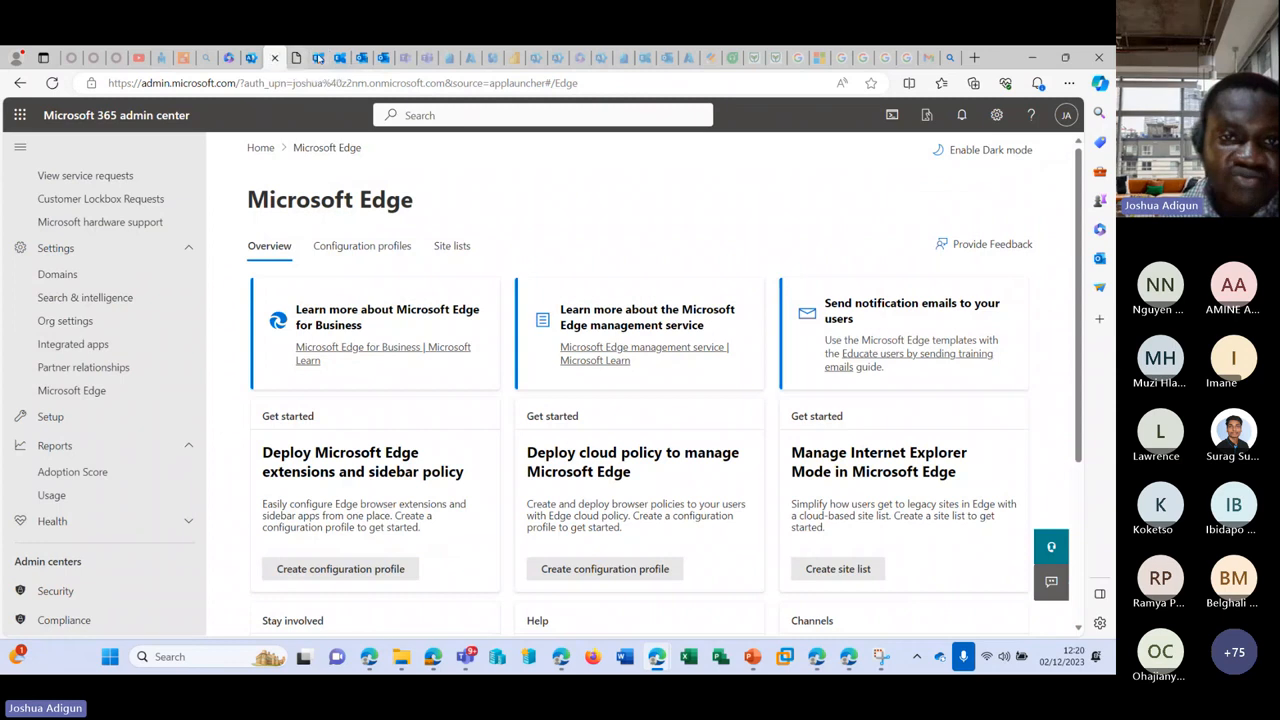
click(275, 57)
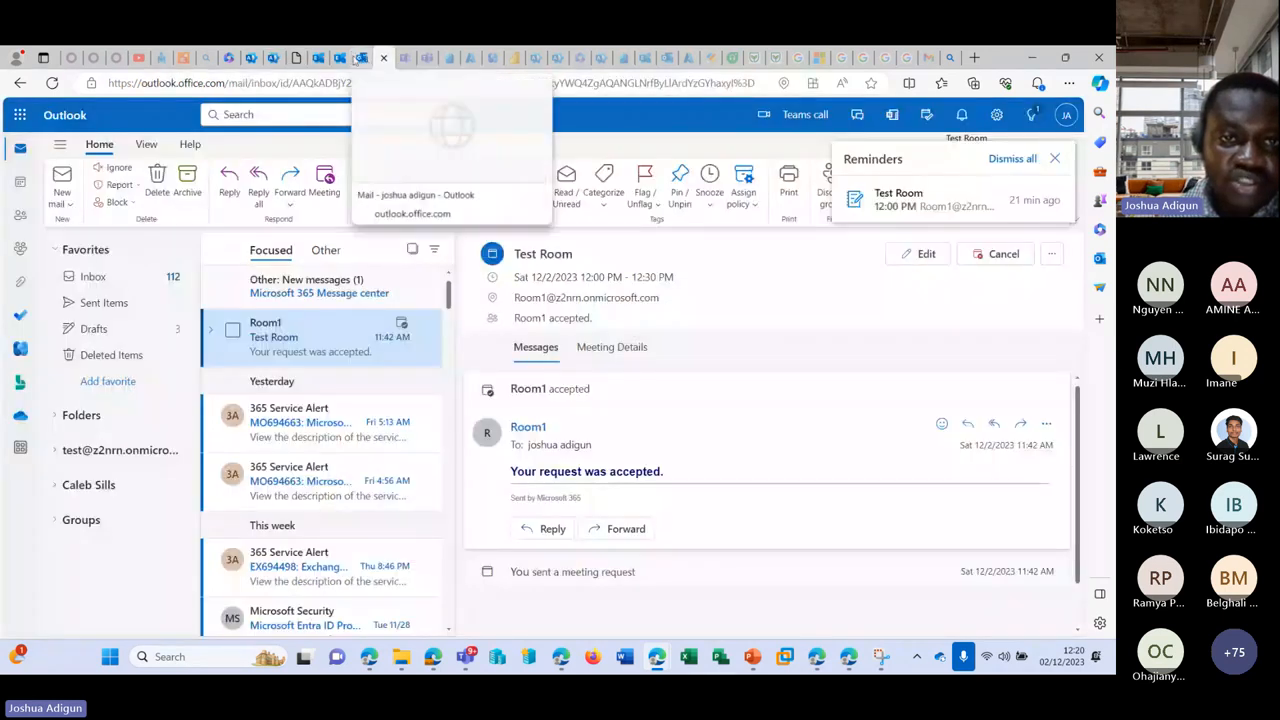
click(363, 57)
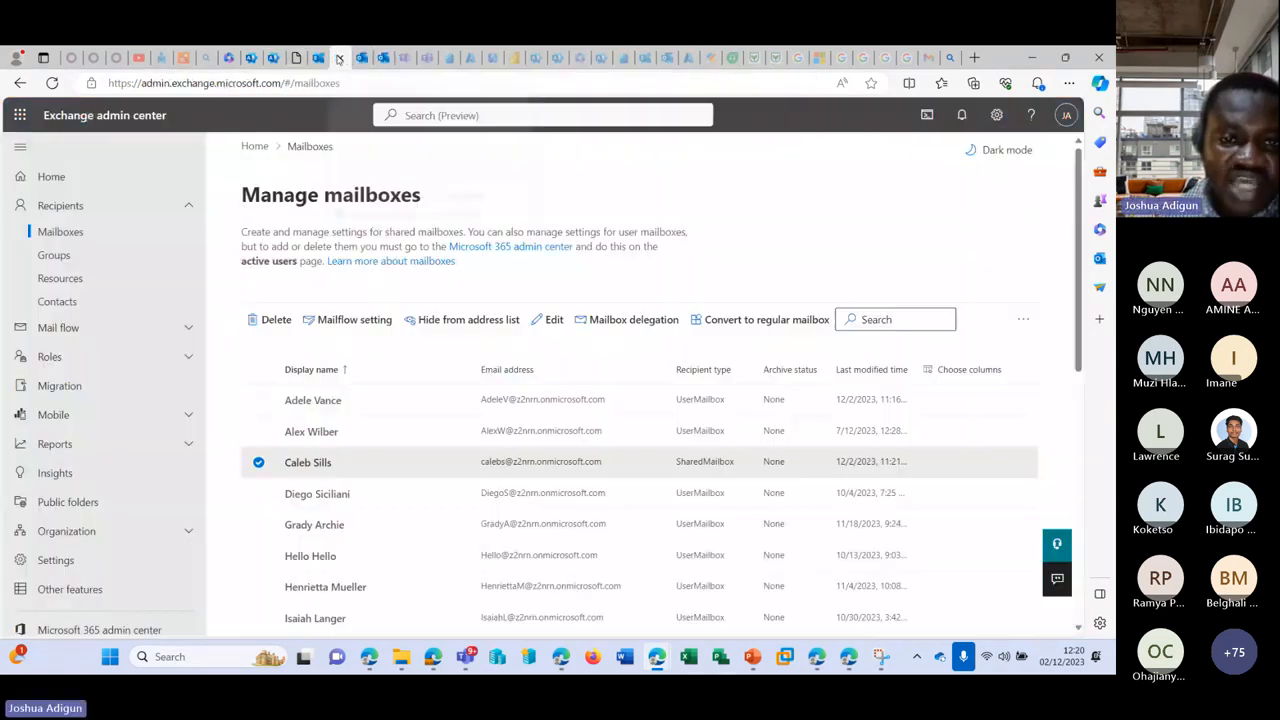
click(340, 57)
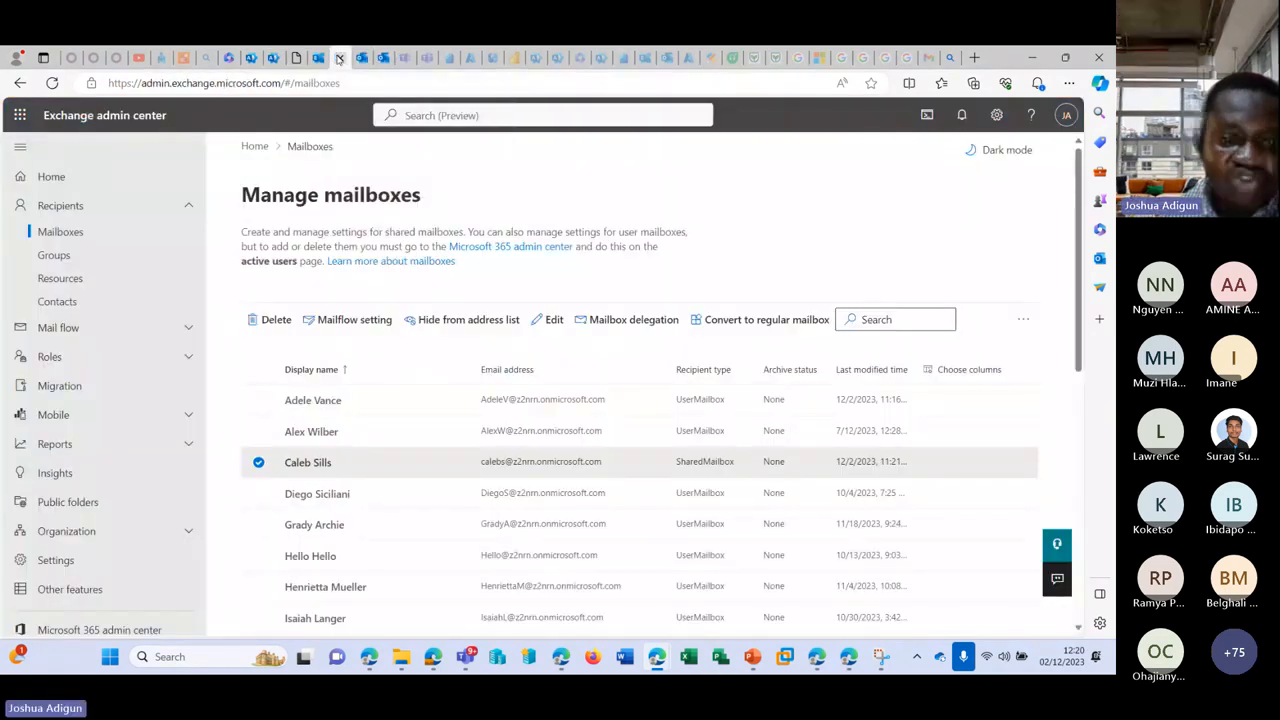
click(317, 57)
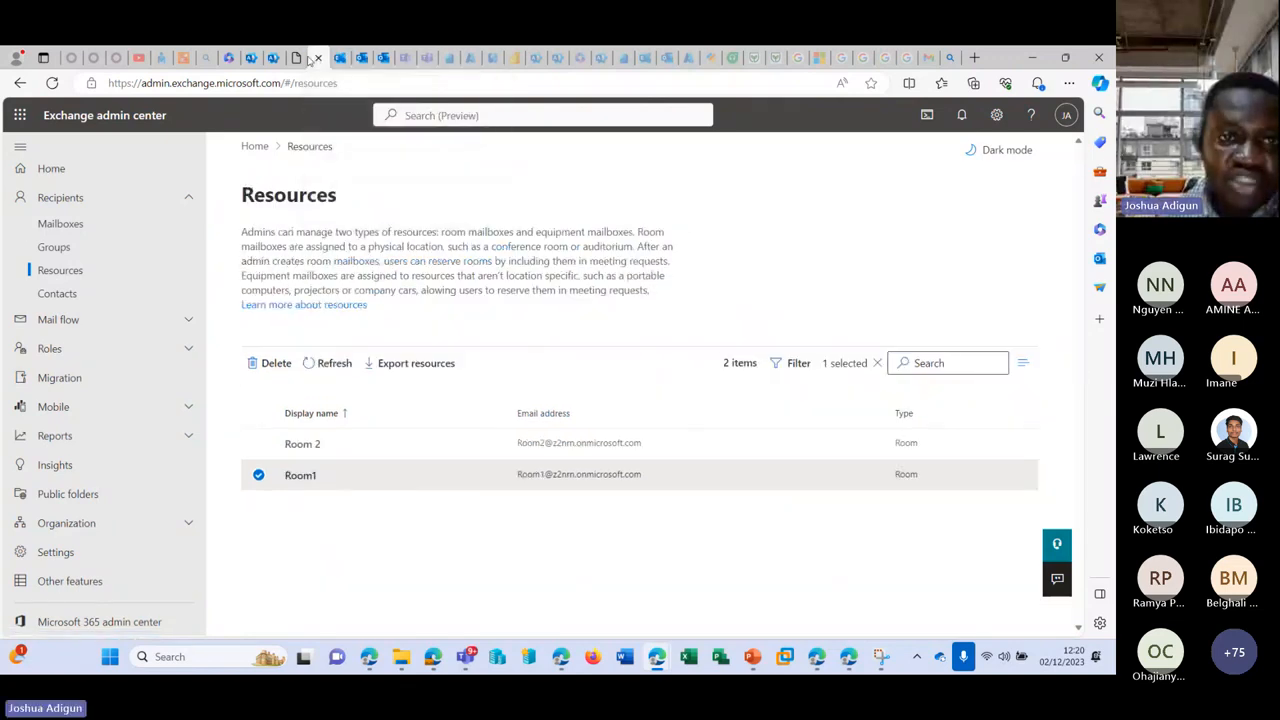
click(297, 57)
click(297, 57)
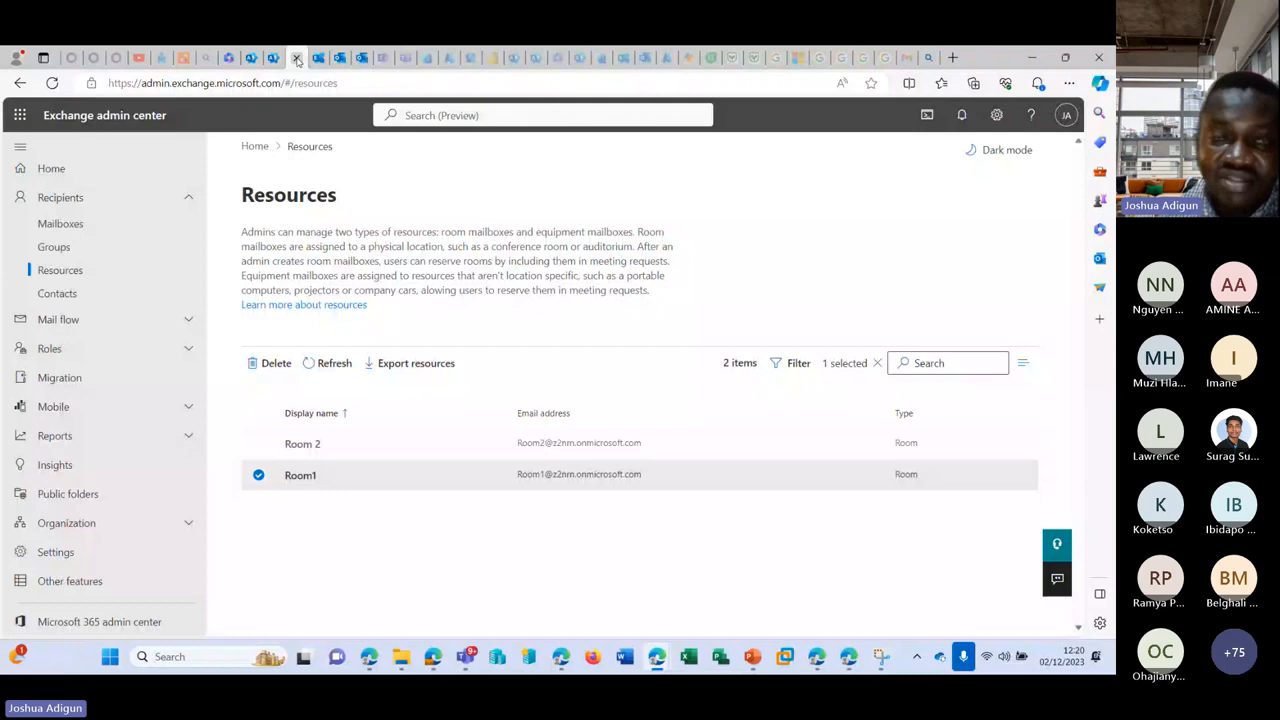
Step: Open the Microsoft 365 admin center from the apps page and show all navigation sections
click(227, 57)
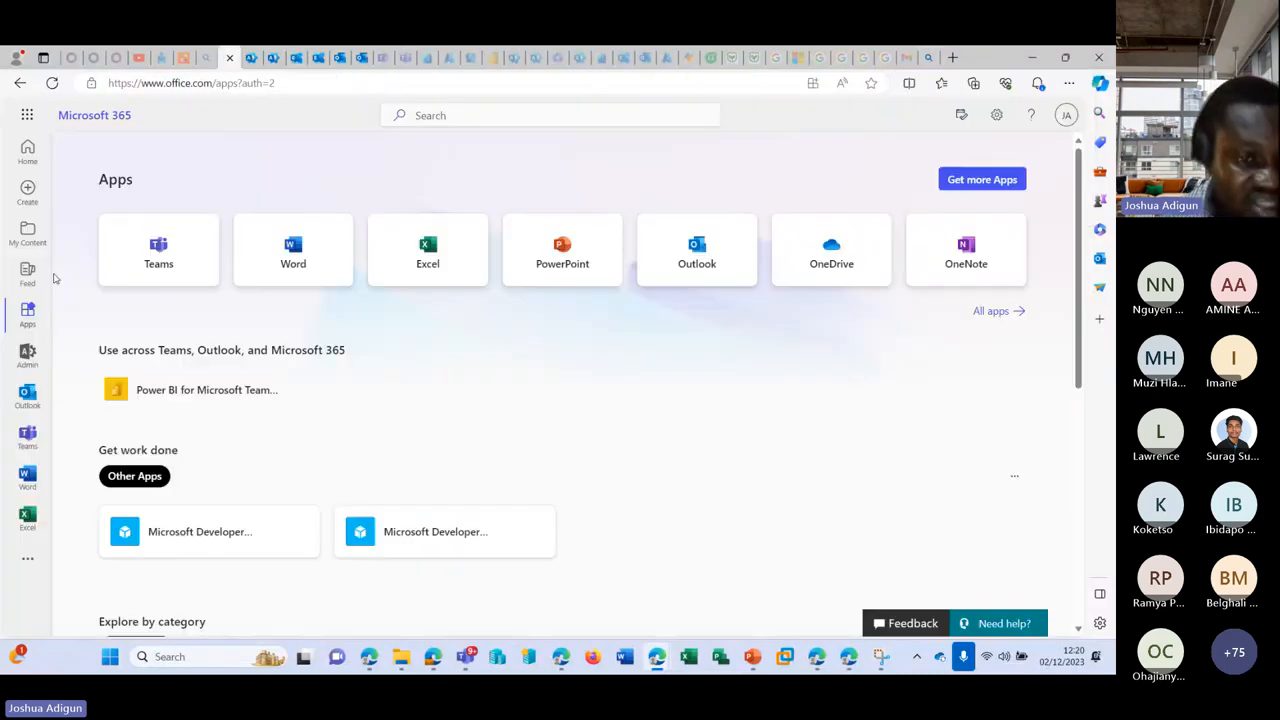
click(27, 355)
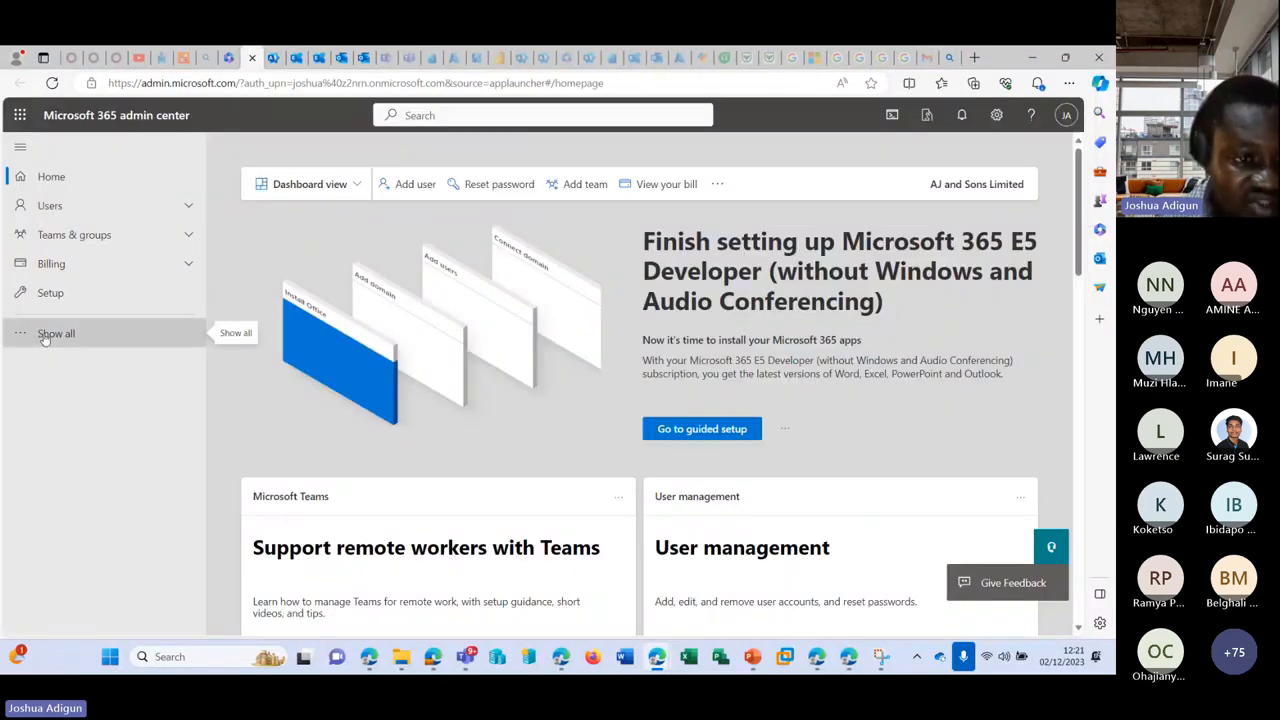
click(44, 335)
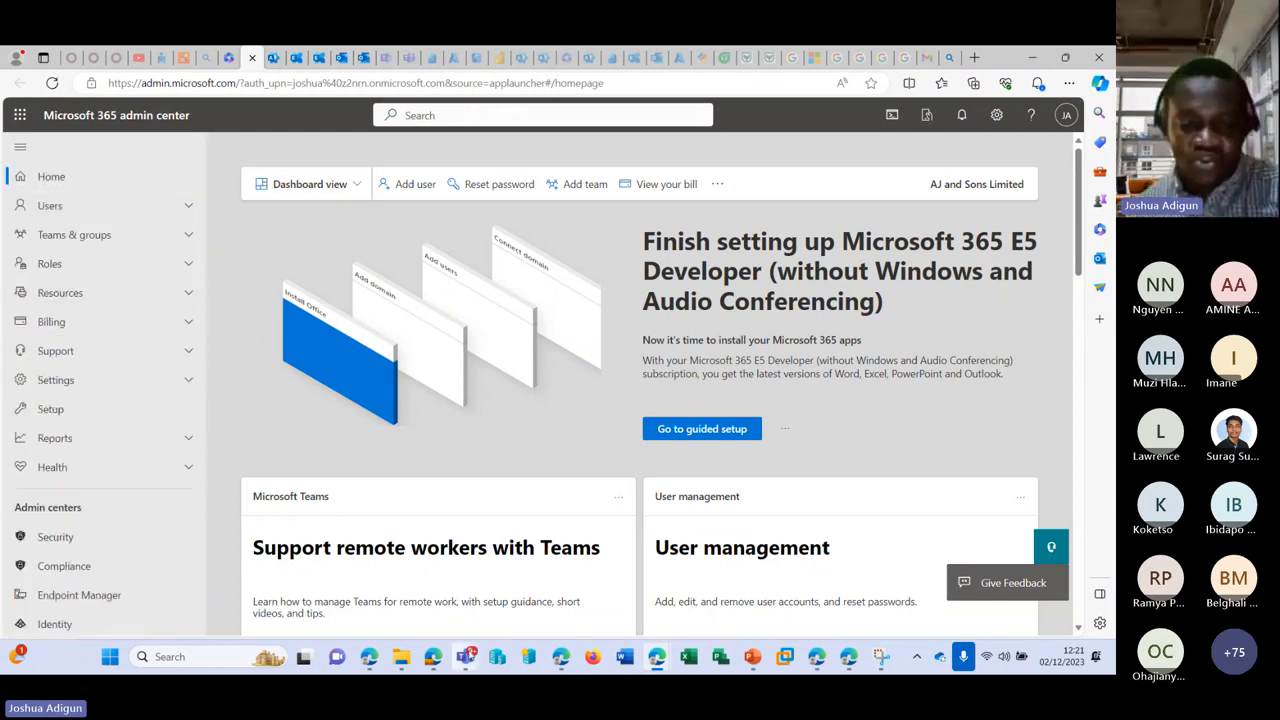
Step: Bring up the Teams meeting window and stop sharing the screen
mouse_move(466, 660)
click(471, 534)
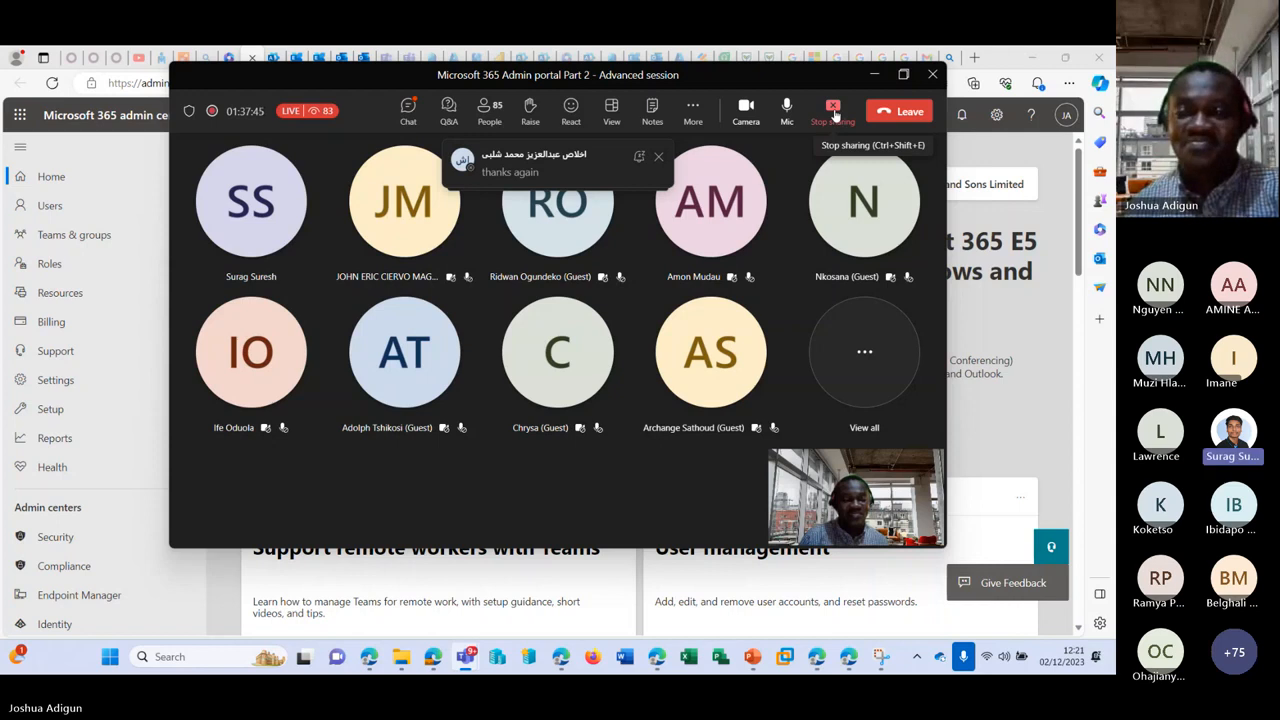
click(835, 113)
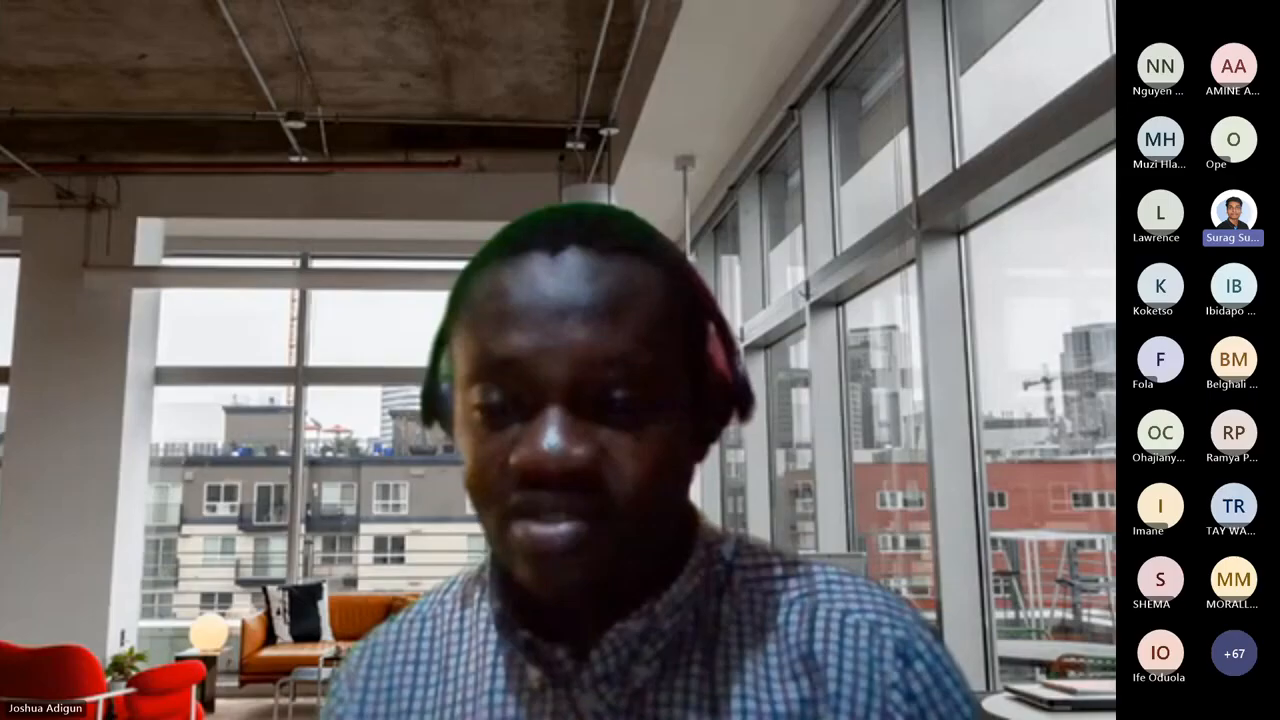